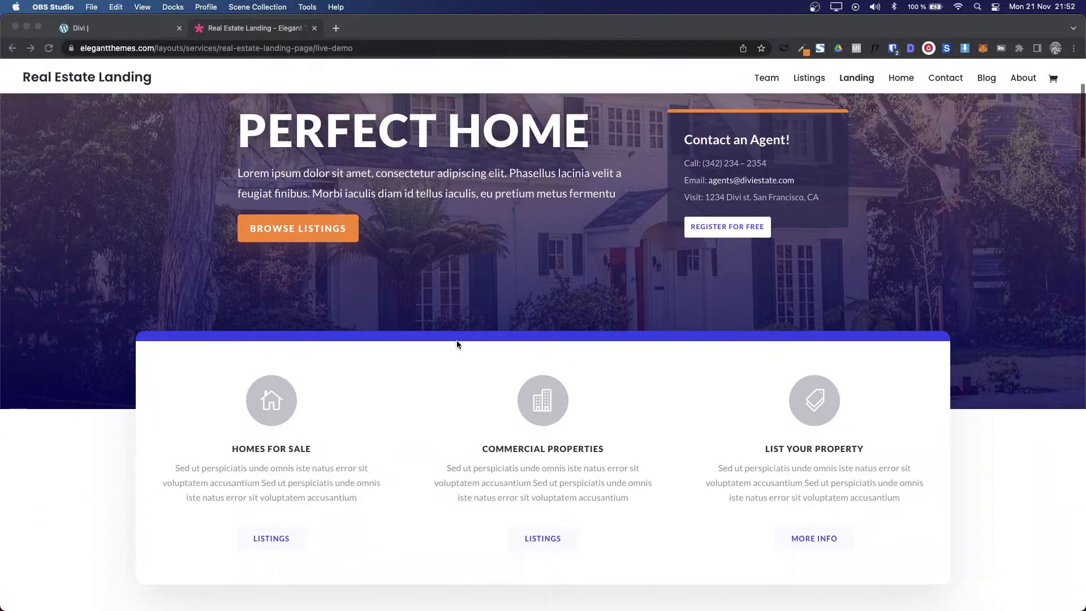
# Step: Examine the Real Estate Landing demo from its hero through the listings and testimonials, and return to the hero
pyautogui.scroll(-12, 457, 343)
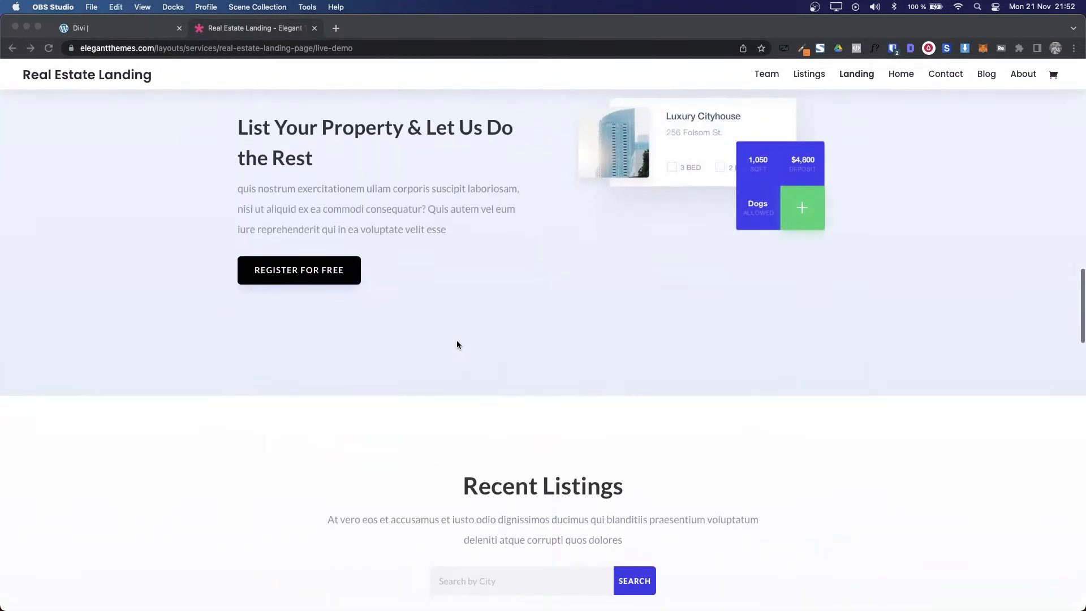
pyautogui.scroll(-10, 457, 344)
pyautogui.scroll(-3, 457, 345)
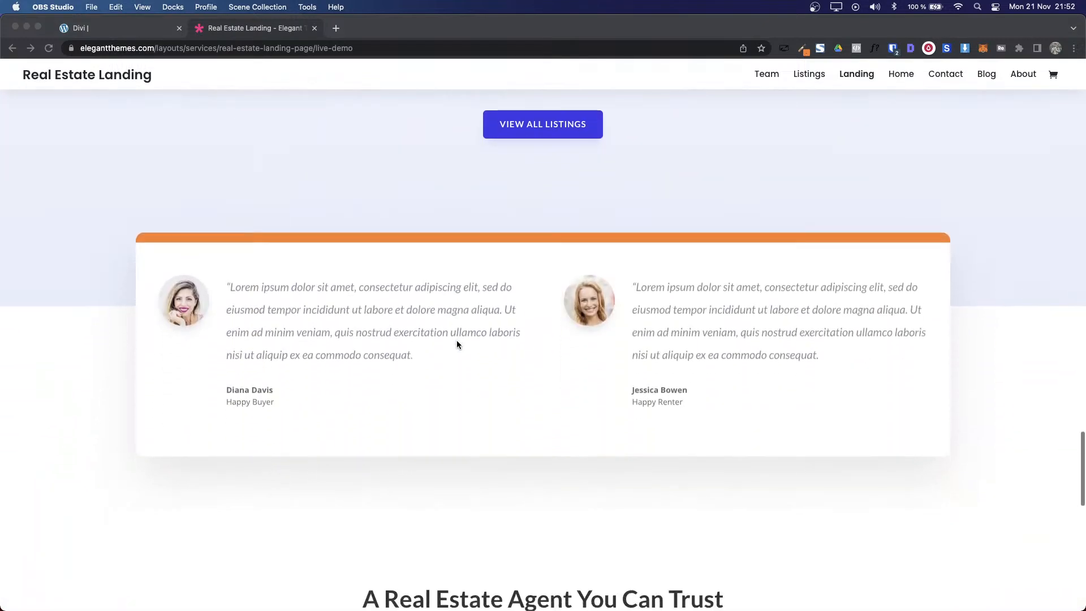
pyautogui.scroll(15, 457, 345)
pyautogui.scroll(10, 457, 344)
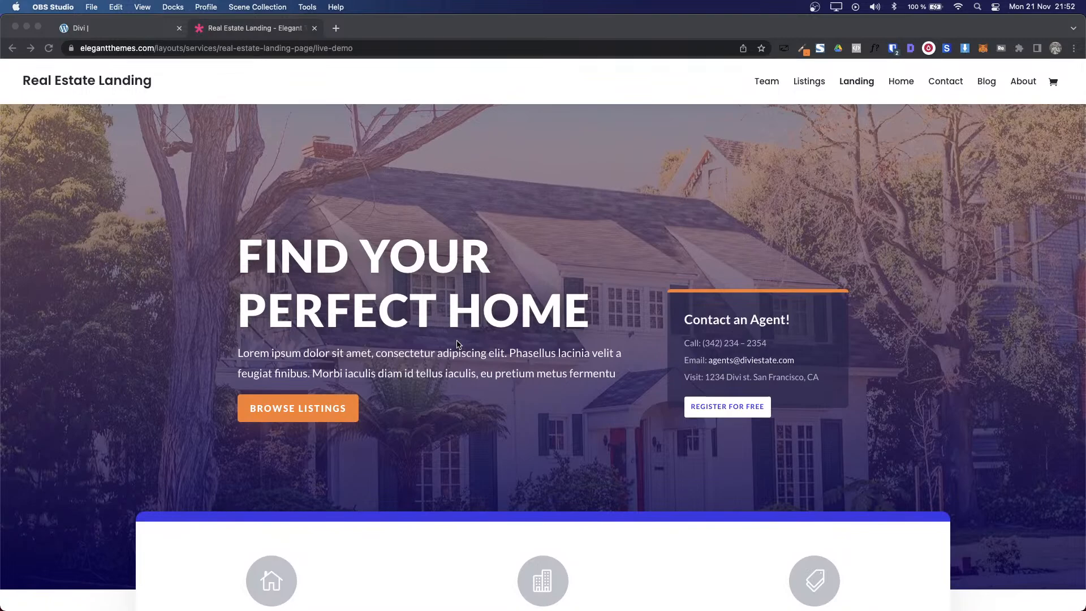
# Step: Open elegantthemes.com in a new tab and examine its home page down to the sample site categories
pyautogui.click(427, 232)
pyautogui.press('super+t')
pyautogui.write('elegantthemes.com')
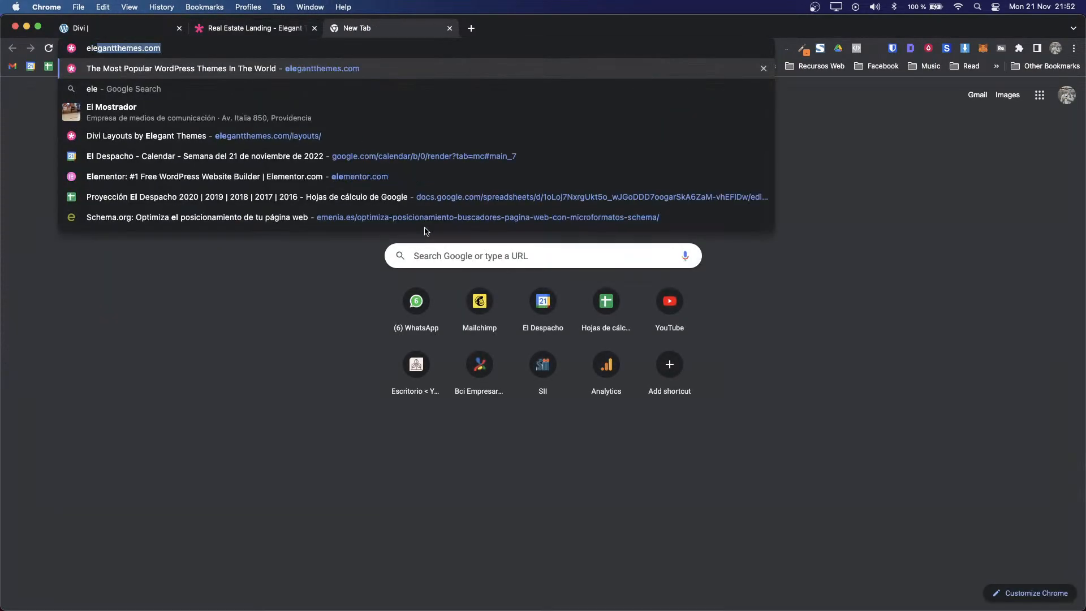
pyautogui.press('Return')
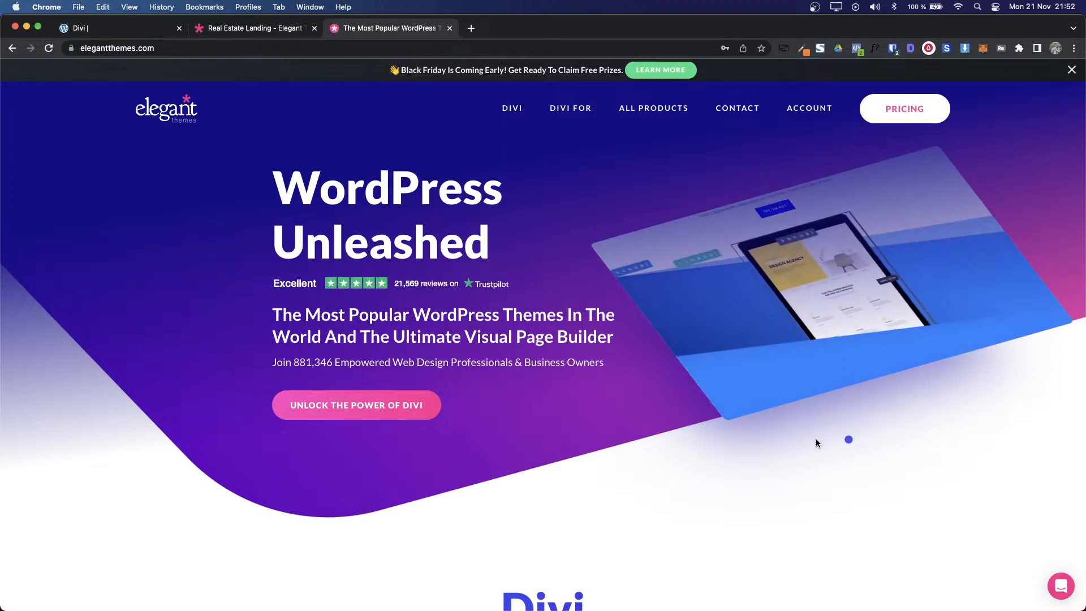
pyautogui.scroll(-4, 758, 428)
pyautogui.scroll(-1, 758, 433)
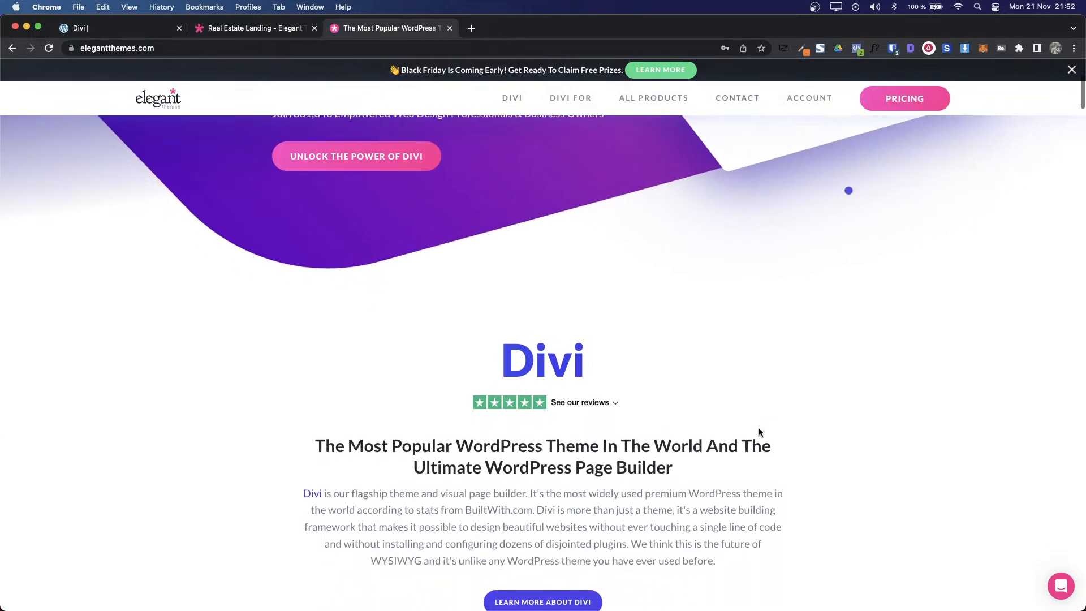
pyautogui.scroll(-2, 758, 432)
pyautogui.scroll(-15, 759, 429)
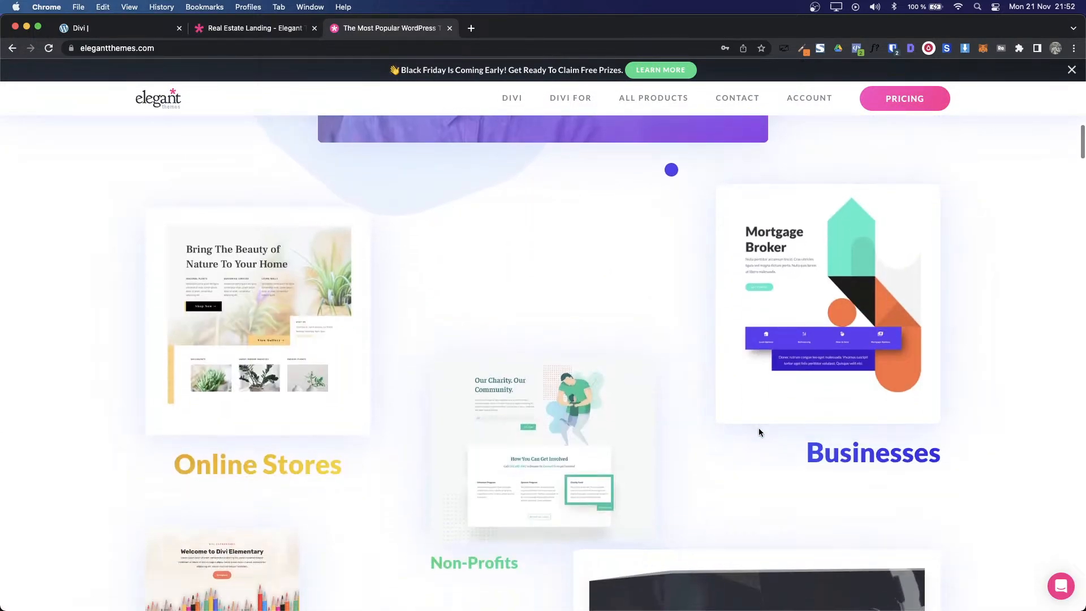
pyautogui.scroll(-3, 759, 432)
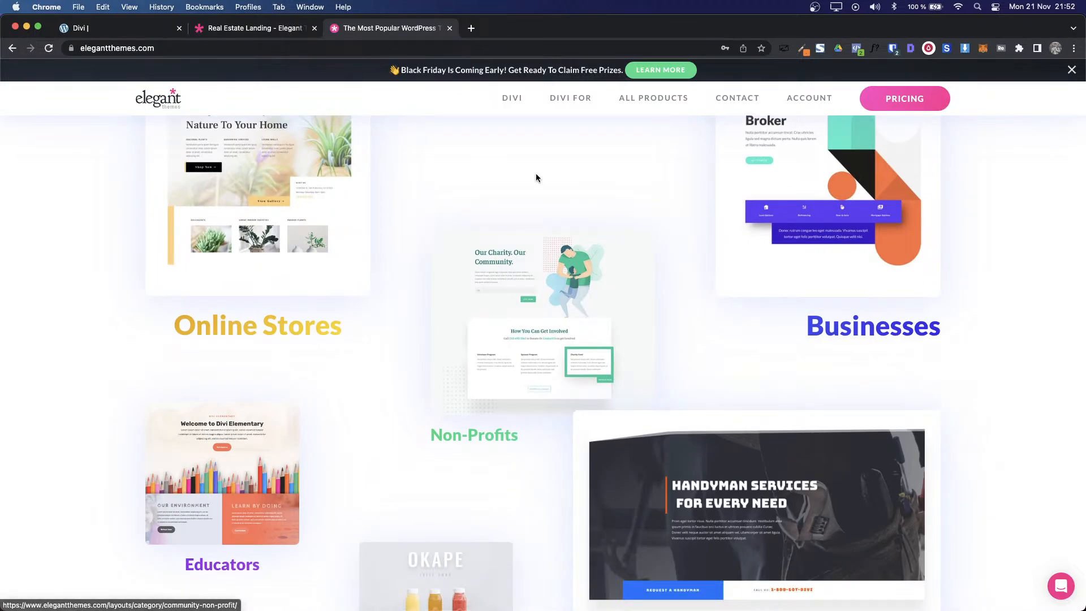
pyautogui.scroll(1, 537, 179)
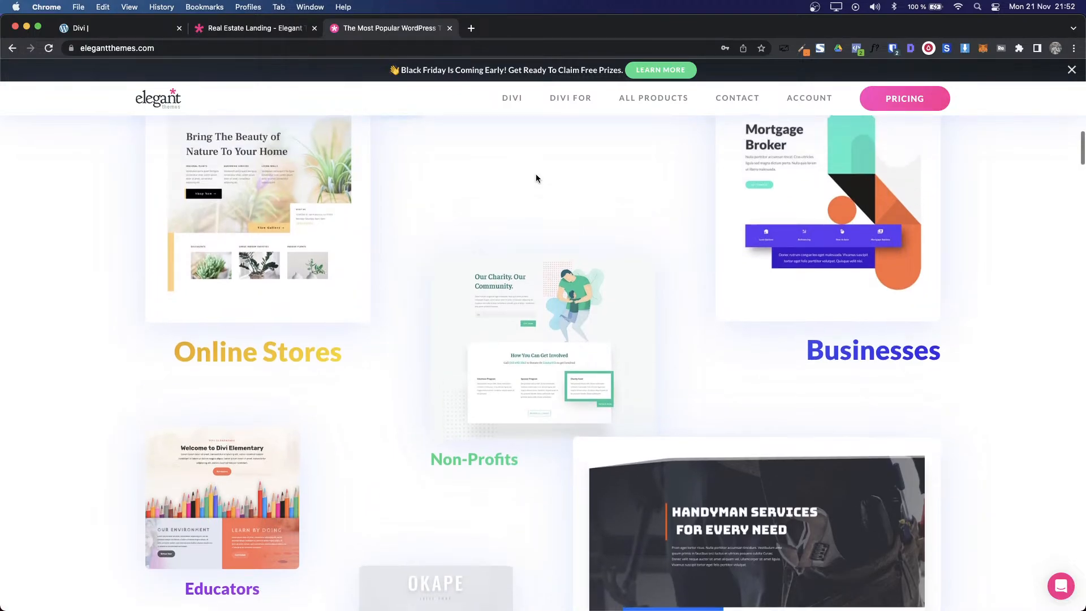
# Step: Close the elegantthemes.com home page tab and place the Real Estate Landing demo tab first
pyautogui.click(230, 28)
pyautogui.scroll(-3, 372, 388)
pyautogui.scroll(3, 372, 387)
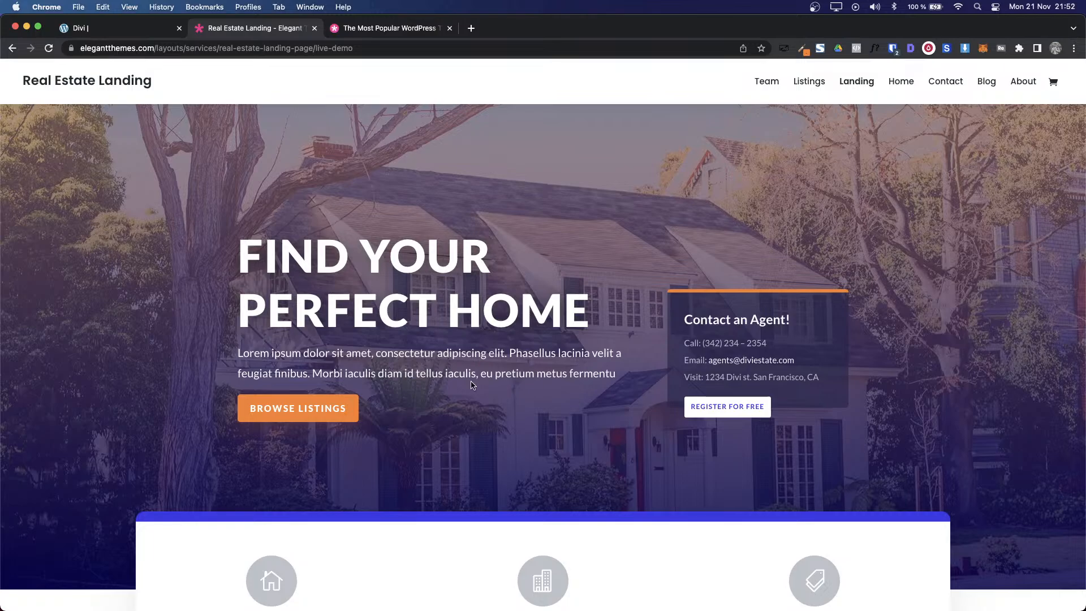
pyautogui.scroll(-3, 472, 385)
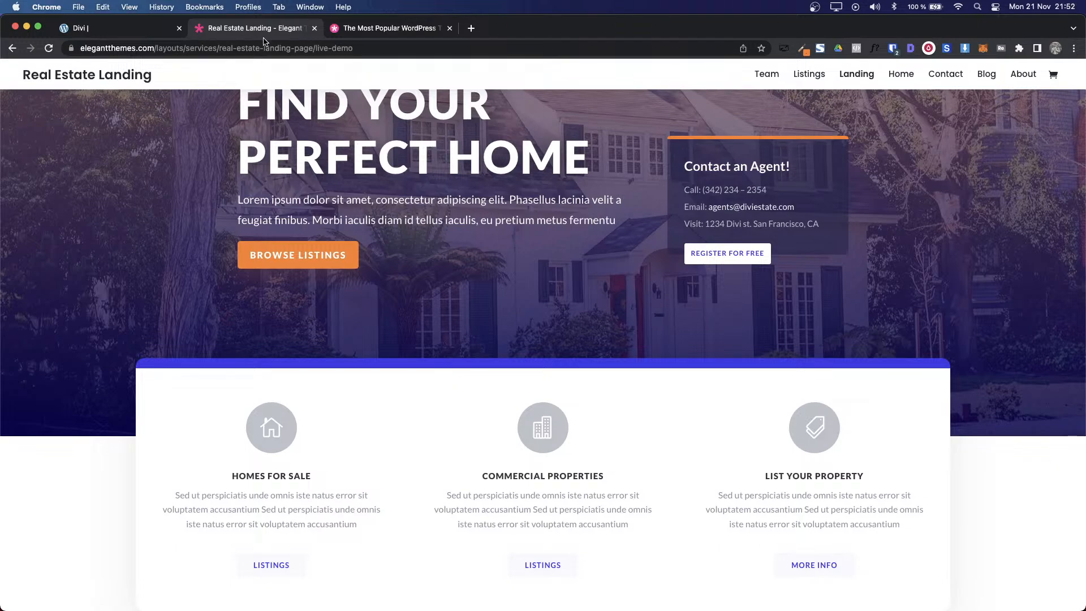
pyautogui.click(449, 27)
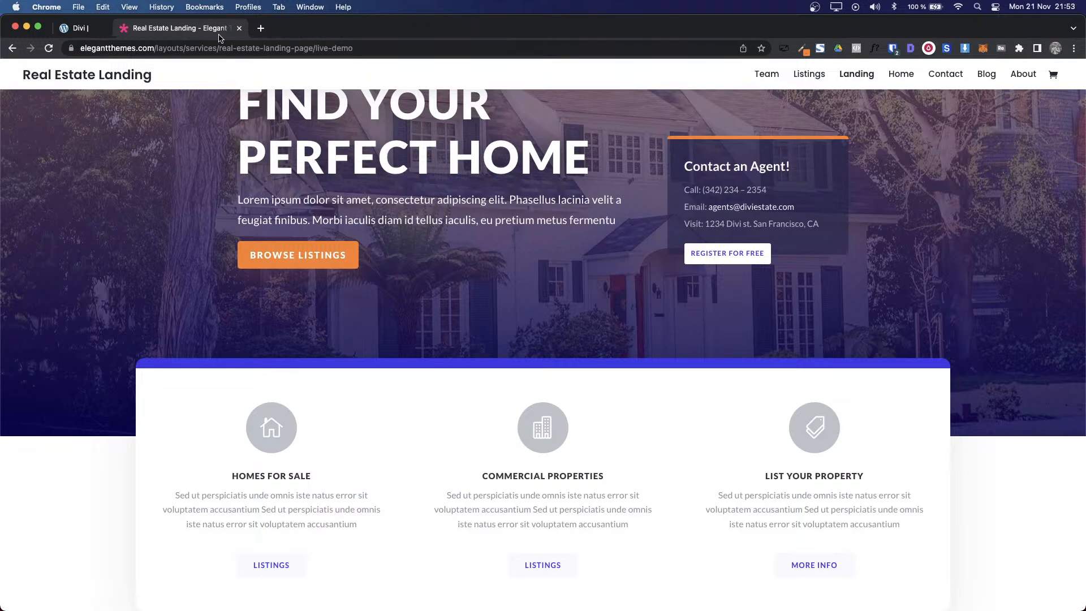
pyautogui.moveTo(219, 34); pyautogui.dragTo(193, 35)
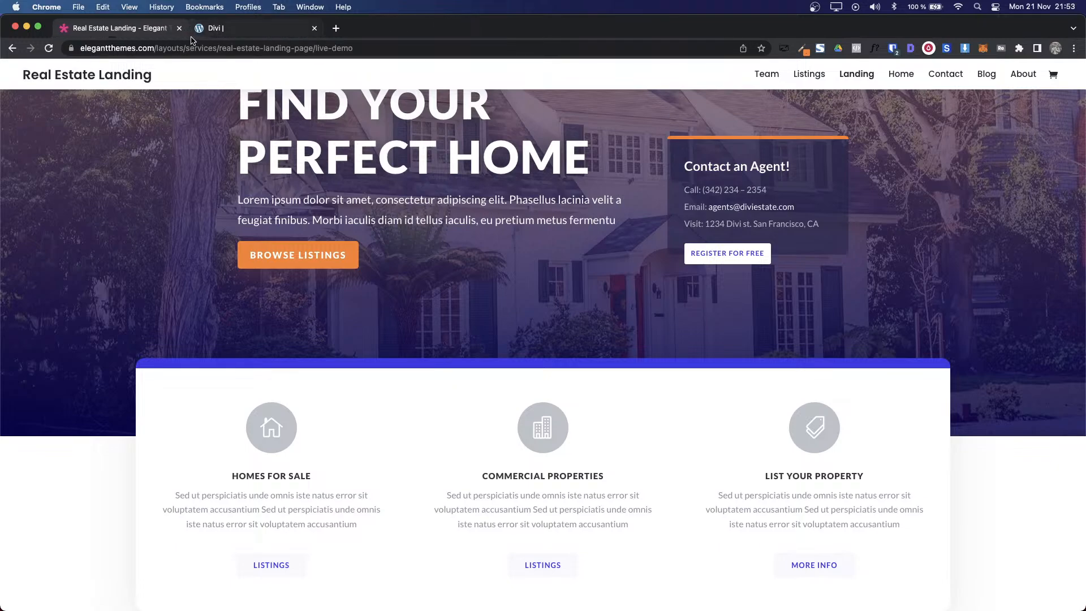
# Step: Open the WordPress admin of divi.local at wp-admin and display the installed themes
pyautogui.click(277, 35)
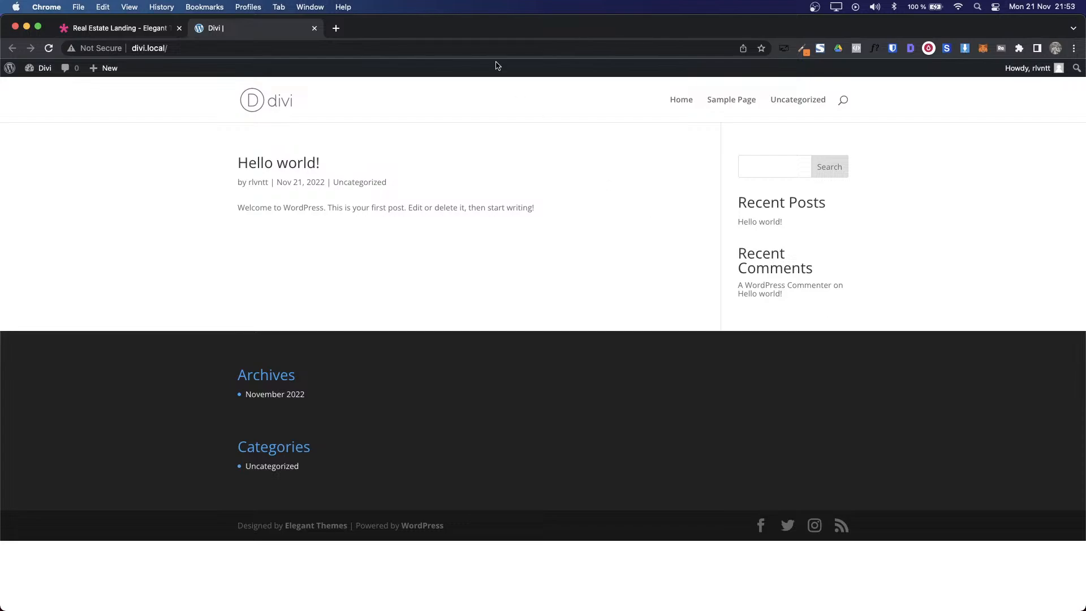
pyautogui.click(186, 48)
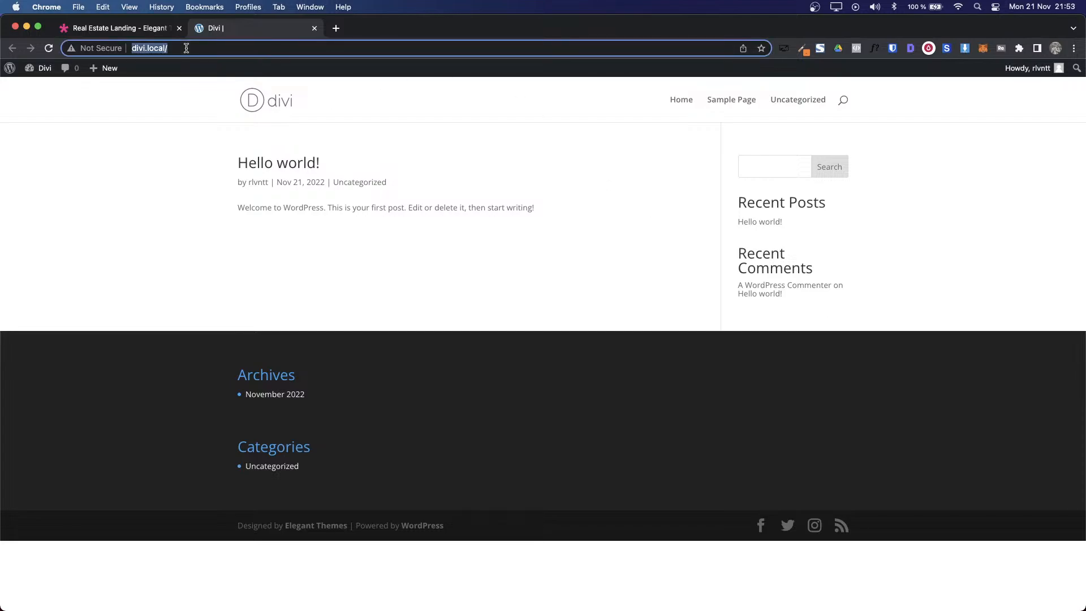
pyautogui.click(187, 48)
pyautogui.write('wp-admin')
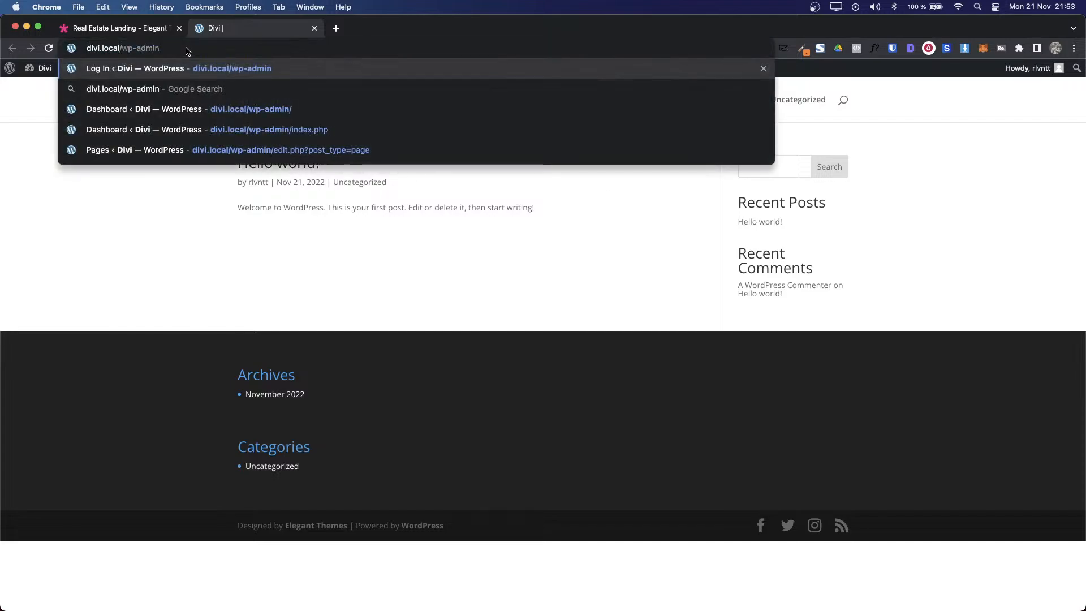
pyautogui.press('Return')
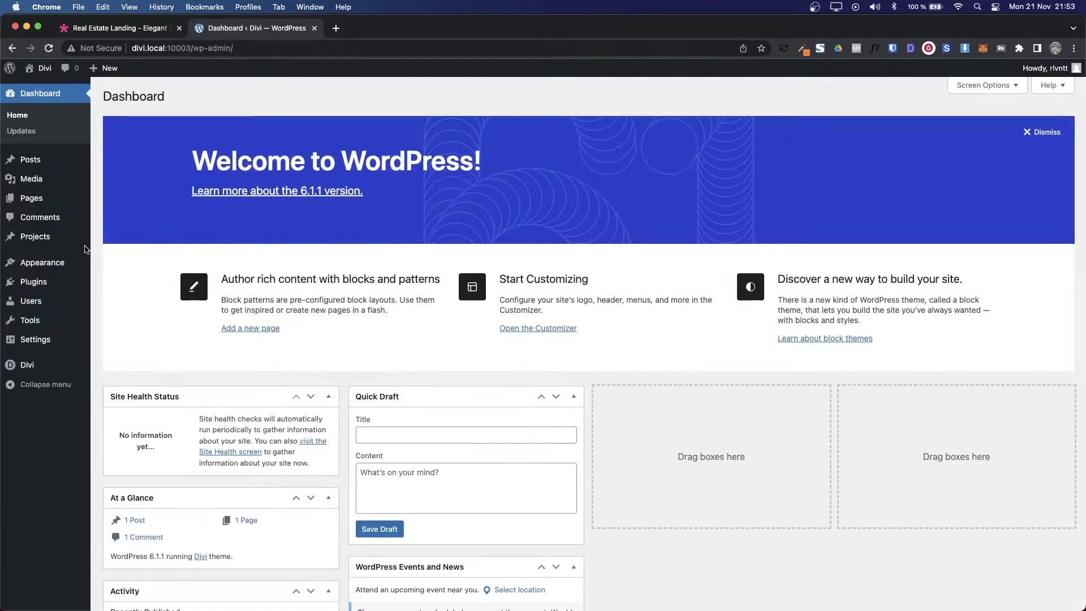
pyautogui.moveTo(41, 271)
pyautogui.click(125, 270)
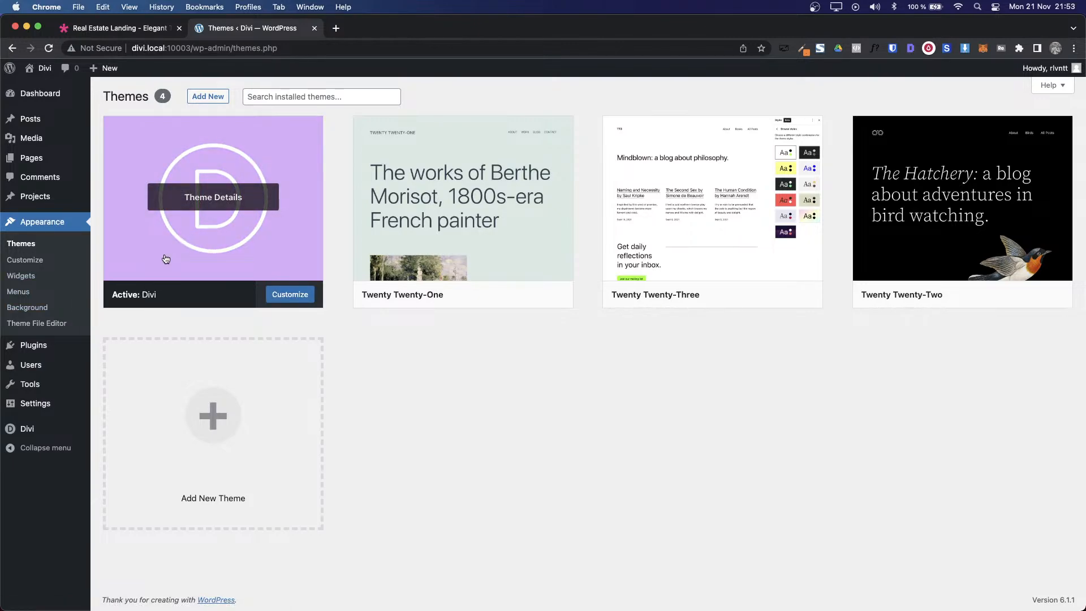
# Step: Try to create a page titled "Home" and open it in the Divi Builder, leaving the block editor
pyautogui.moveTo(82, 159)
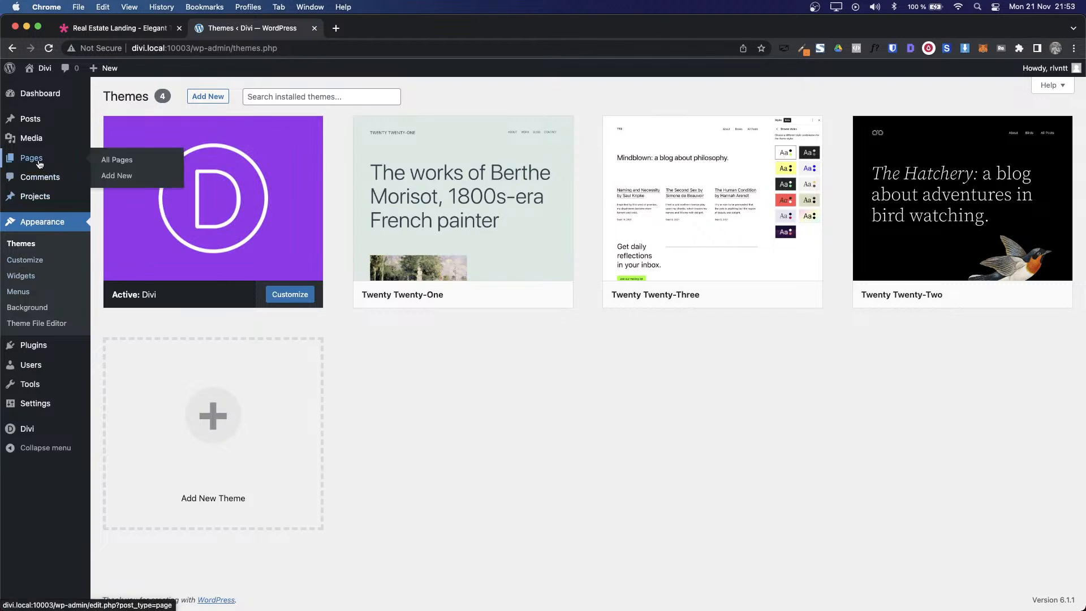
pyautogui.click(120, 175)
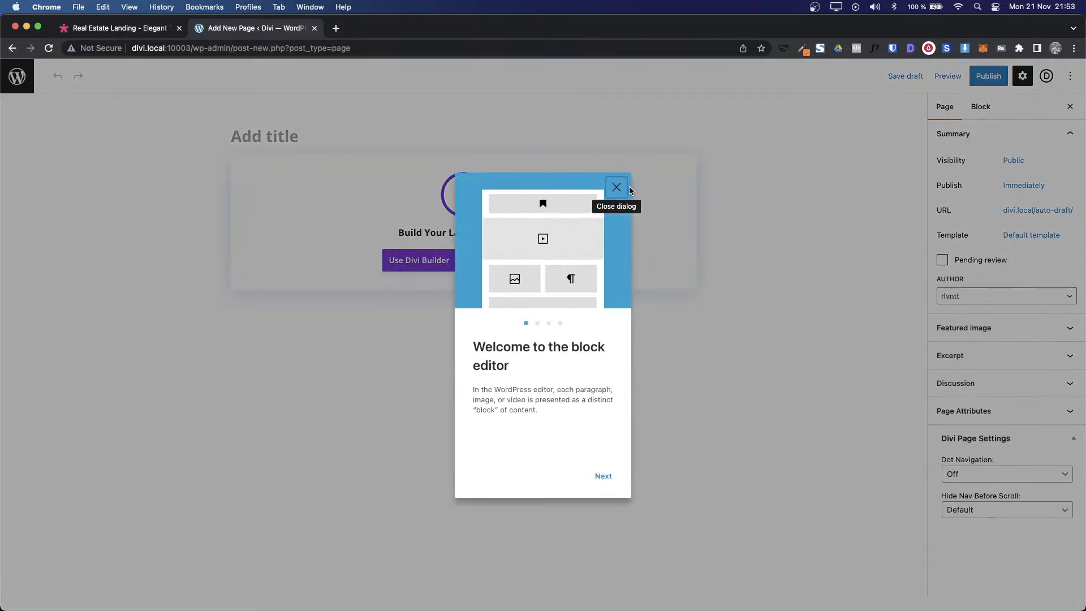
pyautogui.click(617, 189)
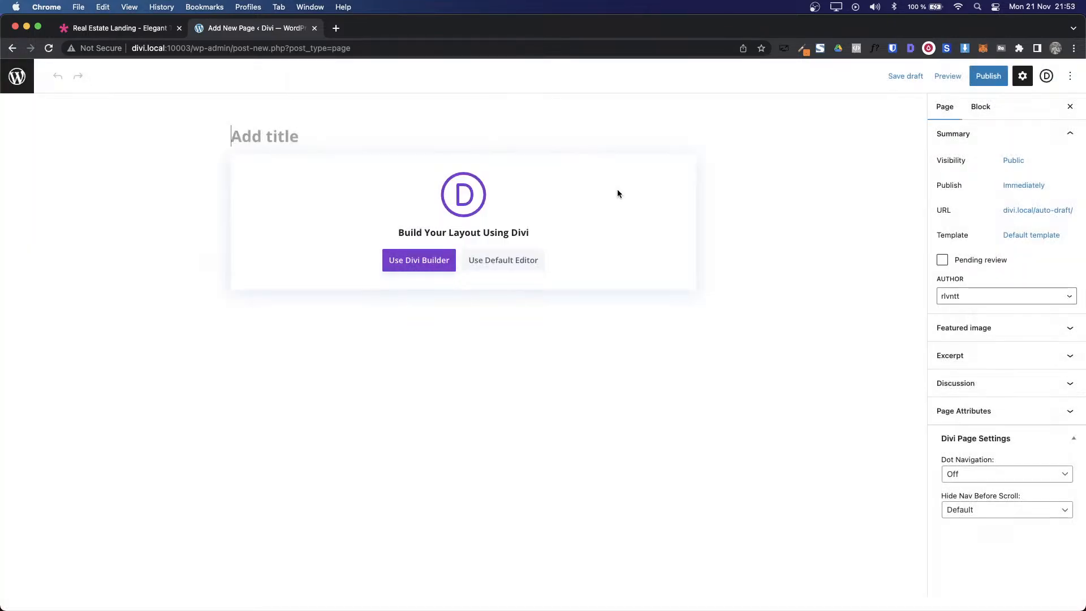
pyautogui.click(271, 136)
pyautogui.write('Home')
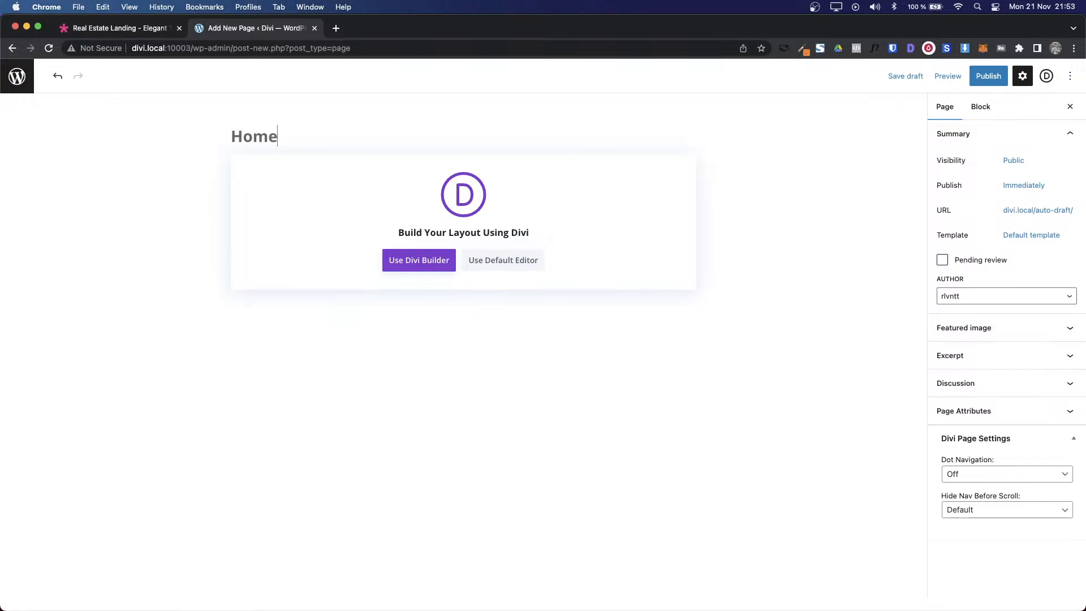
pyautogui.click(437, 262)
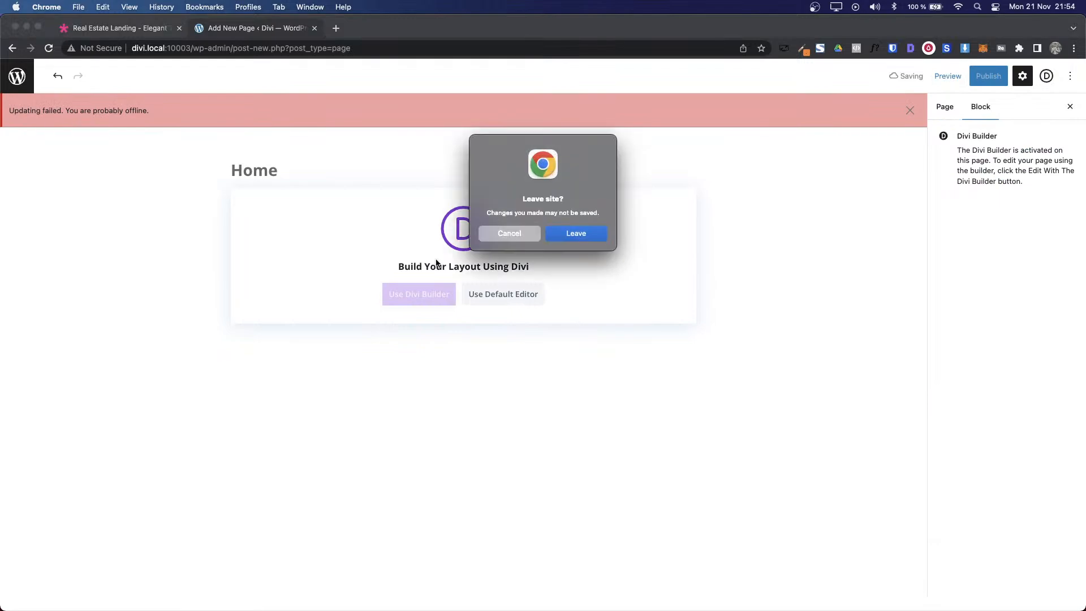
pyautogui.click(576, 233)
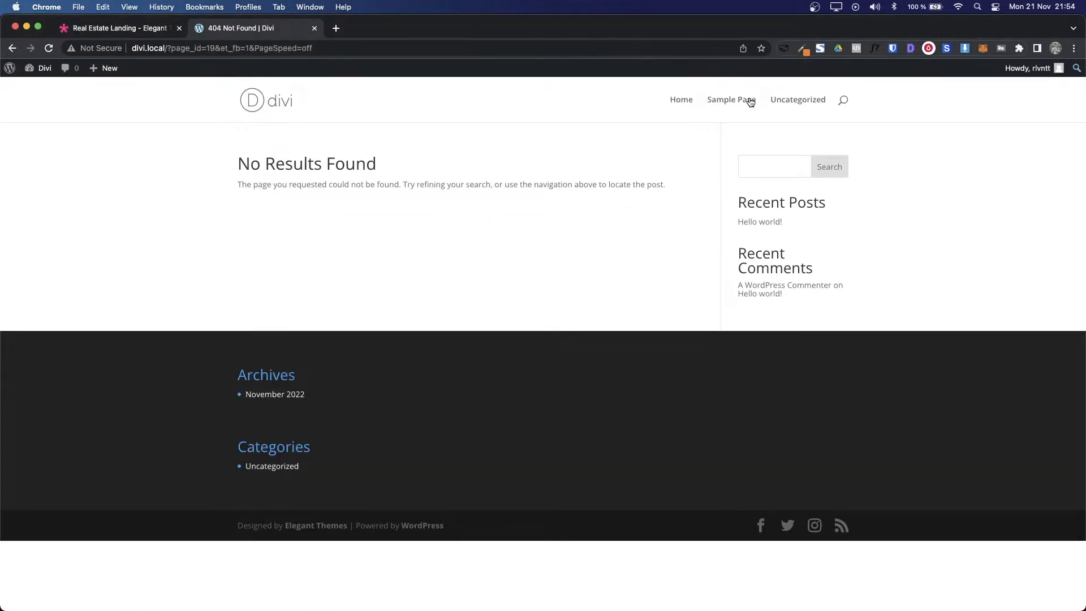
# Step: Log out of WordPress, log back in with the username and account password, and dismiss the offer to save the password
pyautogui.moveTo(1041, 72)
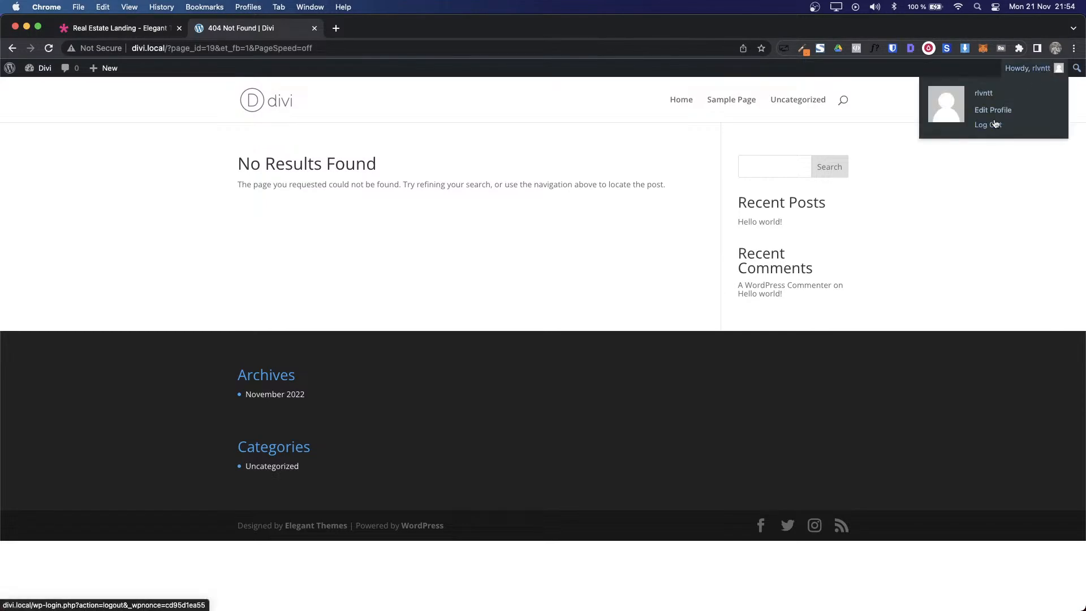
pyautogui.click(994, 124)
pyautogui.write('rlvntt')
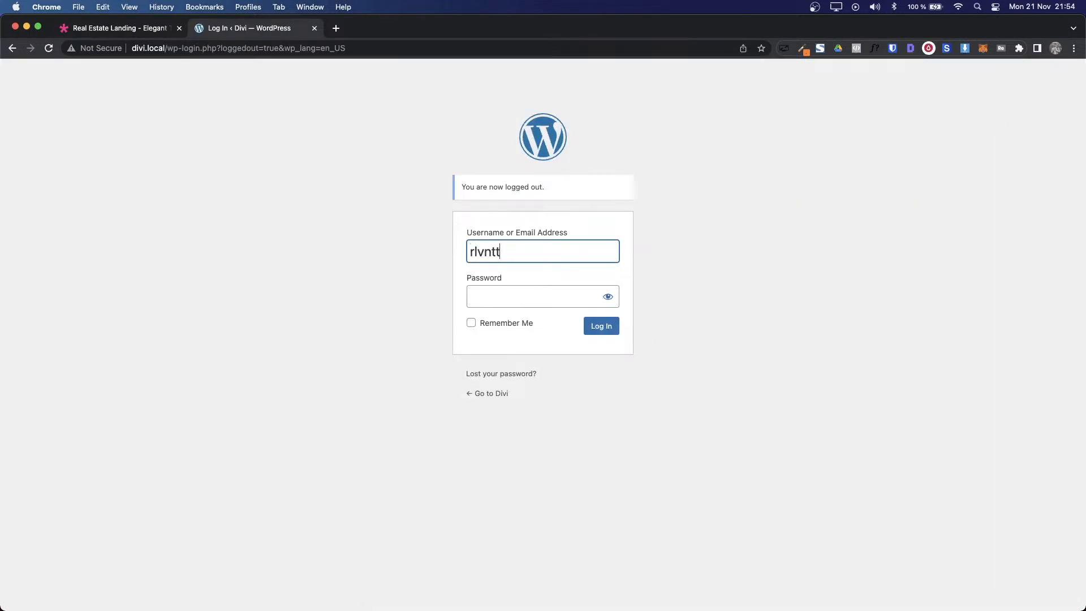
pyautogui.press('Tab')
pyautogui.write('••')
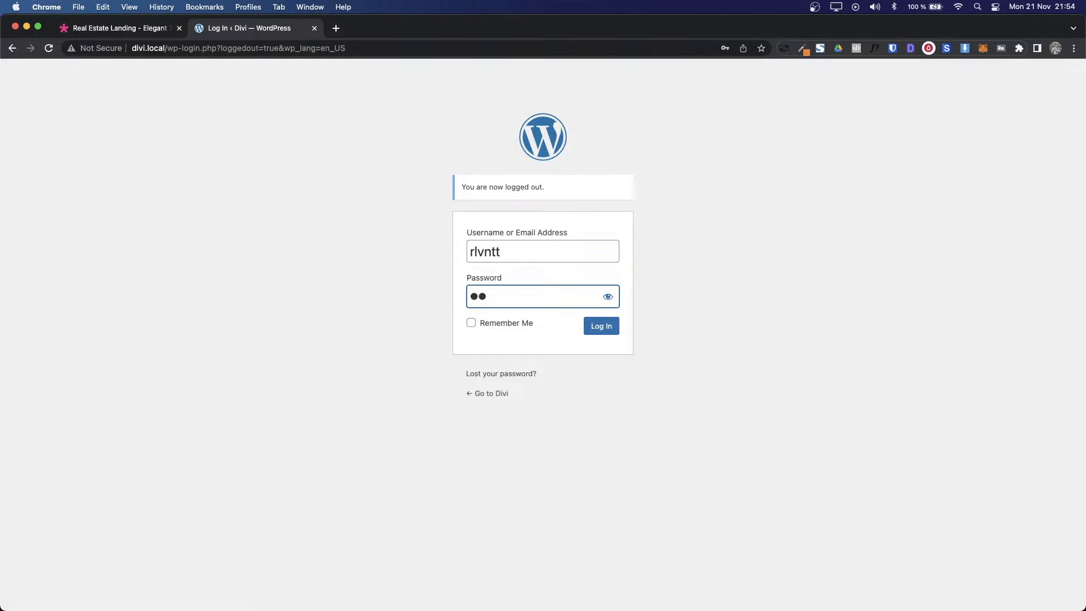
pyautogui.write('•••••••')
pyautogui.press('Return')
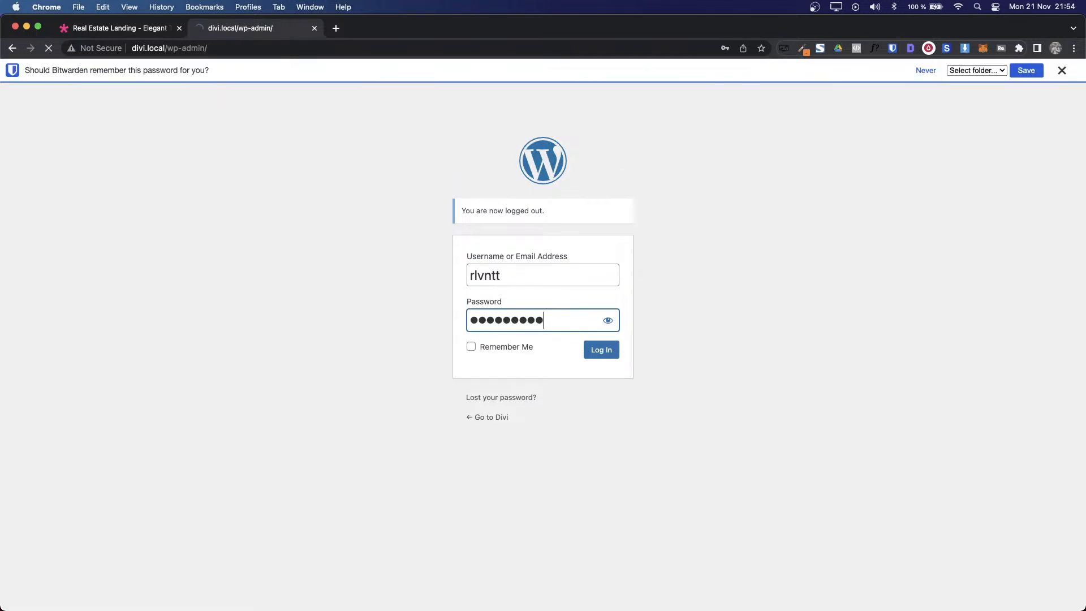
pyautogui.click(1061, 70)
# Step: Add a new page titled "Home" and open it in the Divi Builder
pyautogui.moveTo(15, 188)
pyautogui.moveTo(86, 201)
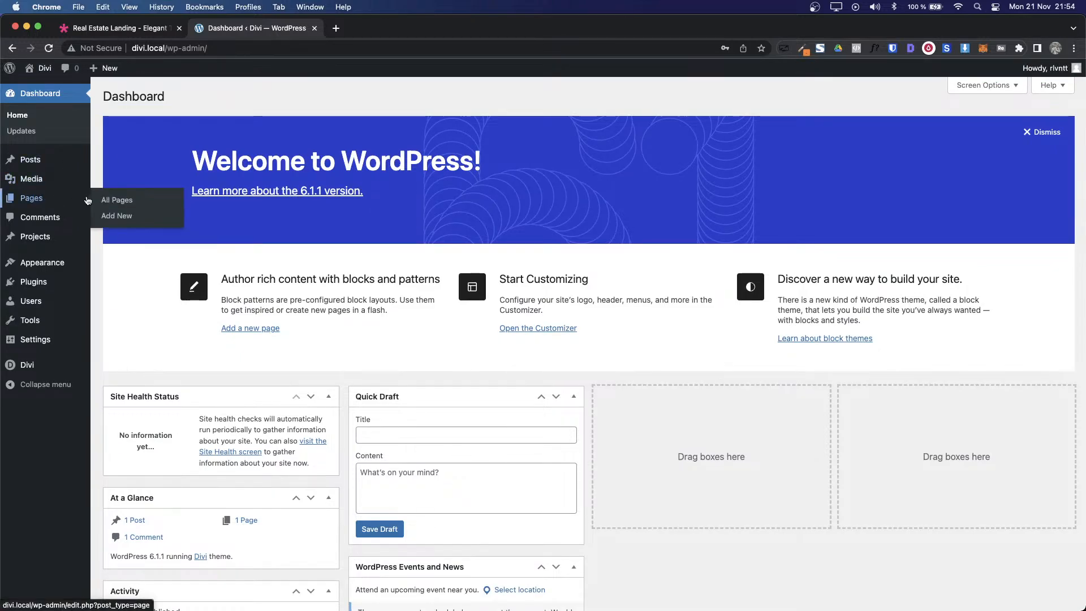
pyautogui.click(139, 215)
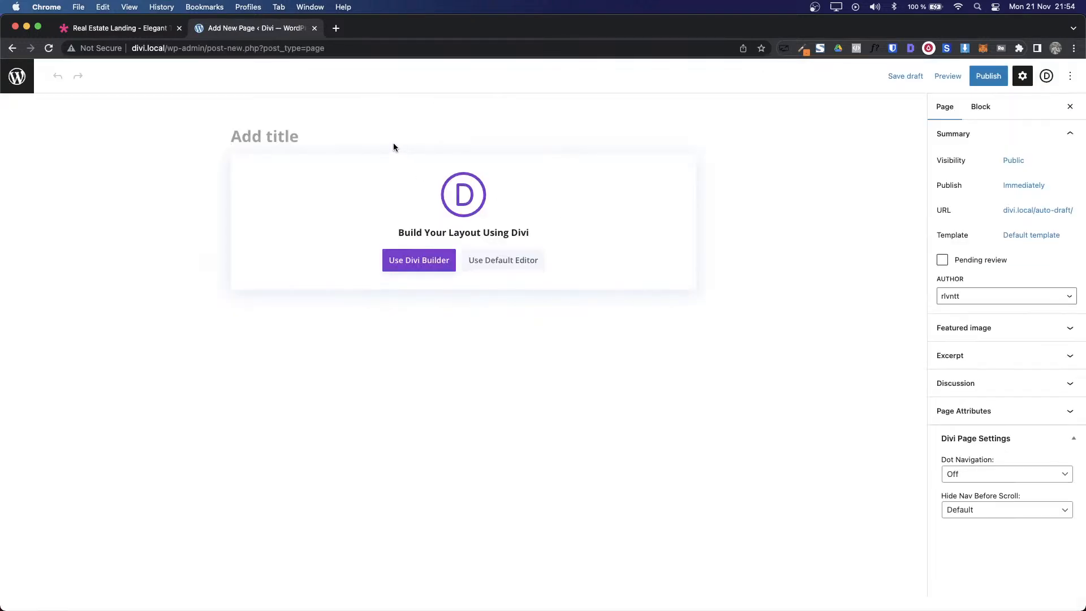
pyautogui.click(392, 143)
pyautogui.write('Home')
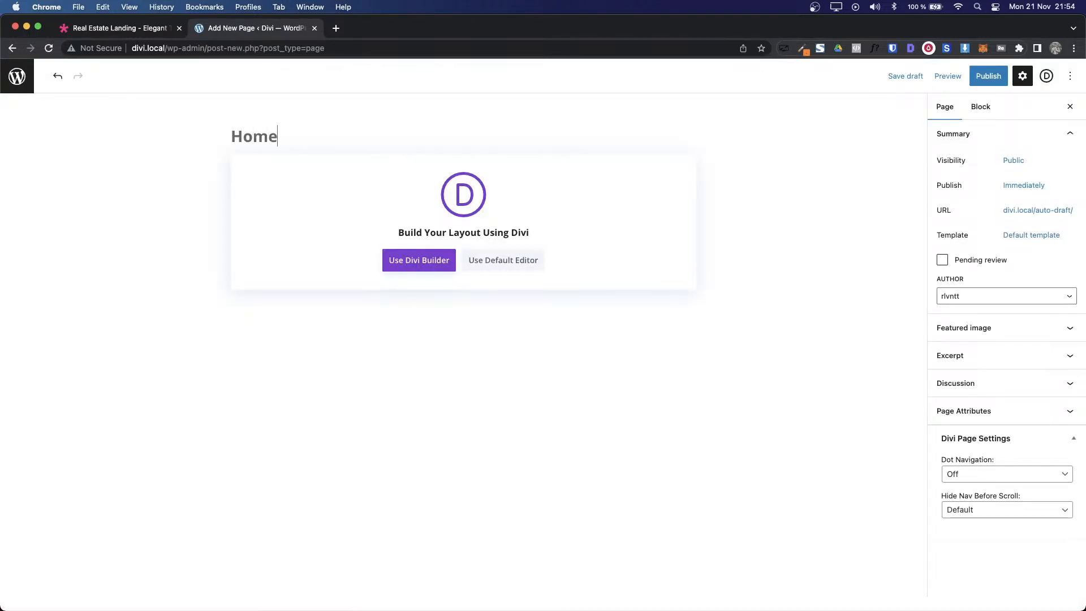
pyautogui.click(432, 259)
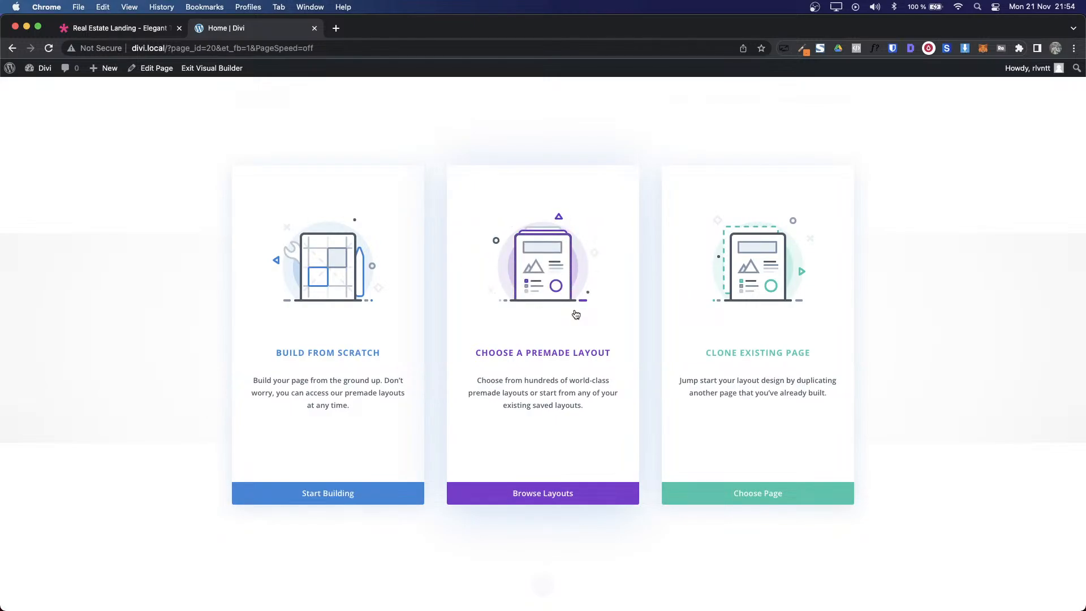
# Step: Glance at the Real Estate Landing demo, and start building the Home page from scratch
pyautogui.click(107, 28)
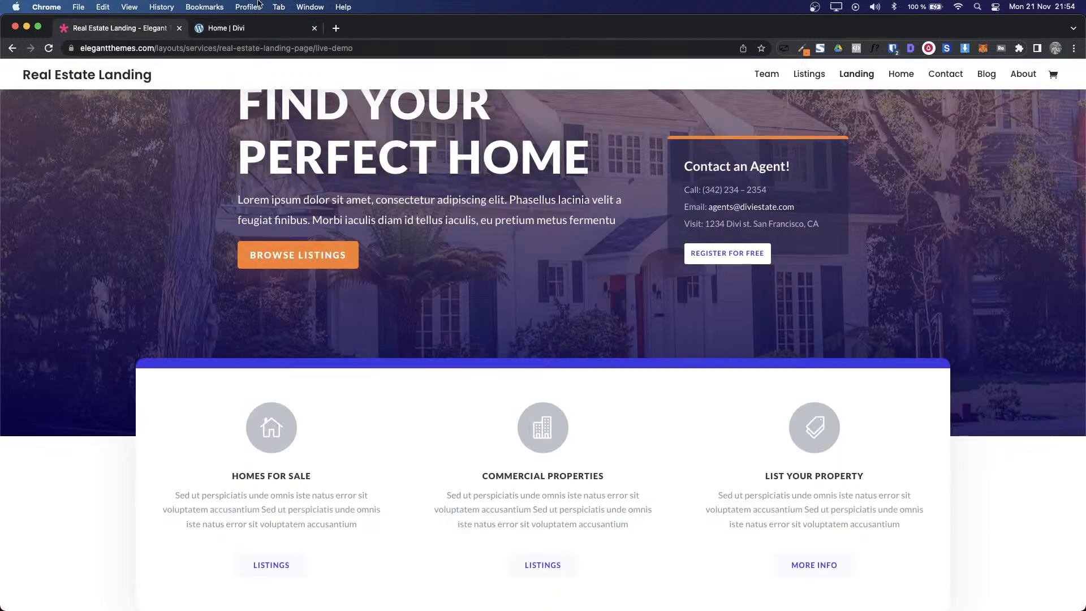
pyautogui.click(227, 27)
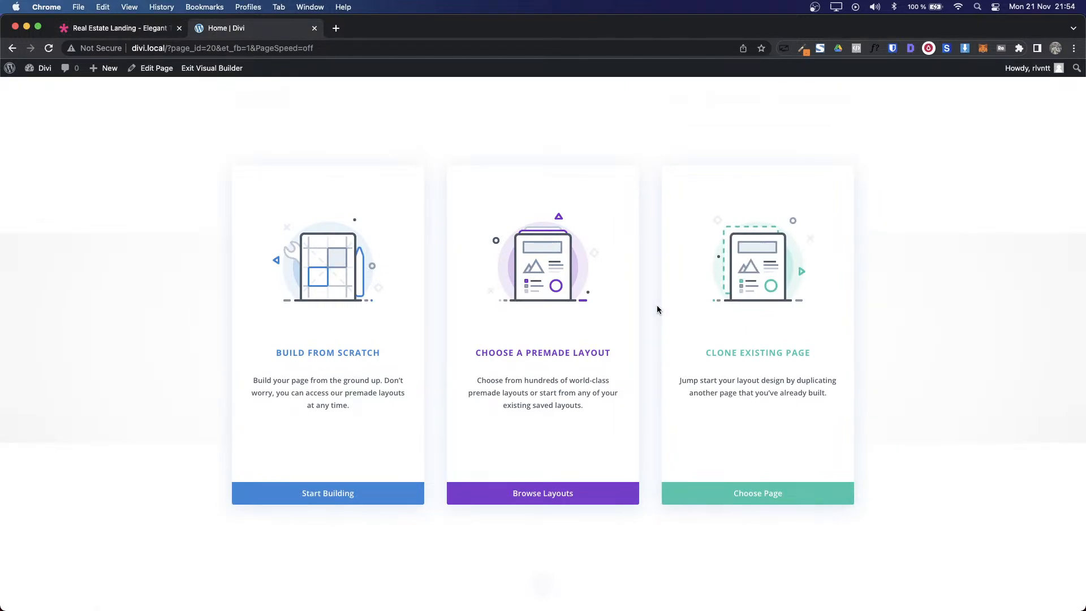
pyautogui.click(343, 338)
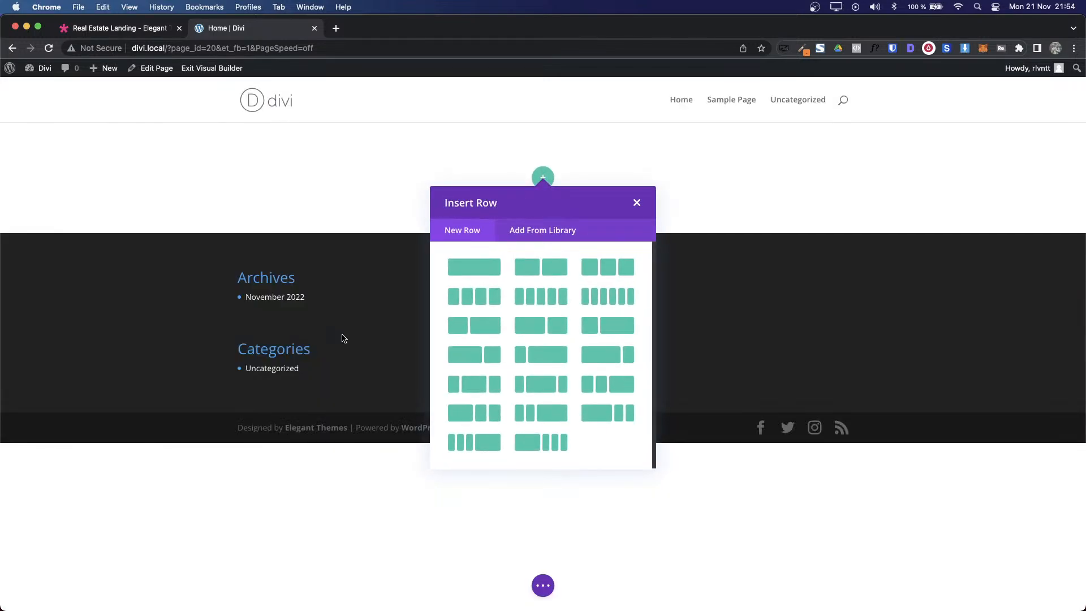
# Step: Insert a single-column row into the empty section of the Home page, without adding a module
pyautogui.click(638, 203)
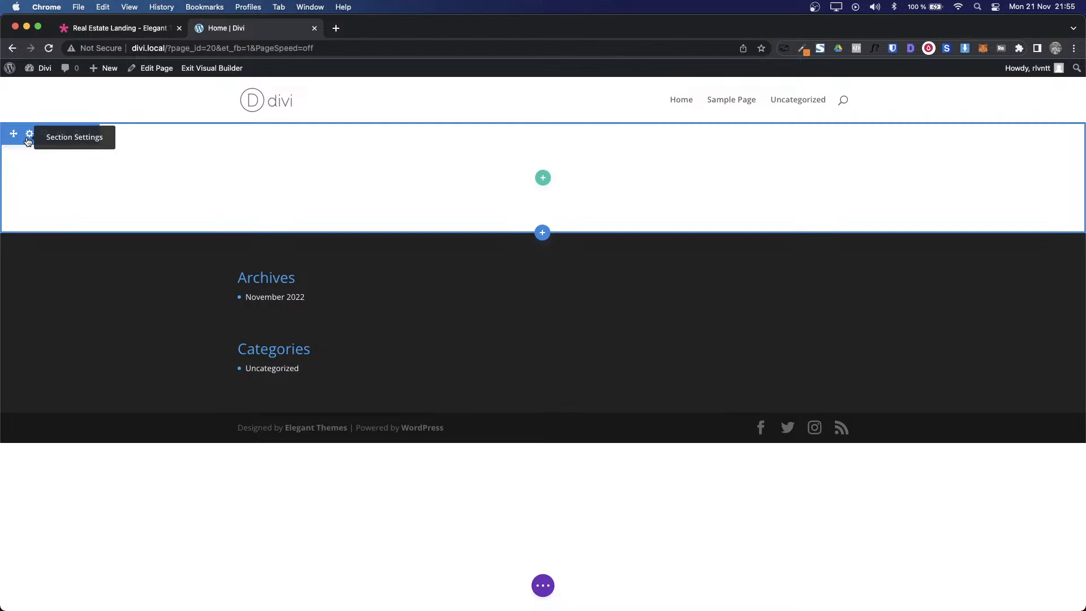
pyautogui.click(541, 178)
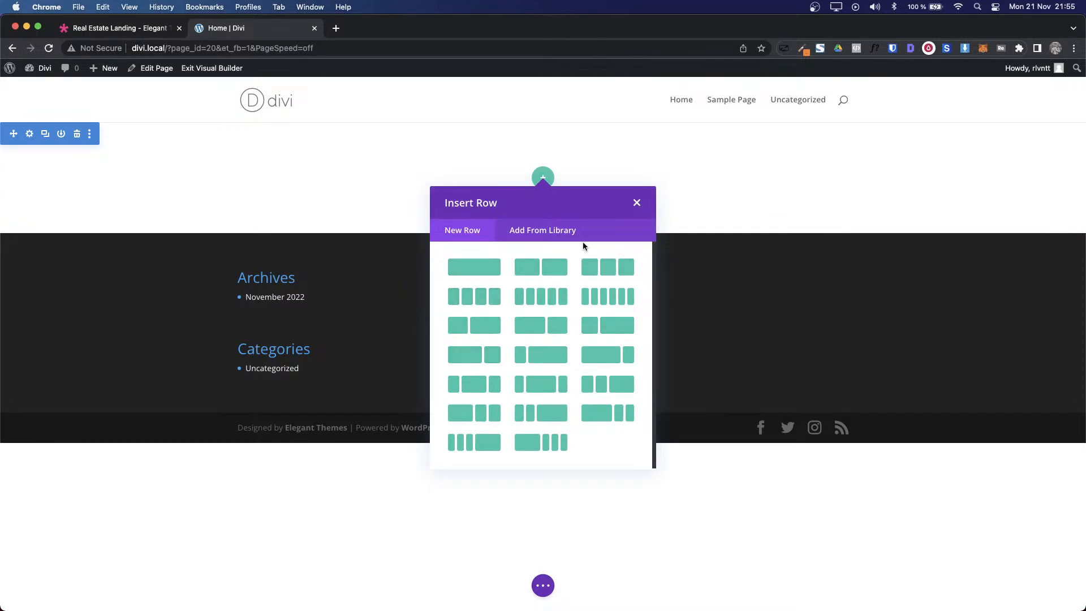
pyautogui.click(465, 276)
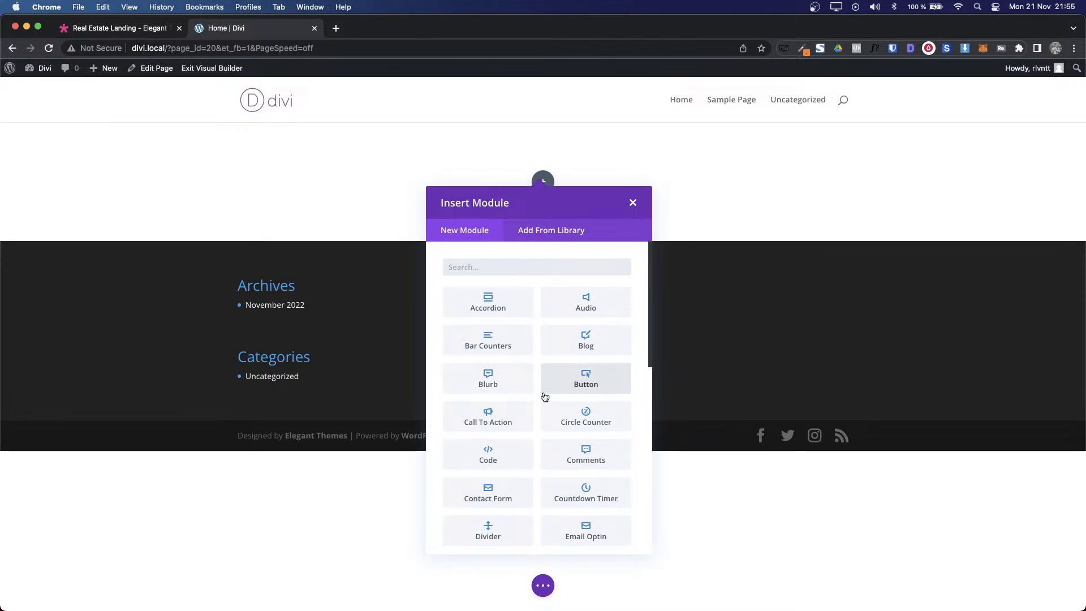
pyautogui.click(634, 203)
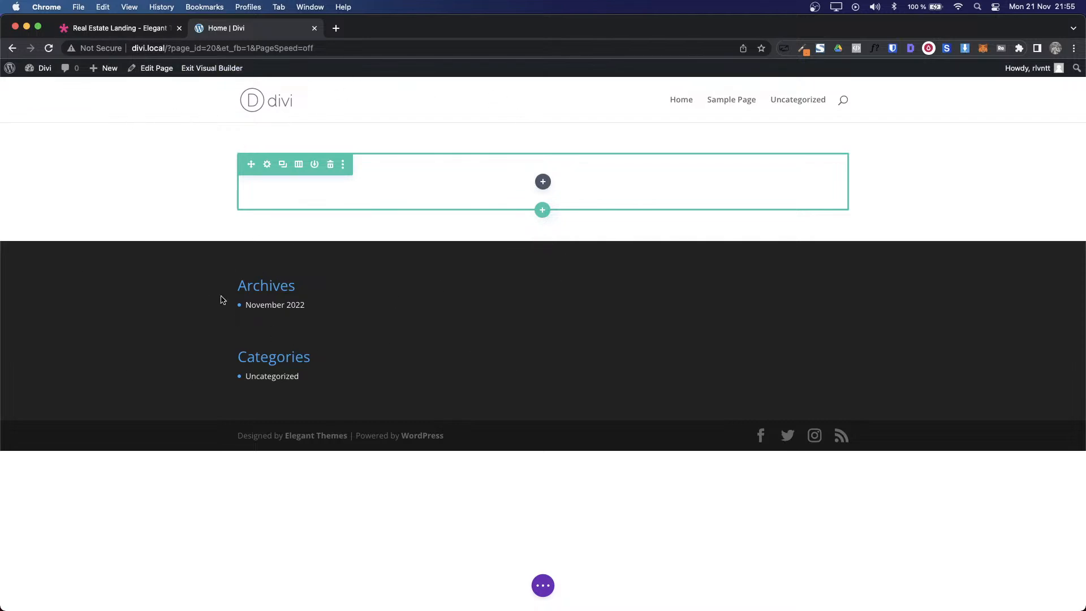
# Step: Examine the hero section of the Real Estate Landing demo: the heading, the intro paragraph and the agent contact box
pyautogui.click(119, 29)
pyautogui.scroll(3, 108, 254)
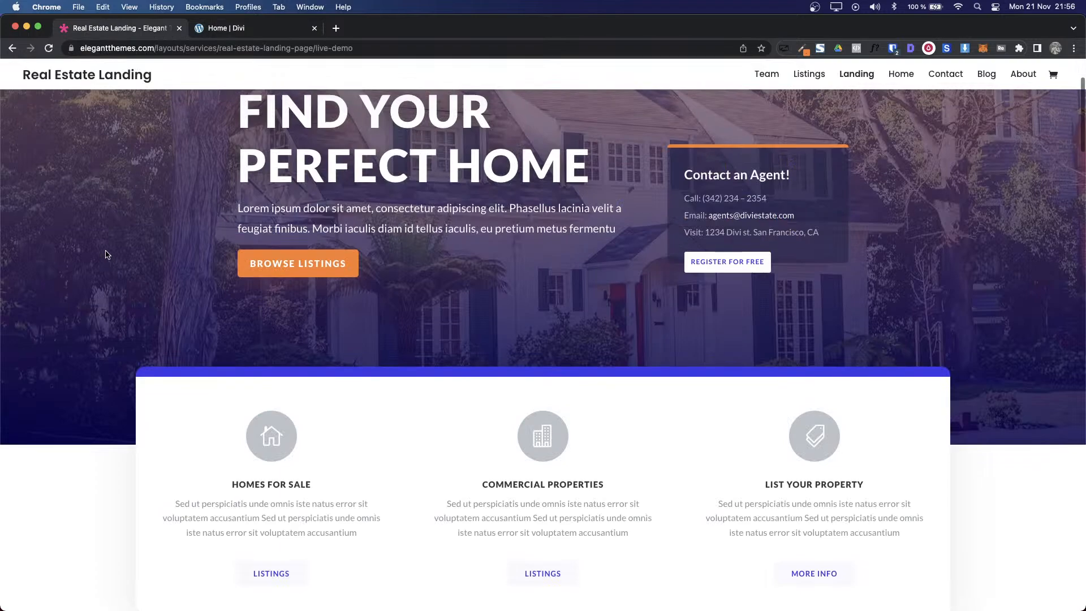
pyautogui.scroll(1, 108, 255)
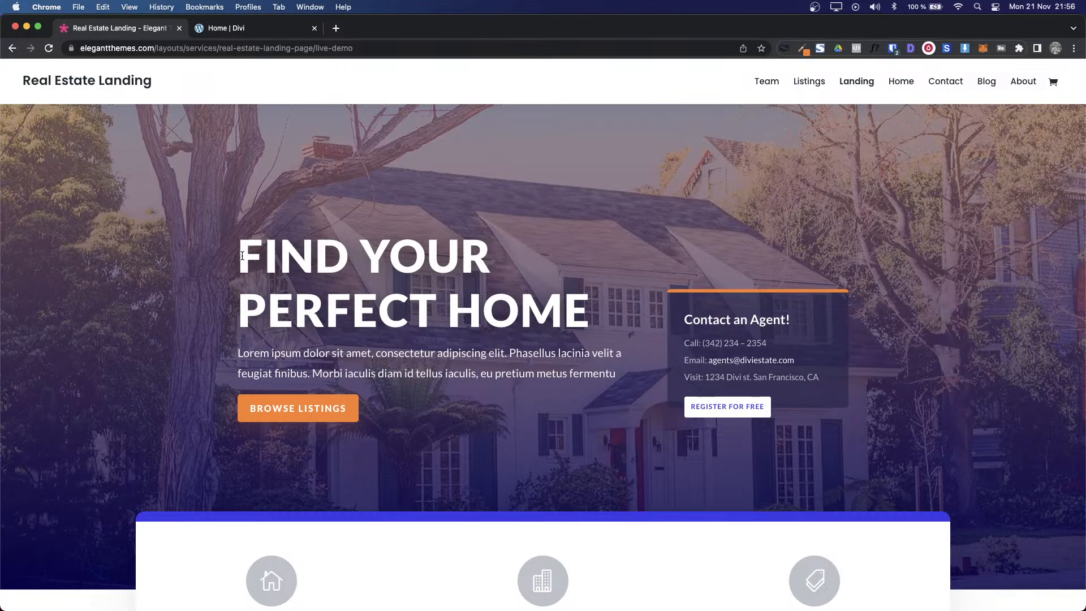
pyautogui.moveTo(242, 256); pyautogui.dragTo(599, 295)
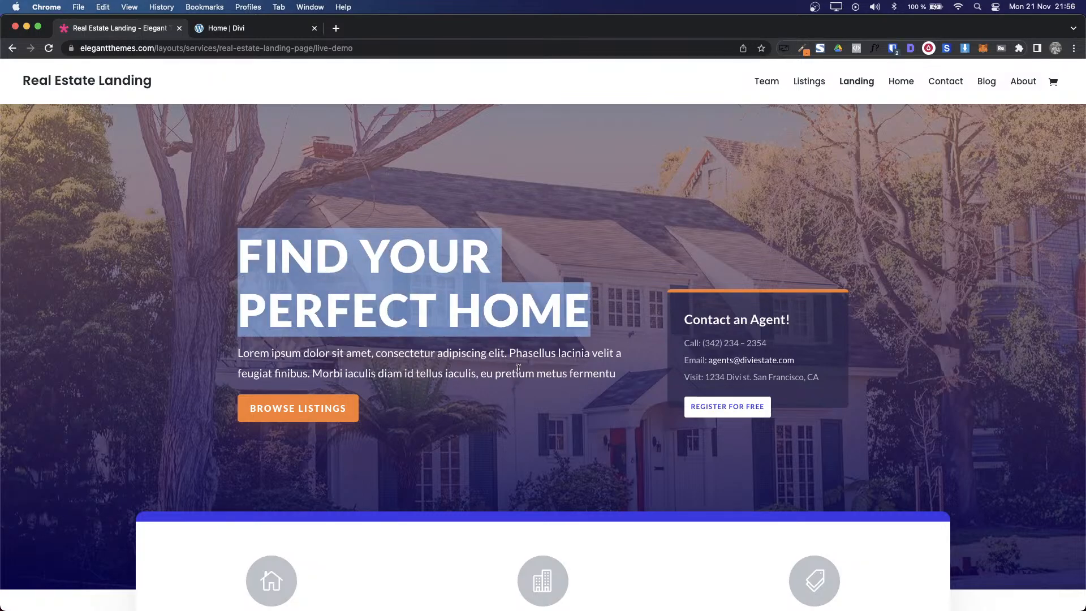
pyautogui.moveTo(524, 375); pyautogui.dragTo(249, 354)
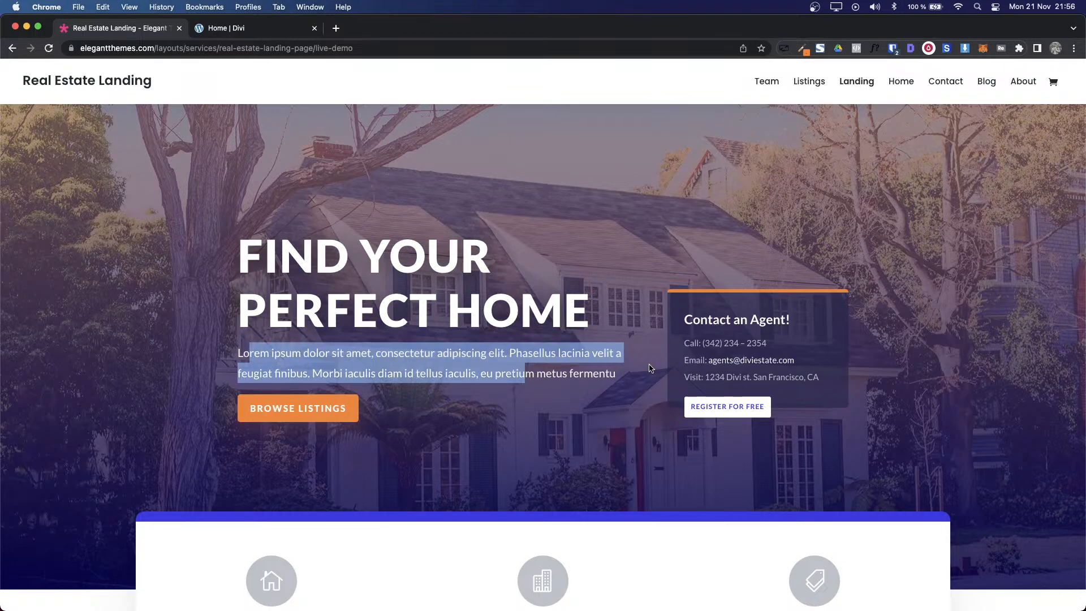
pyautogui.moveTo(684, 322); pyautogui.dragTo(843, 392)
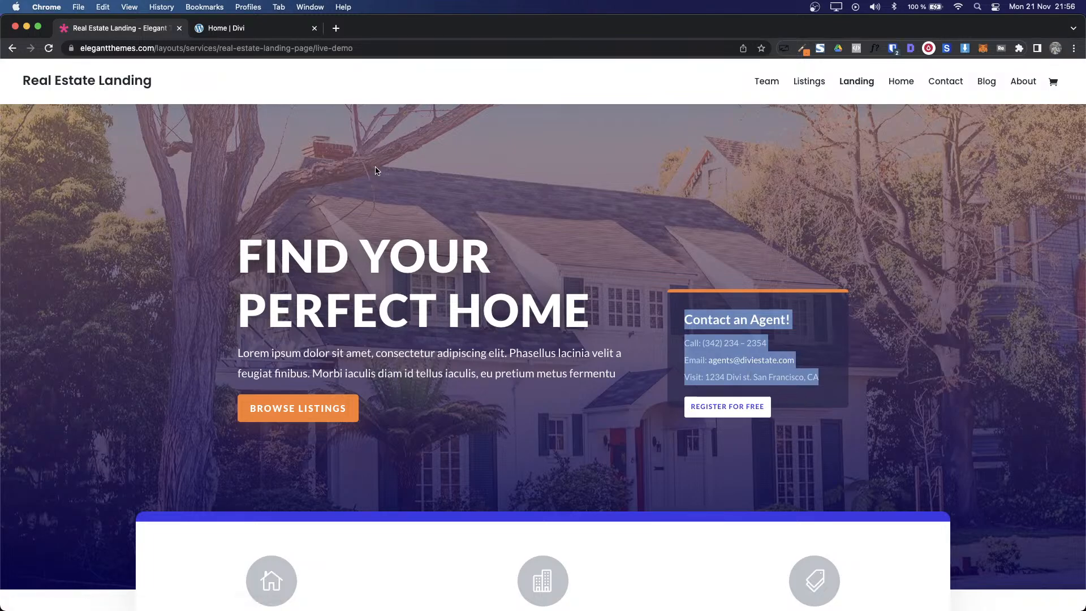
pyautogui.click(338, 180)
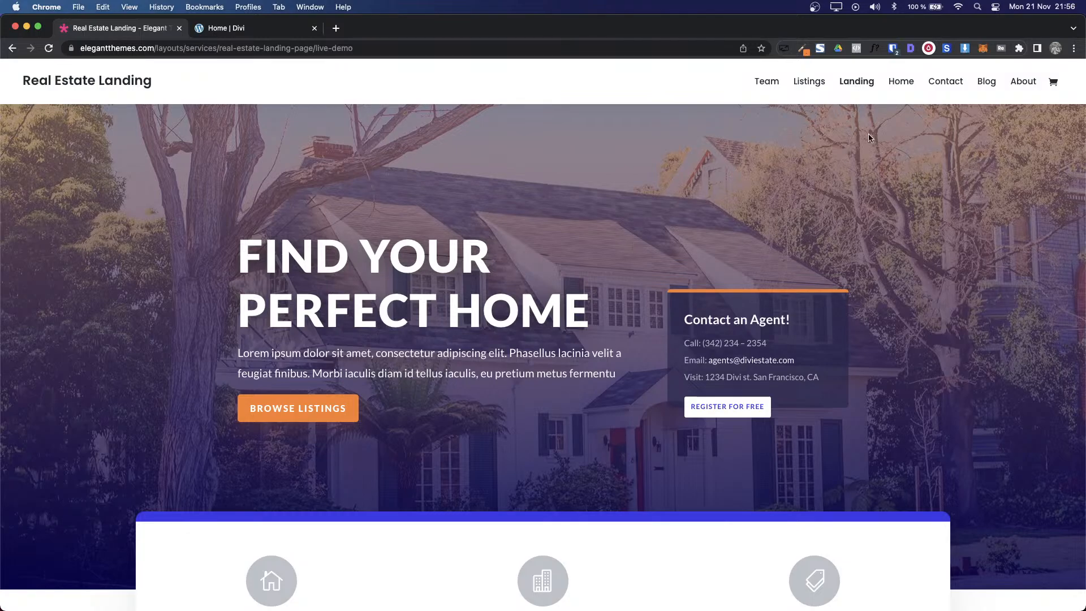
# Step: Download the hero's house photo, real-estate-03.jpg, from the demo page with the Image Downloader extension
pyautogui.click(966, 49)
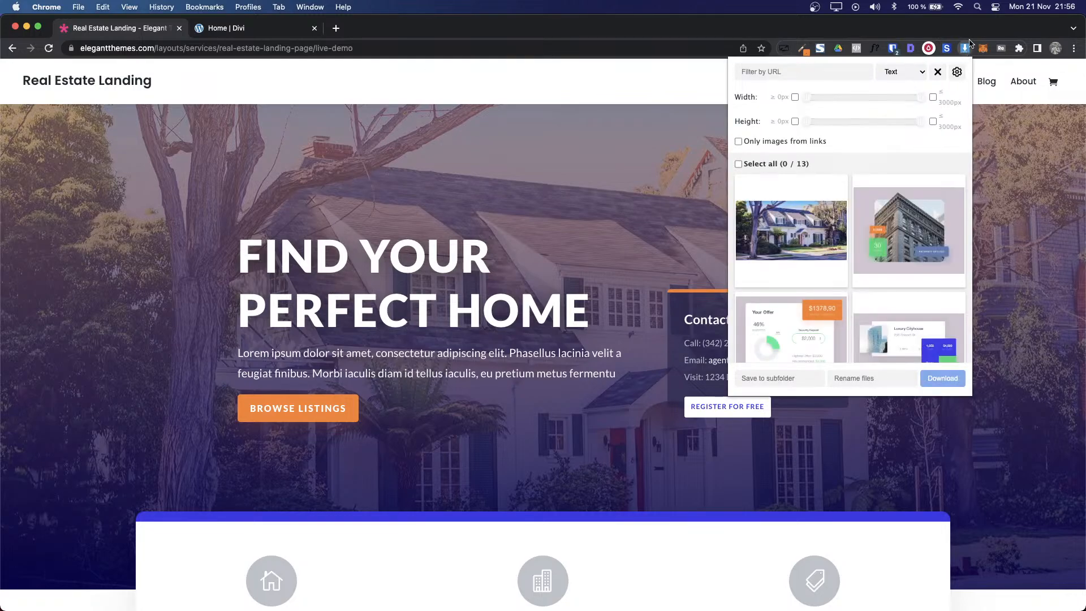
pyautogui.click(978, 32)
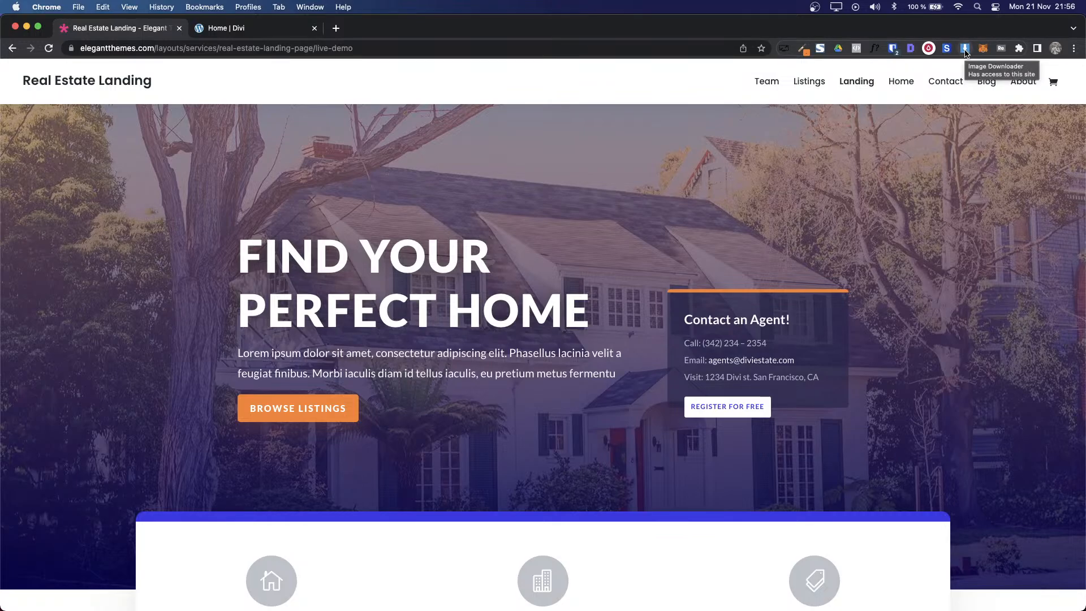
pyautogui.click(965, 50)
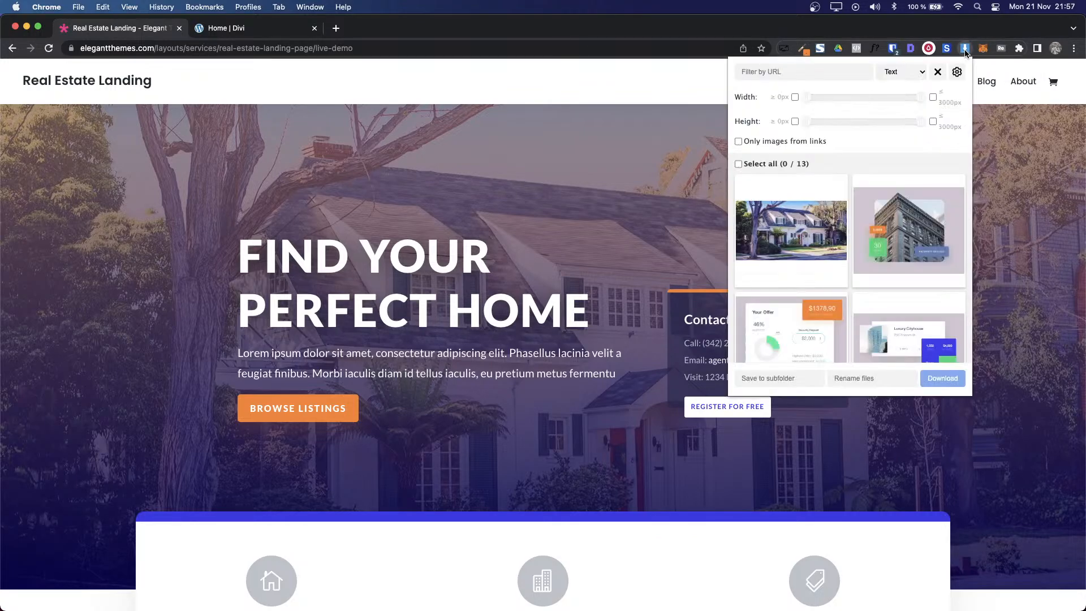
pyautogui.moveTo(845, 258)
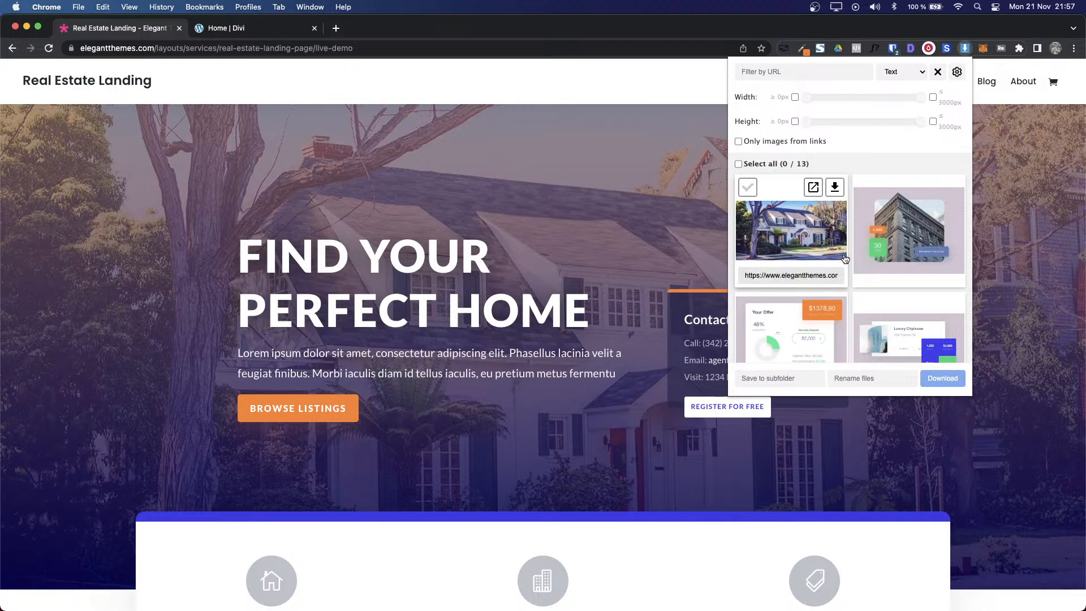
pyautogui.moveTo(896, 317)
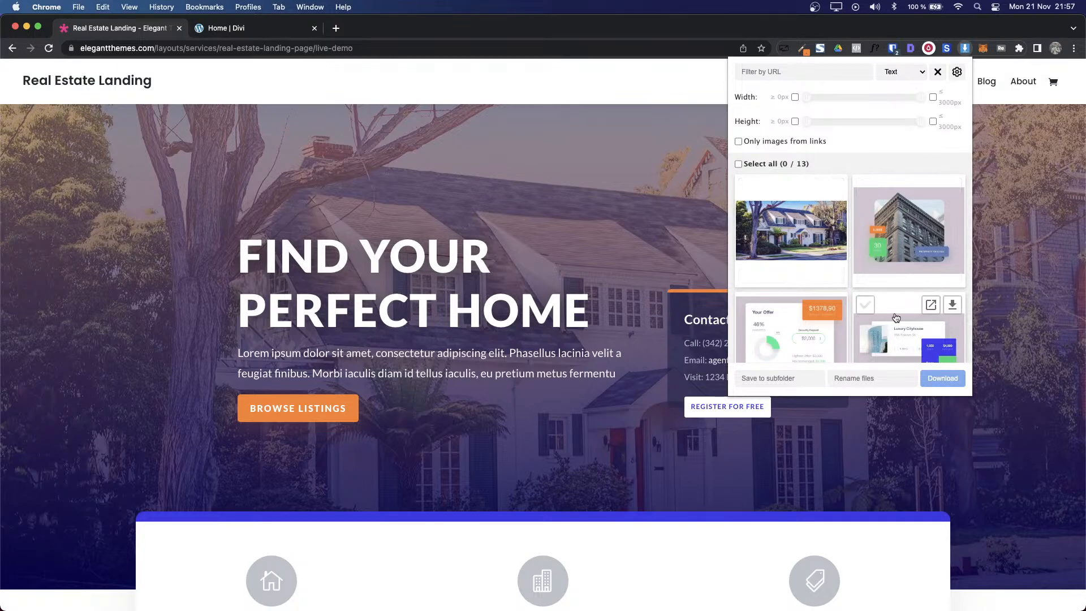
pyautogui.scroll(-10, 896, 317)
pyautogui.scroll(10, 895, 313)
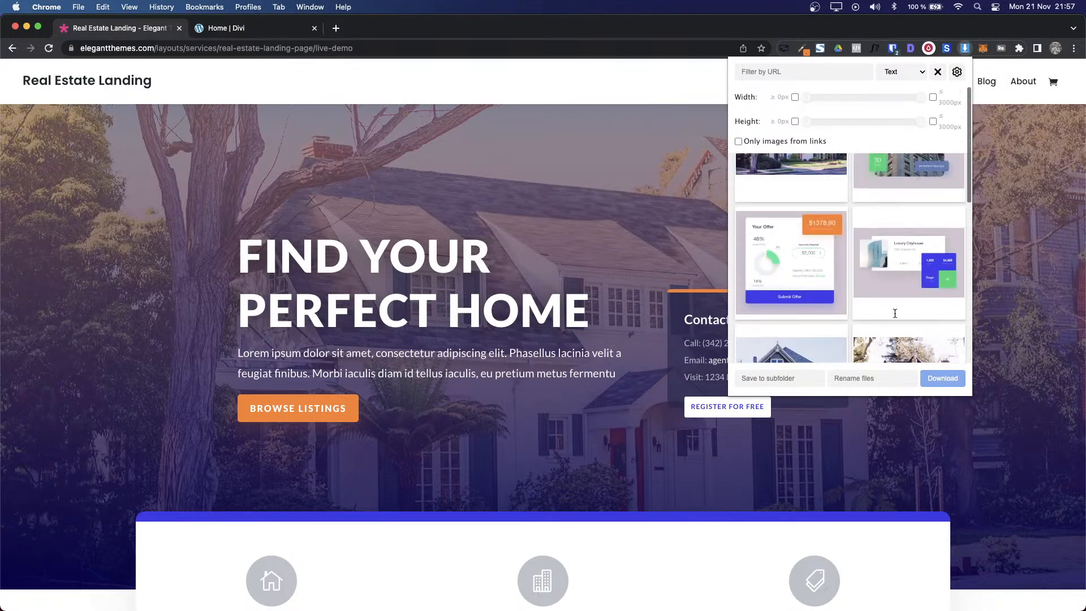
pyautogui.scroll(3, 895, 313)
pyautogui.moveTo(835, 195)
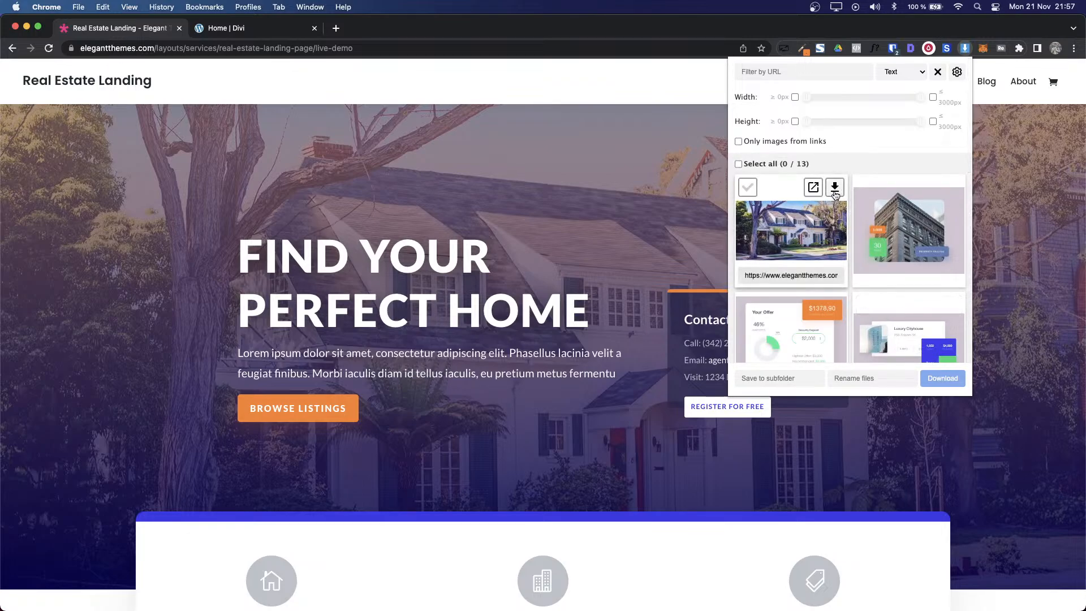
pyautogui.click(835, 195)
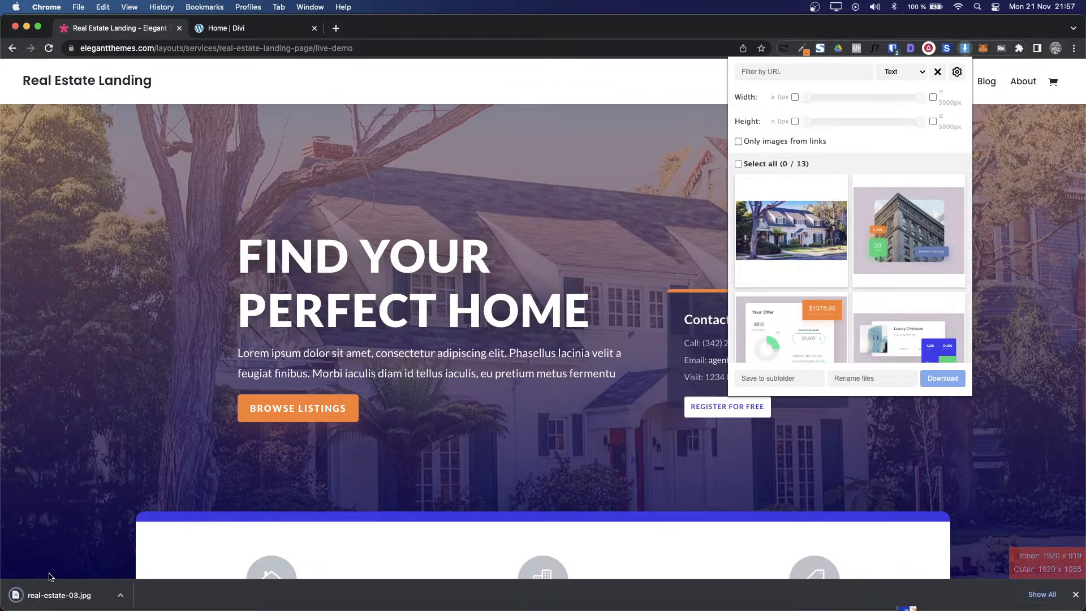
pyautogui.click(336, 210)
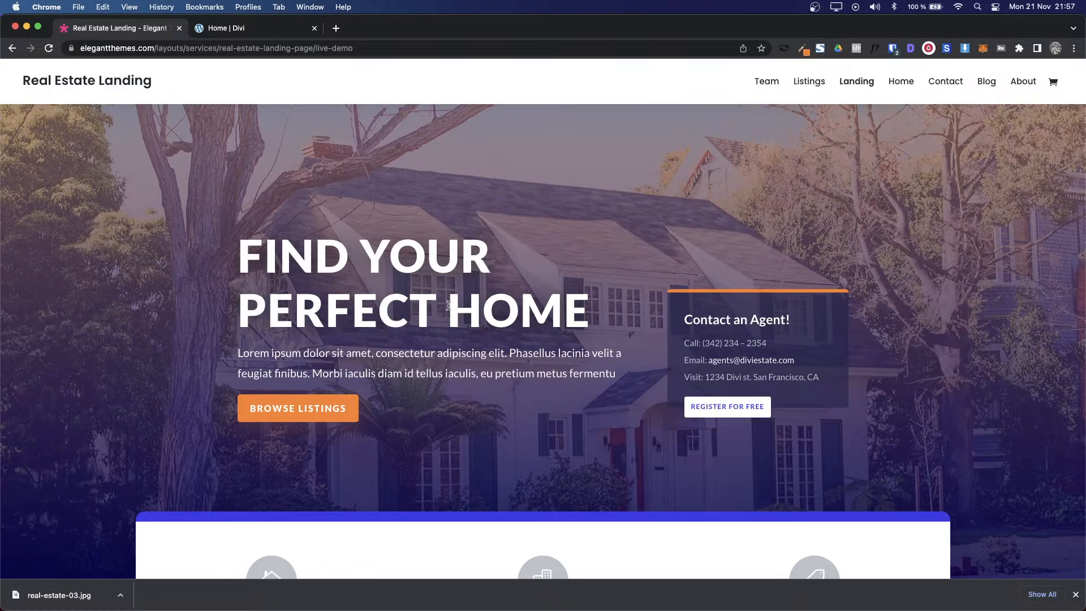
# Step: Set real-estate-03.jpg from the media library as the Home page section's background image and save the section settings
pyautogui.hotkey('ctrl', 'Tab')
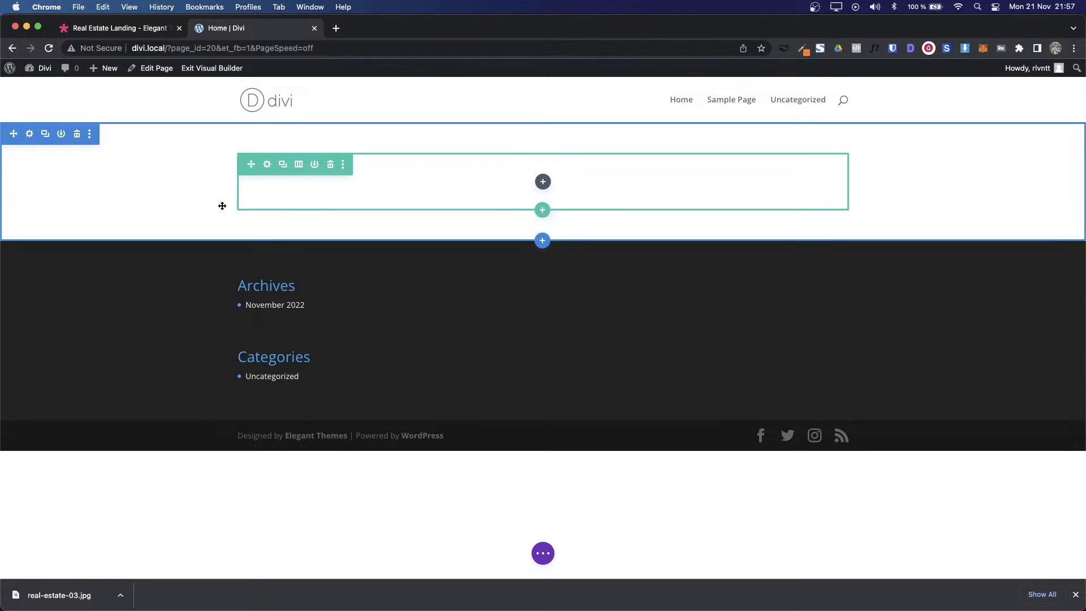
pyautogui.click(30, 135)
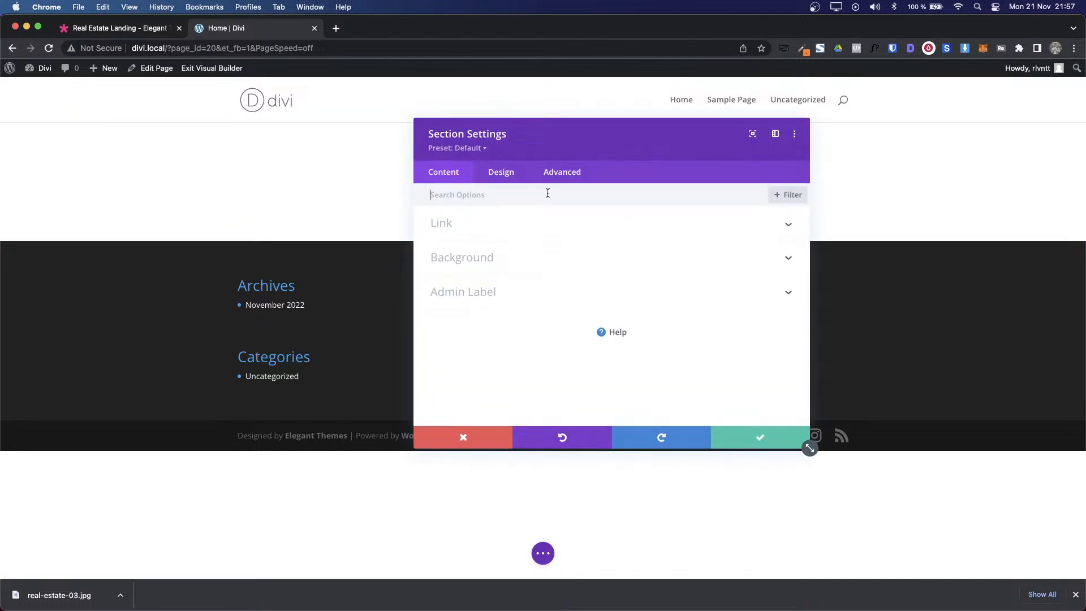
pyautogui.moveTo(569, 138); pyautogui.dragTo(370, 104)
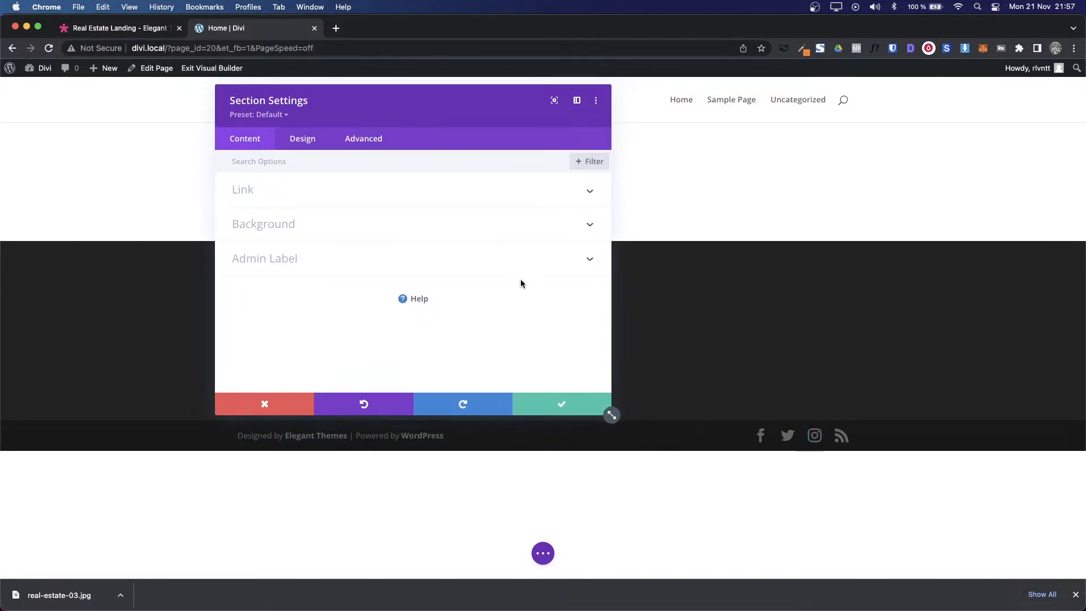
pyautogui.click(253, 226)
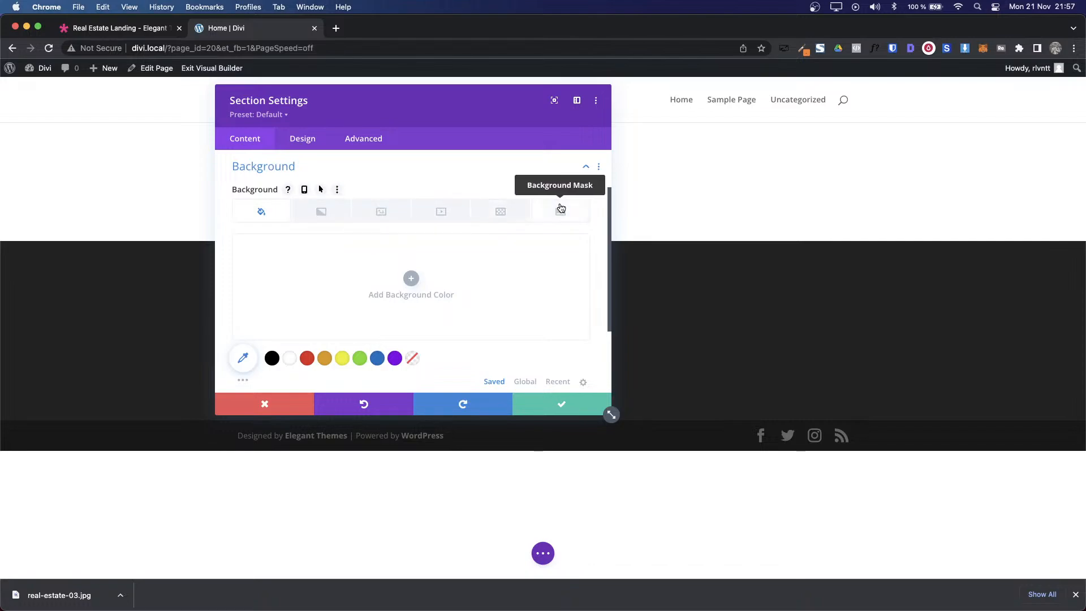
pyautogui.click(377, 213)
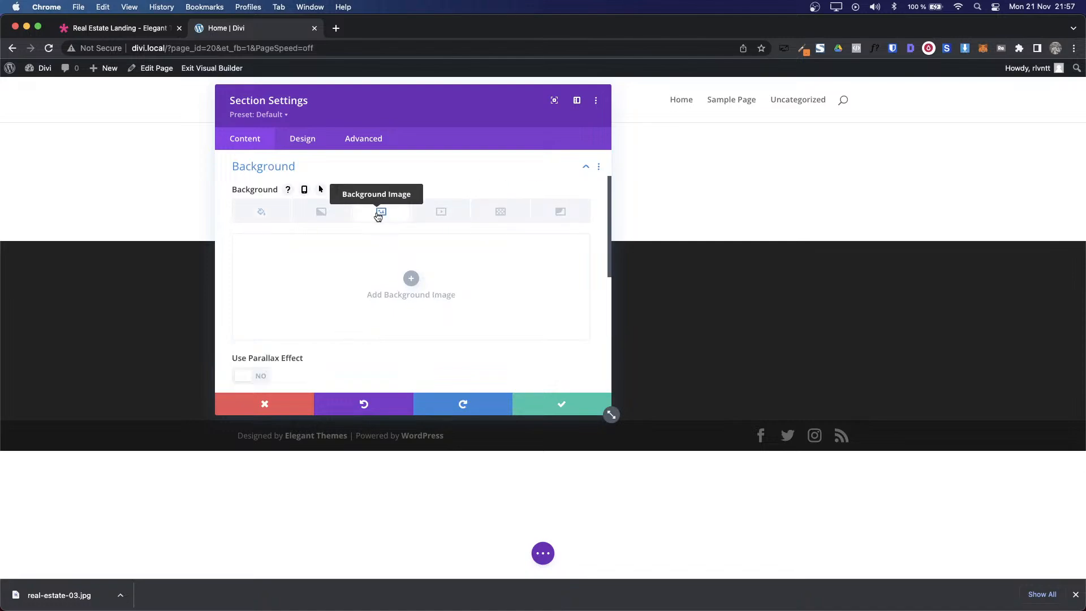
pyautogui.click(411, 278)
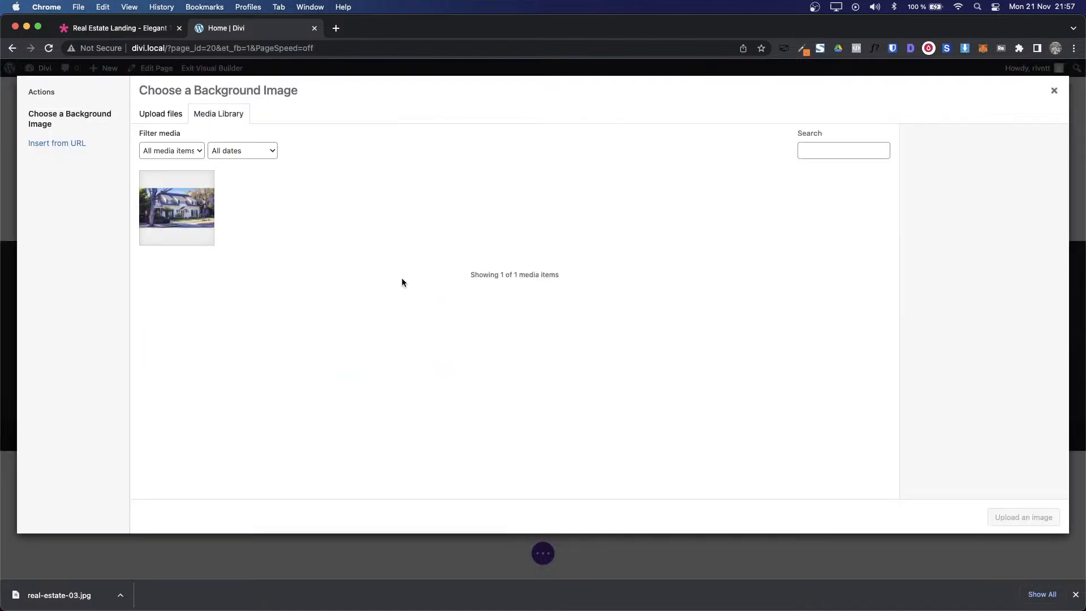
pyautogui.click(183, 226)
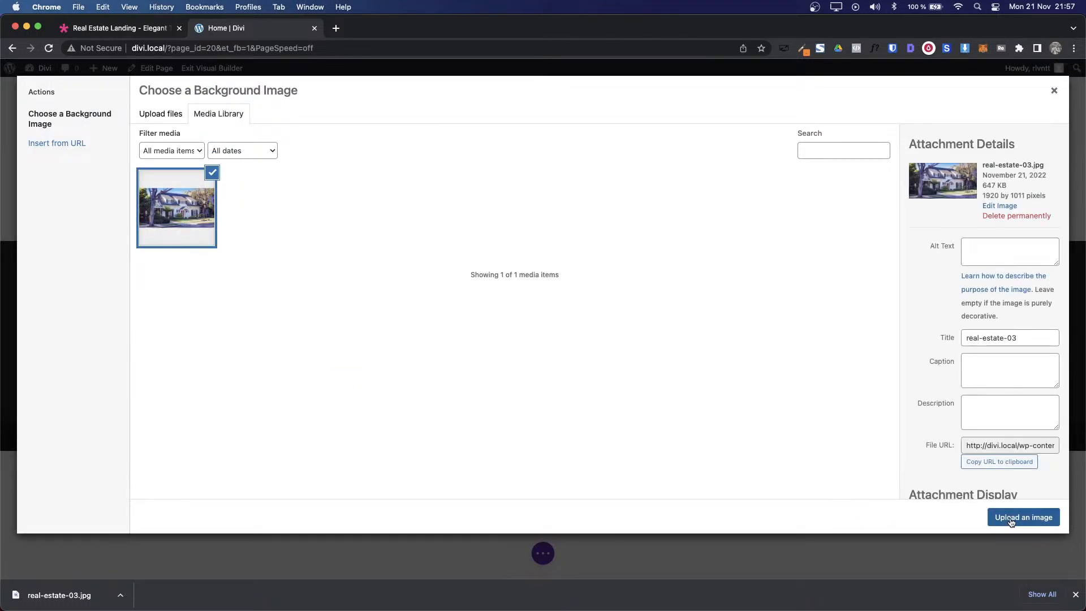
pyautogui.click(1012, 521)
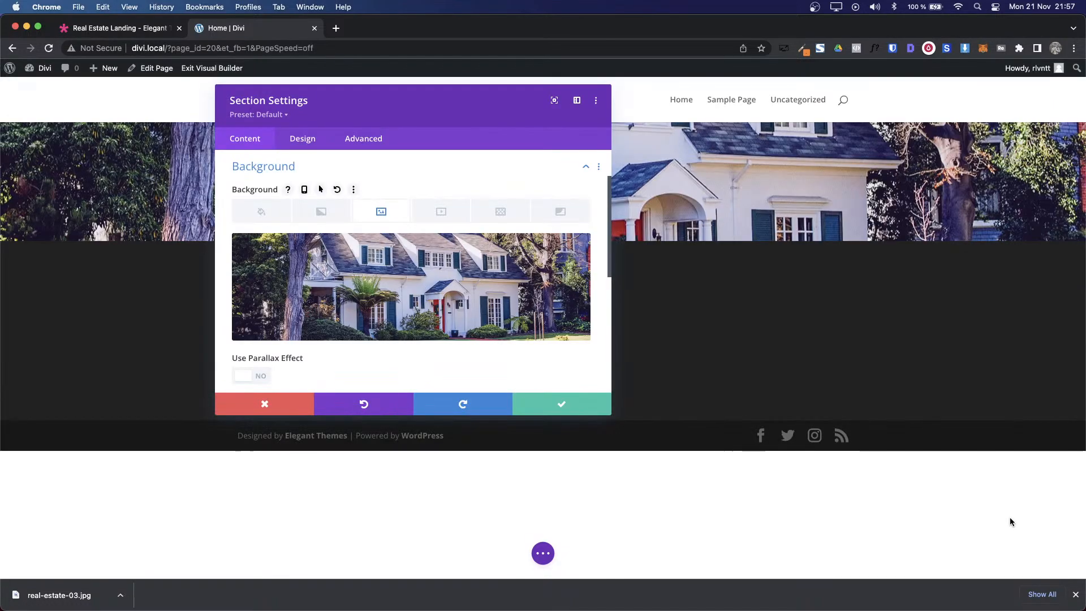
pyautogui.click(564, 404)
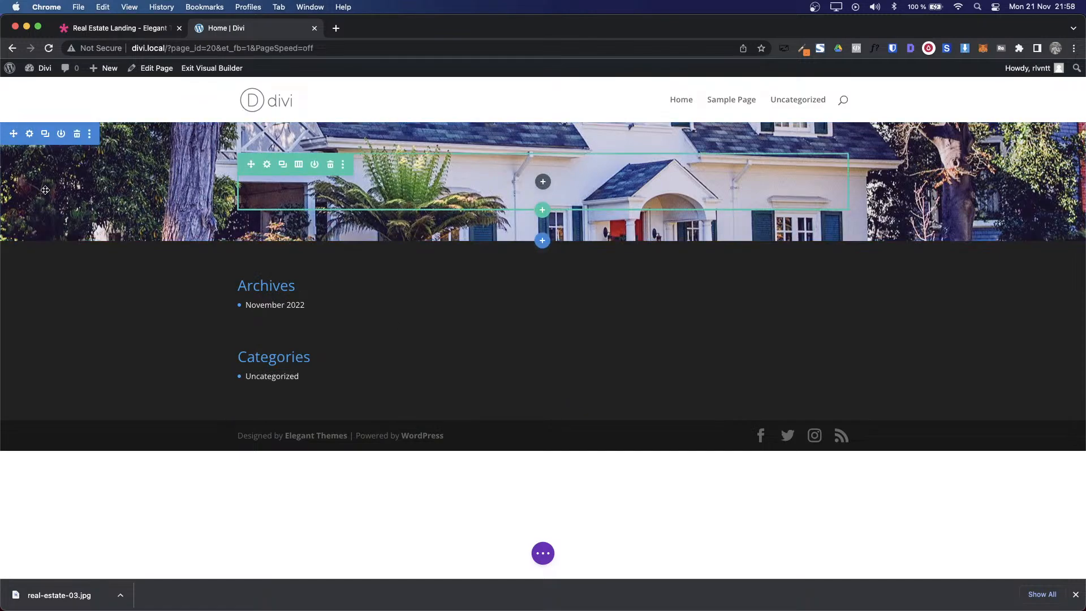
# Step: Inspect the fonts of the demo's hero heading, contact box title and intro paragraph with WhatFont, and close the font details
pyautogui.click(131, 37)
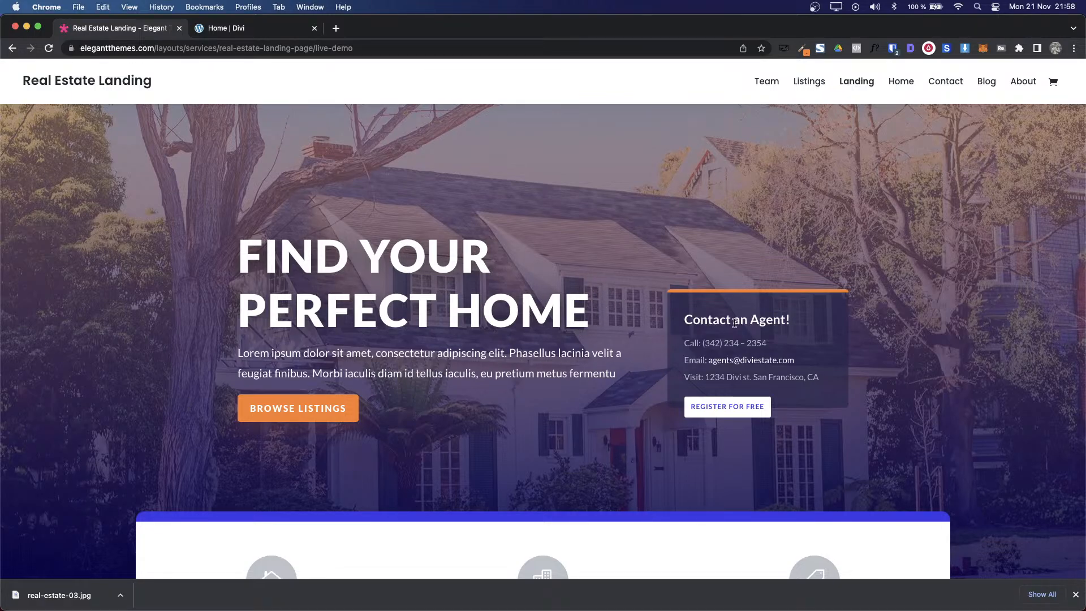
pyautogui.click(873, 51)
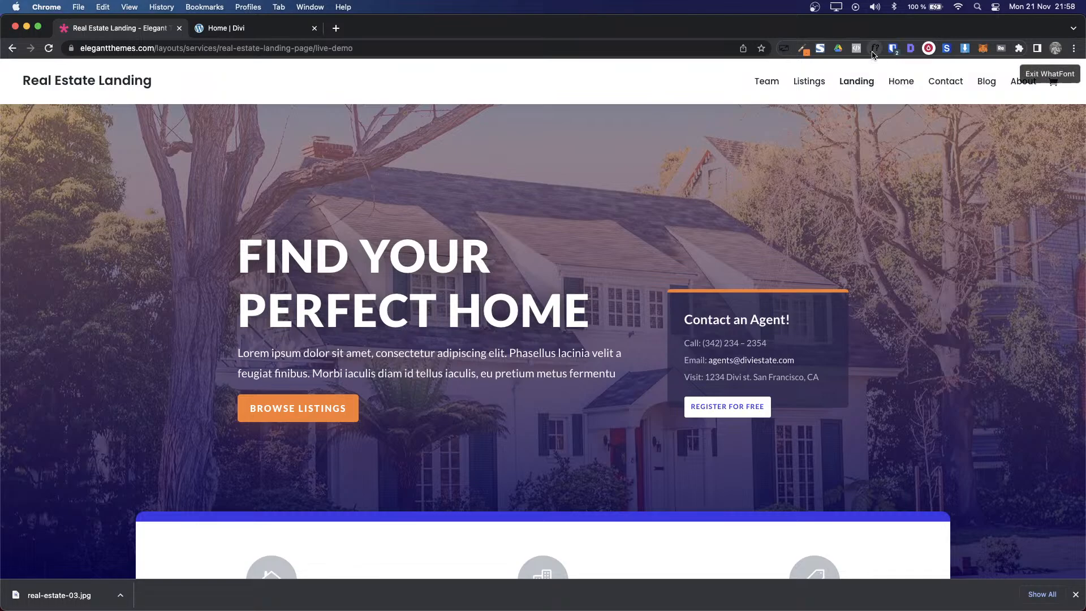
pyautogui.click(419, 268)
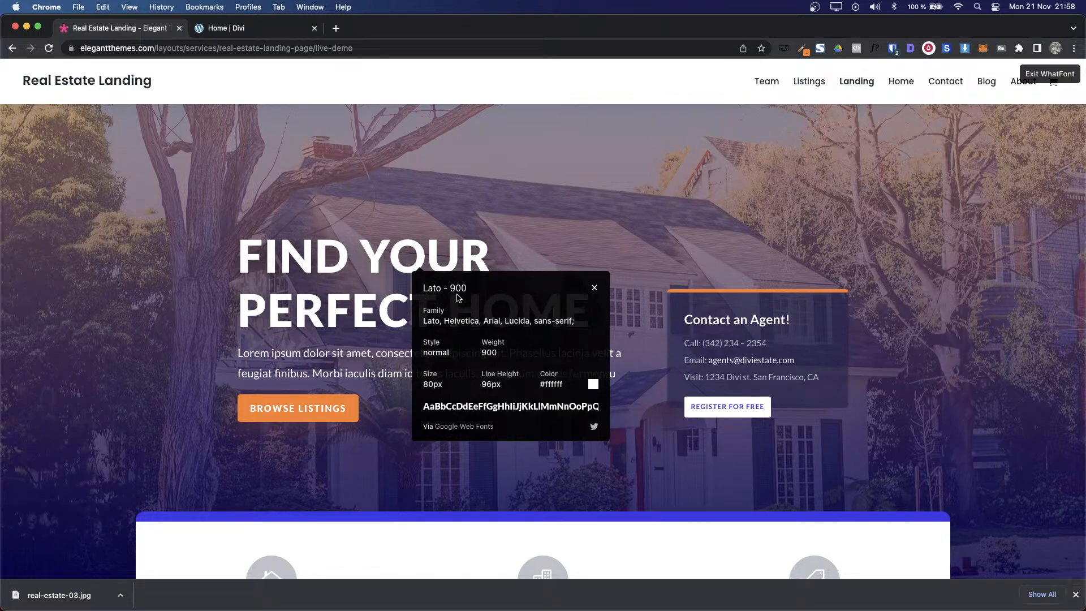
pyautogui.click(716, 325)
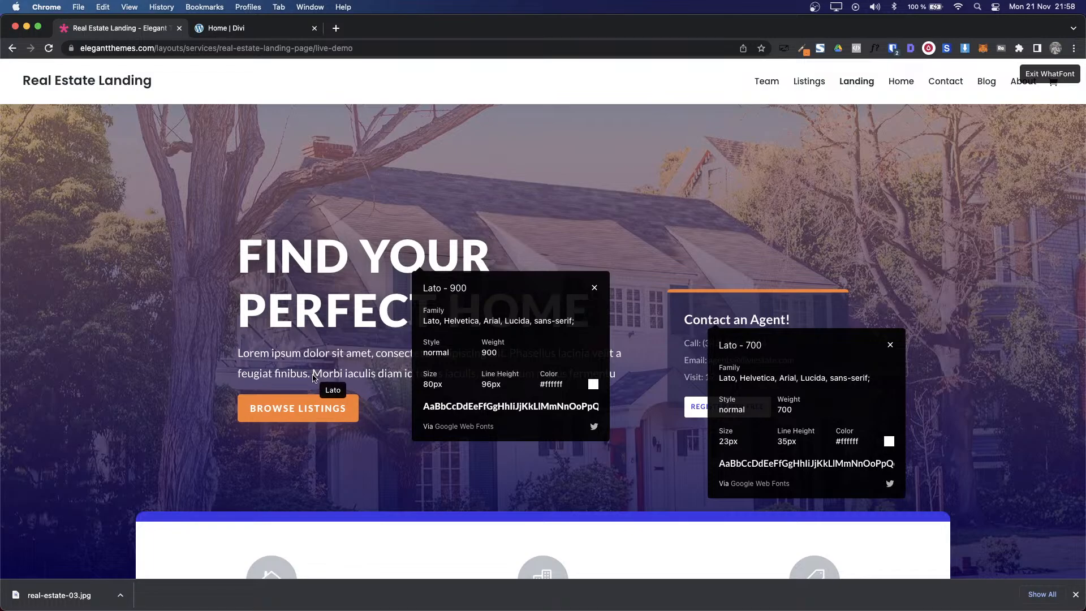
pyautogui.click(335, 370)
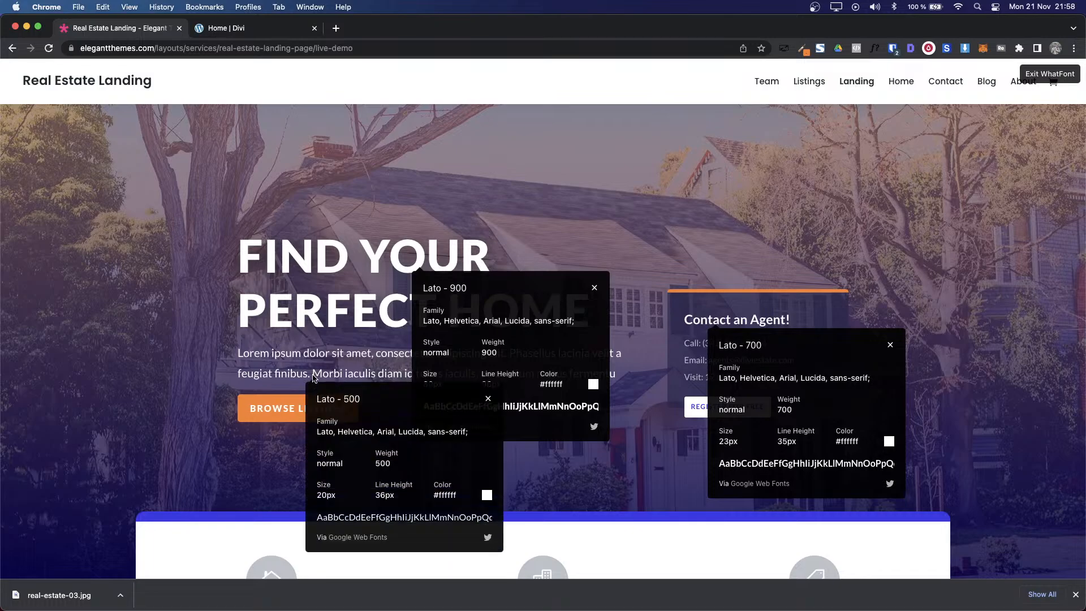
pyautogui.click(488, 399)
pyautogui.click(593, 290)
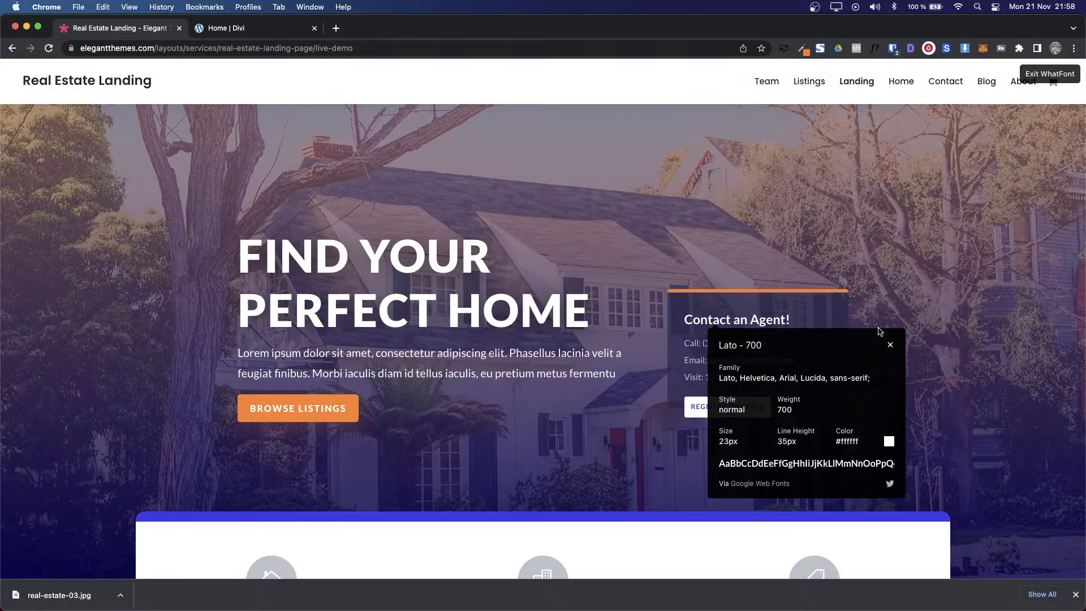
pyautogui.click(890, 346)
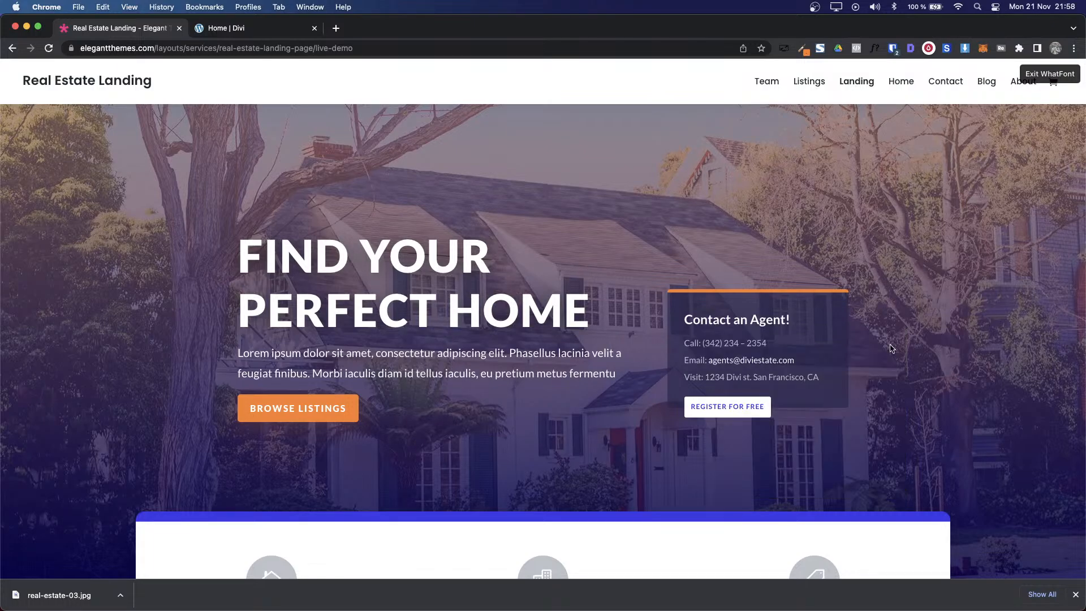
# Step: Switch to the Home page being built, publish it, dismiss the downloads bar and exit the Visual Builder
pyautogui.scroll(-5, 890, 346)
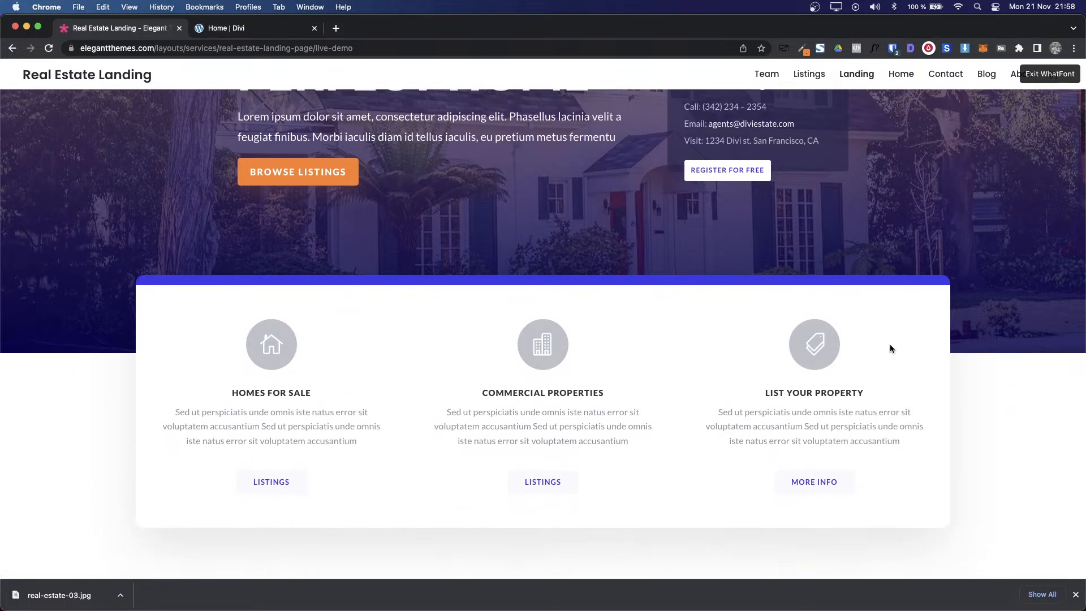
pyautogui.scroll(5, 890, 344)
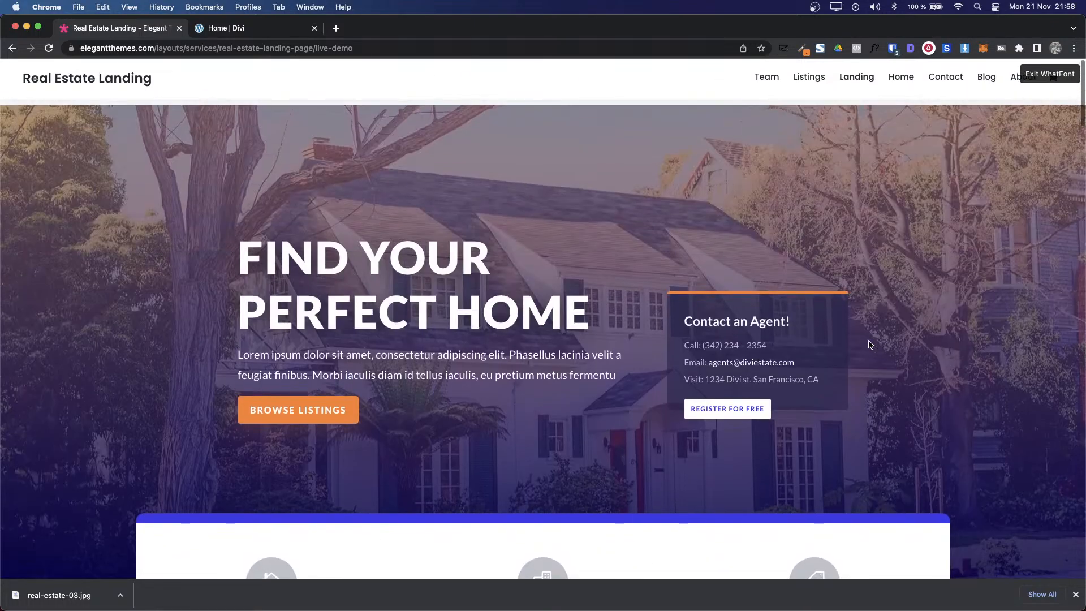
pyautogui.click(253, 37)
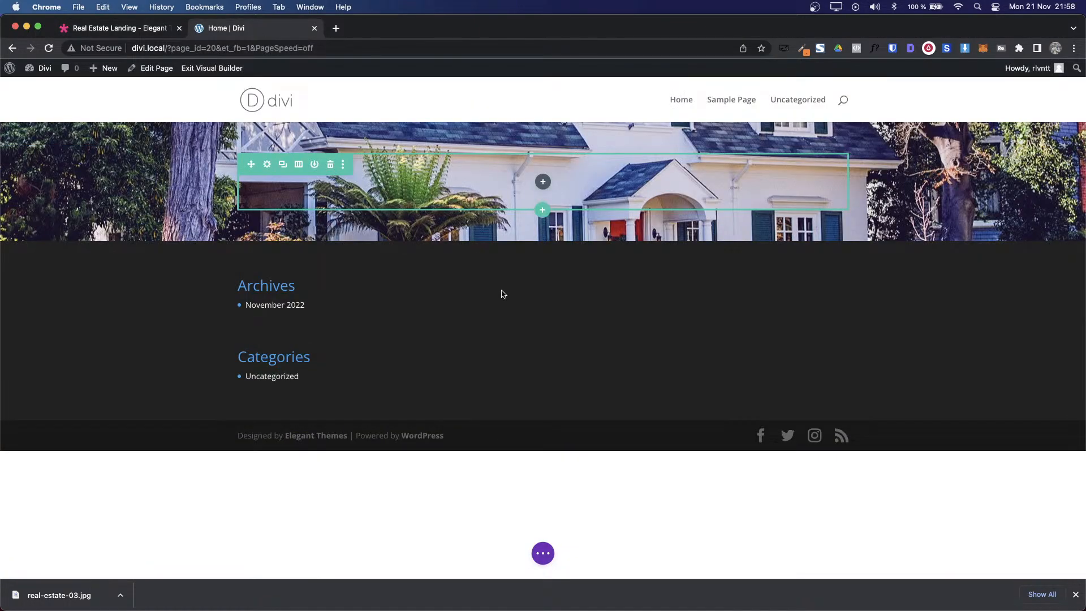
pyautogui.click(535, 552)
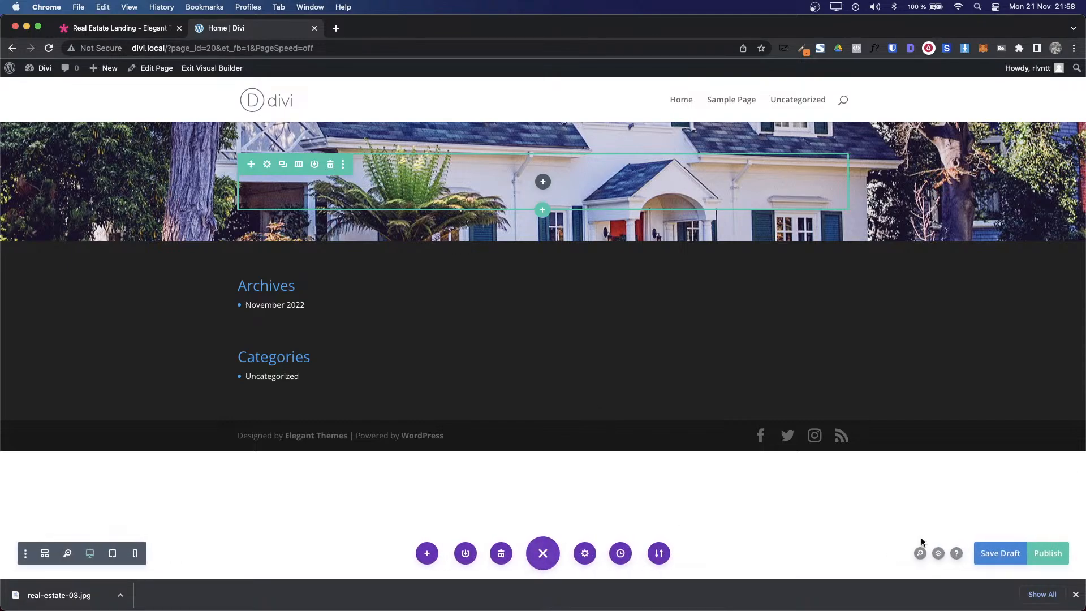
pyautogui.click(1054, 557)
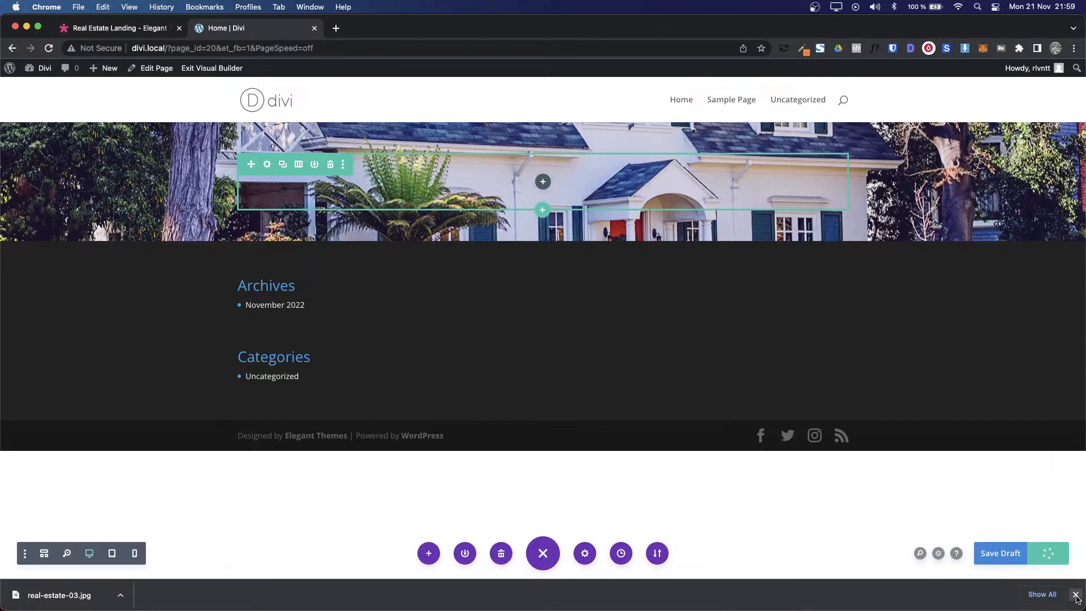
pyautogui.click(1076, 595)
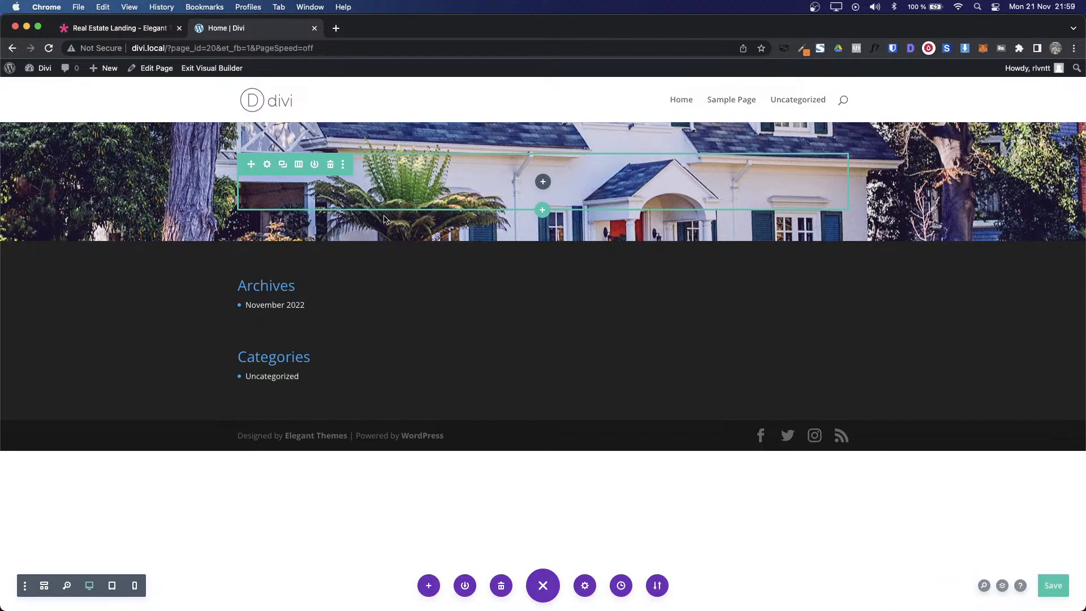
pyautogui.click(215, 70)
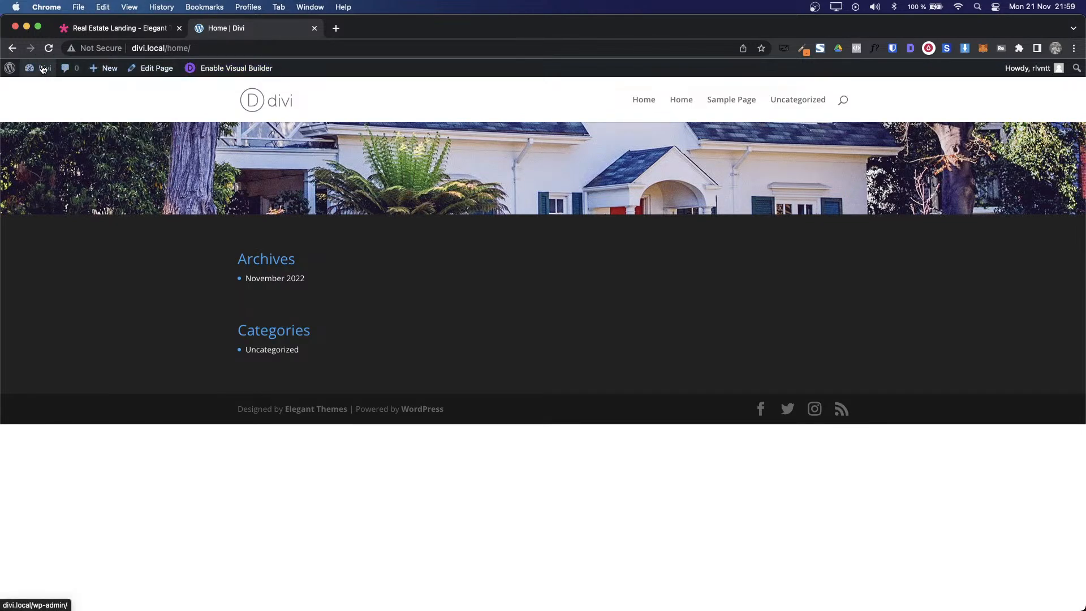
# Step: Open the Typography options under General Settings in the Divi Theme Customizer
pyautogui.moveTo(43, 68)
pyautogui.click(44, 148)
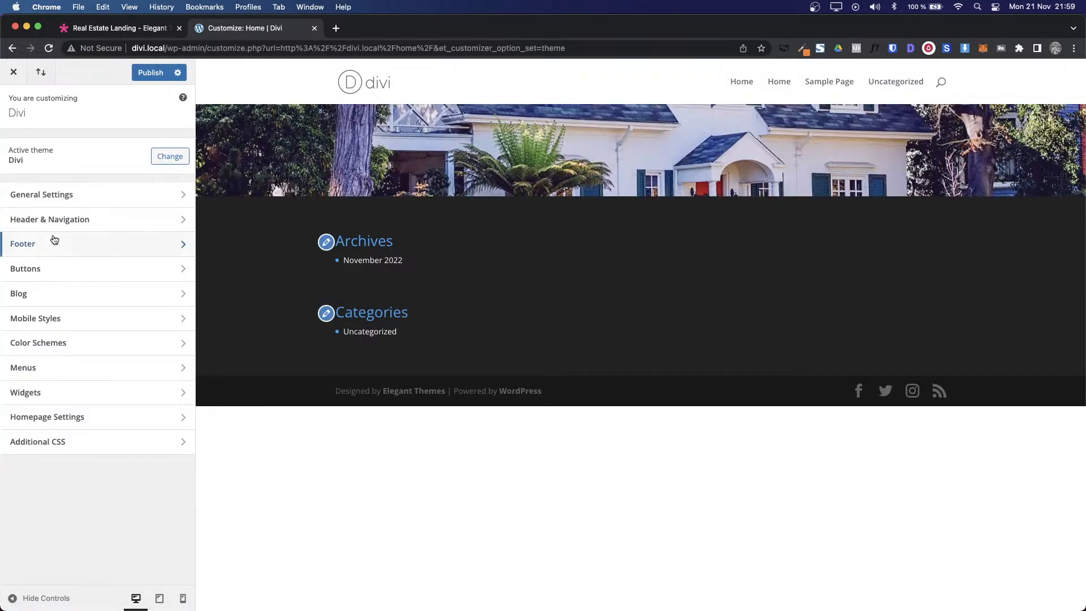
pyautogui.click(62, 194)
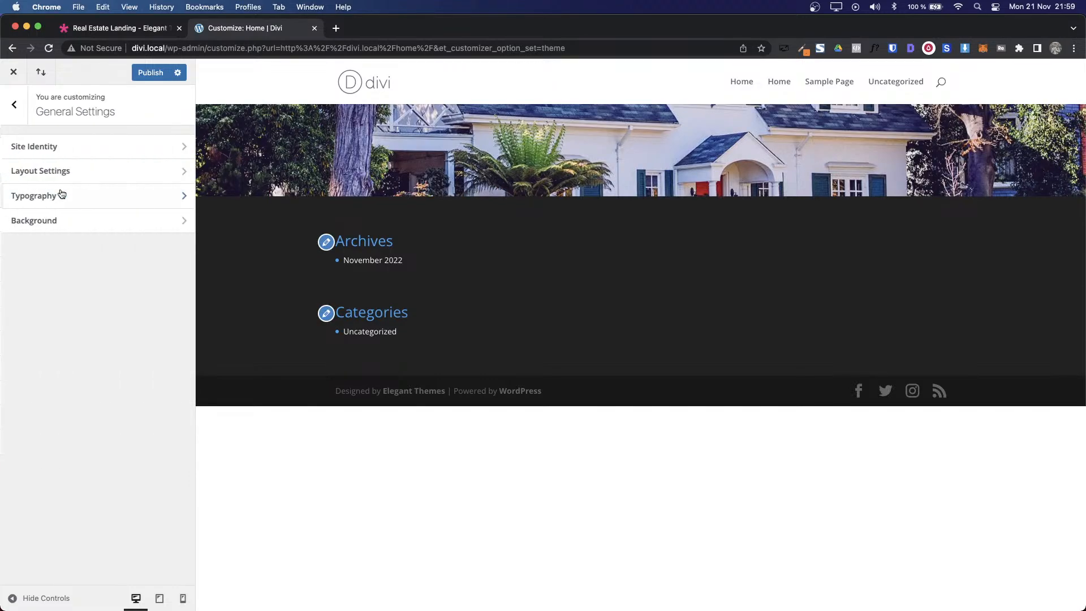
pyautogui.click(93, 196)
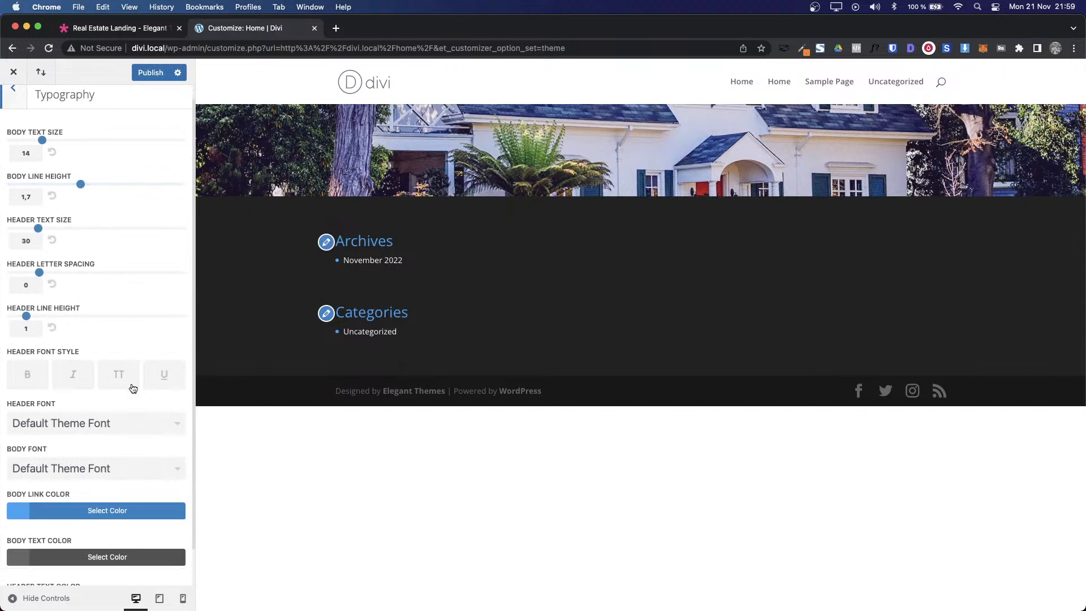
pyautogui.scroll(-2, 135, 391)
# Step: Set the theme's header font to Lato
pyautogui.click(144, 399)
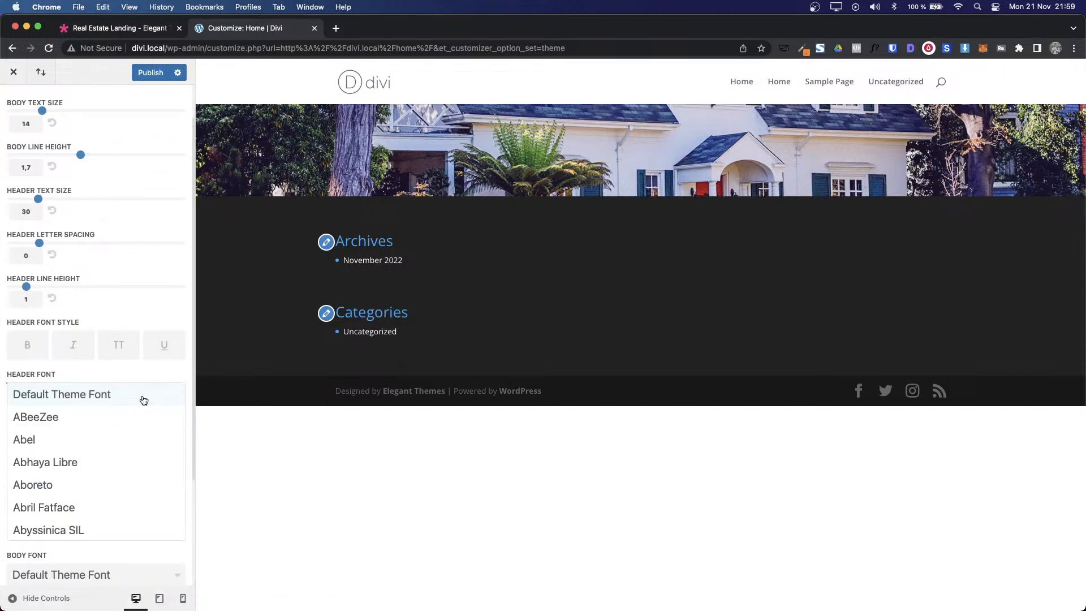
pyautogui.scroll(-15, 119, 542)
pyautogui.scroll(-3, 119, 541)
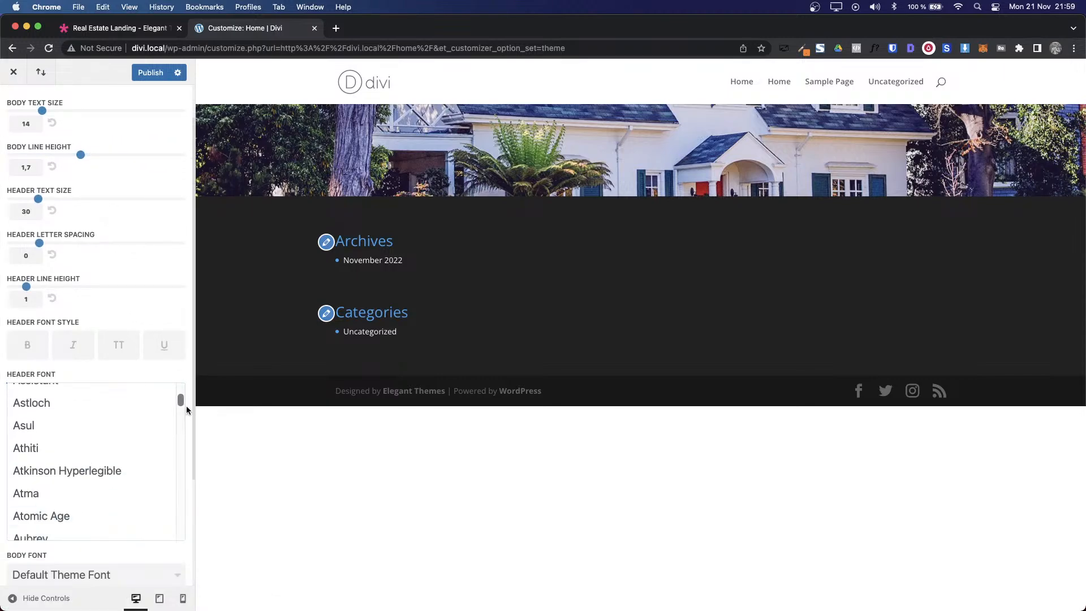
pyautogui.moveTo(181, 404); pyautogui.dragTo(181, 489)
pyautogui.scroll(-10, 119, 471)
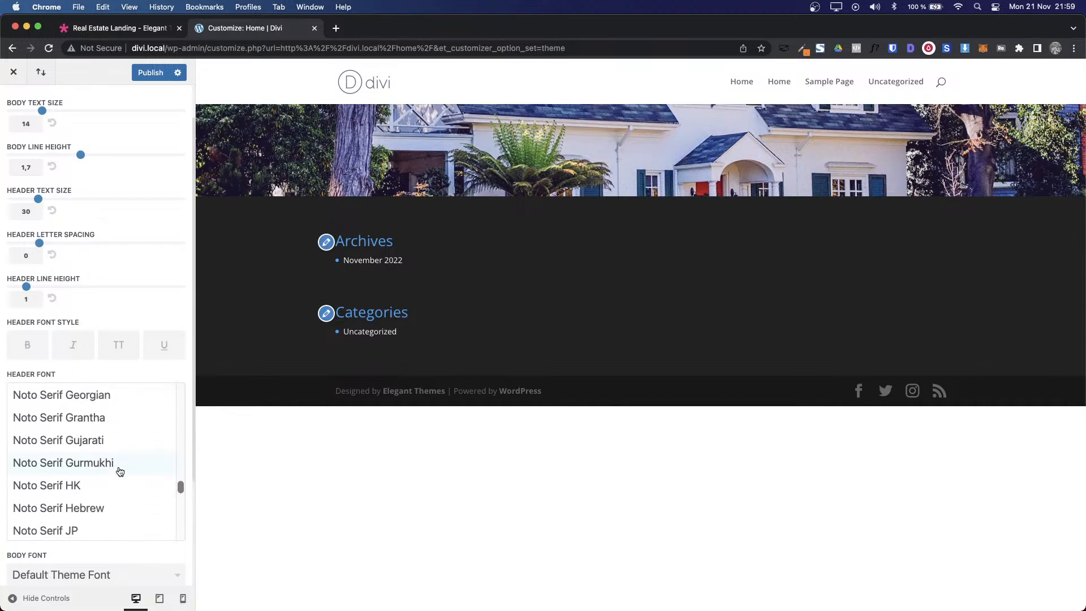
pyautogui.scroll(20, 120, 471)
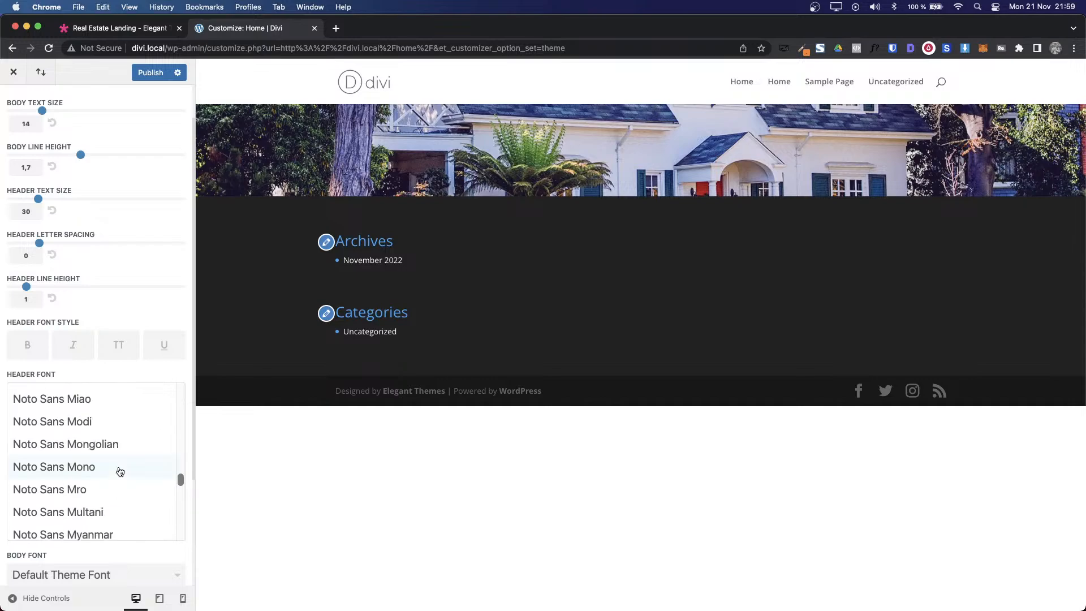
pyautogui.scroll(15, 120, 471)
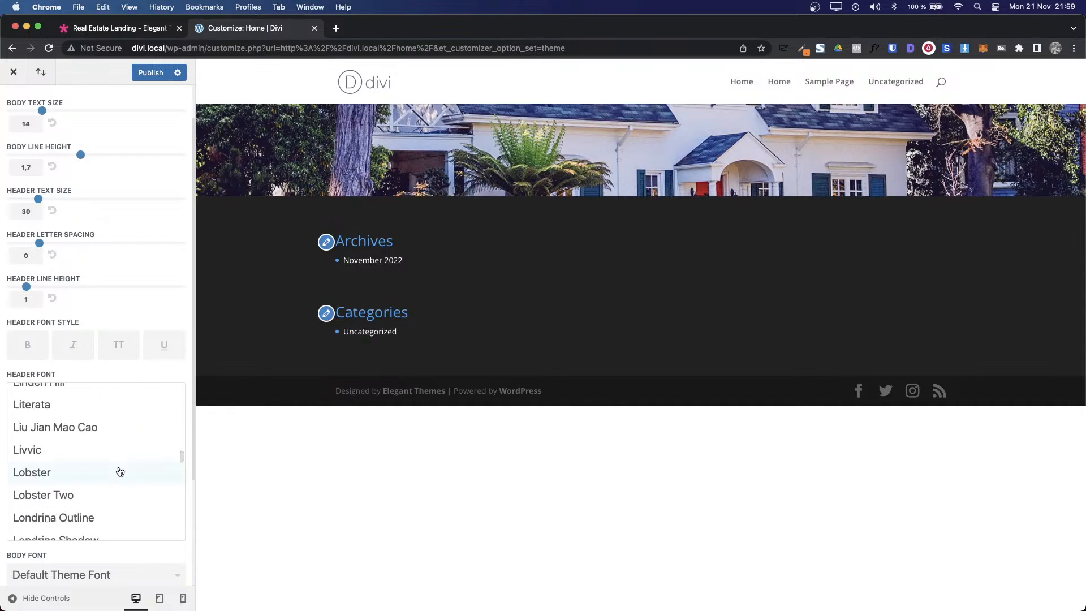
pyautogui.scroll(15, 120, 471)
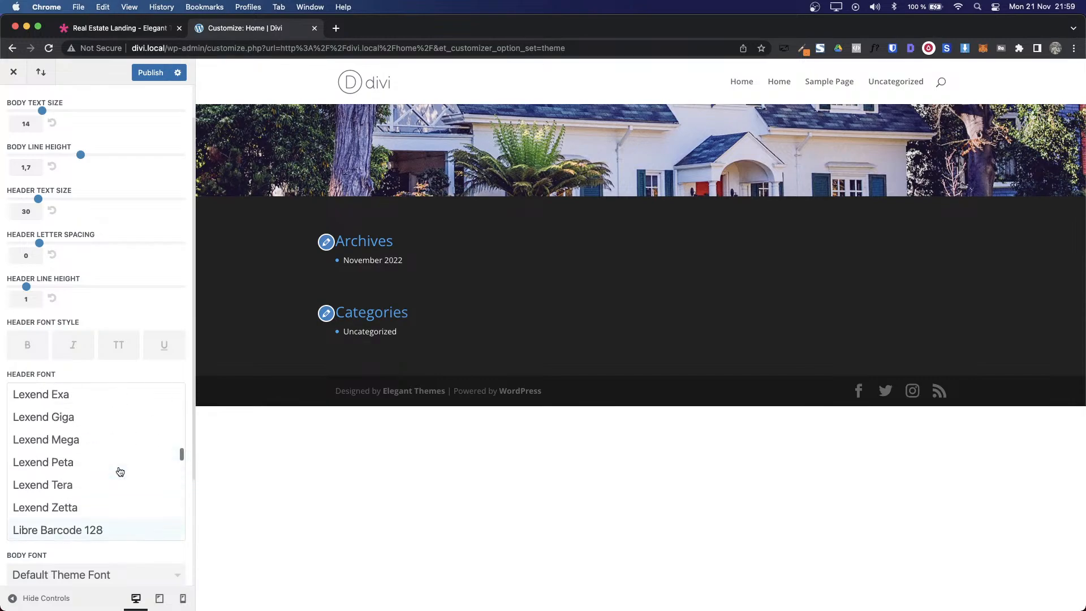
pyautogui.scroll(-4, 120, 471)
pyautogui.scroll(3, 120, 471)
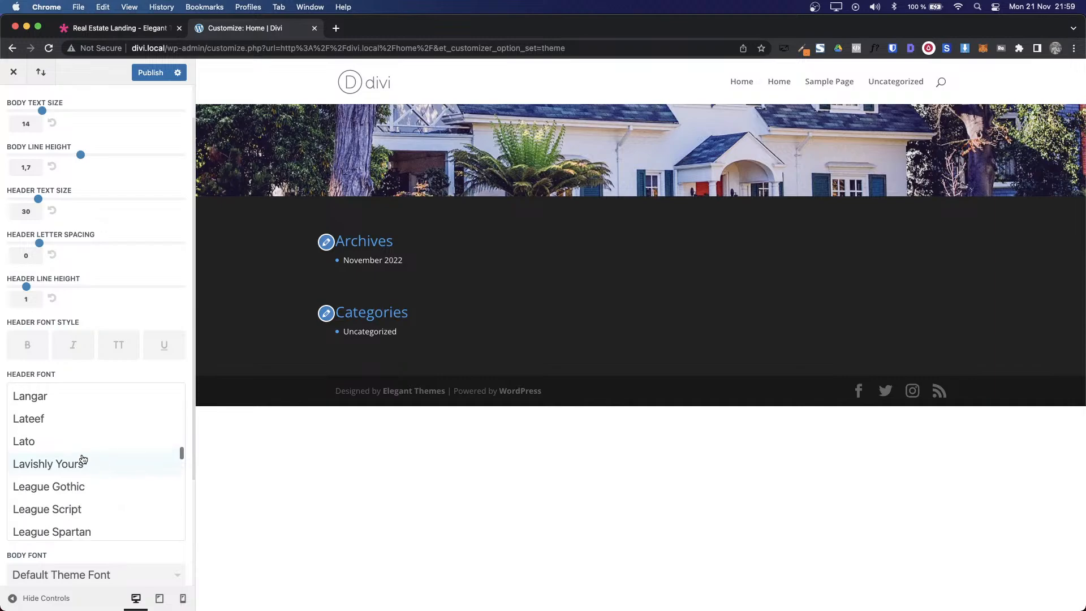
pyautogui.click(53, 448)
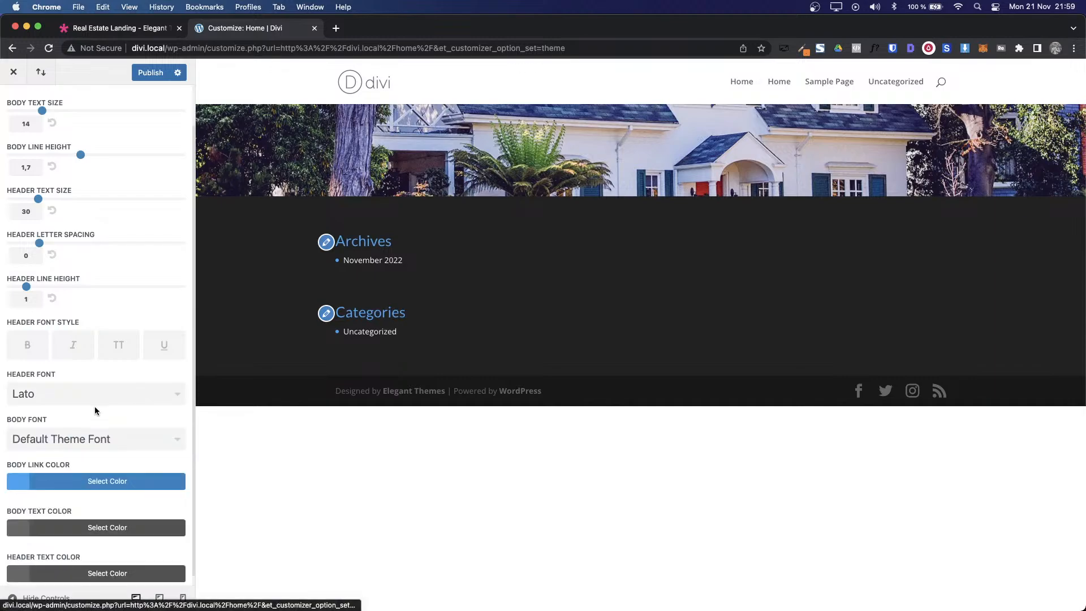
# Step: Set the theme's body font to Lato
pyautogui.click(74, 443)
pyautogui.scroll(-20, 100, 549)
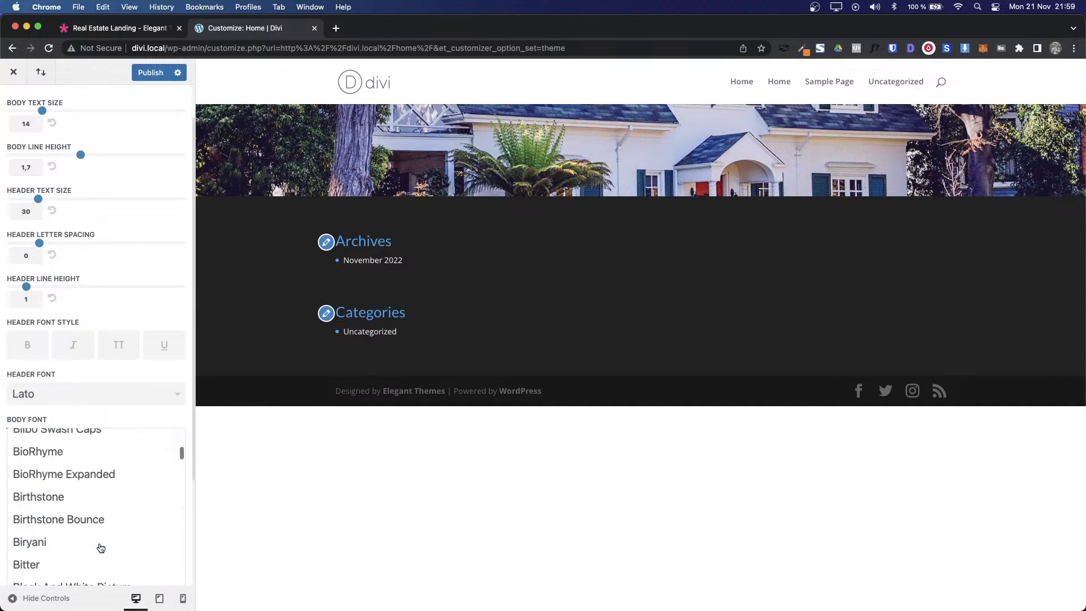
pyautogui.scroll(-20, 100, 547)
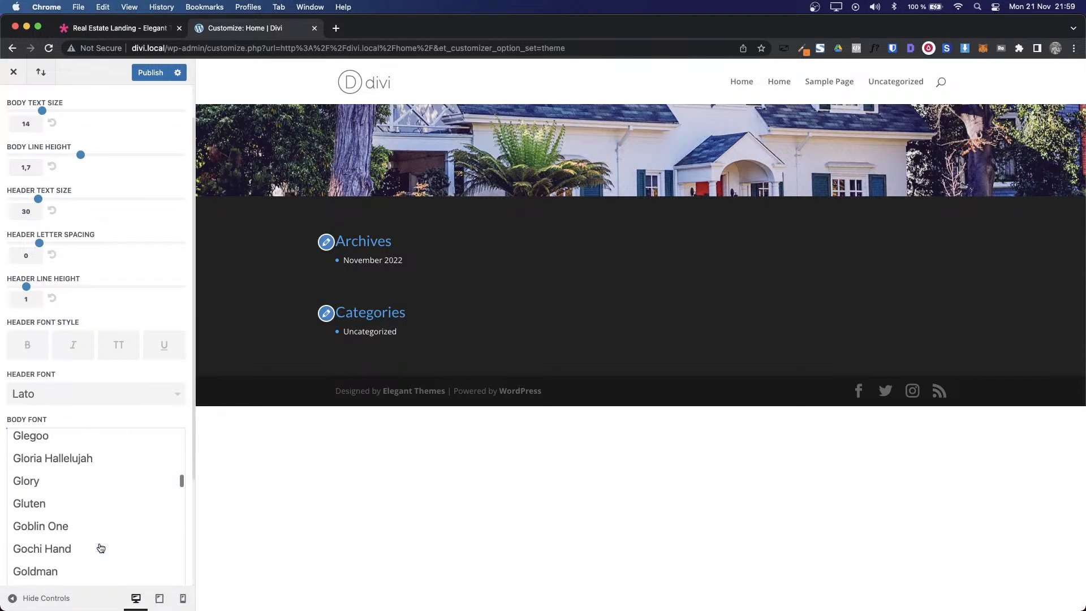
pyautogui.scroll(-20, 100, 547)
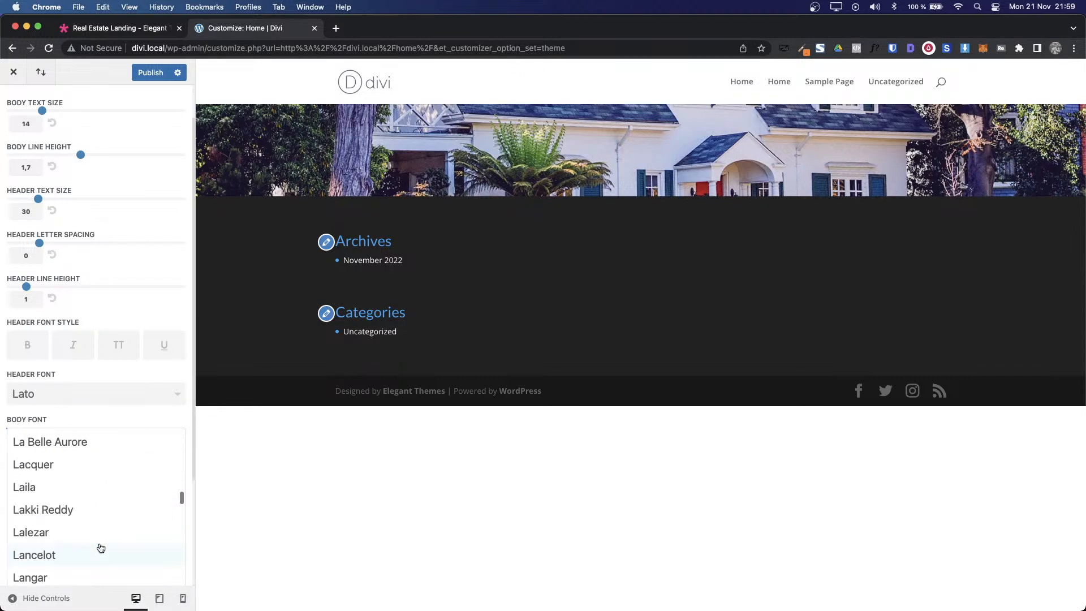
pyautogui.scroll(5, 100, 547)
pyautogui.scroll(-6, 100, 546)
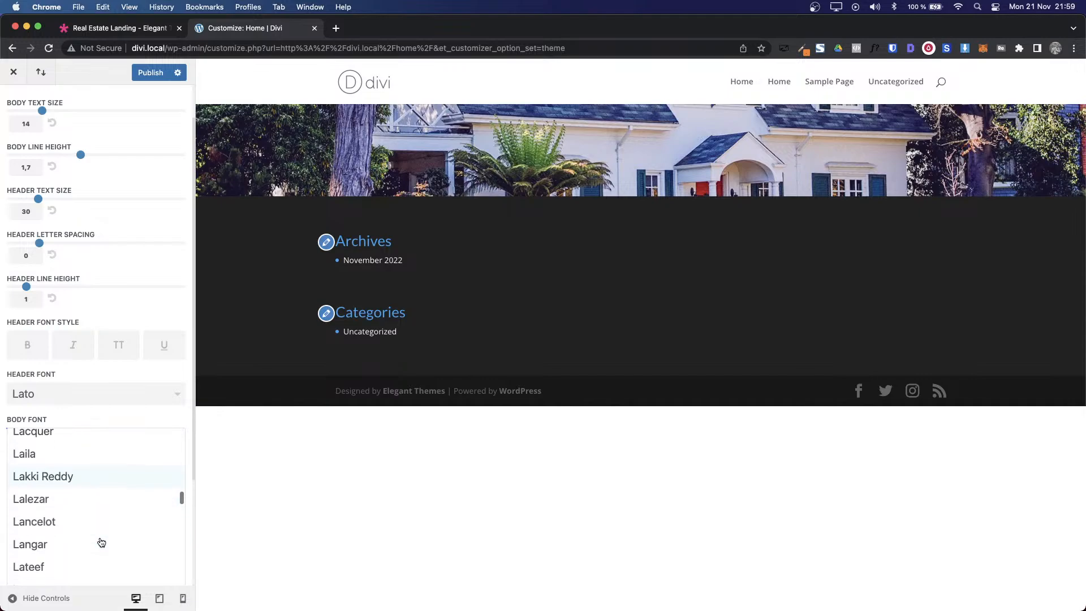
pyautogui.scroll(-3, 101, 543)
pyautogui.click(47, 518)
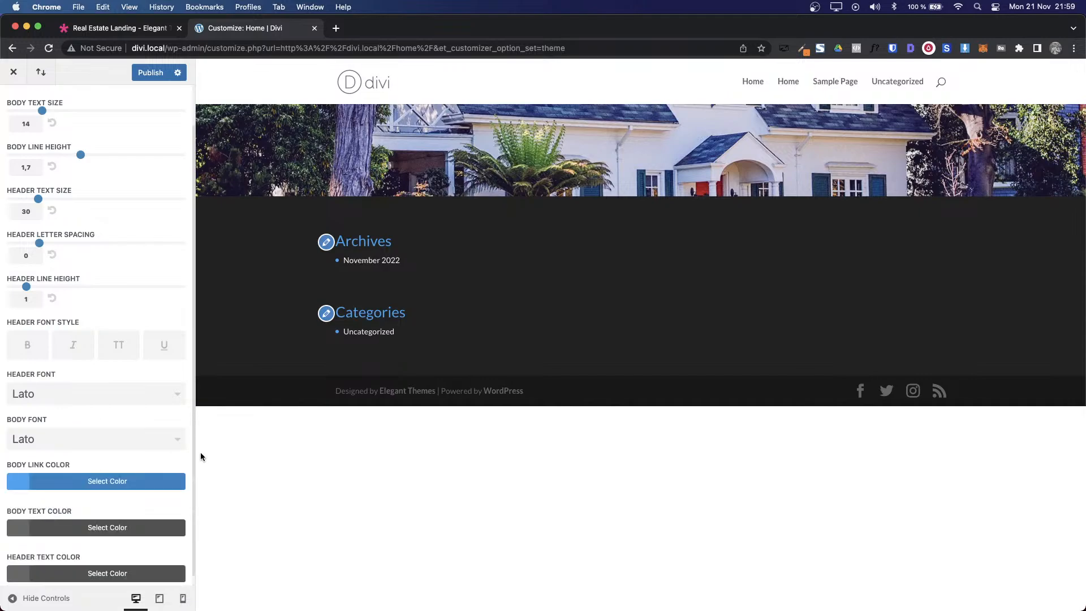
# Step: Publish the typography changes and reopen the Home page in the Visual Builder
pyautogui.click(139, 74)
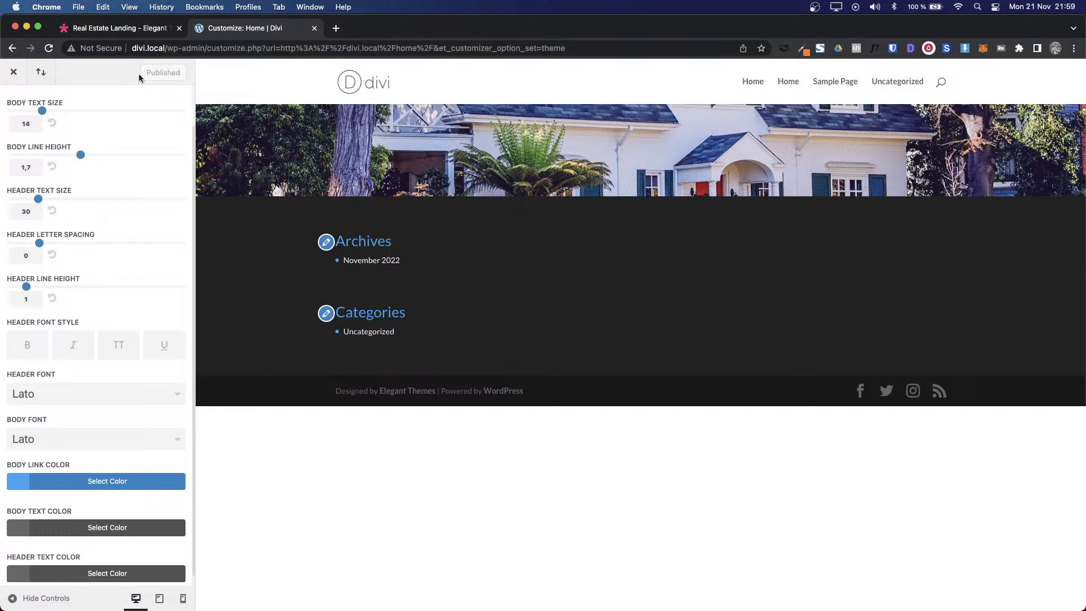
pyautogui.click(13, 73)
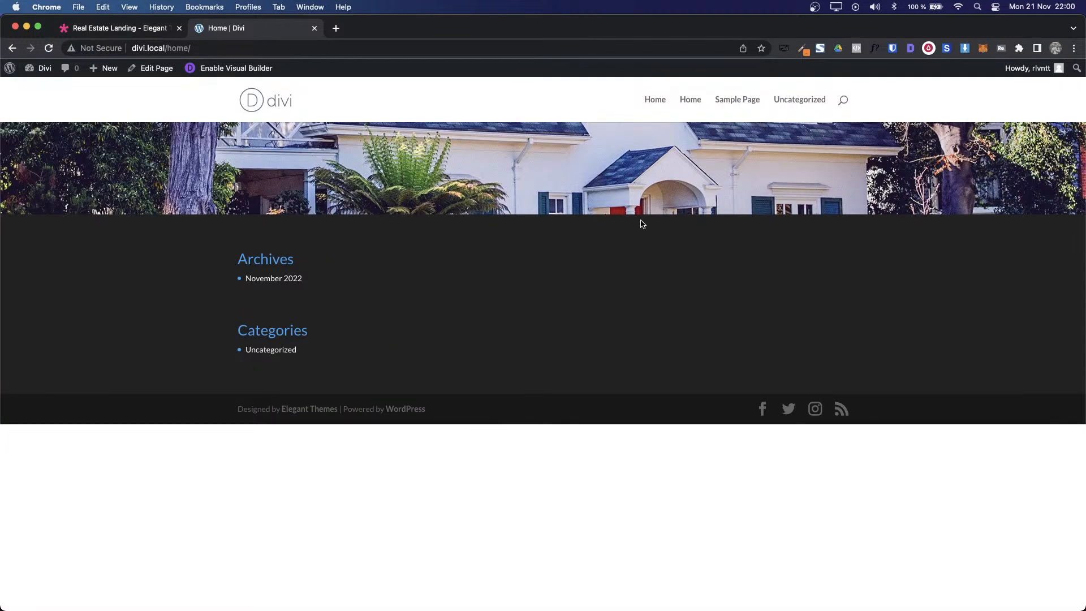
pyautogui.click(217, 76)
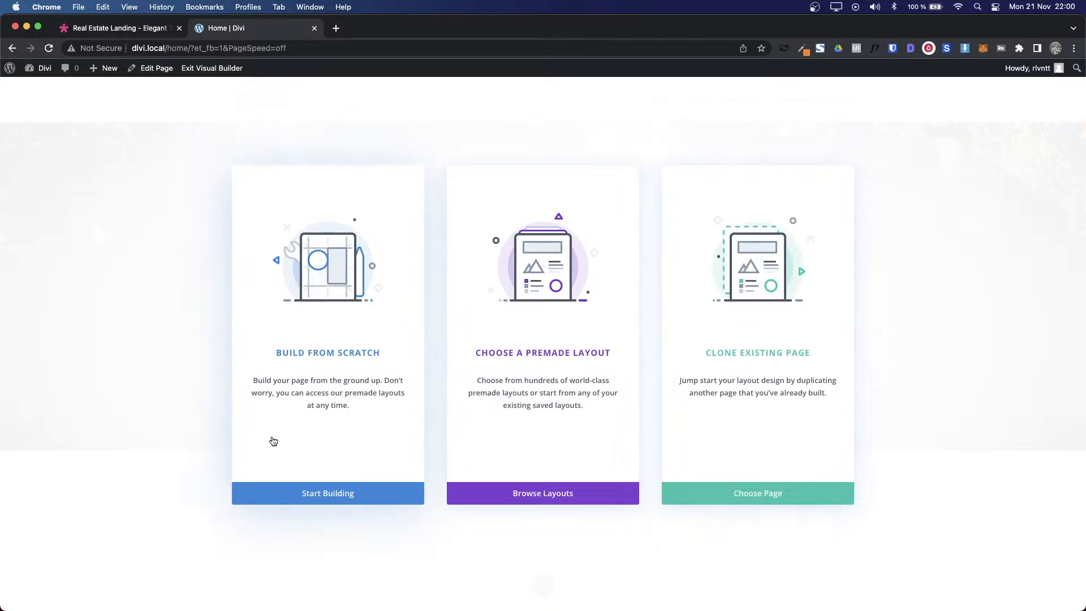
pyautogui.click(364, 351)
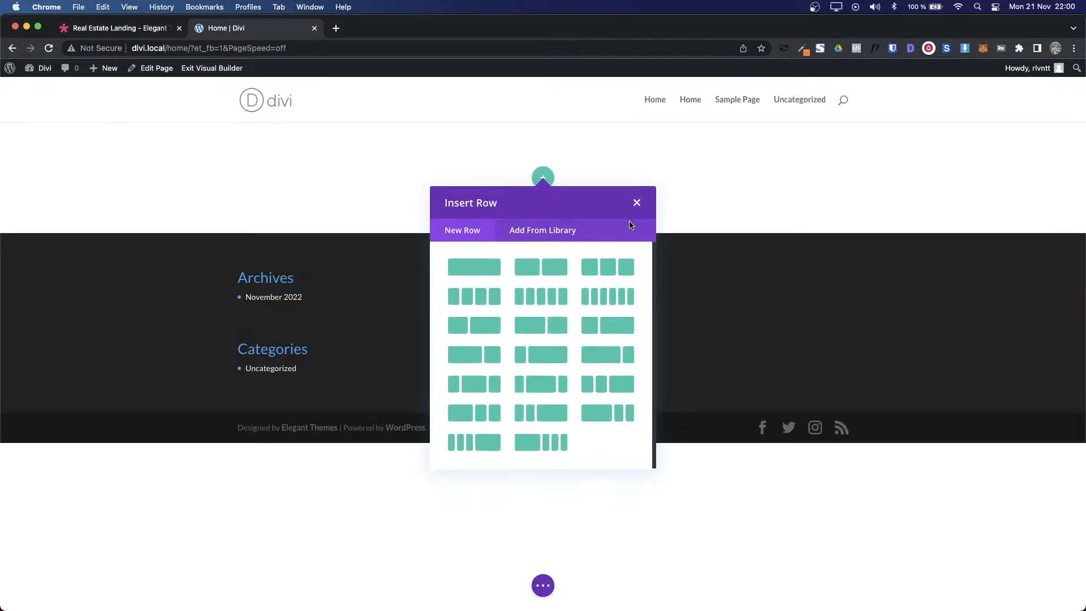
pyautogui.click(637, 203)
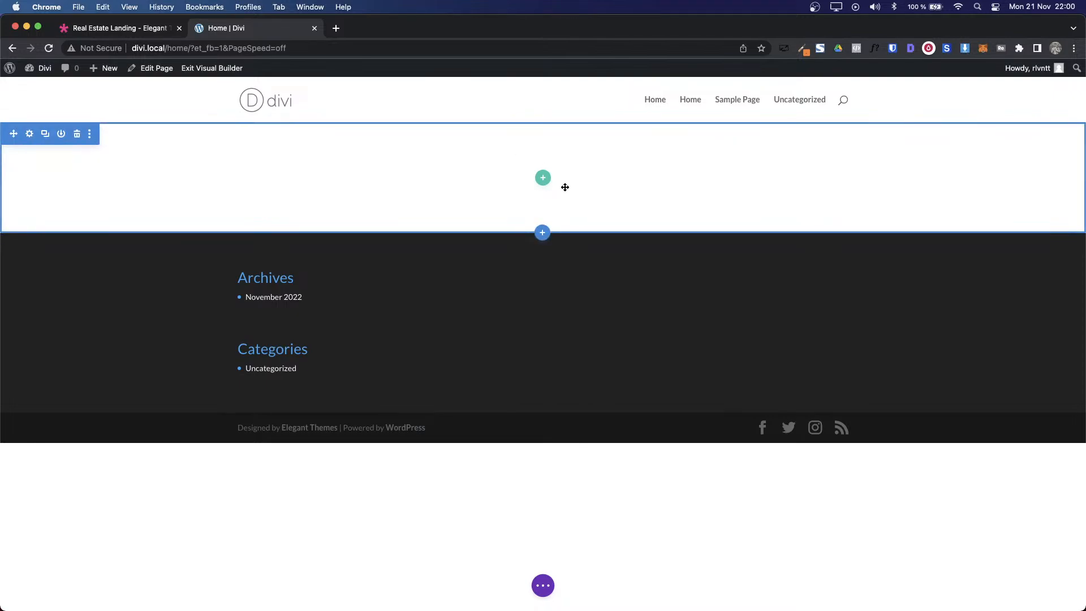
pyautogui.press('super+t')
pyautogui.press('super+w')
pyautogui.press('super+r')
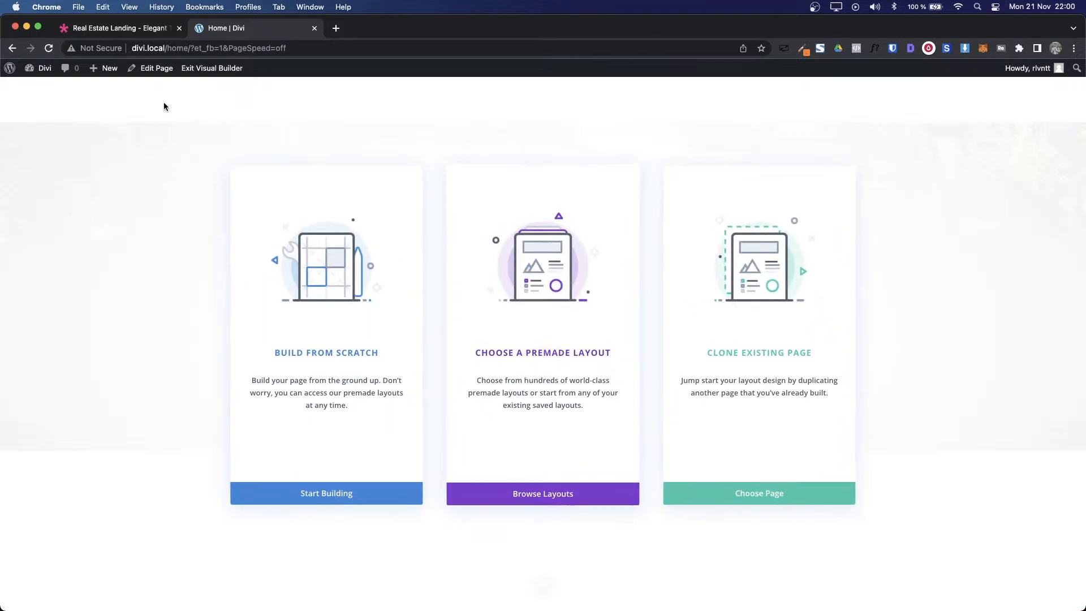
# Step: Start building the Home page from scratch and insert a single-column row without adding a module
pyautogui.click(323, 330)
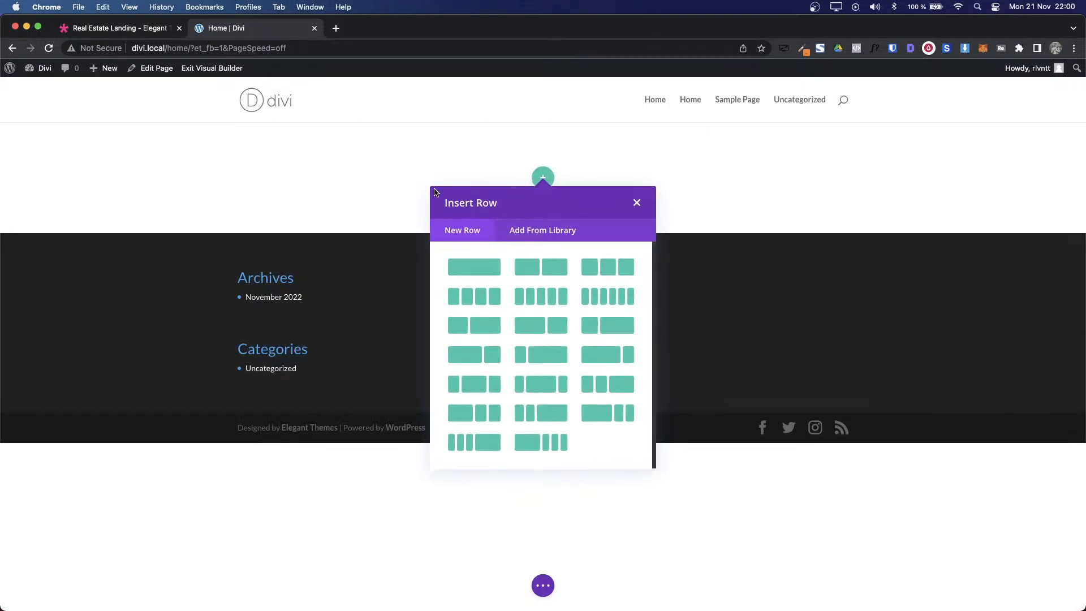
pyautogui.click(637, 204)
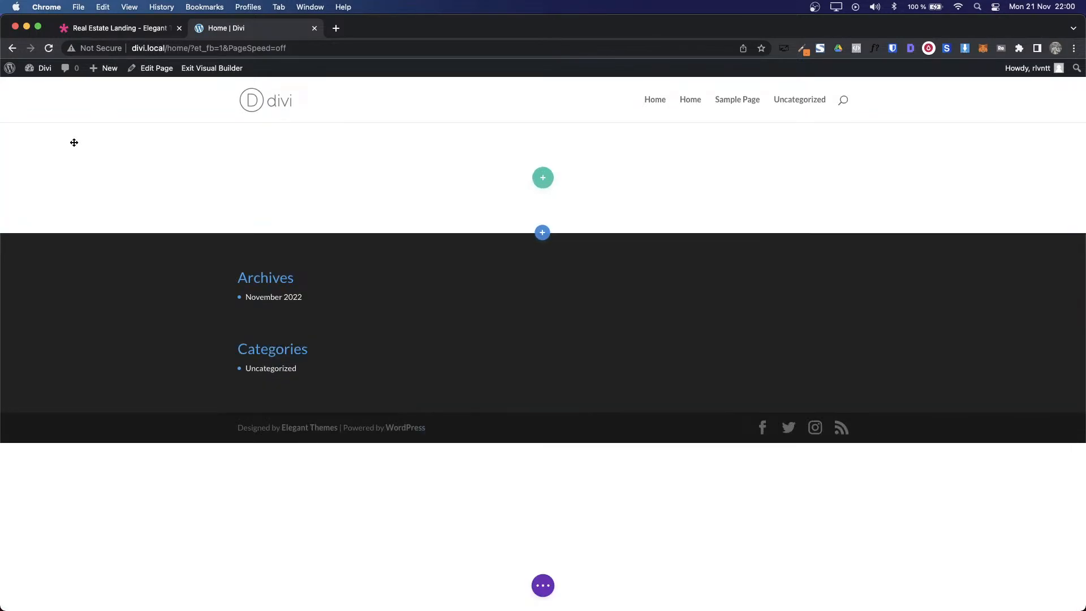
pyautogui.click(545, 171)
pyautogui.click(474, 266)
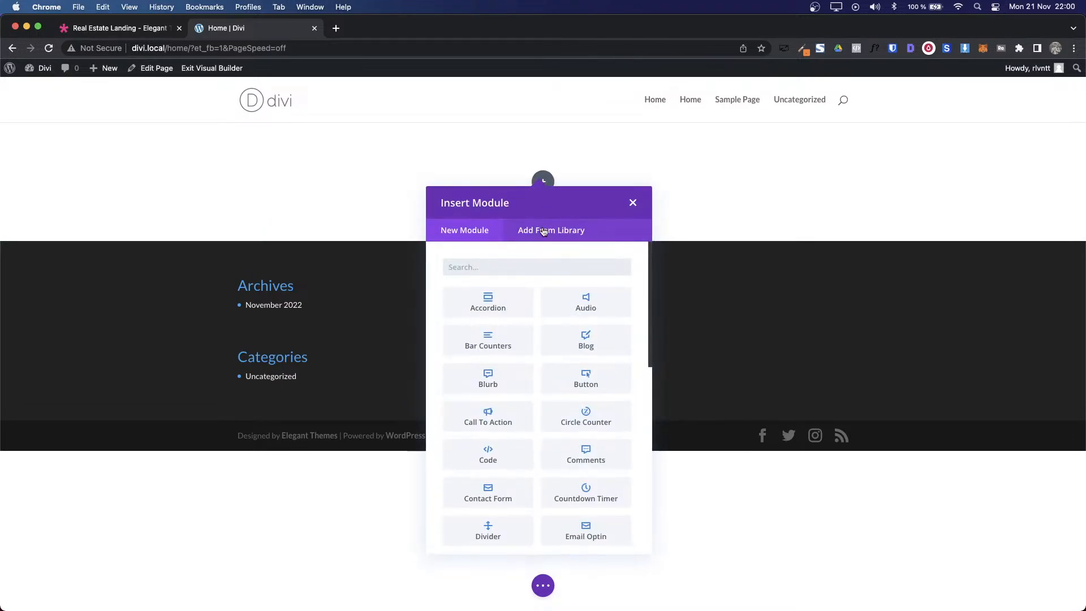
pyautogui.click(634, 203)
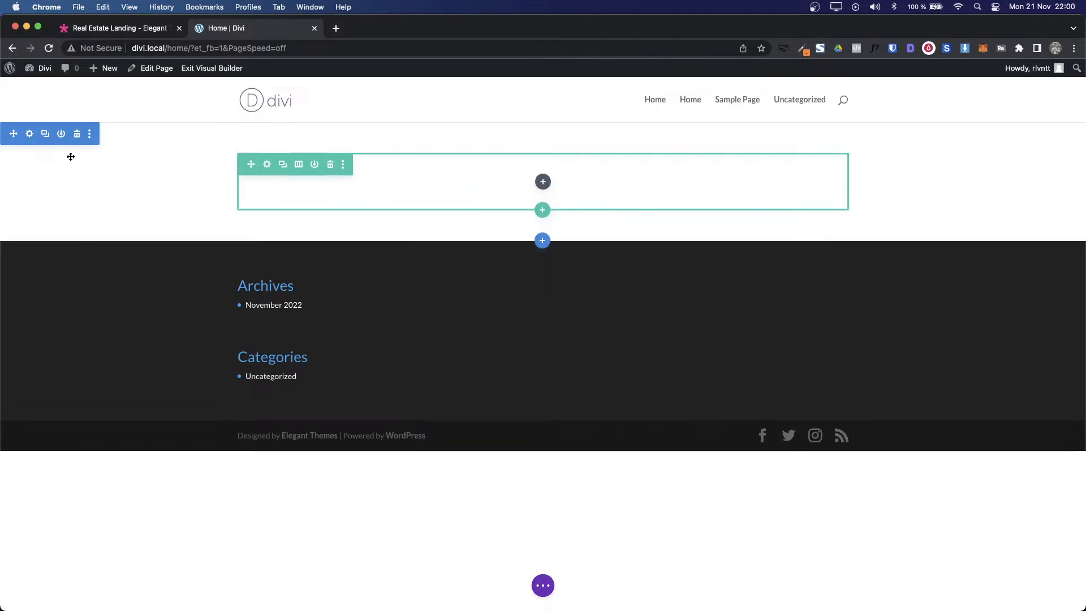
# Step: Set the hero section's background image to real-estate-03.jpg from the media library and save the section
pyautogui.moveTo(29, 137); pyautogui.dragTo(124, 153)
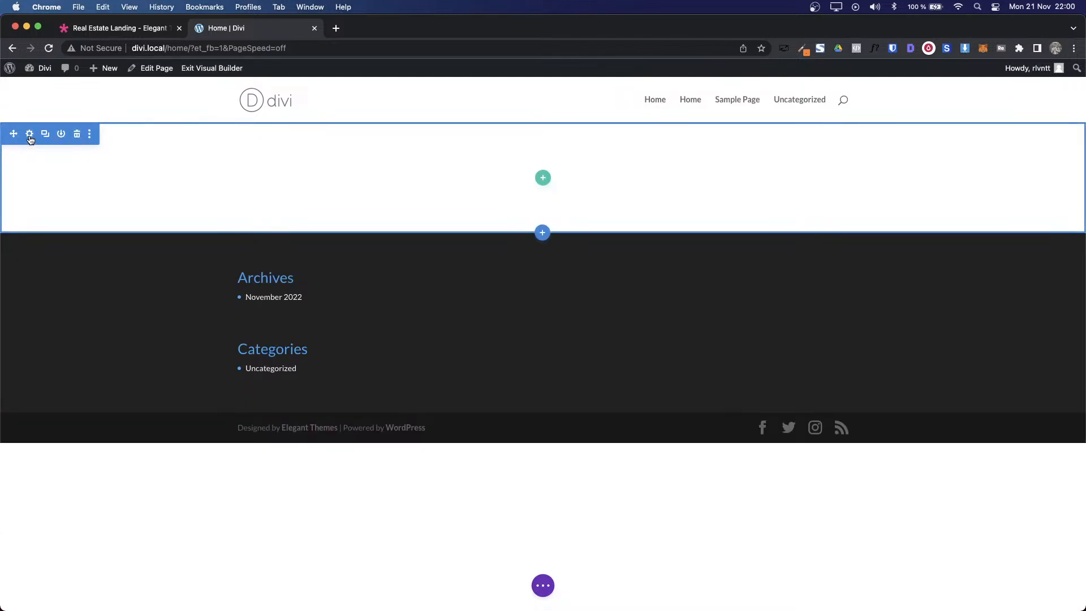
pyautogui.click(29, 134)
pyautogui.click(301, 226)
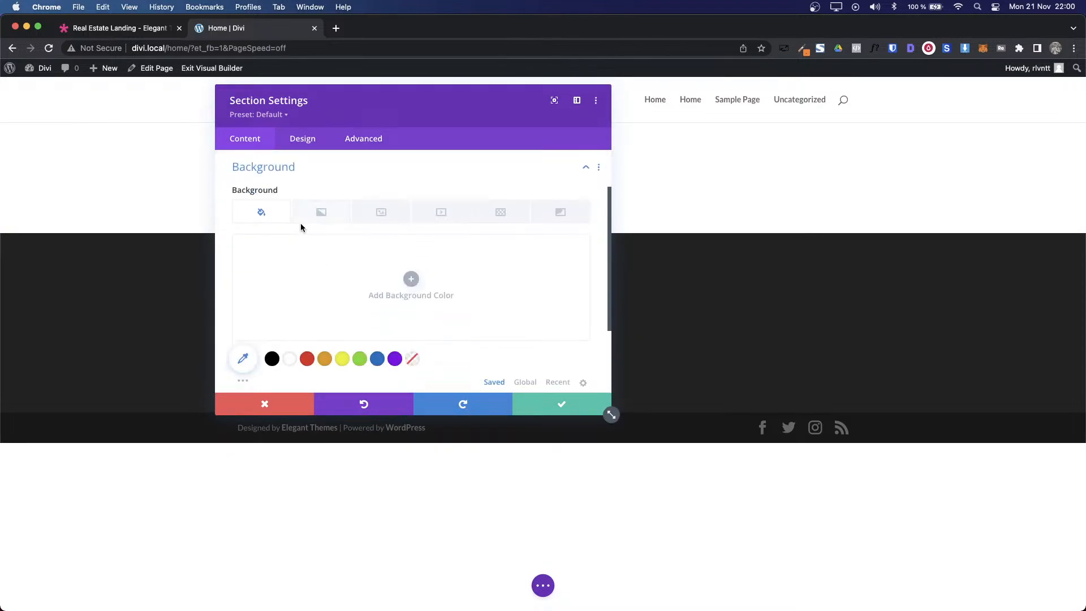
pyautogui.click(383, 214)
pyautogui.click(402, 277)
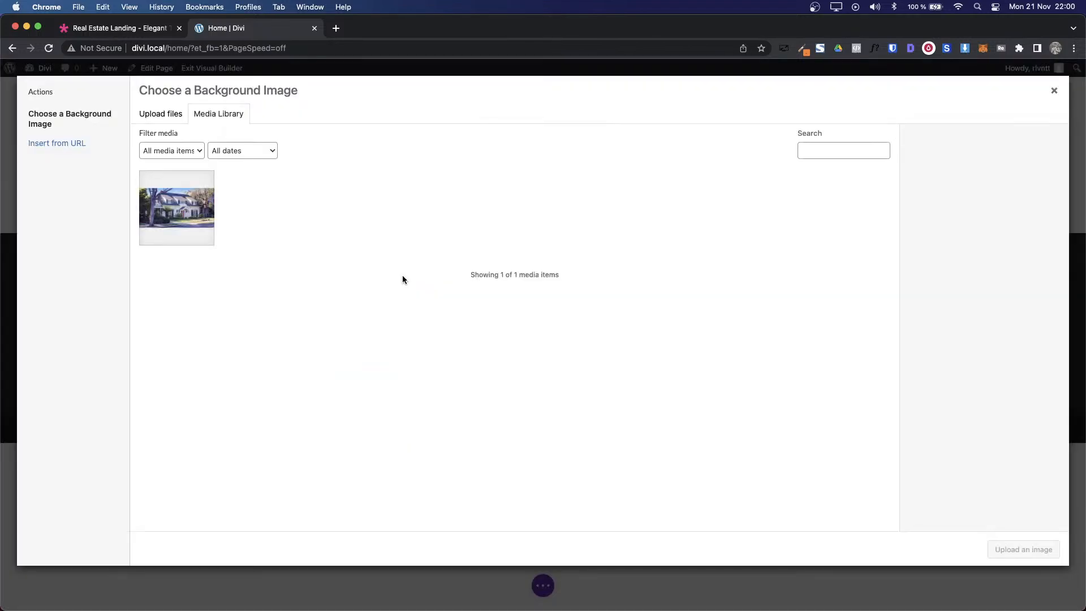
pyautogui.click(189, 217)
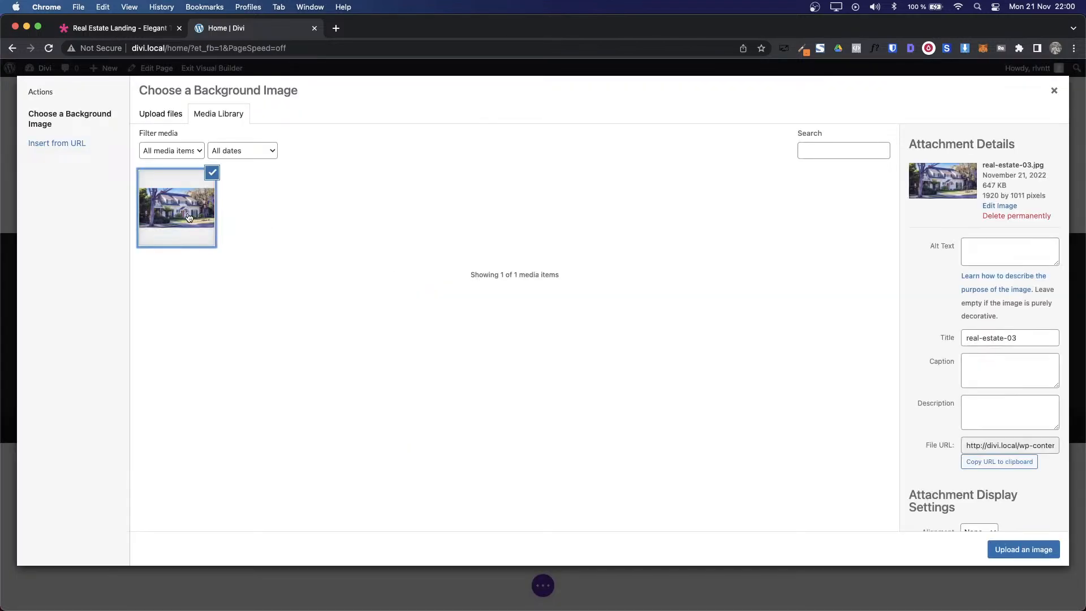
pyautogui.click(1020, 550)
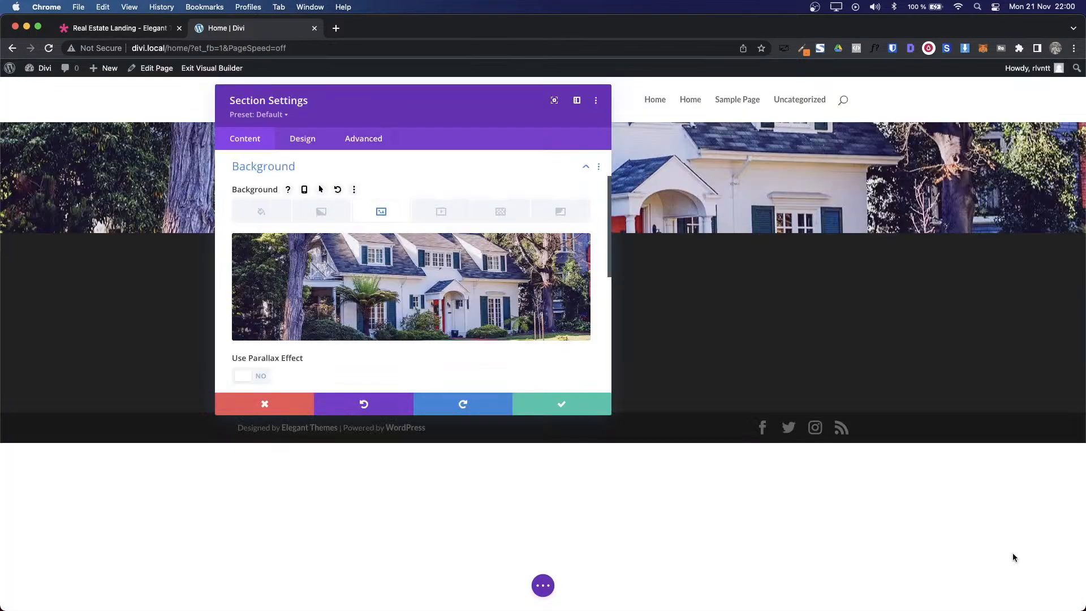
pyautogui.click(600, 411)
# Step: Copy the "FIND YOUR PERFECT HOME" heading from the Real Estate Landing demo page and return to the Home page
pyautogui.hotkey('ctrl', 'Tab')
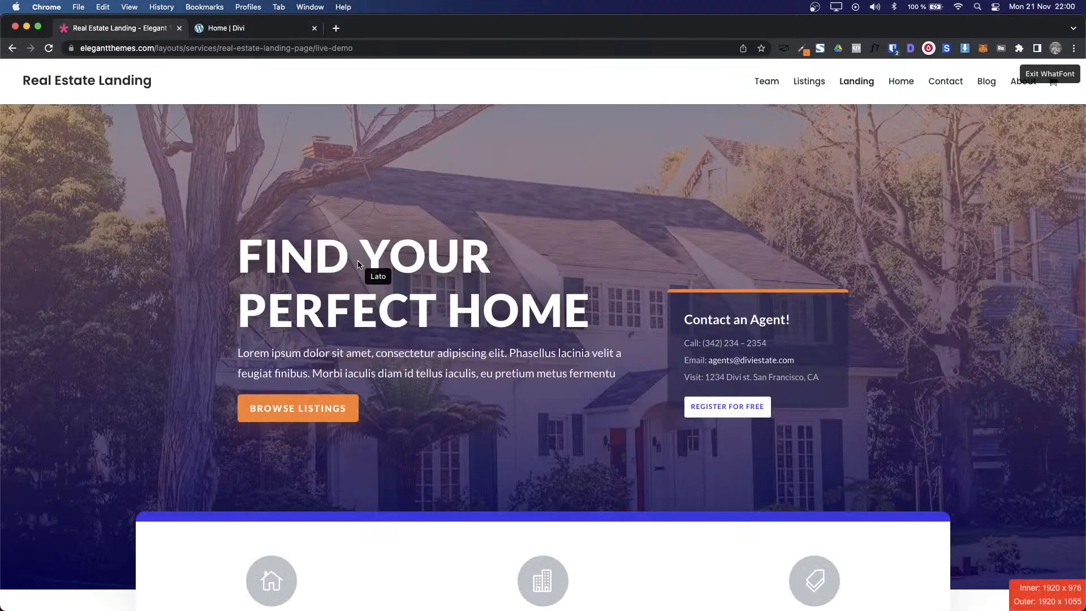
pyautogui.press('Escape')
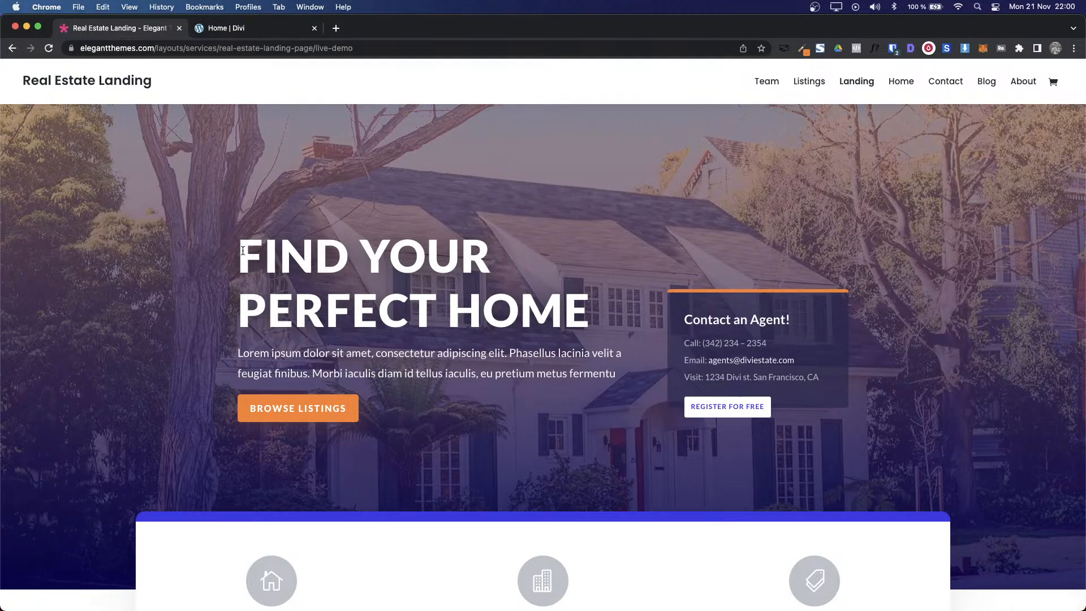
pyautogui.moveTo(243, 250); pyautogui.dragTo(589, 316)
pyautogui.press('super+c')
pyautogui.click(237, 31)
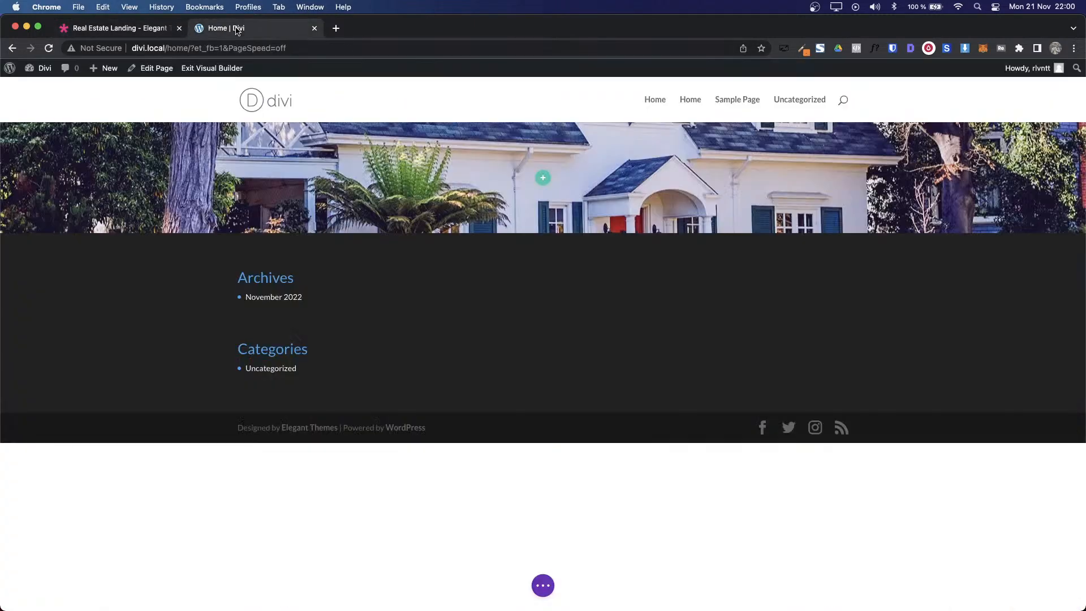
# Step: Insert a two-column row with three-fifths and two-fifths widths in the section and add a Text module to its wider column
pyautogui.click(543, 177)
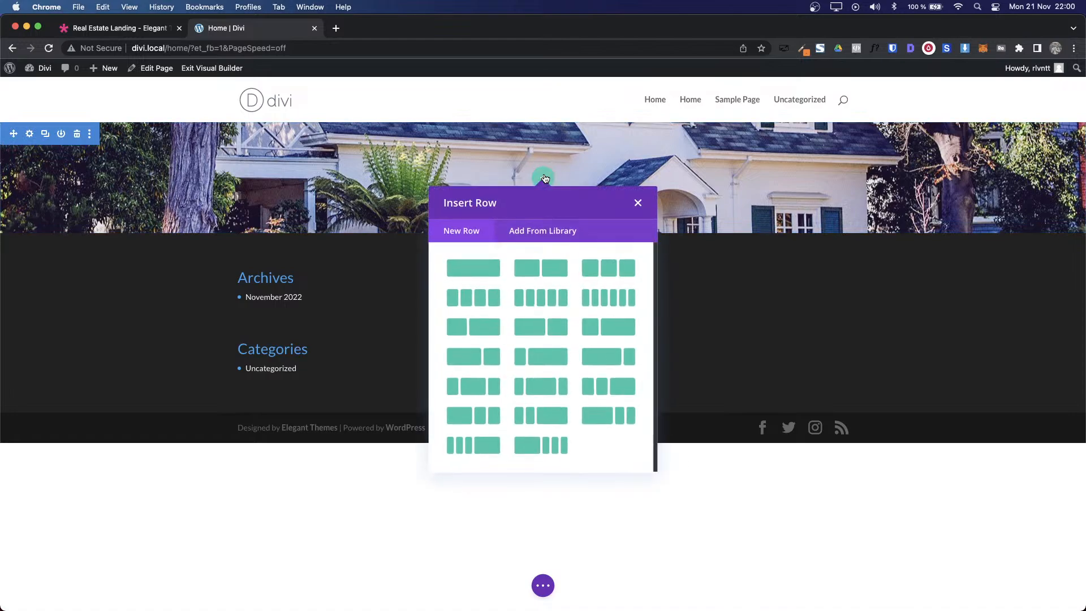
pyautogui.click(528, 331)
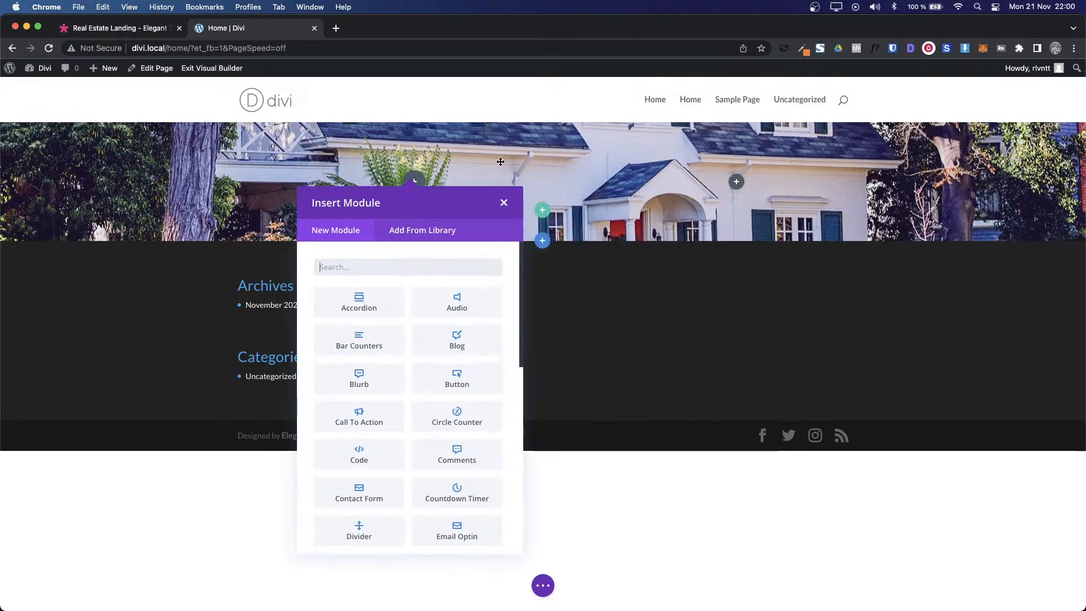
pyautogui.write('tex')
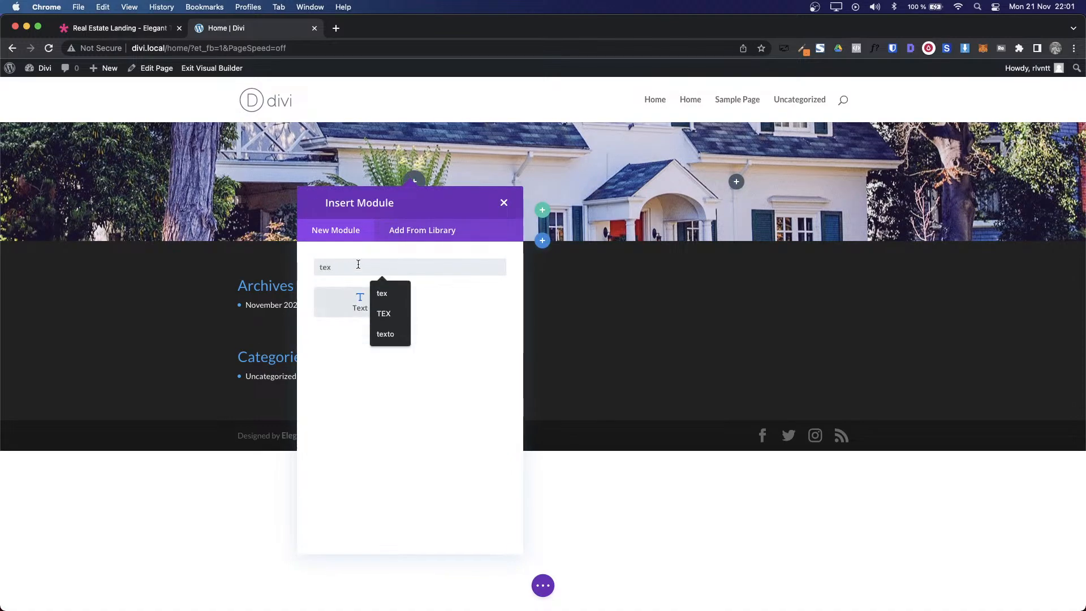
pyautogui.write('ro')
pyautogui.press('BackSpace')
pyautogui.write('t')
pyautogui.click(348, 308)
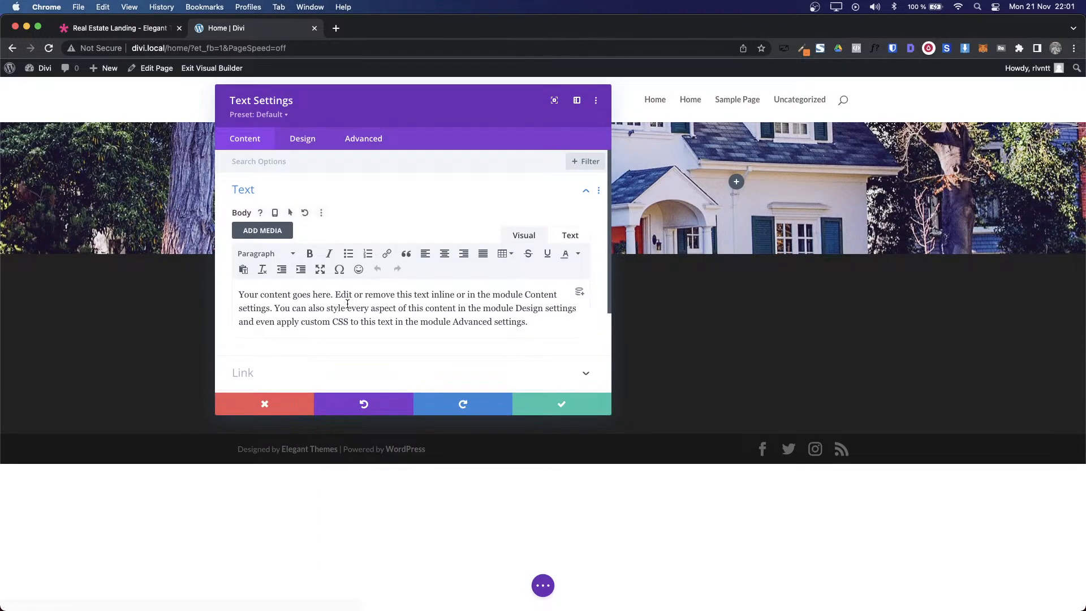
# Step: Replace the placeholder text with the copied "FIND YOUR PERFECT HOME" heading and move the settings window off the hero text
pyautogui.press('super+a')
pyautogui.press('super+v')
pyautogui.tripleClick(444, 307)
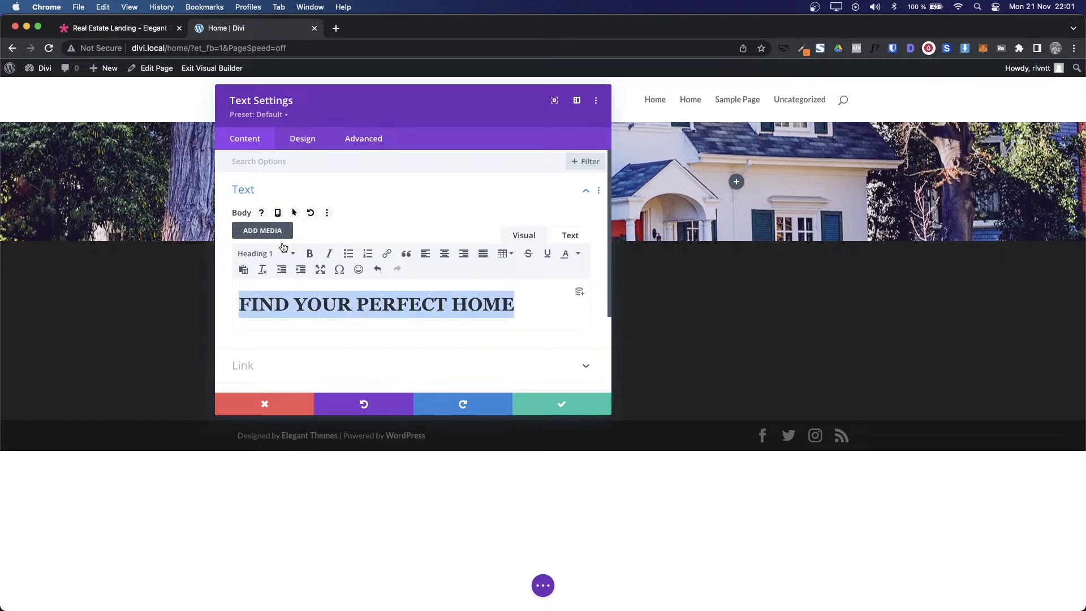
pyautogui.click(313, 109)
pyautogui.moveTo(314, 108); pyautogui.dragTo(662, 151)
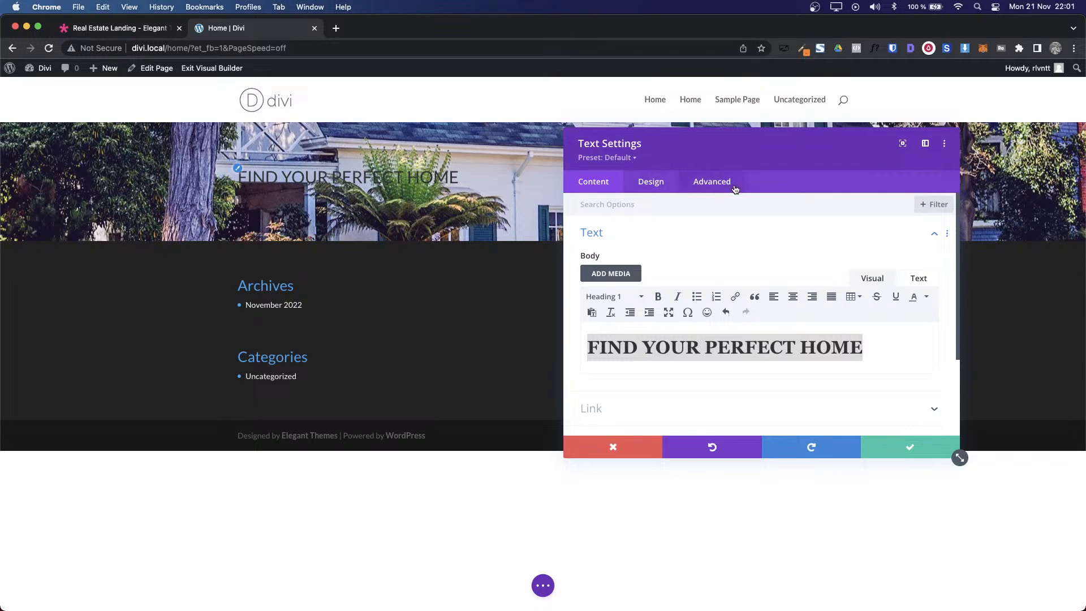
# Step: Open the module's H1 heading design options and inspect the demo page heading's font properties with WhatFont
pyautogui.click(662, 186)
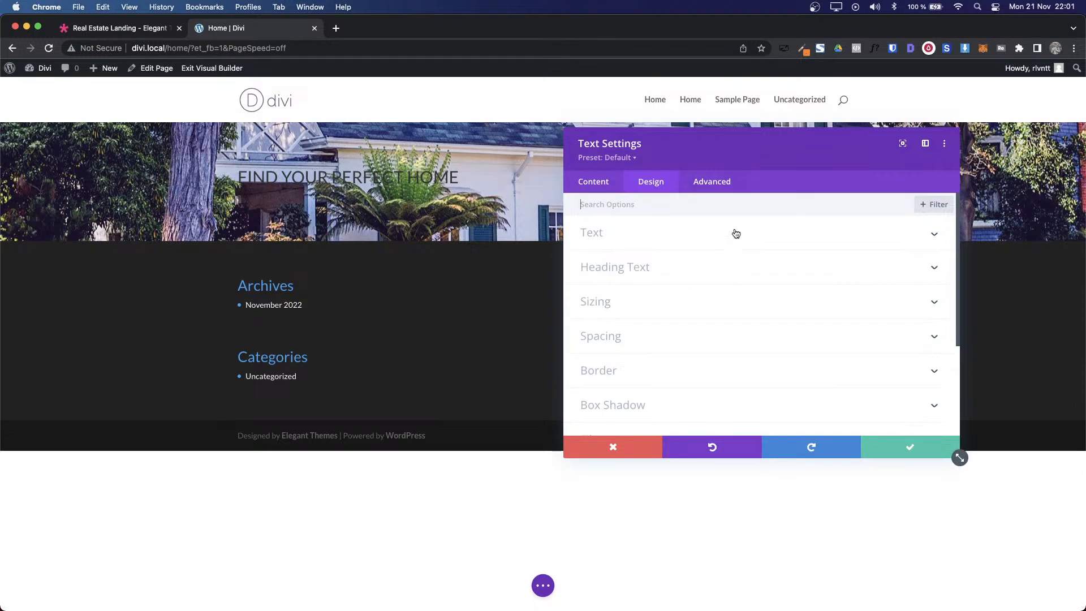
pyautogui.click(636, 271)
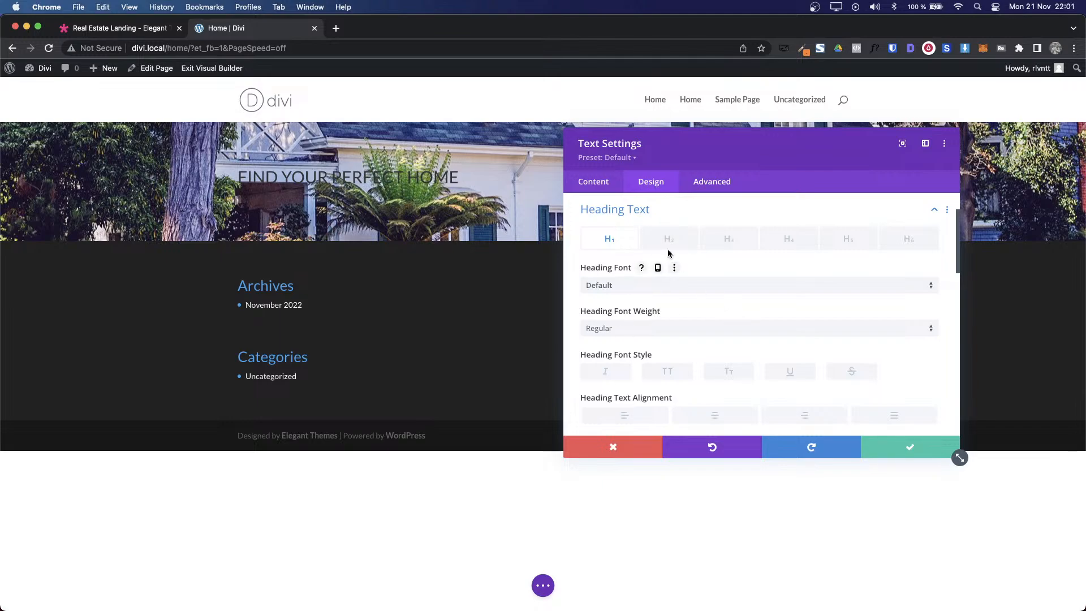
pyautogui.click(79, 31)
pyautogui.click(875, 48)
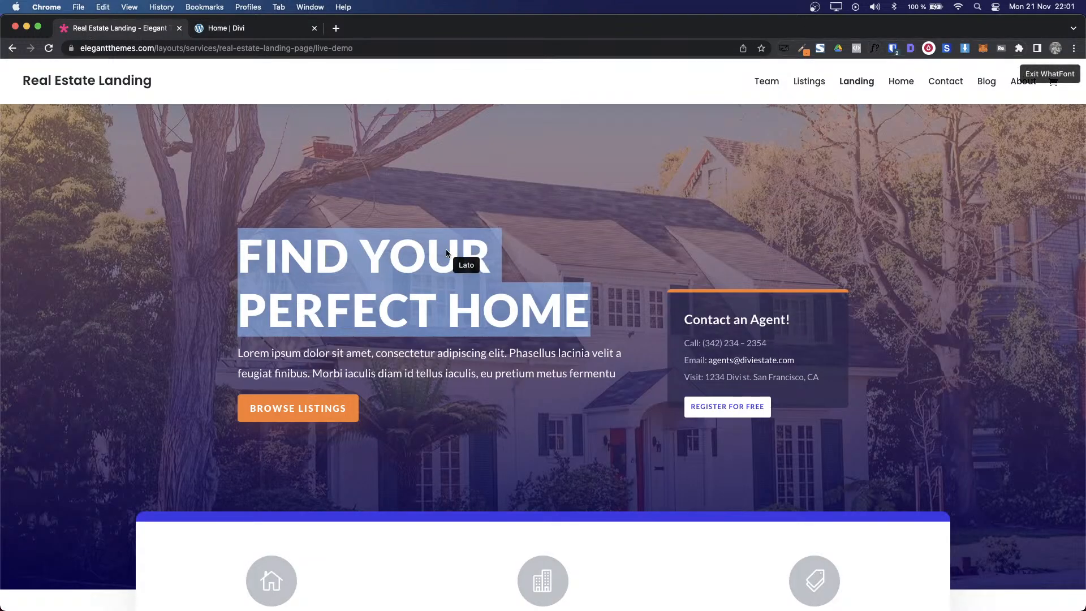
pyautogui.click(446, 254)
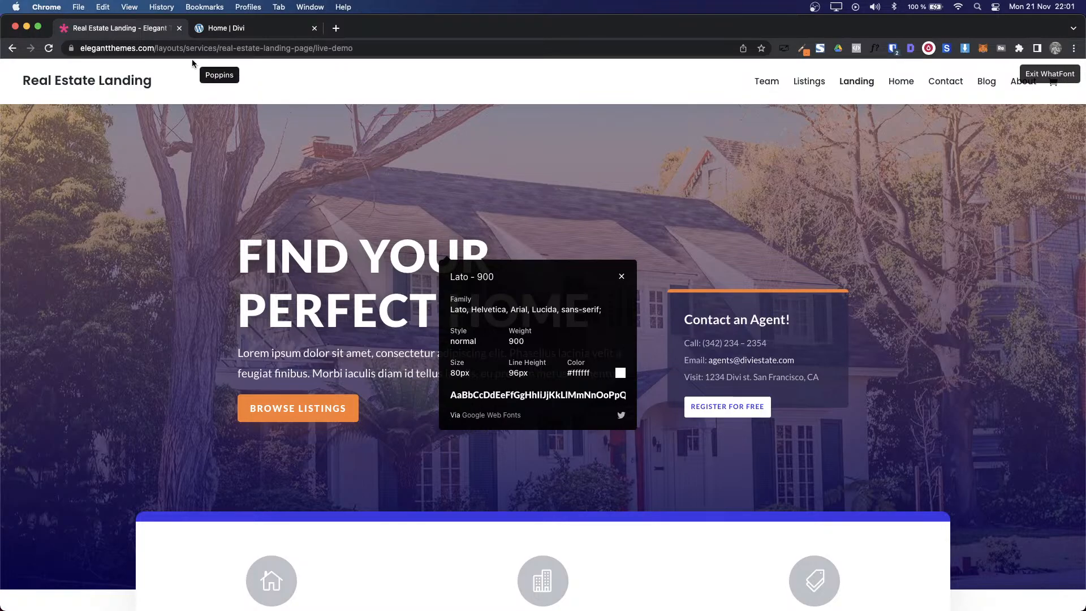
pyautogui.click(219, 32)
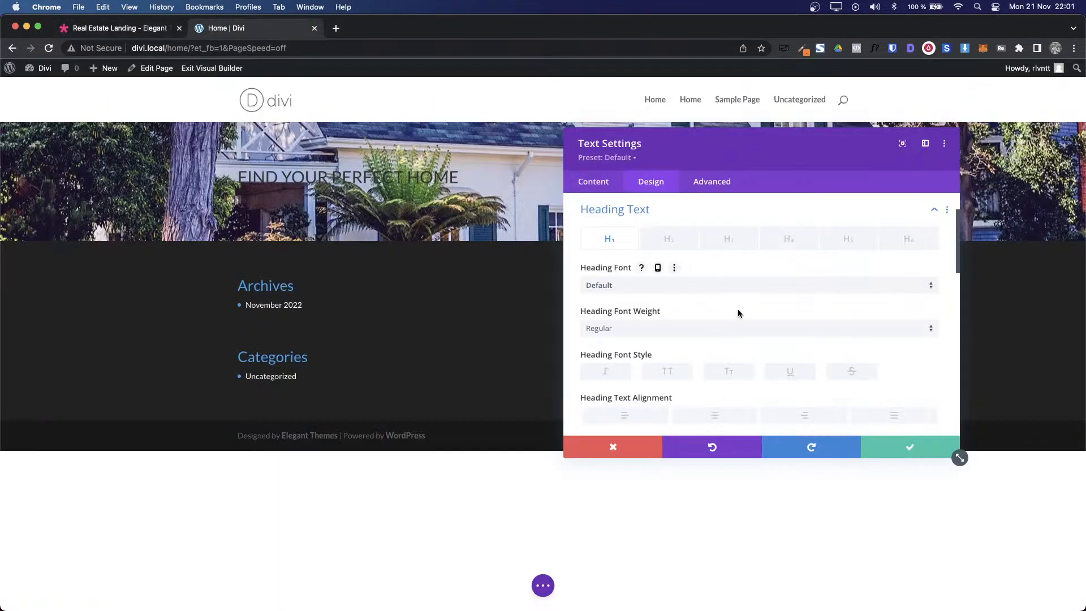
# Step: Set the H1 heading's font weight to Ultra Bold and its text color to white (#ffffff)
pyautogui.click(724, 329)
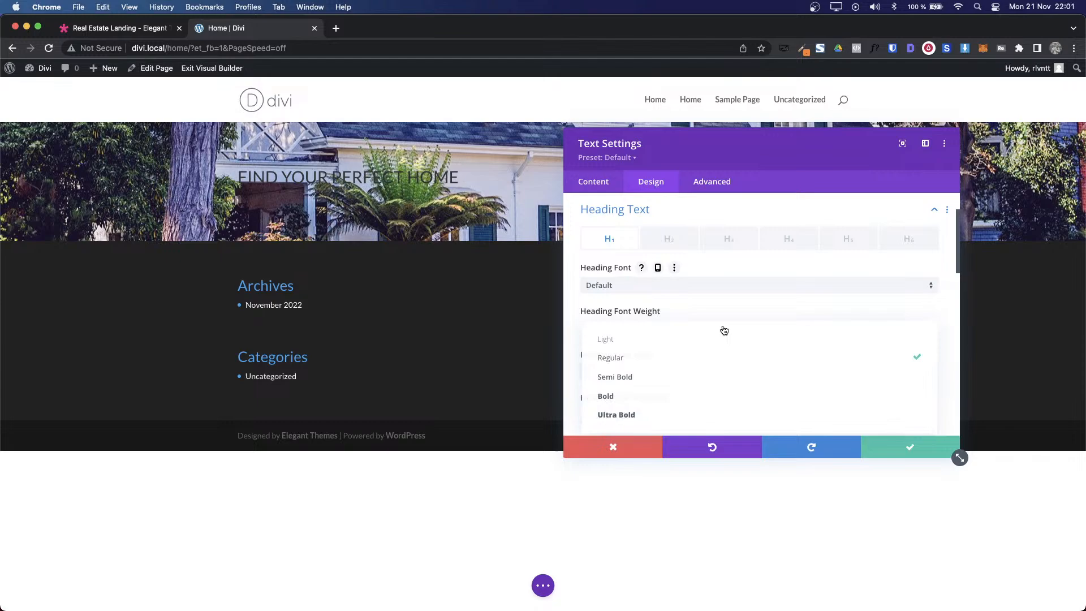
pyautogui.click(634, 419)
pyautogui.scroll(-4, 642, 385)
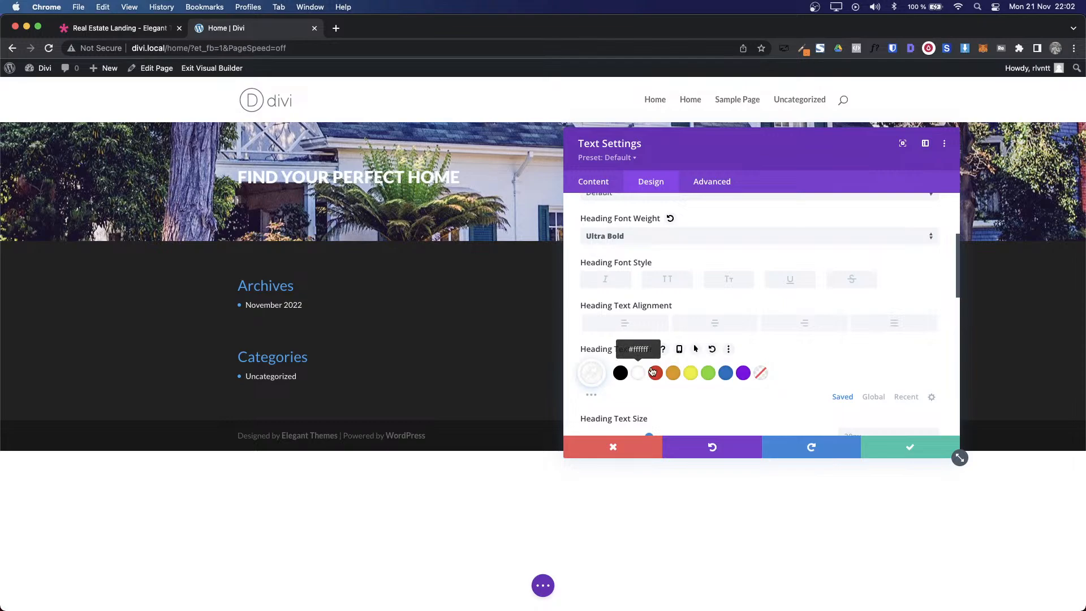
# Step: Set the heading's text size to 80px and line height to 96px, and save the module
pyautogui.scroll(-5, 827, 323)
pyautogui.click(849, 355)
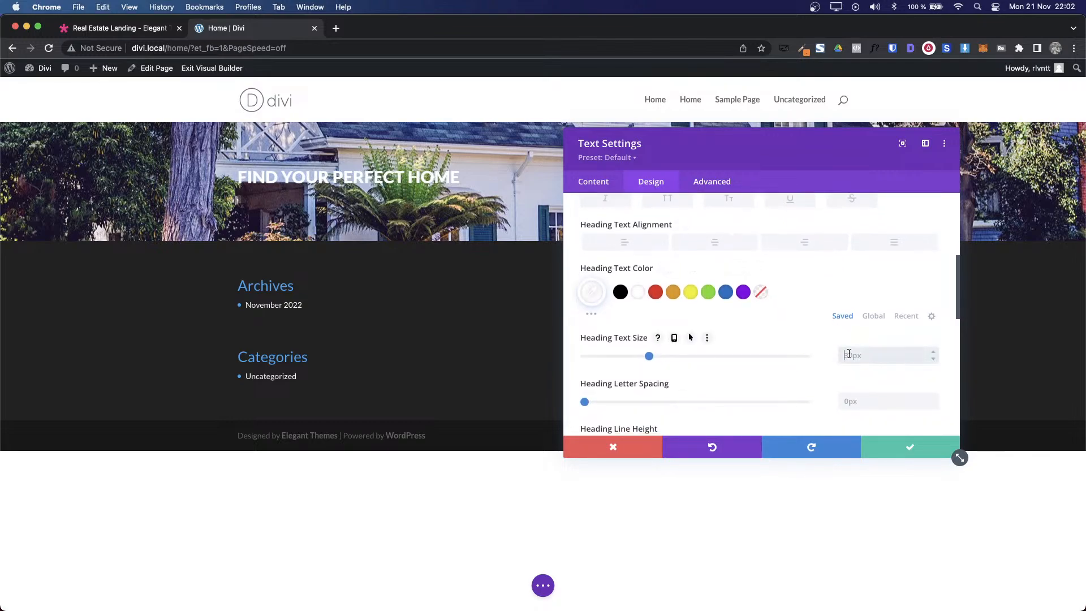
pyautogui.write('80px')
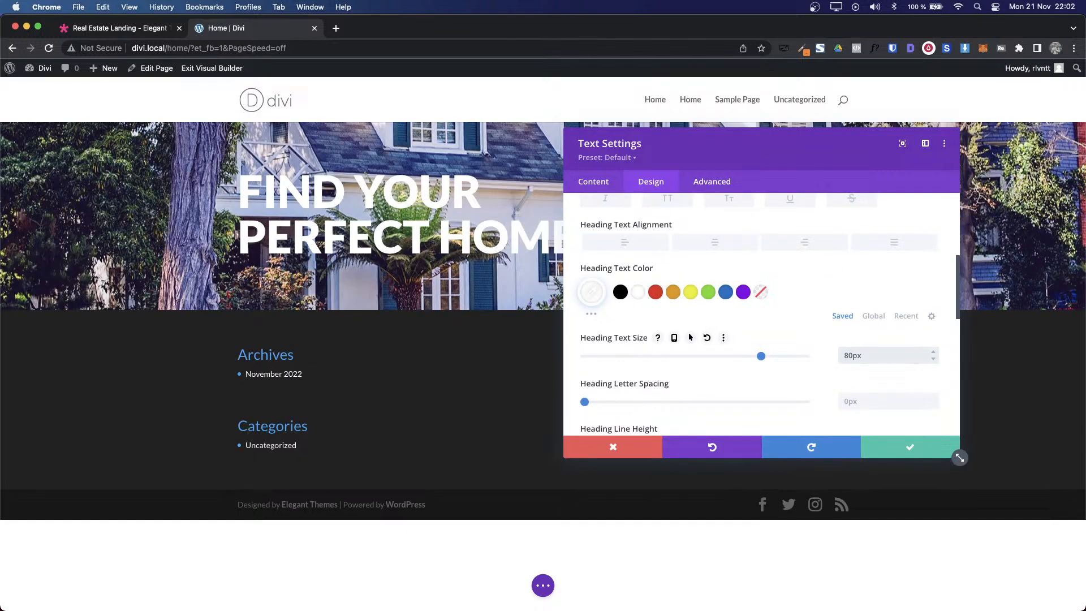
pyautogui.scroll(-4, 846, 391)
pyautogui.click(856, 342)
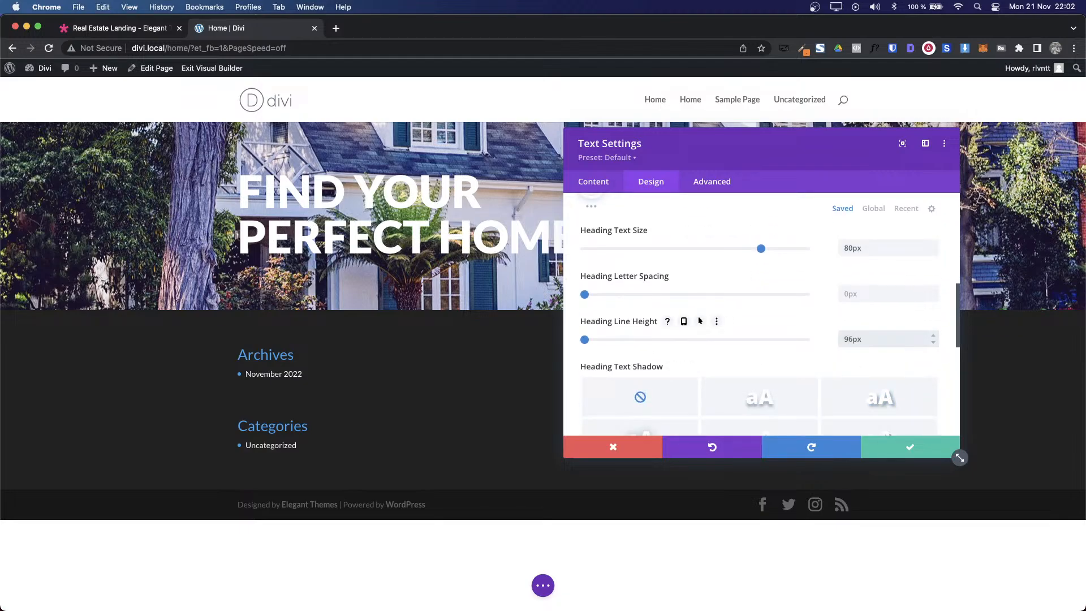
pyautogui.click(905, 450)
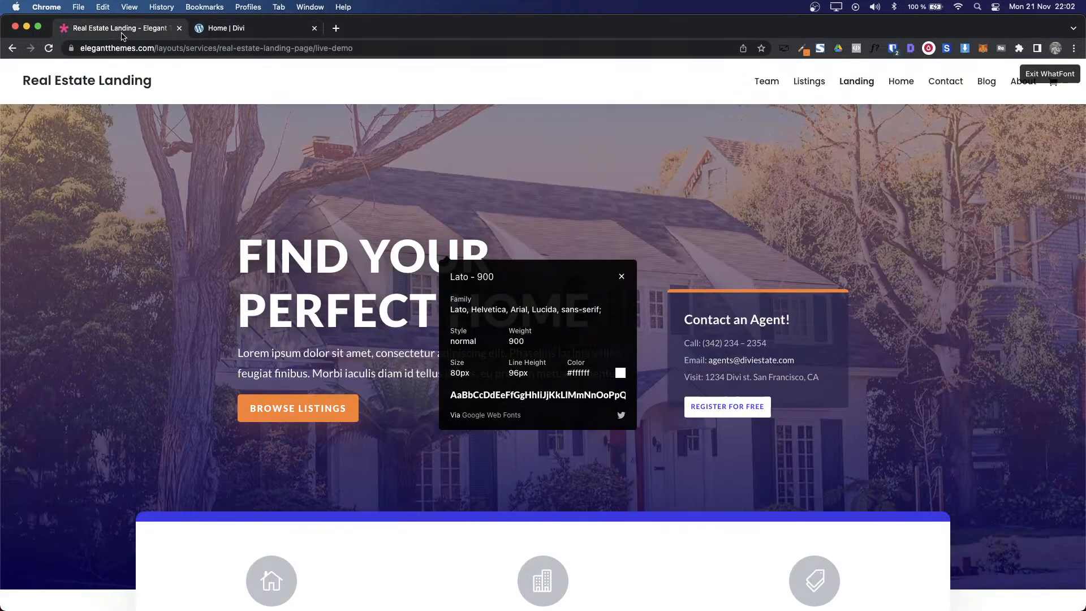
# Step: Inspect the font properties of the demo page's hero paragraph with WhatFont and exit the font inspector
pyautogui.click(121, 29)
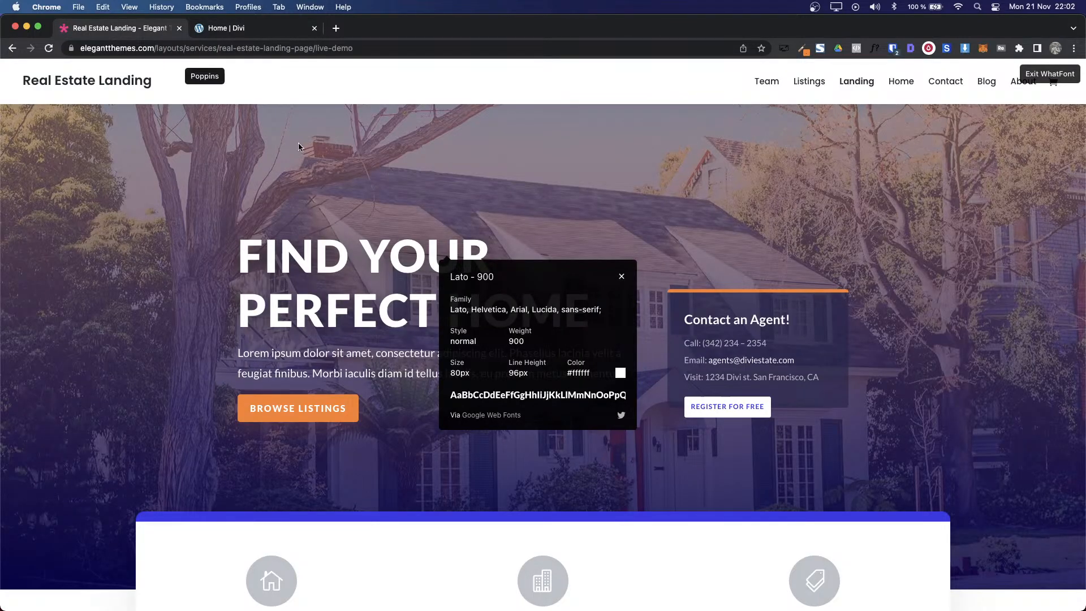
pyautogui.click(329, 356)
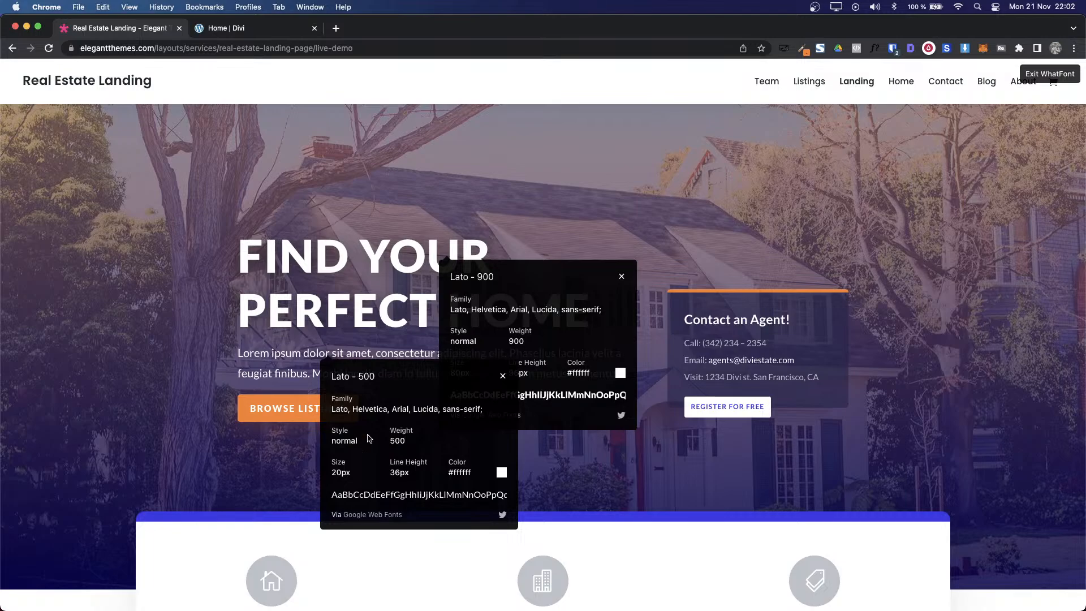
pyautogui.click(503, 376)
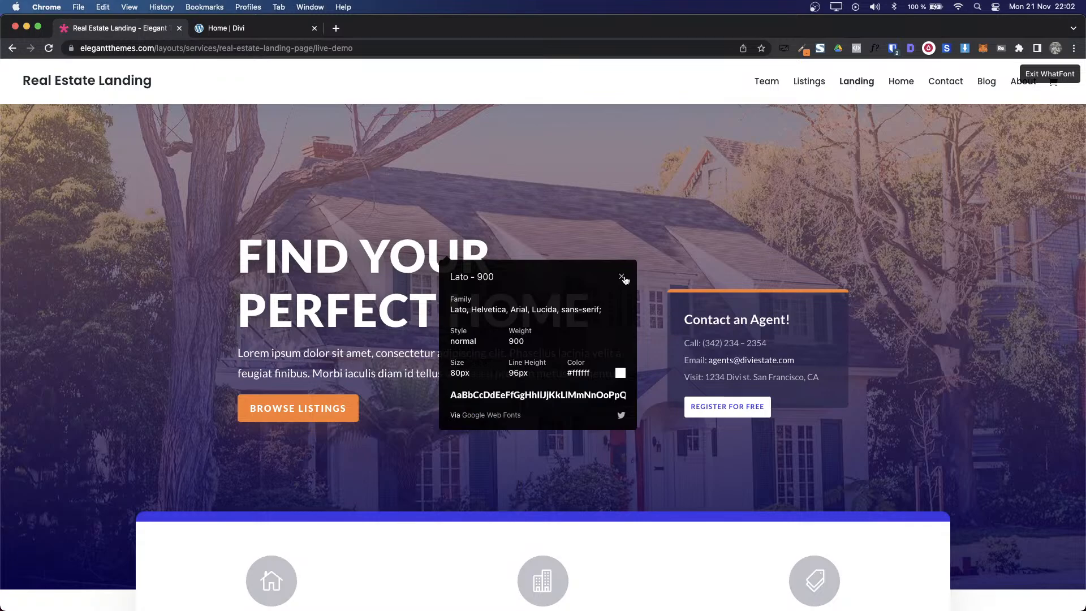
pyautogui.click(625, 279)
pyautogui.click(447, 356)
pyautogui.press('Escape')
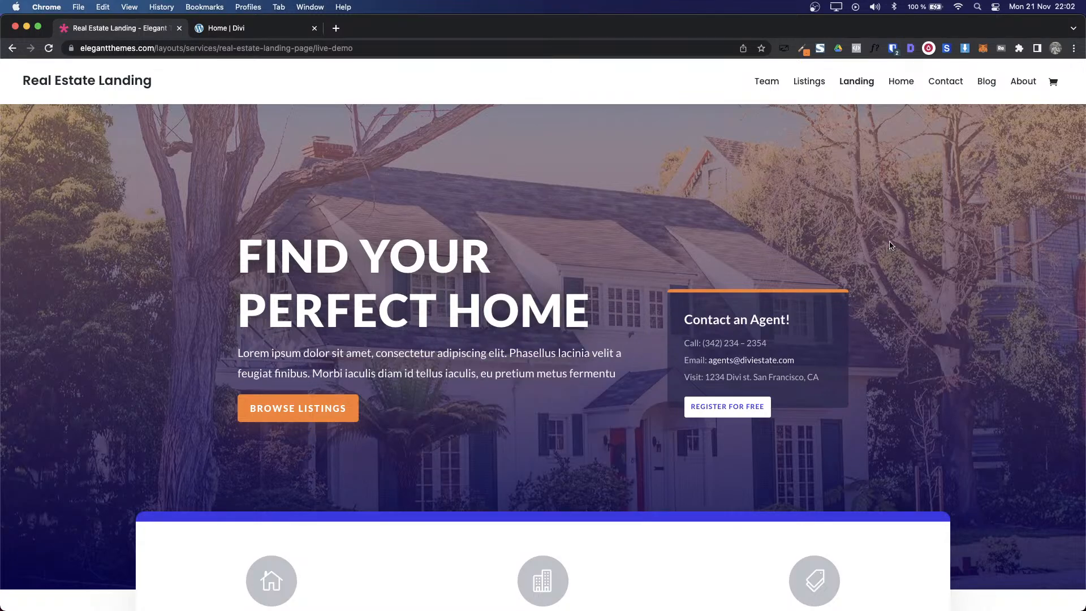
# Step: Copy the lorem ipsum paragraph under the demo page's hero heading and return to the Home page
pyautogui.moveTo(625, 381); pyautogui.dragTo(235, 360)
pyautogui.press('super+c')
pyautogui.hotkey('ctrl', 'Tab')
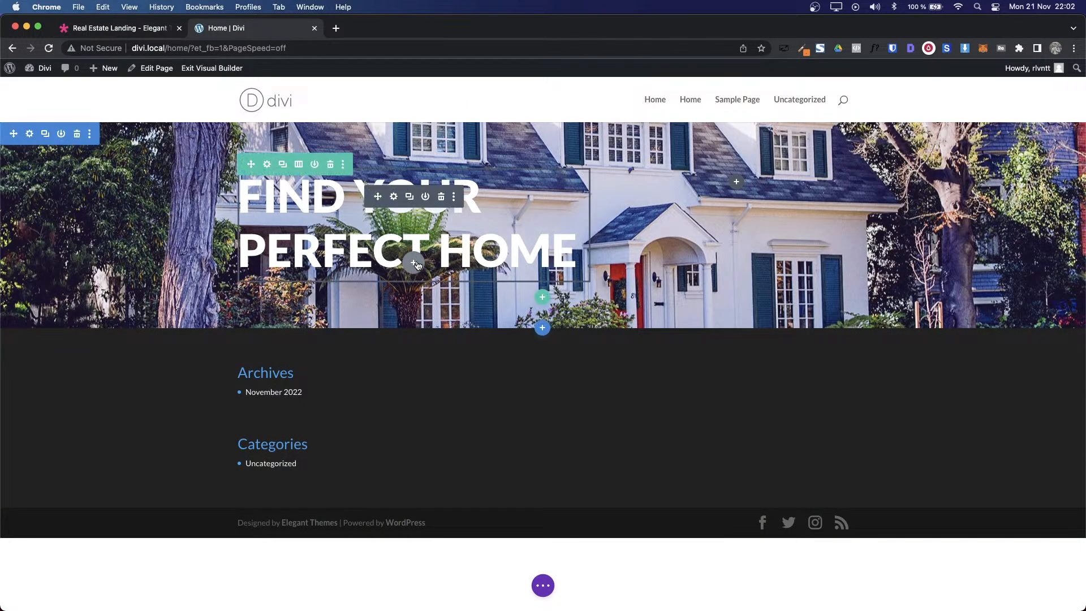
# Step: Add a Text module below the heading and replace its placeholder text with the copied lorem ipsum paragraph
pyautogui.click(414, 263)
pyautogui.write('text')
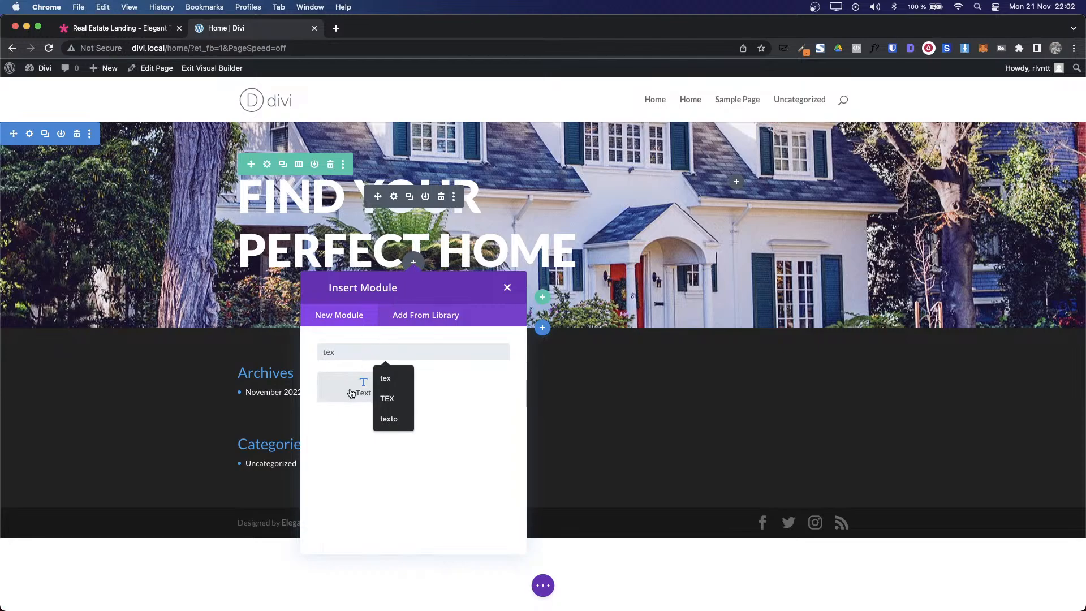
pyautogui.click(351, 390)
pyautogui.tripleClick(670, 338)
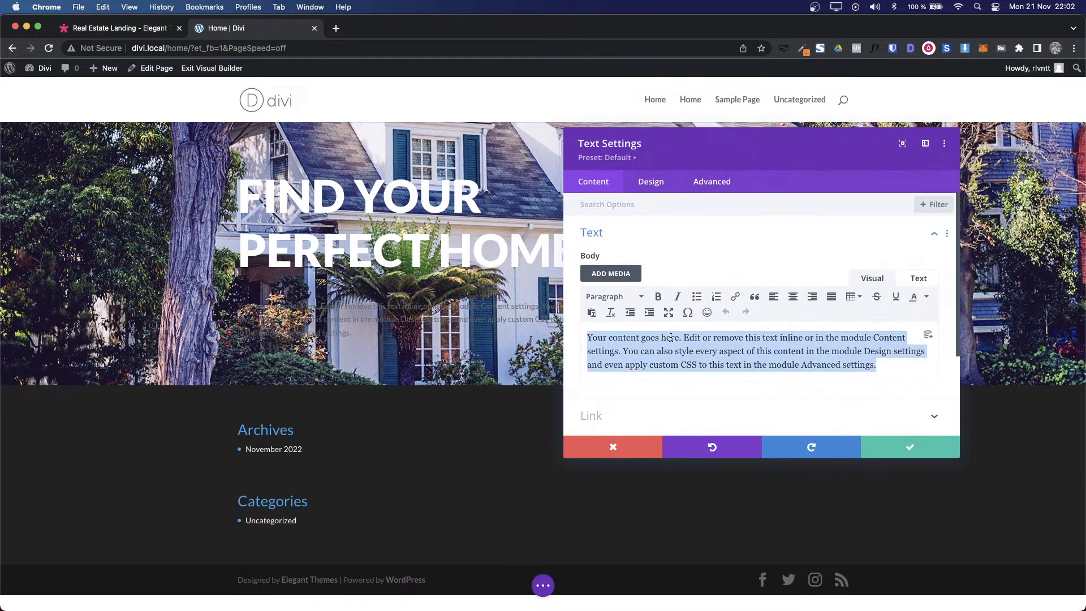
pyautogui.press('super+v')
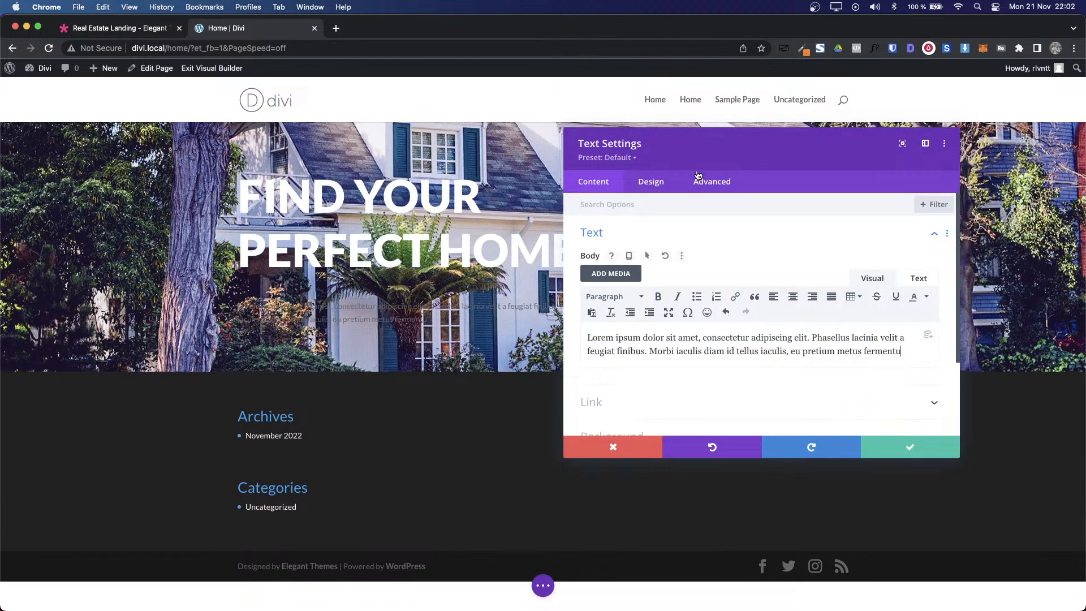
# Step: Set the hero paragraph's text color to white (#ffffff) in the Text module's design settings
pyautogui.click(651, 182)
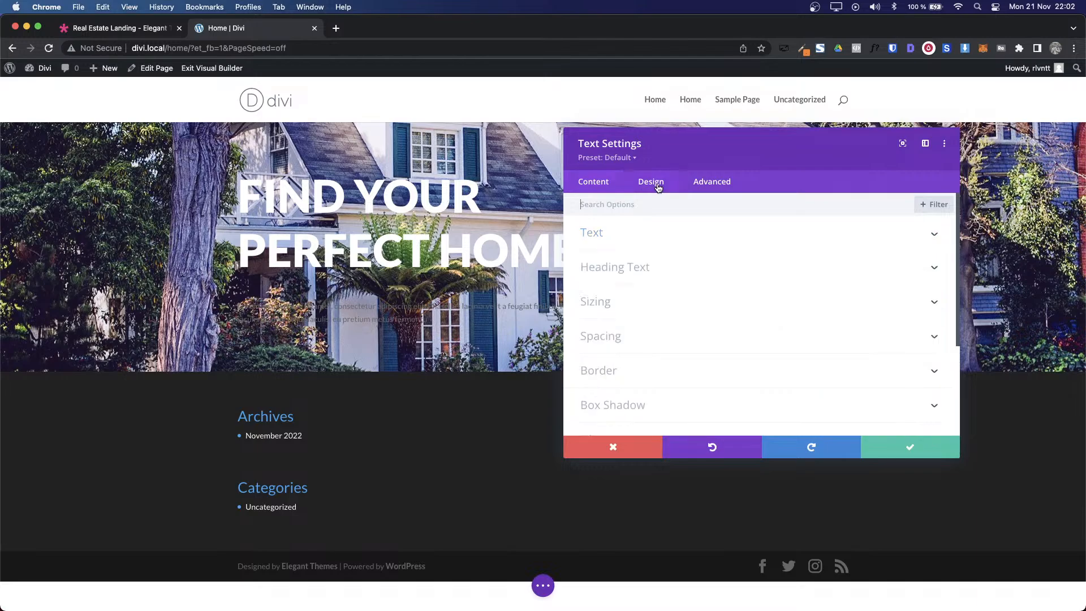
pyautogui.click(625, 241)
pyautogui.scroll(-3, 711, 339)
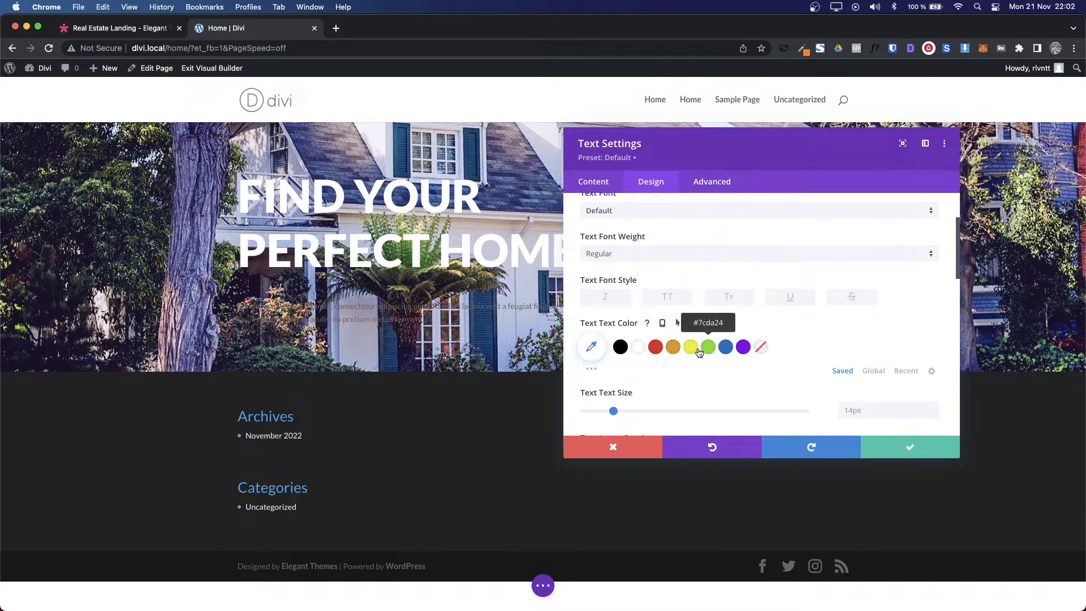
pyautogui.click(636, 351)
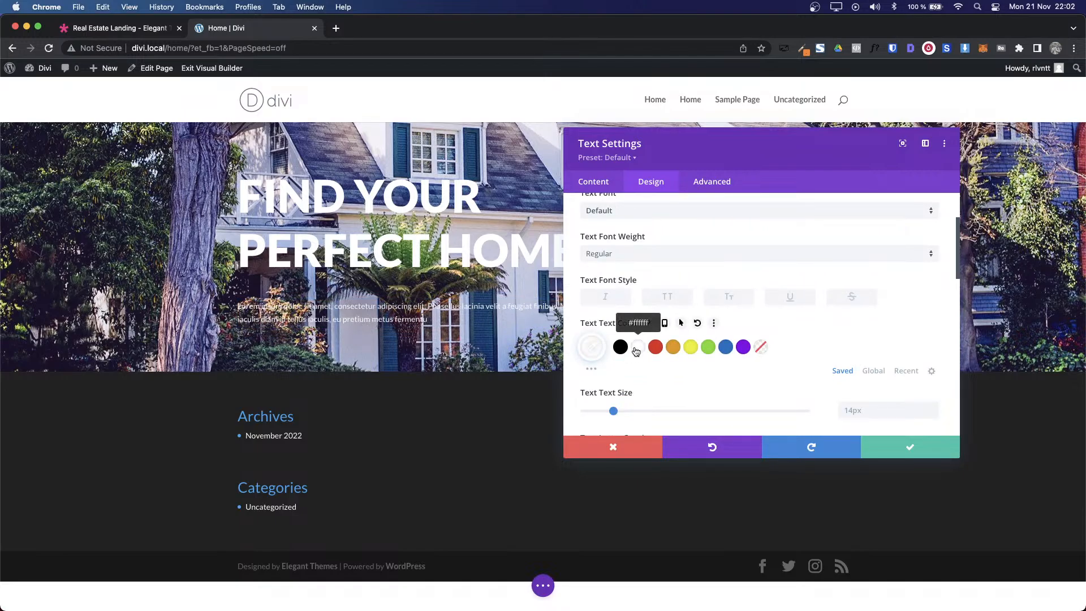
# Step: Check the font size and line height of the demo page's hero paragraph with WhatFont and return to the Home page
pyautogui.scroll(-3, 823, 357)
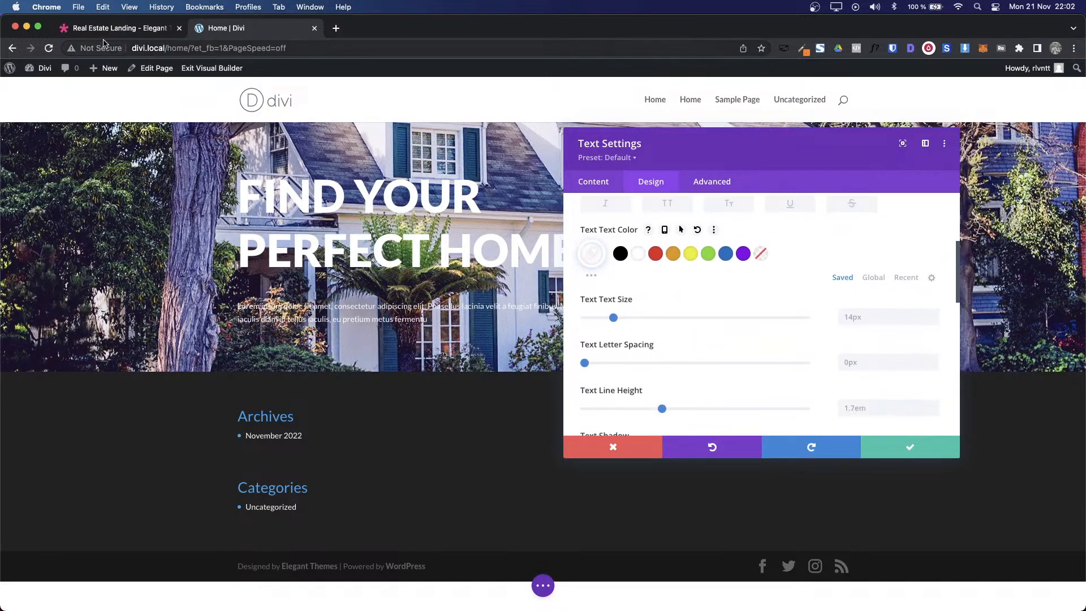
pyautogui.click(118, 28)
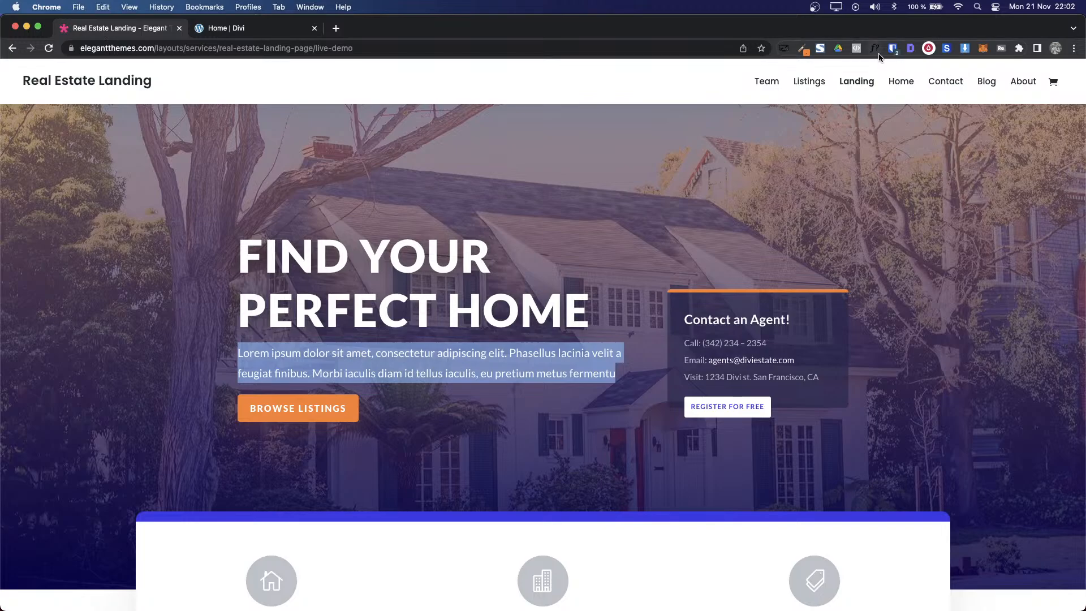
pyautogui.click(877, 50)
pyautogui.click(428, 361)
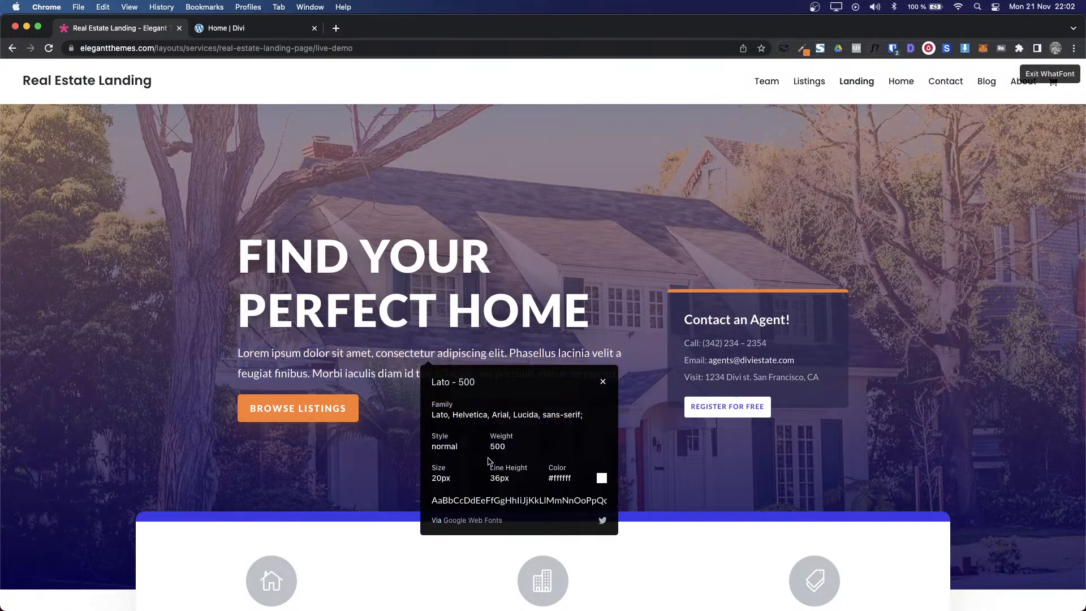
pyautogui.click(224, 28)
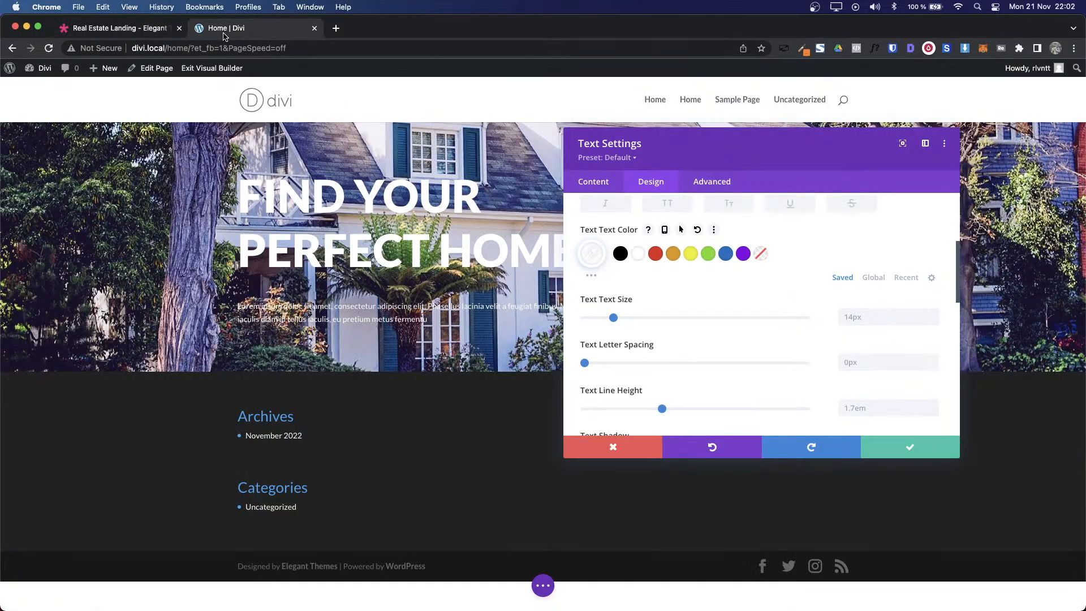
# Step: Set the paragraph's text size to 20px and line height to 36px, and save the module
pyautogui.click(855, 321)
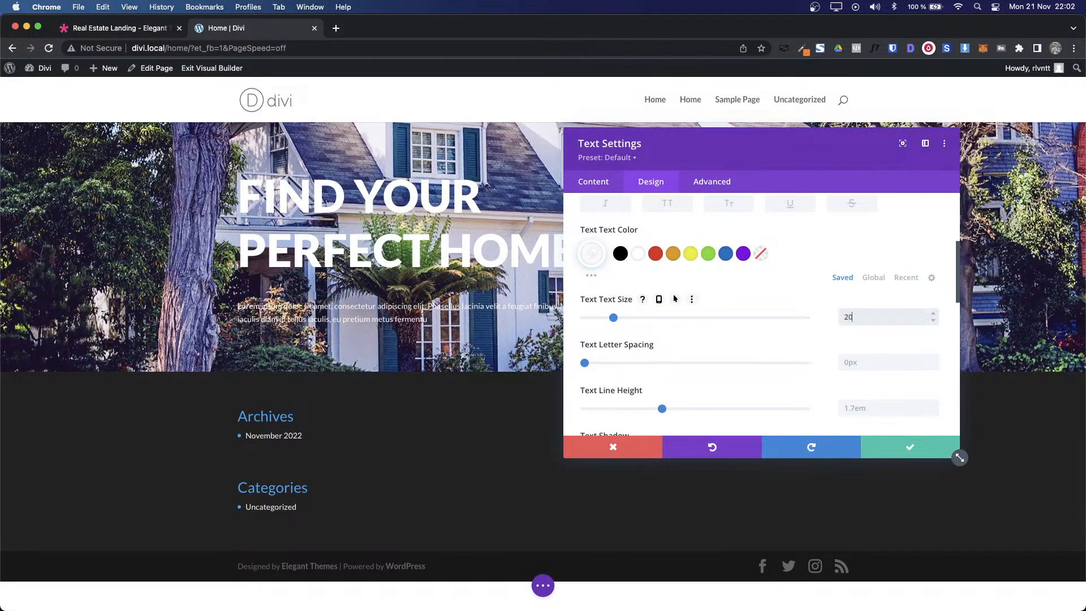
pyautogui.write('20')
pyautogui.click(856, 406)
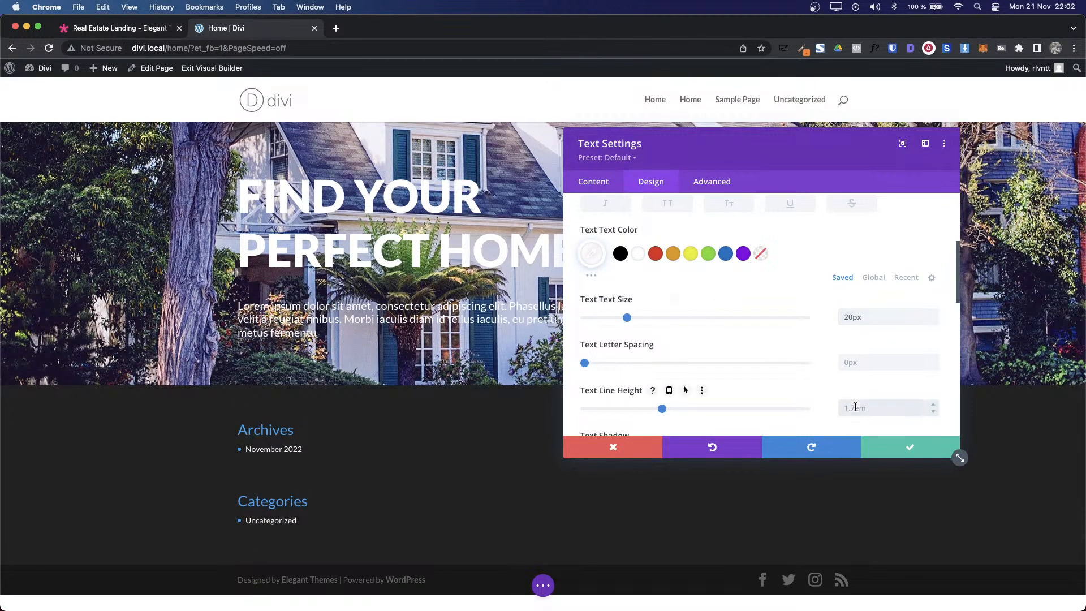
pyautogui.write('36px')
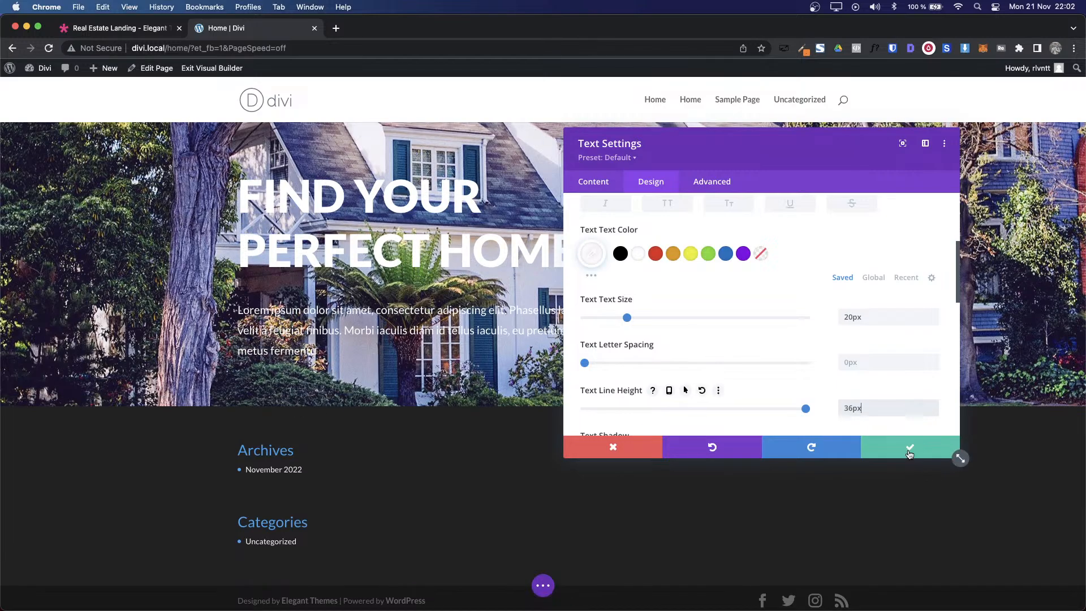
pyautogui.click(908, 449)
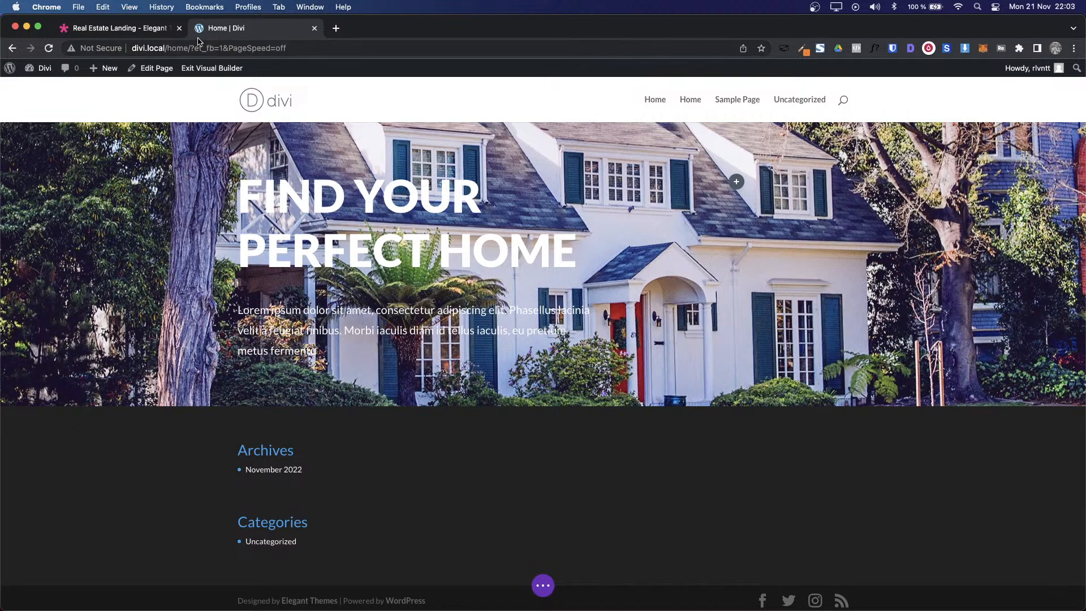
# Step: Close the font details on the demo page, then insert a Button module below the paragraph on the Home page
pyautogui.click(146, 33)
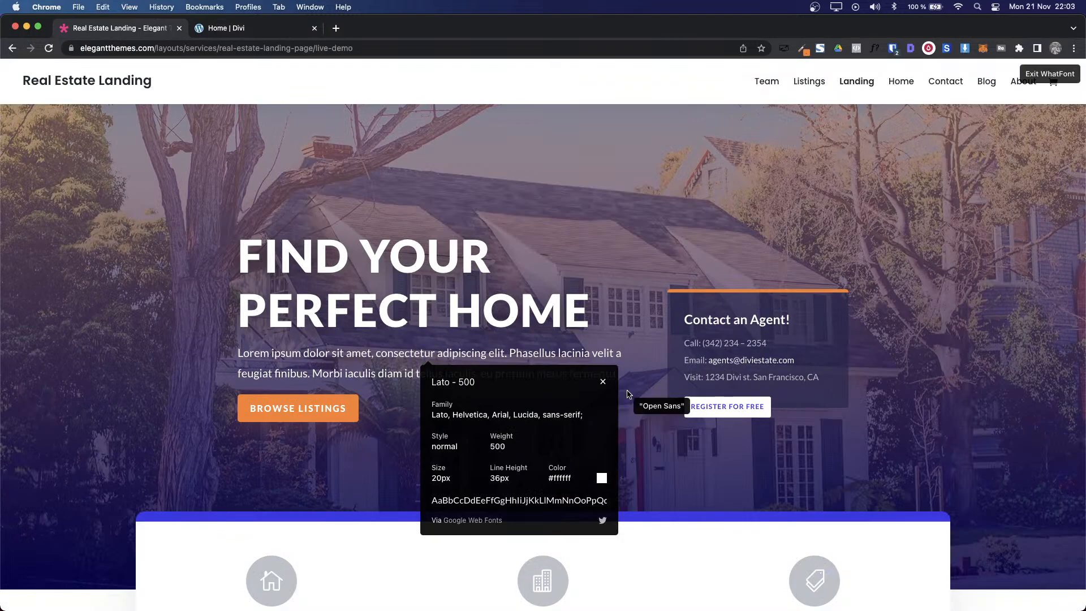
pyautogui.click(603, 381)
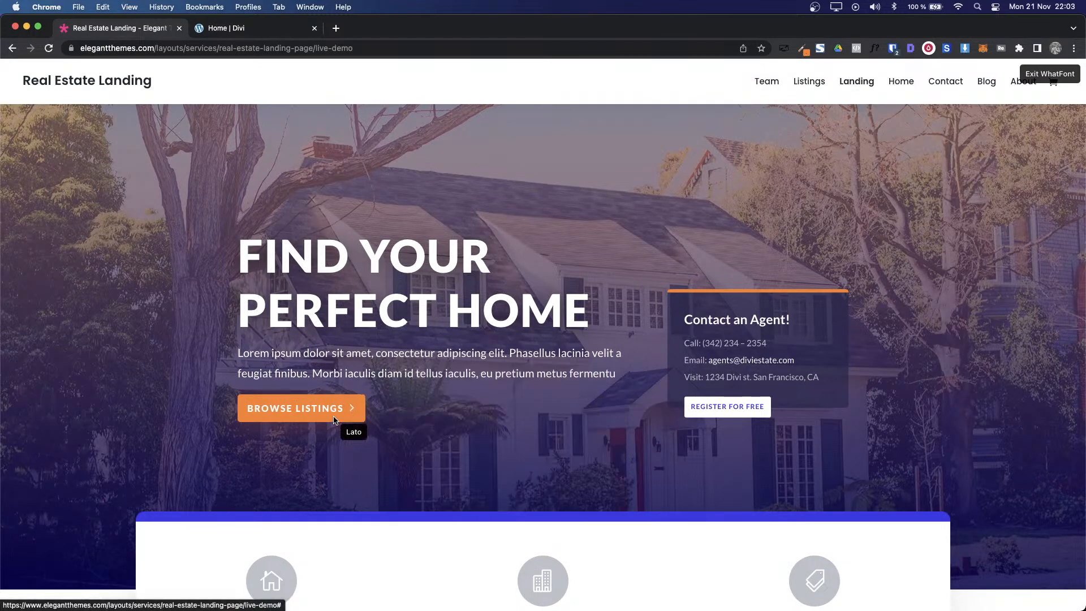
pyautogui.click(209, 27)
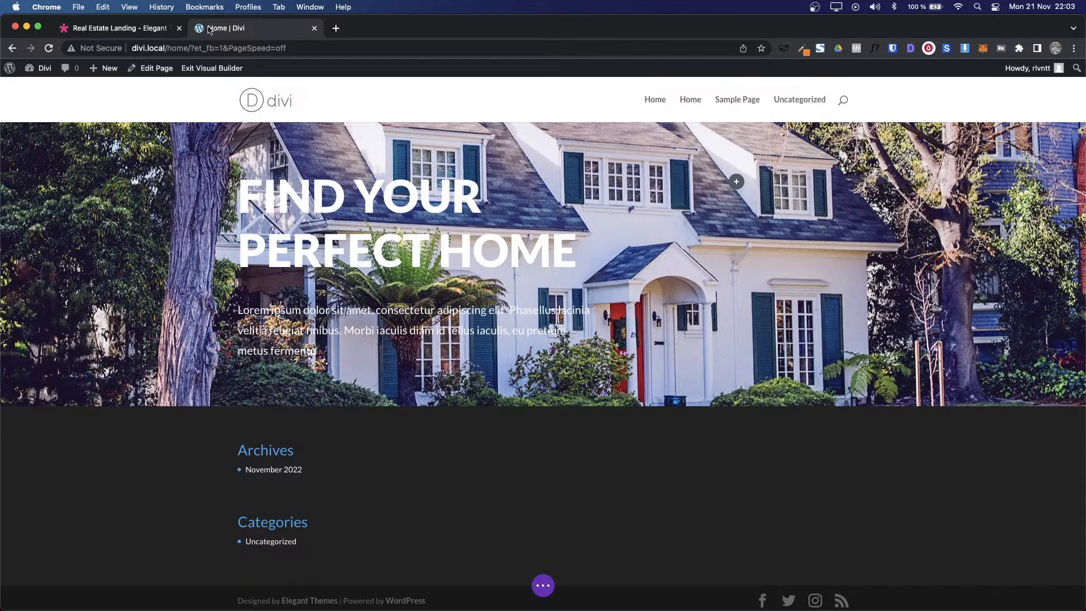
pyautogui.click(412, 329)
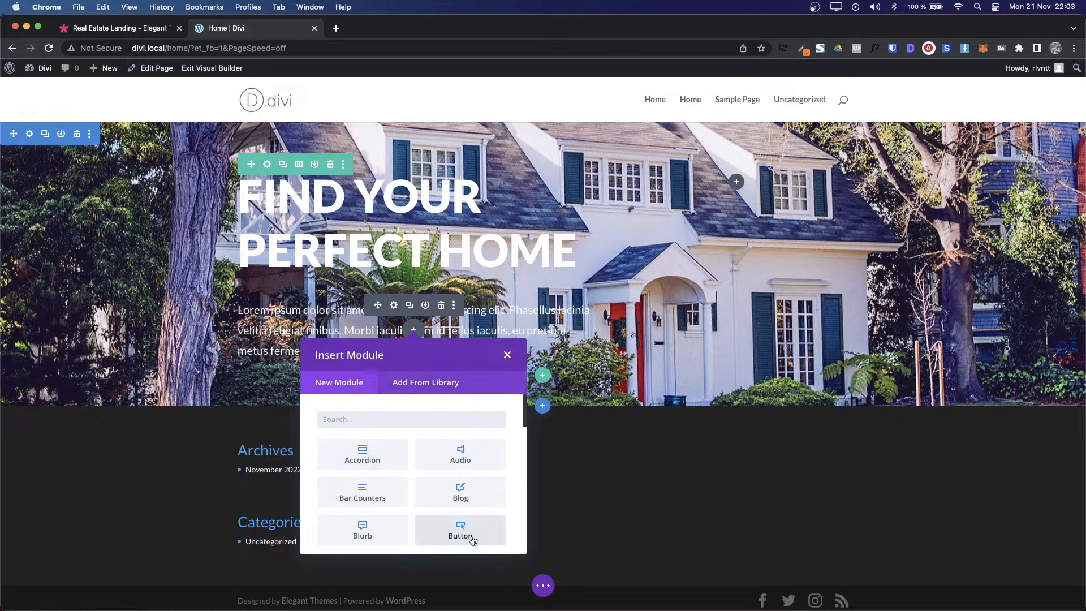
pyautogui.click(488, 540)
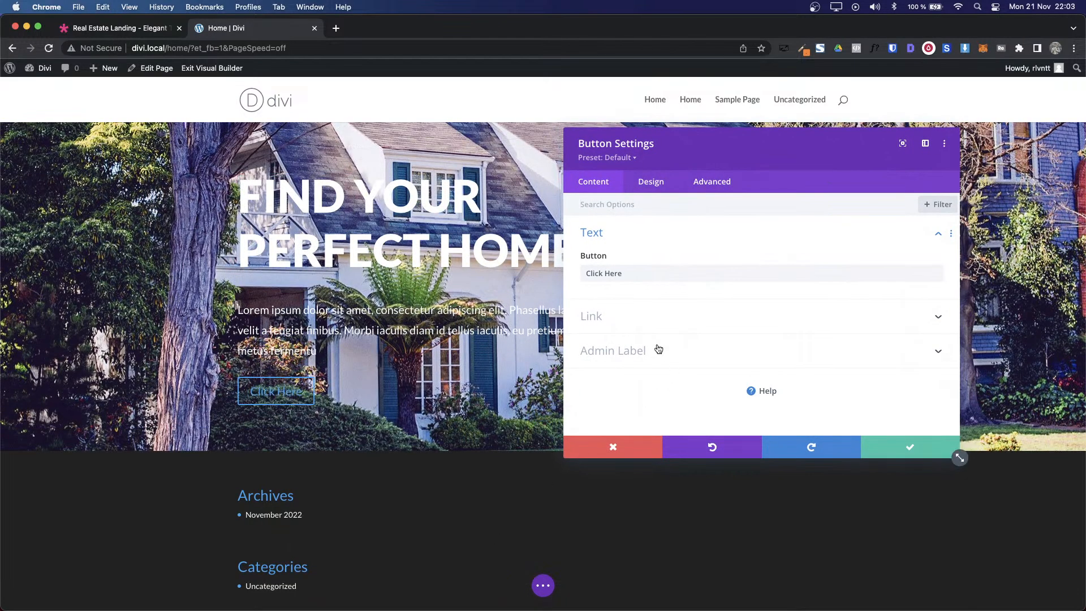
# Step: Check the hero button's wording on the demo page and set the new button's text to "Browse Listings"
pyautogui.click(141, 33)
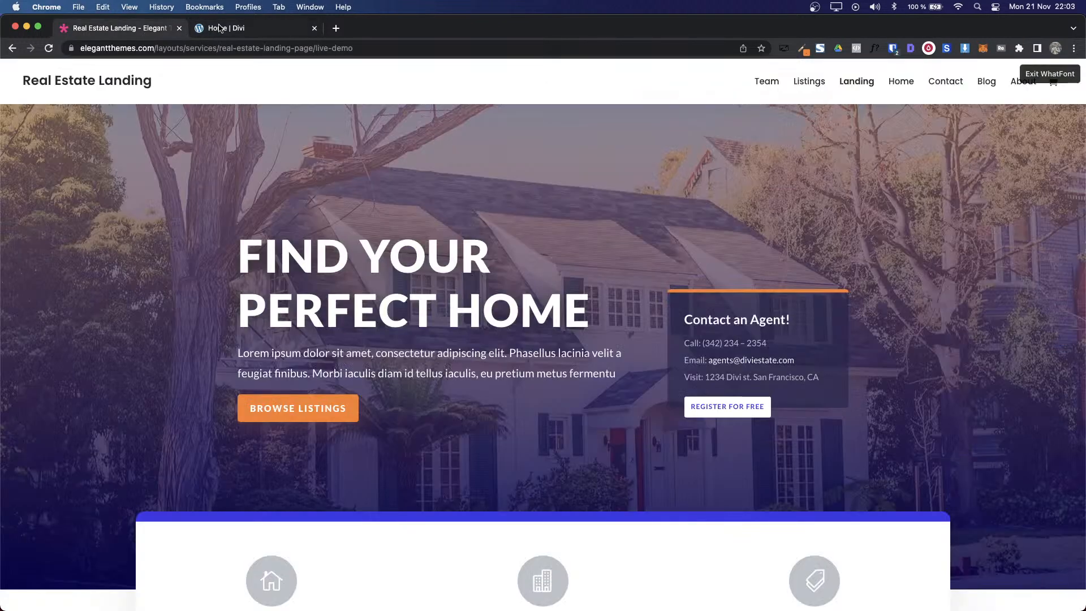
pyautogui.click(256, 28)
pyautogui.tripleClick(653, 276)
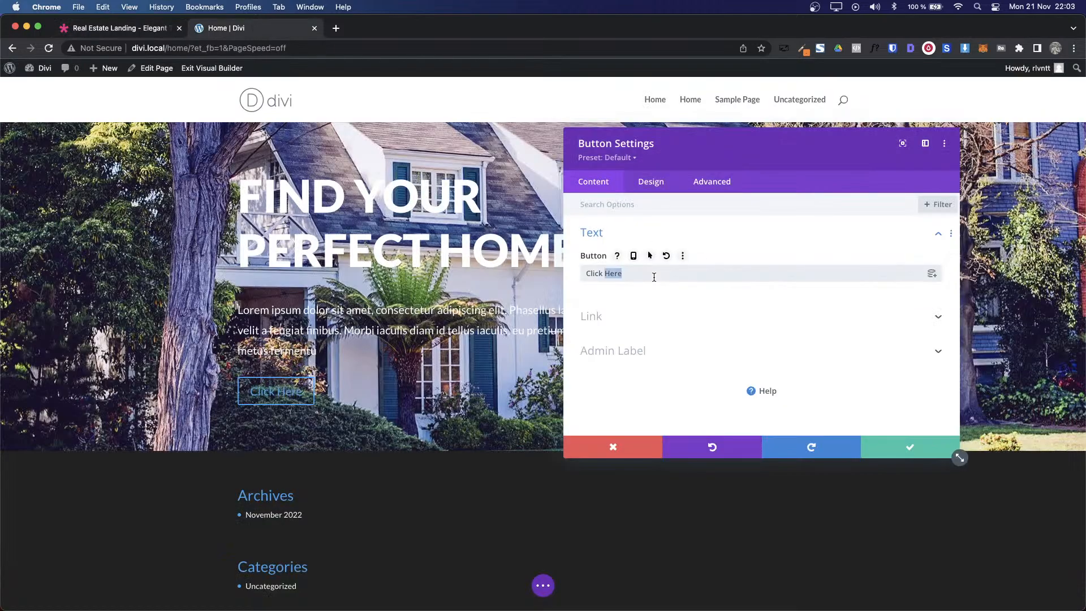
pyautogui.write('B')
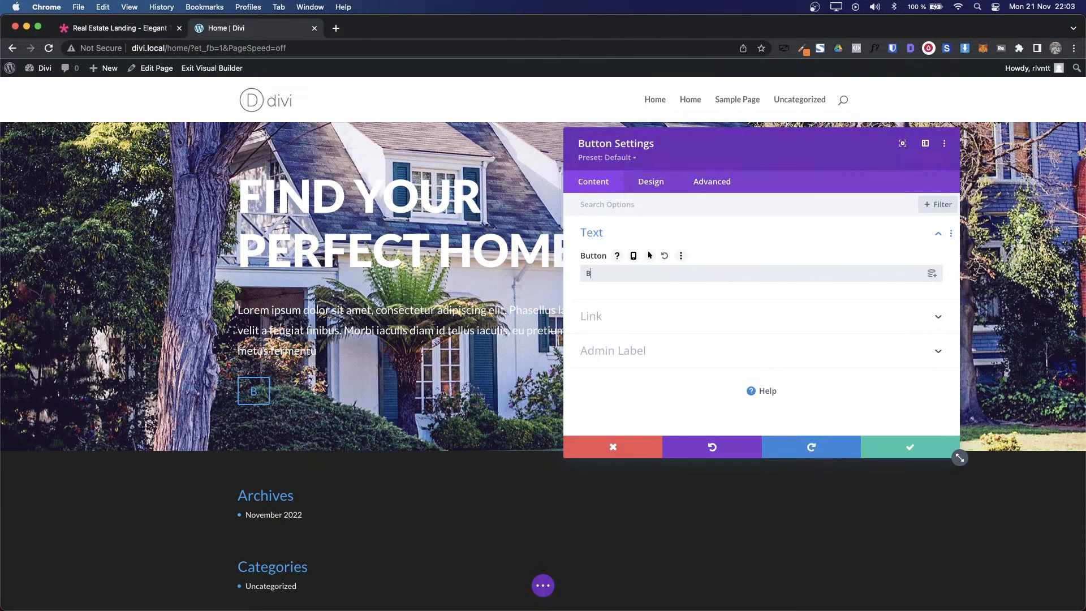
pyautogui.write('rowse Listings')
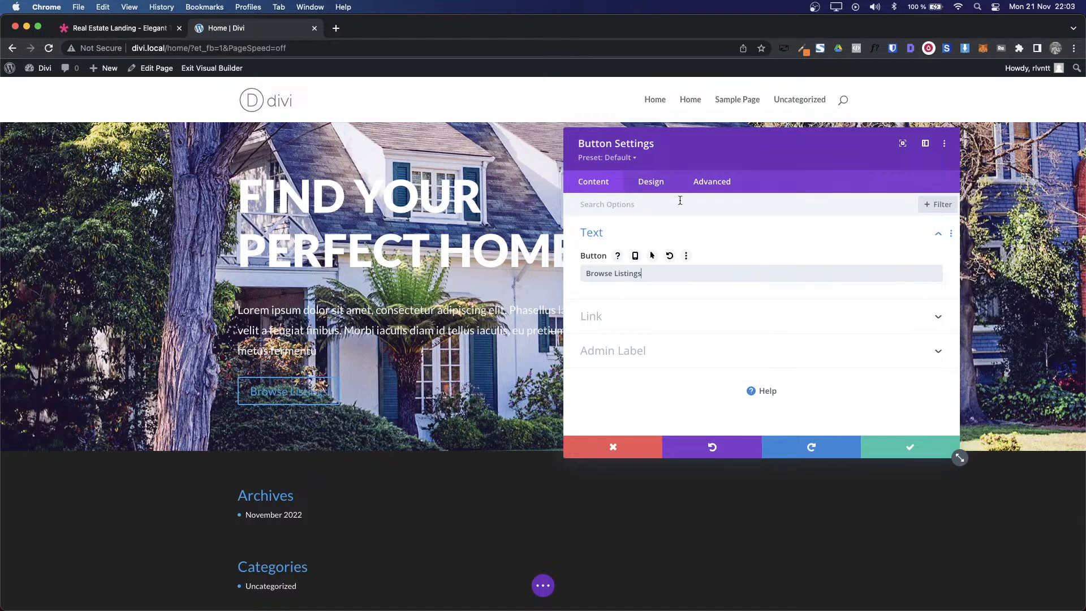
# Step: Sample the orange color of the demo page's Browse Listings button with the color picker and return to the Home page
pyautogui.click(124, 31)
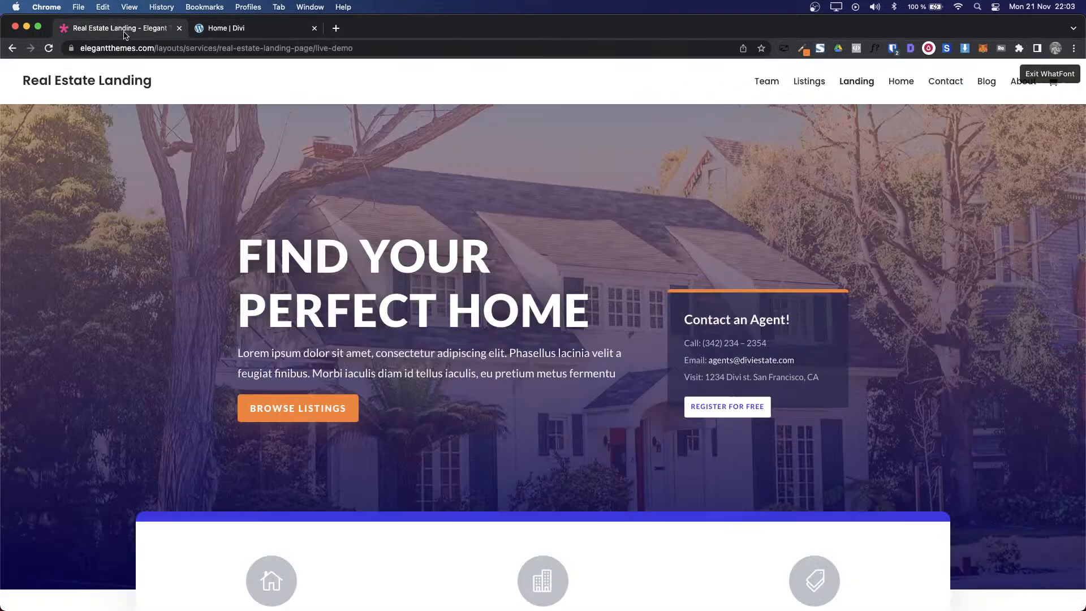
pyautogui.click(803, 50)
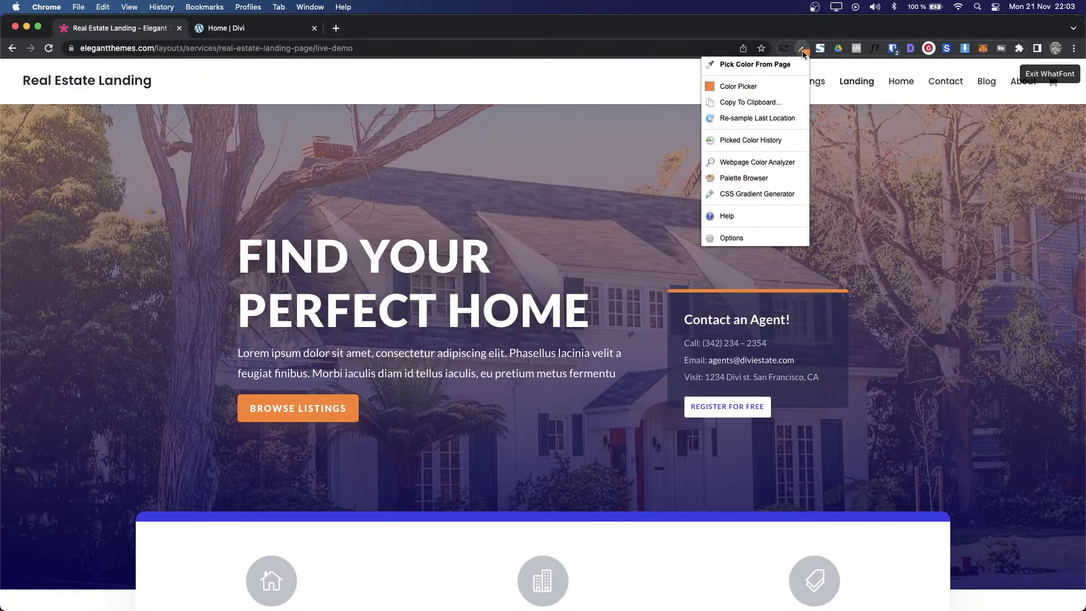
pyautogui.click(772, 68)
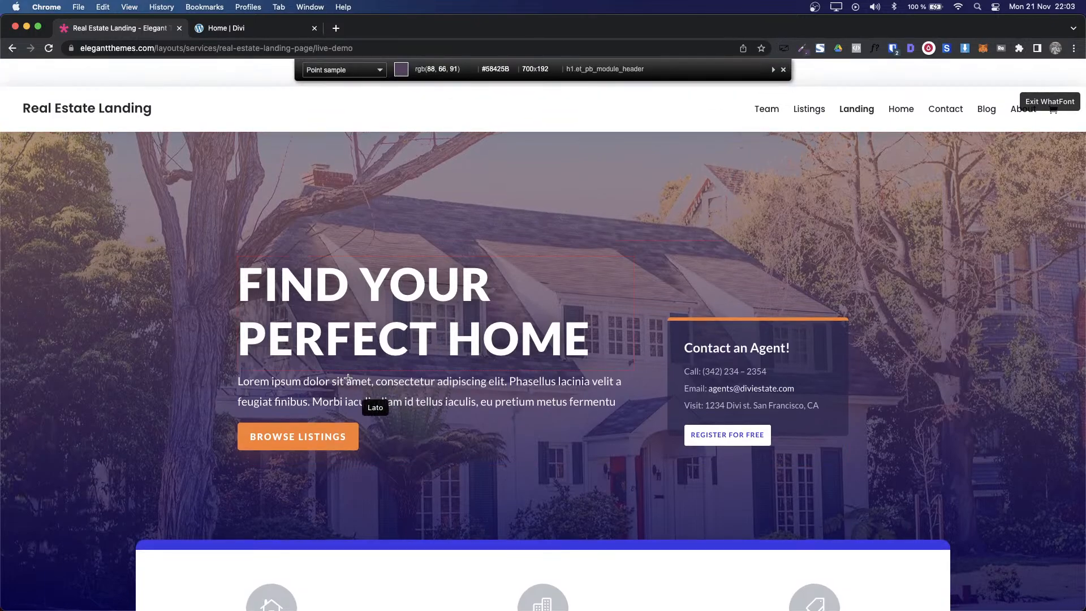
pyautogui.click(299, 428)
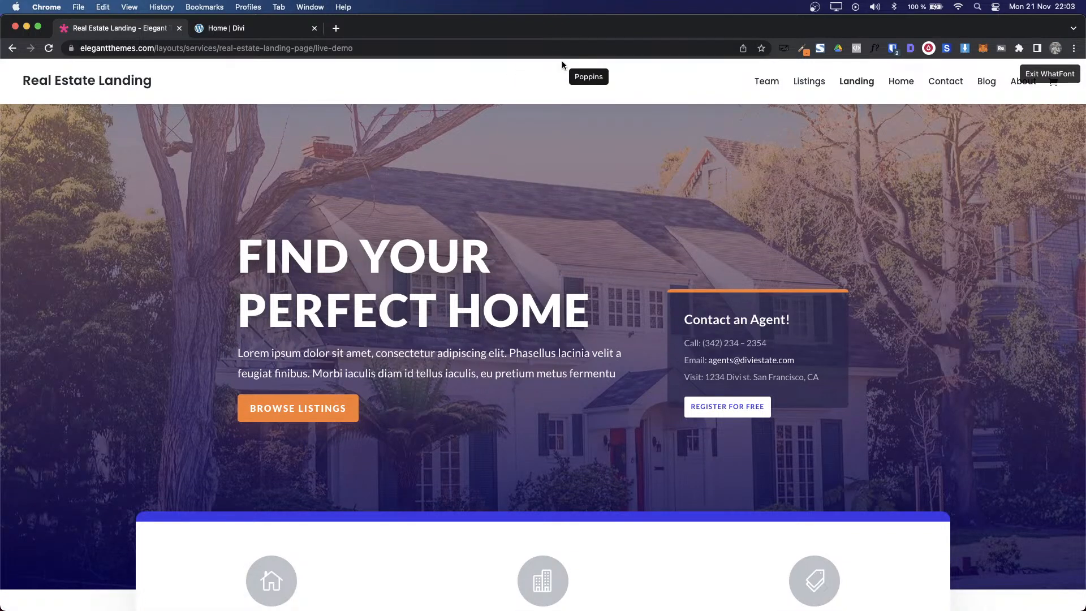
pyautogui.hotkey('ctrl', 'Tab')
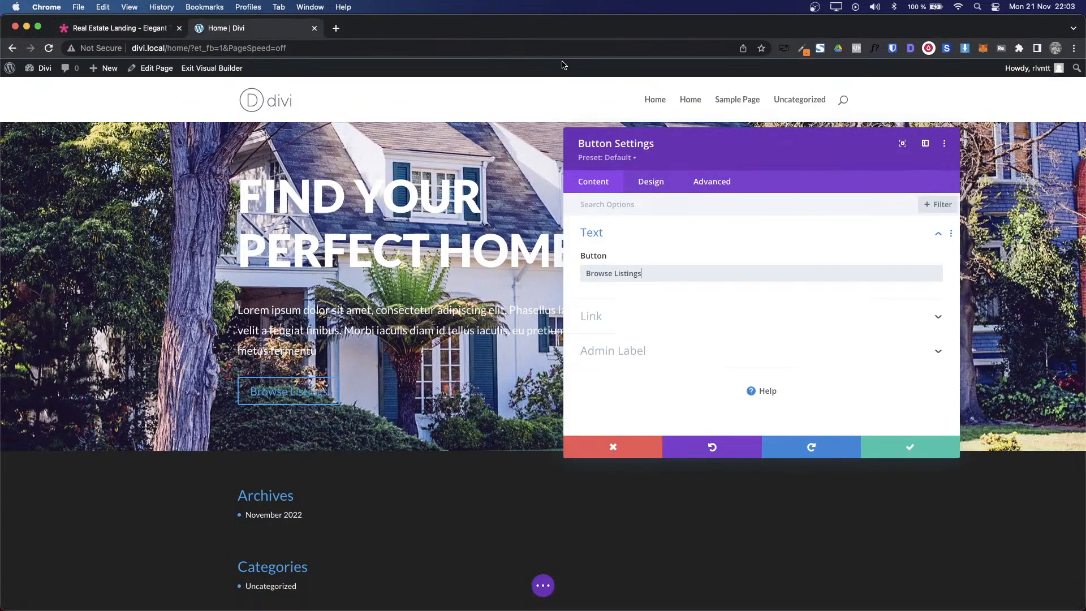
# Step: Enable custom styles for the button and set its text color to white
pyautogui.click(652, 188)
pyautogui.click(644, 309)
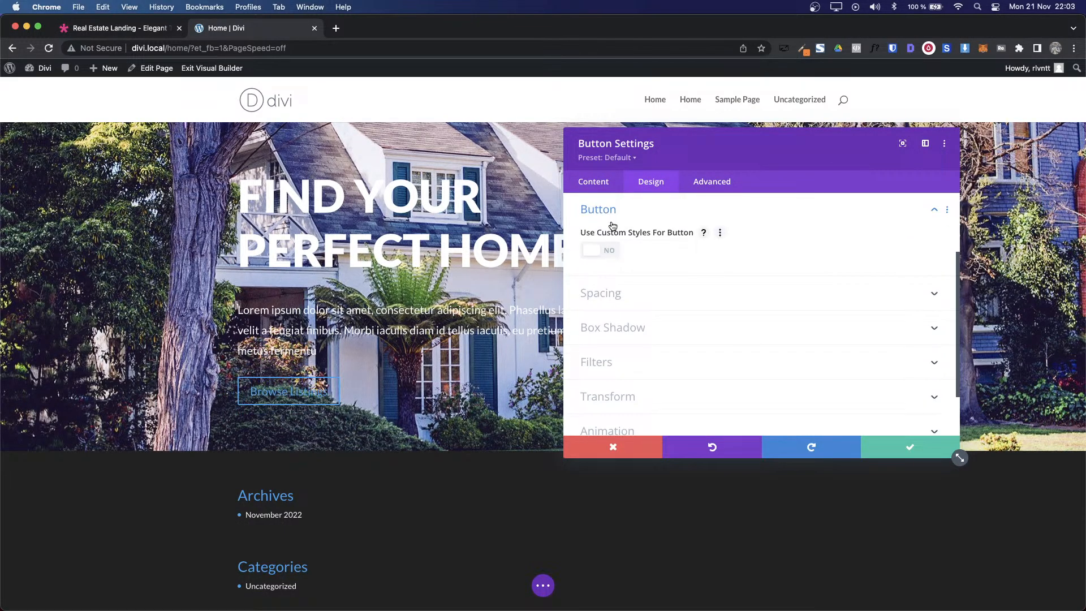
pyautogui.click(608, 255)
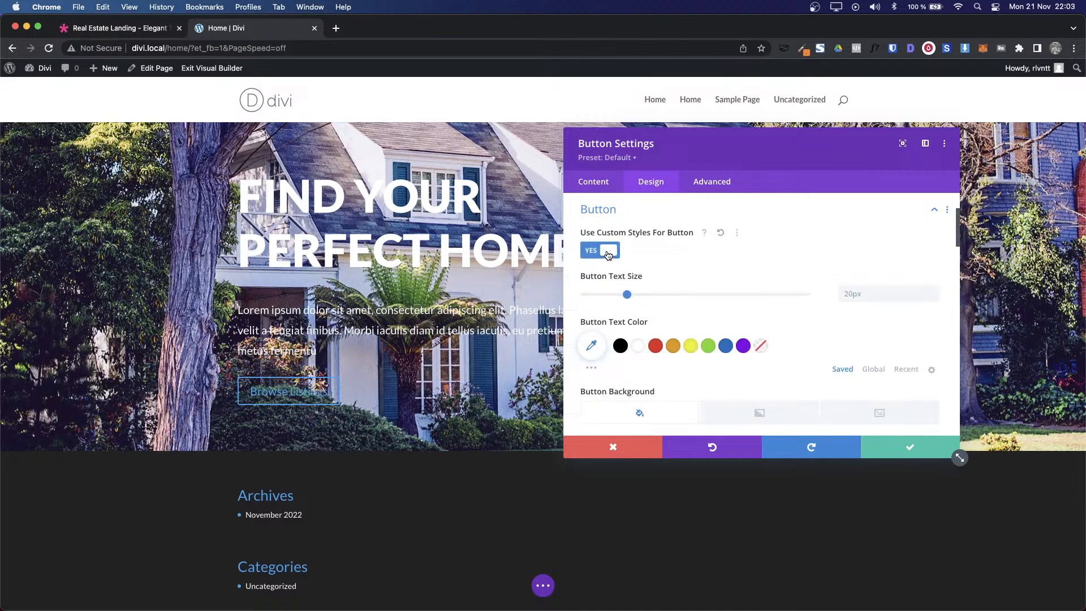
pyautogui.click(593, 347)
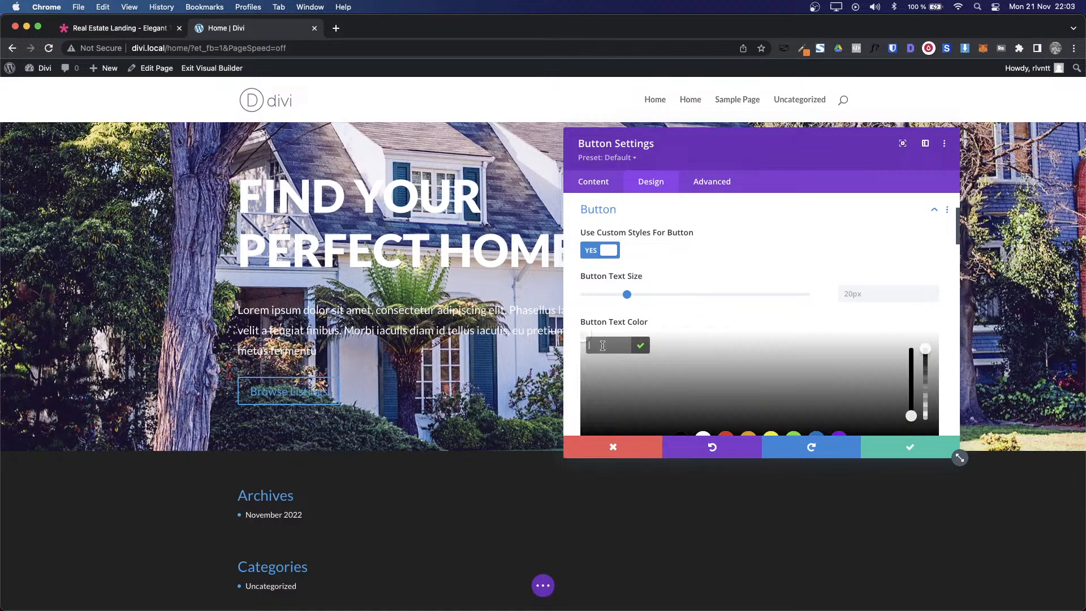
pyautogui.click(640, 346)
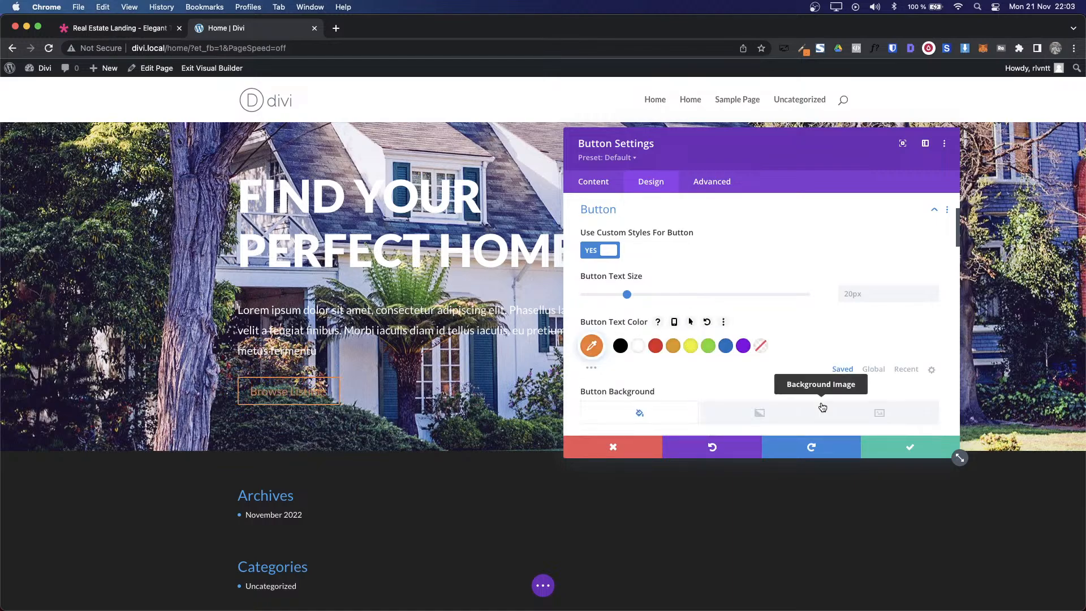
pyautogui.click(638, 346)
# Step: Set the button's background color to the orange sampled from the demo page
pyautogui.scroll(-3, 747, 320)
pyautogui.scroll(-4, 775, 358)
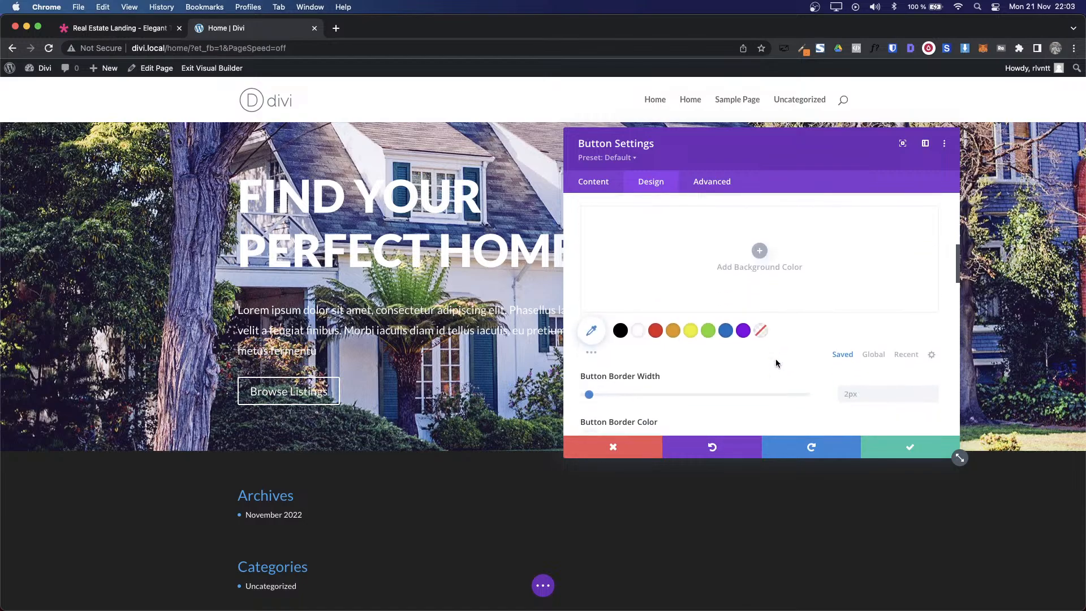
pyautogui.scroll(2, 775, 359)
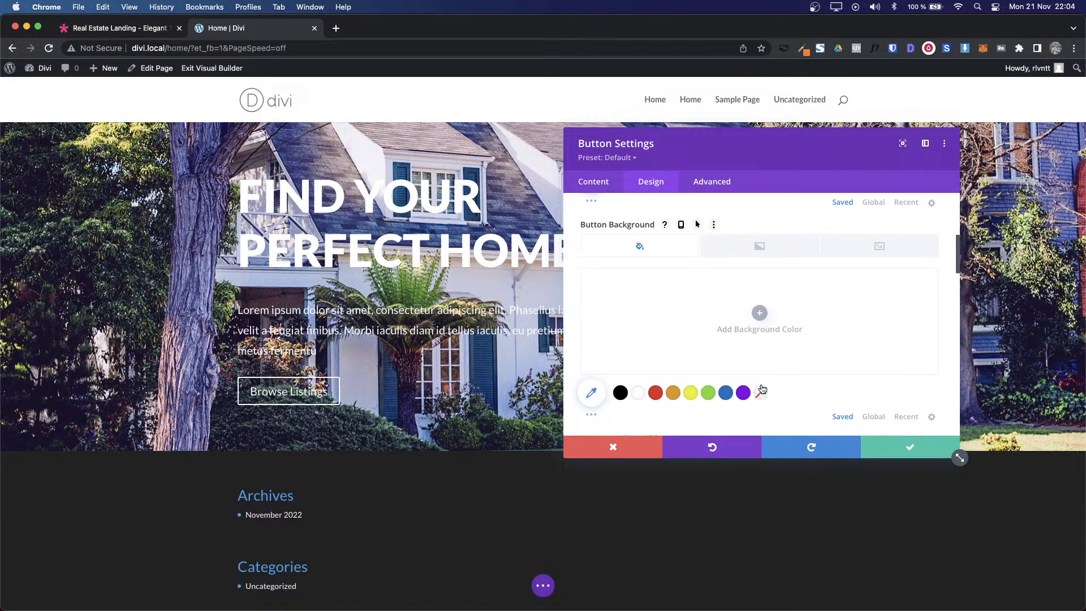
pyautogui.click(746, 328)
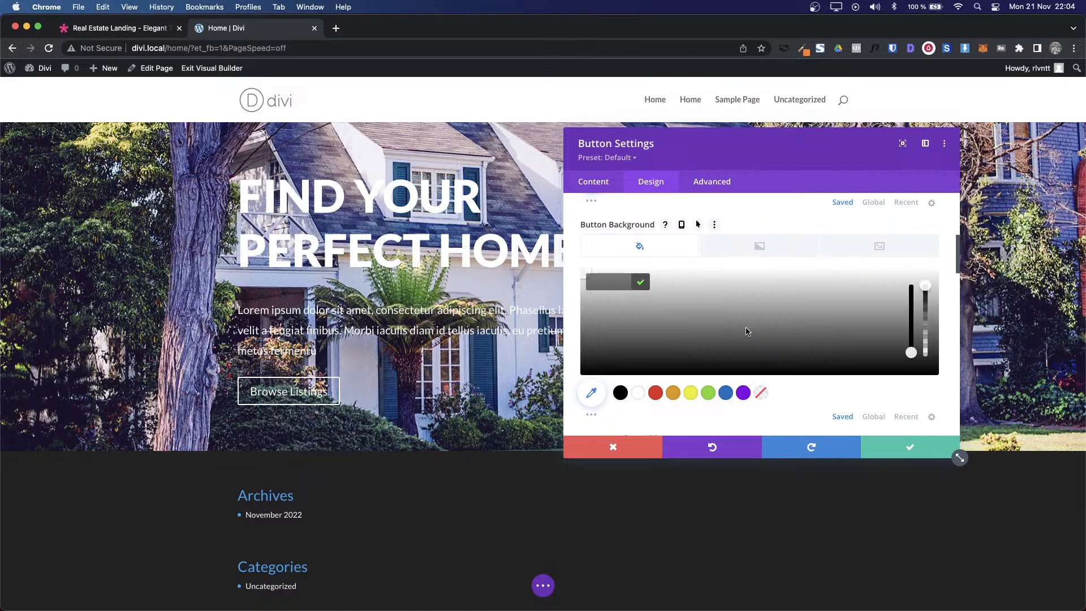
pyautogui.click(642, 283)
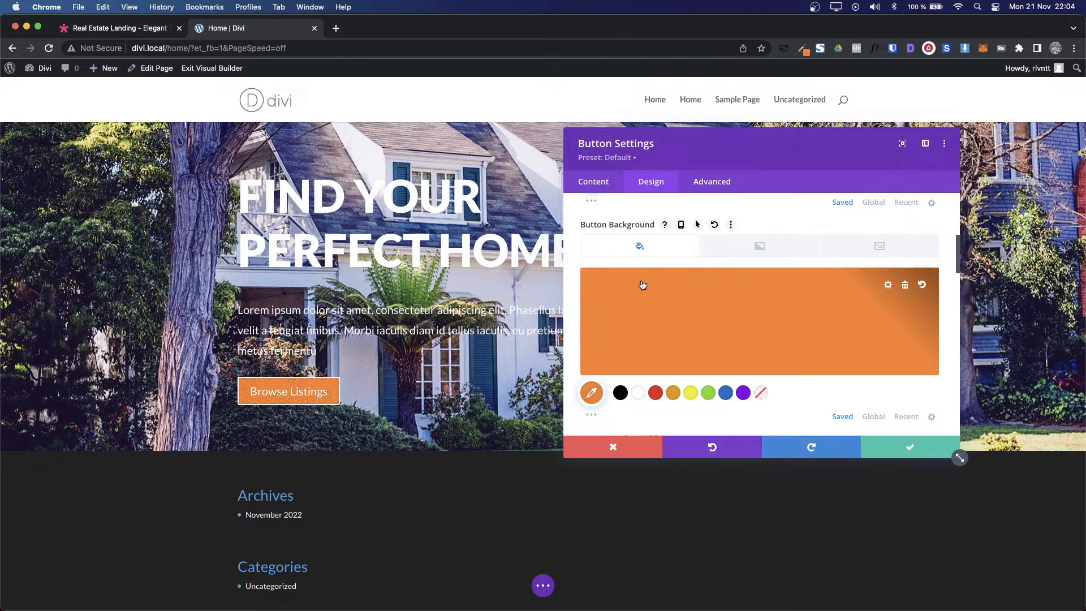
# Step: Set the button's border color to the recently used orange that matches its background
pyautogui.scroll(-3, 834, 376)
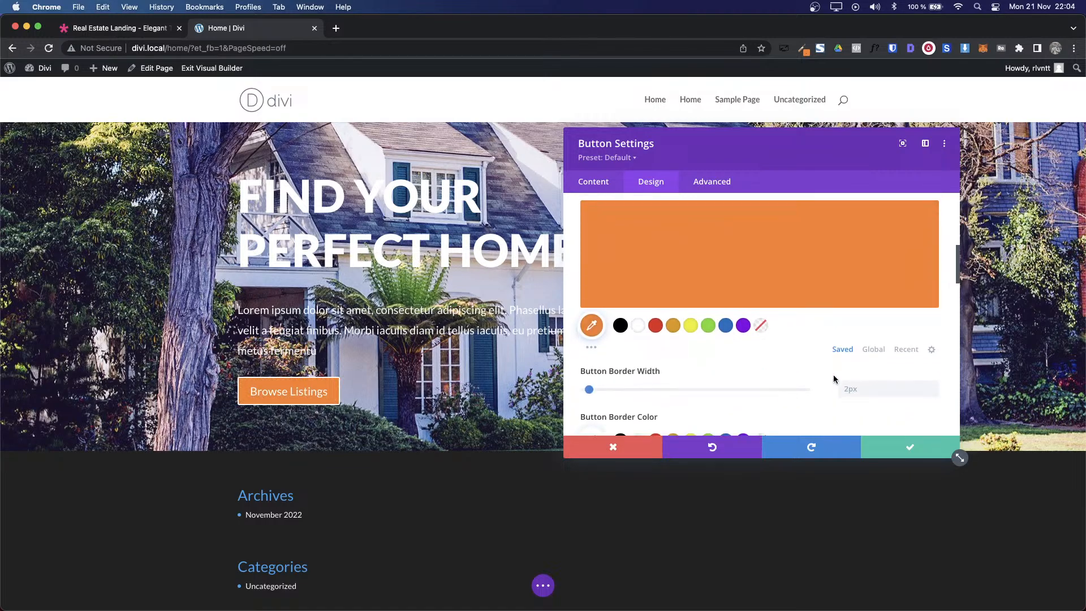
pyautogui.scroll(-1, 834, 379)
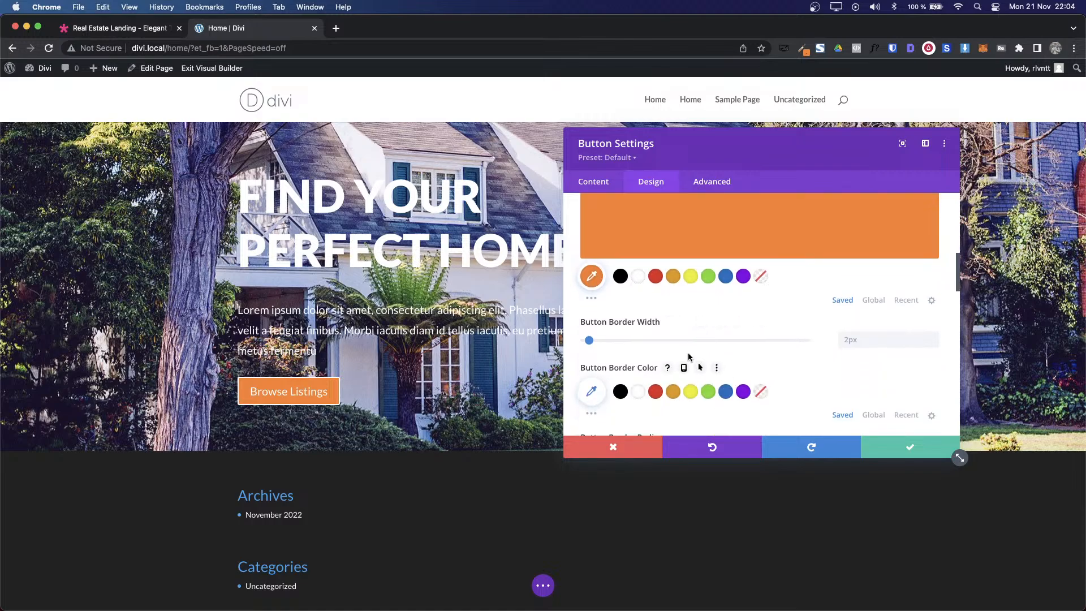
pyautogui.scroll(-1, 758, 410)
pyautogui.scroll(-2, 775, 410)
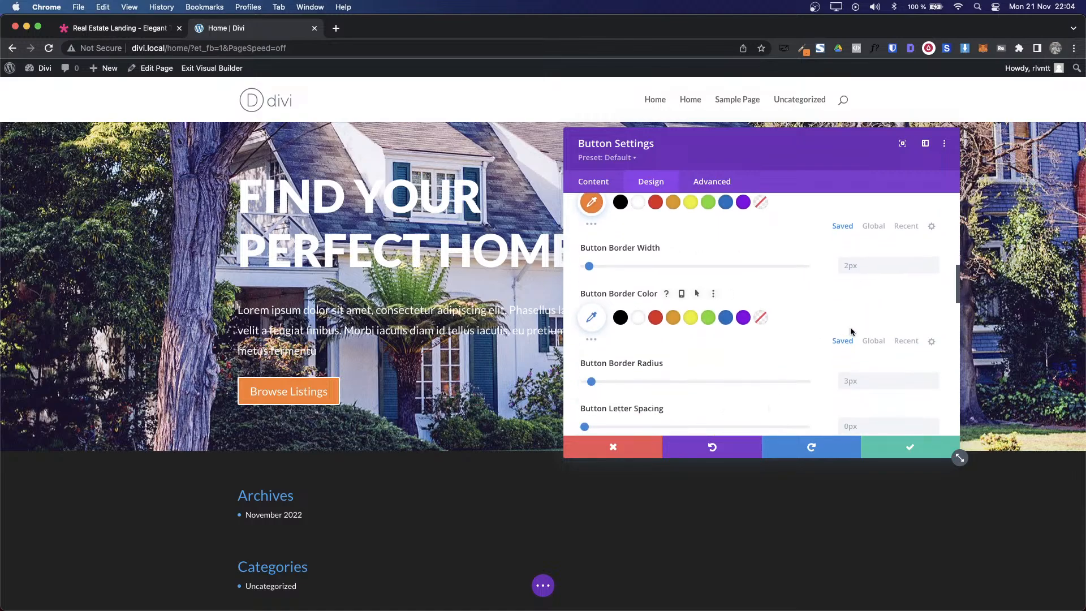
pyautogui.click(907, 341)
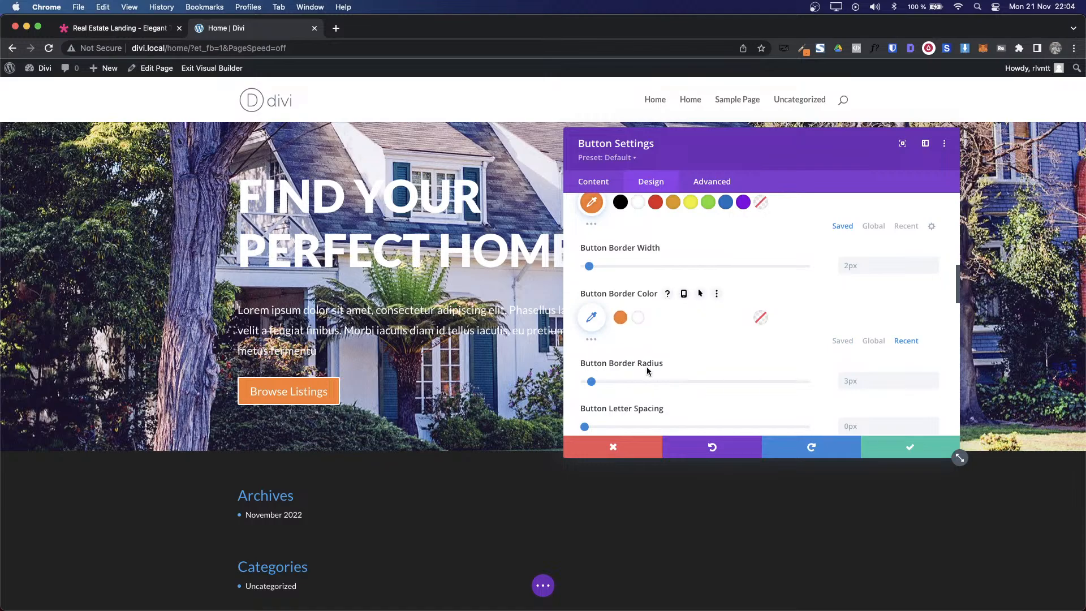
pyautogui.click(621, 318)
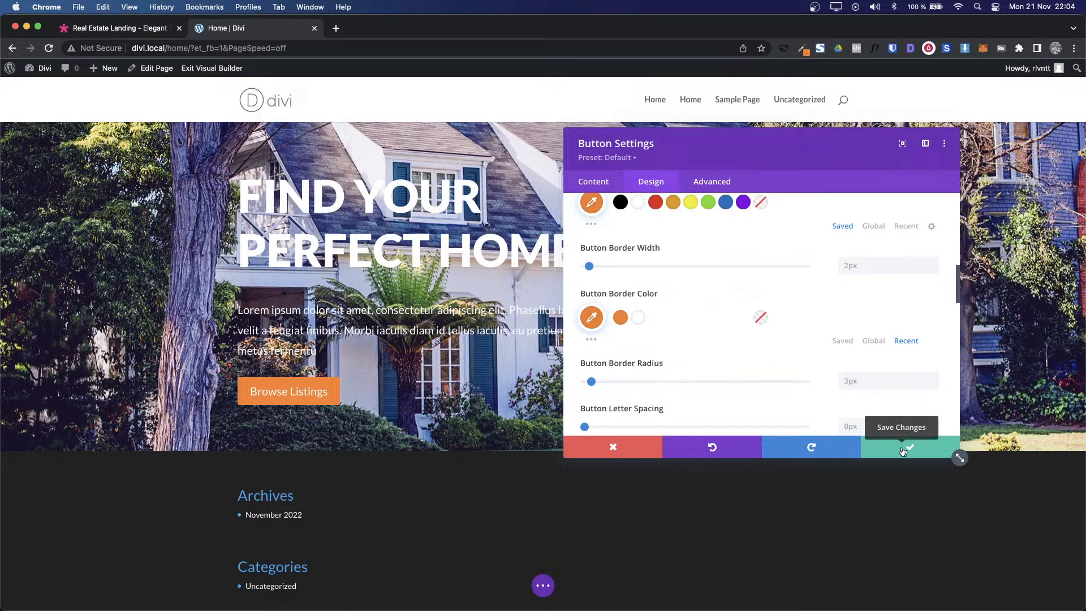
# Step: Set the button's font weight to Bold and its font style to uppercase
pyautogui.scroll(-5, 716, 346)
pyautogui.scroll(-2, 716, 347)
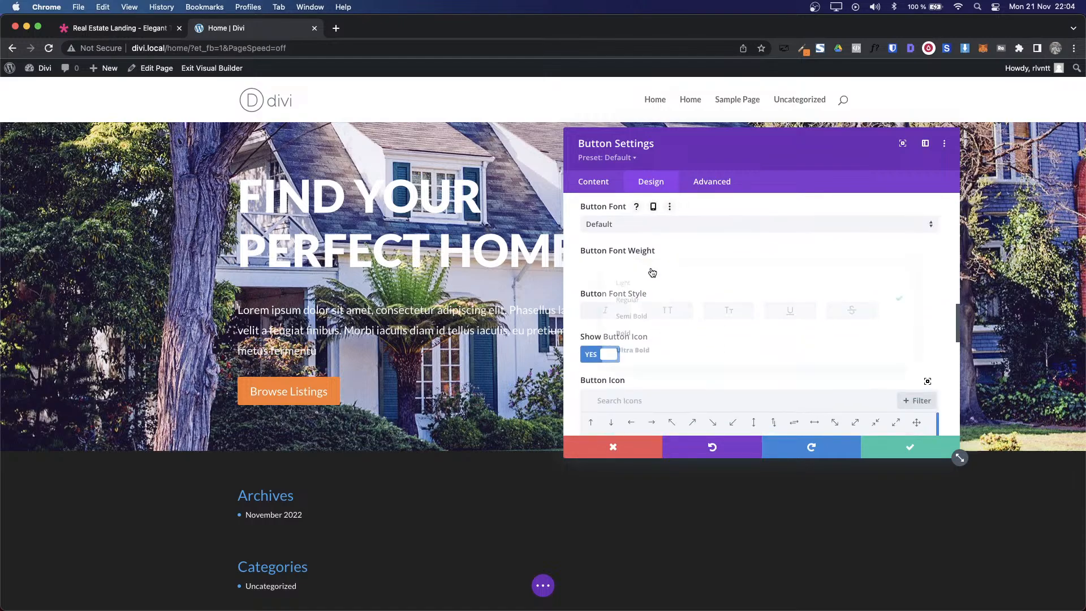
pyautogui.click(650, 271)
pyautogui.click(650, 336)
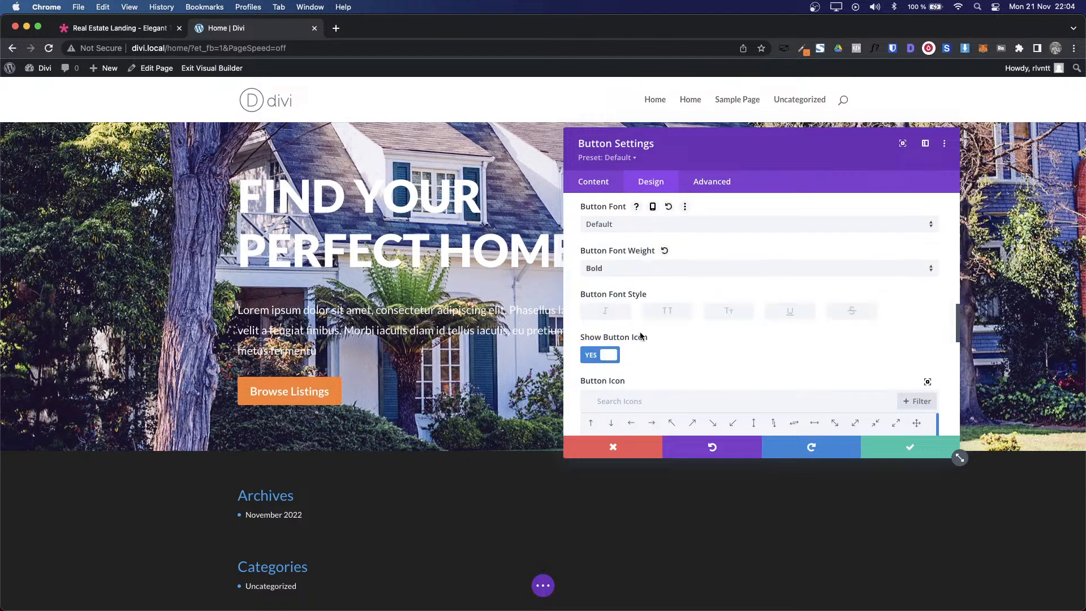
pyautogui.click(665, 317)
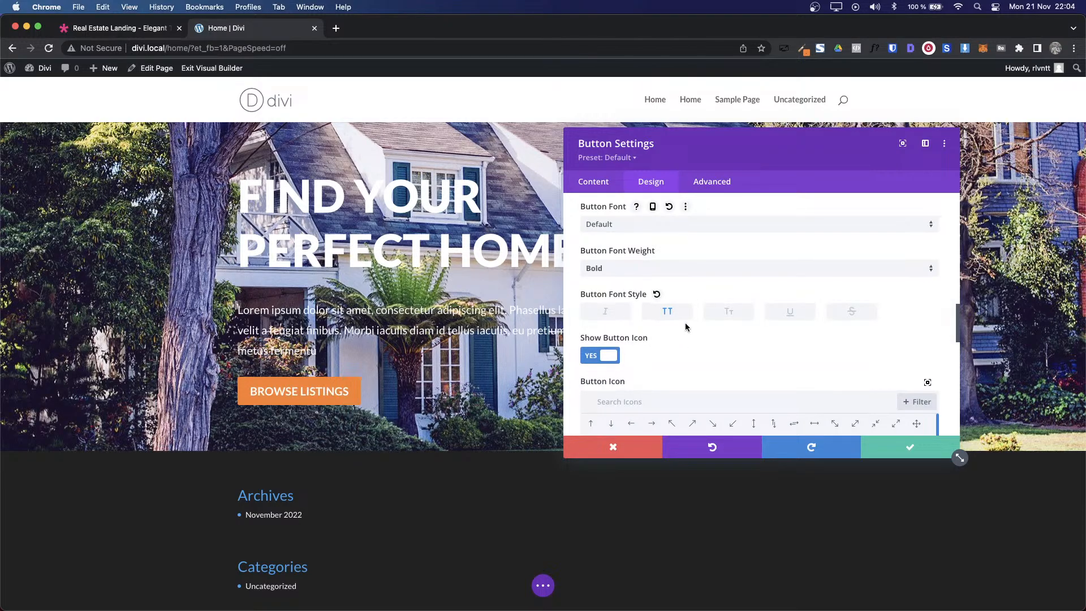
# Step: Compare the button with the demo page's Browse Listings button and set its font weight to Ultra Bold
pyautogui.click(113, 33)
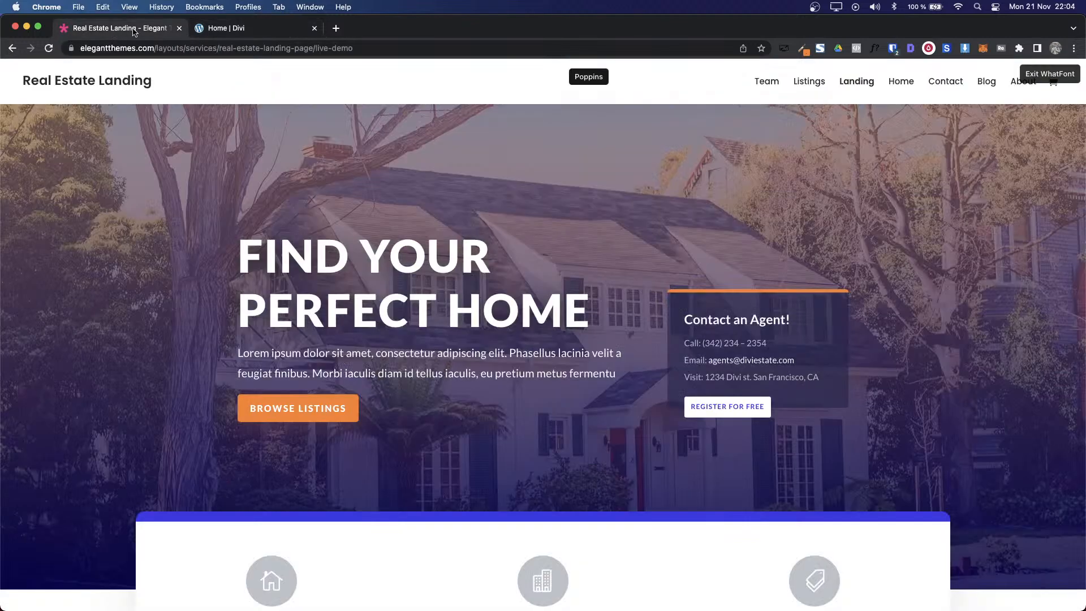
pyautogui.click(246, 28)
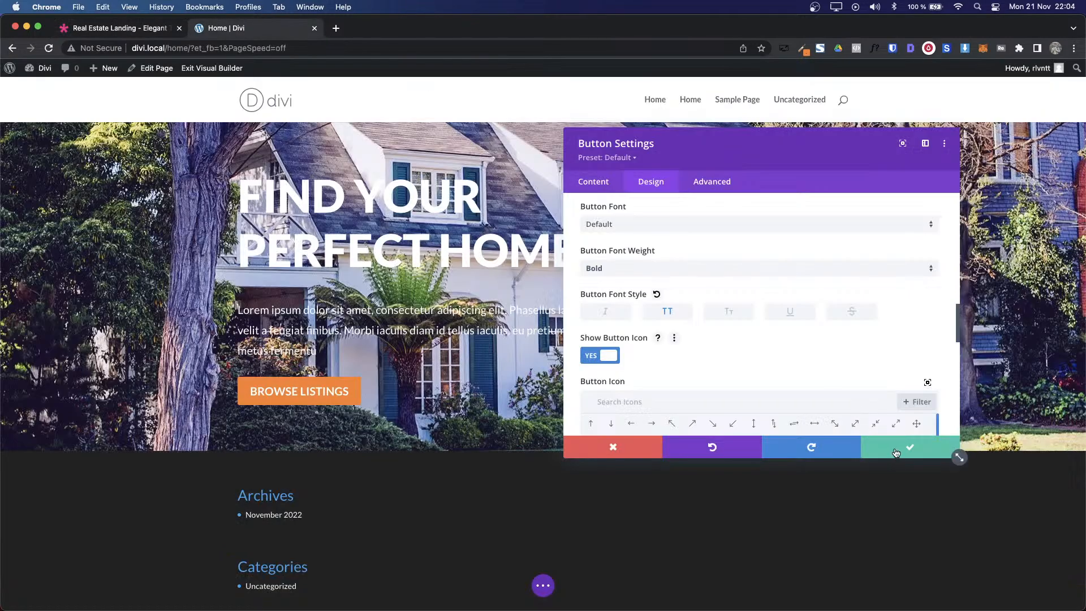
pyautogui.click(630, 272)
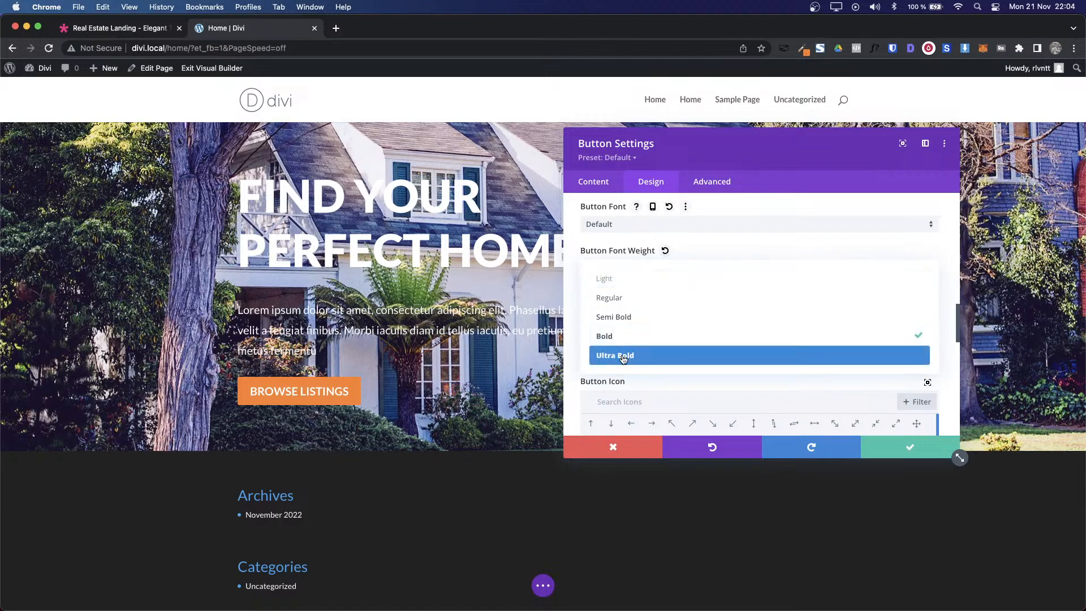
pyautogui.click(622, 354)
# Step: Inspect the font of the demo page's Browse Listings button with WhatFont and return to the Home page
pyautogui.click(118, 27)
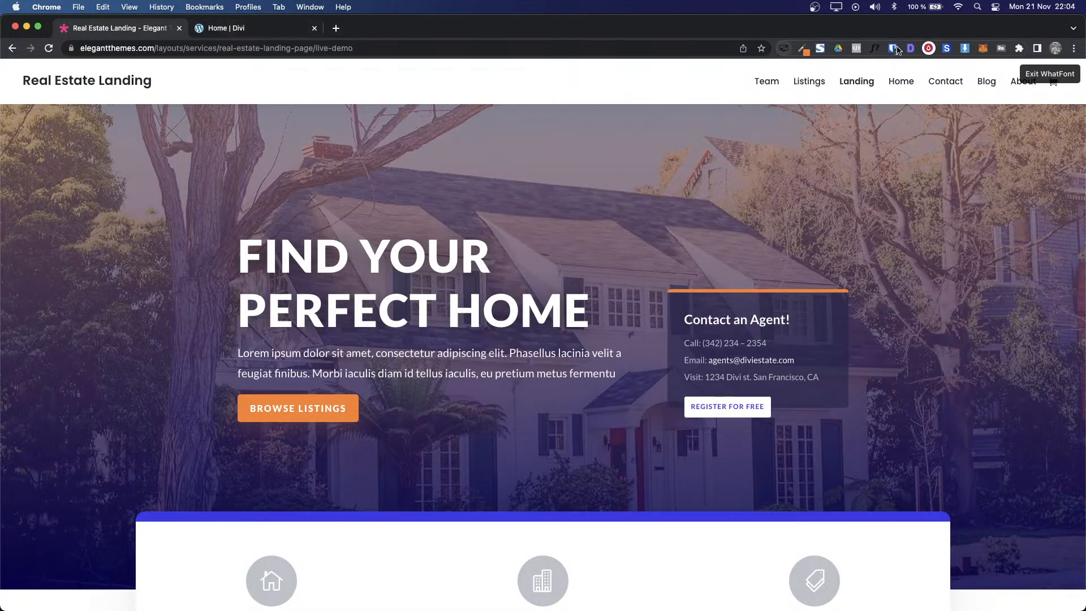
pyautogui.click(875, 49)
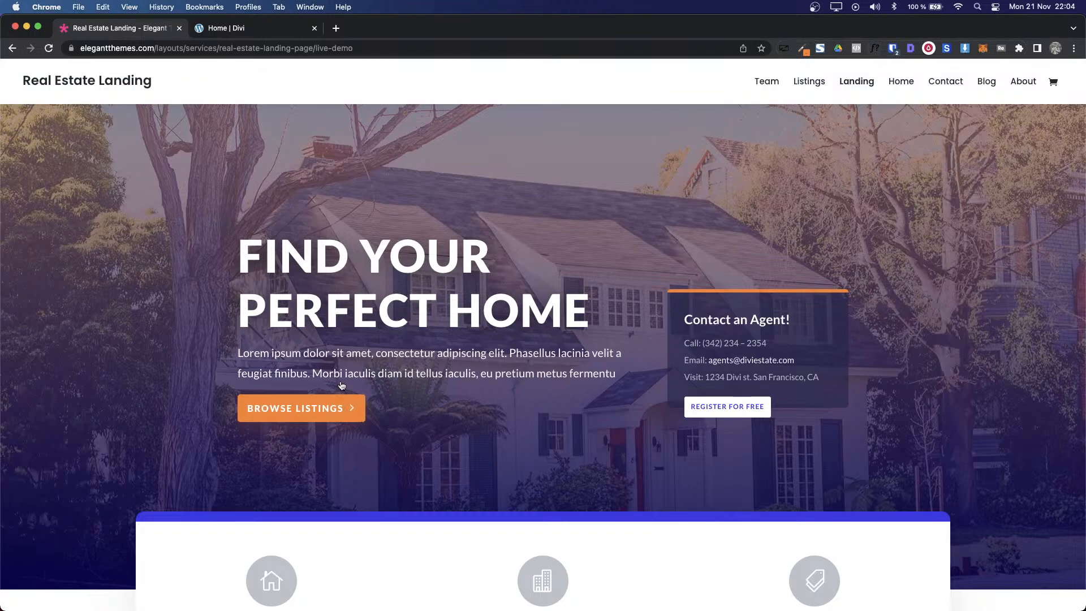
pyautogui.click(878, 50)
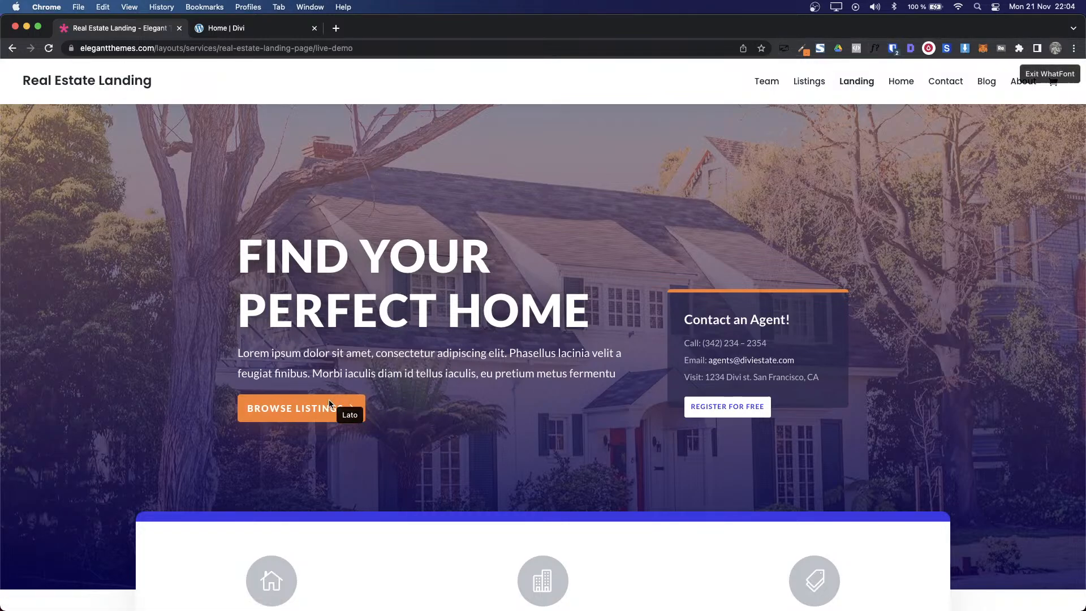
pyautogui.click(325, 415)
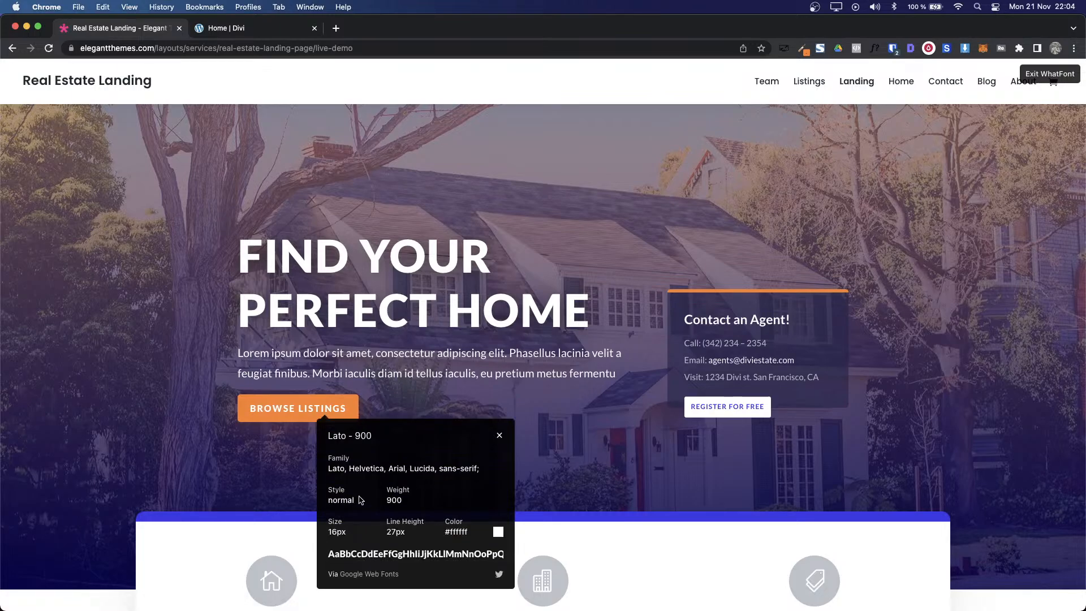
pyautogui.hotkey('ctrl', 'Tab')
# Step: Set the button's text size to 16px
pyautogui.scroll(3, 813, 314)
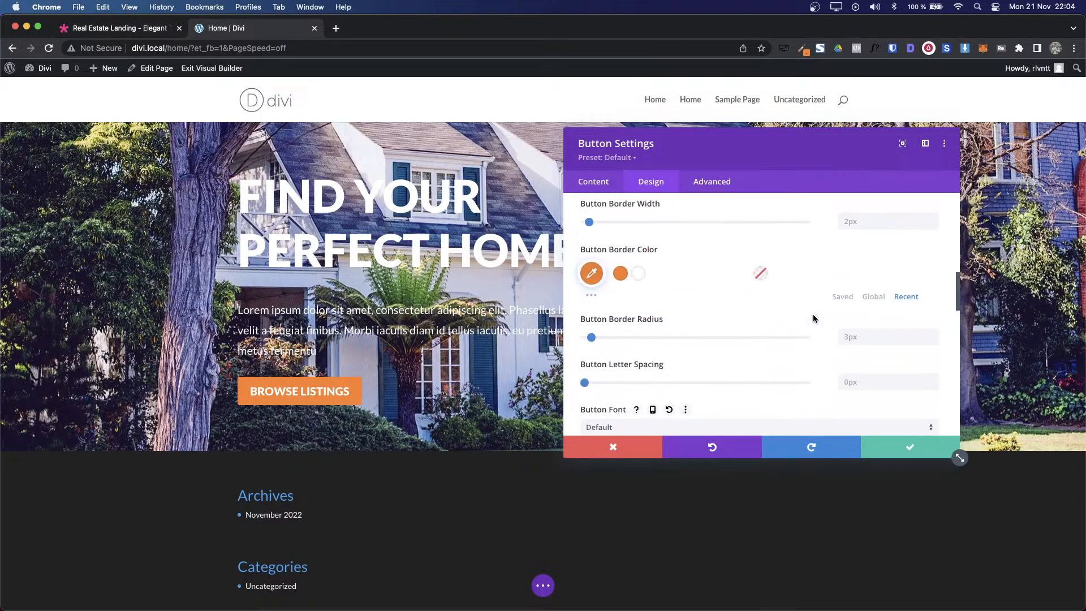
pyautogui.scroll(5, 813, 319)
pyautogui.click(886, 320)
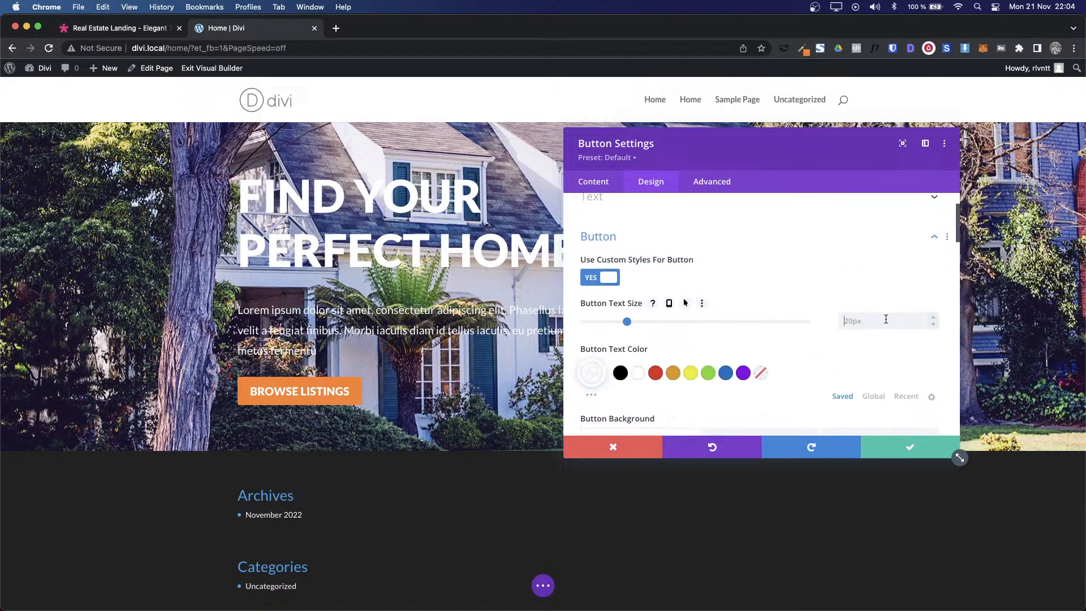
pyautogui.write('16')
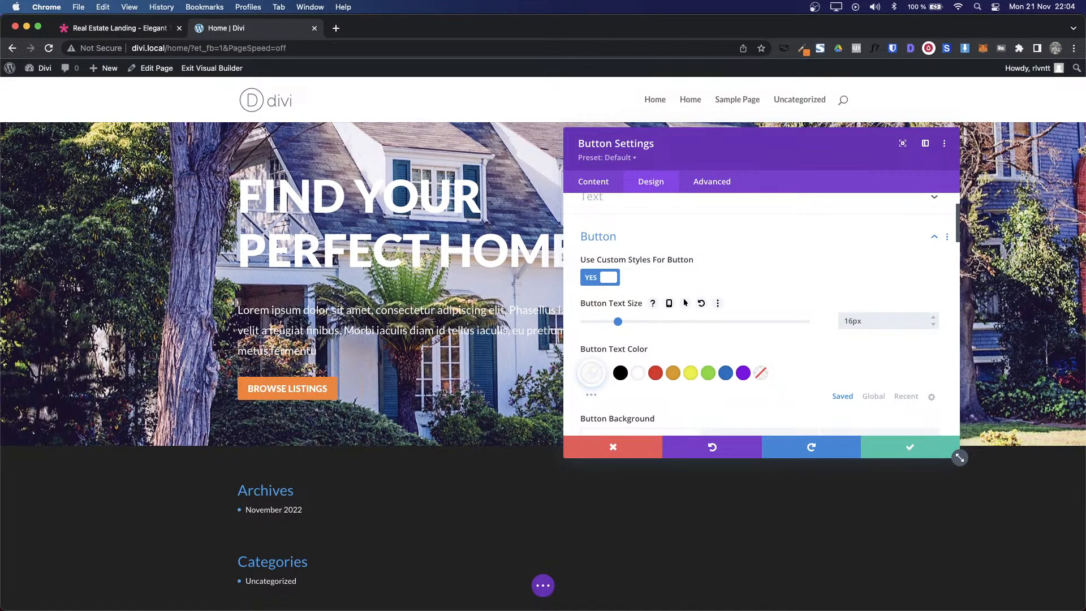
# Step: Try the Bold font weight on the button, recheck the demo button's weight and switch back to Ultra Bold
pyautogui.hotkey('ctrl', 'Tab')
pyautogui.hotkey('ctrl', 'Tab')
pyautogui.scroll(-5, 883, 374)
pyautogui.scroll(-1, 882, 371)
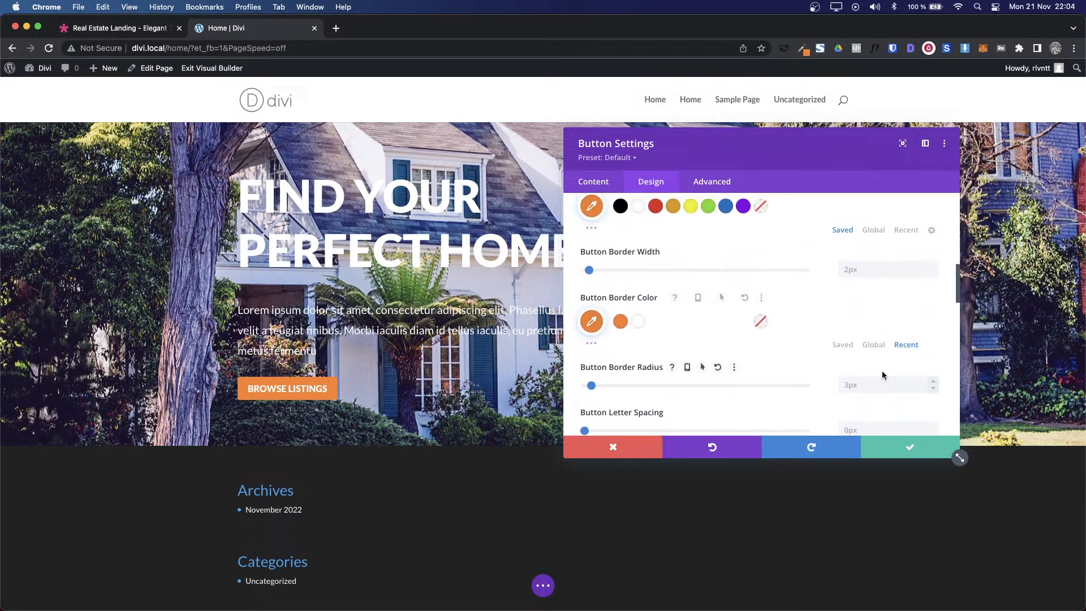
pyautogui.scroll(3, 881, 371)
pyautogui.scroll(-6, 881, 371)
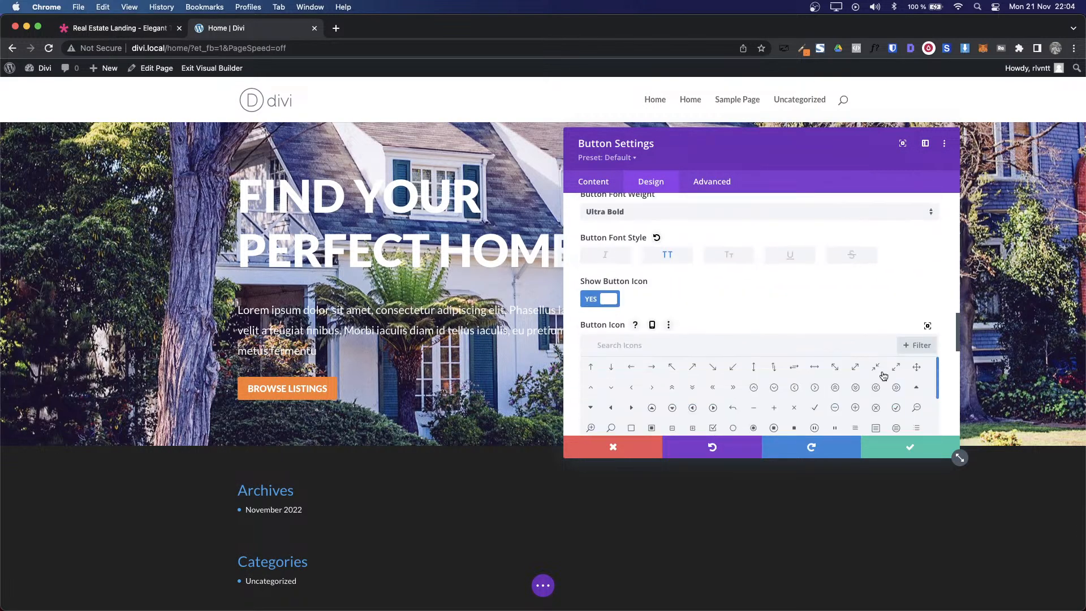
pyautogui.scroll(3, 884, 376)
pyautogui.click(766, 320)
pyautogui.click(631, 388)
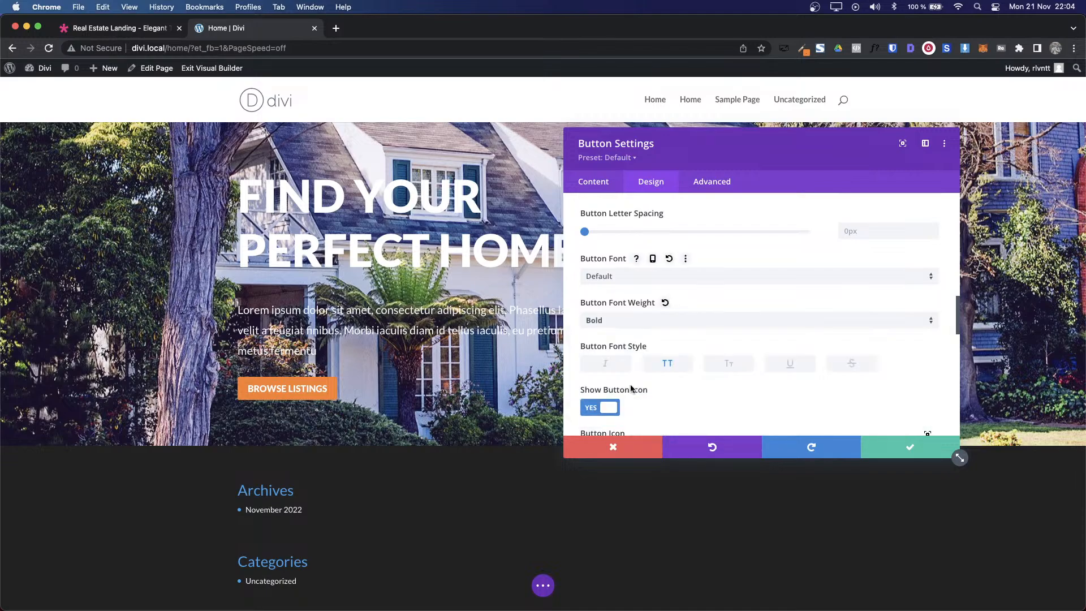
pyautogui.hotkey('ctrl', 'shift', 'Tab')
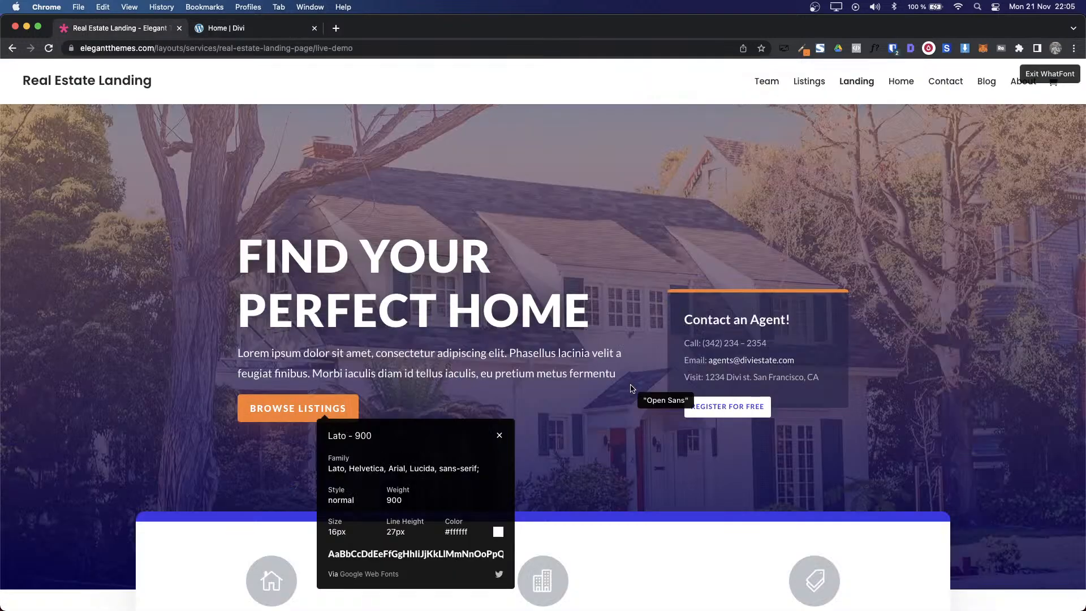
pyautogui.hotkey('ctrl', 'Tab')
pyautogui.click(678, 323)
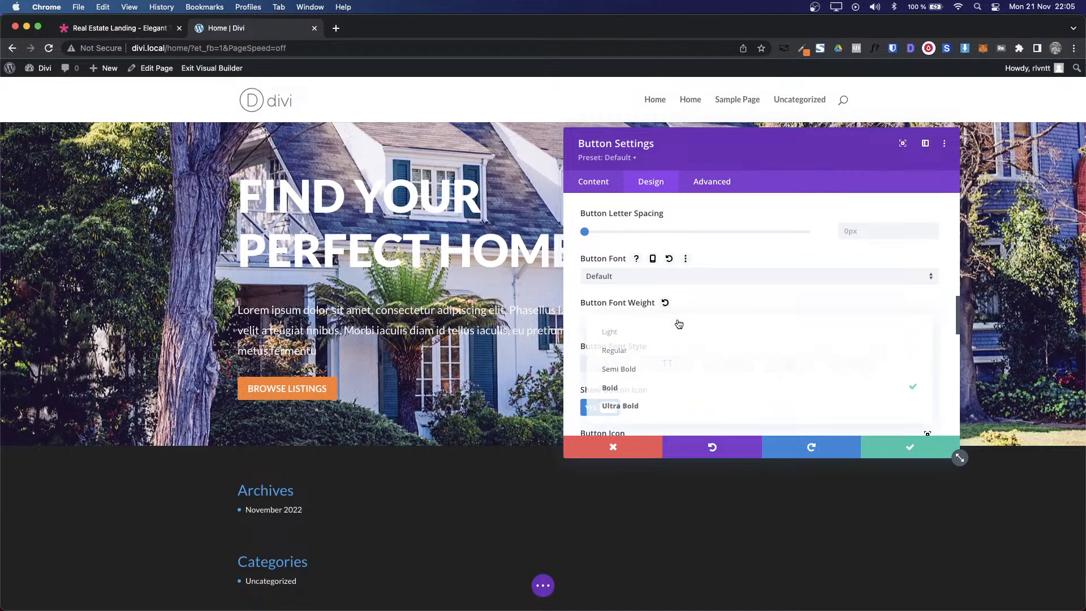
pyautogui.click(624, 405)
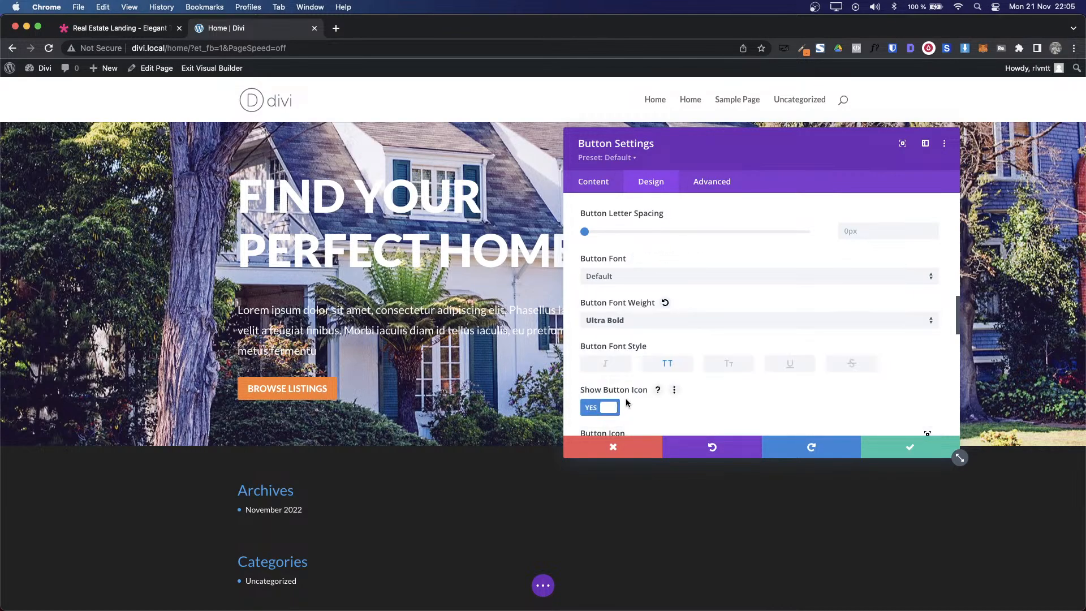
# Step: Close the font inspector on the demo page, set the new button's letter spacing to 2px and compare it with the demo button
pyautogui.hotkey('ctrl', 'shift', 'Tab')
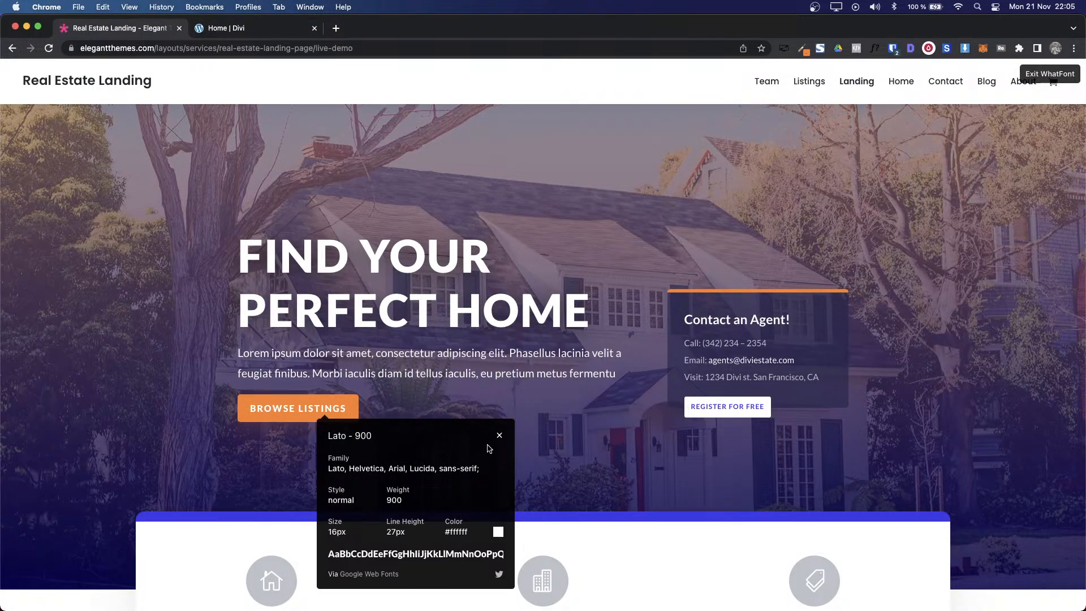
pyautogui.press('Escape')
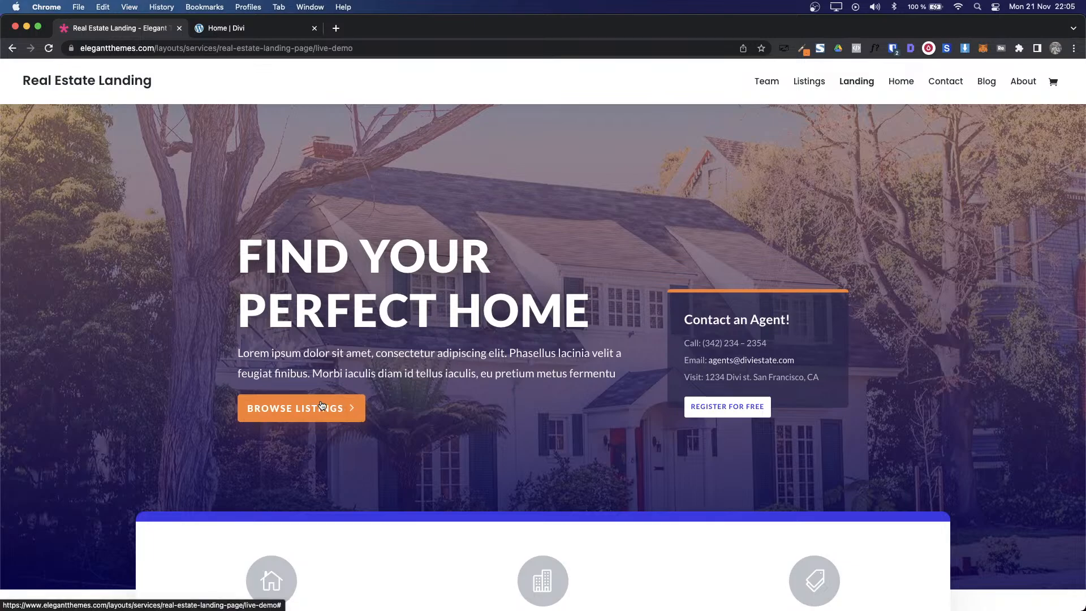
pyautogui.hotkey('ctrl', 'Tab')
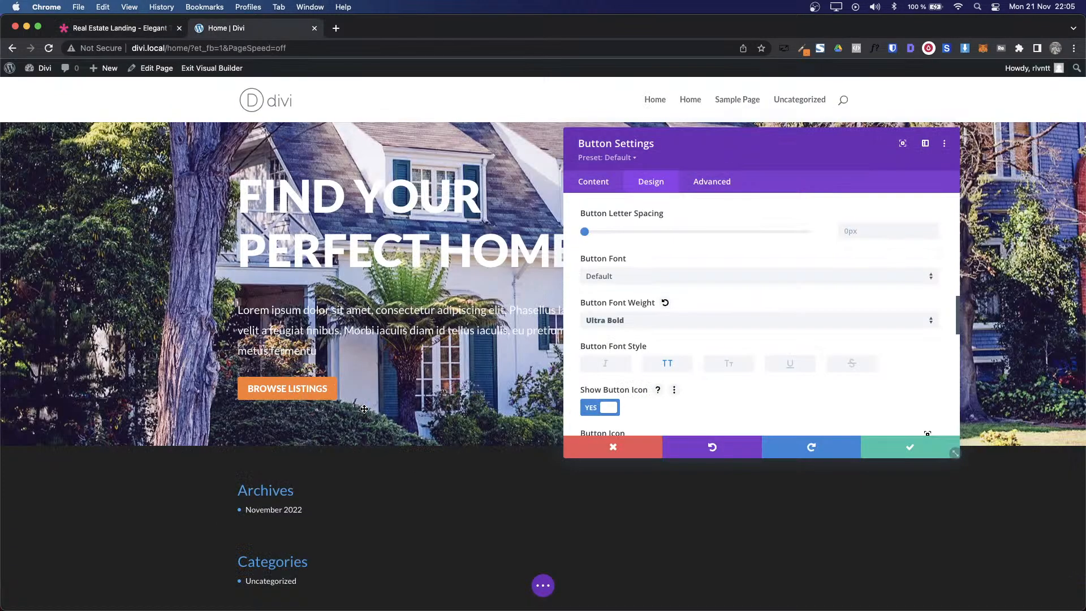
pyautogui.scroll(1, 728, 379)
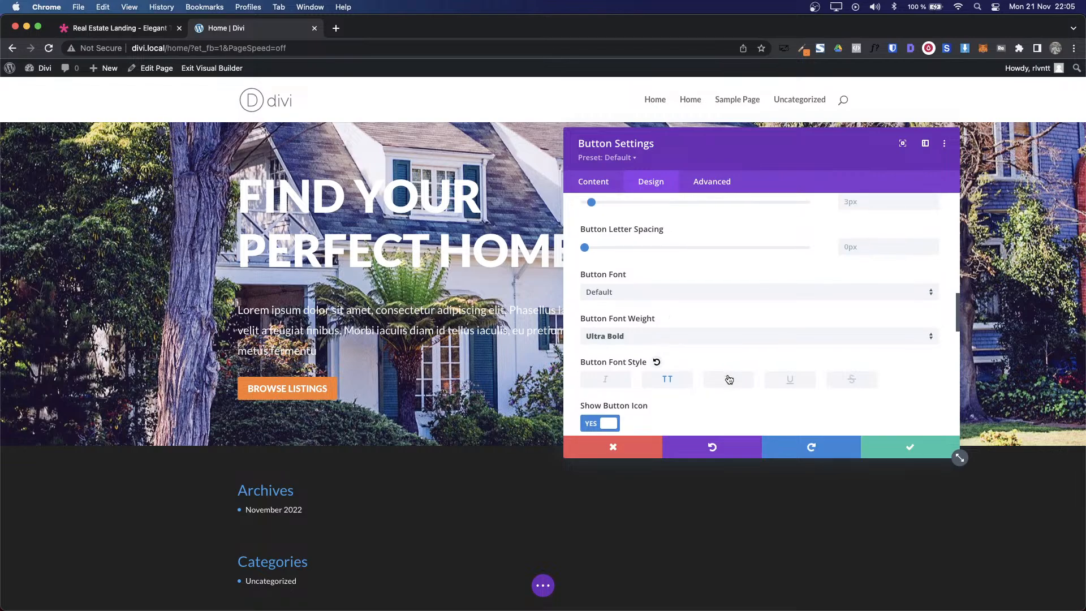
pyautogui.click(934, 244)
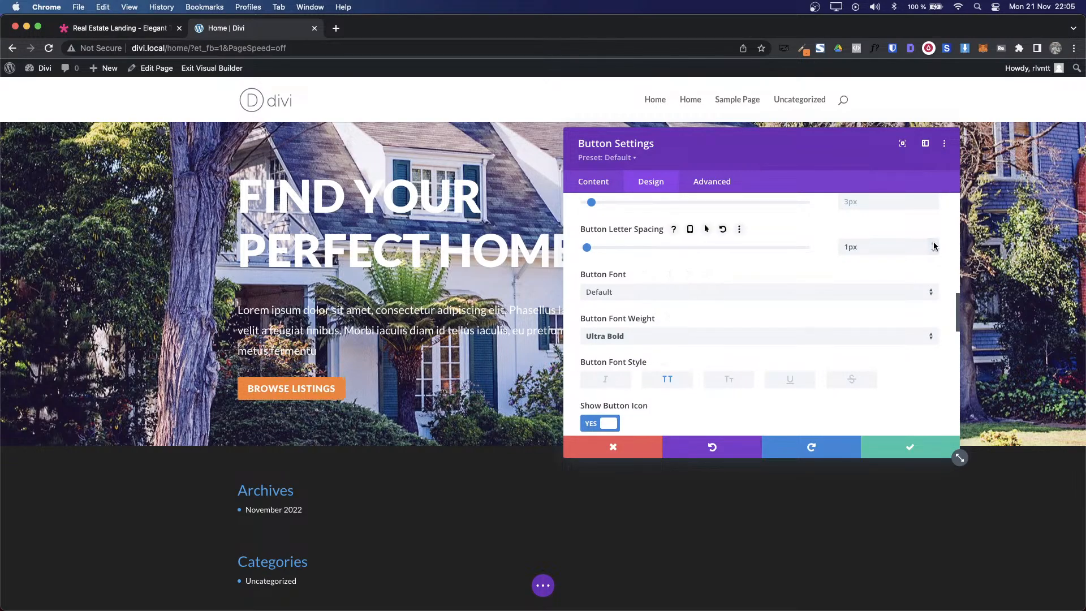
pyautogui.click(934, 244)
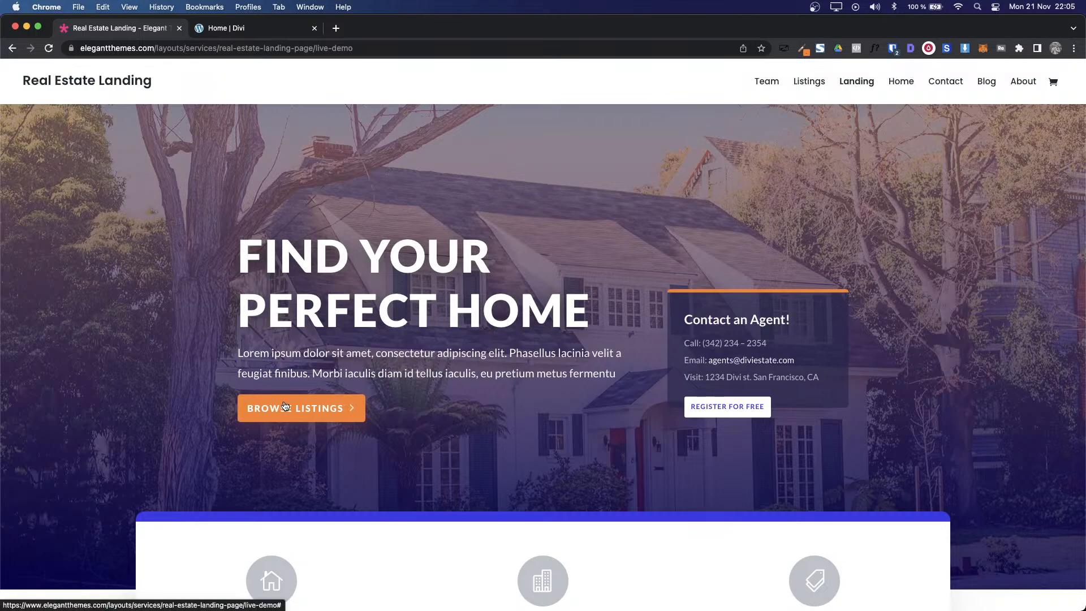
pyautogui.hotkey('ctrl', 'Tab')
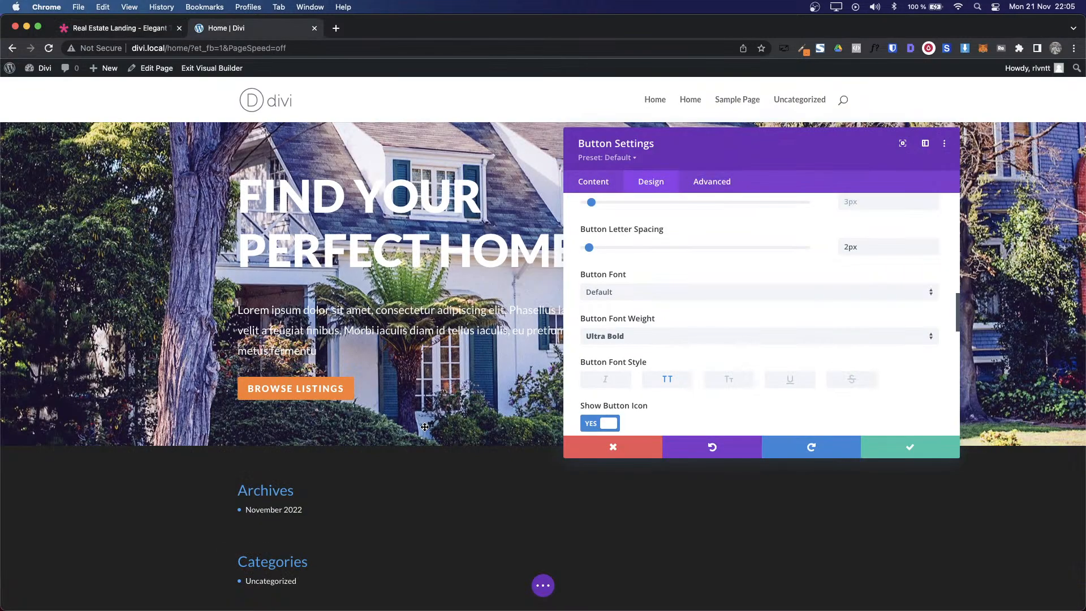
# Step: Review the Browse Listings button's remaining style options, including its icon, border width, border colour and border radius
pyautogui.scroll(-5, 923, 372)
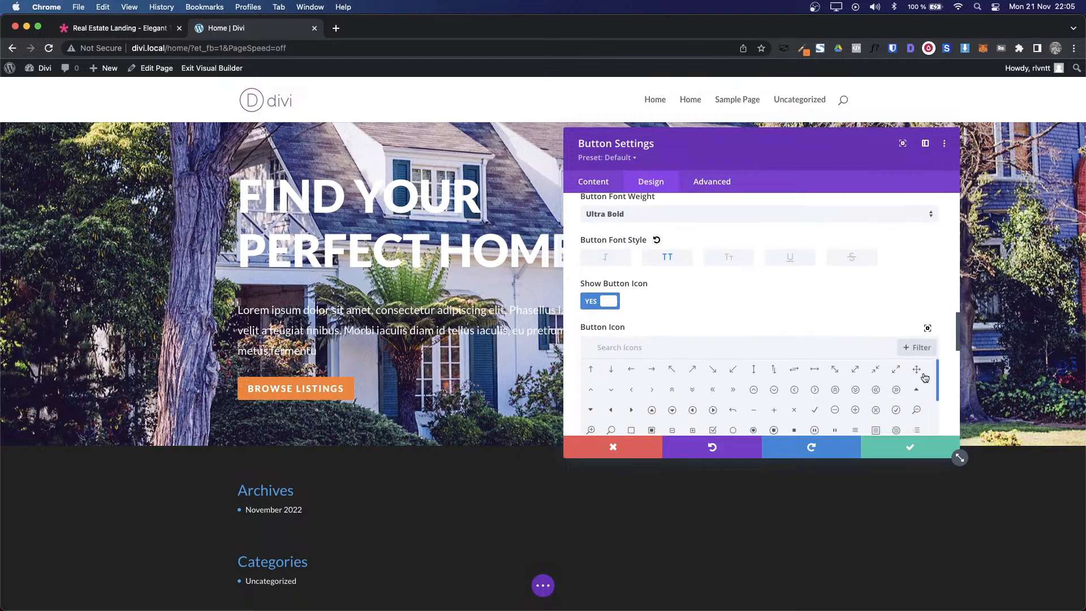
pyautogui.scroll(5, 940, 315)
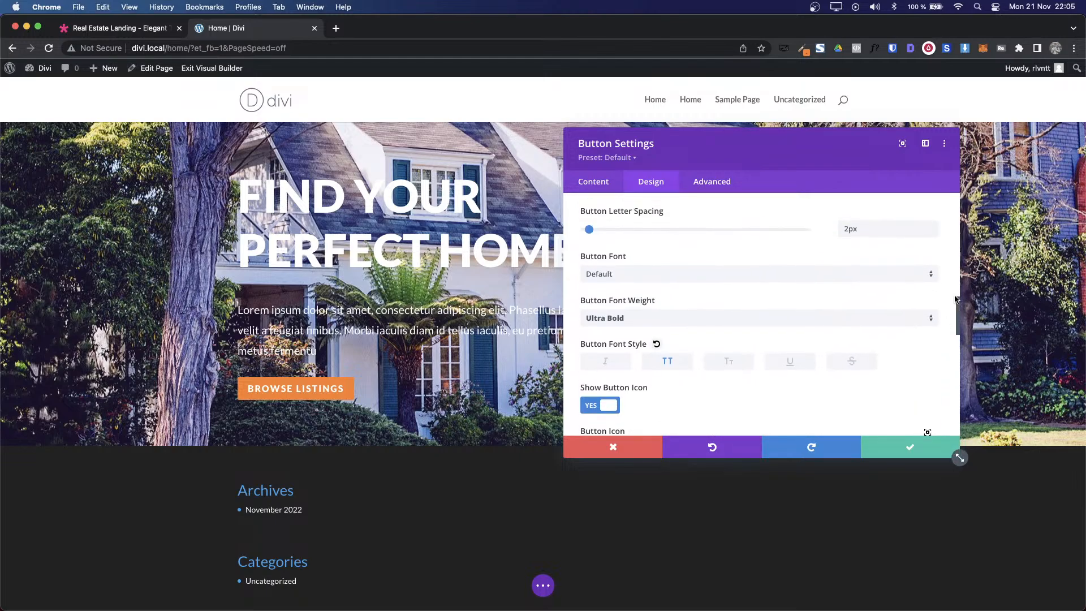
pyautogui.scroll(5, 760, 248)
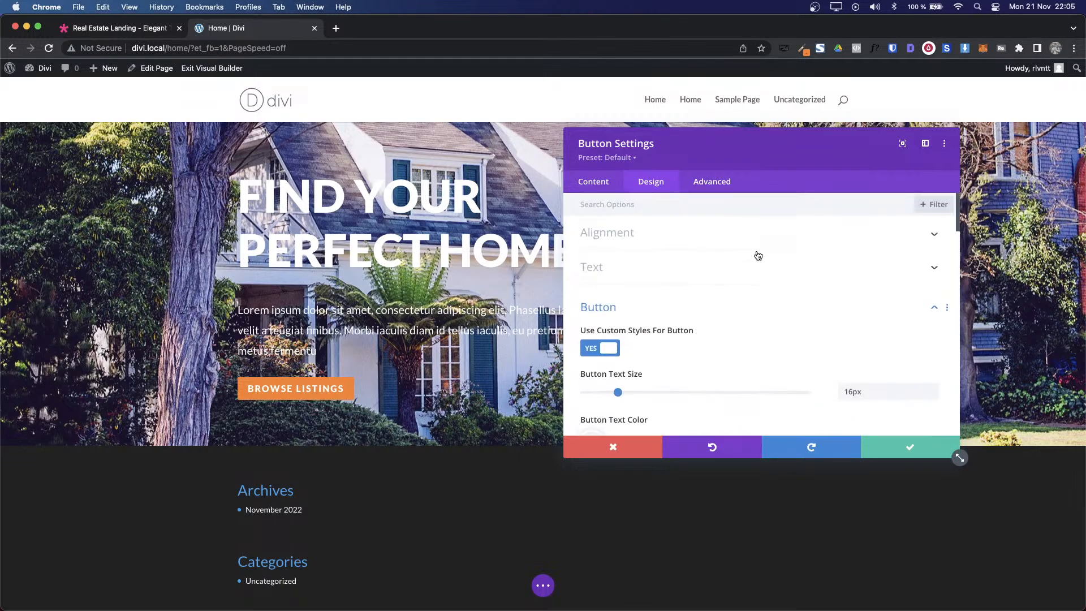
pyautogui.click(623, 308)
pyautogui.scroll(-2, 665, 347)
pyautogui.scroll(-3, 665, 348)
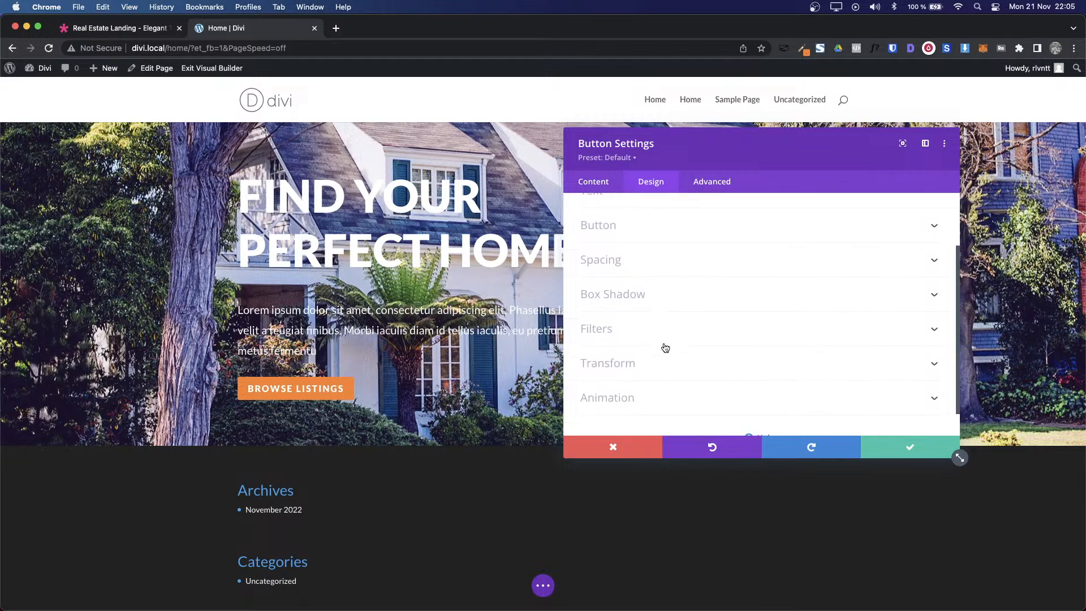
pyautogui.scroll(4, 665, 348)
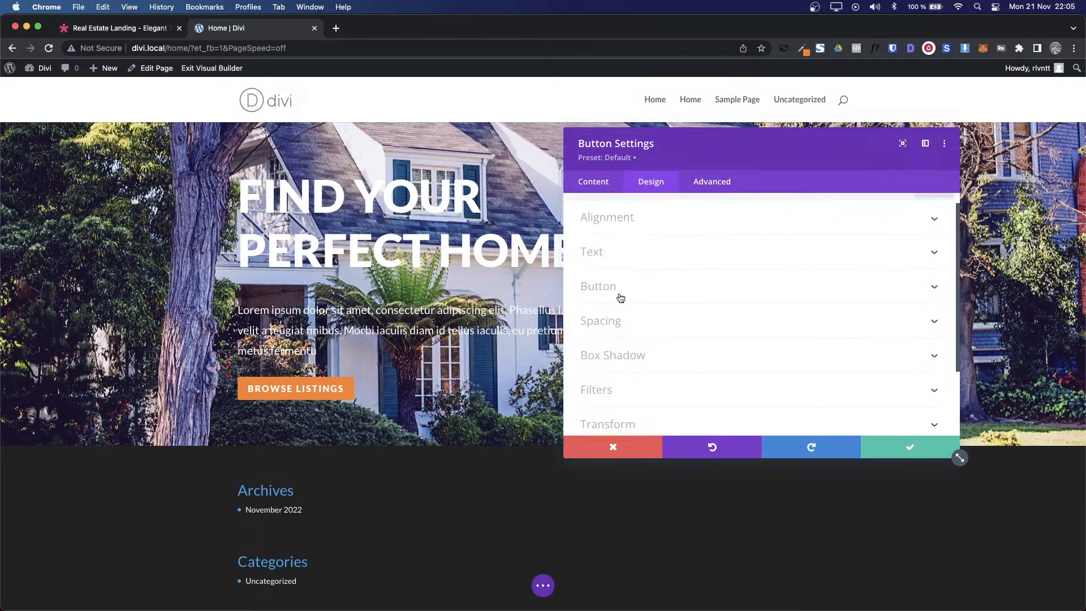
pyautogui.click(620, 295)
pyautogui.scroll(-6, 946, 393)
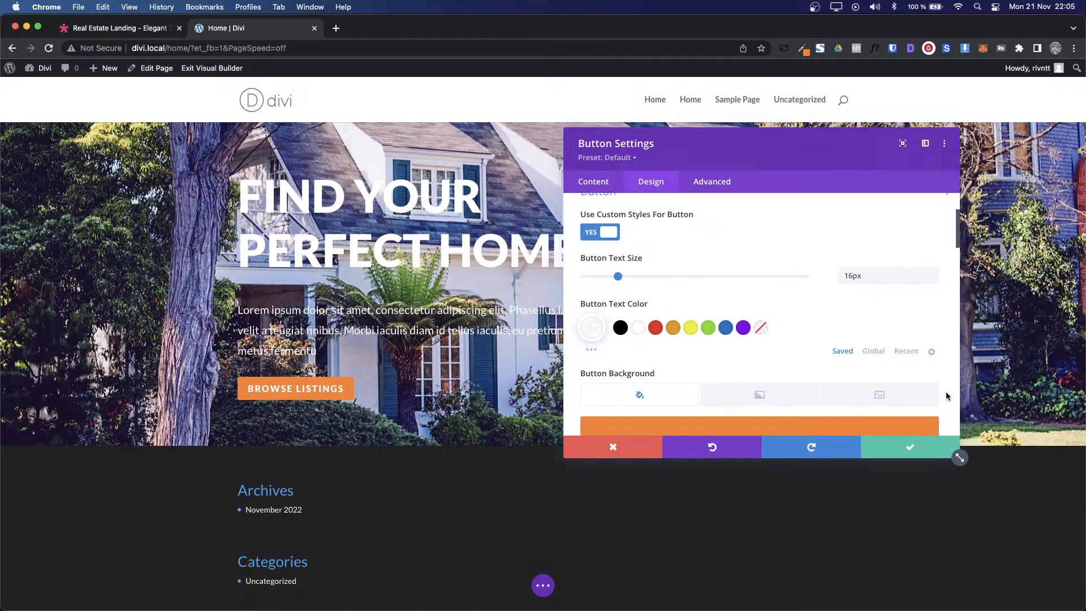
pyautogui.scroll(1, 946, 395)
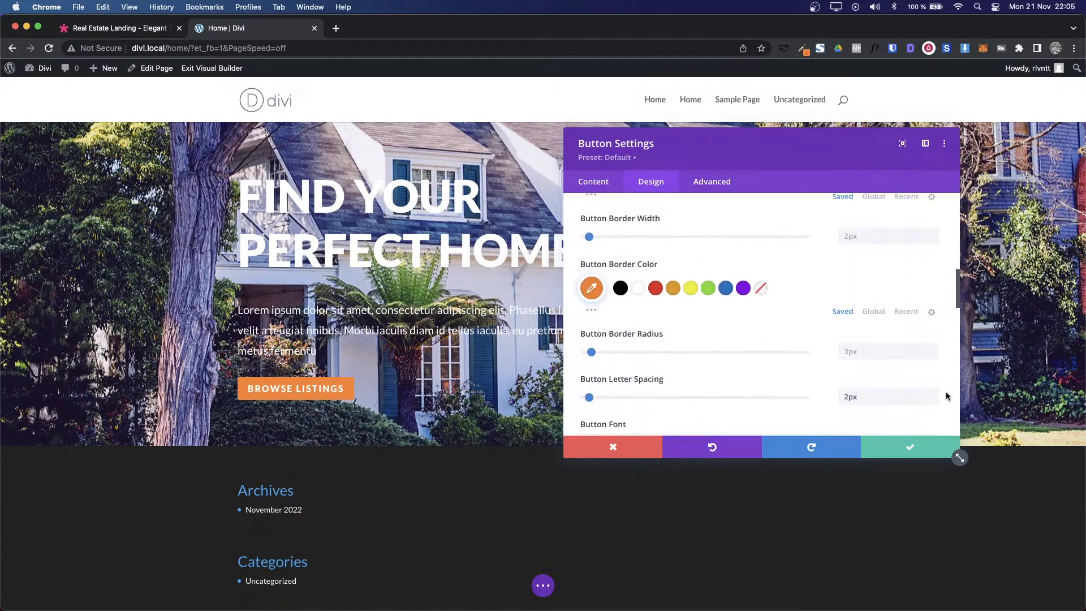
pyautogui.scroll(1, 918, 270)
pyautogui.scroll(-2, 917, 270)
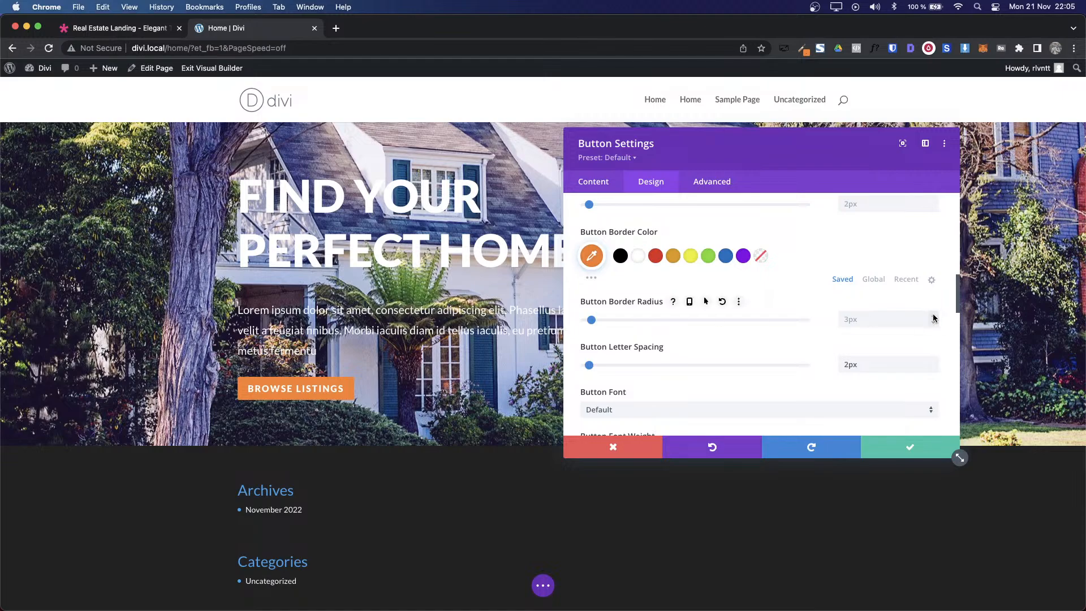
pyautogui.click(933, 315)
pyautogui.click(934, 315)
pyautogui.scroll(6, 784, 317)
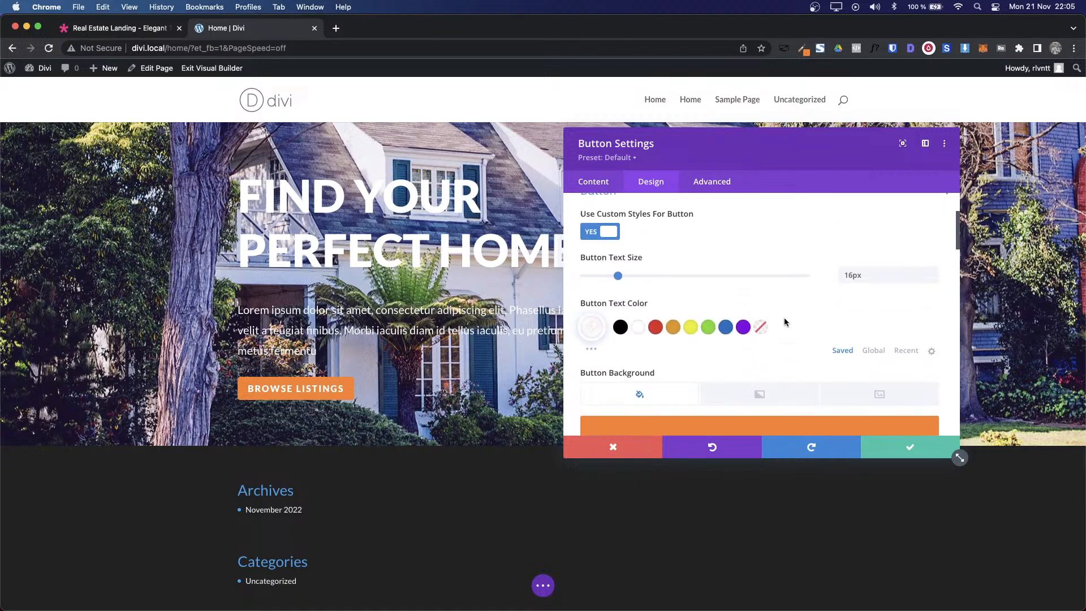
# Step: Set the button's top padding to 10px and link the bottom padding to the same value
pyautogui.click(634, 320)
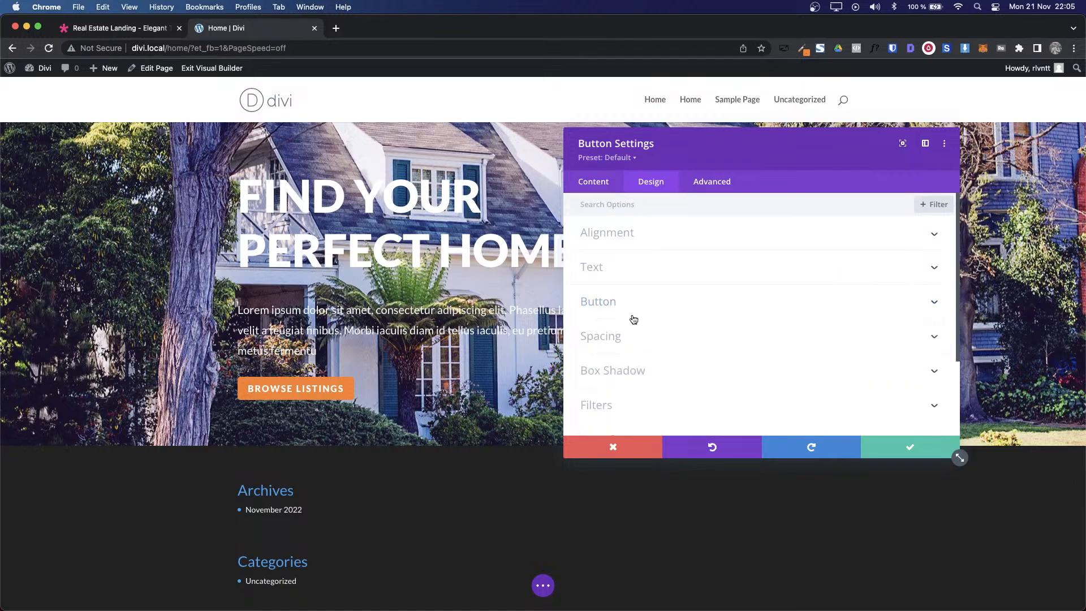
pyautogui.click(611, 339)
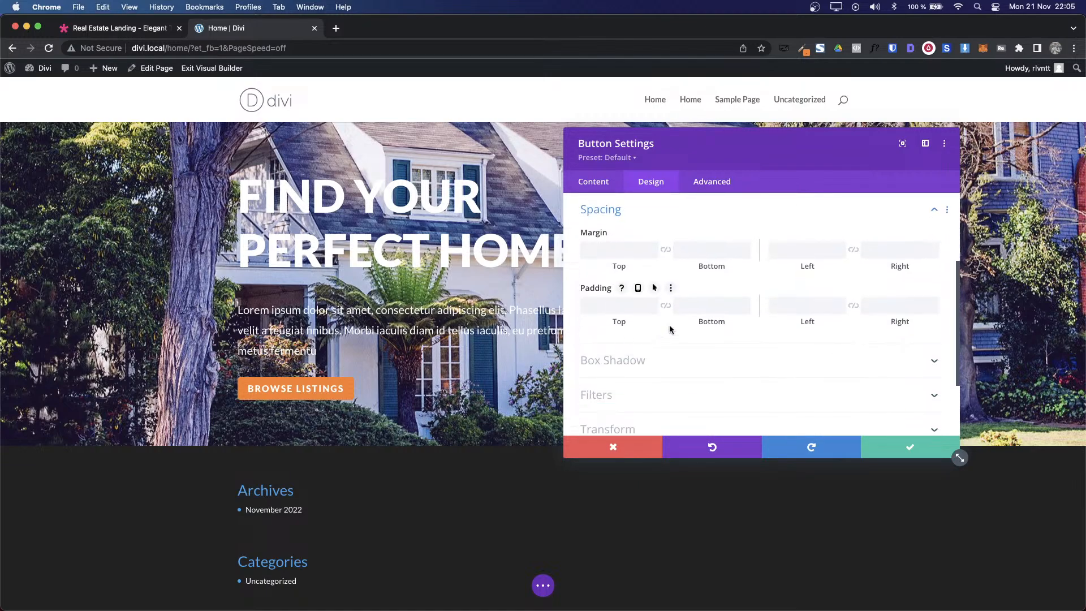
pyautogui.click(605, 306)
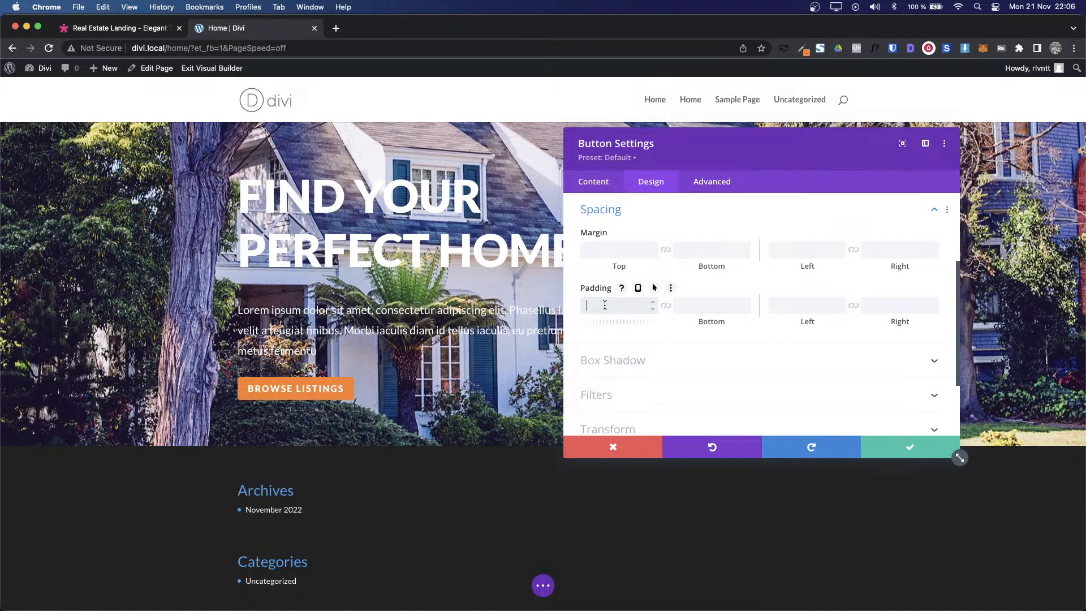
pyautogui.press('Up')
pyautogui.press('Up')
pyautogui.press('Up')
pyautogui.press('Up')
pyautogui.press('Up')
pyautogui.press('Up')
pyautogui.press('Up')
pyautogui.press('Up')
pyautogui.press('Up')
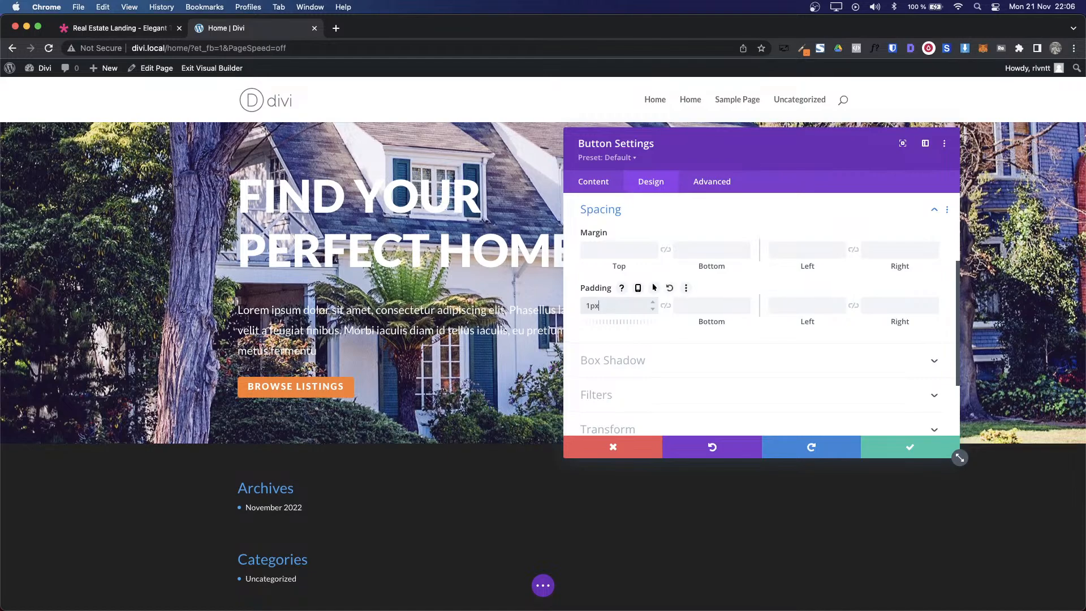
pyautogui.press('Up')
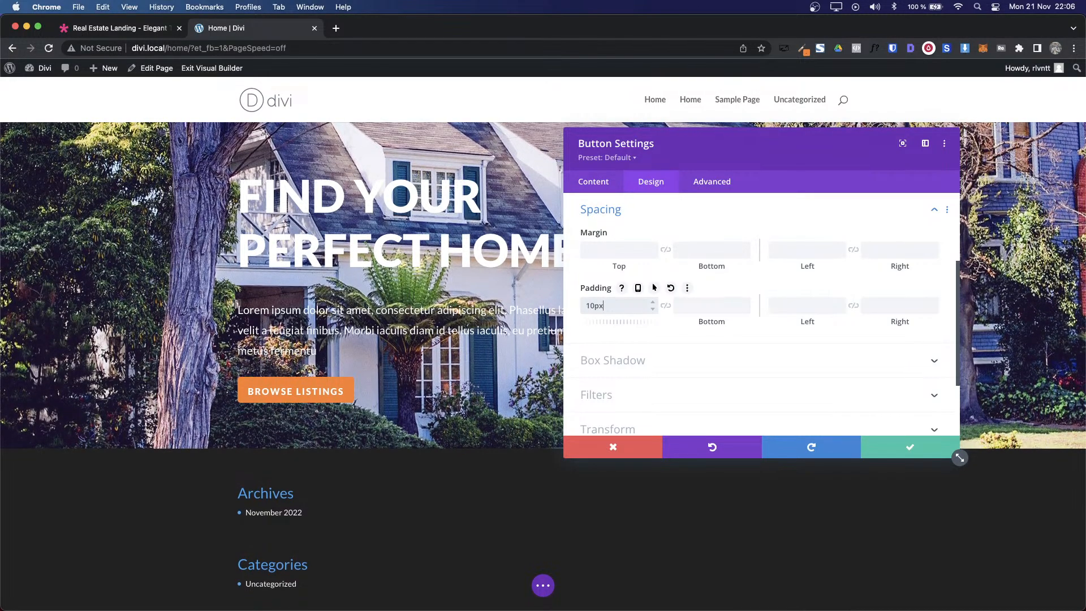
pyautogui.click(663, 310)
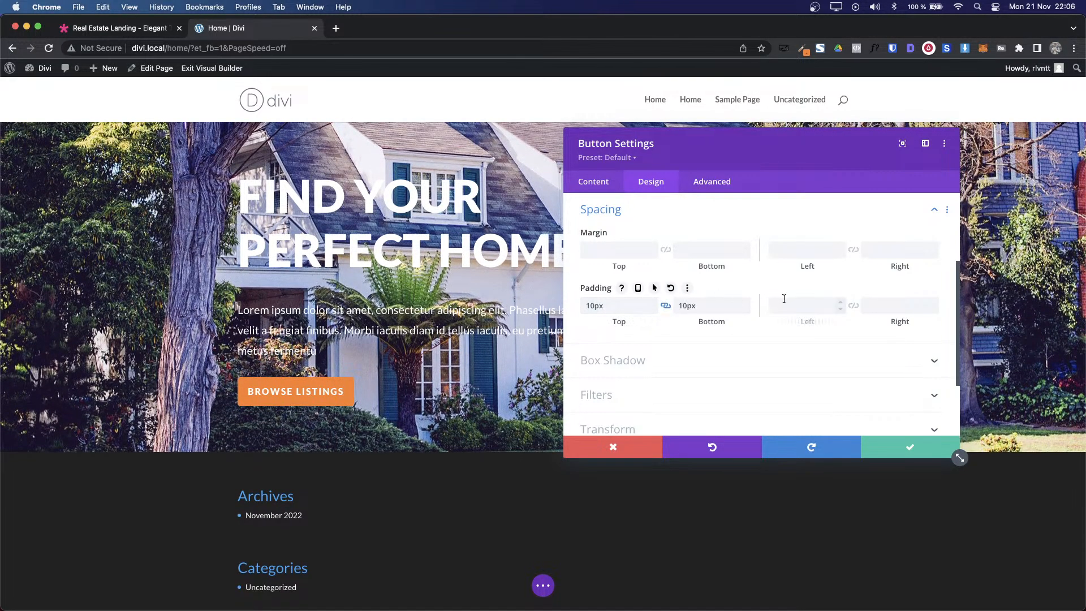
# Step: Set the button's linked left and right padding to 20px and save the button settings
pyautogui.click(791, 300)
pyautogui.click(856, 307)
pyautogui.write('1px')
pyautogui.press('Up')
pyautogui.press('Up')
pyautogui.press('Up')
pyautogui.press('Up')
pyautogui.press('Up')
pyautogui.press('Up')
pyautogui.press('Up')
pyautogui.press('Up')
pyautogui.press('Up')
pyautogui.press('Up')
pyautogui.press('Up')
pyautogui.press('Up')
pyautogui.press('Up')
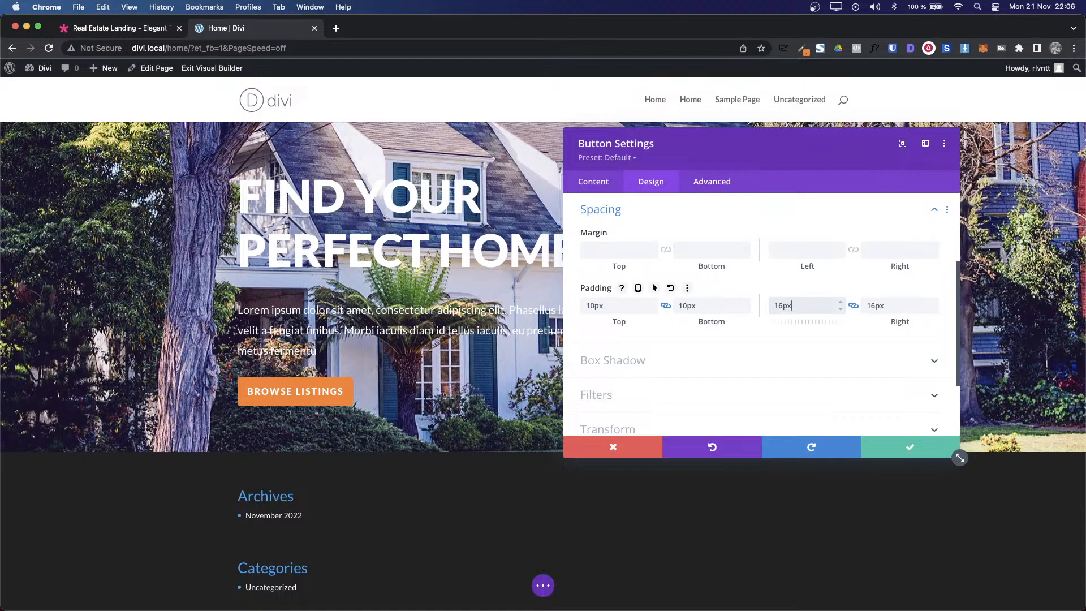
pyautogui.press('Up')
pyautogui.press('Up')
pyautogui.press('Up')
pyautogui.press('Up')
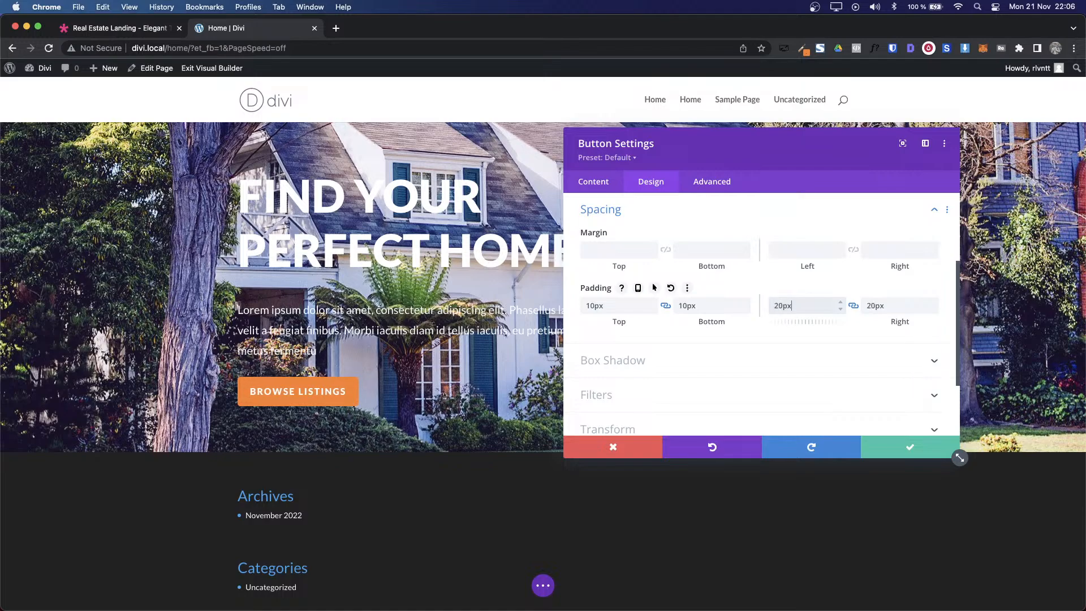
pyautogui.click(910, 447)
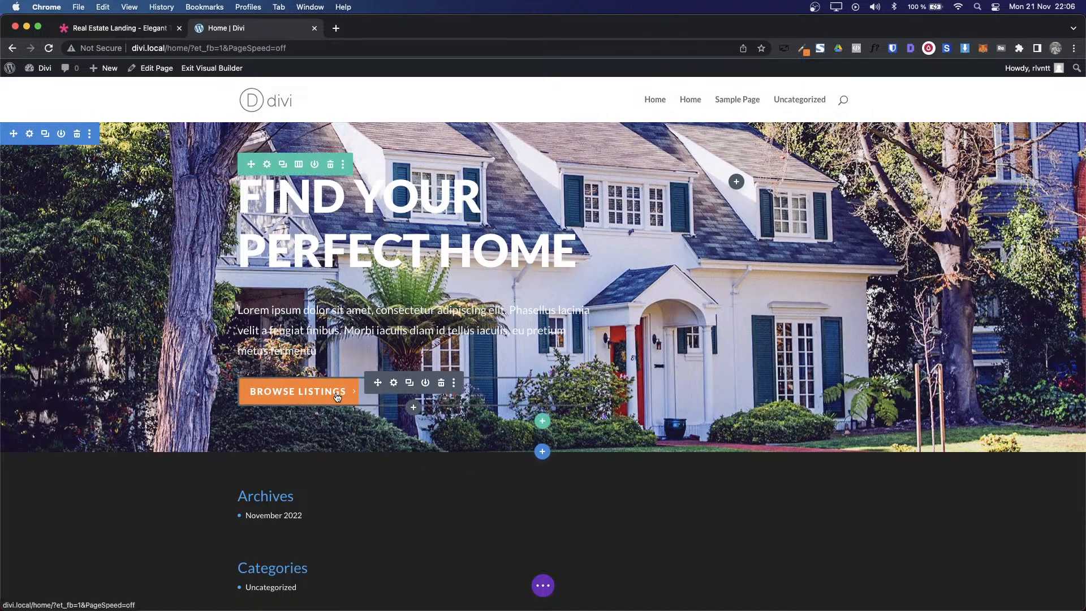
# Step: Compare the Browse Listings button and its hover effect on the demo page with the one on the Home page
pyautogui.hotkey('ctrl', 'shift', 'Tab')
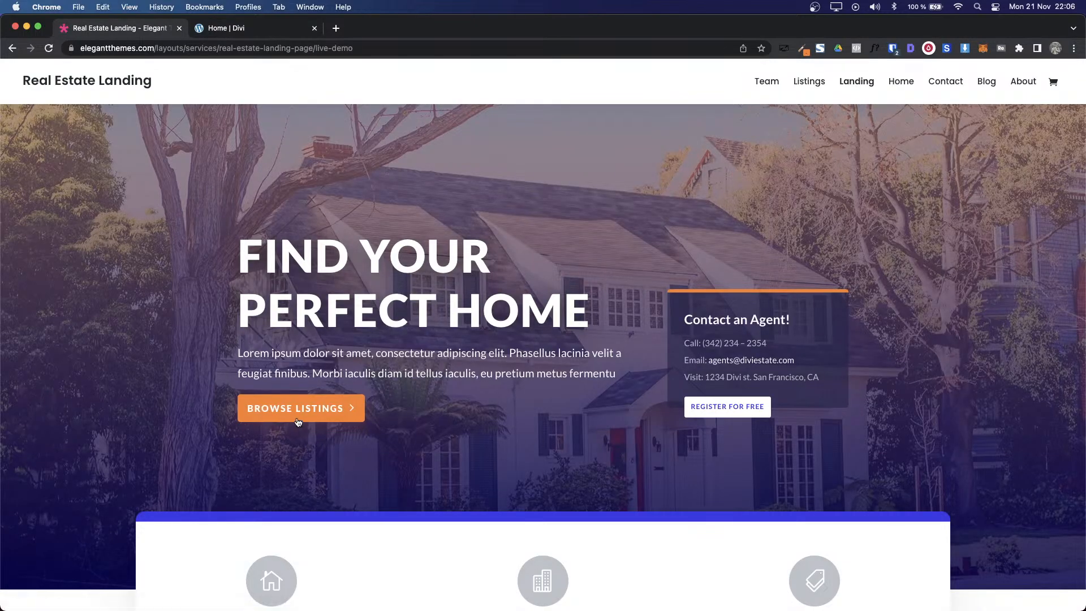
pyautogui.hotkey('ctrl', 'Tab')
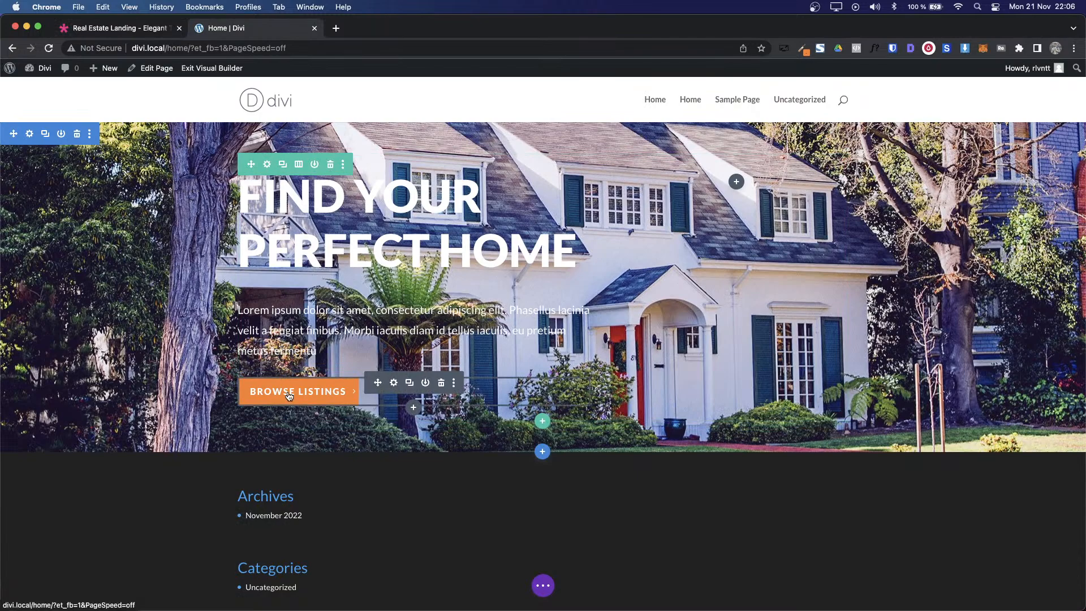
pyautogui.hotkey('ctrl', 'Tab')
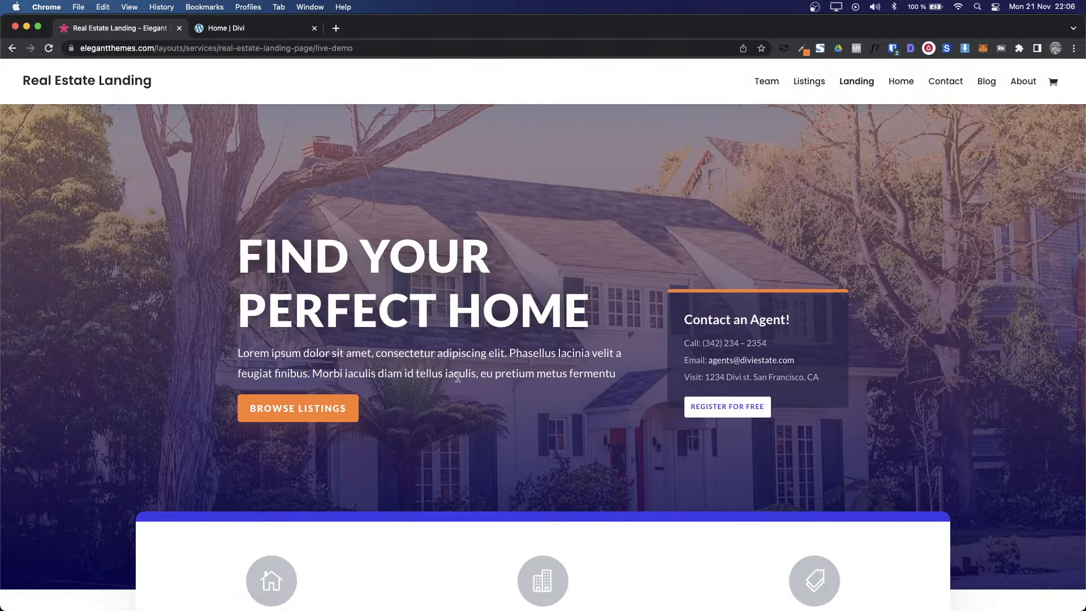
pyautogui.hotkey('ctrl', 'Tab')
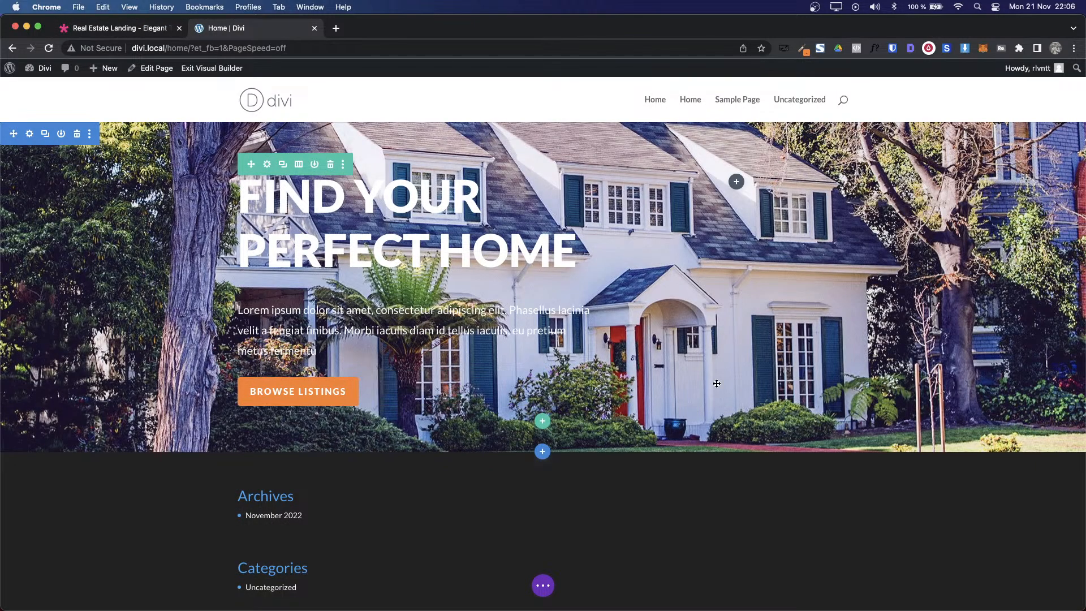
# Step: Inspect the demo page's hero section in the developer tools and examine its background-image gradient styles
pyautogui.hotkey('ctrl', 'shift', 'Tab')
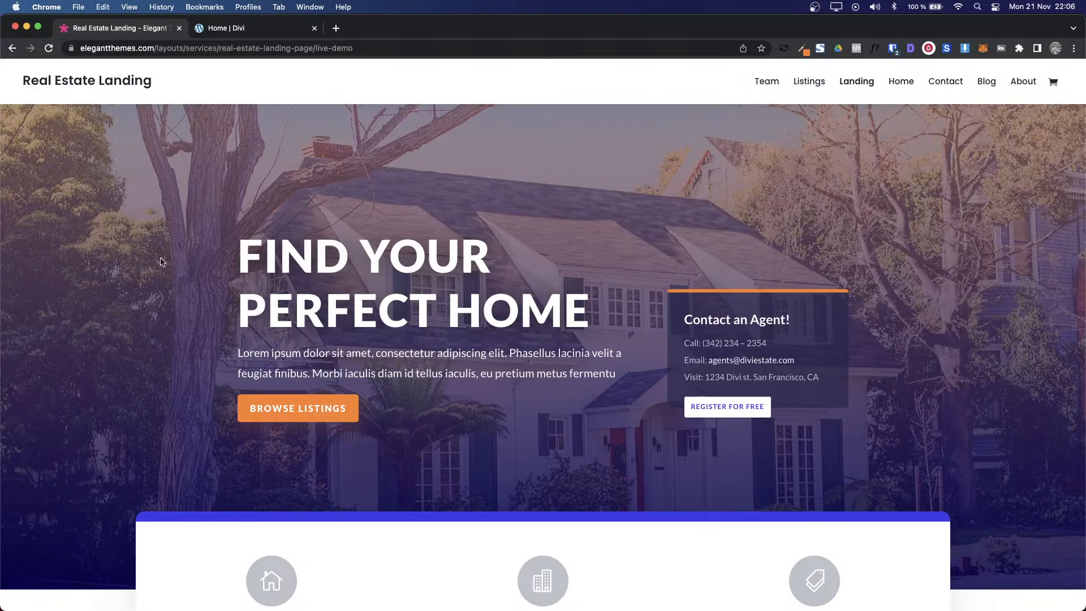
pyautogui.press('super+alt+i')
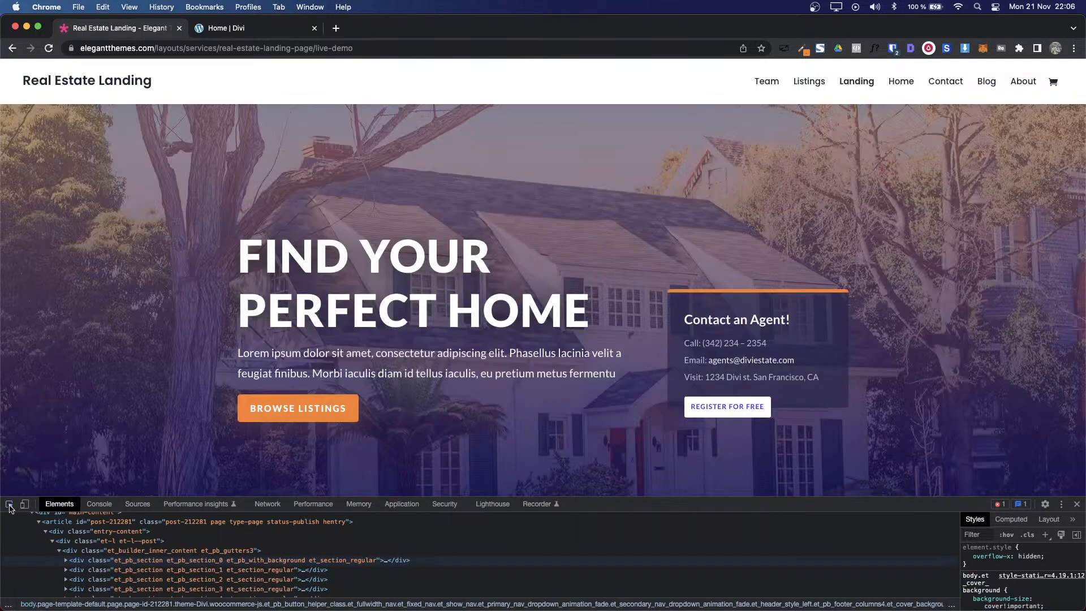
pyautogui.click(9, 508)
pyautogui.click(68, 220)
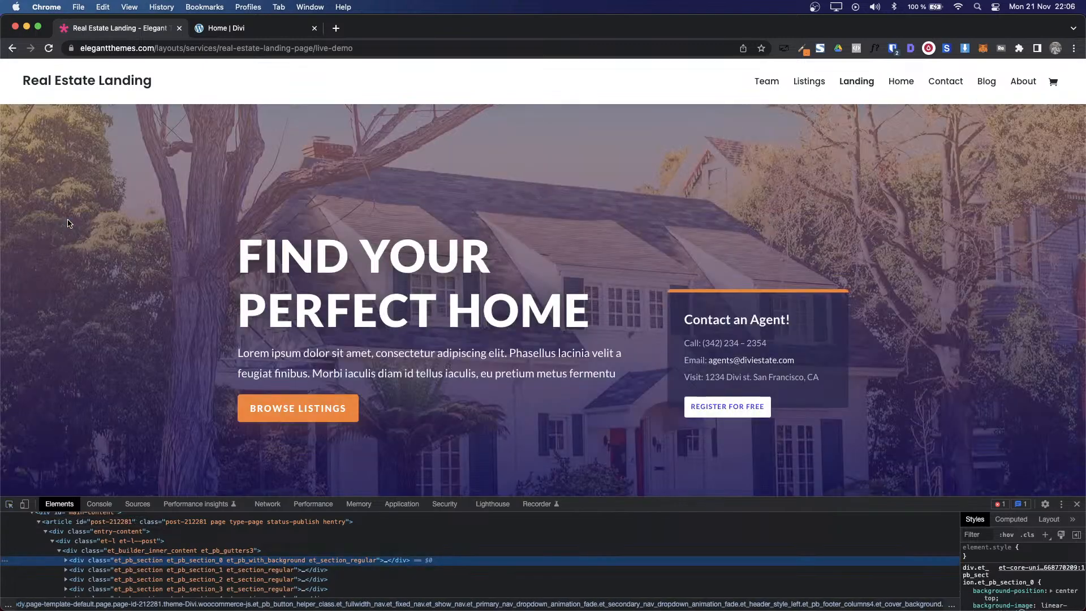
pyautogui.moveTo(647, 497); pyautogui.dragTo(635, 407)
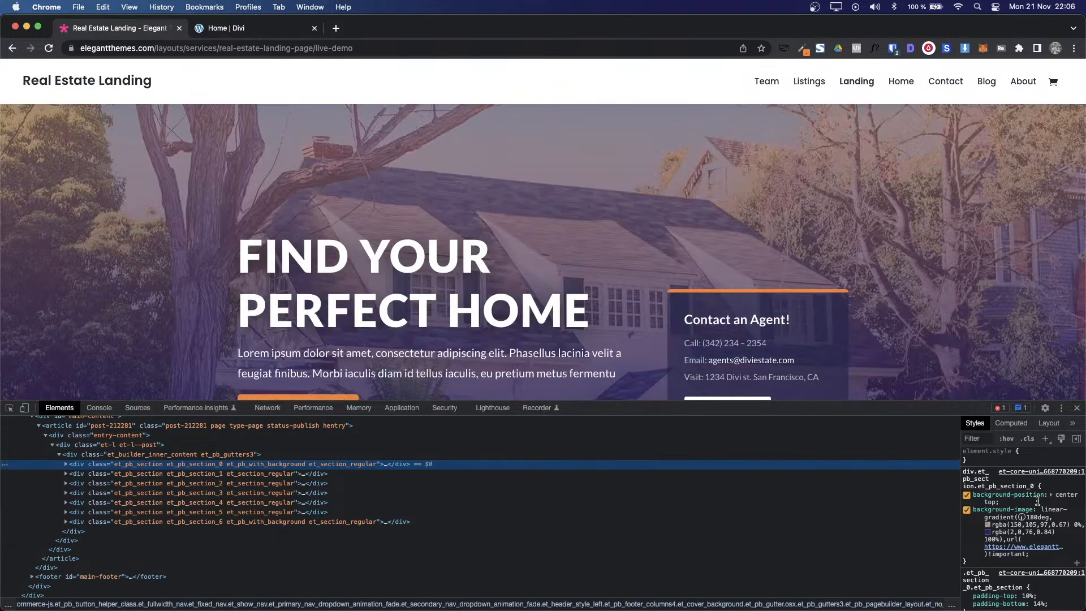
pyautogui.click(1002, 524)
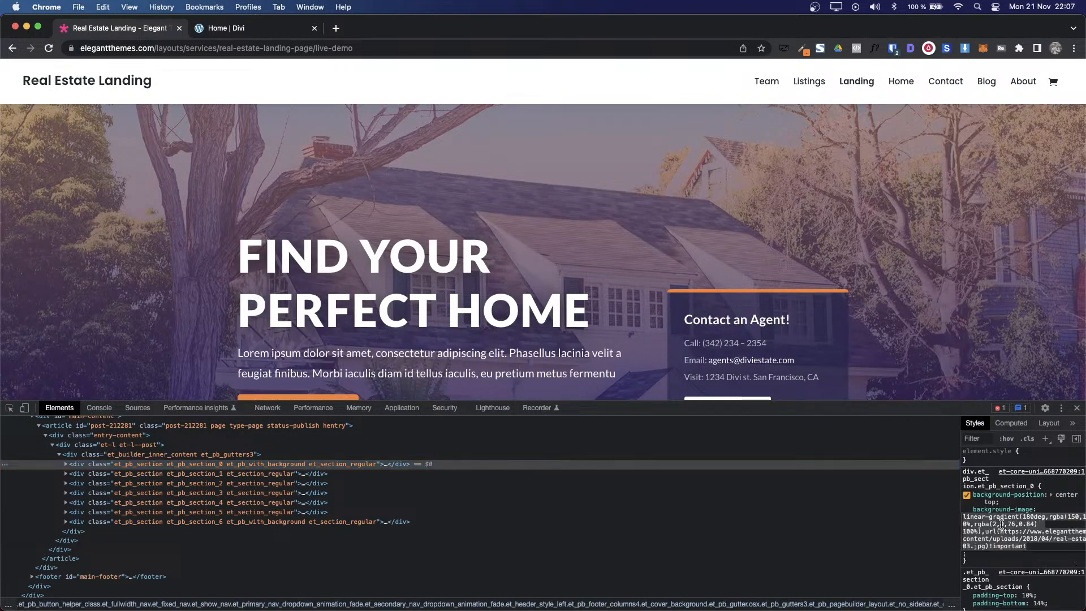
pyautogui.click(984, 508)
pyautogui.click(966, 528)
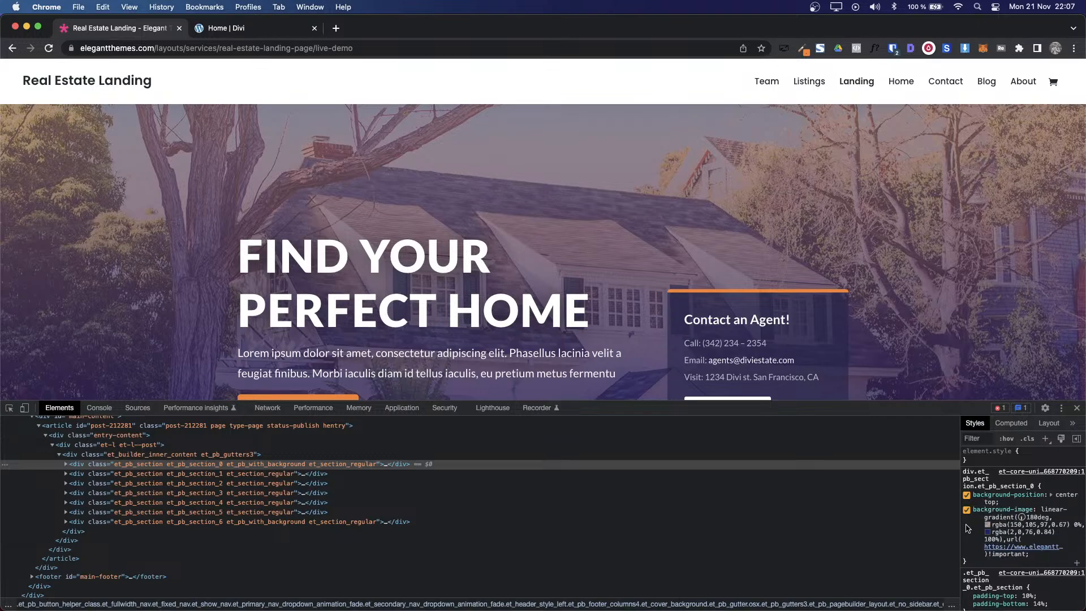
# Step: Switch the colour format of the hero gradient's first stop and copy its colour code
pyautogui.click(987, 525)
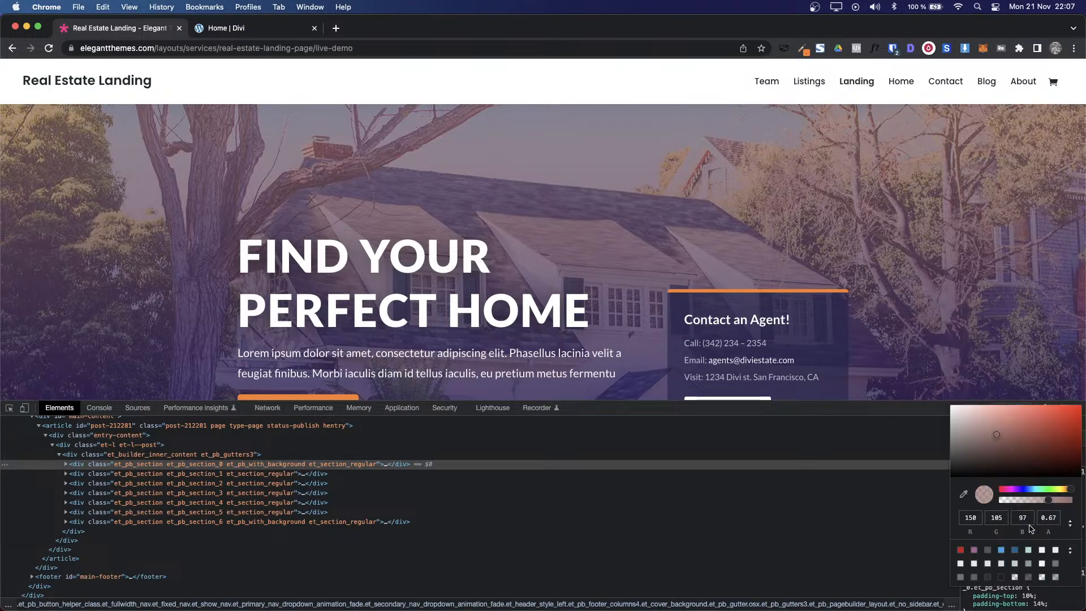
pyautogui.click(1069, 525)
pyautogui.click(1069, 527)
pyautogui.moveTo(1018, 518); pyautogui.dragTo(998, 519)
pyautogui.press('super+c')
# Step: Add a background gradient to the hero section of the Home page
pyautogui.hotkey('ctrl', 'Tab')
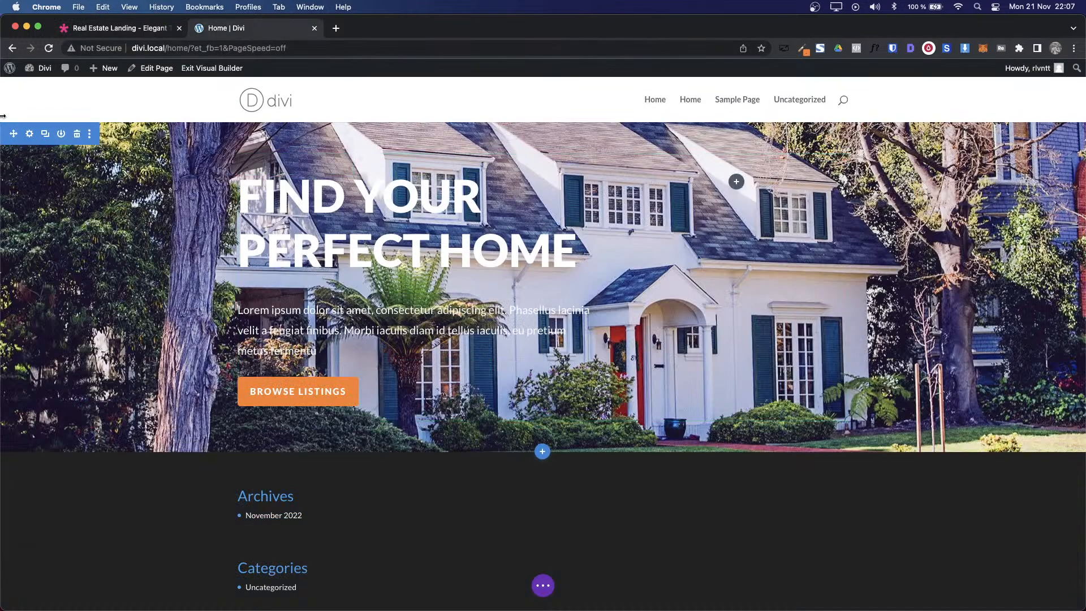
pyautogui.click(28, 134)
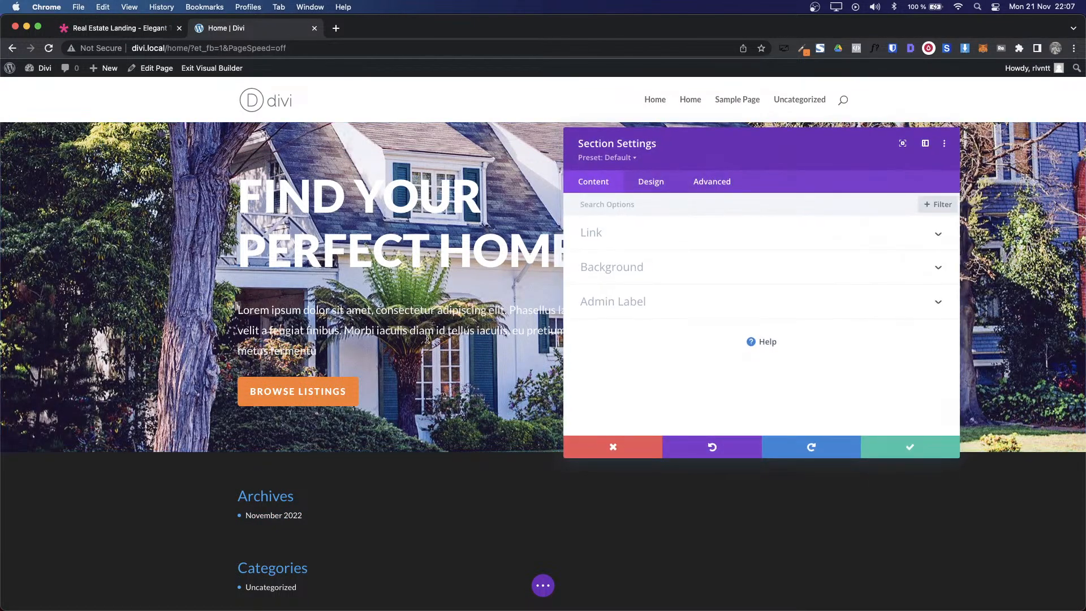
pyautogui.press('Escape')
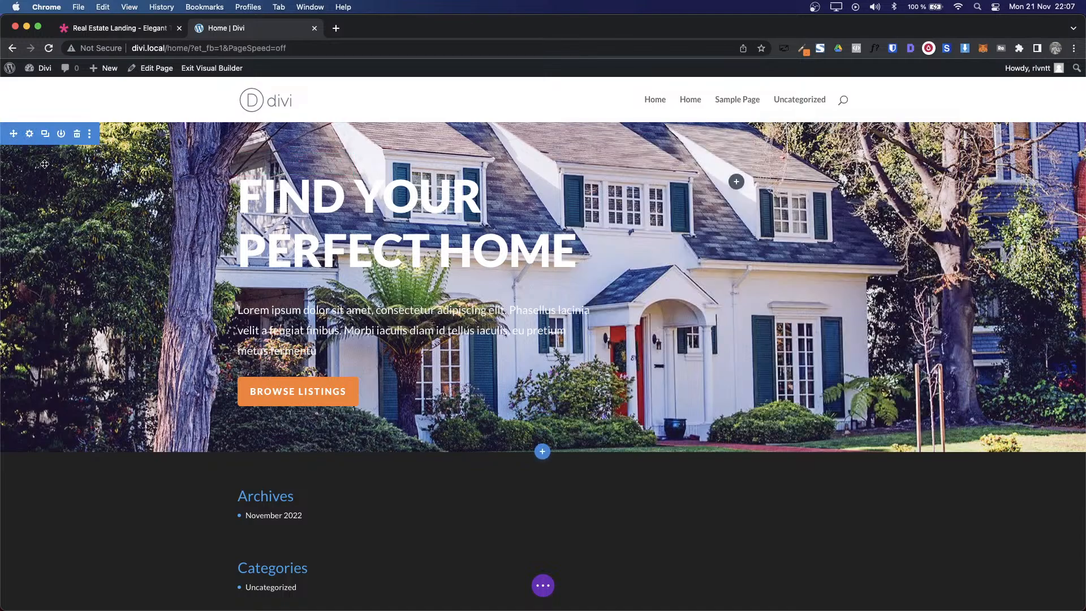
pyautogui.click(29, 134)
pyautogui.click(637, 271)
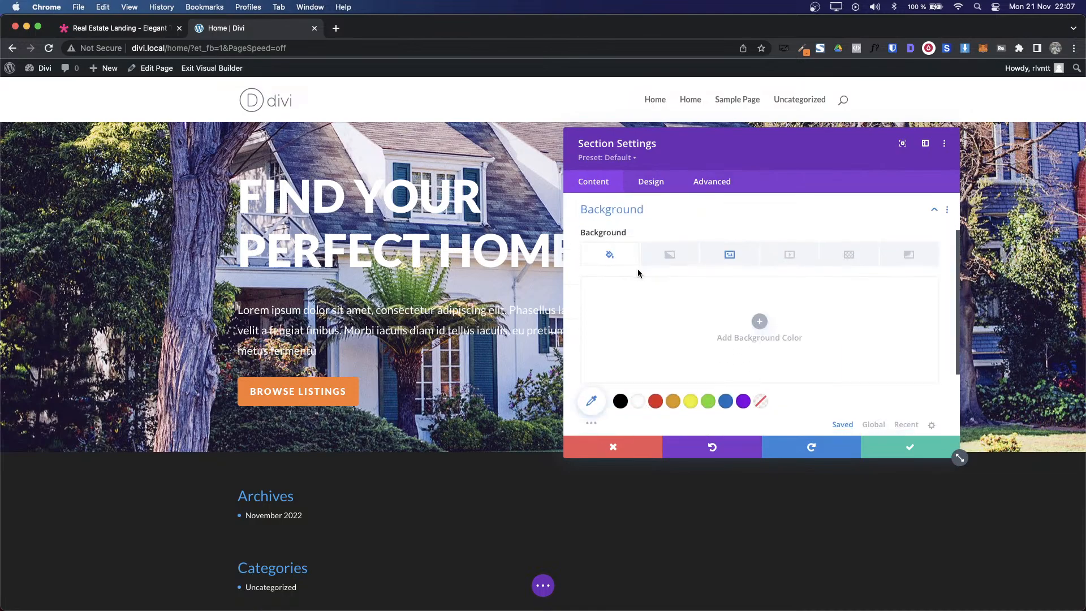
pyautogui.click(652, 266)
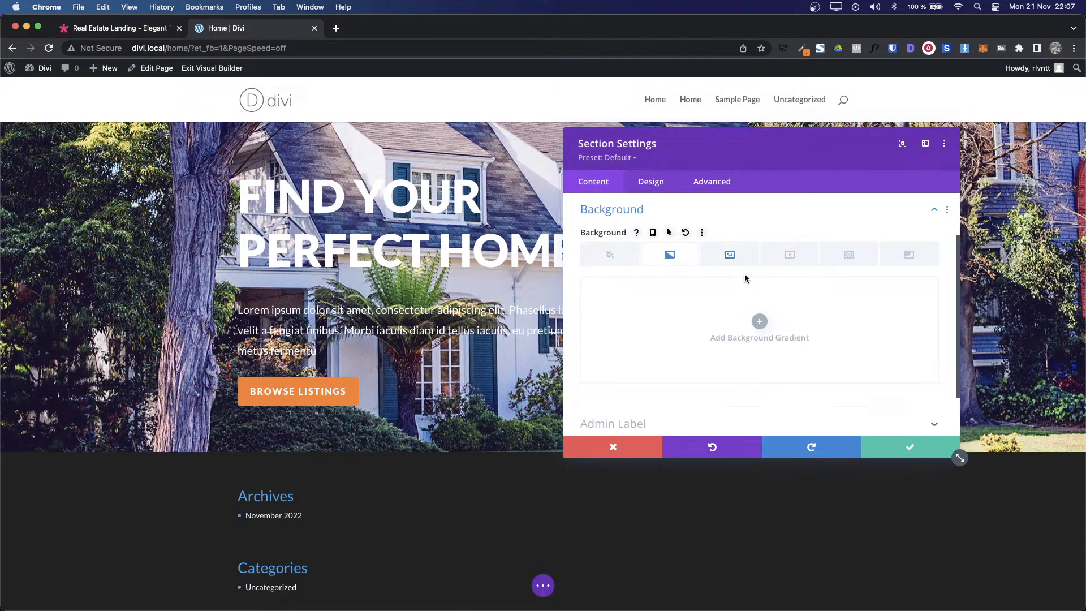
pyautogui.click(759, 323)
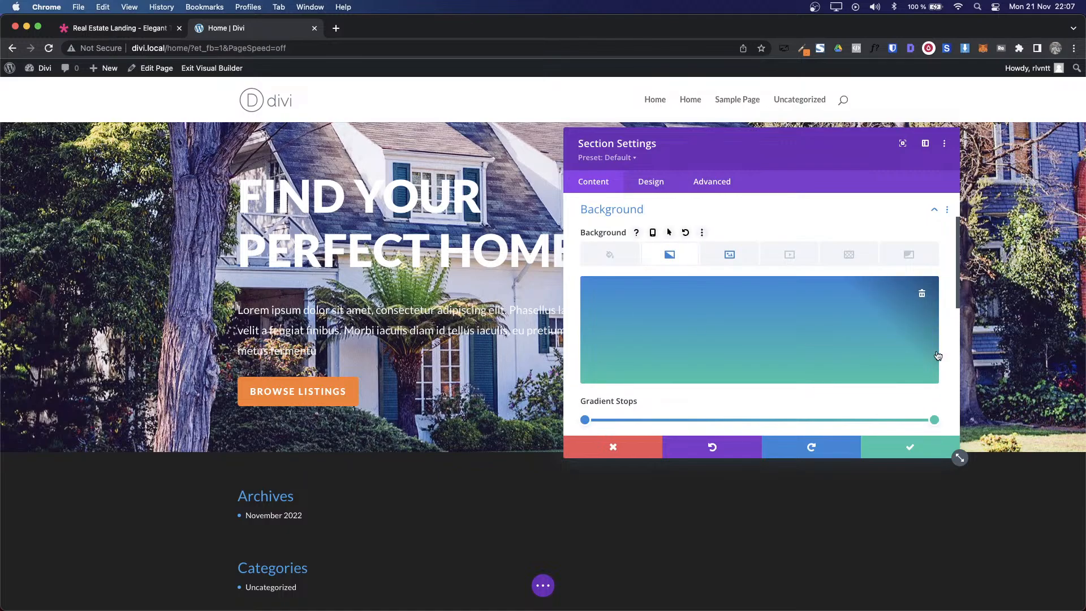
# Step: Place the hero section's background gradient above its background image
pyautogui.scroll(-2, 952, 340)
pyautogui.scroll(-8, 952, 336)
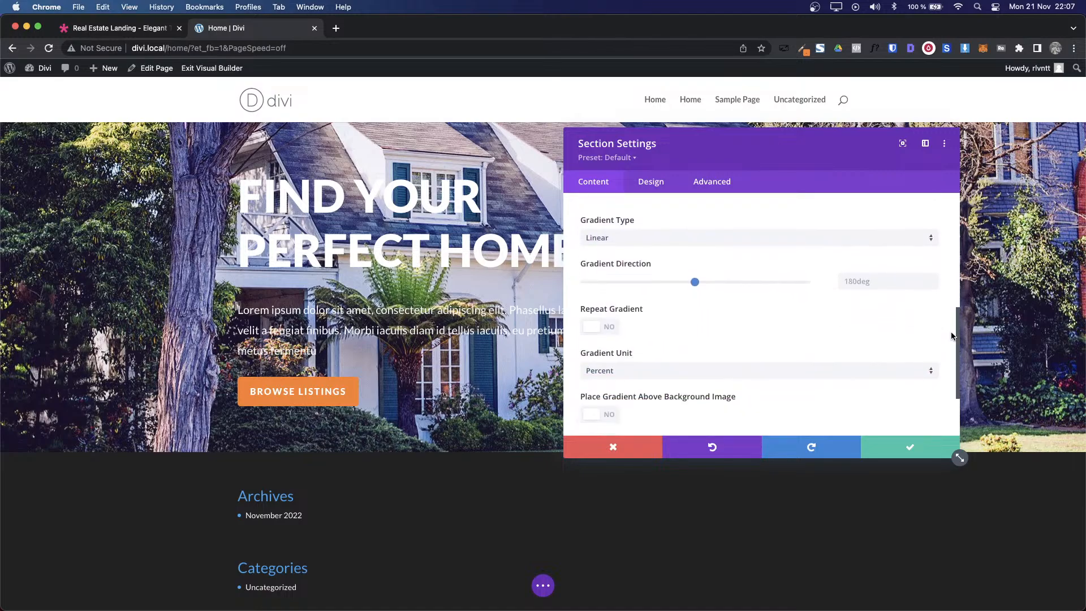
pyautogui.scroll(-1, 901, 351)
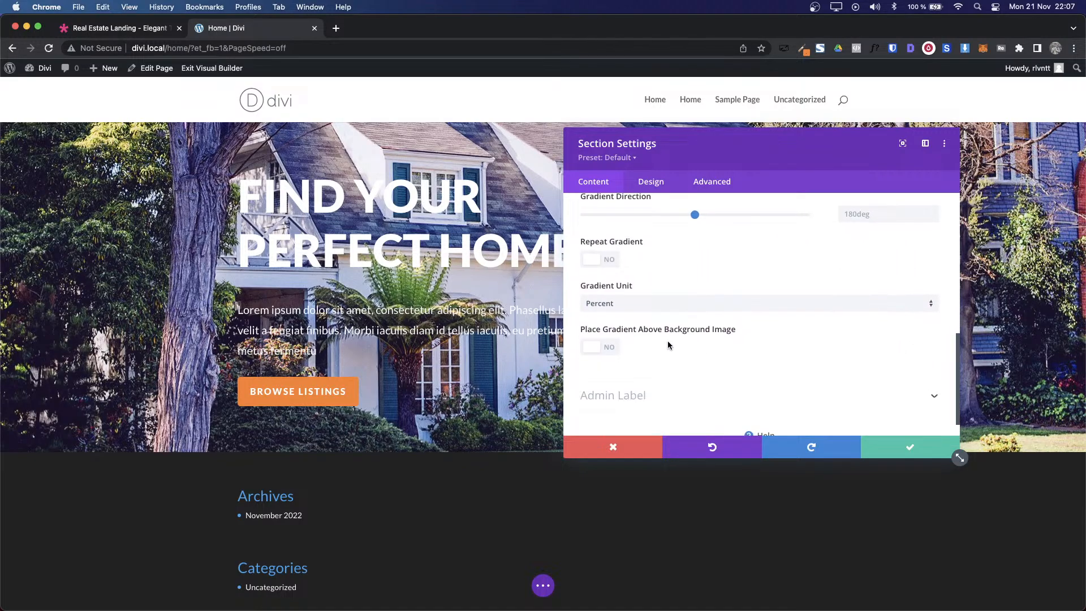
pyautogui.click(609, 353)
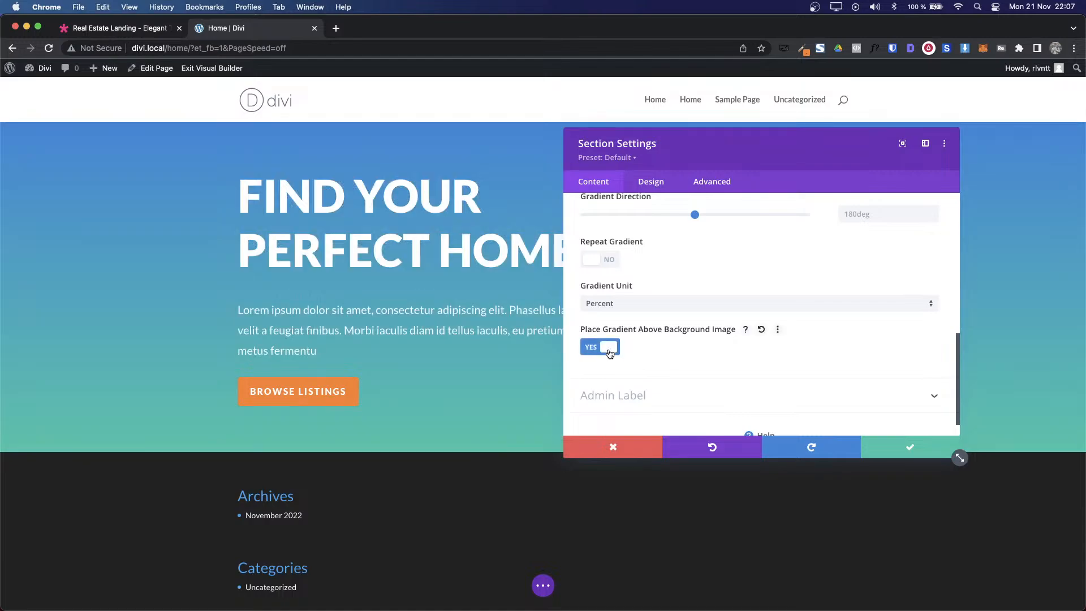
# Step: Set the hero gradient's first stop to the copied colour #966961 with an opacity of about 0.79
pyautogui.scroll(15, 678, 373)
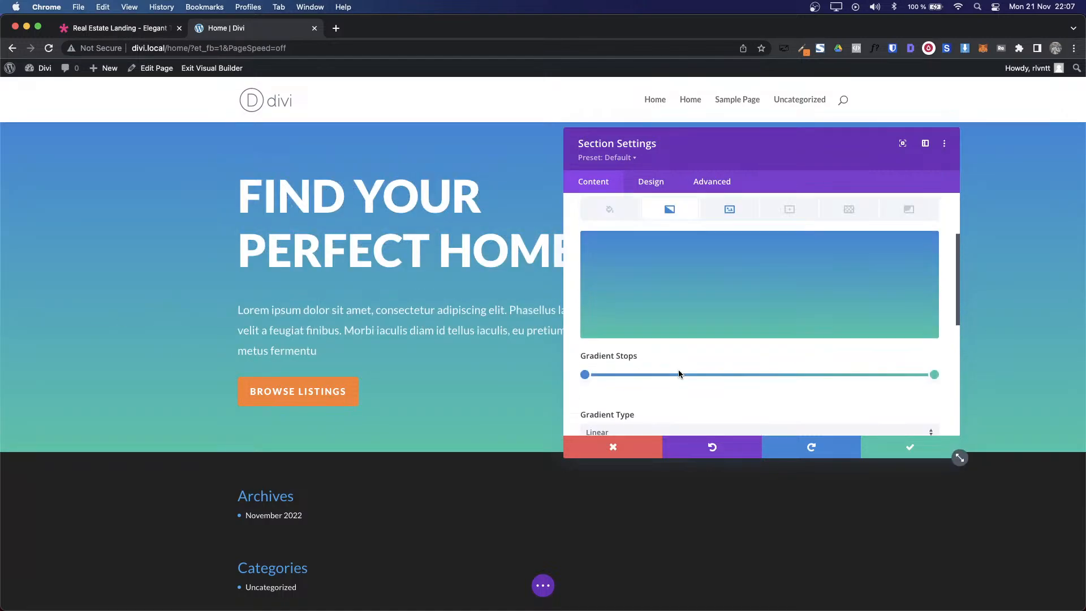
pyautogui.scroll(-3, 744, 394)
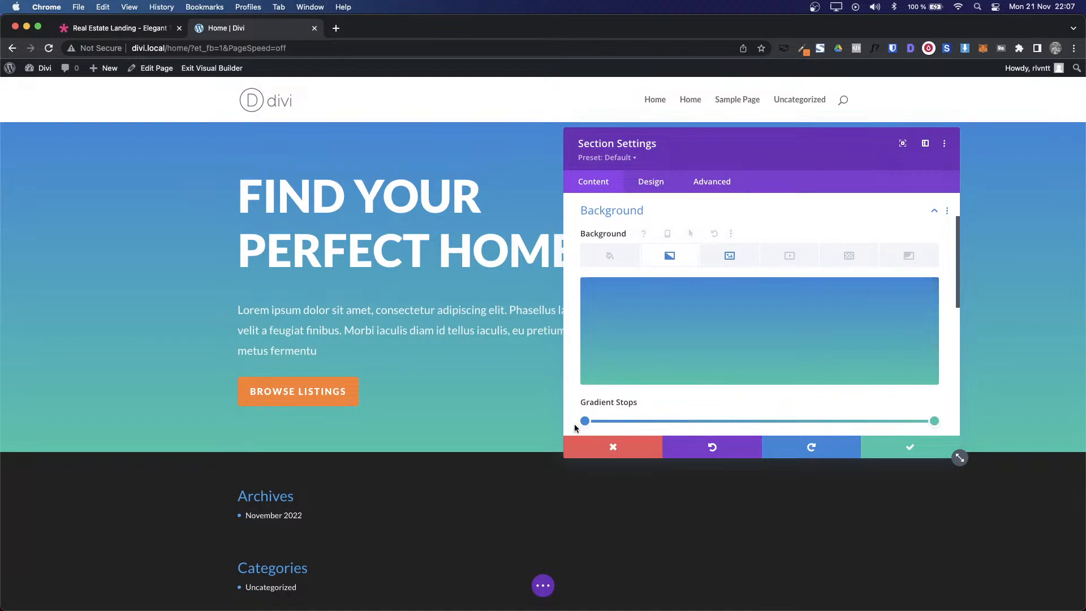
pyautogui.scroll(-2, 636, 362)
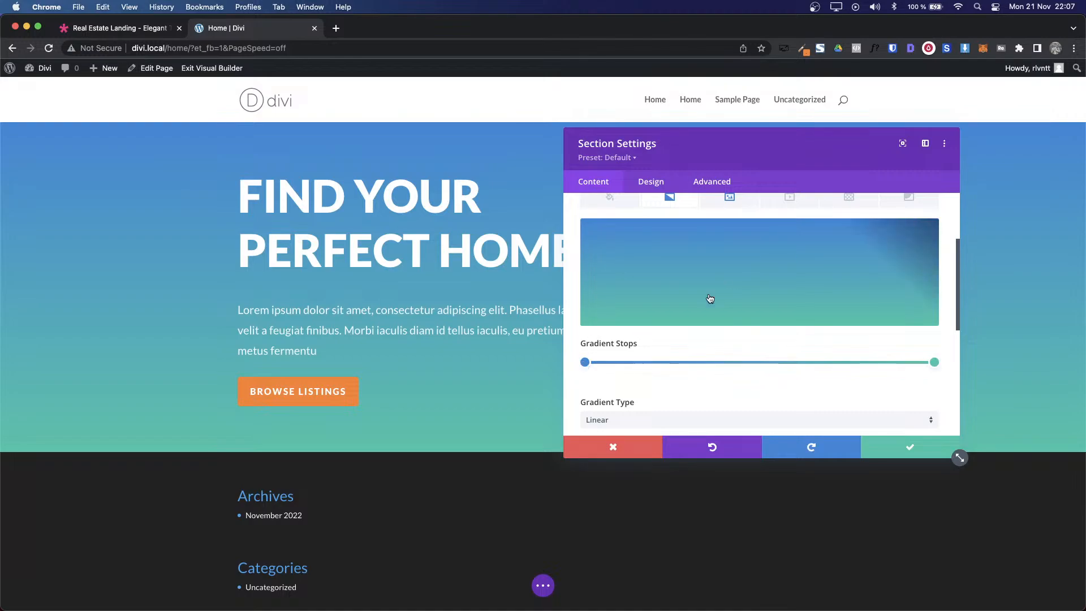
pyautogui.click(585, 362)
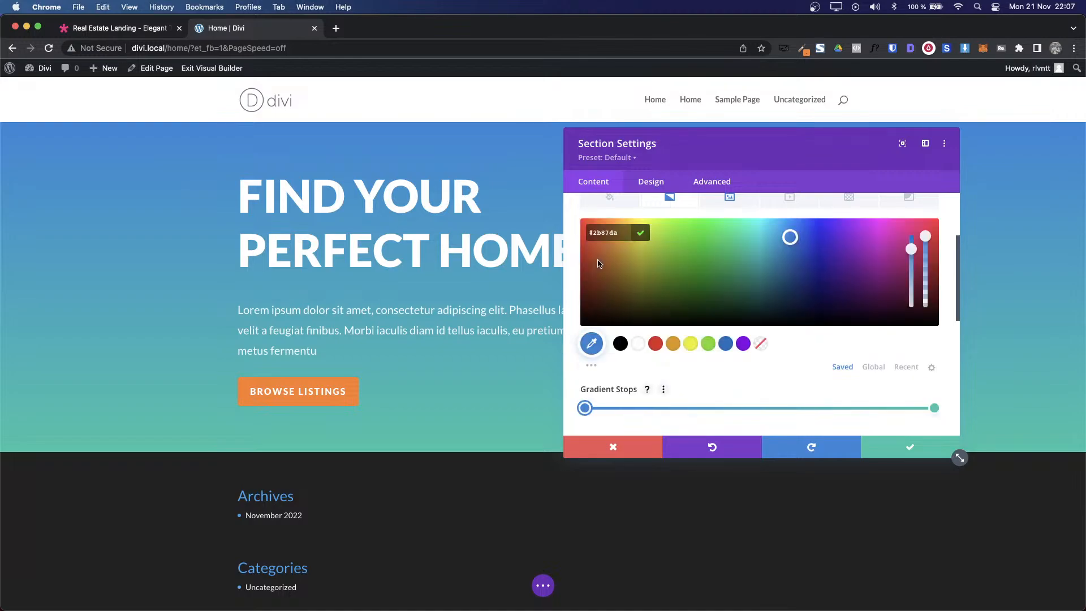
pyautogui.doubleClick(610, 234)
pyautogui.press('super+v')
pyautogui.press('Return')
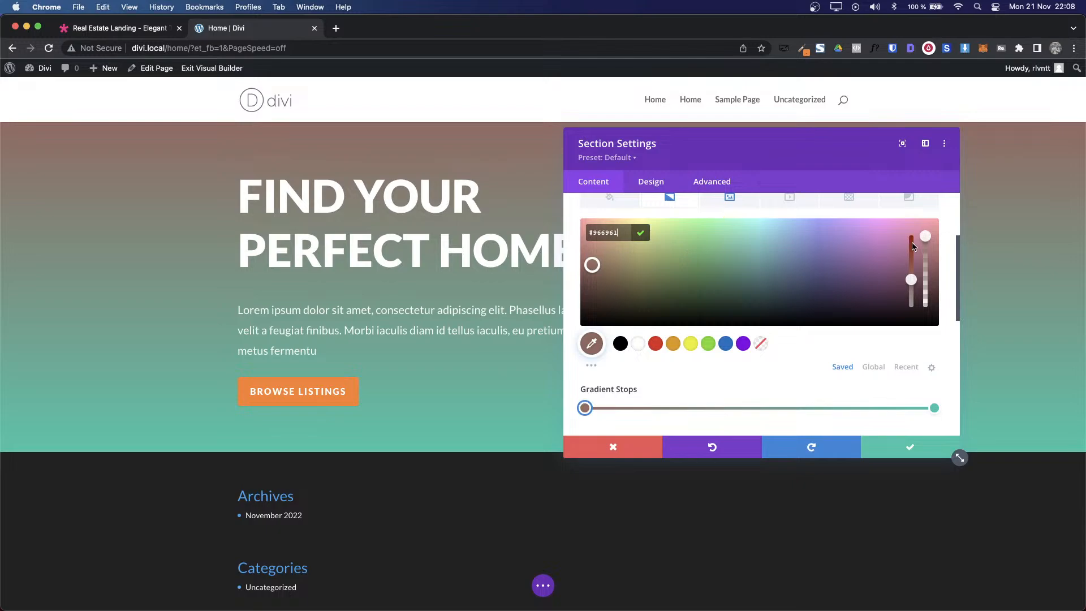
pyautogui.moveTo(926, 235); pyautogui.dragTo(926, 260)
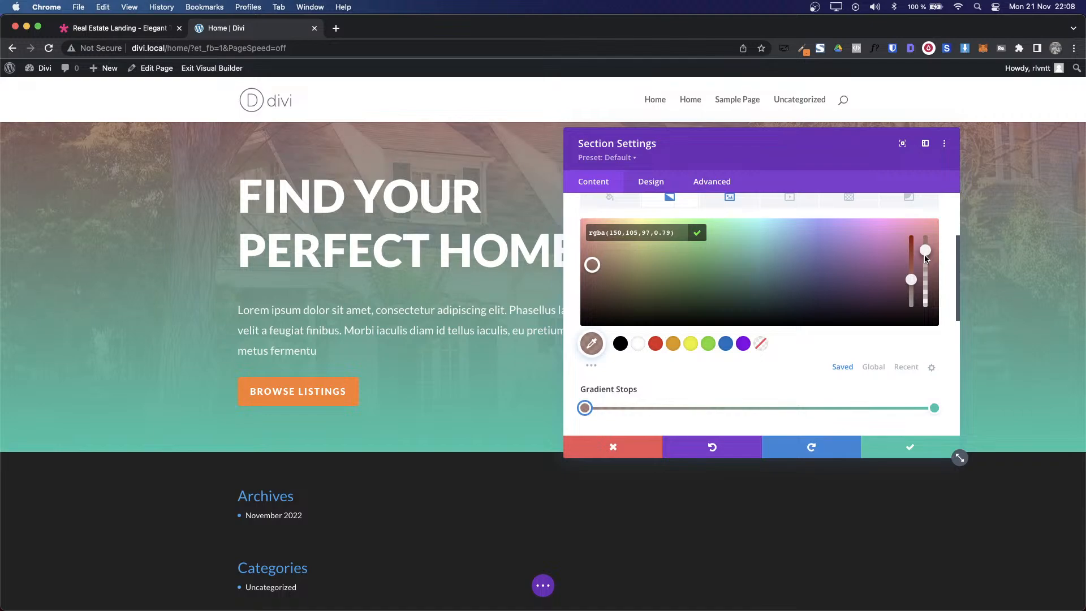
pyautogui.click(698, 234)
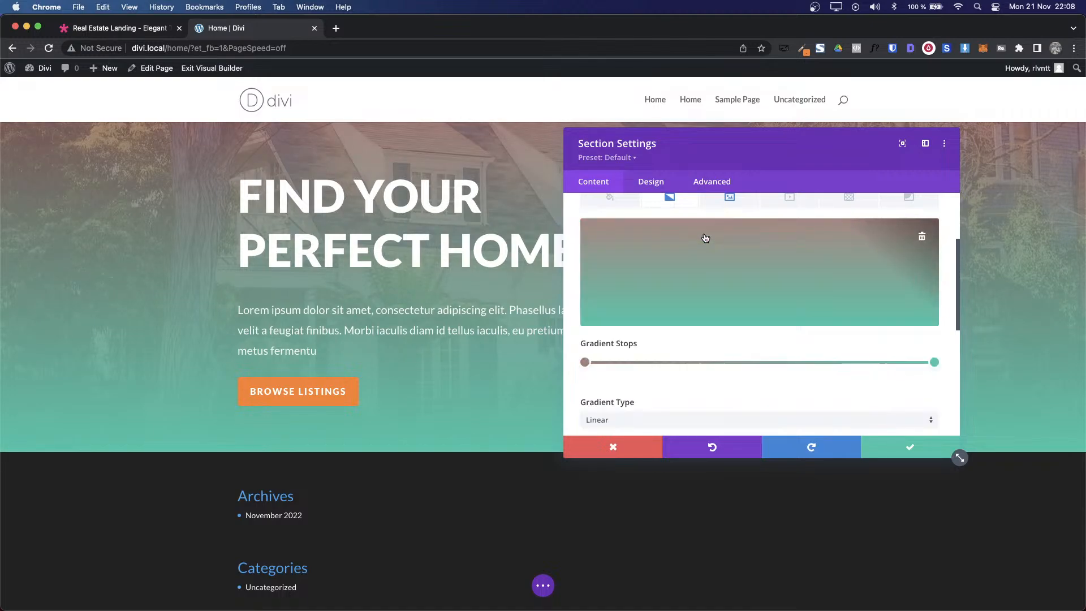
# Step: Switch the demo hero gradient's second stop to hex format in the developer tools and copy its colour code without the alpha digits
pyautogui.click(87, 31)
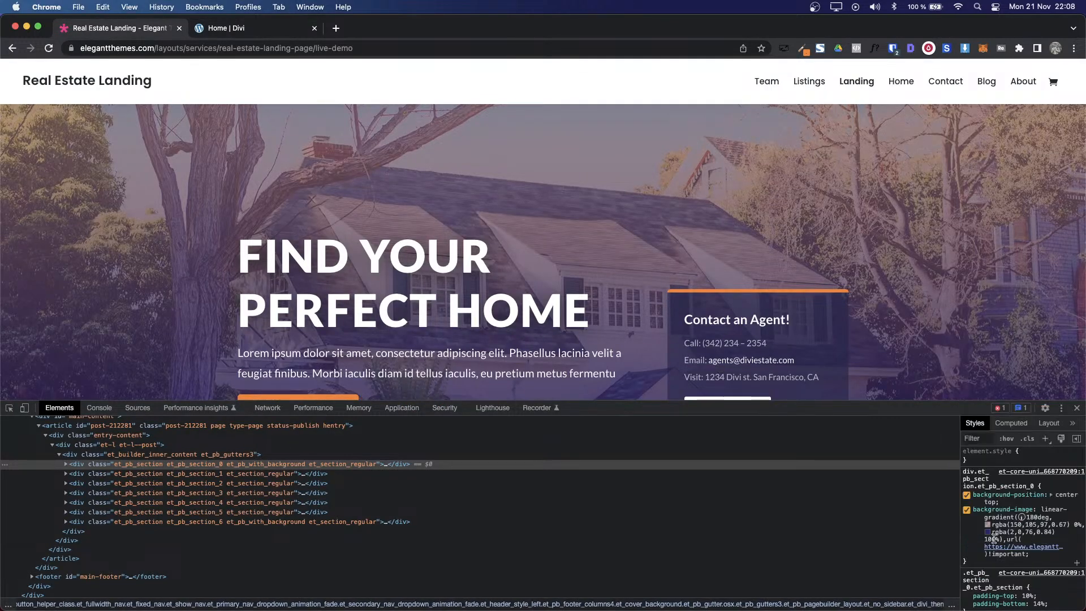
pyautogui.click(988, 533)
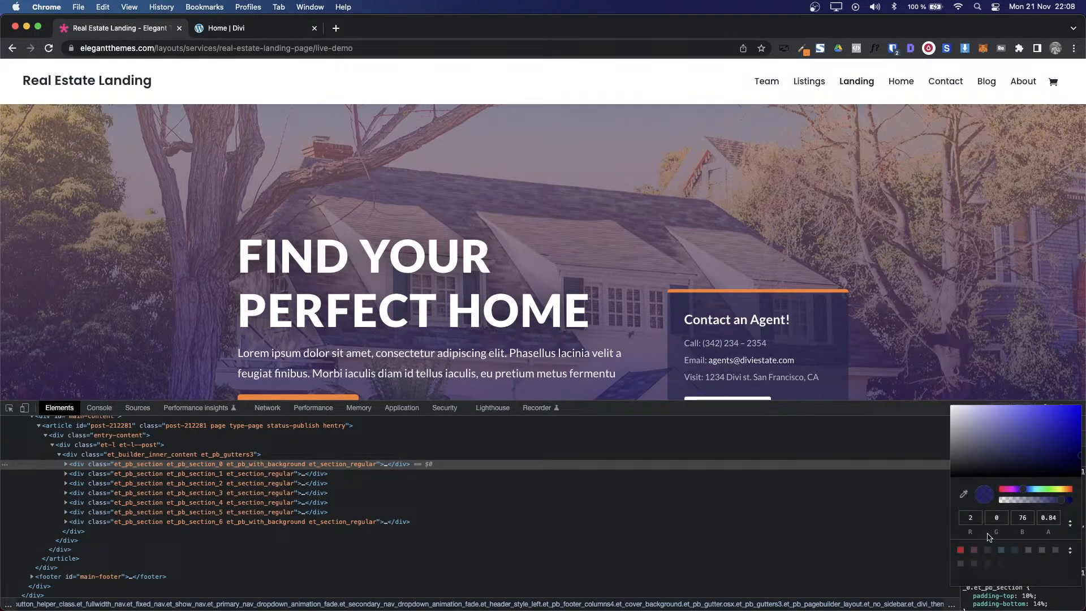
pyautogui.click(1070, 526)
pyautogui.click(1070, 526)
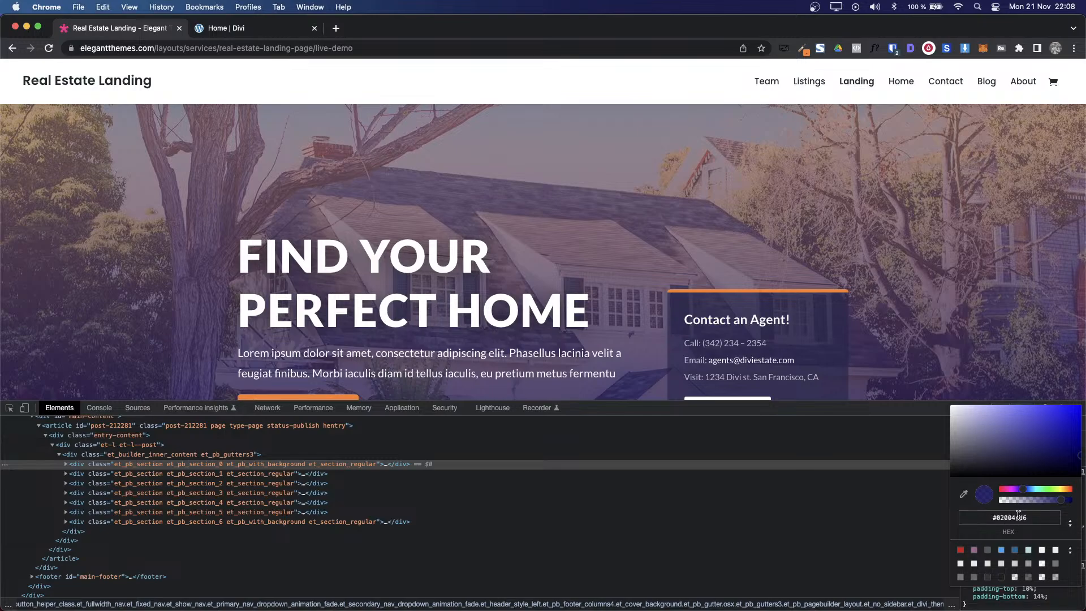
pyautogui.moveTo(994, 518); pyautogui.dragTo(1014, 518)
pyautogui.press('super+c')
# Step: Set the Home page hero gradient's second stop to #02004c with an opacity of about 0.71
pyautogui.hotkey('ctrl', 'Tab')
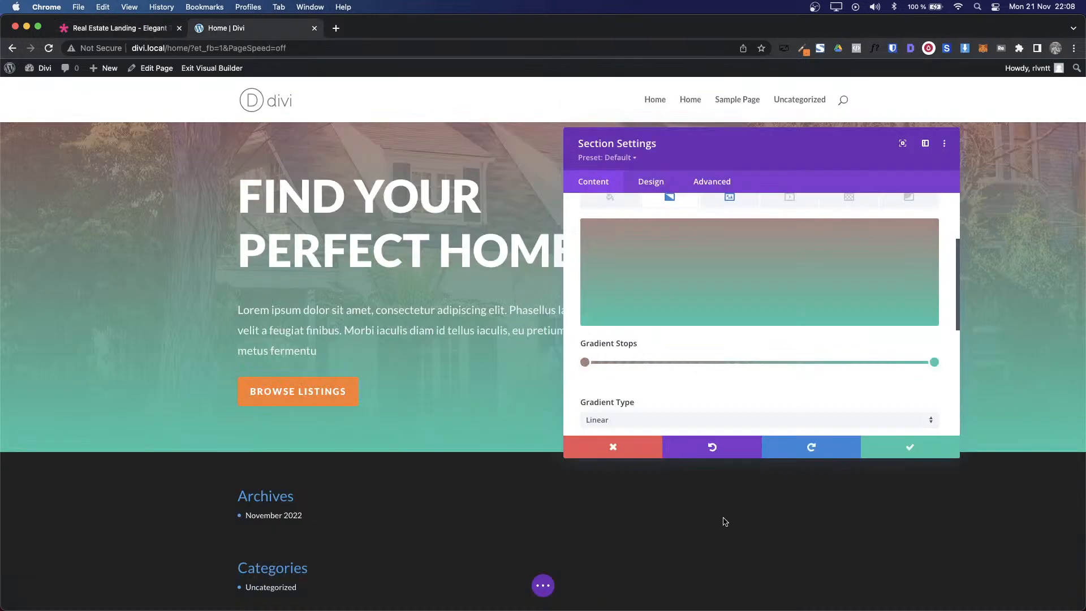
pyautogui.moveTo(934, 362); pyautogui.dragTo(940, 365)
pyautogui.click(935, 364)
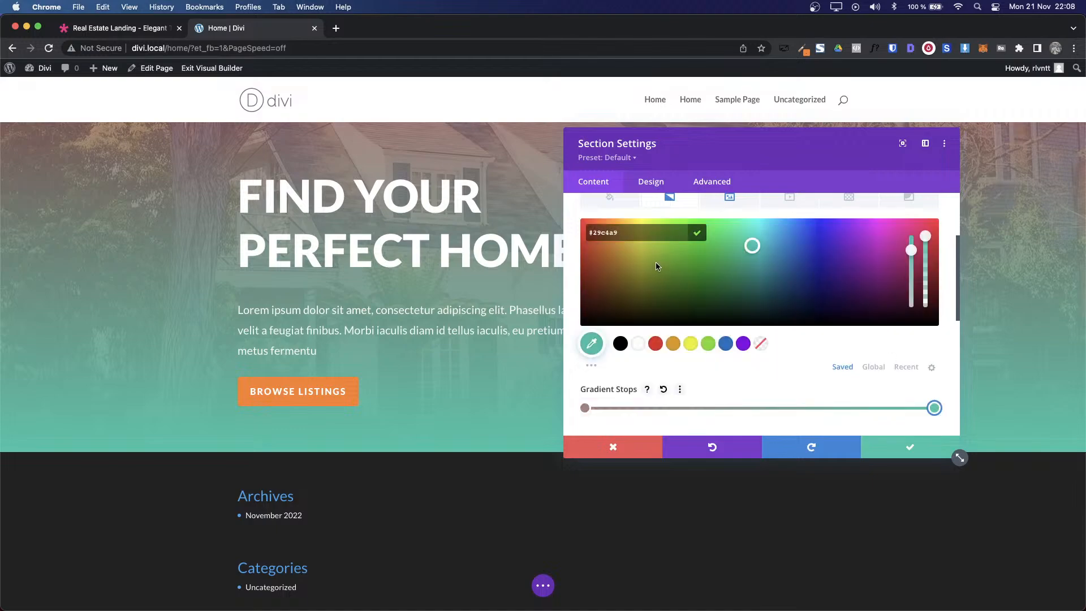
pyautogui.press('super+a')
pyautogui.press('super+v')
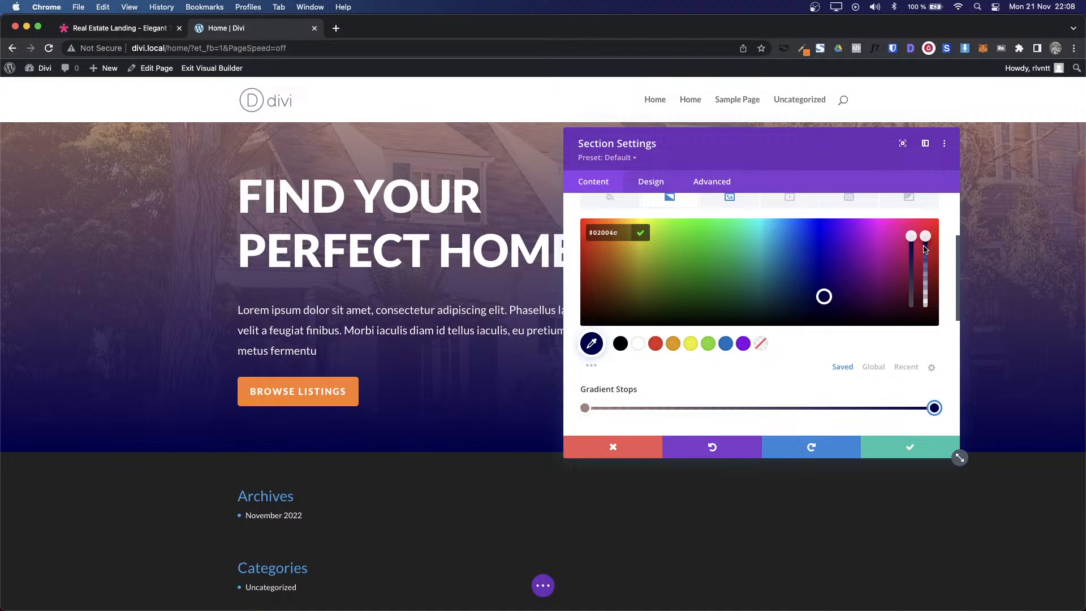
pyautogui.moveTo(925, 249); pyautogui.dragTo(927, 267)
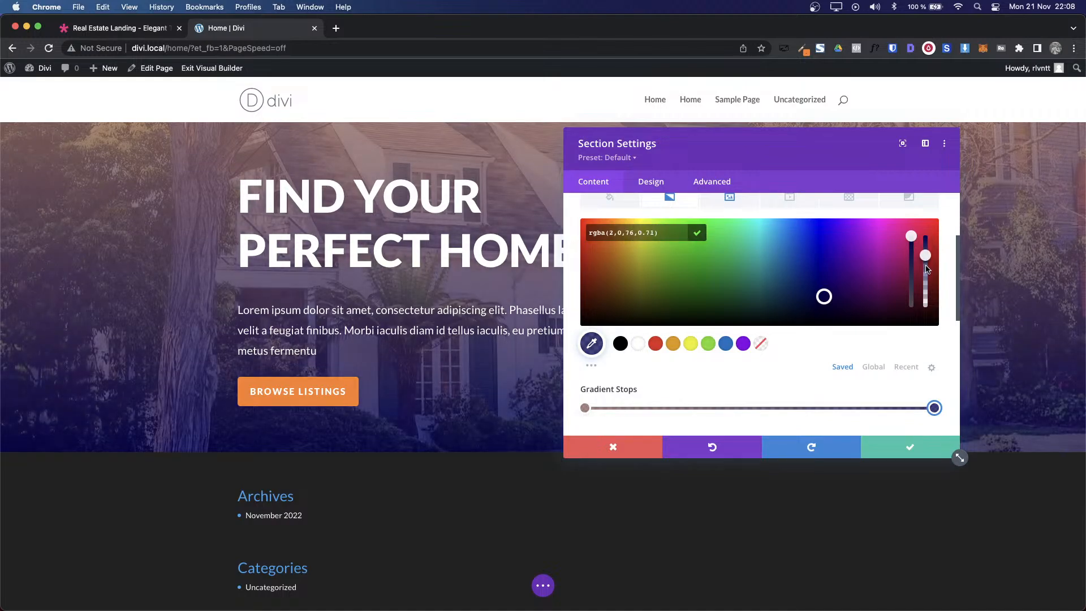
# Step: Lower the first gradient stop's opacity to about 0.71 and save the section settings
pyautogui.click(585, 407)
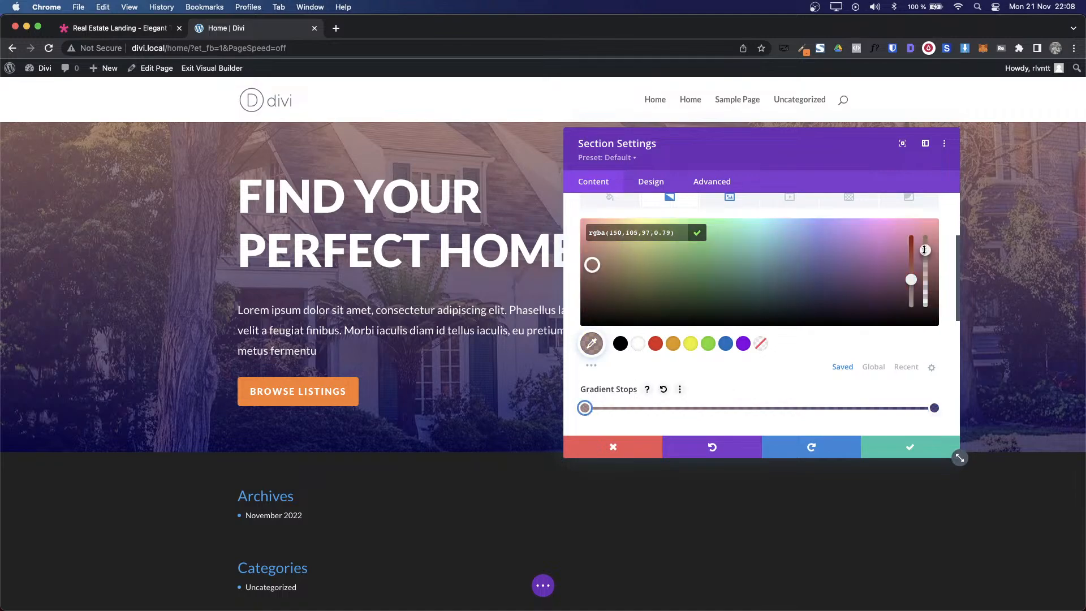
pyautogui.moveTo(925, 249); pyautogui.dragTo(924, 255)
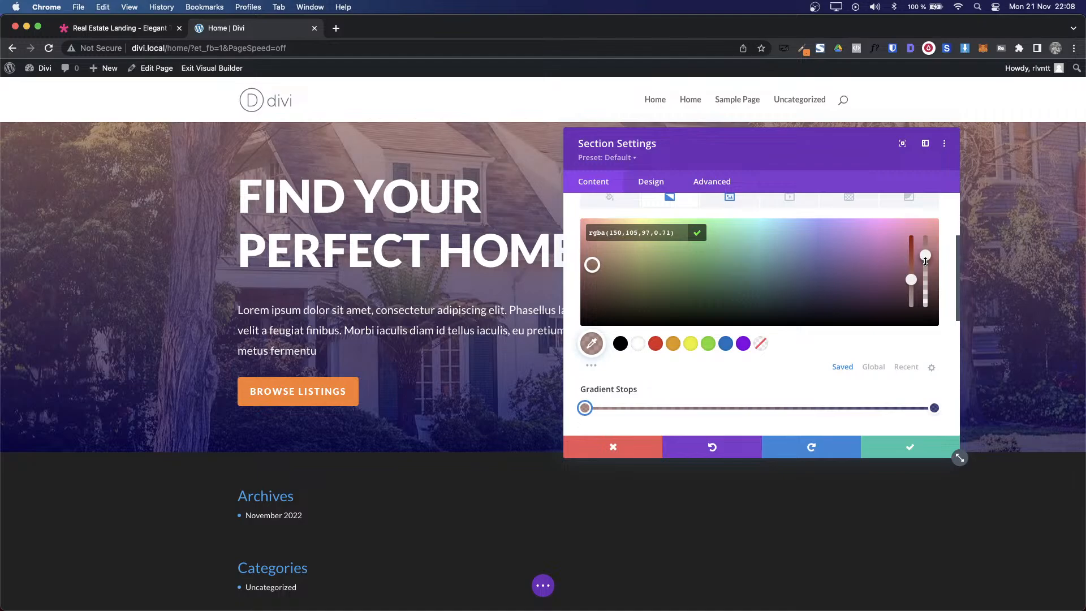
pyautogui.click(928, 452)
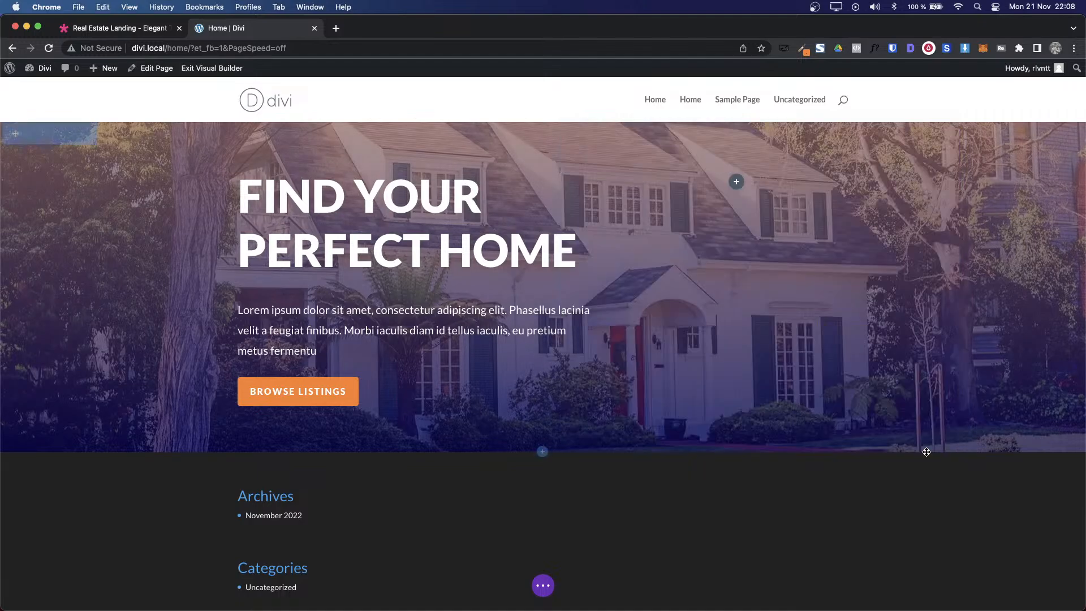
# Step: Close the developer tools on the demo page and compare its hero overlay with the one on the Home page
pyautogui.hotkey('ctrl', 'Tab')
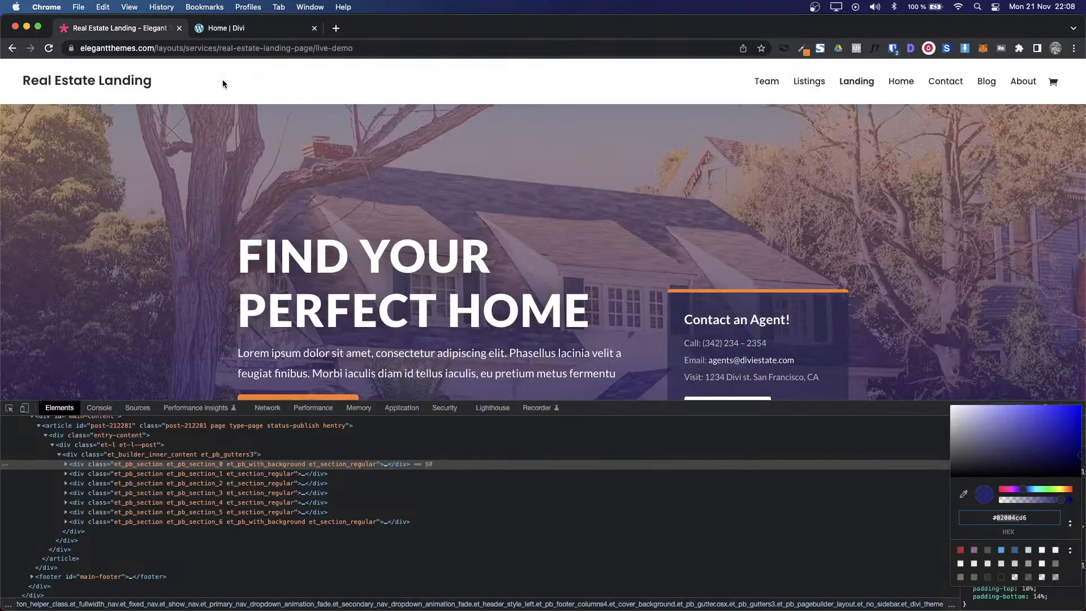
pyautogui.click(1029, 406)
pyautogui.click(1076, 408)
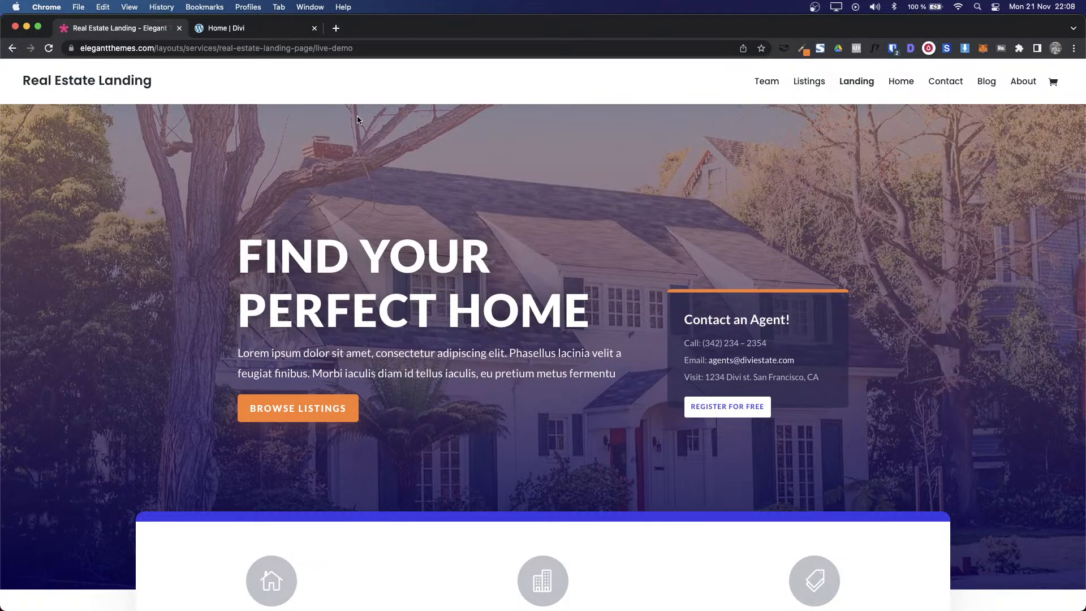
pyautogui.hotkey('ctrl', 'Tab')
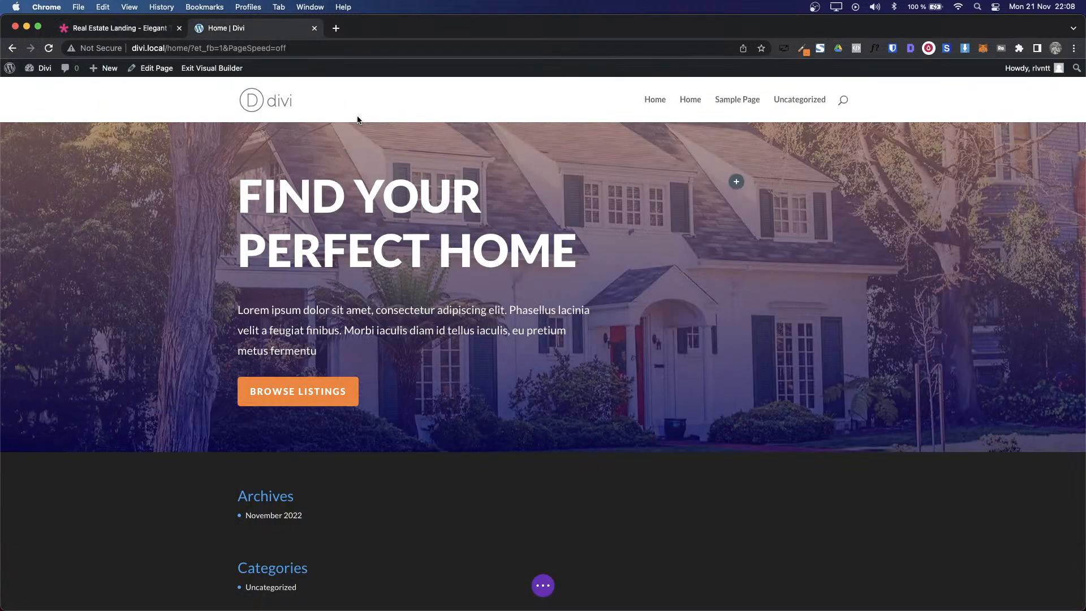
# Step: Open the hero section's spacing settings and set the top and bottom padding to 10%
pyautogui.click(29, 134)
pyautogui.click(651, 186)
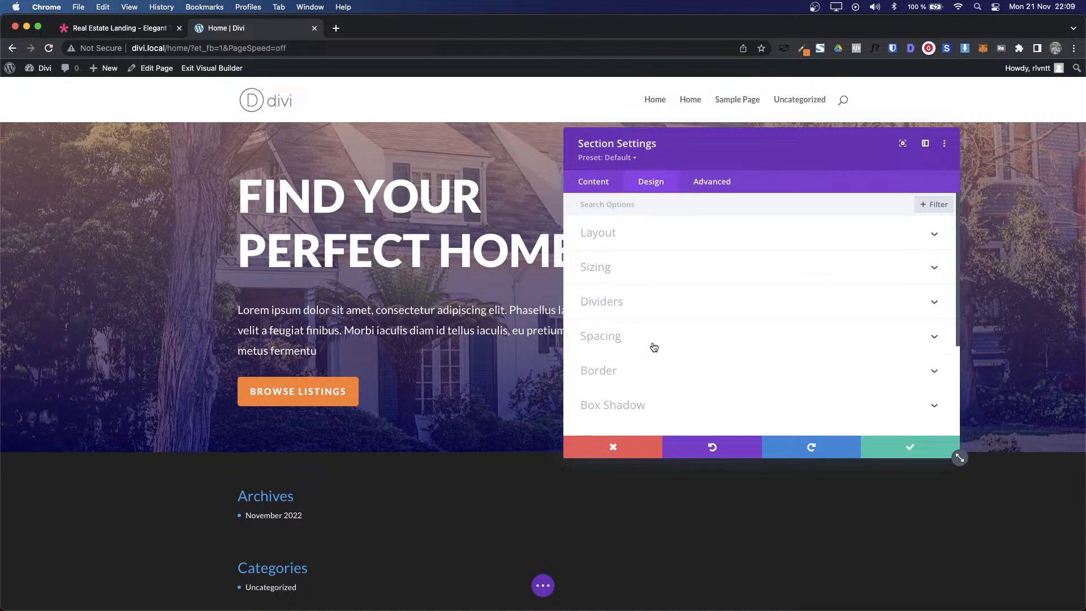
pyautogui.click(730, 336)
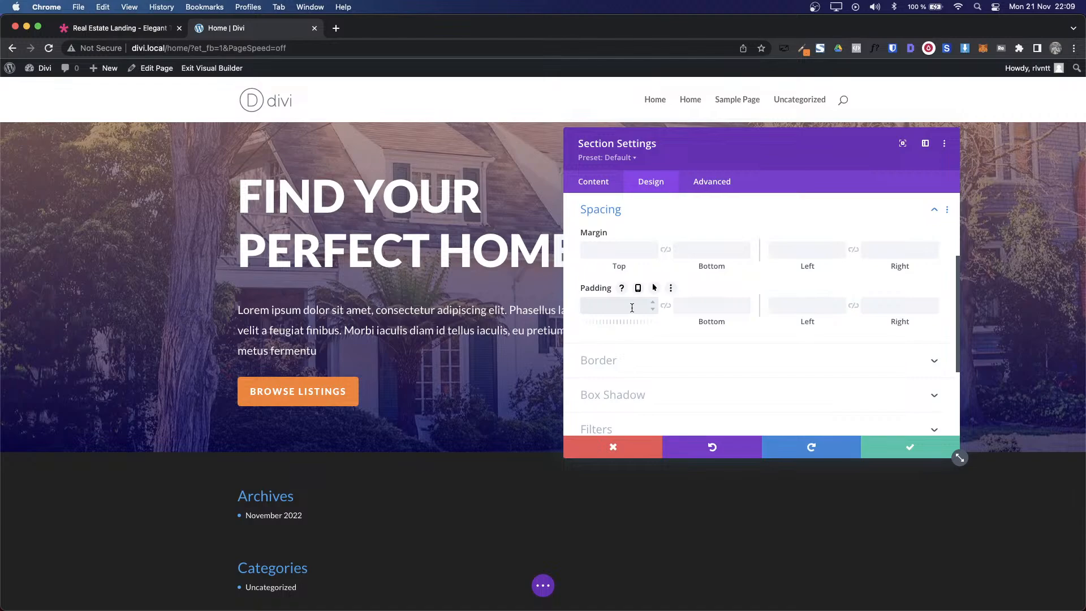
pyautogui.write('300px')
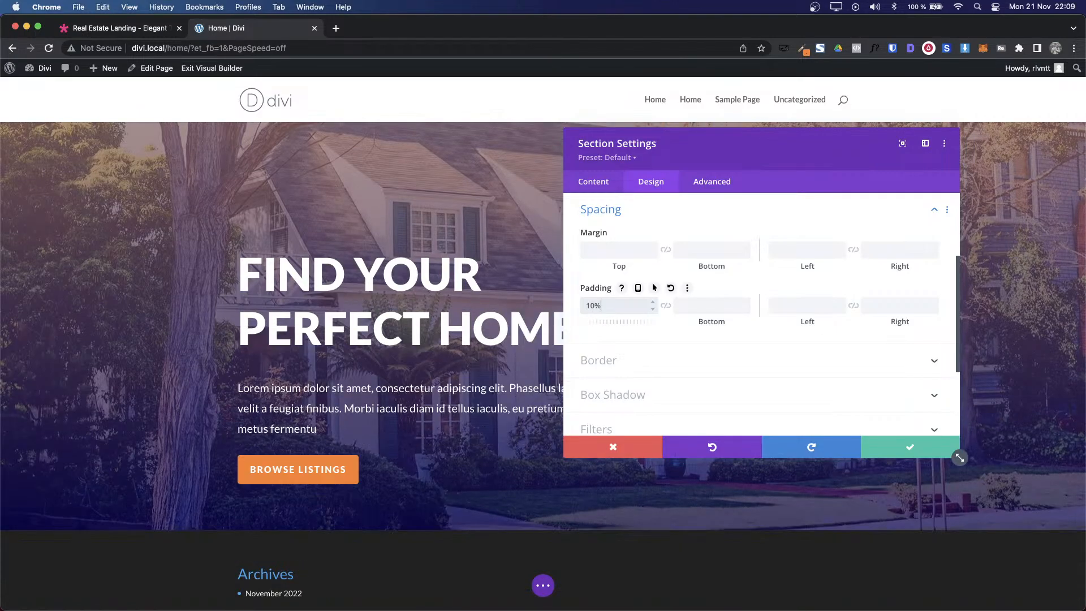
pyautogui.click(702, 312)
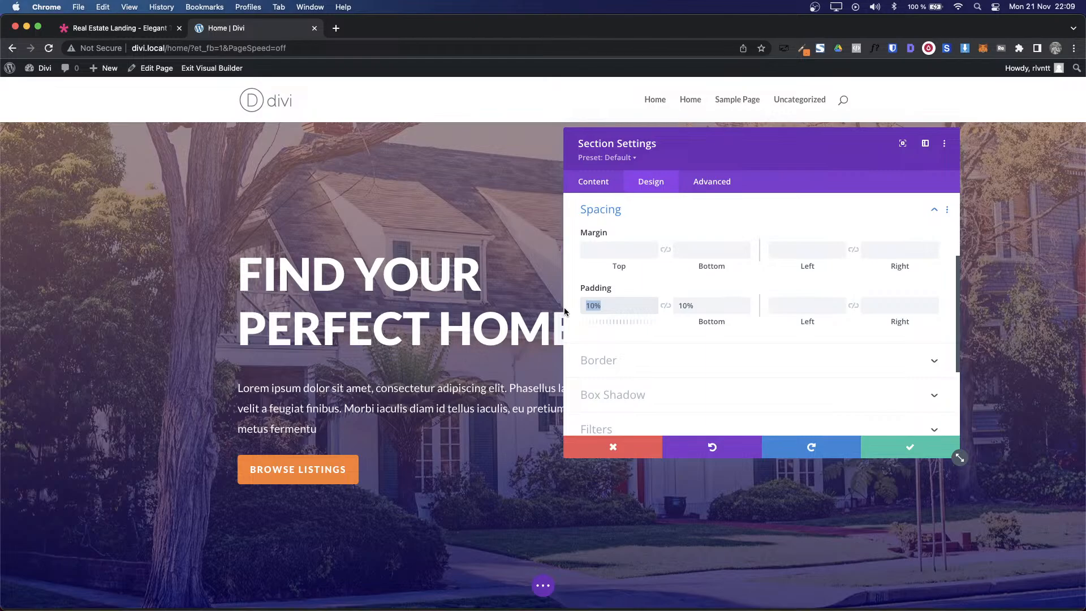
# Step: Replace the hero section's top padding with 400px and reduce it stepwise to 250px
pyautogui.write('400px')
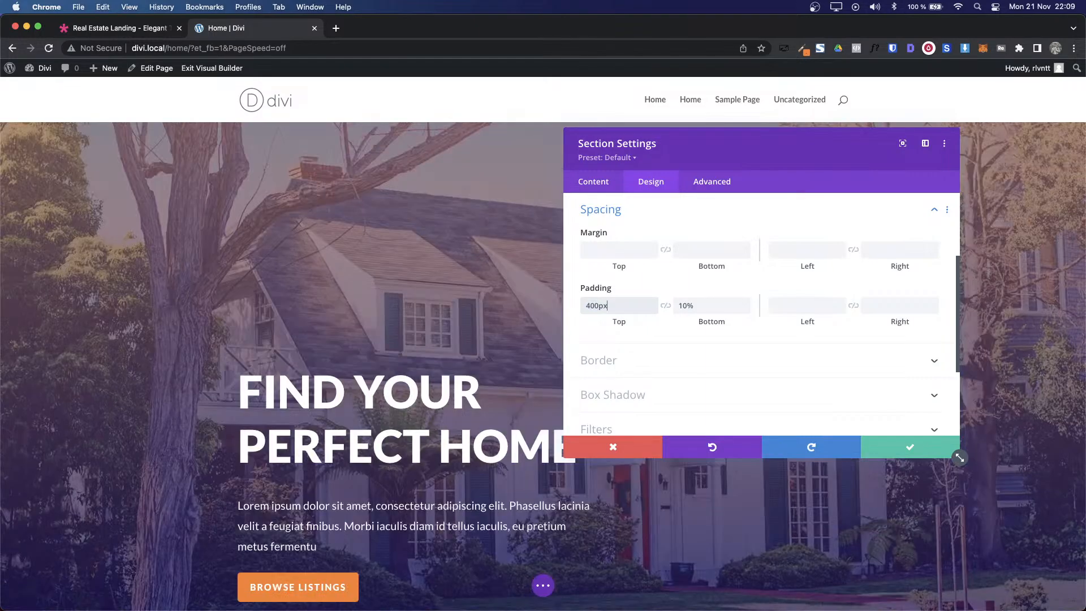
pyautogui.hotkey('shift', 'Down')
pyautogui.hotkey('shift', 'Down')
pyautogui.hotkey('shift', 'Down')
pyautogui.hotkey('shift', 'Down')
pyautogui.hotkey('shift', 'Down')
pyautogui.hotkey('shift', 'Down')
pyautogui.hotkey('shift', 'Down')
pyautogui.hotkey('shift', 'Down')
pyautogui.hotkey('shift', 'Down')
pyautogui.hotkey('shift', 'Down')
pyautogui.hotkey('shift', 'Down')
pyautogui.hotkey('shift', 'Down')
pyautogui.hotkey('shift', 'Down')
pyautogui.hotkey('shift', 'Down')
pyautogui.hotkey('shift', 'Down')
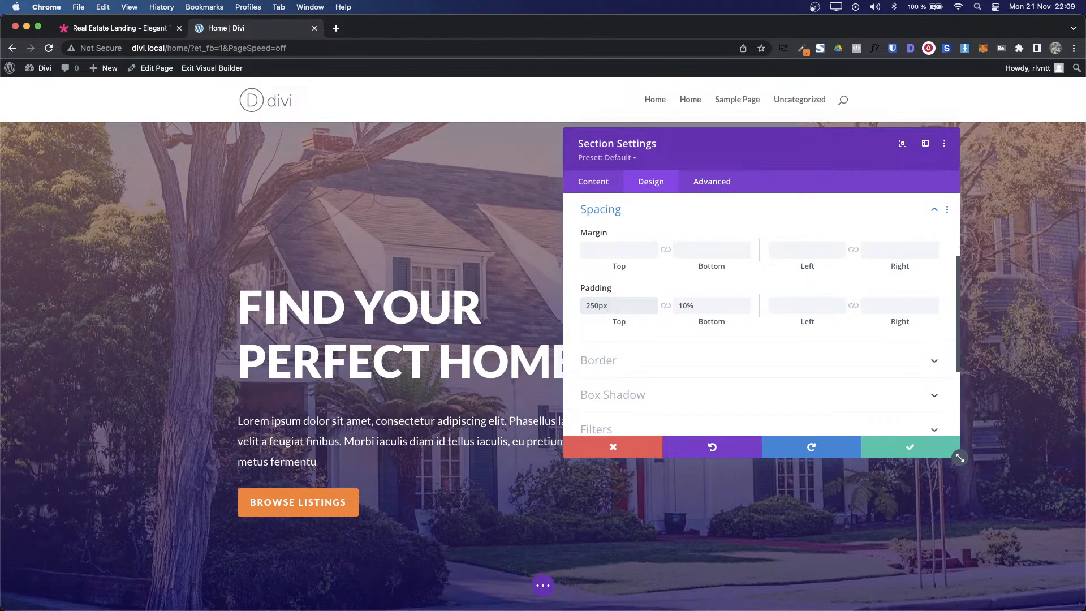
# Step: Compare the hero section's height and spacing on the Home page with the demo page
pyautogui.scroll(-3, 463, 382)
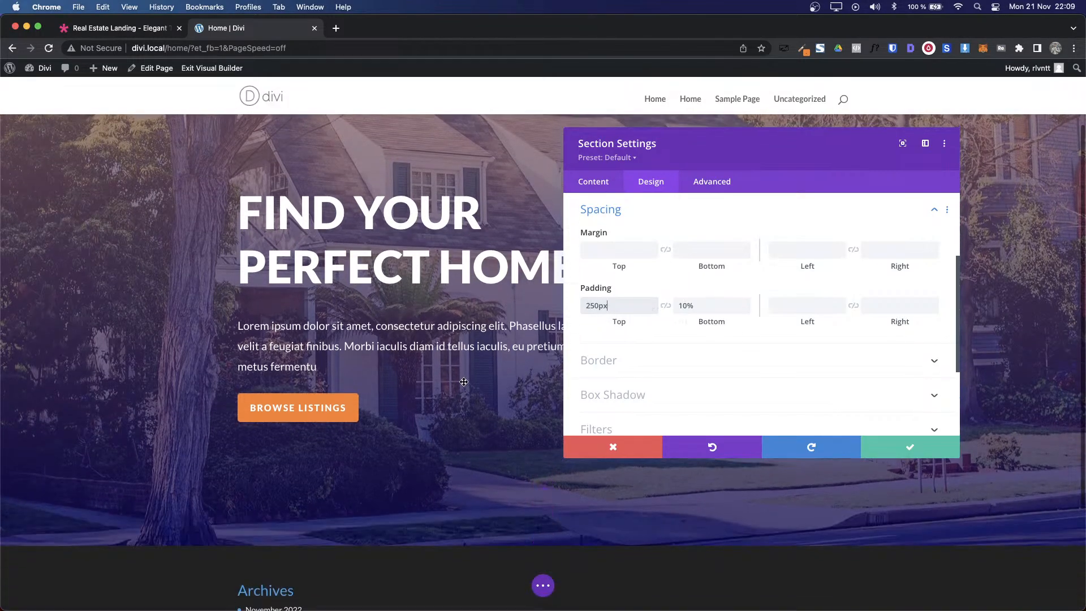
pyautogui.scroll(3, 463, 382)
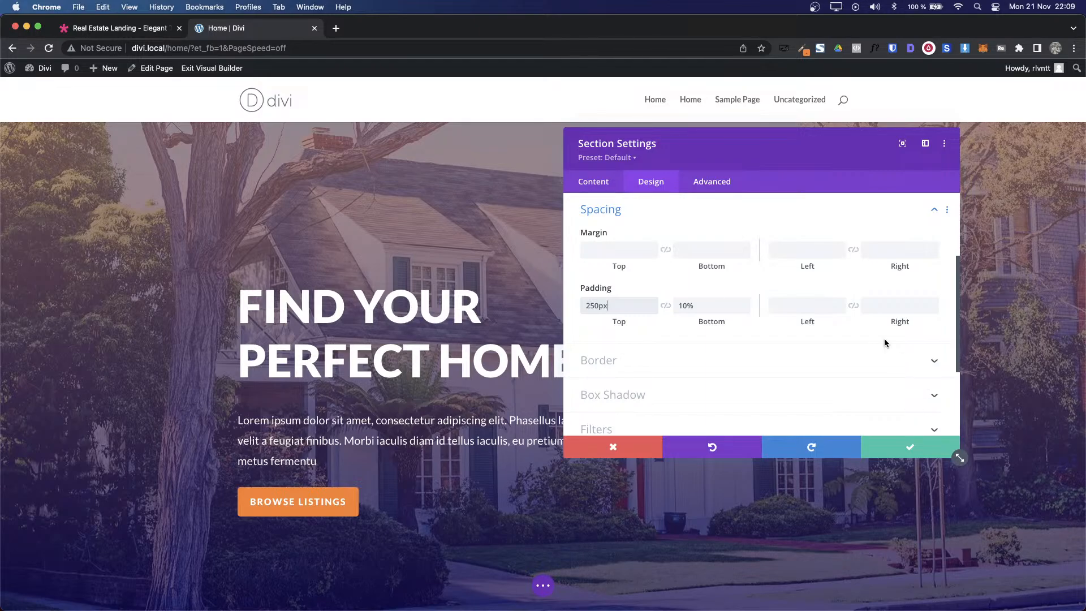
pyautogui.hotkey('ctrl', 'Tab')
pyautogui.scroll(-1, 502, 349)
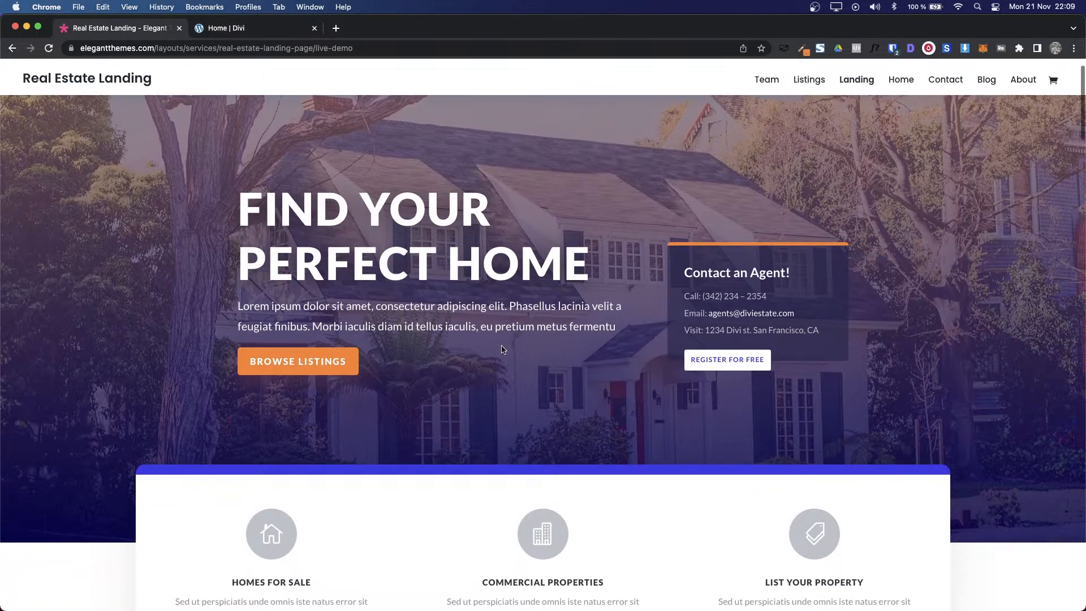
pyautogui.scroll(2, 503, 349)
pyautogui.hotkey('ctrl', 'Tab')
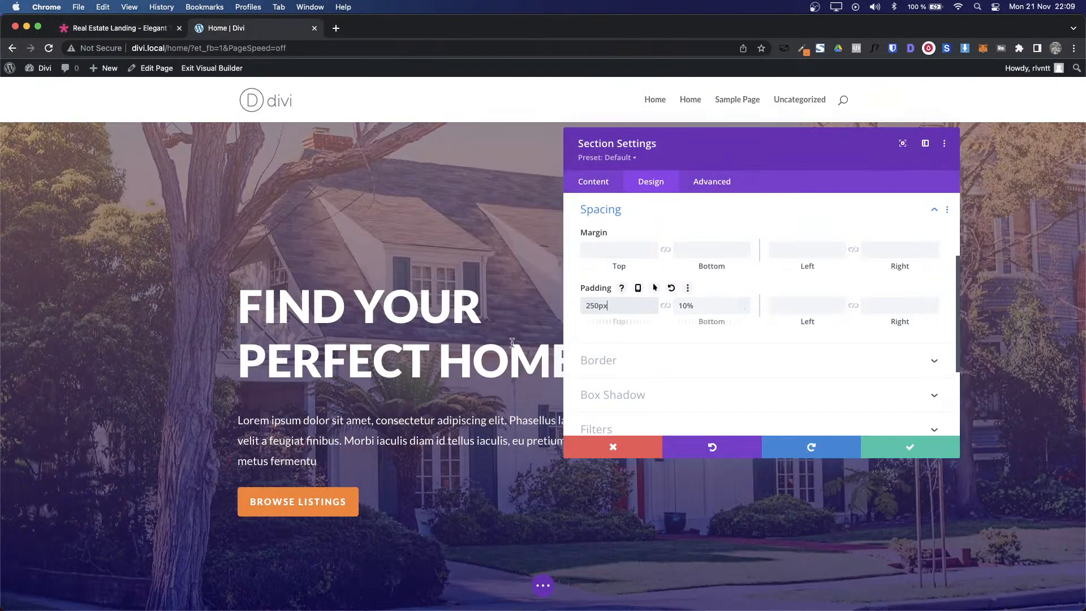
# Step: Link the hero section's top and bottom padding so both are 250px, and save the section settings
pyautogui.doubleClick(693, 307)
pyautogui.click(665, 306)
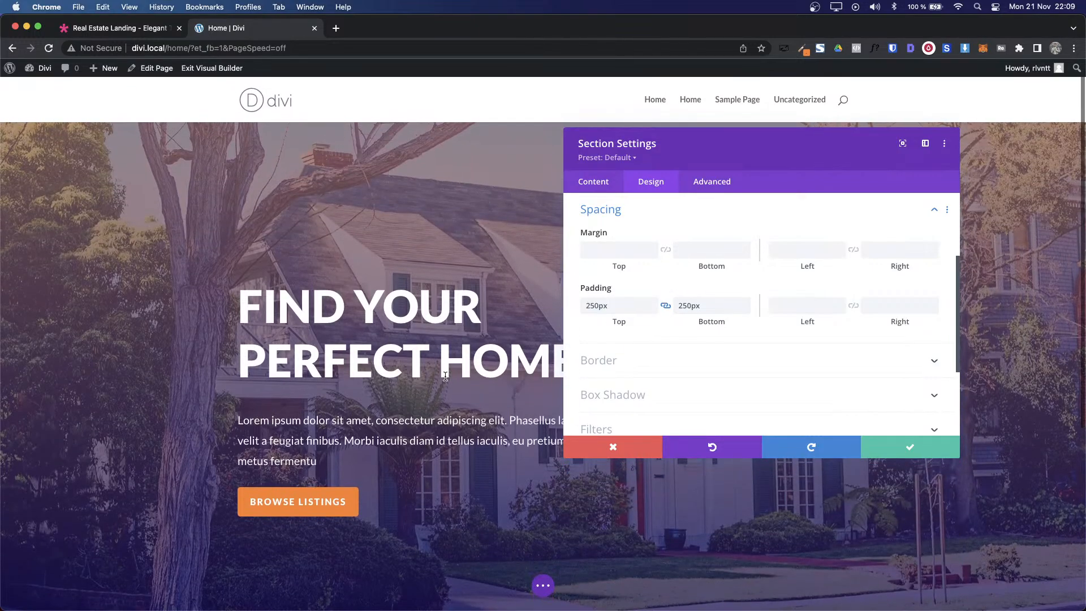
pyautogui.click(891, 442)
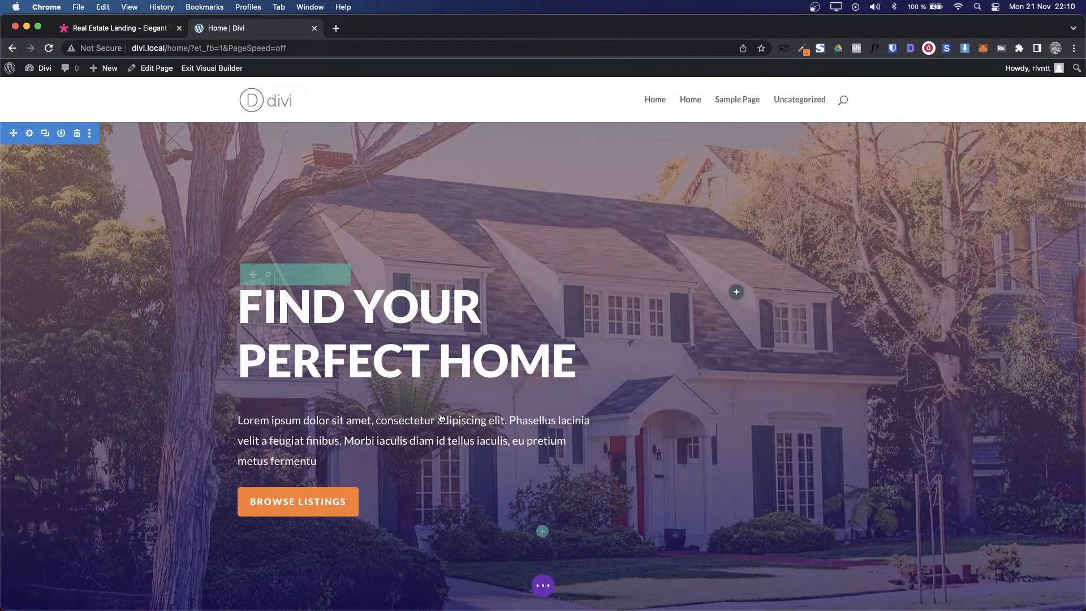
# Step: Compare the saved hero section's height and bottom spacing on the Home page with the demo page
pyautogui.scroll(-2, 440, 413)
pyautogui.scroll(-5, 440, 413)
pyautogui.scroll(2, 440, 413)
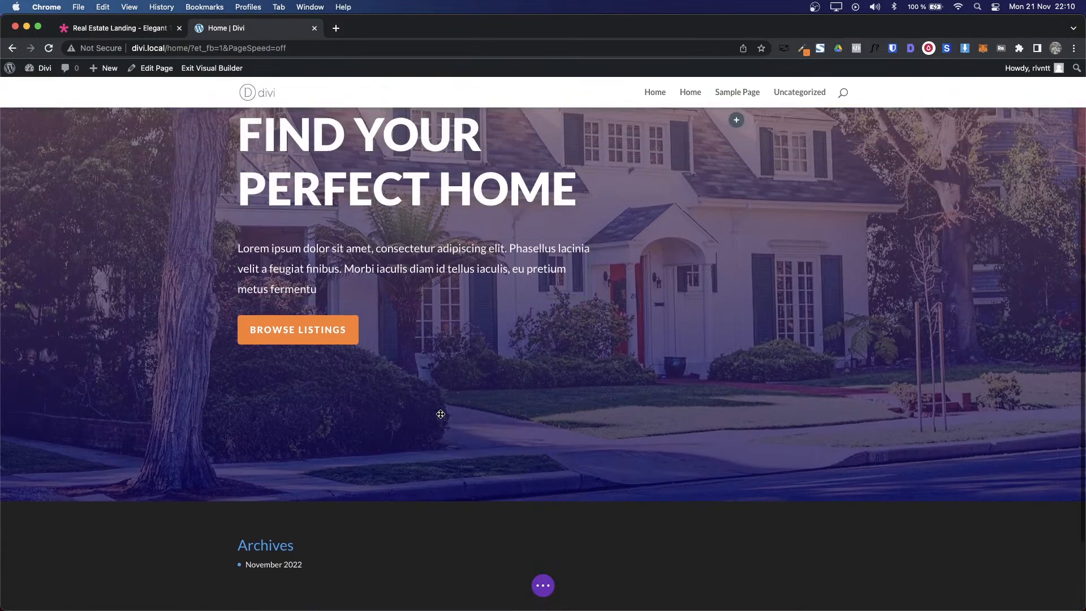
pyautogui.click(126, 27)
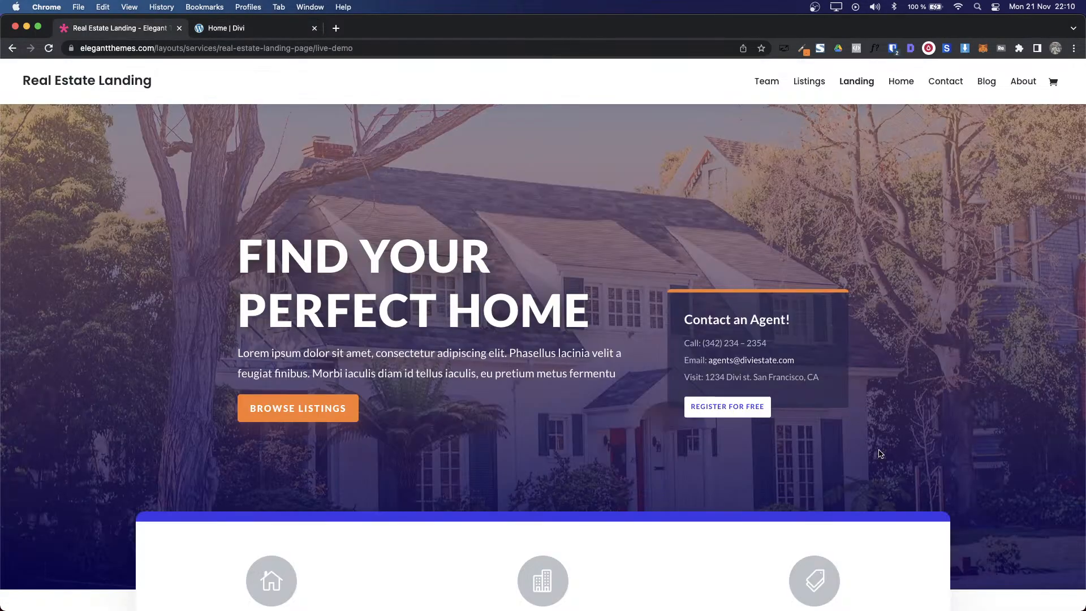
pyautogui.hotkey('ctrl', 'Tab')
pyautogui.scroll(3, 290, 119)
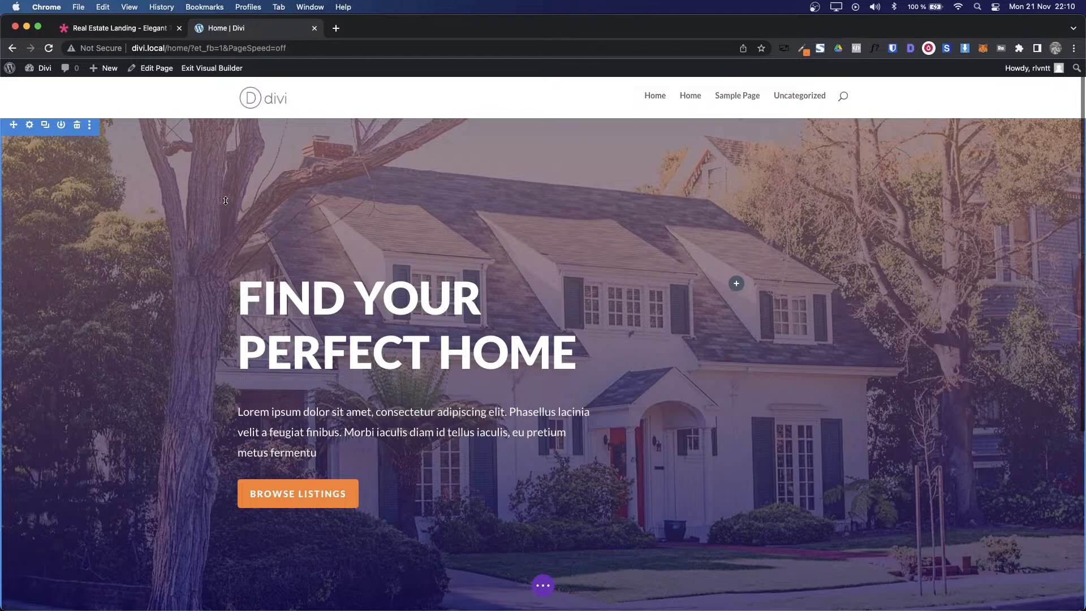
# Step: Reopen the hero section's spacing settings and lower the linked top and bottom padding to 190px
pyautogui.click(635, 186)
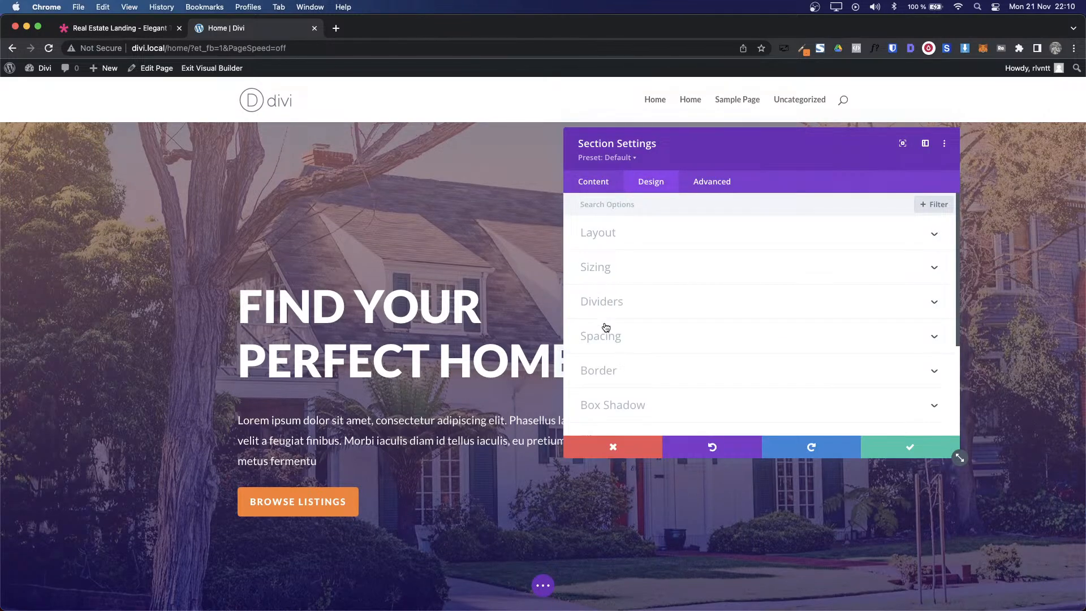
pyautogui.click(605, 328)
pyautogui.scroll(-2, 599, 316)
pyautogui.click(608, 306)
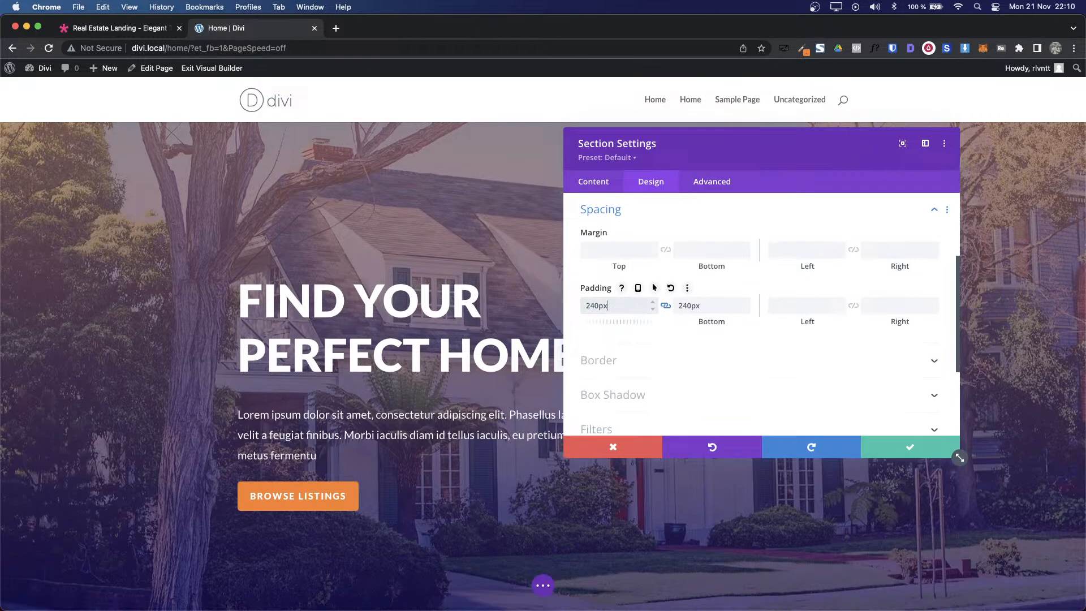
pyautogui.hotkey('shift', 'Down')
pyautogui.hotkey('shift', 'Down')
pyautogui.hotkey('shift', 'Down')
pyautogui.hotkey('shift', 'Down')
pyautogui.hotkey('shift', 'Down')
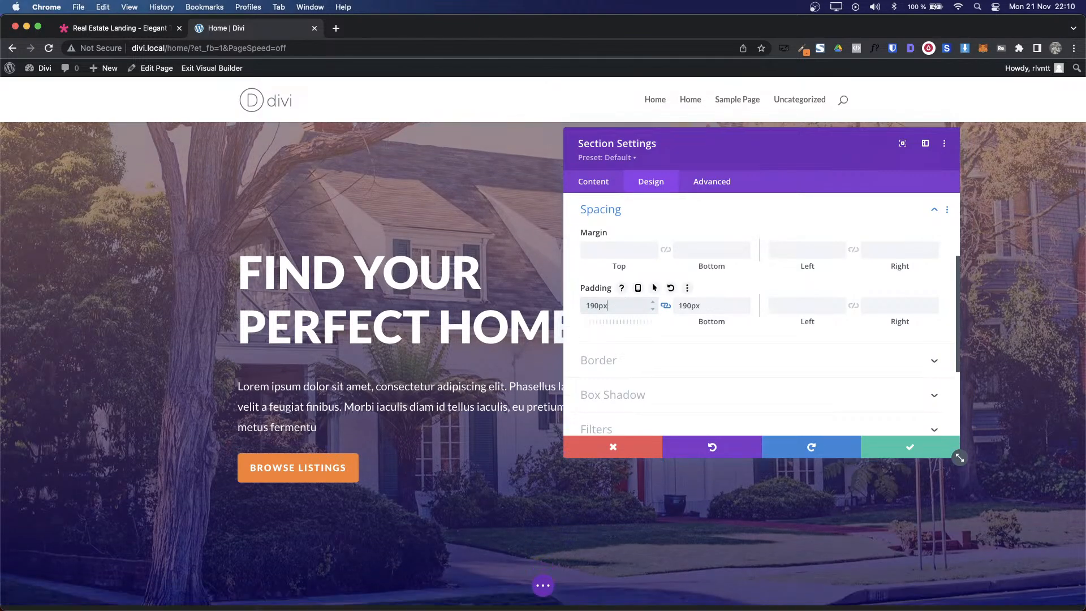
# Step: Fine-tune the hero section's linked top and bottom padding to 180px and check its height against the demo page
pyautogui.hotkey('shift', 'Down')
pyautogui.hotkey('shift', 'Down')
pyautogui.hotkey('shift', 'Down')
pyautogui.hotkey('shift', 'Down')
pyautogui.hotkey('shift', 'Up')
pyautogui.hotkey('shift', 'Up')
pyautogui.hotkey('shift', 'Up')
pyautogui.hotkey('ctrl', 'Tab')
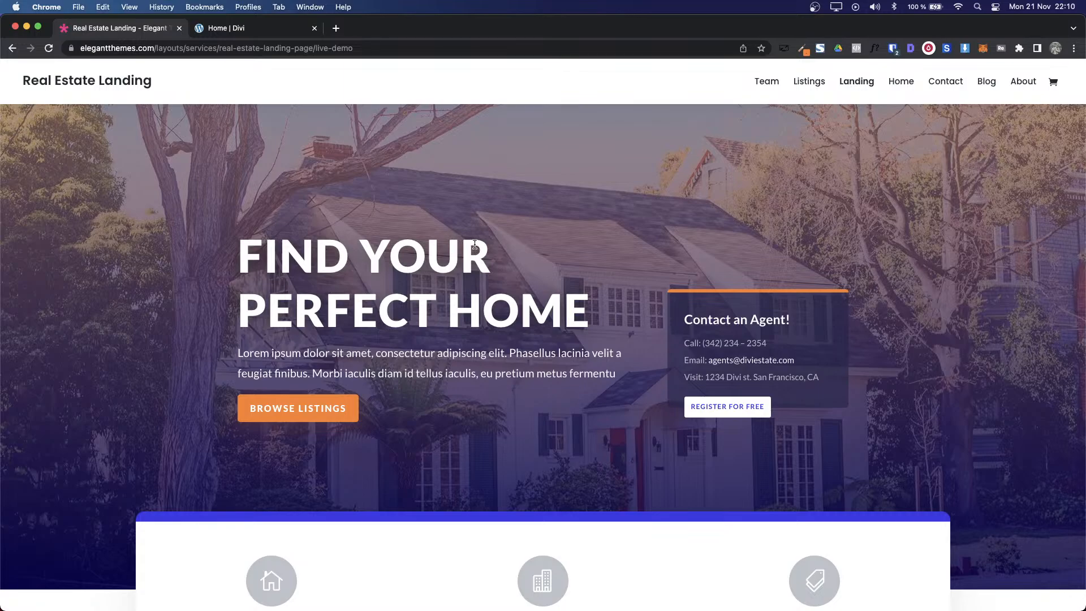
pyautogui.hotkey('ctrl', 'Tab')
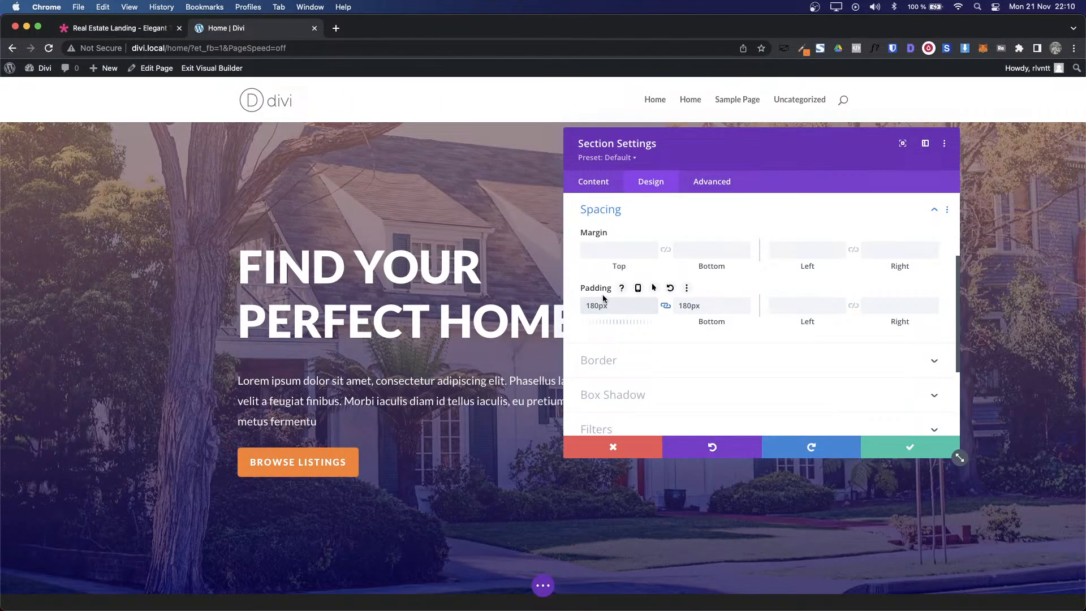
# Step: Reduce the hero section's linked padding to 150px, checking it against the demo page, and save the section settings
pyautogui.hotkey('shift', 'Down')
pyautogui.hotkey('shift', 'Down')
pyautogui.hotkey('shift', 'Down')
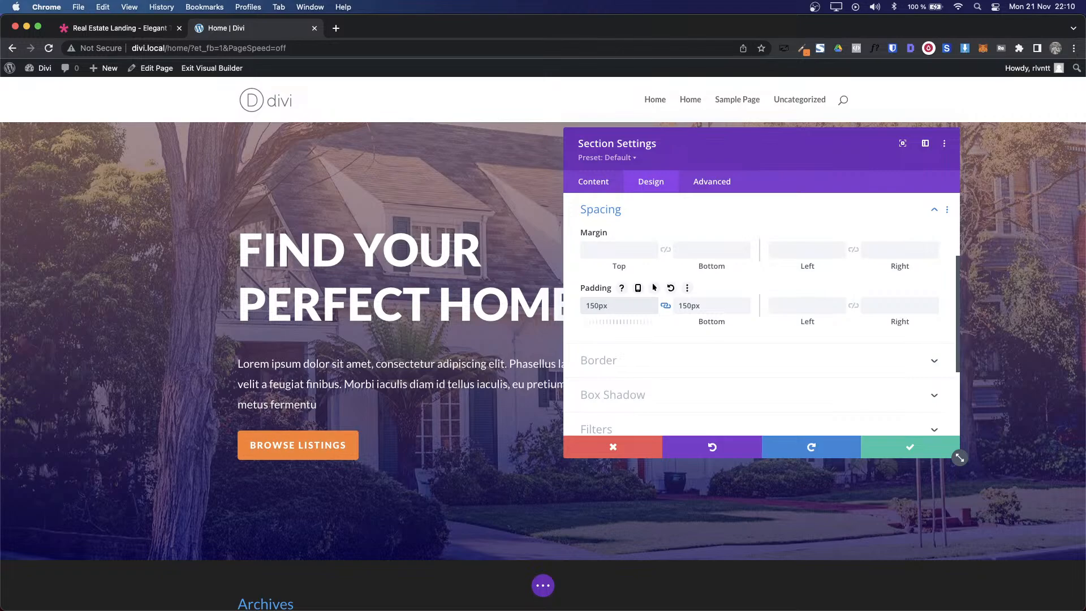
pyautogui.hotkey('shift', 'Down')
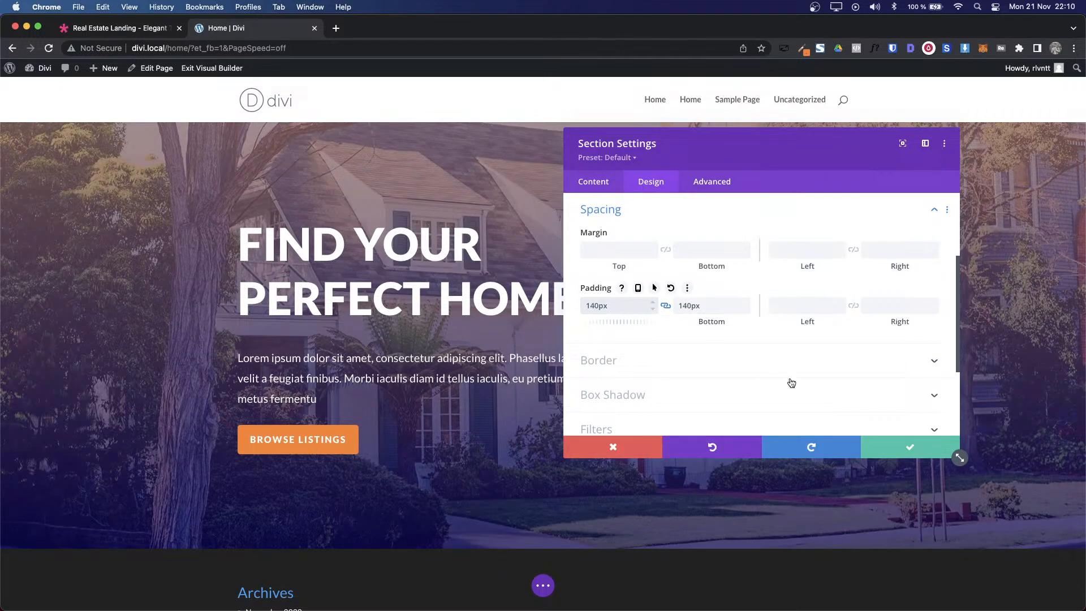
pyautogui.hotkey('ctrl', 'Tab')
pyautogui.hotkey('ctrl', 'Tab')
pyautogui.hotkey('ctrl', 'Tab')
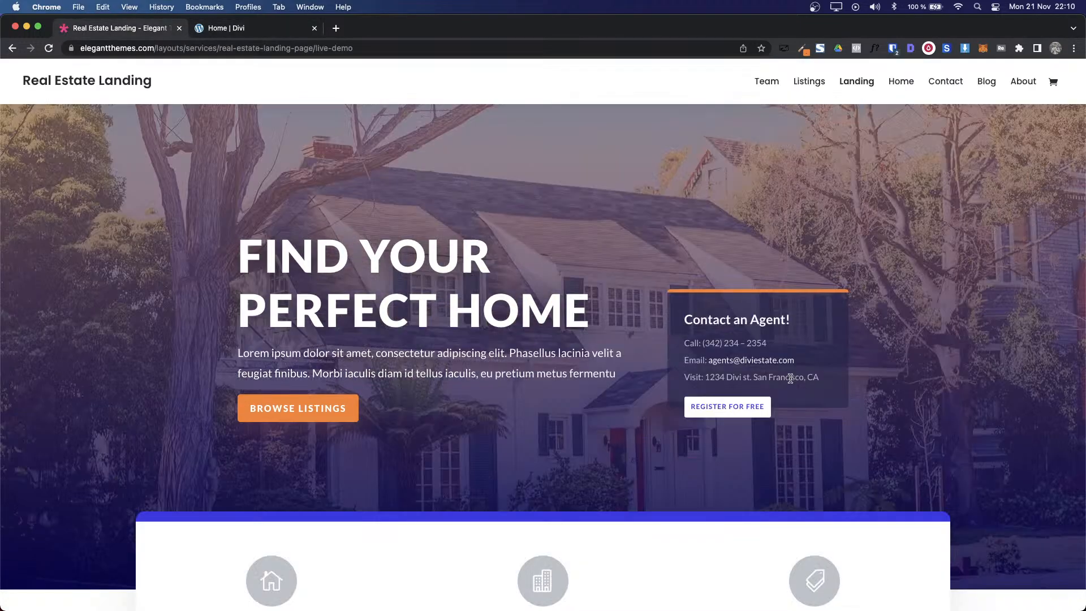
pyautogui.hotkey('ctrl', 'Tab')
pyautogui.hotkey('shift', 'Up')
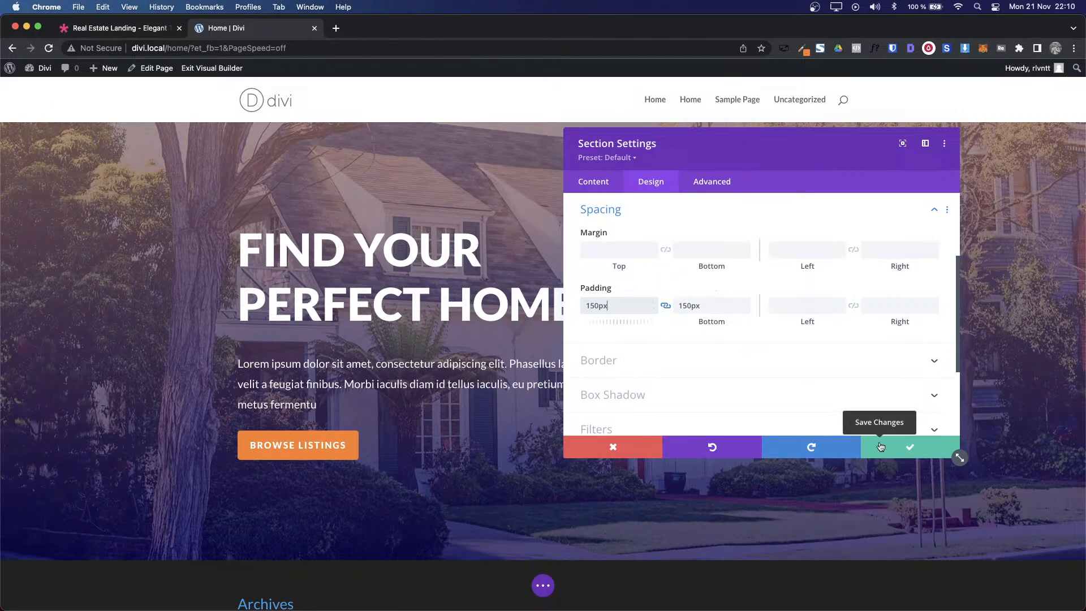
pyautogui.click(912, 451)
# Step: Copy the "Contact an Agent!" heading and the contact lines below it from the demo page's hero card
pyautogui.hotkey('ctrl', 'shift', 'Tab')
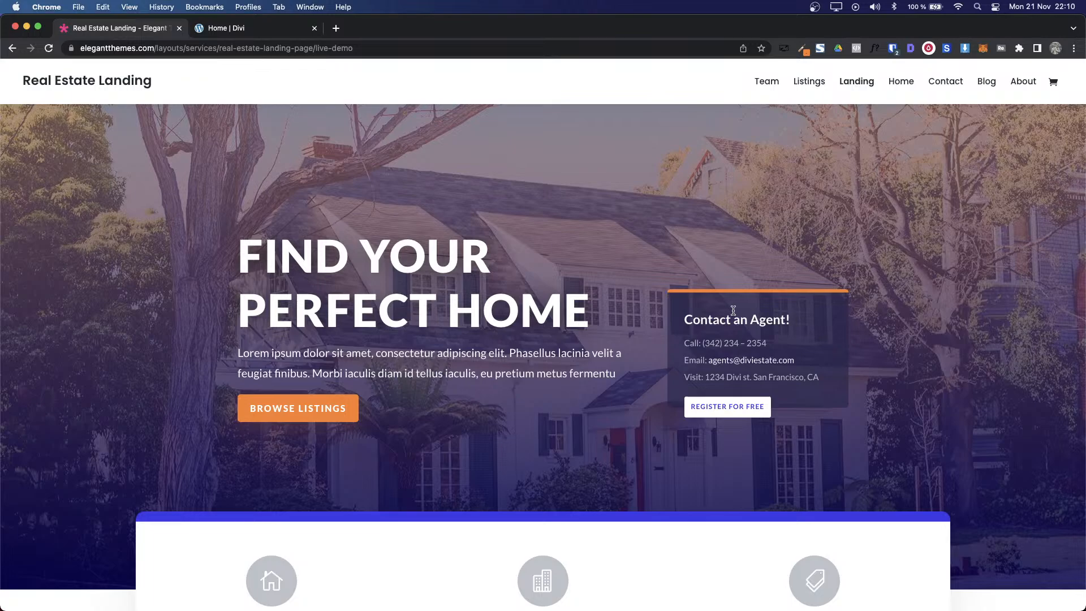
pyautogui.moveTo(683, 320); pyautogui.dragTo(701, 396)
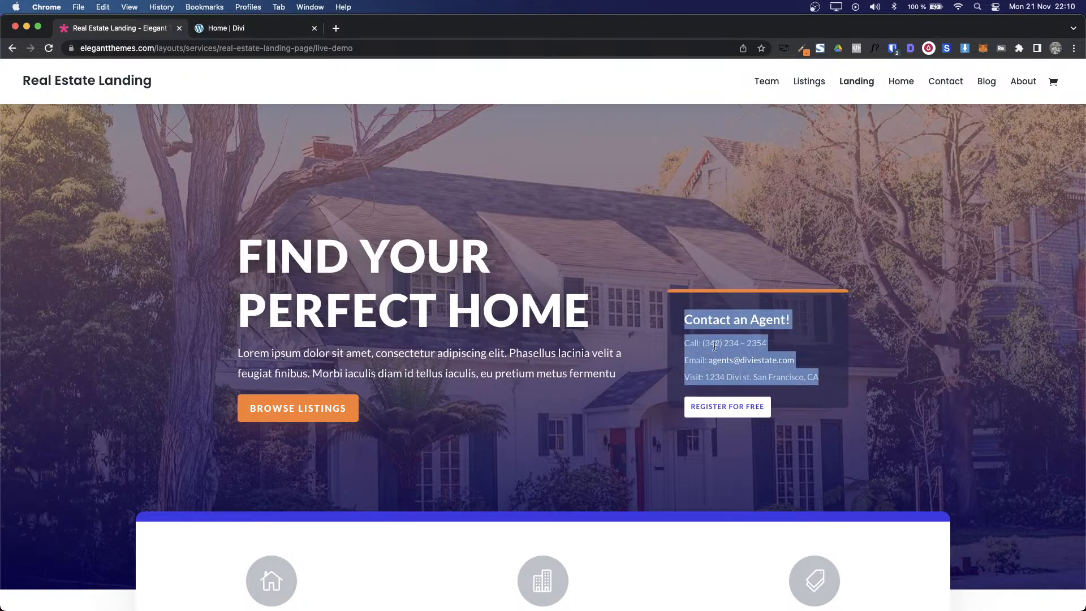
pyautogui.click(827, 360)
pyautogui.moveTo(827, 380); pyautogui.dragTo(685, 317)
pyautogui.press('super+c')
# Step: On the Home page, insert a Text module in the hero row's empty column and paste the copied contact content as its body
pyautogui.click(245, 27)
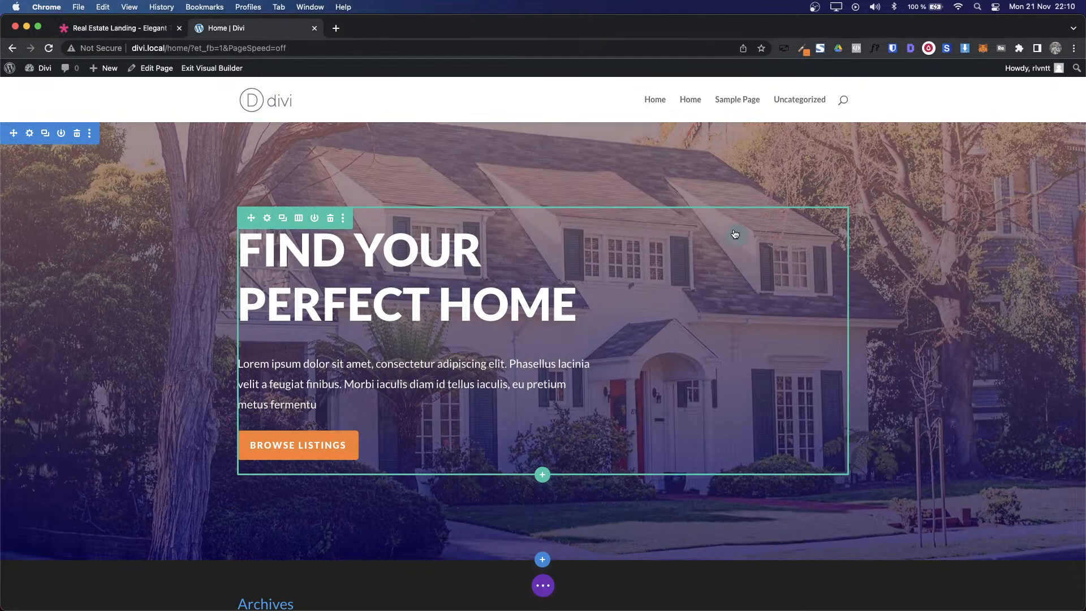
pyautogui.click(735, 235)
pyautogui.write('tex')
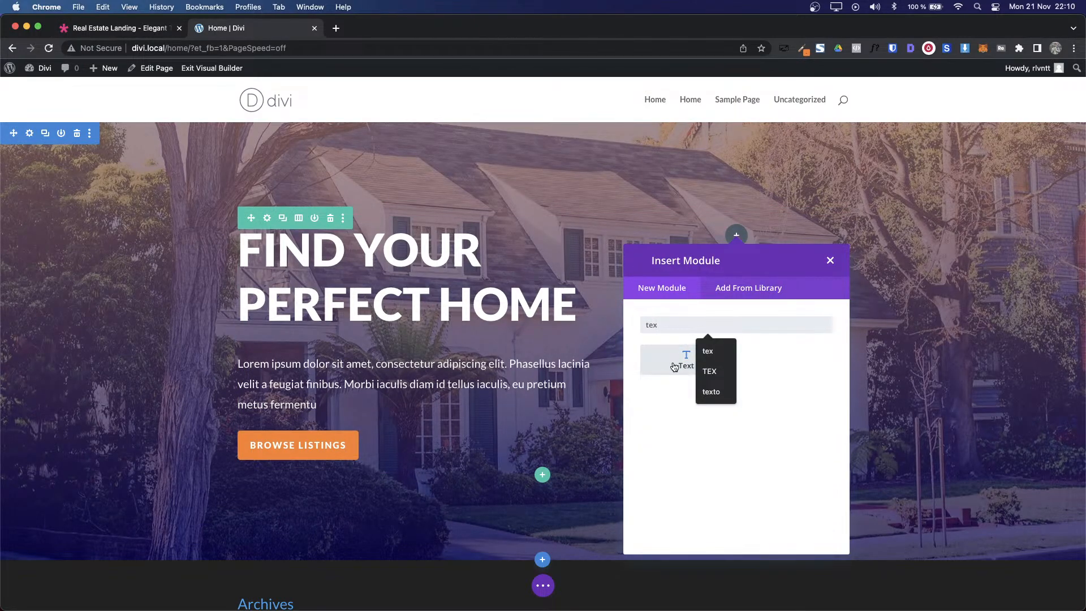
pyautogui.click(674, 368)
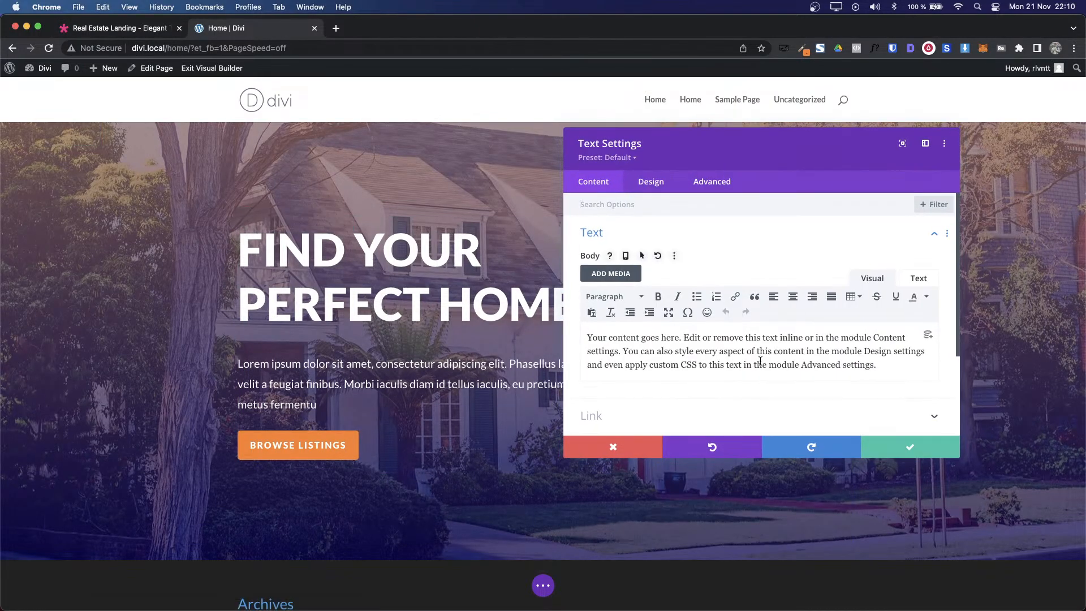
pyautogui.press('super+v')
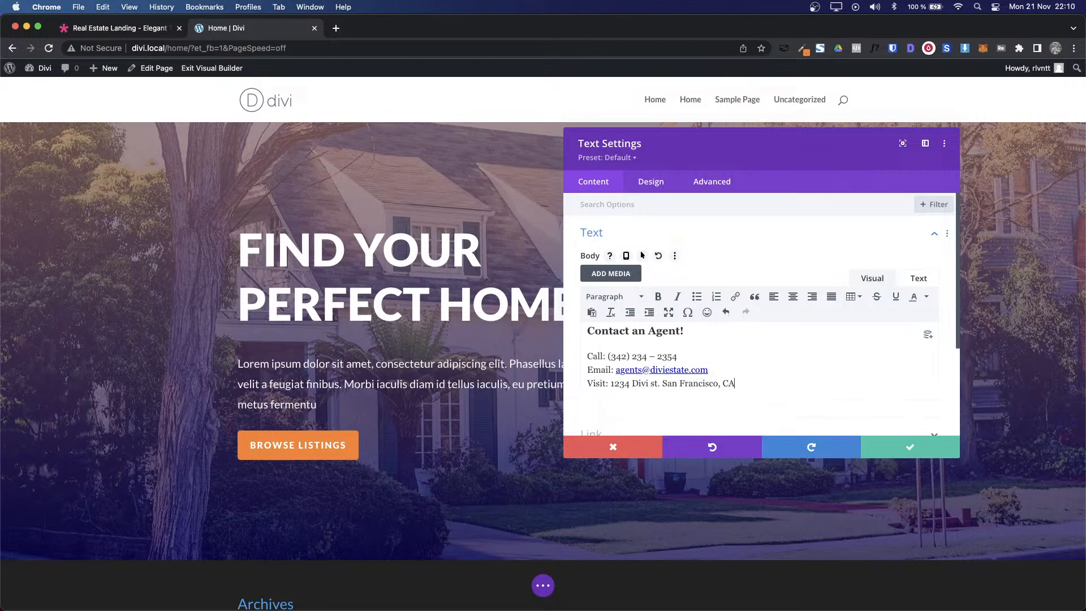
pyautogui.click(680, 342)
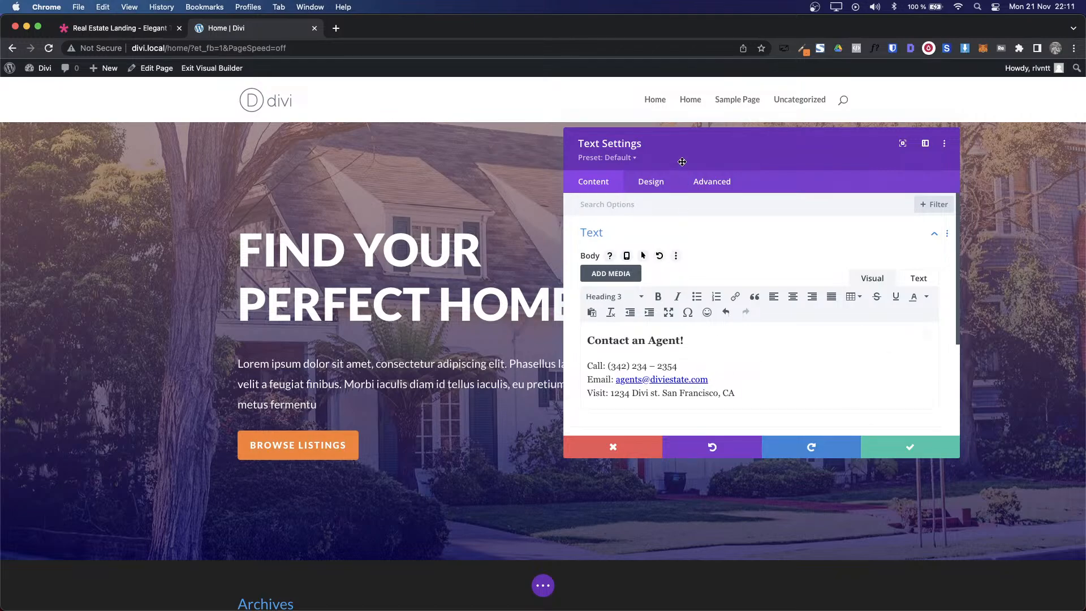
# Step: Move the text settings window clear of the contact module and set the module's body text color to white (#ffffff)
pyautogui.moveTo(682, 151); pyautogui.dragTo(293, 152)
pyautogui.click(245, 187)
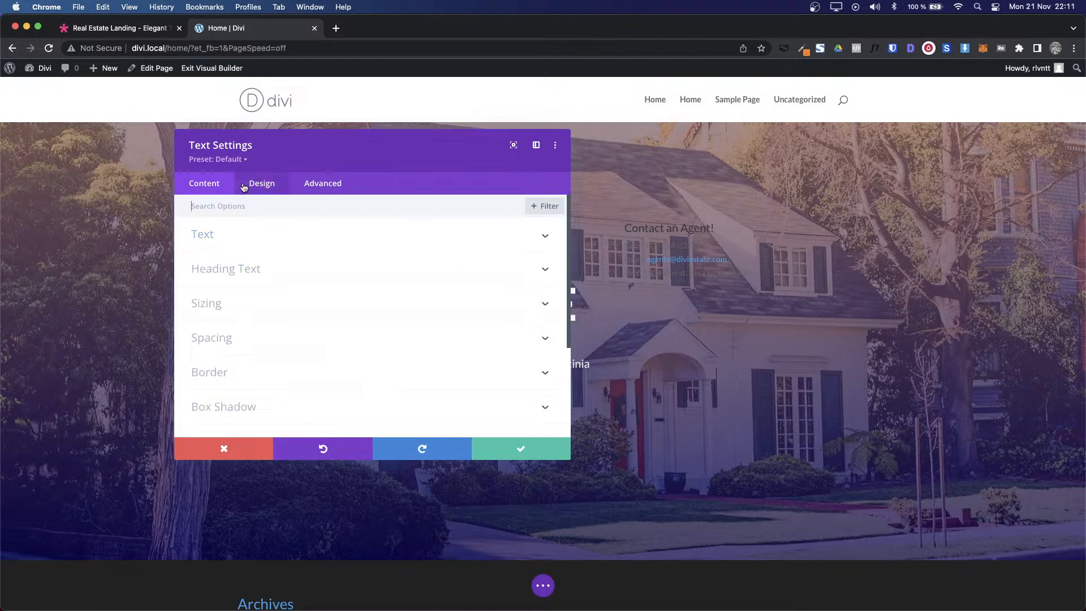
pyautogui.click(230, 244)
pyautogui.scroll(-5, 285, 337)
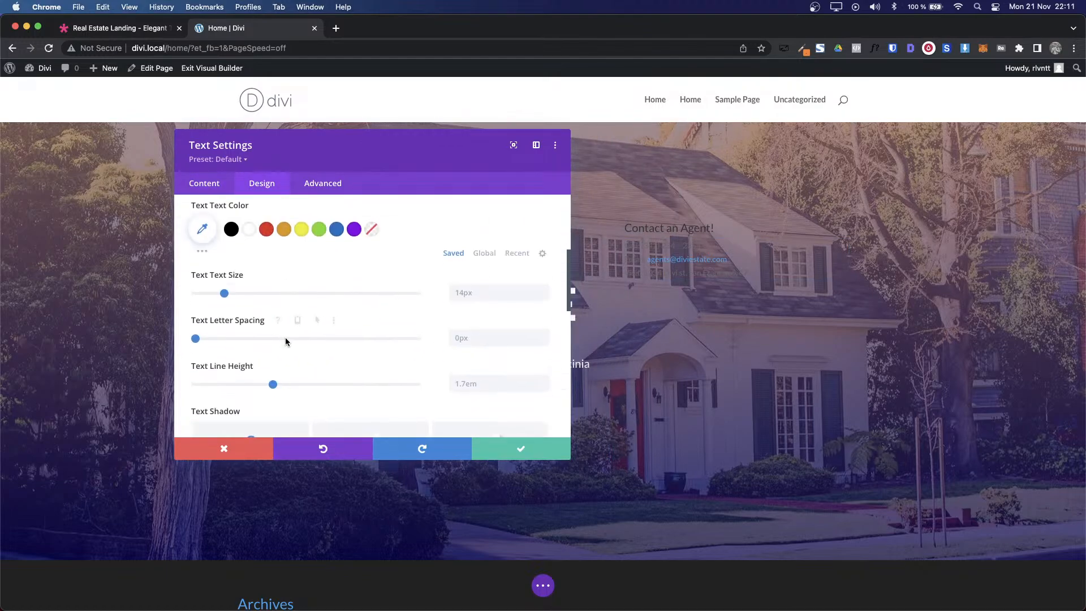
pyautogui.click(253, 229)
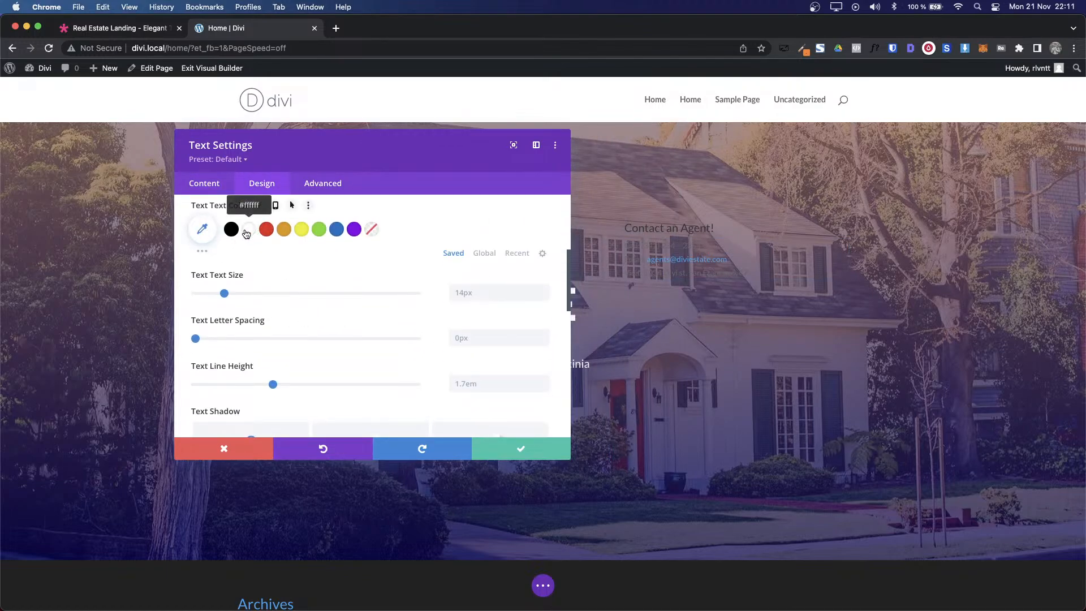
# Step: Set the contact module's Heading 3 text color to white in the heading text design settings
pyautogui.click(208, 184)
pyautogui.click(260, 185)
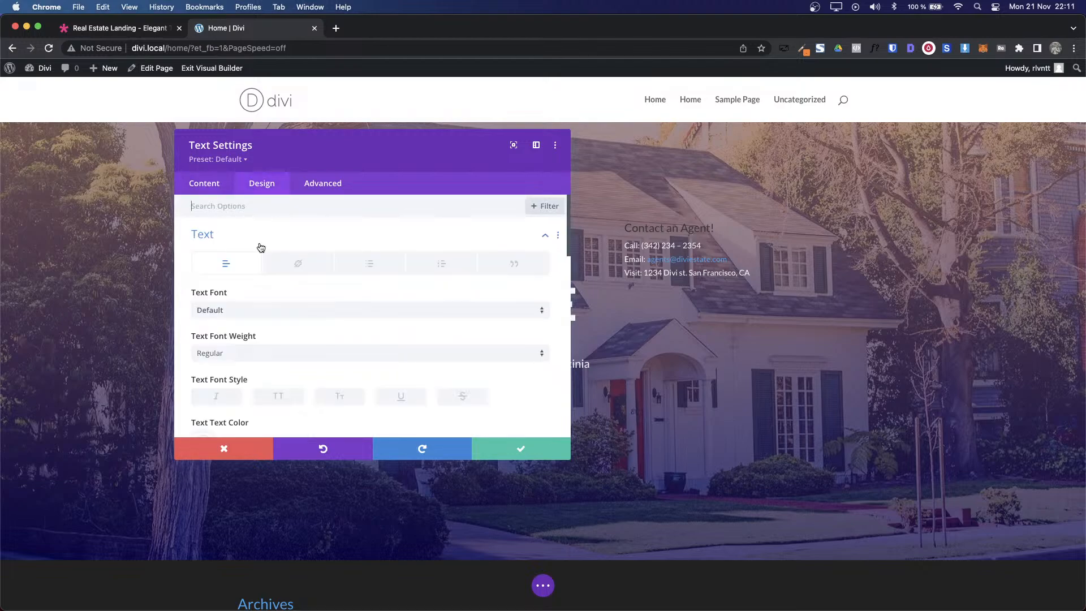
pyautogui.click(238, 234)
pyautogui.click(242, 271)
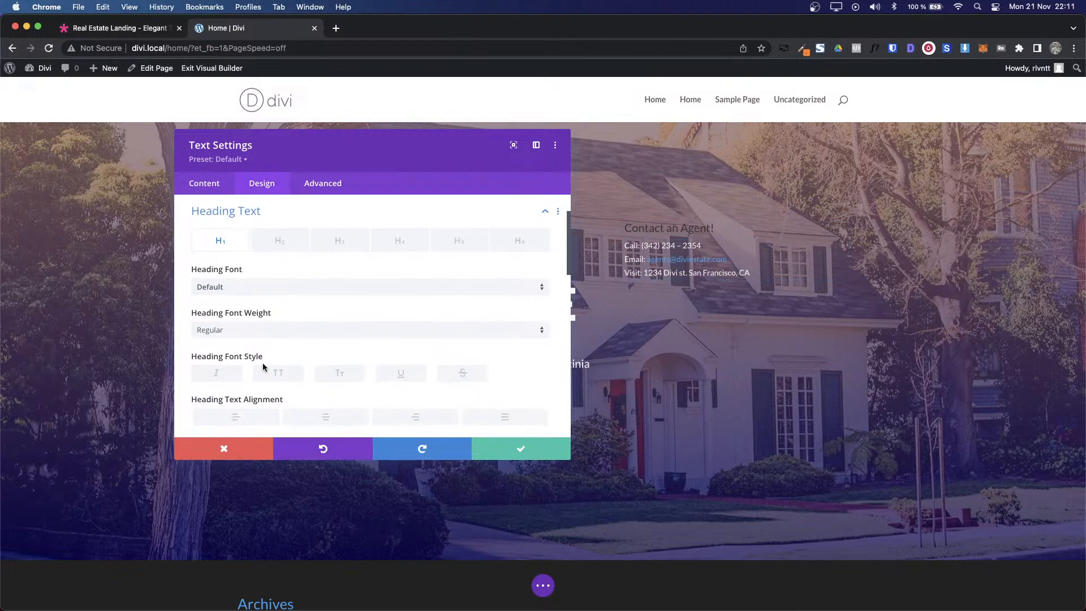
pyautogui.scroll(-4, 263, 365)
pyautogui.scroll(3, 282, 260)
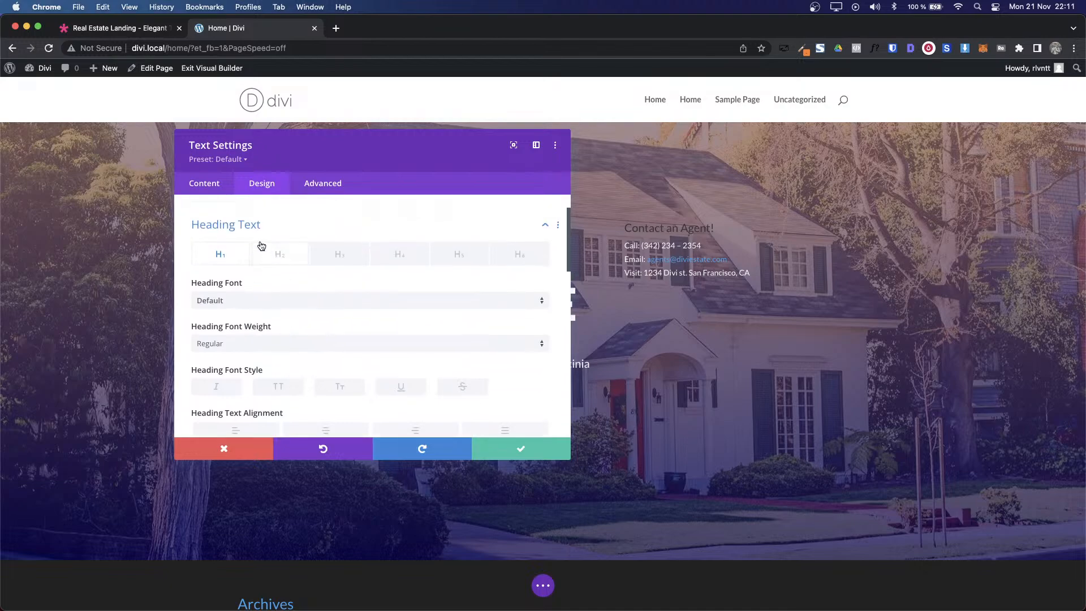
pyautogui.click(327, 249)
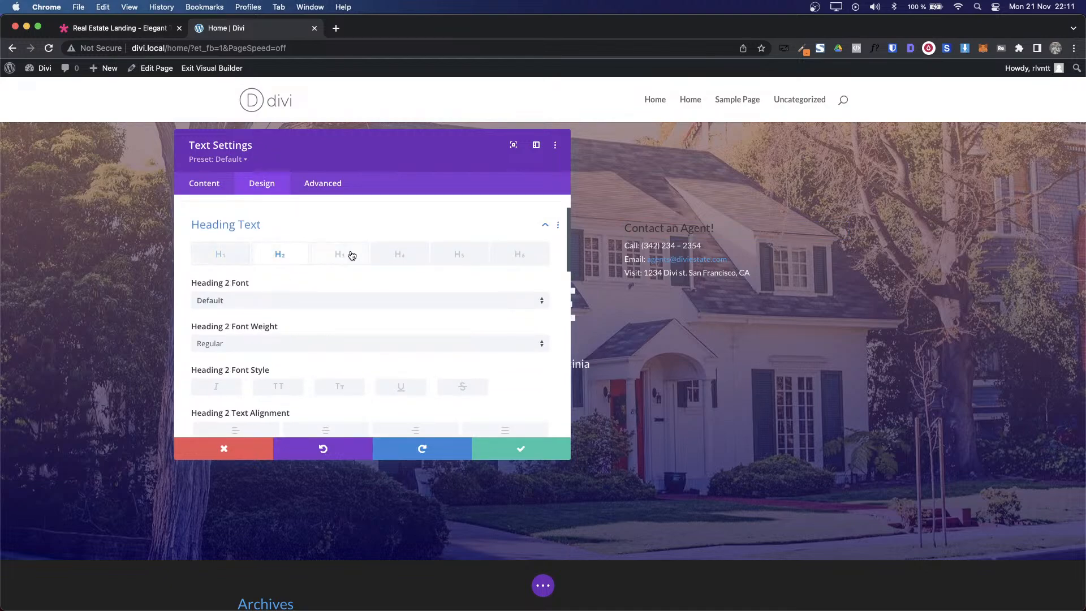
pyautogui.scroll(-2, 381, 315)
pyautogui.scroll(3, 317, 311)
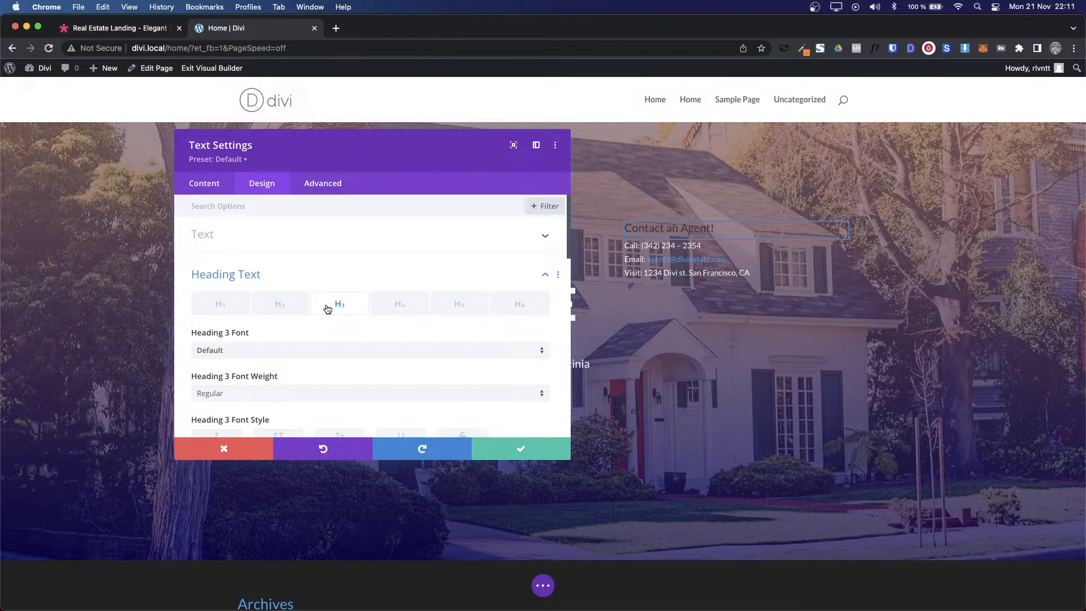
pyautogui.scroll(-3, 367, 314)
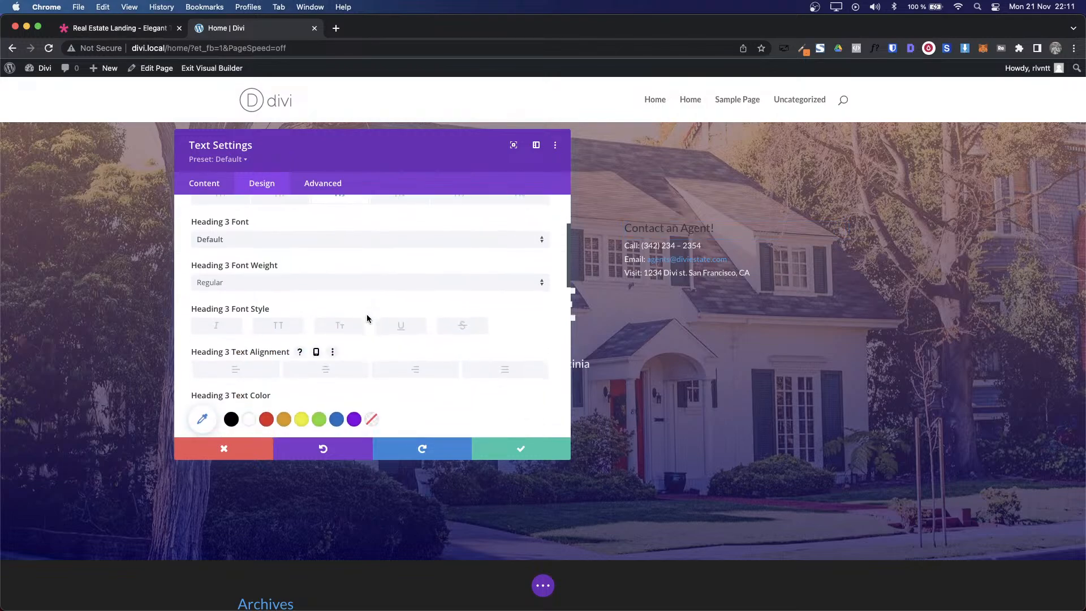
pyautogui.click(252, 423)
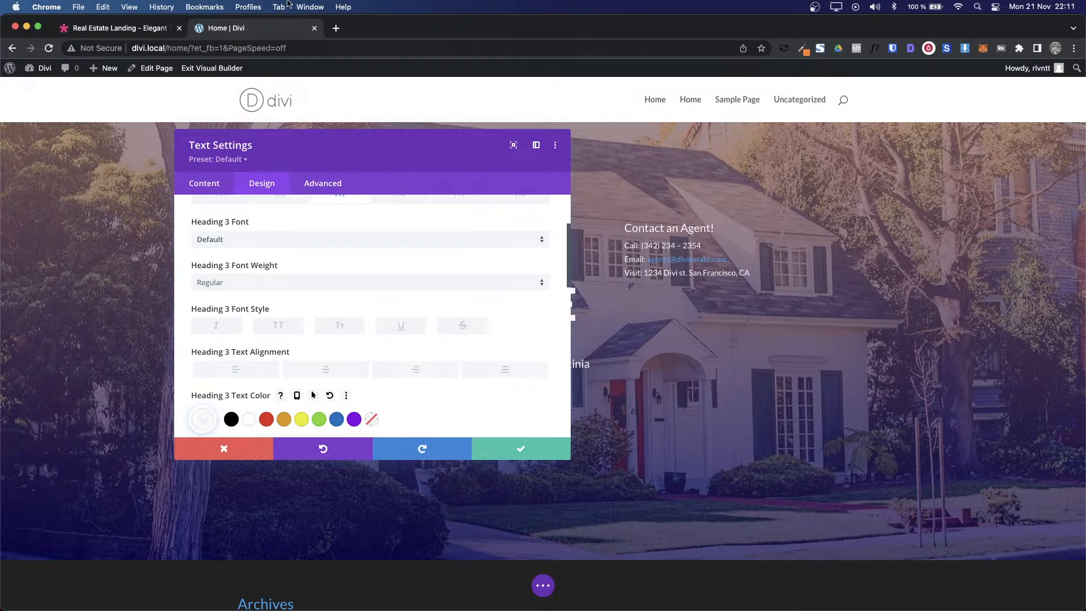
# Step: Inspect the demo's "Contact an Agent!" heading with WhatFont and set the contact module's Heading 3 font weight to Semi Bold
pyautogui.click(123, 29)
pyautogui.click(744, 227)
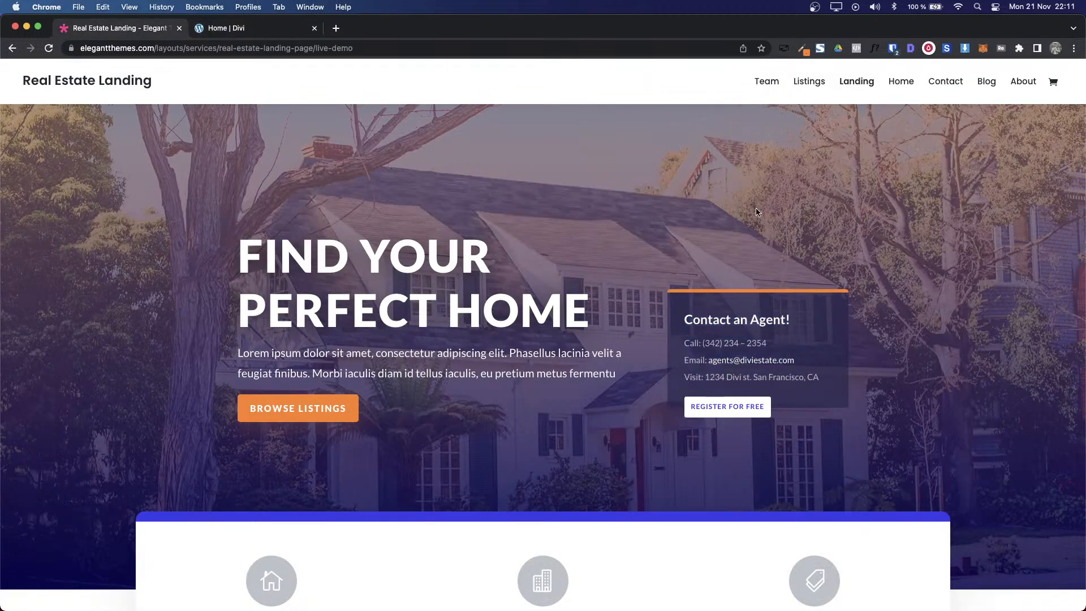
pyautogui.click(874, 48)
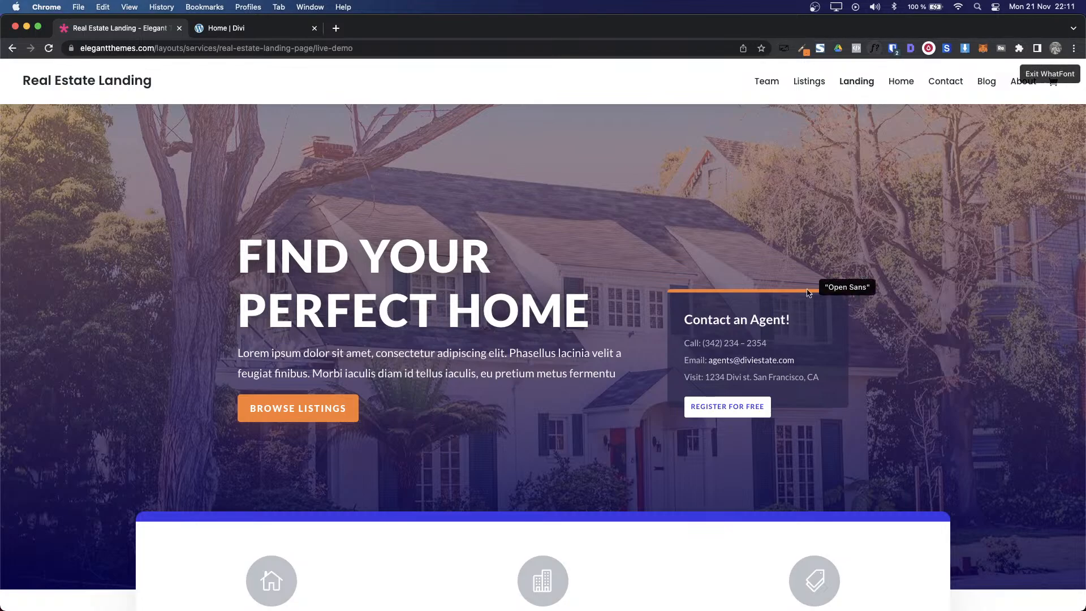
pyautogui.click(771, 325)
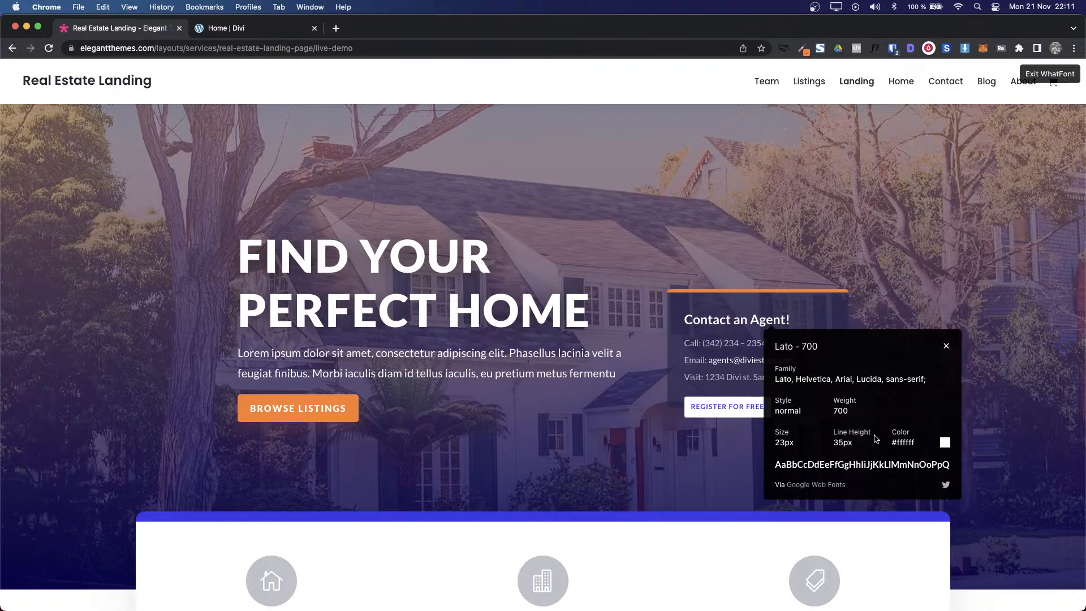
pyautogui.hotkey('ctrl', 'Tab')
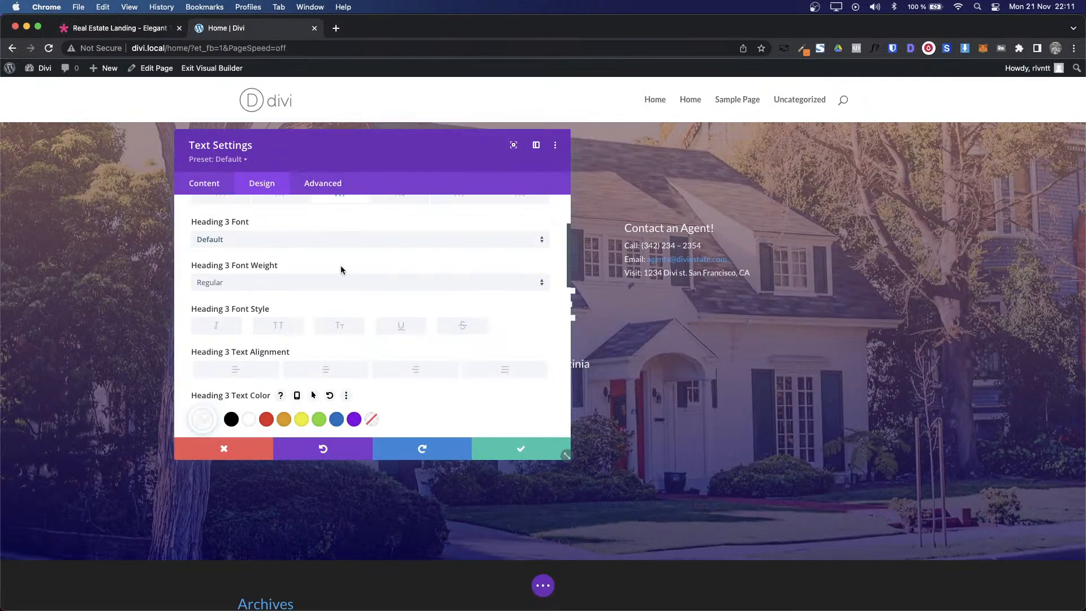
pyautogui.click(236, 281)
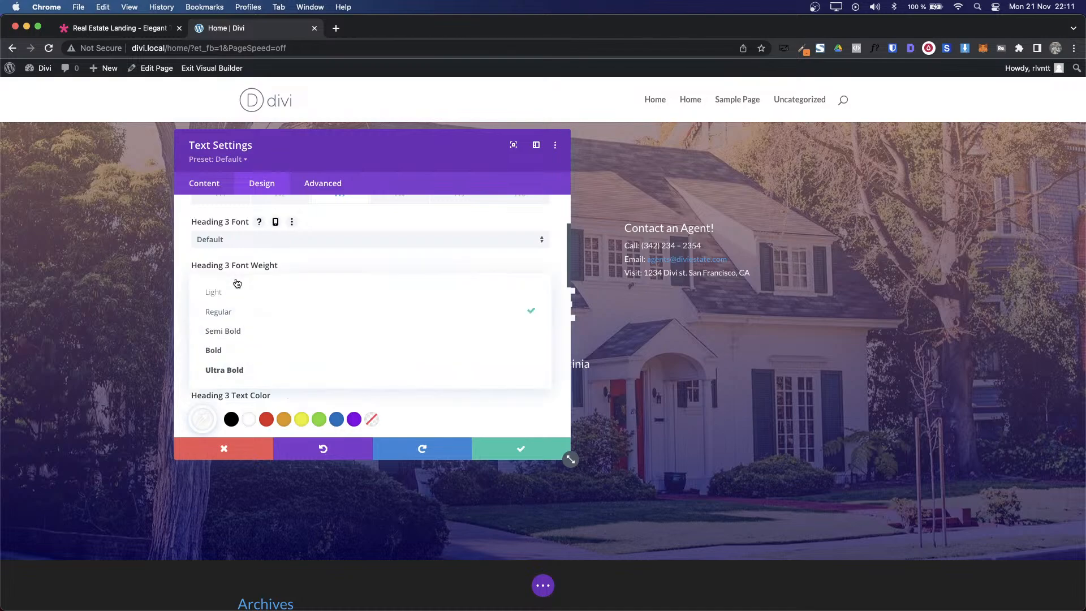
pyautogui.click(220, 335)
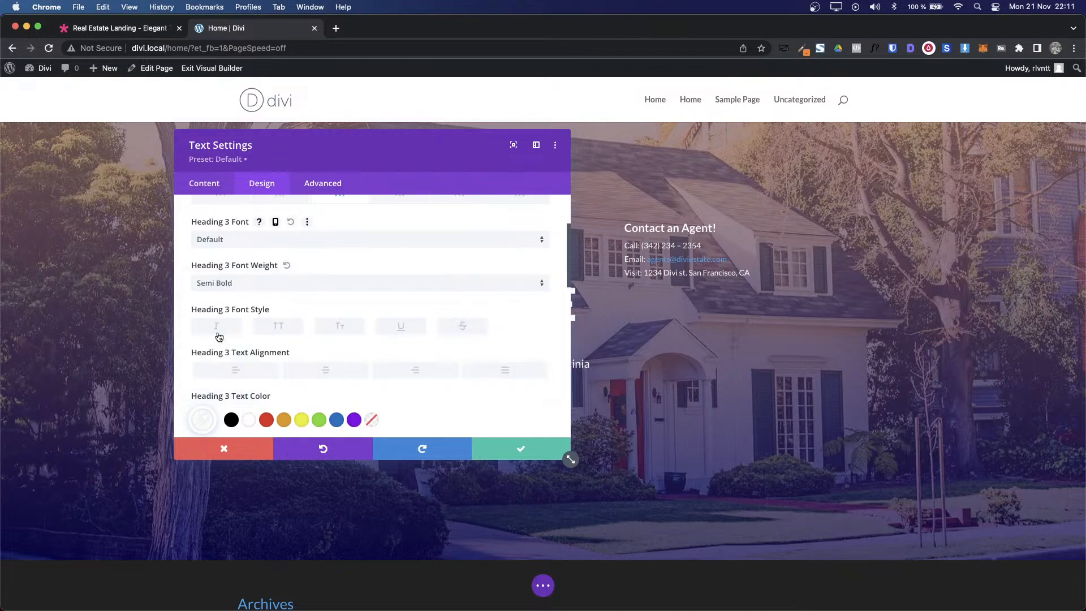
# Step: Set the contact module's Heading 3 font weight to Bold and its text size to 23px
pyautogui.hotkey('ctrl', 'Tab')
pyautogui.hotkey('ctrl', 'Tab')
pyautogui.click(236, 281)
pyautogui.click(223, 350)
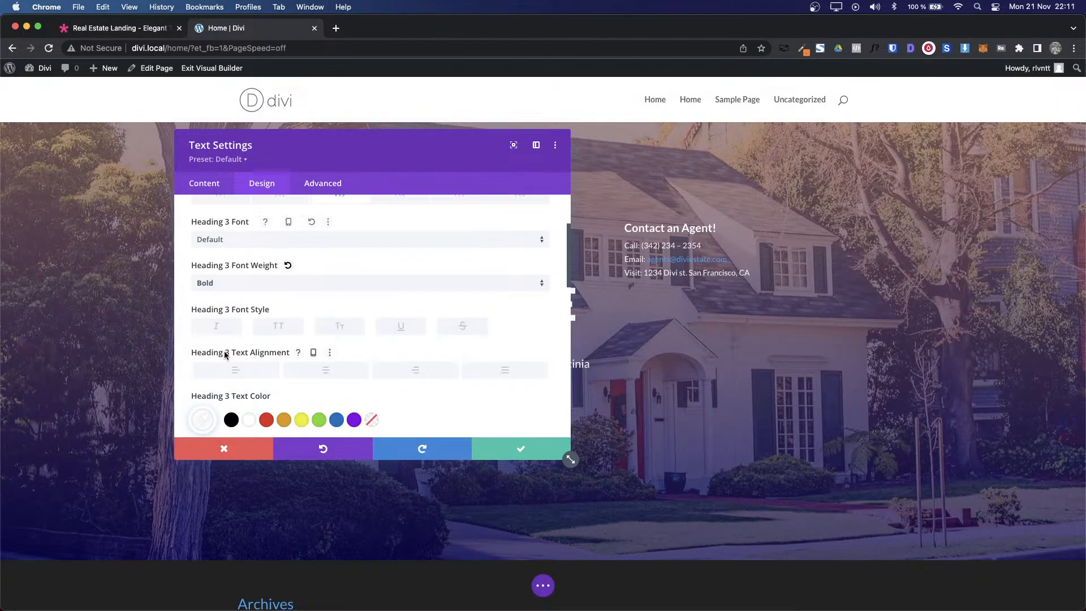
pyautogui.hotkey('ctrl', 'Tab')
pyautogui.hotkey('ctrl', 'Tab')
pyautogui.scroll(-3, 431, 303)
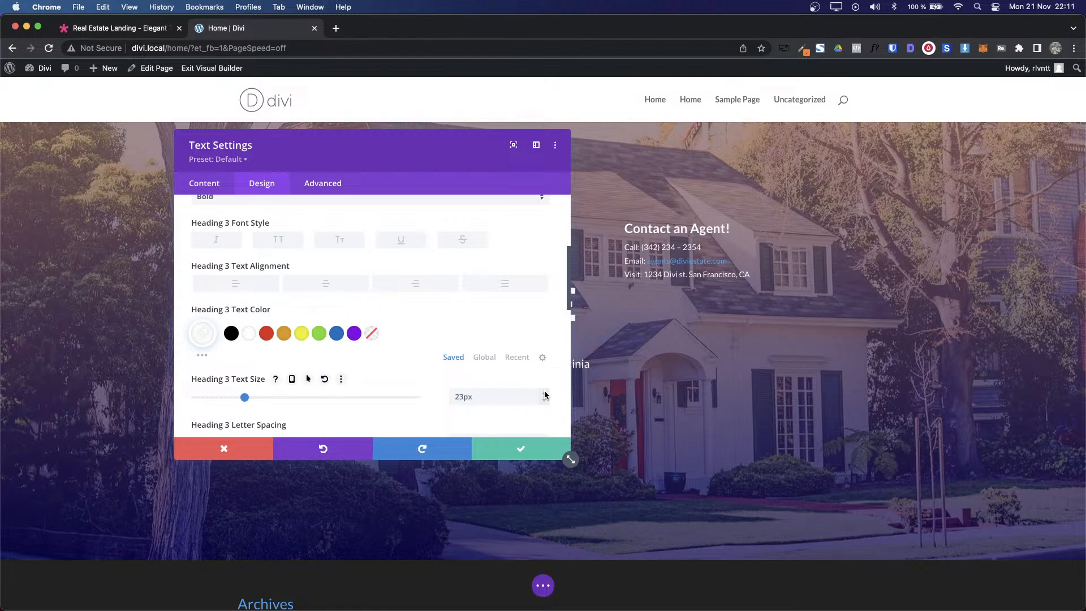
# Step: Inspect the demo card's contact lines with WhatFont and set the contact module's body text size to 15px
pyautogui.hotkey('ctrl', 'Tab')
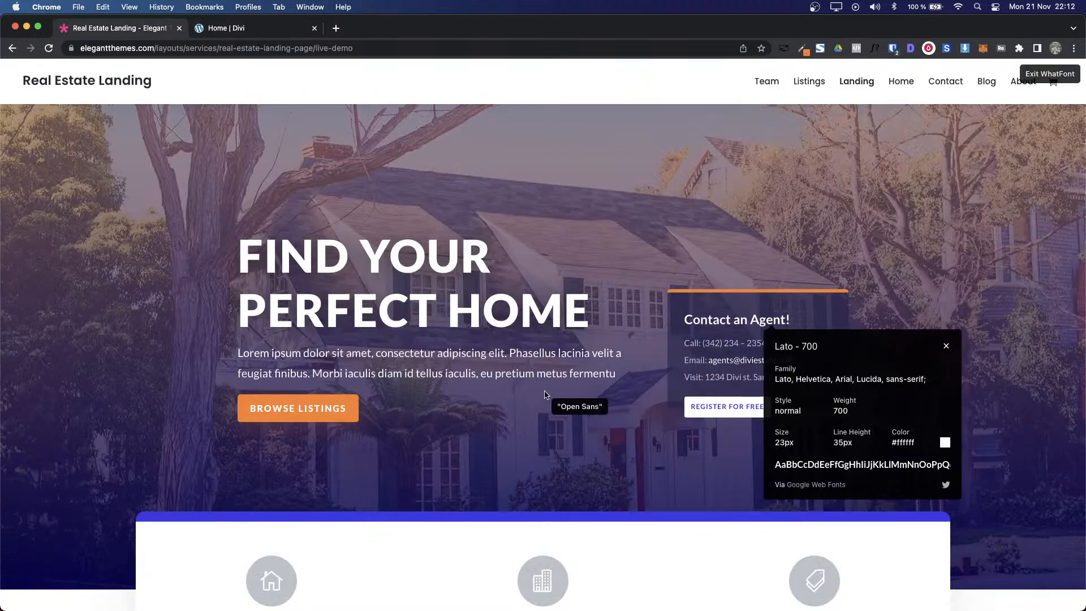
pyautogui.click(701, 348)
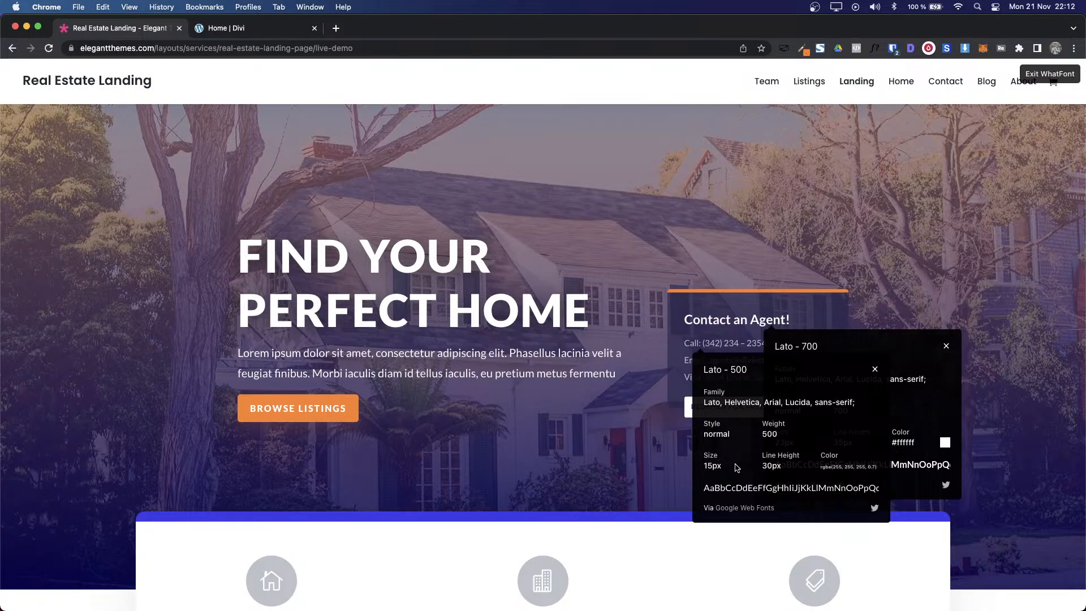
pyautogui.click(243, 28)
pyautogui.scroll(5, 221, 241)
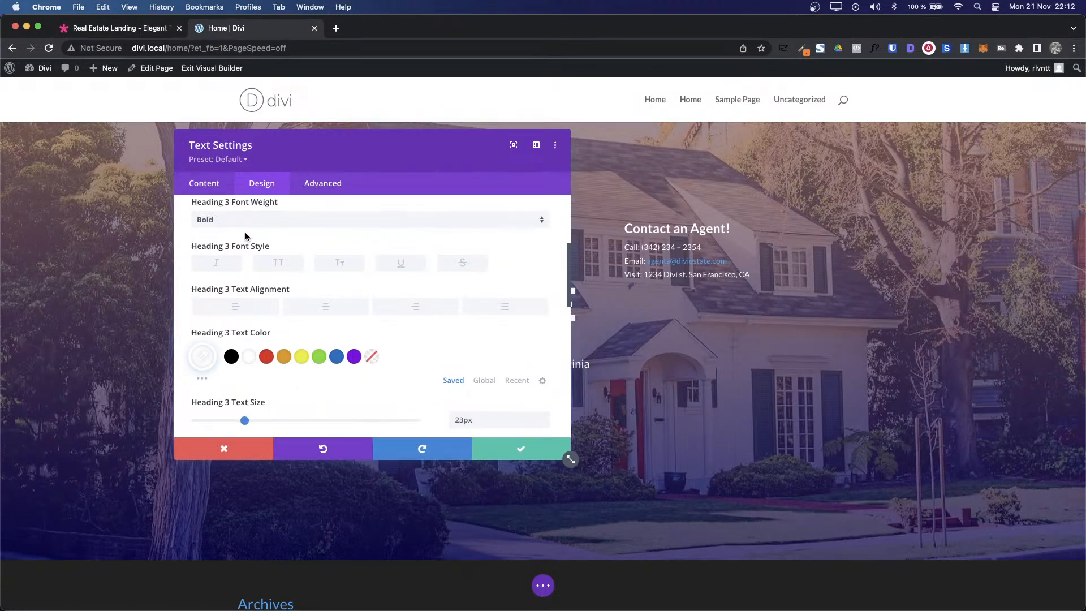
pyautogui.click(216, 261)
pyautogui.click(214, 249)
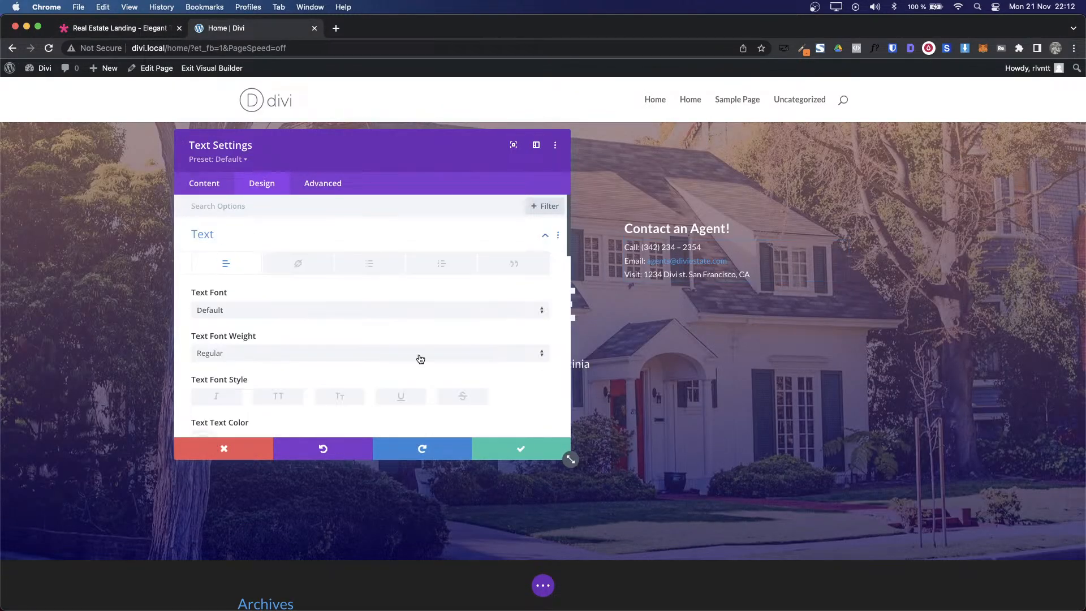
pyautogui.scroll(-5, 419, 358)
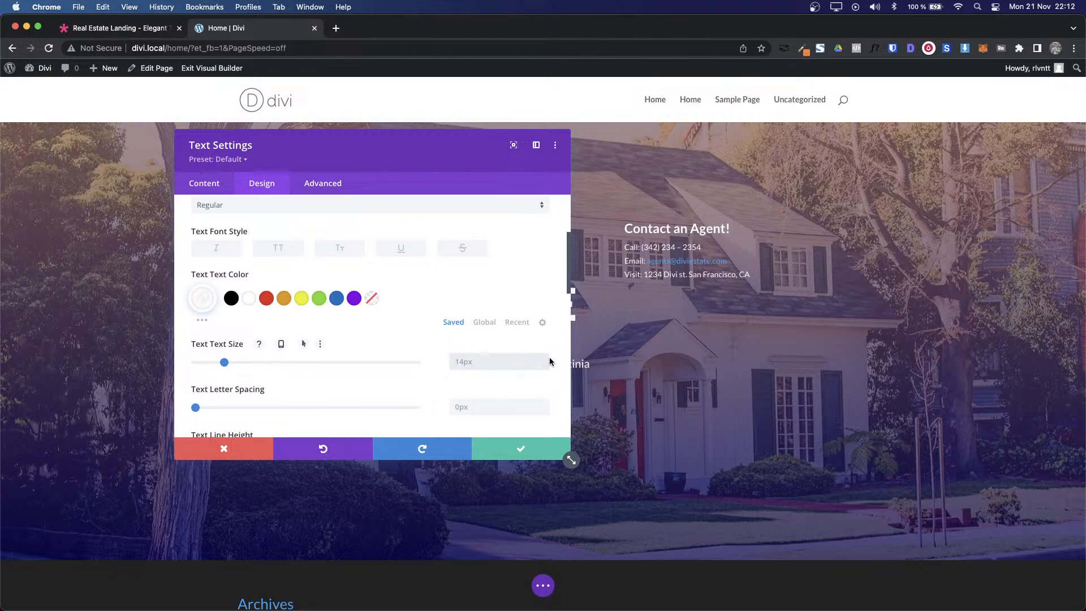
pyautogui.click(544, 357)
# Step: Lower the contact module's body text color opacity to rgba(255,255,255,0.7), check it against the demo's font details and exit WhatFont
pyautogui.click(205, 300)
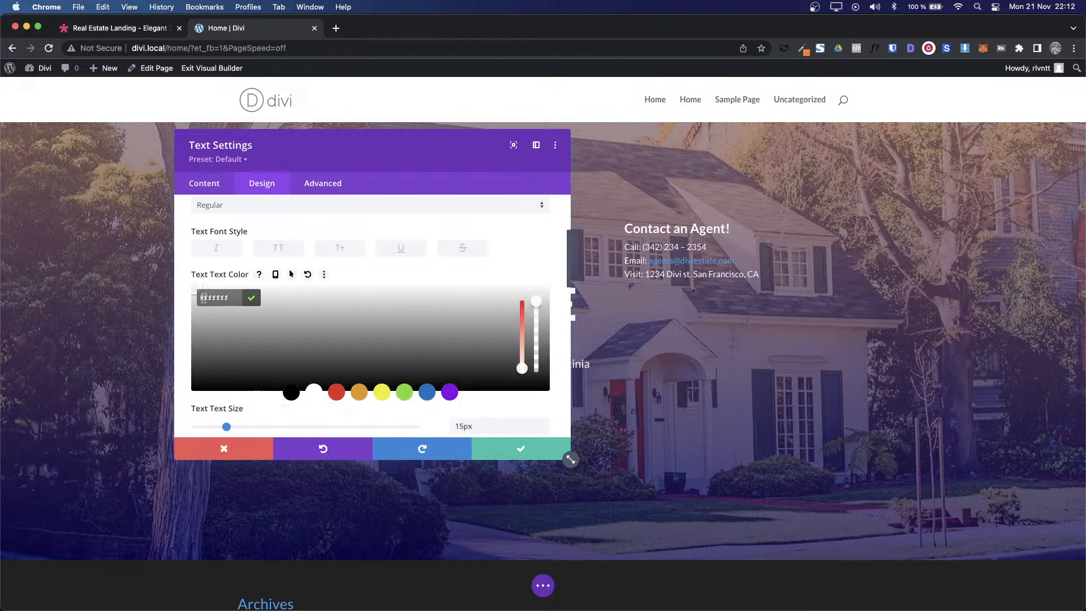
pyautogui.click(535, 308)
pyautogui.moveTo(535, 315); pyautogui.dragTo(535, 318)
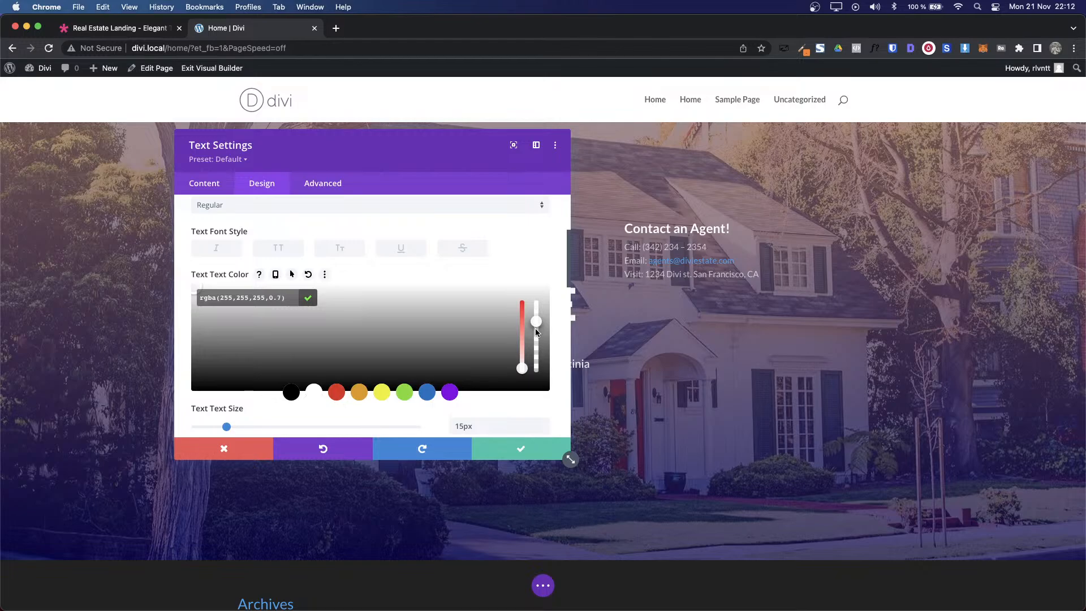
pyautogui.hotkey('ctrl', 'Tab')
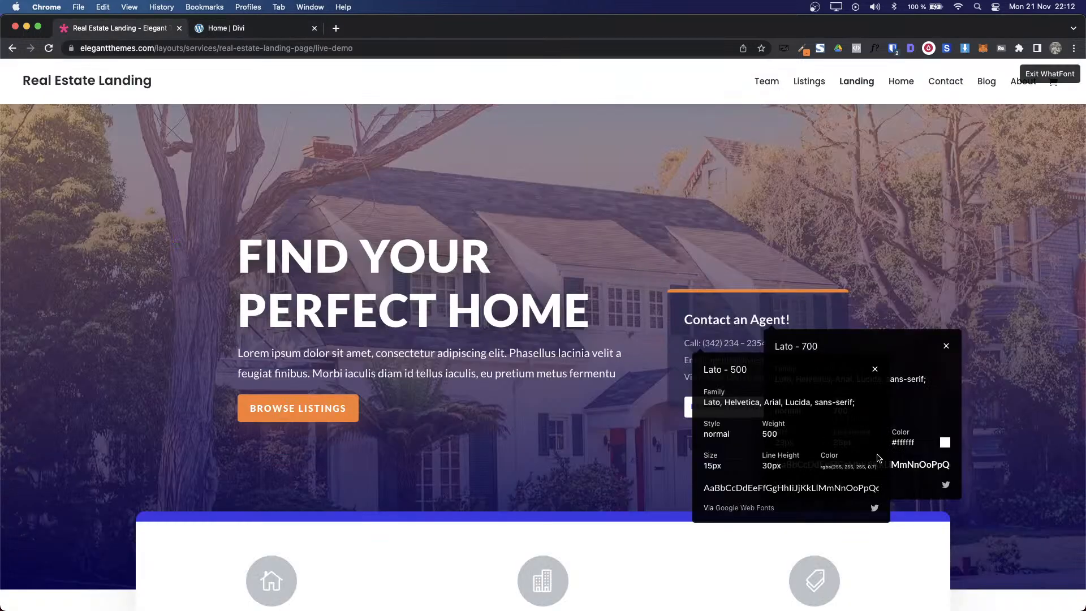
pyautogui.press('Escape')
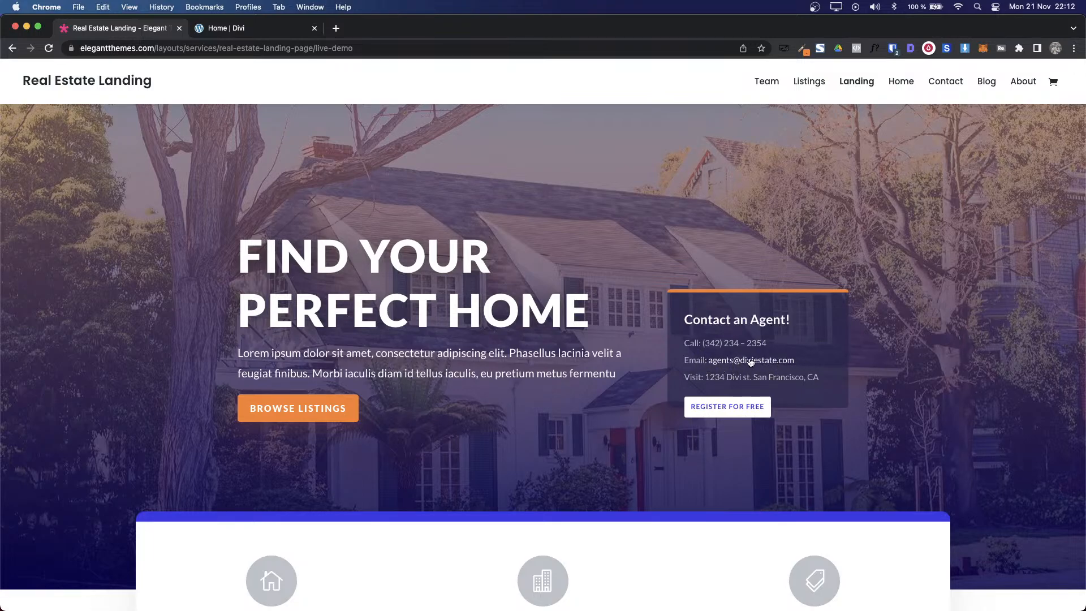
# Step: Examine the email link in the demo's contact card, set the contact module's link text color to white (#ffffff) and save the module
pyautogui.moveTo(801, 359); pyautogui.dragTo(709, 362)
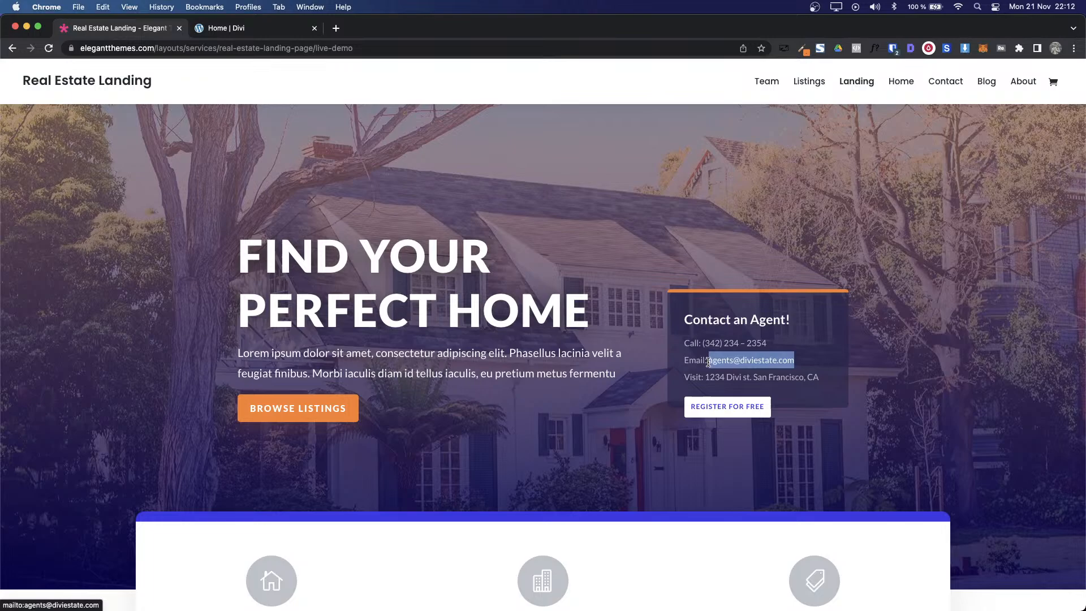
pyautogui.click(812, 359)
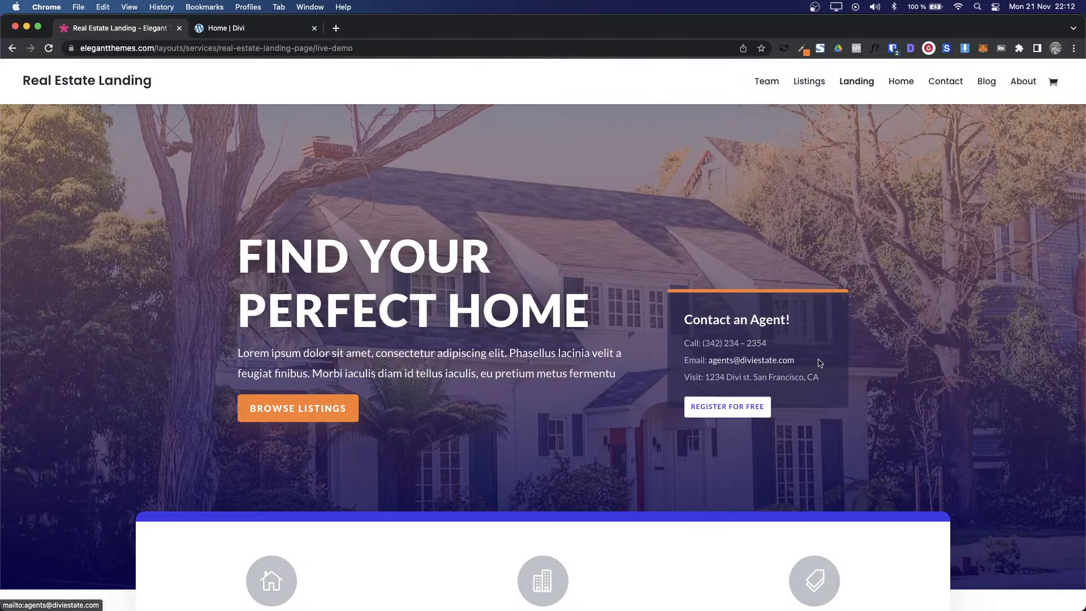
pyautogui.moveTo(821, 363); pyautogui.dragTo(708, 362)
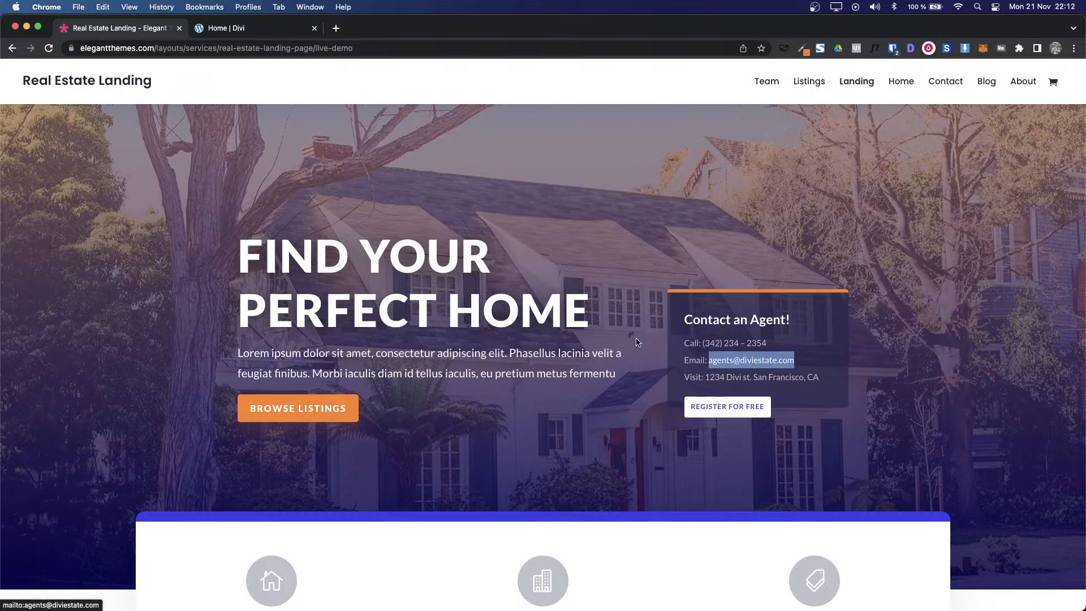
pyautogui.hotkey('ctrl', 'Tab')
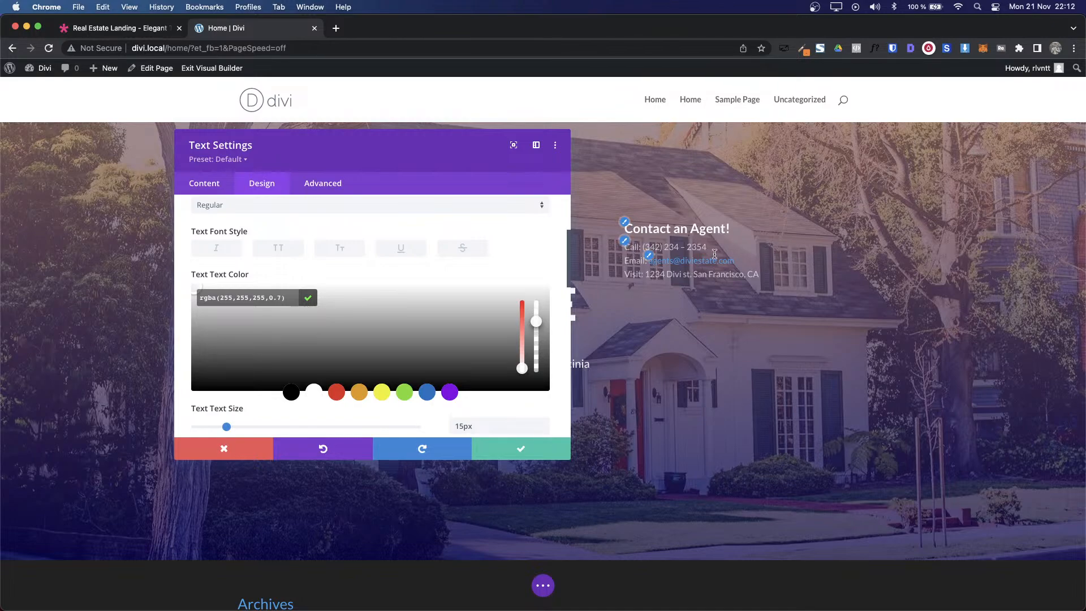
pyautogui.scroll(3, 222, 206)
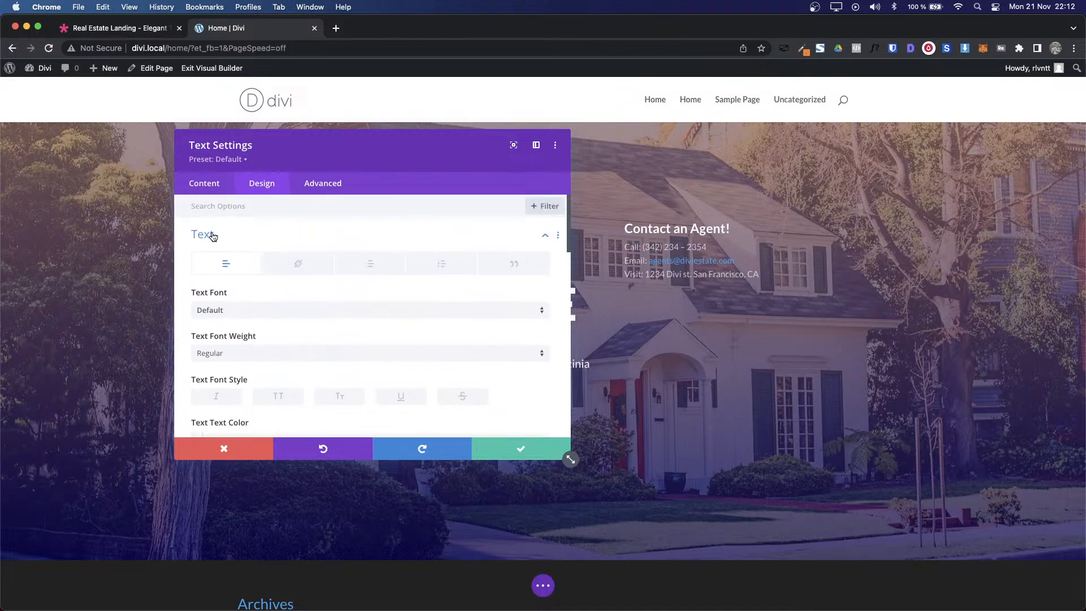
pyautogui.click(281, 270)
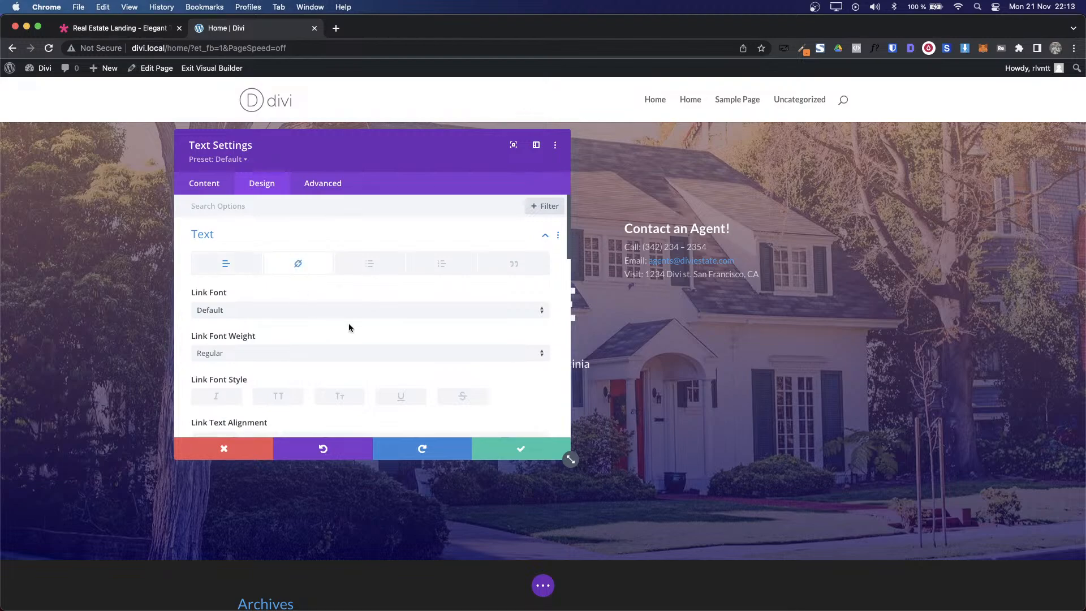
pyautogui.scroll(-2, 356, 414)
pyautogui.scroll(-5, 356, 414)
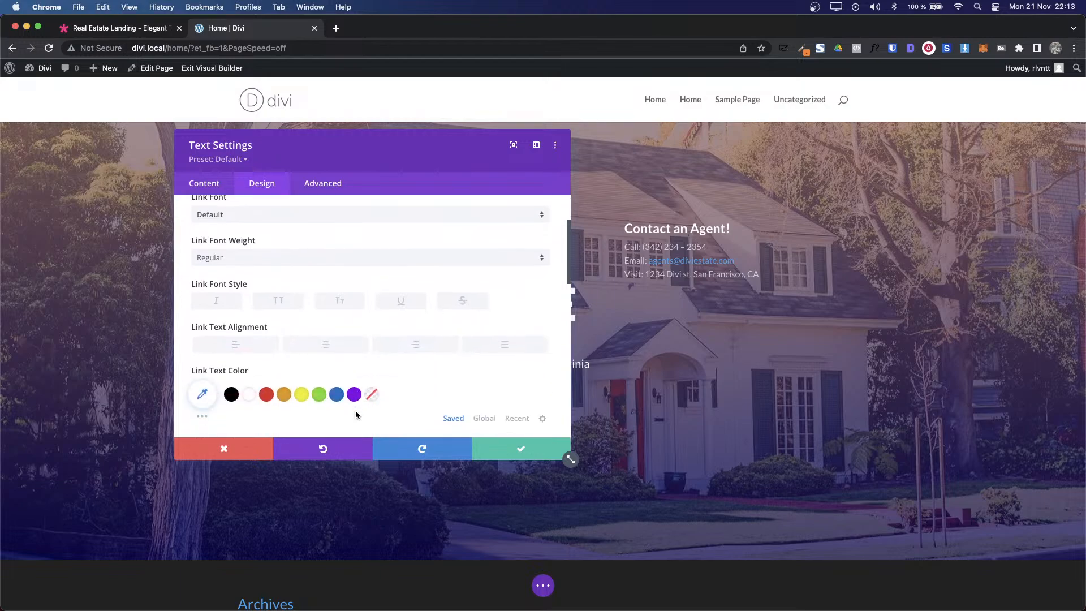
pyautogui.click(249, 359)
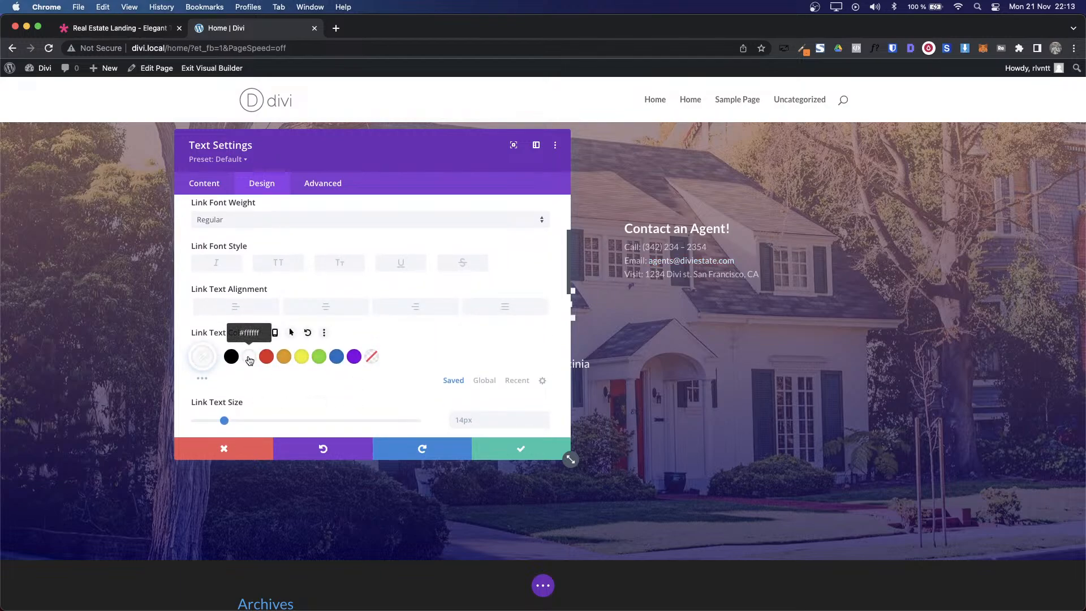
pyautogui.scroll(2, 432, 330)
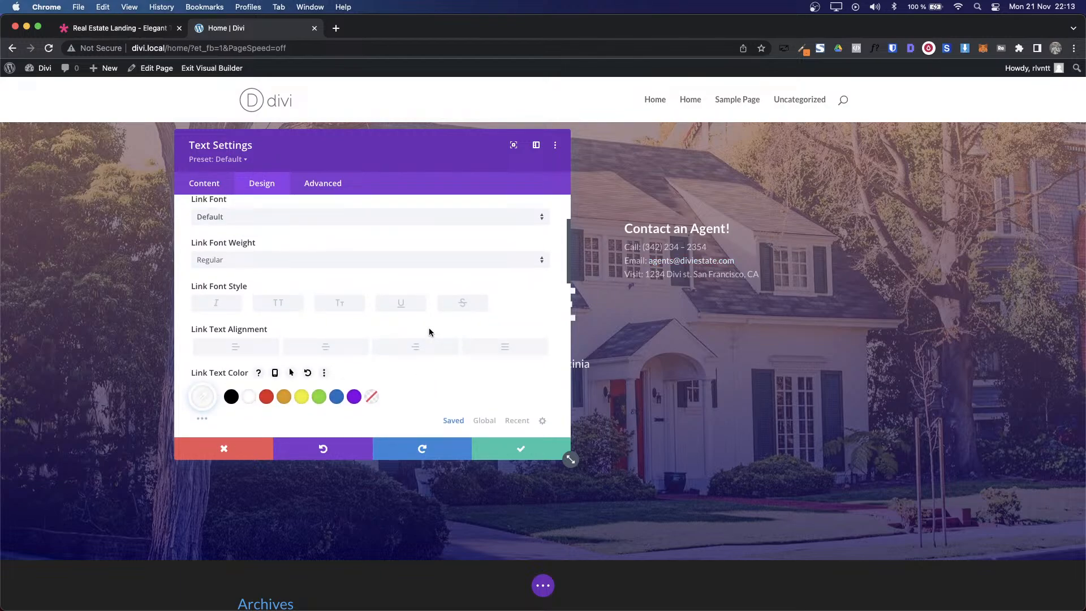
pyautogui.click(521, 450)
# Step: Open the developer tools on the demo page and select the contact card's text module for inspection
pyautogui.hotkey('ctrl', 'shift', 'Tab')
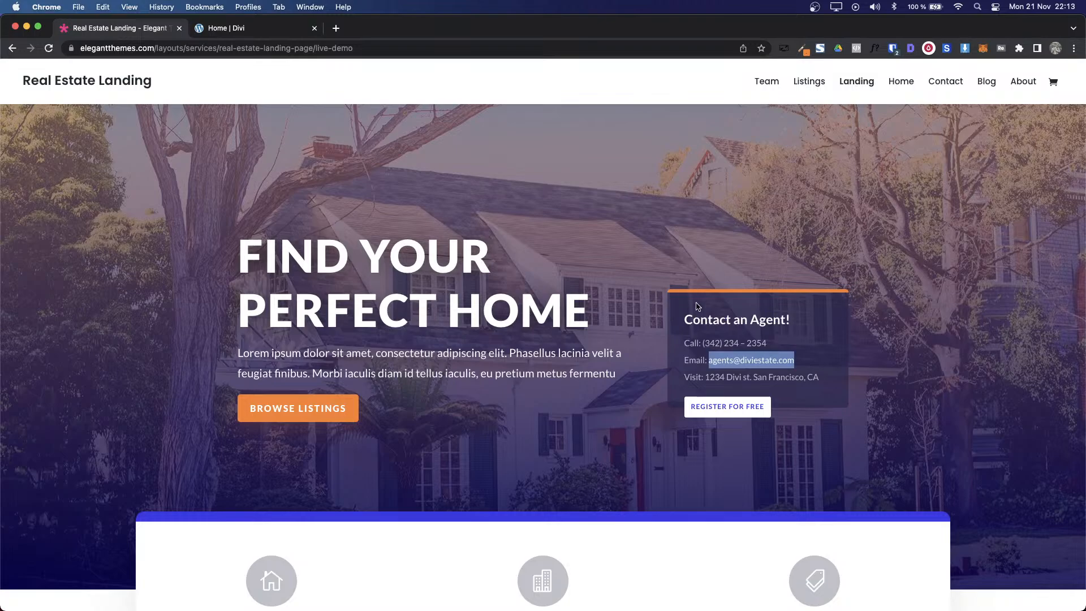
pyautogui.click(778, 323)
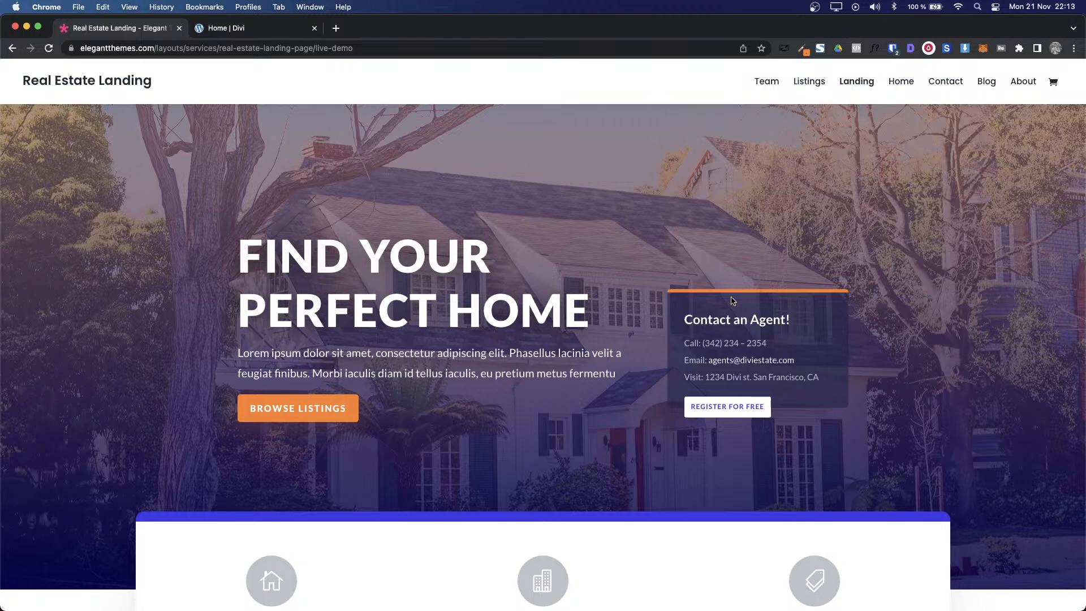
pyautogui.press('super+shift+c')
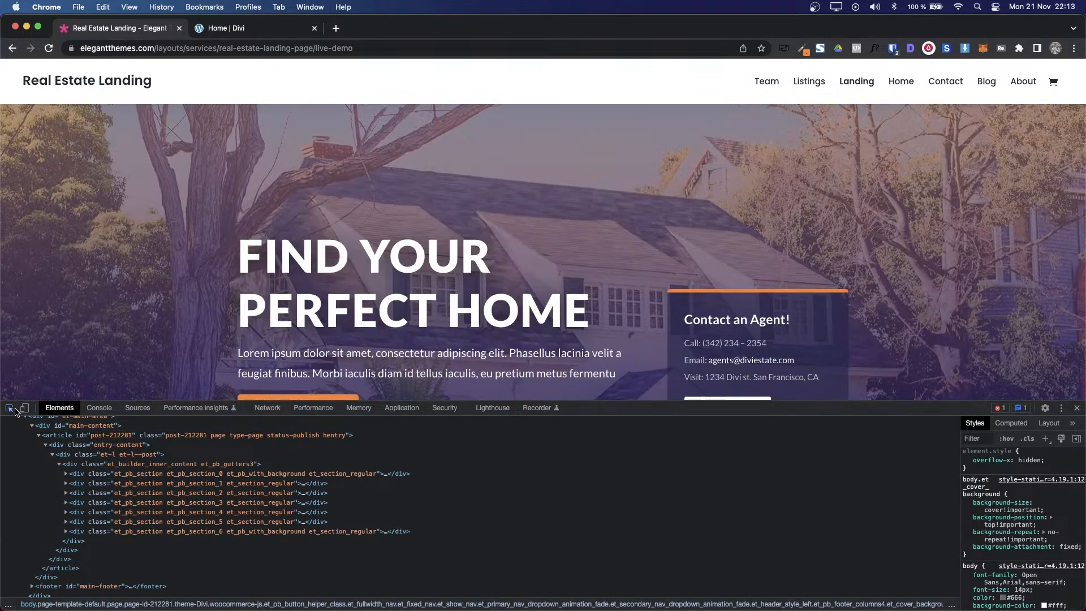
pyautogui.click(671, 312)
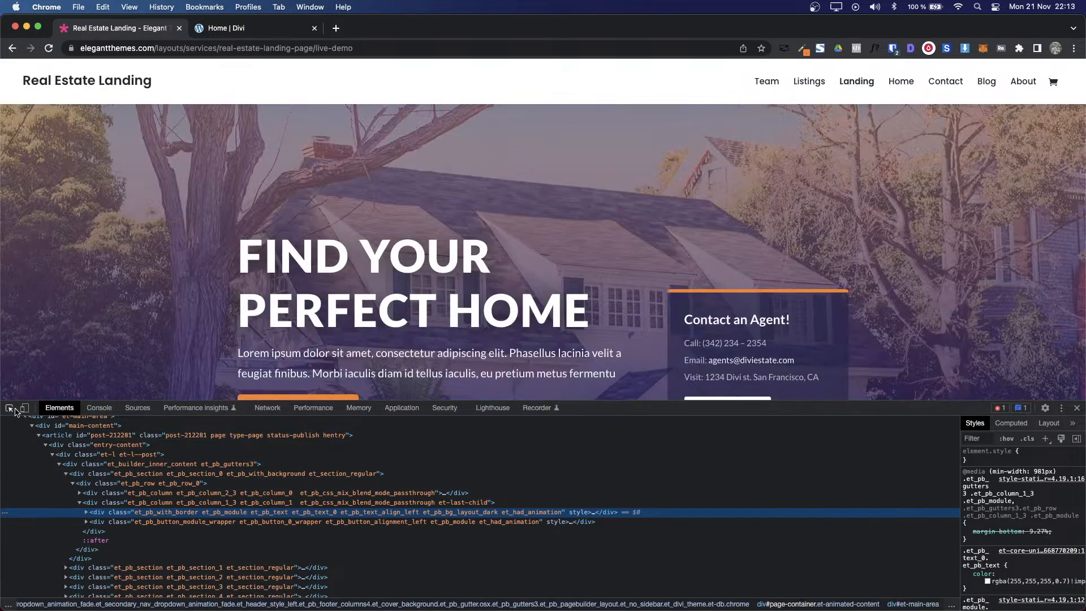
pyautogui.click(9, 409)
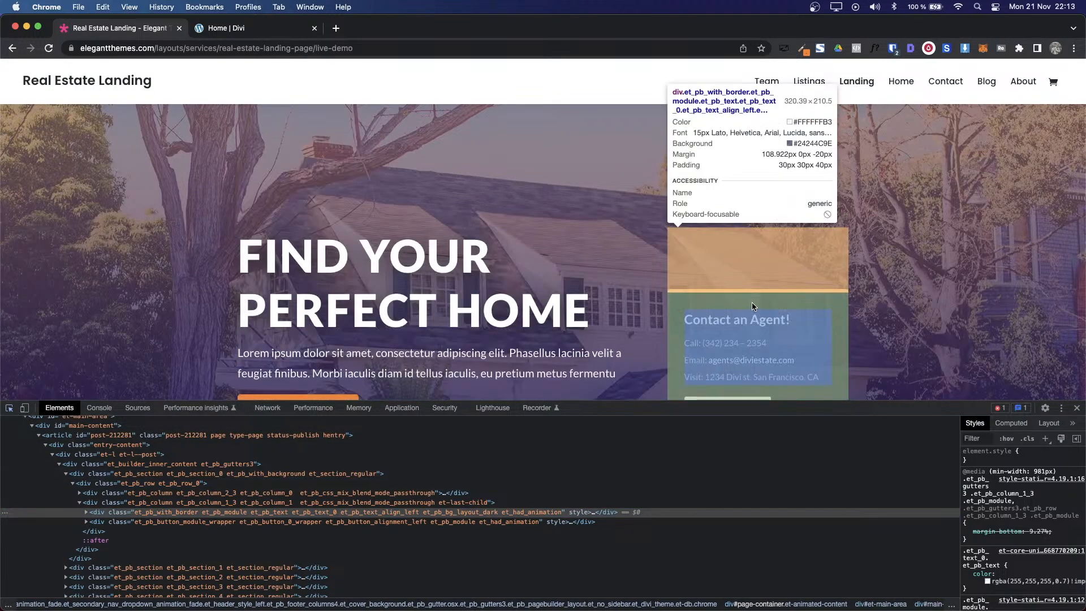
pyautogui.click(753, 306)
# Step: Find the demo contact card's background color in its styles, switch it to HEX format and copy #24244c without the alpha digits
pyautogui.scroll(-4, 1084, 527)
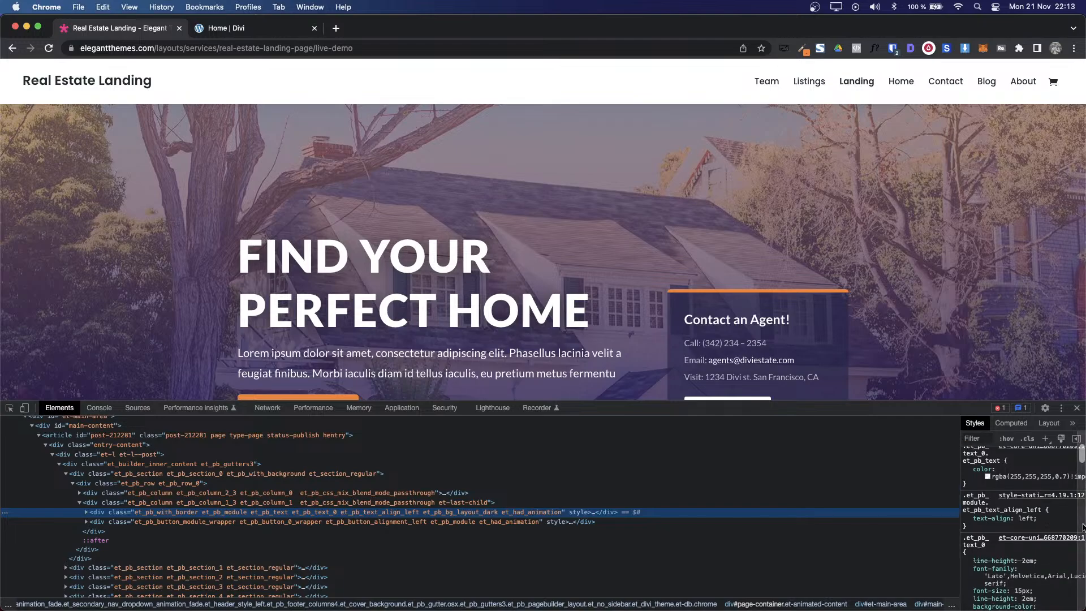
pyautogui.scroll(-4, 1083, 527)
pyautogui.scroll(1, 996, 498)
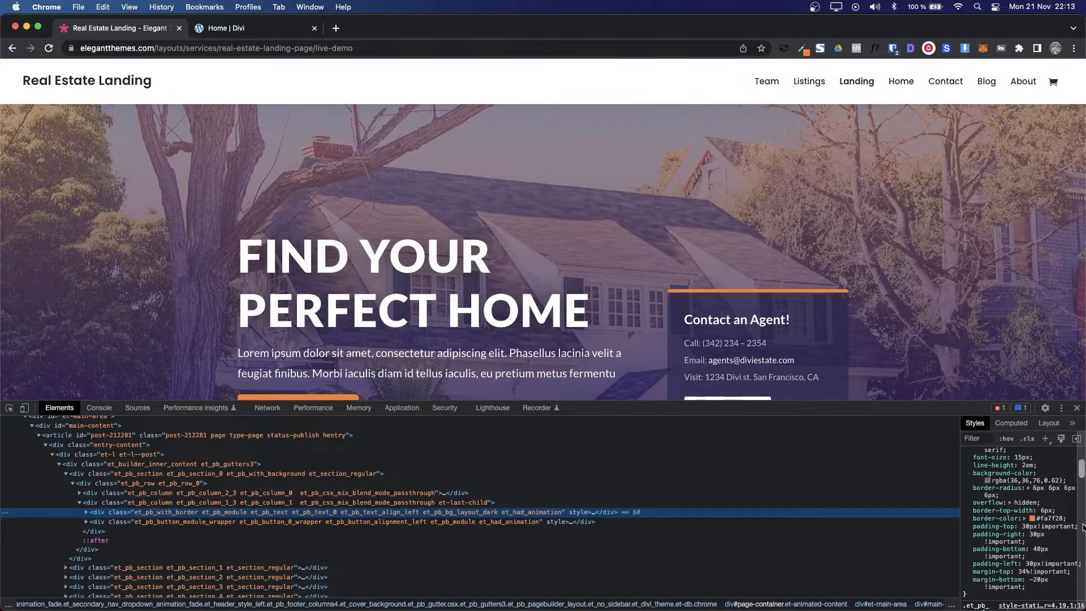
pyautogui.click(987, 486)
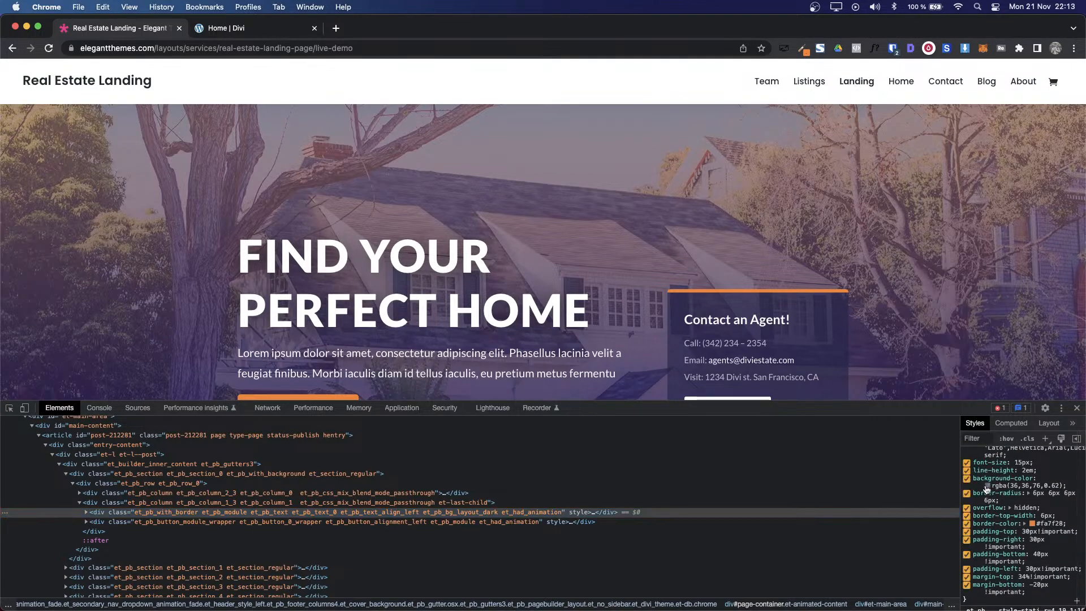
pyautogui.click(1069, 546)
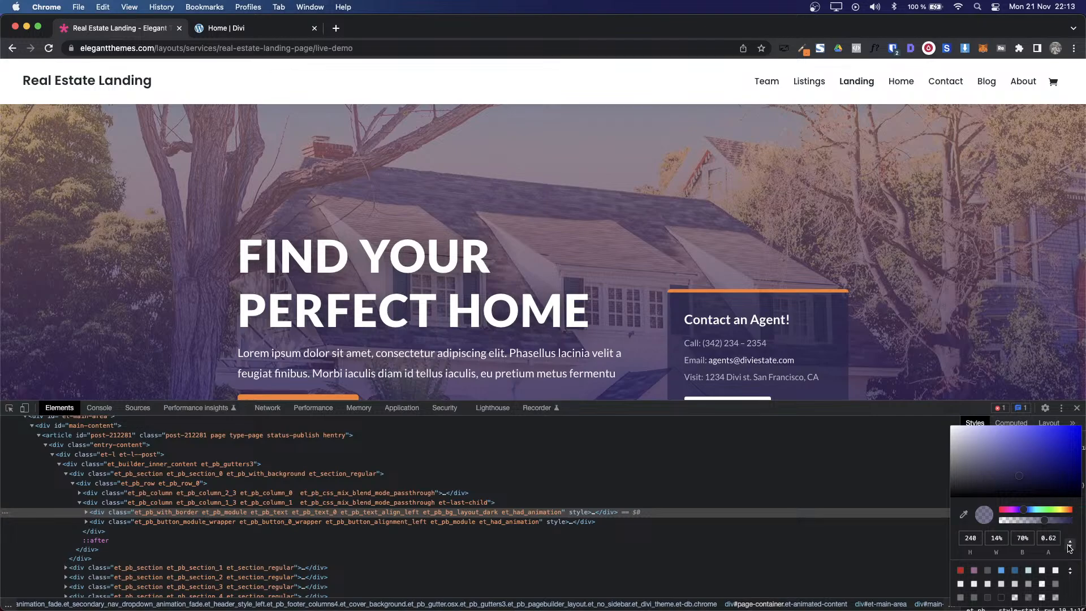
pyautogui.click(1069, 547)
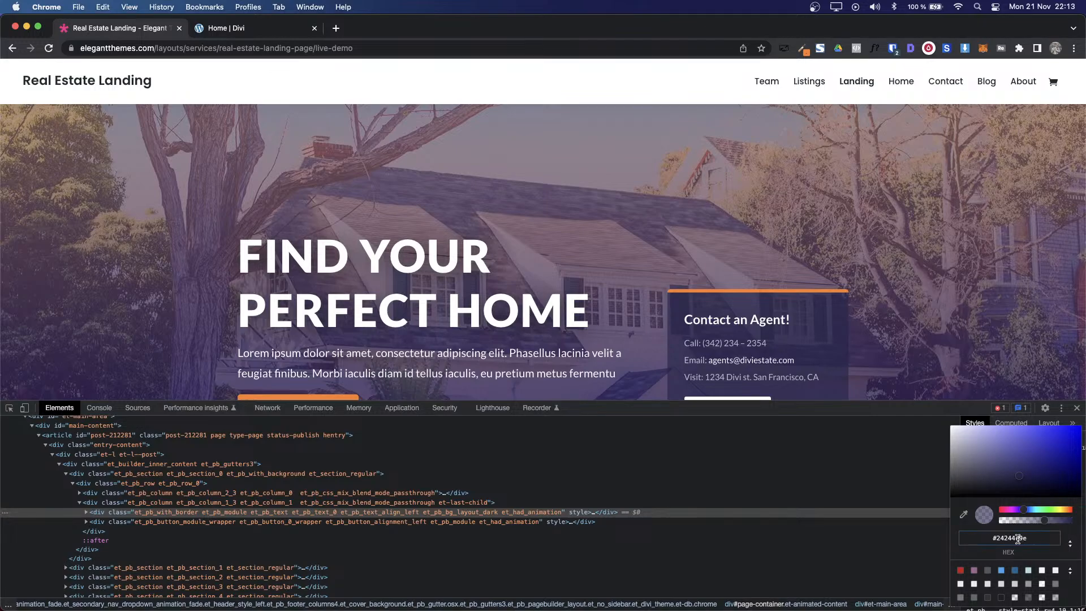
pyautogui.moveTo(1018, 538); pyautogui.dragTo(996, 538)
# Step: Open the Home page contact module's settings, move the window clear of the card and set the module's background color to #24244c
pyautogui.hotkey('ctrl', 'Tab')
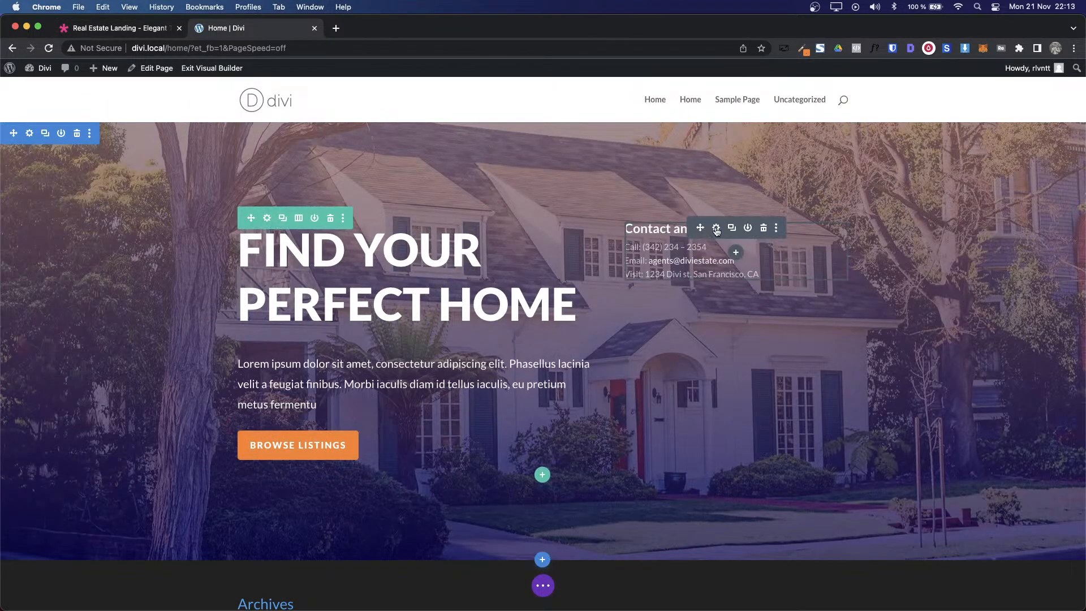
pyautogui.click(716, 228)
pyautogui.moveTo(294, 151); pyautogui.dragTo(199, 152)
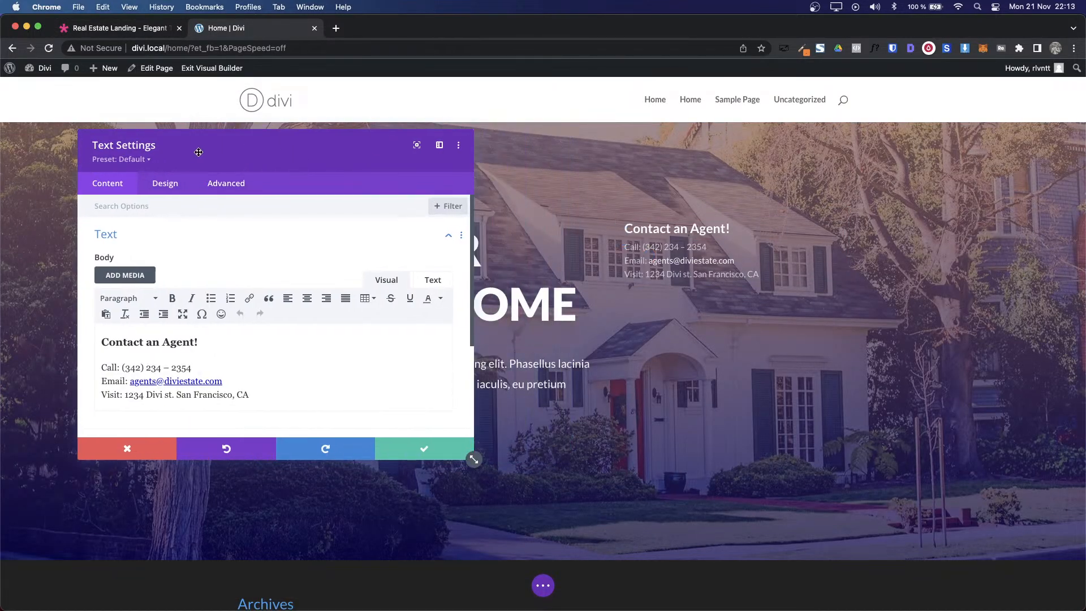
pyautogui.click(106, 234)
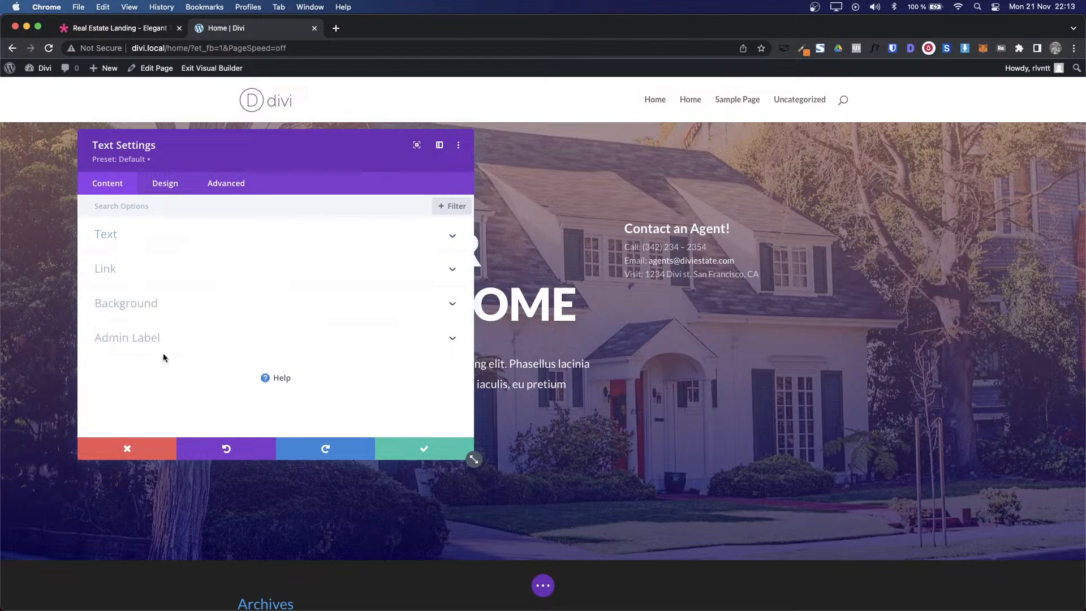
pyautogui.click(147, 302)
pyautogui.click(274, 319)
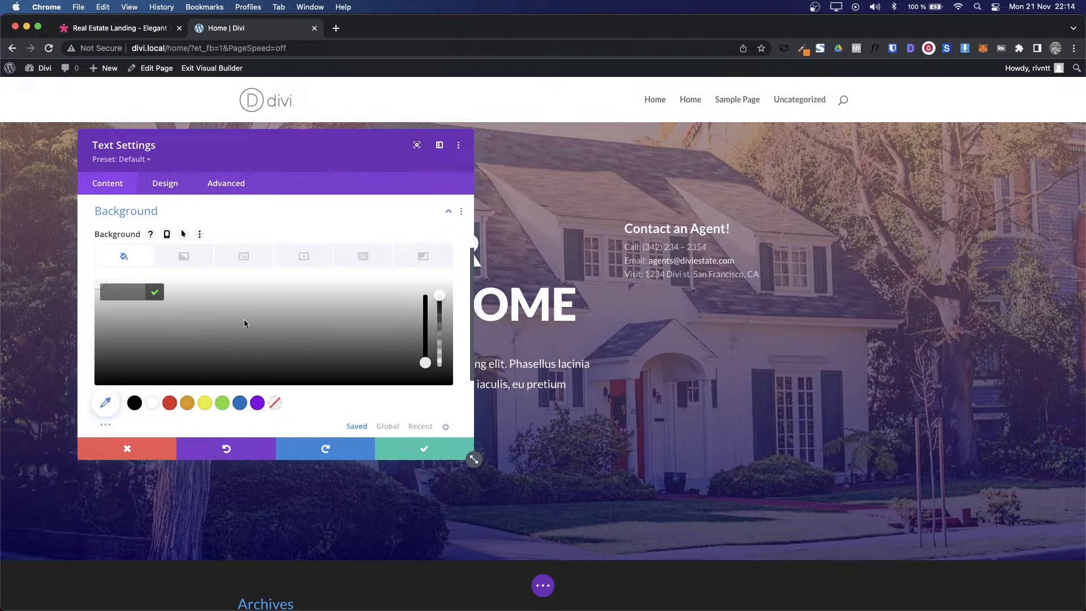
pyautogui.press('super+v')
pyautogui.press('Return')
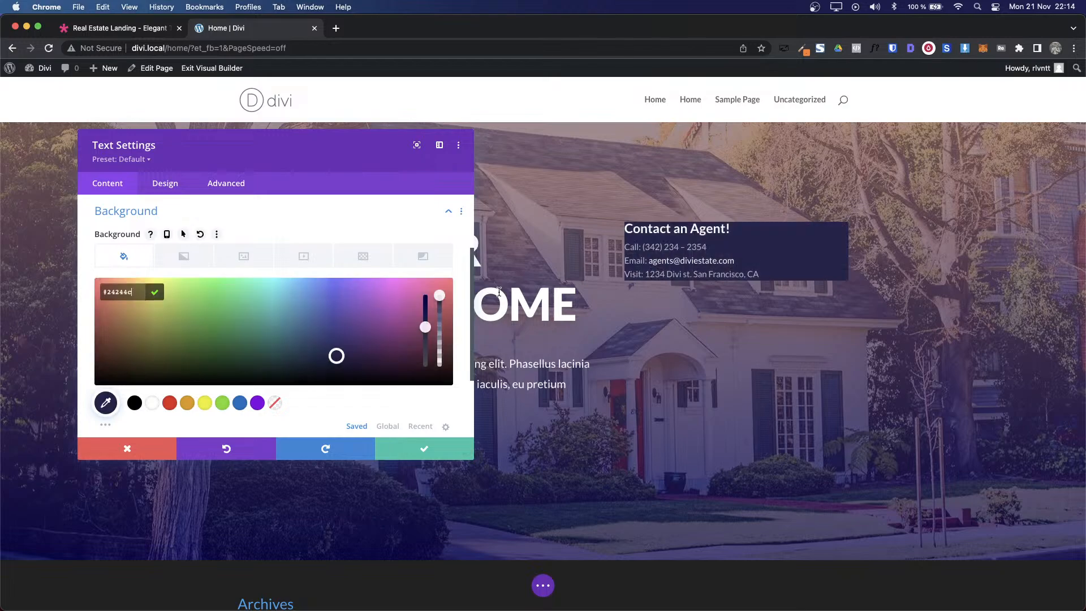
# Step: Lower the contact card's background color opacity to 0.7 and set its padding to 30px on all four sides, linking opposite sides
pyautogui.moveTo(439, 295); pyautogui.dragTo(440, 319)
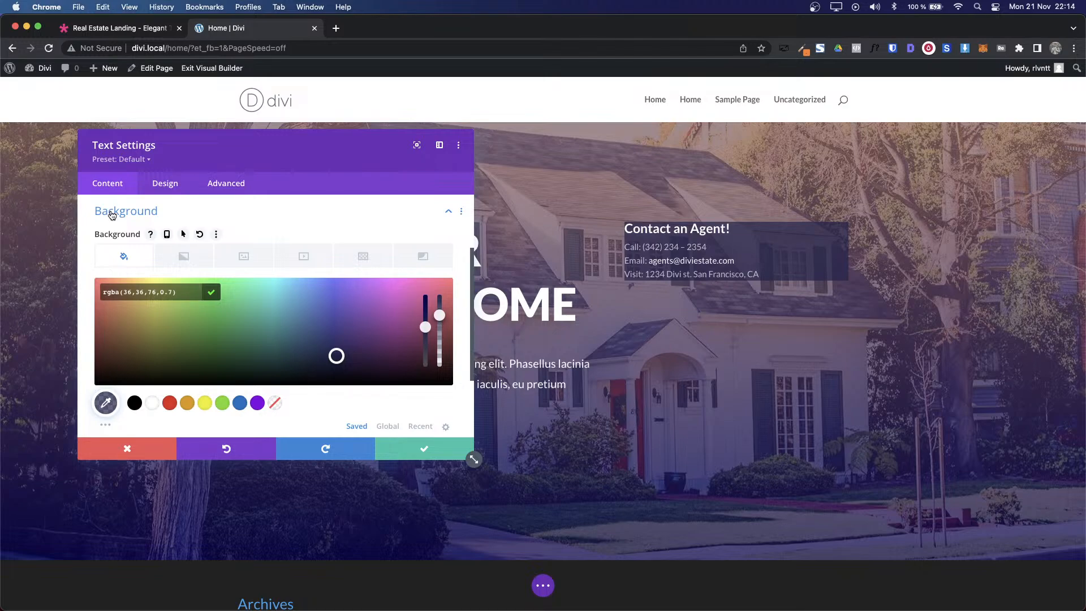
pyautogui.click(112, 214)
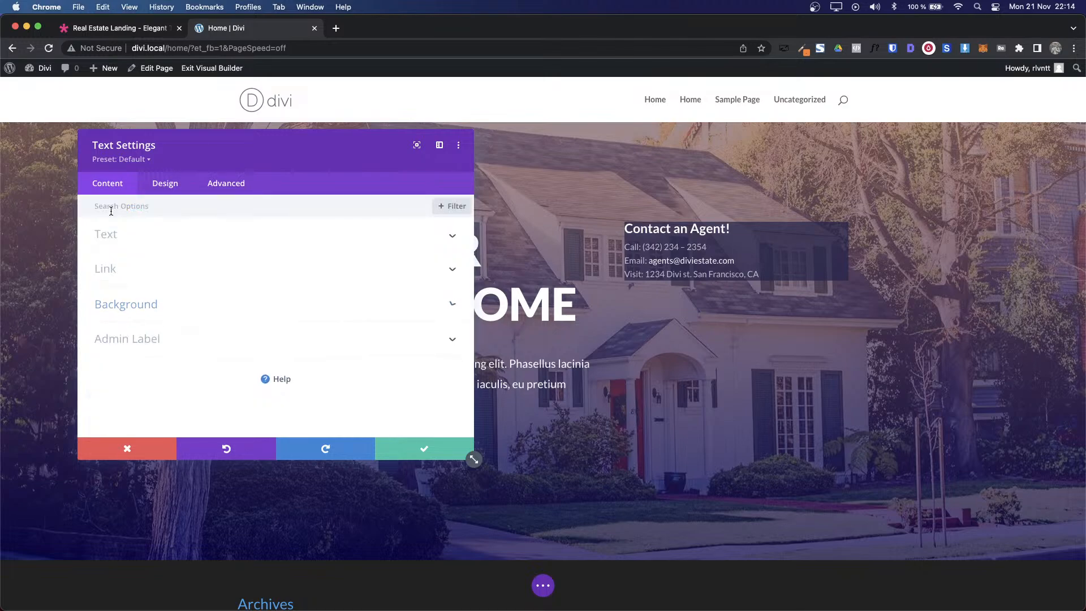
pyautogui.click(153, 184)
pyautogui.click(147, 346)
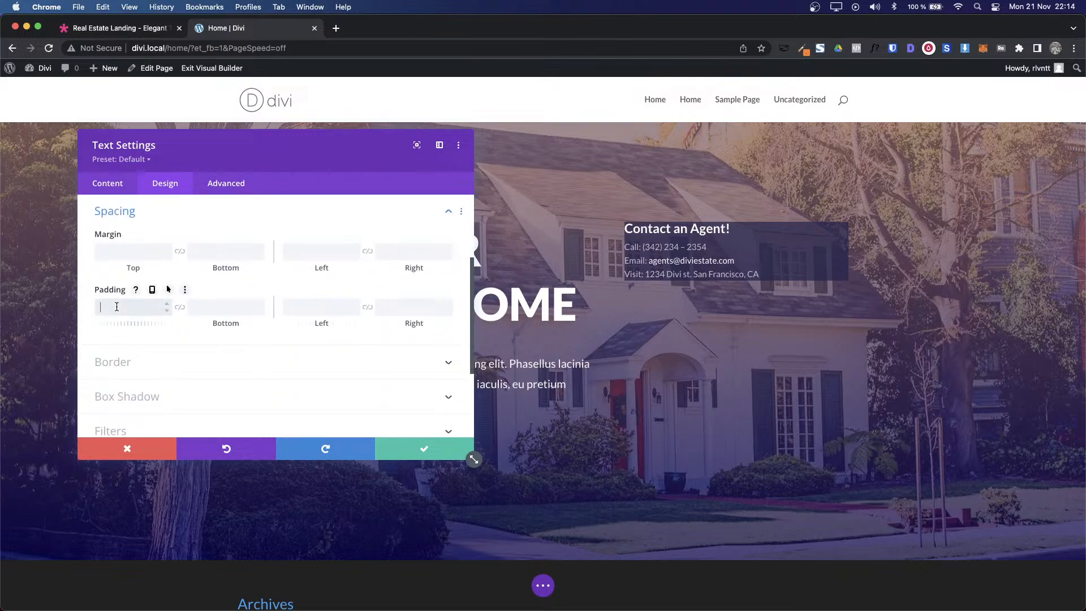
pyautogui.click(180, 311)
pyautogui.click(303, 309)
pyautogui.write('3')
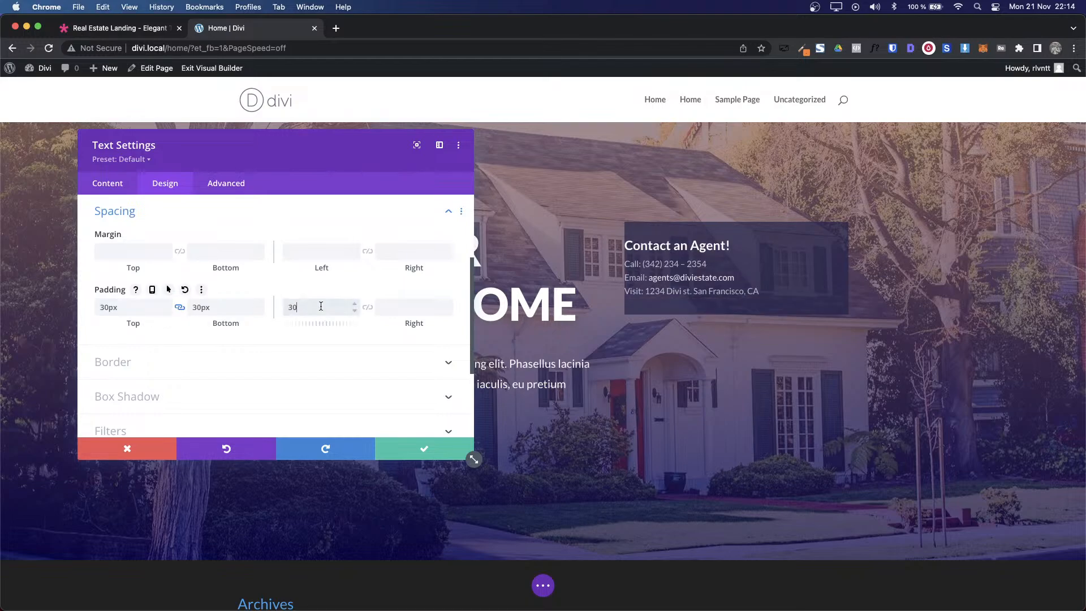
pyautogui.write('0')
pyautogui.click(367, 309)
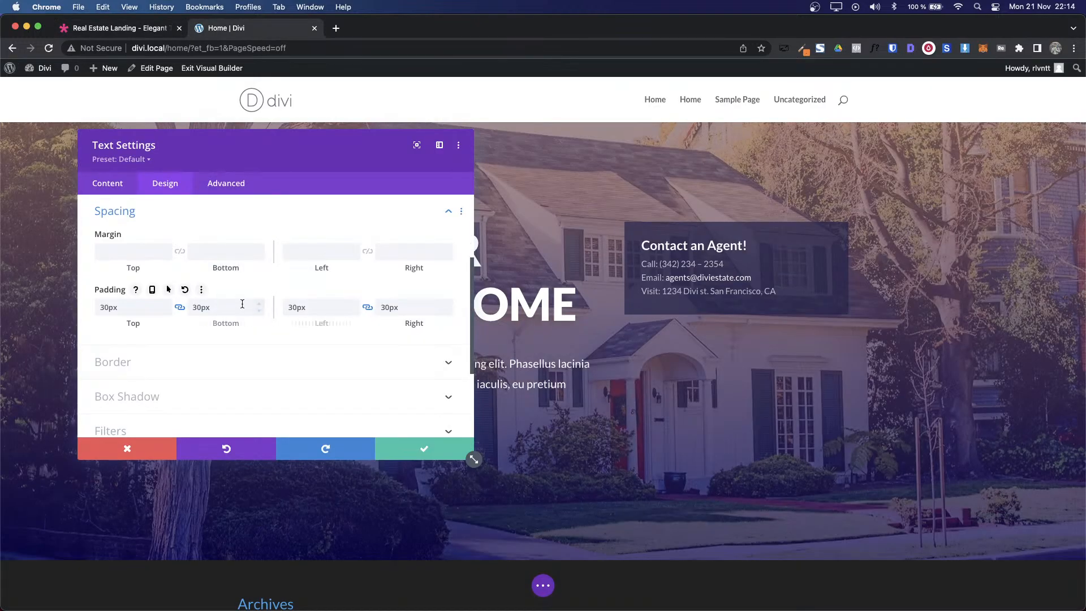
# Step: Reduce the contact card's linked top and bottom padding and its linked left and right padding to 20px
pyautogui.click(236, 301)
pyautogui.hotkey('shift', 'Down')
pyautogui.press('Up')
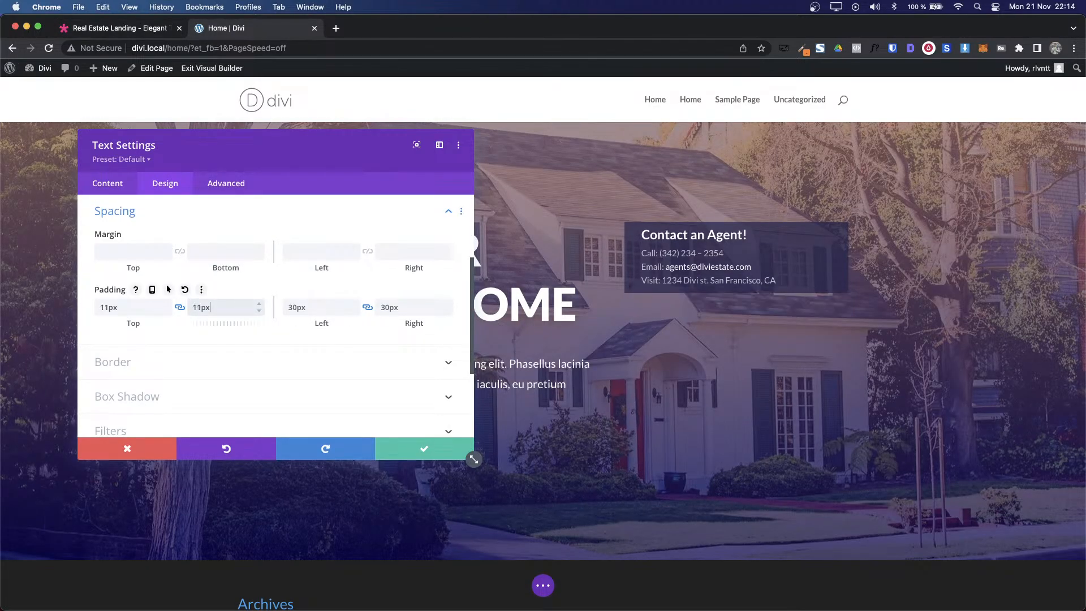
pyautogui.hotkey('shift', 'Up')
pyautogui.press('Down')
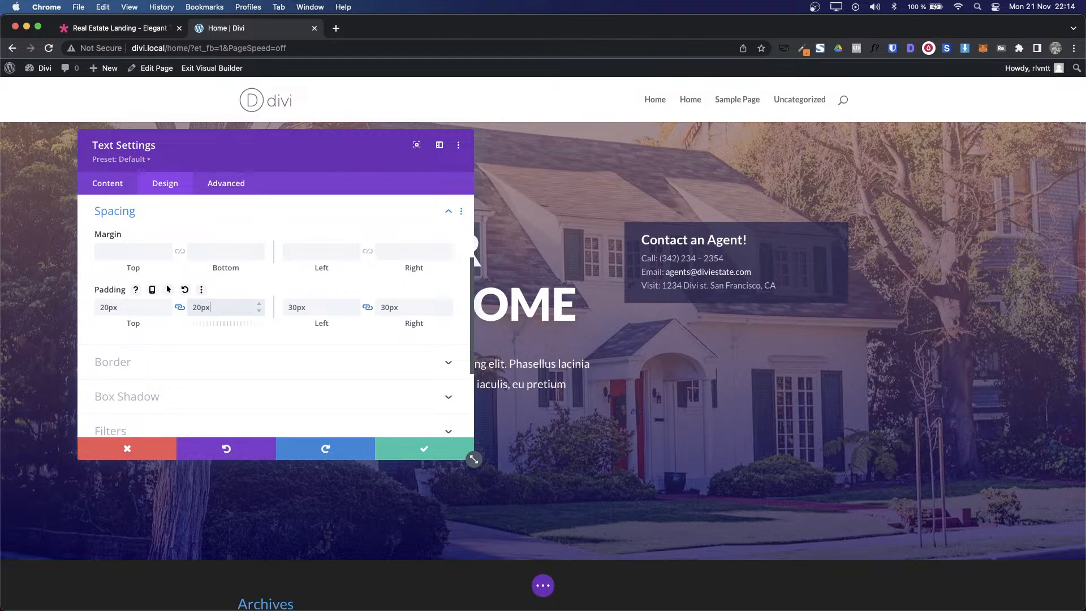
pyautogui.press('Tab')
pyautogui.hotkey('shift', 'Down')
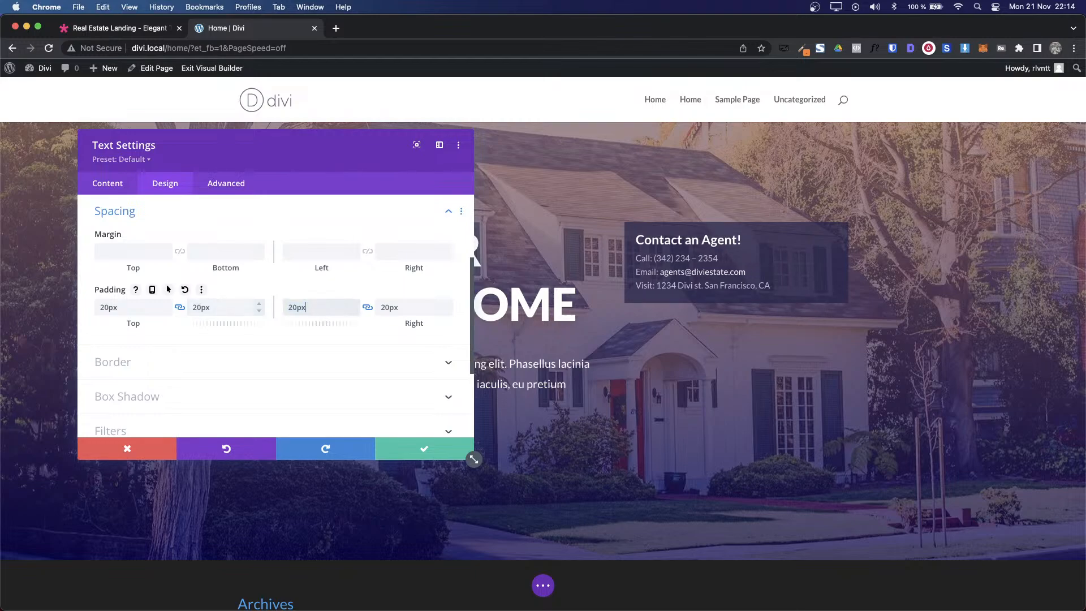
# Step: Check the contact card's spacing on the demo page and set the module's top and bottom padding to 30px
pyautogui.hotkey('ctrl', 'shift', 'Tab')
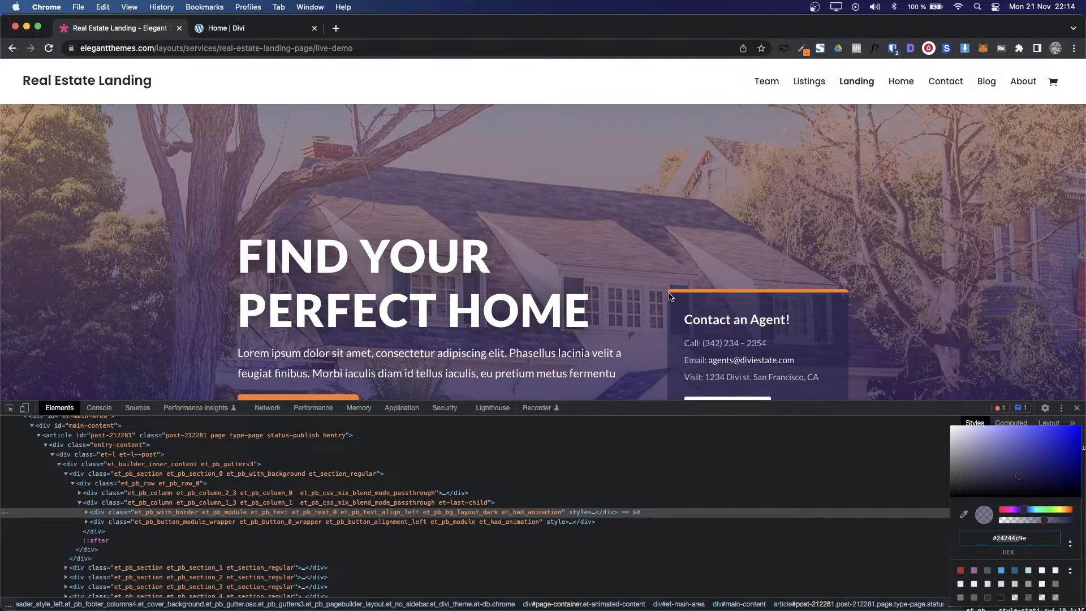
pyautogui.hotkey('ctrl', 'Tab')
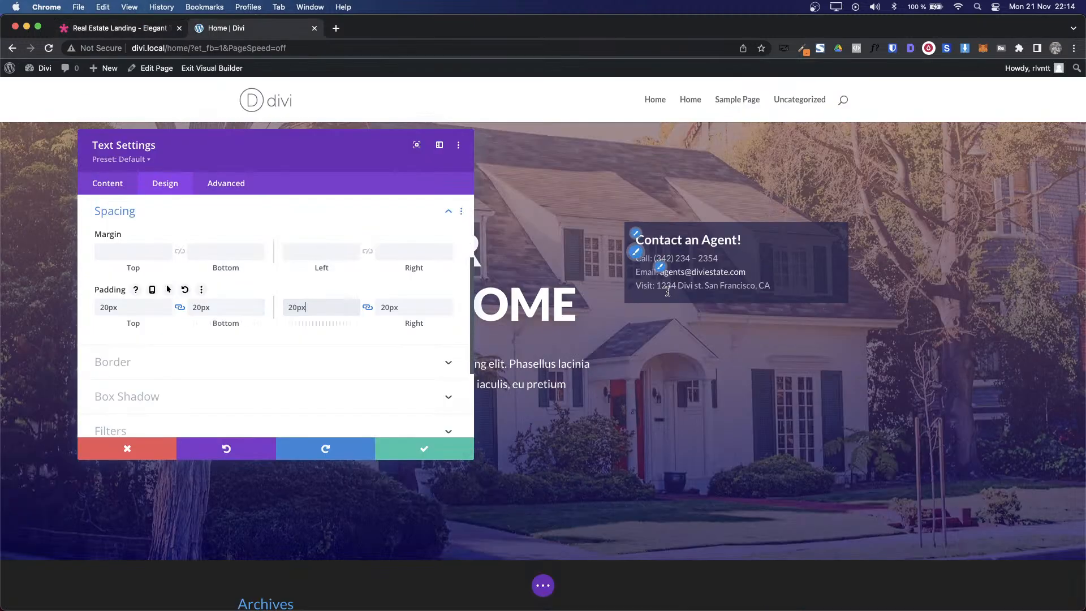
pyautogui.click(150, 310)
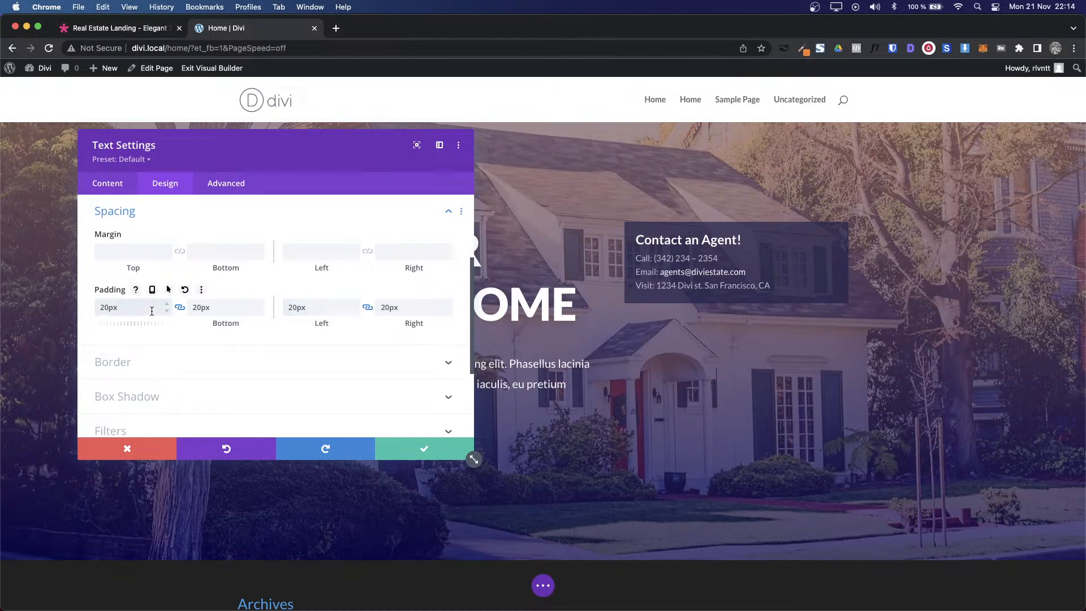
pyautogui.hotkey('shift', 'Up')
# Step: Round all four corners of the contact card's border to 5px
pyautogui.click(135, 365)
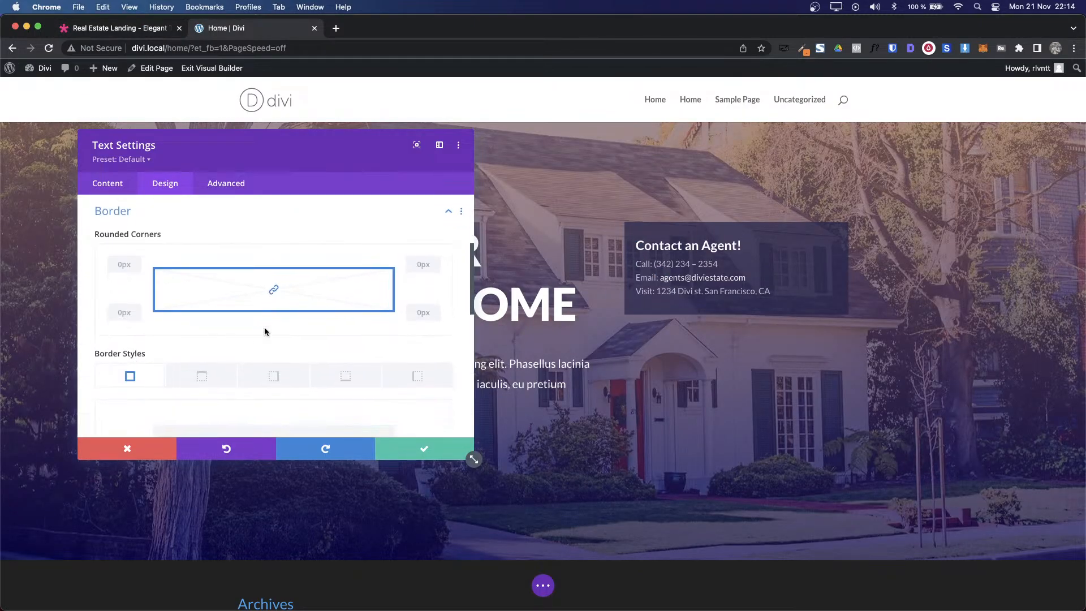
pyautogui.click(121, 265)
pyautogui.press('Up')
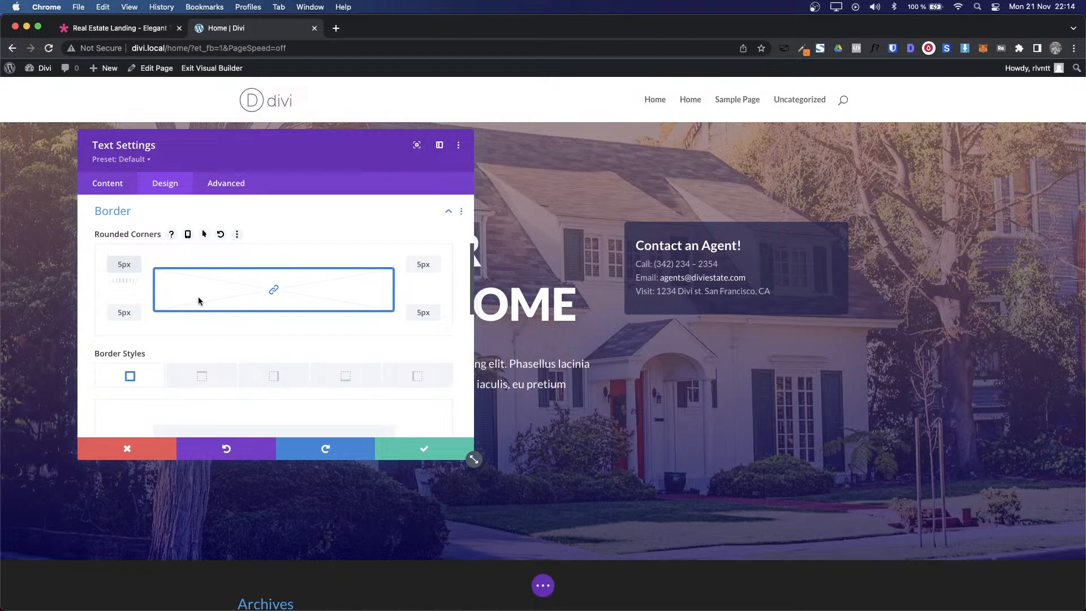
# Step: Give the contact card a top border with a width of 10px
pyautogui.scroll(-2, 229, 305)
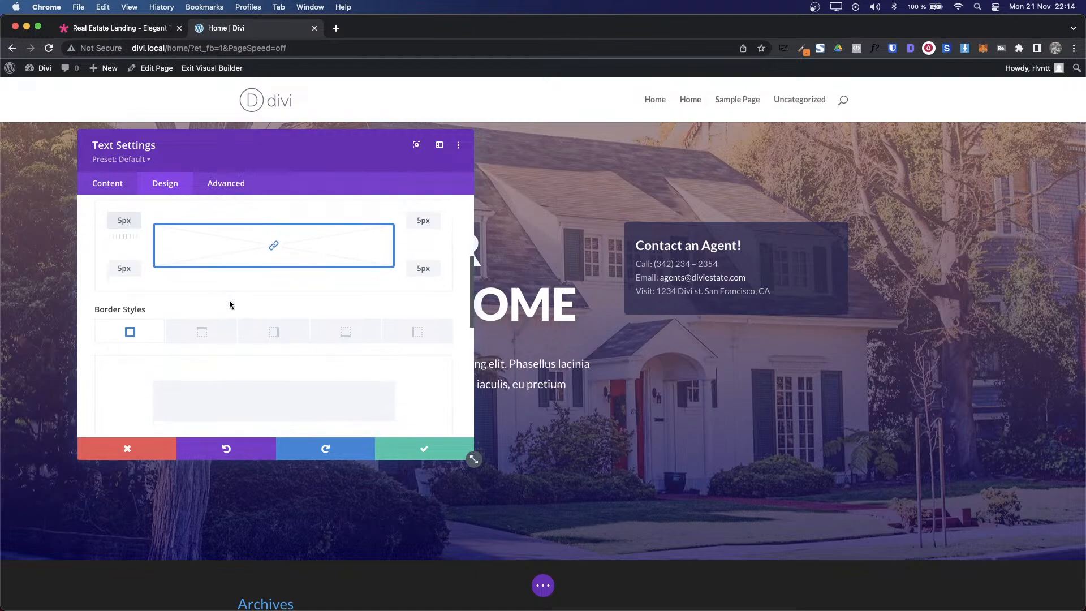
pyautogui.click(217, 338)
pyautogui.scroll(-3, 337, 378)
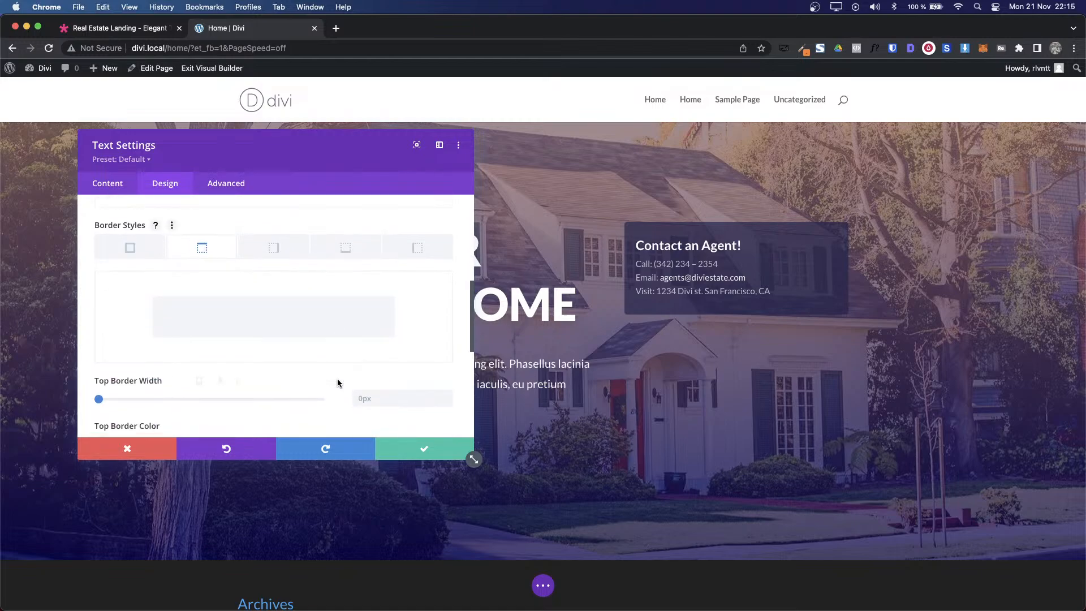
pyautogui.click(448, 395)
pyautogui.click(448, 397)
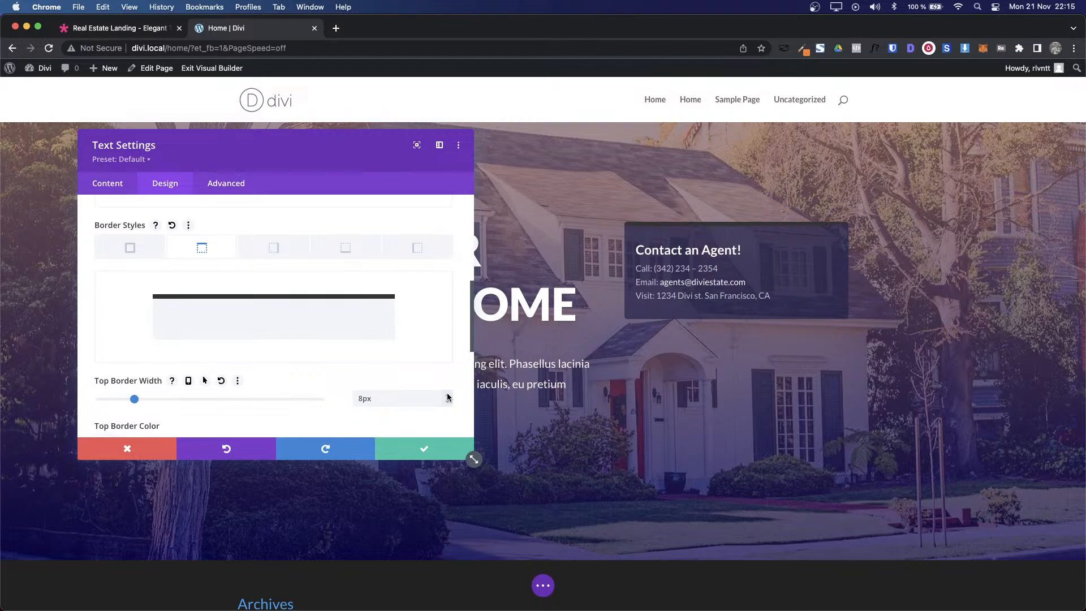
pyautogui.click(448, 397)
pyautogui.click(448, 397)
pyautogui.scroll(-3, 433, 362)
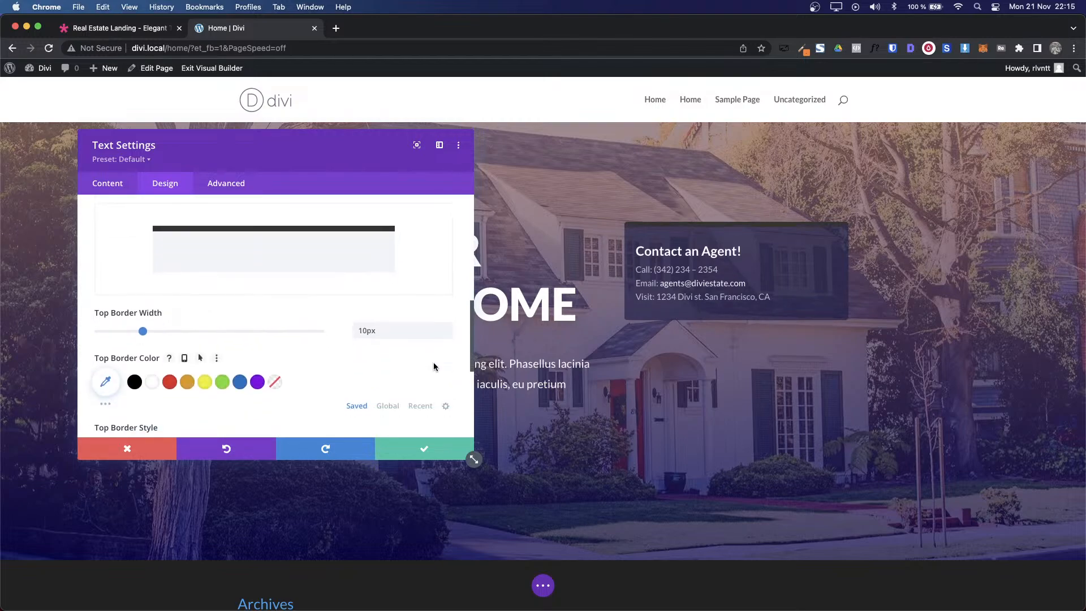
# Step: Set the contact card's top border color to the global orange and save the module
pyautogui.click(413, 407)
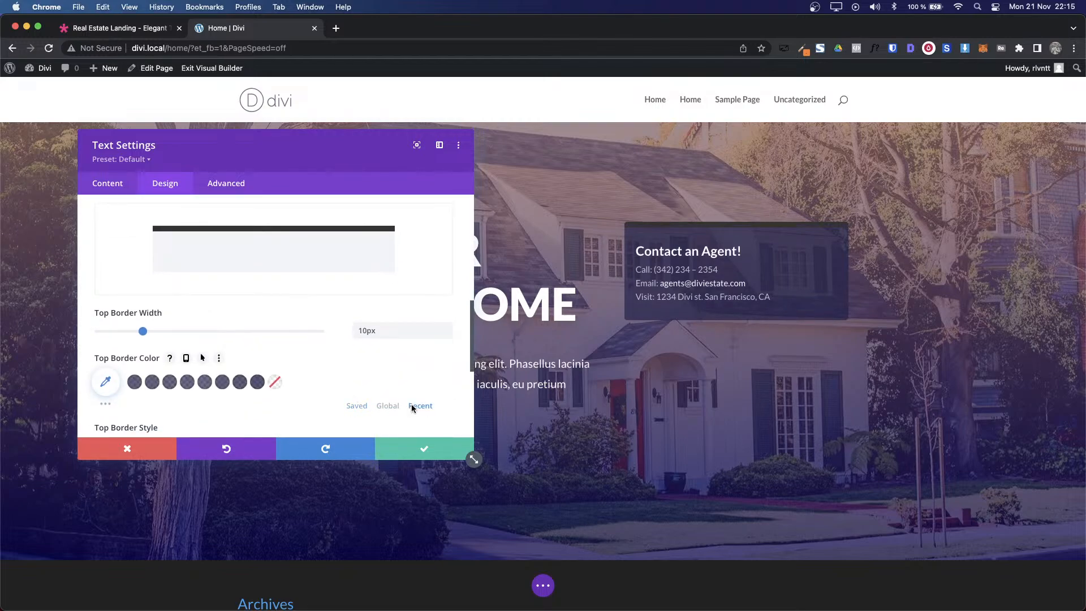
pyautogui.click(385, 407)
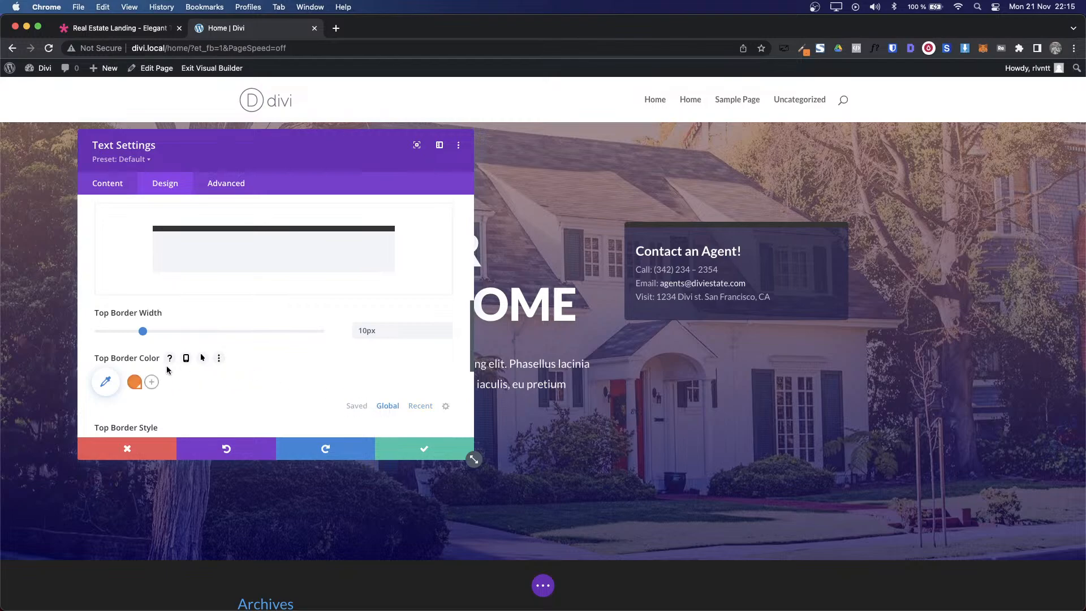
pyautogui.click(135, 383)
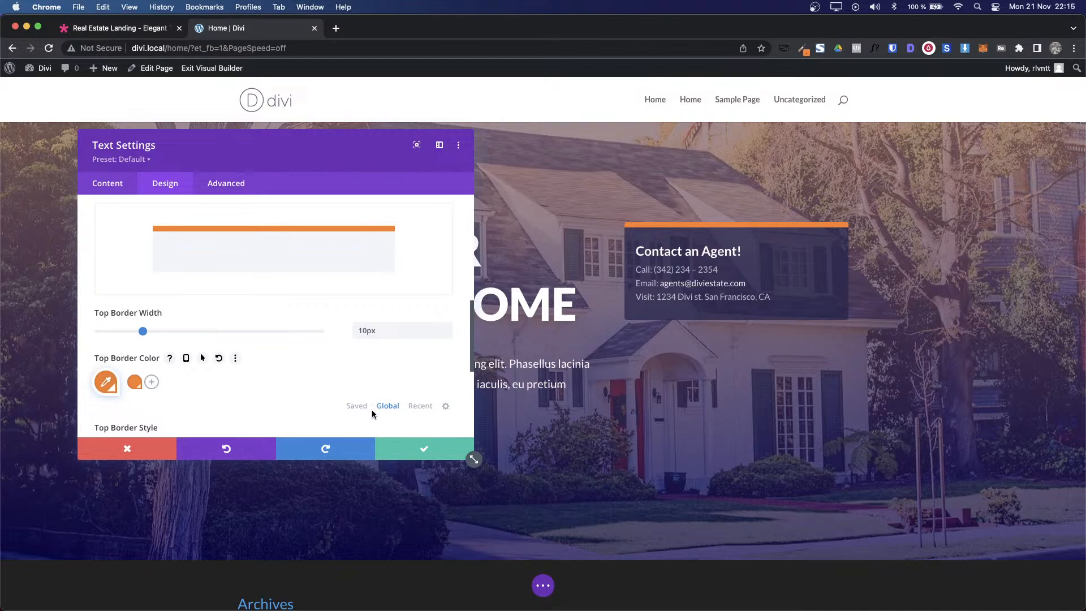
pyautogui.click(421, 448)
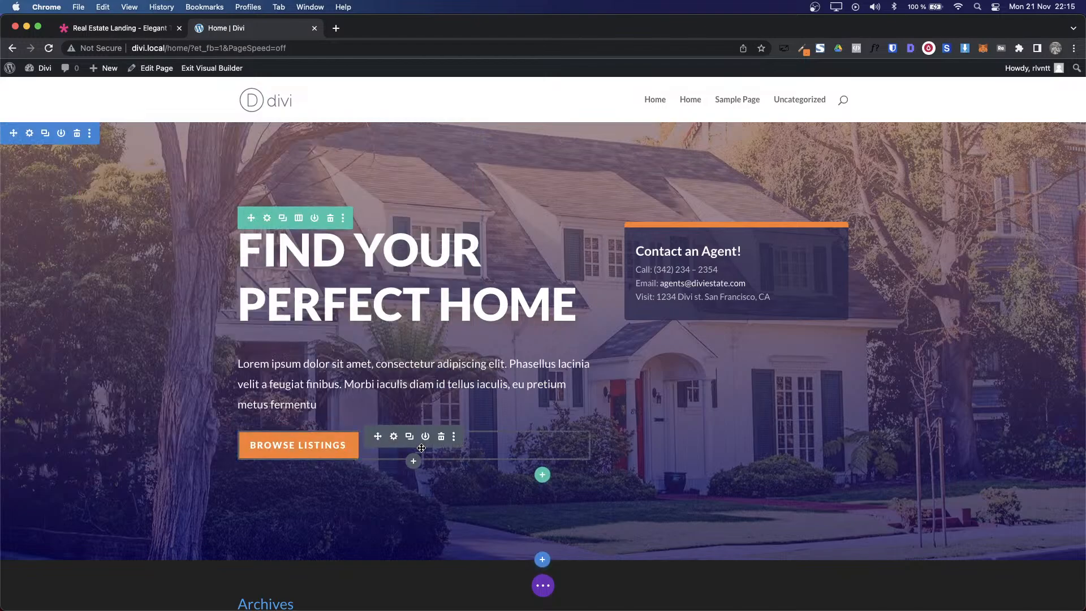
# Step: Compare the hero's contact card and column widths with the demo page and view the row's column structure in its settings
pyautogui.hotkey('ctrl', 'Tab')
pyautogui.hotkey('ctrl', 'Tab')
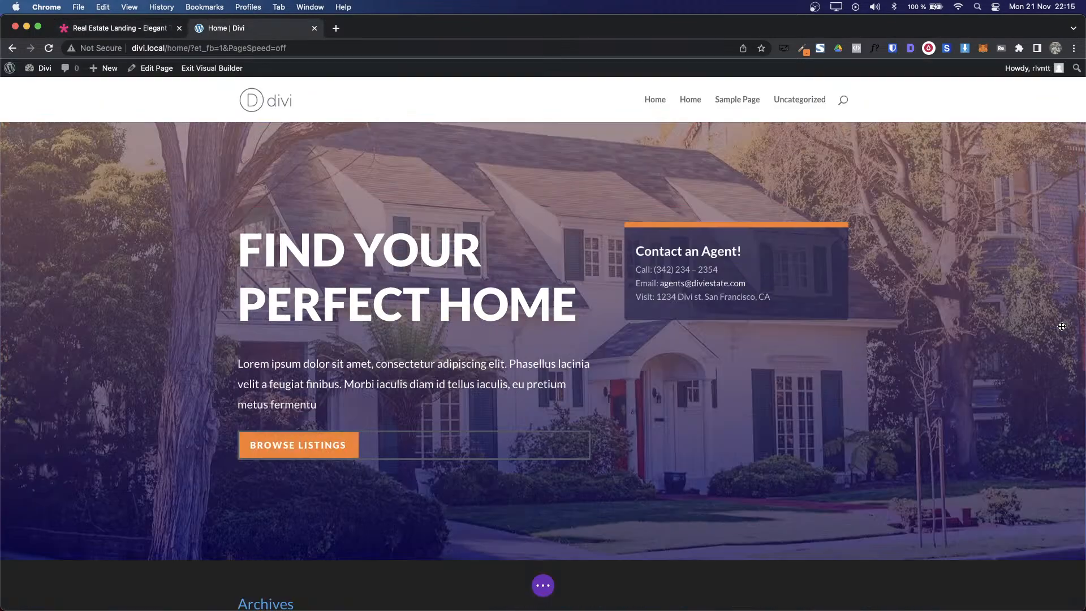
pyautogui.moveTo(724, 266)
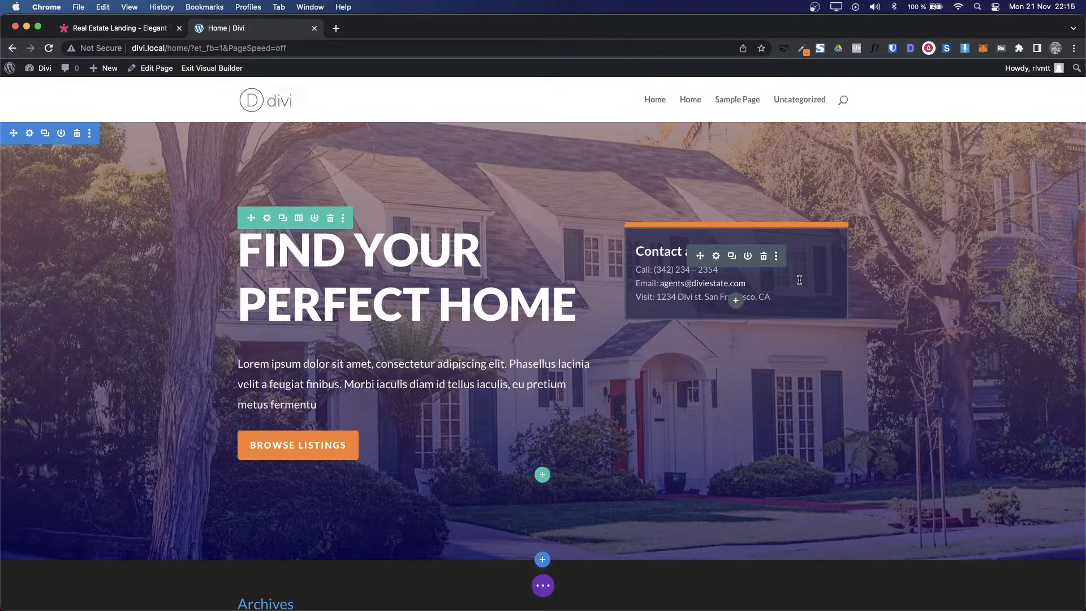
pyautogui.hotkey('ctrl', 'Tab')
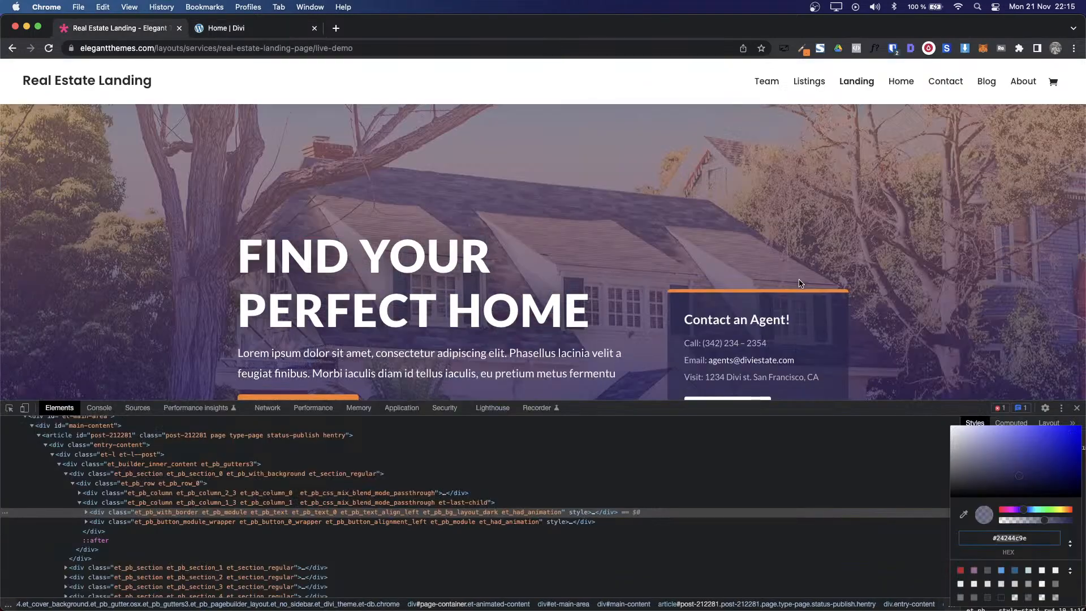
pyautogui.scroll(-2, 1027, 372)
pyautogui.hotkey('ctrl', 'Tab')
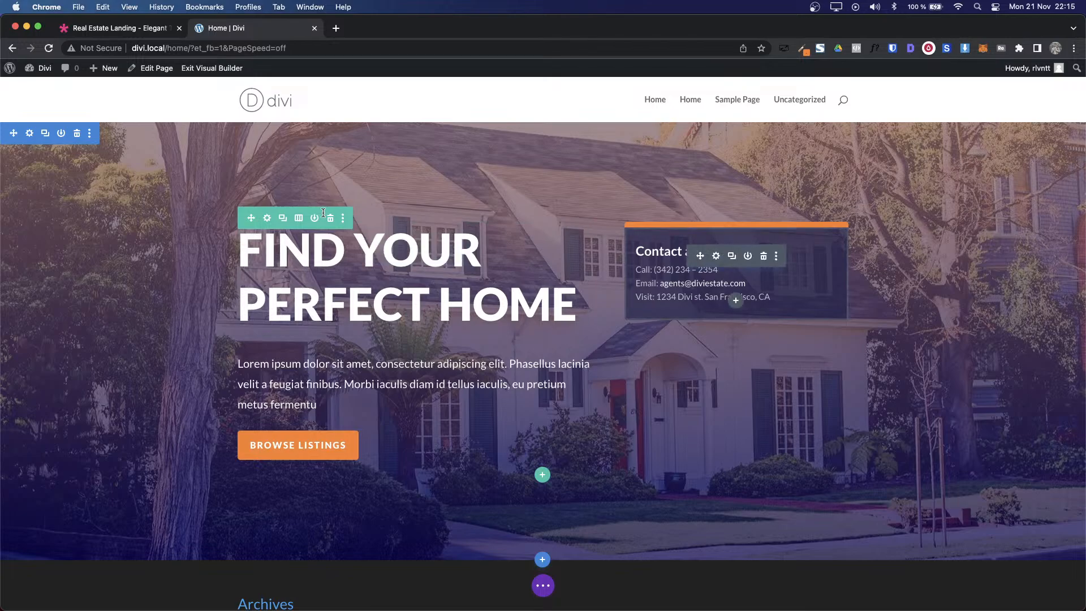
pyautogui.click(264, 222)
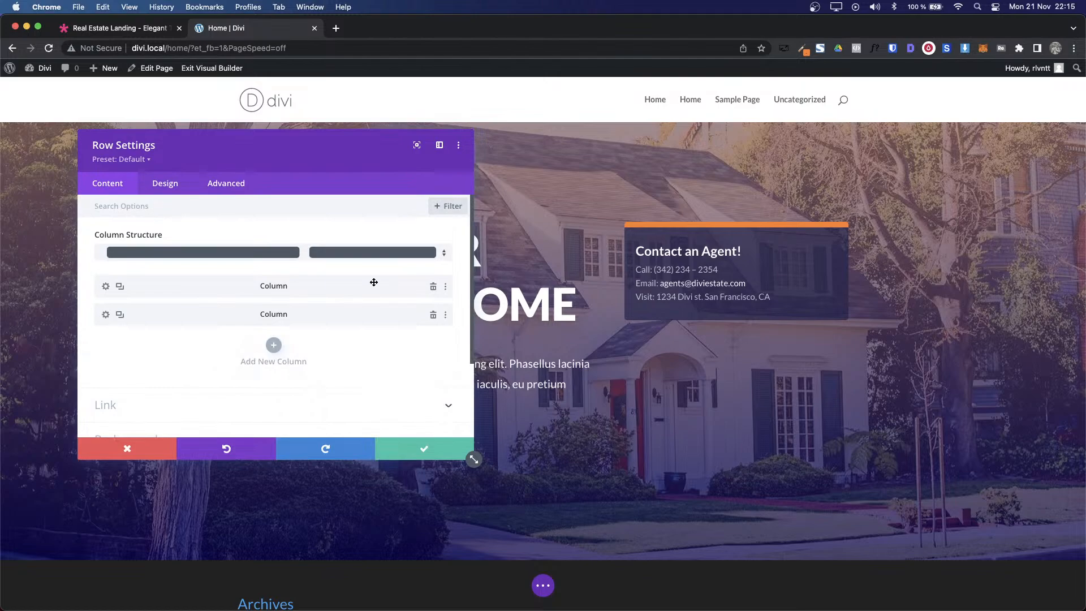
pyautogui.press('Escape')
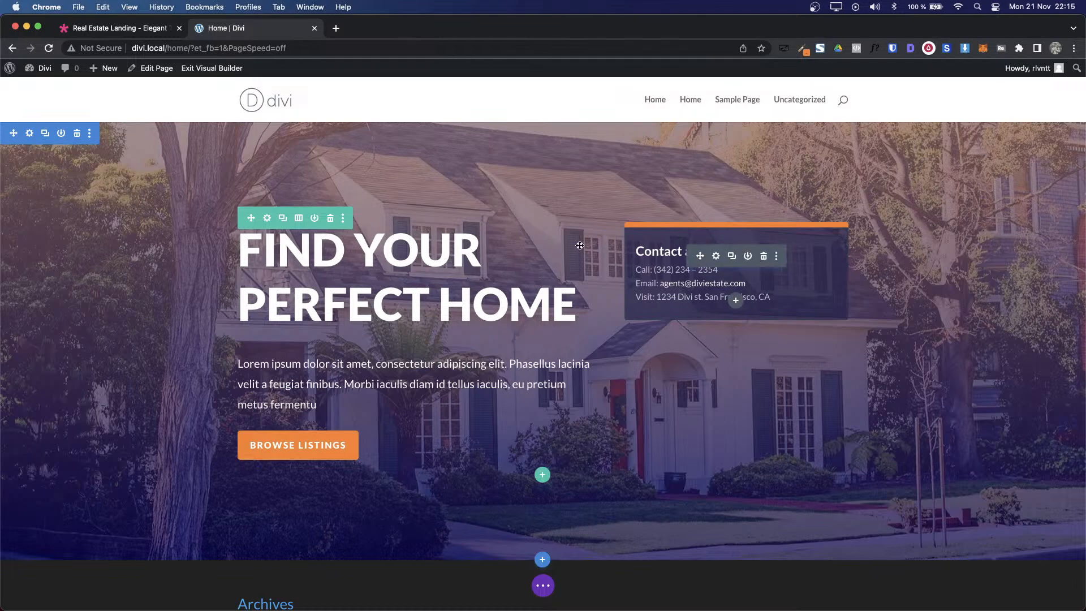
pyautogui.click(130, 34)
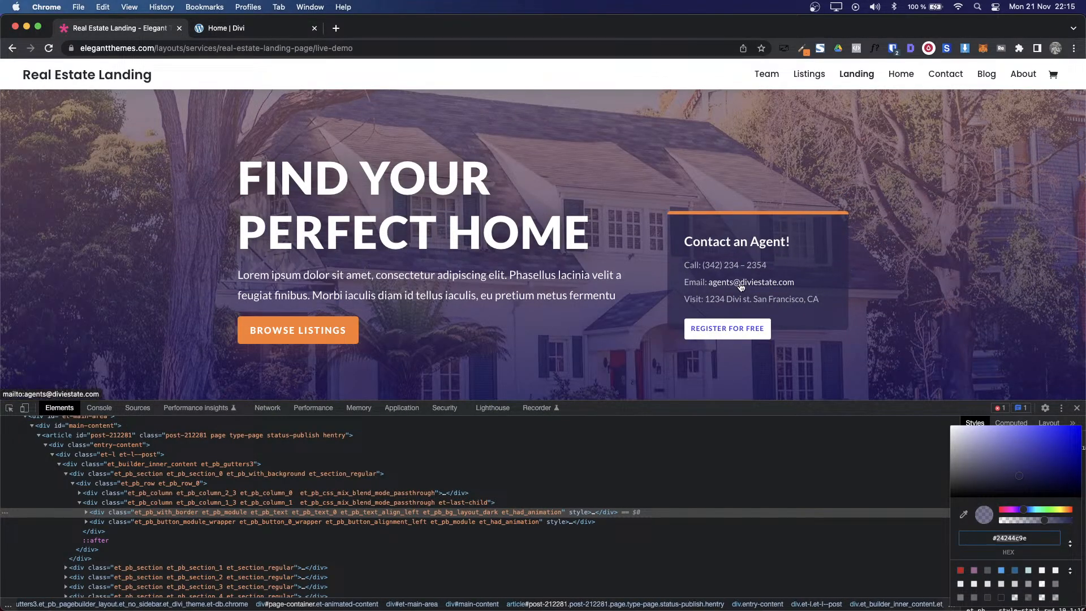
pyautogui.click(219, 30)
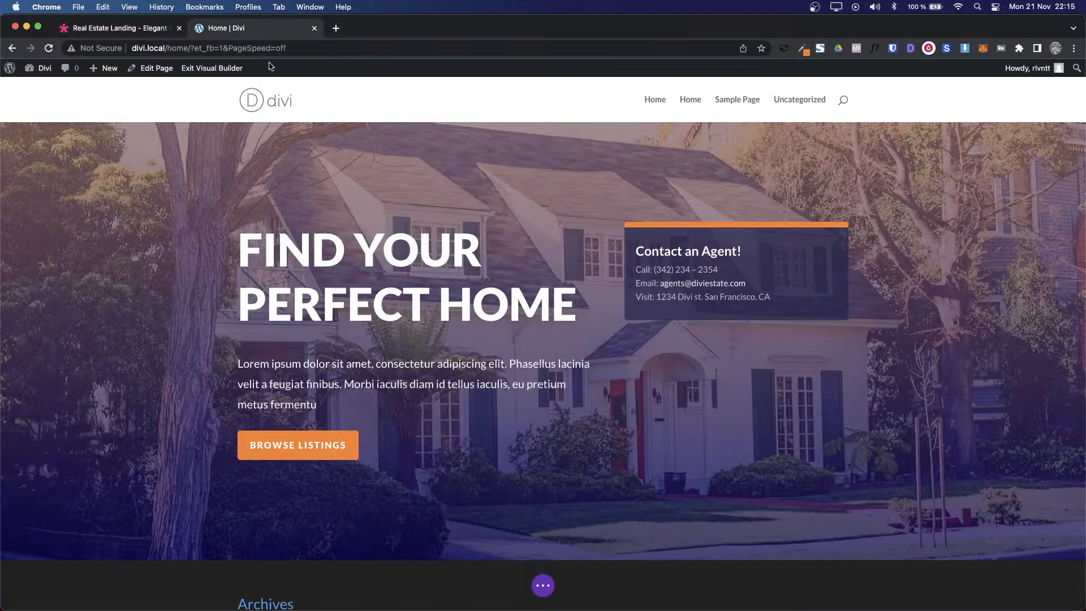
# Step: Change the hero row's column layout to two thirds and one third
pyautogui.moveTo(262, 221)
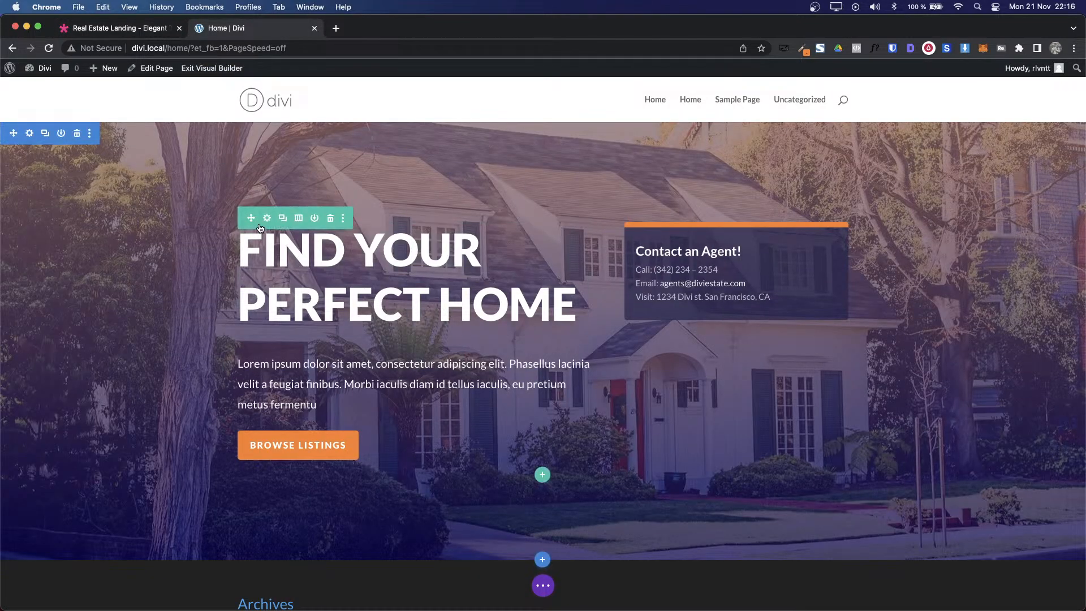
pyautogui.click(299, 220)
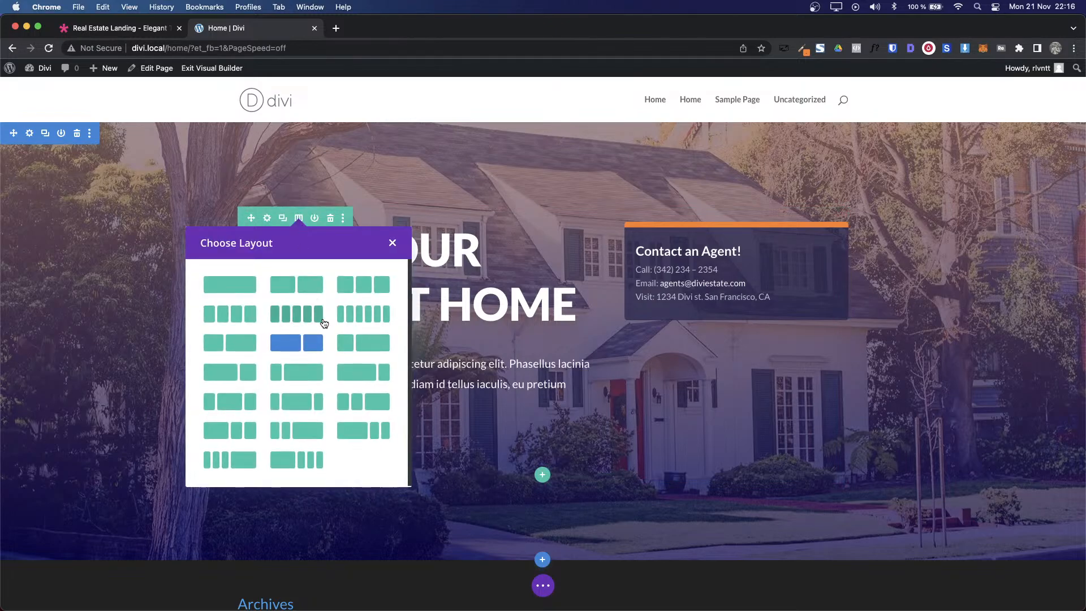
pyautogui.click(250, 372)
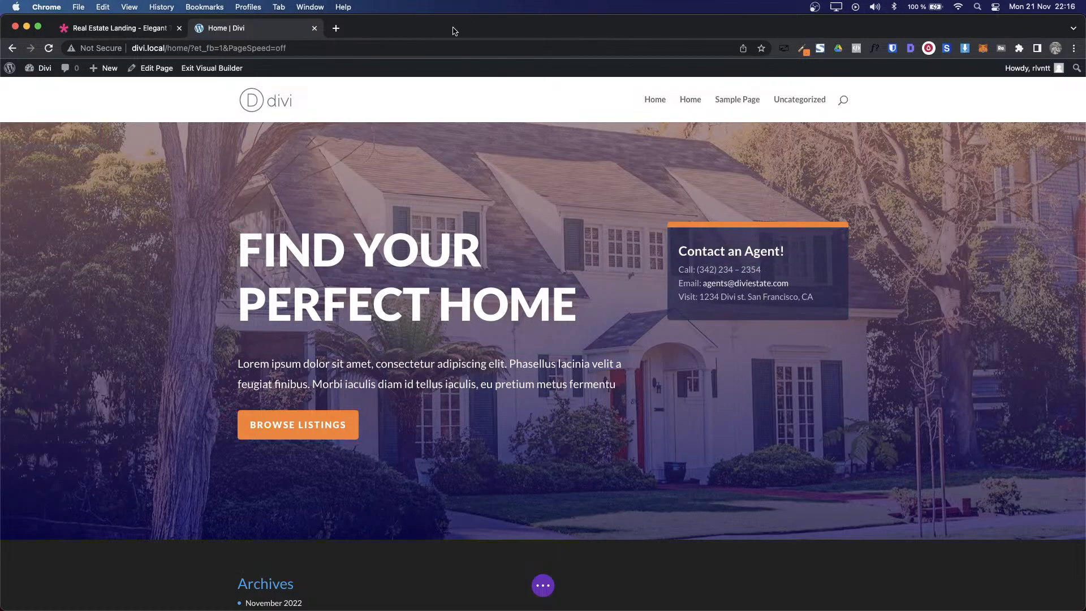
# Step: Highlight the "REGISTER FOR FREE" button text in the demo's contact card and return to the Home page editor
pyautogui.click(125, 29)
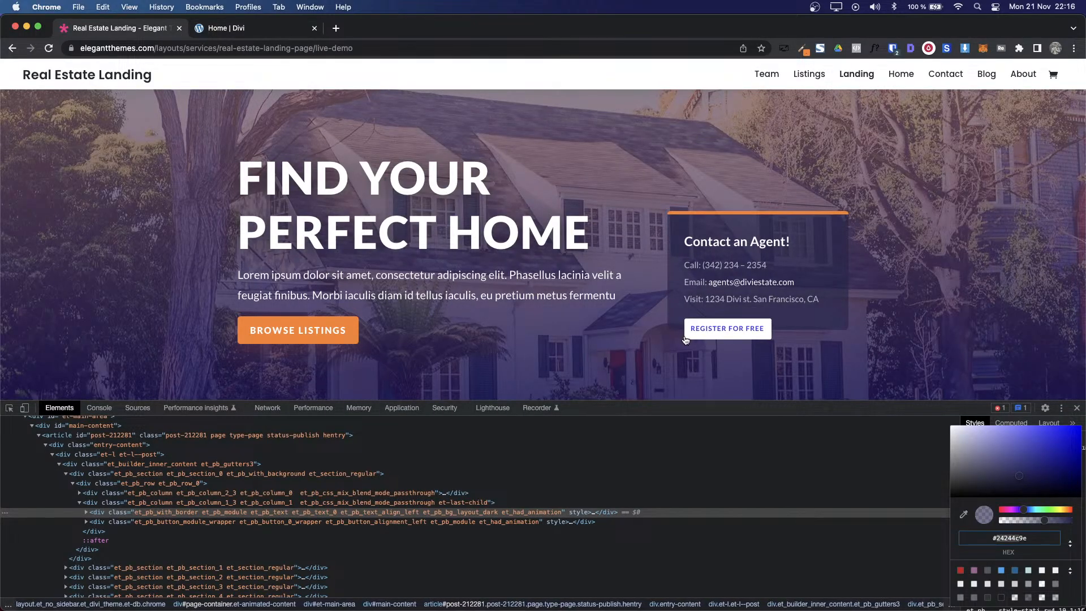
pyautogui.moveTo(687, 333); pyautogui.dragTo(755, 333)
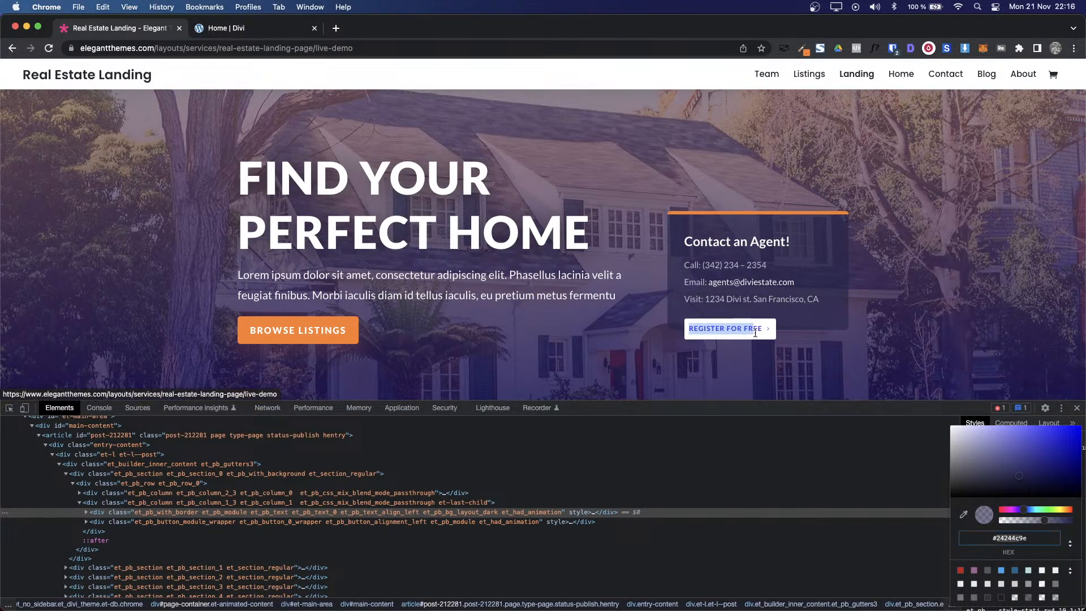
pyautogui.hotkey('ctrl', 'Tab')
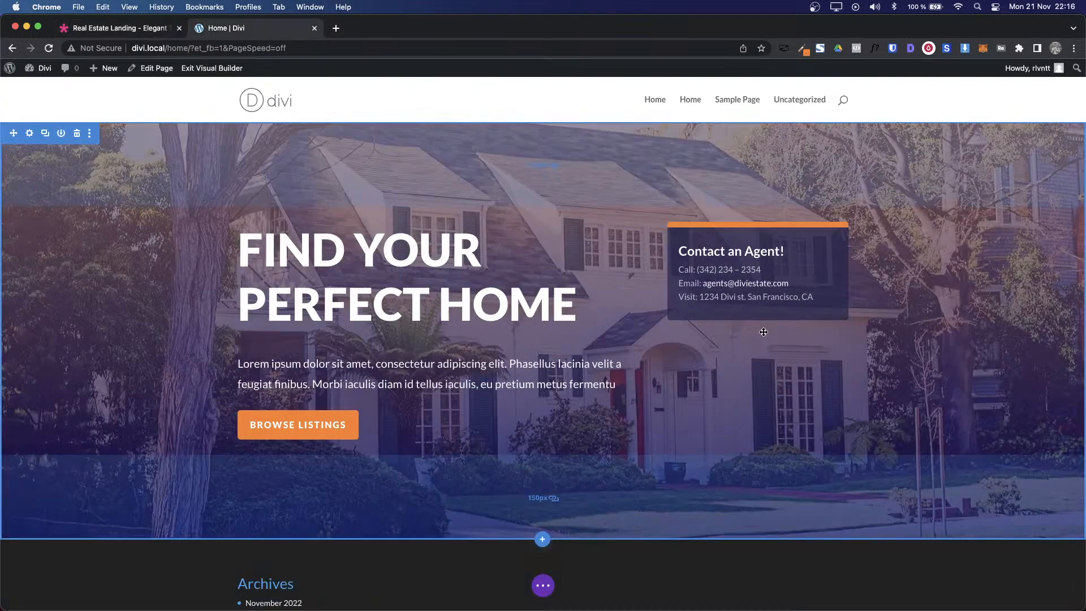
# Step: Add a Button module below the contact card with the text "REGISTER FOR FREE"
pyautogui.click(757, 303)
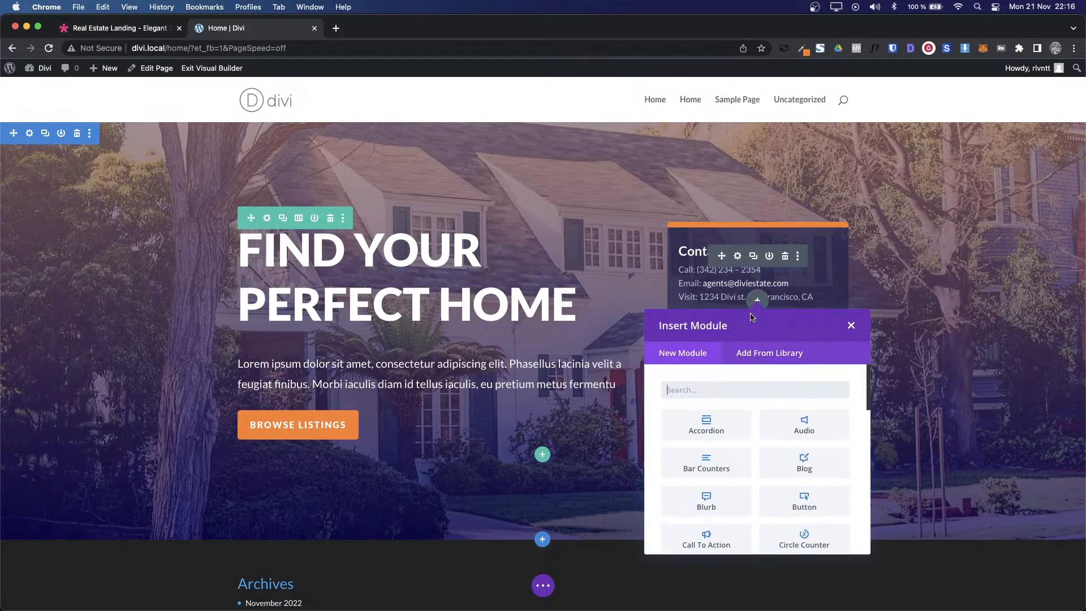
pyautogui.click(711, 385)
pyautogui.write('bu')
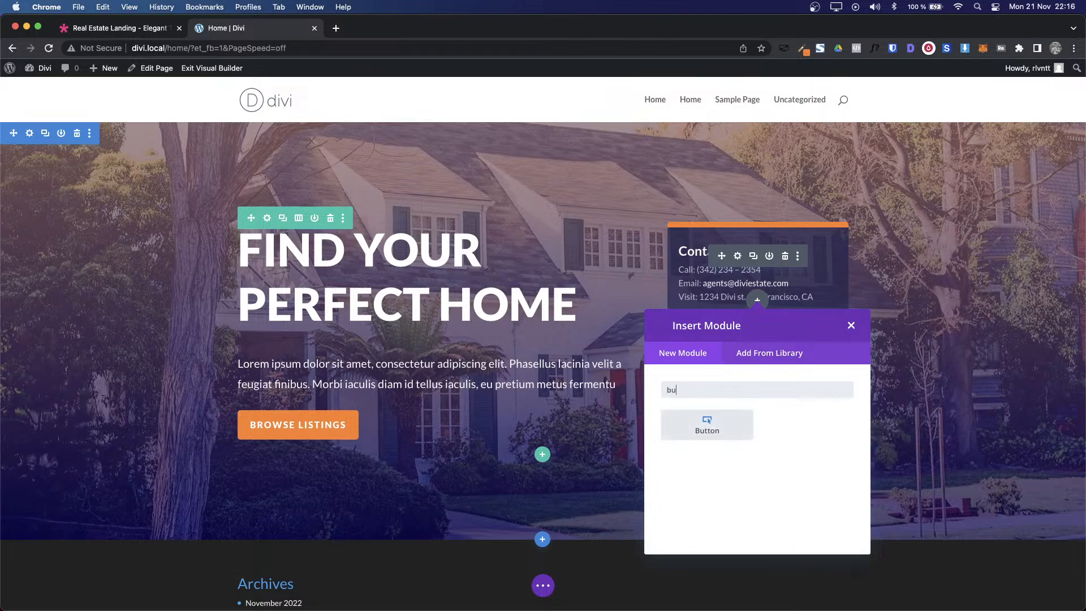
pyautogui.click(683, 437)
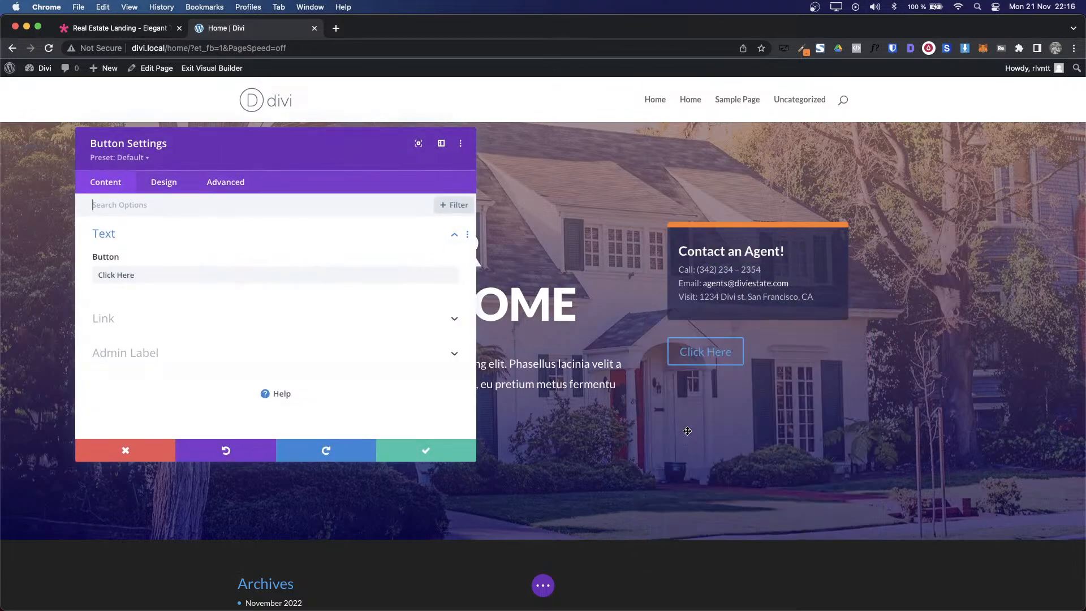
pyautogui.click(216, 275)
pyautogui.press('super+a')
pyautogui.write('REGISTER FOR FREE')
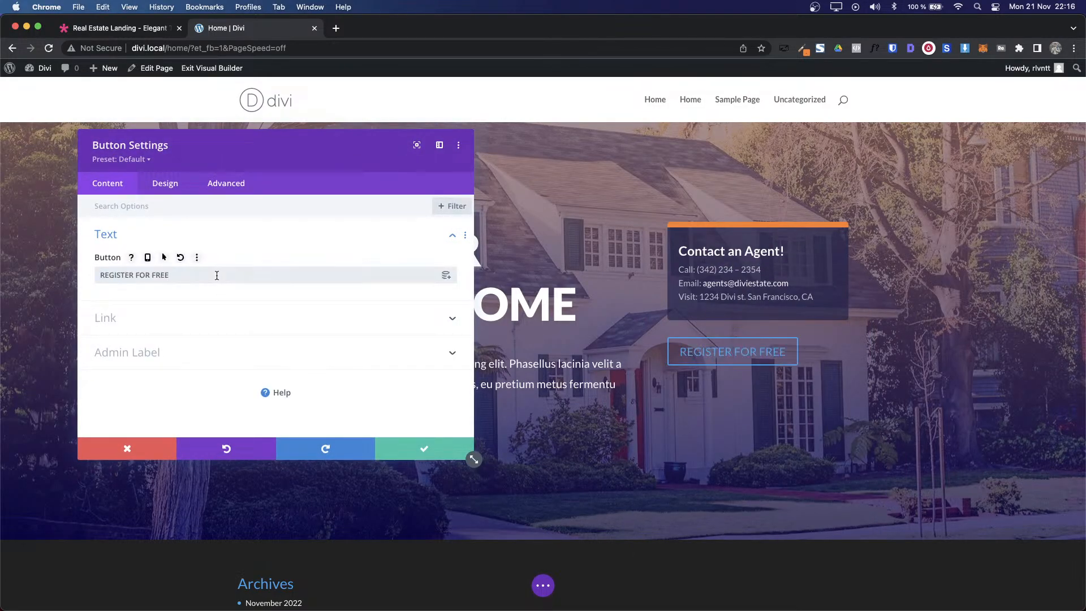
# Step: Enable custom styles for the register button in its design settings
pyautogui.click(160, 184)
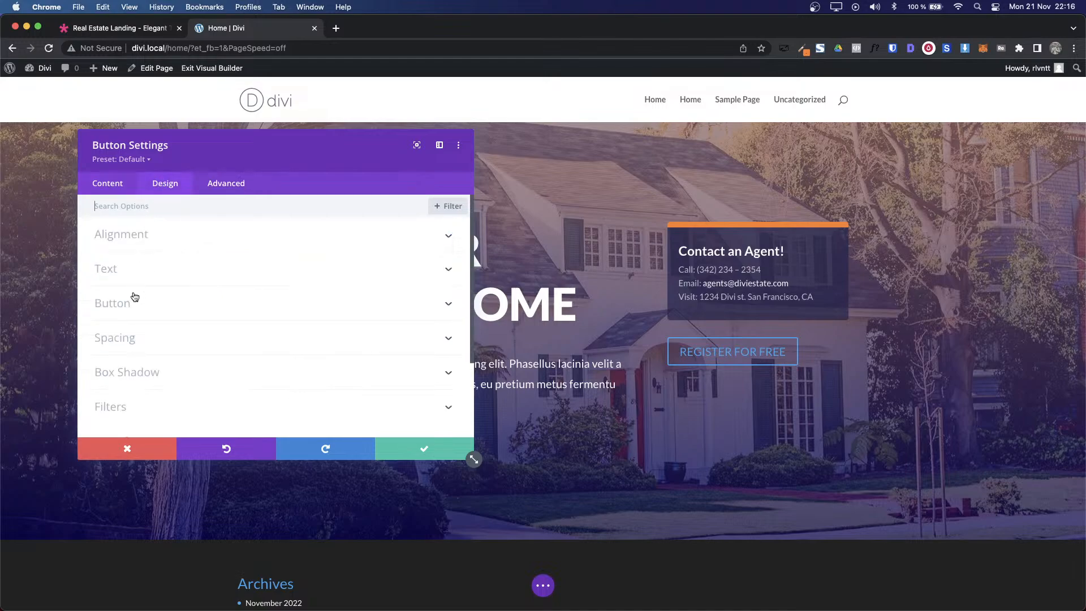
pyautogui.click(132, 309)
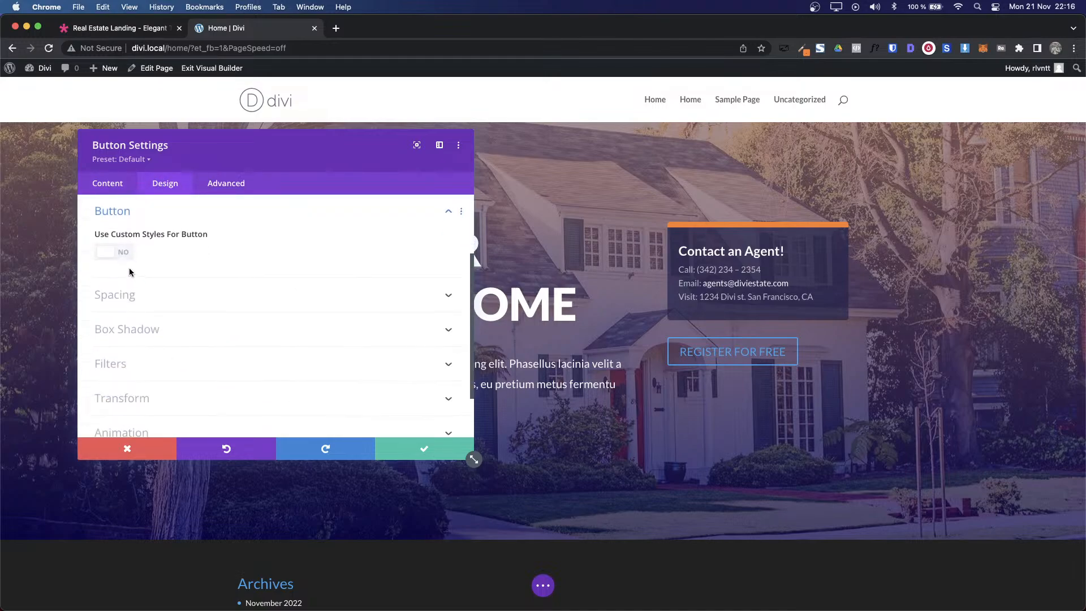
pyautogui.click(125, 256)
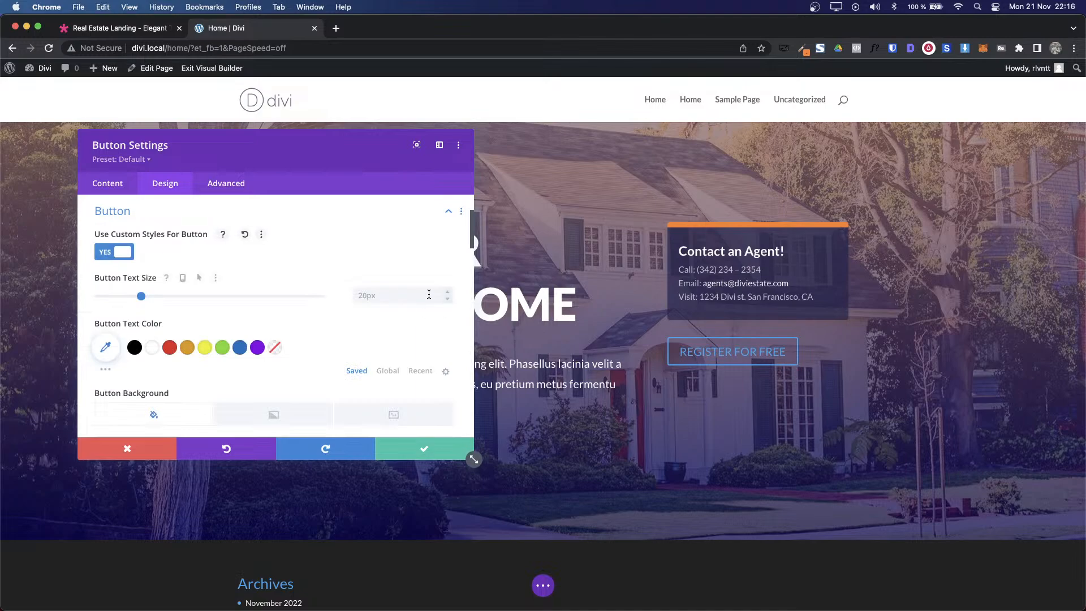
# Step: Set the background colour of the Register for Free button to white (#ffffff)
pyautogui.scroll(-4, 442, 385)
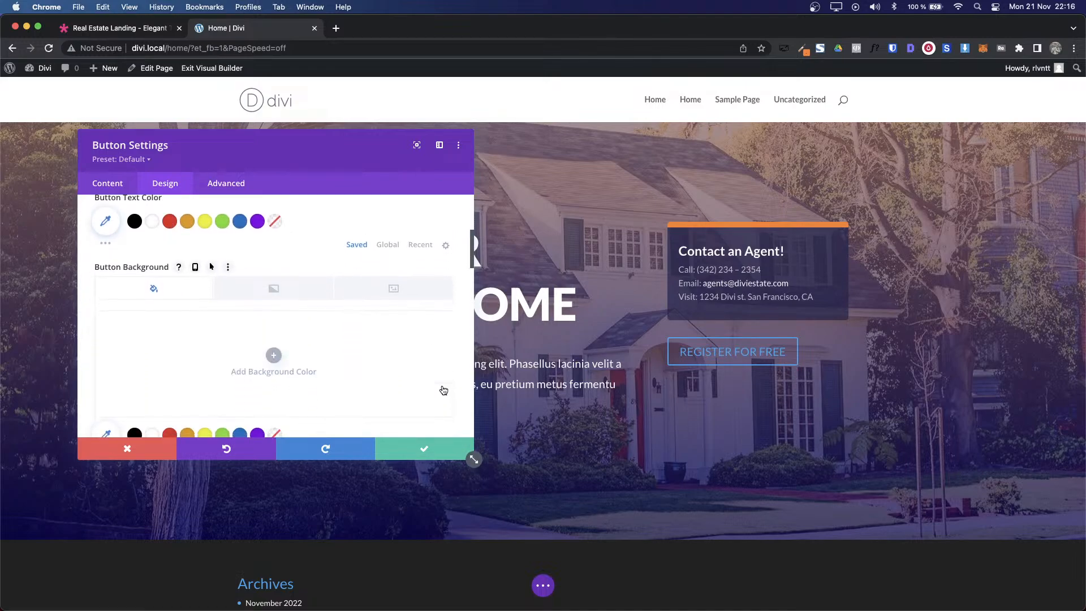
pyautogui.scroll(-3, 284, 367)
pyautogui.scroll(2, 283, 366)
pyautogui.scroll(-1, 284, 367)
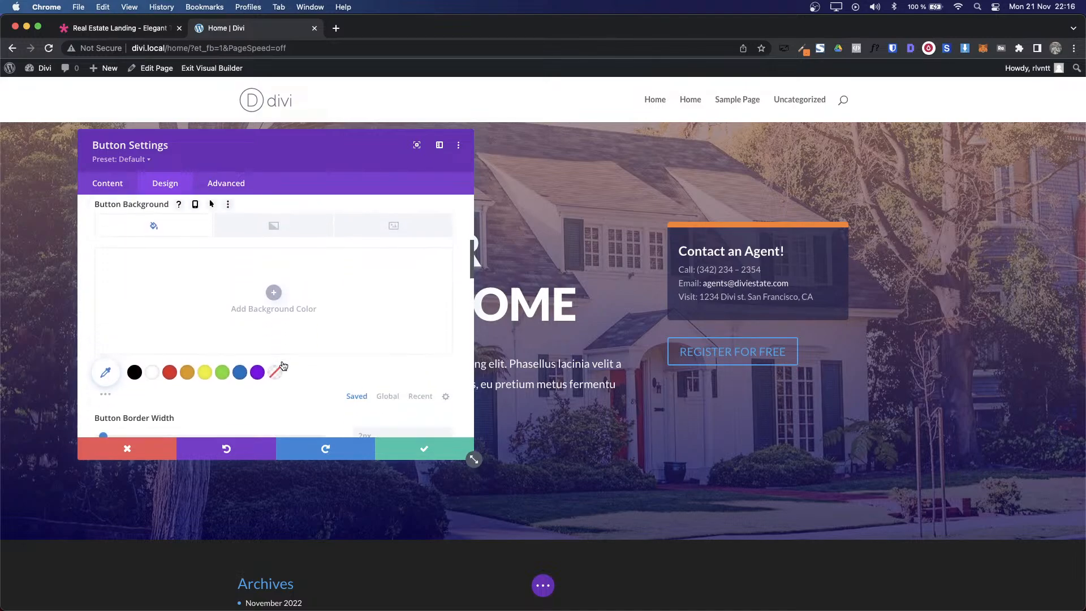
pyautogui.click(152, 360)
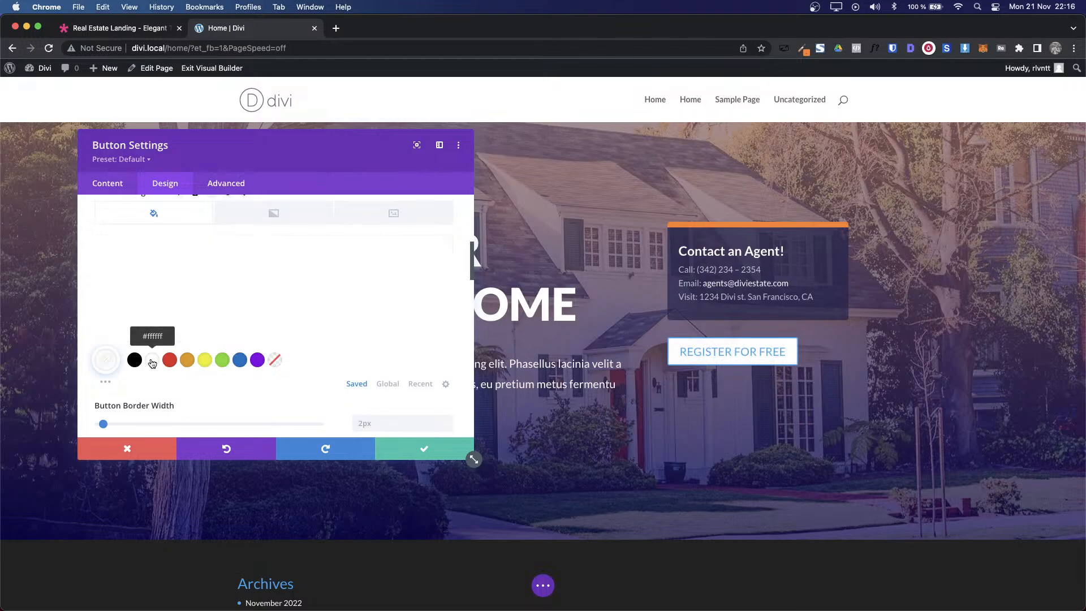
# Step: On the Real Estate Landing demo, inspect the Register for Free button's font with WhatFont and copy its text colour #3c39e6
pyautogui.hotkey('ctrl', 'Tab')
pyautogui.click(830, 194)
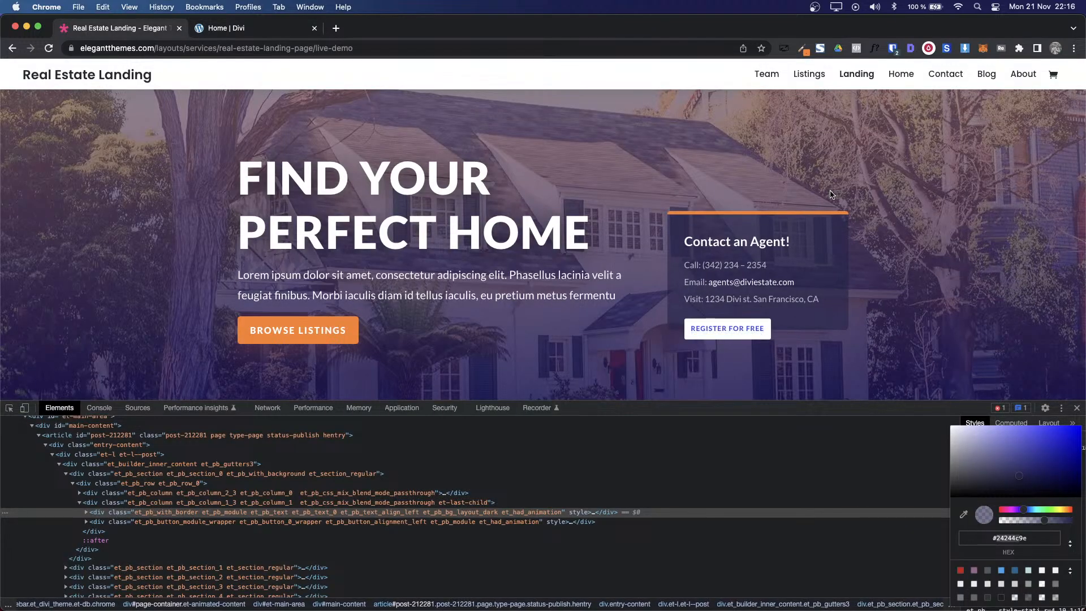
pyautogui.click(875, 48)
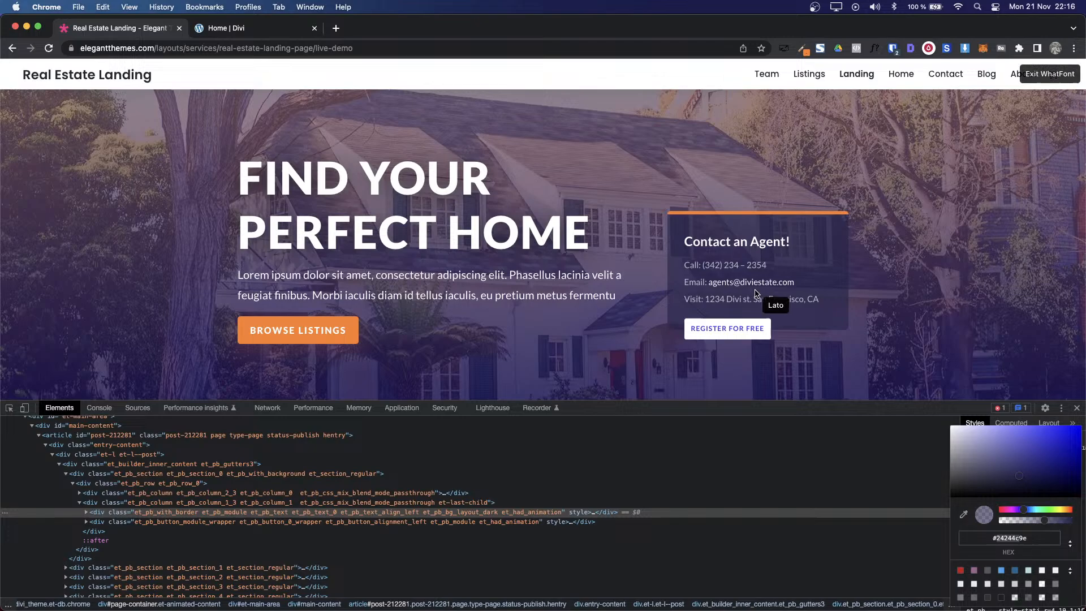
pyautogui.click(724, 334)
pyautogui.scroll(-2, 752, 328)
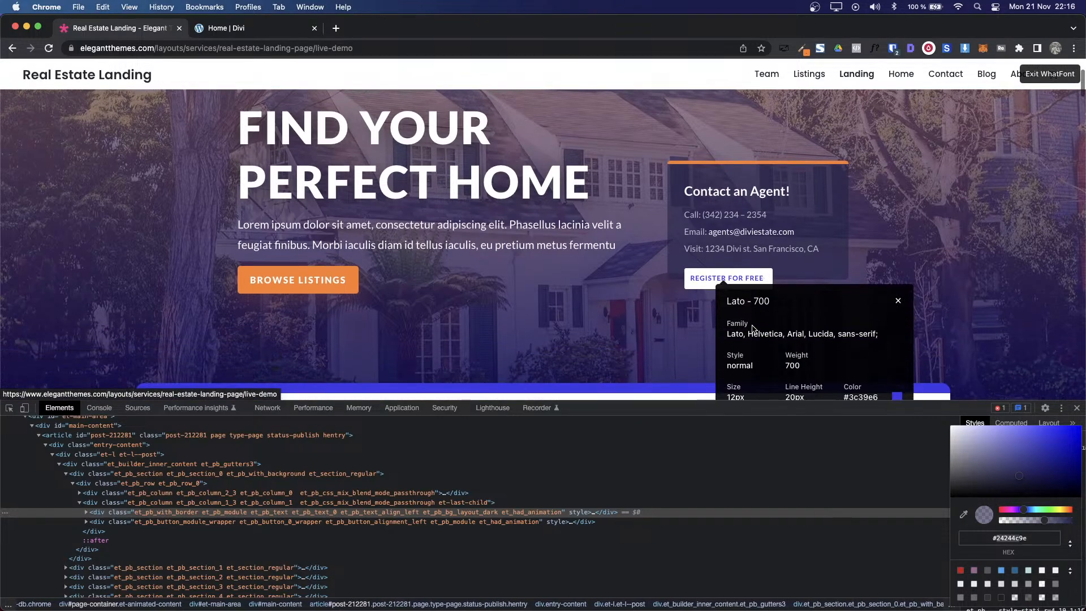
pyautogui.press('super+alt+i')
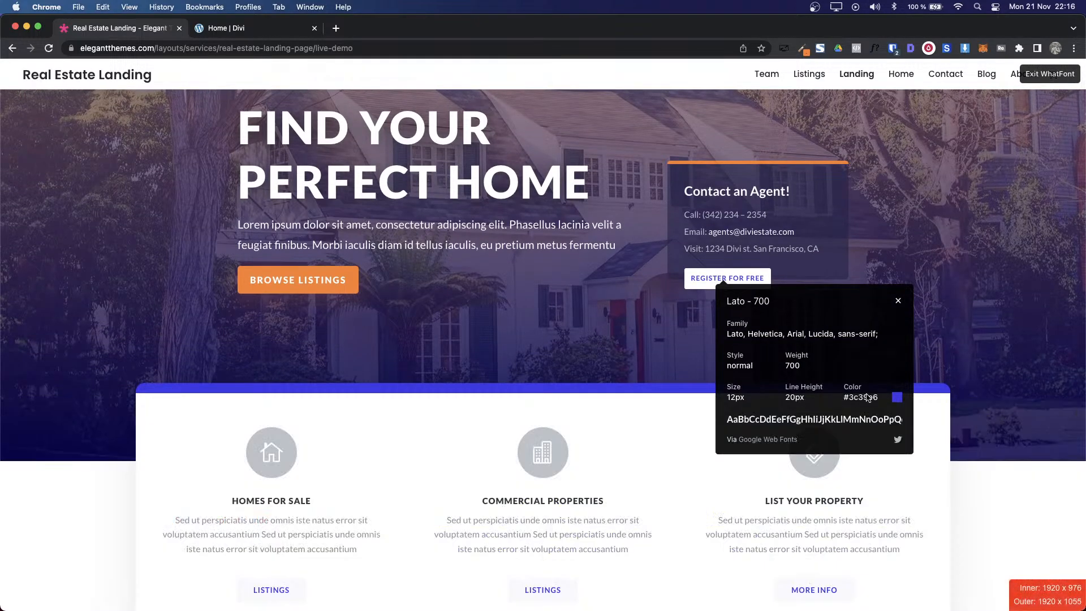
pyautogui.tripleClick(869, 398)
pyautogui.press('super+c')
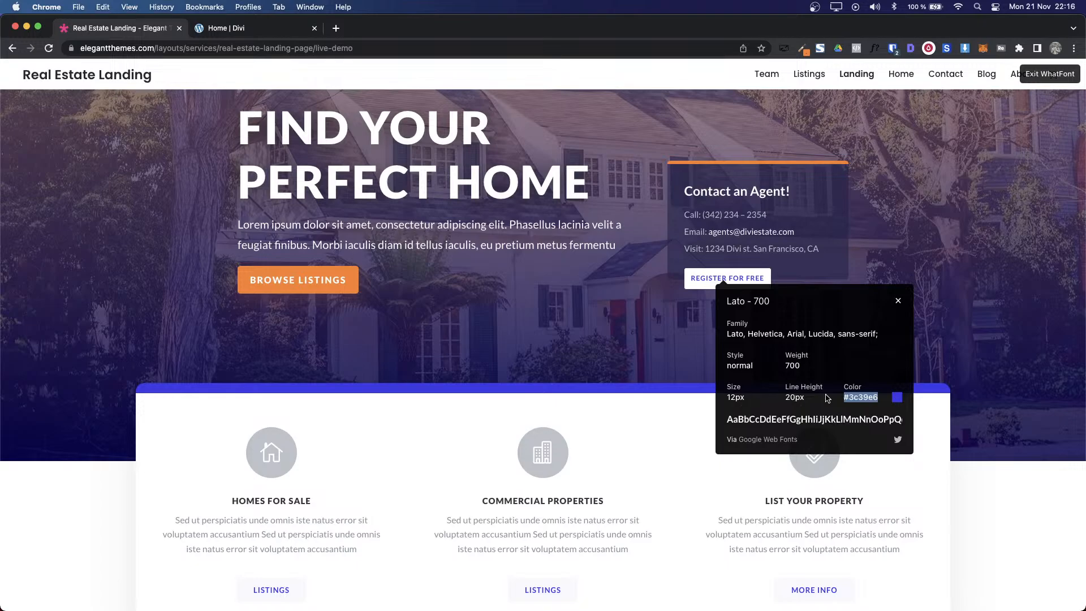
# Step: Back in the Divi page's button settings, apply the copied colour #3c39e6 as the button text colour
pyautogui.hotkey('ctrl', 'Tab')
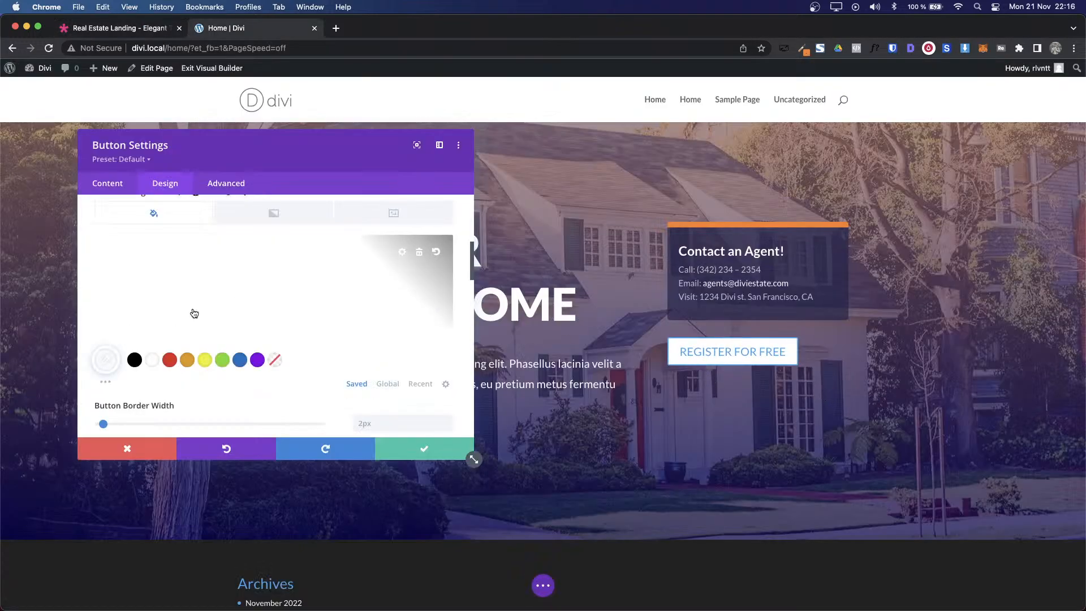
pyautogui.scroll(2, 194, 312)
pyautogui.scroll(2, 194, 313)
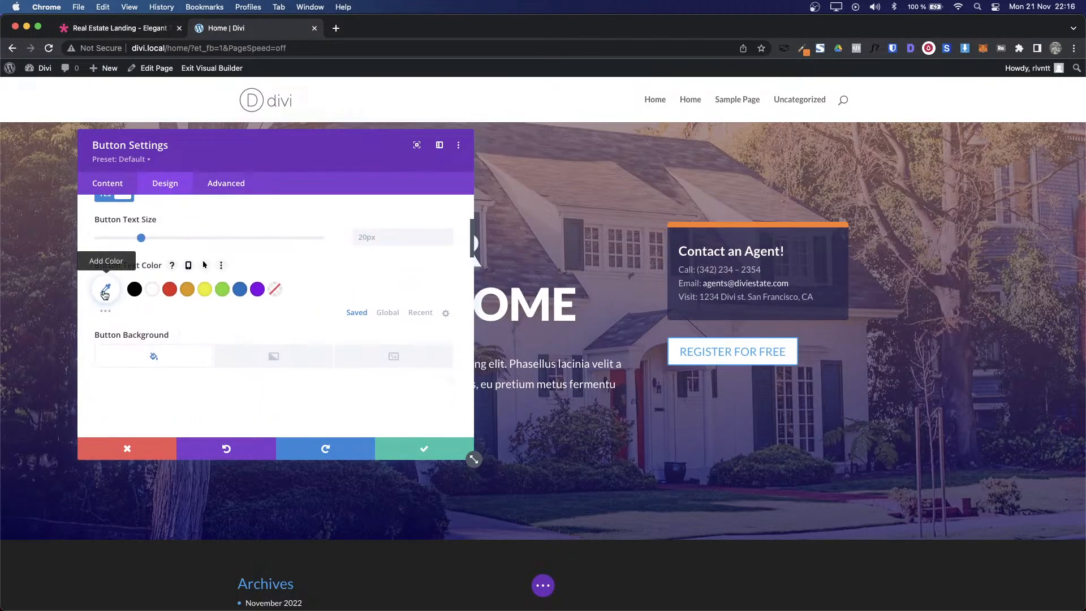
pyautogui.click(105, 287)
pyautogui.press('super+v')
pyautogui.click(154, 289)
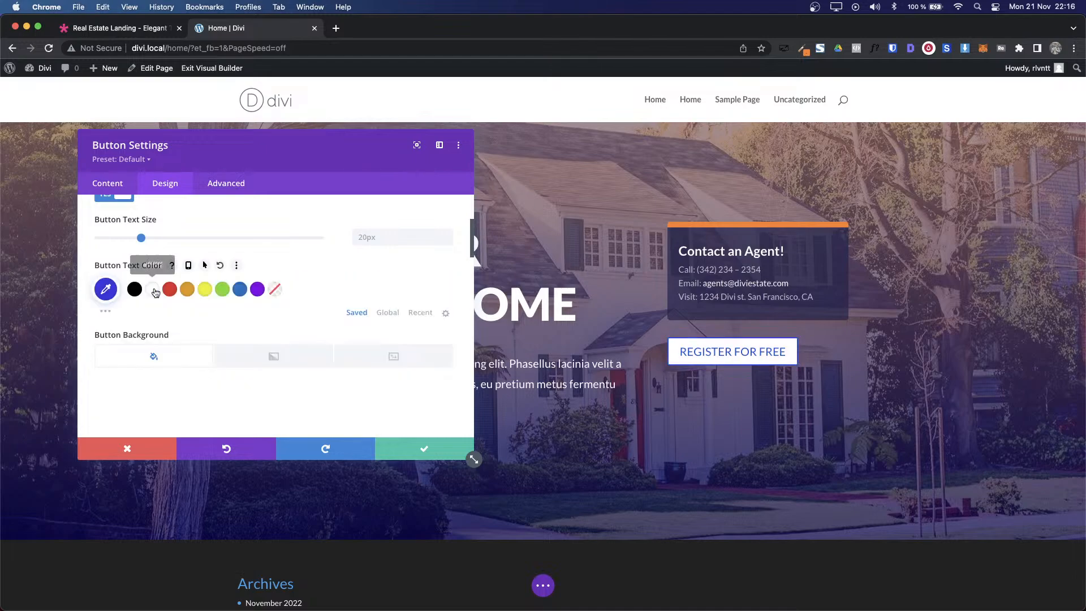
# Step: Set the button text size to 12px and exit the WhatFont inspection on the demo page
pyautogui.scroll(2, 323, 281)
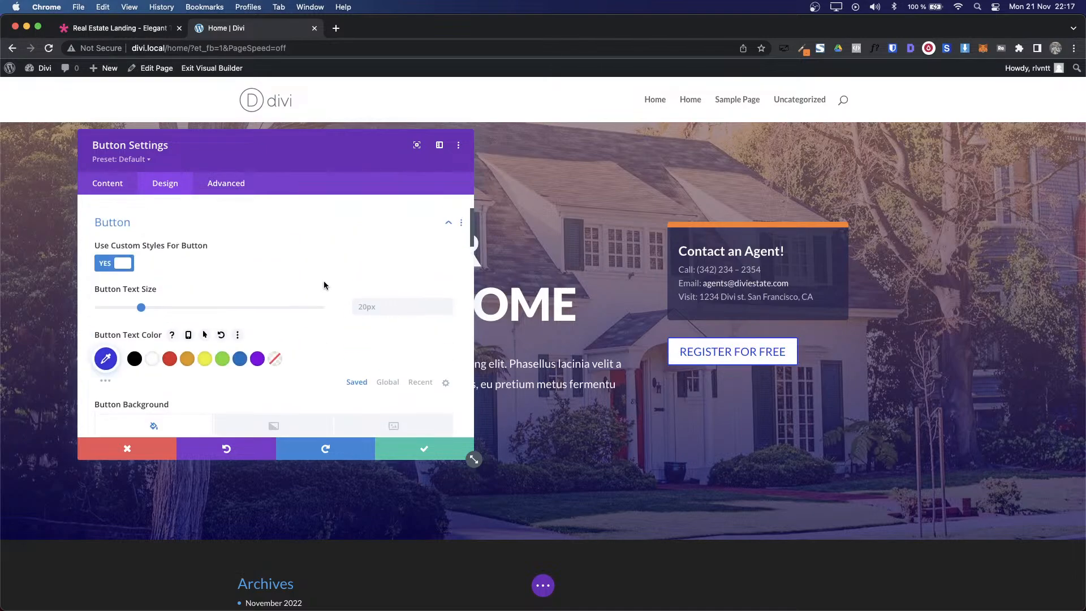
pyautogui.click(424, 307)
pyautogui.write('12')
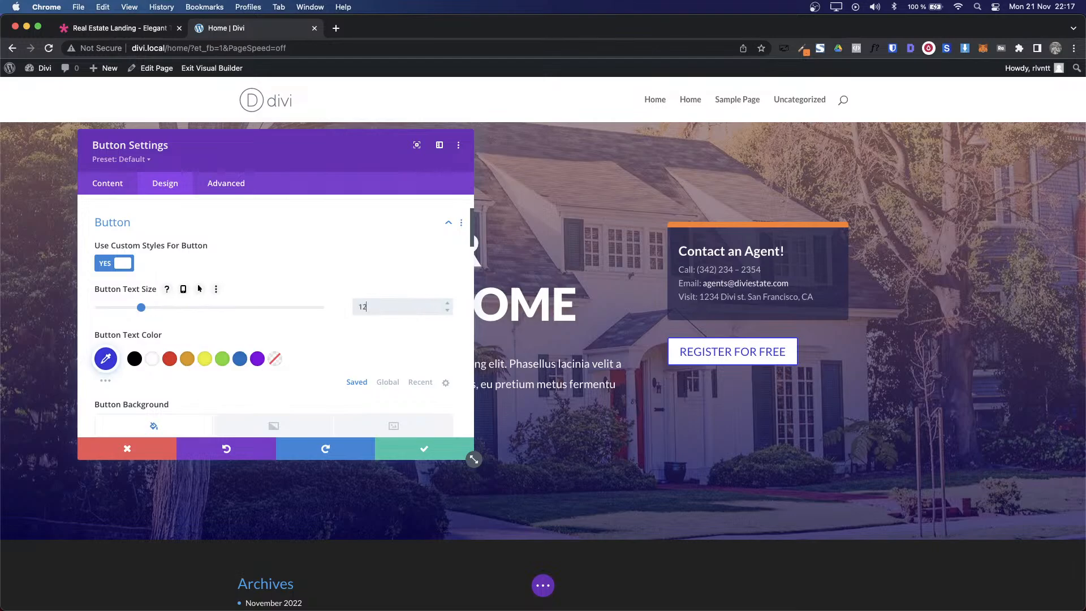
pyautogui.write('px')
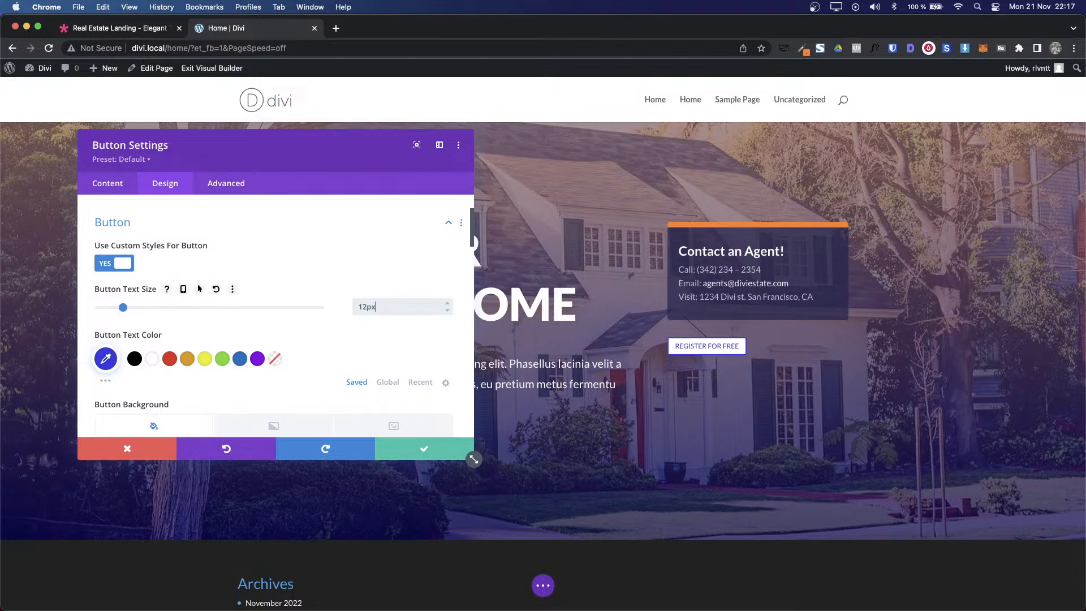
pyautogui.hotkey('ctrl', 'Tab')
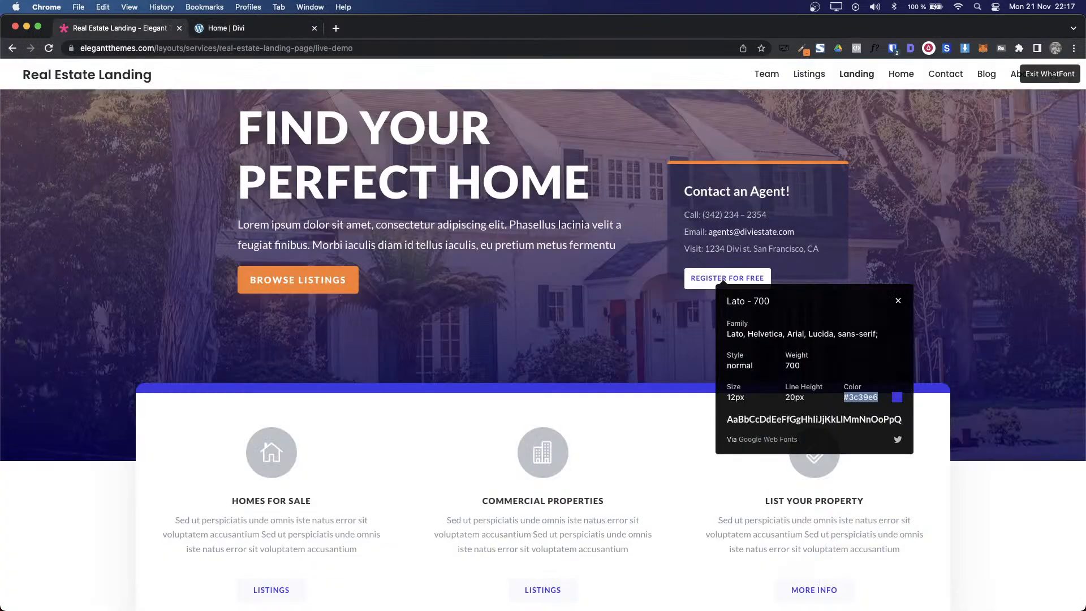
pyautogui.press('Escape')
pyautogui.hotkey('ctrl', 'Tab')
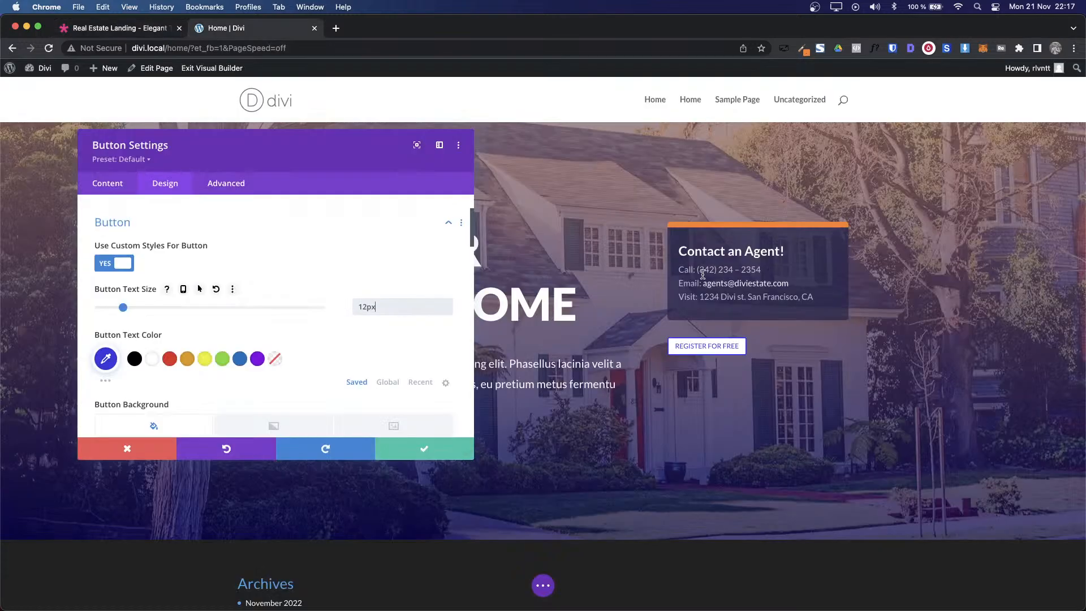
# Step: Set the button border colour to white
pyautogui.scroll(-5, 301, 373)
pyautogui.scroll(-3, 301, 371)
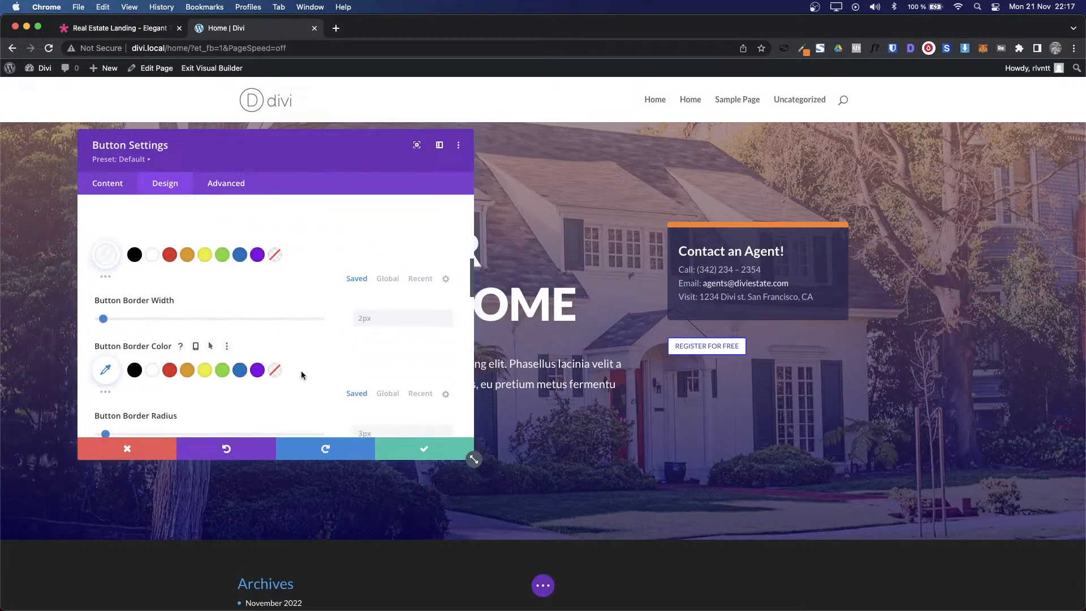
pyautogui.click(153, 371)
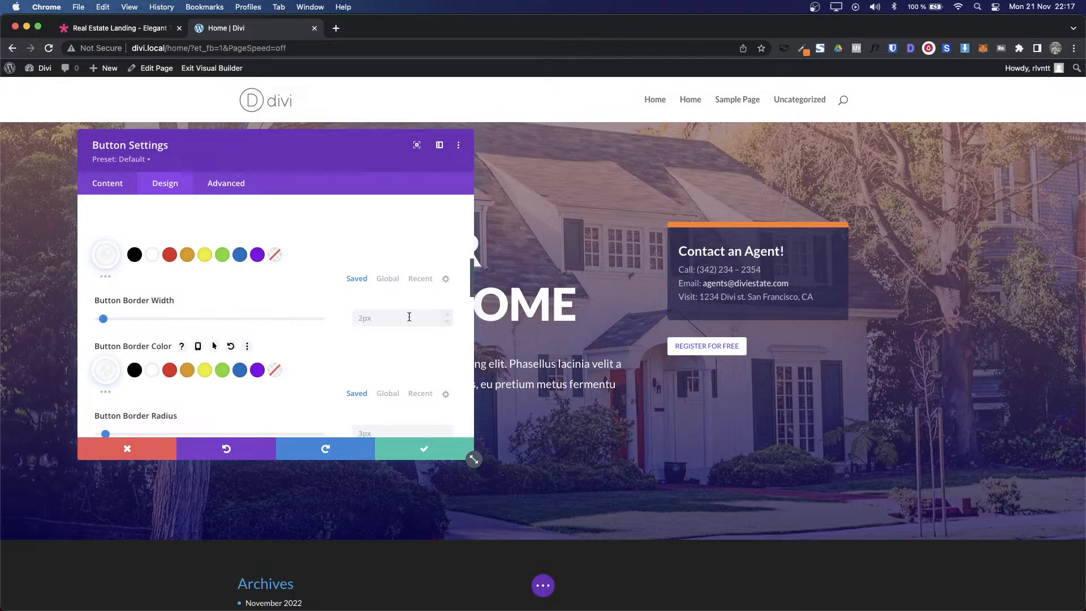
# Step: Check the demo page's Register for Free button and set the button font weight to Bold
pyautogui.scroll(-3, 407, 311)
pyautogui.hotkey('ctrl', 'Tab')
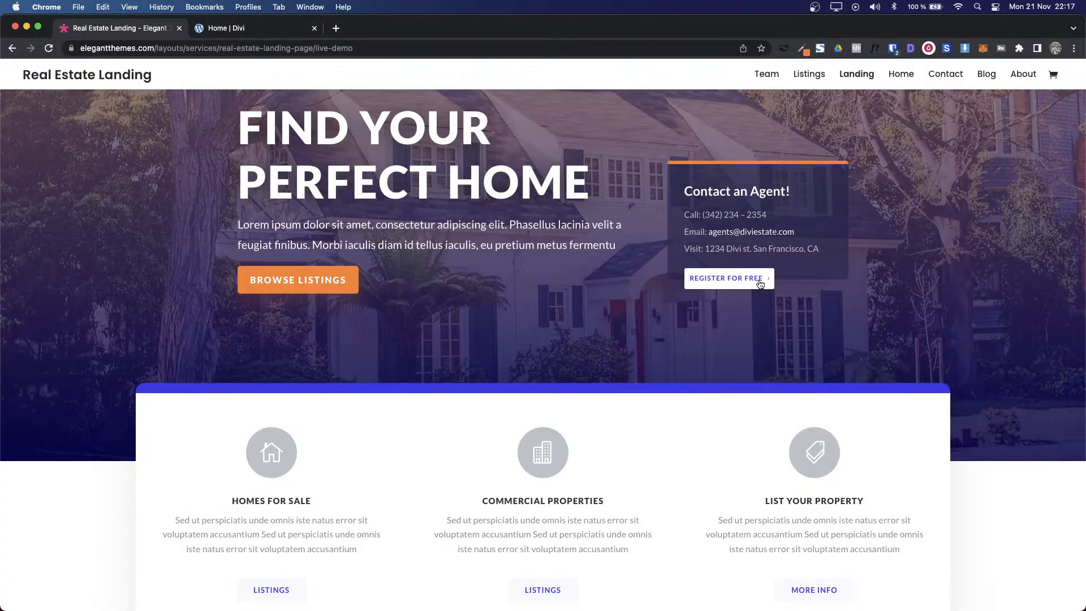
pyautogui.hotkey('ctrl', 'Tab')
pyautogui.scroll(-2, 322, 320)
pyautogui.scroll(-1, 322, 320)
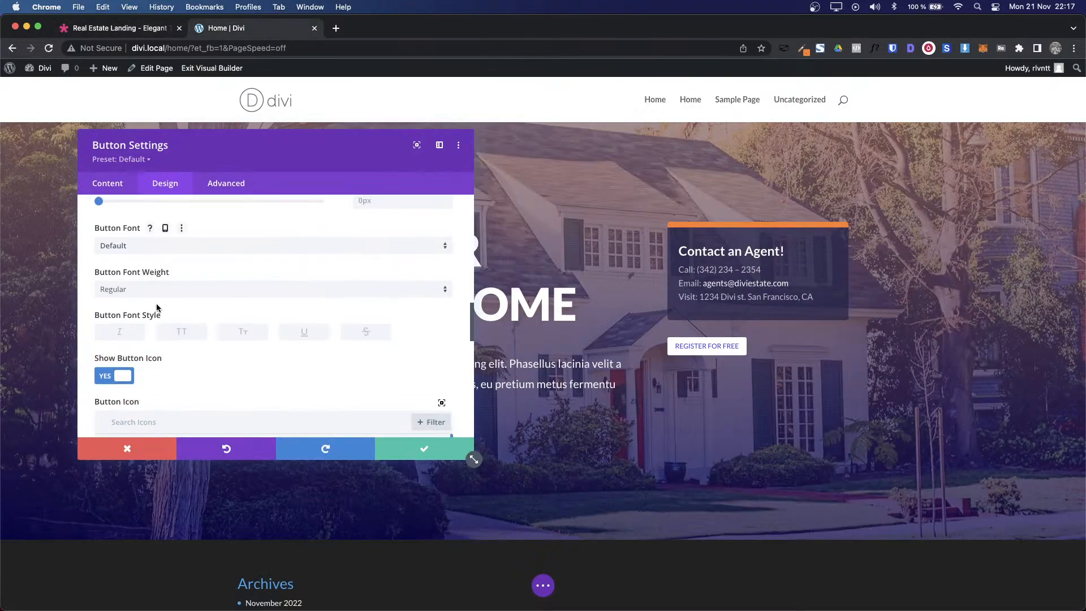
pyautogui.click(151, 295)
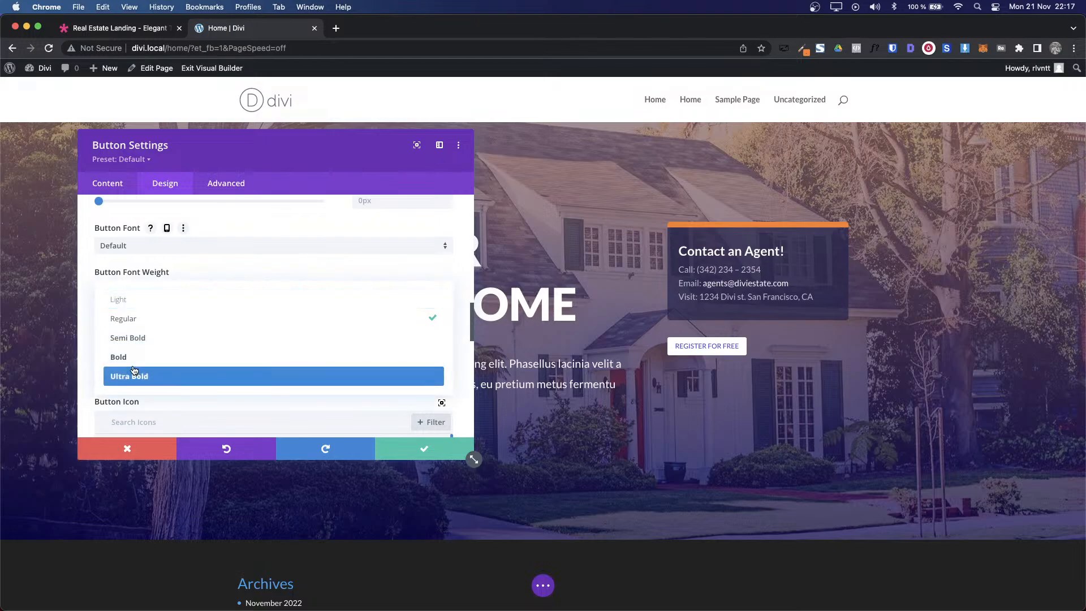
pyautogui.click(133, 357)
# Step: Compare the button lettering with the demo page and set the button letter spacing to 1px
pyautogui.hotkey('ctrl', 'shift', 'Tab')
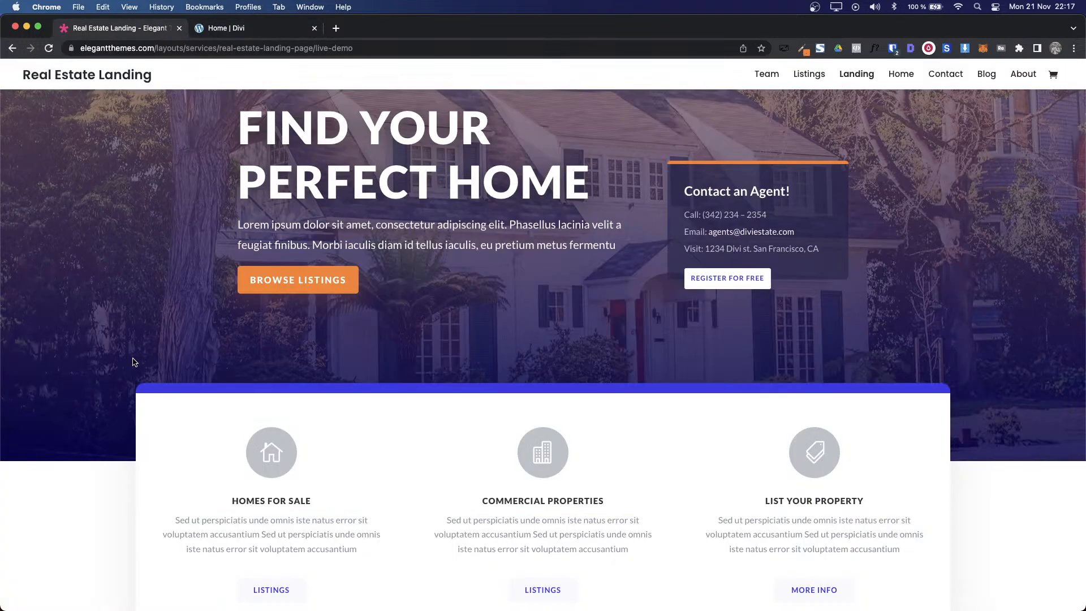
pyautogui.hotkey('ctrl', 'Tab')
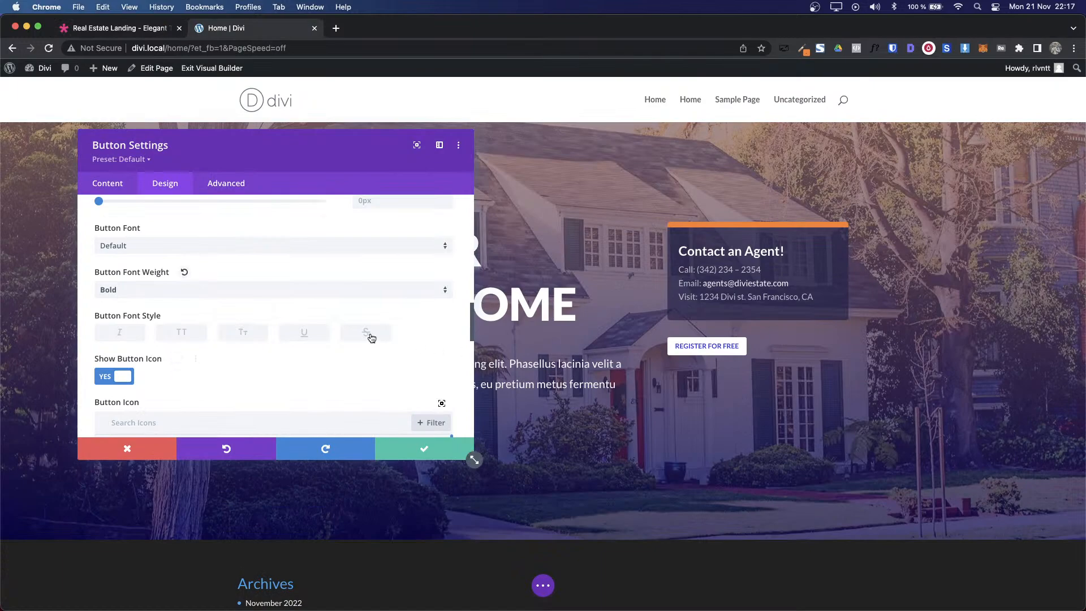
pyautogui.scroll(-3, 371, 333)
pyautogui.scroll(6, 370, 335)
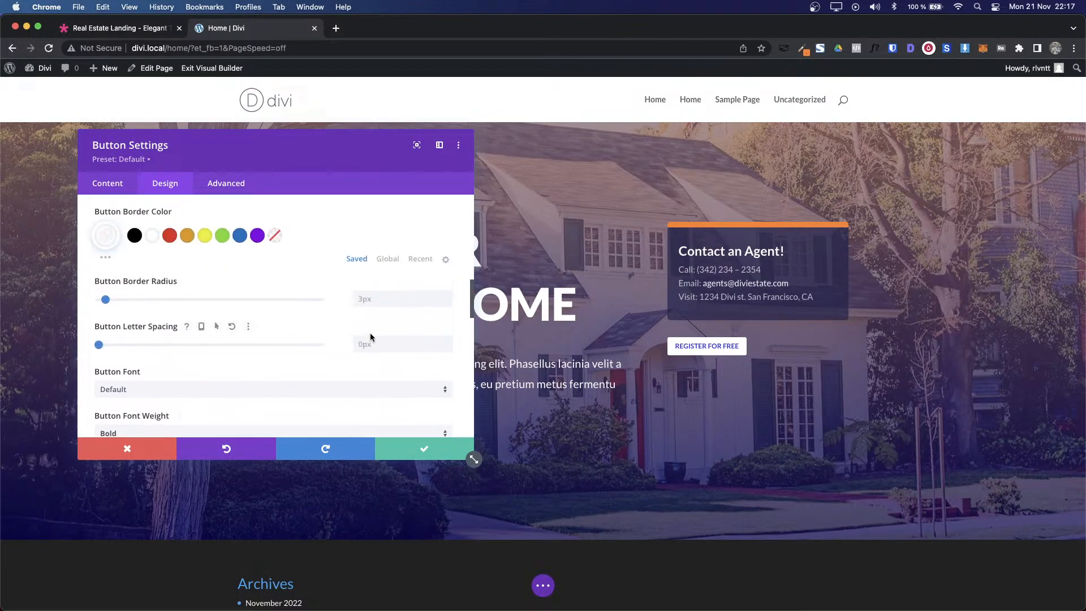
pyautogui.click(447, 343)
pyautogui.click(447, 342)
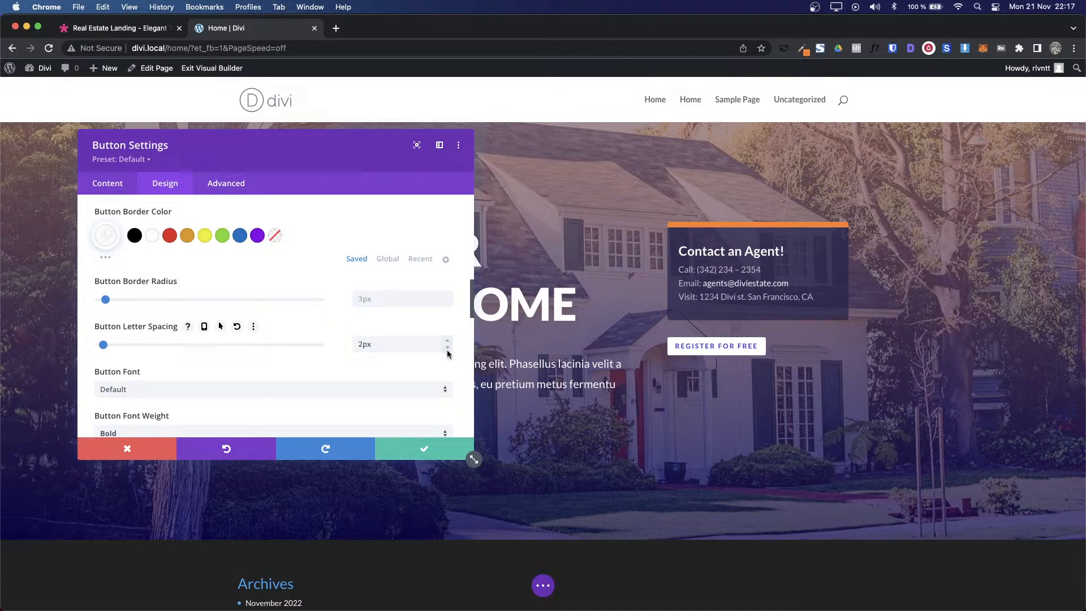
pyautogui.click(447, 348)
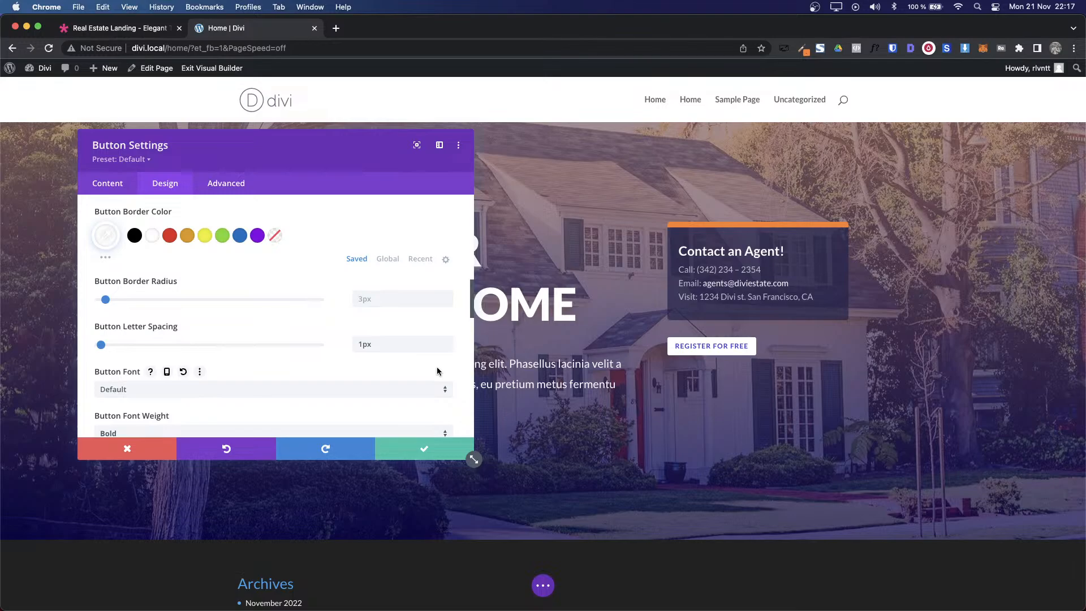
# Step: Examine the demo's Register for Free button up close for its overlap with the contact box, and save the Divi button settings
pyautogui.hotkey('ctrl', 'Tab')
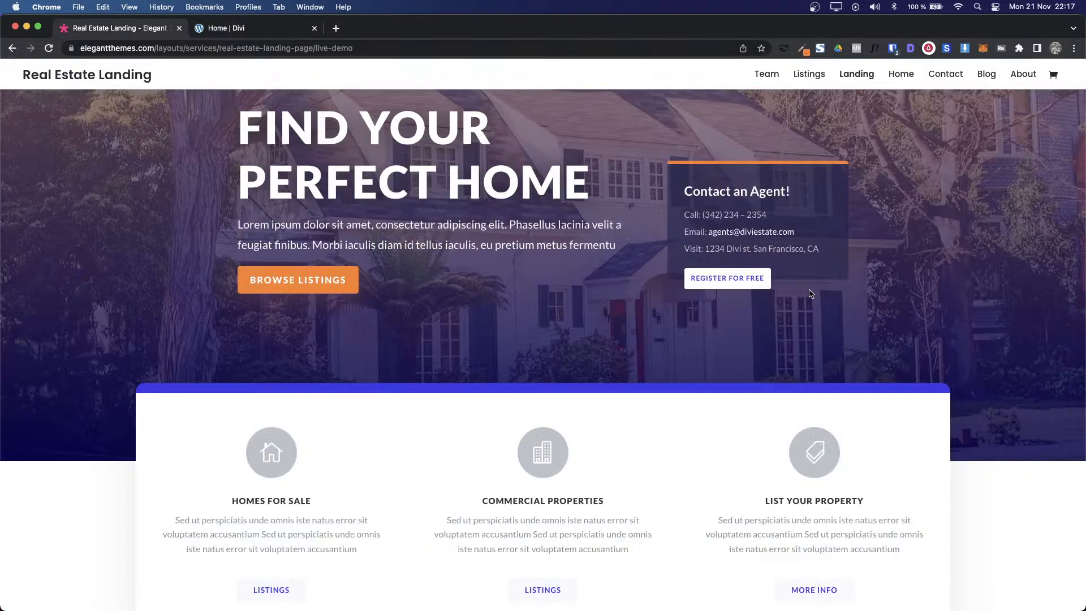
pyautogui.scroll(5, 769, 280)
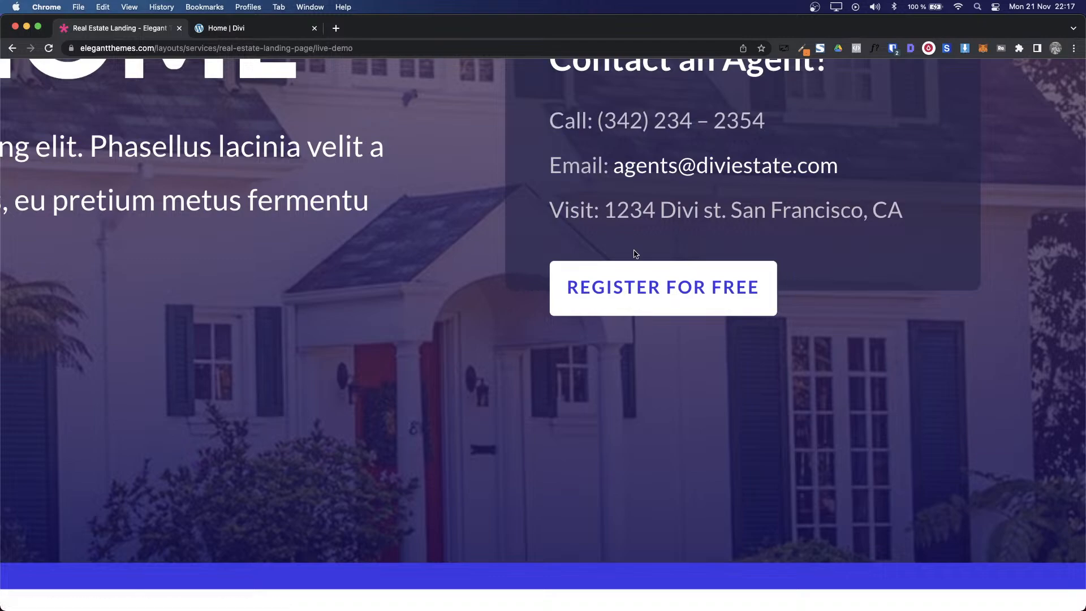
pyautogui.scroll(-5, 634, 255)
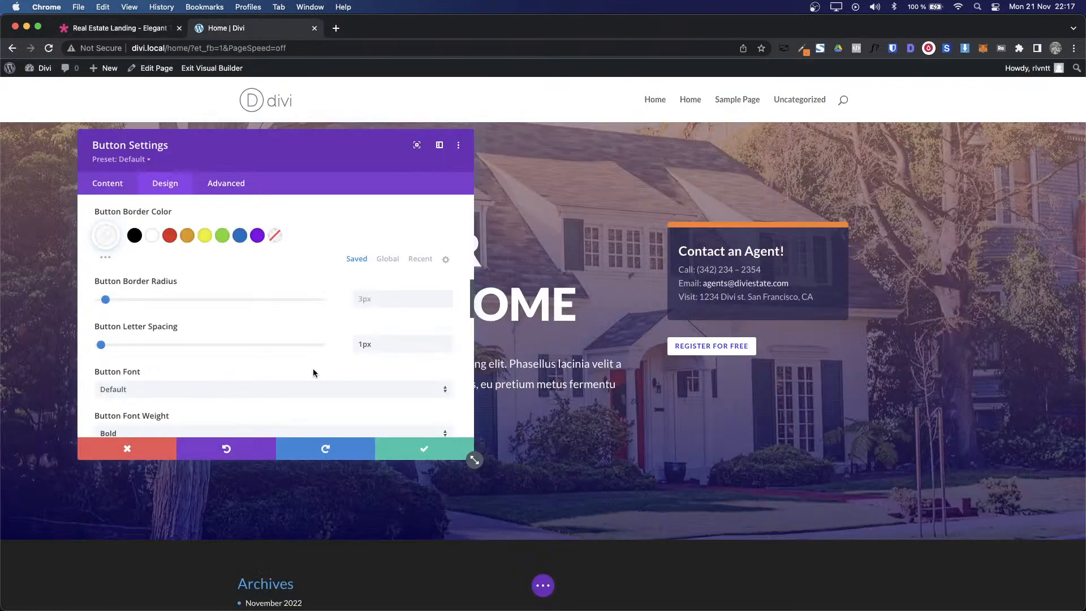
pyautogui.click(413, 447)
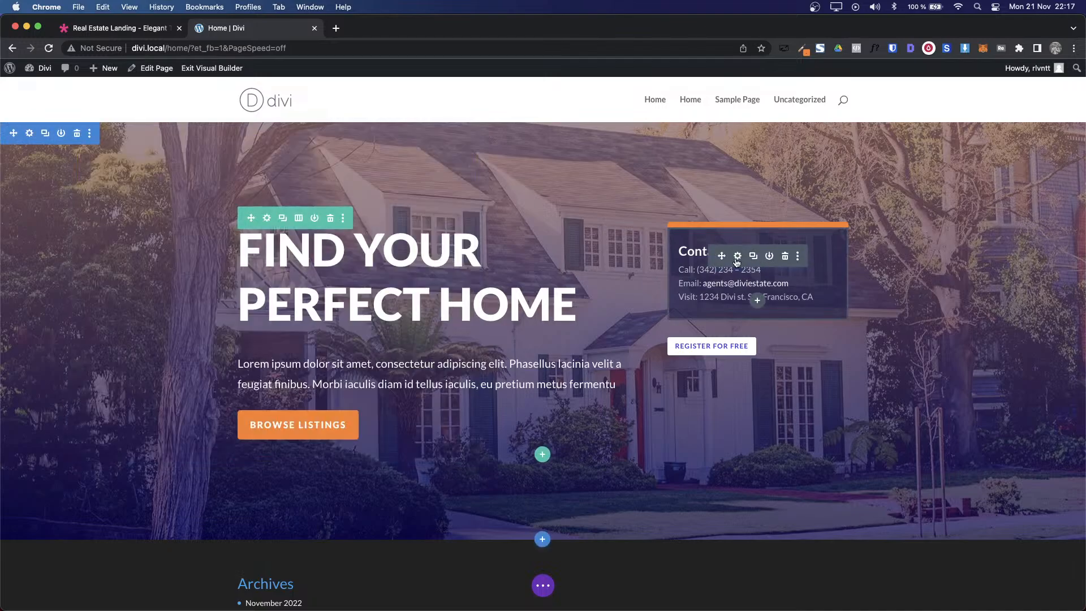
# Step: Set the bottom margin of the Contact an Agent text module to 0px and save its settings
pyautogui.click(737, 258)
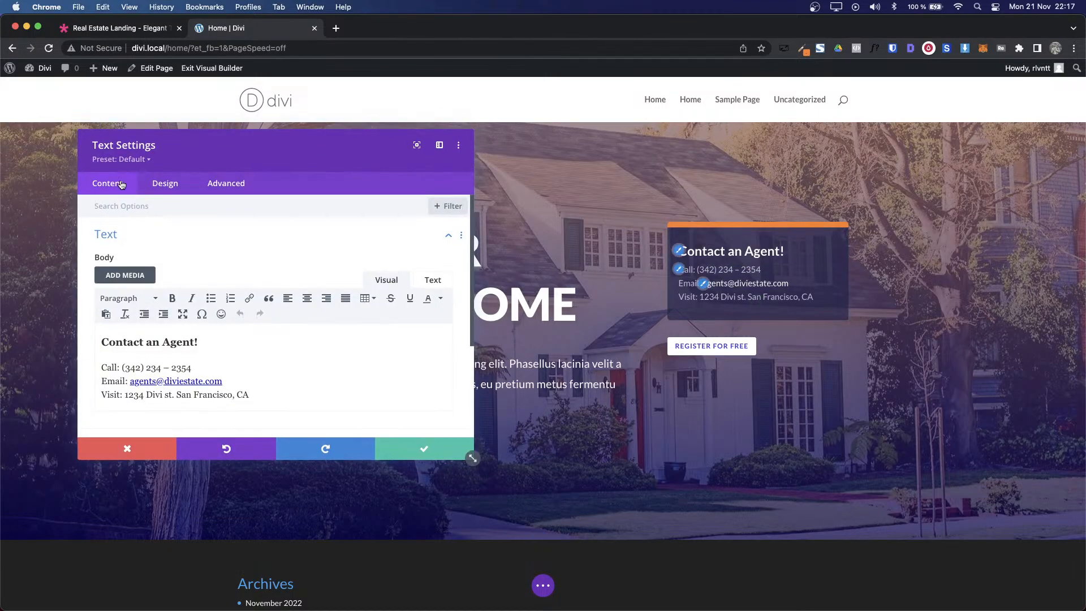
pyautogui.click(163, 185)
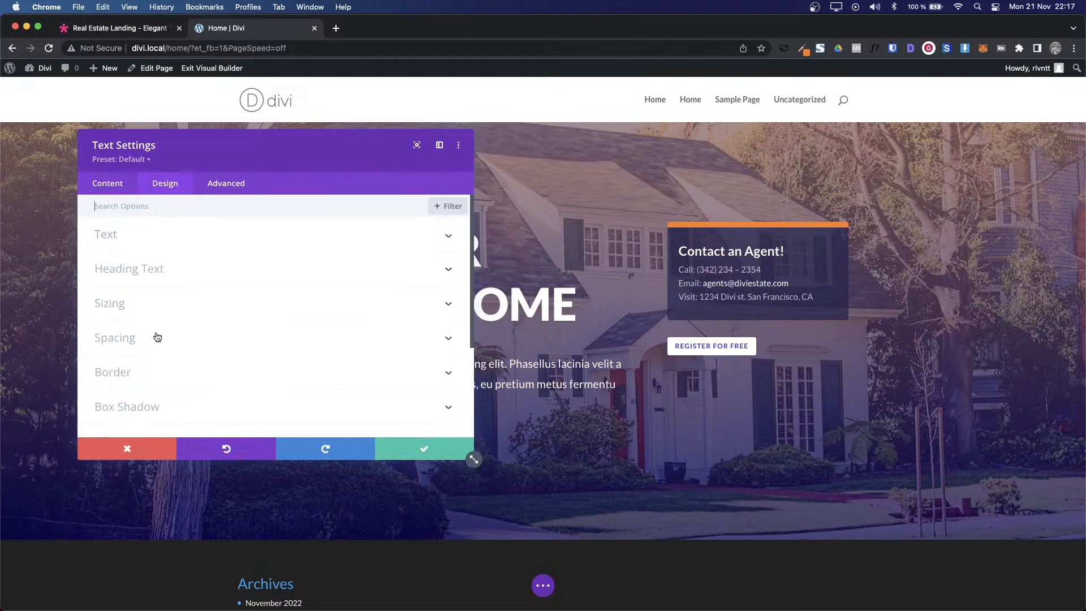
pyautogui.click(157, 339)
pyautogui.click(218, 252)
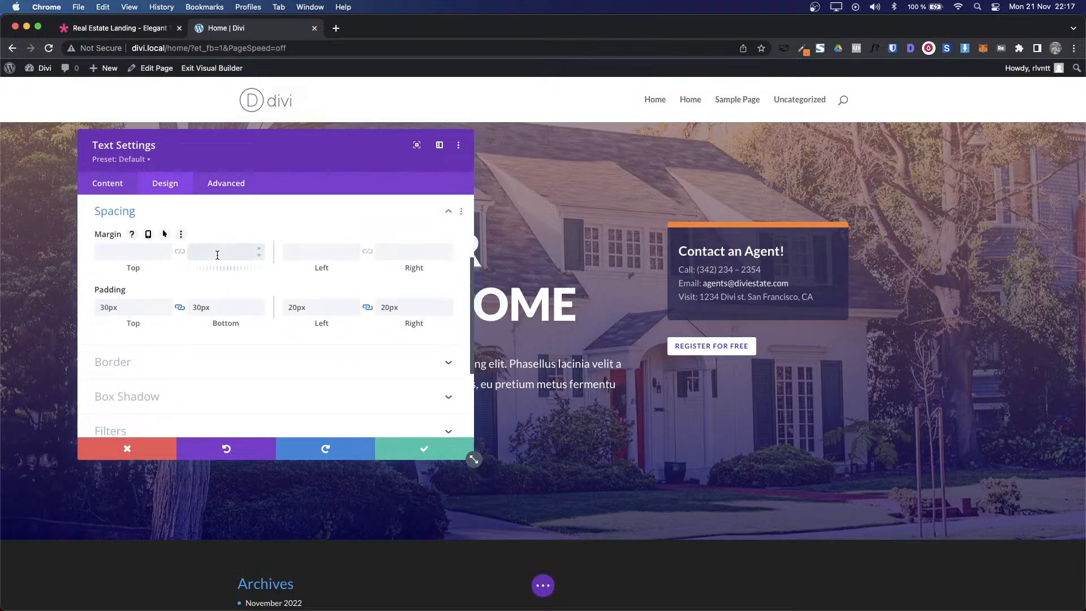
pyautogui.write('0')
pyautogui.press('Return')
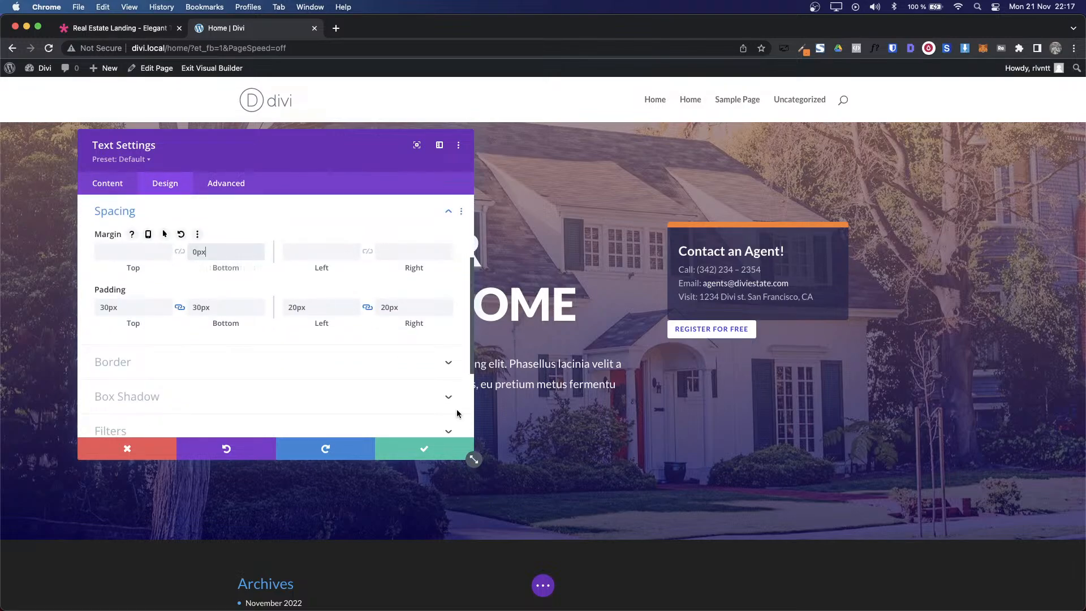
pyautogui.click(429, 456)
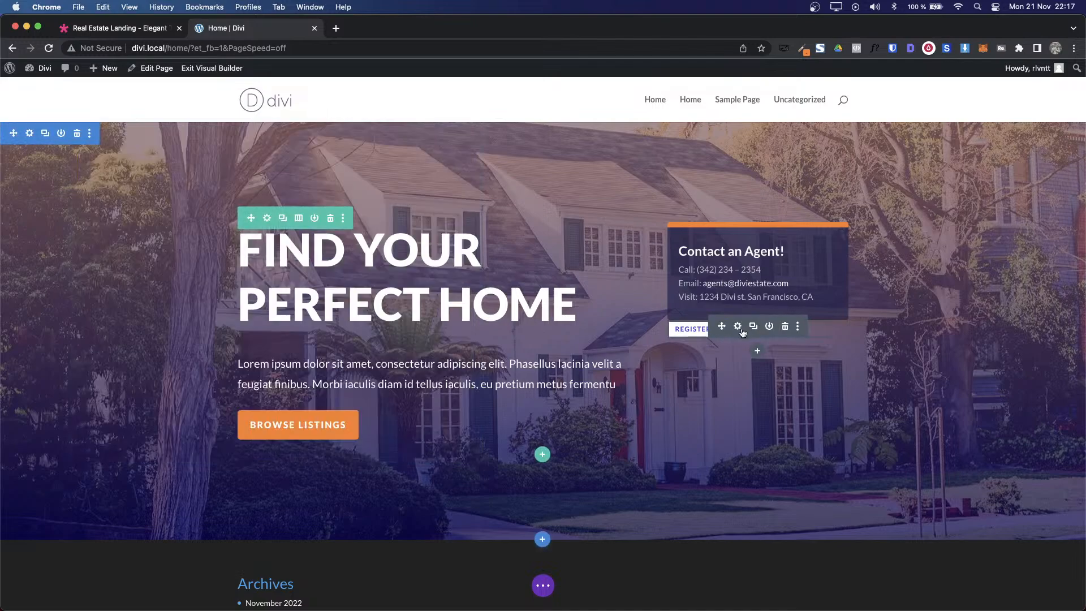
# Step: Set the top margin of the Register for Free button to -16px
pyautogui.click(737, 327)
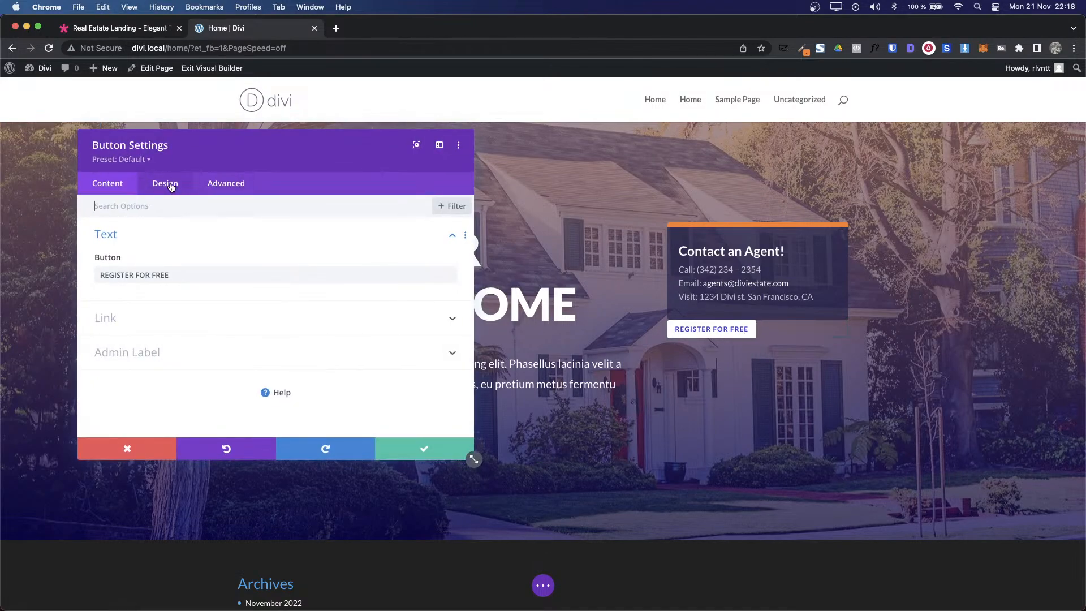
pyautogui.click(171, 186)
pyautogui.click(126, 339)
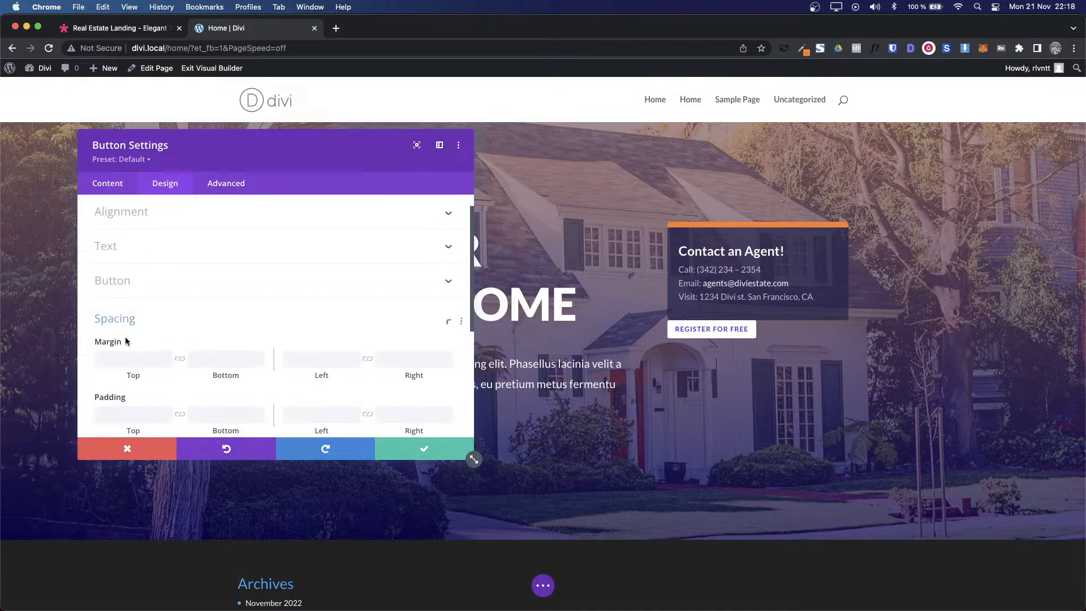
pyautogui.click(139, 258)
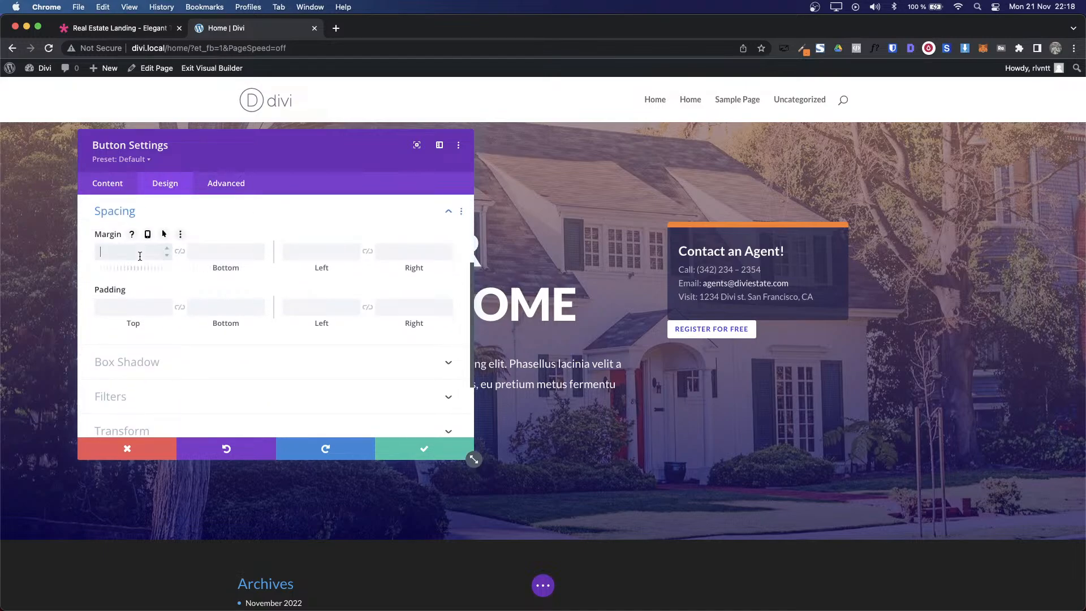
pyautogui.write('-16px')
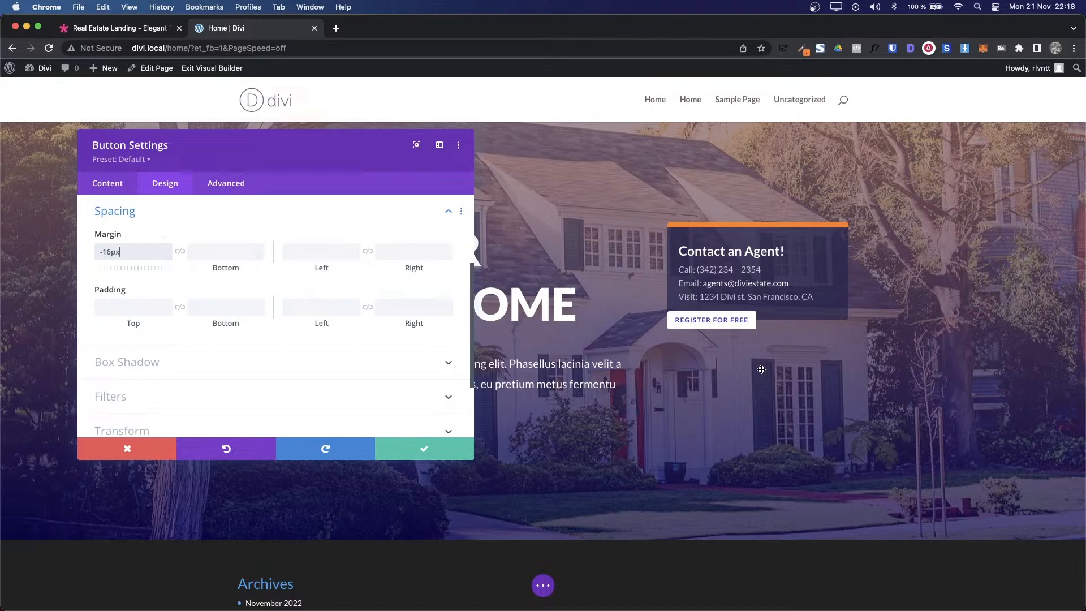
# Step: Check the button's horizontal offset on the demo page, set its left margin one increment above 18px, and save the button settings
pyautogui.click(127, 29)
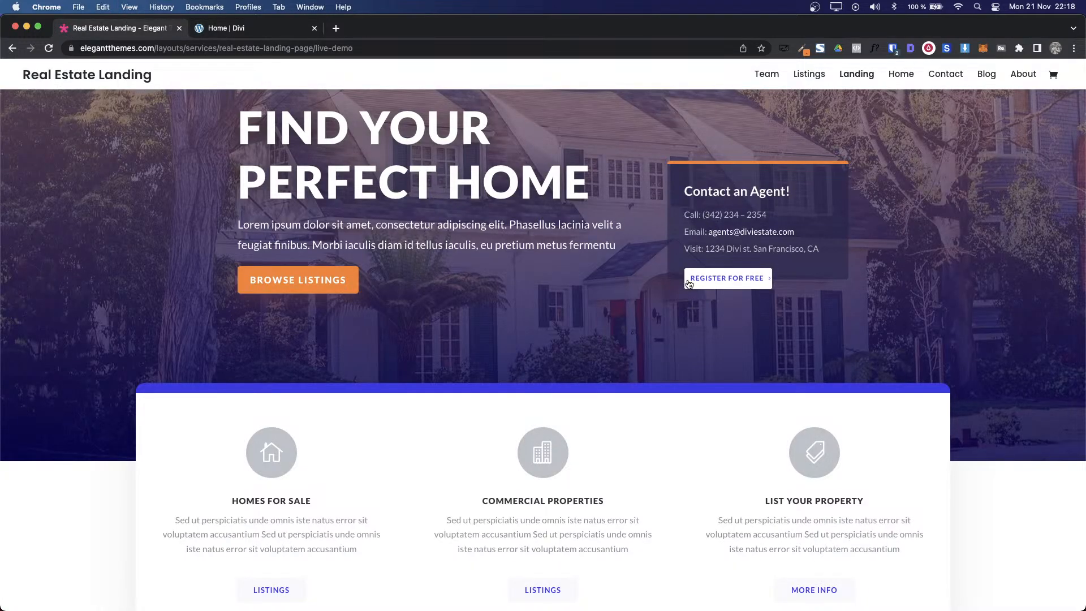
pyautogui.click(251, 33)
pyautogui.write('18px')
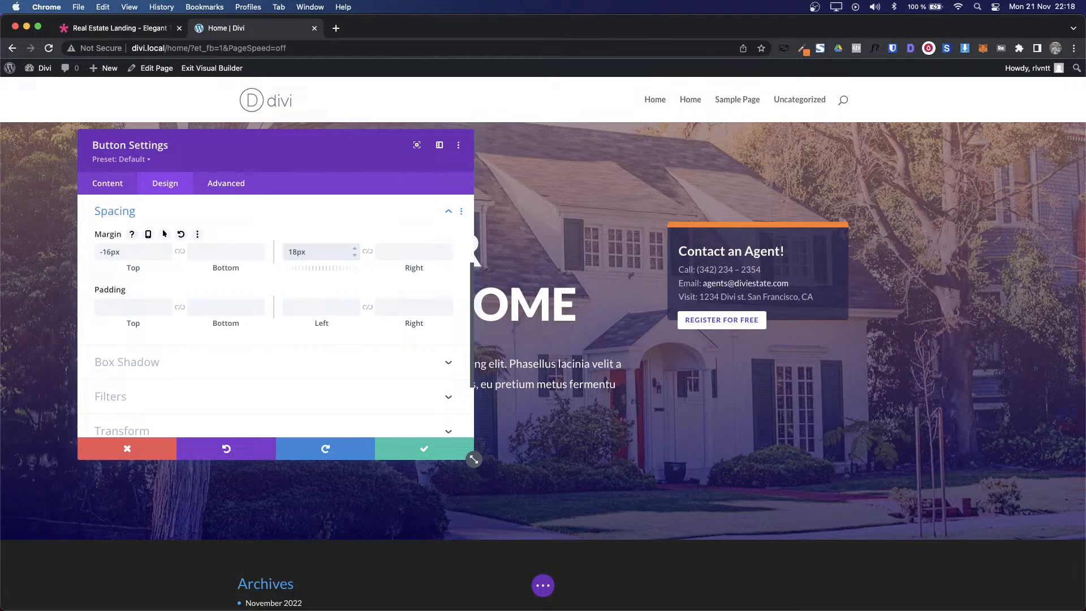
pyautogui.press('Up')
pyautogui.click(396, 448)
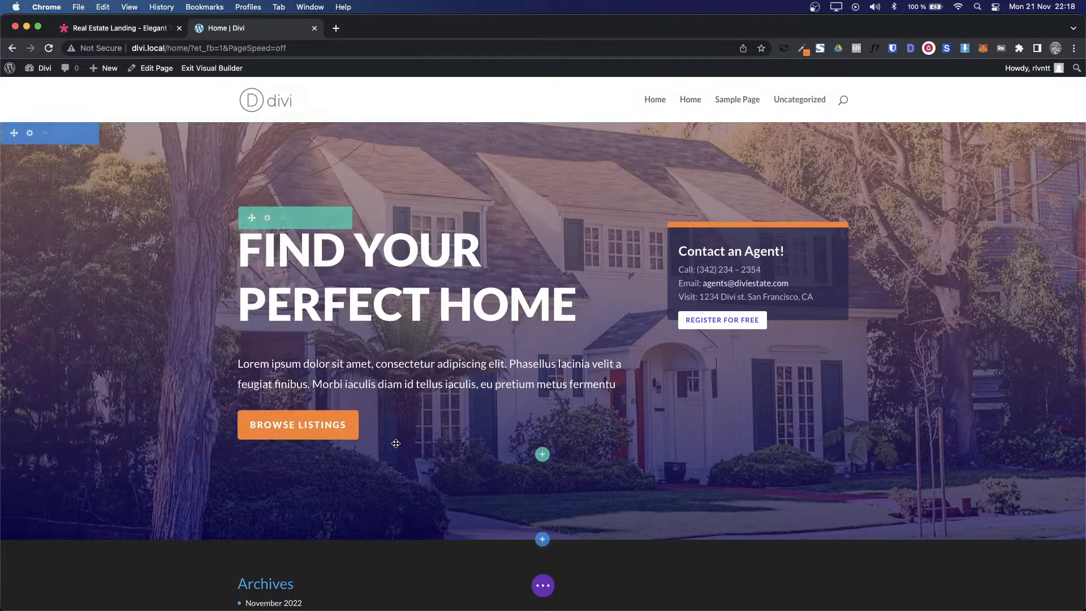
# Step: Compare the contact box with the demo and set the Contact an Agent text module's linked top and bottom padding to 40px
pyautogui.hotkey('ctrl', 'Tab')
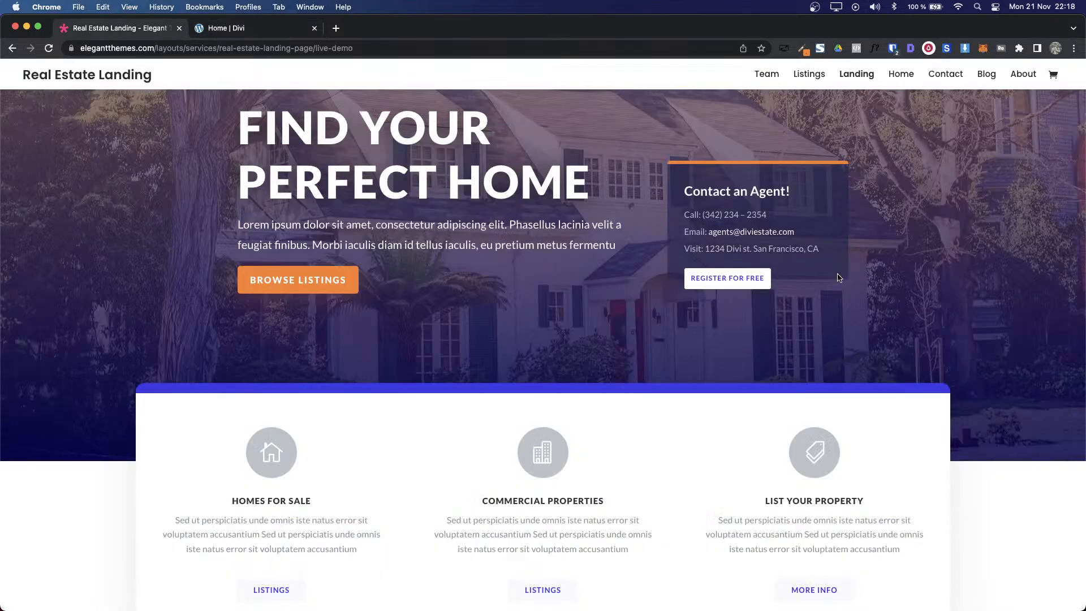
pyautogui.hotkey('ctrl', 'Tab')
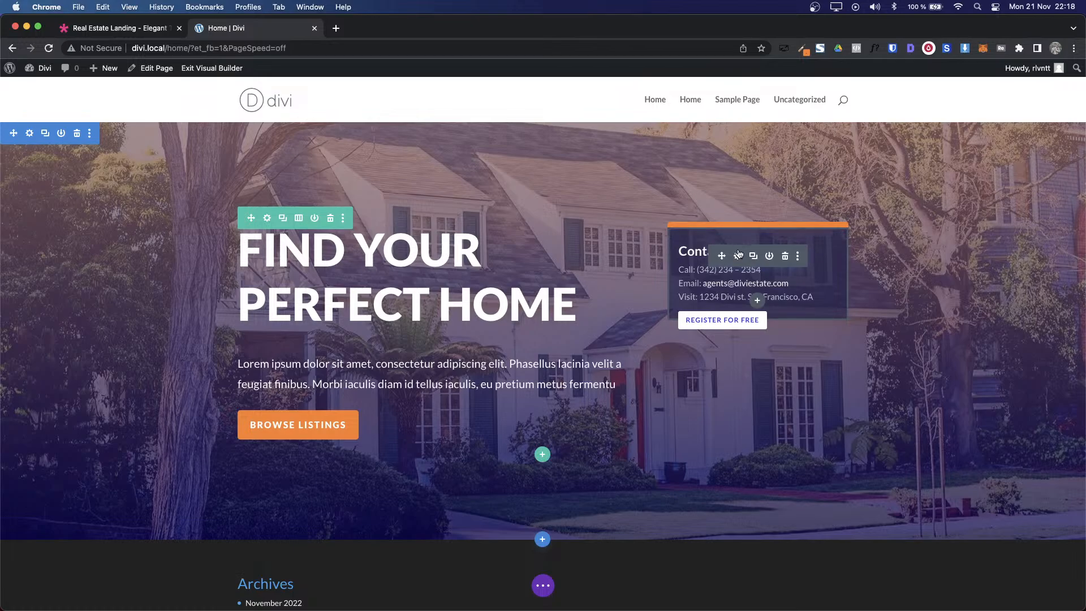
pyautogui.click(734, 254)
pyautogui.click(164, 183)
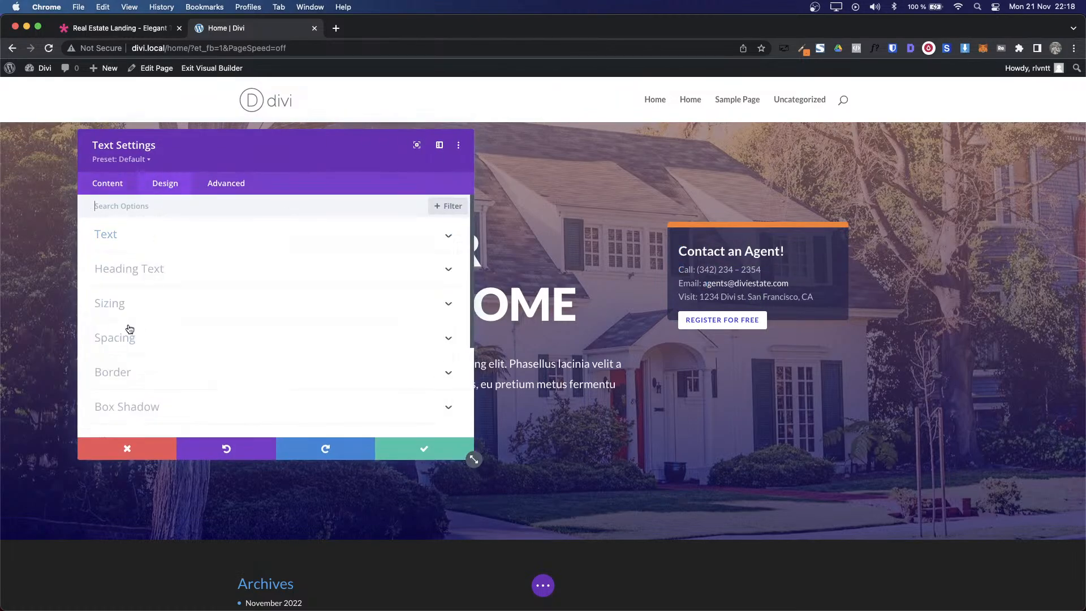
pyautogui.click(128, 339)
pyautogui.click(128, 310)
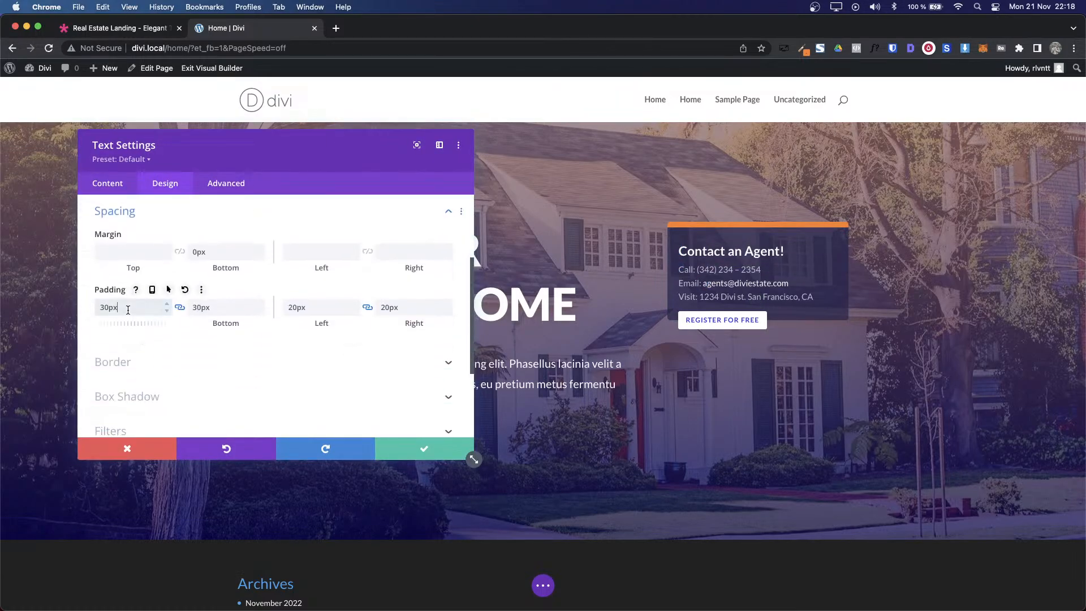
pyautogui.hotkey('shift', 'Up')
pyautogui.press('Tab')
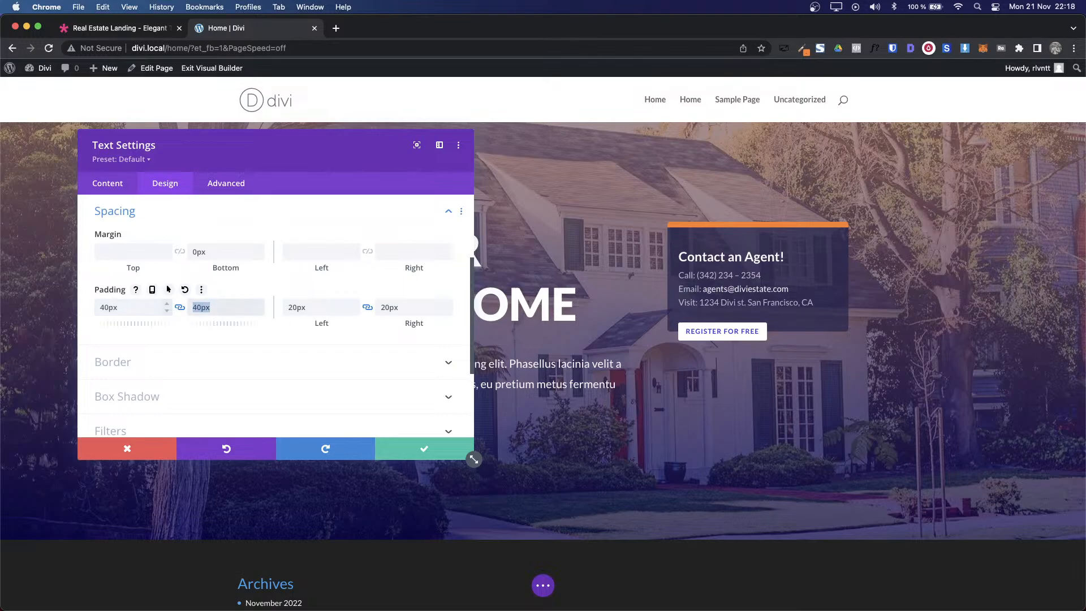
# Step: Set the contact text module's linked left and right padding to 30px, checking against the demo page, and save its settings
pyautogui.hotkey('ctrl', 'Tab')
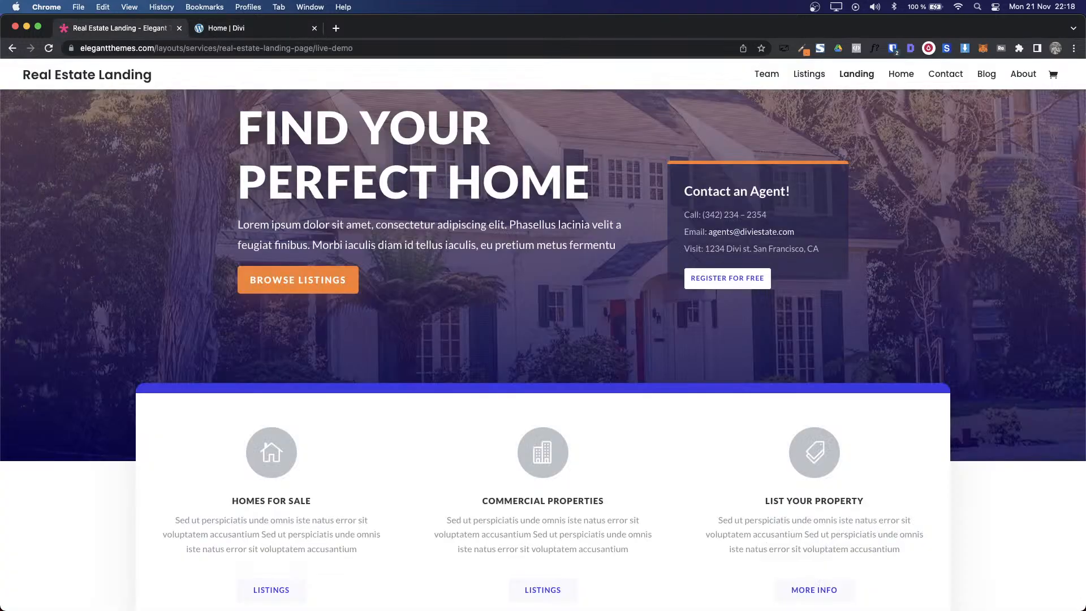
pyautogui.hotkey('ctrl', 'Tab')
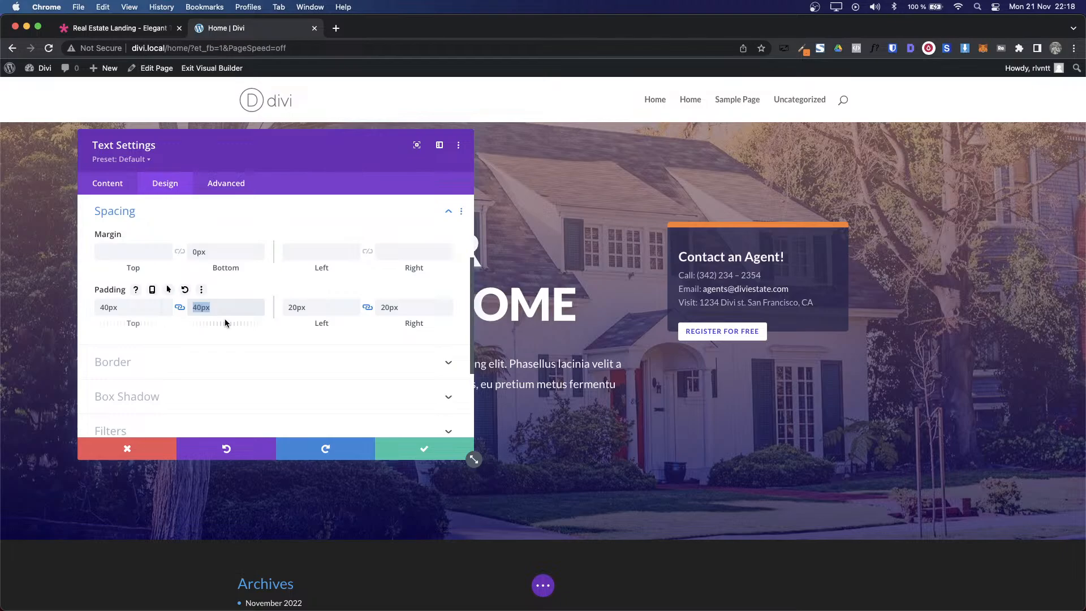
pyautogui.press('Tab')
pyautogui.write('30px')
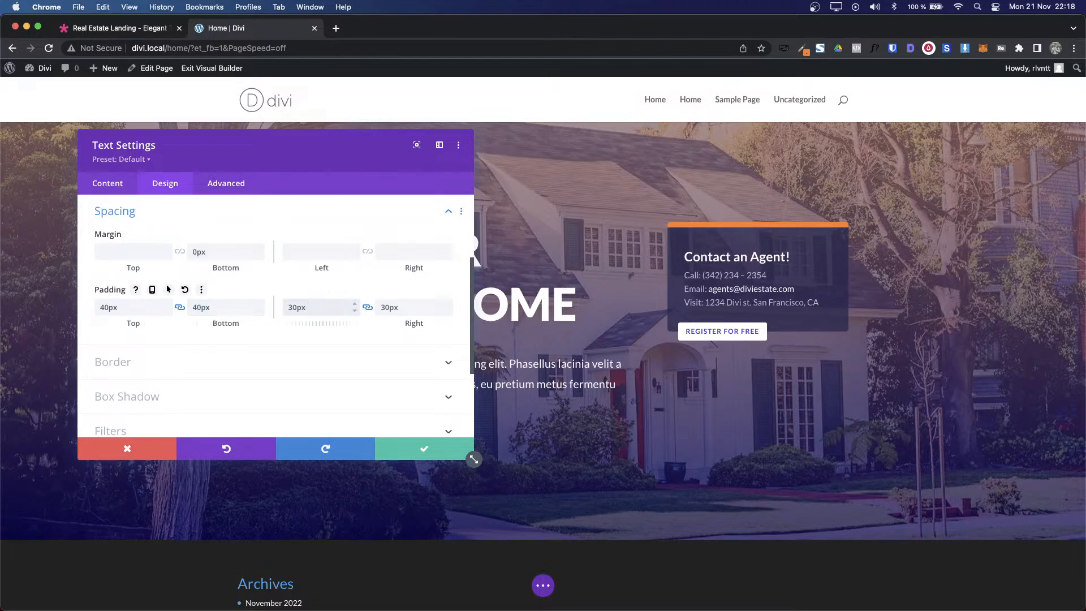
pyautogui.hotkey('ctrl', 'Tab')
pyautogui.hotkey('ctrl', 'Tab')
pyautogui.click(424, 449)
# Step: Inspect the demo's contact details text with WhatFont, and set the Contact an Agent module's text line height to 30px and save
pyautogui.hotkey('ctrl', 'Tab')
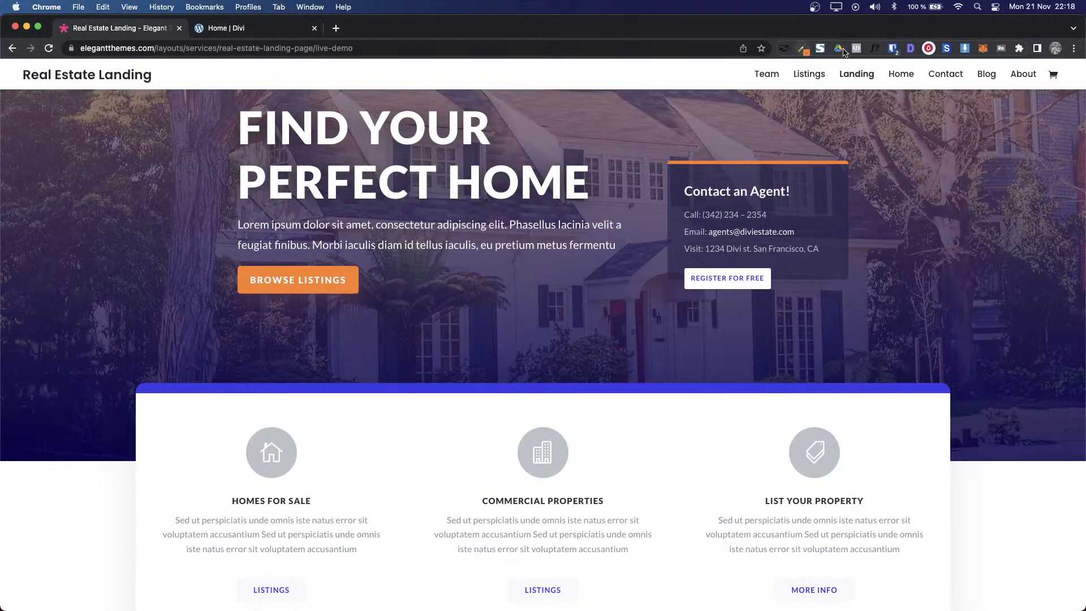
pyautogui.click(875, 49)
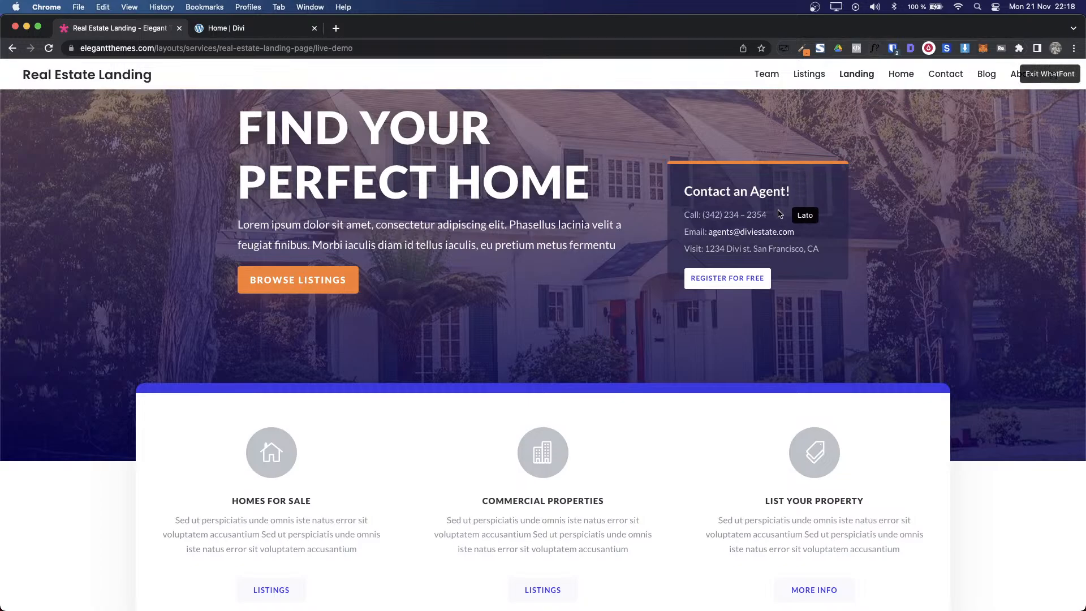
pyautogui.click(743, 227)
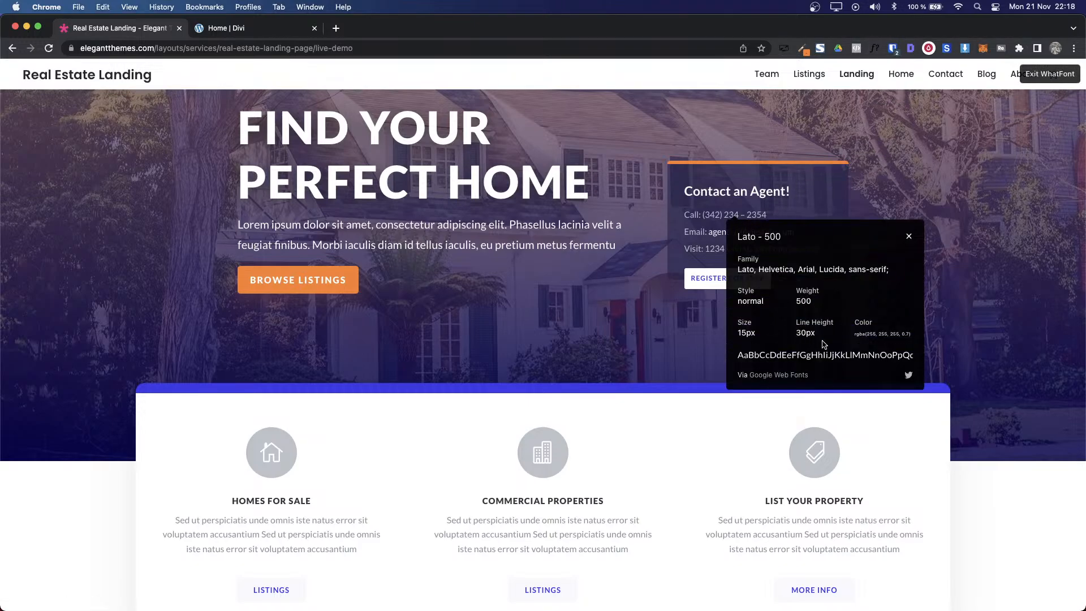
pyautogui.hotkey('ctrl', 'Tab')
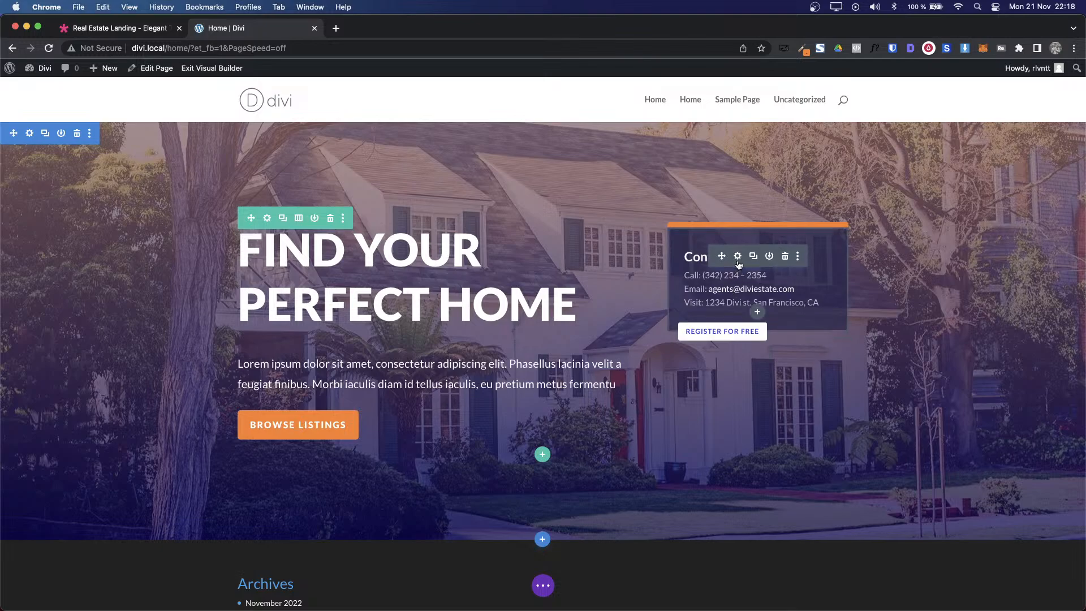
pyautogui.click(737, 260)
pyautogui.click(166, 182)
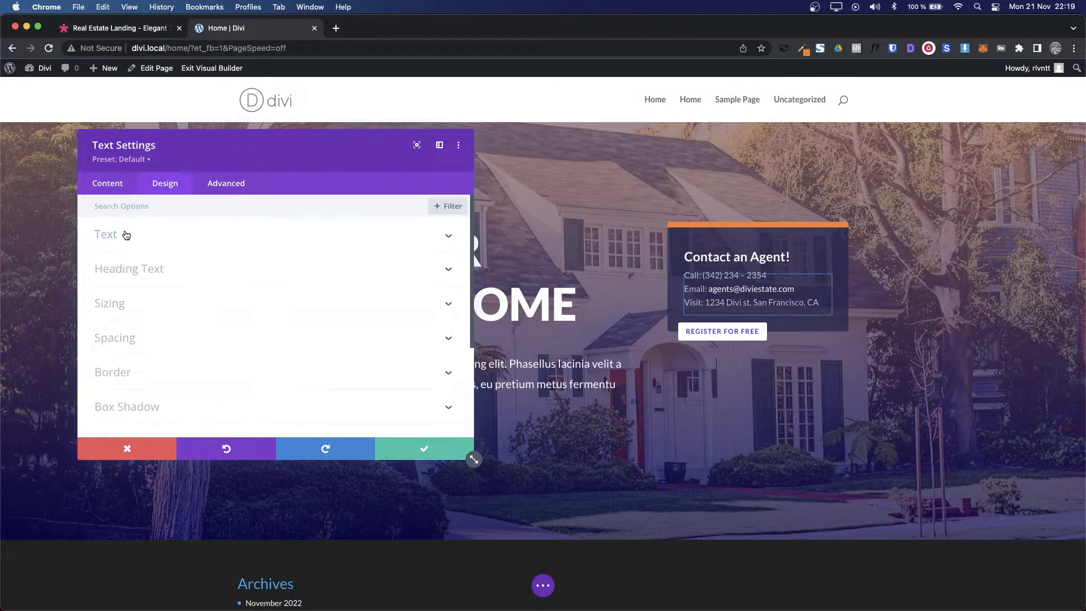
pyautogui.click(126, 236)
pyautogui.scroll(-10, 338, 355)
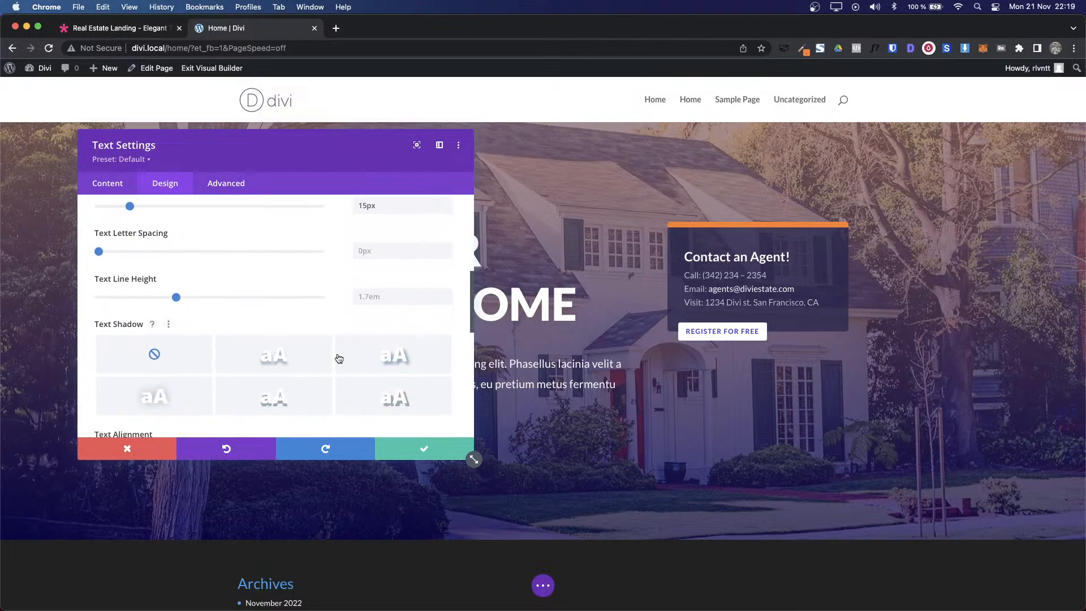
pyautogui.scroll(1, 338, 358)
pyautogui.click(381, 327)
pyautogui.write('30')
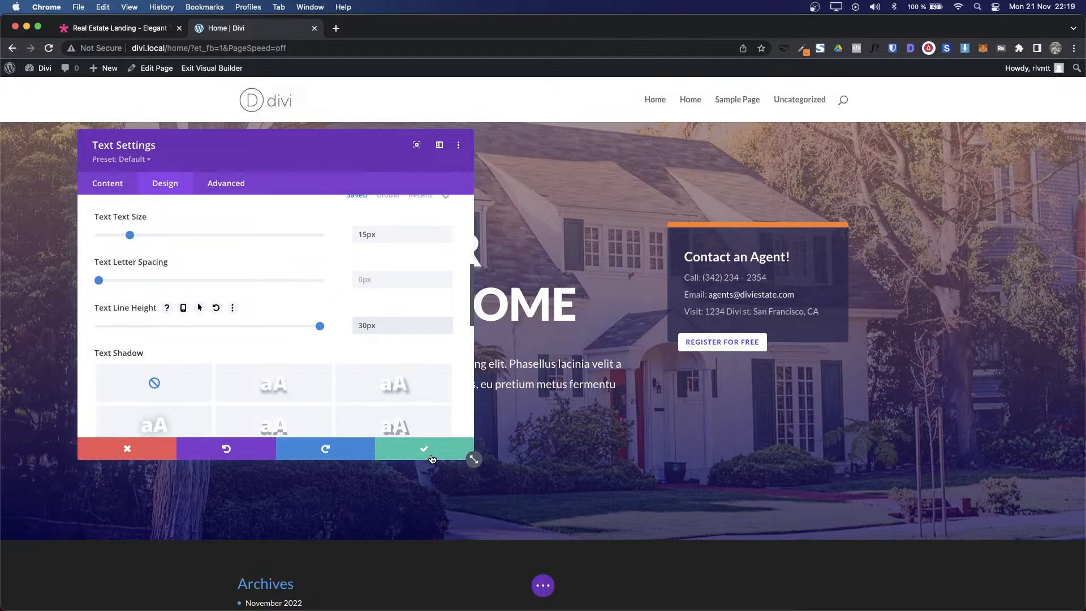
pyautogui.click(427, 453)
# Step: Dismiss the WhatFont details on the demo page and compare the contact box's vertical position with the Divi page
pyautogui.hotkey('ctrl', 'shift', 'Tab')
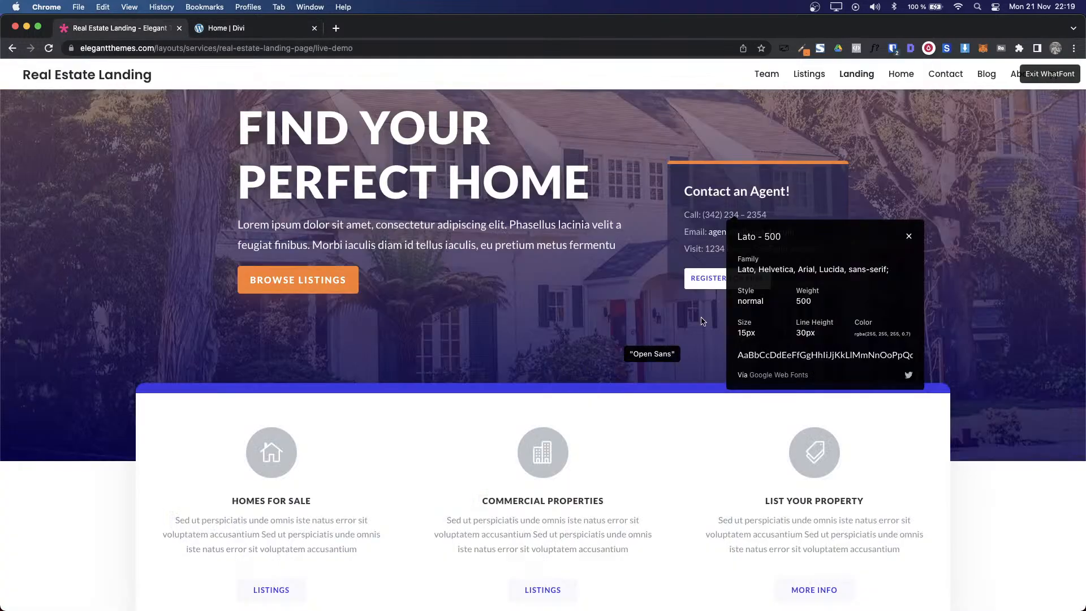
pyautogui.click(909, 237)
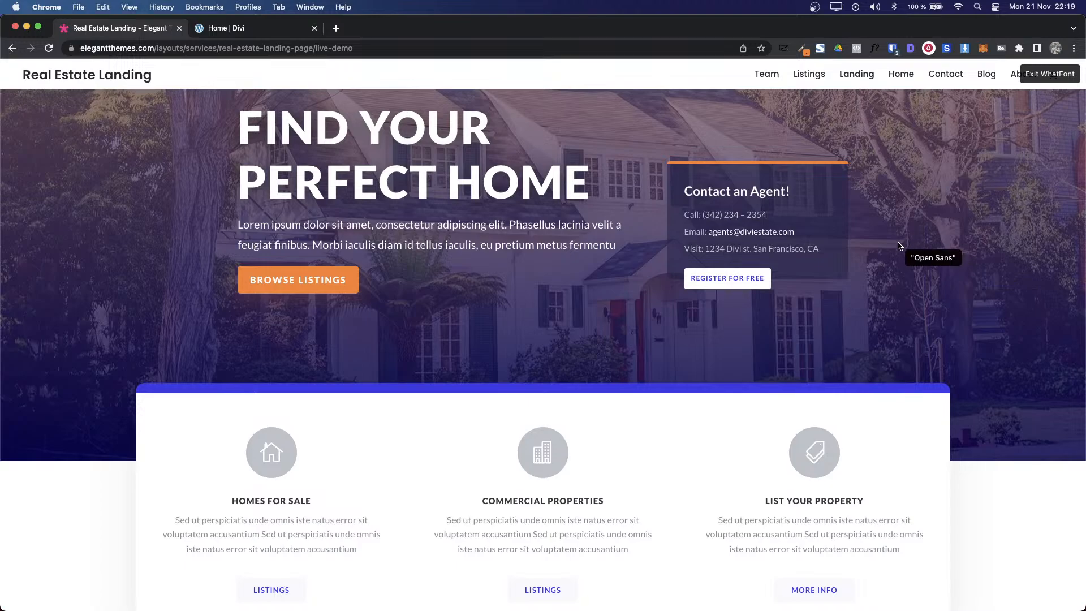
pyautogui.hotkey('ctrl', 'Tab')
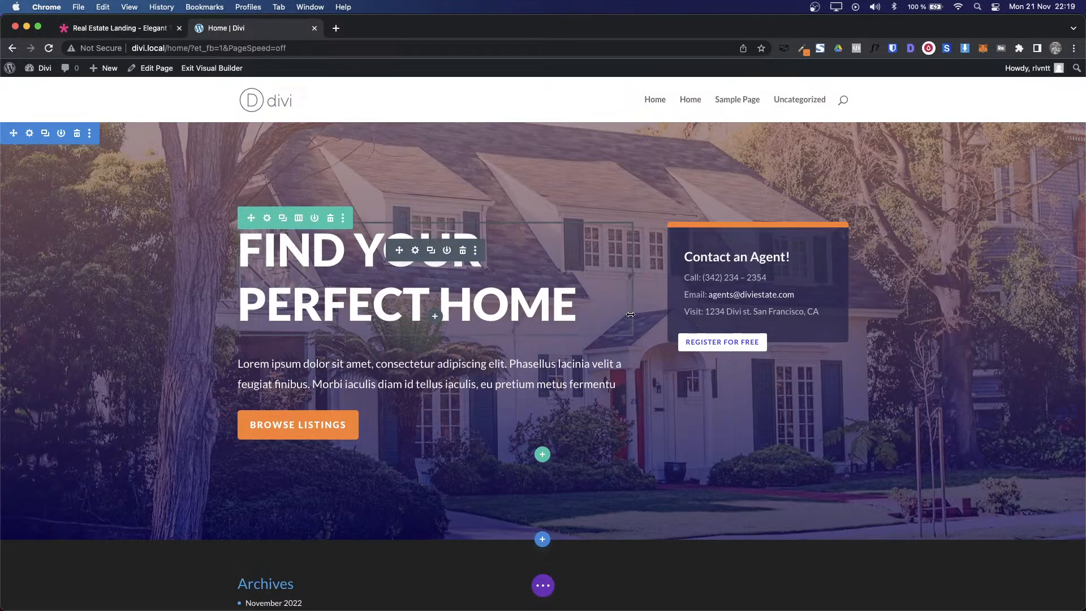
pyautogui.hotkey('ctrl', 'shift', 'Tab')
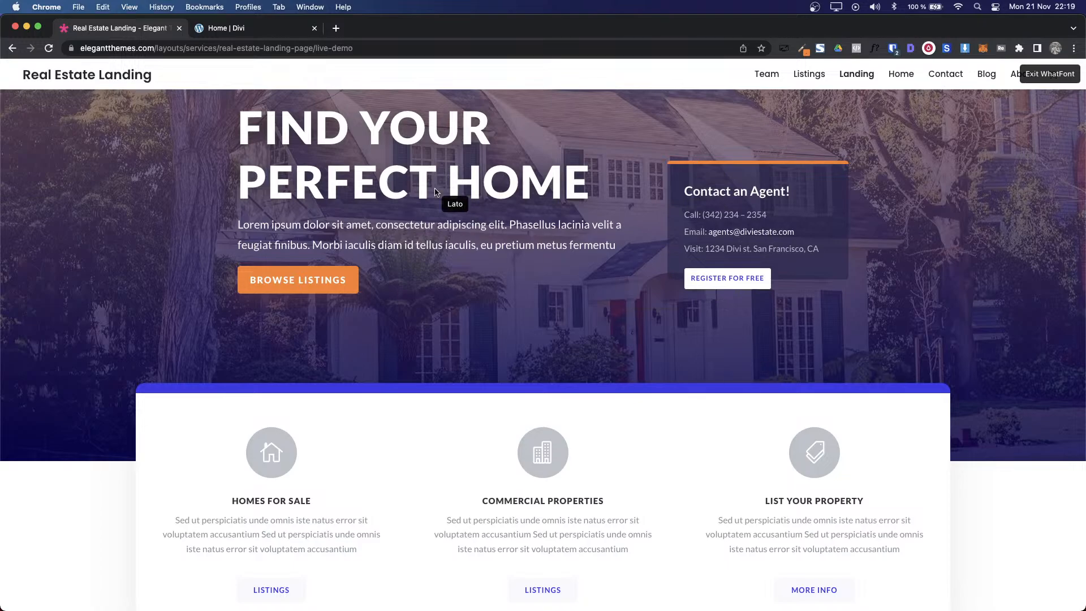
pyautogui.hotkey('ctrl', 'Tab')
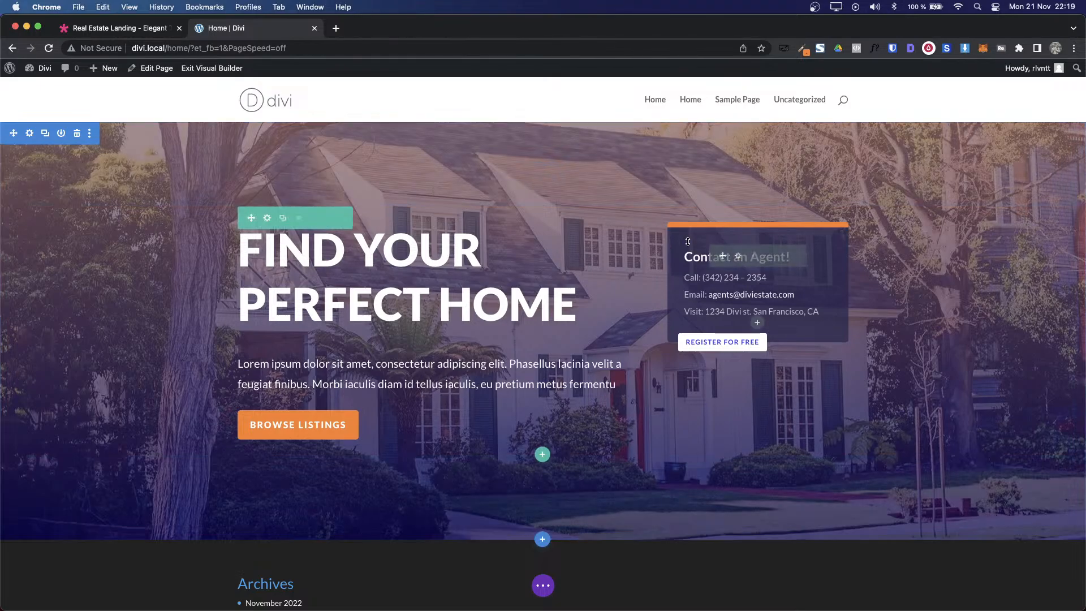
# Step: Set the Contact an Agent text module's top margin to 100px, save its settings, and compare the layout with the demo page
pyautogui.click(736, 256)
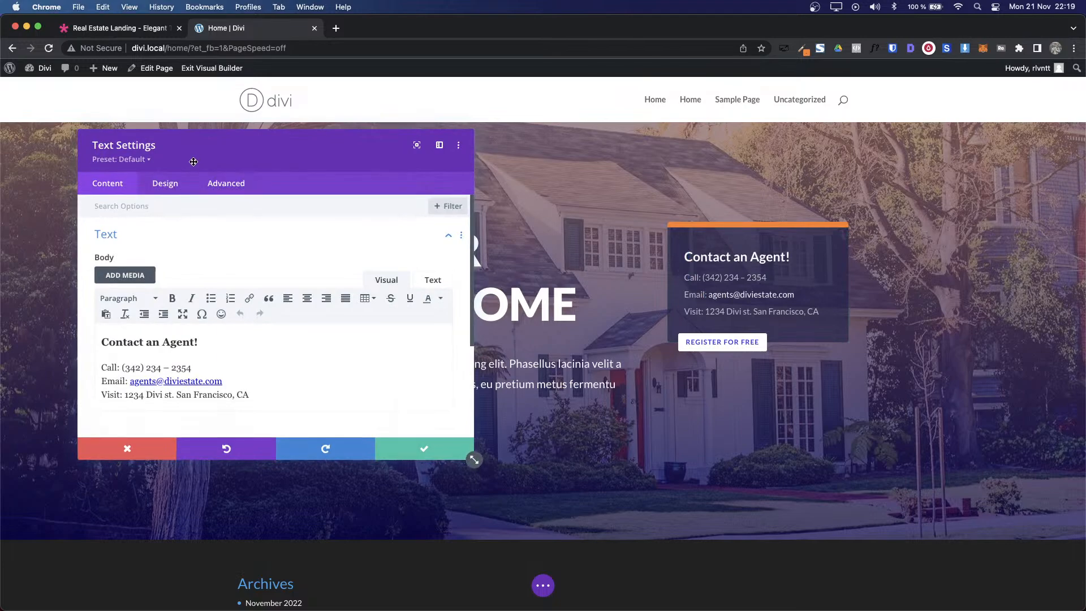
pyautogui.click(165, 183)
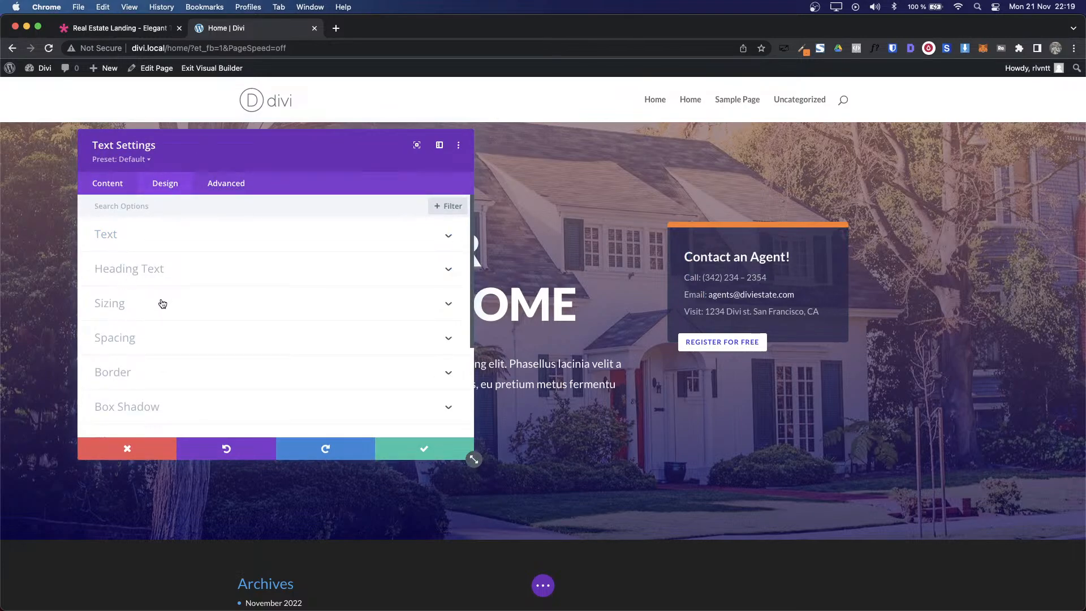
pyautogui.click(138, 338)
pyautogui.click(132, 253)
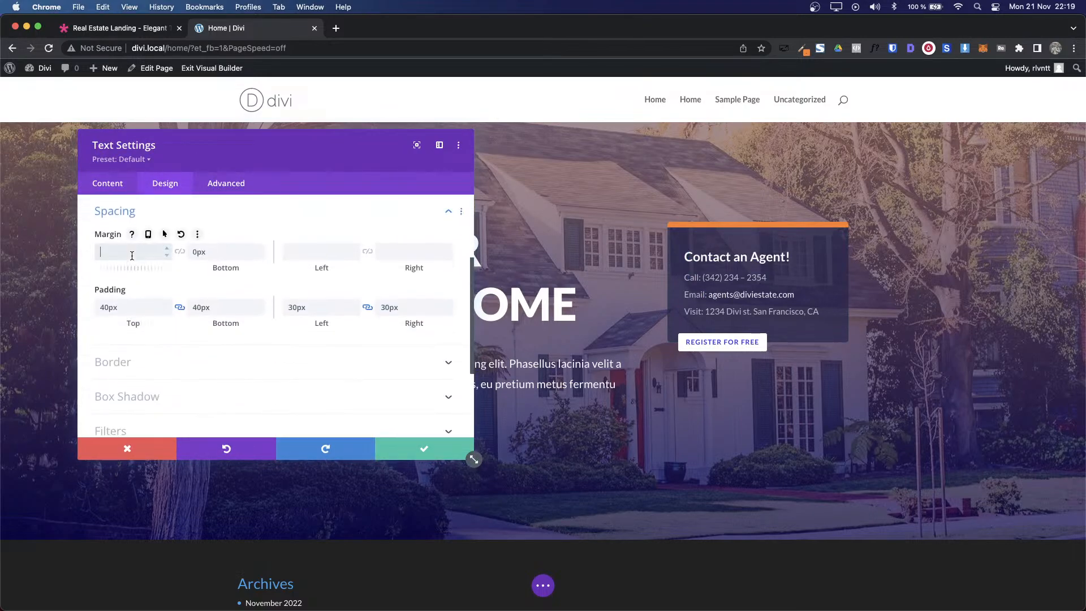
pyautogui.write('90px')
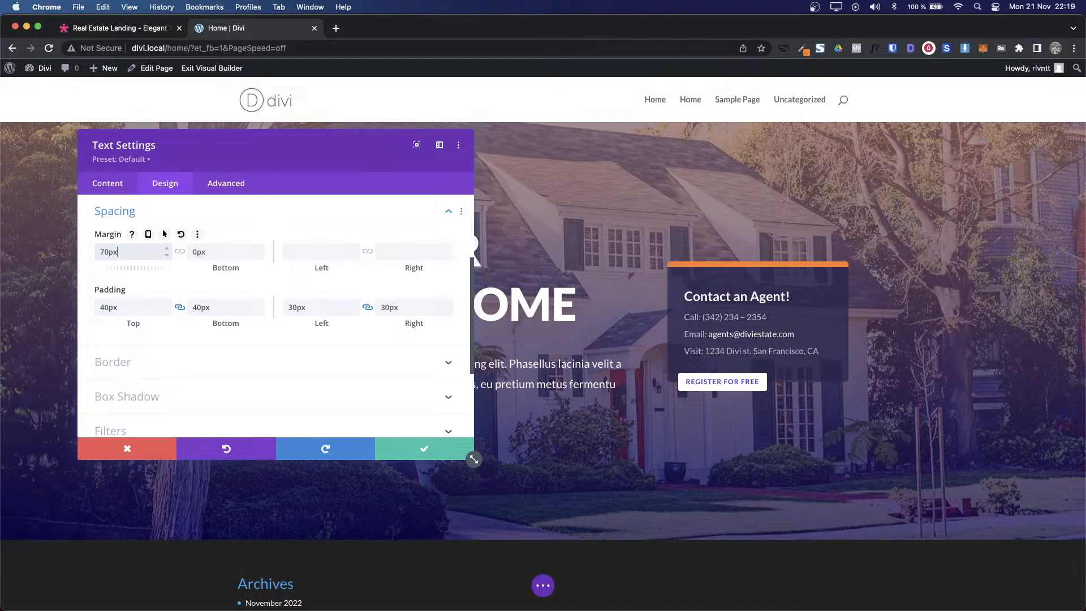
pyautogui.hotkey('shift', 'Up')
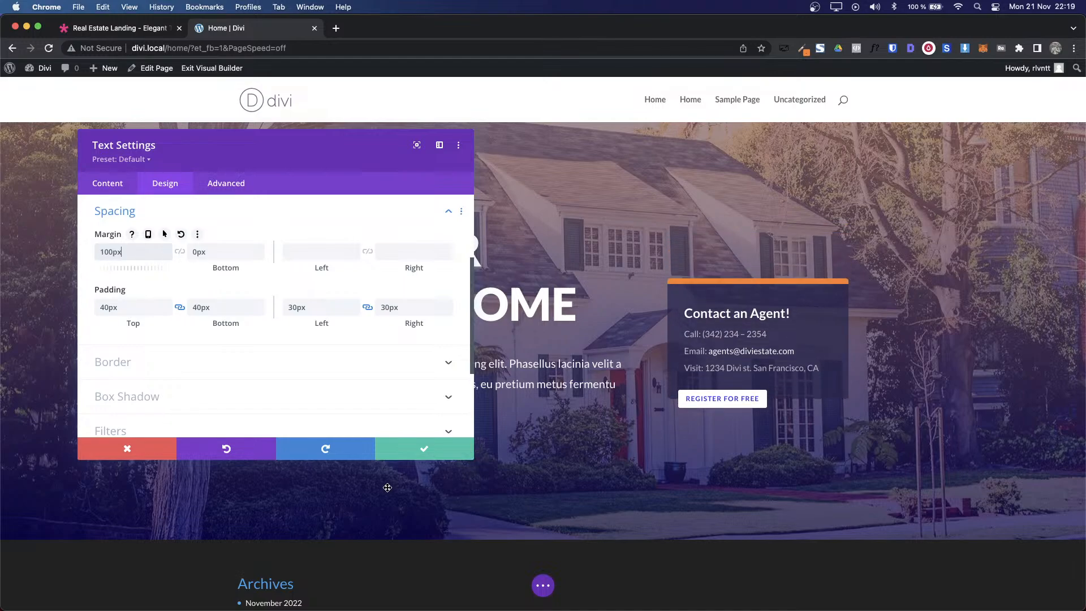
pyautogui.click(418, 455)
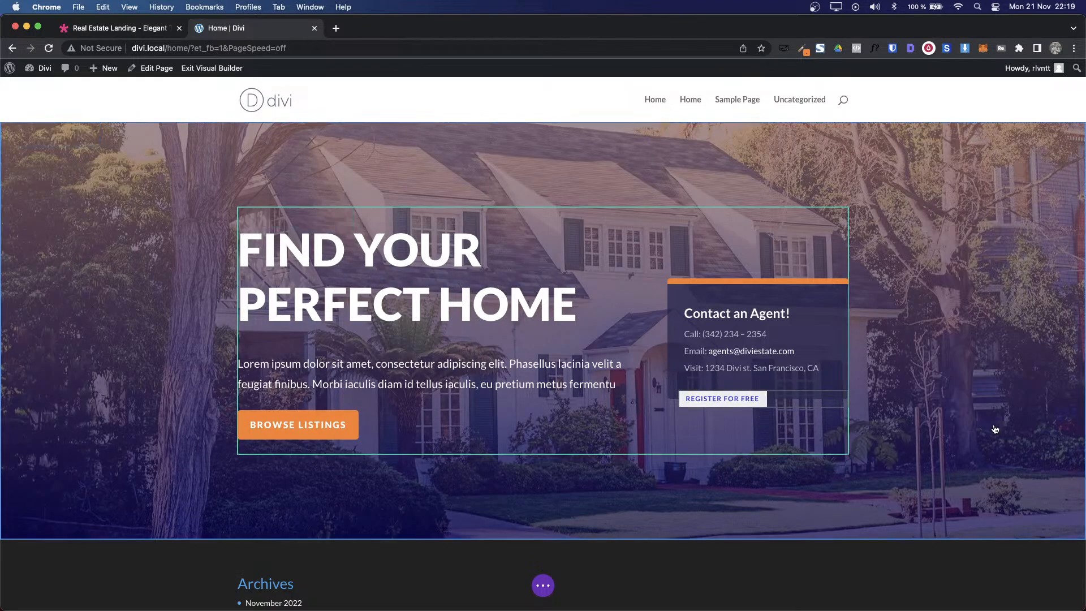
pyautogui.hotkey('ctrl', 'shift', 'Tab')
pyautogui.hotkey('ctrl', 'Tab')
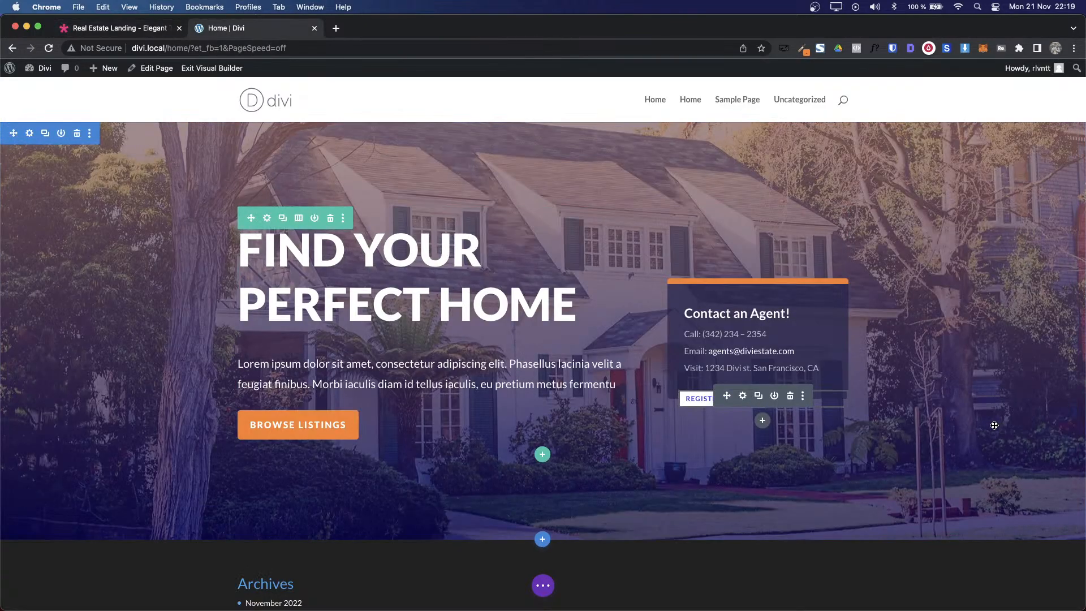
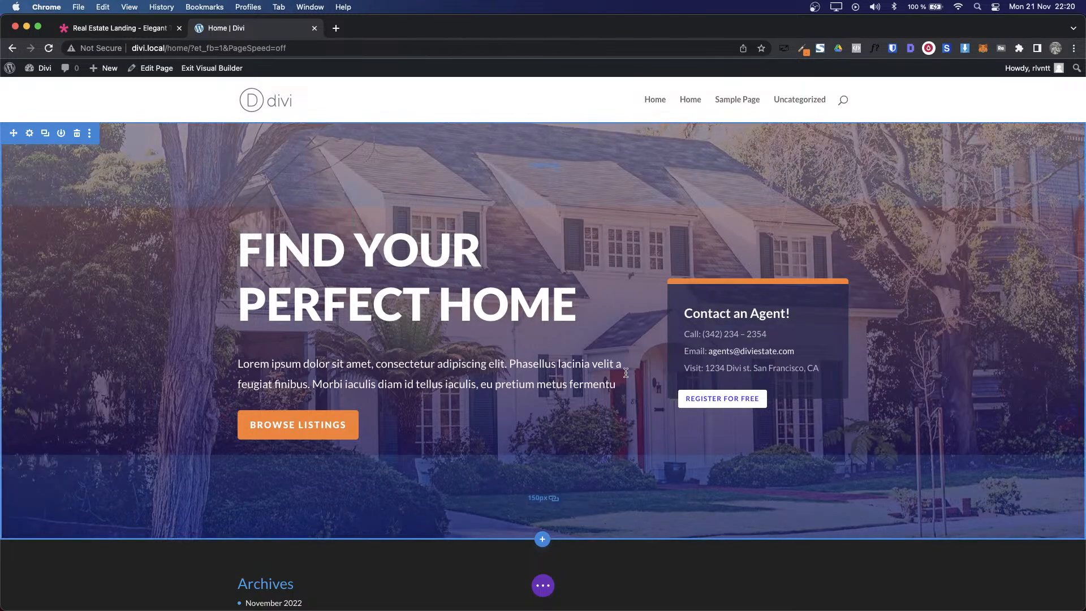
# Step: Preview the Divi hero section in tablet and phone views, checking the contact box on phone
pyautogui.click(544, 586)
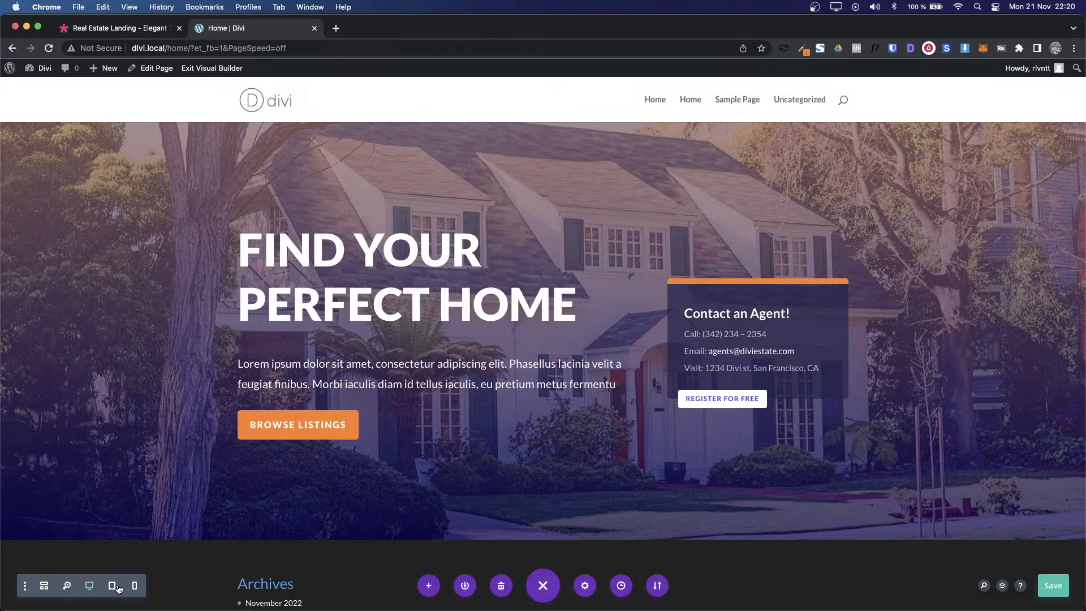
pyautogui.click(111, 586)
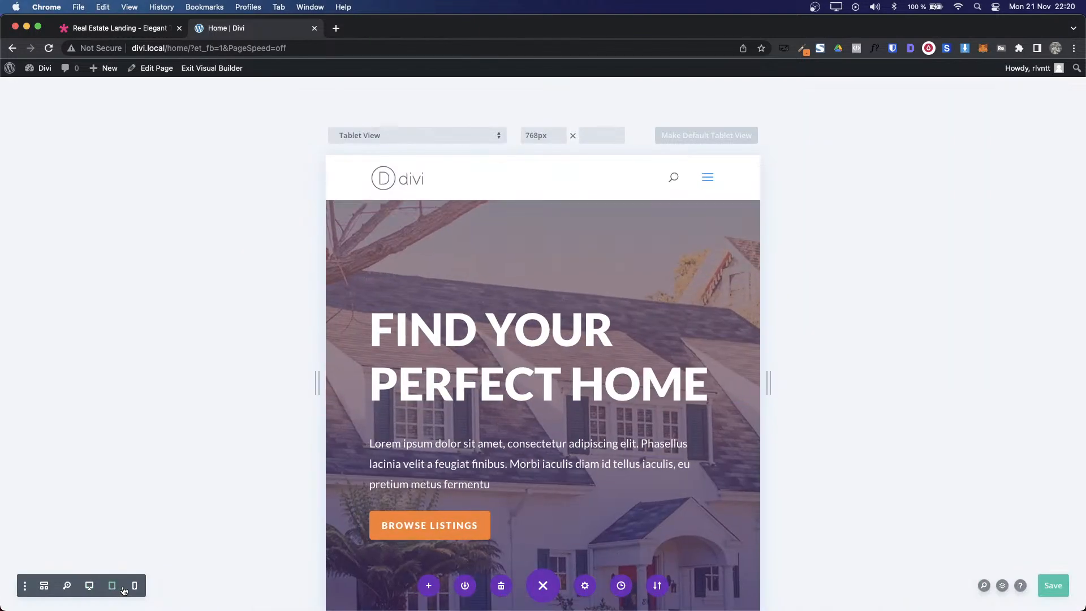
pyautogui.click(135, 585)
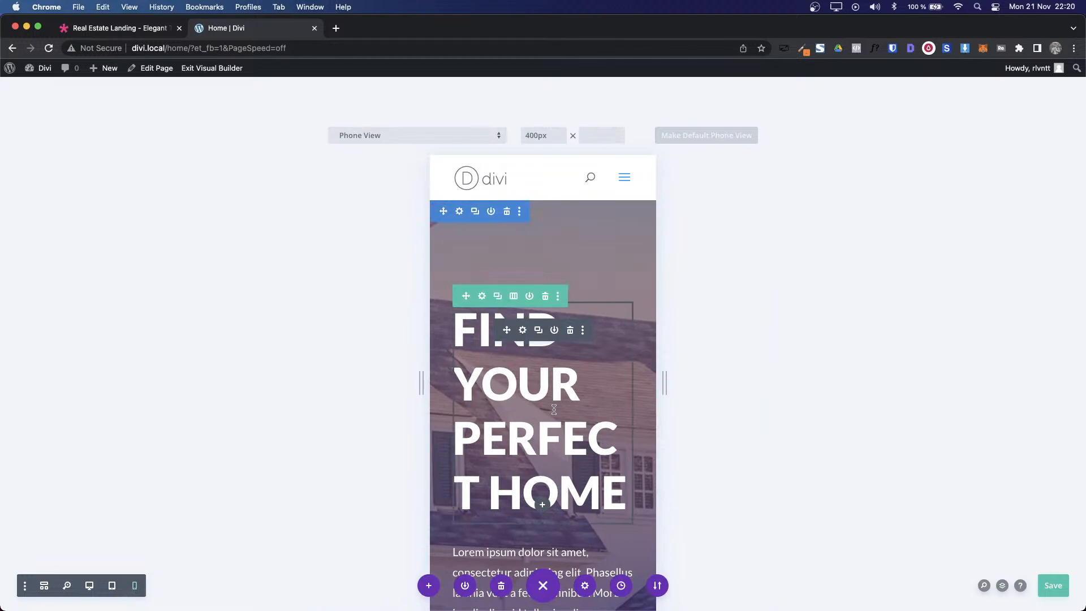
pyautogui.scroll(-5, 555, 413)
pyautogui.scroll(-3, 555, 414)
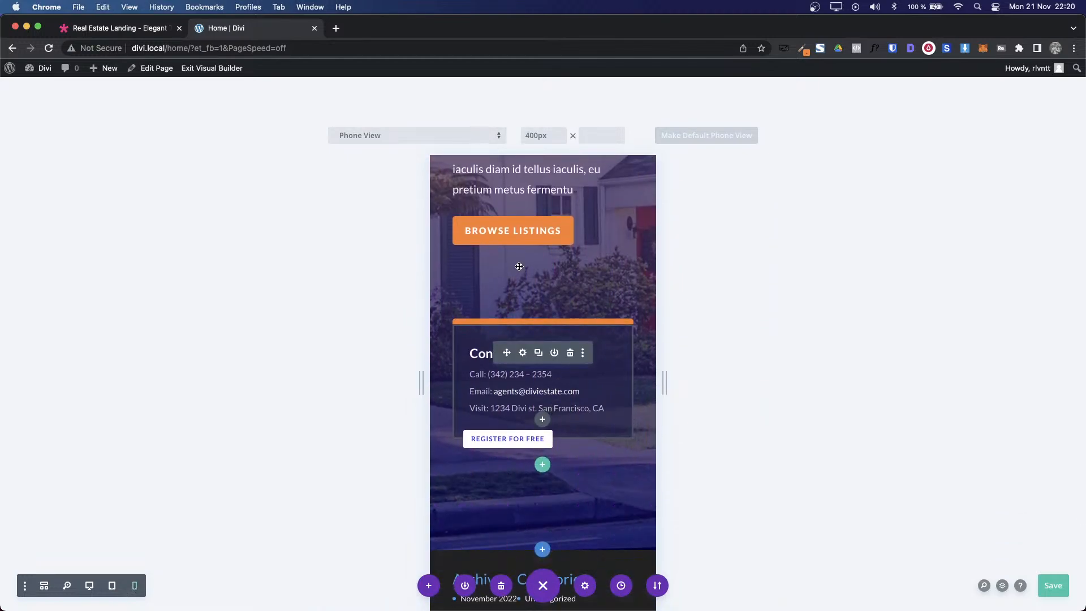
# Step: Emulate a phone screen on the demo page with the developer tools and examine the gap above its contact box
pyautogui.hotkey('ctrl', 'shift', 'Tab')
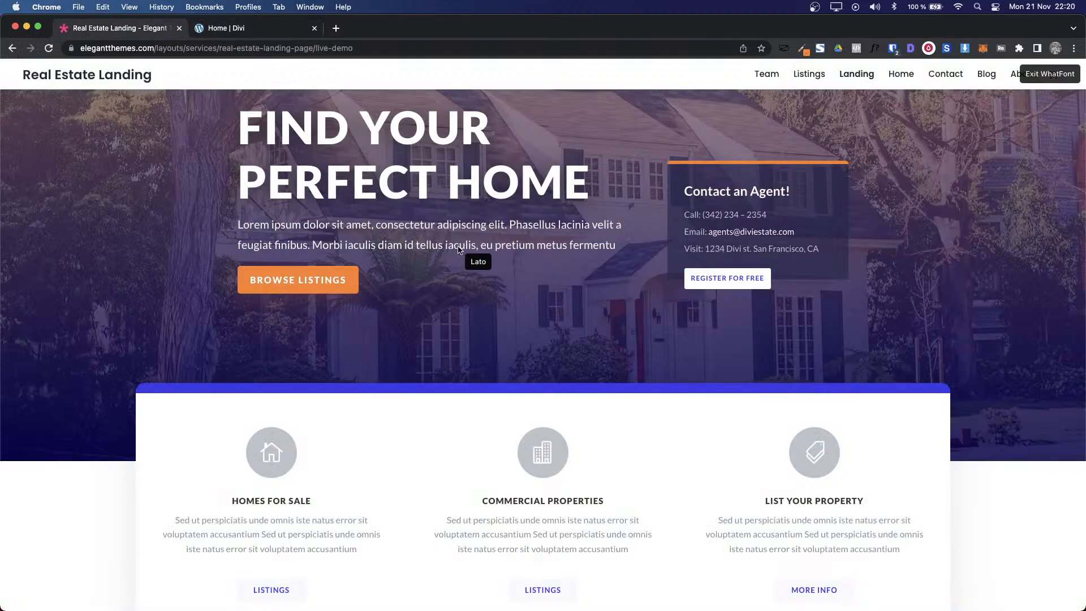
pyautogui.rightClick(745, 364)
pyautogui.click(767, 599)
pyautogui.click(24, 407)
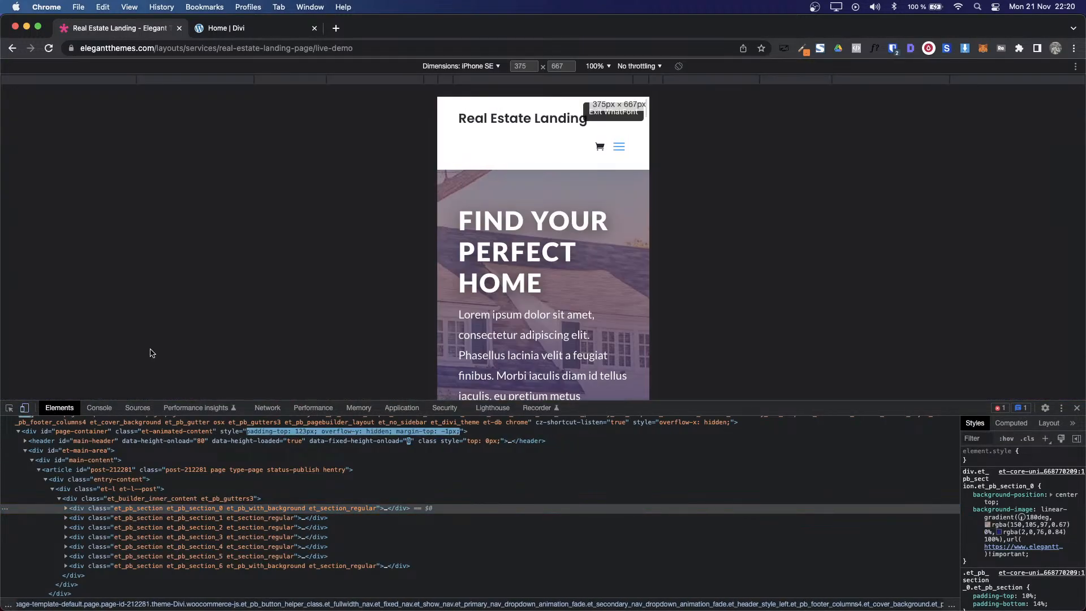
pyautogui.scroll(-4, 507, 291)
pyautogui.scroll(-3, 507, 292)
pyautogui.scroll(2, 507, 292)
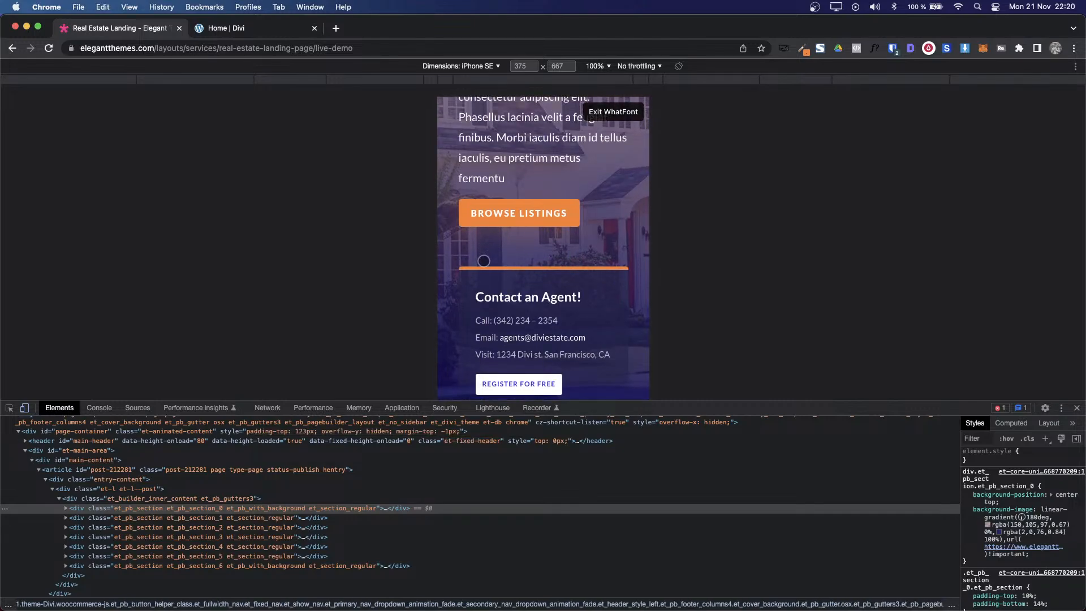
# Step: Compare the contact box's phone spacing on both pages, and close the demo's device emulation and developer tools
pyautogui.hotkey('ctrl', 'Tab')
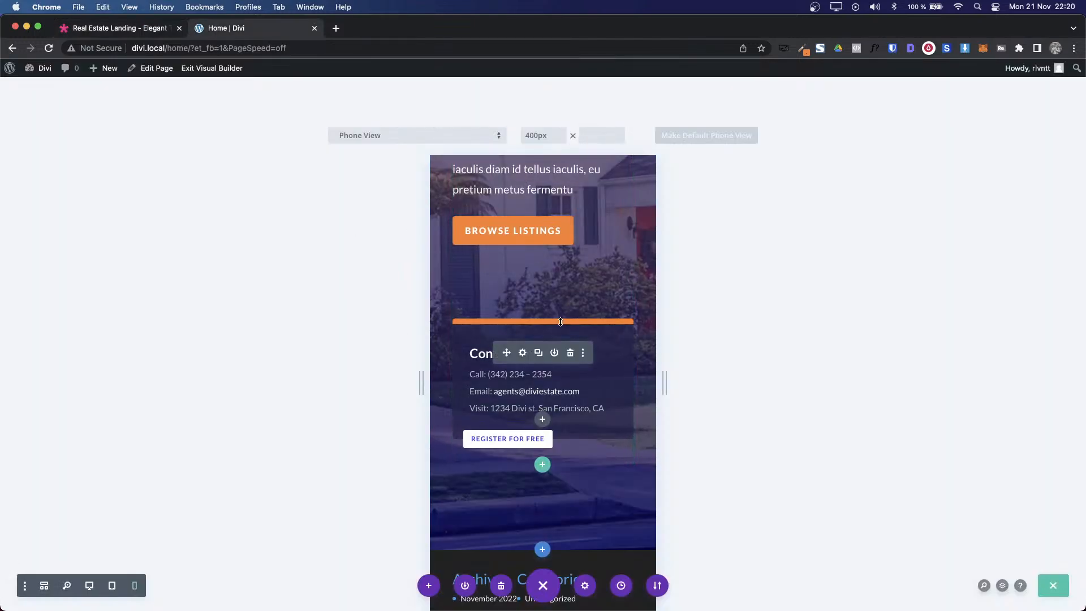
pyautogui.hotkey('ctrl', 'shift', 'Tab')
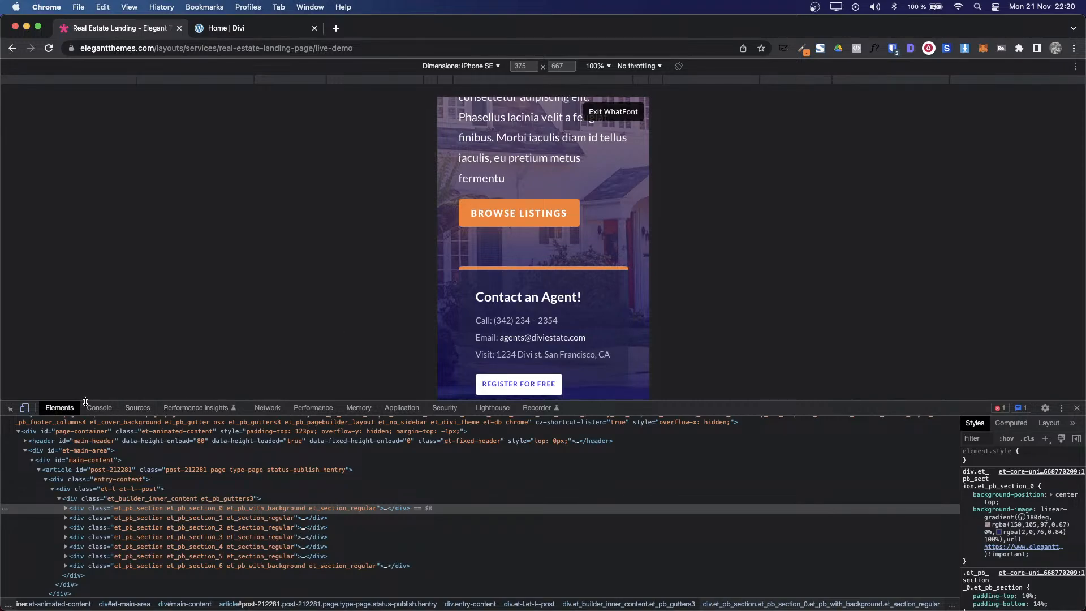
pyautogui.click(25, 408)
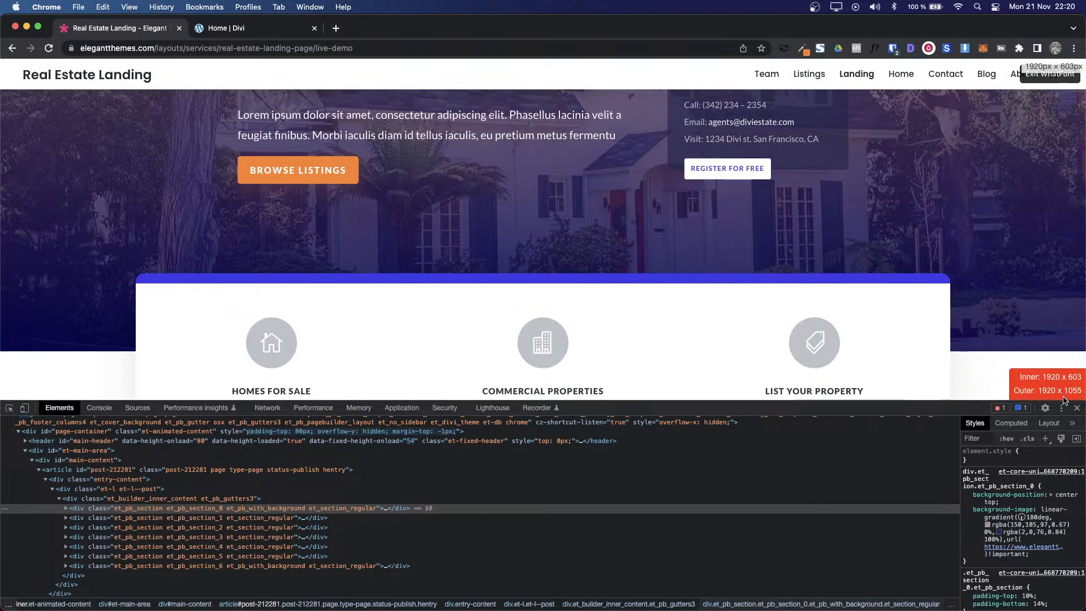
pyautogui.click(1078, 409)
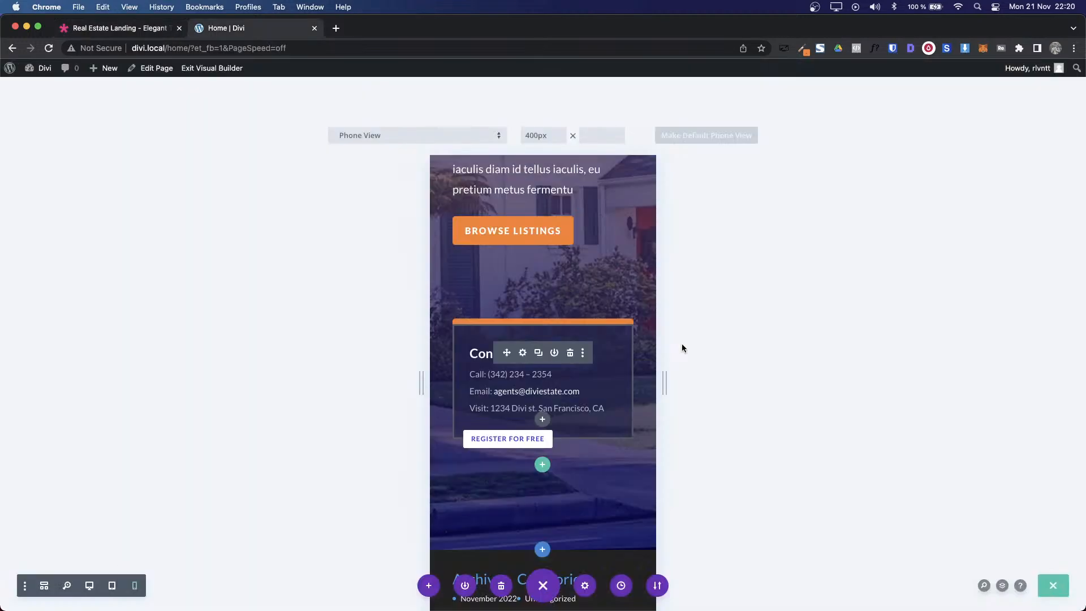
pyautogui.hotkey('ctrl', 'Tab')
# Step: Open the Contact an Agent text module's spacing settings and enable responsive values for its padding
pyautogui.click(523, 353)
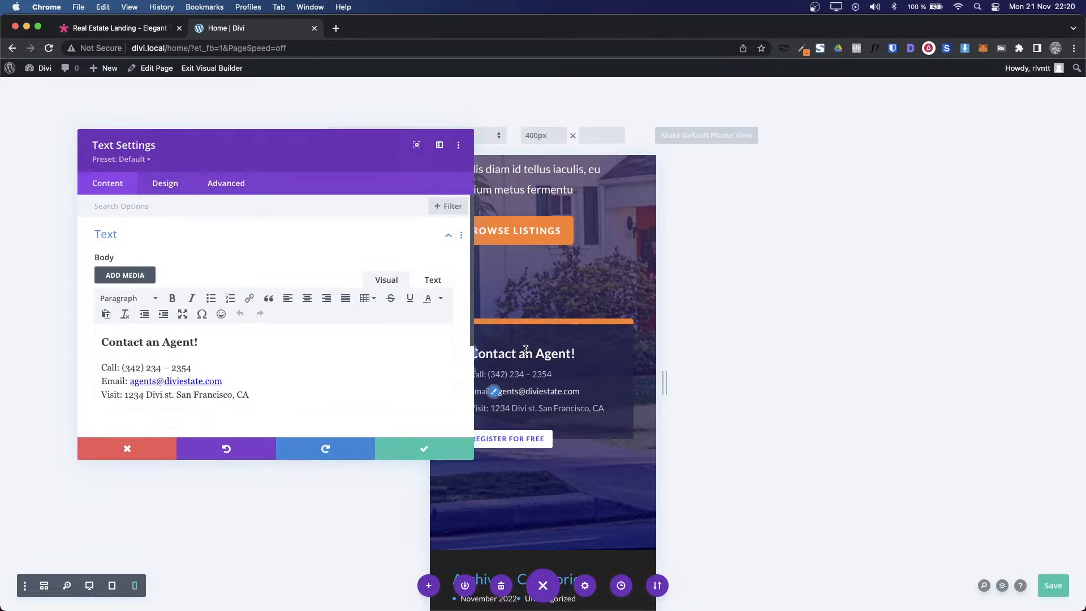
pyautogui.moveTo(218, 154); pyautogui.dragTo(157, 151)
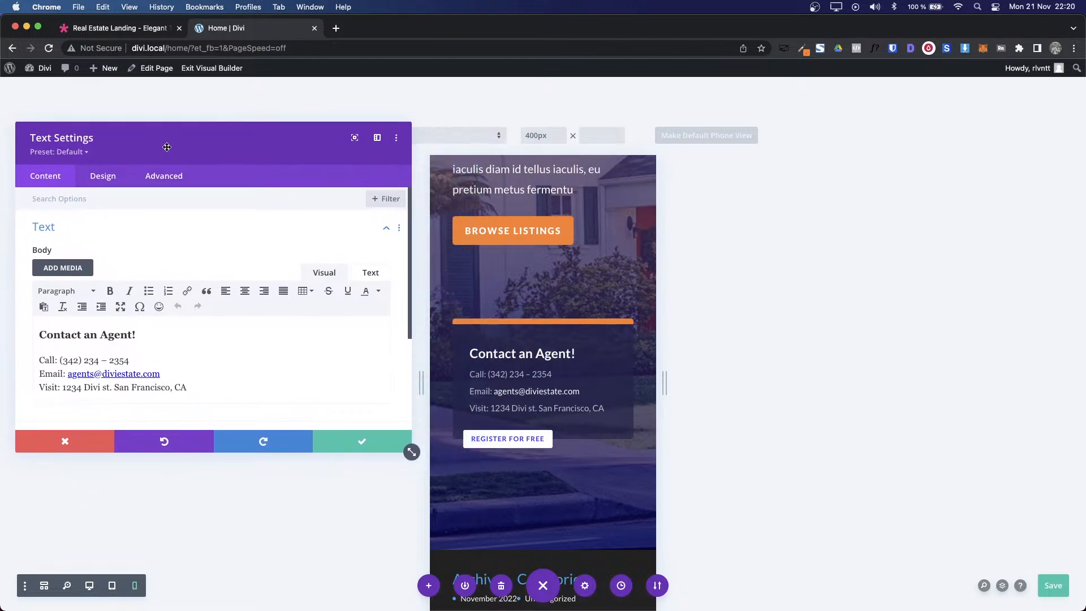
pyautogui.click(86, 191)
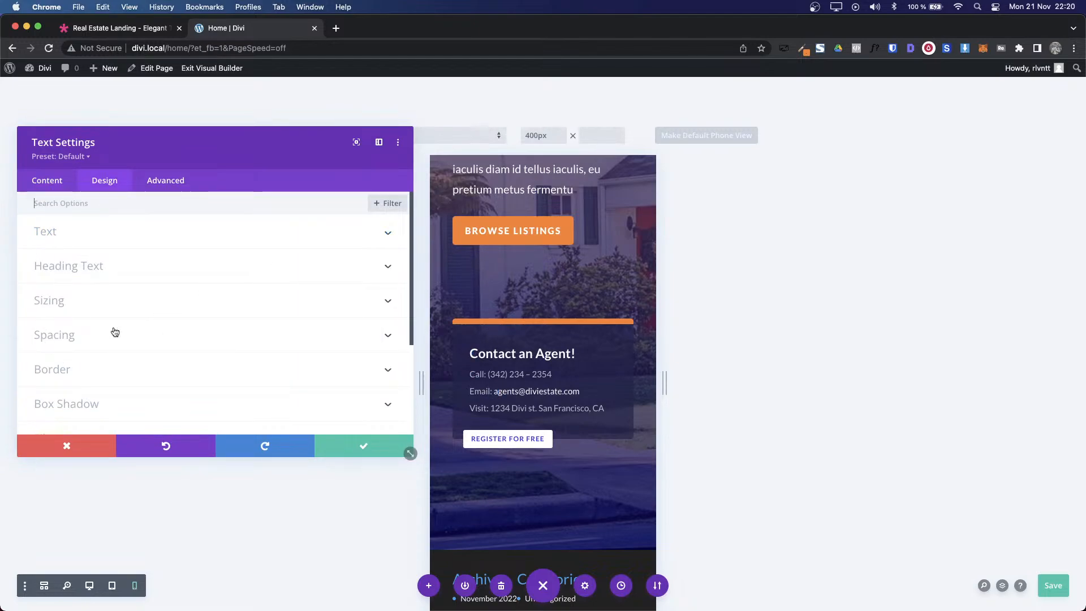
pyautogui.click(89, 334)
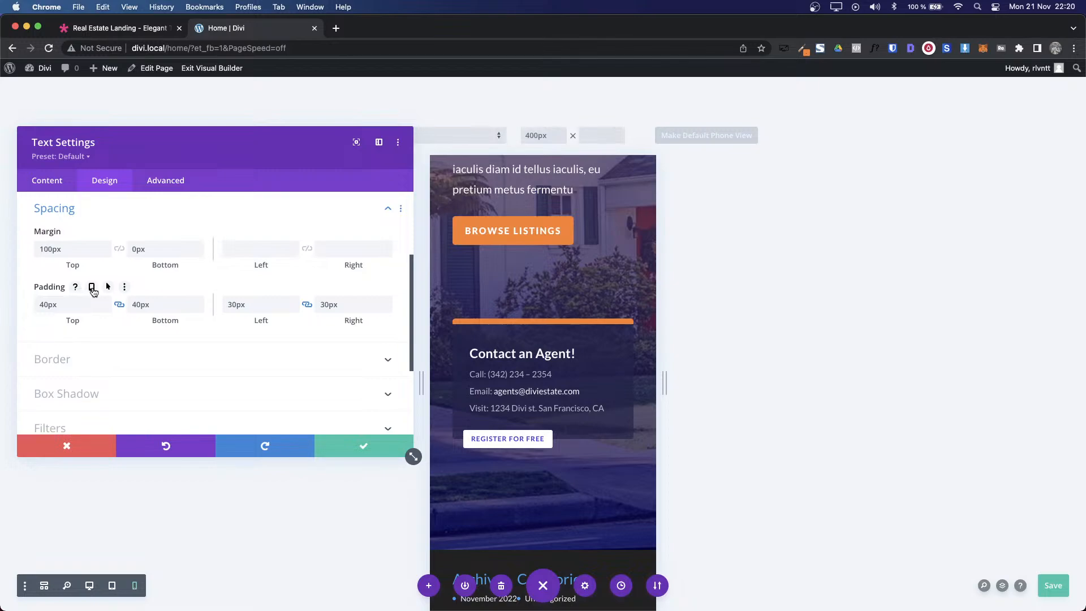
pyautogui.click(92, 288)
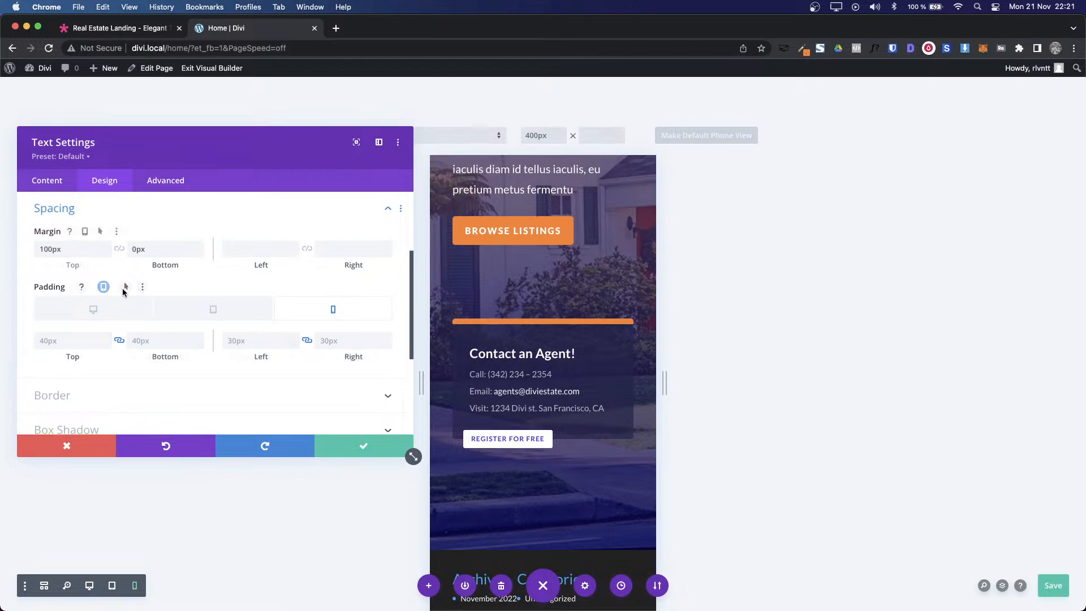
pyautogui.scroll(-2, 134, 347)
pyautogui.scroll(3, 134, 347)
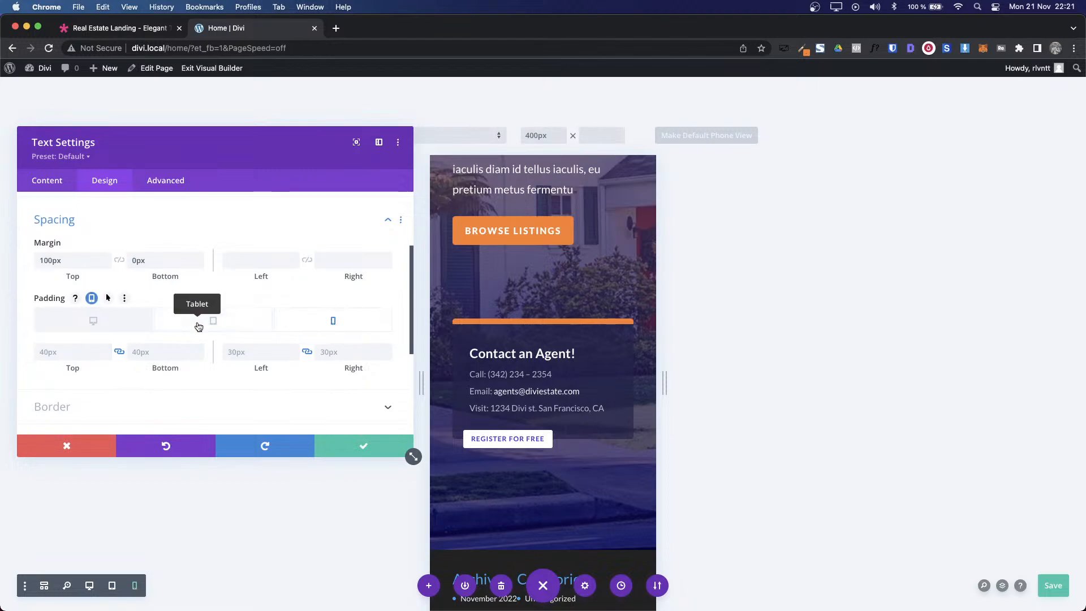
pyautogui.click(57, 350)
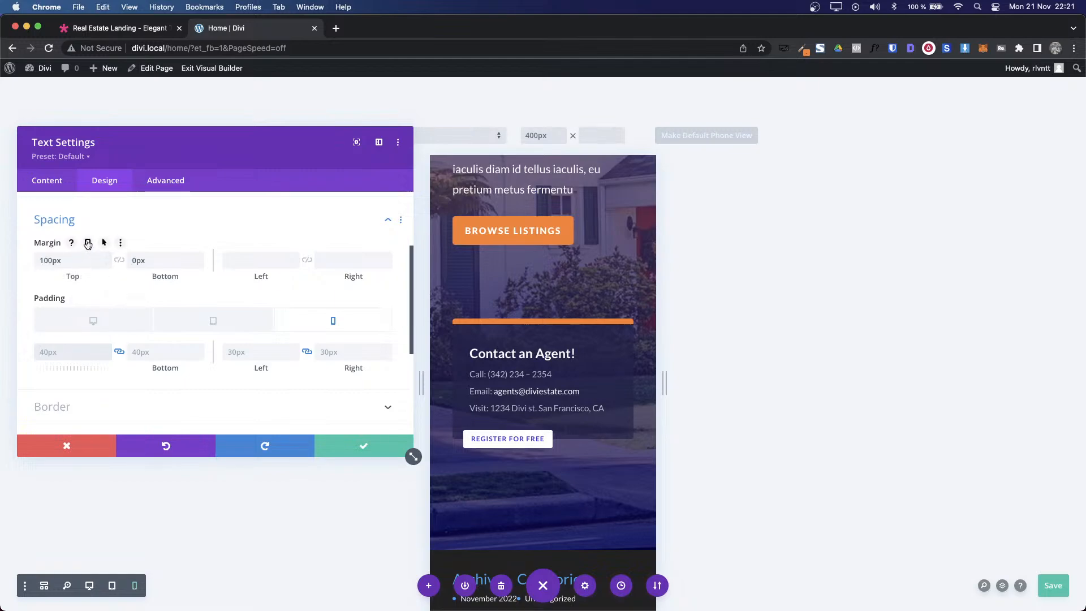
# Step: Set the Contact an Agent module's phone-only top margin to 60px, save its settings, and return to the desktop view
pyautogui.click(88, 243)
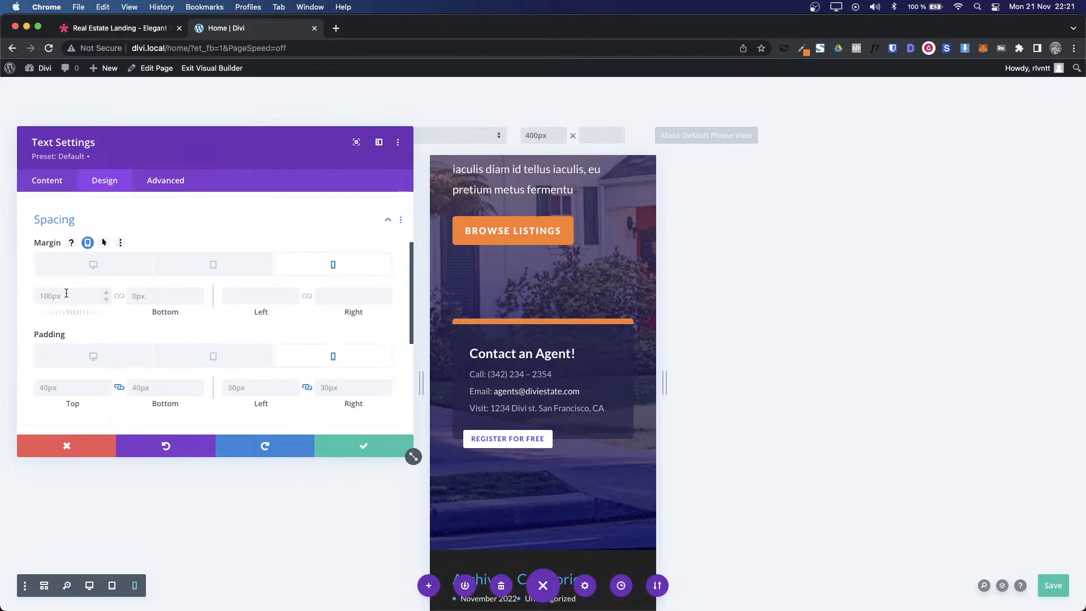
pyautogui.click(66, 293)
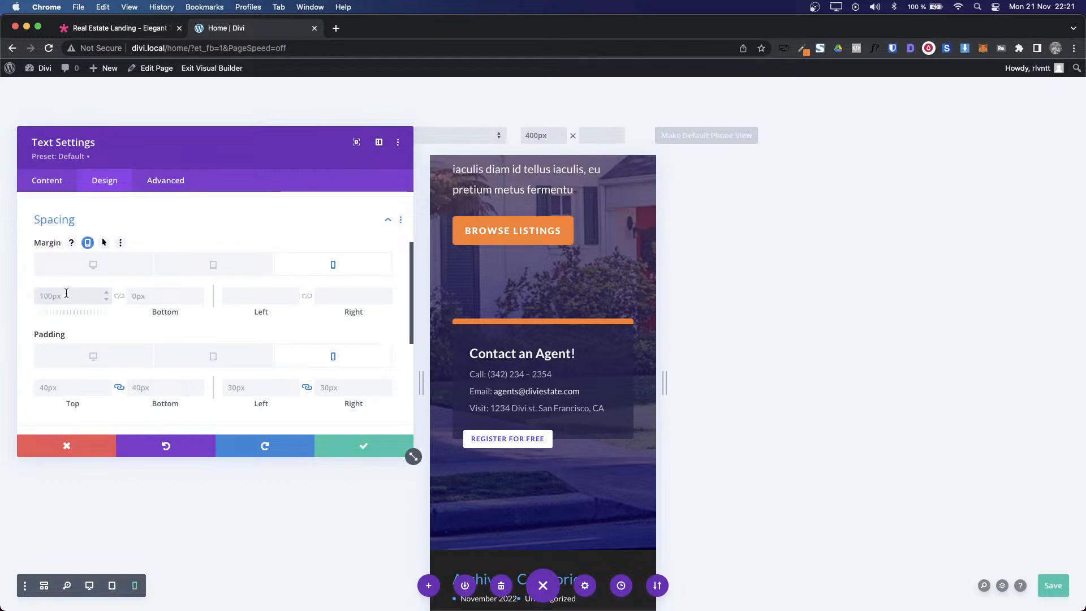
pyautogui.write('70p')
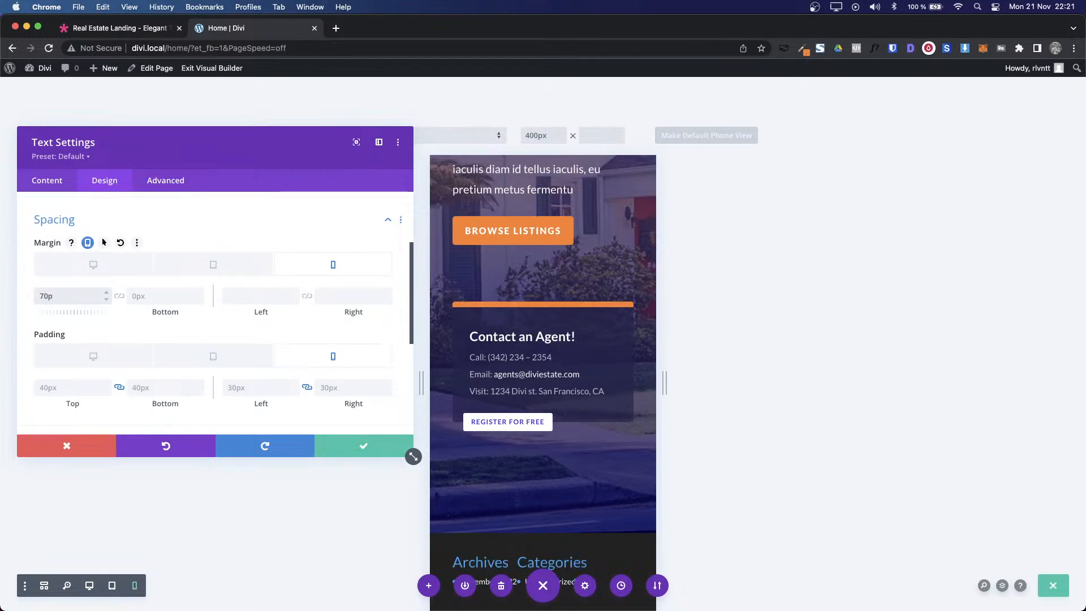
pyautogui.write('x')
pyautogui.hotkey('shift', 'Down')
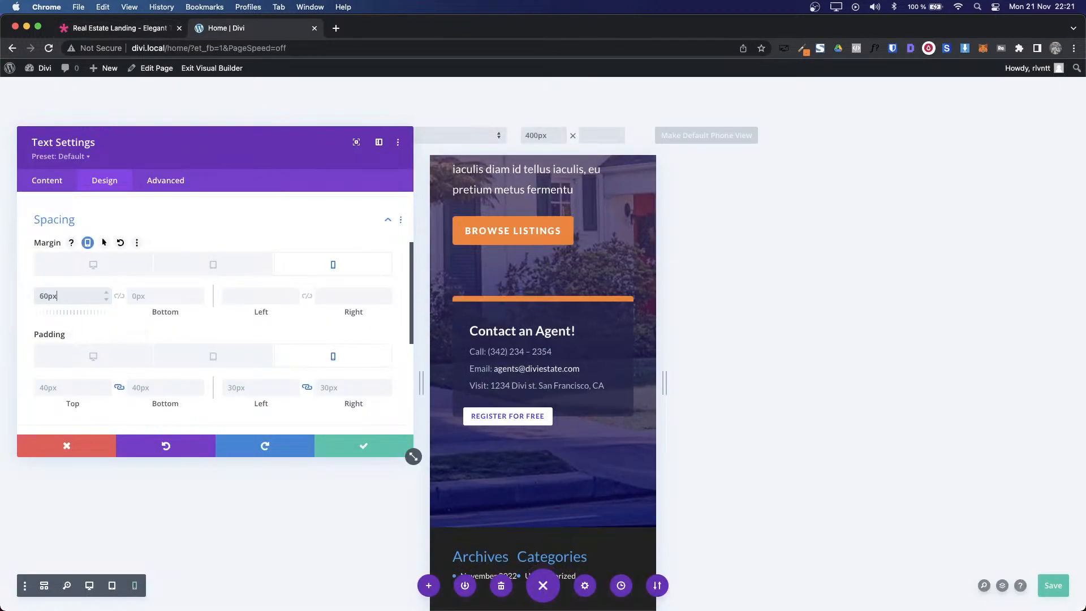
pyautogui.click(94, 264)
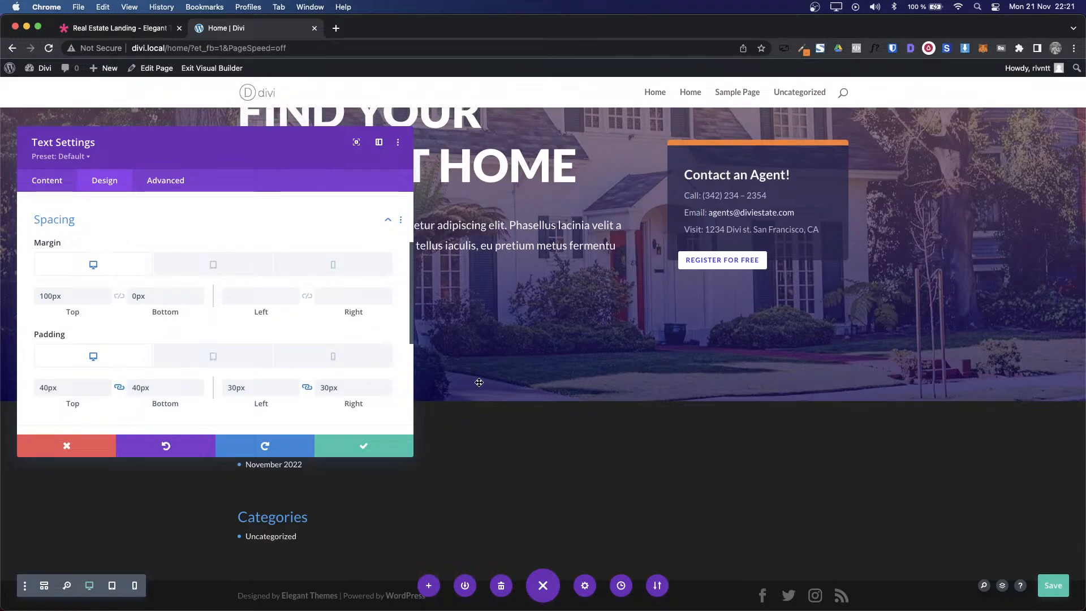
pyautogui.click(407, 450)
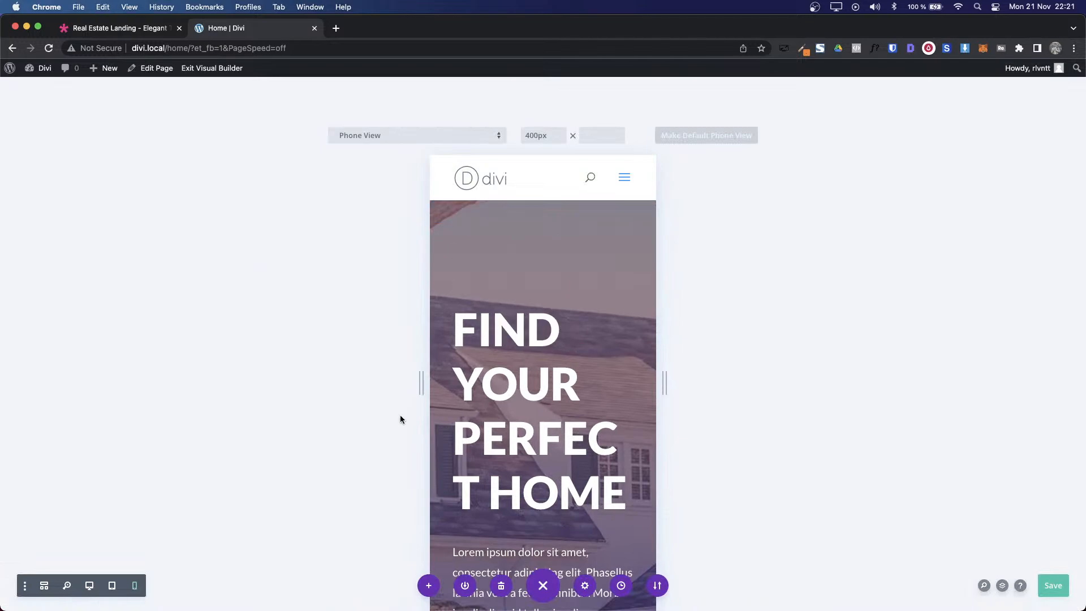
pyautogui.click(89, 585)
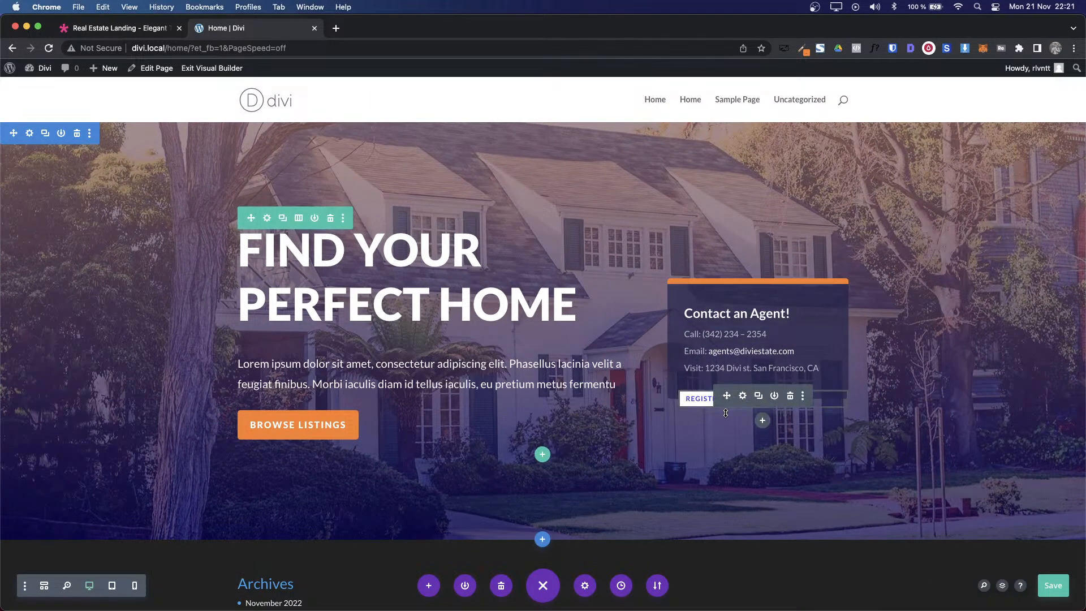
# Step: Compare the finished desktop hero section on the Divi page with the demo page's hero
pyautogui.hotkey('ctrl', 'shift', 'Tab')
pyautogui.scroll(5, 726, 413)
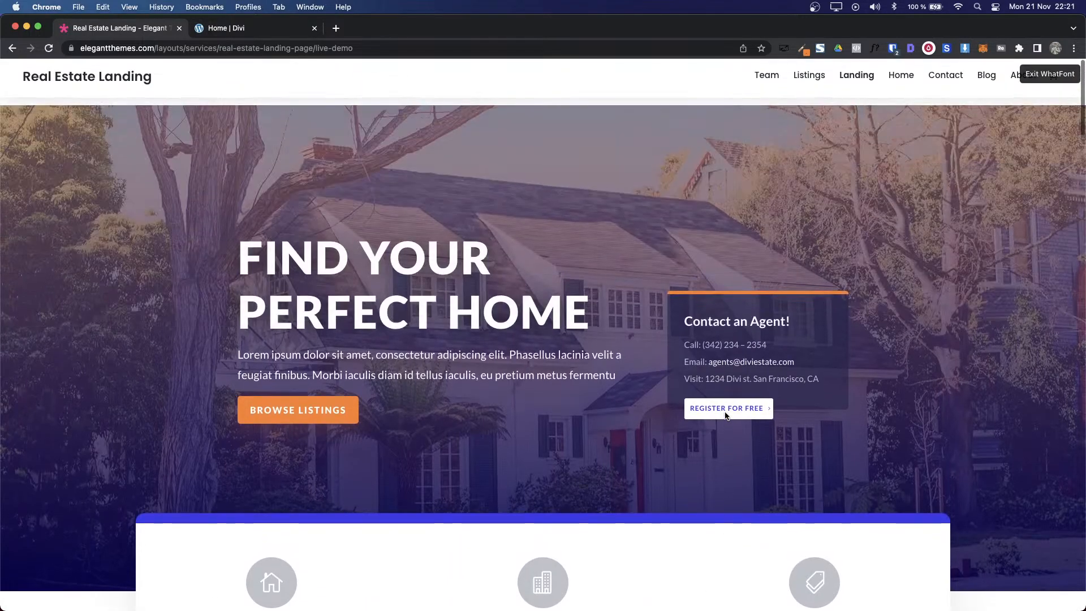
pyautogui.hotkey('ctrl', 'Tab')
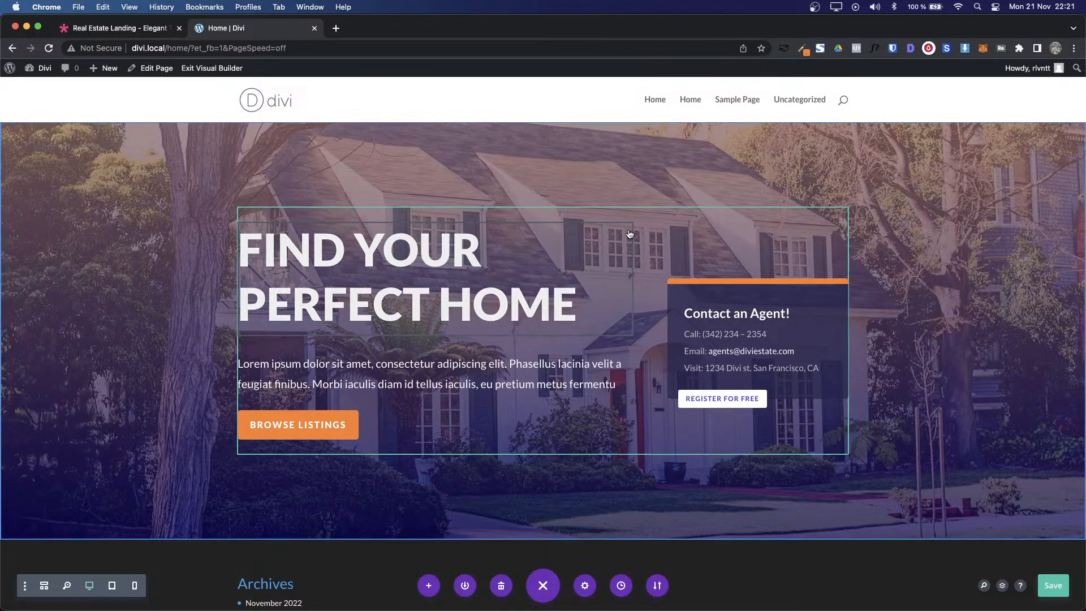
pyautogui.hotkey('ctrl', 'Tab')
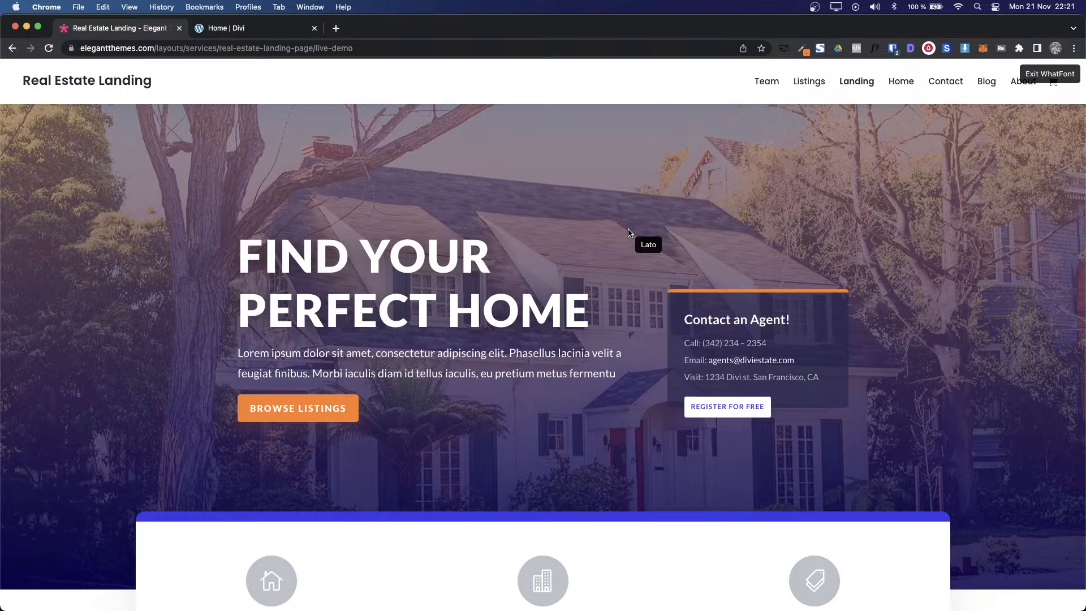
# Step: Examine the demo's three-column card box overlapping the hero and the sections below it, checking where the Divi hero section ends
pyautogui.scroll(-5, 435, 355)
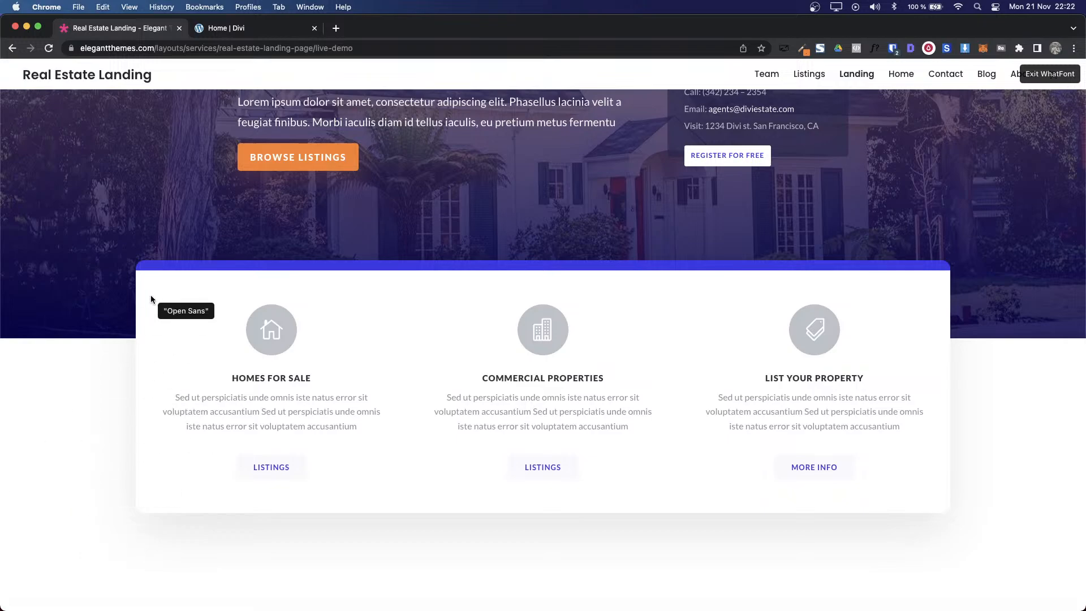
pyautogui.hotkey('ctrl', 'Tab')
pyautogui.scroll(-3, 218, 418)
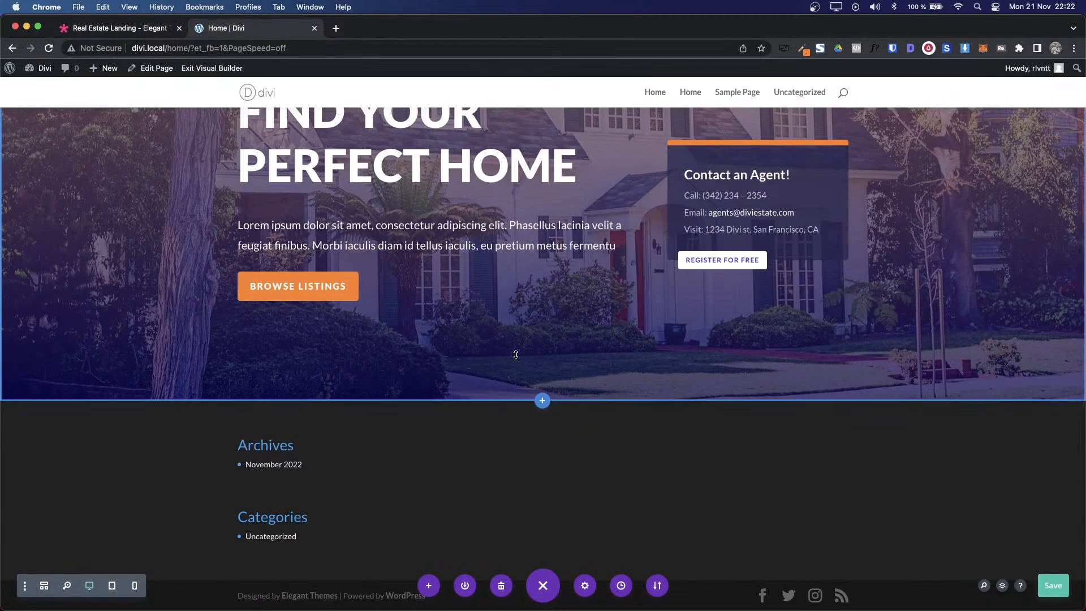
pyautogui.click(541, 405)
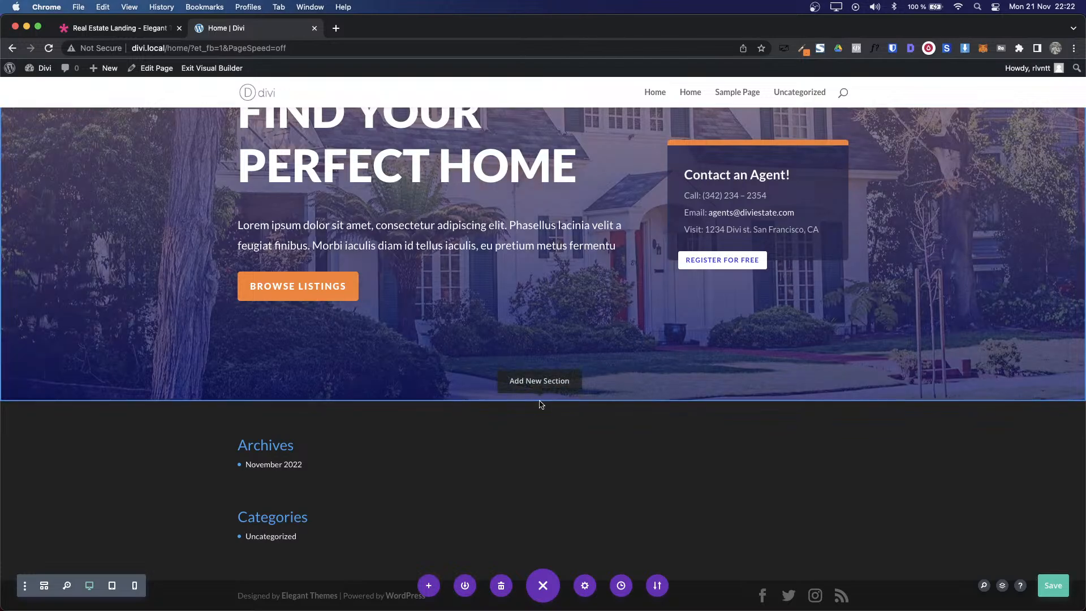
pyautogui.hotkey('ctrl', 'Tab')
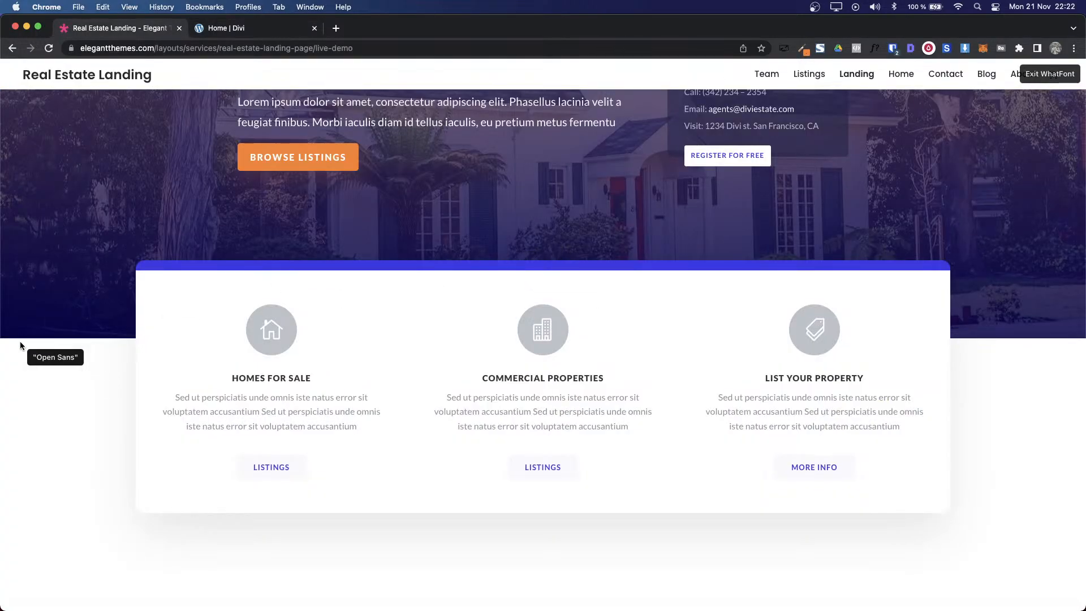
pyautogui.scroll(-3, 28, 378)
pyautogui.scroll(3, 27, 377)
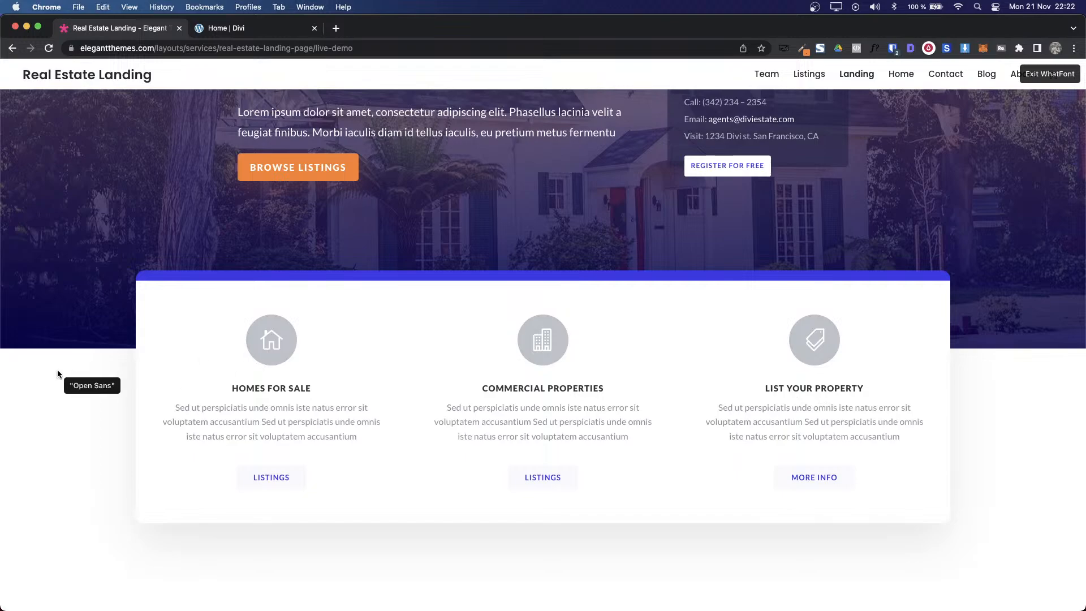
pyautogui.scroll(-7, 226, 287)
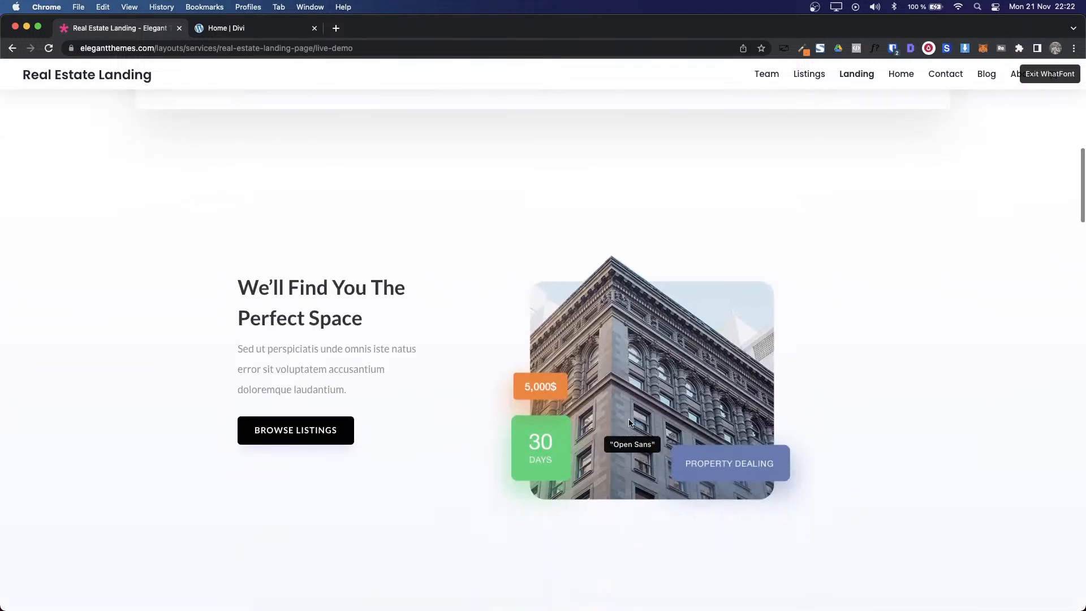
pyautogui.scroll(-4, 230, 345)
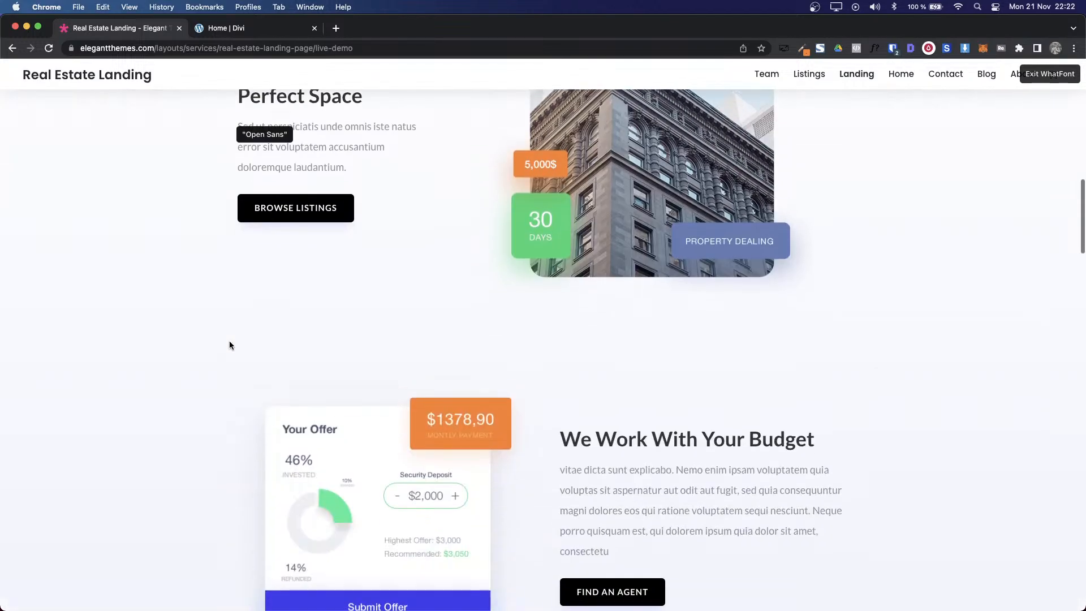
# Step: Insert a regular section with a three-column row below the hero on the Divi page, matching the demo's card box
pyautogui.scroll(15, 231, 345)
pyautogui.scroll(-3, 332, 388)
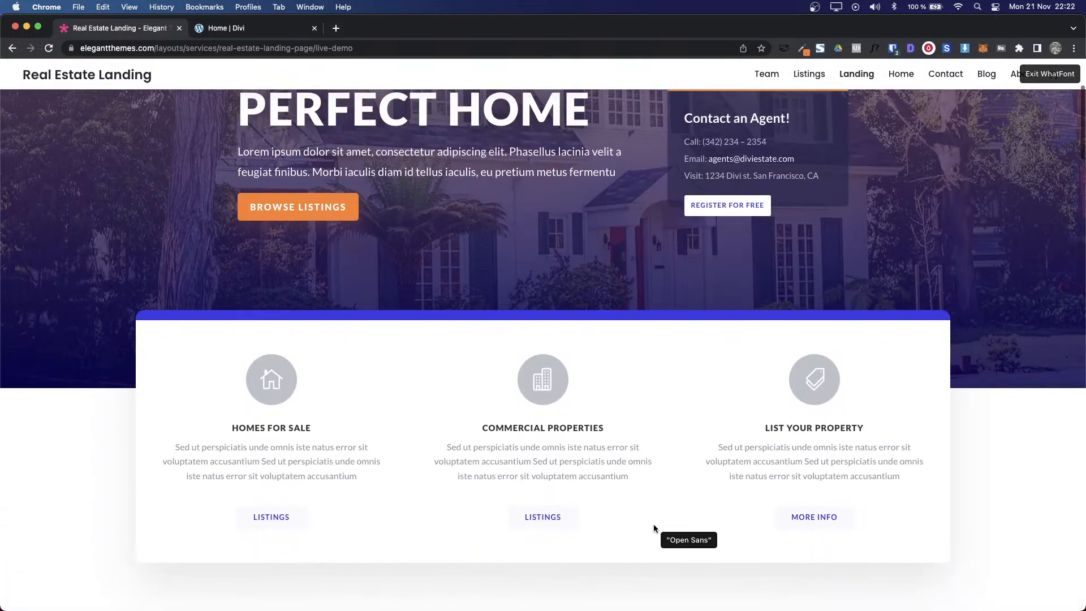
pyautogui.scroll(-1, 655, 528)
pyautogui.scroll(1, 405, 415)
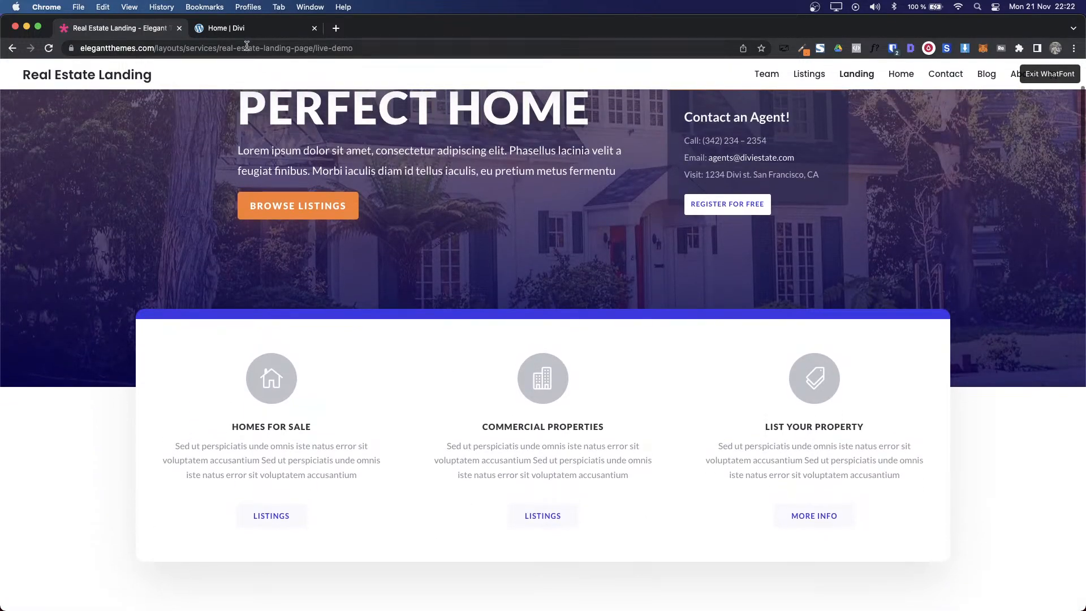
pyautogui.hotkey('ctrl', 'Tab')
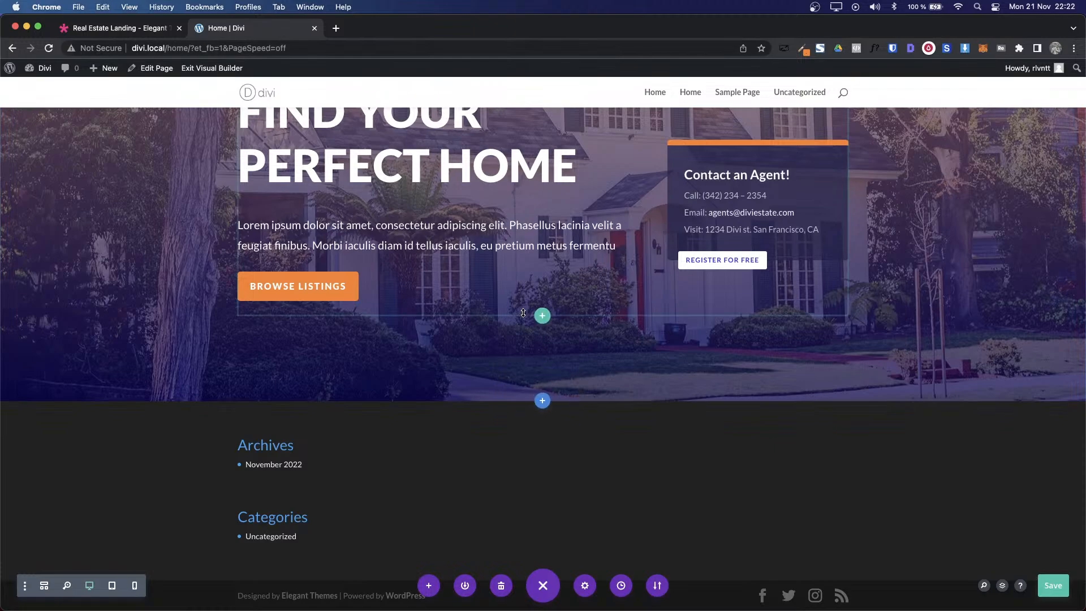
pyautogui.click(543, 402)
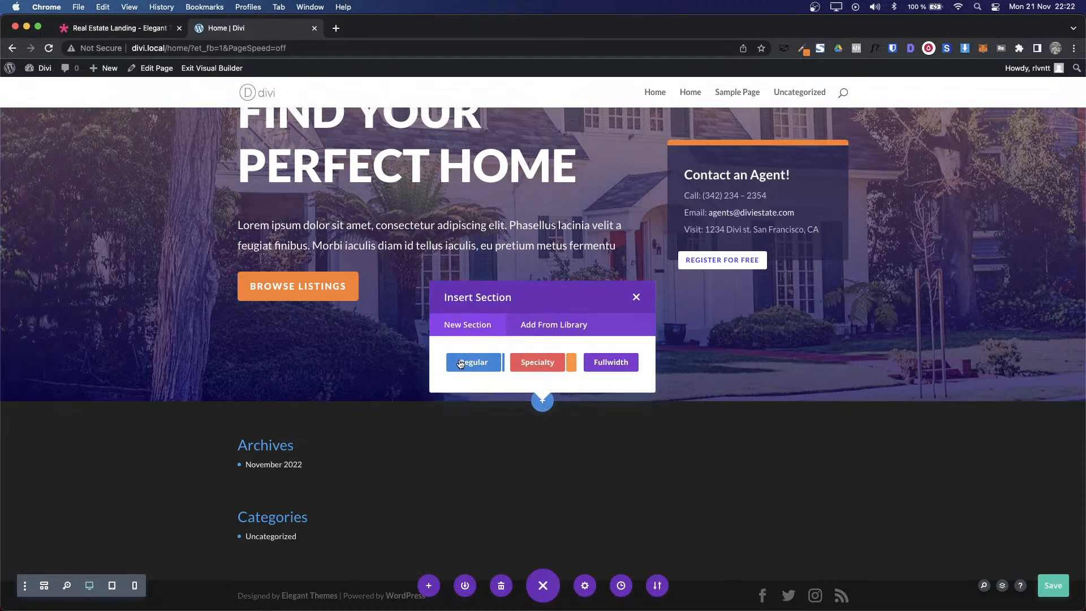
pyautogui.click(460, 363)
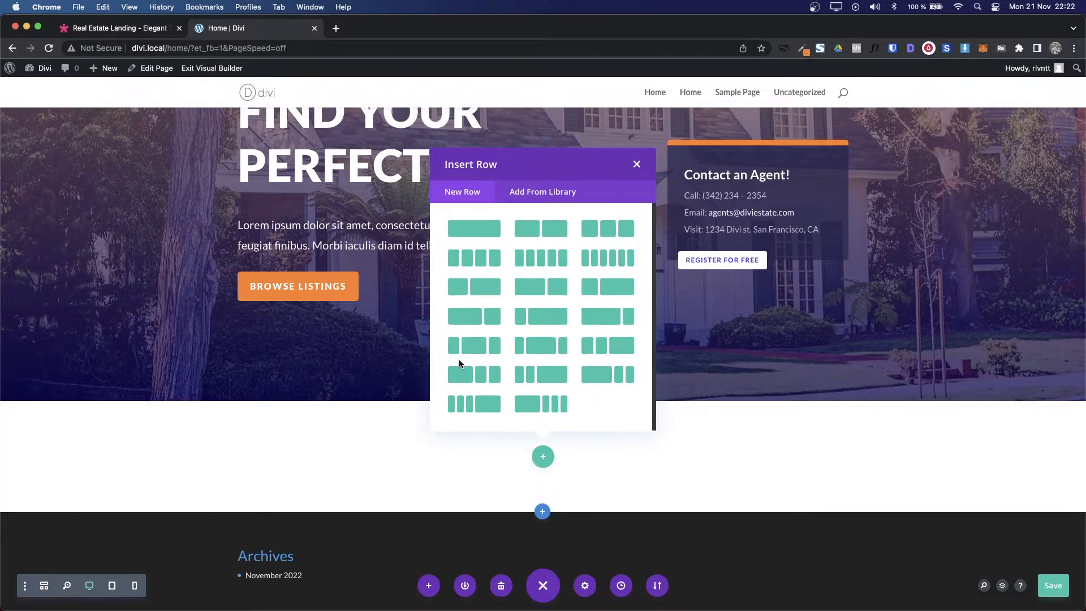
pyautogui.hotkey('ctrl', 'Tab')
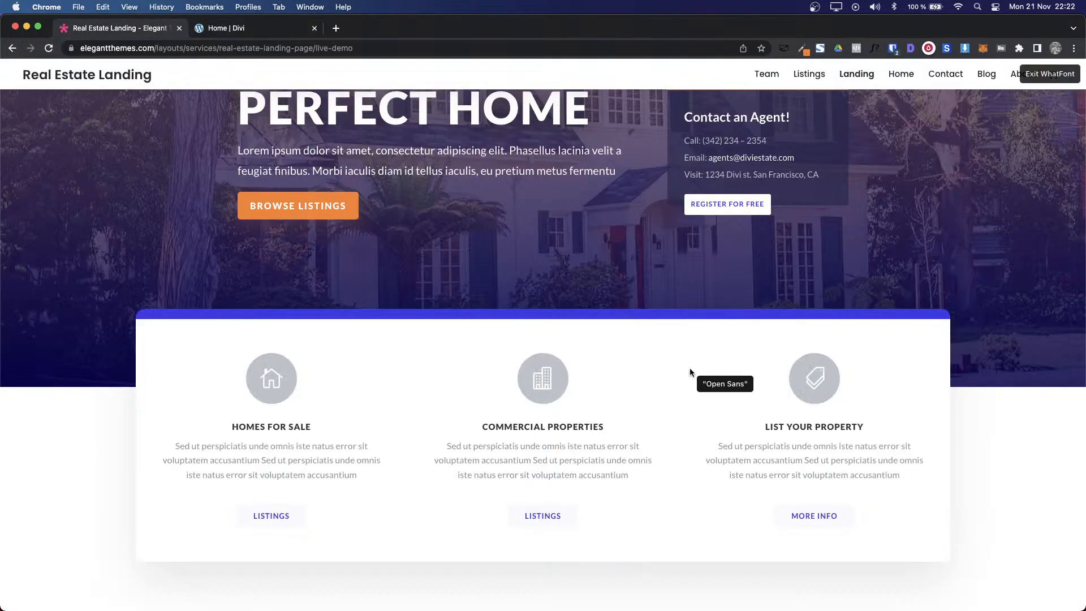
pyautogui.hotkey('ctrl', 'Tab')
pyautogui.click(589, 232)
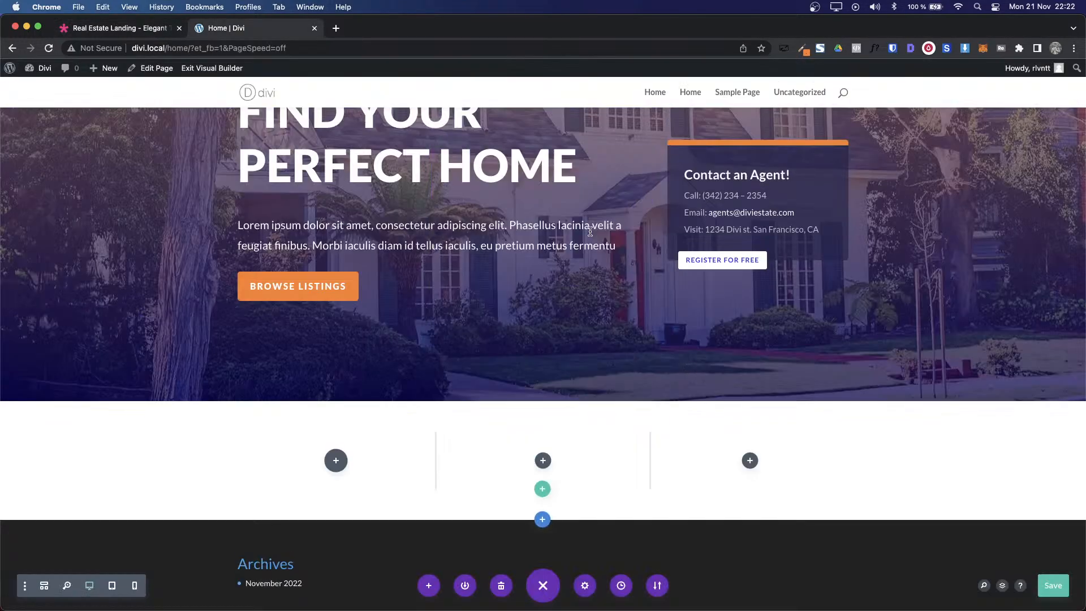
pyautogui.click(419, 111)
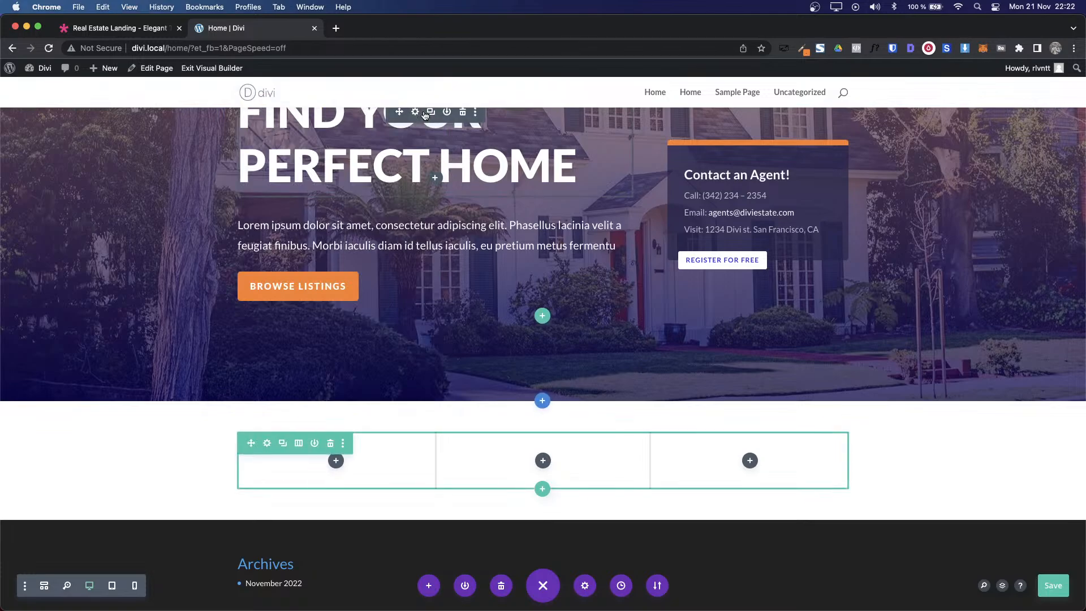
# Step: Exit the WhatFont inspector on the demo page and examine the three-column card box's icons, headings and buttons
pyautogui.hotkey('ctrl', 'Tab')
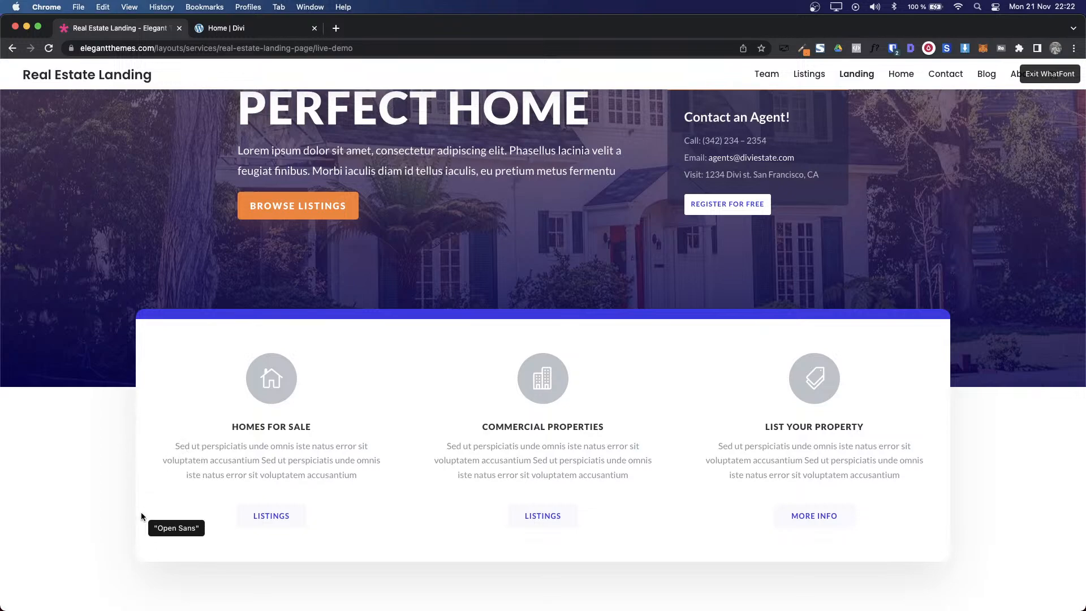
pyautogui.press('Escape')
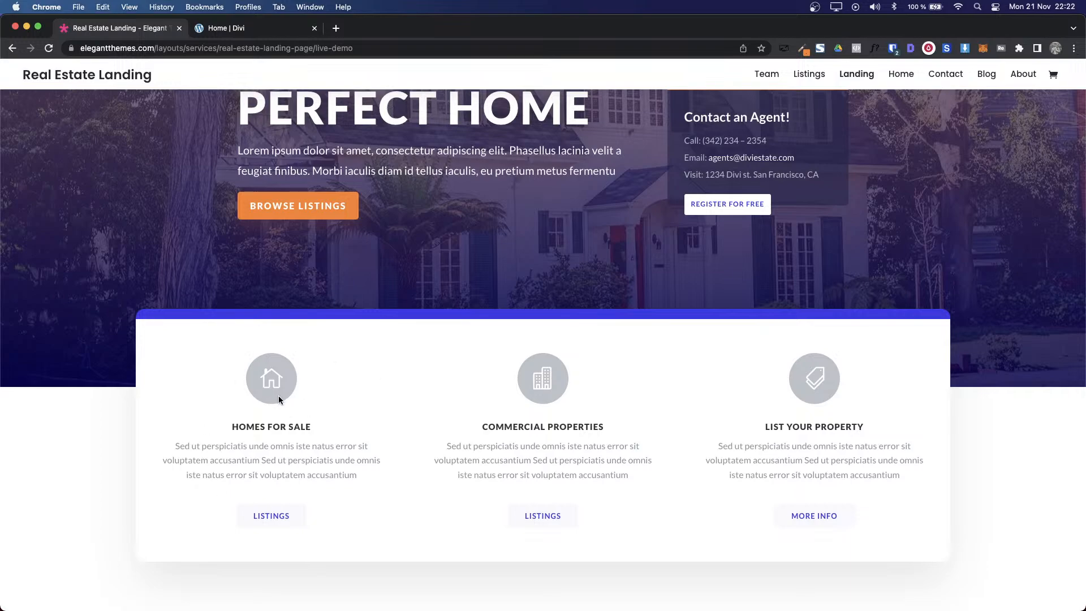
pyautogui.scroll(-2, 249, 435)
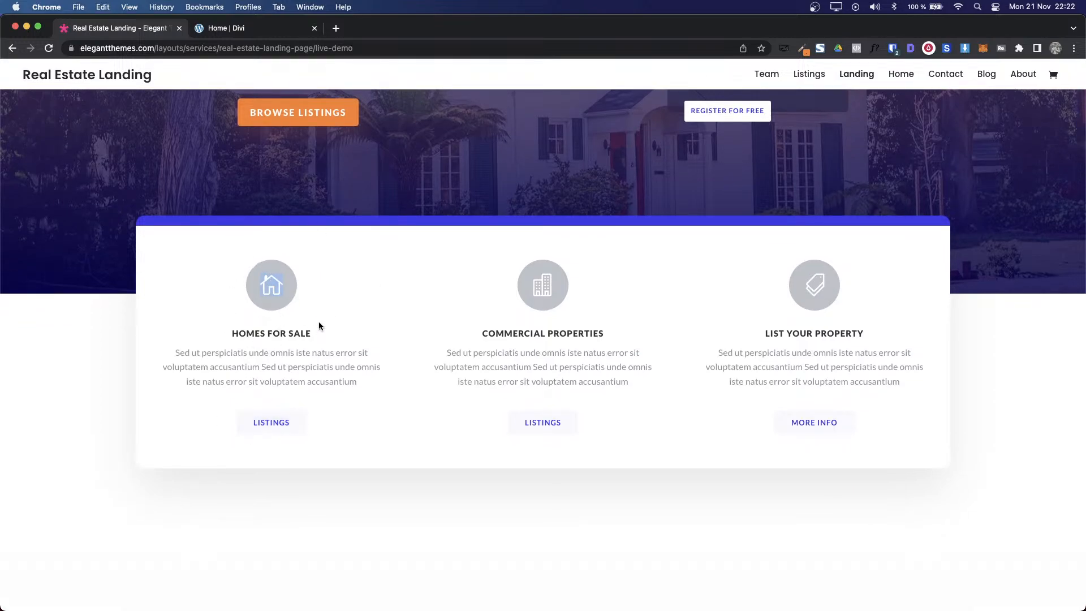
pyautogui.hotkey('ctrl', 'Tab')
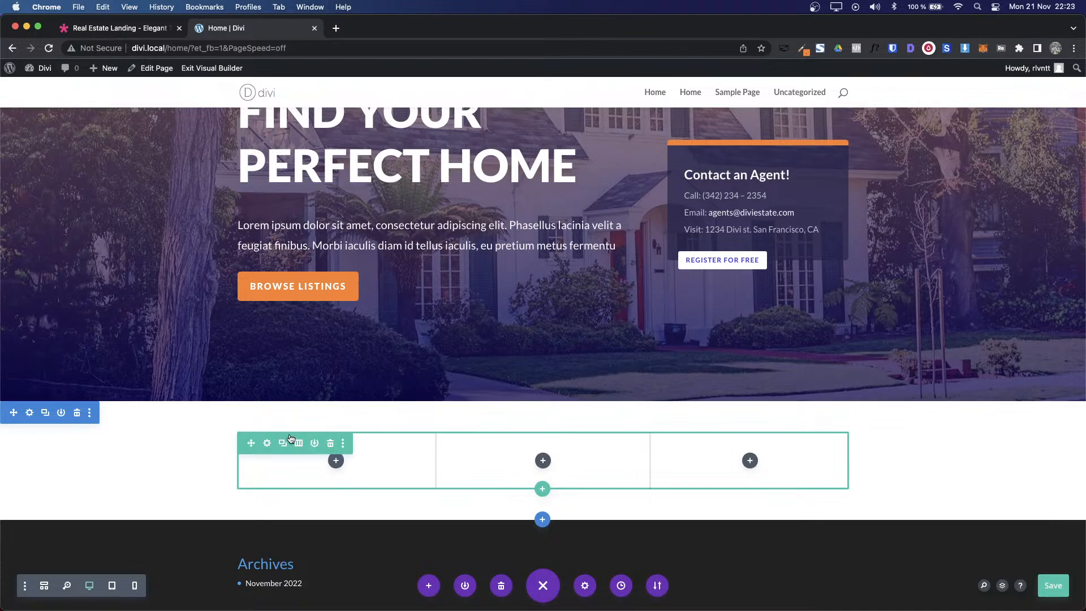
# Step: Open the new three-column row's settings on the Divi page and expand its background options
pyautogui.click(264, 444)
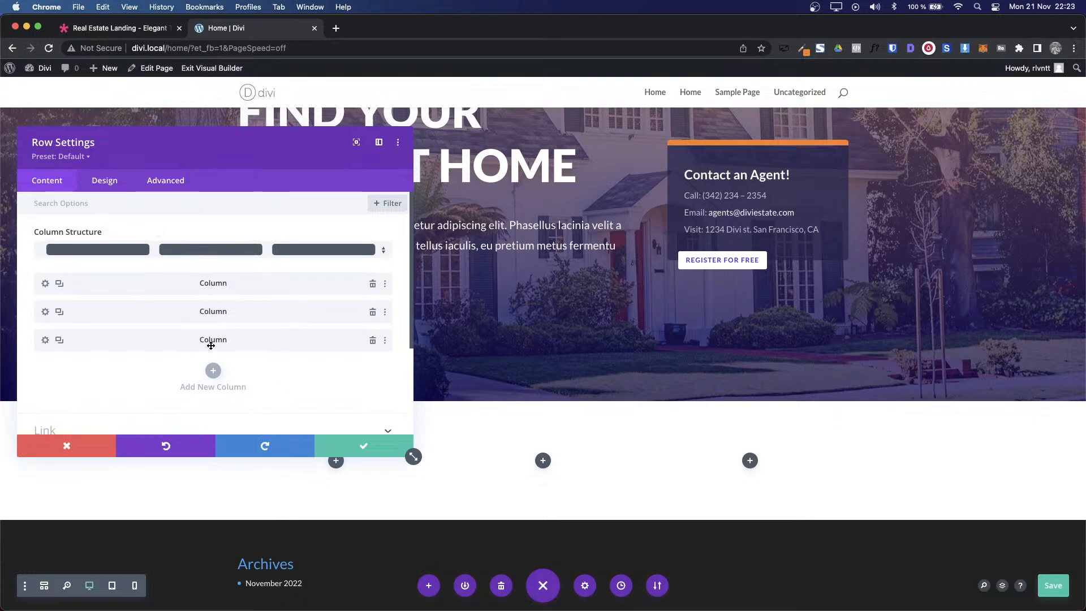
pyautogui.scroll(-3, 211, 346)
pyautogui.click(69, 339)
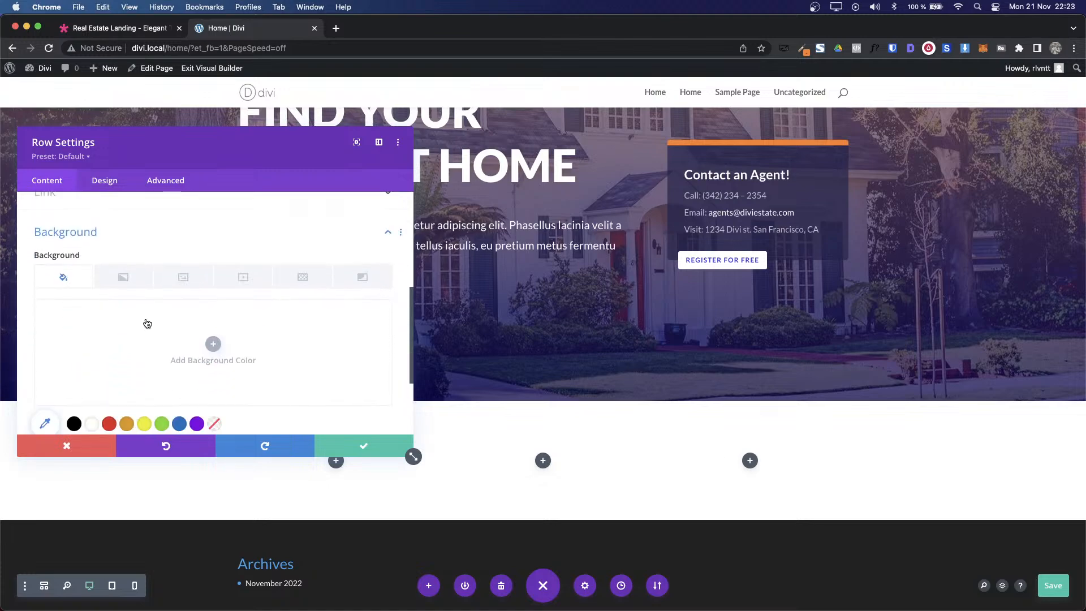
# Step: Sample the blue bar along the top of the demo's card box with the colour picker, copying #3B39E6
pyautogui.click(120, 28)
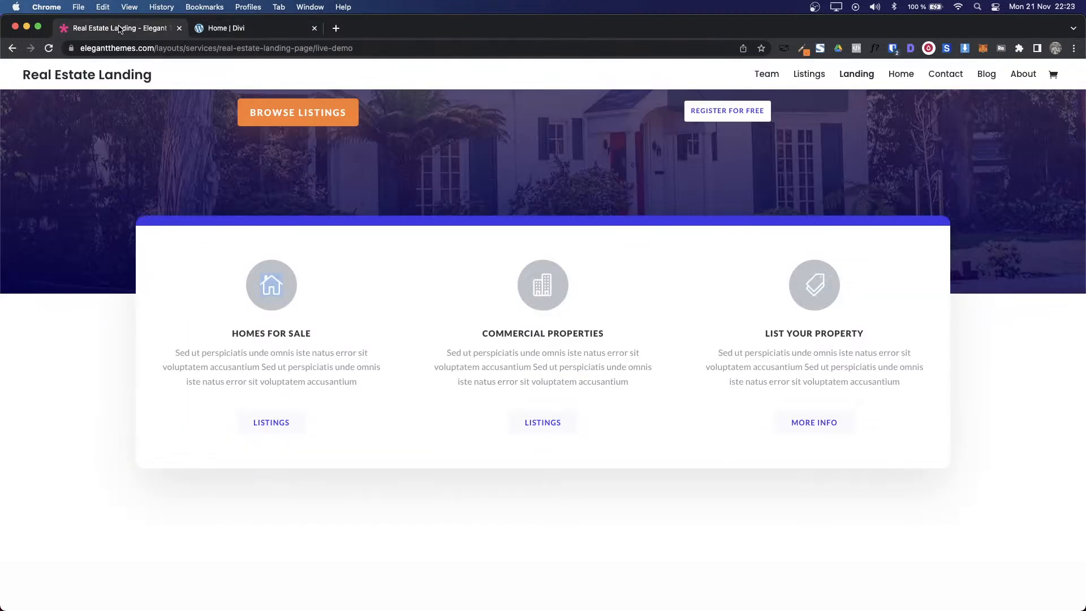
pyautogui.click(804, 48)
pyautogui.click(742, 66)
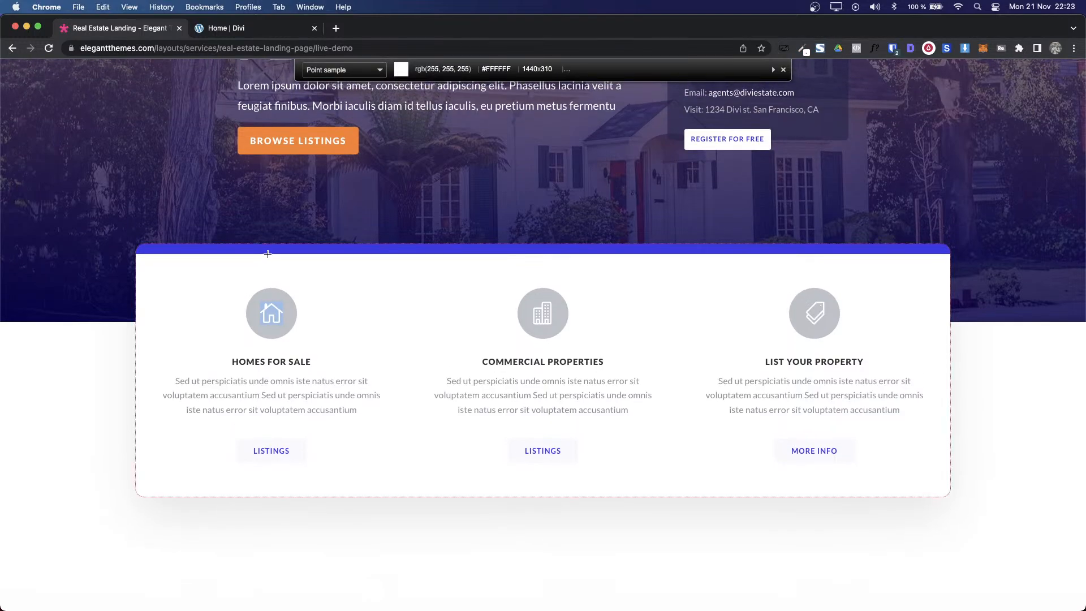
pyautogui.click(268, 250)
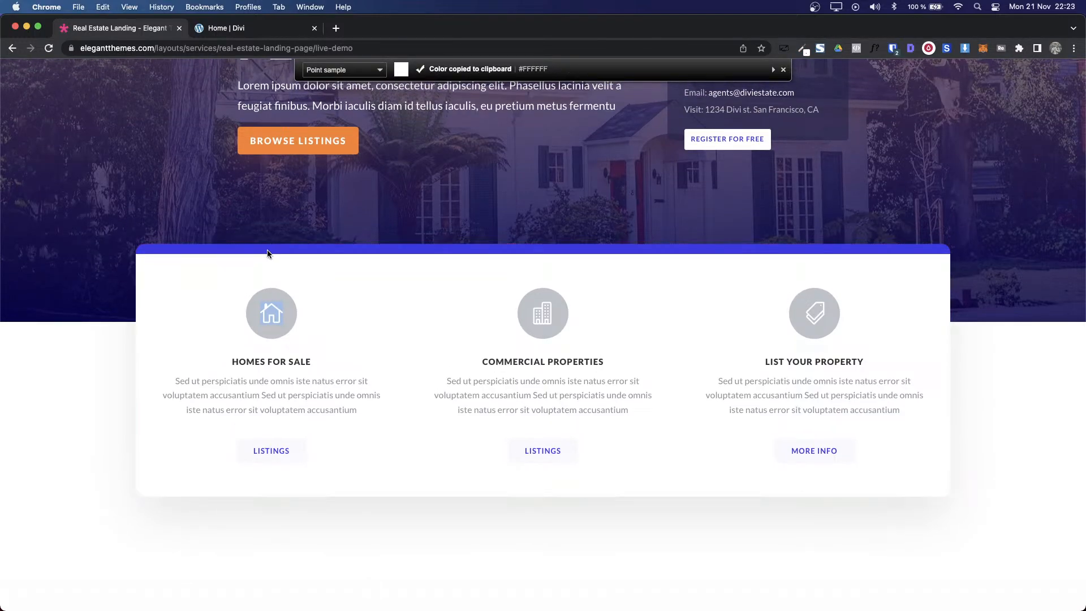
pyautogui.click(802, 48)
pyautogui.click(773, 64)
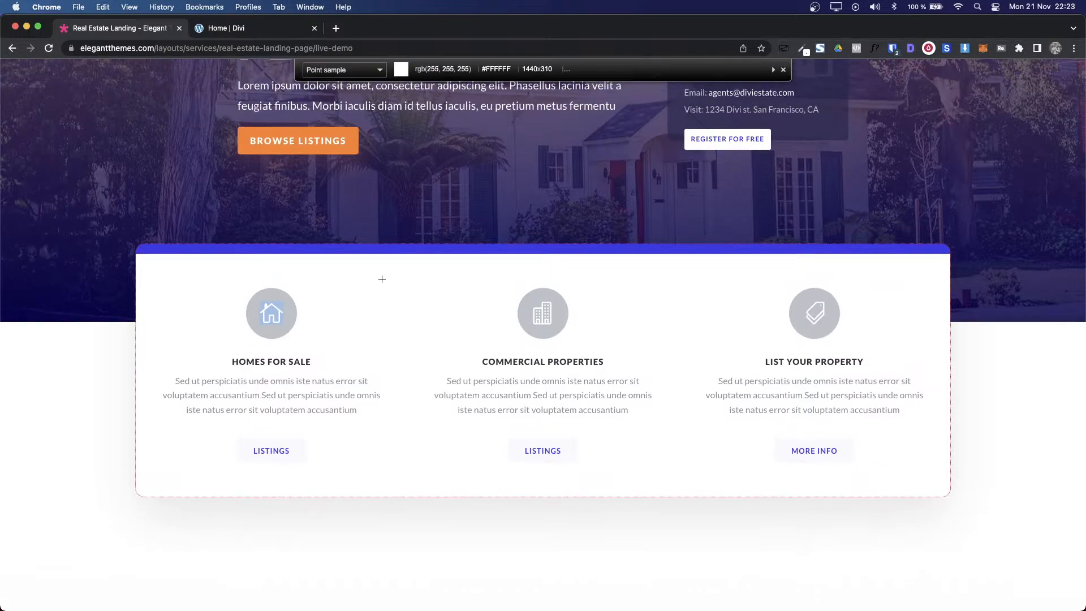
pyautogui.click(387, 251)
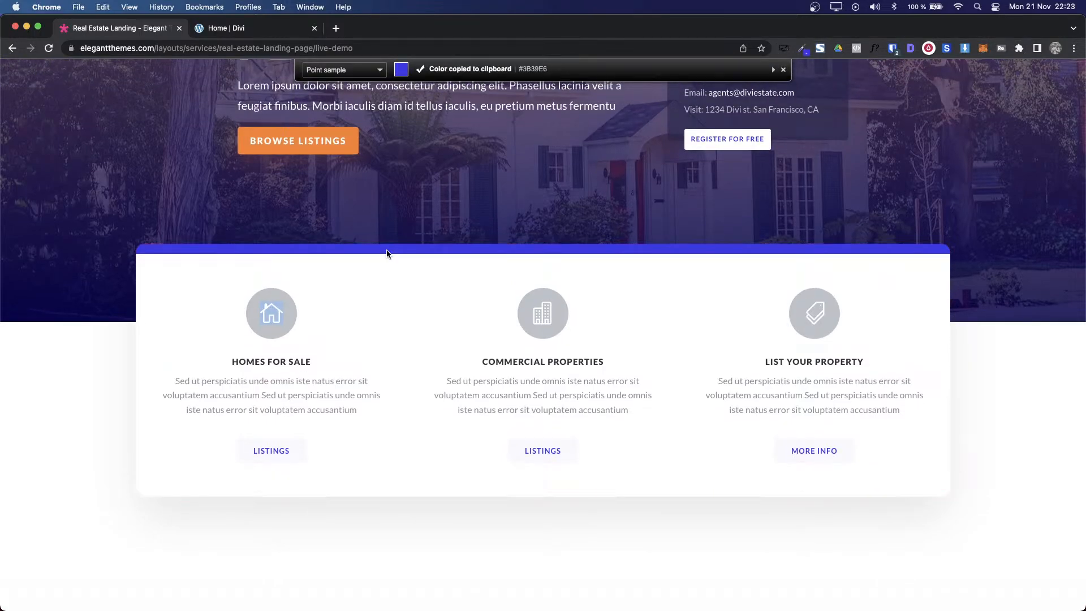
# Step: Give the three-column row a white background and set its top border colour to the copied #3B39E6
pyautogui.click(201, 25)
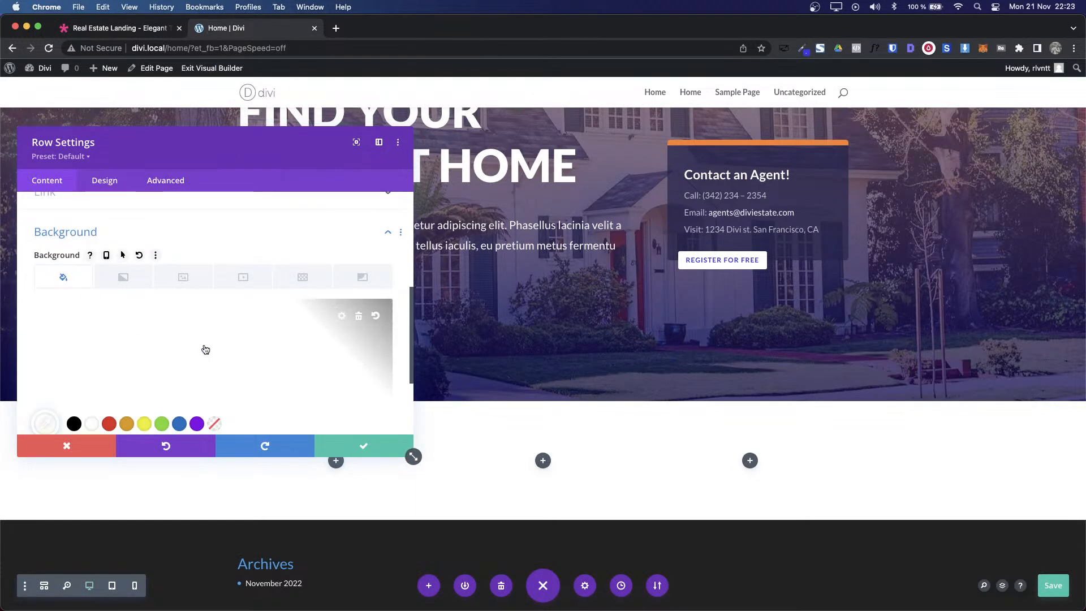
pyautogui.click(107, 182)
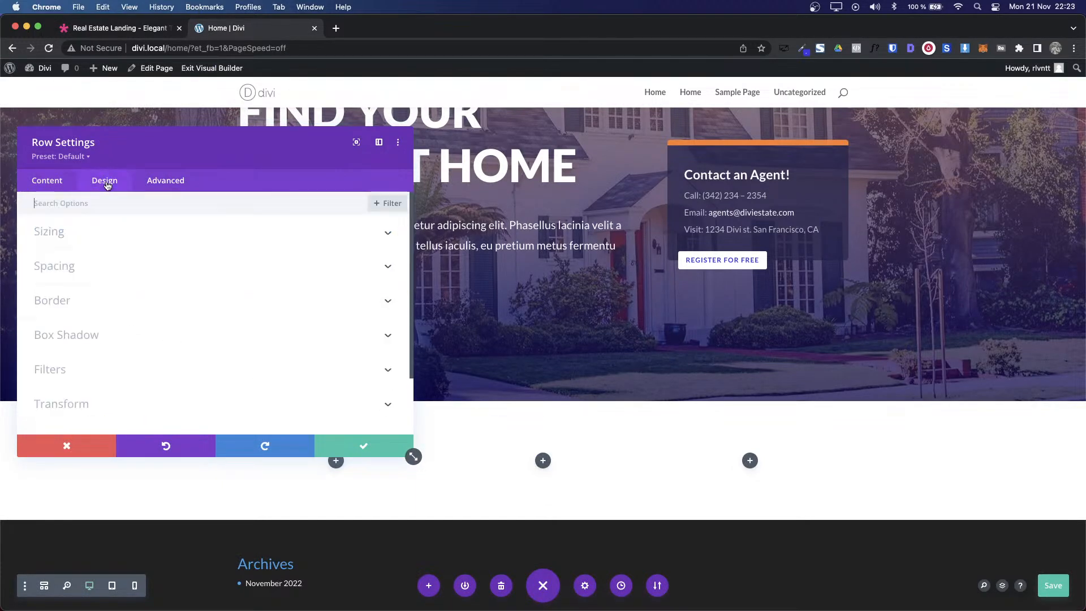
pyautogui.click(79, 297)
pyautogui.scroll(-1, 243, 359)
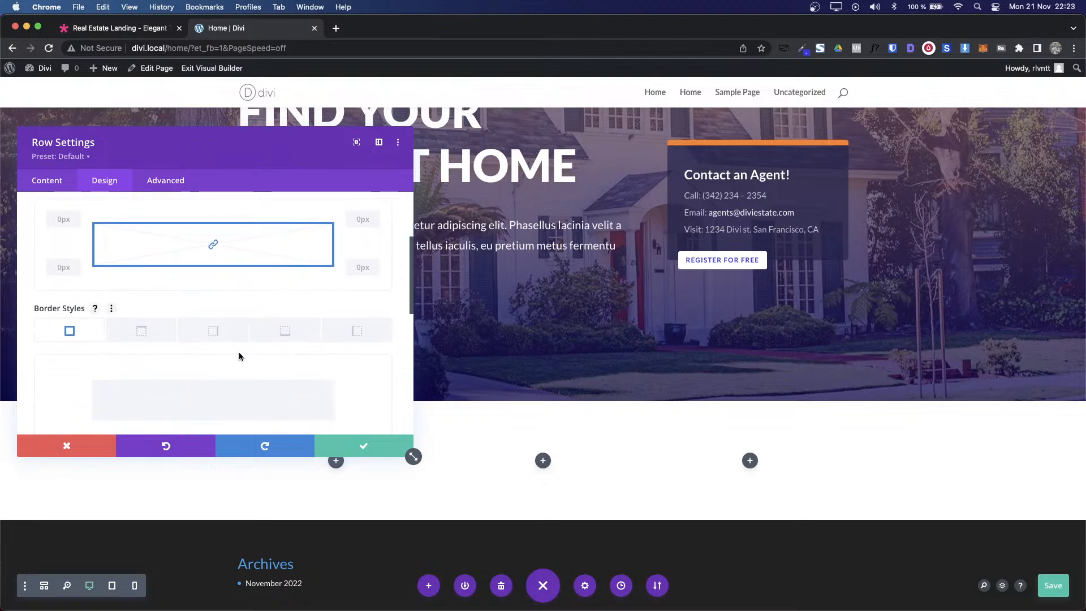
pyautogui.click(147, 336)
pyautogui.scroll(-3, 277, 355)
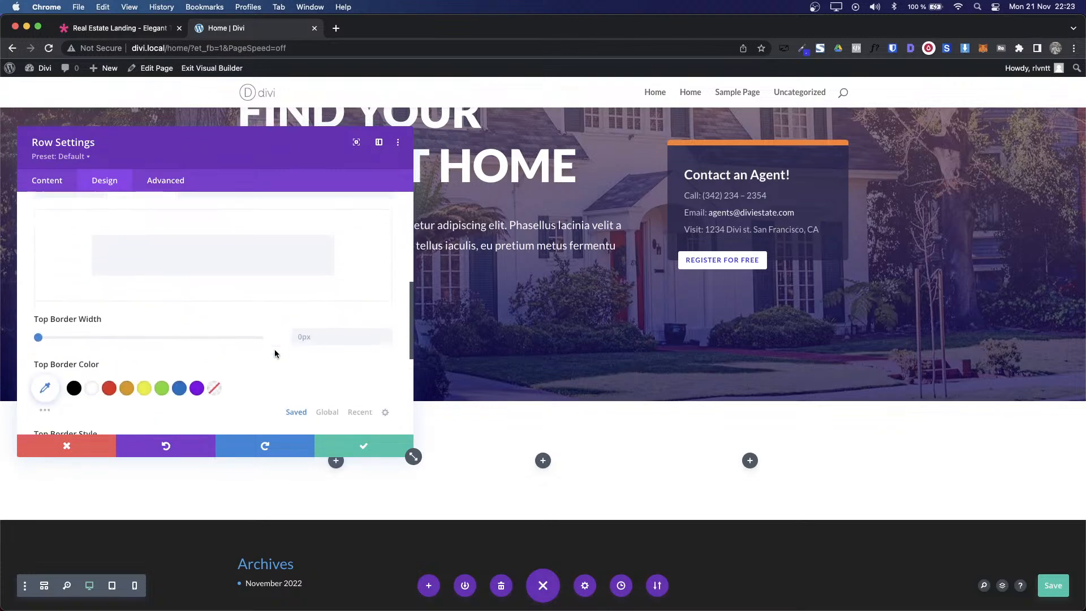
pyautogui.click(45, 385)
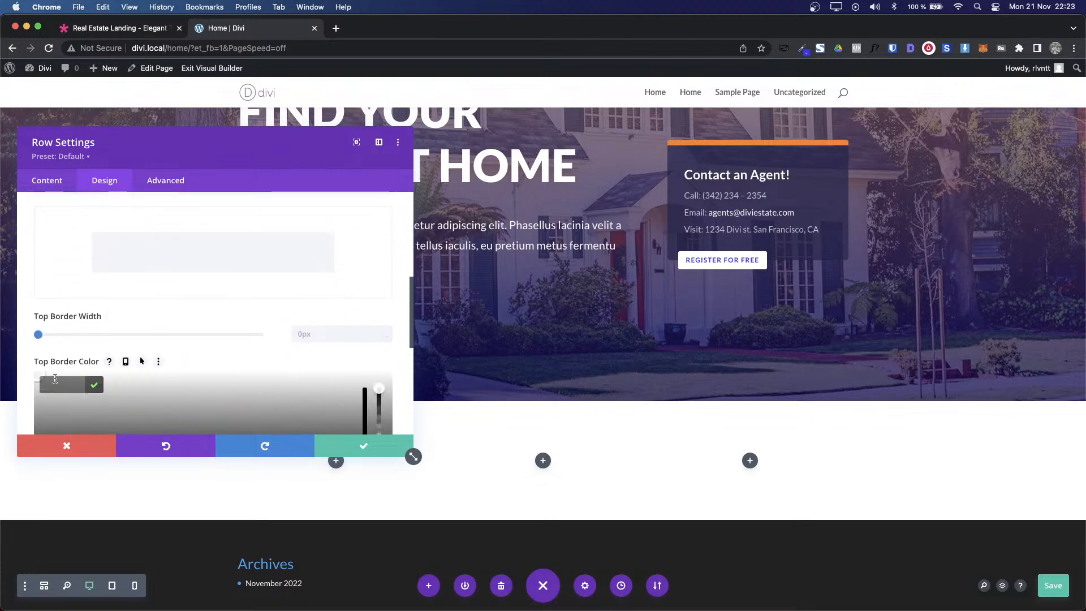
pyautogui.click(94, 385)
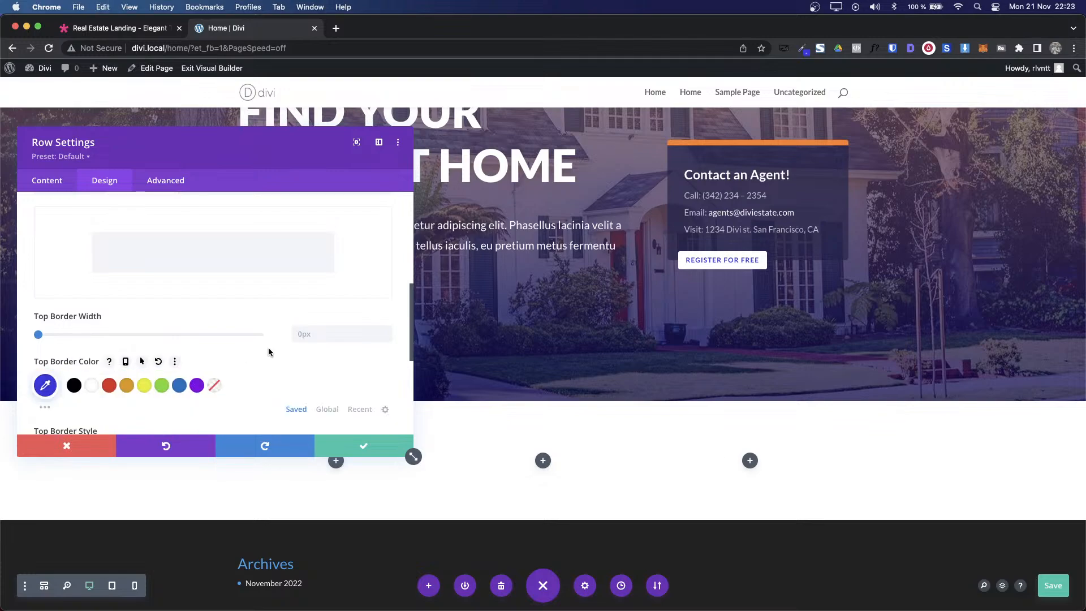
# Step: Set the row's top border width to 18px, comparing its thickness with the blue bar on the demo page
pyautogui.doubleClick(387, 331)
pyautogui.tripleClick(387, 330)
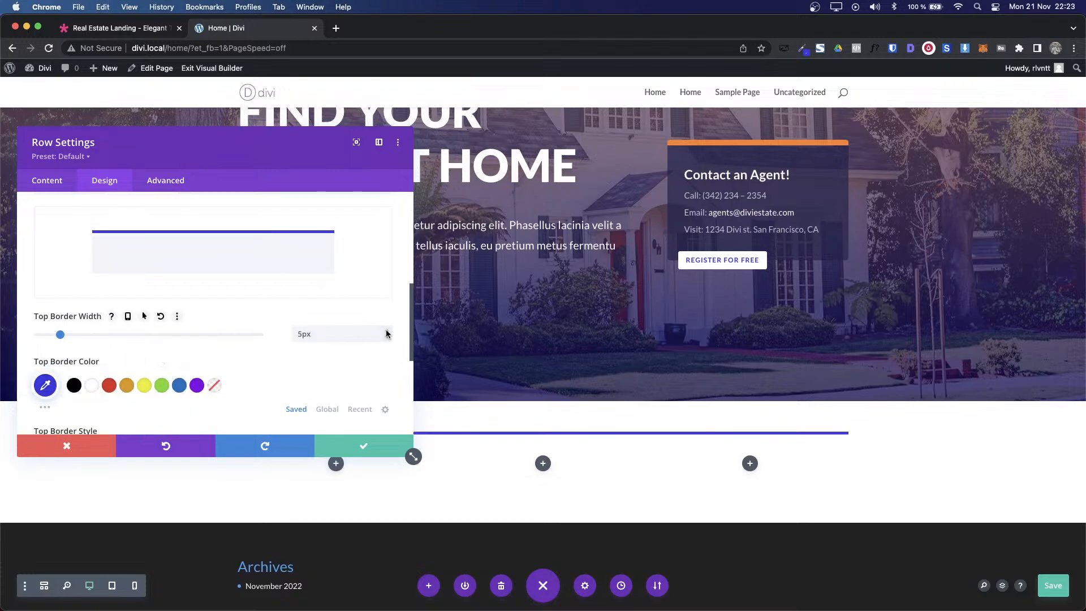
pyautogui.tripleClick(387, 330)
pyautogui.click(387, 331)
pyautogui.click(387, 331)
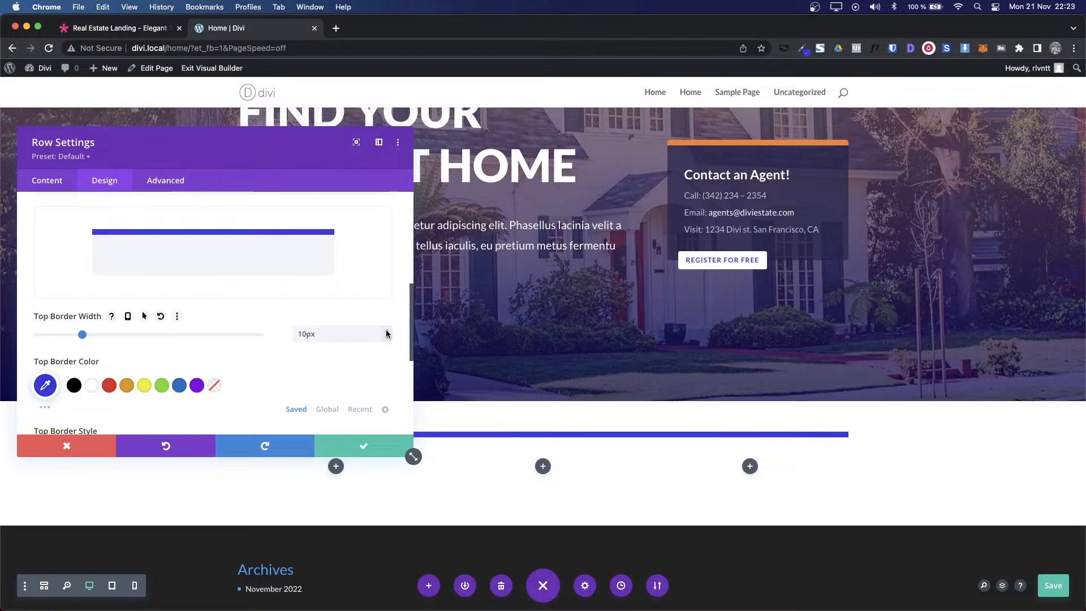
pyautogui.doubleClick(387, 331)
pyautogui.click(387, 331)
pyautogui.click(387, 331)
pyautogui.click(387, 331)
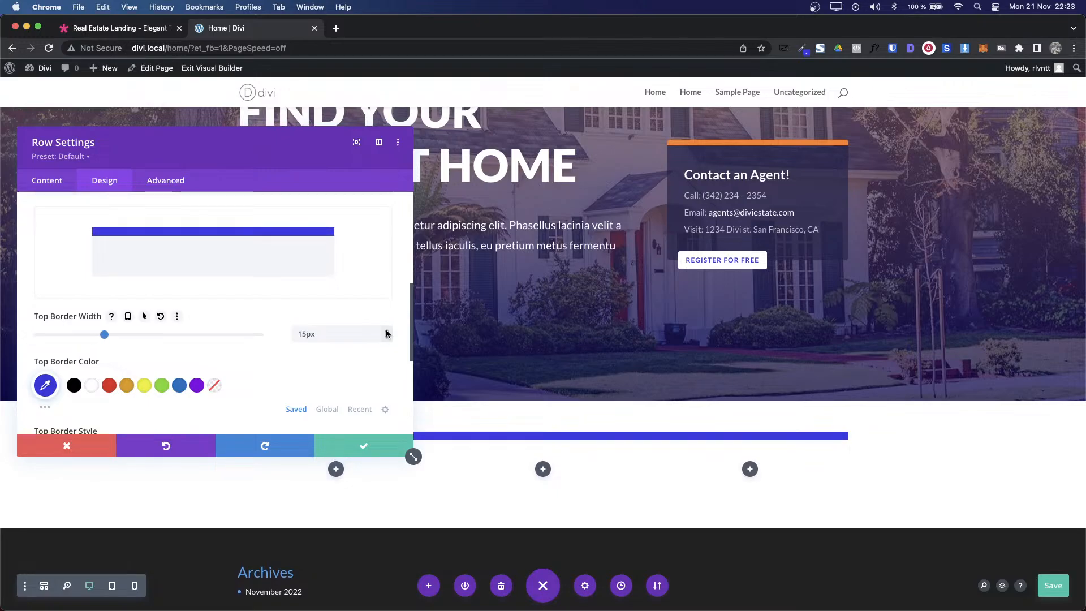
pyautogui.hotkey('ctrl', 'Tab')
pyautogui.hotkey('ctrl', 'Tab')
pyautogui.click(386, 332)
pyautogui.click(386, 331)
pyautogui.click(386, 332)
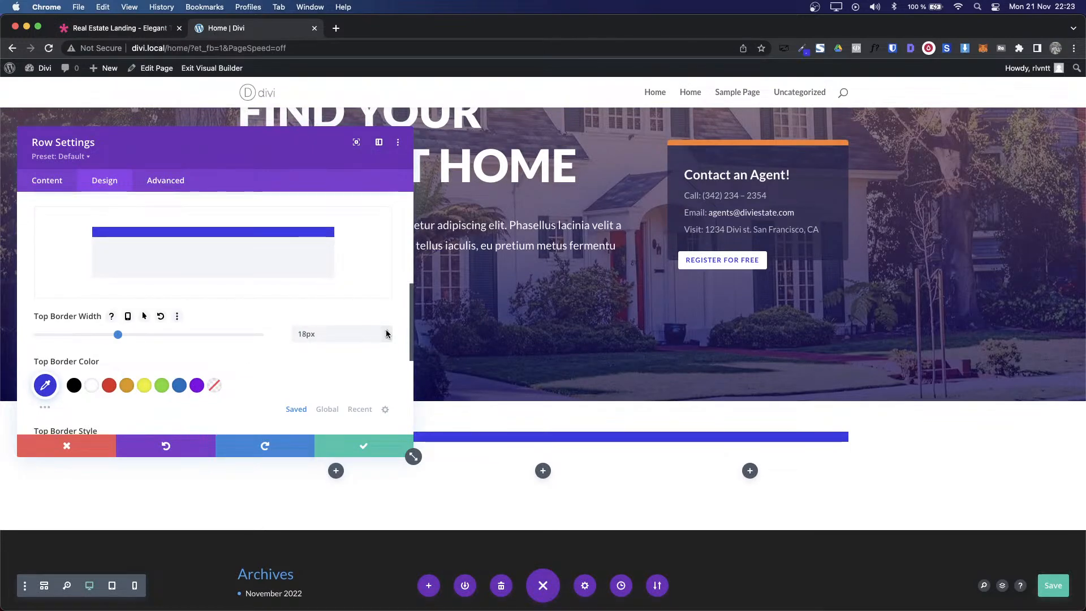
pyautogui.click(387, 332)
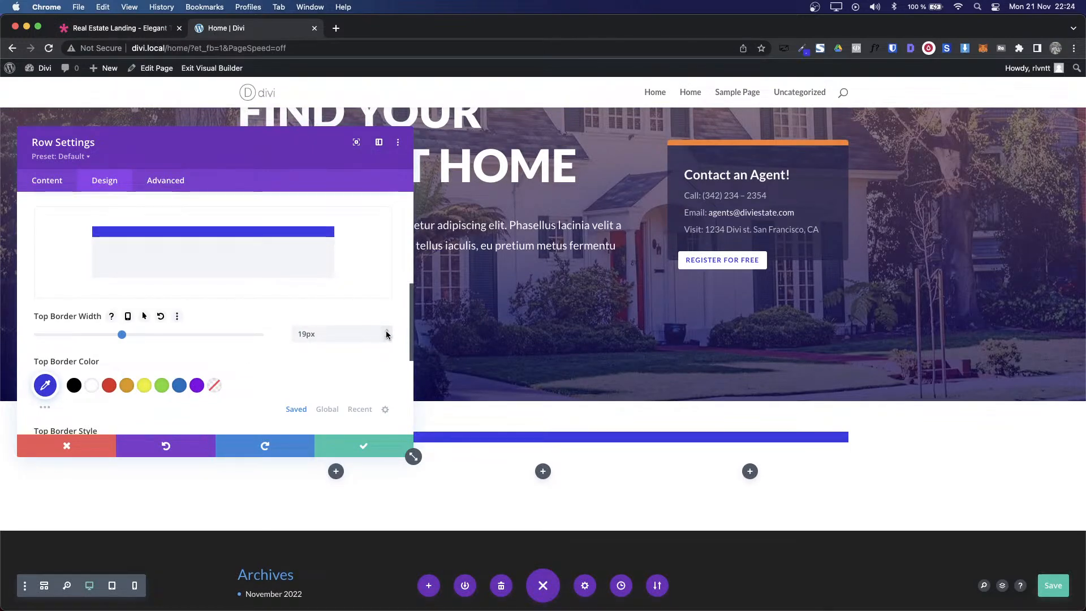
pyautogui.hotkey('ctrl', 'shift', 'Tab')
pyautogui.hotkey('ctrl', 'Tab')
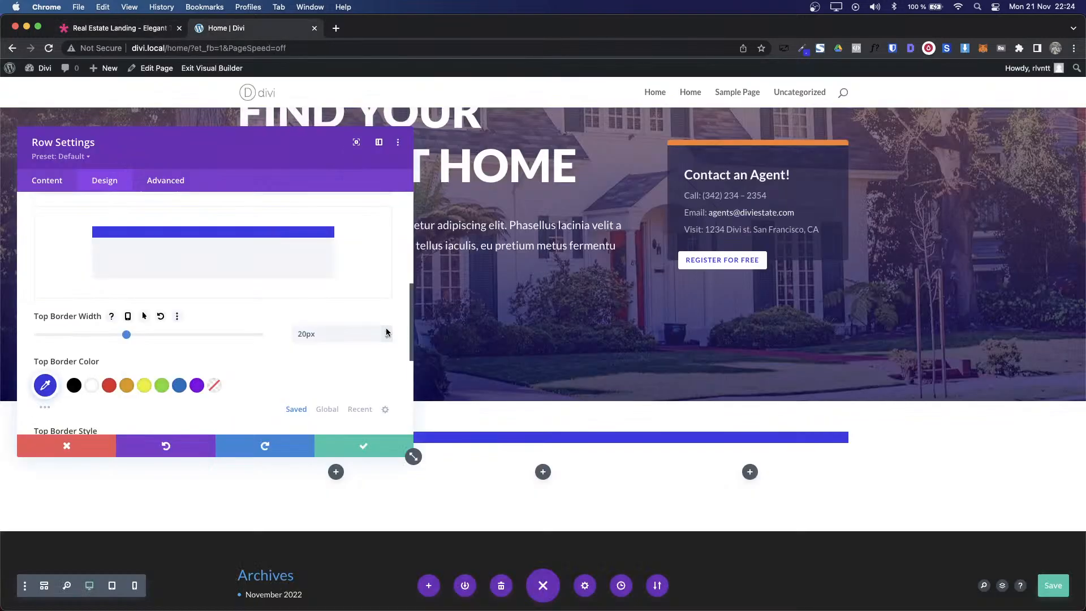
pyautogui.click(386, 338)
pyautogui.click(387, 338)
pyautogui.click(386, 338)
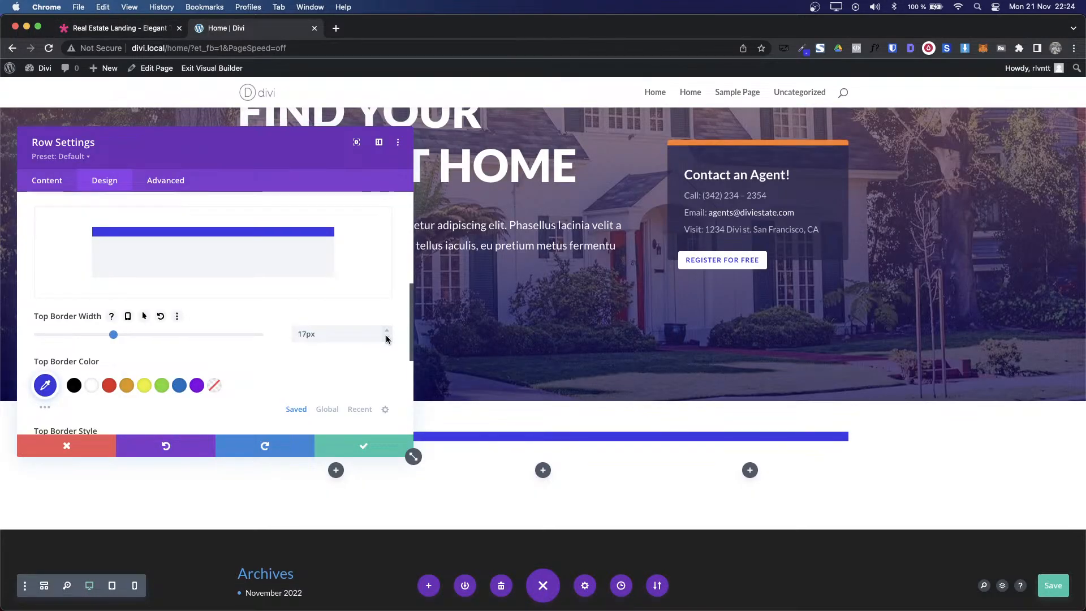
pyautogui.click(387, 332)
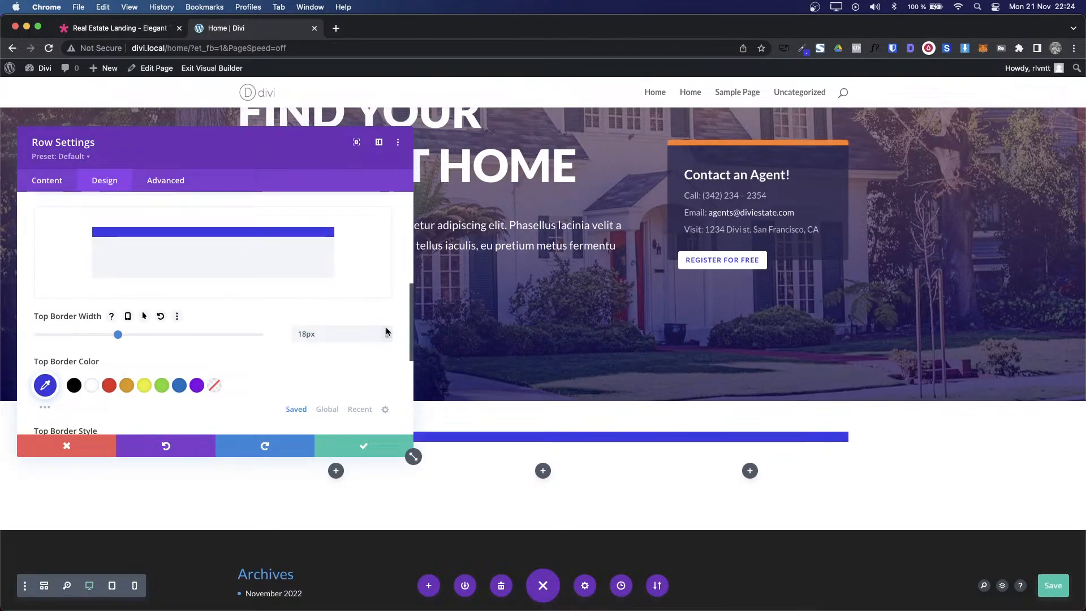
# Step: Round all four corners of the three-column row to 10px and save the row settings
pyautogui.scroll(-5, 352, 378)
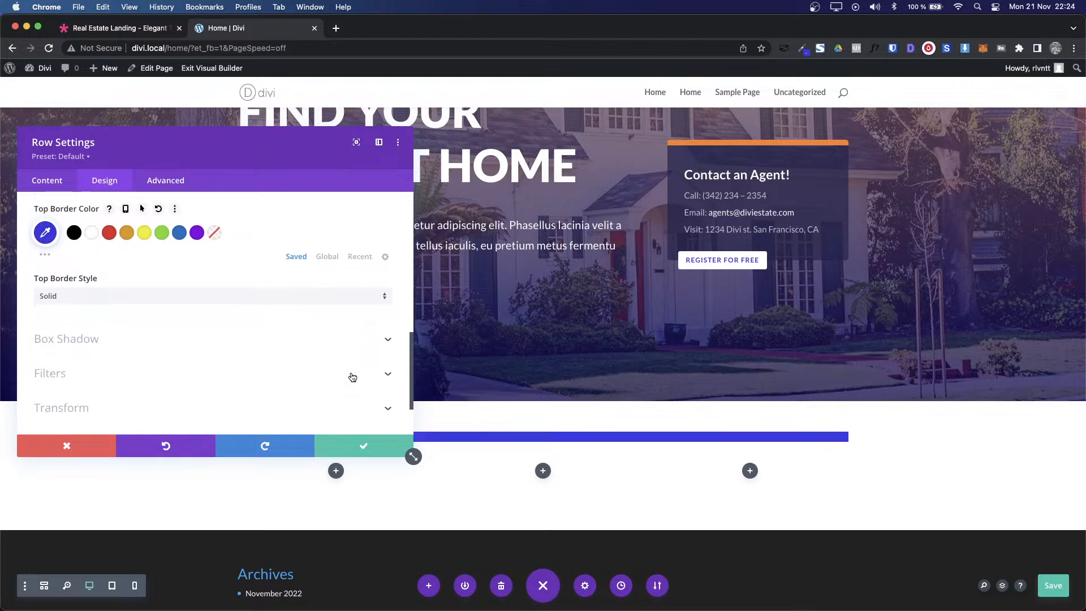
pyautogui.scroll(8, 352, 377)
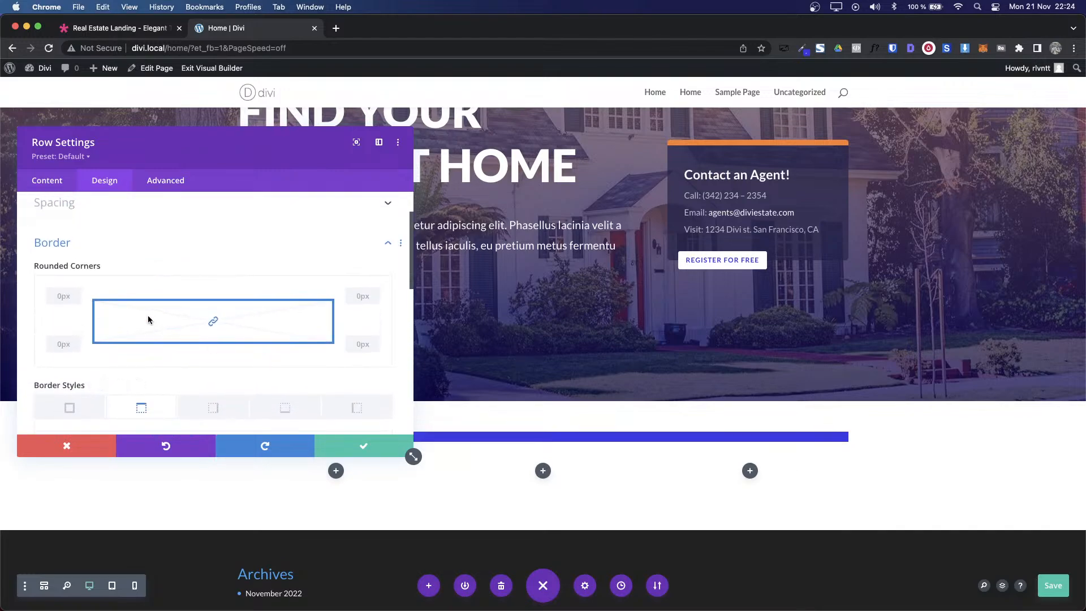
pyautogui.click(50, 300)
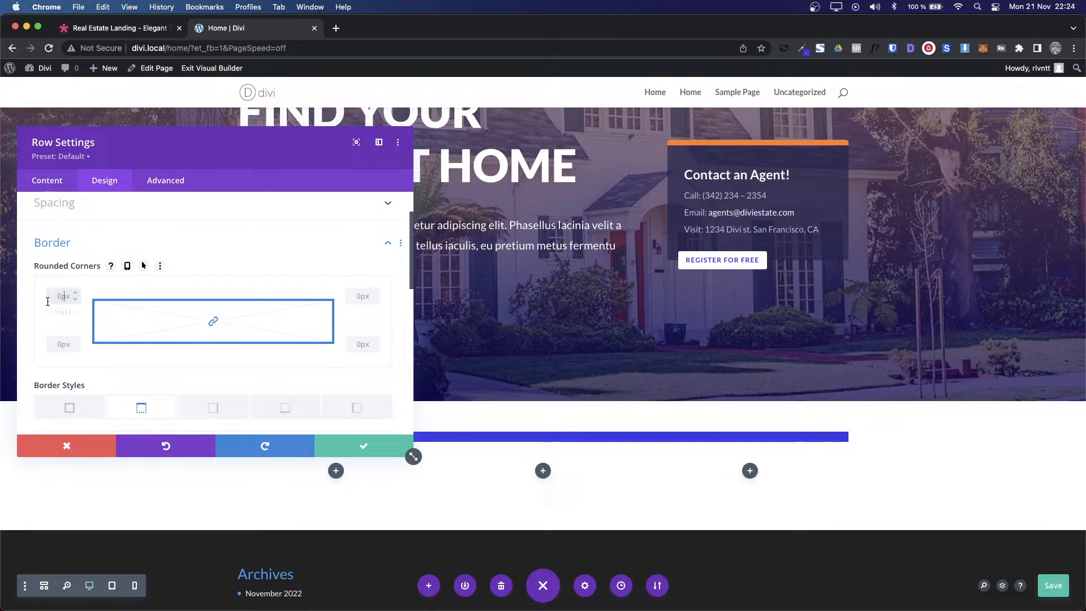
pyautogui.write('1')
pyautogui.press('Up')
pyautogui.press('Up')
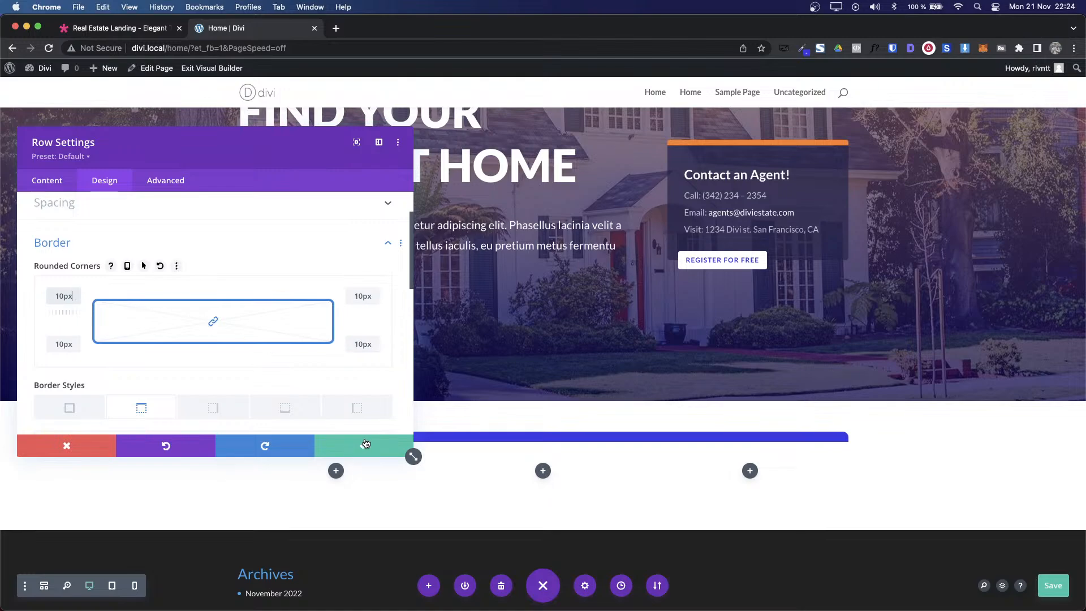
pyautogui.click(357, 443)
# Step: Inspect the card box on the Real Estate Landing demo page and read its padding, margin, border radius and border CSS values
pyautogui.hotkey('ctrl', 'shift', 'Tab')
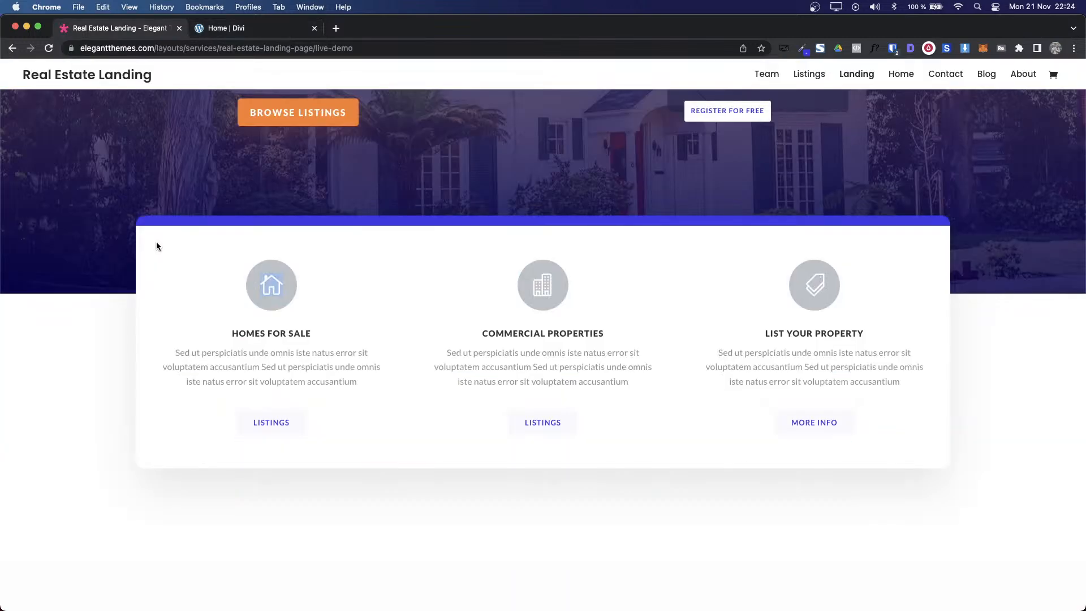
pyautogui.rightClick(172, 234)
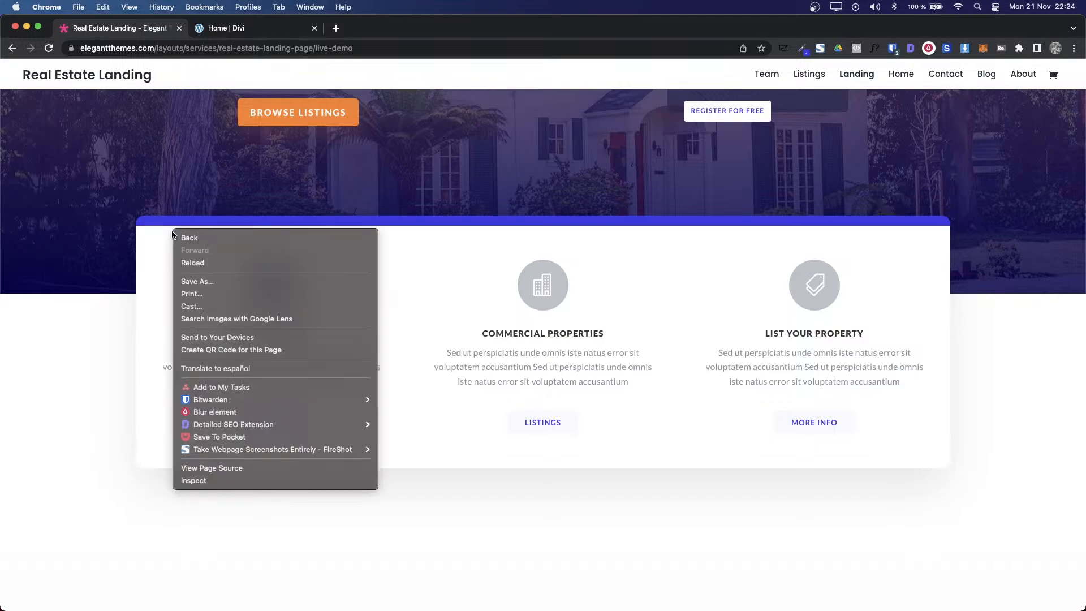
pyautogui.press('Up')
pyautogui.press('Return')
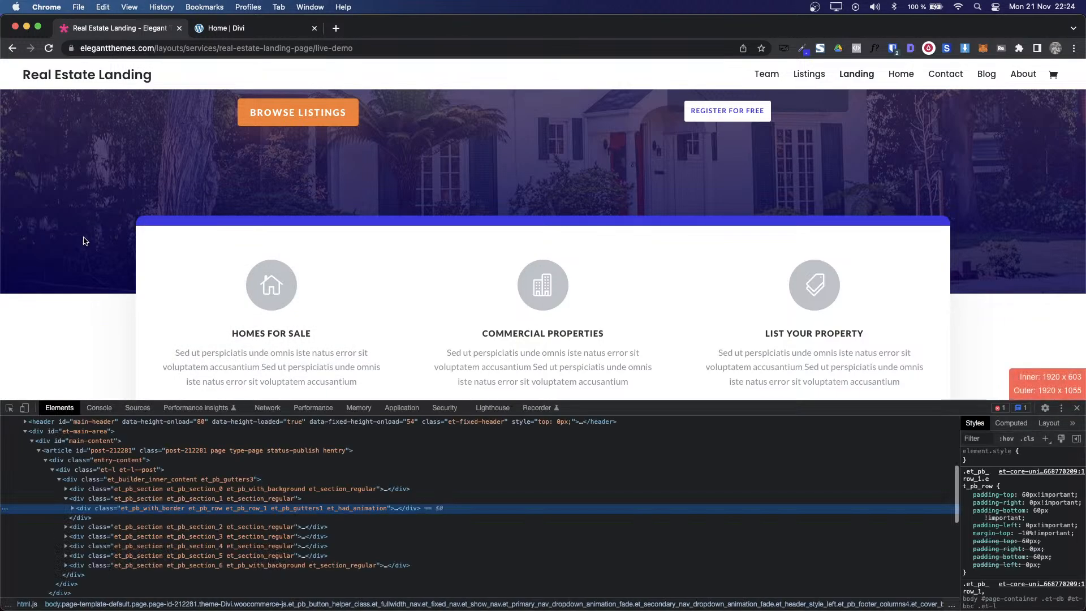
pyautogui.click(9, 408)
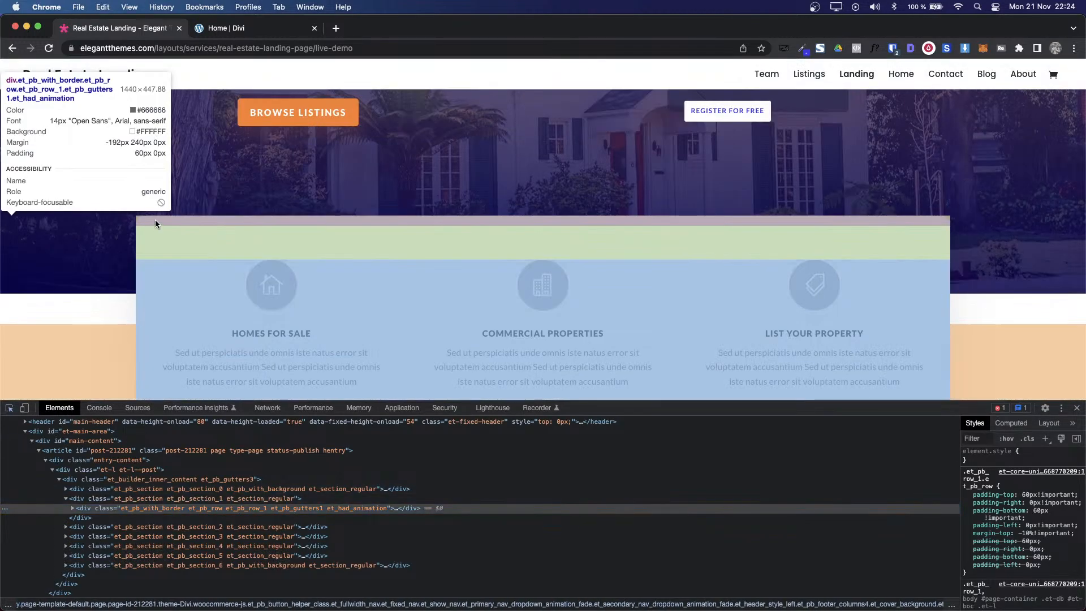
pyautogui.click(157, 224)
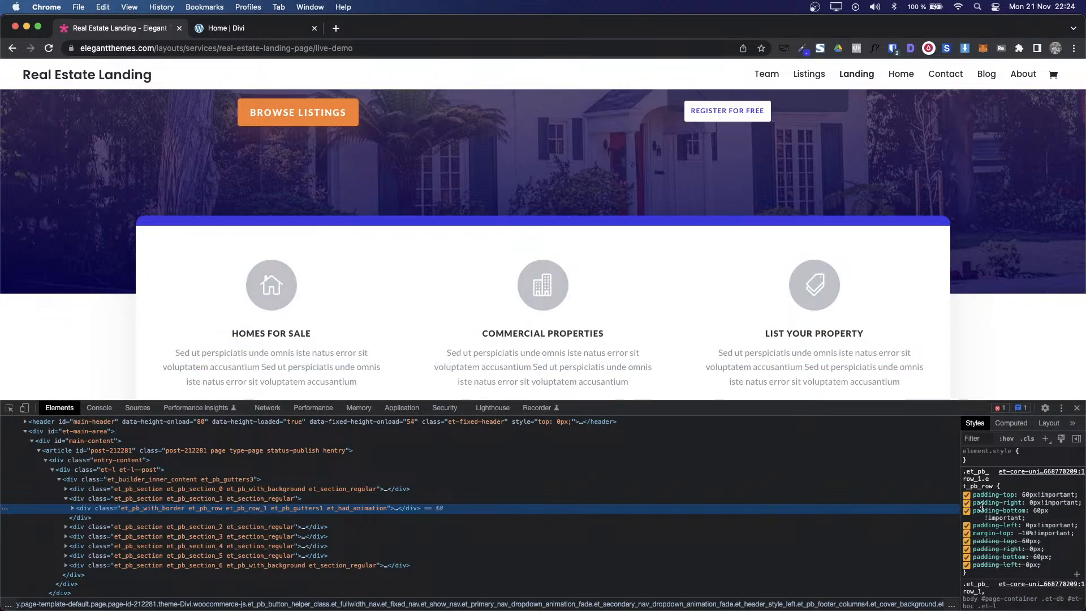
pyautogui.scroll(-3, 1048, 522)
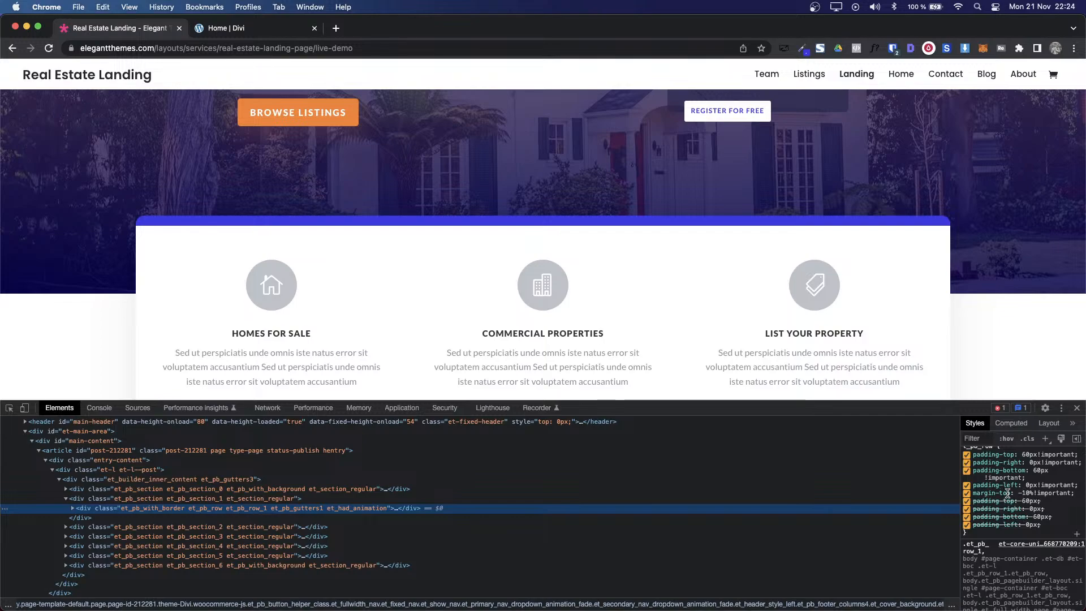
pyautogui.scroll(-10, 1033, 492)
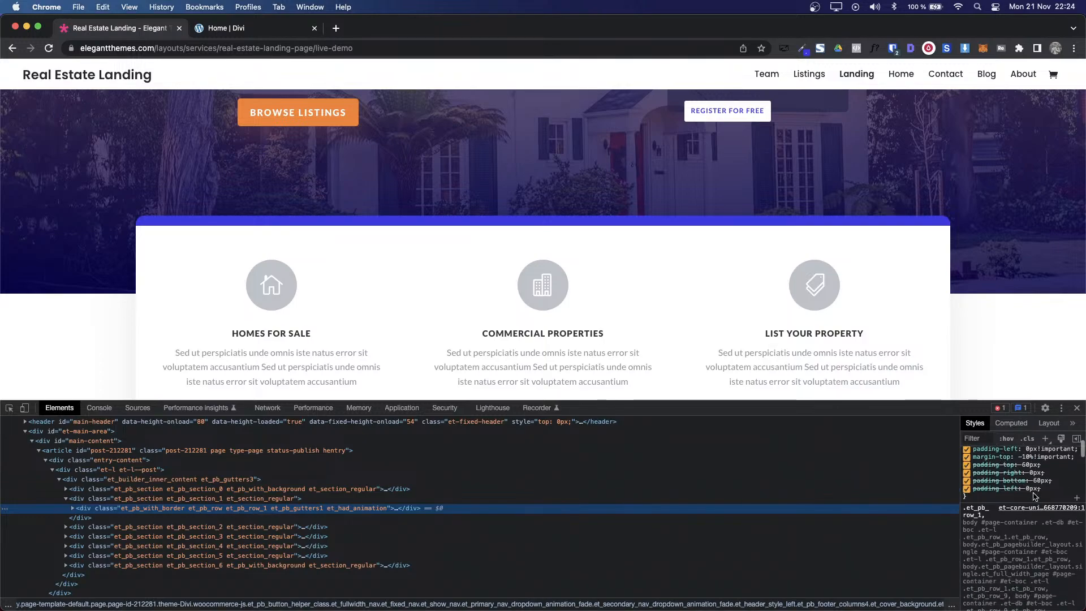
pyautogui.scroll(-3, 1034, 493)
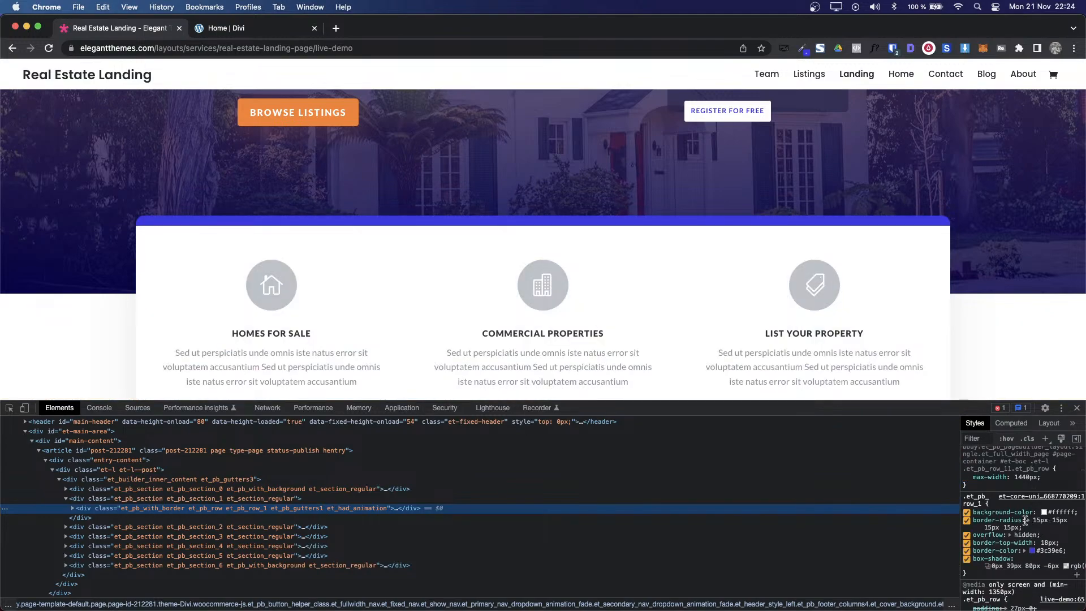
# Step: Set the three-column row's rounded corners to 15px on the Divi page, checking the border radius on the demo page
pyautogui.hotkey('ctrl', 'Tab')
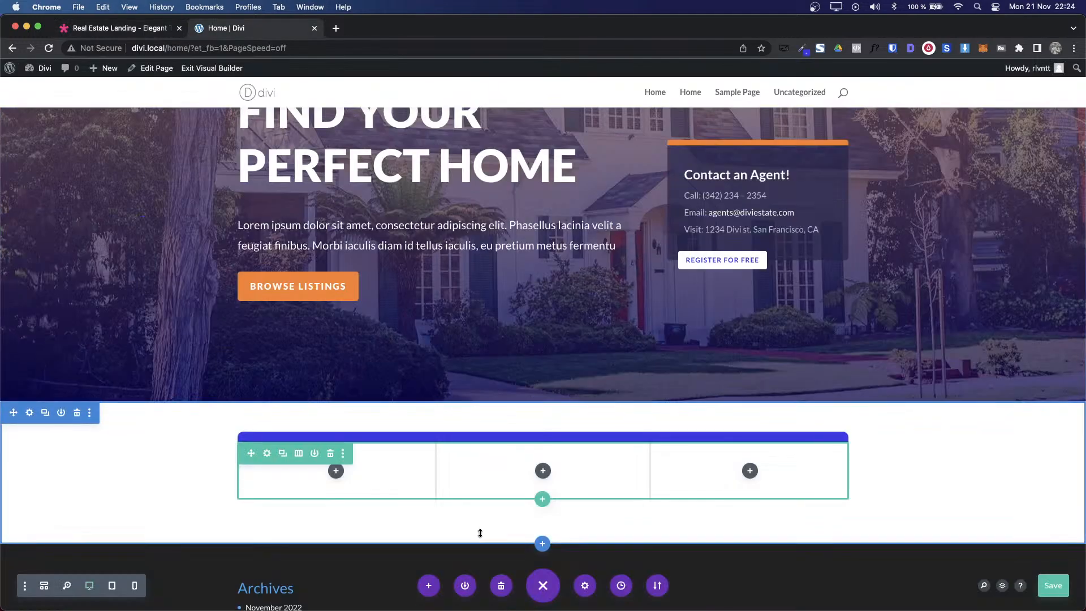
pyautogui.click(267, 453)
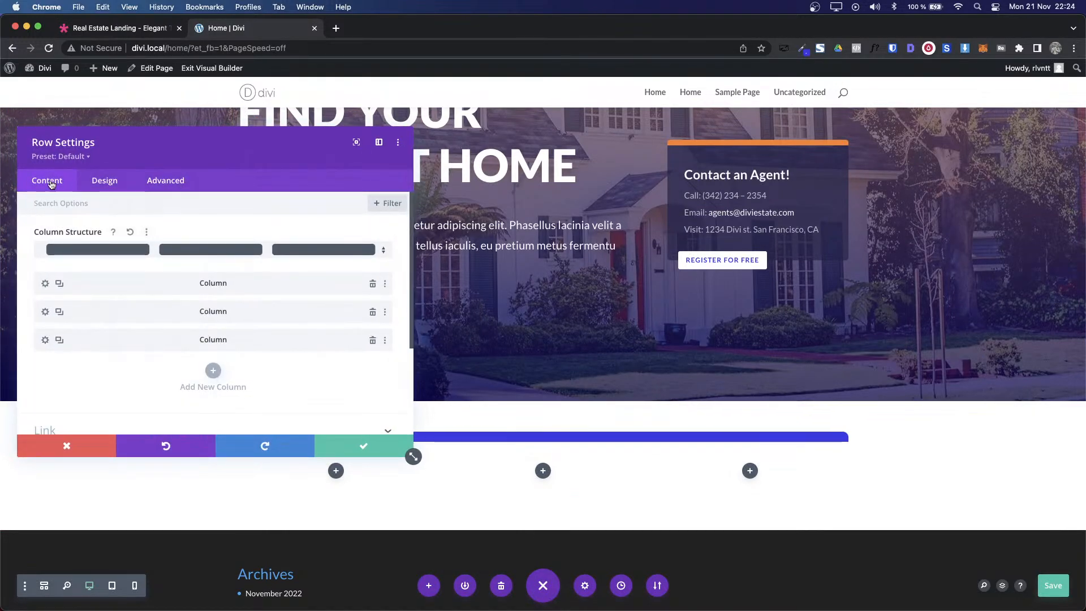
pyautogui.click(104, 180)
pyautogui.click(83, 307)
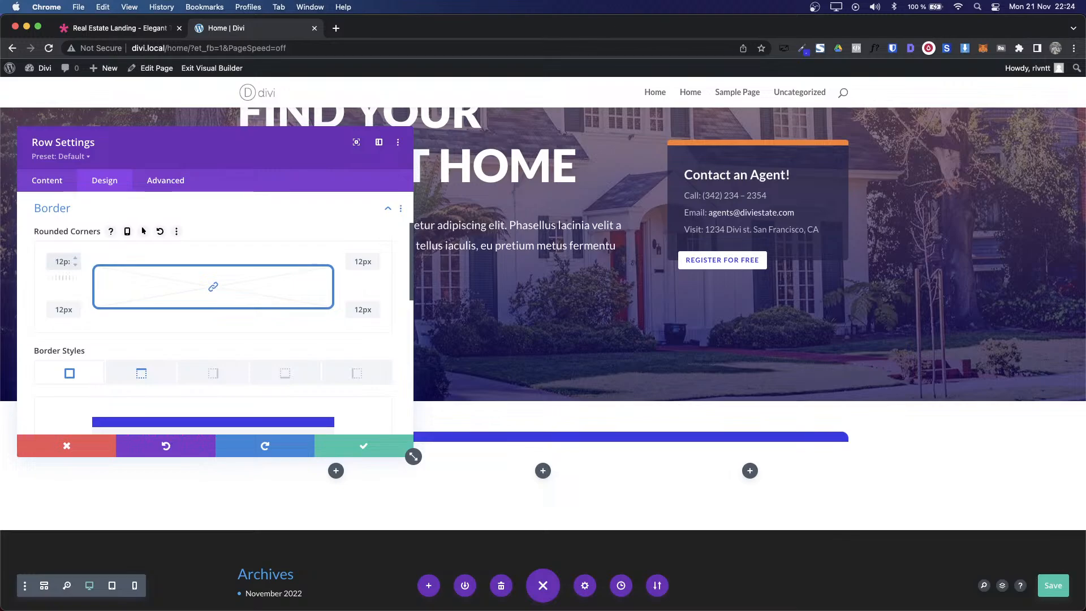
pyautogui.hotkey('ctrl', 'Tab')
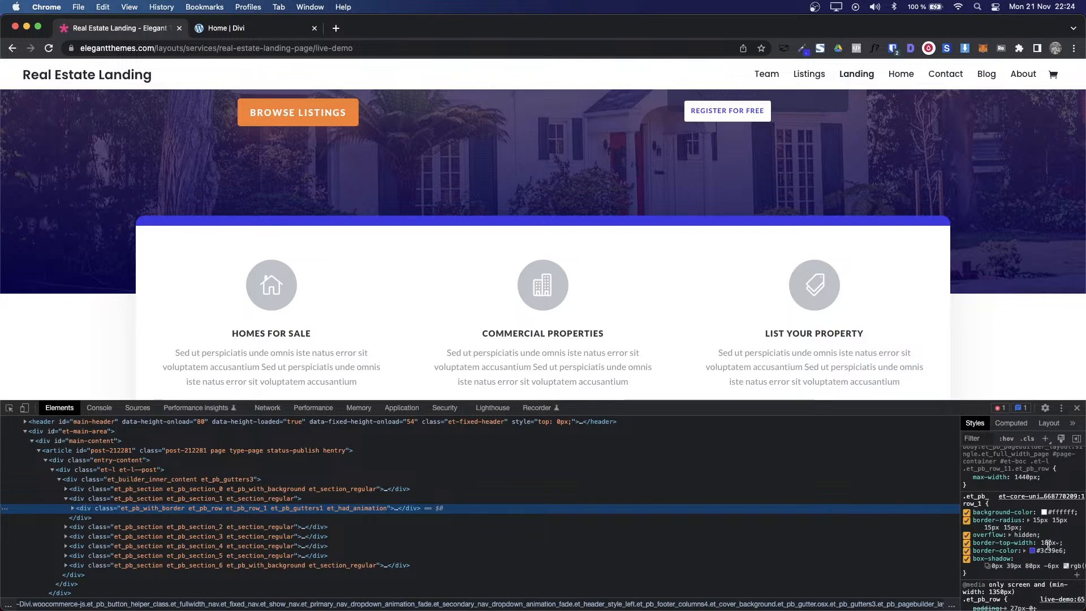
pyautogui.hotkey('ctrl', 'Tab')
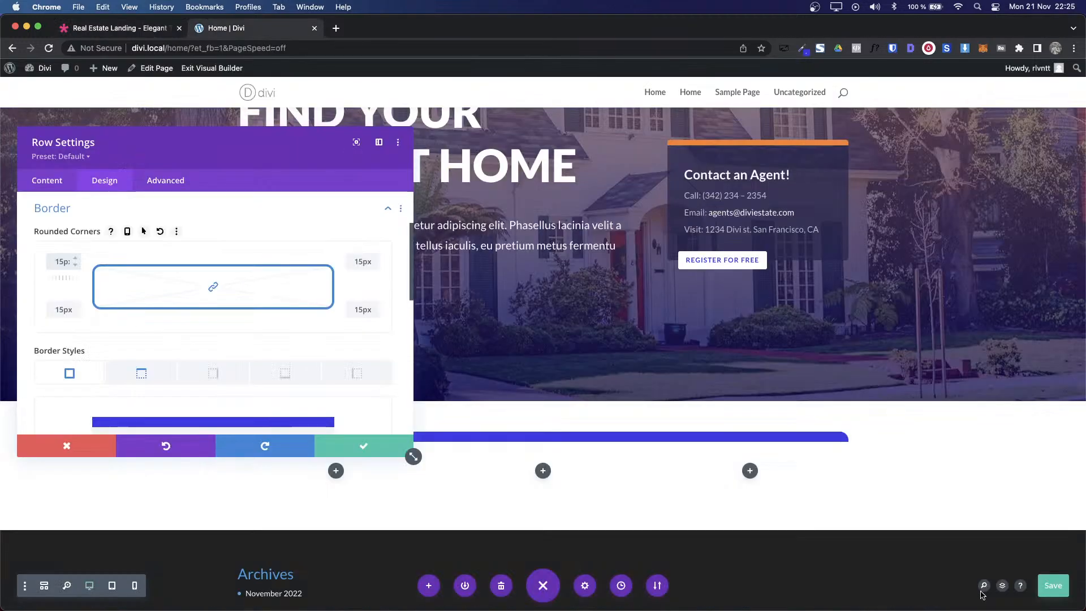
# Step: Try a 2px border width on all sides of the three-column row and reset it
pyautogui.scroll(-2, 322, 375)
pyautogui.scroll(-3, 320, 374)
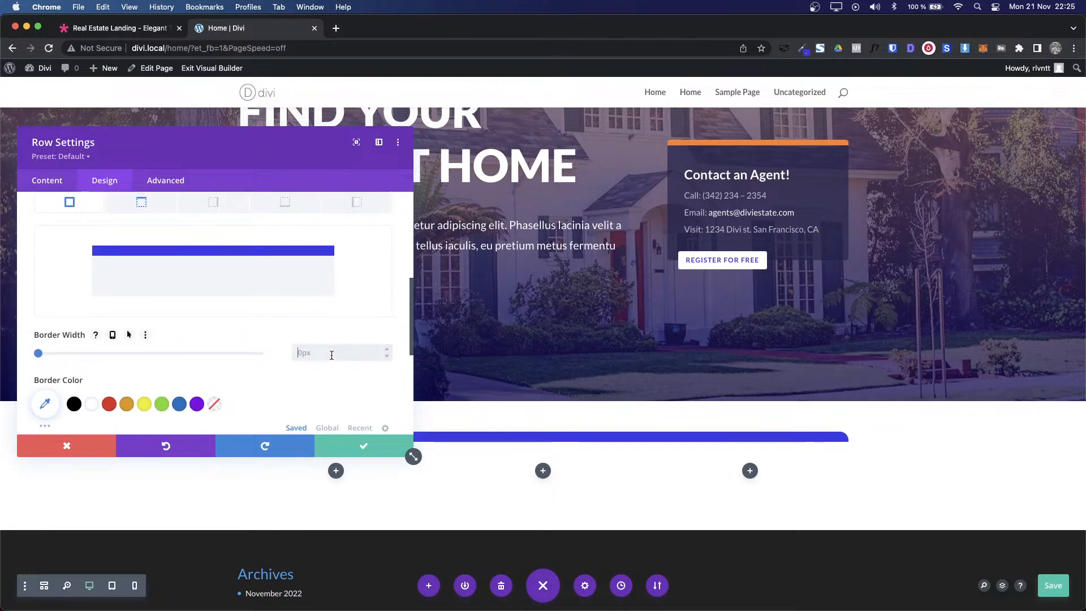
pyautogui.write('2px')
pyautogui.click(145, 335)
pyautogui.click(139, 204)
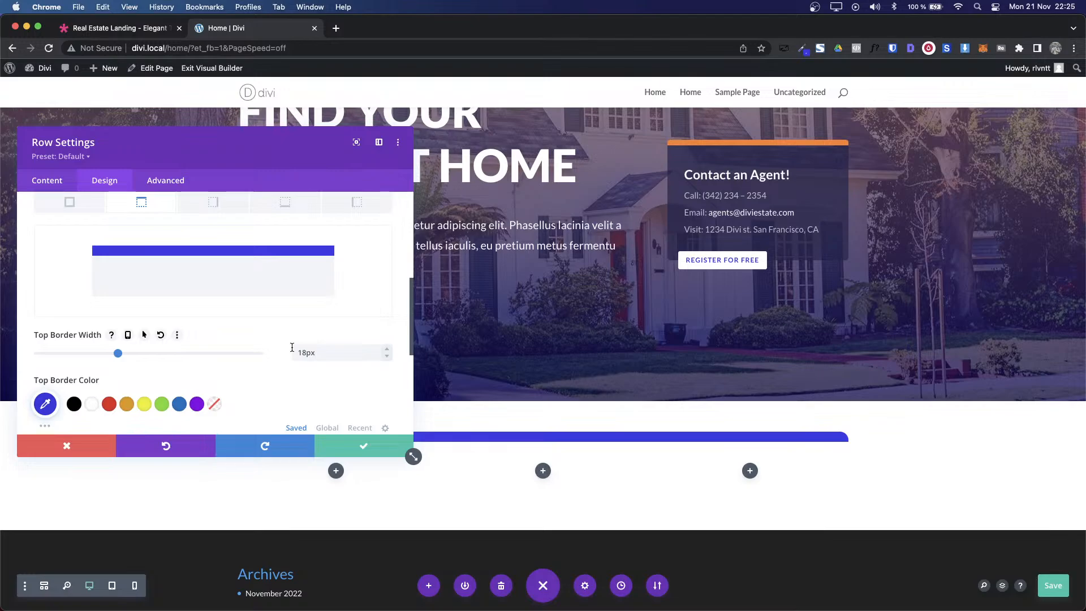
pyautogui.hotkey('ctrl', 'Tab')
pyautogui.hotkey('ctrl', 'Tab')
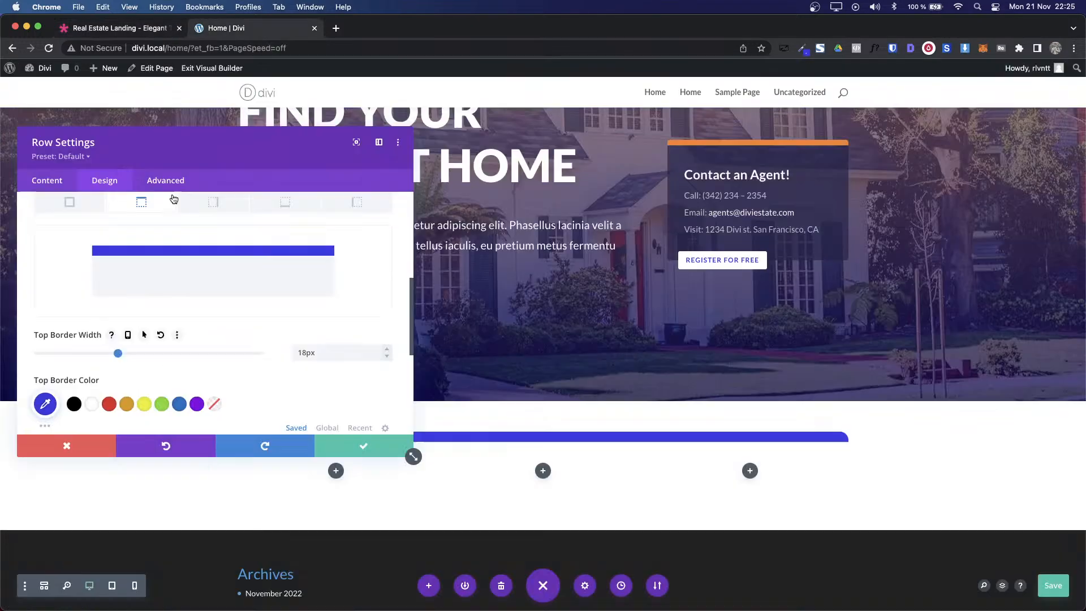
# Step: Set the three-column row's top margin to -10% so it overlaps the hero, and save the row settings
pyautogui.scroll(4, 120, 242)
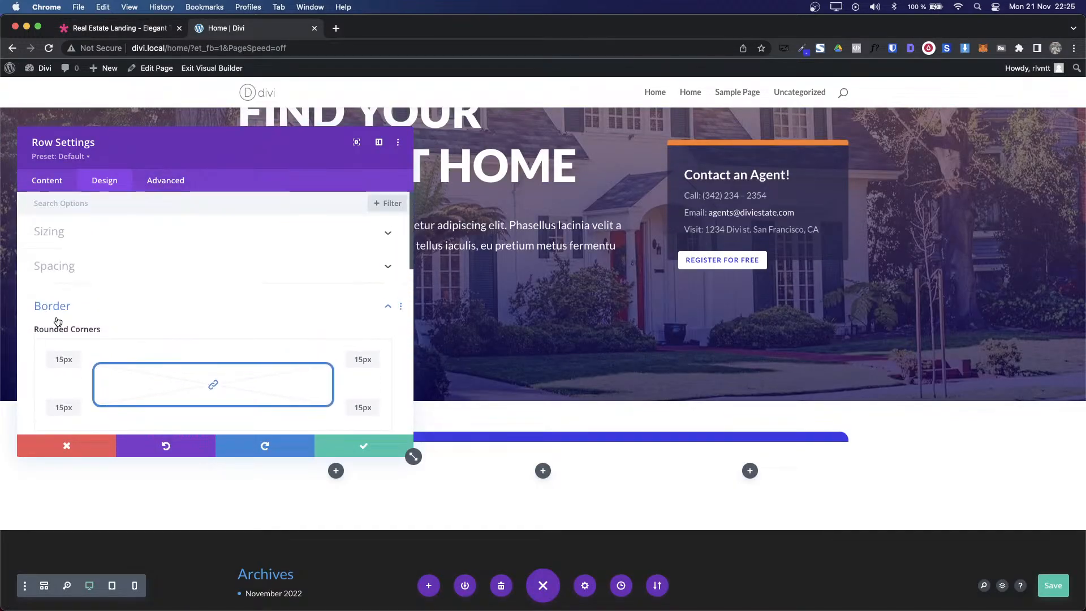
pyautogui.click(56, 314)
pyautogui.click(87, 267)
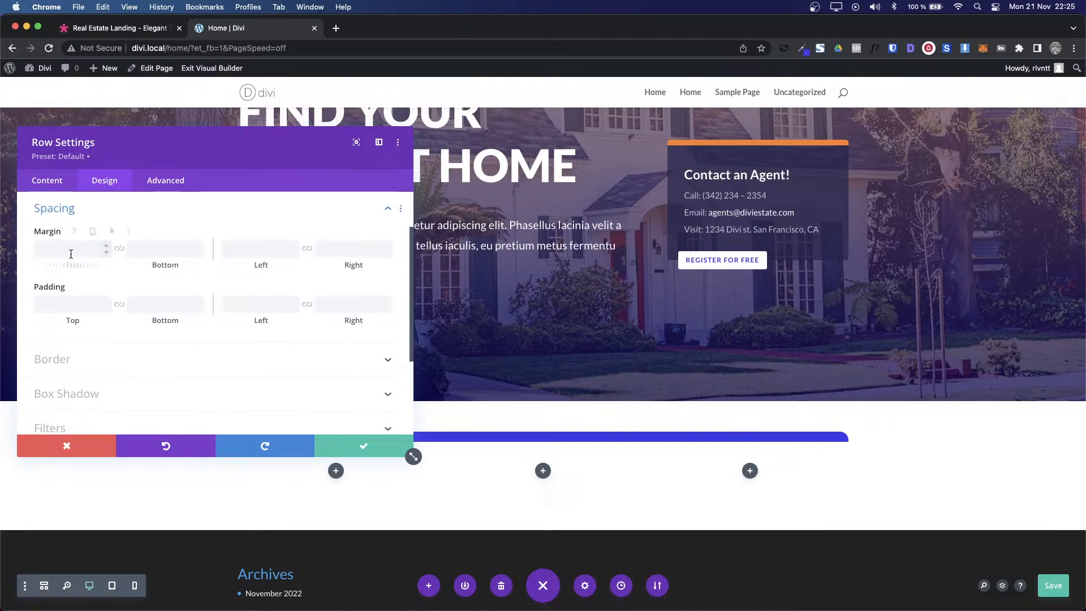
pyautogui.click(70, 249)
pyautogui.write('-10')
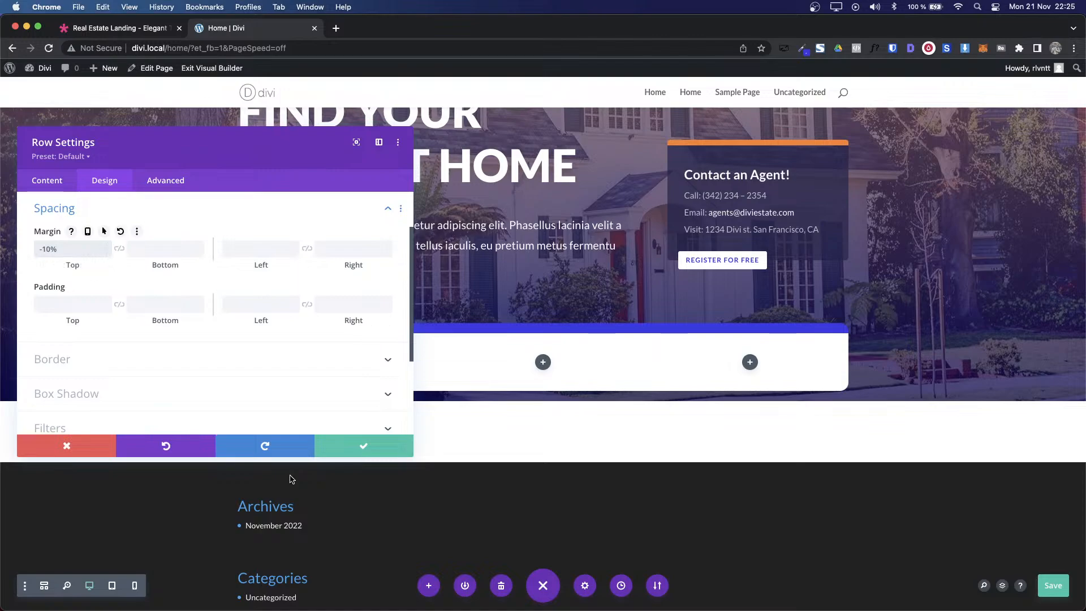
pyautogui.click(365, 444)
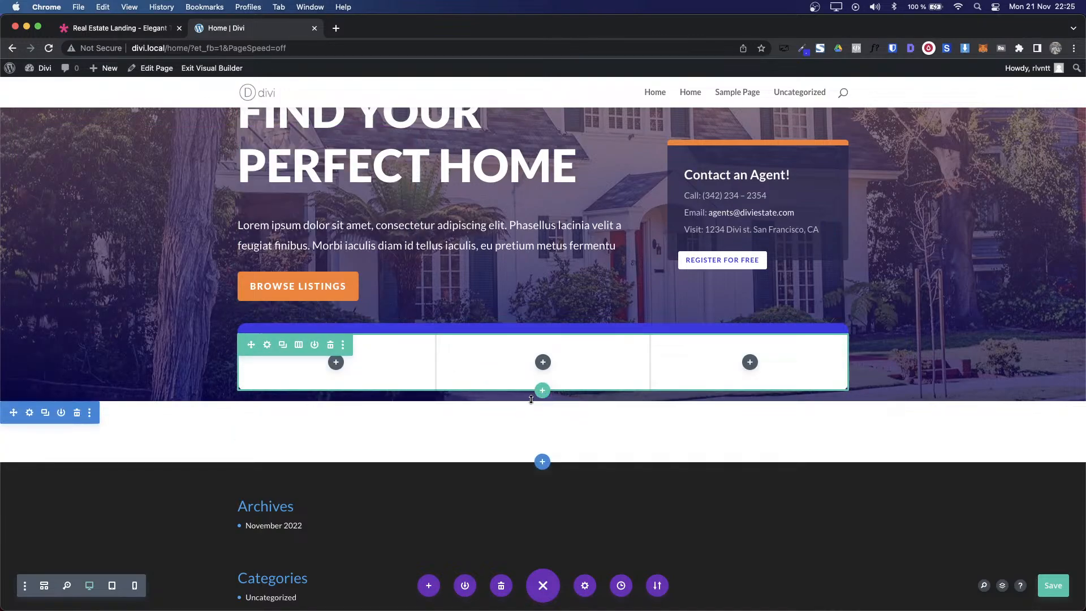
# Step: Compare the hero and the card box's overlap on the demo page, and close the developer tools
pyautogui.hotkey('ctrl', 'shift', 'Tab')
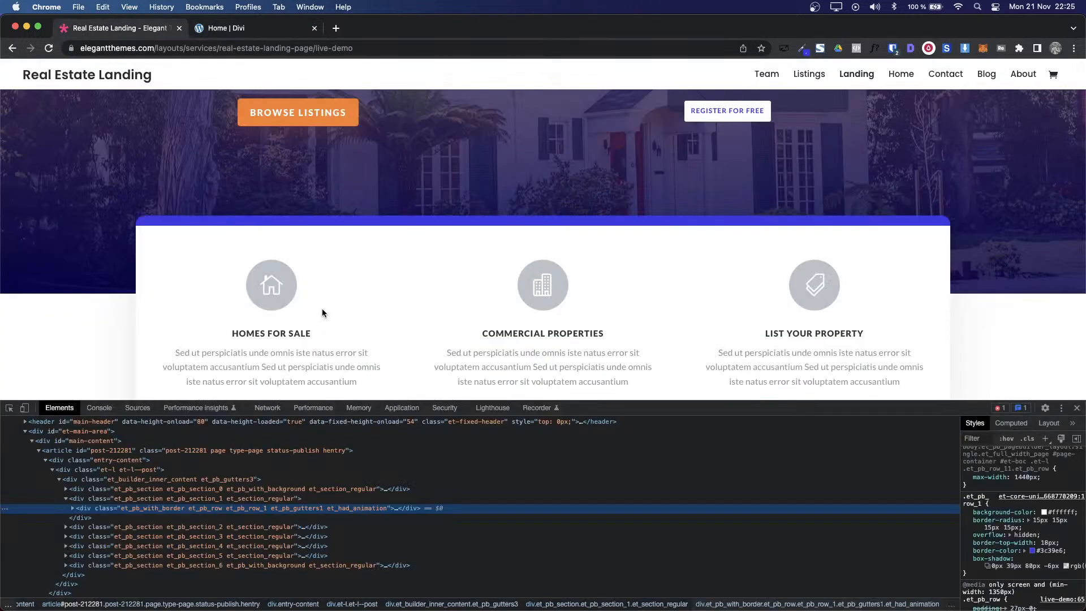
pyautogui.scroll(8, 280, 317)
pyautogui.scroll(-2, 281, 322)
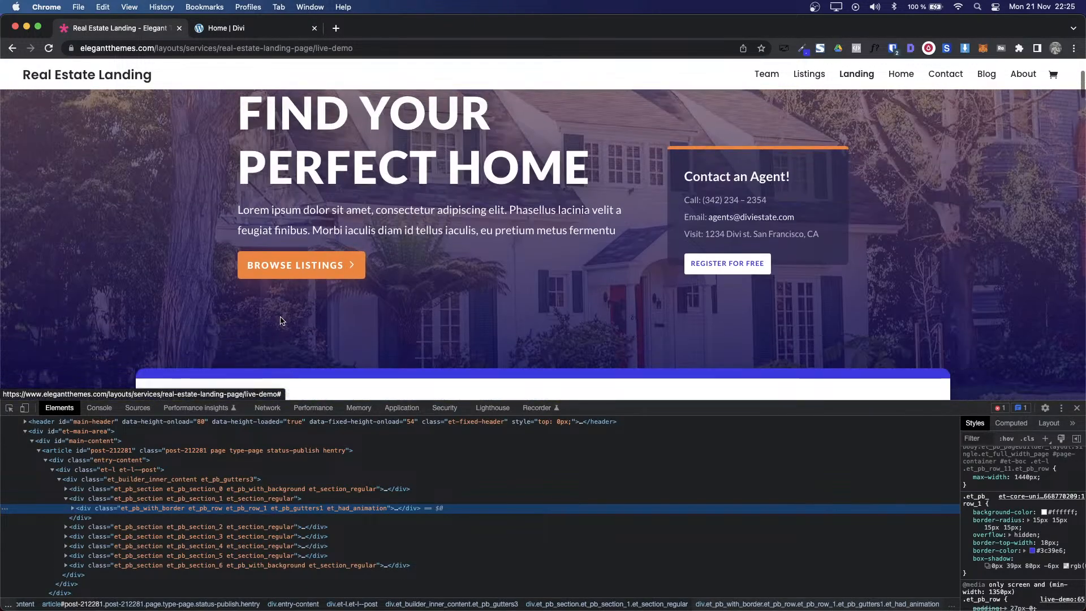
pyautogui.scroll(3, 926, 220)
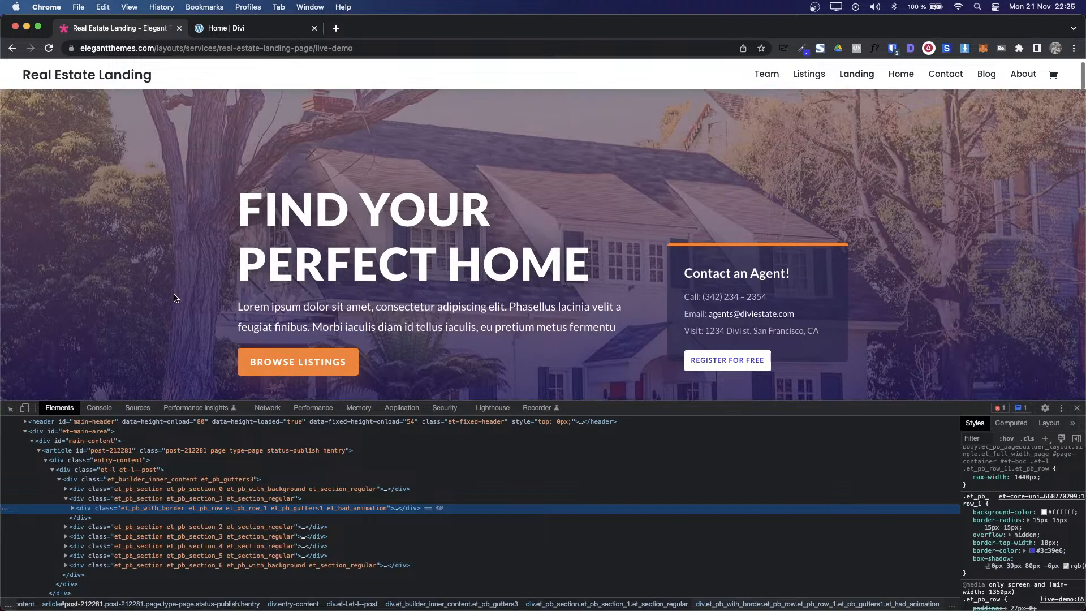
pyautogui.scroll(-3, 522, 182)
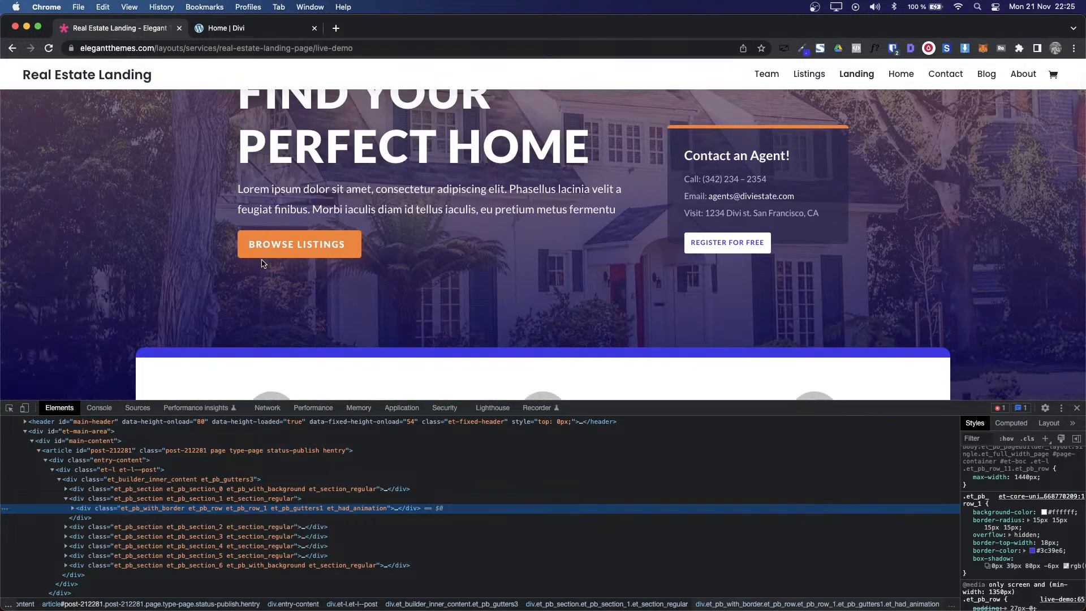
pyautogui.scroll(-1, 432, 349)
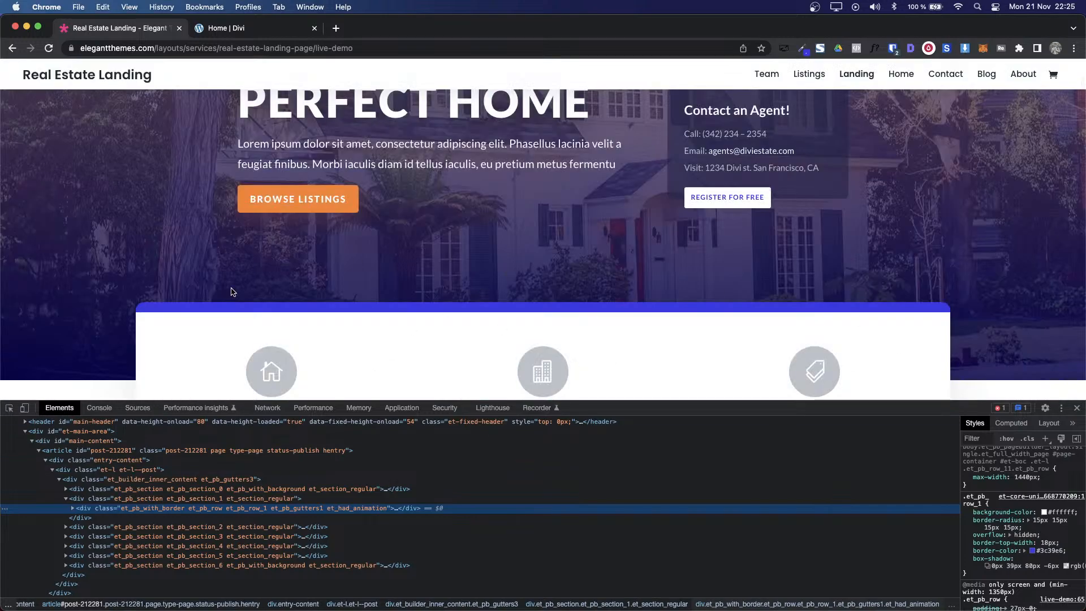
pyautogui.moveTo(936, 411); pyautogui.dragTo(954, 465)
pyautogui.click(1077, 465)
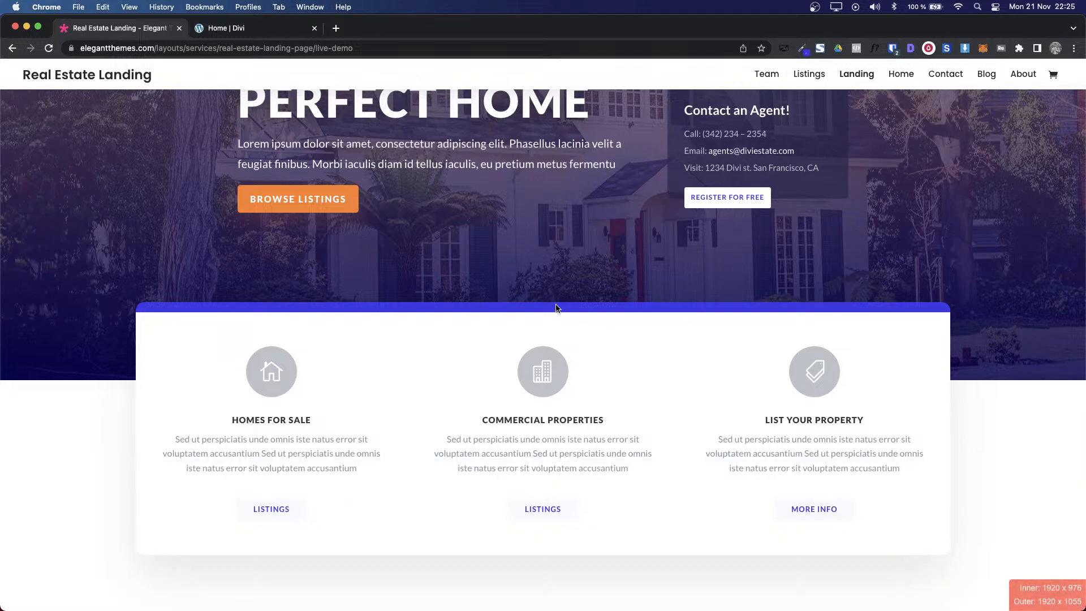
# Step: Inspect the house icon and the surrounding blurb content of the Homes for Sale column on the demo page
pyautogui.rightClick(274, 373)
pyautogui.click(162, 377)
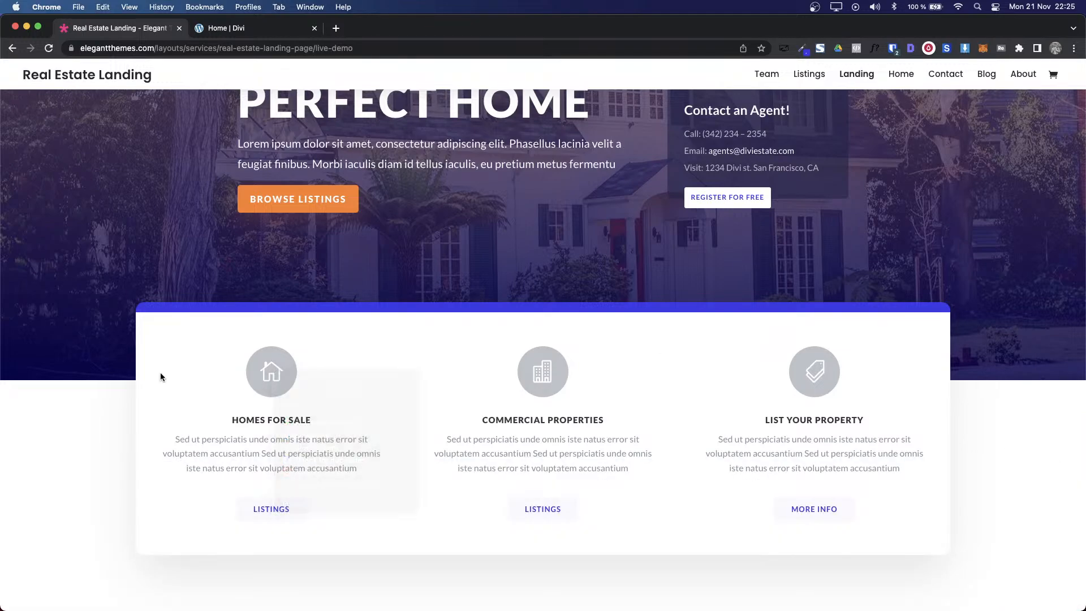
pyautogui.rightClick(253, 392)
pyautogui.click(266, 519)
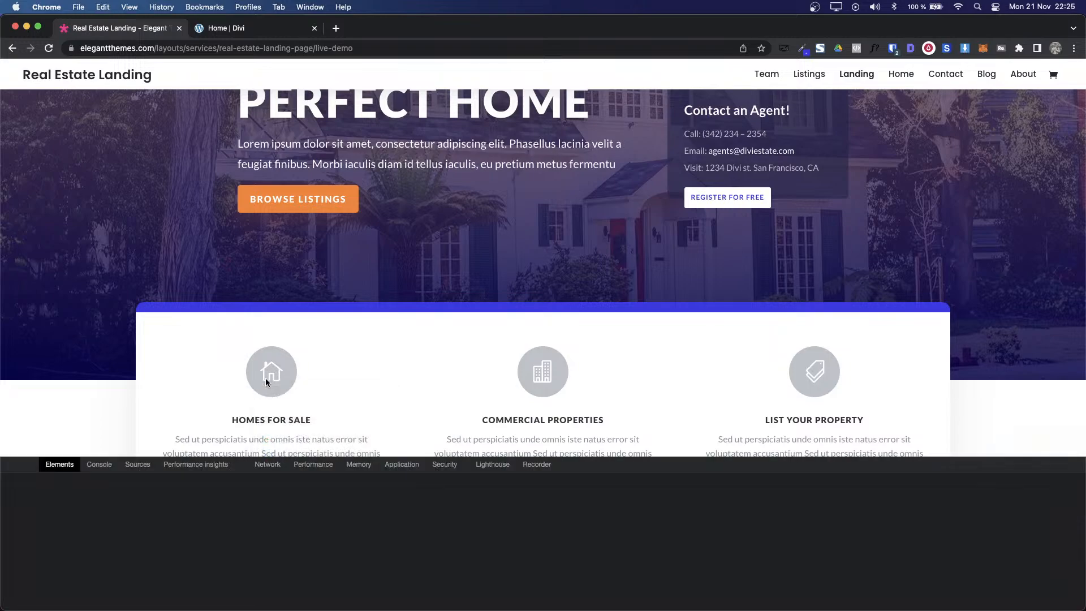
pyautogui.scroll(-1, 353, 333)
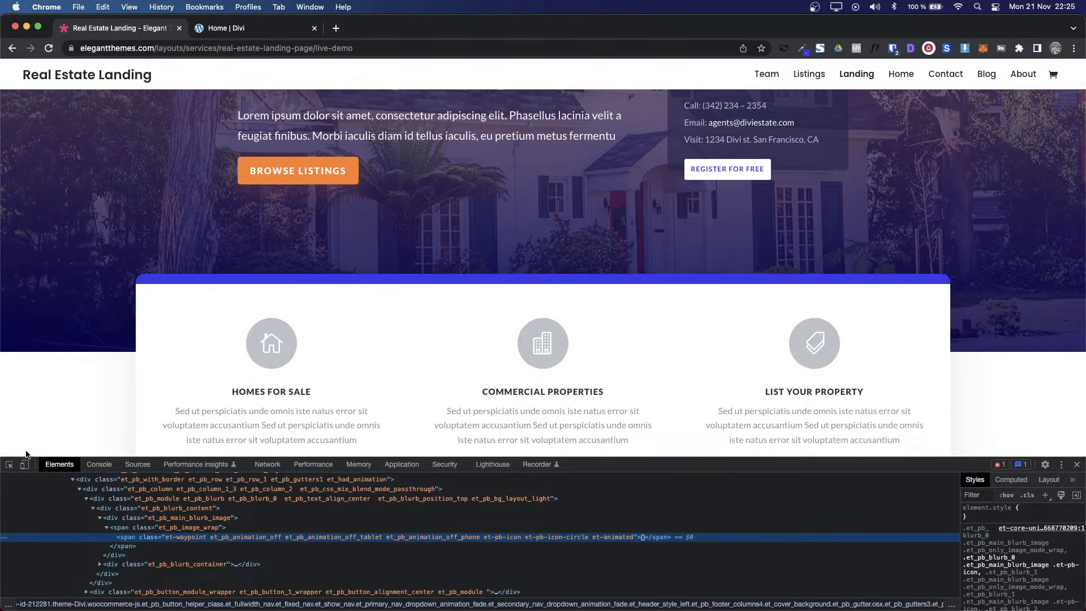
pyautogui.click(6, 466)
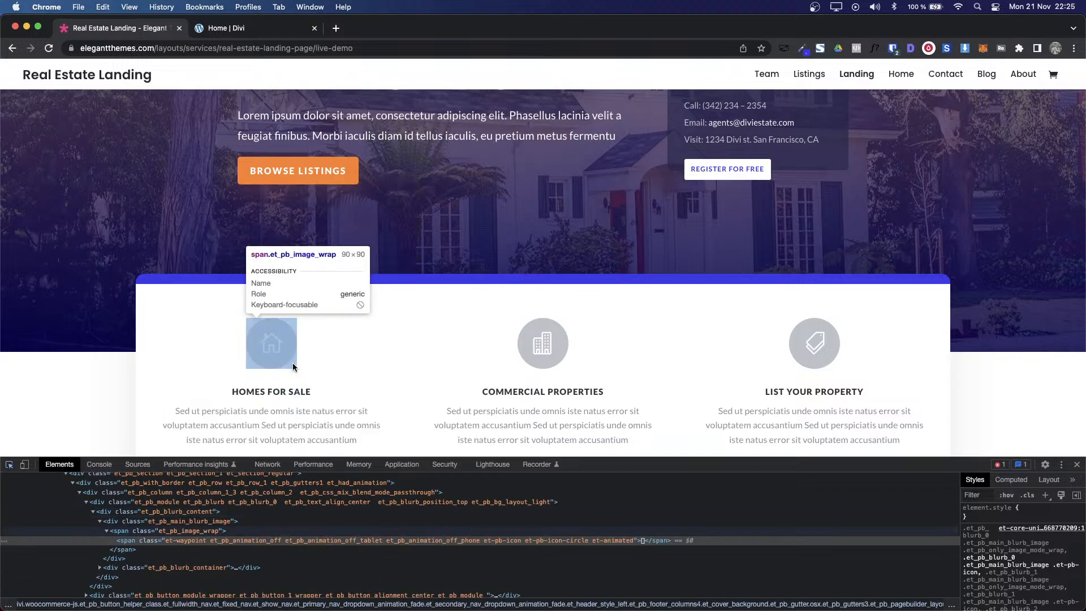
pyautogui.click(181, 379)
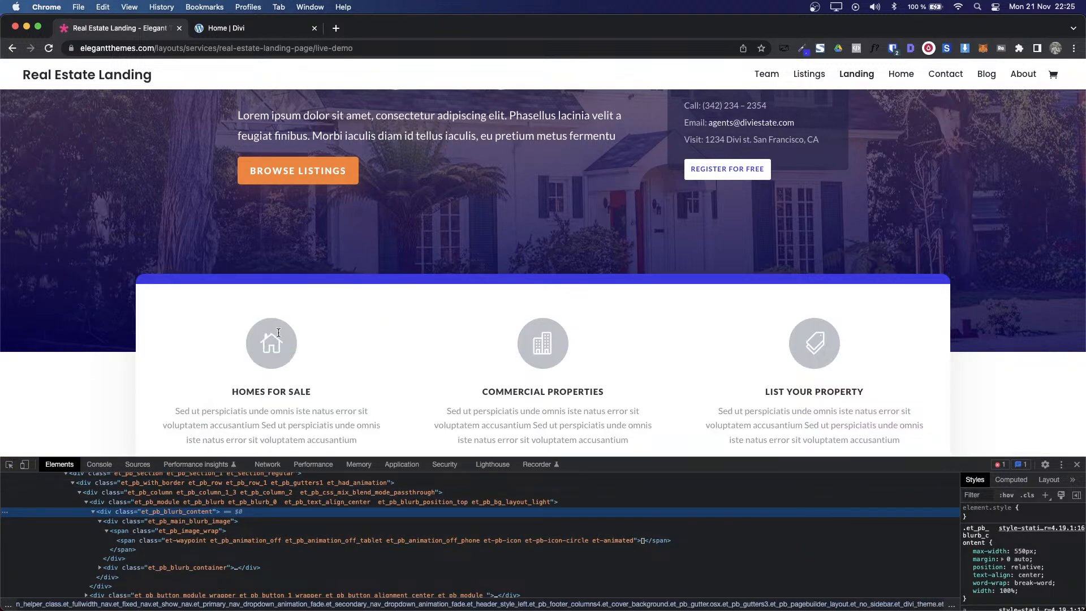
# Step: Examine the title, body text and Listings button of the Homes for Sale column on the demo page
pyautogui.scroll(-3, 270, 372)
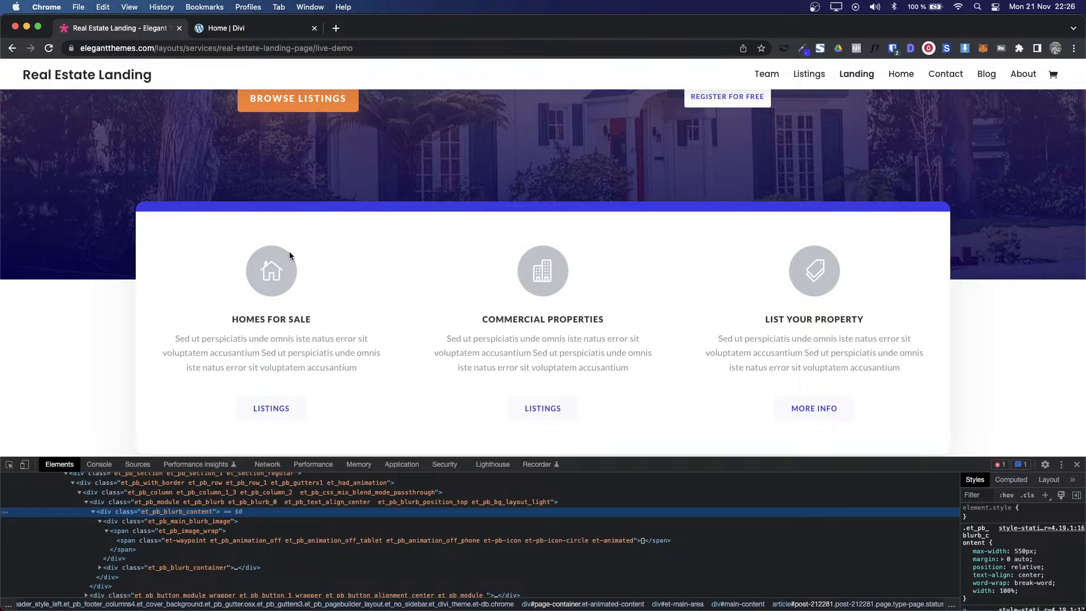
pyautogui.moveTo(230, 318); pyautogui.dragTo(321, 318)
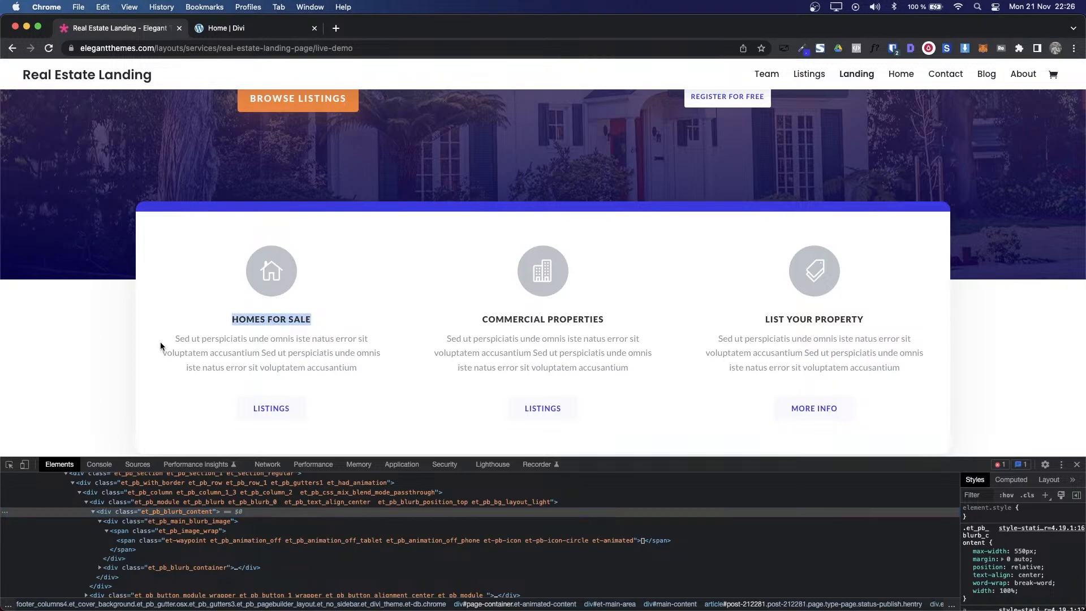
pyautogui.moveTo(161, 341); pyautogui.dragTo(238, 422)
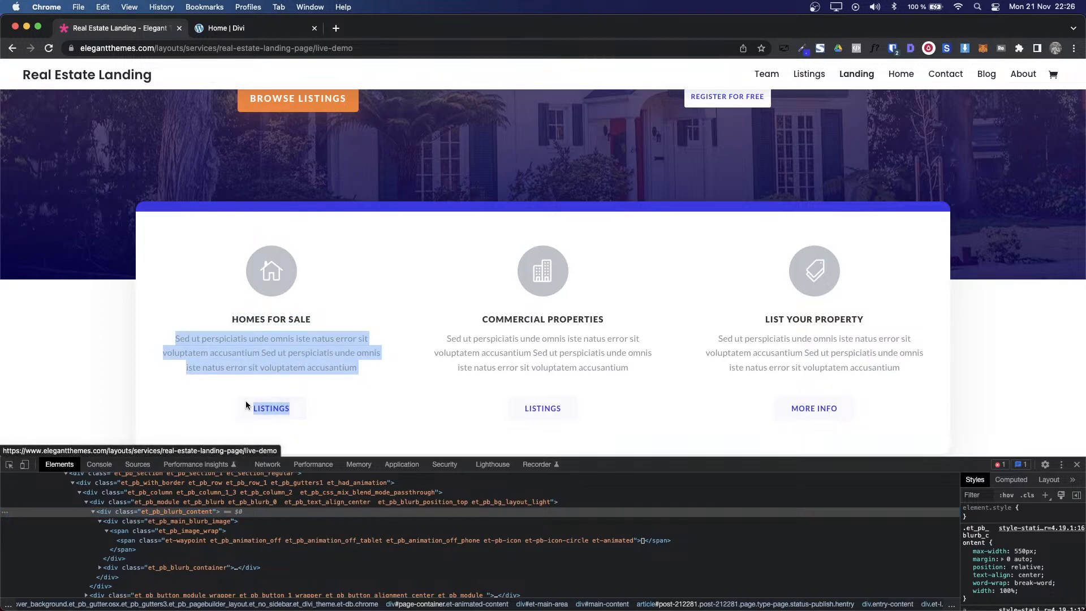
# Step: Switch to the Divi builder page, clear the three-column row's top margin, and save the row settings
pyautogui.click(216, 29)
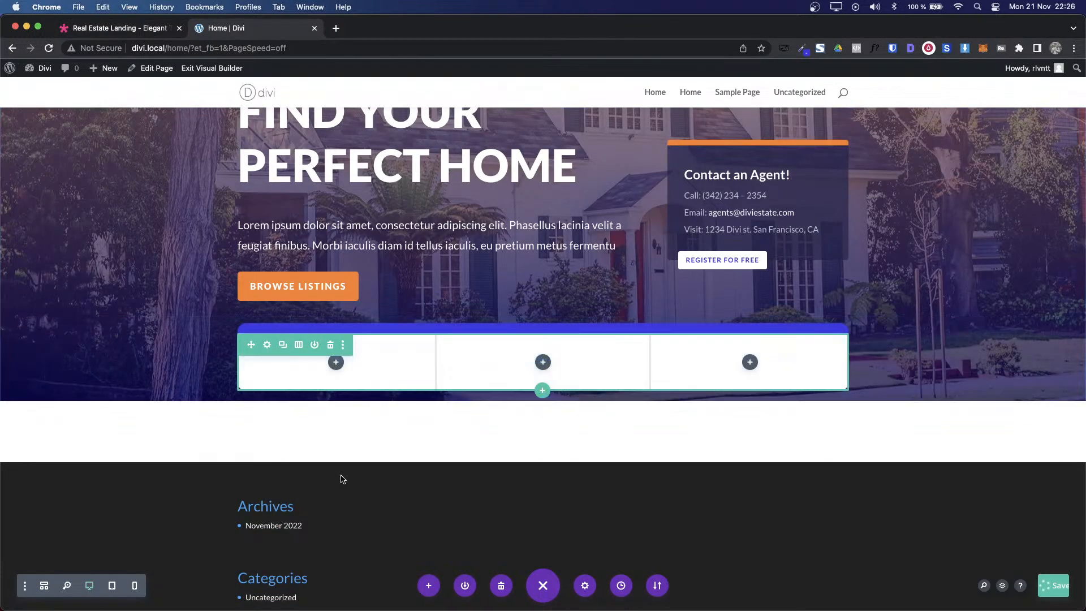
pyautogui.click(267, 344)
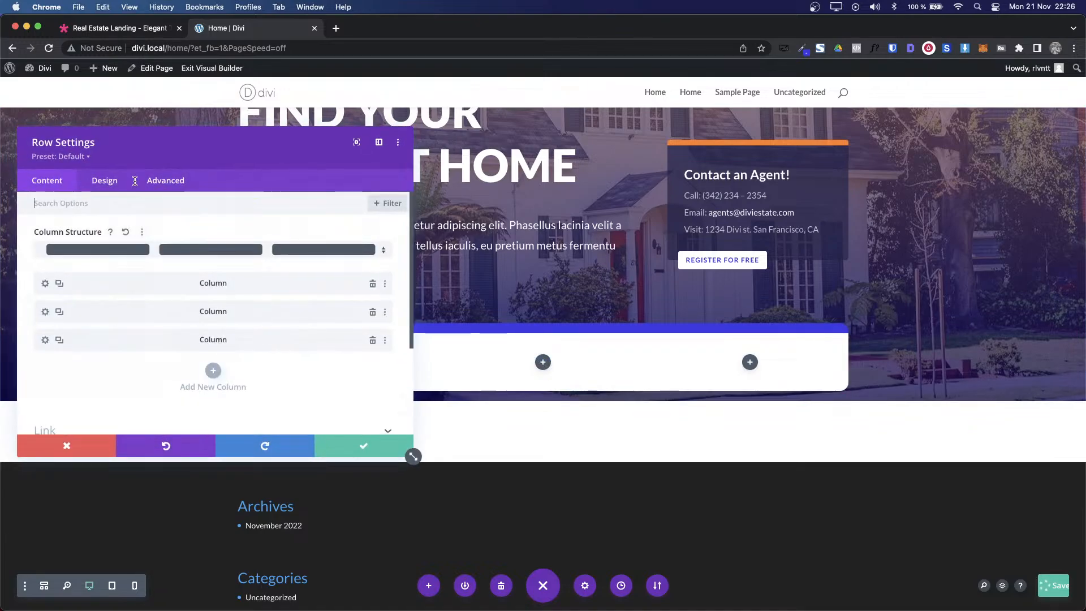
pyautogui.click(104, 181)
pyautogui.click(54, 265)
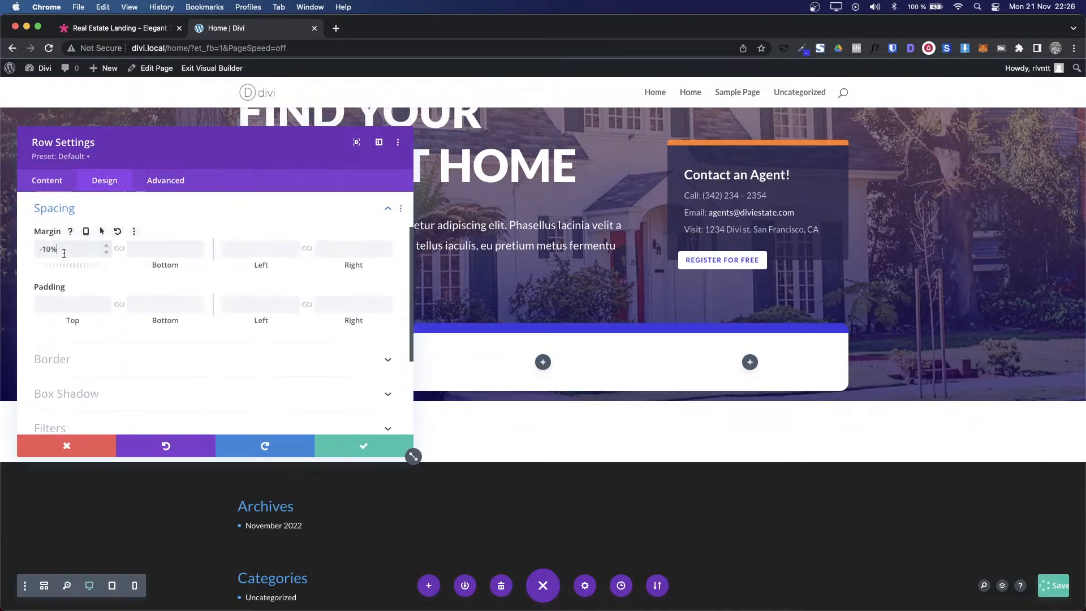
pyautogui.tripleClick(63, 252)
pyautogui.press('BackSpace')
pyautogui.click(366, 445)
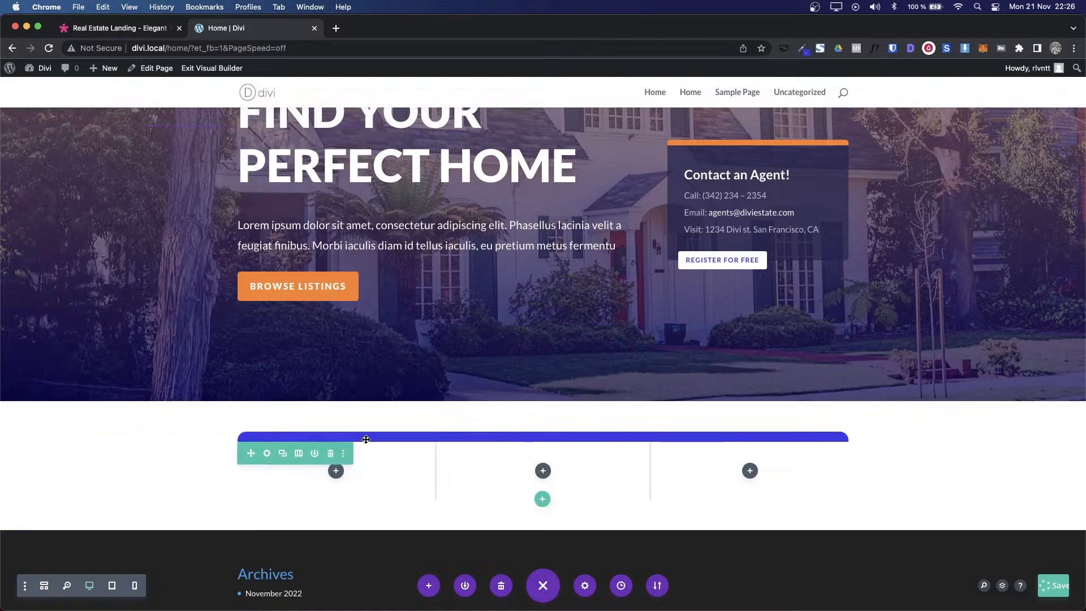
# Step: Insert a Blurb module in the row's first column and move its settings window clear of the blurb preview
pyautogui.scroll(-2, 340, 396)
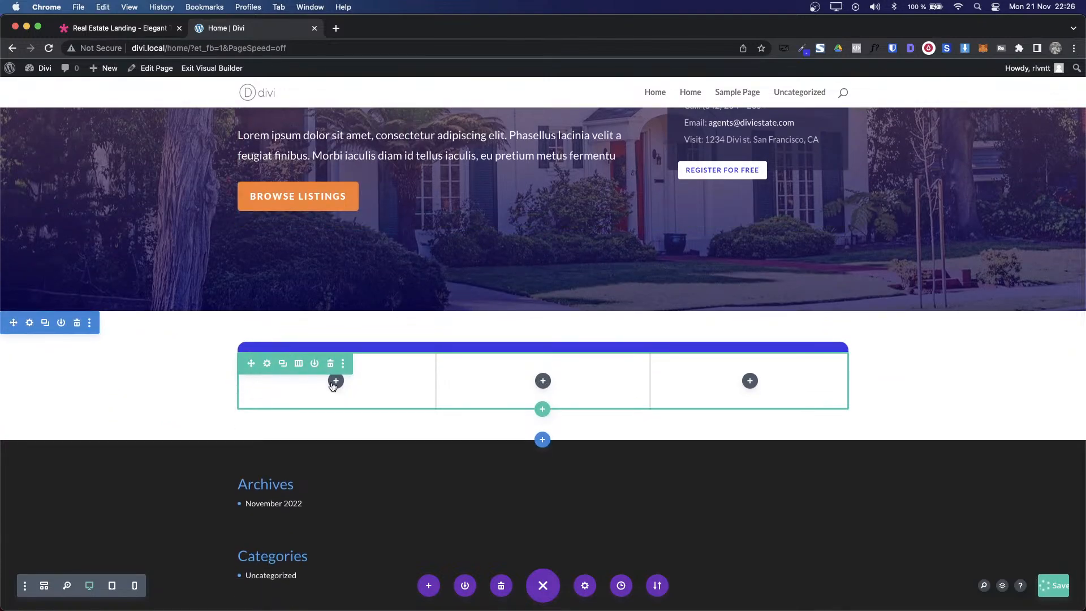
pyautogui.click(335, 381)
pyautogui.write('bl')
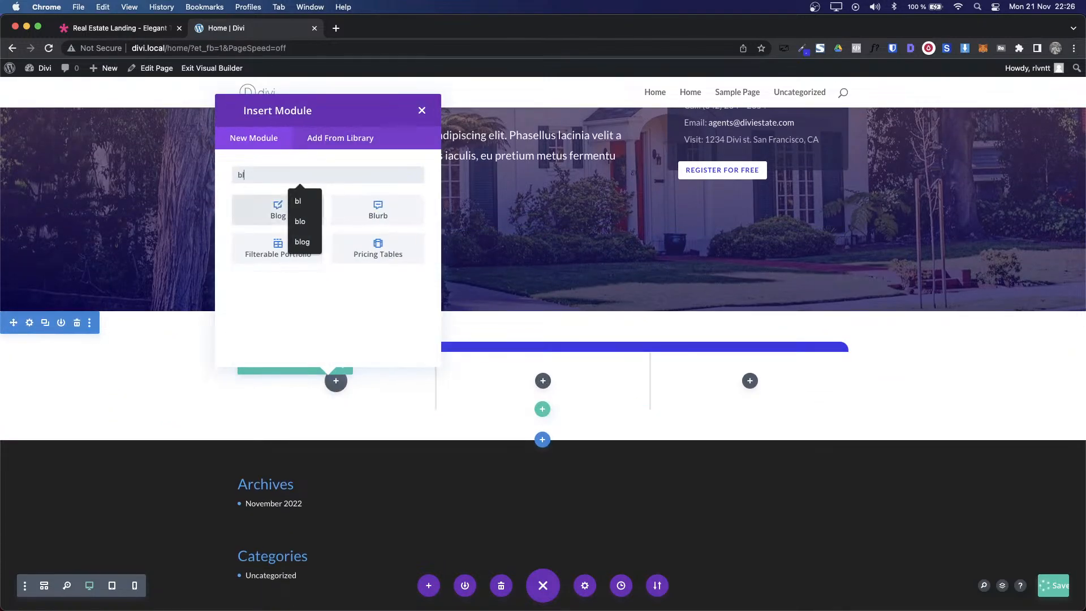
pyautogui.click(368, 215)
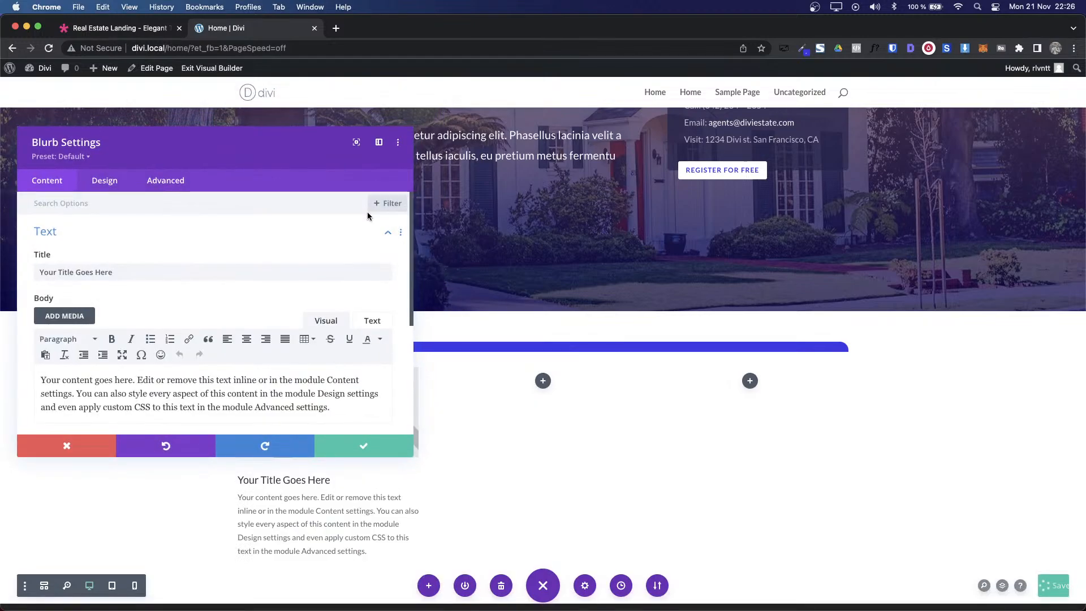
pyautogui.moveTo(247, 149); pyautogui.dragTo(772, 181)
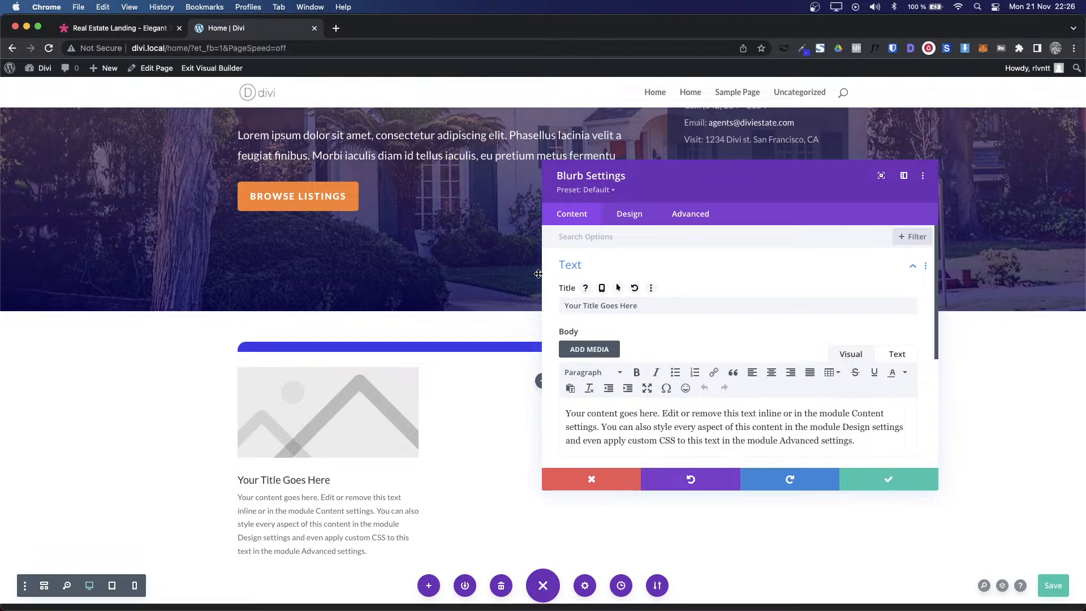
pyautogui.click(312, 484)
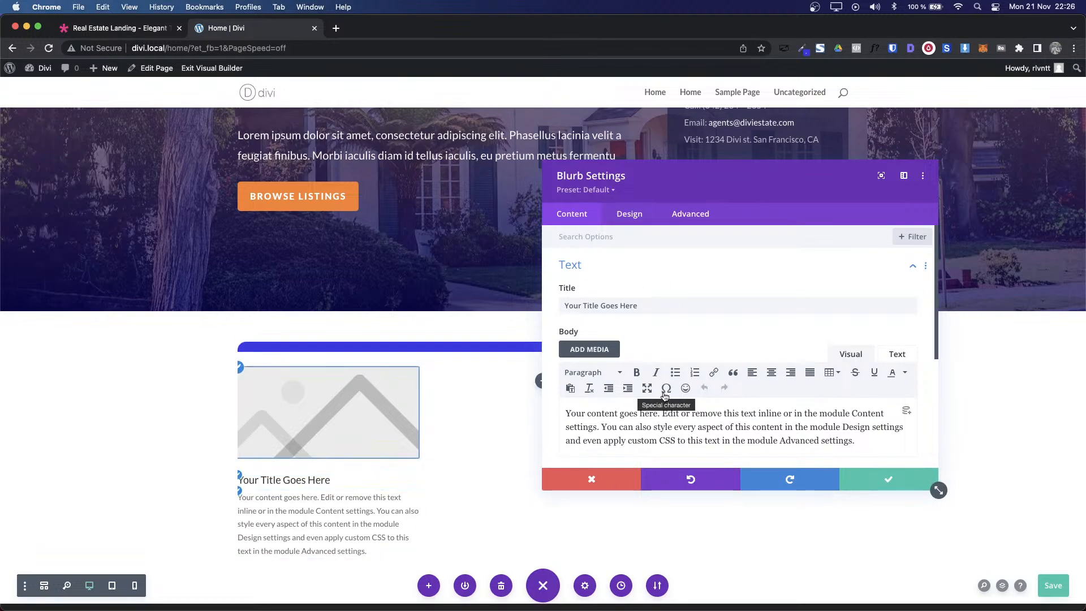
# Step: Check the icon style on the demo page and make the blurb use an icon instead of an image
pyautogui.scroll(-2, 665, 396)
pyautogui.scroll(-3, 664, 396)
pyautogui.click(619, 304)
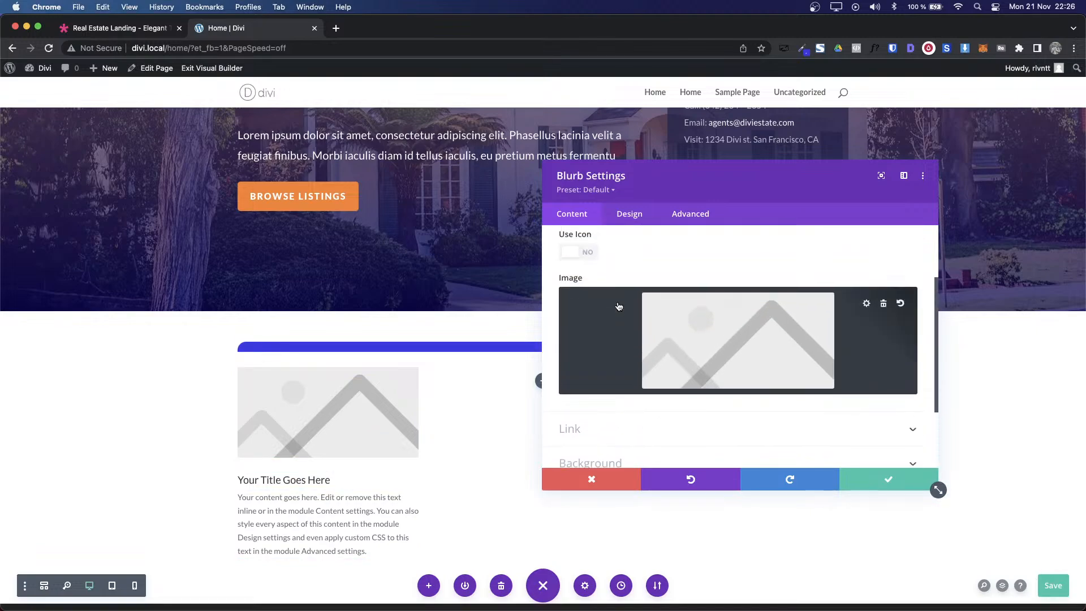
pyautogui.click(113, 28)
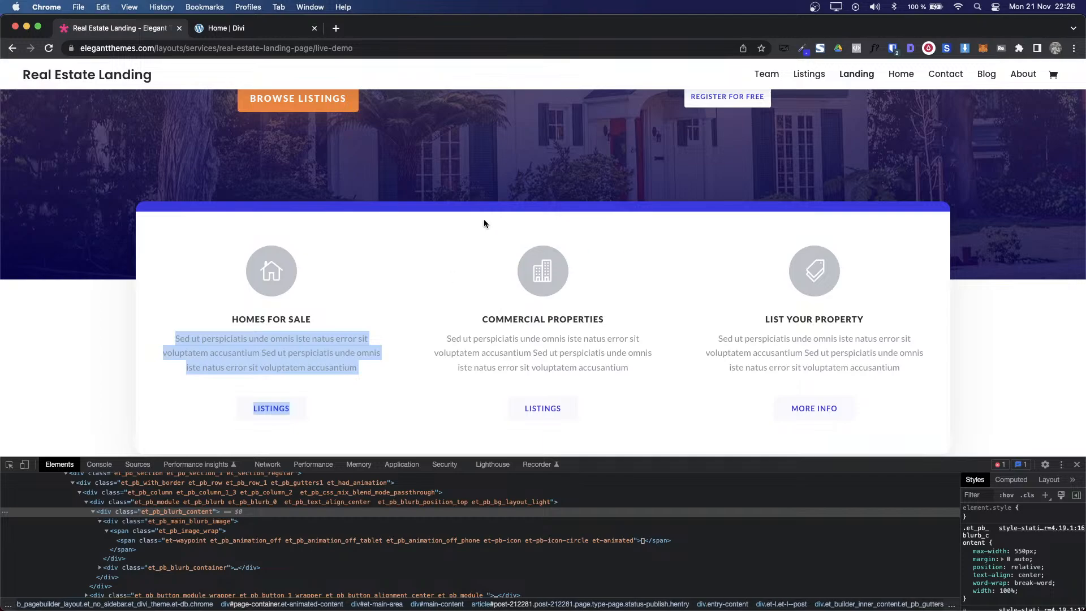
pyautogui.click(246, 29)
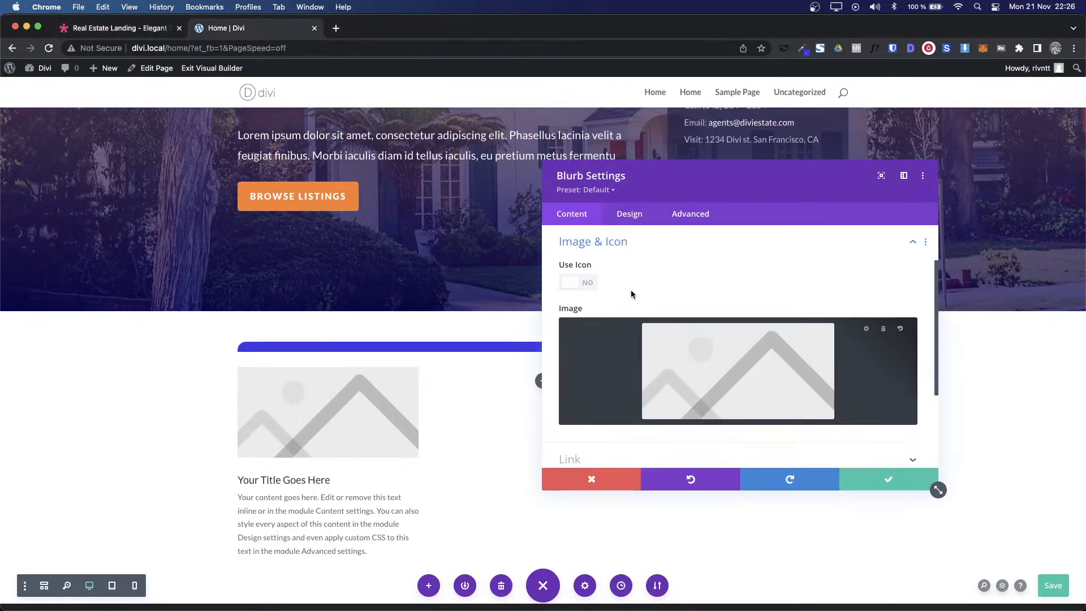
pyautogui.click(588, 288)
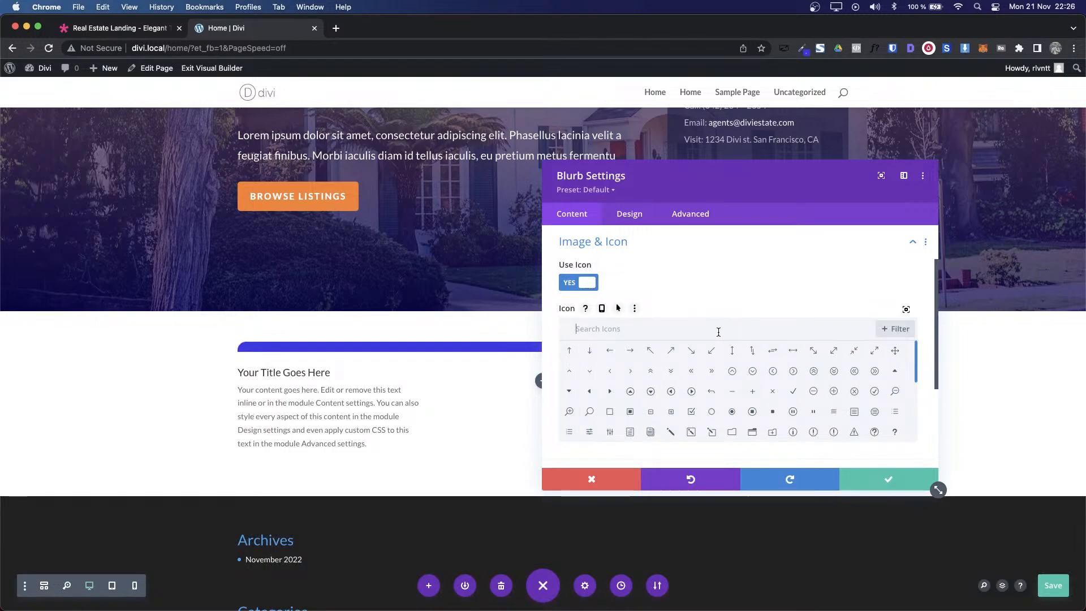
# Step: Search the blurb icons for "home" and try two solid house icons, comparing them with the demo page
pyautogui.write('home')
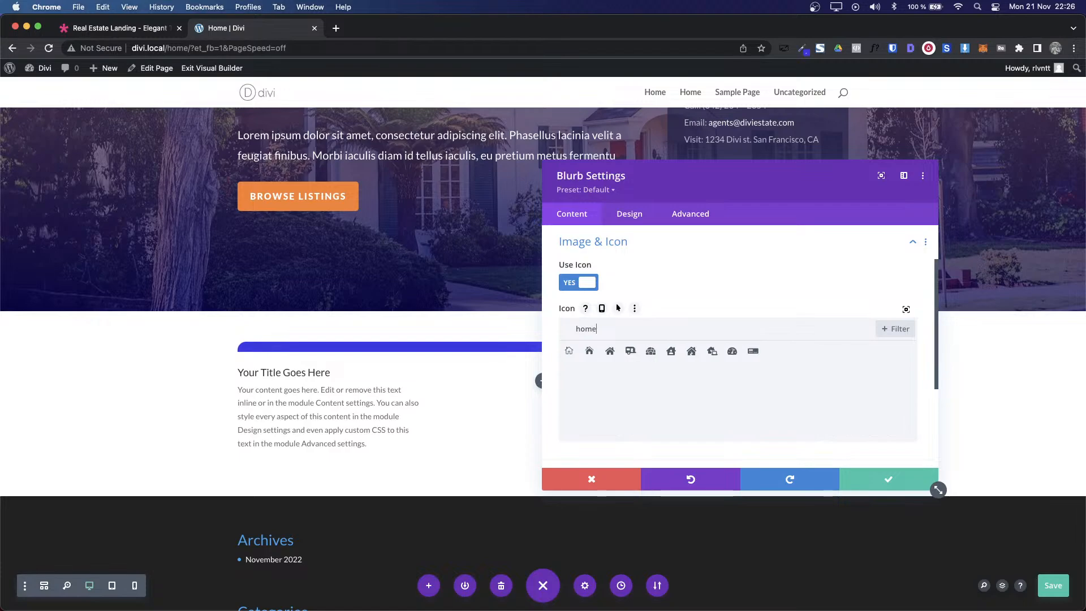
pyautogui.click(609, 351)
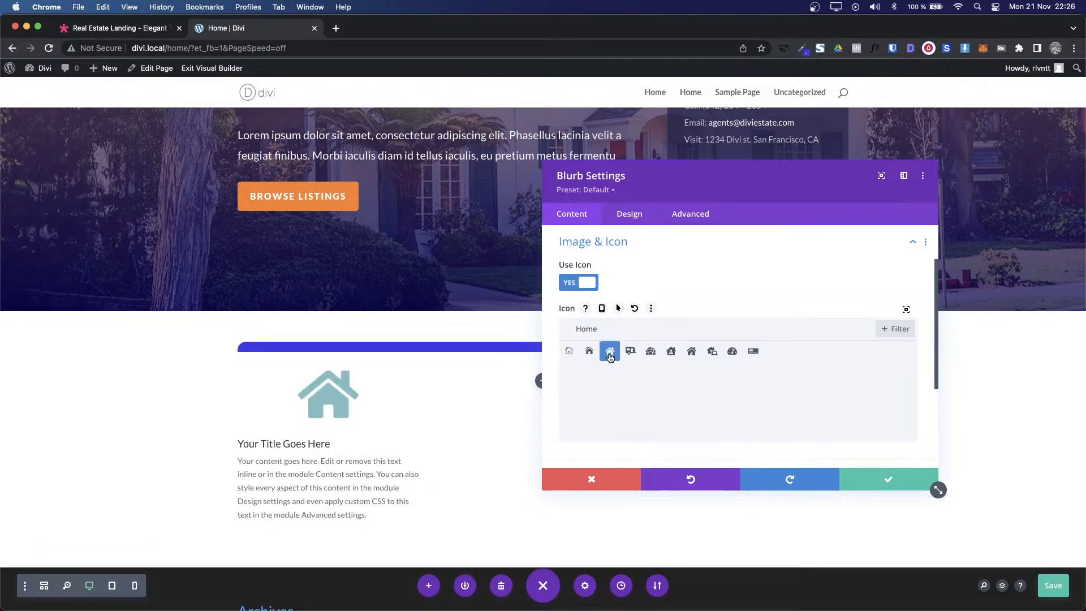
pyautogui.hotkey('ctrl', 'shift', 'Tab')
pyautogui.hotkey('ctrl', 'Tab')
pyautogui.click(589, 351)
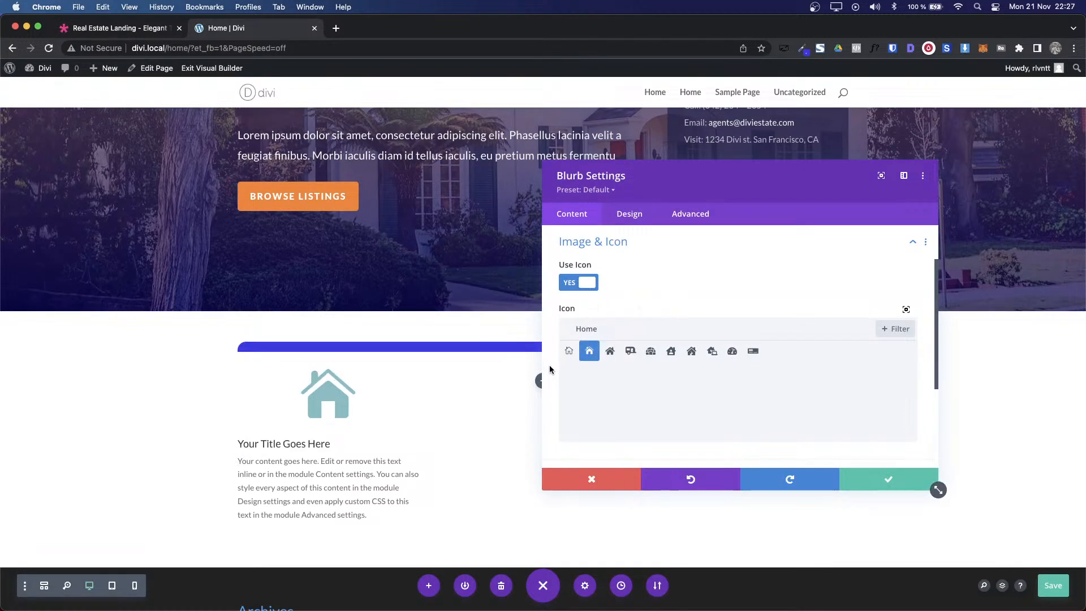
pyautogui.hotkey('ctrl', 'shift', 'Tab')
pyautogui.hotkey('ctrl', 'Tab')
# Step: Sample the gray circle color #BDC1C9 behind the house icon on the demo page with the color picker extension
pyautogui.hotkey('ctrl', 'shift', 'Tab')
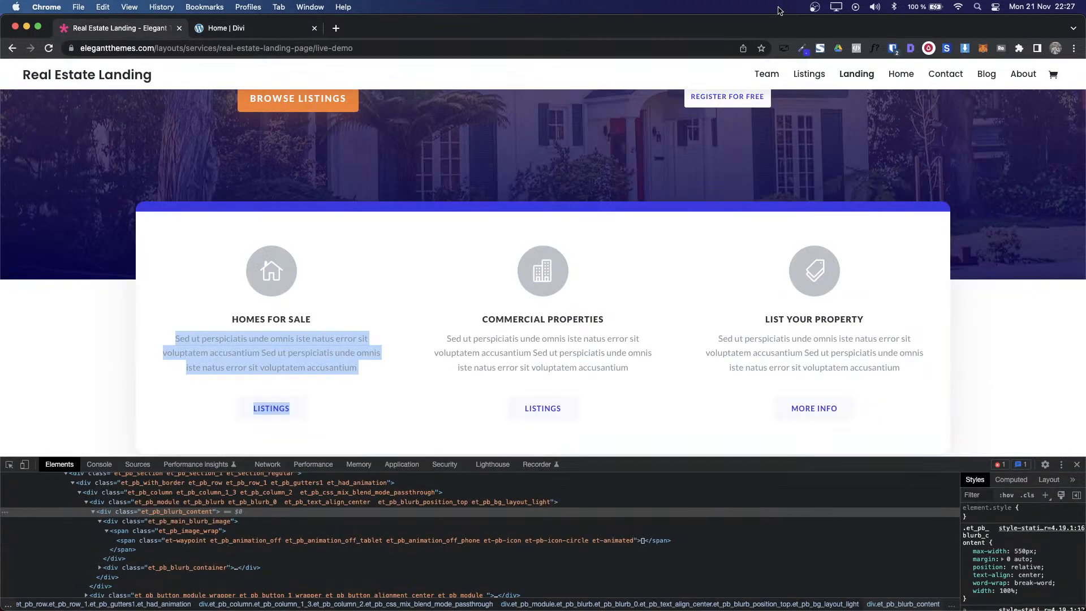
pyautogui.click(810, 51)
pyautogui.click(752, 66)
pyautogui.scroll(1, 378, 262)
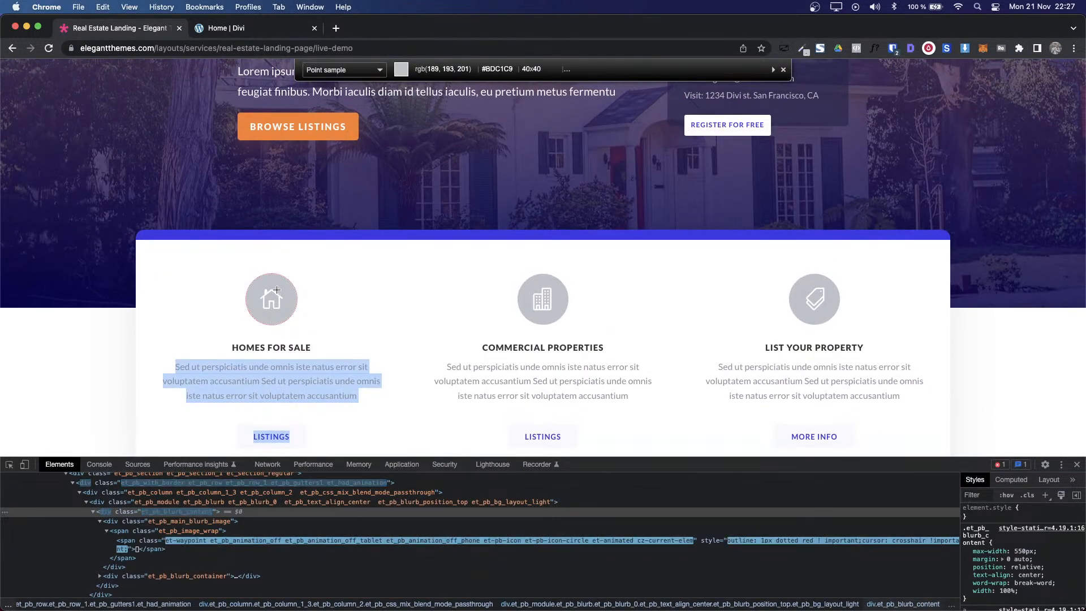
pyautogui.click(277, 290)
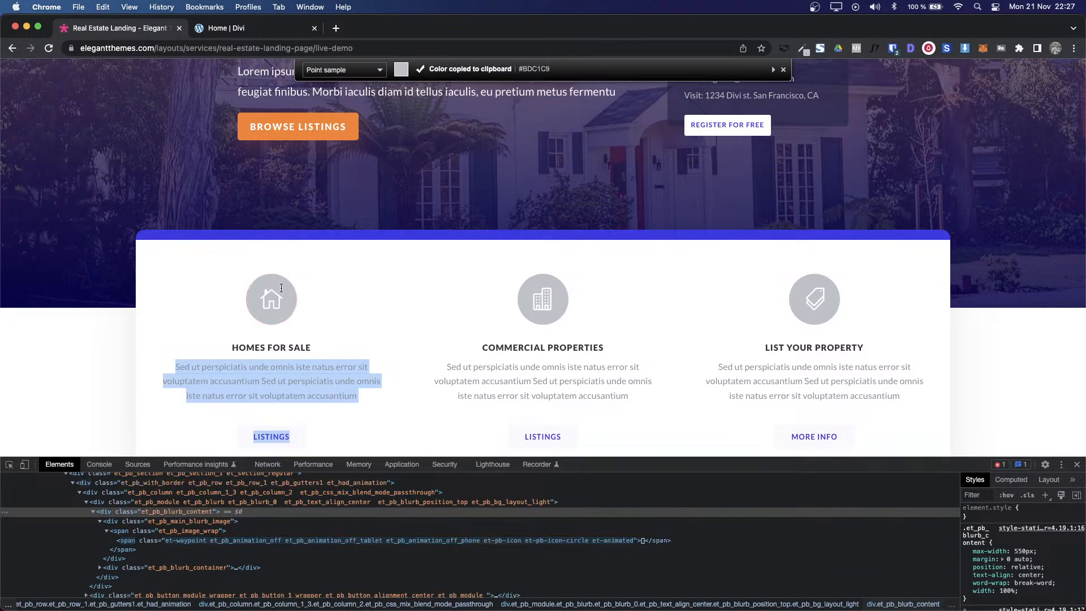
# Step: Set the blurb's image/icon background color to #bdc1c9 and its icon color to white (#ffffff) on the builder page
pyautogui.hotkey('ctrl', 'Tab')
pyautogui.click(603, 248)
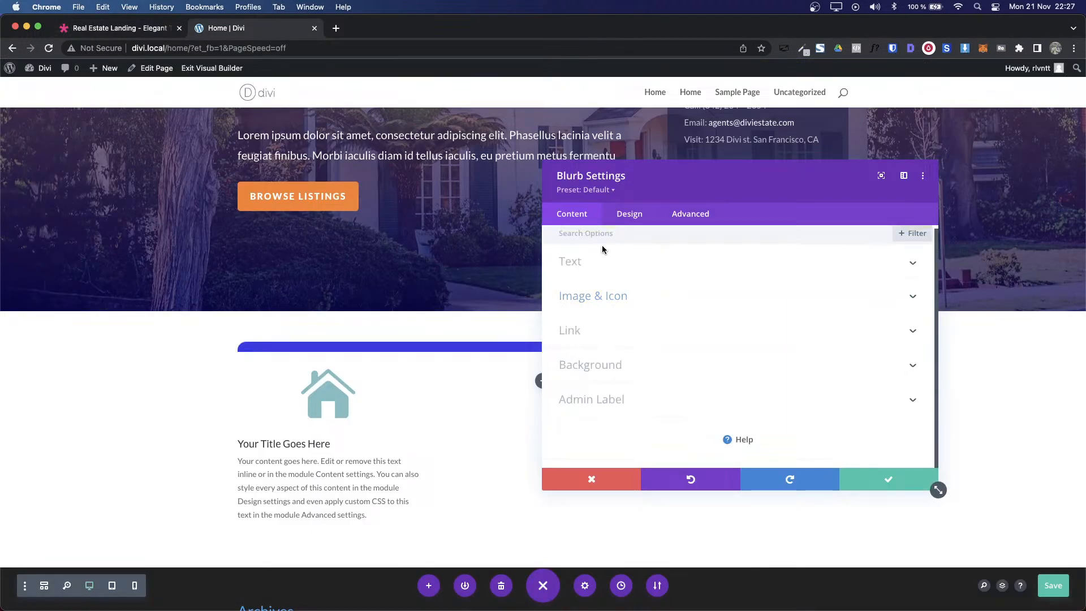
pyautogui.click(629, 213)
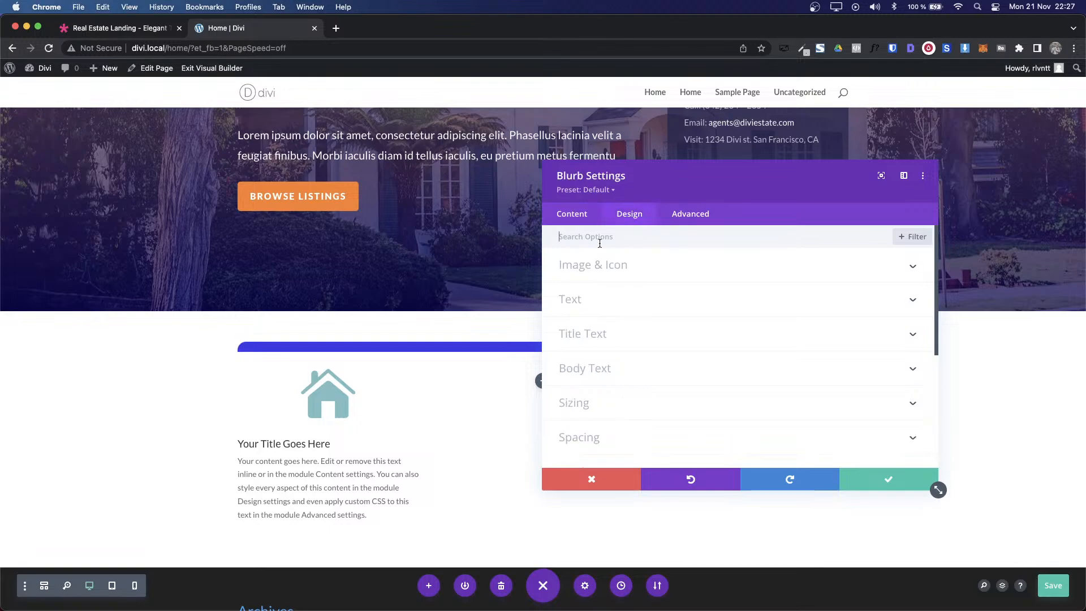
pyautogui.click(577, 266)
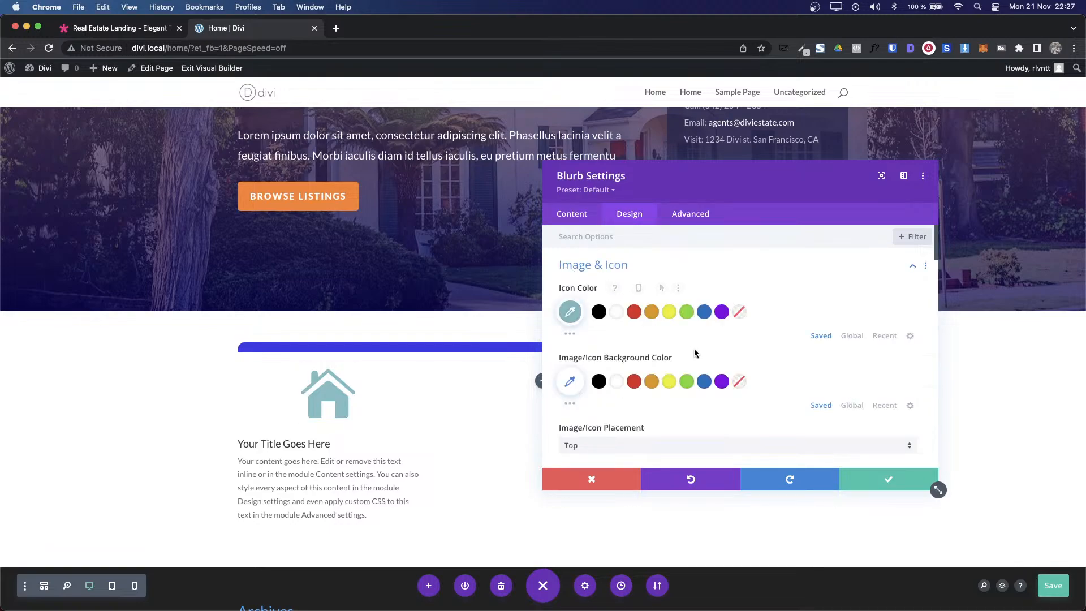
pyautogui.click(569, 383)
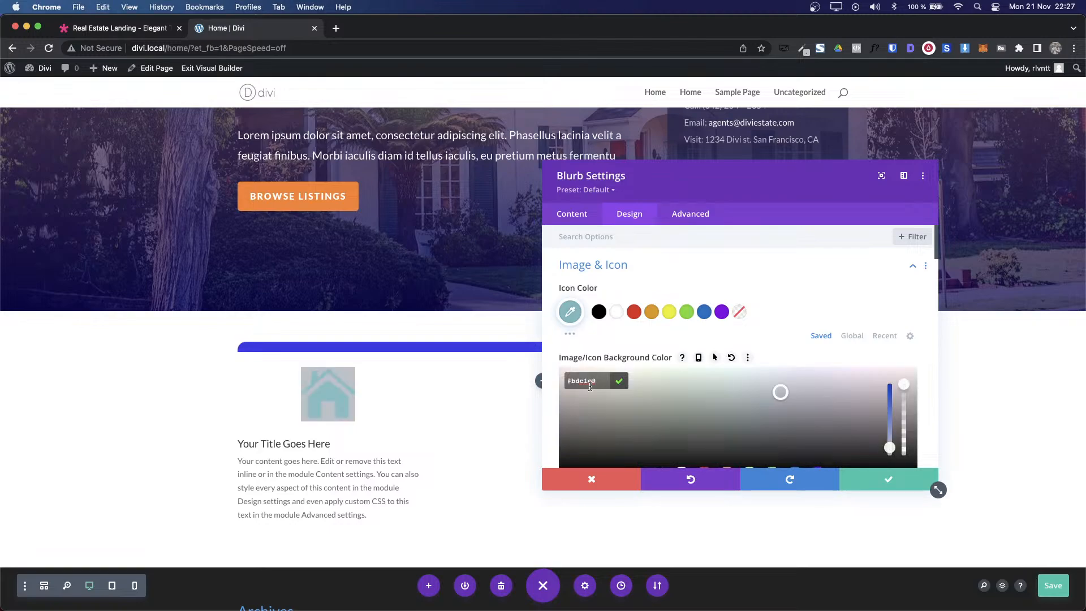
pyautogui.hotkey('ctrl', 'Tab')
pyautogui.hotkey('ctrl', 'Tab')
pyautogui.click(618, 309)
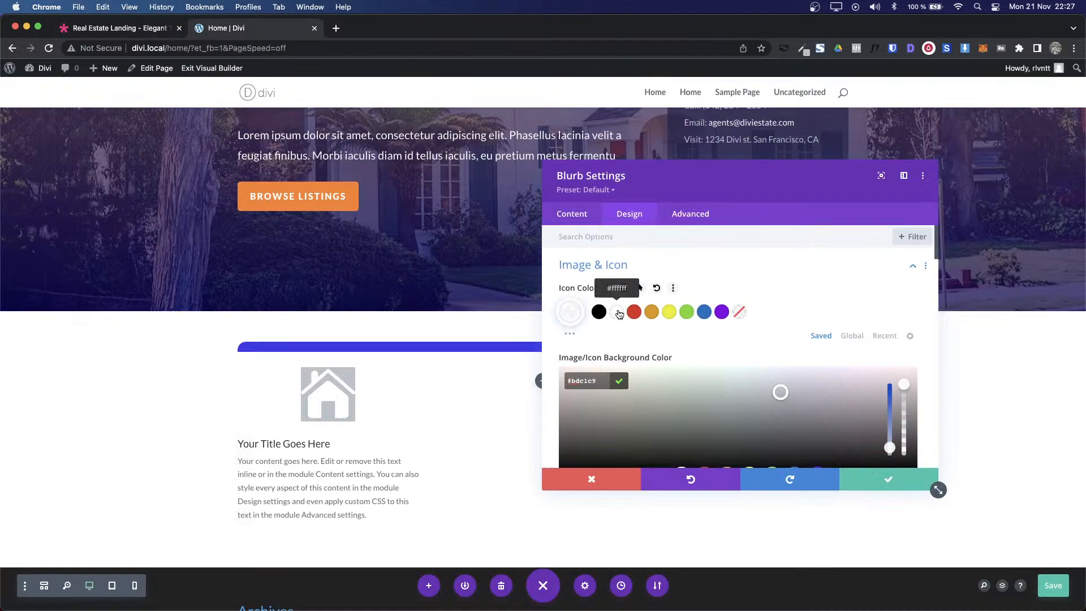
# Step: Compare the blurb icon with the demo page and replace it with the outlined house icon found by searching "home"
pyautogui.hotkey('ctrl', 'Tab')
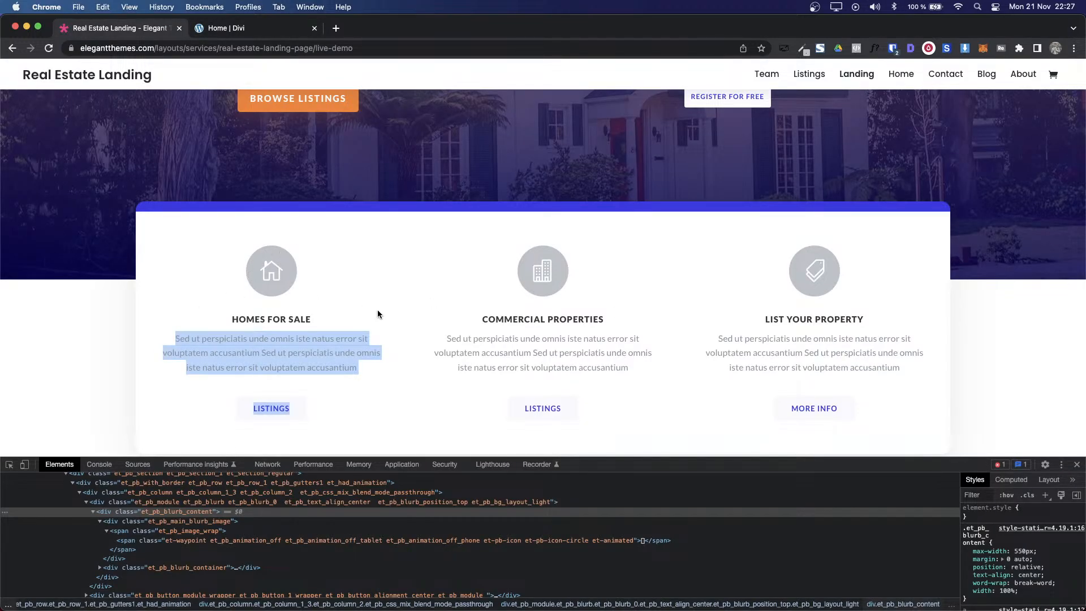
pyautogui.hotkey('ctrl', 'Tab')
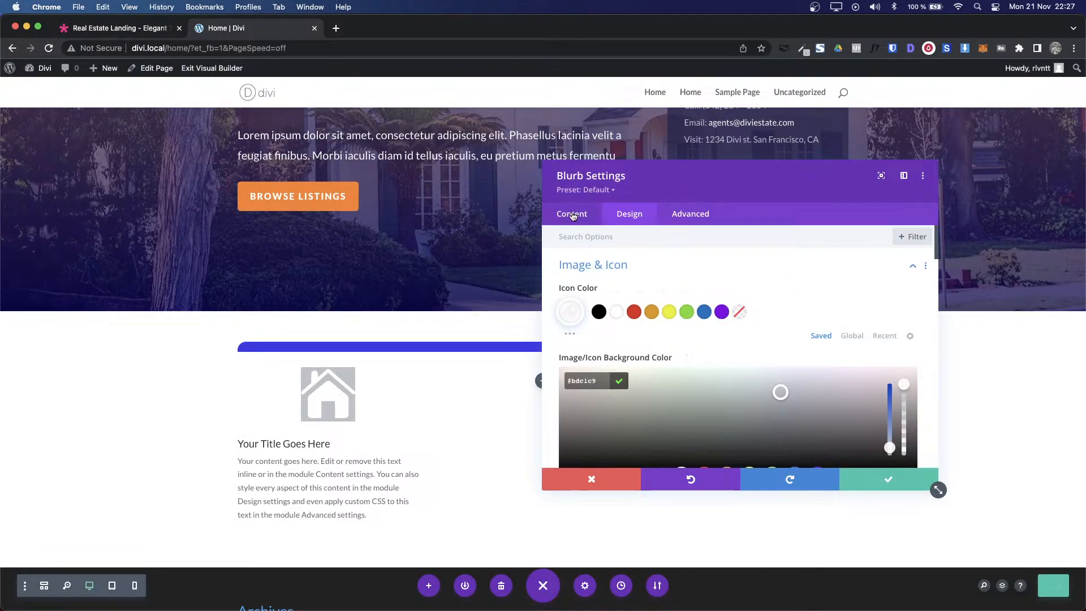
pyautogui.click(572, 264)
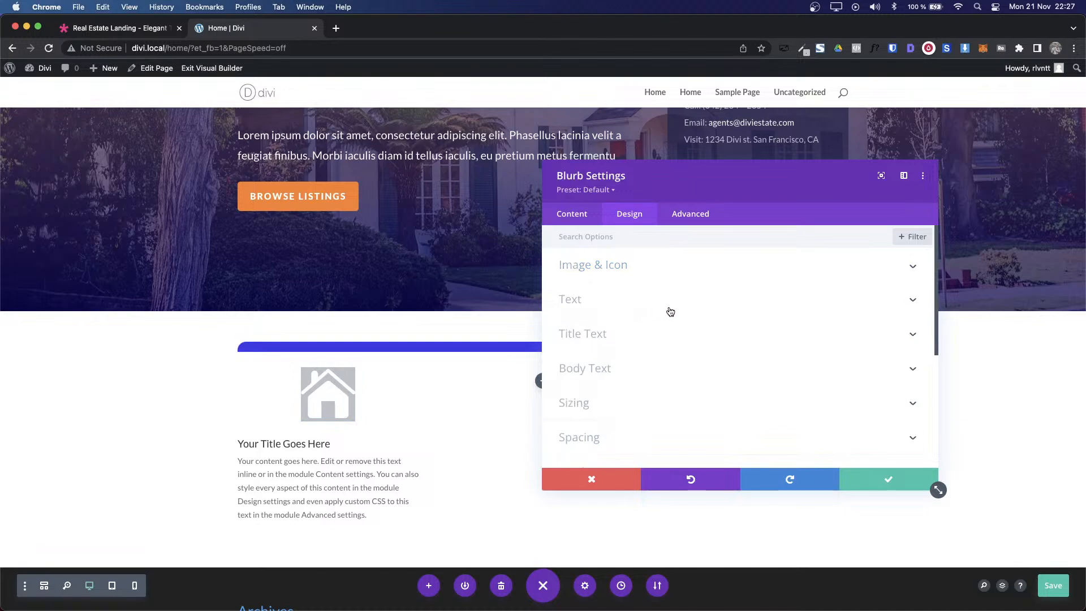
pyautogui.click(573, 215)
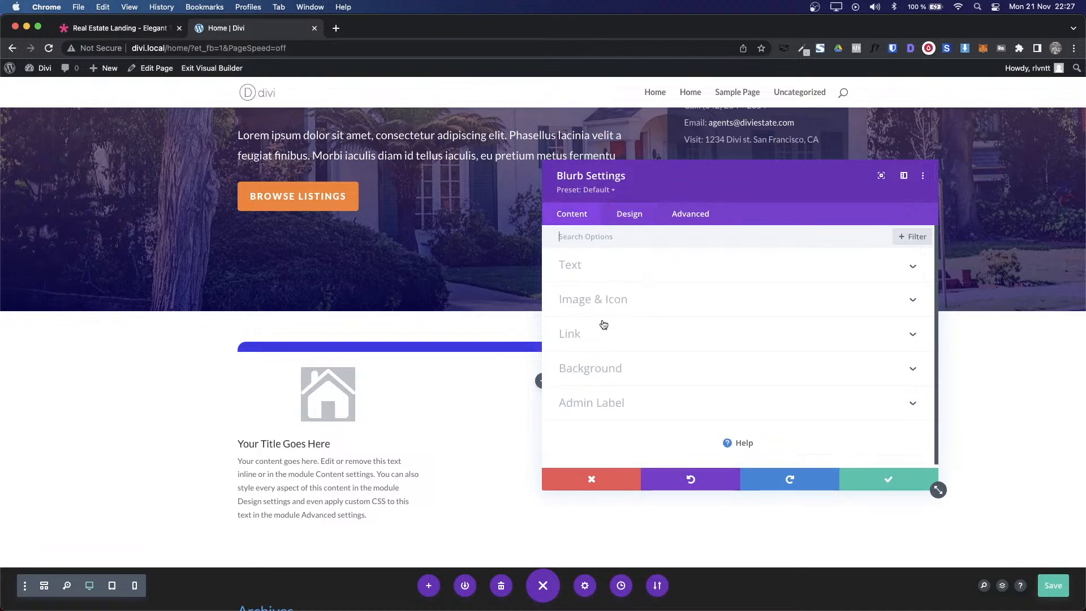
pyautogui.click(603, 298)
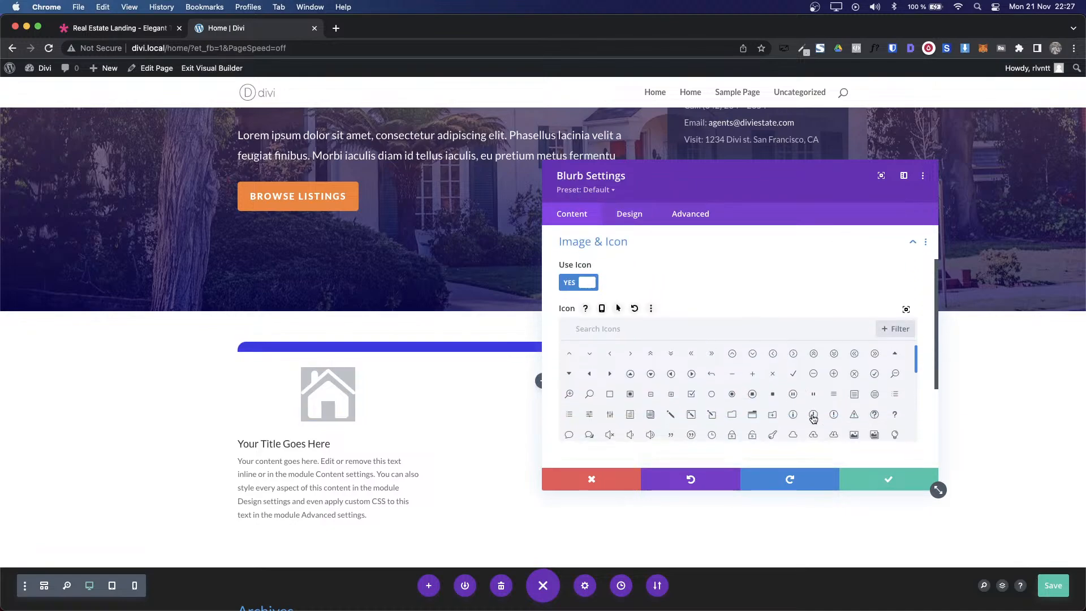
pyautogui.scroll(-2, 813, 418)
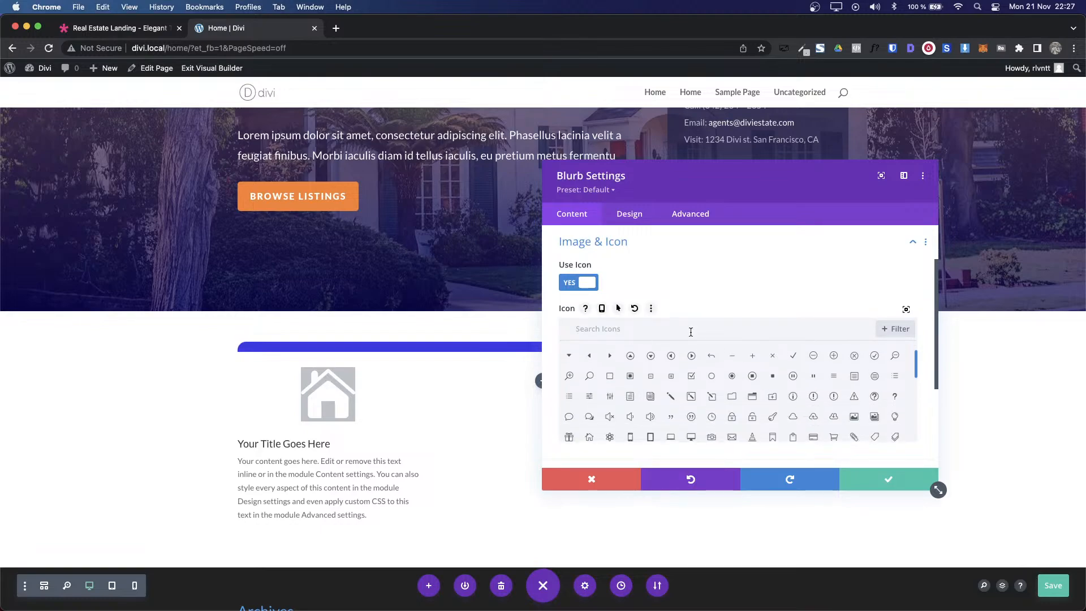
pyautogui.write('home')
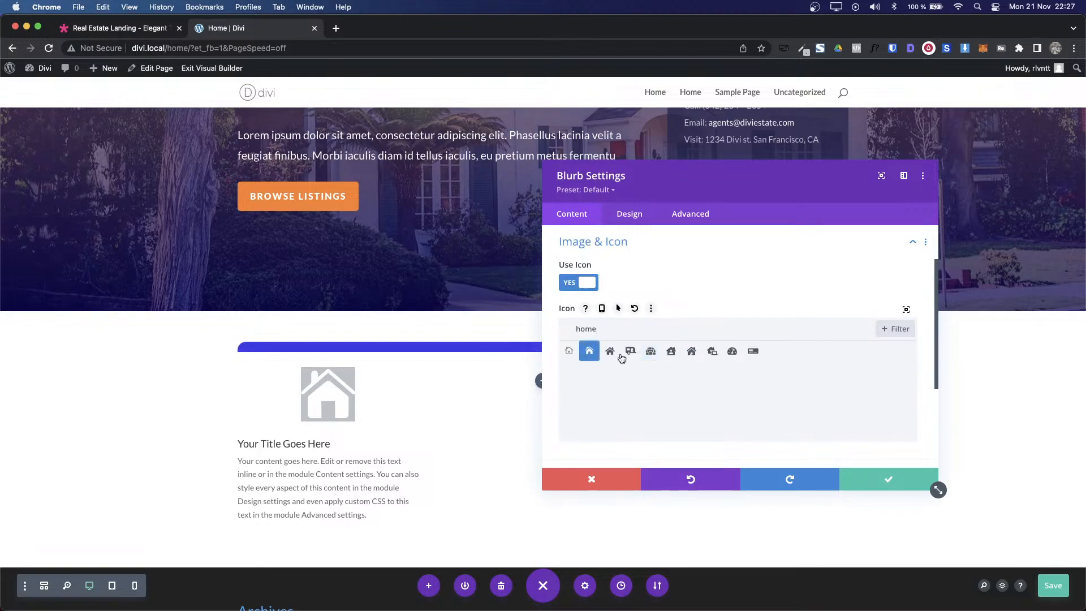
pyautogui.click(569, 352)
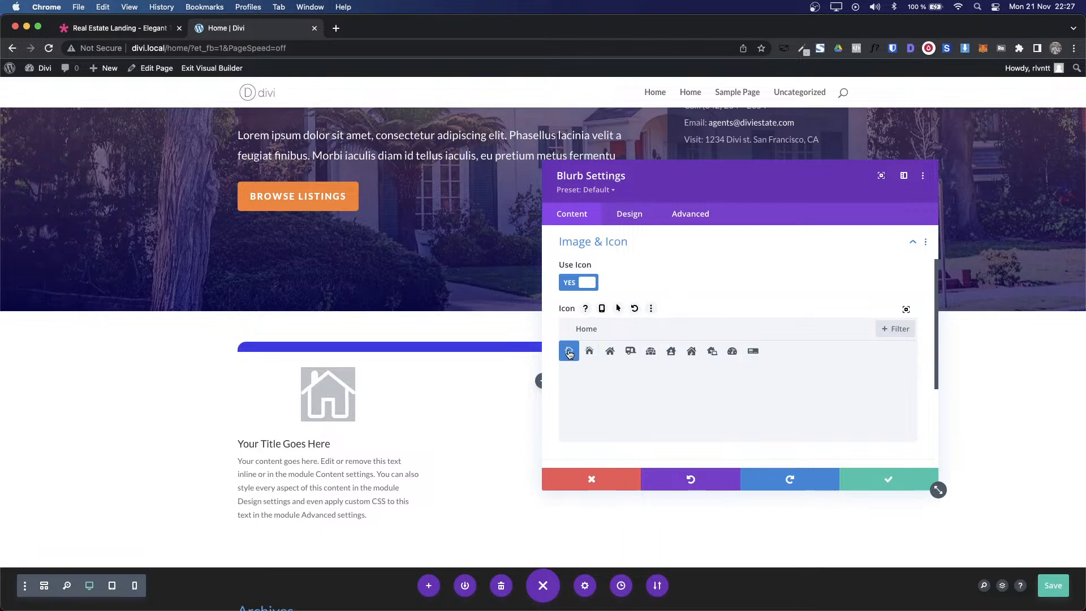
# Step: Round all four corners of the blurb's image/icon to 50px in its design settings
pyautogui.click(627, 220)
pyautogui.click(593, 266)
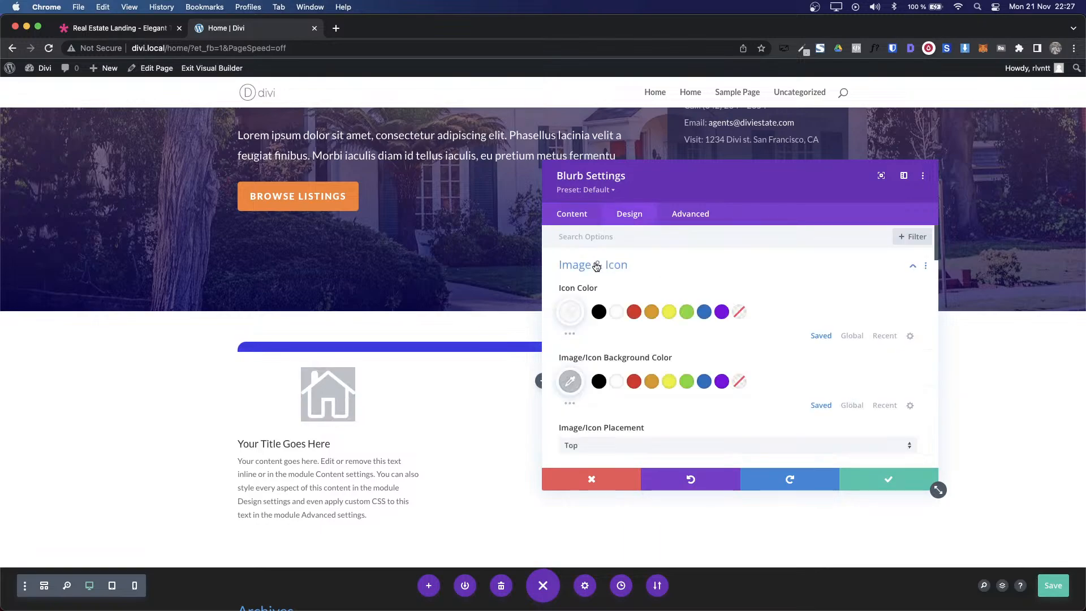
pyautogui.scroll(-3, 653, 340)
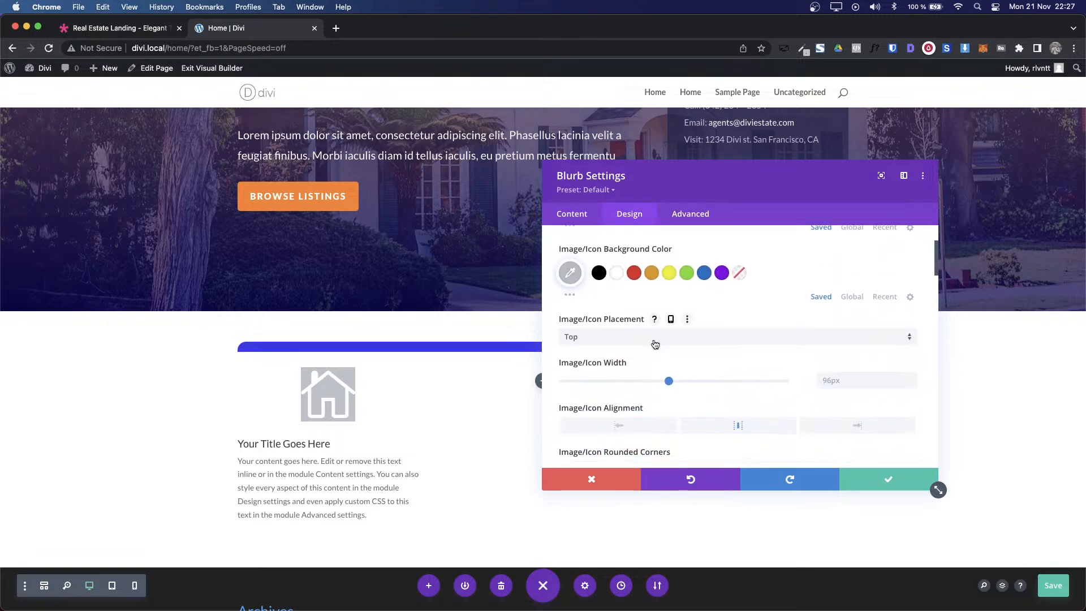
pyautogui.scroll(-1, 700, 430)
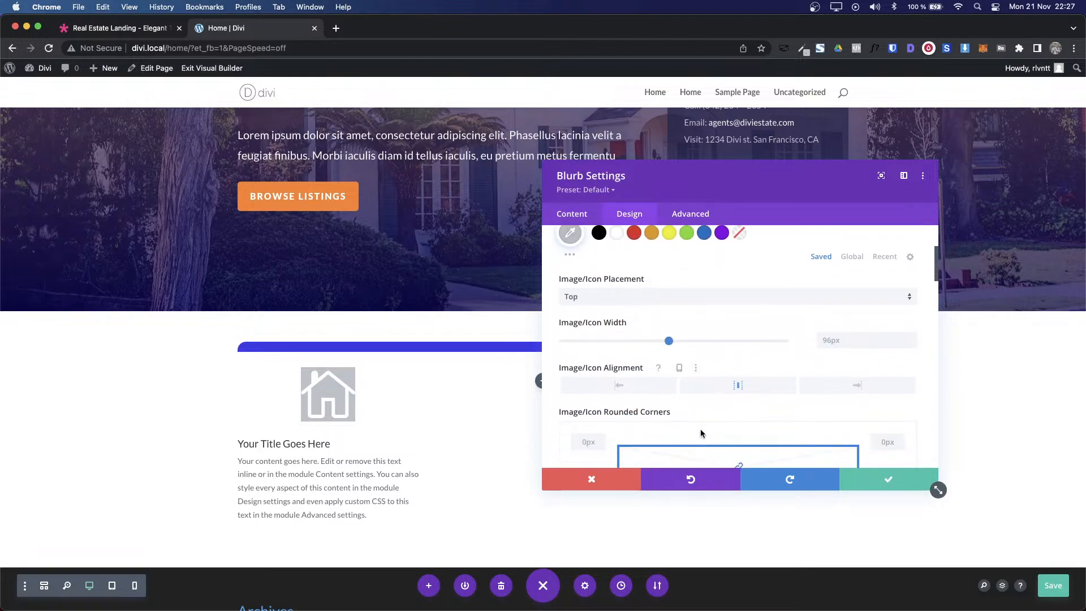
pyautogui.scroll(-1, 700, 433)
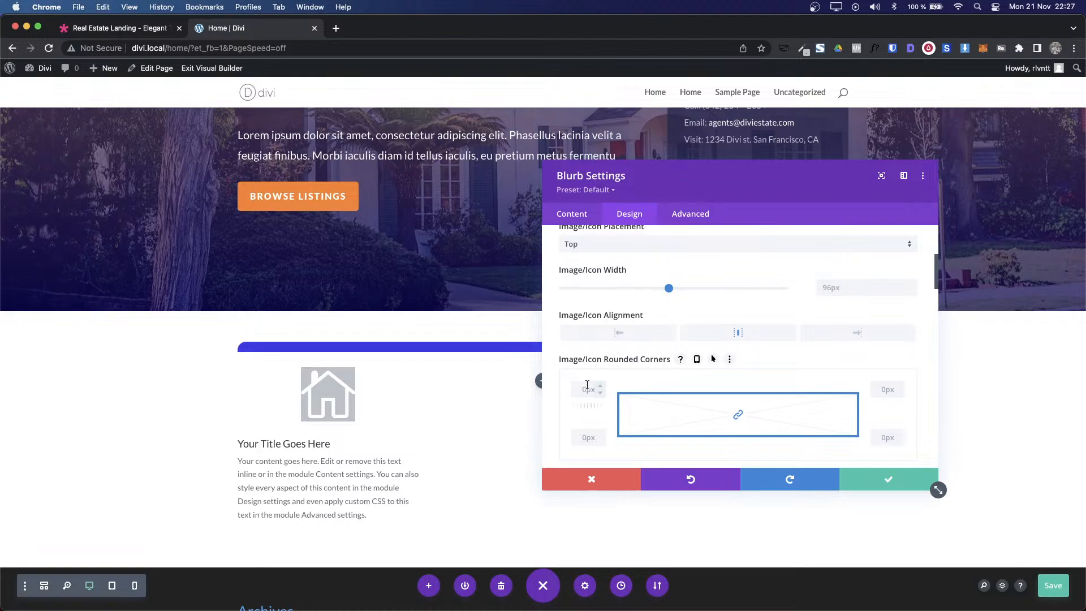
pyautogui.click(587, 387)
pyautogui.write('70px')
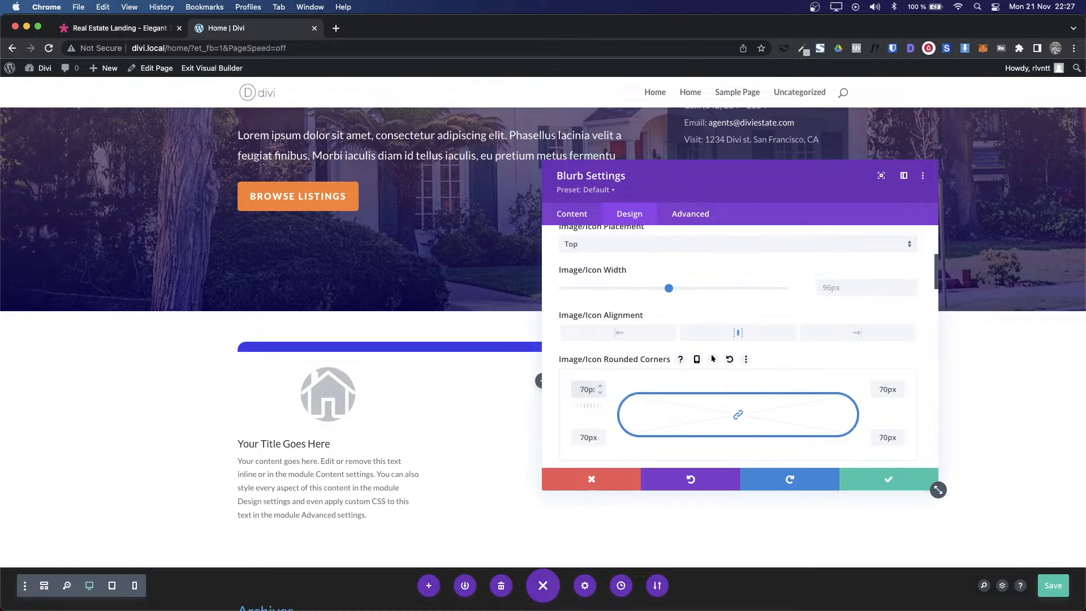
pyautogui.hotkey('shift', 'Down')
pyautogui.hotkey('shift', 'Down')
pyautogui.hotkey('shift', 'Down')
pyautogui.hotkey('shift', 'Up')
# Step: Check the icon size on the demo page with WhatFont and set the blurb's image/icon width to 40px
pyautogui.moveTo(668, 288); pyautogui.dragTo(648, 290)
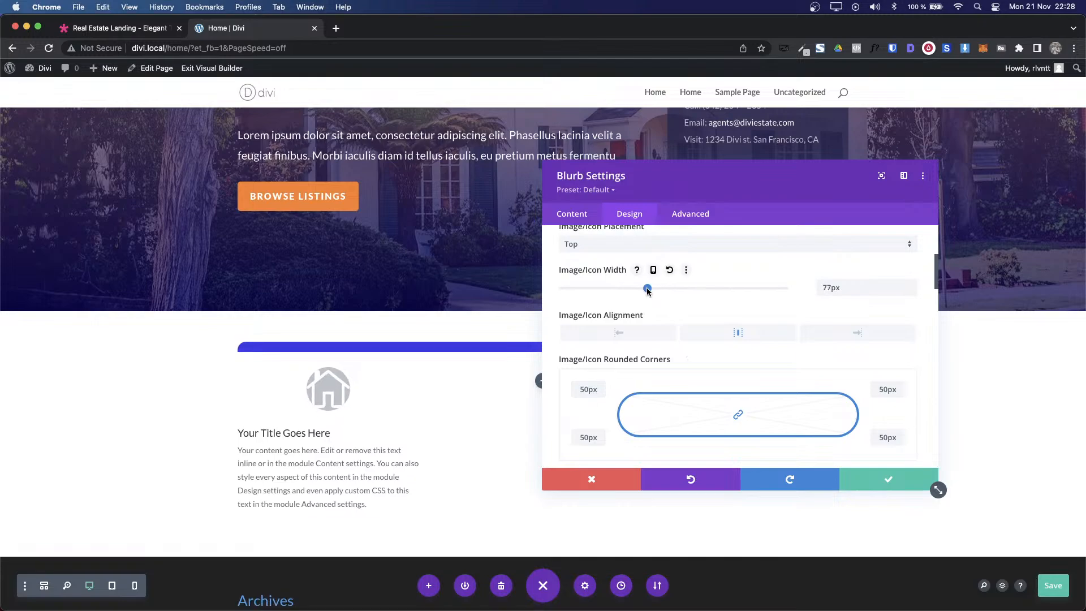
pyautogui.hotkey('ctrl', 'Tab')
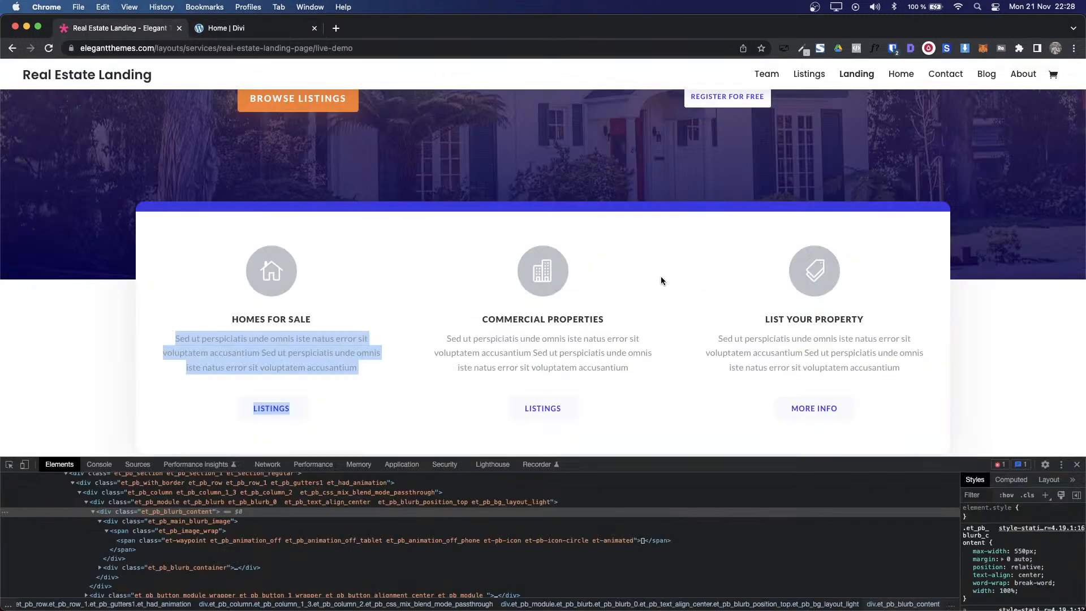
pyautogui.click(874, 47)
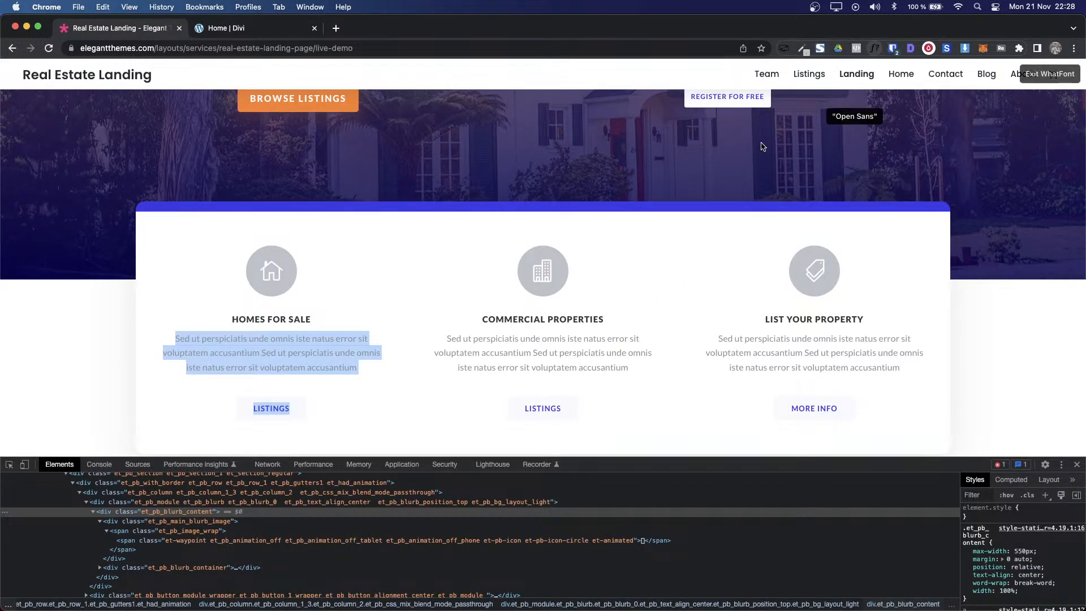
pyautogui.click(539, 275)
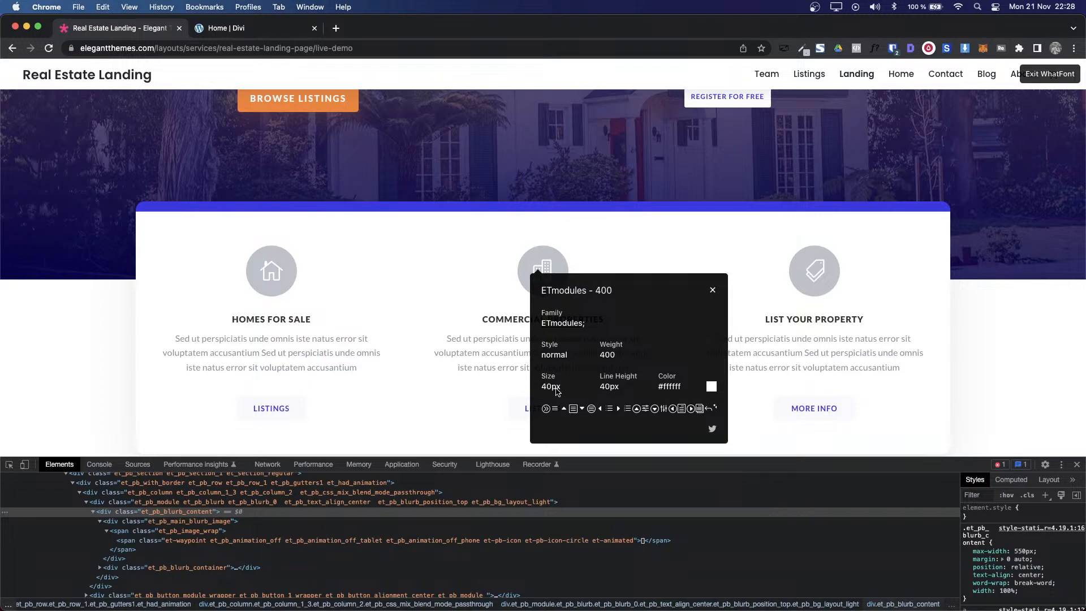
pyautogui.hotkey('ctrl', 'Tab')
pyautogui.moveTo(831, 288); pyautogui.dragTo(804, 291)
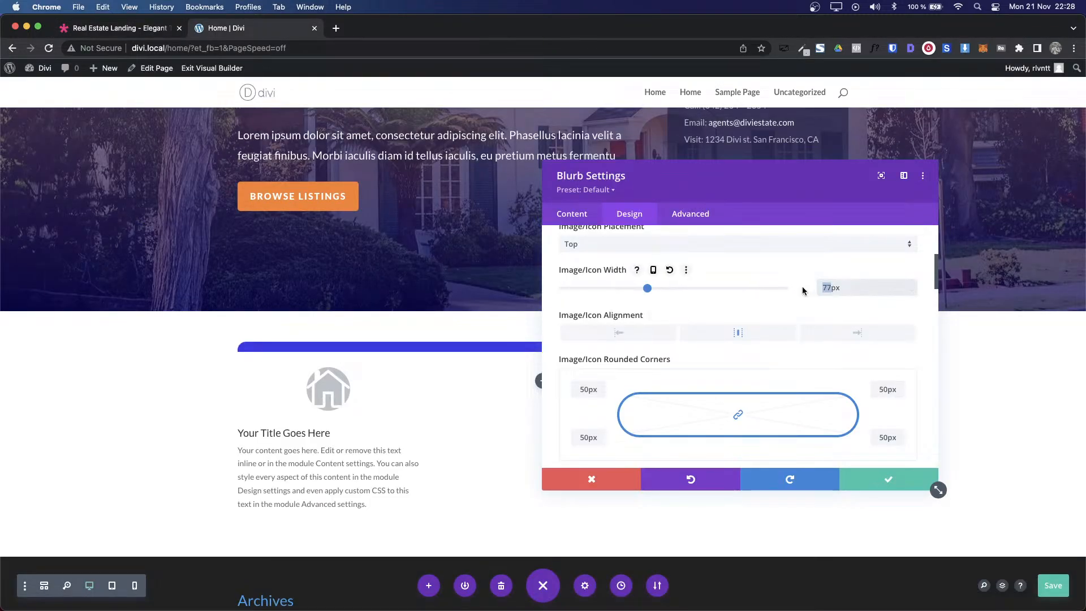
pyautogui.write('40')
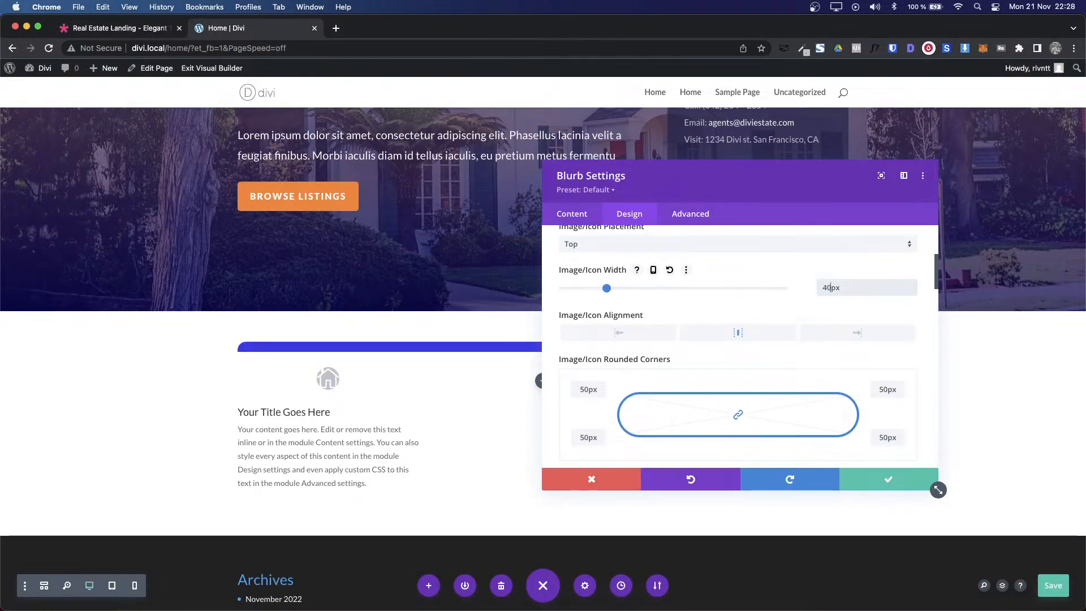
# Step: Set the image/icon padding to 20px on all sides, linking top with bottom and left with right
pyautogui.scroll(-5, 754, 306)
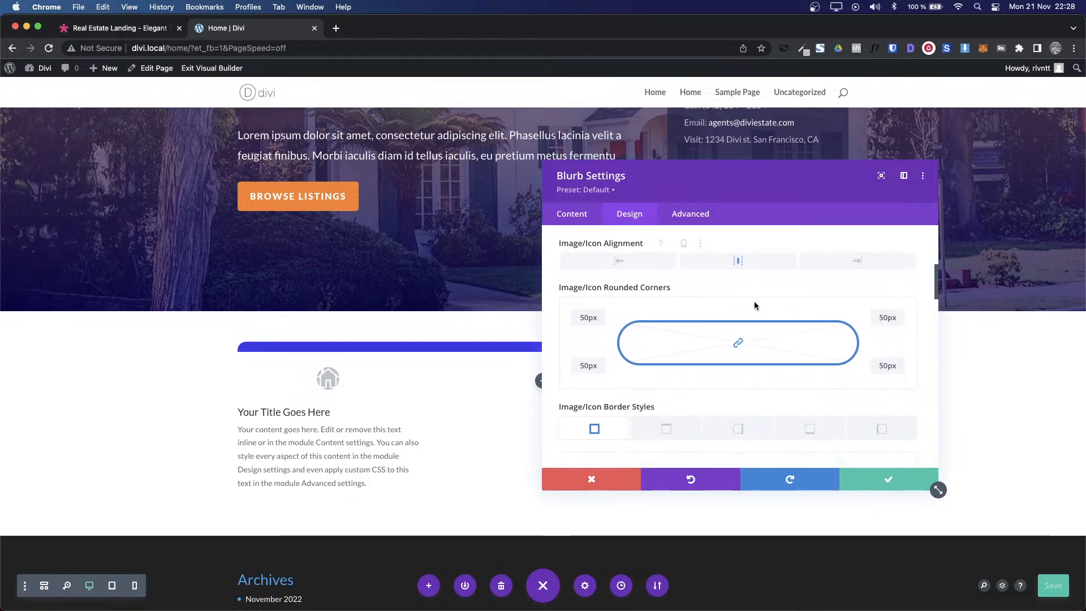
pyautogui.scroll(-5, 754, 306)
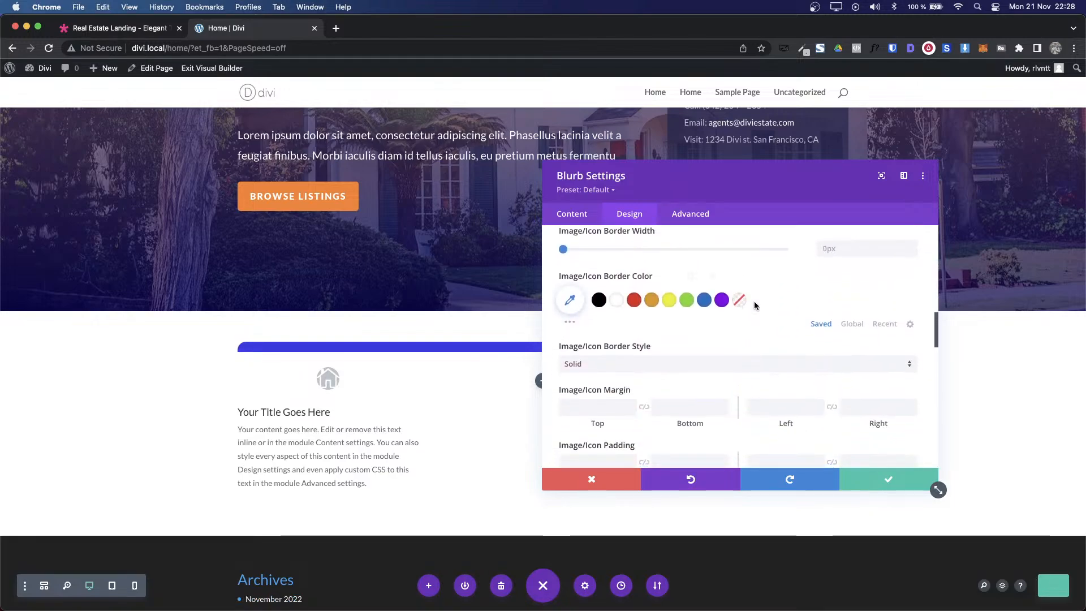
pyautogui.scroll(-2, 755, 306)
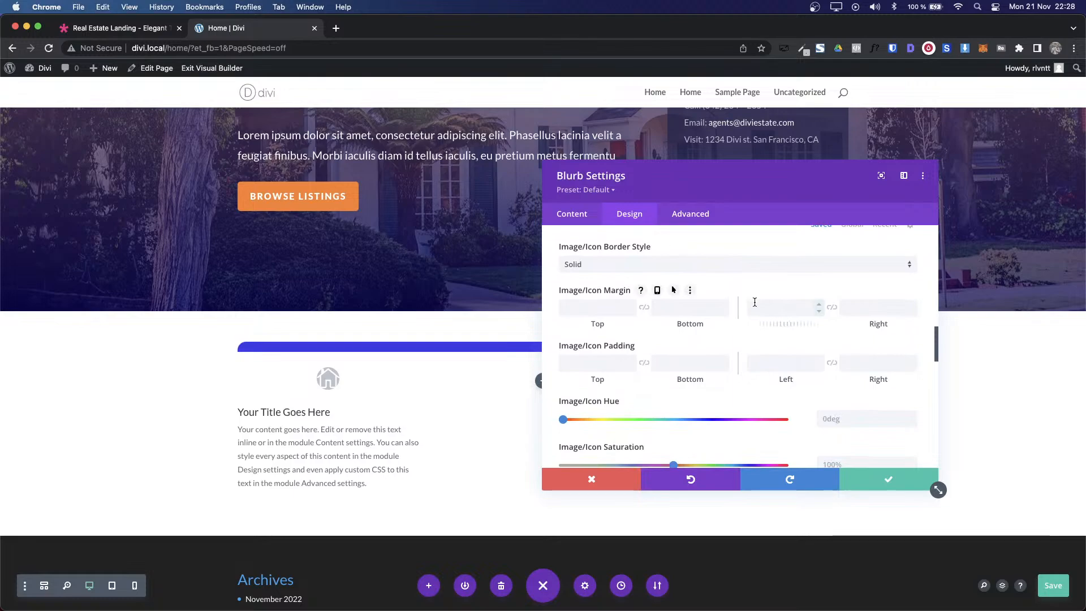
pyautogui.click(585, 363)
pyautogui.write('10px')
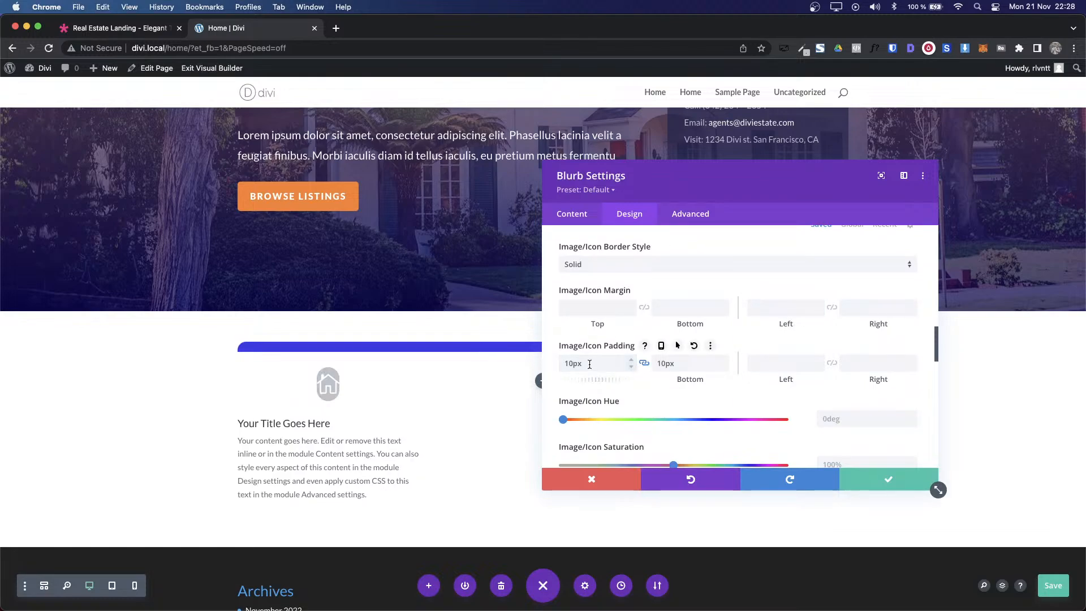
pyautogui.click(589, 363)
pyautogui.hotkey('shift', 'Up')
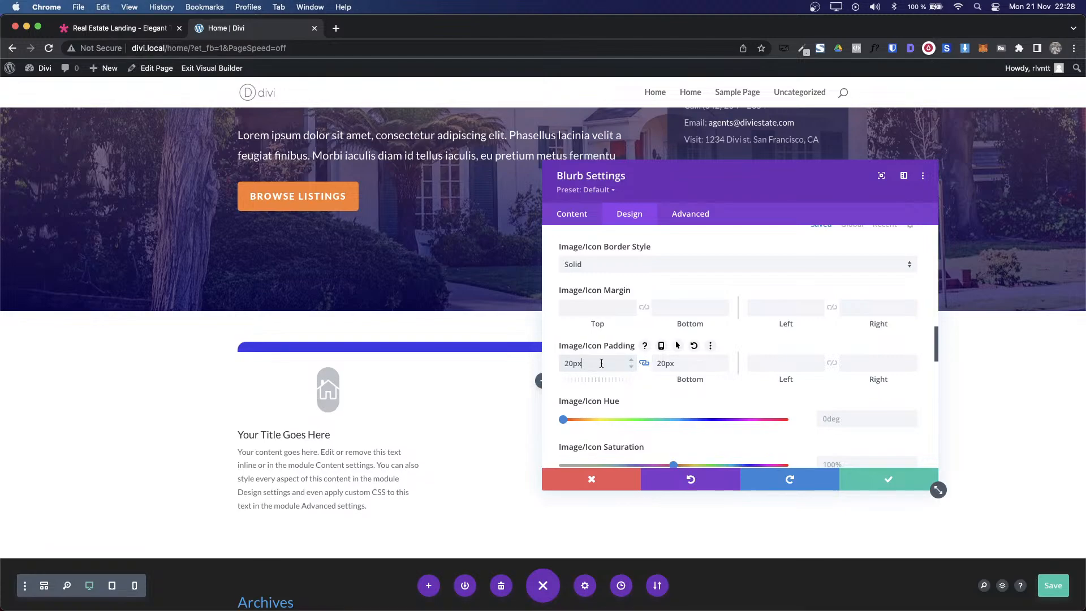
pyautogui.click(791, 357)
pyautogui.write('20')
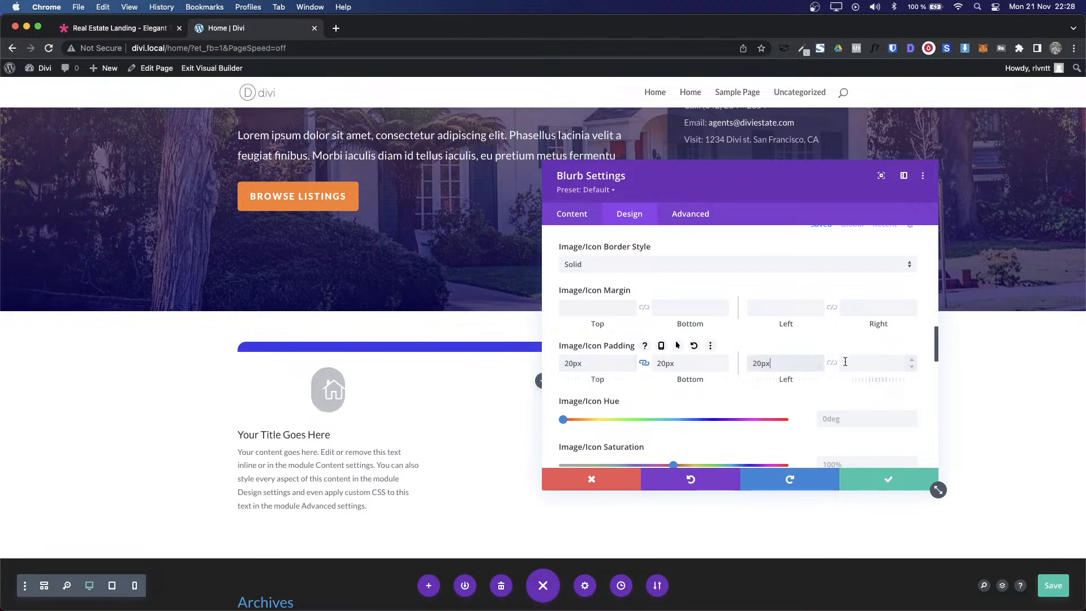
pyautogui.click(832, 363)
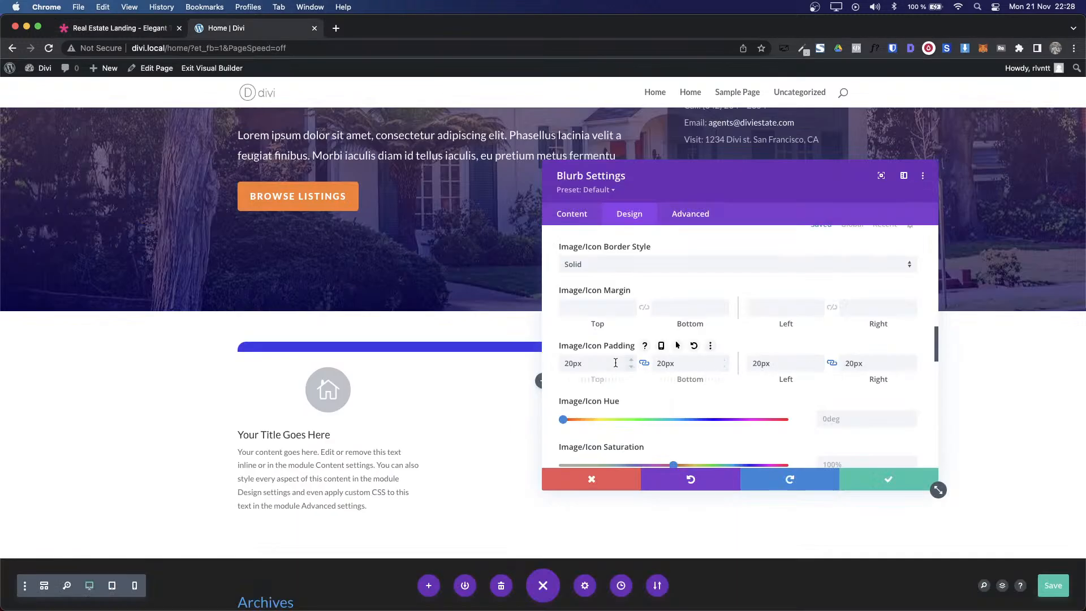
# Step: Increase the image/icon padding to 30px on all sides, compare it with the demo page, and save the blurb settings
pyautogui.click(616, 363)
pyautogui.hotkey('shift', 'Up')
pyautogui.press('Tab')
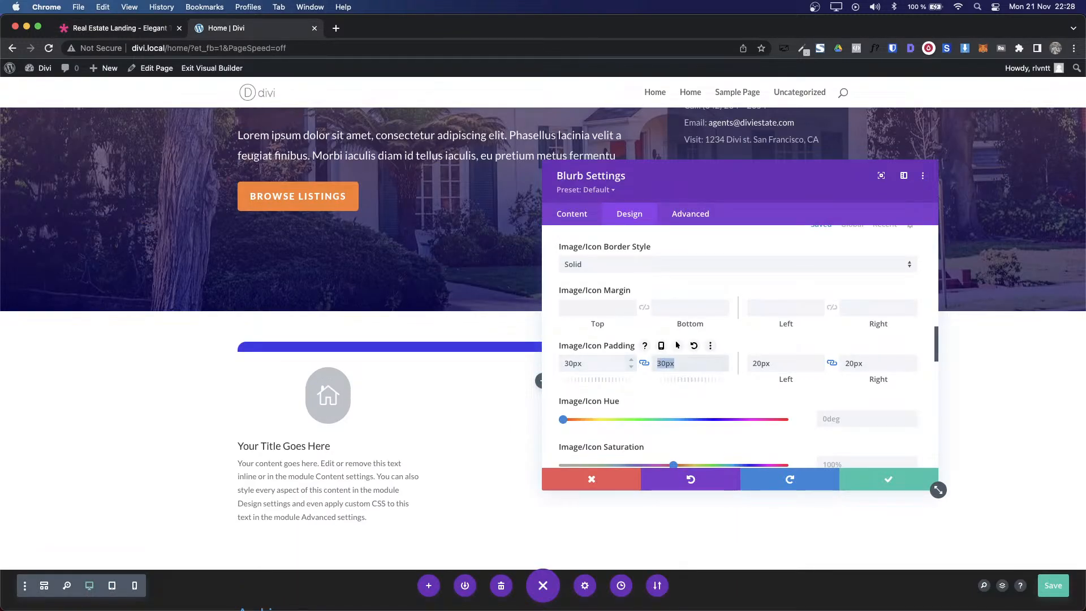
pyautogui.click(774, 363)
pyautogui.hotkey('shift', 'Up')
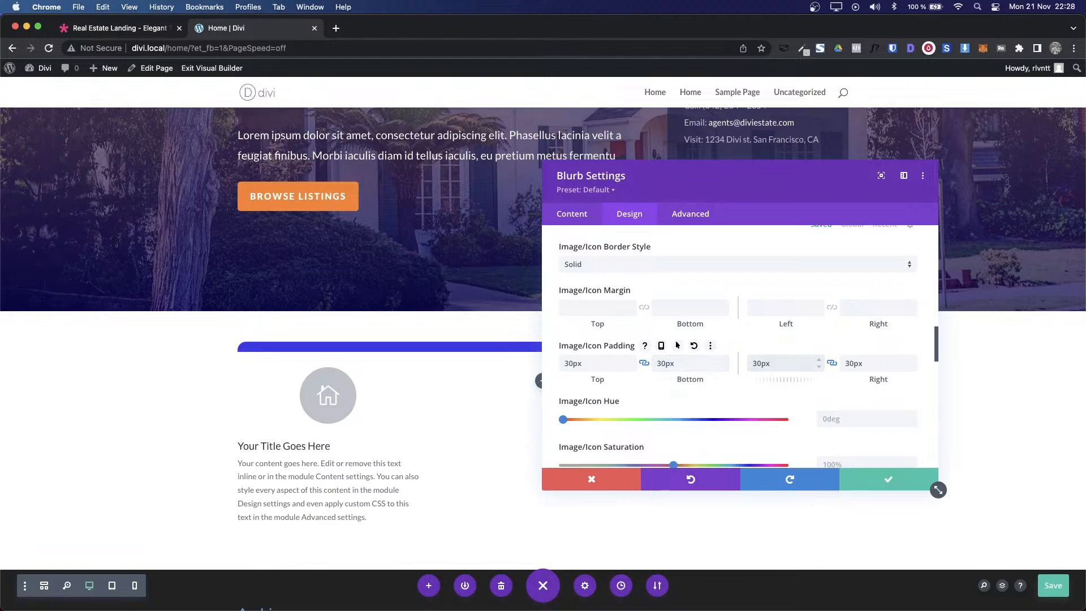
pyautogui.hotkey('ctrl', 'Tab')
pyautogui.hotkey('ctrl', 'Tab')
pyautogui.click(876, 478)
# Step: Inspect the font, weight, size and color of the Homes for Sale title and body text on the demo page with WhatFont
pyautogui.hotkey('ctrl', 'Tab')
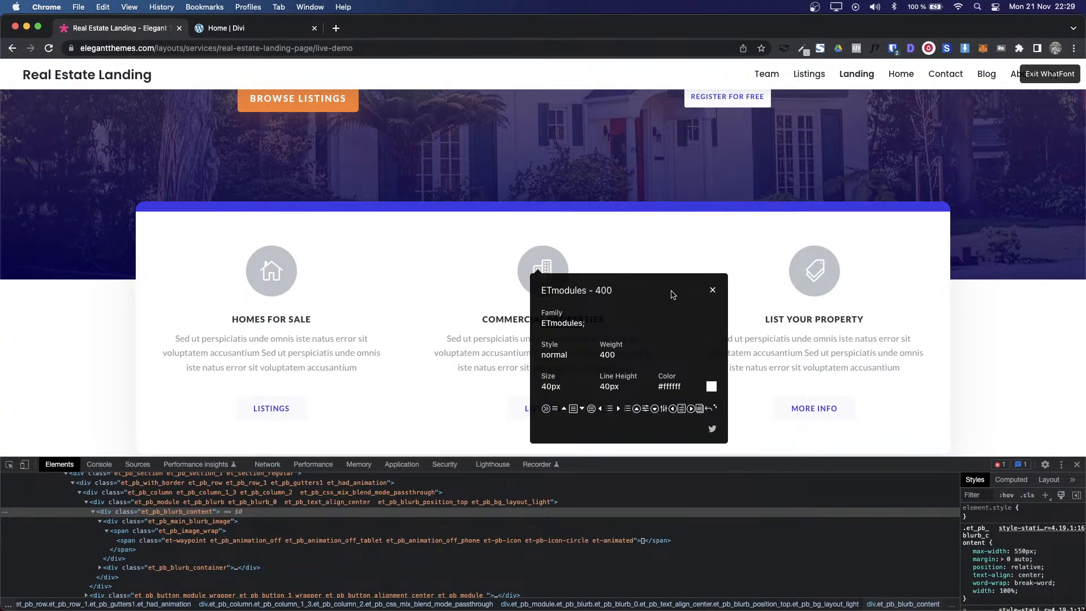
pyautogui.click(714, 291)
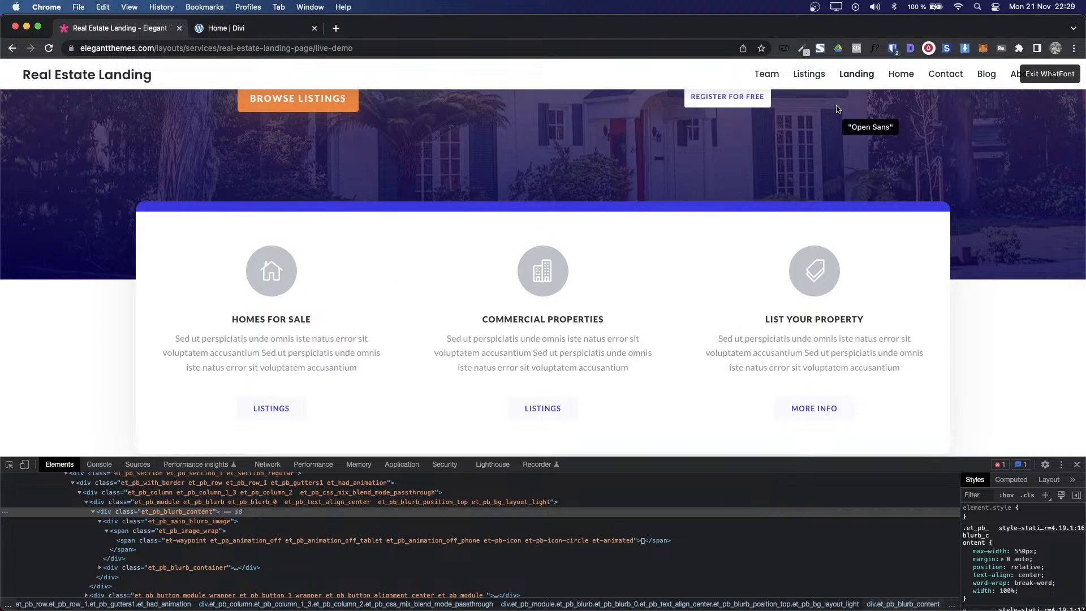
pyautogui.click(280, 320)
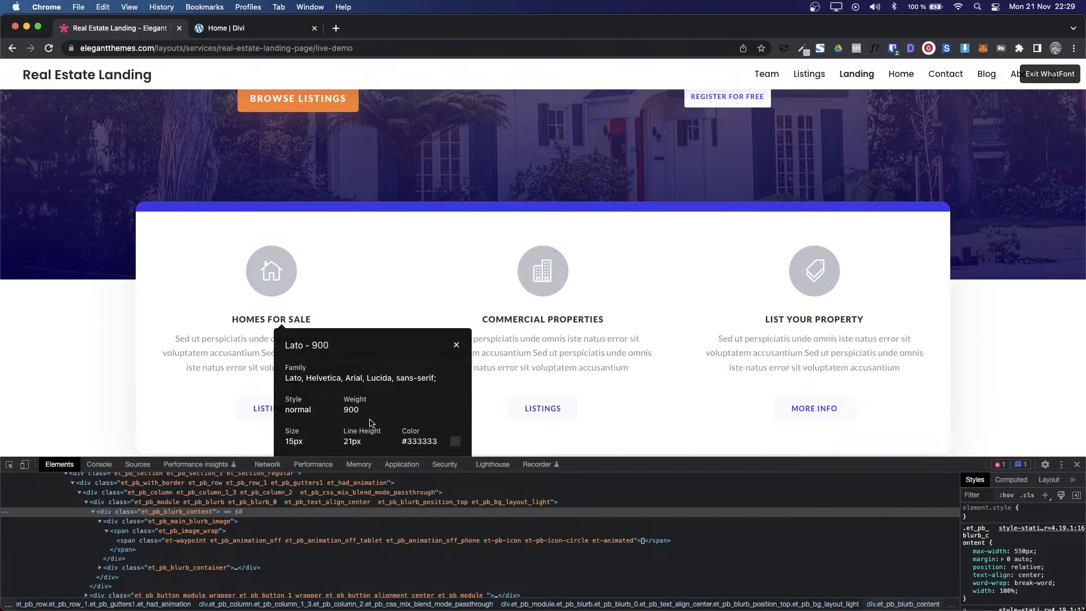
pyautogui.scroll(-2, 371, 423)
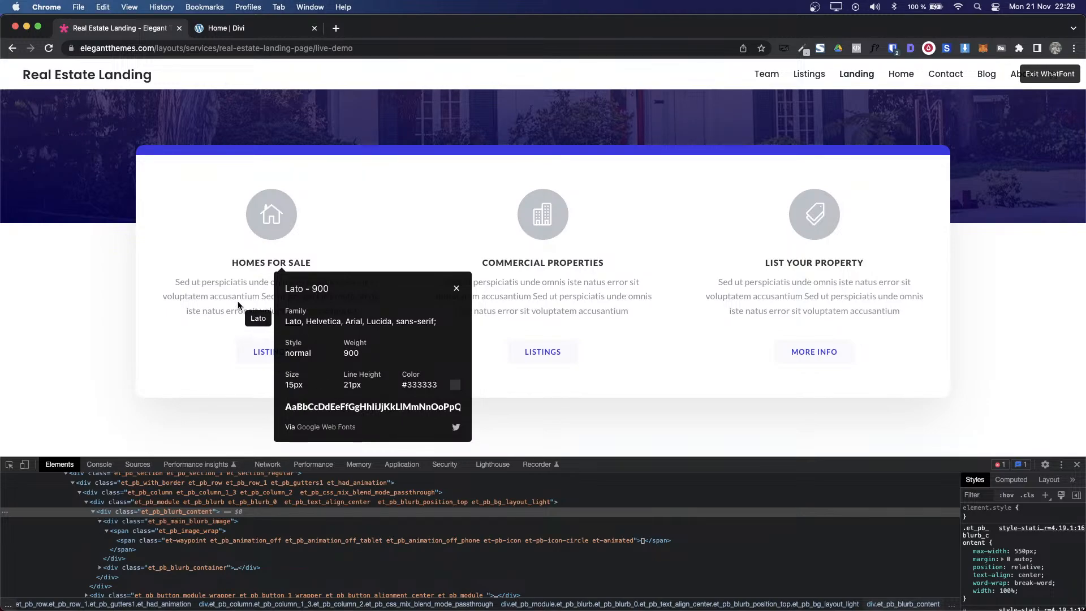
pyautogui.tripleClick(426, 389)
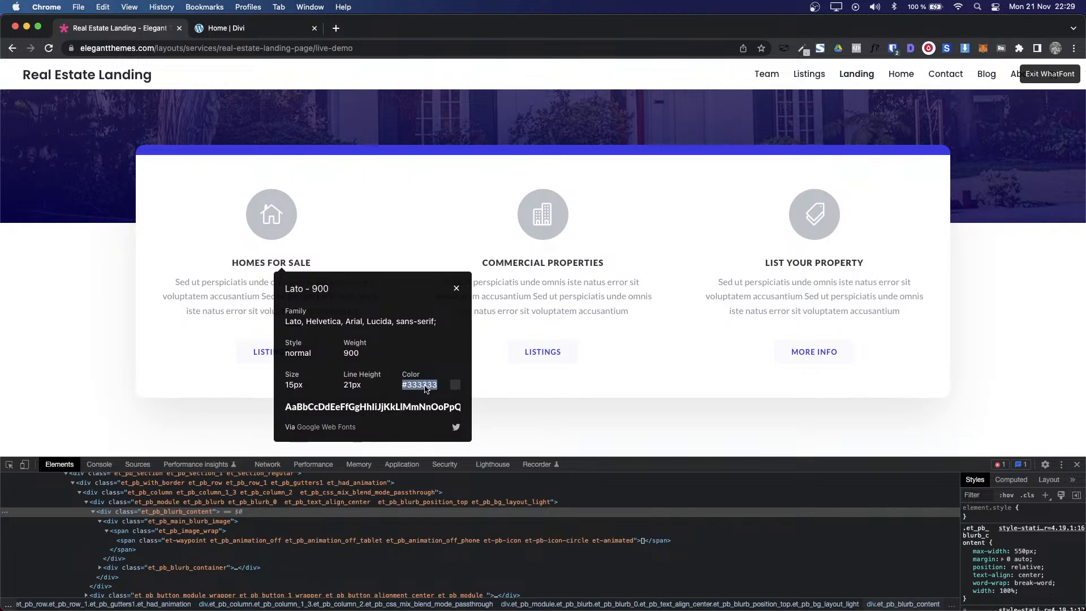
pyautogui.click(240, 304)
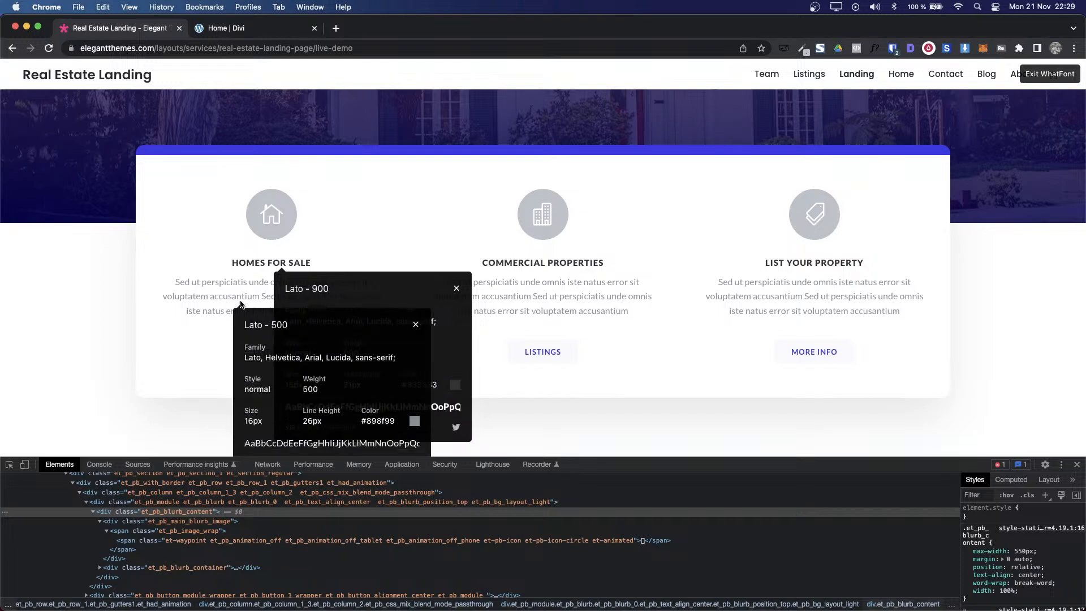
pyautogui.press('Escape')
# Step: Reopen the blurb's design settings on the builder page and center its text alignment
pyautogui.click(269, 34)
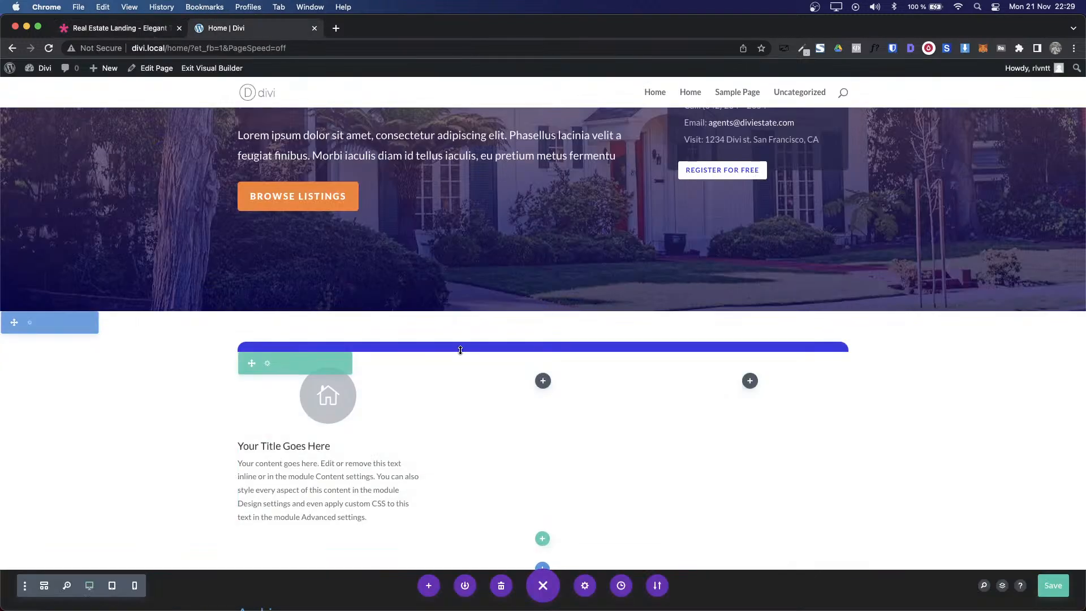
pyautogui.click(308, 396)
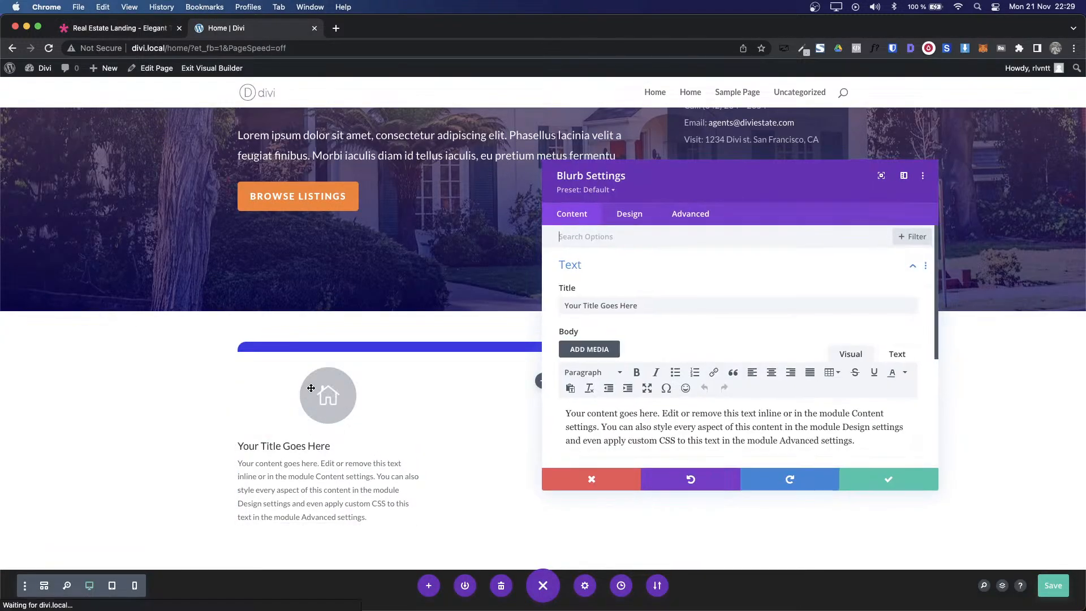
pyautogui.click(629, 213)
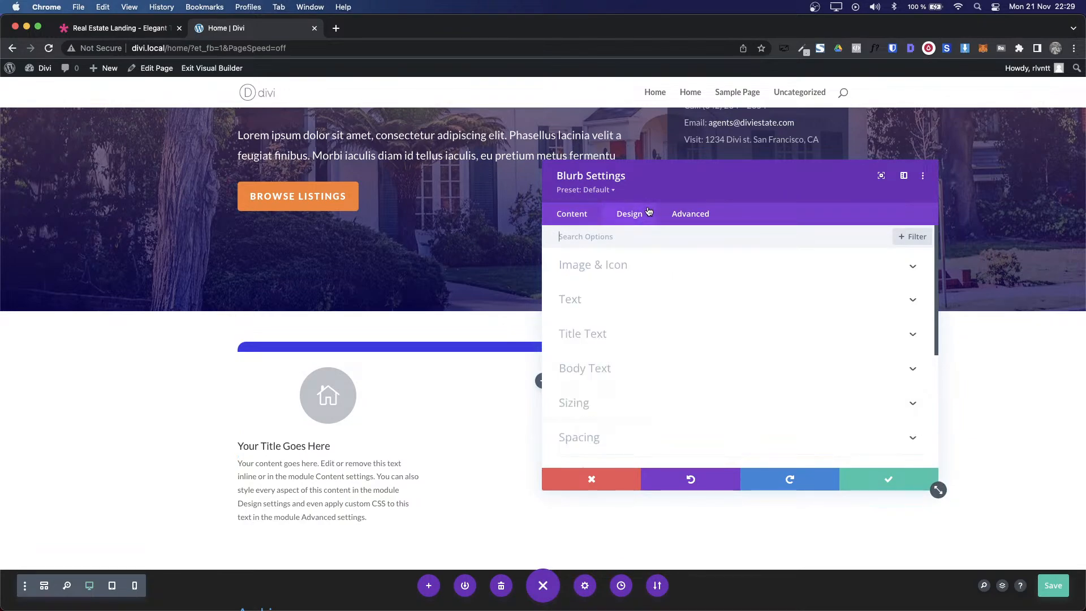
pyautogui.click(605, 295)
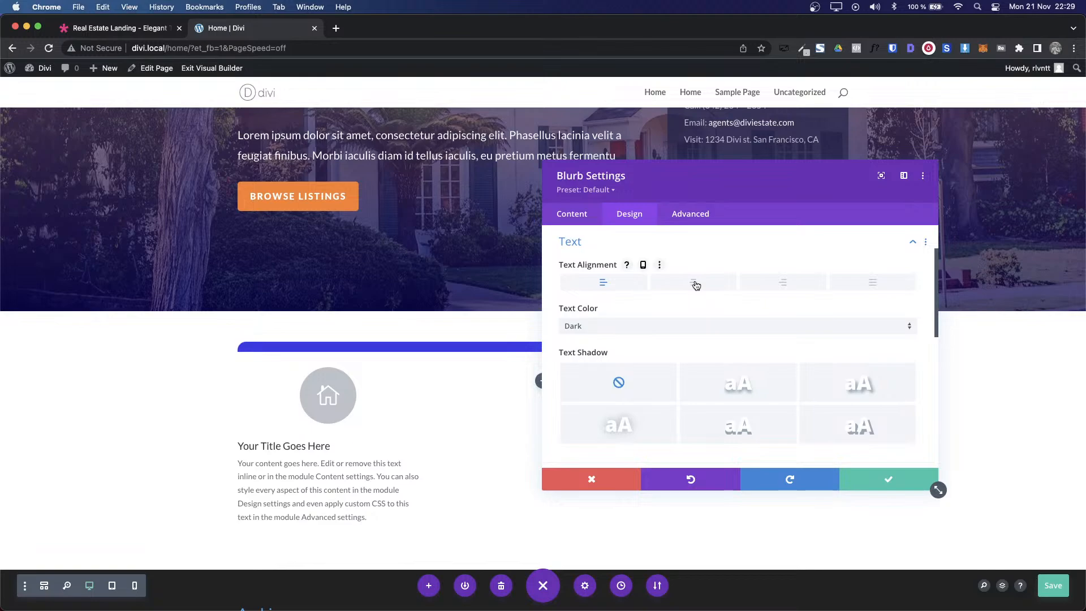
pyautogui.click(695, 285)
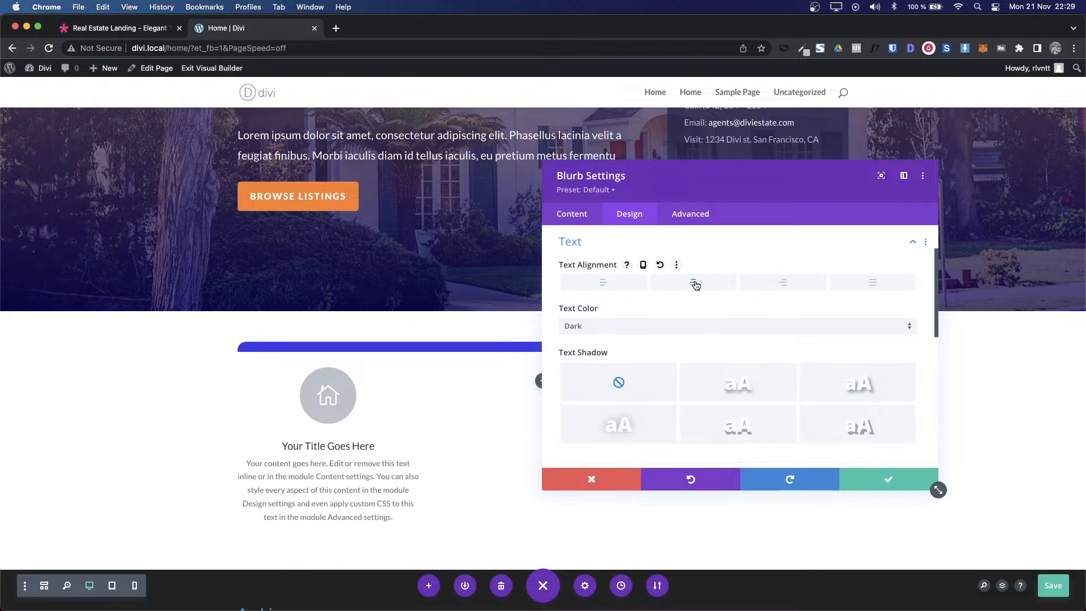
# Step: Check the demo page, then set the blurb's title text size to 15px on the builder page
pyautogui.click(170, 28)
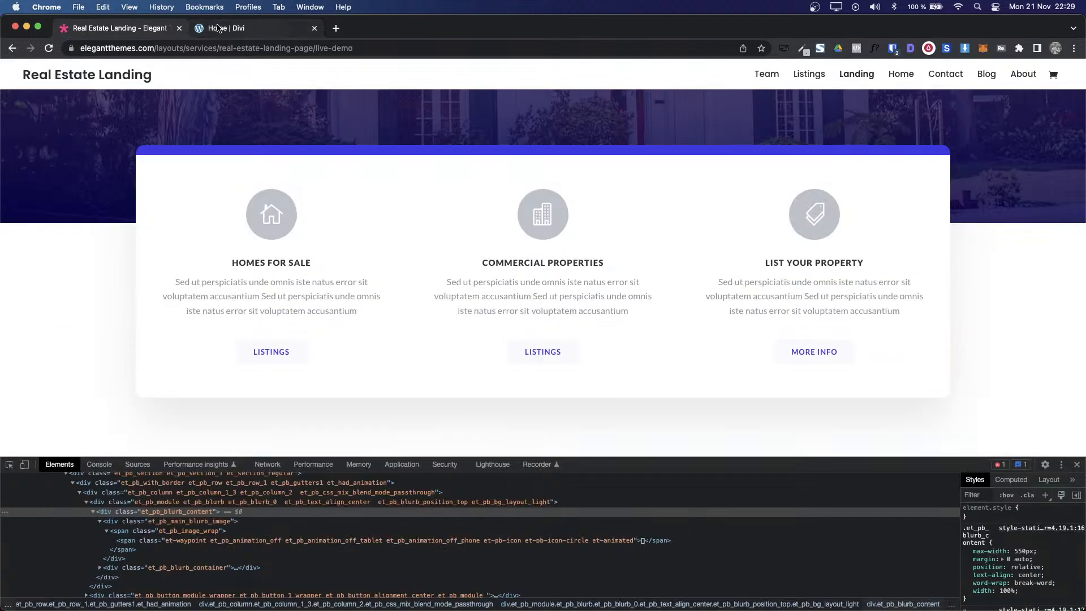
pyautogui.click(219, 29)
pyautogui.scroll(-3, 628, 339)
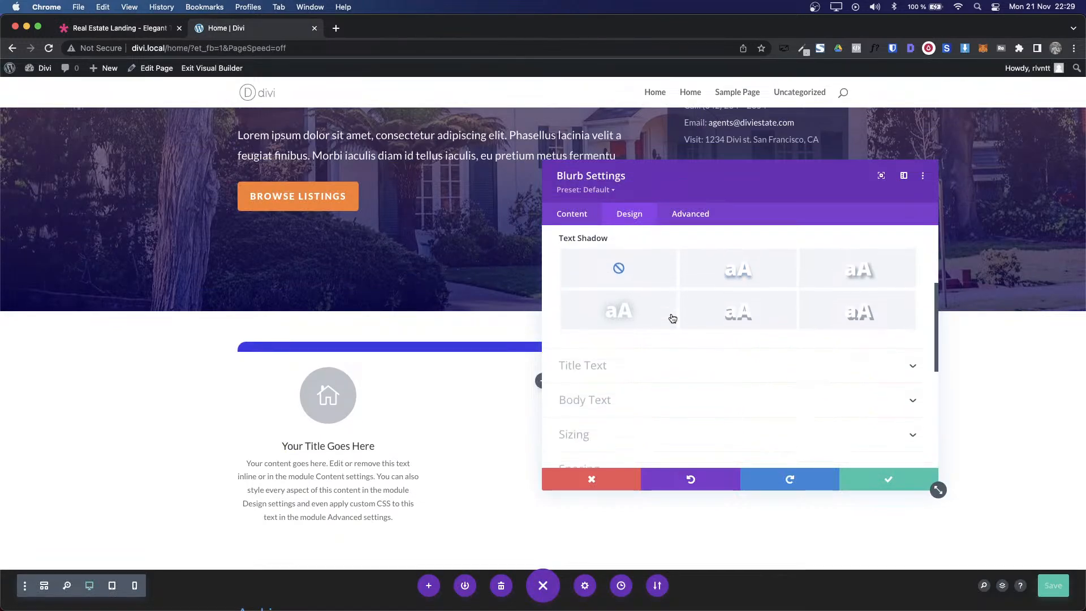
pyautogui.scroll(5, 673, 318)
pyautogui.click(589, 303)
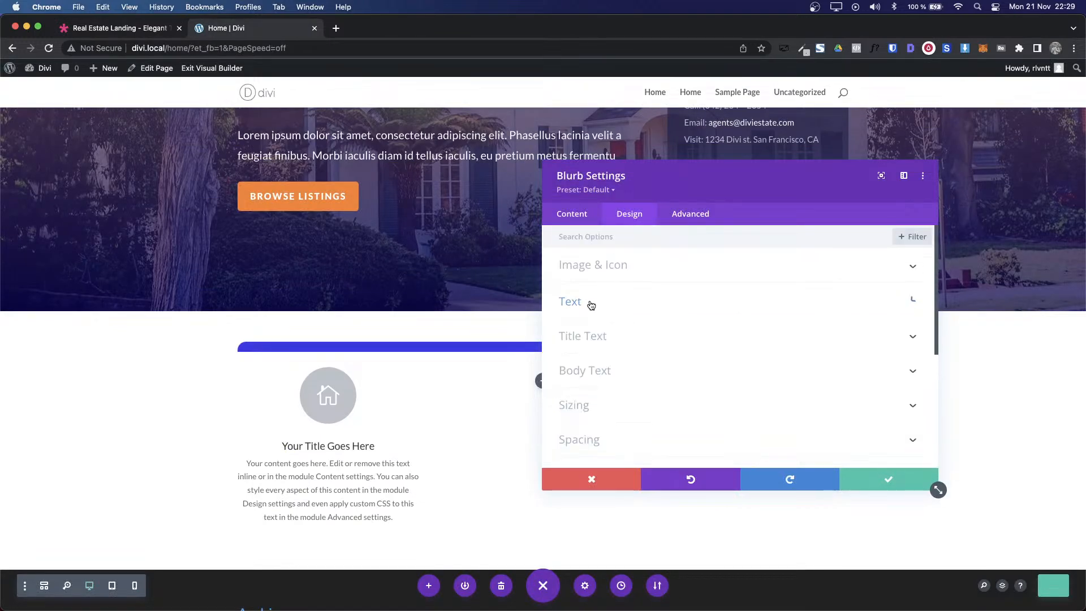
pyautogui.click(647, 340)
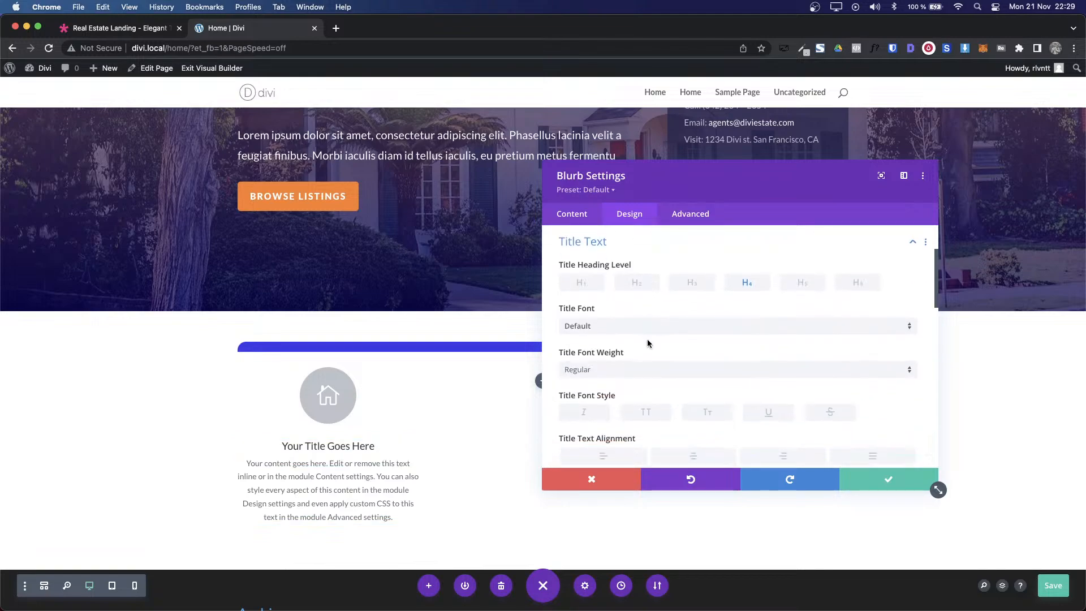
pyautogui.scroll(-1, 874, 325)
pyautogui.scroll(-1, 875, 325)
pyautogui.scroll(-3, 880, 320)
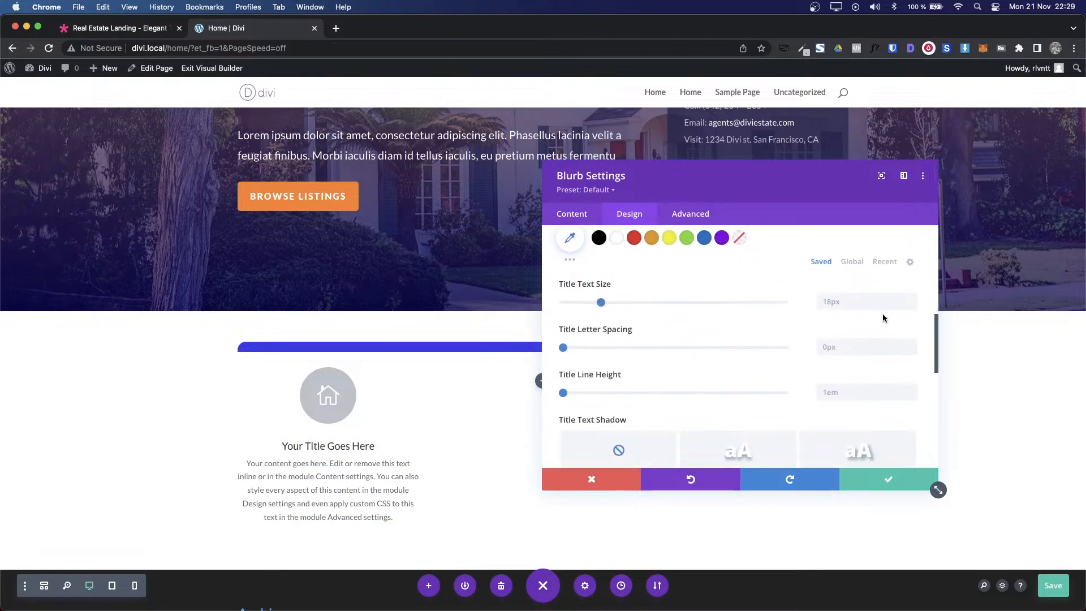
pyautogui.click(911, 308)
pyautogui.click(912, 308)
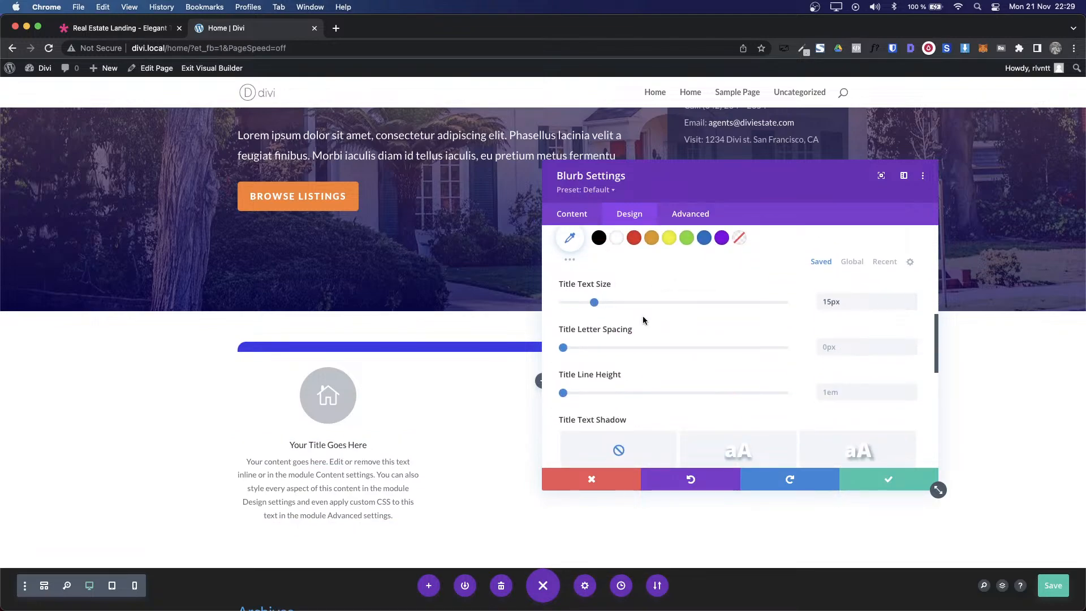
# Step: Compare the title with the demo page and make the blurb's title text uppercase with a Bold font weight
pyautogui.hotkey('ctrl', 'Tab')
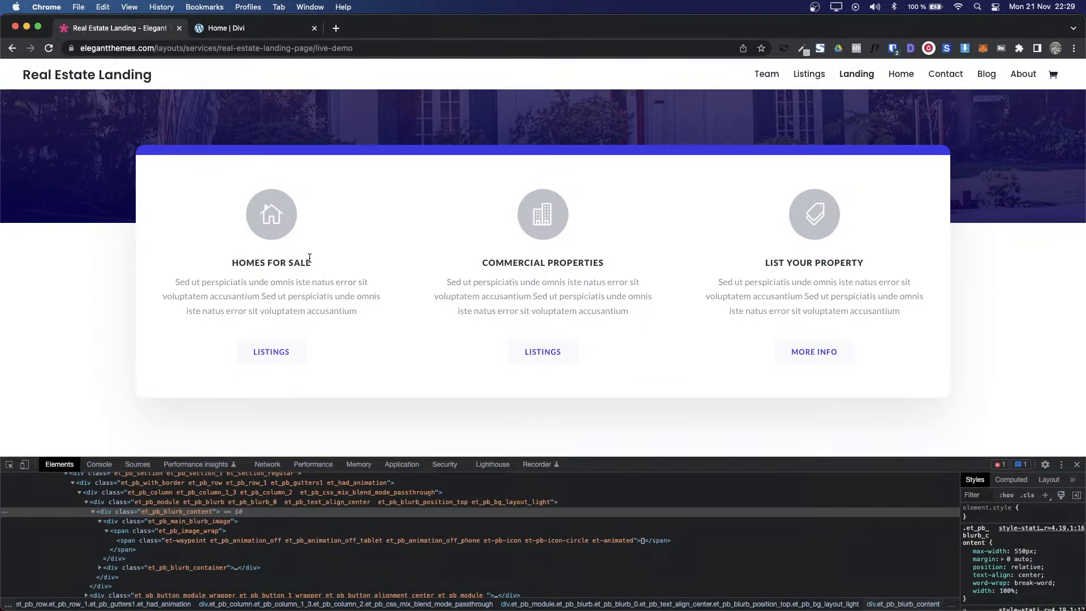
pyautogui.hotkey('ctrl', 'shift', 'Tab')
pyautogui.scroll(-5, 675, 376)
pyautogui.scroll(4, 675, 375)
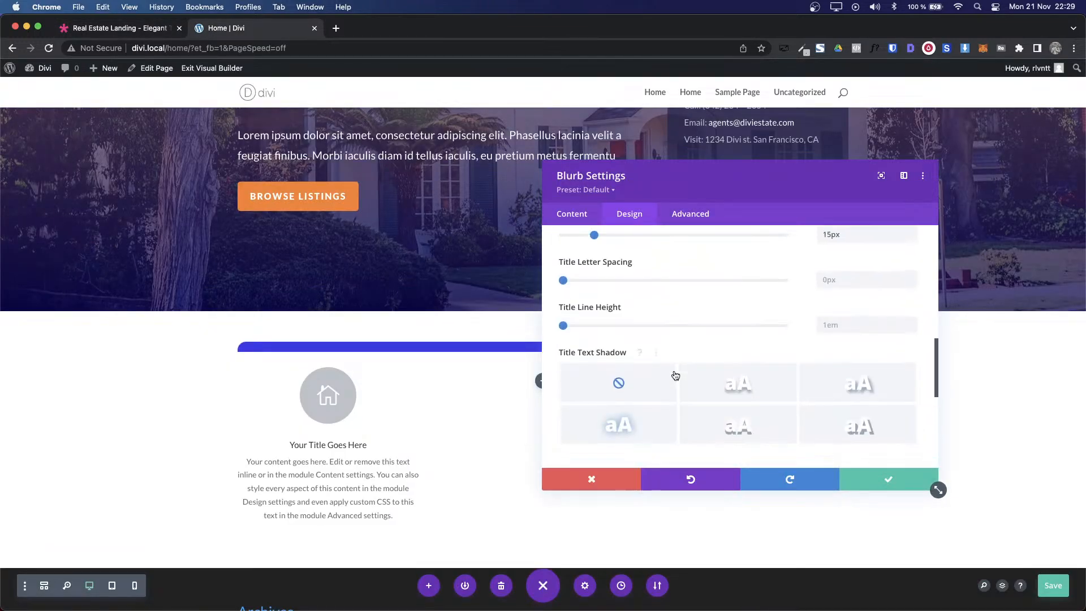
pyautogui.scroll(4, 675, 376)
pyautogui.click(660, 279)
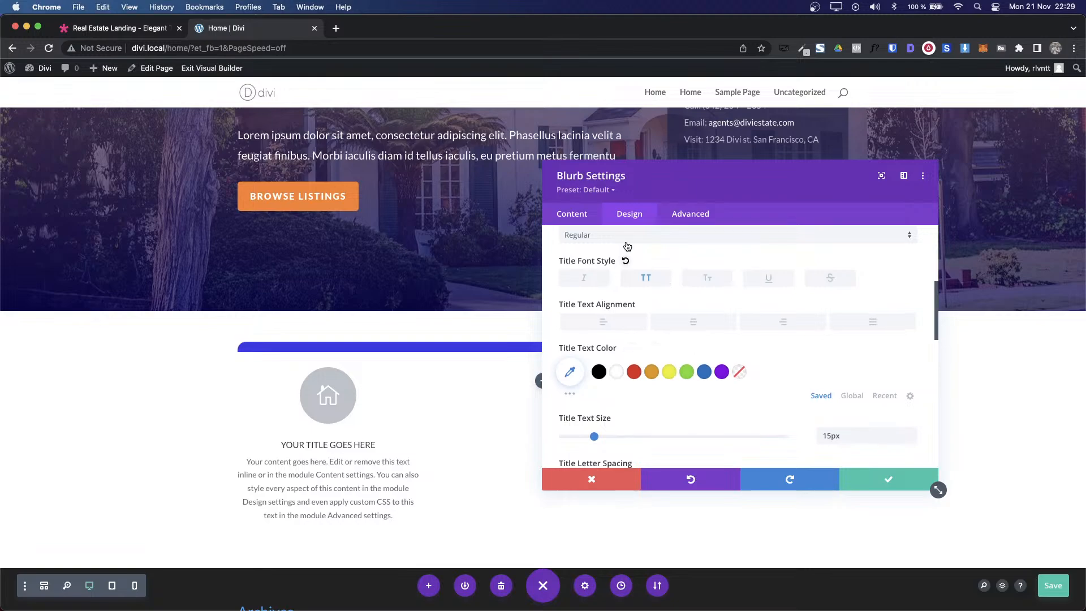
pyautogui.click(626, 247)
pyautogui.click(611, 307)
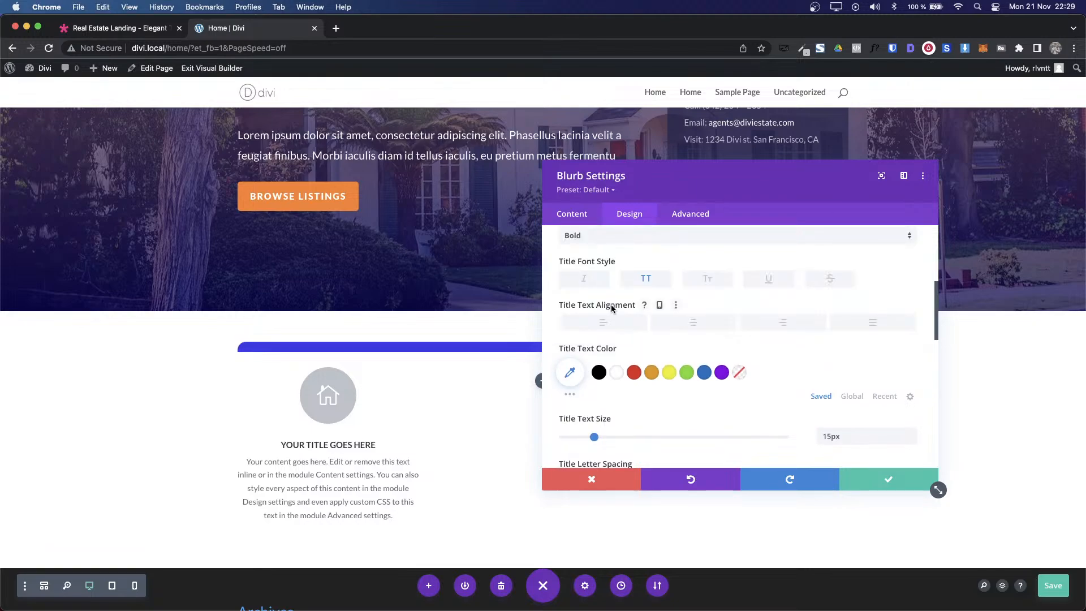
# Step: Inspect the Homes for Sale body text on the demo page with WhatFont and copy its color code
pyautogui.hotkey('ctrl', 'shift', 'Tab')
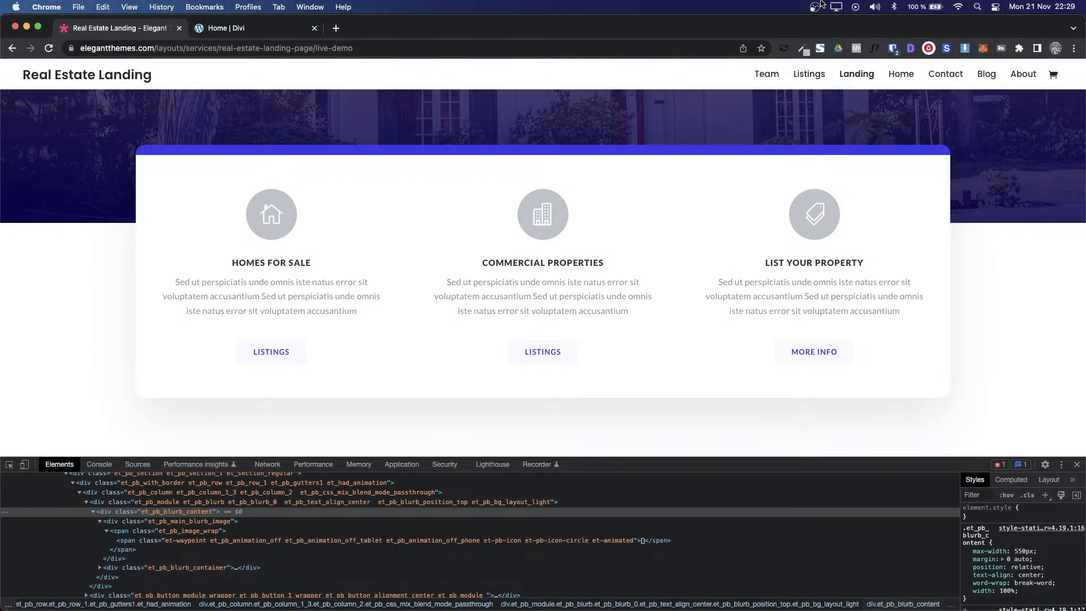
pyautogui.click(874, 48)
pyautogui.click(318, 296)
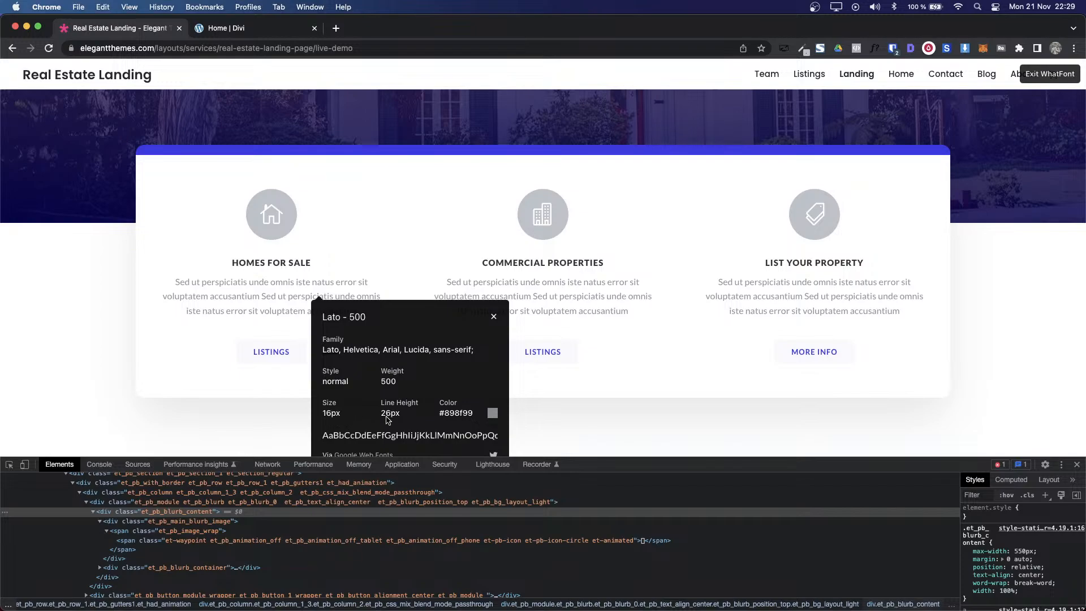
pyautogui.tripleClick(457, 417)
pyautogui.press('super+c')
pyautogui.hotkey('ctrl', 'Tab')
# Step: Set the blurb's body text size to 16px on the builder page
pyautogui.scroll(5, 608, 283)
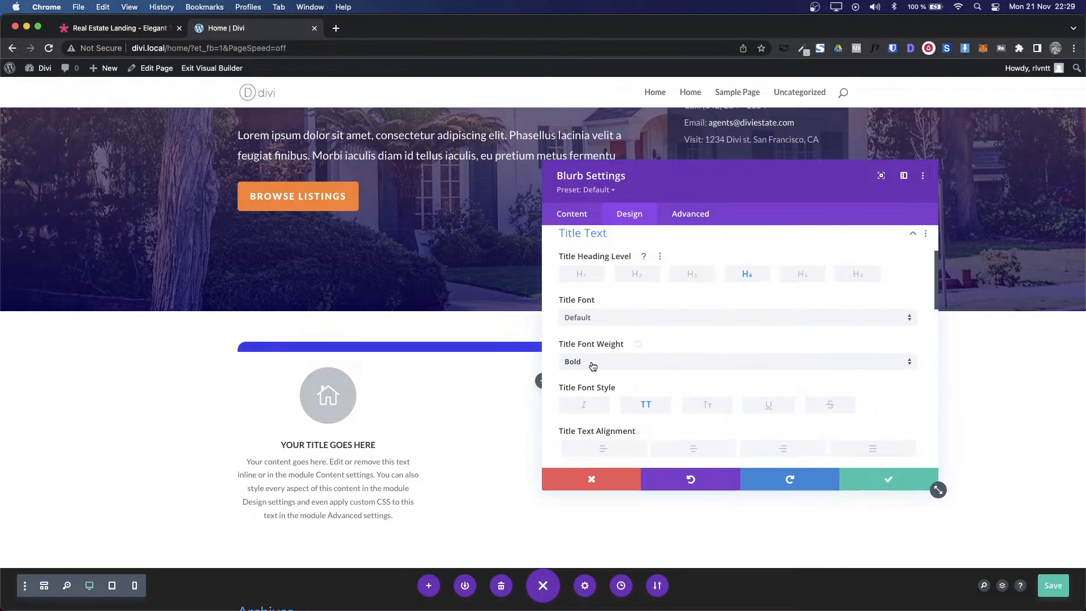
pyautogui.click(581, 242)
pyautogui.click(578, 264)
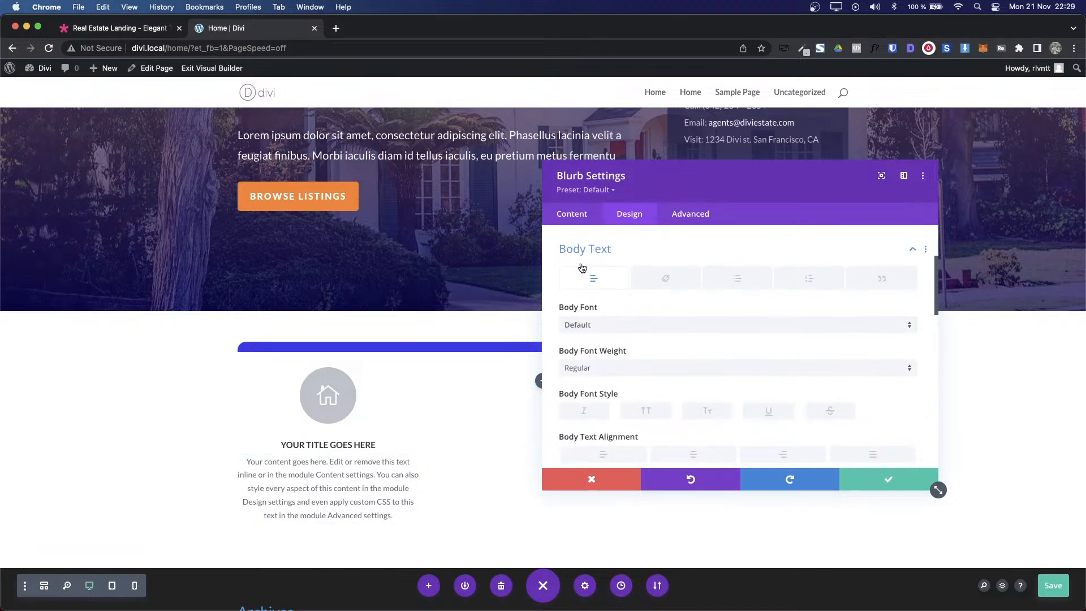
pyautogui.scroll(-3, 706, 341)
pyautogui.scroll(1, 706, 341)
pyautogui.scroll(-2, 706, 340)
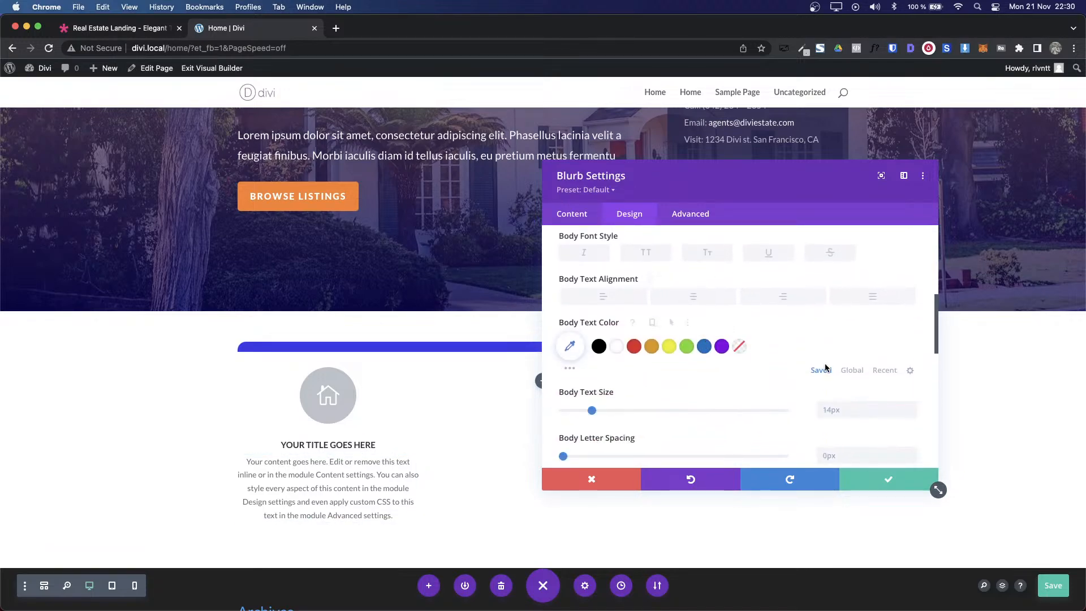
pyautogui.click(858, 408)
pyautogui.write('16')
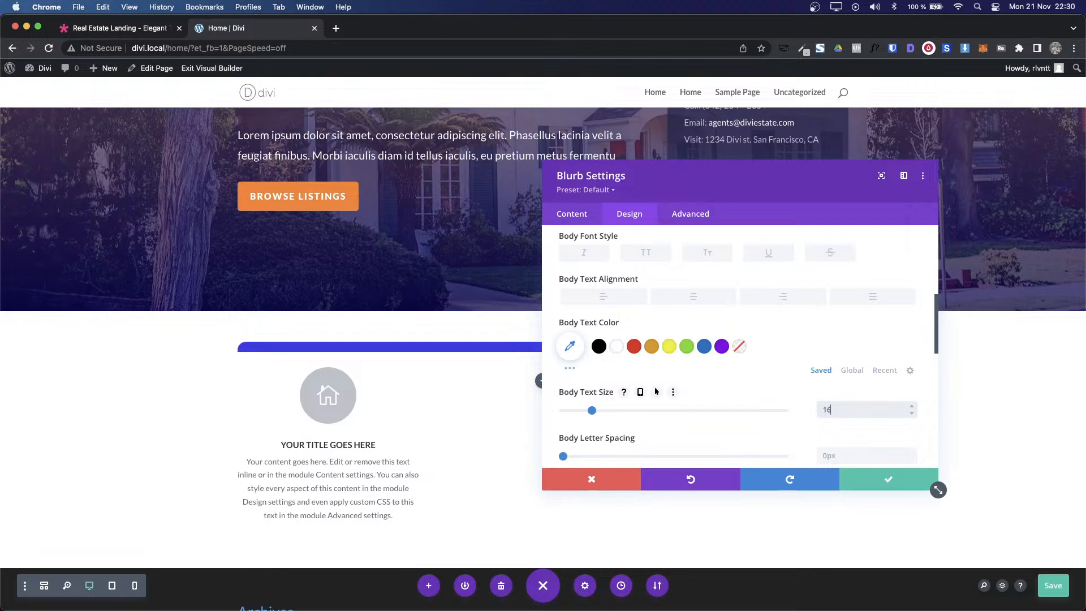
pyautogui.write('px')
# Step: Set the blurb's body text color to the copied #898f99 and save the blurb settings
pyautogui.scroll(-1, 755, 378)
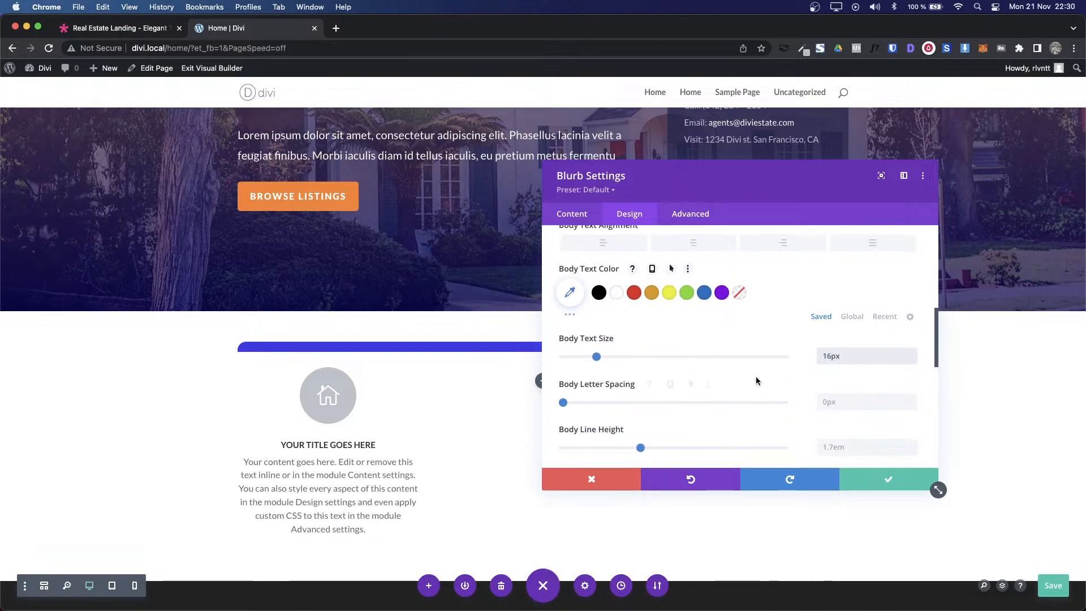
pyautogui.scroll(1, 756, 378)
pyautogui.click(569, 344)
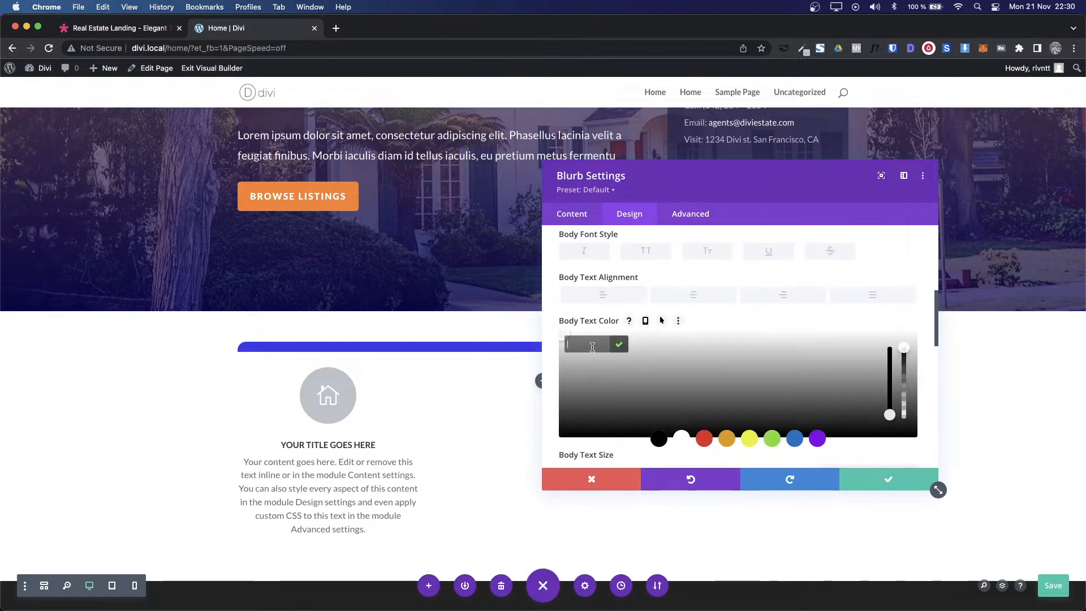
pyautogui.press('super+v')
pyautogui.click(621, 347)
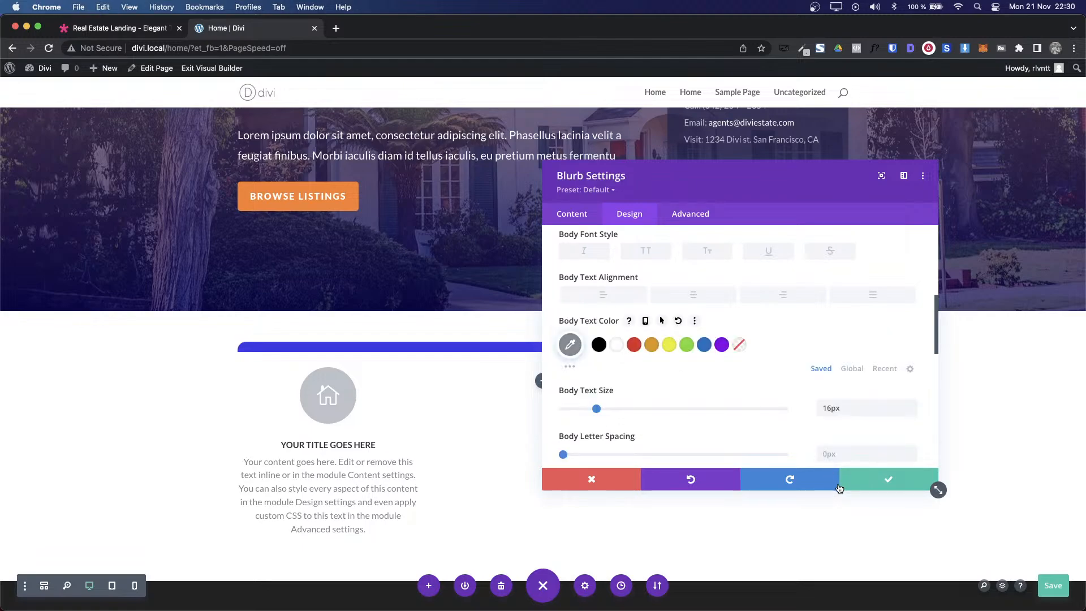
pyautogui.click(860, 480)
# Step: Compare the styled blurb on the builder page with the Homes for Sale column on the demo page
pyautogui.scroll(-3, 509, 444)
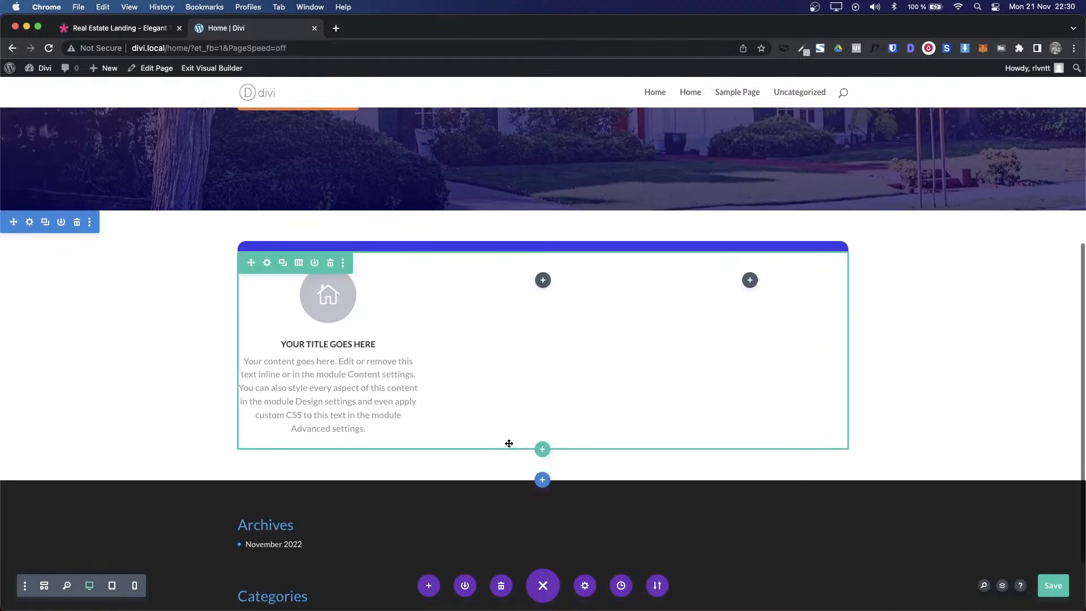
pyautogui.hotkey('ctrl', 'Tab')
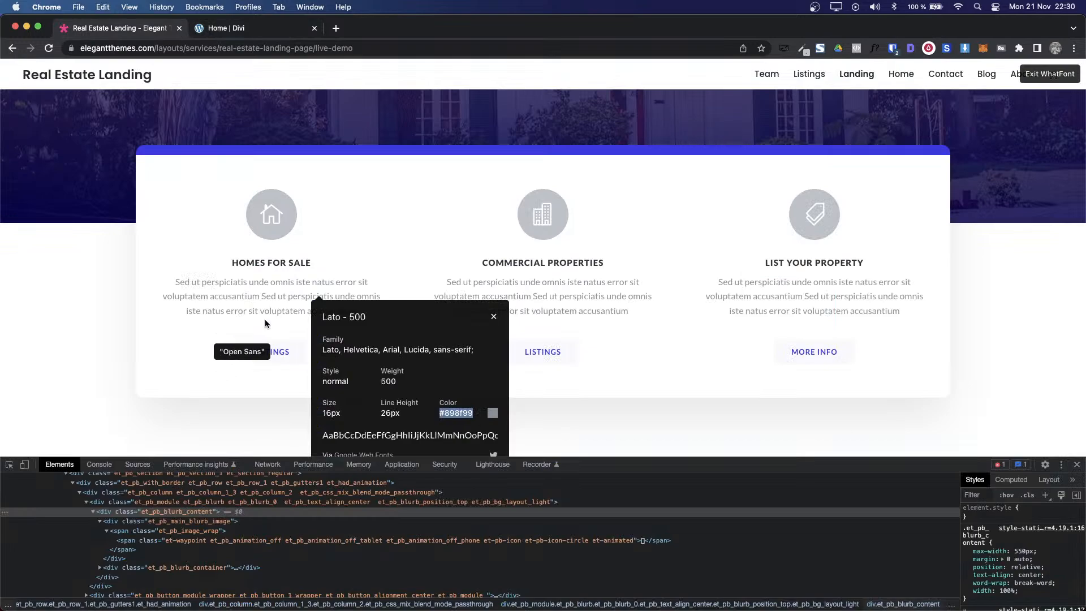
pyautogui.press('Escape')
pyautogui.hotkey('ctrl', 'Tab')
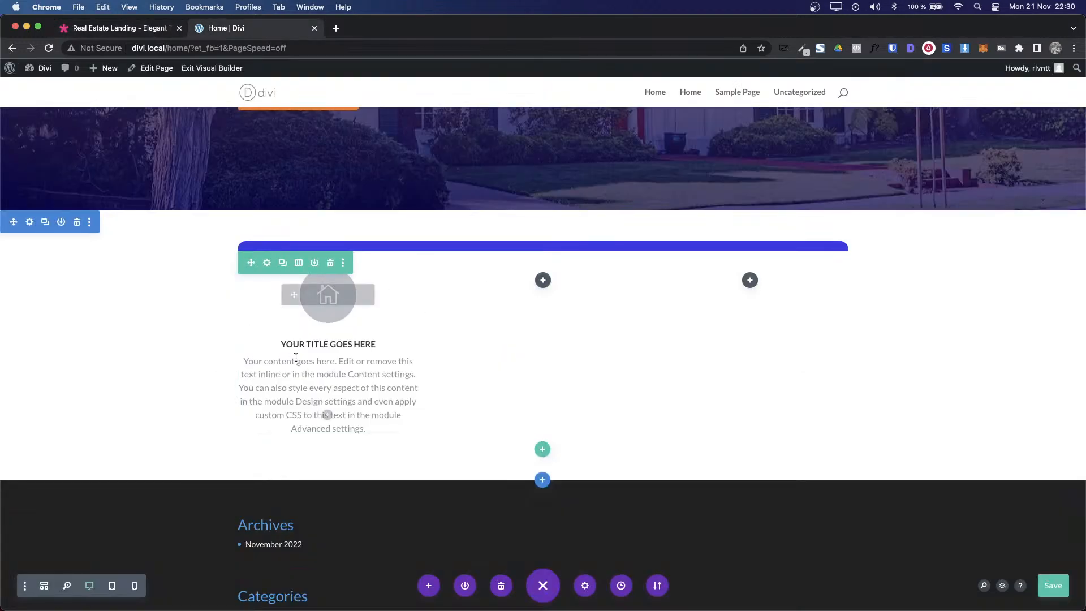
pyautogui.hotkey('ctrl', 'Tab')
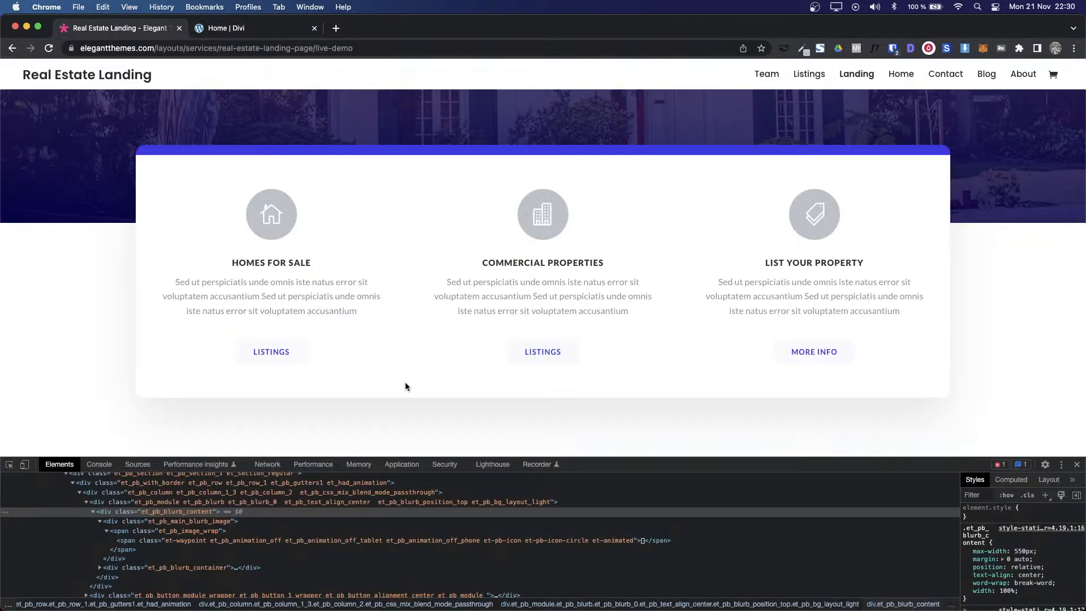
pyautogui.hotkey('ctrl', 'Tab')
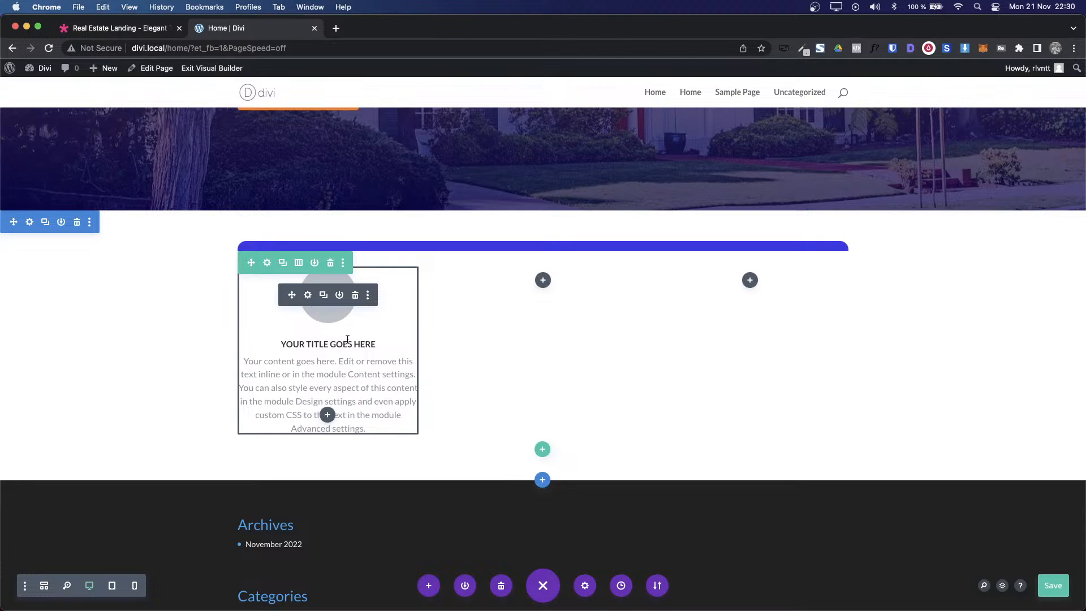
pyautogui.hotkey('ctrl', 'Tab')
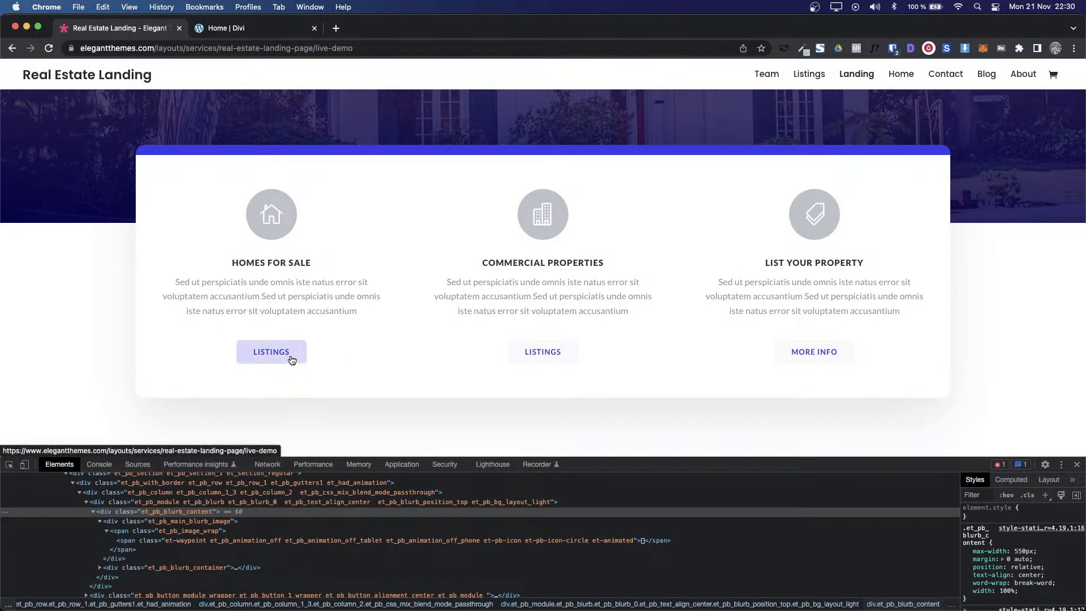
# Step: Insert a Button module below the blurb in the first column, label it Listings, and save it
pyautogui.hotkey('ctrl', 'Tab')
pyautogui.click(328, 414)
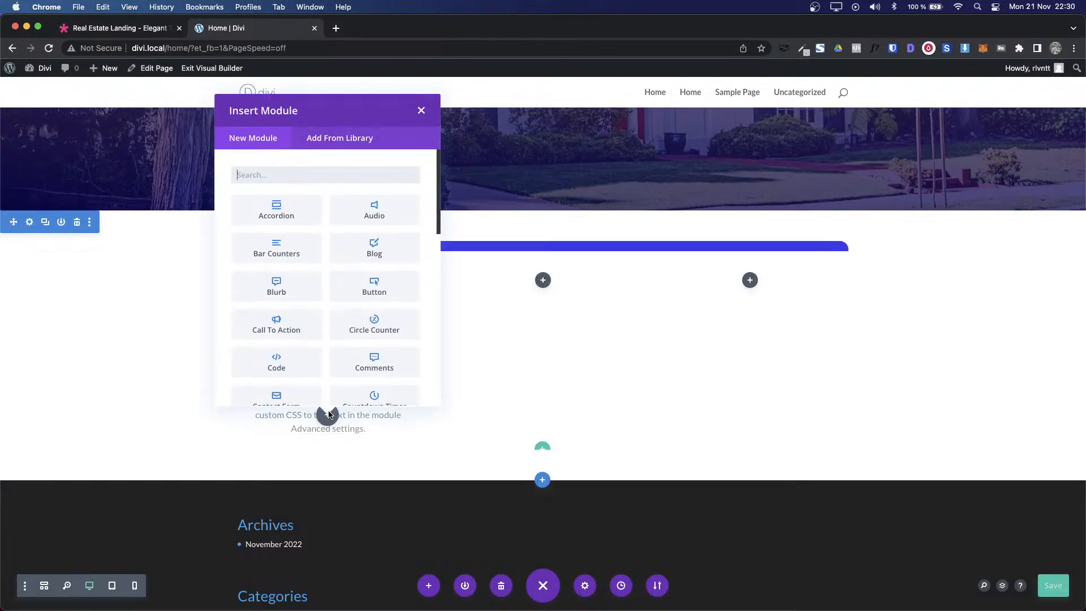
pyautogui.write('bu')
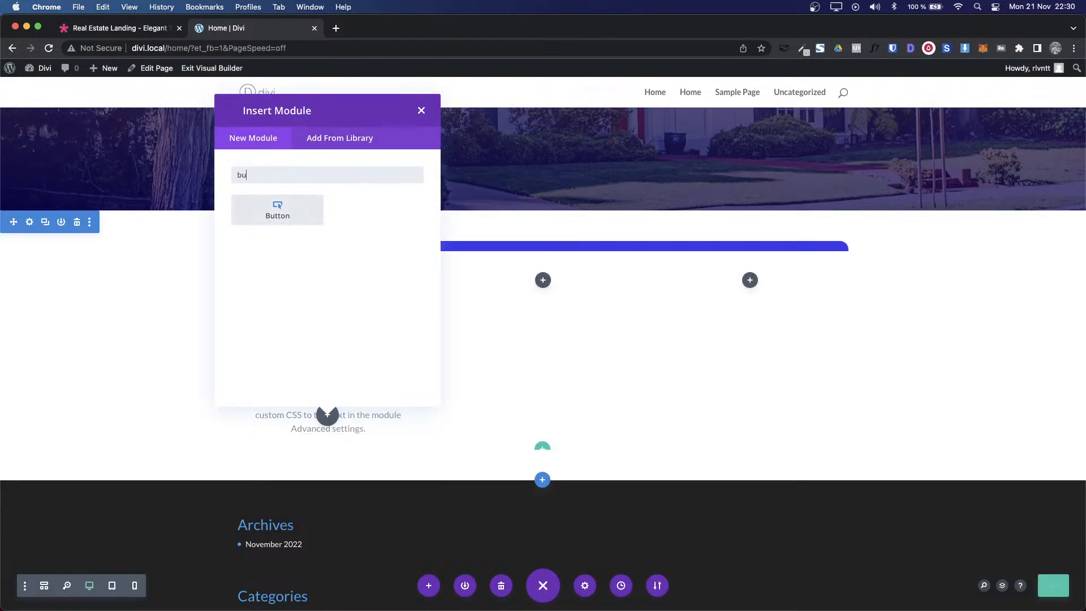
pyautogui.click(269, 213)
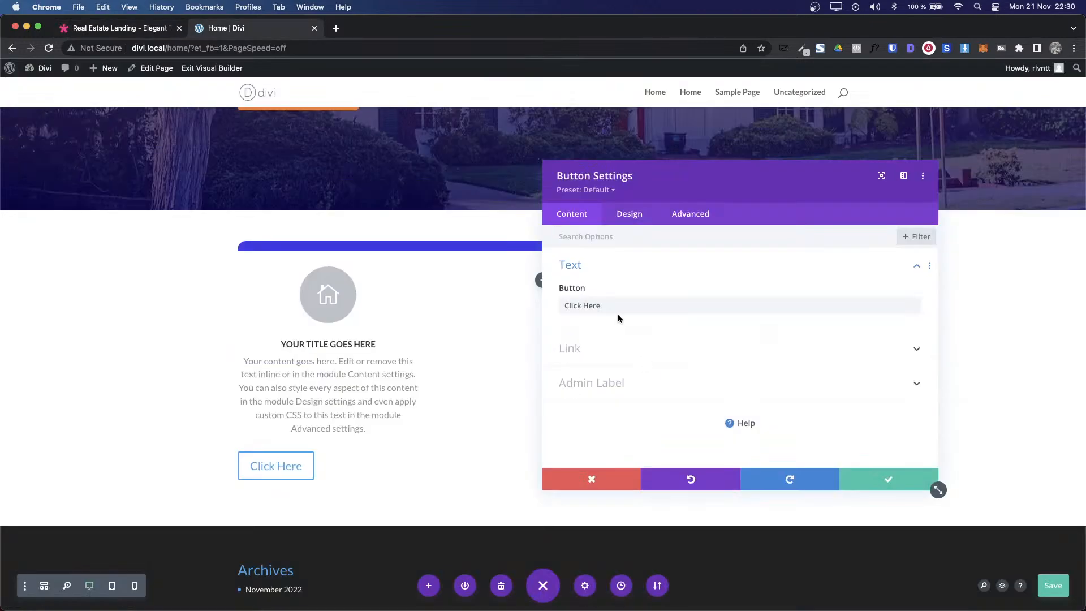
pyautogui.moveTo(583, 306); pyautogui.dragTo(615, 311)
pyautogui.press('super+a')
pyautogui.write('Listings')
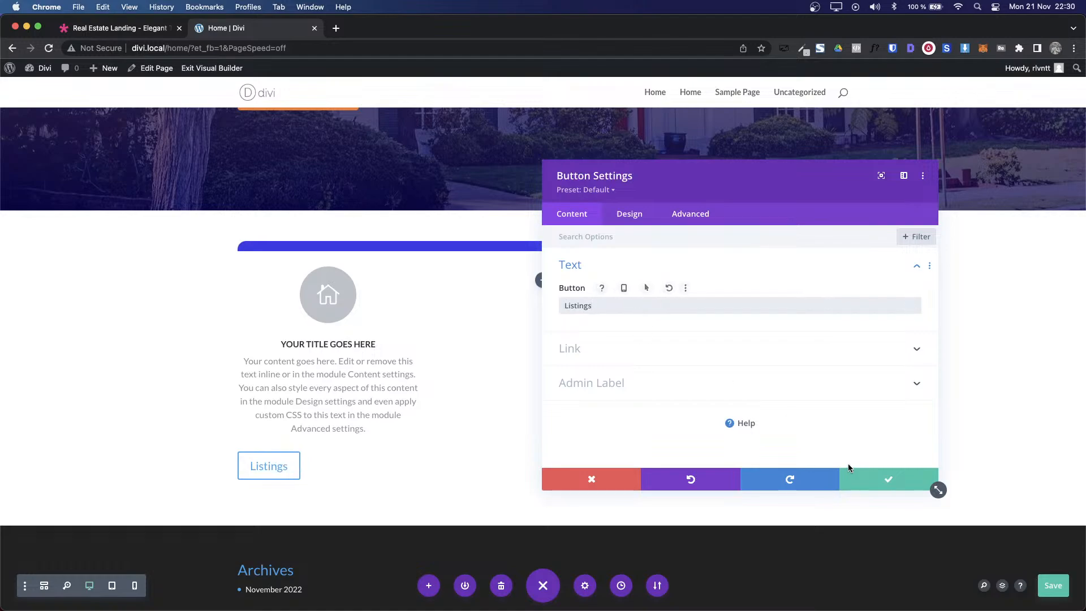
pyautogui.click(874, 480)
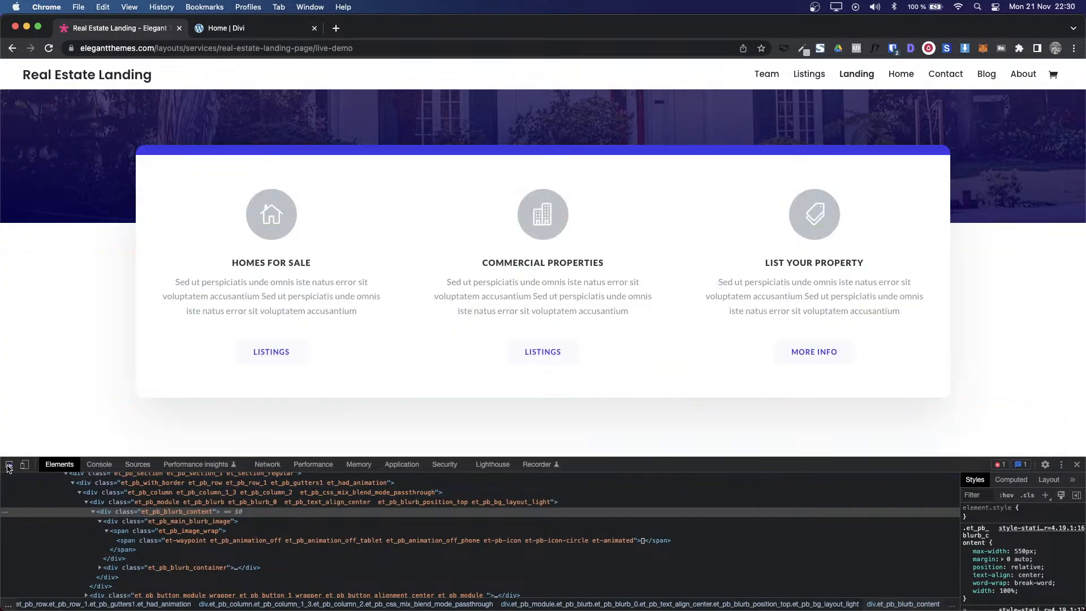
# Step: Inspect the CSS styles of the first Listings button on the demo page, select its text color value, and return to the builder page
pyautogui.click(9, 467)
pyautogui.click(282, 351)
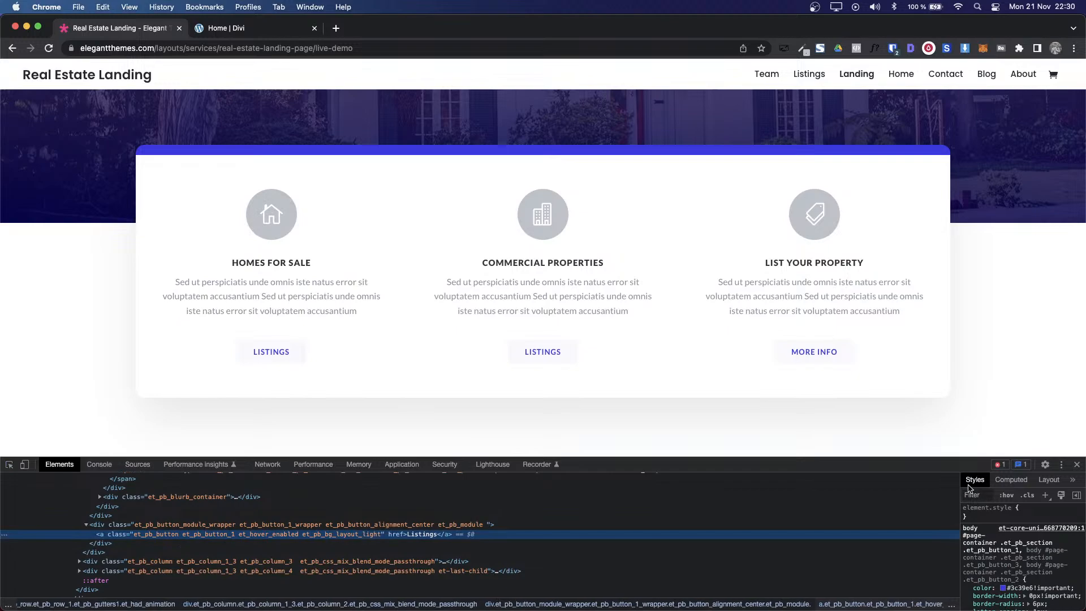
pyautogui.moveTo(973, 457); pyautogui.dragTo(985, 386)
pyautogui.scroll(-1, 1023, 520)
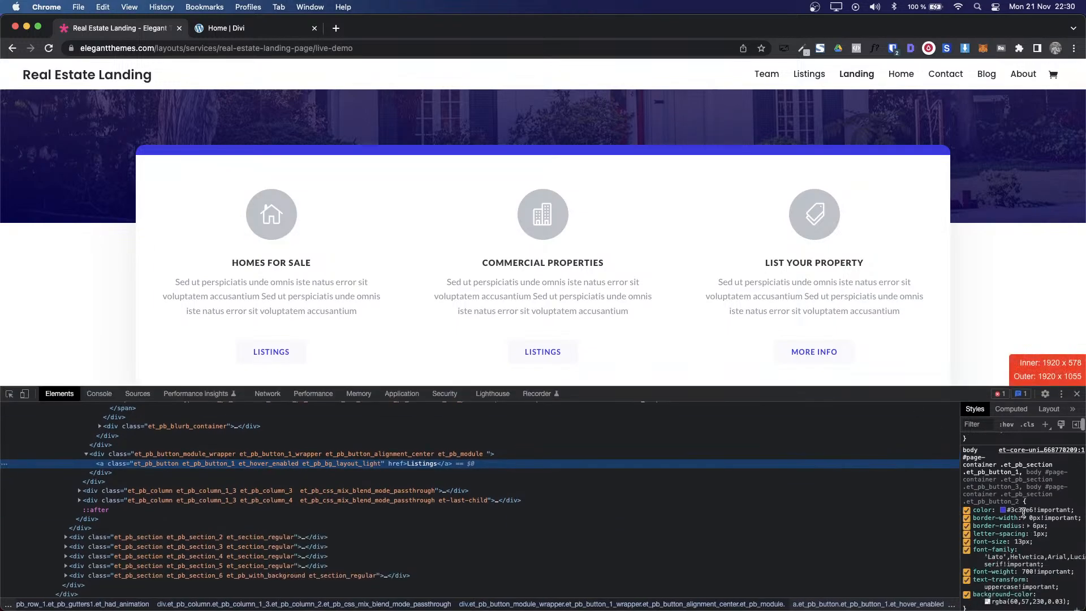
pyautogui.click(1023, 510)
pyautogui.click(1006, 510)
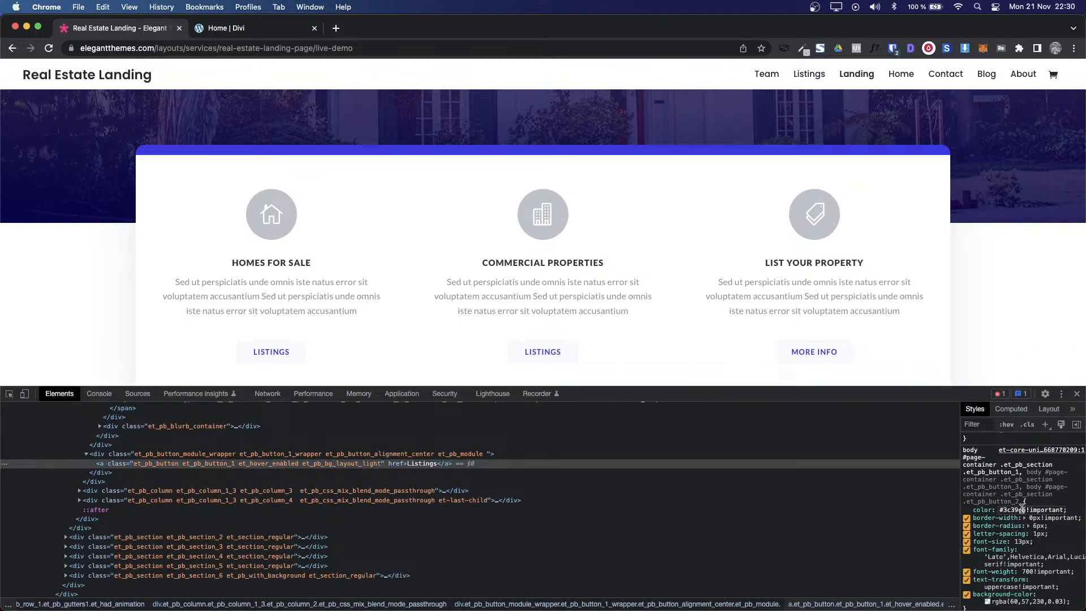
pyautogui.doubleClick(1023, 510)
pyautogui.scroll(-2, 1044, 542)
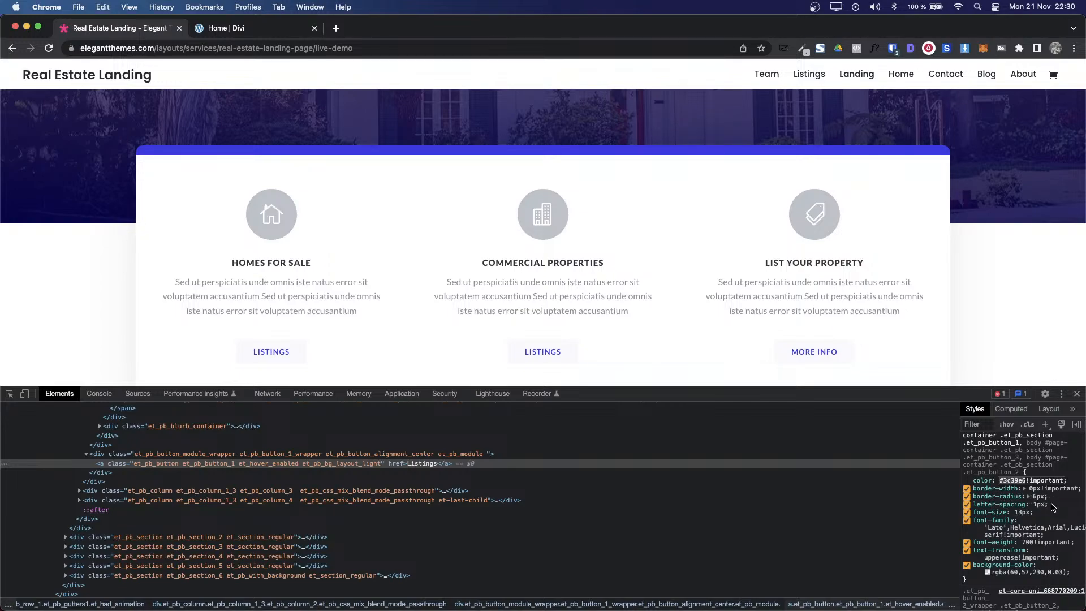
pyautogui.hotkey('ctrl', 'Tab')
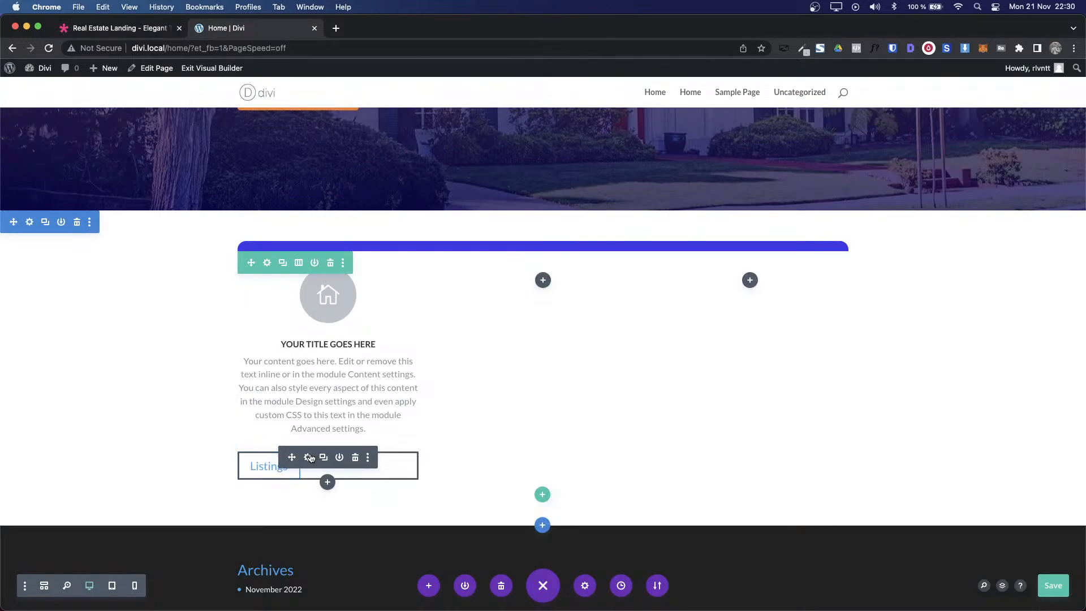
# Step: Open the design settings of the Listings button in the first column and align the button to the center
pyautogui.click(308, 457)
pyautogui.click(627, 214)
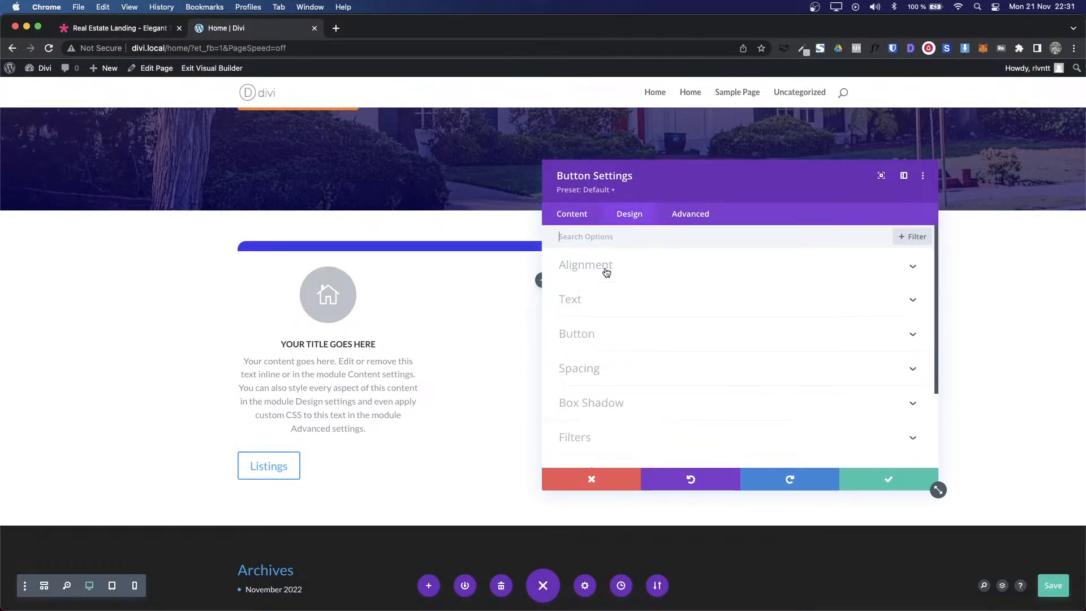
pyautogui.click(606, 265)
pyautogui.click(706, 306)
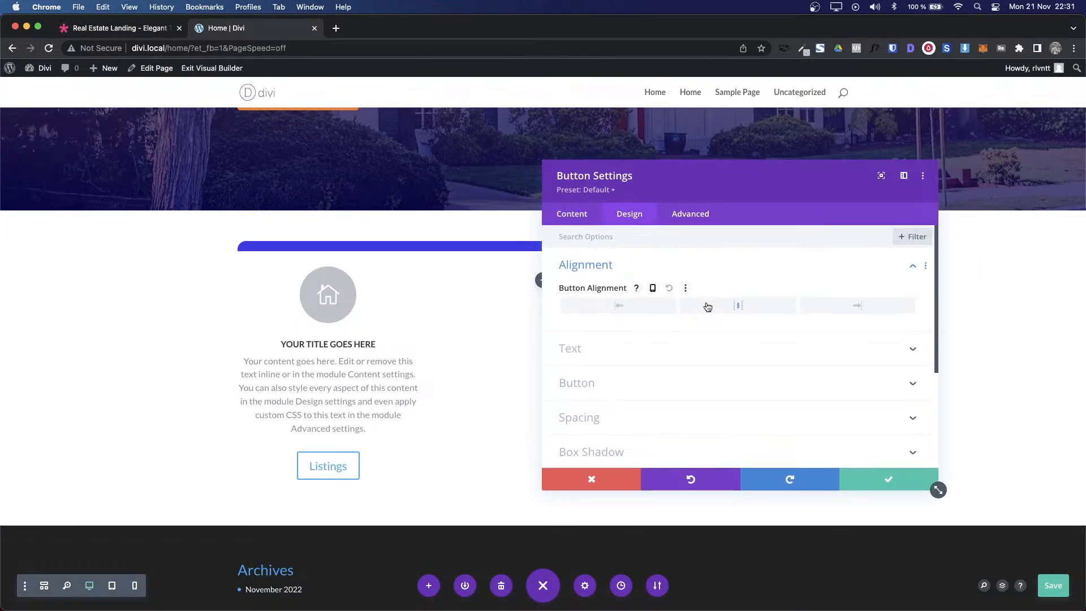
# Step: Enable custom styles for the Listings button and set its text size to 13px
pyautogui.click(656, 385)
pyautogui.click(590, 284)
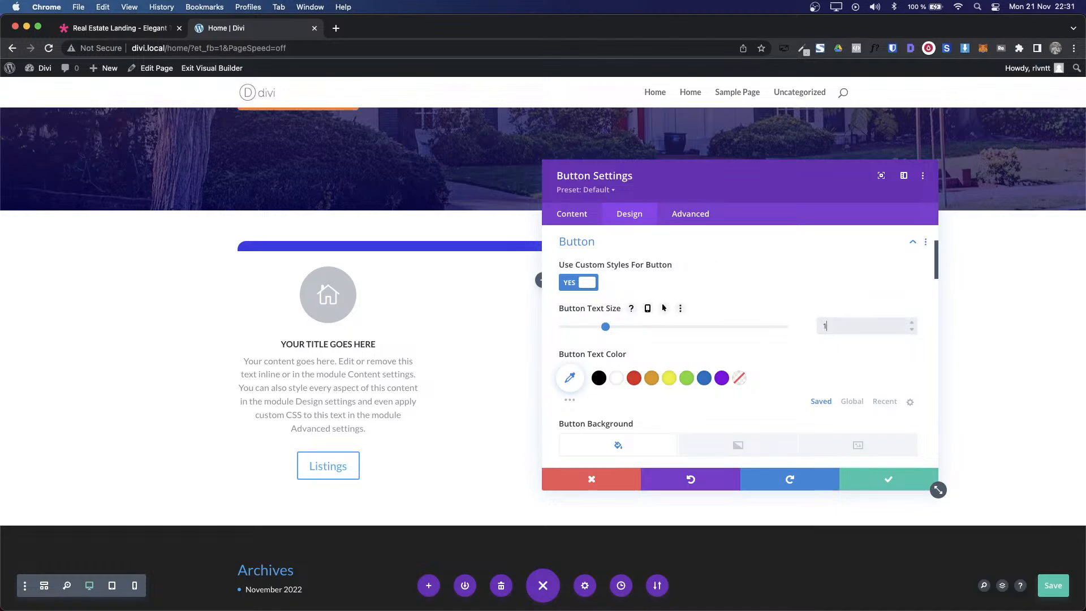
pyautogui.click(853, 350)
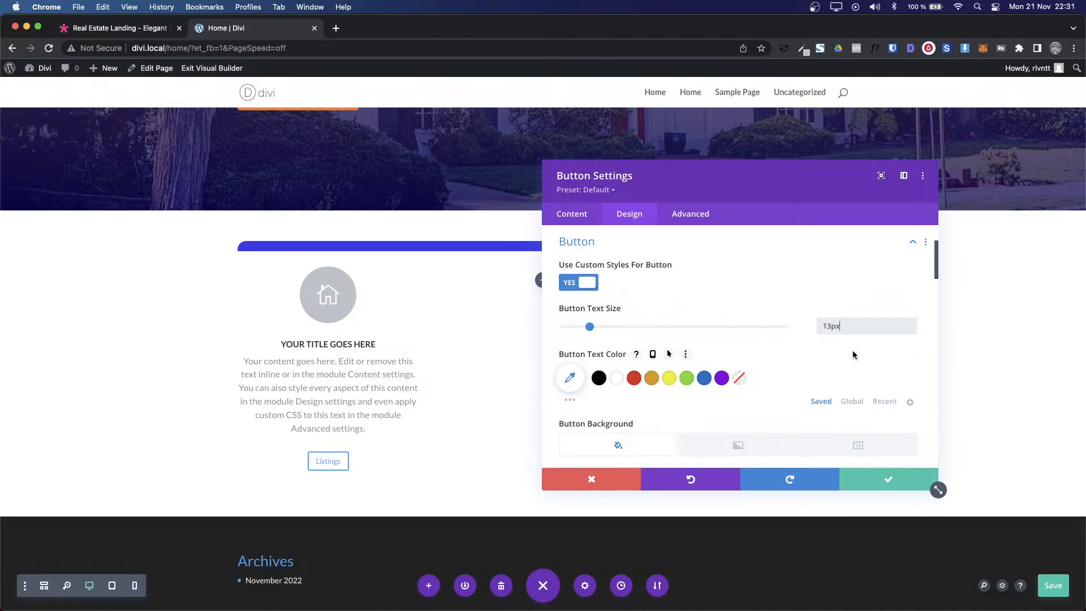
# Step: Set the Listings button's text color to the copied #3c39e6
pyautogui.scroll(-2, 853, 351)
pyautogui.scroll(-3, 853, 351)
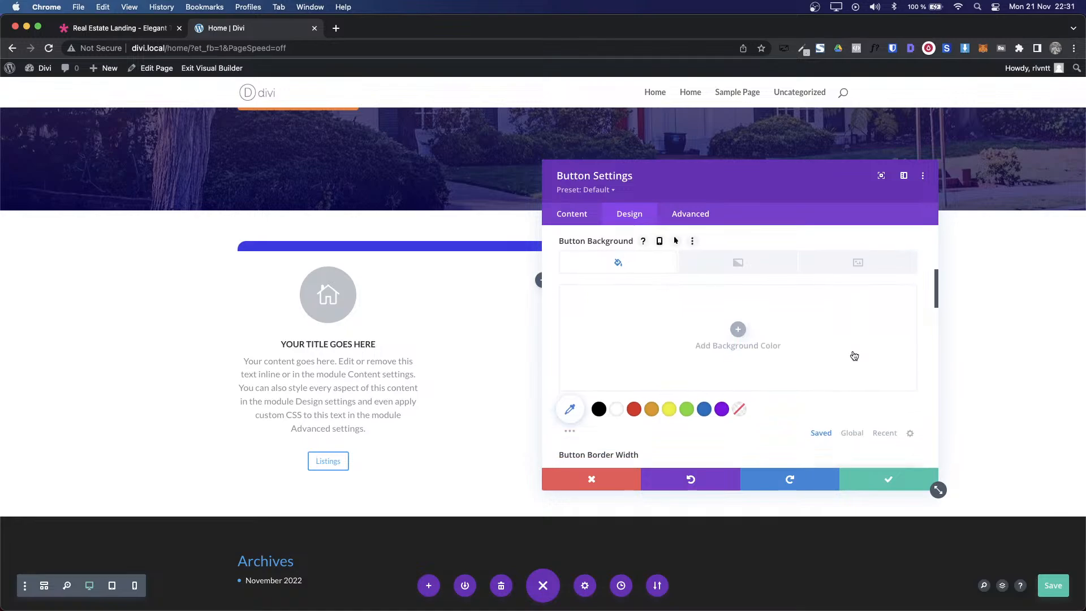
pyautogui.scroll(4, 707, 340)
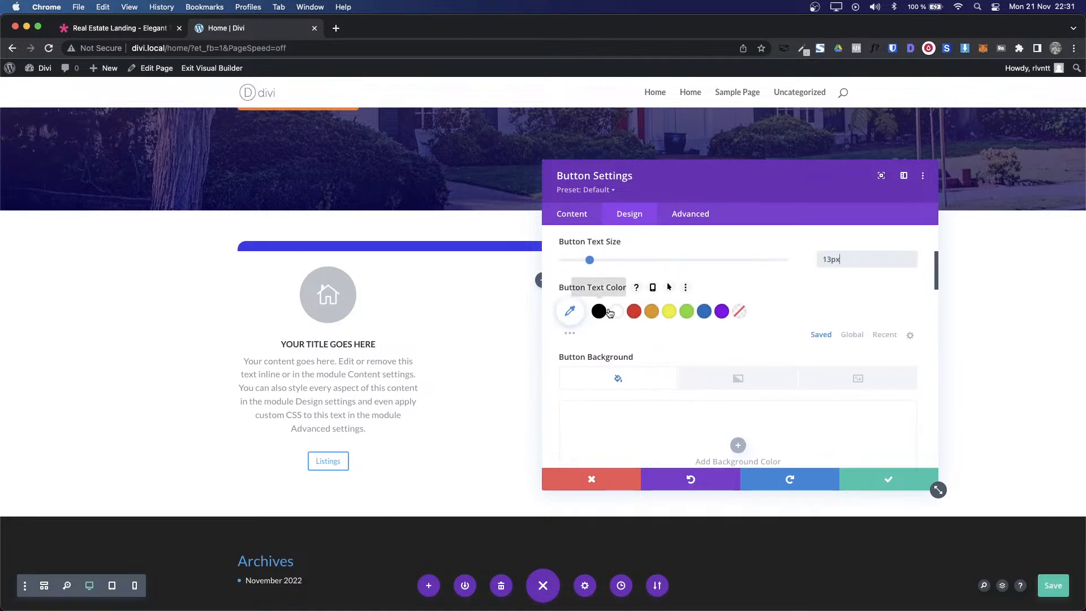
pyautogui.click(570, 310)
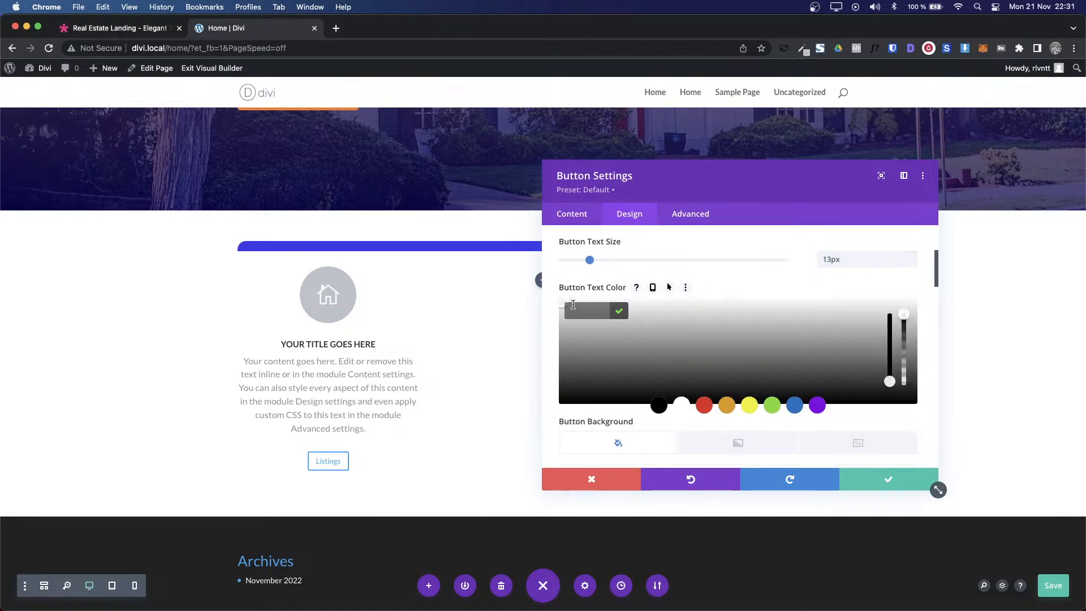
pyautogui.click(573, 305)
pyautogui.click(619, 314)
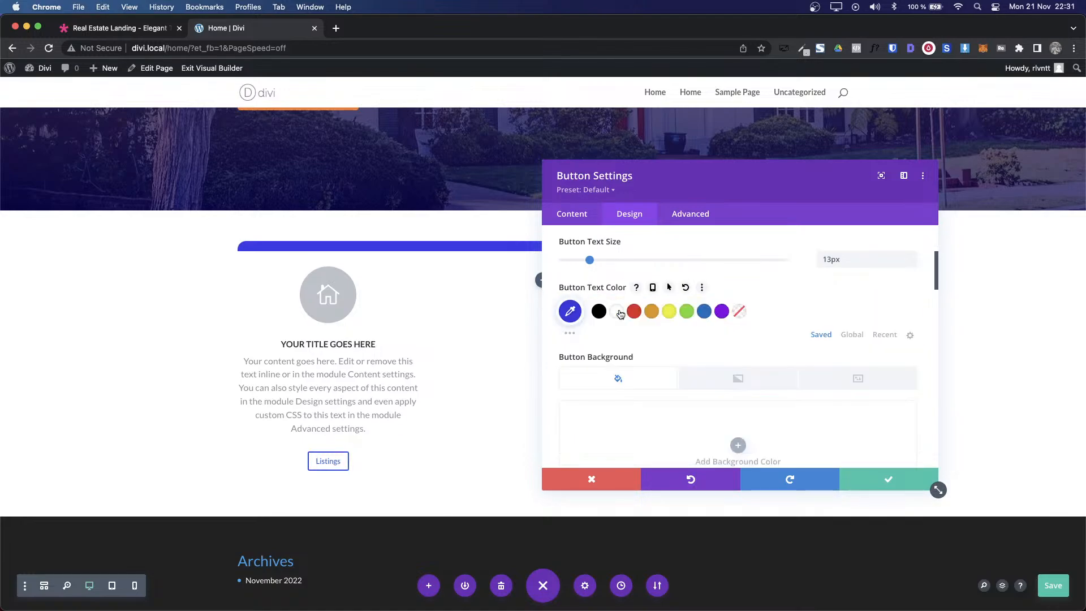
# Step: On the demo page, show the Listings button's background color as a hex value, copy it, and return to the builder page
pyautogui.hotkey('ctrl', 'shift', 'Tab')
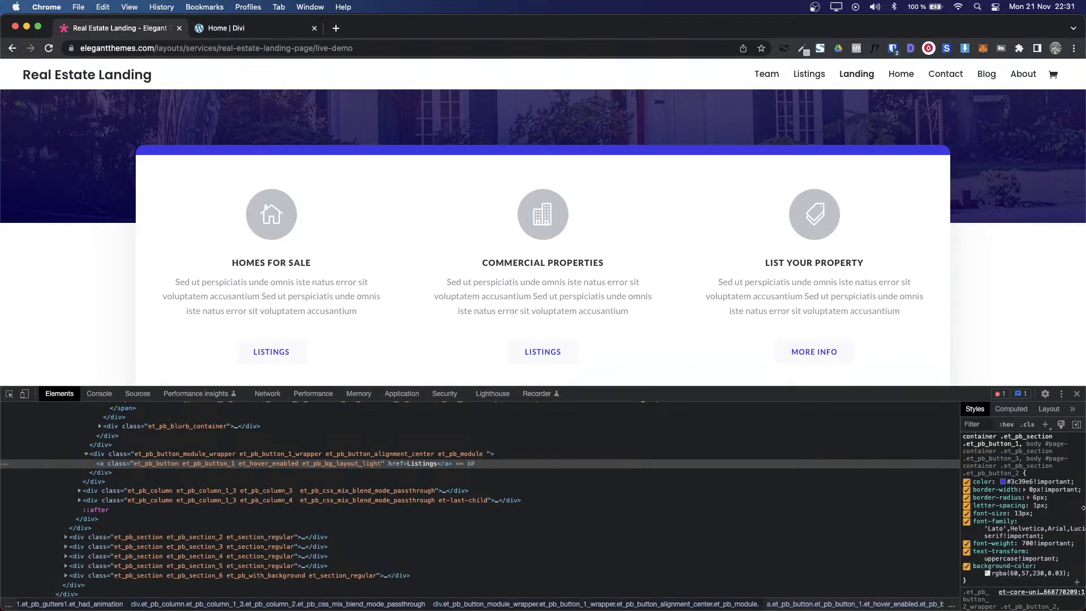
pyautogui.click(988, 573)
pyautogui.click(1069, 512)
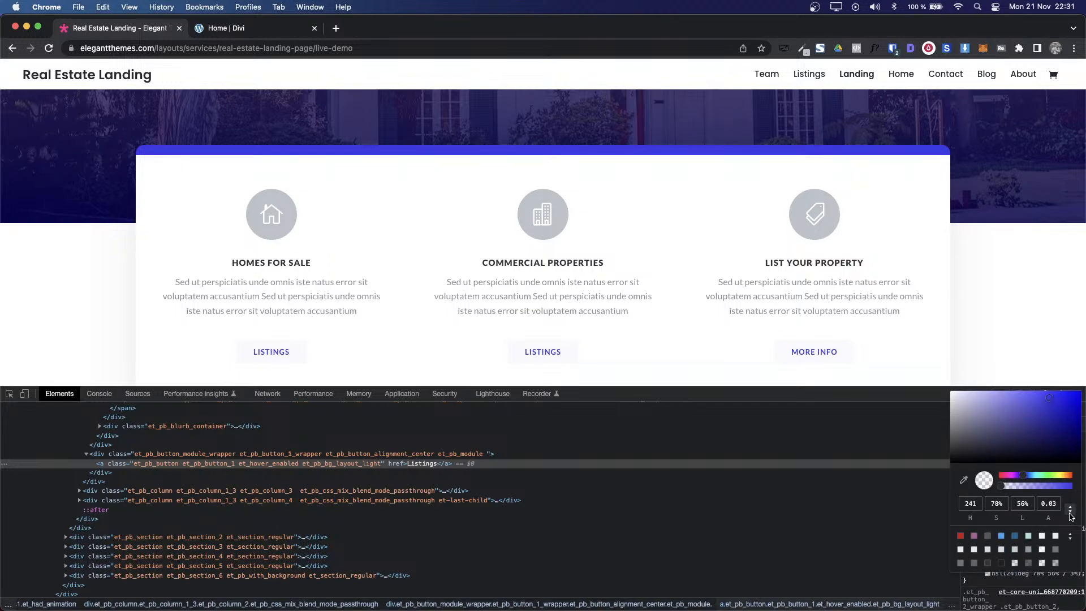
pyautogui.click(1069, 513)
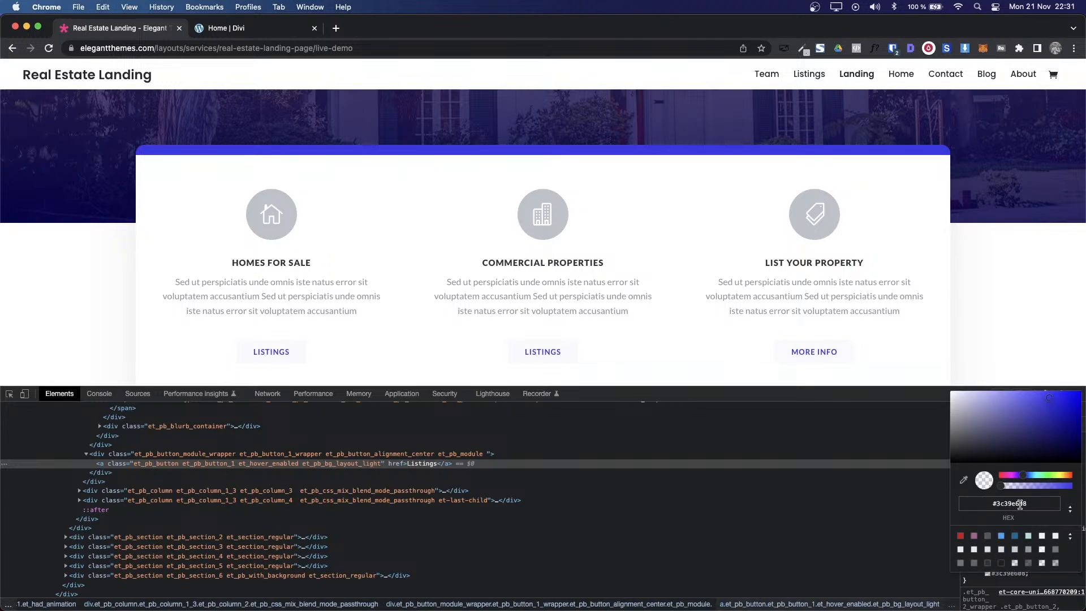
pyautogui.moveTo(1018, 503); pyautogui.dragTo(1000, 503)
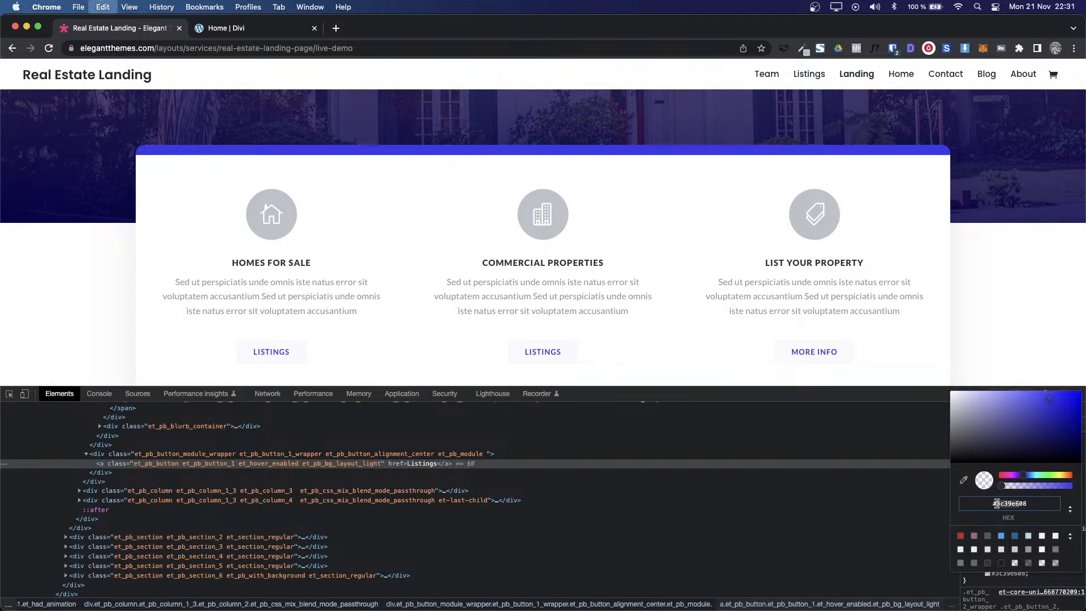
pyautogui.hotkey('ctrl', 'Tab')
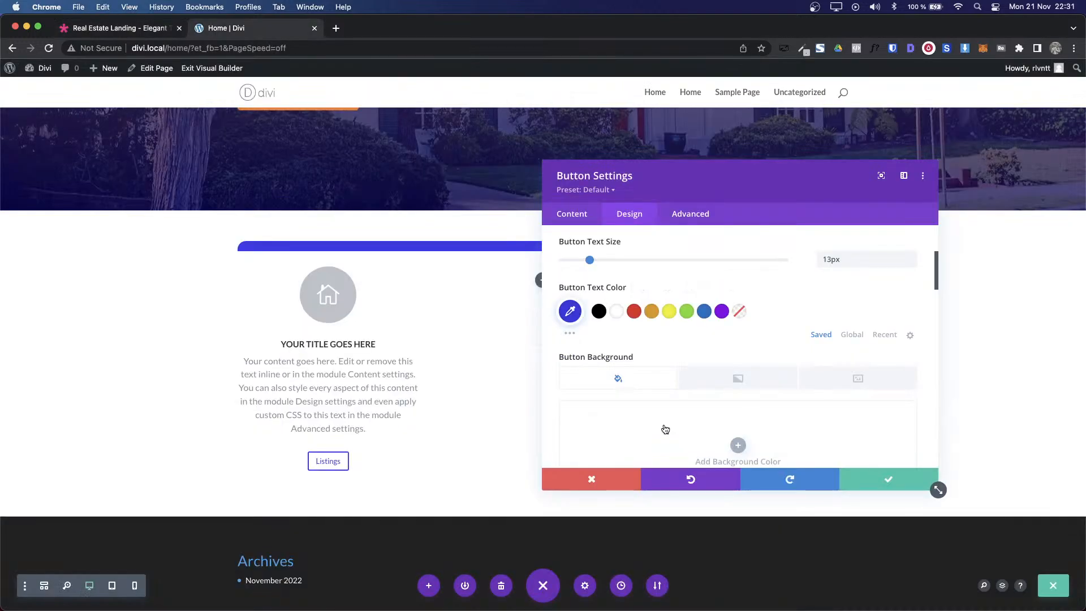
# Step: Add a #3c39e6 background color to the Listings button and lower its opacity to 0.3
pyautogui.click(738, 446)
pyautogui.write('#3c39e6')
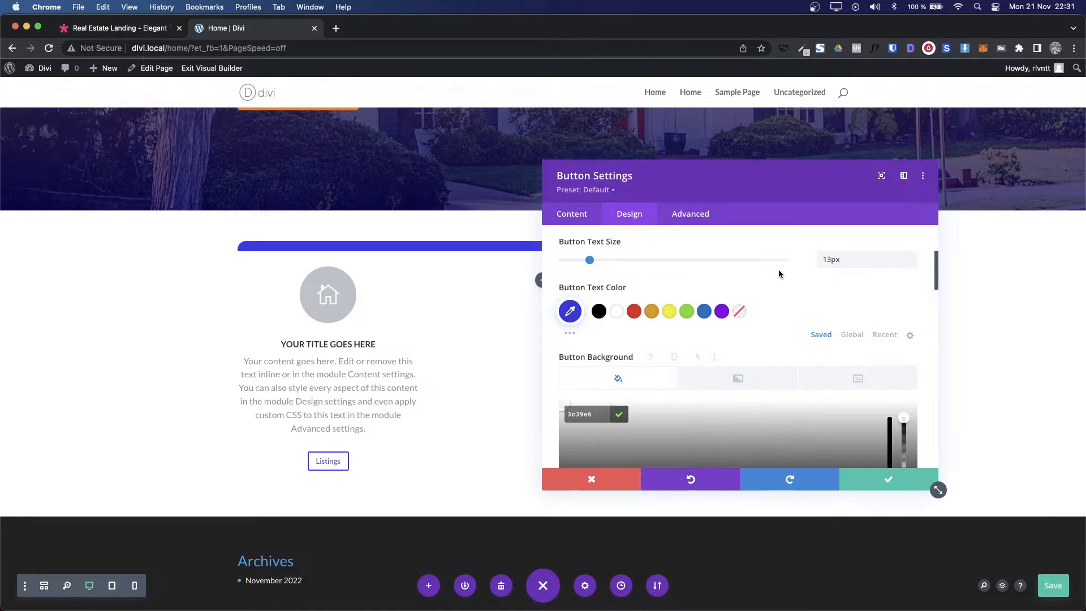
pyautogui.scroll(-2, 778, 269)
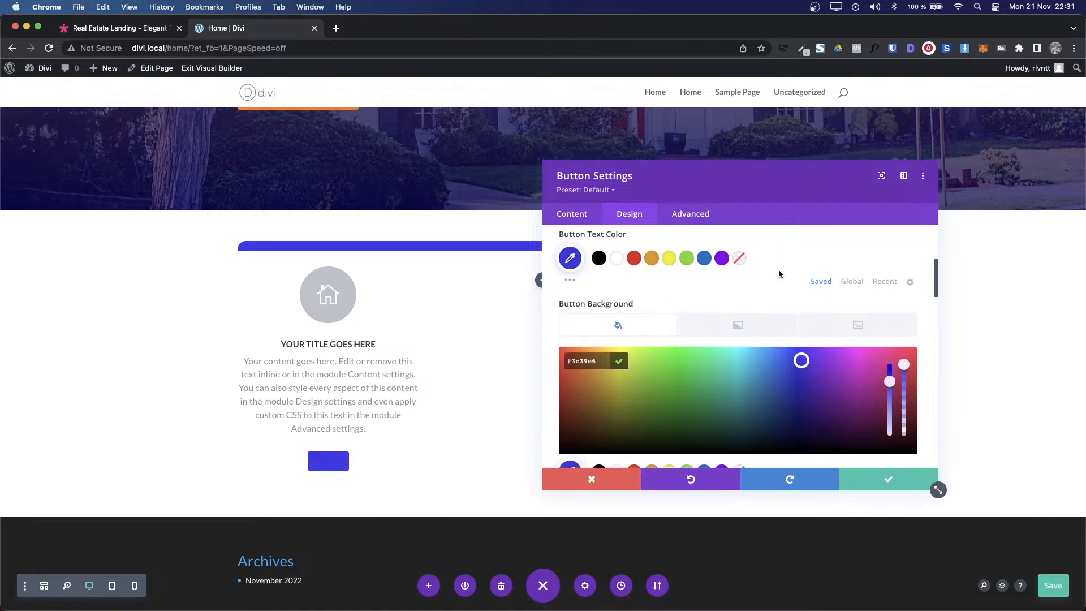
pyautogui.click(903, 416)
pyautogui.moveTo(903, 416); pyautogui.dragTo(904, 418)
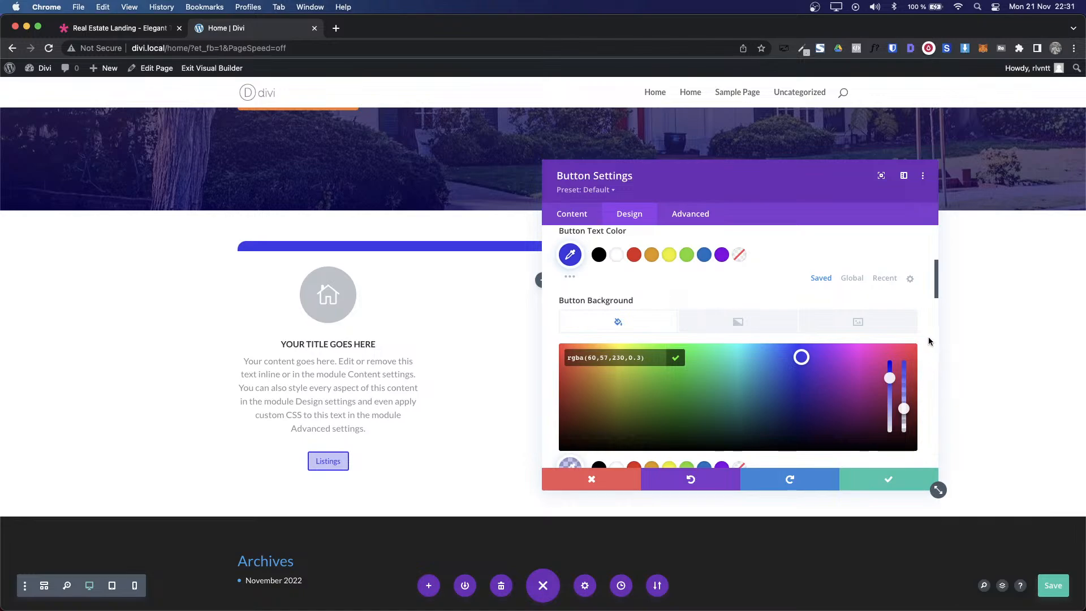
pyautogui.scroll(-2, 928, 337)
# Step: Check the demo Listings button's background color in RGBA format and set the builder button's background to rgba(60,57,230,0.03)
pyautogui.hotkey('ctrl', 'Tab')
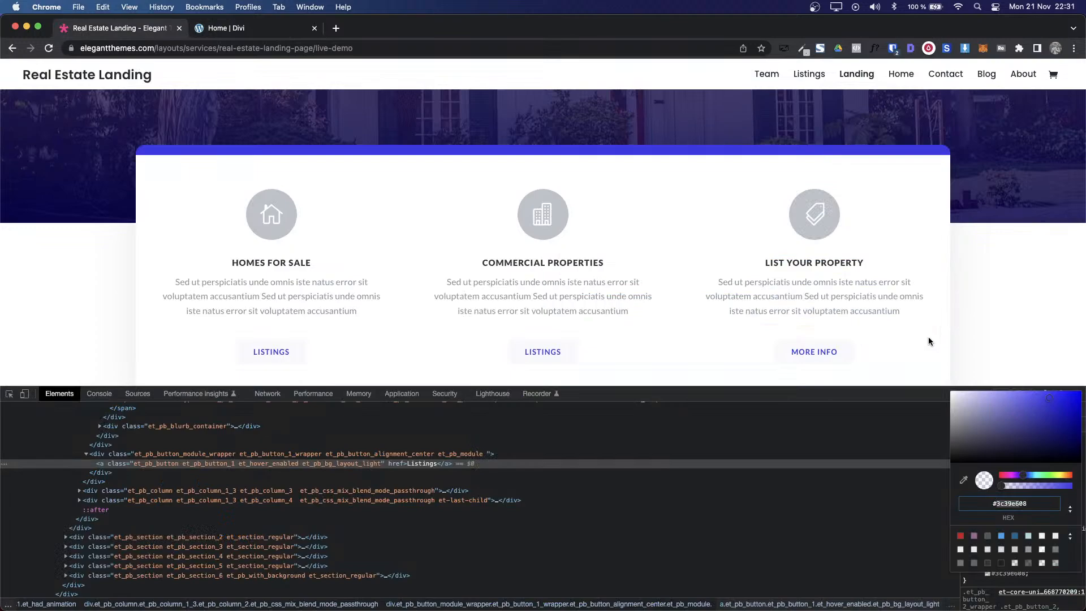
pyautogui.click(931, 492)
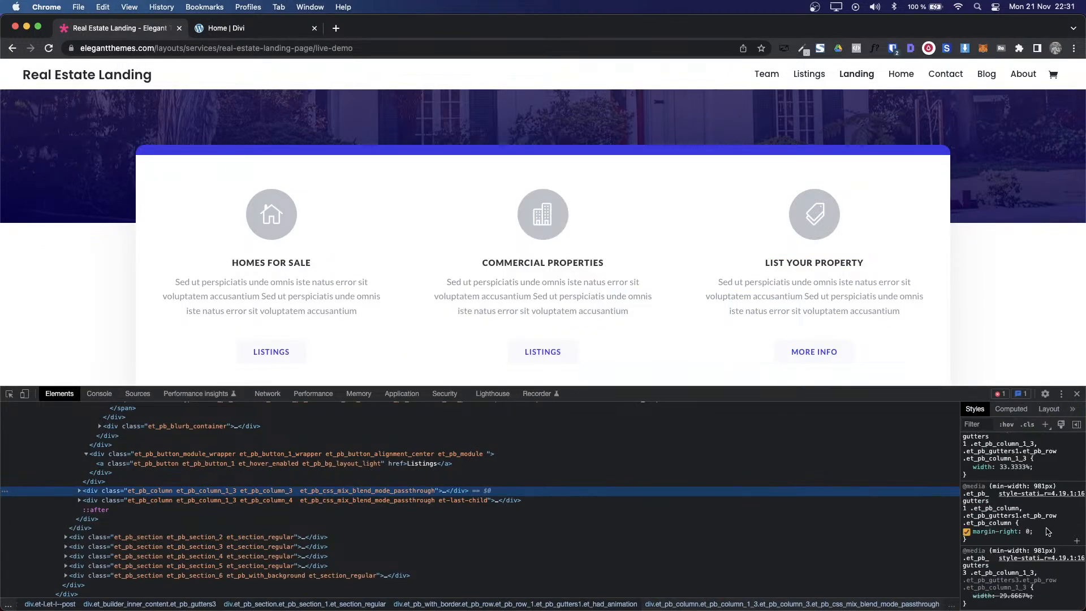
pyautogui.click(9, 394)
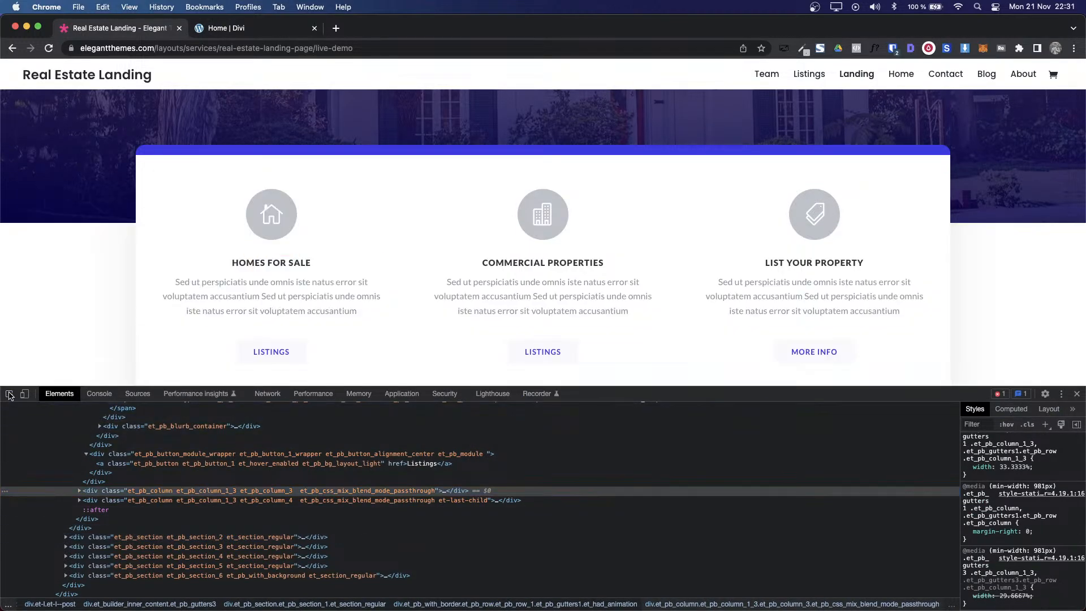
pyautogui.click(296, 353)
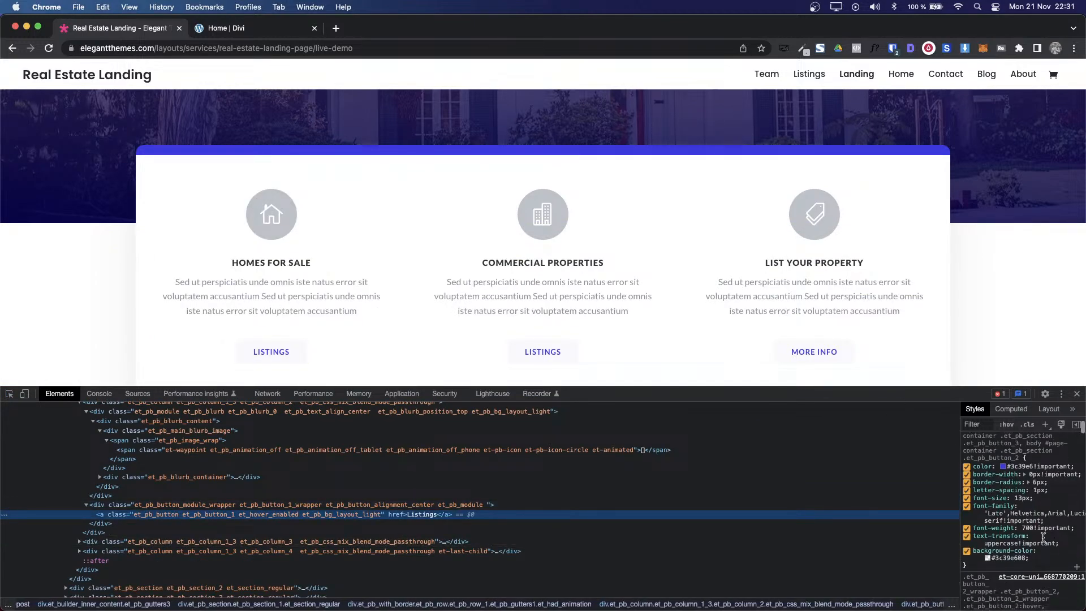
pyautogui.scroll(-1, 990, 555)
pyautogui.click(987, 555)
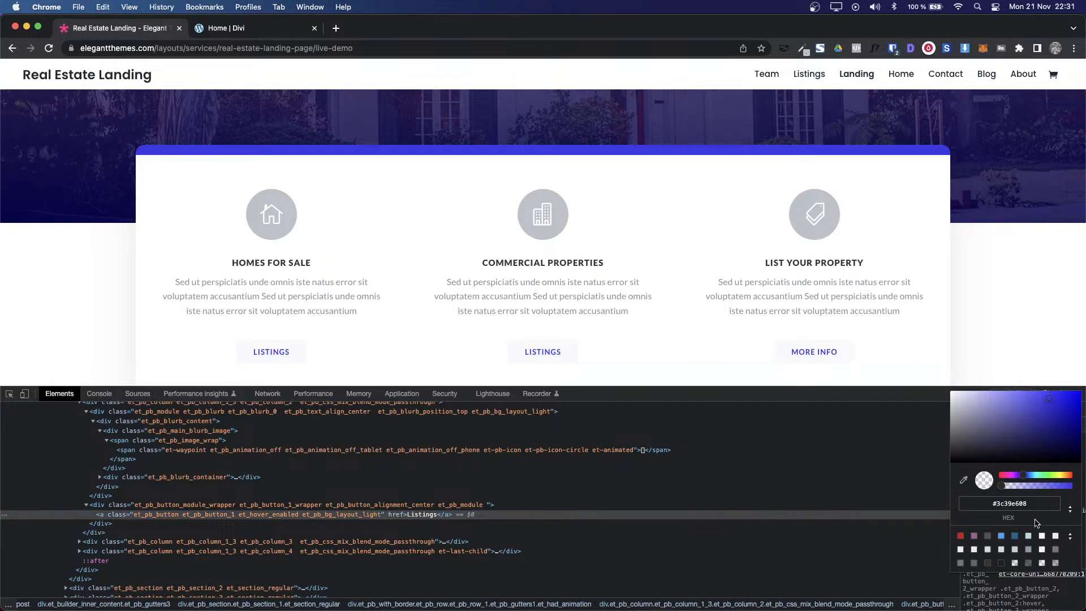
pyautogui.click(1070, 511)
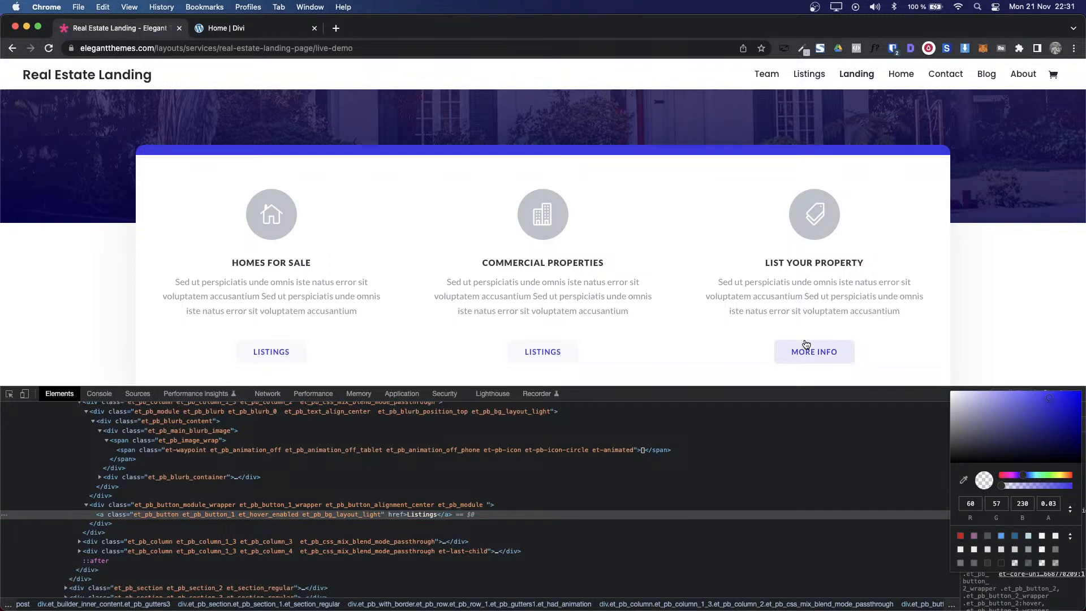
pyautogui.hotkey('ctrl', 'Tab')
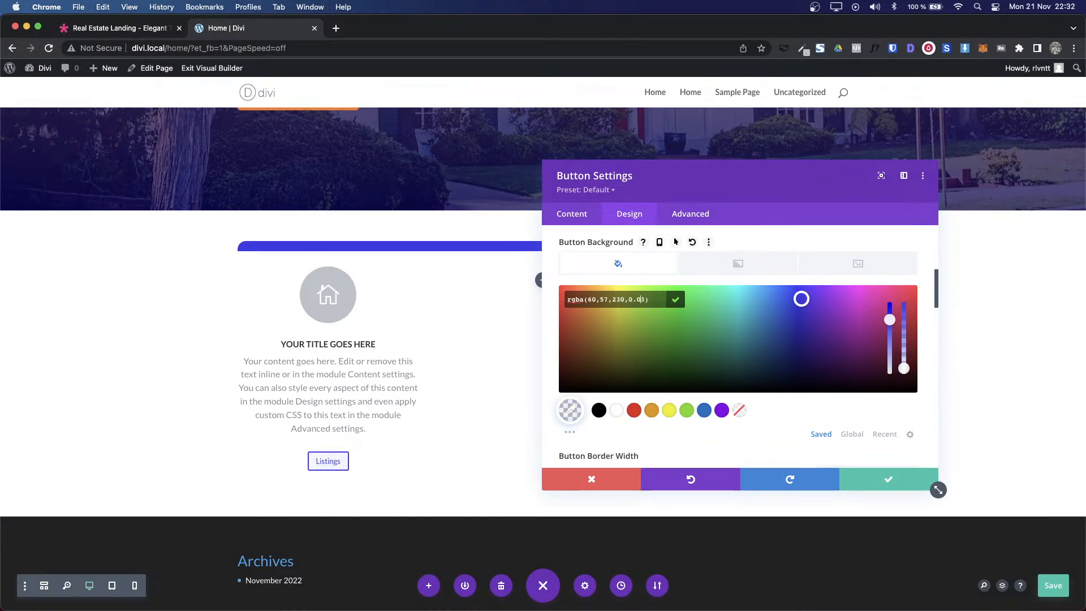
pyautogui.click(871, 412)
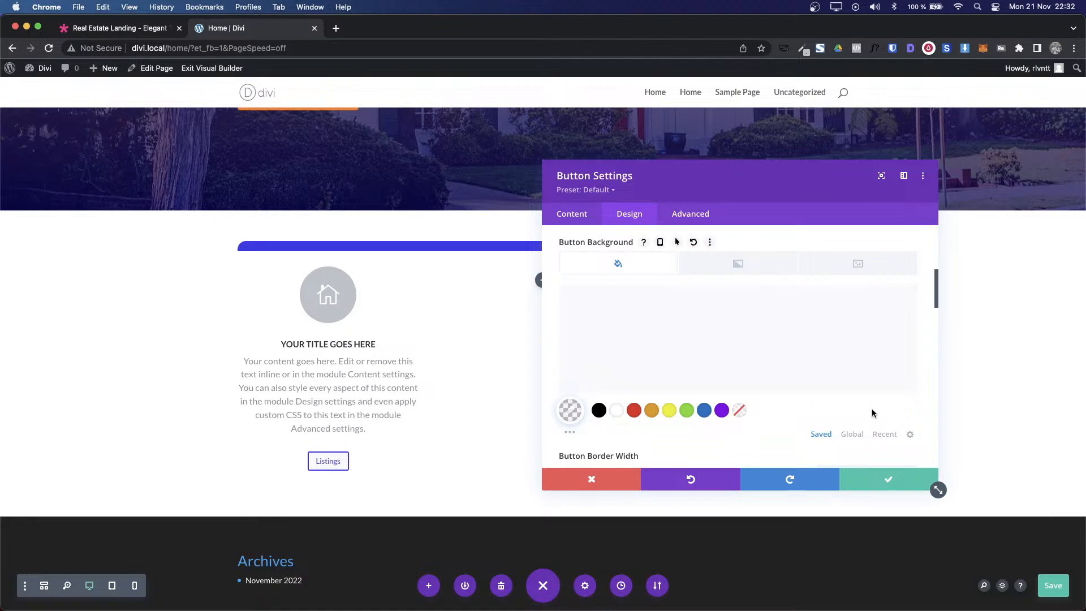
# Step: Set the Listings button's border width to 0px
pyautogui.scroll(-3, 873, 412)
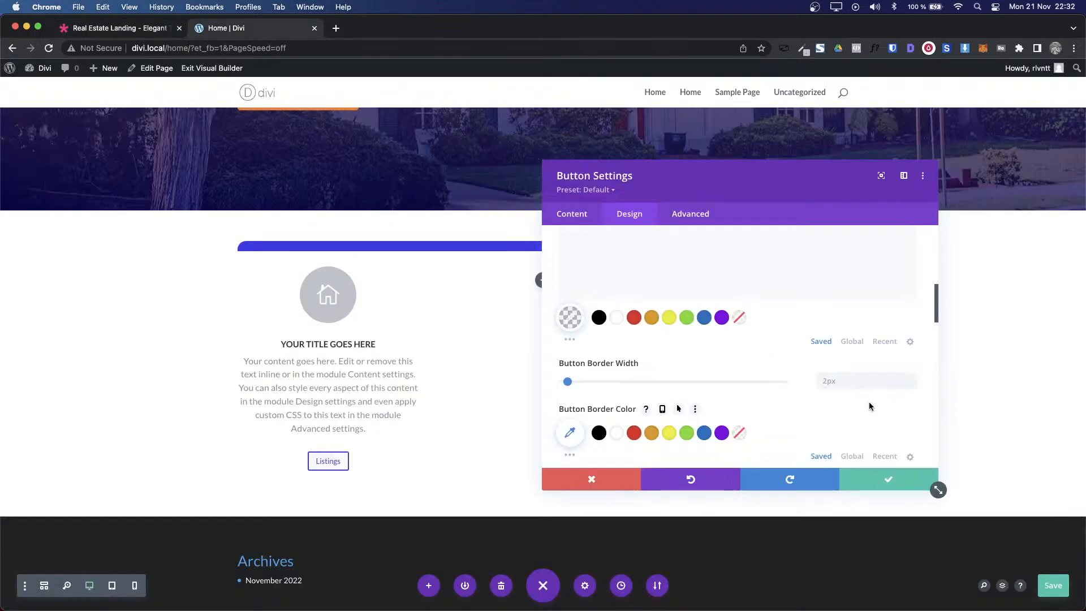
pyautogui.scroll(-3, 869, 403)
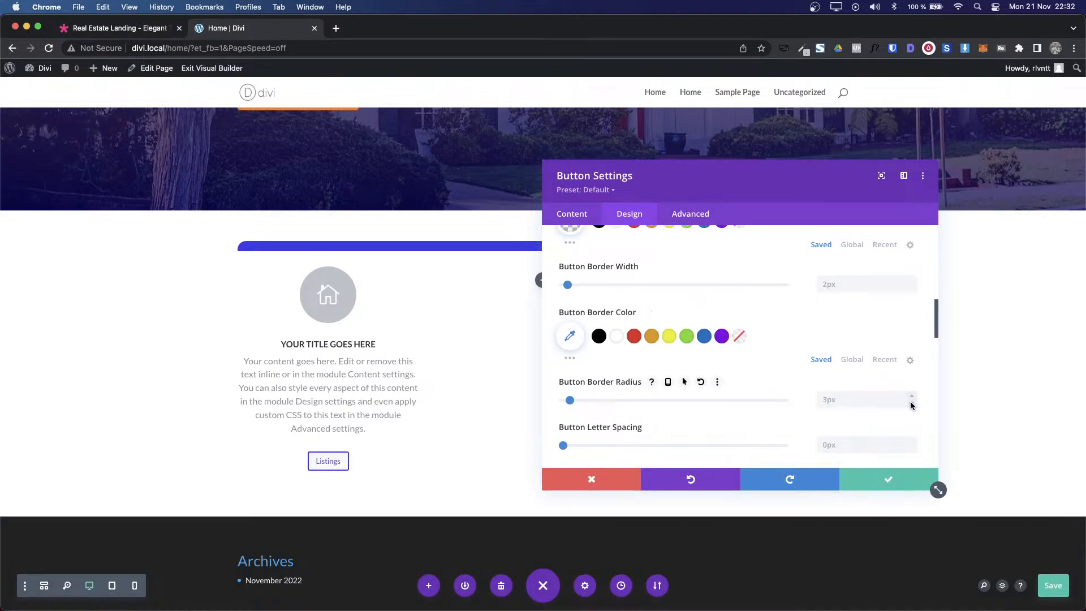
pyautogui.scroll(-1, 720, 399)
pyautogui.scroll(1, 720, 397)
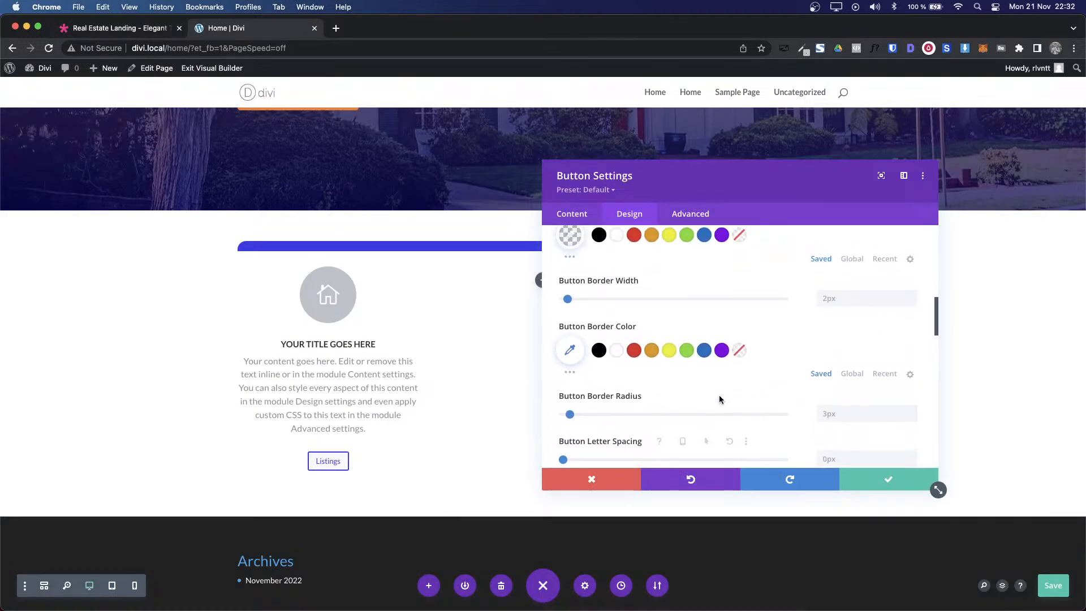
pyautogui.click(911, 302)
pyautogui.click(911, 302)
pyautogui.click(911, 305)
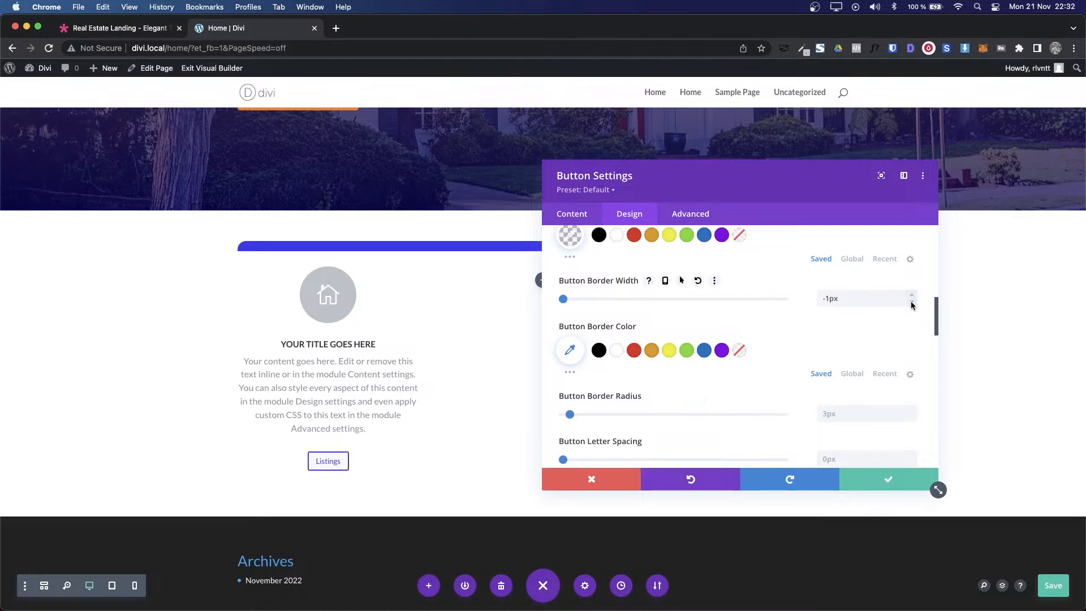
pyautogui.doubleClick(862, 294)
pyautogui.write('0')
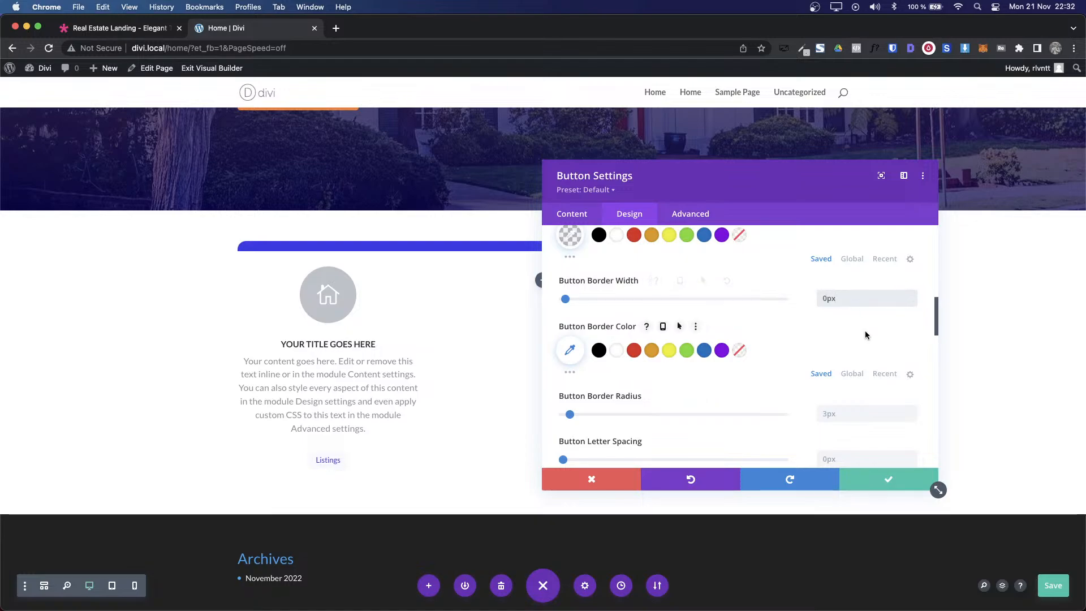
# Step: Set the Listings button's top padding to 20px and link the bottom padding to the same value
pyautogui.scroll(5, 864, 330)
pyautogui.scroll(10, 596, 347)
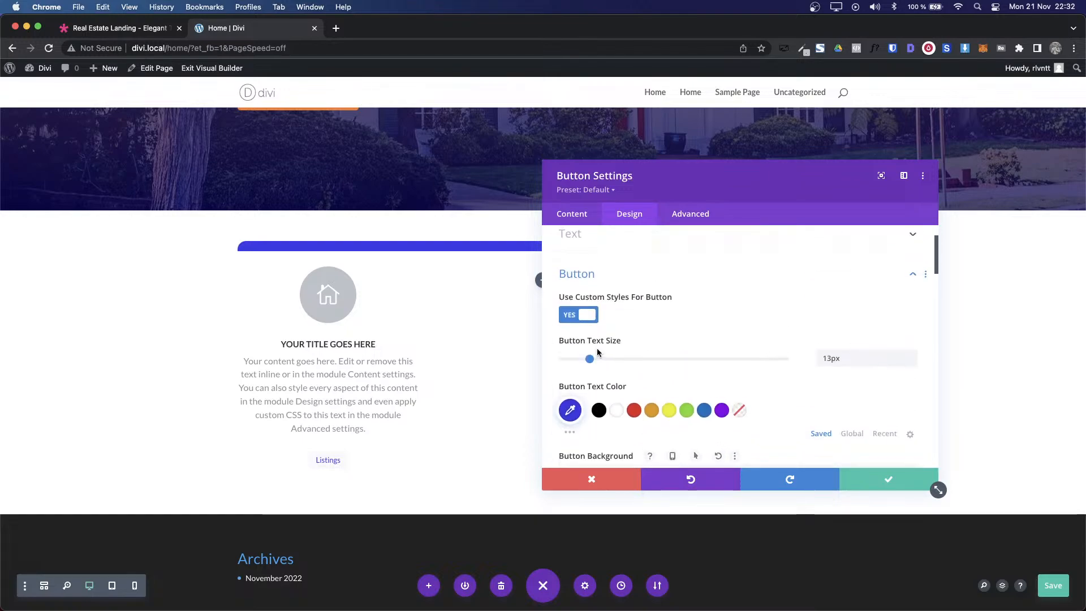
pyautogui.click(588, 327)
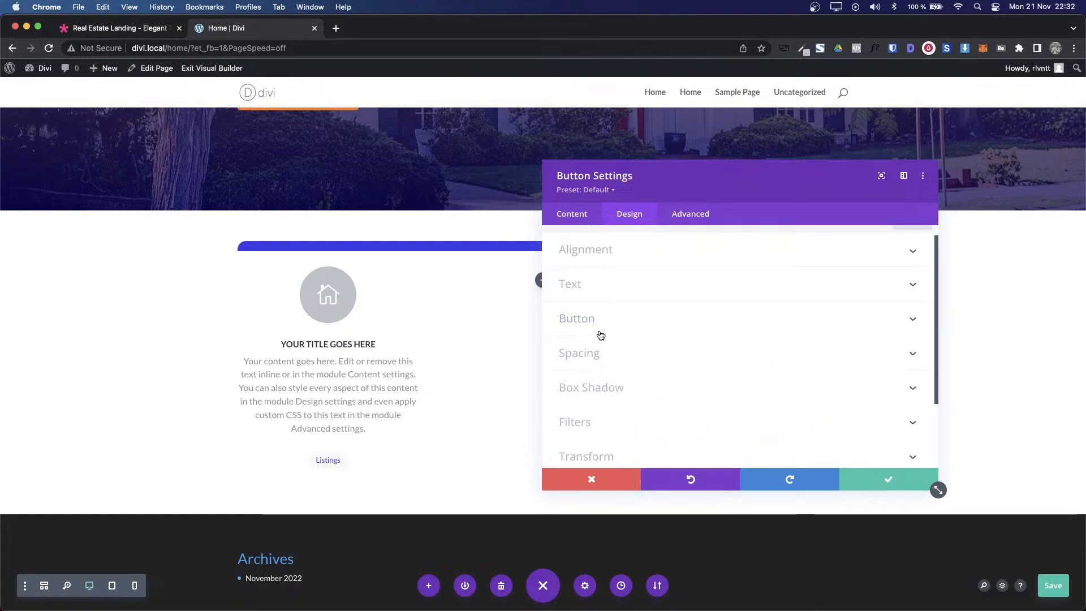
pyautogui.click(596, 352)
pyautogui.scroll(-4, 599, 356)
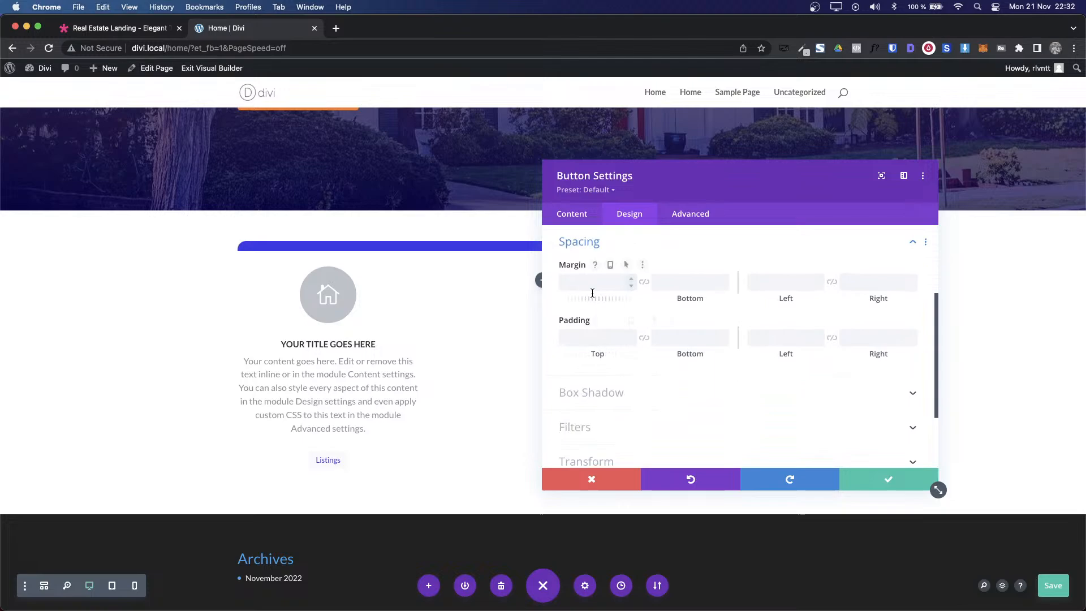
pyautogui.click(593, 338)
pyautogui.write('20')
pyautogui.press('Tab')
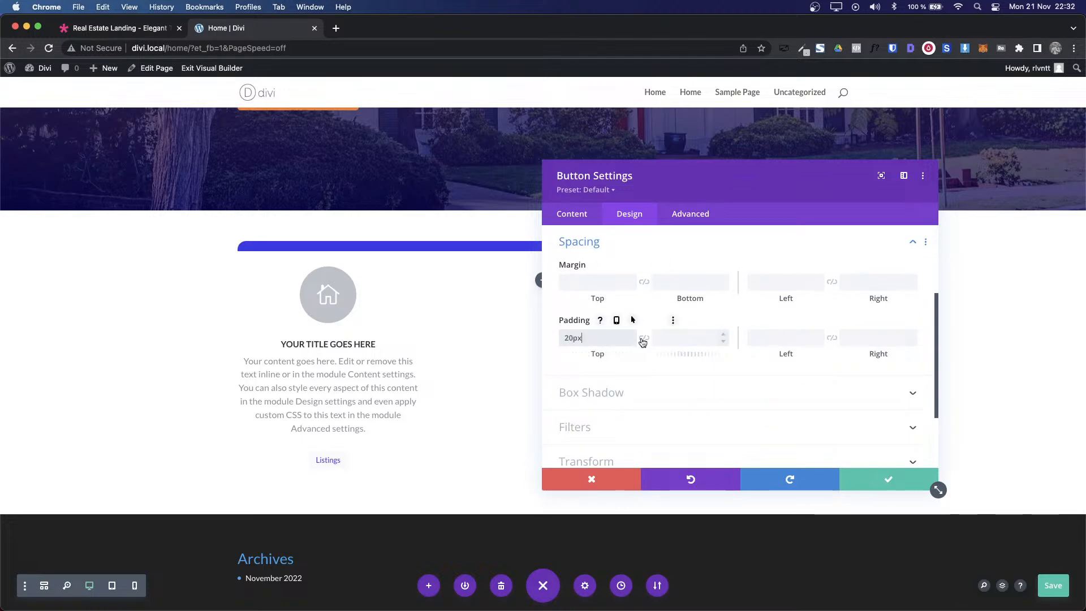
pyautogui.click(643, 339)
# Step: Link the Listings button's left and right padding, compare its width with the demo button, and set both to 60px
pyautogui.click(753, 338)
pyautogui.write('2')
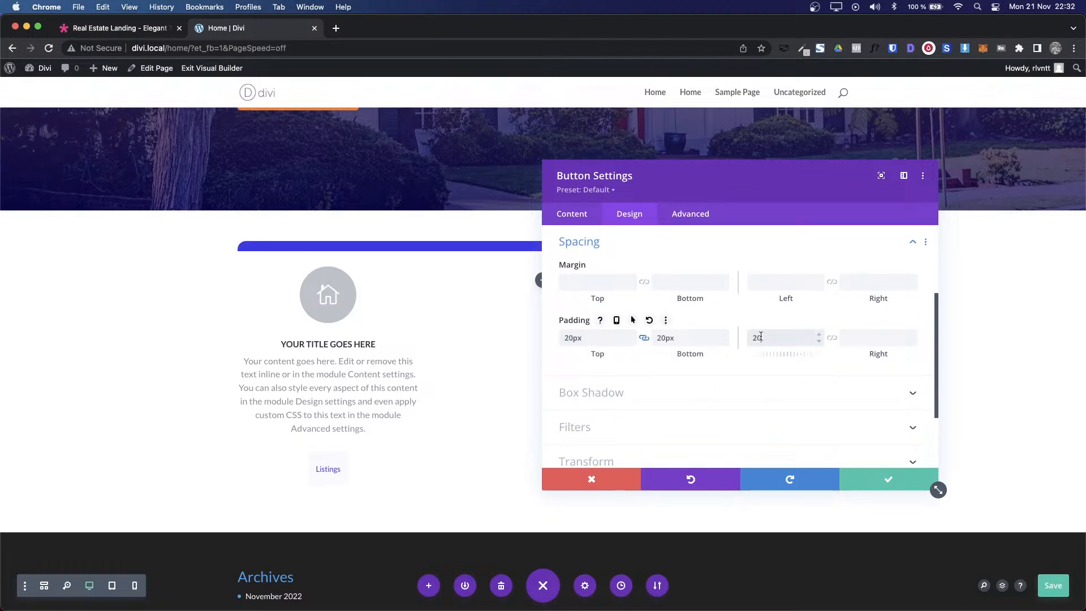
pyautogui.write('0')
pyautogui.click(831, 337)
pyautogui.hotkey('ctrl', 'Tab')
pyautogui.hotkey('ctrl', 'Tab')
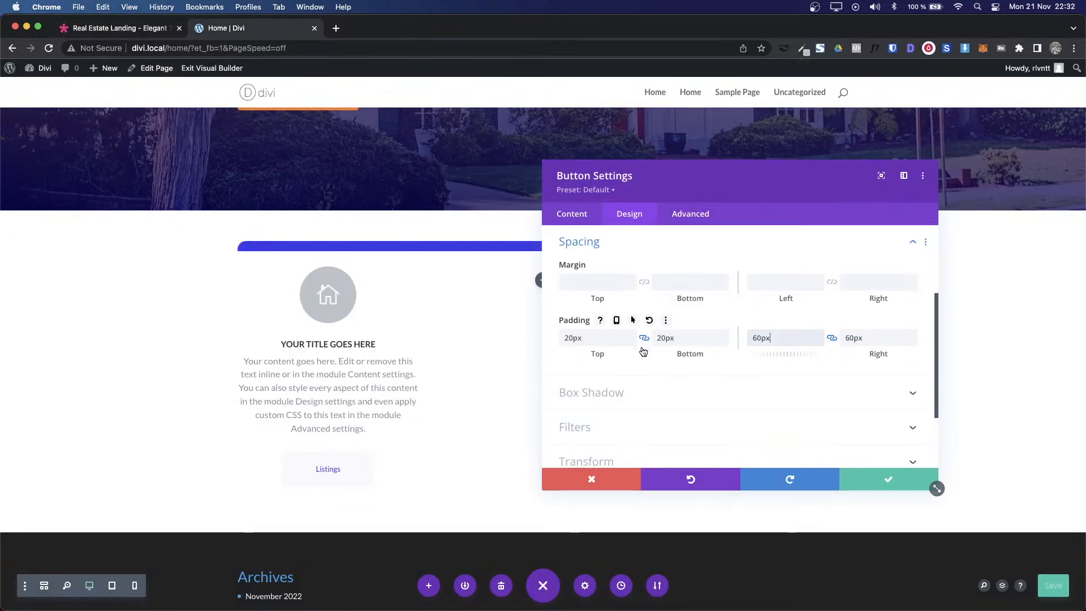
# Step: Set the Listings button's font style to uppercase and its font weight to Bold
pyautogui.scroll(5, 589, 382)
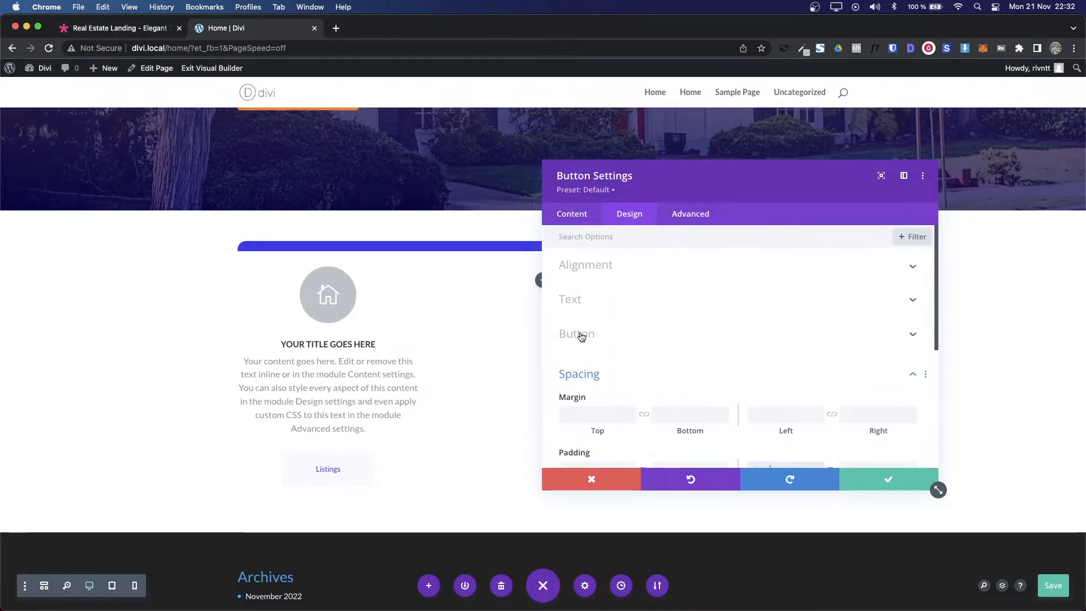
pyautogui.click(580, 335)
pyautogui.scroll(-15, 796, 412)
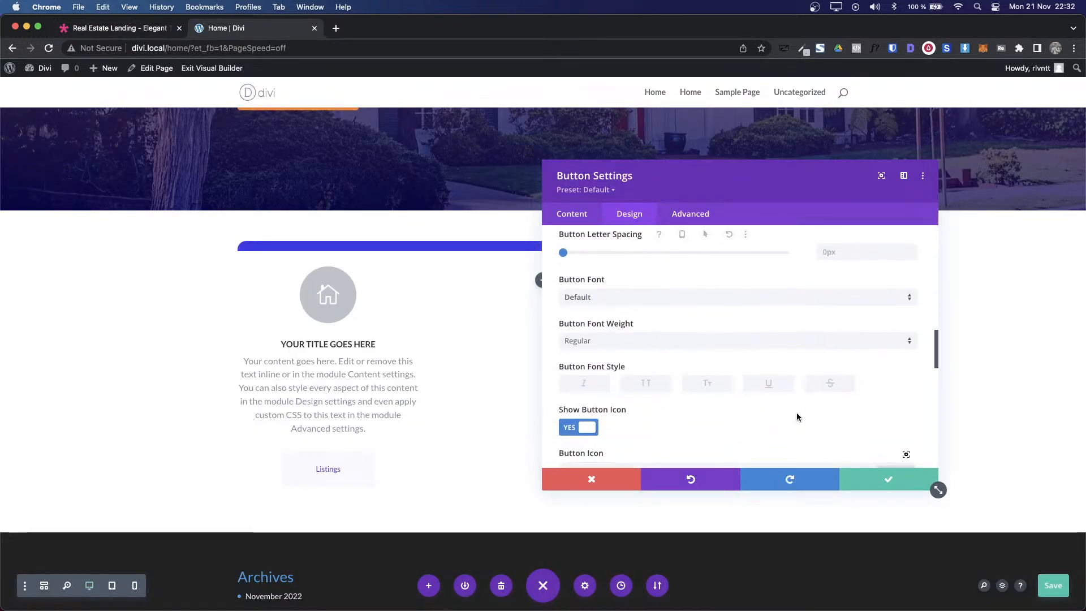
pyautogui.click(646, 291)
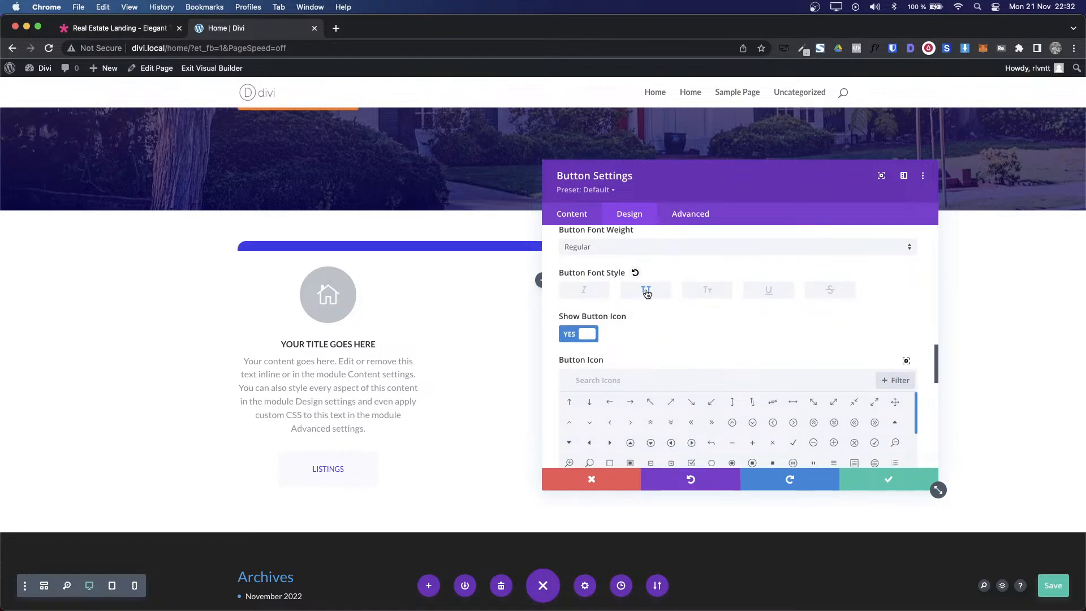
pyautogui.scroll(1, 765, 347)
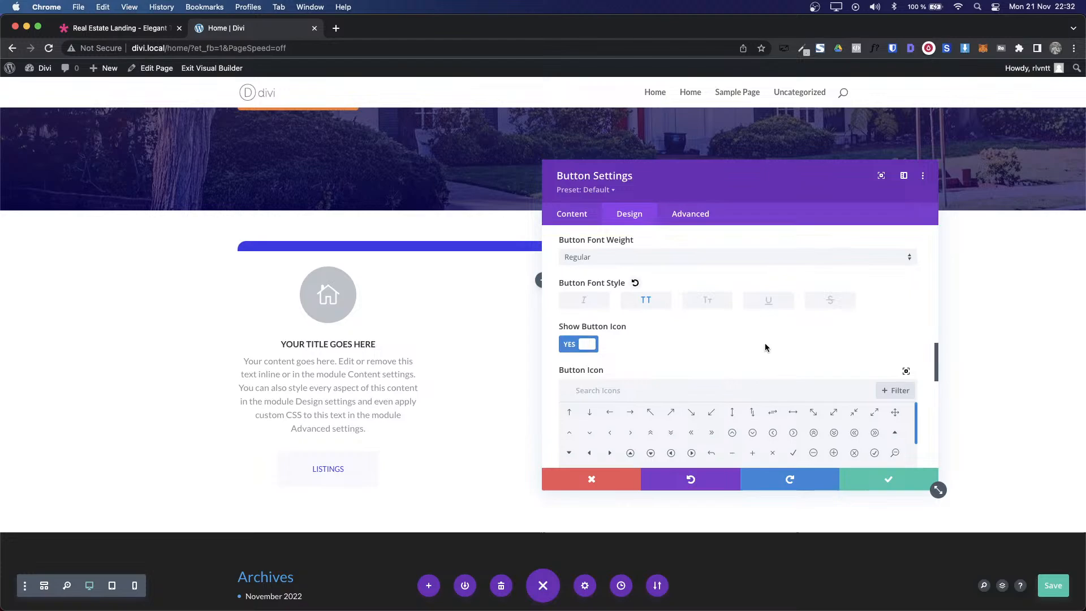
pyautogui.click(747, 270)
pyautogui.click(691, 332)
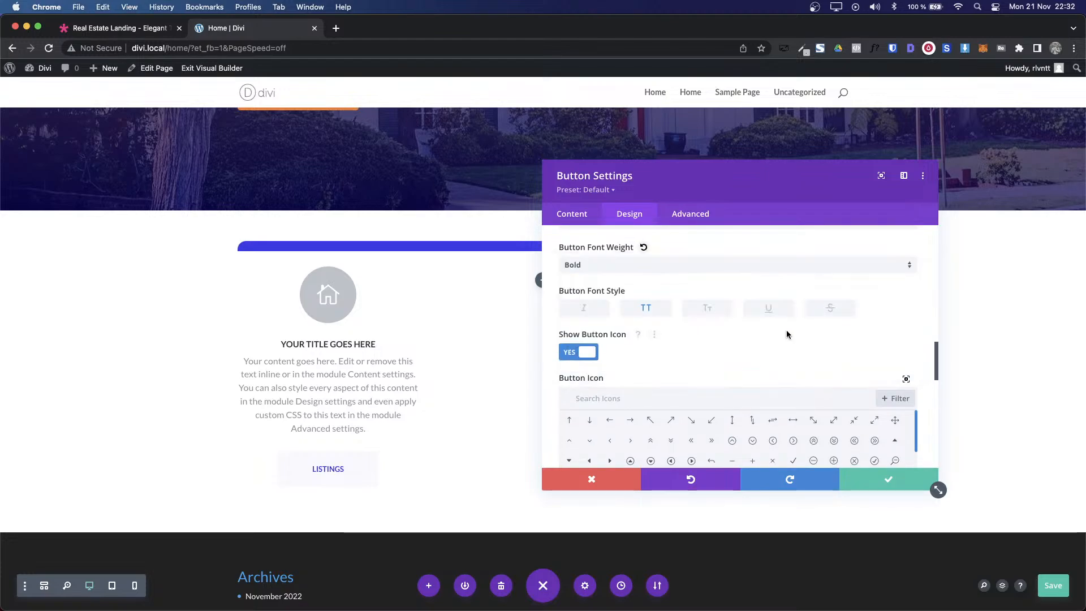
# Step: Set the Listings button's letter spacing to 1px
pyautogui.scroll(3, 786, 331)
pyautogui.scroll(1, 887, 298)
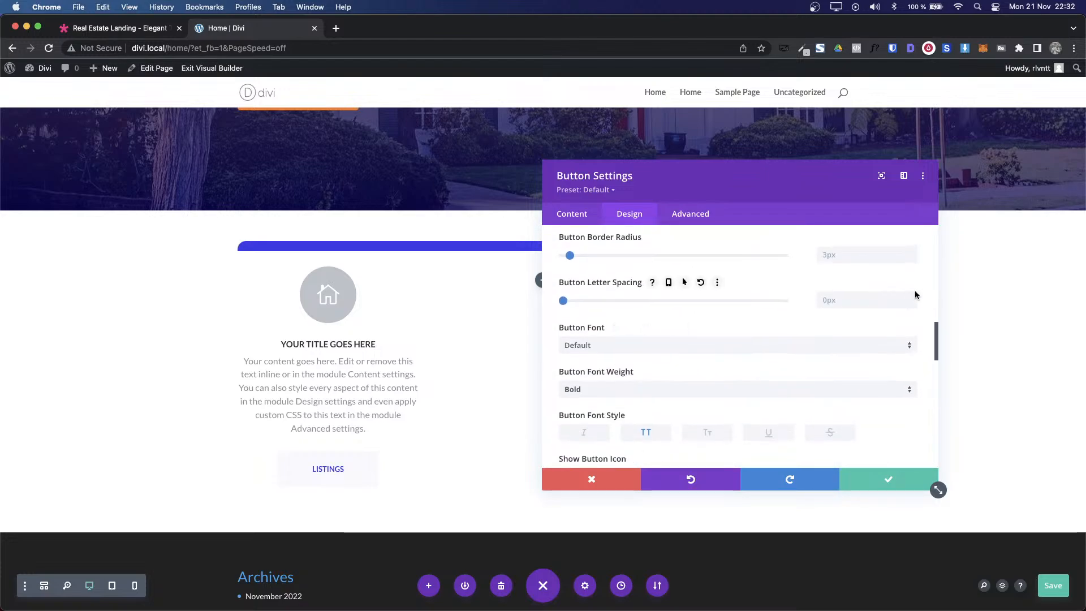
pyautogui.click(911, 297)
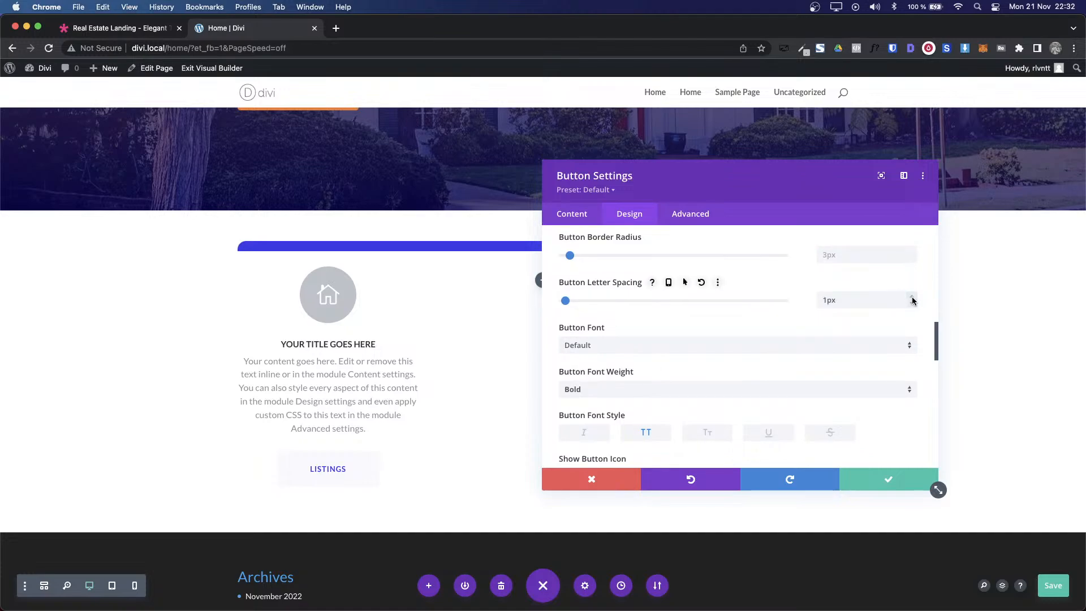
pyautogui.scroll(-8, 912, 298)
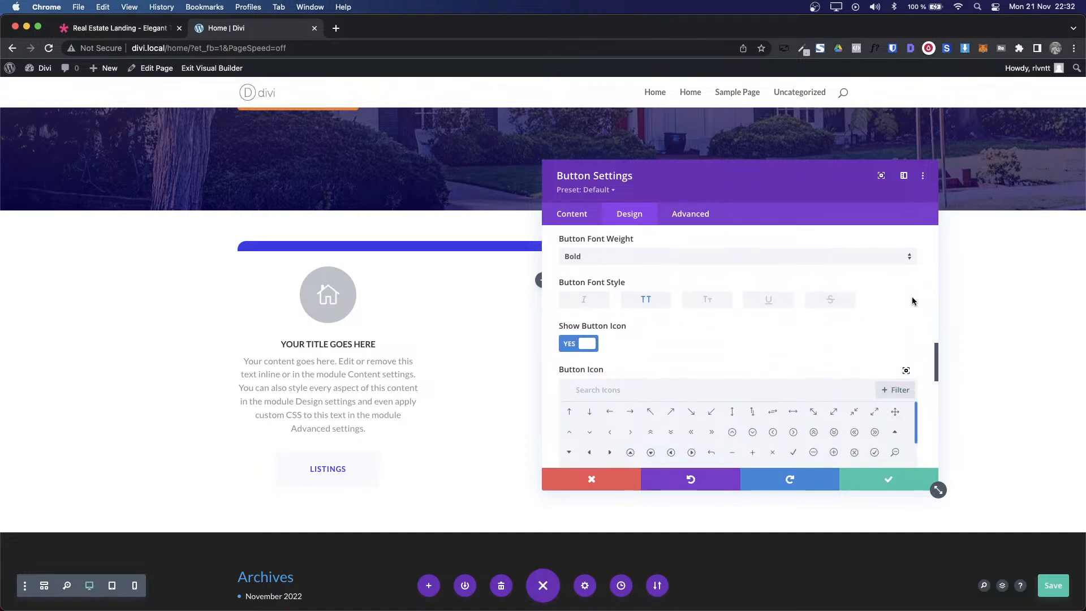
pyautogui.scroll(8, 926, 377)
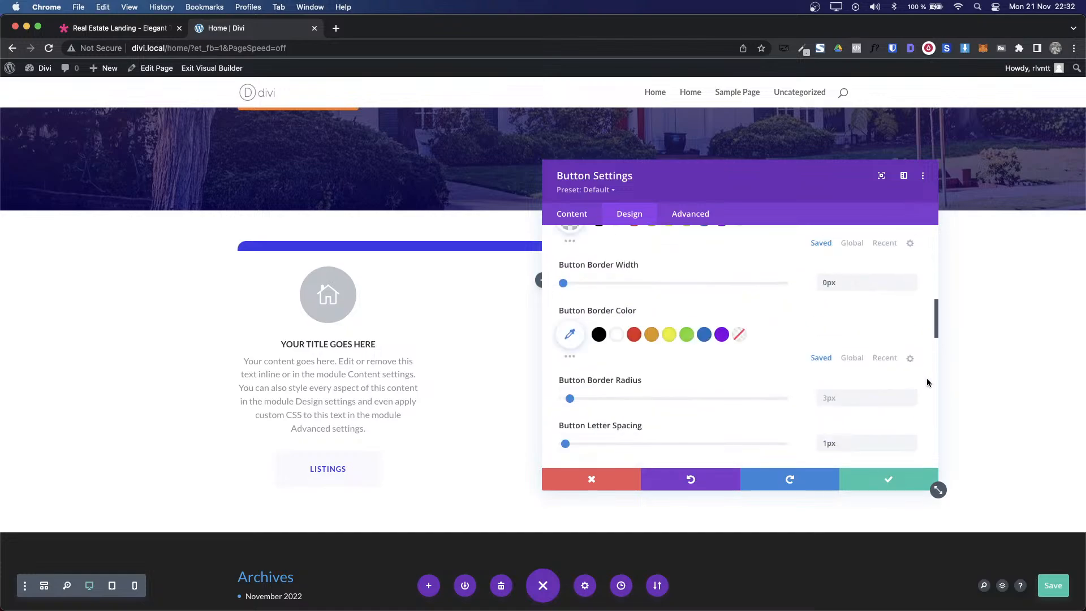
pyautogui.scroll(5, 883, 376)
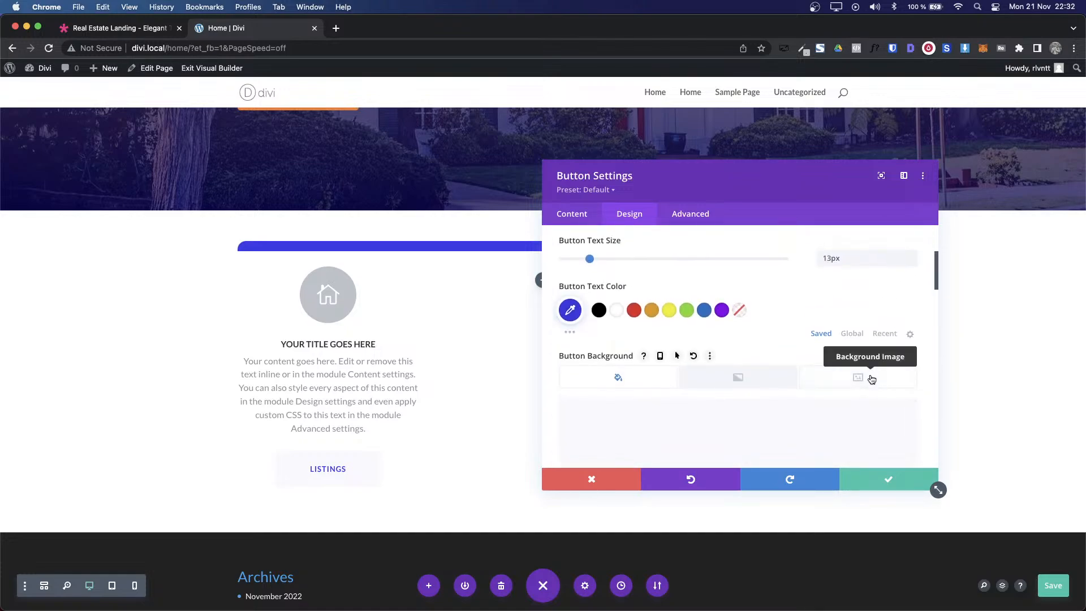
pyautogui.scroll(-5, 883, 402)
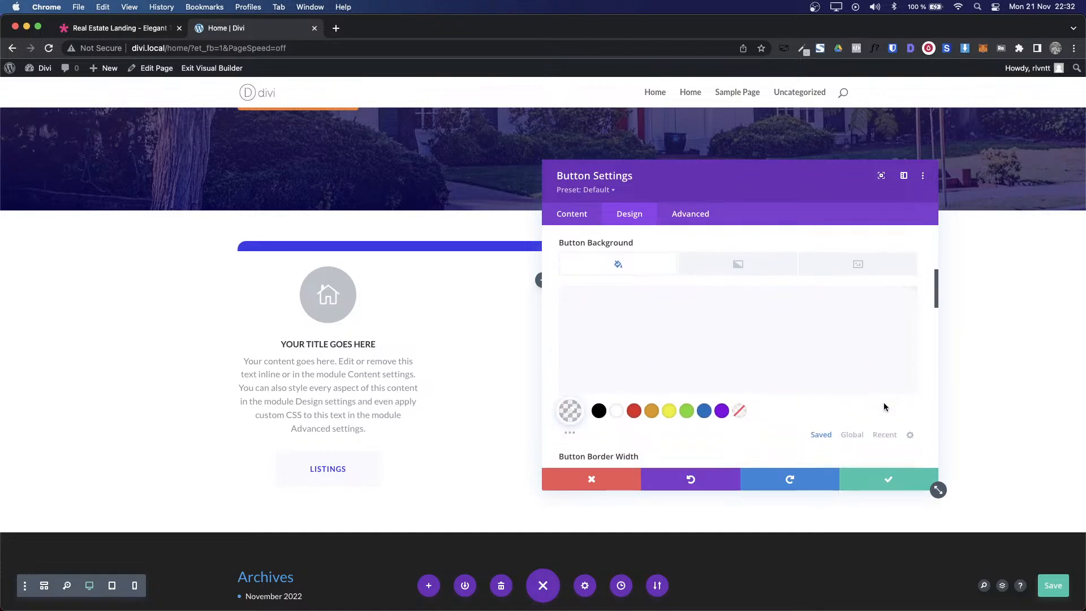
pyautogui.click(915, 372)
pyautogui.click(915, 372)
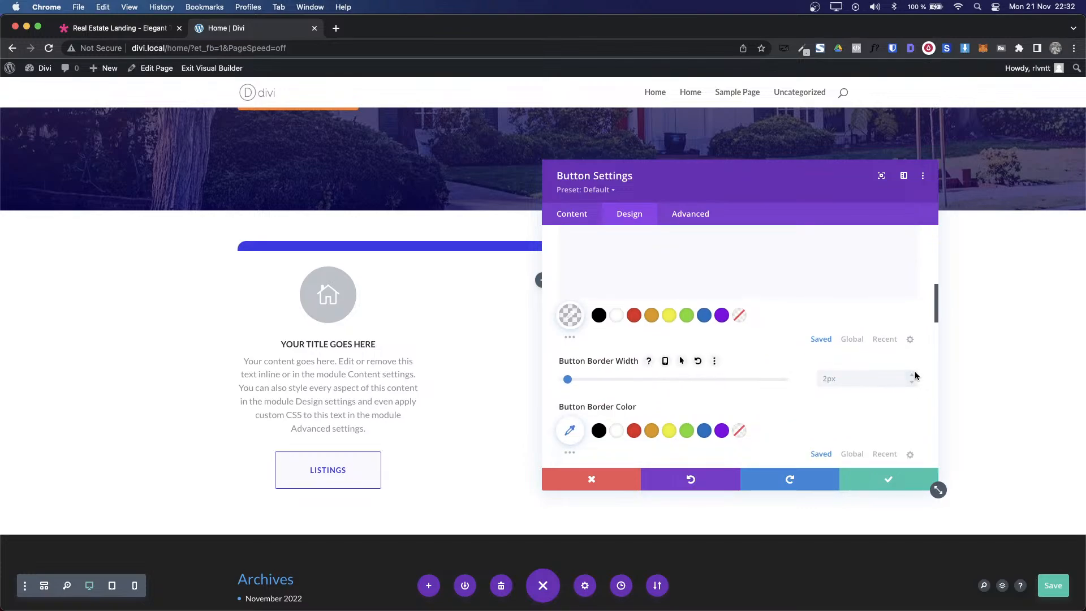
pyautogui.click(915, 373)
pyautogui.click(915, 372)
pyautogui.click(915, 373)
pyautogui.click(915, 373)
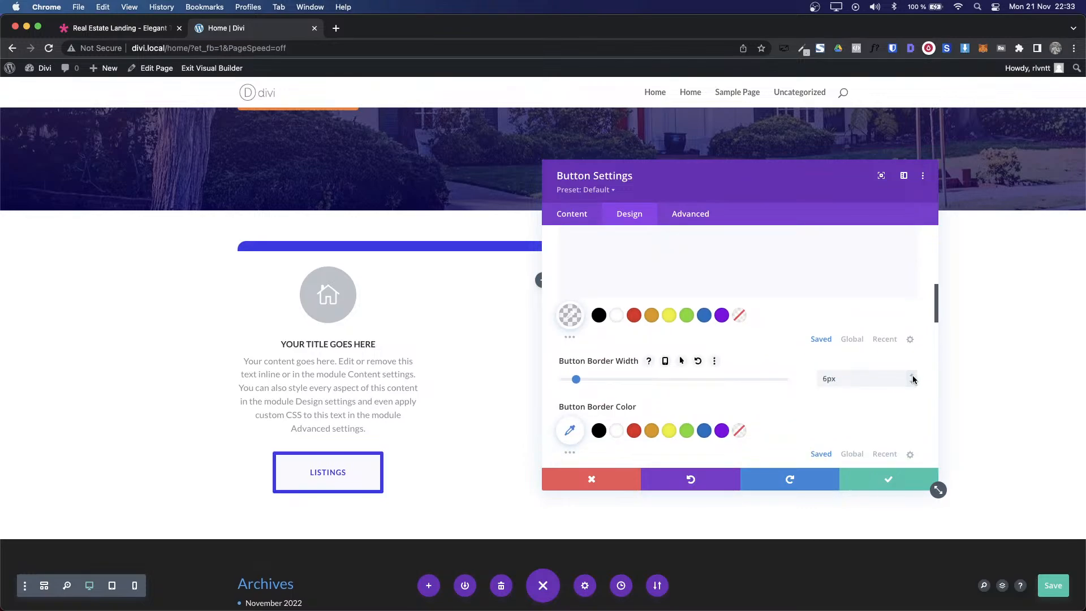
pyautogui.click(912, 382)
pyautogui.click(912, 382)
pyautogui.click(912, 382)
pyautogui.click(913, 383)
pyautogui.click(913, 384)
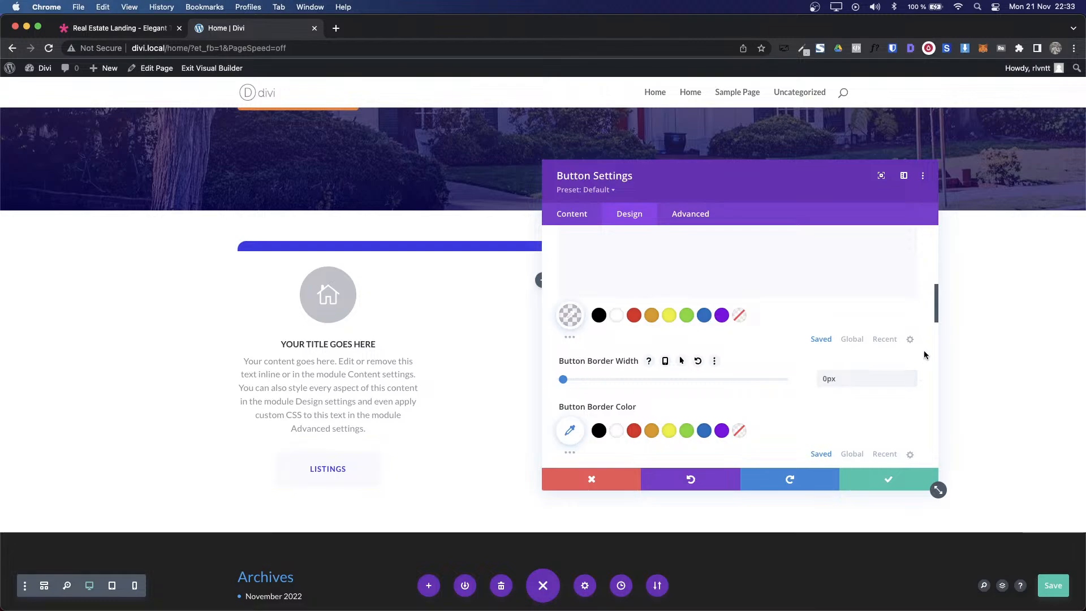
# Step: Set the Listings button's border radius to 6px and compare its corners with the demo button
pyautogui.scroll(5, 924, 350)
pyautogui.scroll(2, 924, 351)
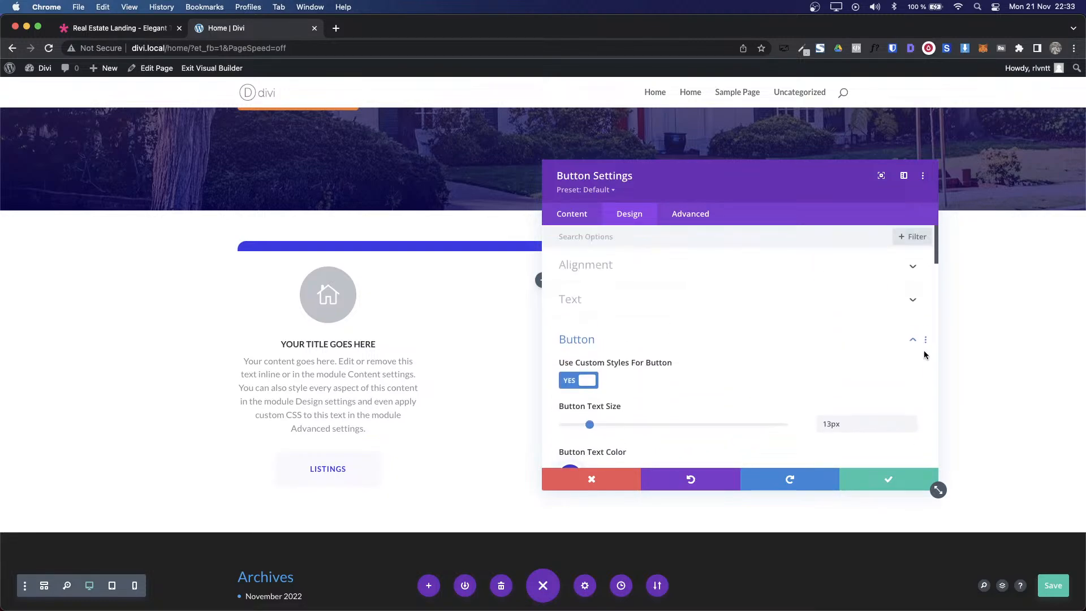
pyautogui.scroll(-7, 924, 351)
pyautogui.scroll(-3, 924, 350)
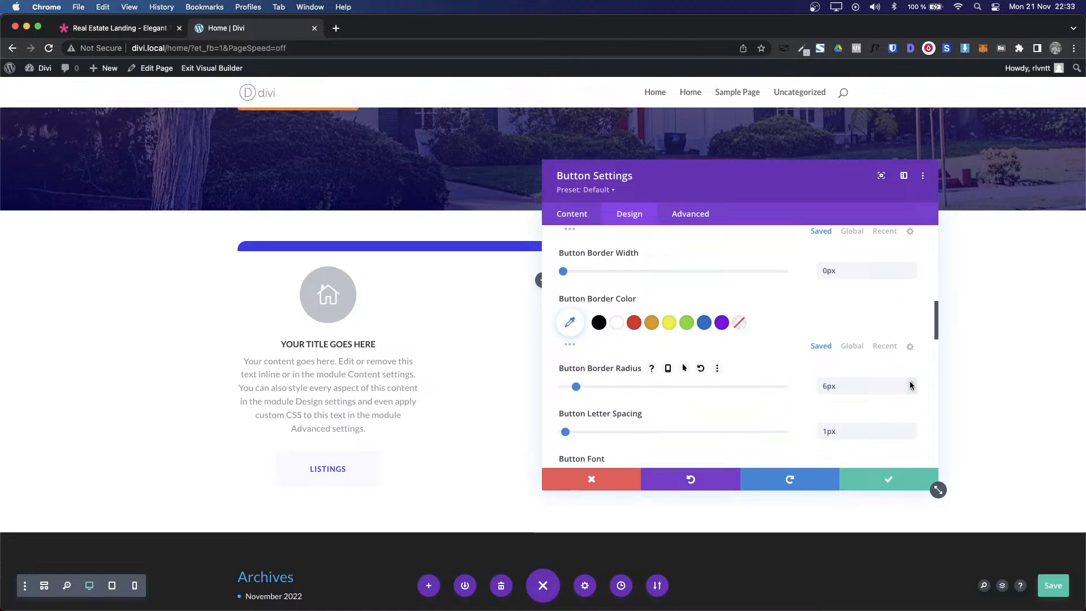
pyautogui.press('super+1')
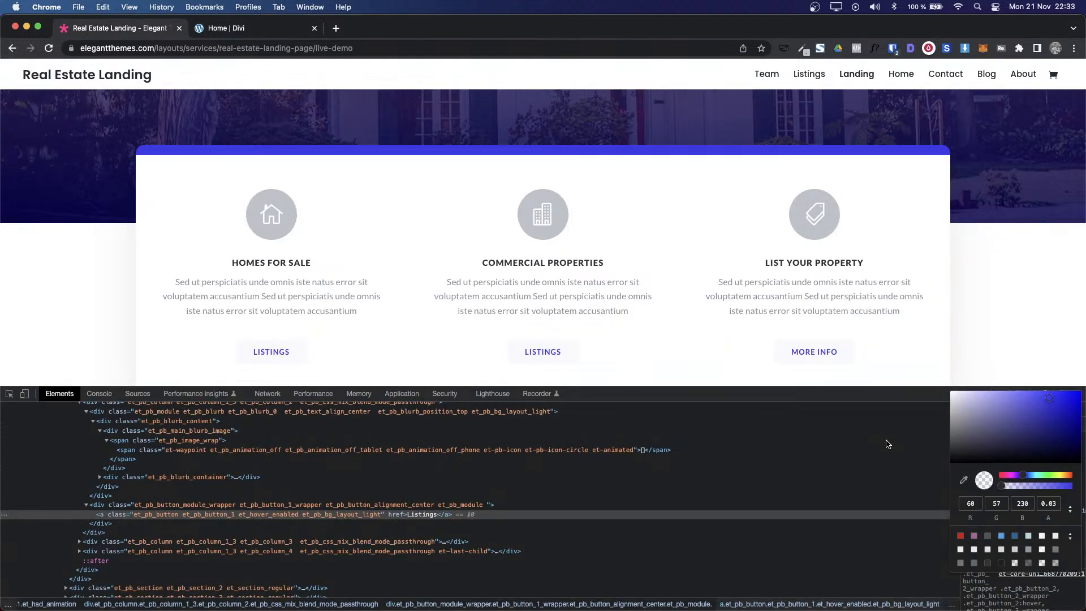
pyautogui.press('super+2')
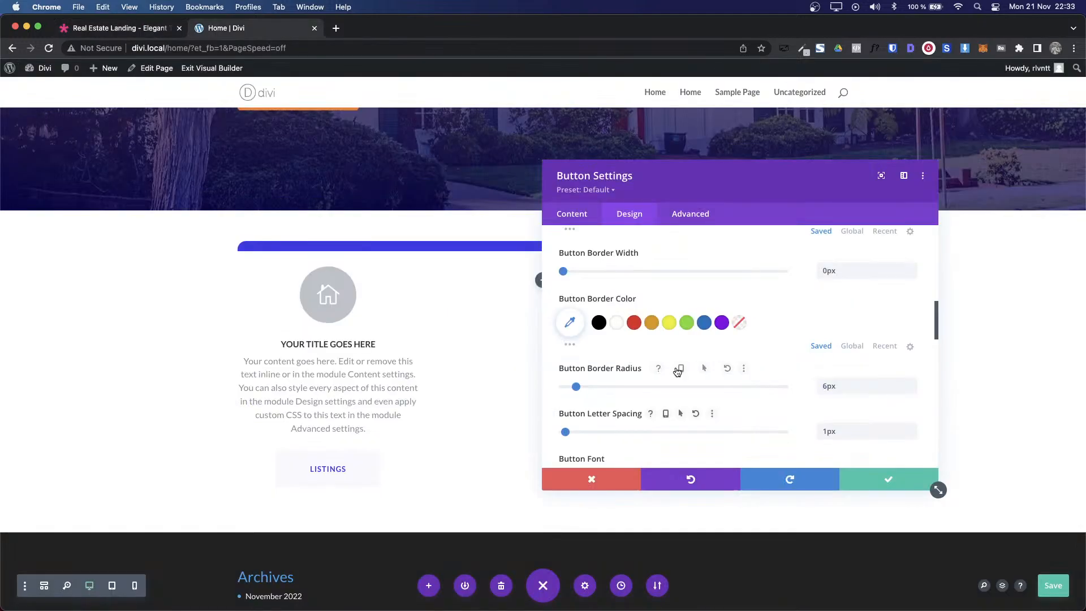
# Step: Set the Listings button's left and right padding to 50px and top and bottom padding to 15px, and save the button settings
pyautogui.scroll(5, 674, 287)
pyautogui.click(596, 350)
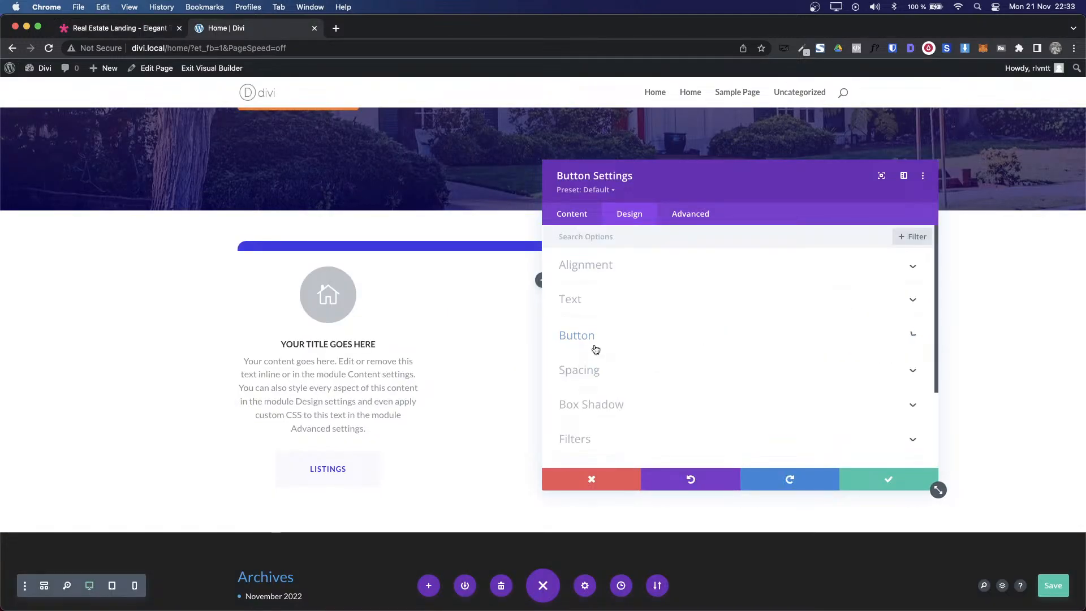
pyautogui.click(596, 368)
pyautogui.click(779, 336)
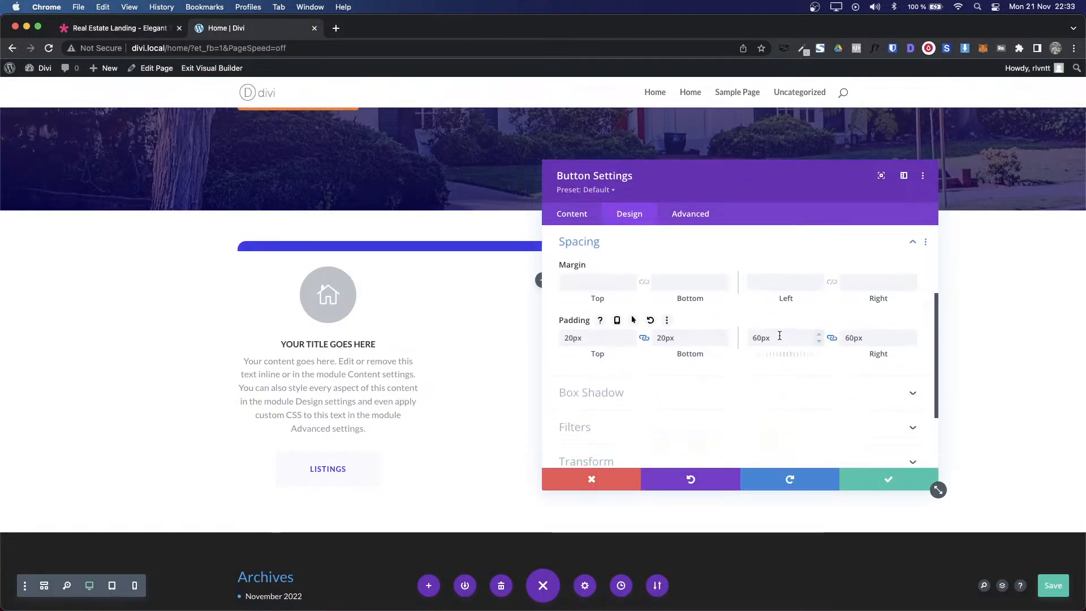
pyautogui.click(686, 339)
pyautogui.hotkey('shift', 'Down')
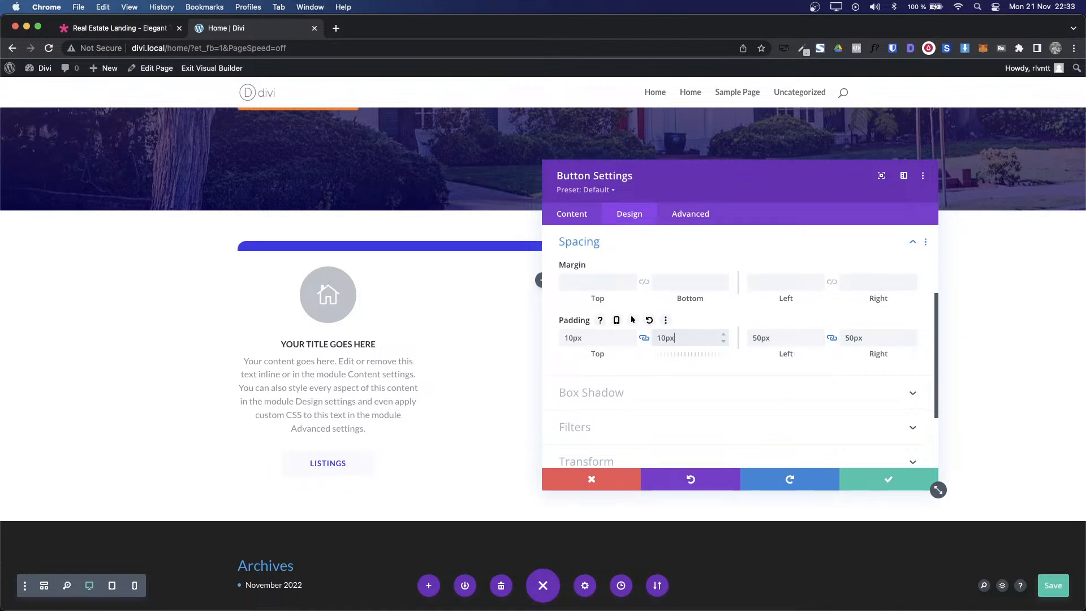
pyautogui.press('Up')
pyautogui.press('Up')
pyautogui.press('Up')
pyautogui.press('Up')
pyautogui.press('Up')
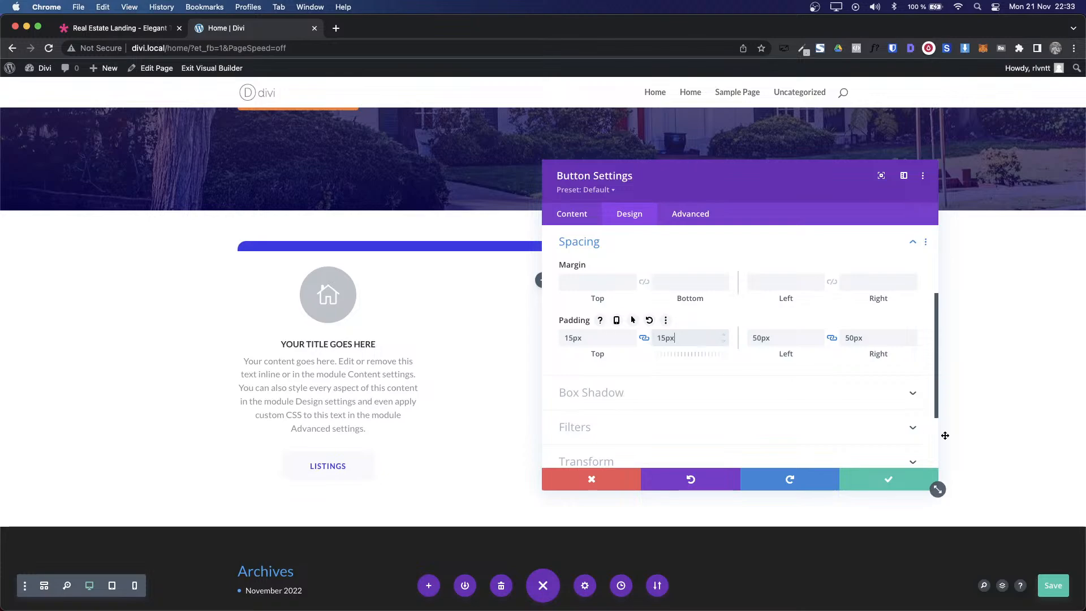
pyautogui.click(921, 482)
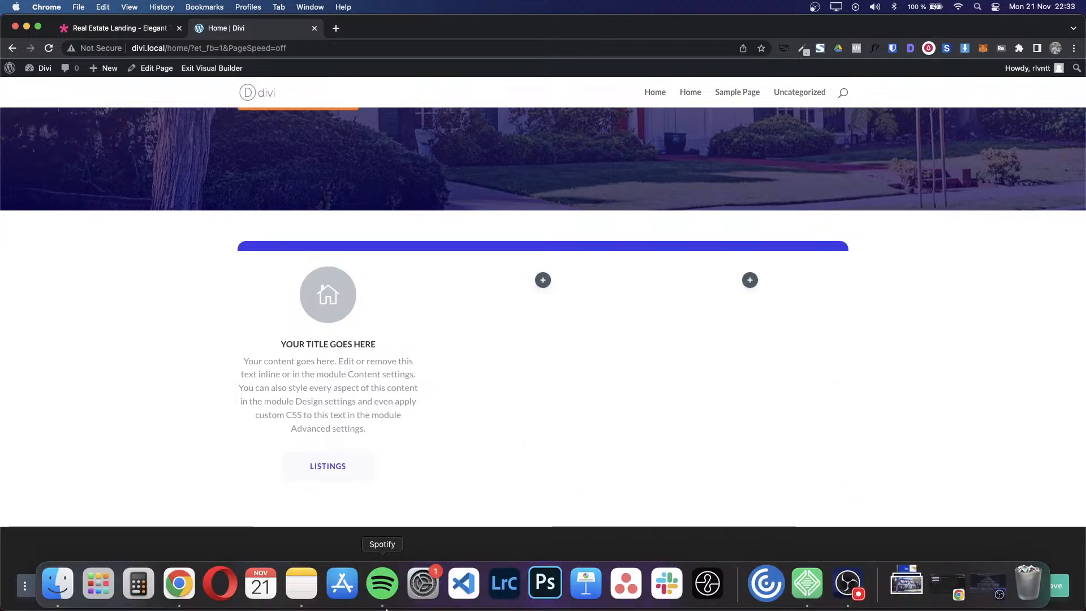
pyautogui.hotkey('ctrl', 'Tab')
pyautogui.hotkey('ctrl', 'Tab')
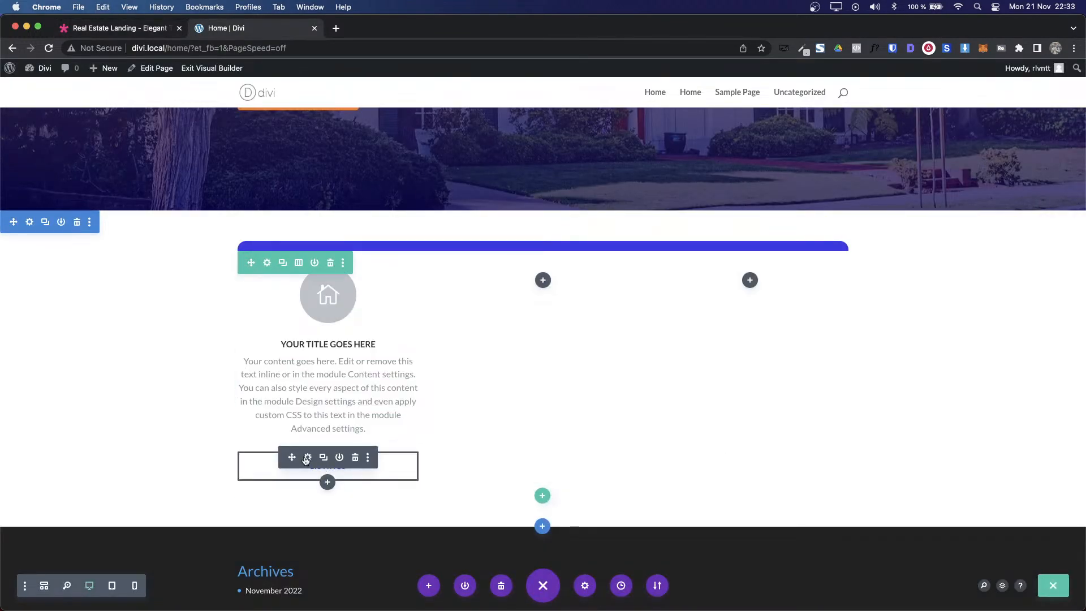
# Step: Enable a hover state for the Listings button's background, raise the opacity of its rgba(60,57,230) hover color, and save the button settings
pyautogui.click(306, 459)
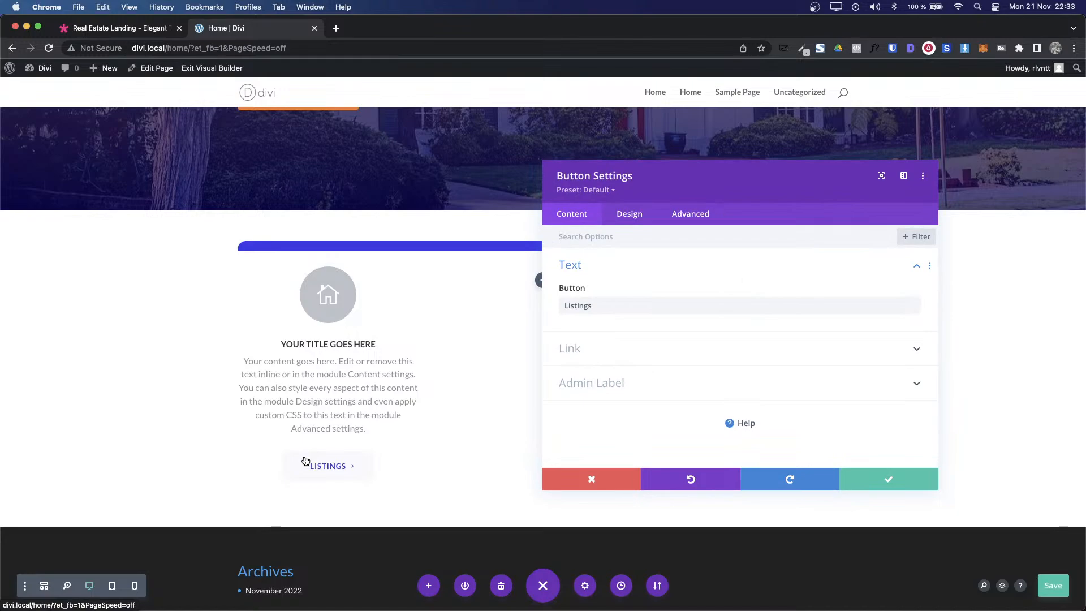
pyautogui.click(628, 215)
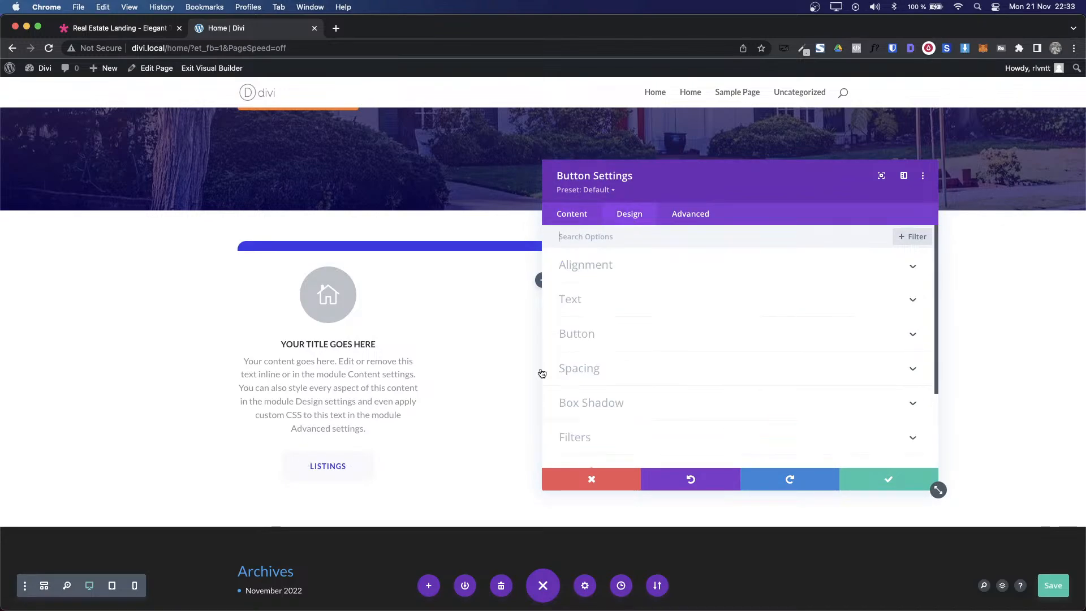
pyautogui.click(621, 334)
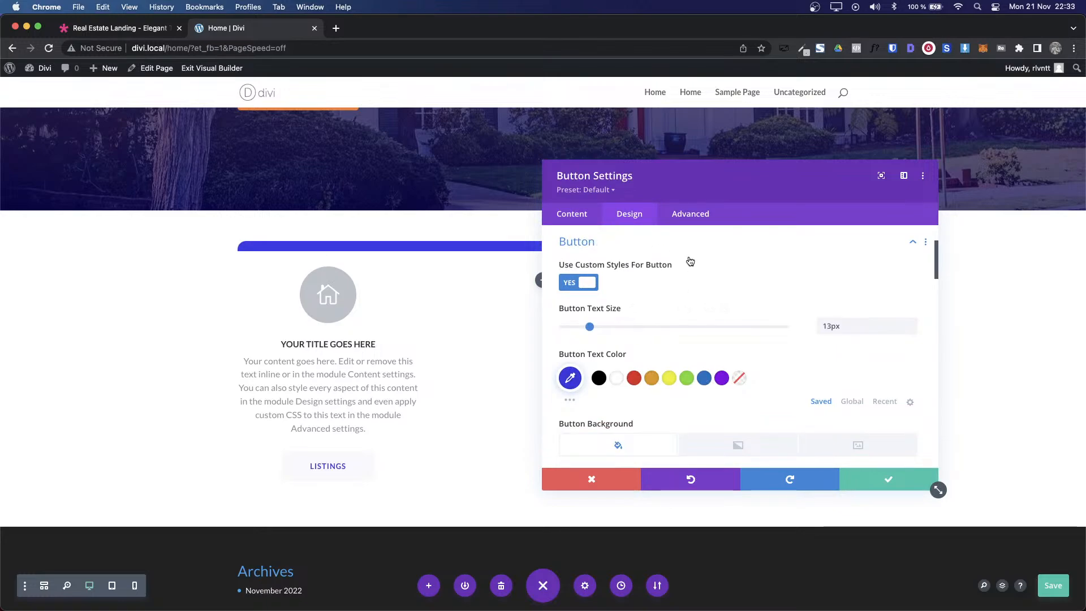
pyautogui.scroll(-5, 707, 294)
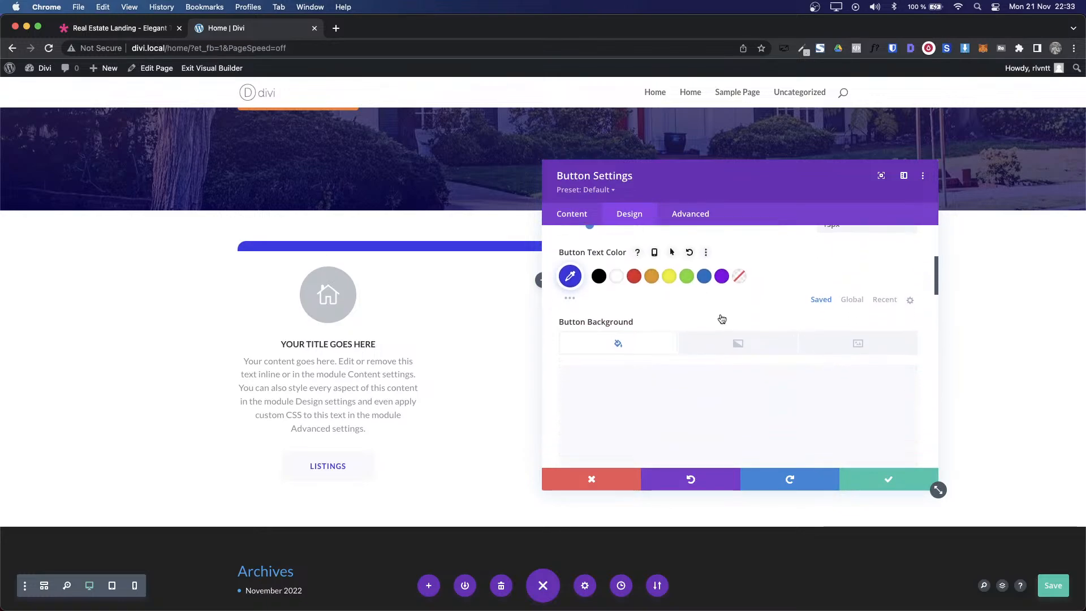
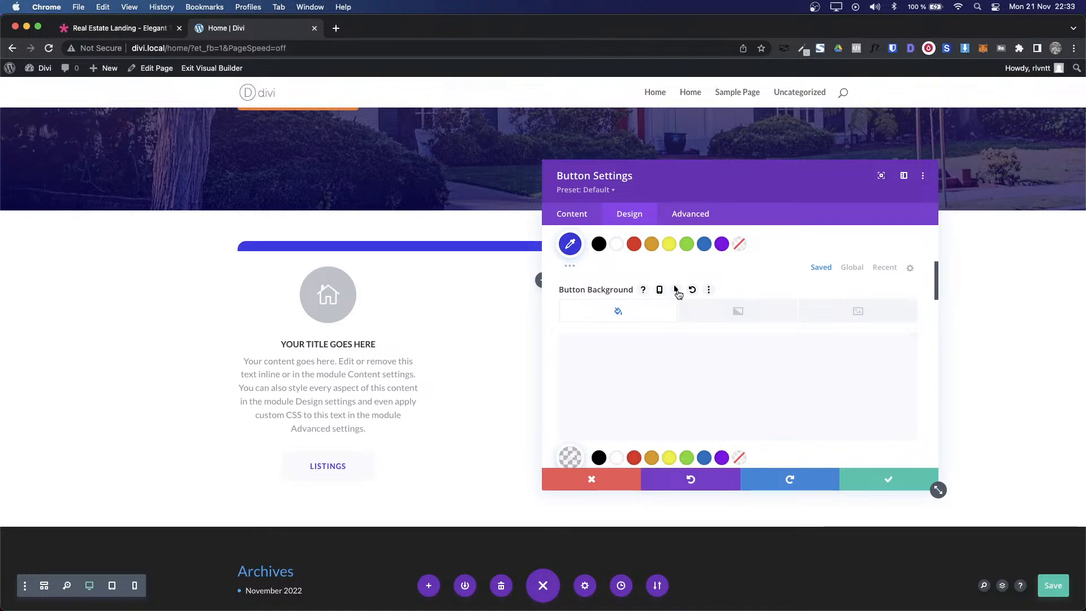
pyautogui.click(678, 291)
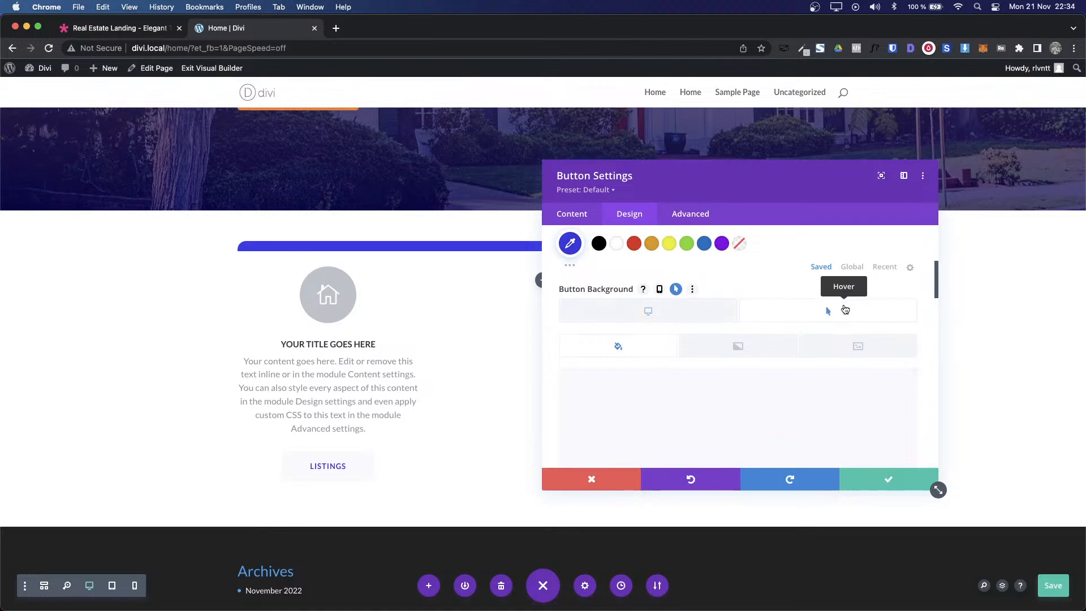
pyautogui.scroll(-3, 845, 310)
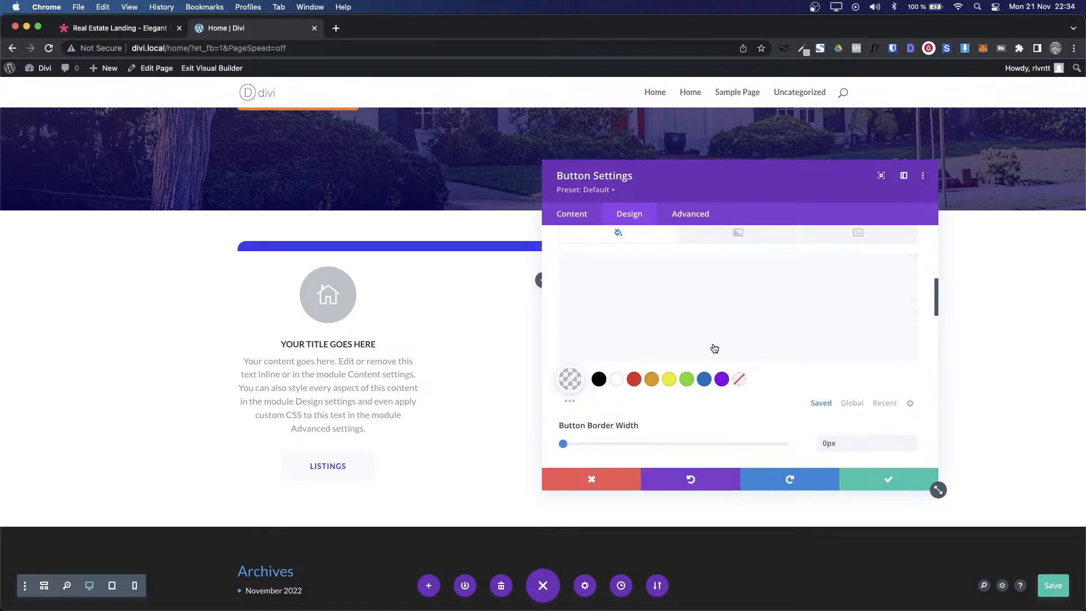
pyautogui.click(570, 390)
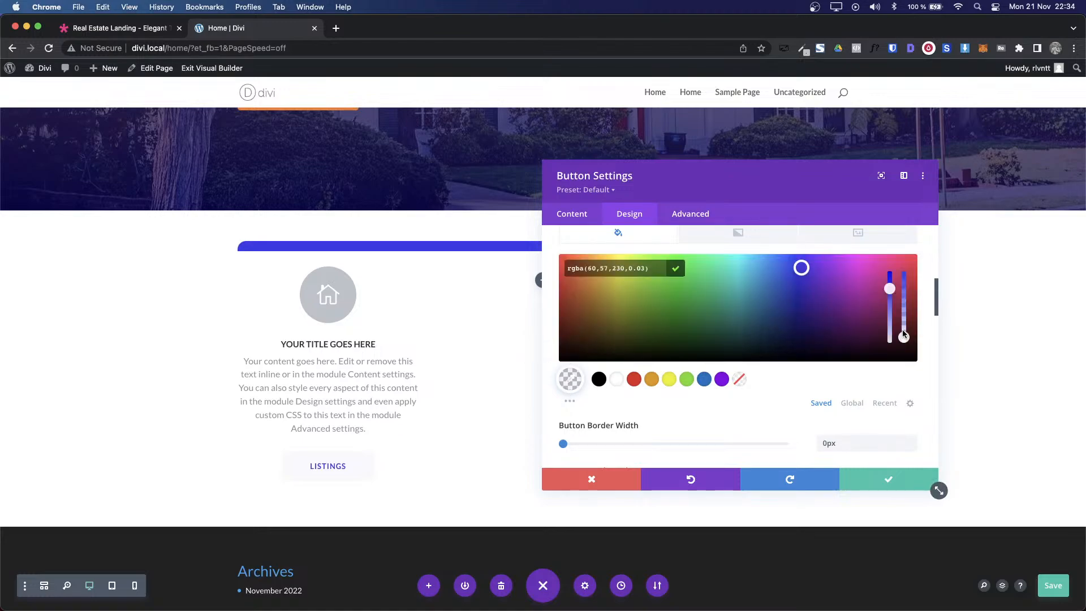
pyautogui.moveTo(904, 337); pyautogui.dragTo(902, 327)
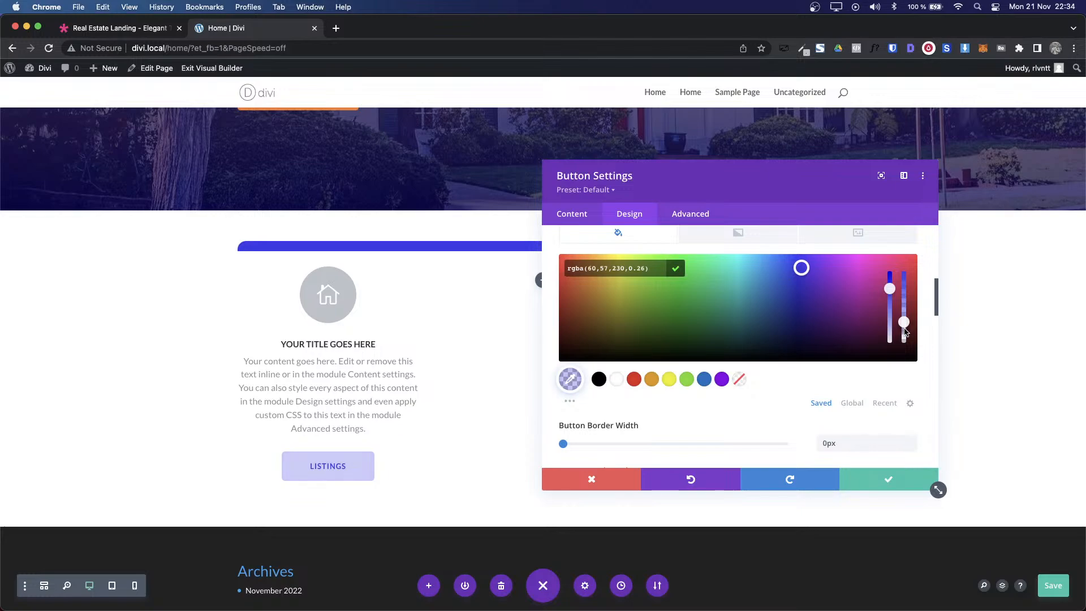
pyautogui.moveTo(905, 331); pyautogui.dragTo(905, 333)
pyautogui.click(896, 482)
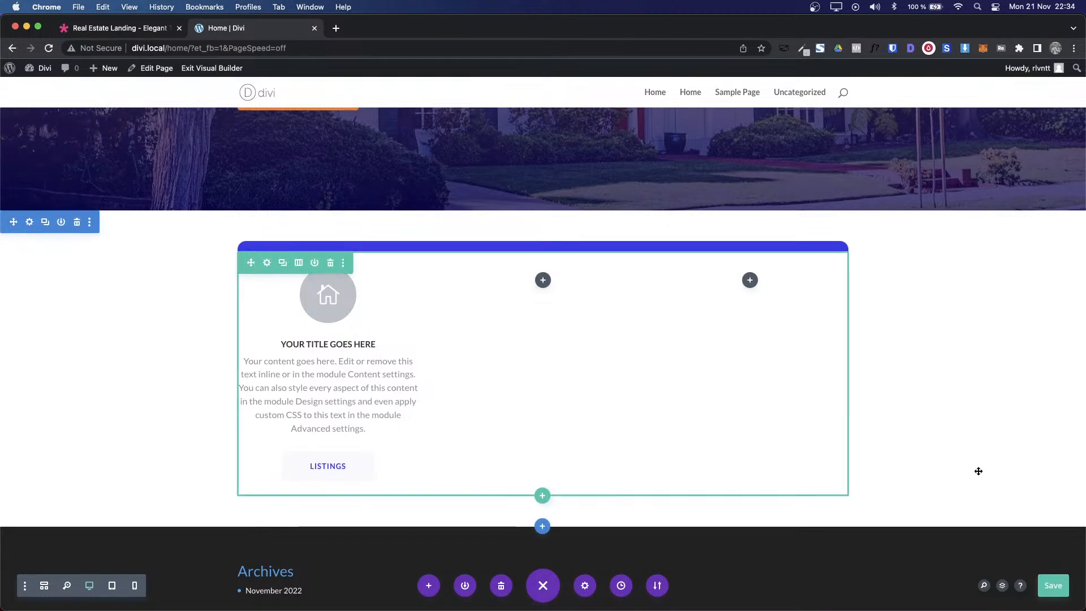
# Step: Save the page and switch to the Real Estate Landing demo for comparison
pyautogui.click(1052, 588)
pyautogui.click(136, 31)
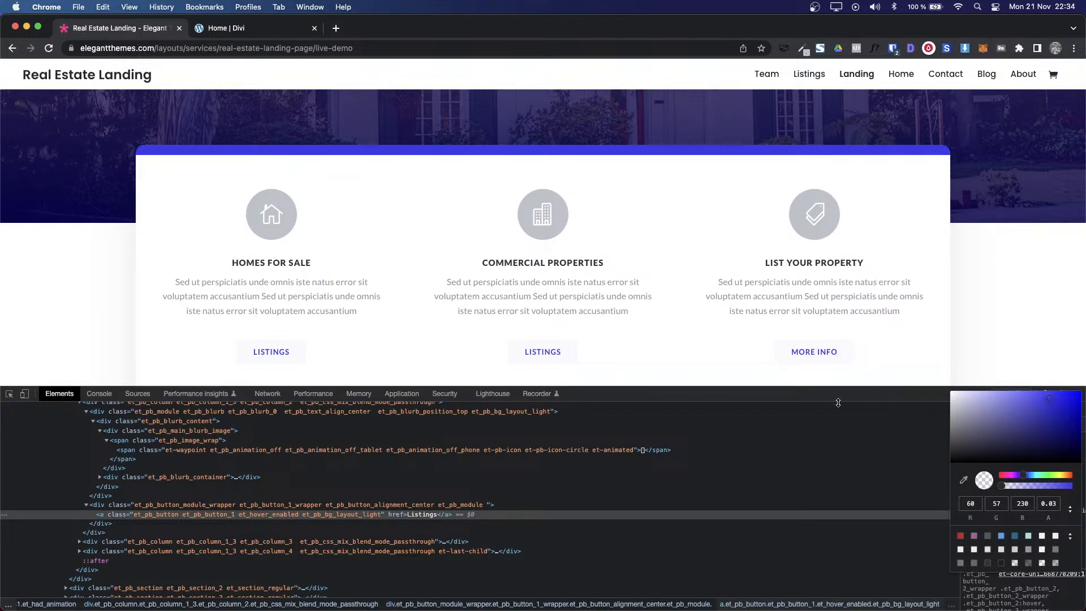
# Step: Close the color picker and developer tools on the demo and check its whole three-column card
pyautogui.click(1083, 461)
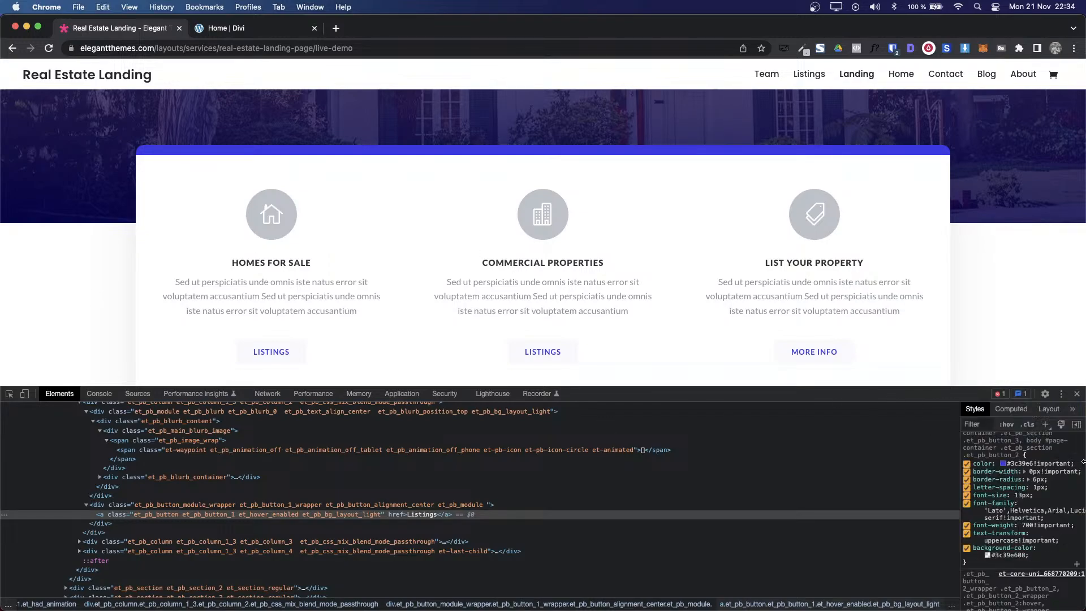
pyautogui.click(1079, 394)
pyautogui.scroll(3, 417, 373)
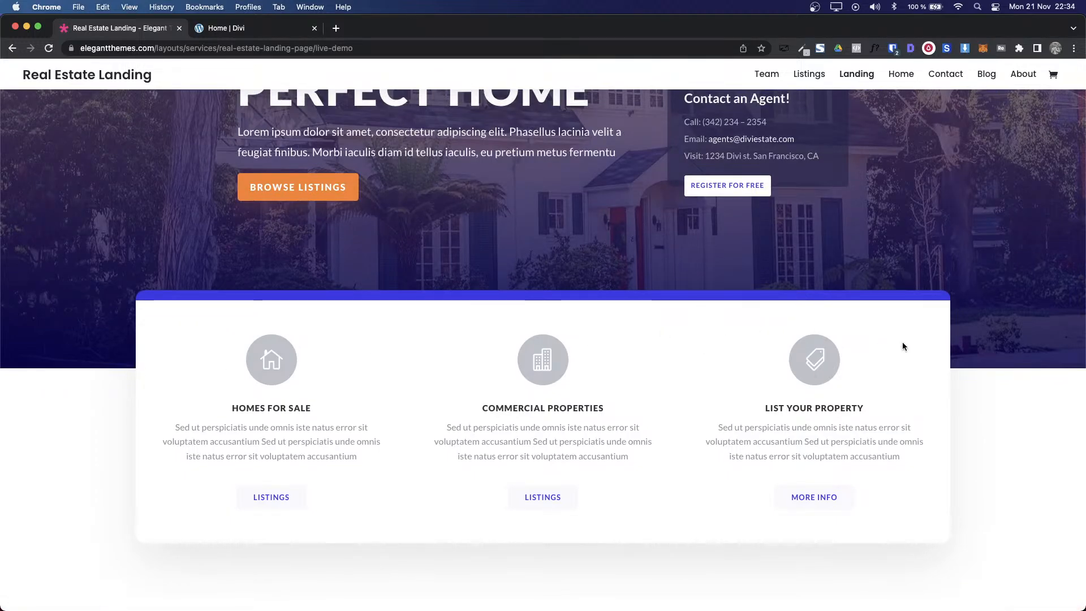
pyautogui.hotkey('ctrl', 'Tab')
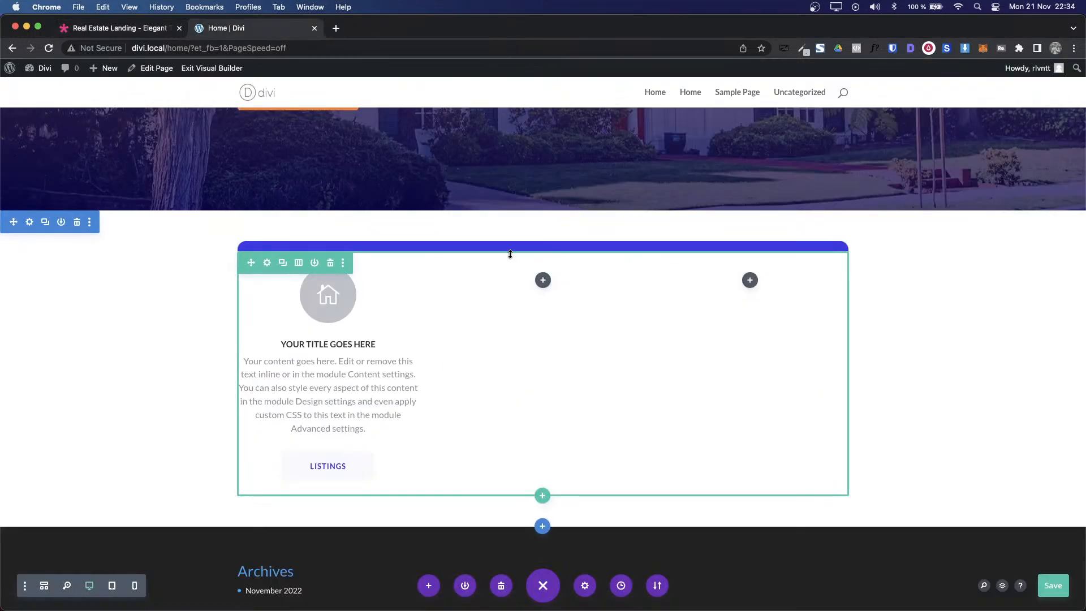
# Step: In the three-column row's sizing options, try a max width of 80% and compare the row with the demo
pyautogui.click(267, 263)
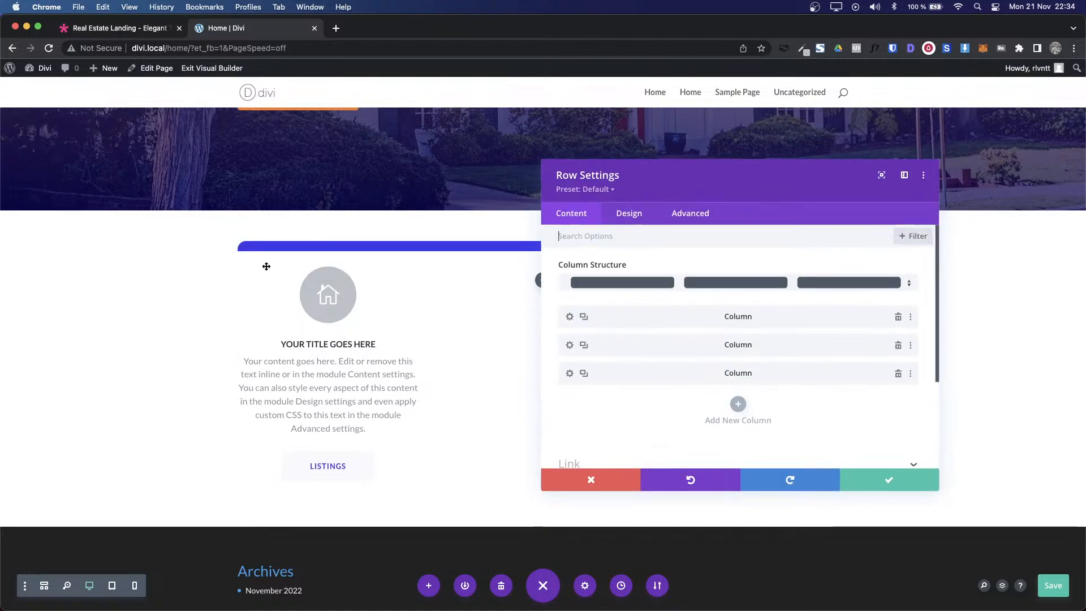
pyautogui.click(634, 216)
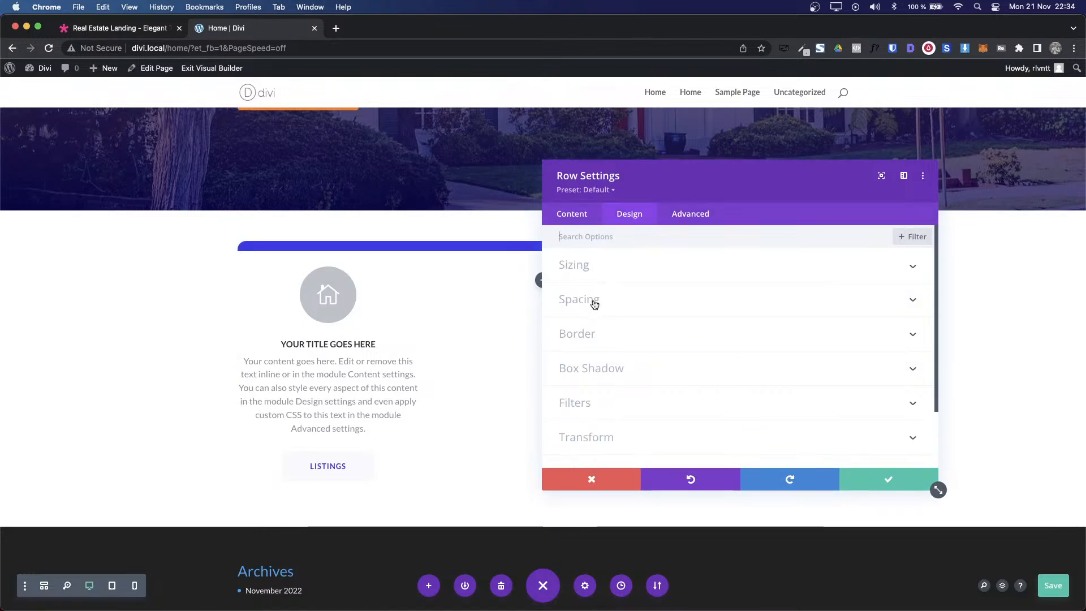
pyautogui.click(586, 271)
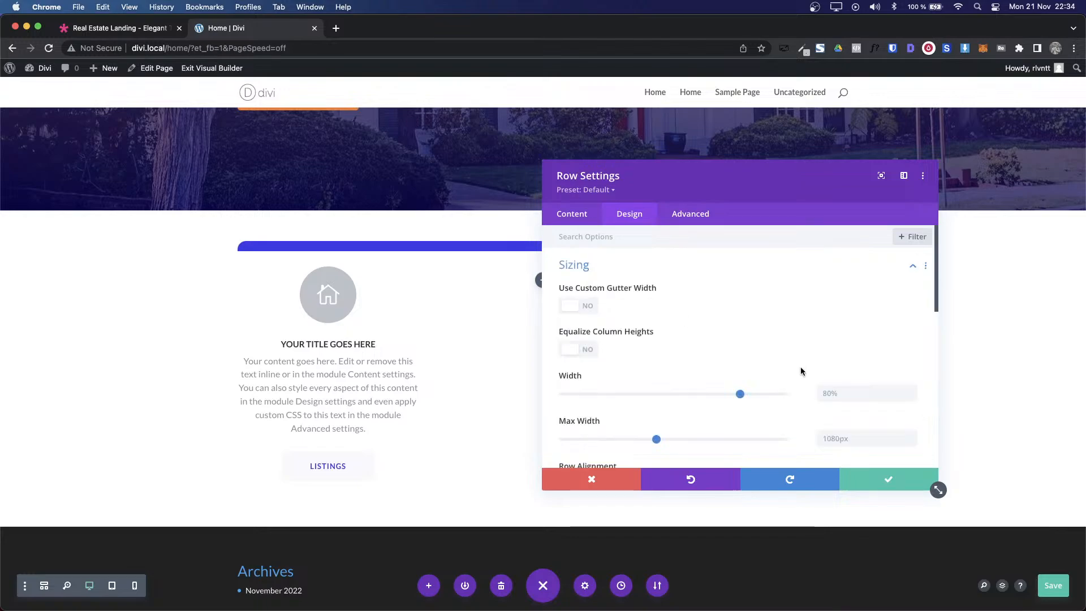
pyautogui.scroll(-2, 799, 367)
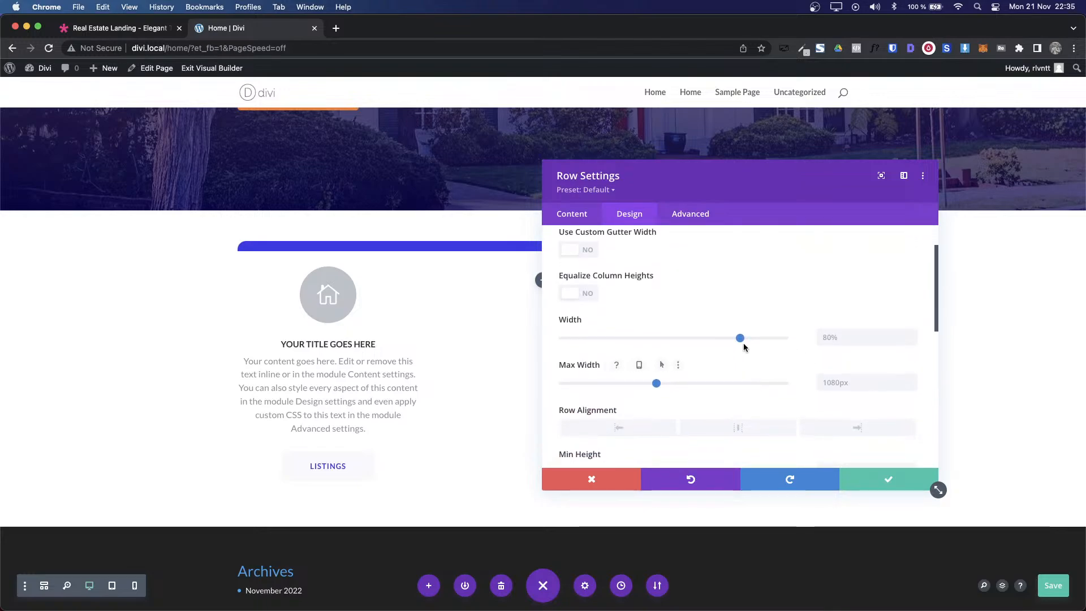
pyautogui.moveTo(741, 342)
pyautogui.mouseDown()
pyautogui.moveTo(780, 341)
pyautogui.moveTo(739, 342)
pyautogui.mouseUp()
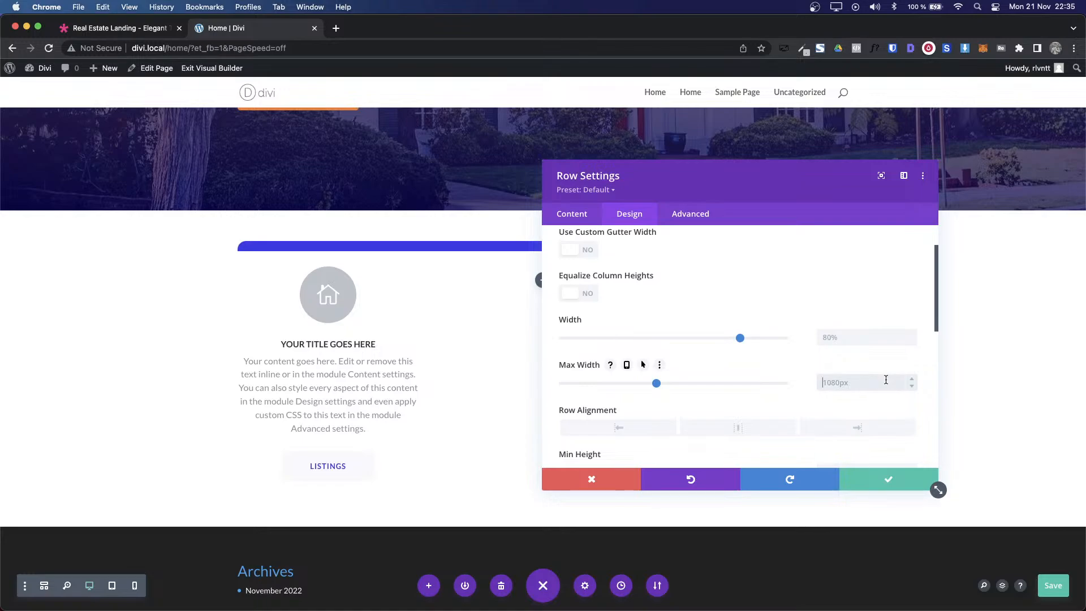
pyautogui.write('80')
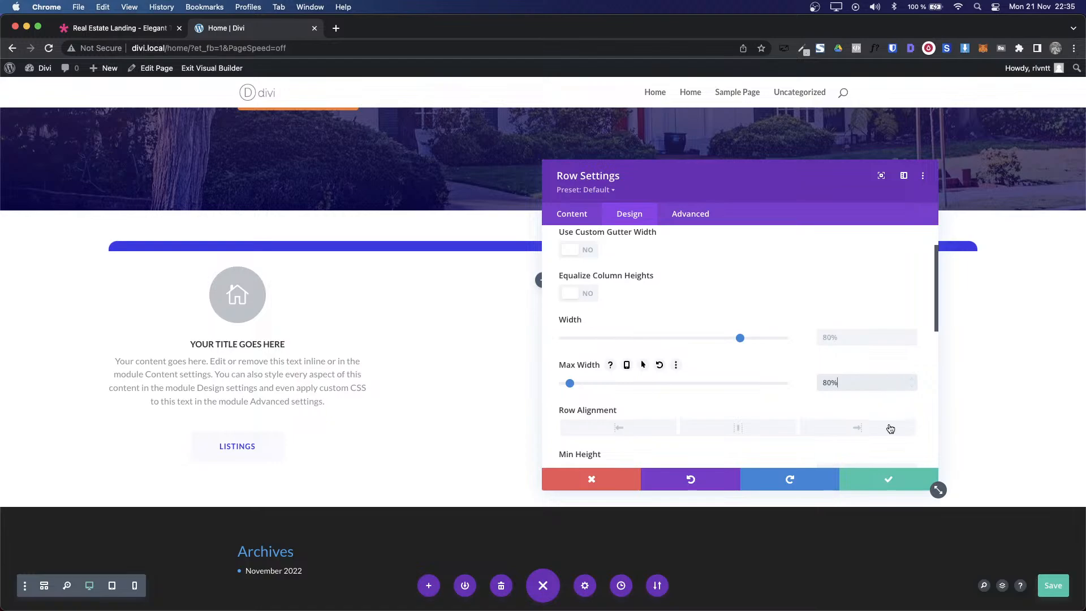
pyautogui.scroll(3, 301, 185)
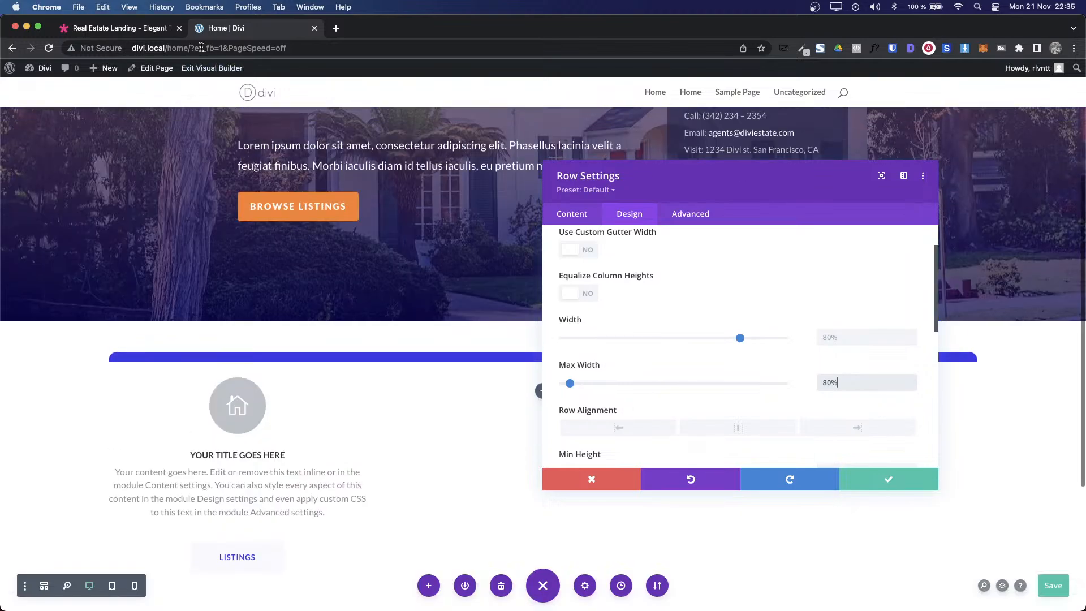
pyautogui.click(154, 35)
pyautogui.hotkey('ctrl', 'Tab')
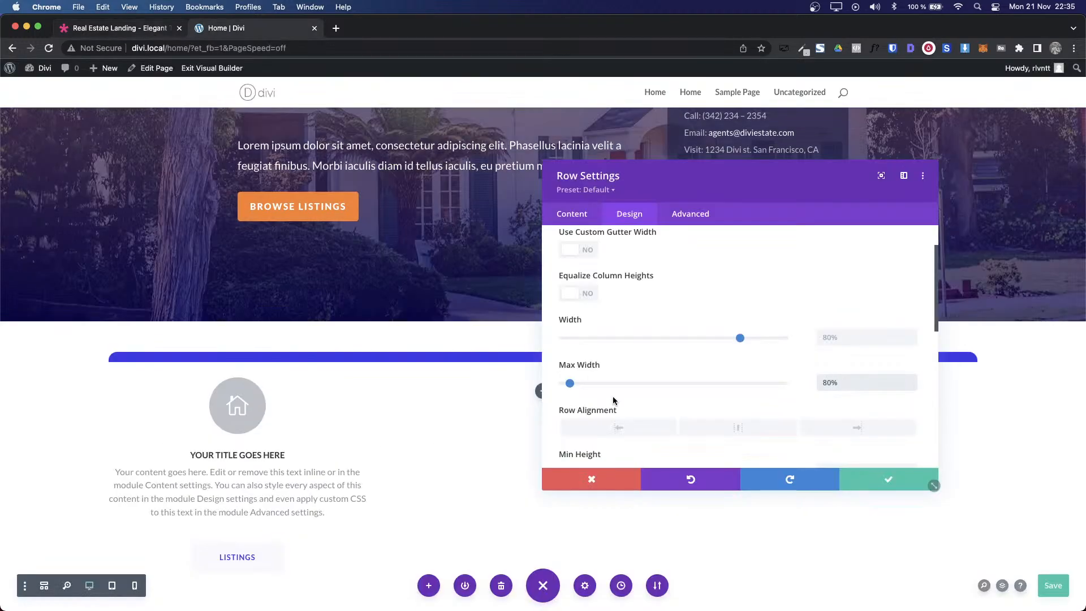
# Step: Try a max width of 70% for the row and compare its outer edge with the demo card
pyautogui.tripleClick(830, 383)
pyautogui.write('70%')
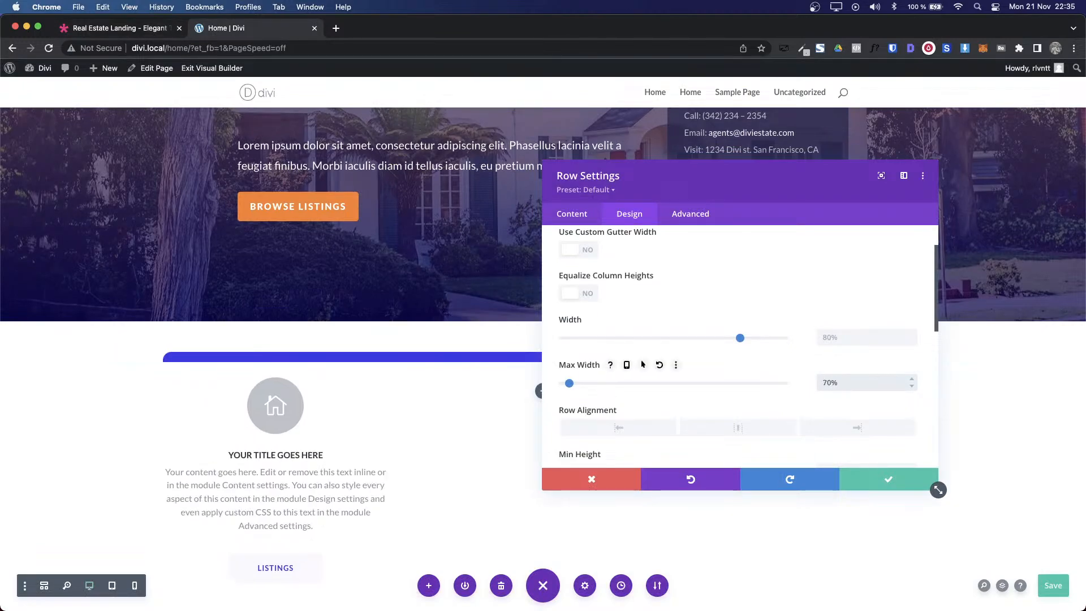
pyautogui.hotkey('ctrl', 'Tab')
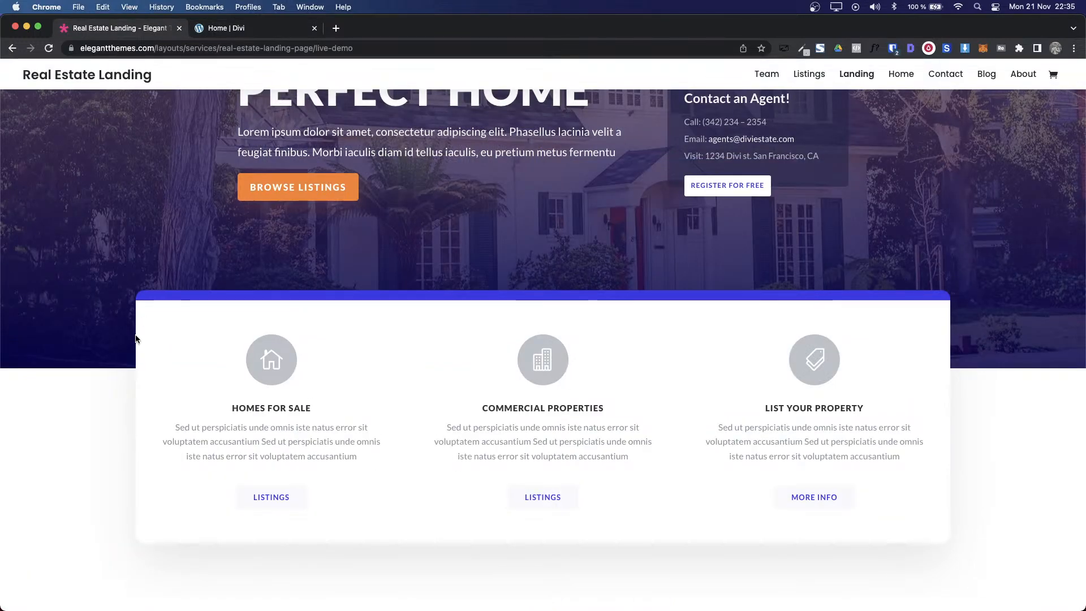
pyautogui.hotkey('ctrl', 'Tab')
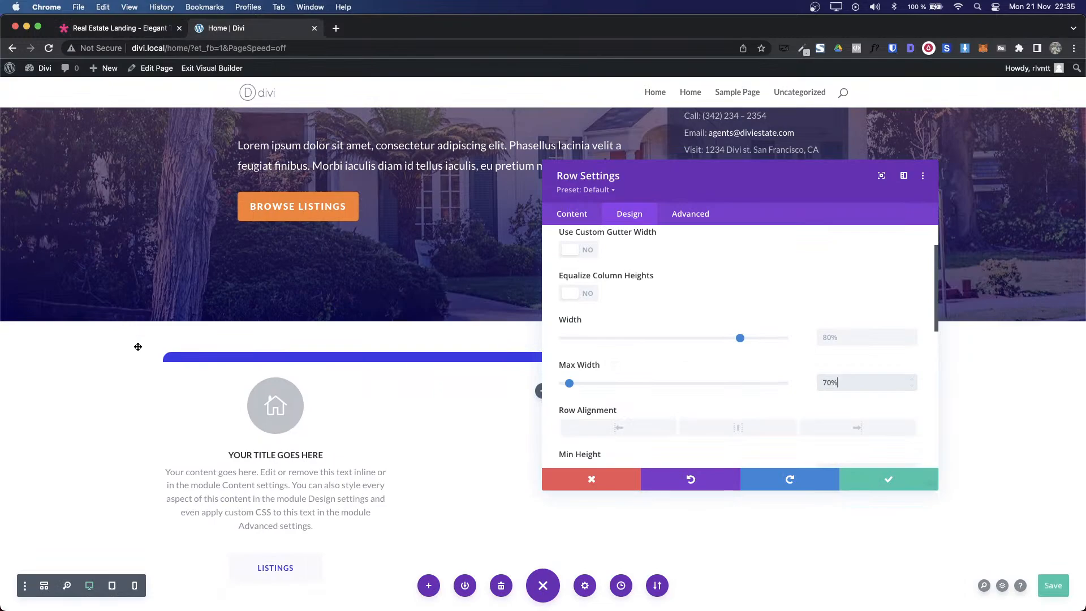
# Step: Set the row's max width to 75%, check it against the demo card, and save the row settings
pyautogui.press('BackSpace')
pyautogui.press('BackSpace')
pyautogui.write('5%')
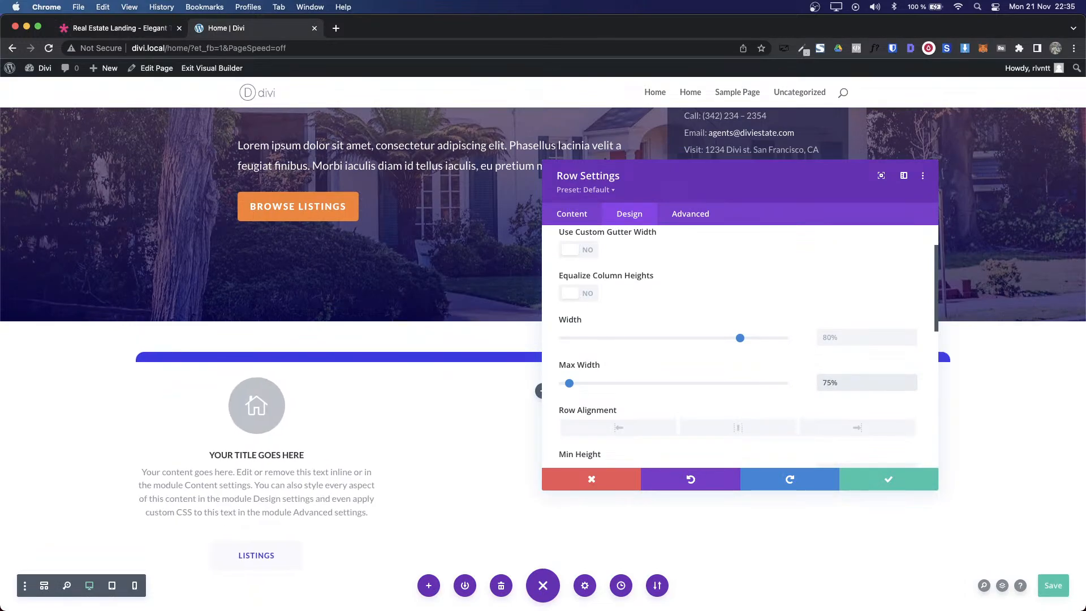
pyautogui.hotkey('ctrl', 'Tab')
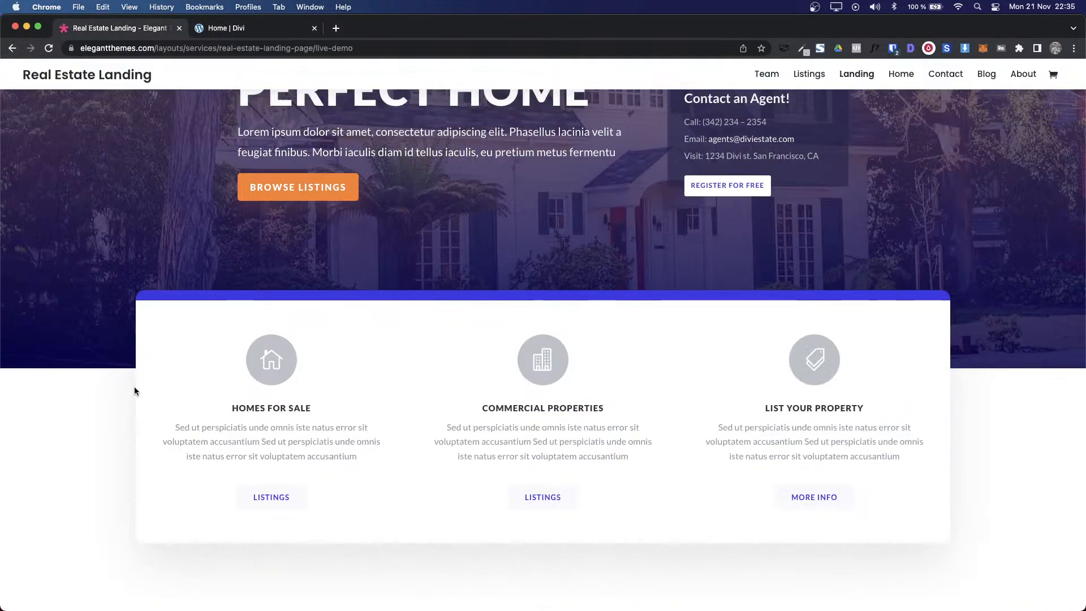
pyautogui.hotkey('ctrl', 'Tab')
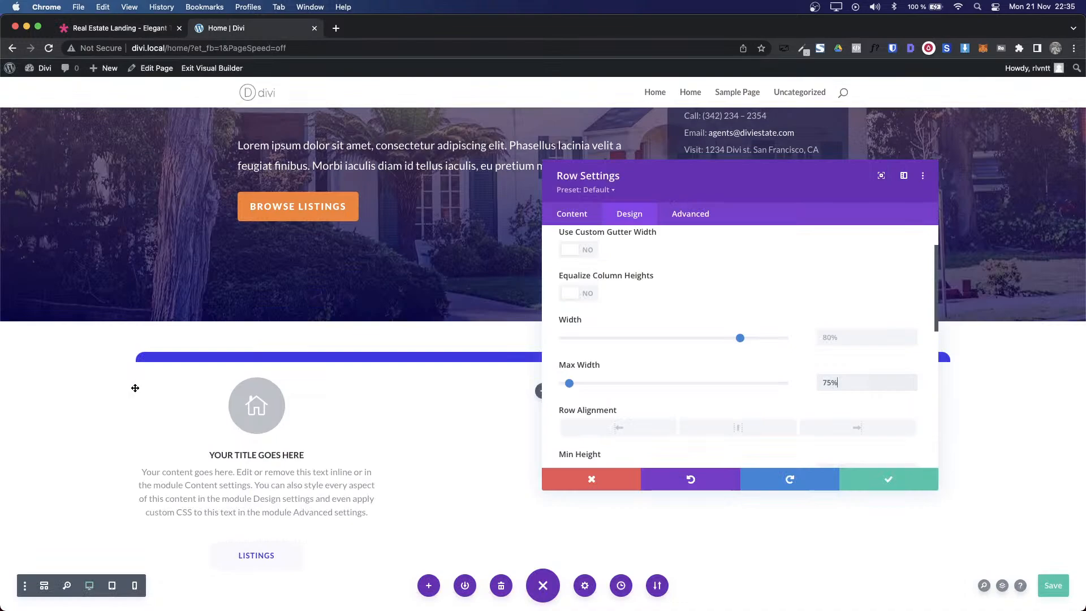
pyautogui.click(868, 479)
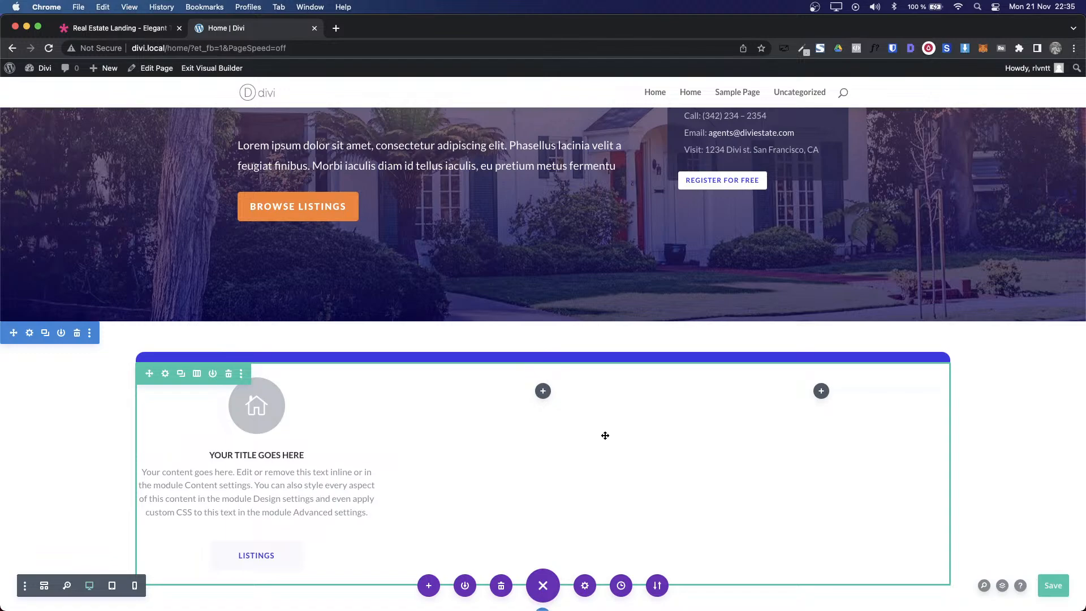
# Step: Inspect the shadow around the demo card up close and apply the soft all-around box shadow preset to the three-column row
pyautogui.click(122, 28)
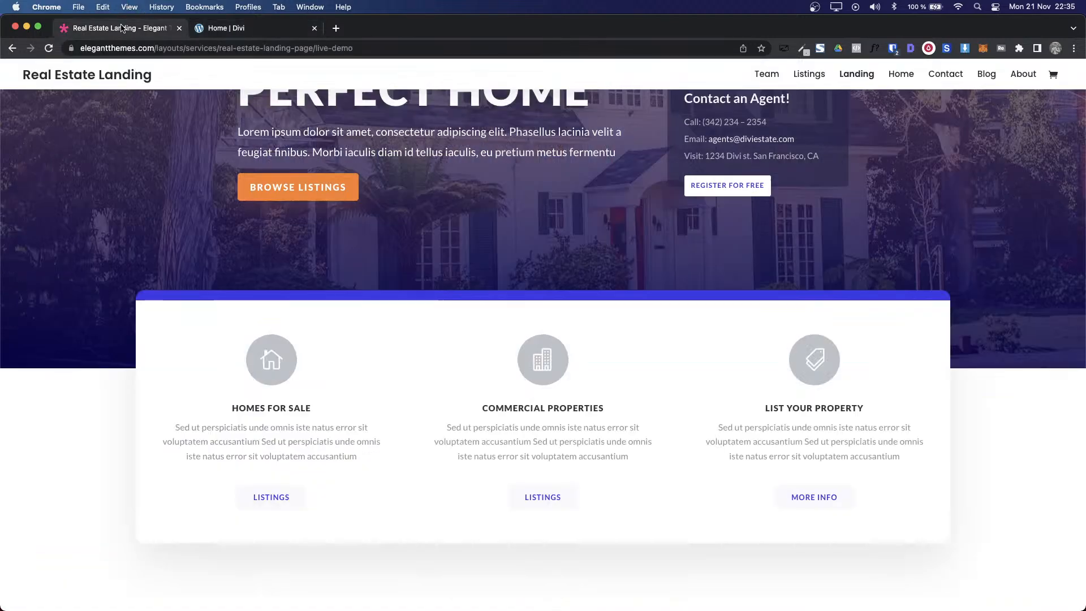
pyautogui.scroll(-2, 136, 405)
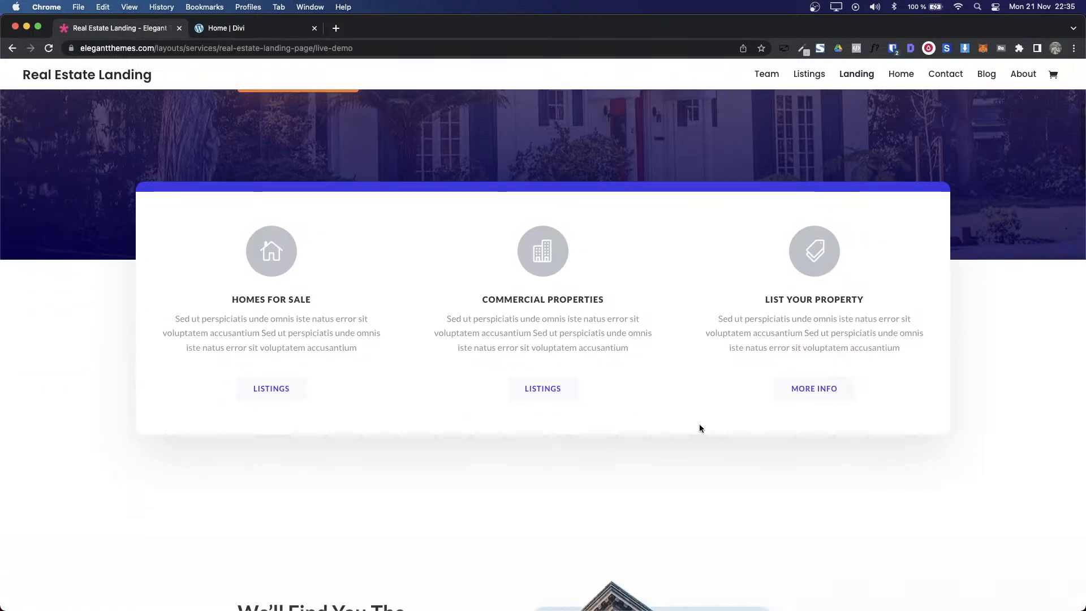
pyautogui.scroll(5, 631, 443)
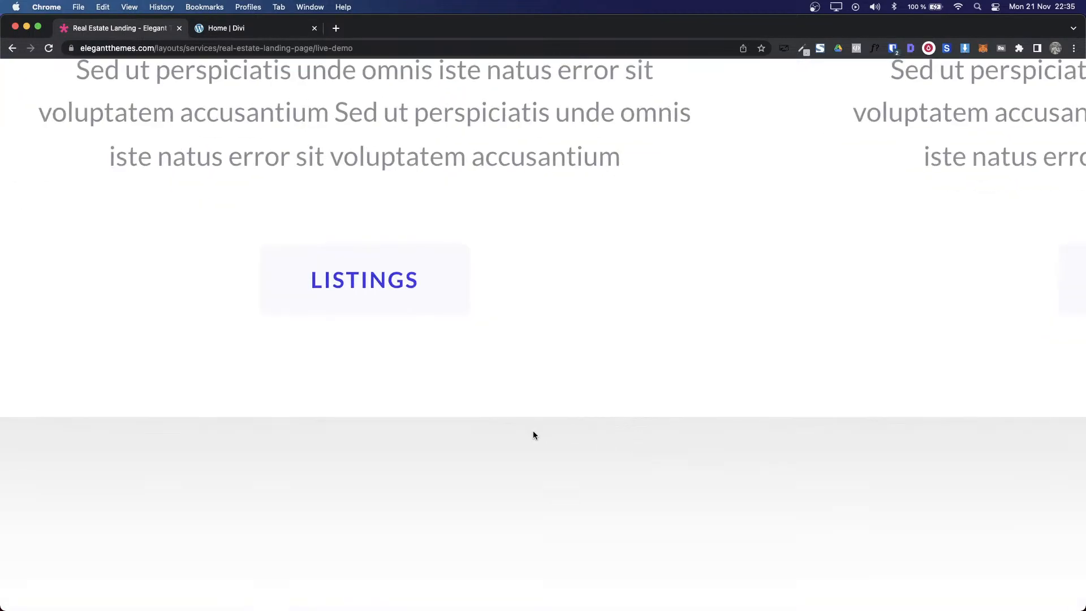
pyautogui.scroll(-5, 533, 435)
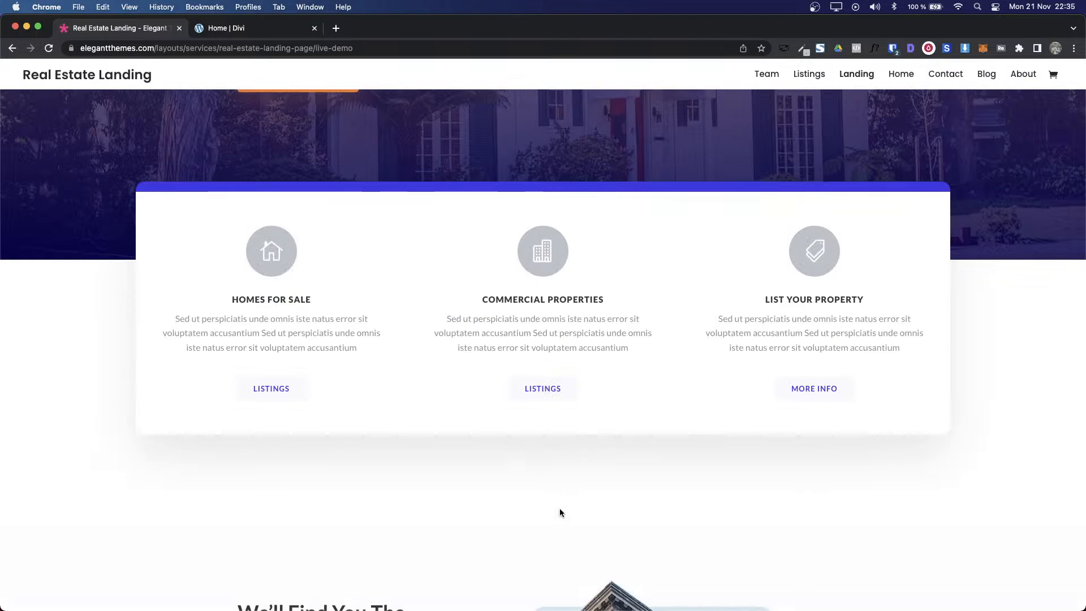
pyautogui.click(211, 28)
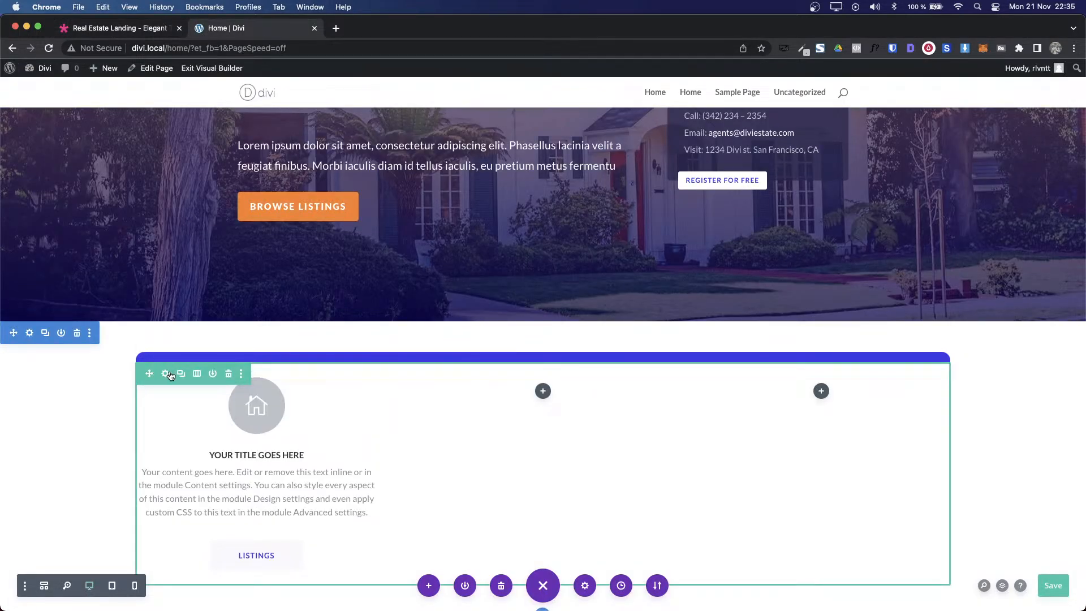
pyautogui.click(165, 374)
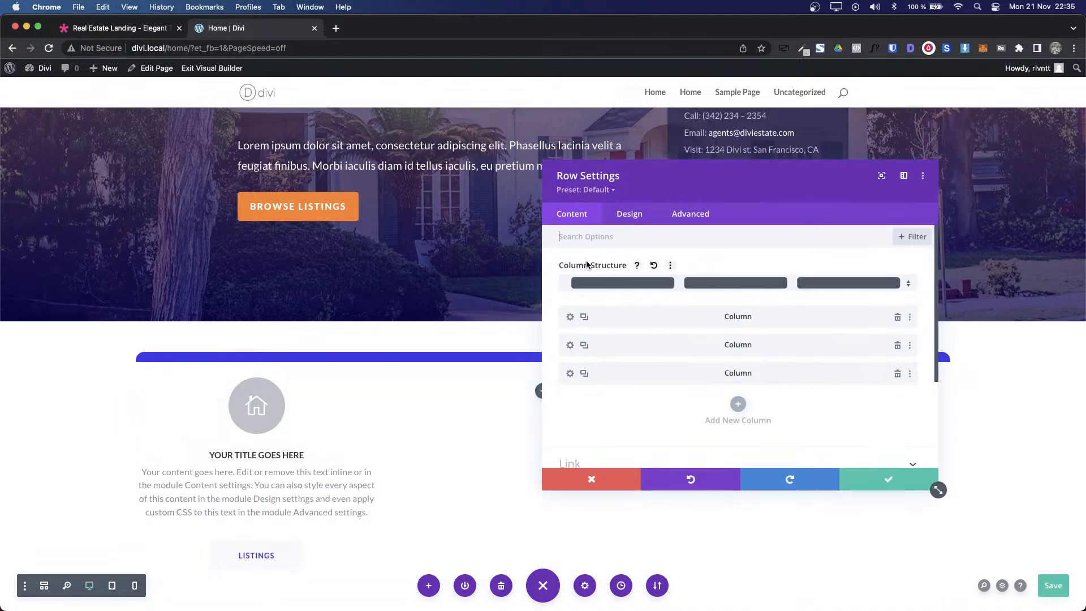
pyautogui.click(620, 214)
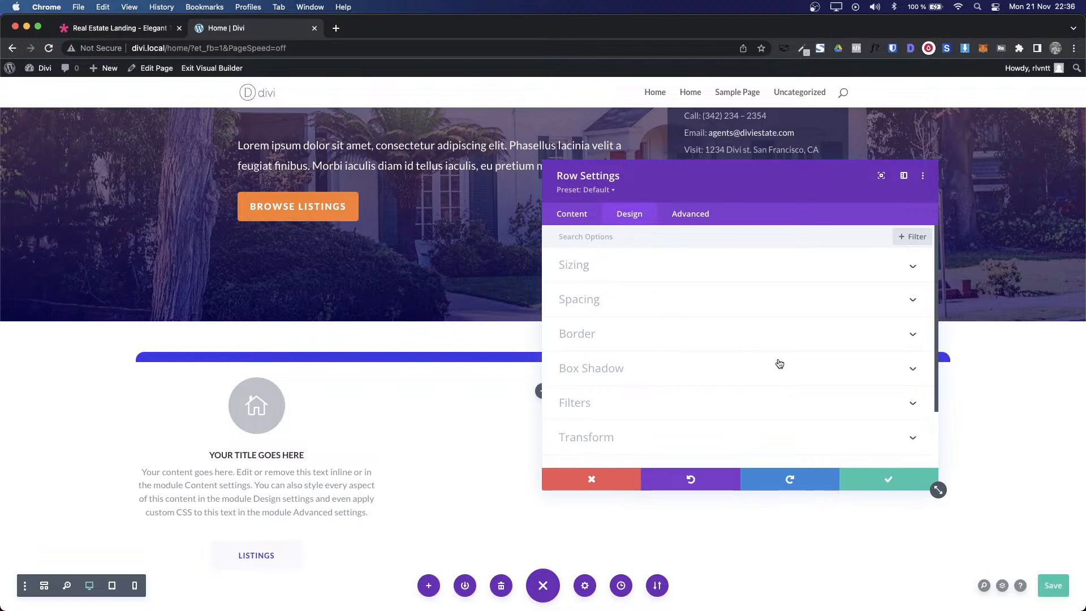
pyautogui.click(758, 375)
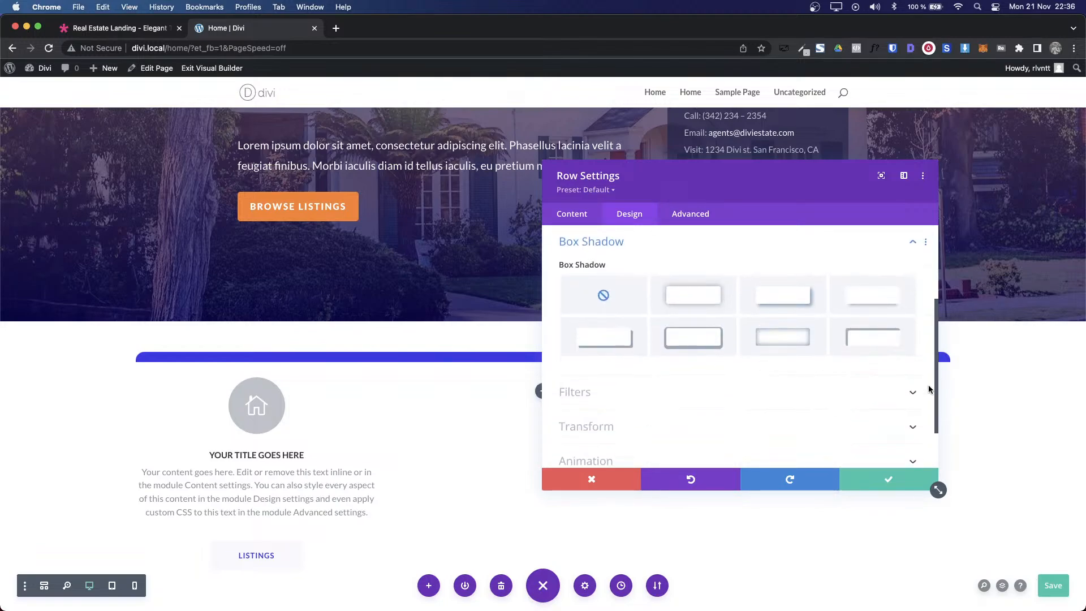
pyautogui.click(714, 297)
pyautogui.scroll(-3, 432, 354)
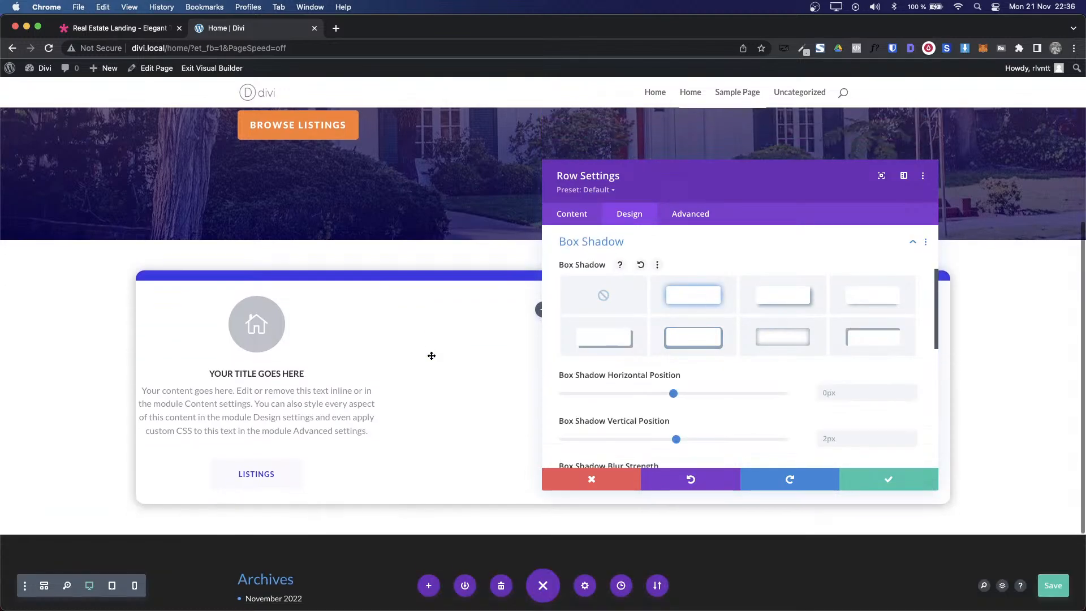
# Step: Set the row's box shadow vertical position to 0px, lower the shadow color's opacity, and save the row settings
pyautogui.scroll(-2, 857, 405)
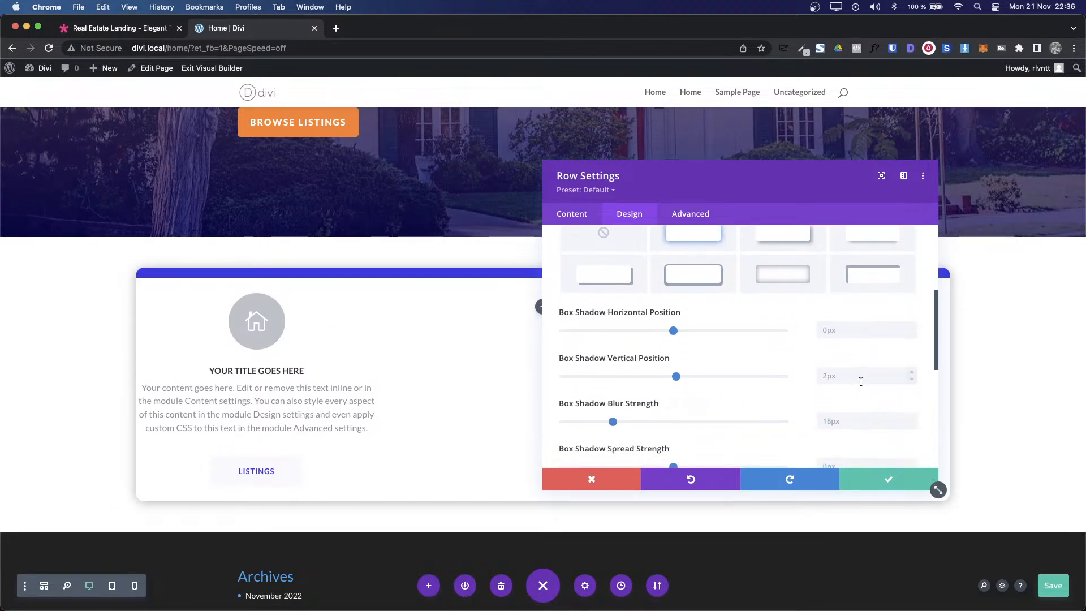
pyautogui.click(861, 382)
pyautogui.press('Down')
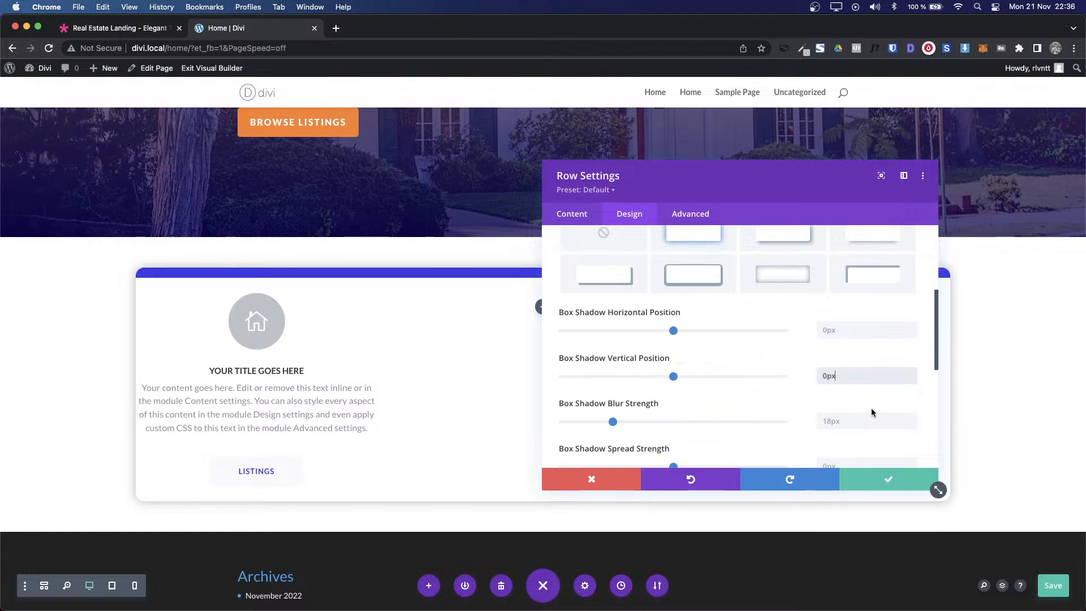
pyautogui.scroll(-2, 864, 423)
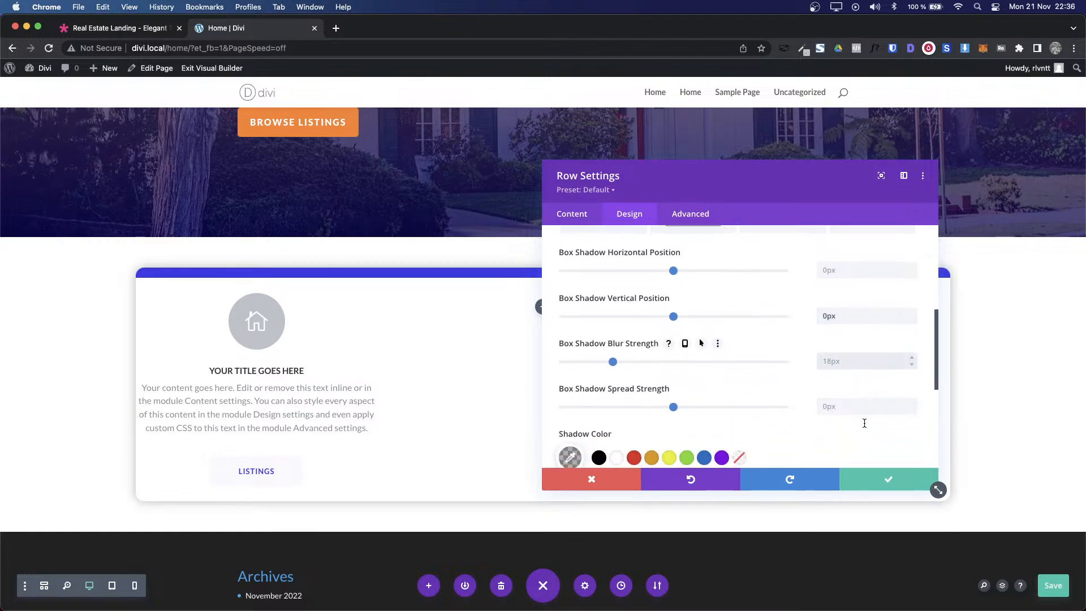
pyautogui.click(571, 456)
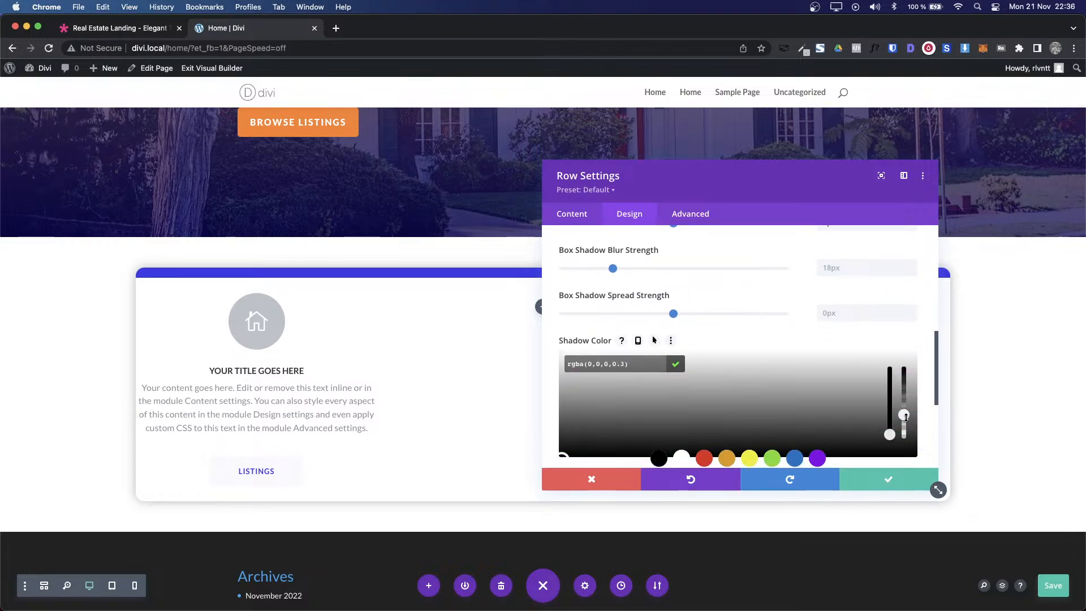
pyautogui.moveTo(905, 416); pyautogui.dragTo(905, 438)
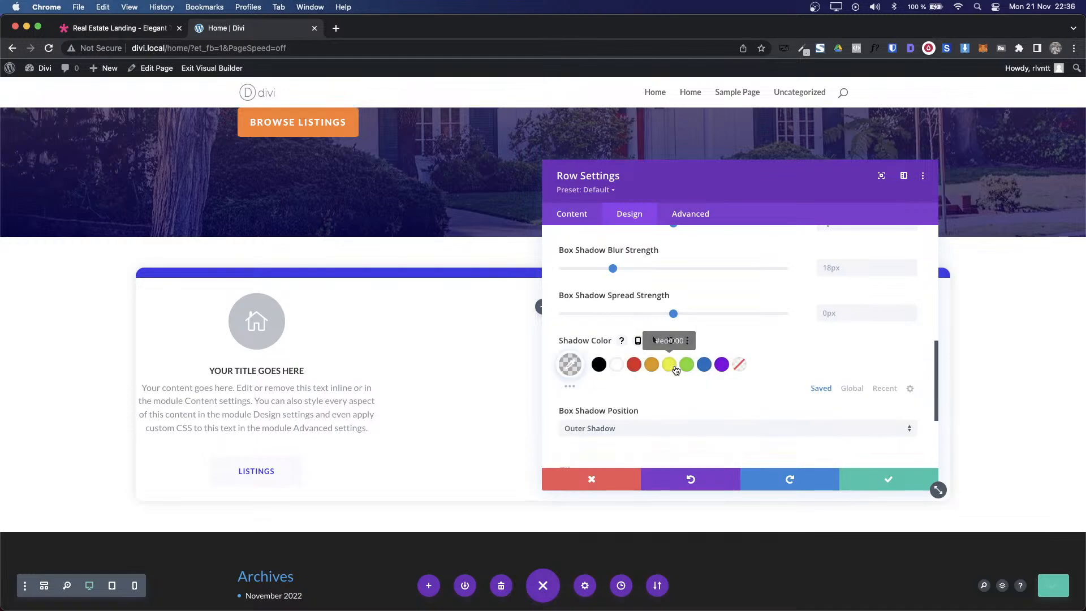
pyautogui.click(675, 364)
pyautogui.click(889, 479)
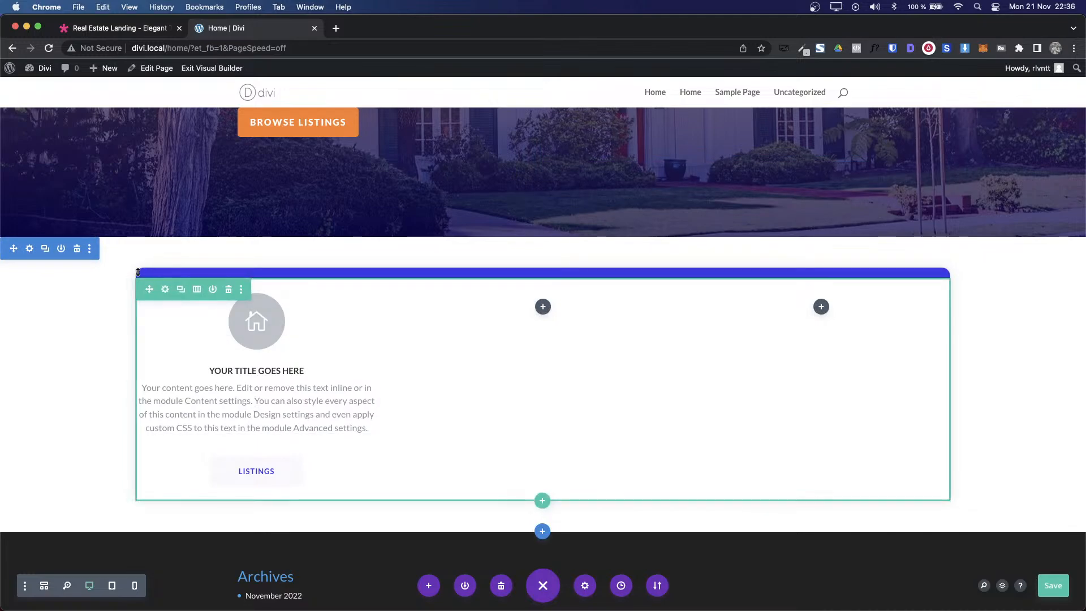
# Step: Set the three-column row's top margin to -10% and check how it overlaps the hero section
pyautogui.click(165, 289)
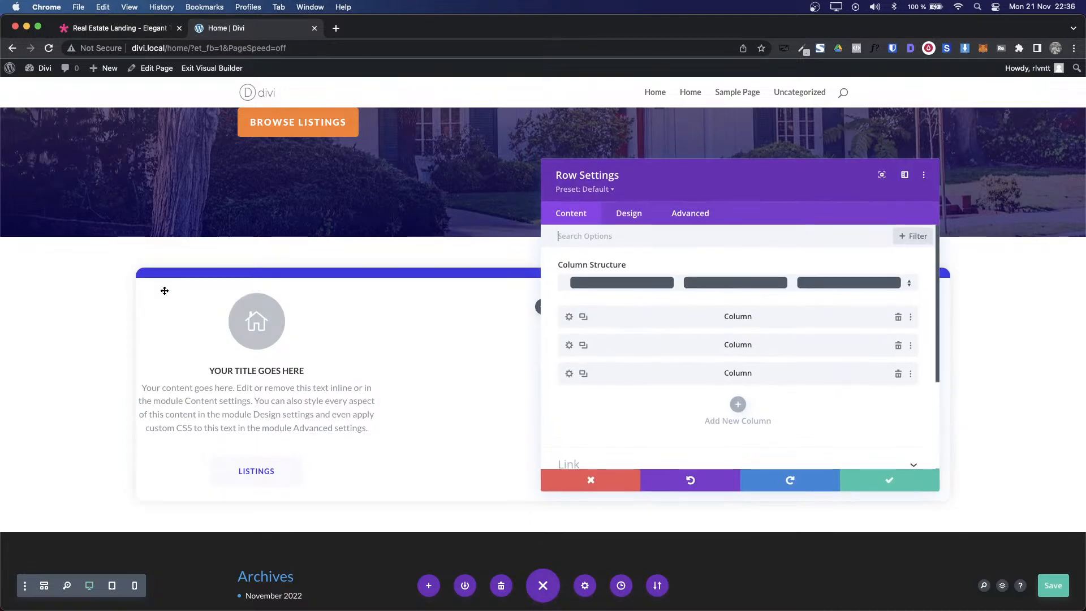
pyautogui.click(628, 214)
pyautogui.click(601, 299)
pyautogui.click(572, 283)
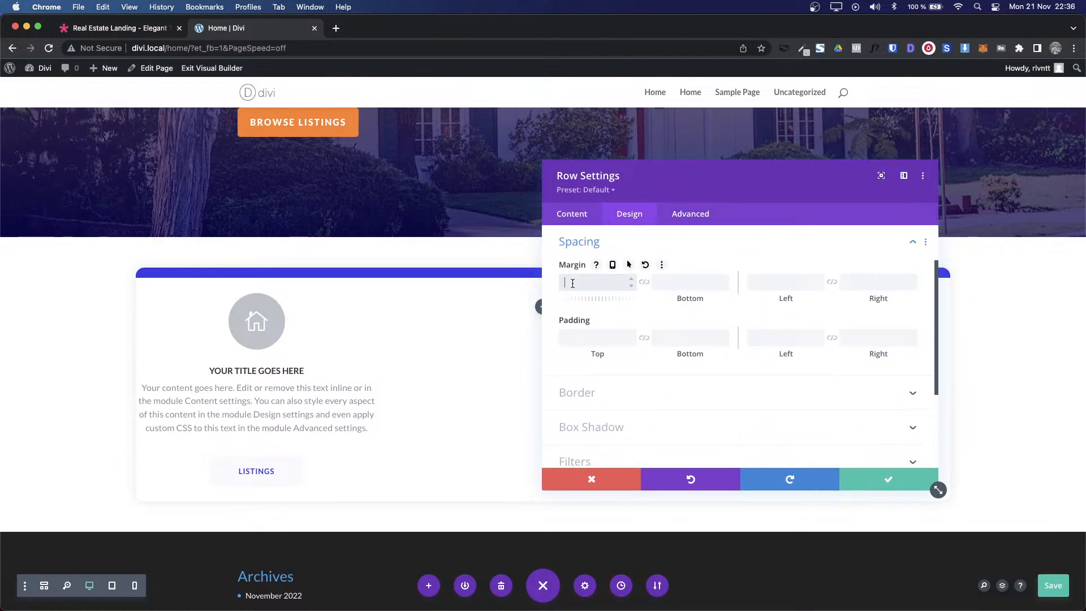
pyautogui.write('10px')
pyautogui.press('BackSpace')
pyautogui.press('BackSpace')
pyautogui.write('%')
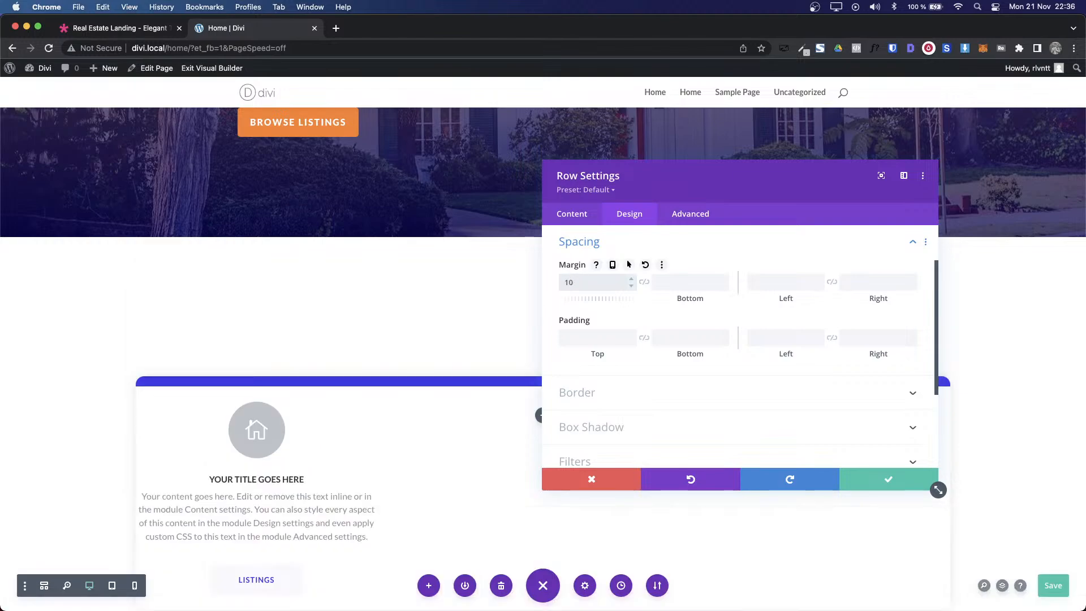
pyautogui.write('-10')
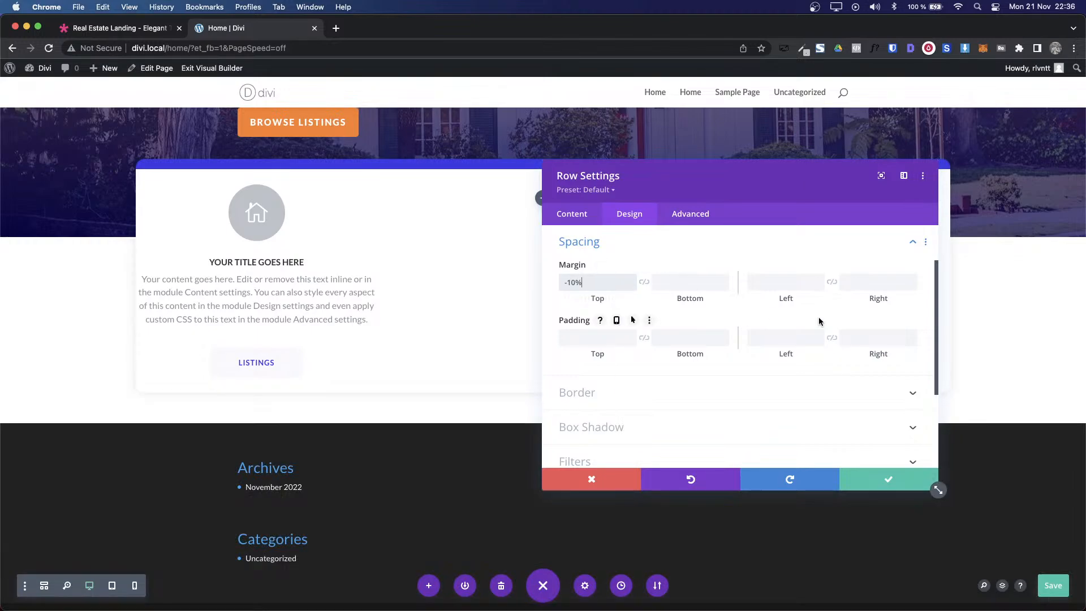
pyautogui.scroll(3, 437, 311)
pyautogui.scroll(-2, 437, 311)
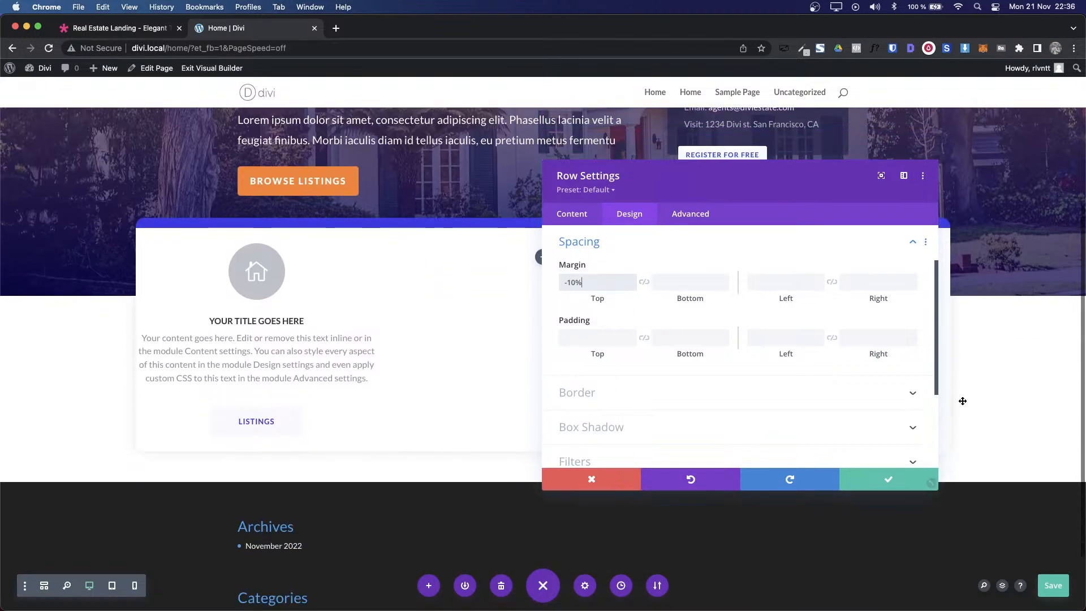
# Step: Apply the card row's -10% top margin and compare its overlap with the hero section against the Real Estate Landing demo
pyautogui.click(888, 479)
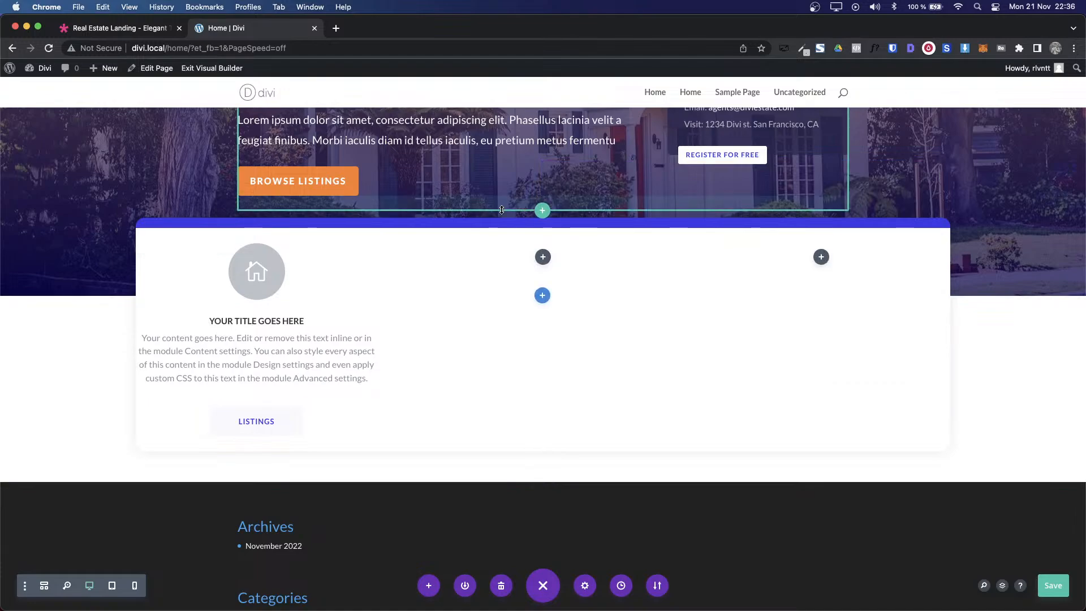
pyautogui.scroll(3, 405, 395)
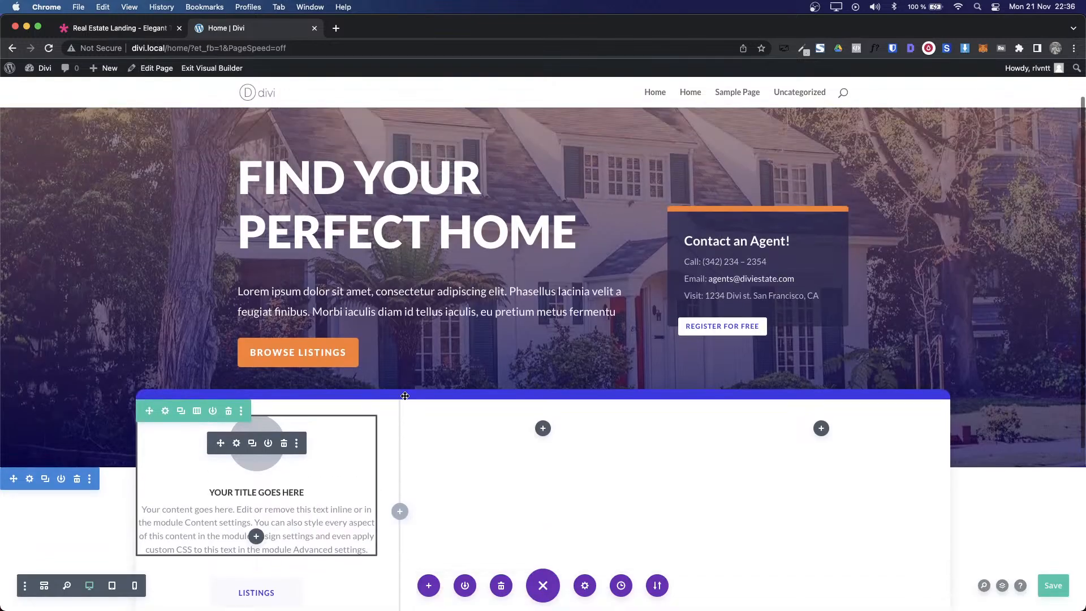
pyautogui.scroll(1, 405, 395)
pyautogui.scroll(-2, 405, 395)
pyautogui.hotkey('ctrl', 'Tab')
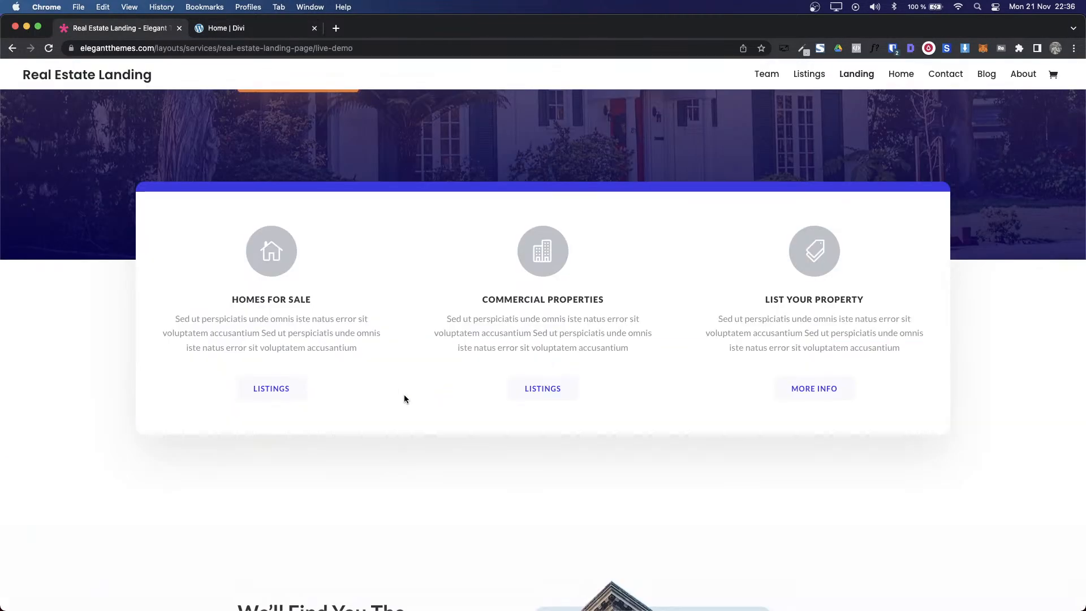
pyautogui.scroll(3, 404, 397)
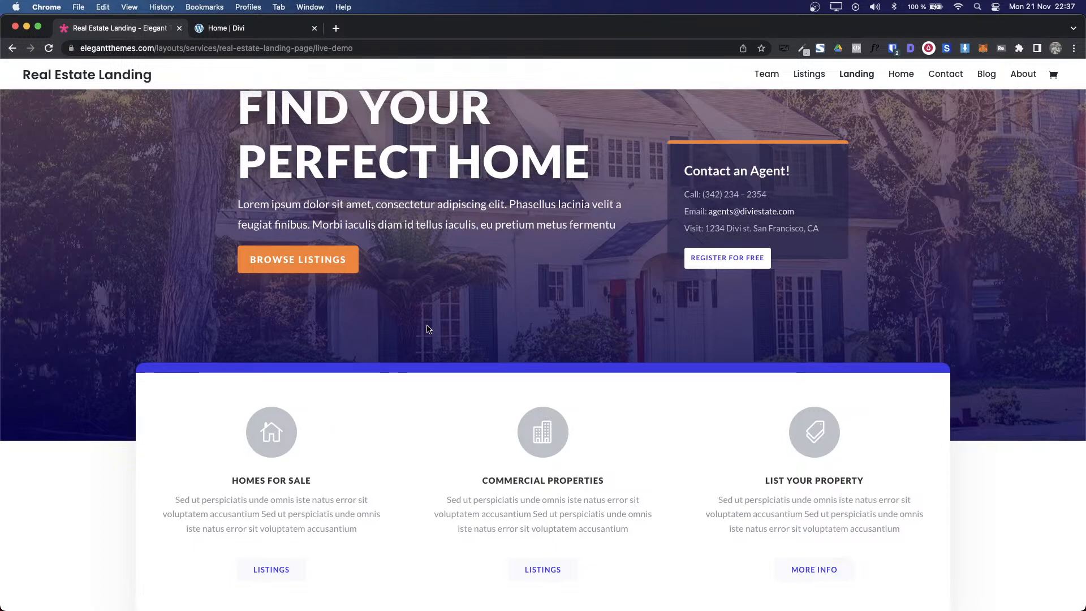
pyautogui.hotkey('ctrl', 'Tab')
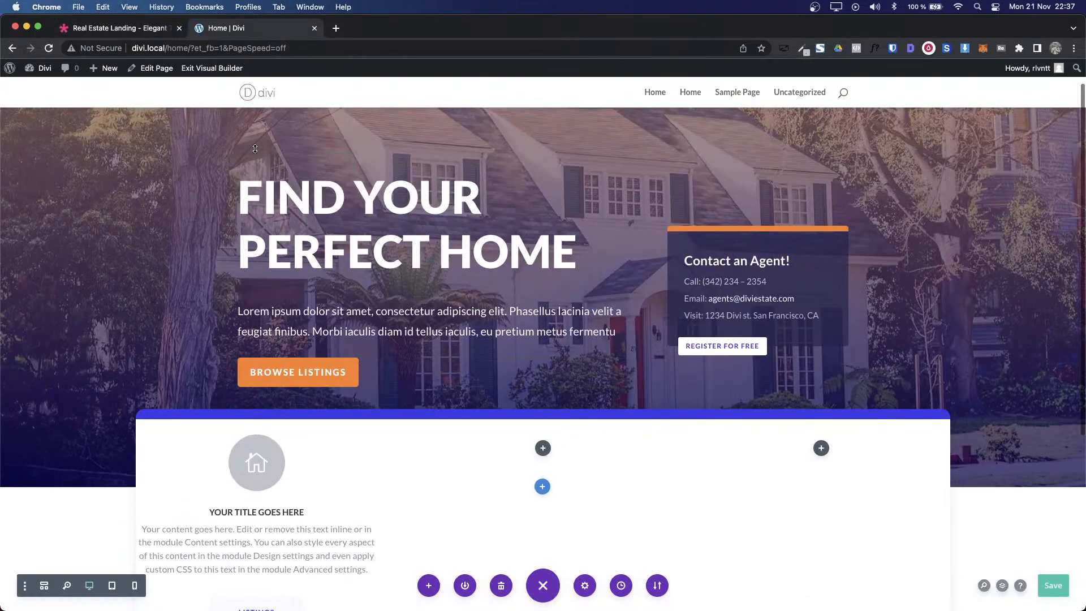
# Step: Set the bottom margin of the hero row holding the "Find Your Perfect Home" heading to 90px and apply it
pyautogui.click(267, 165)
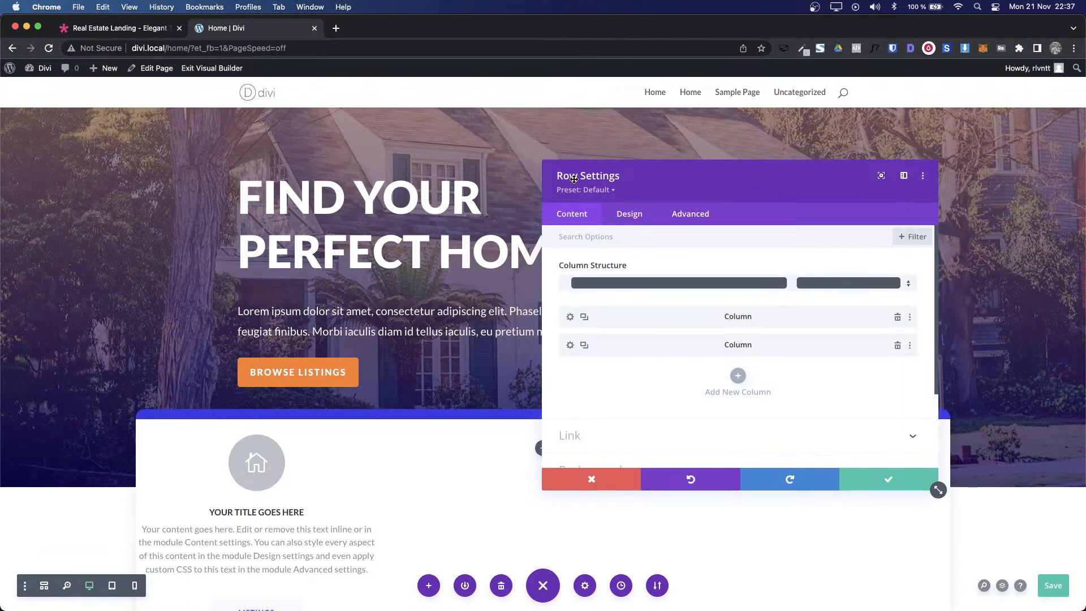
pyautogui.click(629, 213)
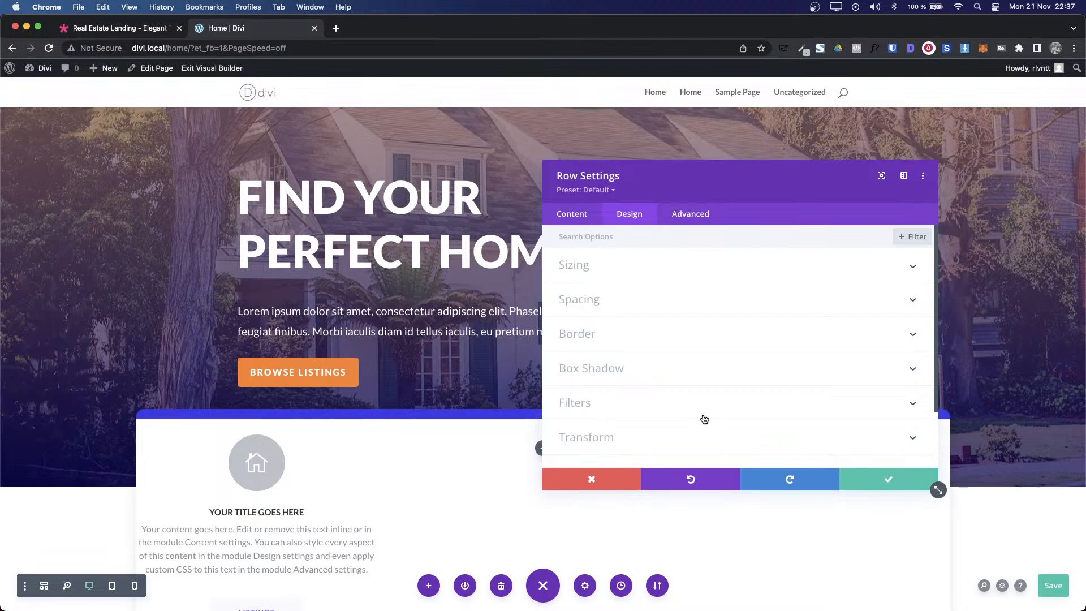
pyautogui.click(601, 301)
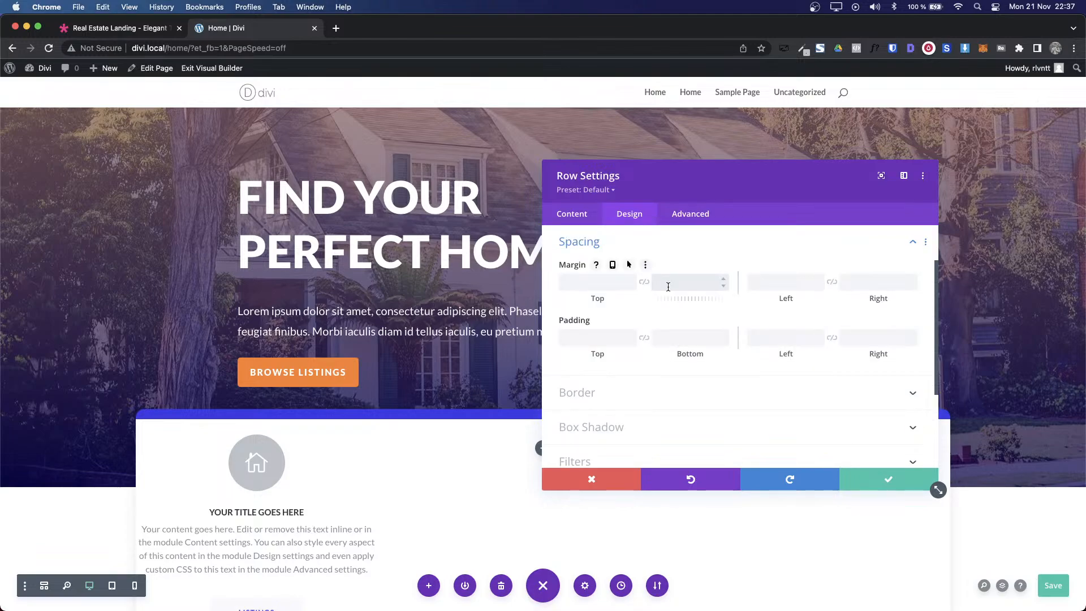
pyautogui.click(668, 283)
pyautogui.write('40px')
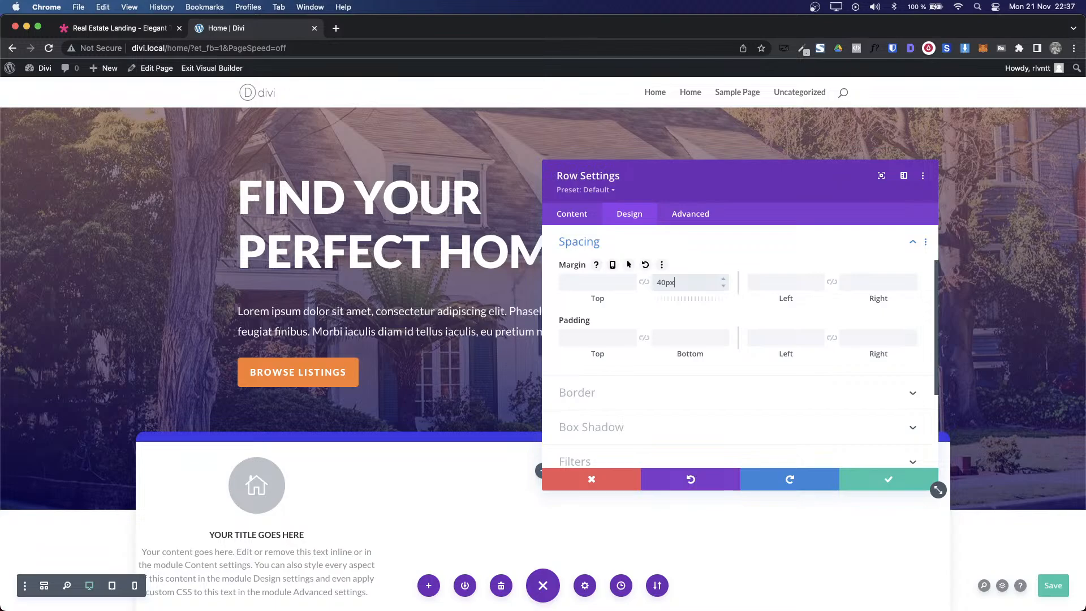
pyautogui.hotkey('shift', 'Up')
pyautogui.hotkey('shift', 'Up')
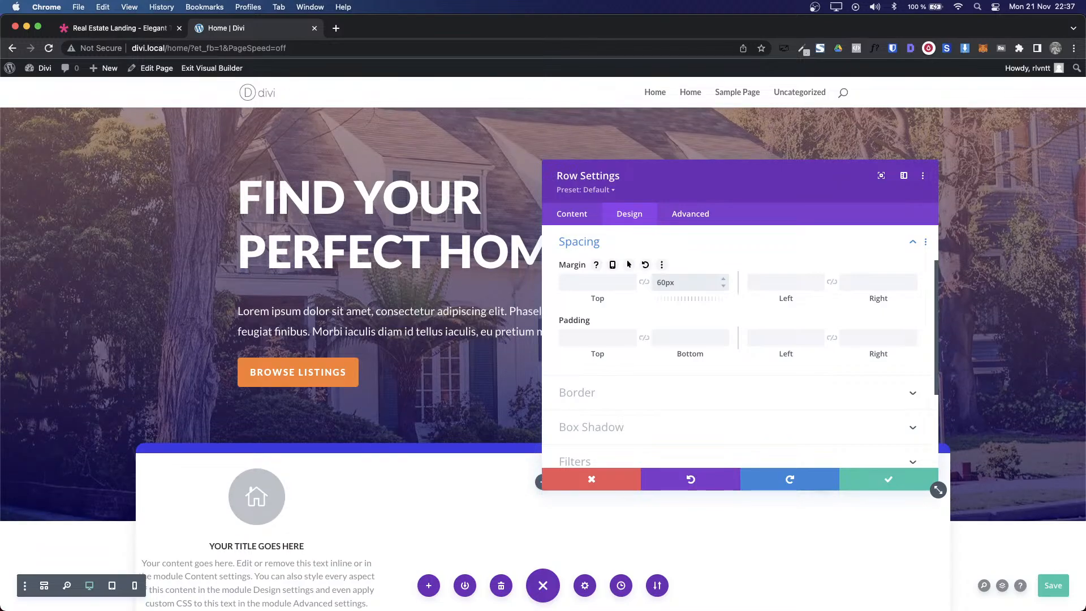
pyautogui.hotkey('shift', 'Up')
pyautogui.hotkey('shift', 'Up')
pyautogui.hotkey('shift', 'Up')
pyautogui.scroll(2, 417, 365)
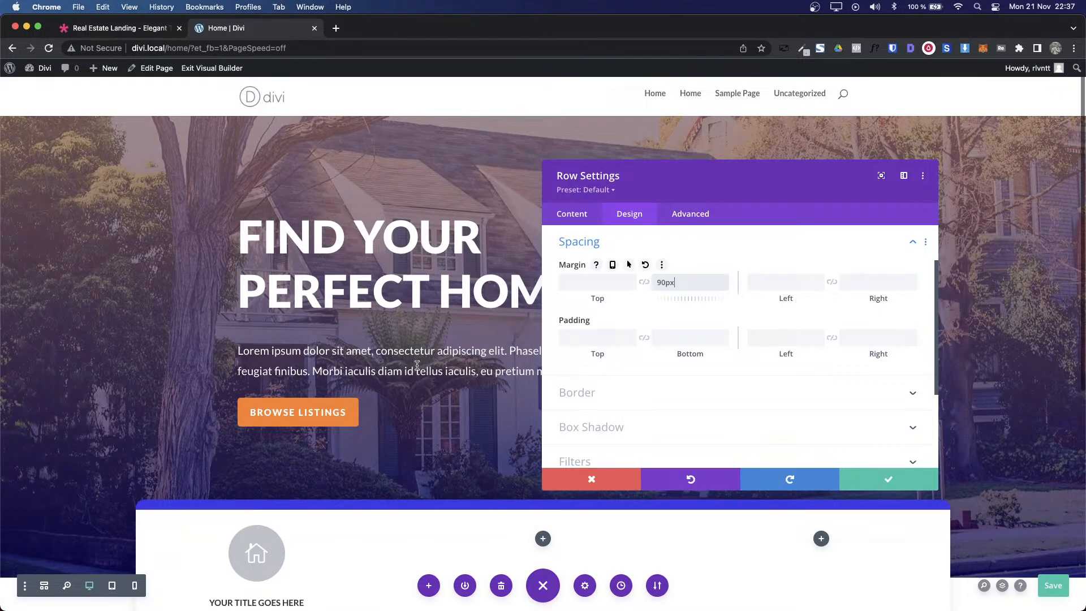
pyautogui.click(883, 478)
# Step: Compare the hero section's height and spacing with the Real Estate Landing demo page
pyautogui.hotkey('ctrl', 'Tab')
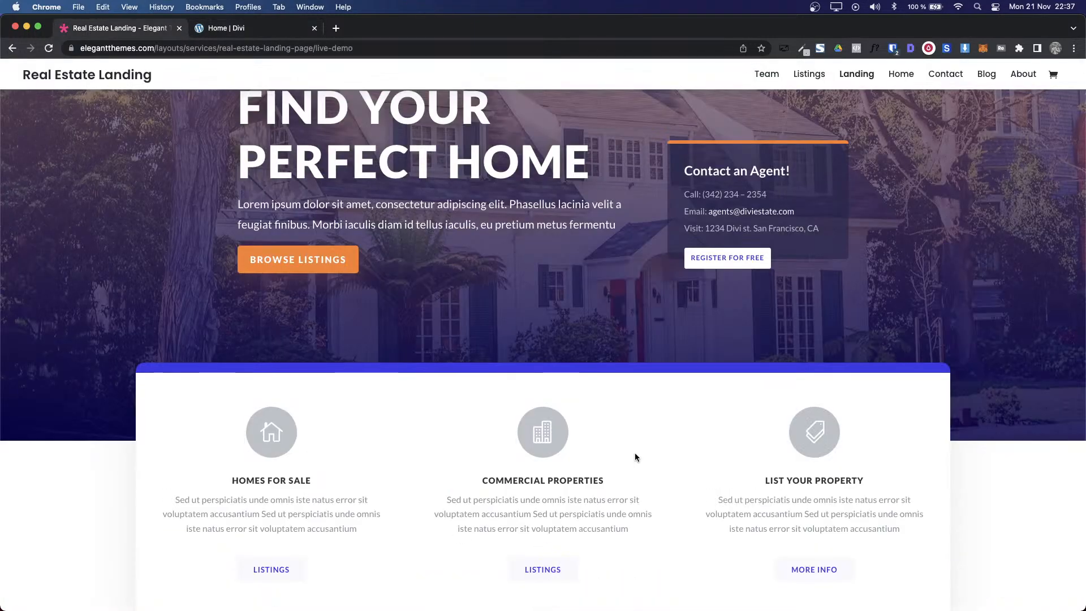
pyautogui.scroll(5, 635, 457)
pyautogui.hotkey('ctrl', 'Tab')
pyautogui.hotkey('ctrl', 'Tab')
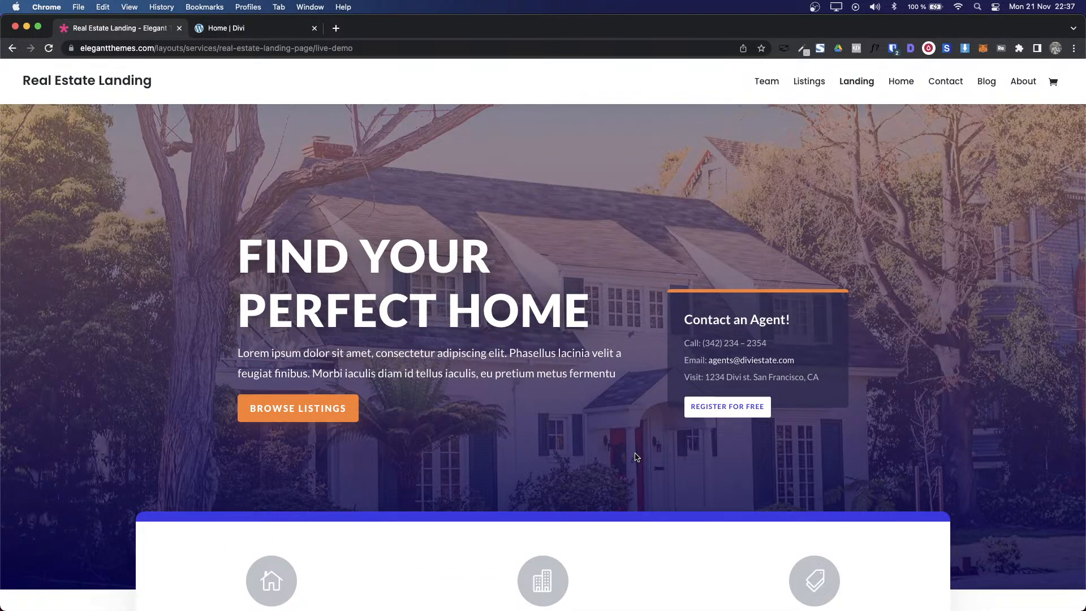
pyautogui.hotkey('ctrl', 'Tab')
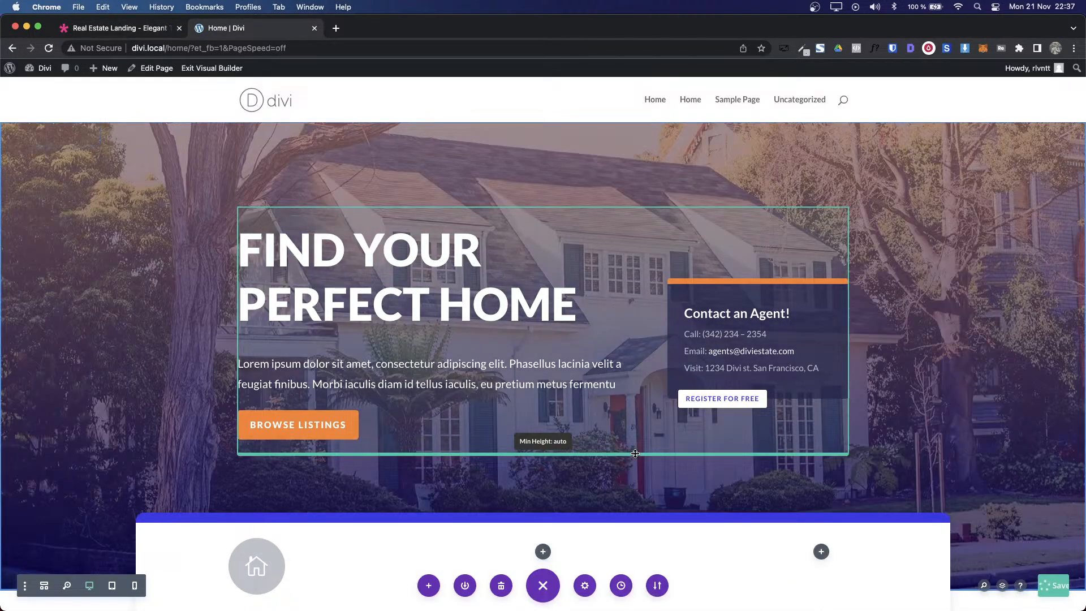
pyautogui.hotkey('ctrl', 'Tab')
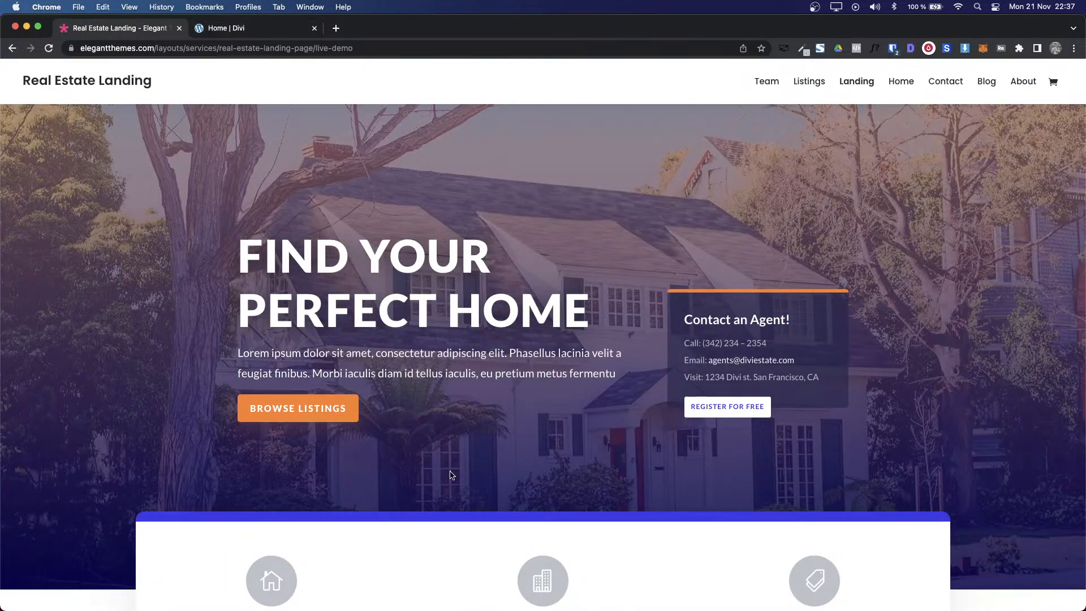
pyautogui.scroll(-5, 576, 407)
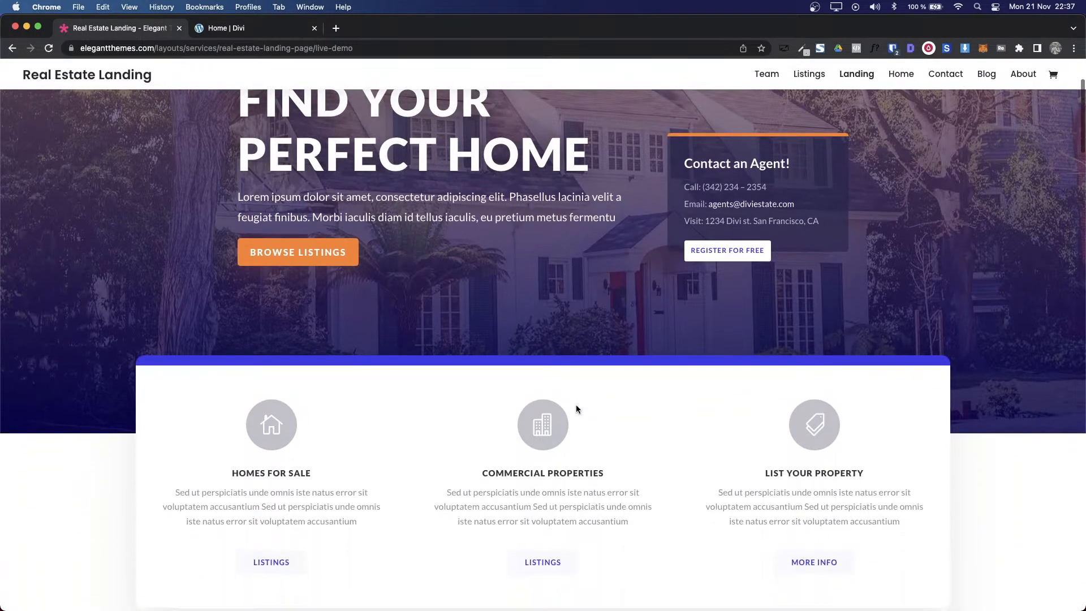
pyautogui.scroll(-3, 345, 425)
pyautogui.hotkey('ctrl', 'Tab')
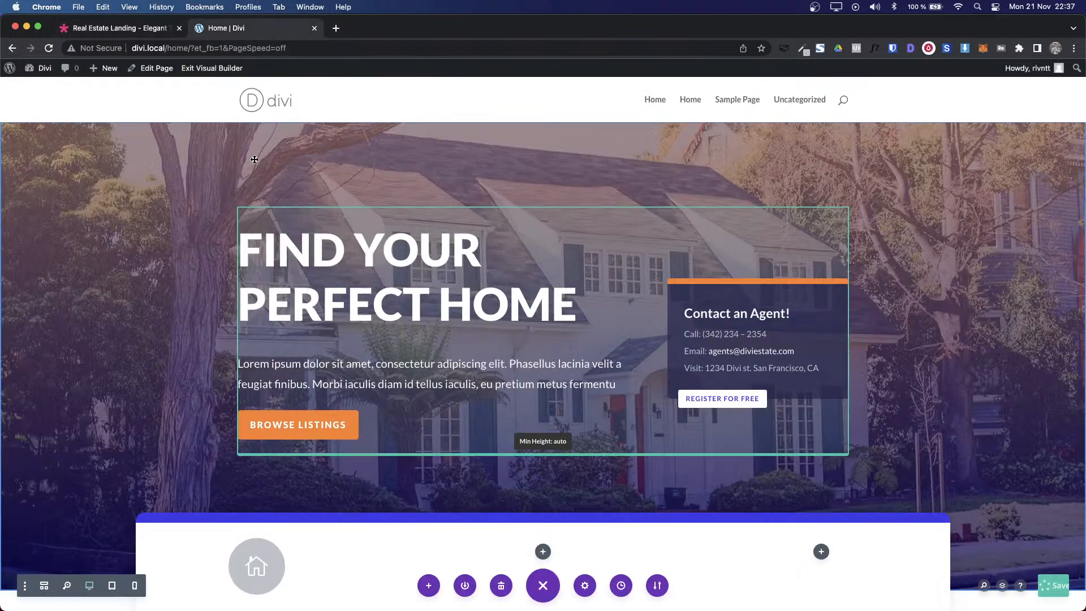
# Step: Check the demo's card spacing and set linked left and right padding of 40px on the white card row
pyautogui.scroll(-3, 387, 548)
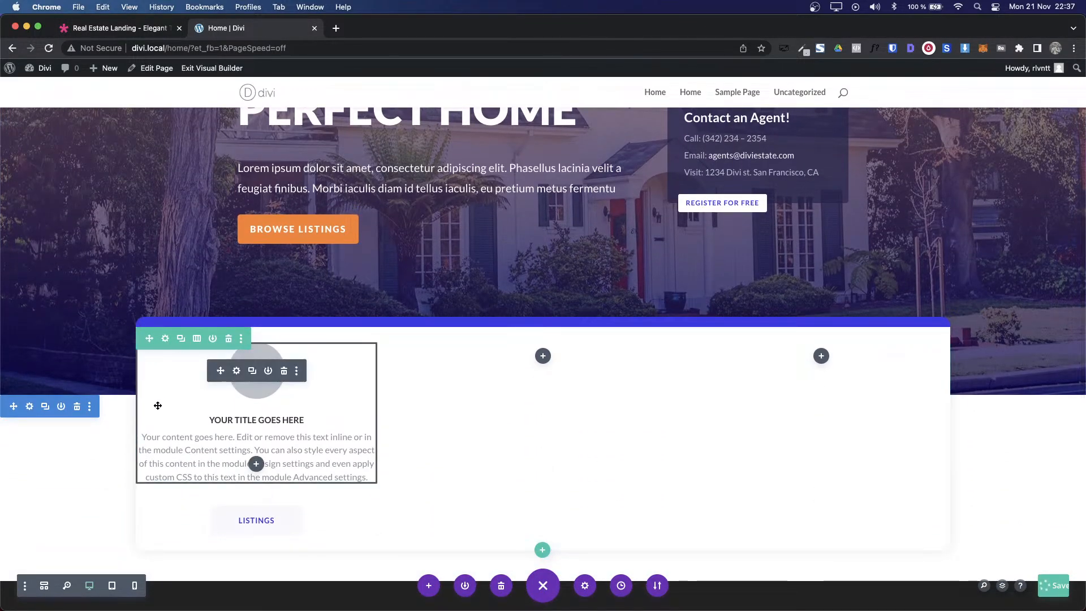
pyautogui.hotkey('ctrl', 'shift', 'Tab')
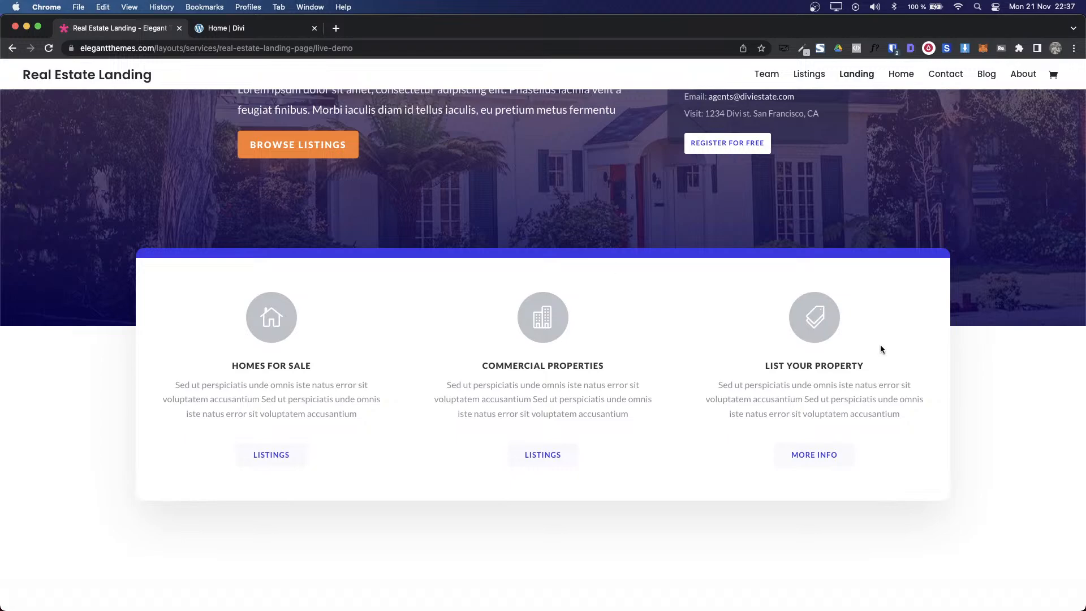
pyautogui.hotkey('ctrl', 'Tab')
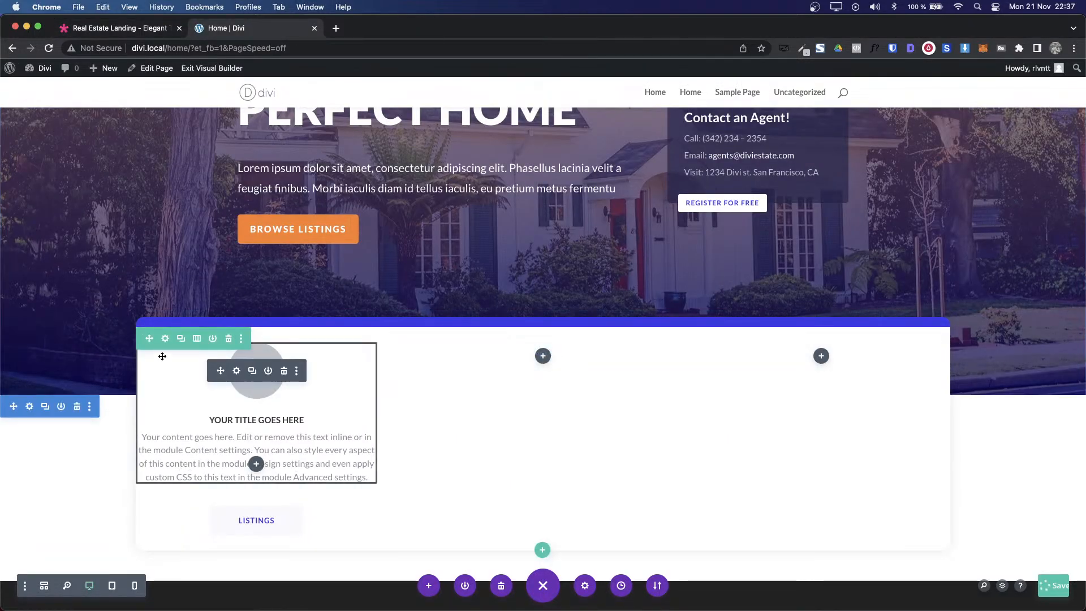
pyautogui.click(165, 338)
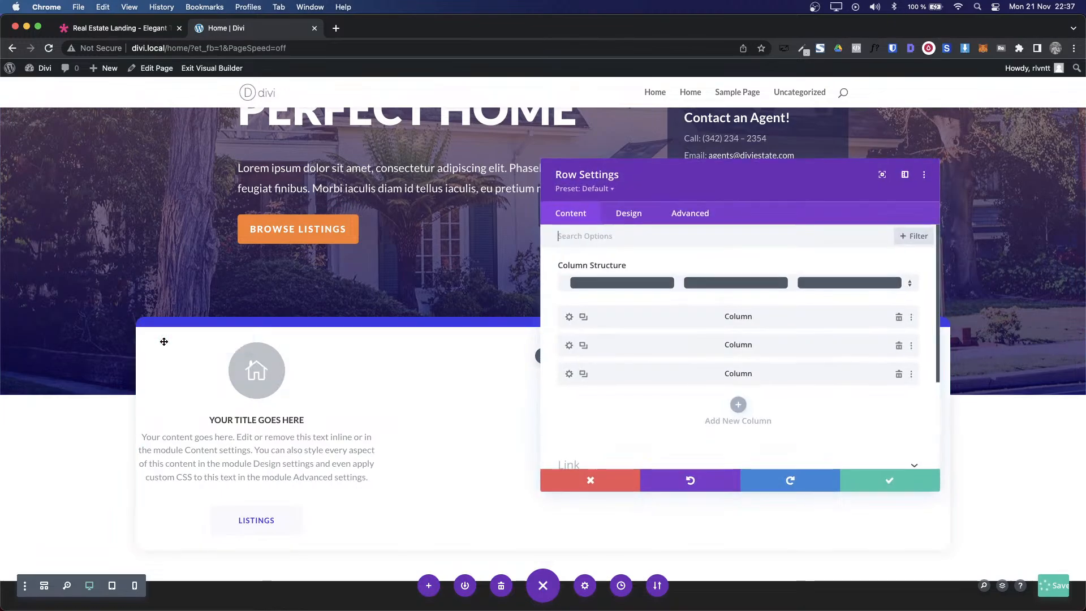
pyautogui.click(622, 218)
pyautogui.click(628, 311)
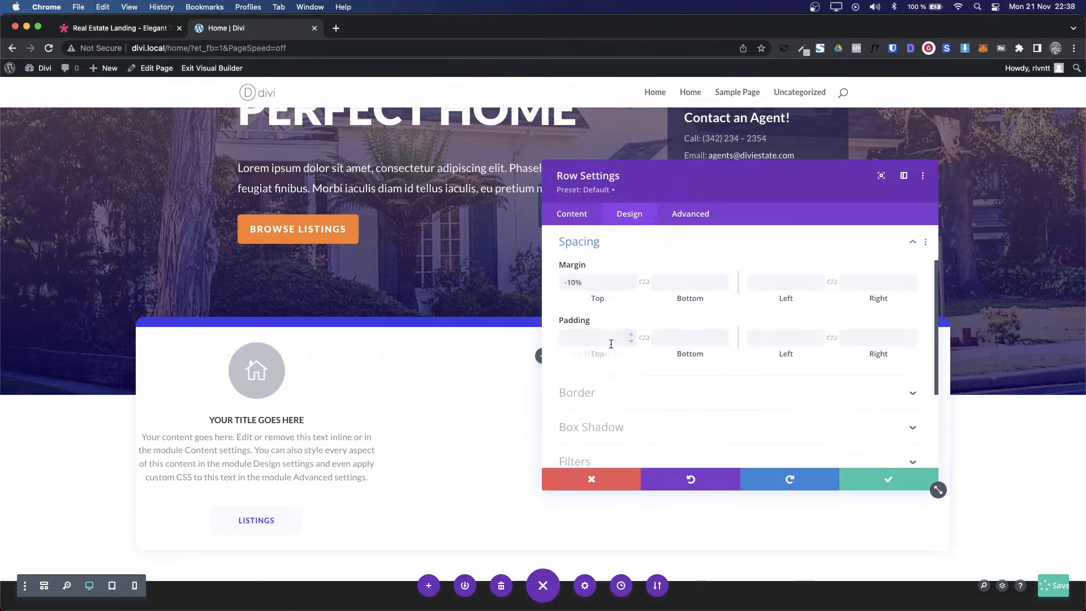
pyautogui.click(782, 339)
pyautogui.write('20px')
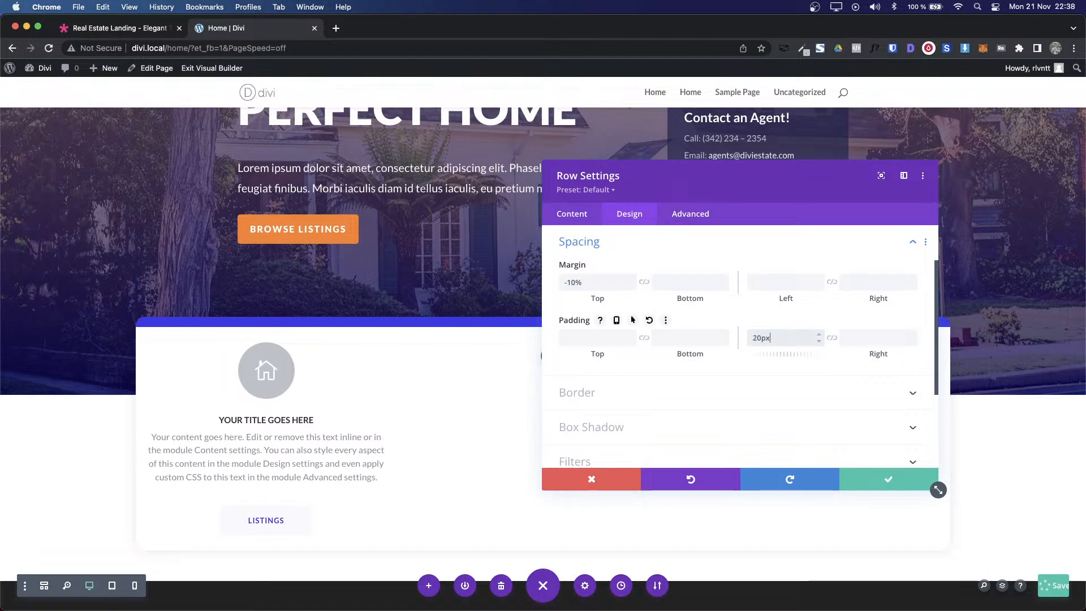
pyautogui.hotkey('shift', 'Up')
pyautogui.hotkey('shift', 'Up')
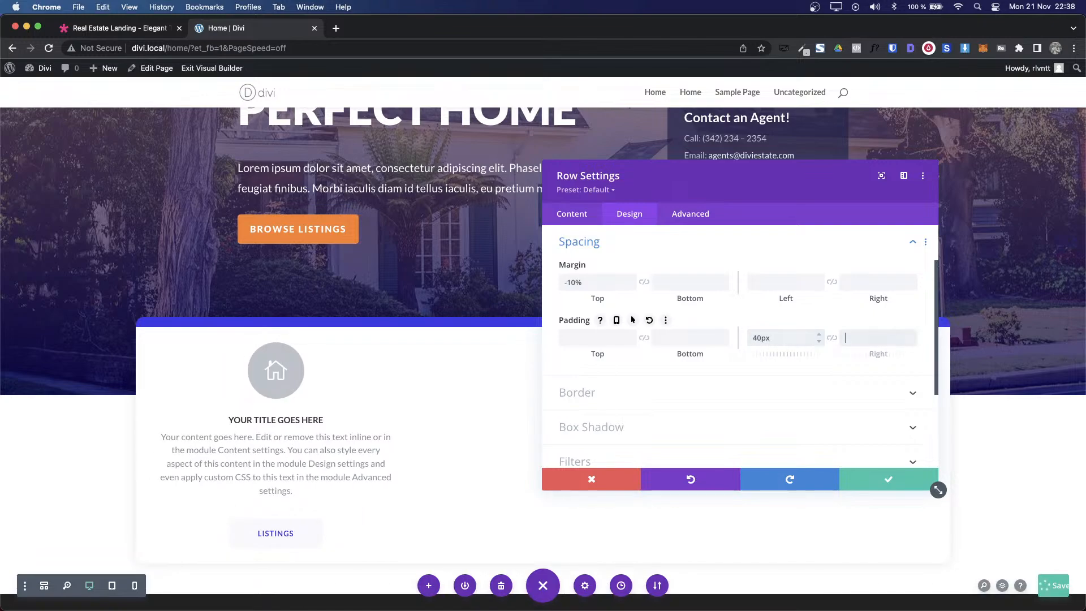
pyautogui.click(835, 341)
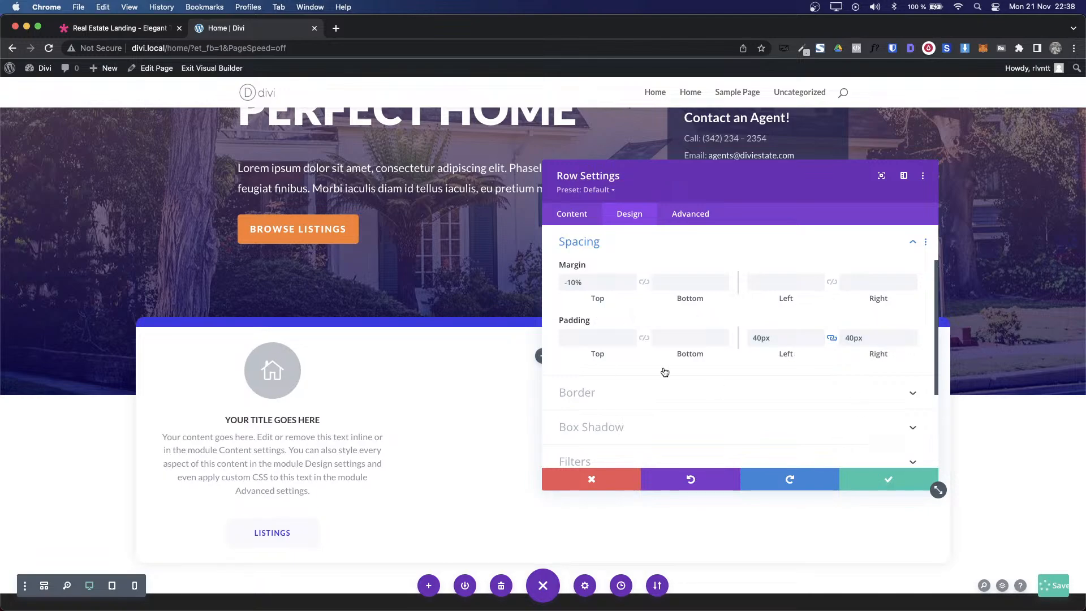
# Step: Set linked top and bottom padding of 50px on the card row and apply the row settings
pyautogui.hotkey('ctrl', 'Tab')
pyautogui.hotkey('ctrl', 'Tab')
pyautogui.click(586, 341)
pyautogui.write('30')
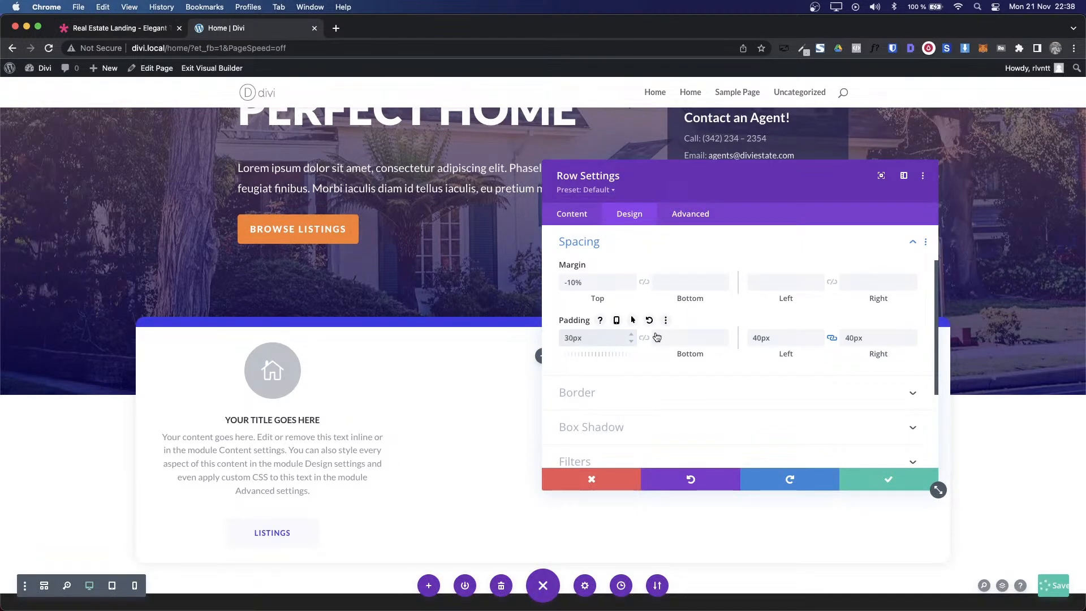
pyautogui.click(644, 338)
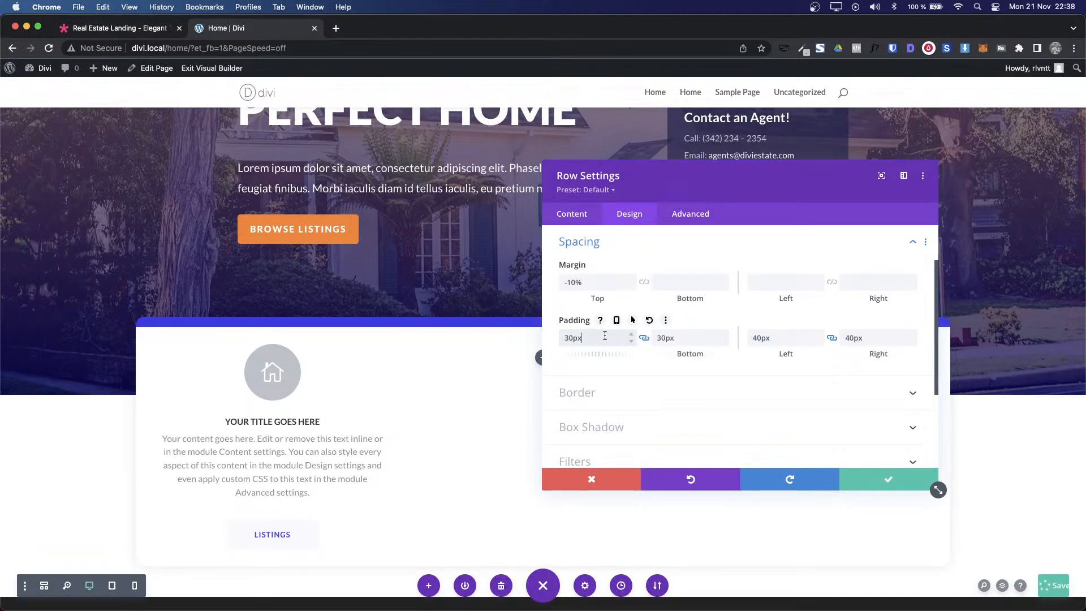
pyautogui.hotkey('shift', 'Up')
pyautogui.hotkey('shift', 'Up')
pyautogui.hotkey('shift', 'Up')
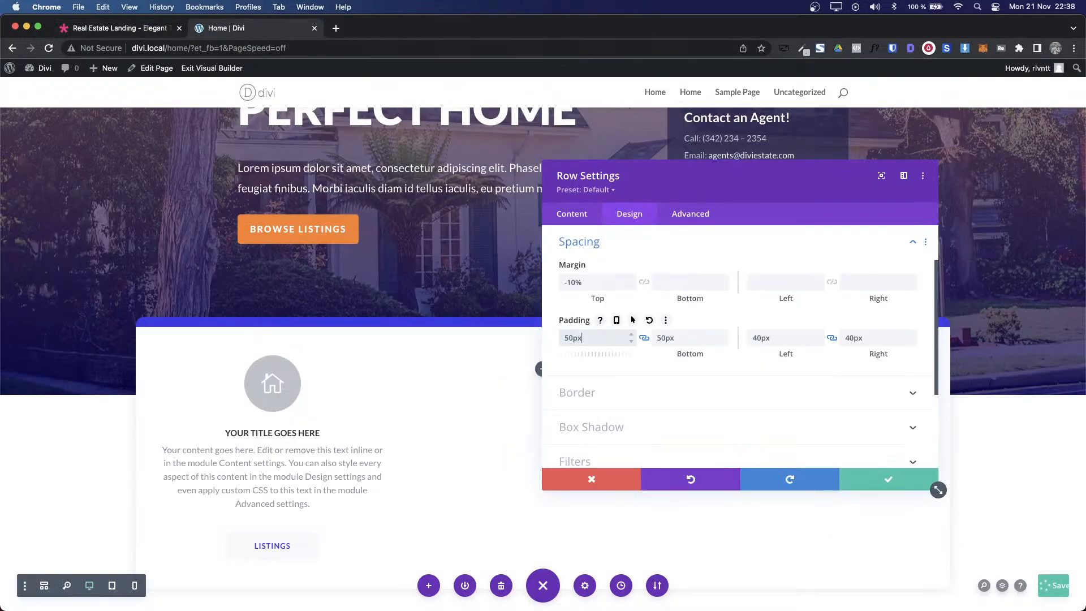
pyautogui.click(894, 478)
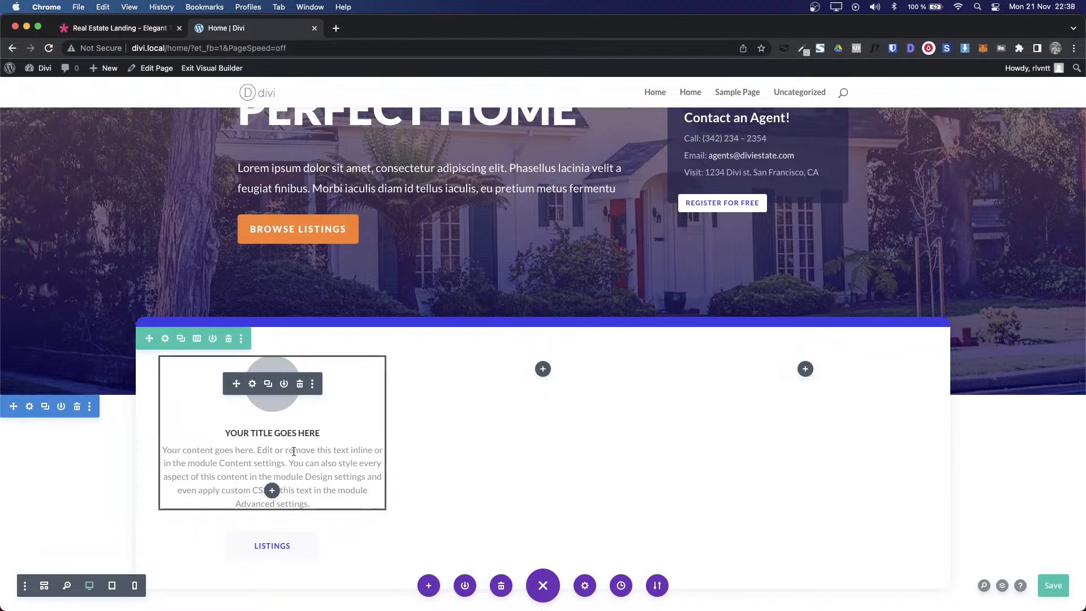
# Step: Delete the two empty columns from the card row, keeping only the column with the blurb and button
pyautogui.click(166, 339)
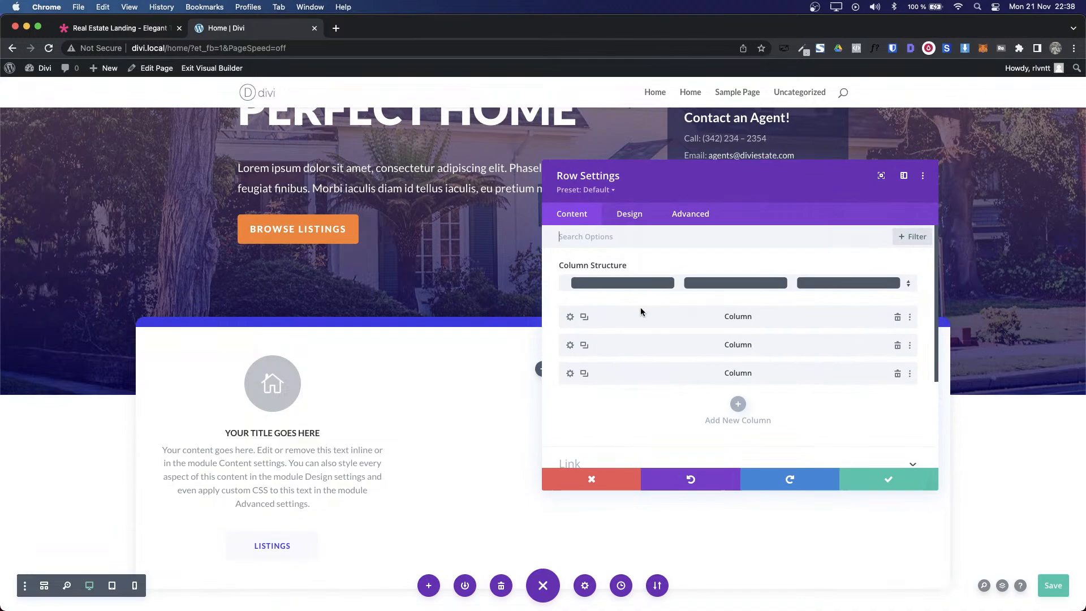
pyautogui.click(897, 346)
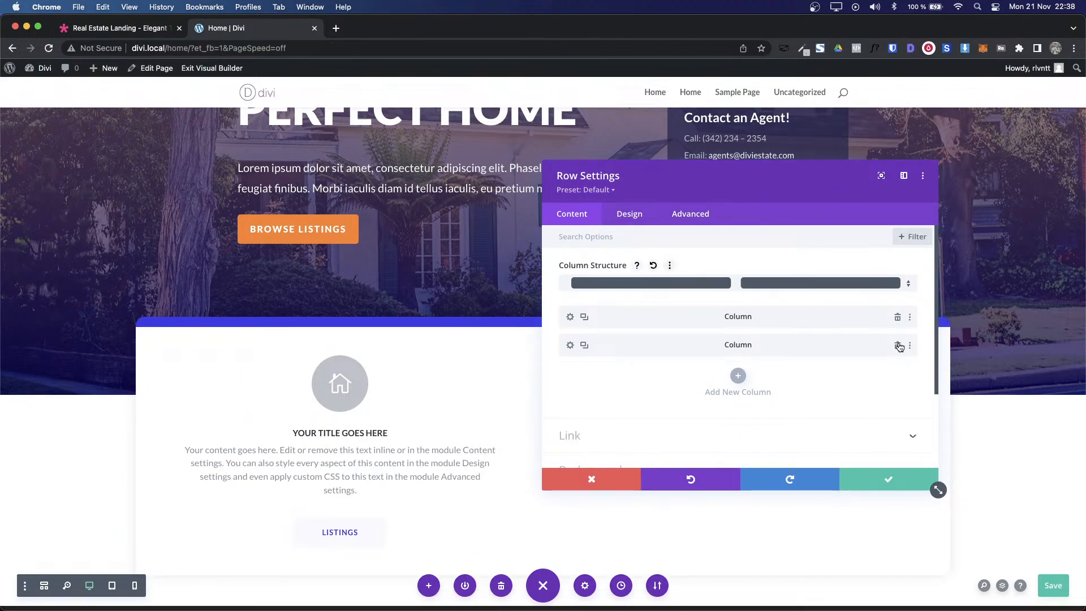
pyautogui.click(898, 346)
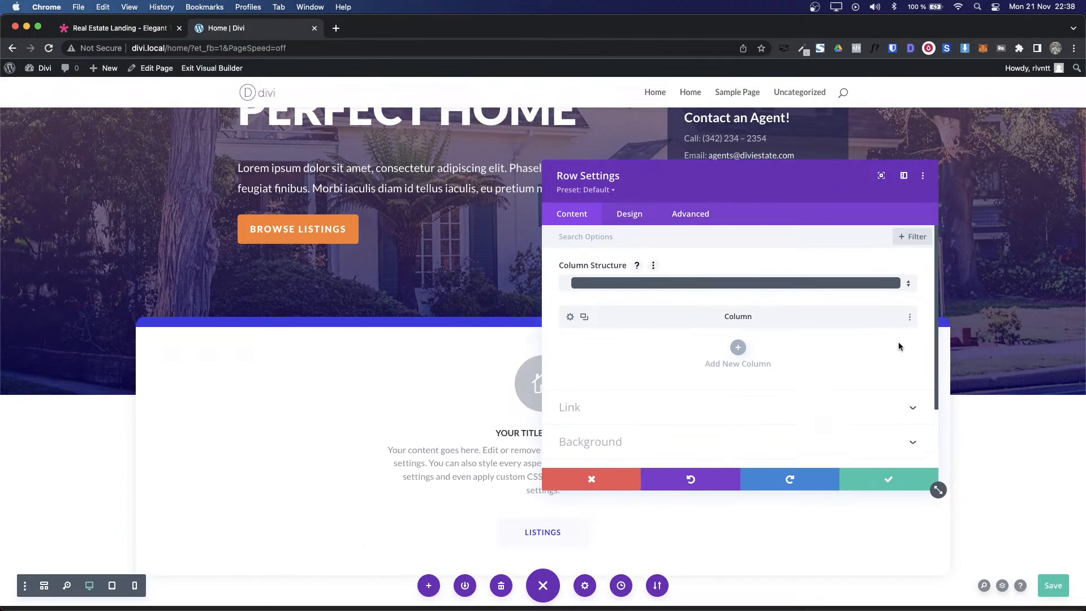
# Step: Duplicate the card row's remaining column twice to make three identical columns and apply the row settings
pyautogui.click(585, 318)
pyautogui.click(586, 319)
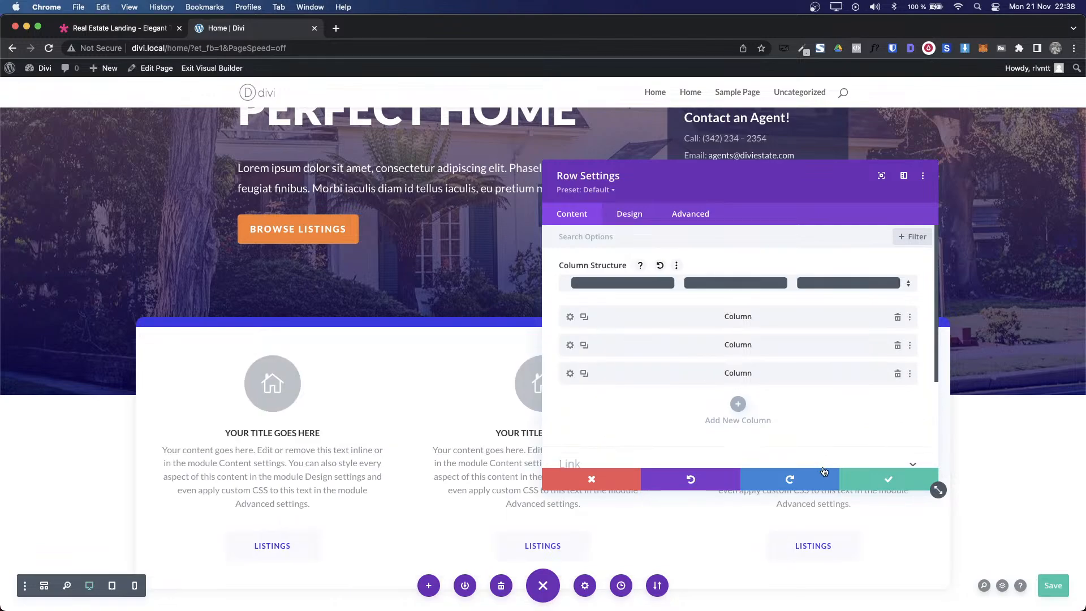
pyautogui.click(868, 478)
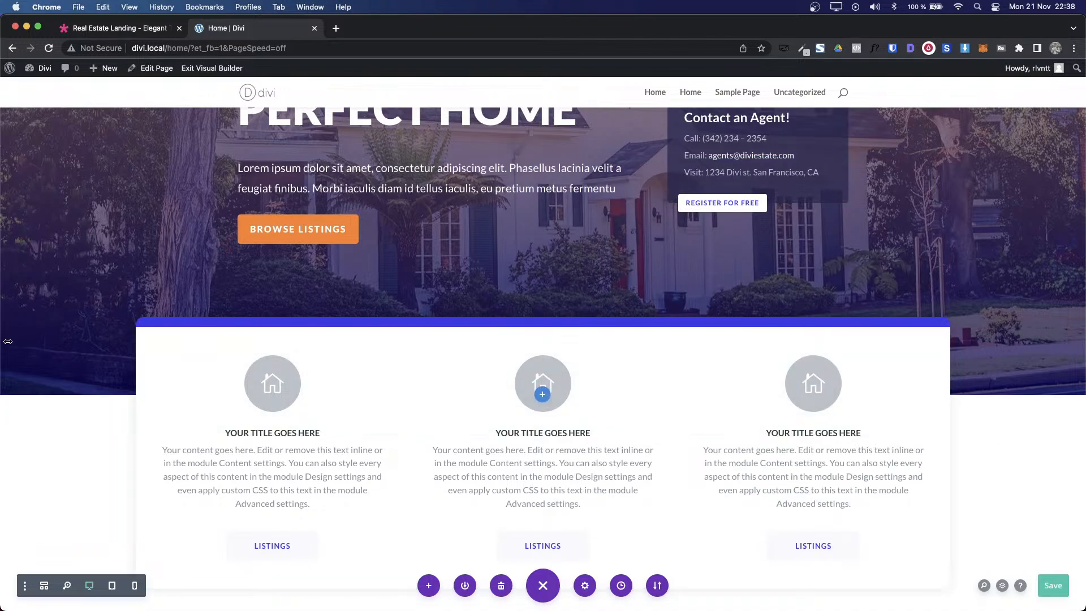
pyautogui.scroll(-4, 947, 399)
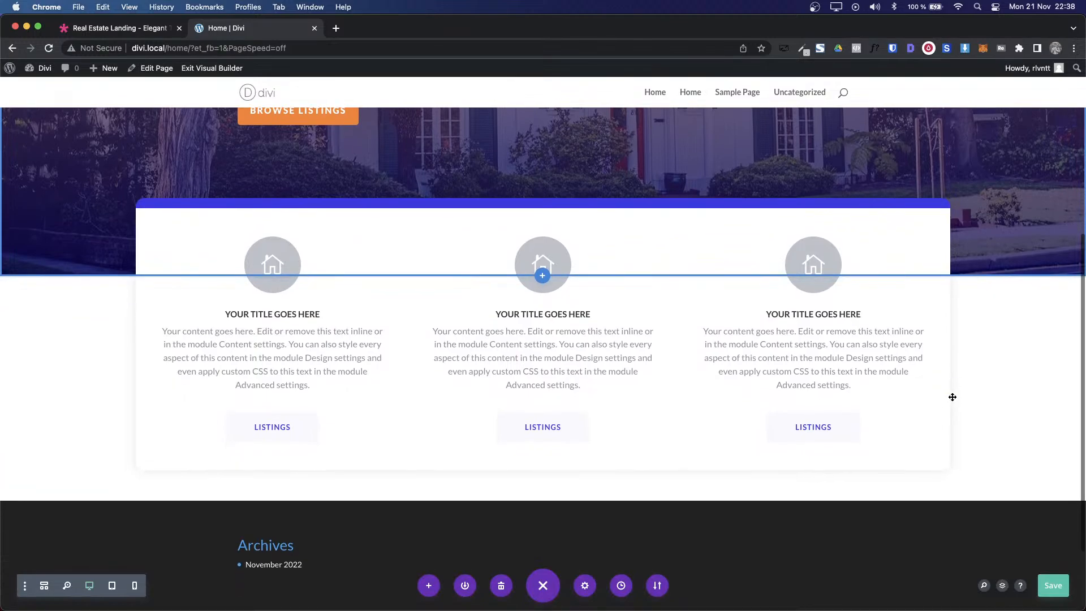
# Step: Check the demo's card shadow and set the card row's box shadow blur strength to 58px
pyautogui.click(123, 29)
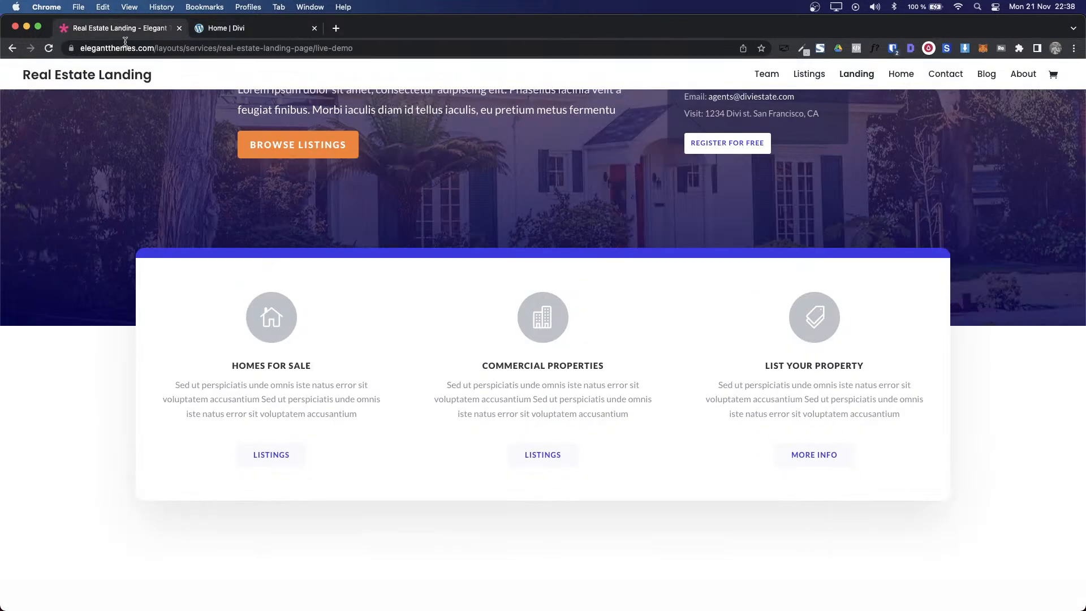
pyautogui.scroll(-4, 246, 294)
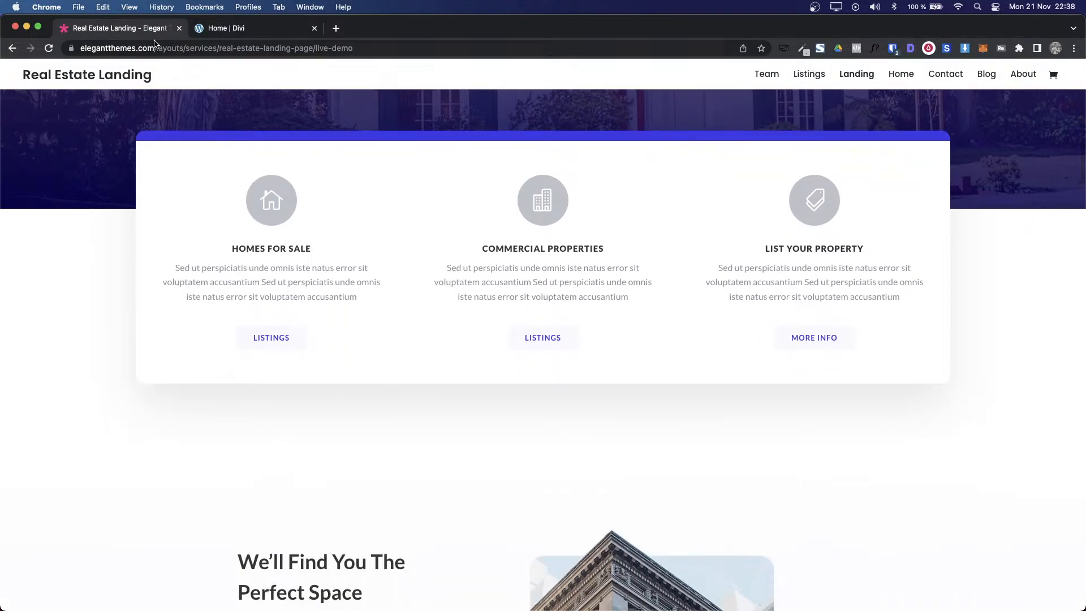
pyautogui.click(226, 28)
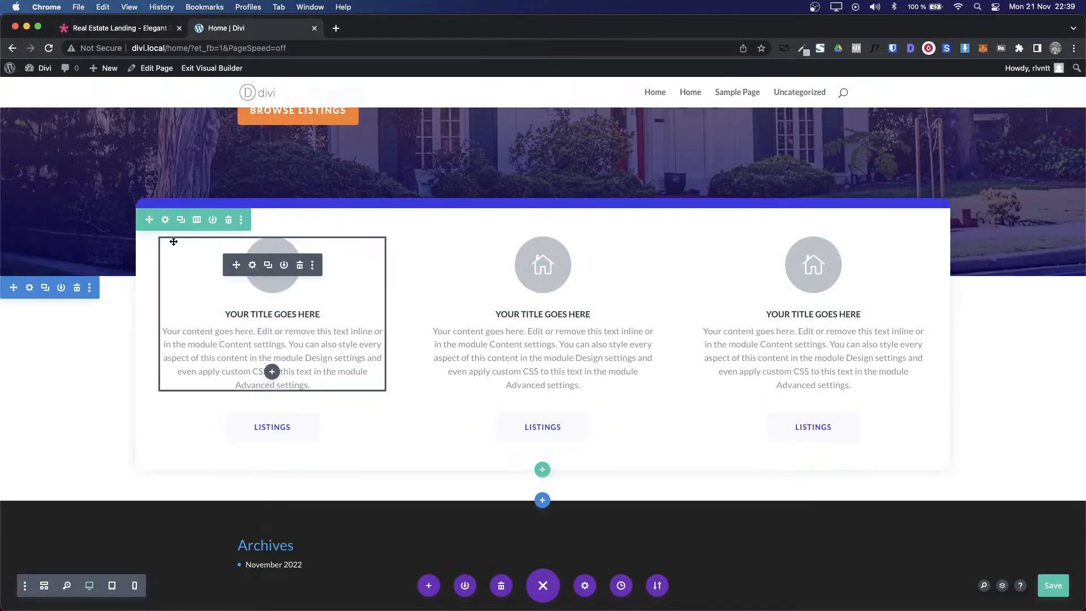
pyautogui.click(165, 220)
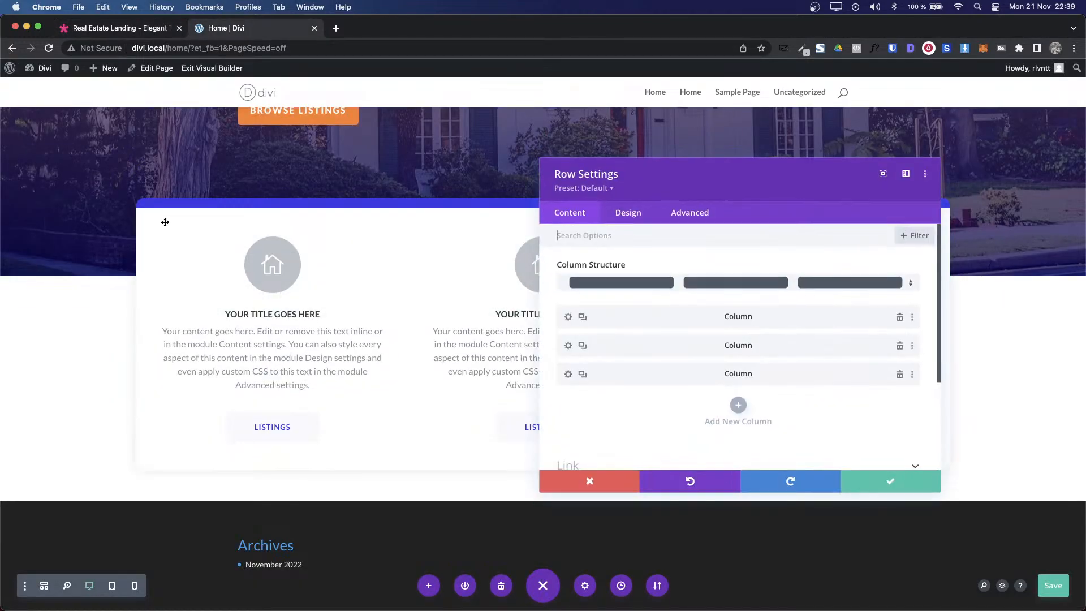
pyautogui.click(621, 212)
pyautogui.click(613, 371)
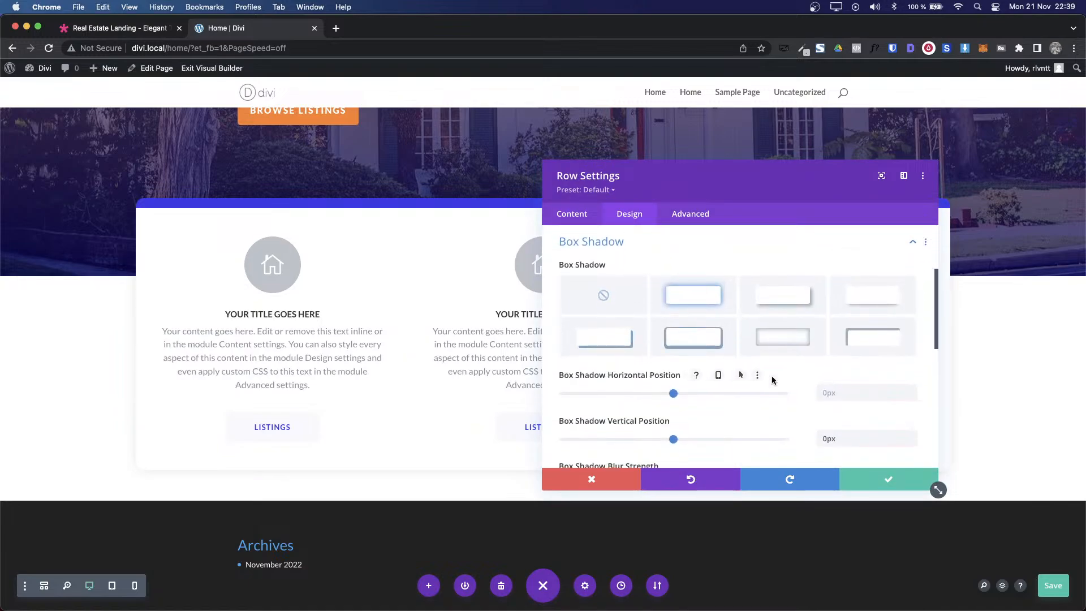
pyautogui.scroll(-3, 842, 358)
pyautogui.click(859, 384)
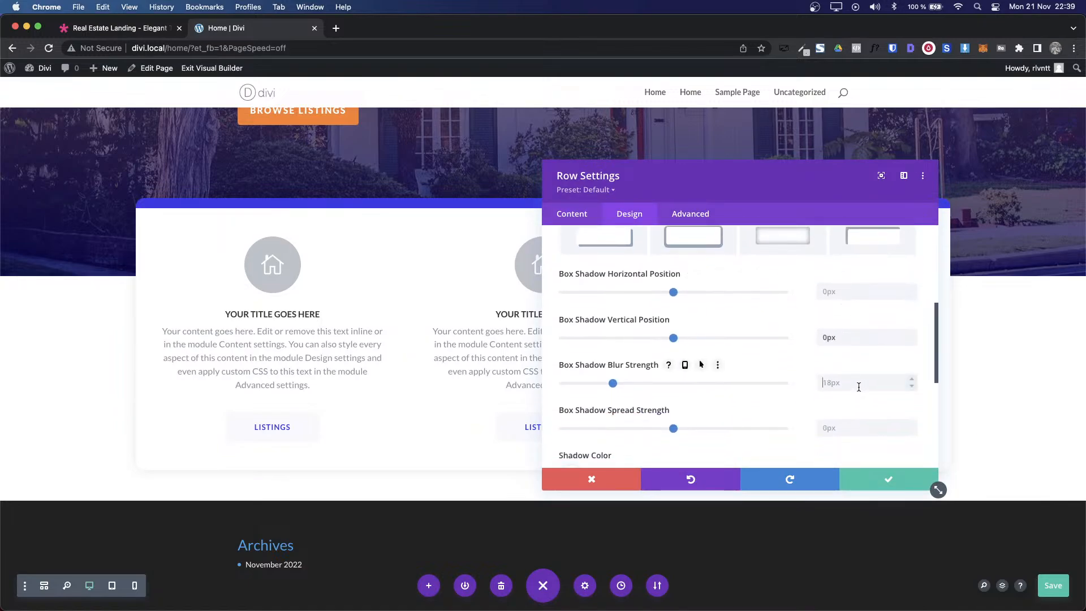
pyautogui.write('58px')
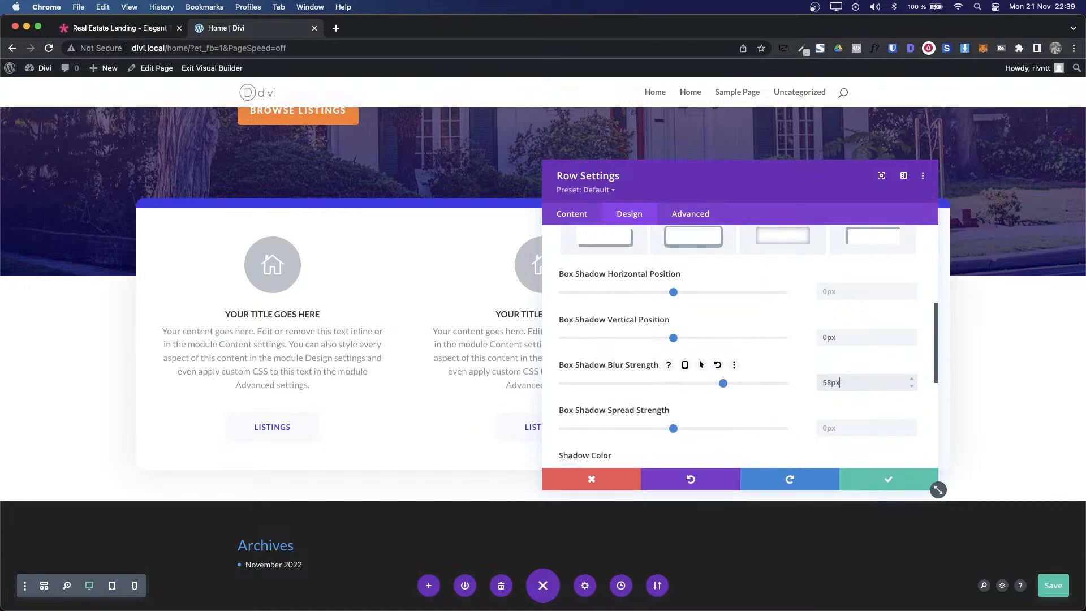
# Step: Fine-tune the card row's shadow blur strength to 60px against the demo, apply the row settings and save the page
pyautogui.press('Up')
pyautogui.press('Up')
pyautogui.press('Up')
pyautogui.press('Up')
pyautogui.press('Down')
pyautogui.press('Down')
pyautogui.hotkey('ctrl', 'Tab')
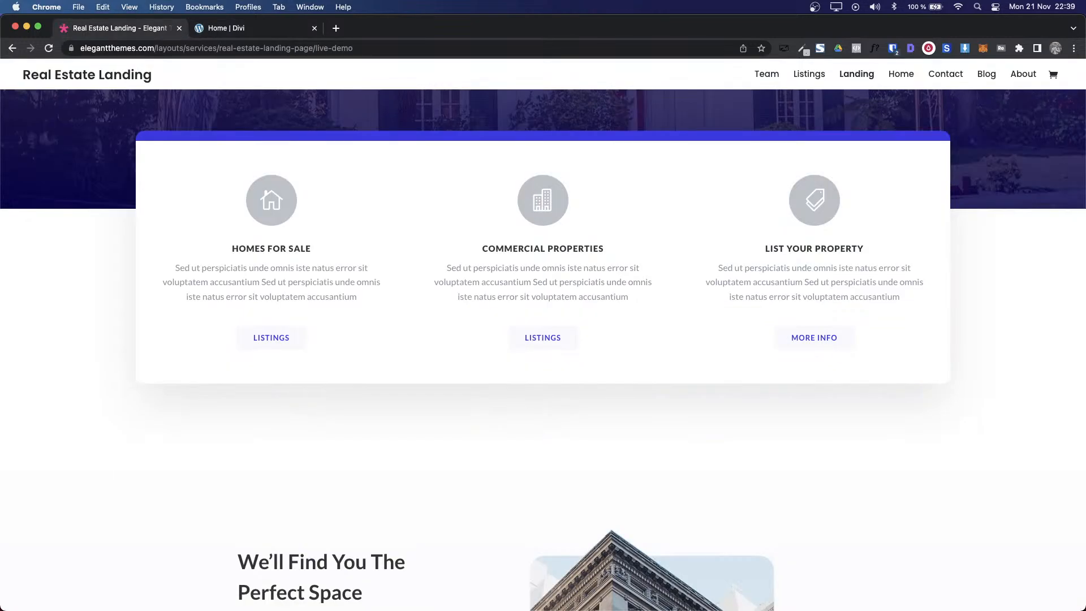
pyautogui.hotkey('ctrl', 'Tab')
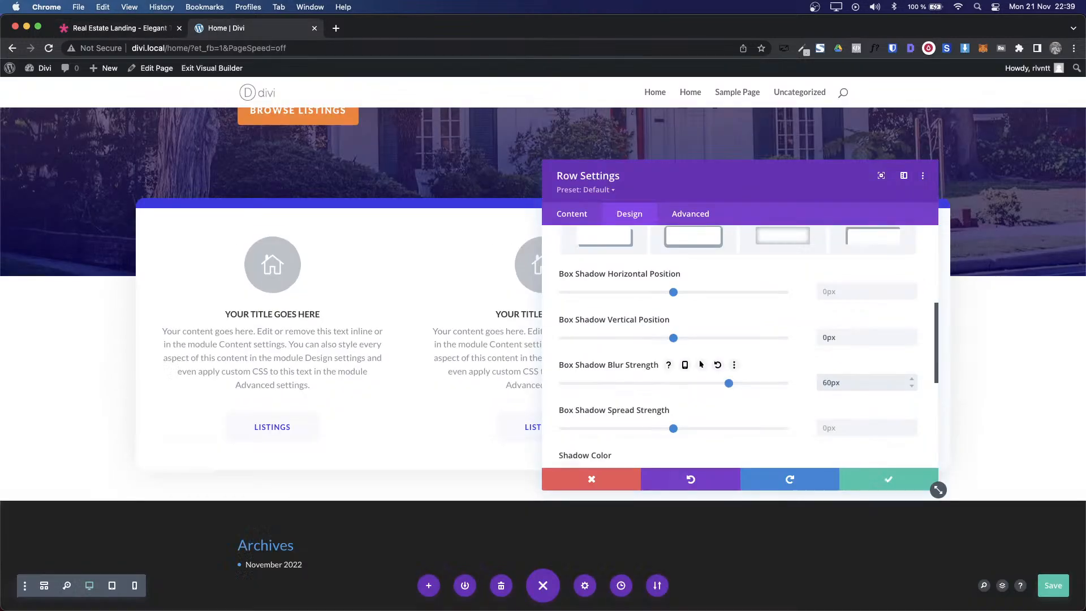
pyautogui.click(886, 485)
pyautogui.scroll(-3, 1018, 393)
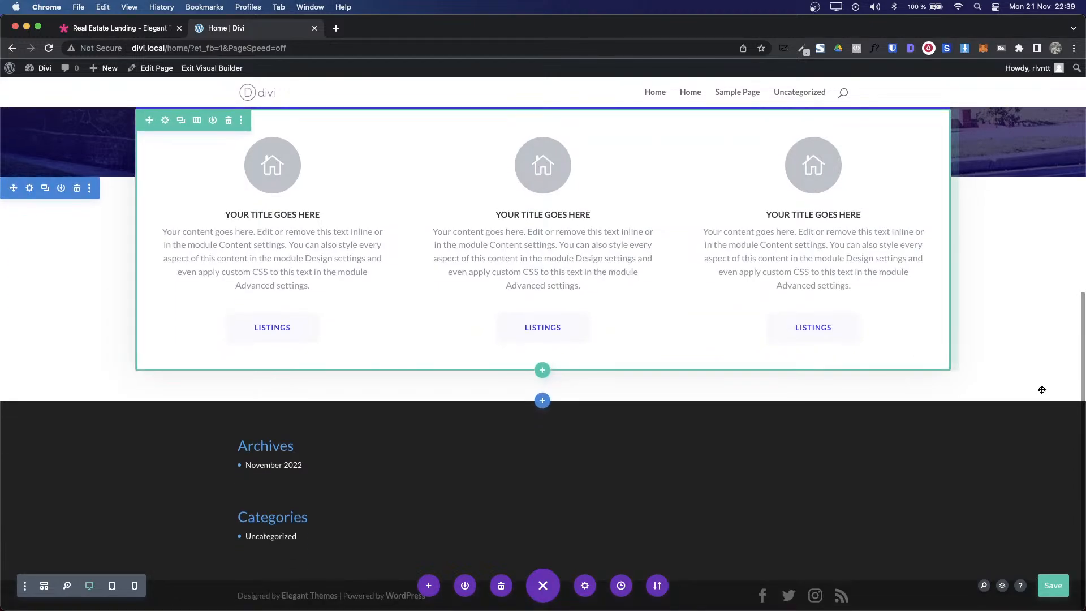
pyautogui.click(1053, 585)
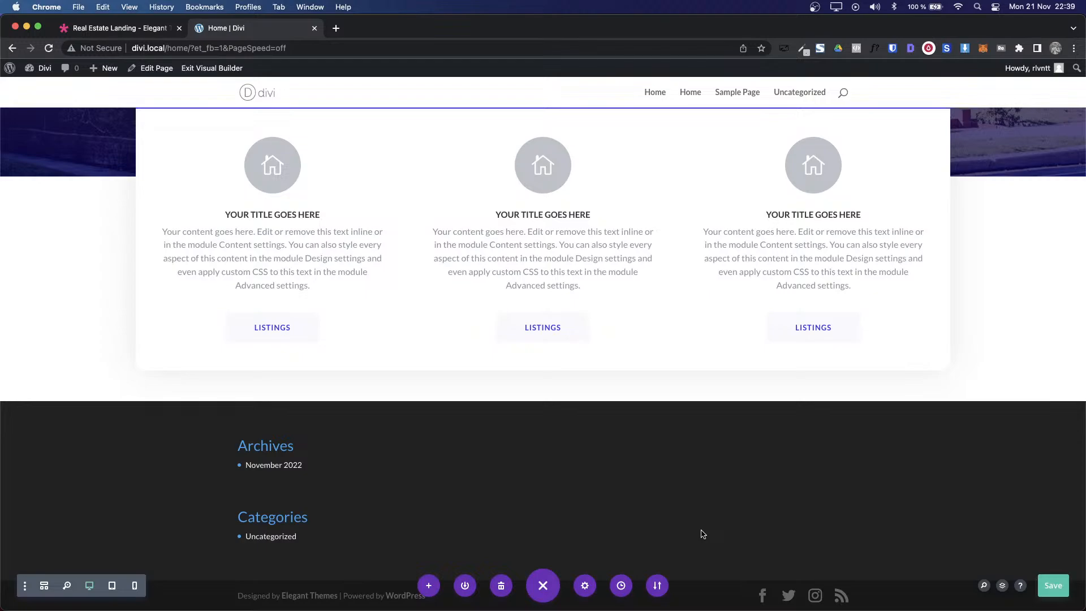
# Step: Examine the demo's "We'll Find You The Perfect Space" section, including its heading, paragraph, image and spacing below the cards
pyautogui.click(137, 28)
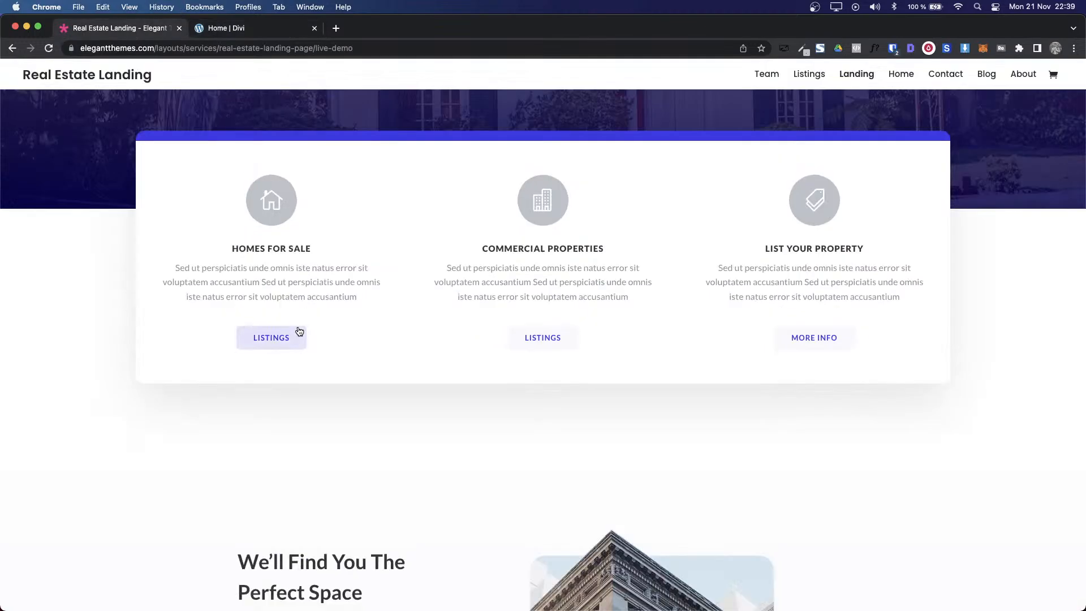
pyautogui.scroll(-6, 299, 331)
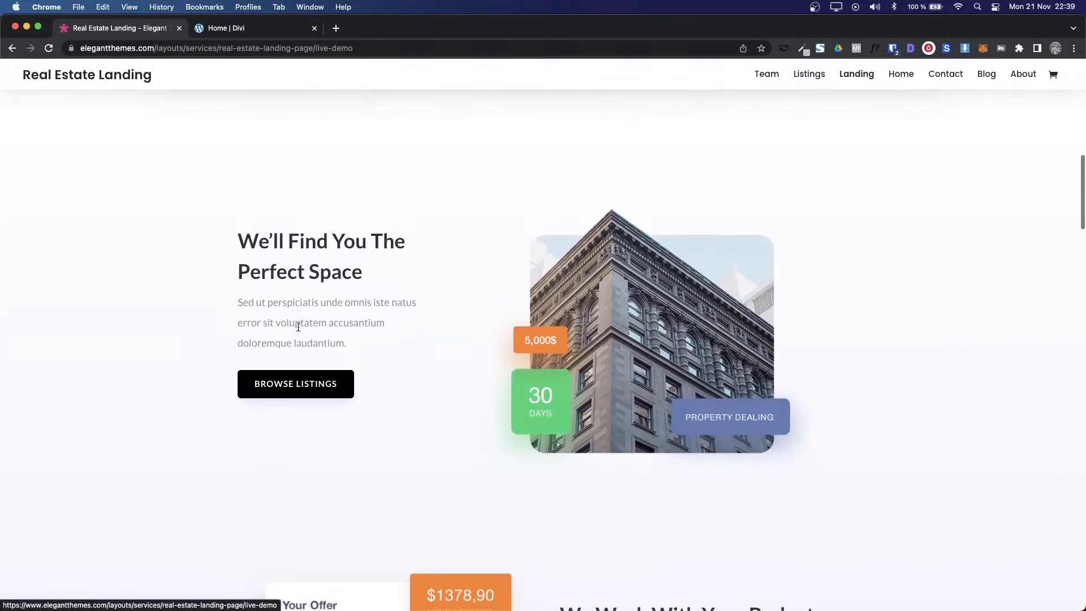
pyautogui.hscroll(-2, 298, 326)
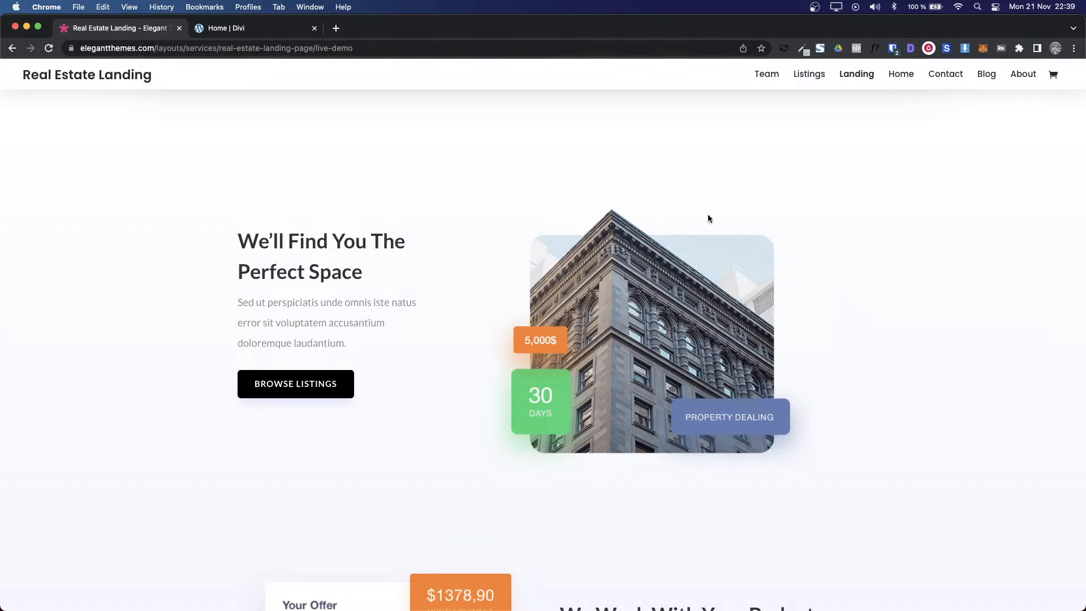
pyautogui.moveTo(240, 240); pyautogui.dragTo(417, 269)
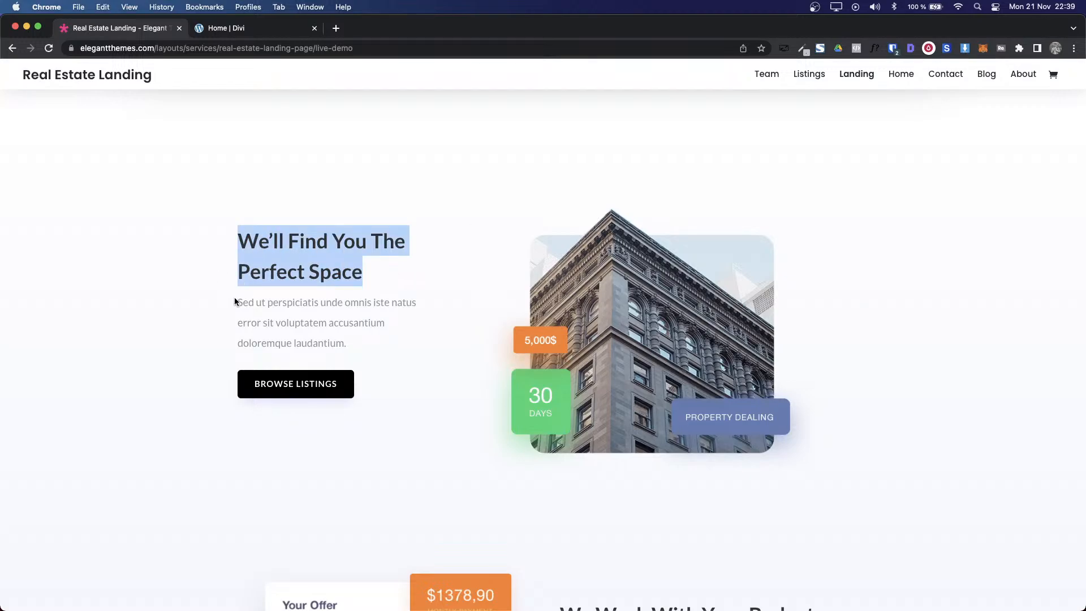
pyautogui.moveTo(235, 301); pyautogui.dragTo(359, 339)
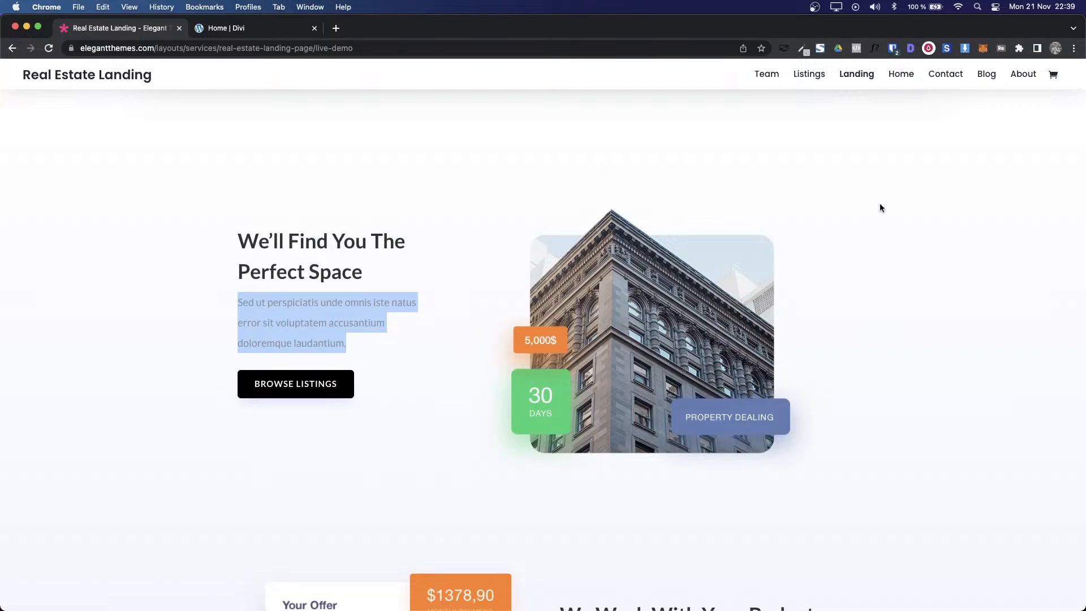
pyautogui.scroll(-1, 860, 272)
pyautogui.scroll(5, 859, 272)
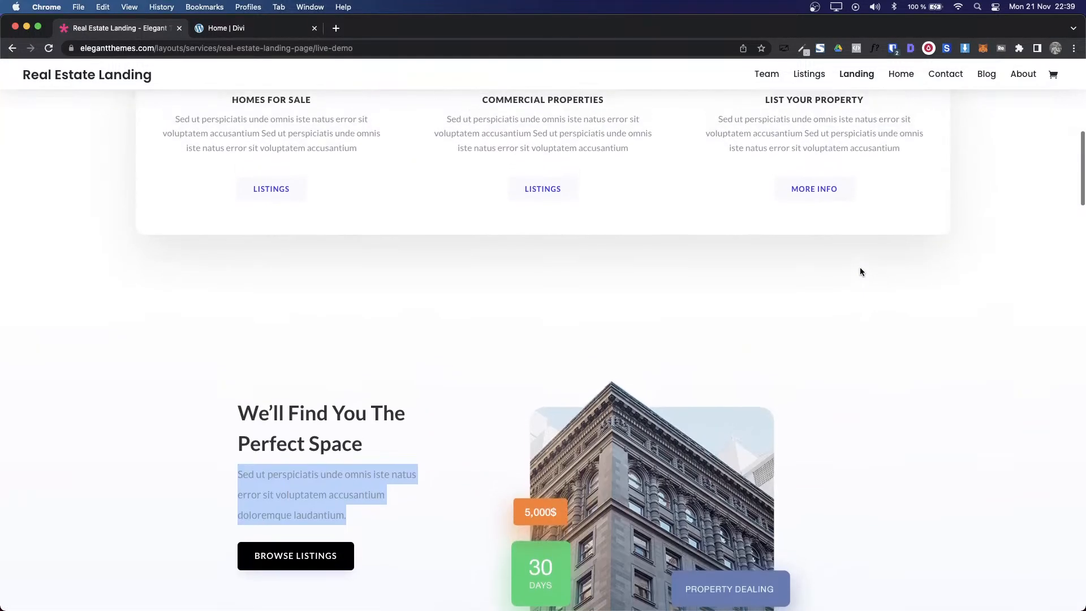
pyautogui.scroll(-1, 862, 272)
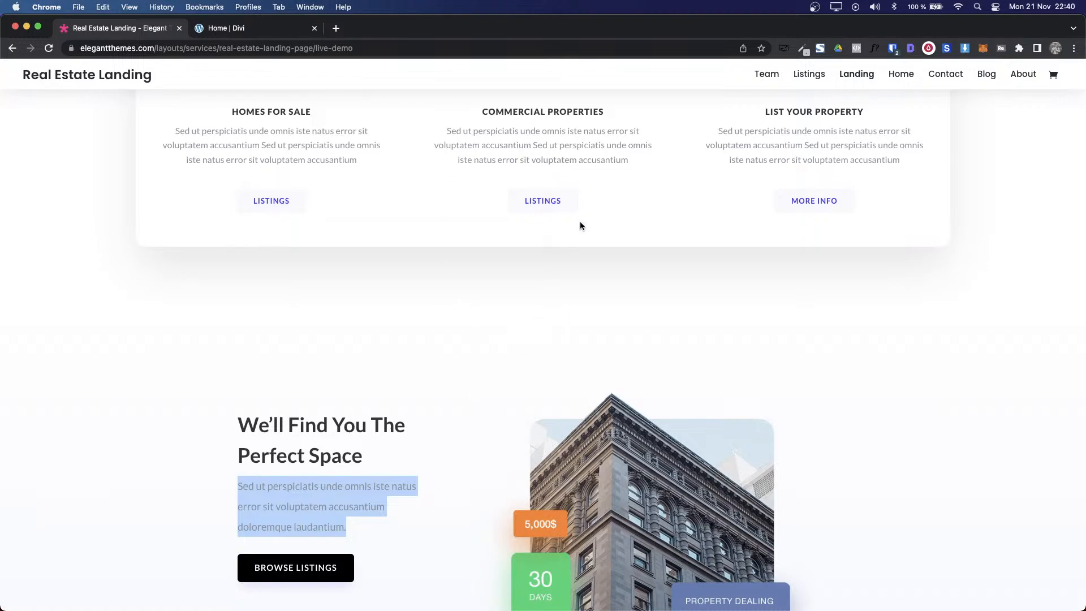
pyautogui.scroll(-3, 581, 225)
pyautogui.scroll(-2, 426, 354)
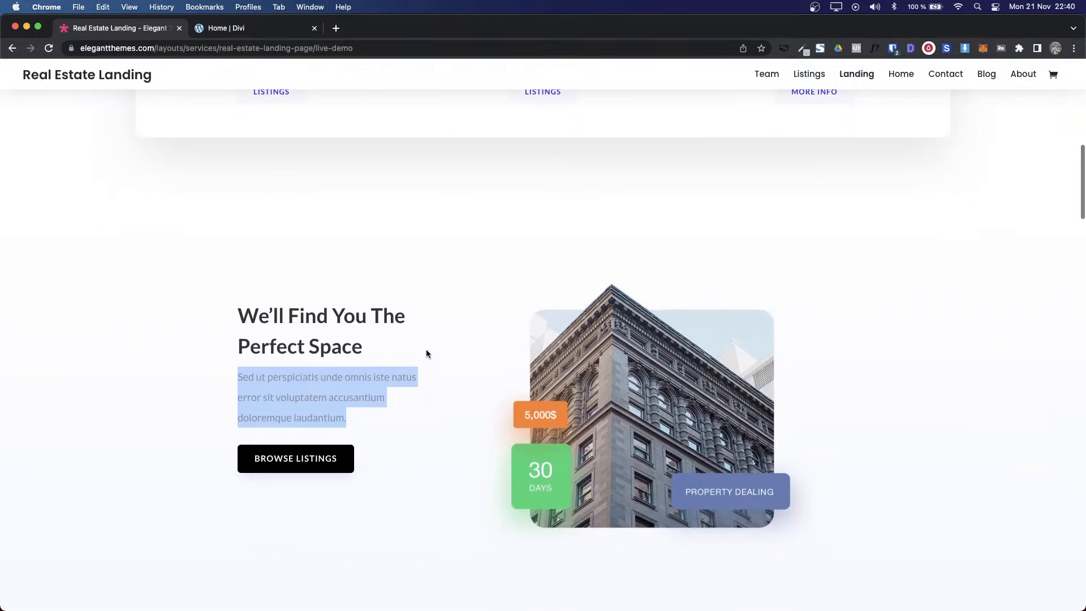
# Step: Add a new regular section below the card section on the Divi page, without choosing a row layout
pyautogui.hotkey('ctrl', 'Tab')
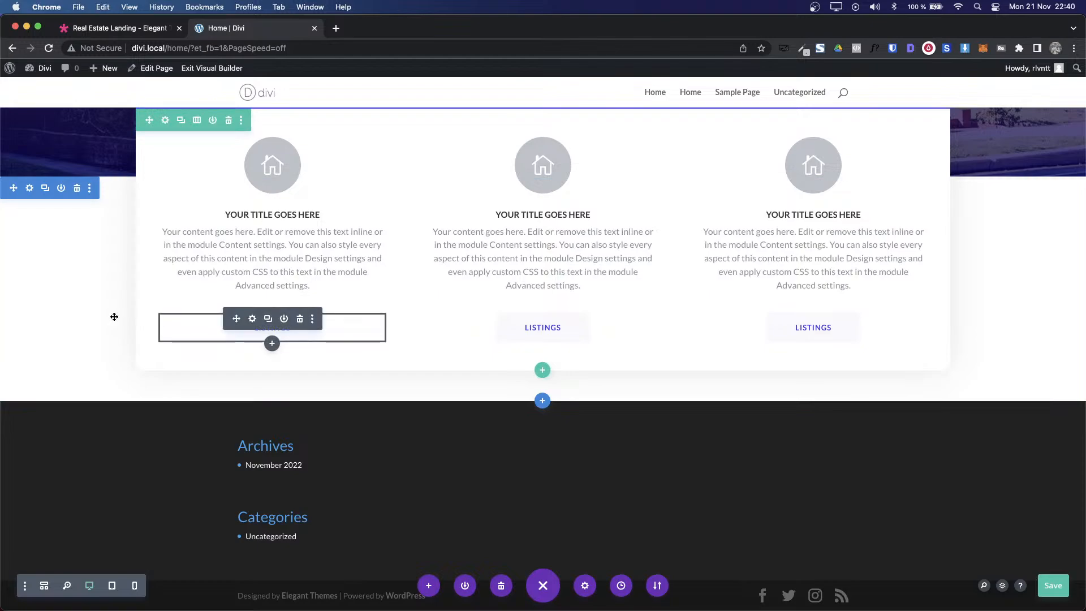
pyautogui.click(543, 404)
pyautogui.click(465, 361)
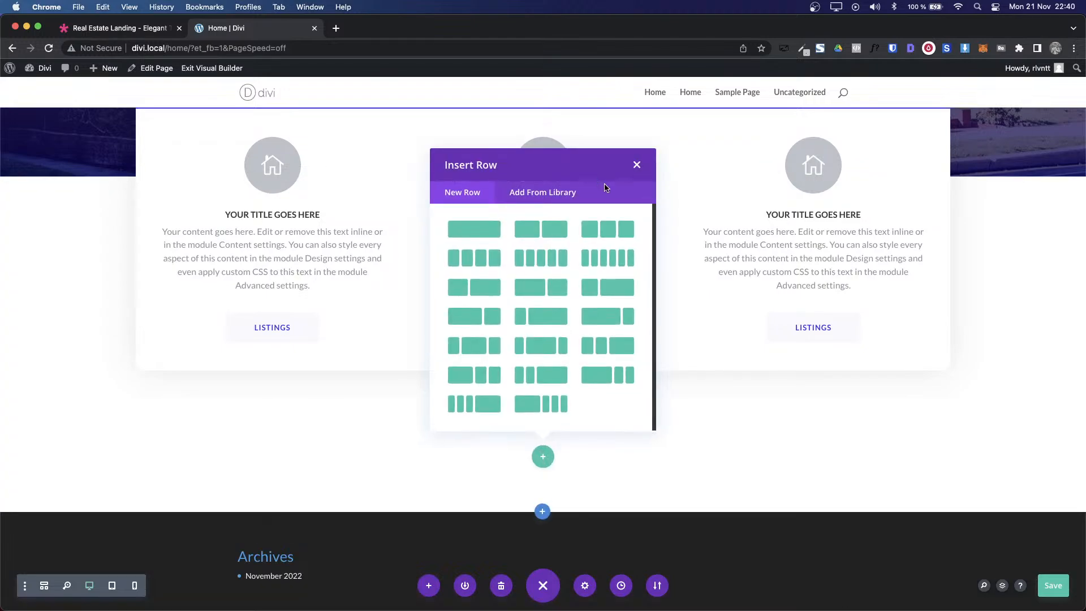
pyautogui.click(633, 171)
# Step: Copy the heading "We'll Find You The Perfect Space" from the demo page
pyautogui.hotkey('ctrl', 'shift', 'Tab')
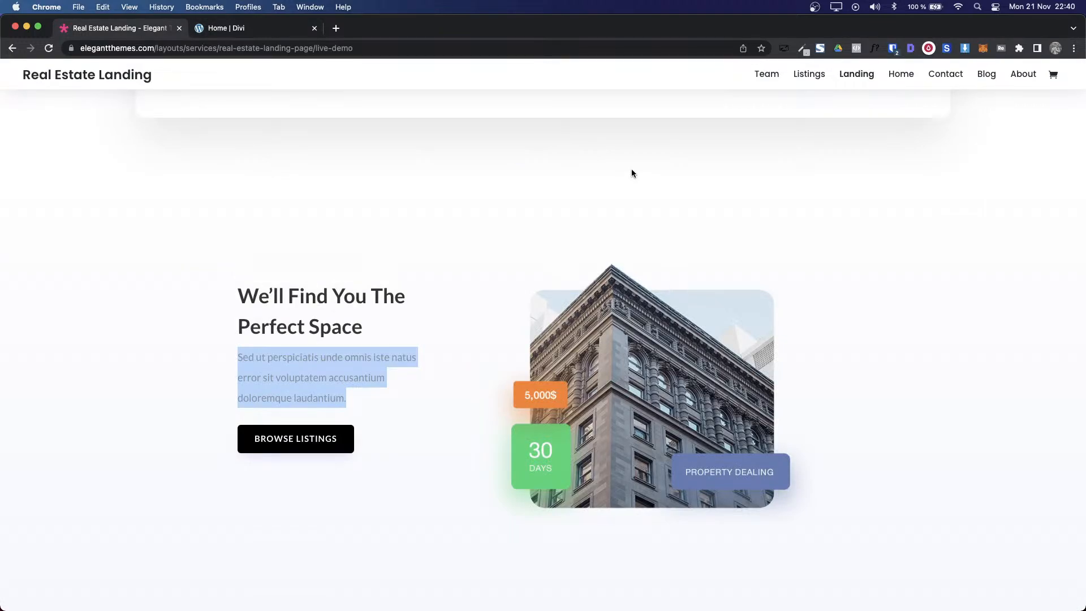
pyautogui.click(238, 304)
pyautogui.moveTo(239, 289); pyautogui.dragTo(398, 332)
pyautogui.press('super+c')
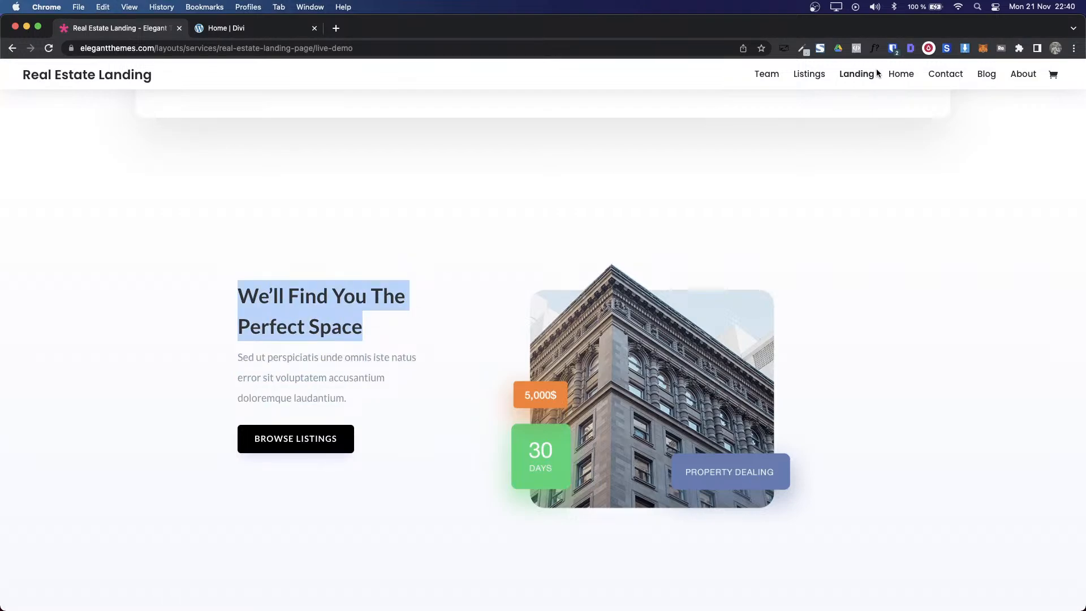
# Step: Insert a row in the new section of the Divi page and give it a layout of two equal columns
pyautogui.hotkey('ctrl', 'Tab')
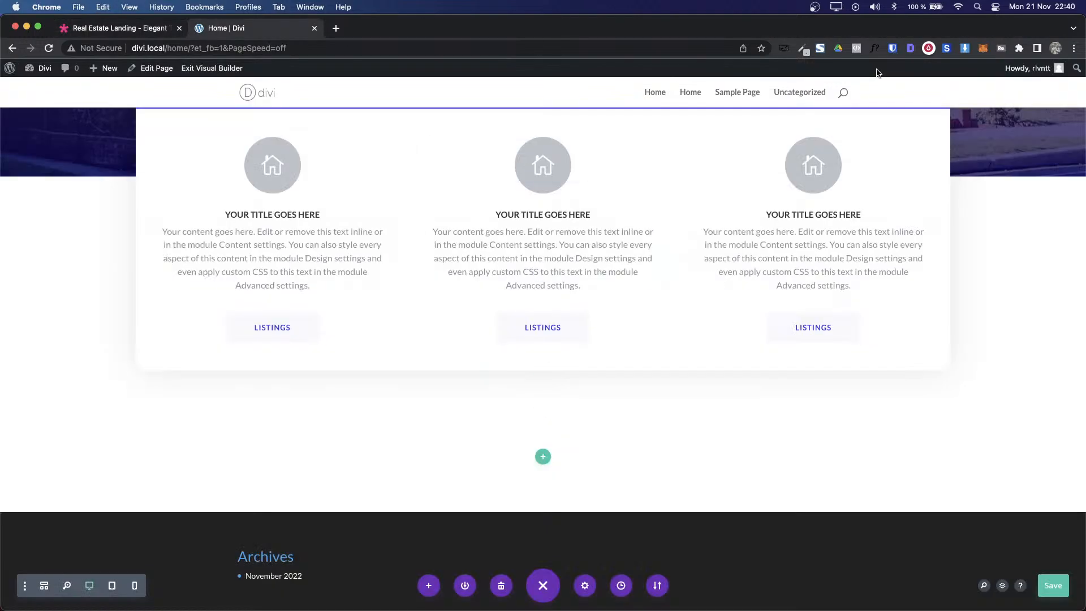
pyautogui.click(543, 456)
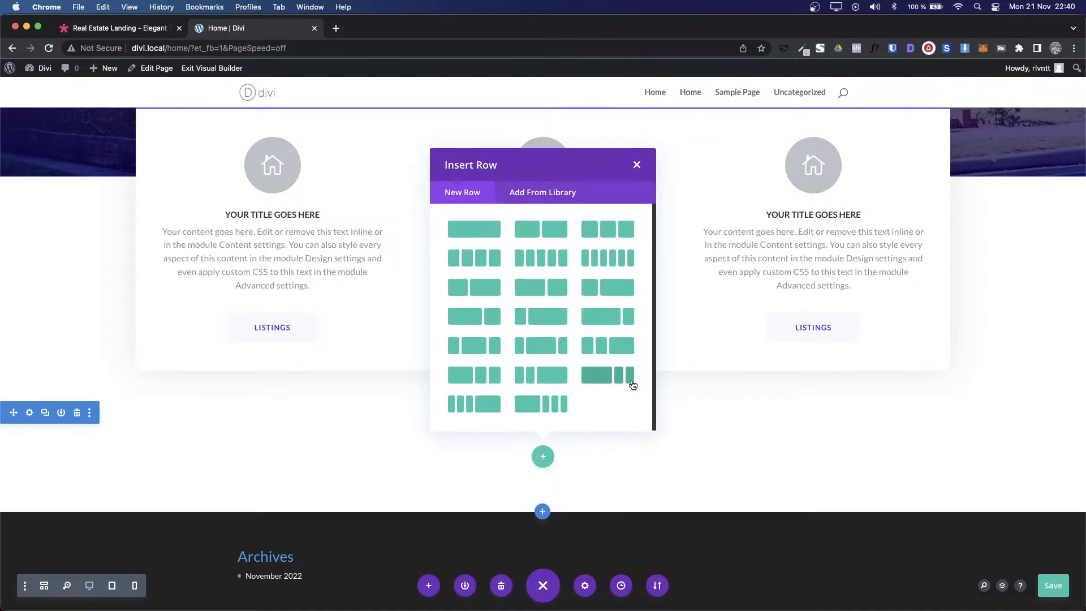
pyautogui.click(490, 290)
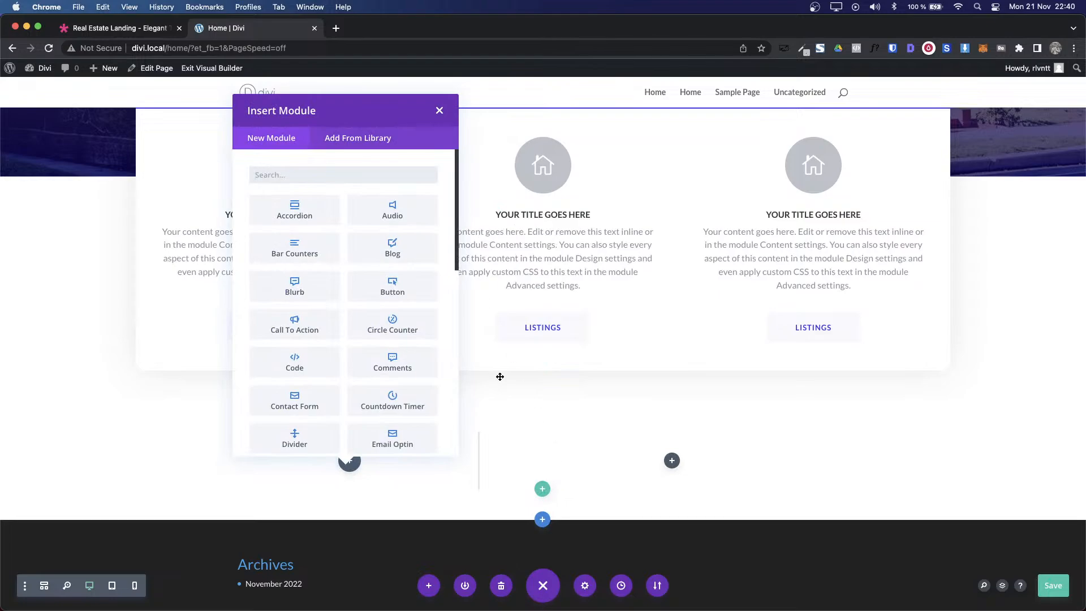
pyautogui.click(440, 112)
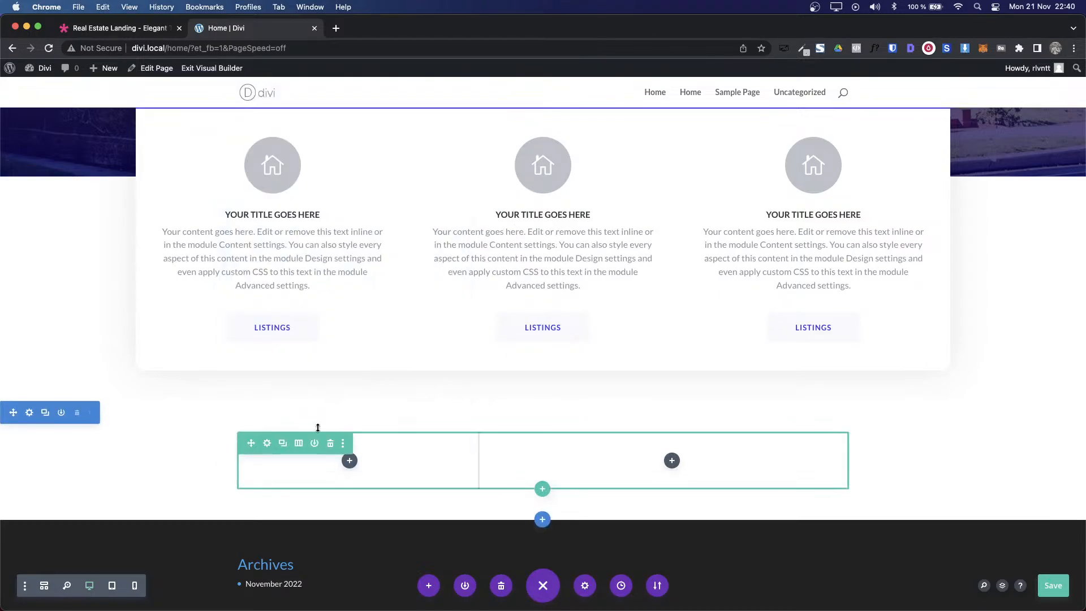
pyautogui.click(283, 444)
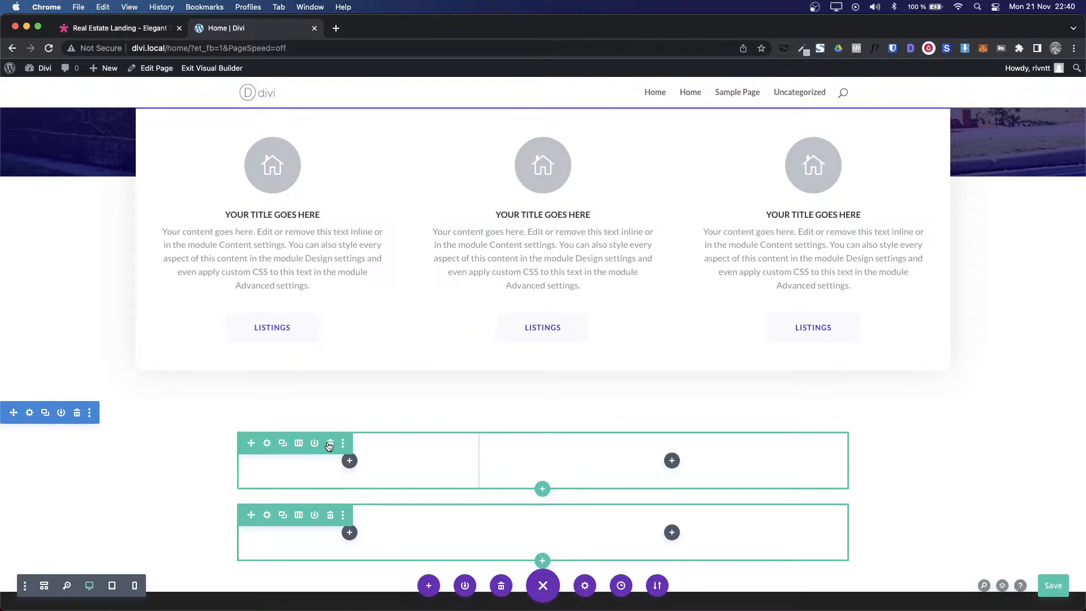
pyautogui.click(330, 442)
pyautogui.click(299, 444)
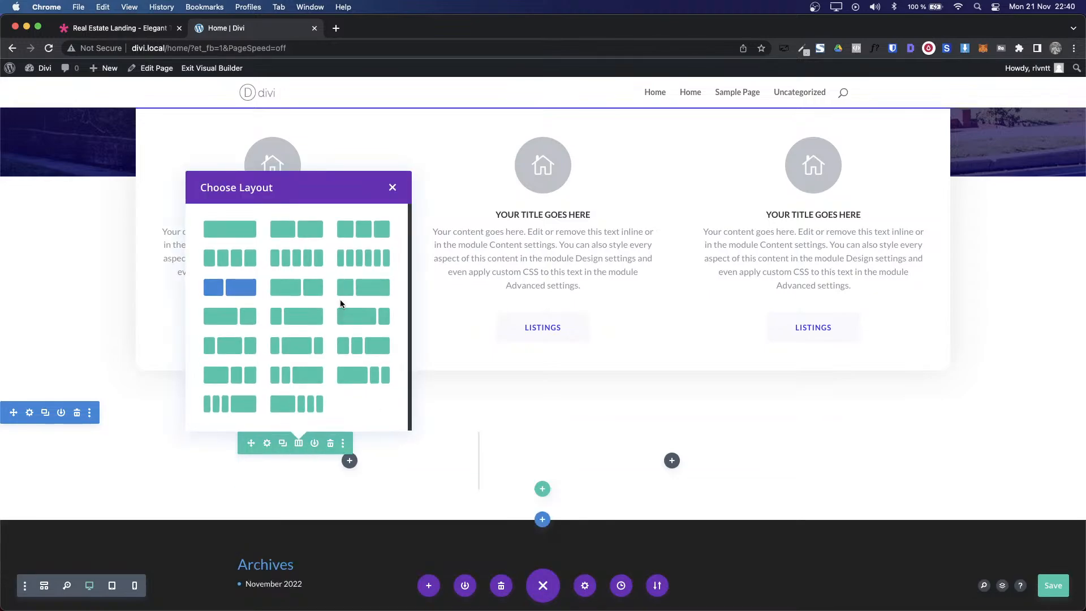
pyautogui.click(306, 229)
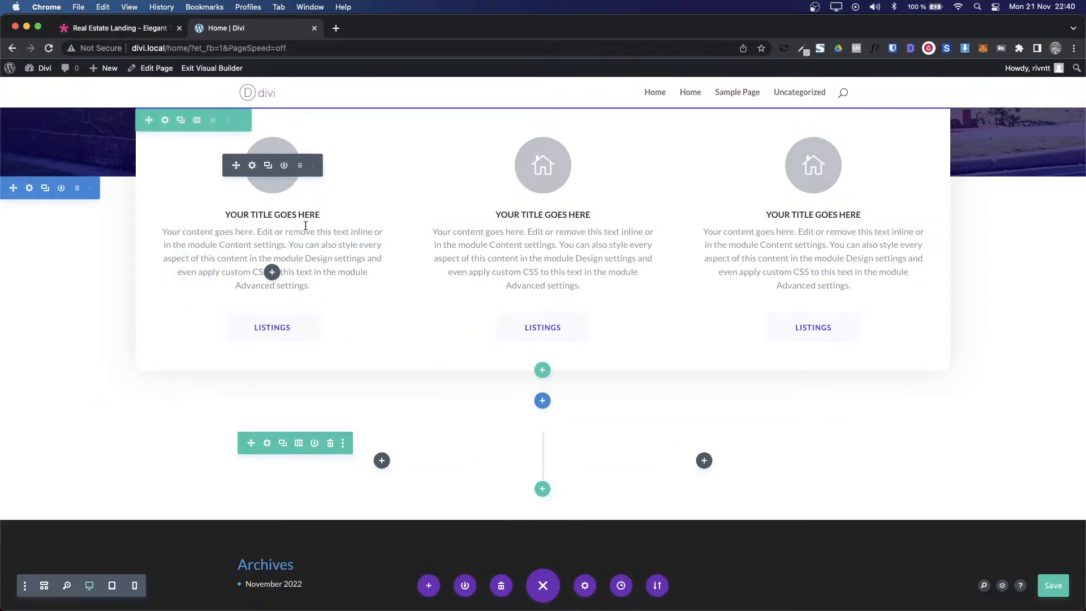
# Step: Add a Text module to the row's first column and replace its body with the copied heading "We'll Find You The Perfect Space"
pyautogui.click(382, 460)
pyautogui.write('tex')
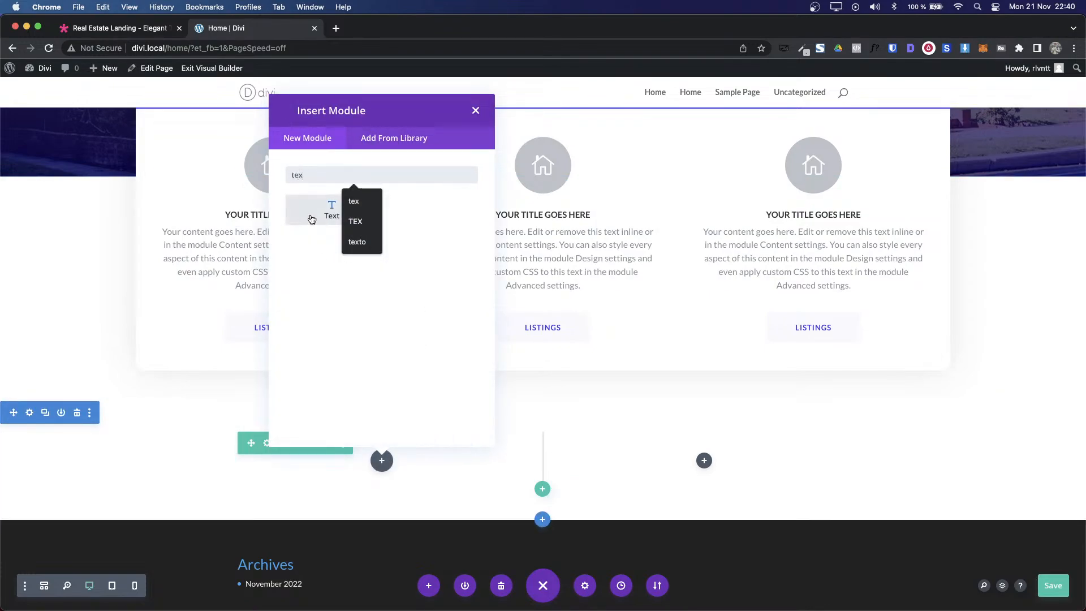
pyautogui.click(308, 221)
pyautogui.click(612, 397)
pyautogui.press('super+a')
pyautogui.press('BackSpace')
pyautogui.press('super+v')
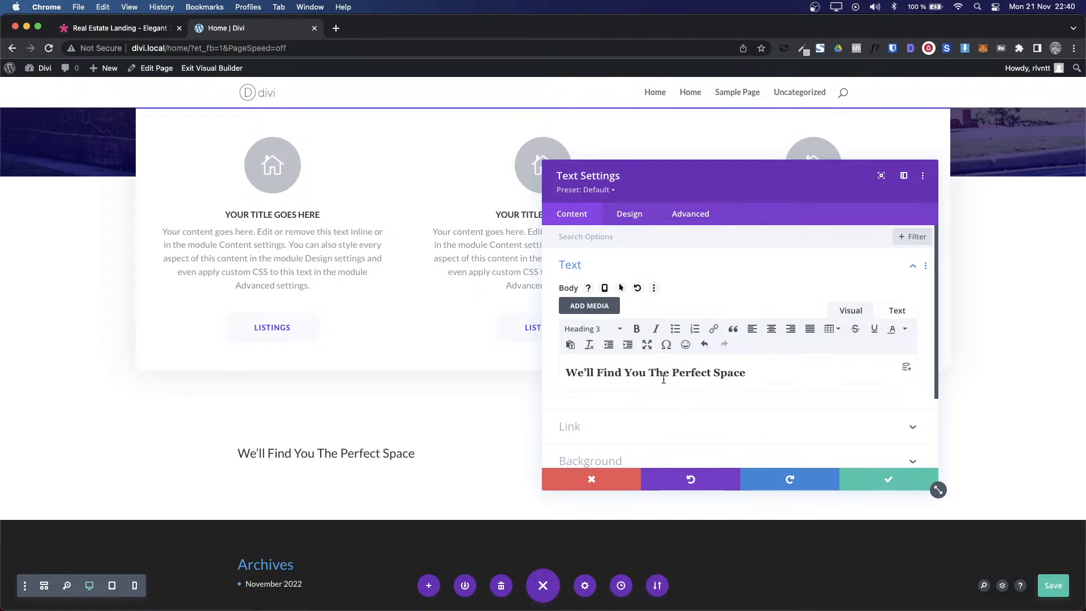
# Step: Inspect the demo heading's font size, weight and line height with WhatFont, select its color code and return to the text settings
pyautogui.hotkey('ctrl', 'Tab')
pyautogui.click(862, 150)
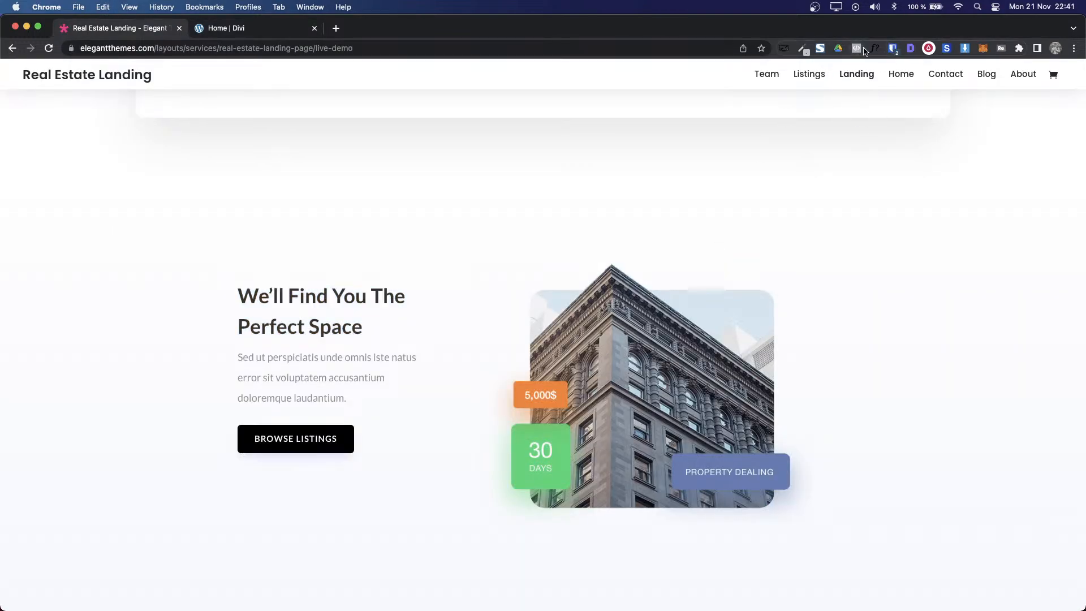
pyautogui.click(875, 48)
pyautogui.click(319, 332)
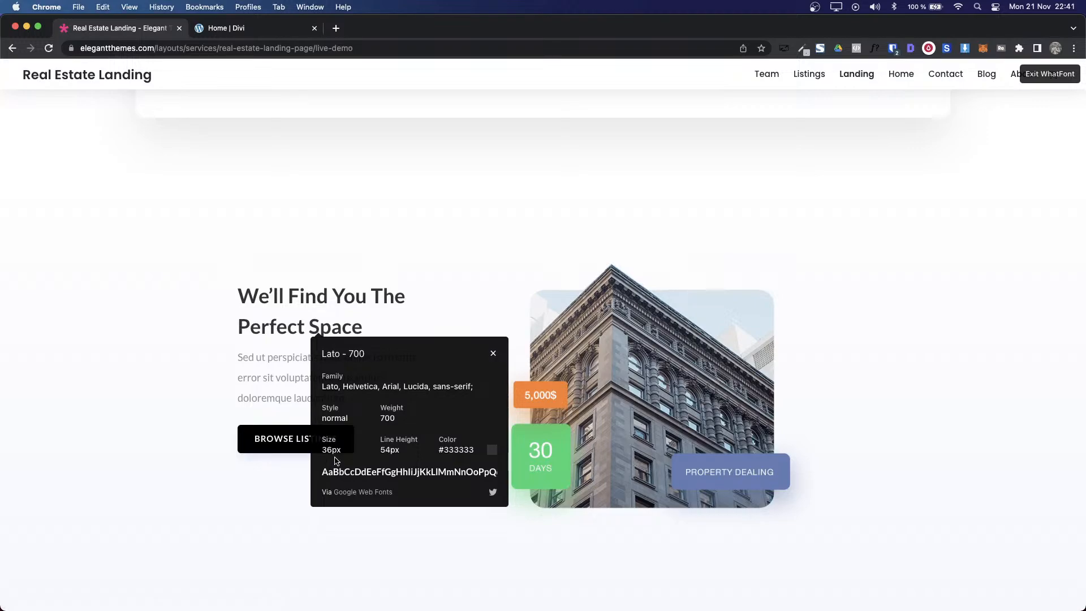
pyautogui.tripleClick(463, 450)
pyautogui.hotkey('ctrl', 'Tab')
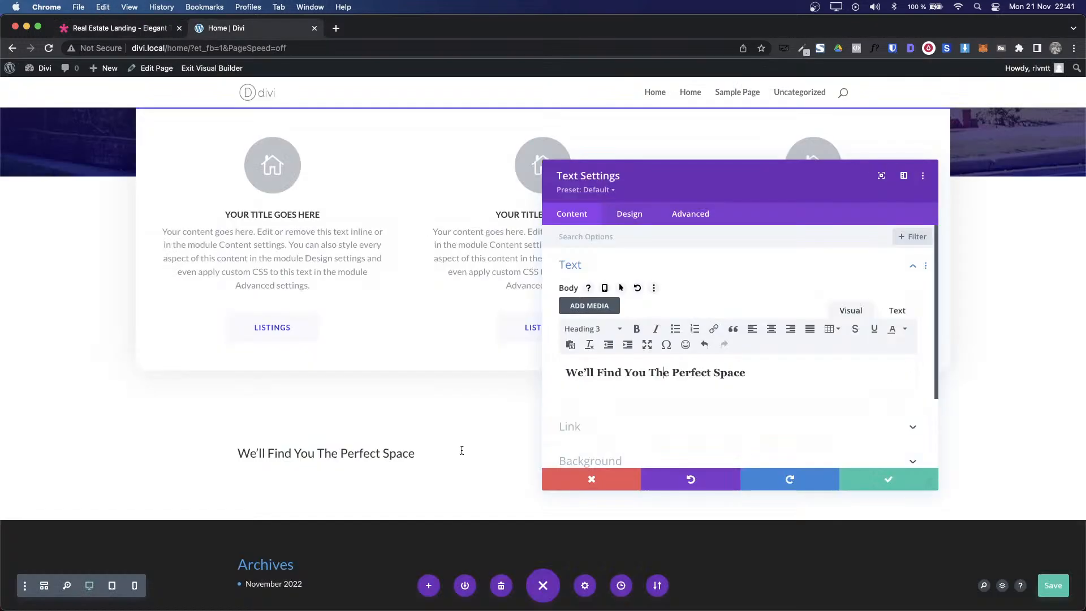
# Step: Set the Heading 3 text size of the "We'll Find You The Perfect Space" text module to 36px, matching the demo heading
pyautogui.click(626, 213)
pyautogui.click(585, 304)
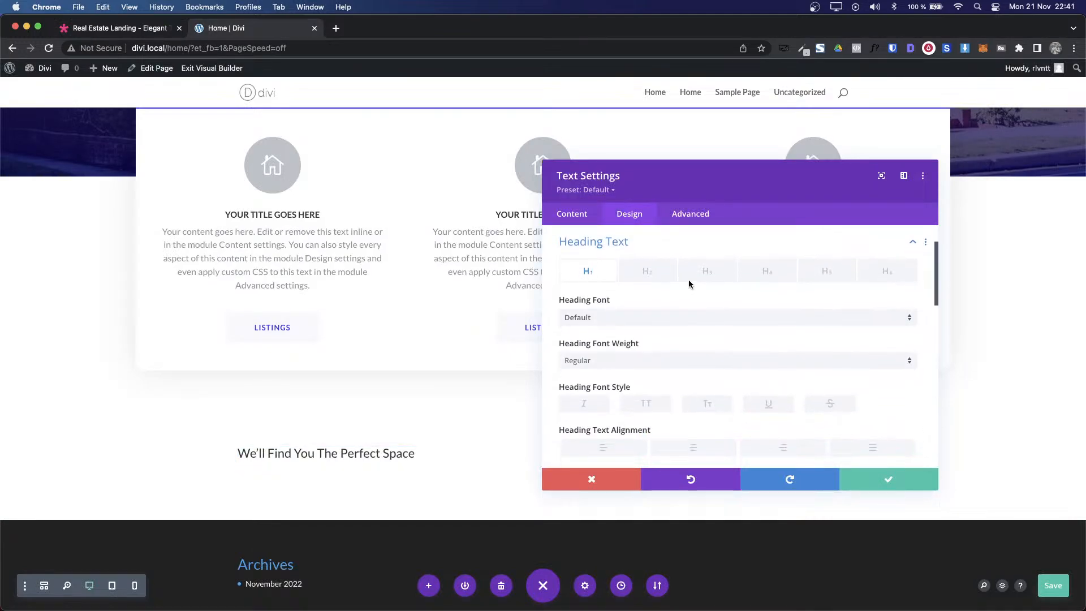
pyautogui.click(692, 274)
pyautogui.scroll(-5, 772, 368)
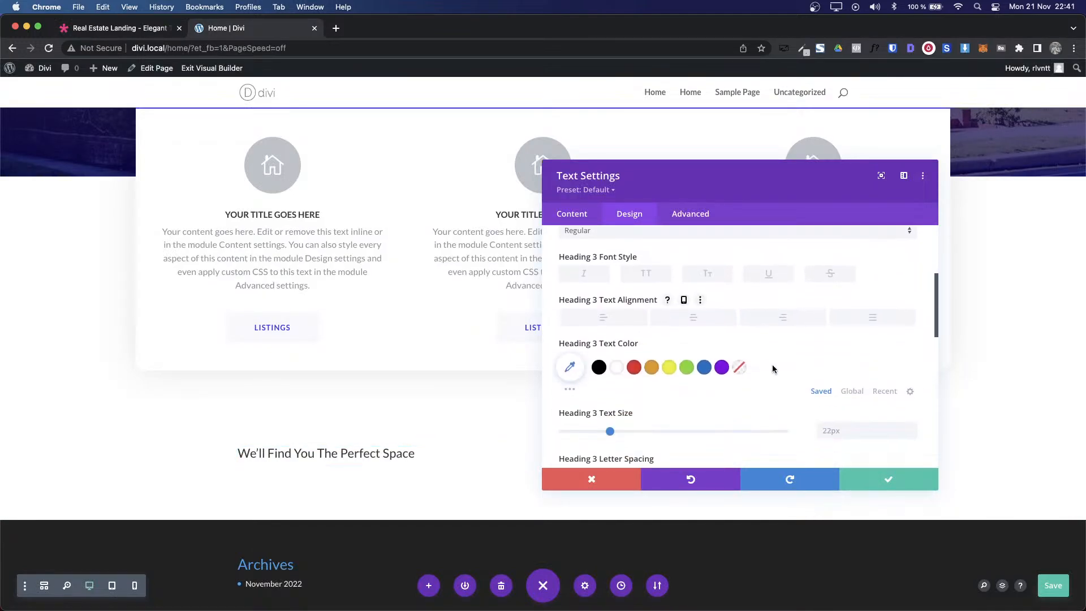
pyautogui.hotkey('ctrl', 'shift', 'Tab')
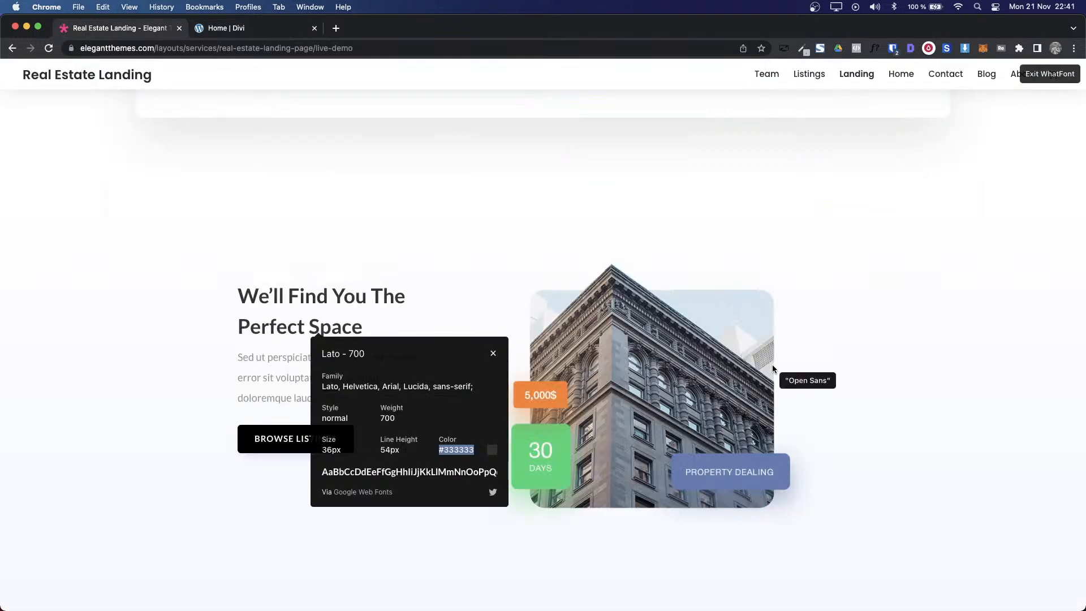
pyautogui.hotkey('ctrl', 'Tab')
pyautogui.click(870, 414)
pyautogui.write('3')
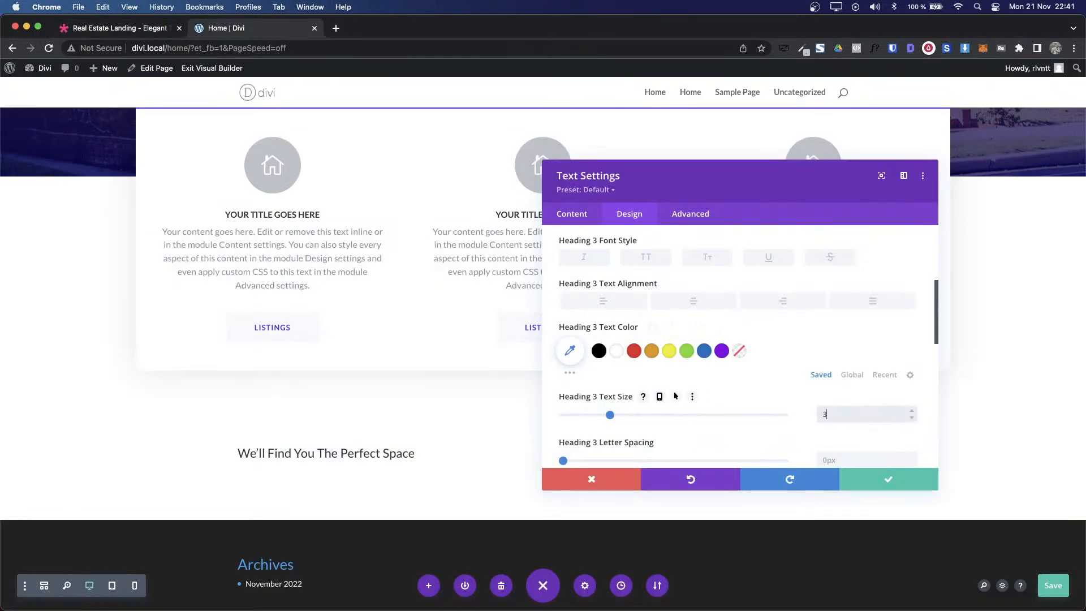
pyautogui.write('6px')
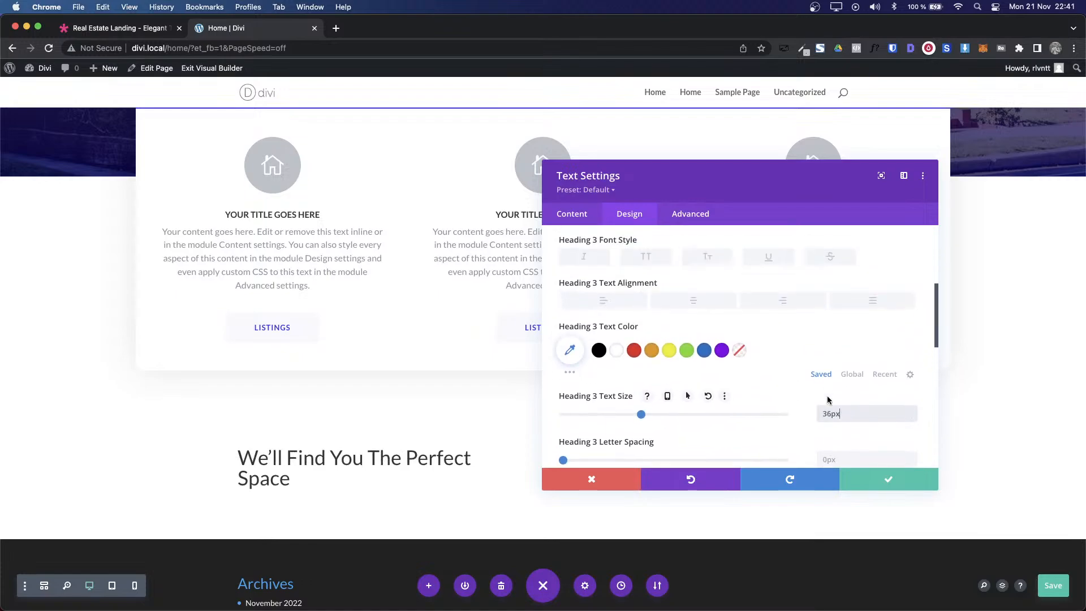
# Step: Set the Heading 3 font weight to Bold
pyautogui.scroll(-5, 827, 400)
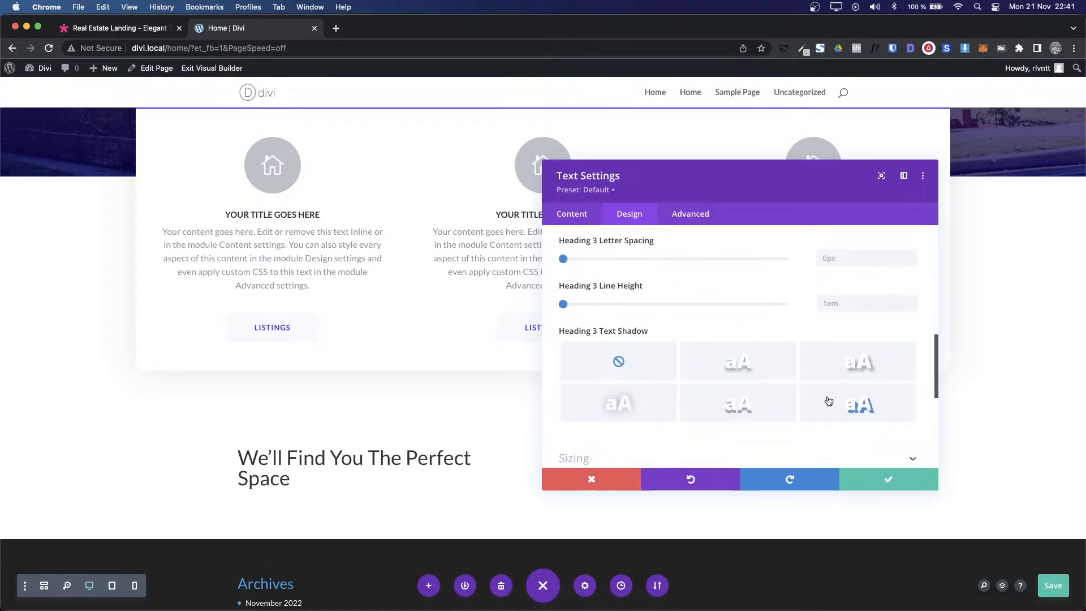
pyautogui.scroll(5, 828, 400)
pyautogui.click(703, 349)
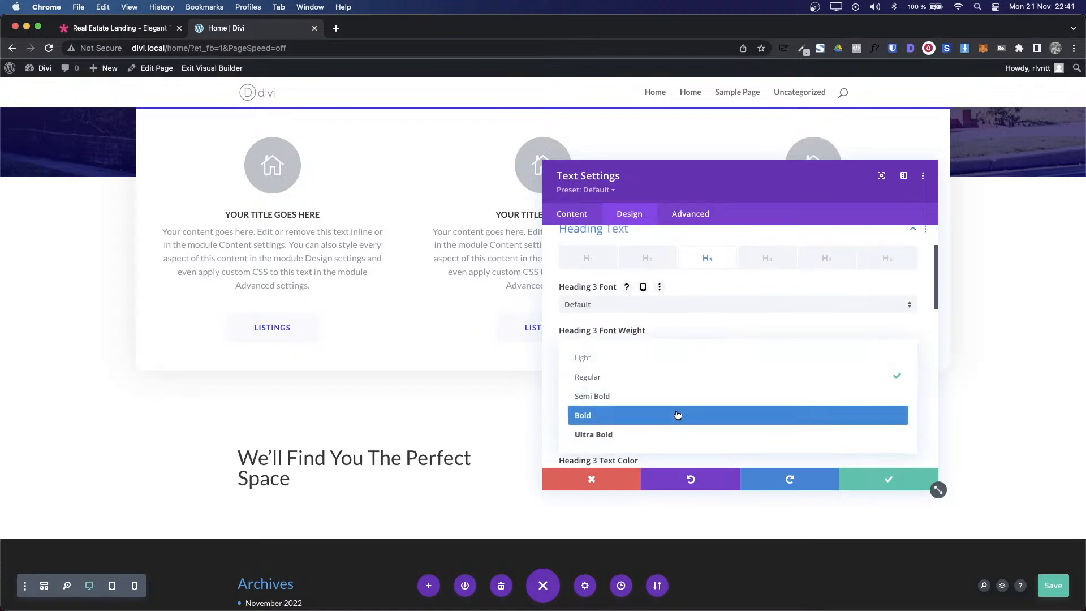
pyautogui.click(677, 416)
# Step: Check the demo heading's line height and set the Heading 3 line height to 54px
pyautogui.hotkey('ctrl', 'shift', 'Tab')
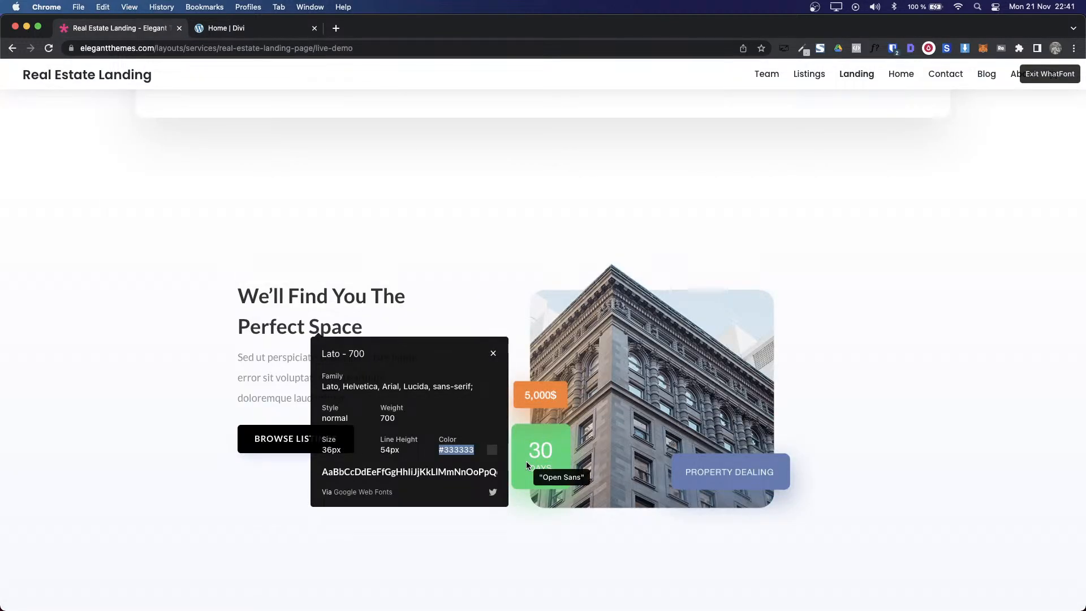
pyautogui.hotkey('ctrl', 'Tab')
pyautogui.scroll(-3, 555, 387)
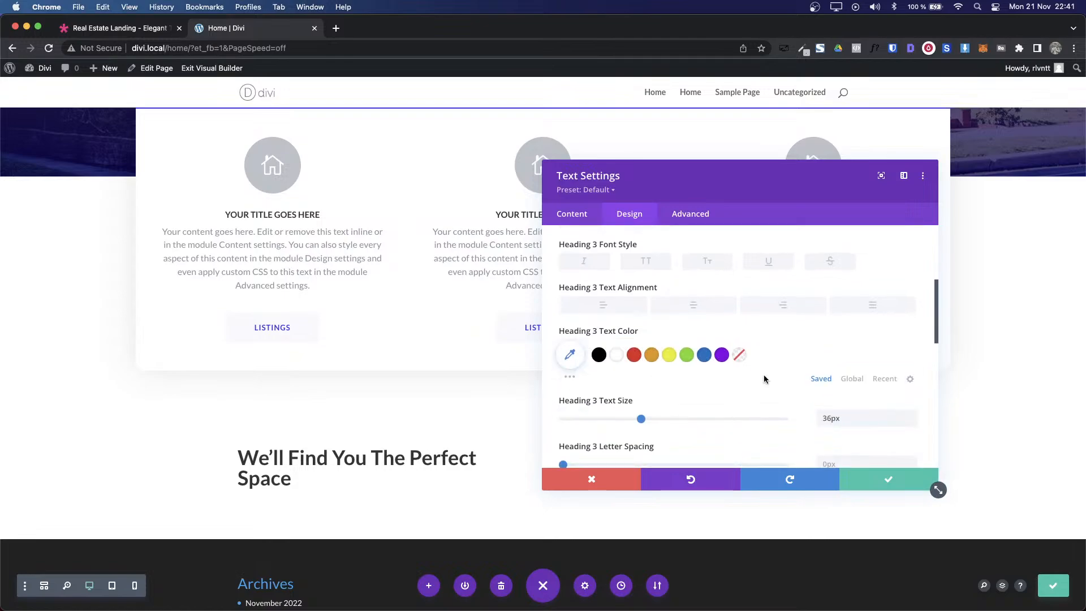
pyautogui.scroll(-3, 763, 379)
pyautogui.click(824, 378)
pyautogui.write('54')
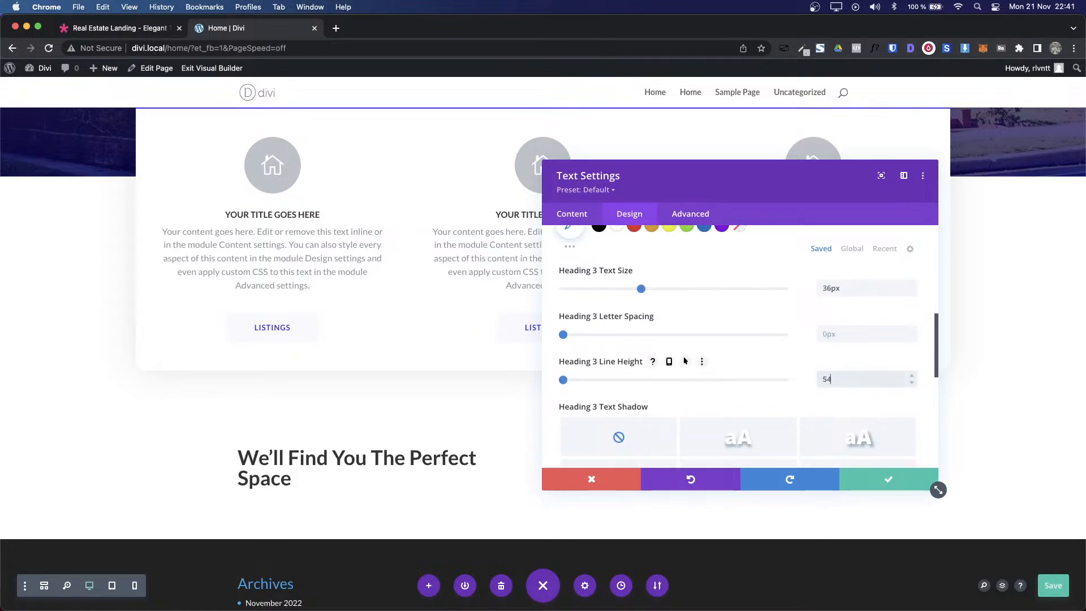
pyautogui.write('em')
pyautogui.scroll(2, 732, 279)
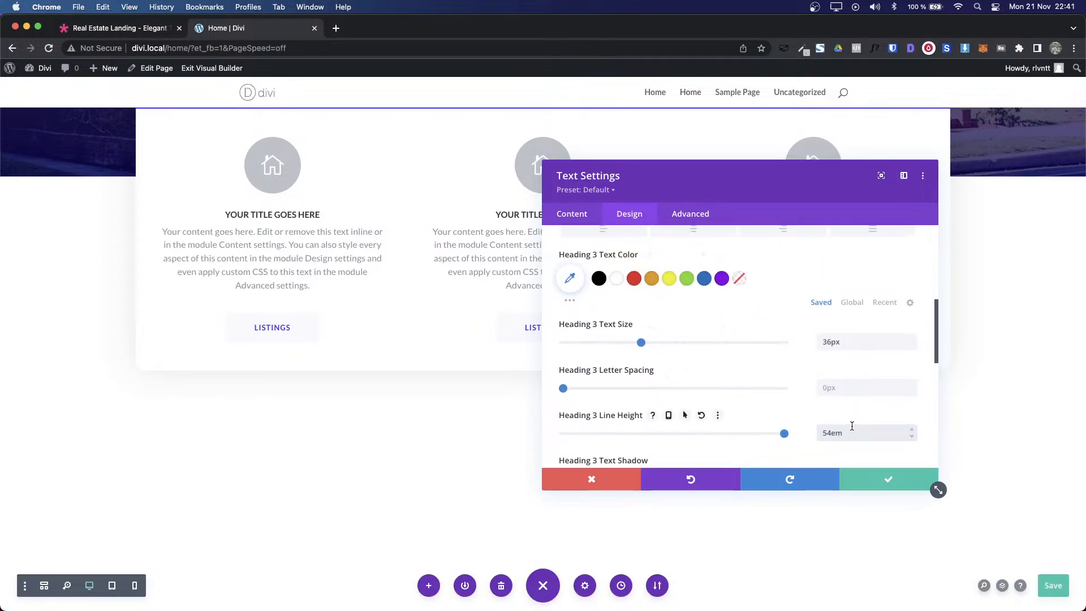
# Step: Set the Heading 3 text color to the copied code #333333
pyautogui.click(569, 282)
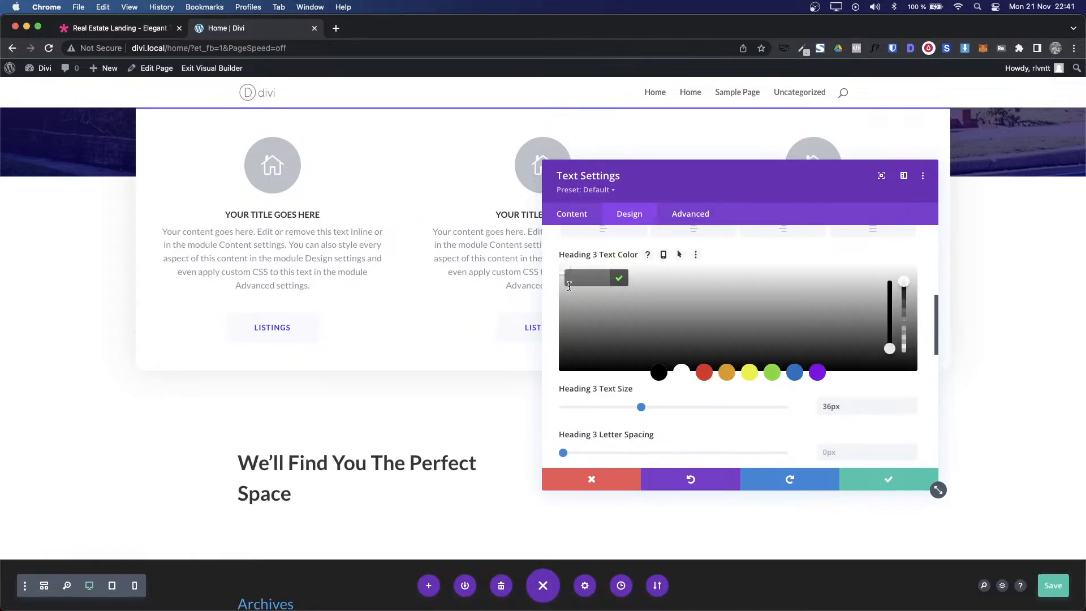
pyautogui.write('#ffffff')
pyautogui.click(619, 278)
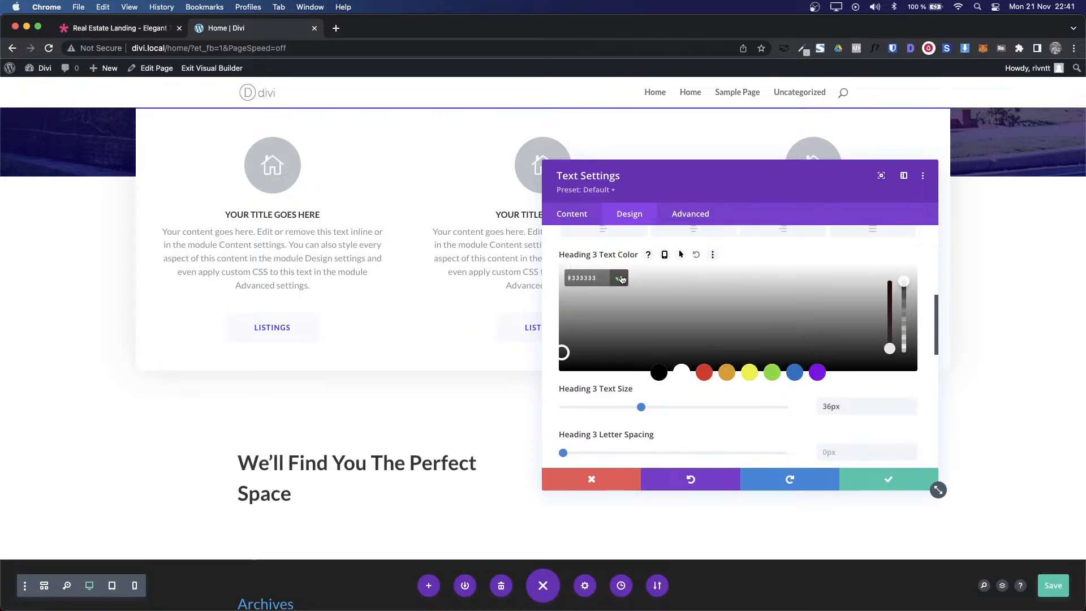
# Step: Compare the heading's line wrapping with the demo page and save the text module's settings
pyautogui.hotkey('ctrl', 'Tab')
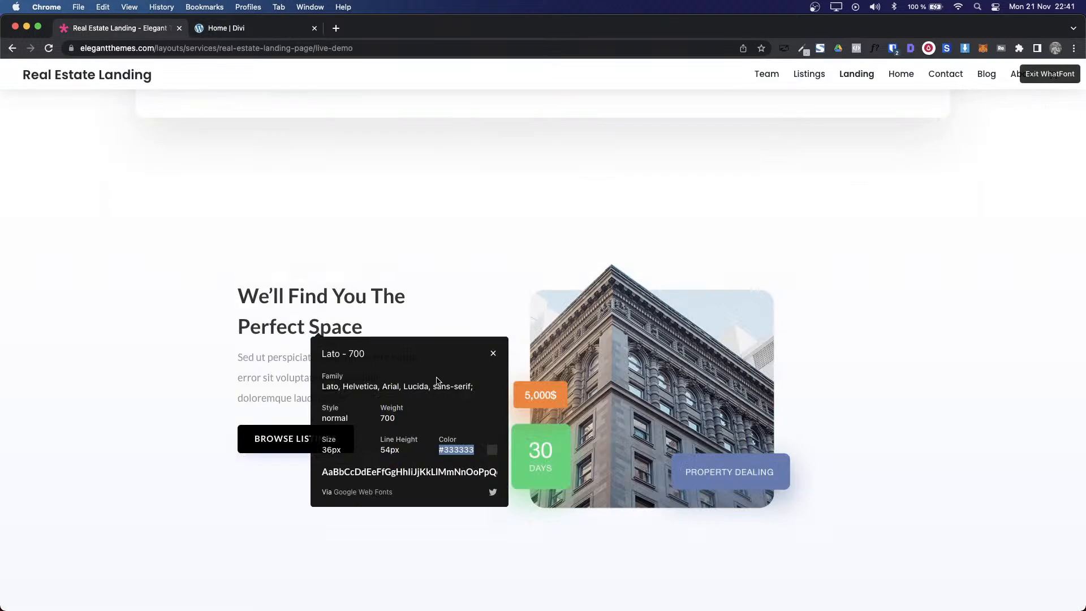
pyautogui.click(490, 354)
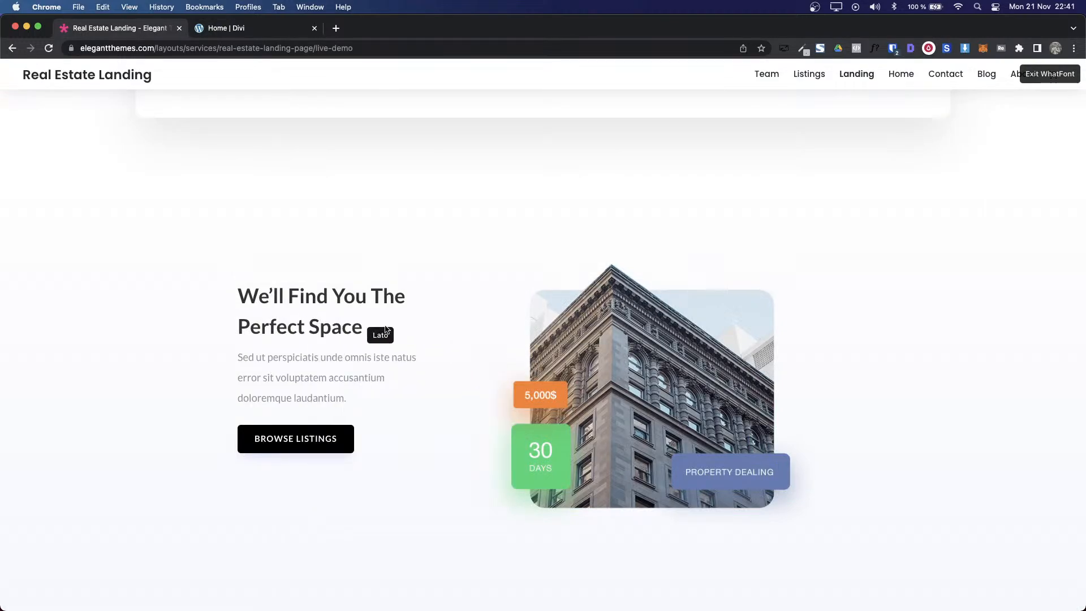
pyautogui.hotkey('ctrl', 'Tab')
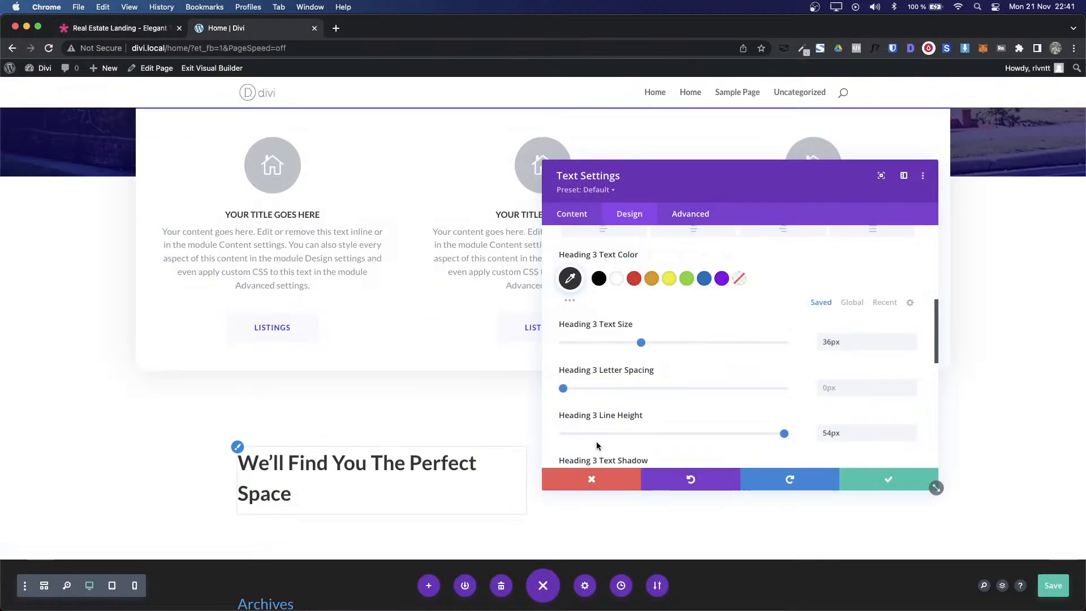
pyautogui.hotkey('ctrl', 'shift', 'Tab')
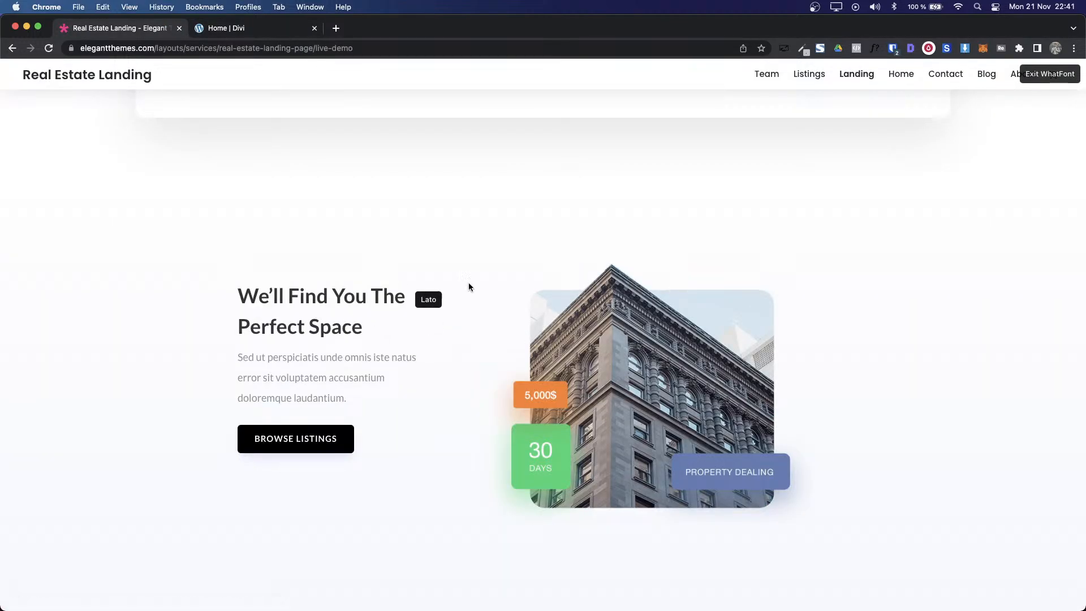
pyautogui.hotkey('ctrl', 'Tab')
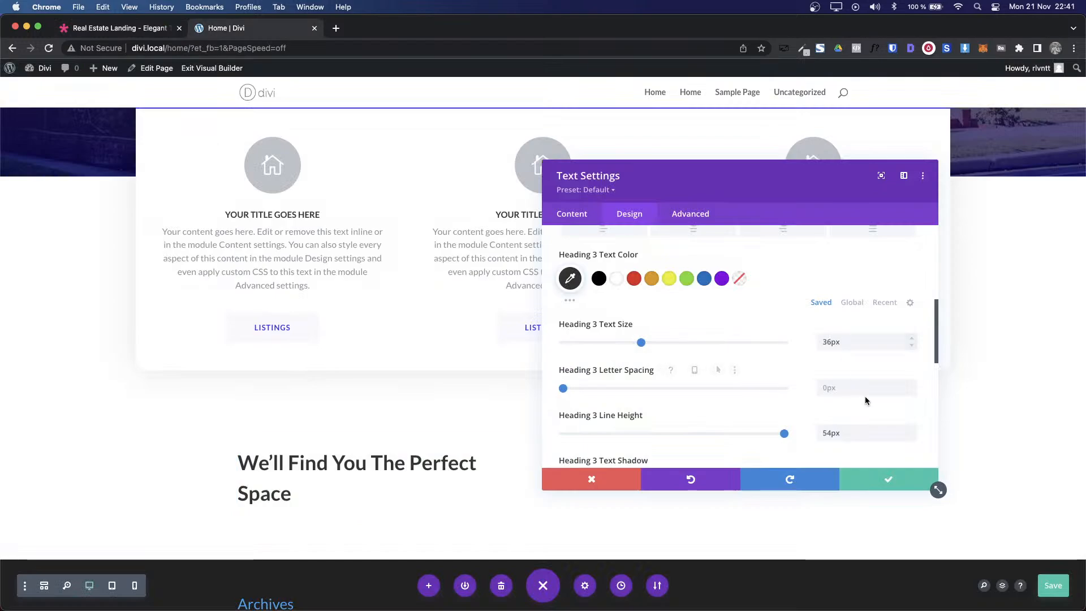
pyautogui.click(905, 486)
# Step: Change the heading row's column structure to a two-fifths column followed by a three-fifths column
pyautogui.scroll(-2, 509, 437)
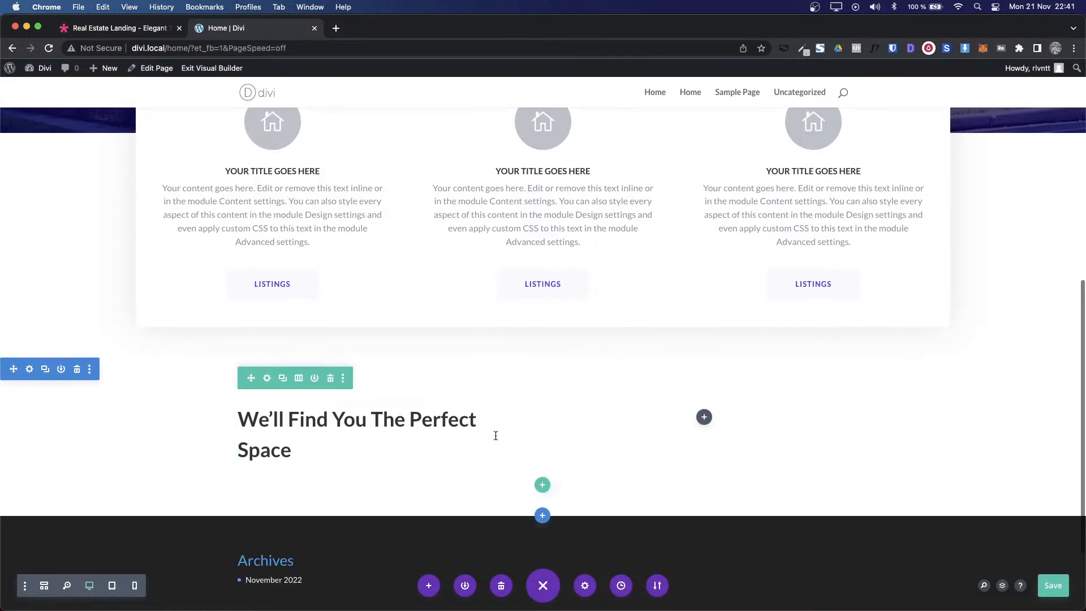
pyautogui.click(300, 378)
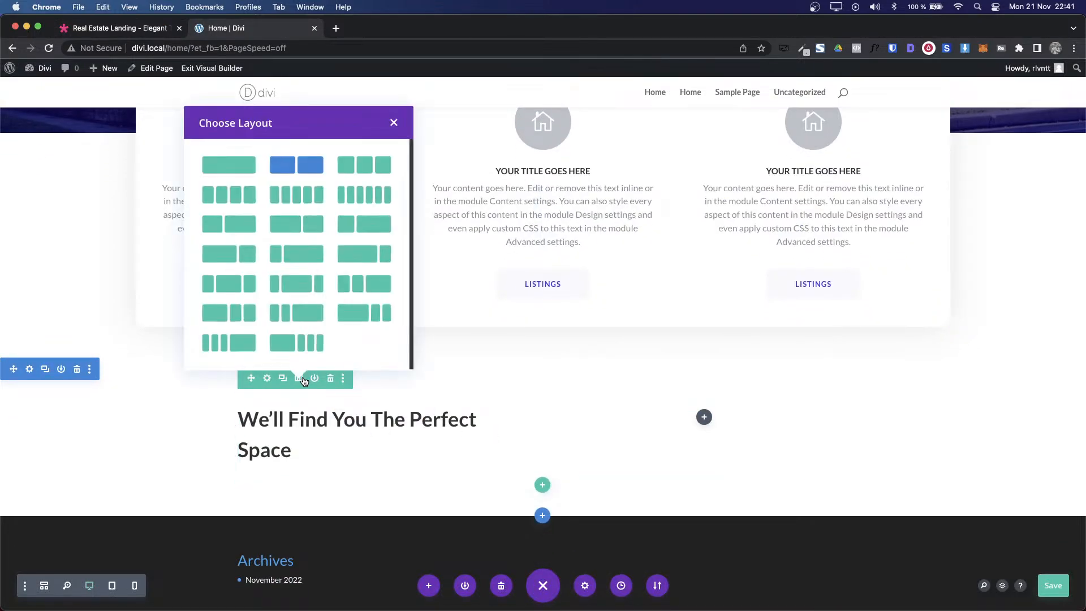
pyautogui.click(247, 226)
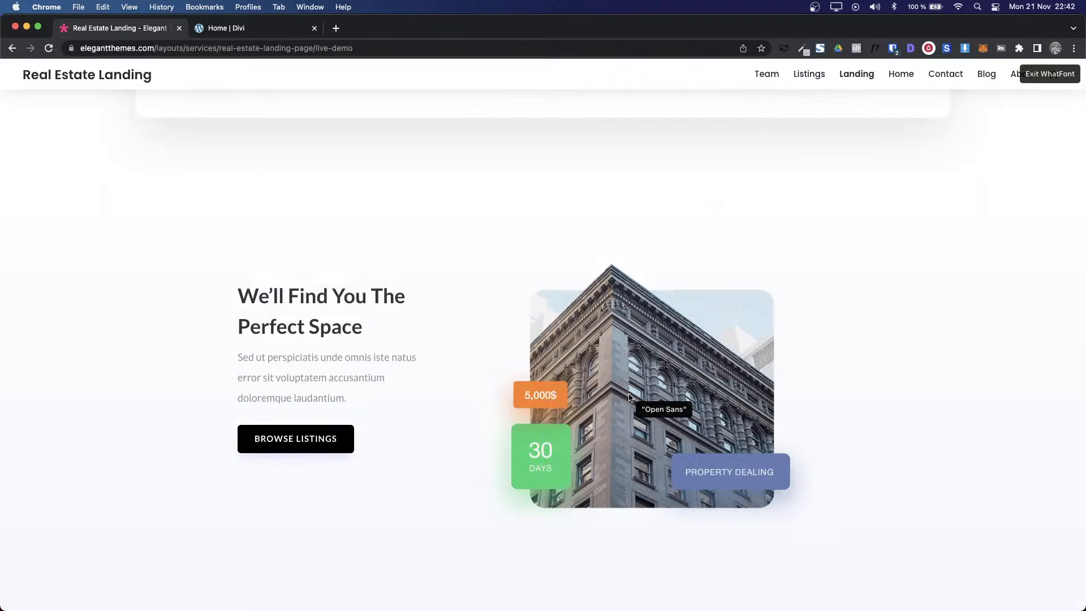
# Step: Exit WhatFont on the demo page and copy the "Sed ut perspiciatis" paragraph below the heading
pyautogui.press('Escape')
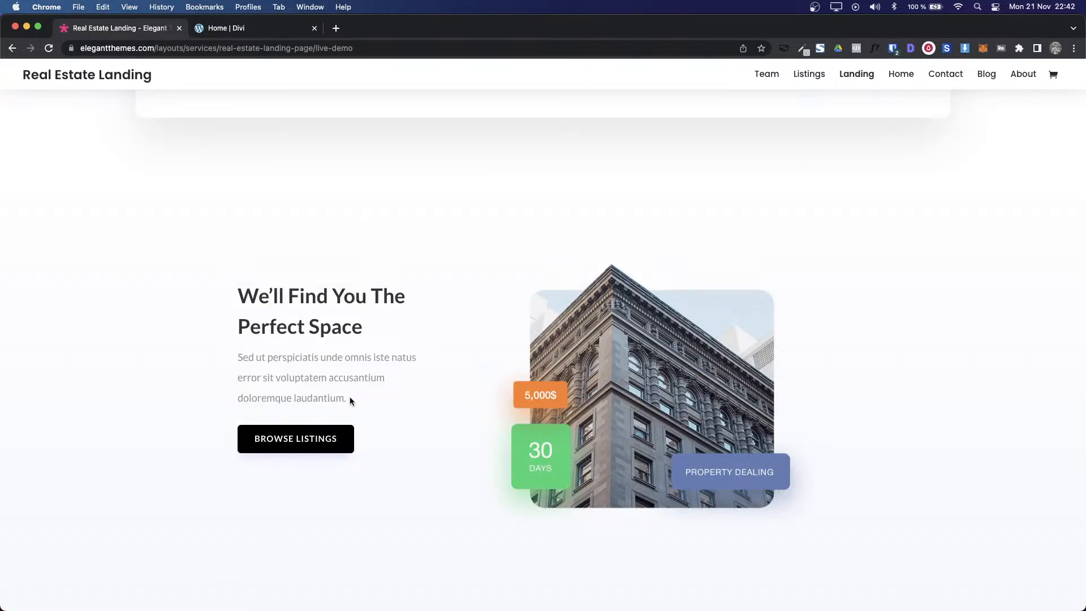
pyautogui.moveTo(349, 399); pyautogui.dragTo(232, 353)
pyautogui.press('super+c')
pyautogui.hotkey('ctrl', 'Tab')
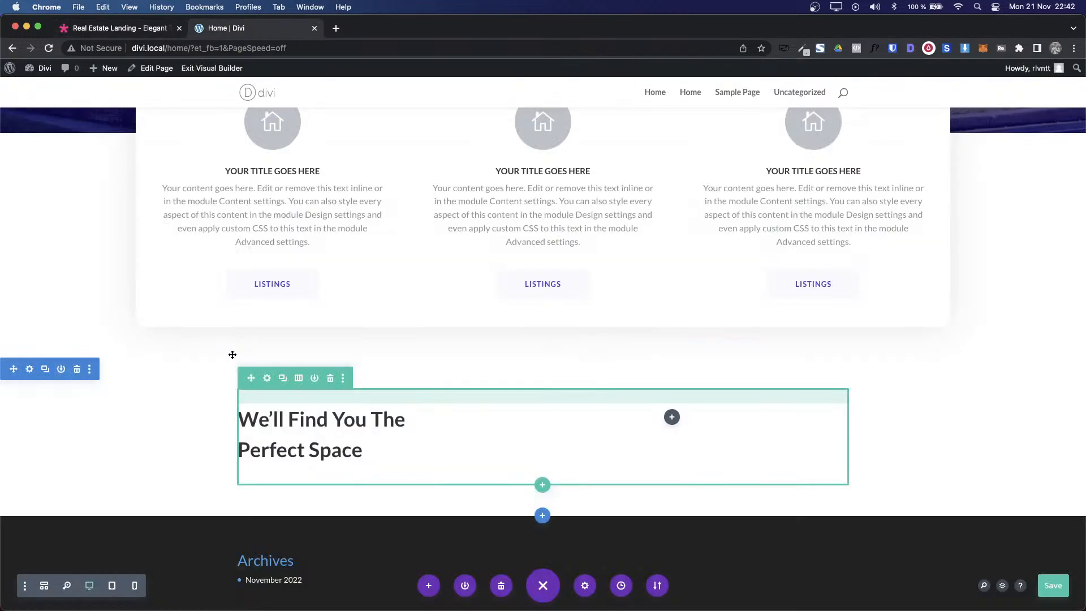
pyautogui.click(348, 437)
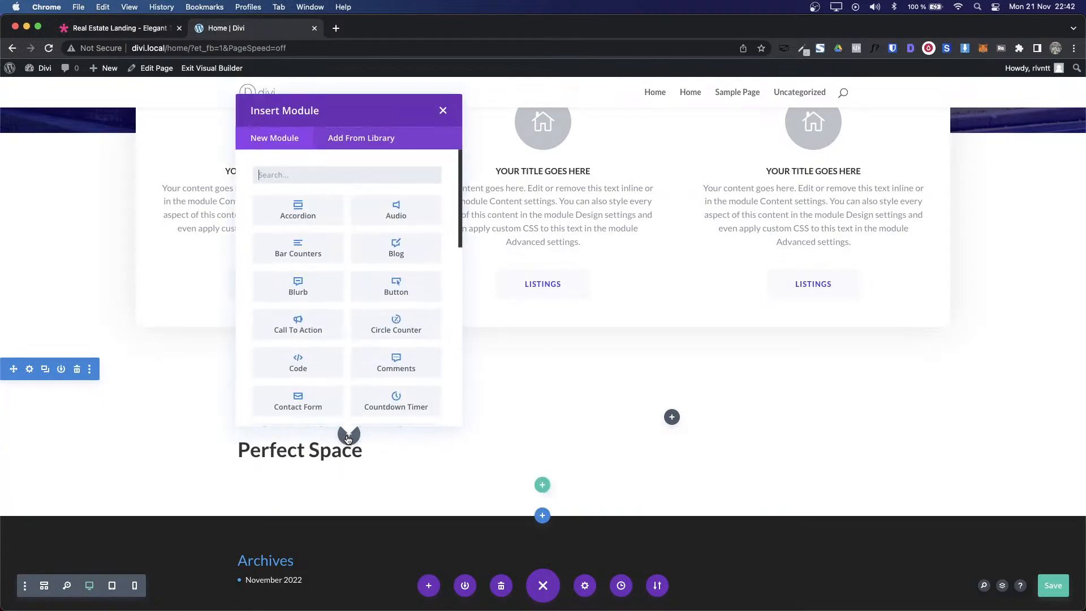
pyautogui.write('te')
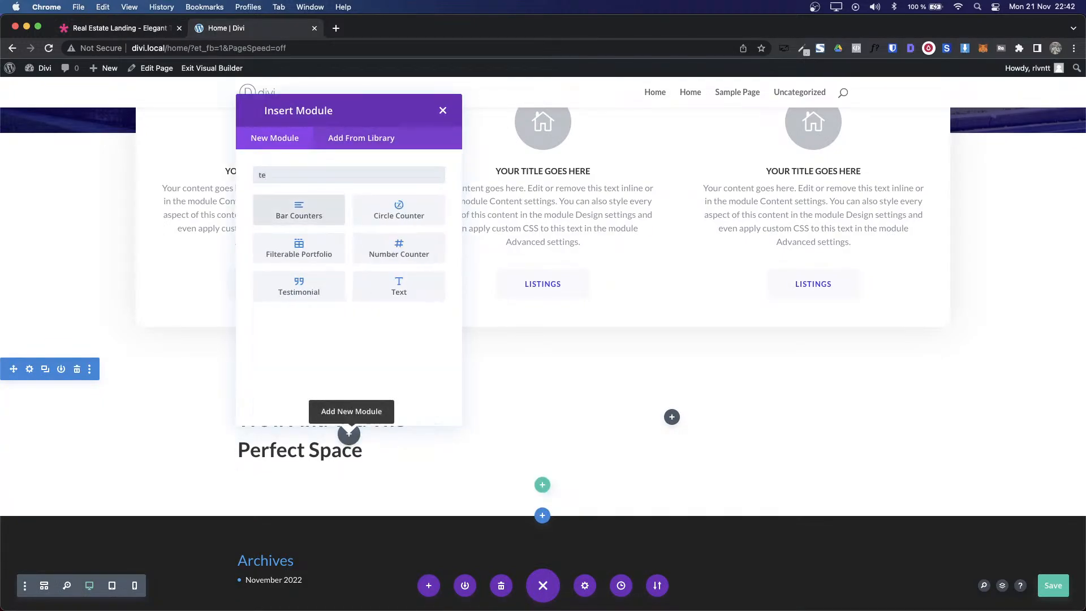
pyautogui.press('Escape')
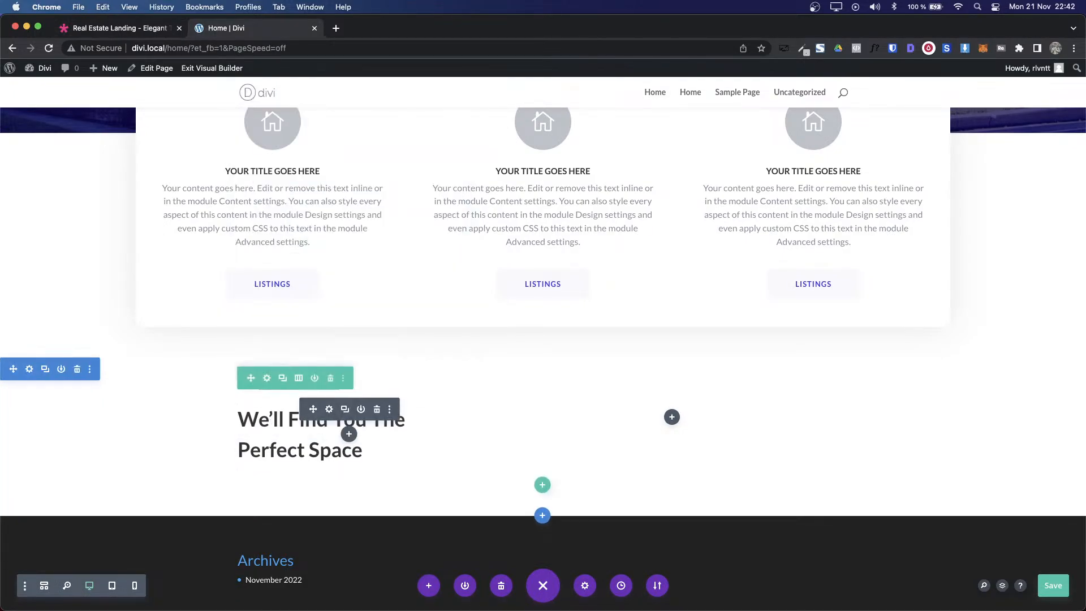
pyautogui.click(329, 411)
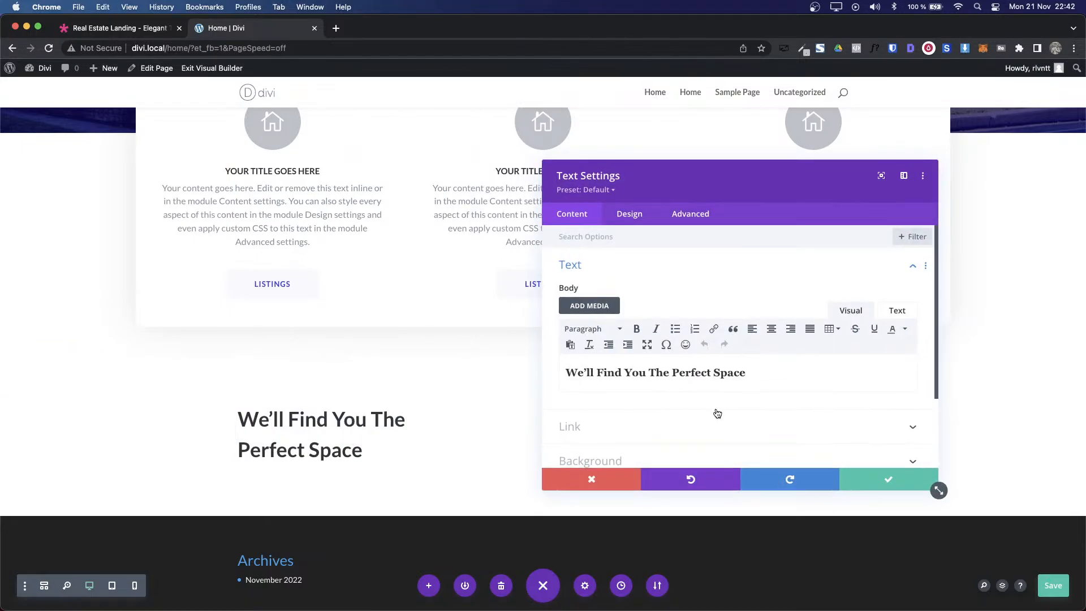
pyautogui.click(877, 461)
pyautogui.click(874, 480)
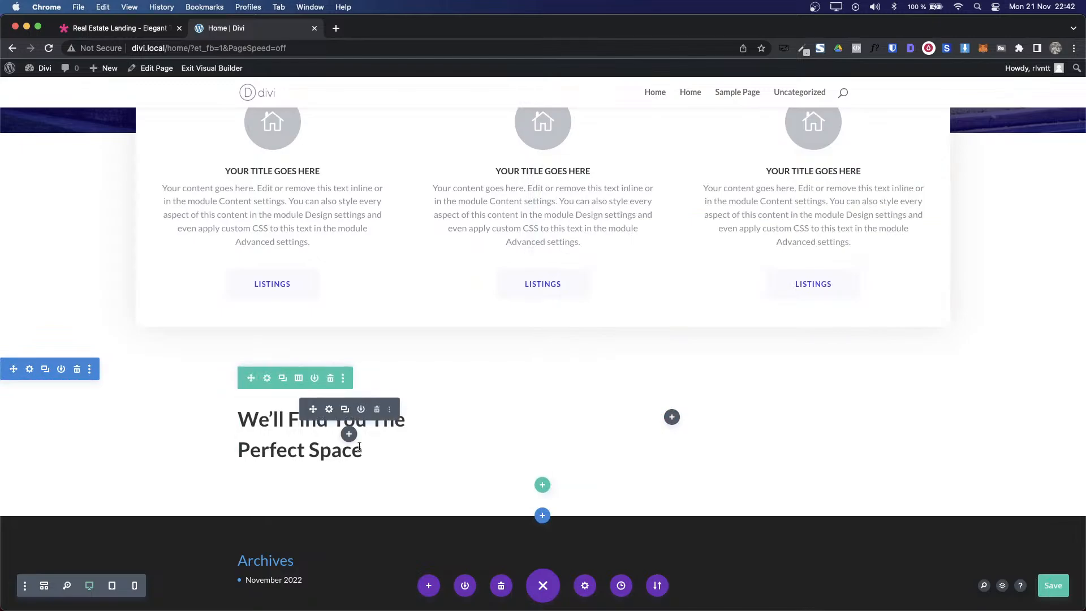
# Step: Add a Text module below the heading, replace its body with the copied "Sed ut perspiciatis" paragraph and save it
pyautogui.click(348, 436)
pyautogui.write('text')
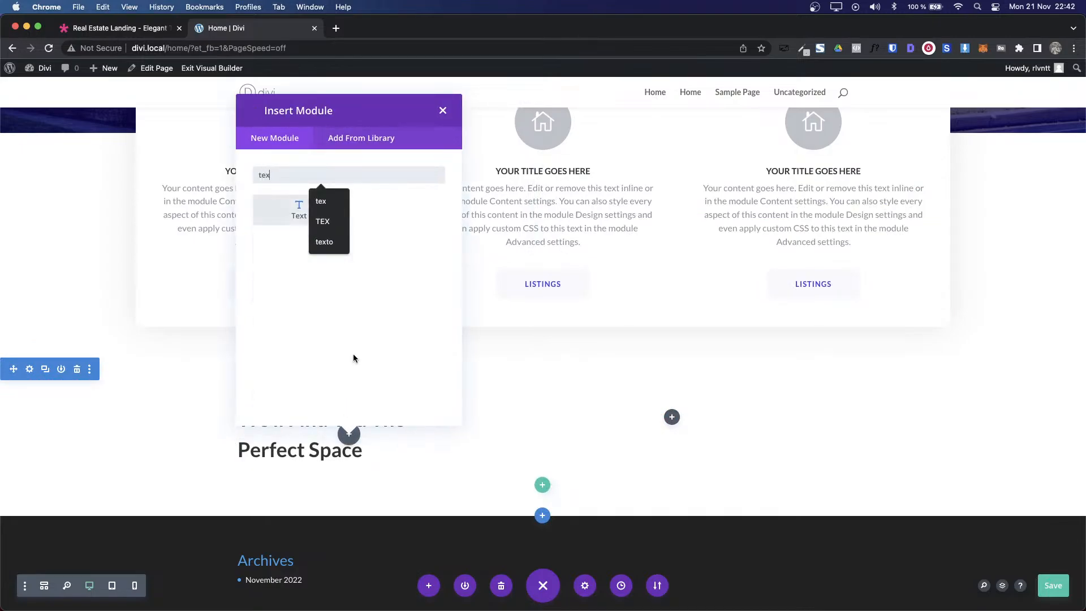
pyautogui.click(289, 215)
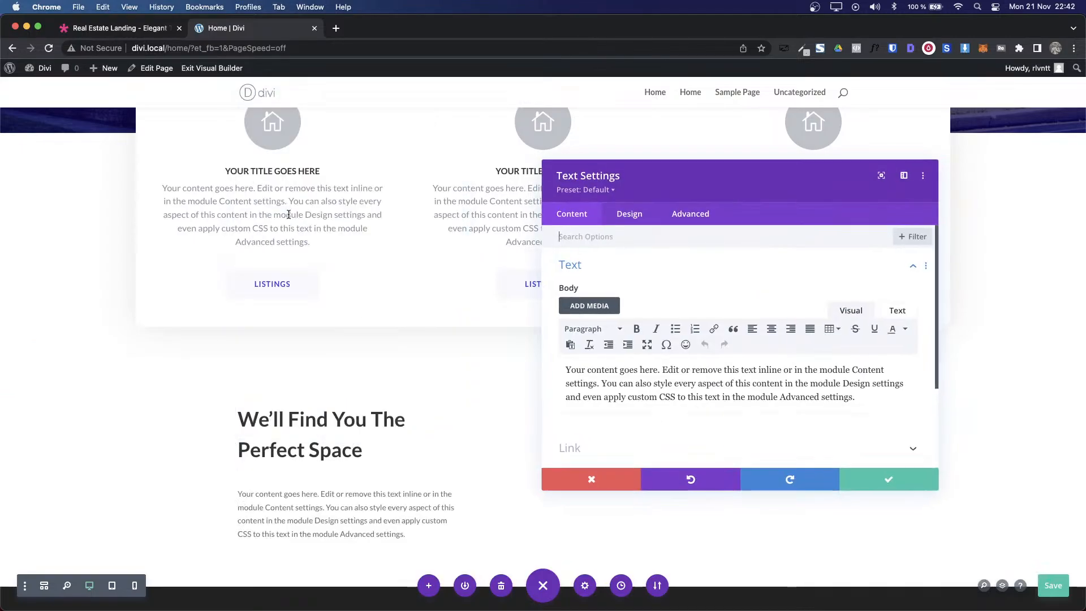
pyautogui.doubleClick(714, 395)
pyautogui.press('super+a')
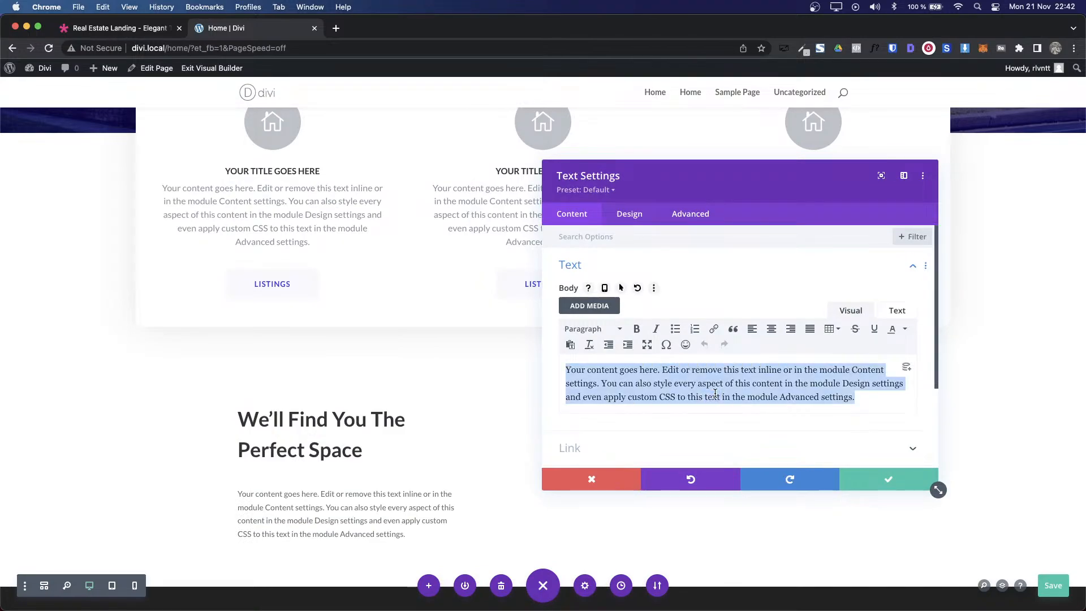
pyautogui.press('super+v')
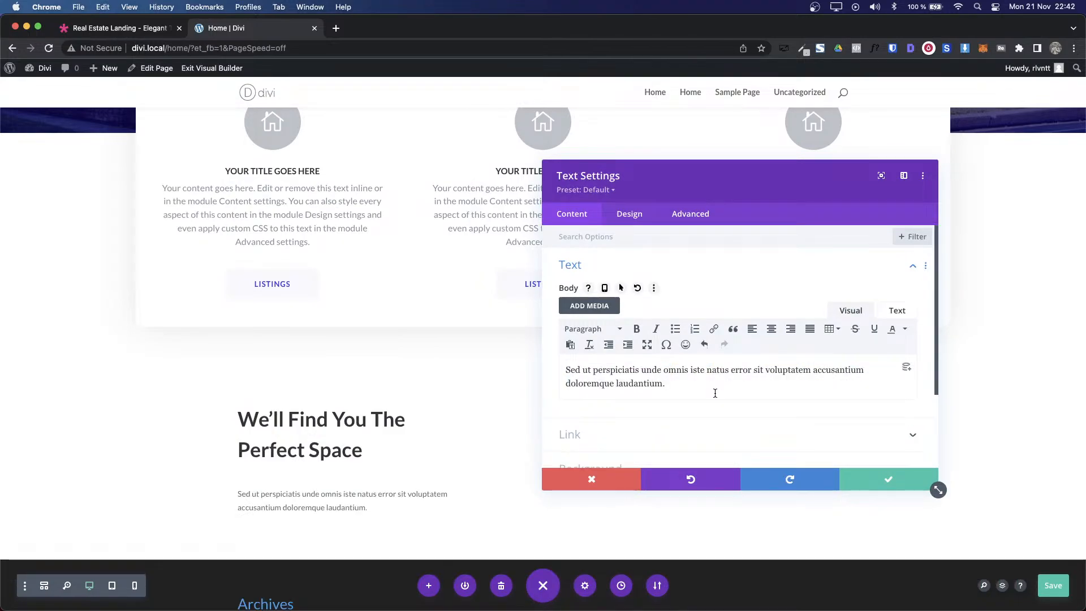
pyautogui.click(905, 484)
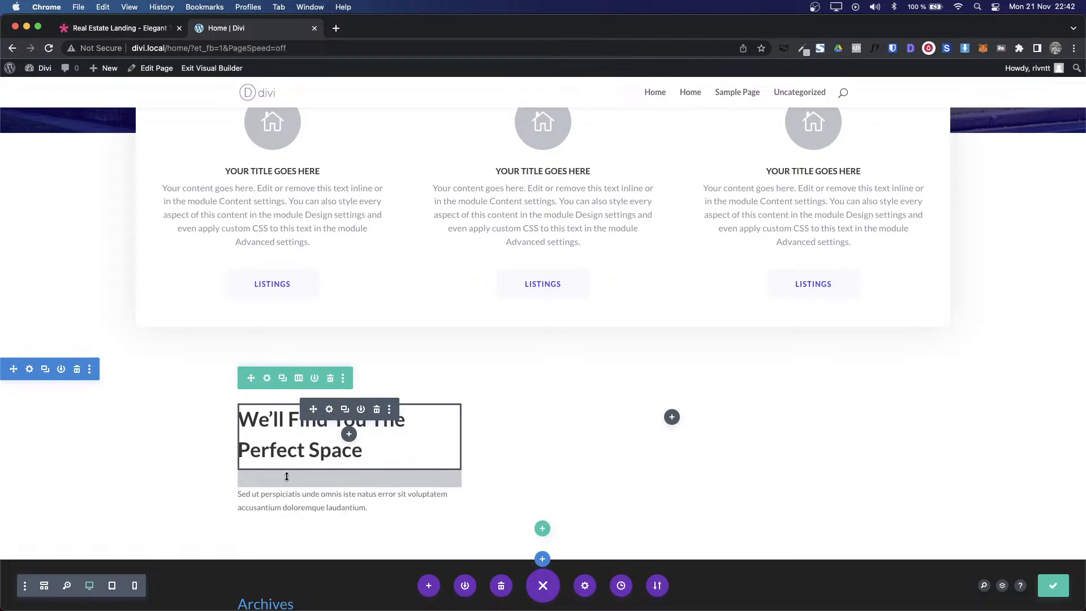
# Step: Inspect the font properties of the demo page's "Sed ut perspiciatis" paragraph with WhatFont
pyautogui.hotkey('ctrl', 'shift', 'Tab')
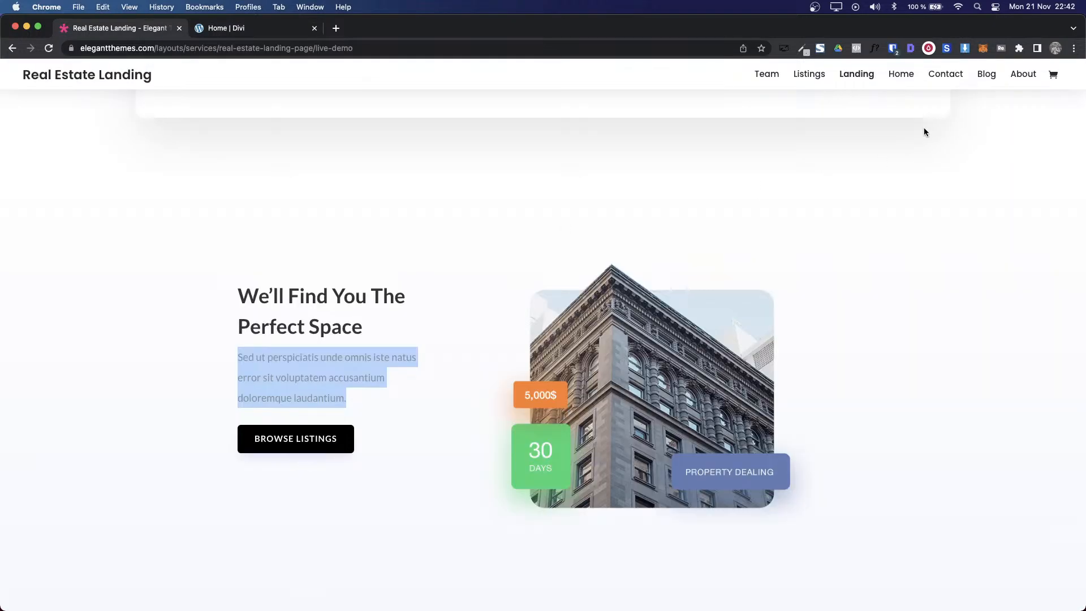
pyautogui.click(876, 48)
pyautogui.click(310, 358)
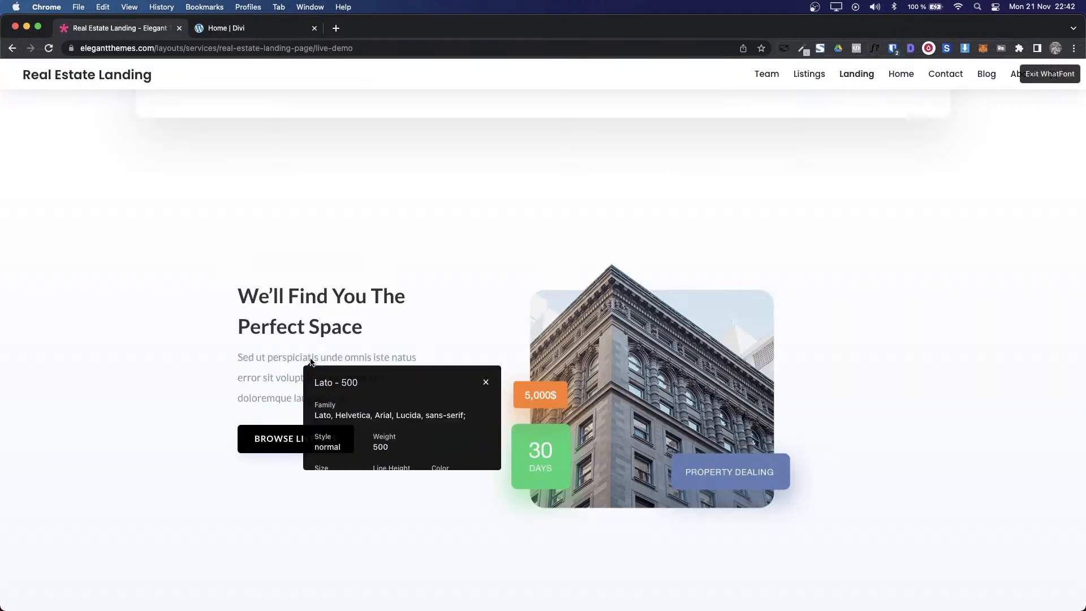
# Step: Copy the demo paragraph's color #898f99 from WhatFont and set the Divi paragraph module's text size to 18px
pyautogui.doubleClick(447, 480)
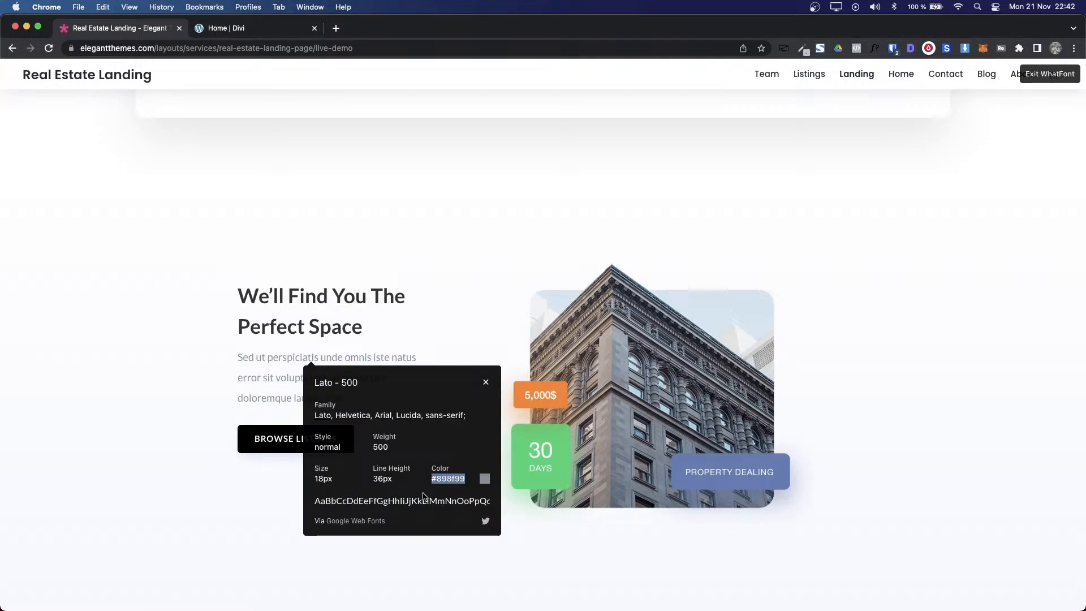
pyautogui.hotkey('ctrl', 'Tab')
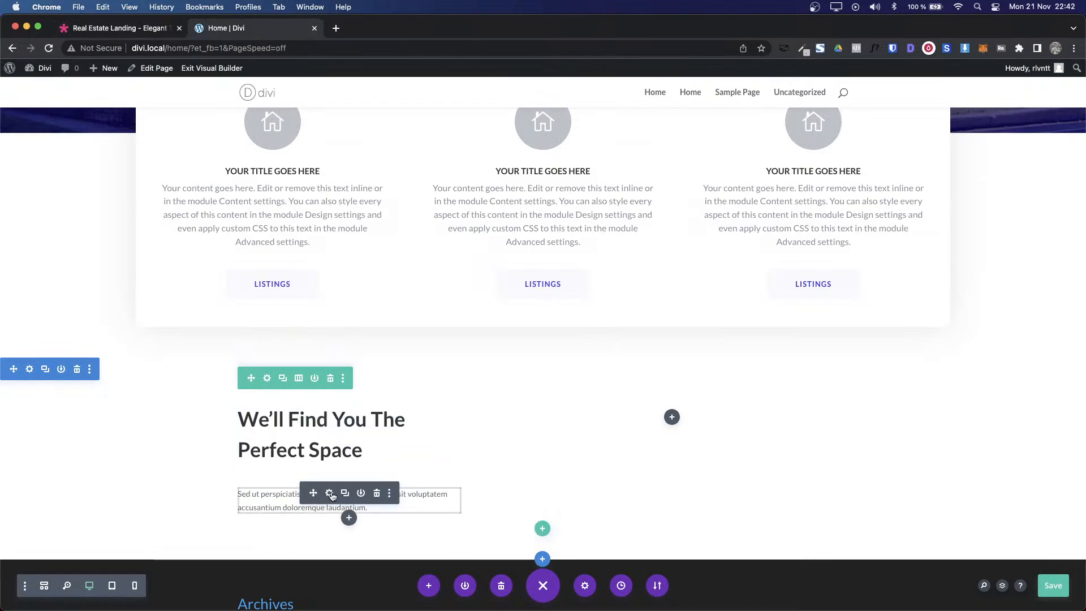
pyautogui.click(329, 493)
pyautogui.click(638, 213)
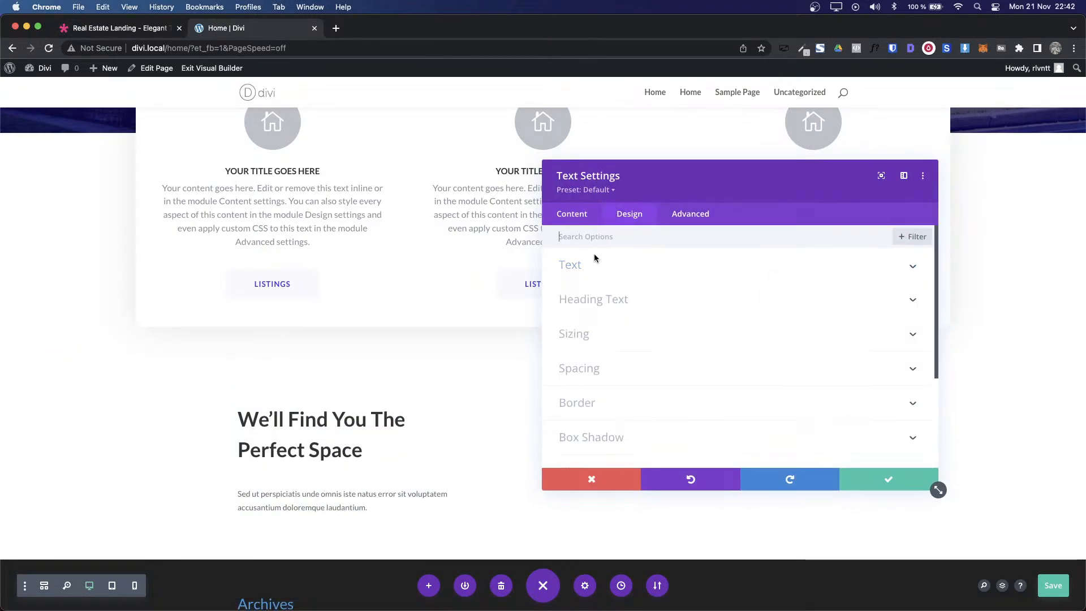
pyautogui.click(588, 266)
pyautogui.scroll(-3, 837, 416)
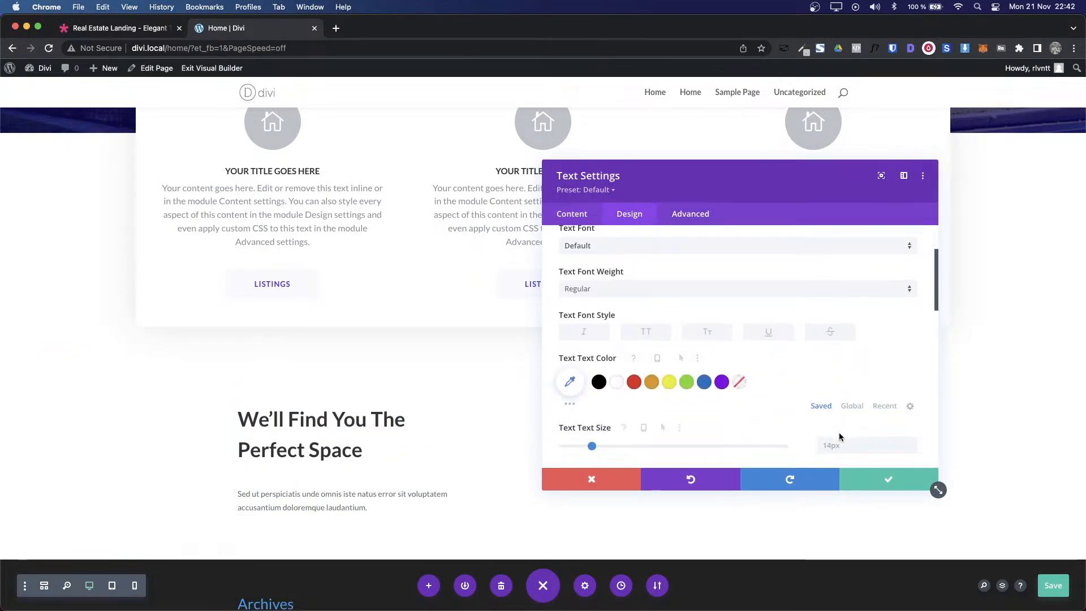
pyautogui.click(840, 443)
pyautogui.write('18')
pyautogui.scroll(-2, 849, 435)
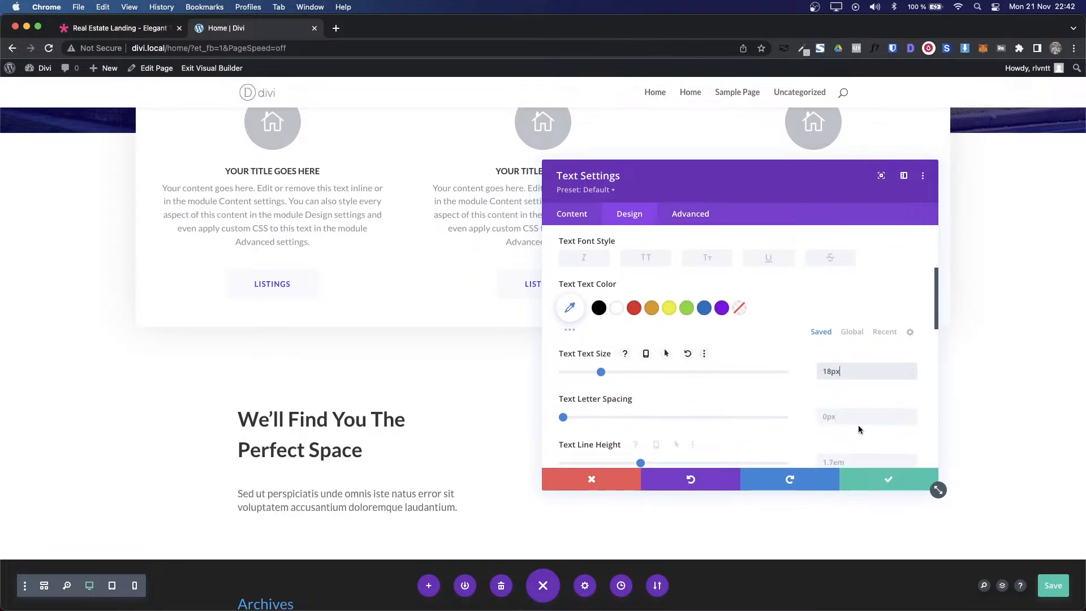
# Step: Set the paragraph's line height to 36px, apply the copied text color #898f99 and save the module
pyautogui.scroll(-2, 855, 422)
pyautogui.click(849, 405)
pyautogui.write('36')
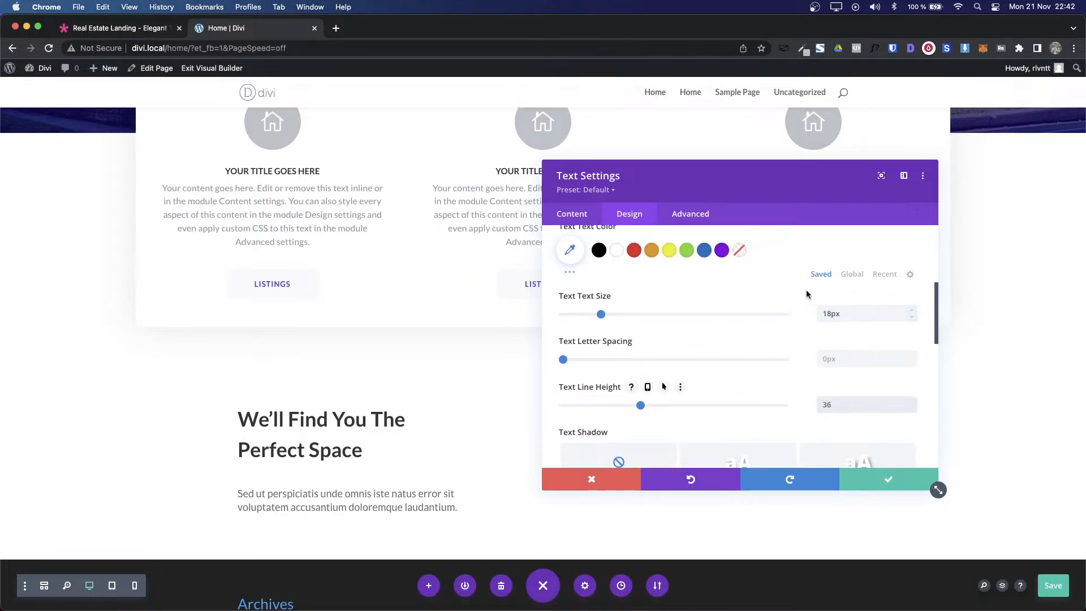
pyautogui.write('e')
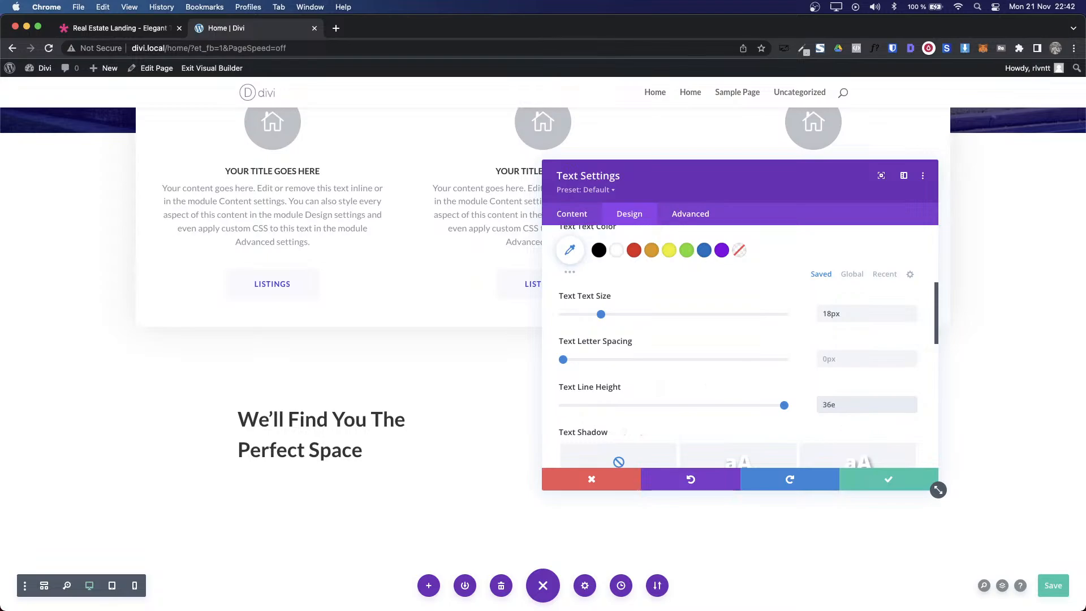
pyautogui.click(570, 250)
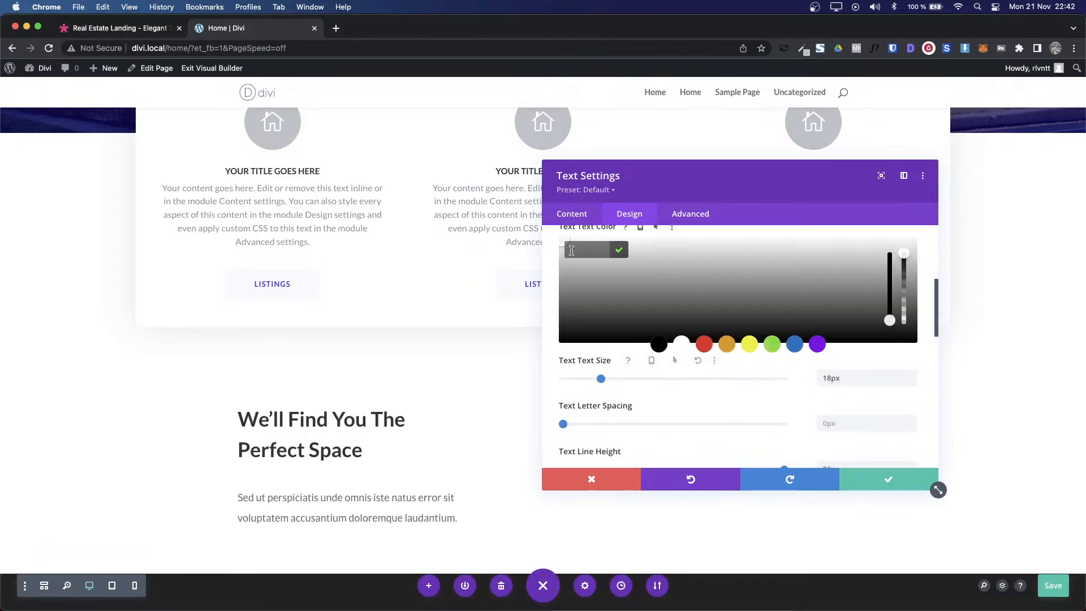
pyautogui.click(620, 251)
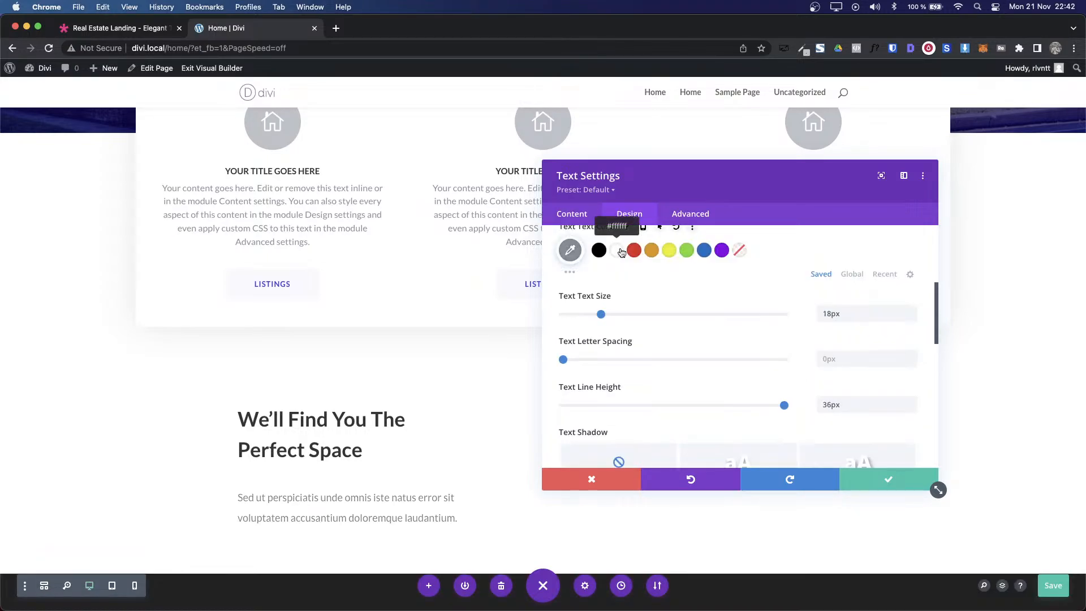
pyautogui.click(888, 481)
# Step: Close the WhatFont details on the demo page and compare the gap between its heading and paragraph
pyautogui.hotkey('ctrl', 'Tab')
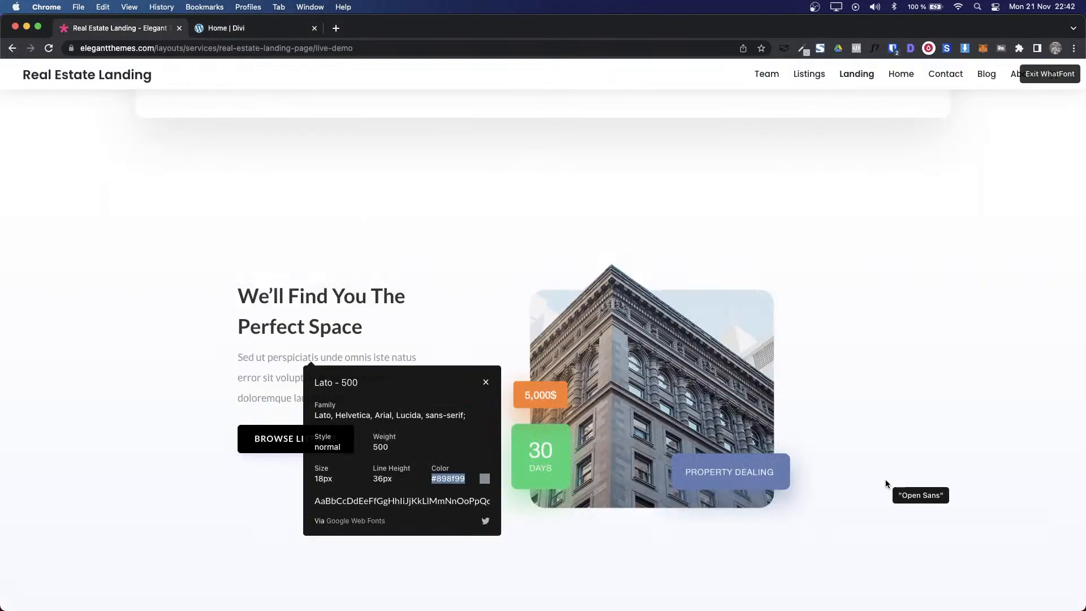
pyautogui.click(485, 385)
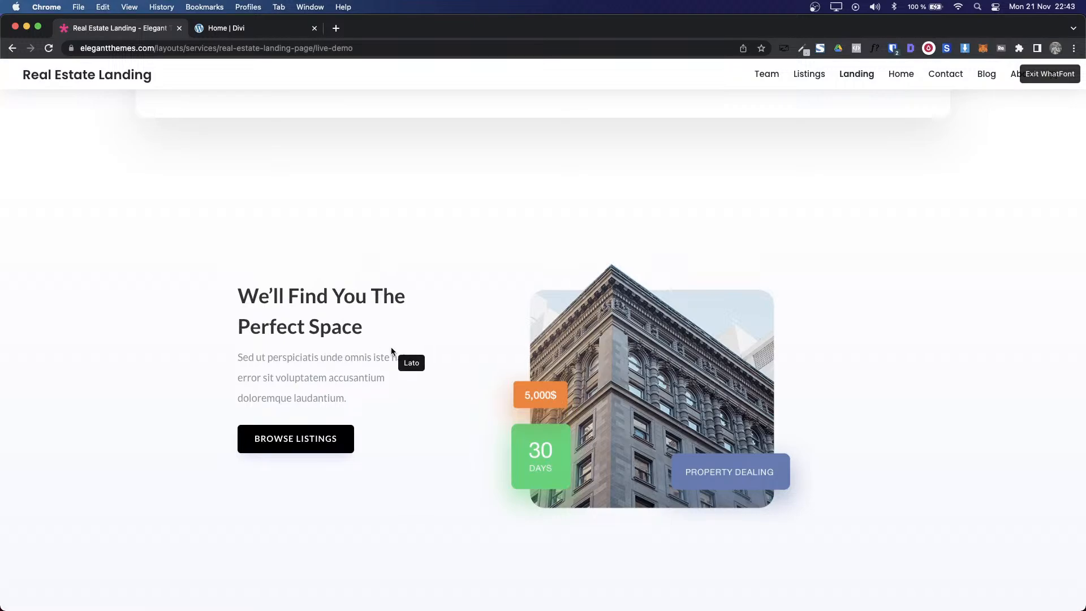
pyautogui.hotkey('ctrl', 'Tab')
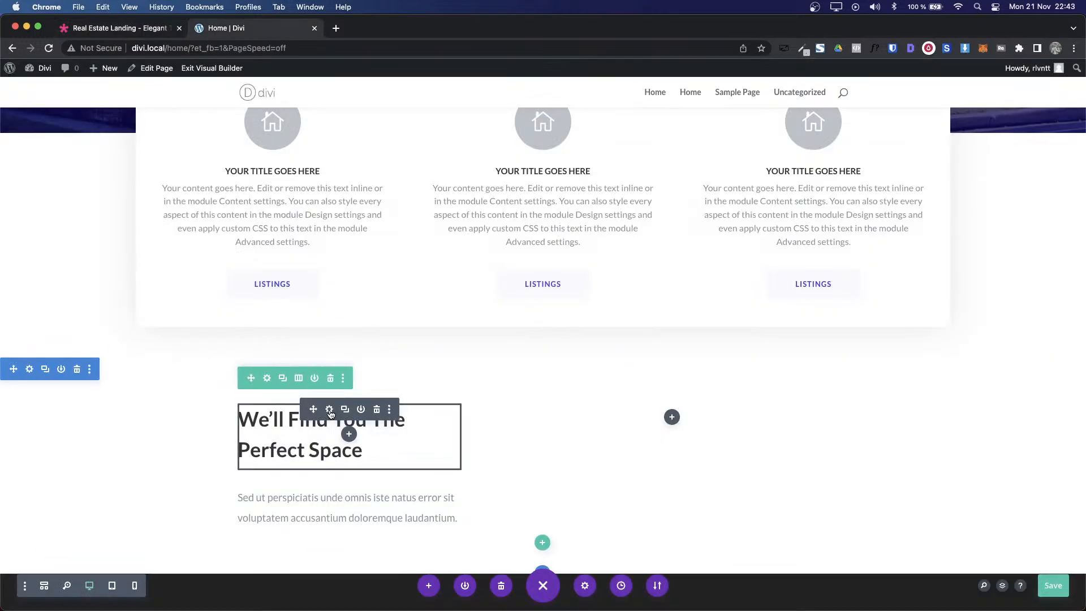
# Step: Set the bottom margin of the "We'll Find You The Perfect Space" heading module to 5px and save it
pyautogui.click(329, 409)
pyautogui.click(627, 220)
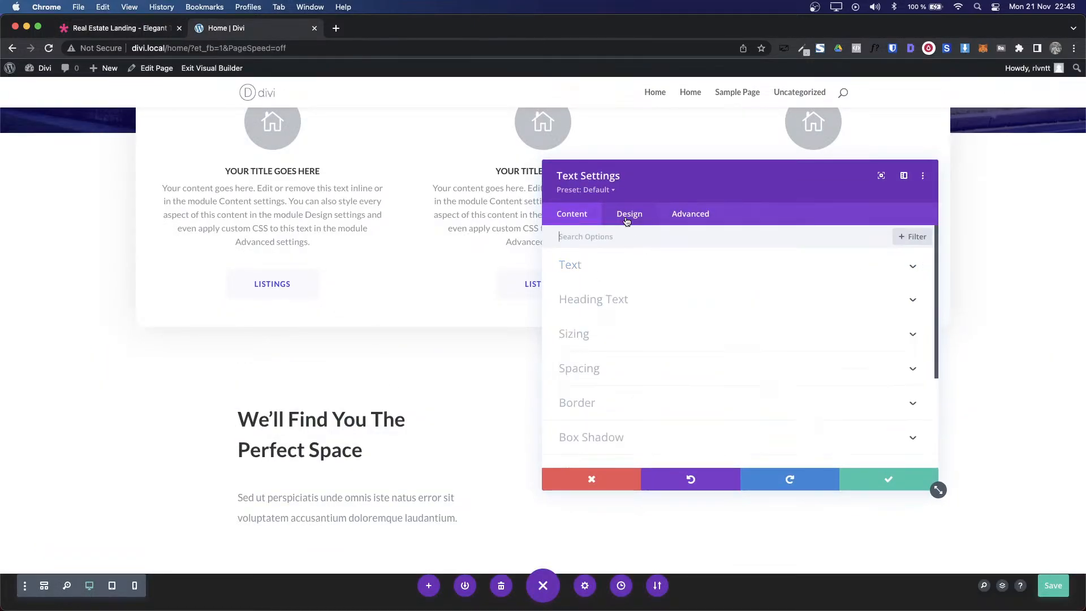
pyautogui.click(621, 367)
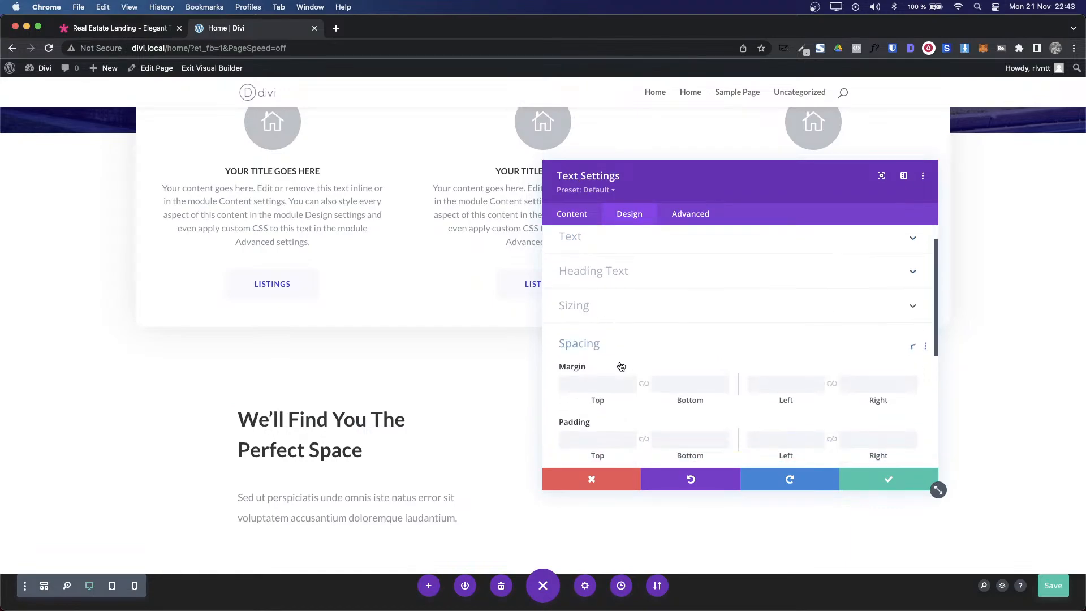
pyautogui.click(656, 282)
pyautogui.write('10')
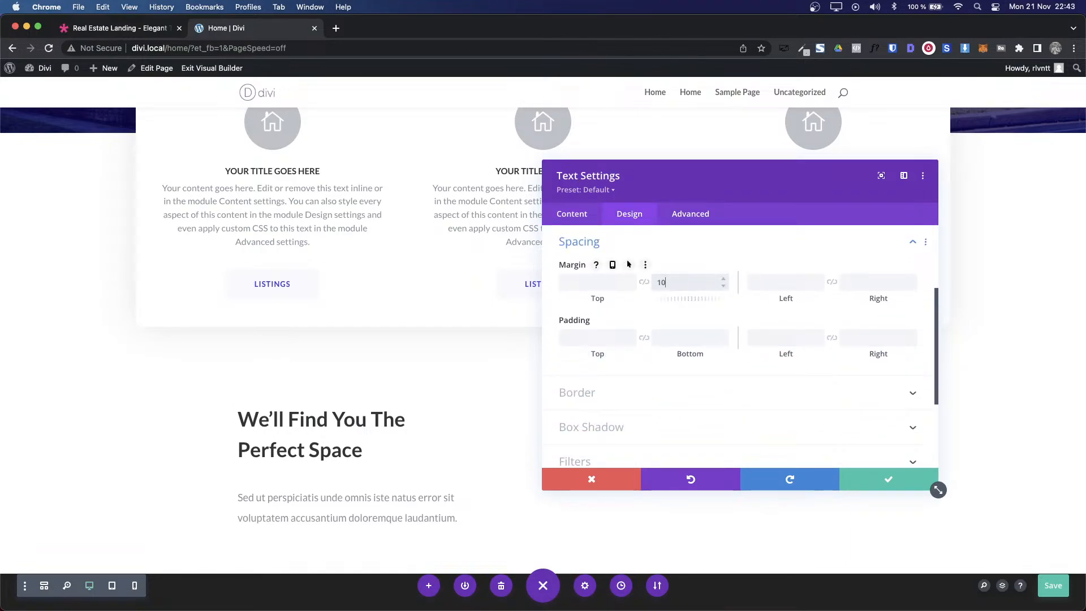
pyautogui.write('px')
pyautogui.press('Down')
pyautogui.press('Down')
pyautogui.press('Down')
pyautogui.press('Down')
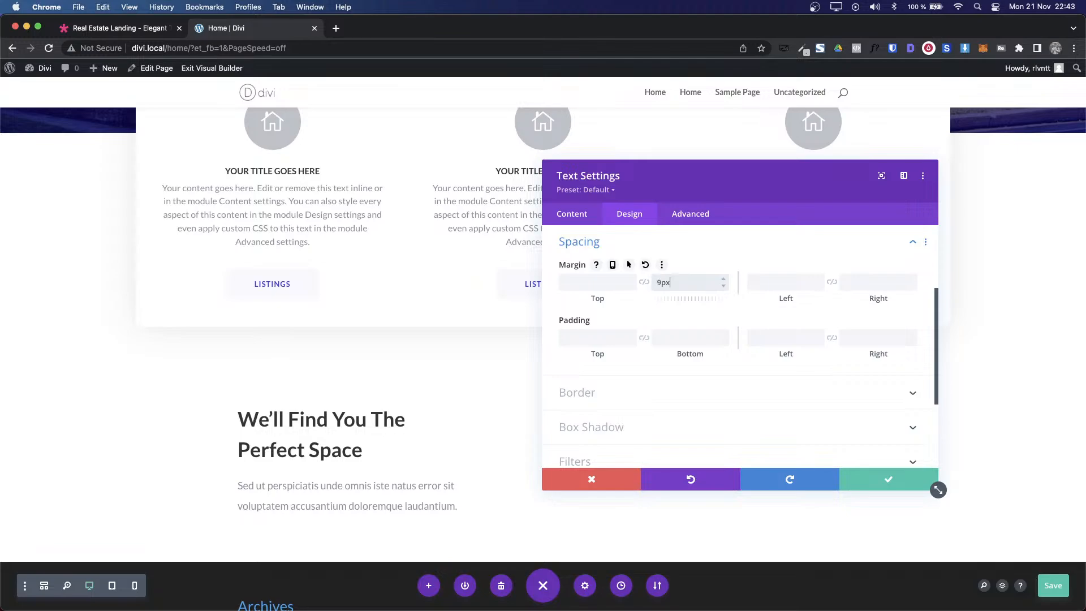
pyautogui.press('Down')
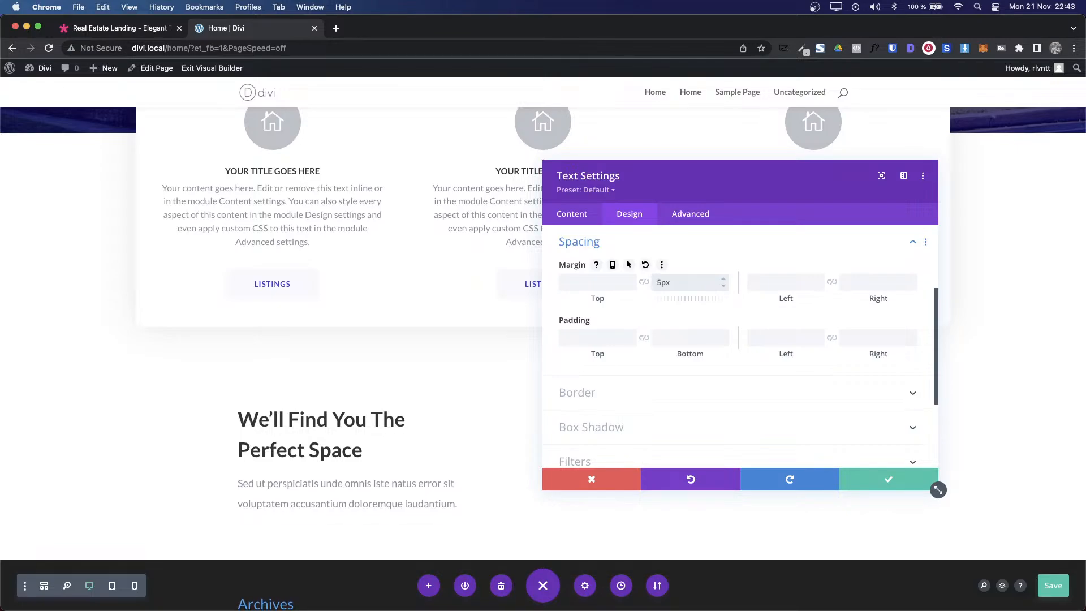
pyautogui.hotkey('ctrl', 'Tab')
pyautogui.hotkey('ctrl', 'Tab')
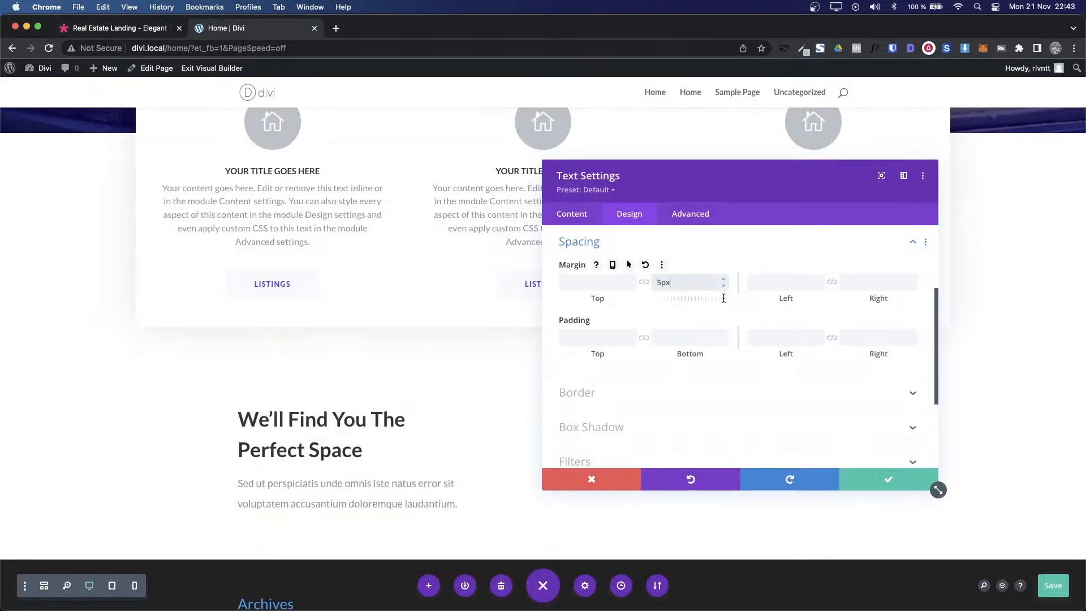
pyautogui.click(893, 479)
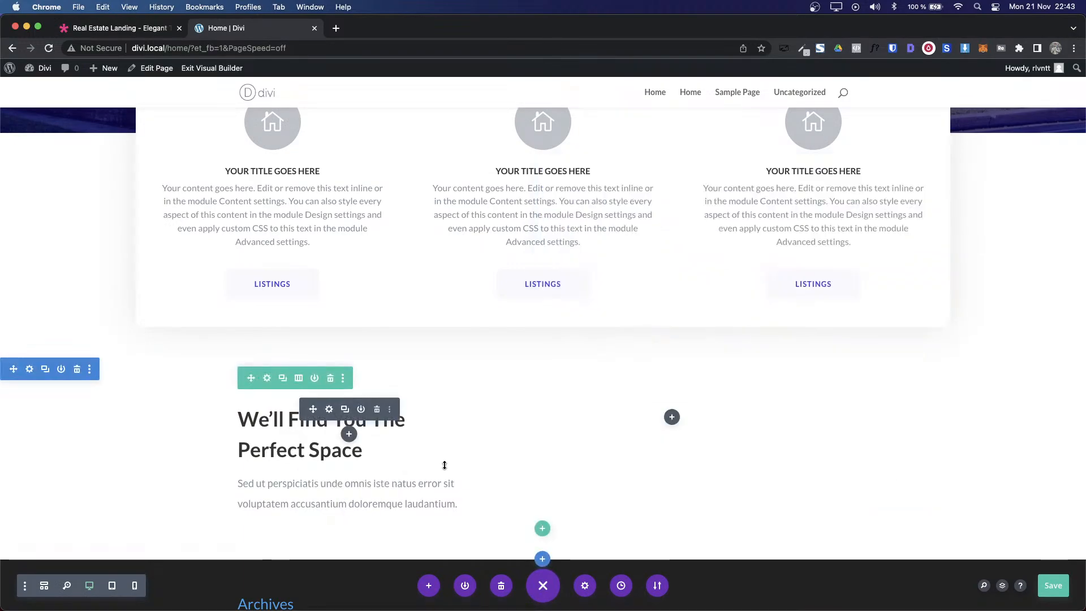
# Step: Check the demo section's button below the paragraph, and copy the "Browse Listings" button module from the Divi page's hero section
pyautogui.scroll(-2, 442, 467)
pyautogui.hotkey('ctrl', 'Tab')
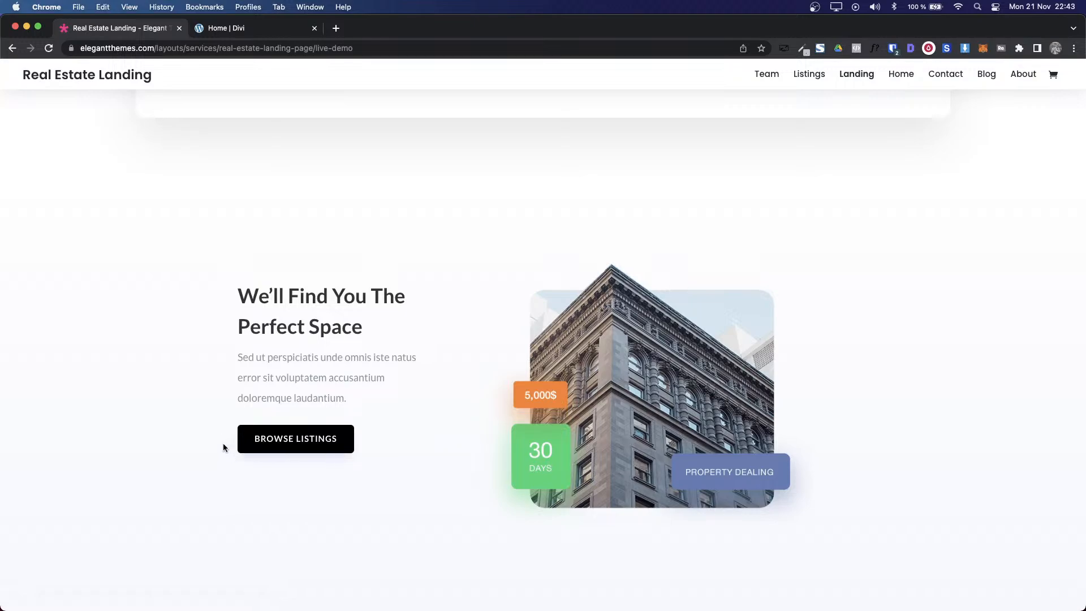
pyautogui.hotkey('ctrl', 'Tab')
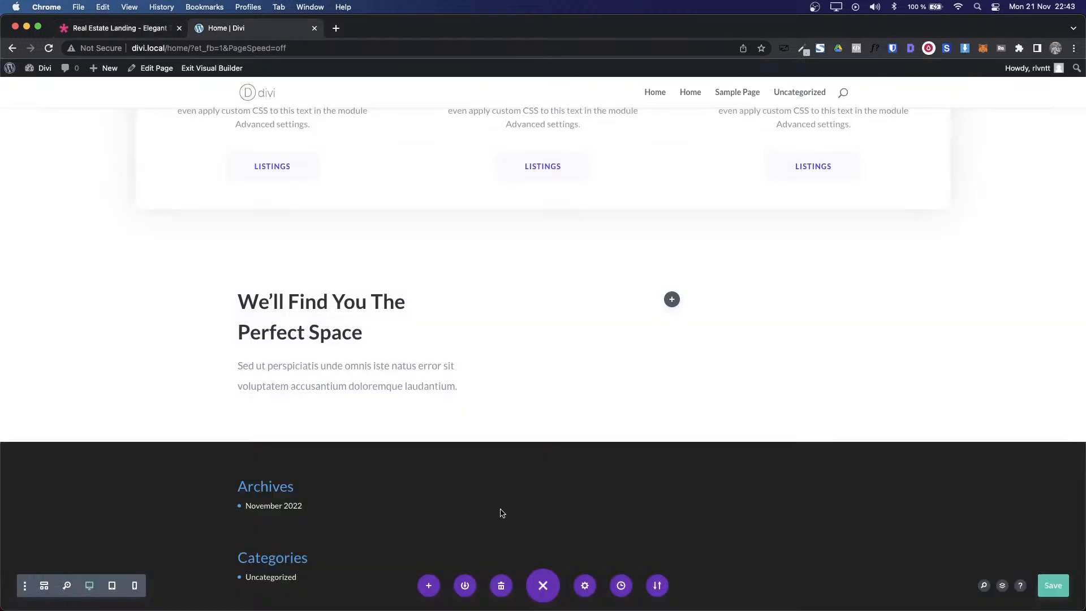
pyautogui.scroll(15, 405, 332)
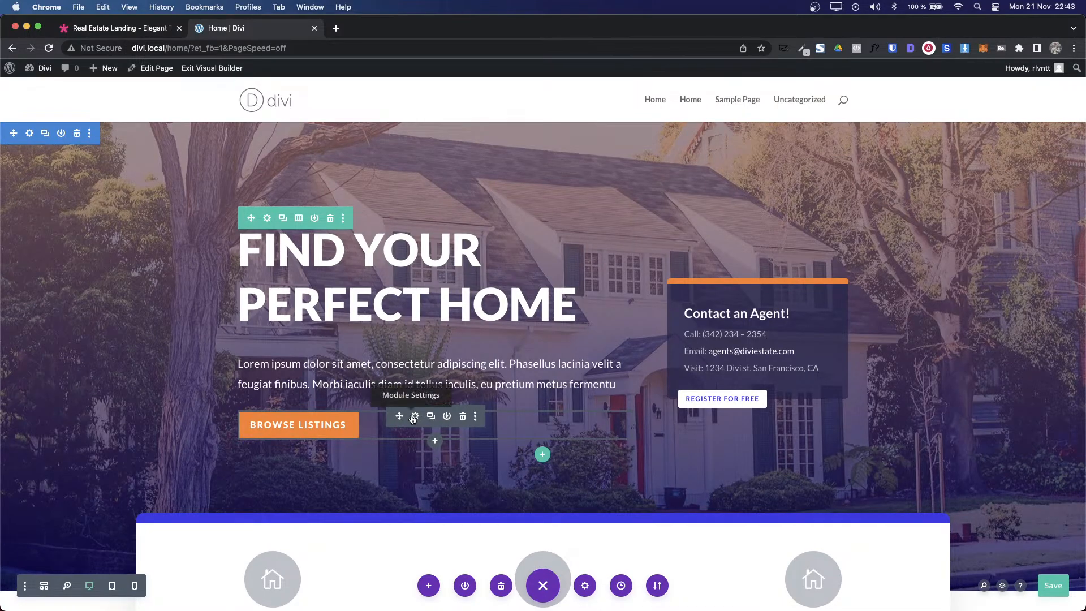
pyautogui.scroll(-4, 413, 417)
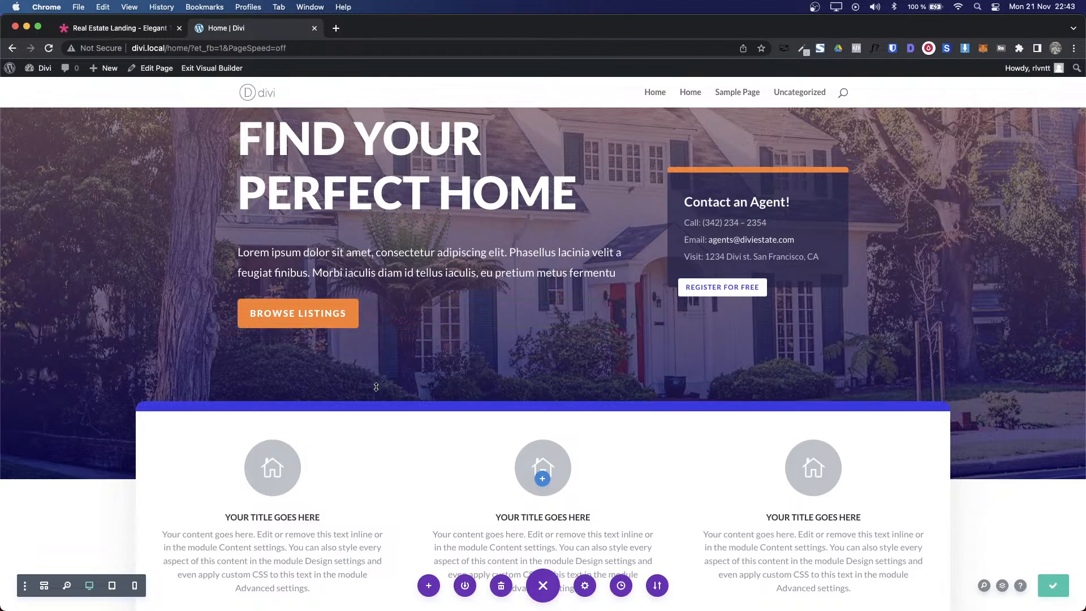
pyautogui.scroll(-4, 384, 302)
pyautogui.scroll(6, 376, 387)
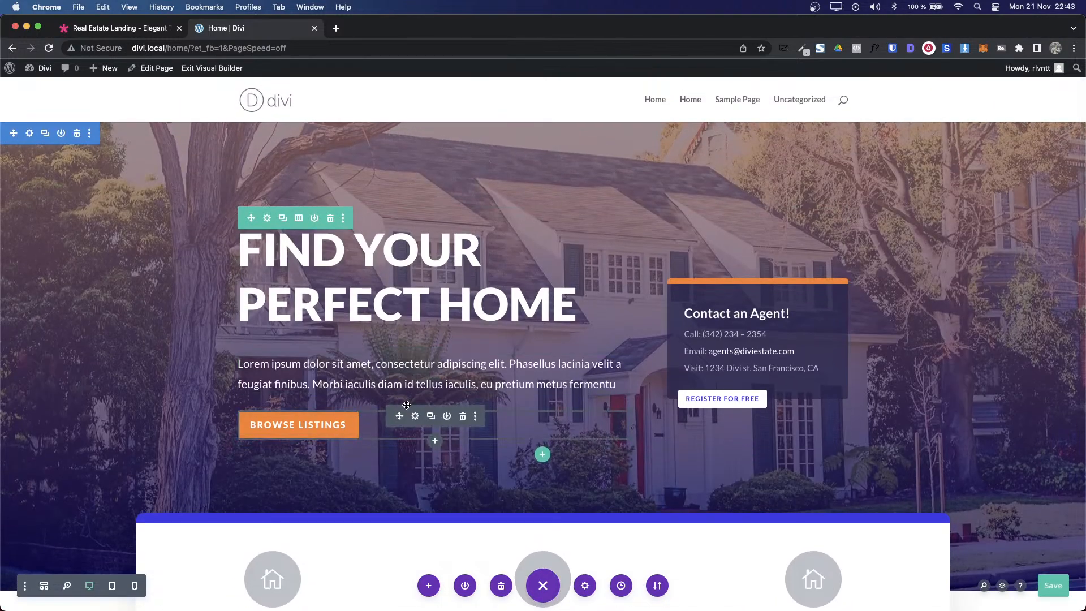
pyautogui.scroll(-4, 393, 424)
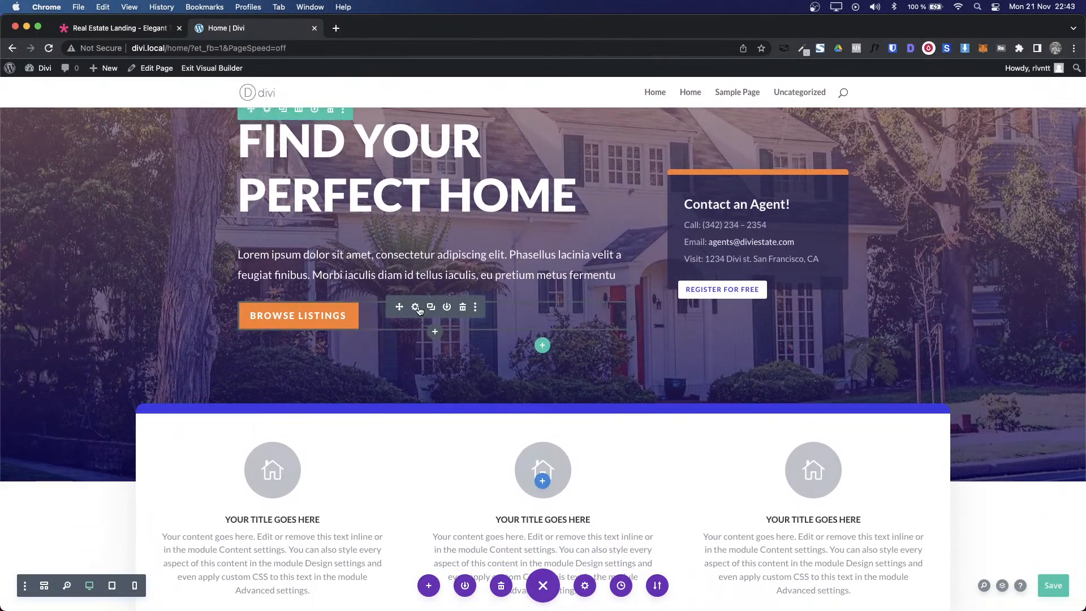
pyautogui.rightClick(418, 310)
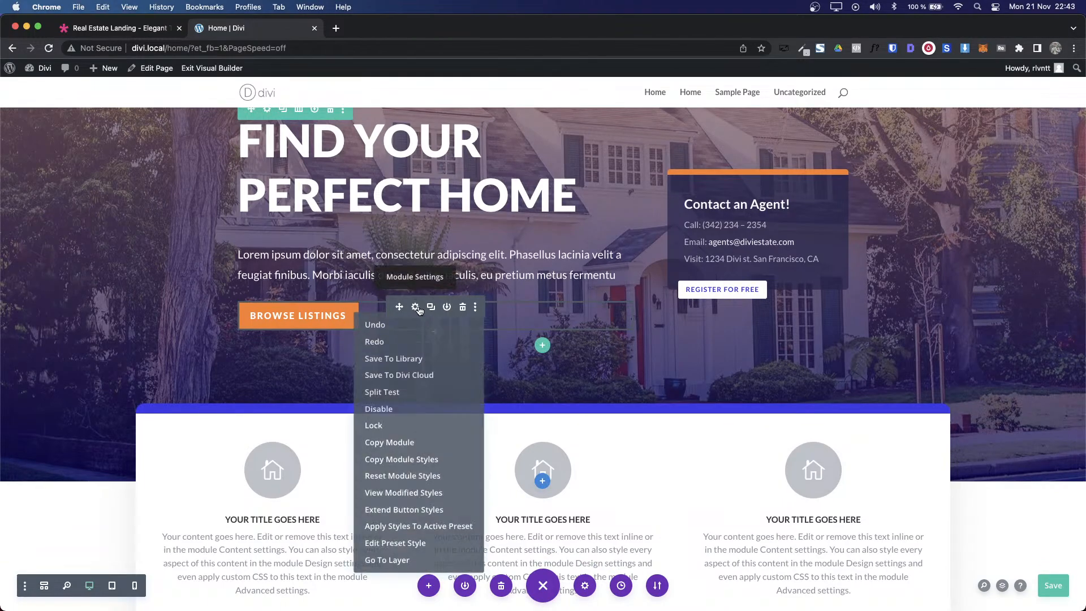
pyautogui.click(405, 441)
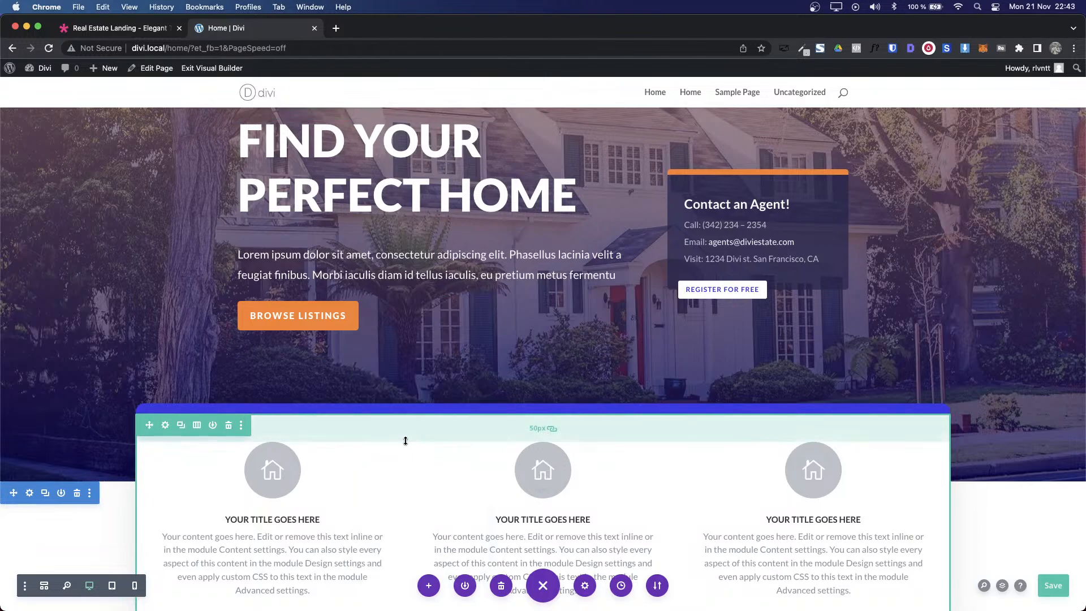
# Step: Paste the copied "Browse Listings" button module below the "Sed ut perspiciatis" paragraph
pyautogui.scroll(-10, 463, 337)
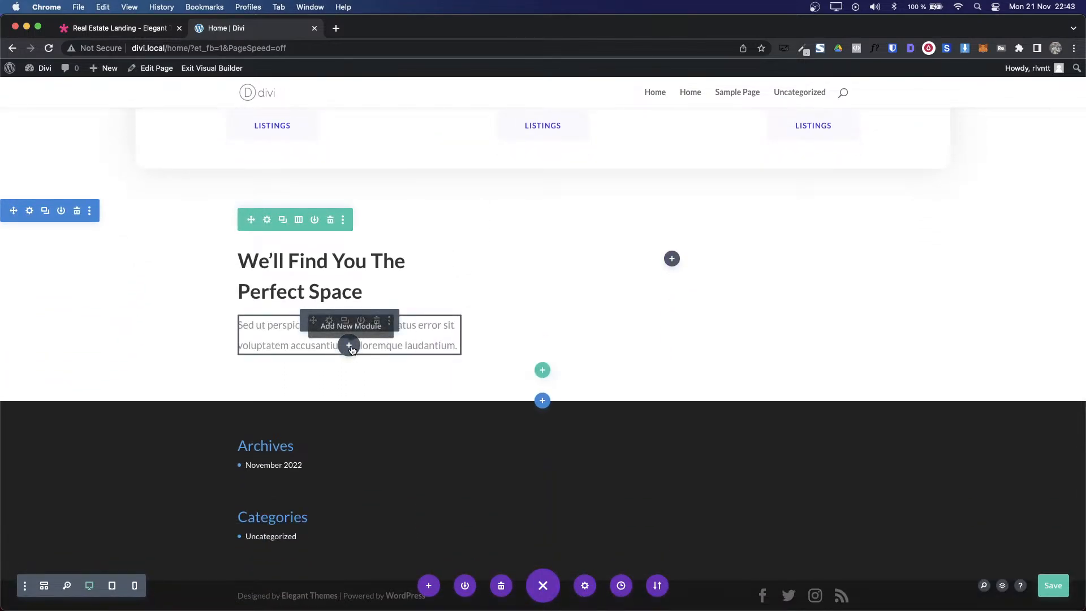
pyautogui.rightClick(352, 349)
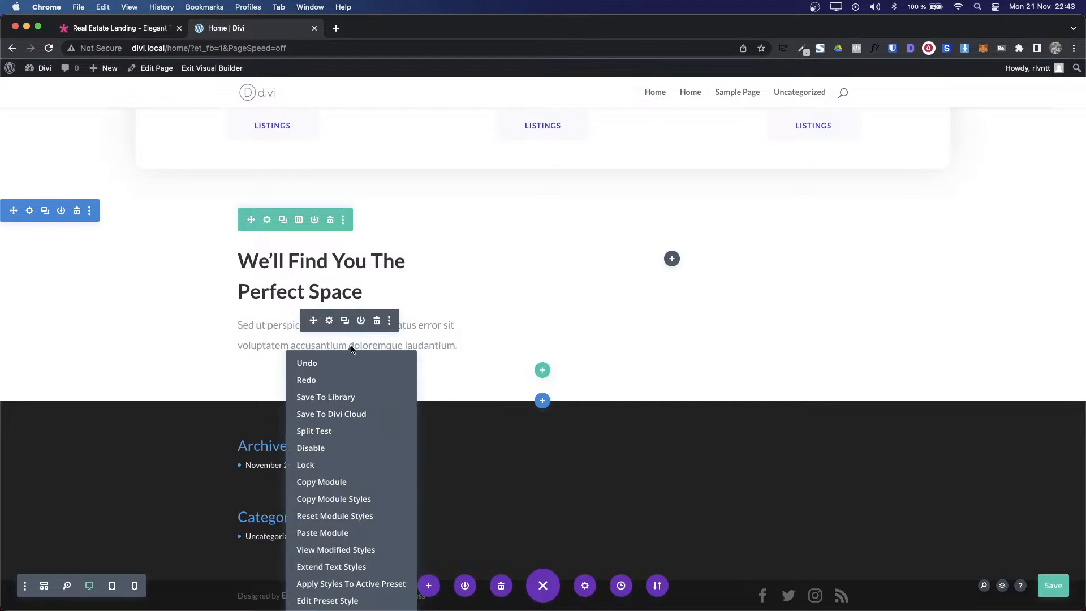
pyautogui.click(328, 532)
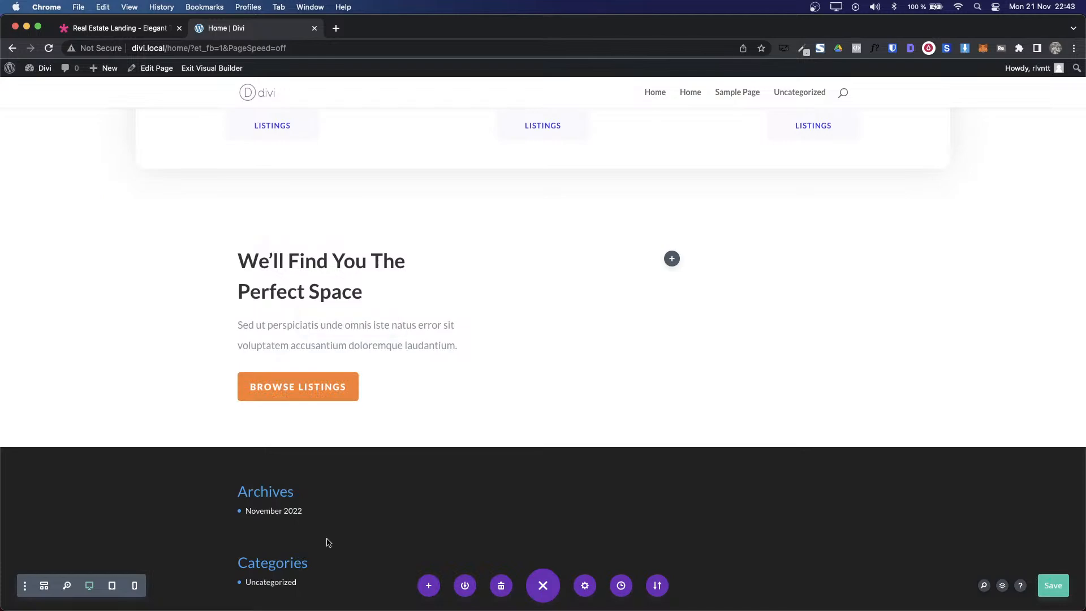
# Step: Set the background colour of the "Browse Listings" button below the "Sed ut perspiciatis" paragraph to black
pyautogui.click(329, 378)
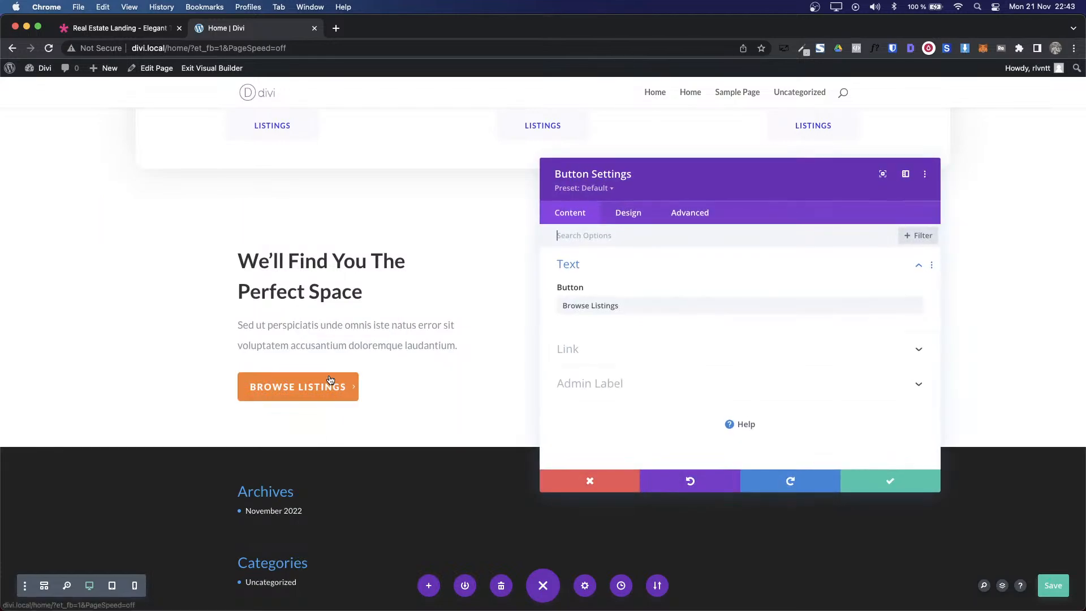
pyautogui.click(627, 218)
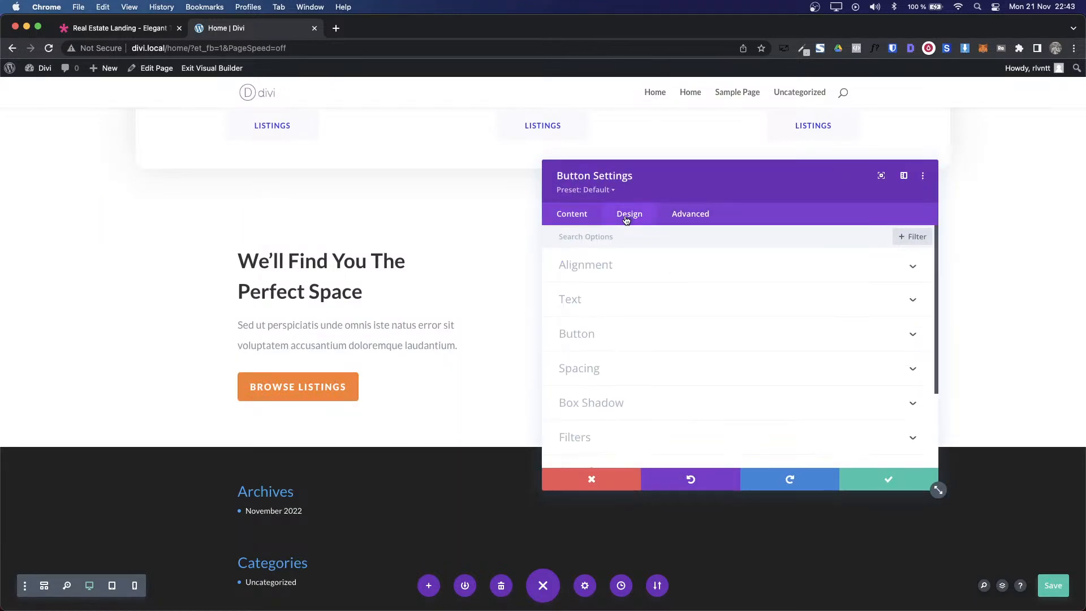
pyautogui.click(583, 222)
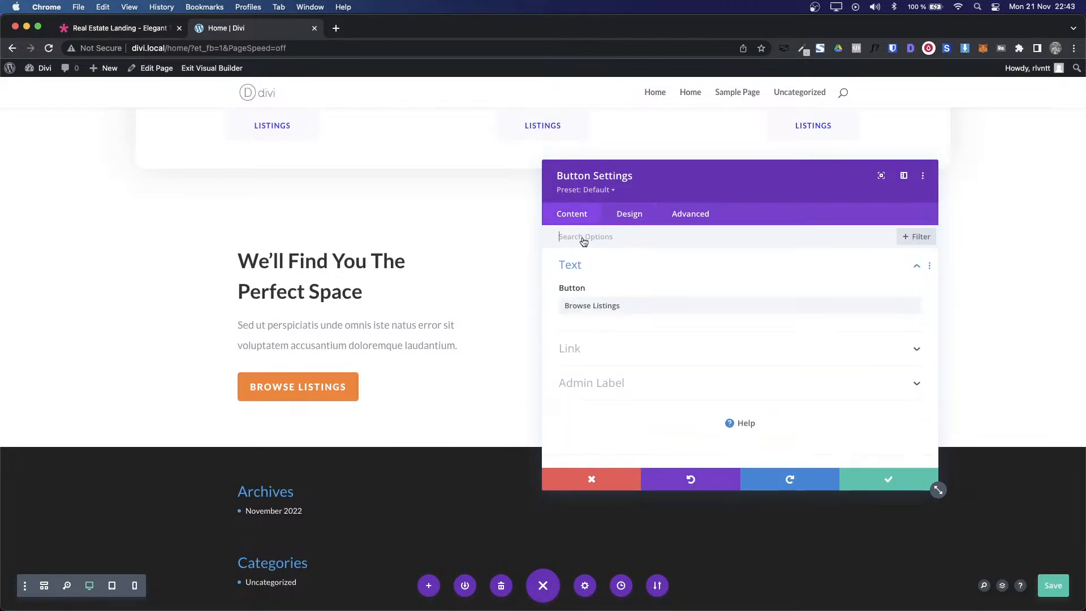
pyautogui.click(626, 215)
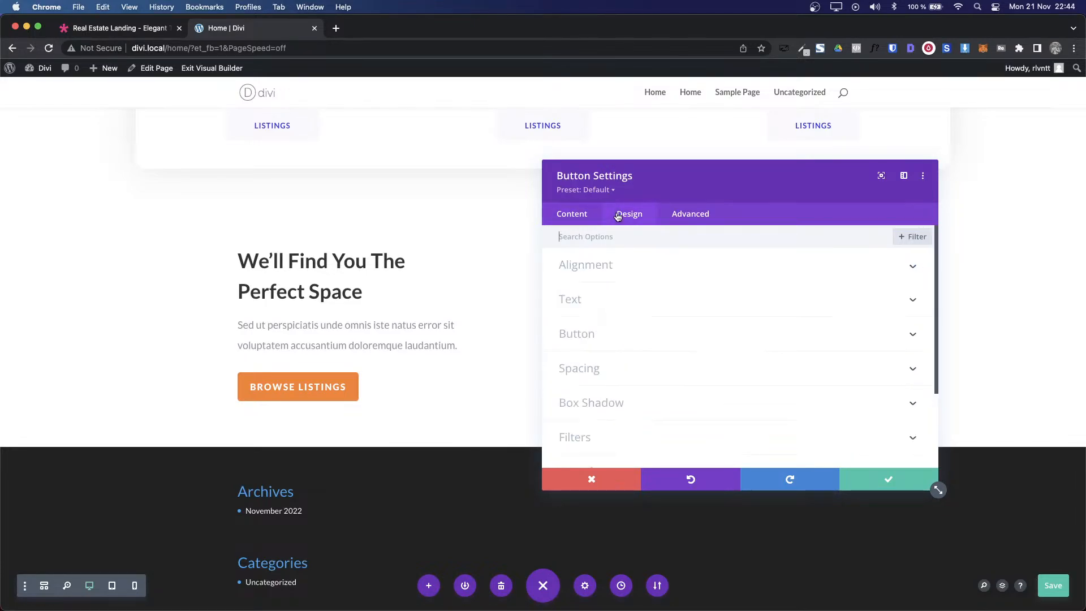
pyautogui.click(591, 344)
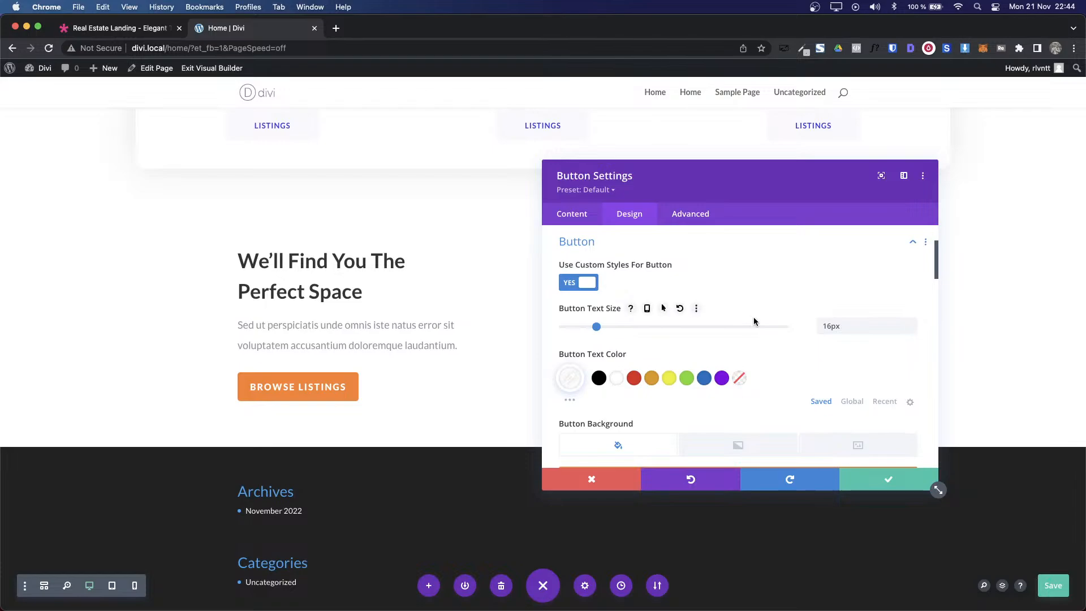
pyautogui.scroll(-3, 754, 319)
pyautogui.scroll(-2, 753, 322)
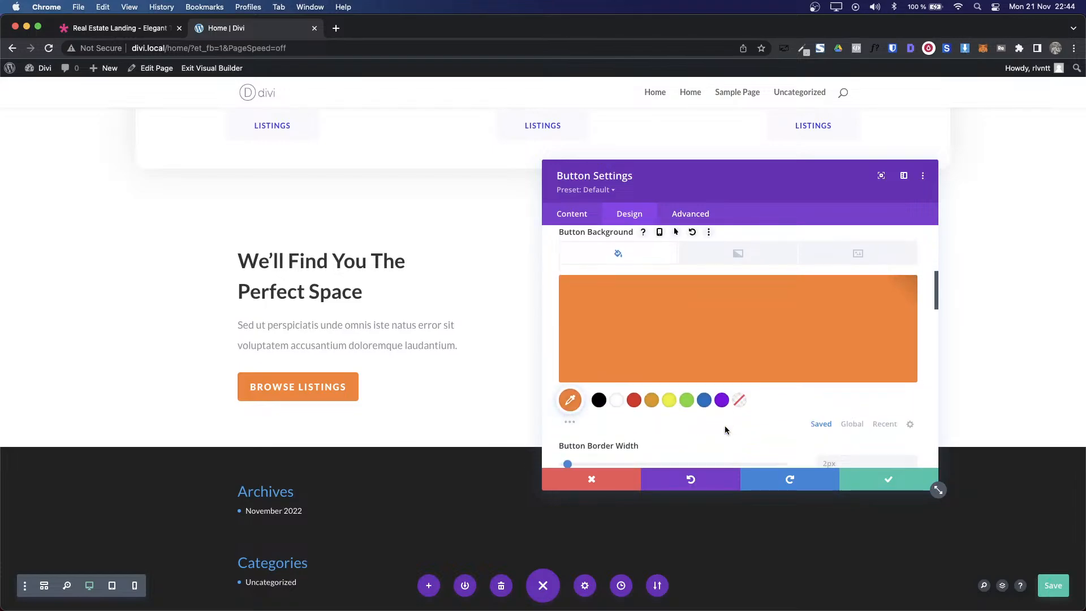
pyautogui.click(602, 385)
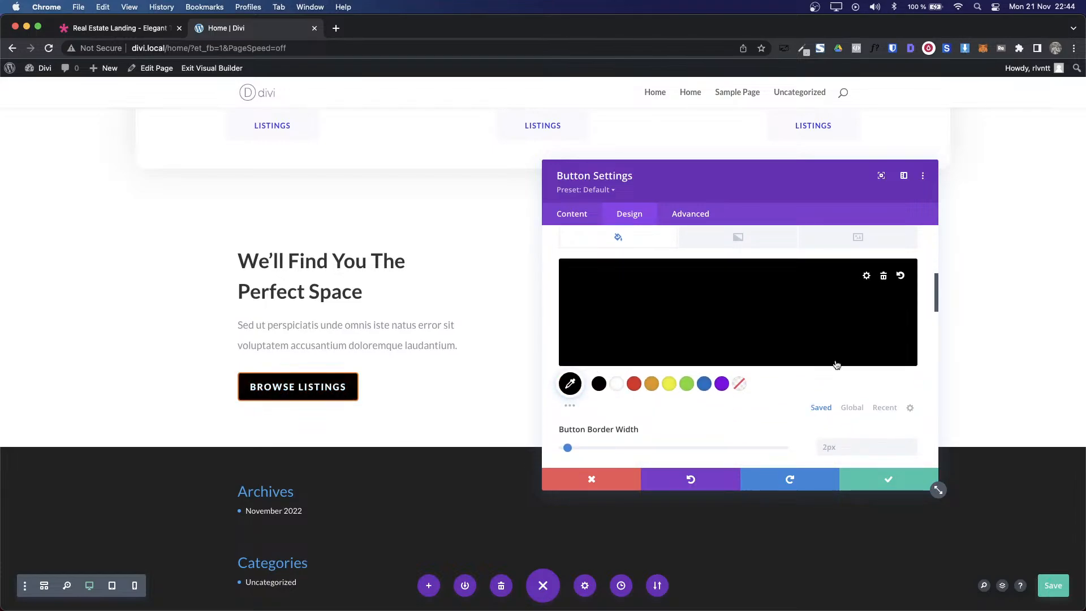
# Step: Set the same button's border colour to black and save the button settings
pyautogui.scroll(1, 836, 365)
pyautogui.scroll(-3, 837, 365)
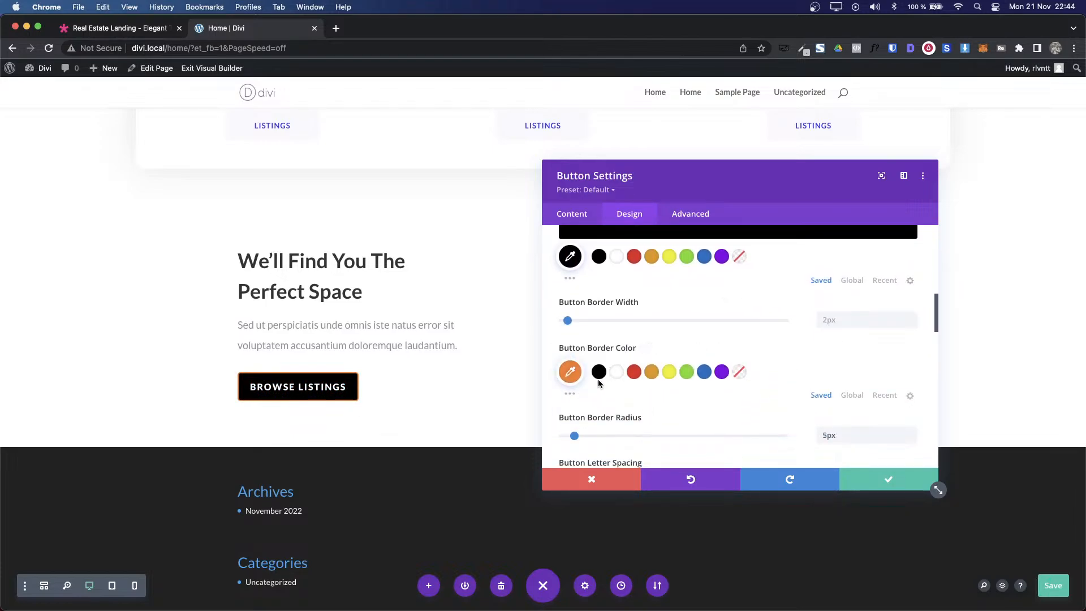
pyautogui.click(599, 375)
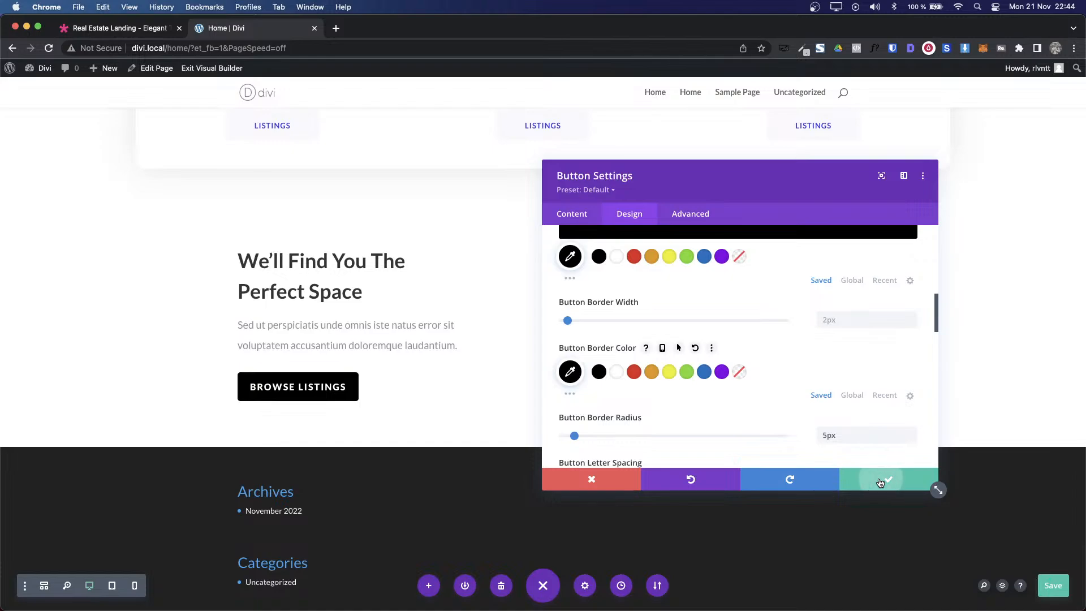
pyautogui.click(882, 481)
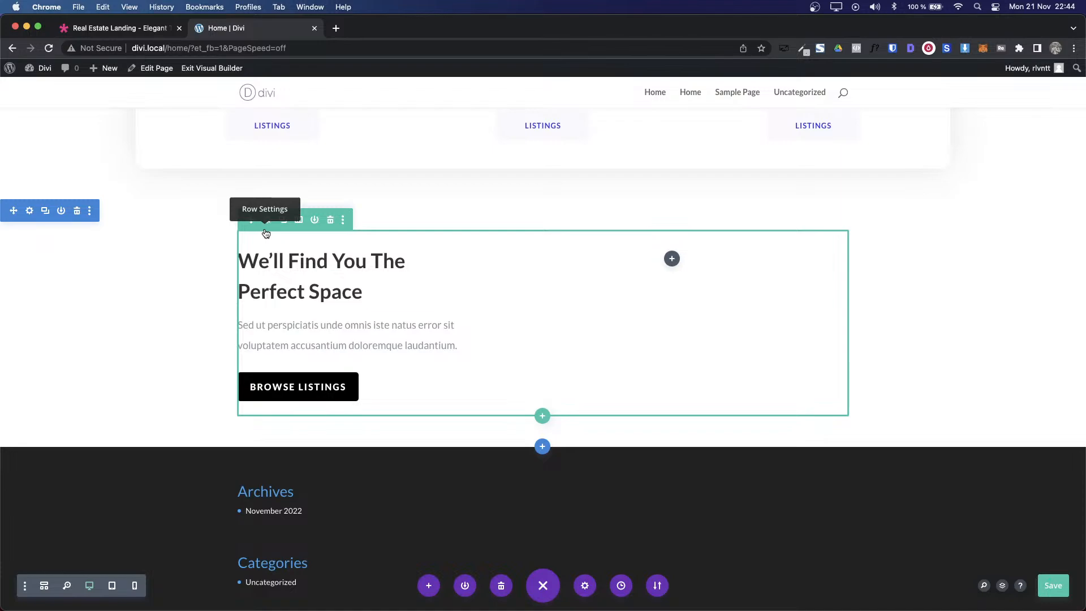
# Step: Switch to the Real Estate Landing demo page and download its building illustration with the image downloader extension
pyautogui.moveTo(311, 378)
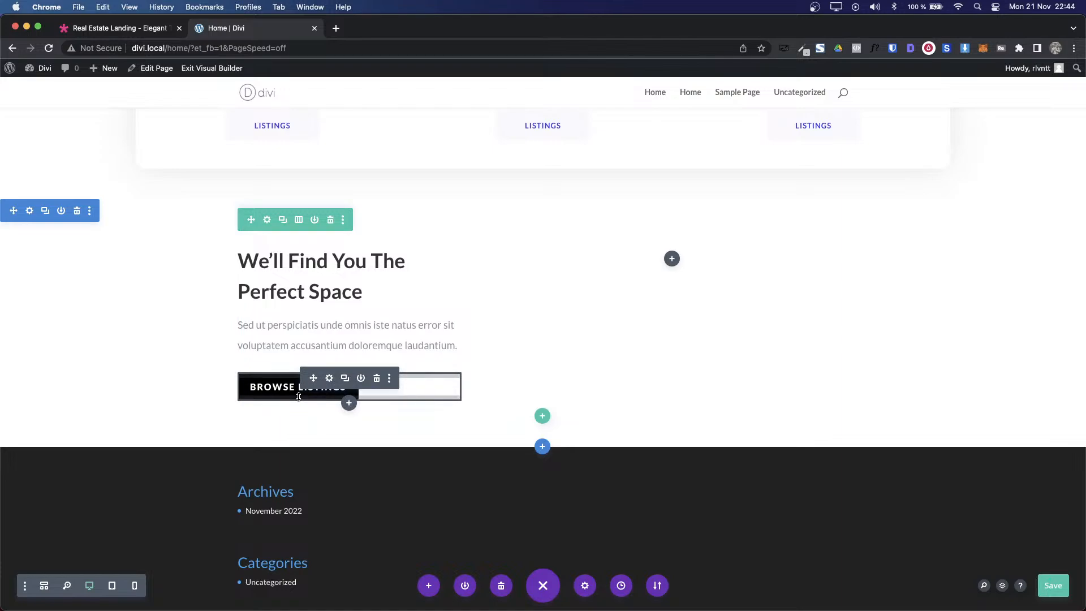
pyautogui.click(99, 30)
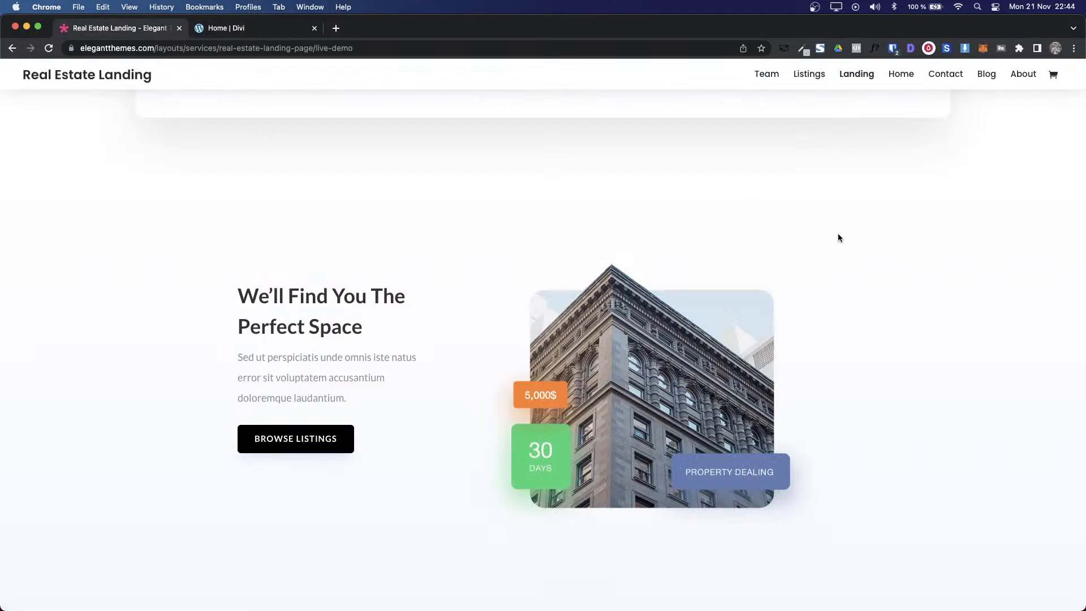
pyautogui.click(963, 50)
pyautogui.moveTo(942, 228)
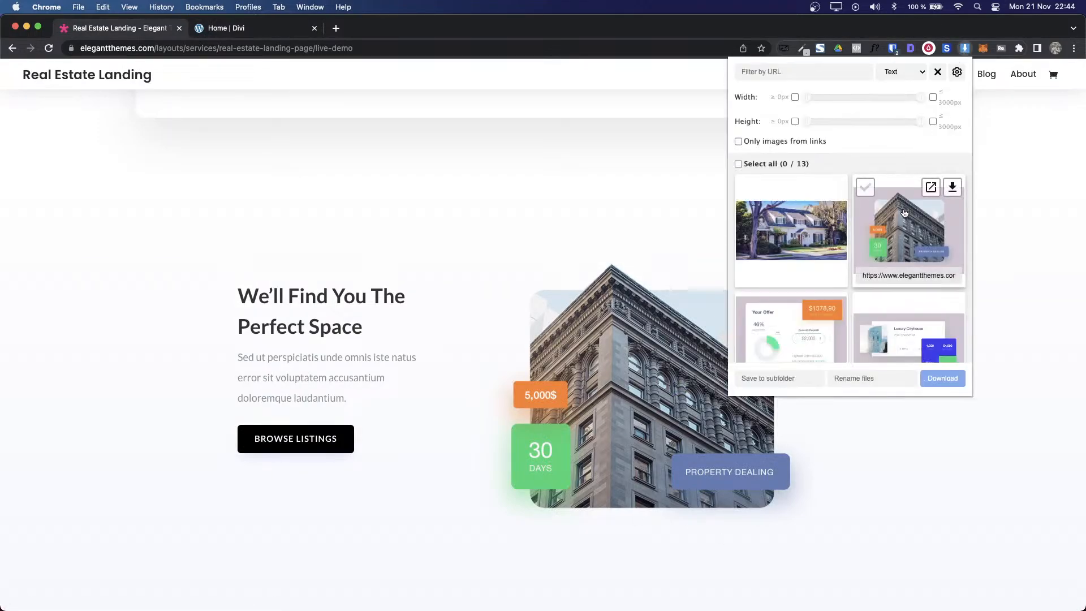
pyautogui.click(951, 188)
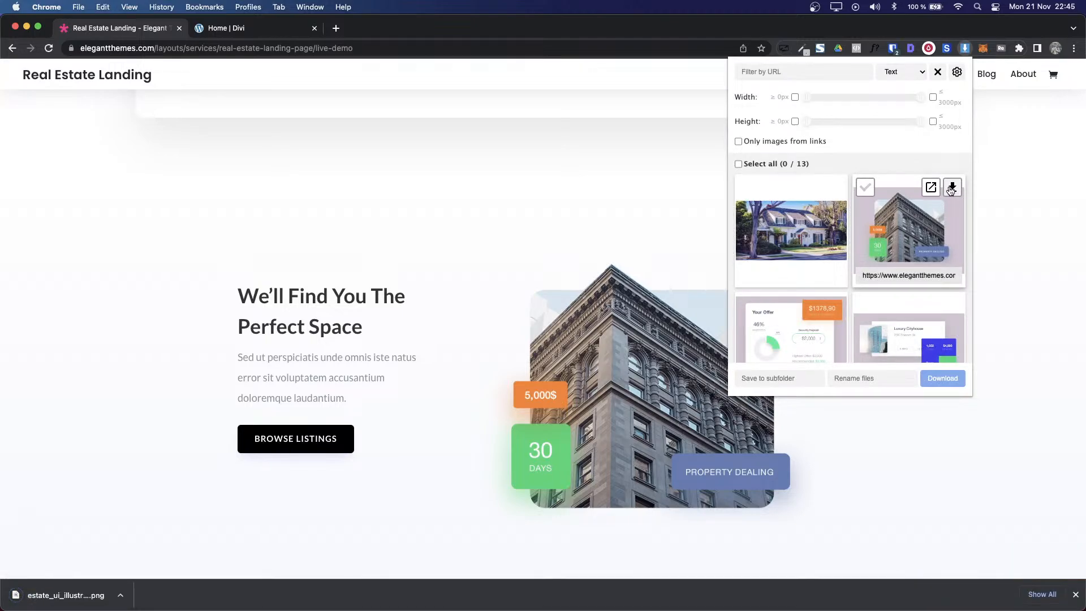
# Step: Return to the Divi page and insert an Image module in the empty second column
pyautogui.click(243, 28)
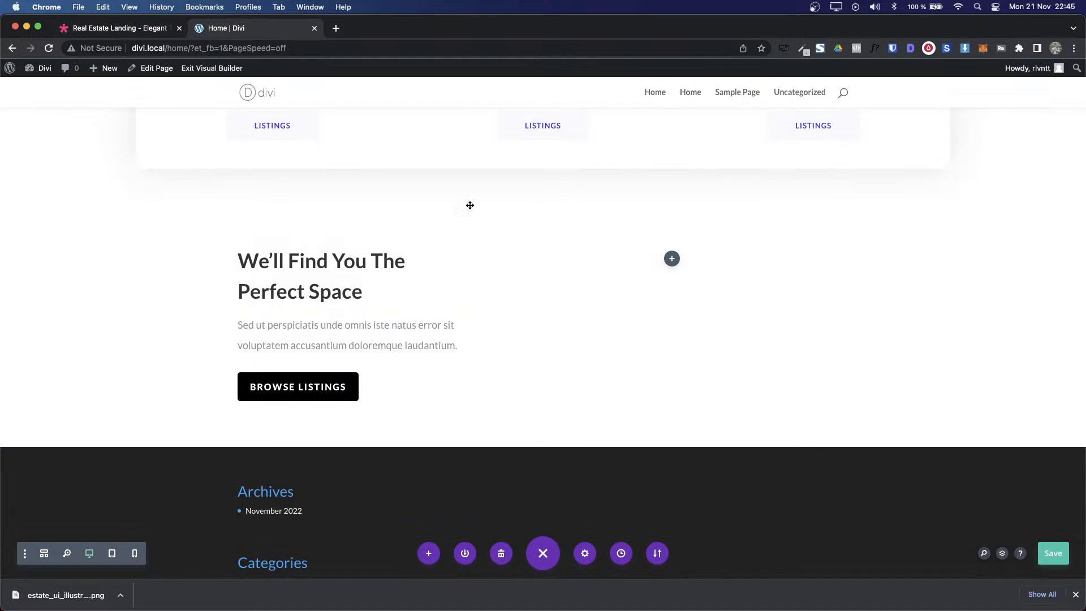
pyautogui.click(672, 260)
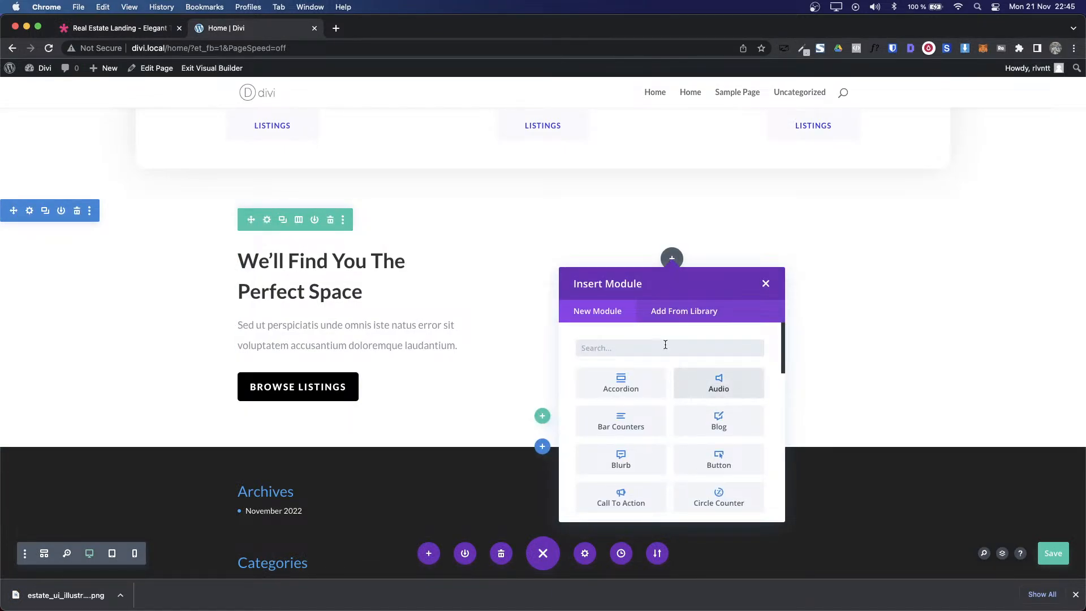
pyautogui.click(648, 341)
pyautogui.write('ima')
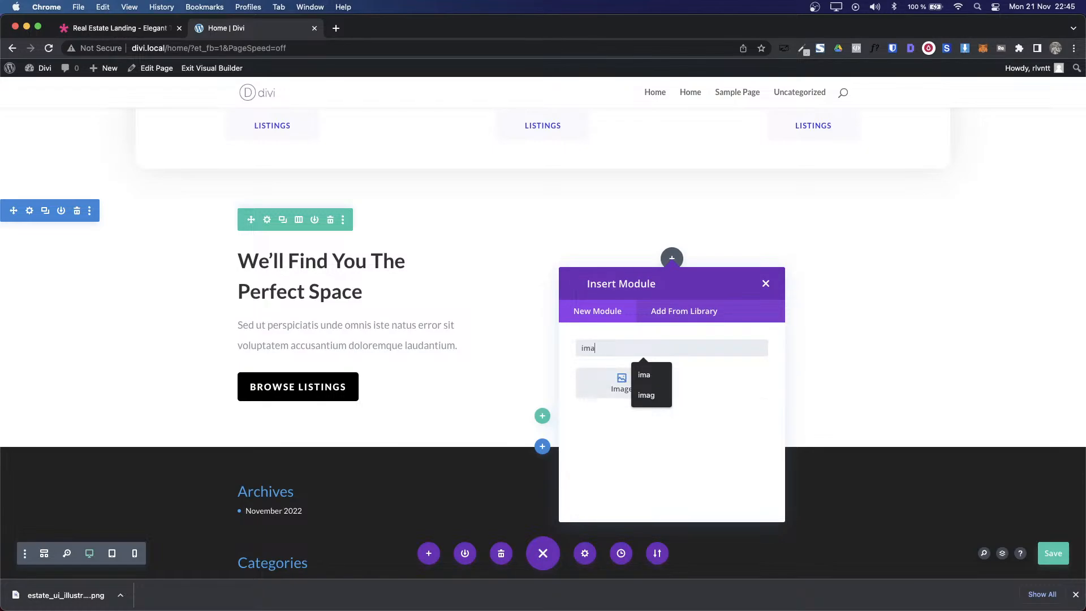
pyautogui.click(588, 378)
# Step: Upload estate_ui_illustration_04.png from the downloads as the module's image and save the module
pyautogui.click(745, 320)
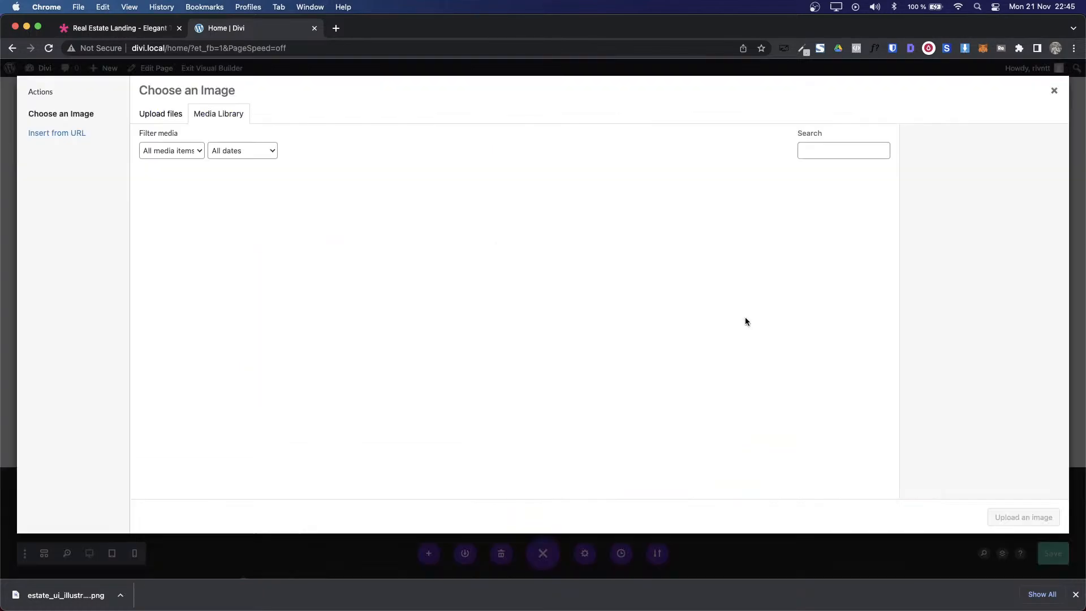
pyautogui.click(907, 582)
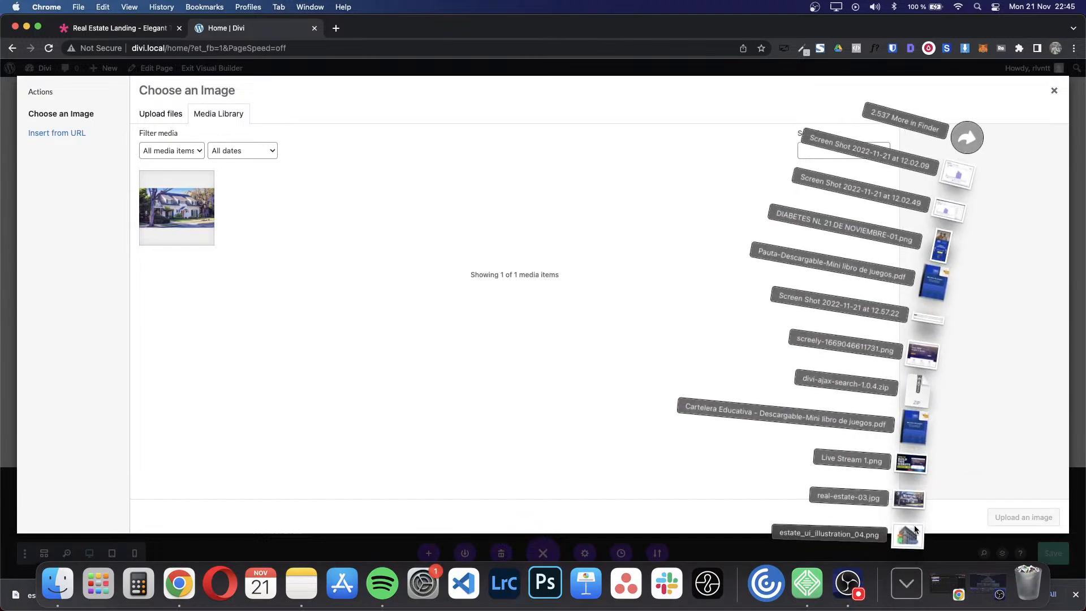
pyautogui.moveTo(915, 530); pyautogui.dragTo(552, 347)
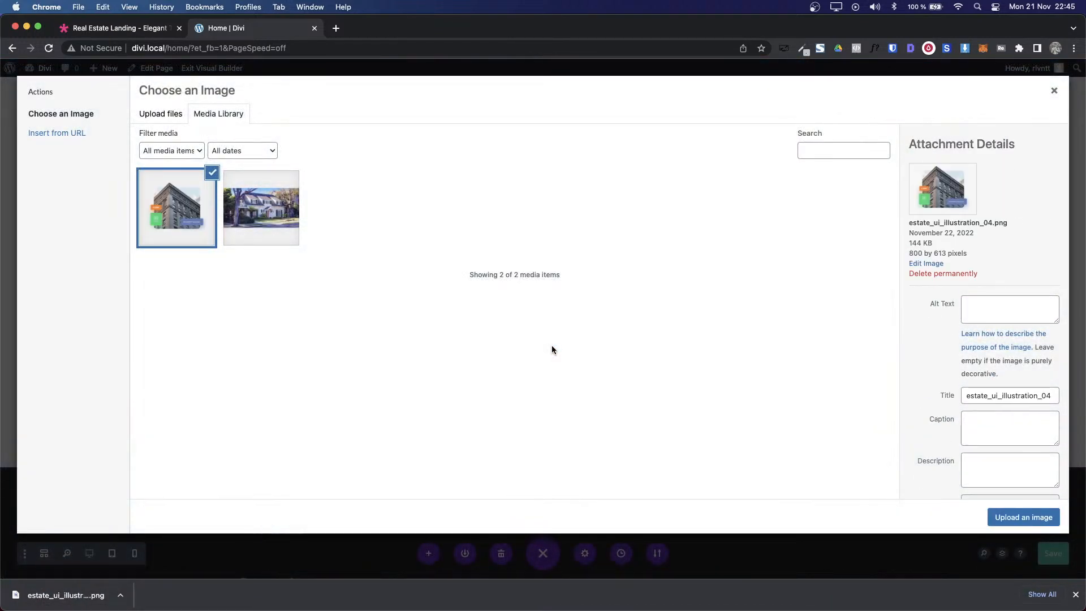
pyautogui.click(1003, 520)
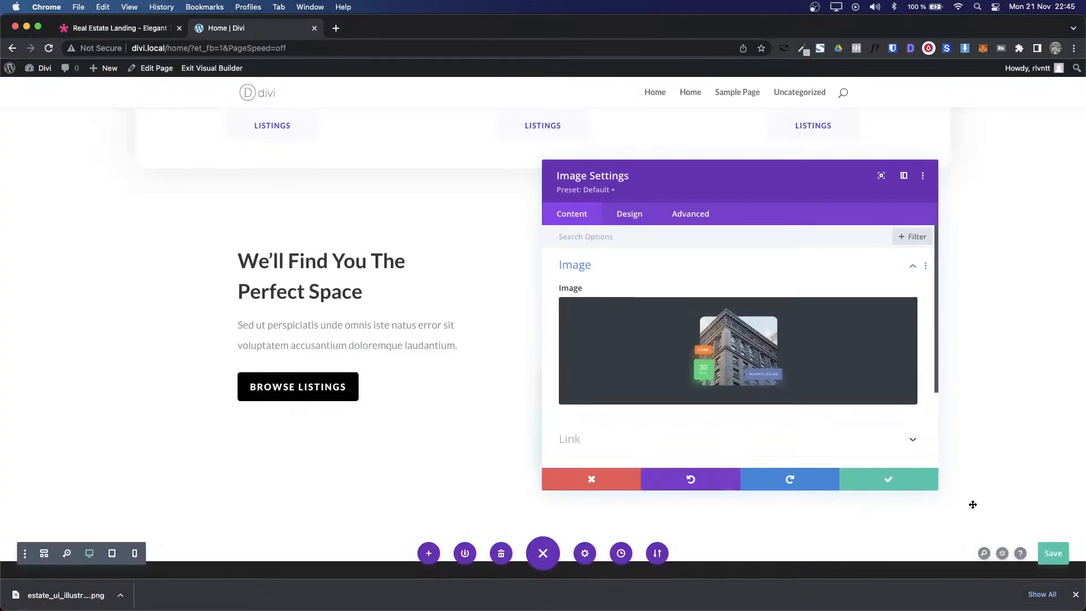
pyautogui.click(899, 481)
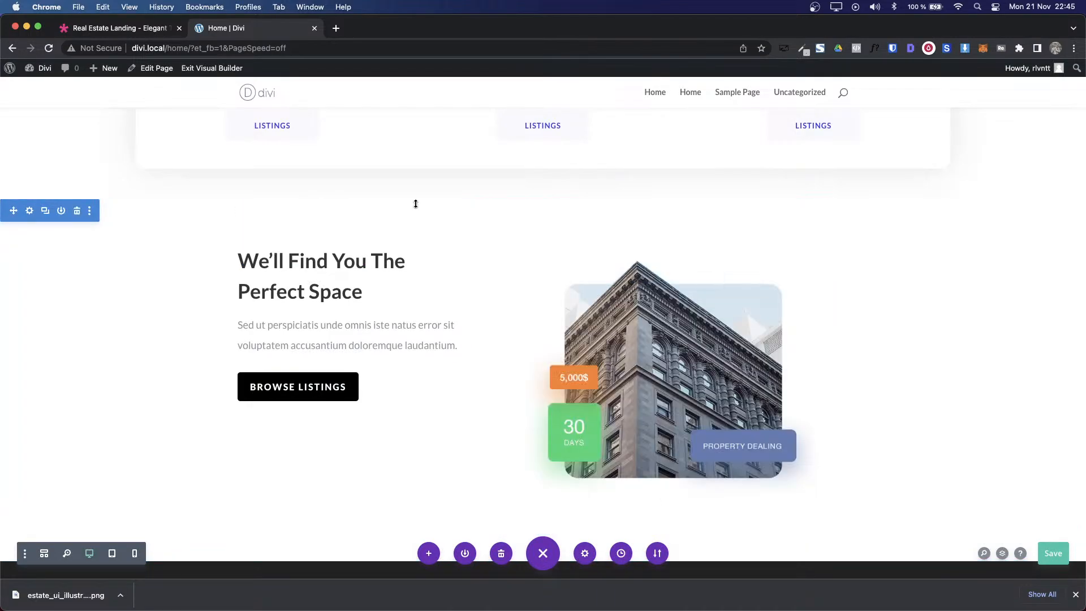
# Step: Compare the vertical position of the text beside the building image on the demo page and the Divi page
pyautogui.scroll(-1, 473, 351)
pyautogui.hotkey('ctrl', 'Tab')
pyautogui.scroll(-1, 474, 353)
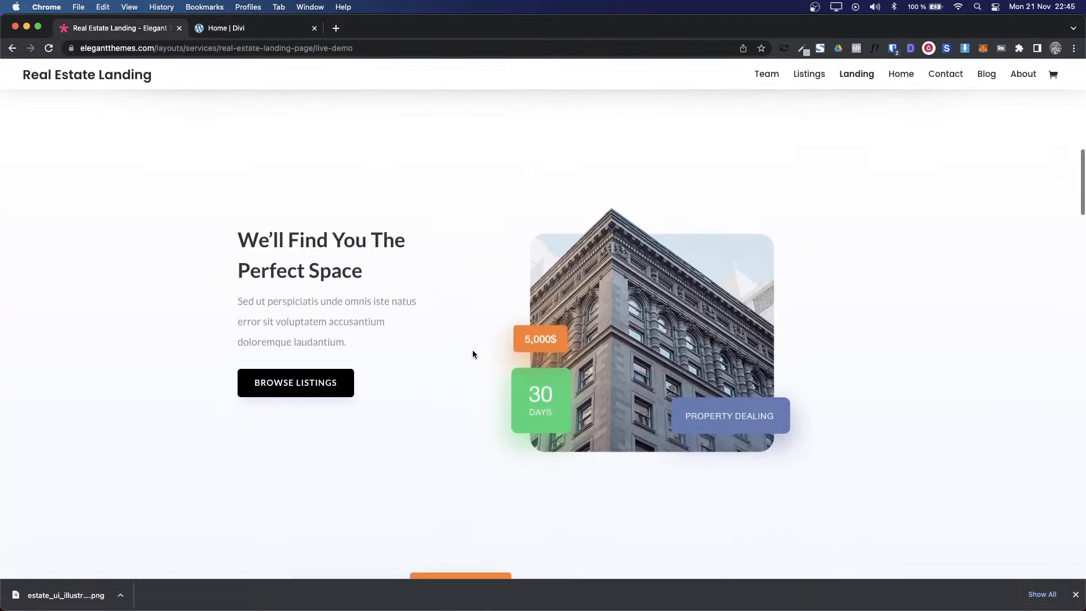
pyautogui.hotkey('ctrl', 'Tab')
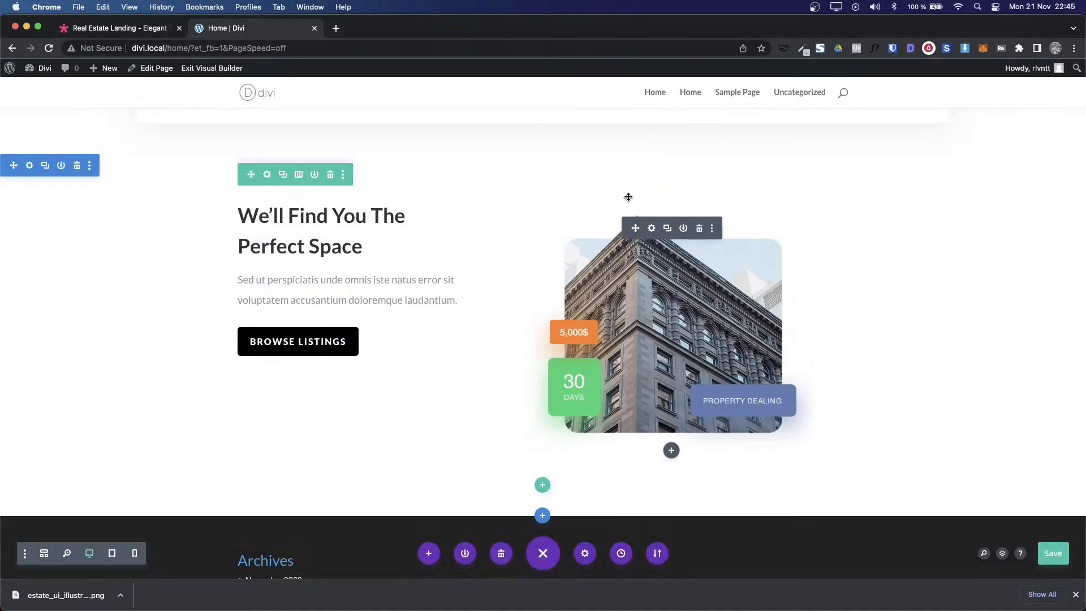
pyautogui.scroll(3, 626, 333)
pyautogui.scroll(-3, 625, 334)
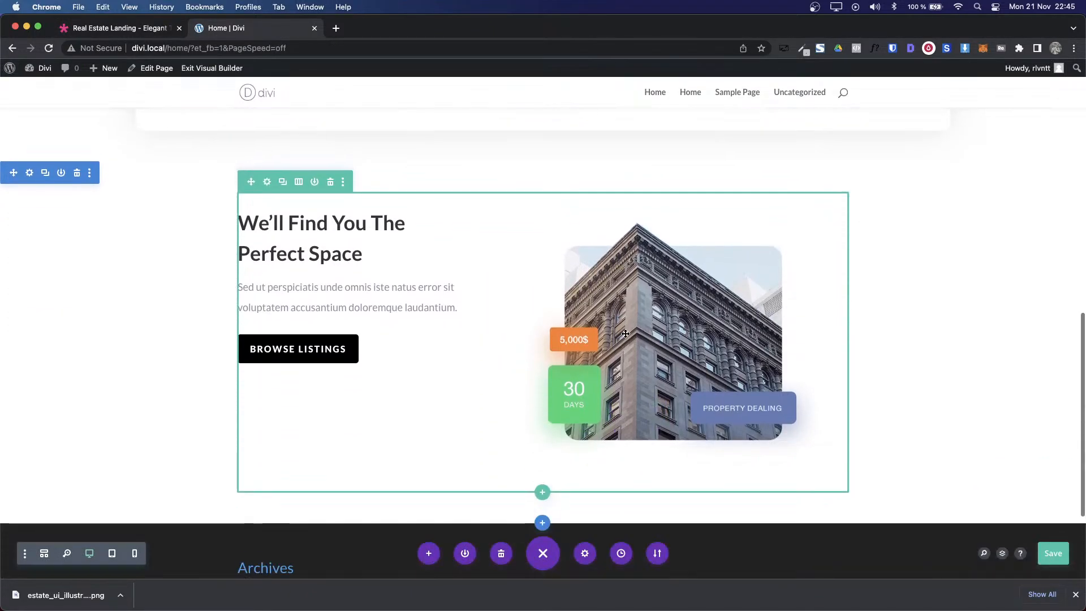
pyautogui.hotkey('ctrl', 'shift', 'Tab')
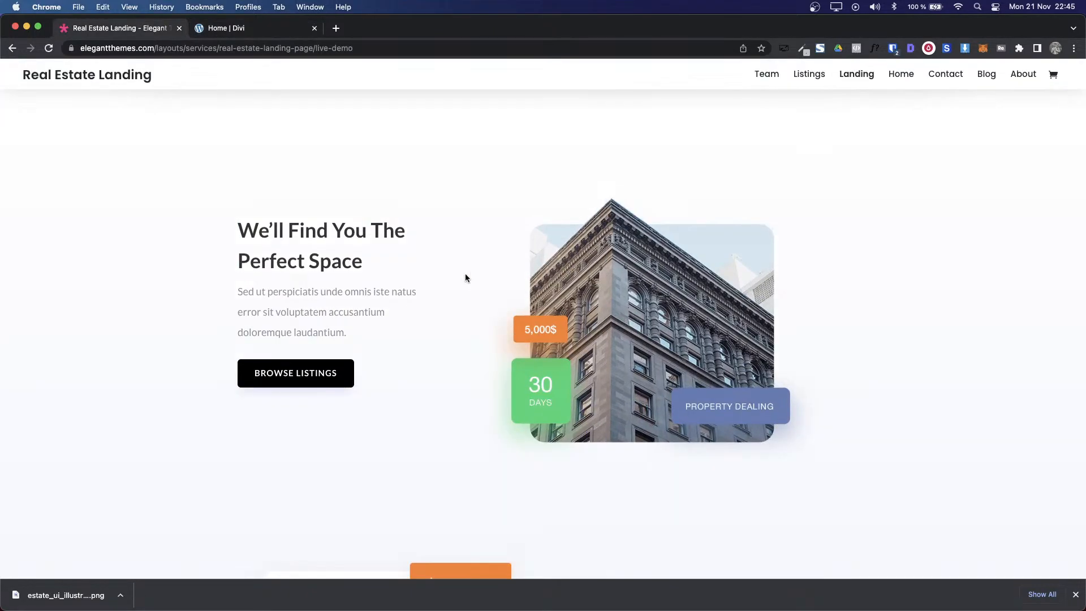
pyautogui.hotkey('ctrl', 'Tab')
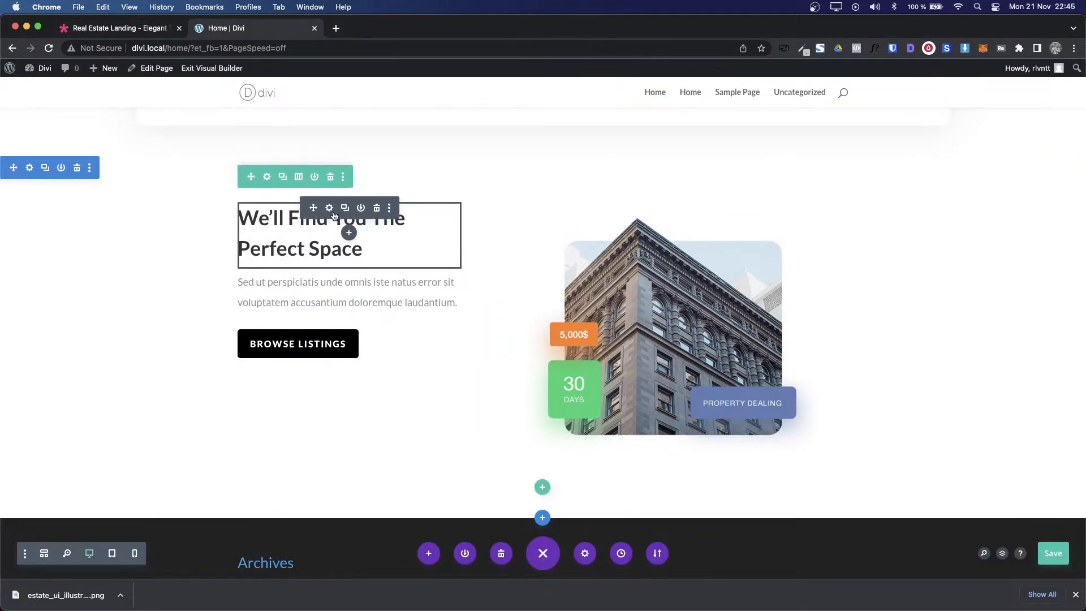
# Step: Set the top margin of the "We'll Find You The Perfect Space" heading module to 60px
pyautogui.click(334, 213)
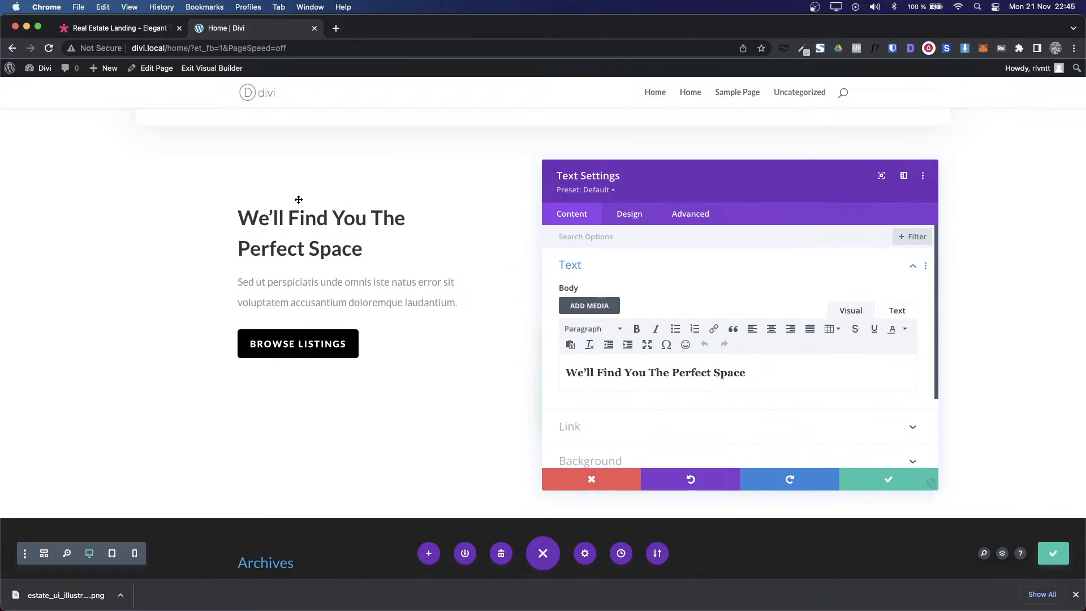
pyautogui.click(638, 215)
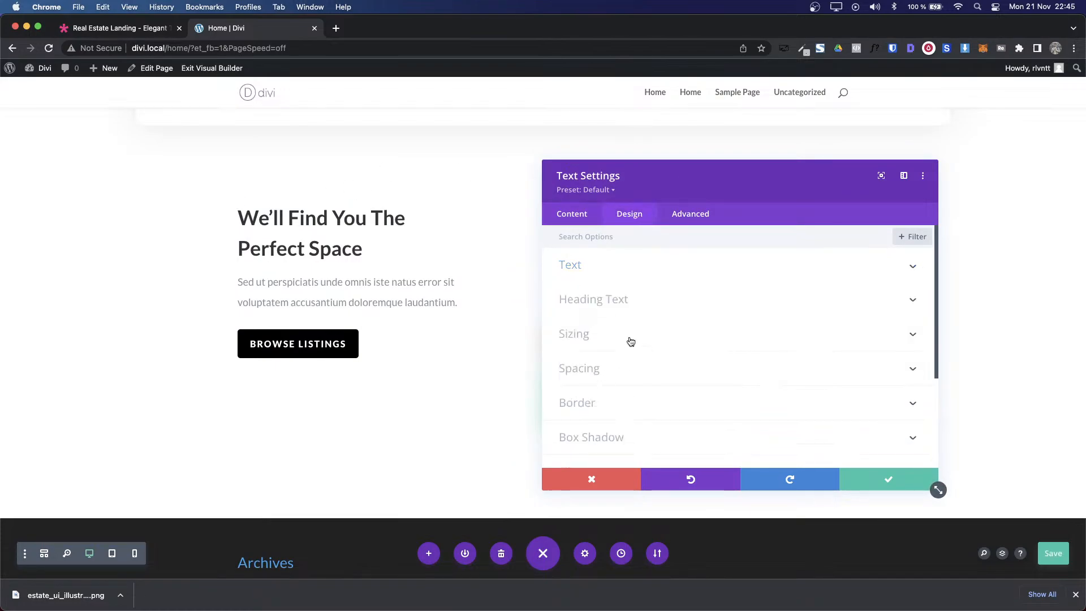
pyautogui.click(630, 341)
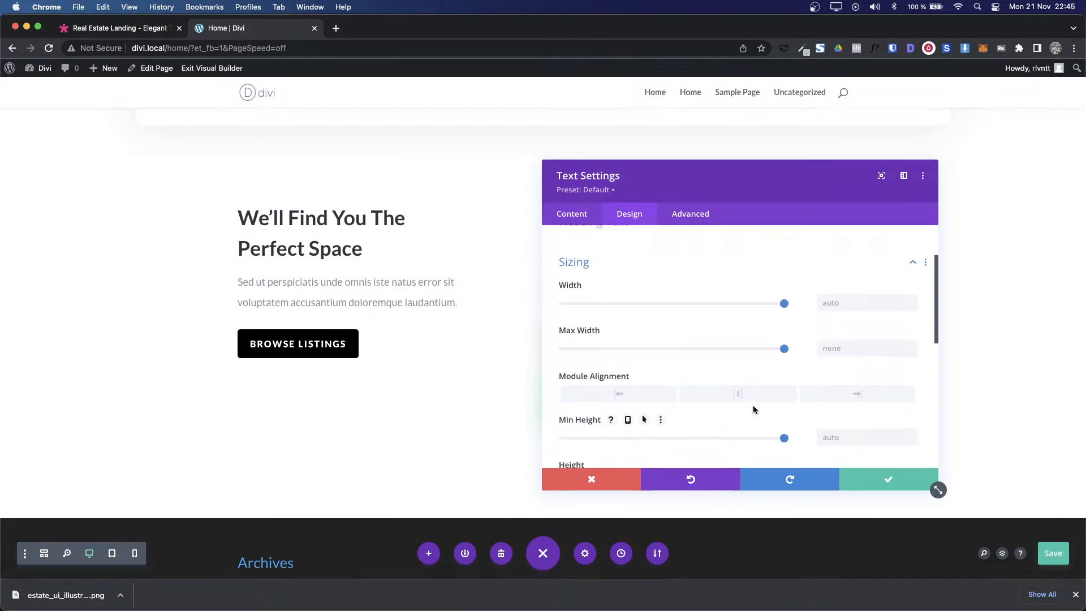
pyautogui.scroll(3, 622, 407)
pyautogui.click(591, 333)
pyautogui.click(595, 371)
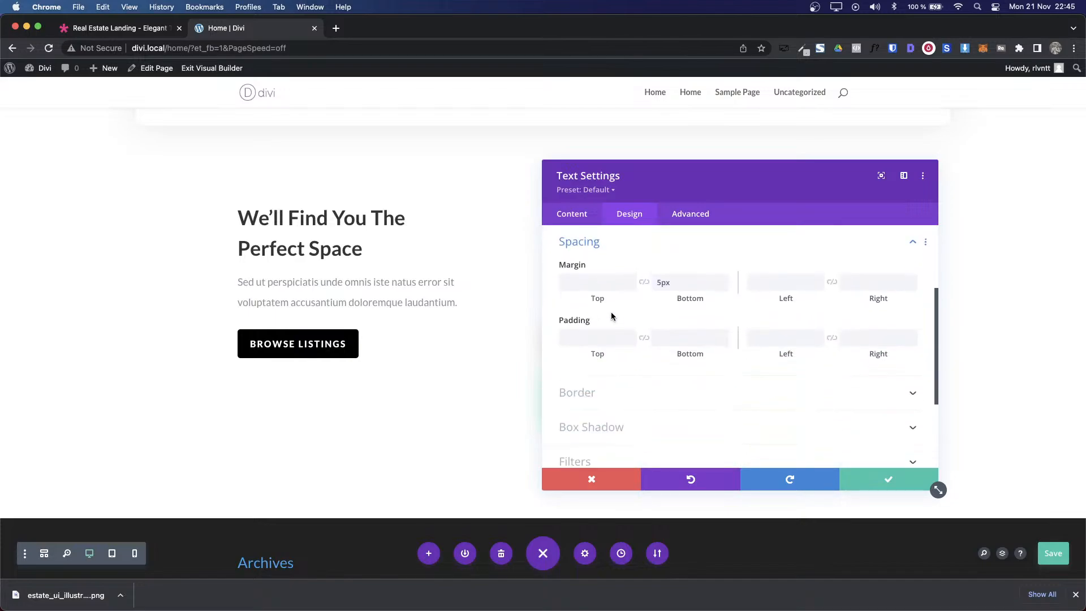
pyautogui.click(588, 283)
pyautogui.write('30px')
pyautogui.hotkey('shift', 'Up')
pyautogui.hotkey('shift', 'Up')
pyautogui.hotkey('shift', 'Up')
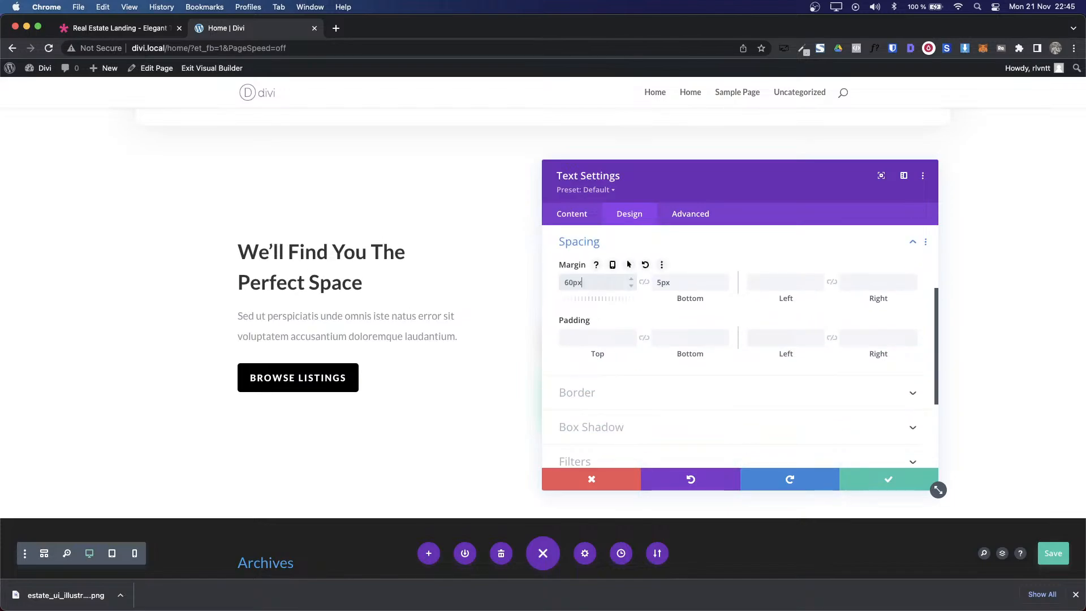
# Step: Move the settings dialog off the image, reduce the heading's top margin to 40px, and compare with the demo page
pyautogui.moveTo(594, 182); pyautogui.dragTo(702, 174)
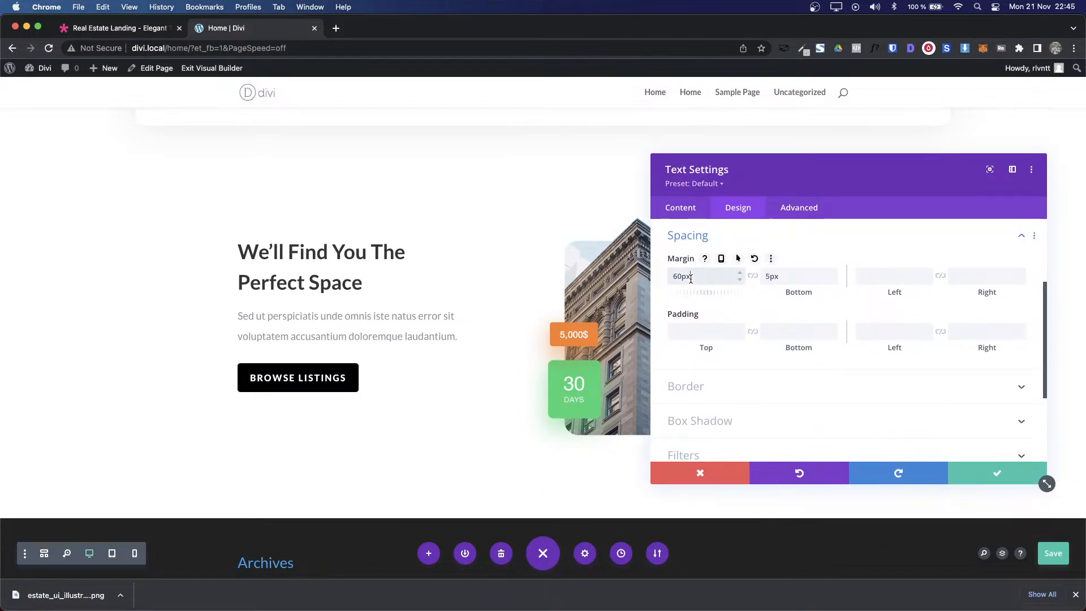
pyautogui.hotkey('shift', 'Down')
pyautogui.hotkey('shift', 'Down')
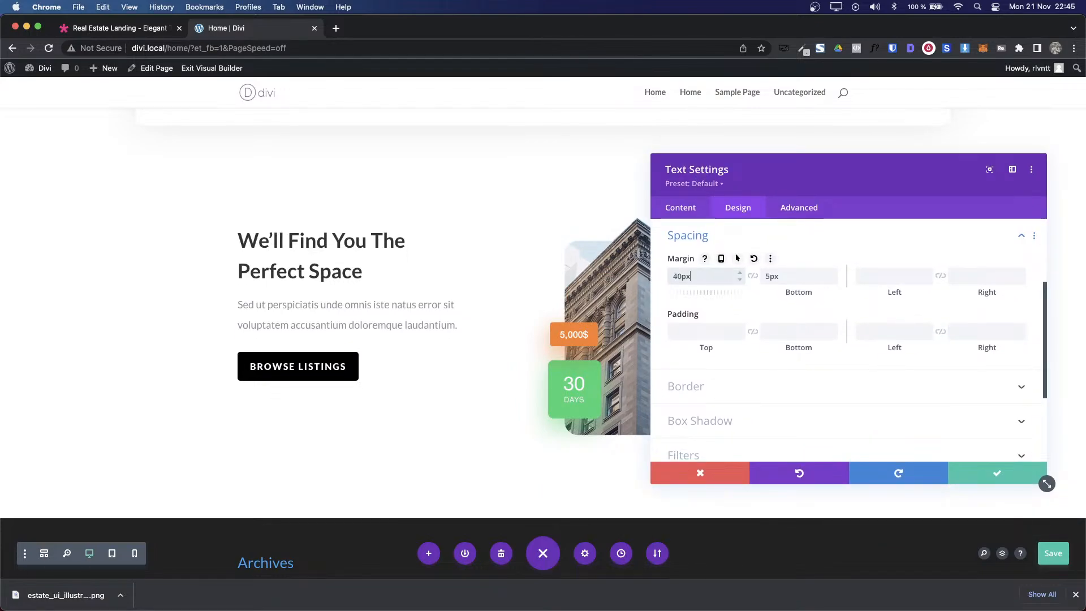
pyautogui.click(118, 34)
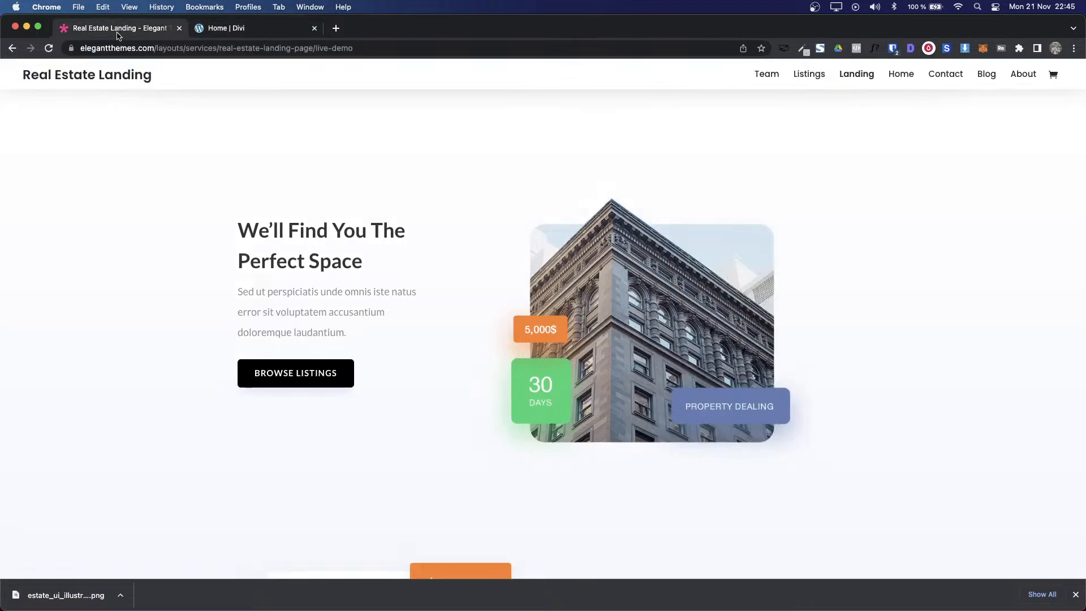
# Step: Compare the heading's position with the demo page and save the heading module's settings
pyautogui.click(216, 28)
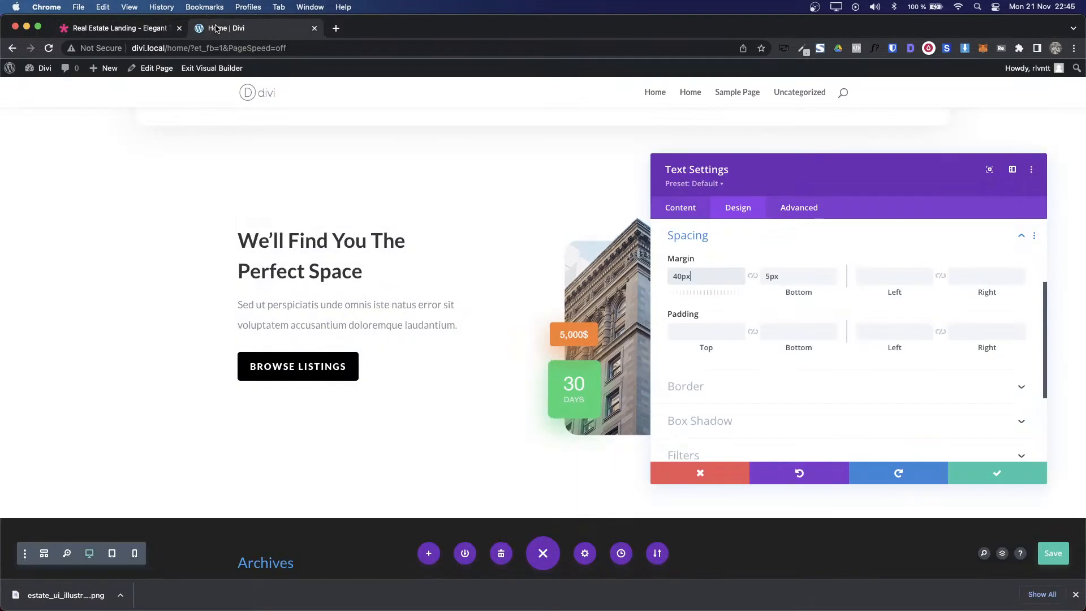
pyautogui.click(126, 33)
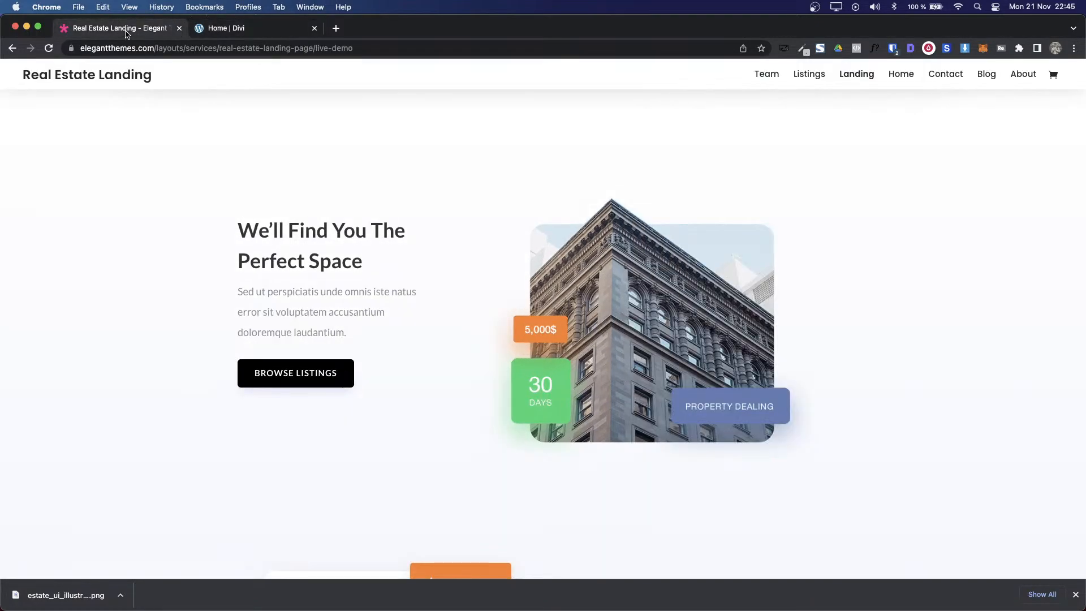
pyautogui.click(256, 37)
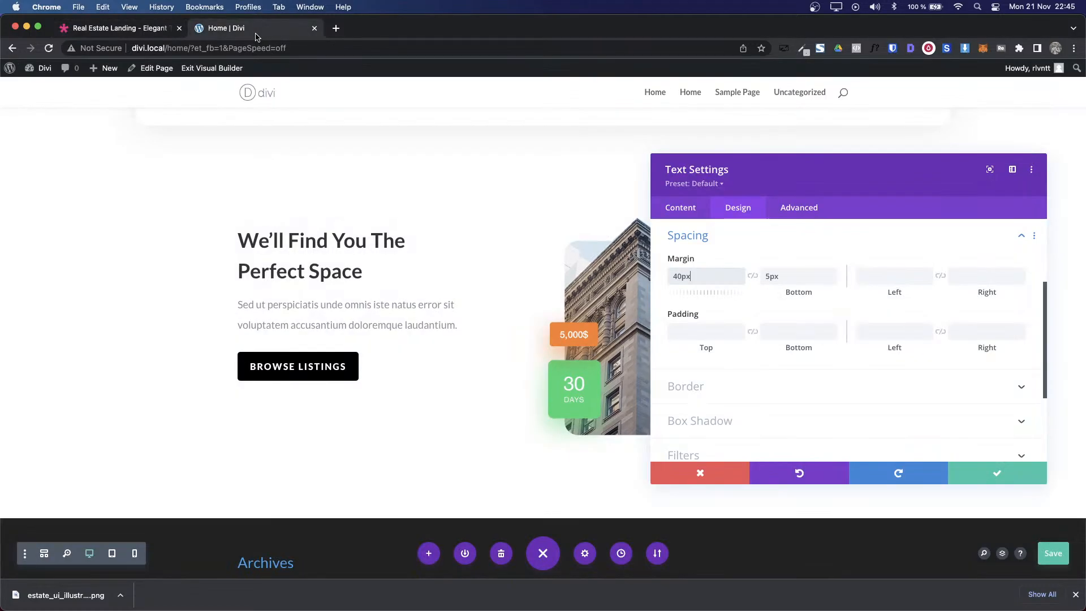
pyautogui.click(991, 475)
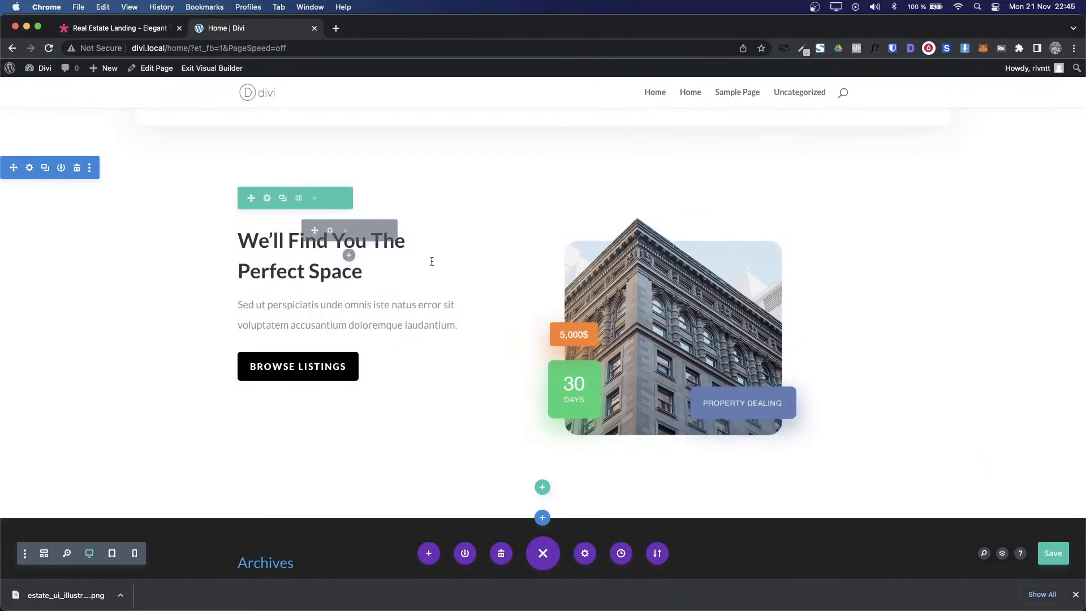
# Step: Change the row to a one-third and two-thirds column layout and compare it with the demo page
pyautogui.click(298, 200)
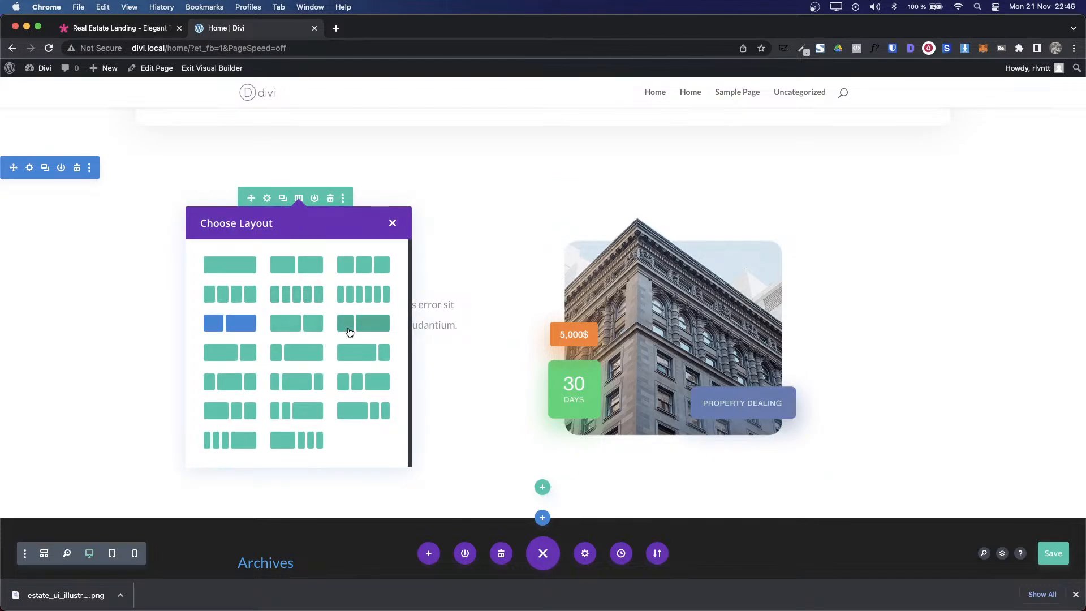
pyautogui.click(348, 322)
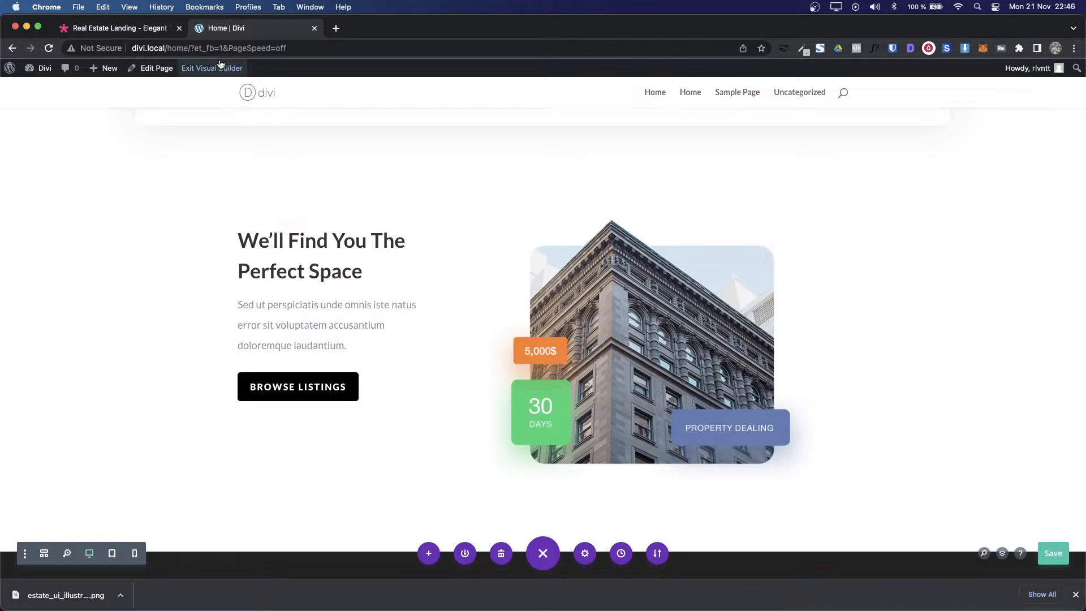
pyautogui.click(153, 28)
pyautogui.click(222, 30)
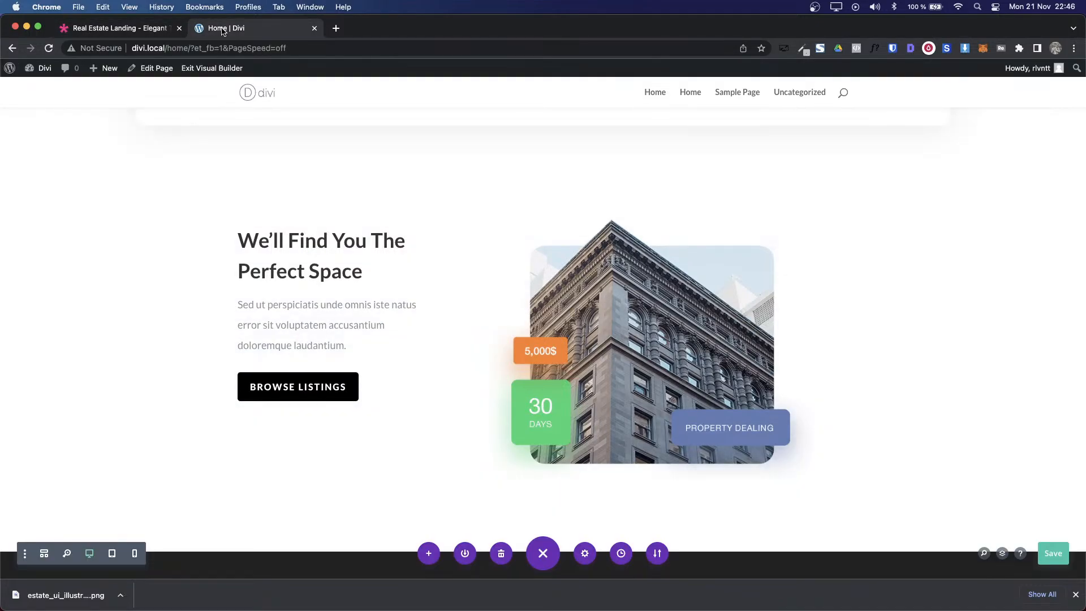
# Step: Compare the "We'll Find You The Perfect Space" text and image layout with the demo page and save the Divi page
pyautogui.click(143, 28)
pyautogui.scroll(2, 404, 165)
pyautogui.scroll(-2, 404, 165)
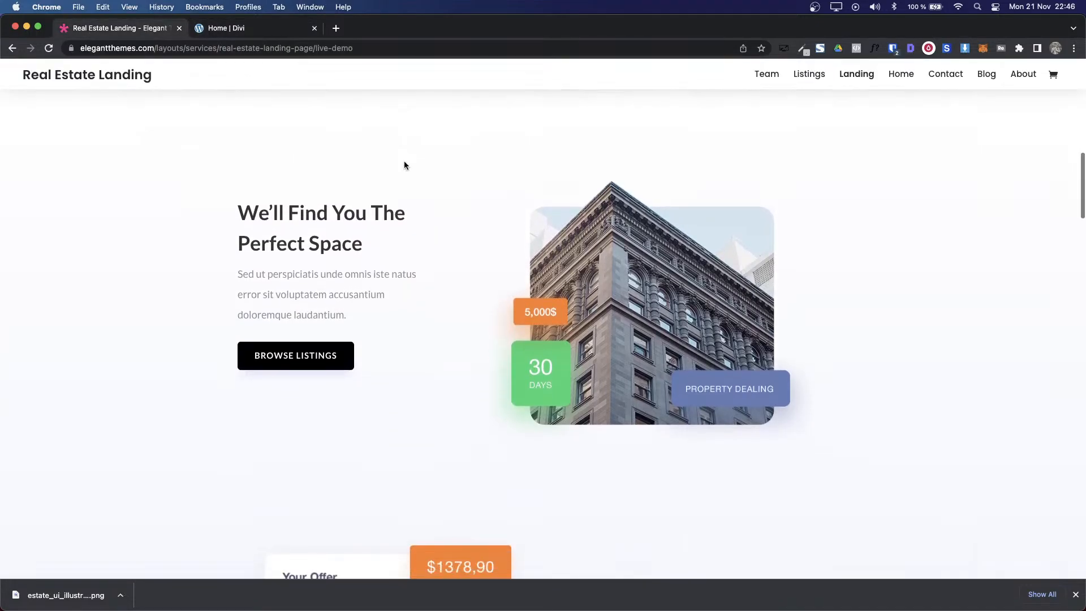
pyautogui.click(225, 29)
pyautogui.click(128, 29)
pyautogui.scroll(-1, 474, 224)
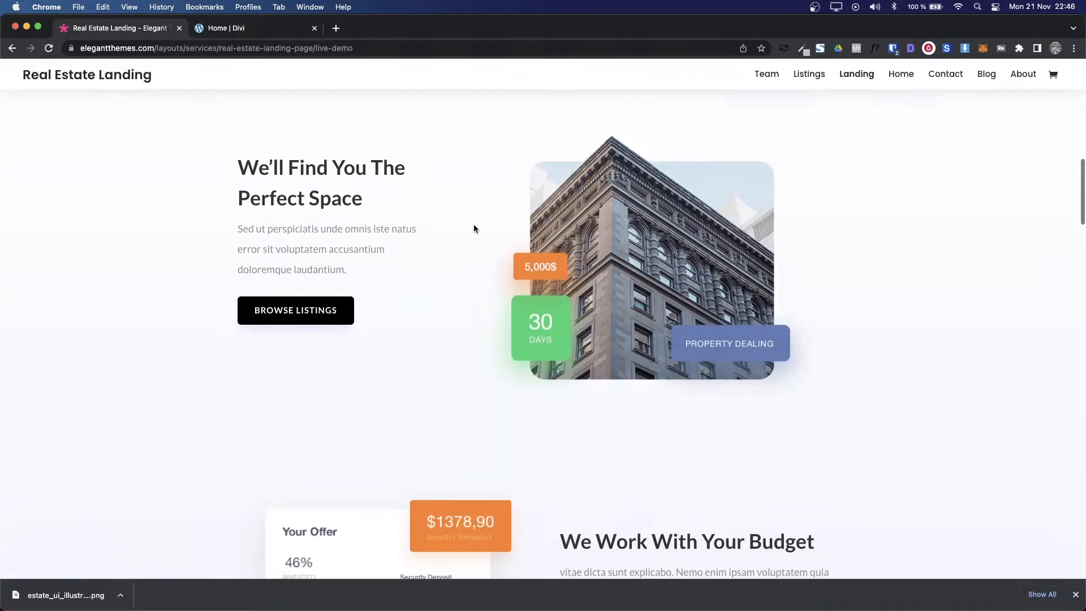
pyautogui.click(244, 34)
pyautogui.moveTo(468, 250)
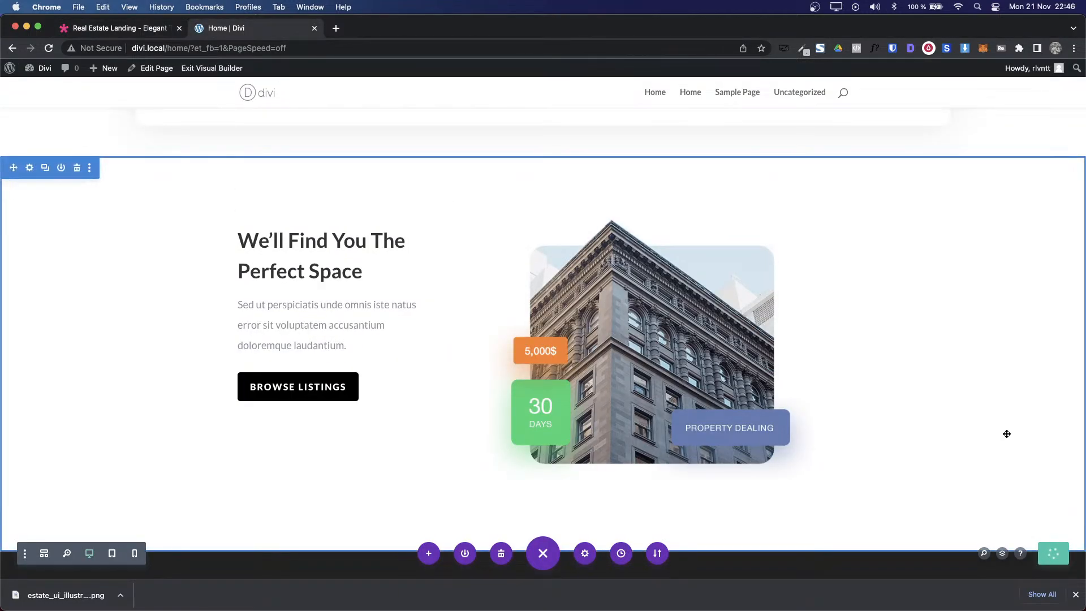
# Step: Compare the gap between the listings card and the "We'll Find You The Perfect Space" section on both pages
pyautogui.scroll(5, 809, 218)
pyautogui.scroll(-2, 810, 219)
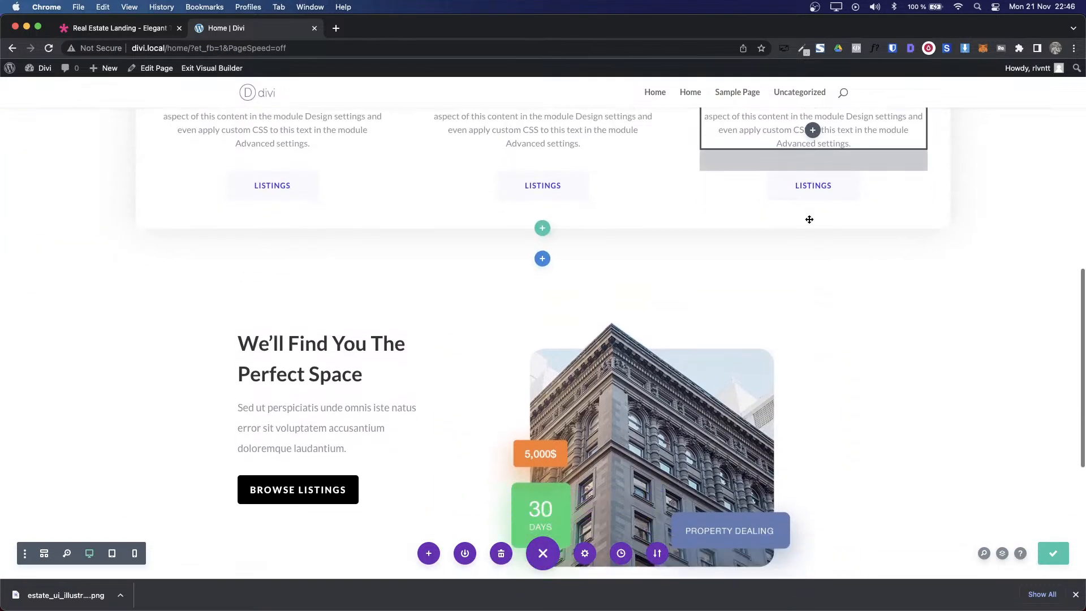
pyautogui.scroll(-2, 810, 219)
pyautogui.scroll(3, 809, 219)
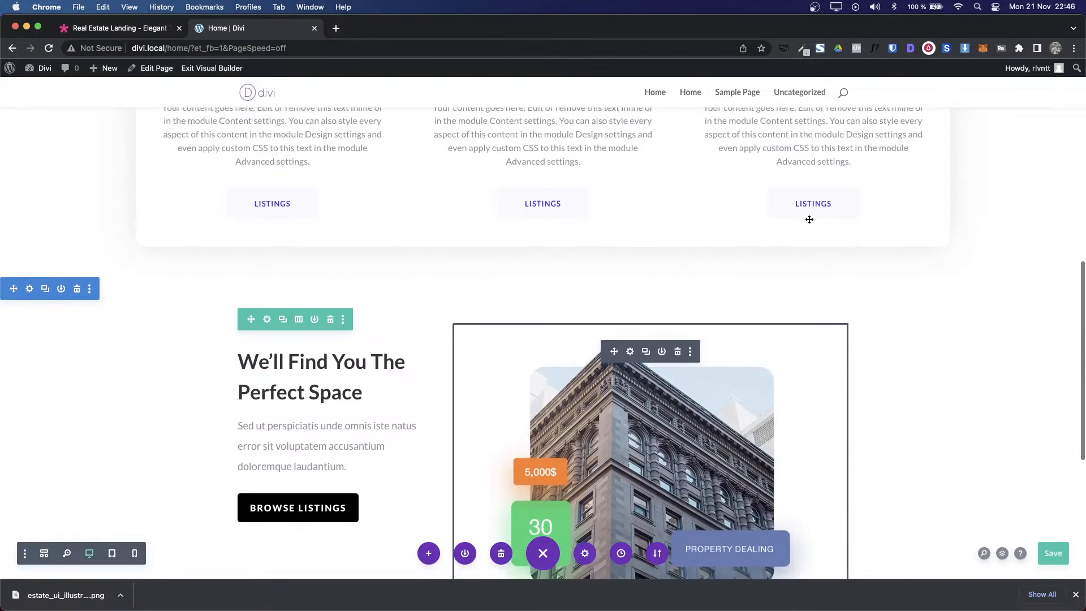
pyautogui.hotkey('ctrl', 'shift', 'Tab')
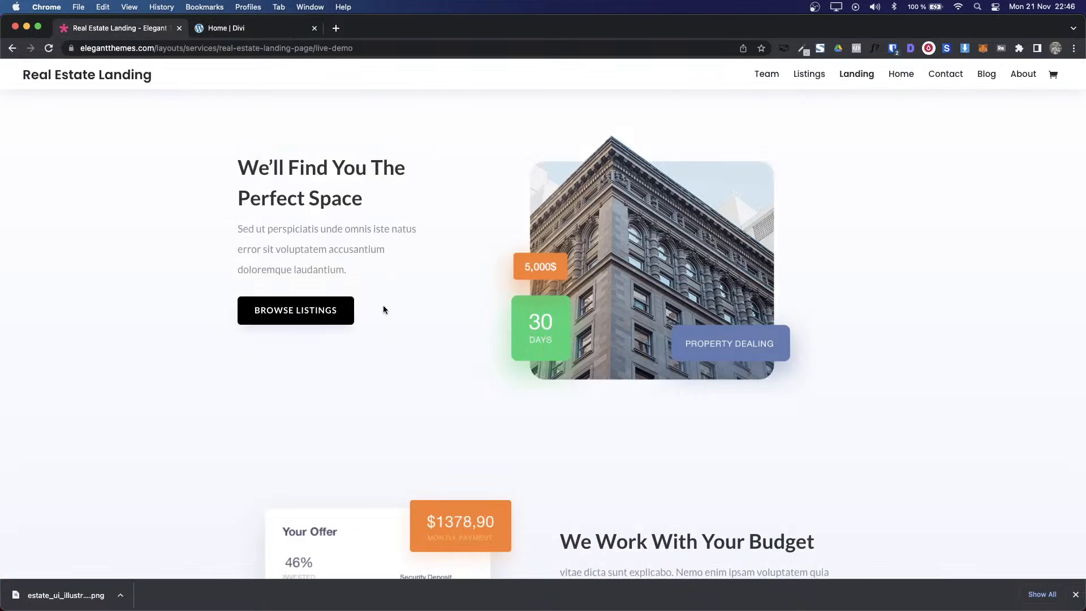
pyautogui.scroll(4, 384, 310)
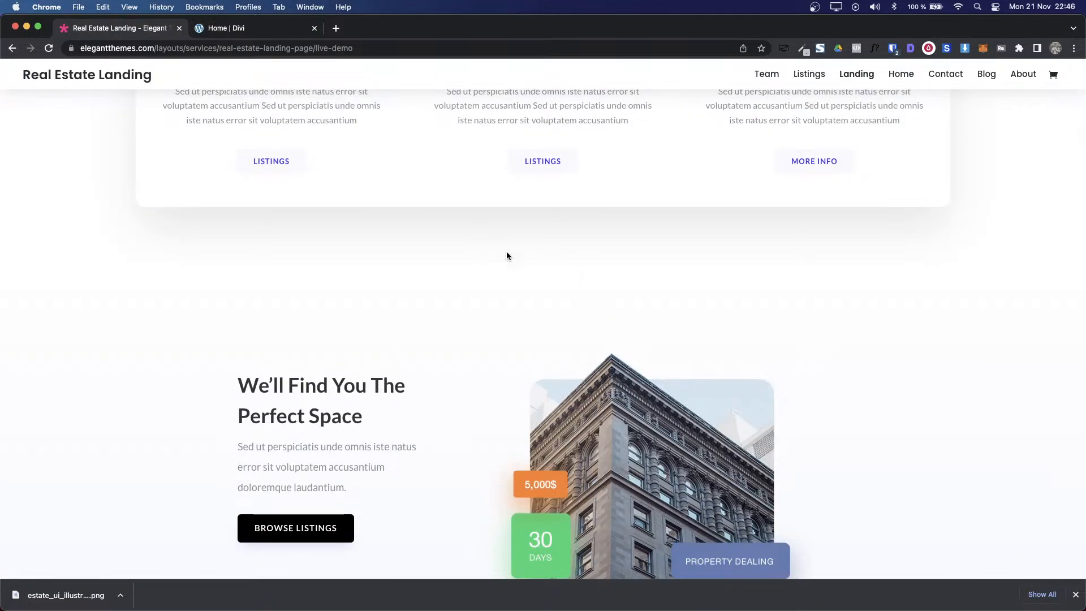
pyautogui.hotkey('ctrl', 'Tab')
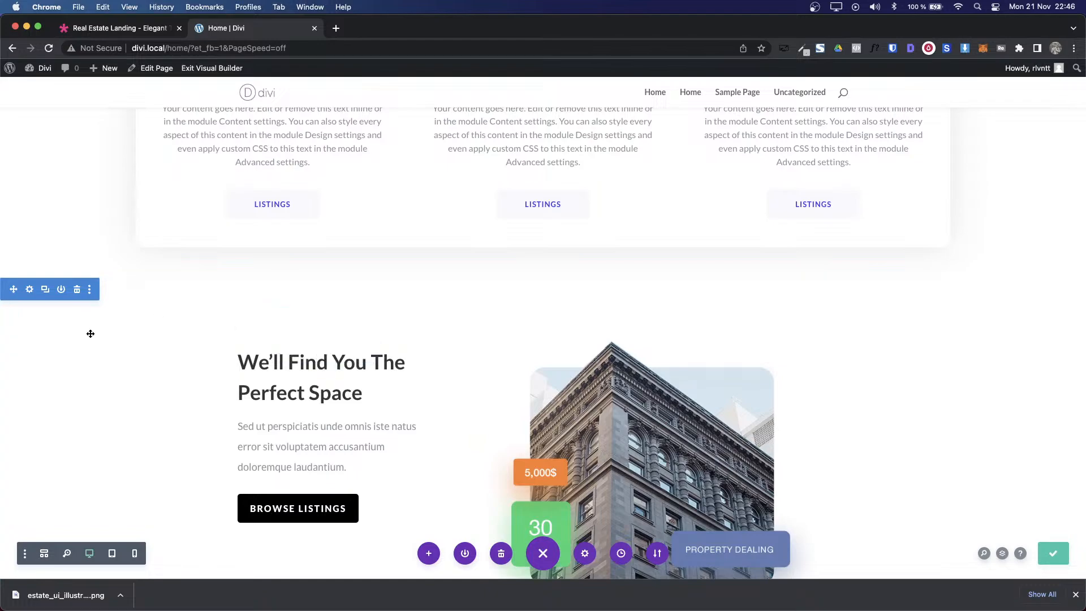
# Step: Set the "We'll Find You The Perfect Space" section's top and bottom margins to a linked 60px and save the section settings
pyautogui.click(26, 291)
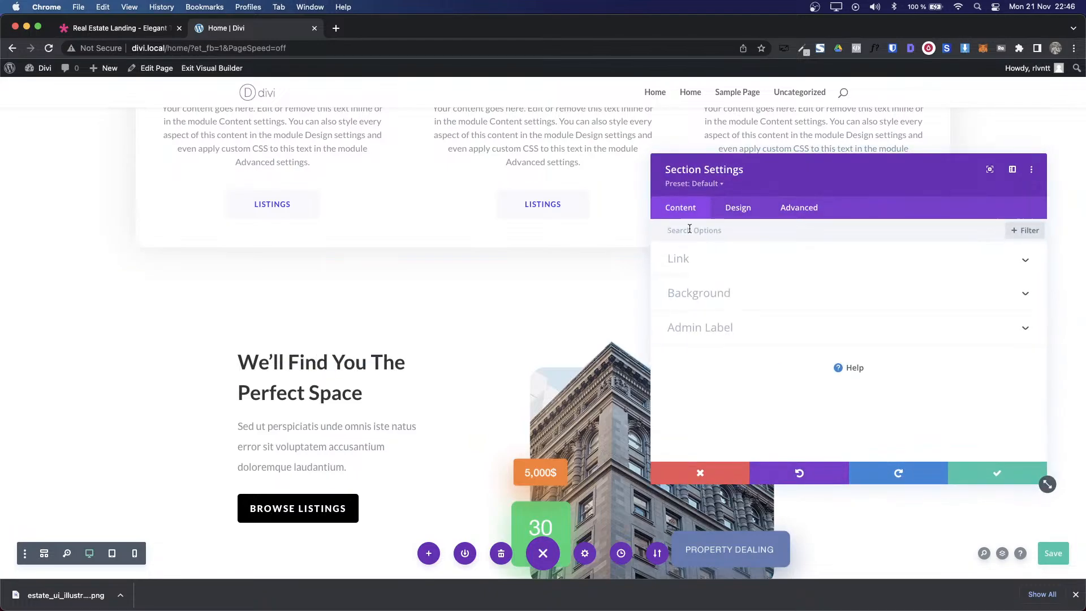
pyautogui.click(740, 208)
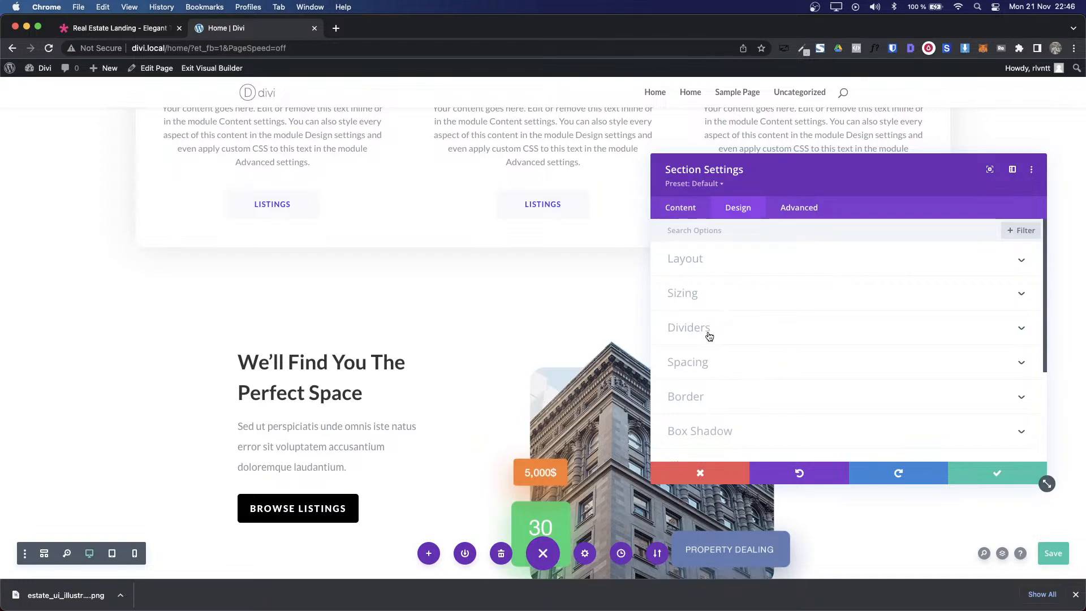
pyautogui.click(704, 362)
pyautogui.click(701, 281)
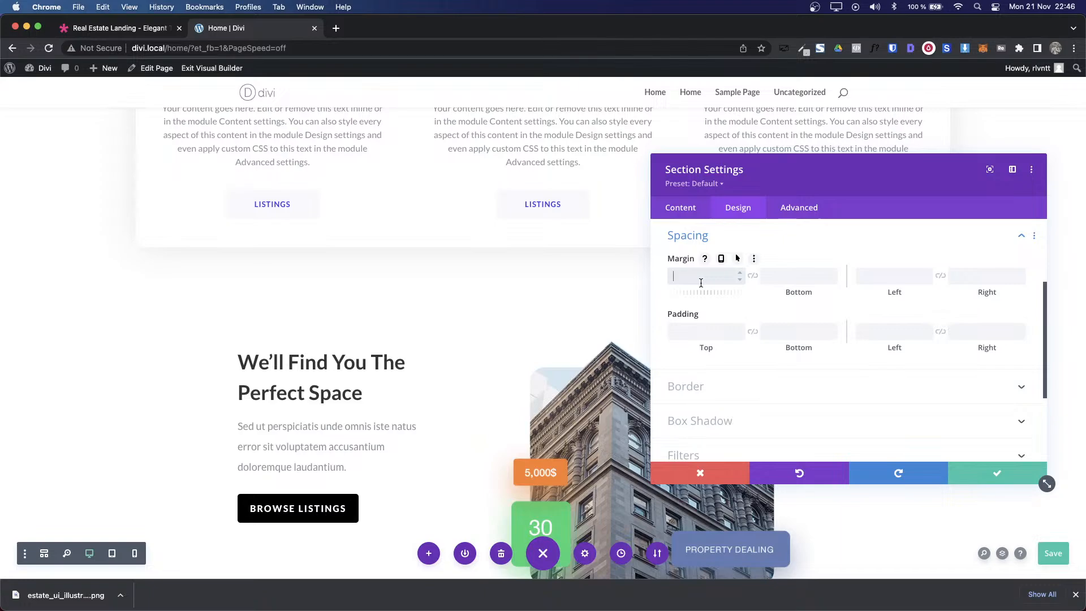
pyautogui.write('30px')
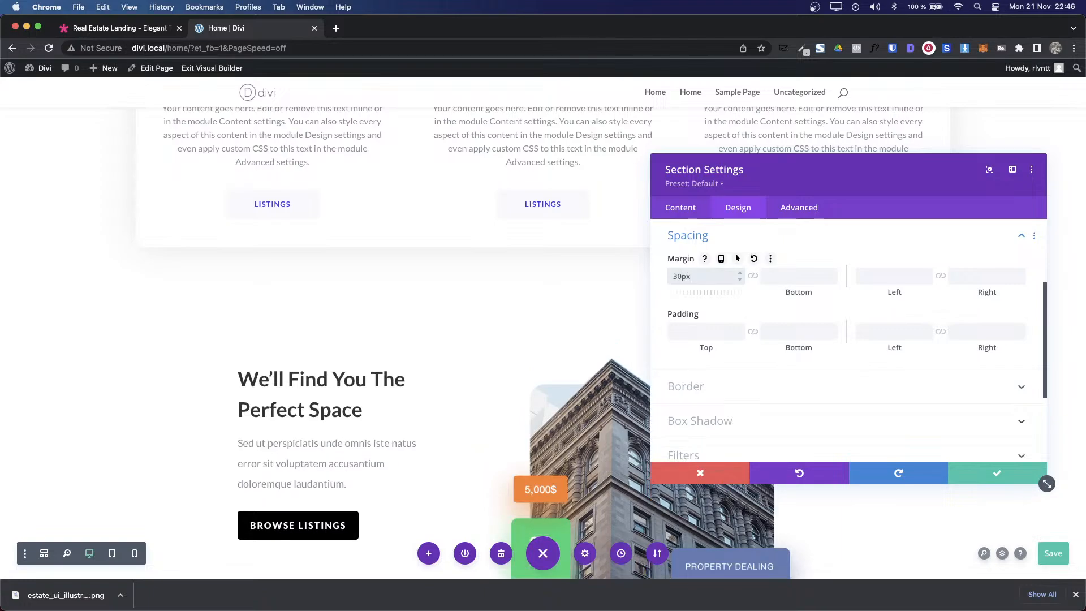
pyautogui.hotkey('shift', 'Up')
pyautogui.hotkey('shift', 'Up')
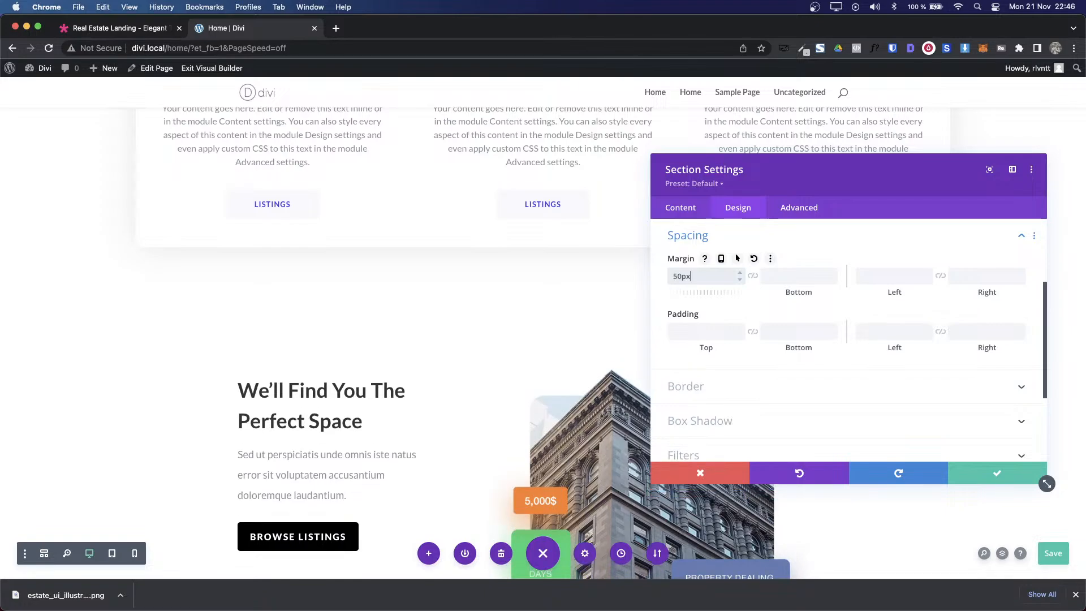
pyautogui.hotkey('shift', 'Up')
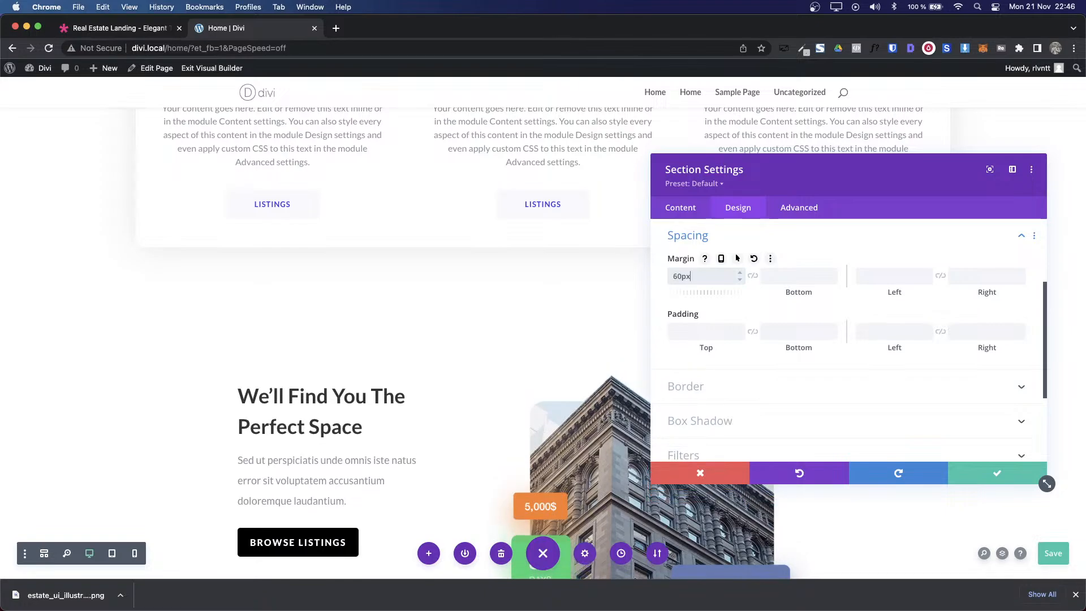
pyautogui.click(752, 276)
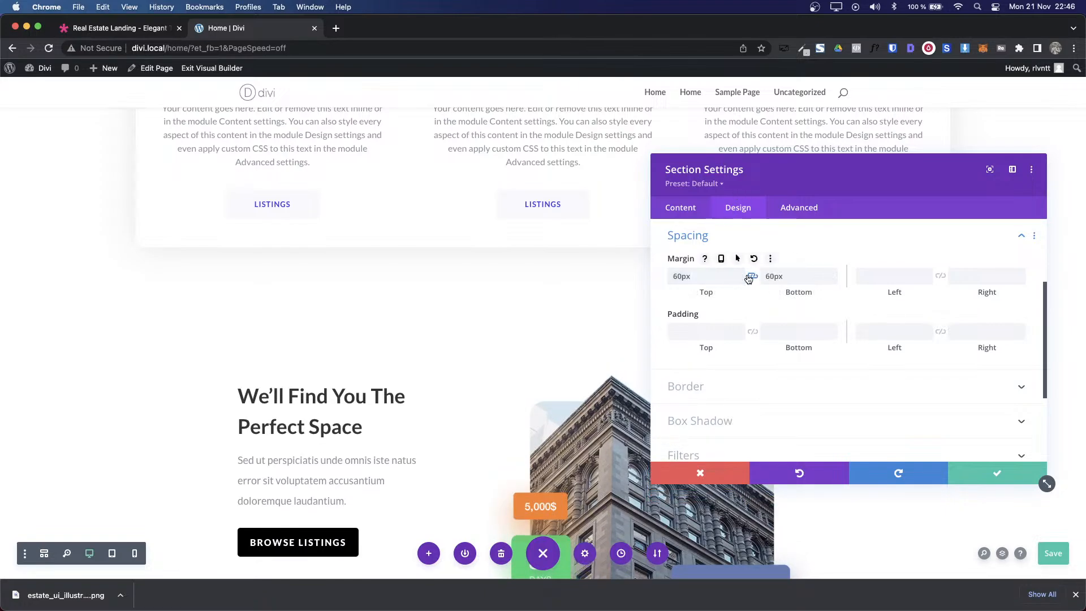
pyautogui.click(976, 482)
# Step: Compare the section's spacing with the demo page, save the Divi page and review the section down to the footer
pyautogui.press('super+1')
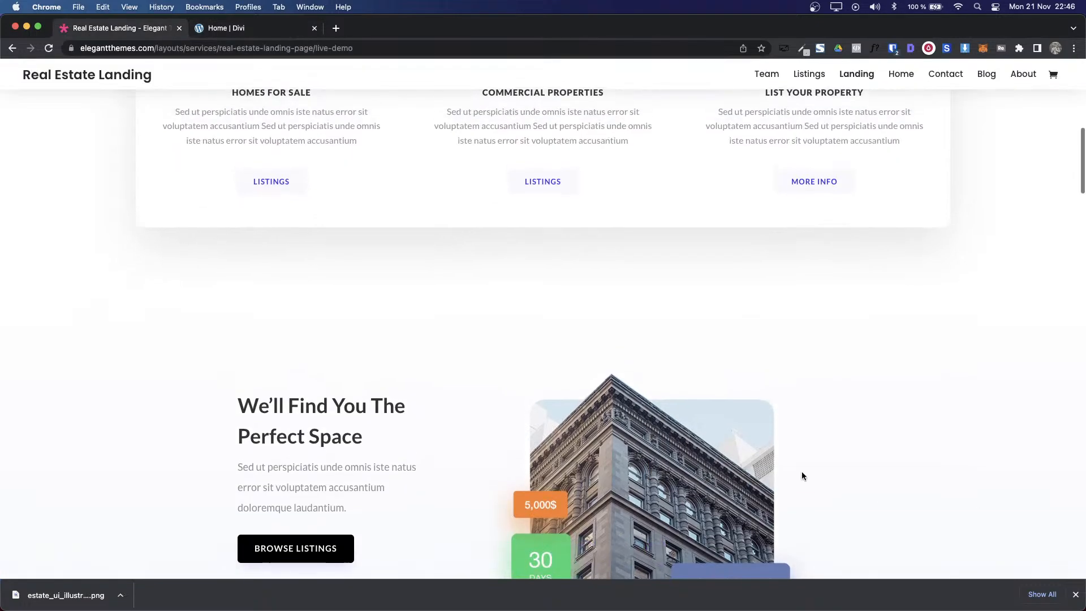
pyautogui.press('super+2')
pyautogui.scroll(-2, 802, 474)
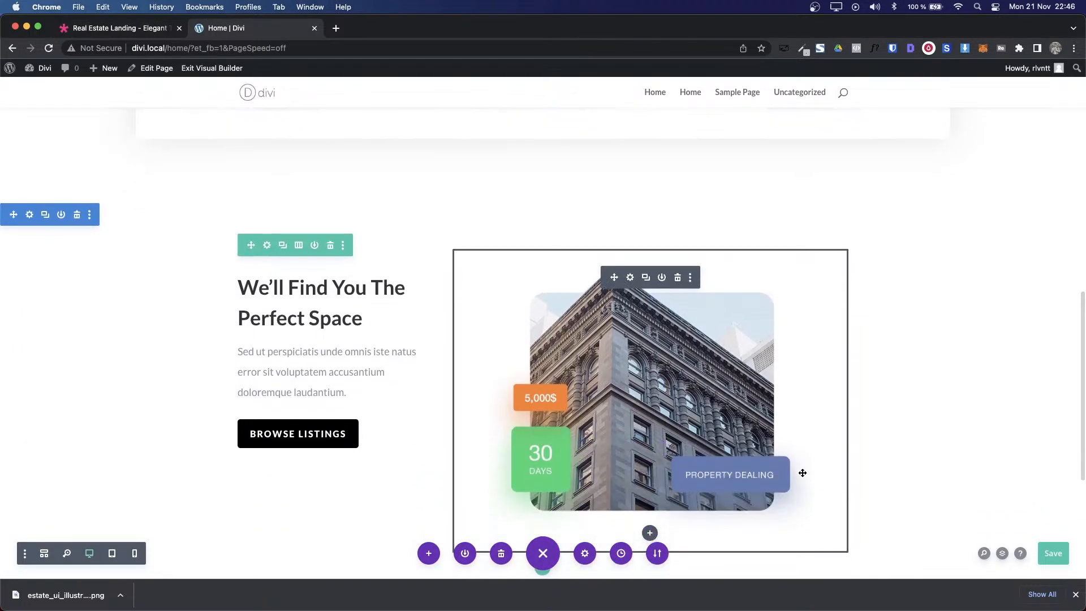
pyautogui.scroll(-2, 803, 473)
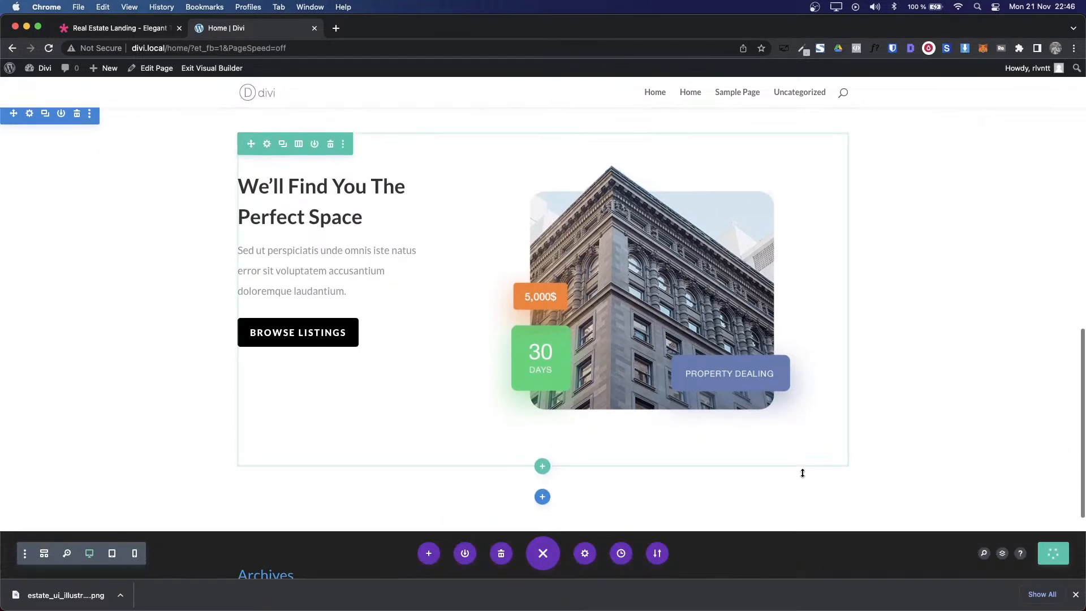
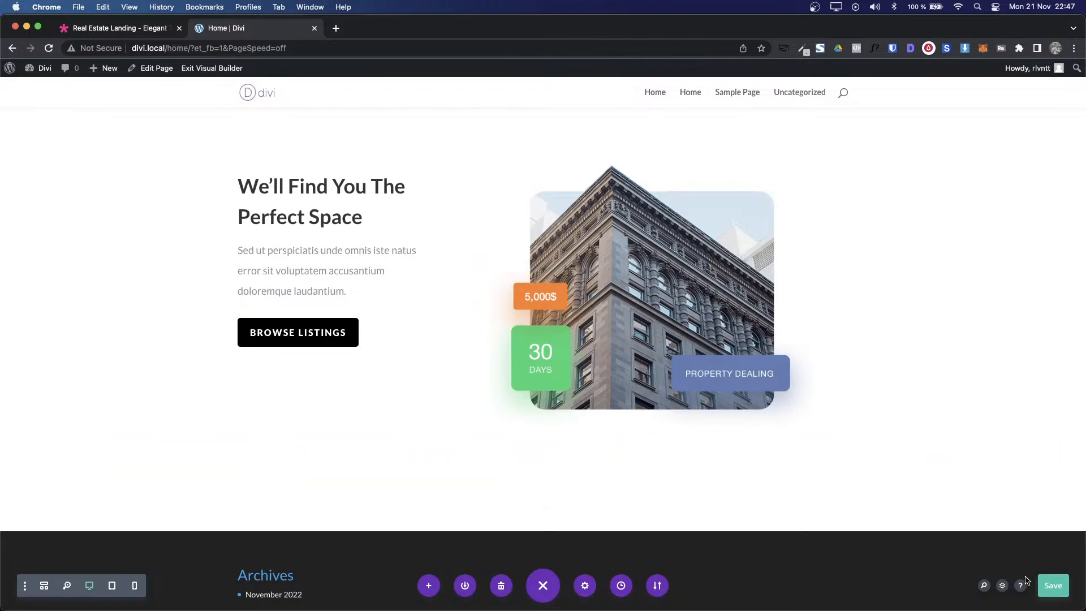
pyautogui.scroll(-3, 776, 315)
pyautogui.scroll(3, 776, 316)
pyautogui.scroll(-3, 776, 316)
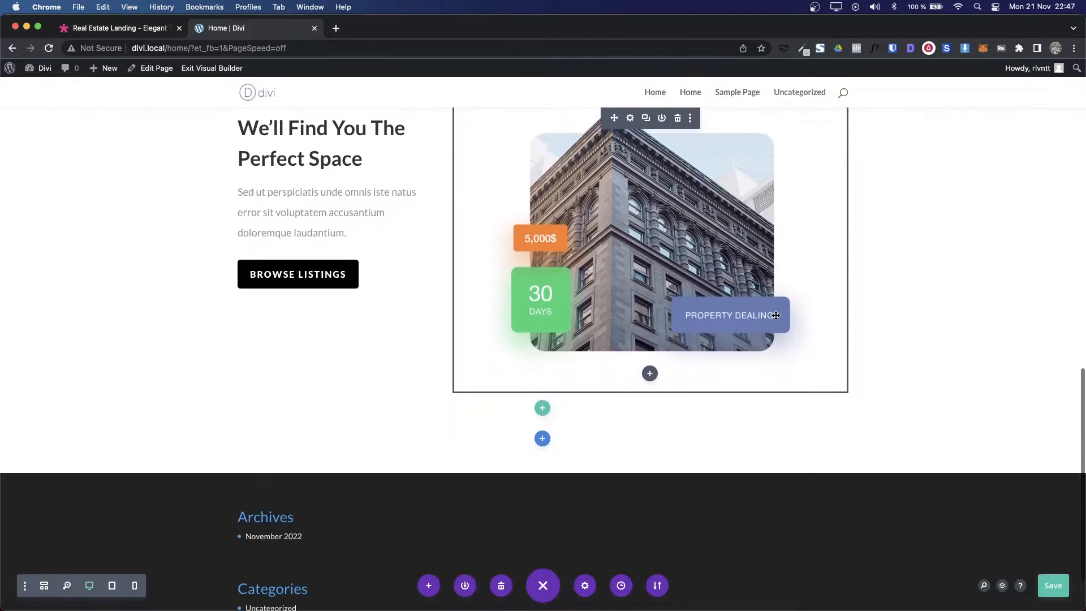
# Step: Download the "Your Offer" illustration of the demo's "We Work With Your Budget" section using the image downloader extension
pyautogui.hotkey('ctrl', 'shift', 'Tab')
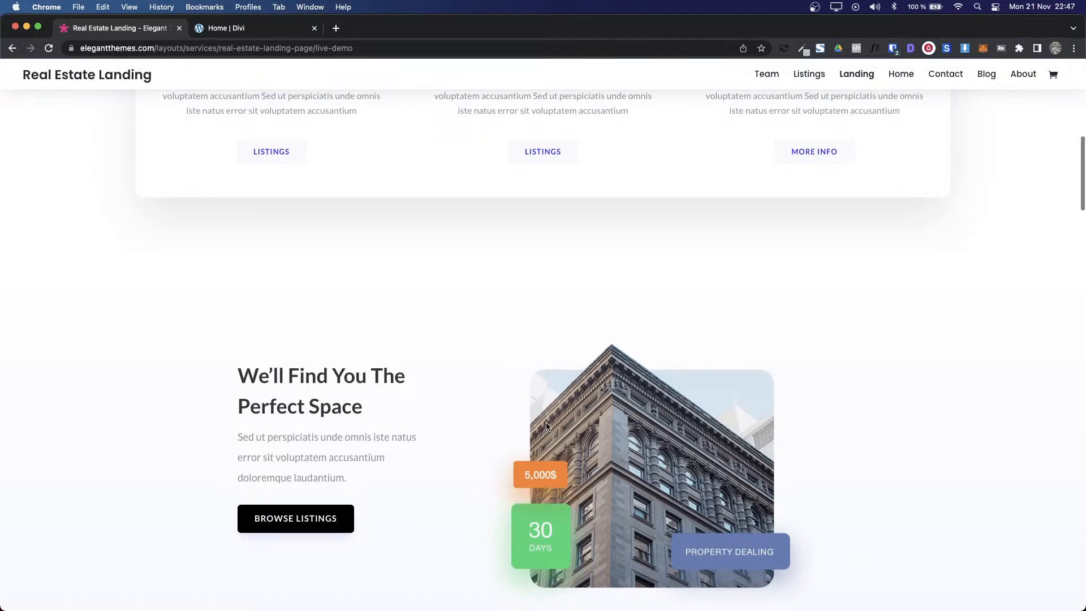
pyautogui.scroll(-10, 546, 427)
pyautogui.scroll(5, 547, 427)
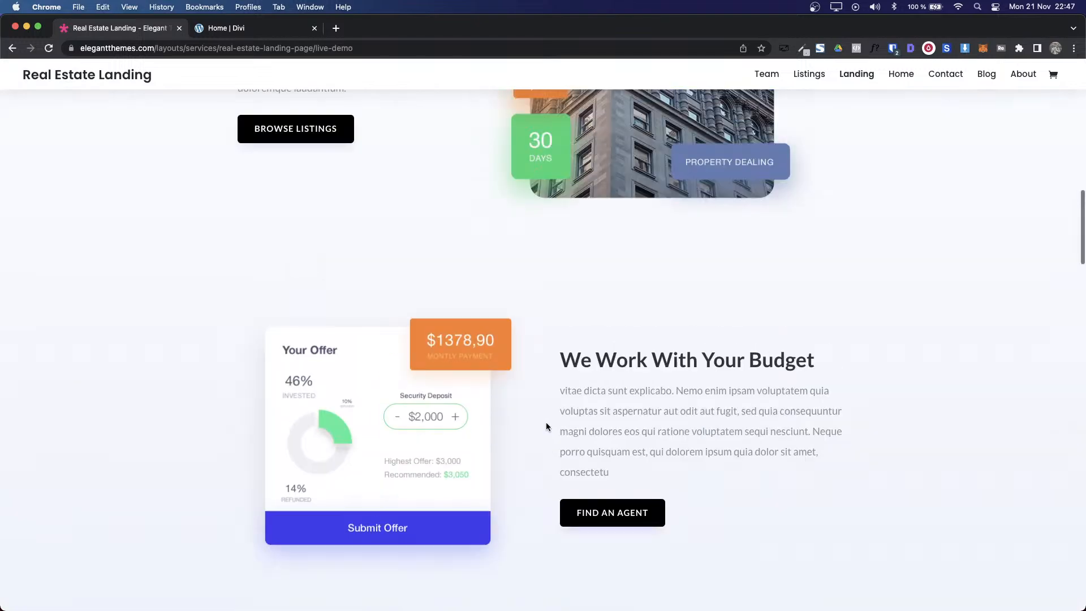
pyautogui.scroll(-4, 546, 427)
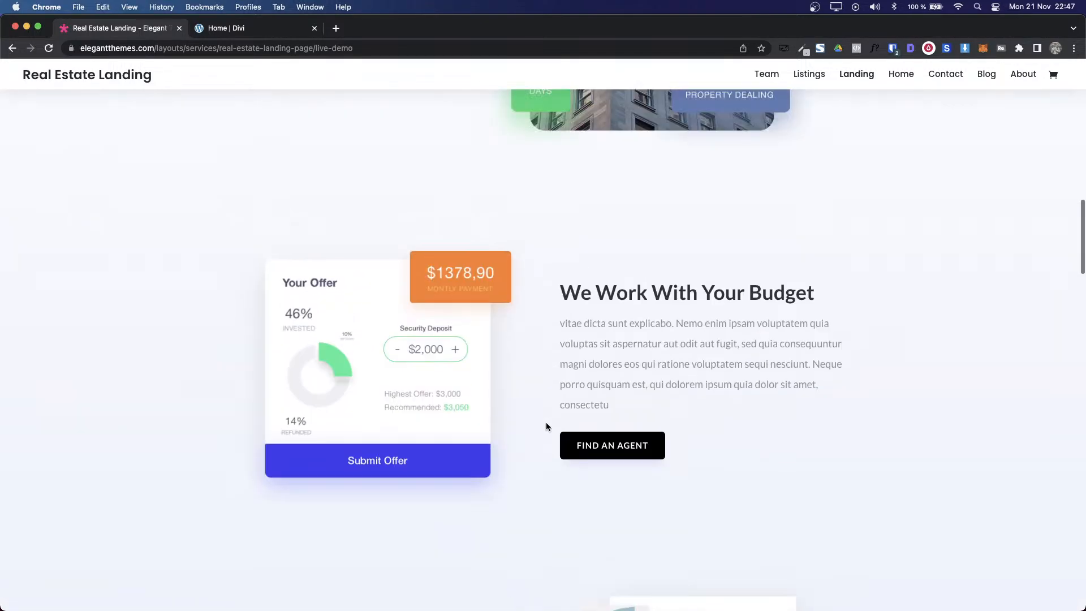
pyautogui.scroll(1, 626, 347)
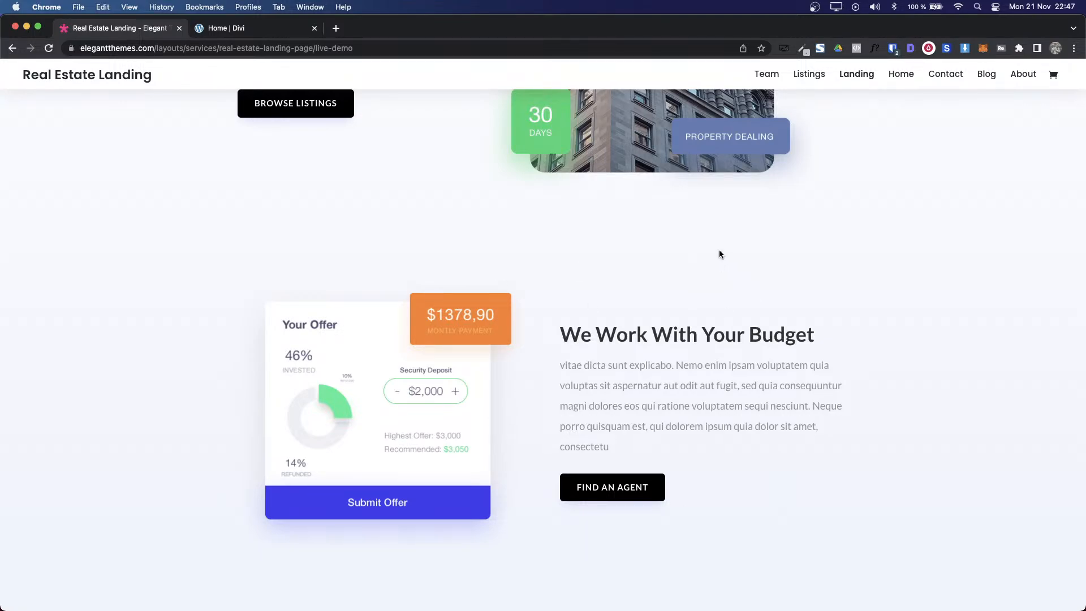
pyautogui.scroll(-1, 720, 254)
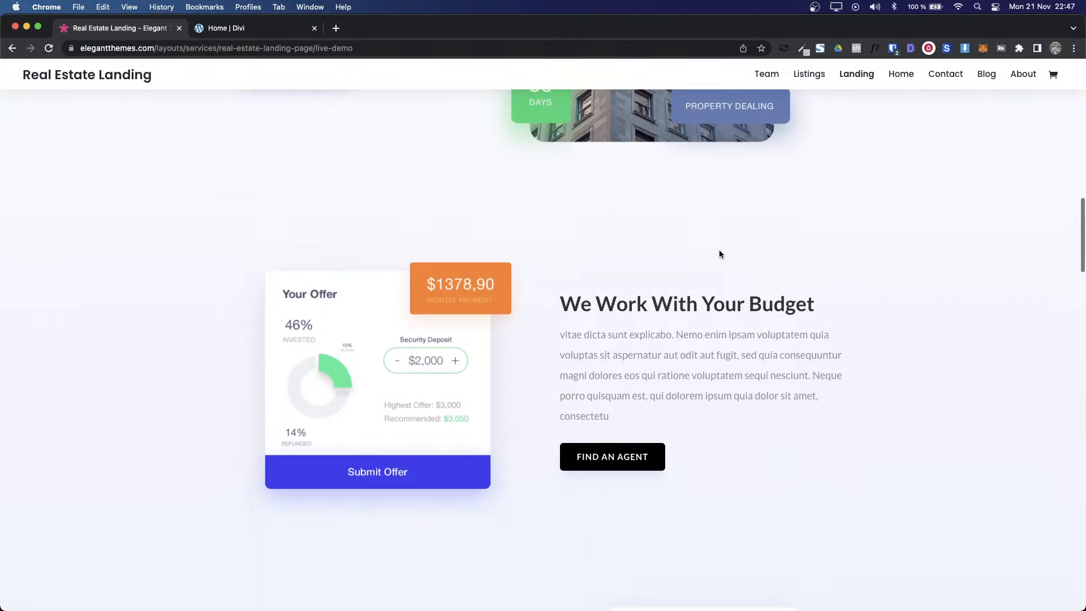
pyautogui.click(963, 50)
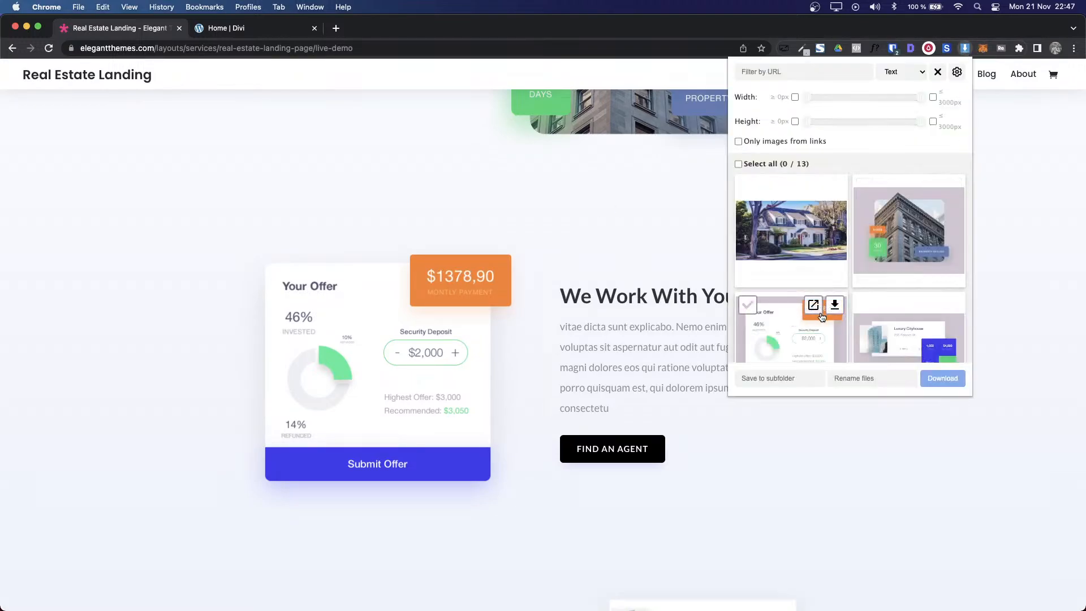
pyautogui.click(837, 305)
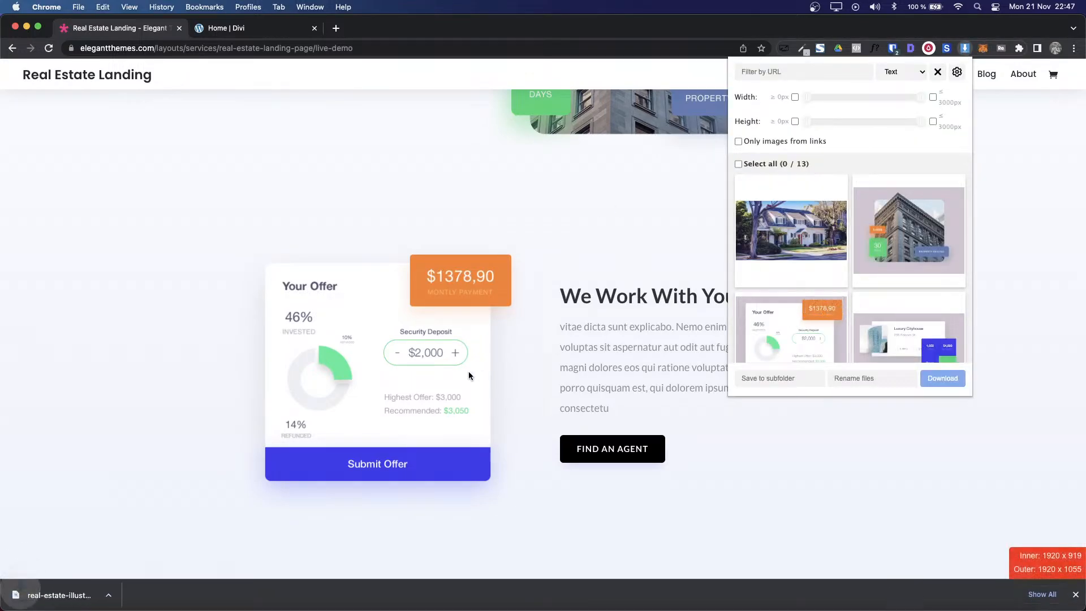
pyautogui.scroll(5, 299, 184)
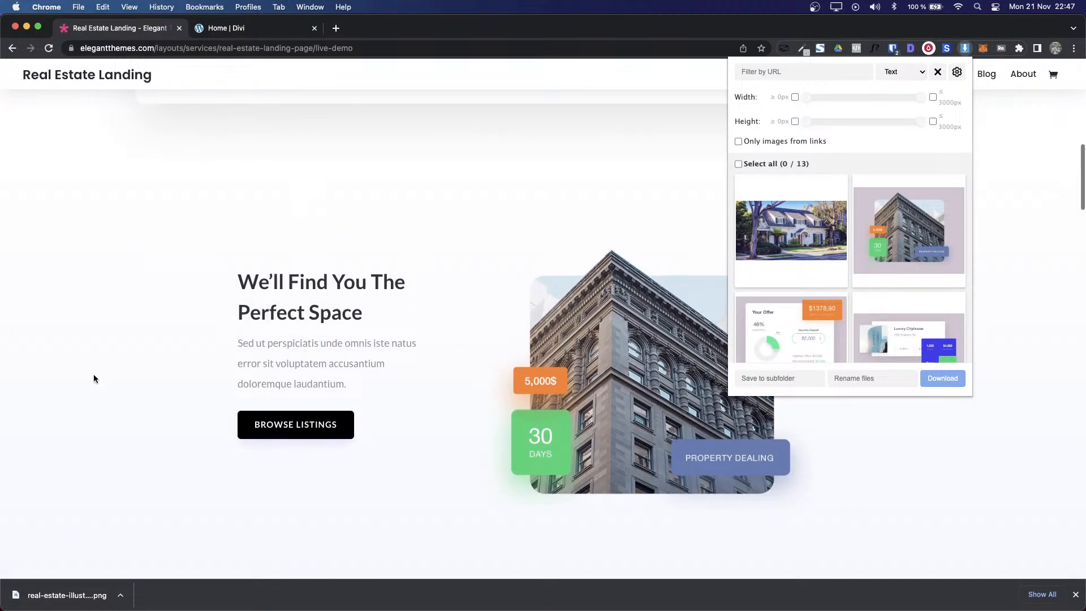
# Step: Examine the background gradient and layout running from the demo's "We'll Find You The Perfect Space" block down to "Recent Listings"
pyautogui.scroll(-8, 93, 378)
pyautogui.click(1041, 161)
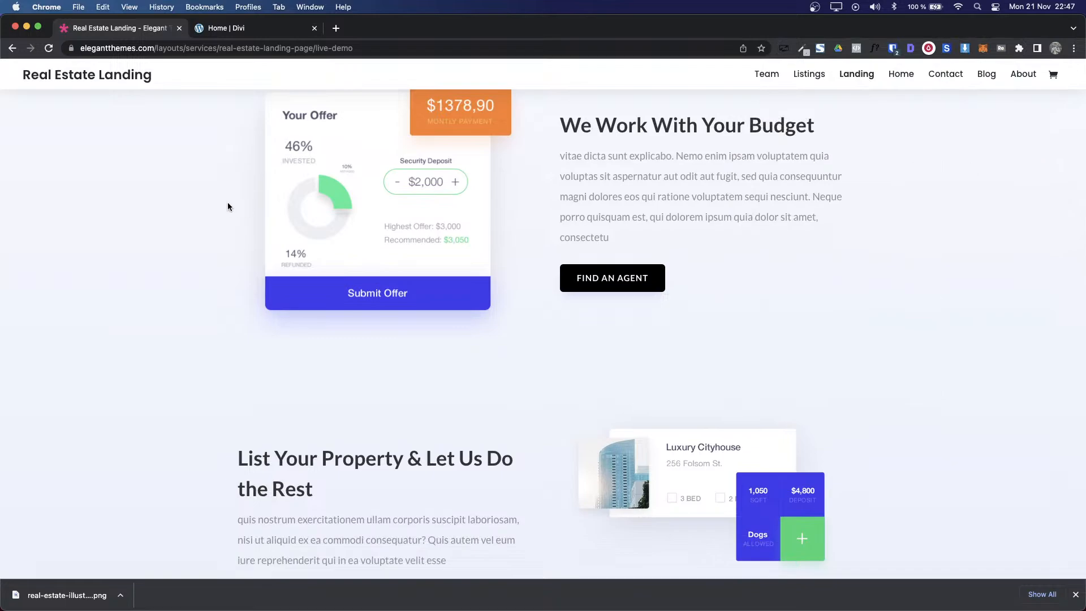
pyautogui.scroll(5, 228, 203)
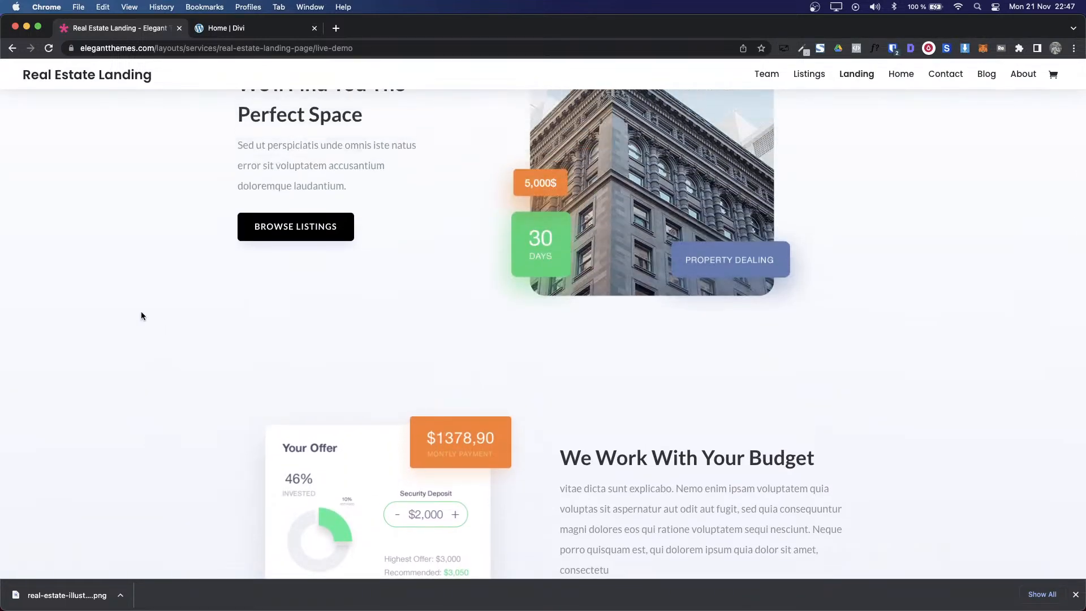
pyautogui.scroll(3, 140, 316)
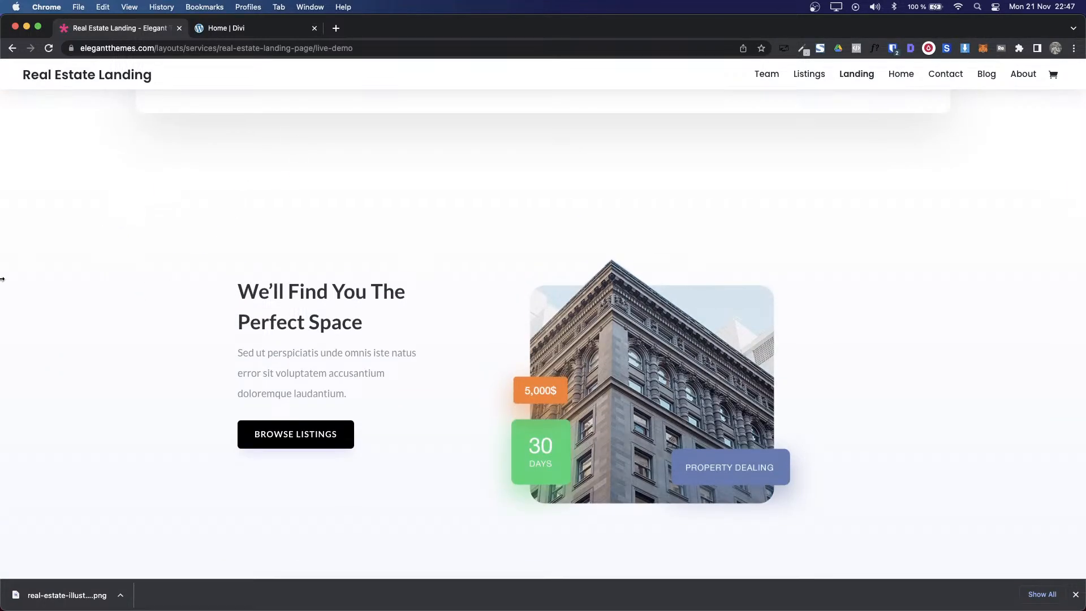
pyautogui.scroll(-15, 60, 234)
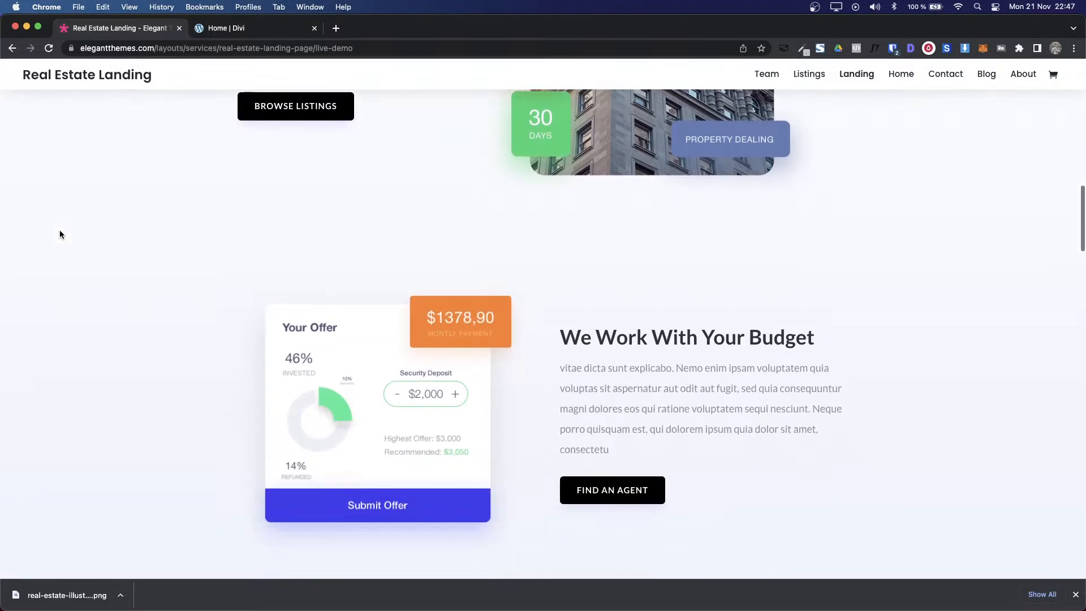
pyautogui.scroll(1, 60, 234)
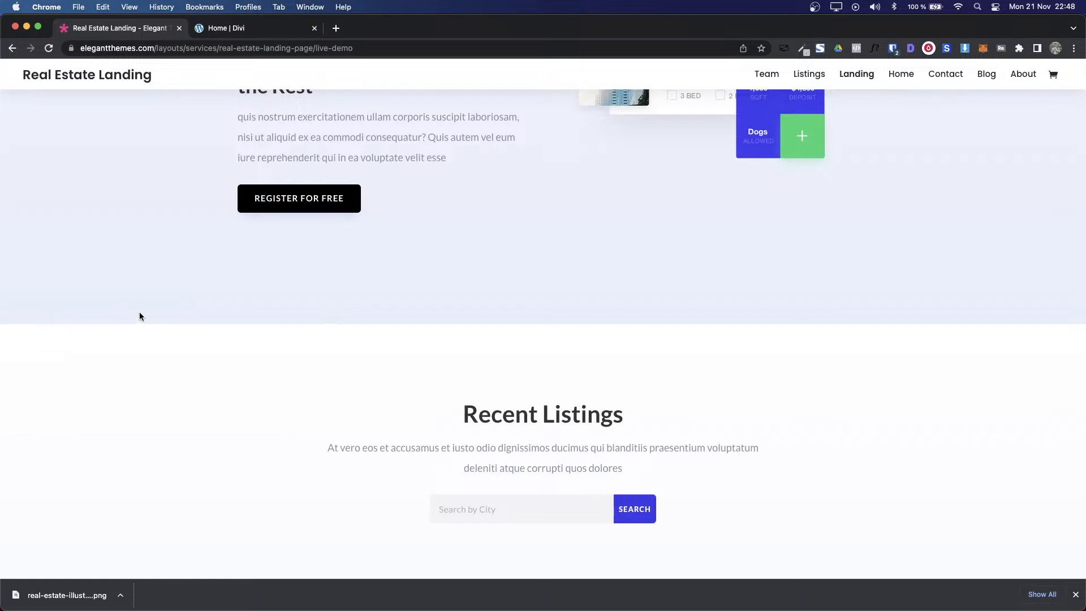
pyautogui.scroll(9, 508, 259)
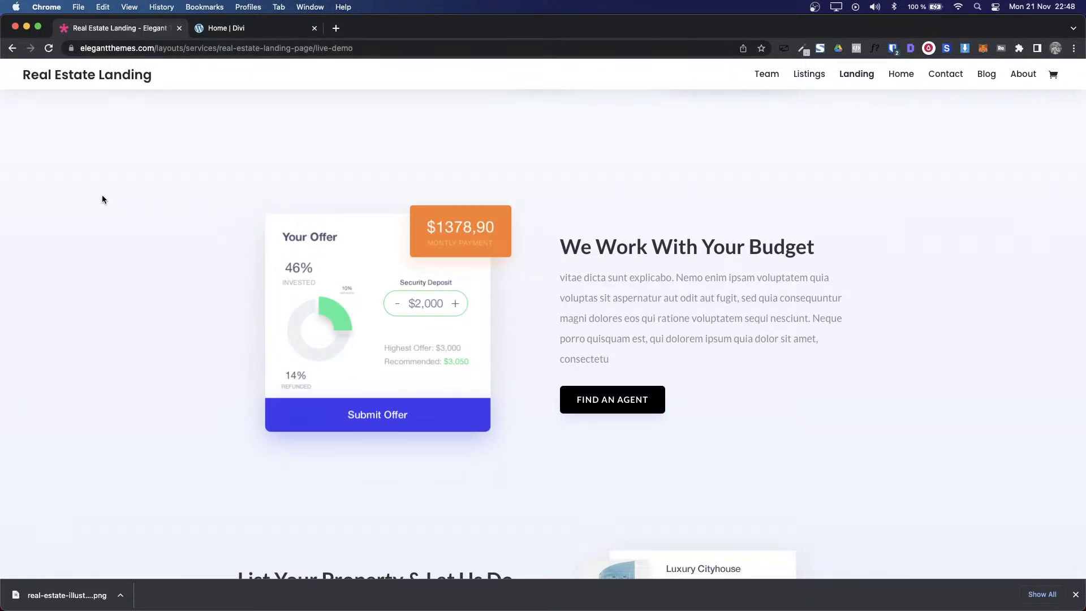
pyautogui.scroll(4, 277, 311)
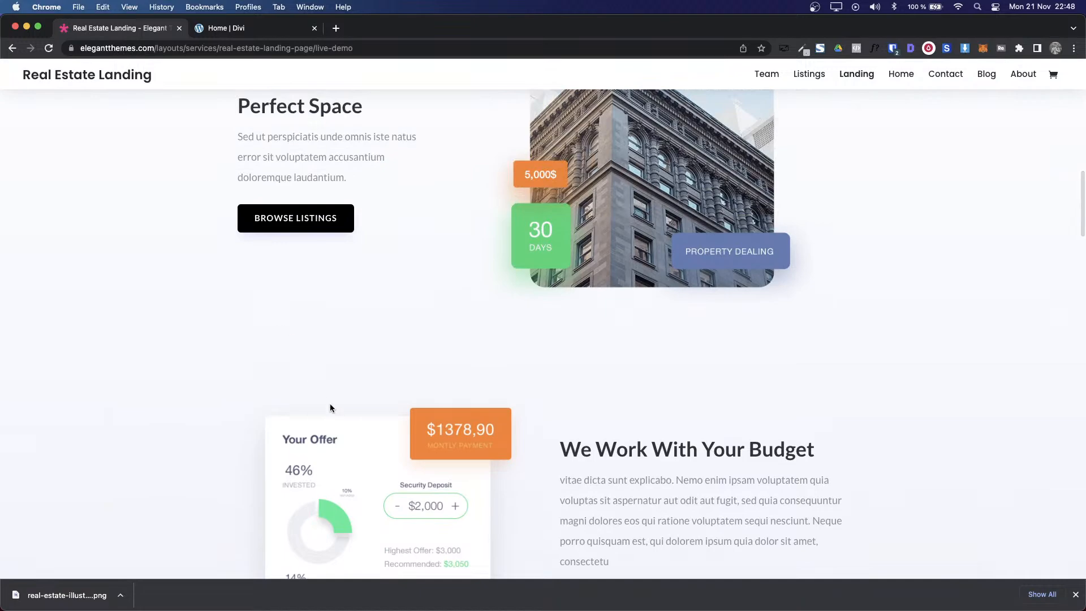
pyautogui.scroll(1, 330, 405)
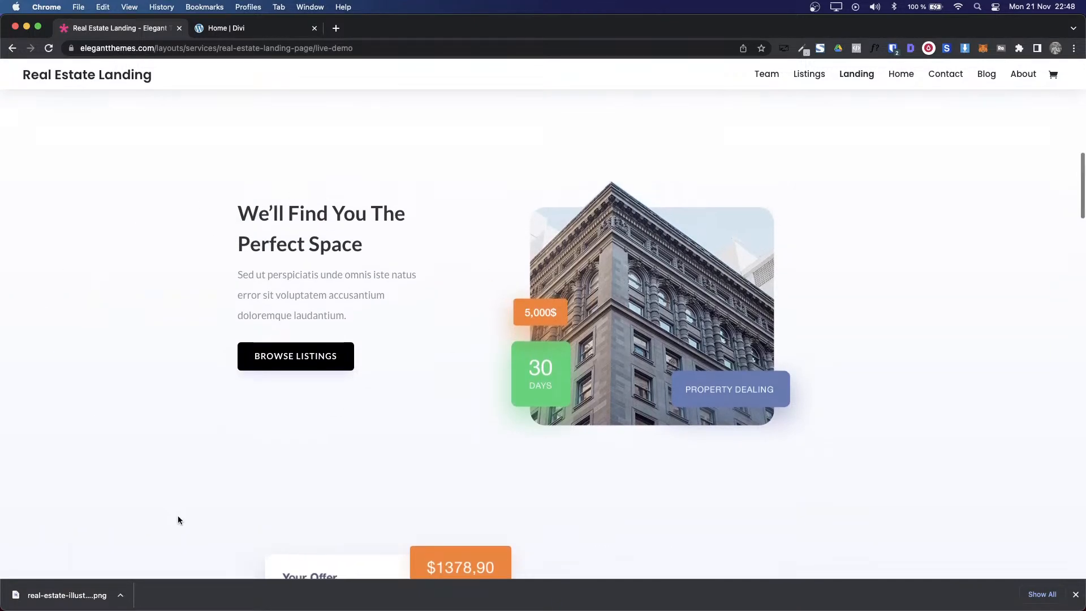
pyautogui.scroll(-2, 177, 519)
pyautogui.scroll(2, 191, 250)
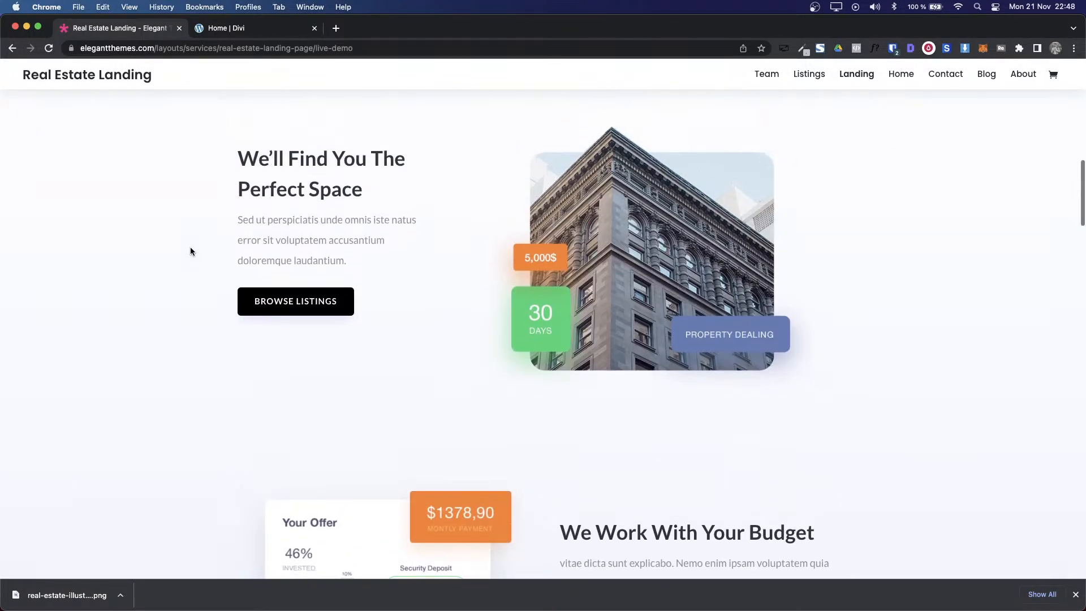
pyautogui.scroll(-5, 882, 240)
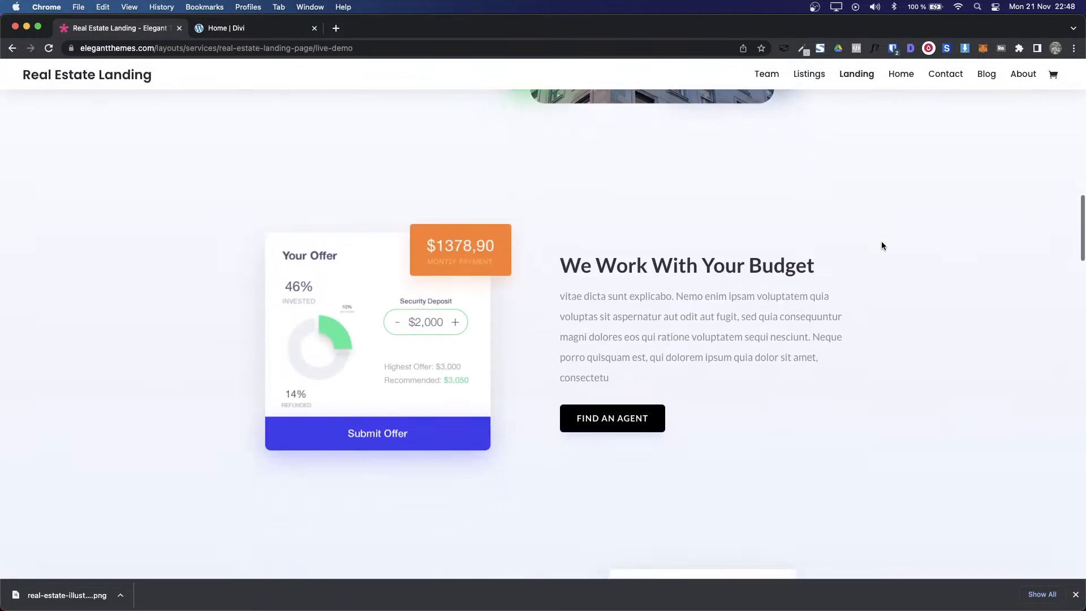
pyautogui.scroll(-5, 750, 342)
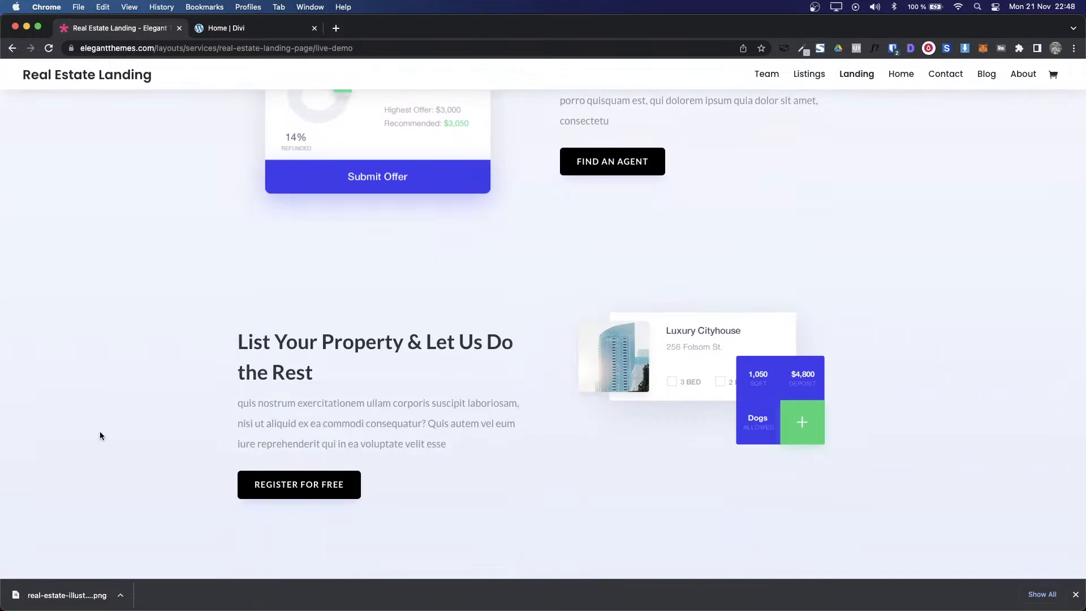
pyautogui.scroll(-4, 575, 424)
pyautogui.scroll(5, 575, 424)
pyautogui.scroll(9, 575, 422)
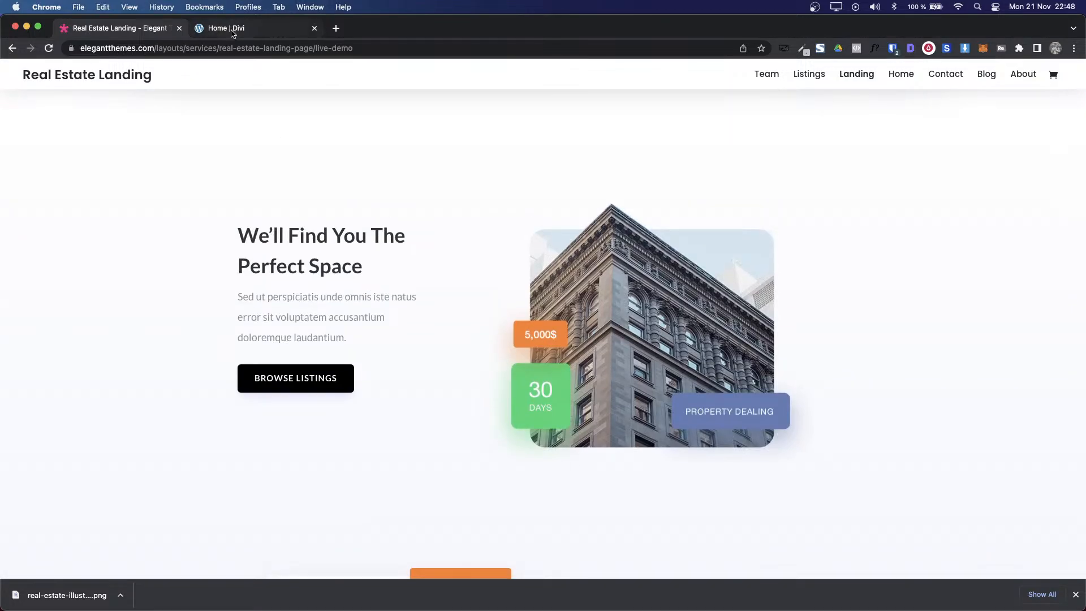
# Step: Try to sample the background colour at the lower edge of the demo's "List Your Property & Let Us Do the Rest" block
pyautogui.click(800, 51)
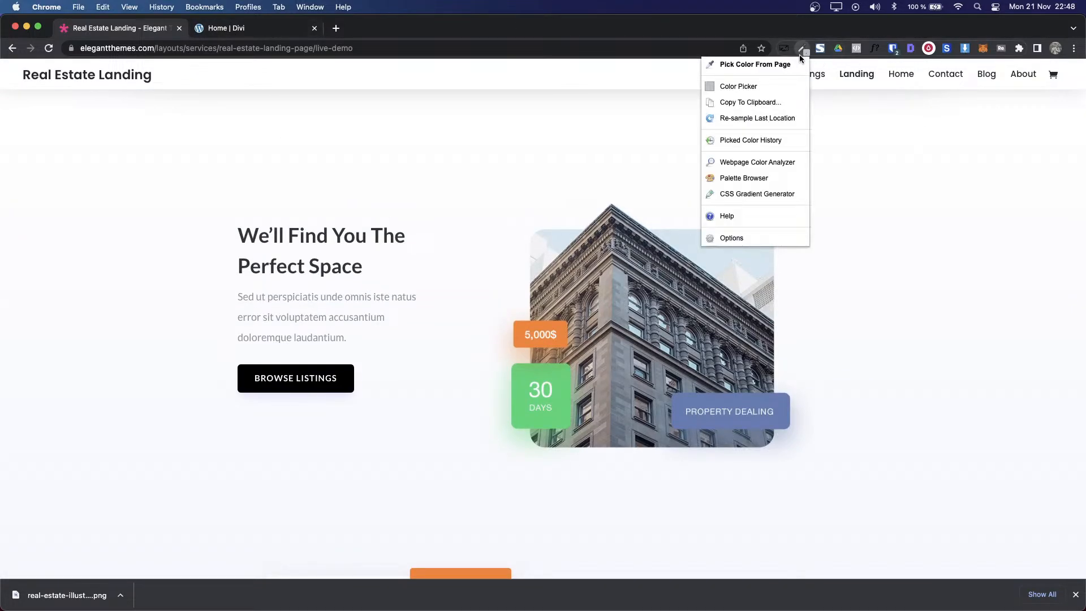
pyautogui.scroll(-9, 546, 334)
pyautogui.scroll(-5, 547, 335)
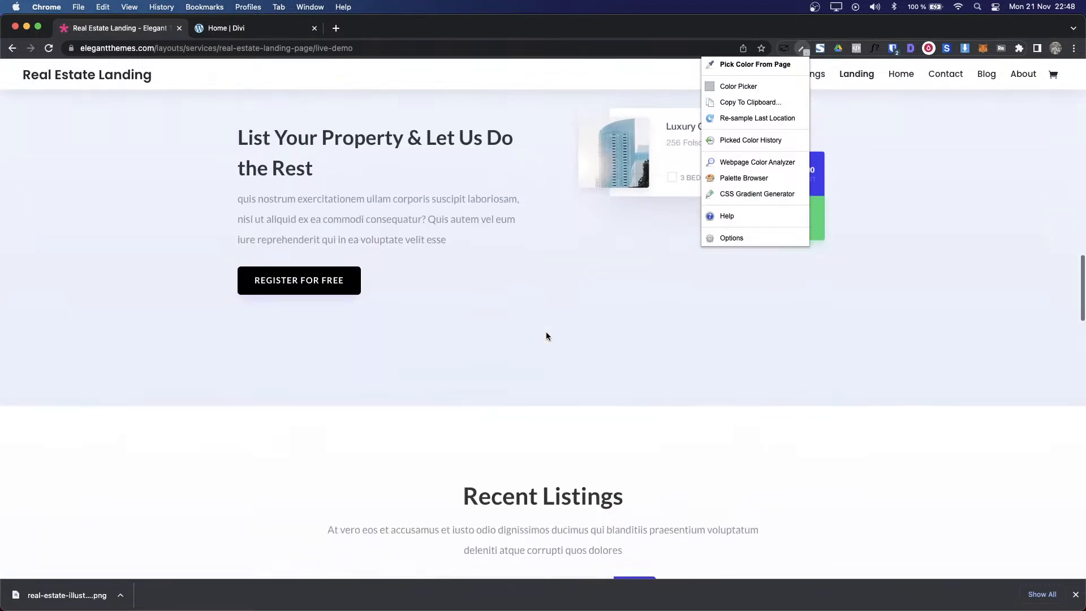
pyautogui.click(730, 64)
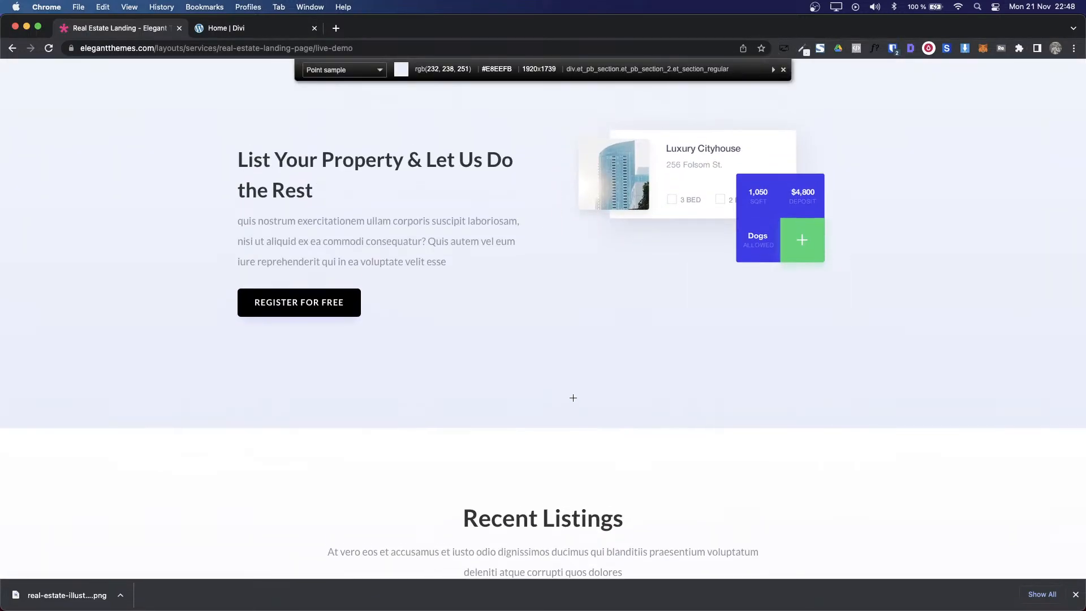
pyautogui.click(563, 424)
# Step: On the Divi page, add a background gradient to the "We'll Find You The Perfect Space" section and set its first stop to white (#ffffff)
pyautogui.hotkey('ctrl', 'Tab')
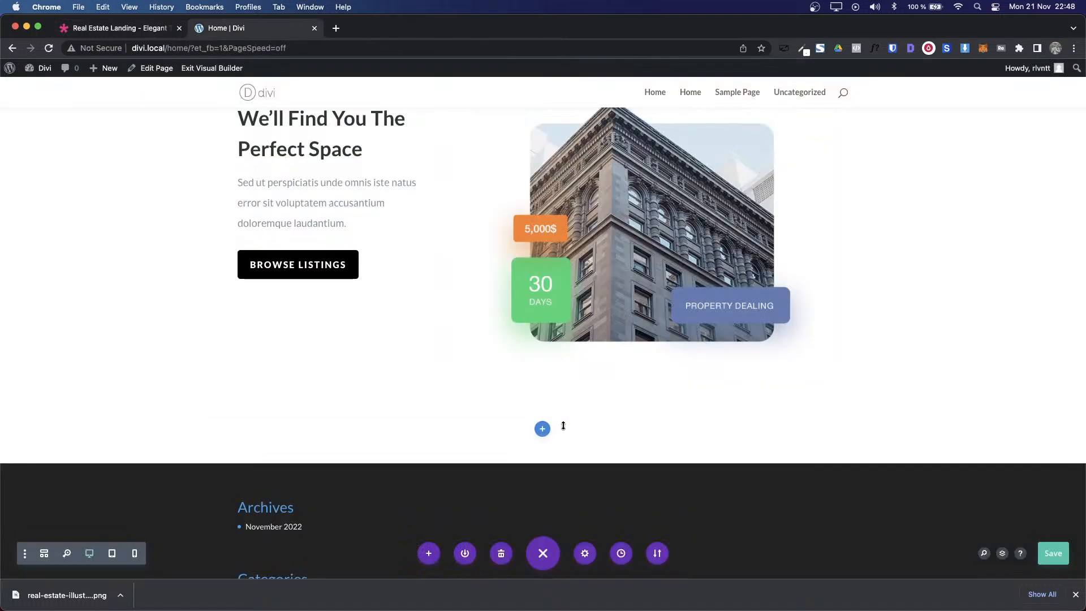
pyautogui.scroll(3, 27, 196)
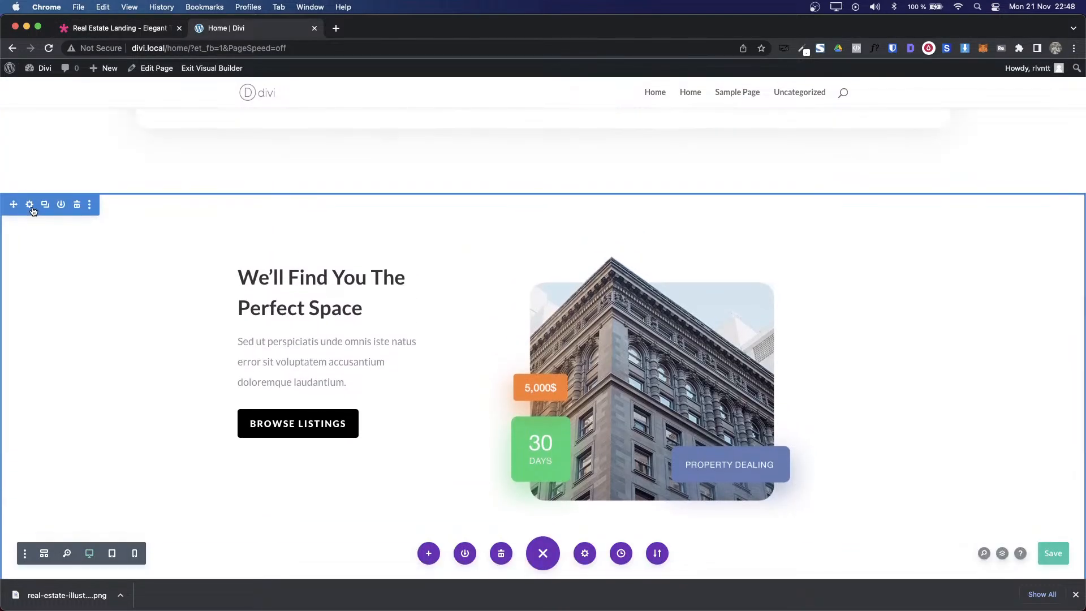
pyautogui.click(32, 208)
pyautogui.click(722, 297)
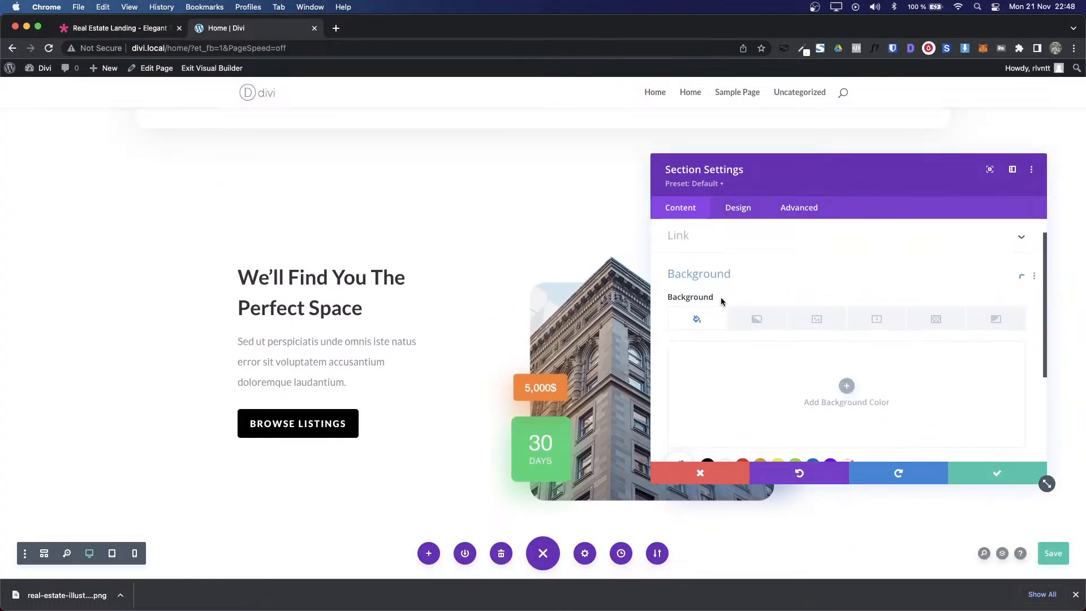
pyautogui.click(756, 283)
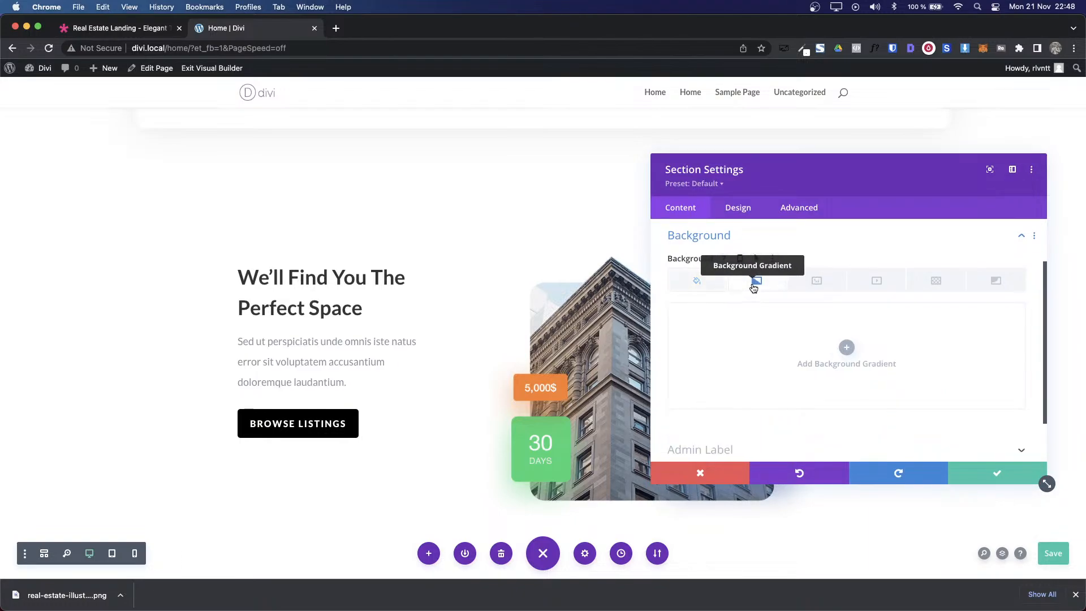
pyautogui.click(847, 347)
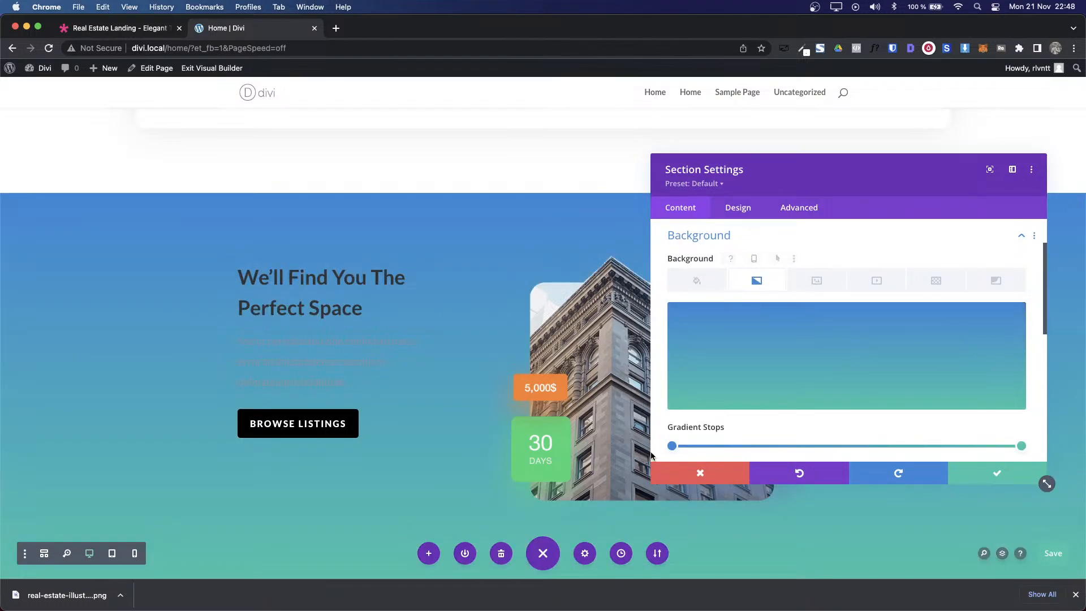
pyautogui.click(672, 446)
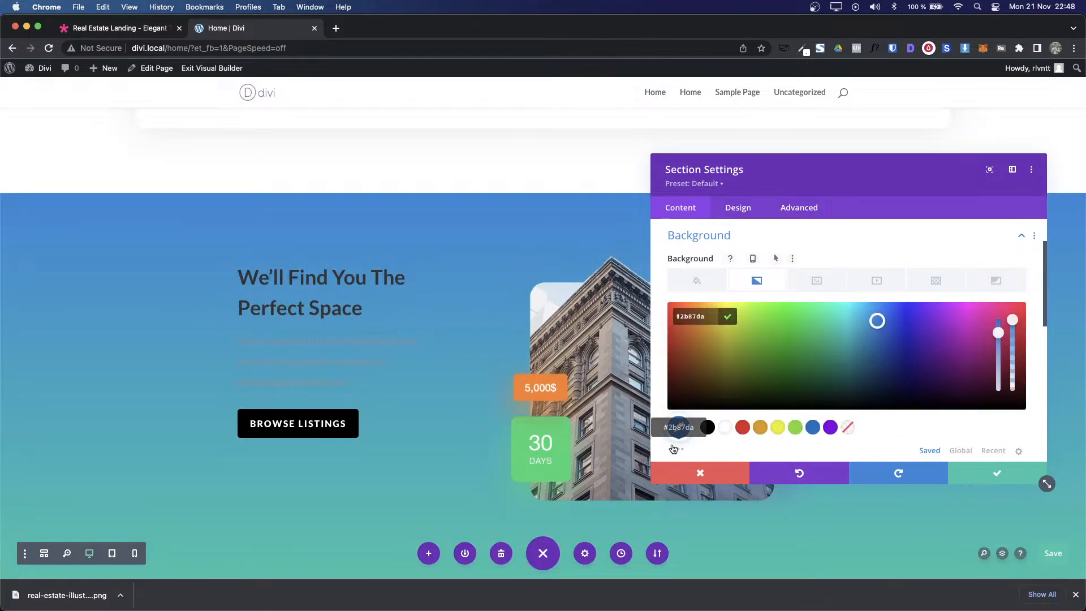
pyautogui.click(726, 433)
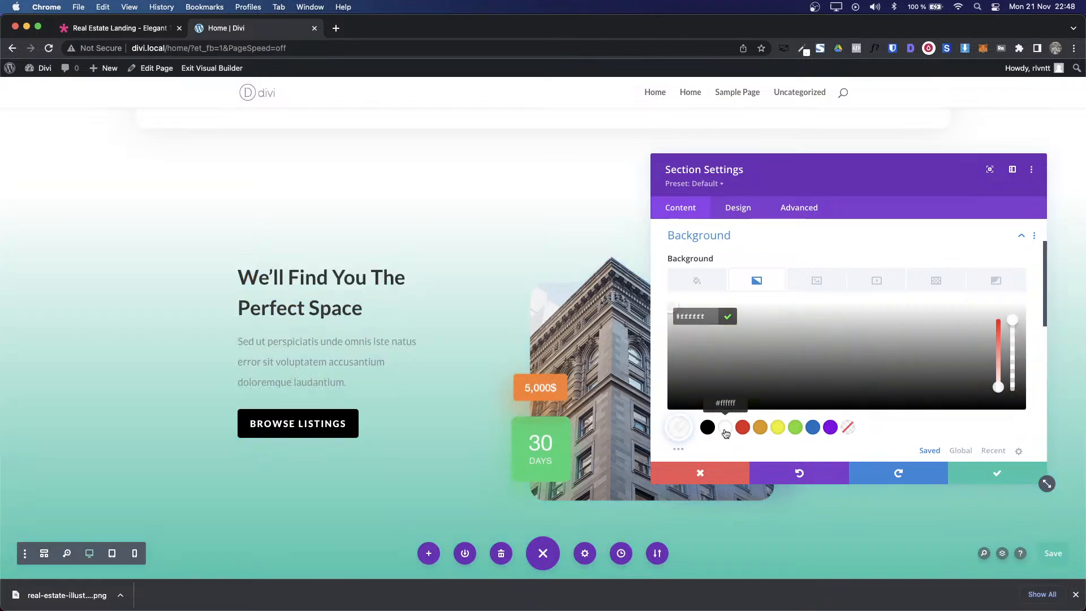
pyautogui.click(986, 419)
# Step: Set the gradient's end stop to #e8eefc, sampled from the demo's background below "Register for Free", and save the section settings
pyautogui.click(1021, 446)
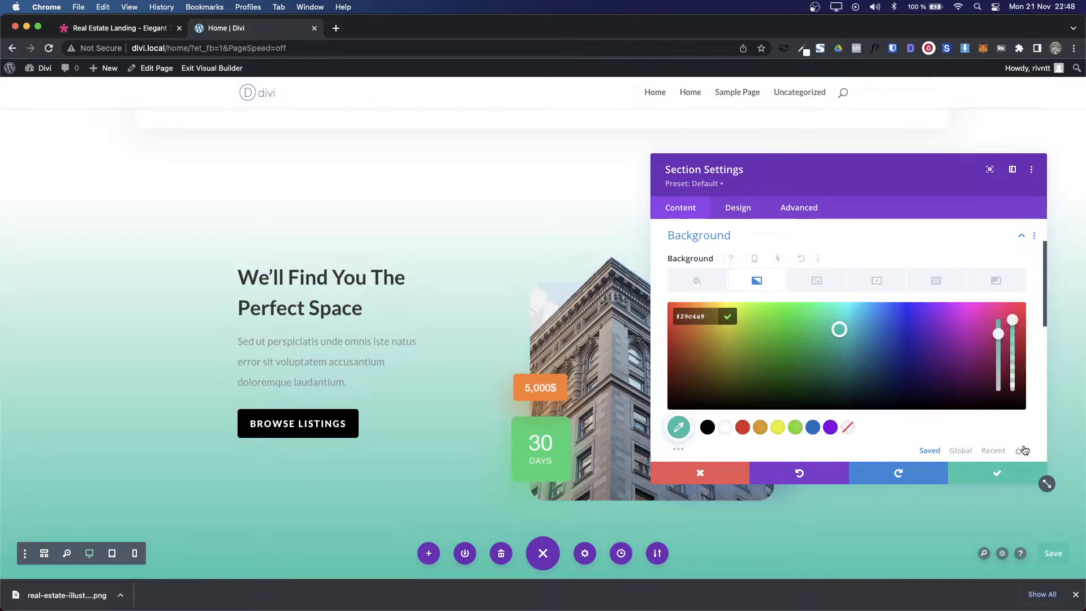
pyautogui.doubleClick(715, 314)
pyautogui.press('super+v')
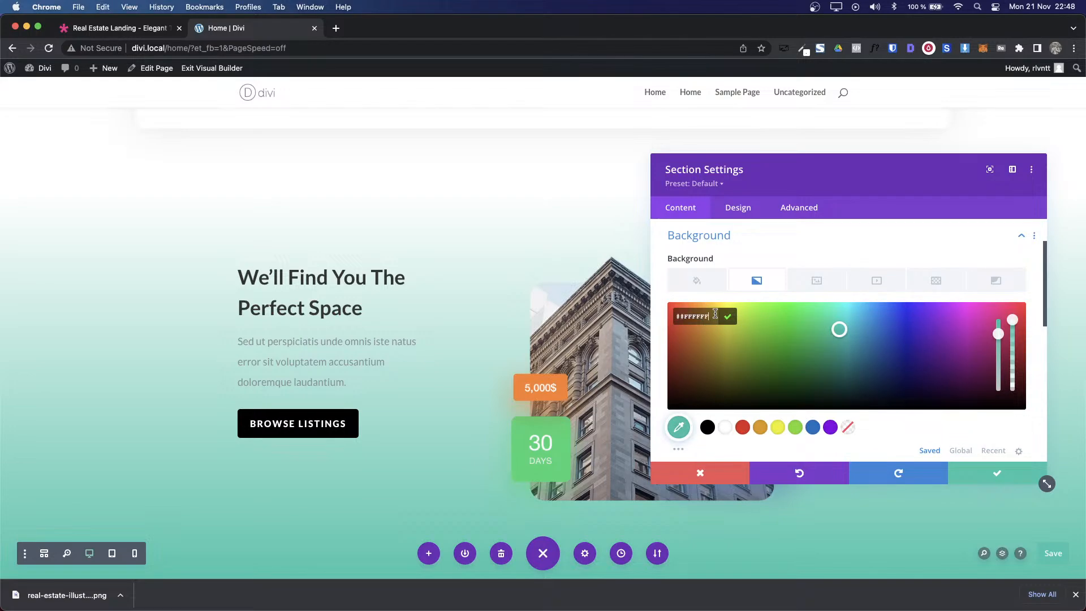
pyautogui.click(91, 29)
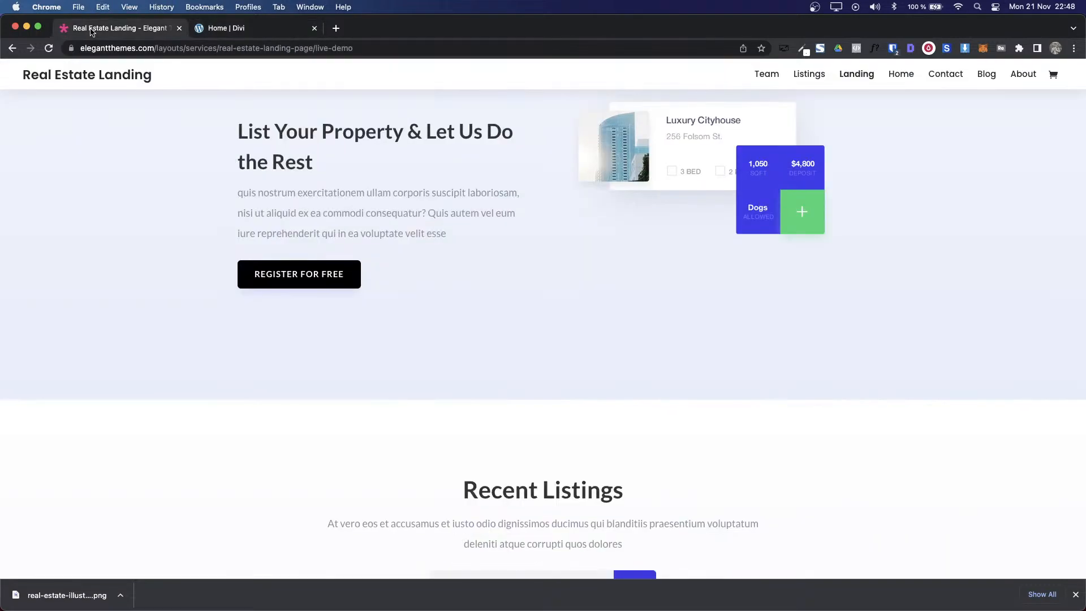
pyautogui.click(803, 50)
pyautogui.click(792, 66)
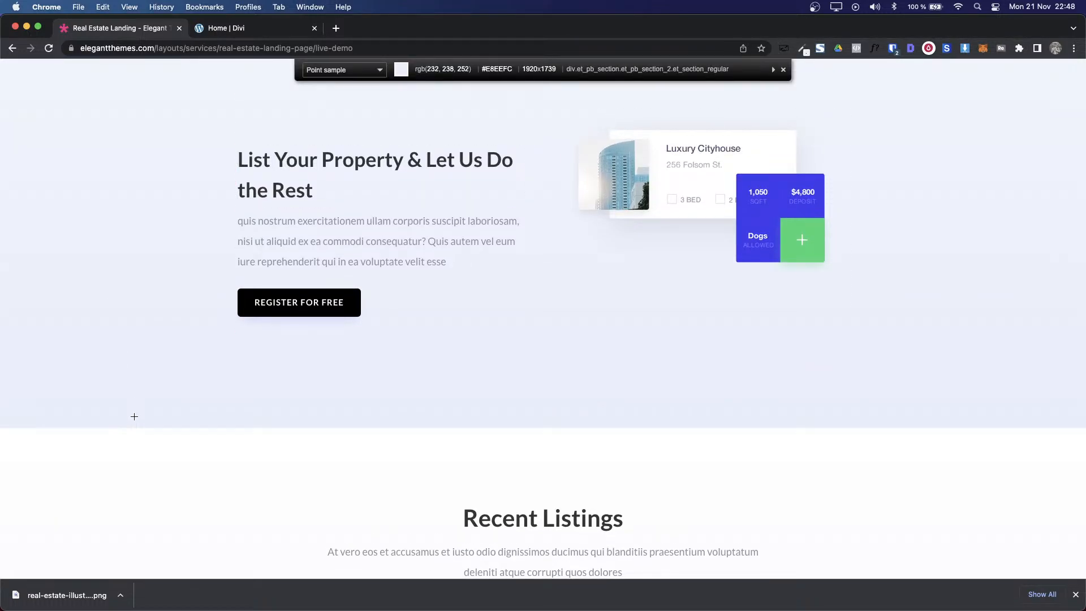
pyautogui.click(134, 416)
pyautogui.click(236, 29)
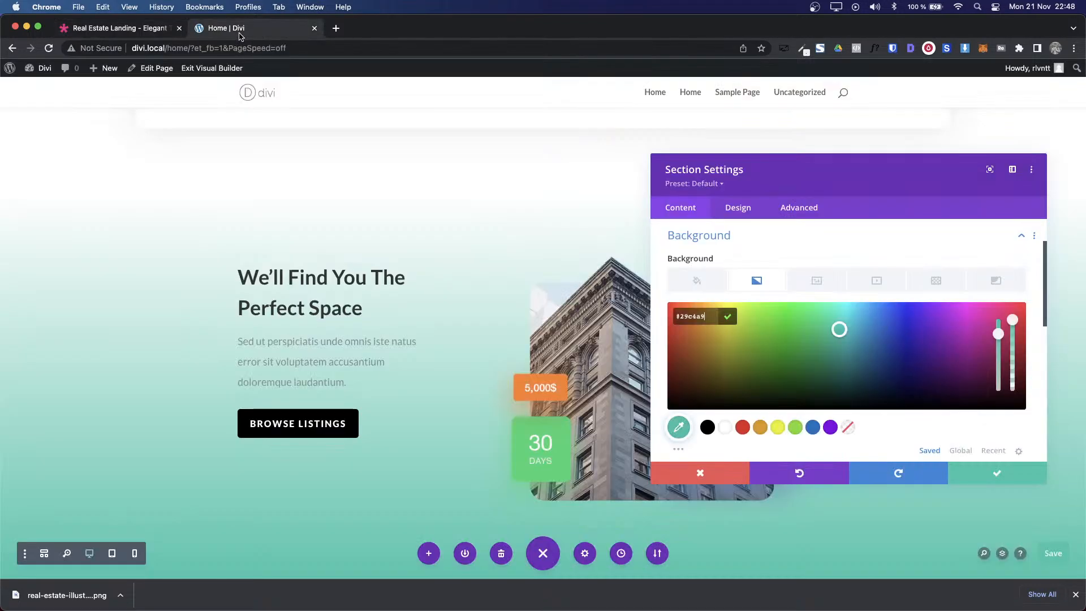
pyautogui.press('super+v')
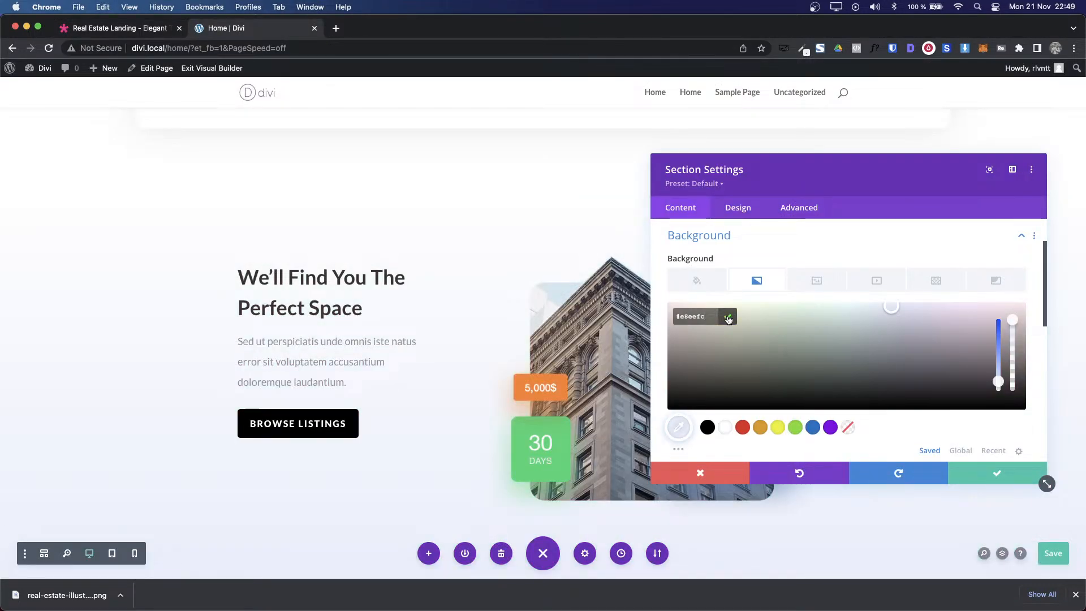
pyautogui.click(729, 319)
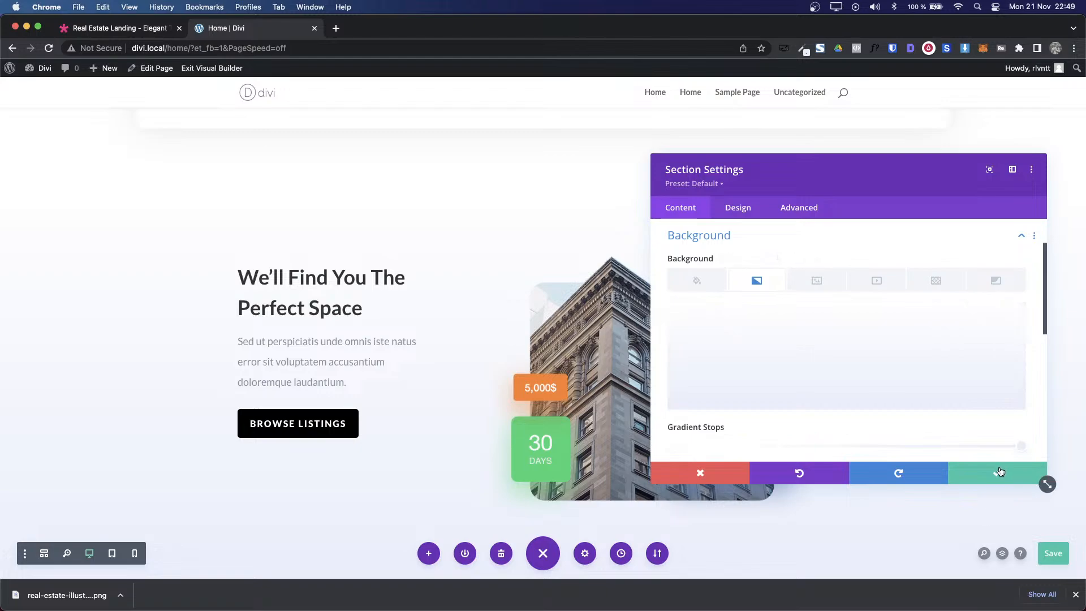
pyautogui.click(998, 470)
# Step: Compare the section's new gradient with the demo page and review the demo's "We Work With Your Budget" block
pyautogui.scroll(-2, 615, 263)
pyautogui.scroll(-2, 615, 263)
pyautogui.hotkey('ctrl', 'shift', 'Tab')
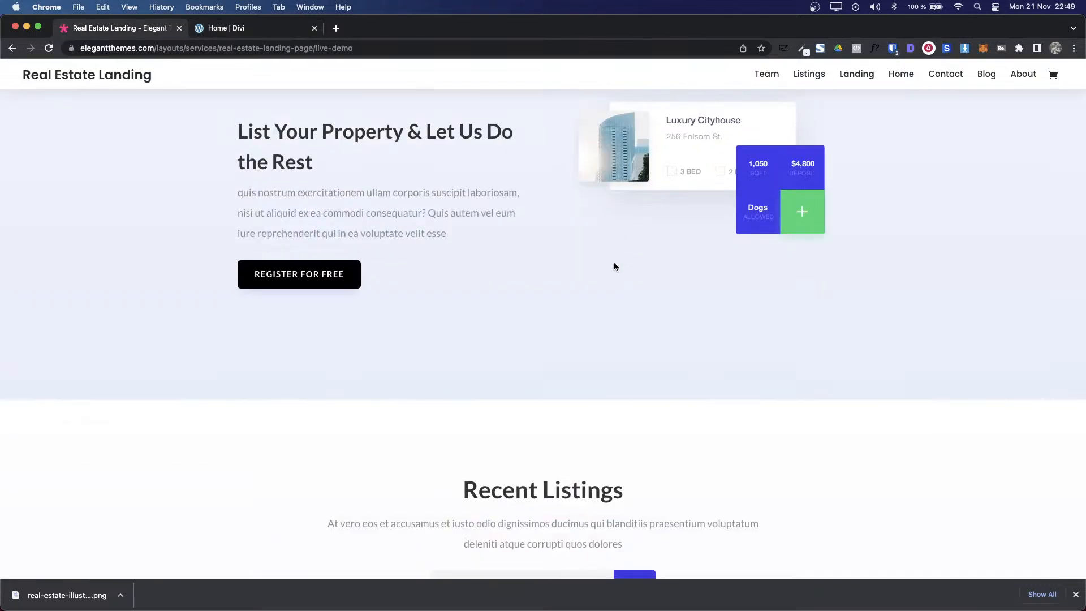
pyautogui.scroll(3, 421, 249)
pyautogui.scroll(4, 602, 382)
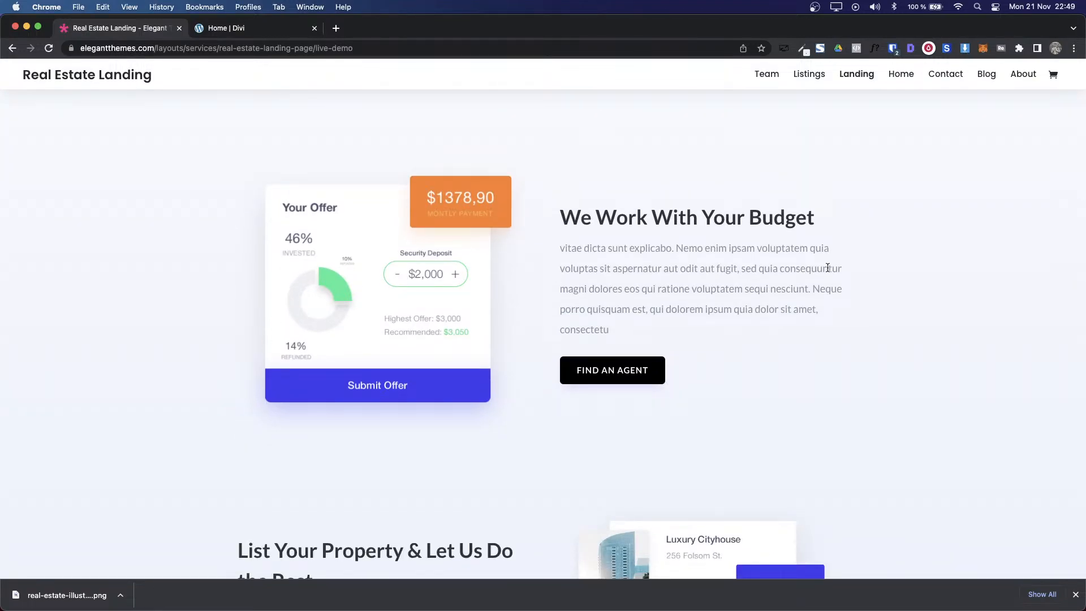
# Step: Duplicate the "We'll Find You The Perfect Space" row within its section on the Divi page
pyautogui.hotkey('ctrl', 'Tab')
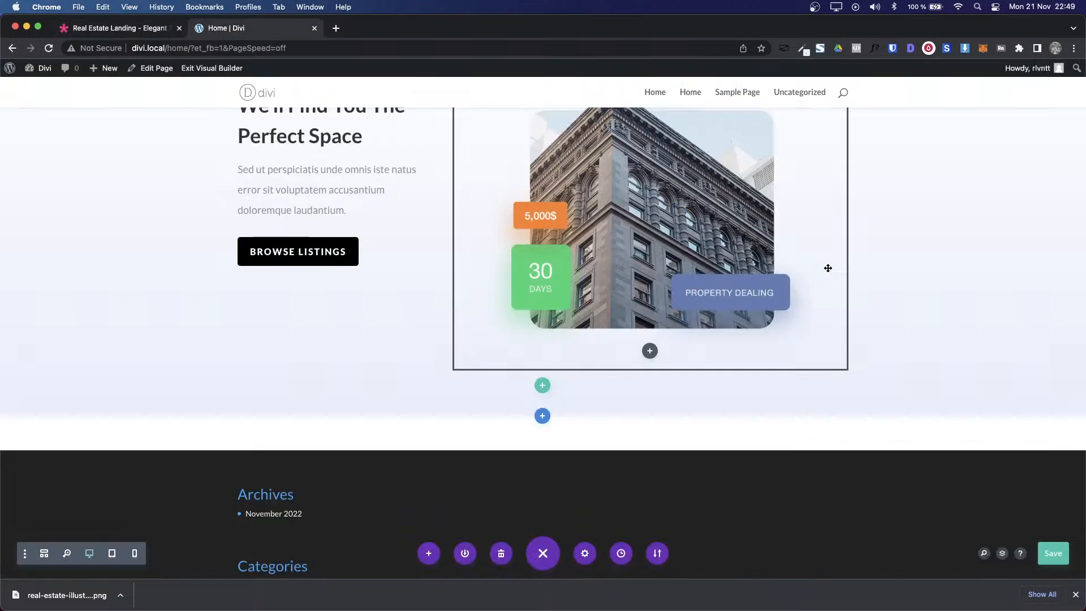
pyautogui.scroll(3, 823, 331)
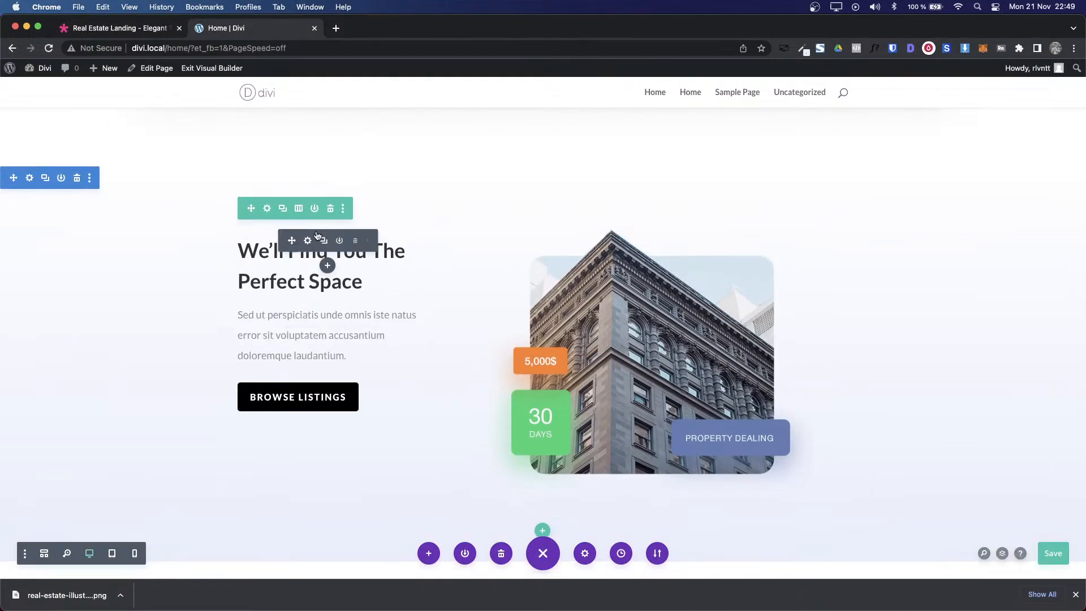
pyautogui.click(283, 213)
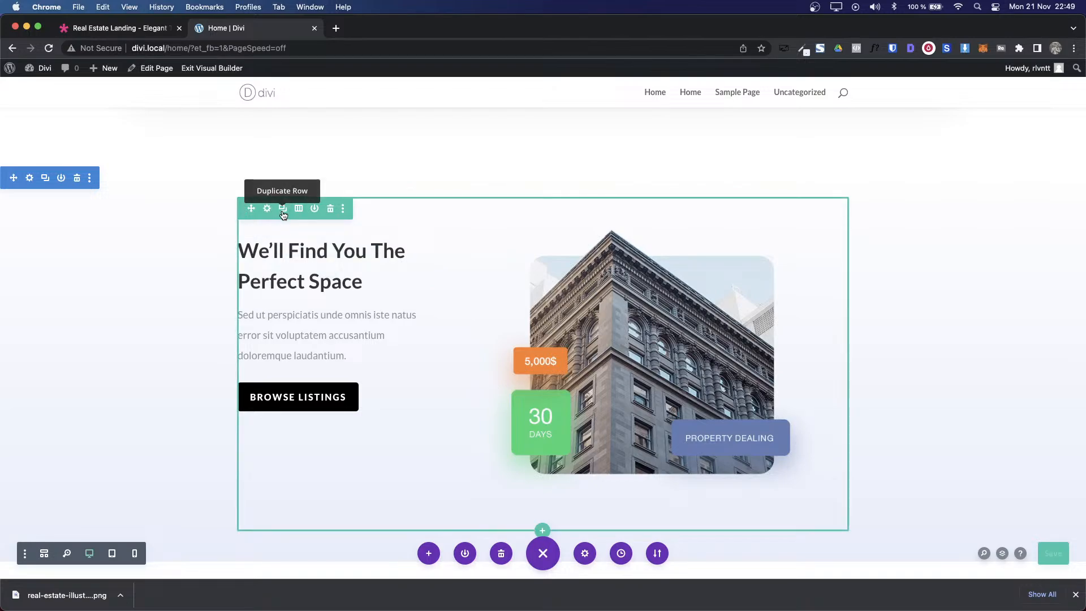
pyautogui.click(282, 208)
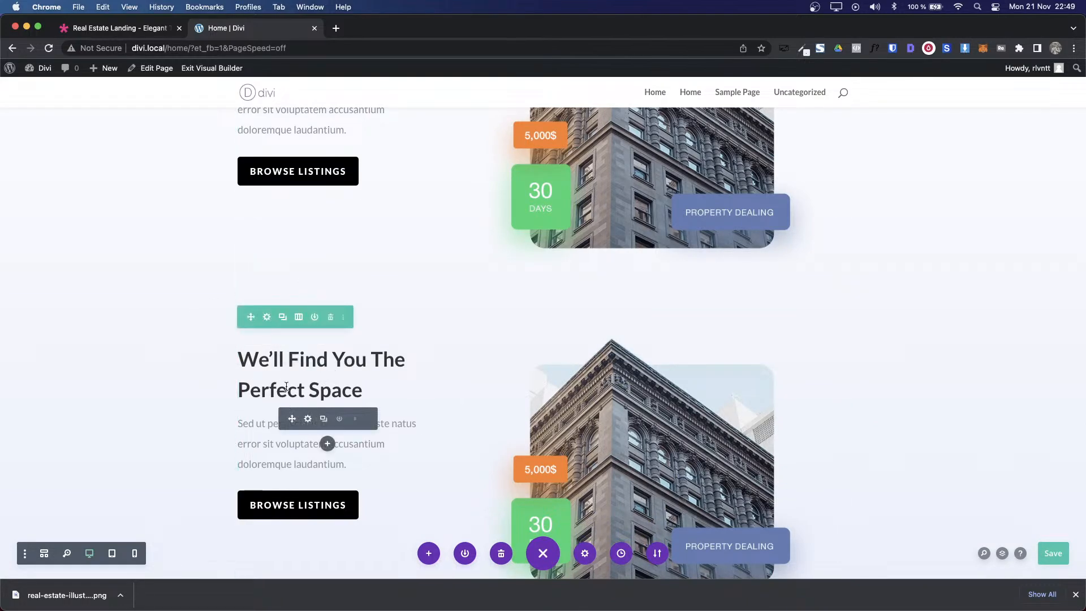
# Step: Swap the order of the two columns in the duplicated row so the image comes first, and save the row settings
pyautogui.click(267, 317)
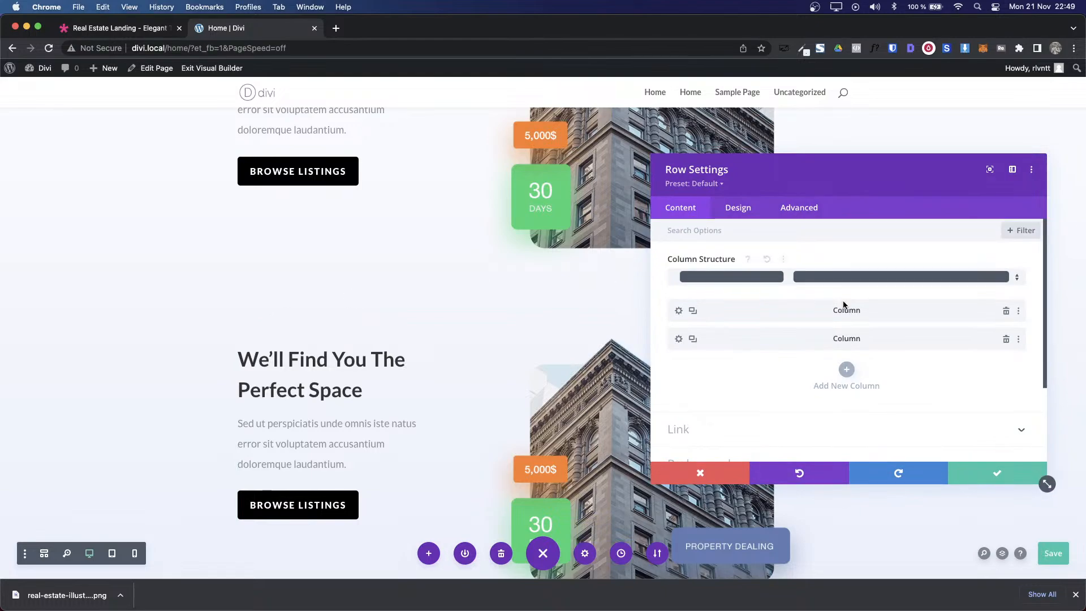
pyautogui.moveTo(829, 312); pyautogui.dragTo(829, 342)
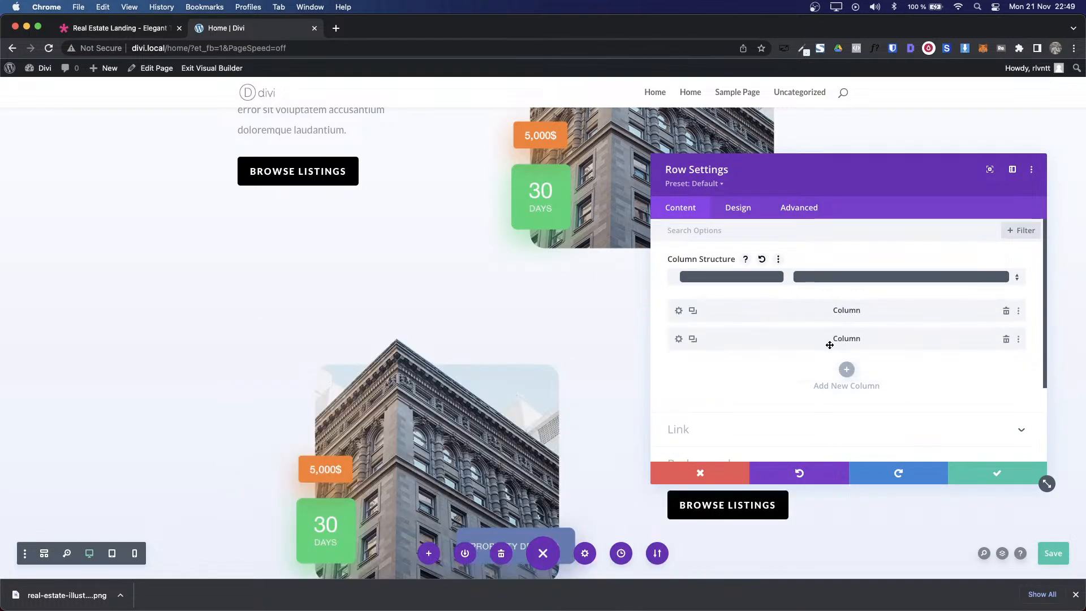
pyautogui.click(992, 477)
# Step: Replace the duplicated row's building image with the newly uploaded "Your Offer" illustration and save the image settings
pyautogui.scroll(-2, 756, 376)
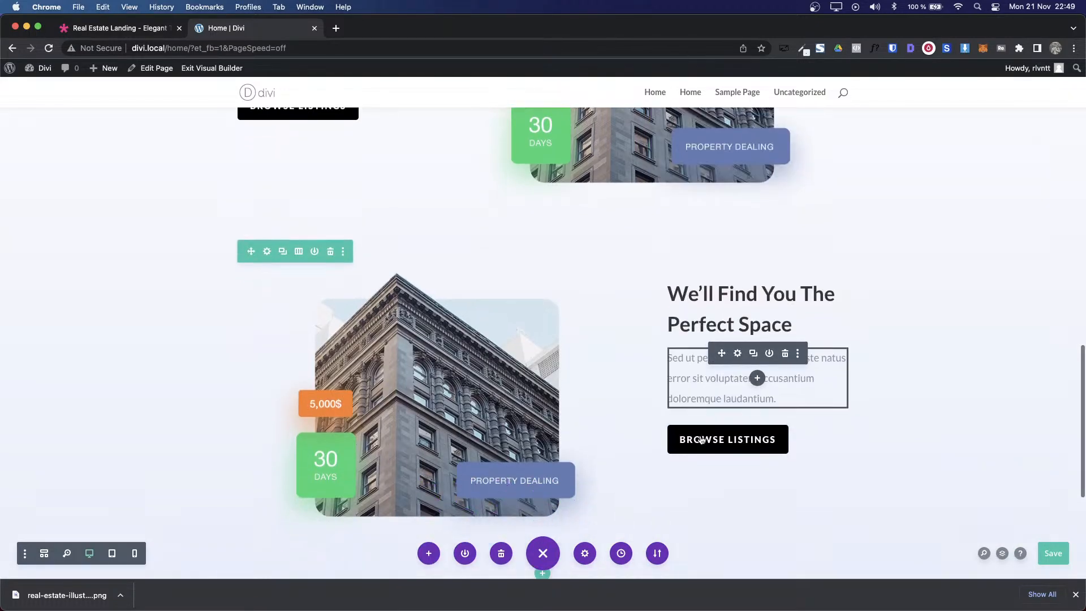
pyautogui.click(414, 283)
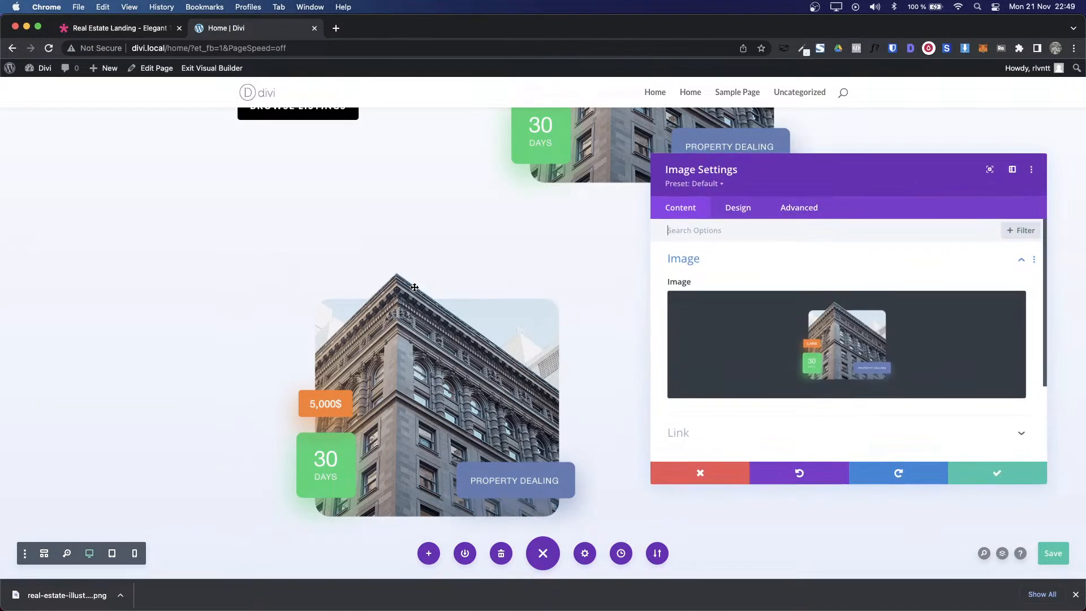
pyautogui.click(832, 376)
pyautogui.moveTo(1001, 585)
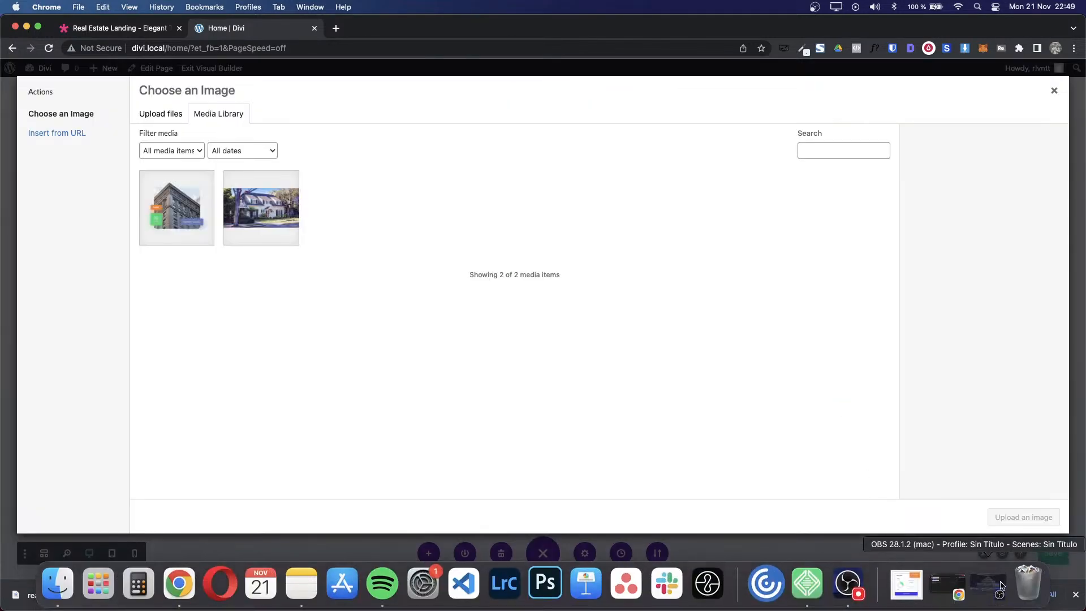
pyautogui.click(907, 582)
pyautogui.moveTo(912, 529); pyautogui.dragTo(503, 331)
pyautogui.click(1041, 520)
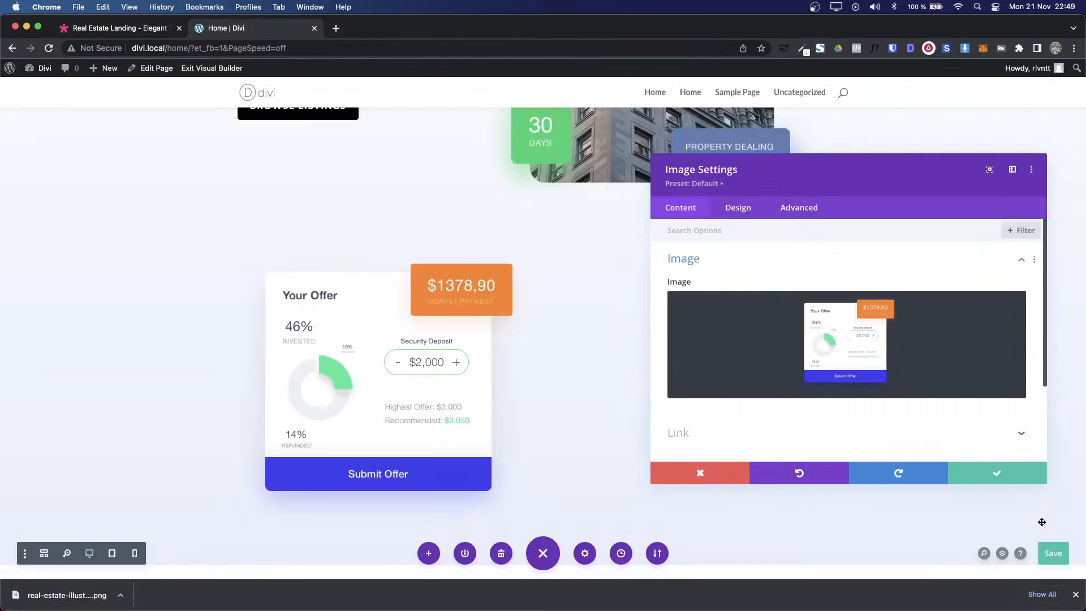
pyautogui.click(1014, 475)
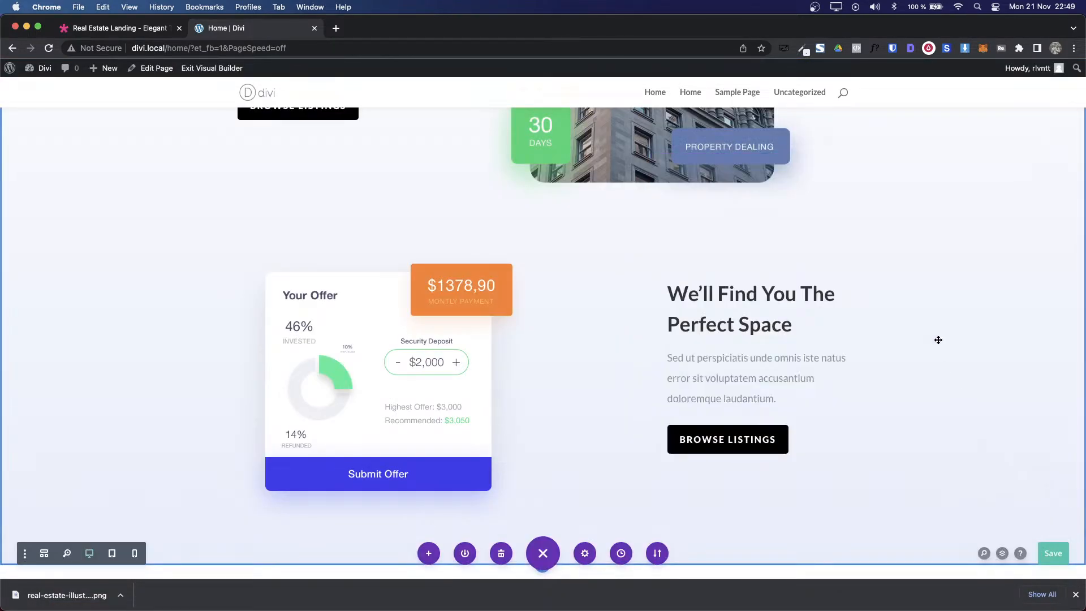
# Step: Set the duplicated row's column layout to three-fifths and two-fifths, and compare it with the demo's "We Work With Your Budget" block
pyautogui.scroll(3, 939, 340)
pyautogui.scroll(-5, 938, 340)
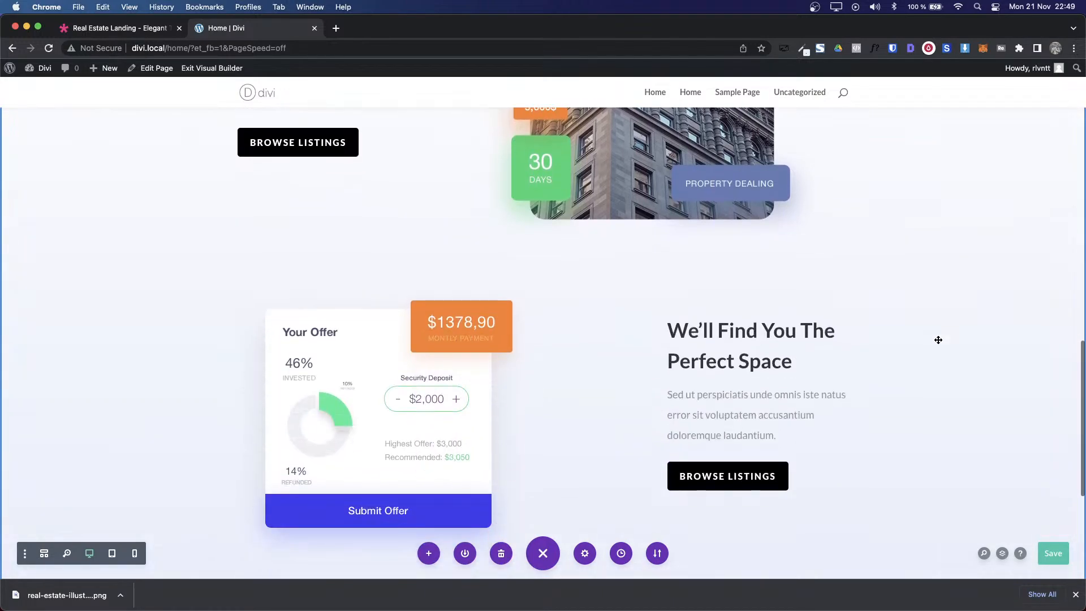
pyautogui.hotkey('ctrl', 'shift', 'Tab')
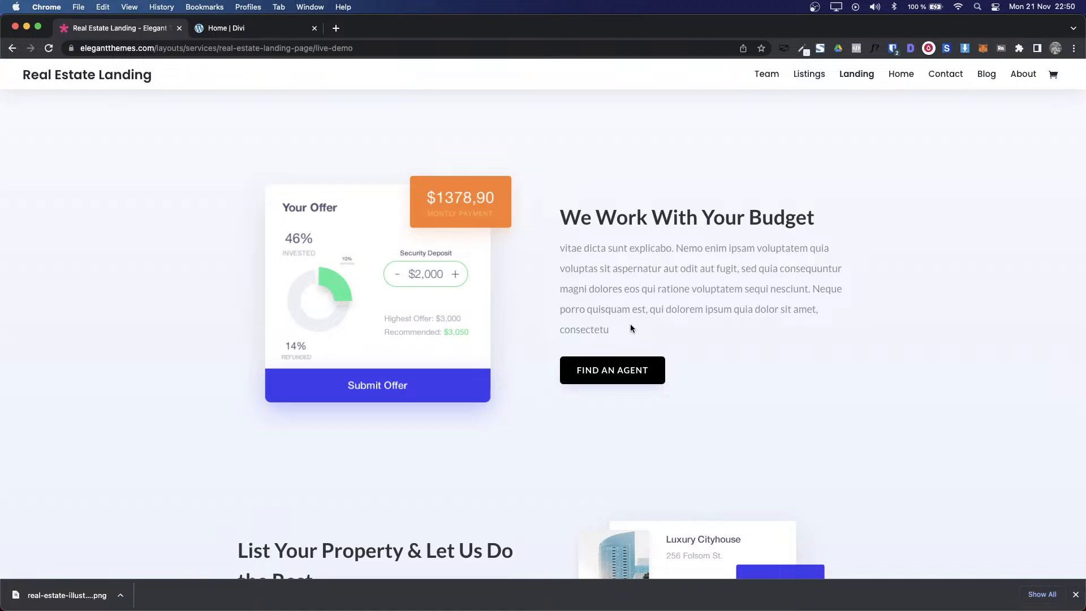
pyautogui.hotkey('ctrl', 'Tab')
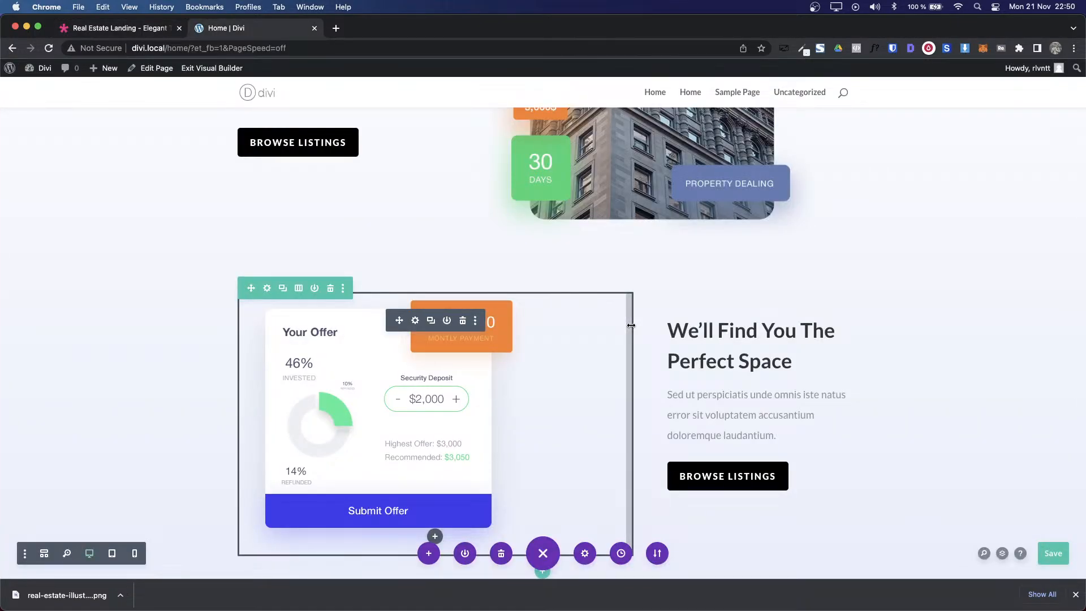
pyautogui.click(299, 290)
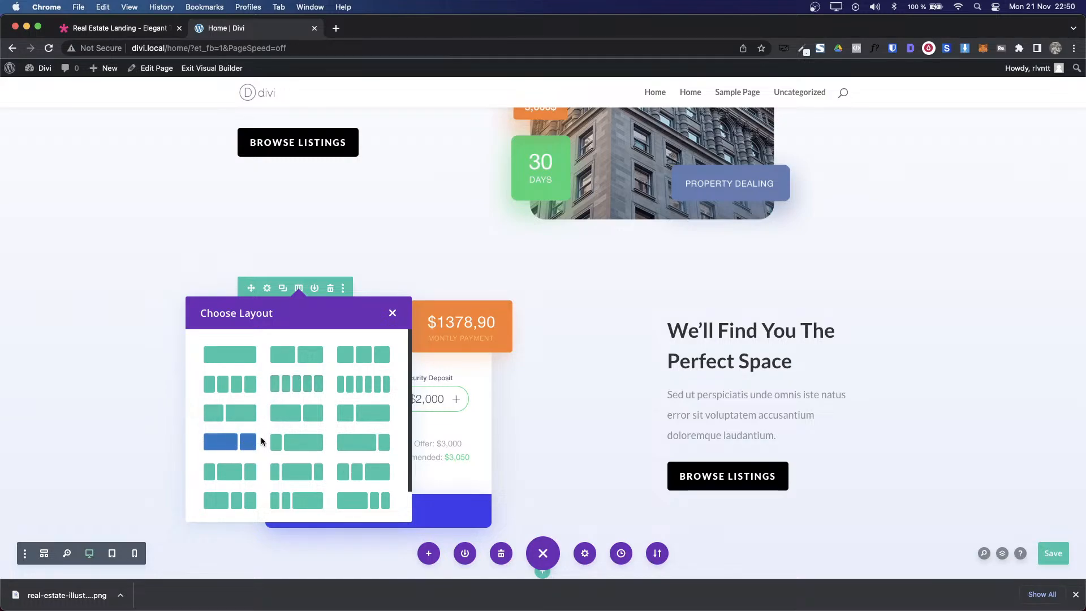
pyautogui.click(366, 419)
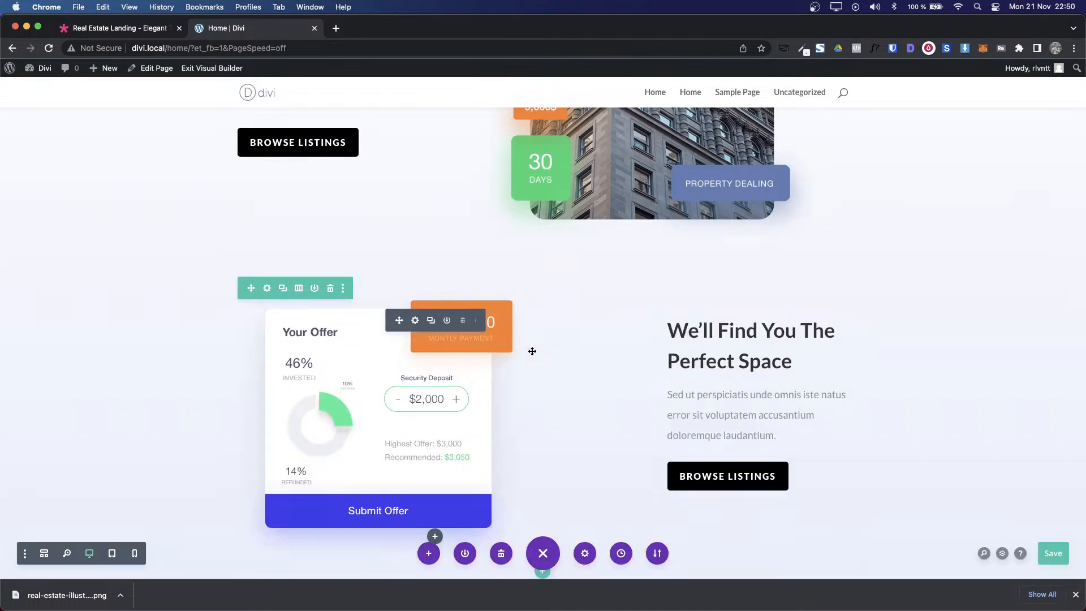
pyautogui.click(298, 289)
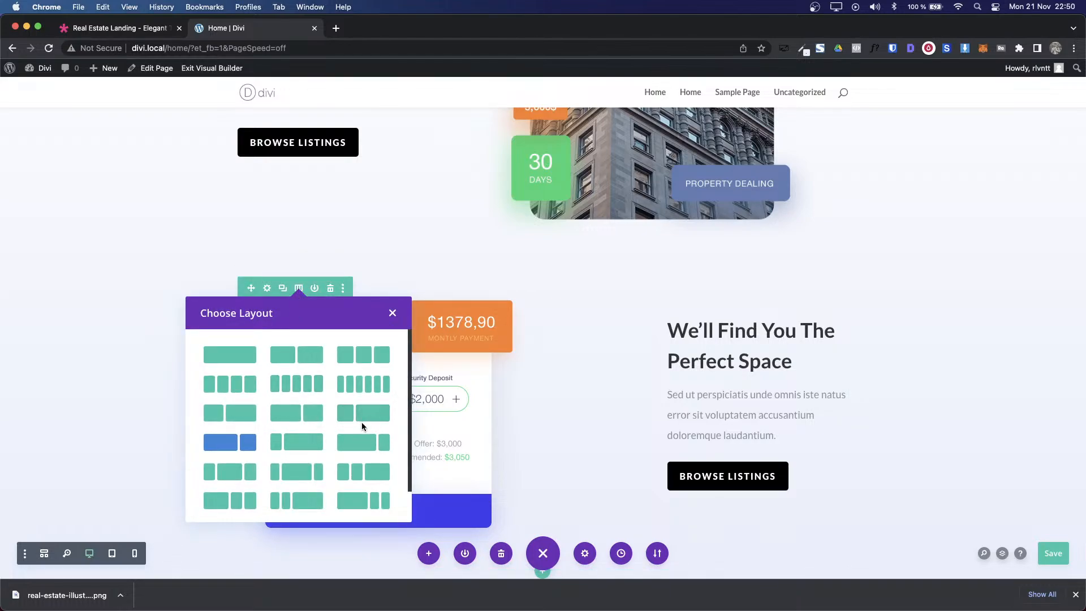
pyautogui.click(312, 419)
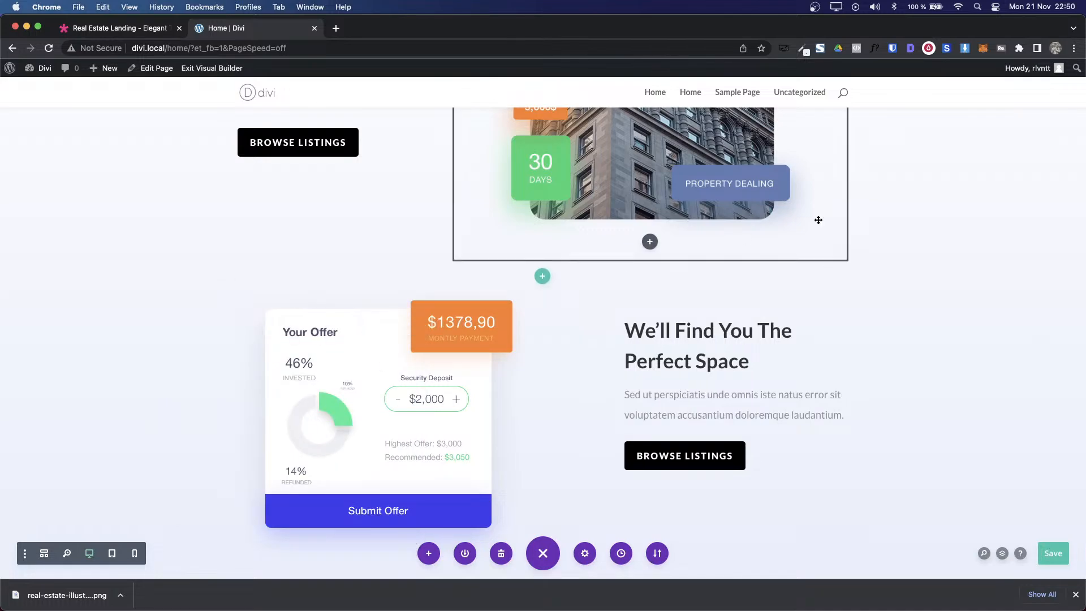
pyautogui.hotkey('ctrl', 'shift', 'Tab')
pyautogui.hotkey('ctrl', 'Tab')
# Step: Try the one-third/two-thirds and two-fifths/three-fifths column layouts on the "Your Offer" row, checking the result against the demo
pyautogui.click(299, 286)
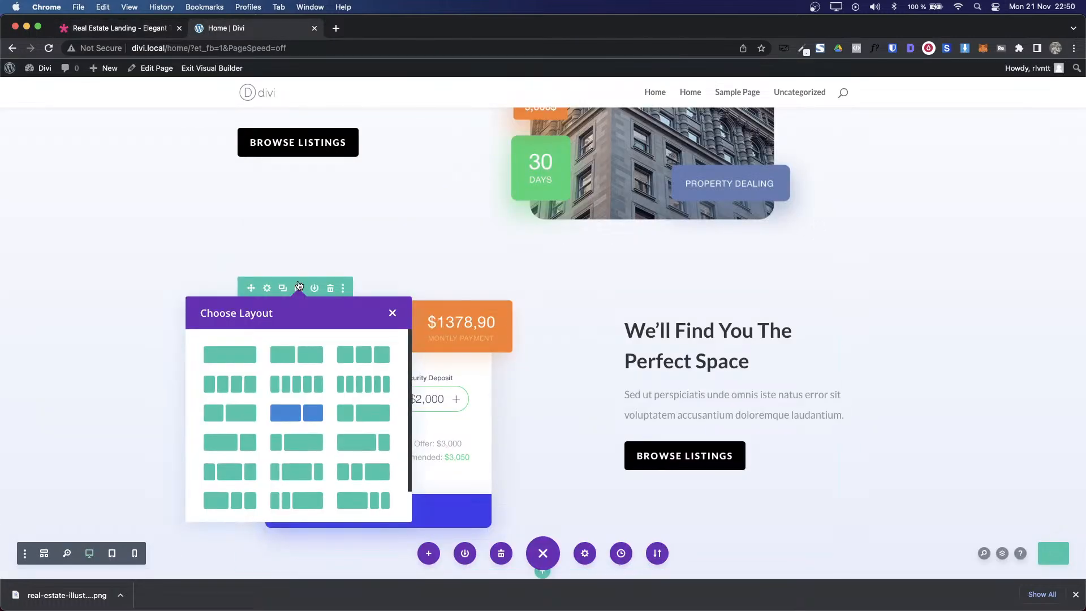
pyautogui.click(361, 415)
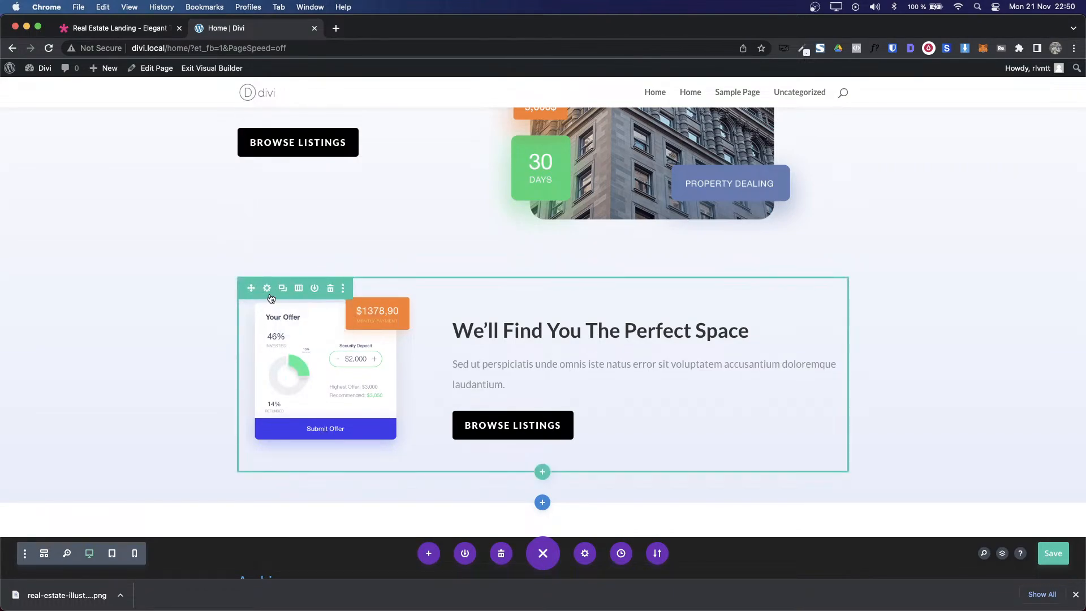
pyautogui.click(299, 288)
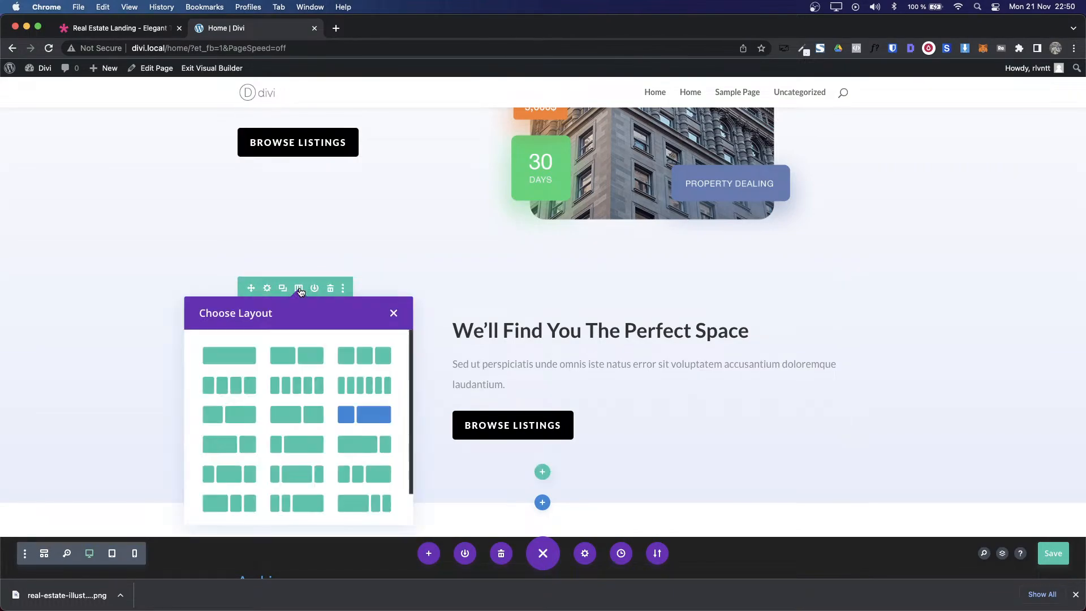
pyautogui.click(230, 414)
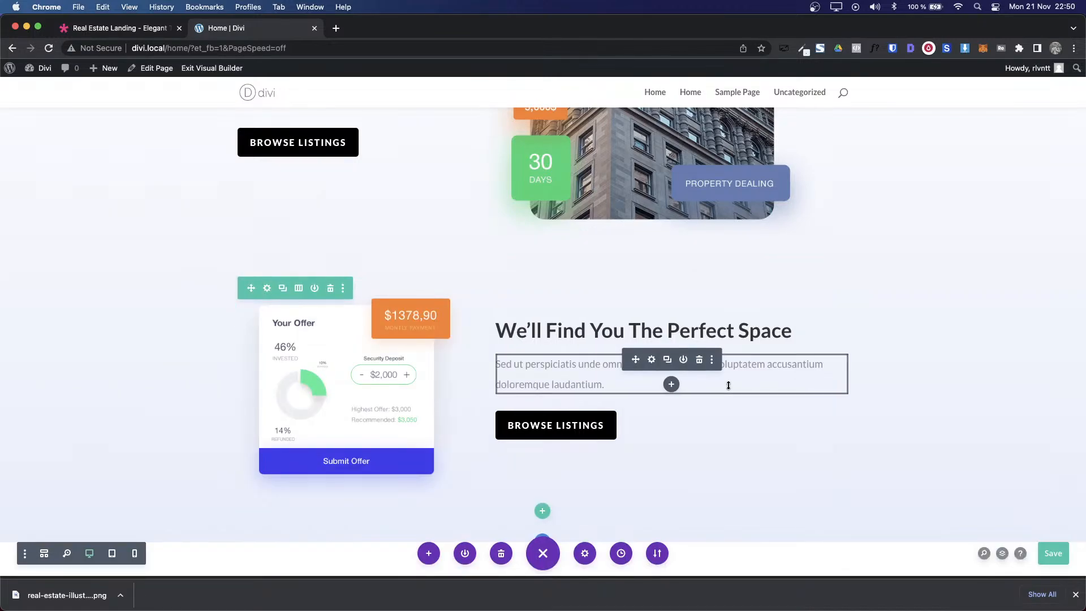
pyautogui.hotkey('ctrl', 'Tab')
pyautogui.hotkey('ctrl', 'Tab')
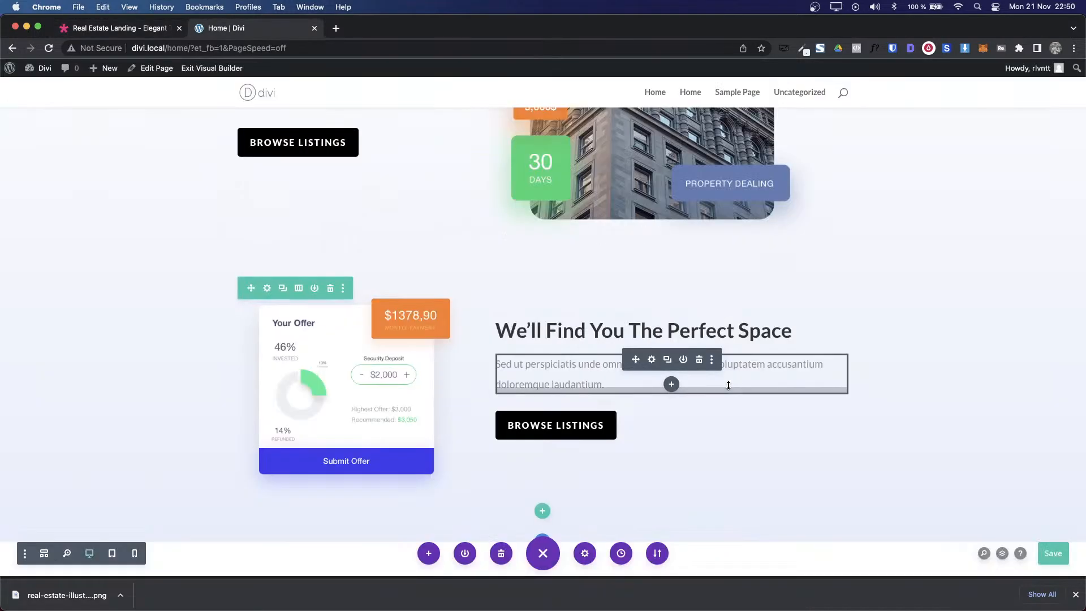
# Step: Retry the three-fifths/two-fifths layout on the "Your Offer" row and replace it with two equal columns
pyautogui.click(299, 288)
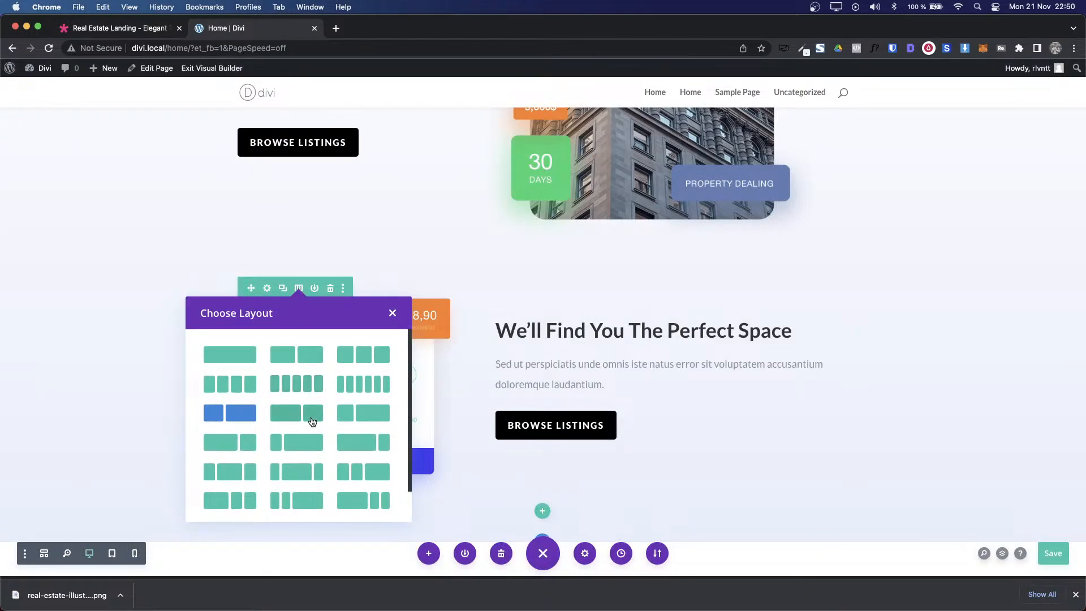
pyautogui.click(283, 415)
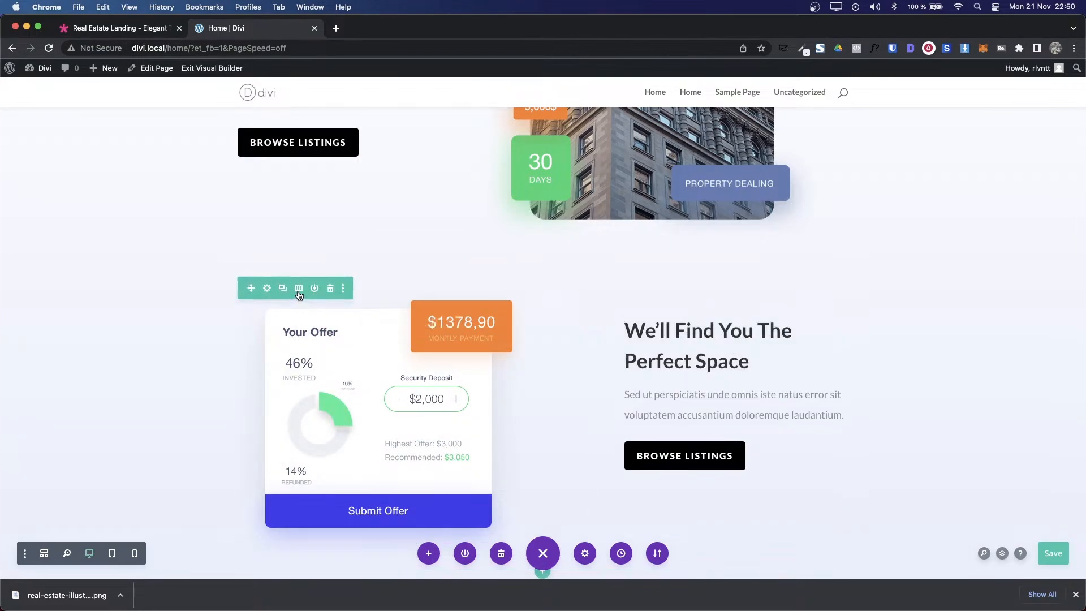
pyautogui.click(299, 289)
pyautogui.click(299, 358)
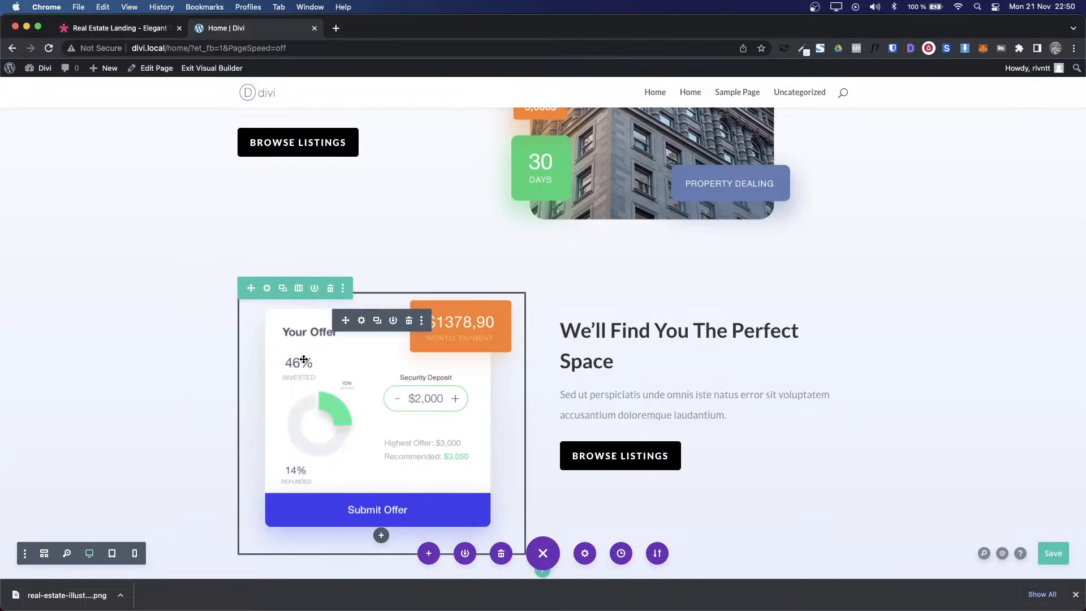
pyautogui.scroll(-3, 844, 372)
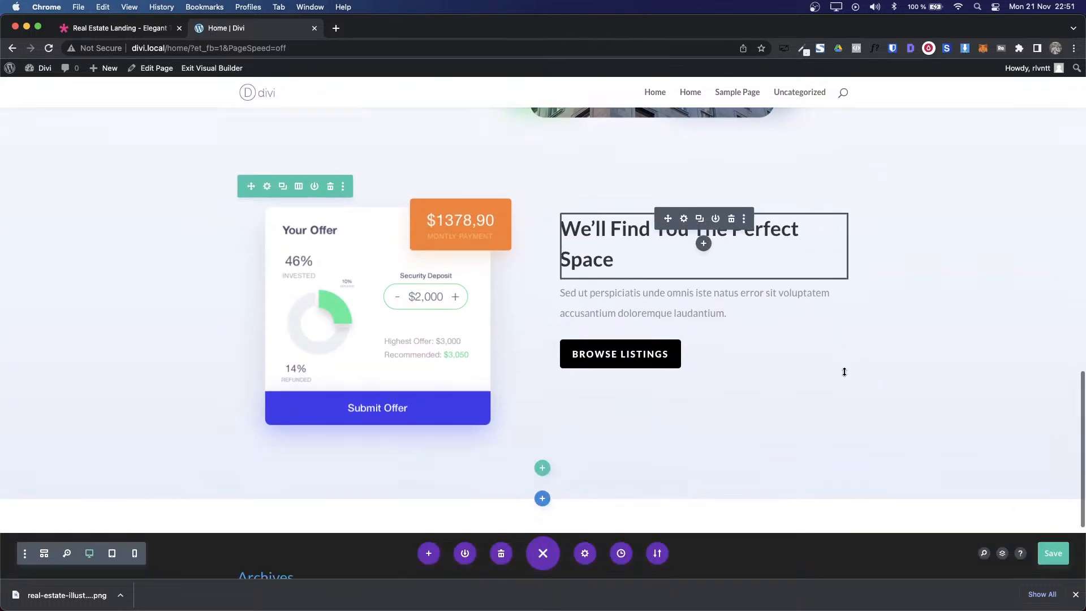
# Step: Compare the column proportions and spacing of both rows with the demo's "We'll Find You The Perfect Space" and "We Work With Your Budget" blocks
pyautogui.hotkey('ctrl', 'Tab')
pyautogui.hotkey('ctrl', 'Tab')
pyautogui.hotkey('ctrl', 'Tab')
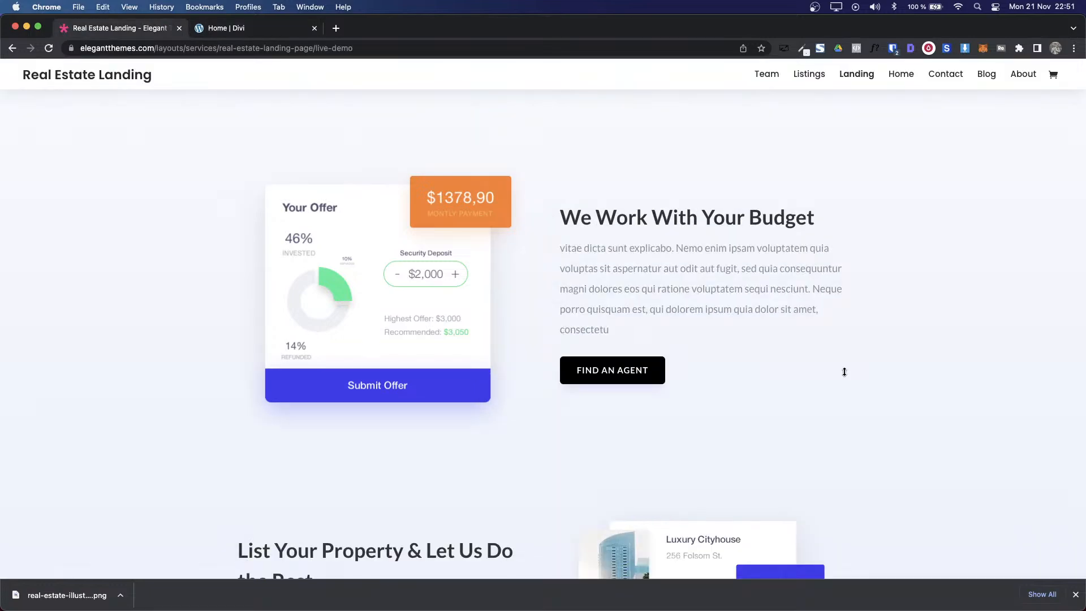
pyautogui.hotkey('ctrl', 'Tab')
pyautogui.hotkey('ctrl', 'Tab')
pyautogui.hotkey('ctrl', 'Tab')
pyautogui.scroll(3, 845, 372)
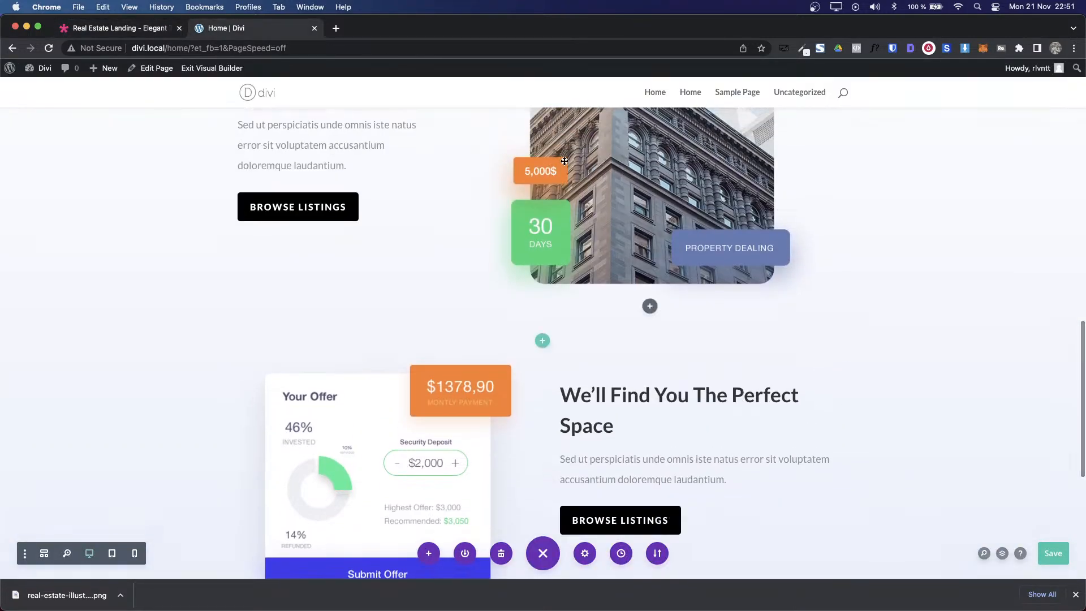
pyautogui.scroll(3, 564, 162)
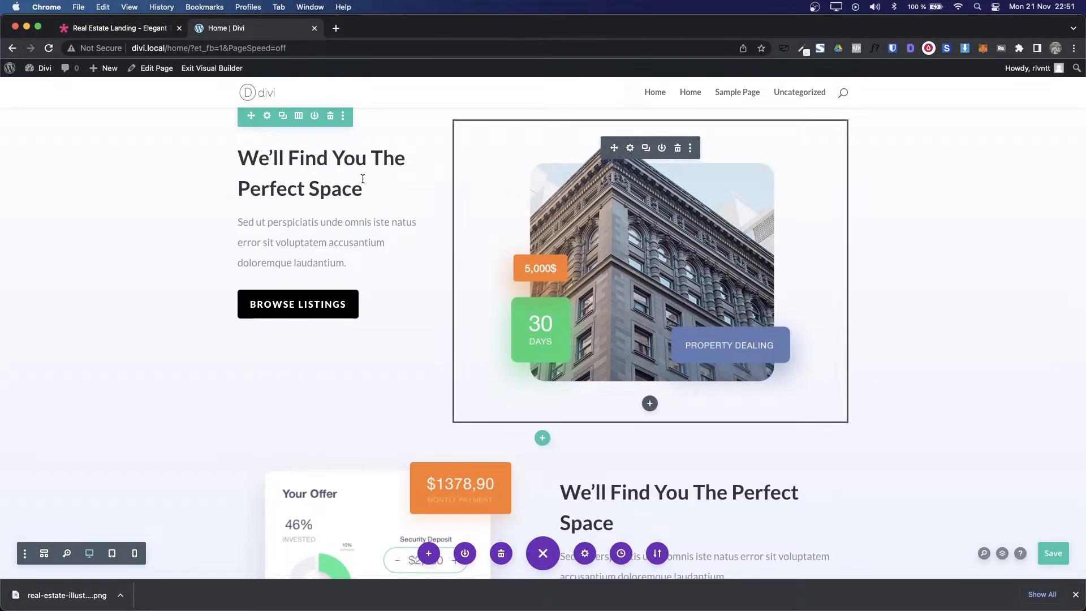
pyautogui.hotkey('ctrl', 'Tab')
pyautogui.scroll(5, 441, 245)
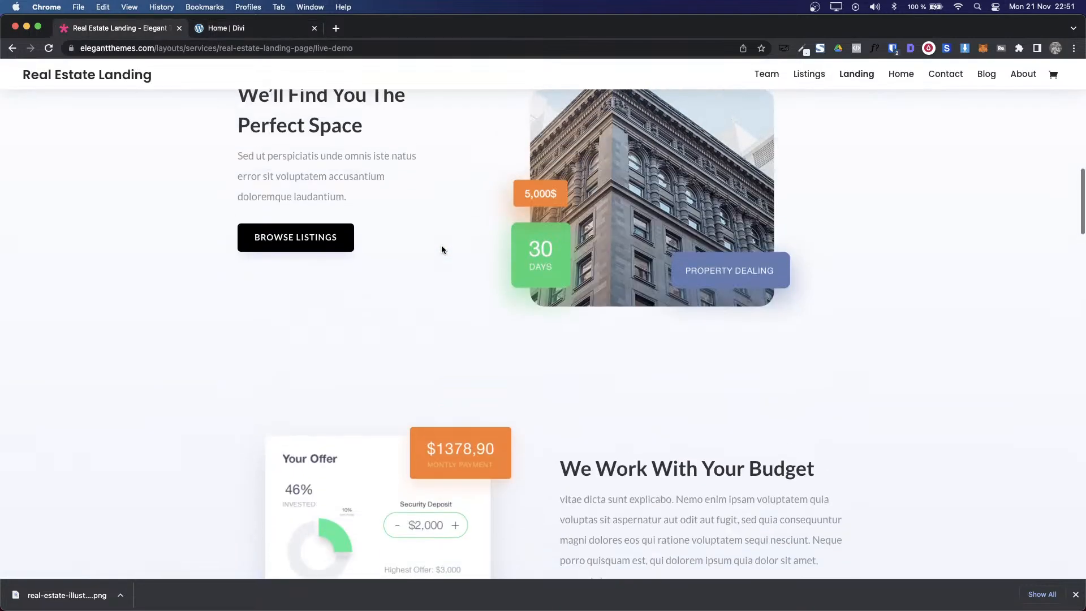
pyautogui.scroll(3, 441, 249)
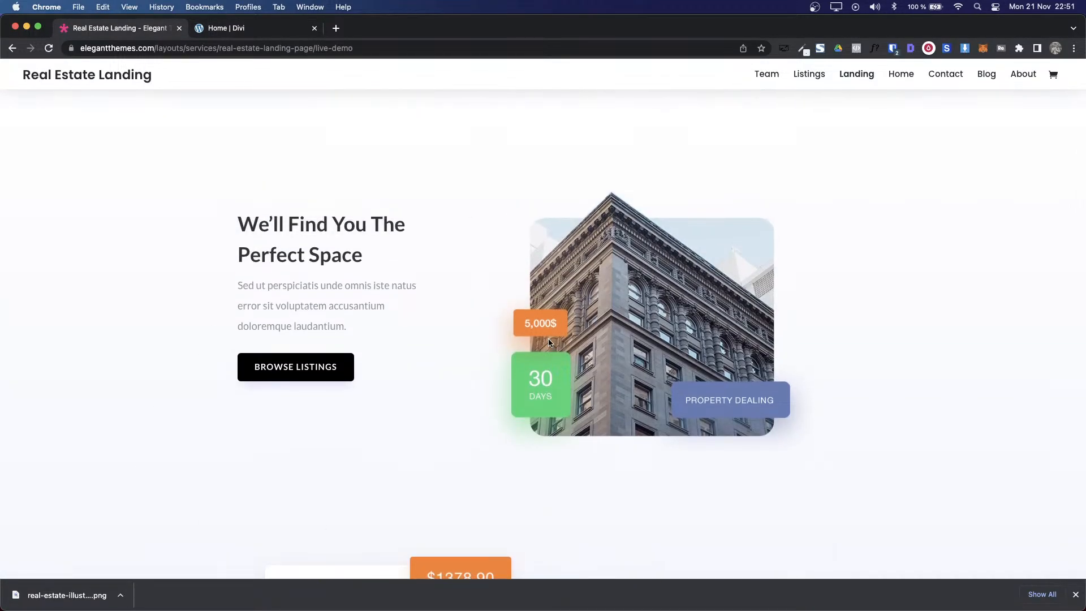
pyautogui.scroll(-5, 535, 376)
pyautogui.scroll(6, 535, 375)
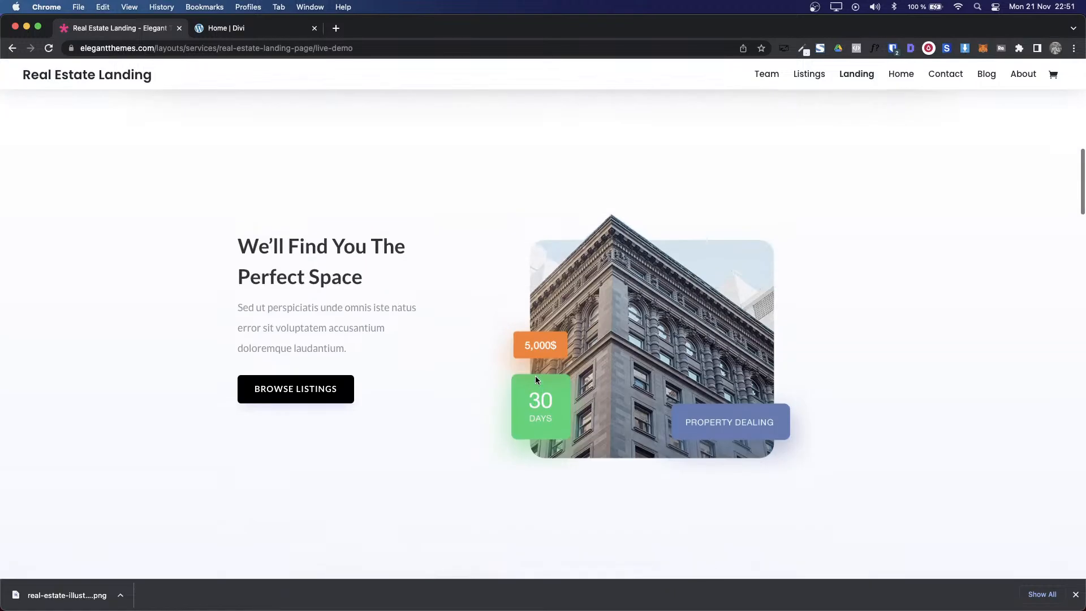
pyautogui.hotkey('ctrl', 'Tab')
# Step: Try equal columns on the original "We'll Find You The Perfect Space" row and restore its one-third/two-thirds layout
pyautogui.scroll(3, 535, 375)
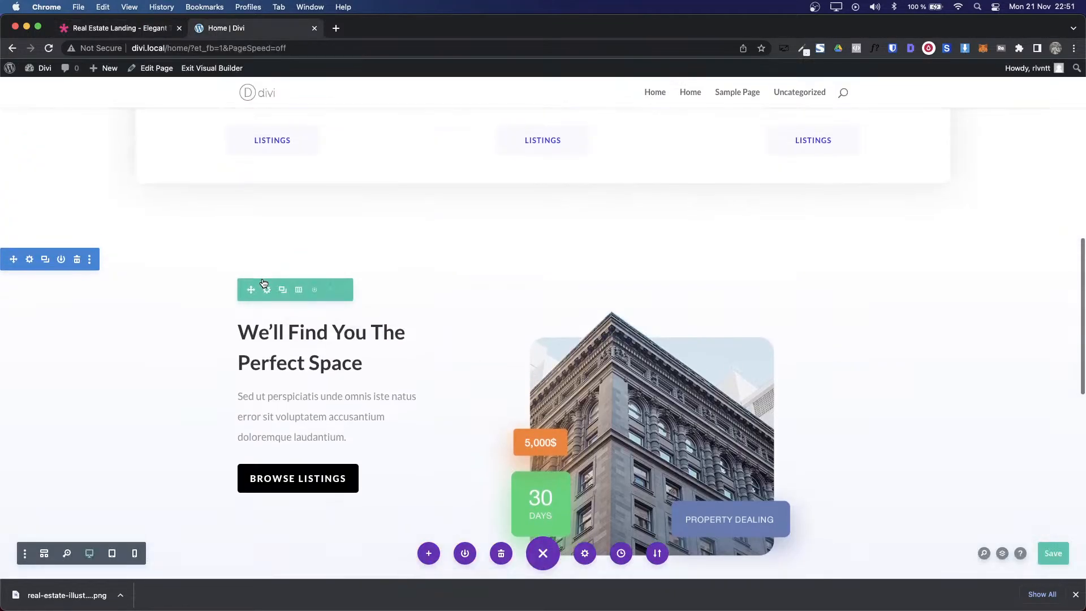
pyautogui.click(300, 290)
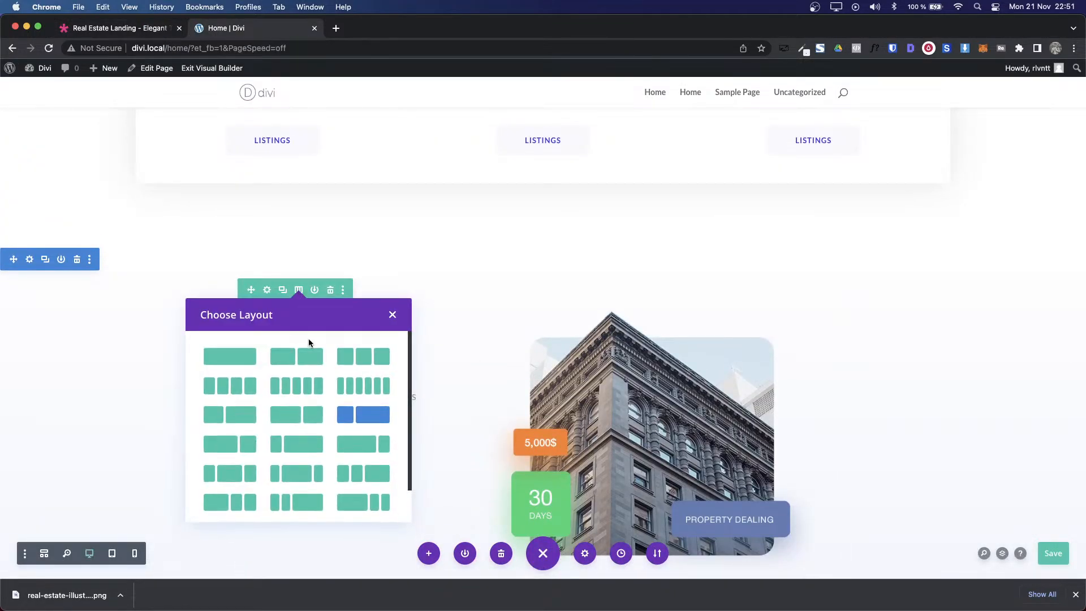
pyautogui.click(299, 364)
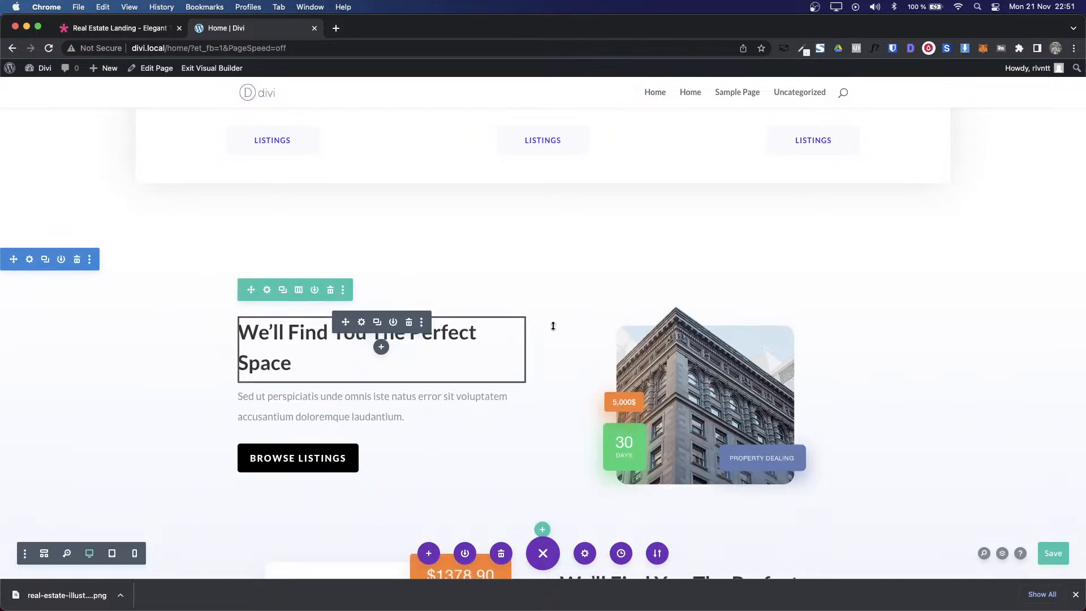
pyautogui.click(298, 292)
pyautogui.click(363, 414)
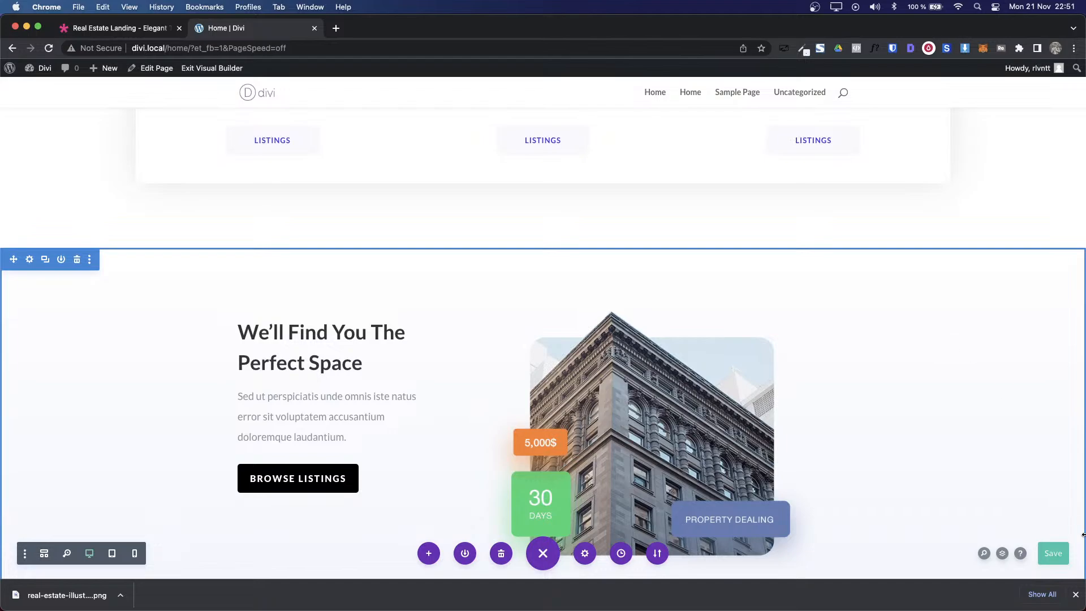
# Step: Close the browser's downloads bar and bring the "Your Offer" row back into view
pyautogui.click(1075, 594)
pyautogui.scroll(-4, 750, 375)
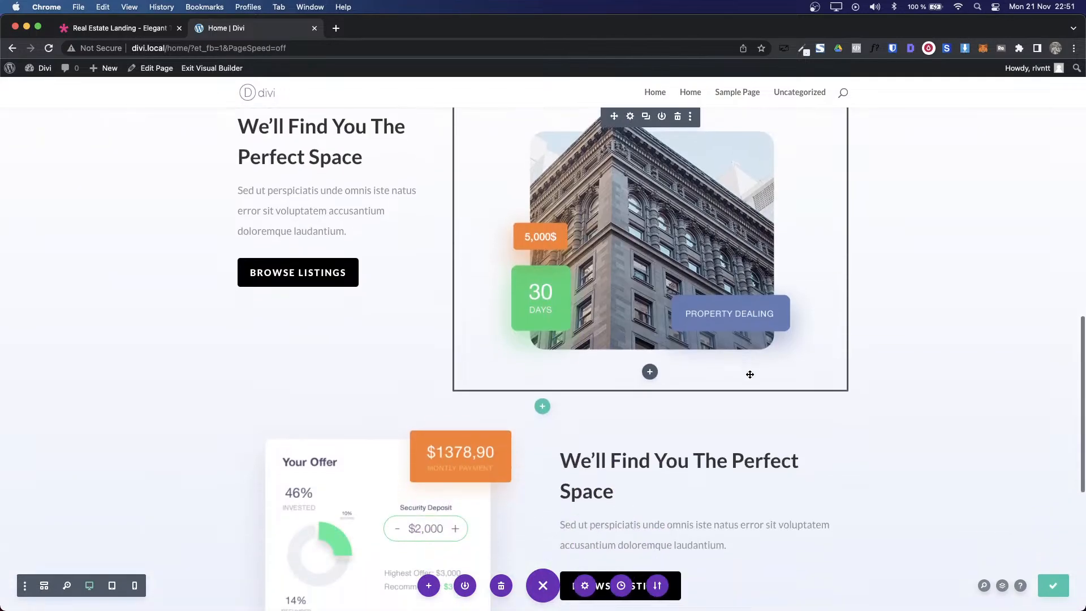
pyautogui.scroll(-6, 750, 375)
pyautogui.scroll(3, 750, 377)
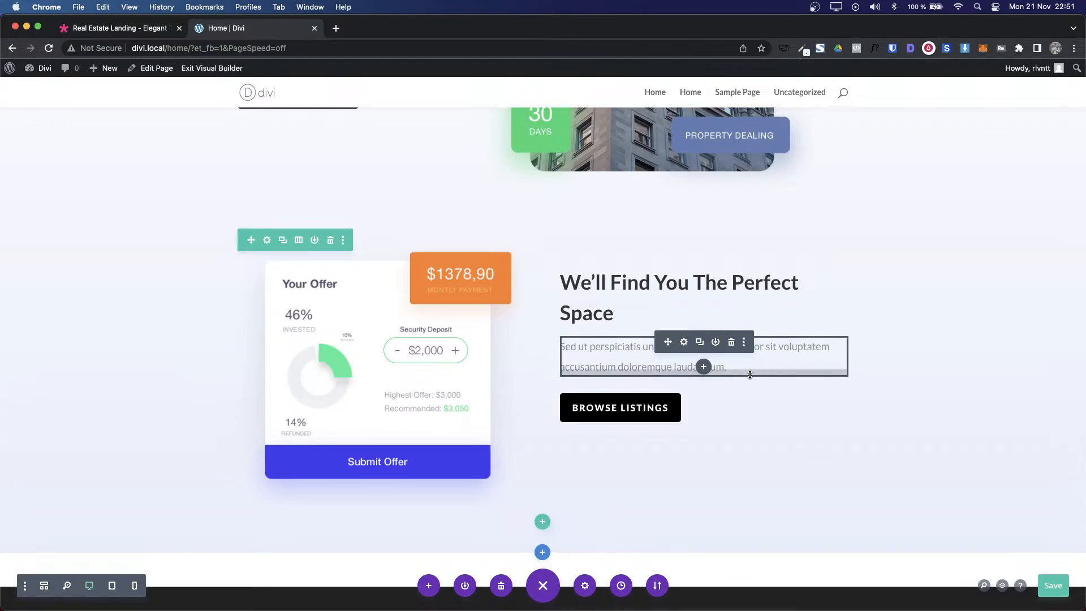
# Step: Check the demo's block following "We Work With Your Budget" and duplicate the "Your Offer" row on the Divi page
pyautogui.scroll(1, 707, 294)
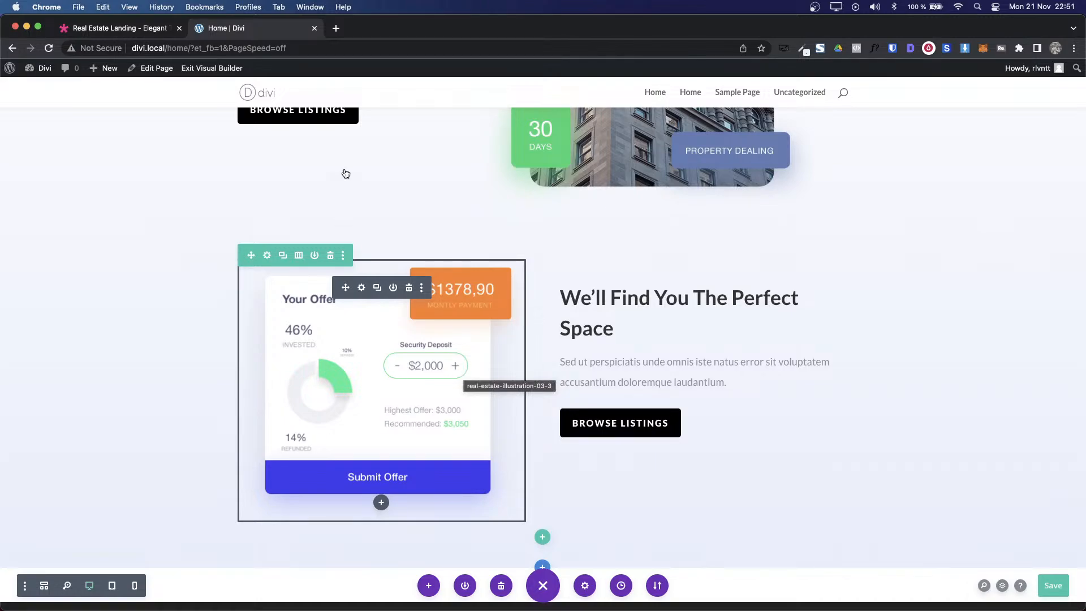
pyautogui.hotkey('ctrl', 'shift', 'Tab')
pyautogui.scroll(-6, 446, 349)
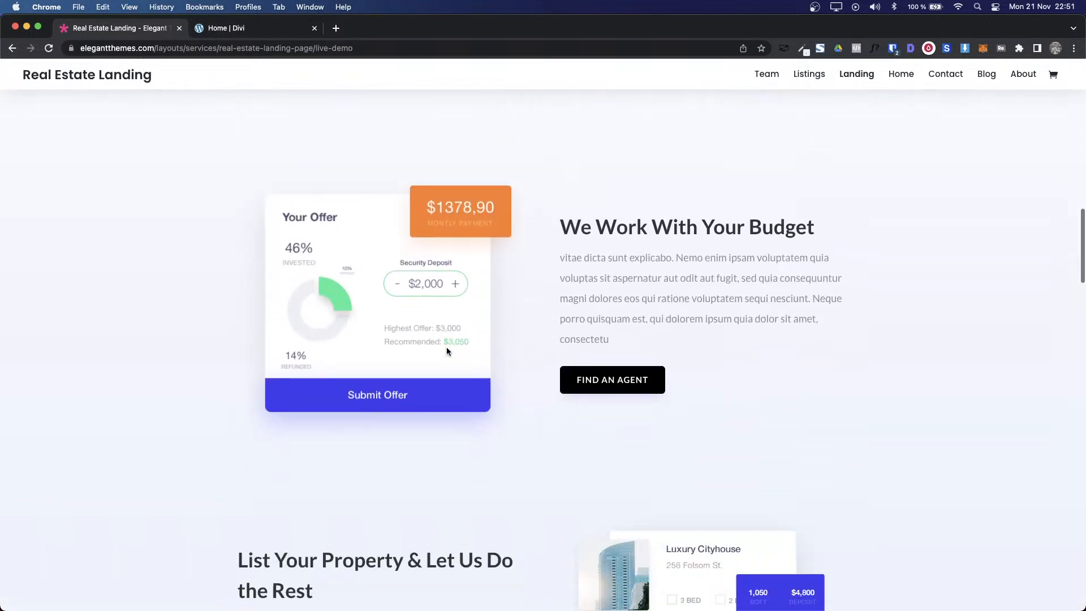
pyautogui.scroll(-5, 446, 351)
pyautogui.hotkey('ctrl', 'Tab')
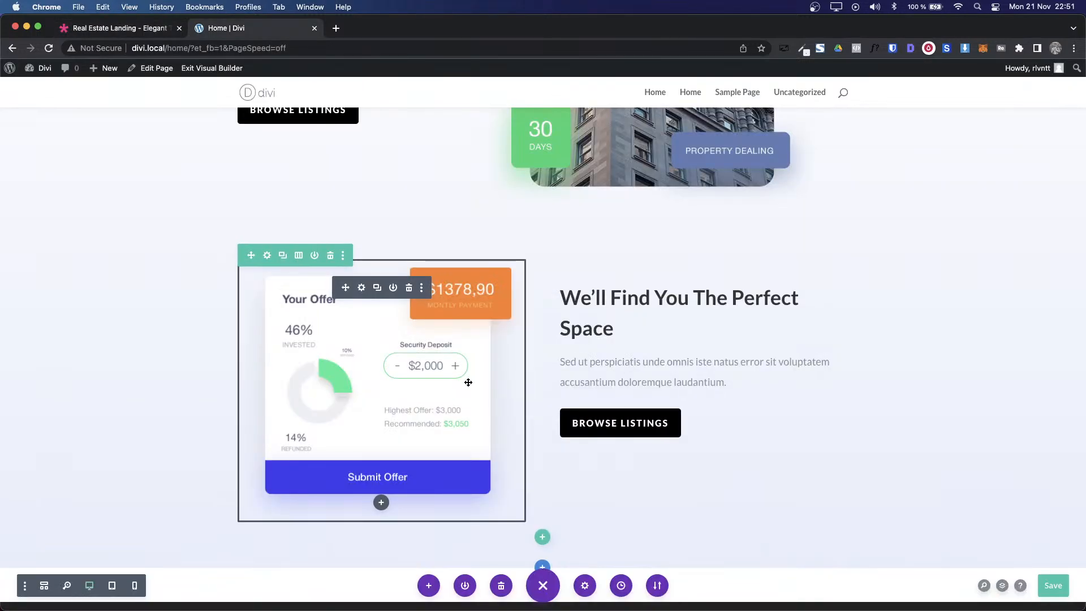
pyautogui.scroll(2, 305, 280)
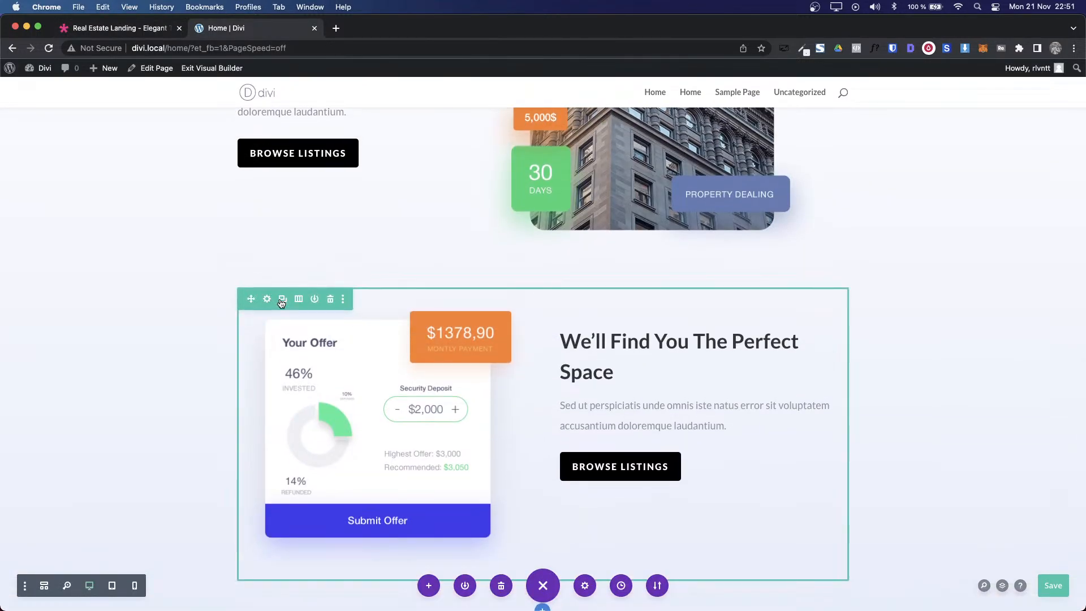
pyautogui.click(282, 300)
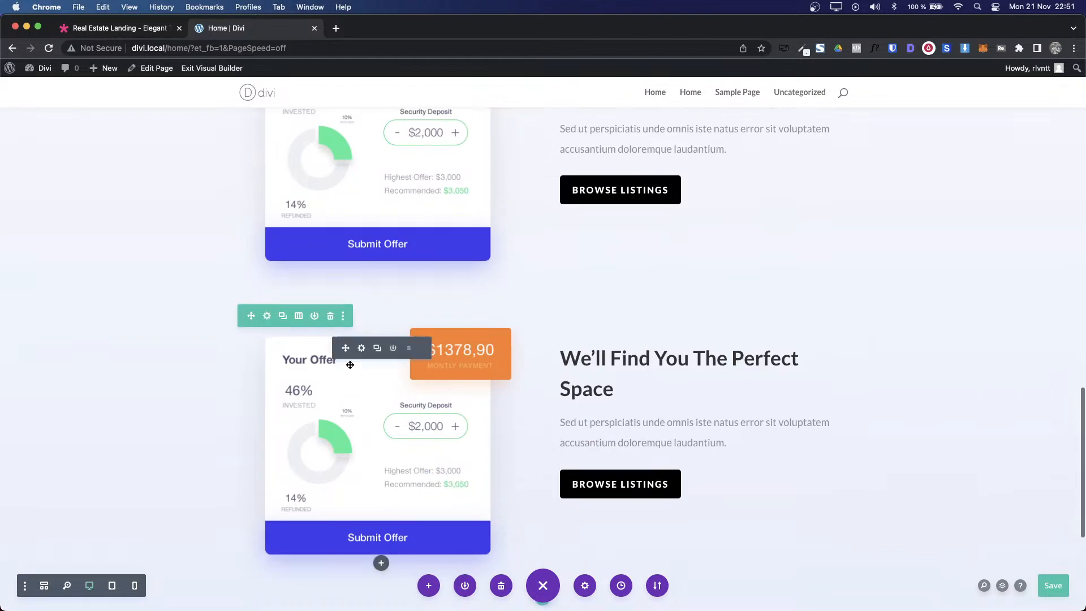
# Step: Reorder the duplicated row's columns so the text column comes before the image column, and keep the change
pyautogui.click(267, 315)
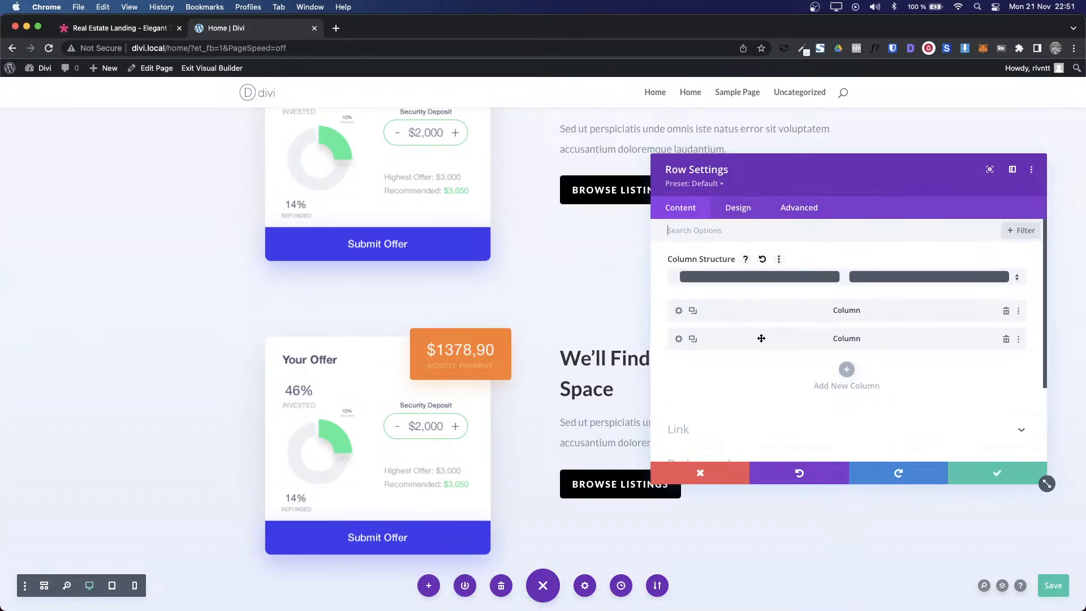
pyautogui.moveTo(755, 340); pyautogui.dragTo(752, 300)
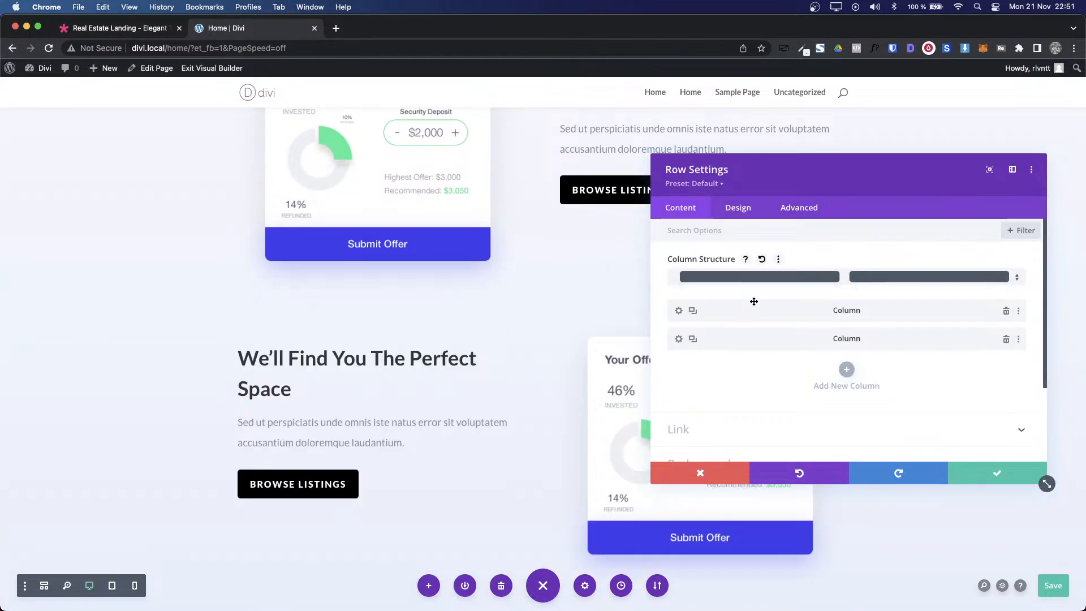
pyautogui.click(983, 466)
pyautogui.moveTo(438, 381)
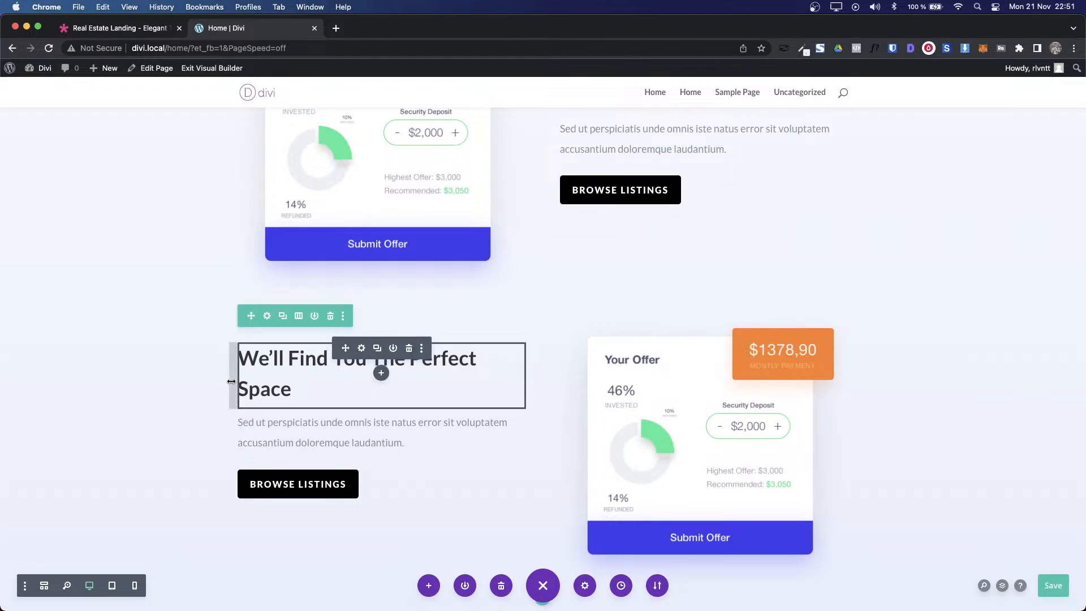
# Step: Download the Luxury Cityhouse illustration from the demo page with the image downloader extension
pyautogui.scroll(1, 565, 362)
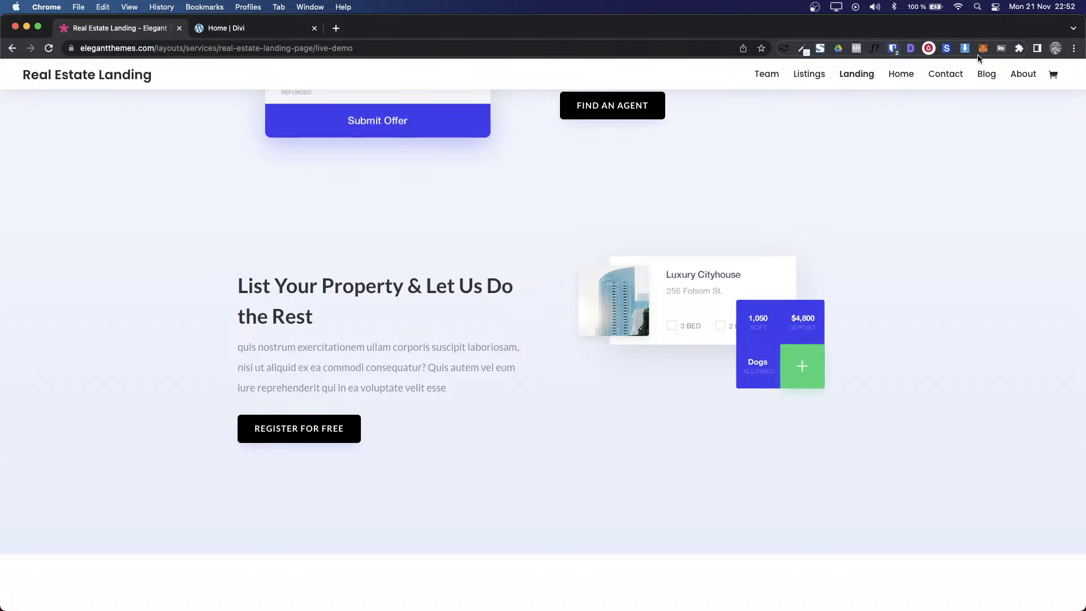
pyautogui.click(964, 49)
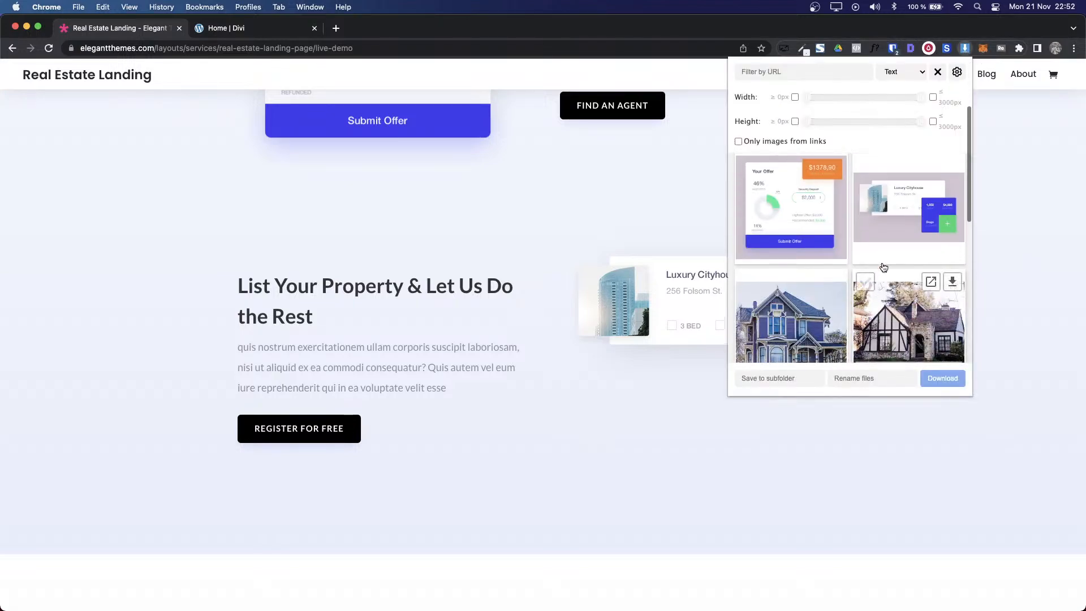
pyautogui.click(951, 165)
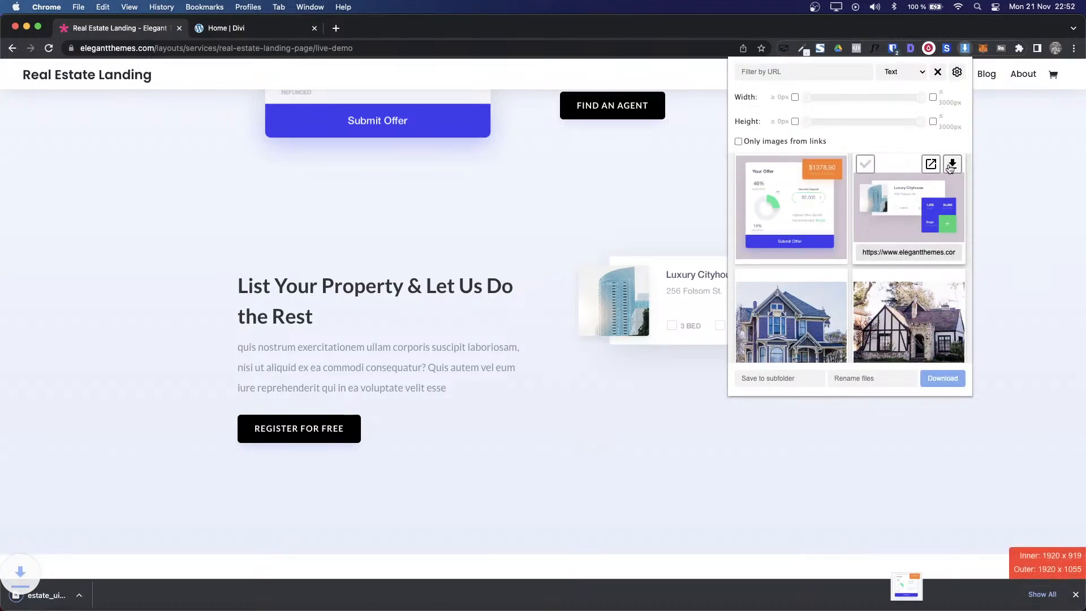
# Step: Replace the duplicated row's "Your Offer" image by uploading estate_ui_illustration_03-1.png, and save the module
pyautogui.hotkey('ctrl', 'Tab')
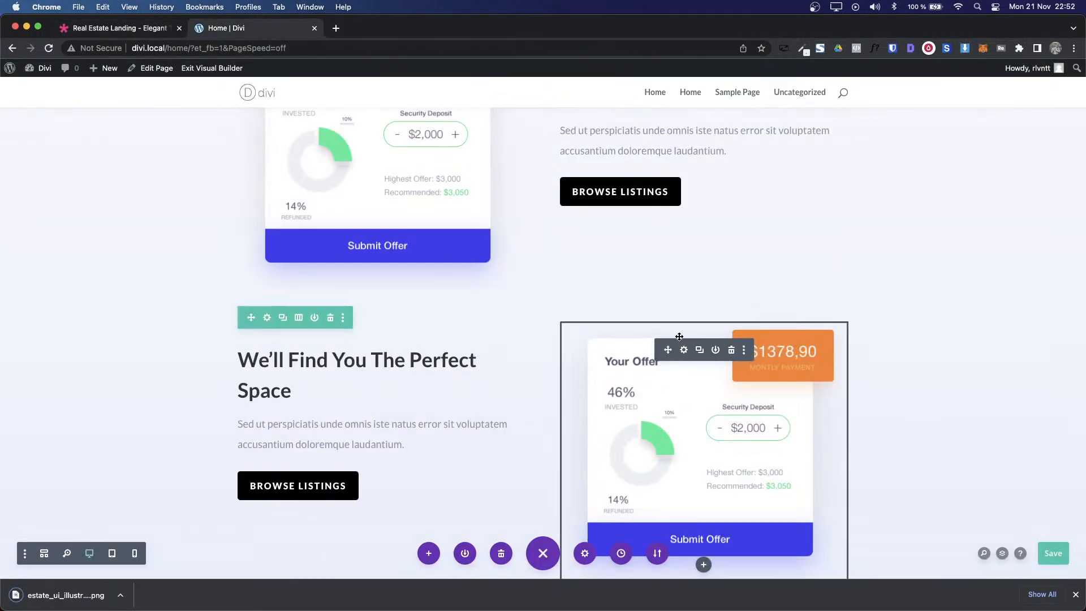
pyautogui.click(683, 350)
pyautogui.click(868, 358)
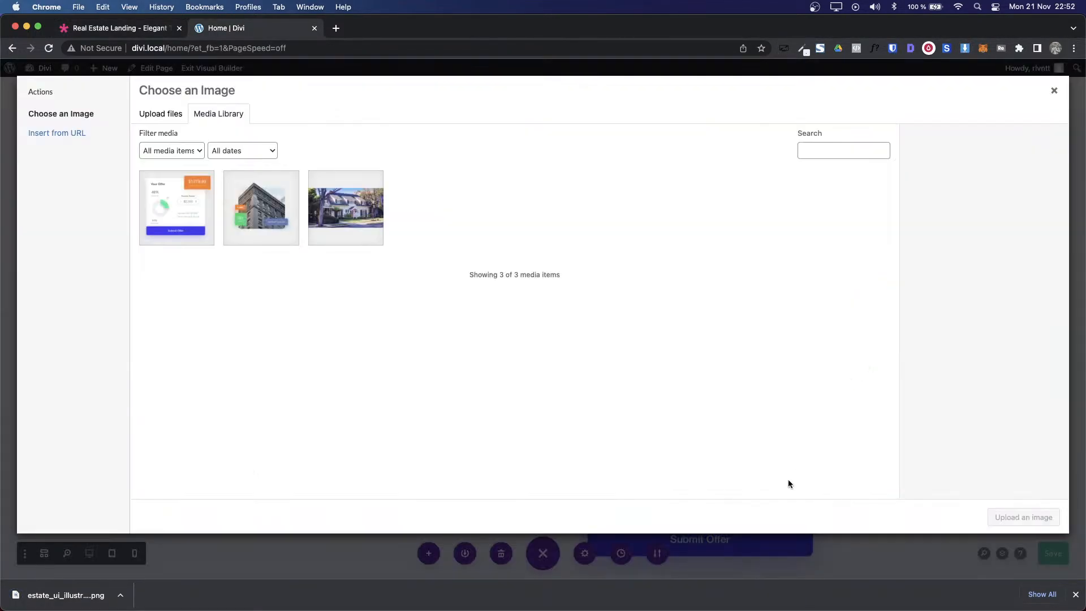
pyautogui.click(906, 583)
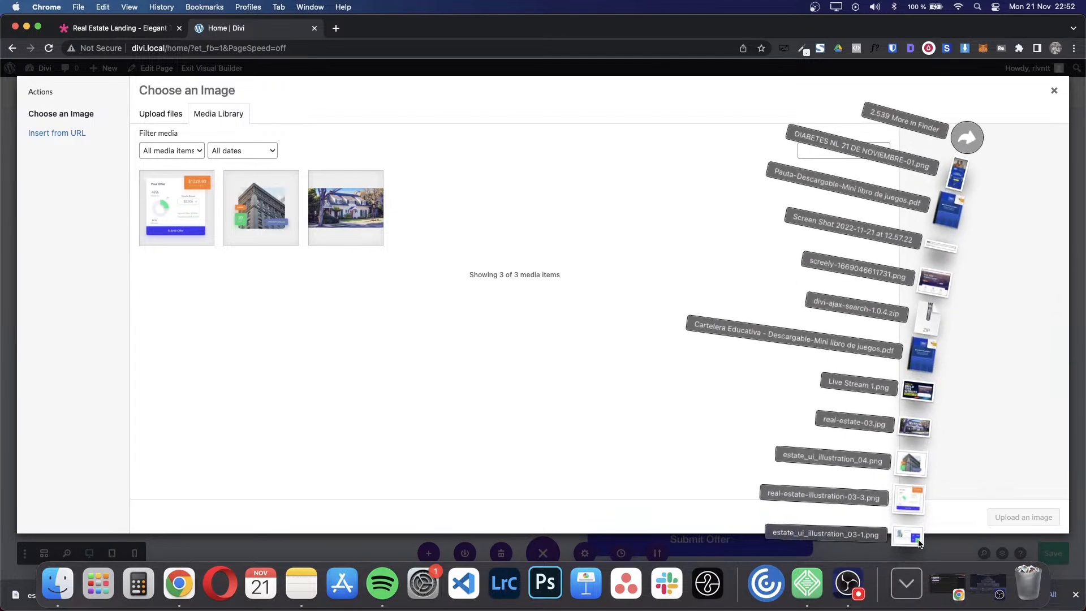
pyautogui.moveTo(918, 543); pyautogui.dragTo(630, 364)
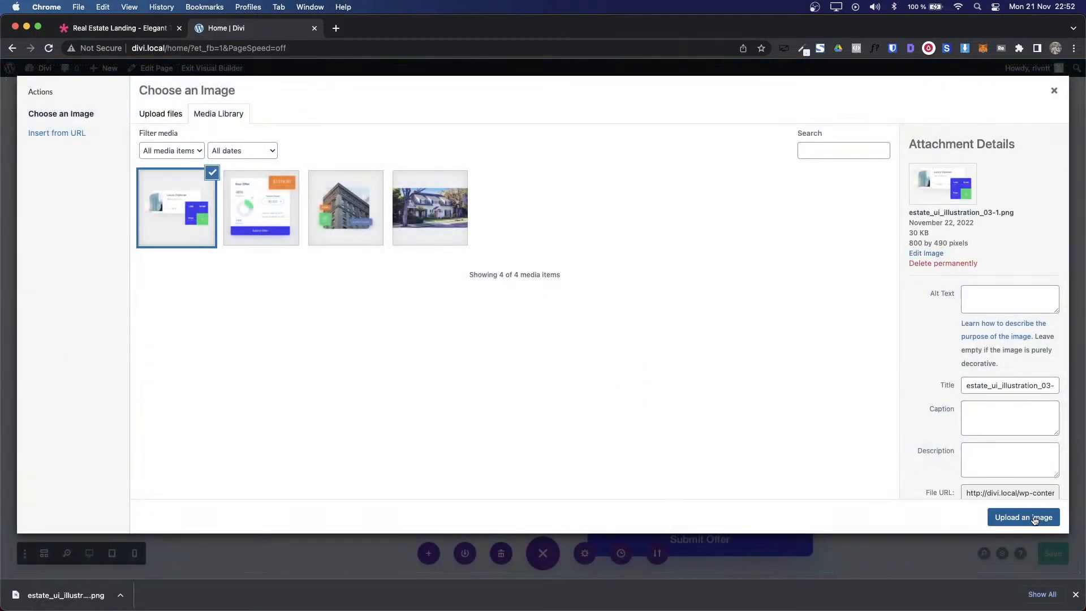
pyautogui.click(1033, 517)
pyautogui.click(997, 471)
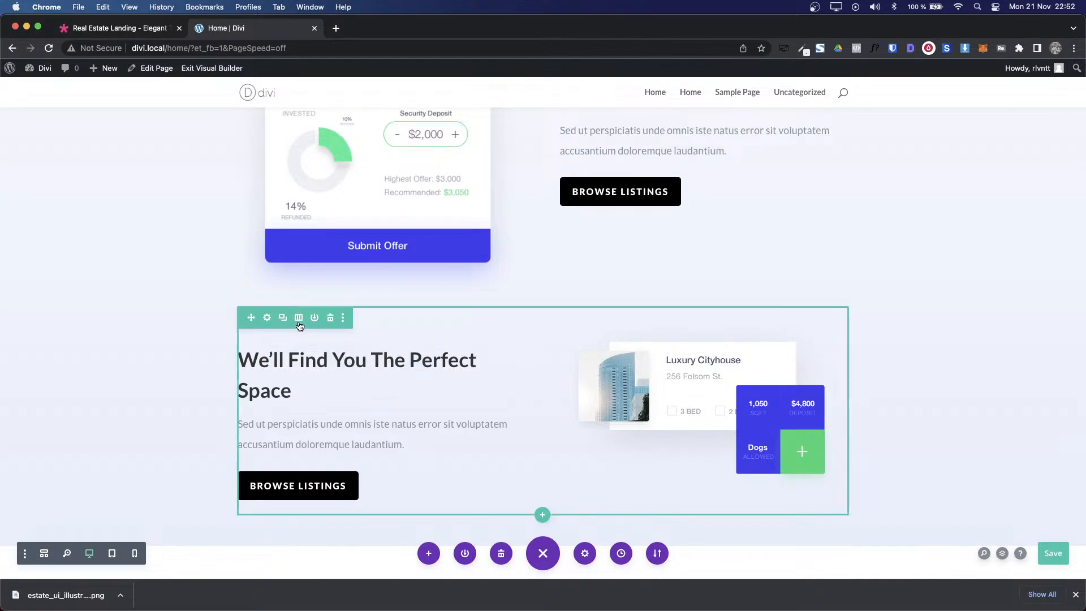
# Step: Try the one-third/two-thirds column layout on the Luxury Cityhouse row and compare it with the demo block
pyautogui.click(298, 319)
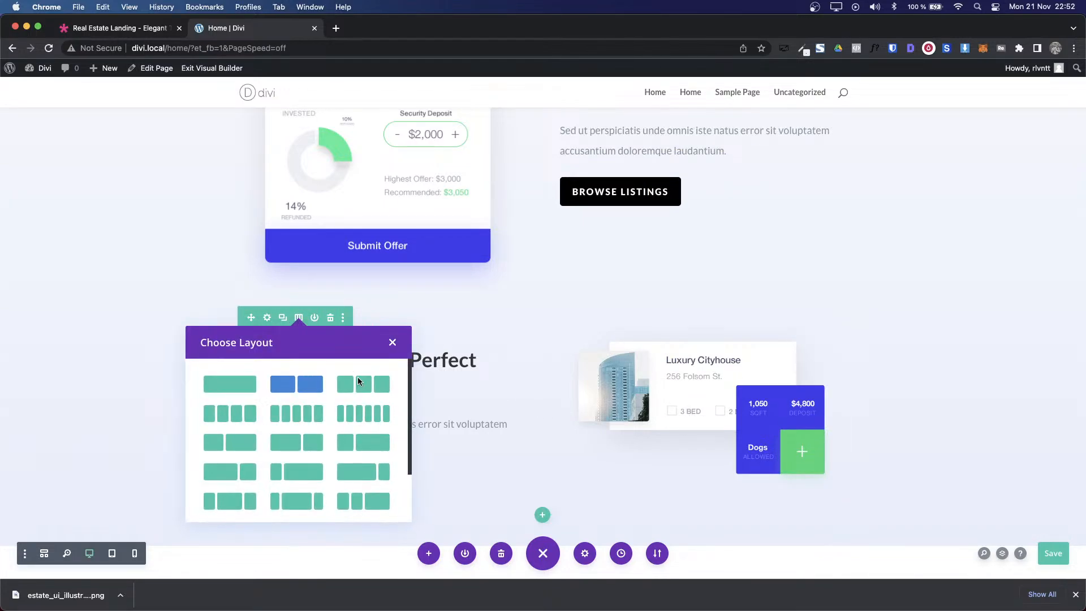
pyautogui.click(362, 447)
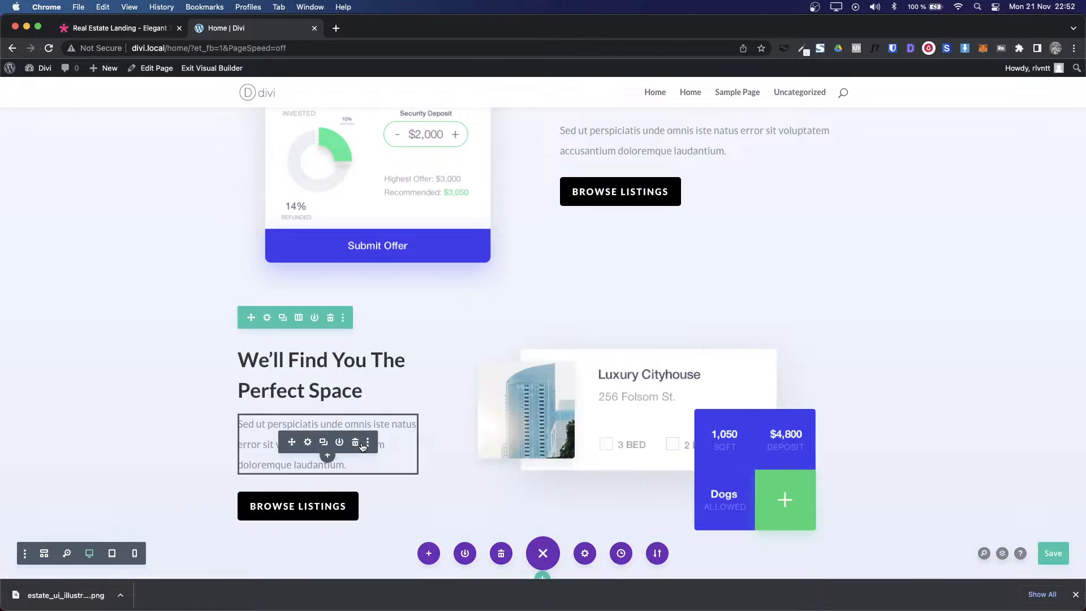
pyautogui.hotkey('ctrl', 'shift', 'Tab')
pyautogui.hotkey('ctrl', 'Tab')
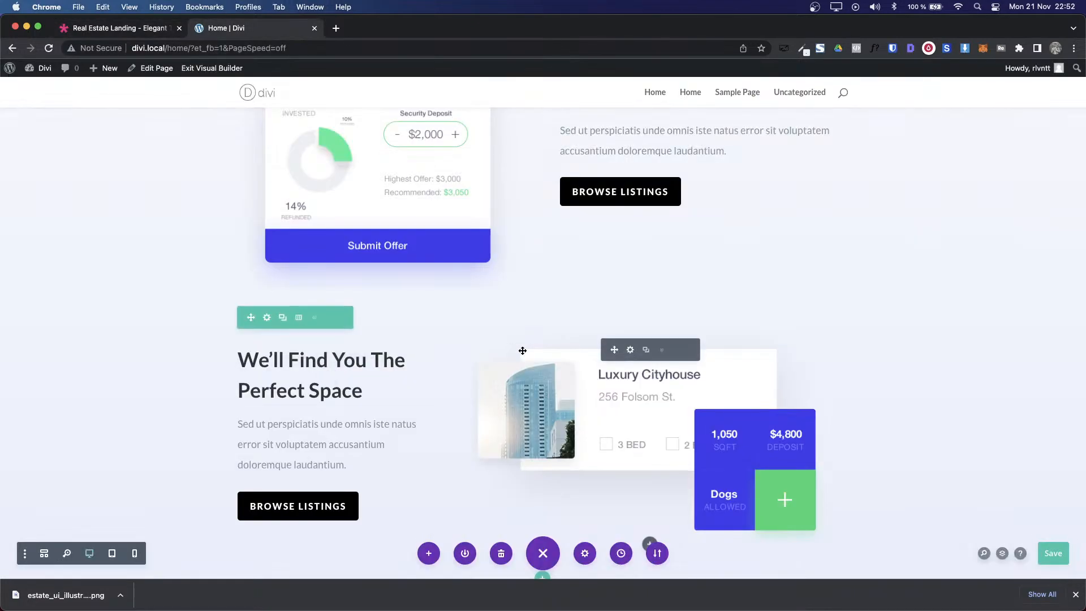
# Step: Try the two-thirds/one-third and two-fifths/three-fifths layouts on the Luxury Cityhouse row, save the page, and compare the row with the demo
pyautogui.click(299, 318)
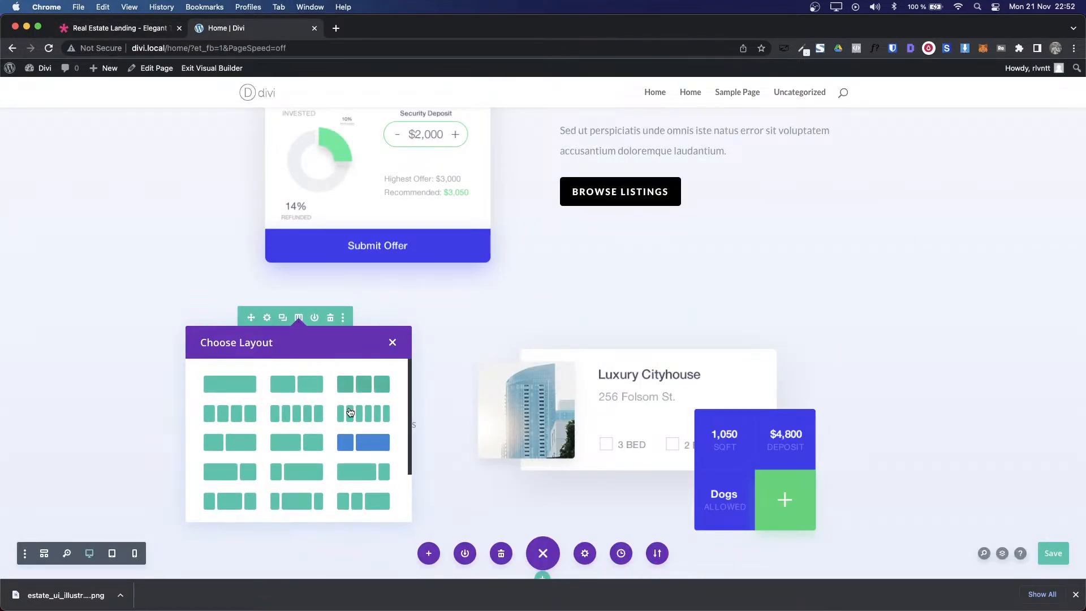
pyautogui.click(307, 444)
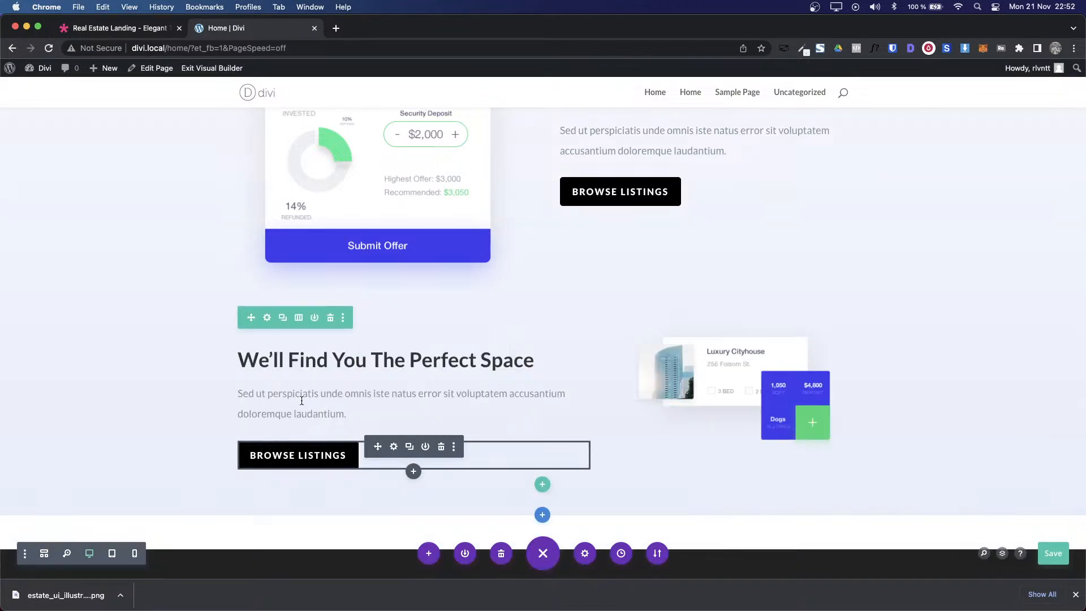
pyautogui.click(298, 318)
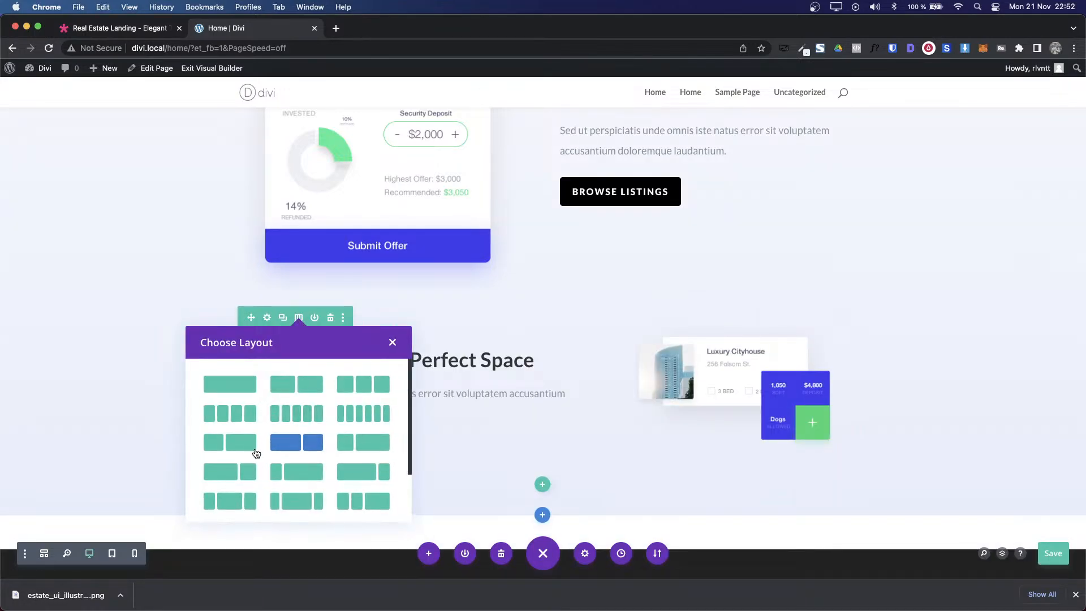
pyautogui.click(254, 447)
pyautogui.press('super+s')
pyautogui.hotkey('ctrl', 'Tab')
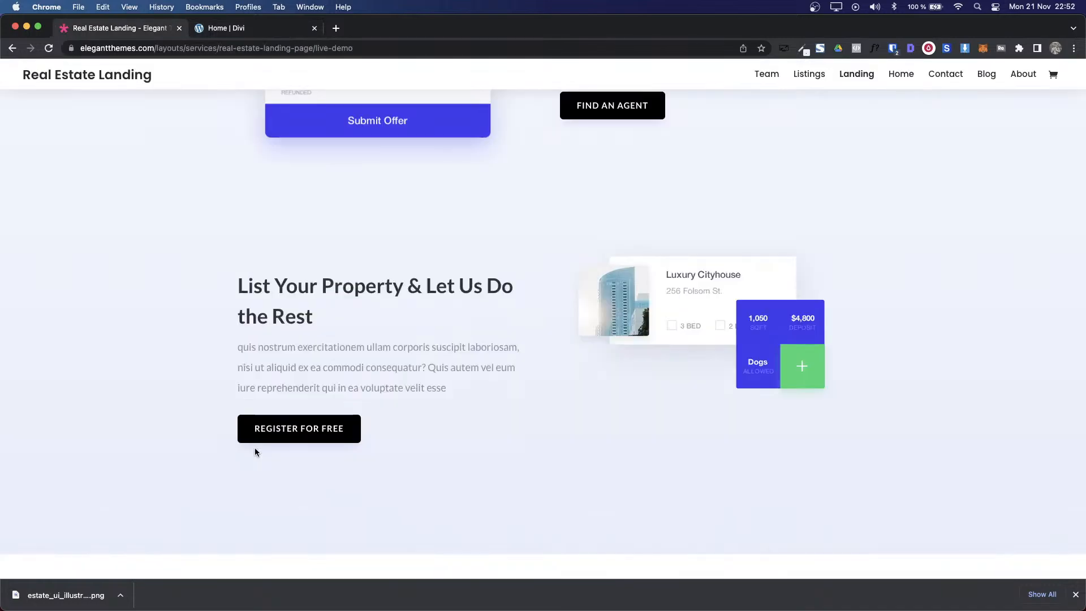
pyautogui.hotkey('ctrl', 'Tab')
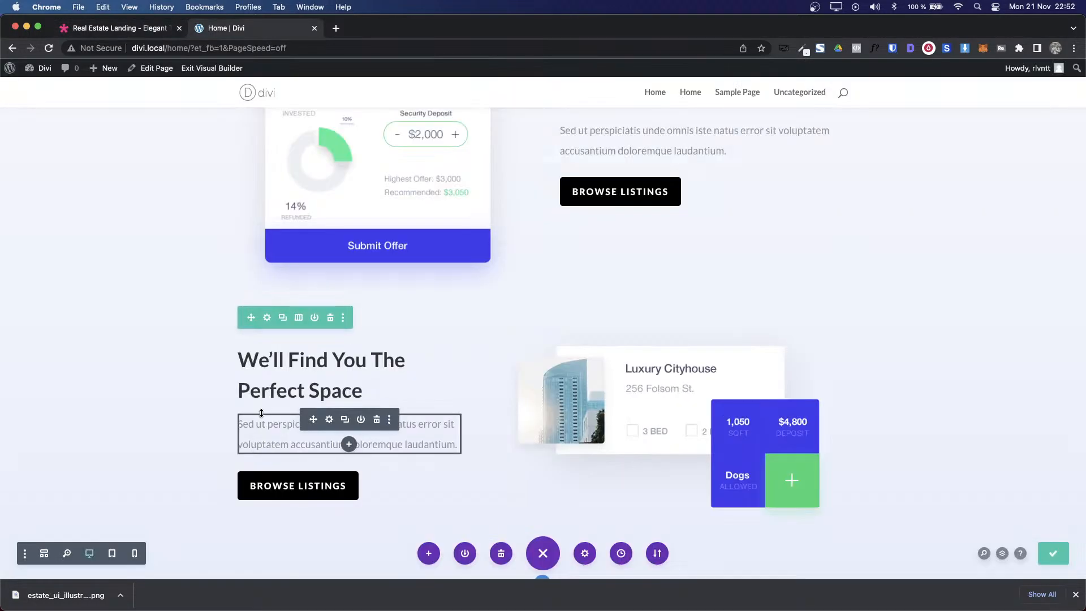
# Step: Set the Luxury Cityhouse row back to two equal columns and compare it with the demo's "List Your Property & Let Us Do the Rest" block
pyautogui.click(298, 317)
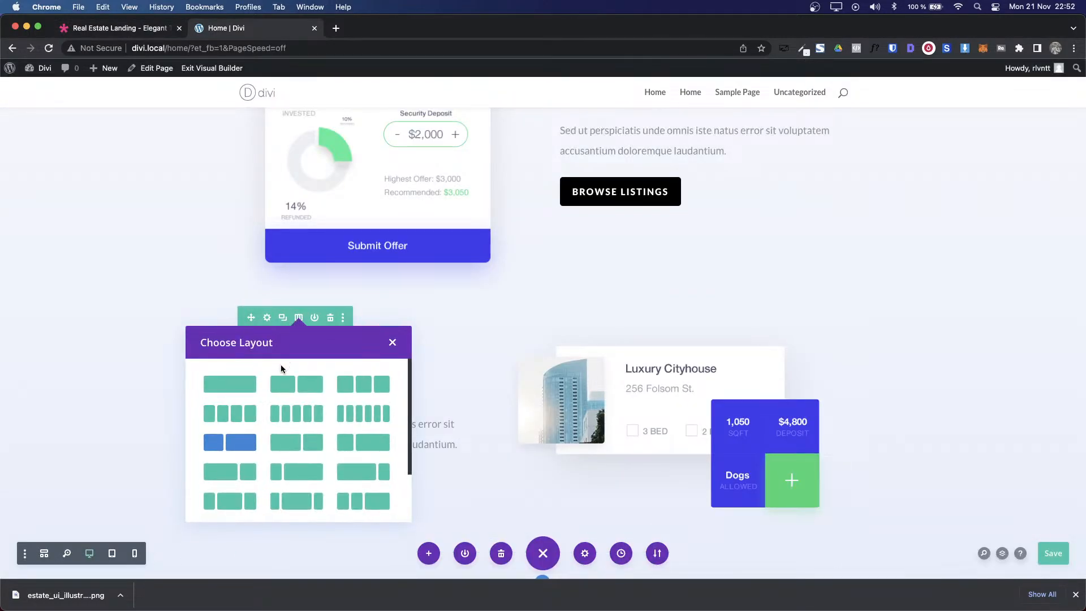
pyautogui.click(282, 379)
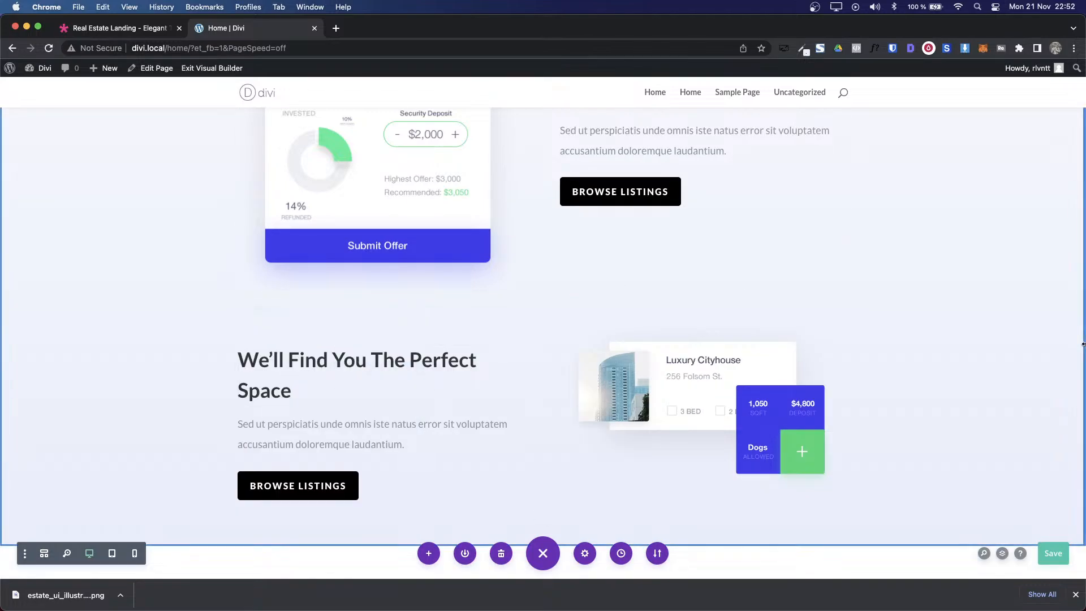
pyautogui.hotkey('ctrl', 'Tab')
pyautogui.hotkey('ctrl', 'Tab')
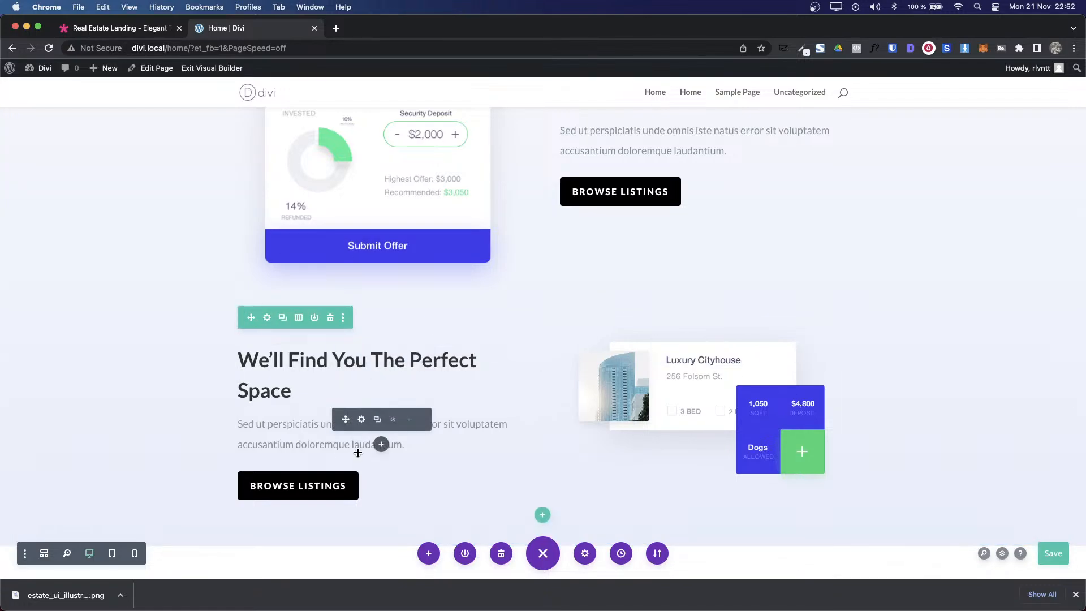
# Step: Compare the vertical spacing between the three image-and-text rows with the spacing between the matching blocks in the demo
pyautogui.scroll(6, 327, 437)
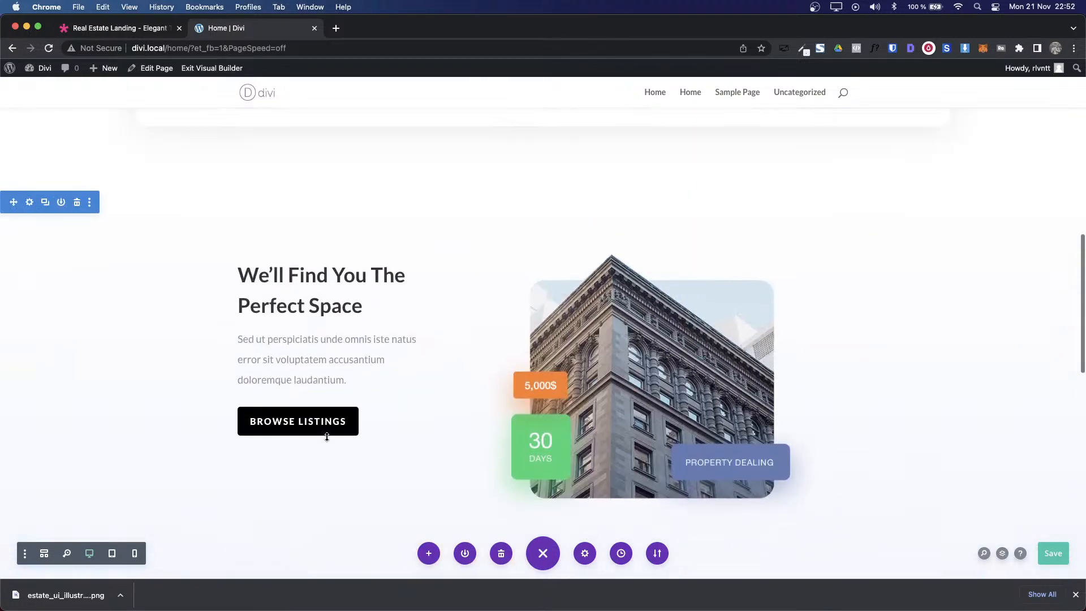
pyautogui.scroll(-4, 327, 437)
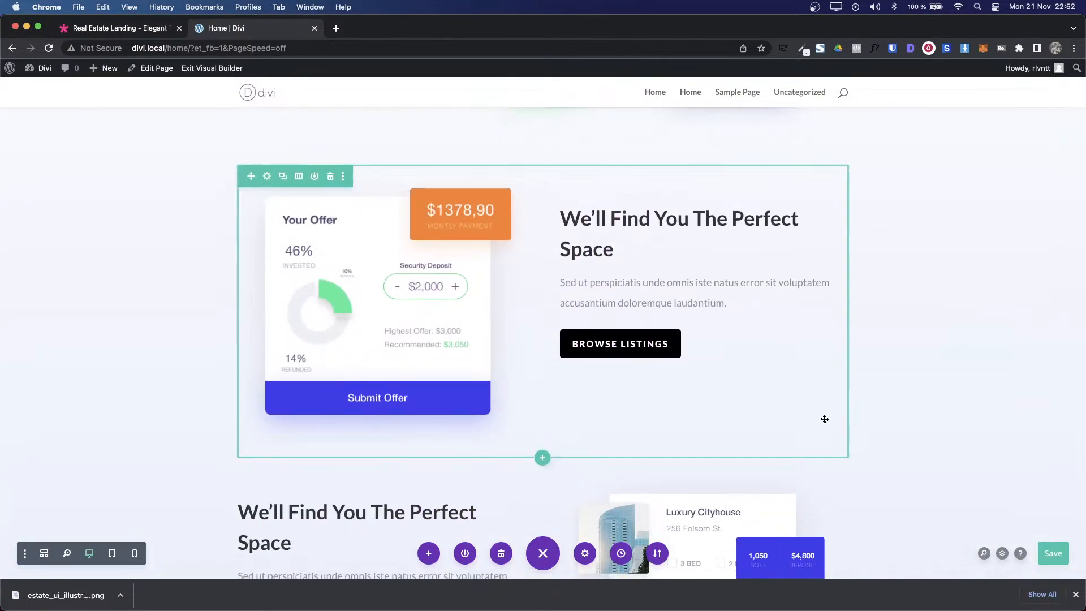
pyautogui.scroll(-3, 779, 297)
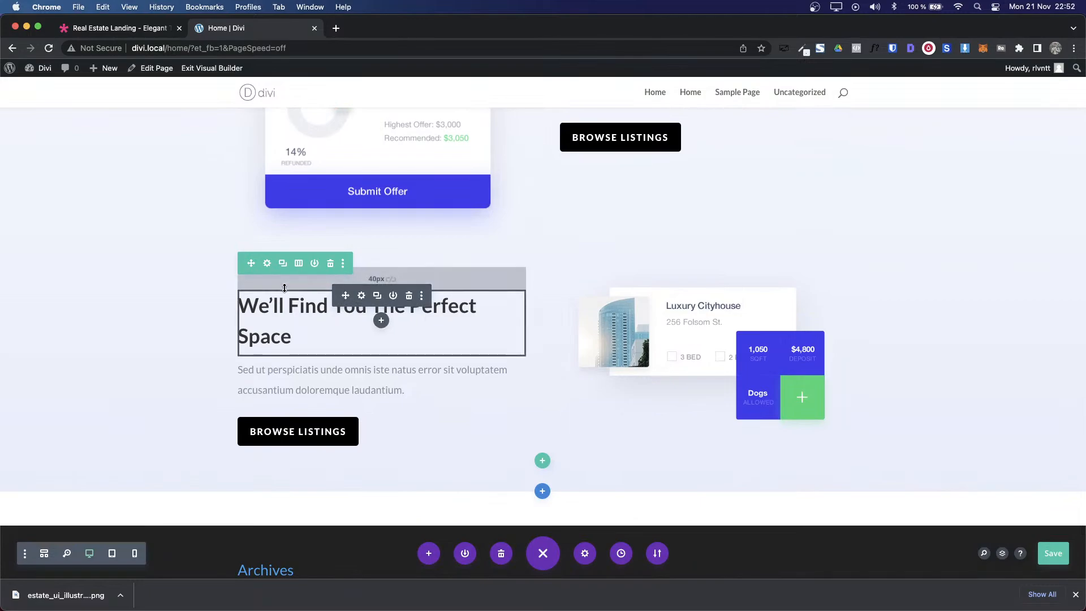
pyautogui.hotkey('ctrl', 'Tab')
pyautogui.scroll(2, 420, 294)
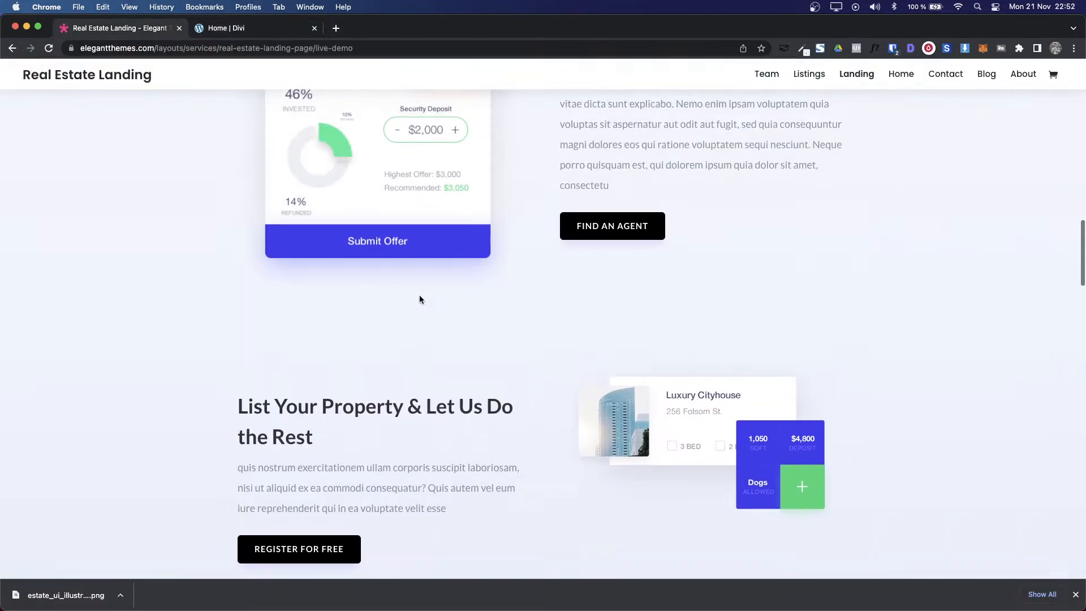
pyautogui.hotkey('ctrl', 'Tab')
pyautogui.hotkey('ctrl', 'Tab')
pyautogui.scroll(5, 316, 426)
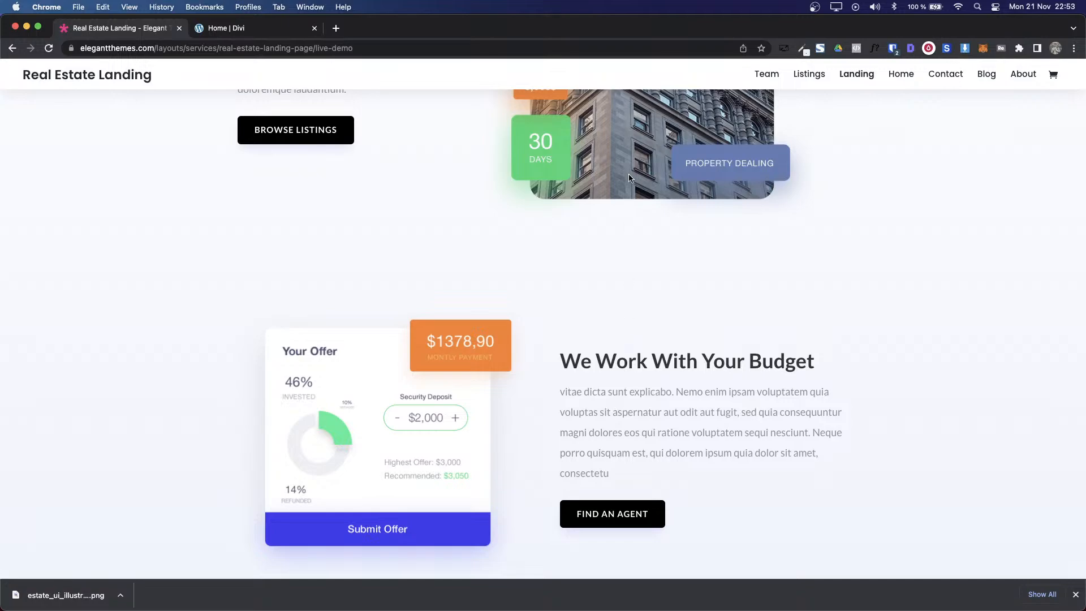
pyautogui.scroll(-4, 617, 328)
pyautogui.scroll(-1, 615, 349)
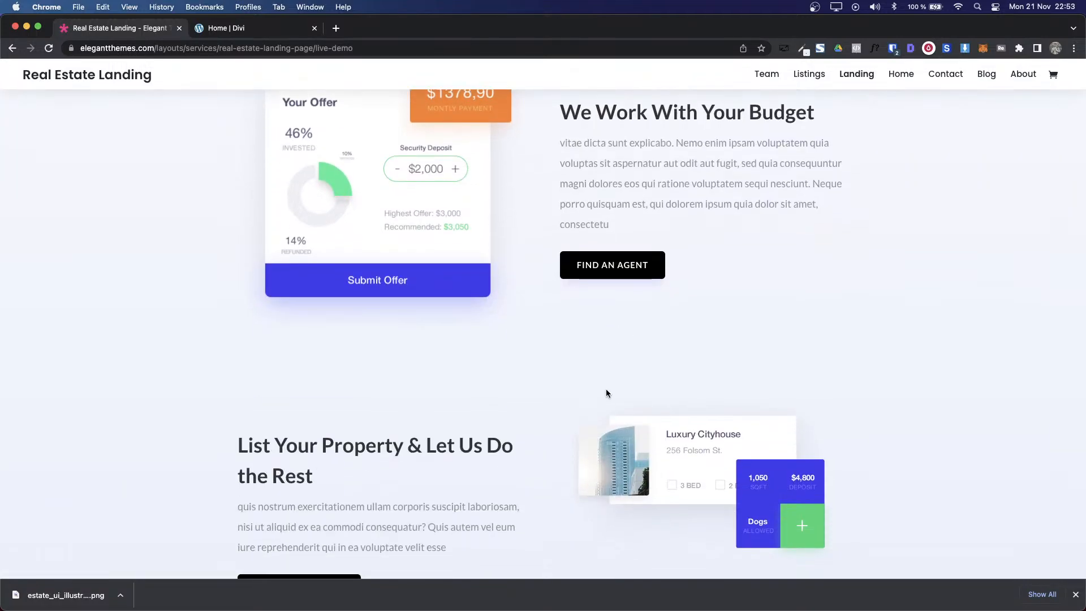
pyautogui.hotkey('ctrl', 'Tab')
pyautogui.scroll(10, 605, 362)
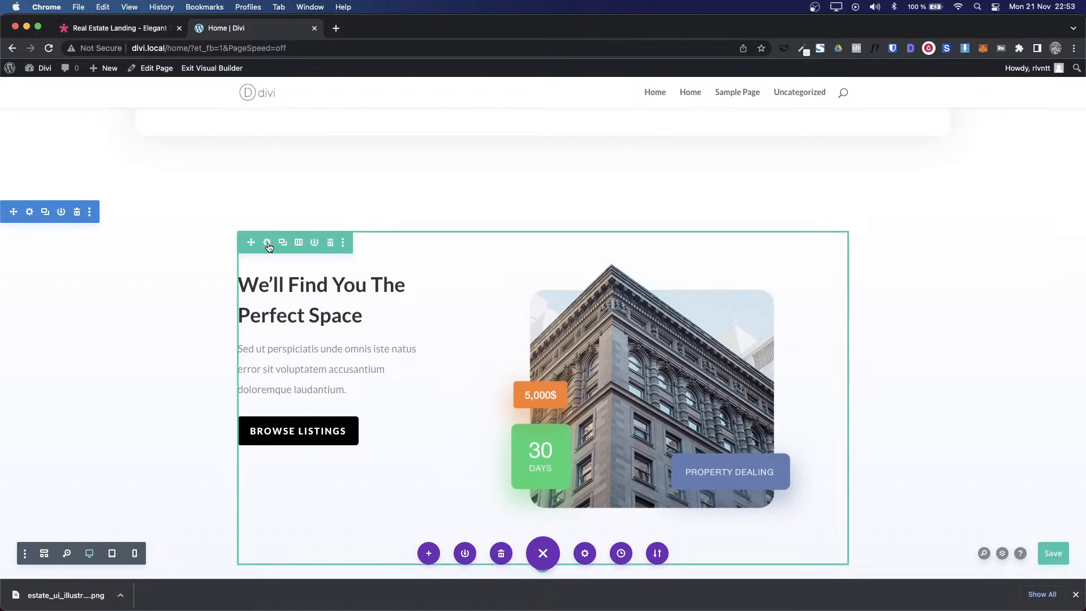
pyautogui.click(268, 245)
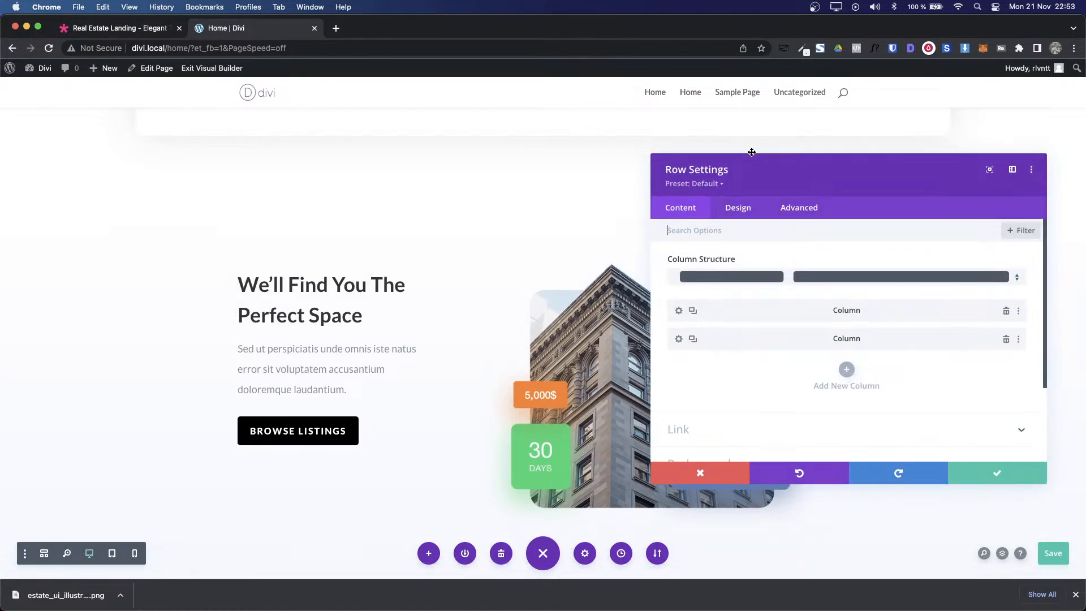
pyautogui.click(733, 209)
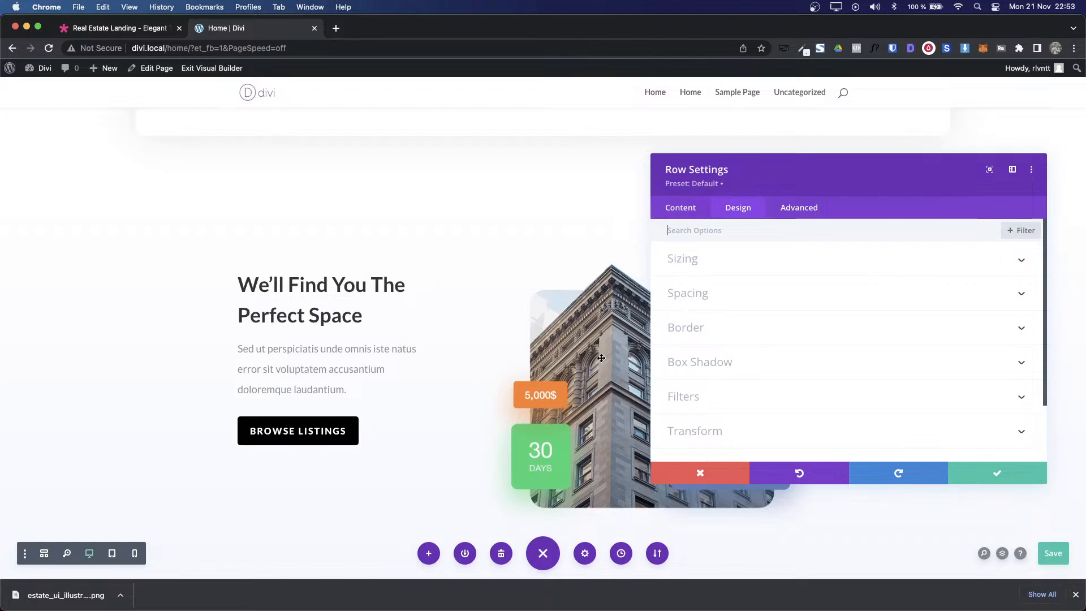
pyautogui.scroll(-3, 601, 358)
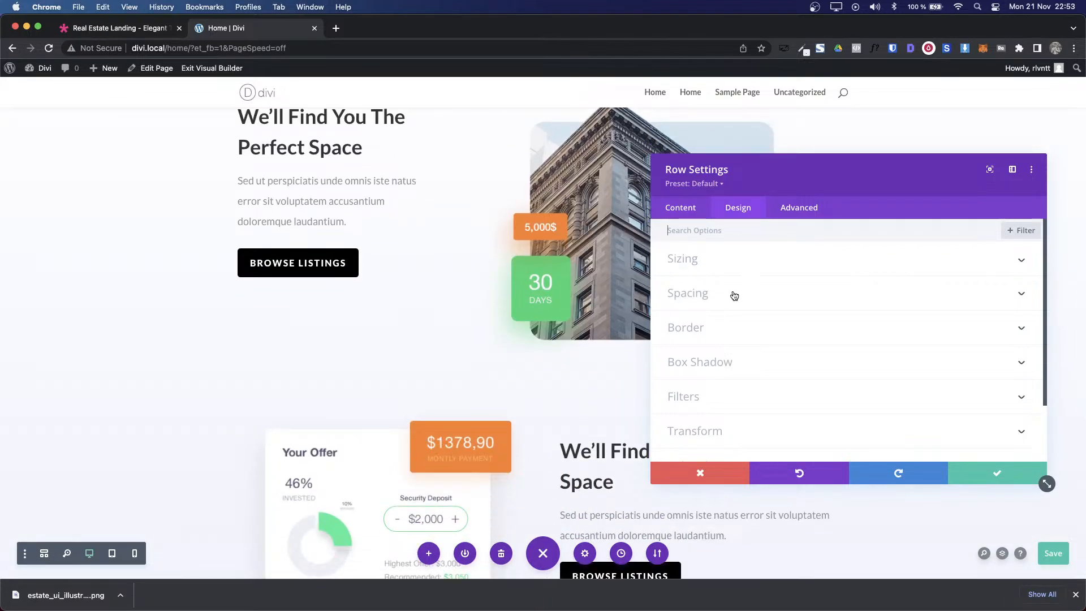
pyautogui.click(733, 294)
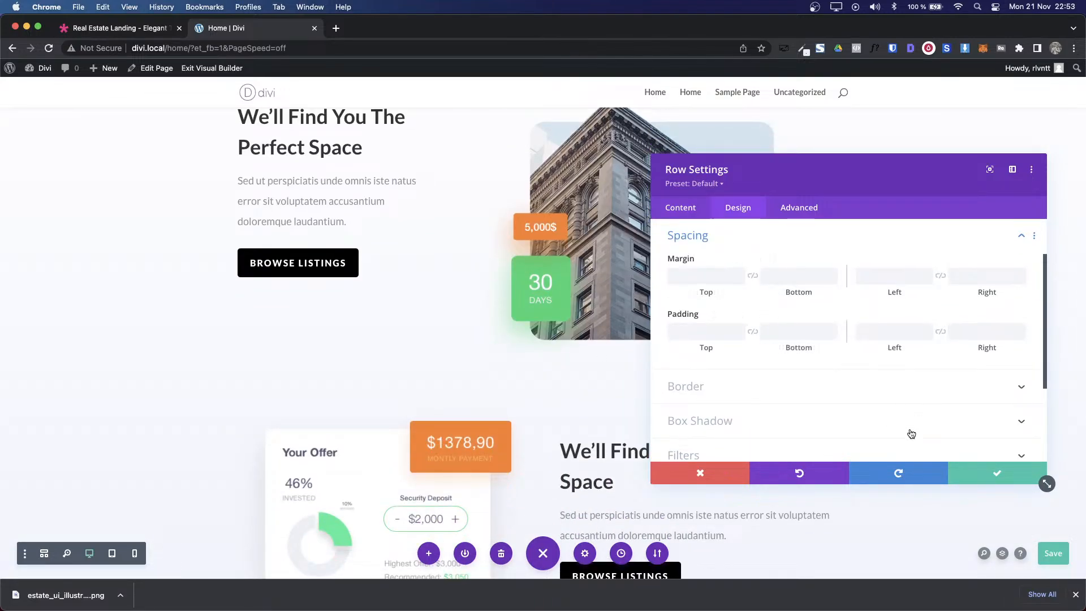
pyautogui.click(701, 473)
# Step: Set the top and bottom padding of the "Your Offer" row to a linked 100px
pyautogui.scroll(-3, 403, 446)
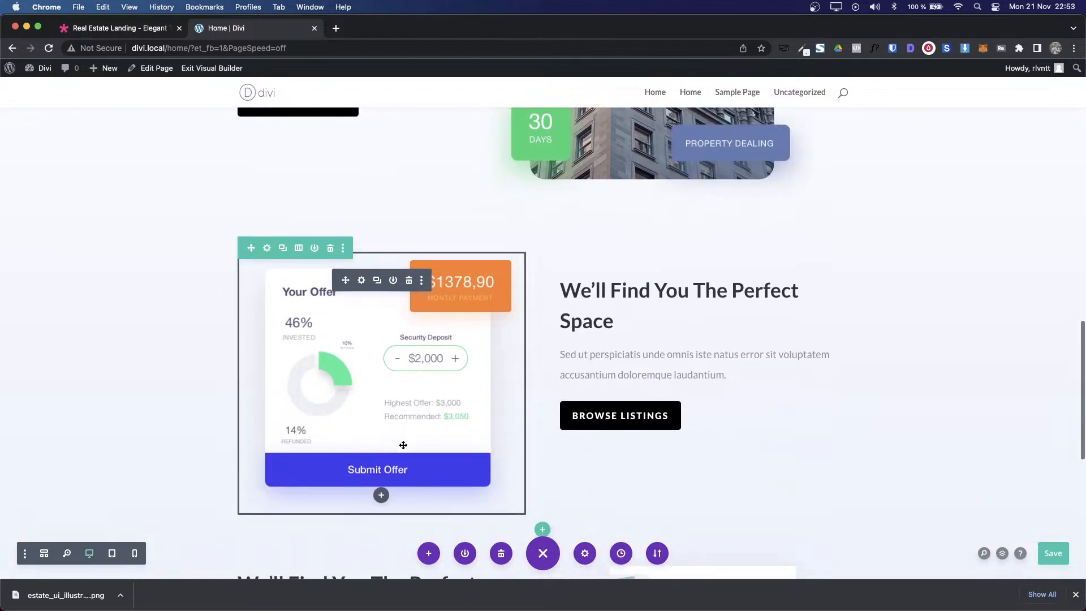
pyautogui.scroll(-2, 403, 445)
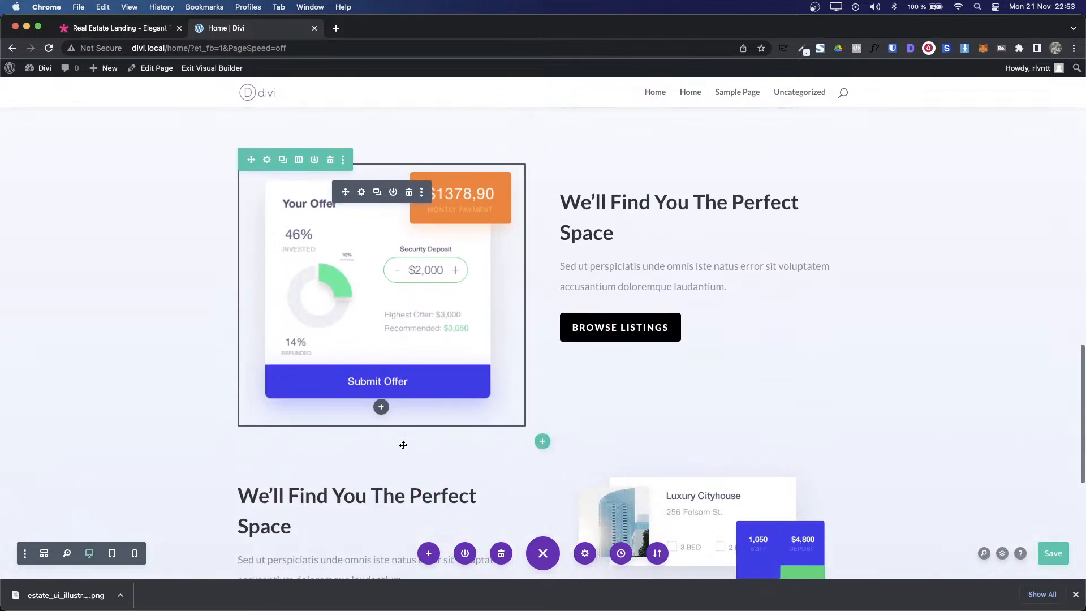
pyautogui.click(265, 162)
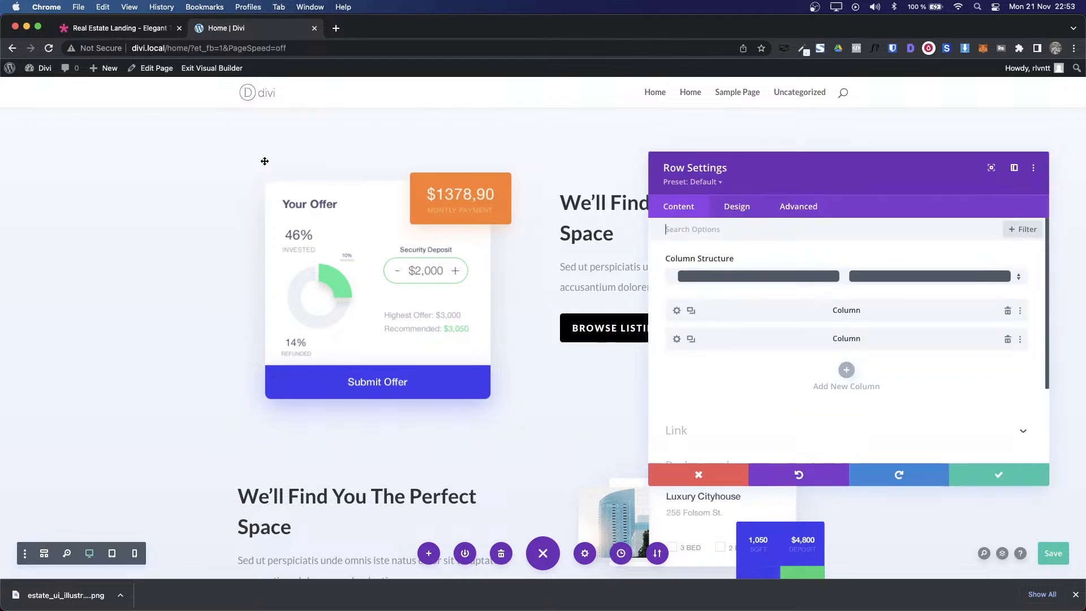
pyautogui.click(723, 210)
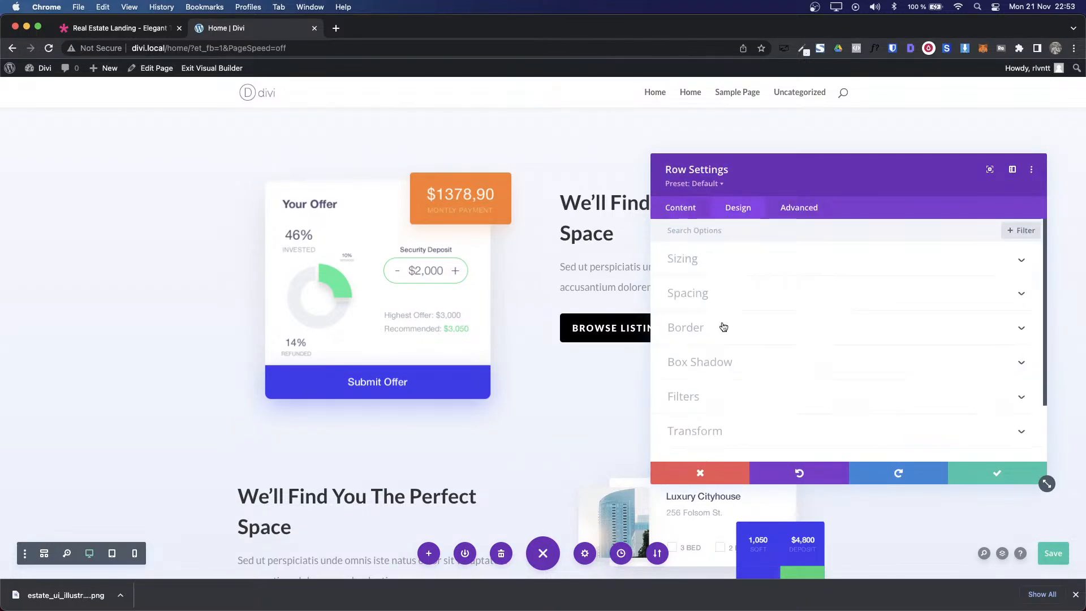
pyautogui.click(711, 304)
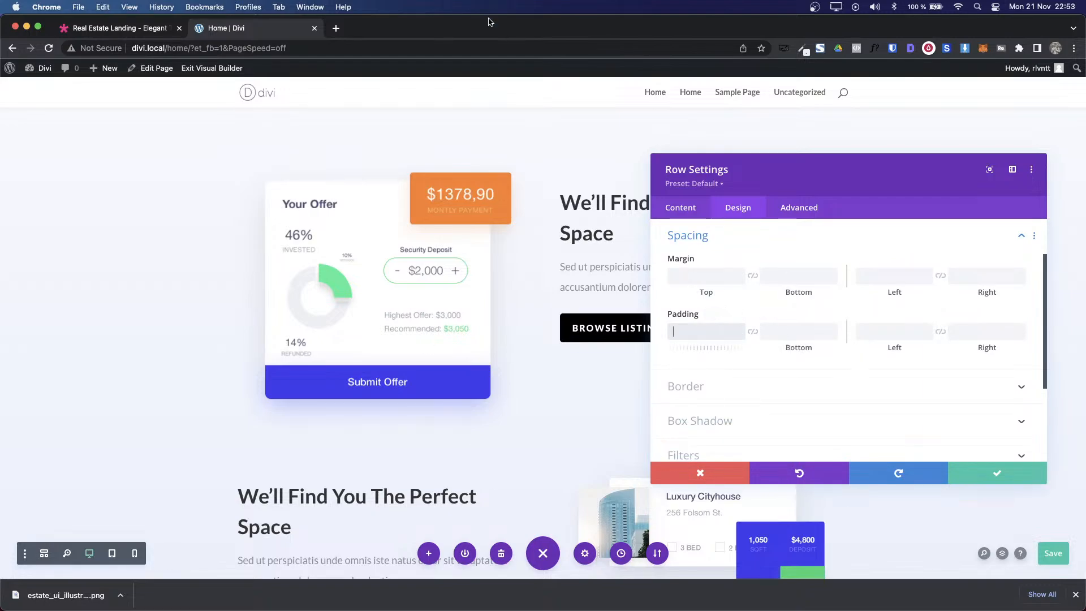
pyautogui.scroll(3, 472, 217)
pyautogui.scroll(-2, 470, 215)
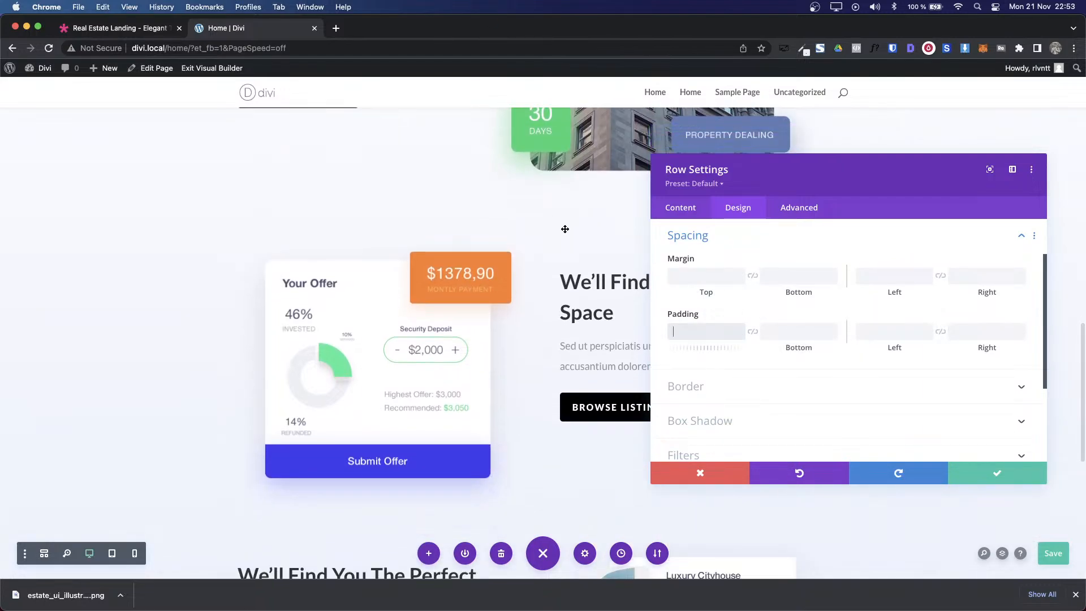
pyautogui.scroll(-2, 492, 361)
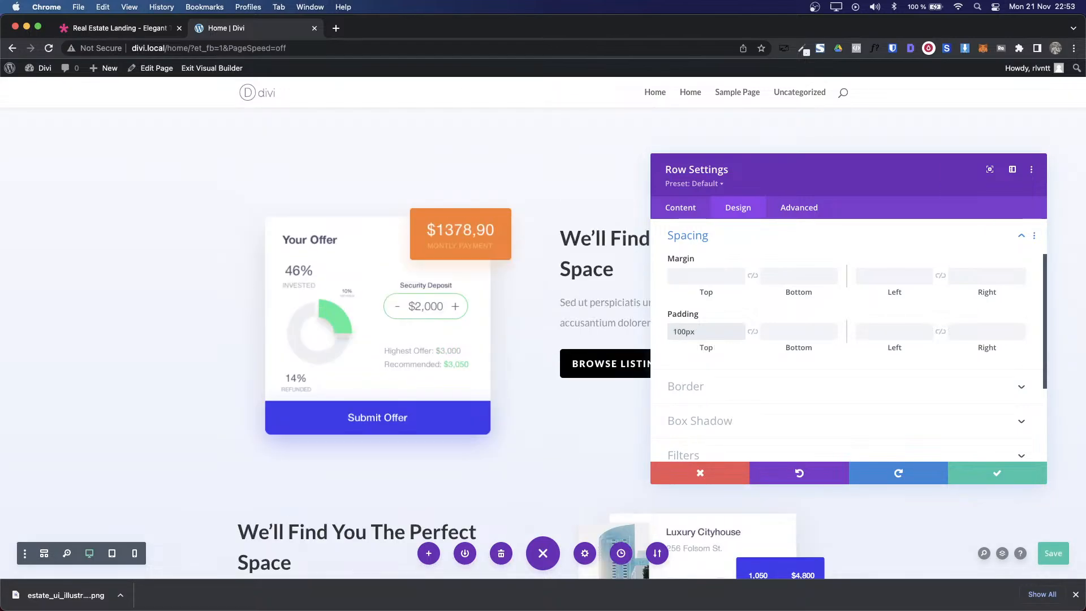
pyautogui.click(750, 334)
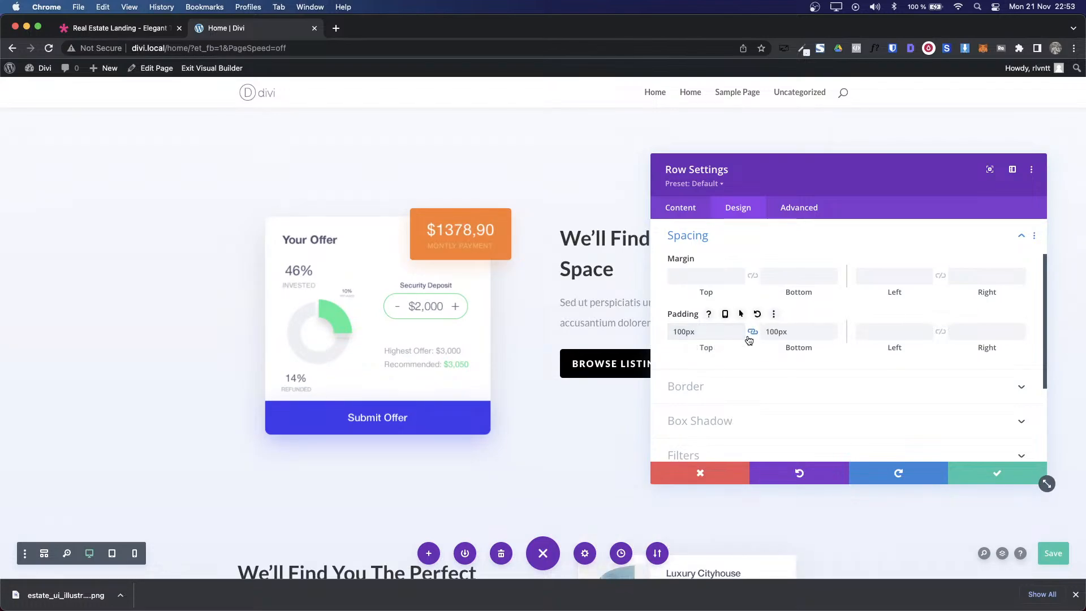
# Step: Compare the "Your Offer" row's spacing with the demo, accept the row settings and save the page
pyautogui.scroll(3, 426, 250)
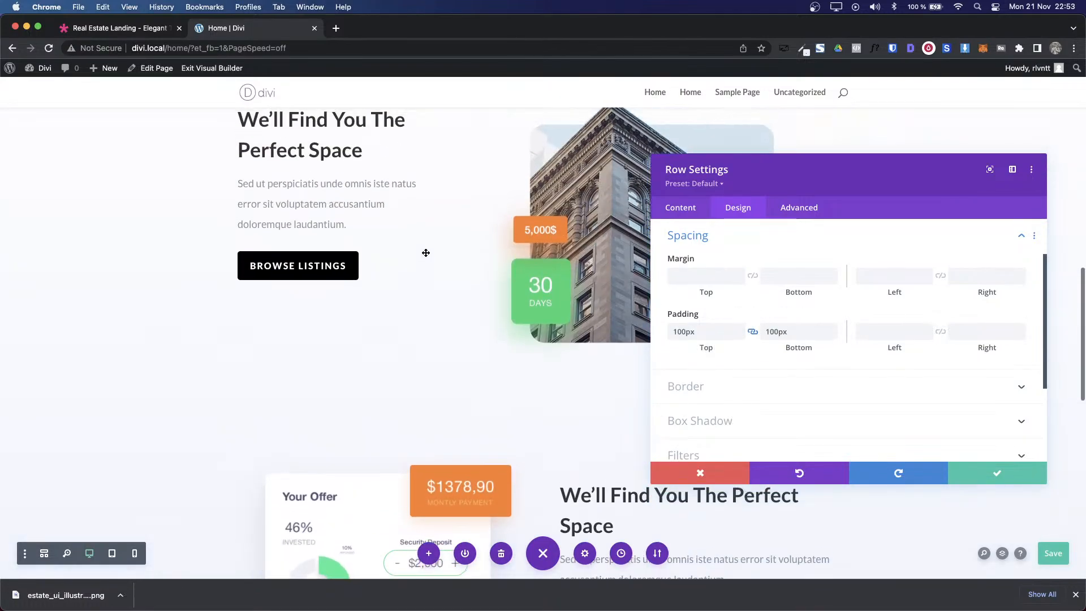
pyautogui.hotkey('ctrl', 'shift', 'Tab')
pyautogui.scroll(5, 425, 251)
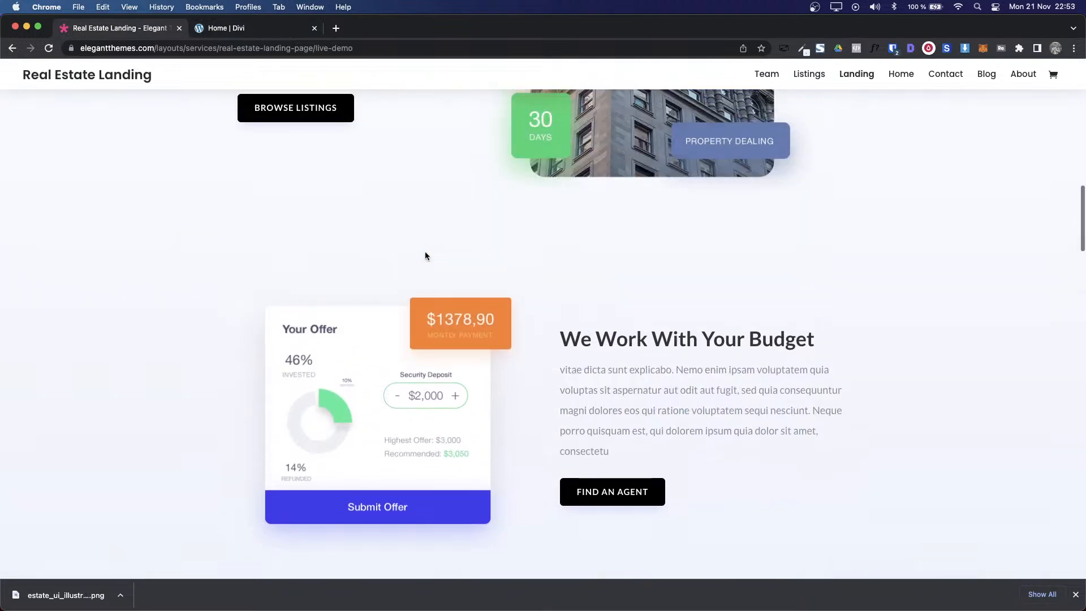
pyautogui.hotkey('ctrl', 'Tab')
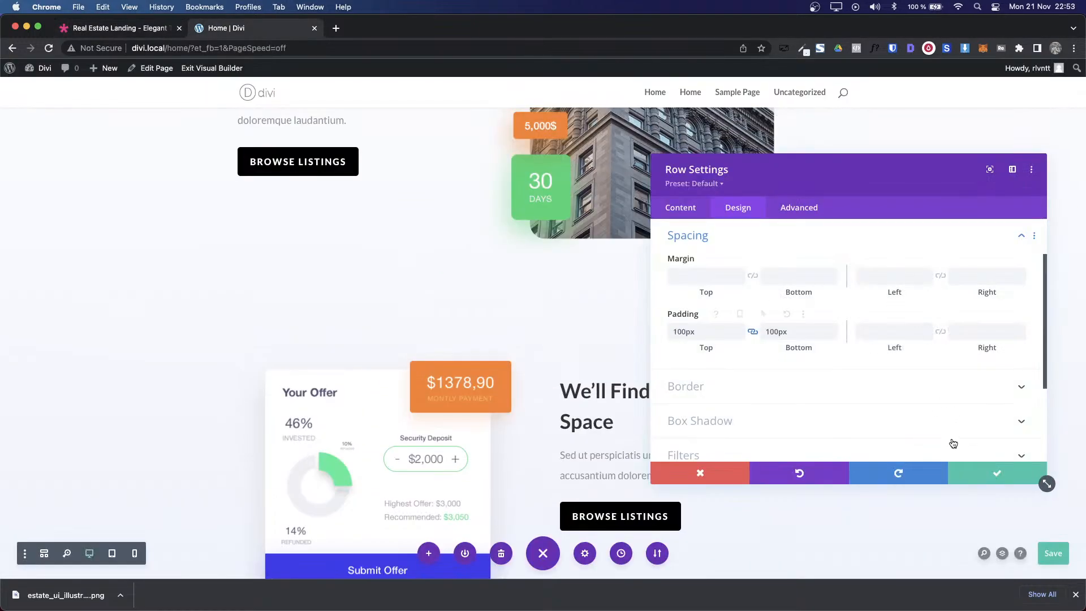
pyautogui.click(983, 484)
pyautogui.scroll(-9, 792, 408)
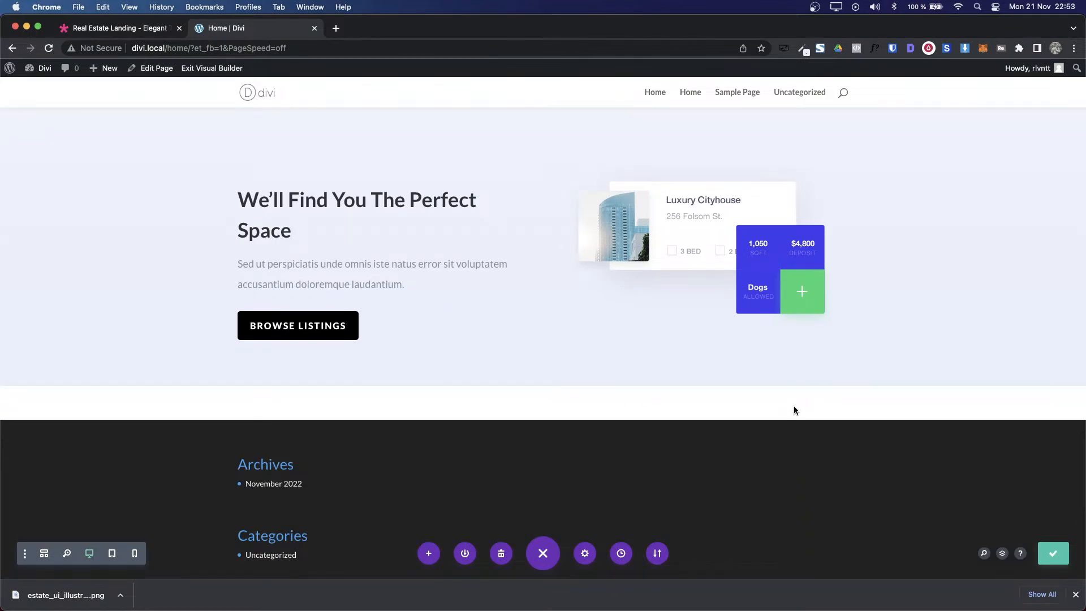
# Step: Examine the demo sections below the Luxury Cityhouse block and compare them with the end of the Divi page
pyautogui.hotkey('ctrl', 'Tab')
pyautogui.scroll(-6, 528, 368)
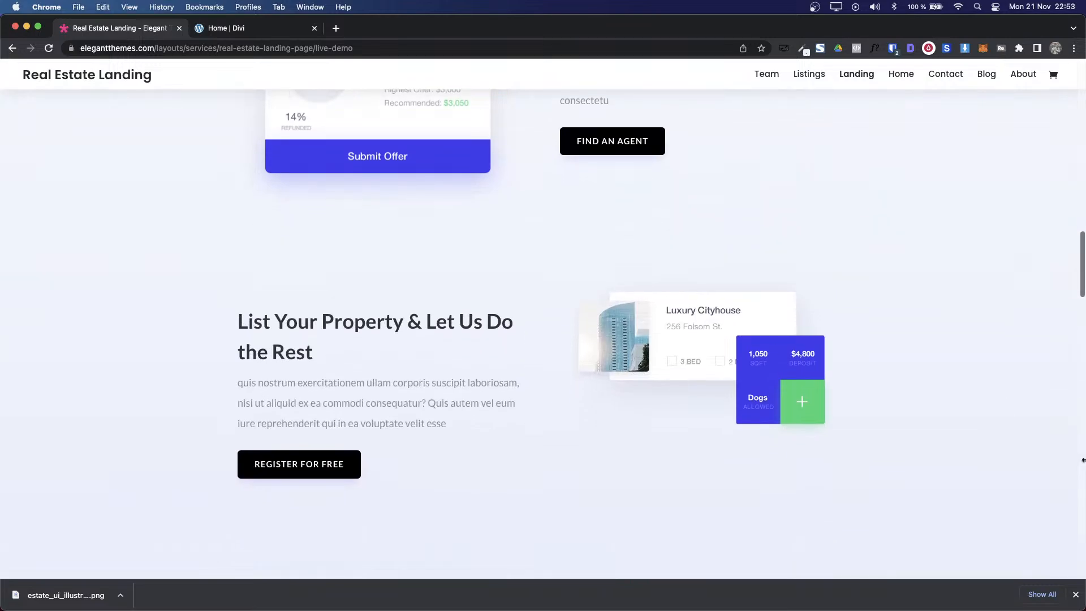
pyautogui.click(1074, 592)
pyautogui.scroll(-12, 669, 433)
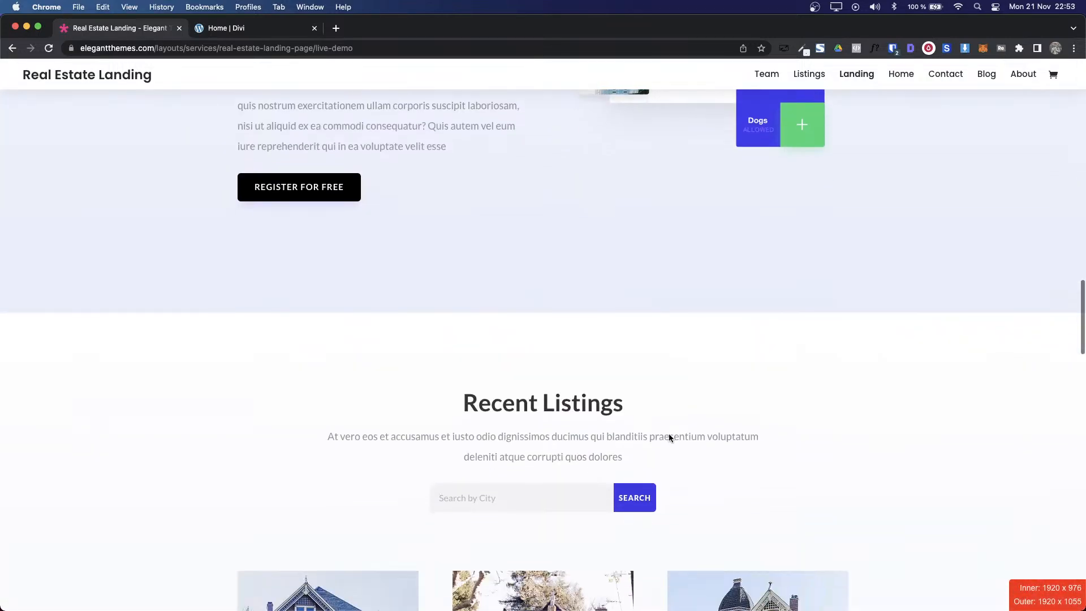
pyautogui.scroll(-10, 669, 436)
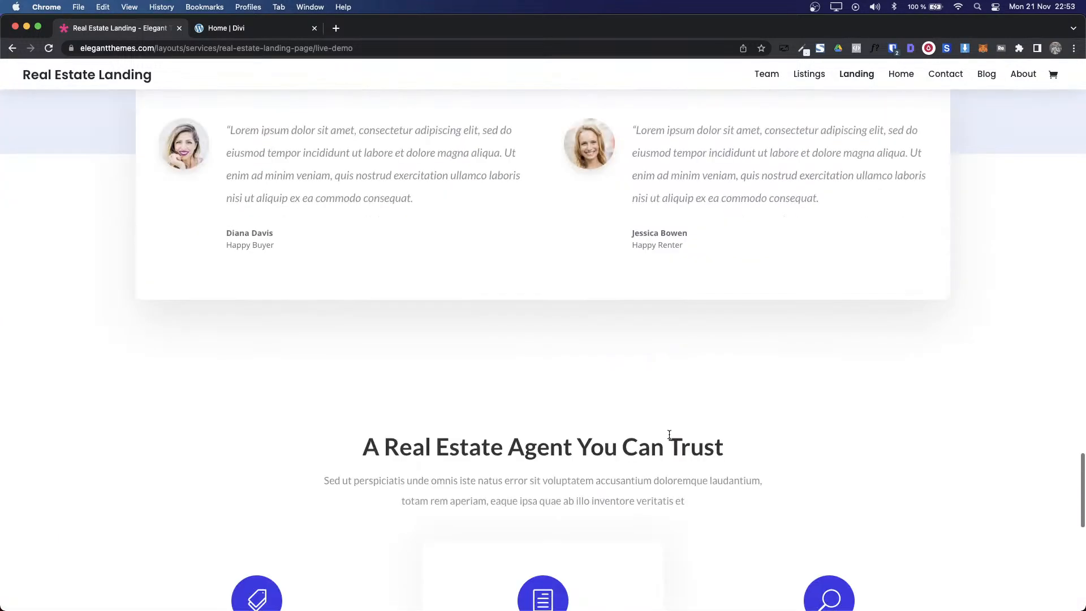
pyautogui.scroll(15, 669, 433)
pyautogui.scroll(3, 669, 433)
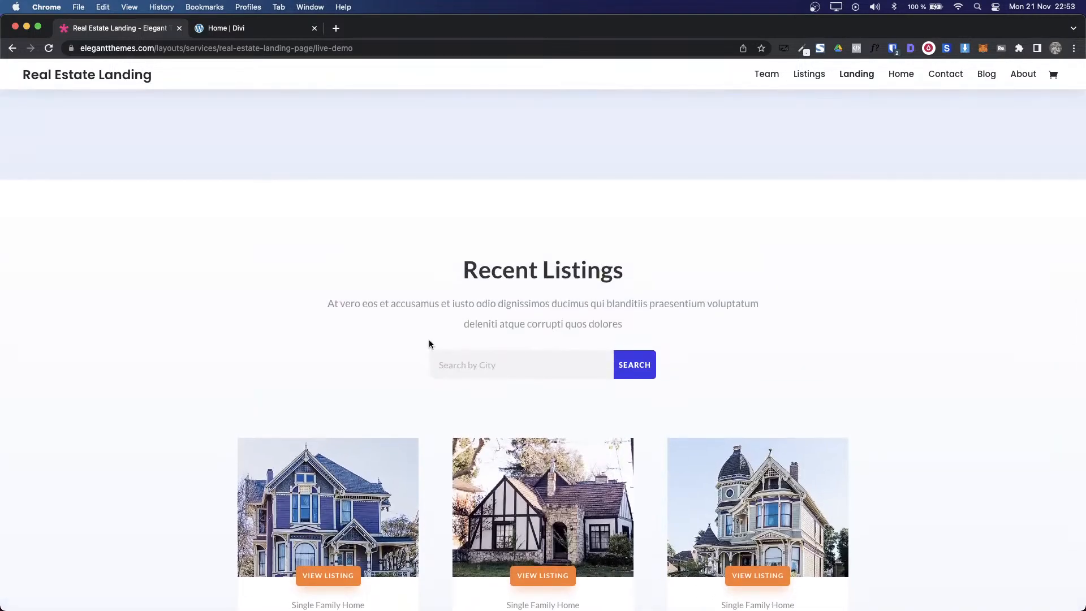
pyautogui.scroll(5, 429, 344)
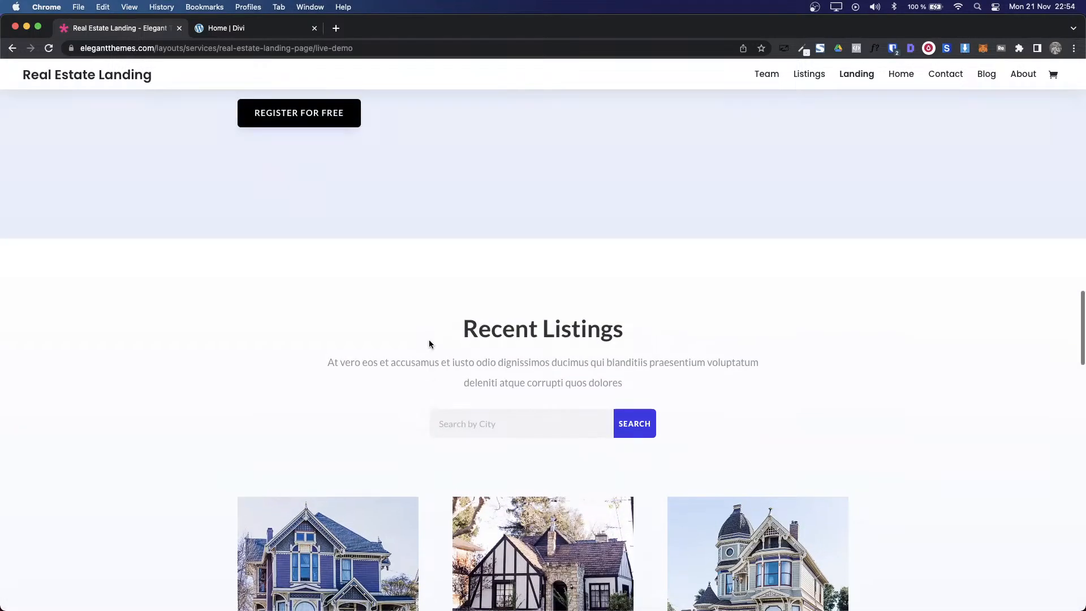
pyautogui.hotkey('ctrl', 'Tab')
pyautogui.scroll(-1, 429, 341)
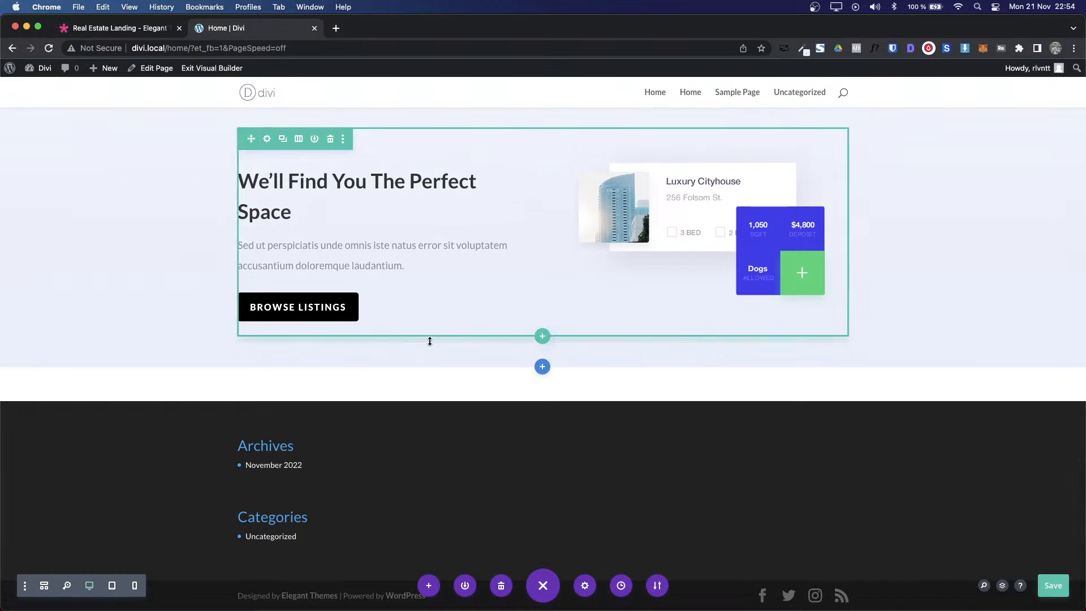
# Step: Copy the "Recent Listings" heading and the paragraph beneath it from the demo page
pyautogui.hotkey('ctrl', 'shift', 'Tab')
pyautogui.scroll(-2, 599, 369)
pyautogui.scroll(-3, 598, 369)
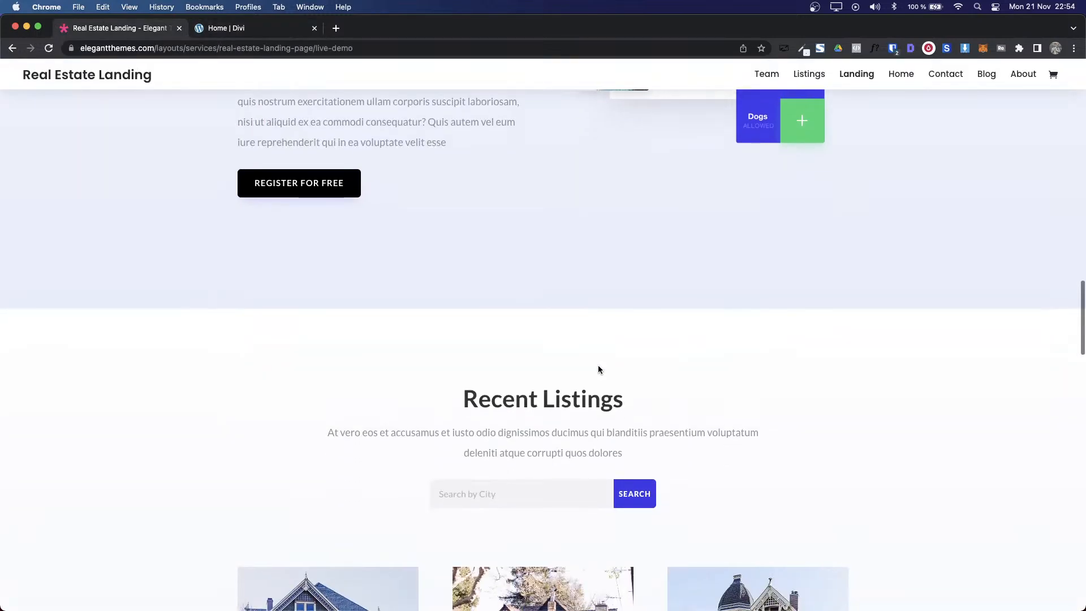
pyautogui.moveTo(465, 260); pyautogui.dragTo(670, 323)
pyautogui.press('super+c')
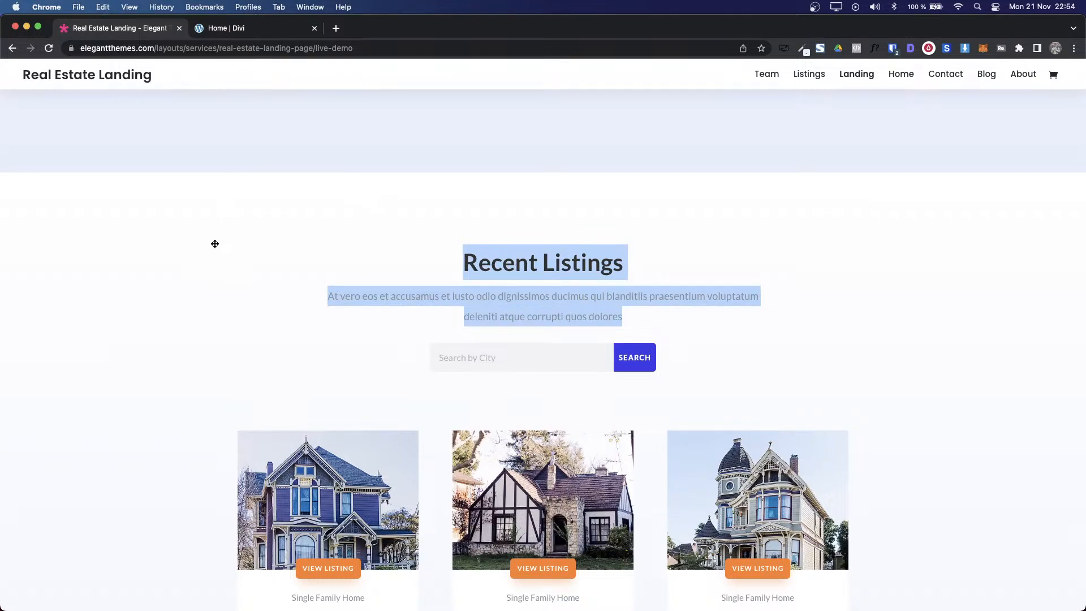
# Step: Add a regular section below the Luxury Cityhouse row, with a one-column row and a Text module containing the copied "Recent Listings" heading and paragraph
pyautogui.hotkey('ctrl', 'Tab')
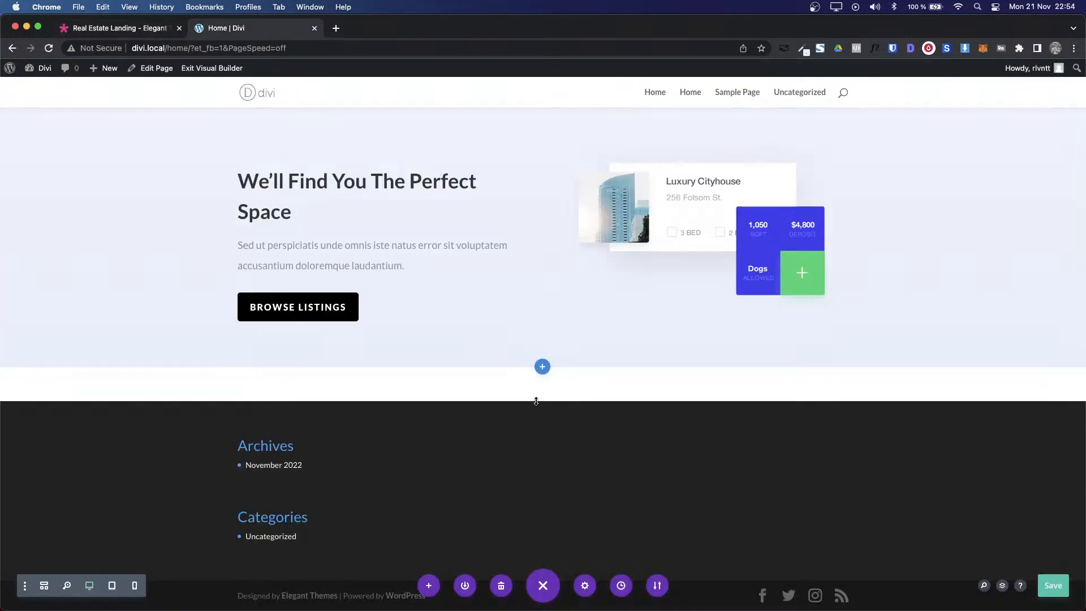
pyautogui.click(542, 367)
pyautogui.click(474, 327)
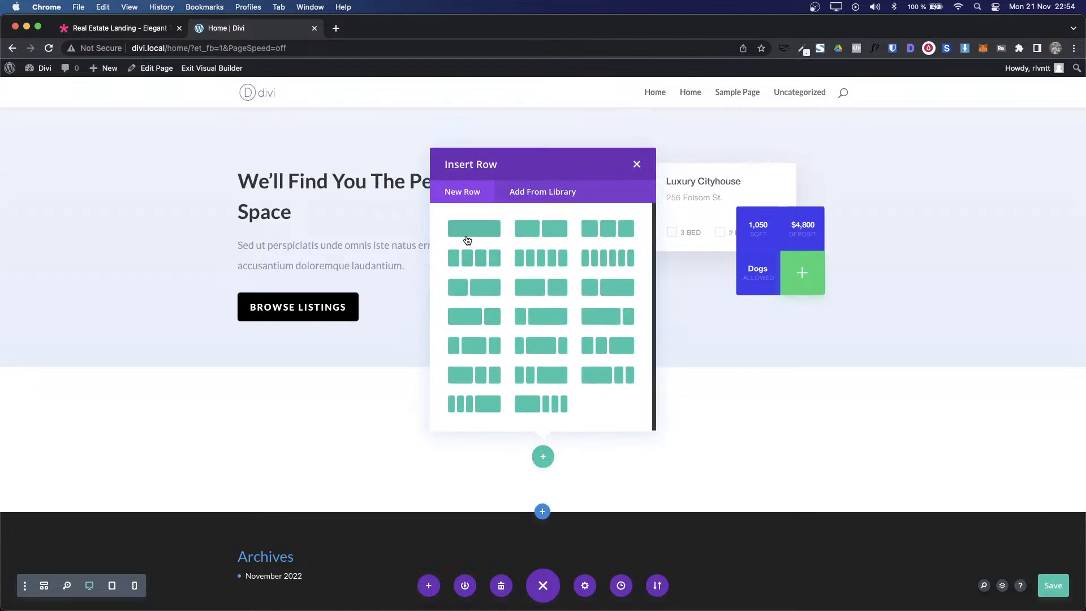
pyautogui.click(469, 233)
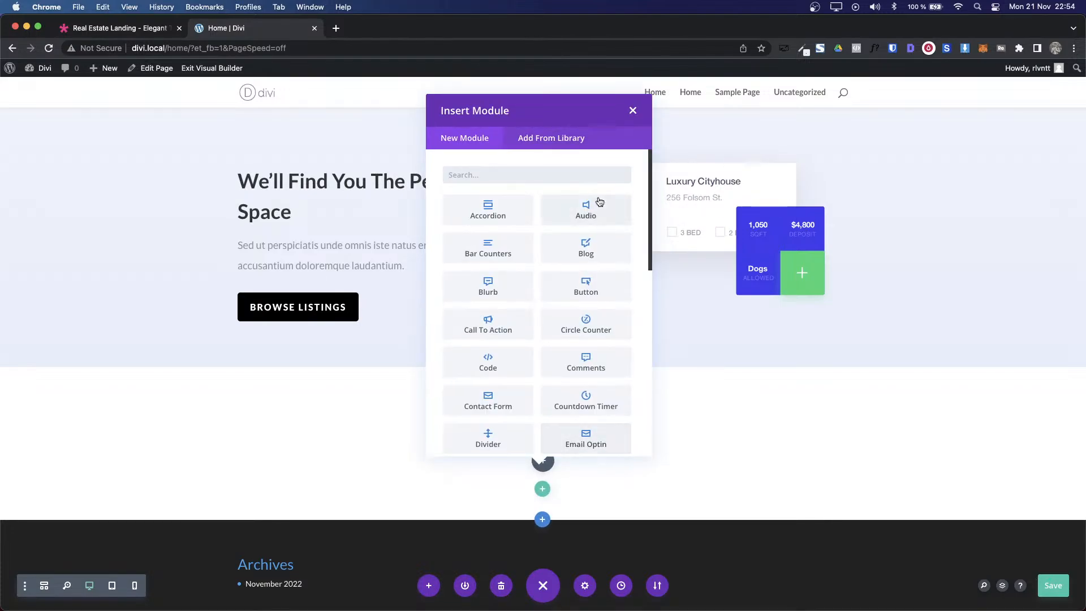
pyautogui.write('tex')
pyautogui.click(487, 210)
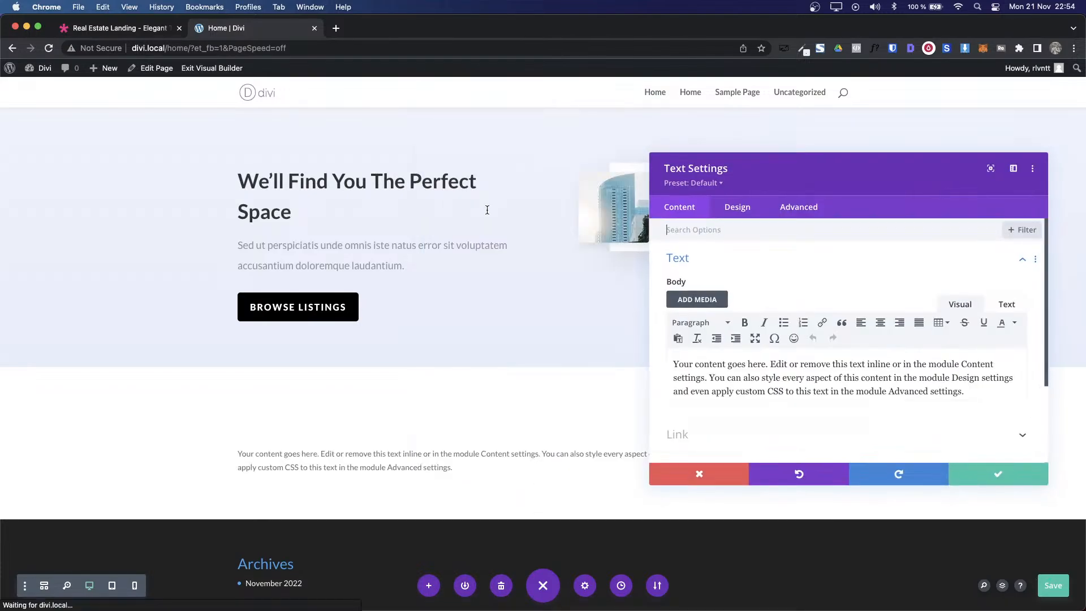
pyautogui.tripleClick(802, 385)
pyautogui.press('super+v')
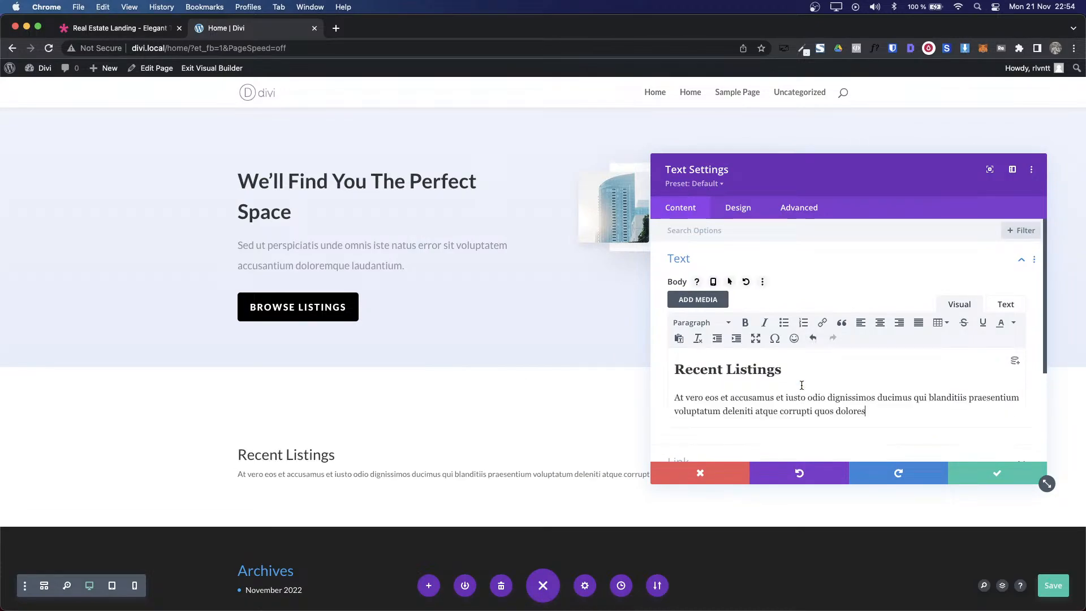
# Step: Inspect the font properties of the demo's "Recent Listings" heading with WhatFont
pyautogui.hotkey('ctrl', 'Tab')
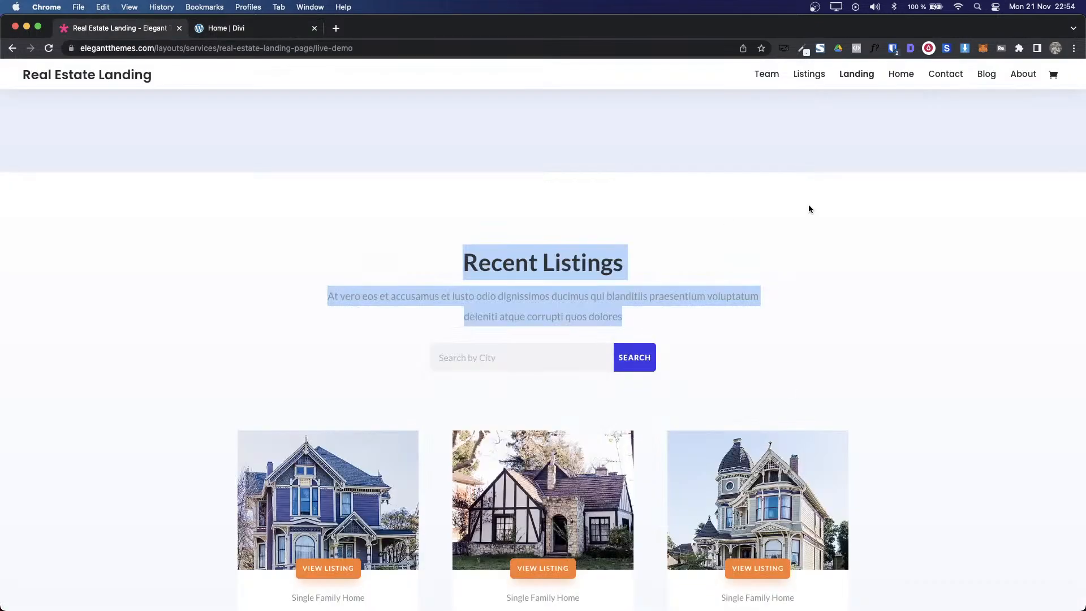
pyautogui.click(854, 317)
pyautogui.click(875, 48)
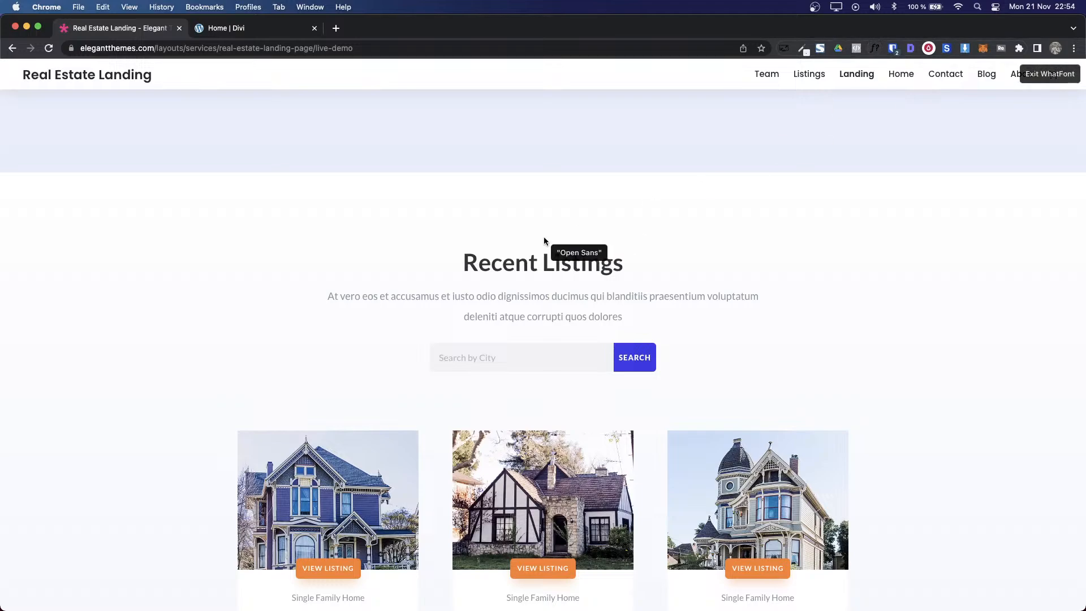
pyautogui.click(538, 266)
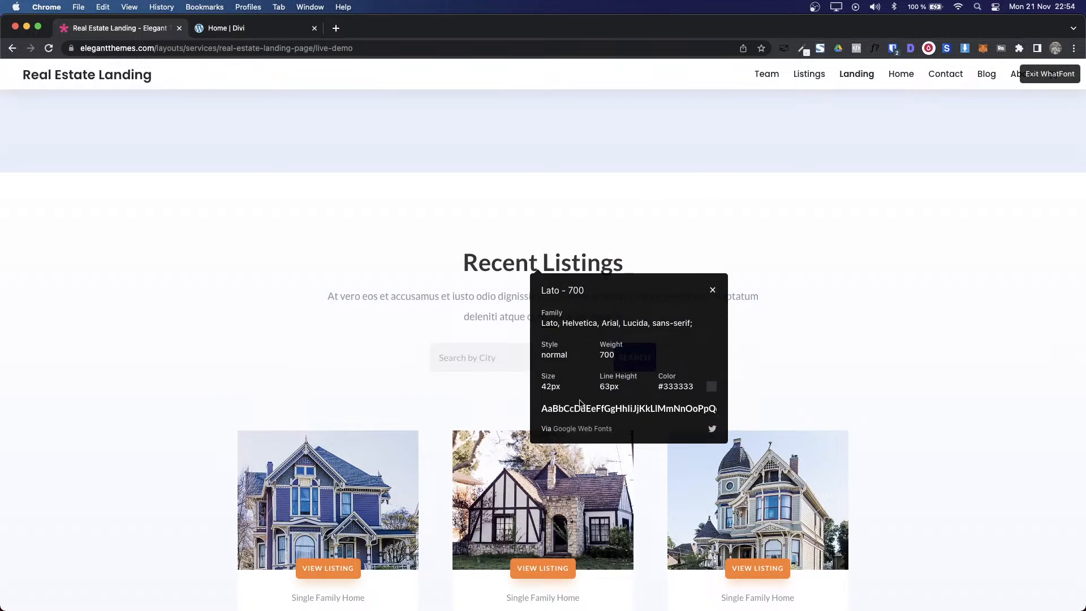
# Step: Set the Heading 2 text size of the Recent Listings Text module to 42px
pyautogui.hotkey('ctrl', 'Tab')
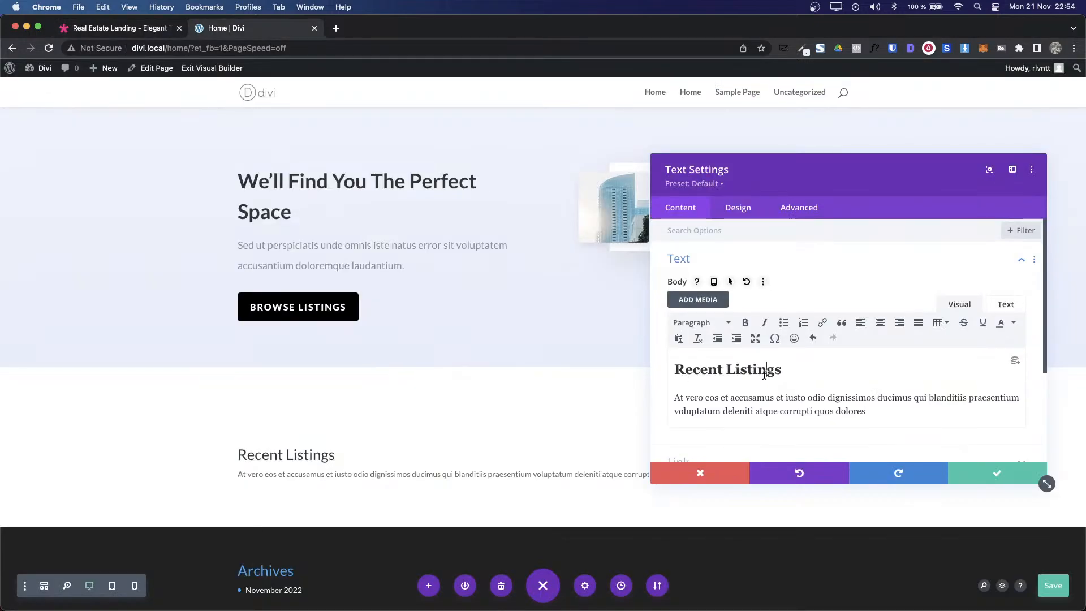
pyautogui.click(750, 209)
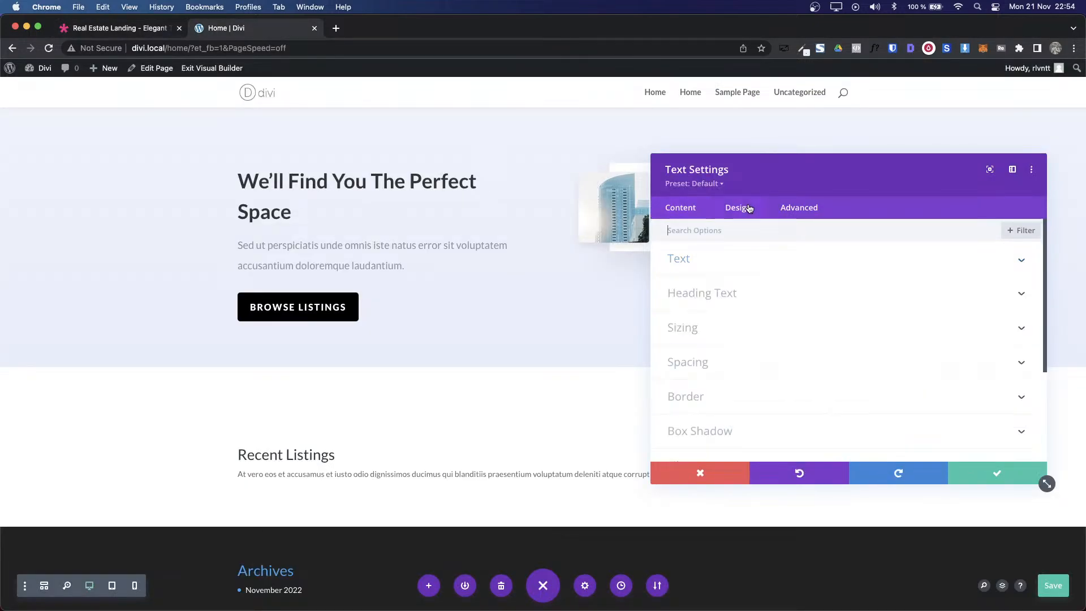
pyautogui.click(688, 303)
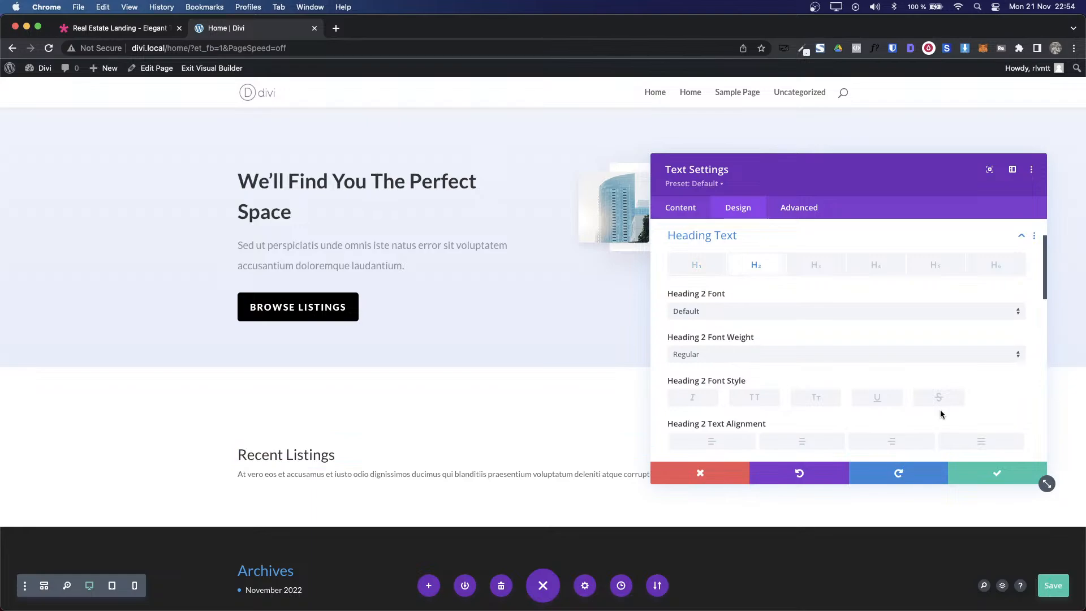
pyautogui.scroll(-3, 940, 409)
pyautogui.click(960, 385)
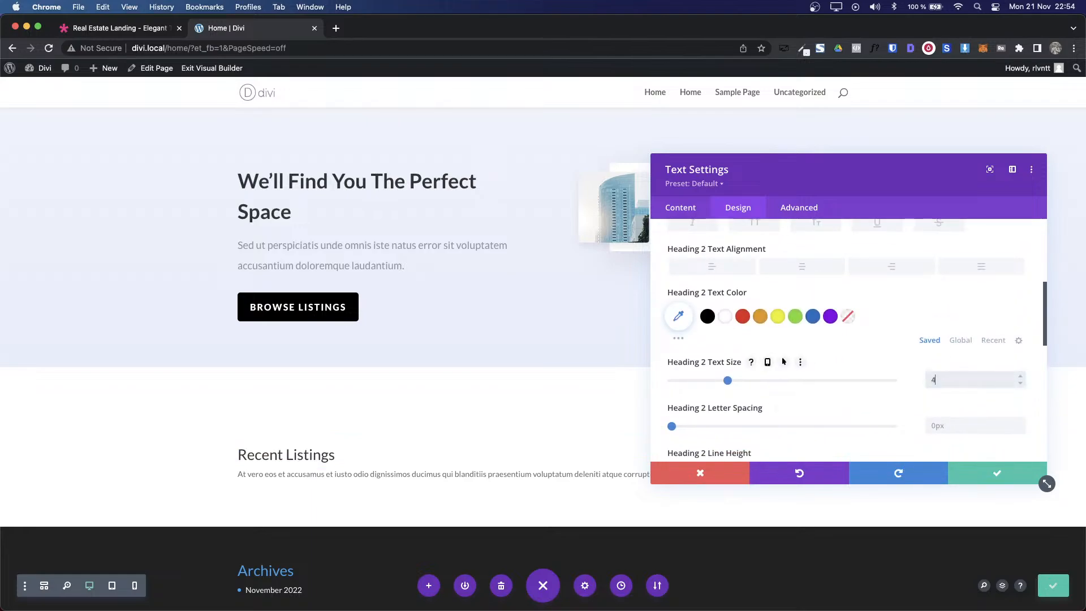
pyautogui.write('42px')
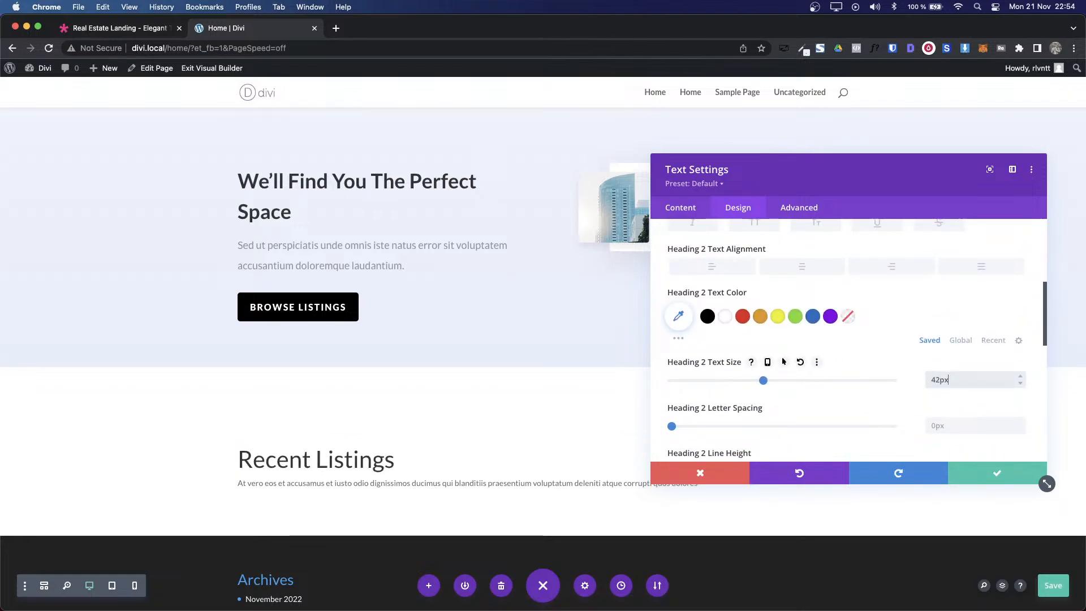
# Step: Inspect the font properties of the demo paragraph beneath "Recent Listings" with WhatFont
pyautogui.hotkey('ctrl', 'shift', 'Tab')
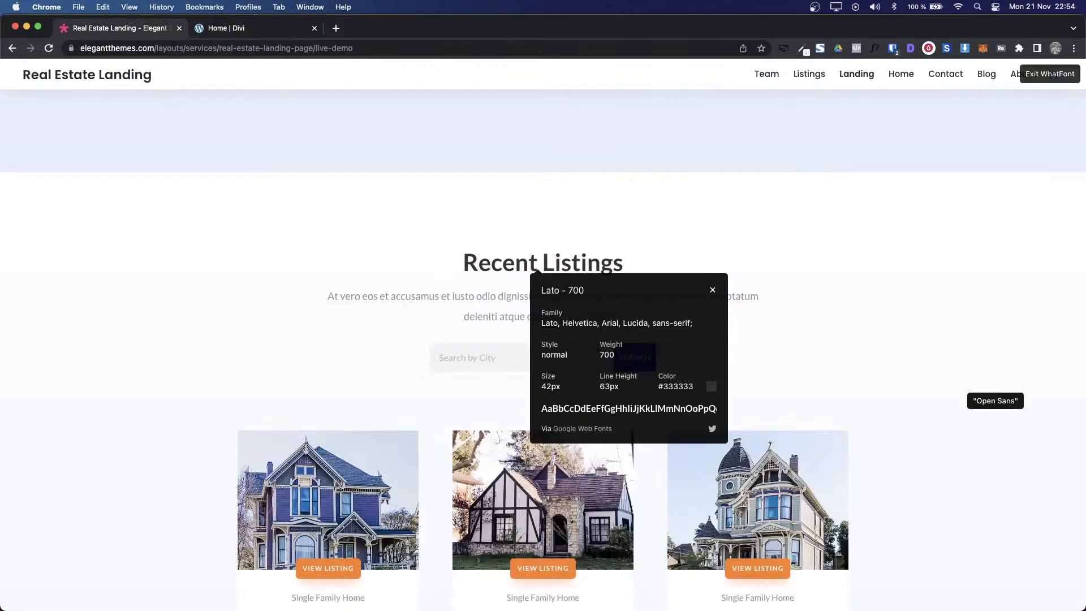
pyautogui.click(713, 291)
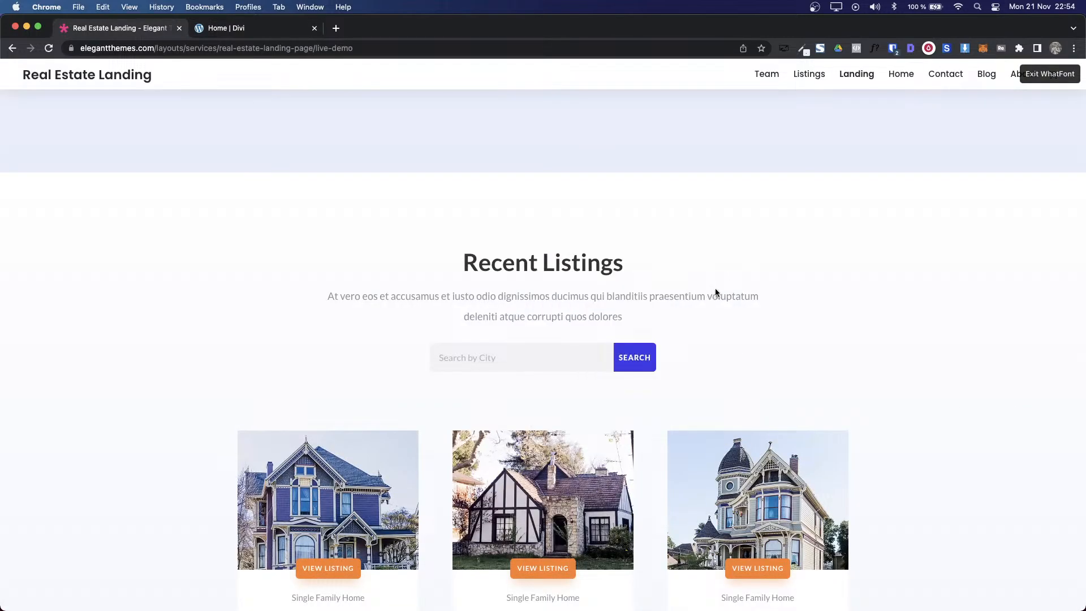
pyautogui.click(645, 295)
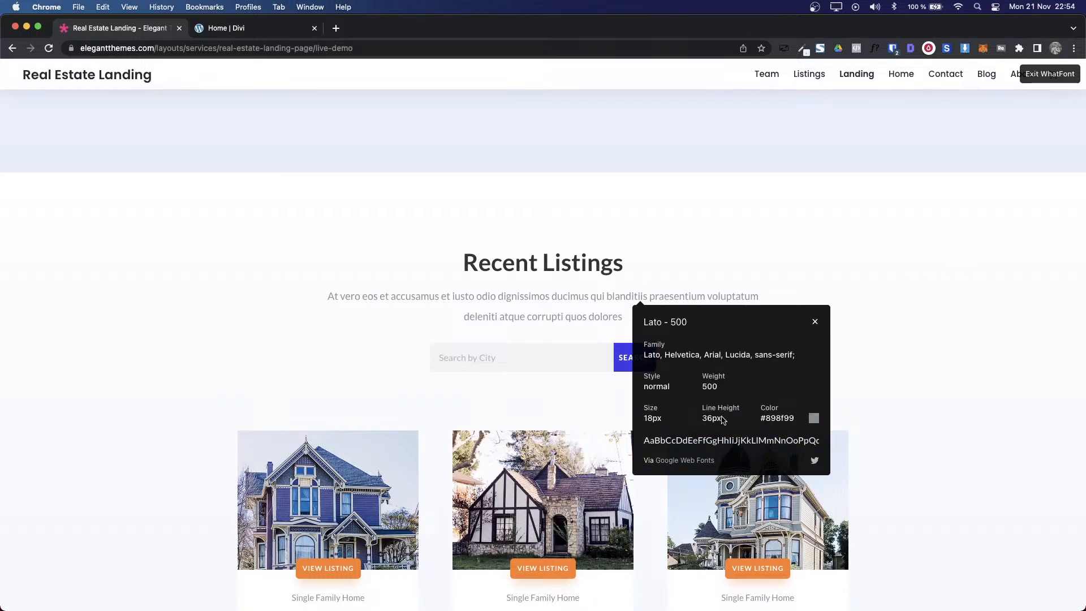
# Step: Set the body text size of the Recent Listings Text module to 18px
pyautogui.hotkey('ctrl', 'Tab')
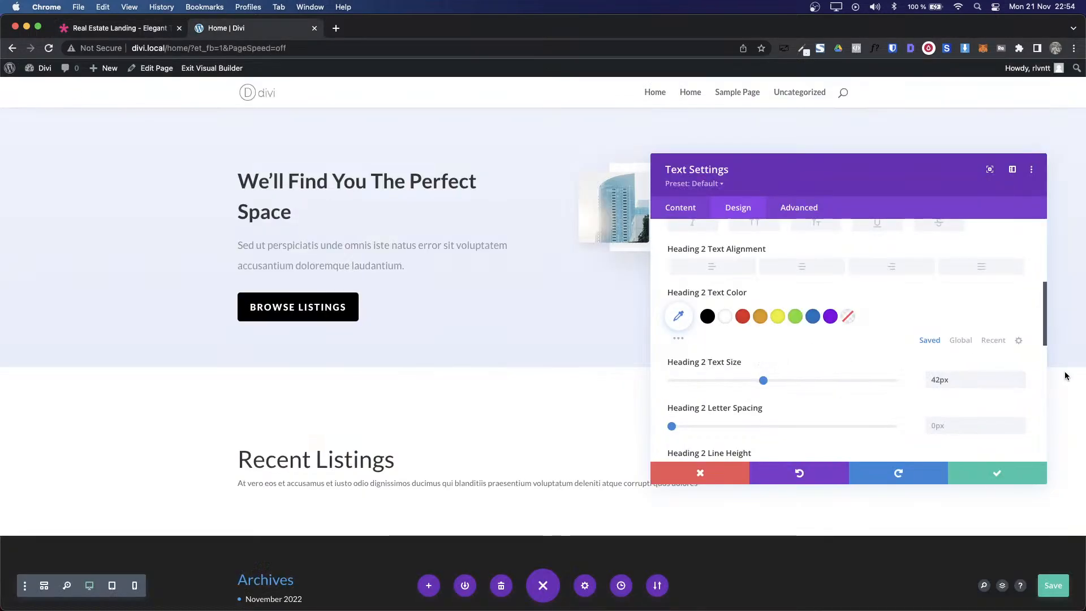
pyautogui.scroll(5, 685, 257)
pyautogui.click(684, 258)
pyautogui.scroll(-3, 922, 439)
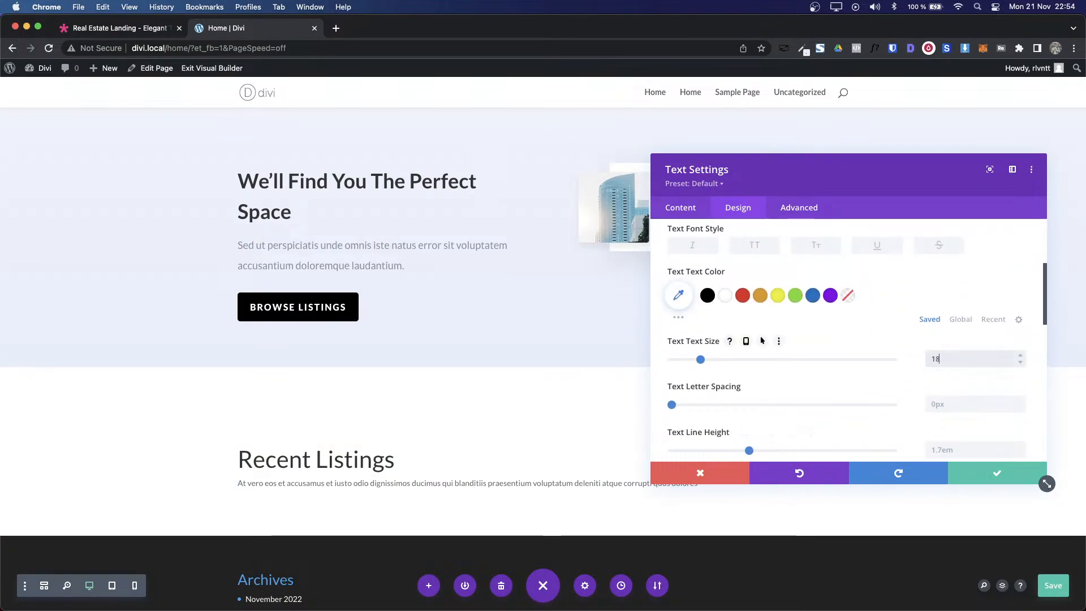
pyautogui.write('18px')
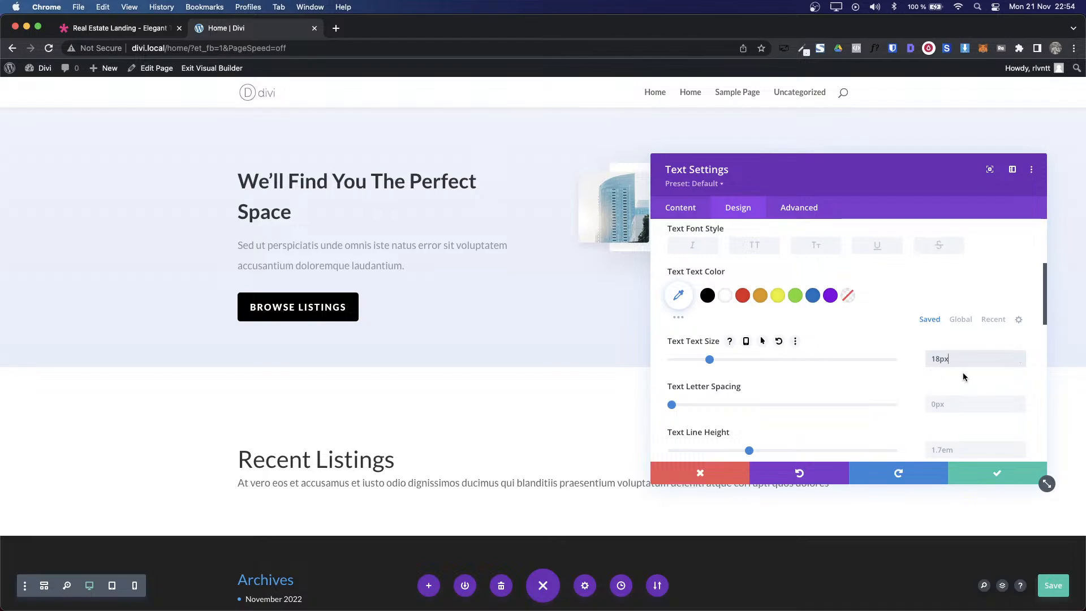
# Step: Copy the demo paragraph's color code #898f99 from WhatFont and apply it as the Text module's body text color
pyautogui.hotkey('ctrl', 'shift', 'Tab')
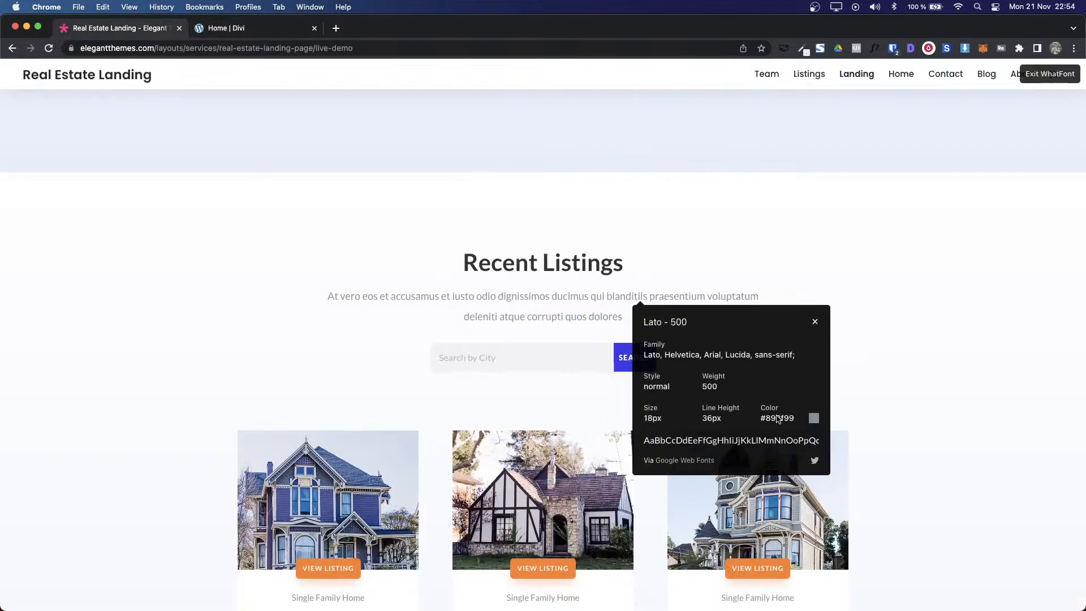
pyautogui.doubleClick(779, 419)
pyautogui.press('super+c')
pyautogui.click(815, 323)
pyautogui.hotkey('ctrl', 'Tab')
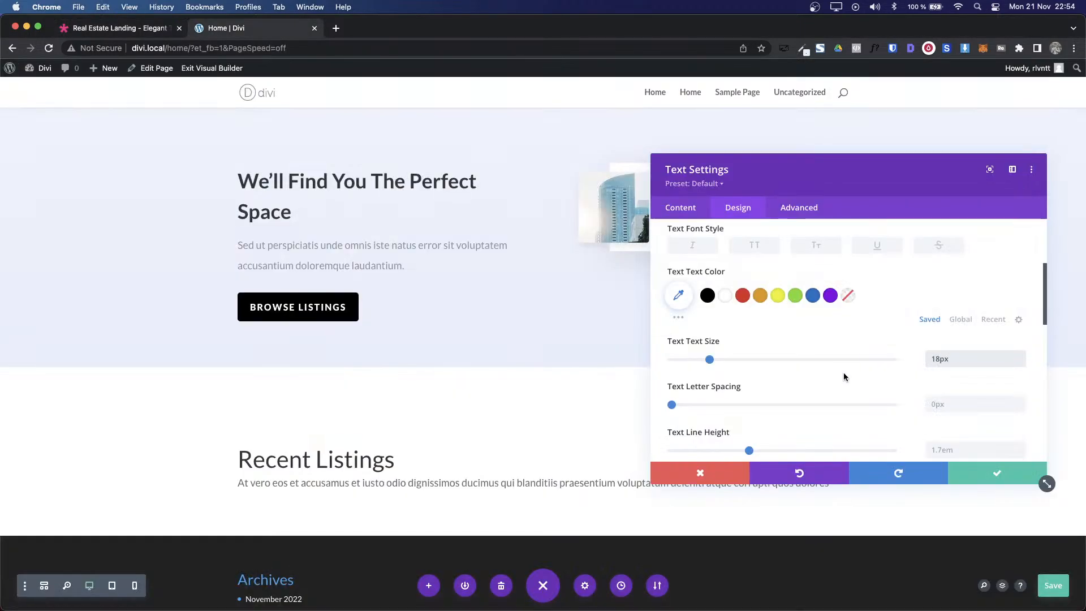
pyautogui.scroll(1, 921, 345)
pyautogui.click(678, 335)
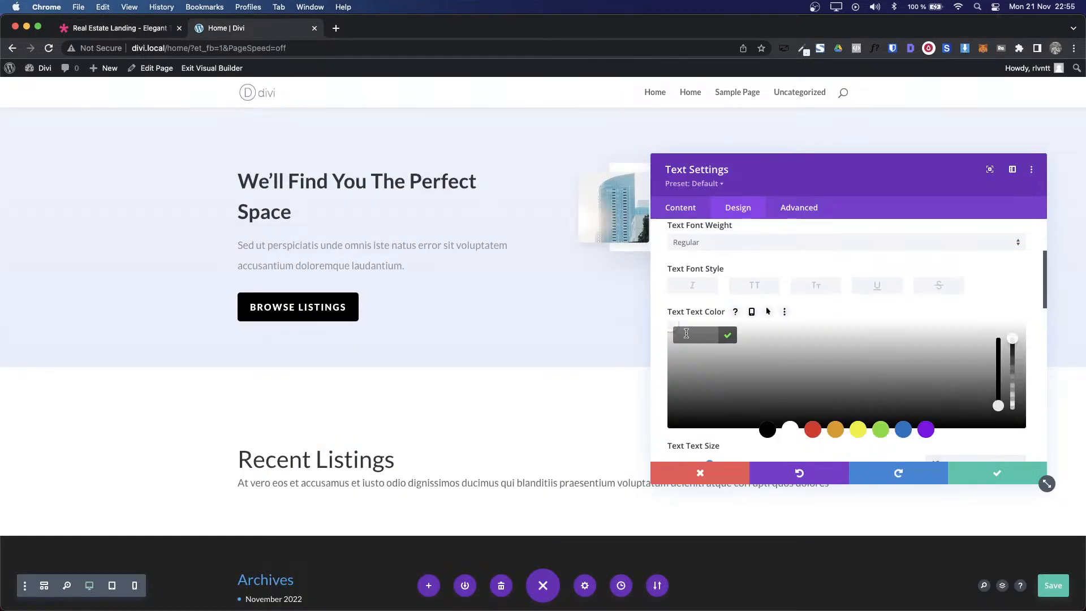
pyautogui.scroll(5, 849, 351)
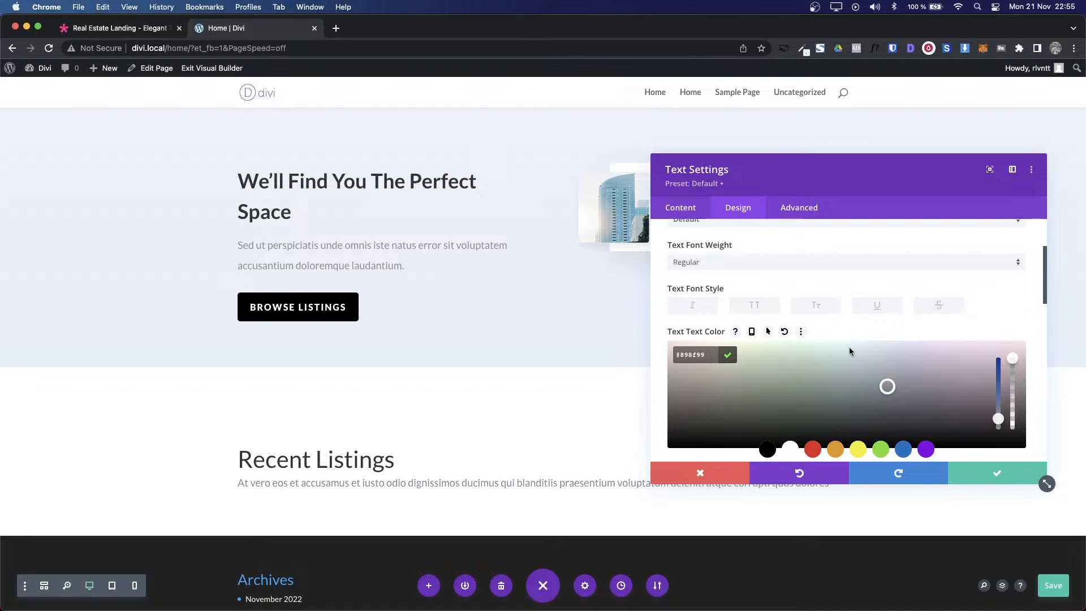
# Step: Center-align the Recent Listings text and save the module settings
pyautogui.scroll(-10, 849, 351)
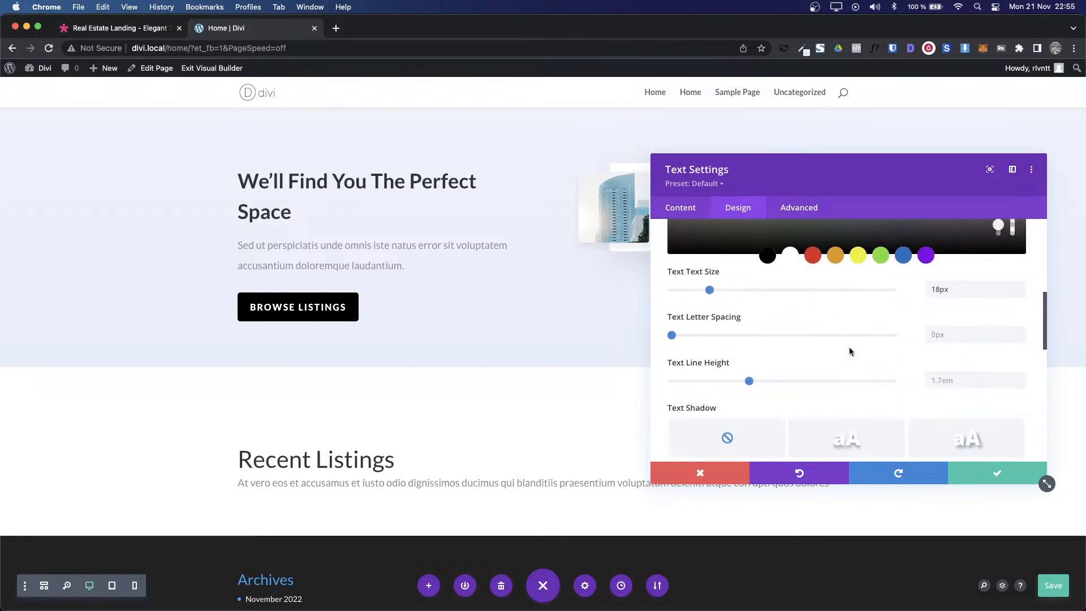
pyautogui.scroll(-2, 849, 351)
pyautogui.click(802, 360)
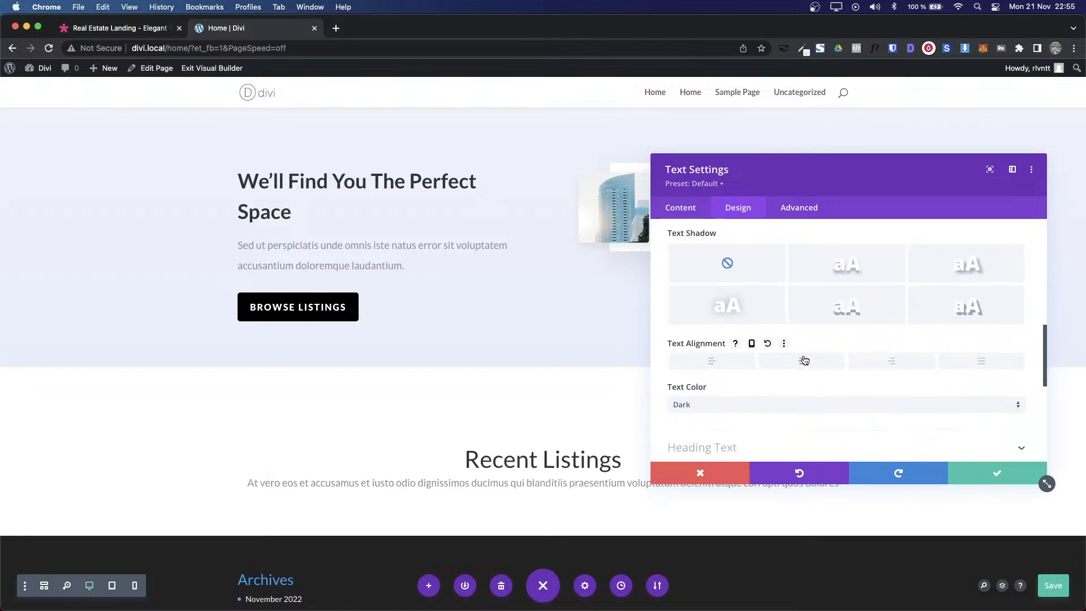
pyautogui.click(979, 482)
# Step: Exit WhatFont on the demo page and compare its Recent Listings paragraph with the Divi version
pyautogui.press('super+1')
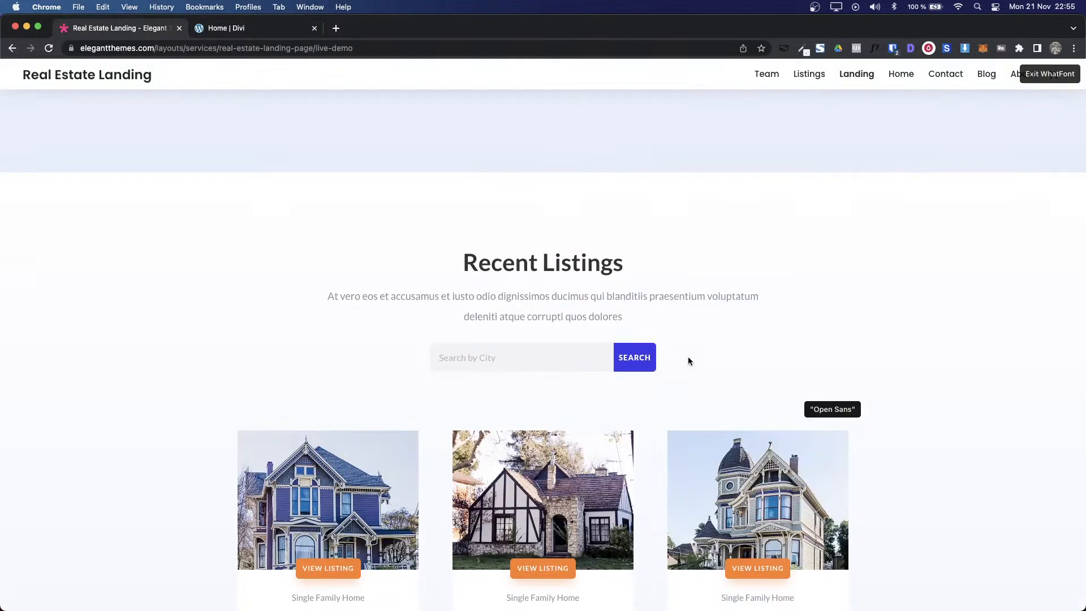
pyautogui.press('Escape')
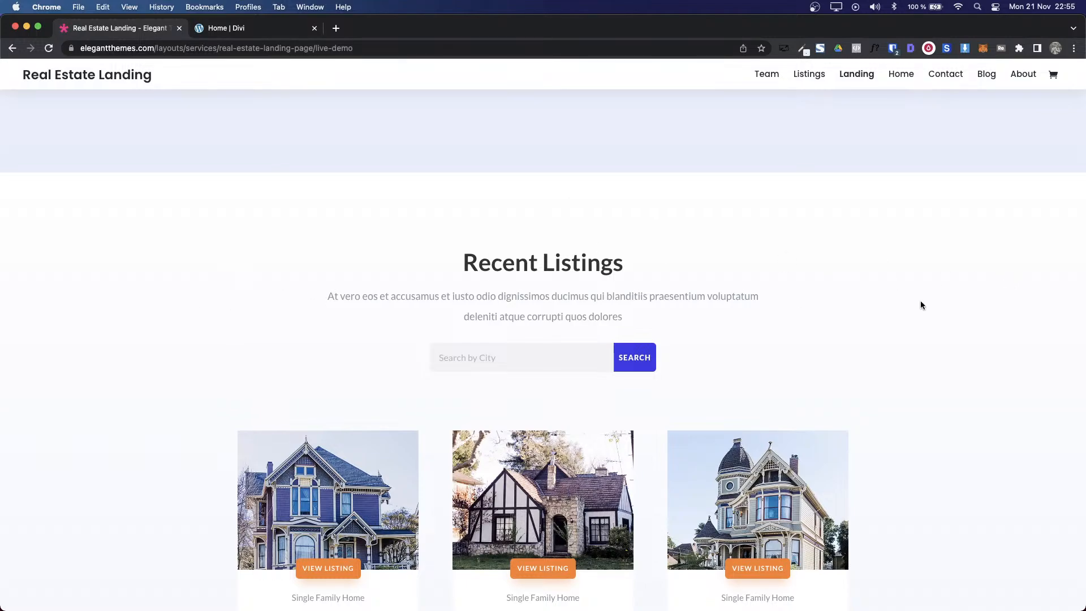
pyautogui.press('super+2')
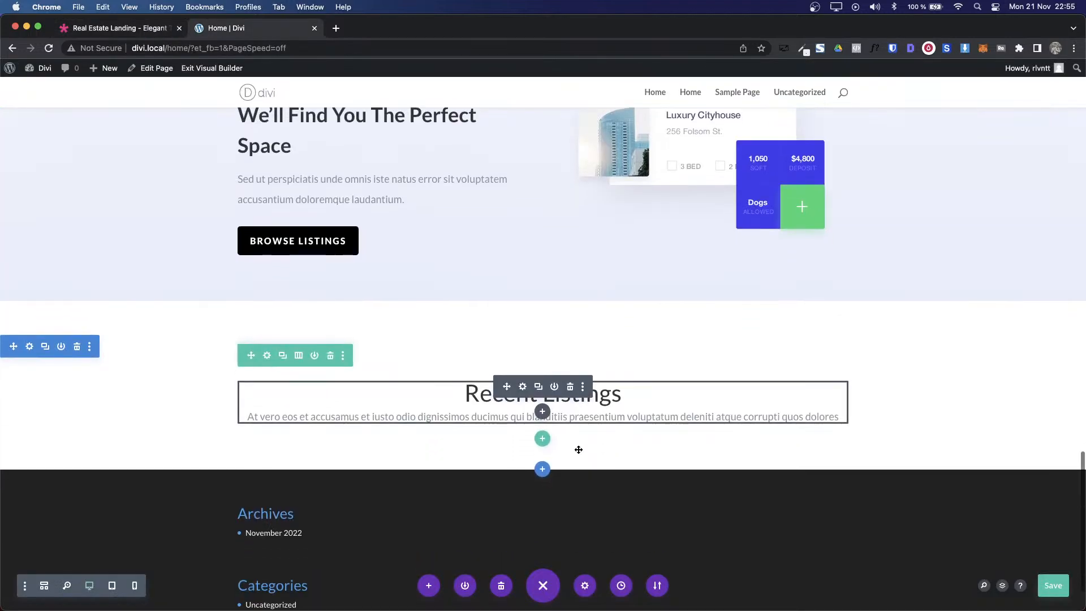
# Step: Set the width of the row containing the Recent Listings text to 40%, checking it against the demo, and save the row settings
pyautogui.click(266, 356)
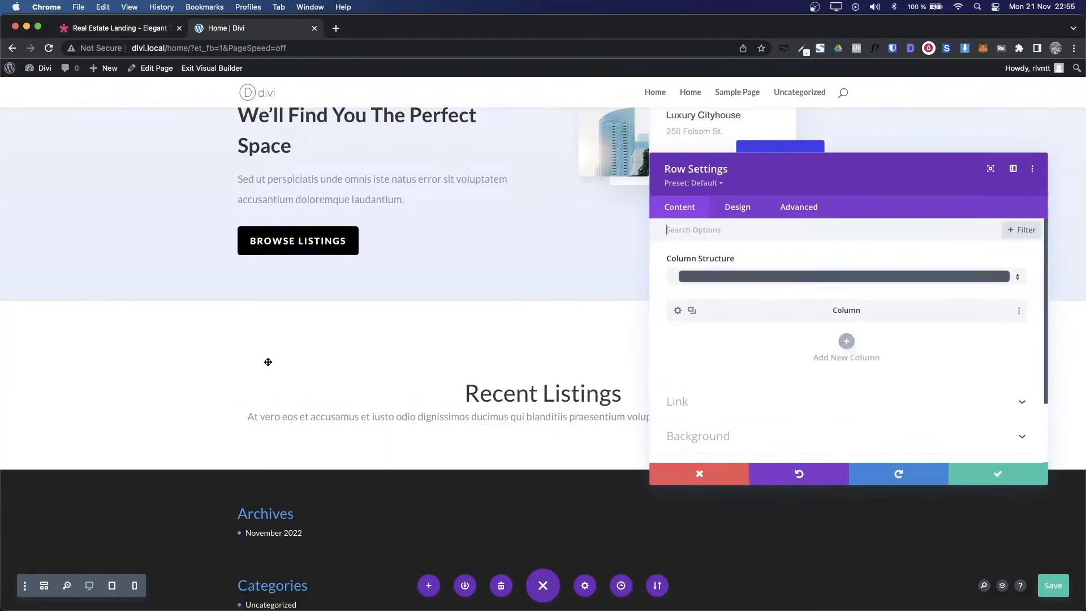
pyautogui.click(744, 211)
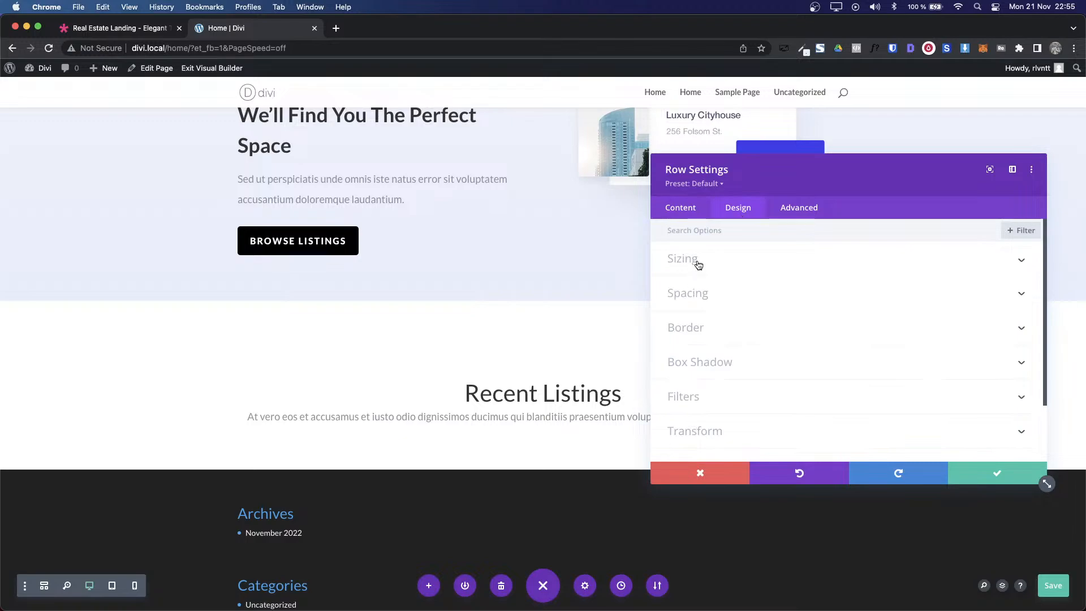
pyautogui.click(697, 265)
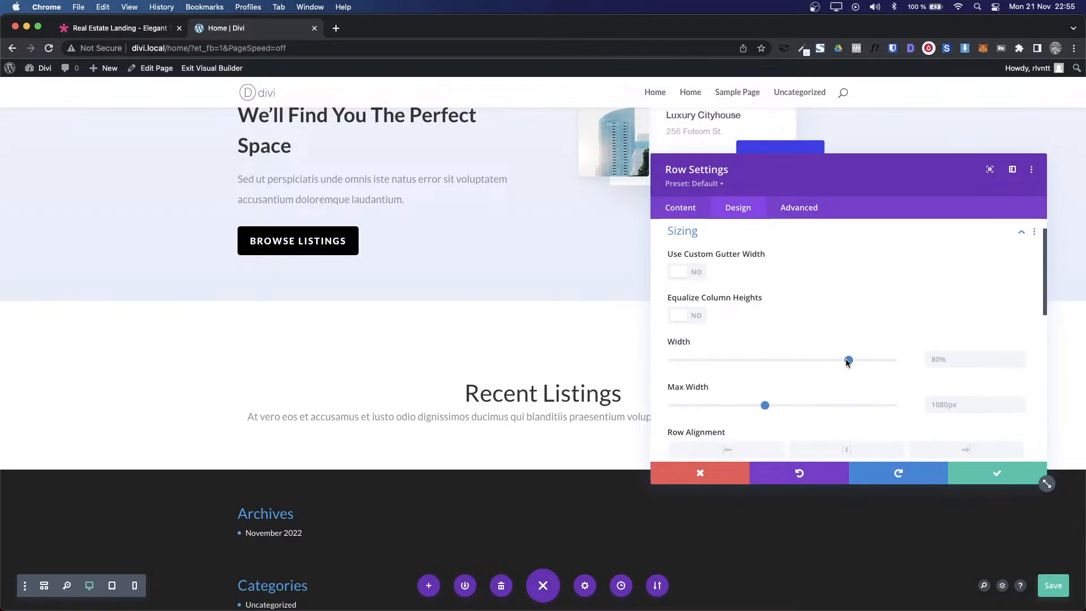
pyautogui.moveTo(848, 360); pyautogui.dragTo(763, 364)
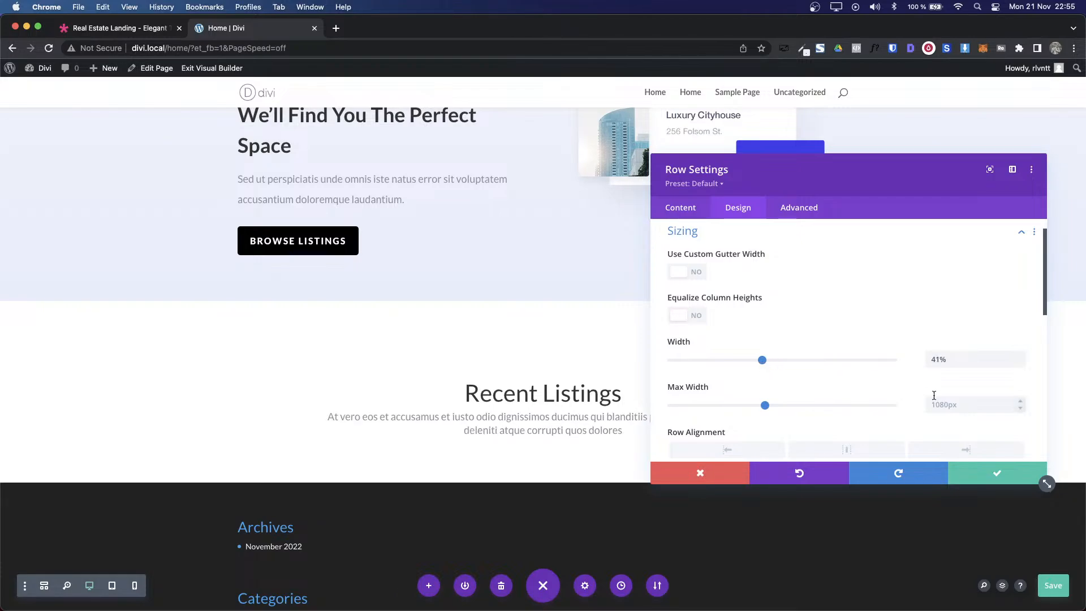
pyautogui.hotkey('ctrl', 'Tab')
pyautogui.hotkey('ctrl', 'Tab')
pyautogui.click(966, 360)
pyautogui.press('Down')
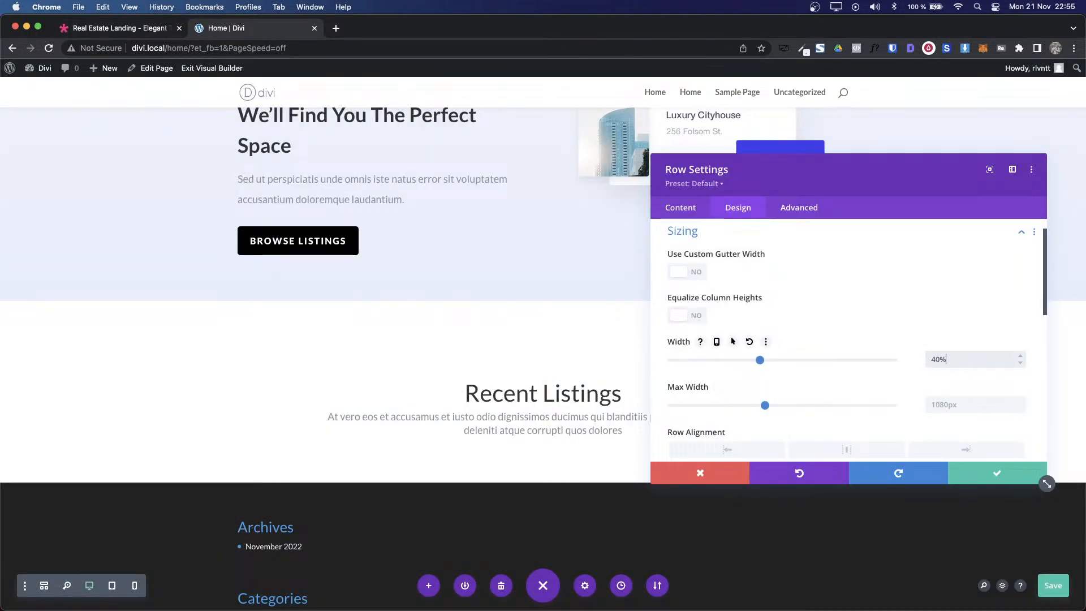
pyautogui.click(1002, 477)
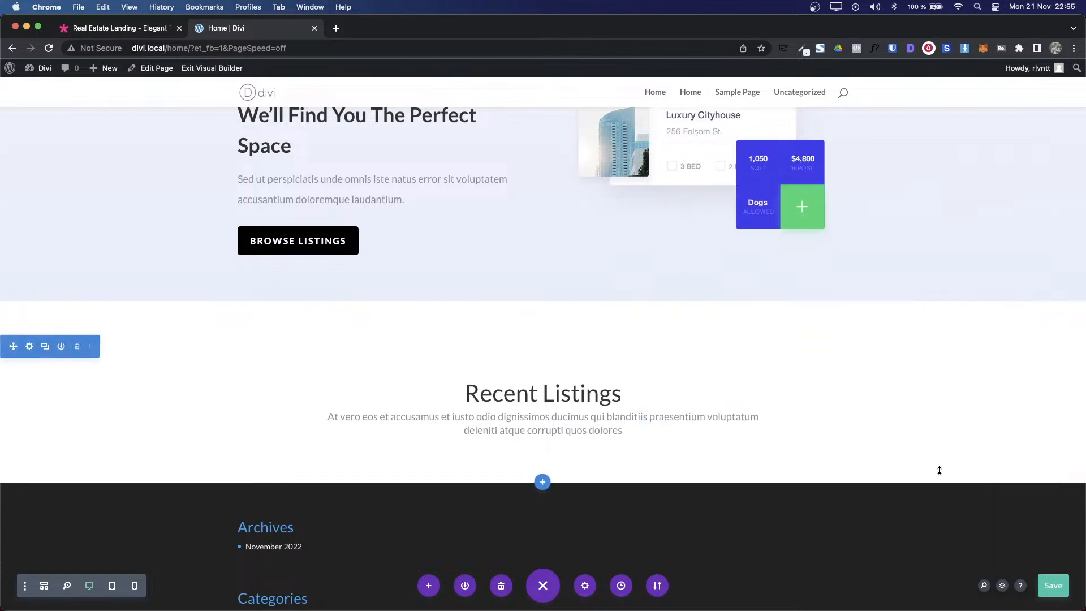
# Step: Reopen the Recent Listings Text module and bring up its body text line height setting
pyautogui.click(525, 387)
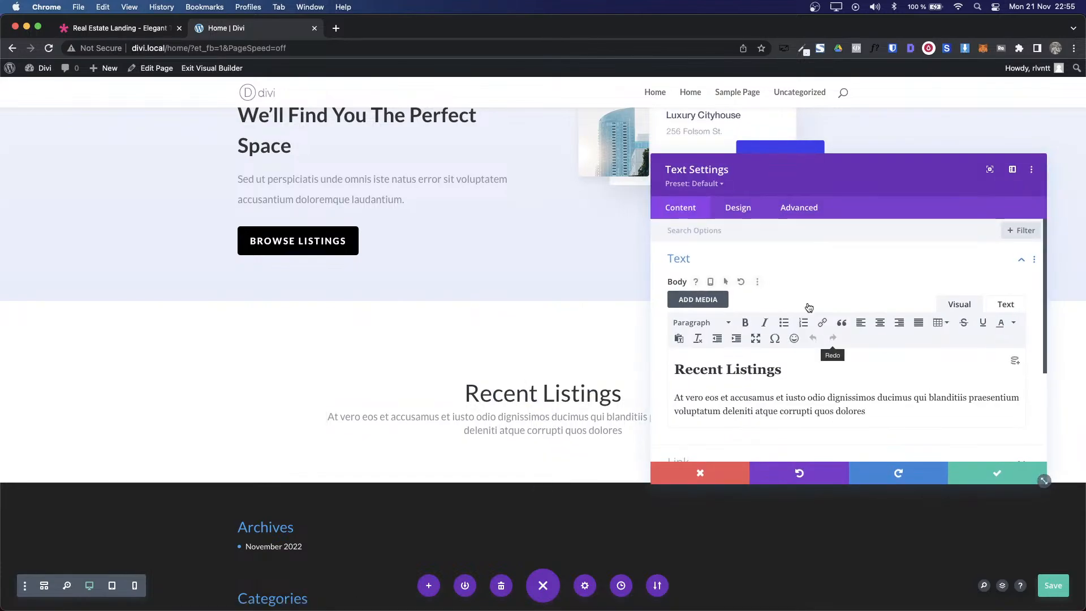
pyautogui.scroll(-3, 863, 358)
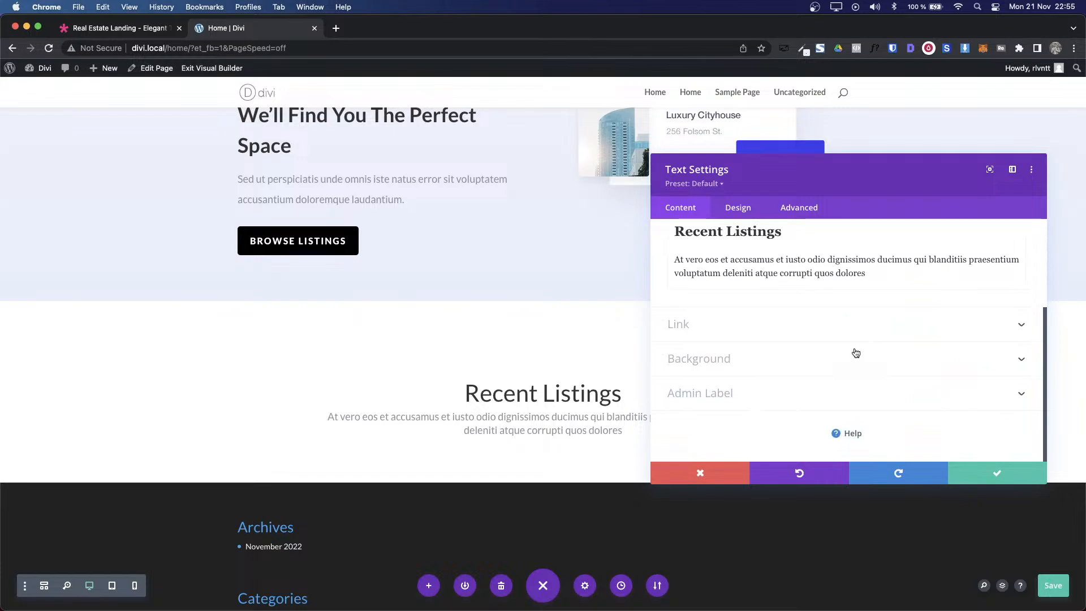
pyautogui.click(740, 207)
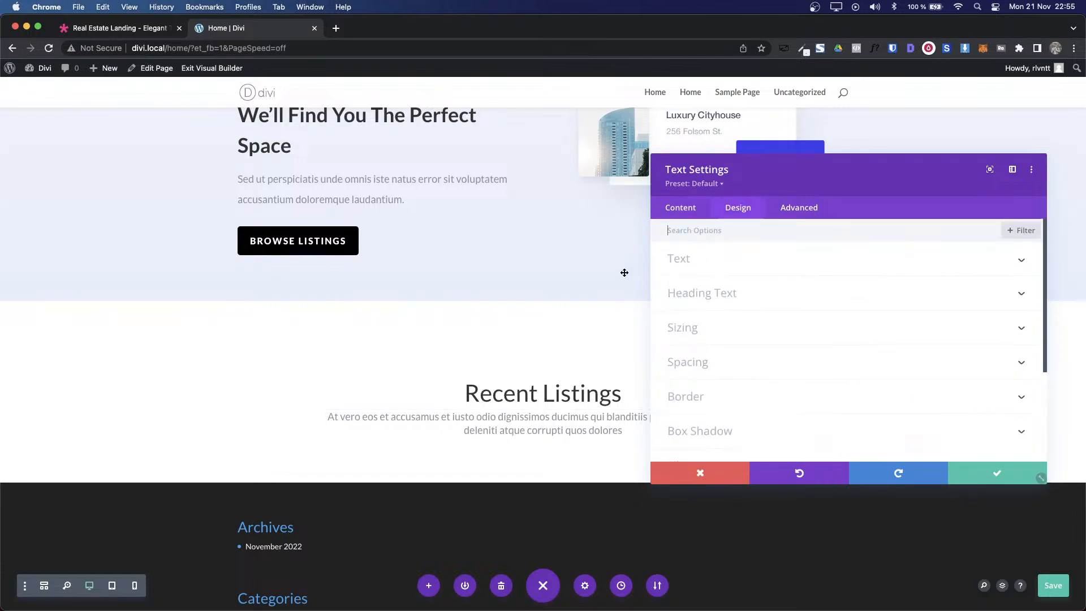
pyautogui.click(719, 265)
pyautogui.scroll(-5, 952, 405)
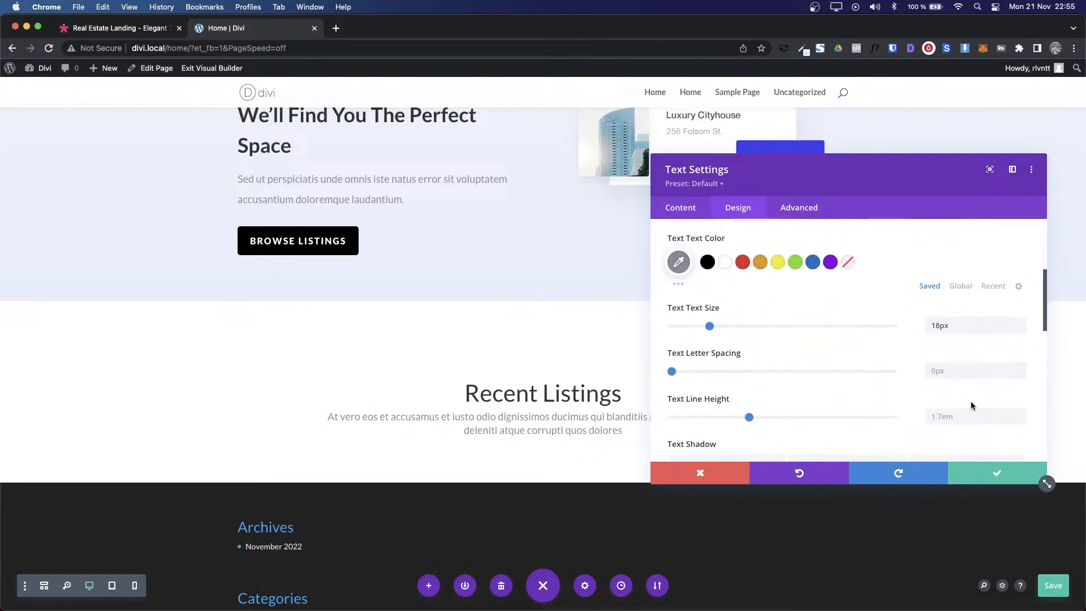
pyautogui.scroll(-2, 972, 405)
# Step: Check the line height of the demo's Recent Listings paragraph with WhatFont
pyautogui.hotkey('ctrl', 'shift', 'Tab')
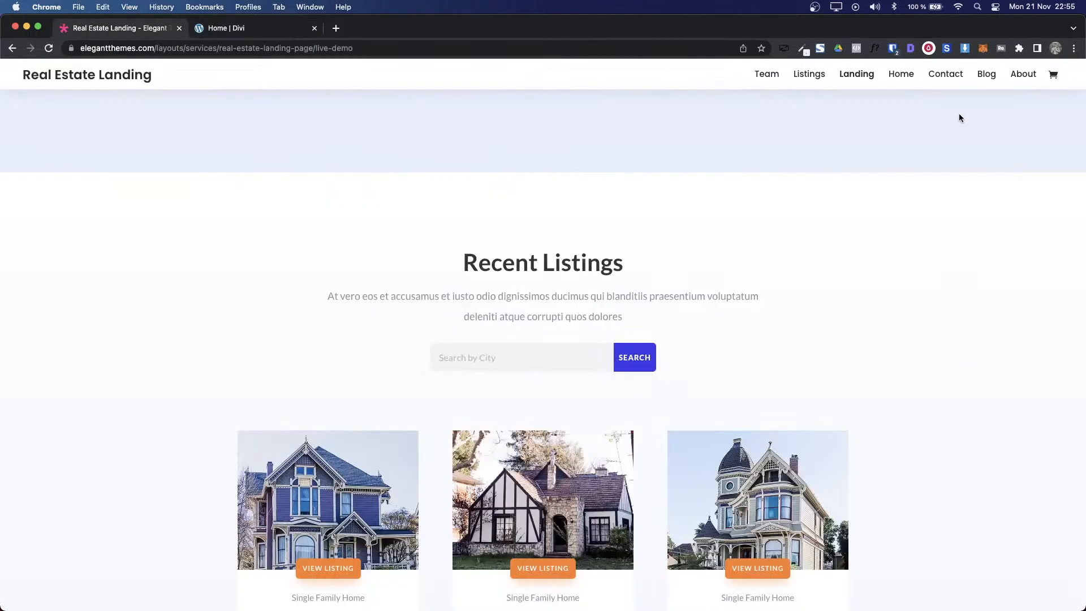
pyautogui.click(875, 48)
pyautogui.click(600, 298)
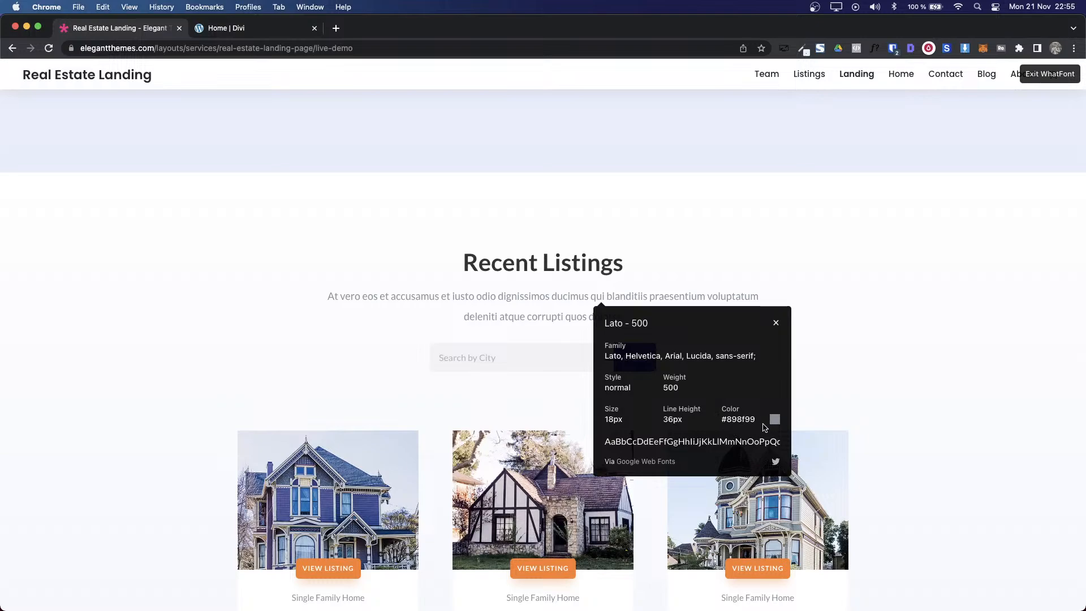
# Step: Set the body text line height of the Recent Listings Text module to 36px
pyautogui.hotkey('ctrl', 'Tab')
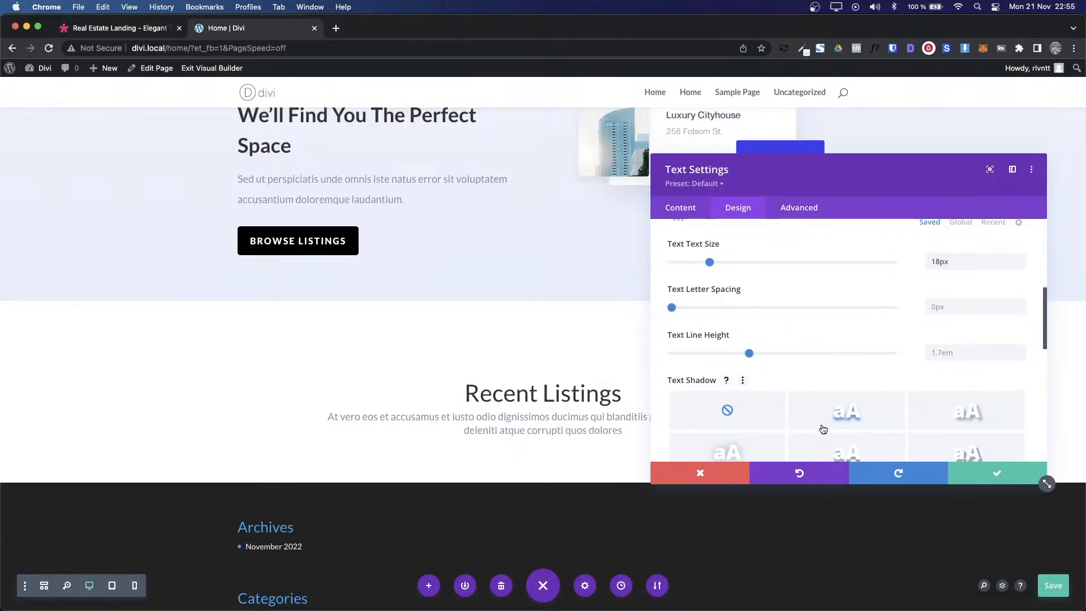
pyautogui.click(931, 352)
pyautogui.write('36p')
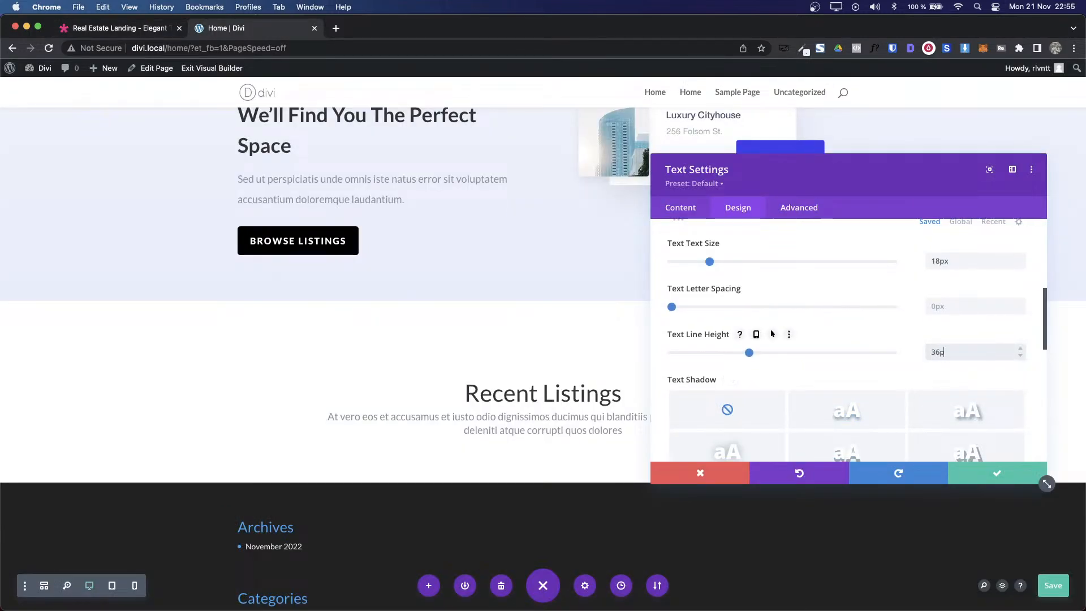
pyautogui.write('x')
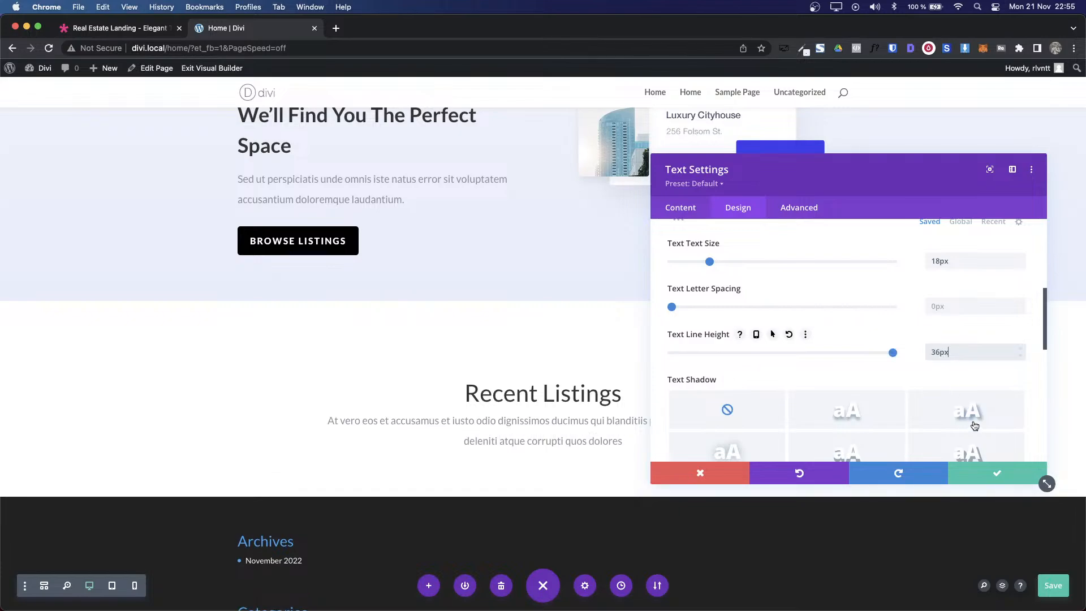
# Step: Save the Recent Listings Text module settings, return to the demo page and close its WhatFont inspection
pyautogui.click(985, 473)
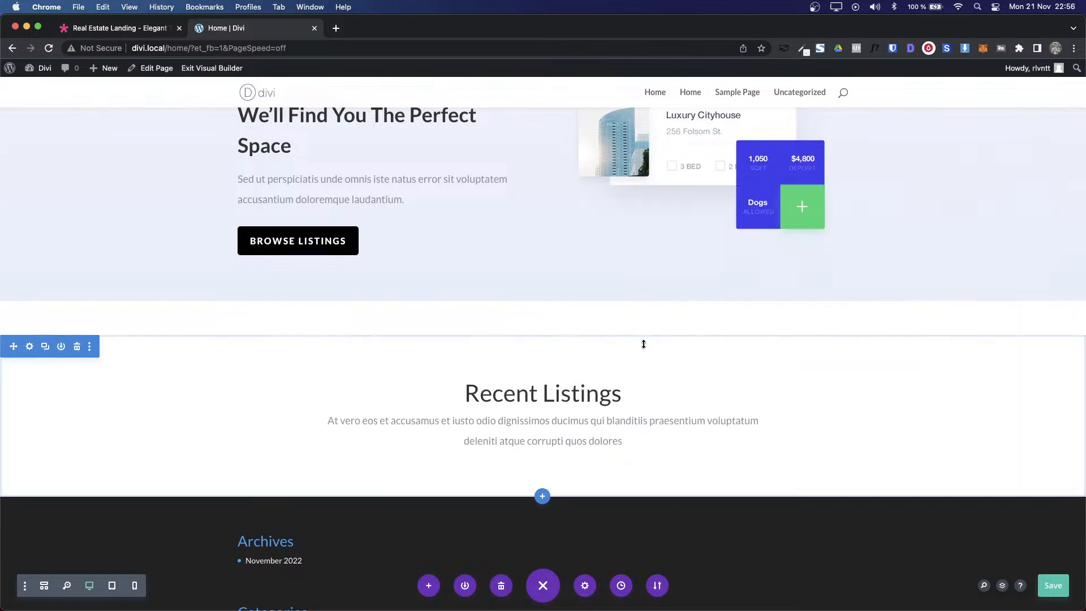
pyautogui.hotkey('ctrl', 'shift', 'Tab')
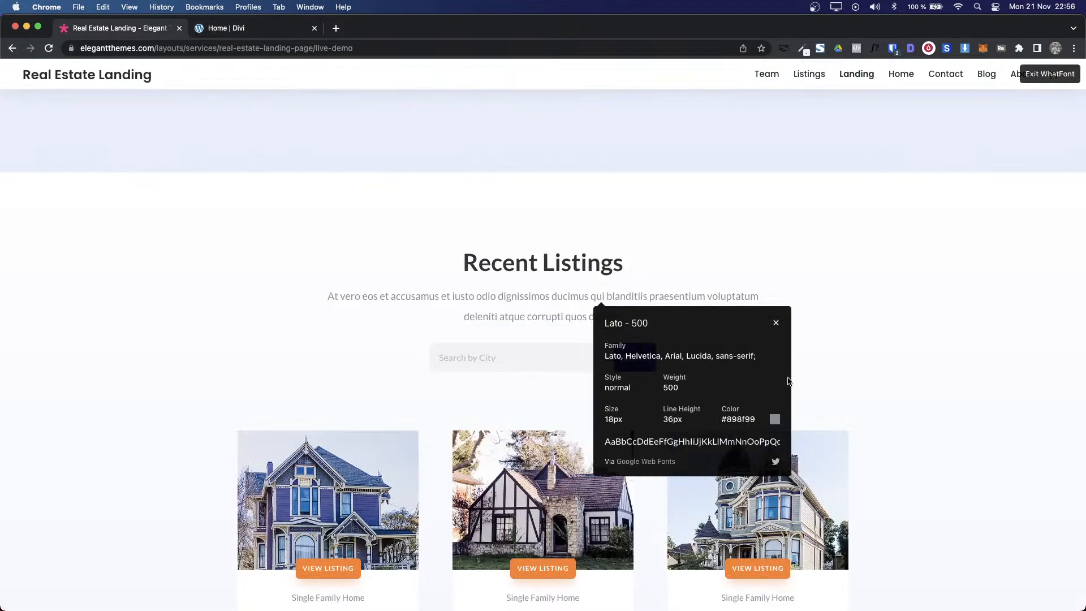
pyautogui.click(775, 323)
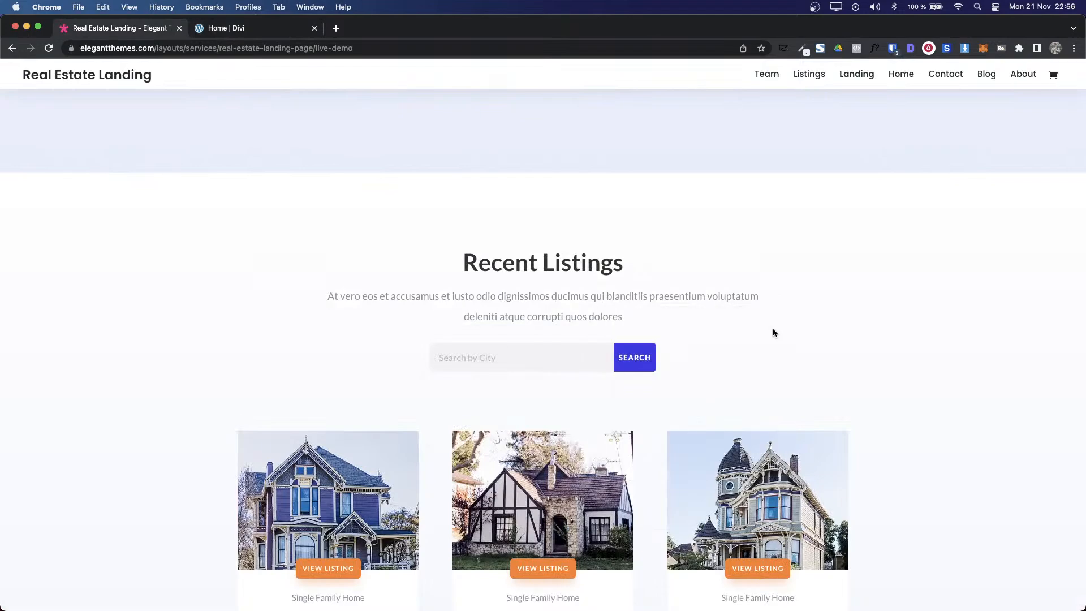
# Step: Examine the demo's city search field by entering "single family" in it, and look over the listing cards below
pyautogui.click(447, 355)
pyautogui.click(806, 358)
pyautogui.scroll(-3, 507, 383)
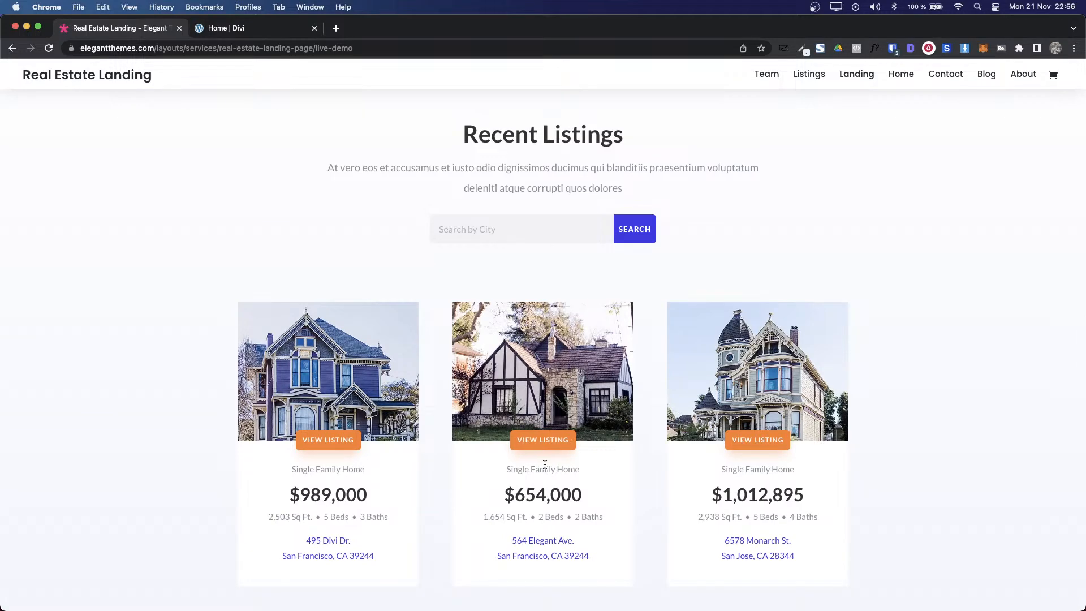
pyautogui.click(497, 231)
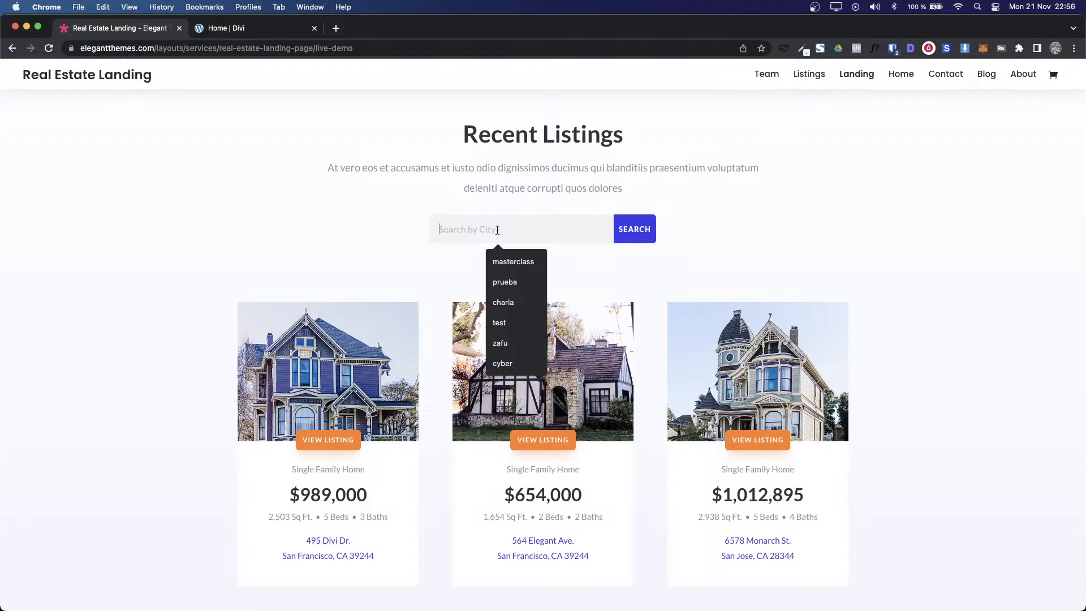
pyautogui.write('single family')
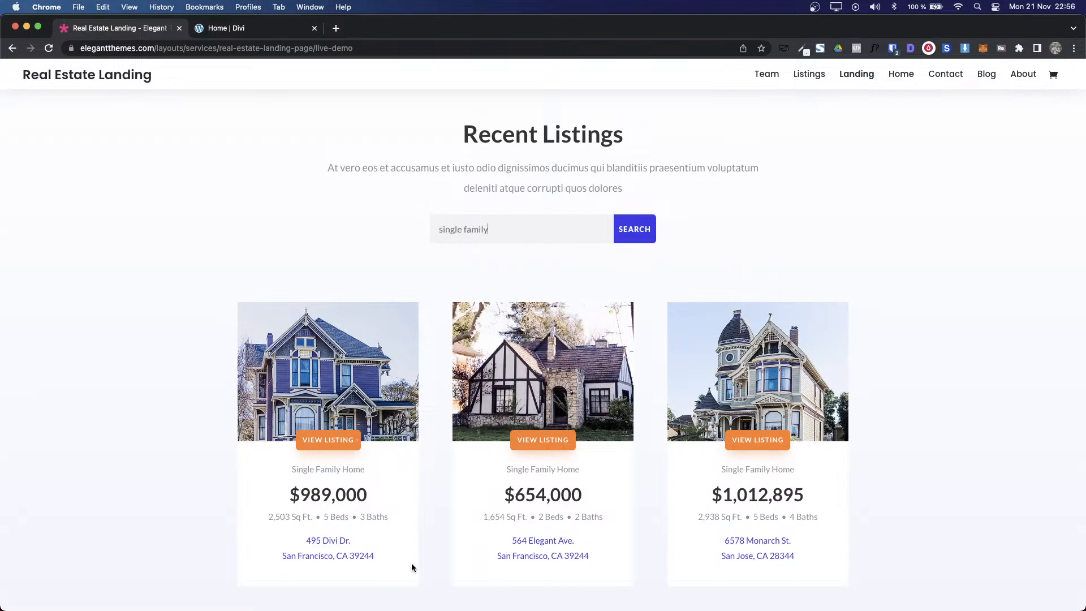
pyautogui.scroll(-3, 456, 518)
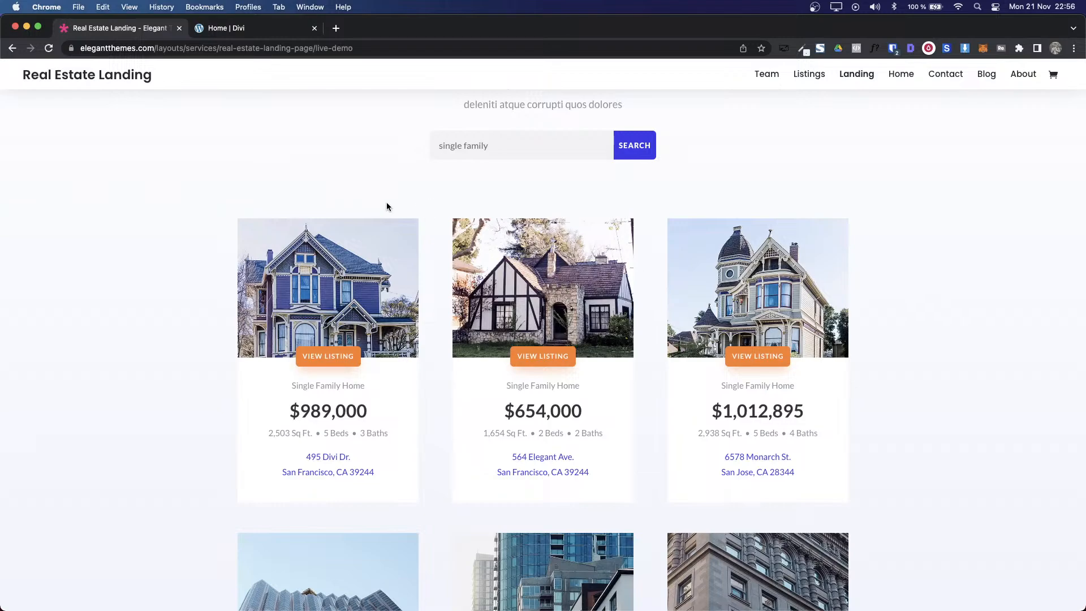
# Step: Insert a Search module below the Recent Listings text on the Divi home page
pyautogui.hotkey('ctrl', 'Tab')
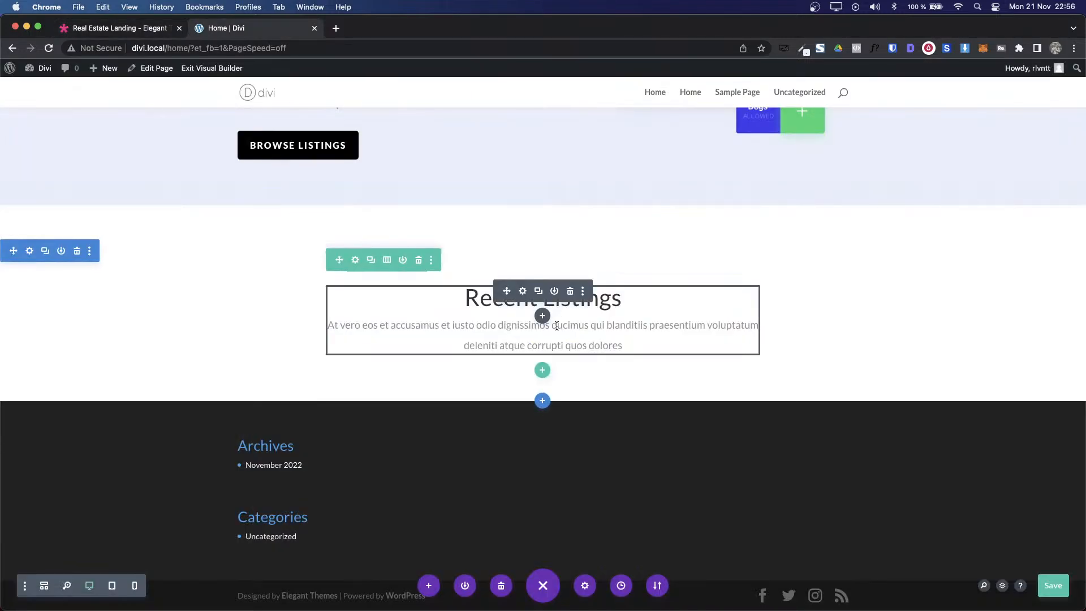
pyautogui.click(541, 316)
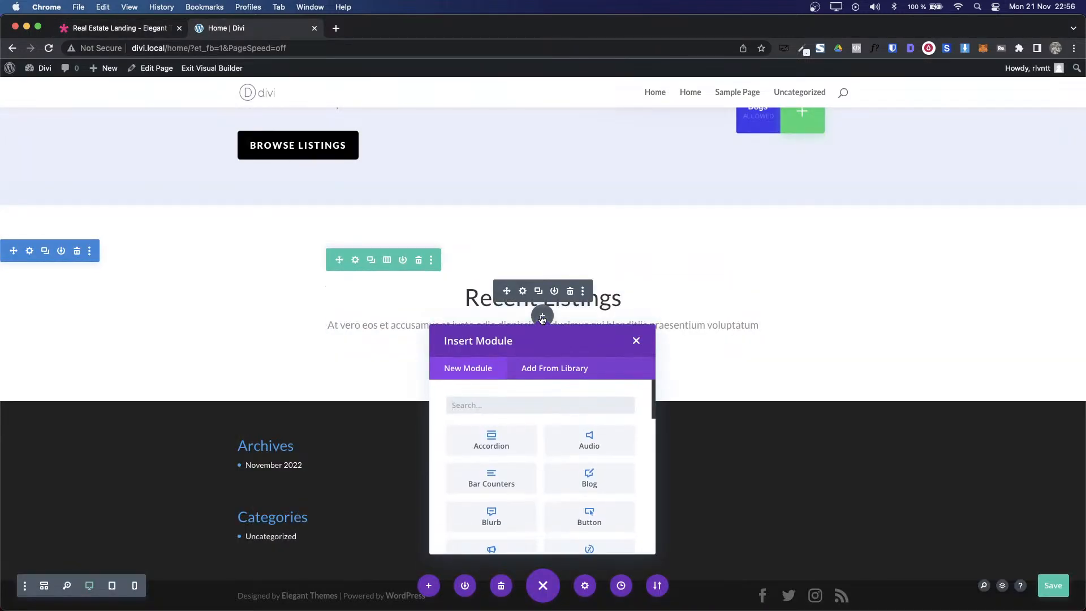
pyautogui.write('sea')
pyautogui.click(493, 435)
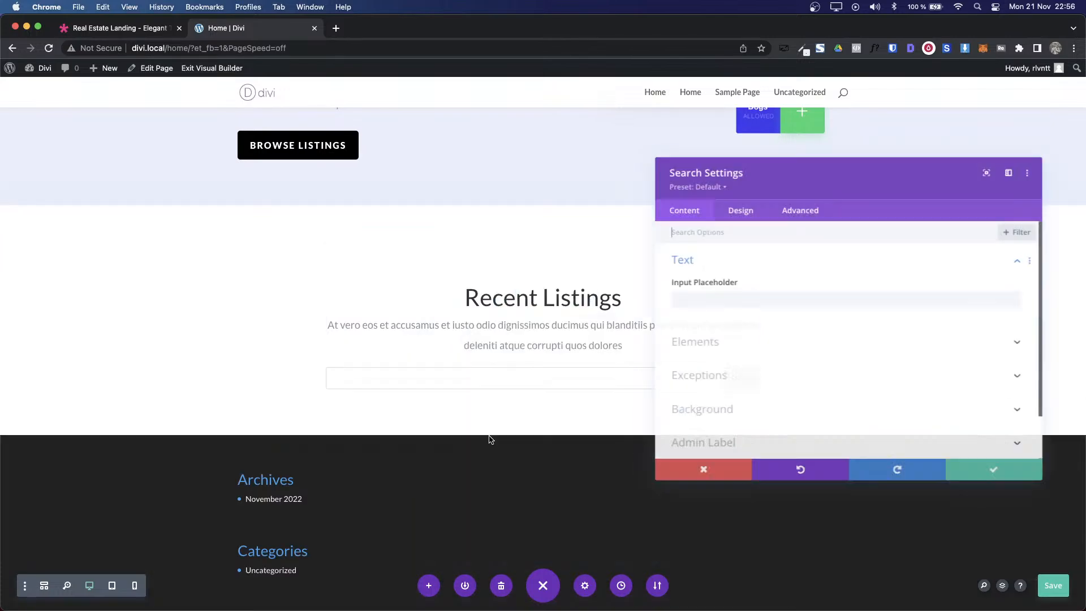
# Step: Set the Search module's width to 50%, centre its alignment, and save the module settings
pyautogui.moveTo(747, 178)
pyautogui.mouseDown()
pyautogui.moveTo(1029, 292)
pyautogui.moveTo(926, 292)
pyautogui.moveTo(806, 214)
pyautogui.moveTo(733, 192)
pyautogui.mouseUp()
pyautogui.click(734, 226)
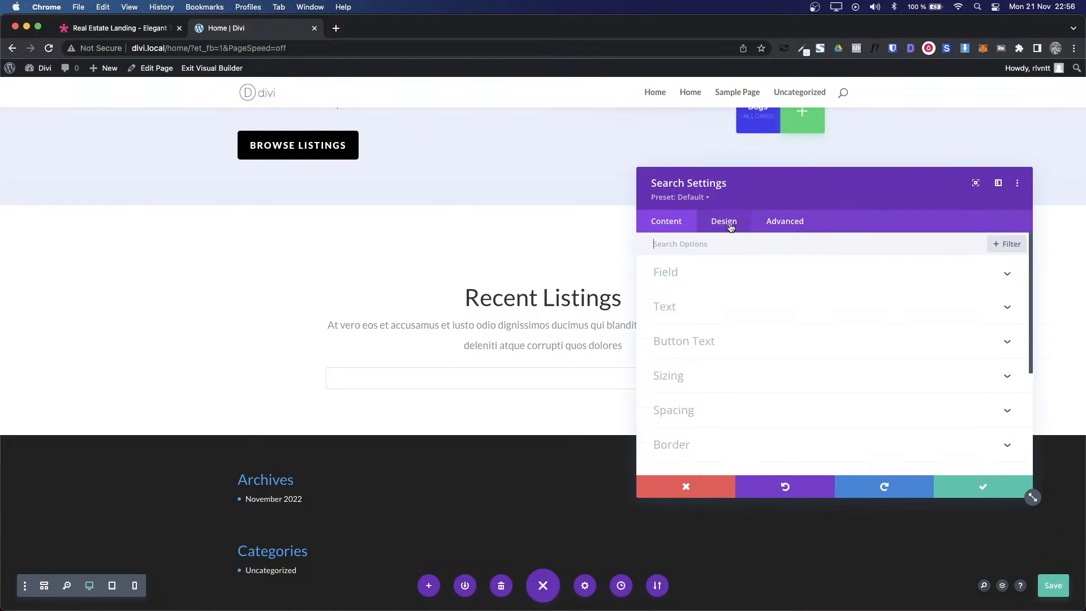
pyautogui.click(723, 384)
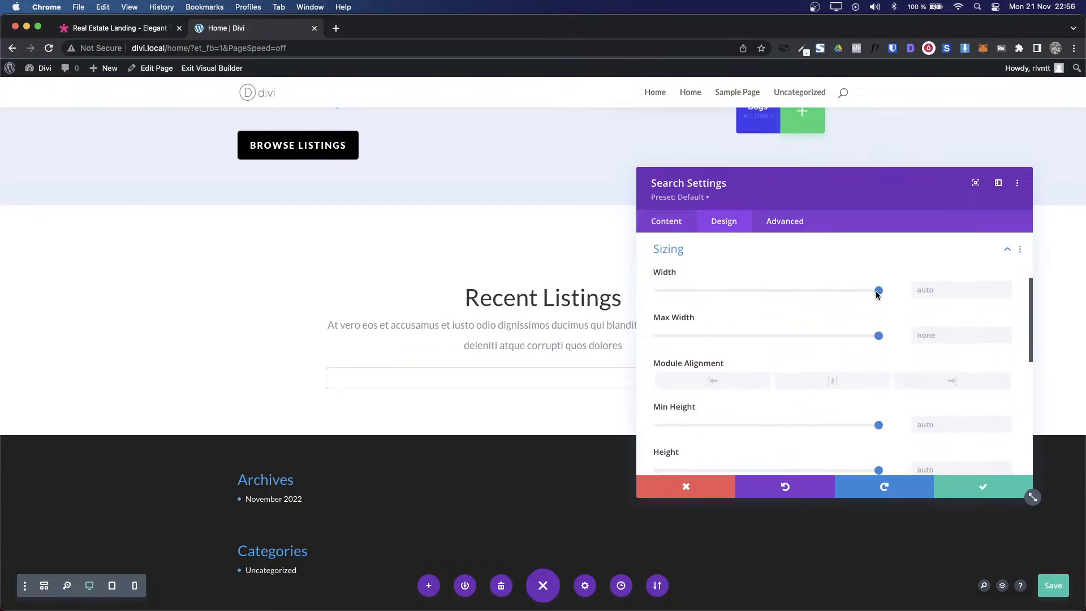
pyautogui.moveTo(877, 294); pyautogui.dragTo(767, 293)
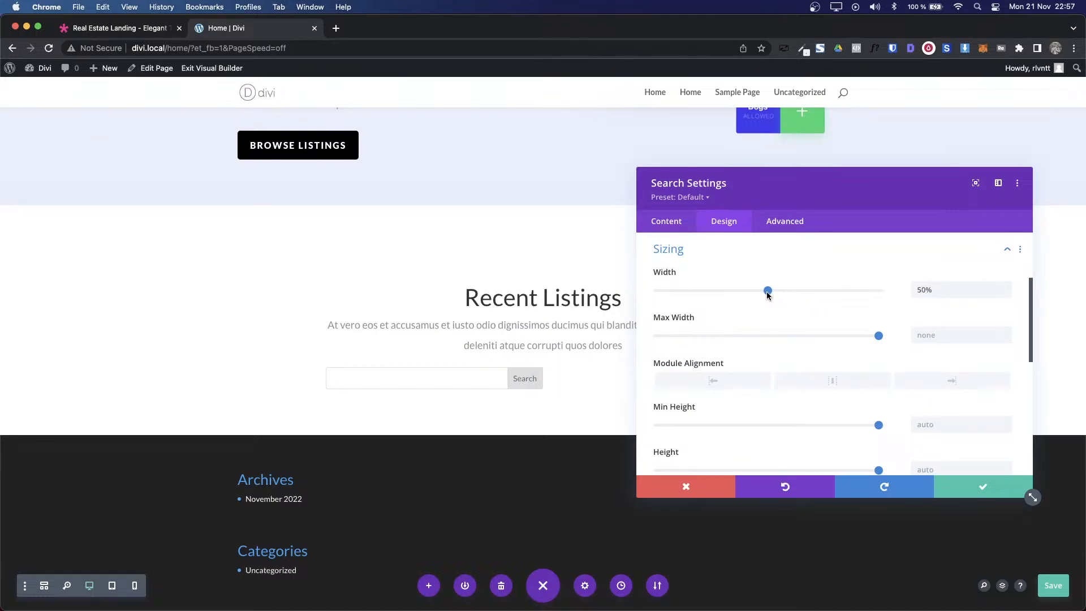
pyautogui.click(839, 381)
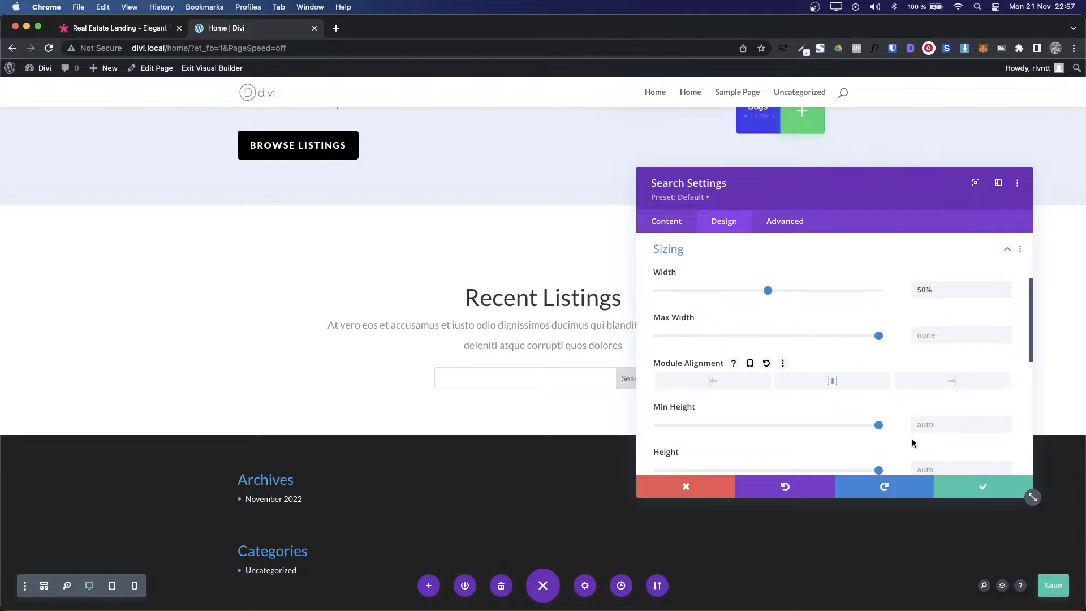
pyautogui.click(985, 490)
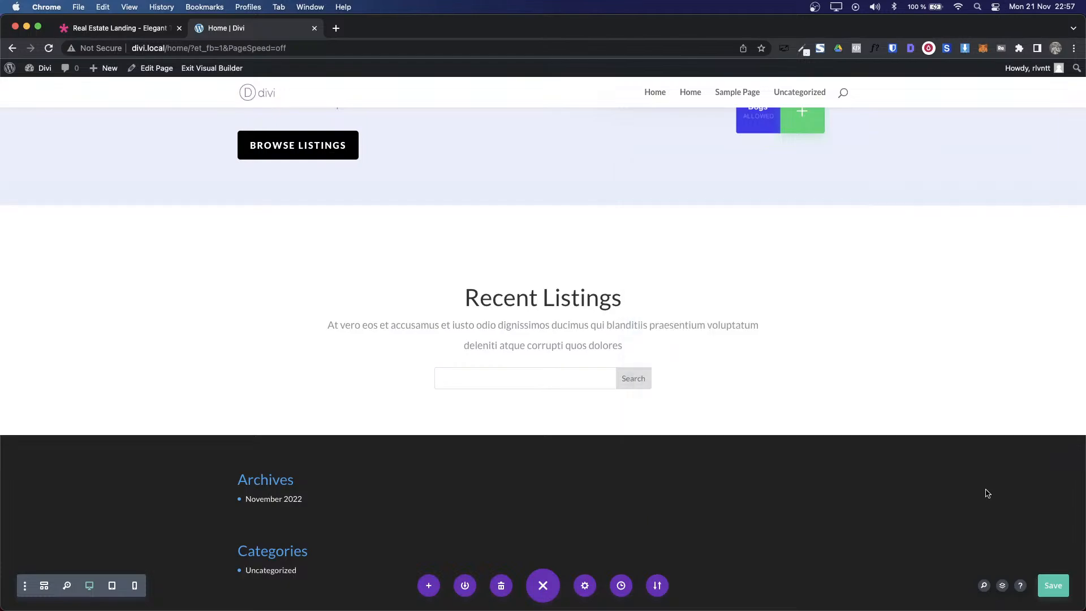
# Step: Sample the blue background colour of the Search button on the real estate demo page with the colour picker
pyautogui.hotkey('ctrl', 'shift', 'Tab')
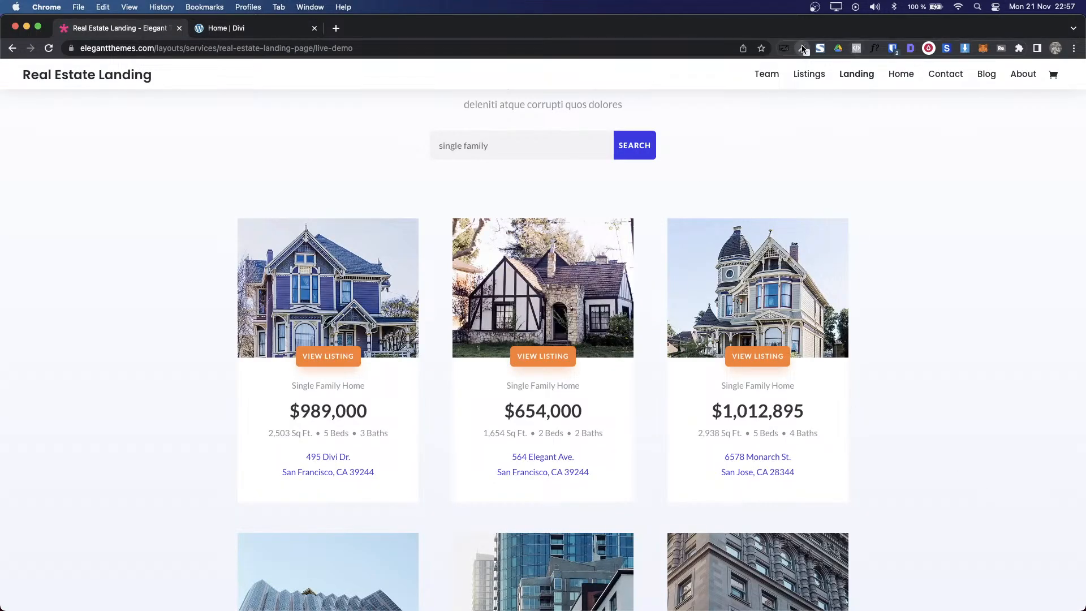
pyautogui.click(855, 50)
pyautogui.click(736, 63)
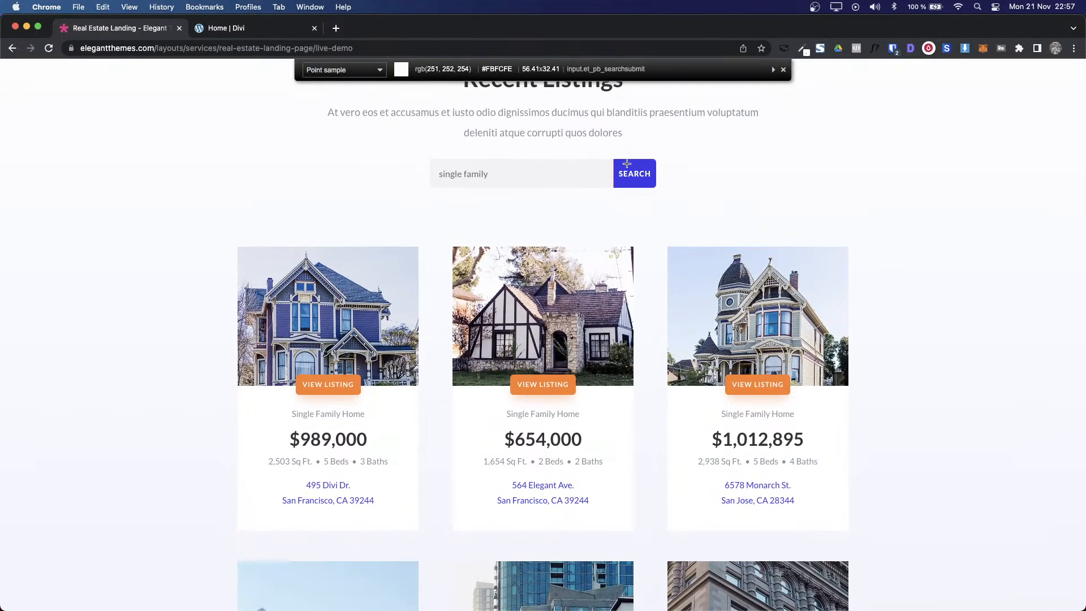
pyautogui.click(628, 166)
# Step: Return to the Divi page and open the Search module's Field design options
pyautogui.hotkey('ctrl', 'Tab')
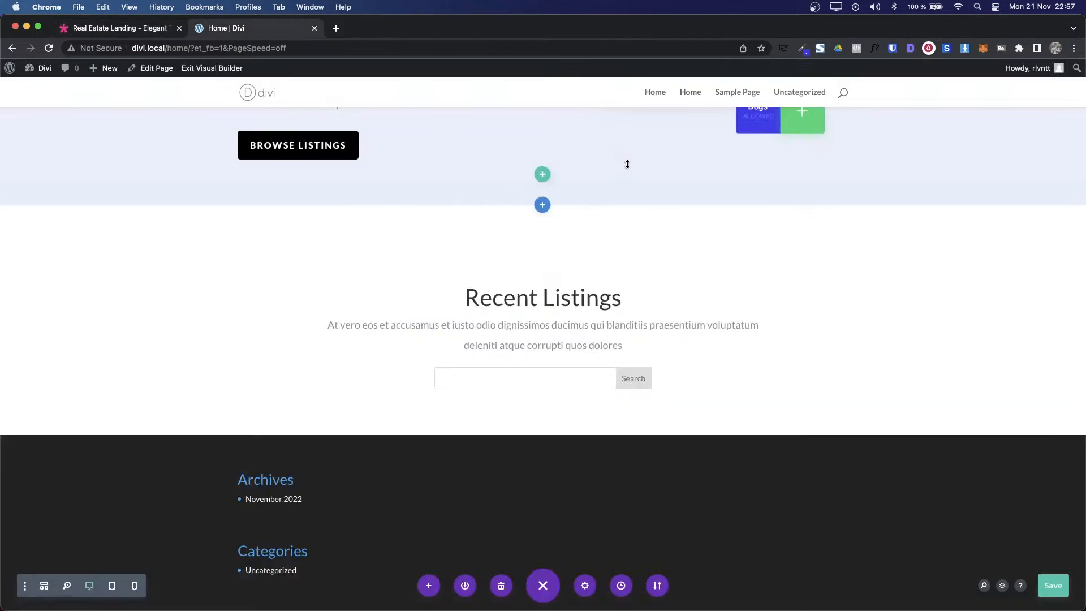
pyautogui.click(526, 374)
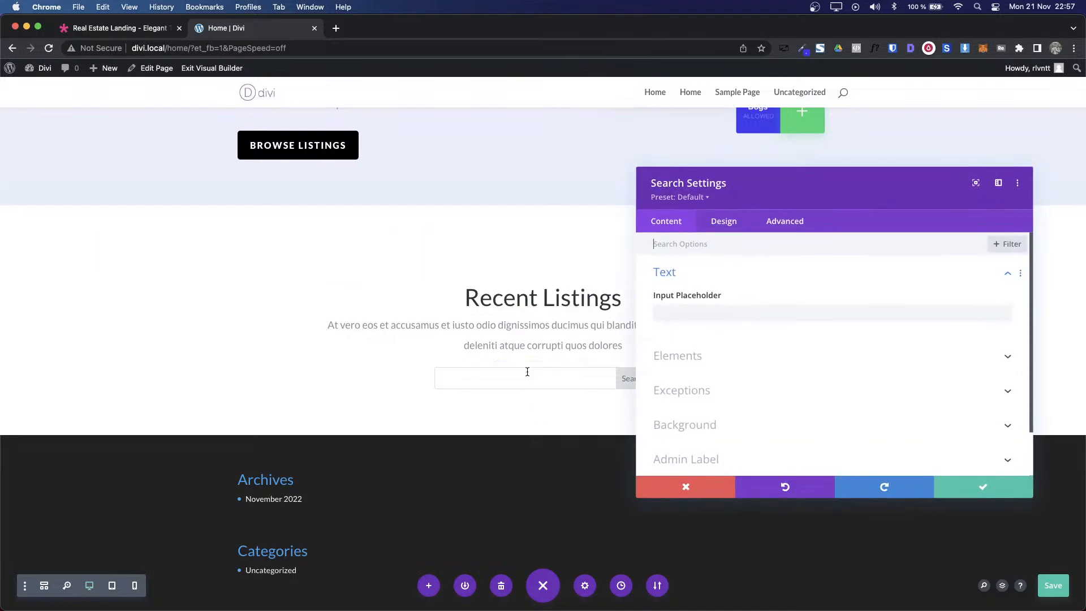
pyautogui.click(723, 227)
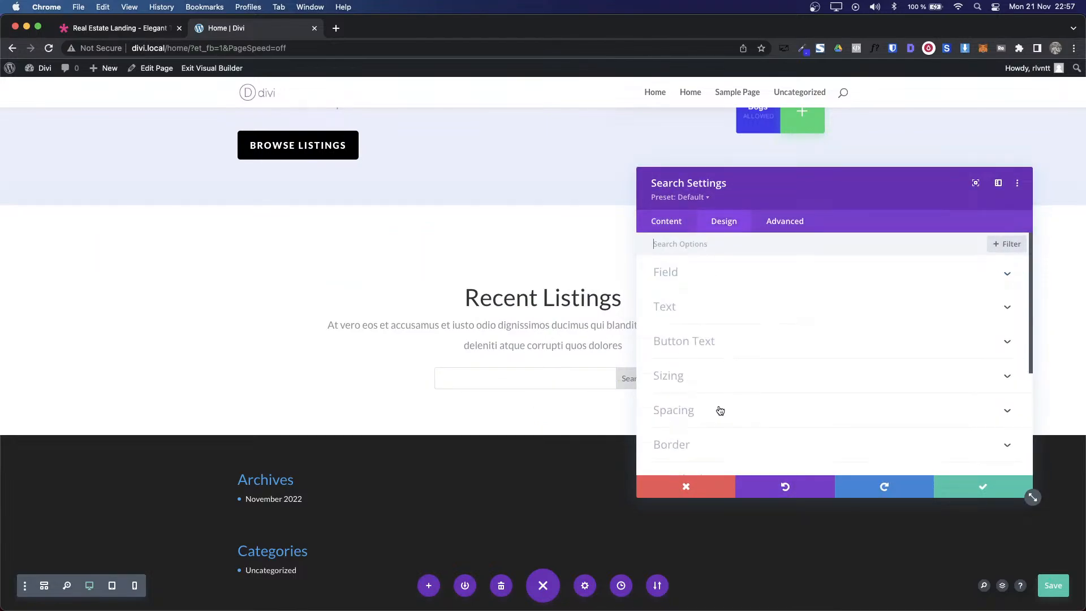
pyautogui.click(691, 285)
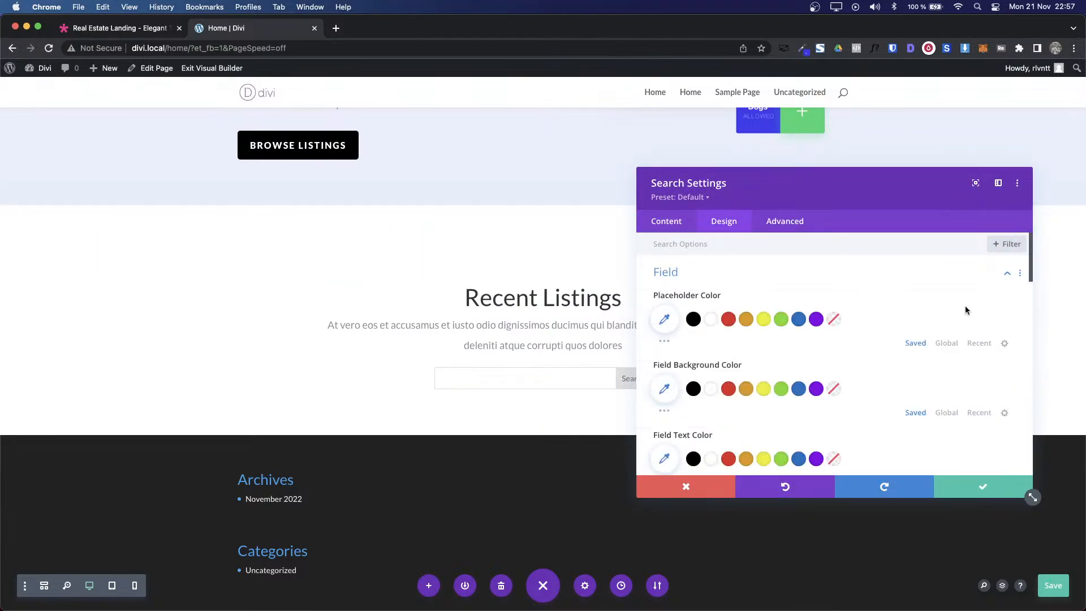
pyautogui.moveTo(771, 186); pyautogui.dragTo(854, 146)
pyautogui.scroll(-5, 894, 355)
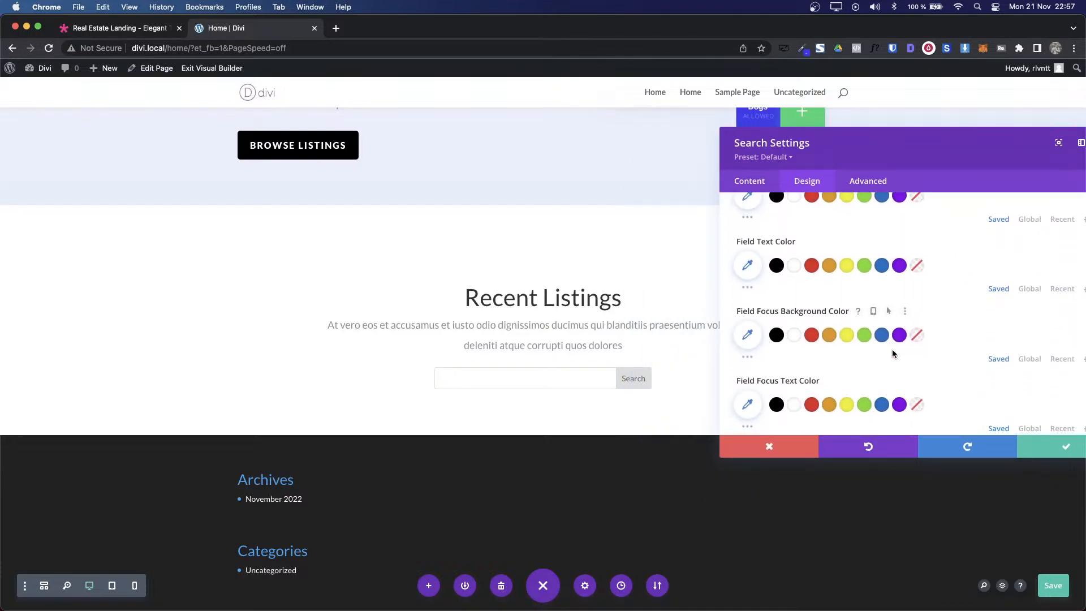
pyautogui.scroll(-4, 894, 354)
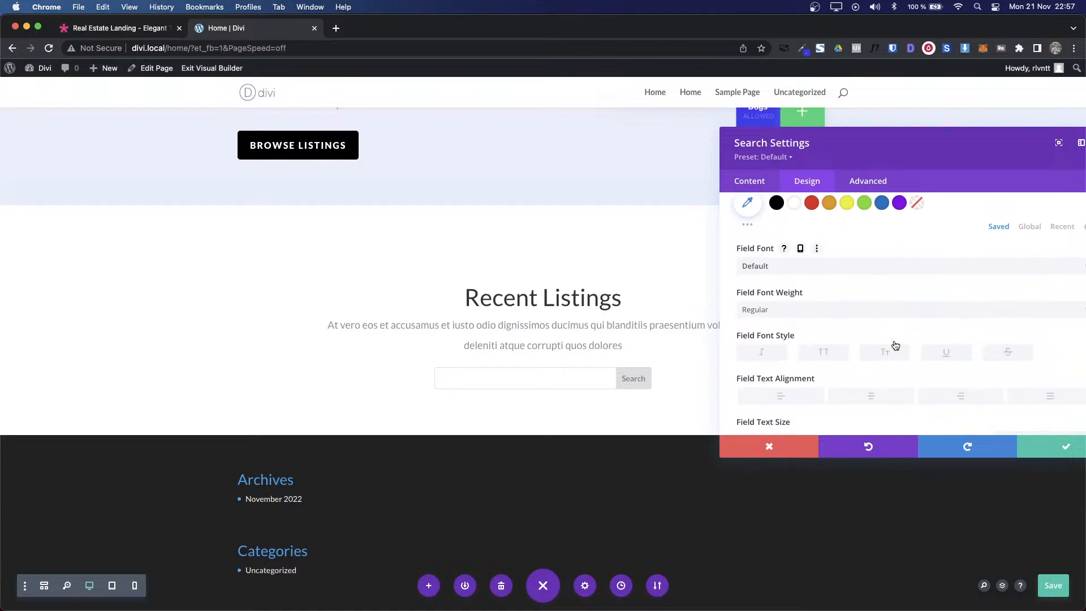
# Step: Try the Bold weight for the search field's font and return it to Regular
pyautogui.click(854, 320)
pyautogui.click(827, 377)
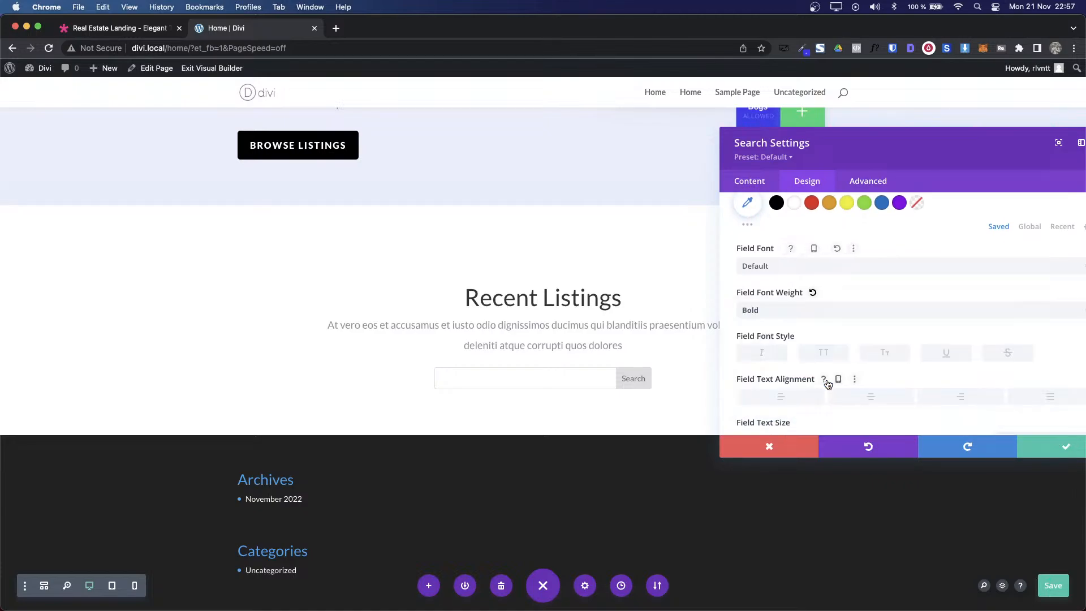
pyautogui.click(819, 311)
pyautogui.click(815, 337)
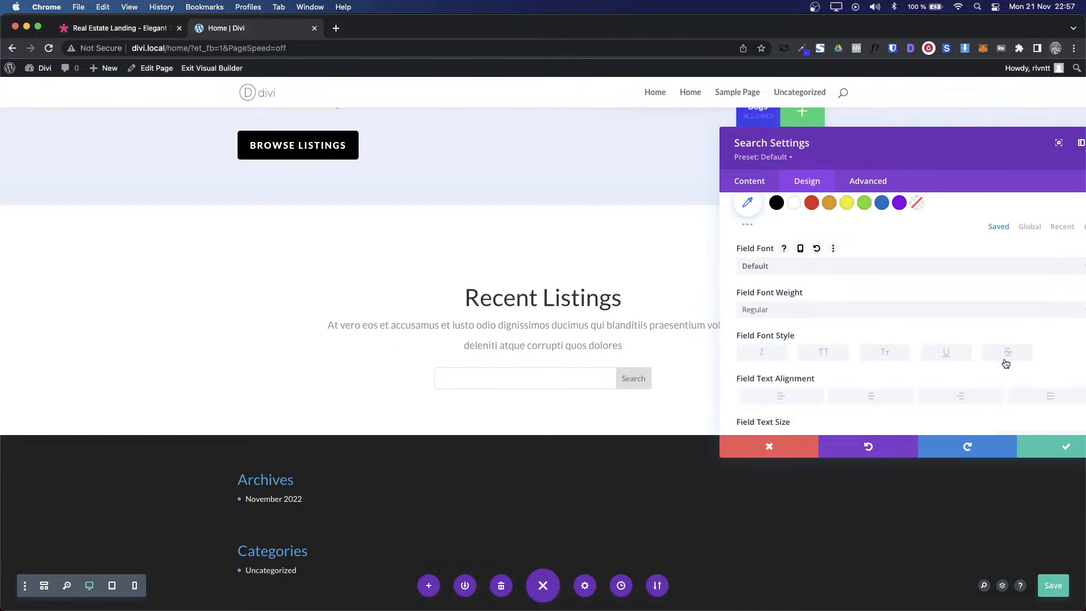
# Step: Set the search button's Button and Border Color to the blue sampled from the demo page
pyautogui.scroll(-10, 1006, 363)
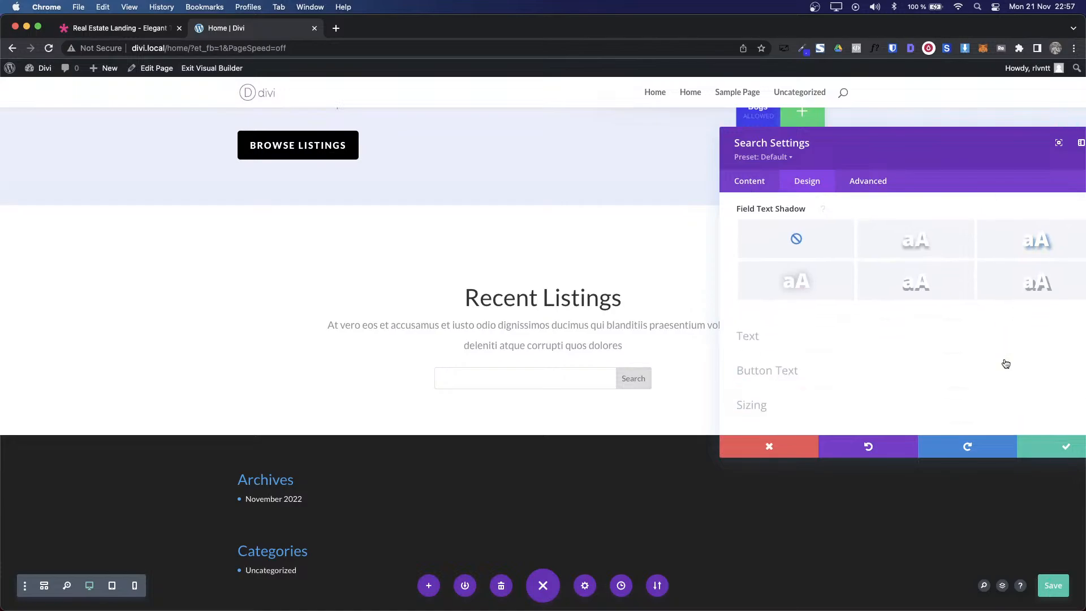
pyautogui.click(819, 326)
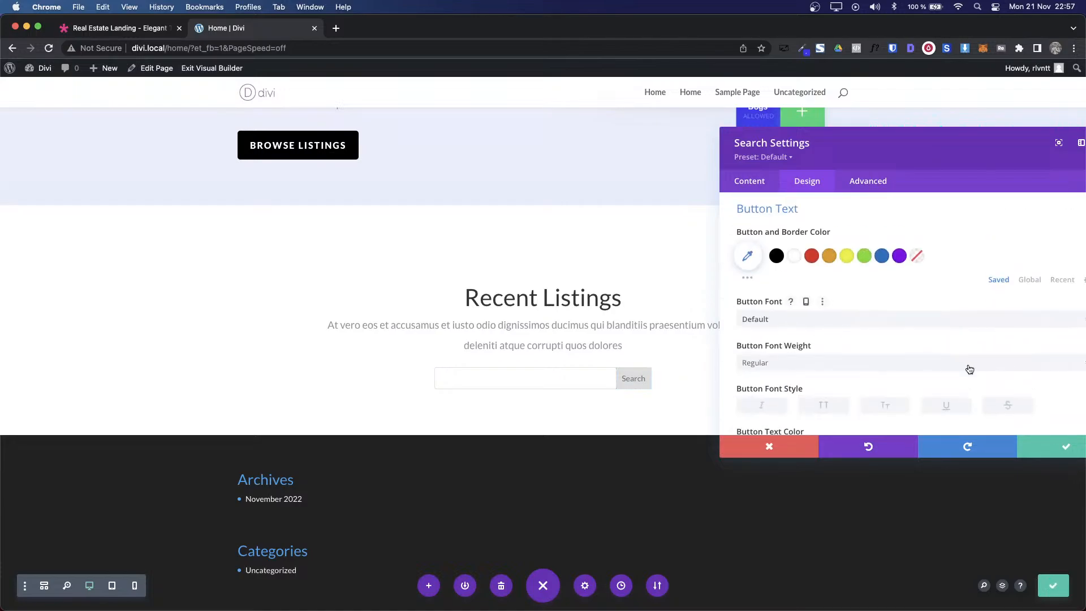
pyautogui.click(795, 257)
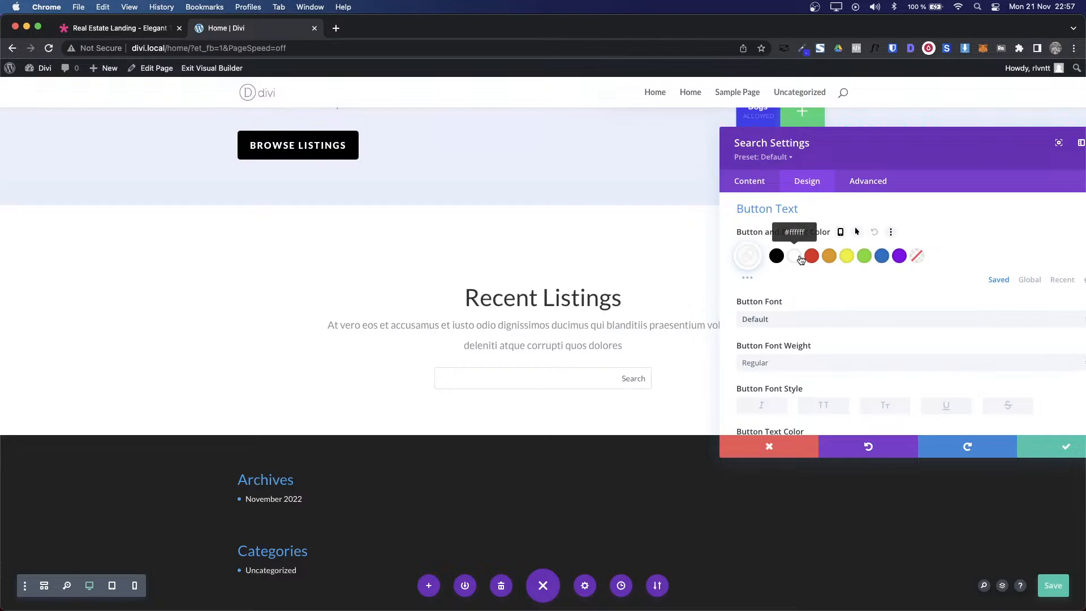
pyautogui.click(754, 259)
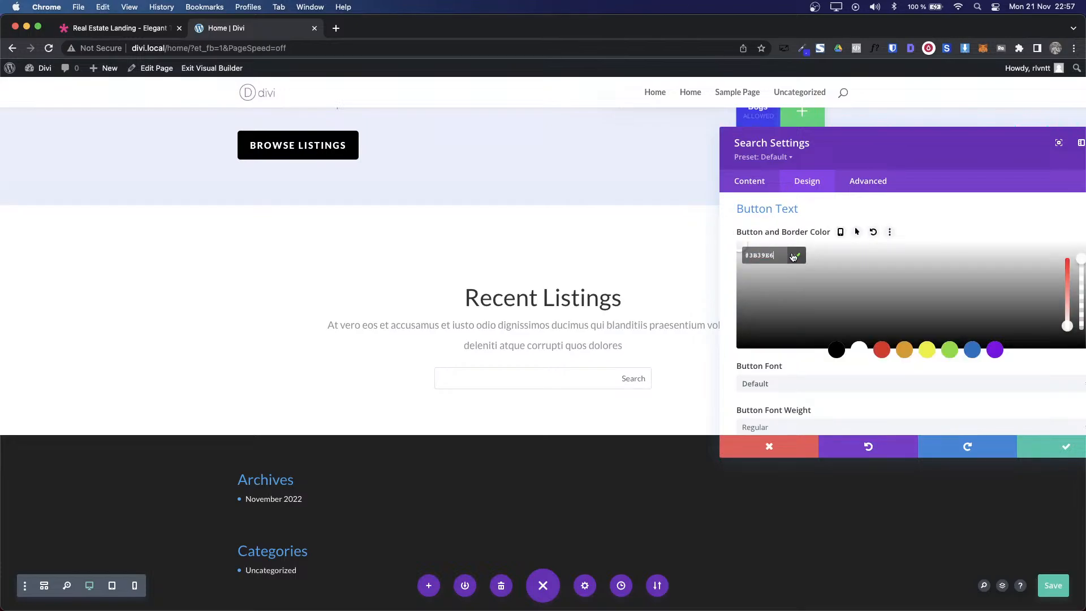
pyautogui.click(795, 255)
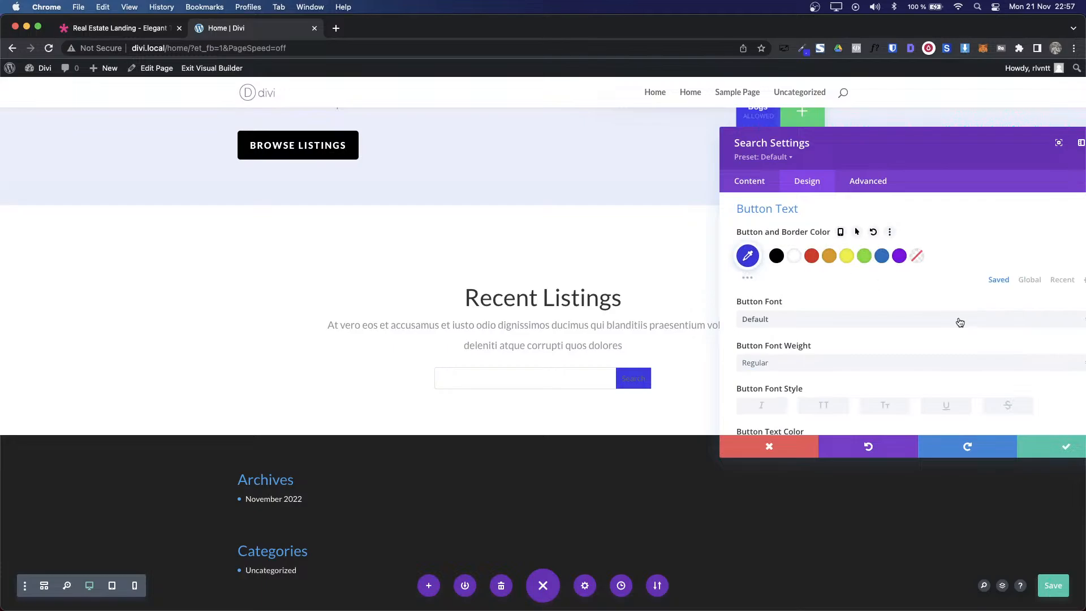
# Step: Set the search button's text colour to white and its font weight to Bold
pyautogui.scroll(2, 959, 308)
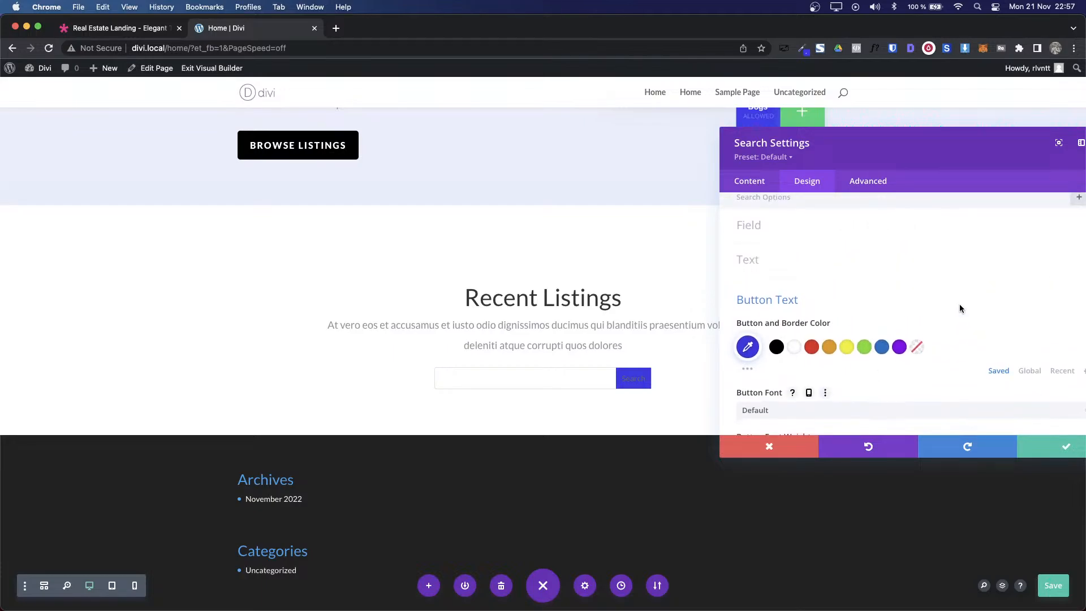
pyautogui.scroll(-4, 959, 308)
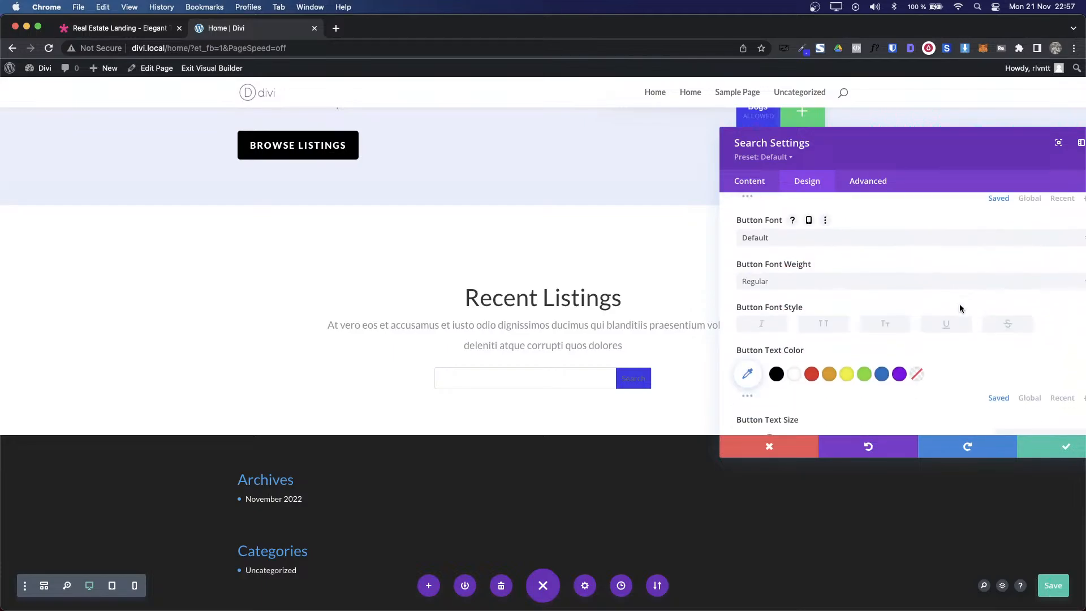
pyautogui.click(795, 375)
pyautogui.click(812, 283)
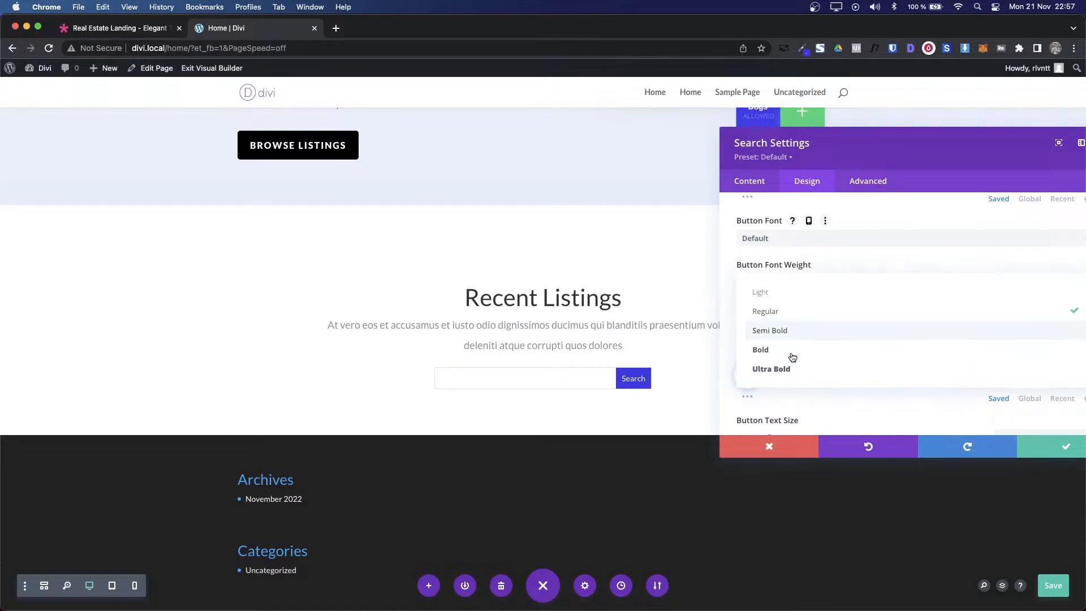
pyautogui.click(788, 354)
# Step: Compare the search button with the demo page, and set its font weight to Ultra Bold and its style to uppercase
pyautogui.hotkey('ctrl', 'Tab')
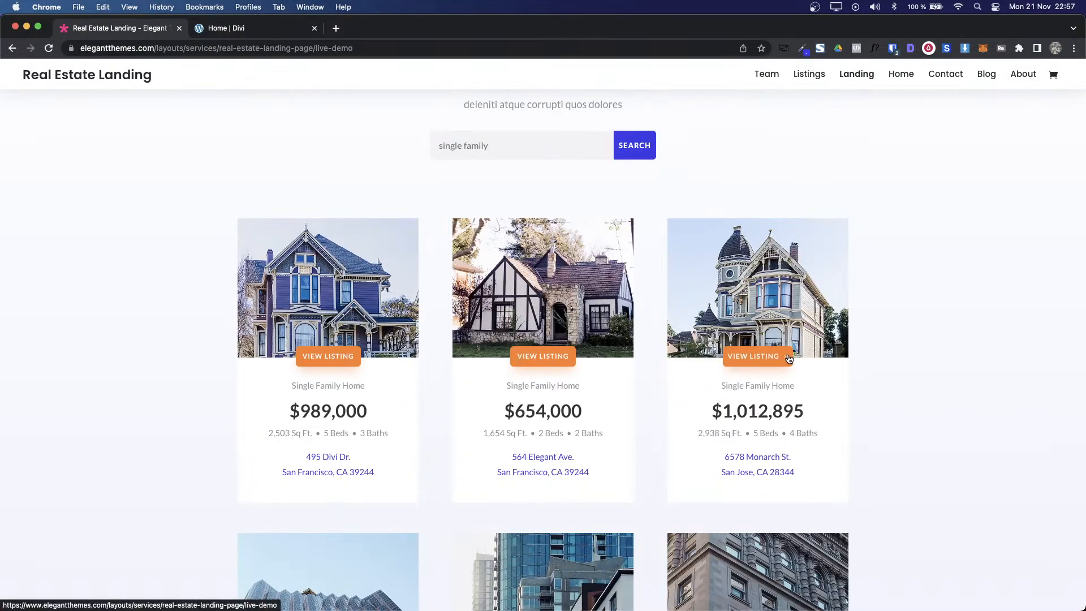
pyautogui.hotkey('ctrl', 'Tab')
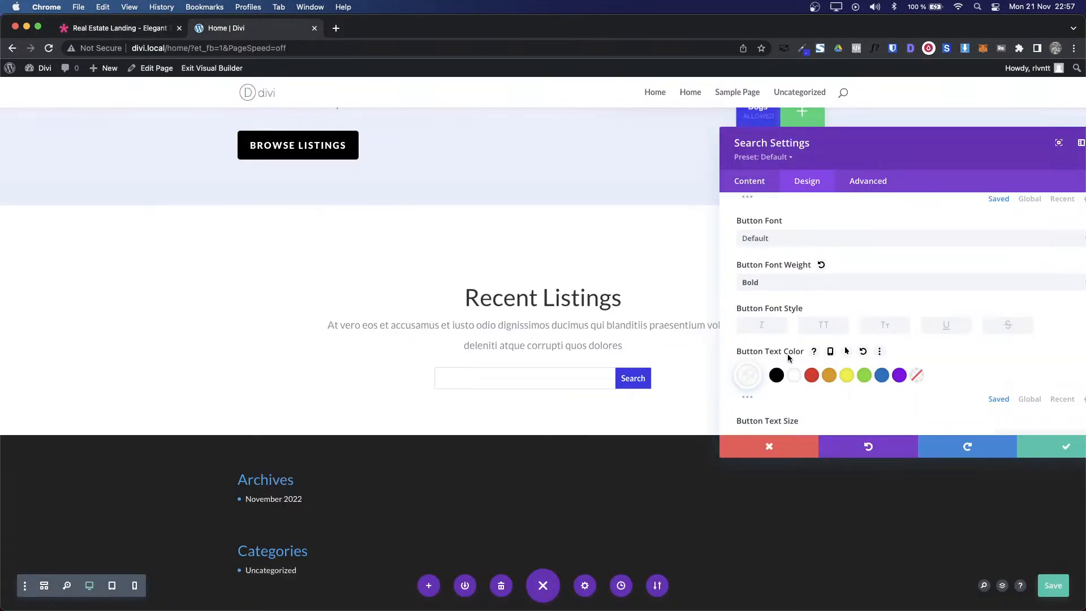
pyautogui.click(763, 284)
pyautogui.click(764, 371)
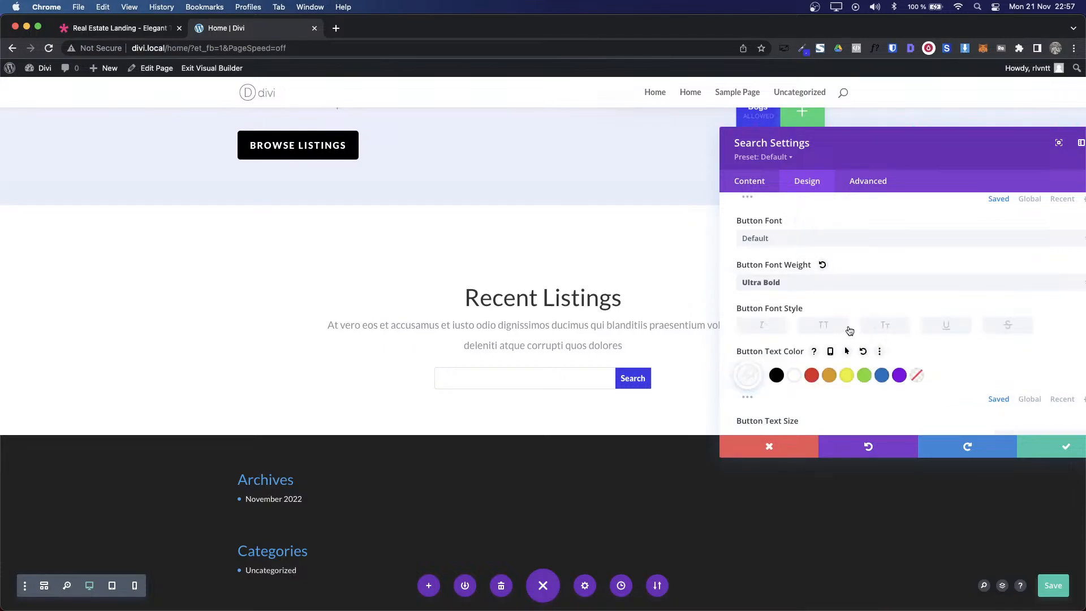
pyautogui.click(829, 328)
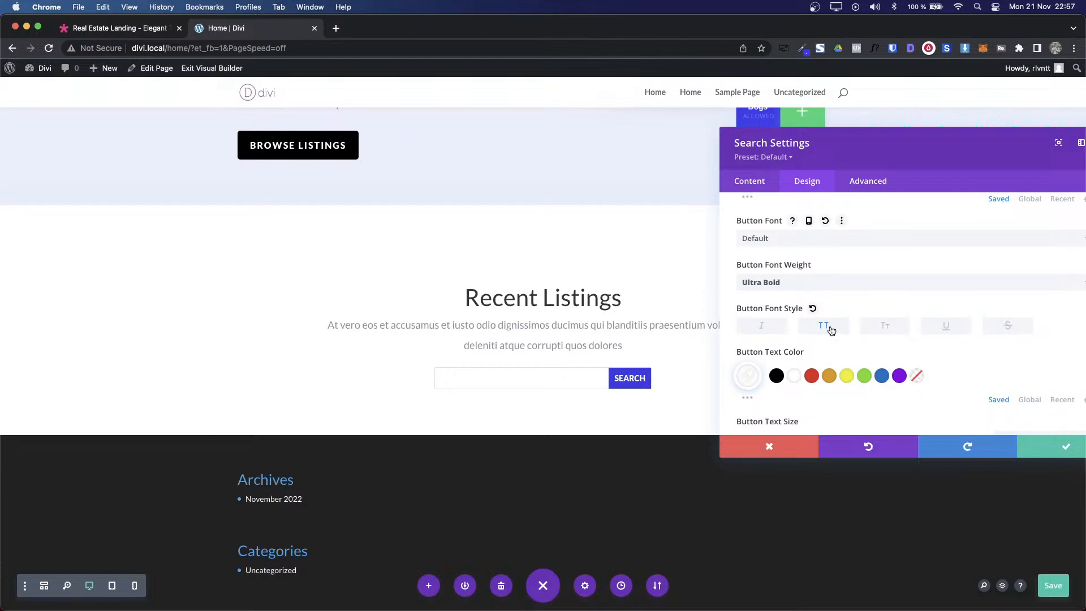
# Step: Set the search button's letter spacing to 1px, comparing it with the button on the demo page
pyautogui.hotkey('ctrl', 'Tab')
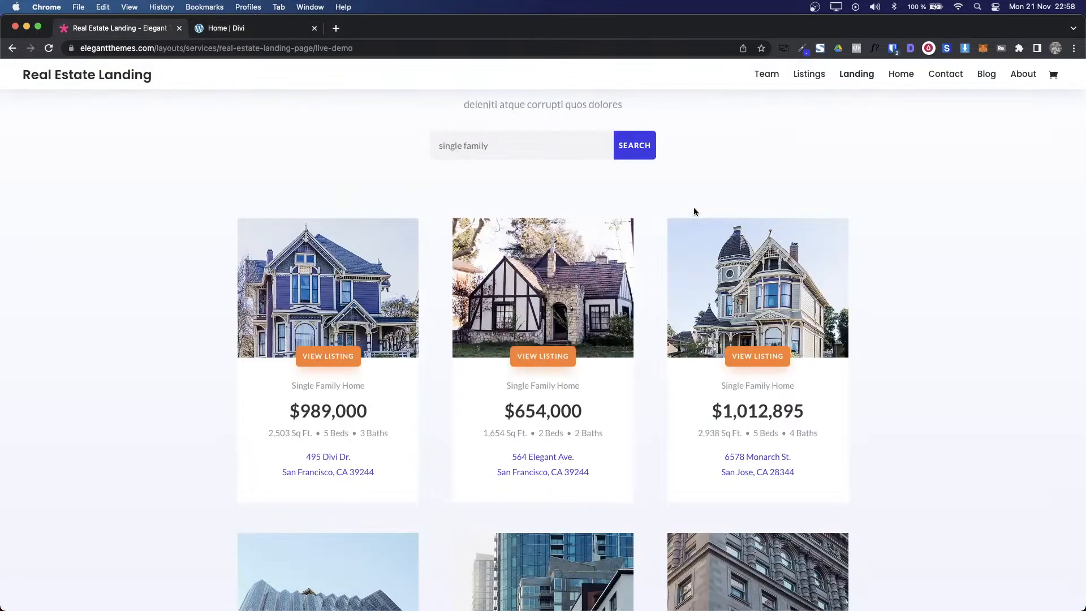
pyautogui.hotkey('ctrl', 'Tab')
pyautogui.scroll(-3, 922, 348)
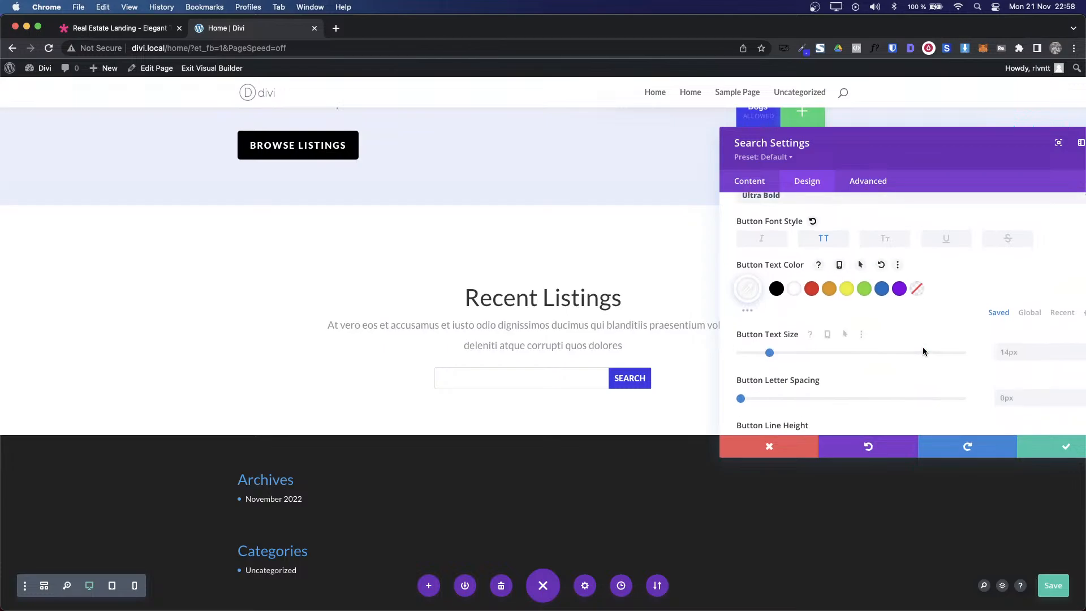
pyautogui.scroll(-3, 922, 351)
pyautogui.click(1049, 292)
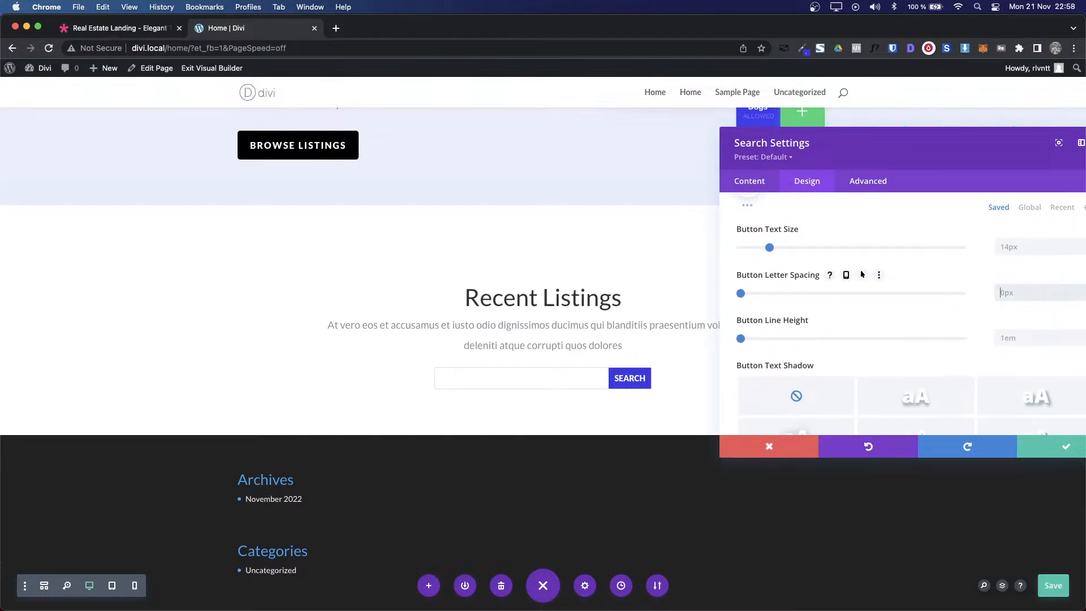
pyautogui.press('Up')
pyautogui.hotkey('ctrl', 'Tab')
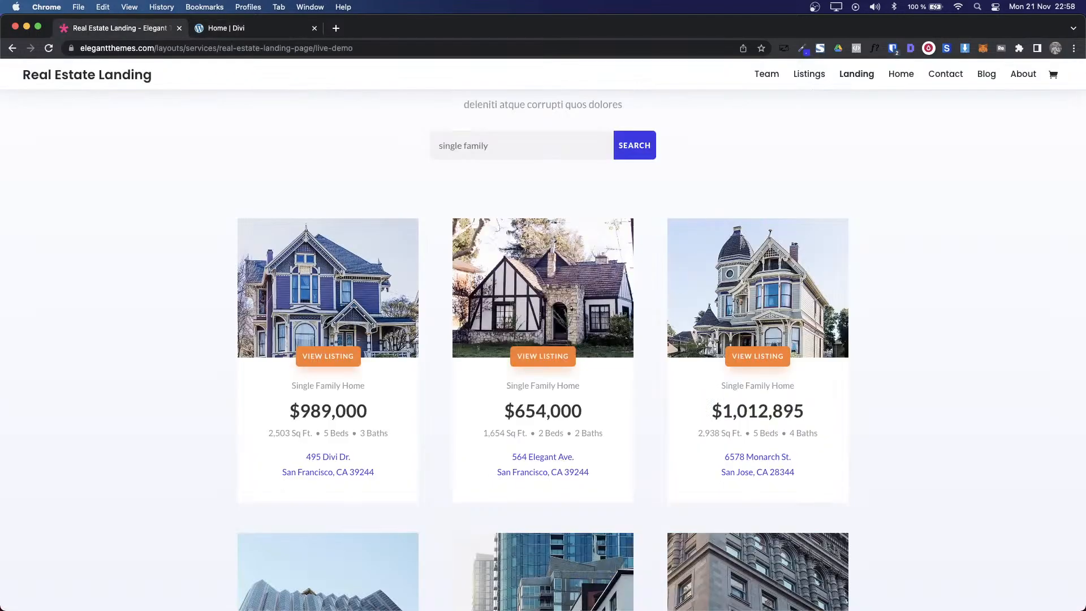
pyautogui.hotkey('ctrl', 'Tab')
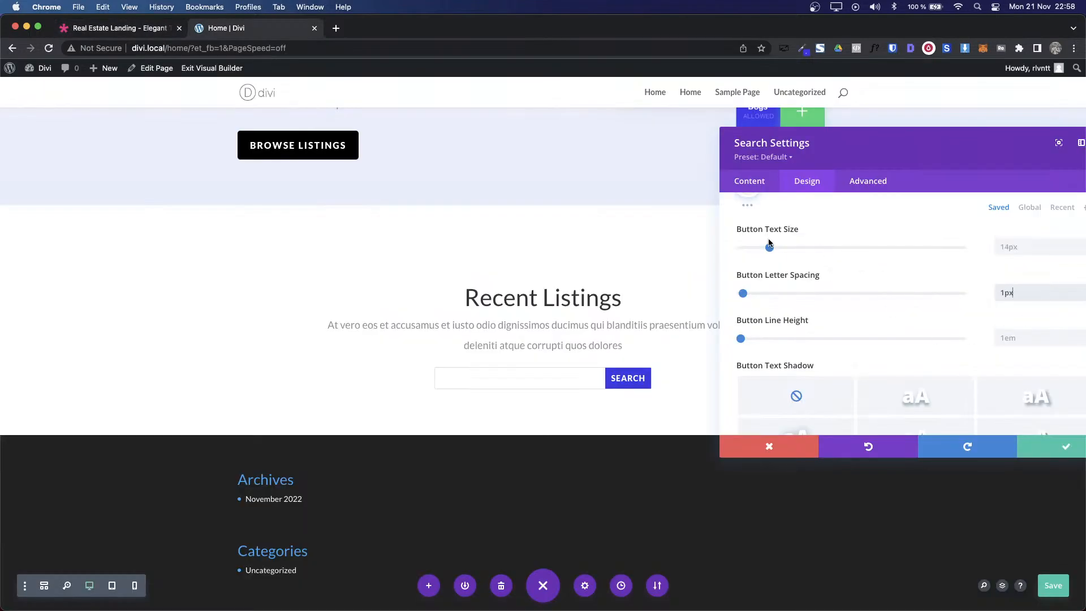
# Step: Sample the background colour of the search field on the real estate demo page with the colour picker
pyautogui.scroll(3, 805, 347)
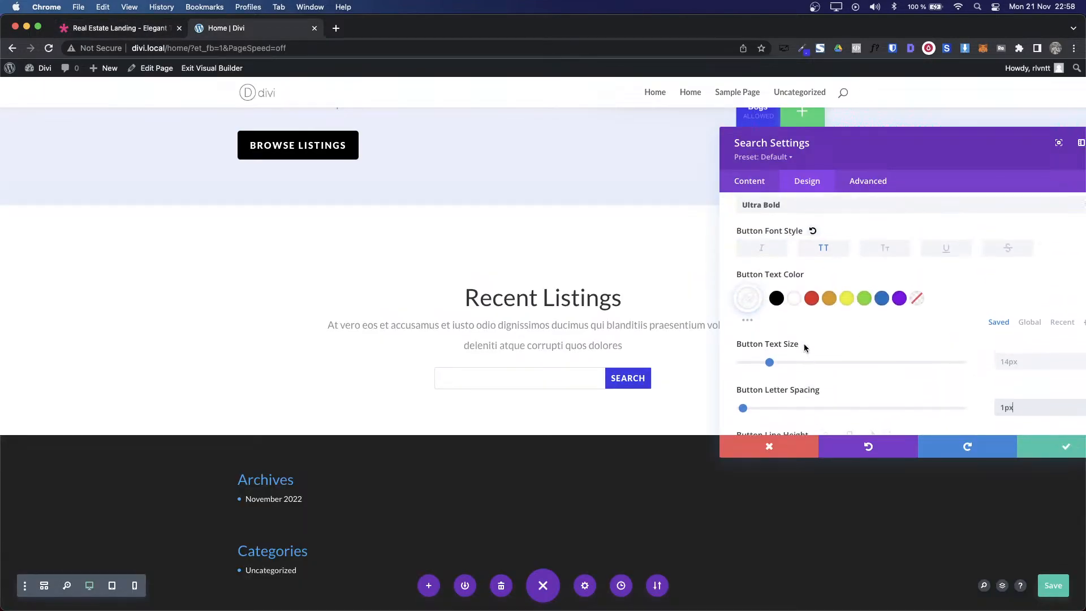
pyautogui.scroll(-6, 805, 348)
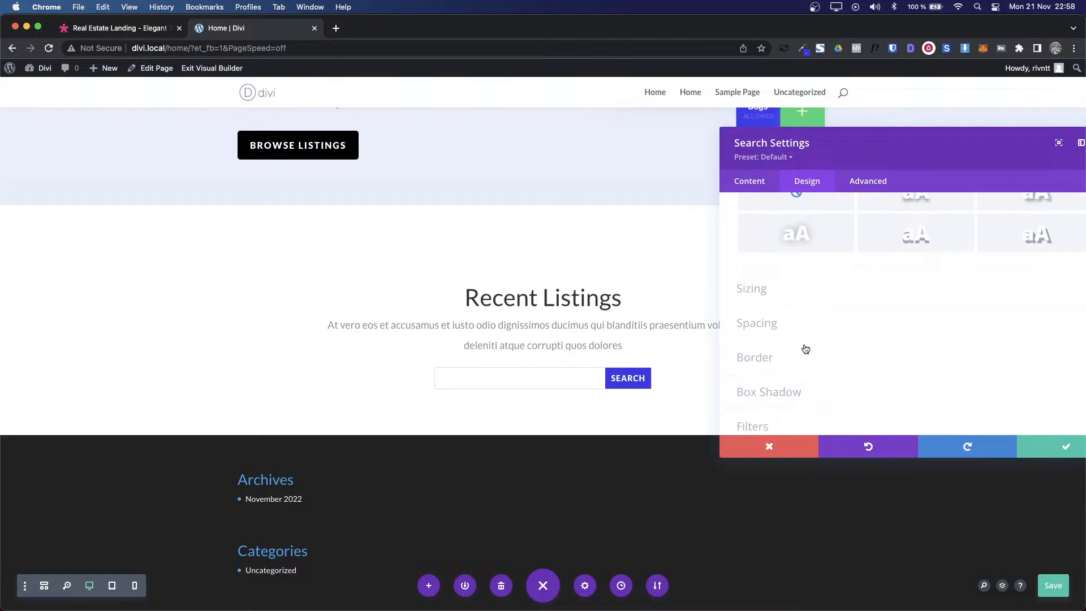
pyautogui.hotkey('ctrl', 'shift', 'Tab')
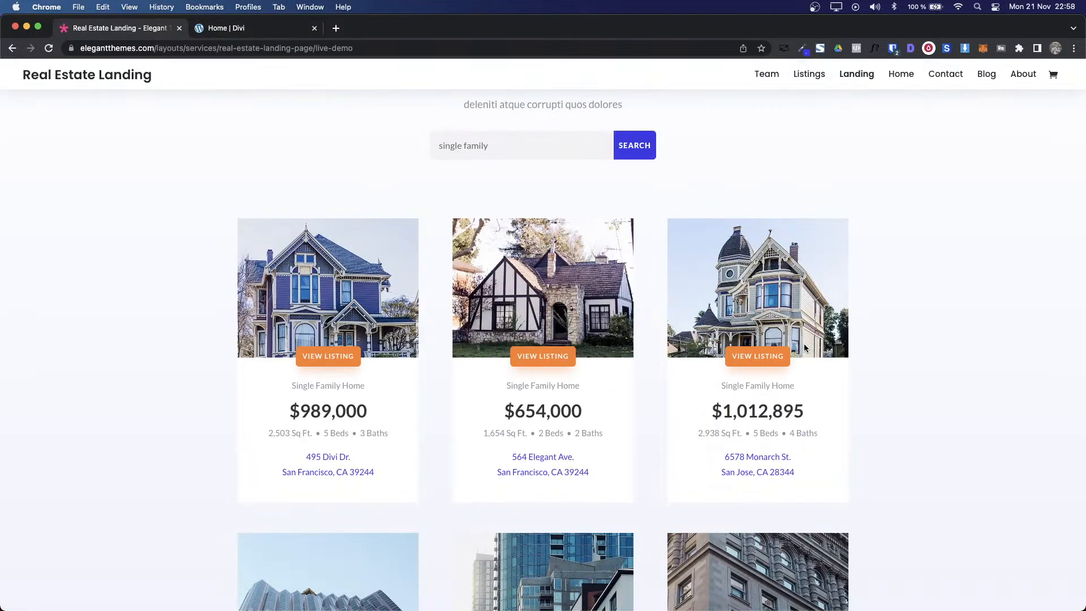
pyautogui.click(802, 49)
pyautogui.click(741, 66)
pyautogui.scroll(1, 506, 181)
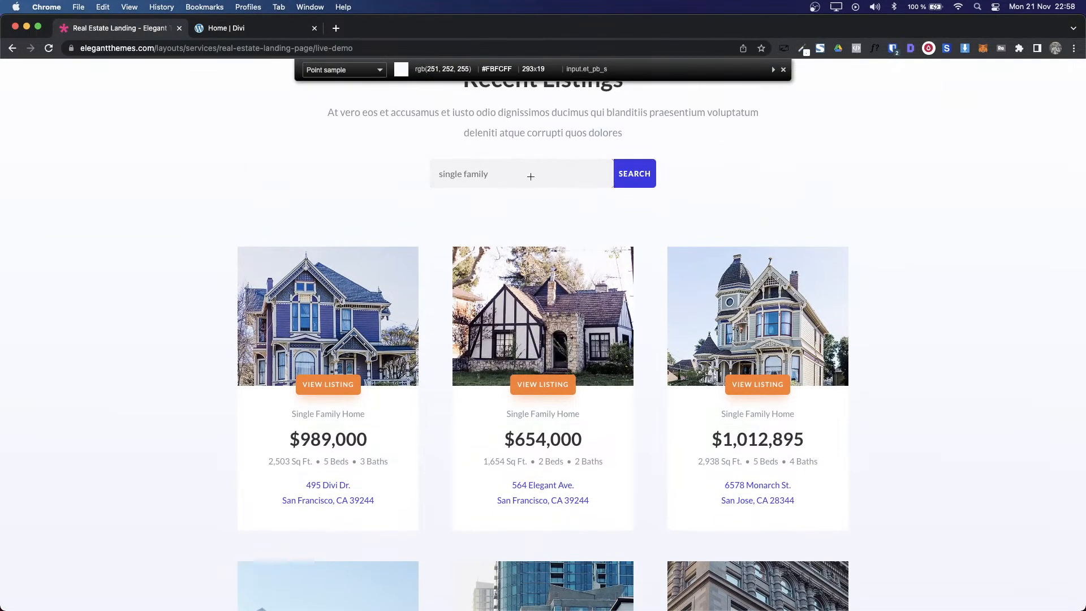
pyautogui.click(531, 177)
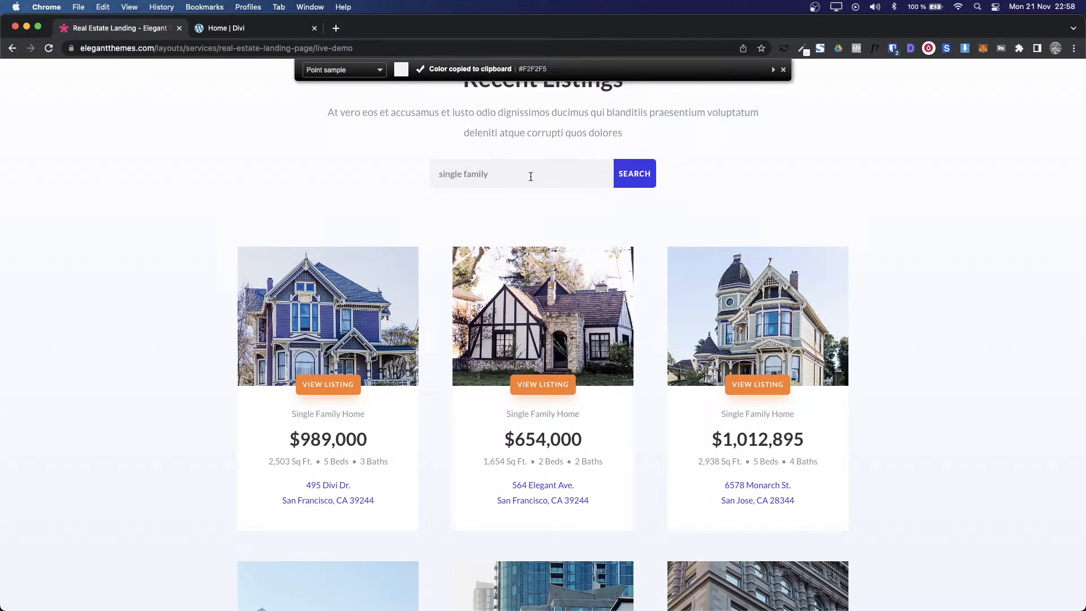
# Step: Set the Search module's Field Background Color to the sampled #F2F2F5 on the Divi page
pyautogui.hotkey('ctrl', 'Tab')
pyautogui.scroll(5, 923, 263)
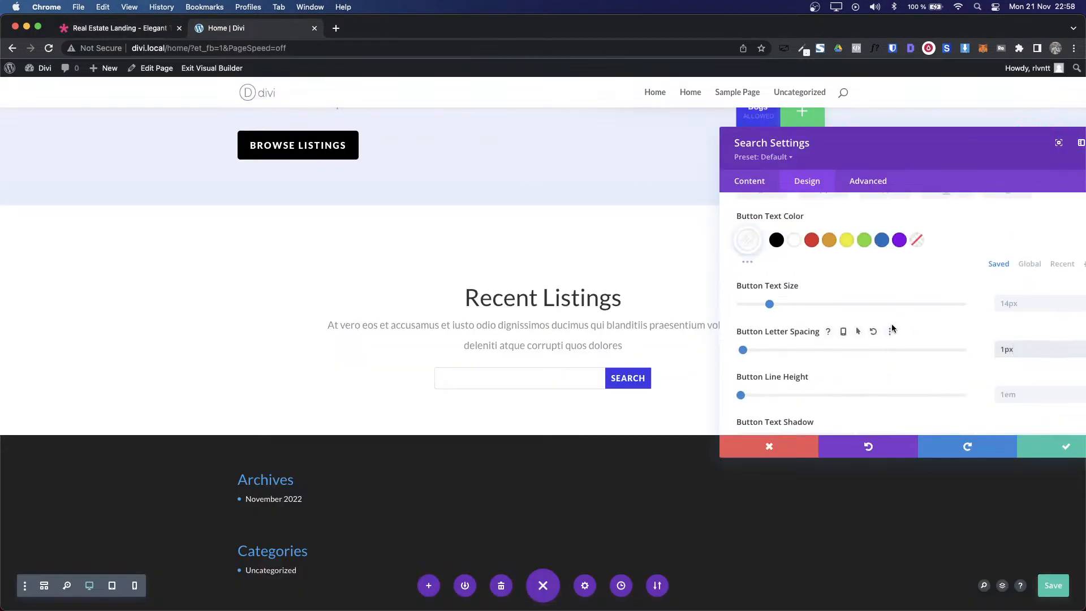
pyautogui.scroll(5, 768, 222)
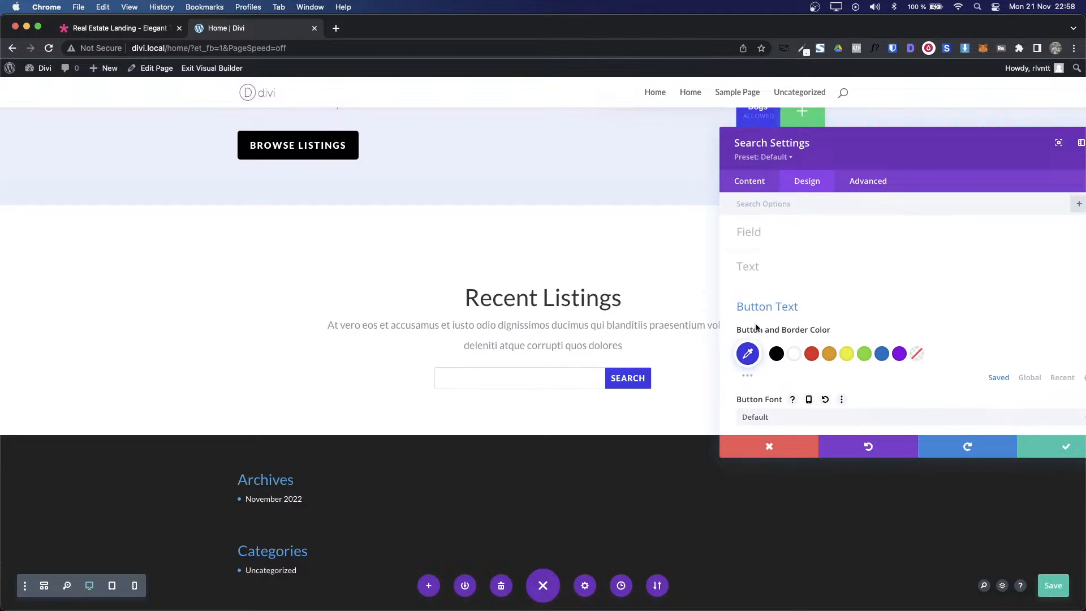
pyautogui.click(767, 304)
pyautogui.click(757, 234)
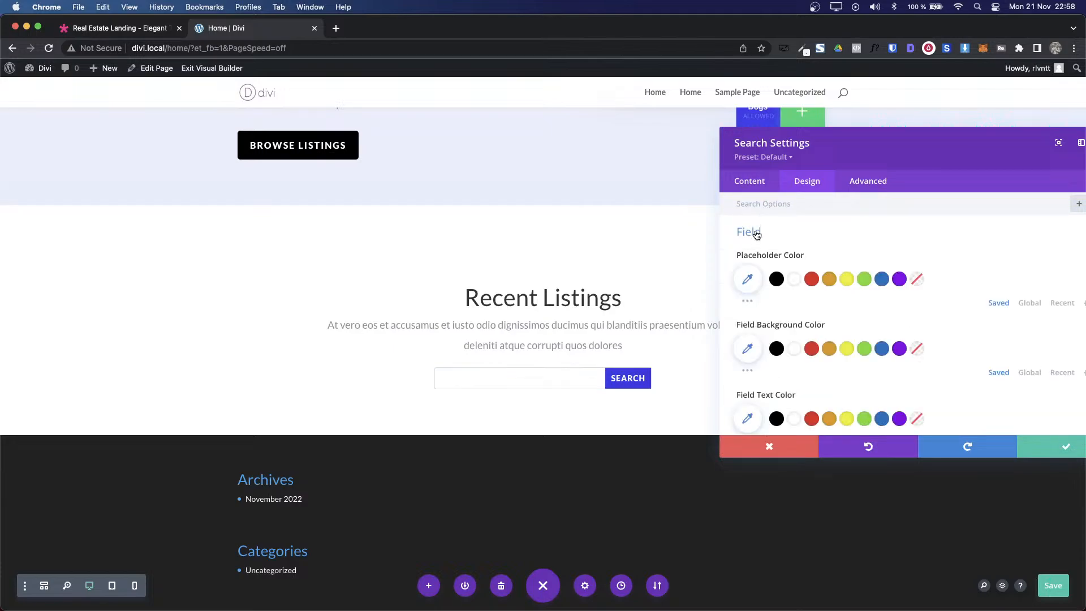
pyautogui.scroll(-1, 867, 322)
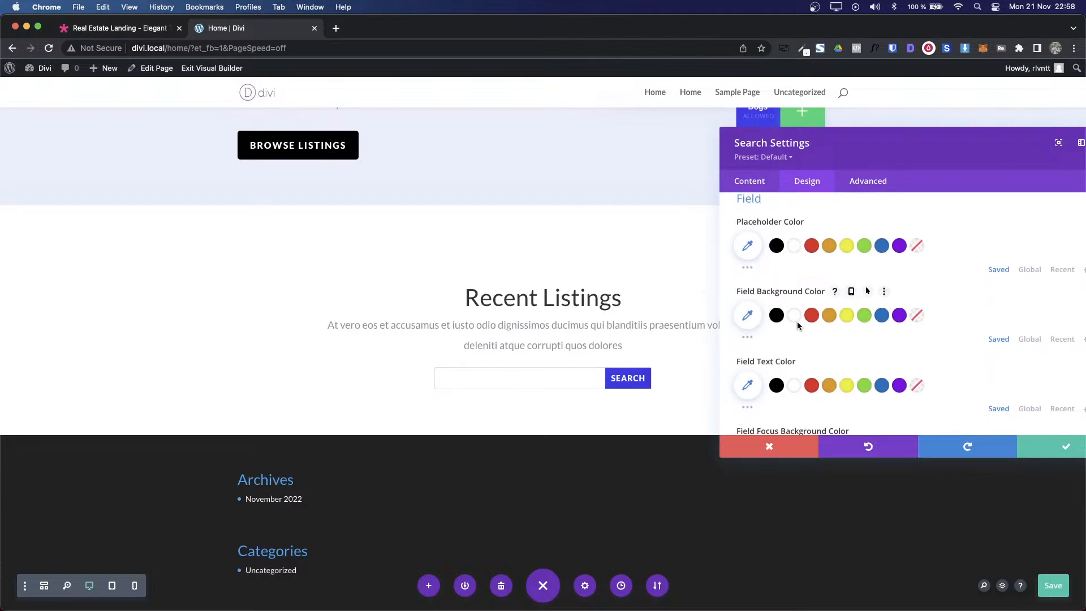
pyautogui.click(744, 318)
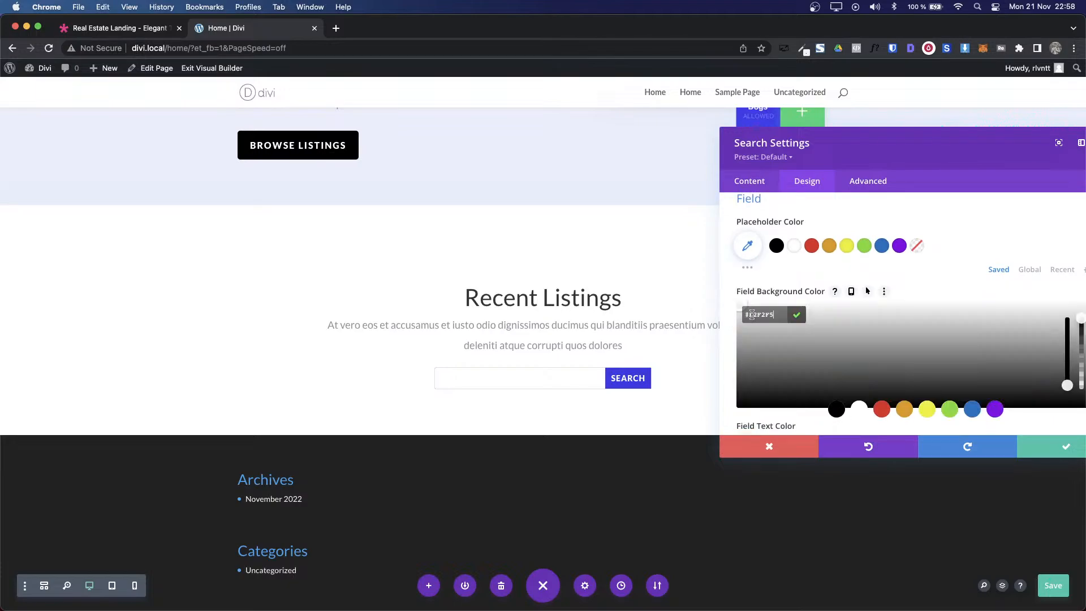
pyautogui.click(797, 316)
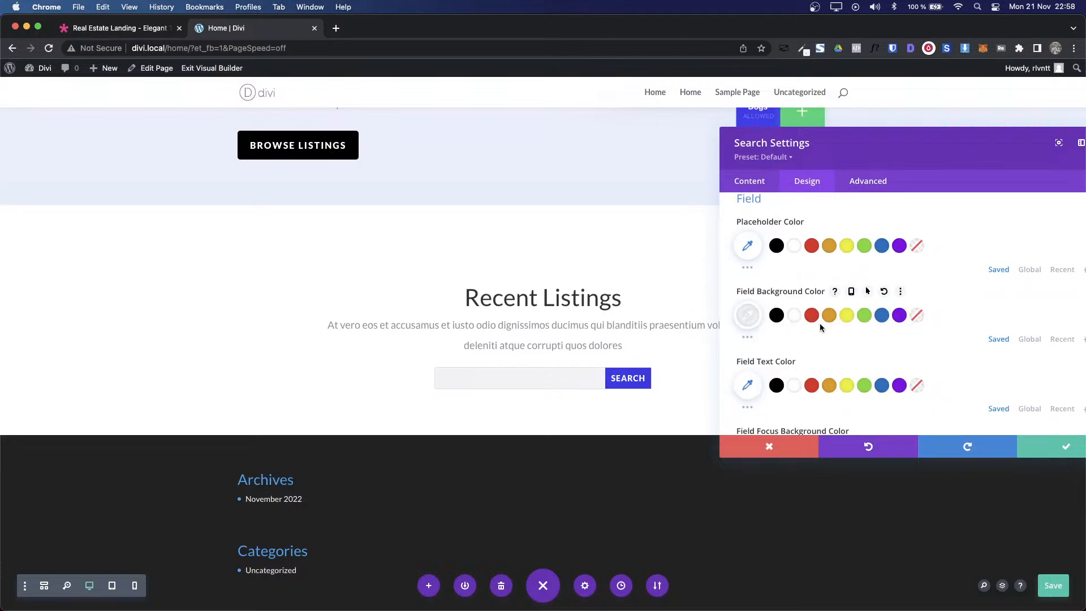
# Step: Set the Search module's Border Color to the recently used #f2f2f5 so it matches the field background
pyautogui.scroll(-2, 838, 359)
pyautogui.scroll(-9, 838, 363)
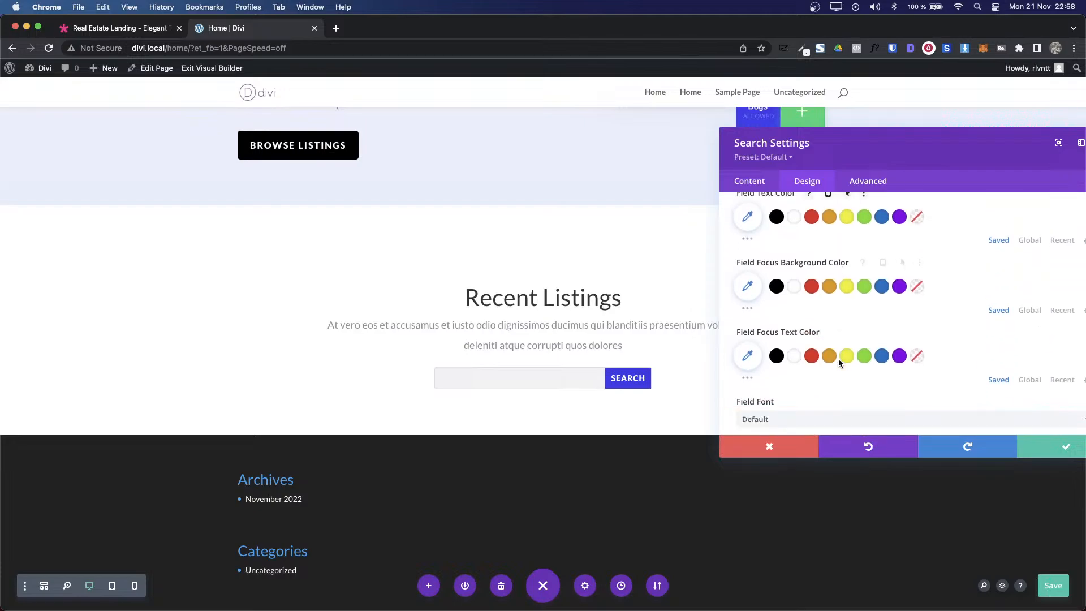
pyautogui.scroll(-5, 839, 362)
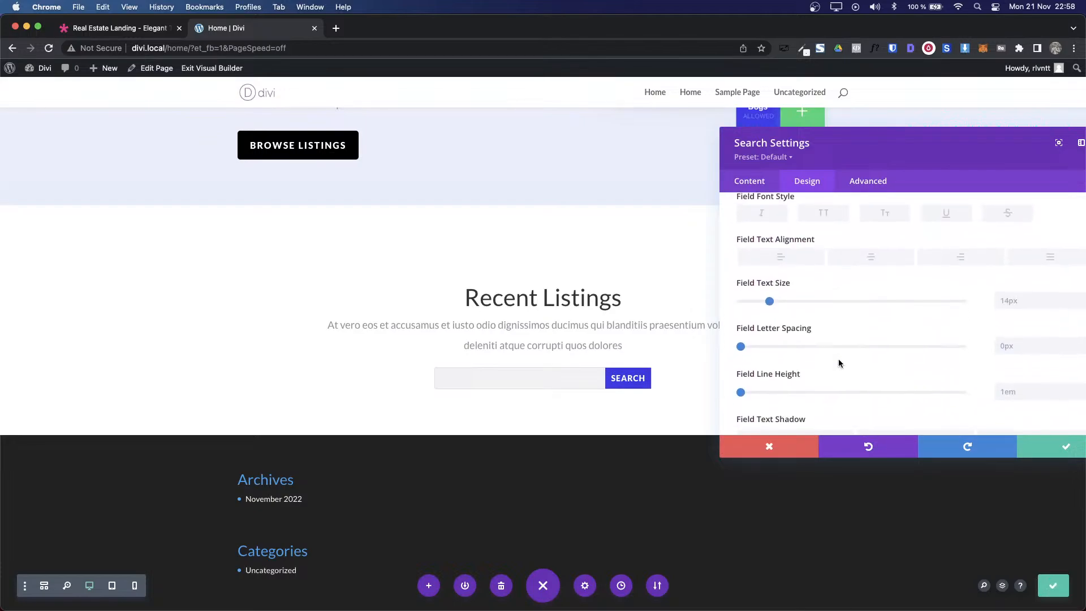
pyautogui.scroll(-2, 840, 364)
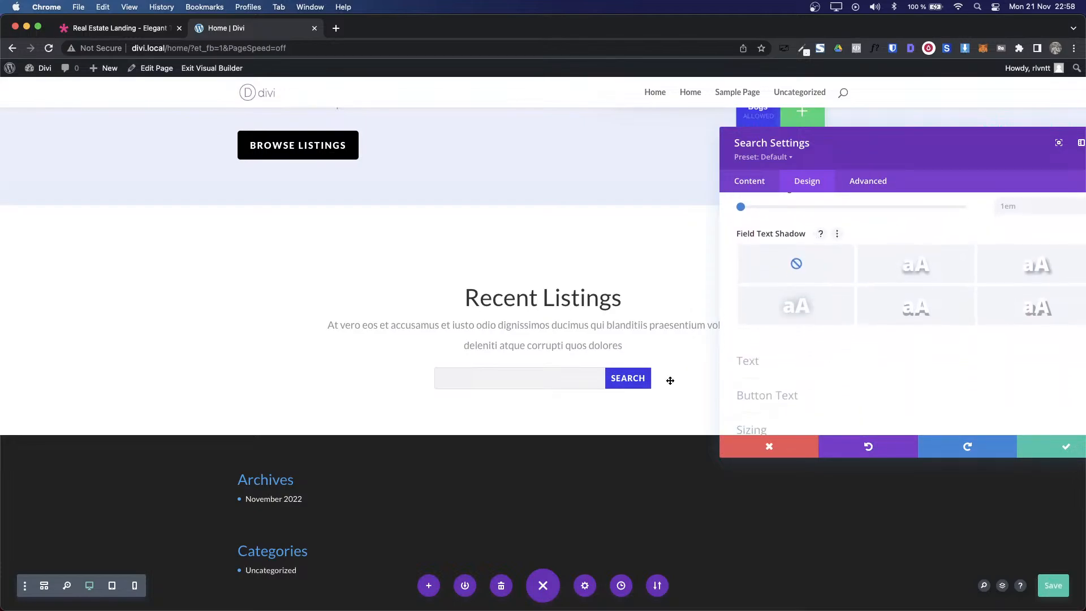
pyautogui.scroll(5, 834, 294)
pyautogui.scroll(10, 837, 312)
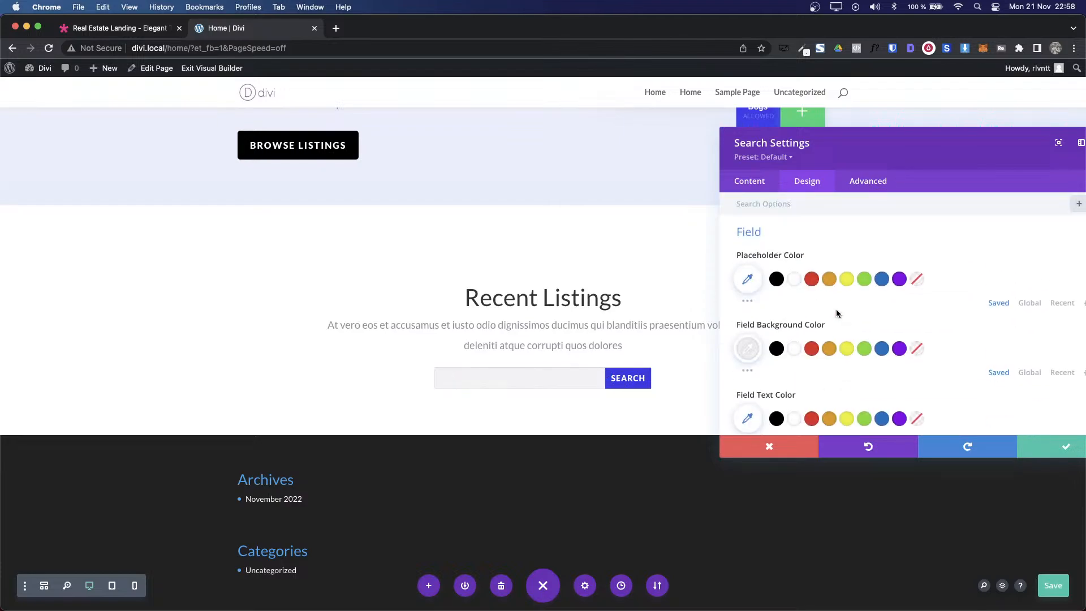
pyautogui.scroll(-8, 837, 311)
pyautogui.scroll(-10, 838, 315)
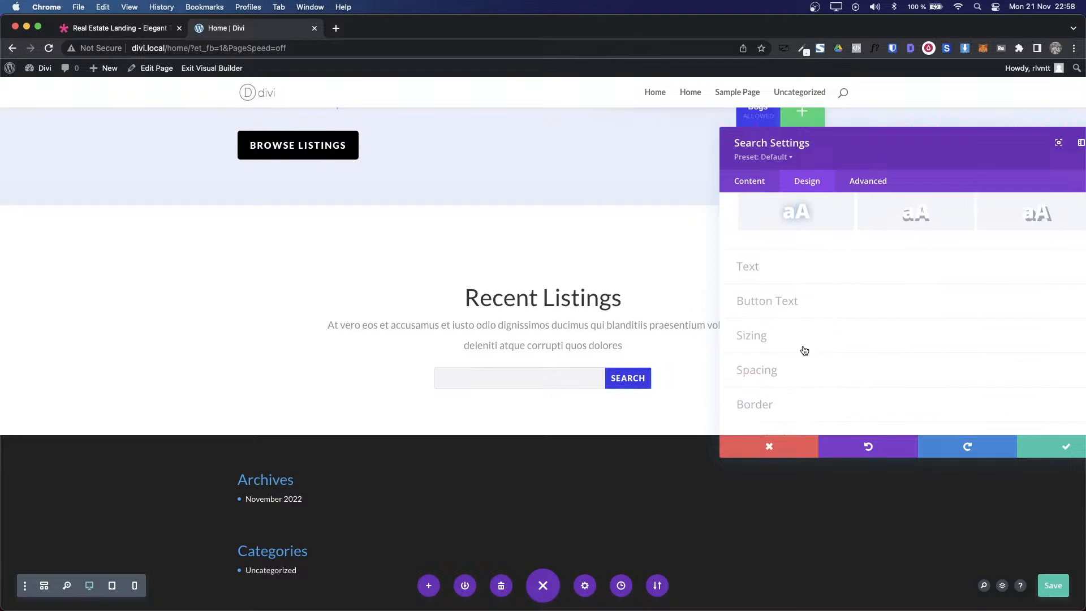
pyautogui.click(788, 404)
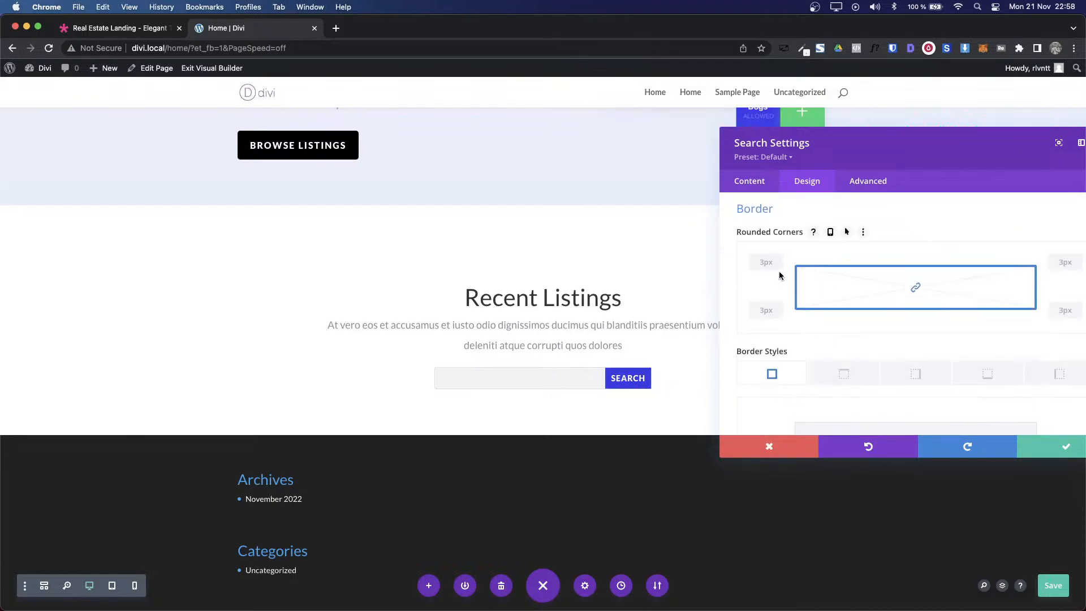
pyautogui.scroll(-3, 780, 387)
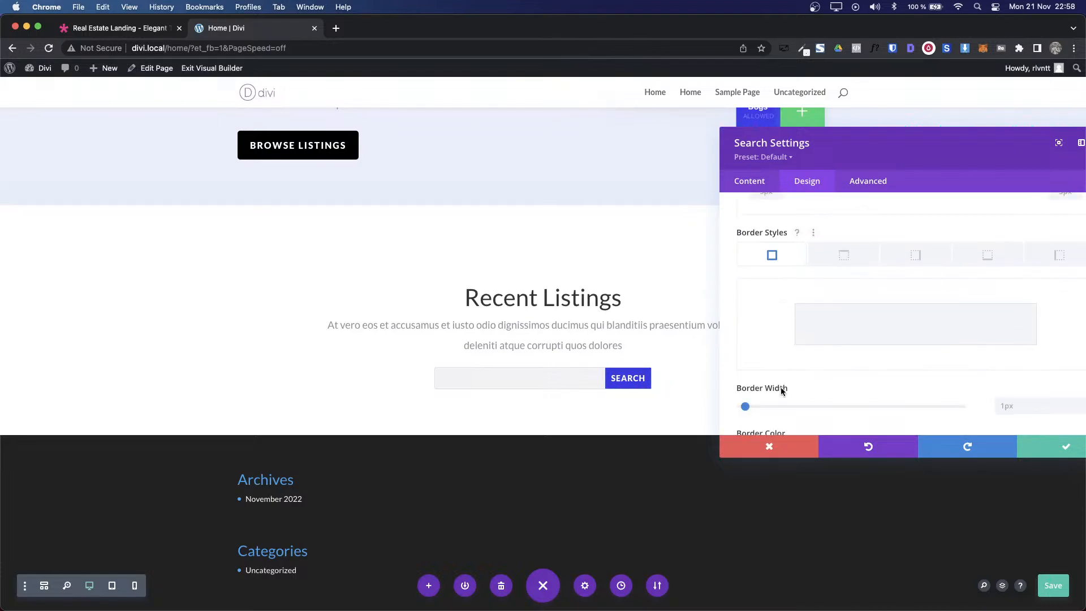
pyautogui.scroll(-2, 876, 350)
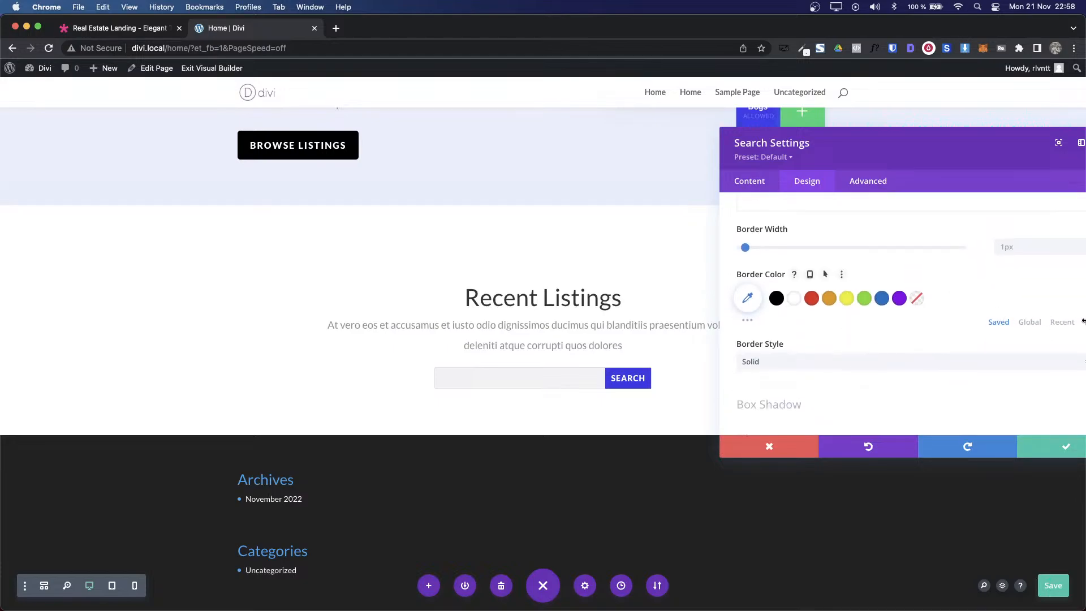
pyautogui.click(1061, 322)
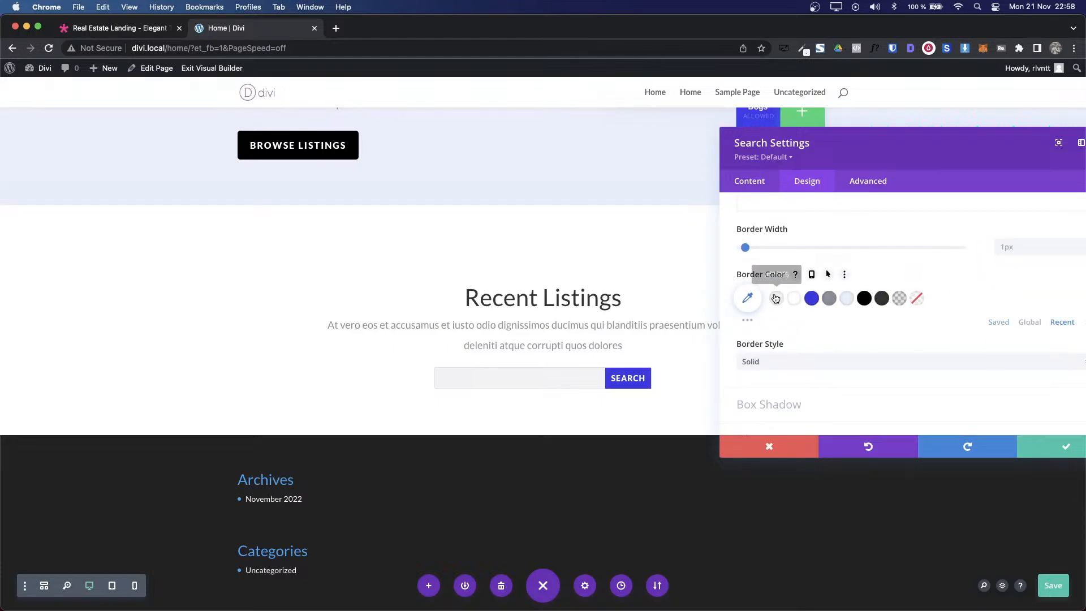
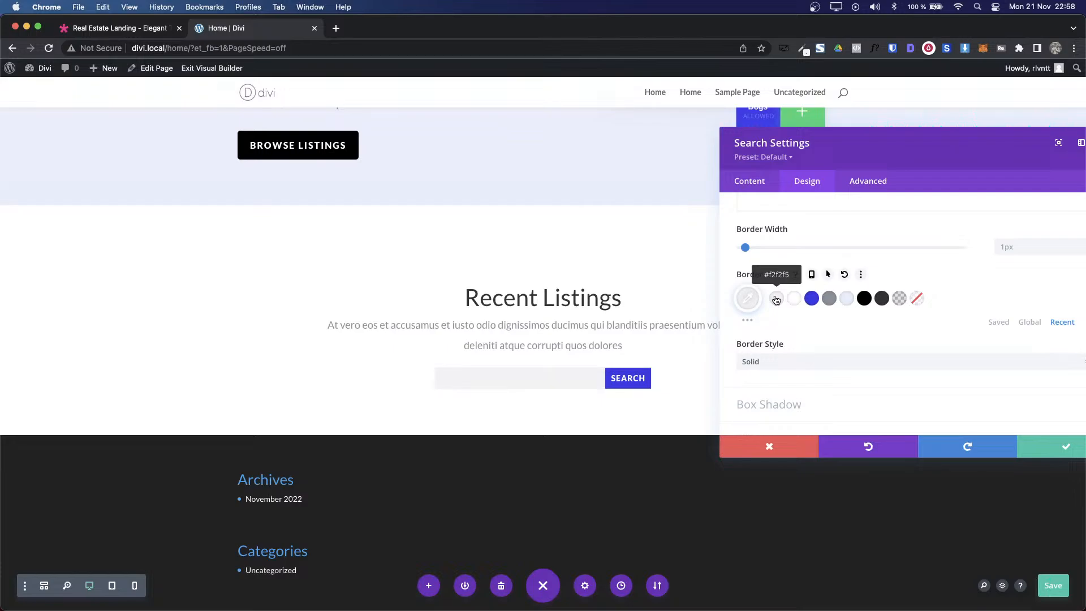
# Step: Clear the text in the demo page's search field to check its placeholder, and return to the Divi page
pyautogui.hotkey('ctrl', 'shift', 'Tab')
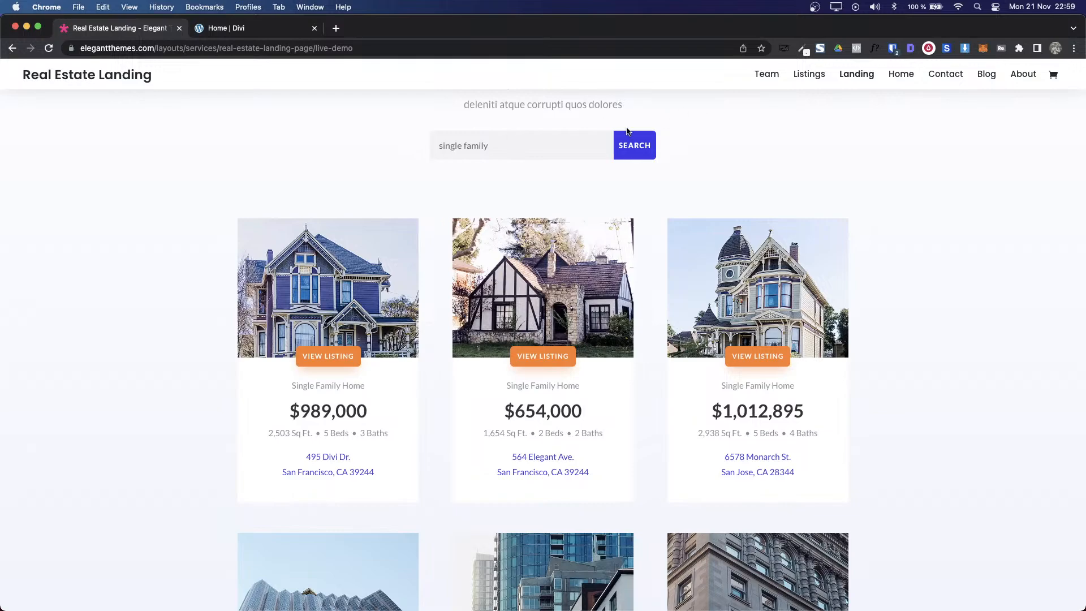
pyautogui.tripleClick(526, 146)
pyautogui.press('BackSpace')
pyautogui.hotkey('ctrl', 'Tab')
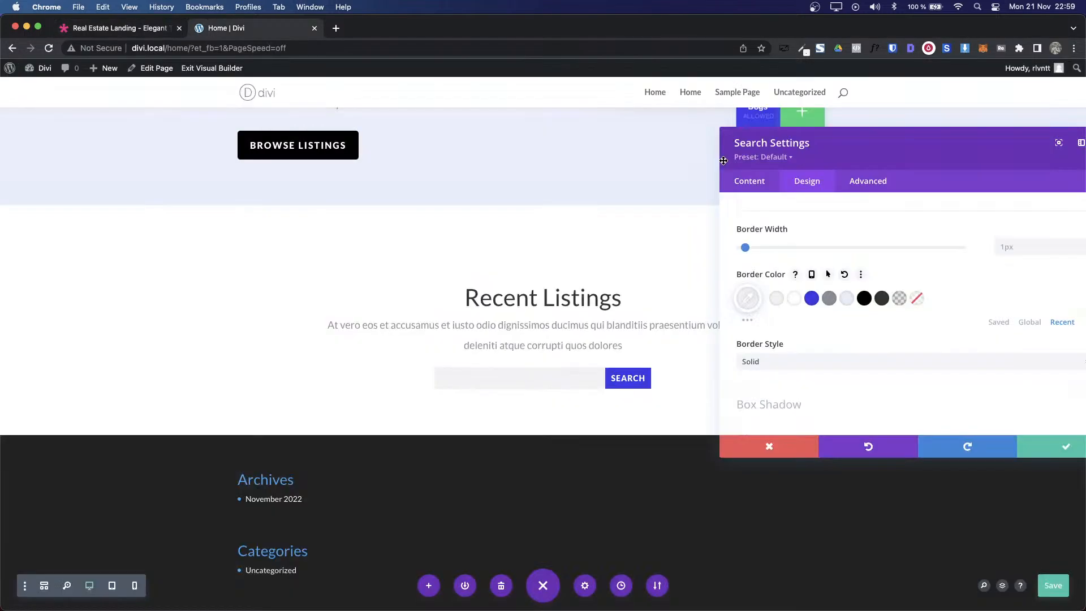
# Step: Link the Search module's top and bottom padding and set both to 1em
pyautogui.scroll(10, 882, 324)
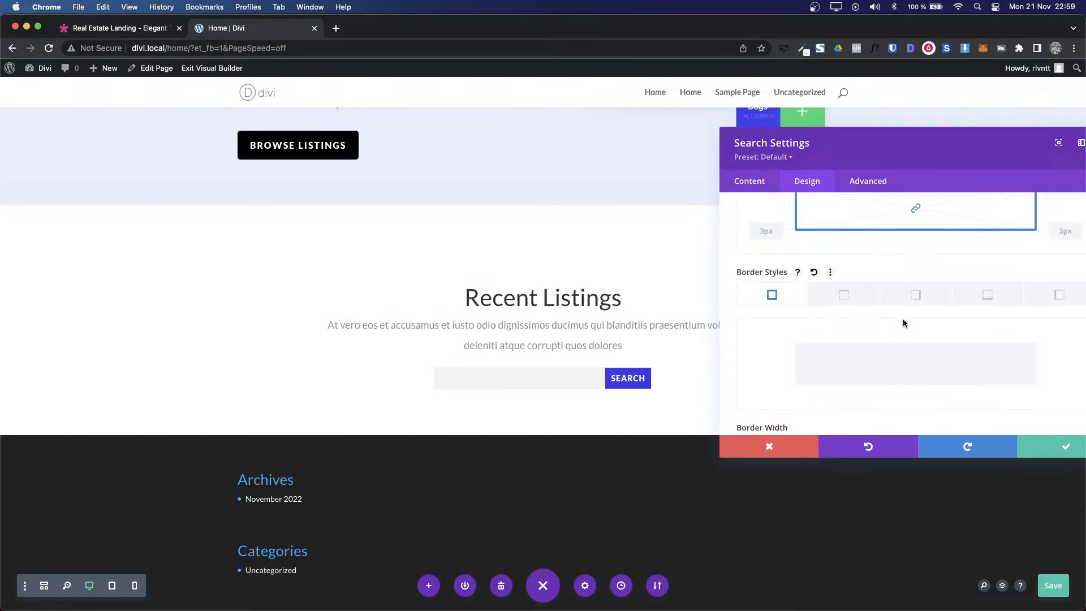
pyautogui.click(792, 370)
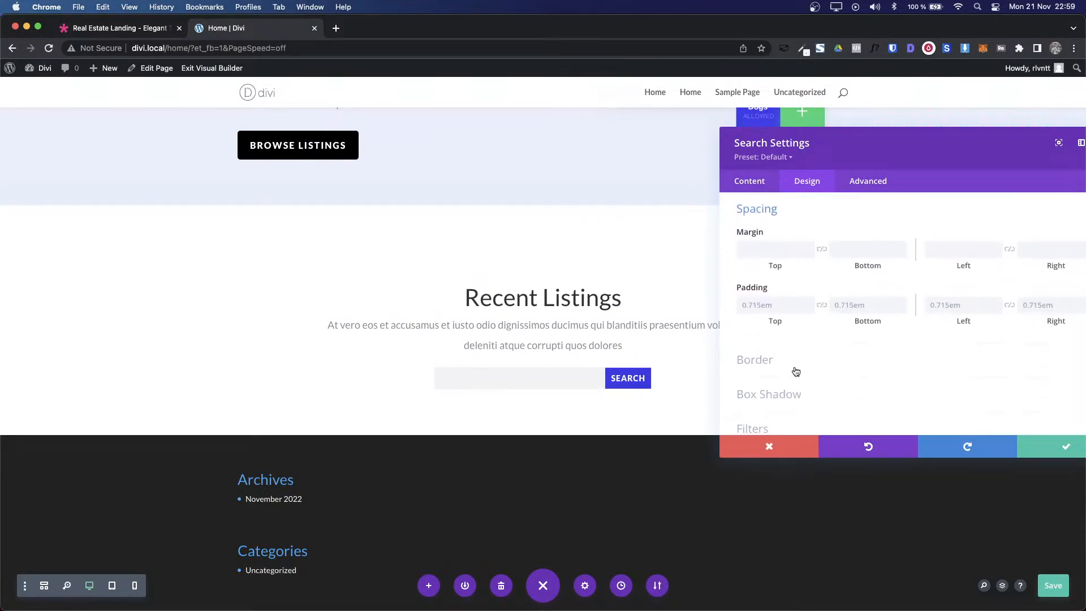
pyautogui.click(780, 306)
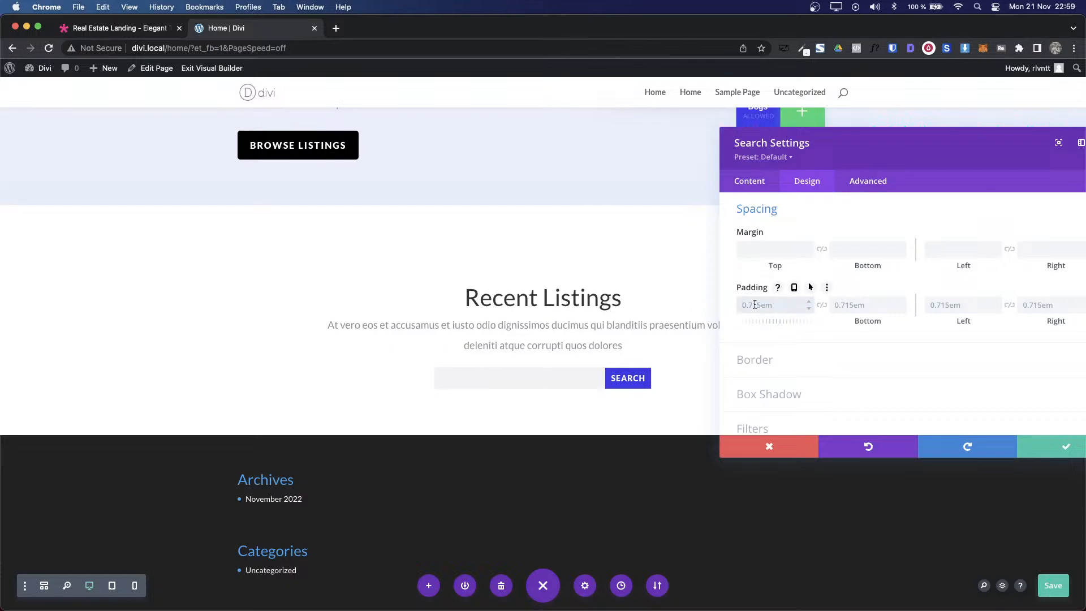
pyautogui.click(821, 305)
pyautogui.write('0.72em')
pyautogui.press('Up')
pyautogui.press('Up')
pyautogui.press('Up')
pyautogui.press('Up')
pyautogui.press('Up')
pyautogui.press('Up')
pyautogui.press('Up')
pyautogui.press('Up')
pyautogui.press('Up')
pyautogui.press('Up')
pyautogui.press('Up')
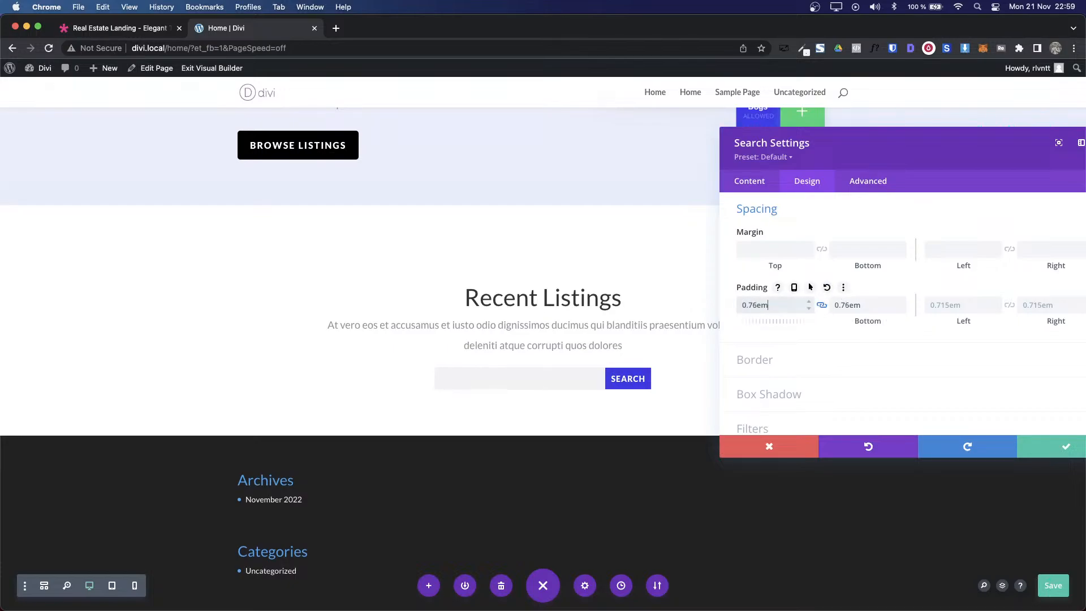
pyautogui.press('Down')
pyautogui.press('Down')
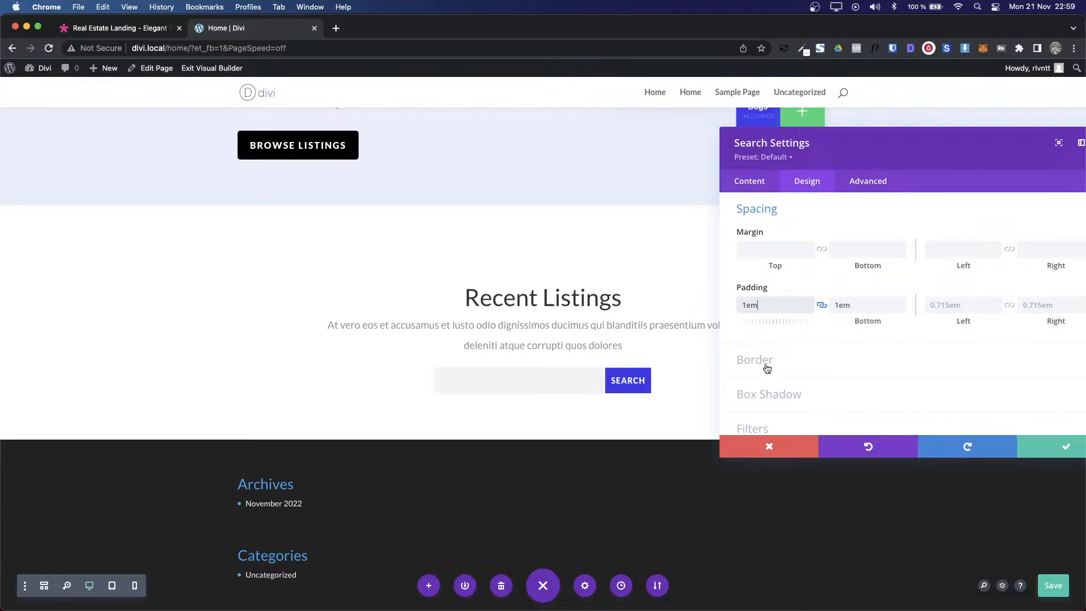
# Step: Set all rounded corners of the Search module to 7px and compare it with the demo page's search bar
pyautogui.click(775, 360)
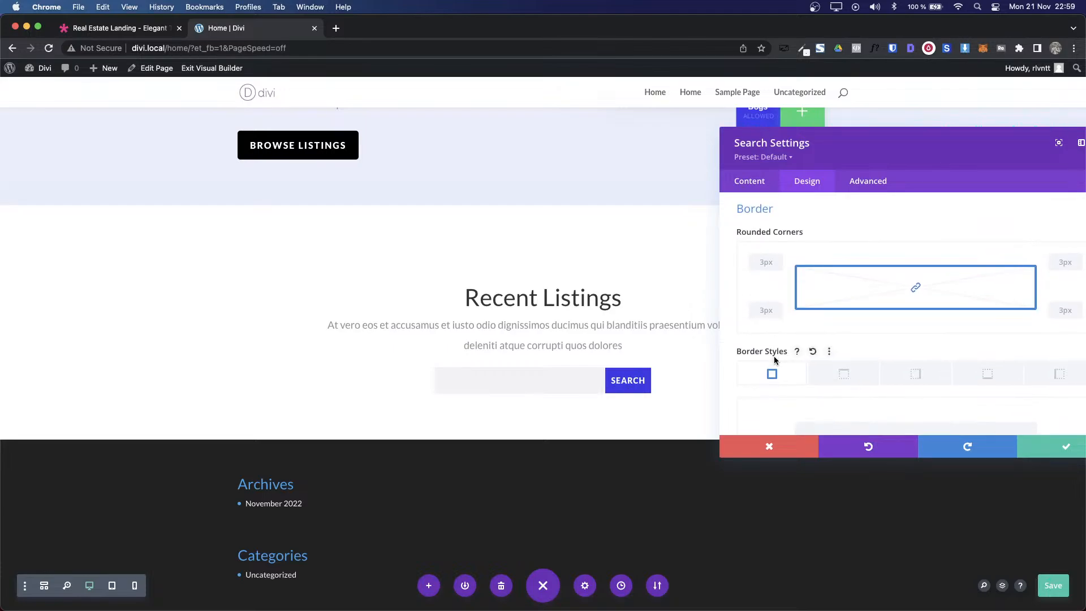
pyautogui.click(759, 262)
pyautogui.press('Up')
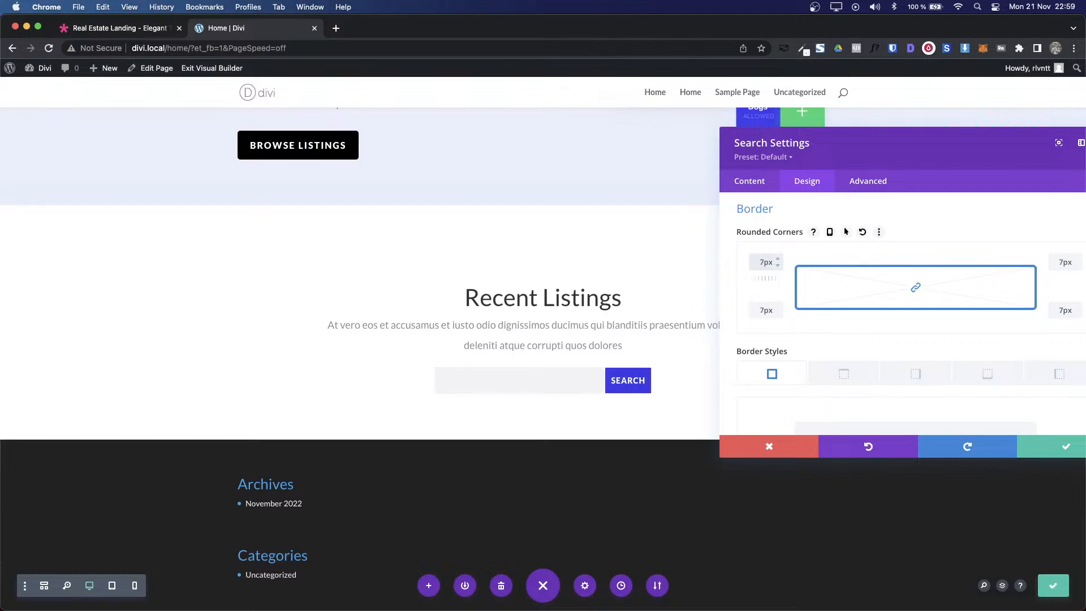
pyautogui.hotkey('ctrl', 'Tab')
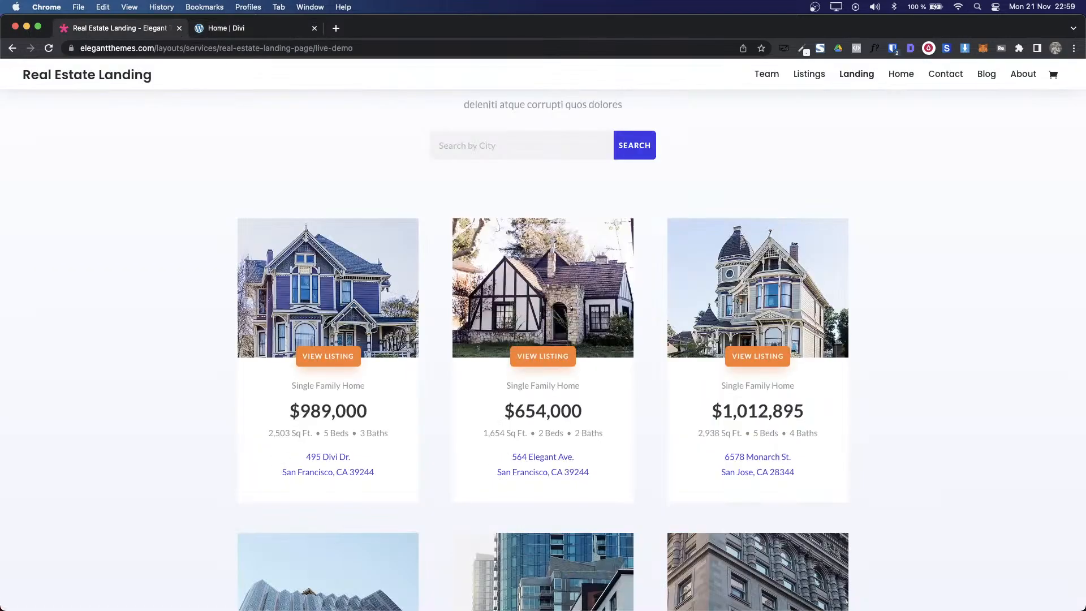
pyautogui.hotkey('ctrl', 'Tab')
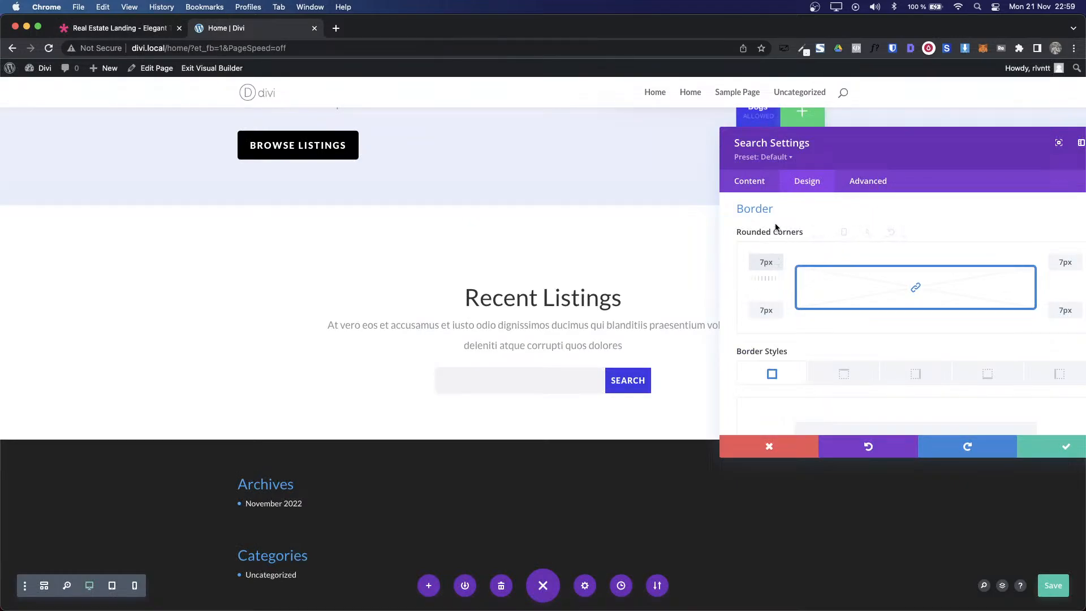
# Step: Review the Search module's Button Text design options and save the module settings
pyautogui.click(757, 209)
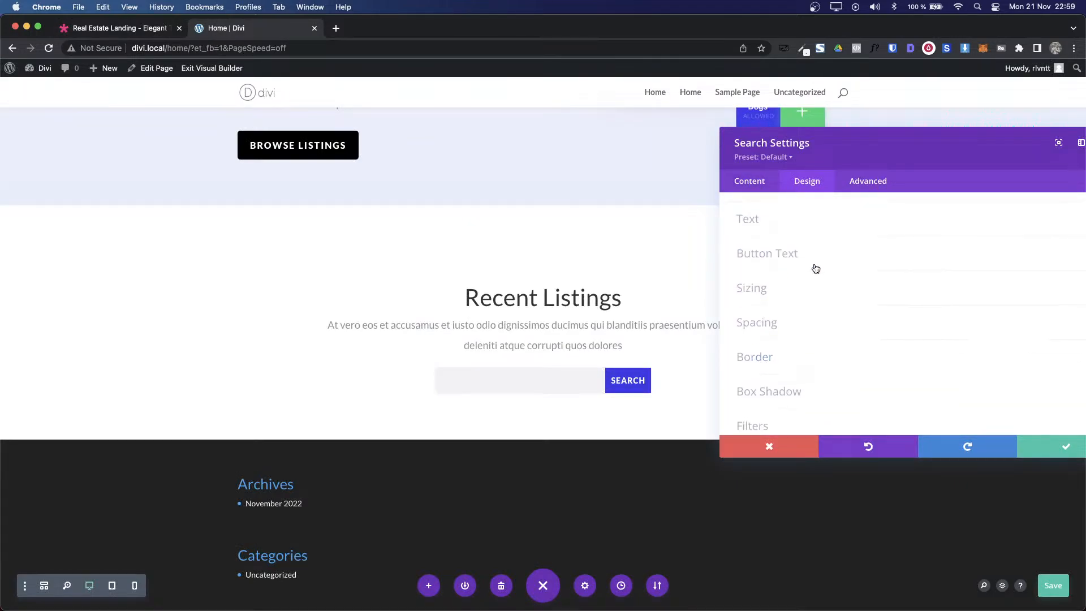
pyautogui.click(780, 252)
pyautogui.scroll(-3, 909, 340)
pyautogui.scroll(-5, 908, 343)
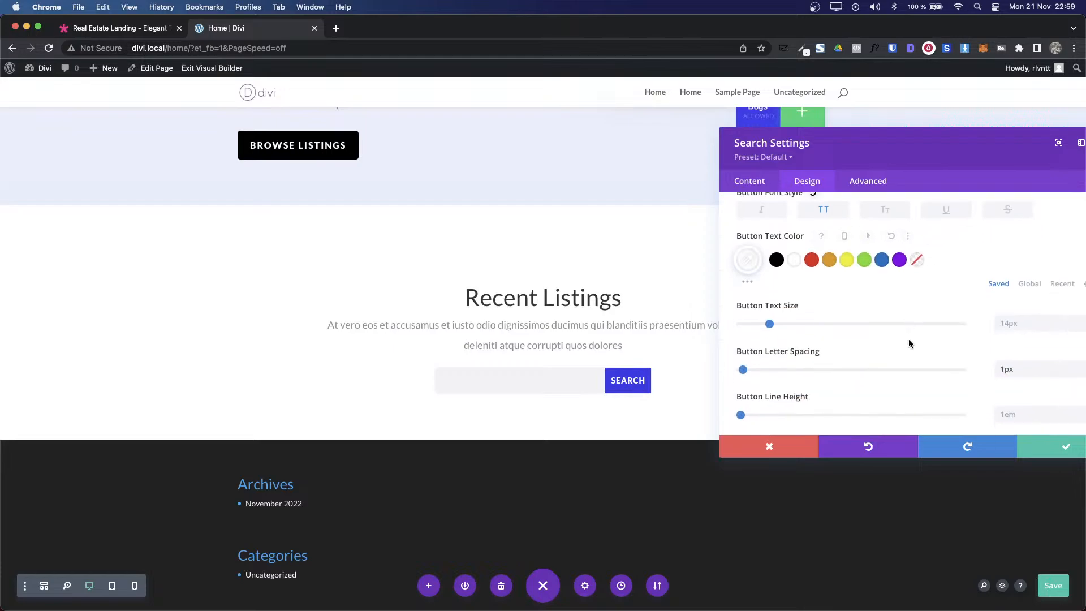
pyautogui.scroll(-2, 909, 344)
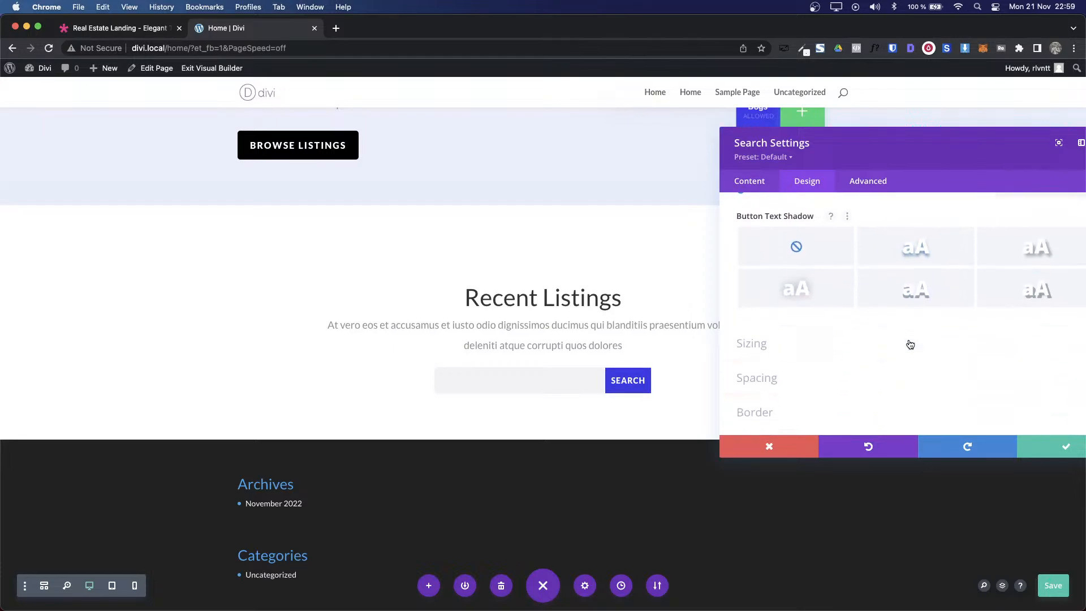
pyautogui.scroll(-3, 910, 344)
pyautogui.scroll(6, 910, 344)
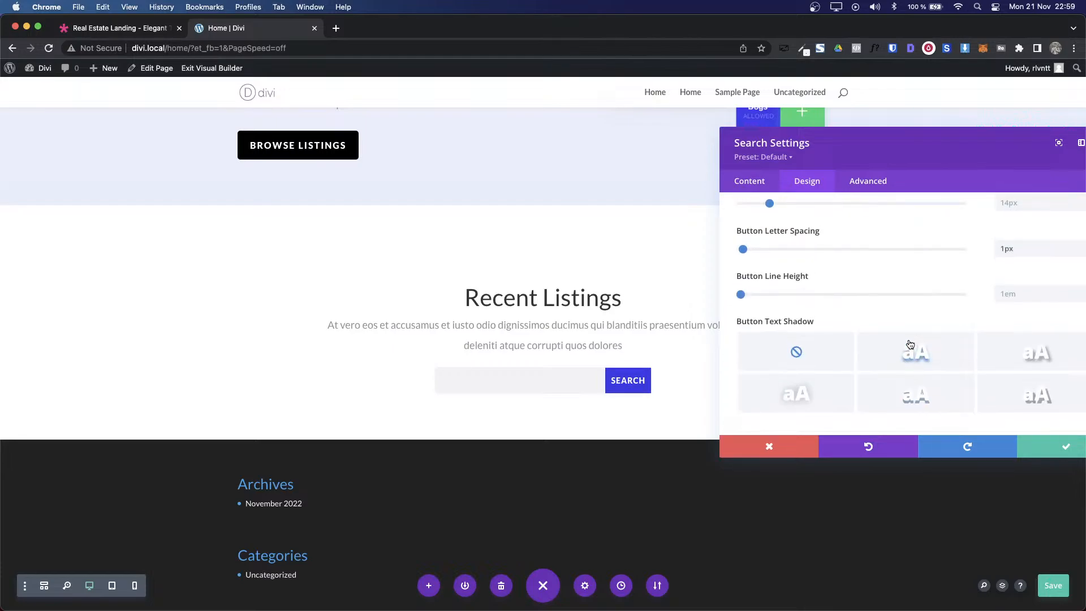
pyautogui.scroll(5, 909, 343)
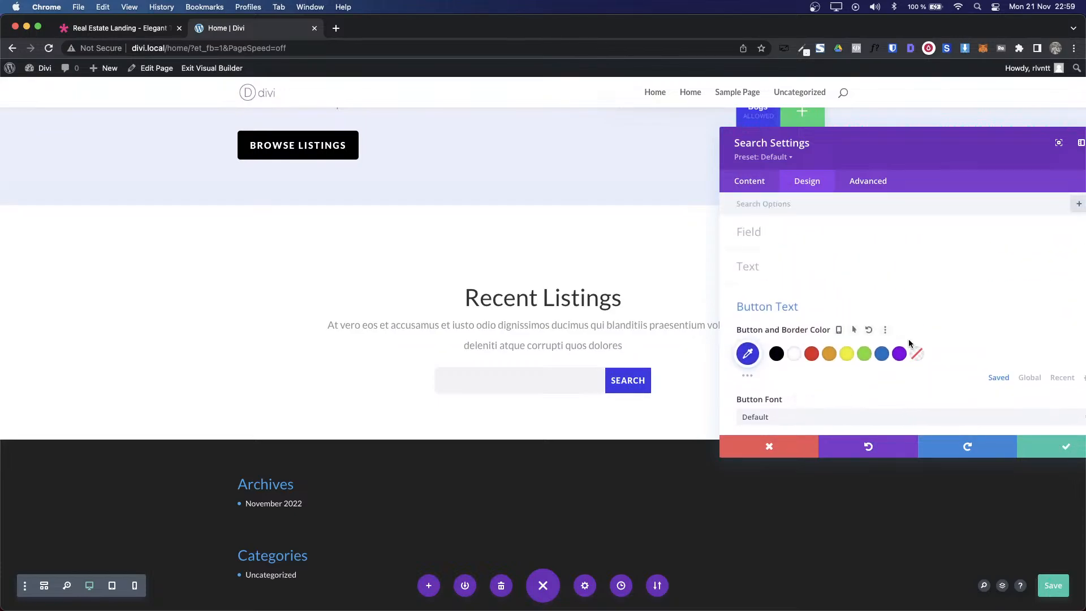
pyautogui.click(1055, 448)
# Step: Compare the search bar with the demo page and examine the demo's section backgrounds from the service cards down to the testimonials
pyautogui.hotkey('ctrl', 'shift', 'Tab')
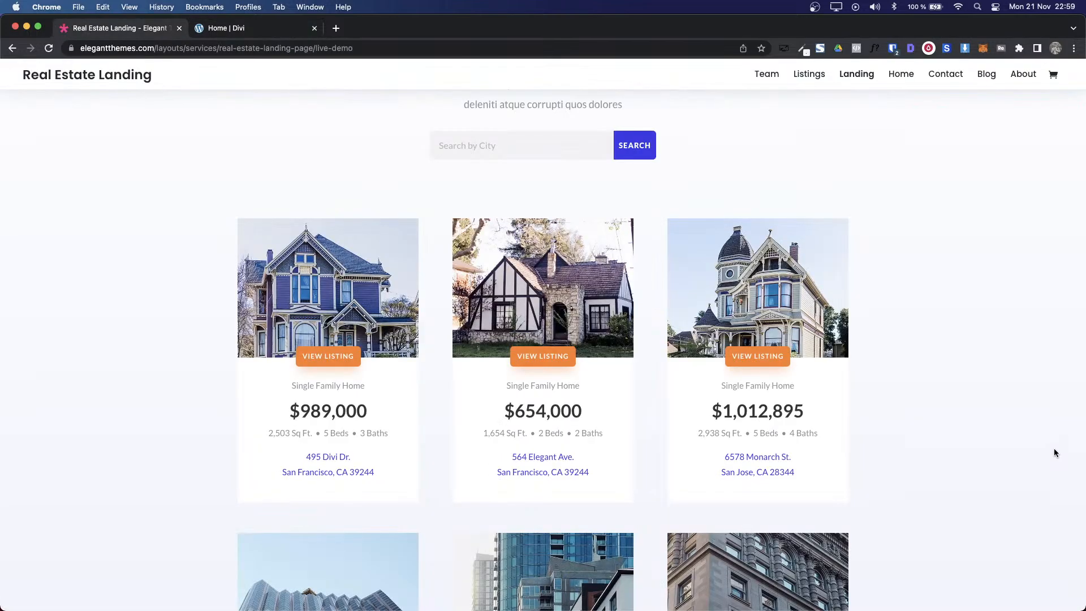
pyautogui.hotkey('ctrl', 'Tab')
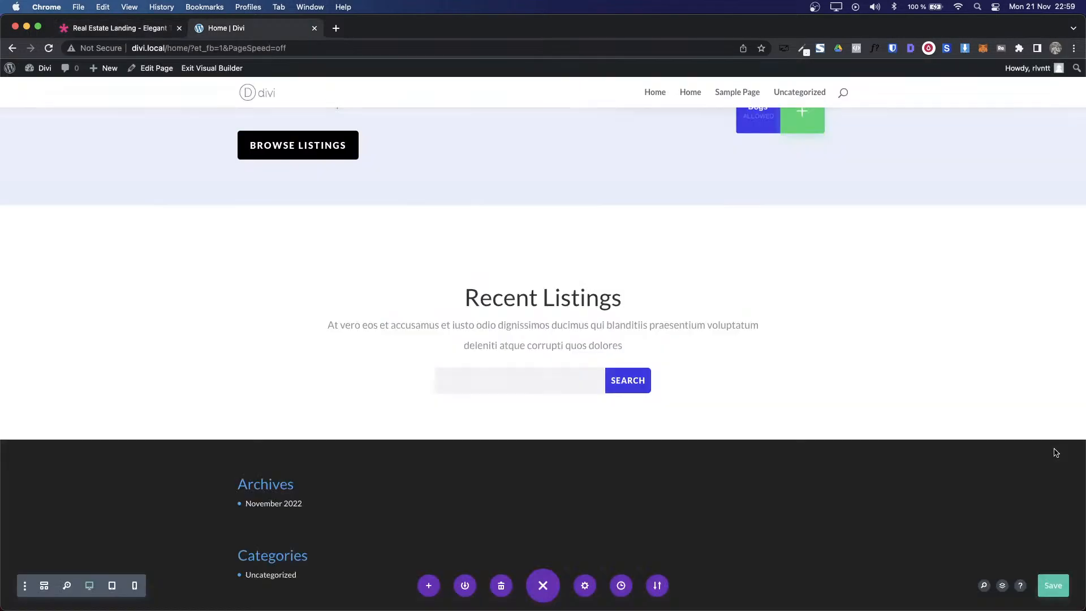
pyautogui.hotkey('ctrl', 'shift', 'Tab')
pyautogui.scroll(4, 1053, 460)
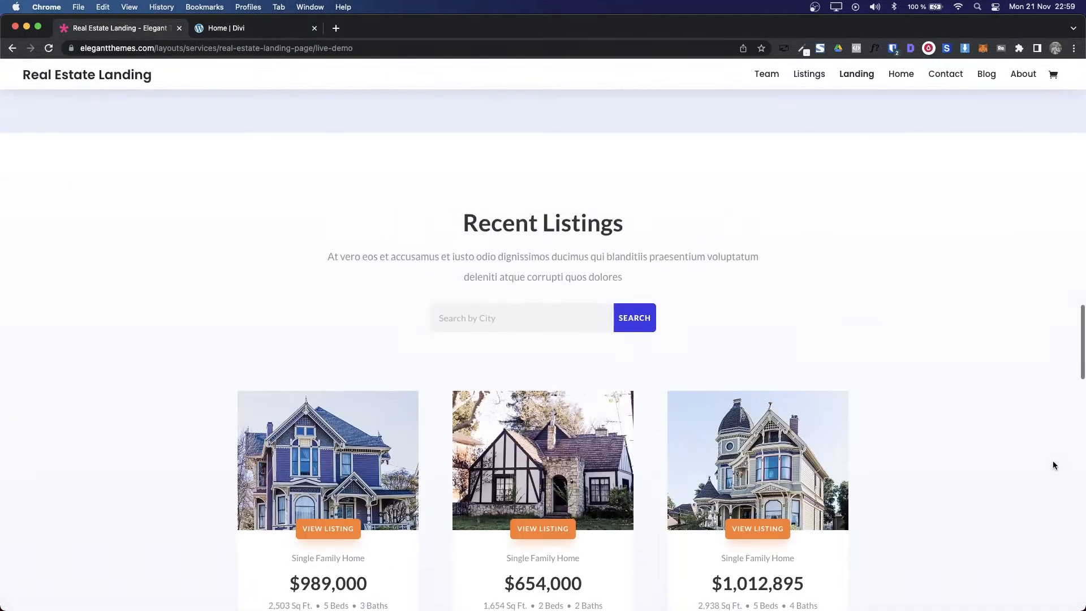
pyautogui.scroll(-2, 1053, 461)
pyautogui.scroll(-10, 1052, 464)
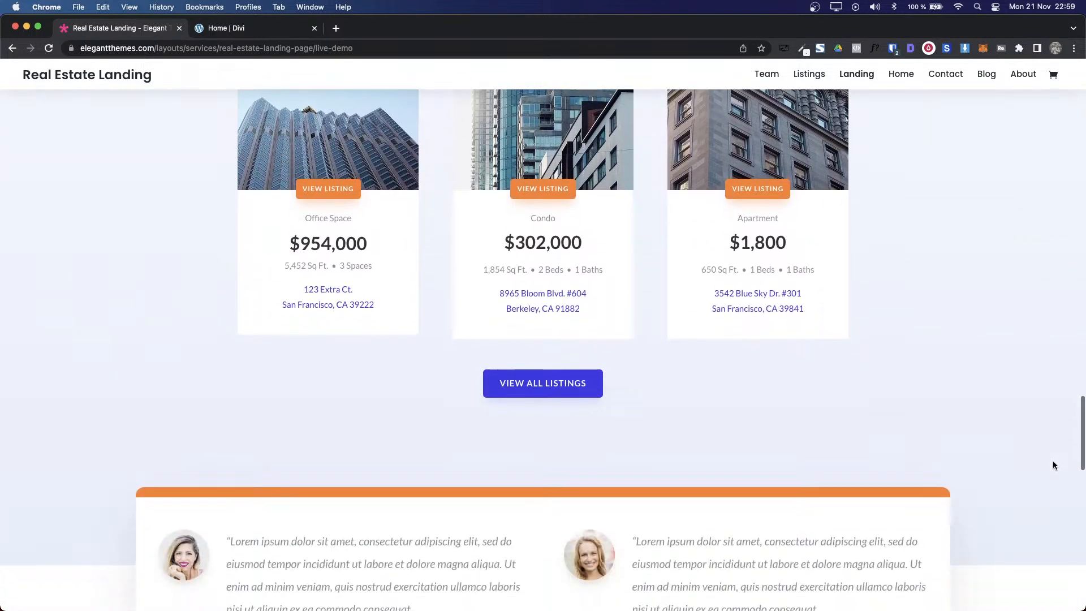
pyautogui.scroll(8, 1053, 465)
pyautogui.scroll(4, 1053, 465)
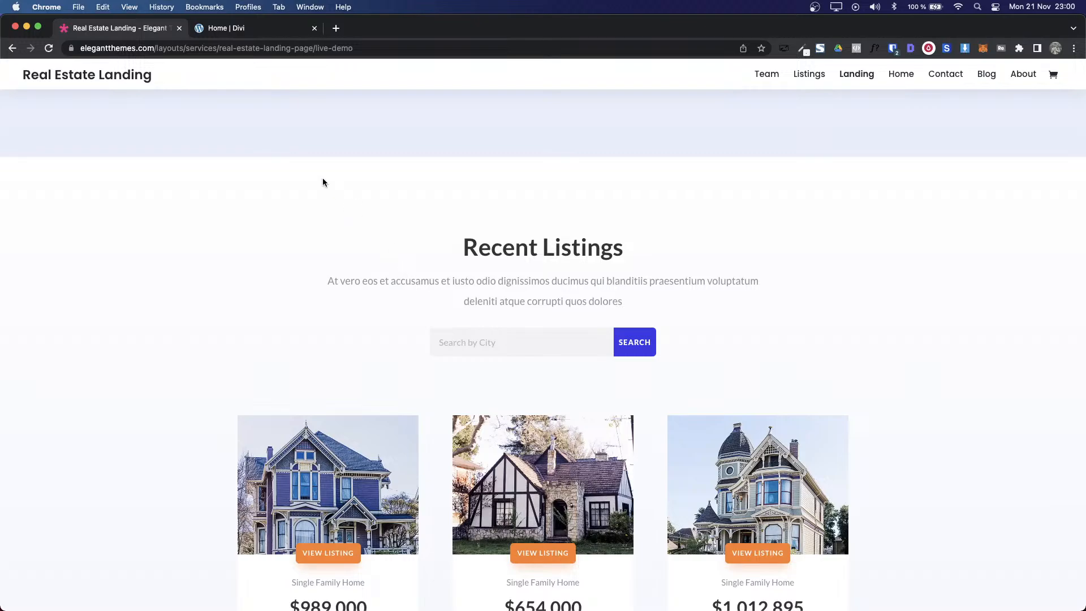
pyautogui.scroll(15, 244, 215)
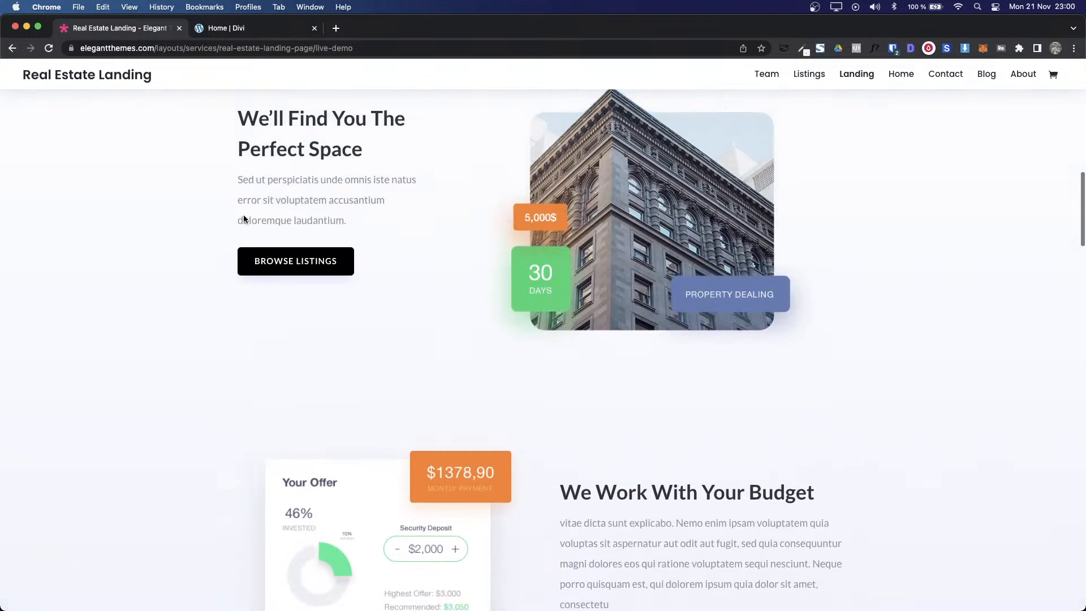
pyautogui.scroll(8, 157, 236)
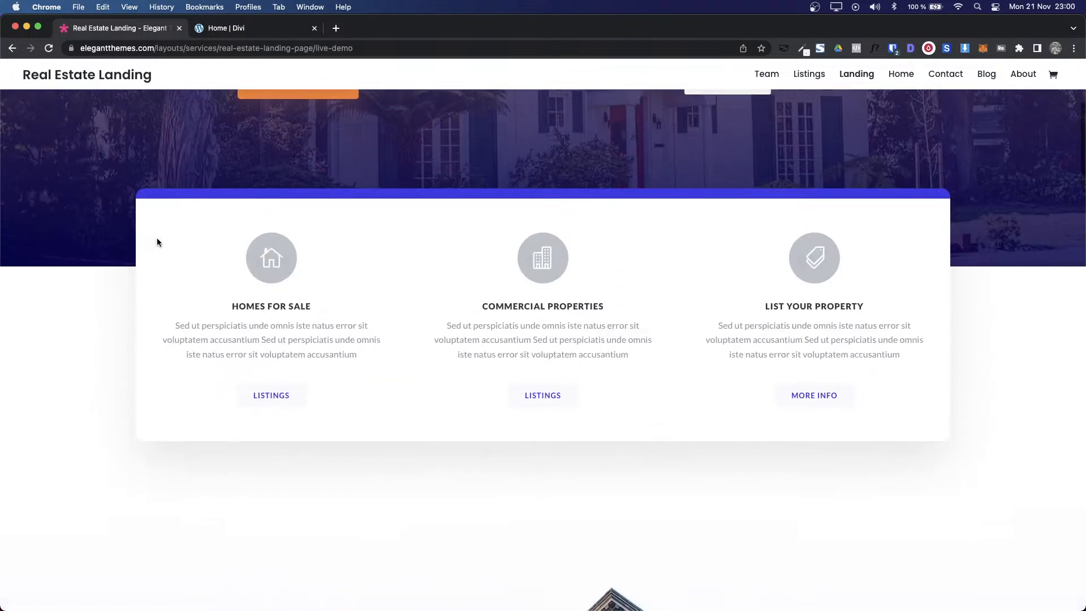
pyautogui.scroll(-5, 157, 238)
pyautogui.scroll(-12, 157, 243)
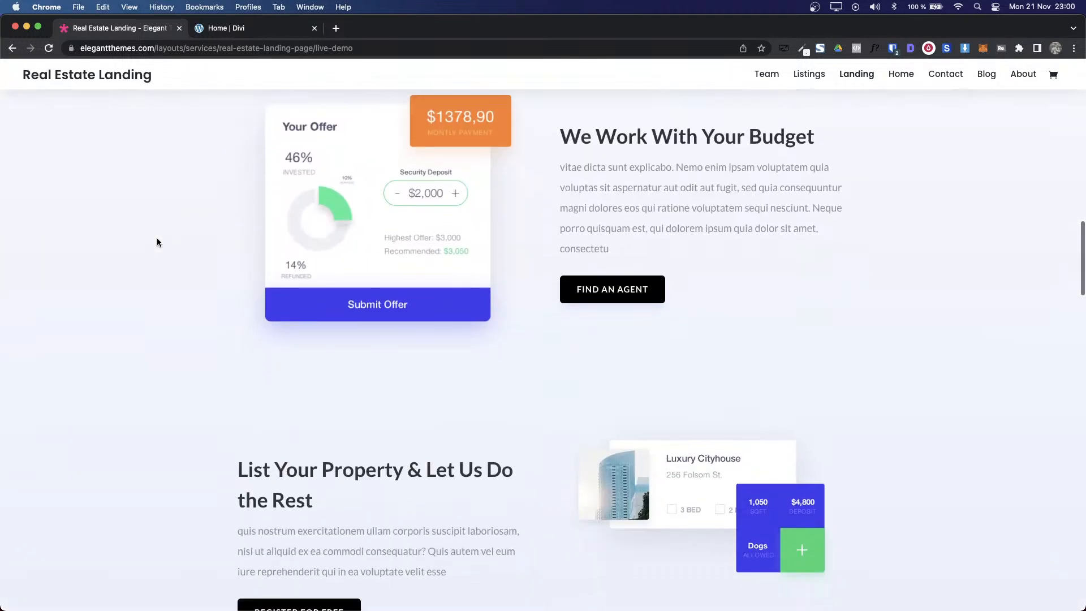
pyautogui.scroll(-4, 157, 242)
pyautogui.scroll(-10, 158, 242)
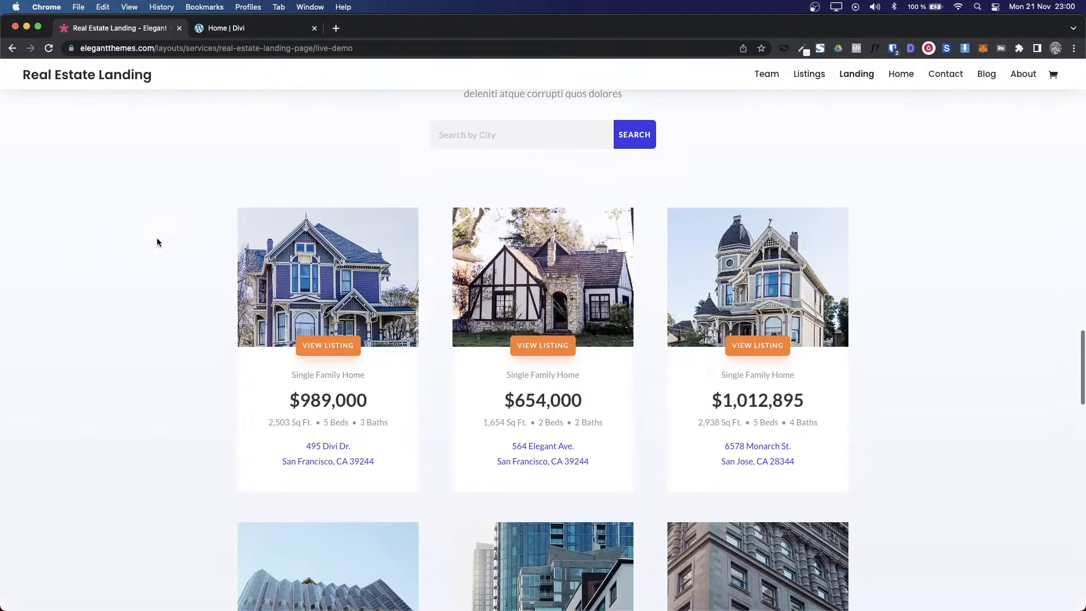
pyautogui.scroll(-5, 157, 237)
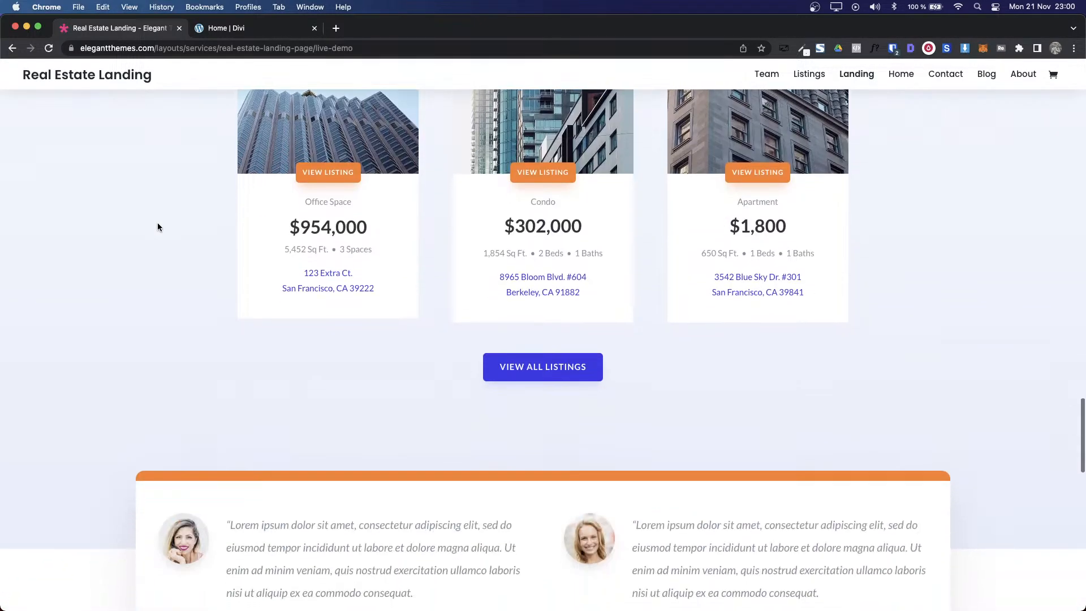
# Step: Copy the section styles of the Divi page's "We'll Find You The Perfect Space" section and paste them onto the Recent Listings section
pyautogui.click(212, 33)
pyautogui.scroll(14, 123, 320)
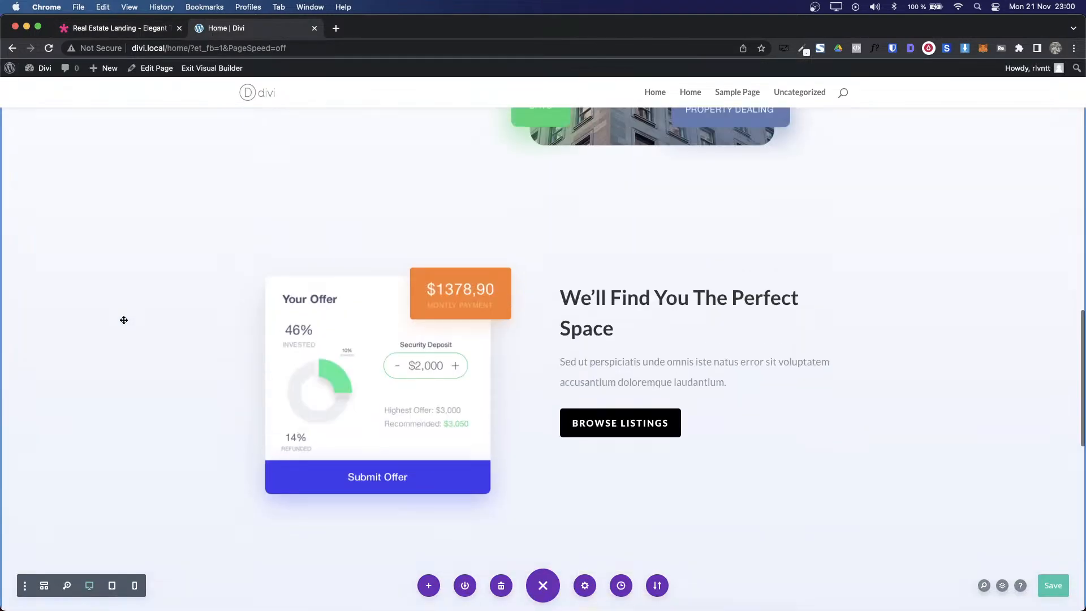
pyautogui.scroll(5, 124, 320)
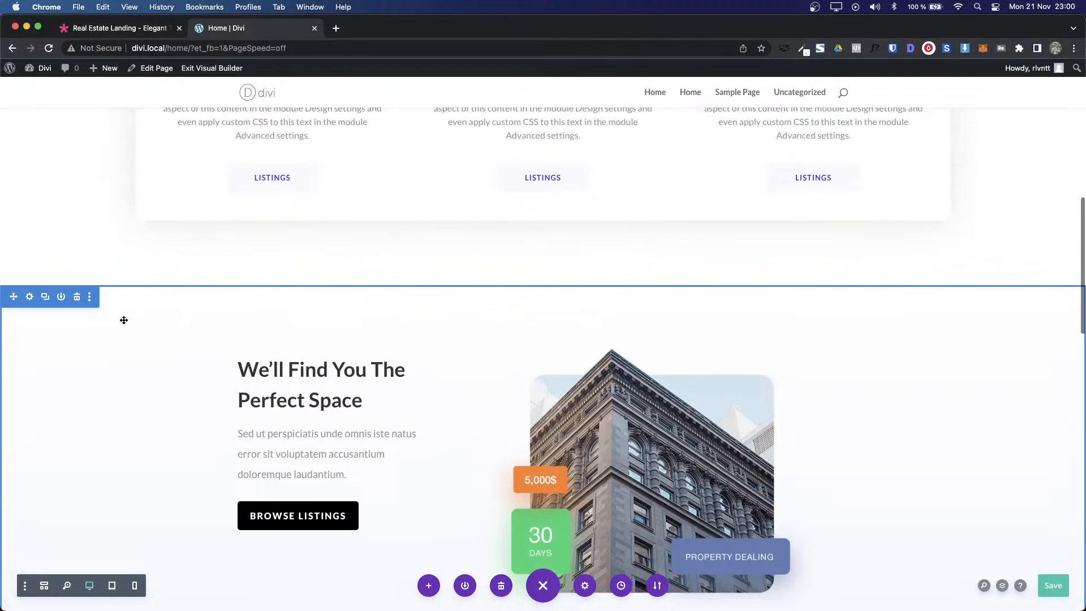
pyautogui.rightClick(31, 299)
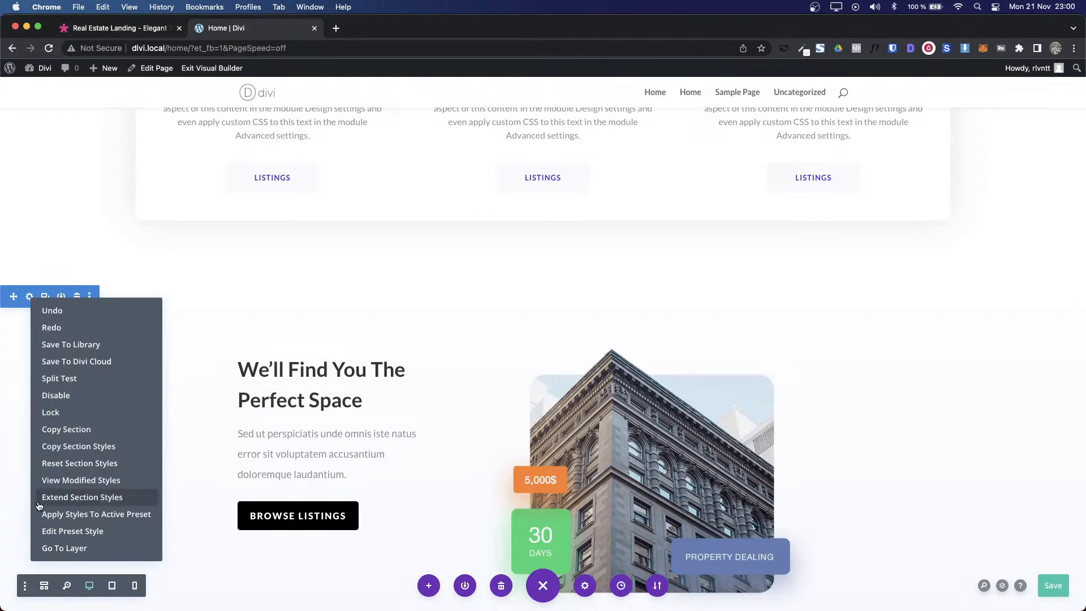
pyautogui.click(83, 447)
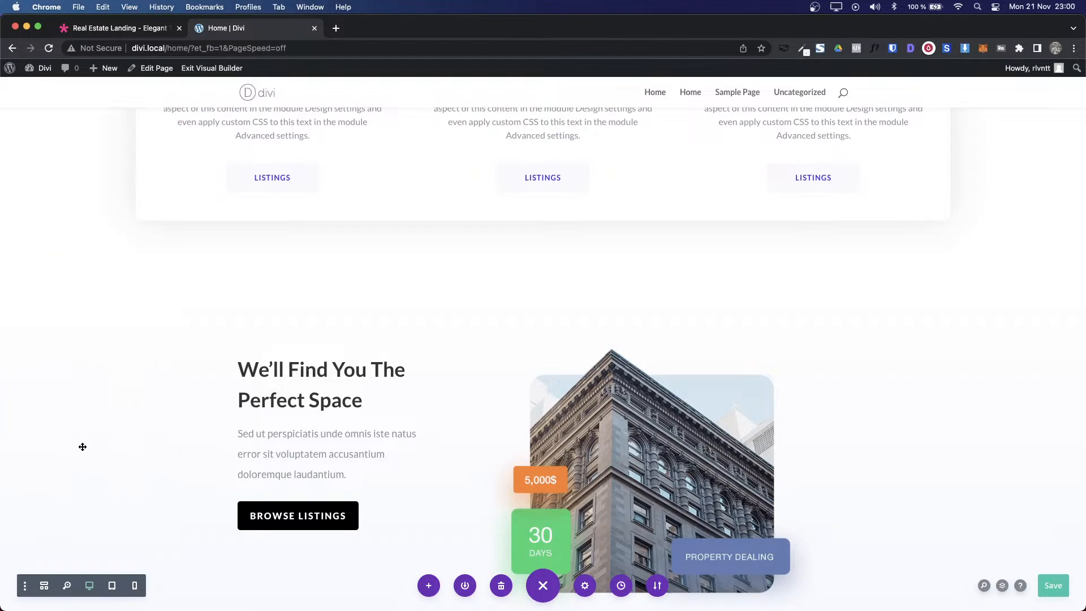
pyautogui.scroll(-10, 82, 447)
pyautogui.scroll(-3, 82, 447)
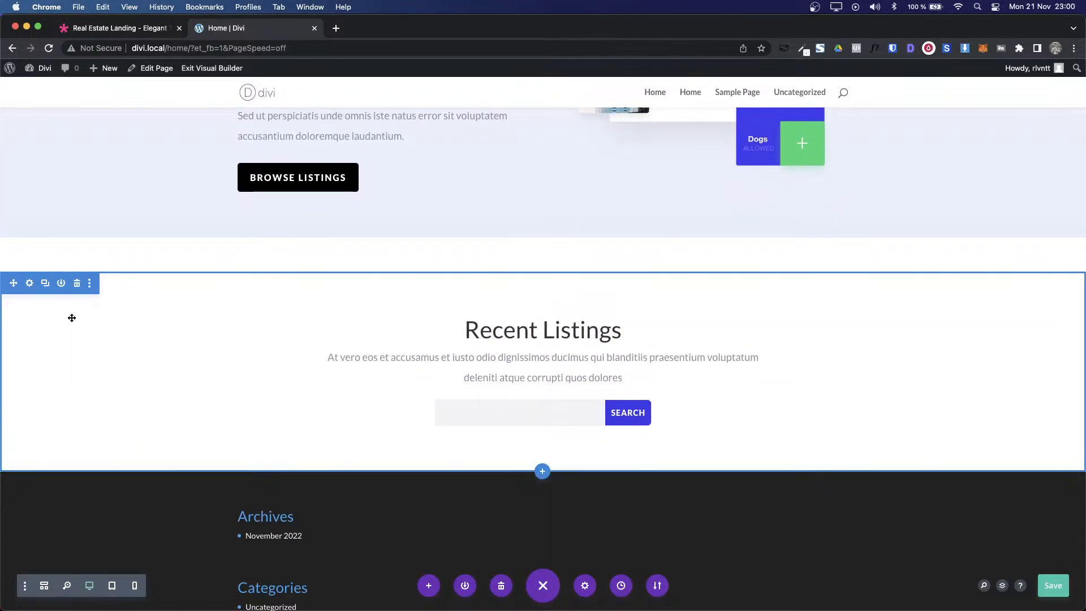
pyautogui.rightClick(29, 281)
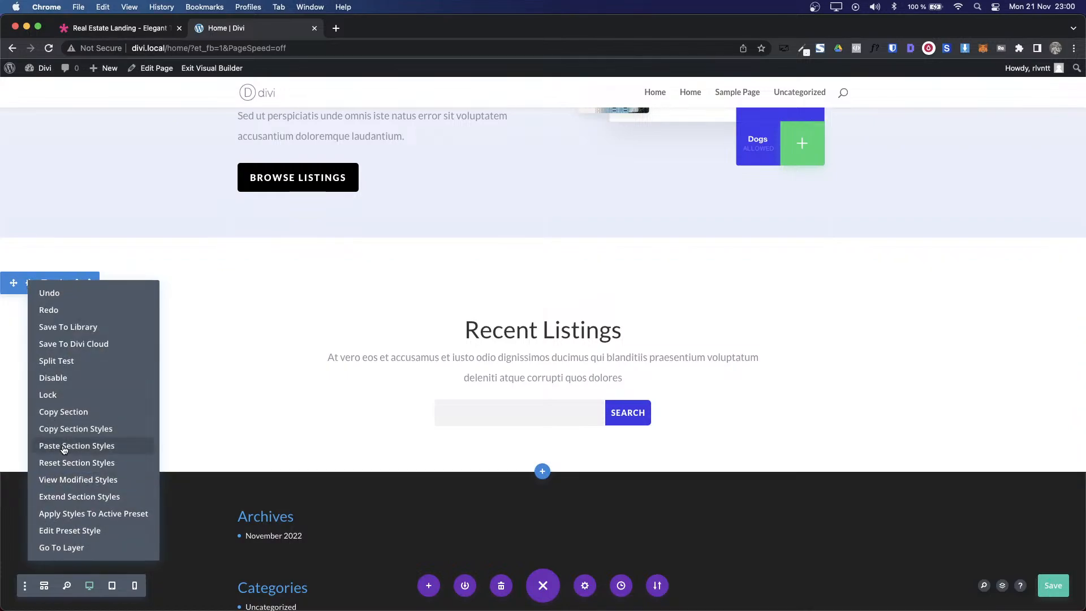
pyautogui.click(89, 447)
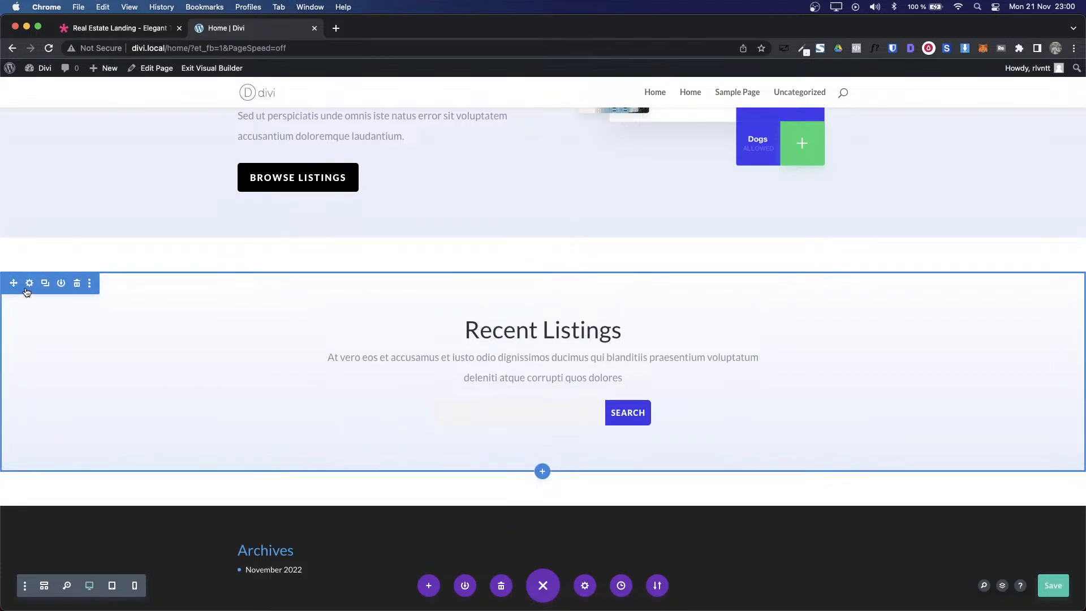
# Step: Clear the top and bottom margin of the Recent Listings section and save the section settings
pyautogui.click(29, 283)
pyautogui.click(773, 189)
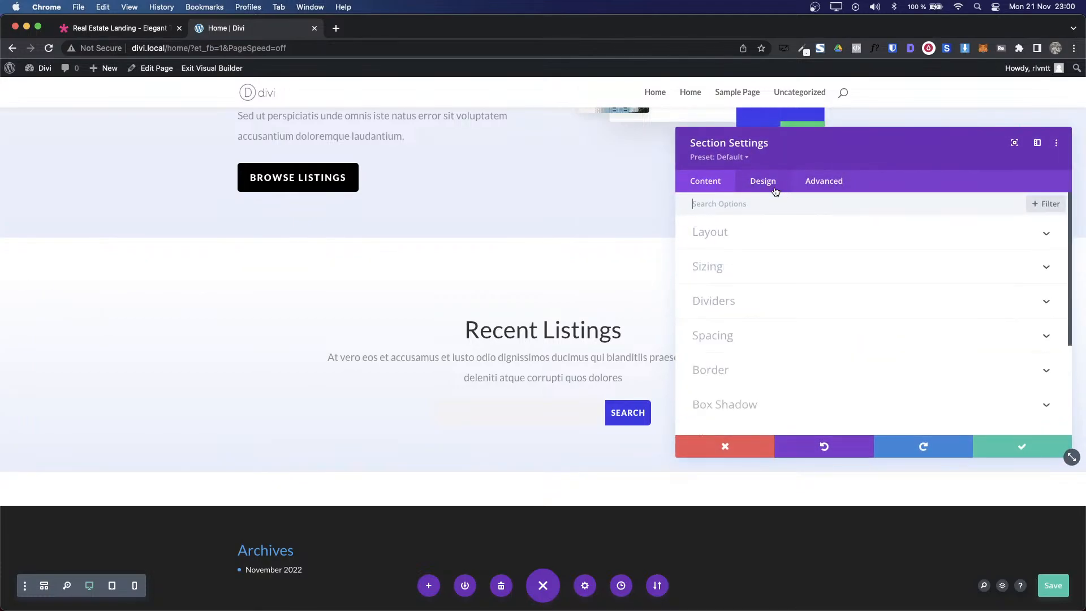
pyautogui.click(756, 334)
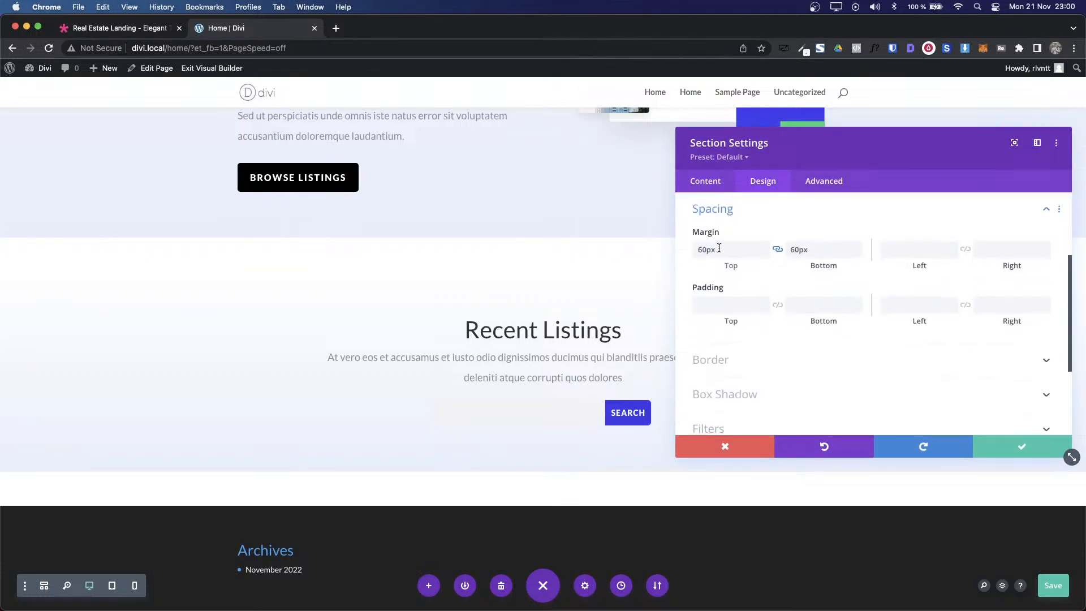
pyautogui.doubleClick(718, 248)
pyautogui.press('BackSpace')
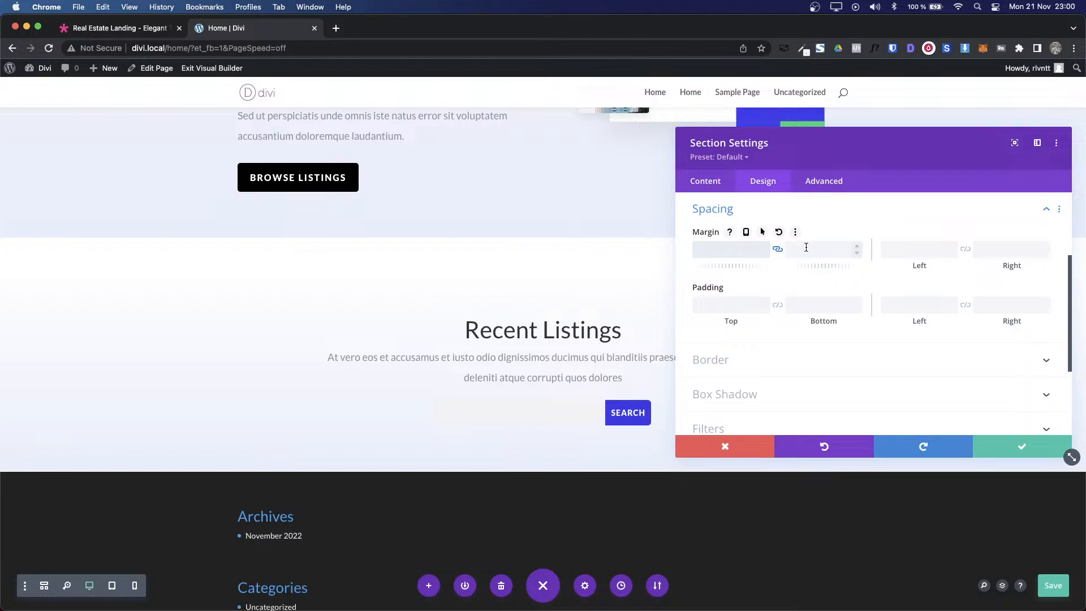
pyautogui.click(1018, 446)
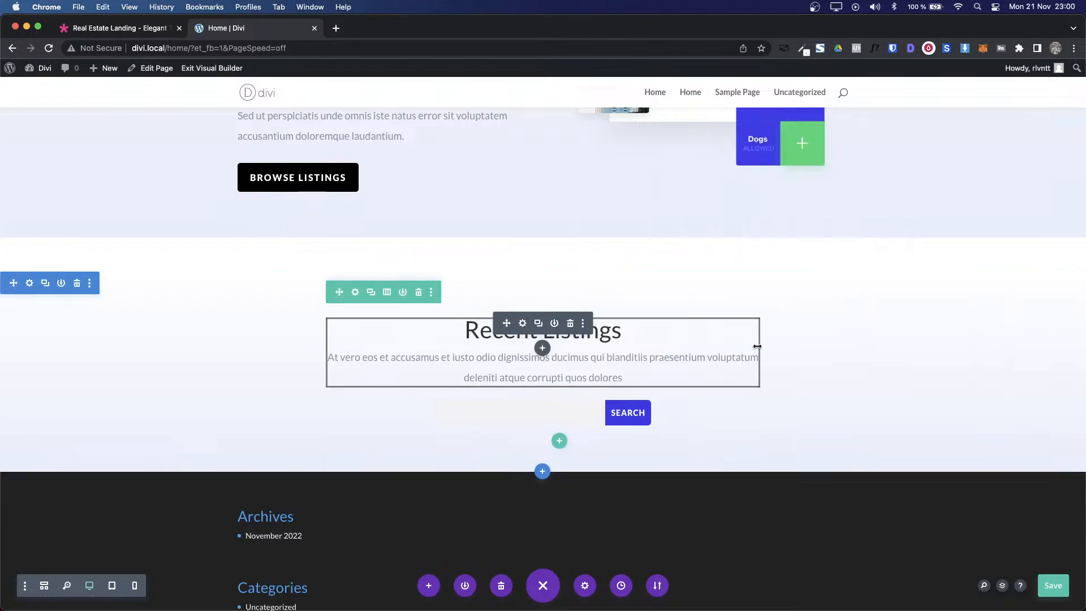
# Step: Check the demo page's listing grid and insert a three-column row below the search bar on the Divi page, dismissing the module picker
pyautogui.hotkey('ctrl', 'Tab')
pyautogui.scroll(10, 757, 349)
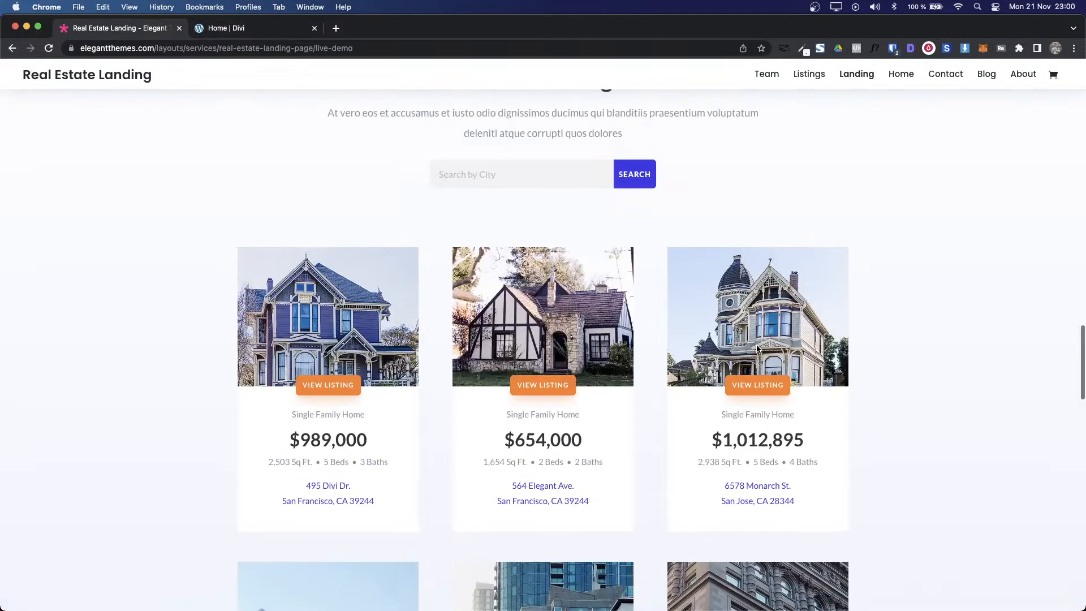
pyautogui.scroll(-5, 757, 349)
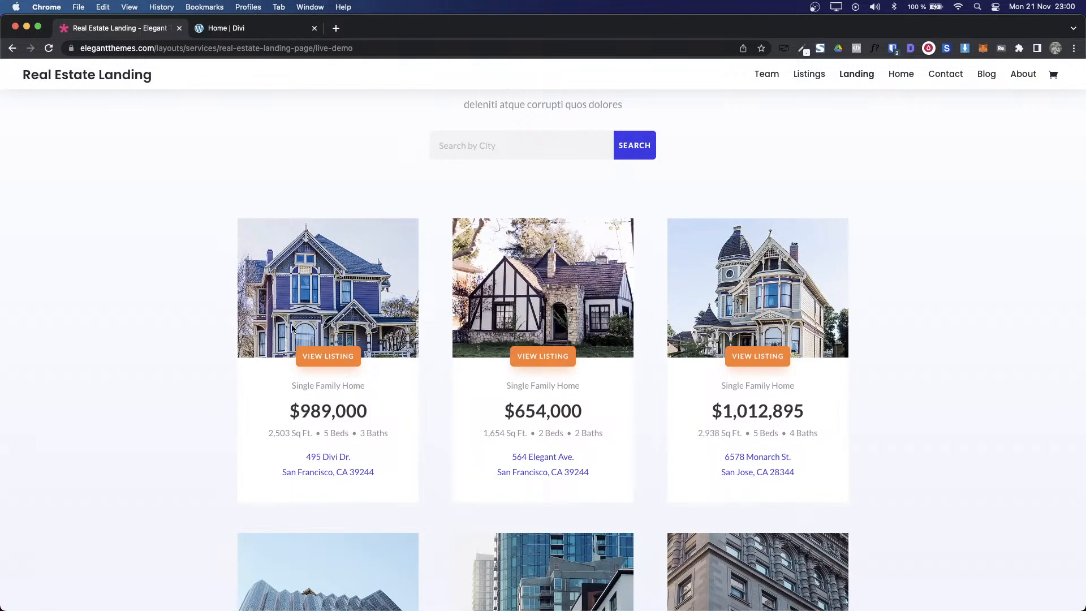
pyautogui.scroll(-2, 292, 325)
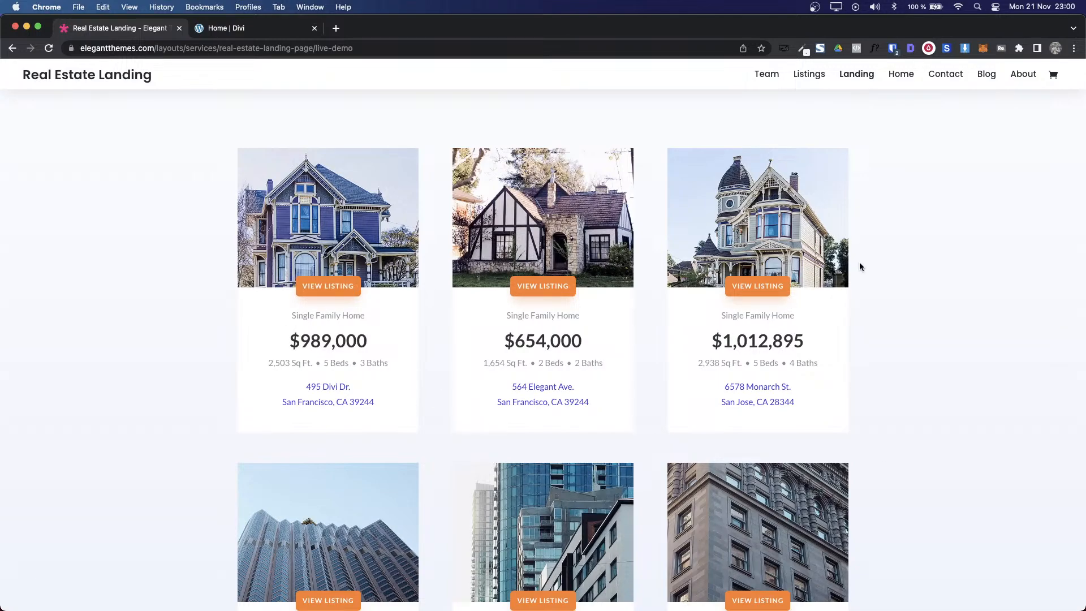
pyautogui.hotkey('ctrl', 'Tab')
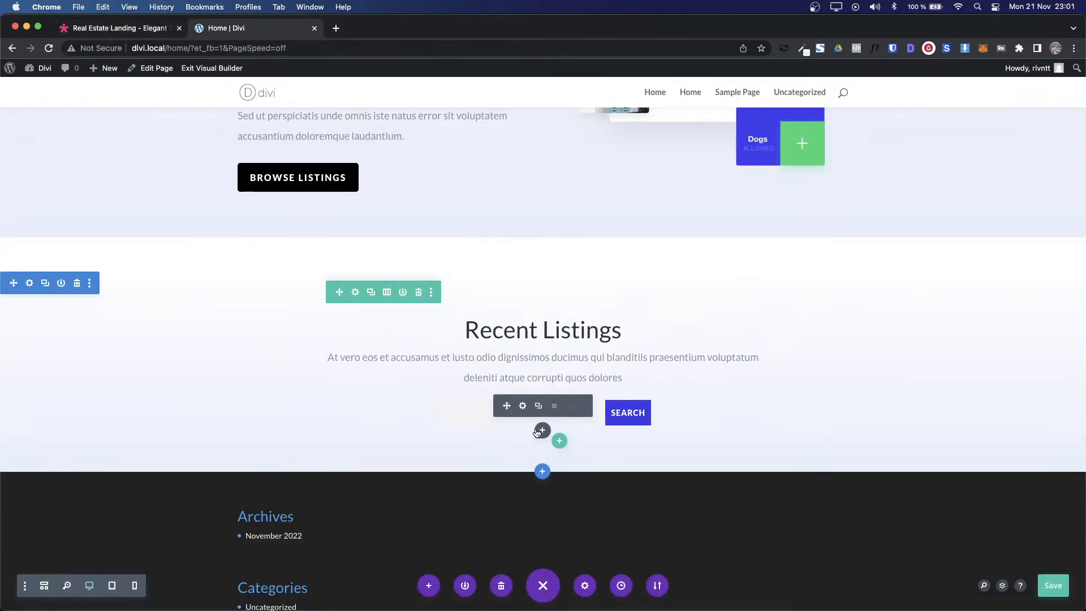
pyautogui.scroll(-2, 538, 430)
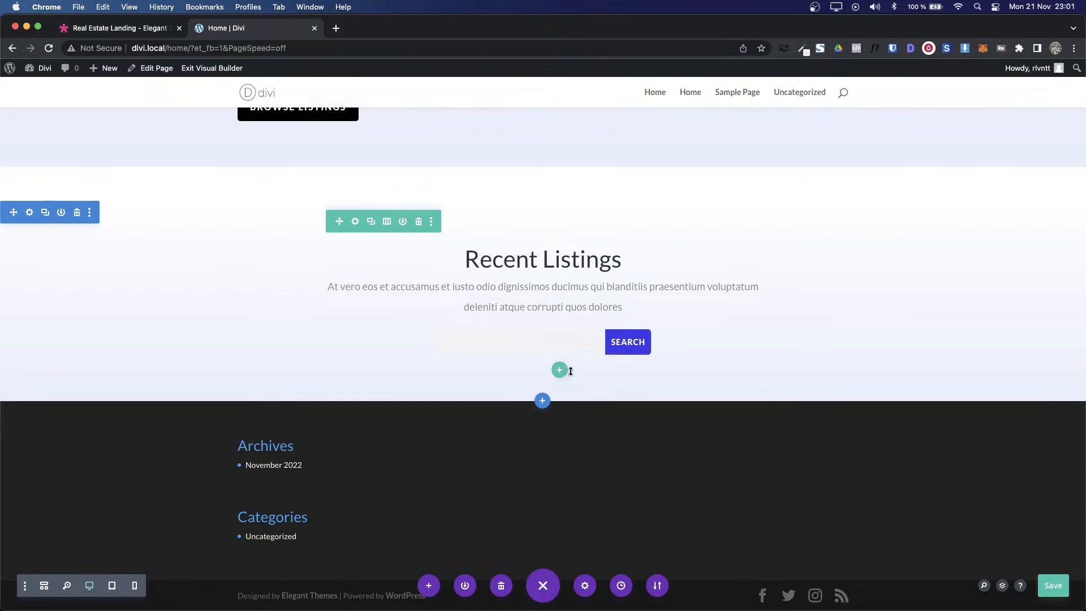
pyautogui.click(560, 374)
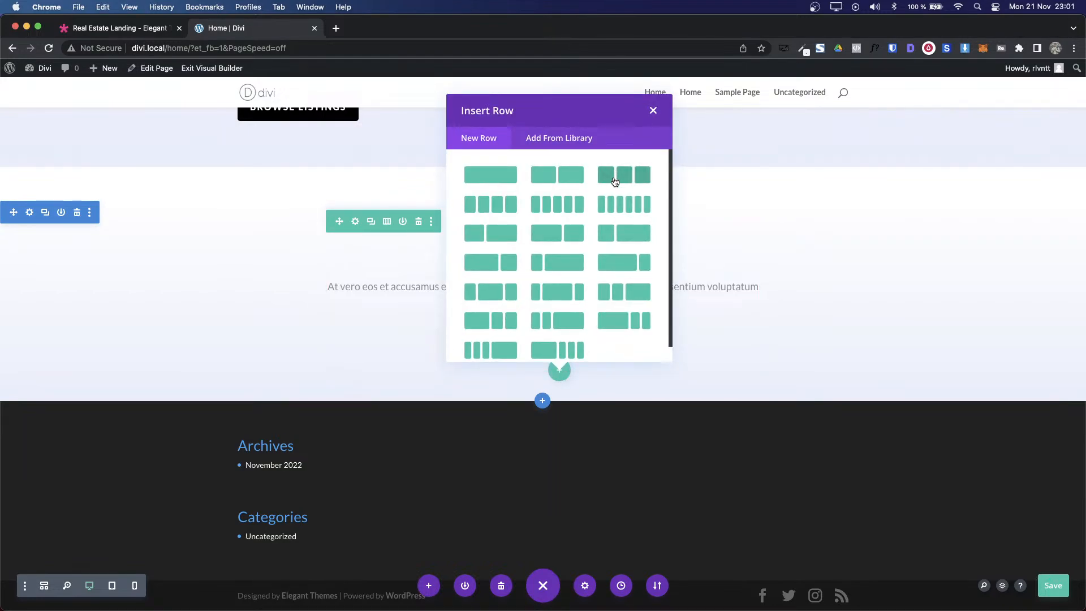
pyautogui.click(613, 176)
pyautogui.click(426, 110)
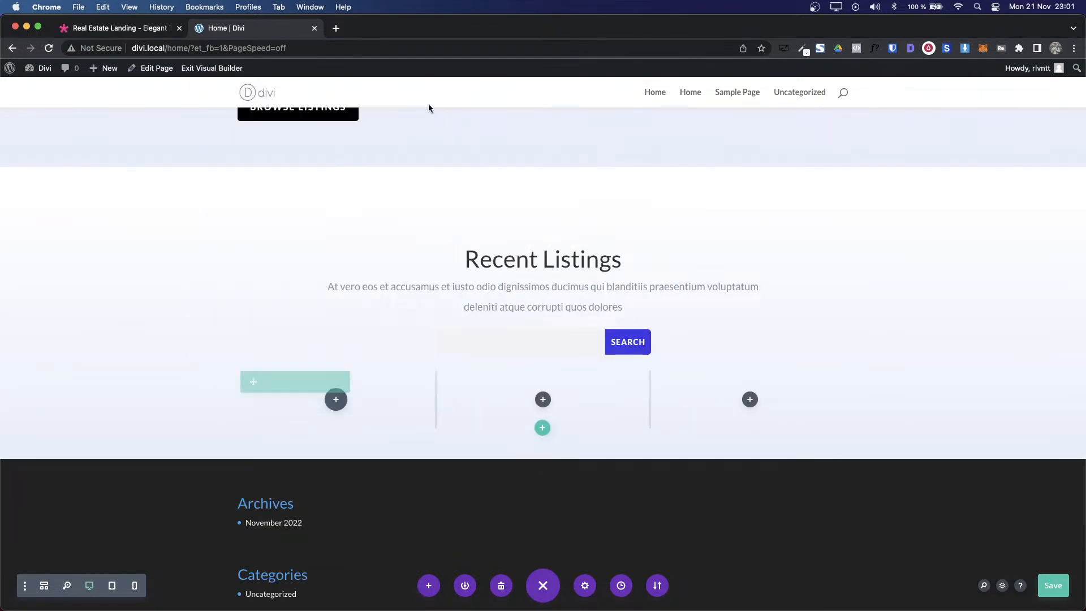
# Step: Examine the first listing card on the demo page: its image, View Listing button, price, property details and address
pyautogui.hotkey('ctrl', 'shift', 'Tab')
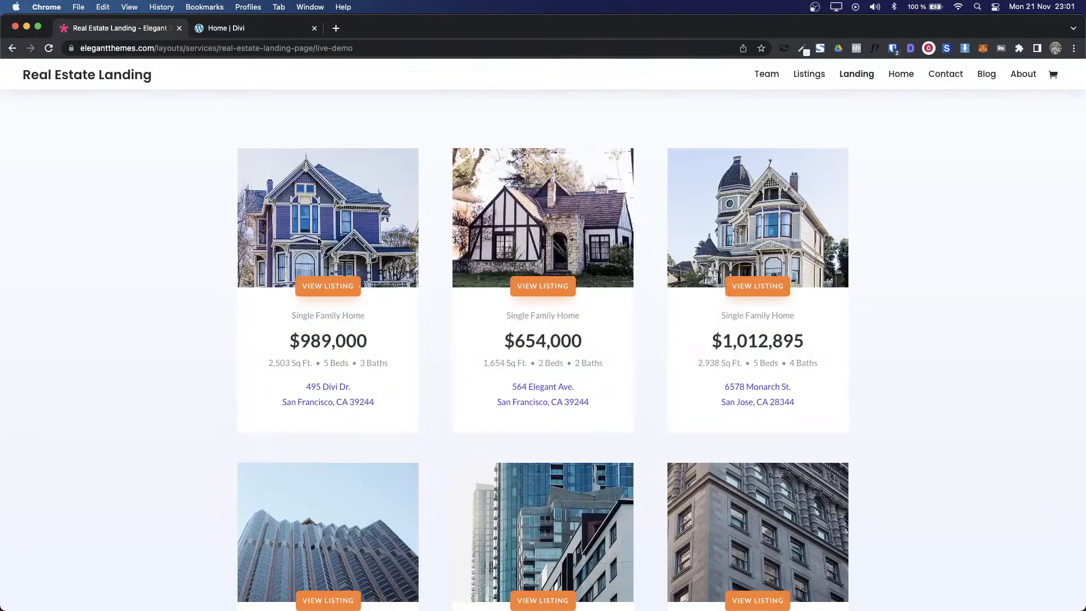
pyautogui.moveTo(327, 213); pyautogui.dragTo(145, 194)
pyautogui.moveTo(335, 216); pyautogui.dragTo(165, 185)
pyautogui.moveTo(333, 286); pyautogui.dragTo(219, 287)
pyautogui.moveTo(302, 341); pyautogui.dragTo(413, 346)
pyautogui.moveTo(284, 368); pyautogui.dragTo(281, 391)
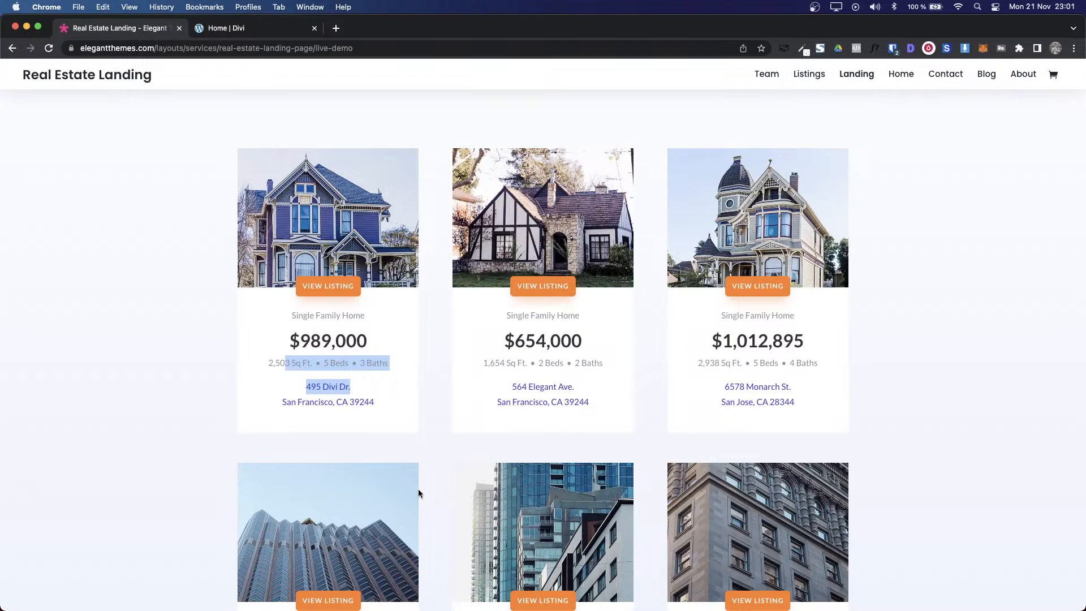
# Step: Insert an Image module in the first column of the three-column row on the Divi page
pyautogui.hotkey('ctrl', 'Tab')
pyautogui.click(336, 400)
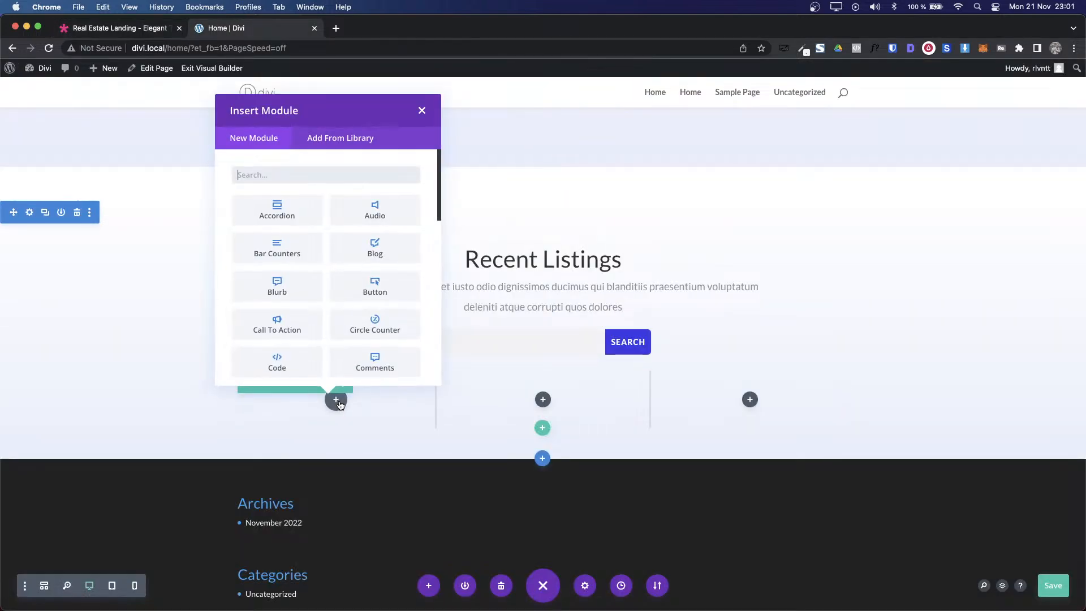
pyautogui.write('im')
pyautogui.click(374, 212)
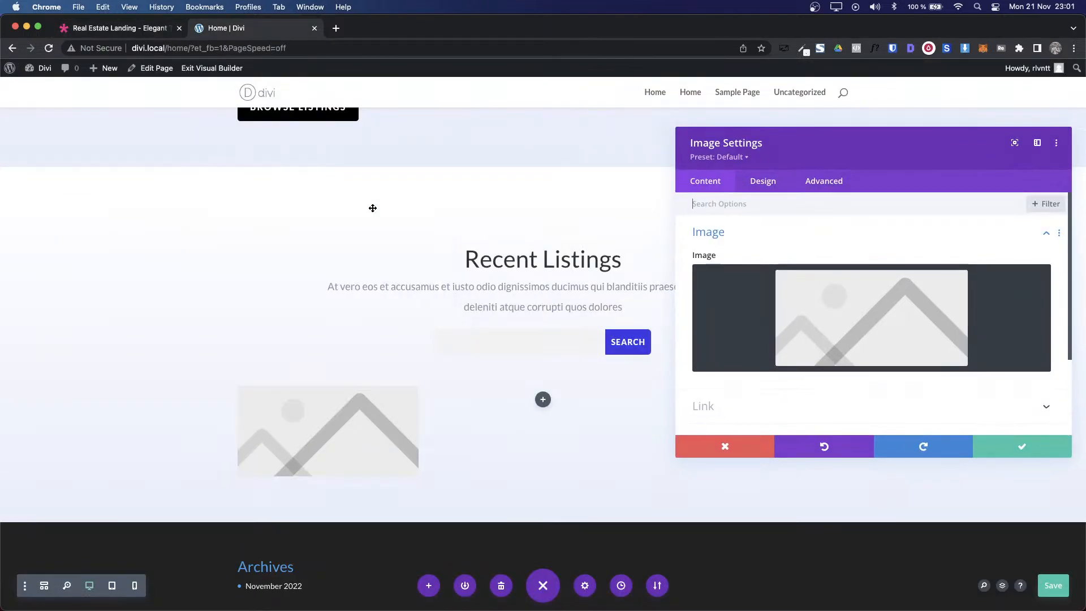
# Step: Download the first listing's blue house photo, real-estate-11.jpg, from the demo page with the image downloader extension
pyautogui.hotkey('ctrl', 'Tab')
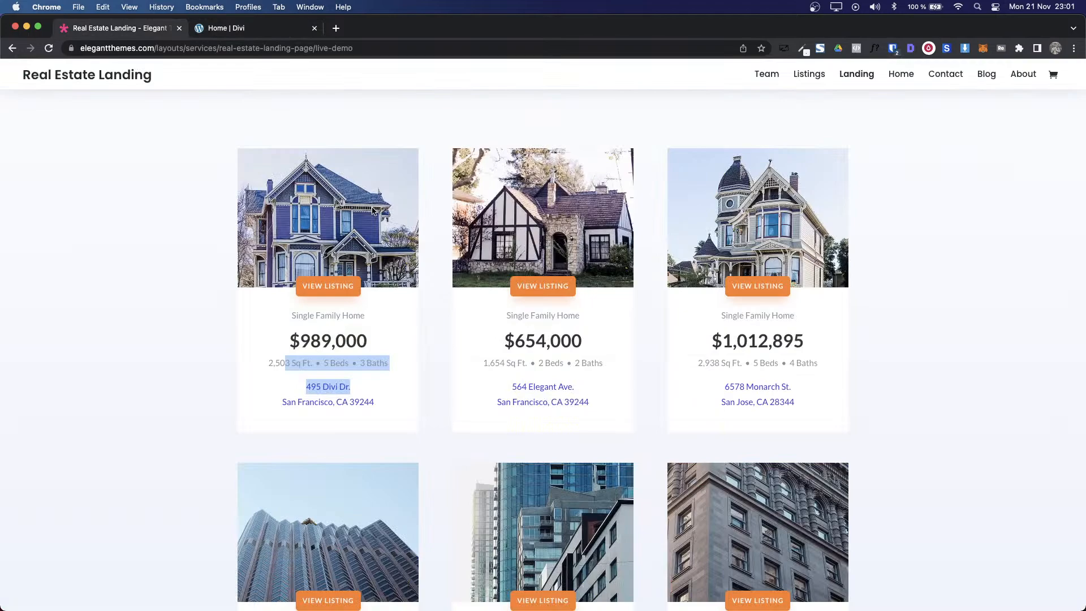
pyautogui.click(965, 49)
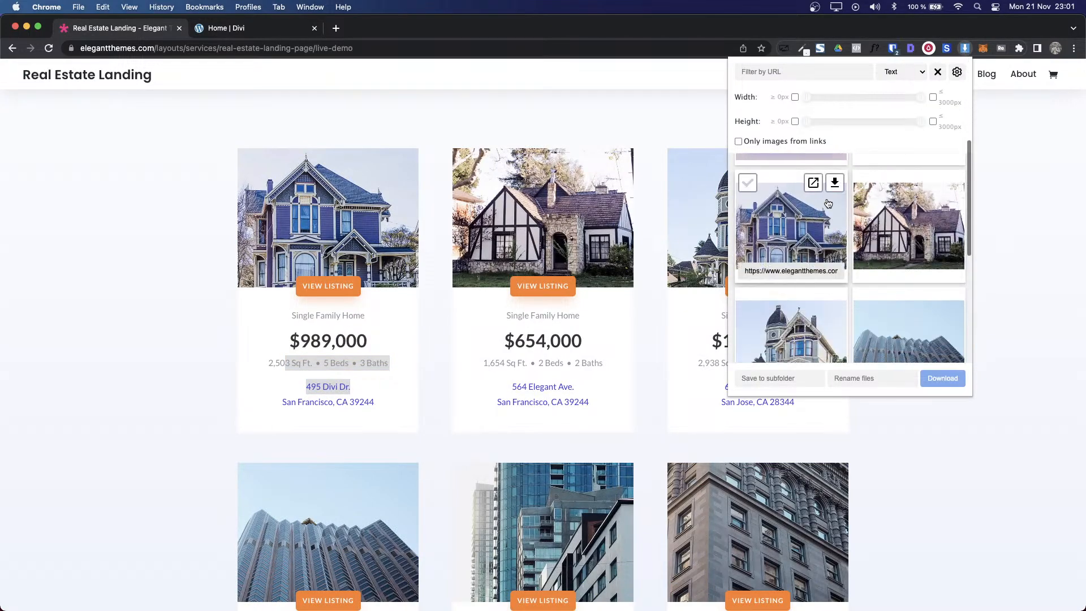
pyautogui.click(834, 187)
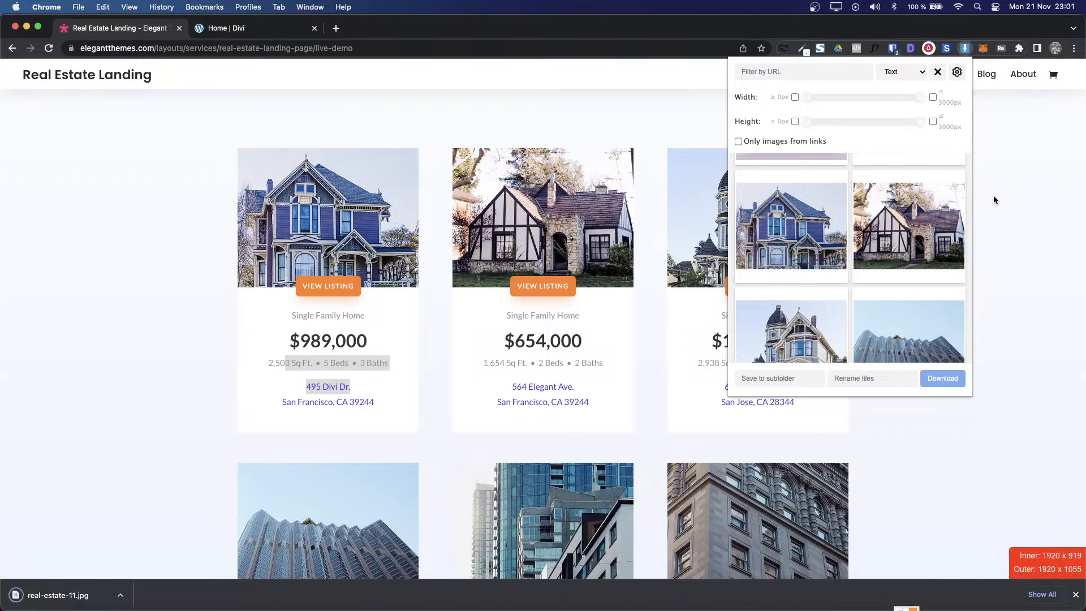
pyautogui.click(993, 196)
# Step: Upload real-estate-11.jpg to the Divi media library, use it as the Image module's picture and save the module
pyautogui.hotkey('ctrl', 'Tab')
pyautogui.click(882, 295)
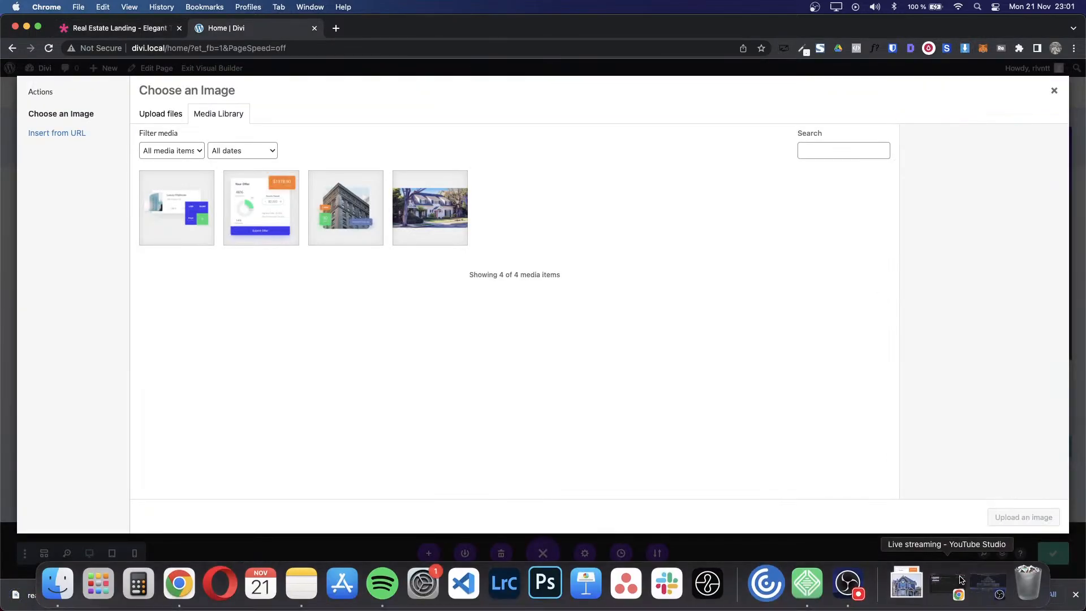
pyautogui.click(907, 584)
pyautogui.moveTo(907, 535); pyautogui.dragTo(654, 345)
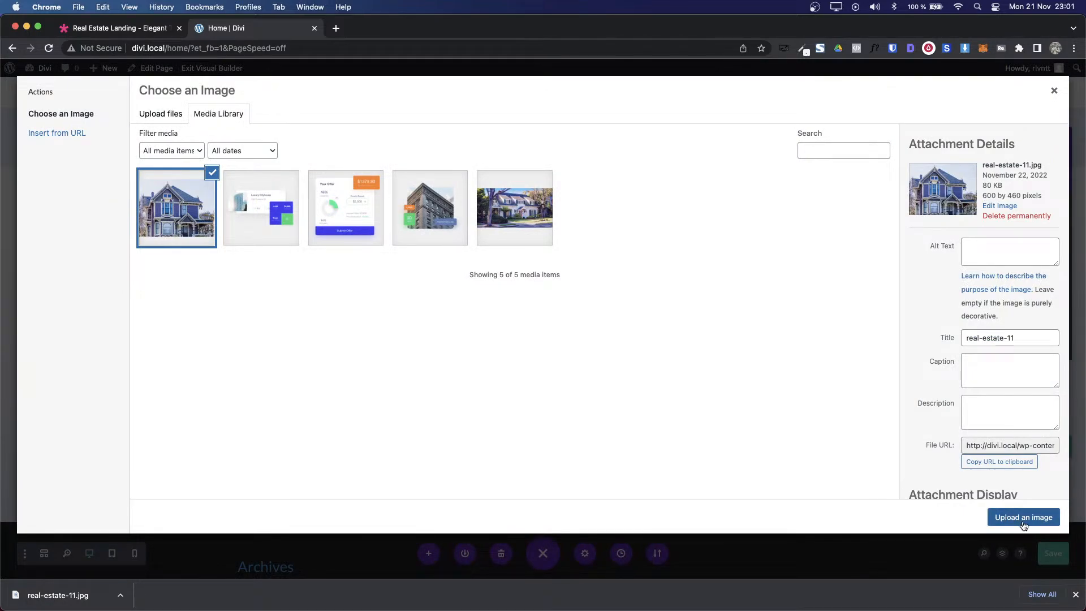
pyautogui.click(1023, 521)
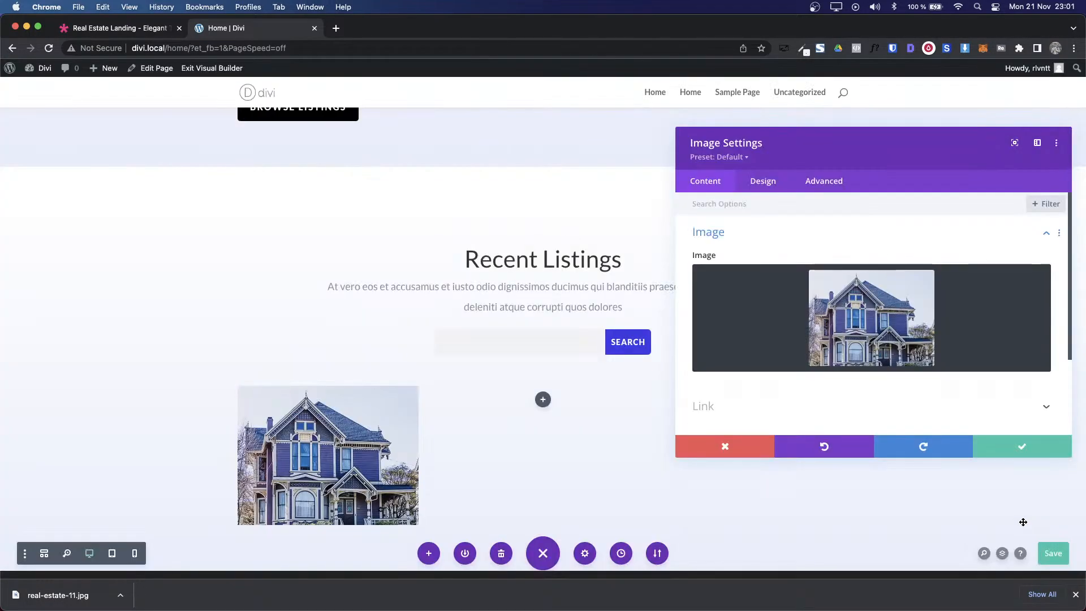
pyautogui.click(1022, 447)
# Step: Give the first column of the listings row a white #ffffff background, checking the demo card, and save the column and row settings
pyautogui.click(265, 381)
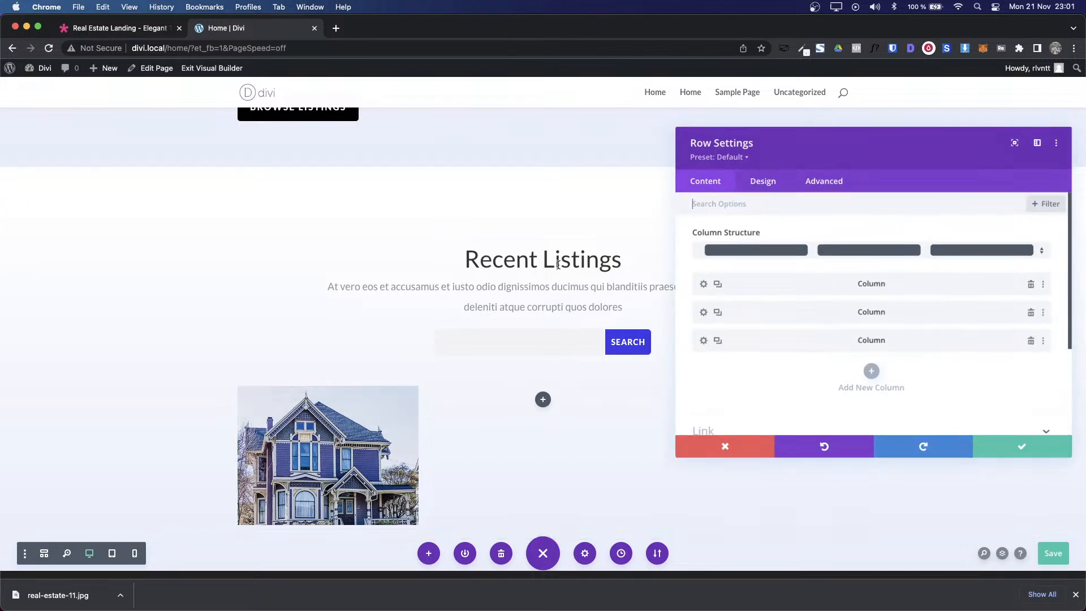
pyautogui.click(704, 284)
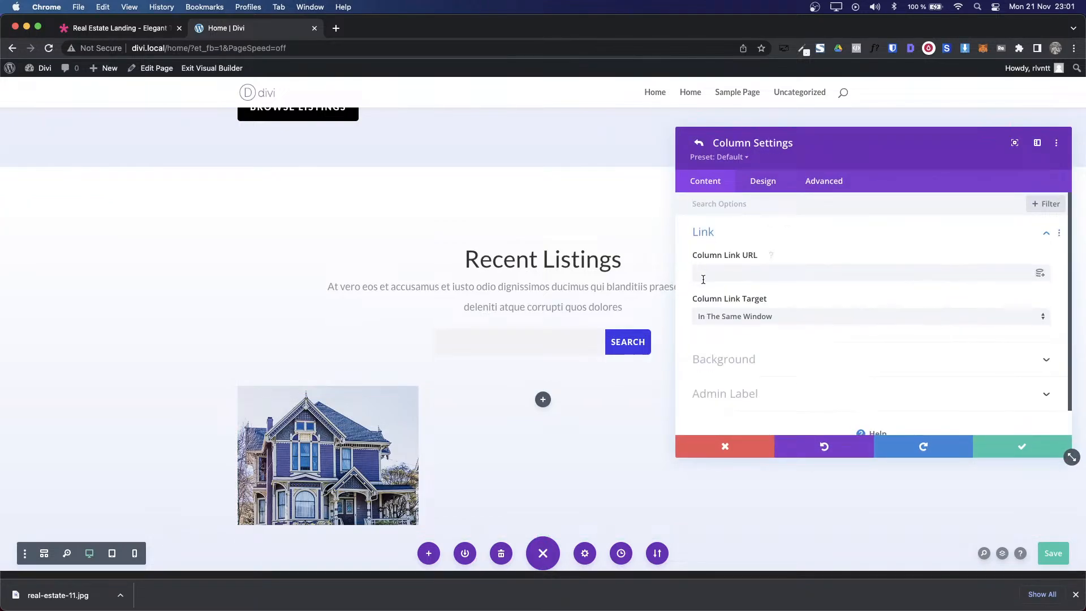
pyautogui.scroll(-1, 727, 262)
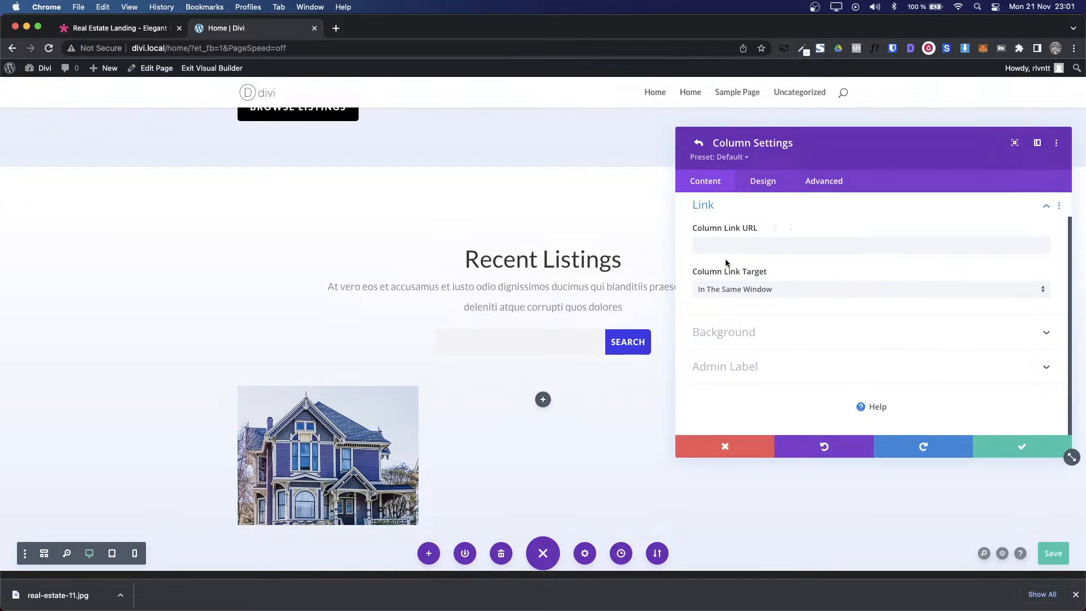
pyautogui.click(747, 335)
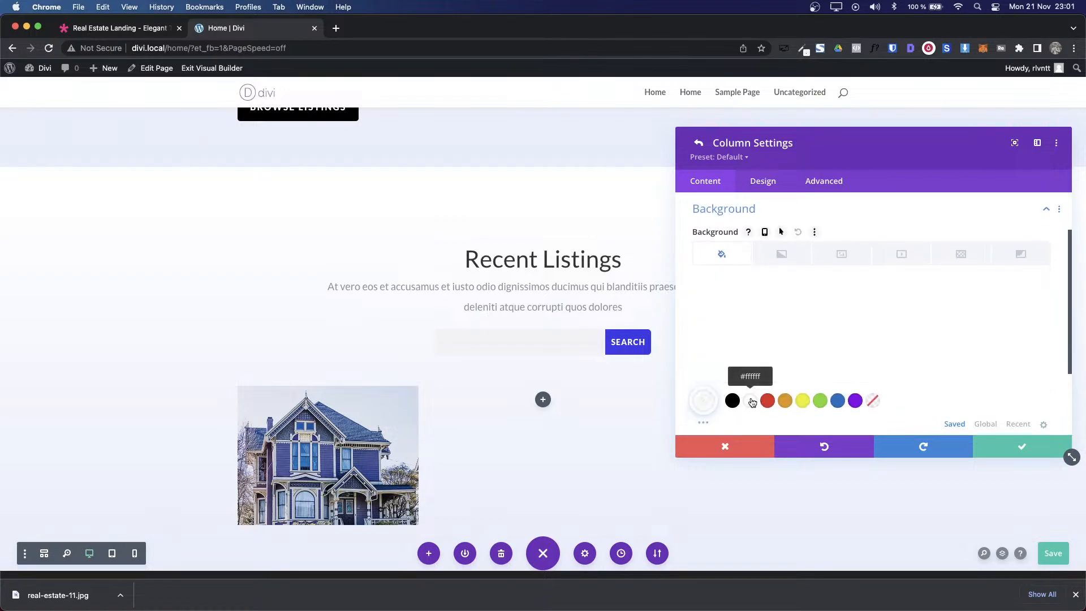
pyautogui.scroll(-3, 444, 391)
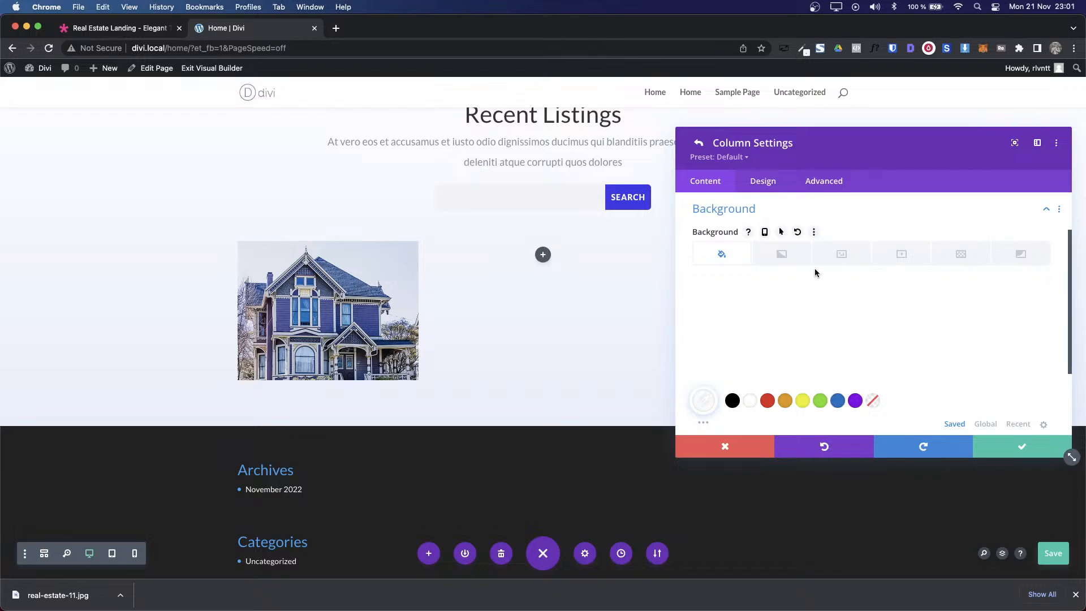
pyautogui.click(126, 31)
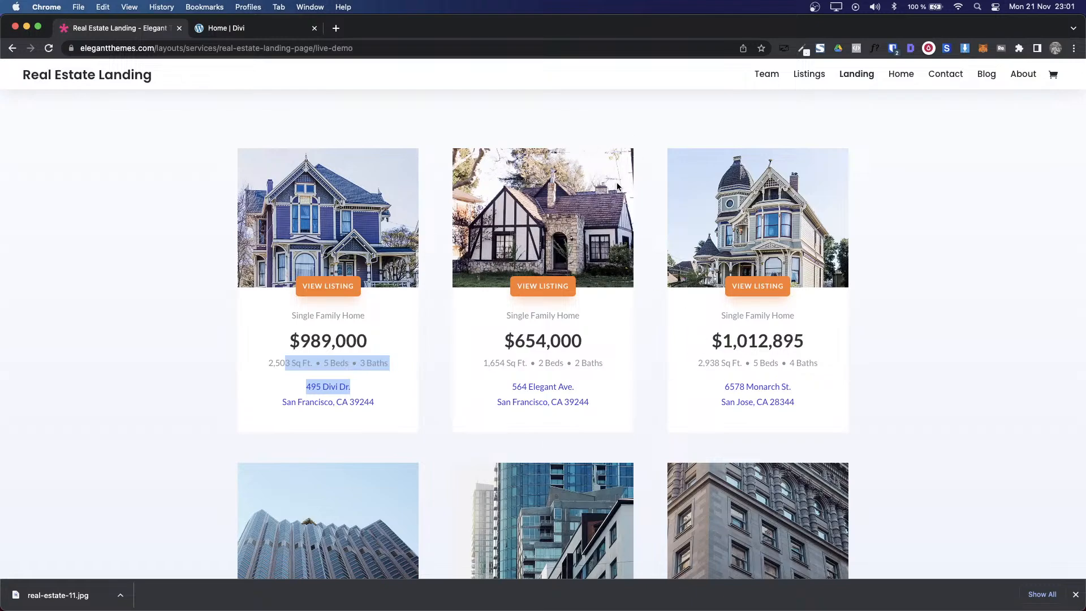
pyautogui.click(230, 27)
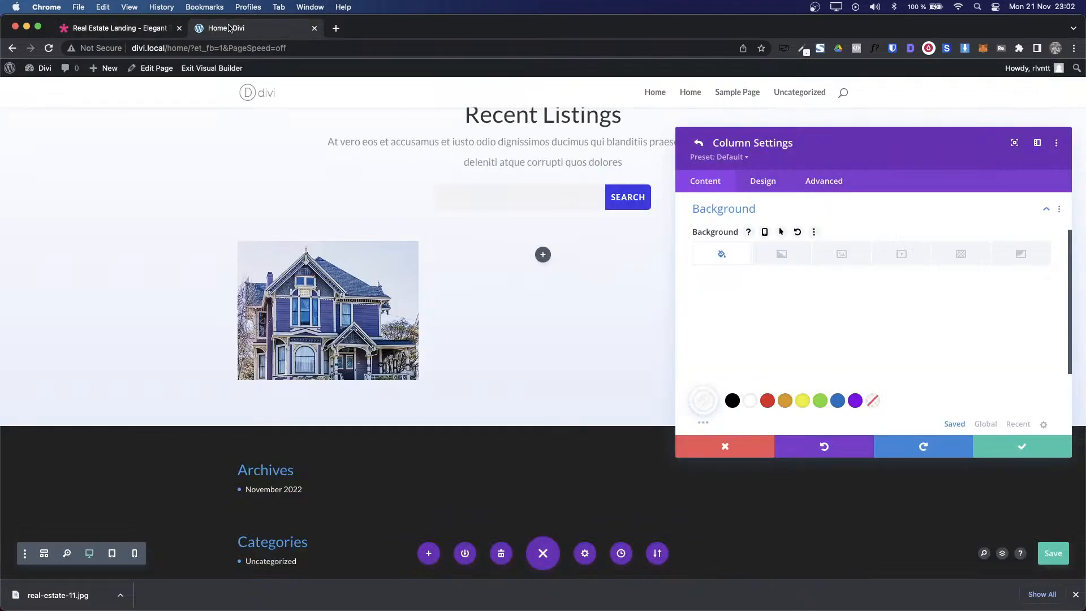
pyautogui.click(1022, 447)
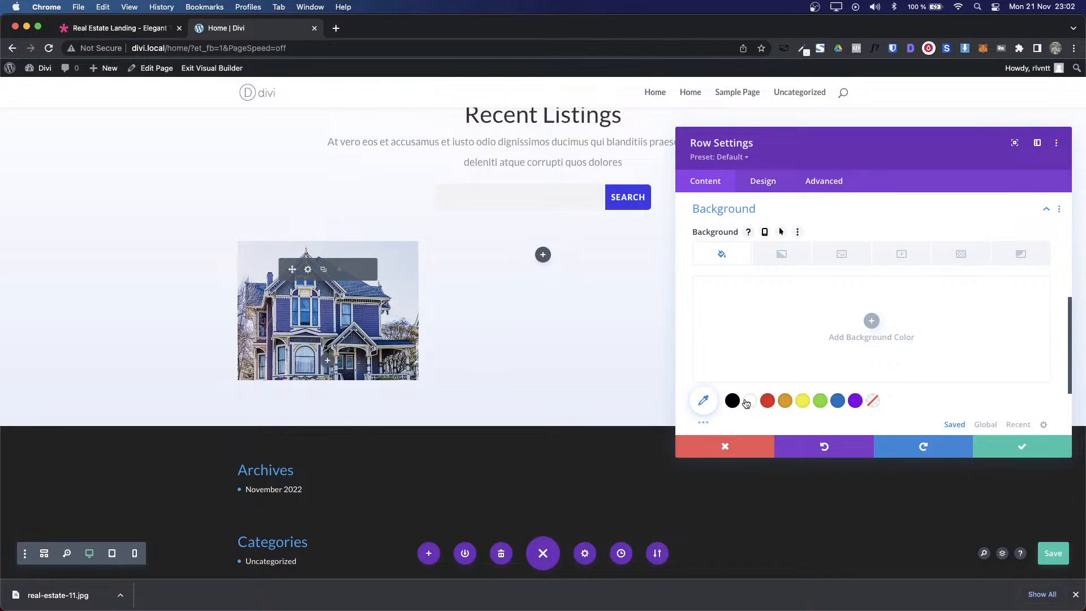
pyautogui.click(1047, 453)
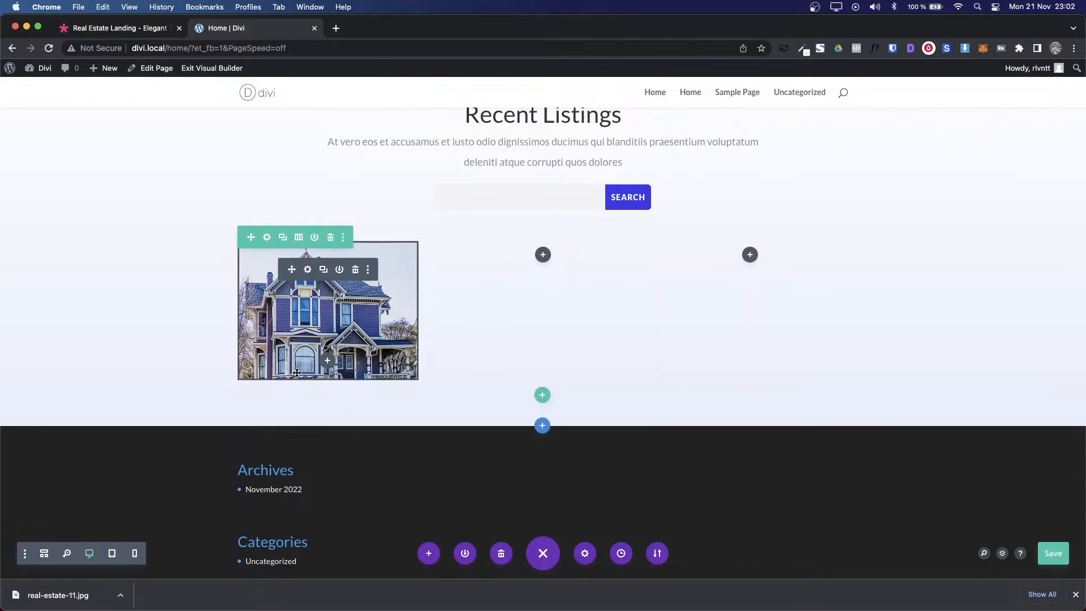
# Step: Add a Text module with the default placeholder content below the house image and save it
pyautogui.click(328, 360)
pyautogui.write('text')
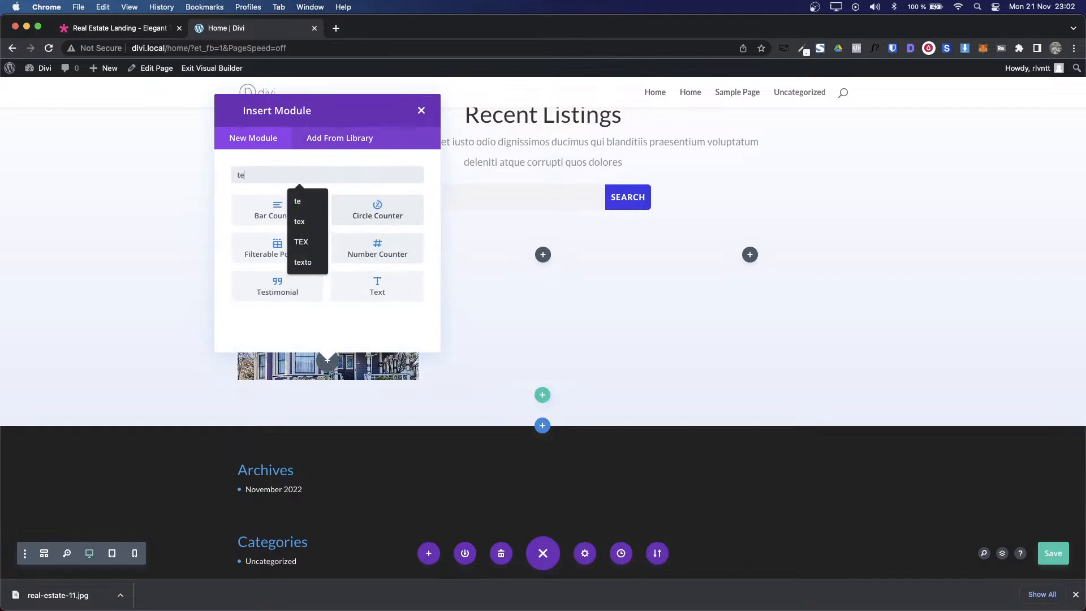
pyautogui.click(266, 214)
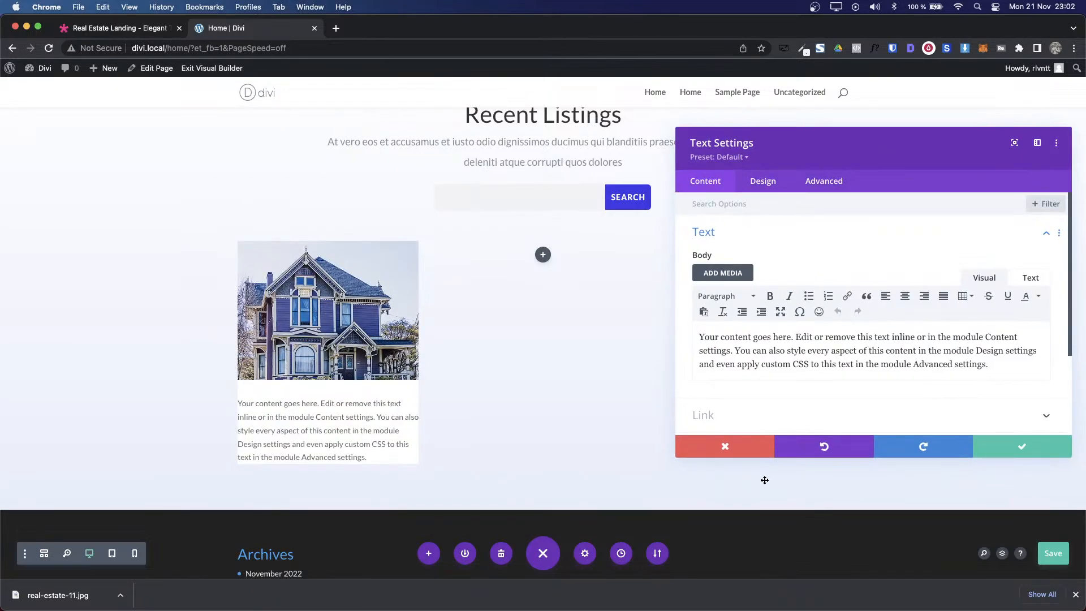
pyautogui.click(1024, 452)
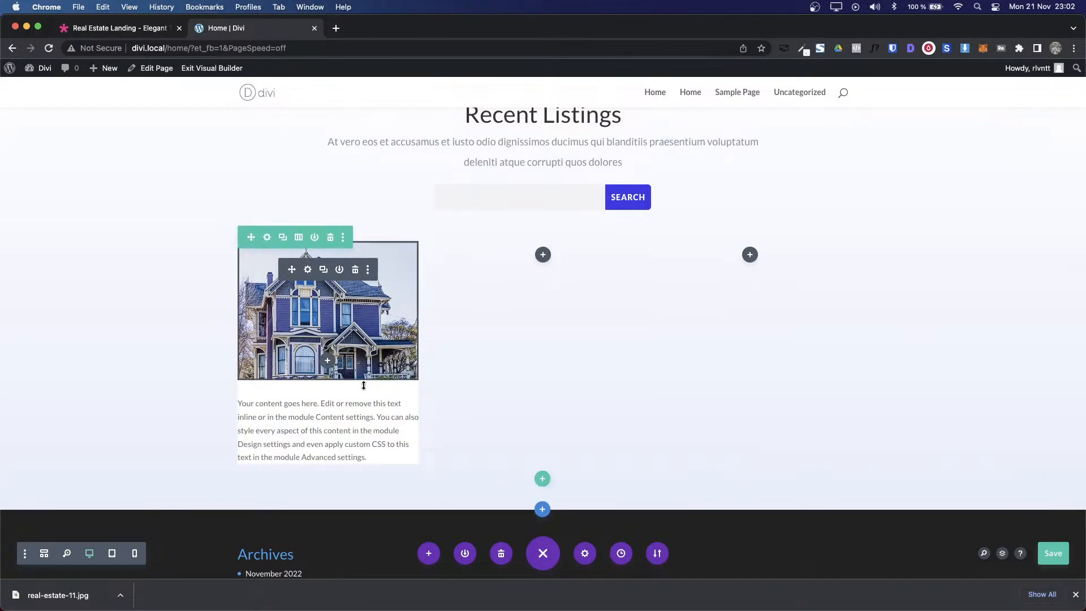
# Step: Check the demo card and insert a default Button module between the house image and the text
pyautogui.hotkey('ctrl', 'Tab')
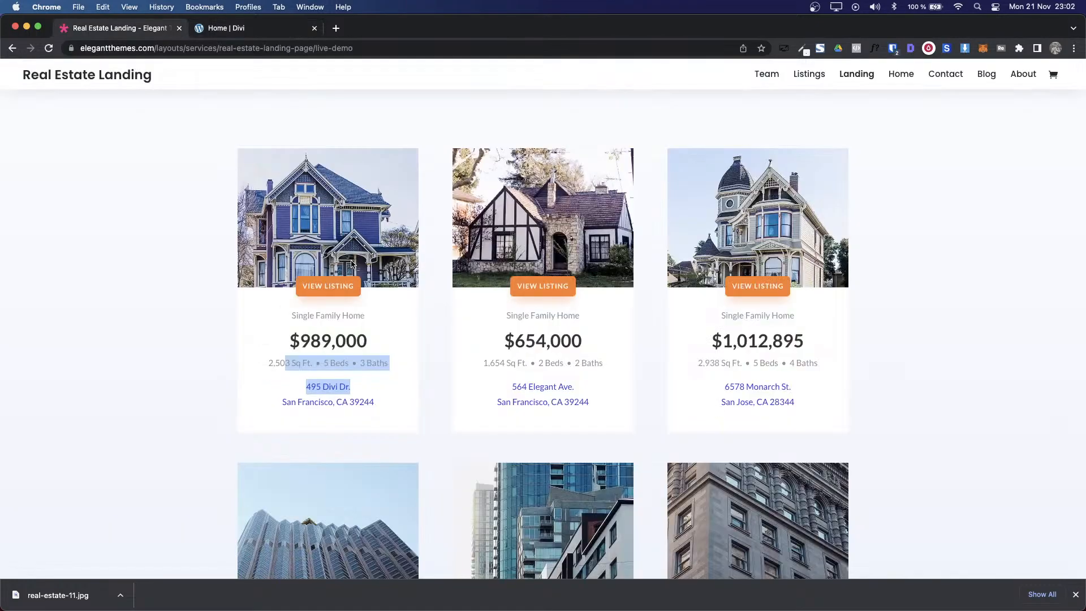
pyautogui.hotkey('ctrl', 'Tab')
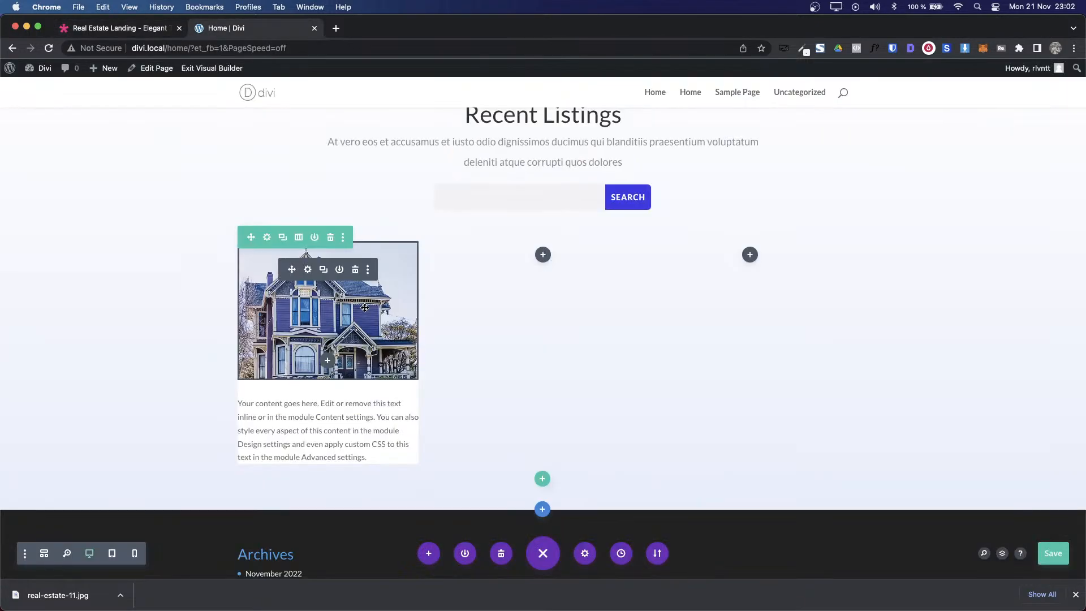
pyautogui.click(327, 360)
pyautogui.write('but')
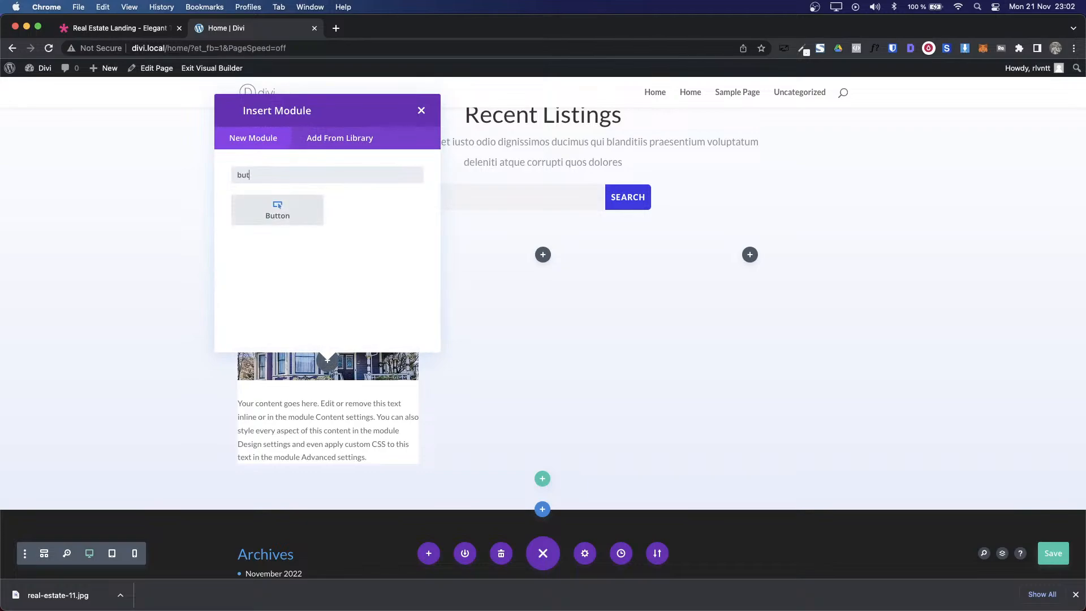
pyautogui.click(279, 218)
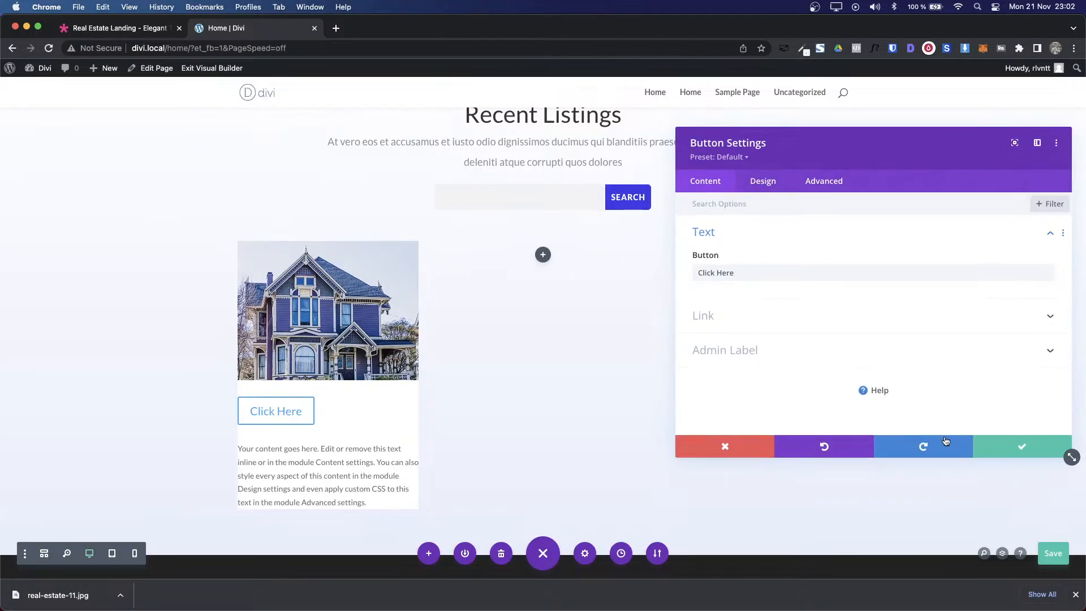
pyautogui.click(1004, 448)
# Step: Check the demo's View Listing button and copy the orange Browse Listings button module from the Divi page's hero section
pyautogui.hotkey('ctrl', 'Tab')
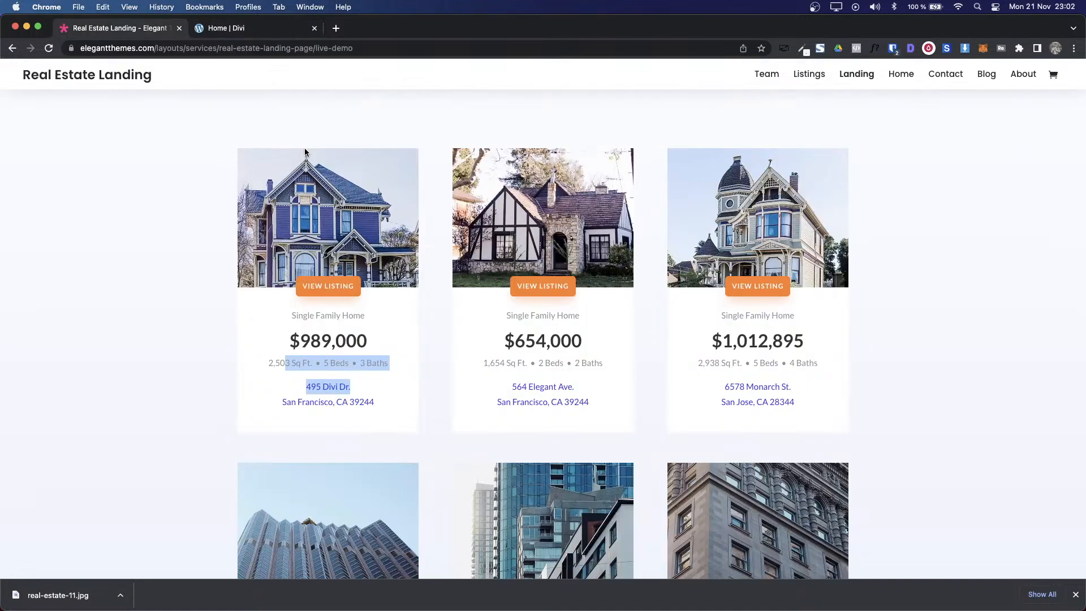
pyautogui.hotkey('ctrl', 'Tab')
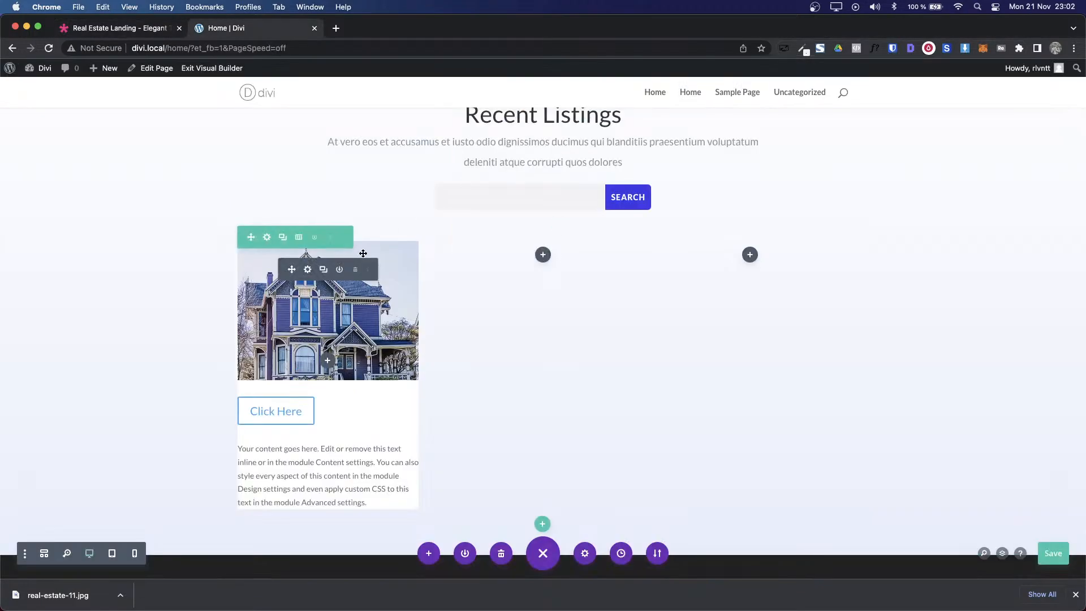
pyautogui.scroll(8, 363, 254)
pyautogui.scroll(10, 363, 254)
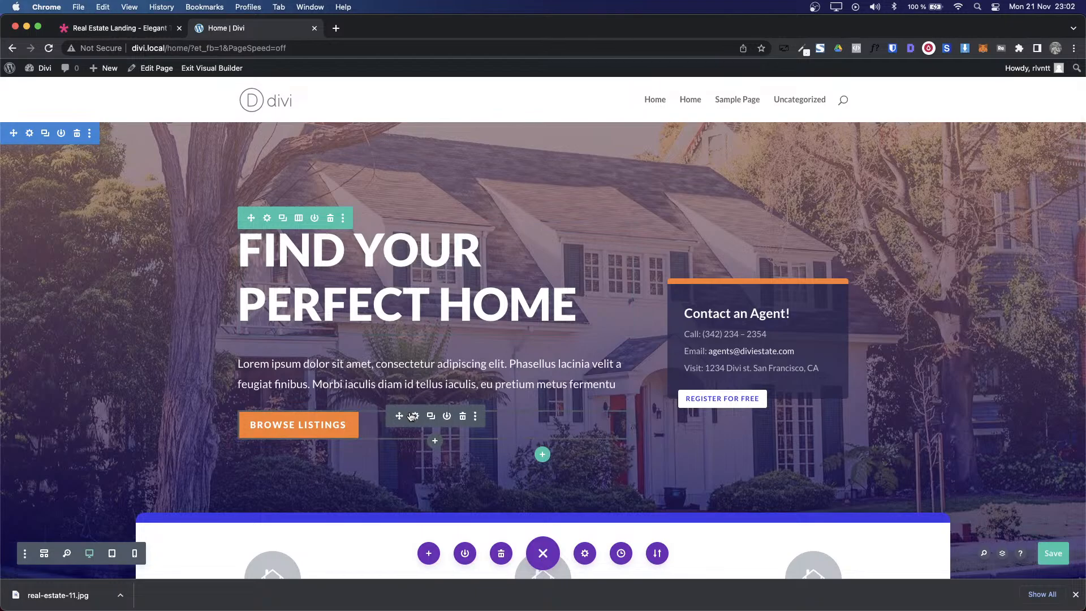
pyautogui.rightClick(411, 416)
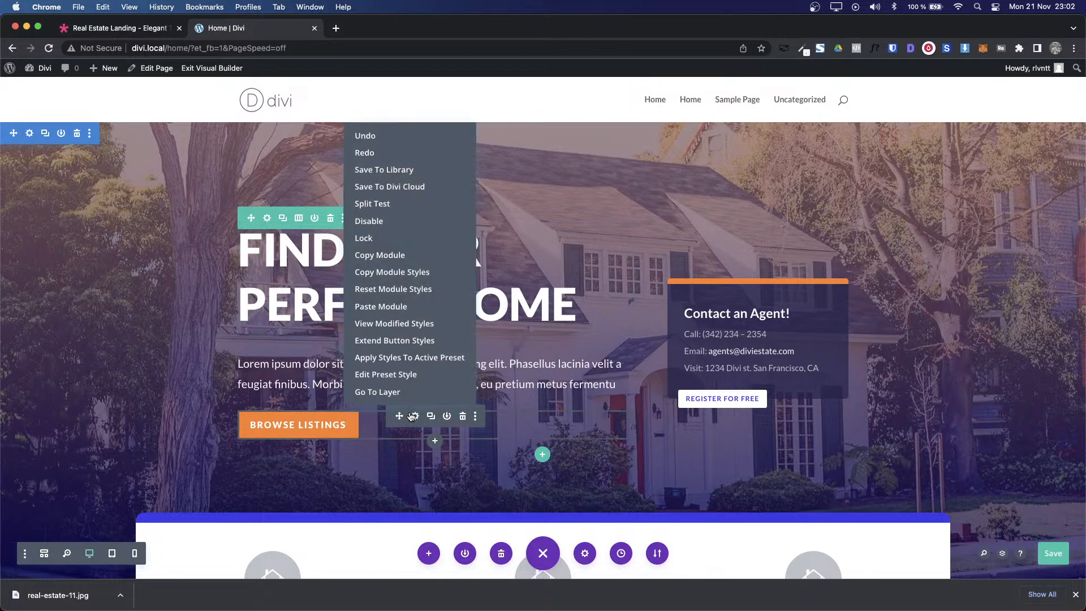
pyautogui.click(389, 260)
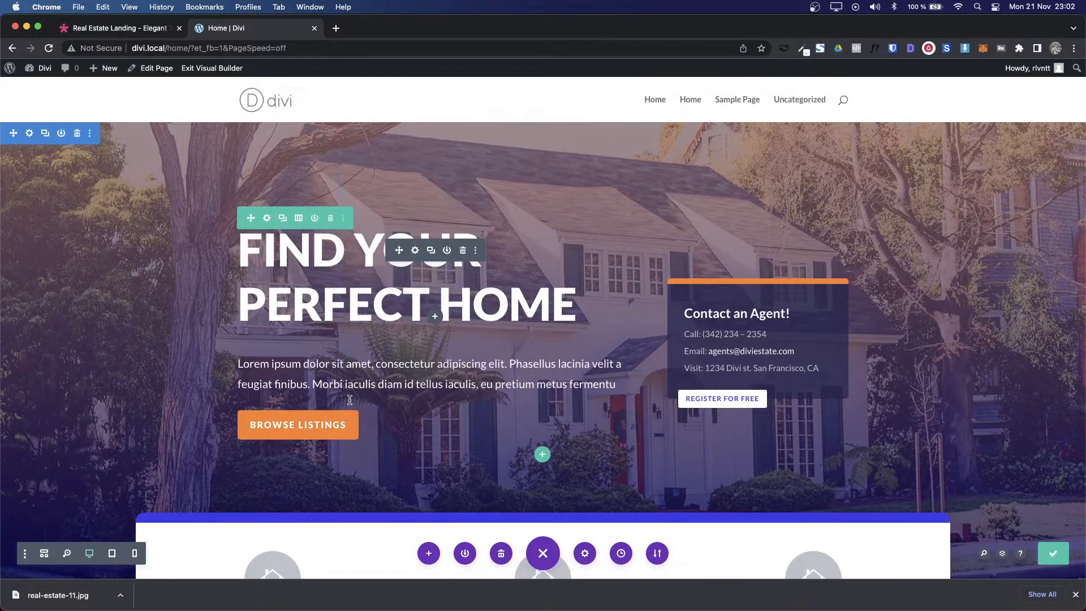
# Step: Paste the copied Browse Listings button into the first listing card, delete the default Click Here button and return to the demo page
pyautogui.scroll(-20, 362, 367)
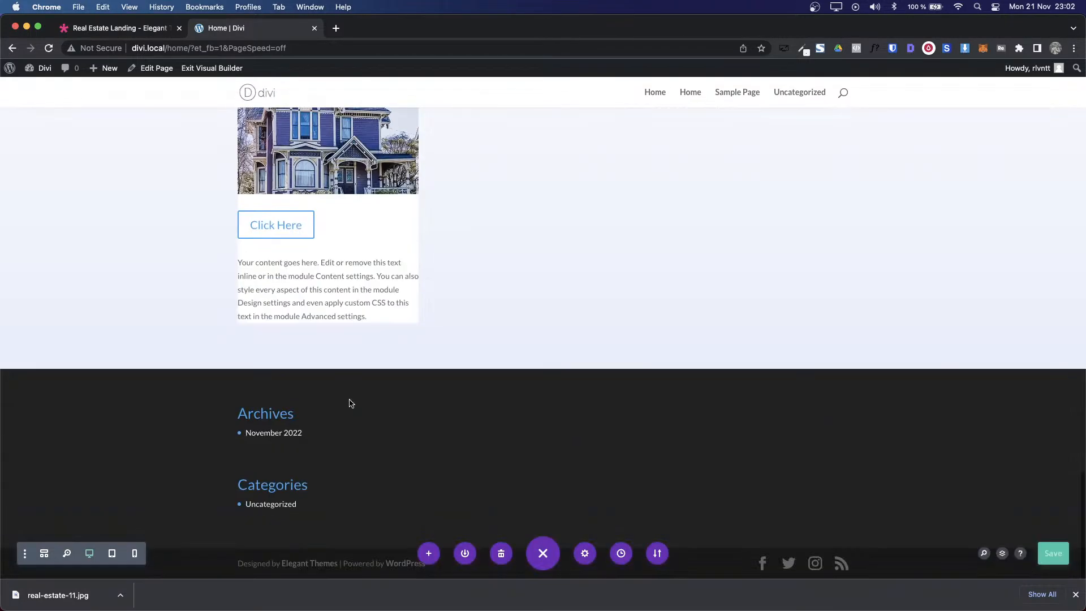
pyautogui.moveTo(326, 240)
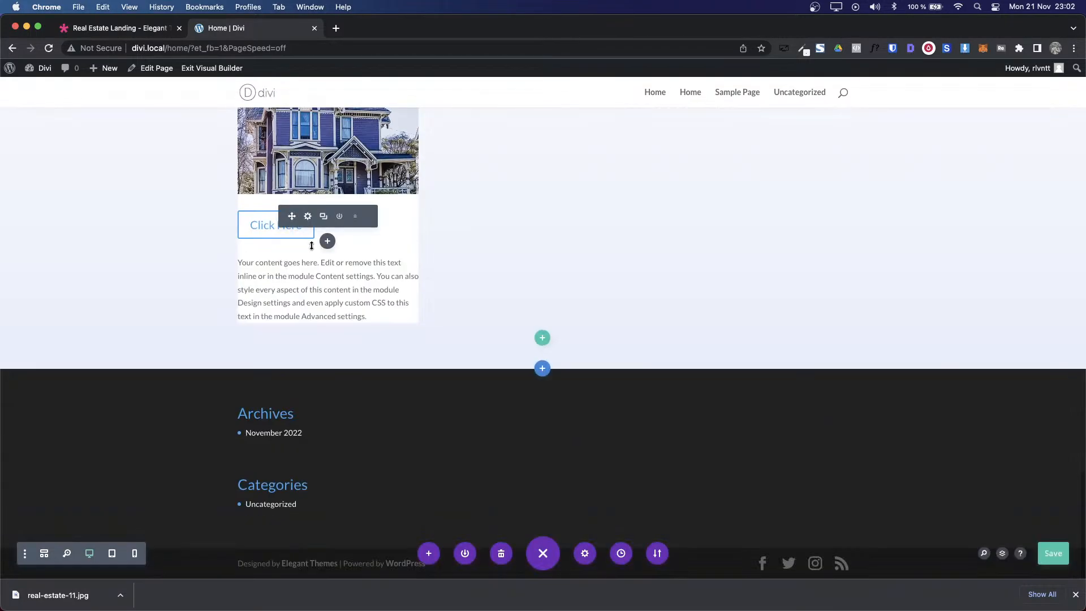
pyautogui.rightClick(328, 244)
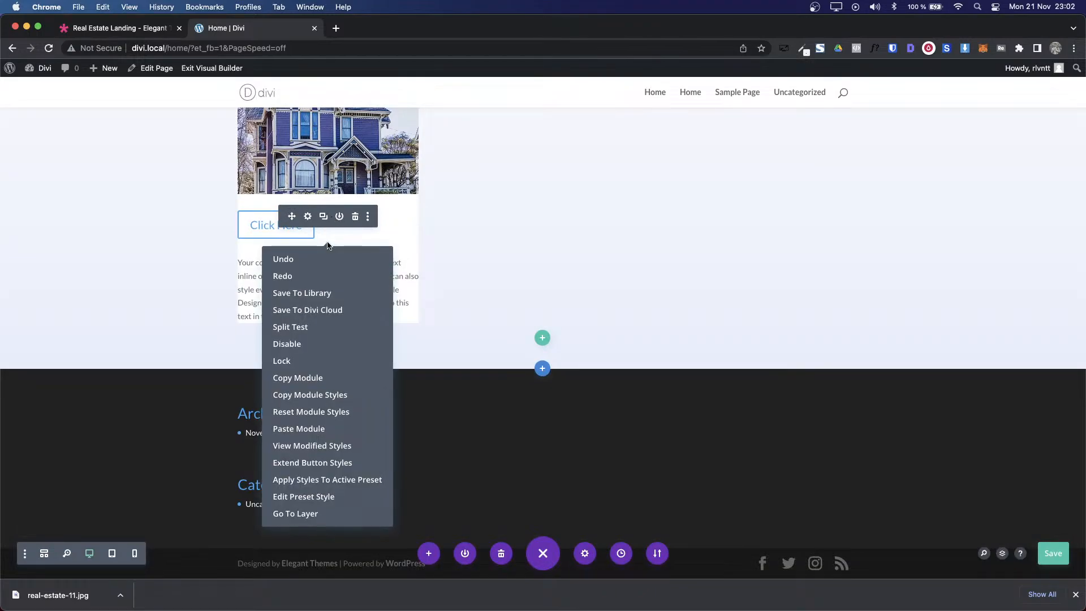
pyautogui.click(341, 428)
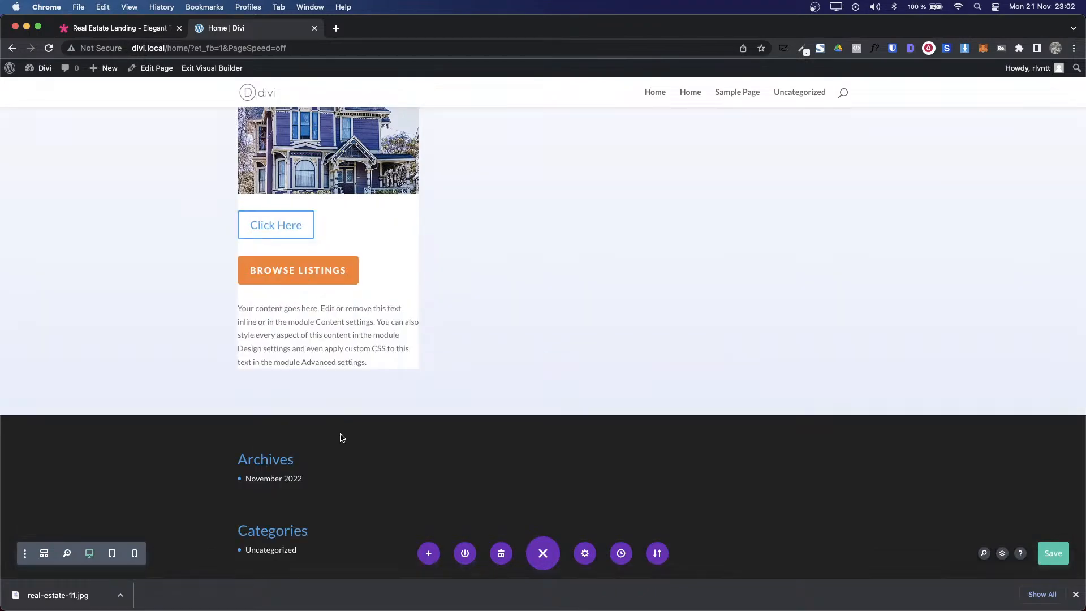
pyautogui.click(349, 220)
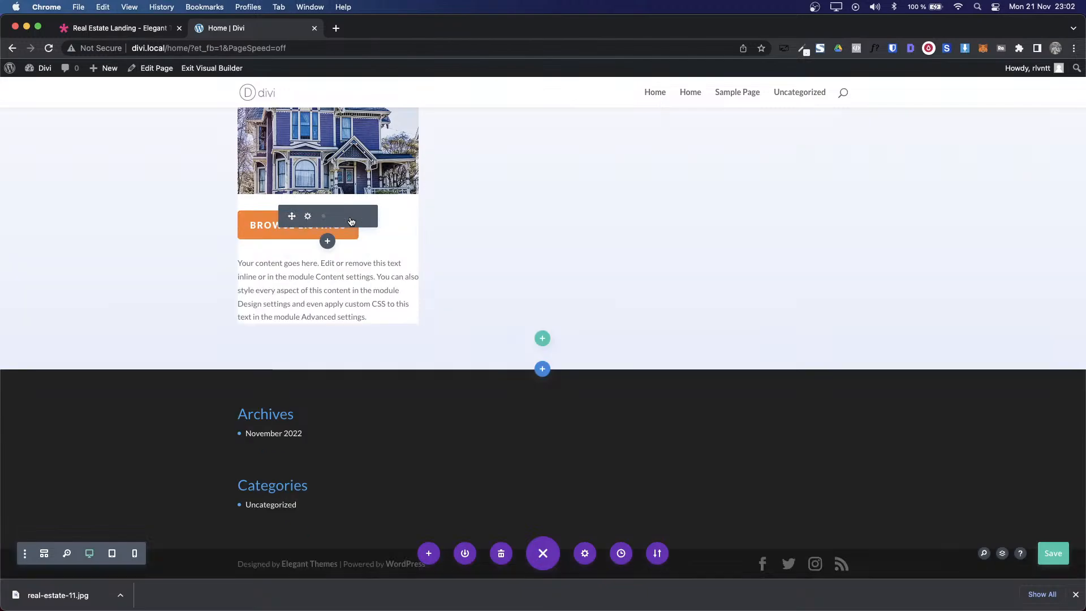
pyautogui.hotkey('ctrl', 'shift', 'Tab')
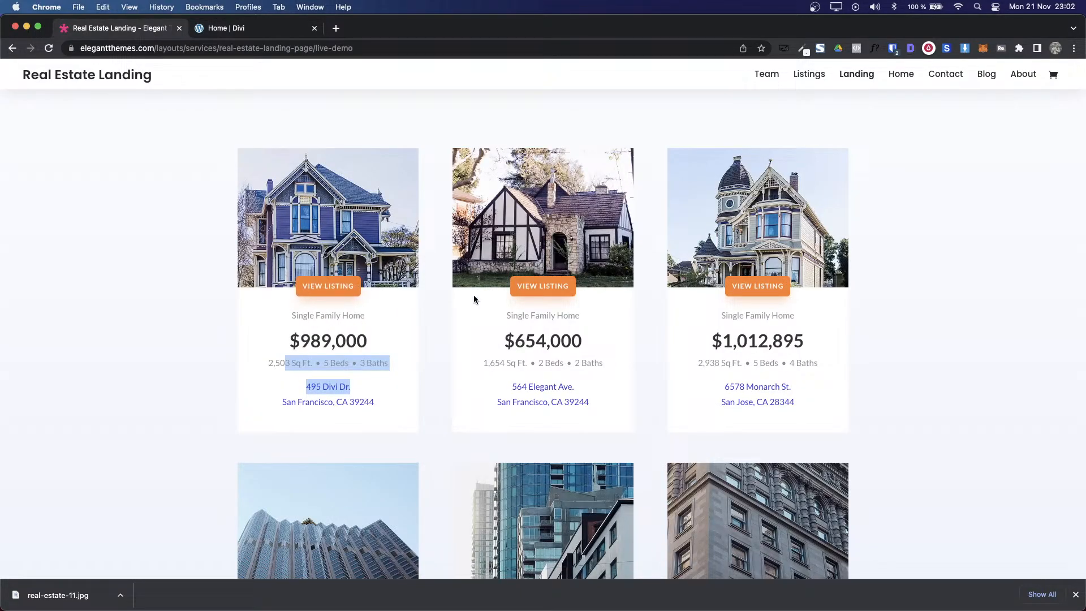
# Step: Inspect the font size and weight of the demo's View Listing button with WhatFont
pyautogui.hotkey('ctrl', 'Tab')
pyautogui.hotkey('ctrl', 'shift', 'Tab')
pyautogui.click(874, 48)
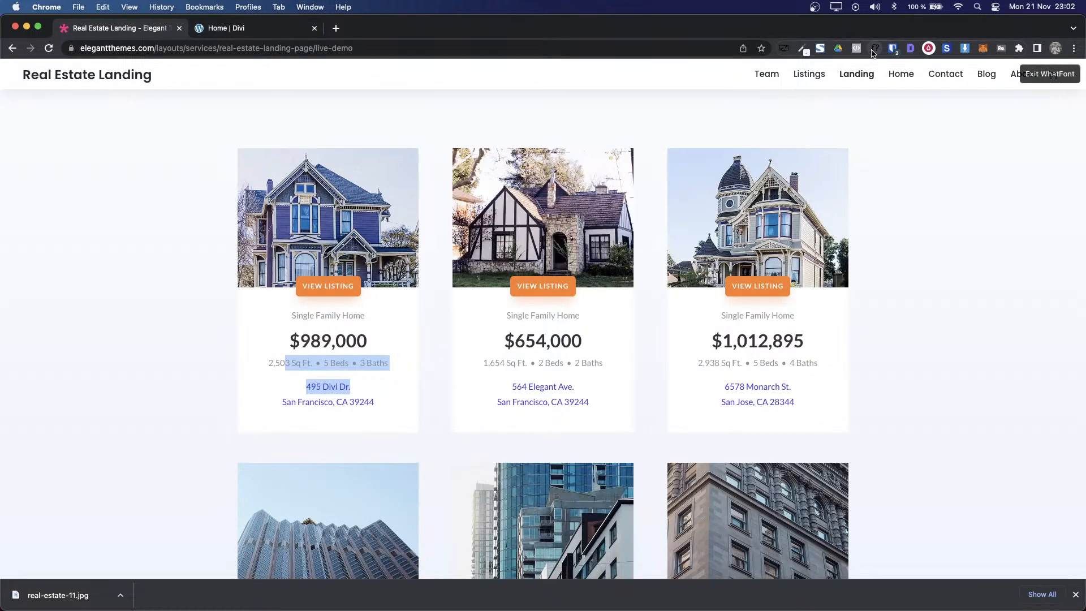
pyautogui.click(542, 283)
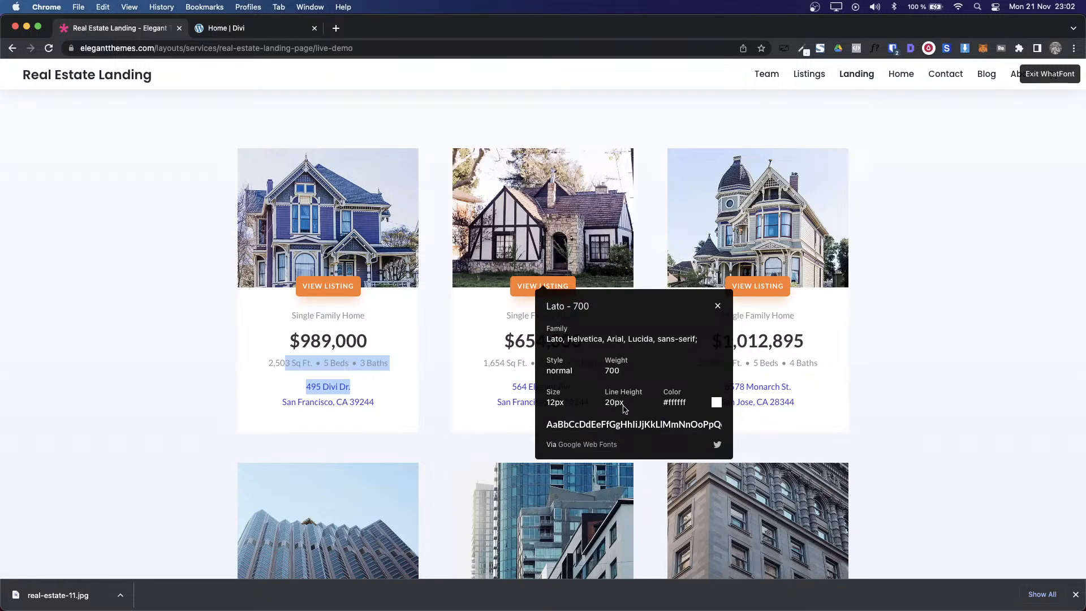
# Step: Set the text size of the Browse Listings button in the first Divi listing card to 12px
pyautogui.hotkey('ctrl', 'Tab')
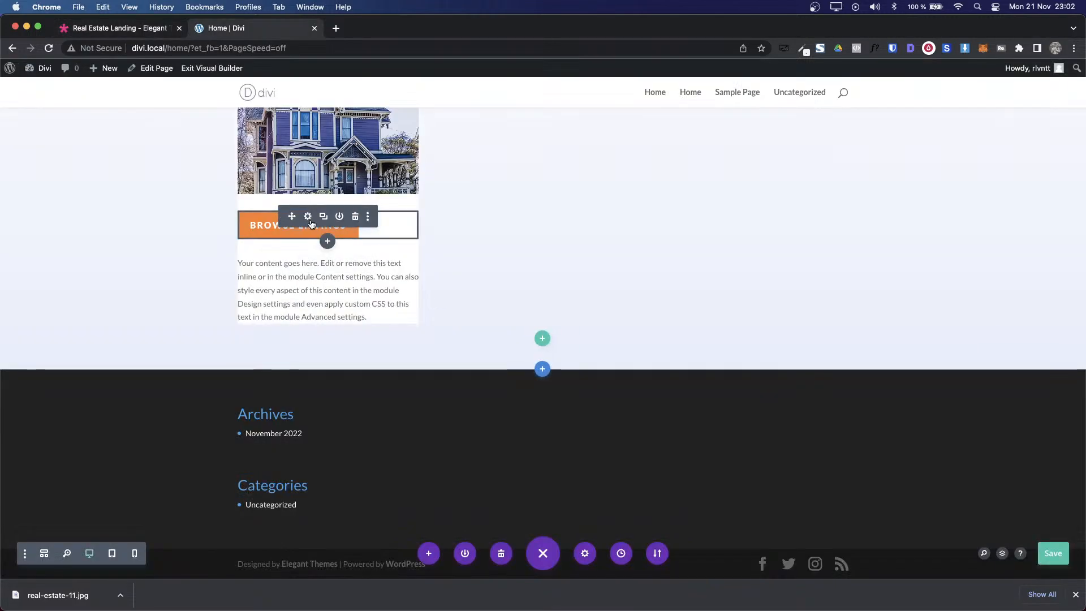
pyautogui.click(310, 222)
pyautogui.click(762, 182)
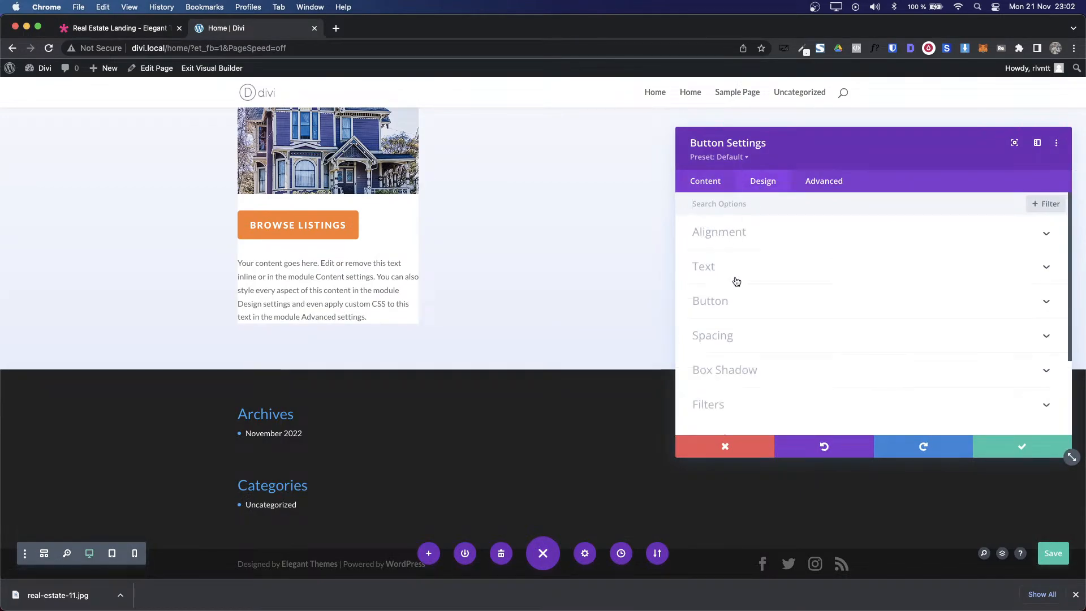
pyautogui.click(725, 303)
pyautogui.scroll(-2, 730, 305)
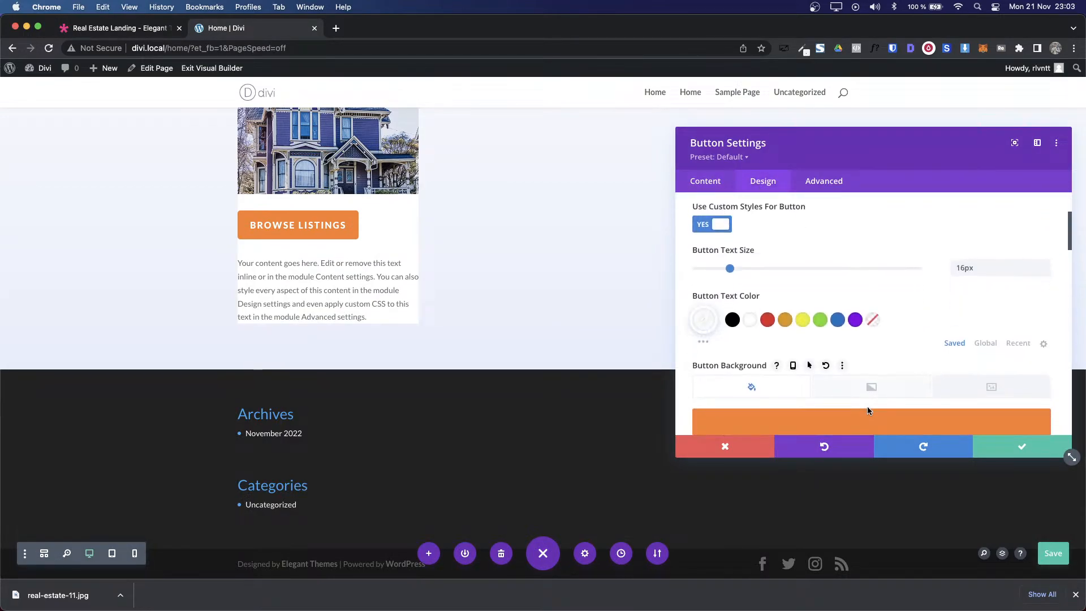
pyautogui.moveTo(964, 268); pyautogui.dragTo(949, 268)
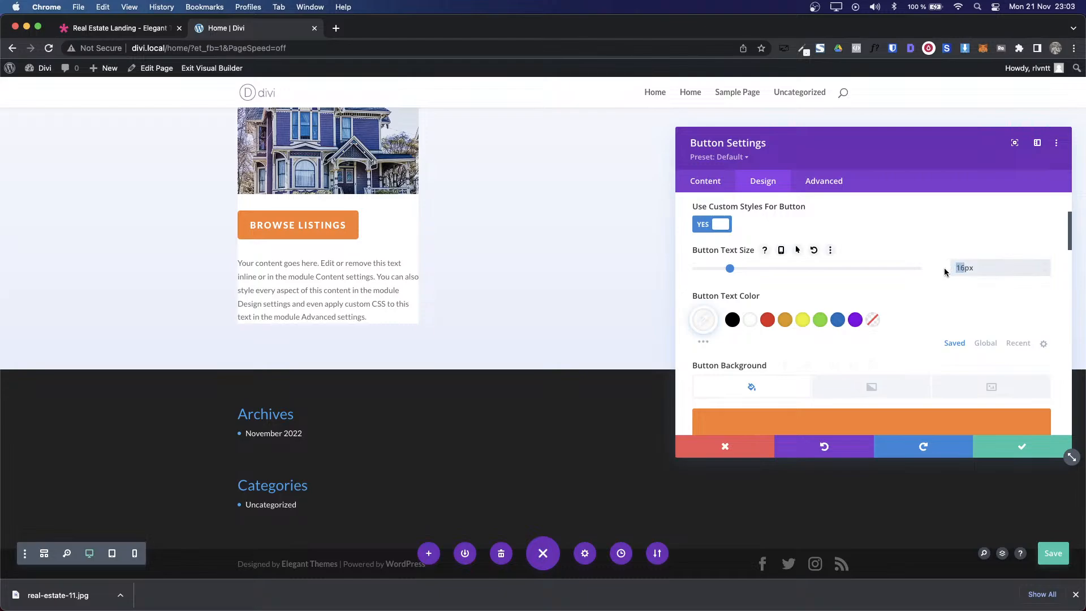
pyautogui.write('12')
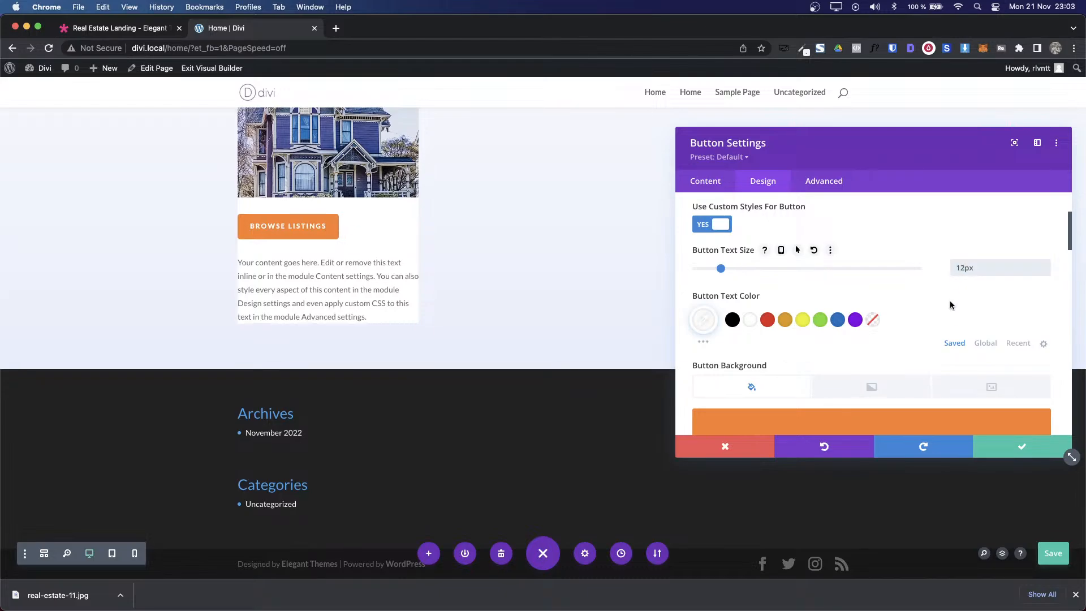
# Step: Set the listing card button's alignment to center
pyautogui.scroll(3, 750, 233)
pyautogui.click(737, 262)
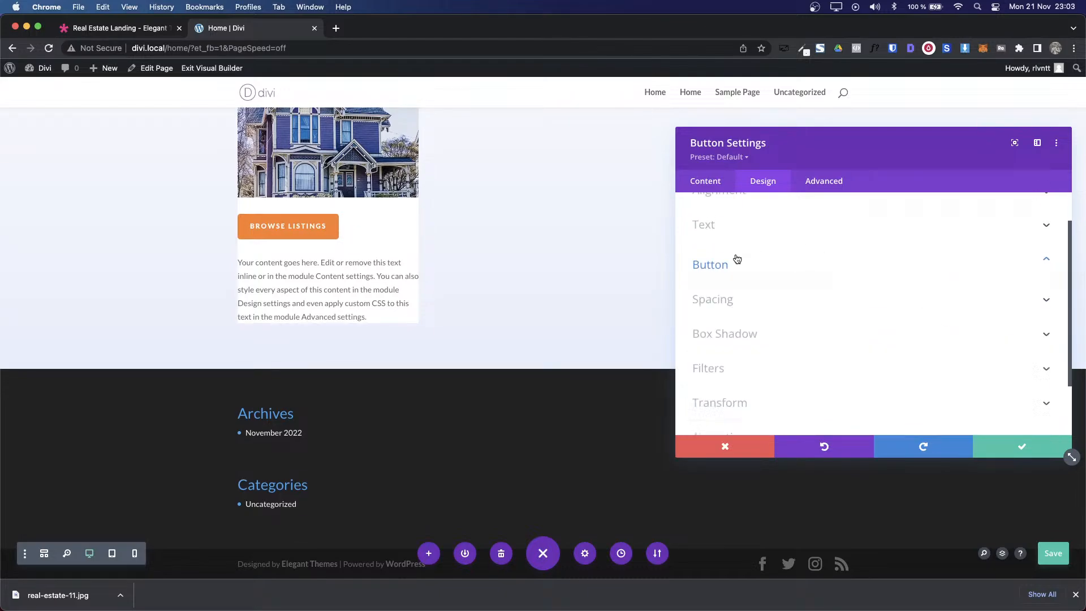
pyautogui.scroll(2, 737, 259)
pyautogui.click(768, 236)
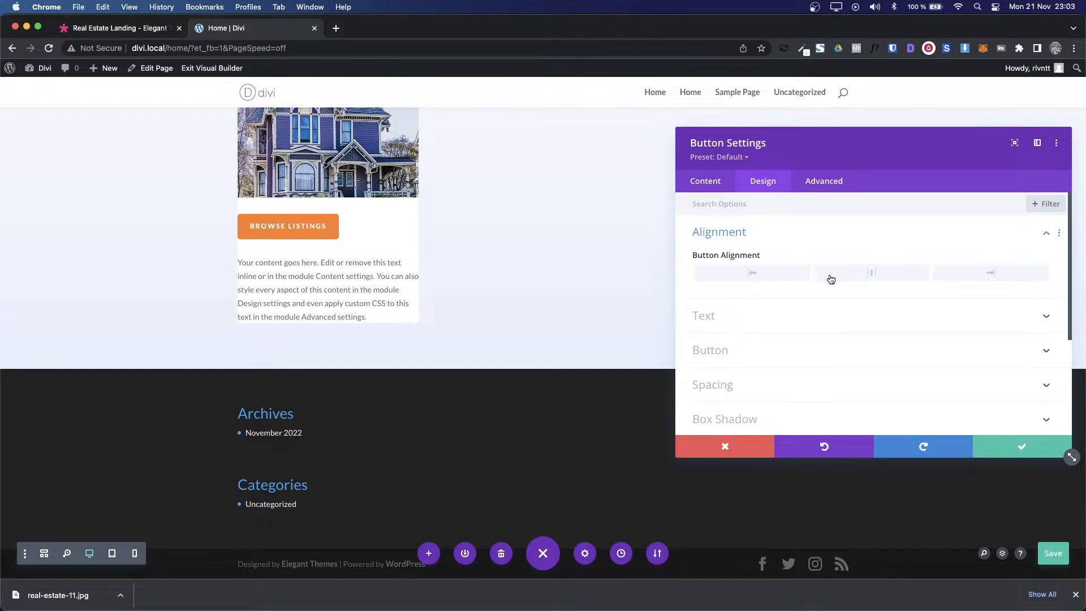
pyautogui.click(856, 276)
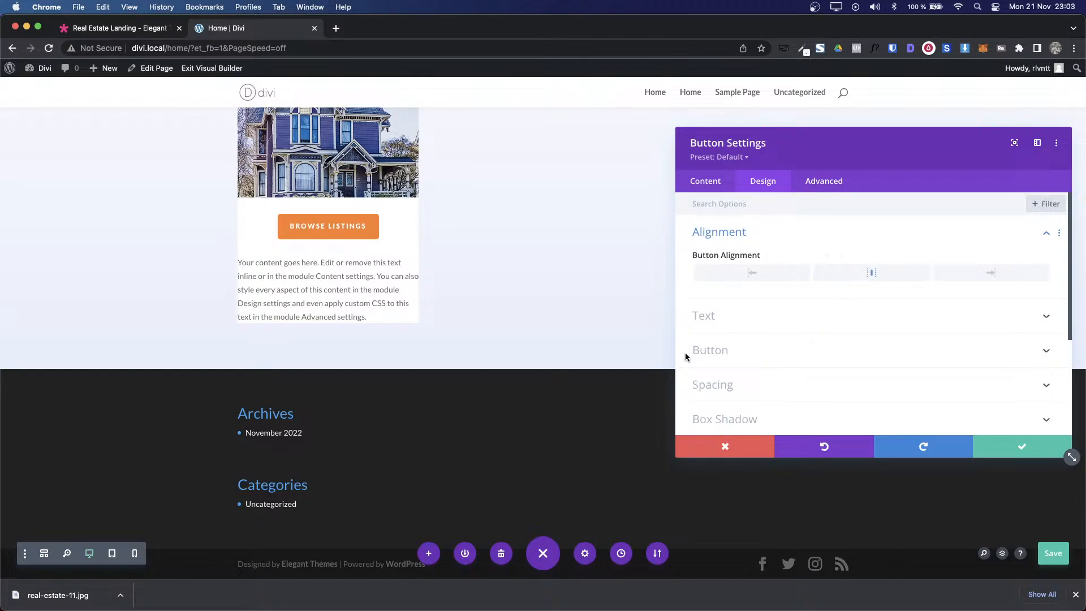
# Step: Set the listing card button's linked top and bottom padding to 7px
pyautogui.click(758, 387)
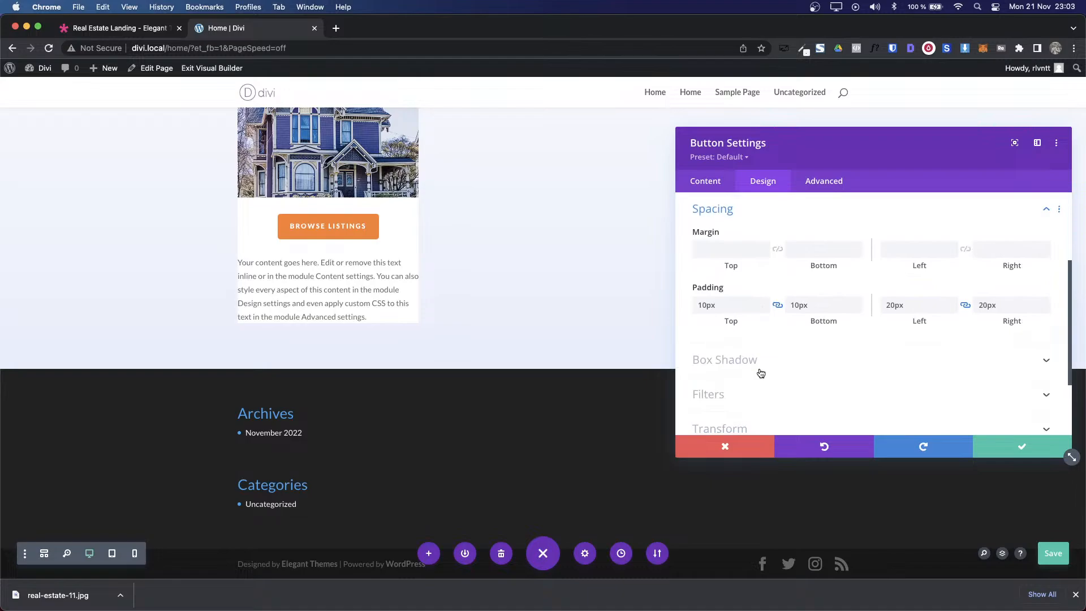
pyautogui.click(733, 308)
pyautogui.hotkey('shift', 'Down')
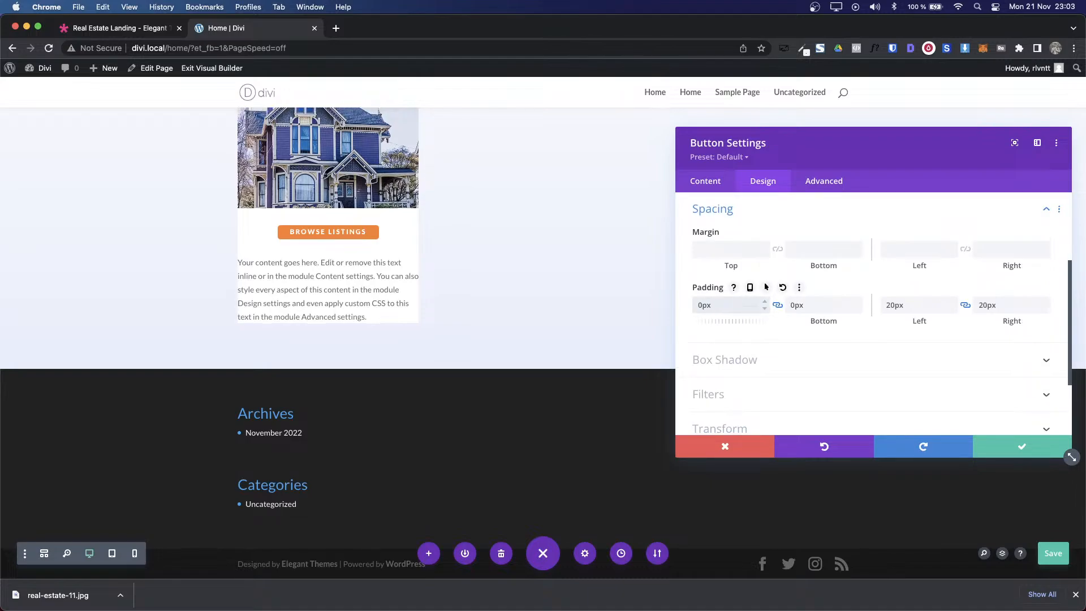
pyautogui.press('Up')
pyautogui.press('Up')
pyautogui.press('Up')
pyautogui.press('Up')
pyautogui.press('Up')
pyautogui.press('Up')
pyautogui.press('Down')
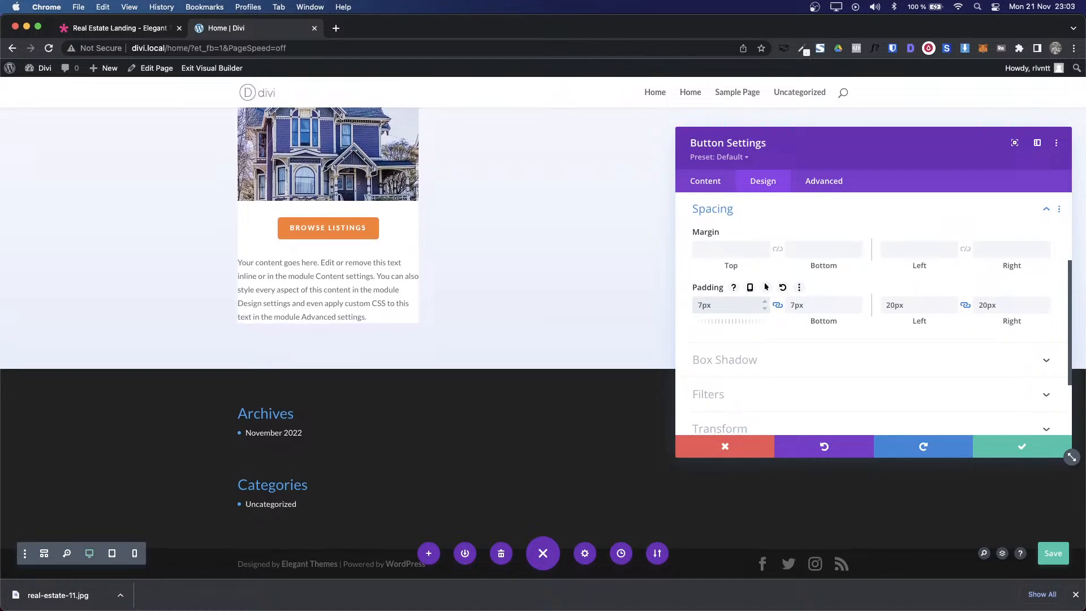
# Step: Set the button's linked left and right padding to 8px, comparing its size with the demo's button
pyautogui.press('Tab')
pyautogui.press('Tab')
pyautogui.press('Down')
pyautogui.press('Down')
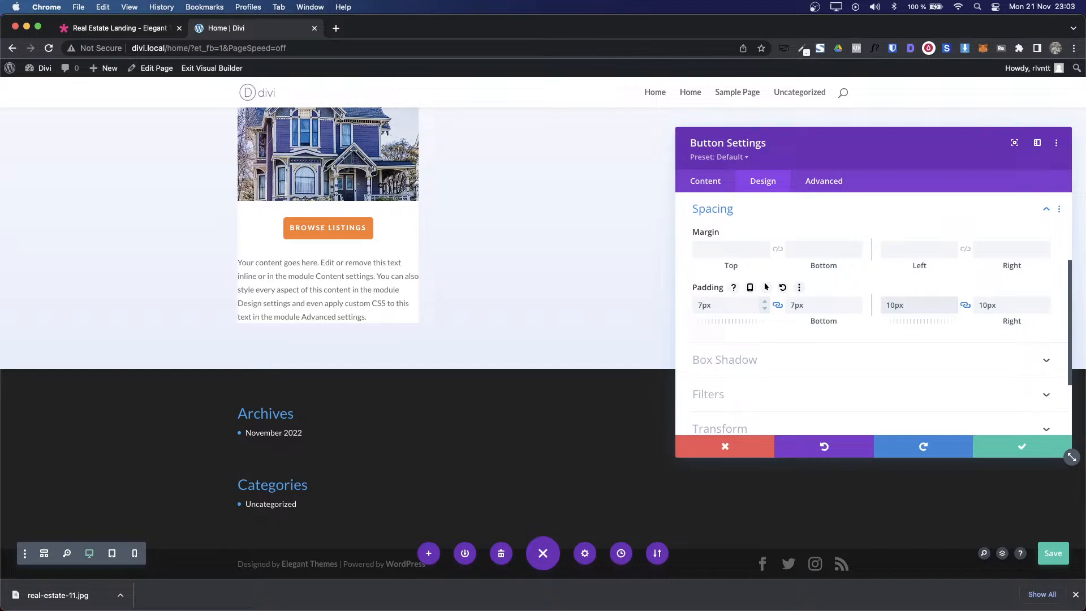
pyautogui.hotkey('ctrl', 'Tab')
pyautogui.hotkey('ctrl', 'Tab')
pyautogui.click(890, 303)
pyautogui.hotkey('ctrl', 'Tab')
pyautogui.hotkey('ctrl', 'Tab')
# Step: Change the listing card button's text to View Listings
pyautogui.click(704, 181)
pyautogui.click(717, 234)
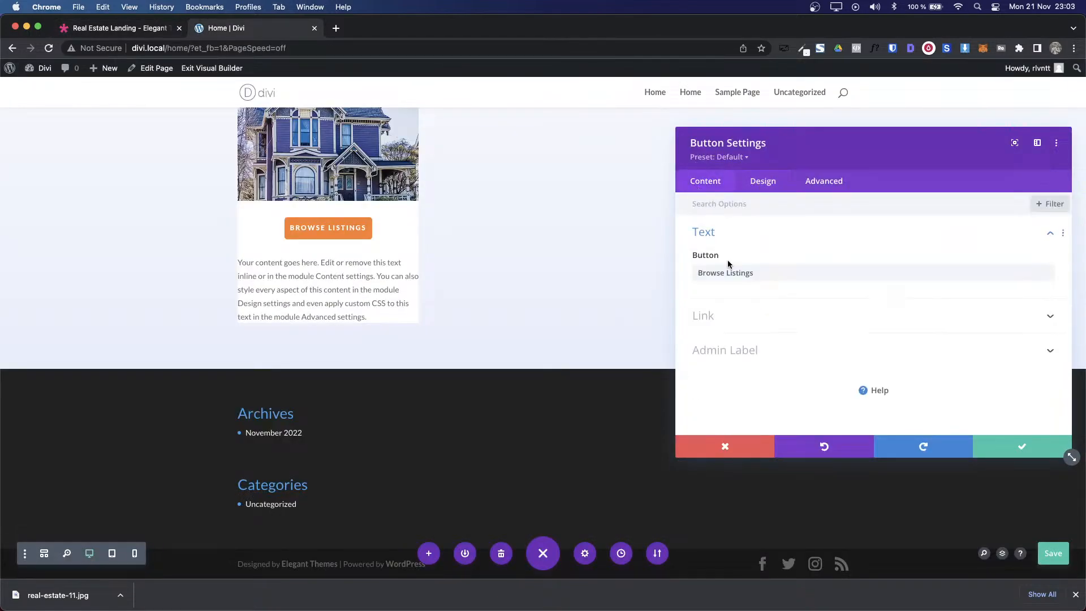
pyautogui.moveTo(698, 273); pyautogui.dragTo(721, 272)
pyautogui.press('BackSpace')
pyautogui.press('Delete')
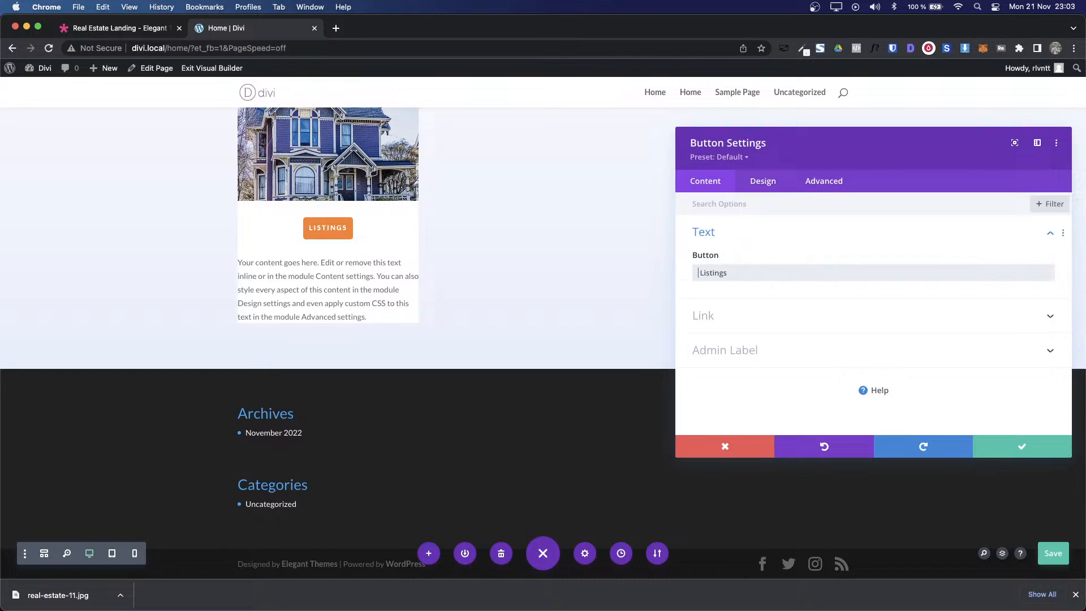
pyautogui.write('View')
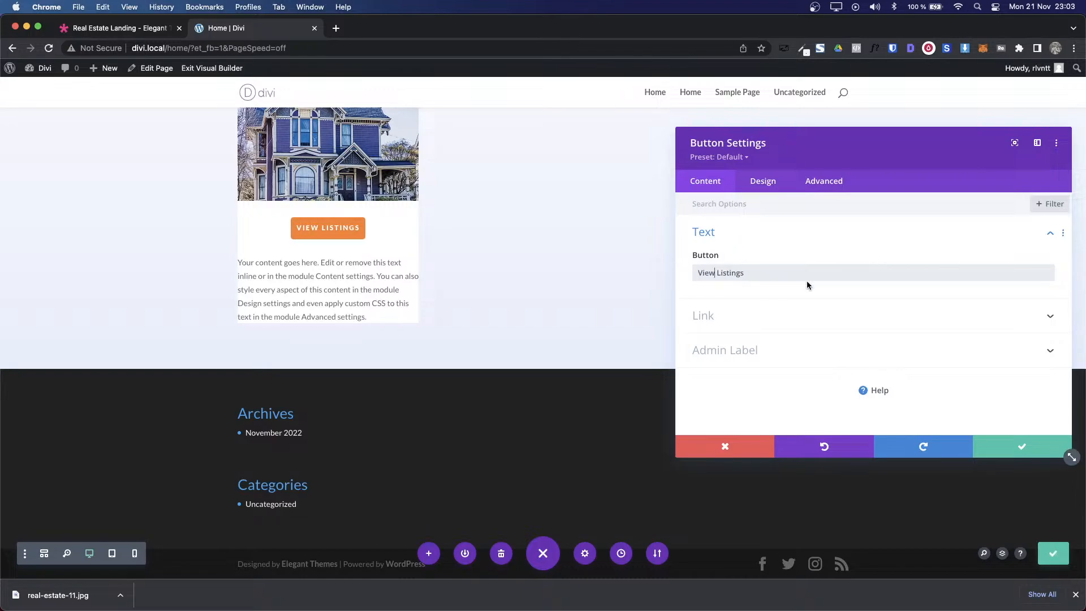
# Step: Compare the button with the demo, set its linked top and bottom padding to 5px and save the button settings
pyautogui.hotkey('ctrl', 'shift', 'Tab')
pyautogui.hotkey('ctrl', 'Tab')
pyautogui.click(728, 239)
pyautogui.click(763, 182)
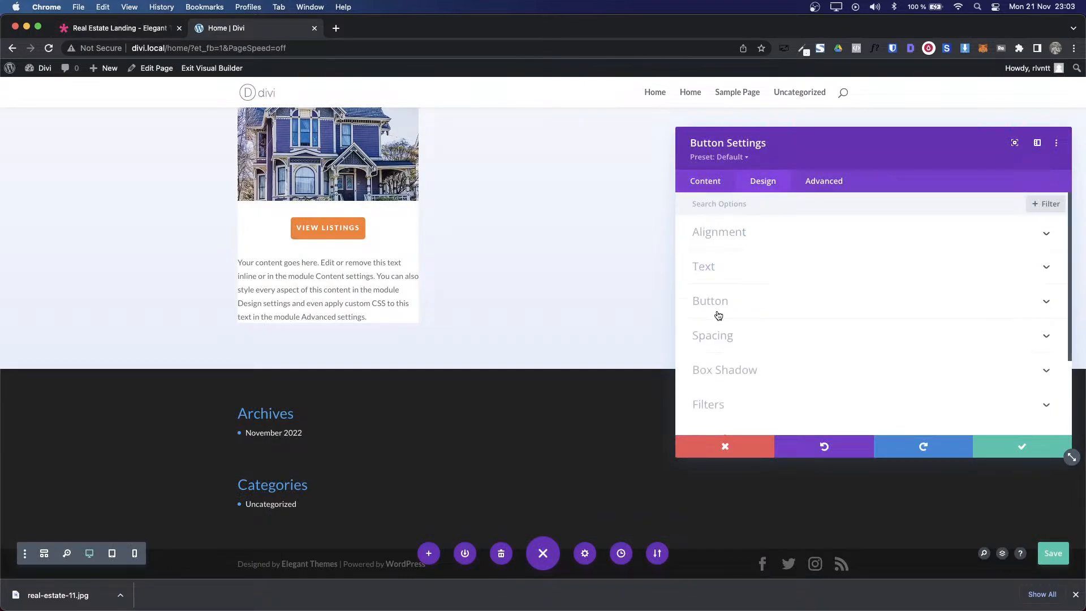
pyautogui.click(714, 337)
pyautogui.scroll(-3, 735, 323)
pyautogui.click(731, 306)
pyautogui.press('Down')
pyautogui.press('Down')
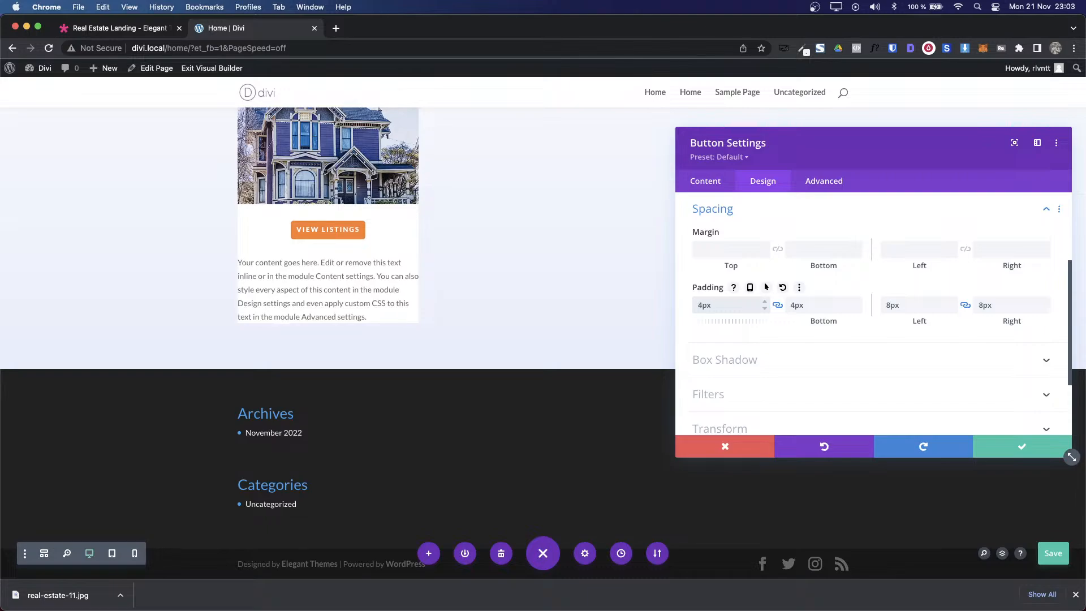
pyautogui.press('Up')
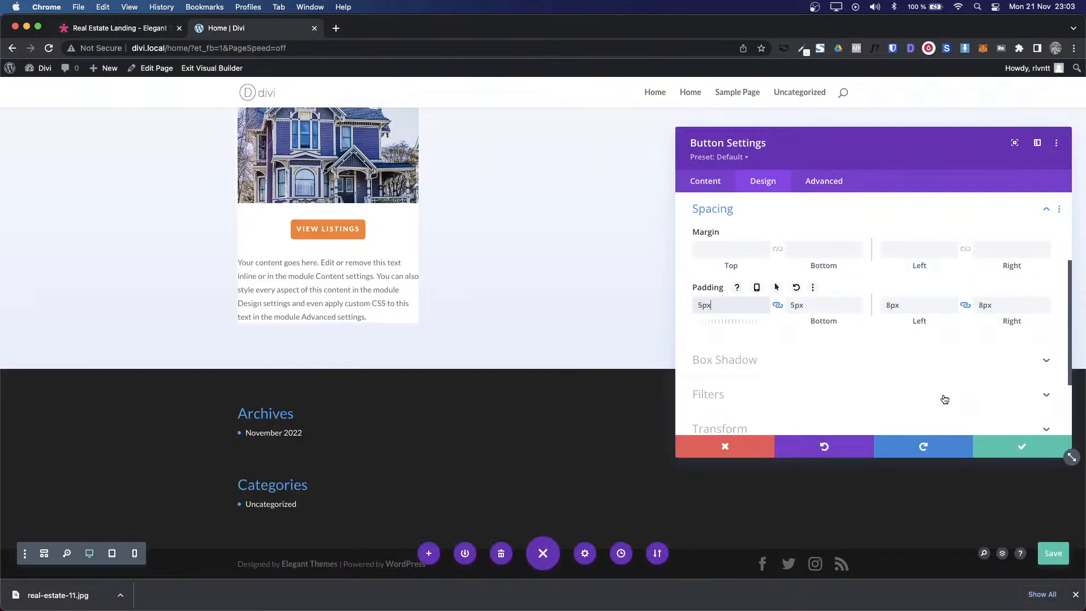
pyautogui.click(1022, 447)
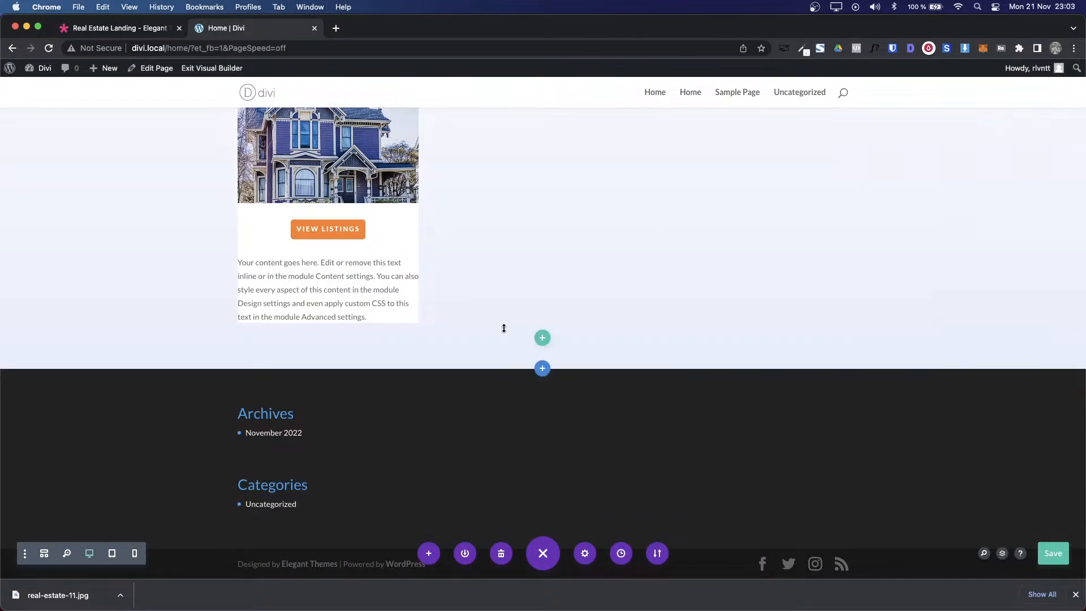
# Step: Set the house image's bottom margin to 0px and save the image settings
pyautogui.scroll(3, 492, 325)
pyautogui.click(312, 177)
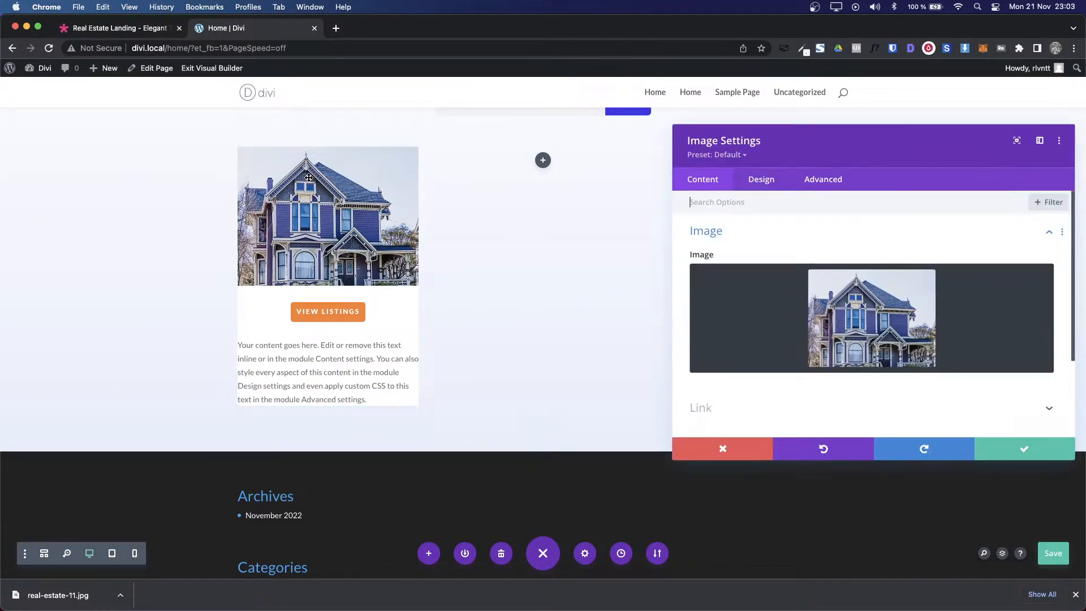
pyautogui.click(761, 180)
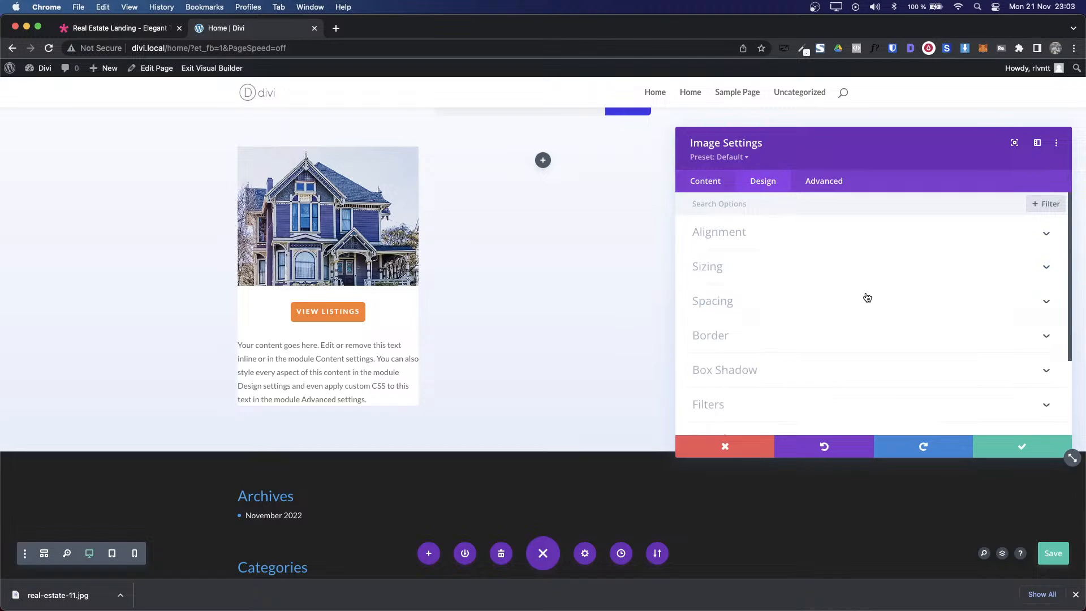
pyautogui.click(729, 302)
pyautogui.click(802, 287)
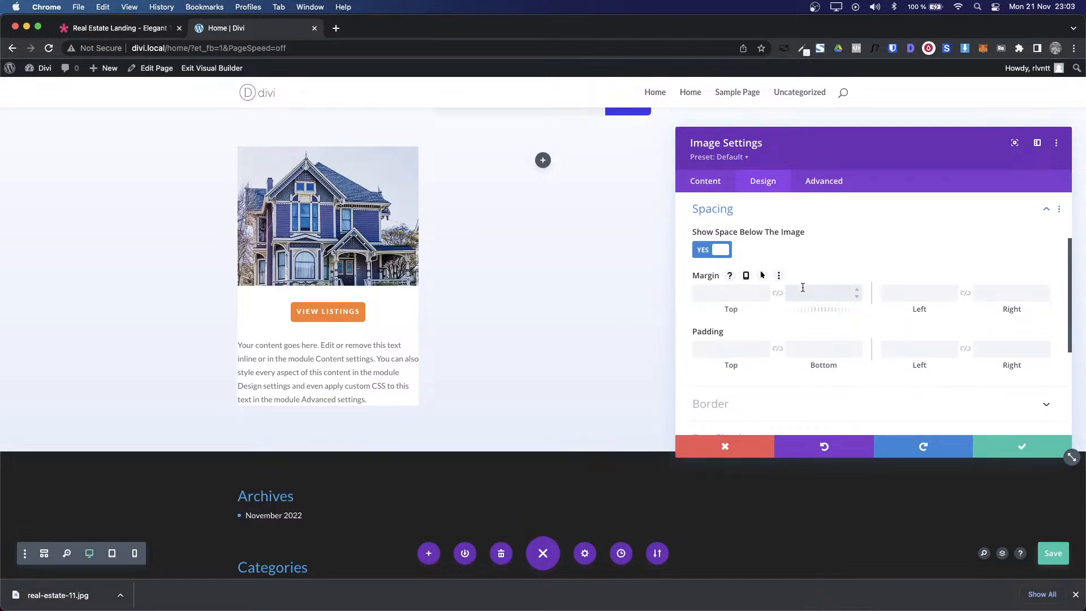
pyautogui.write('0px')
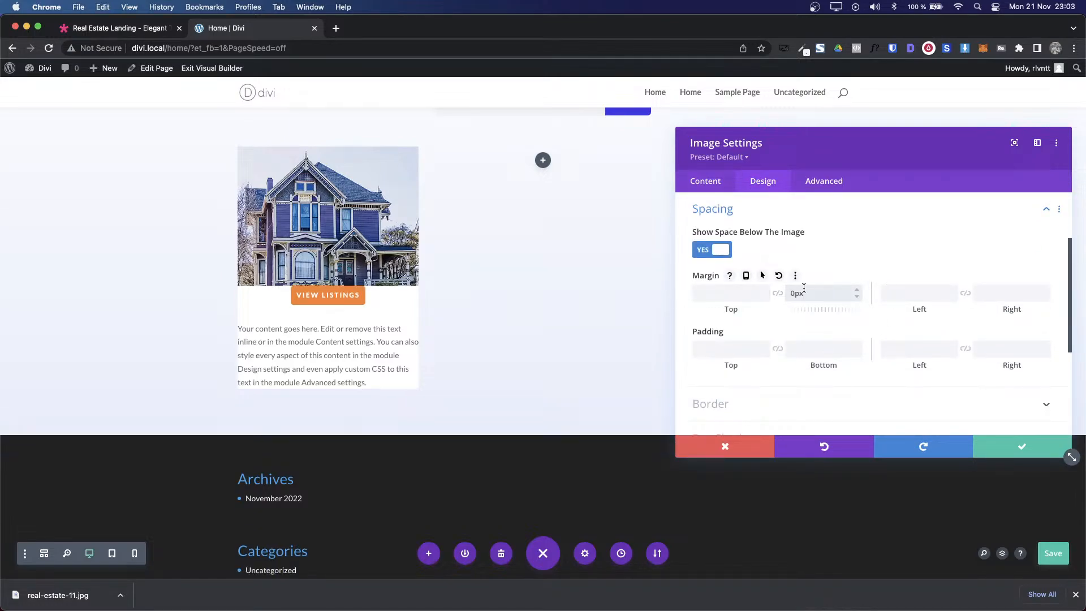
pyautogui.click(1006, 446)
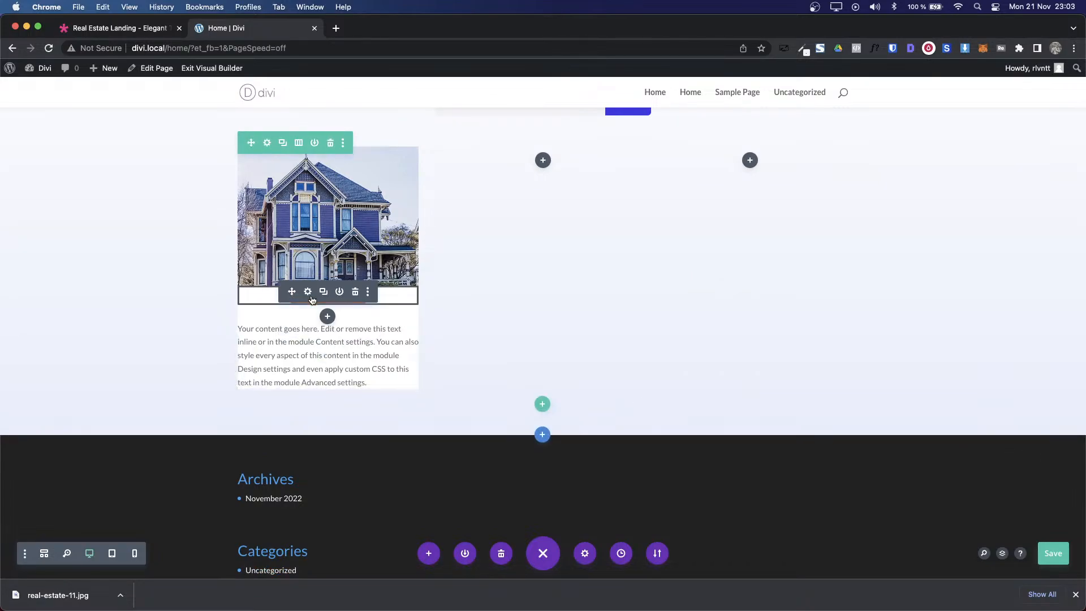
# Step: Set the View Listings button's top margin to -17px so it overlaps the house image's lower edge
pyautogui.click(307, 293)
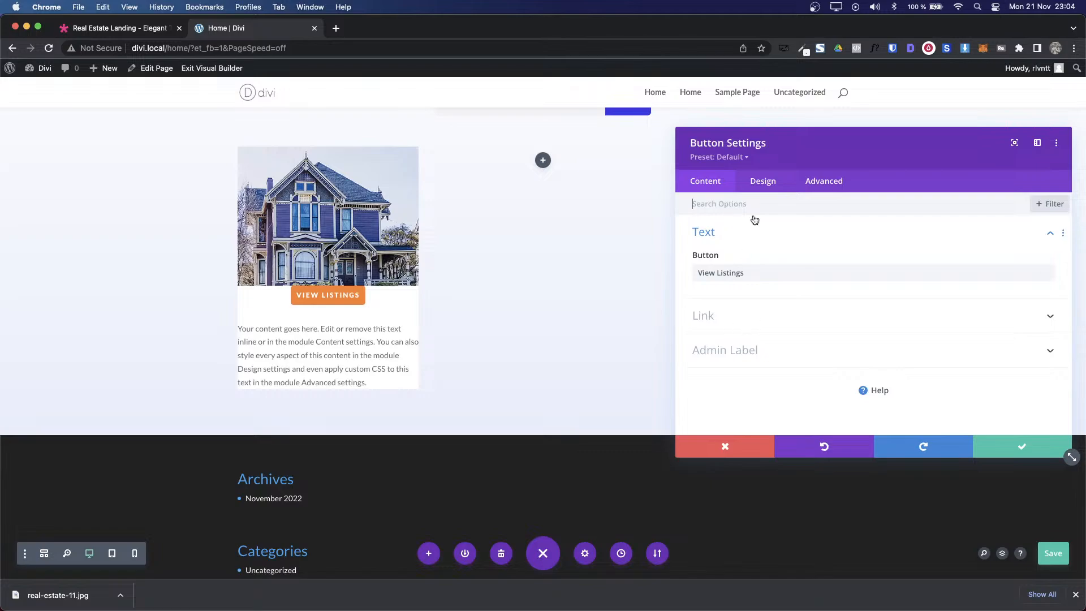
pyautogui.click(763, 181)
pyautogui.click(724, 301)
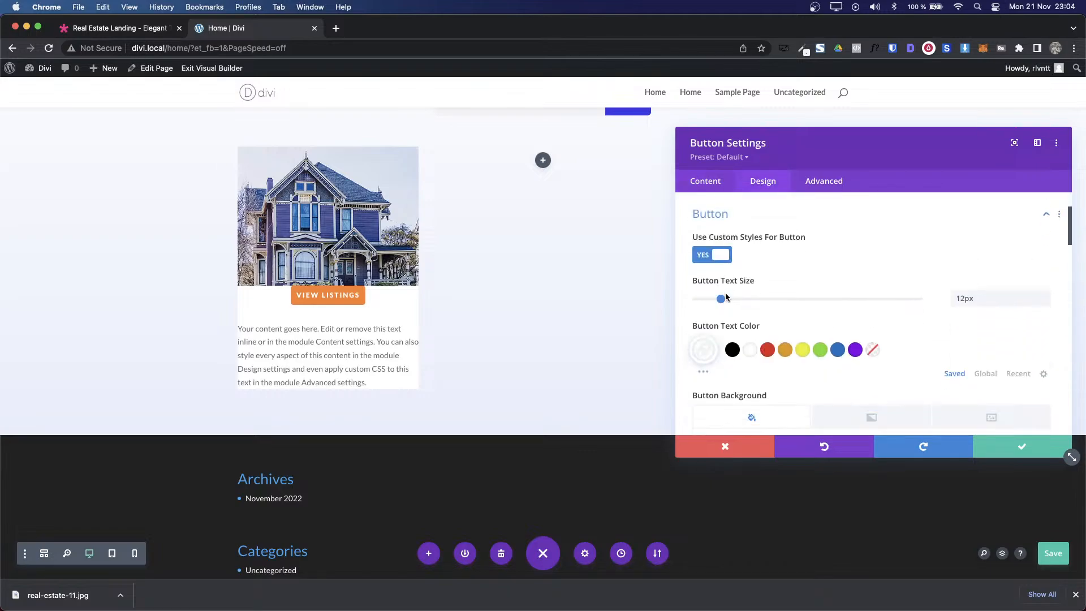
pyautogui.click(708, 220)
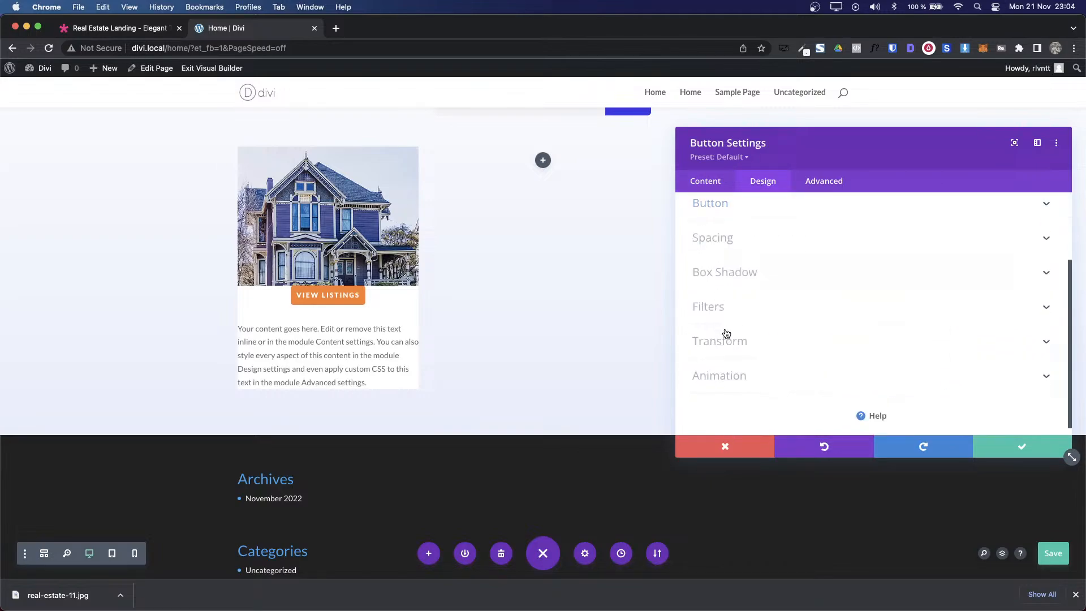
pyautogui.click(716, 240)
pyautogui.click(713, 252)
pyautogui.write('-10px')
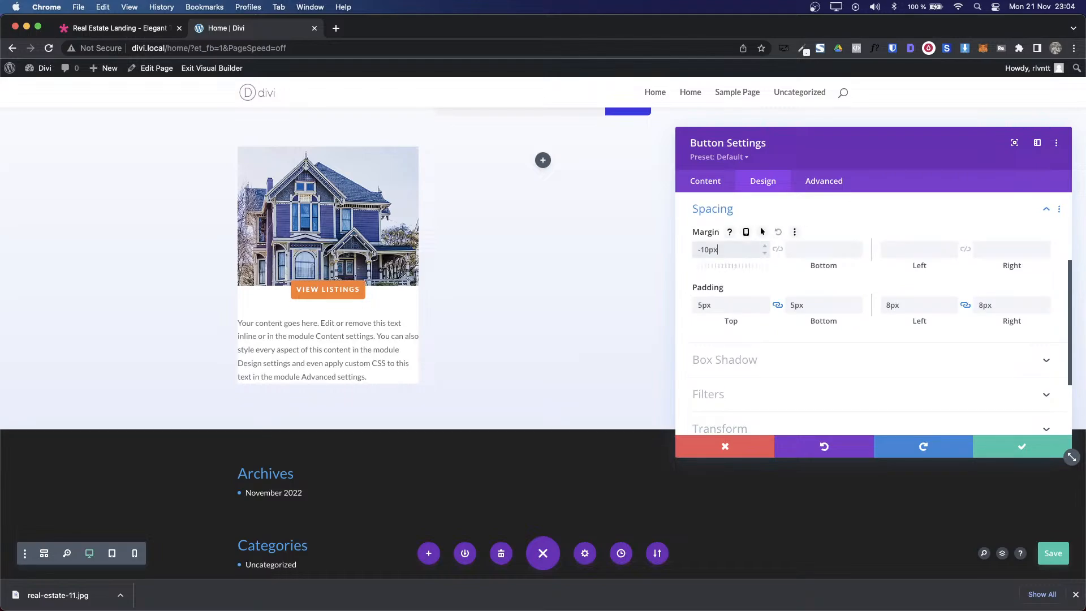
pyautogui.press('Down')
pyautogui.press('Down')
pyautogui.press('Down')
pyautogui.press('Down')
pyautogui.press('Down')
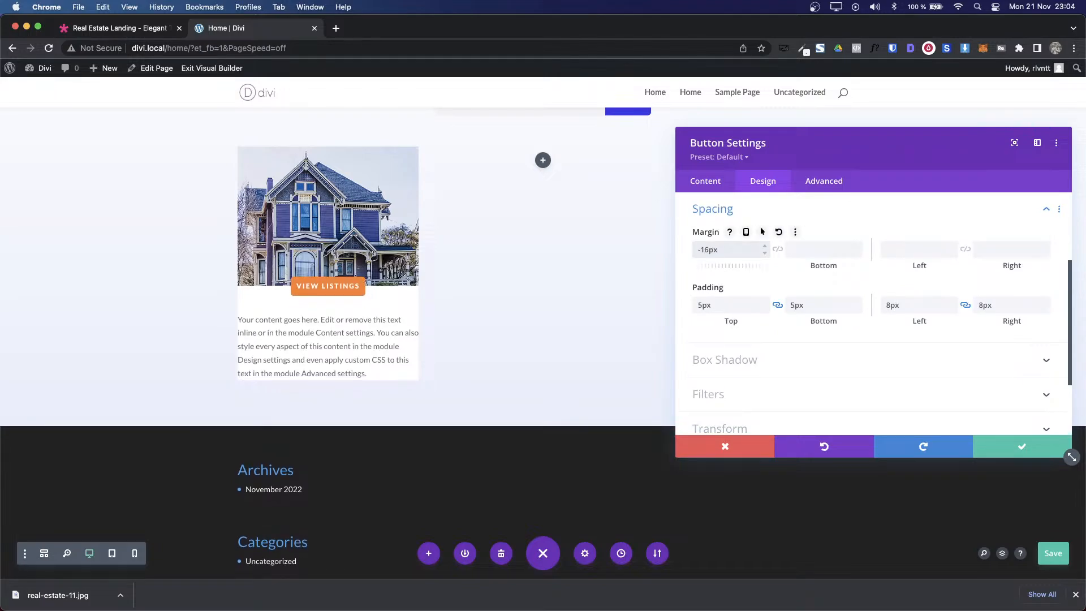
pyautogui.press('Down')
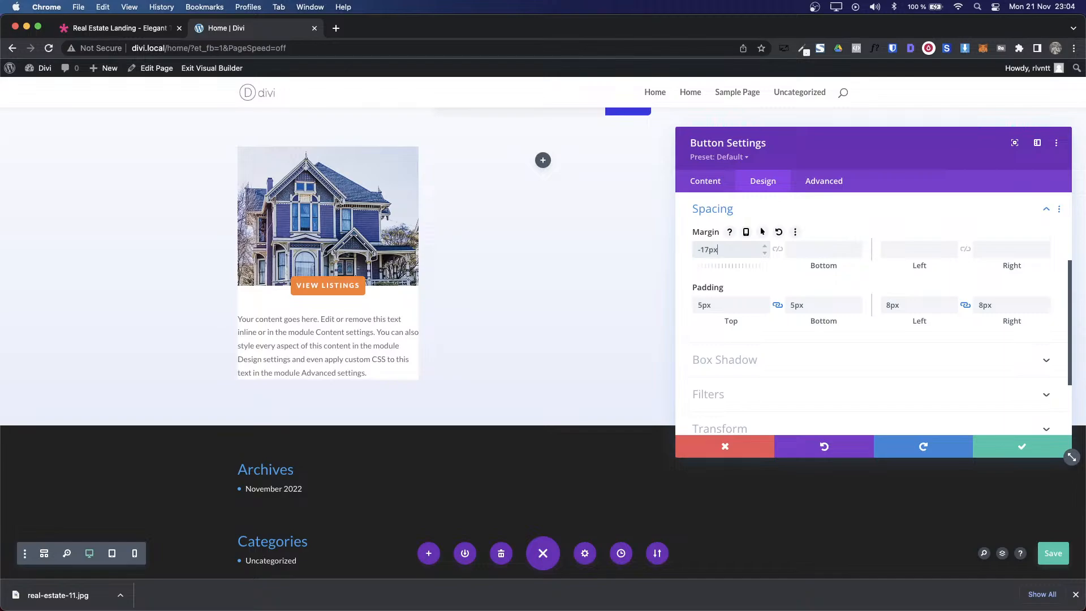
# Step: Apply the first box shadow preset after none to the View Listings button and compare it with the demo
pyautogui.click(706, 221)
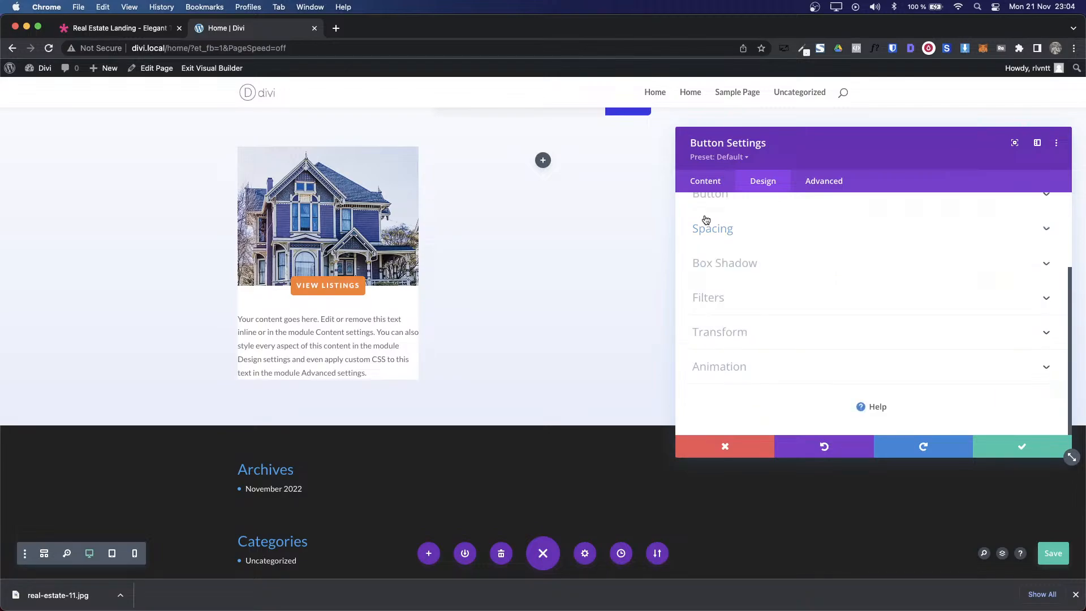
pyautogui.click(731, 272)
pyautogui.click(826, 259)
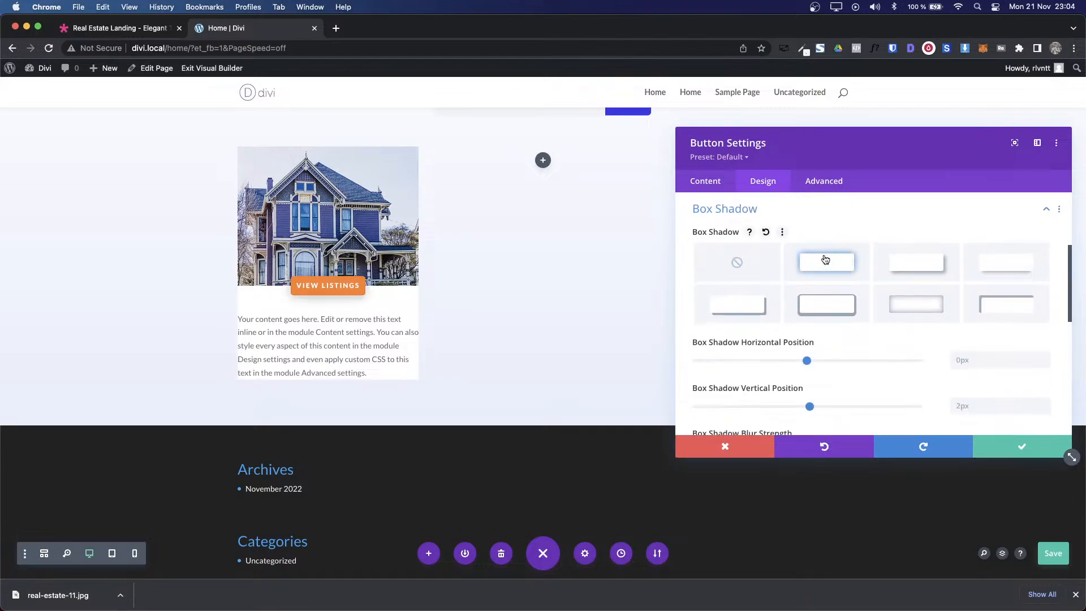
pyautogui.hotkey('ctrl', 'Tab')
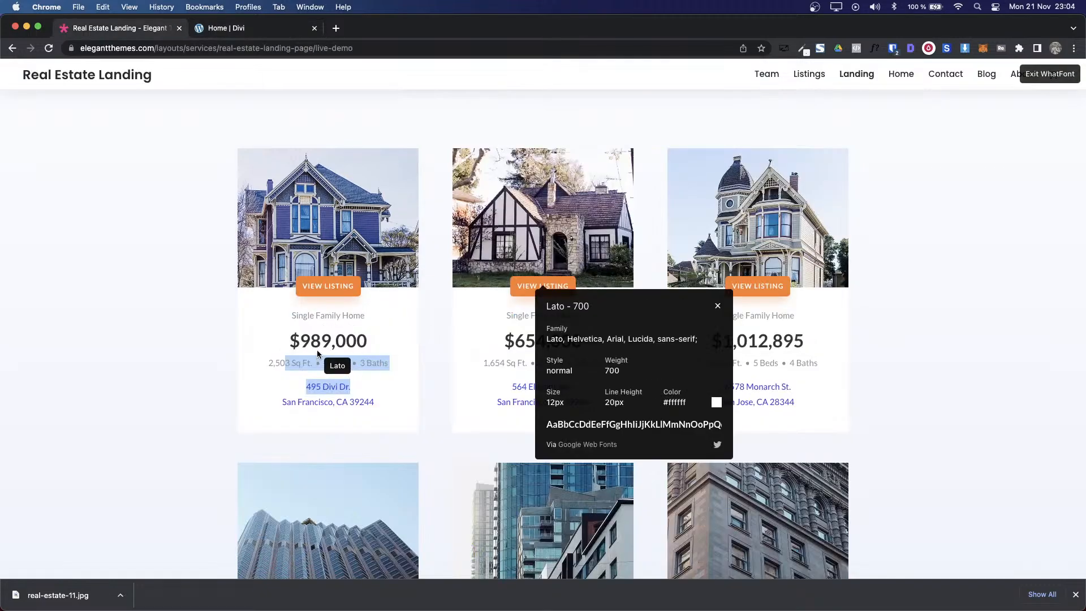
# Step: Set the View Listings button's box shadow to 0px vertical position and 40px blur strength, and save the button settings
pyautogui.hotkey('ctrl', 'Tab')
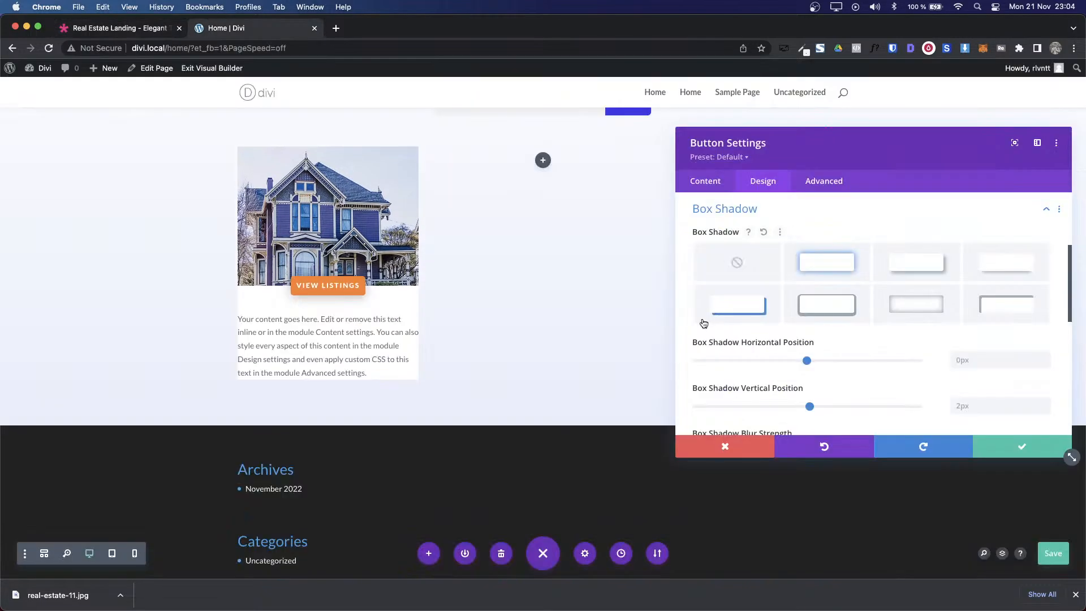
pyautogui.scroll(-2, 1028, 371)
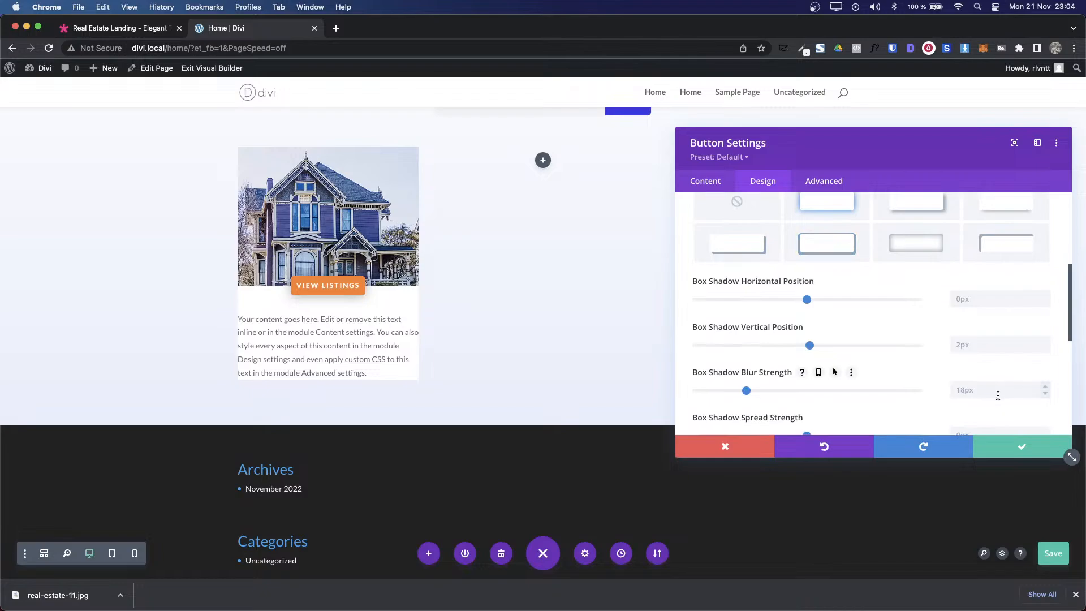
pyautogui.click(973, 344)
pyautogui.press('Down')
pyautogui.press('Down')
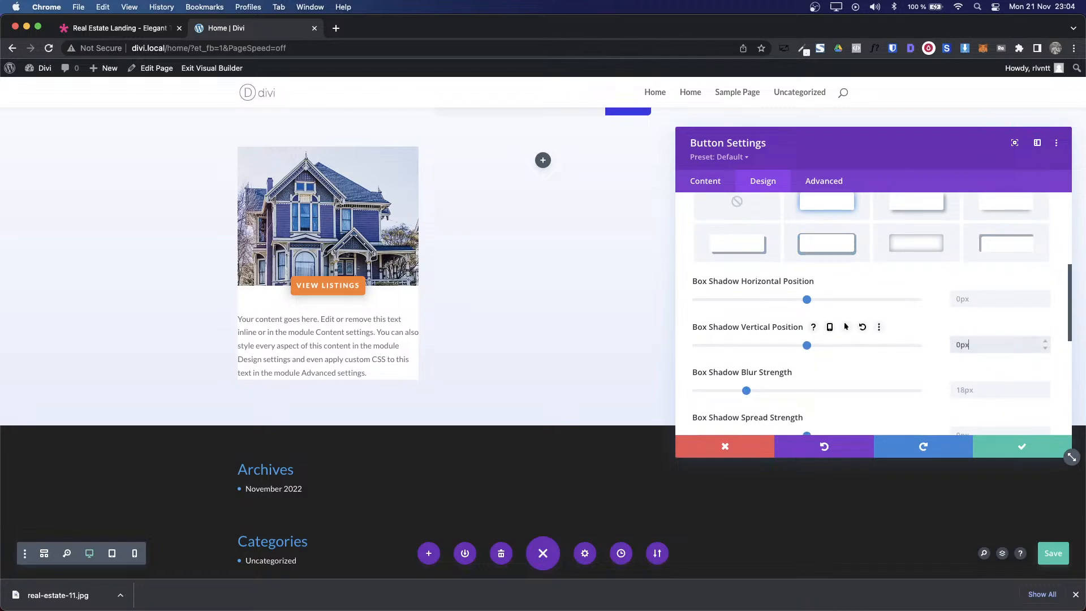
pyautogui.click(983, 390)
pyautogui.hotkey('shift', 'Up')
pyautogui.hotkey('shift', 'Up')
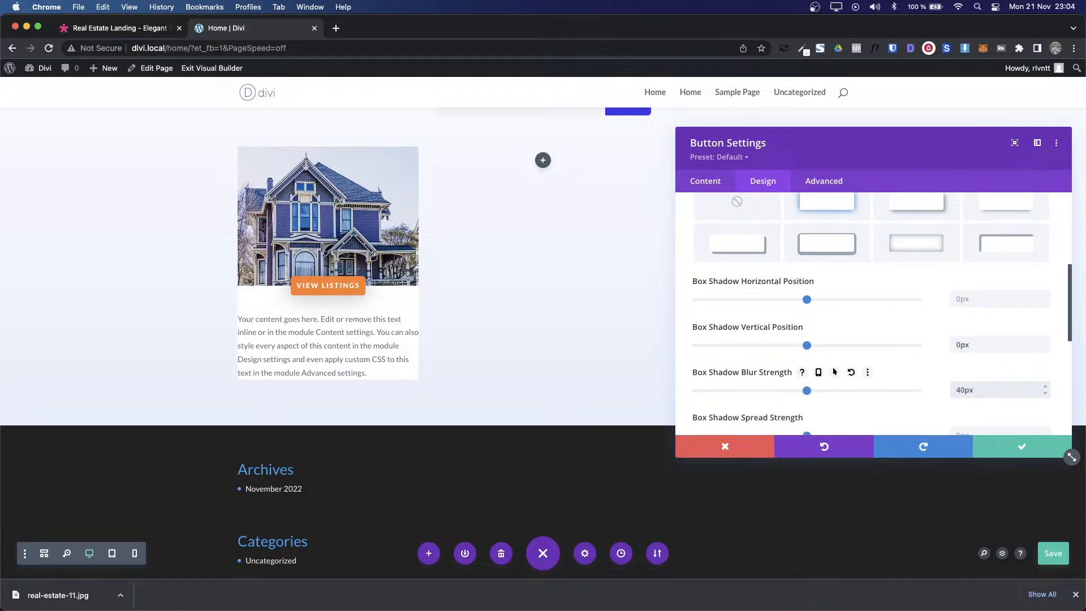
pyautogui.click(1031, 448)
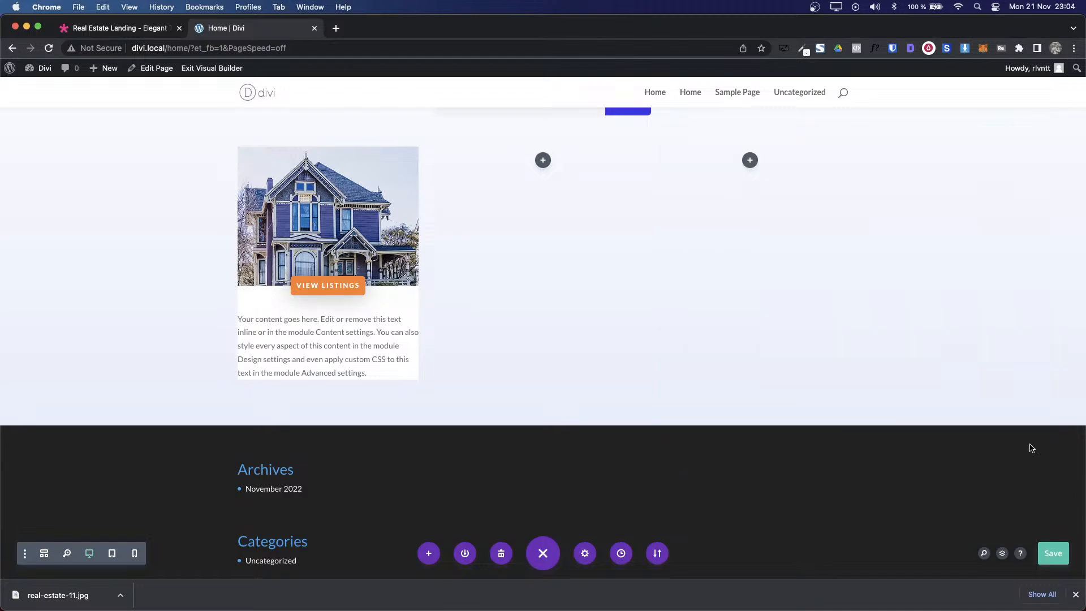
# Step: Compare the listing card with the demo and dismiss the font details covering the demo cards
pyautogui.hotkey('ctrl', 'Tab')
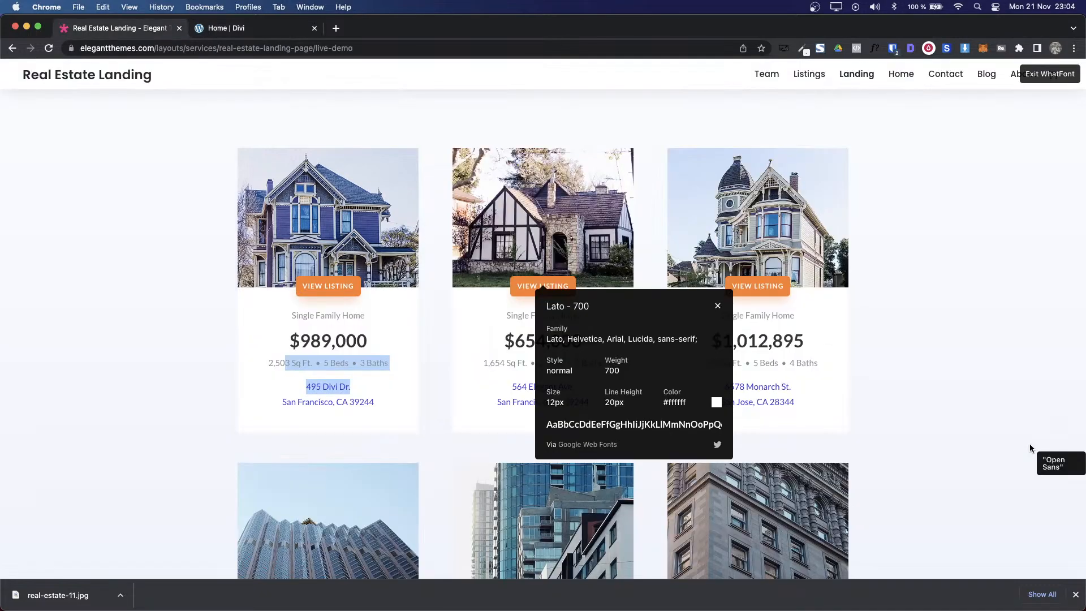
pyautogui.click(717, 305)
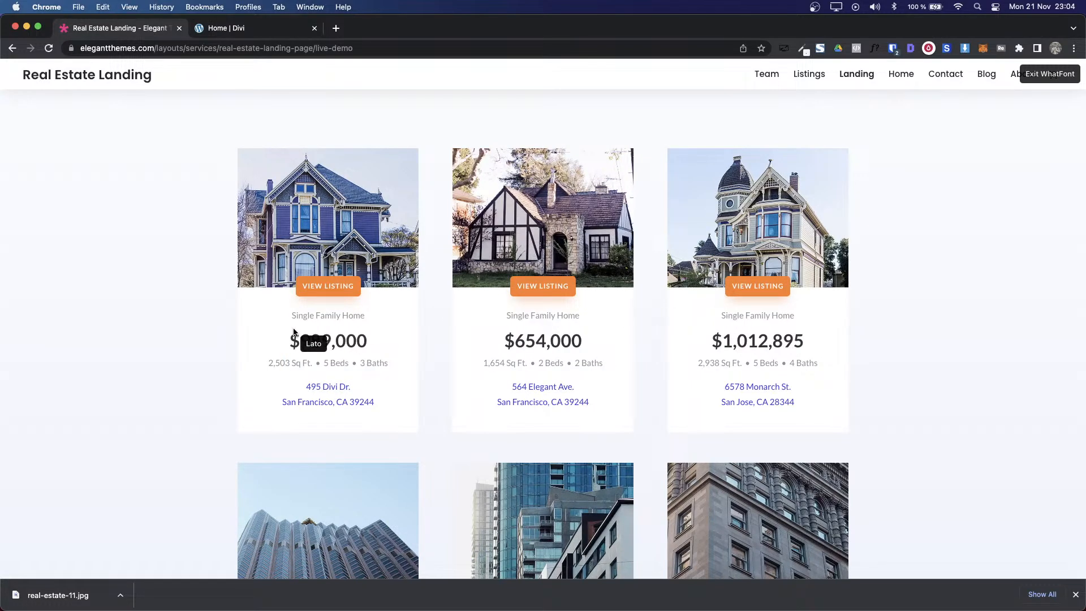
pyautogui.hotkey('ctrl', 'Tab')
pyautogui.moveTo(266, 146)
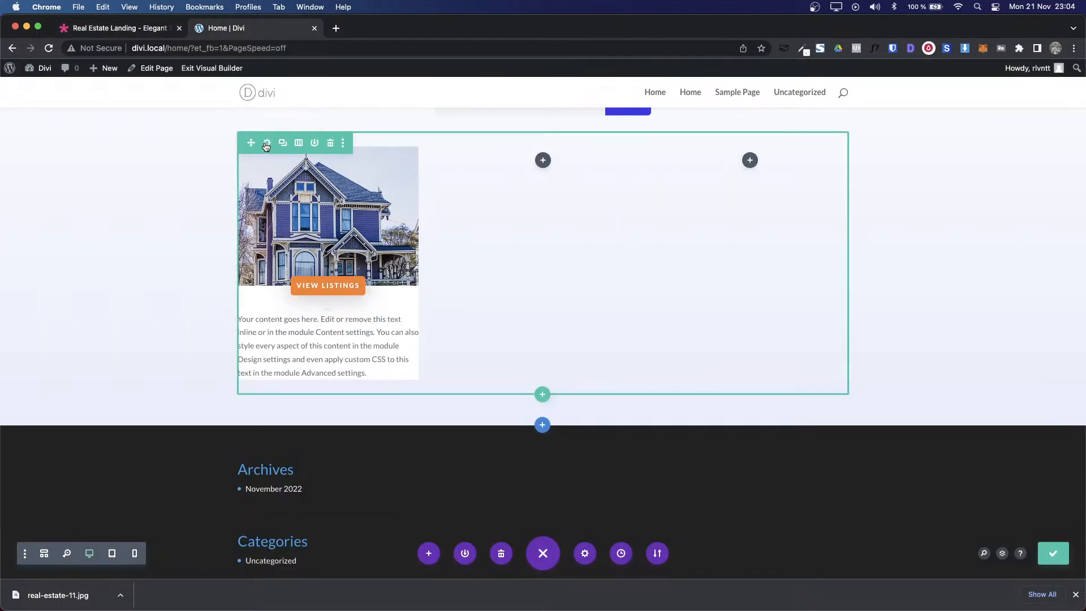
pyautogui.click(266, 144)
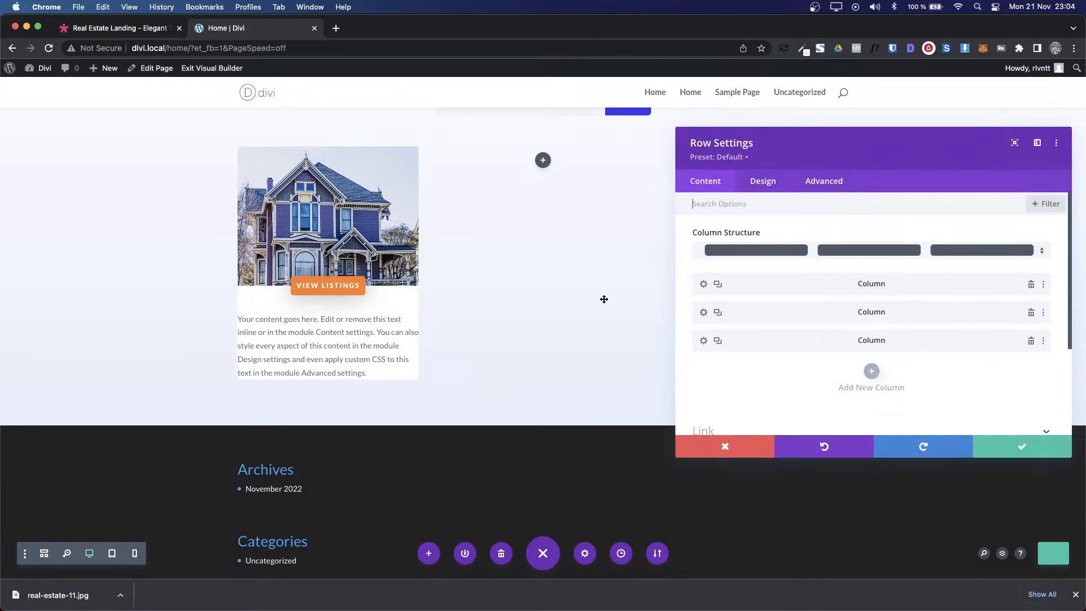
pyautogui.click(703, 285)
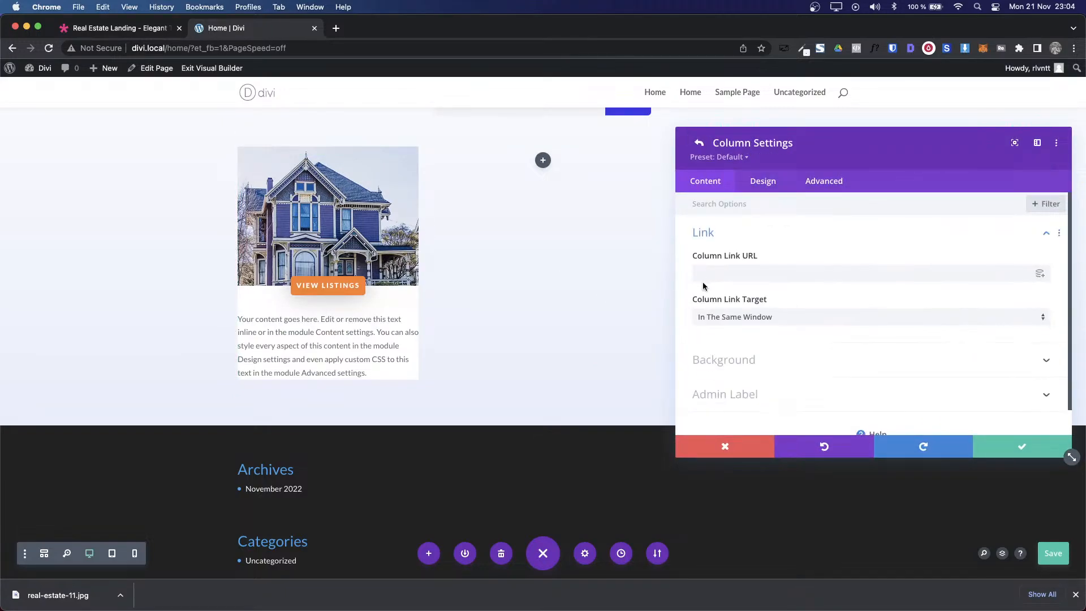
pyautogui.click(772, 191)
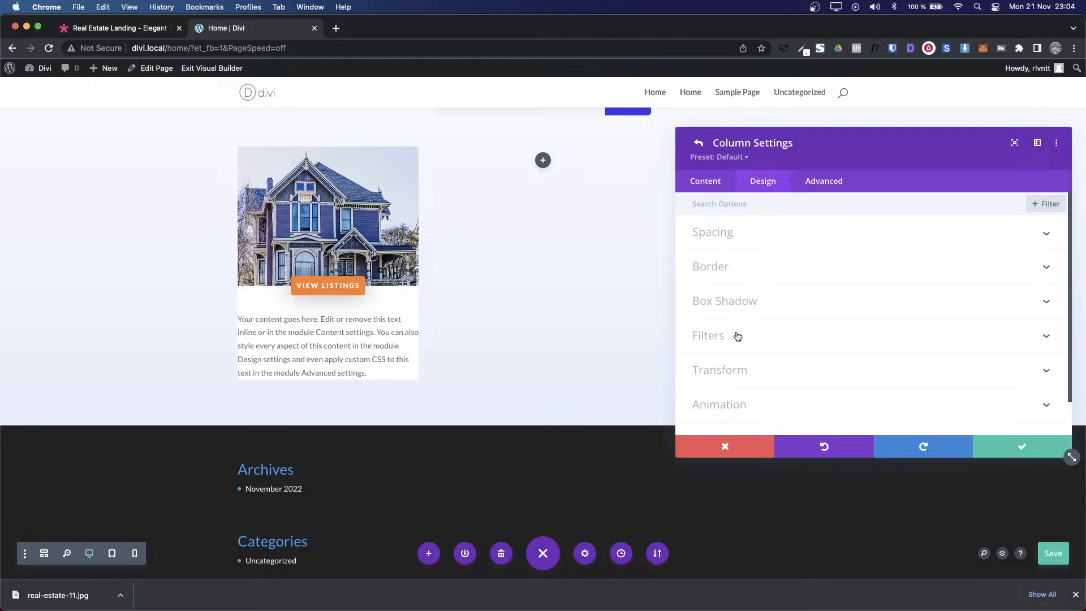
pyautogui.click(736, 229)
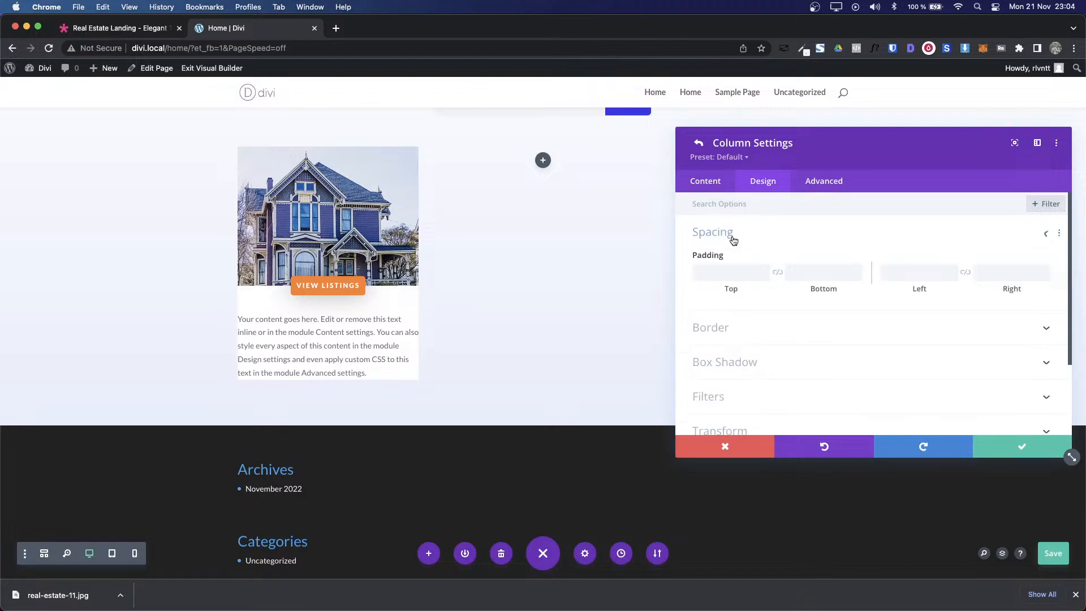
pyautogui.click(731, 445)
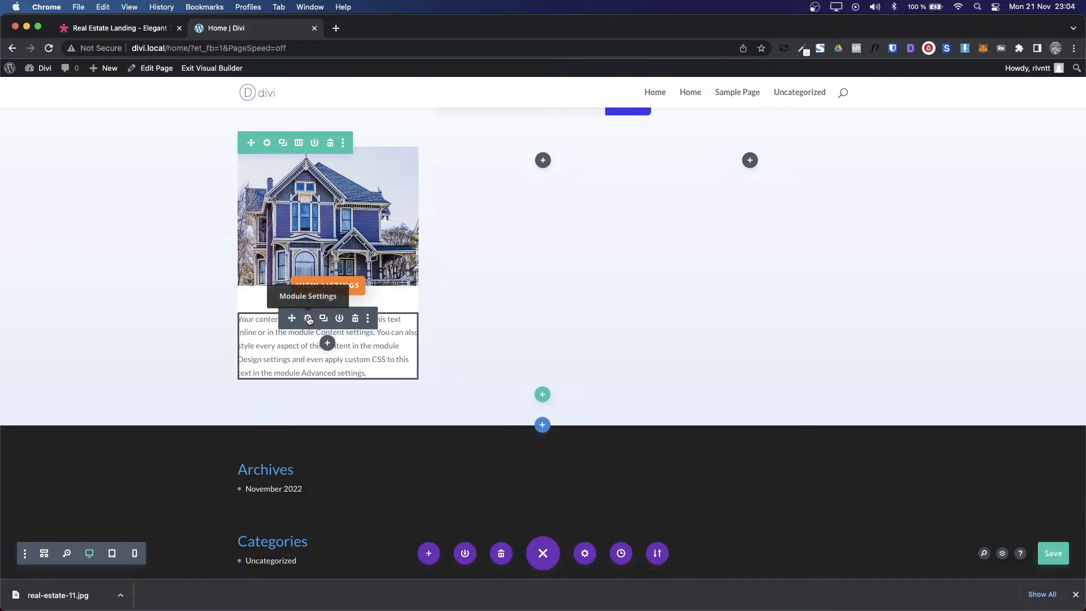
# Step: Give the card's text module linked left and right padding of 30px and bottom padding of 30px
pyautogui.click(308, 319)
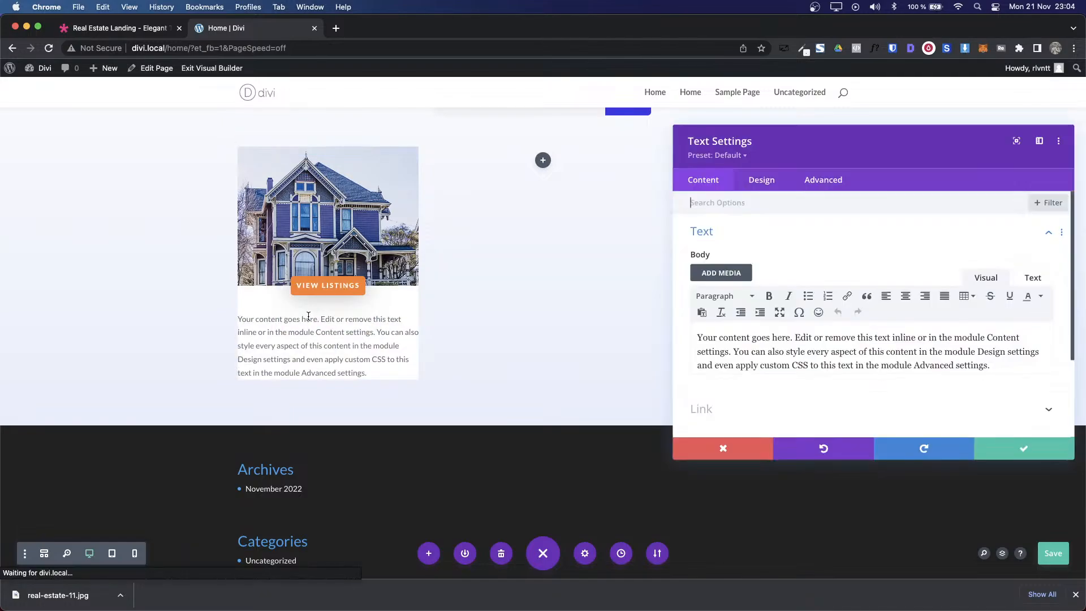
pyautogui.click(761, 183)
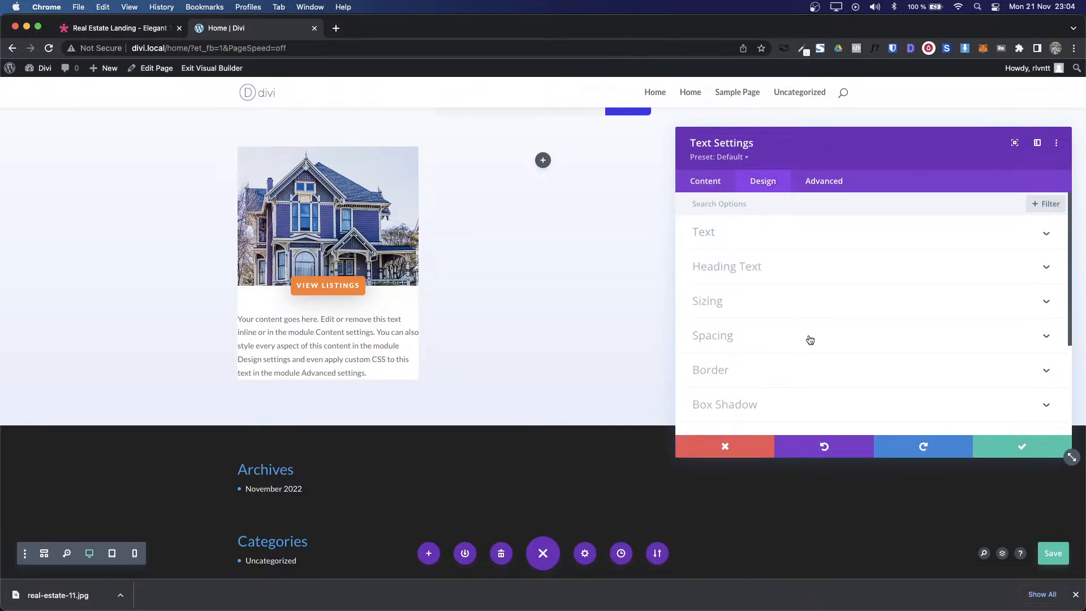
pyautogui.click(748, 335)
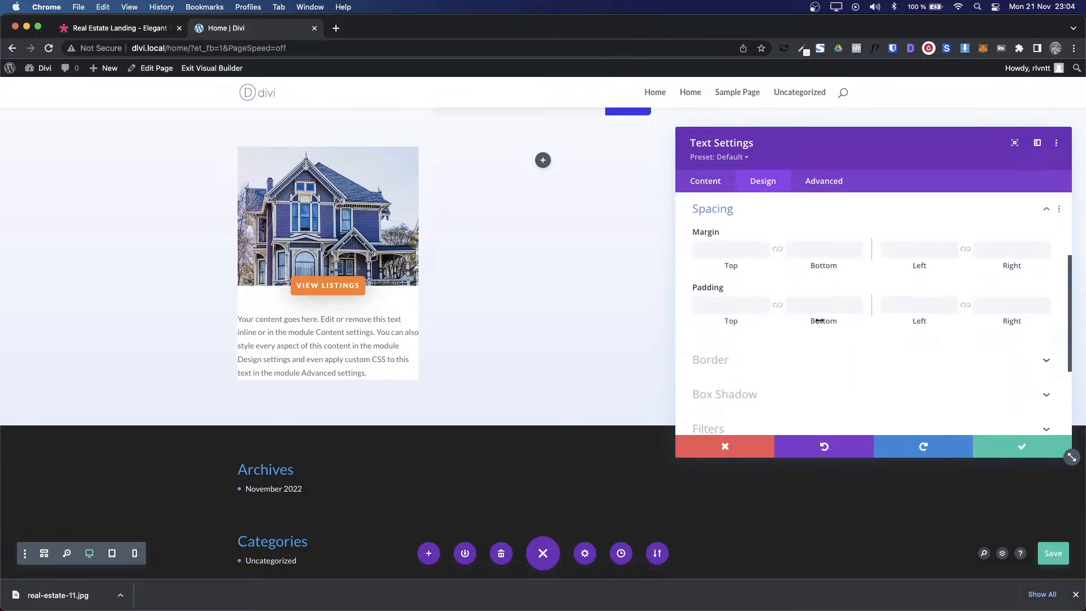
pyautogui.click(917, 304)
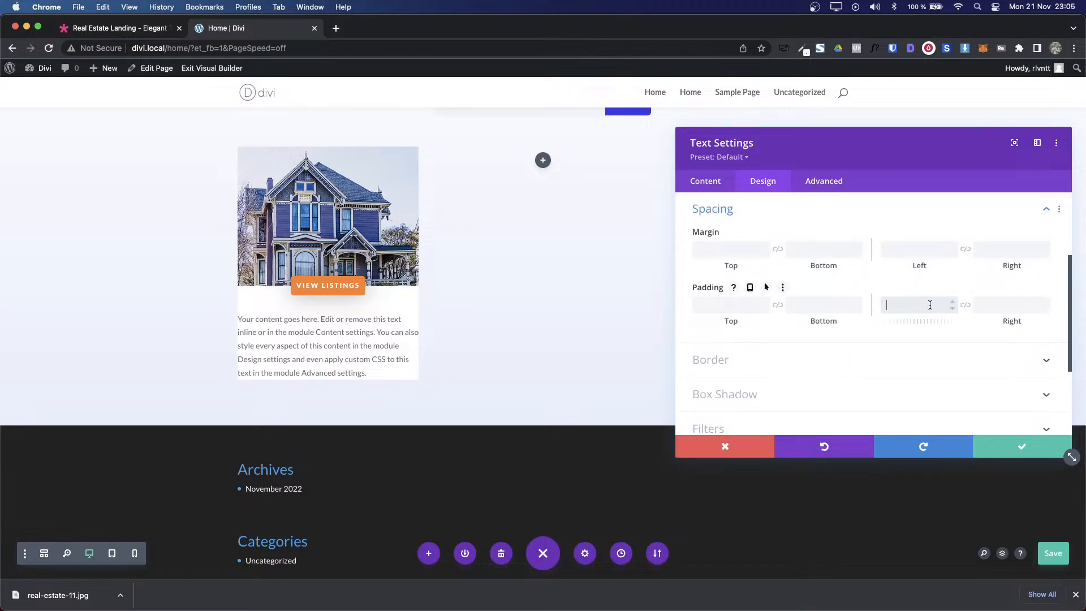
pyautogui.write('30px')
pyautogui.click(965, 306)
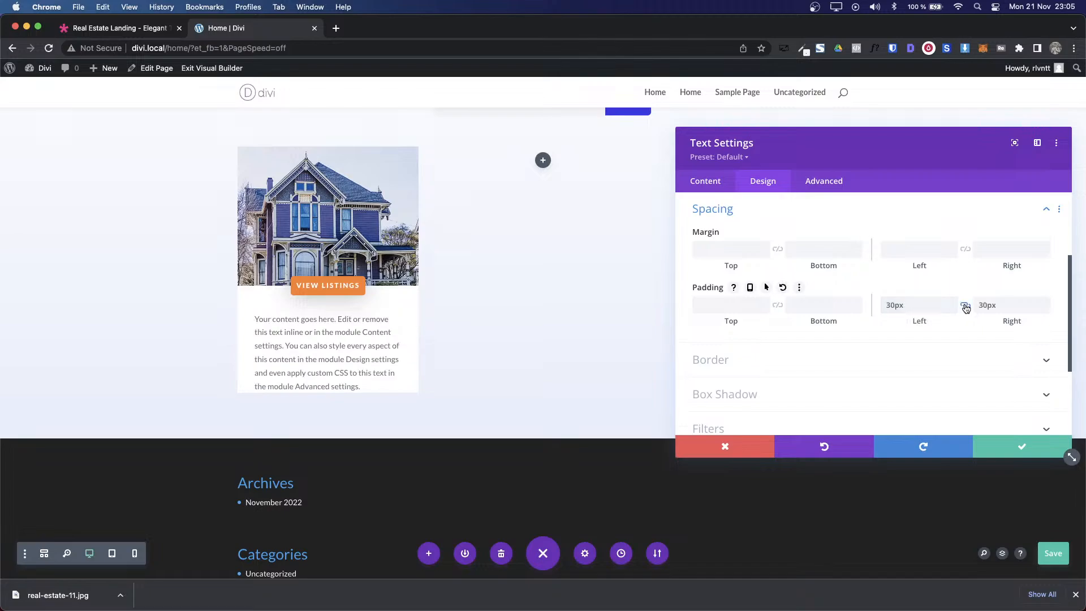
pyautogui.click(802, 304)
pyautogui.write('30px')
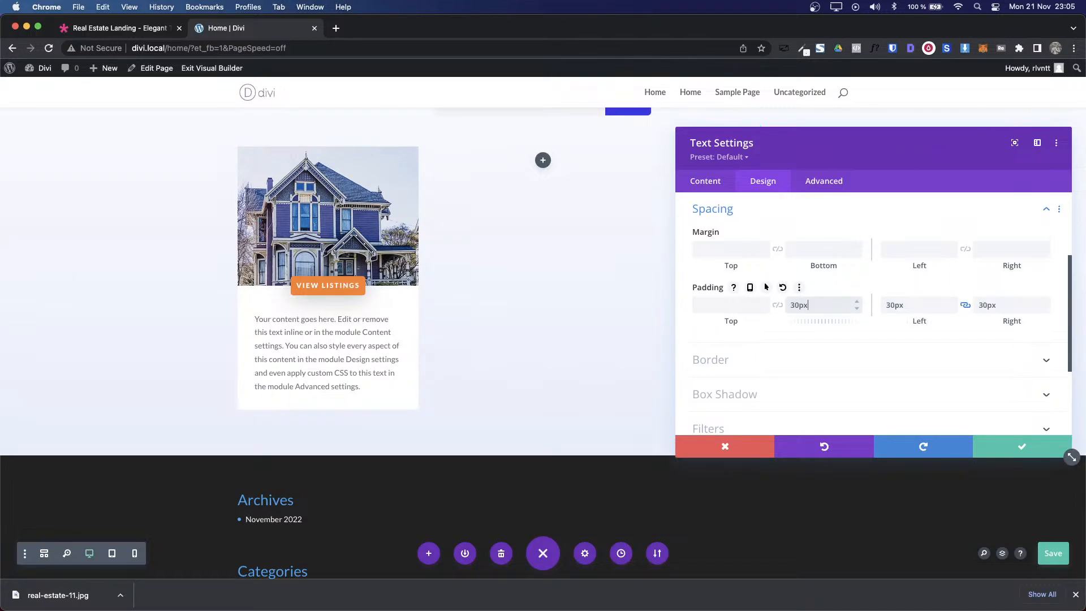
# Step: Compare the card with the demo, set the text's linked left and right padding to 40px, and save the text settings
pyautogui.hotkey('ctrl', 'Tab')
pyautogui.hotkey('ctrl', 'Tab')
pyautogui.hotkey('ctrl', 'Tab')
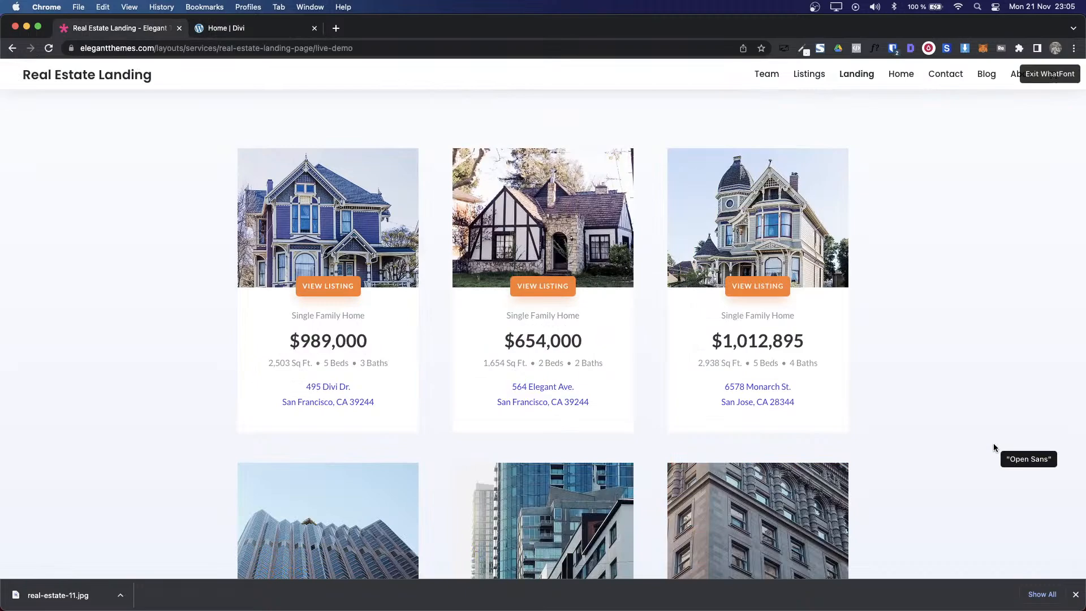
pyautogui.hotkey('ctrl', 'Tab')
pyautogui.click(931, 306)
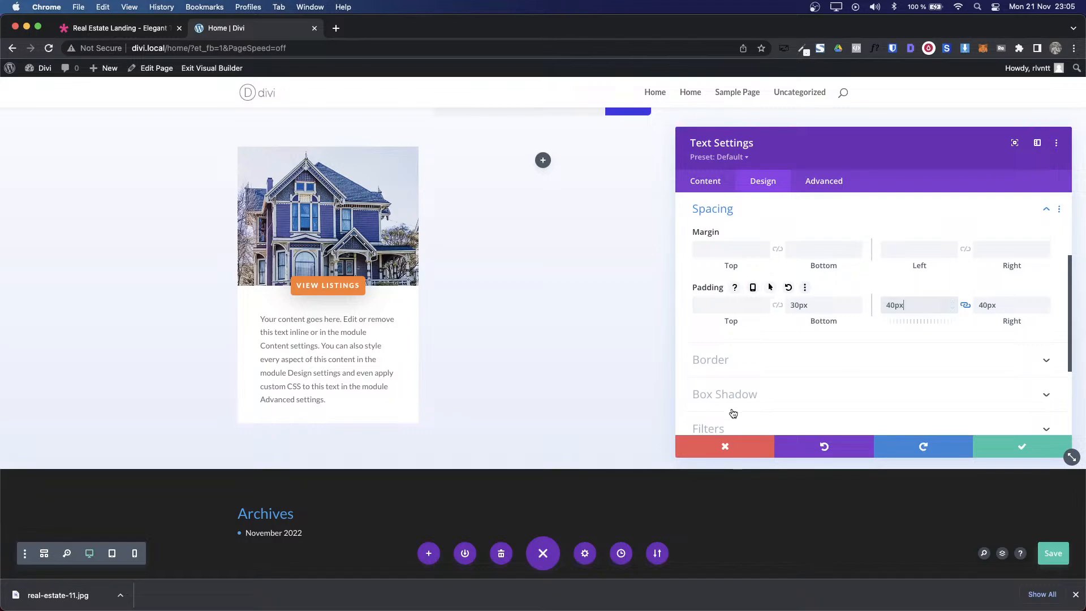
pyautogui.click(989, 446)
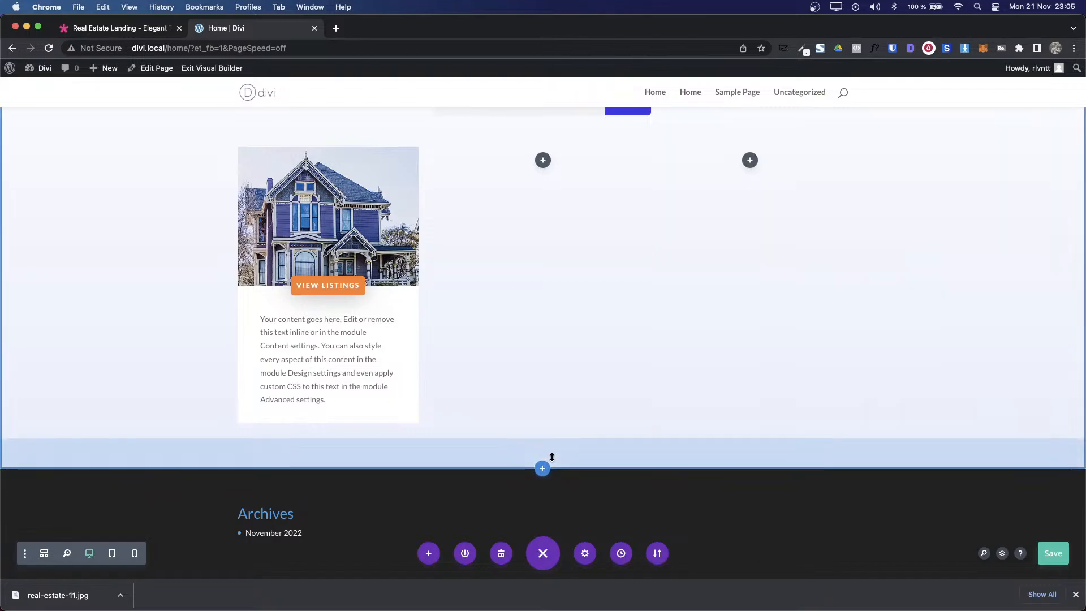
# Step: Exit the demo's font inspector, replace the card's placeholder text with "Single Family Home" copied from the demo, and save
pyautogui.hotkey('ctrl', 'shift', 'Tab')
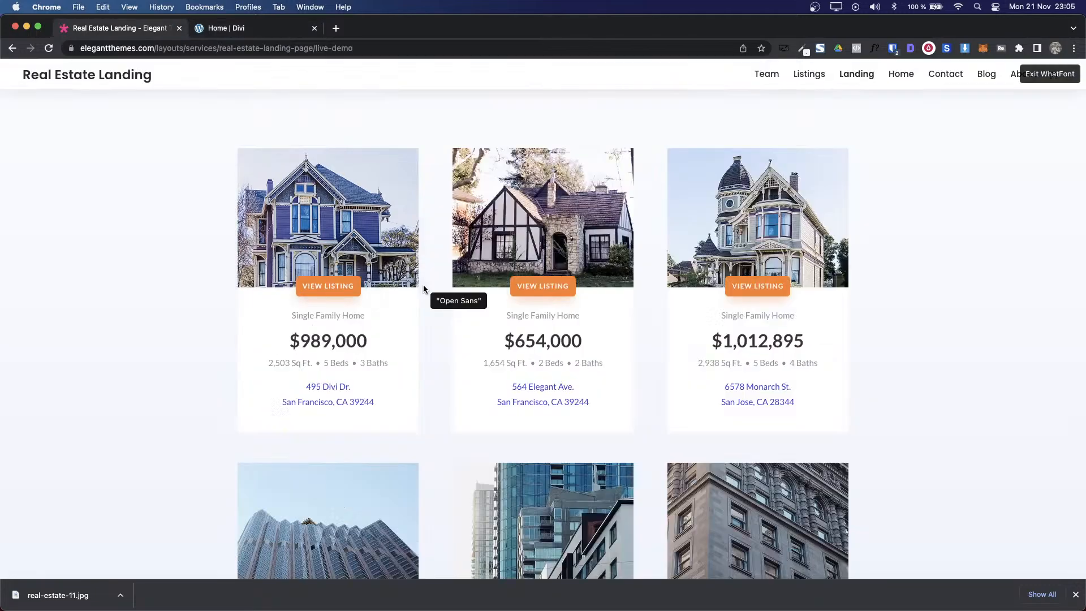
pyautogui.press('Escape')
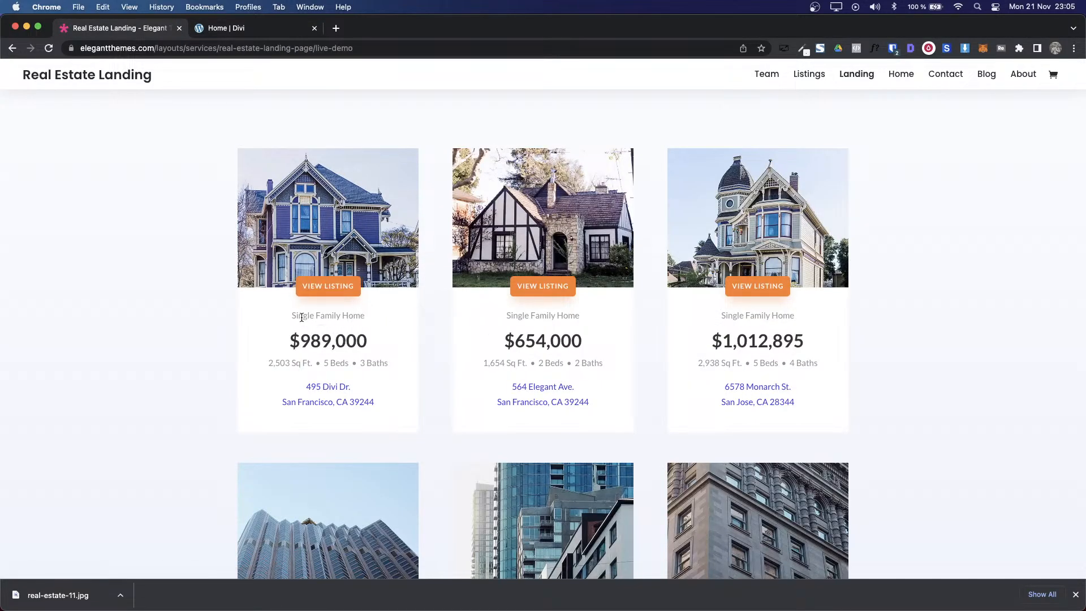
pyautogui.moveTo(287, 318); pyautogui.dragTo(400, 318)
pyautogui.press('super+c')
pyautogui.hotkey('ctrl', 'Tab')
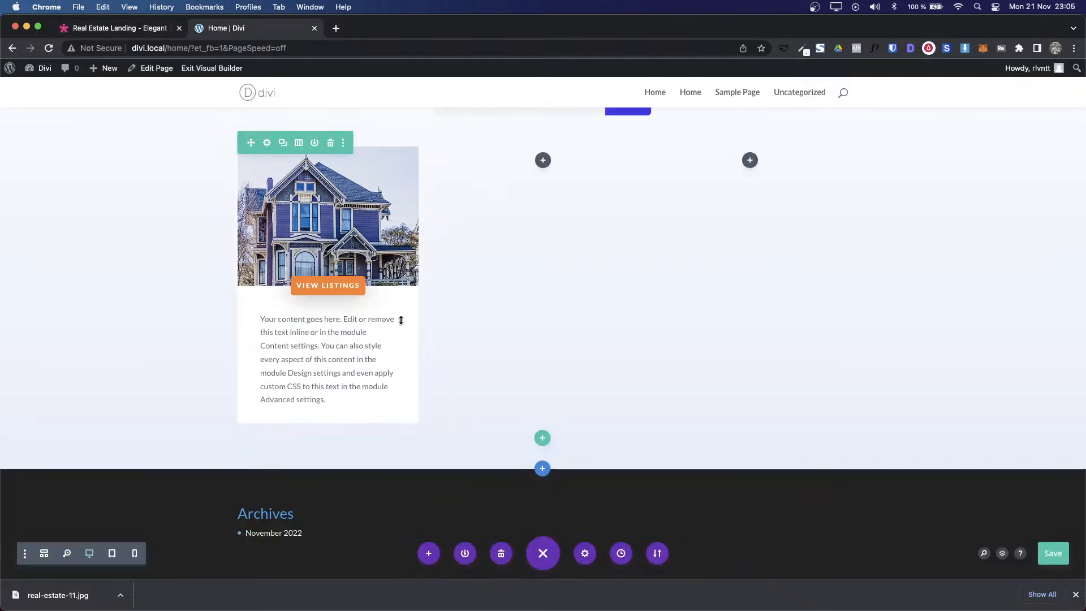
pyautogui.click(307, 340)
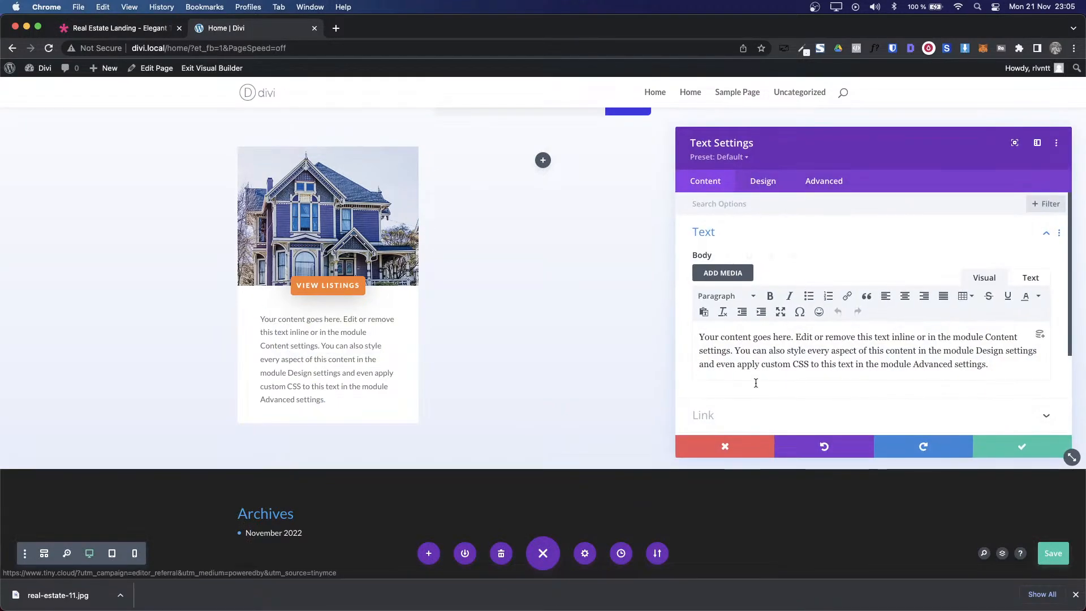
pyautogui.press('super+a')
pyautogui.press('super+v')
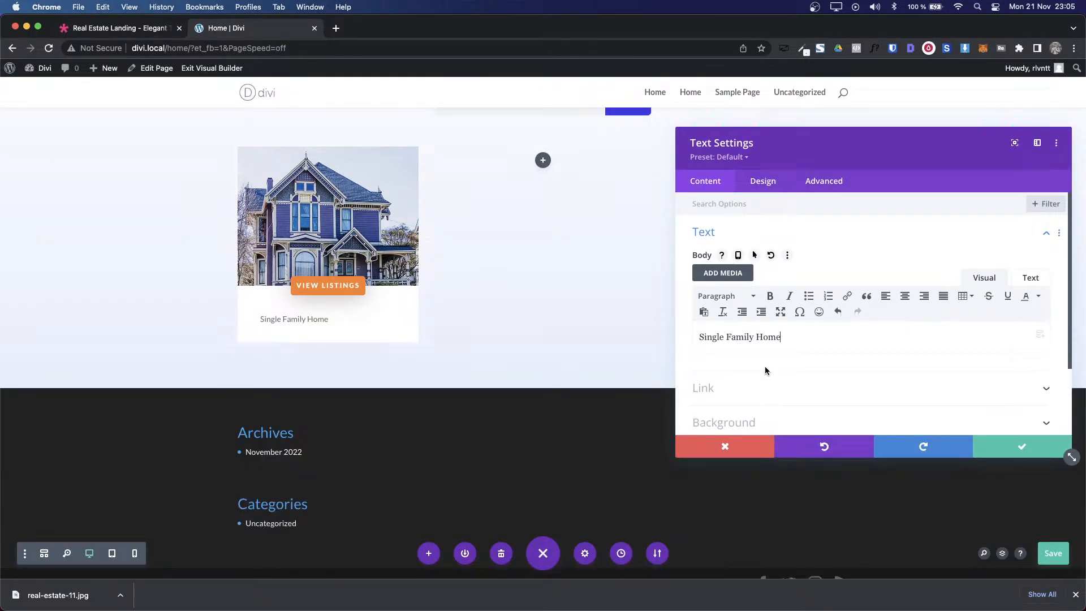
pyautogui.click(1011, 449)
# Step: Copy the $989,000 price from the demo's first card and insert a Text module below the Single Family Home text
pyautogui.hotkey('ctrl', 'Tab')
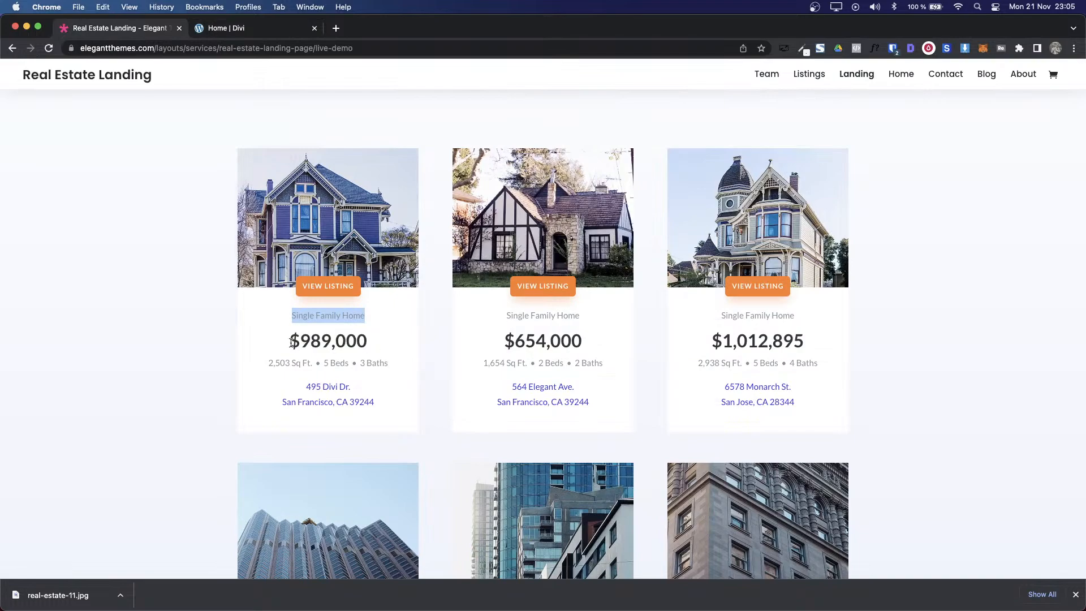
pyautogui.moveTo(290, 341); pyautogui.dragTo(394, 358)
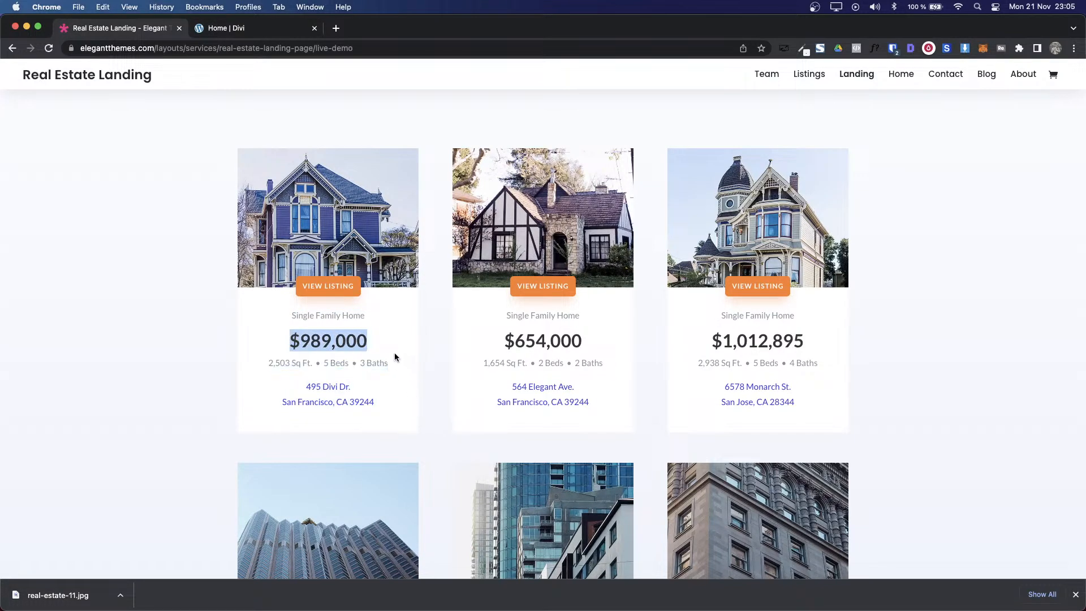
pyautogui.hotkey('ctrl', 'Tab')
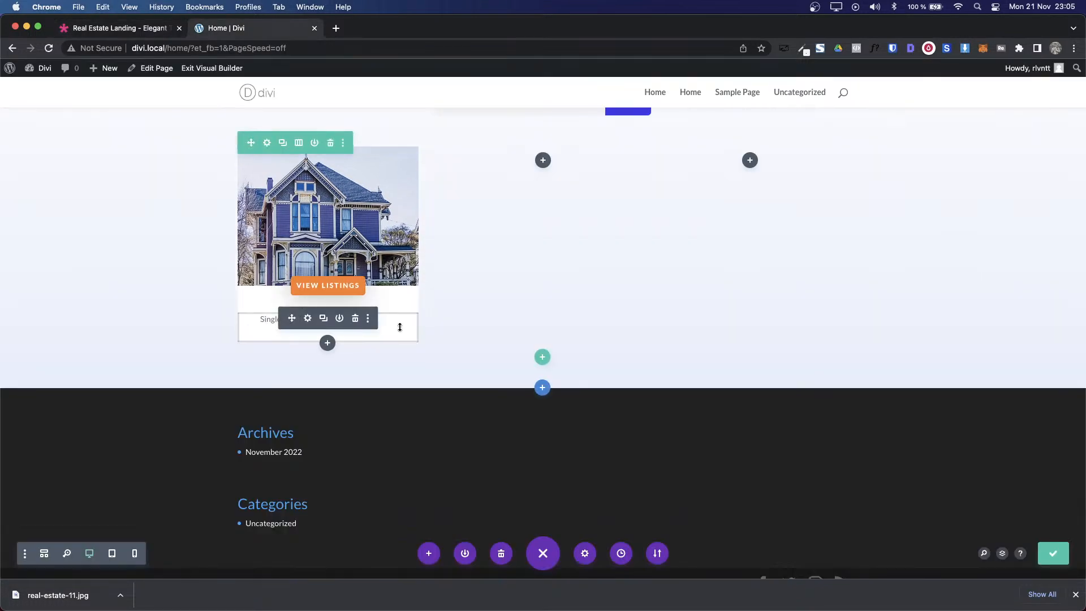
pyautogui.click(327, 343)
pyautogui.write('tex')
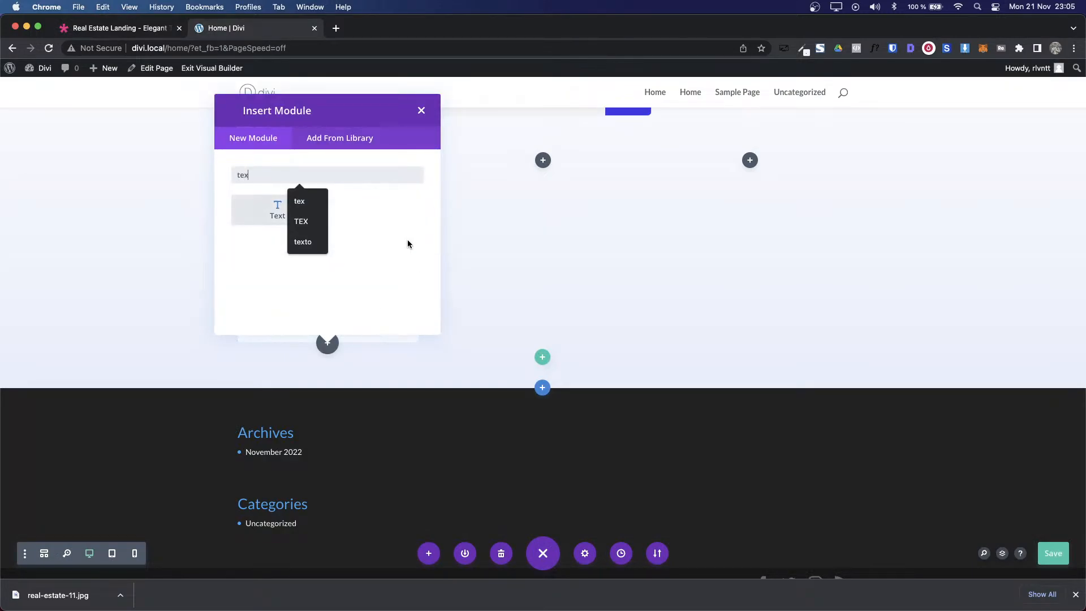
pyautogui.click(276, 210)
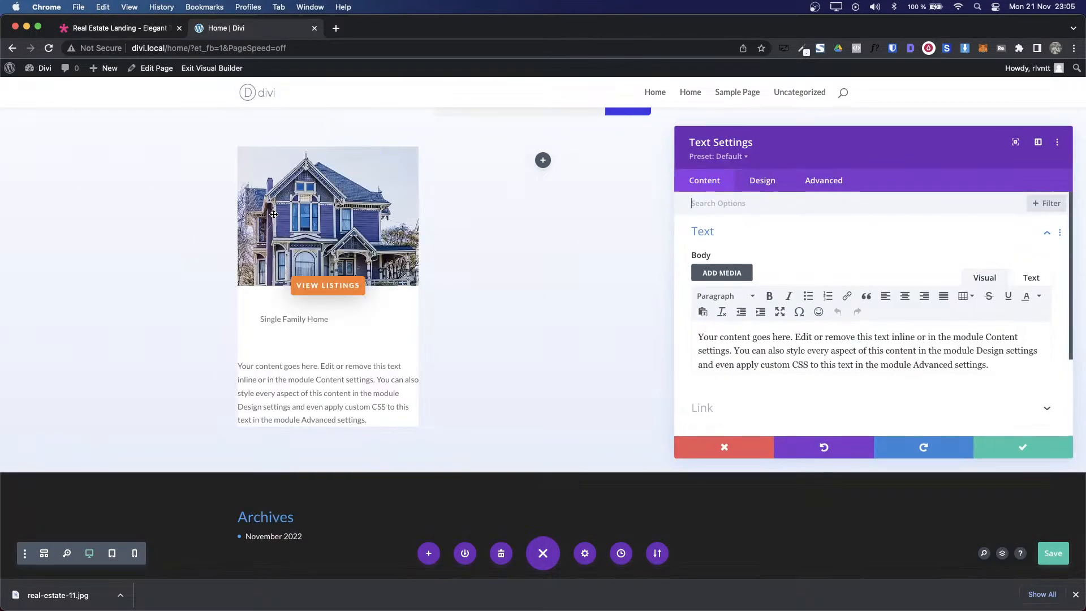
pyautogui.press('super+a')
pyautogui.press('BackSpace')
pyautogui.press('super+v')
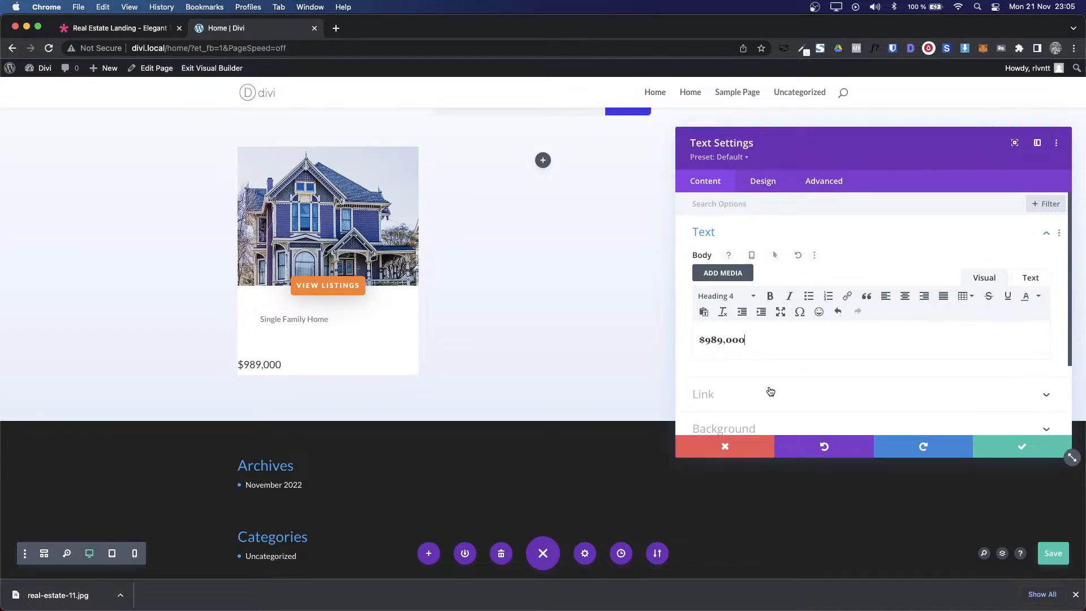
pyautogui.moveTo(744, 340); pyautogui.dragTo(699, 340)
pyautogui.press('BackSpace')
pyautogui.click(729, 445)
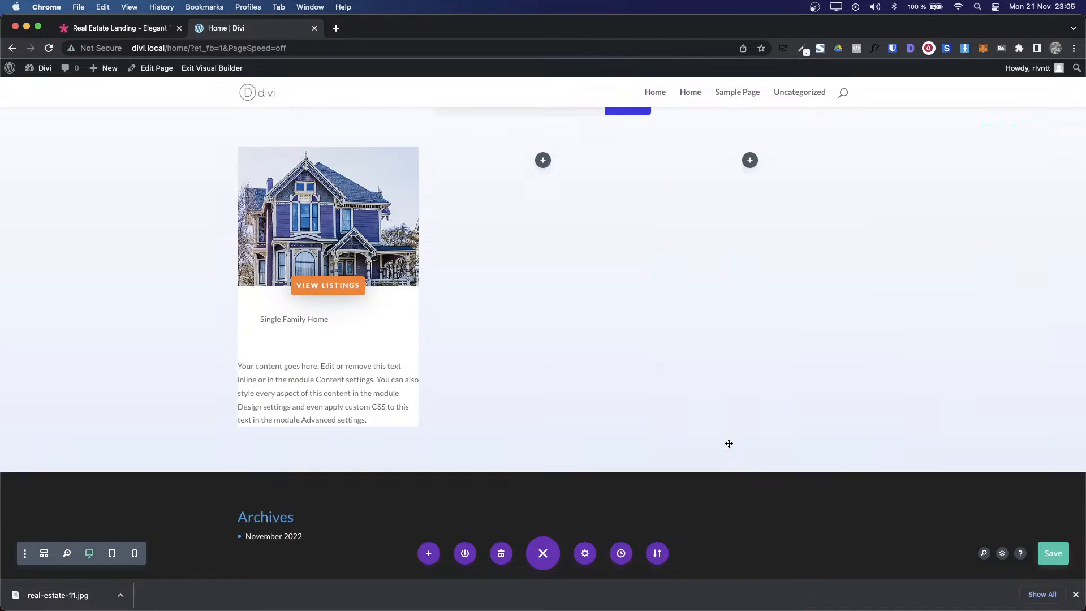
# Step: Replace the card's Single Family Home text with the full property details copied from the demo's first listing card
pyautogui.click(306, 317)
pyautogui.hotkey('ctrl', 'shift', 'Tab')
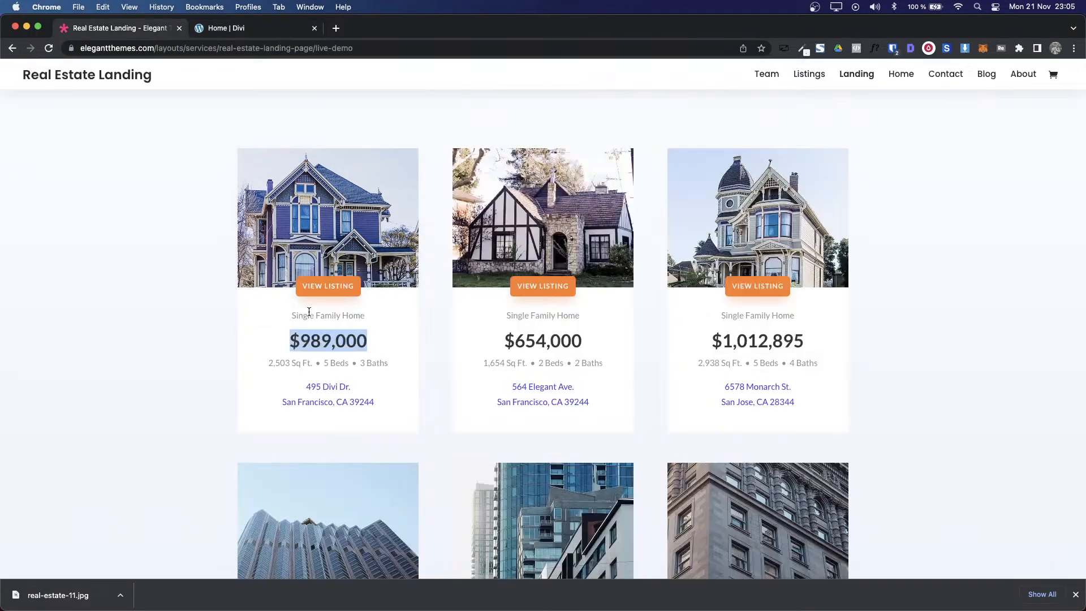
pyautogui.moveTo(395, 409); pyautogui.dragTo(286, 326)
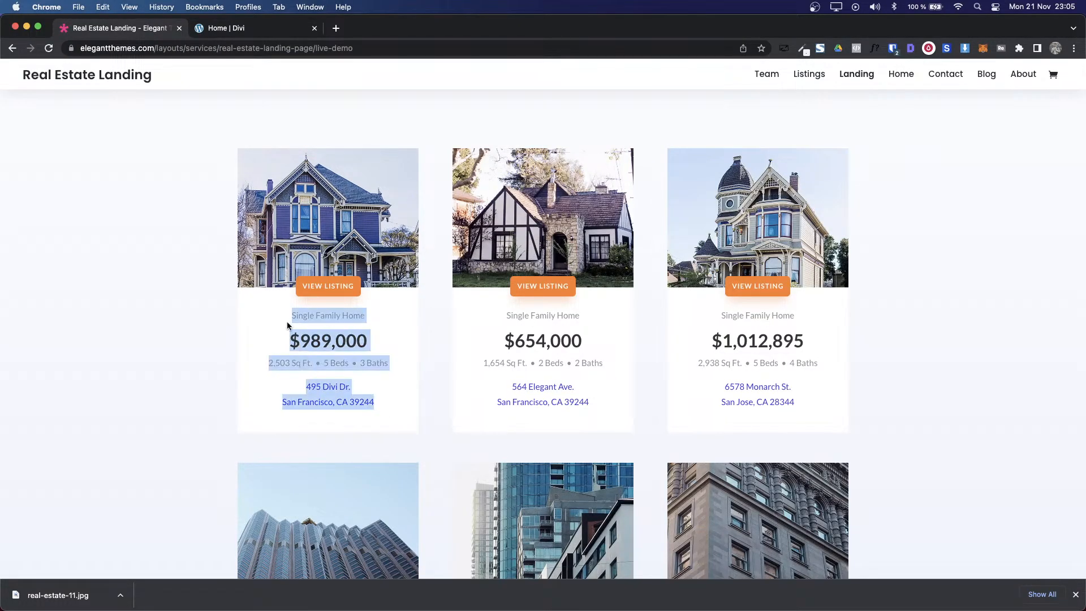
pyautogui.hotkey('ctrl', 'Tab')
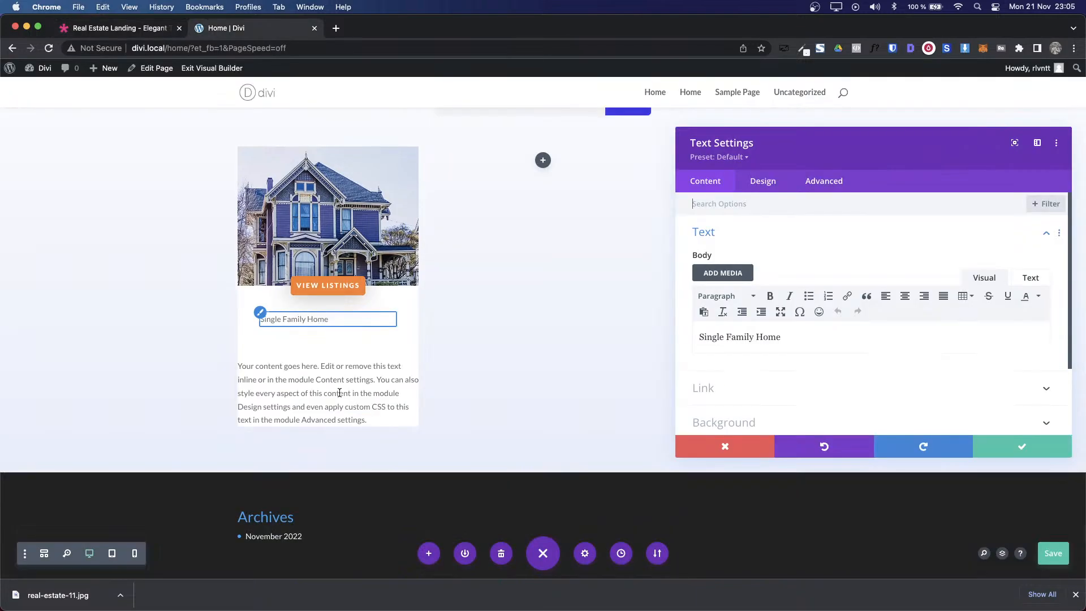
pyautogui.tripleClick(755, 337)
pyautogui.press('cmd+v')
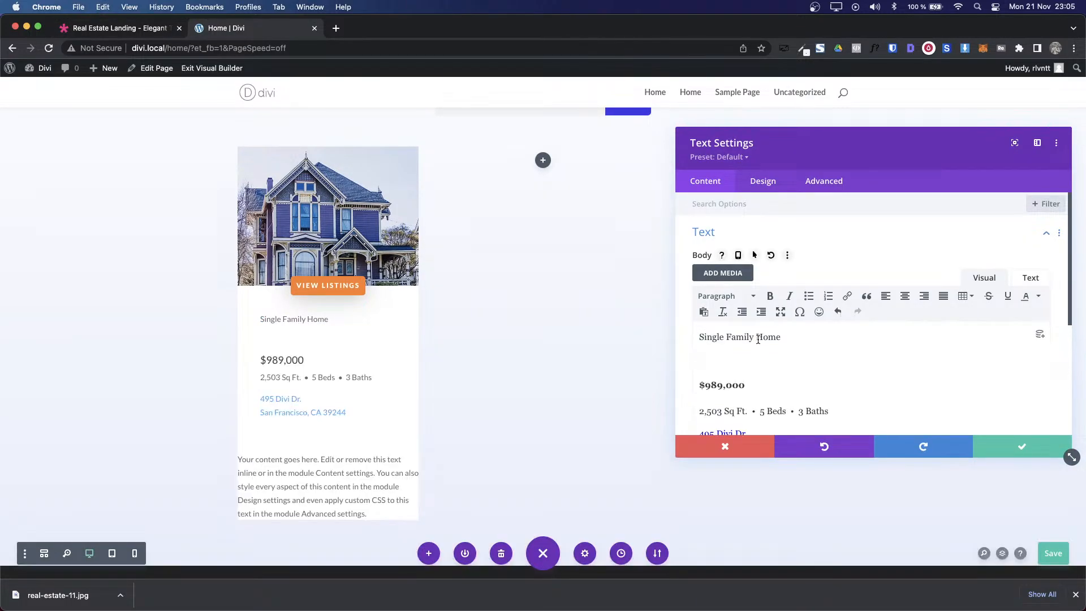
# Step: Remove the blank line above the $989,000 price and save the text settings
pyautogui.click(879, 367)
pyautogui.press('BackSpace')
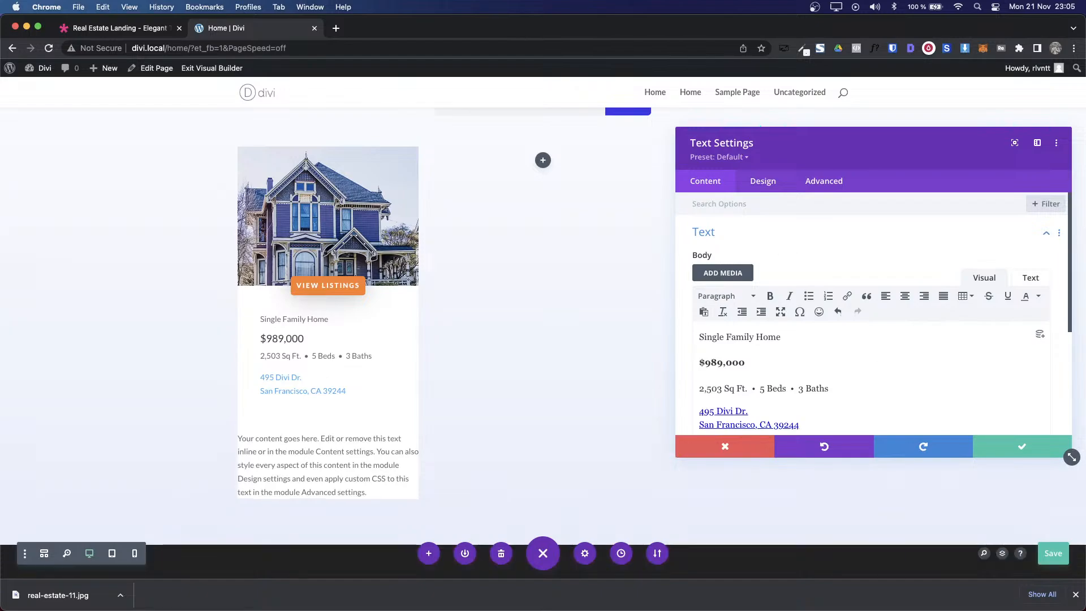
pyautogui.click(1020, 448)
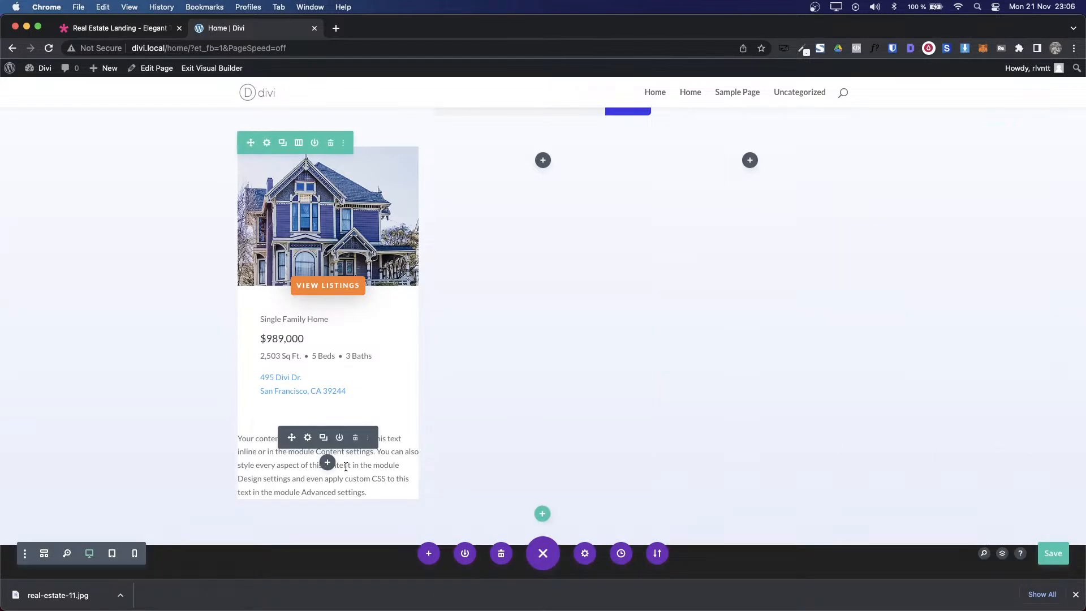
# Step: Delete the leftover placeholder Text module, open the property details text's settings, and select the linked address in its body
pyautogui.click(355, 438)
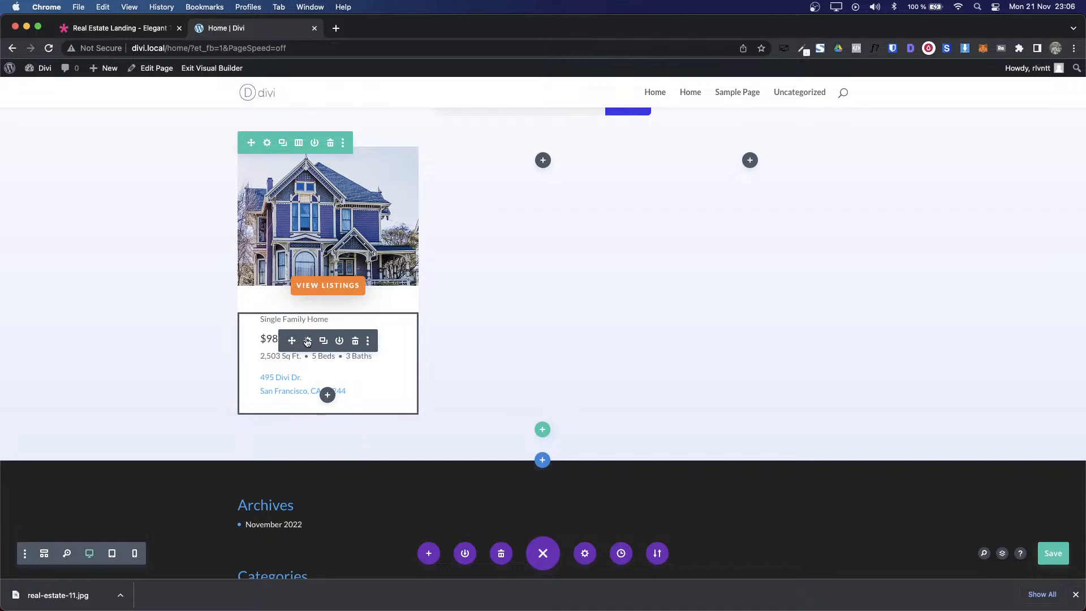
pyautogui.click(307, 340)
pyautogui.click(756, 183)
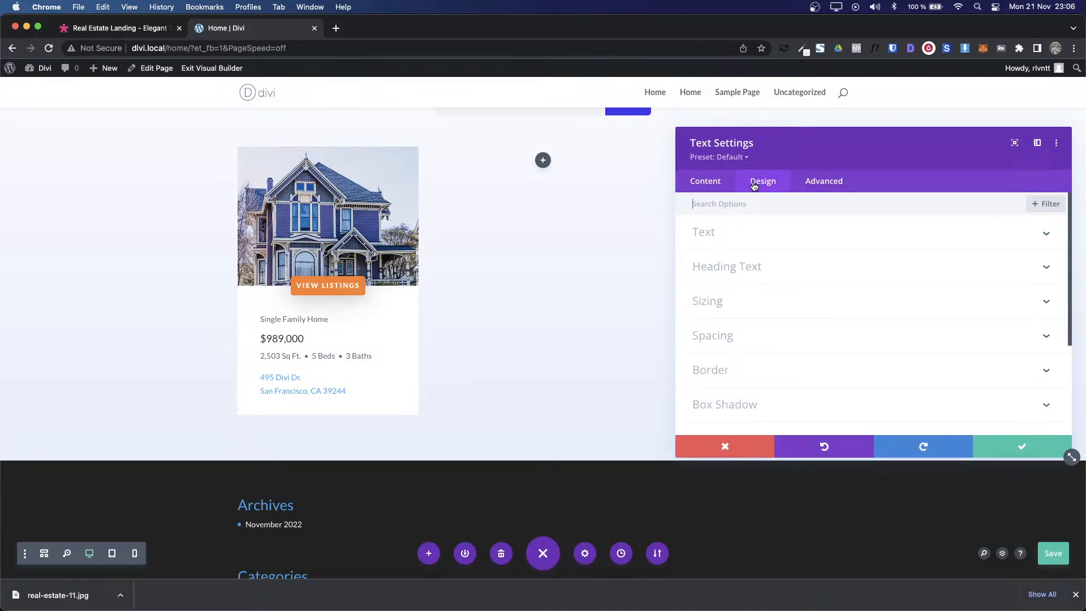
pyautogui.click(728, 183)
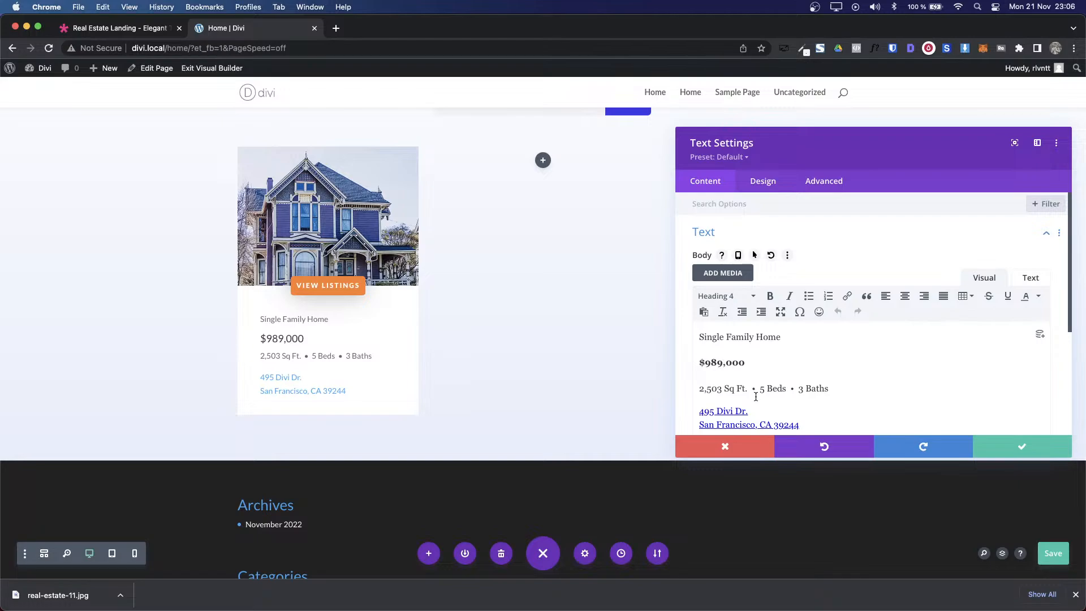
pyautogui.scroll(-2, 828, 392)
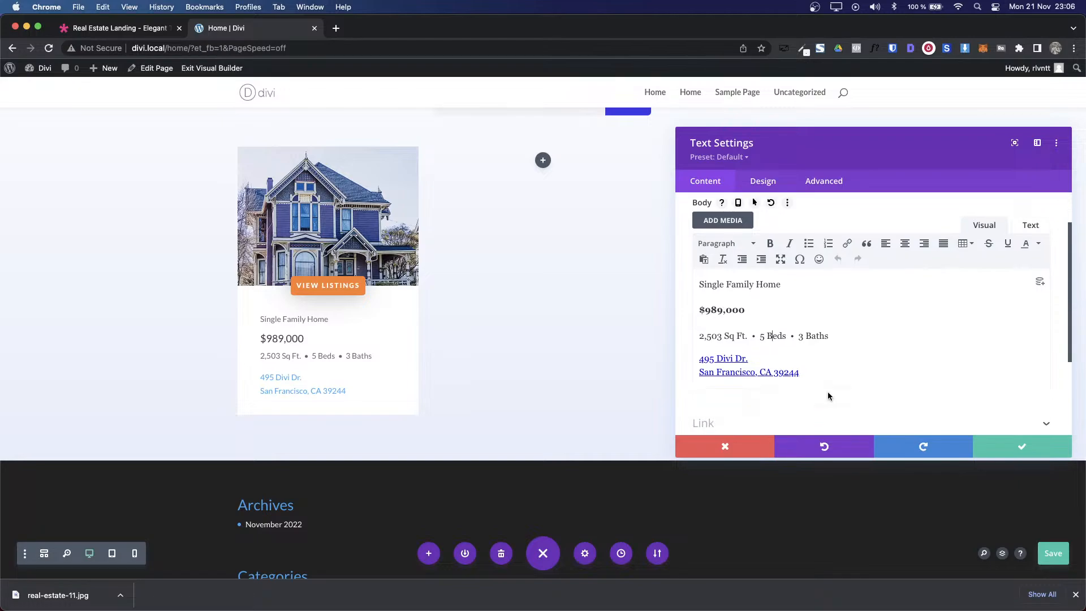
pyautogui.tripleClick(812, 372)
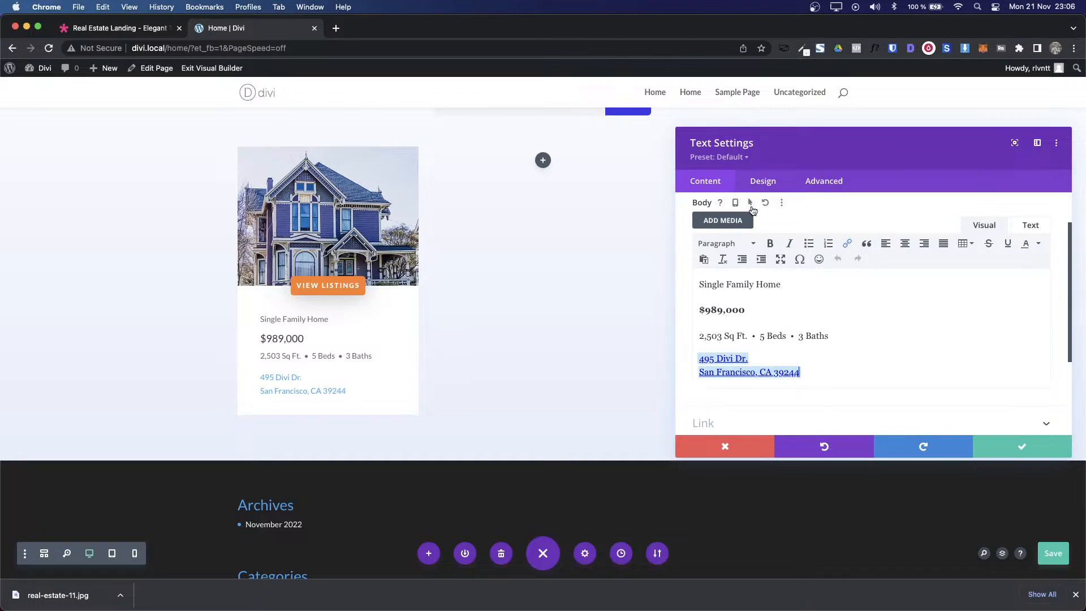
# Step: Inspect the Single Family Home and square footage lines in the demo's first card with WhatFont and copy the text color #898f99
pyautogui.hotkey('ctrl', 'Tab')
pyautogui.click(317, 363)
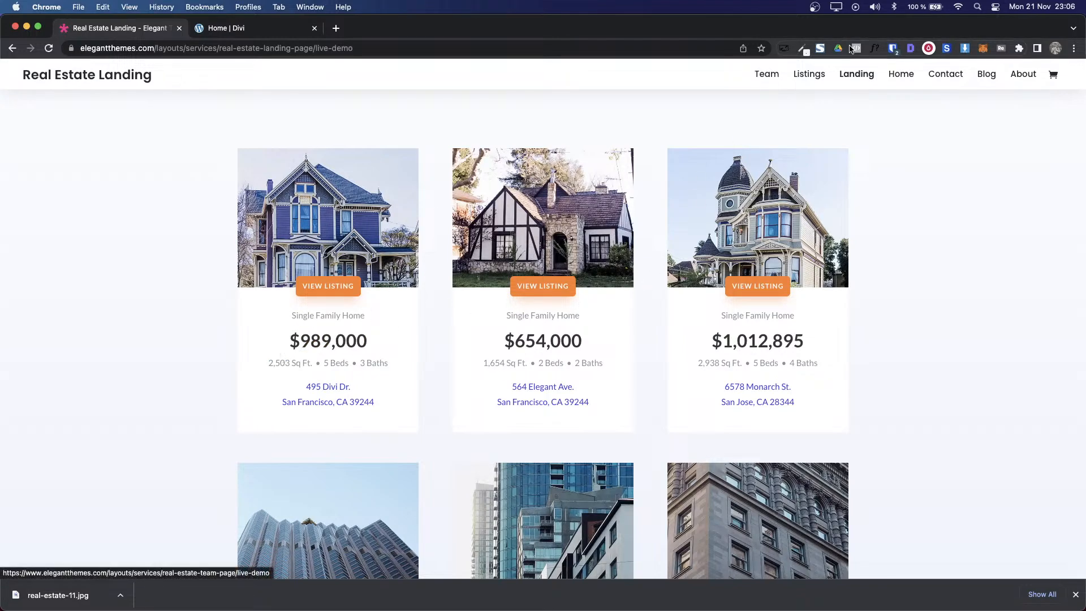
pyautogui.click(802, 48)
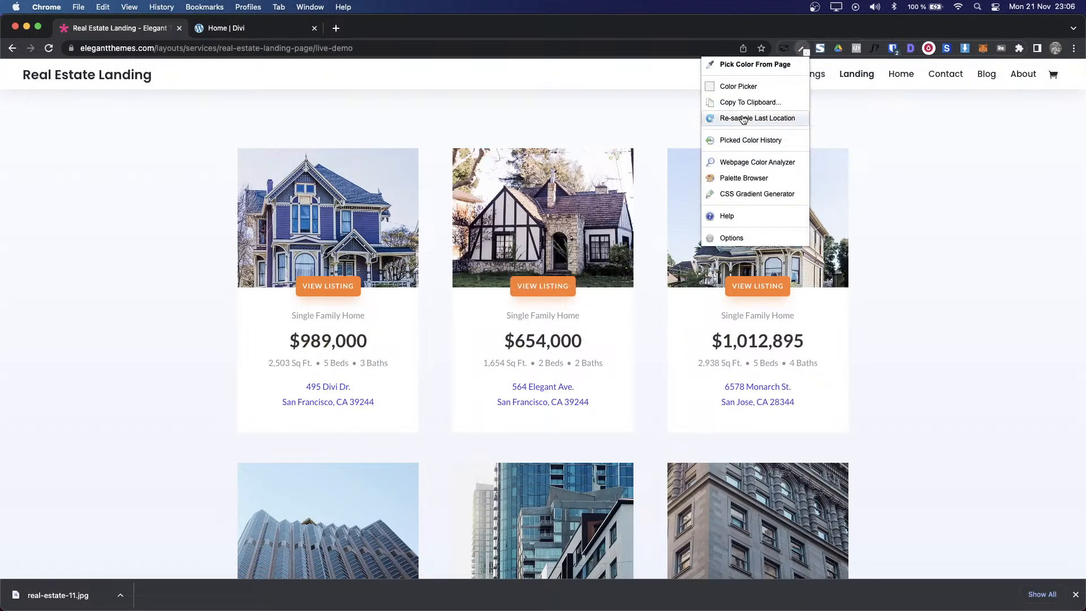
pyautogui.click(875, 48)
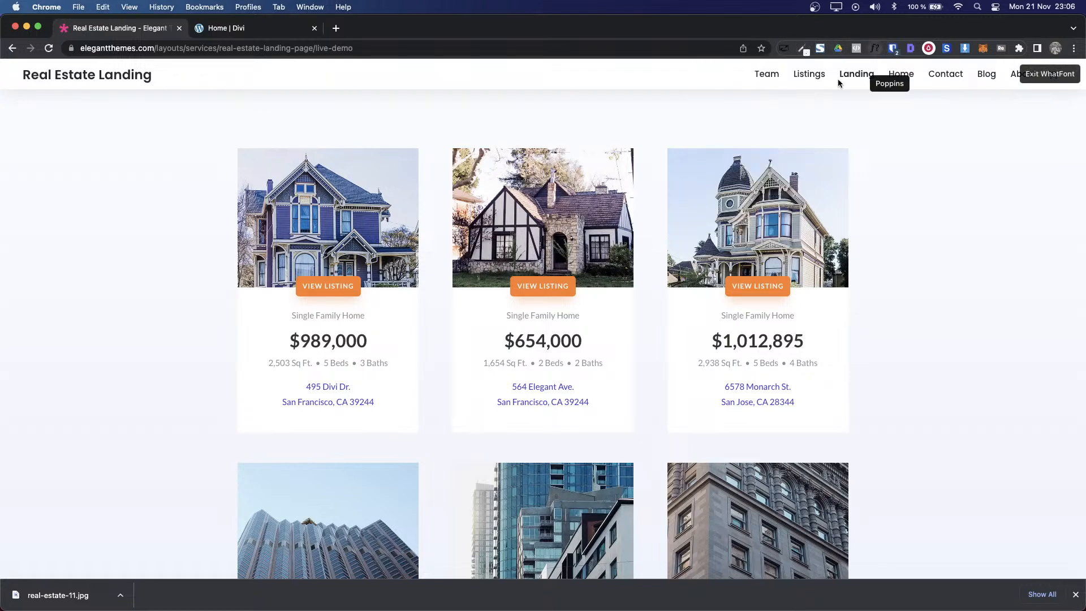
pyautogui.click(338, 315)
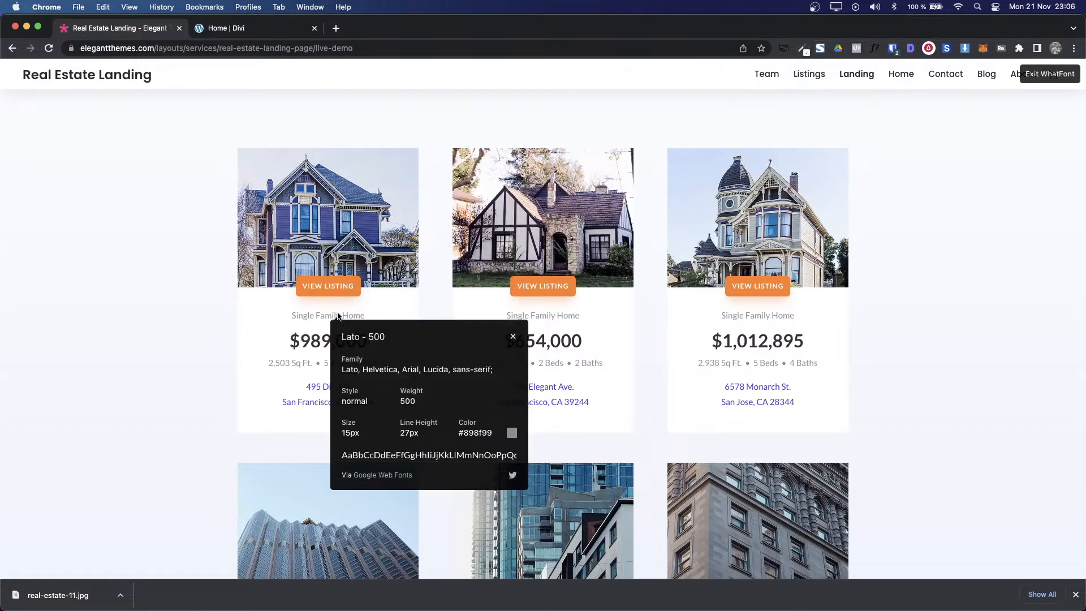
pyautogui.click(306, 365)
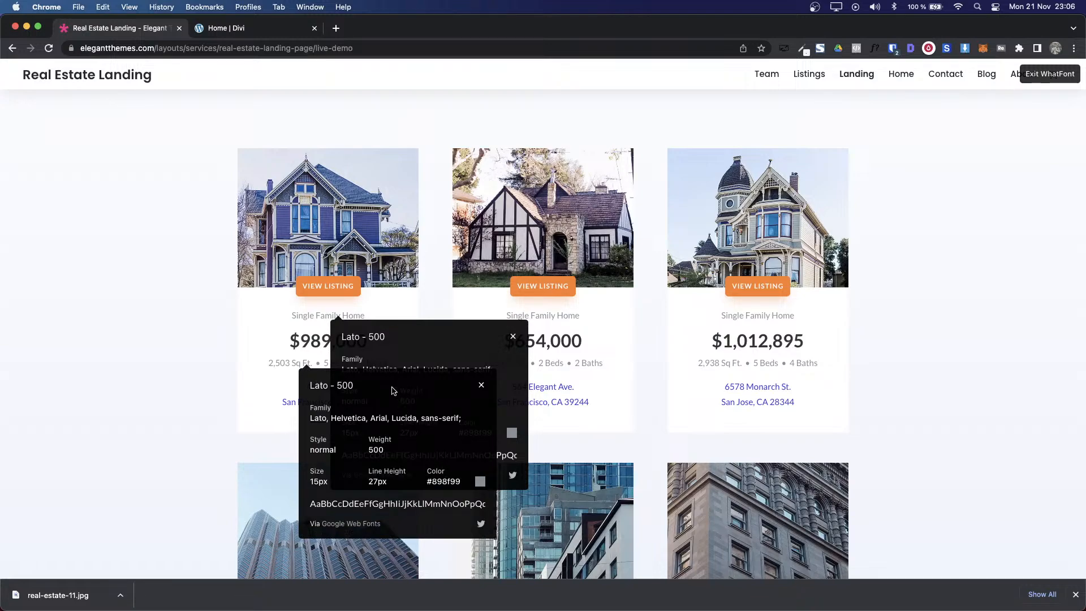
pyautogui.doubleClick(447, 482)
pyautogui.hotkey('ctrl', 'Tab')
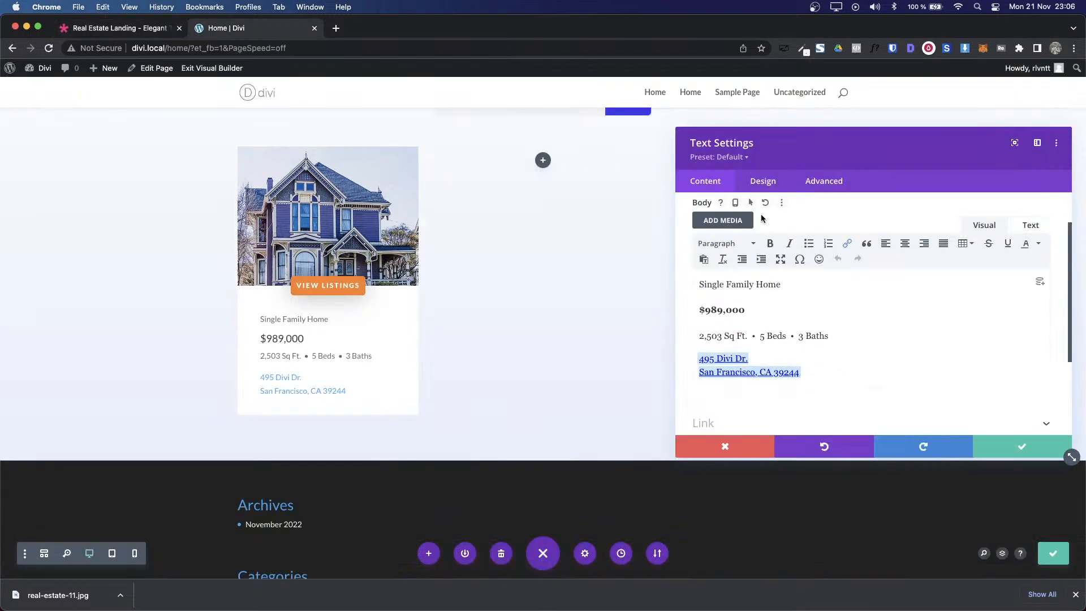
# Step: Set the property details' body text color to #898f99 and its text size to 15px
pyautogui.click(768, 186)
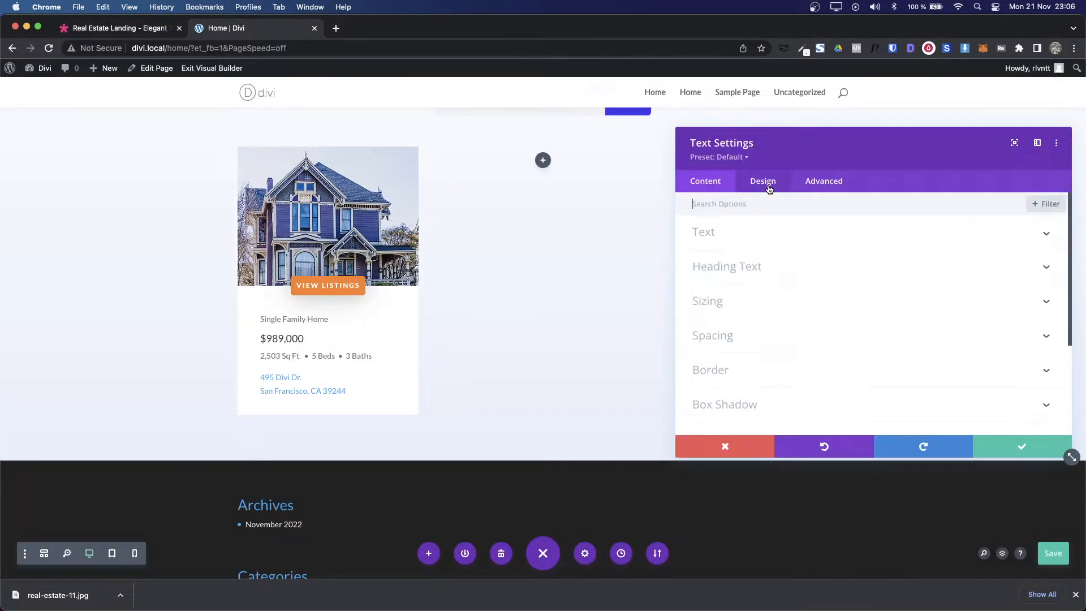
pyautogui.click(738, 236)
pyautogui.scroll(-3, 790, 344)
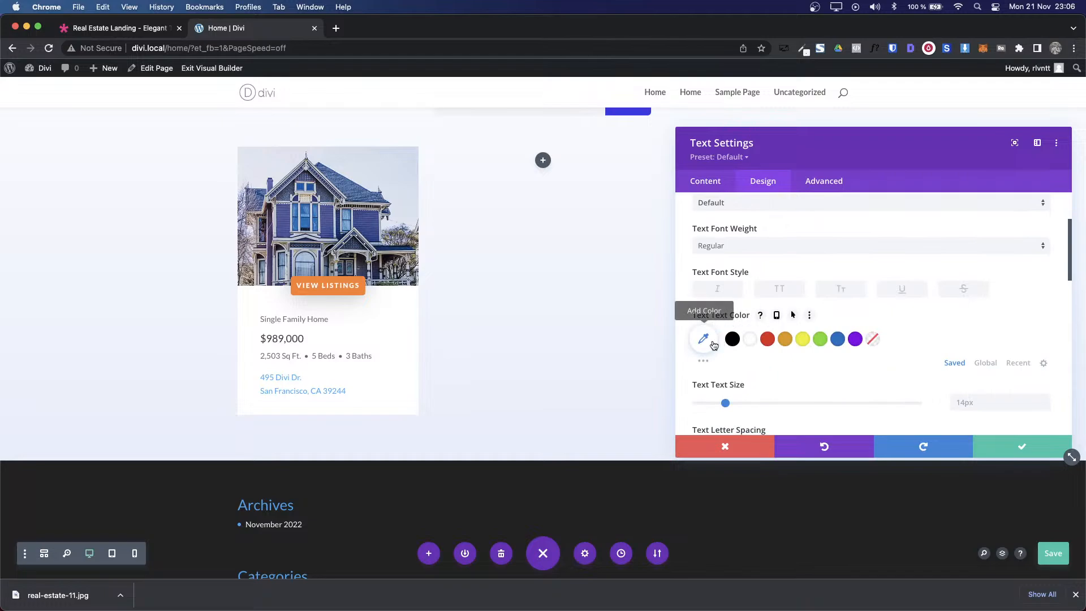
pyautogui.click(706, 339)
pyautogui.click(752, 338)
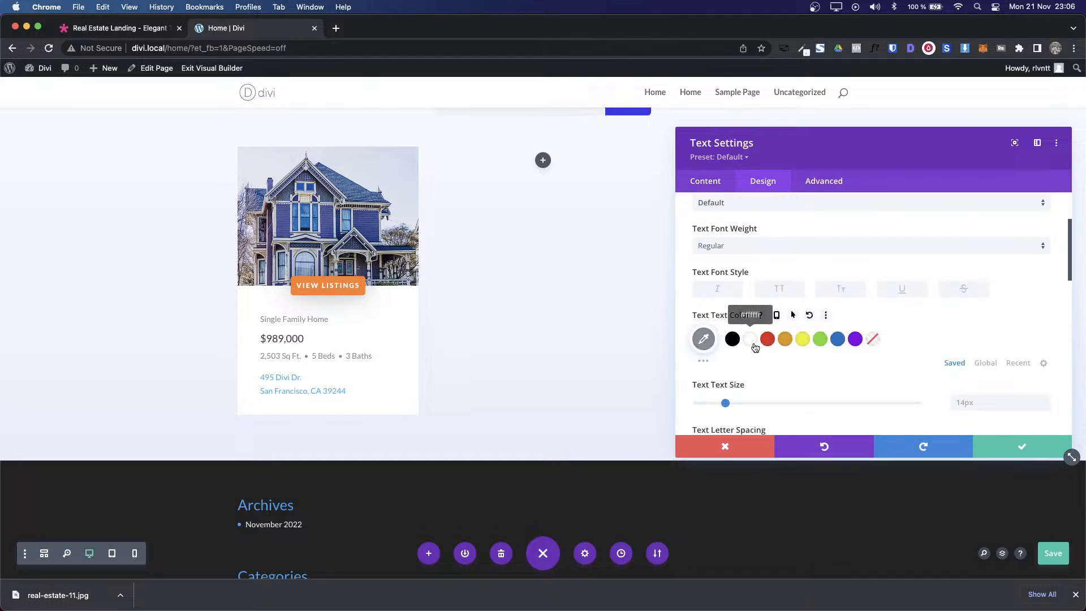
pyautogui.click(978, 403)
pyautogui.click(1044, 399)
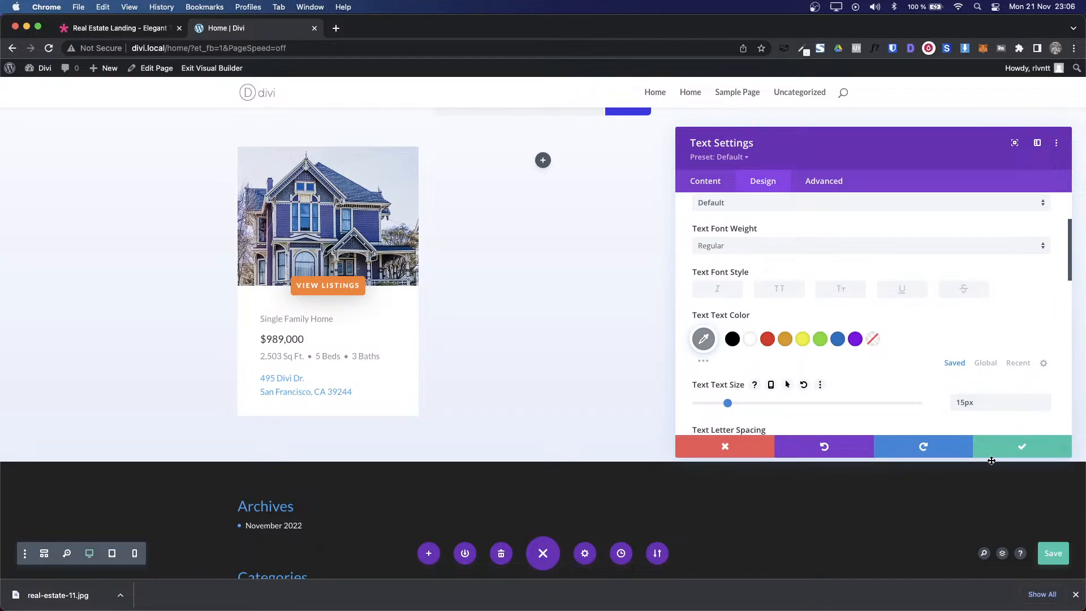
# Step: Inspect the $989,000 price in the demo with WhatFont and copy its color #333333
pyautogui.hotkey('ctrl', 'shift', 'Tab')
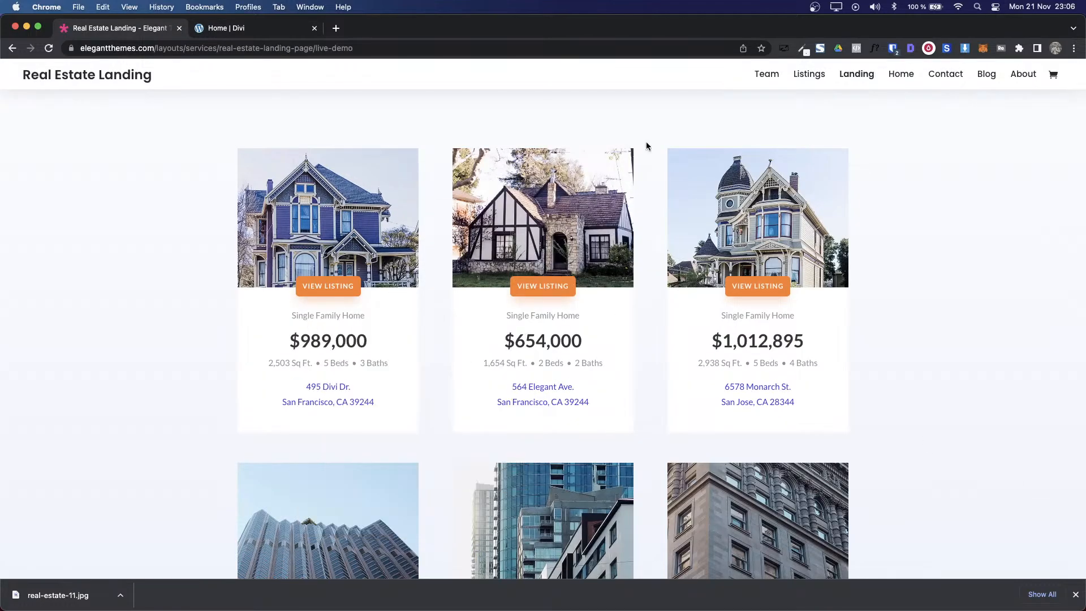
pyautogui.click(908, 50)
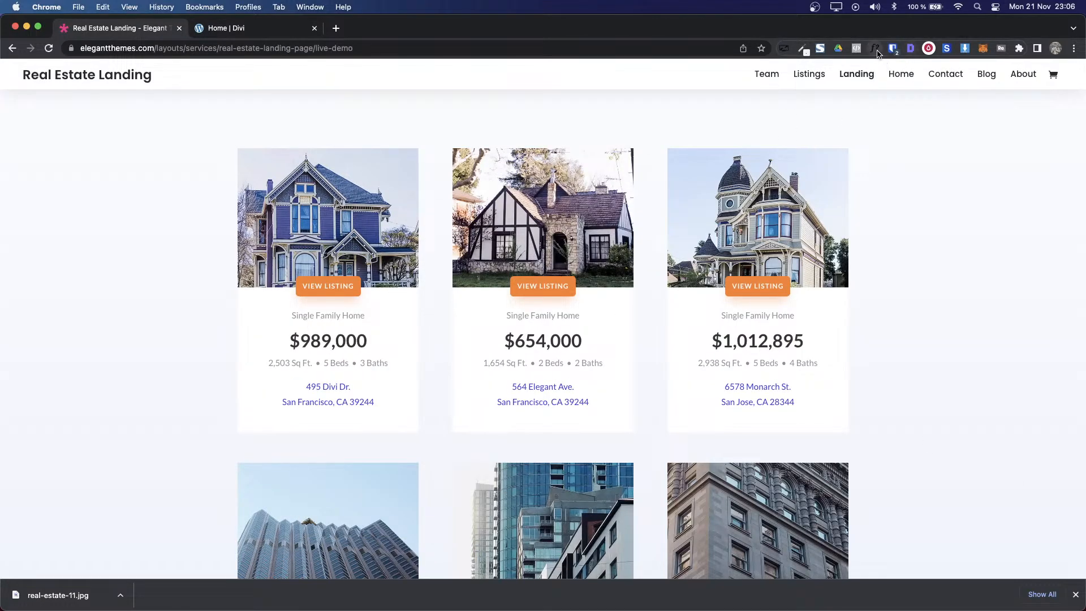
pyautogui.click(339, 348)
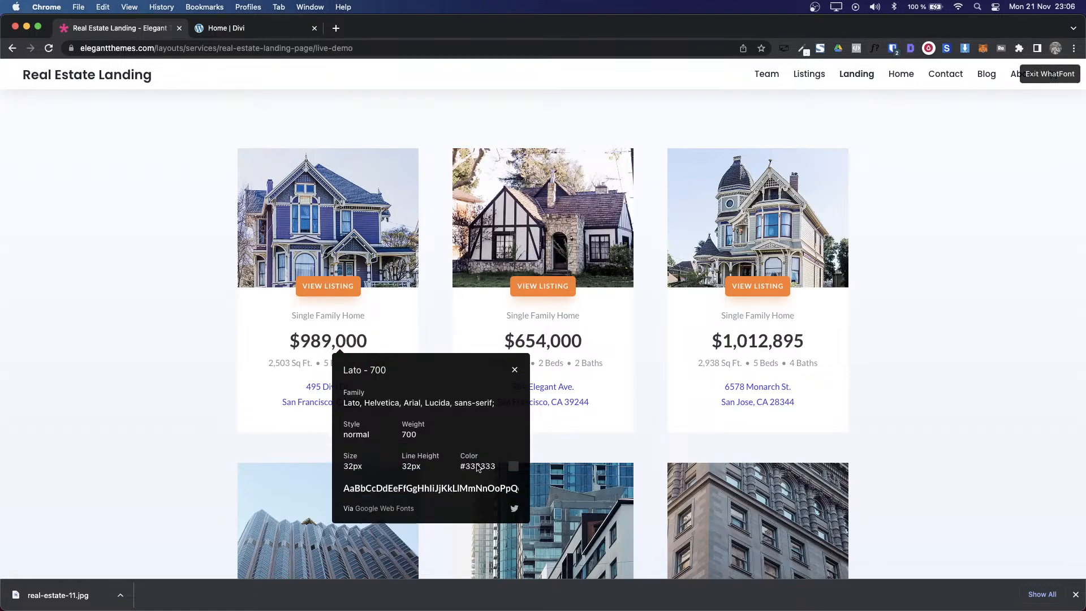
pyautogui.doubleClick(473, 468)
pyautogui.press('super+c')
pyautogui.hotkey('ctrl', 'Tab')
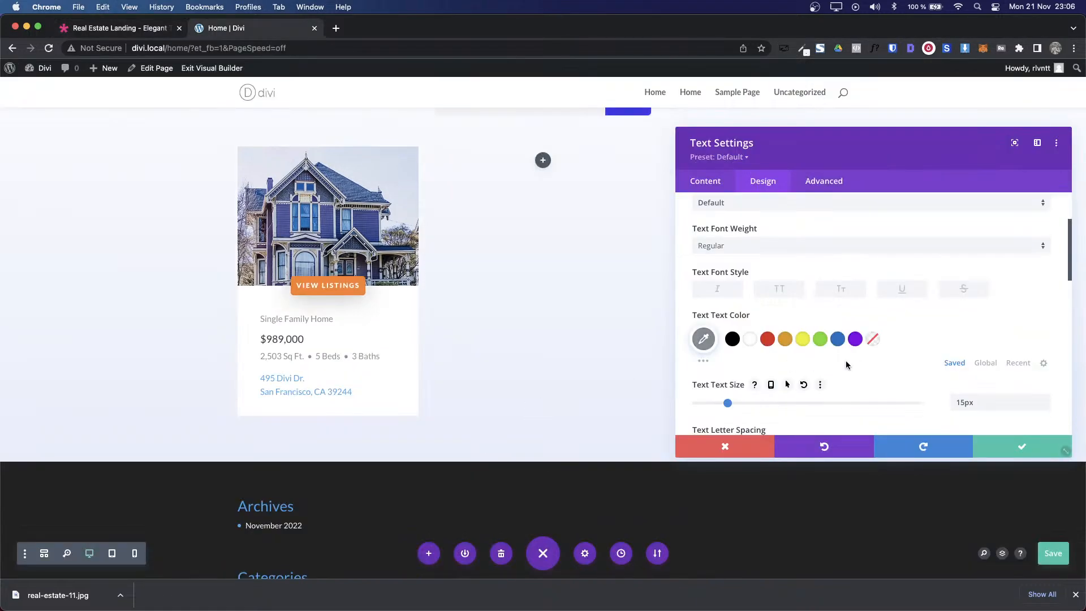
# Step: Set the Heading 4 text size of the property details module to 32px
pyautogui.scroll(5, 765, 220)
pyautogui.click(714, 231)
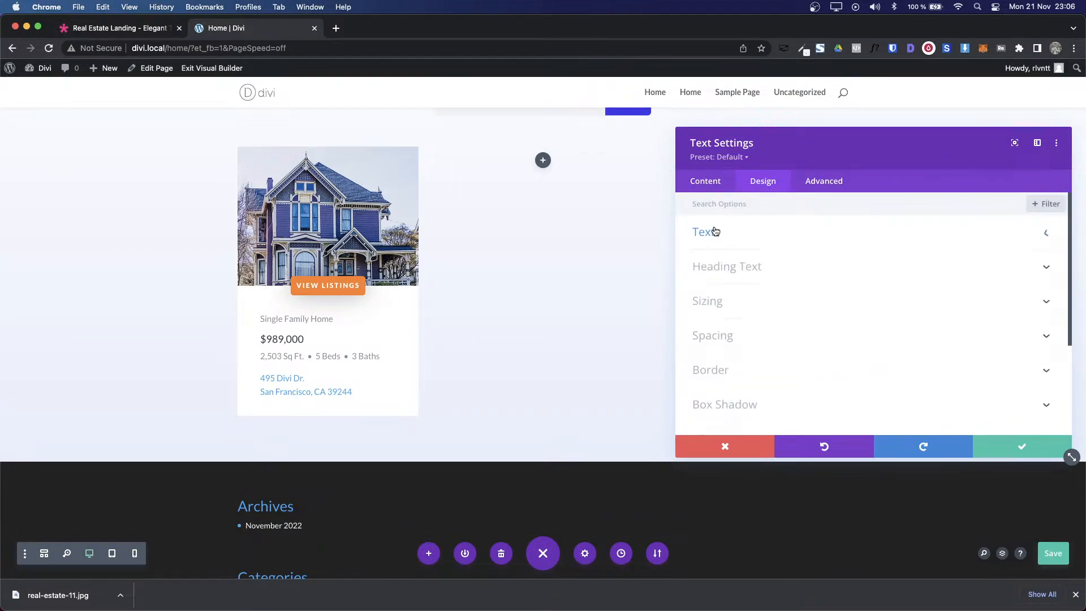
pyautogui.click(742, 268)
pyautogui.click(900, 238)
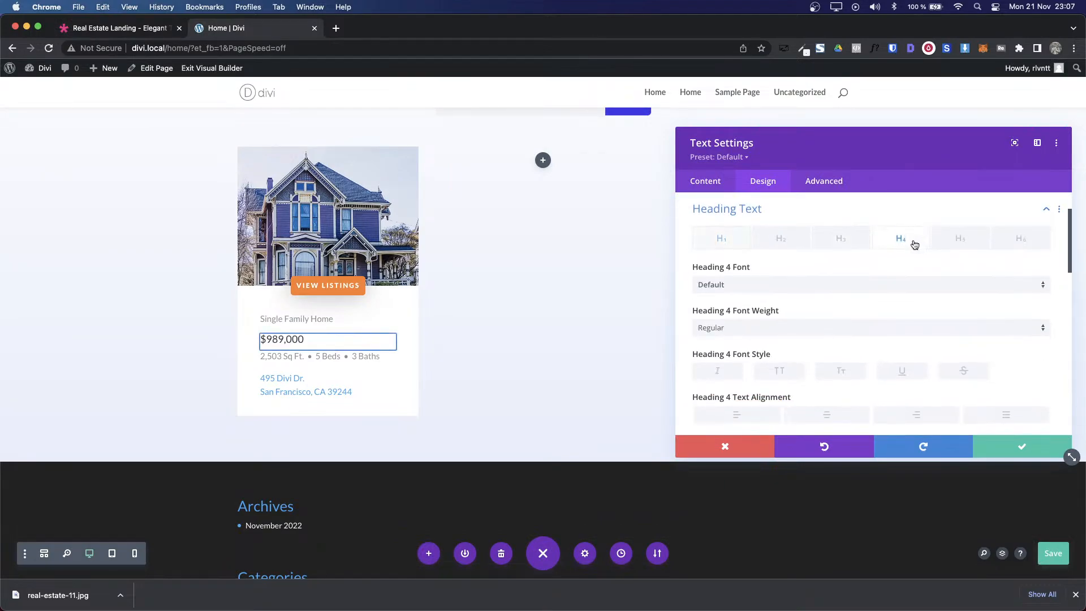
pyautogui.scroll(-4, 847, 388)
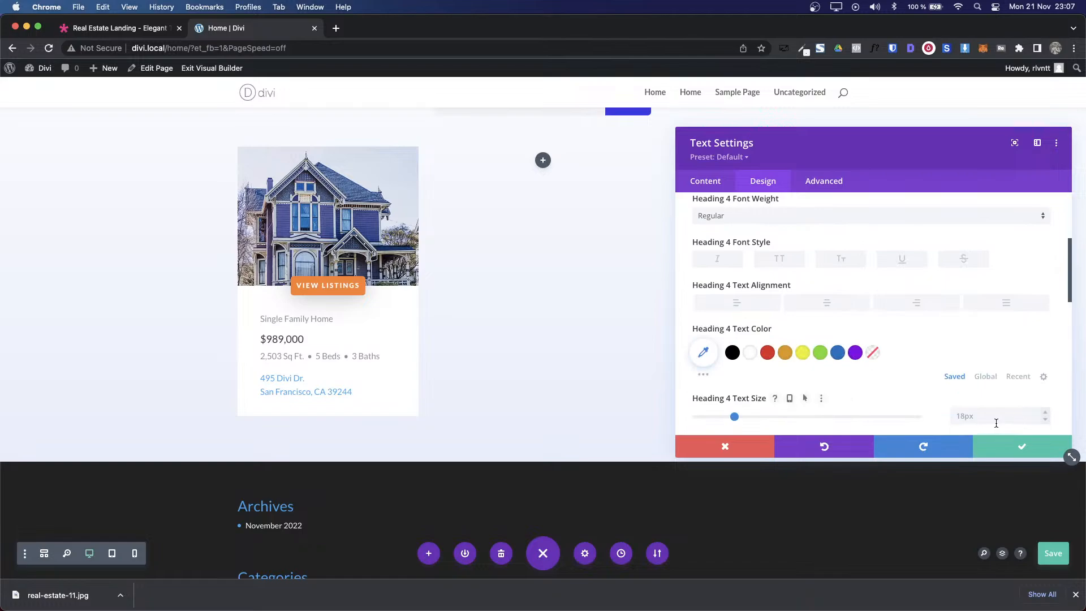
pyautogui.hotkey('ctrl', 'Tab')
pyautogui.hotkey('ctrl', 'Tab')
pyautogui.click(989, 417)
# Step: Set the Heading 4 font weight to Bold and its text color to #333333, matching the demo's price
pyautogui.hotkey('ctrl', 'Tab')
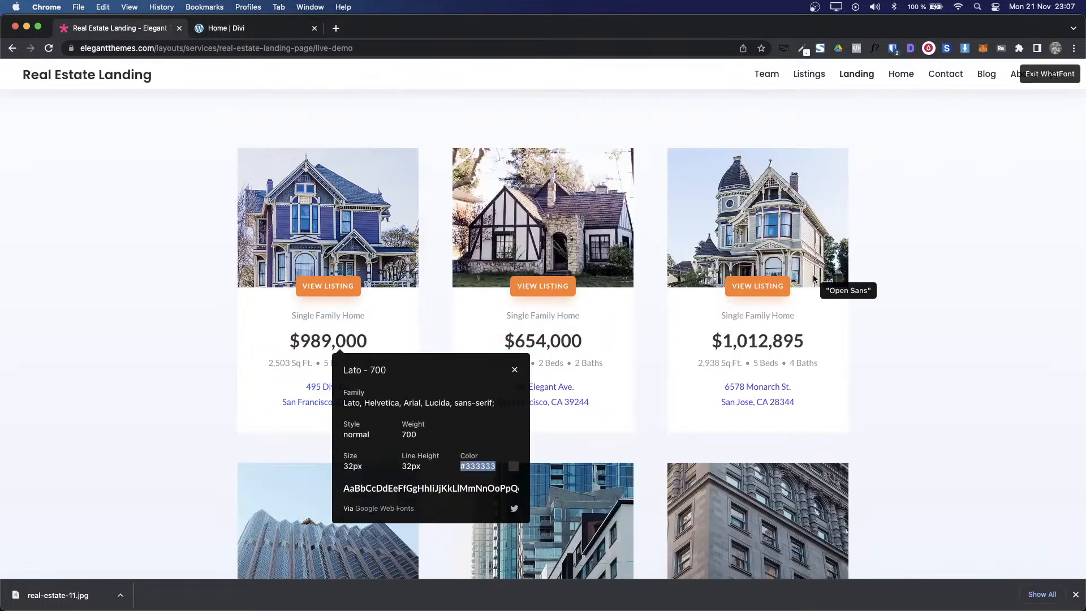
pyautogui.hotkey('ctrl', 'Tab')
pyautogui.click(795, 217)
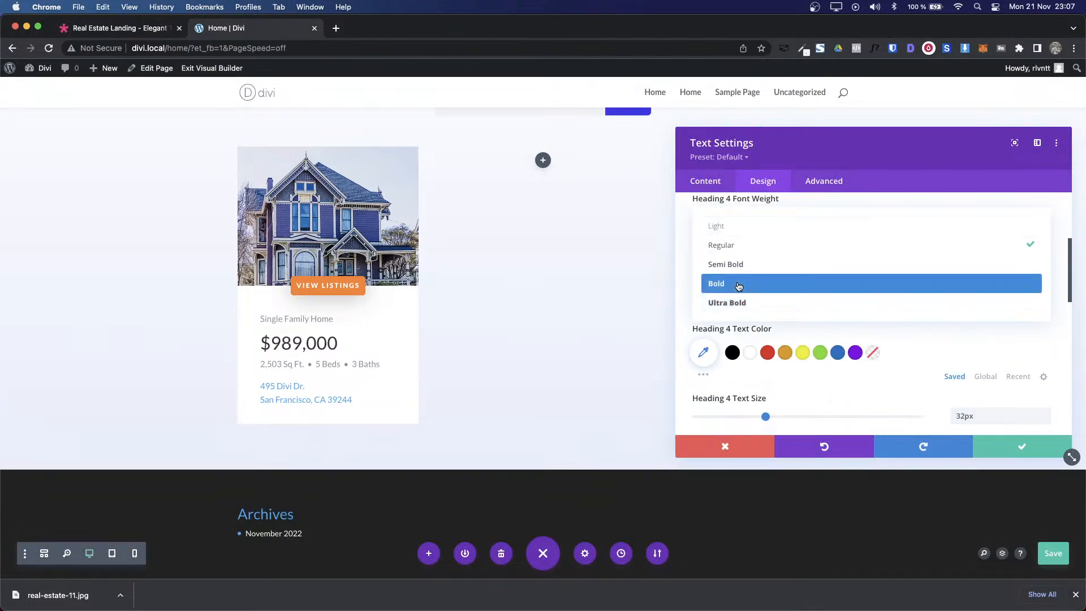
pyautogui.click(758, 283)
pyautogui.hotkey('ctrl', 'Tab')
pyautogui.hotkey('ctrl', 'Tab')
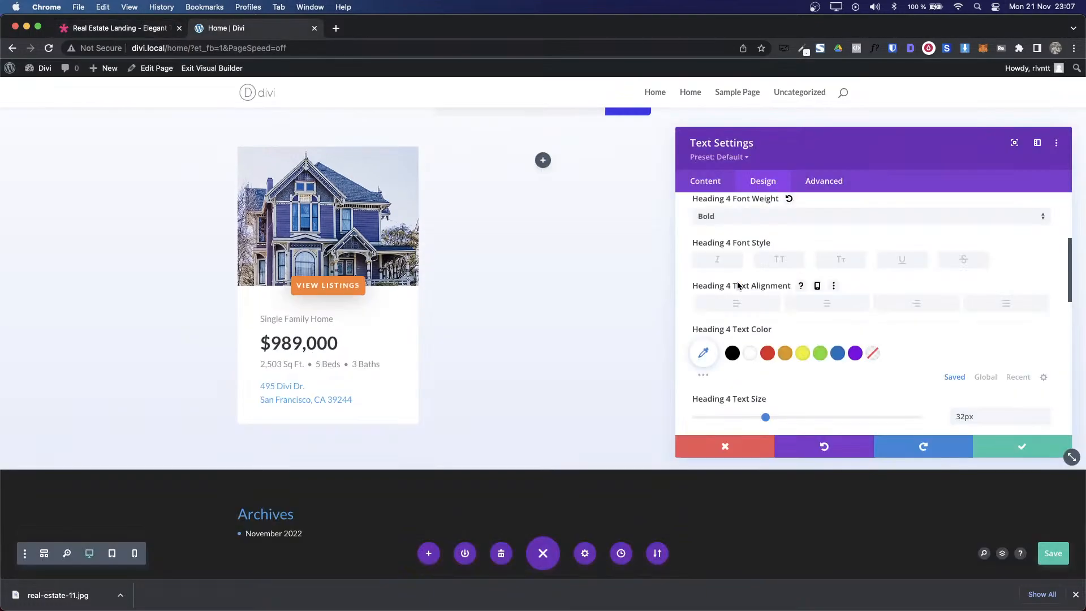
pyautogui.click(703, 353)
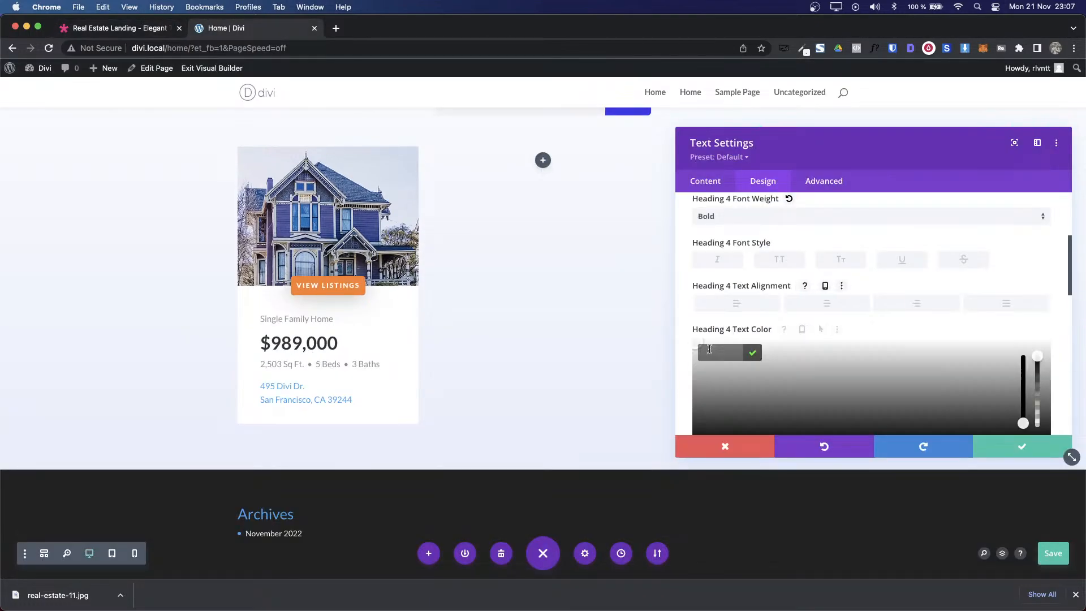
pyautogui.click(750, 353)
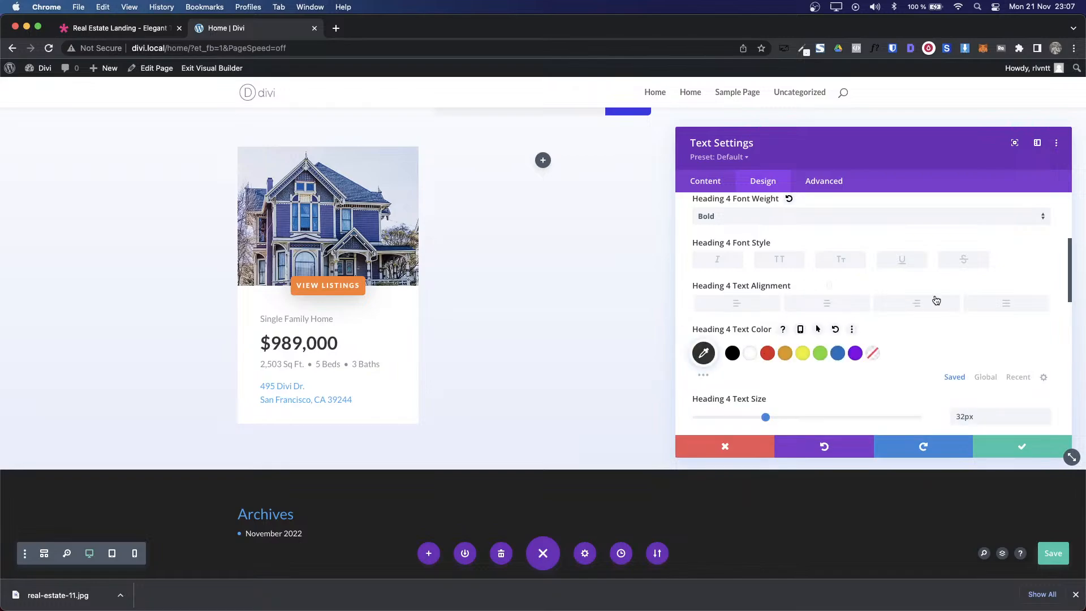
# Step: Set the Heading 4 line height of the property details to 32px, matching the demo's price, and keep the changes
pyautogui.hotkey('ctrl', 'shift', 'Tab')
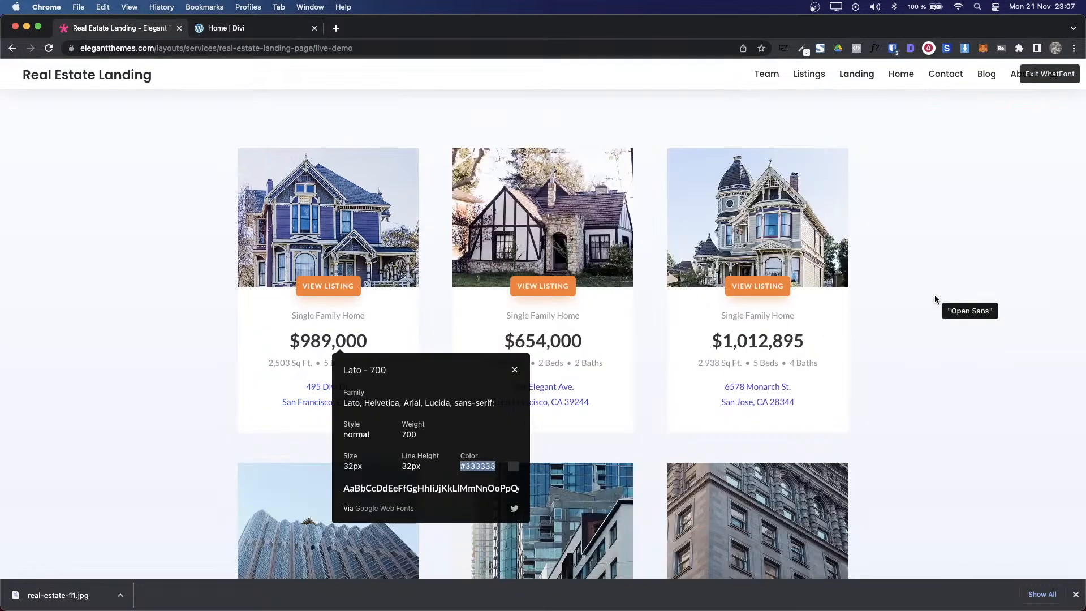
pyautogui.hotkey('ctrl', 'Tab')
pyautogui.scroll(-4, 922, 365)
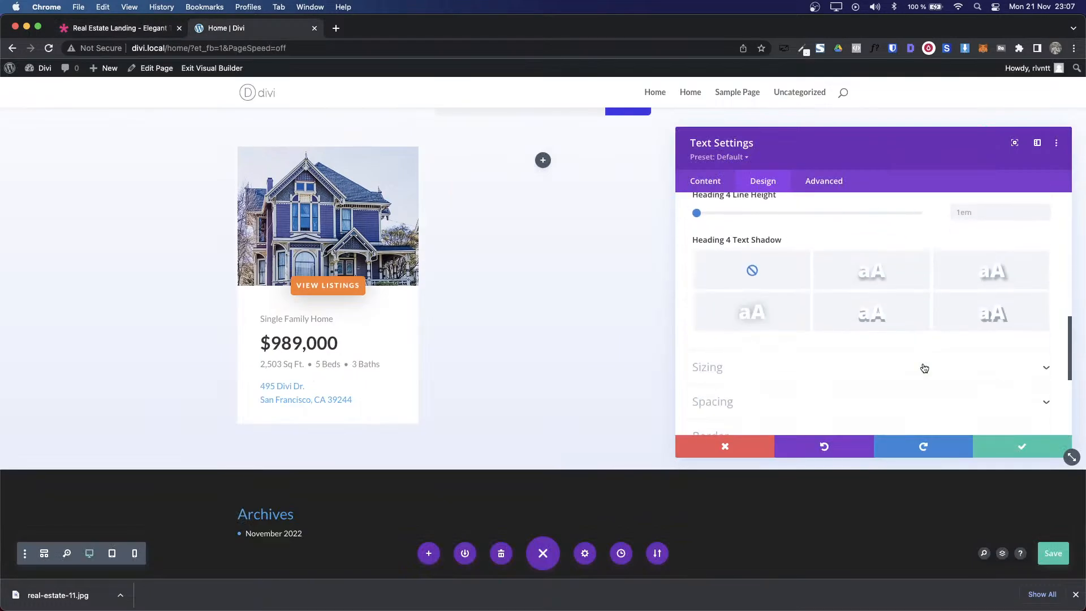
pyautogui.scroll(3, 924, 368)
pyautogui.click(963, 337)
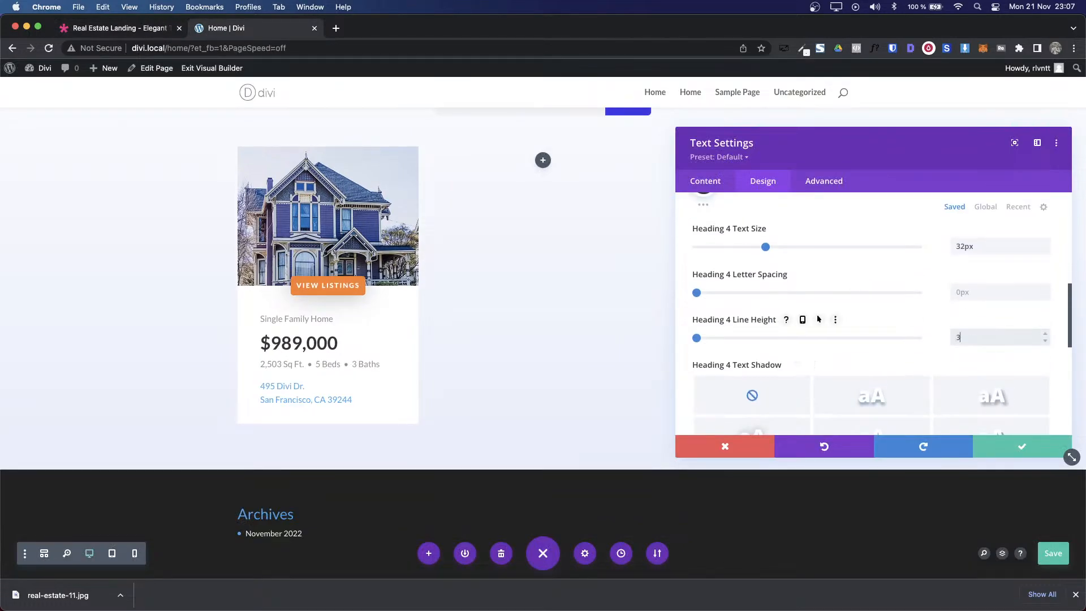
pyautogui.write('32emp')
pyautogui.click(1022, 446)
# Step: Inspect the first listing's address link in the demo with WhatFont and copy its color #3c39e6
pyautogui.hotkey('ctrl', 'shift', 'Tab')
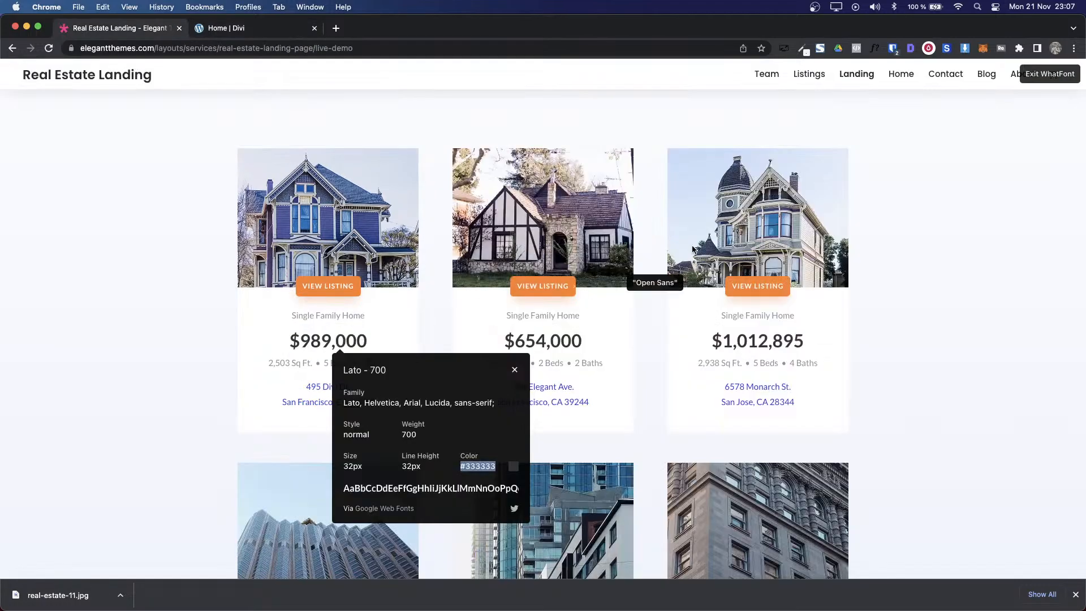
pyautogui.click(317, 393)
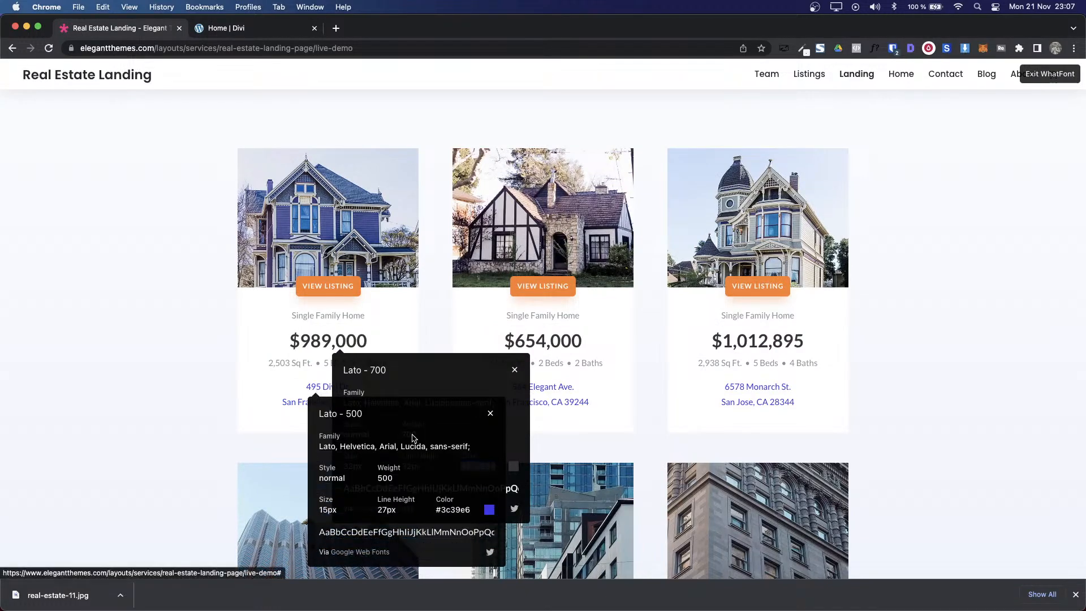
pyautogui.doubleClick(449, 509)
# Step: Set the link text color of the property details module to the copied #3c39e6 and keep the change
pyautogui.hotkey('ctrl', 'Tab')
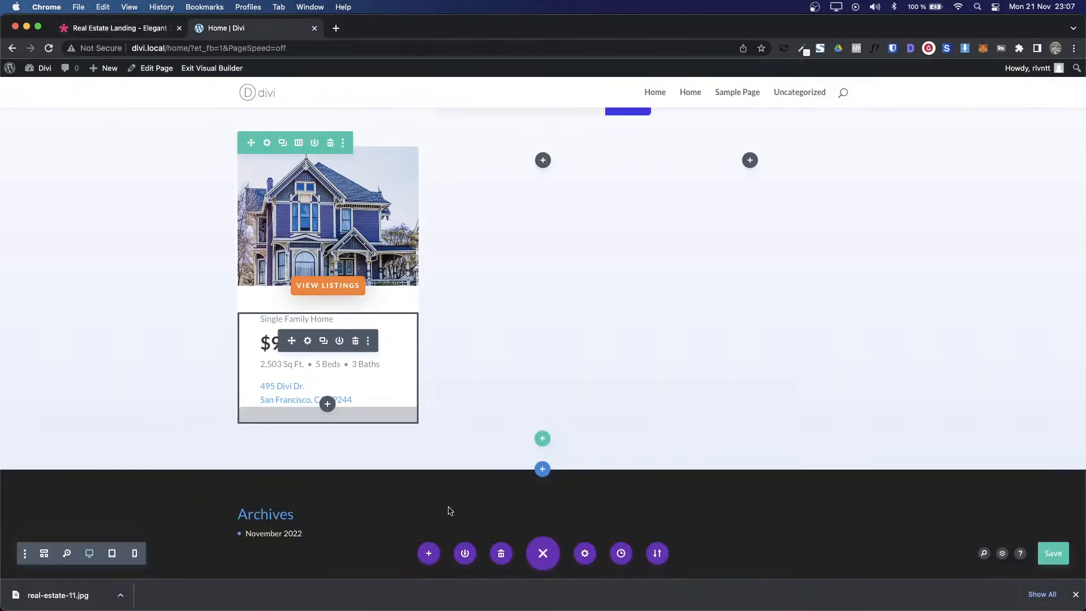
pyautogui.click(308, 346)
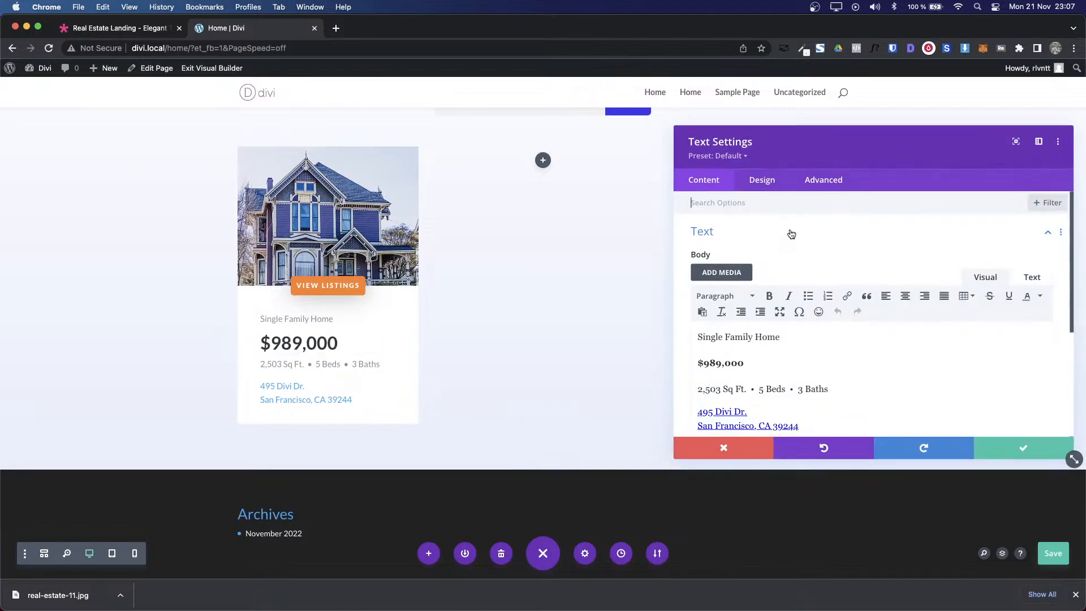
pyautogui.click(760, 181)
pyautogui.click(707, 232)
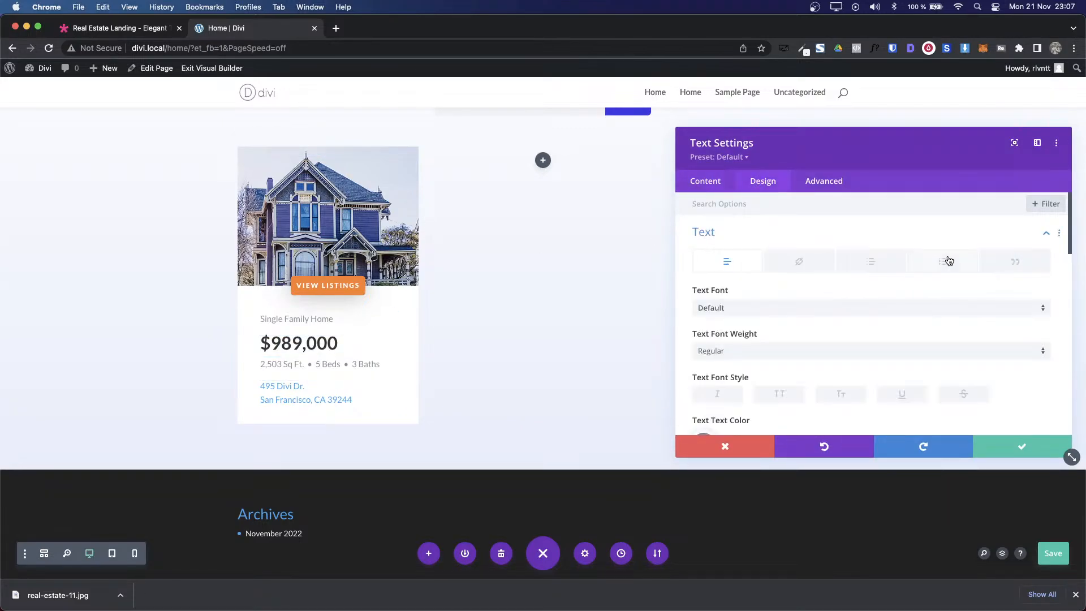
pyautogui.click(799, 263)
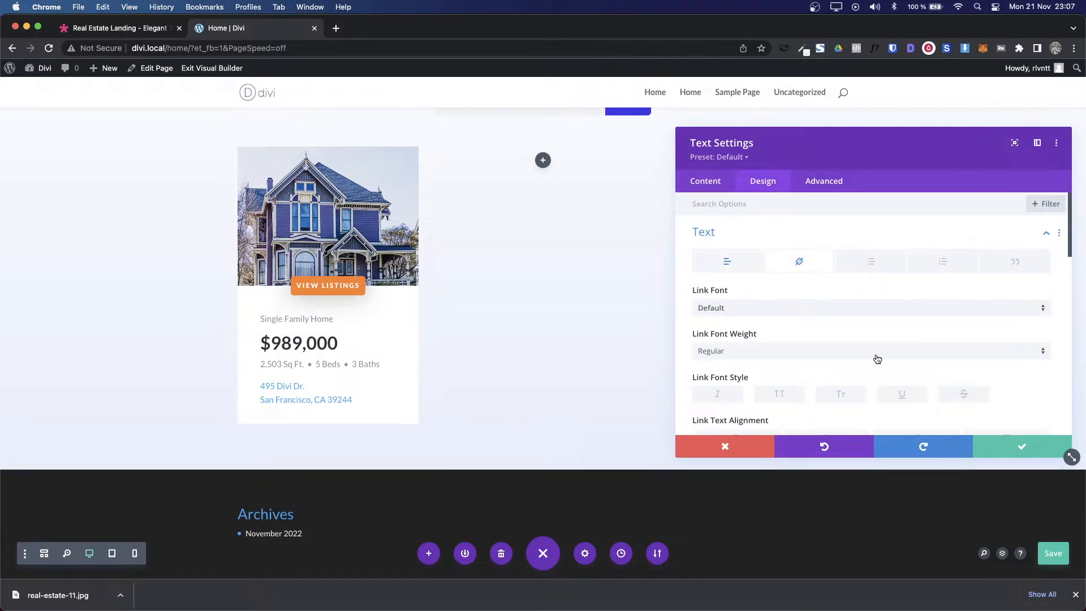
pyautogui.scroll(-3, 875, 356)
pyautogui.click(705, 355)
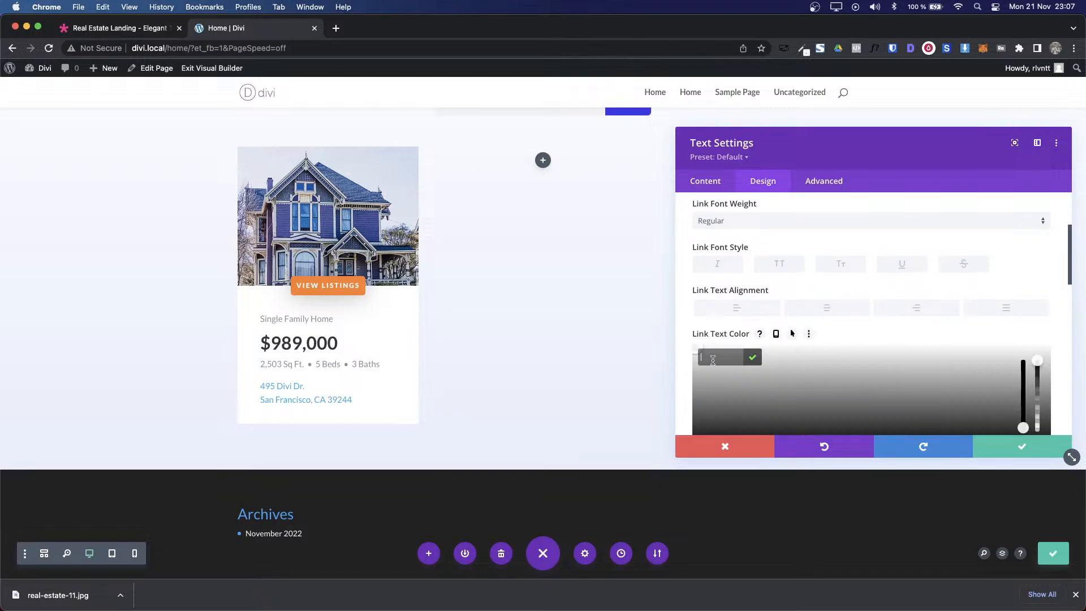
pyautogui.press('super+v')
pyautogui.click(752, 359)
pyautogui.click(1051, 446)
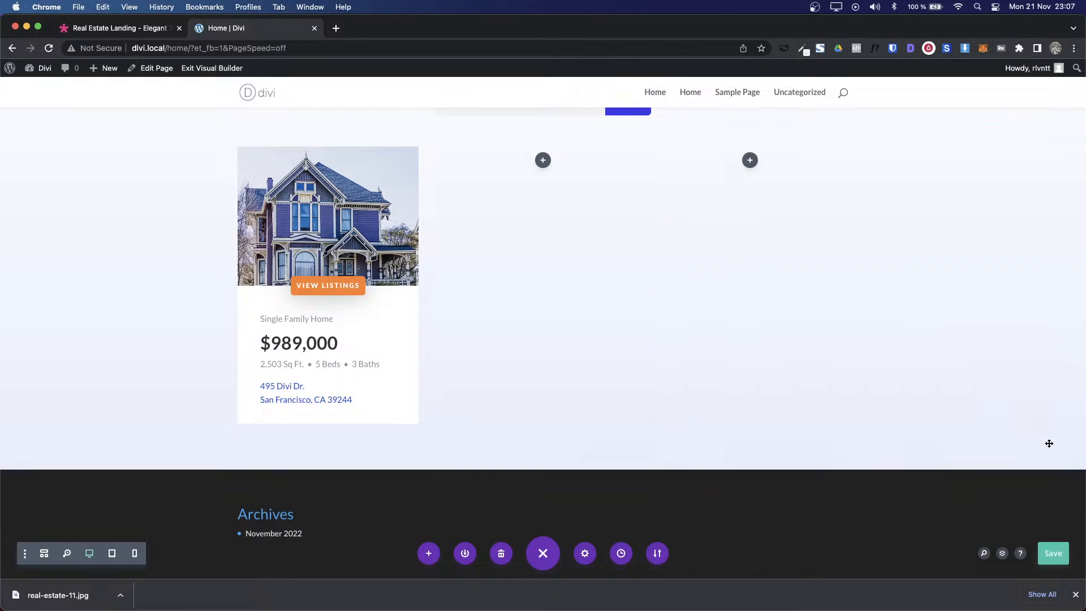
# Step: Close both WhatFont detail pop-ups on the demo page
pyautogui.press('super+alt+Left')
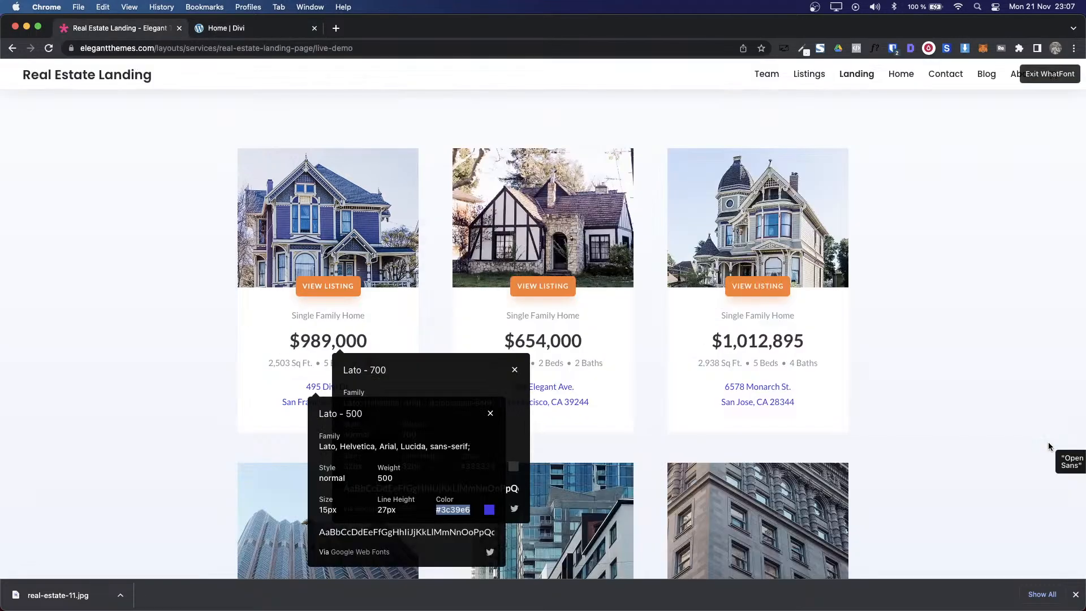
pyautogui.click(514, 370)
pyautogui.click(490, 415)
# Step: Center-align the text of the property details module in the first listing card and keep the change
pyautogui.press('super+alt+Right')
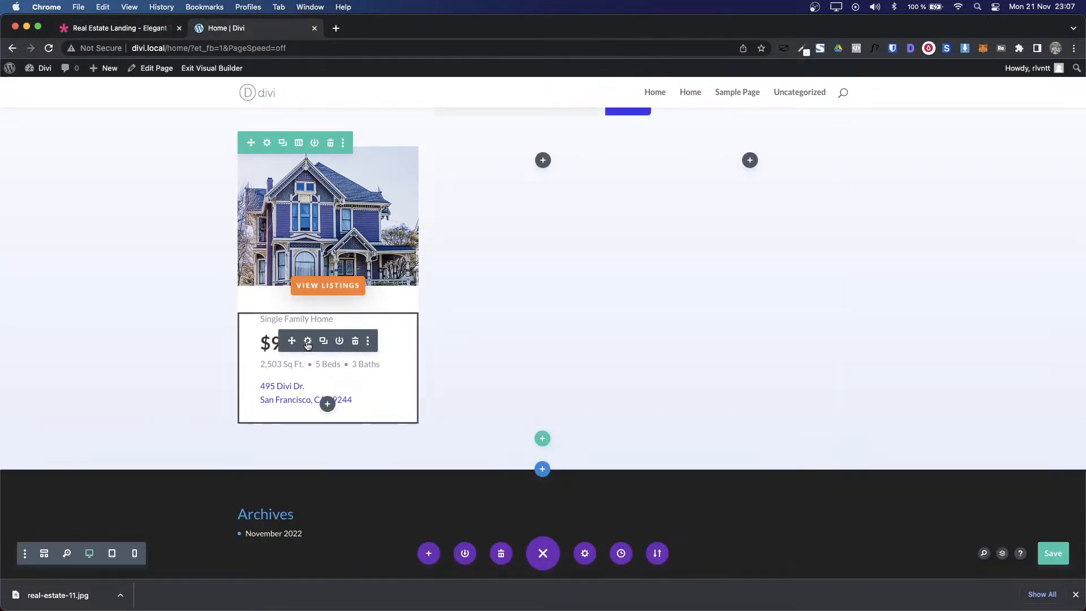
pyautogui.click(307, 341)
pyautogui.click(769, 181)
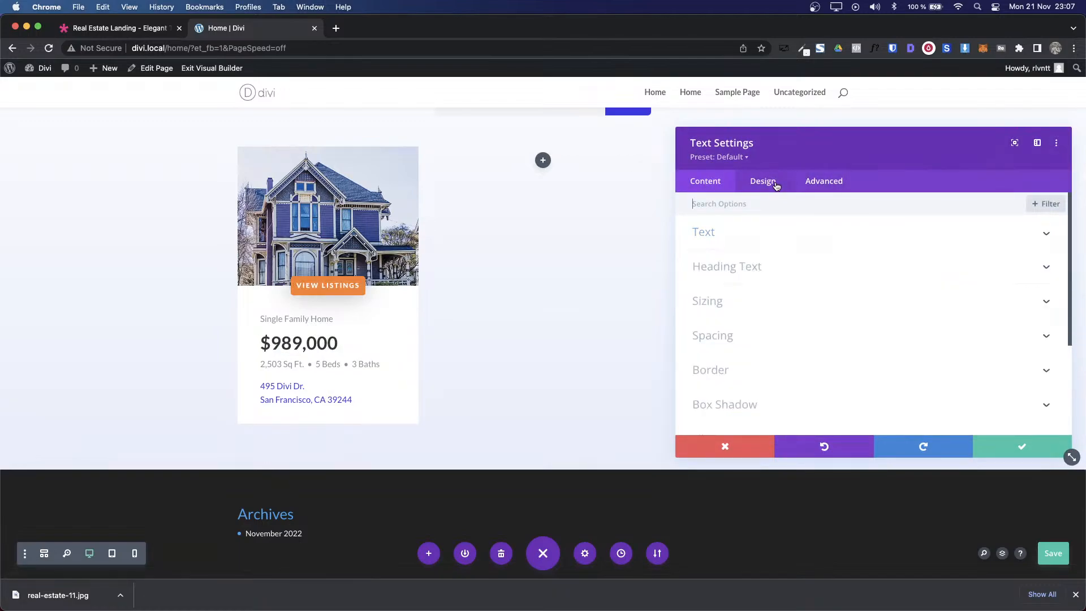
pyautogui.click(705, 235)
pyautogui.scroll(-10, 836, 312)
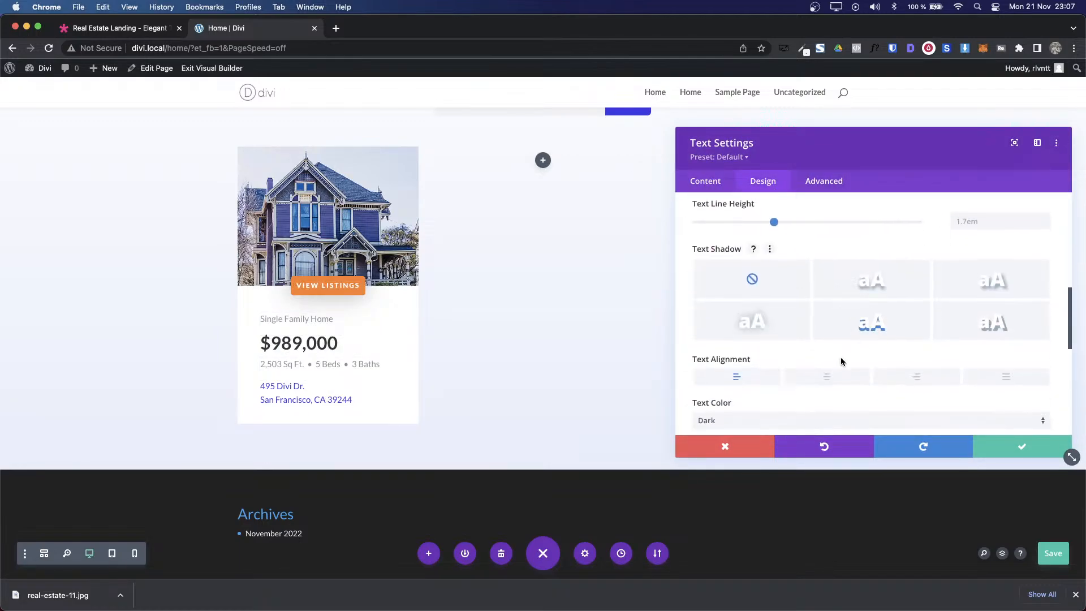
pyautogui.click(827, 378)
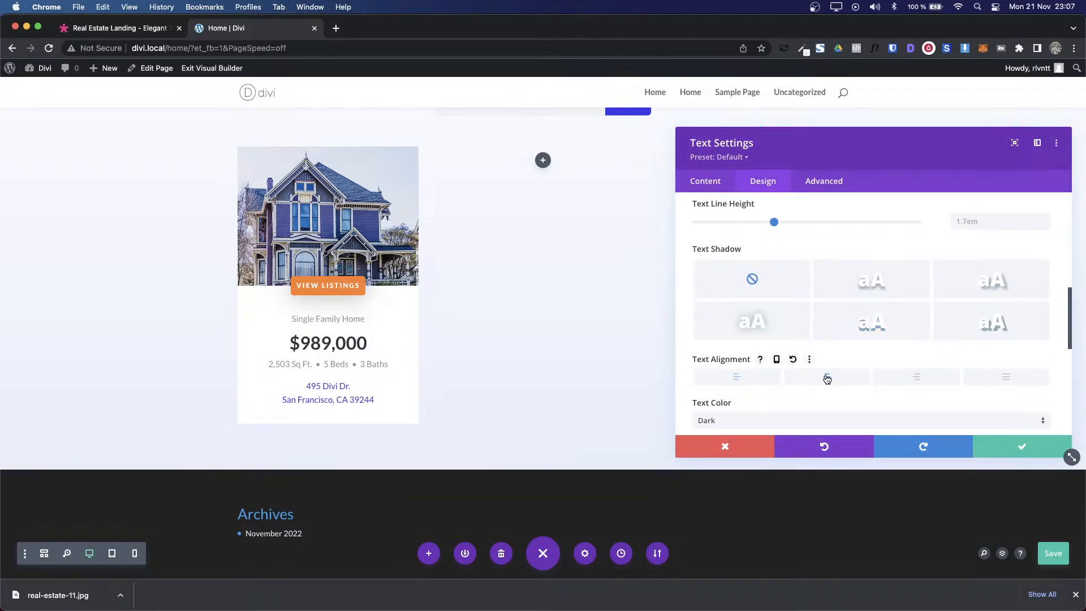
pyautogui.click(1021, 447)
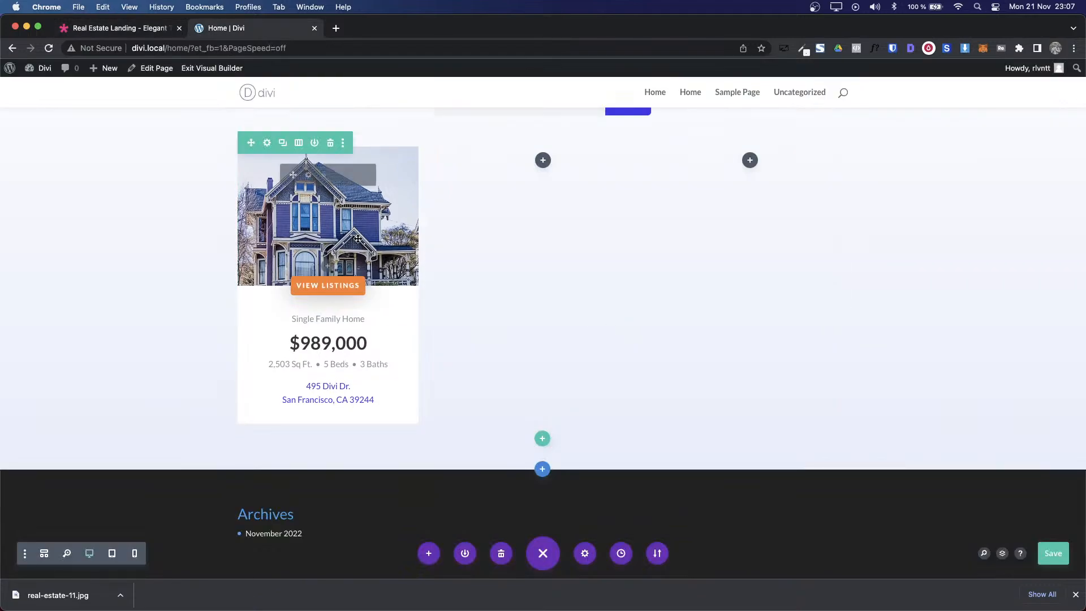
# Step: Set the font weight of the first card's View Listings button to Bold
pyautogui.click(310, 286)
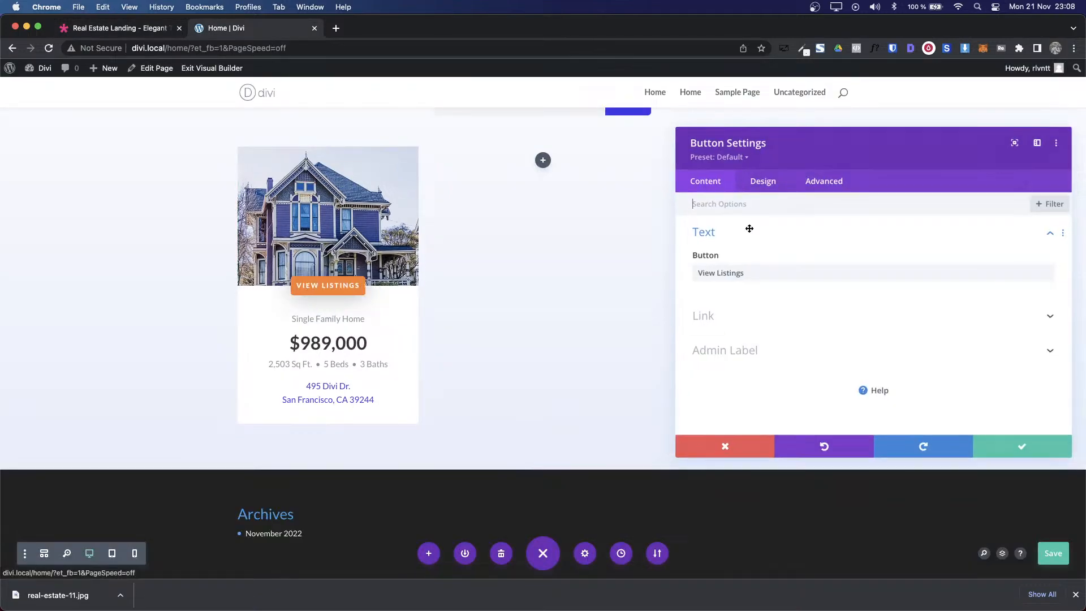
pyautogui.click(753, 184)
pyautogui.click(731, 298)
pyautogui.scroll(-5, 943, 362)
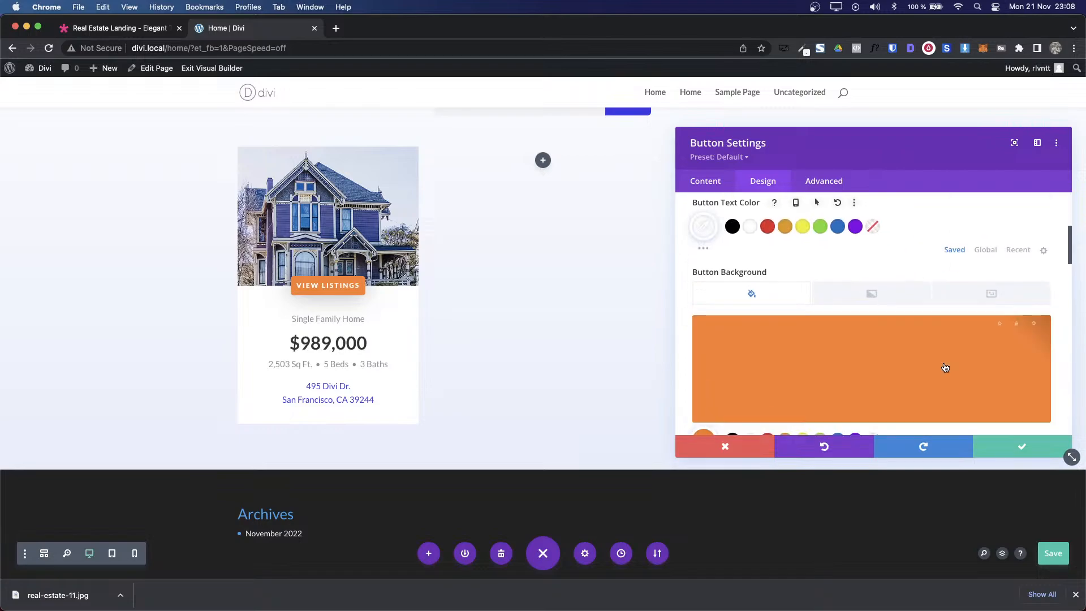
pyautogui.scroll(-10, 943, 362)
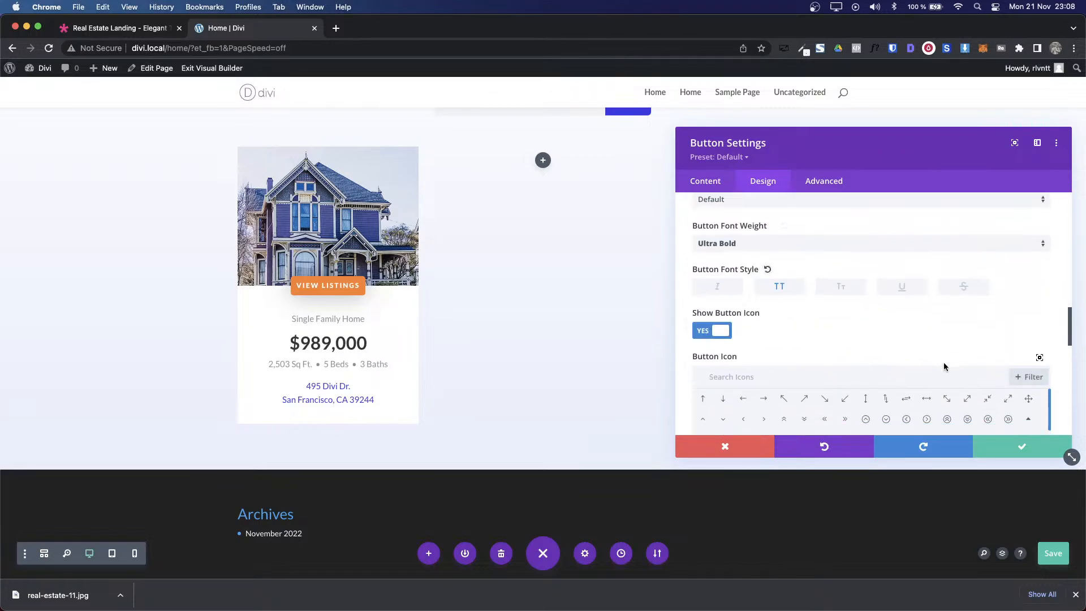
pyautogui.click(754, 312)
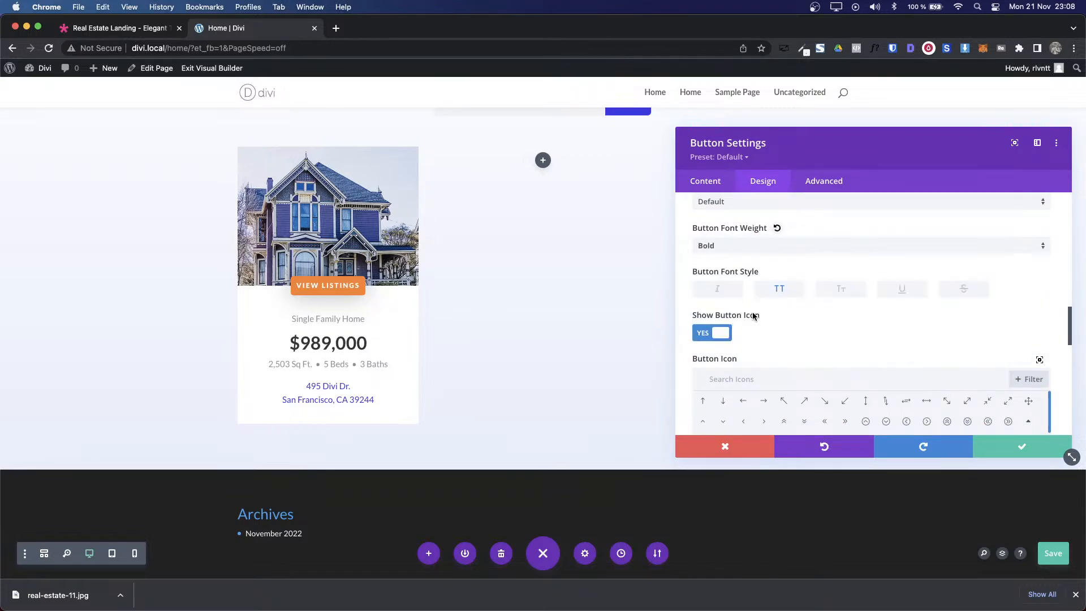
# Step: Reduce the View Listings button's letter spacing to 1px, comparing it with the demo's button, and keep the change
pyautogui.hotkey('ctrl', 'shift', 'Tab')
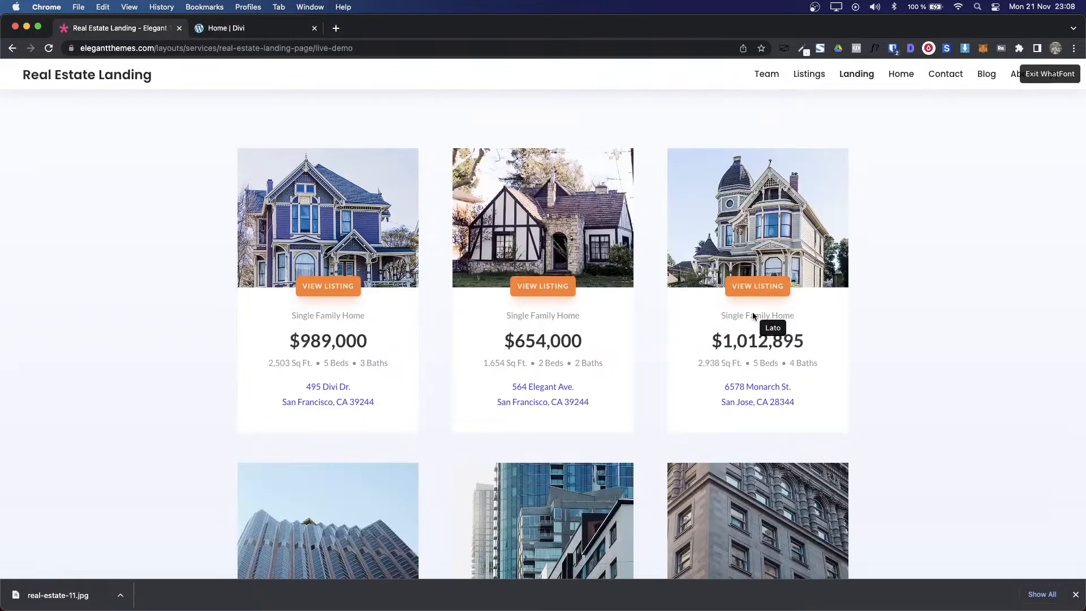
pyautogui.hotkey('ctrl', 'Tab')
pyautogui.scroll(1, 1080, 308)
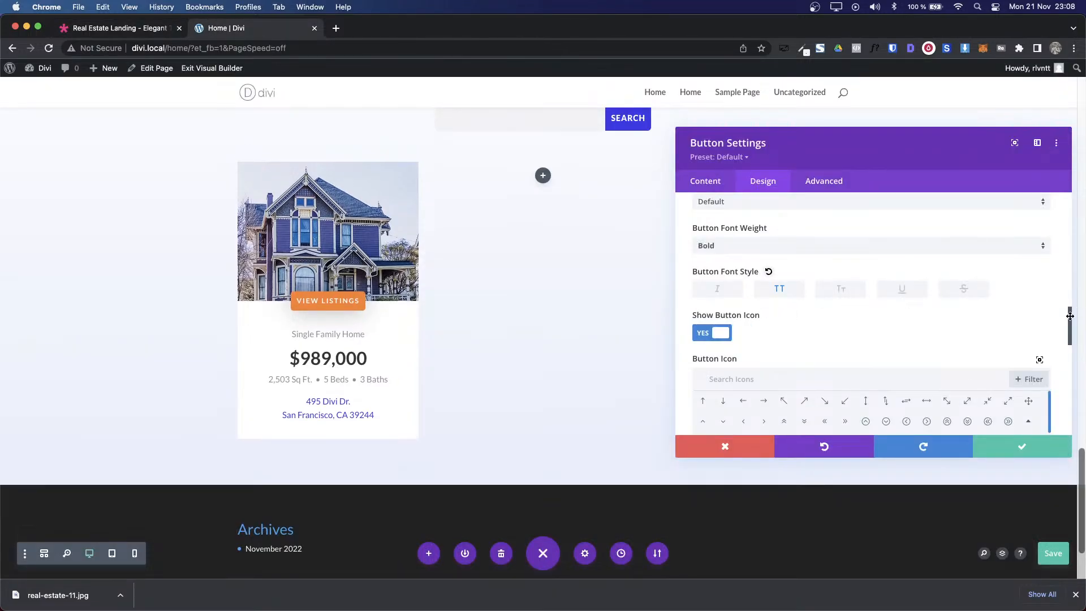
pyautogui.scroll(-1, 1016, 324)
pyautogui.scroll(4, 1015, 325)
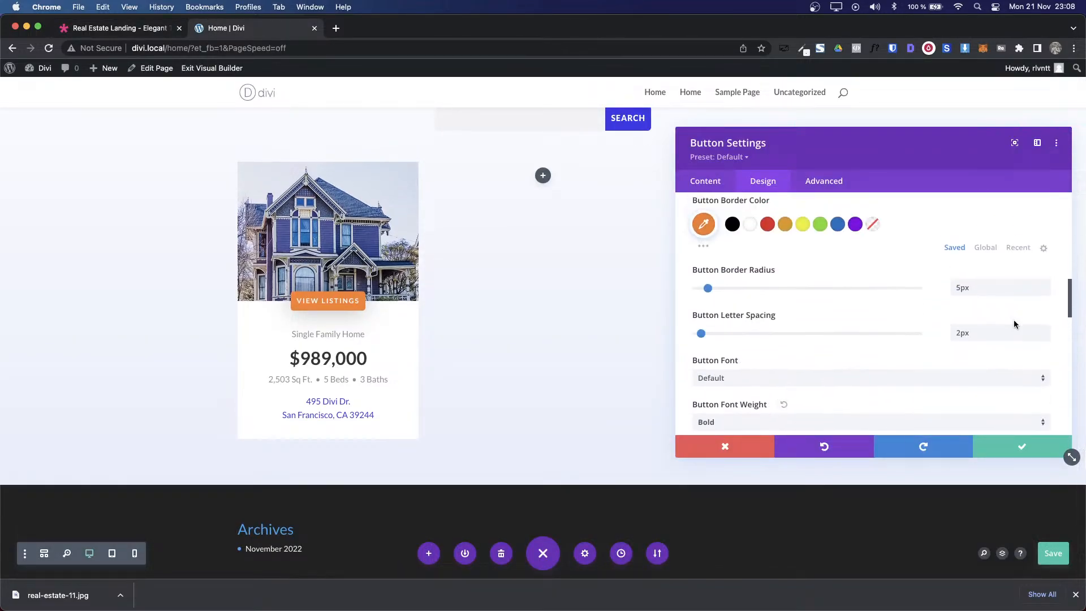
pyautogui.click(1044, 337)
pyautogui.hotkey('ctrl', 'Tab')
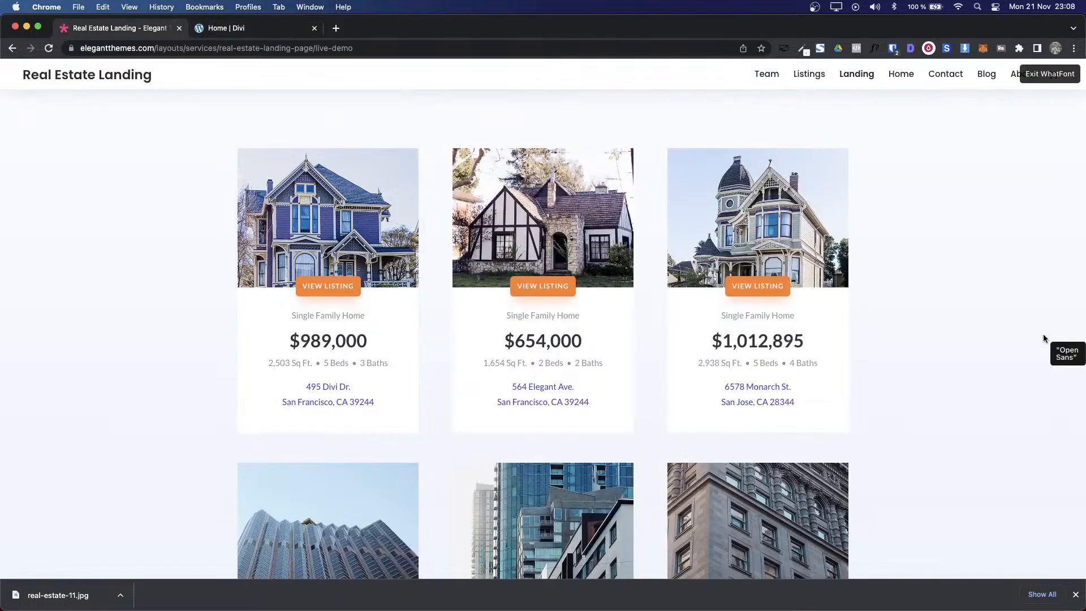
pyautogui.hotkey('ctrl', 'Tab')
pyautogui.hotkey('ctrl', 'Tab')
pyautogui.hotkey('ctrl', 'Tab')
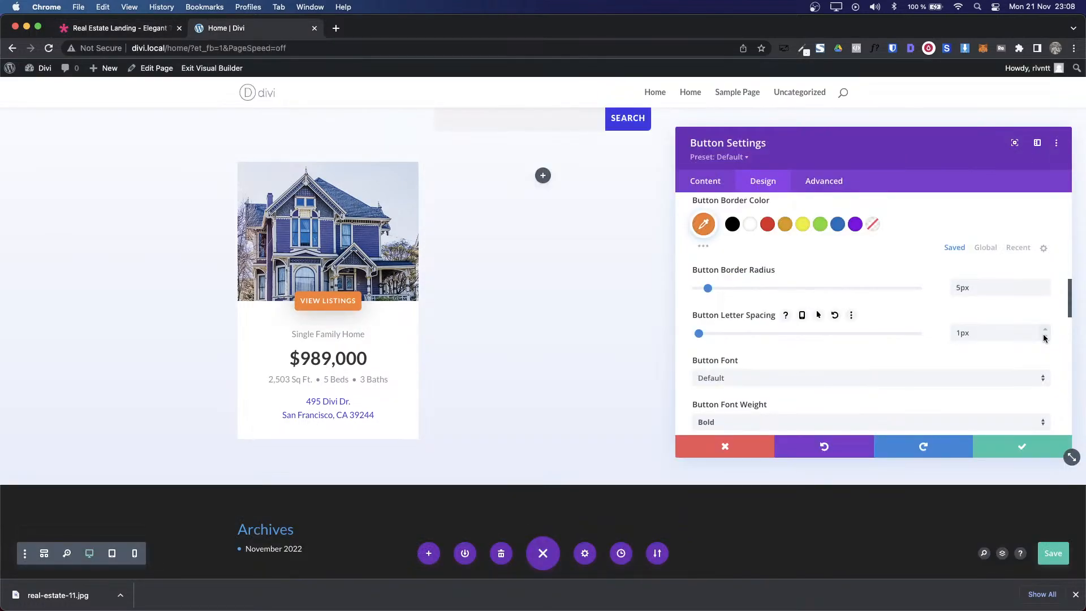
pyautogui.click(1022, 447)
# Step: Set the property details' bottom padding to 50px and top padding to 10px, then compare the card's spacing with the demo
pyautogui.hotkey('ctrl', 'Tab')
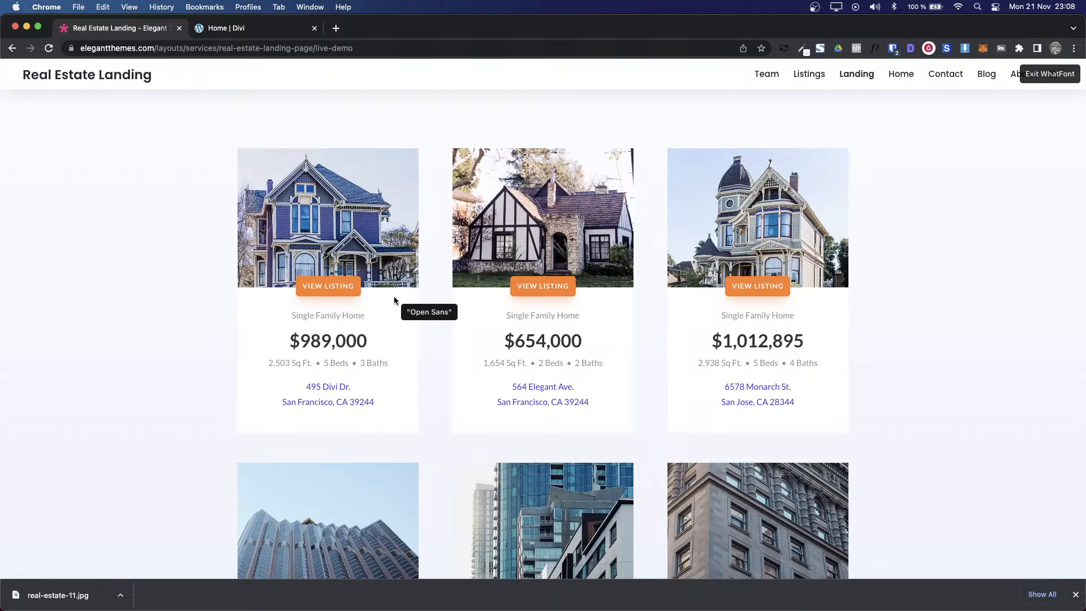
pyautogui.hotkey('ctrl', 'Tab')
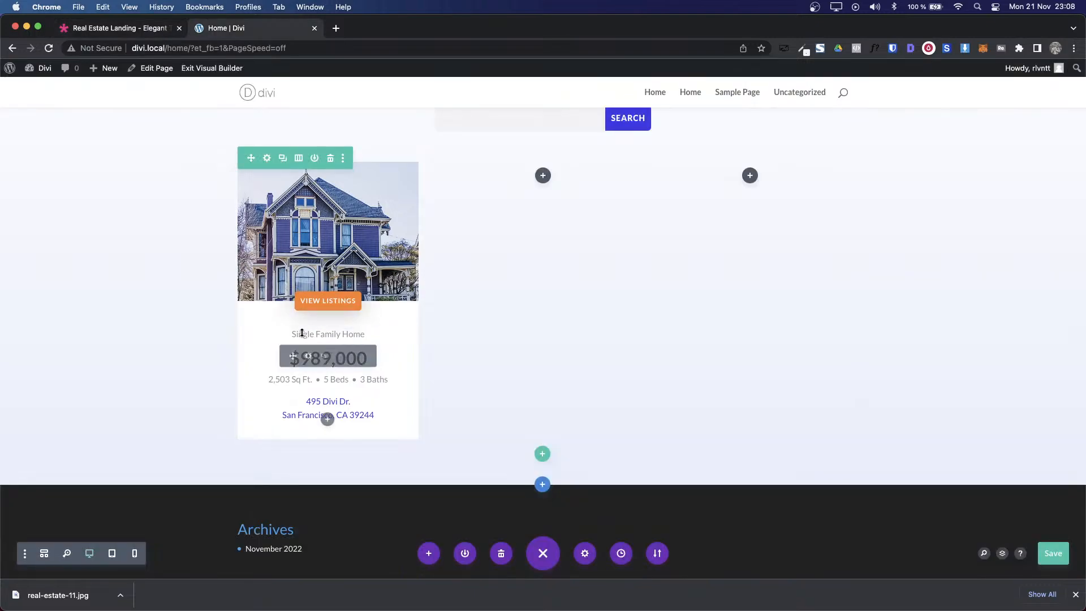
pyautogui.click(308, 356)
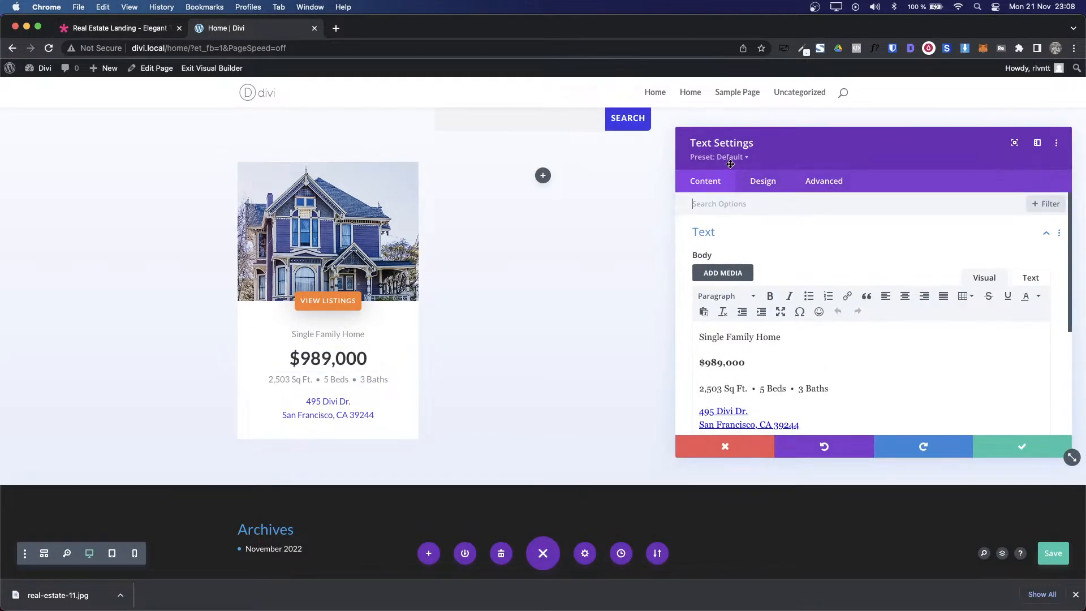
pyautogui.click(755, 182)
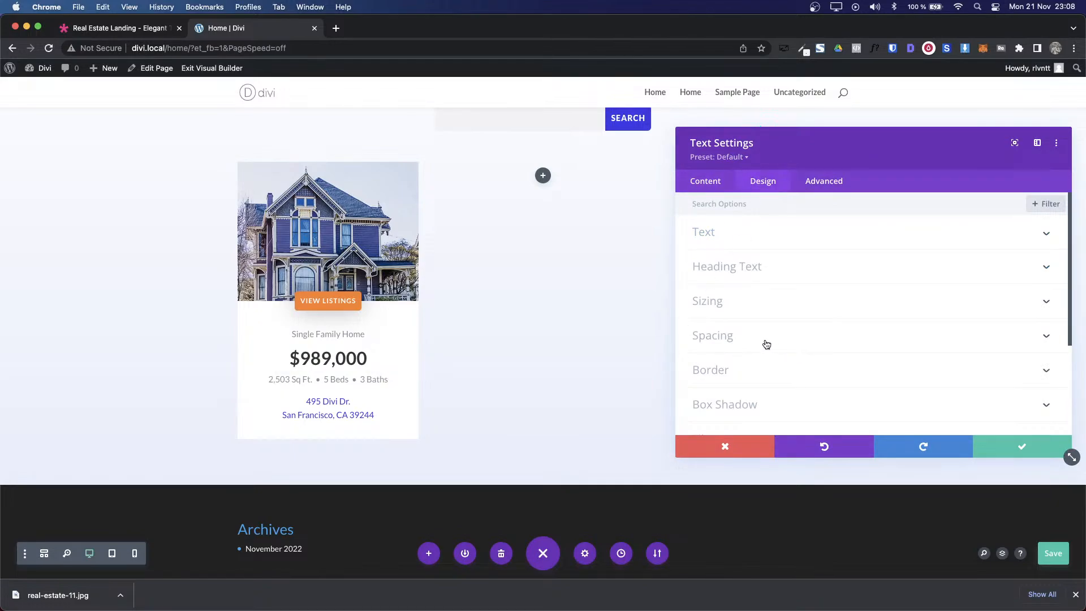
pyautogui.click(766, 344)
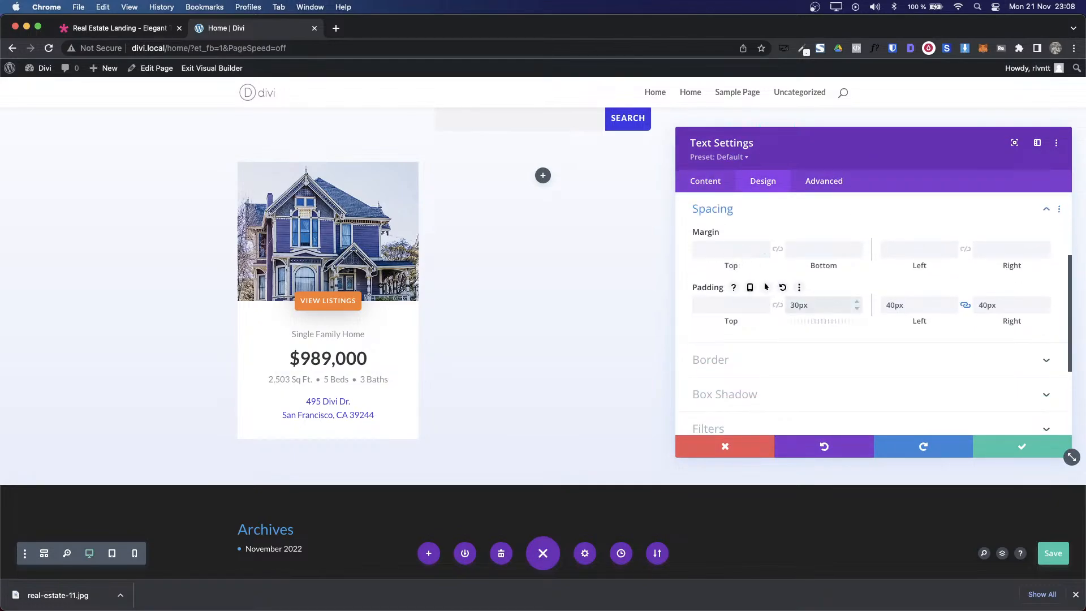
pyautogui.hotkey('shift', 'Up')
pyautogui.hotkey('shift', 'Up')
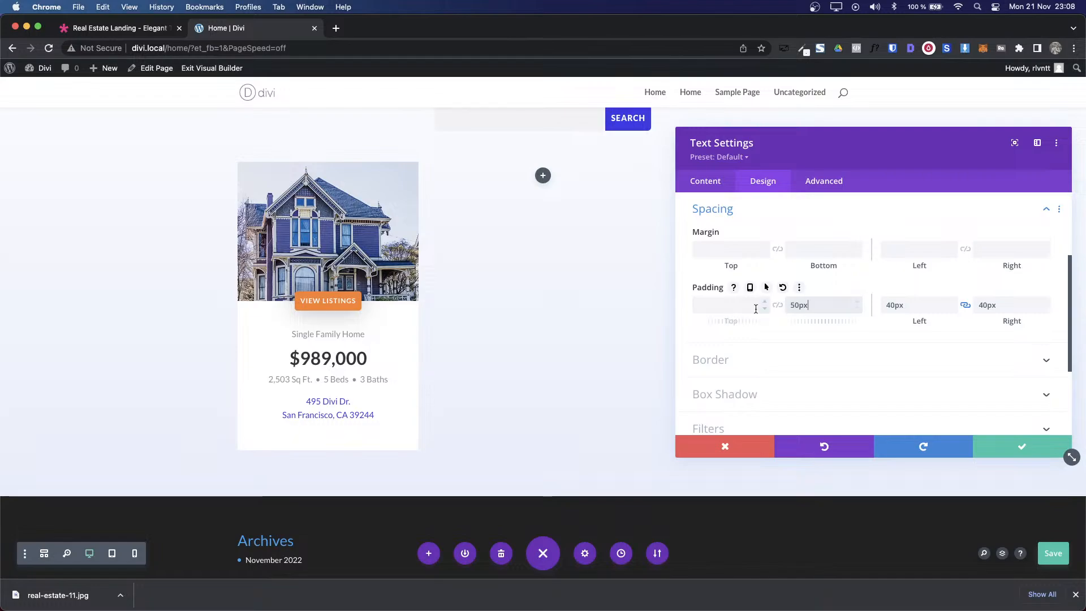
pyautogui.click(756, 309)
pyautogui.hotkey('shift', 'Up')
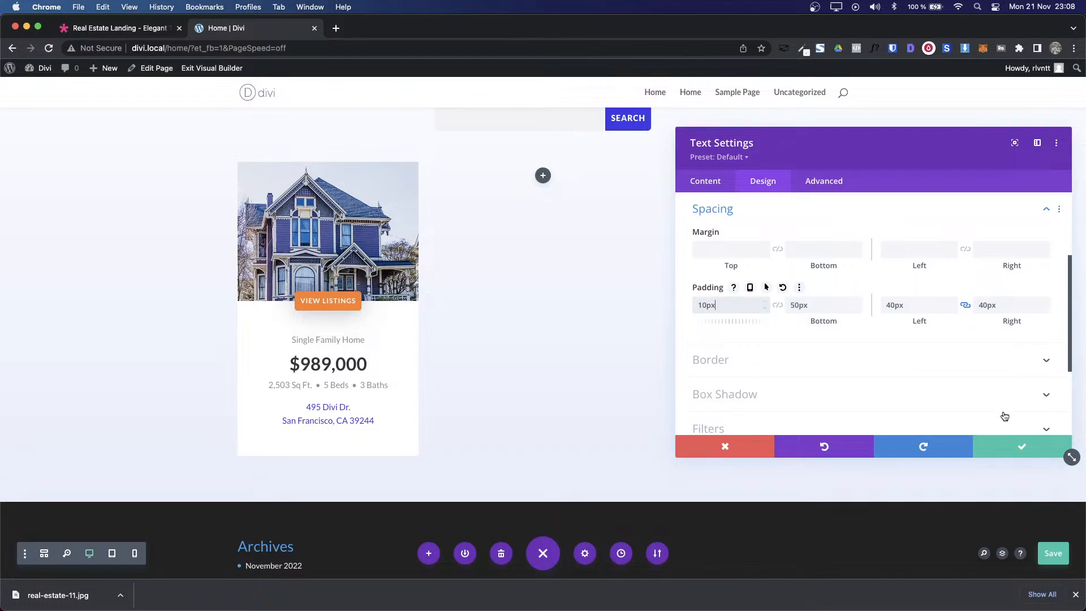
pyautogui.click(1025, 447)
pyautogui.hotkey('ctrl', 'Tab')
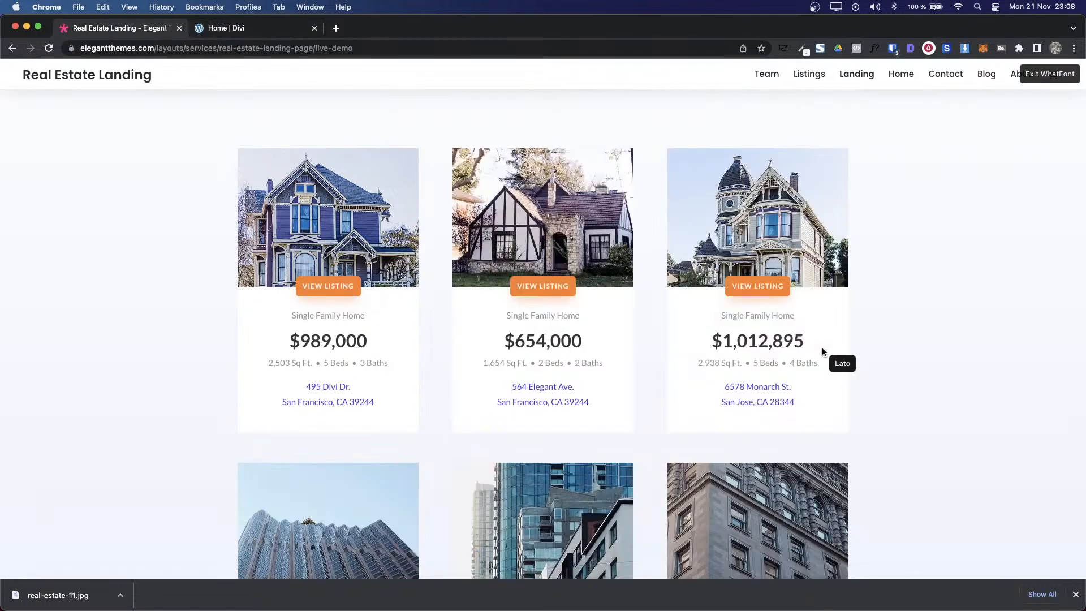
pyautogui.hotkey('ctrl', 'Tab')
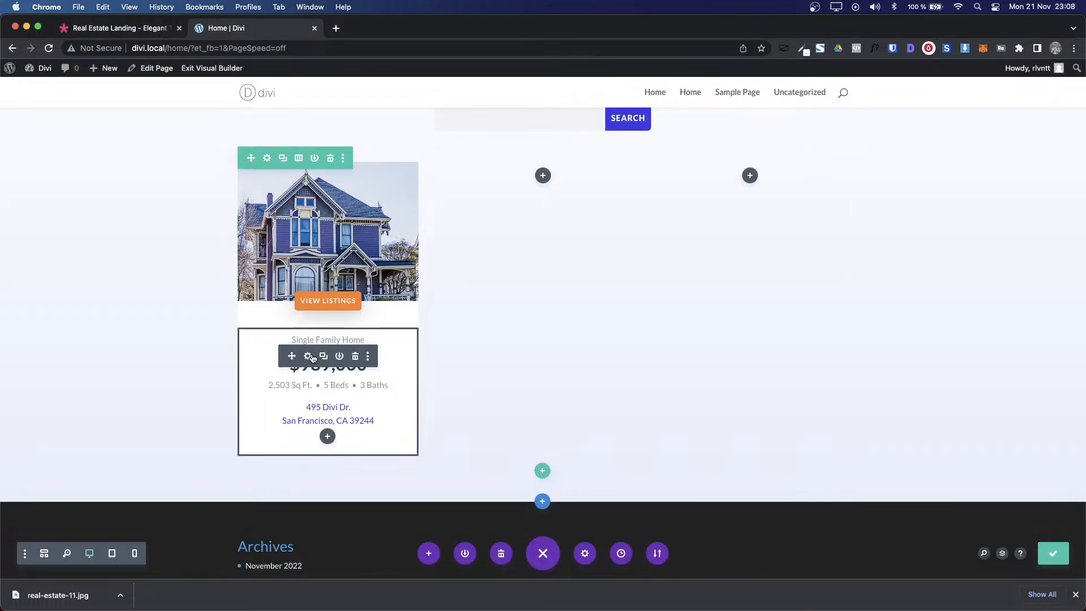
# Step: Set the bottom padding of the first card's property details text to 40px and keep the change
pyautogui.click(308, 357)
pyautogui.click(756, 181)
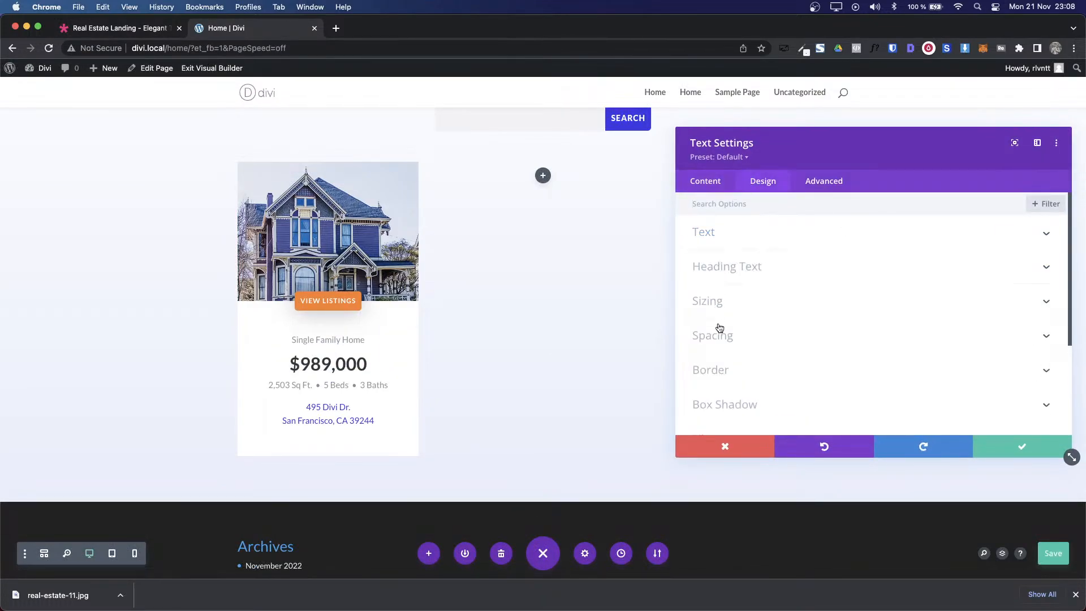
pyautogui.click(714, 335)
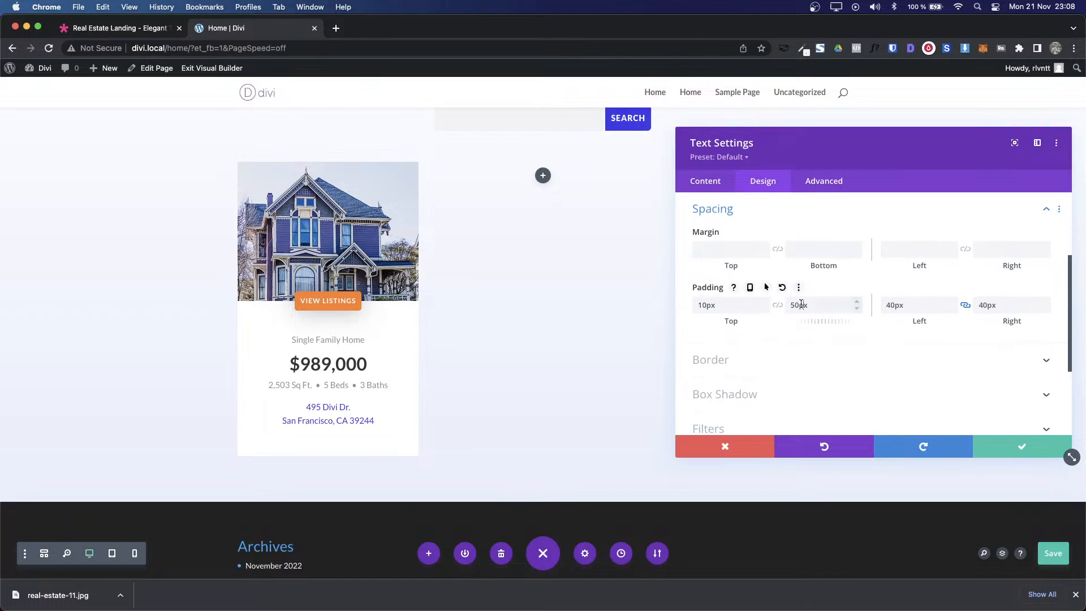
pyautogui.click(800, 305)
pyautogui.hotkey('shift', 'Down')
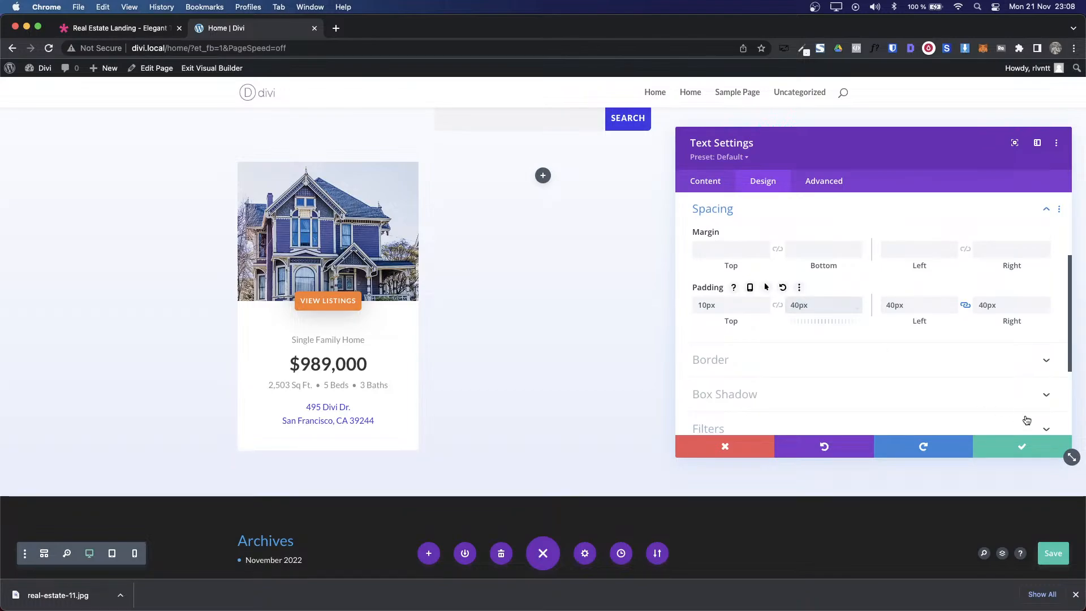
pyautogui.click(1023, 446)
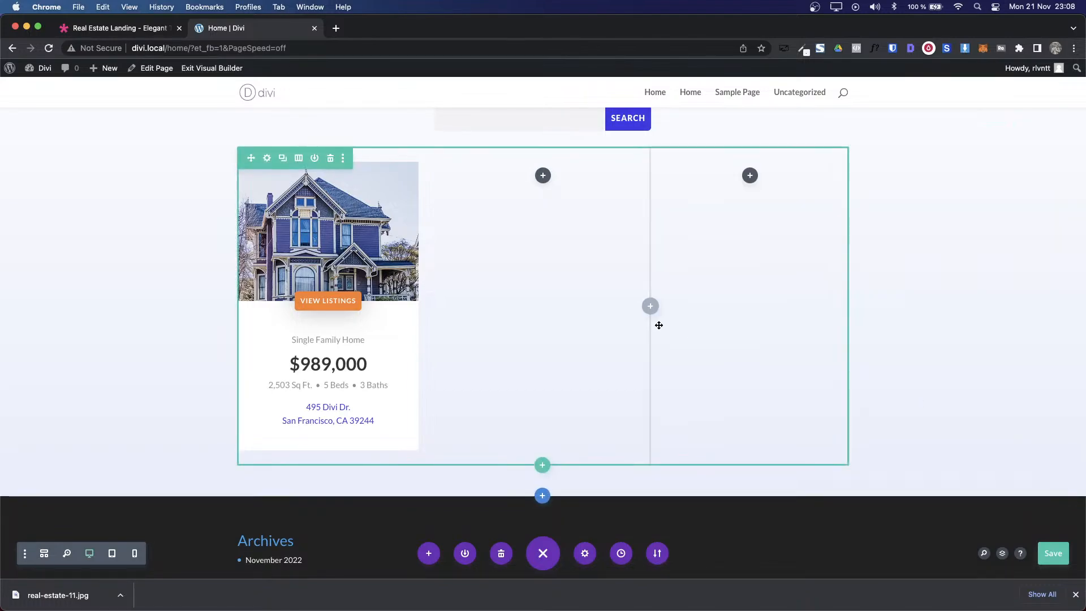
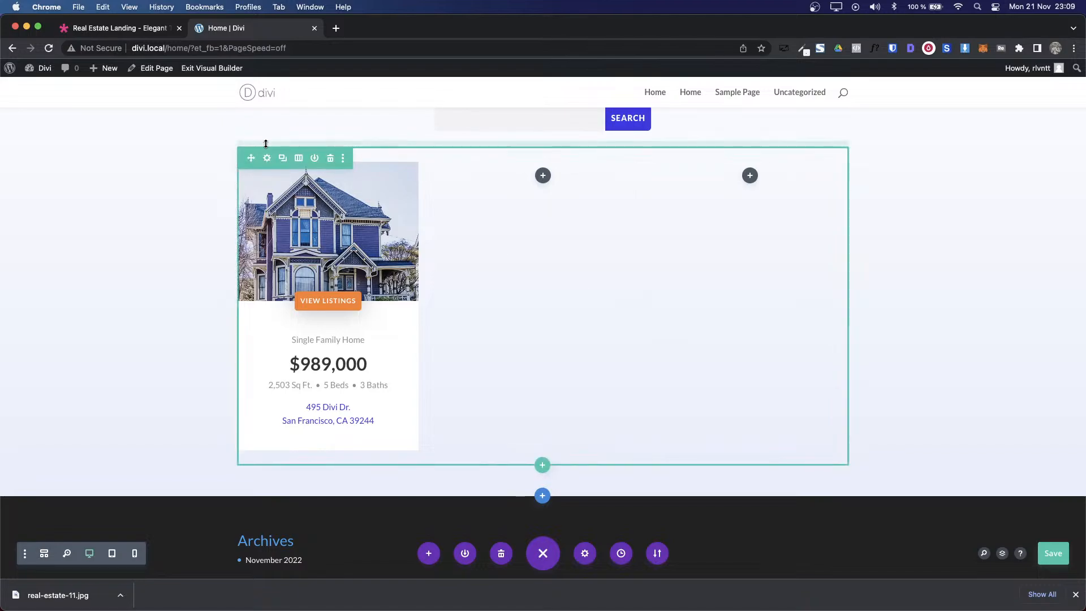
# Step: Compare the card layout with the demo and delete the two empty columns from the listings row
pyautogui.hotkey('ctrl', 'Tab')
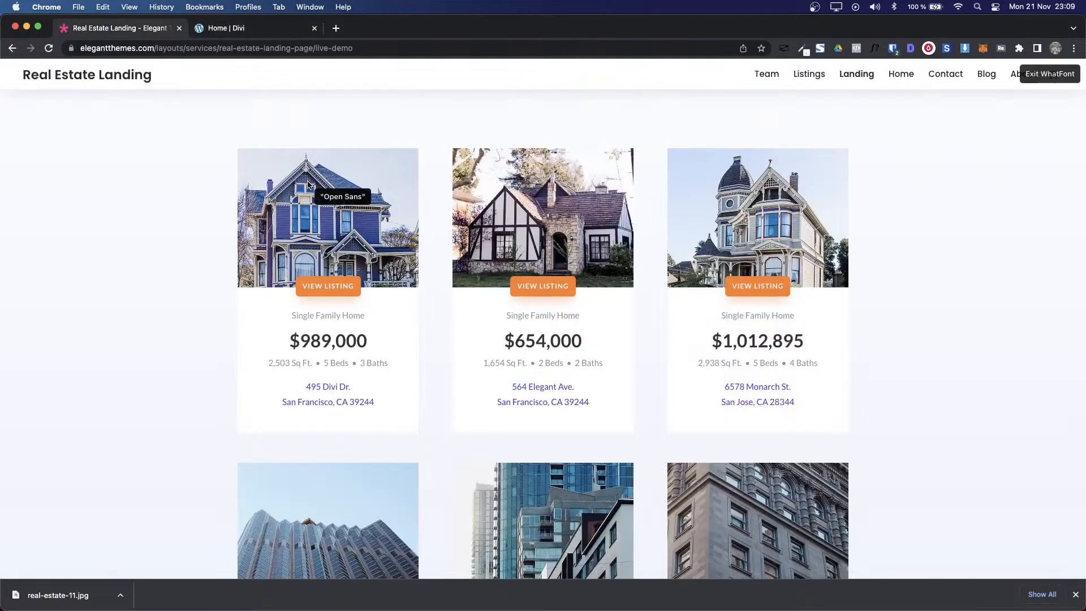
pyautogui.hotkey('ctrl', 'Tab')
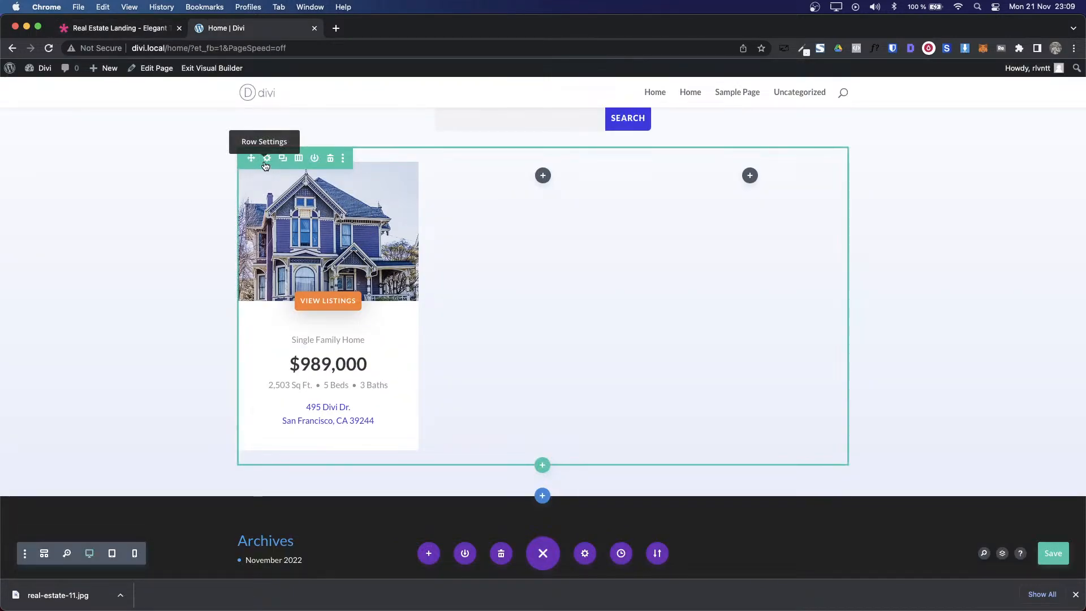
pyautogui.scroll(2, 265, 166)
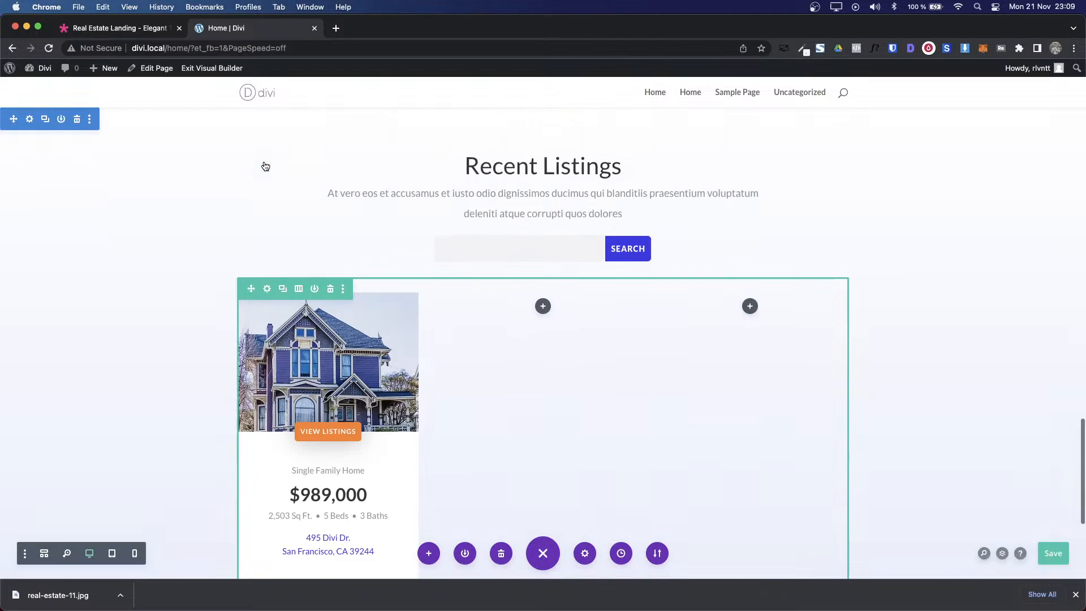
pyautogui.click(267, 288)
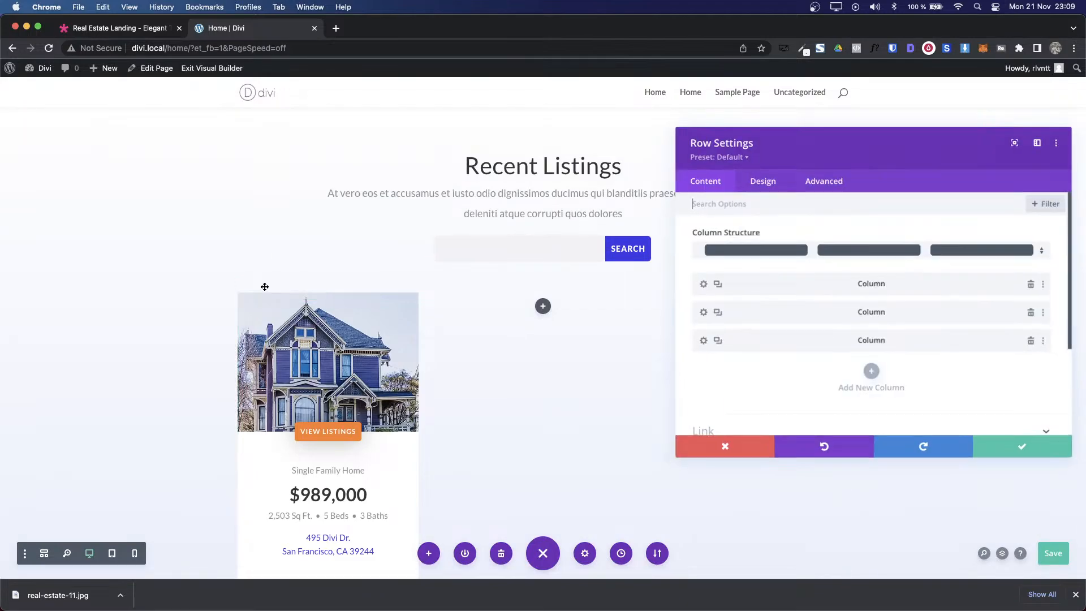
pyautogui.click(1031, 313)
pyautogui.click(1031, 312)
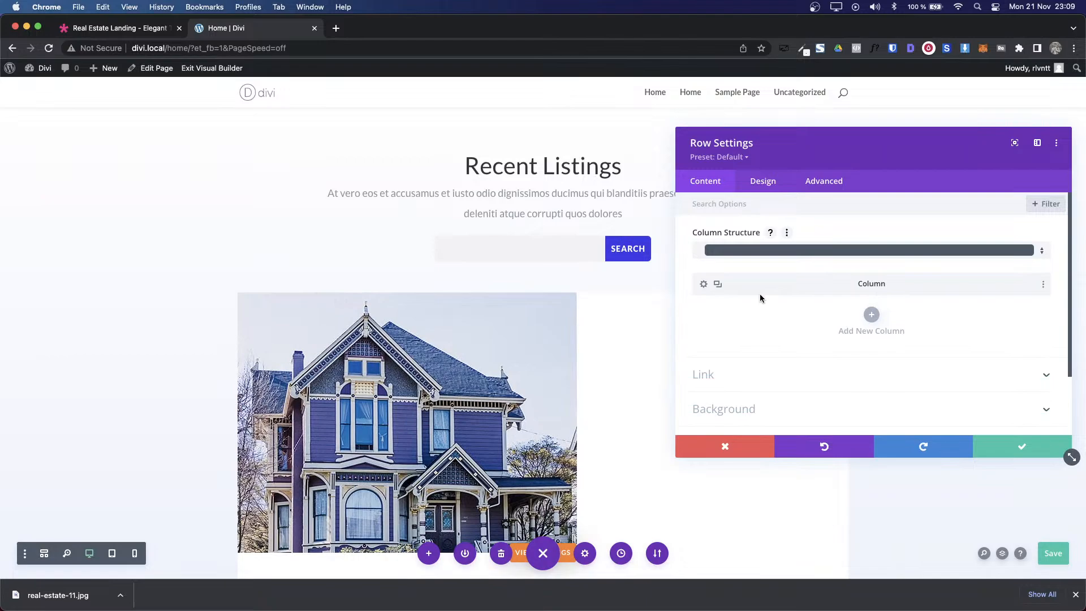
# Step: Duplicate the remaining listing card column twice to form a three-column row and keep the change
pyautogui.click(718, 285)
pyautogui.click(718, 285)
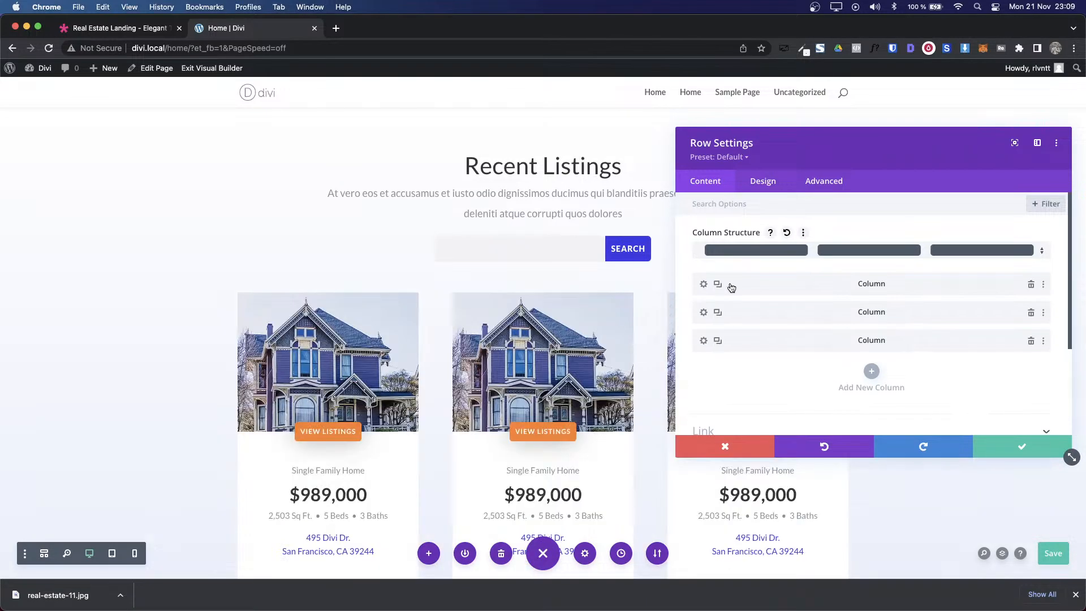
pyautogui.click(1020, 449)
pyautogui.scroll(-5, 948, 396)
pyautogui.scroll(3, 949, 397)
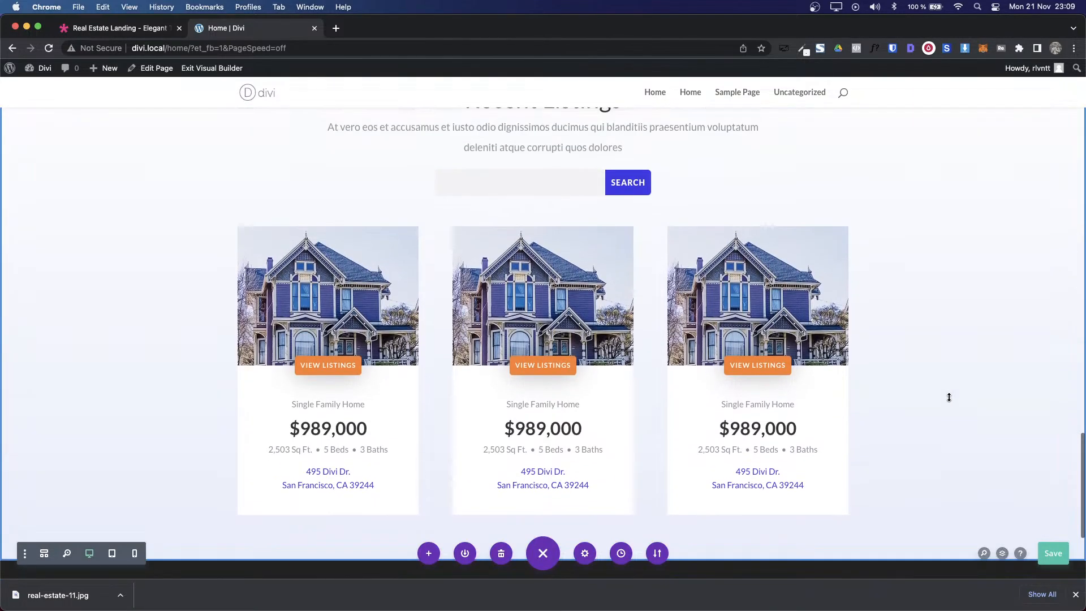
# Step: Duplicate the row of three listing cards to add a second row, comparing the layout with the demo
pyautogui.hotkey('ctrl', 'Tab')
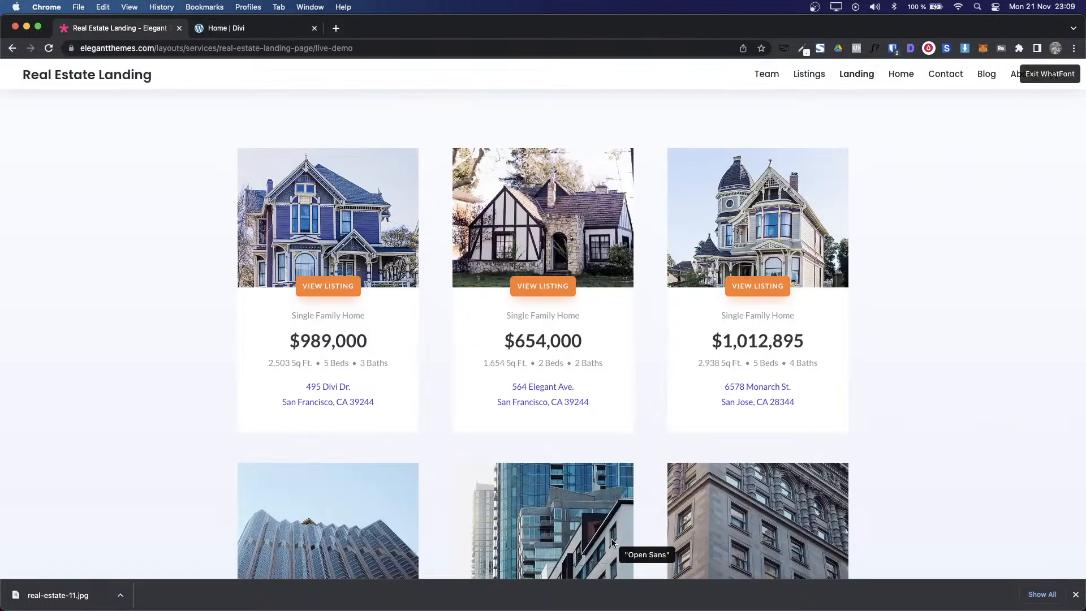
pyautogui.hotkey('ctrl', 'Tab')
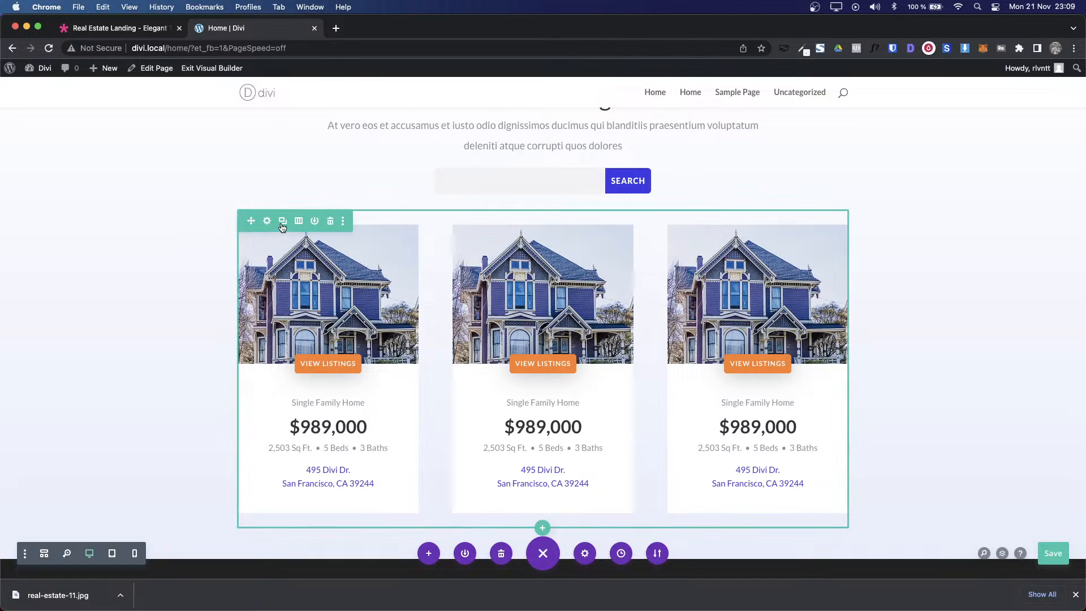
pyautogui.click(282, 221)
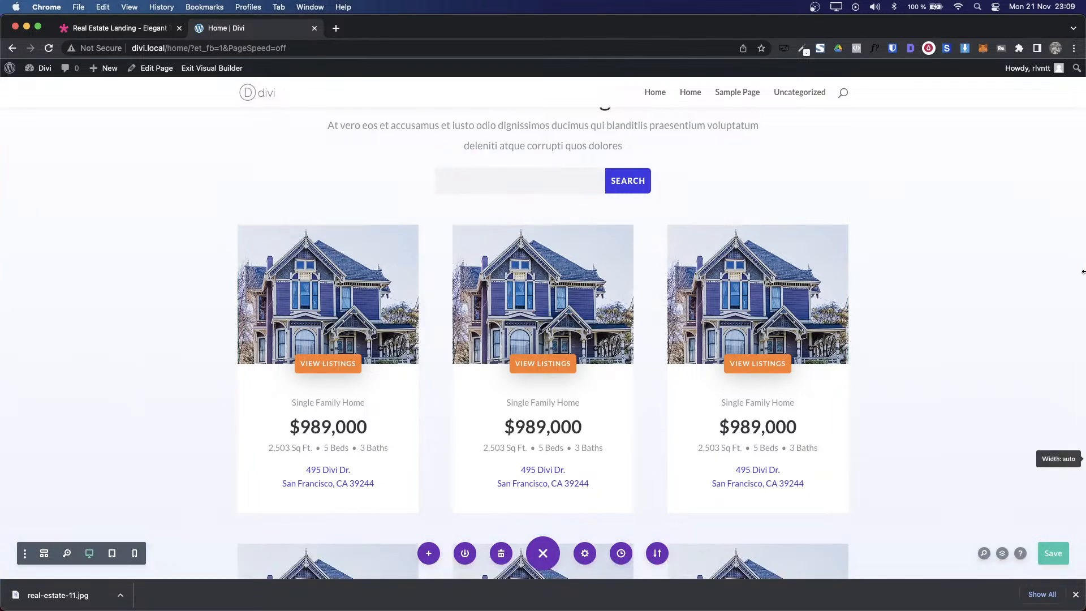
pyautogui.hotkey('ctrl', 'Tab')
pyautogui.scroll(-2, 947, 260)
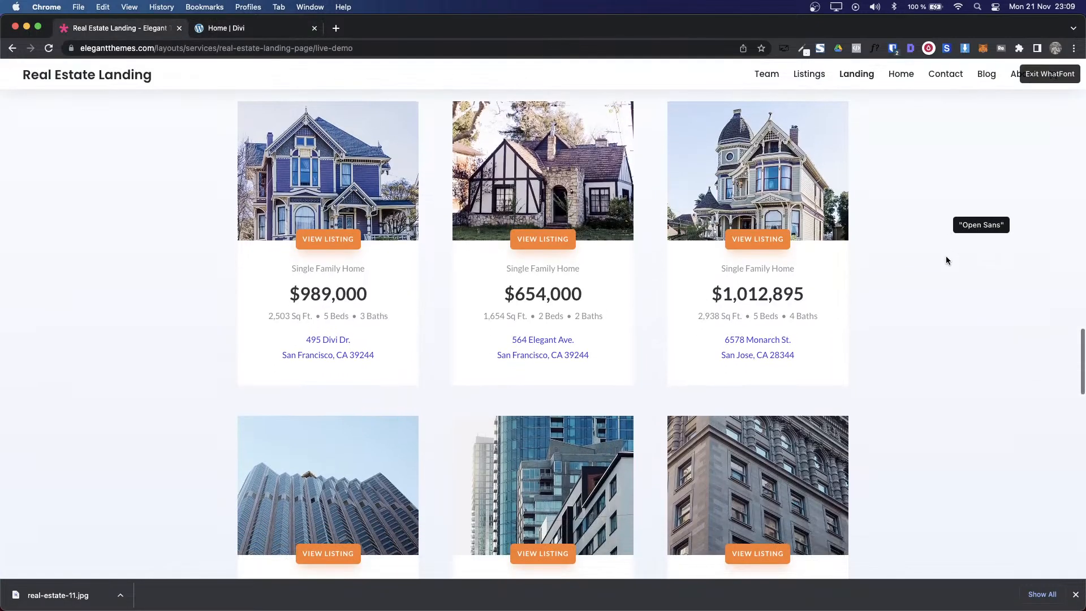
pyautogui.hotkey('ctrl', 'Tab')
pyautogui.scroll(-6, 707, 271)
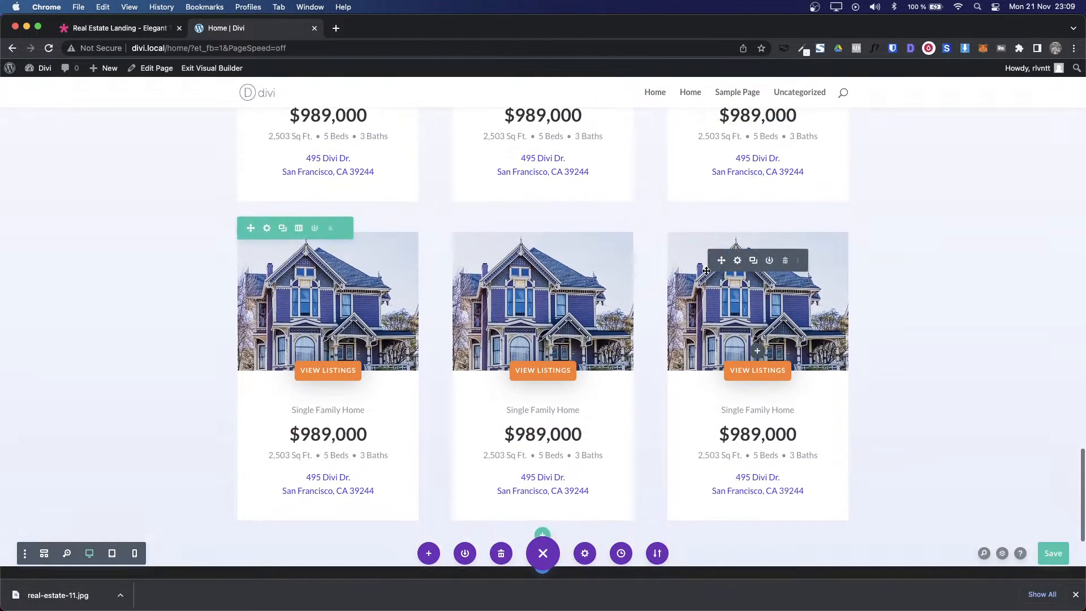
# Step: Check both rows of listing cards, save the page and dismiss the browser's downloads bar
pyautogui.scroll(6, 707, 271)
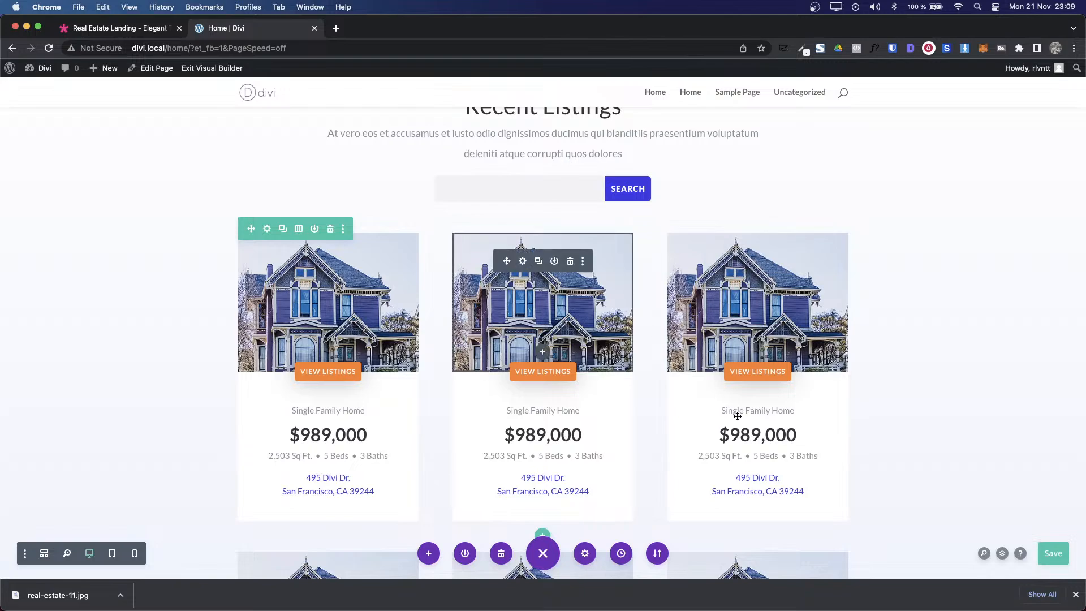
pyautogui.scroll(-5, 534, 475)
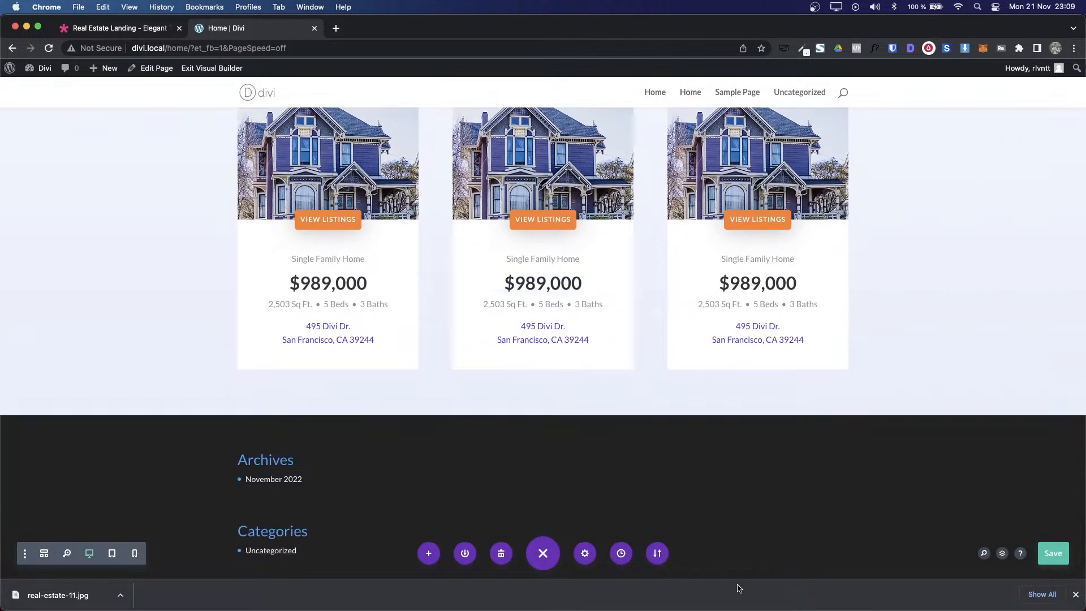
pyautogui.scroll(8, 893, 374)
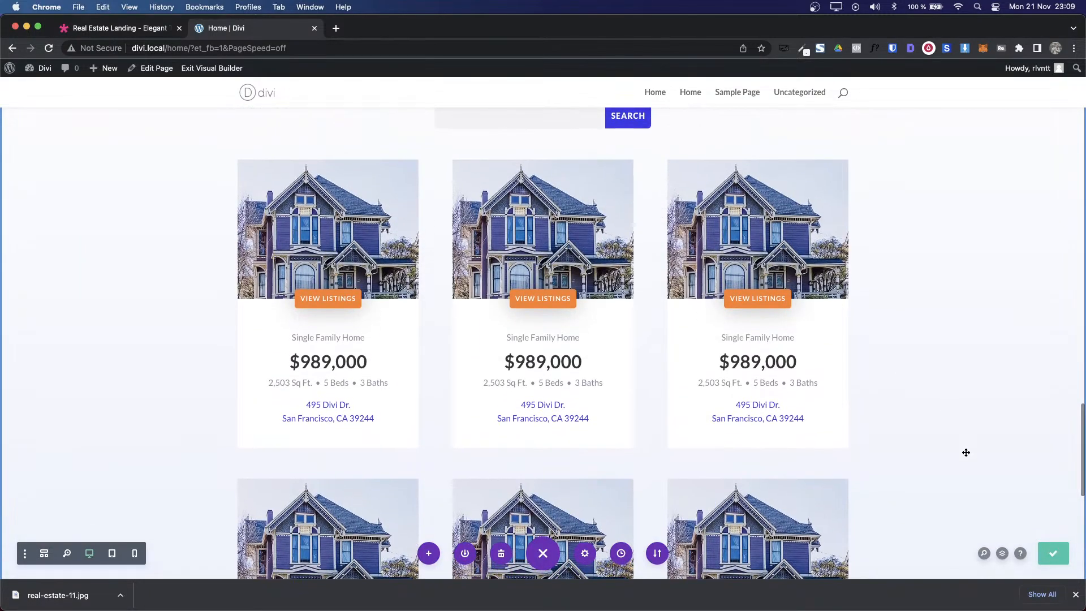
pyautogui.click(1074, 595)
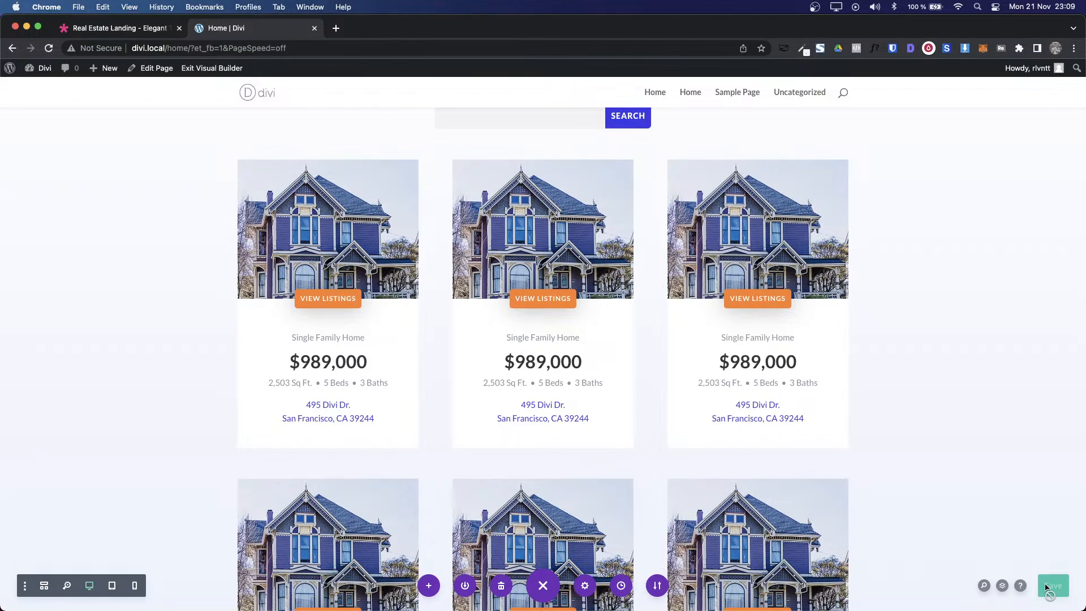
# Step: Examine the demo's sections below the listings: the testimonials box, agent features and closing call to action
pyautogui.hotkey('ctrl', 'shift', 'Tab')
pyautogui.scroll(-10, 945, 432)
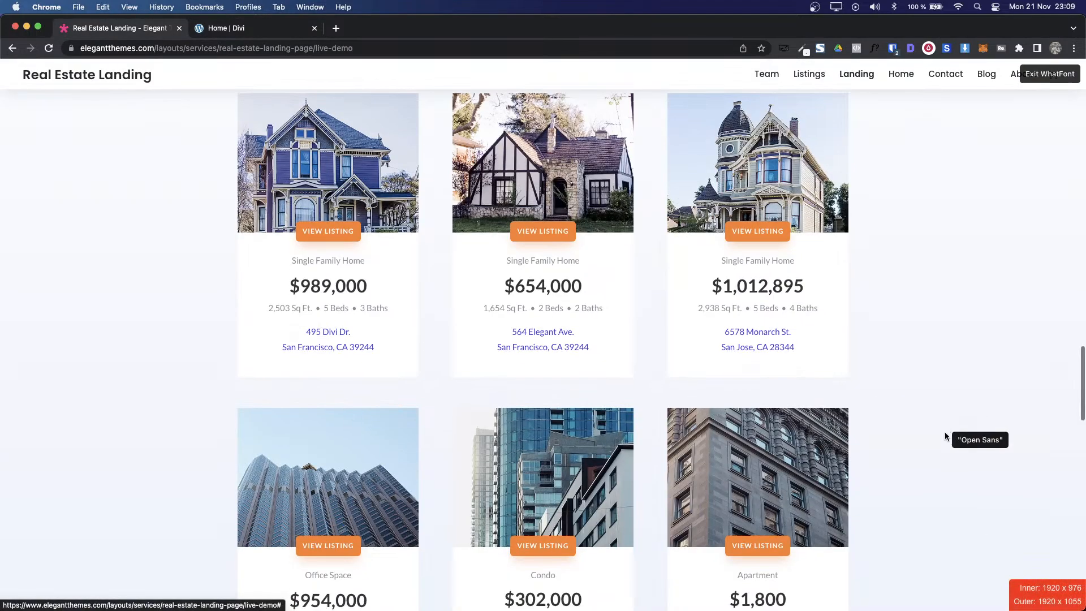
pyautogui.scroll(-13, 945, 436)
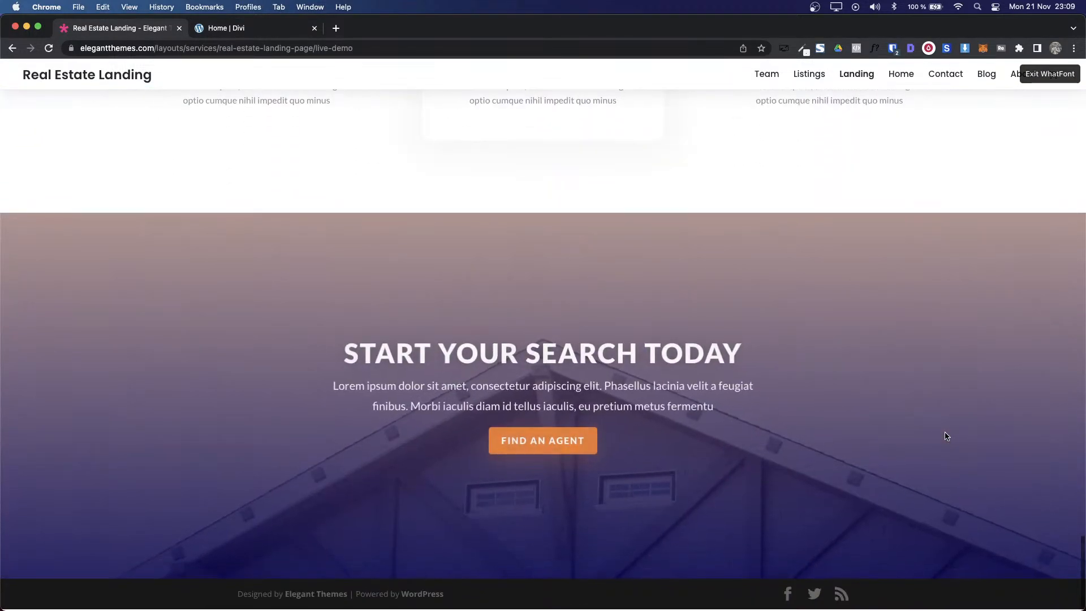
pyautogui.scroll(10, 944, 436)
pyautogui.scroll(5, 944, 436)
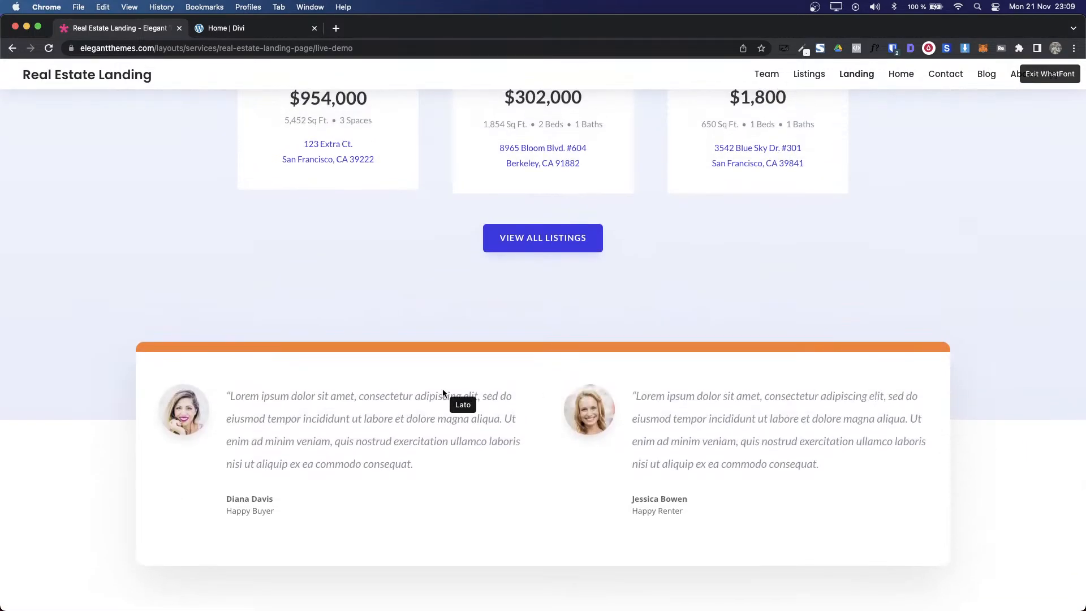
pyautogui.scroll(-7, 443, 392)
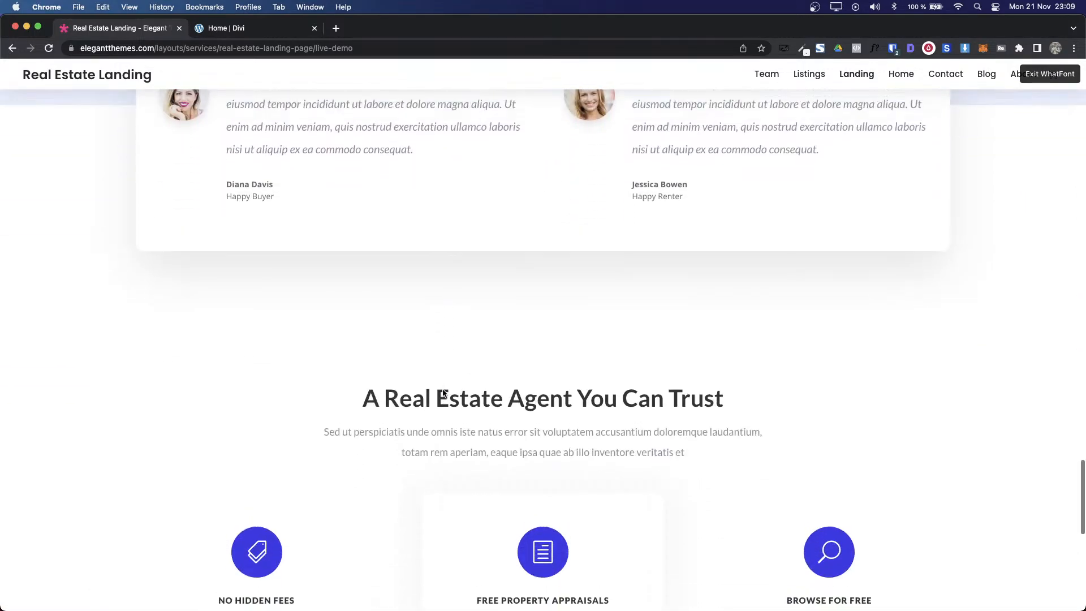
pyautogui.scroll(-7, 443, 392)
pyautogui.scroll(15, 442, 392)
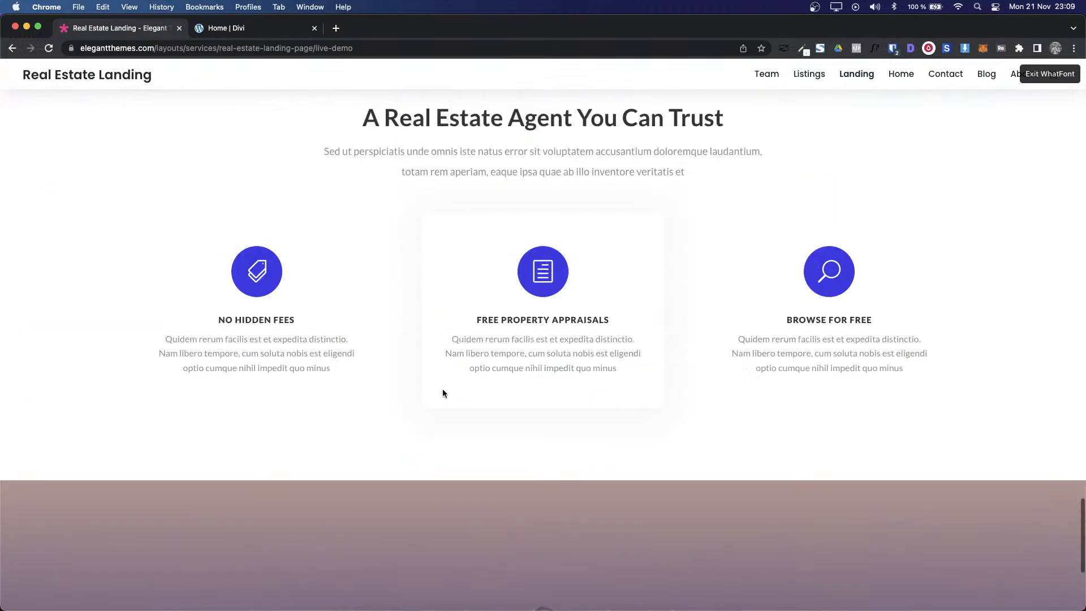
pyautogui.scroll(-12, 442, 392)
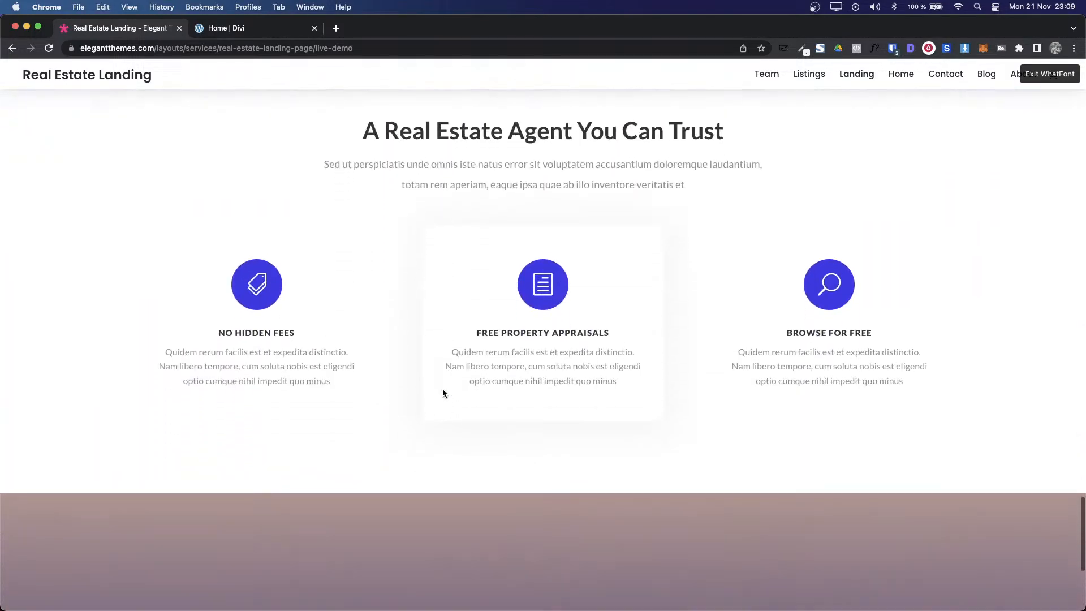
pyautogui.scroll(-3, 443, 393)
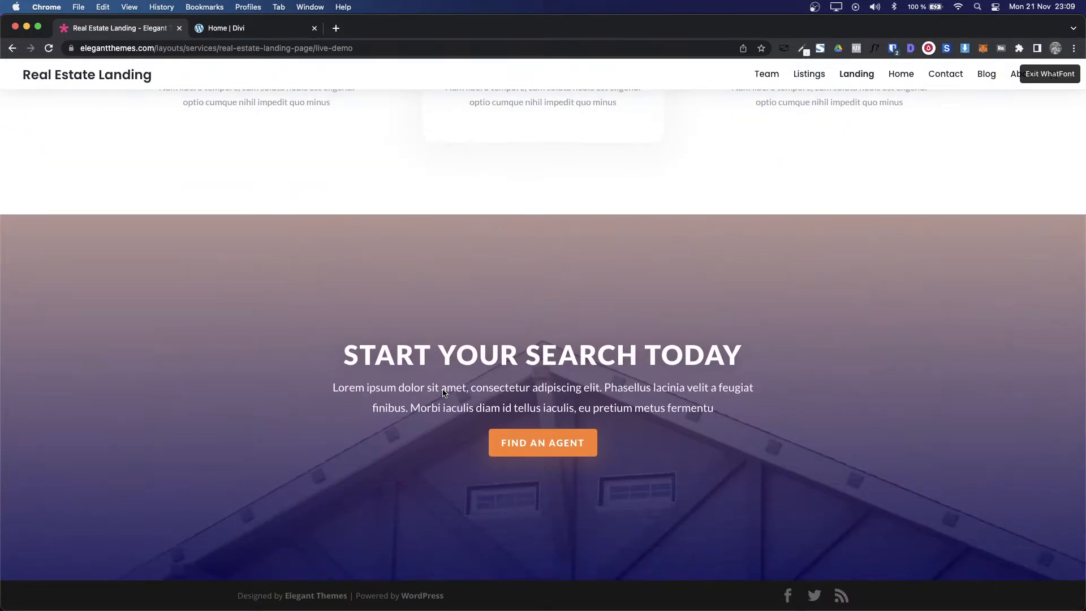
pyautogui.scroll(10, 442, 392)
pyautogui.scroll(4, 443, 393)
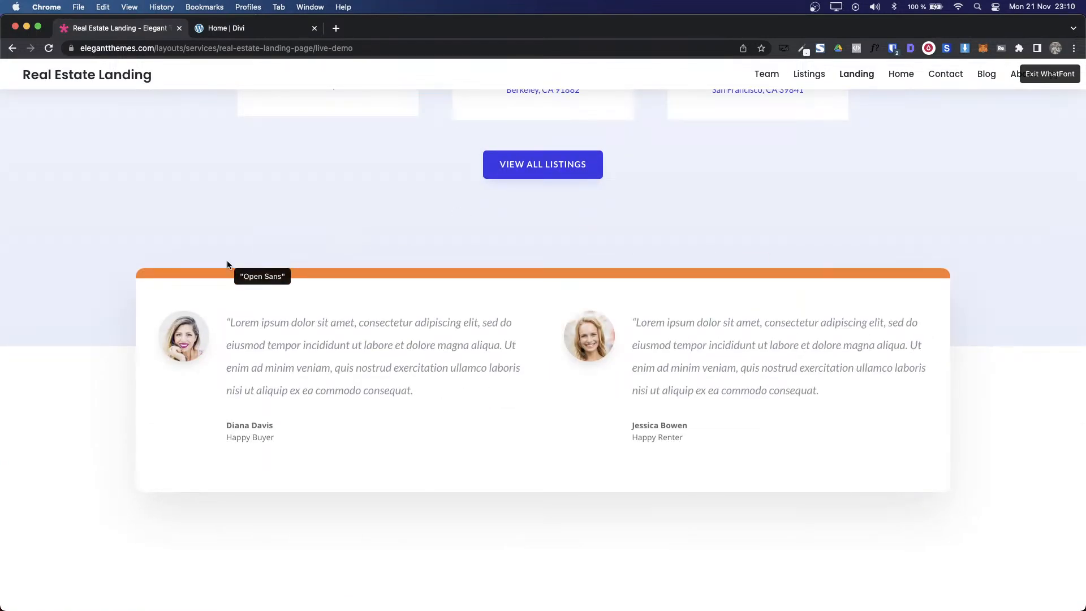
# Step: Copy the white boxed row with the three blurbs and Listings buttons that overlaps the hero section
pyautogui.hotkey('ctrl', 'Tab')
pyautogui.scroll(10, 115, 249)
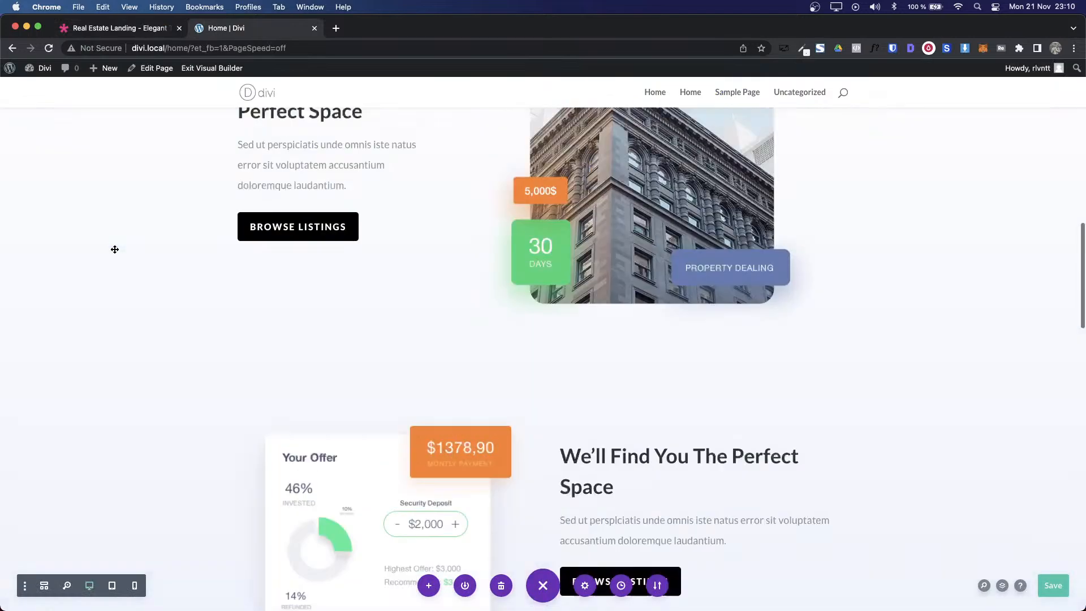
pyautogui.scroll(1, 115, 250)
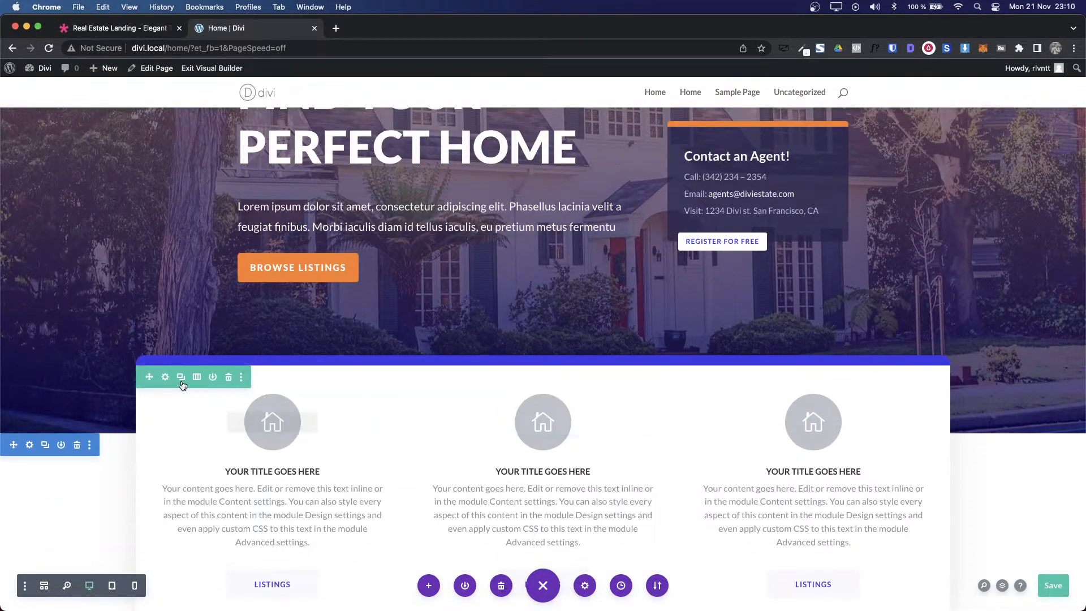
pyautogui.rightClick(162, 379)
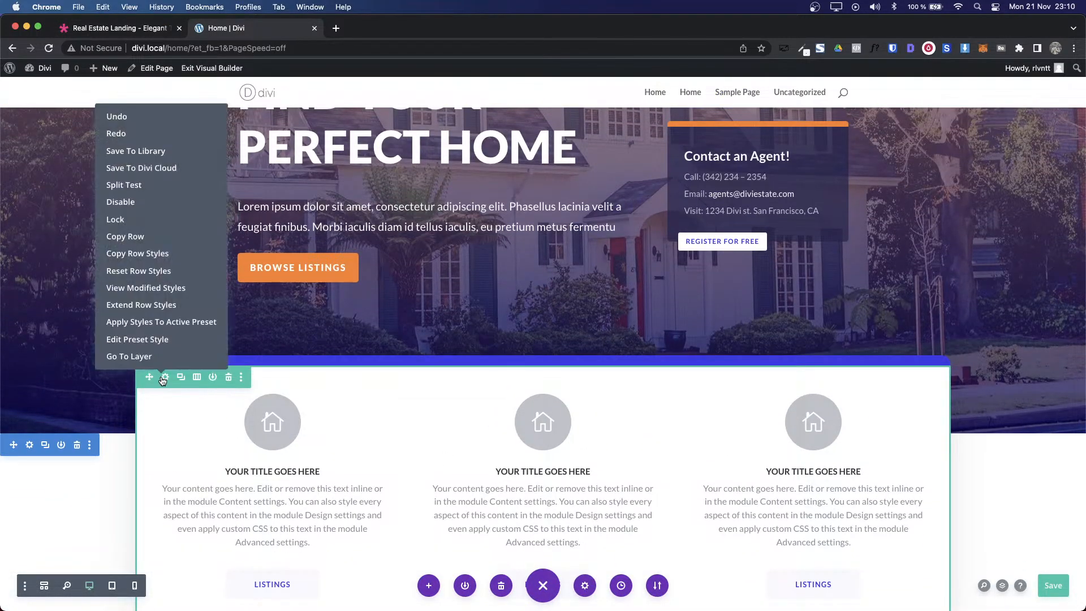
pyautogui.click(123, 236)
# Step: Add a regular section below the Recent Listings section and paste the copied blurb row into it
pyautogui.scroll(-20, 357, 450)
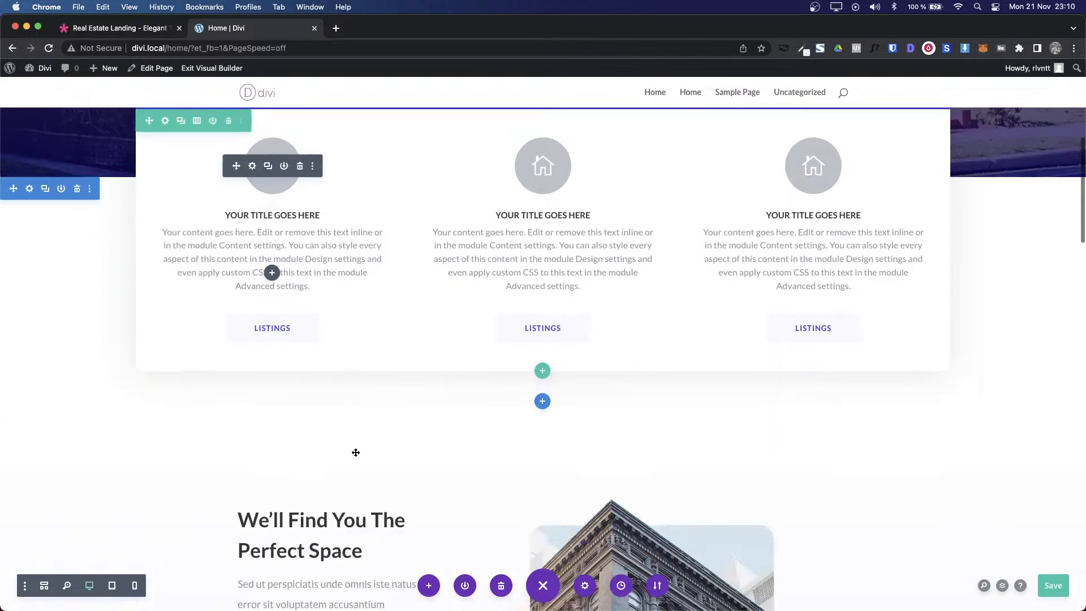
pyautogui.scroll(-12, 355, 453)
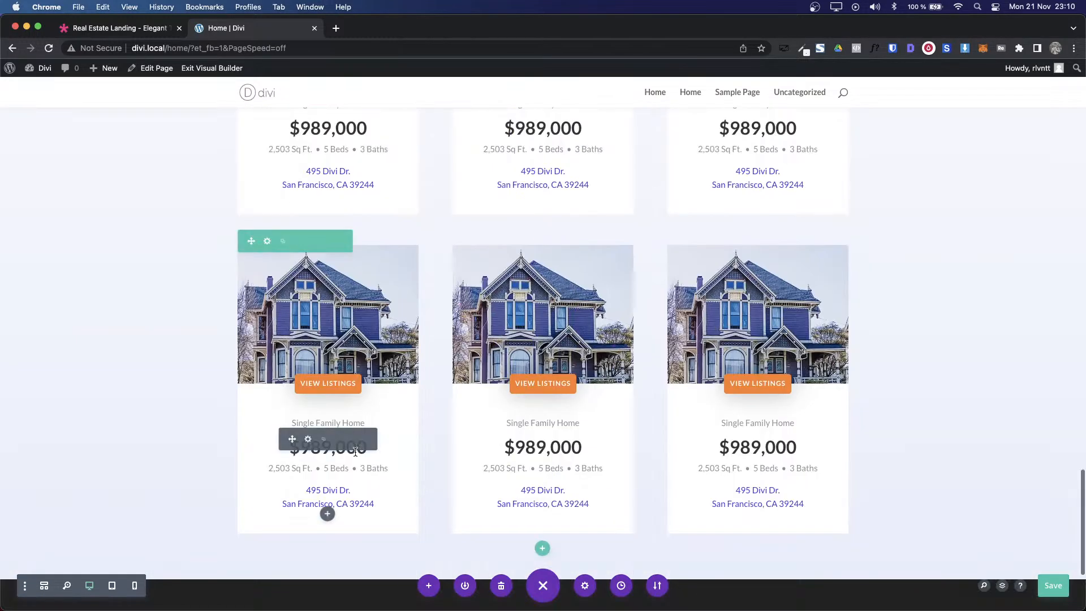
pyautogui.click(542, 401)
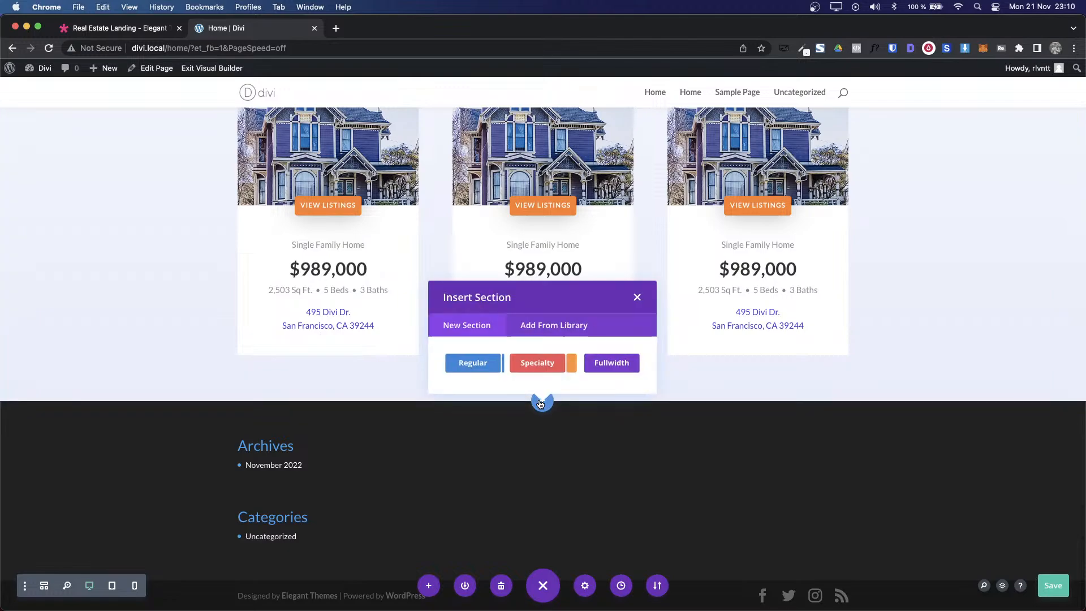
pyautogui.click(461, 367)
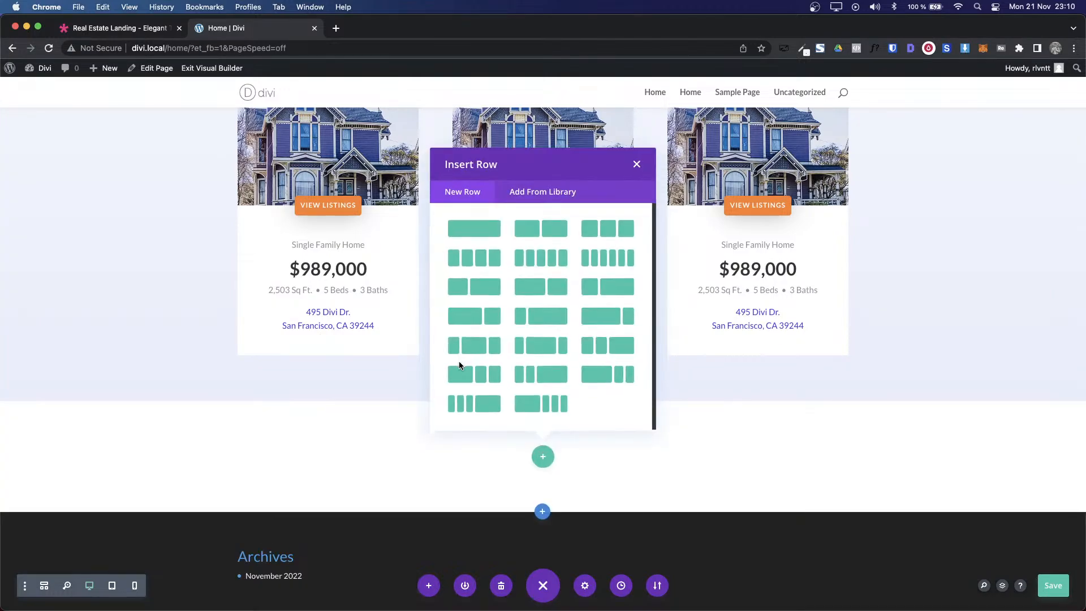
pyautogui.click(637, 165)
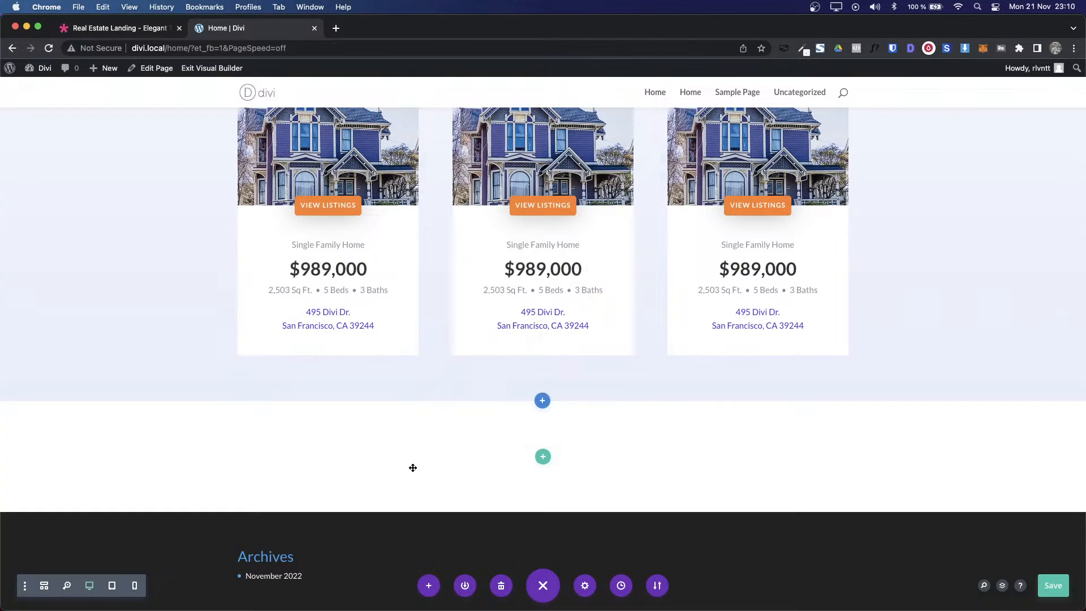
pyautogui.rightClick(546, 456)
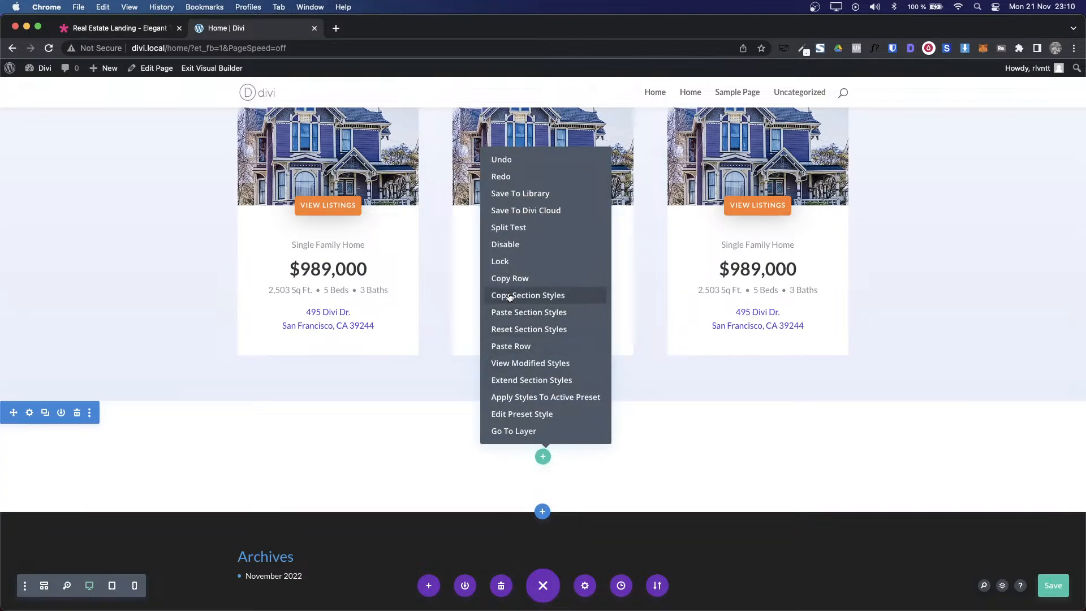
pyautogui.click(503, 346)
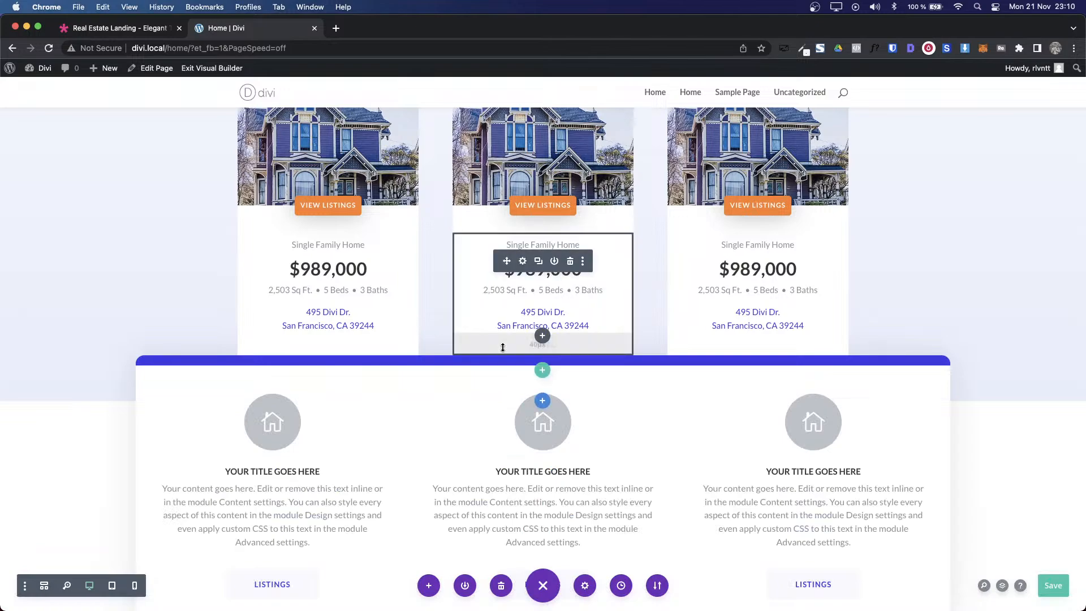
# Step: Compare the pasted row with the demo's testimonials box and change it to two equal columns
pyautogui.hotkey('ctrl', 'shift', 'Tab')
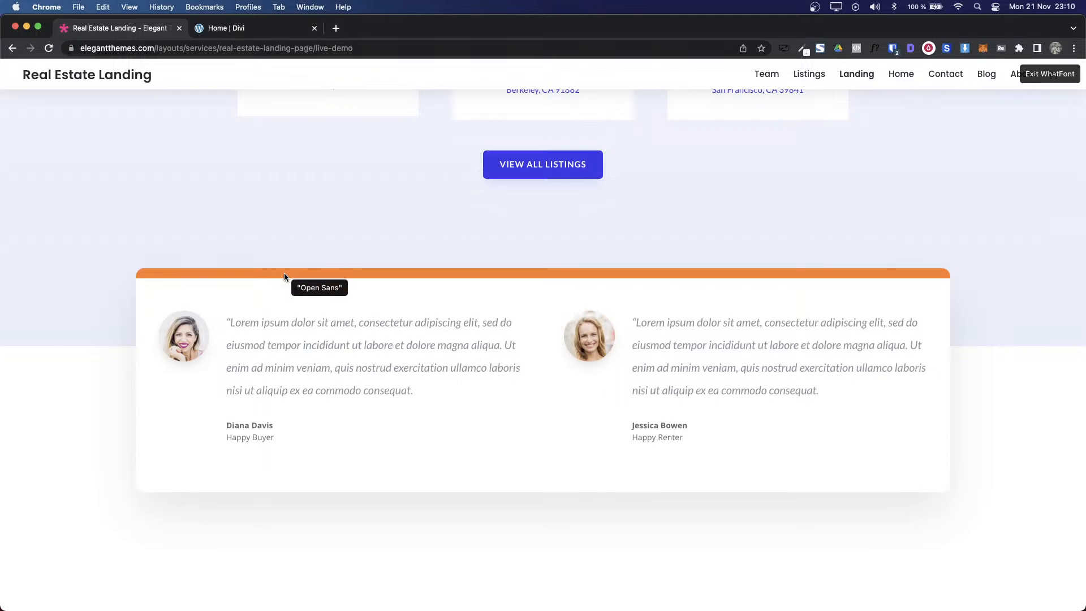
pyautogui.press('Escape')
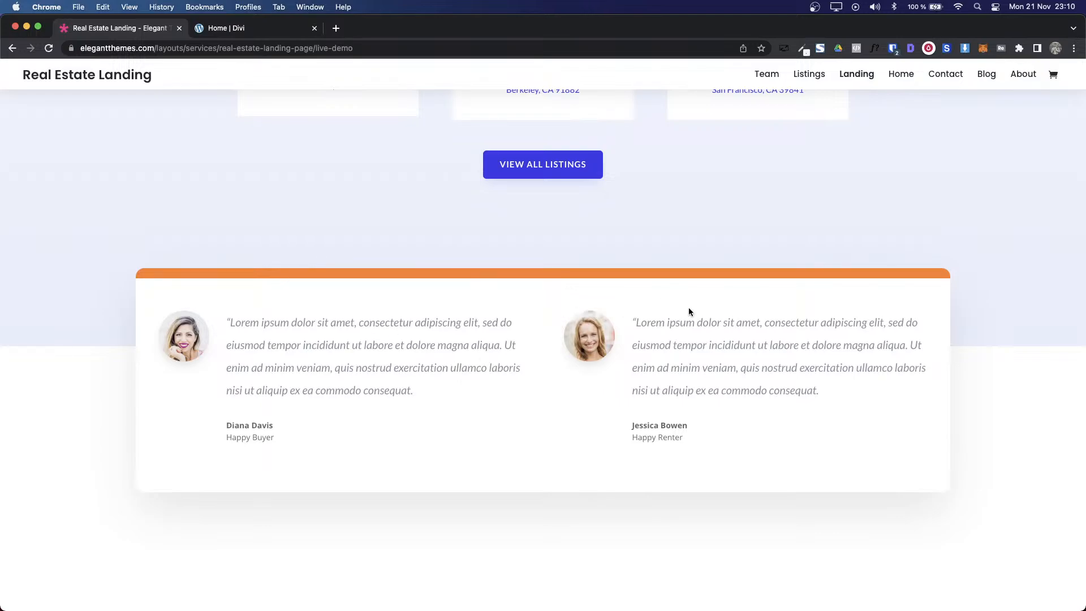
pyautogui.hotkey('ctrl', 'Tab')
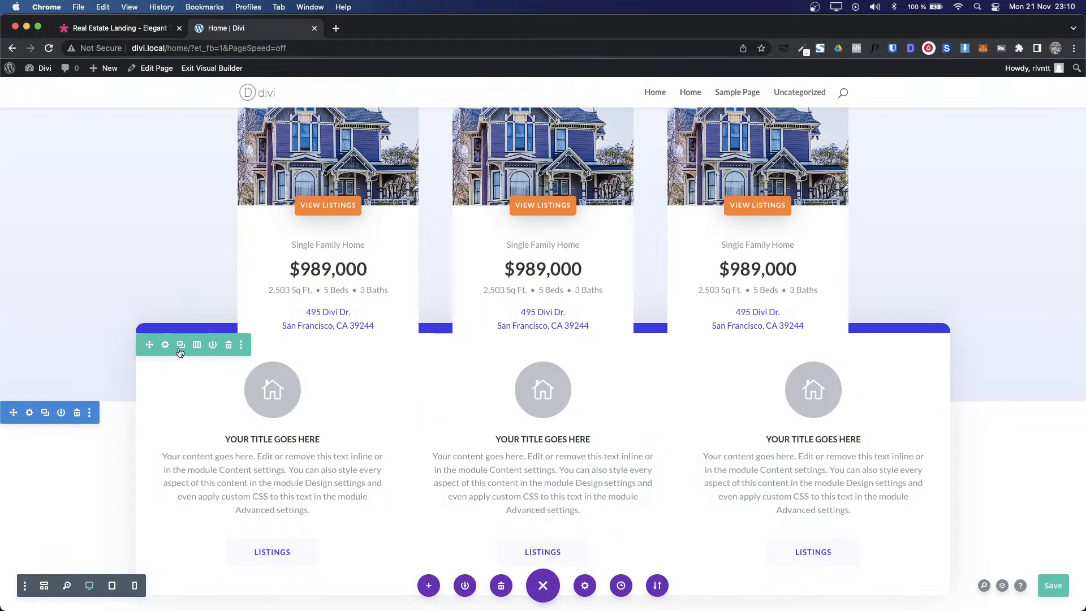
pyautogui.click(197, 346)
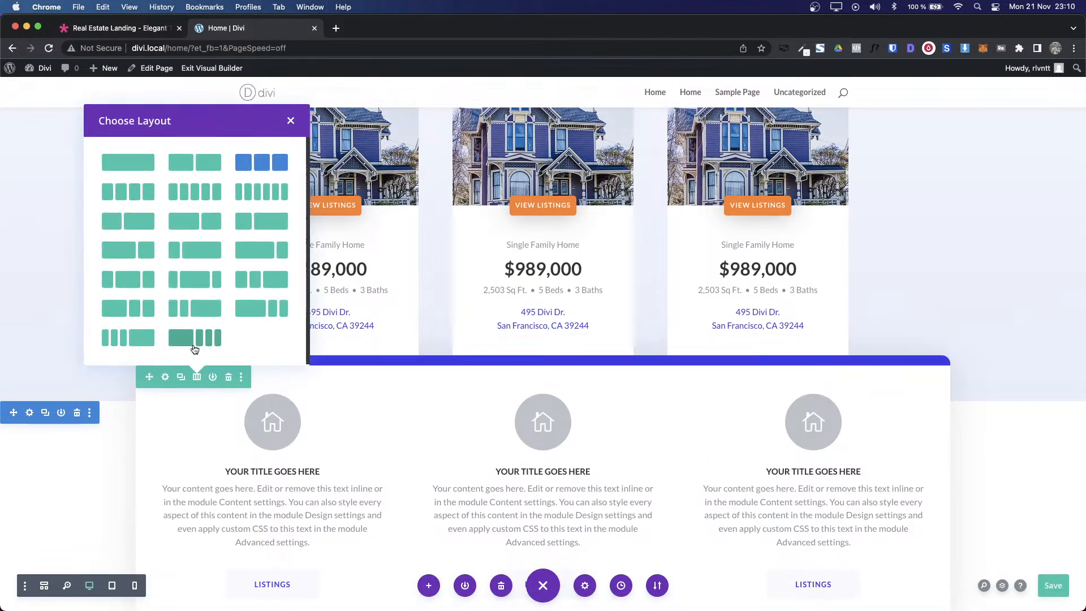
pyautogui.click(204, 162)
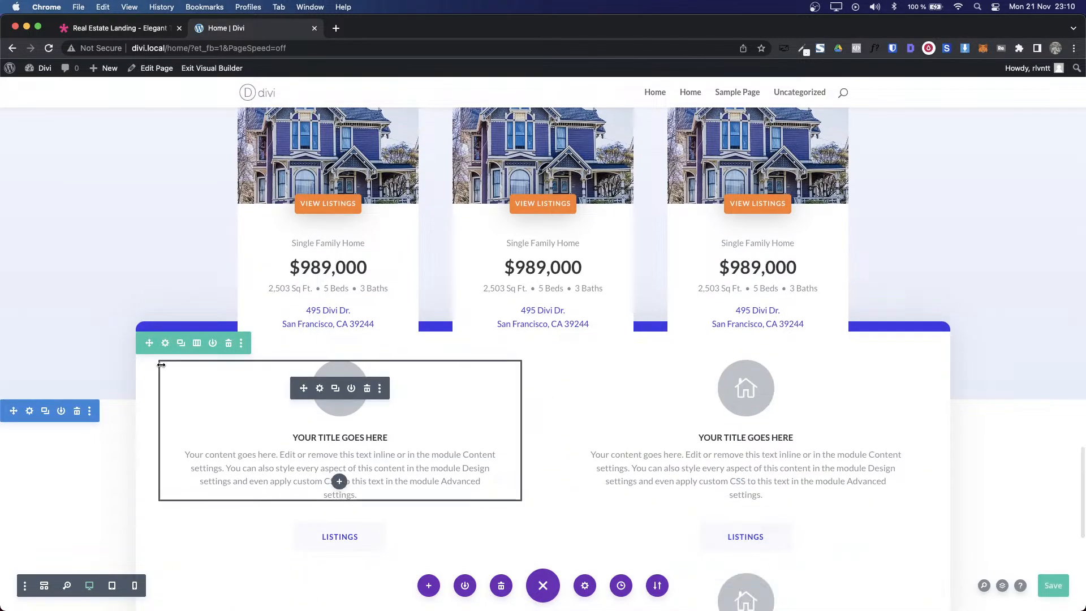
pyautogui.click(164, 344)
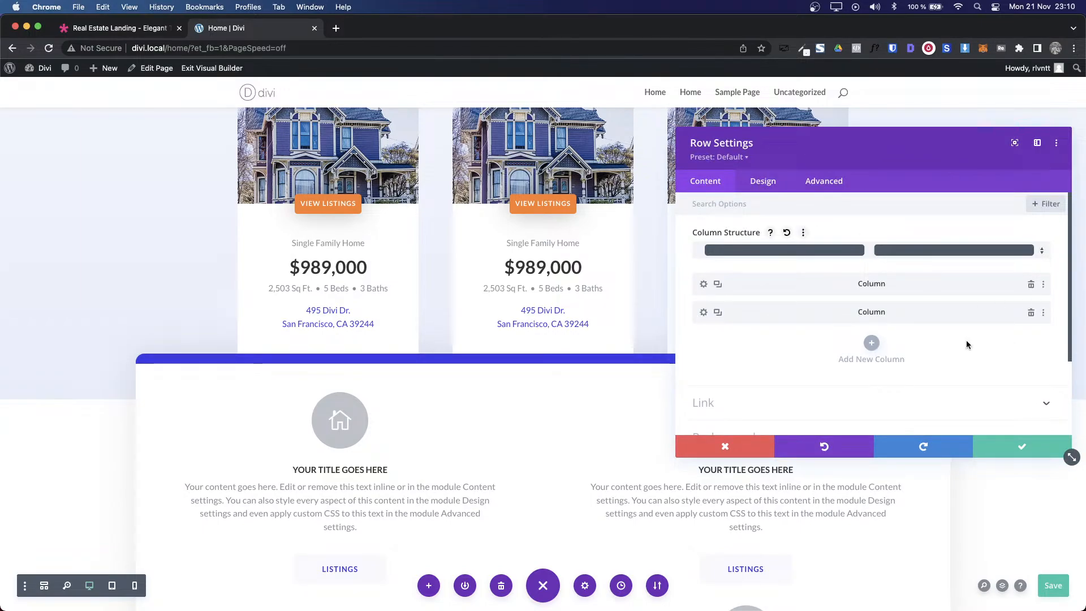
pyautogui.scroll(-4, 912, 325)
pyautogui.click(1028, 446)
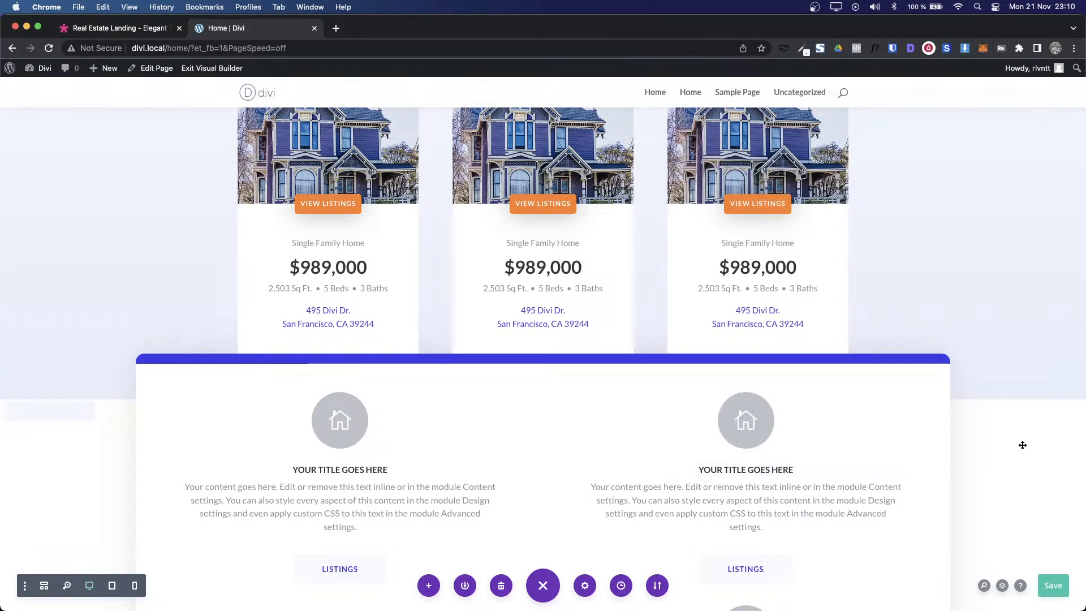
# Step: Delete the extra blurb and its Listings button stacked in the second column of the pasted row
pyautogui.scroll(-4, 854, 472)
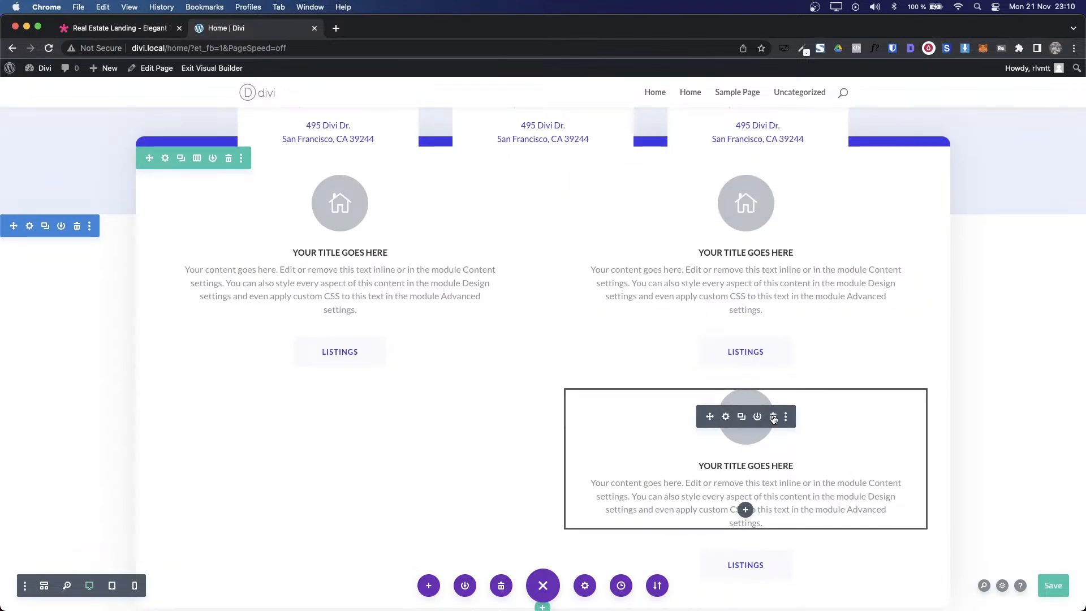
pyautogui.click(773, 417)
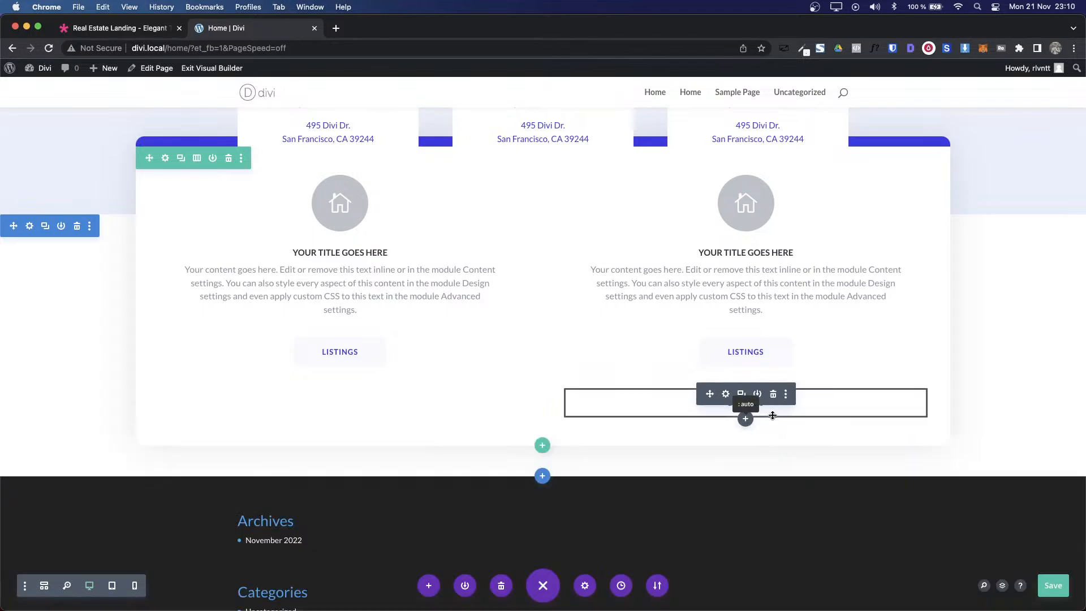
pyautogui.click(773, 396)
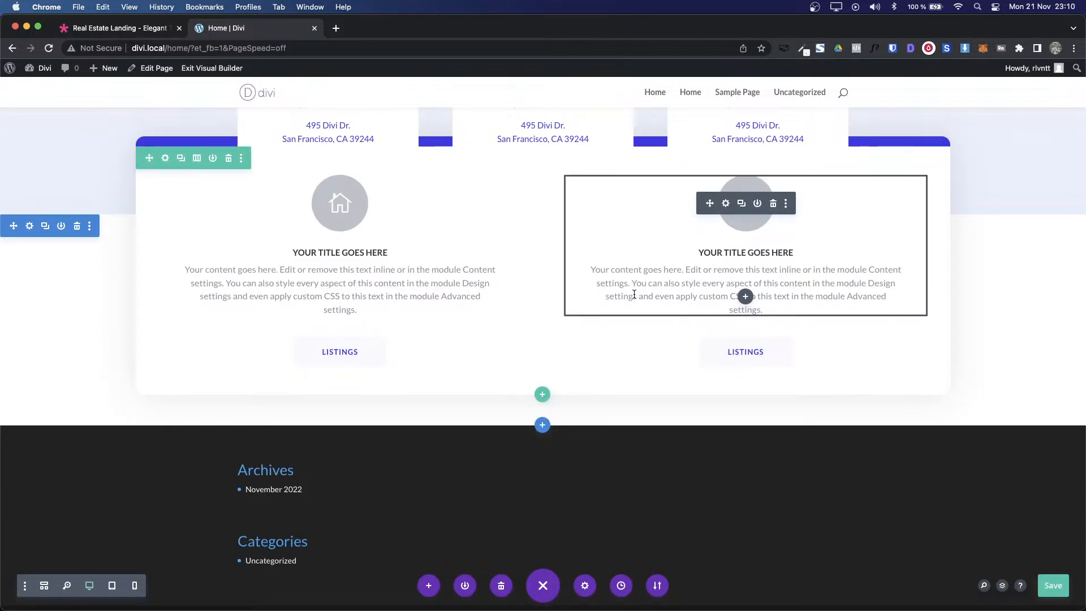
# Step: Check the demo's spacing around View All Listings, and clear the boxed two-column row's top margin so it stops overlapping the cards
pyautogui.scroll(5, 175, 223)
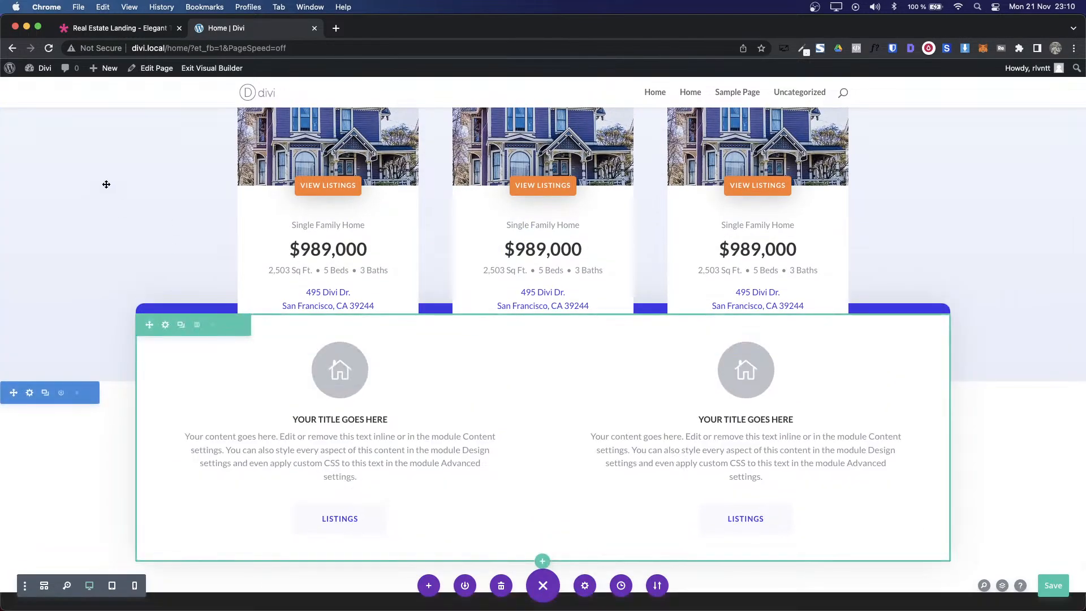
pyautogui.hotkey('ctrl', 'shift', 'Tab')
pyautogui.scroll(4, 412, 187)
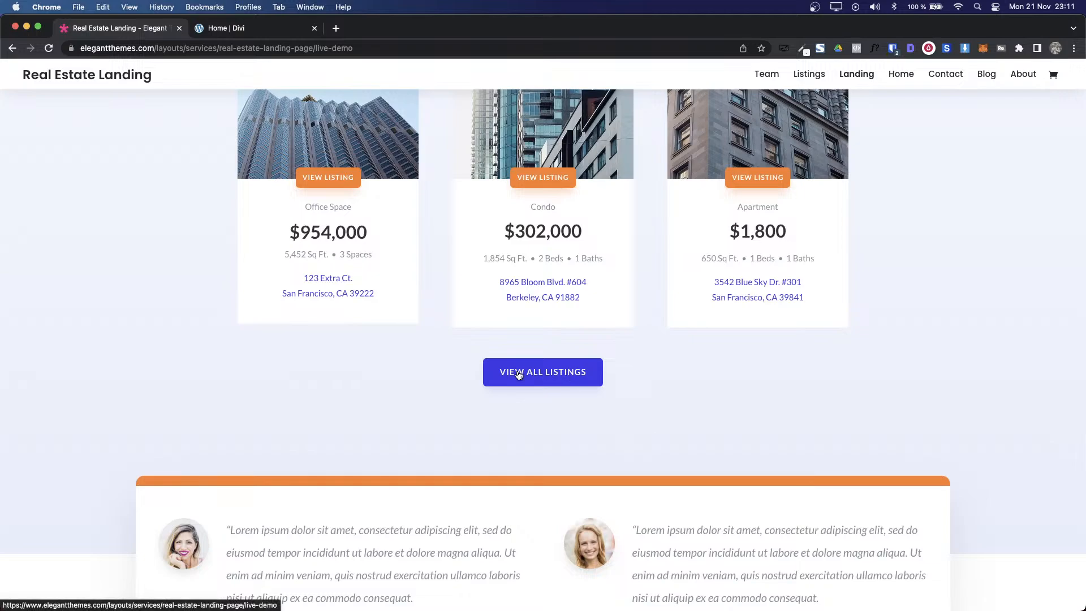
pyautogui.scroll(3, 591, 418)
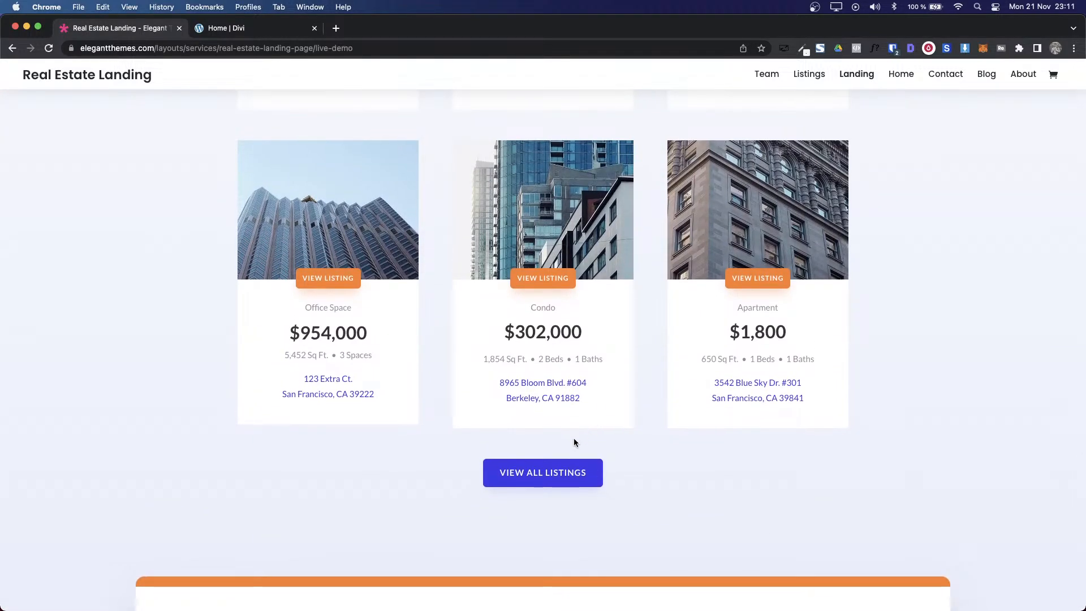
pyautogui.scroll(-3, 594, 521)
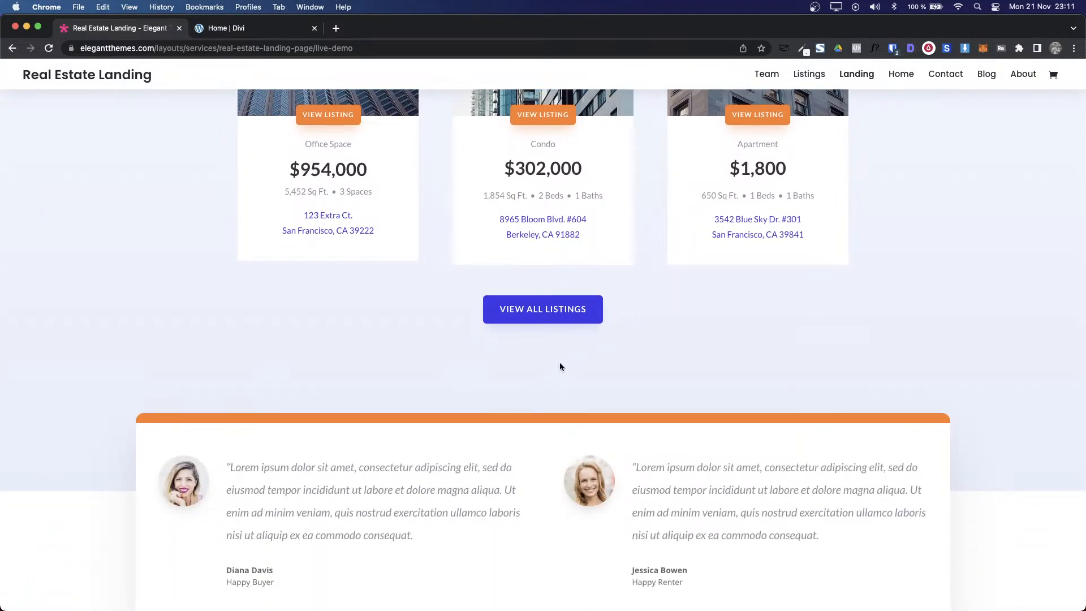
pyautogui.hotkey('ctrl', 'Tab')
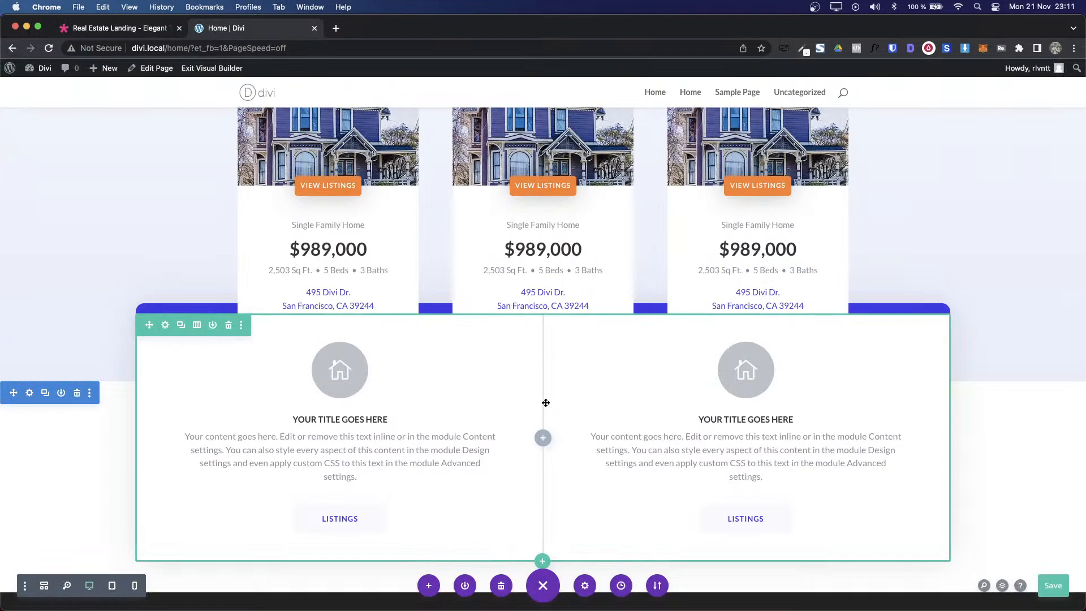
pyautogui.click(164, 326)
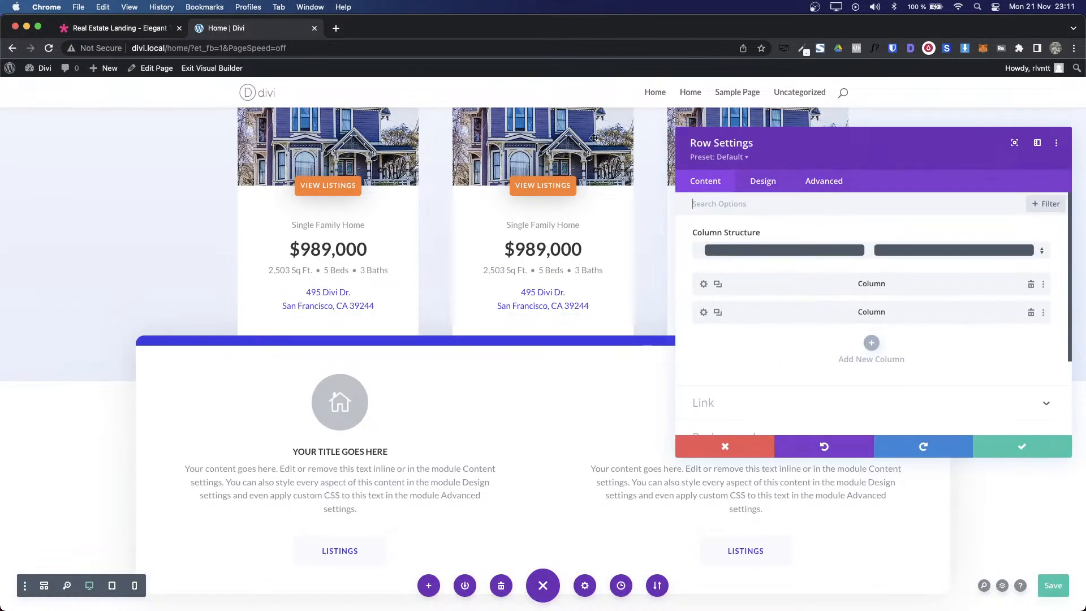
pyautogui.click(758, 181)
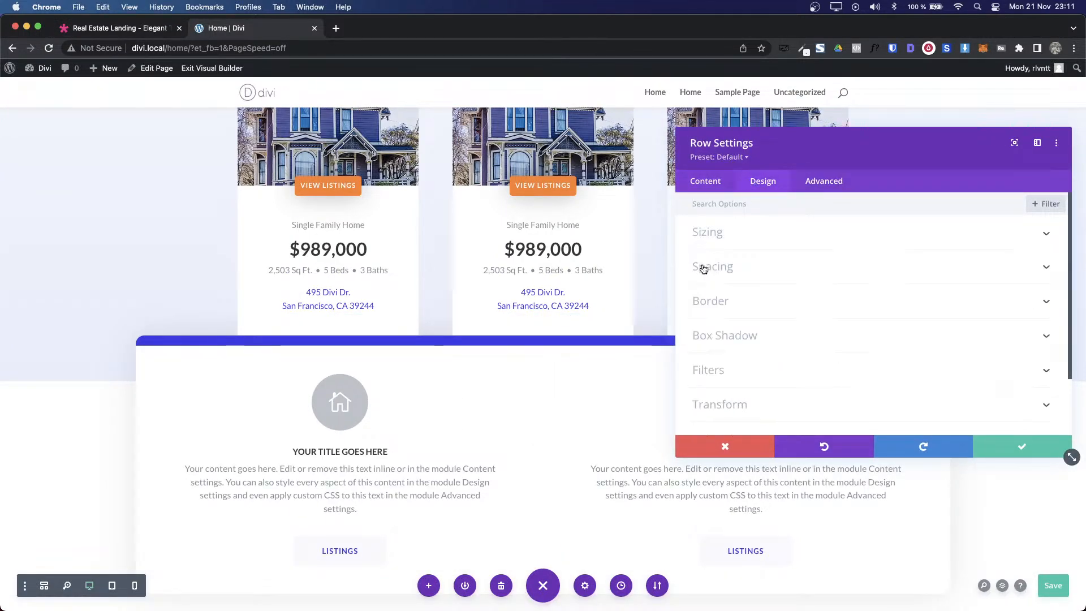
pyautogui.click(704, 268)
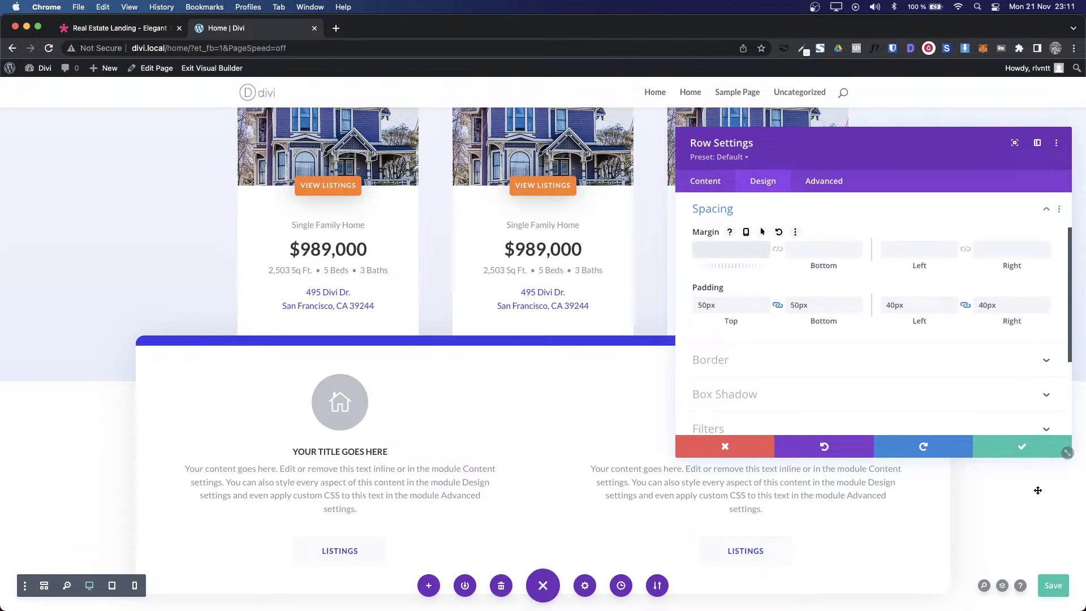
pyautogui.click(1024, 445)
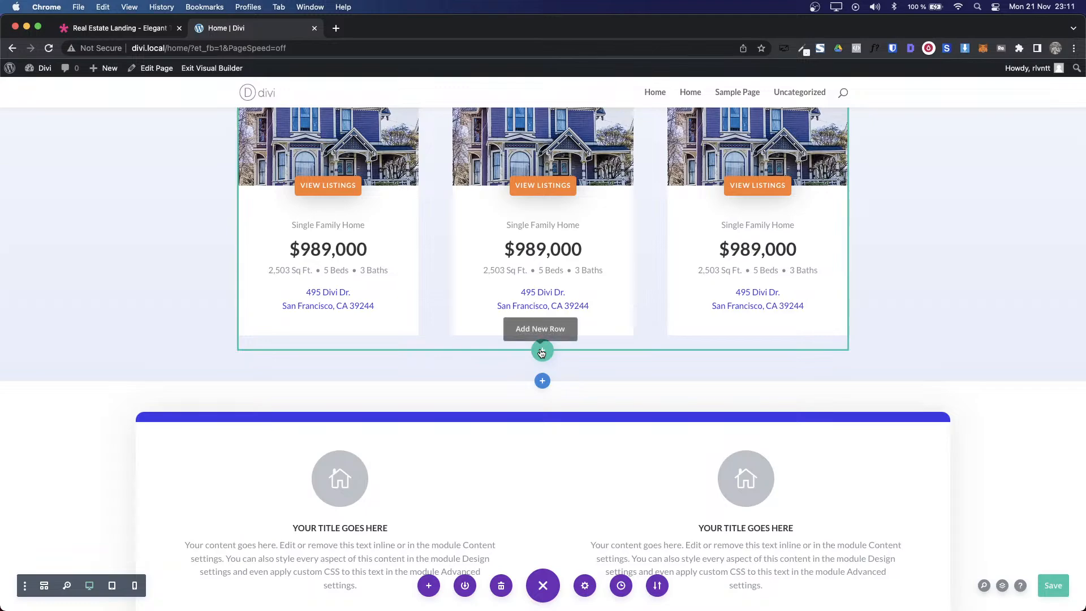
# Step: Recheck the demo and insert a single-column row beneath the second row of listing cards, without adding a new module
pyautogui.hotkey('ctrl', 'Tab')
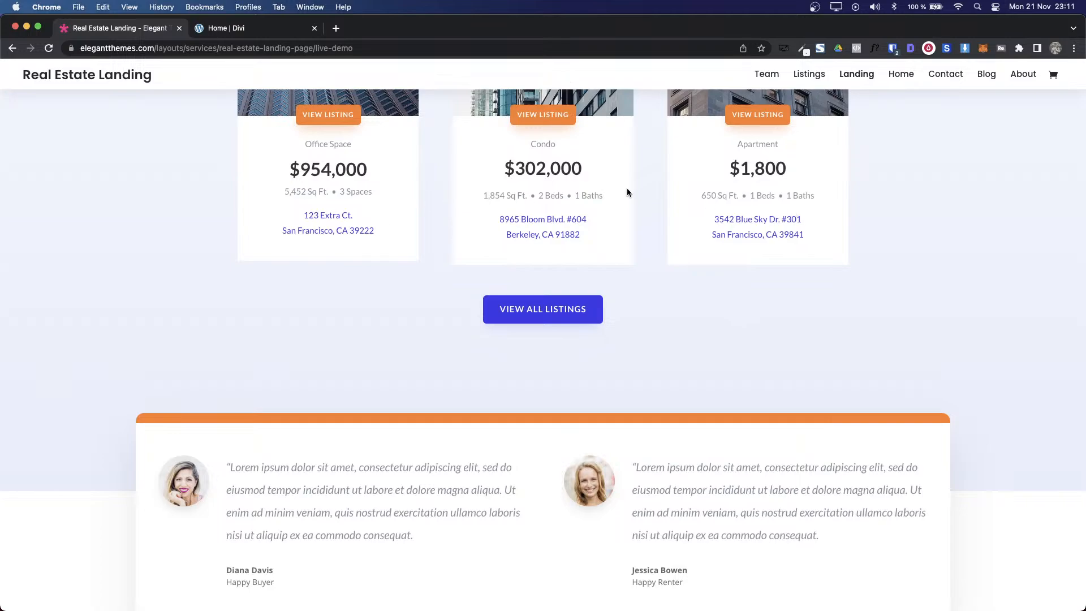
pyautogui.scroll(3, 265, 226)
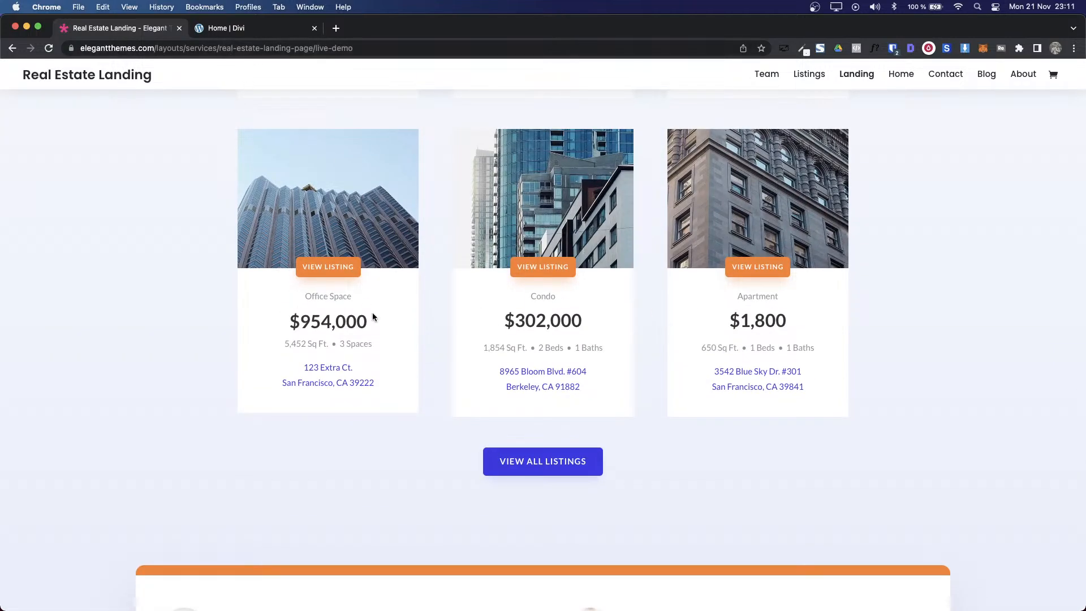
pyautogui.hotkey('ctrl', 'Tab')
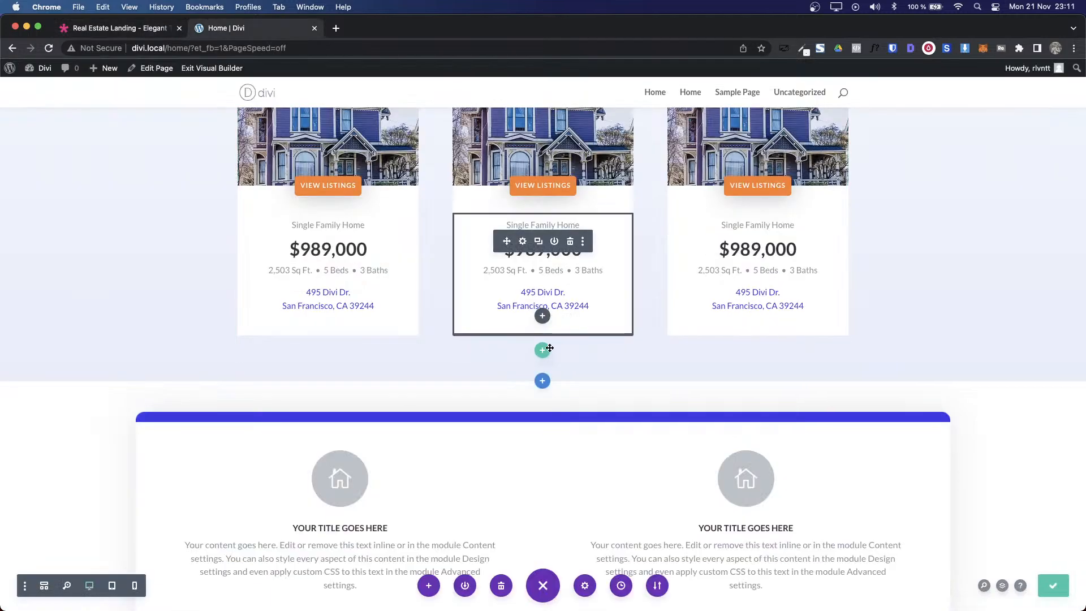
pyautogui.click(543, 351)
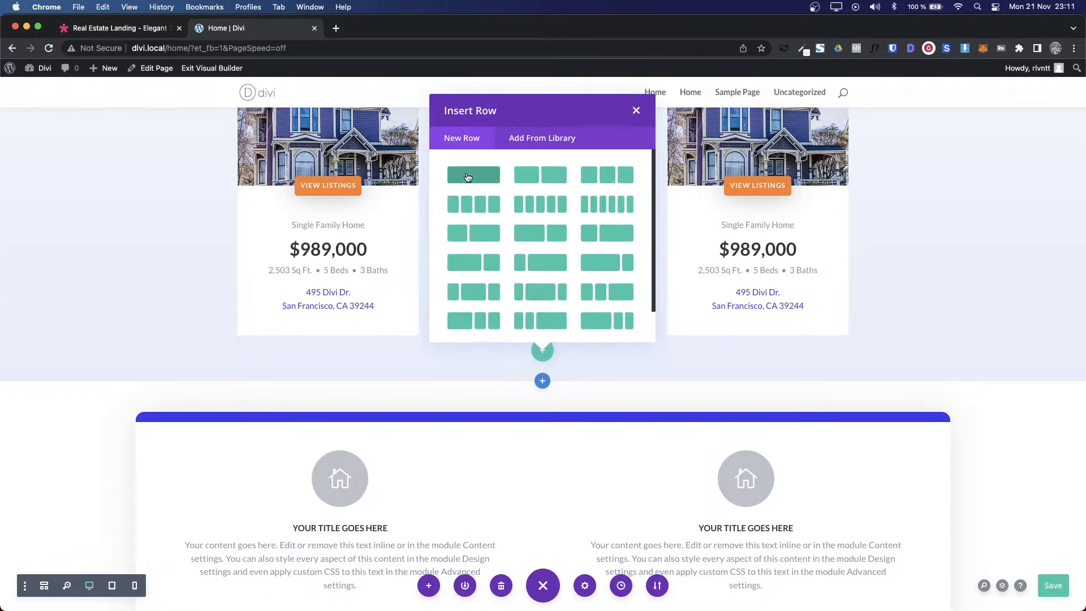
pyautogui.click(468, 172)
pyautogui.click(632, 112)
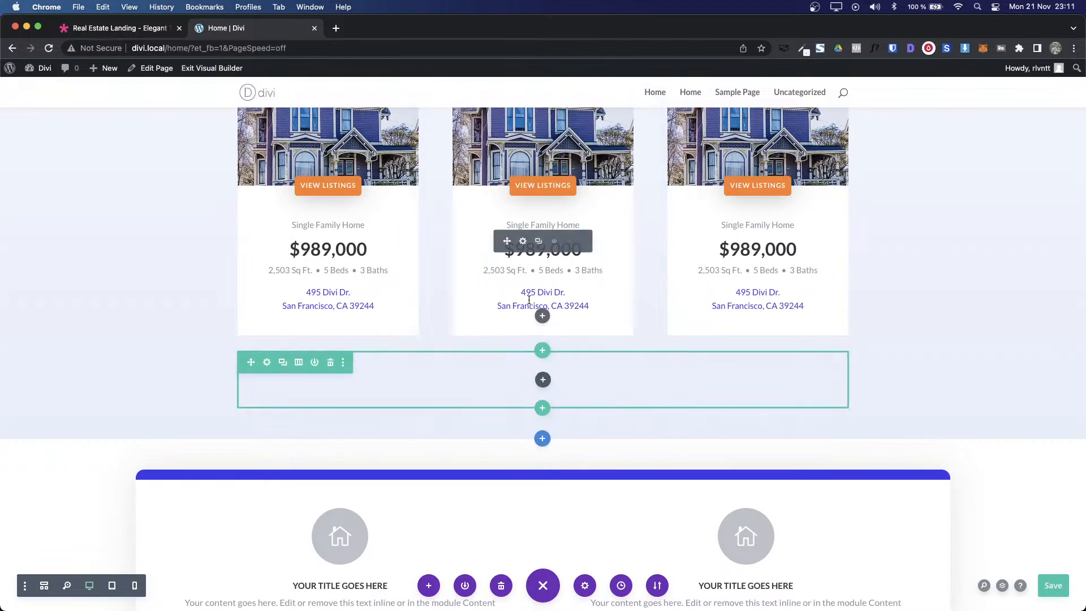
# Step: Copy the black Browse Listings button module from the We'll Find You The Perfect Space section into the empty row under the listing cards
pyautogui.scroll(15, 529, 300)
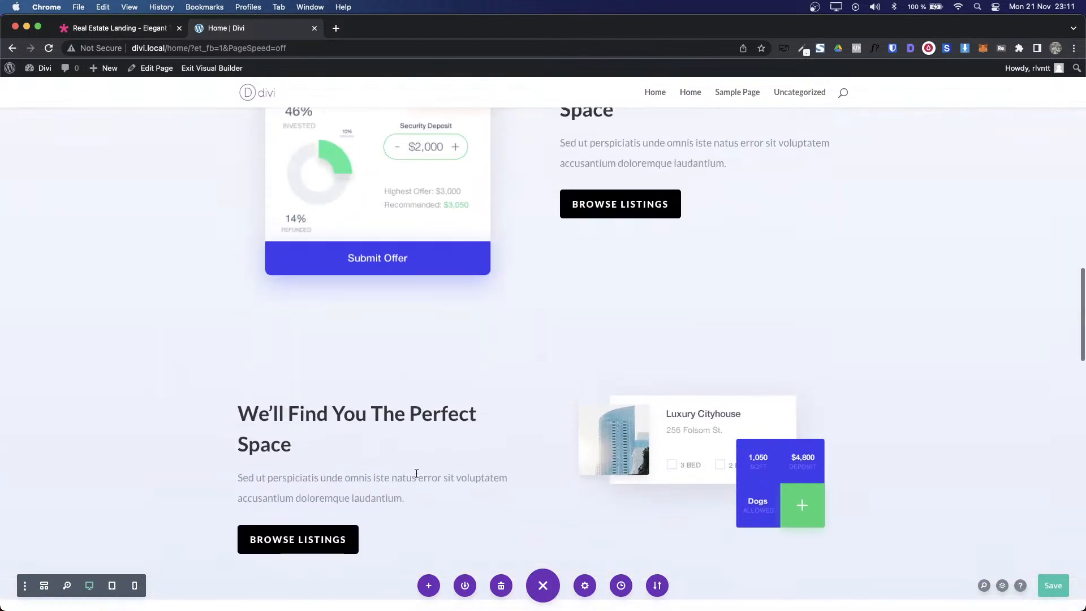
pyautogui.scroll(-5, 413, 469)
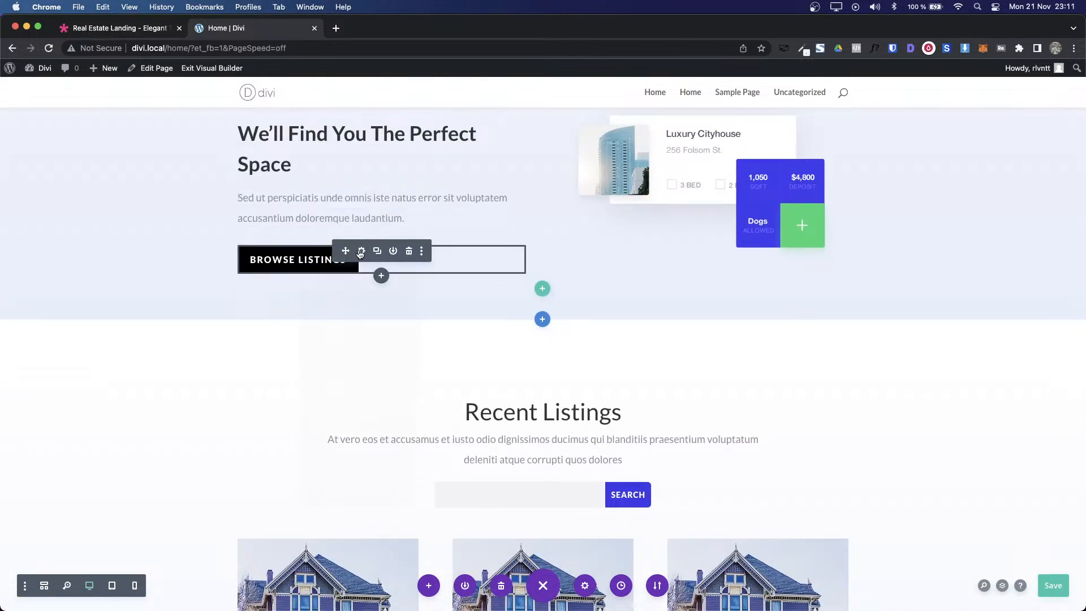
pyautogui.rightClick(361, 253)
pyautogui.click(331, 382)
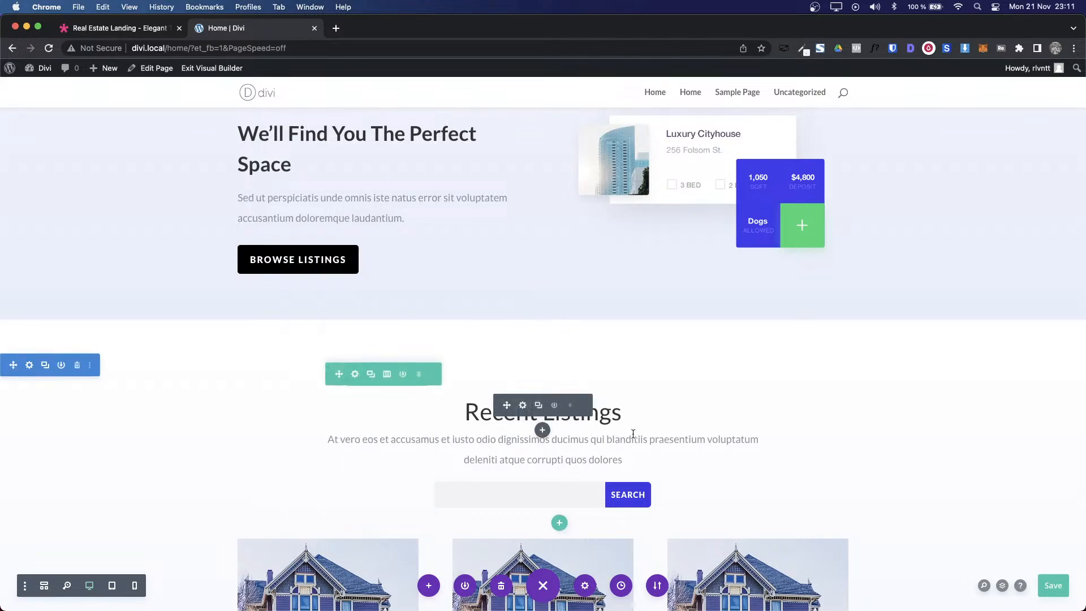
pyautogui.scroll(-12, 633, 434)
pyautogui.rightClick(541, 339)
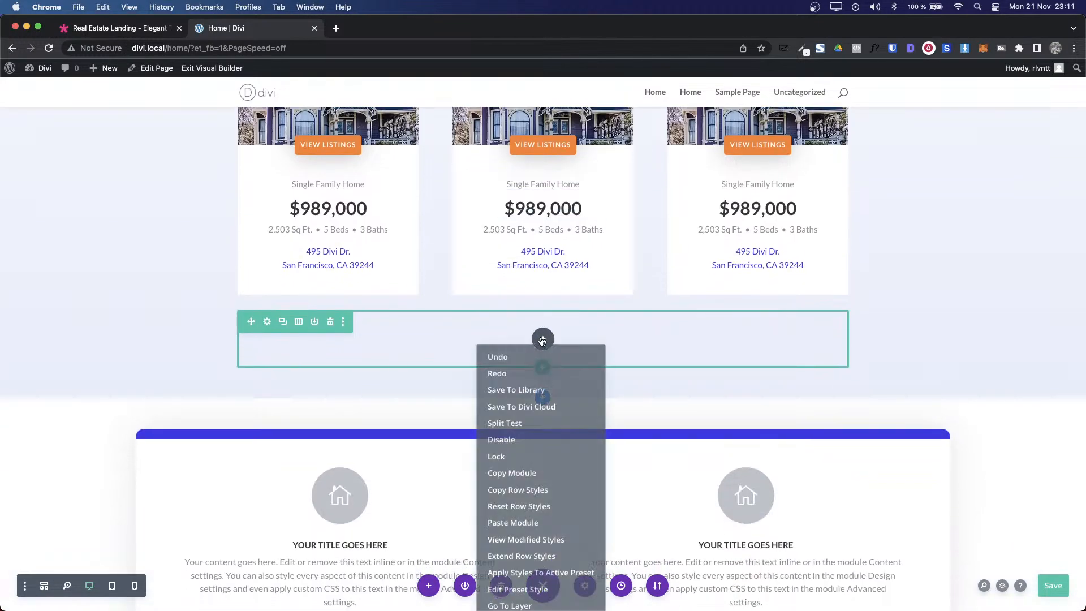
pyautogui.click(531, 524)
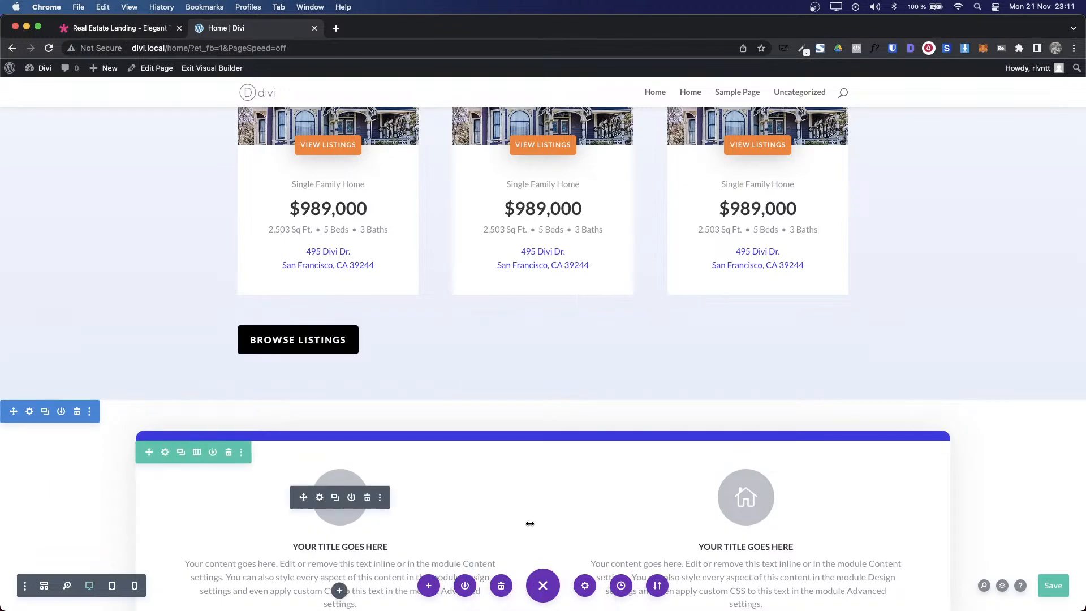
# Step: On the demo page, sample the blue of the View All Listings button with the color picker extension and copy its hex value
pyautogui.hotkey('ctrl', 'shift', 'Tab')
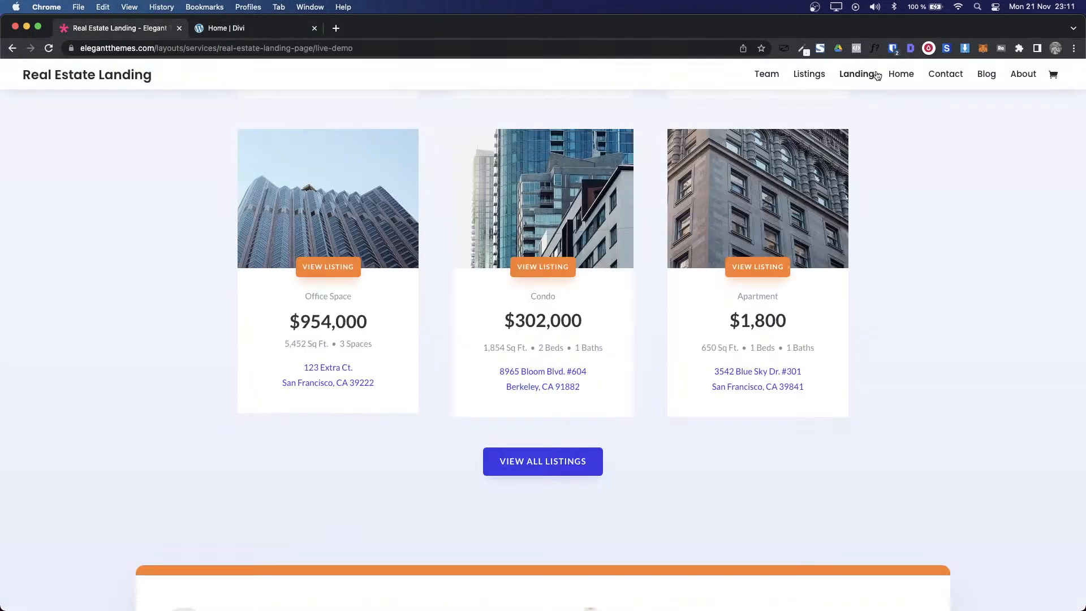
pyautogui.click(805, 52)
pyautogui.click(752, 68)
pyautogui.scroll(1, 650, 413)
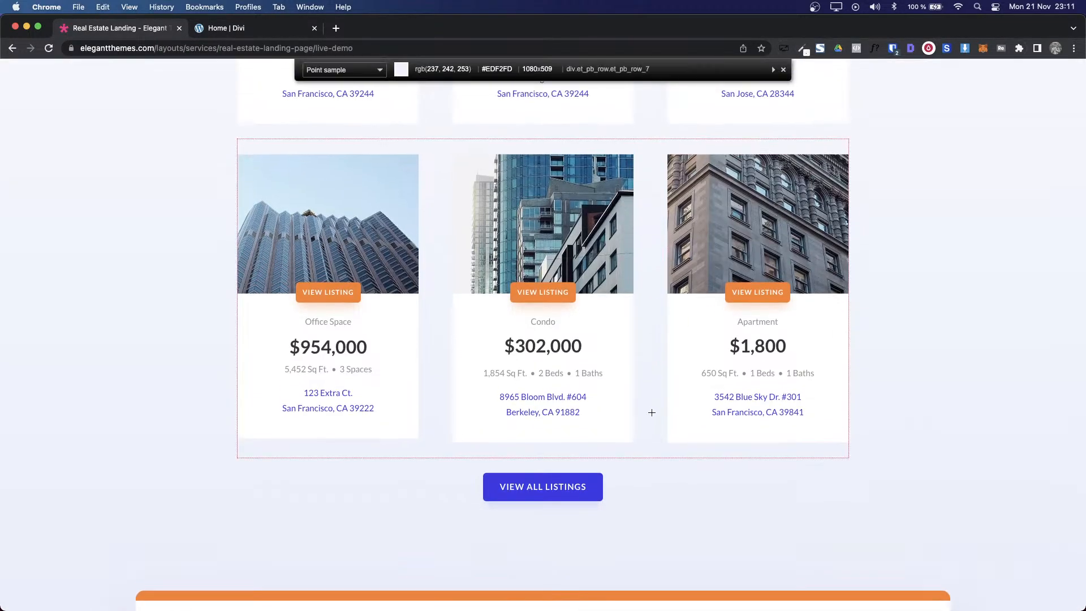
pyautogui.click(600, 488)
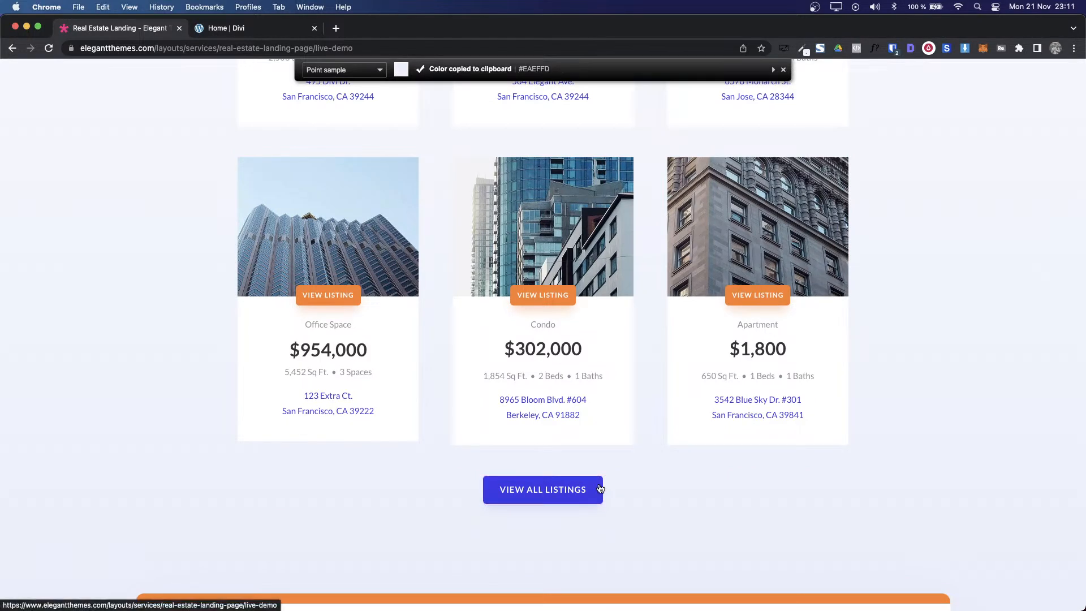
pyautogui.click(806, 50)
pyautogui.click(748, 69)
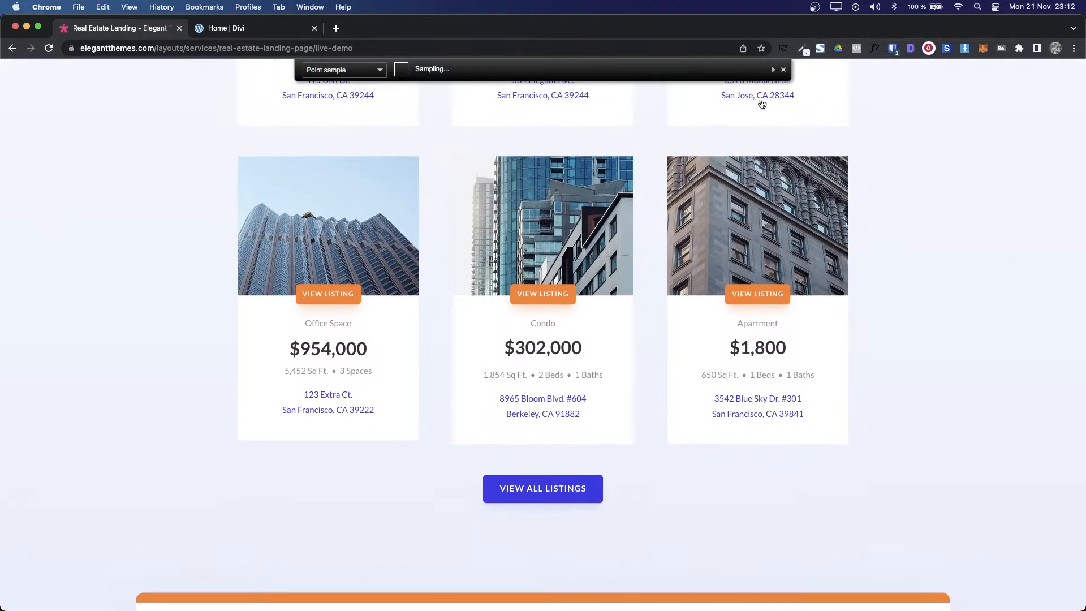
pyautogui.click(591, 497)
# Step: Return to the Divi page and center-align the pasted Browse Listings button in its row
pyautogui.hotkey('ctrl', 'Tab')
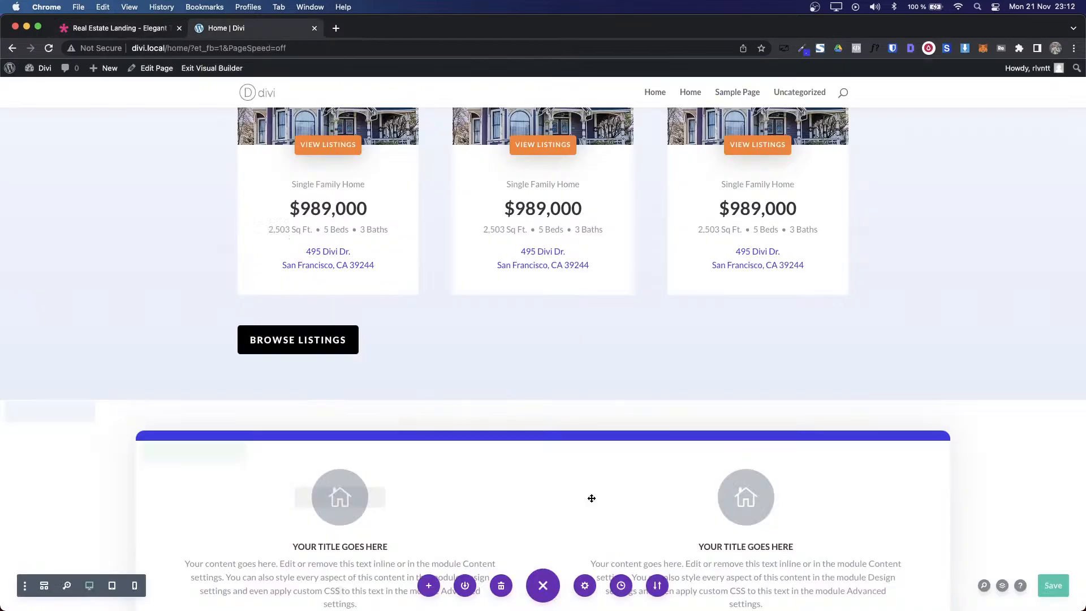
pyautogui.moveTo(300, 344)
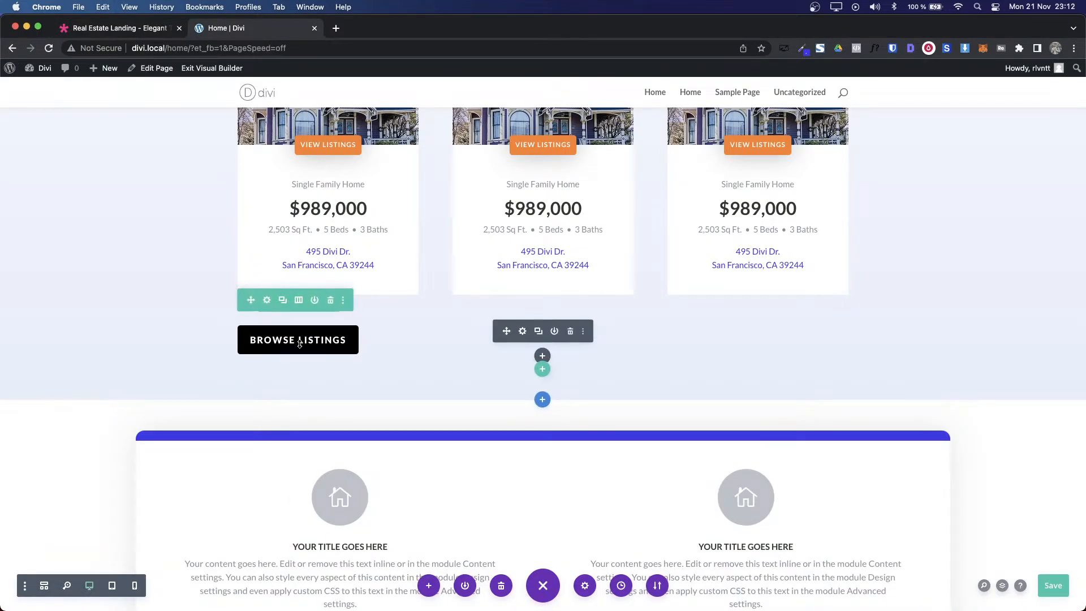
pyautogui.click(522, 331)
pyautogui.click(772, 191)
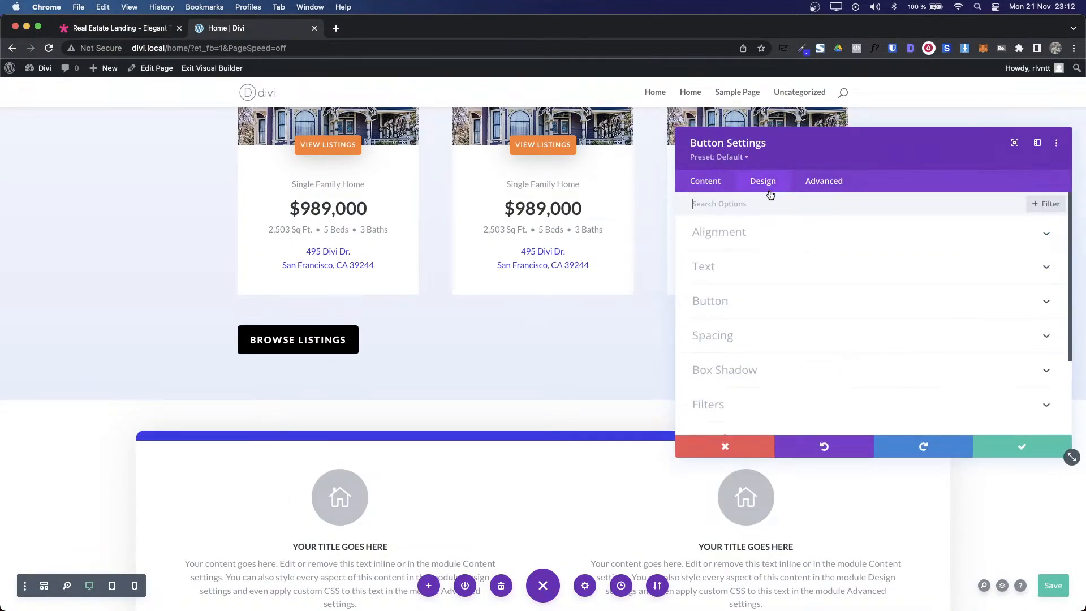
pyautogui.click(728, 243)
pyautogui.click(845, 277)
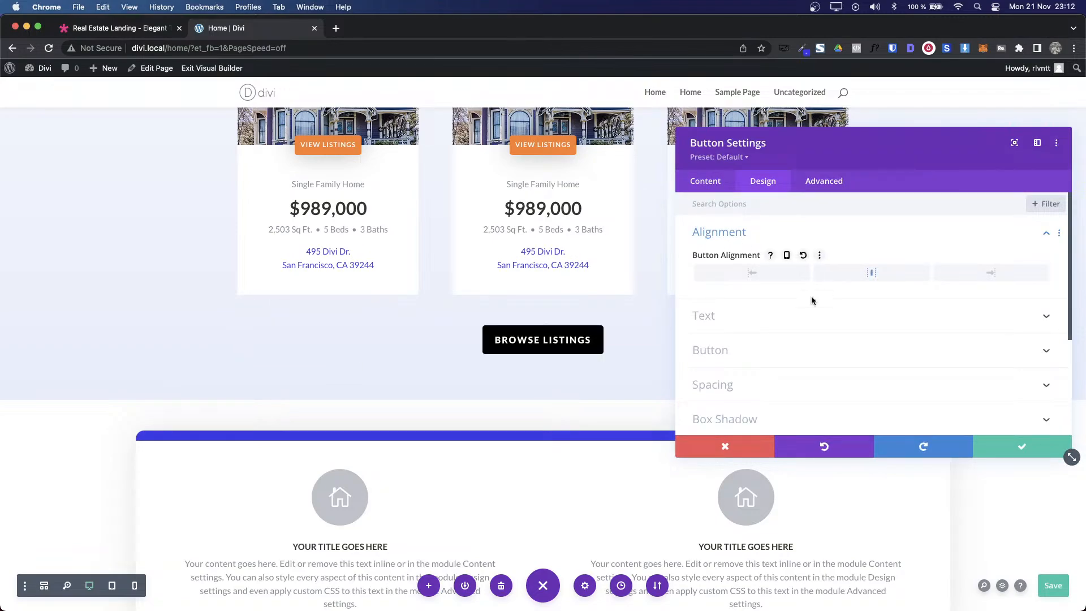
# Step: Set the pasted button's background to the sampled blue and its border color to the matching recent color #3b39e6, and save
pyautogui.click(714, 351)
pyautogui.scroll(-4, 867, 369)
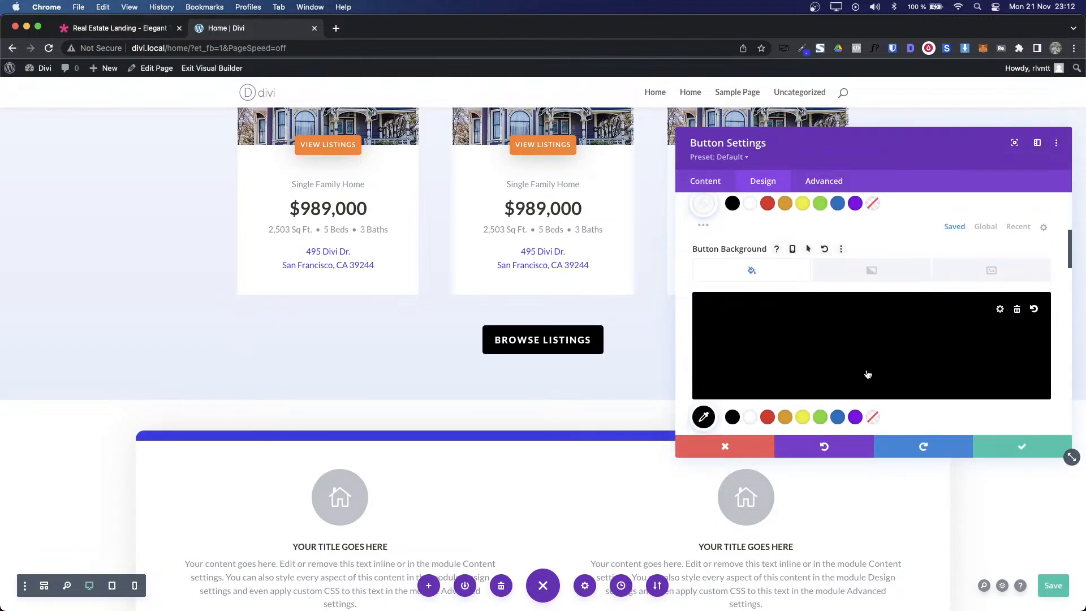
pyautogui.click(834, 364)
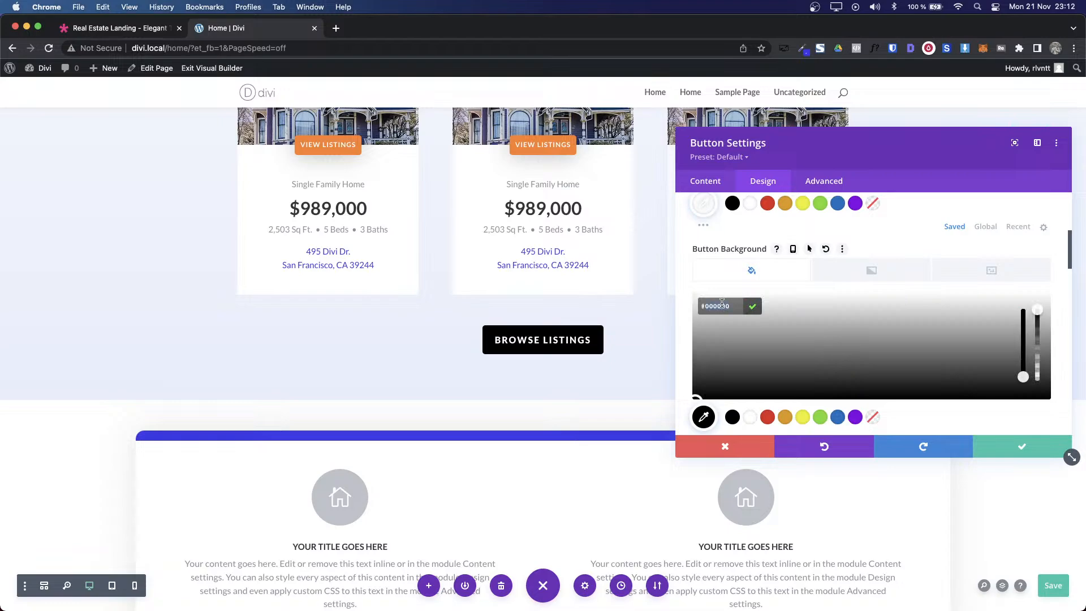
pyautogui.press('super+v')
pyautogui.press('Return')
pyautogui.scroll(-4, 867, 338)
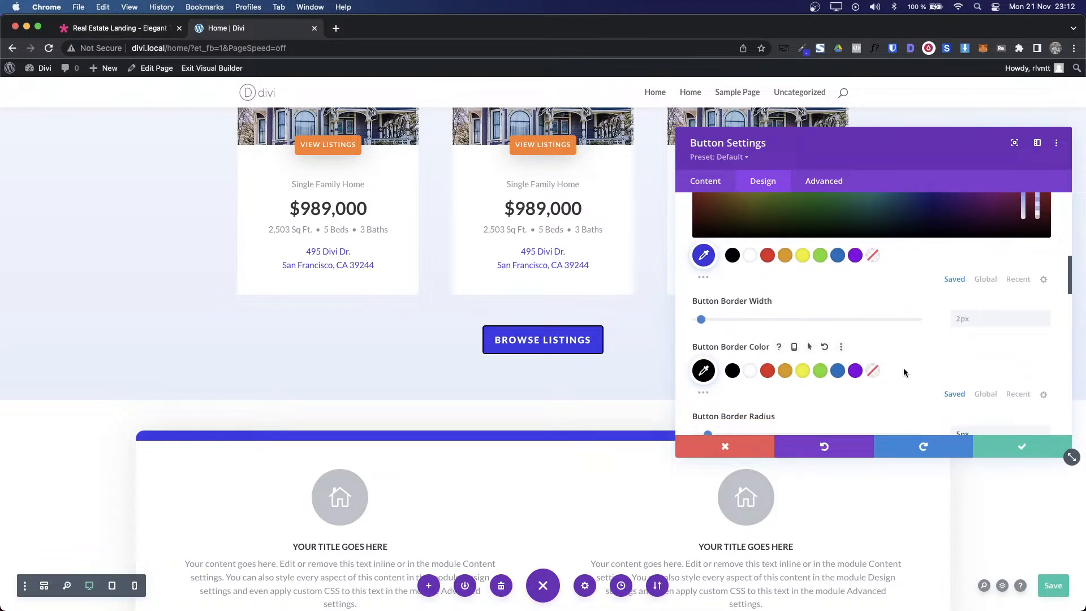
pyautogui.click(1018, 394)
pyautogui.click(732, 370)
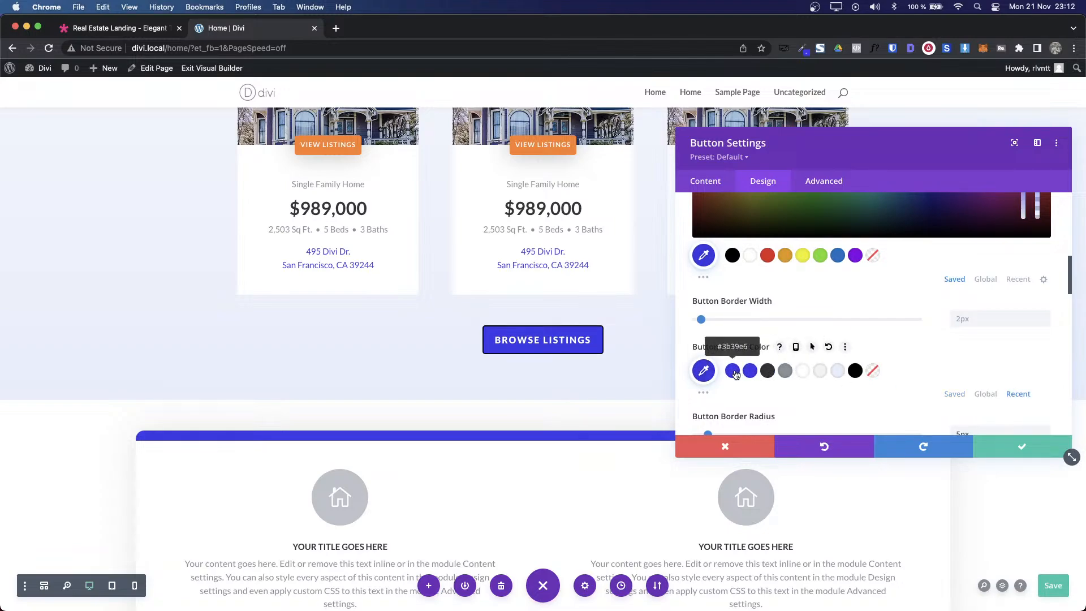
pyautogui.click(1022, 446)
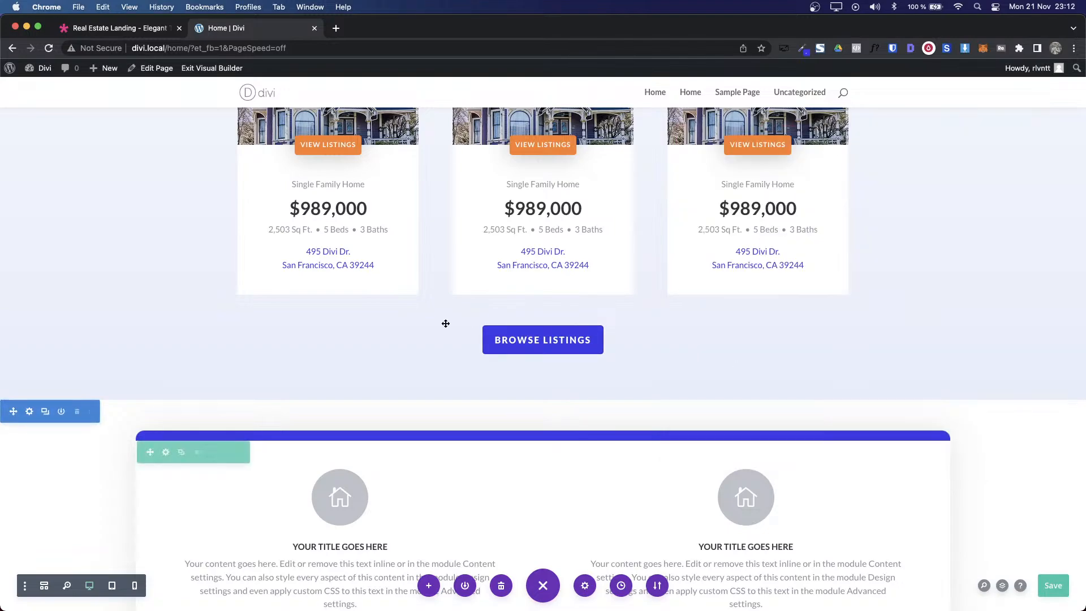
# Step: Check the demo button's wording and change the pasted button's text to View All Listings
pyautogui.hotkey('ctrl', 'shift', 'Tab')
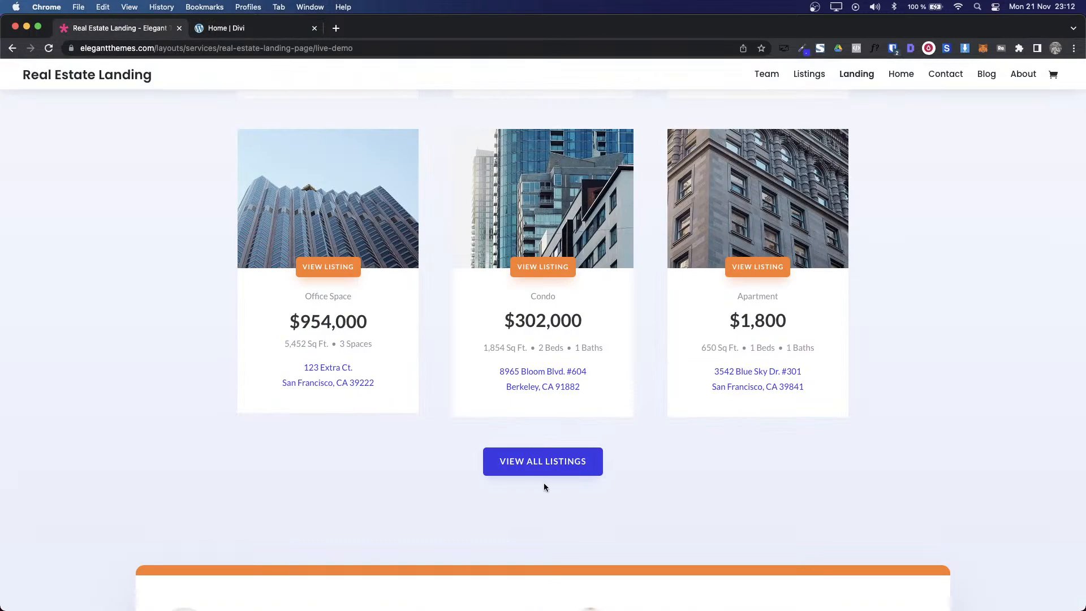
pyautogui.hotkey('ctrl', 'Tab')
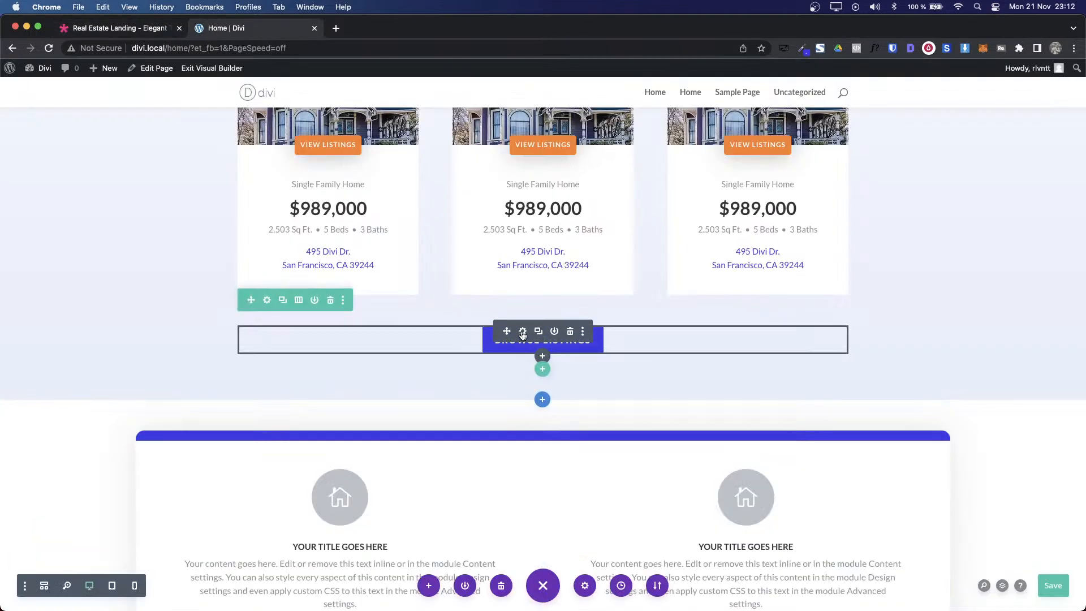
pyautogui.click(522, 333)
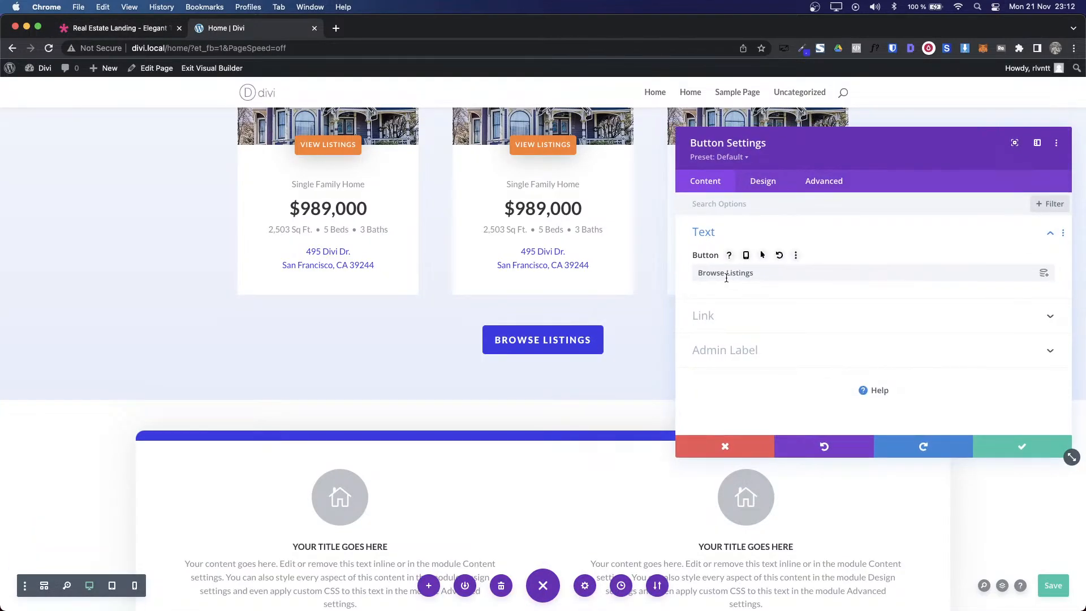
pyautogui.moveTo(726, 275); pyautogui.dragTo(659, 271)
pyautogui.write('View ')
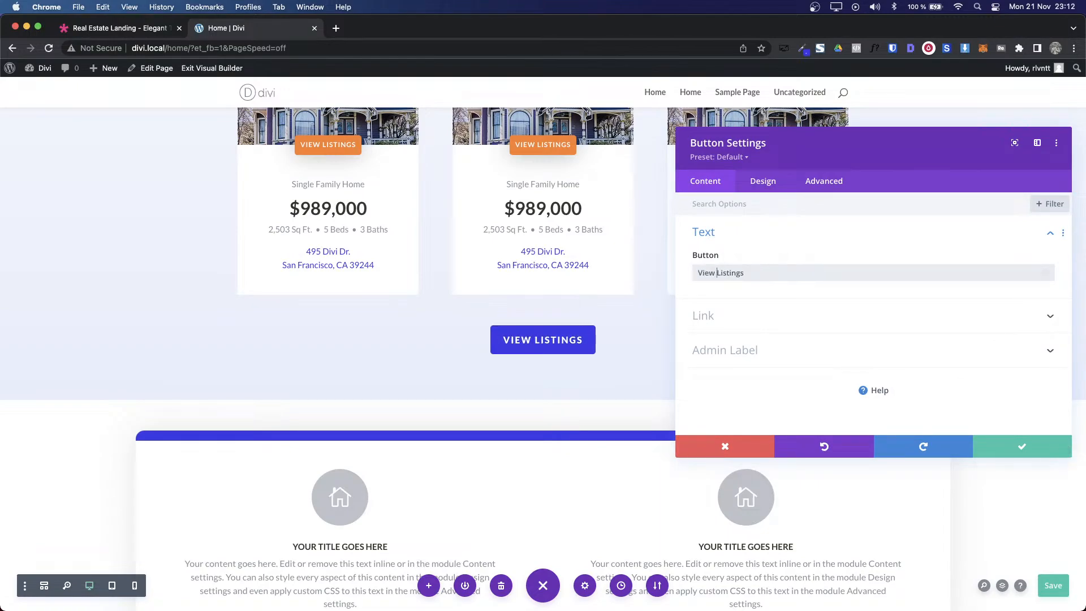
pyautogui.write('All')
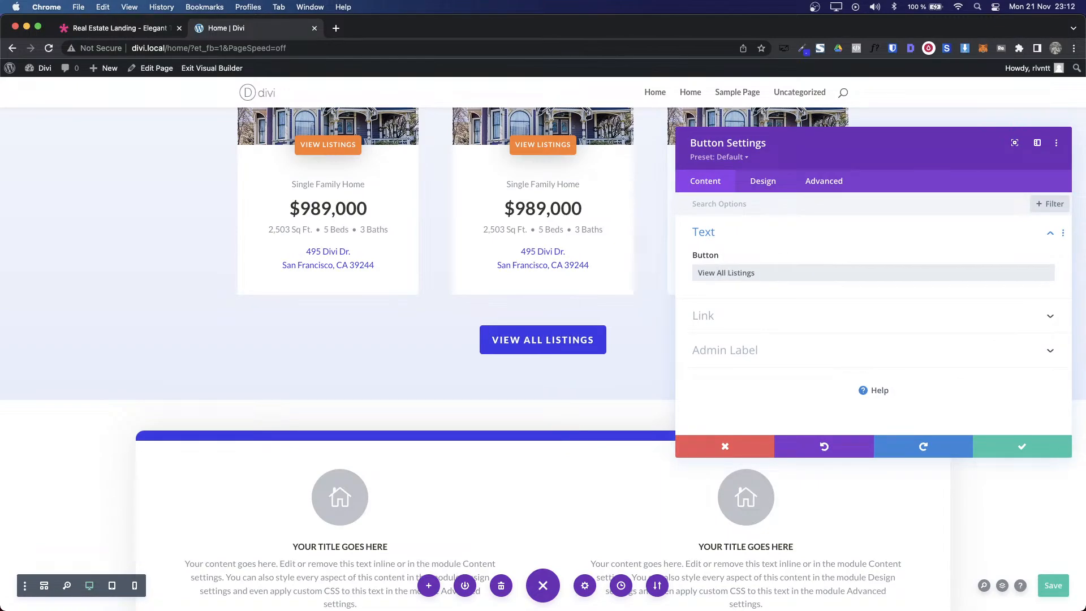
pyautogui.click(1003, 442)
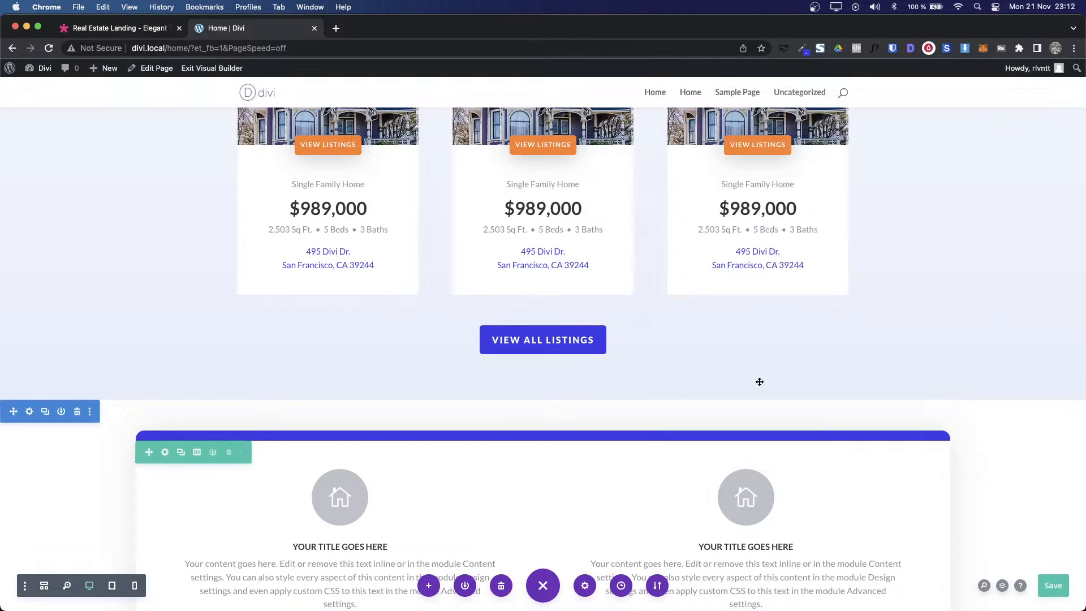
# Step: Compare the View All Listings button and the space beneath it with the demo page
pyautogui.hotkey('ctrl', 'shift', 'Tab')
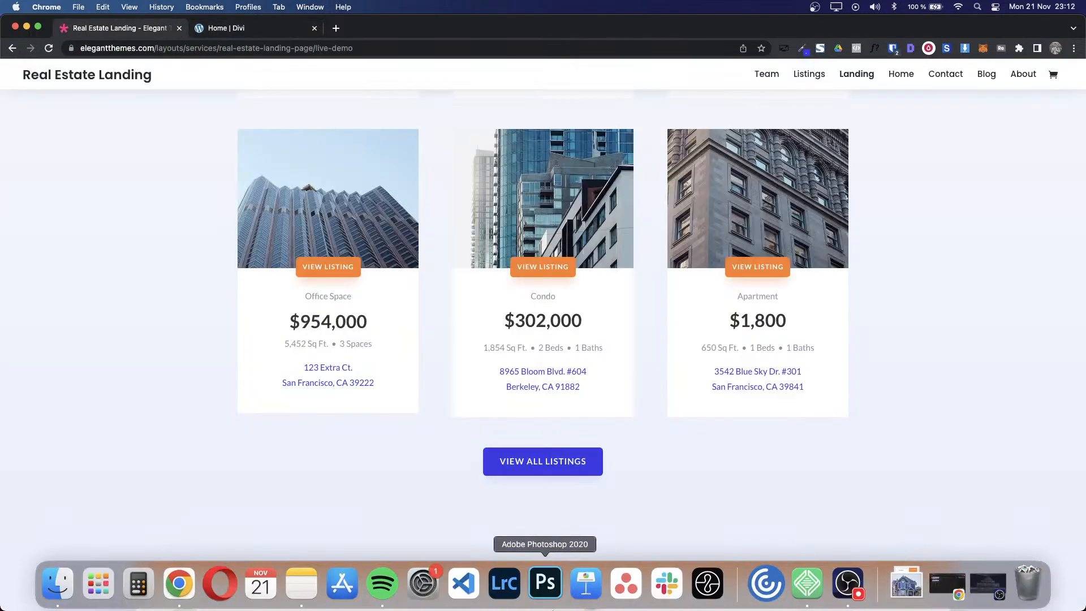
pyautogui.scroll(-3, 531, 475)
pyautogui.hotkey('ctrl', 'Tab')
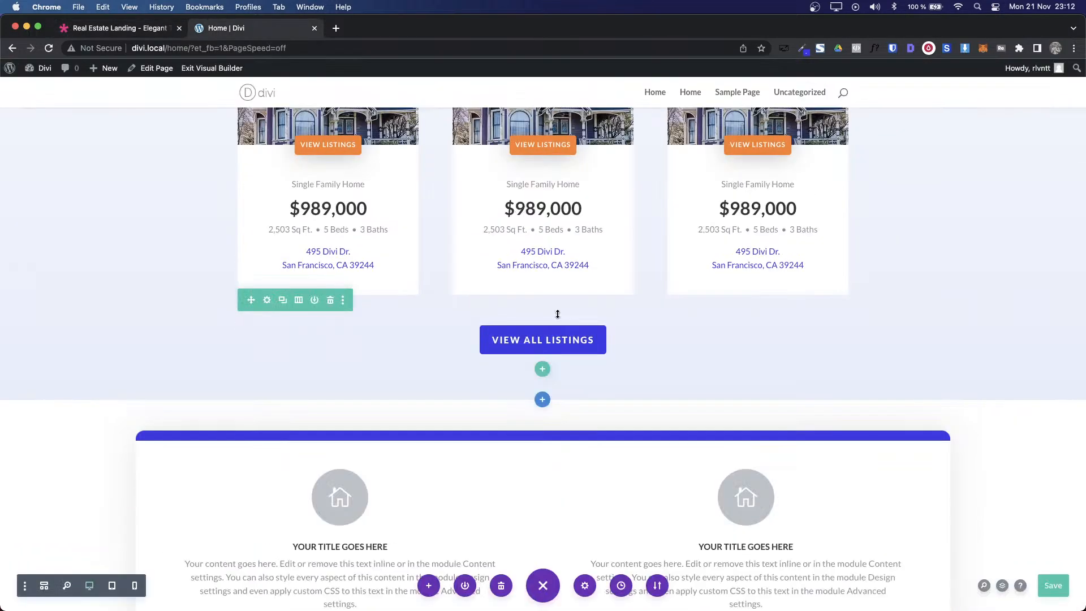
pyautogui.click(523, 332)
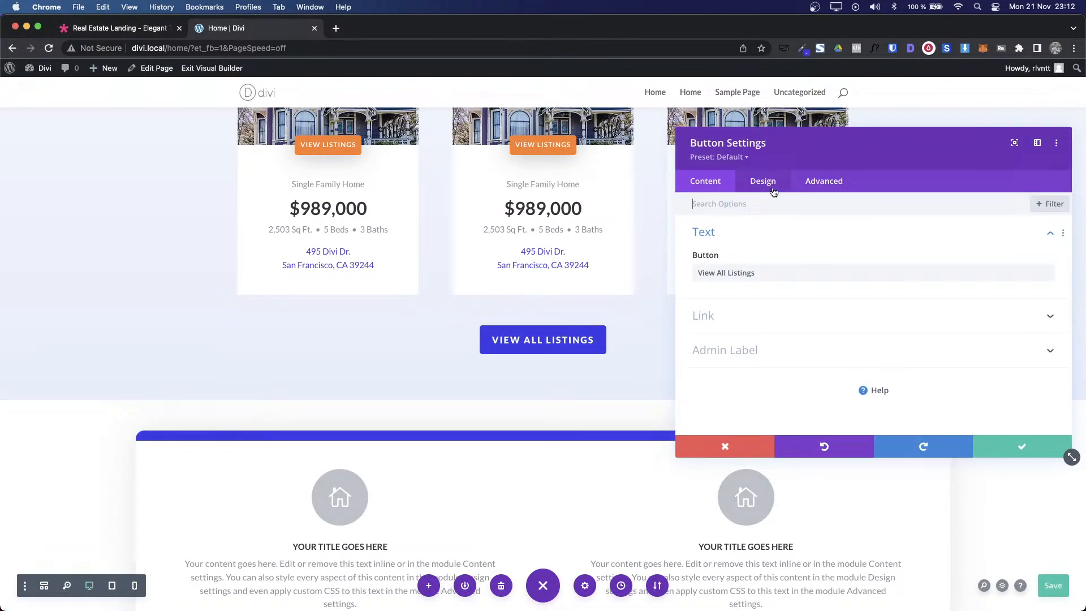
pyautogui.press('Escape')
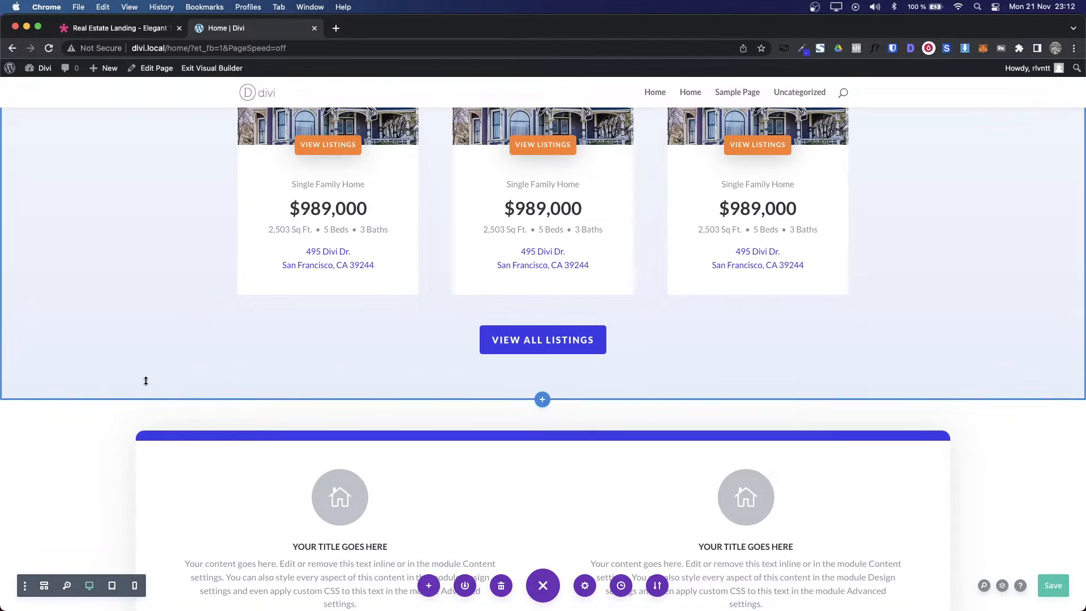
# Step: Set the bottom padding of the Recent Listings section to 100px
pyautogui.scroll(3, 146, 383)
pyautogui.scroll(3, 146, 386)
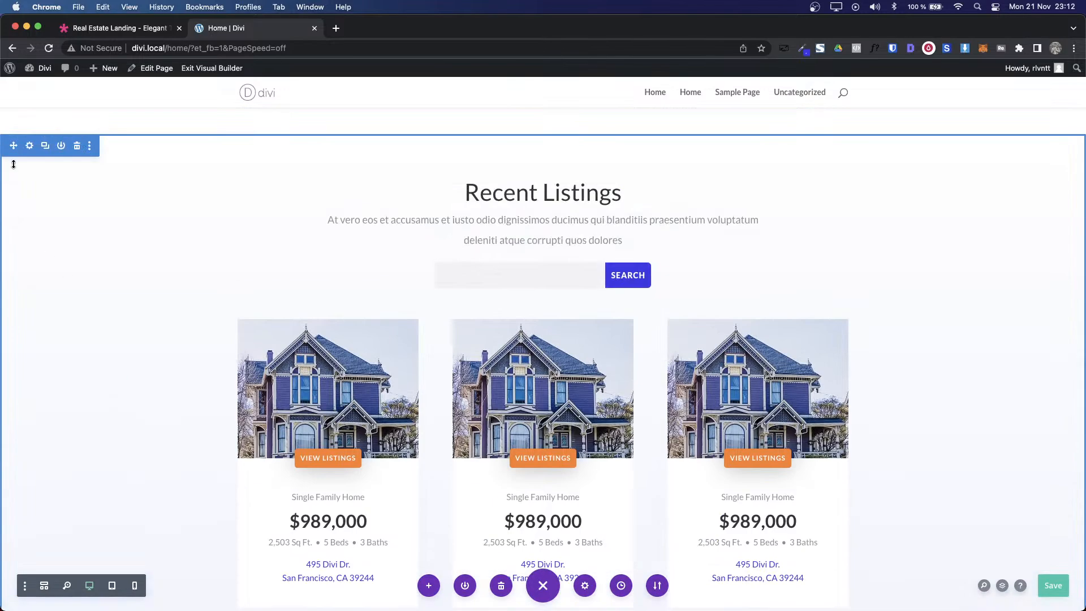
pyautogui.click(30, 145)
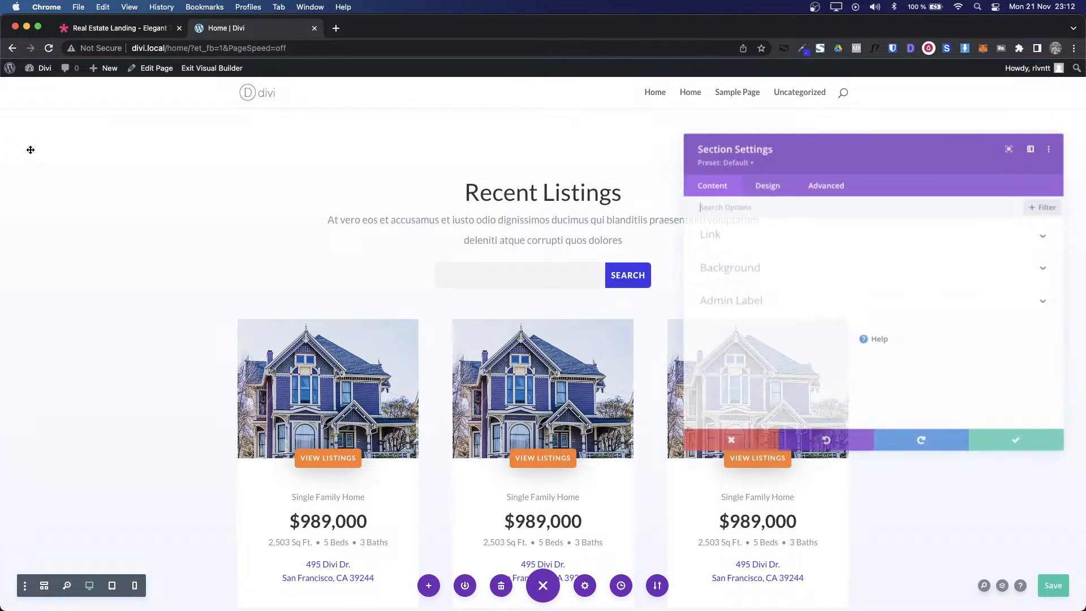
pyautogui.click(759, 181)
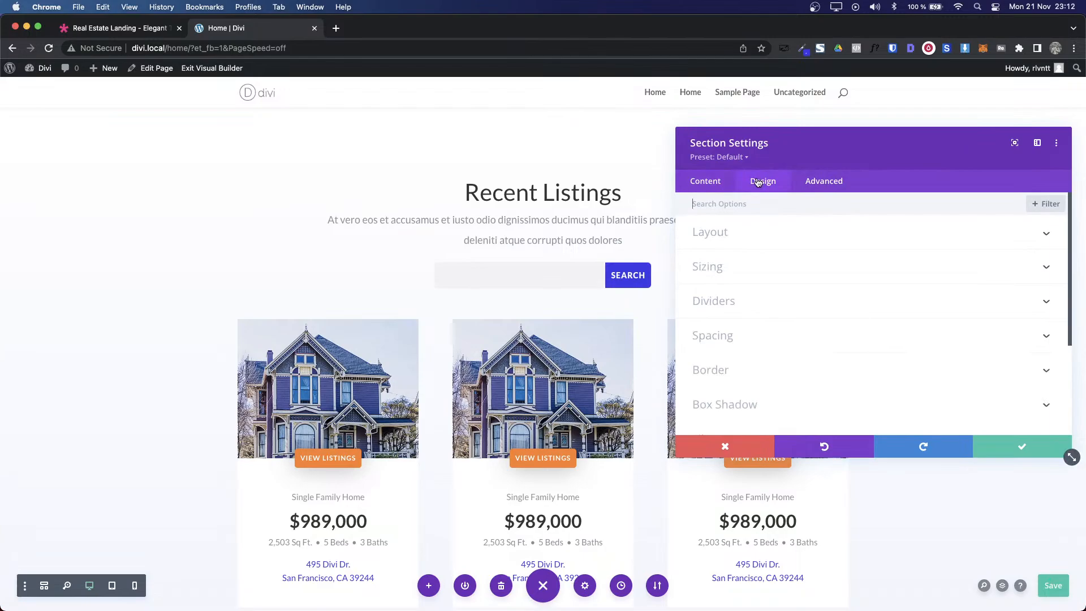
pyautogui.click(732, 336)
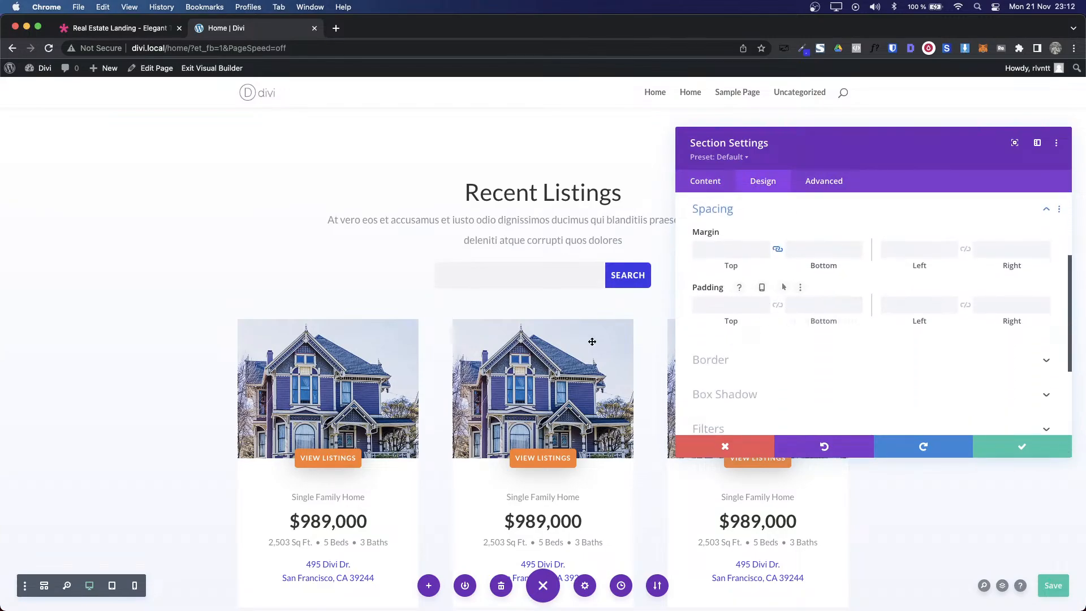
pyautogui.scroll(-10, 593, 342)
pyautogui.scroll(5, 592, 342)
pyautogui.scroll(-1, 593, 342)
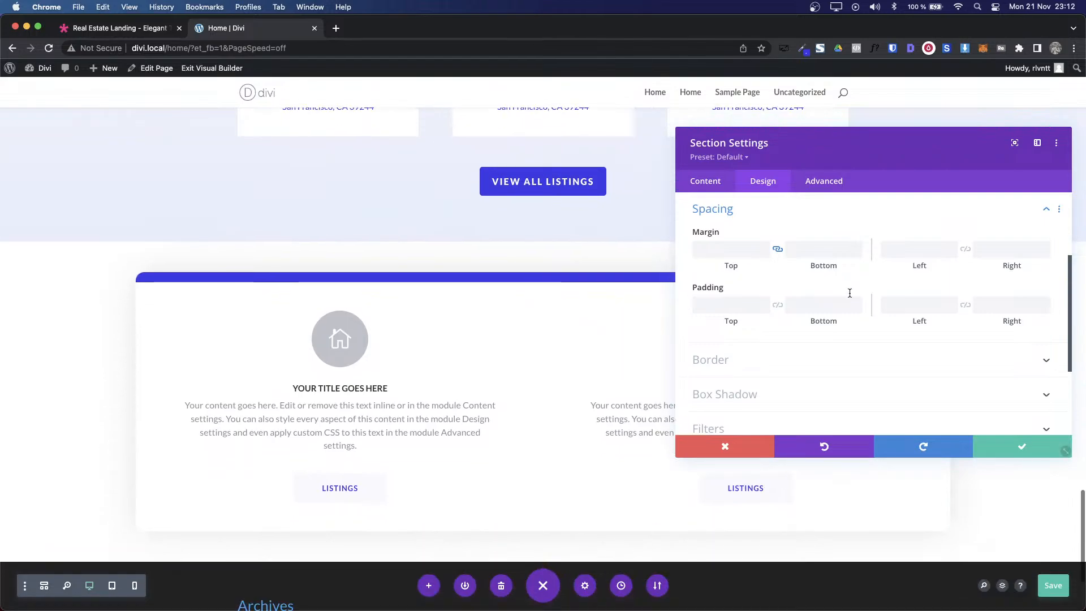
pyautogui.click(826, 305)
pyautogui.write('100')
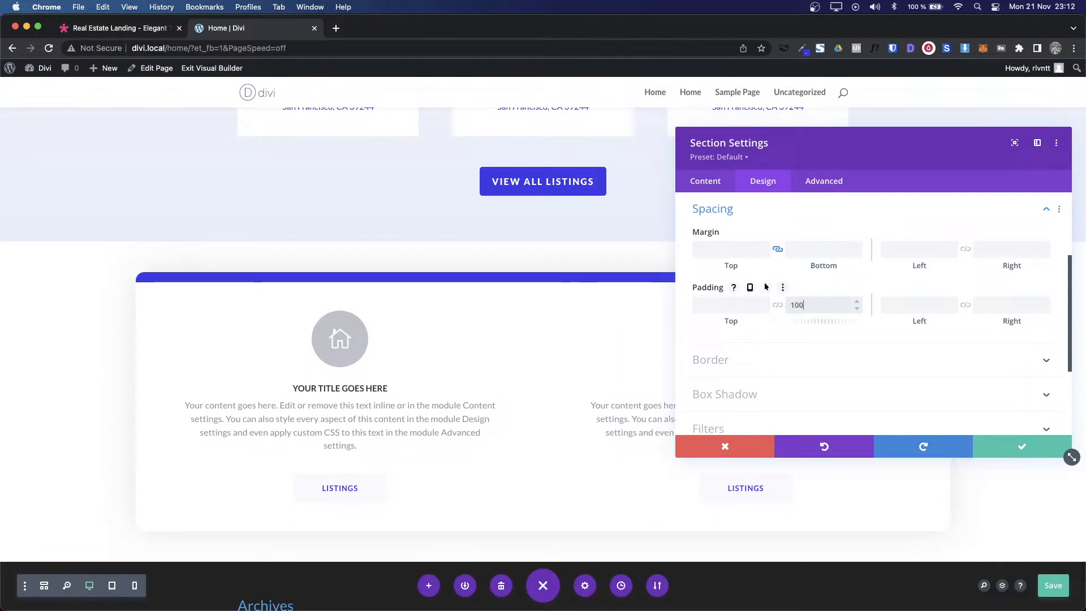
pyautogui.write('px')
pyautogui.scroll(2, 488, 259)
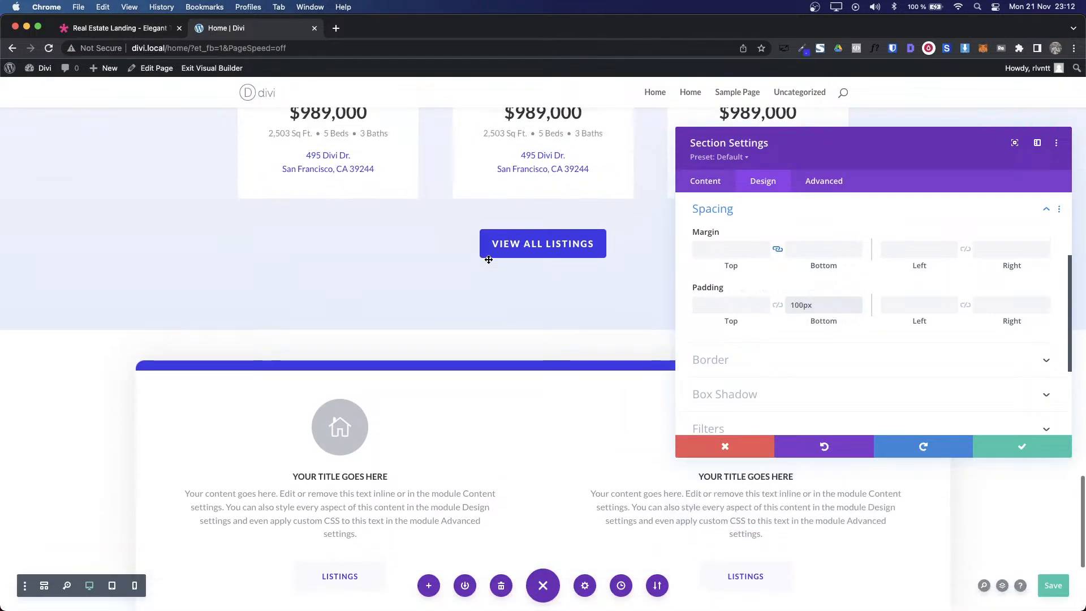
# Step: Compare the space below the View All Listings button with the demo page and raise the Recent Listings section's bottom padding to 220px
pyautogui.hotkey('shift', 'Up')
pyautogui.hotkey('shift', 'Up')
pyautogui.hotkey('ctrl', 'Tab')
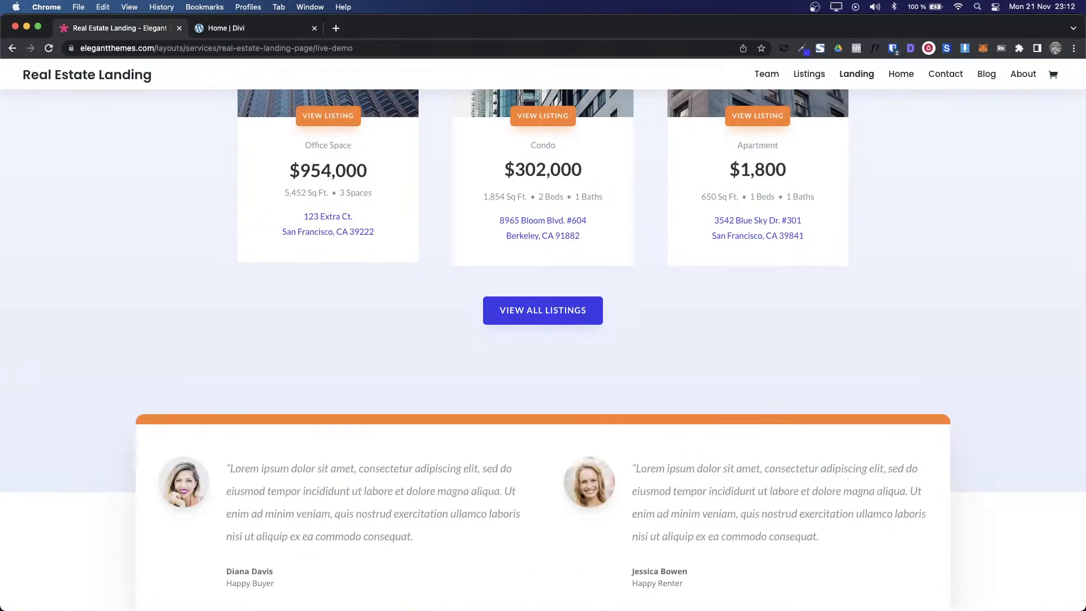
pyautogui.hotkey('ctrl', 'Tab')
pyautogui.hotkey('shift', 'Up')
pyautogui.hotkey('shift', 'Up')
pyautogui.hotkey('shift', 'Up')
pyautogui.hotkey('shift', 'Up')
pyautogui.hotkey('shift', 'Up')
pyautogui.hotkey('shift', 'Up')
pyautogui.hotkey('shift', 'Up')
pyautogui.hotkey('shift', 'Up')
pyautogui.hotkey('shift', 'Up')
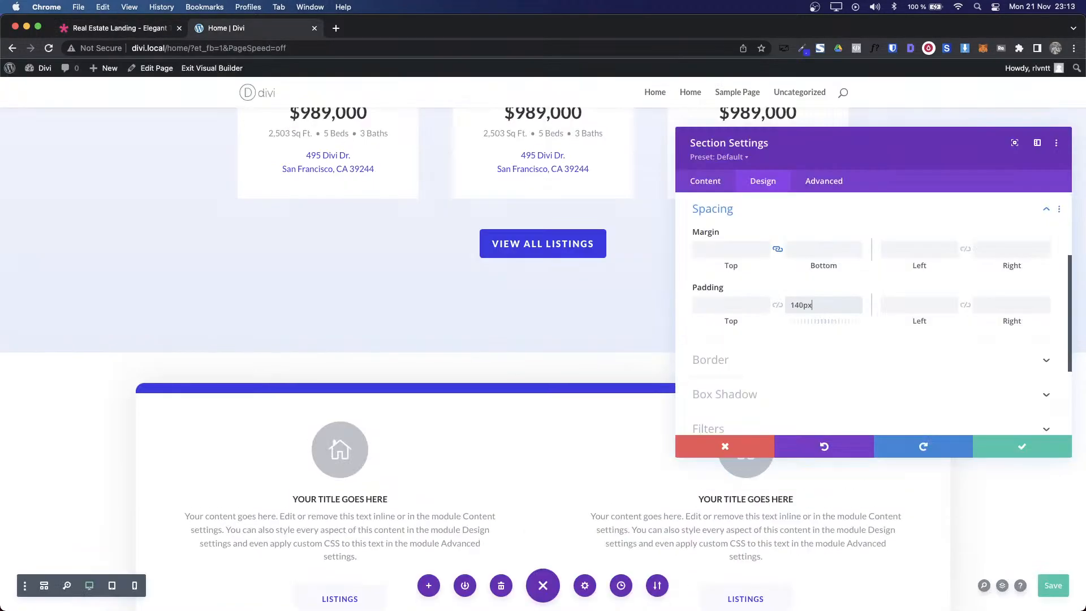
pyautogui.hotkey('shift', 'Up')
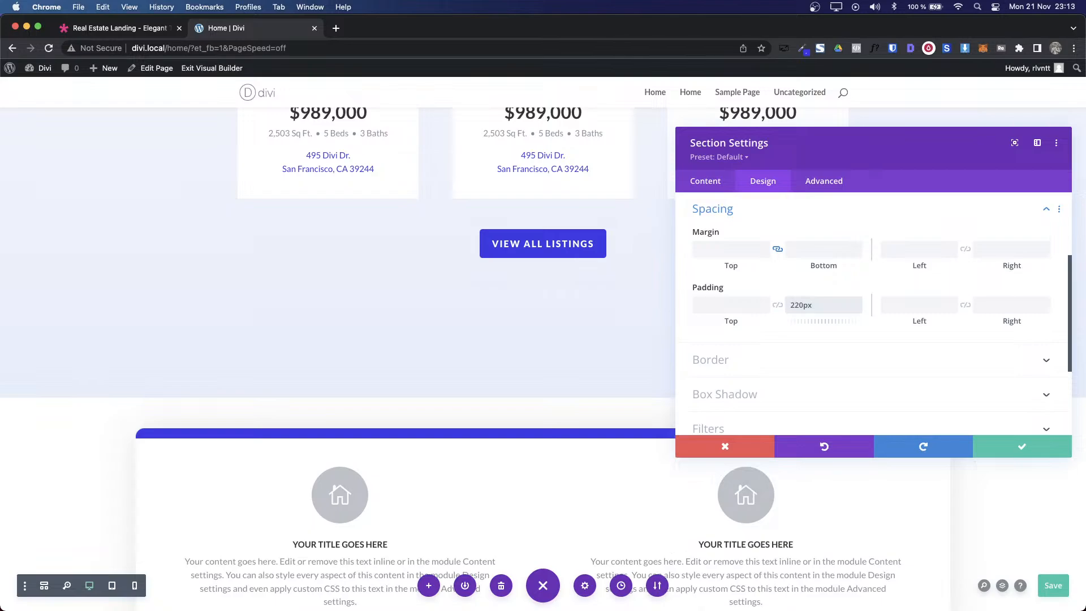
# Step: Recheck the gap above the testimonials on the demo page, set the section's bottom padding to 250px, and save the section settings
pyautogui.hotkey('ctrl', 'Tab')
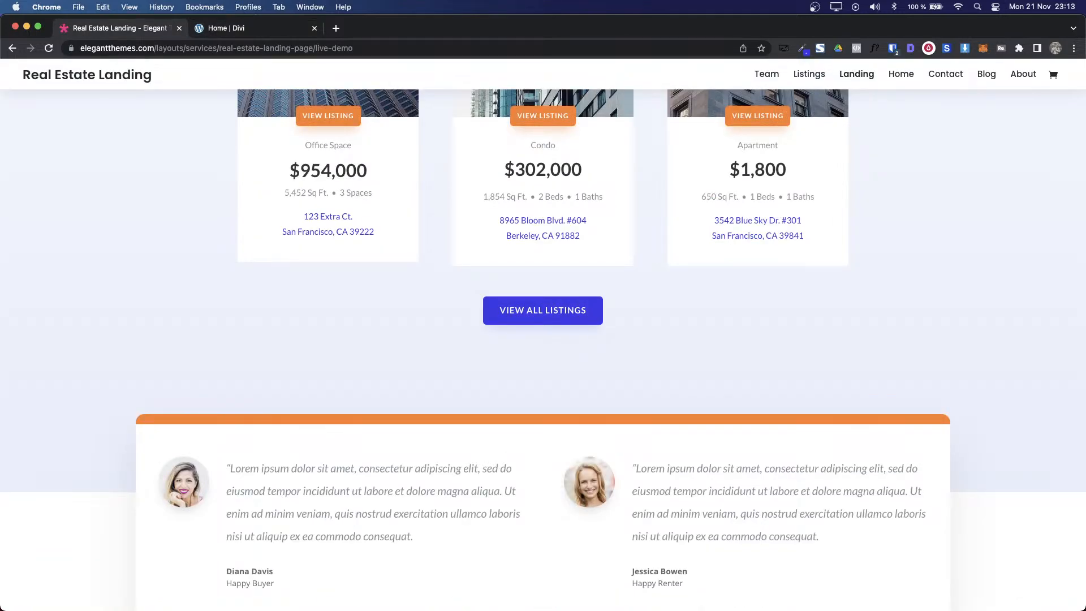
pyautogui.hotkey('ctrl', 'Tab')
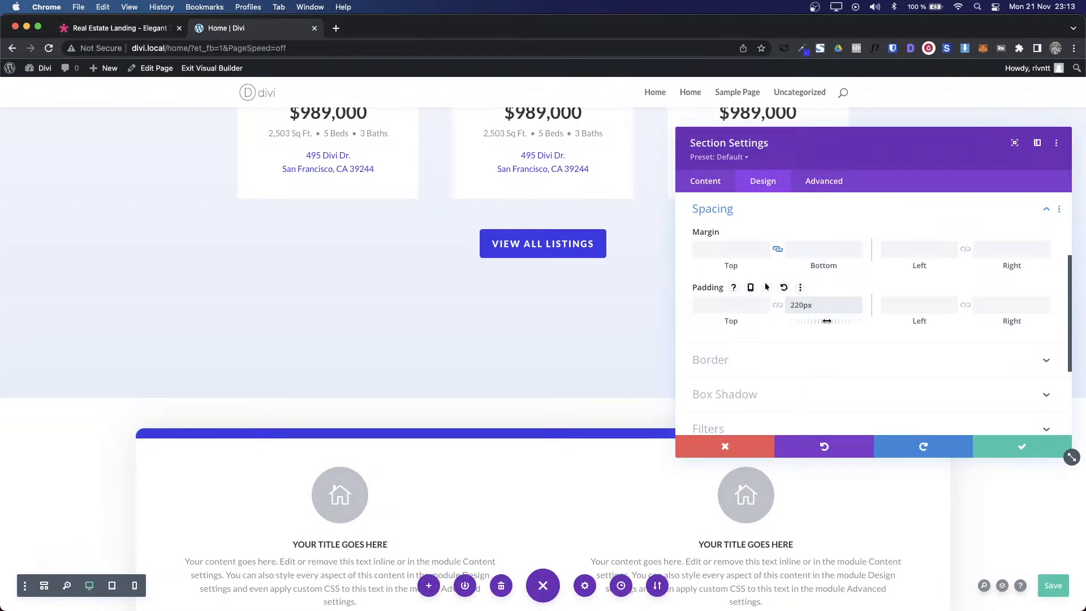
pyautogui.hotkey('shift', 'Up')
pyautogui.hotkey('shift', 'Up')
pyautogui.hotkey('shift', 'Up')
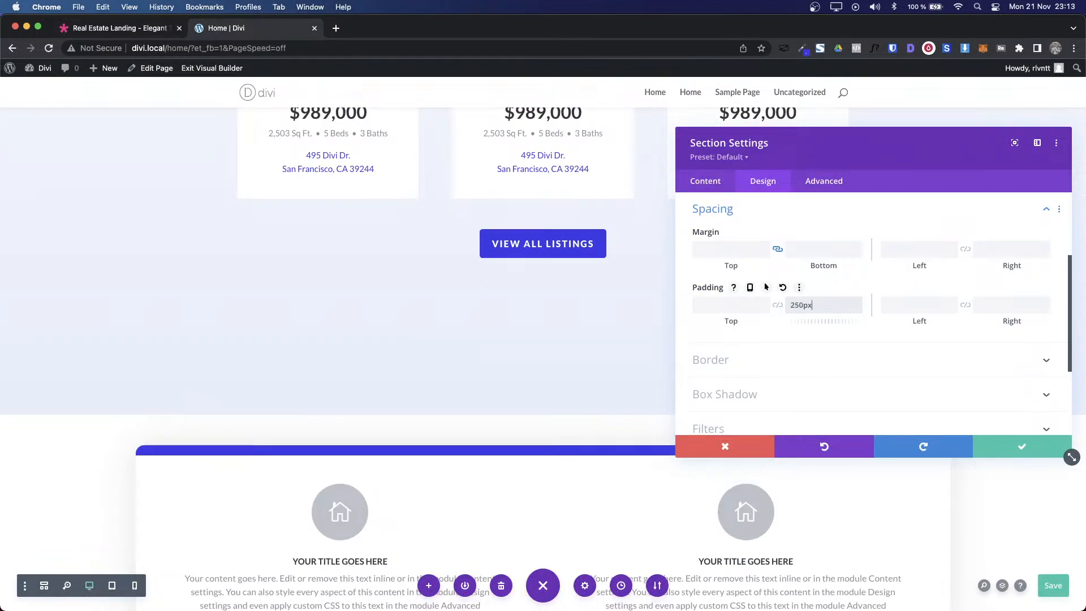
pyautogui.click(1008, 445)
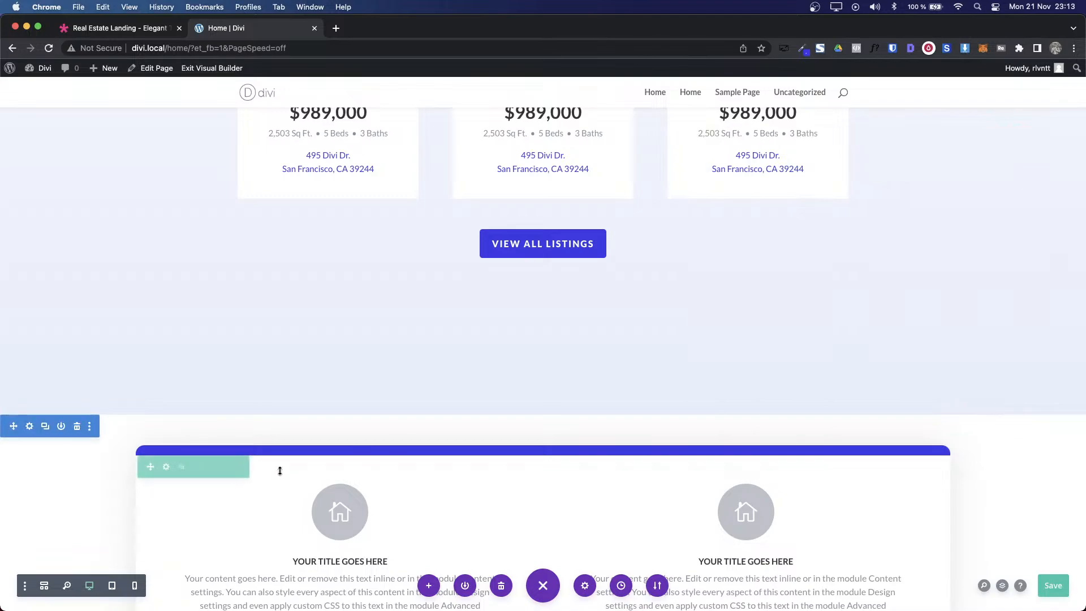
# Step: Open the design settings of the two-column row below the Recent Listings section
pyautogui.scroll(-3, 163, 469)
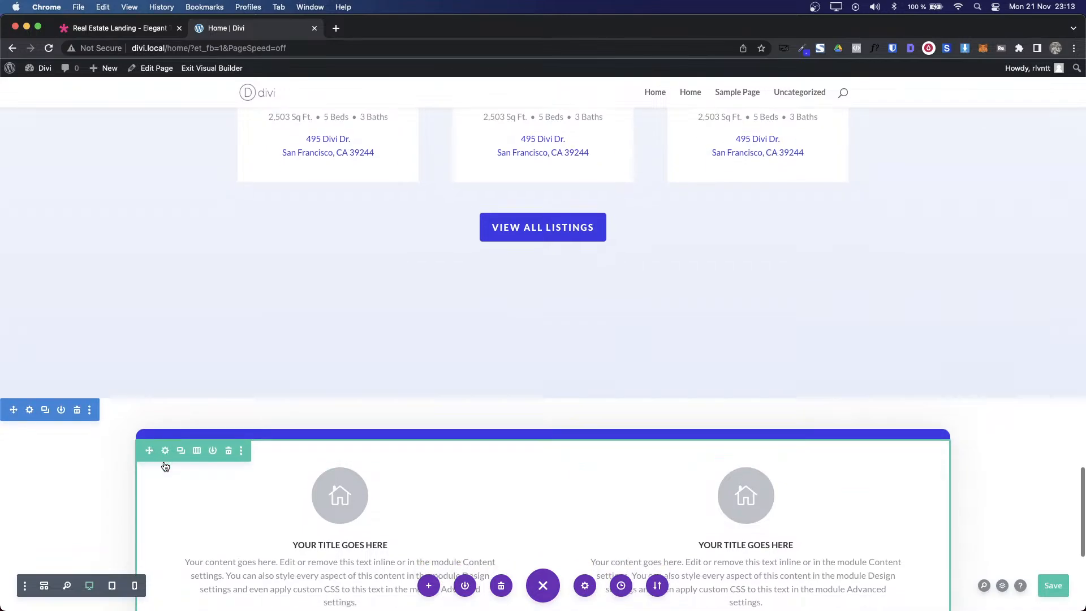
pyautogui.click(165, 391)
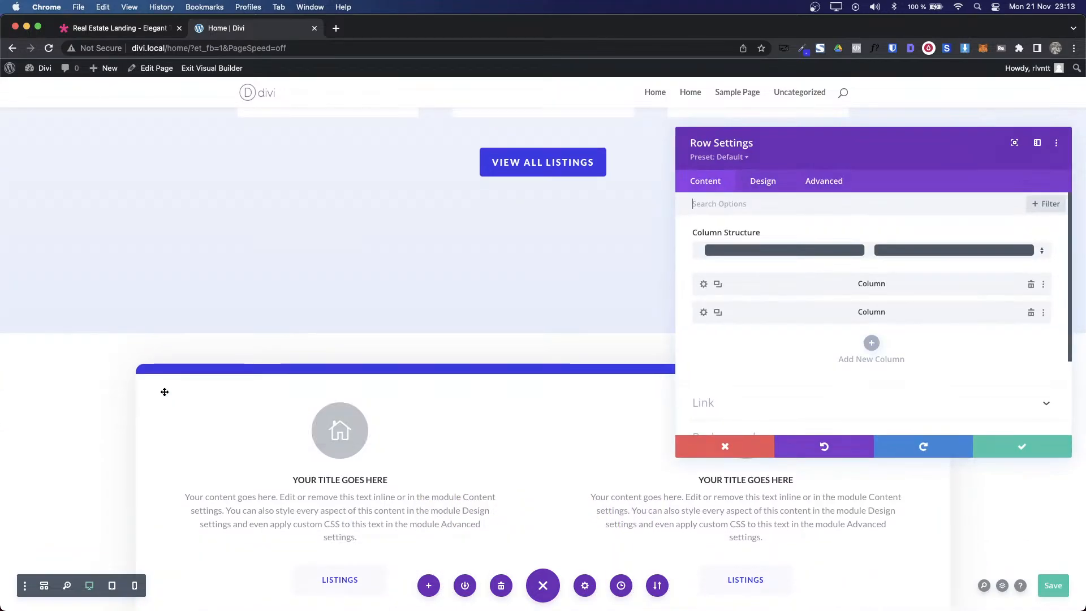
pyautogui.click(763, 181)
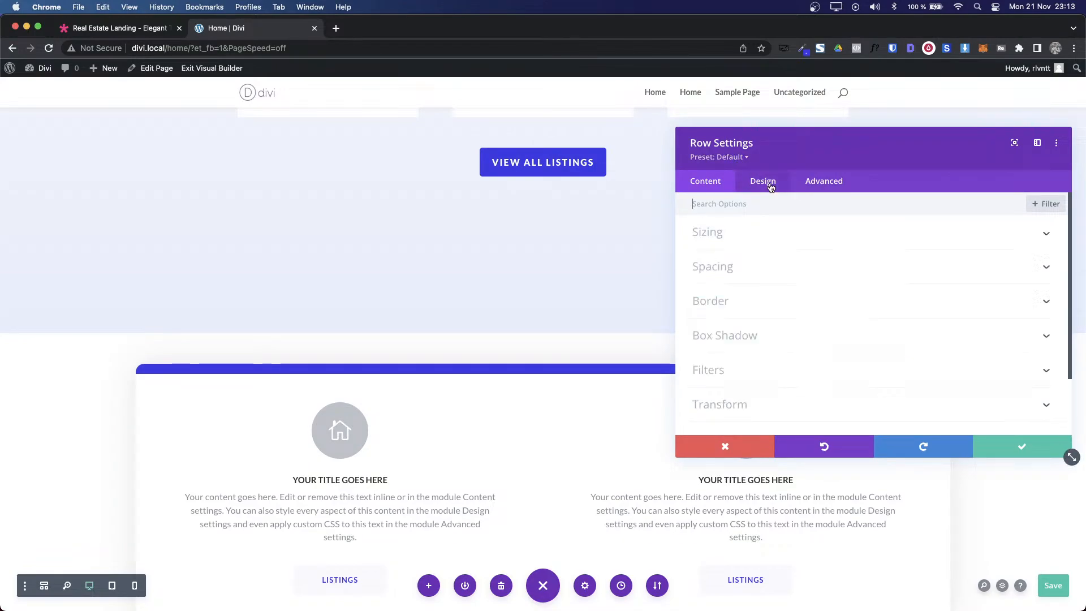
# Step: Set the two-column row's top margin to -10%, compare its overlap with the Real Estate demo, and save the row settings
pyautogui.click(714, 266)
pyautogui.click(716, 247)
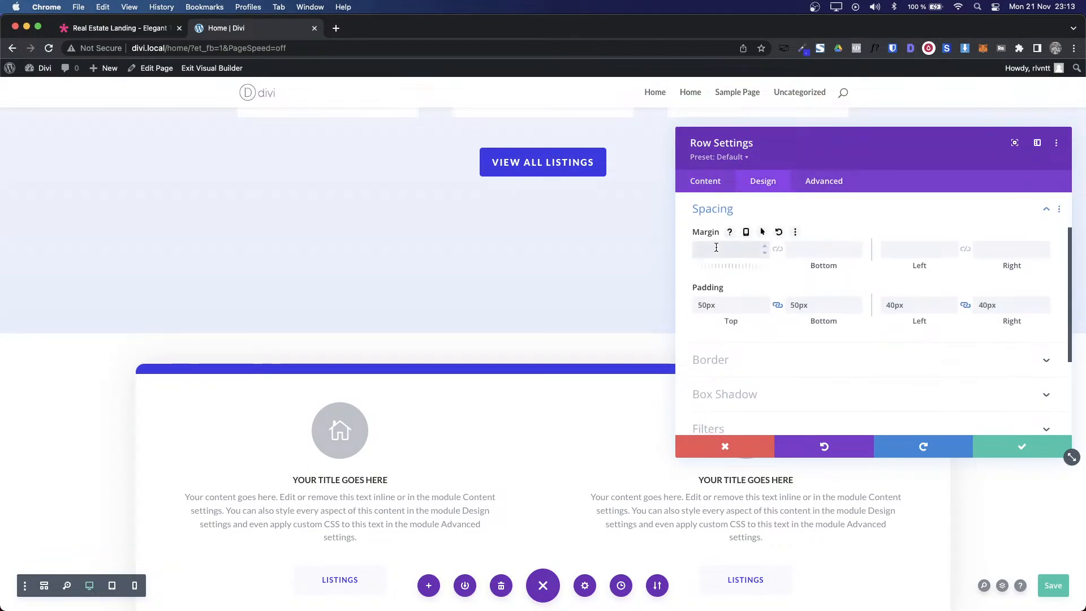
pyautogui.write('-10%')
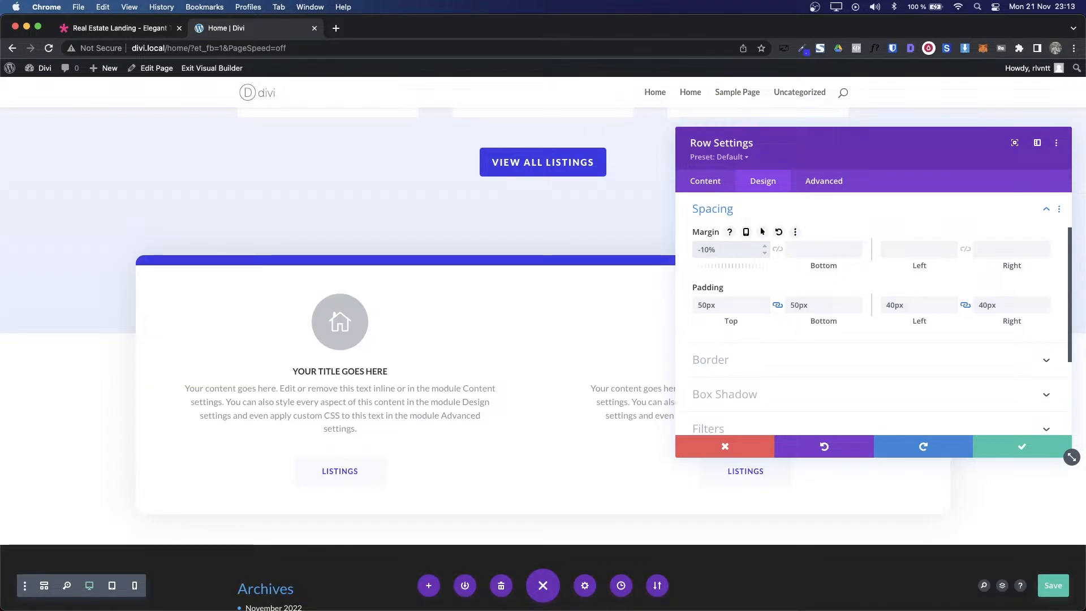
pyautogui.hotkey('ctrl', 'Tab')
pyautogui.scroll(-4, 433, 317)
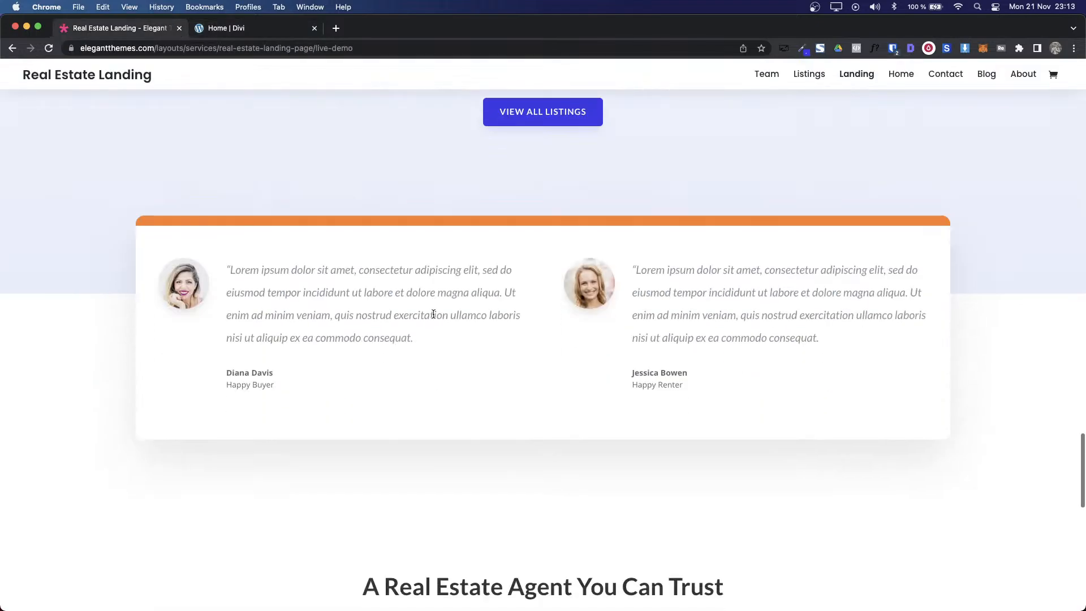
pyautogui.hotkey('ctrl', 'Tab')
pyautogui.click(1016, 450)
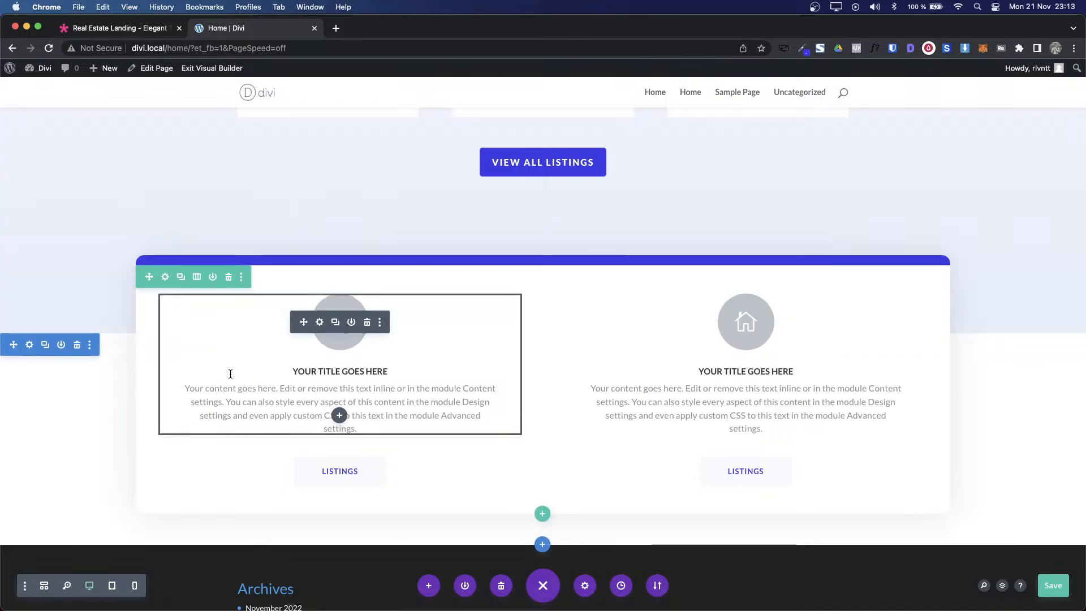
# Step: Reopen the two-column row's settings and expand its border design options
pyautogui.click(167, 279)
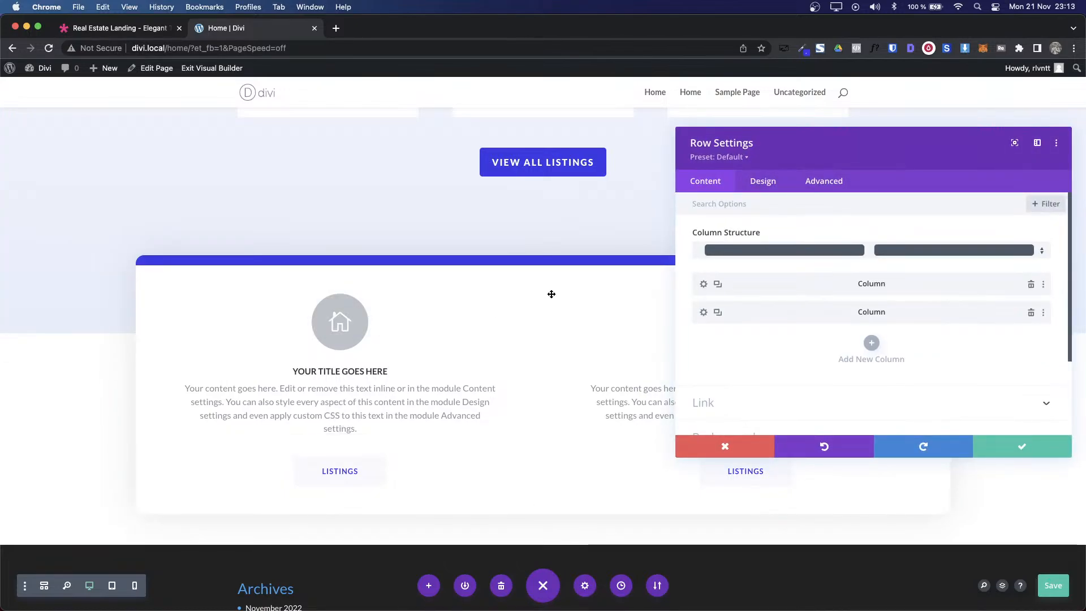
pyautogui.click(748, 183)
pyautogui.click(705, 300)
pyautogui.scroll(-3, 922, 365)
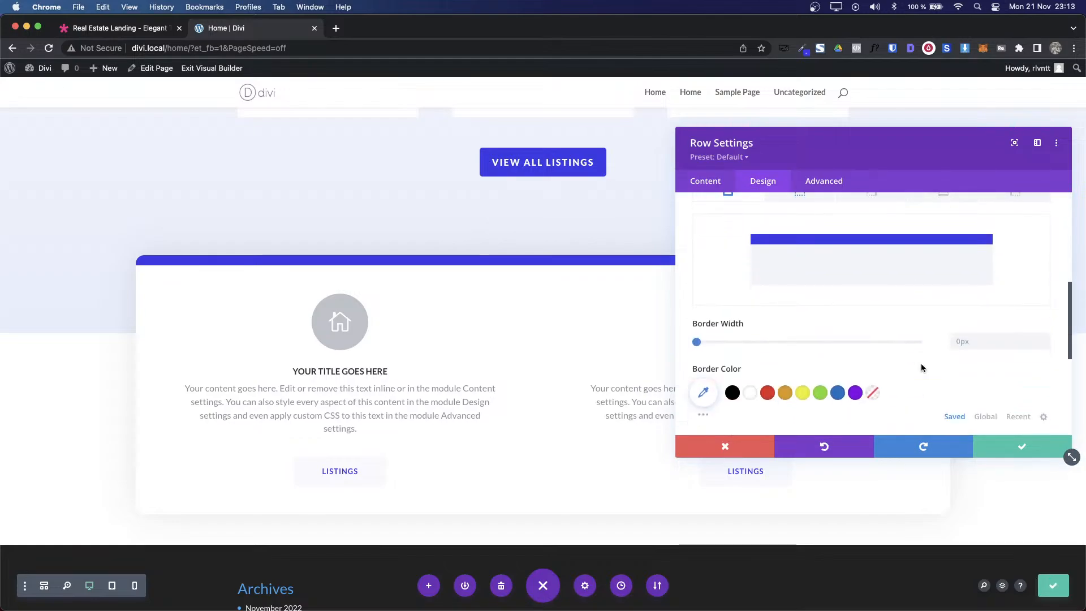
pyautogui.scroll(-1, 941, 395)
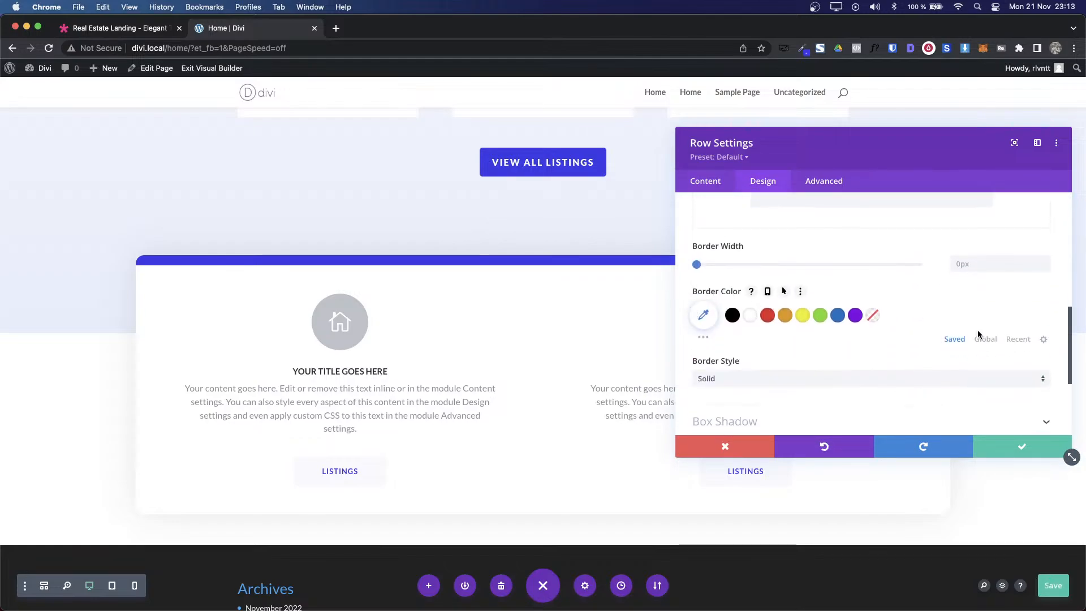
pyautogui.click(986, 342)
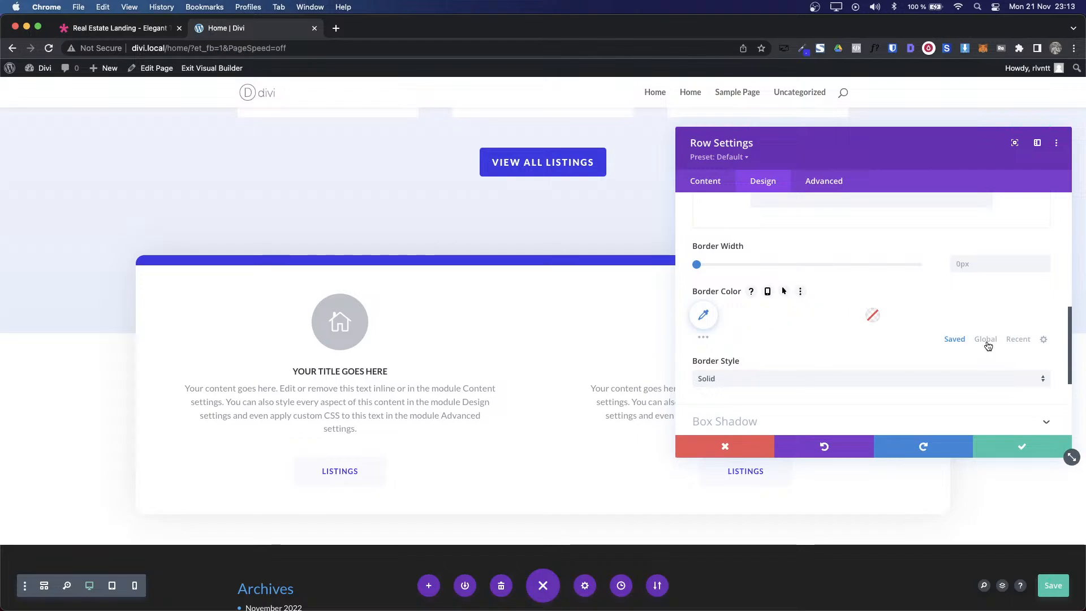
pyautogui.click(732, 320)
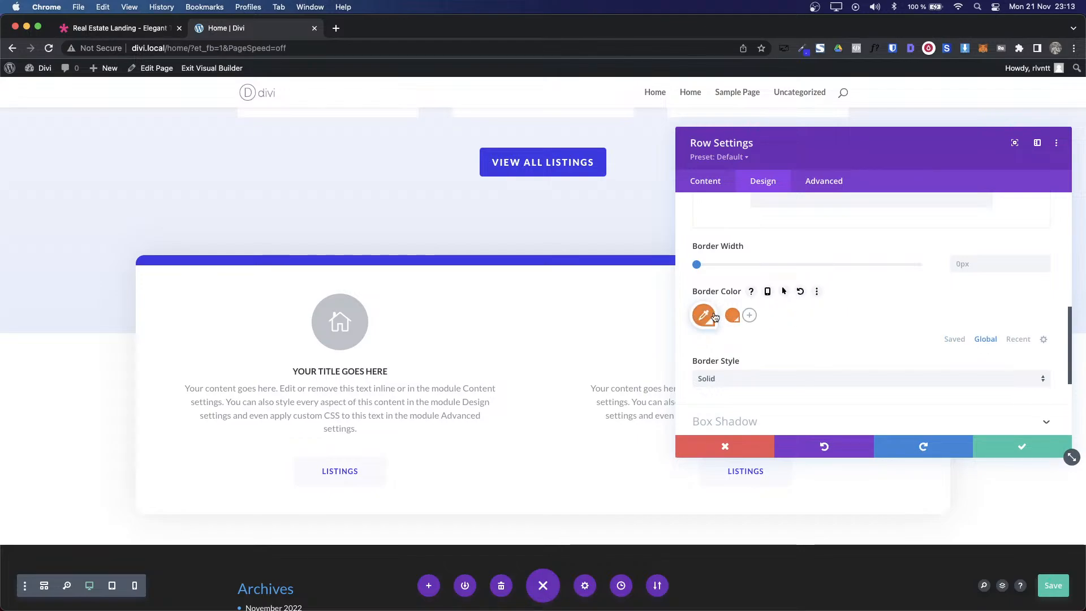
pyautogui.press('super+z')
pyautogui.scroll(-3, 751, 323)
pyautogui.scroll(8, 752, 323)
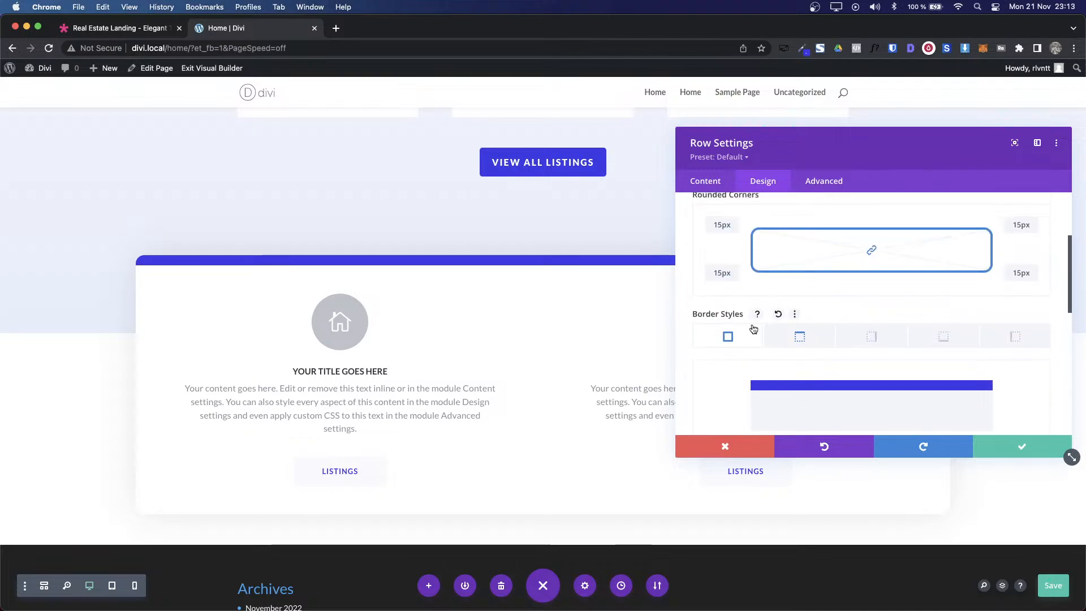
pyautogui.scroll(-3, 751, 327)
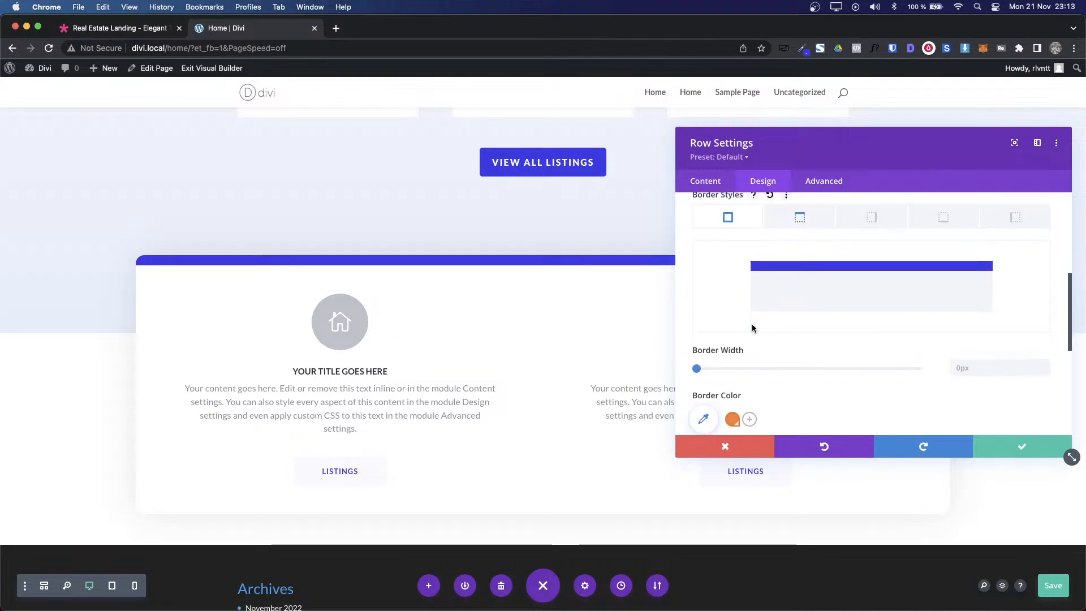
pyautogui.scroll(-1, 752, 326)
pyautogui.scroll(5, 751, 324)
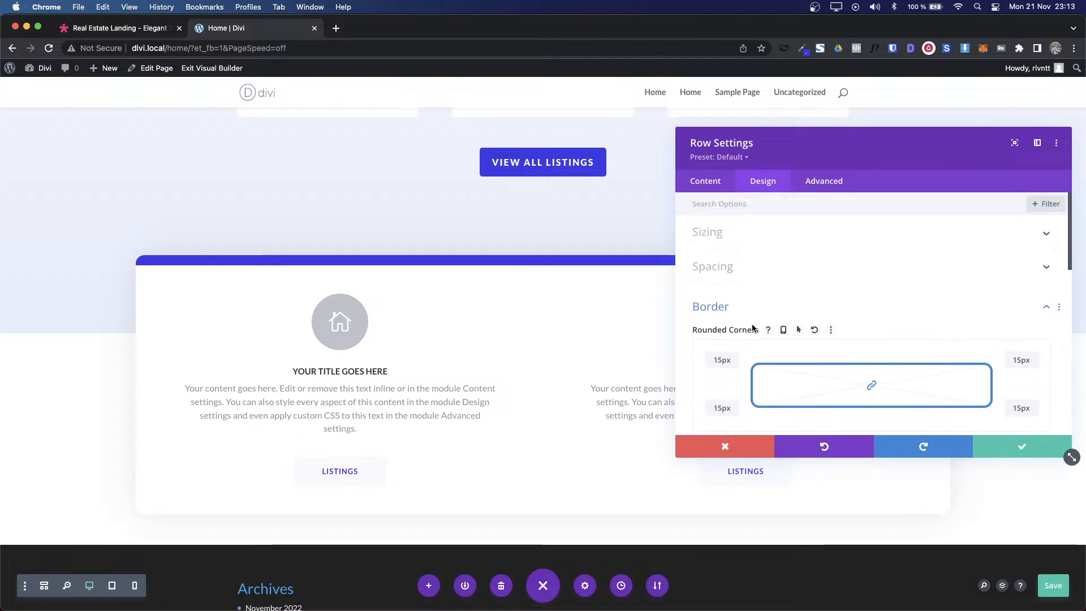
pyautogui.scroll(-5, 752, 323)
pyautogui.scroll(-1, 752, 326)
pyautogui.scroll(3, 854, 305)
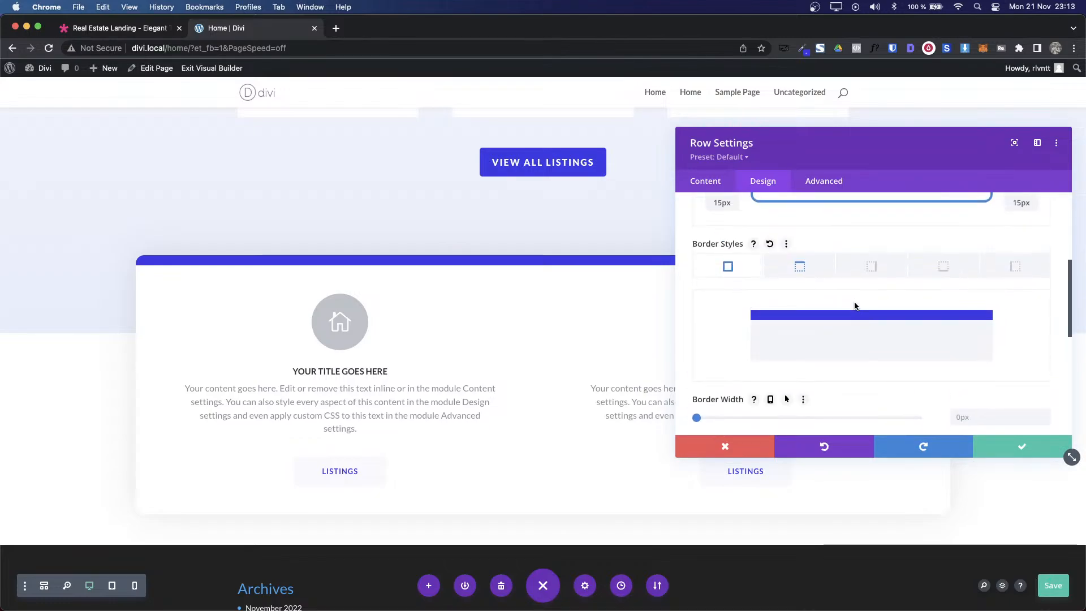
# Step: Change the row's top border color to the global orange and save the row settings
pyautogui.click(809, 274)
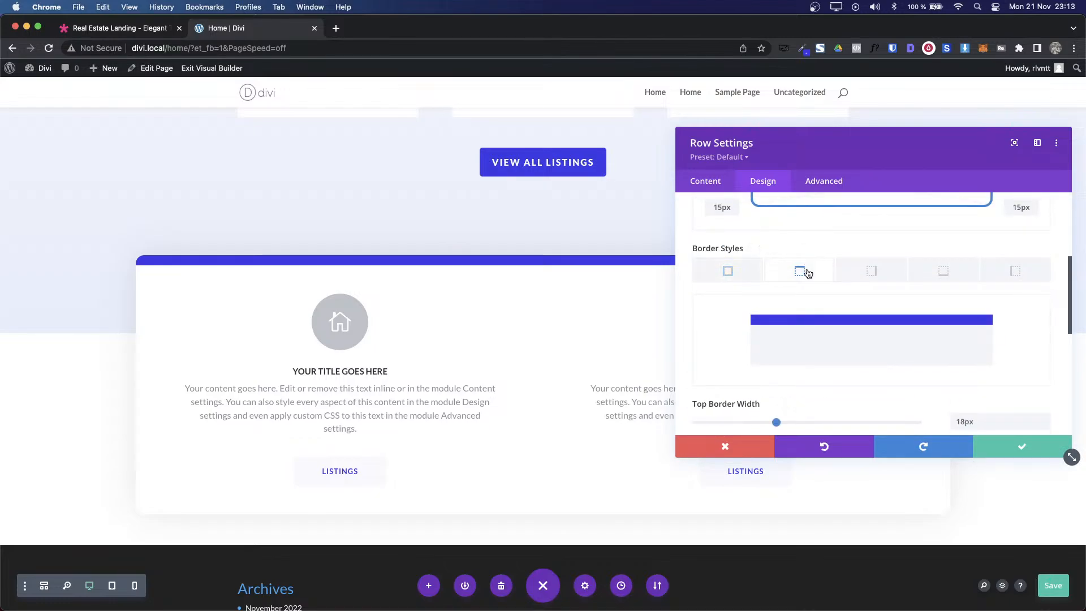
pyautogui.scroll(-3, 843, 338)
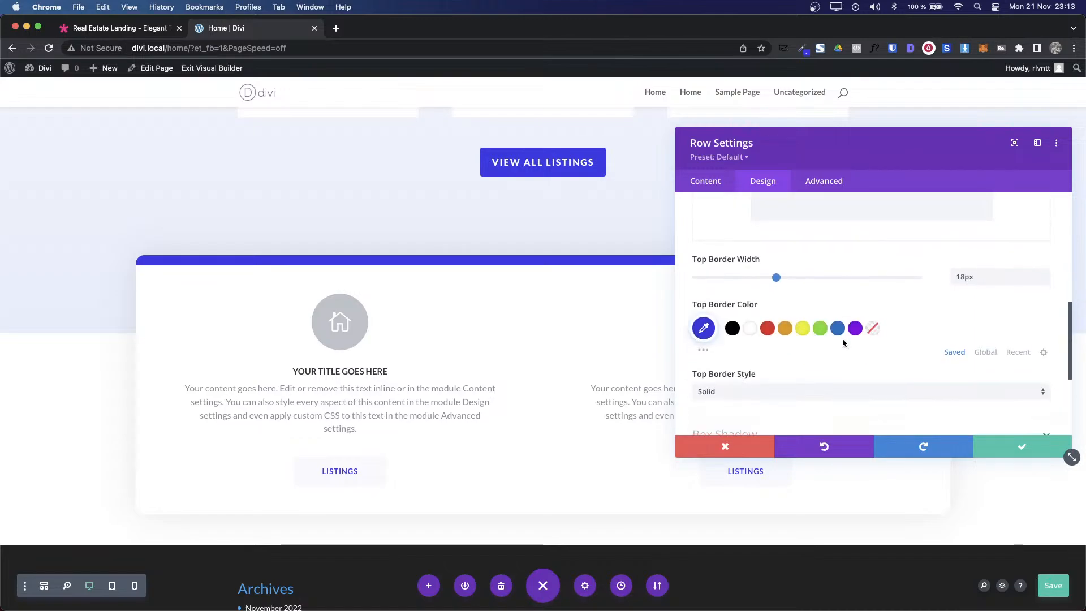
pyautogui.click(987, 352)
pyautogui.click(731, 329)
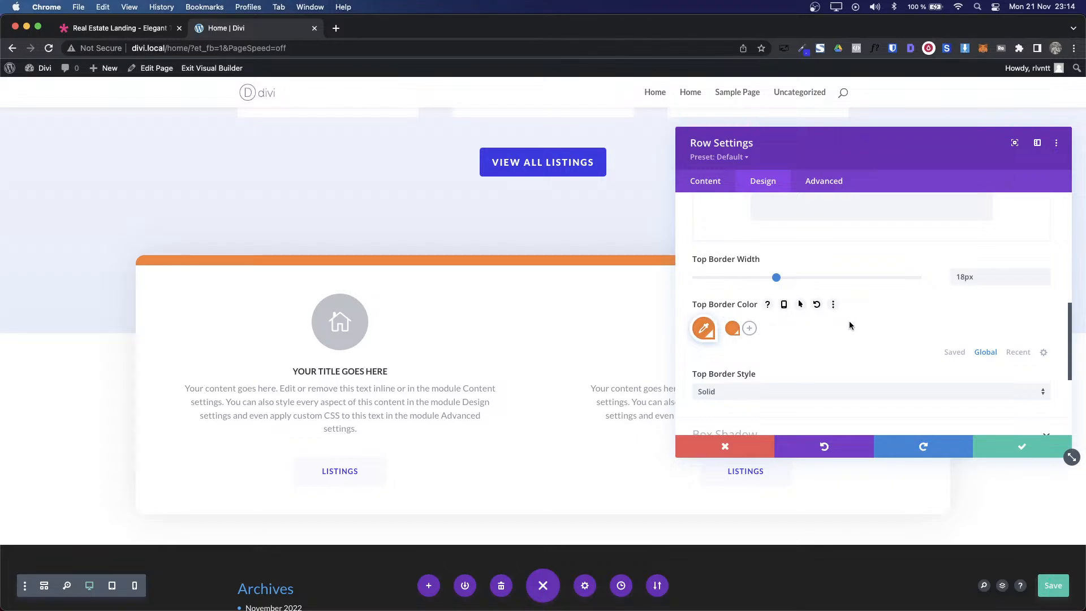
pyautogui.click(1005, 446)
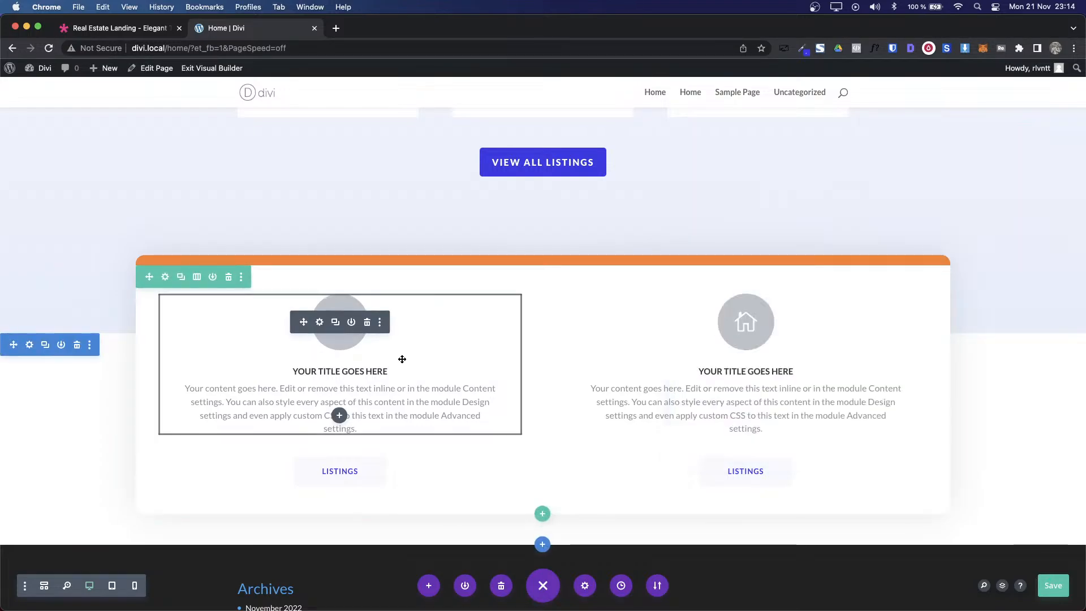
# Step: Inspect the first customer quote's markup on the Real Estate demo page to identify which module it uses
pyautogui.hotkey('ctrl', 'shift', 'Tab')
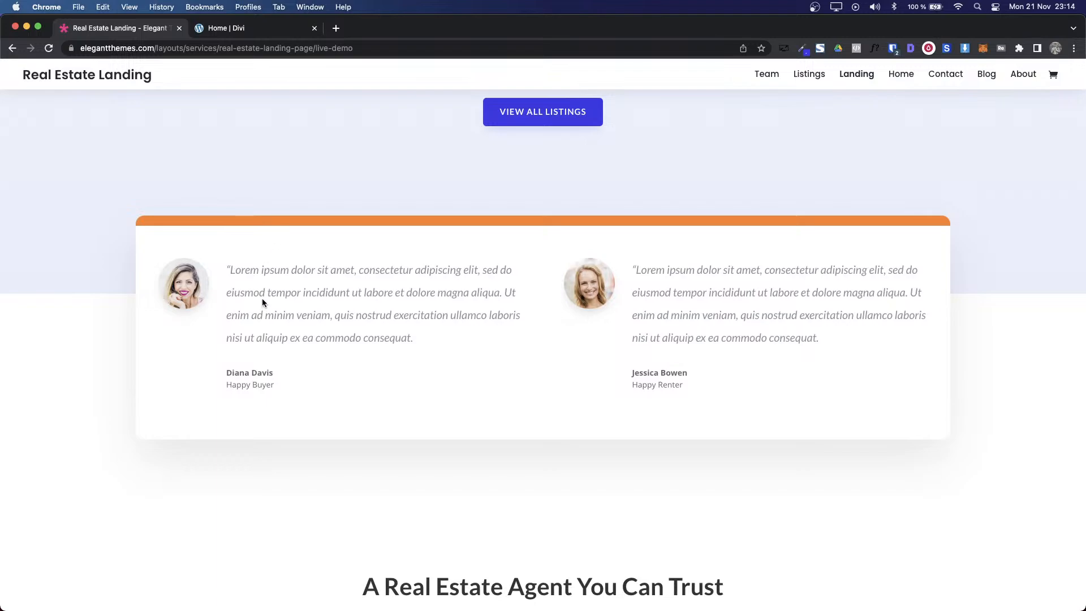
pyautogui.moveTo(232, 266)
pyautogui.mouseDown()
pyautogui.moveTo(318, 303)
pyautogui.moveTo(415, 375)
pyautogui.moveTo(330, 305)
pyautogui.moveTo(232, 269)
pyautogui.mouseUp()
pyautogui.click(427, 372)
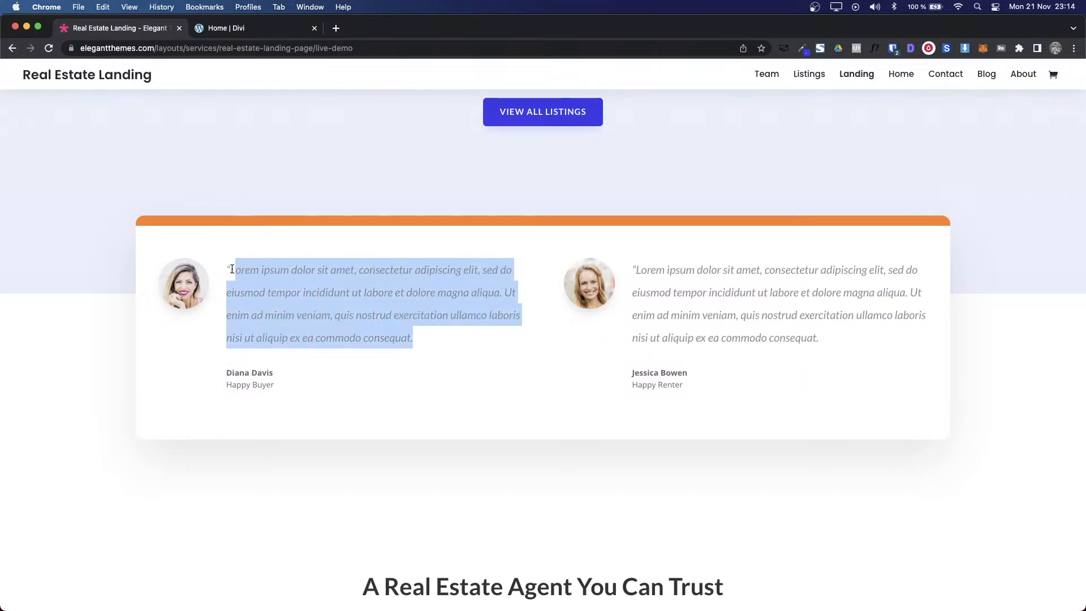
pyautogui.click(309, 396)
pyautogui.moveTo(285, 388); pyautogui.dragTo(217, 281)
pyautogui.rightClick(217, 278)
pyautogui.press('Up')
pyautogui.press('Up')
pyautogui.press('Up')
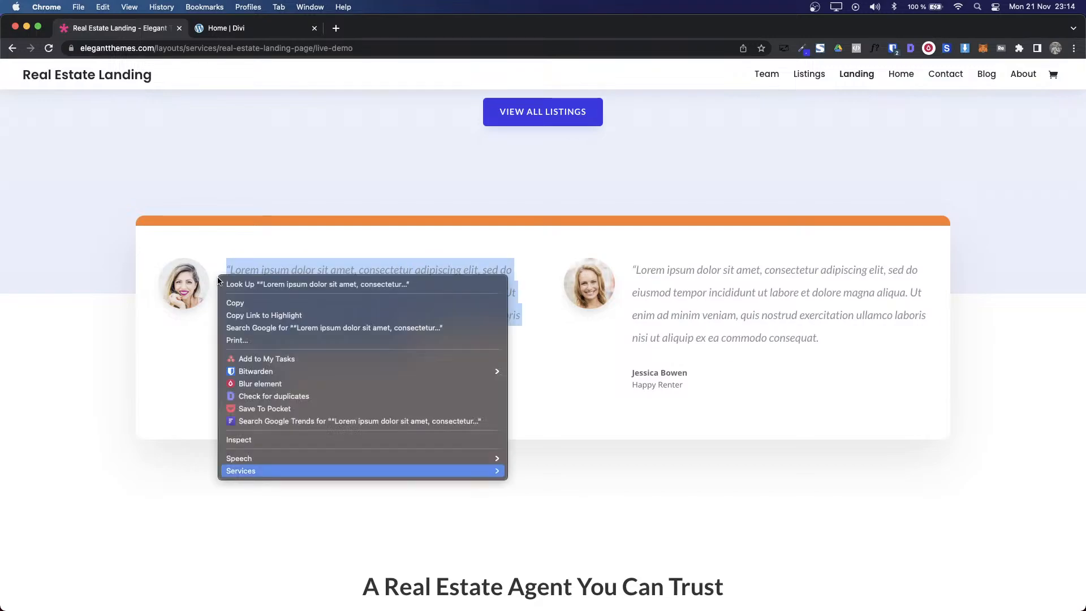
pyautogui.press('Return')
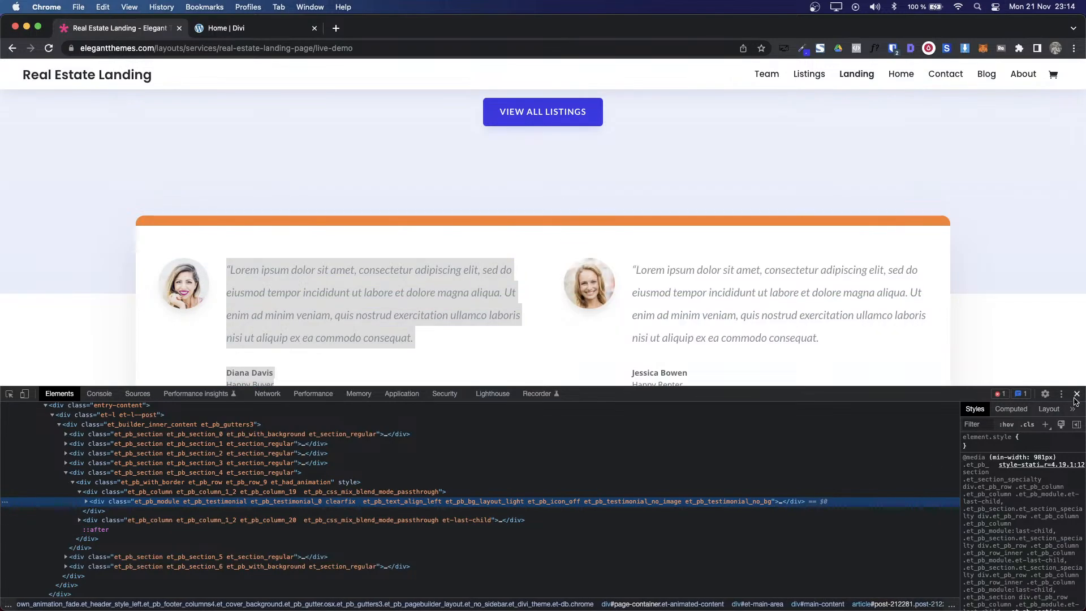
pyautogui.click(1076, 393)
pyautogui.hotkey('ctrl', 'Tab')
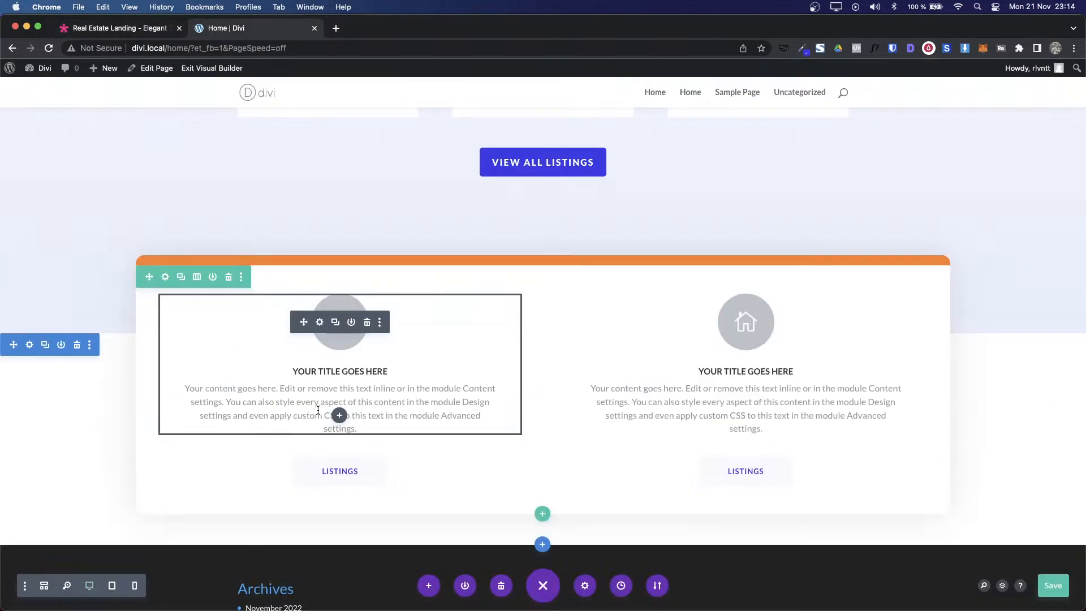
# Step: Delete both Listings buttons and the first column's blurb from the orange-topped row, checking against the demo page
pyautogui.click(369, 463)
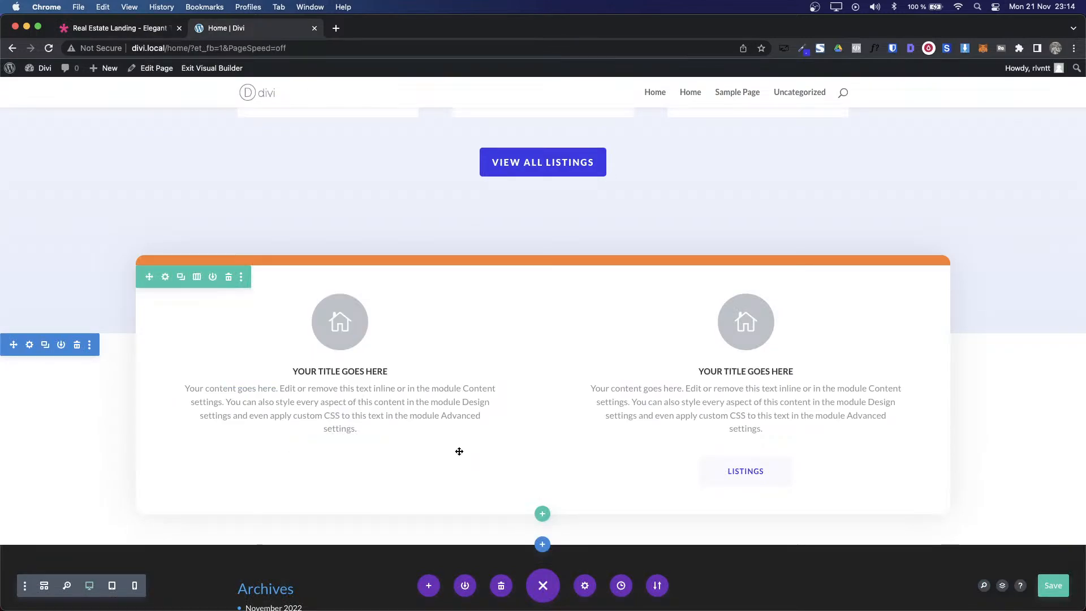
pyautogui.click(774, 463)
pyautogui.hotkey('ctrl', 'shift', 'Tab')
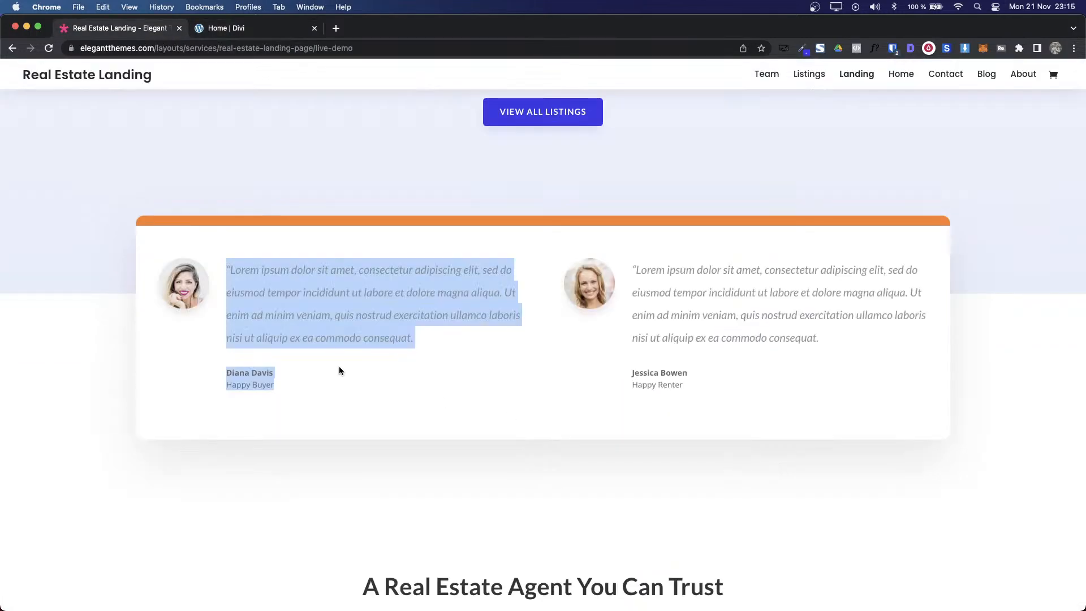
pyautogui.hotkey('ctrl', 'Tab')
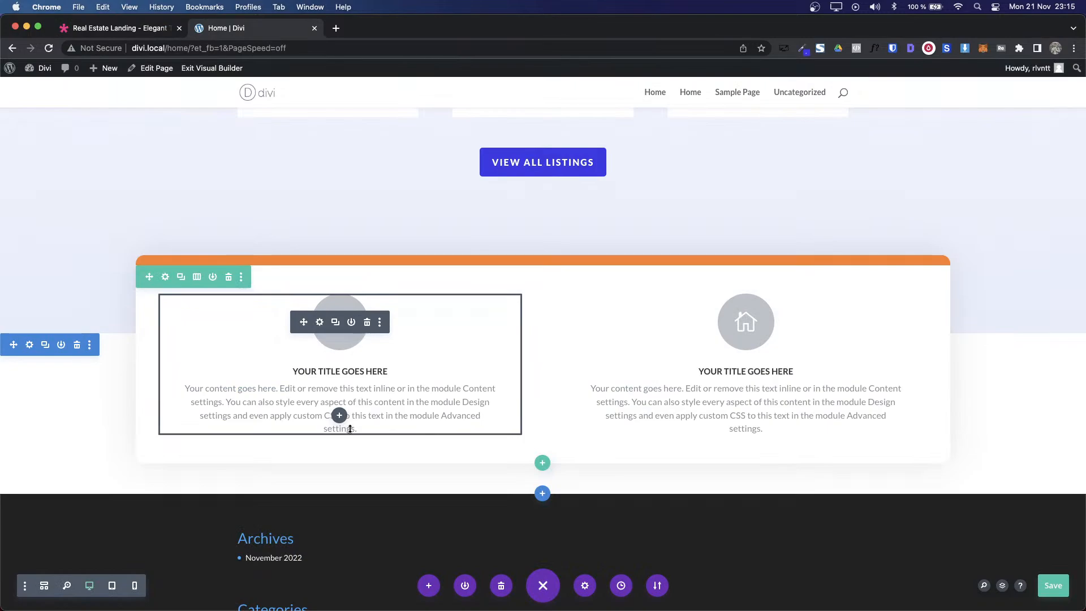
pyautogui.click(367, 321)
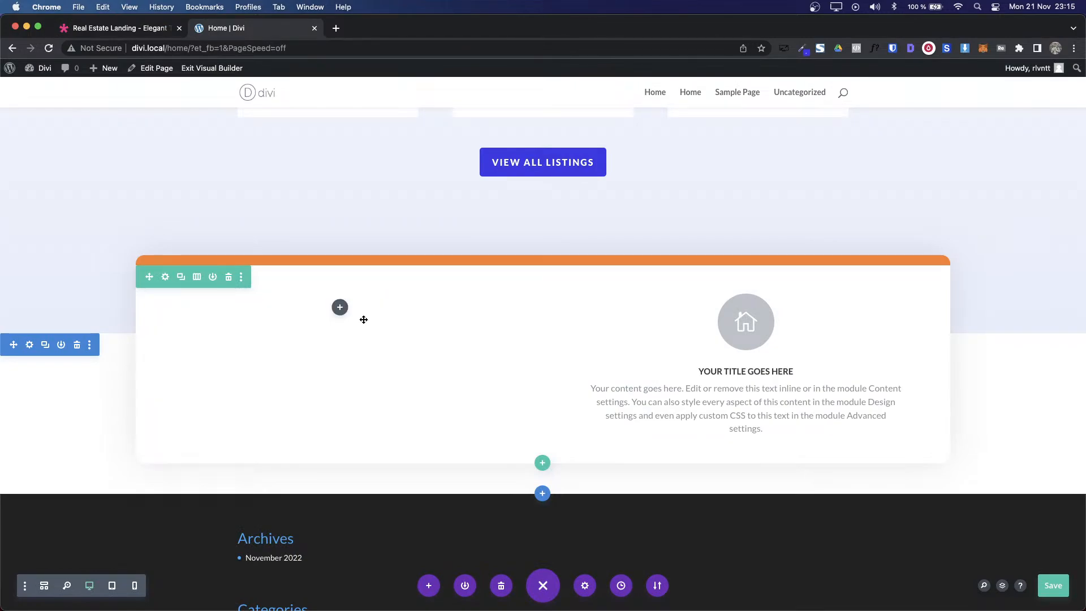
# Step: Insert a Testimonial module into the row's empty first column
pyautogui.click(340, 307)
pyautogui.write('tes')
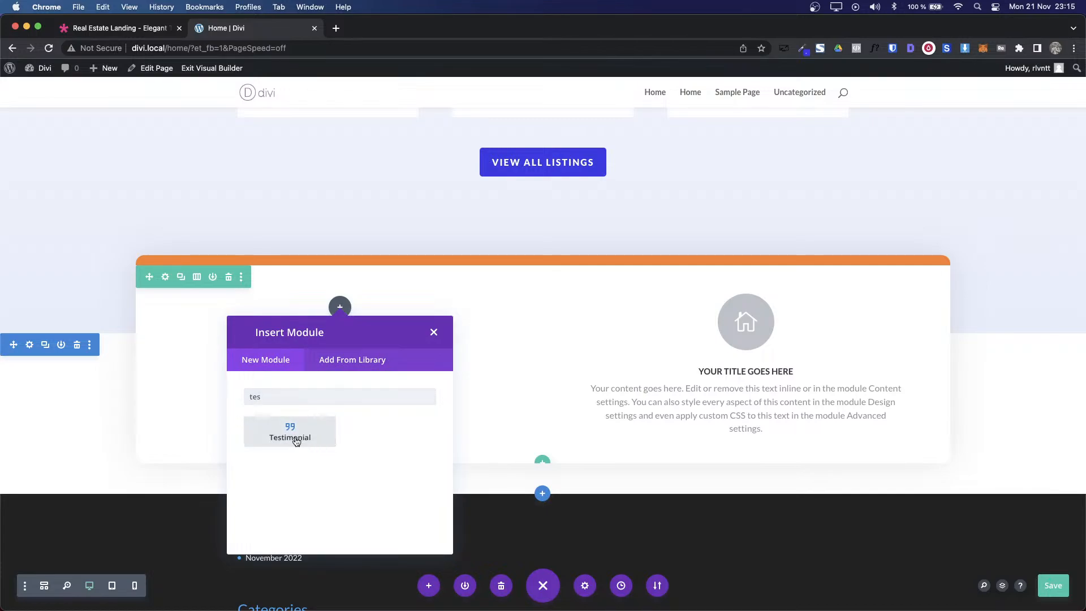
pyautogui.click(290, 433)
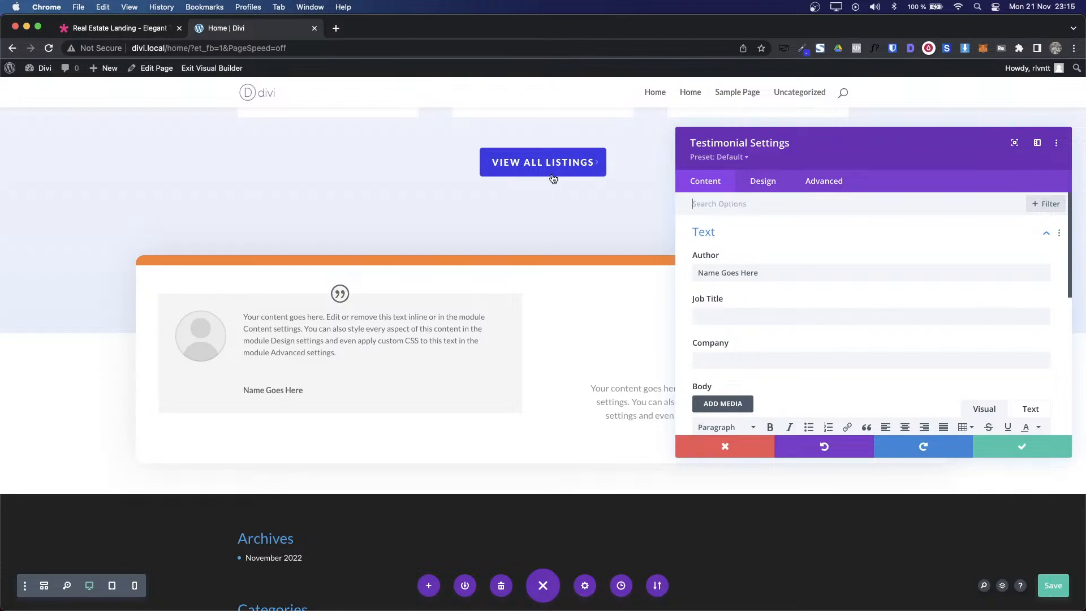
# Step: Replace the testimonial's body text with the first lorem ipsum quote copied from the demo page
pyautogui.hotkey('ctrl', 'Tab')
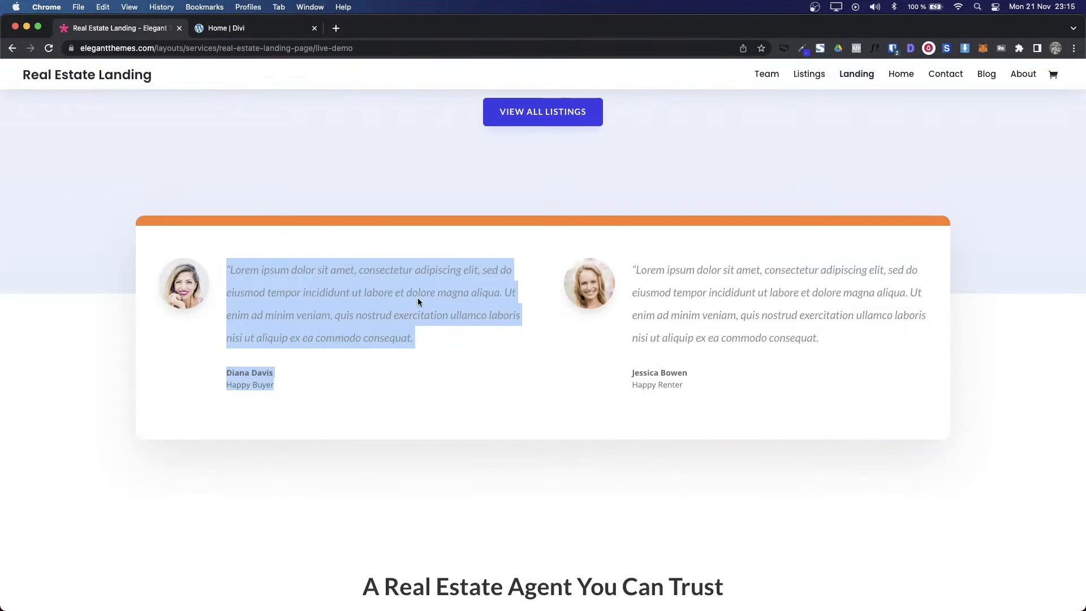
pyautogui.click(398, 298)
pyautogui.moveTo(436, 338); pyautogui.dragTo(224, 267)
pyautogui.press('super+c')
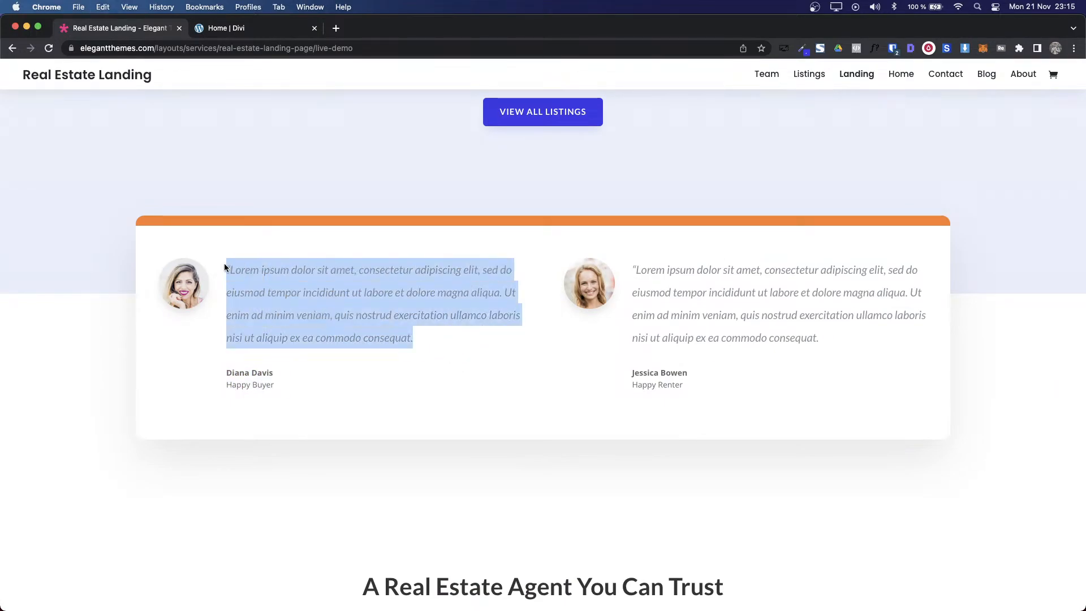
pyautogui.hotkey('ctrl', 'Tab')
pyautogui.scroll(-3, 741, 328)
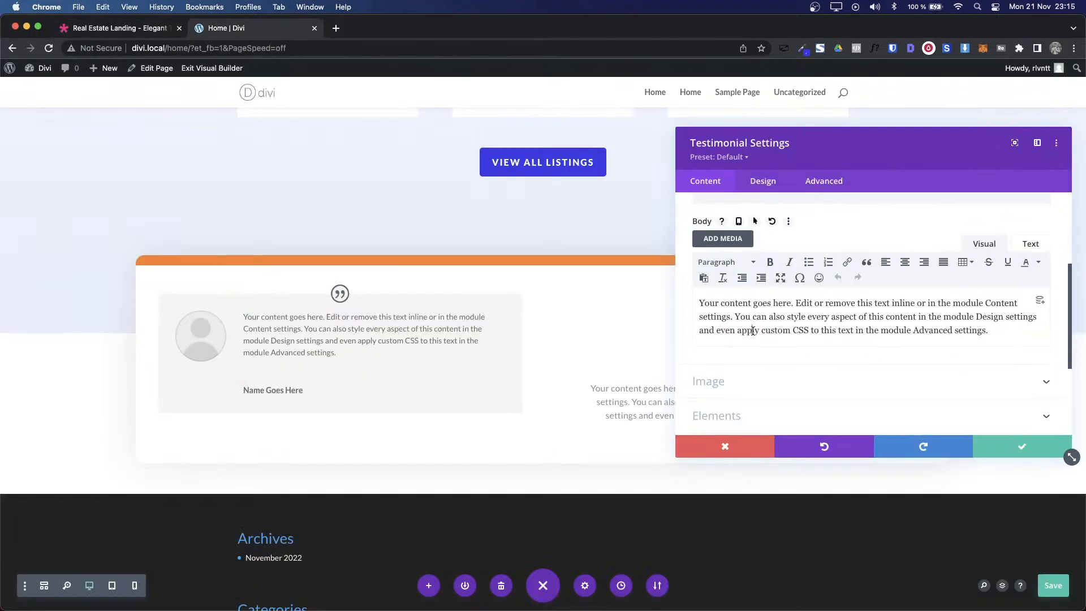
pyautogui.press('super+a')
pyautogui.press('super+v')
# Step: Fill in the testimonial's author with the first customer's name and its job title with "Happy Buyer", both copied from the demo page
pyautogui.hotkey('ctrl', 'Tab')
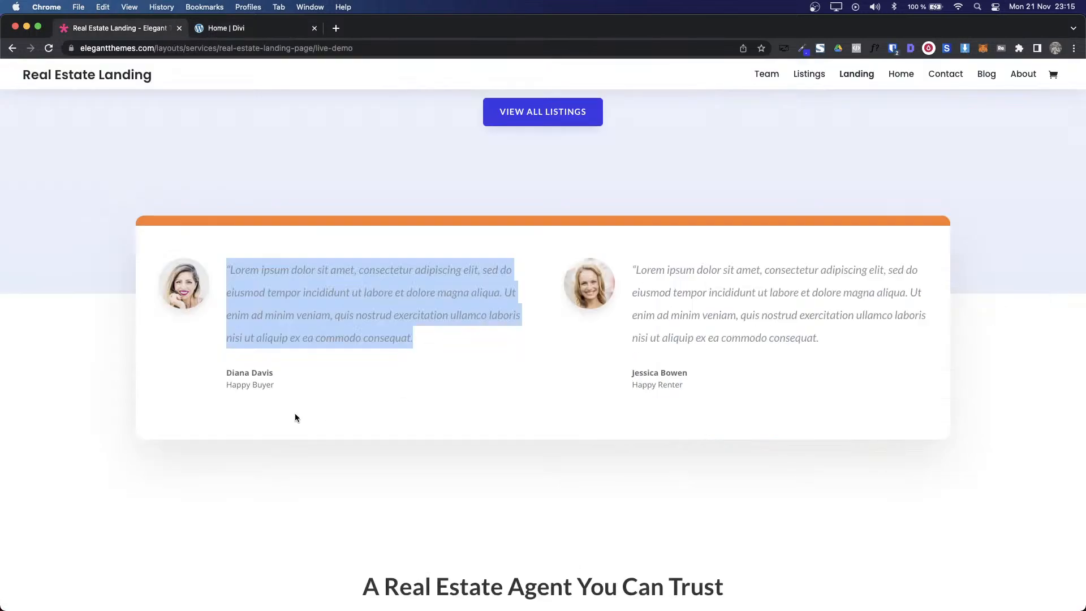
pyautogui.moveTo(227, 379); pyautogui.dragTo(303, 390)
pyautogui.press('super+c')
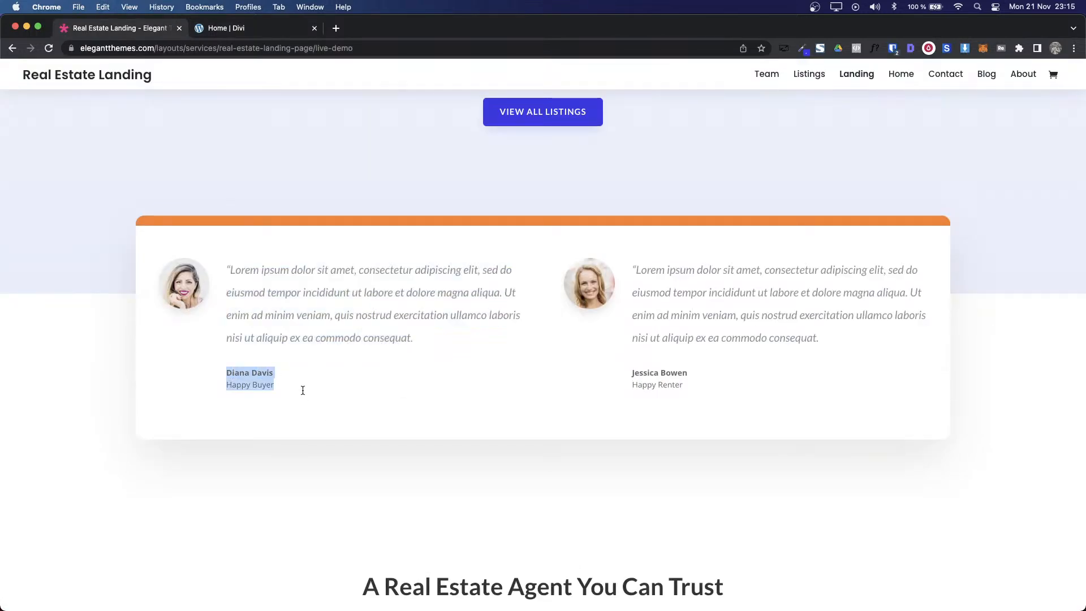
pyautogui.hotkey('ctrl', 'Tab')
pyautogui.scroll(5, 756, 209)
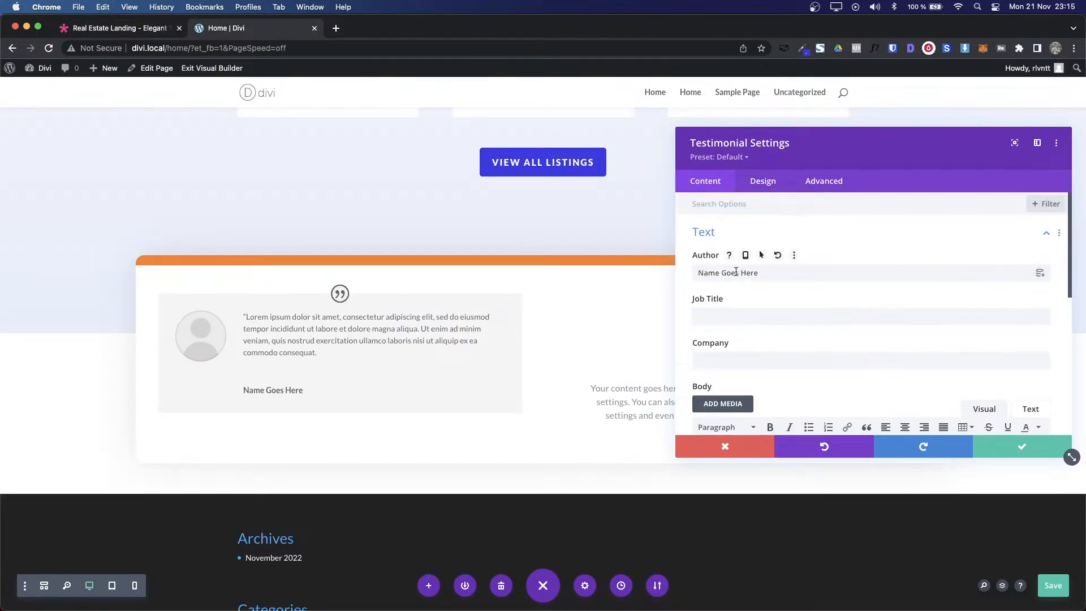
pyautogui.tripleClick(735, 272)
pyautogui.press('super+v')
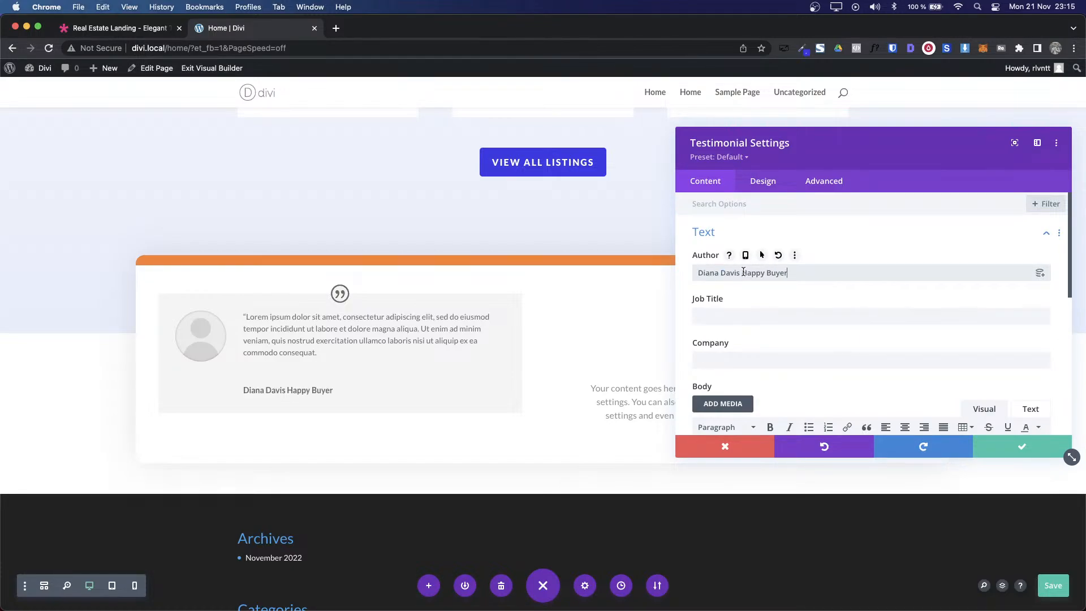
pyautogui.moveTo(743, 272); pyautogui.dragTo(875, 274)
pyautogui.press('super+x')
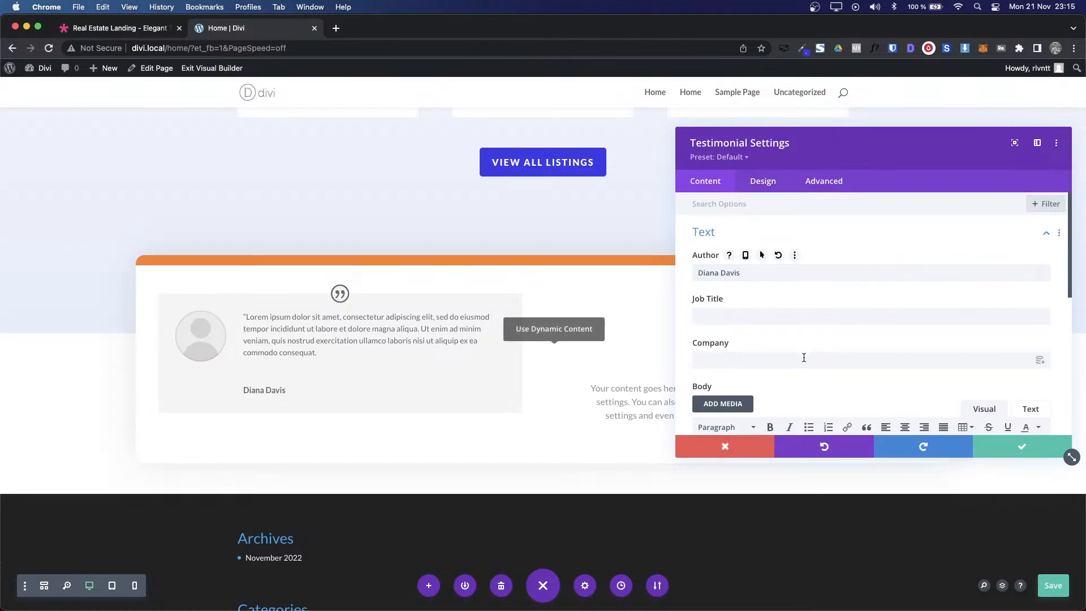
pyautogui.click(788, 316)
pyautogui.press('super+v')
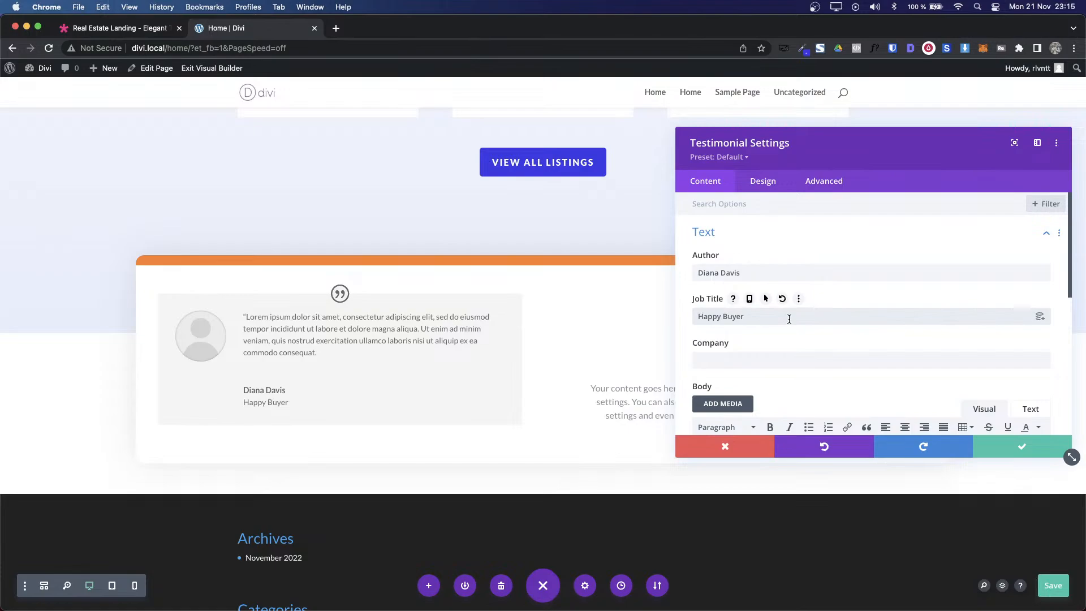
# Step: Inspect the first customer quote's font, size, line height and color with WhatFont on the demo page
pyautogui.hotkey('ctrl', 'shift', 'Tab')
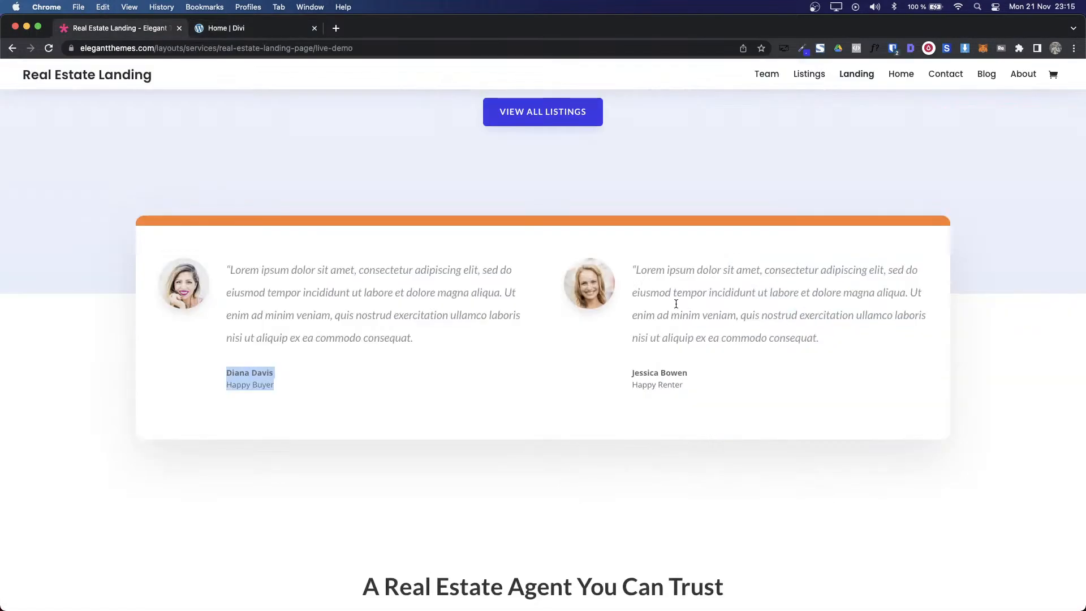
pyautogui.click(875, 49)
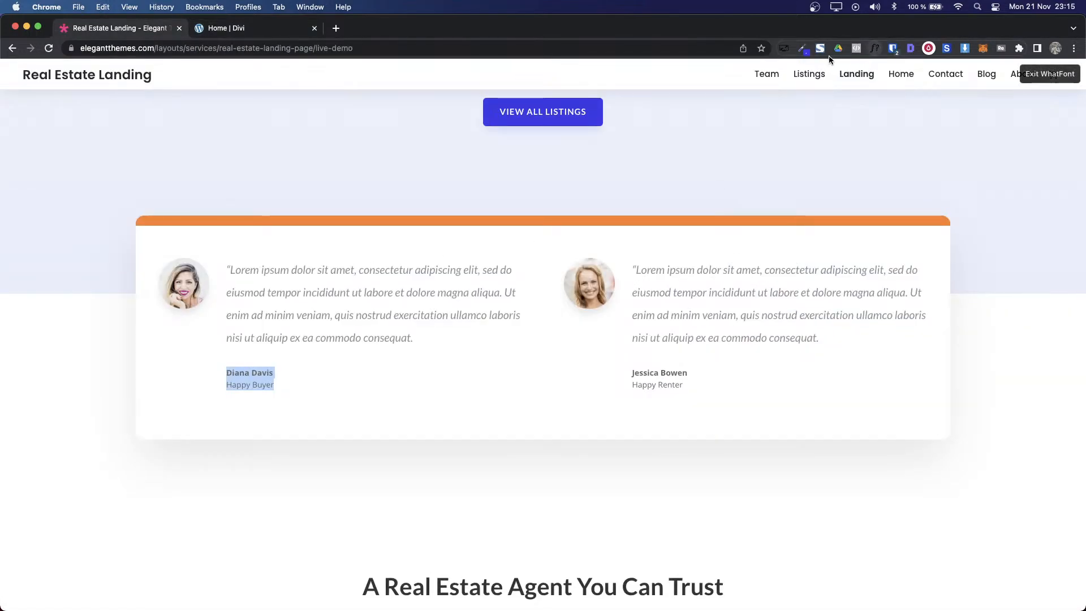
pyautogui.moveTo(970, 77)
pyautogui.click(361, 292)
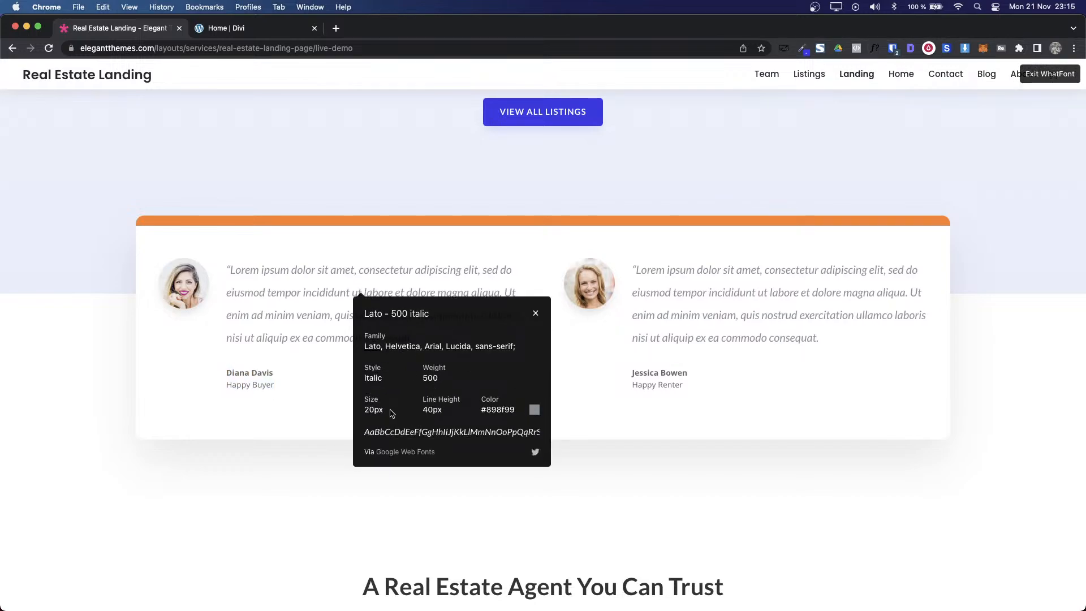
# Step: Style the testimonial's body text as italic, keeping the Default font and Regular weight
pyautogui.hotkey('ctrl', 'Tab')
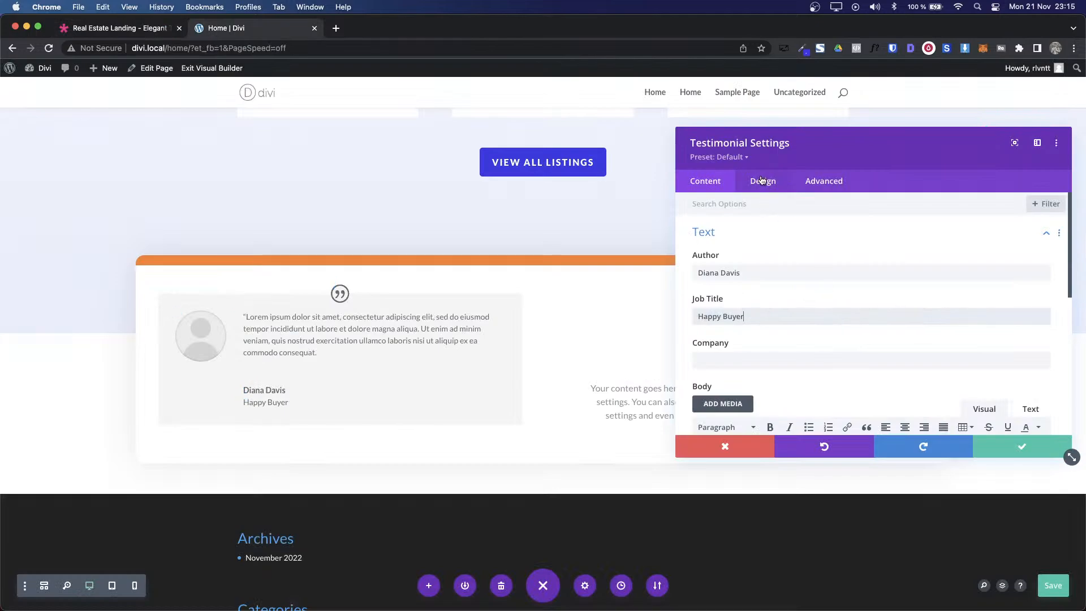
pyautogui.click(763, 181)
pyautogui.click(729, 338)
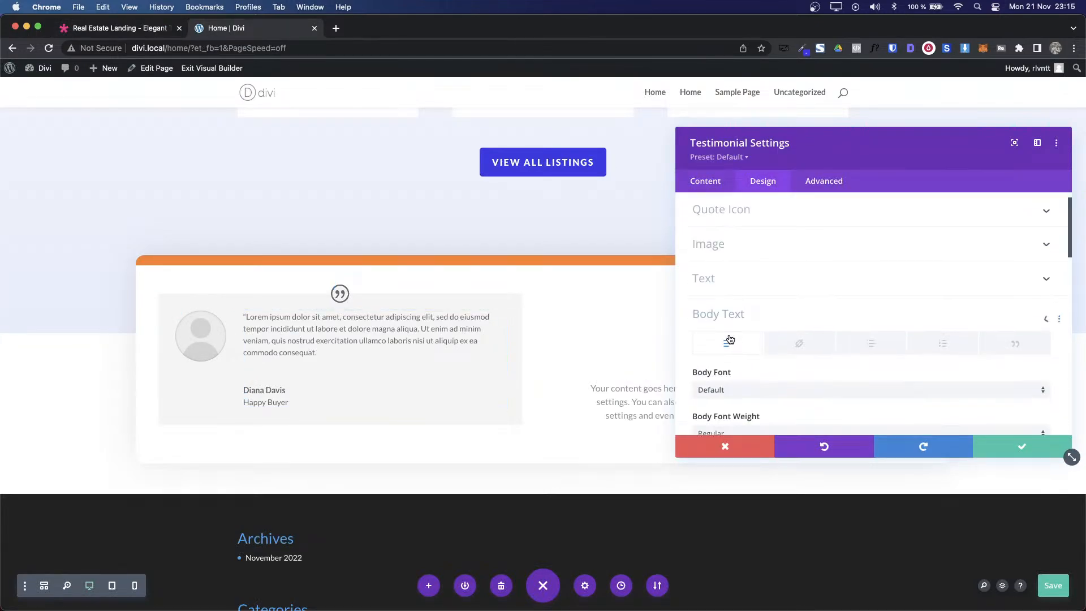
pyautogui.scroll(-4, 929, 294)
pyautogui.click(888, 272)
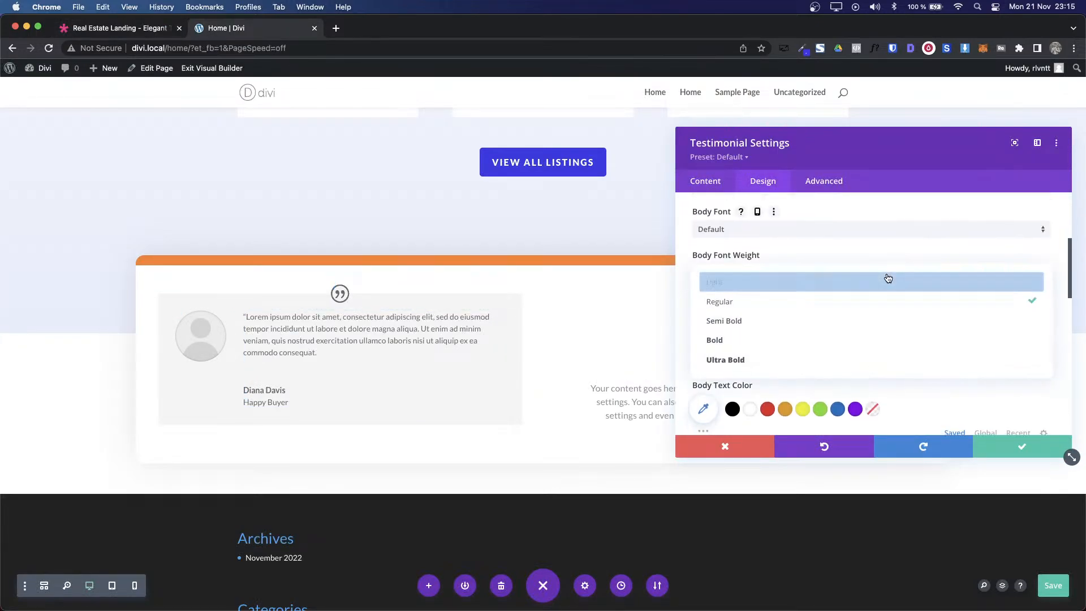
pyautogui.click(786, 303)
pyautogui.click(765, 230)
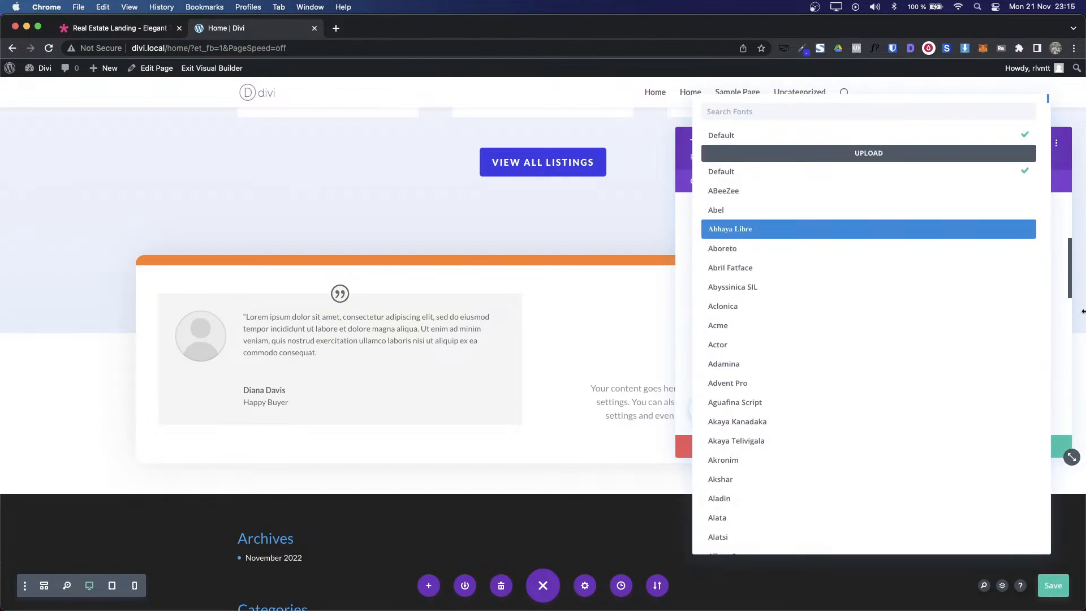
pyautogui.click(1060, 351)
pyautogui.click(722, 316)
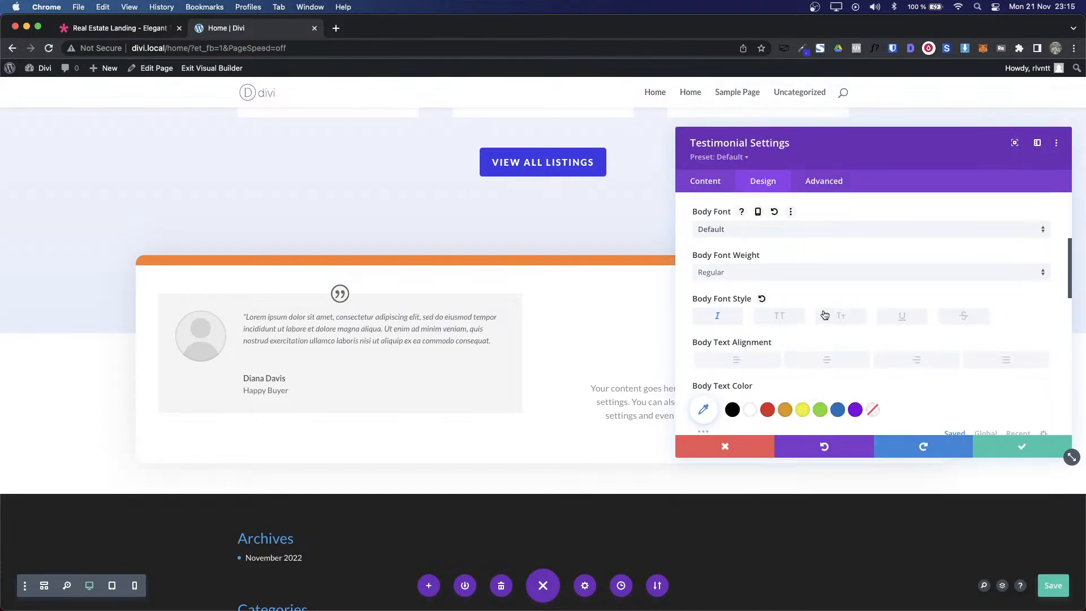
# Step: Set the testimonial's body text size to 20px and its line height to 40px, checking the values on the demo page
pyautogui.scroll(-2, 809, 319)
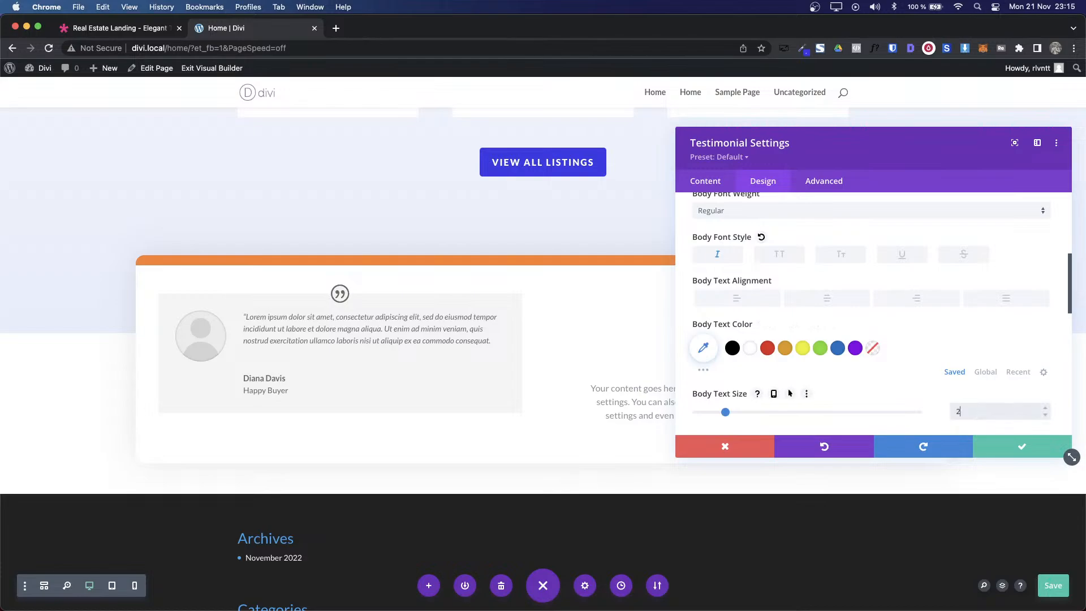
pyautogui.write('20px')
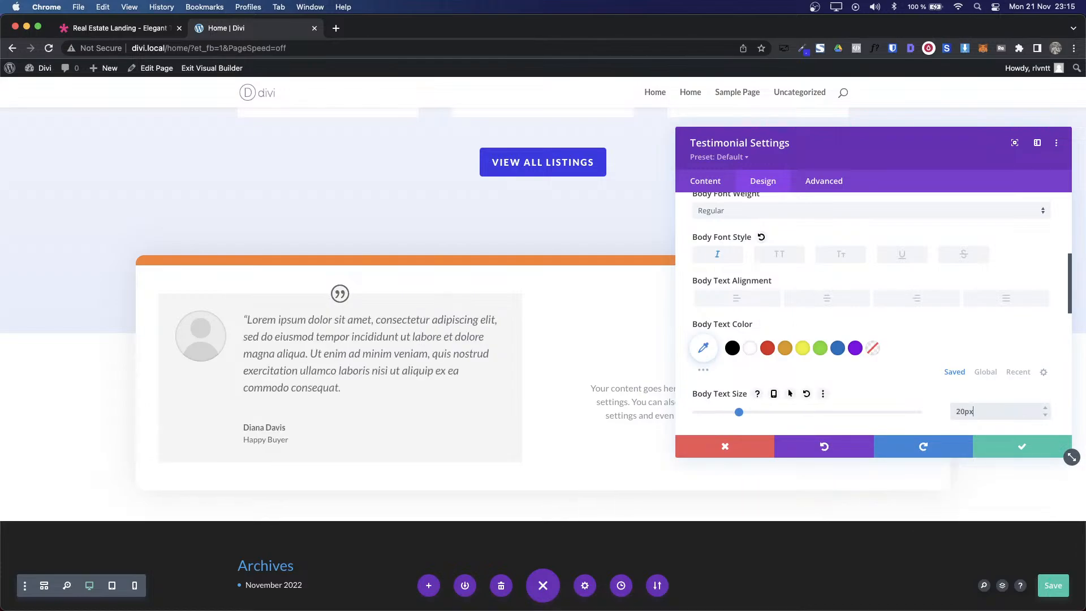
pyautogui.hotkey('ctrl', 'Tab')
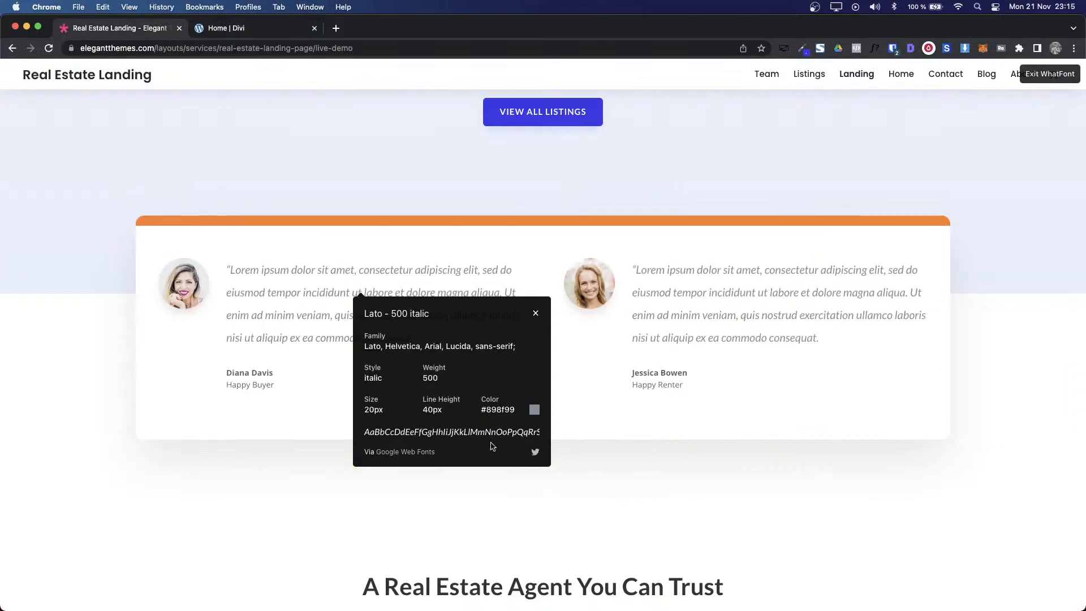
pyautogui.hotkey('ctrl', 'Tab')
pyautogui.scroll(-2, 973, 391)
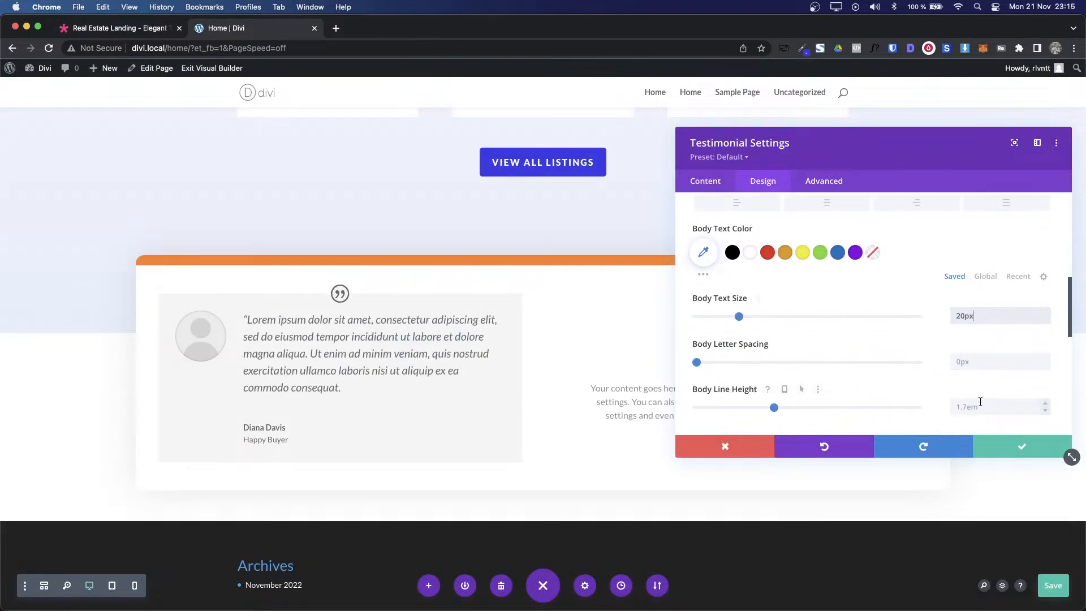
pyautogui.click(977, 405)
pyautogui.write('40')
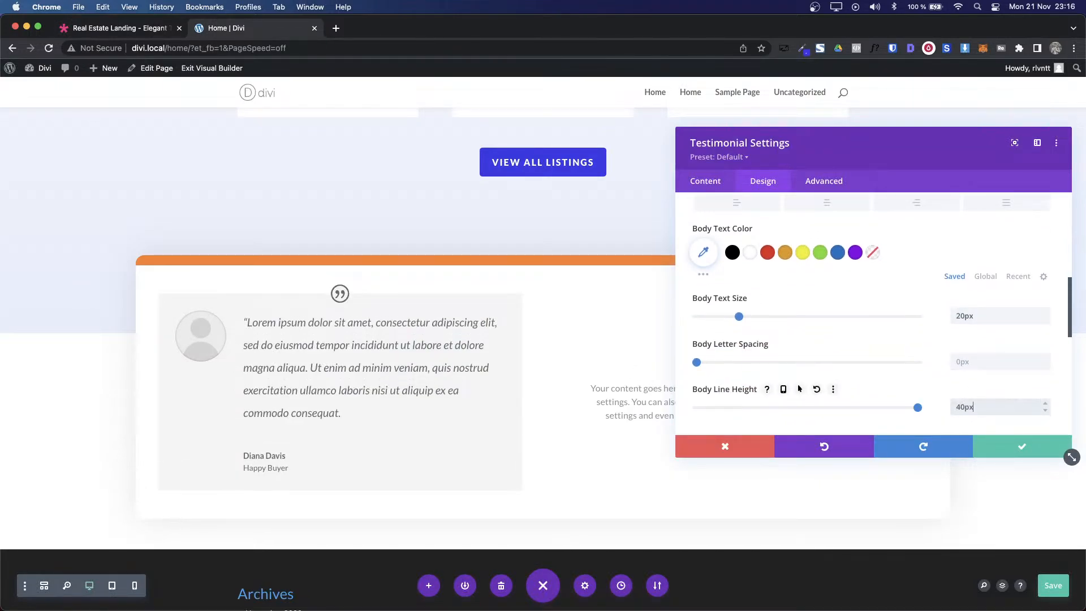
# Step: Set the testimonial's body text color to #898f99, copied from the demo page's font details, and save the module settings
pyautogui.hotkey('ctrl', 'shift', 'Tab')
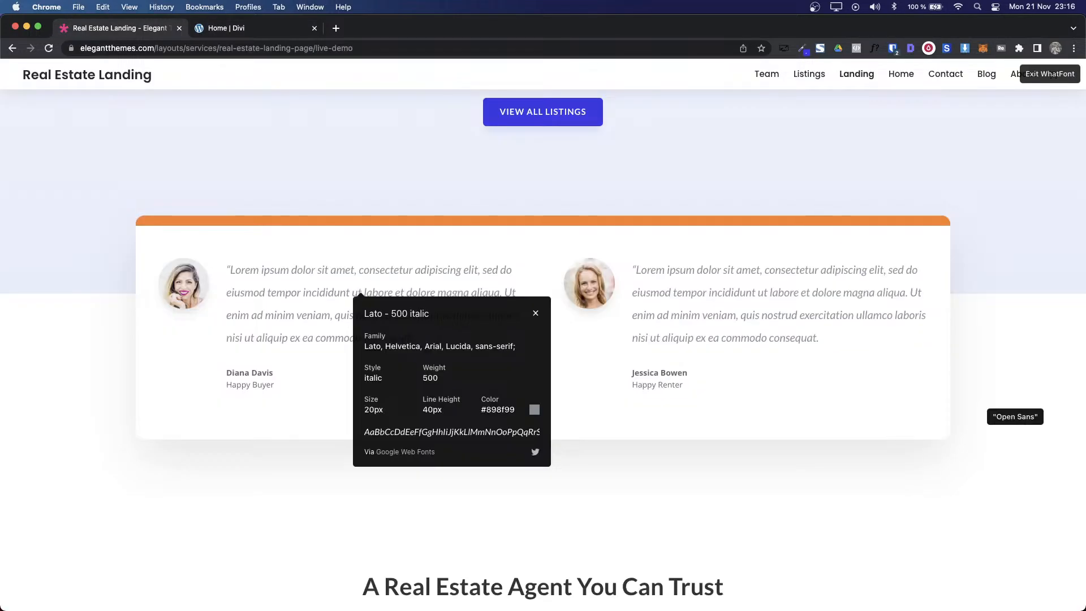
pyautogui.doubleClick(503, 411)
pyautogui.hotkey('ctrl', 'Tab')
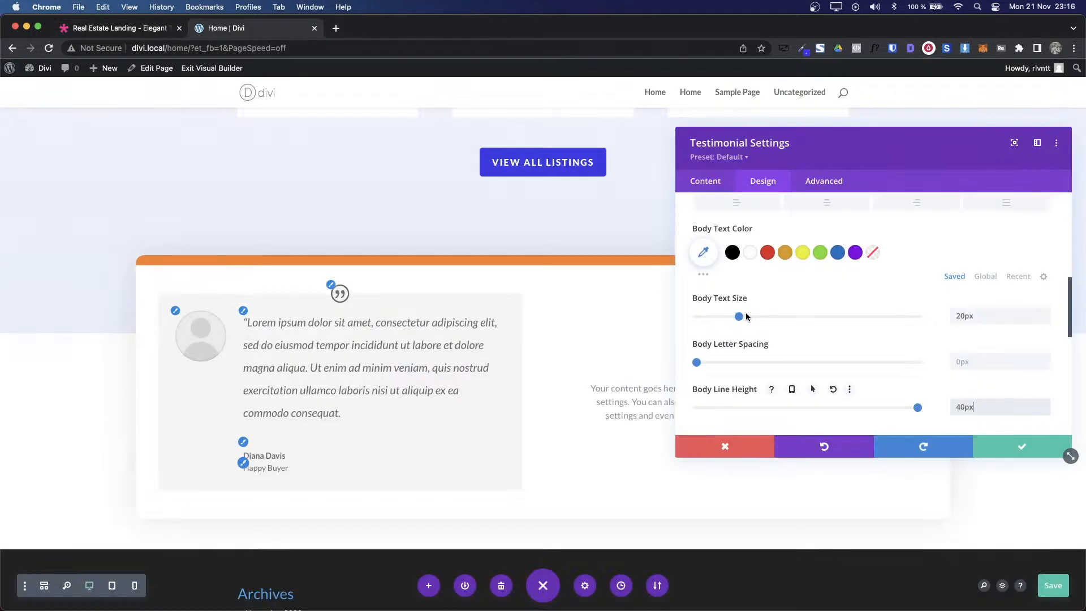
pyautogui.click(701, 252)
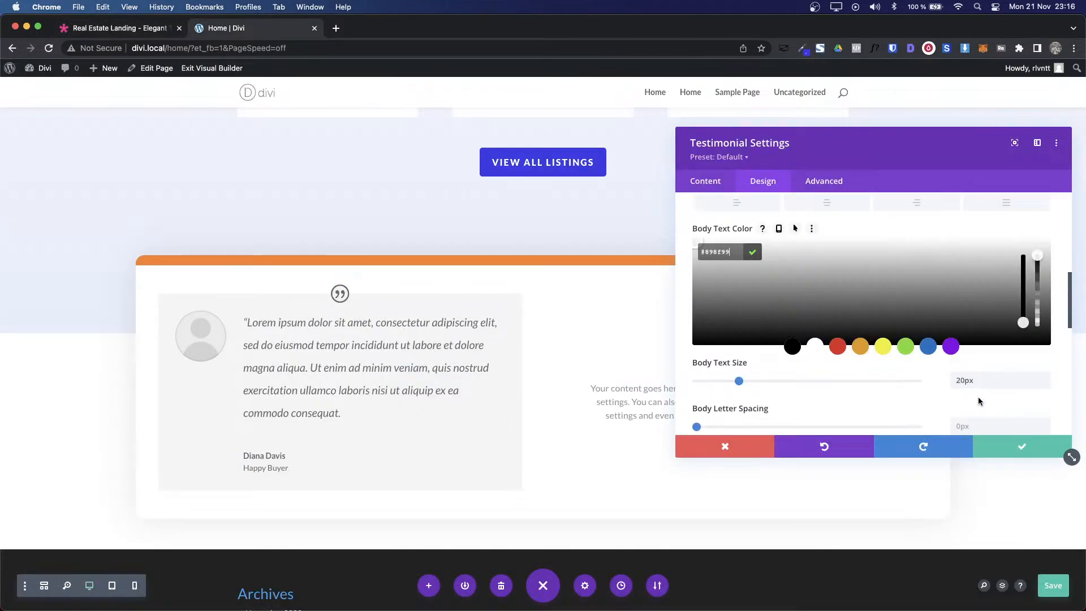
pyautogui.press('Return')
pyautogui.click(1035, 450)
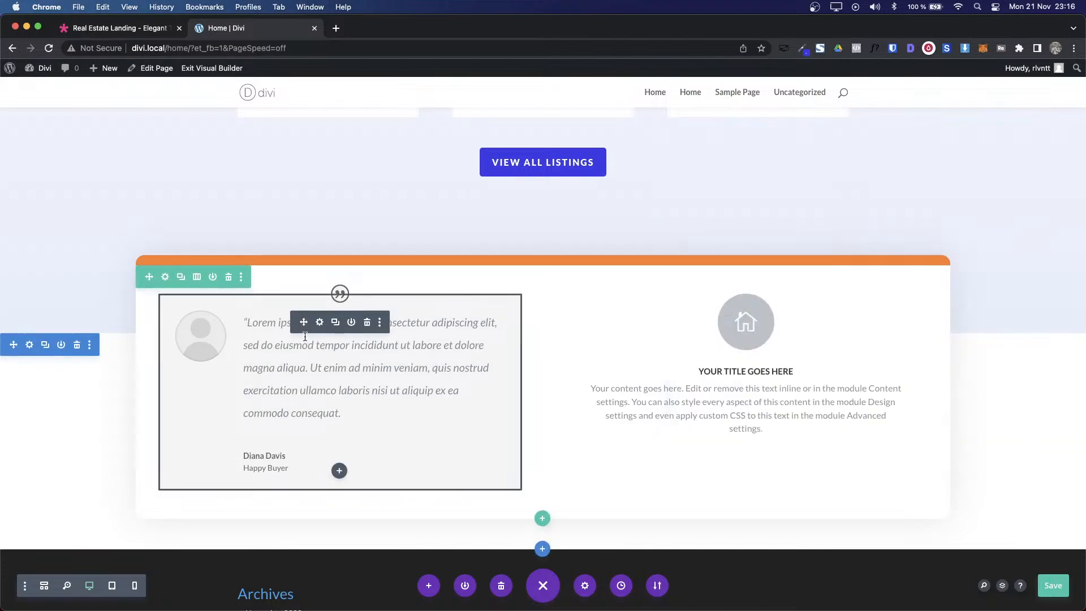
# Step: Remove the gray background color from the testimonial in the row's first column
pyautogui.click(318, 325)
pyautogui.click(750, 242)
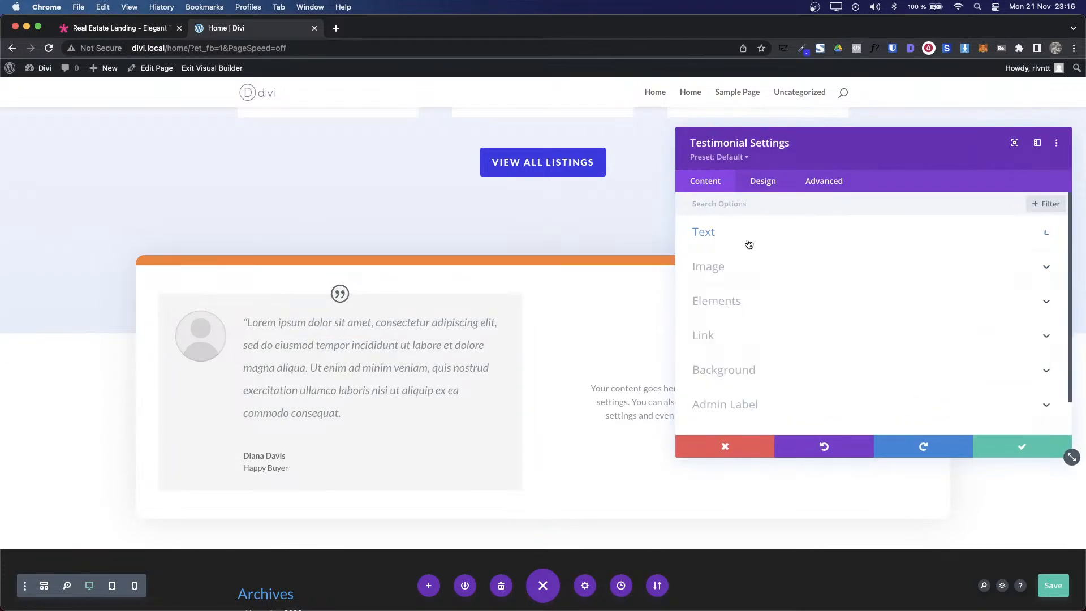
pyautogui.click(738, 368)
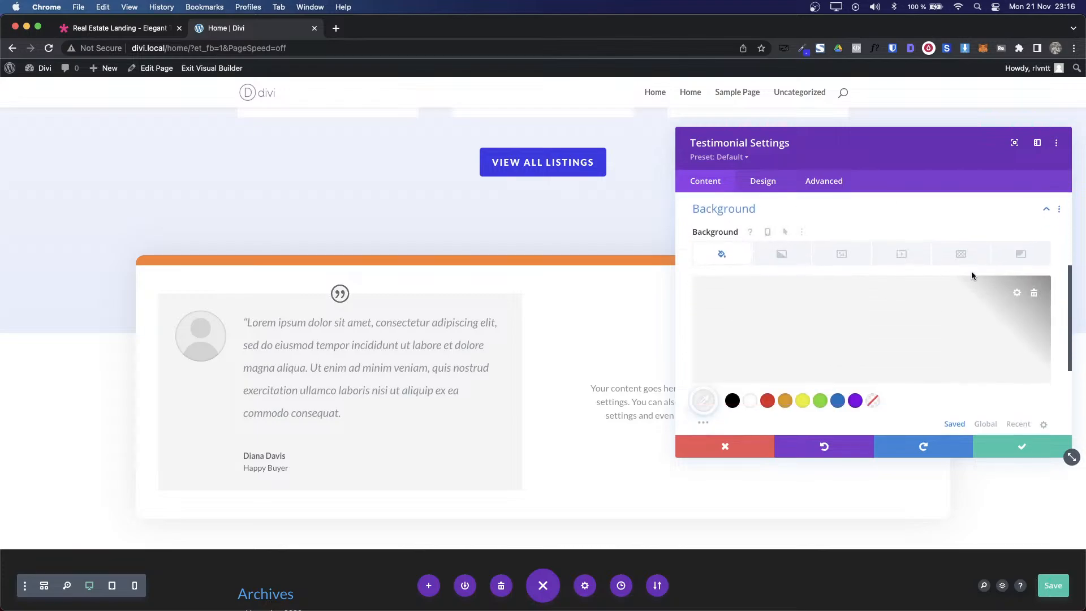
pyautogui.click(1036, 293)
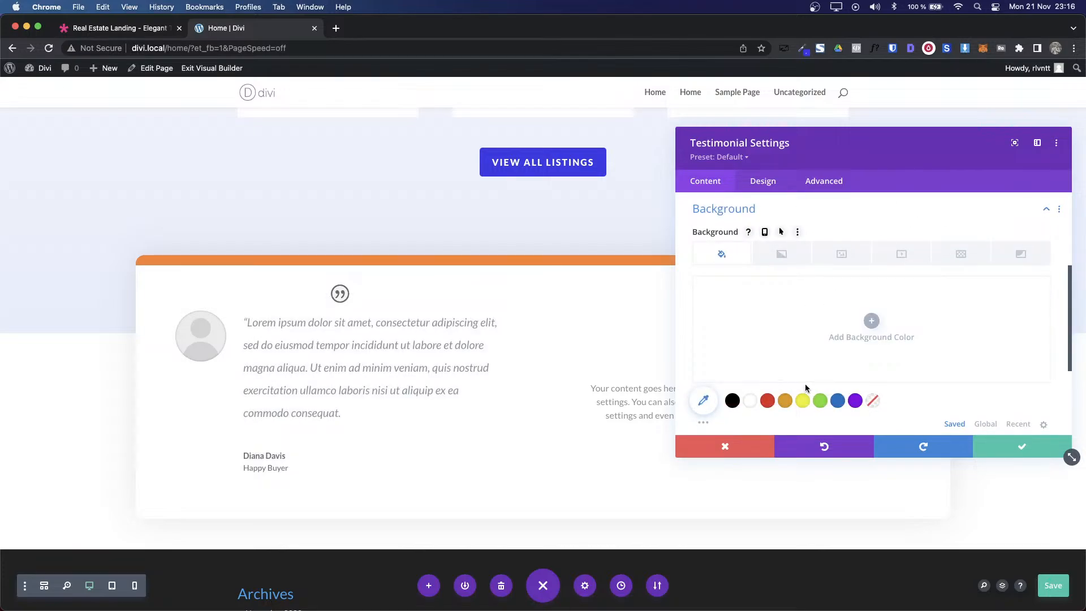
# Step: Try turning off the testimonial's Use Background Color option, and turn it back on
pyautogui.scroll(-5, 806, 384)
pyautogui.scroll(5, 759, 316)
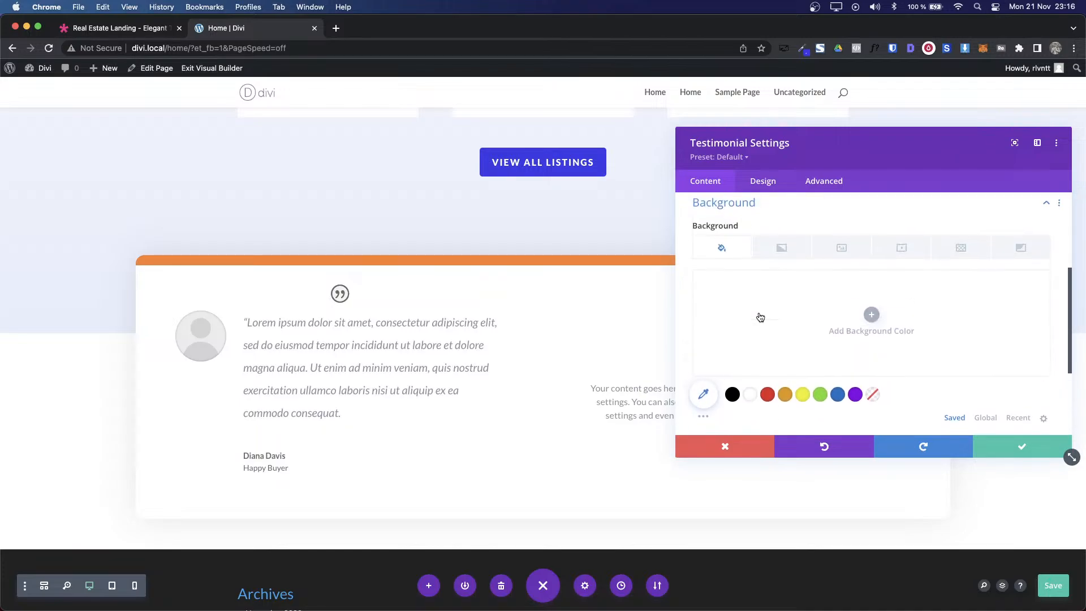
pyautogui.scroll(-4, 759, 316)
pyautogui.click(712, 343)
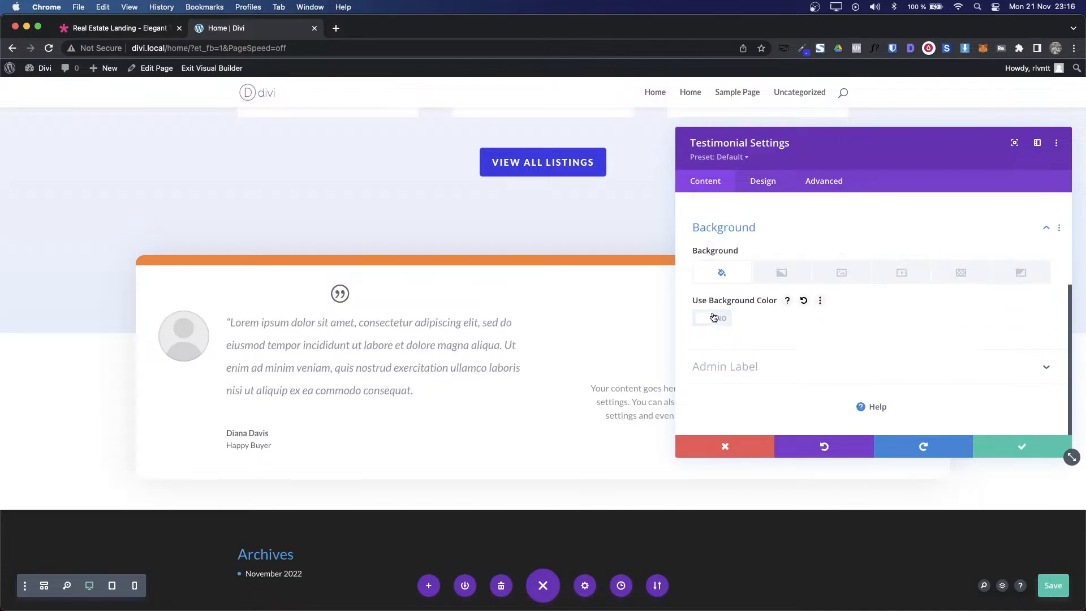
pyautogui.click(729, 323)
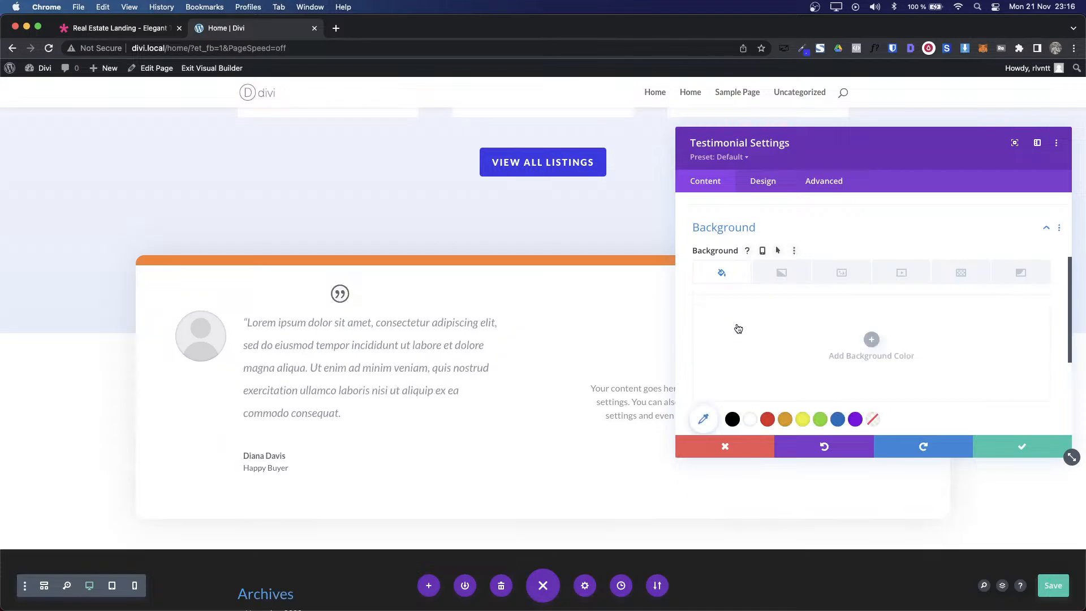
# Step: Hide the testimonial's quote icon, compare the module with the demo page, and save its settings
pyautogui.scroll(2, 807, 362)
pyautogui.scroll(4, 806, 363)
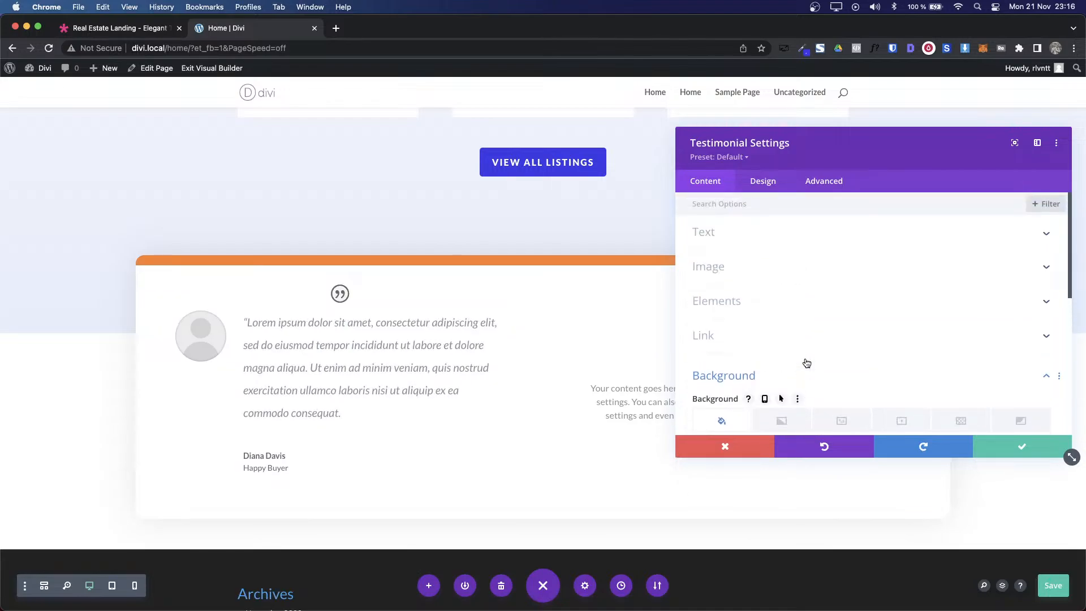
pyautogui.click(774, 300)
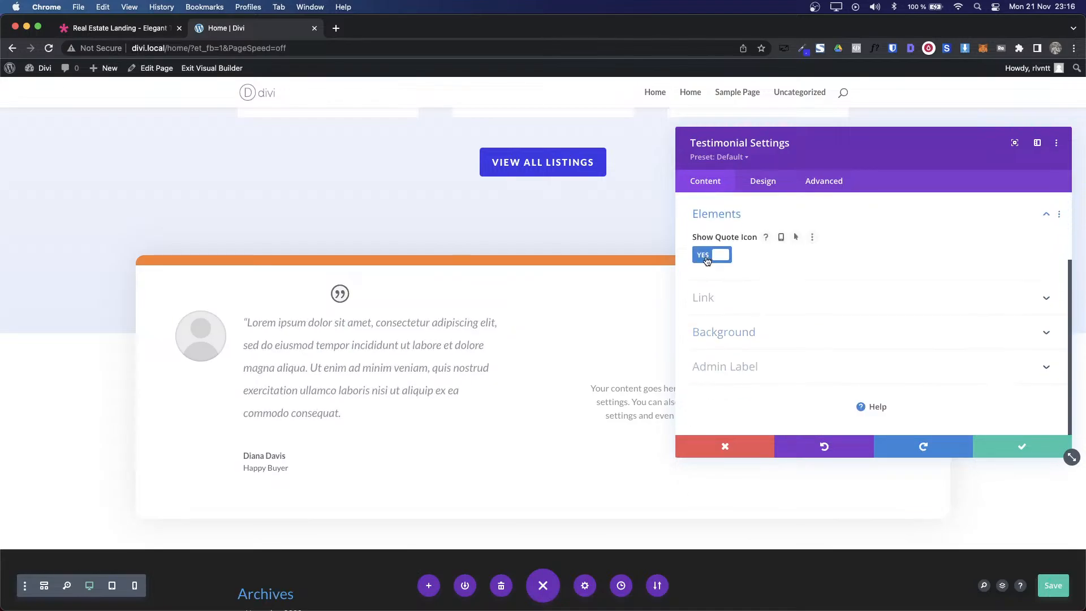
pyautogui.click(707, 259)
pyautogui.scroll(2, 823, 251)
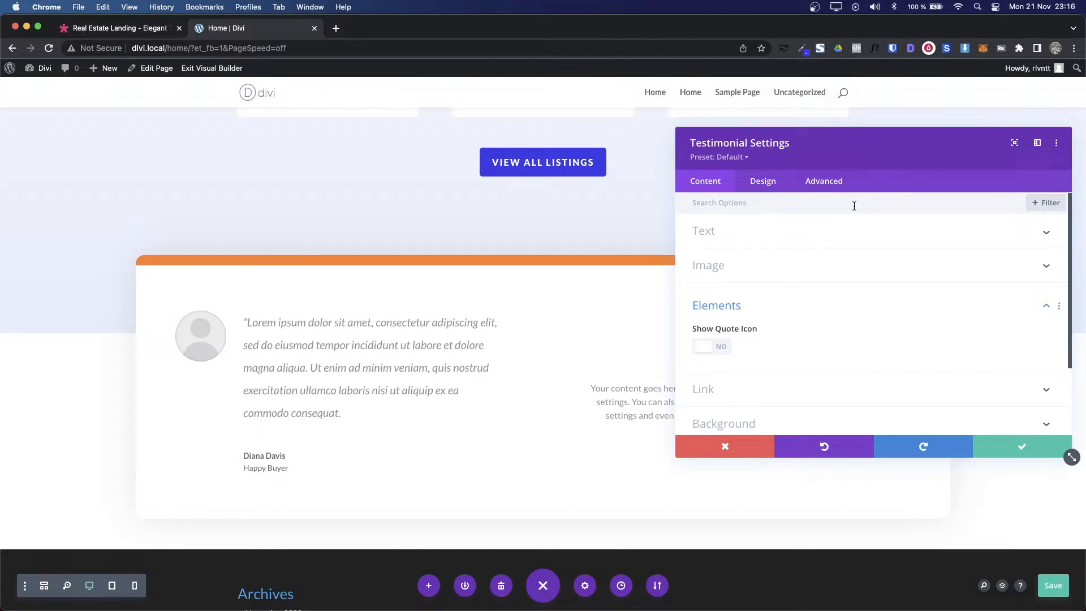
pyautogui.click(742, 298)
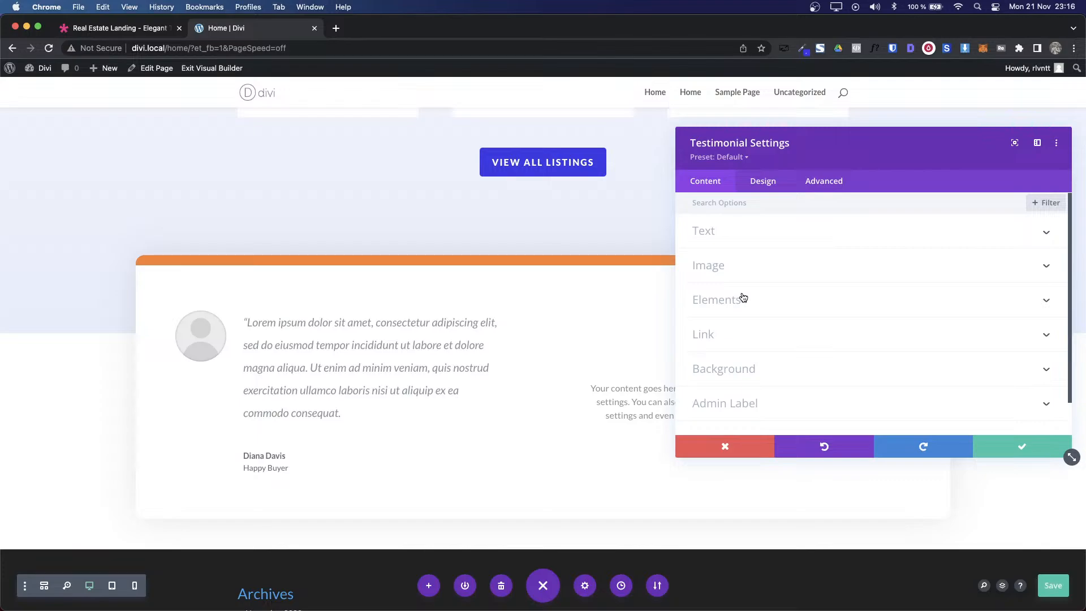
pyautogui.hotkey('ctrl', 'Tab')
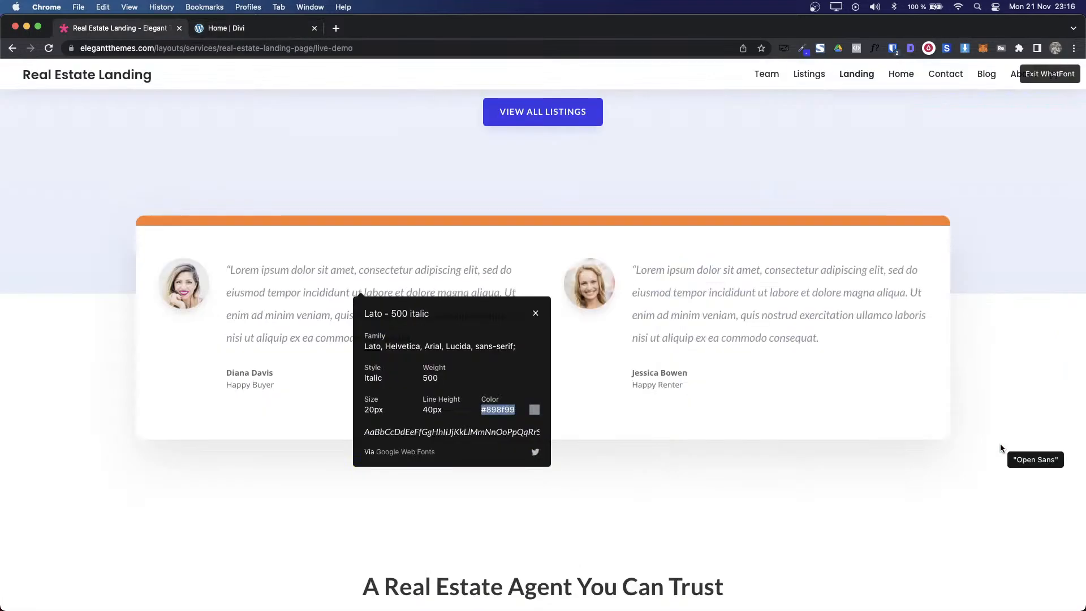
pyautogui.hotkey('ctrl', 'Tab')
pyautogui.click(1000, 444)
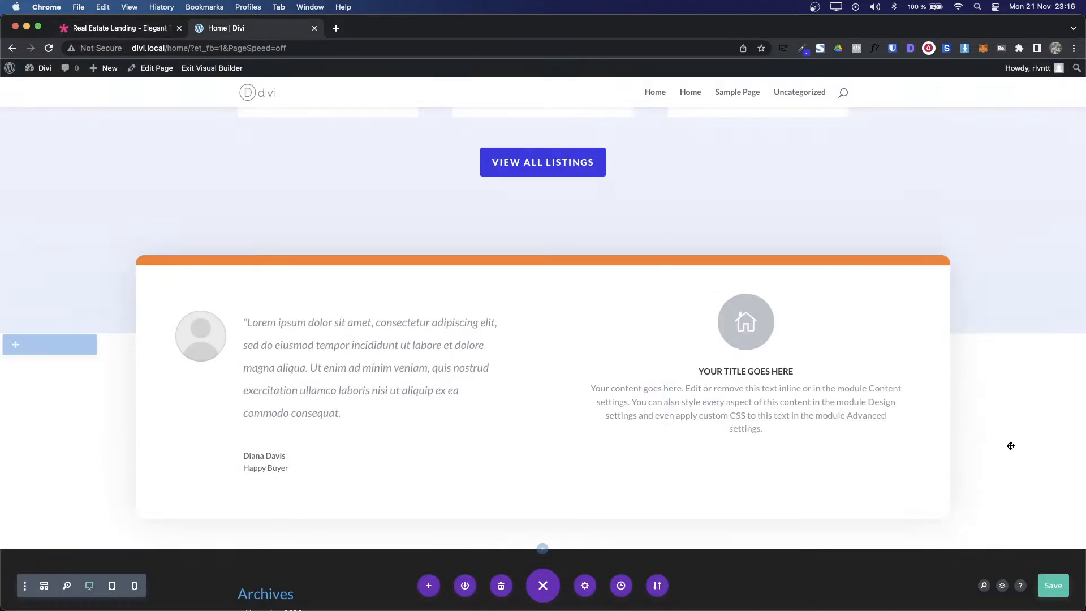
# Step: Download the first testimonial's portrait, portrait-square-07.jpg, from the demo page using the image downloader extension
pyautogui.hotkey('ctrl', 'Tab')
pyautogui.press('Escape')
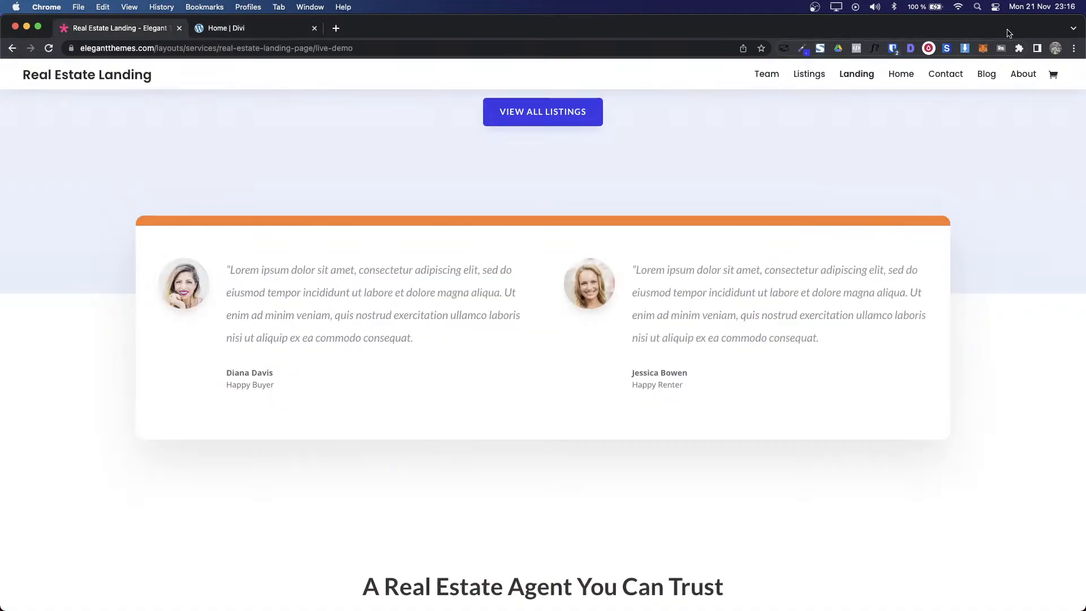
pyautogui.click(965, 49)
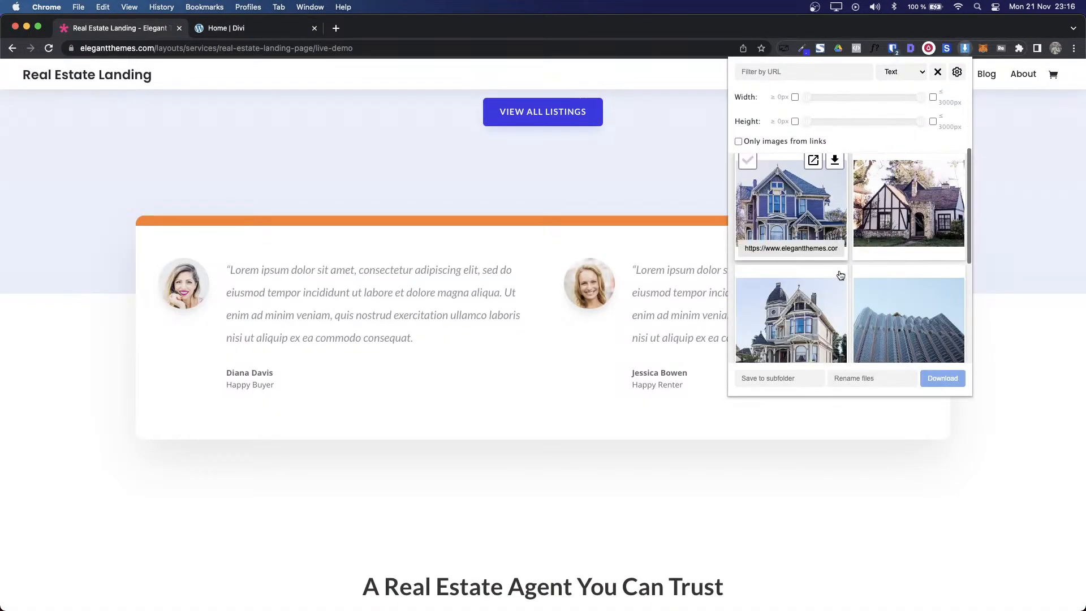
pyautogui.scroll(-3, 840, 276)
pyautogui.scroll(-2, 840, 275)
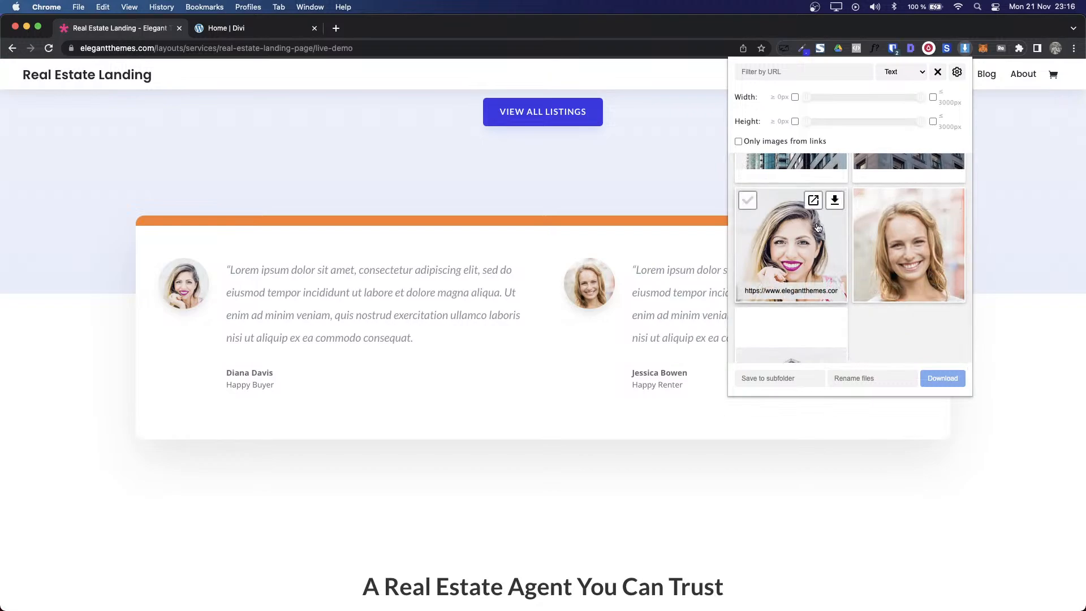
pyautogui.click(835, 201)
# Step: Upload portrait-square-07.jpg from Downloads as the image of the first-column testimonial in the Divi page, and save the module settings
pyautogui.hotkey('ctrl', 'Tab')
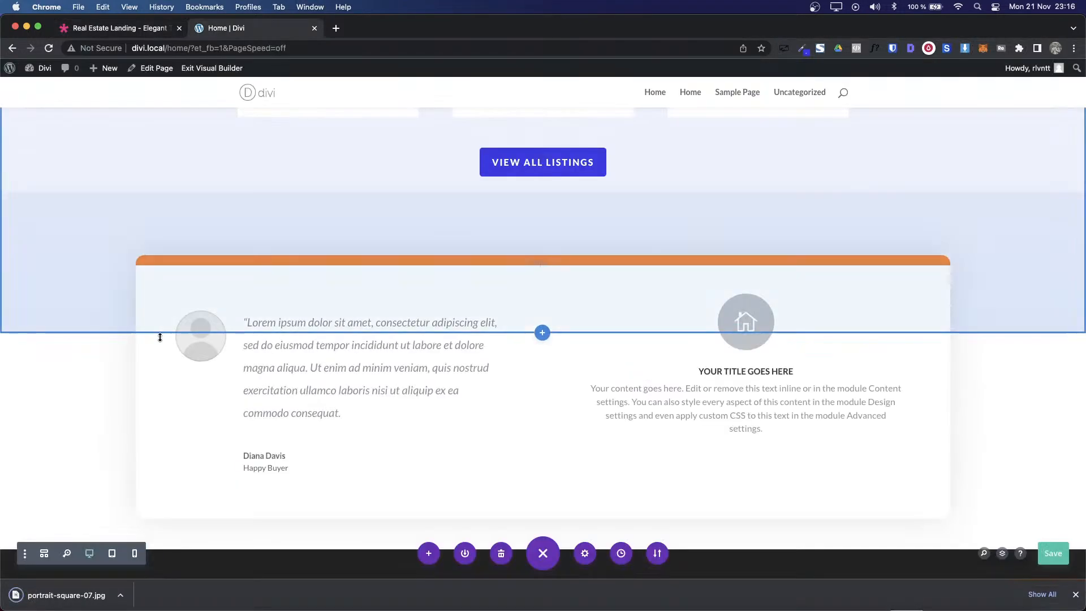
pyautogui.click(318, 320)
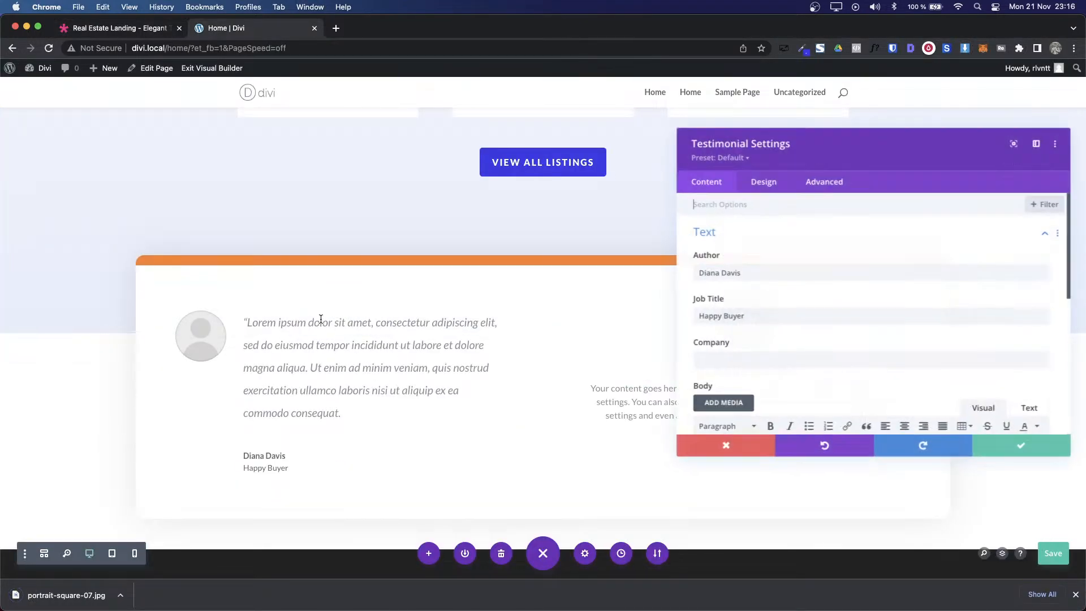
pyautogui.click(719, 231)
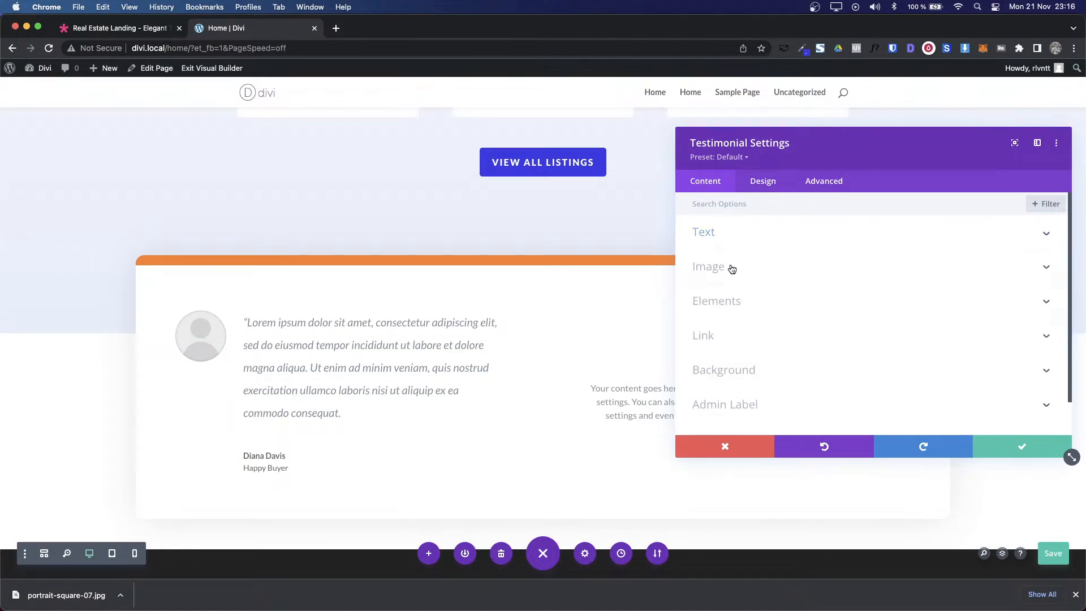
pyautogui.click(731, 268)
pyautogui.click(829, 300)
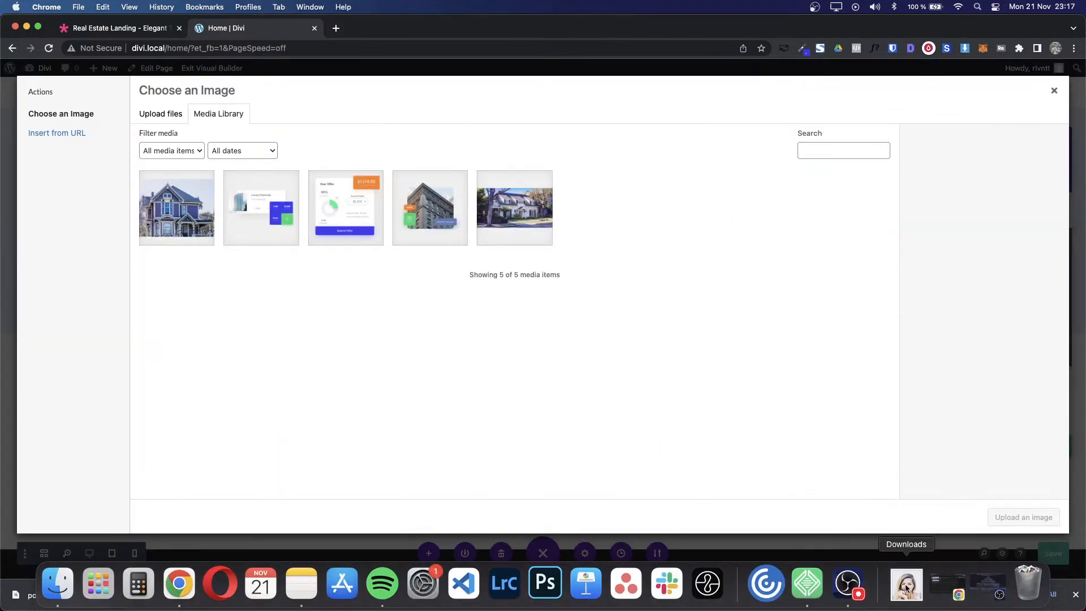
pyautogui.click(905, 588)
pyautogui.moveTo(911, 540); pyautogui.dragTo(625, 334)
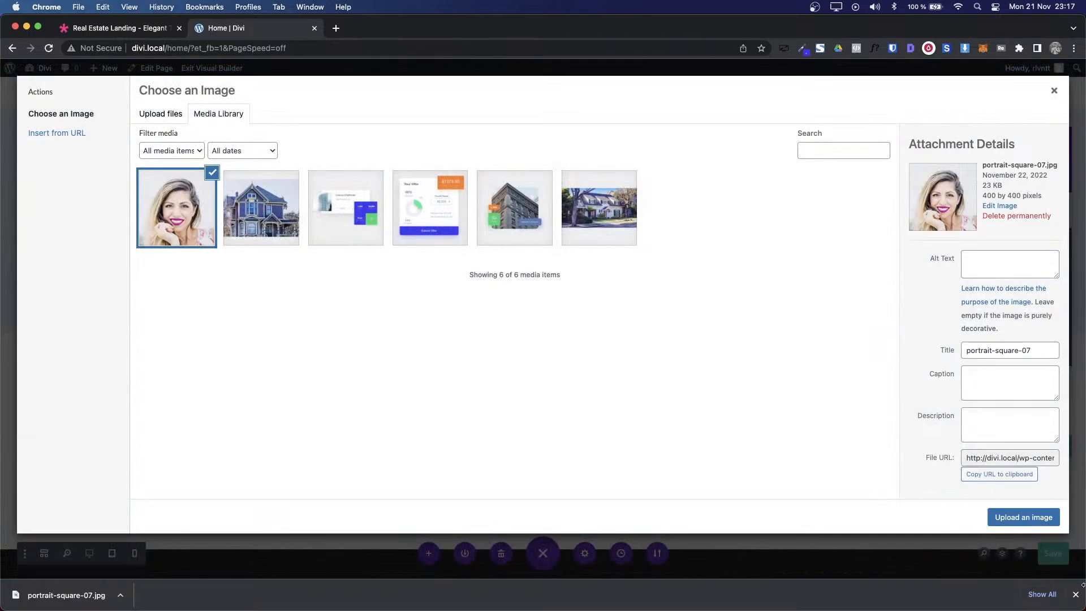
pyautogui.click(1023, 517)
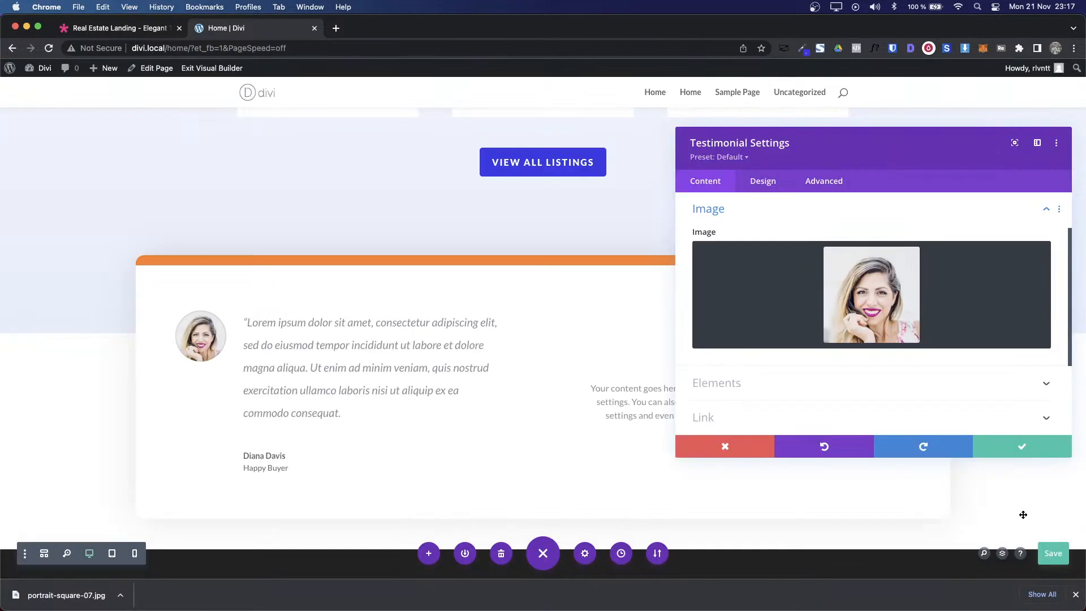
pyautogui.click(1028, 447)
# Step: Compare the portrait with the demo page and apply the first box shadow preset to the testimonial's image
pyautogui.hotkey('ctrl', 'shift', 'Tab')
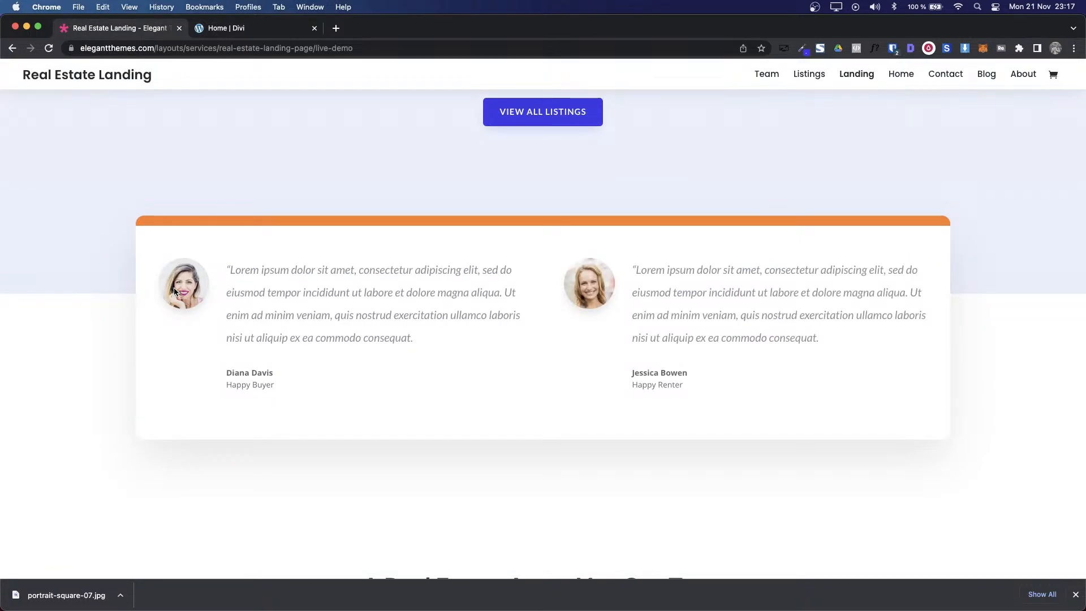
pyautogui.hotkey('ctrl', 'Tab')
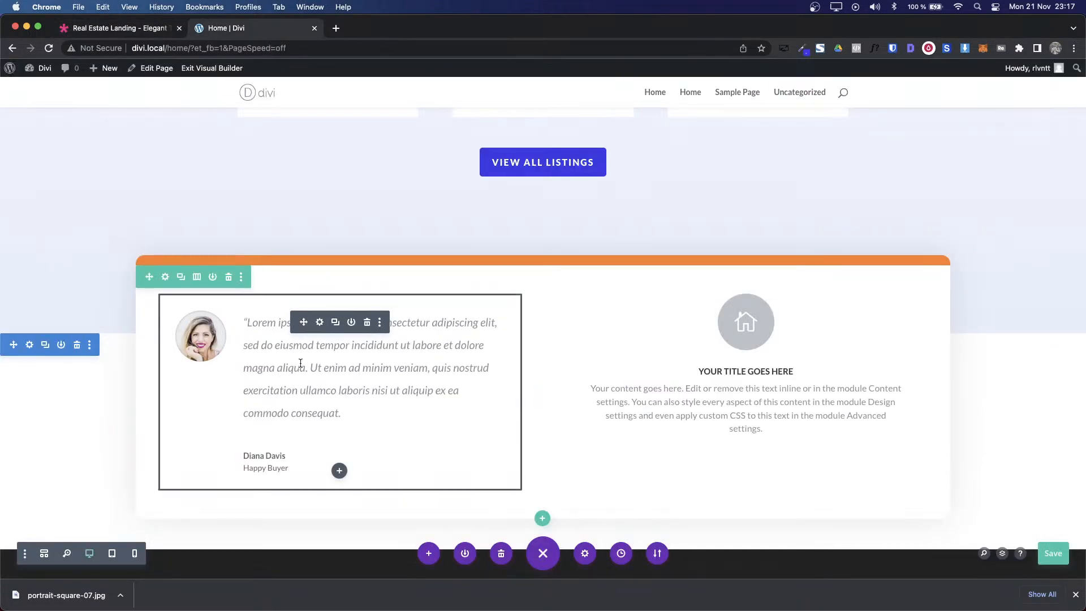
pyautogui.click(316, 325)
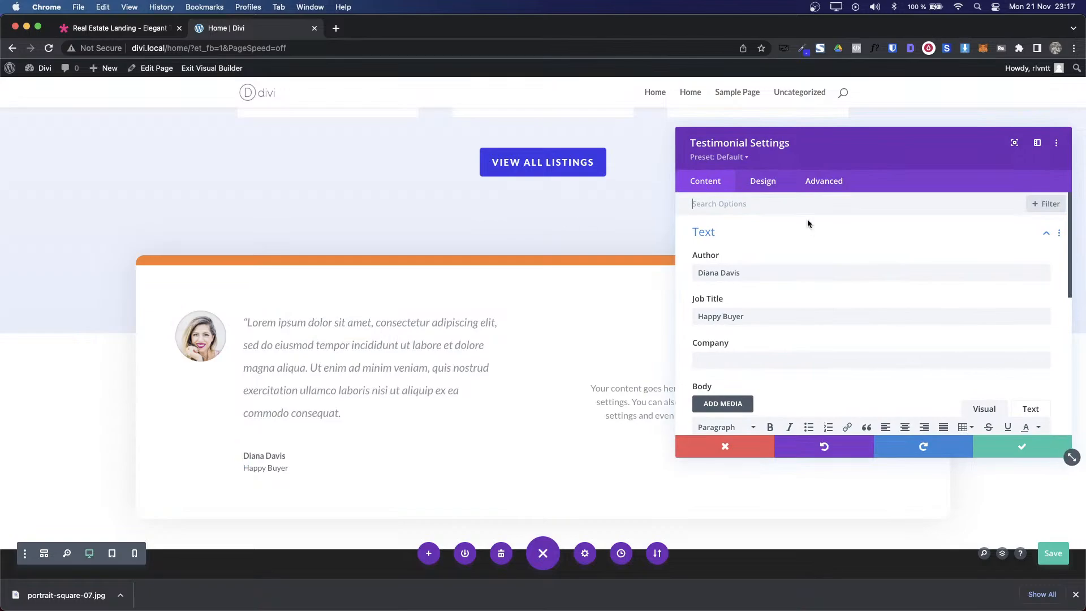
pyautogui.click(771, 181)
pyautogui.click(722, 263)
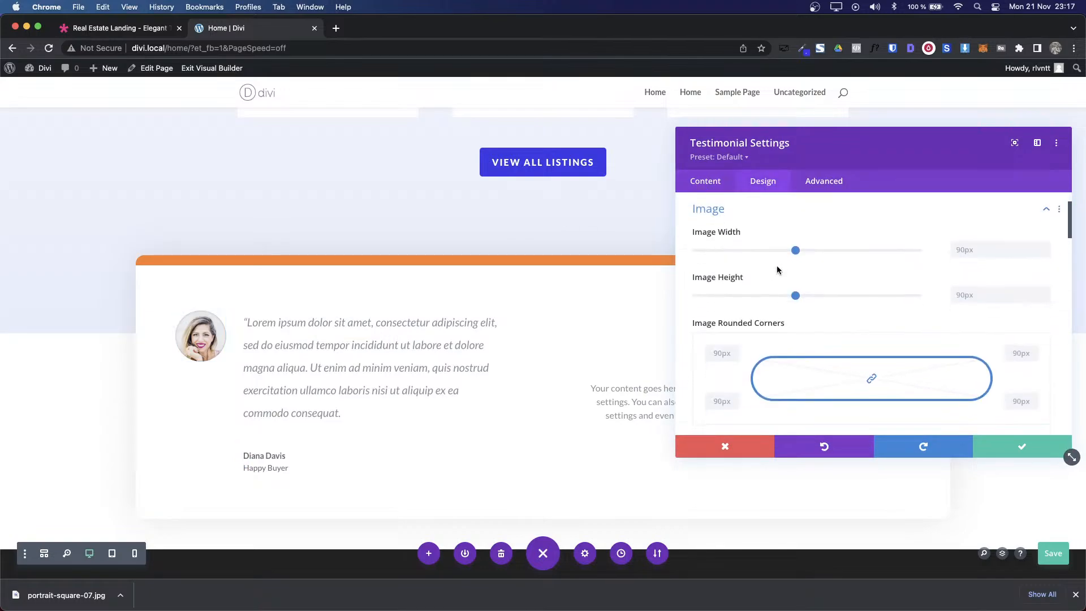
pyautogui.scroll(-1, 967, 276)
pyautogui.hotkey('ctrl', 'Tab')
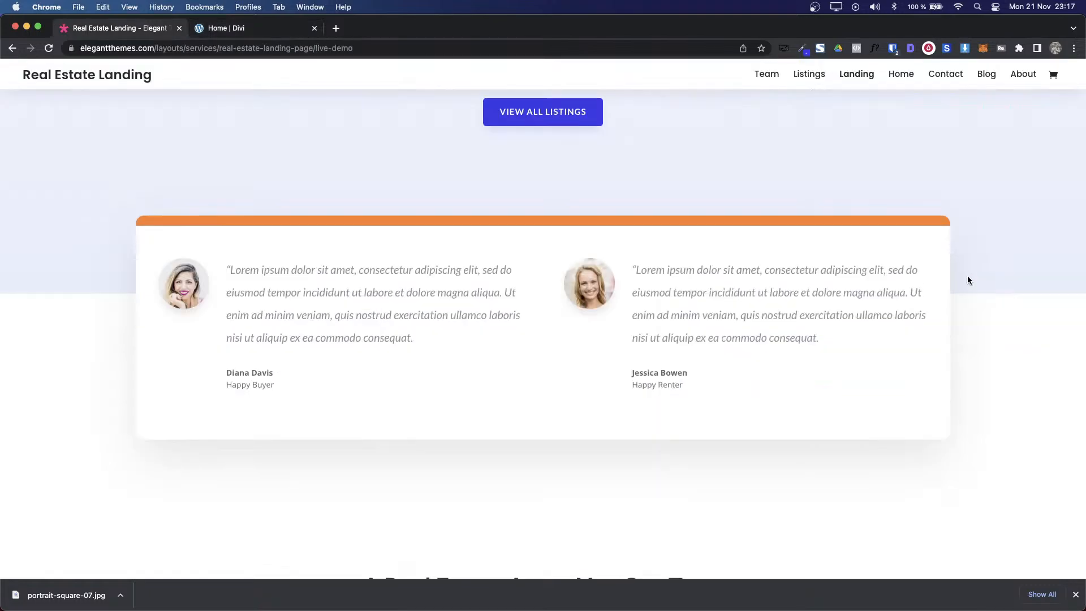
pyautogui.hotkey('ctrl', 'Tab')
pyautogui.scroll(-10, 968, 277)
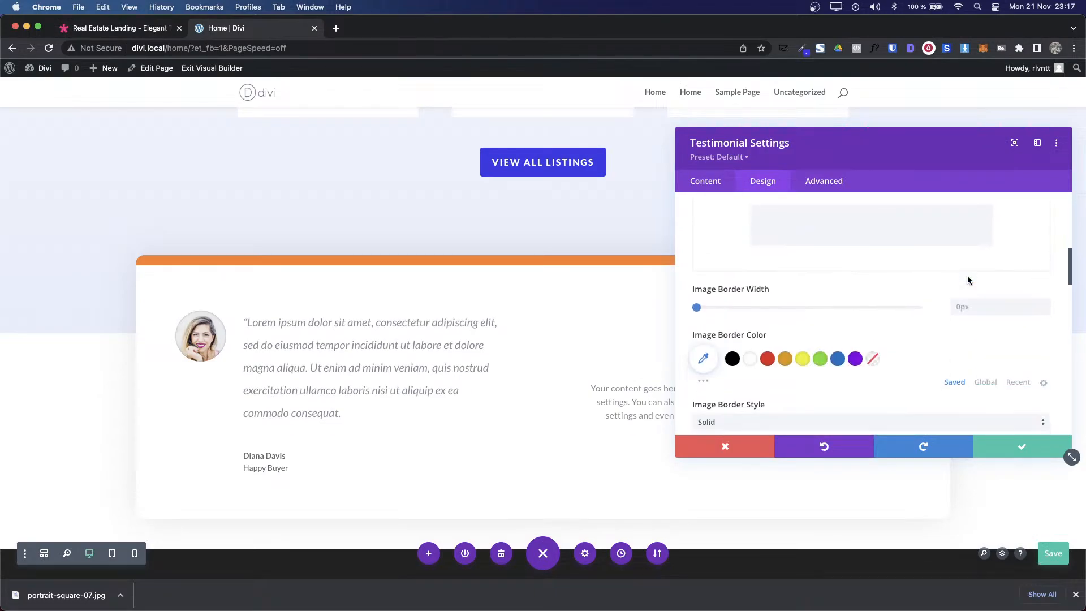
pyautogui.scroll(-5, 996, 327)
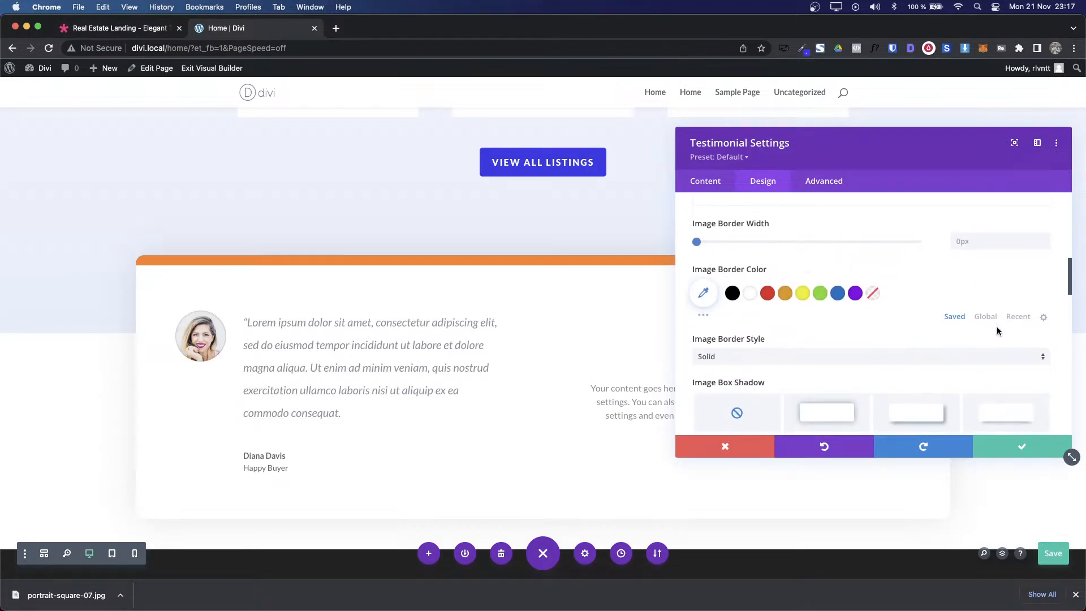
pyautogui.click(815, 336)
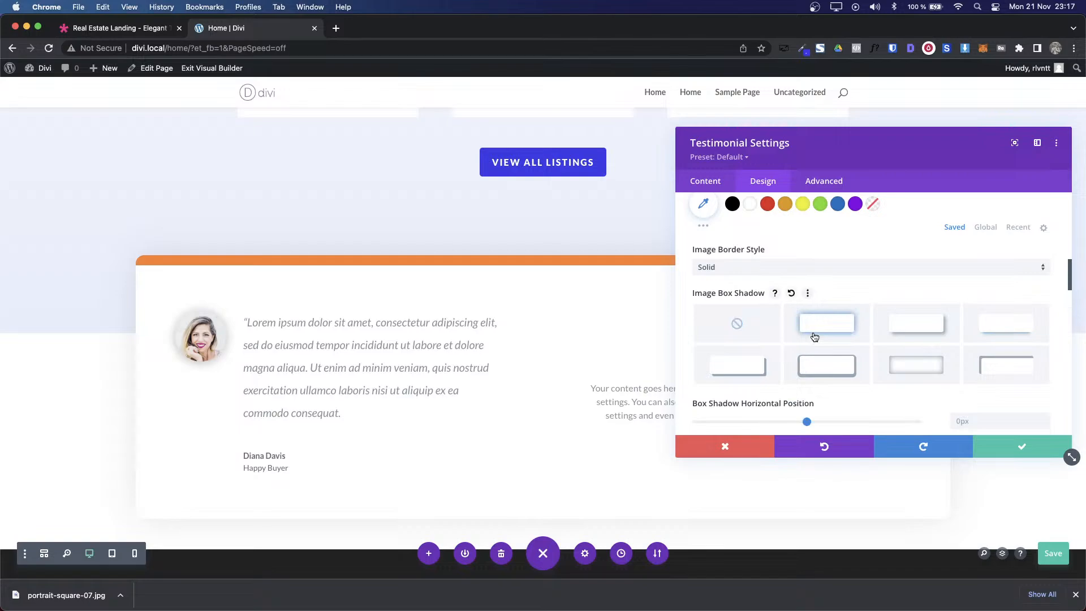
# Step: Set the testimonial image's box shadow vertical position to 1px and its blur strength to 34px
pyautogui.scroll(-3, 962, 364)
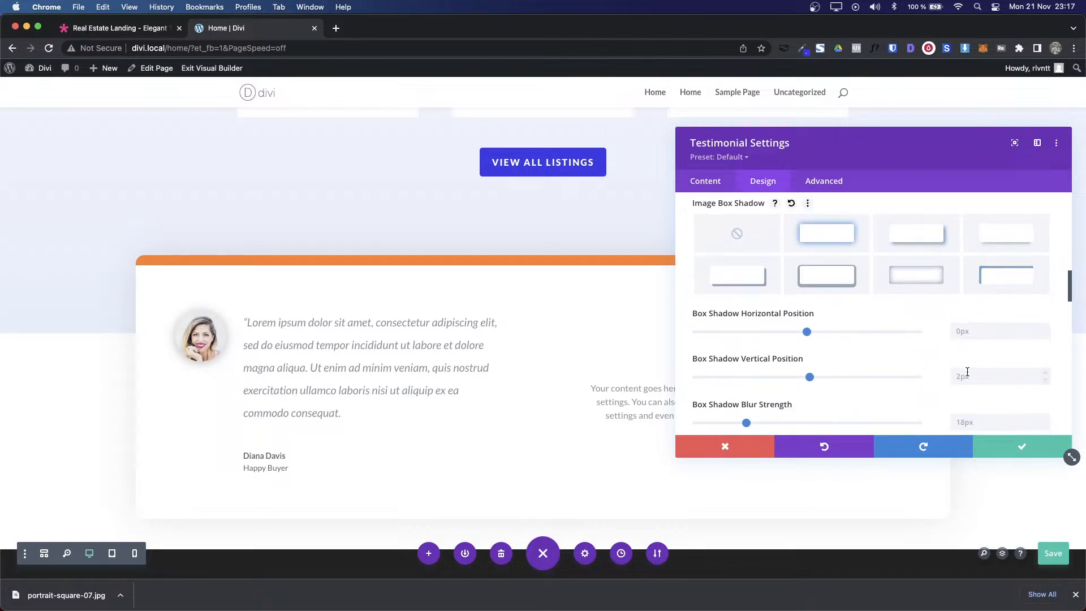
pyautogui.write('1')
pyautogui.scroll(-2, 970, 373)
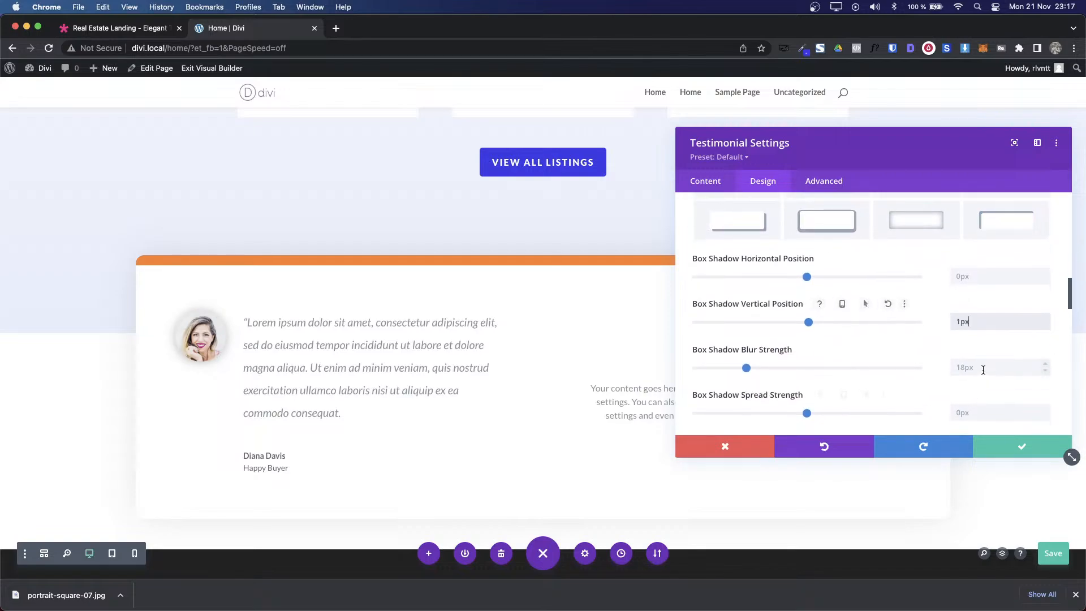
pyautogui.click(983, 369)
pyautogui.write('28')
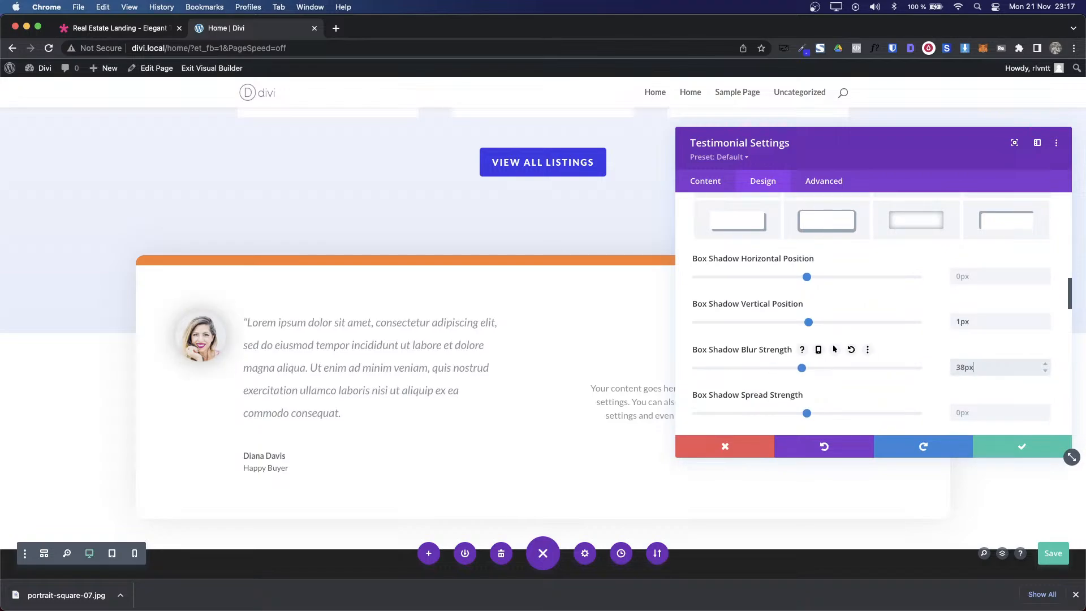
pyautogui.scroll(-3, 962, 362)
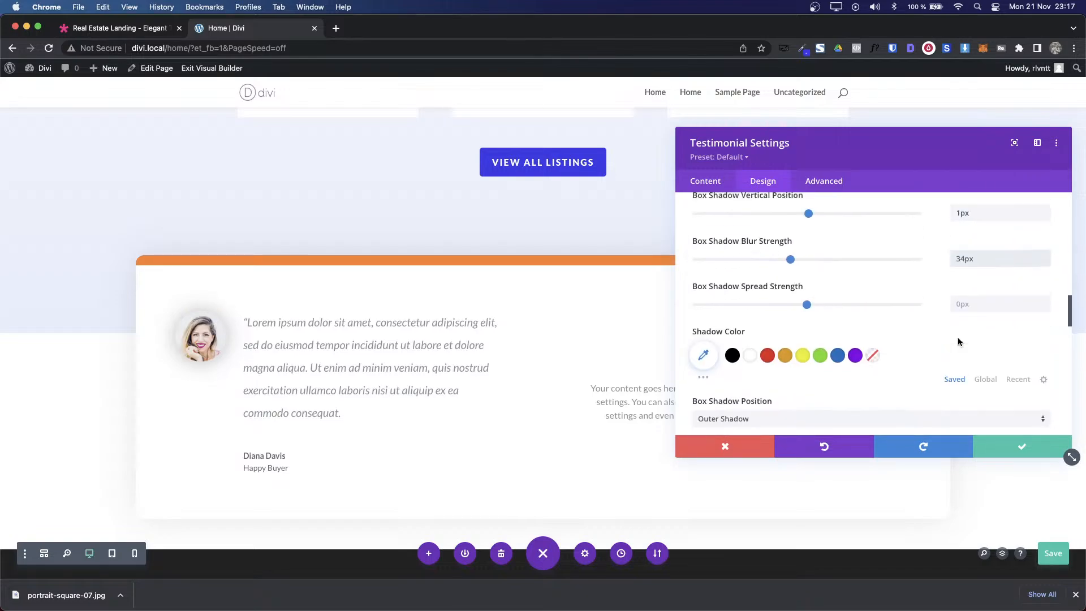
# Step: Check the portrait's shadow against the demo, set the image shadow color to low-opacity black, and save the testimonial settings
pyautogui.scroll(5, 958, 342)
pyautogui.hotkey('ctrl', 'Tab')
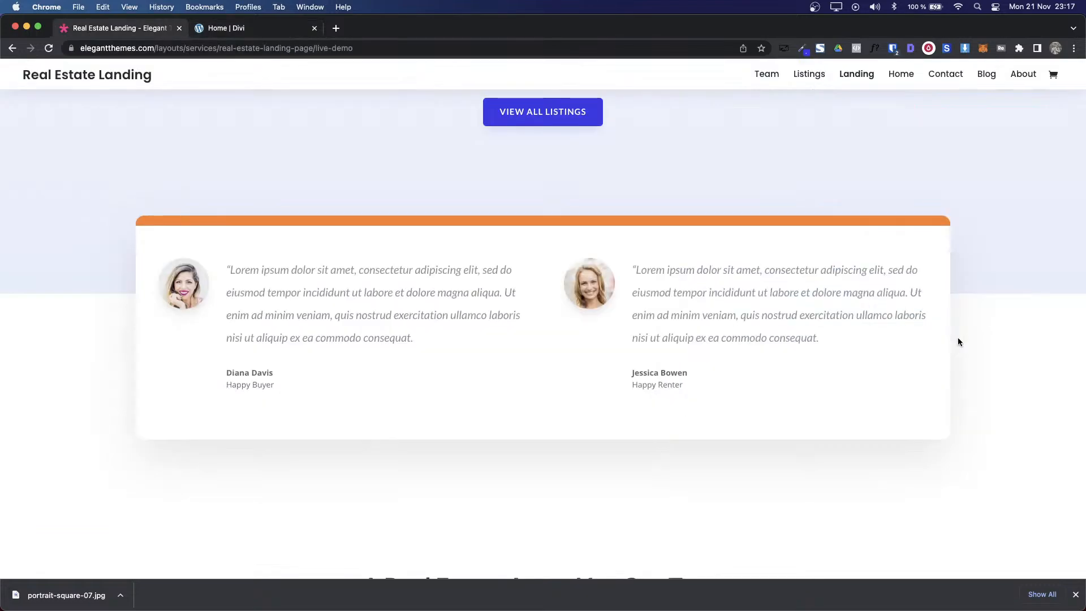
pyautogui.hotkey('ctrl', 'Tab')
pyautogui.scroll(3, 958, 339)
pyautogui.scroll(-5, 958, 340)
pyautogui.scroll(5, 958, 341)
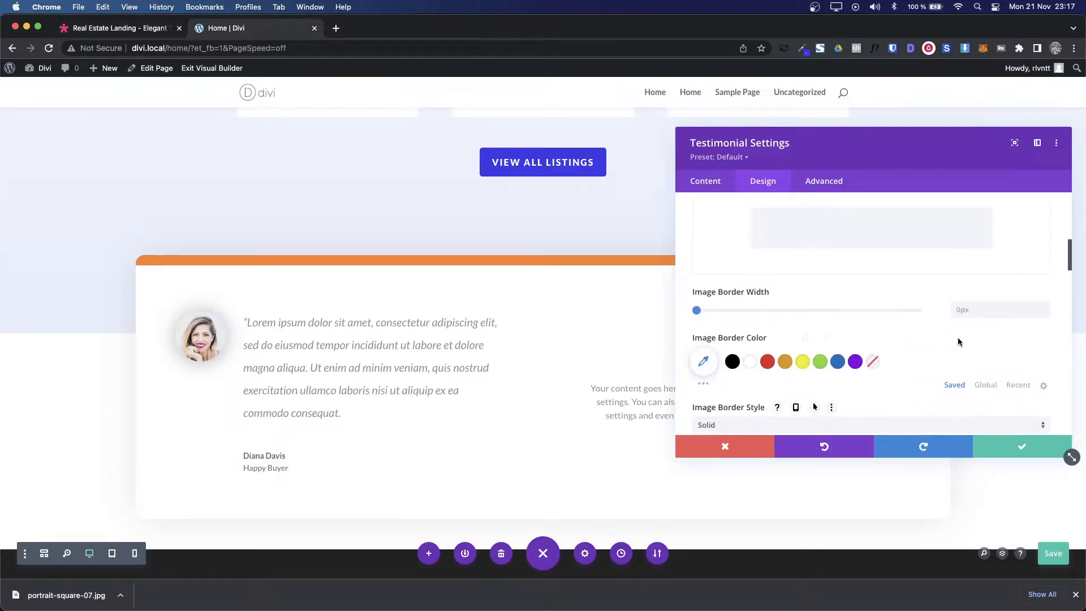
pyautogui.scroll(-4, 958, 341)
pyautogui.scroll(-5, 959, 337)
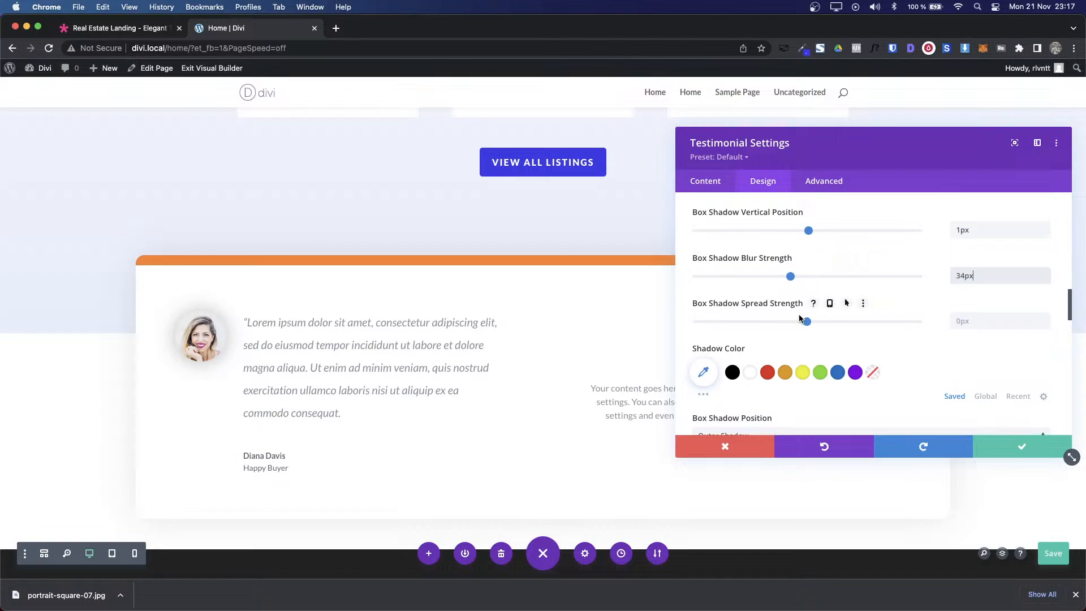
pyautogui.click(732, 371)
pyautogui.click(703, 371)
pyautogui.scroll(-3, 1045, 362)
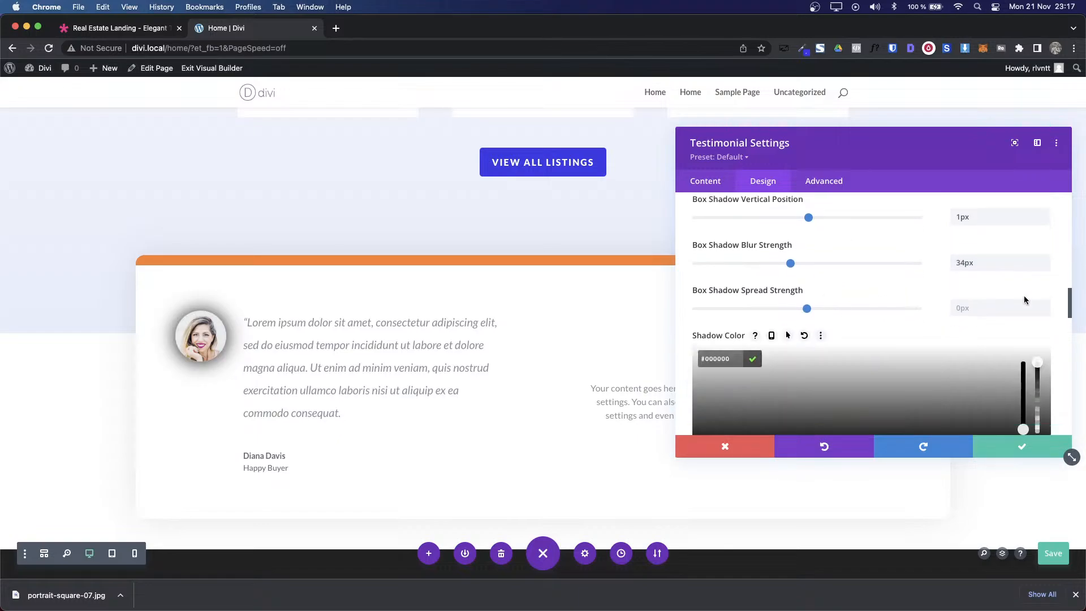
pyautogui.moveTo(1037, 271); pyautogui.dragTo(1044, 327)
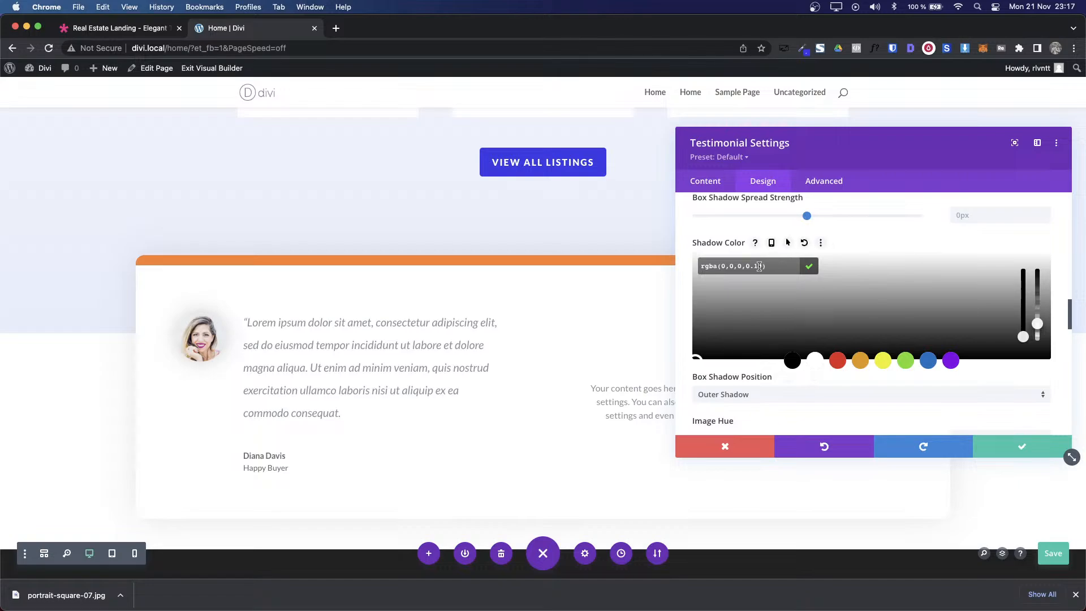
pyautogui.click(997, 450)
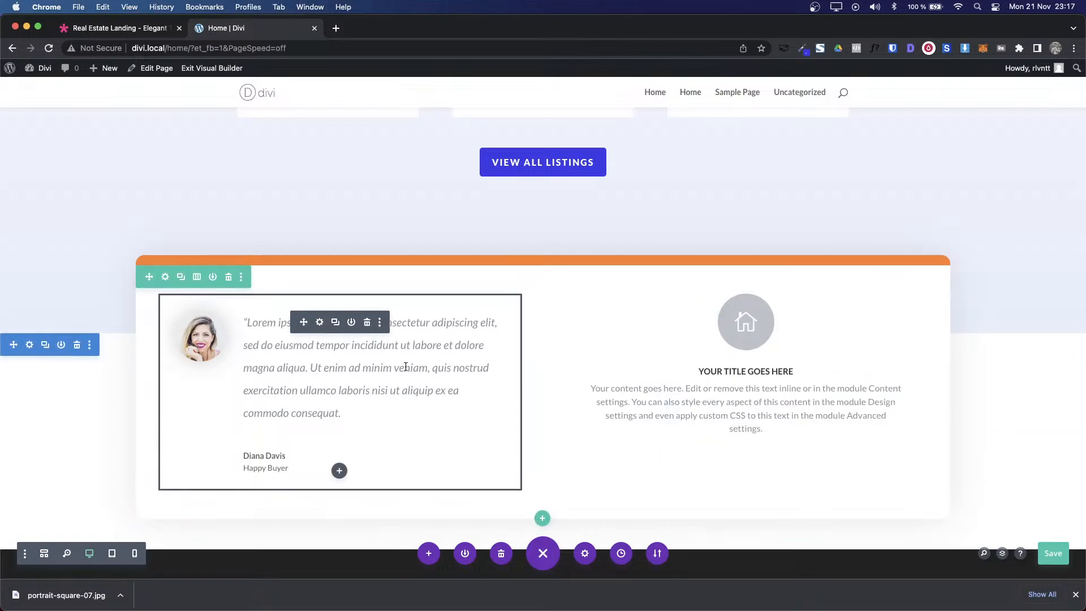
# Step: Replace the testimonial row's second column with a duplicate of the first column, and save the row settings
pyautogui.click(165, 277)
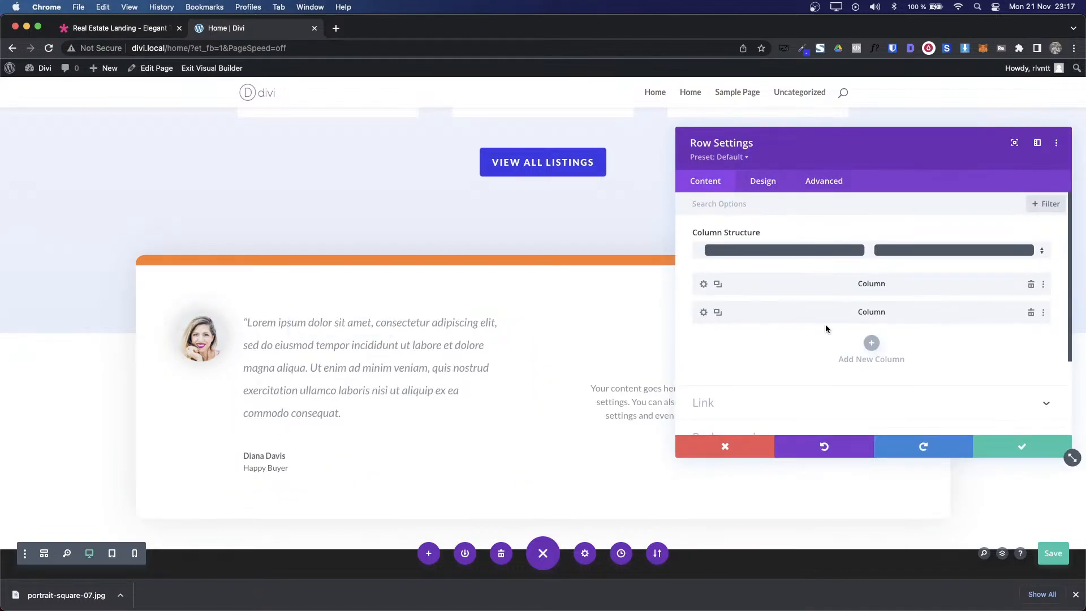
pyautogui.click(1031, 313)
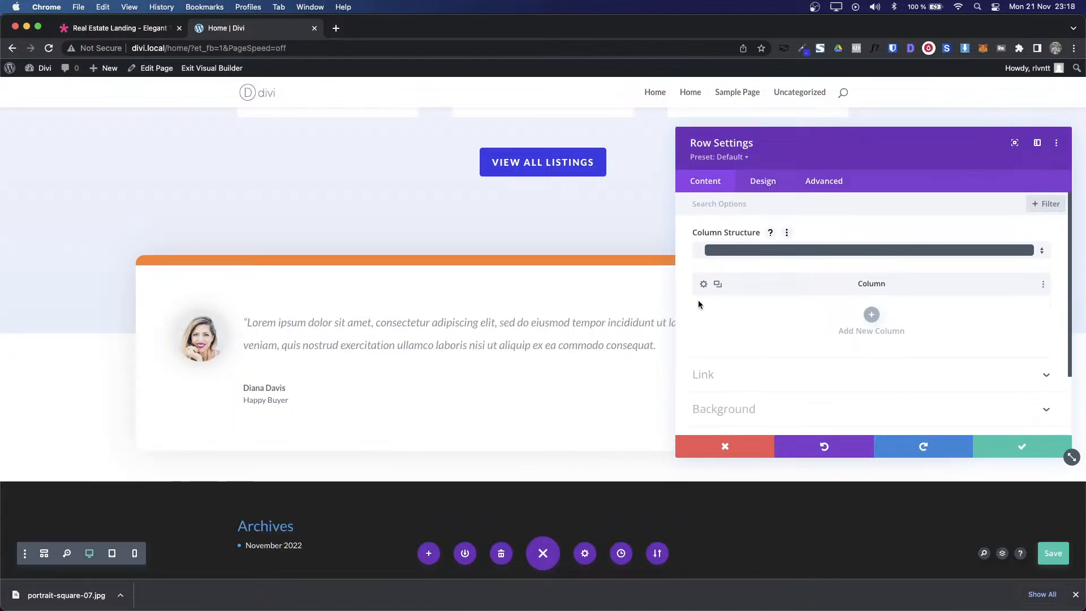
pyautogui.click(717, 285)
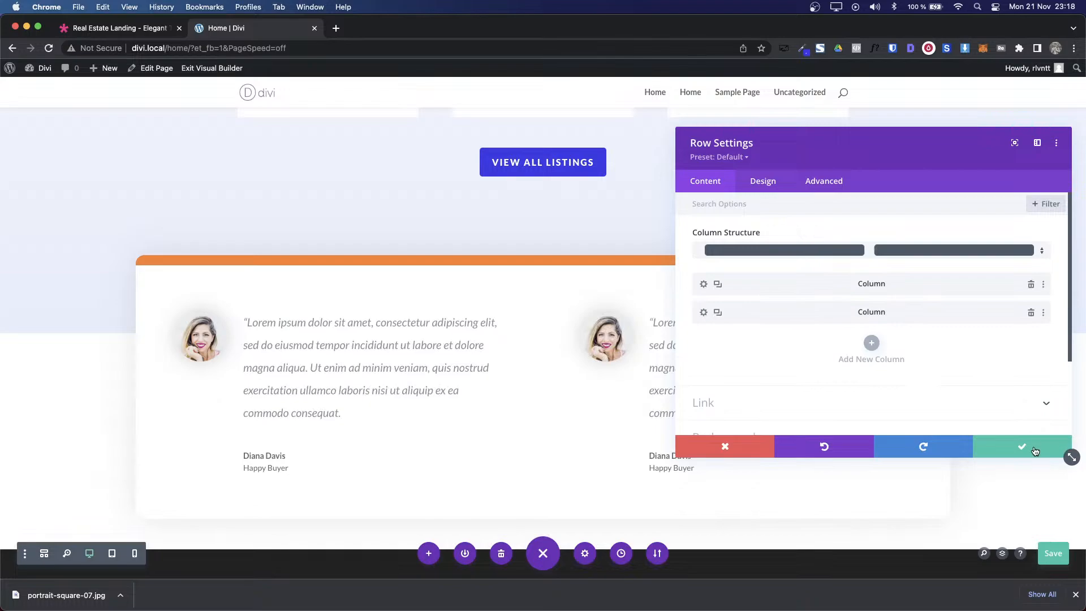
pyautogui.click(1052, 448)
# Step: Compare the two-testimonial row with the demo page, and examine the demo's A Real Estate Agent You Can Trust section
pyautogui.hotkey('ctrl', 'shift', 'Tab')
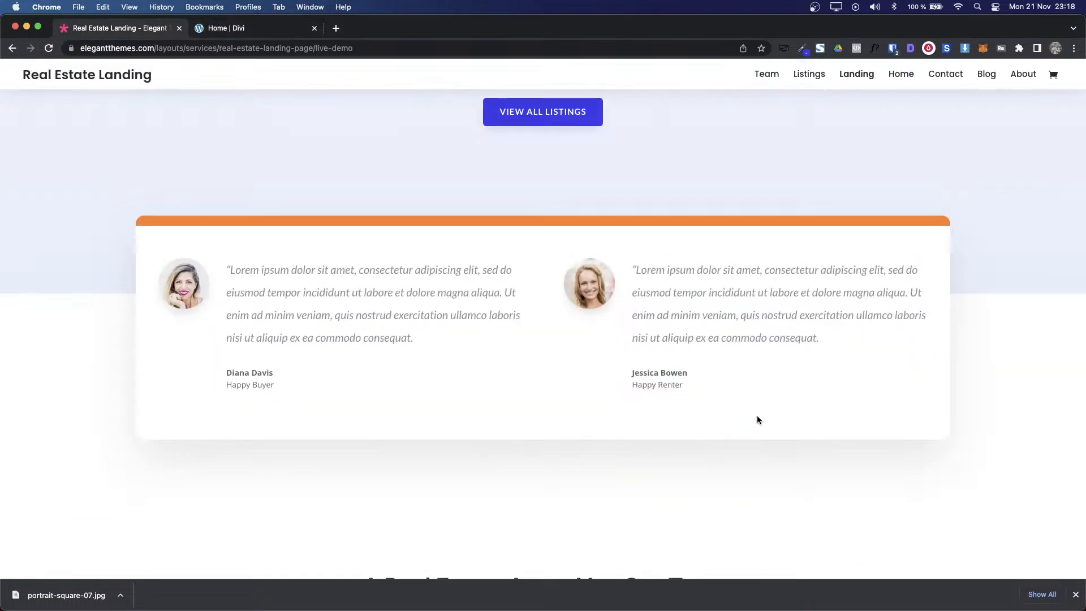
pyautogui.hotkey('ctrl', 'Tab')
pyautogui.scroll(-3, 757, 417)
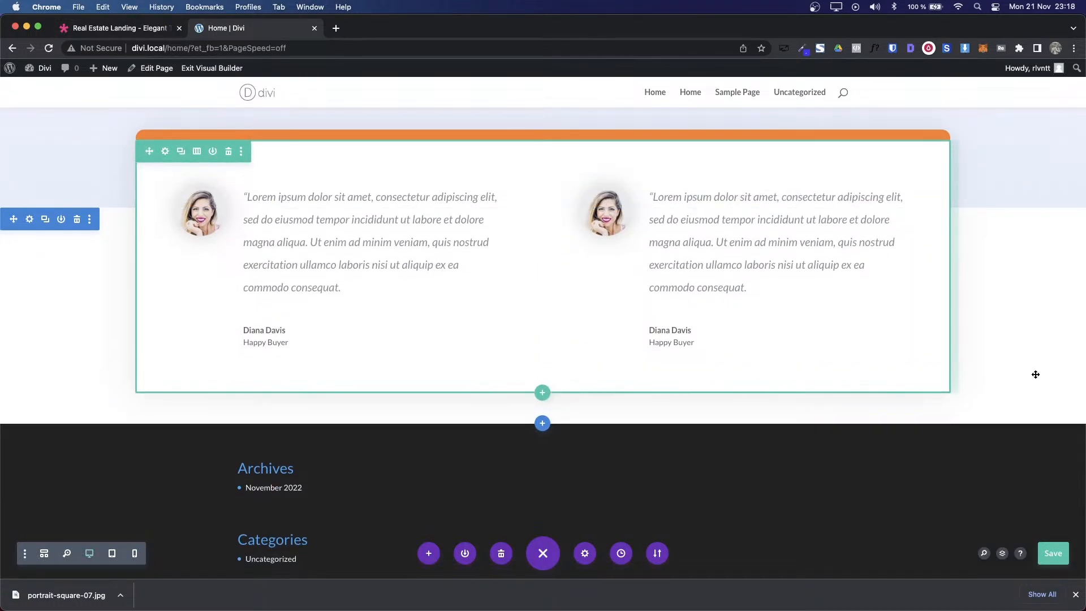
pyautogui.hotkey('ctrl', 'shift', 'Tab')
pyautogui.scroll(-10, 590, 320)
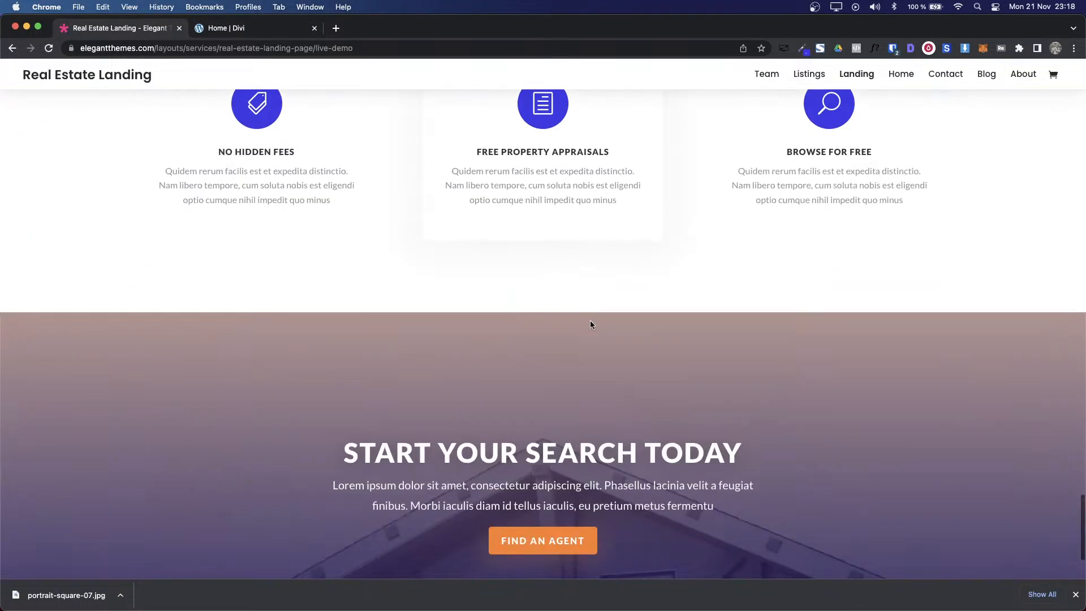
pyautogui.scroll(3, 589, 320)
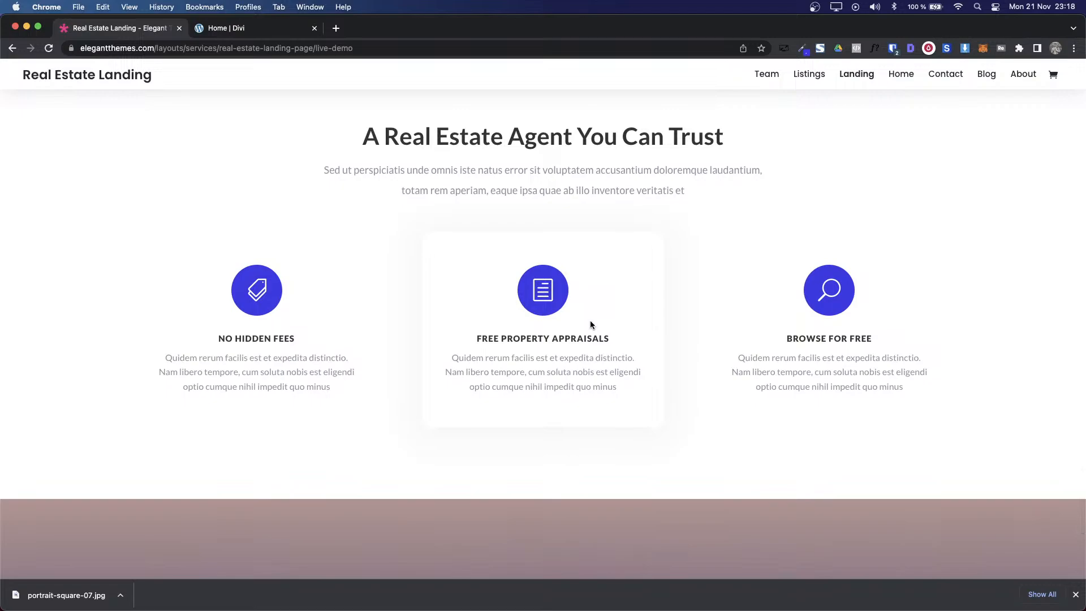
pyautogui.scroll(3, 590, 324)
pyautogui.scroll(-4, 590, 324)
pyautogui.scroll(4, 590, 324)
pyautogui.scroll(-2, 590, 324)
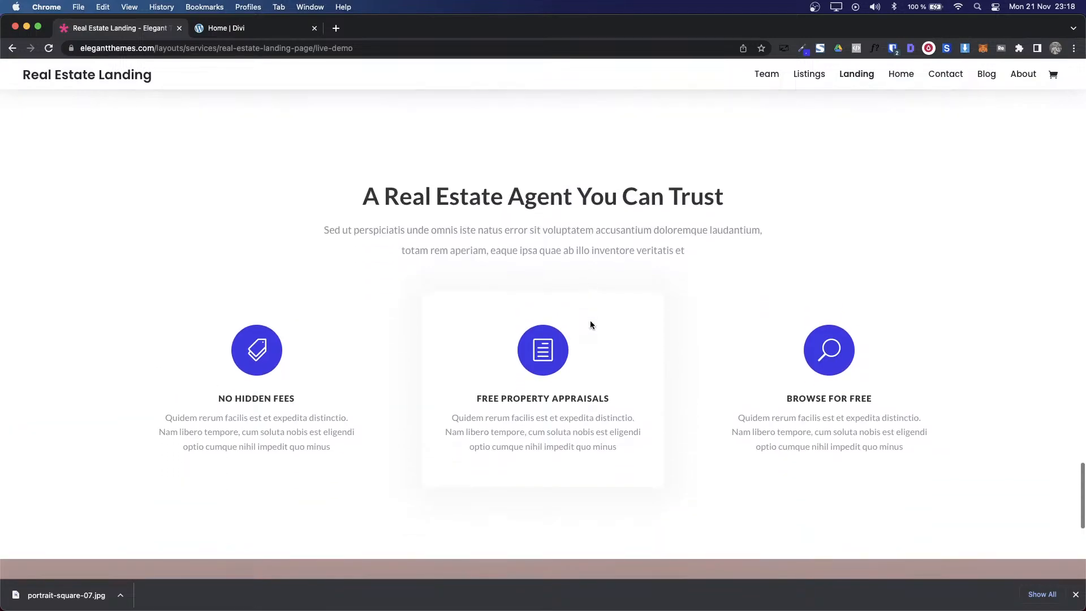
# Step: Compare the built listings and testimonial sections with the demo page, and examine the demo's A Real Estate Agent You Can Trust section
pyautogui.scroll(2, 590, 325)
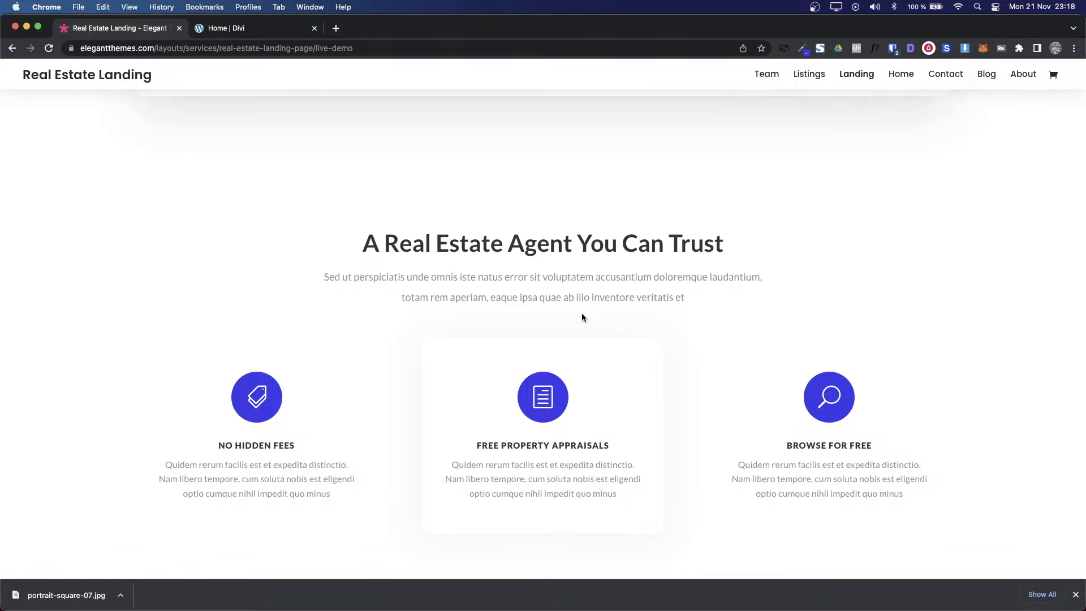
pyautogui.hotkey('ctrl', 'Tab')
pyautogui.scroll(10, 364, 300)
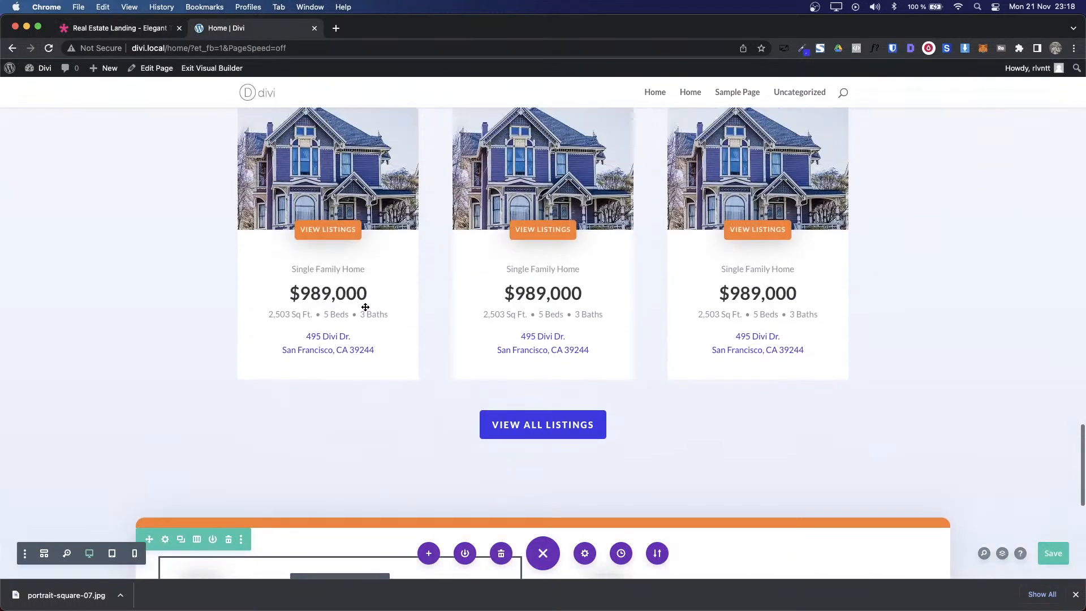
pyautogui.scroll(8, 365, 307)
pyautogui.scroll(-6, 365, 307)
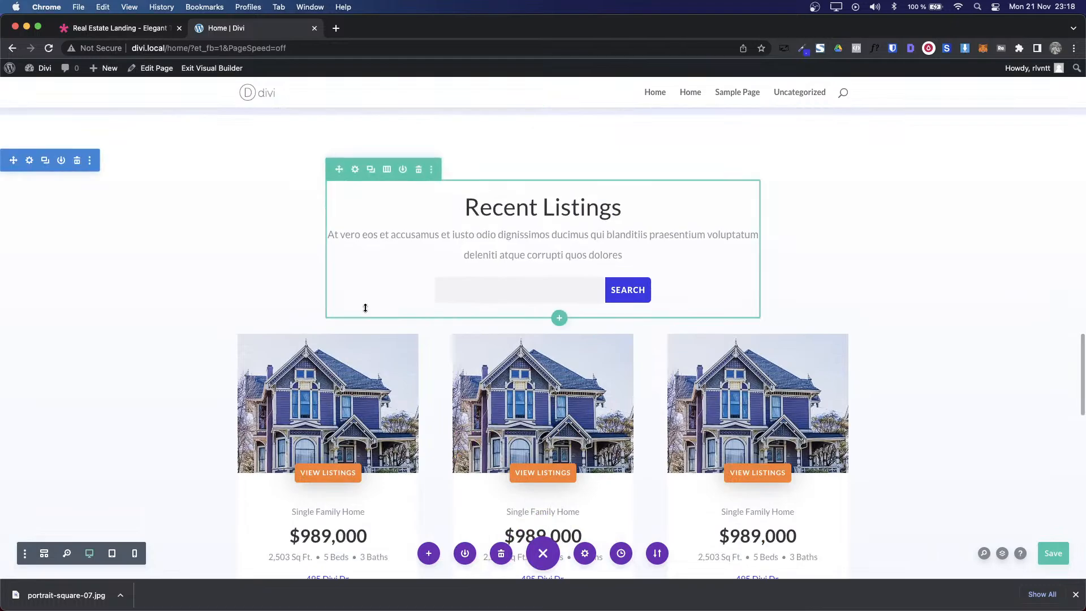
pyautogui.scroll(6, 365, 307)
pyautogui.scroll(3, 365, 308)
pyautogui.scroll(-5, 365, 307)
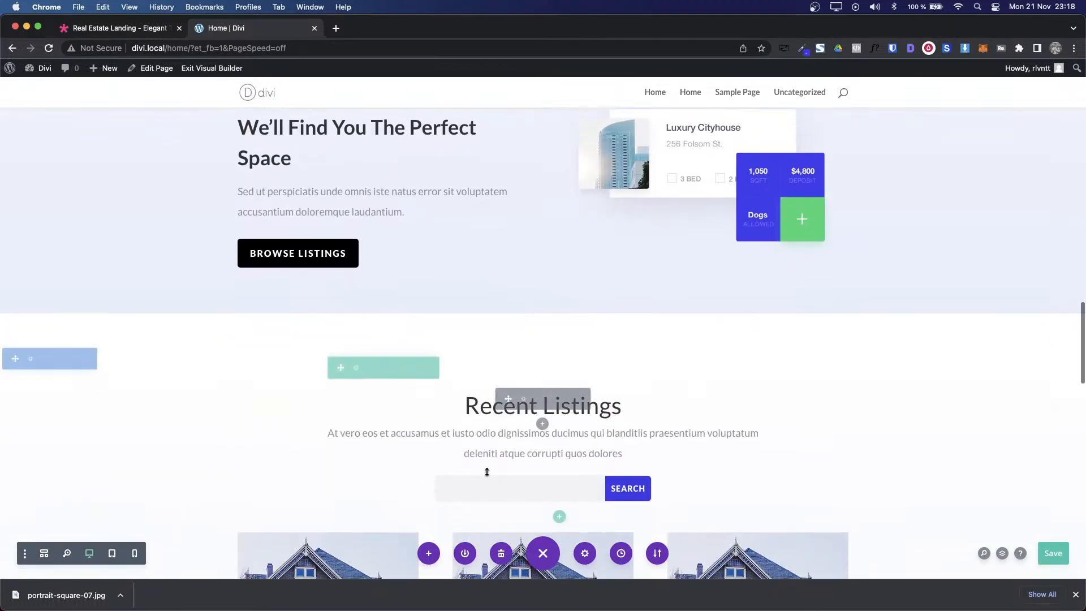
pyautogui.scroll(-15, 506, 430)
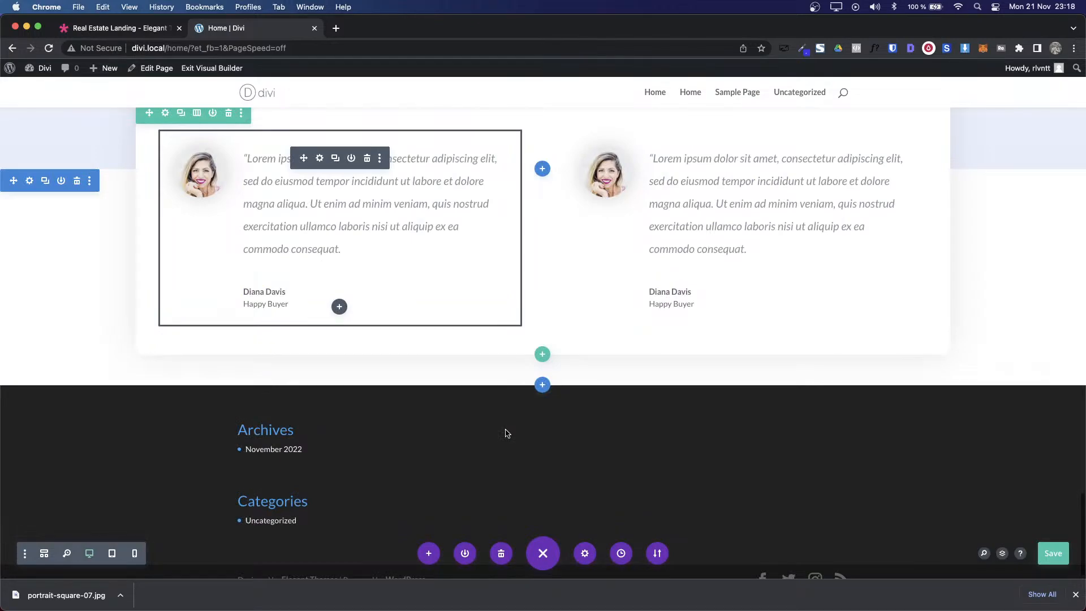
pyautogui.hotkey('ctrl', 'shift', 'Tab')
pyautogui.scroll(-5, 466, 392)
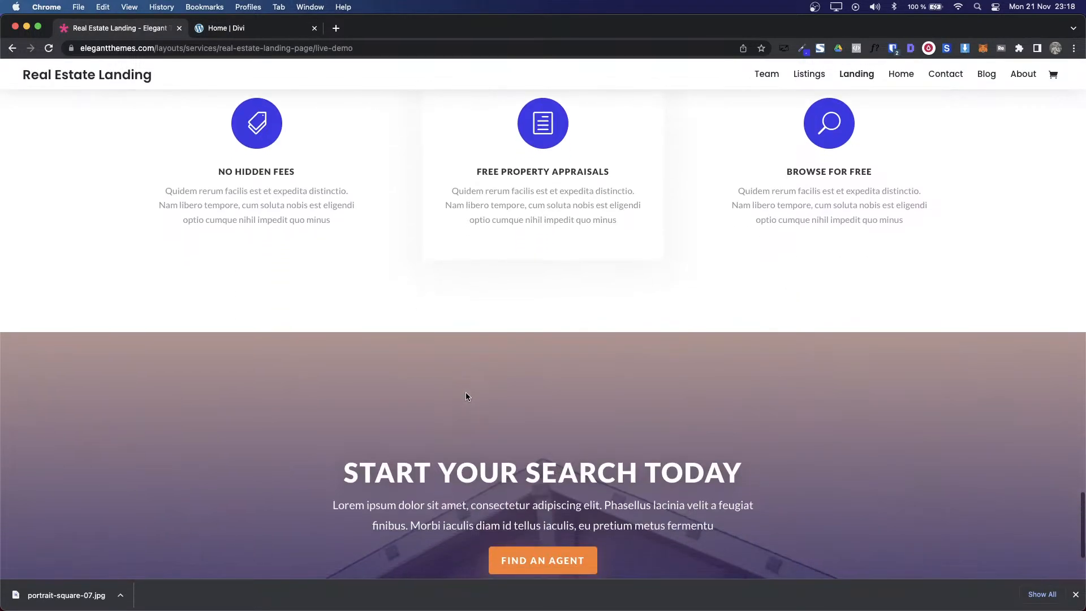
pyautogui.scroll(7, 466, 396)
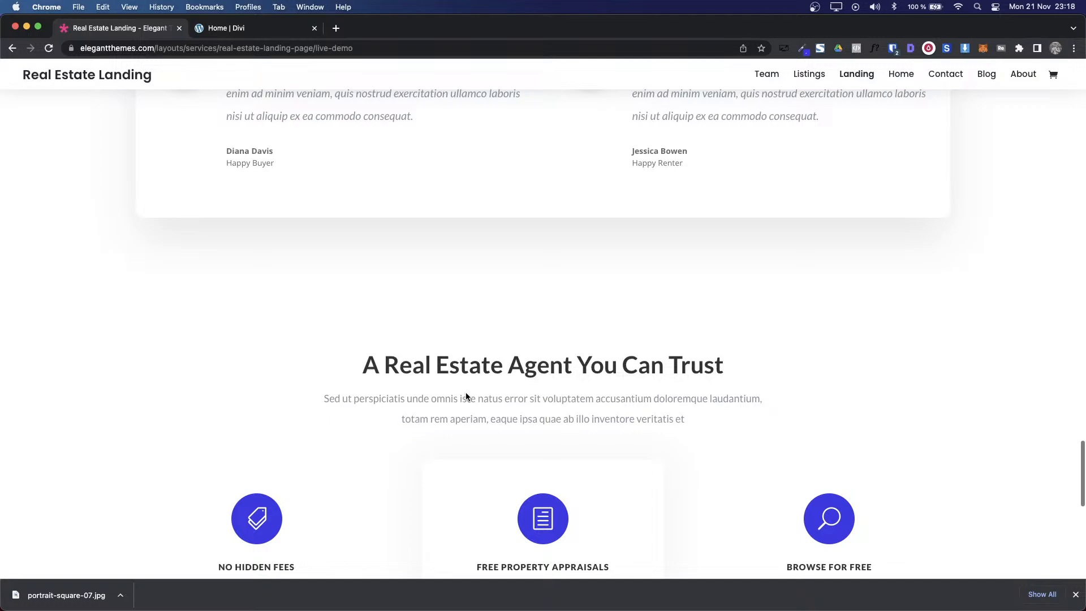
# Step: Add a regular section with a single-column row below the testimonials, leaving the row without a module
pyautogui.hotkey('ctrl', 'Tab')
pyautogui.click(543, 369)
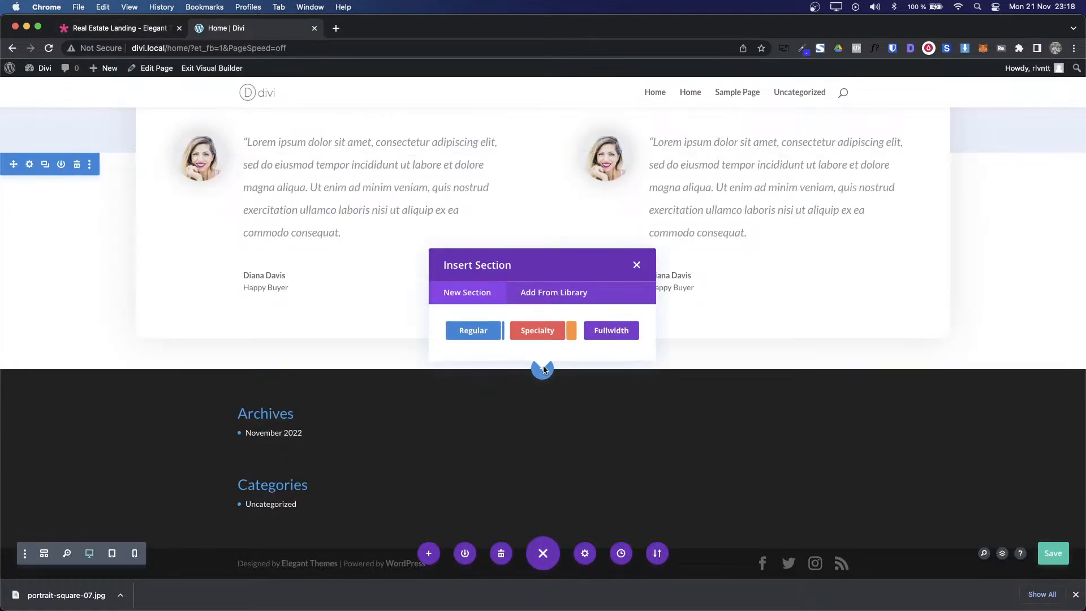
pyautogui.click(470, 331)
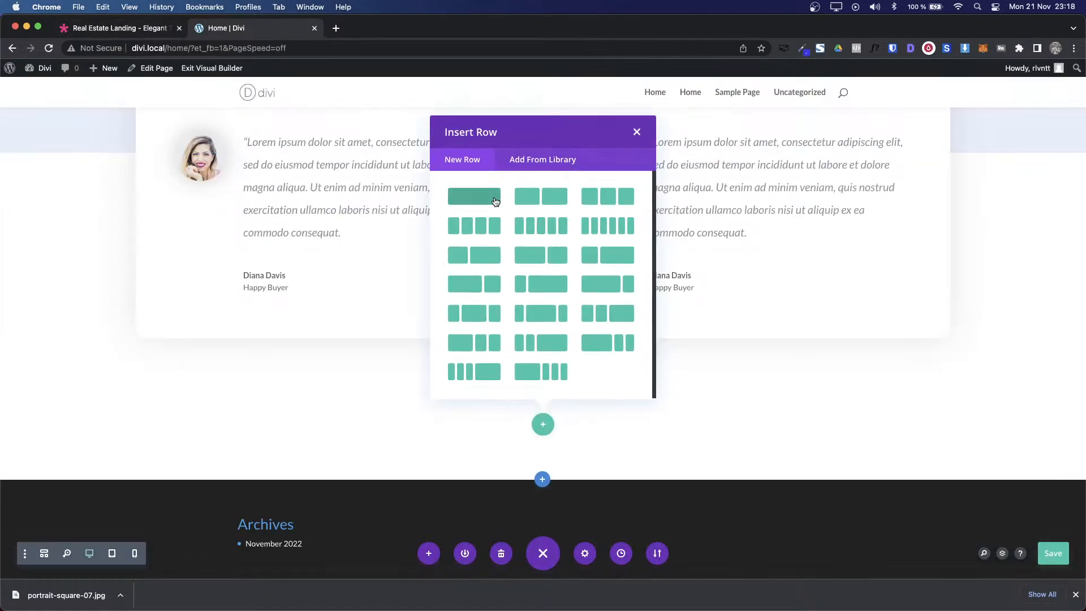
pyautogui.hotkey('ctrl', 'Tab')
pyautogui.hotkey('ctrl', 'Tab')
pyautogui.click(471, 195)
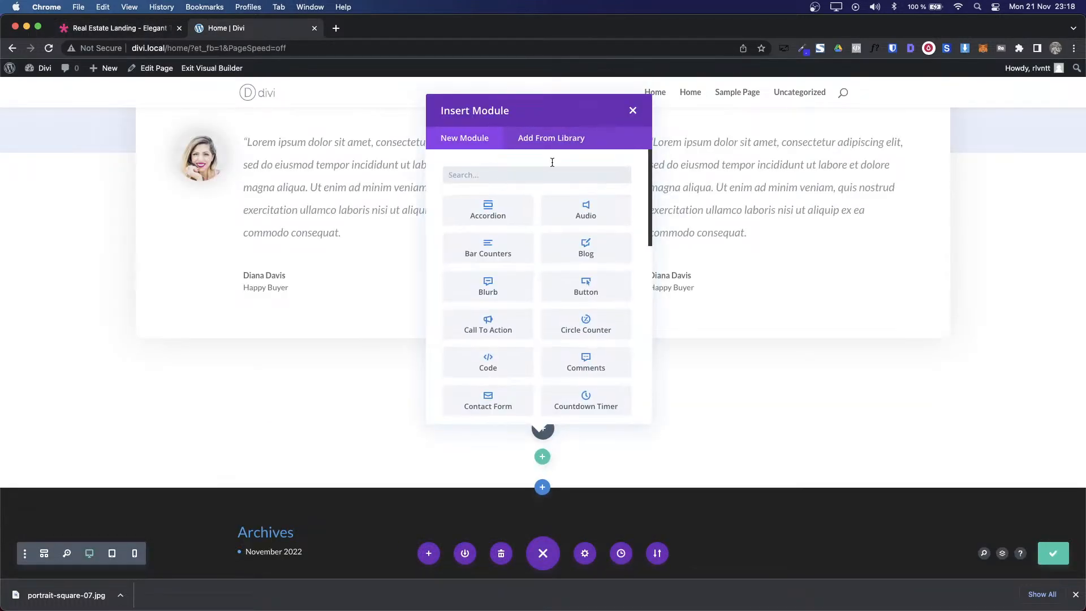
pyautogui.click(633, 112)
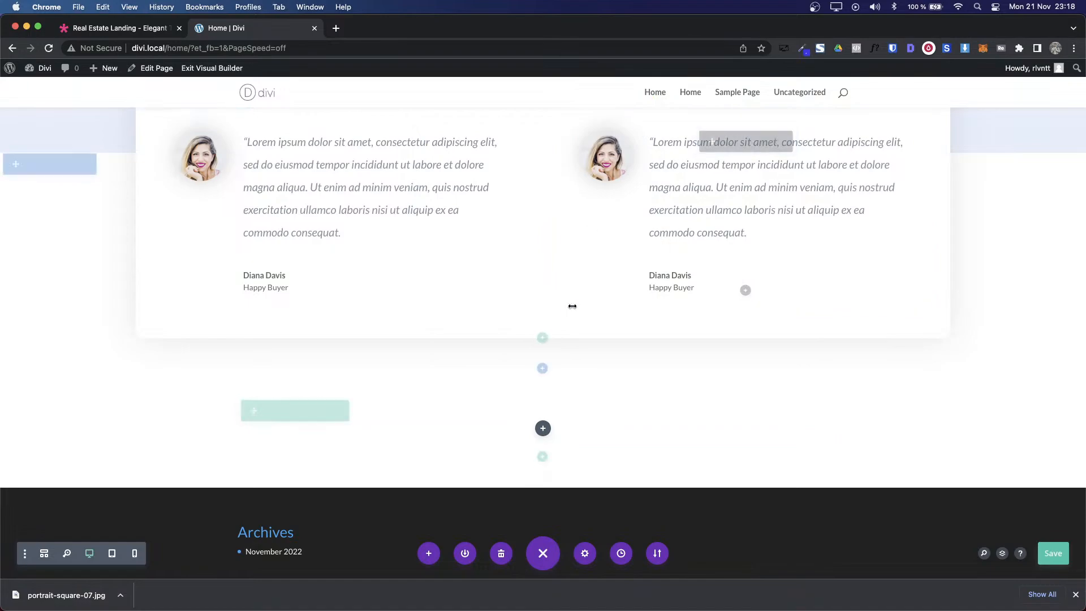
# Step: Copy the A Real Estate Agent You Can Trust heading and its paragraph from the demo page
pyautogui.hotkey('ctrl', 'shift', 'Tab')
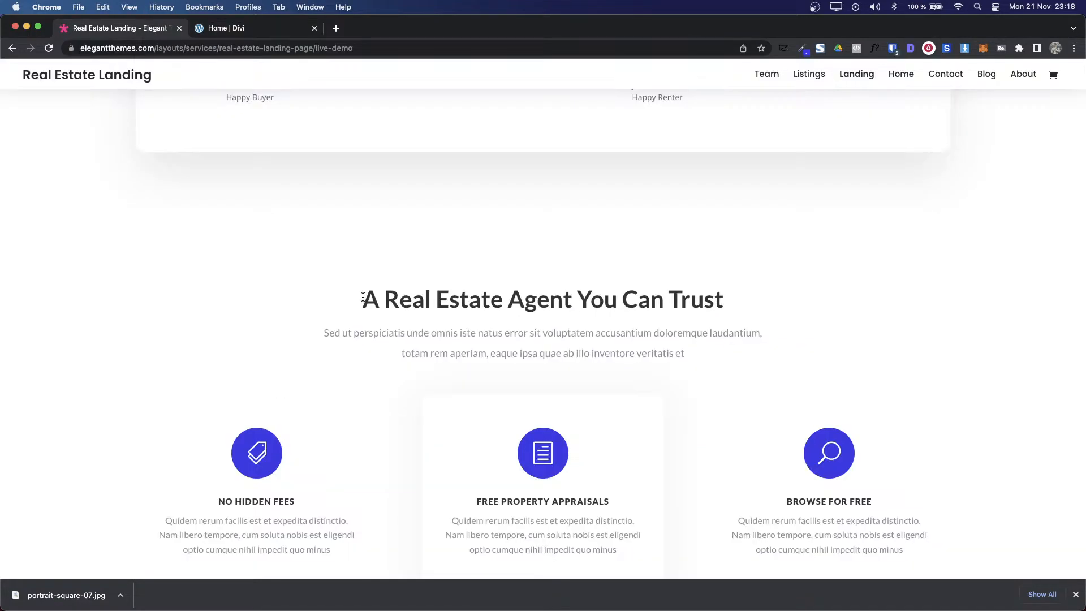
pyautogui.moveTo(363, 297); pyautogui.dragTo(769, 354)
pyautogui.hotkey('ctrl', 'c')
pyautogui.hotkey('ctrl', 'Tab')
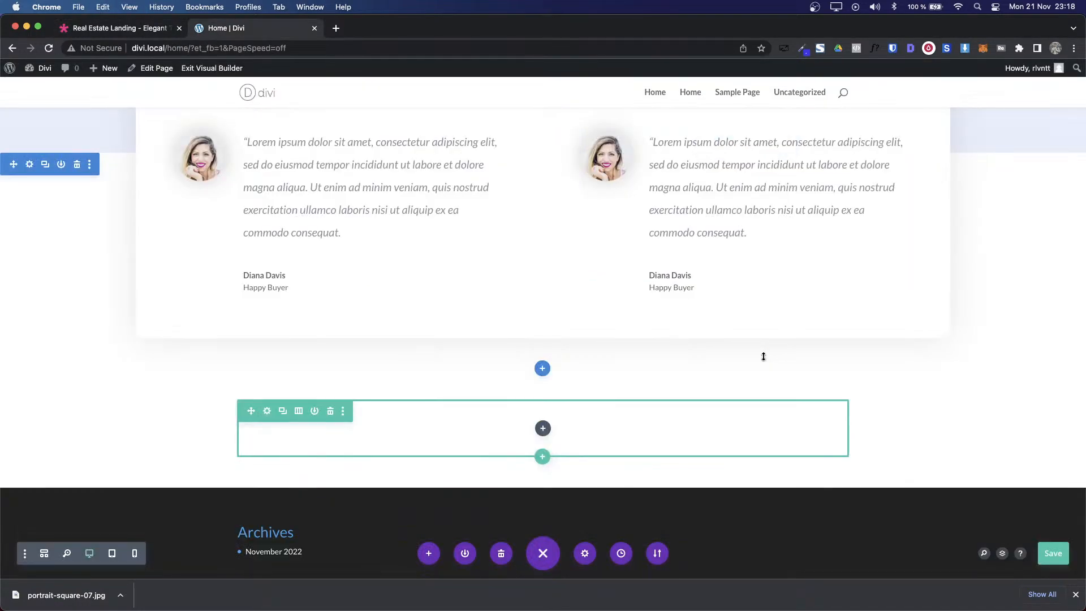
# Step: Insert a Text module in the empty row and replace its body with the copied heading and paragraph
pyautogui.click(543, 428)
pyautogui.write('tex')
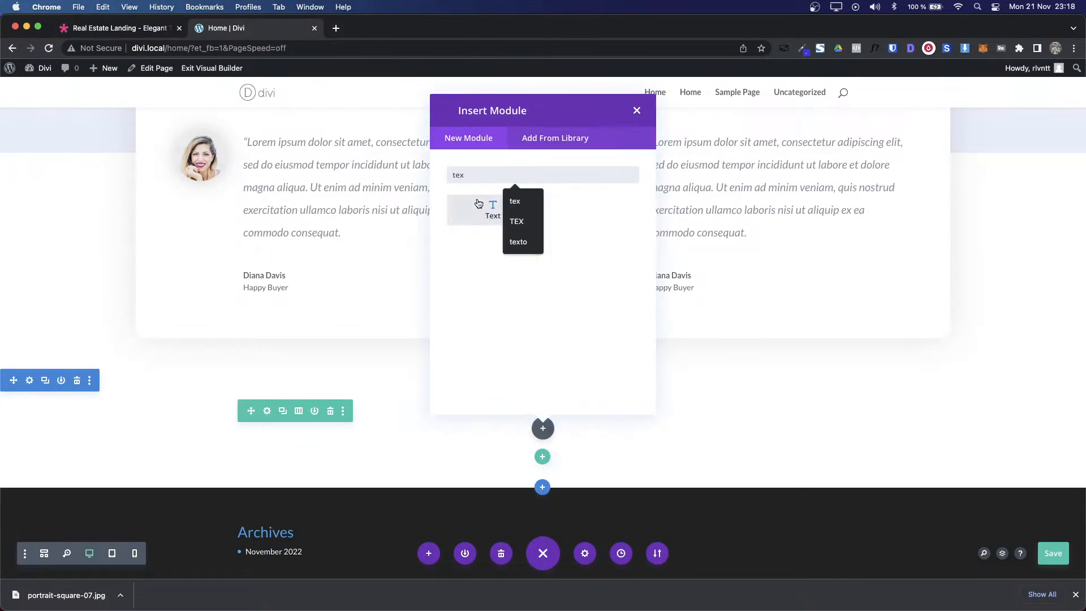
pyautogui.click(478, 205)
pyautogui.click(751, 346)
pyautogui.hotkey('ctrl', 'a')
pyautogui.press('BackSpace')
pyautogui.hotkey('ctrl', 'v')
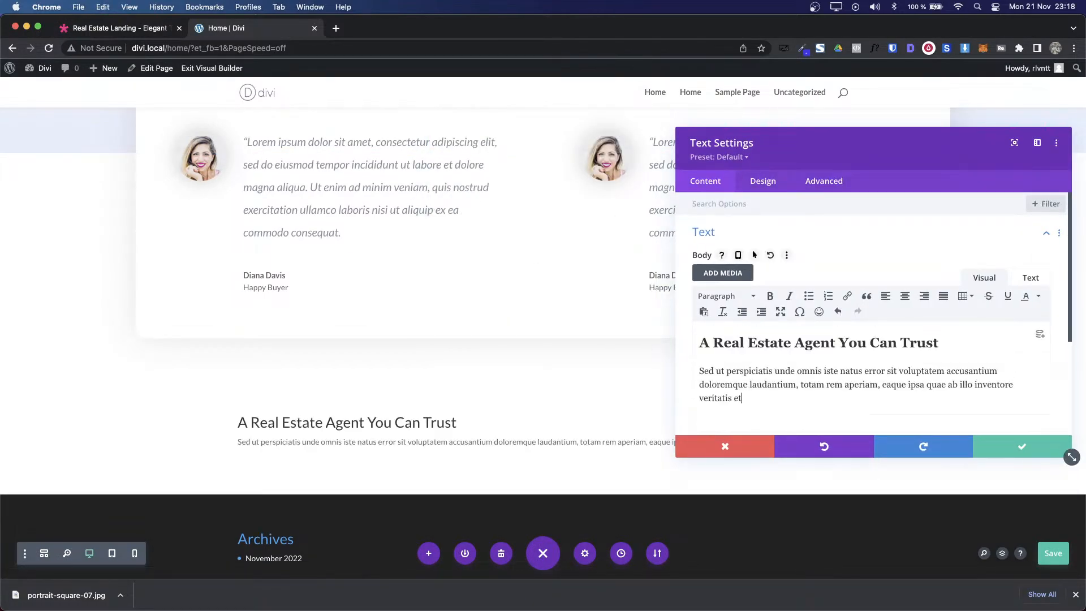
# Step: Inspect the demo section heading's font details with WhatFont and copy its color code
pyautogui.click(126, 29)
pyautogui.click(617, 283)
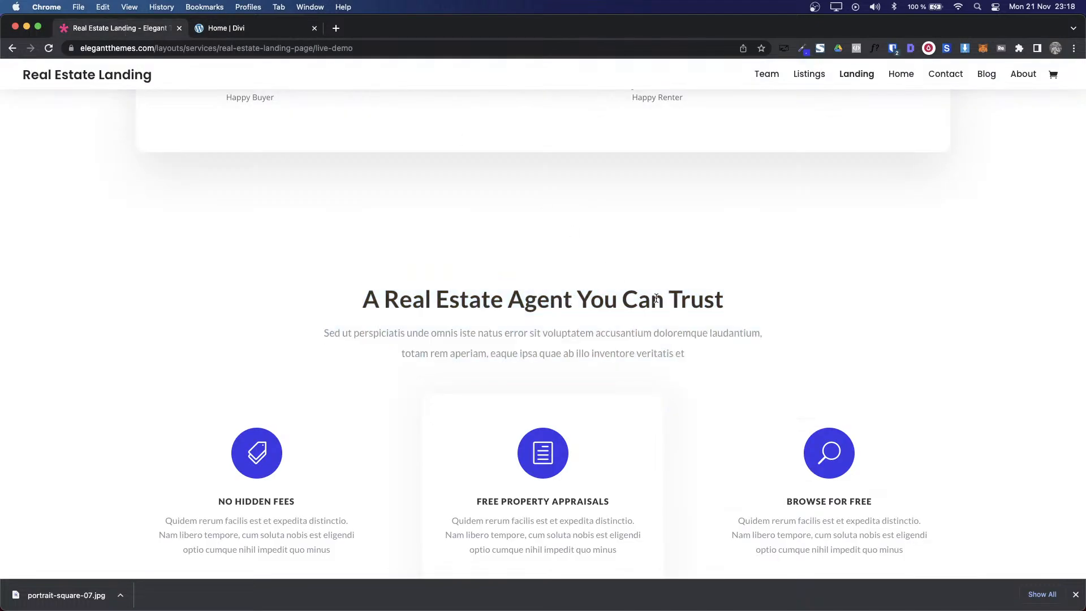
pyautogui.click(876, 50)
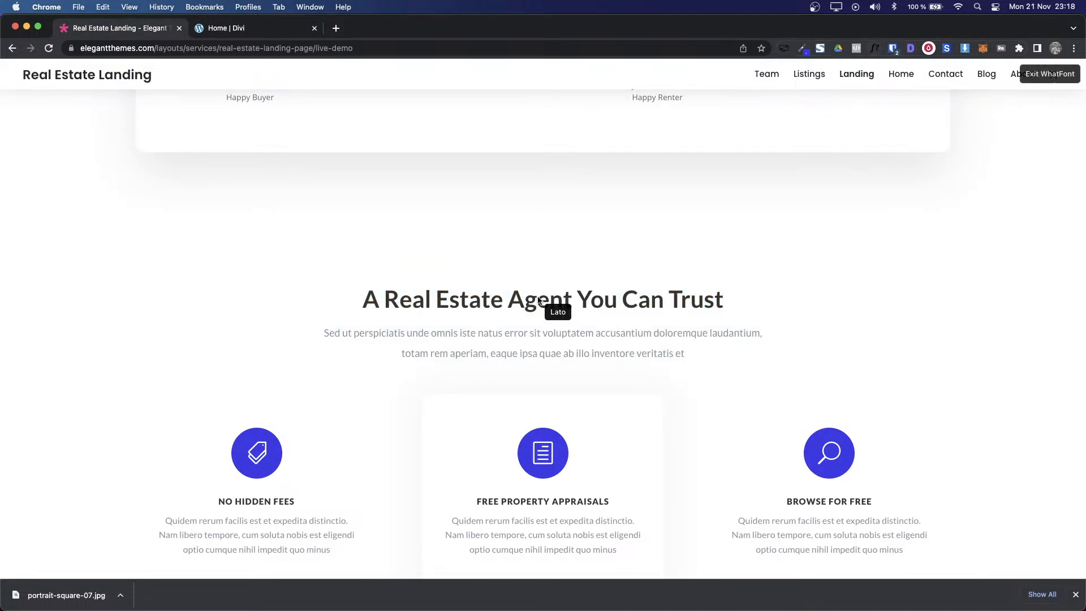
pyautogui.click(537, 303)
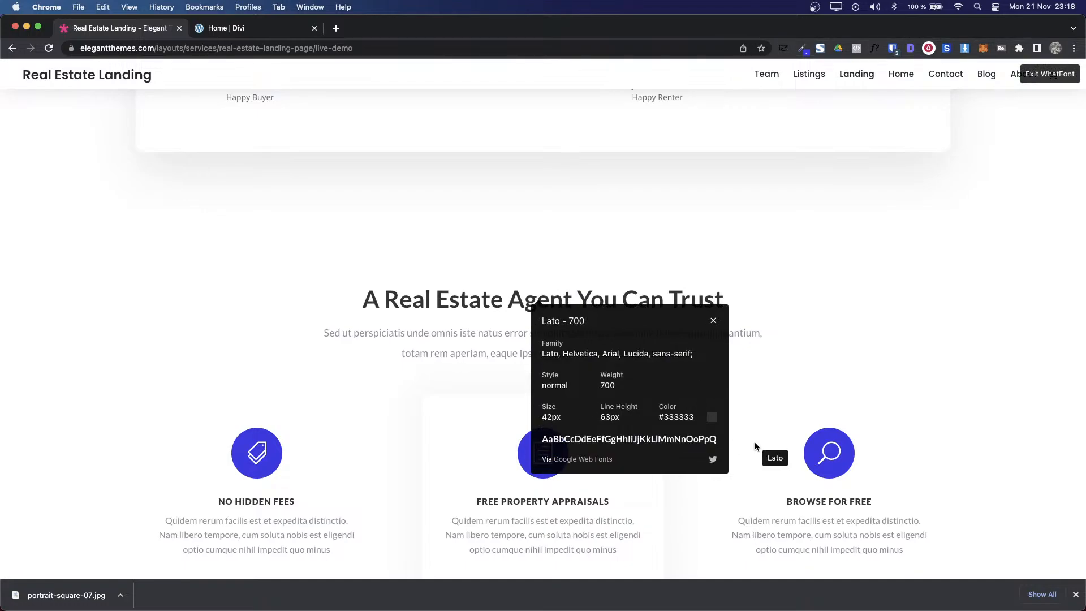
pyautogui.doubleClick(669, 417)
pyautogui.click(670, 418)
pyautogui.moveTo(695, 418); pyautogui.dragTo(651, 419)
pyautogui.tripleClick(673, 420)
pyautogui.press('super+c')
pyautogui.hotkey('ctrl', 'Tab')
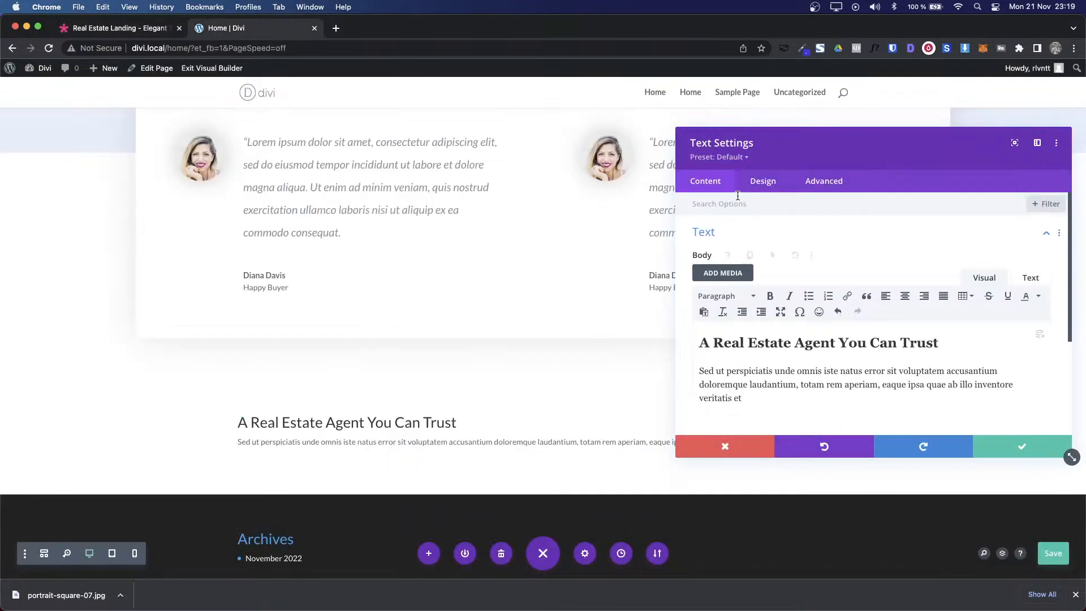
# Step: Set the text module's H2 heading size to 42px and its text color to #333333
pyautogui.click(762, 181)
pyautogui.click(717, 276)
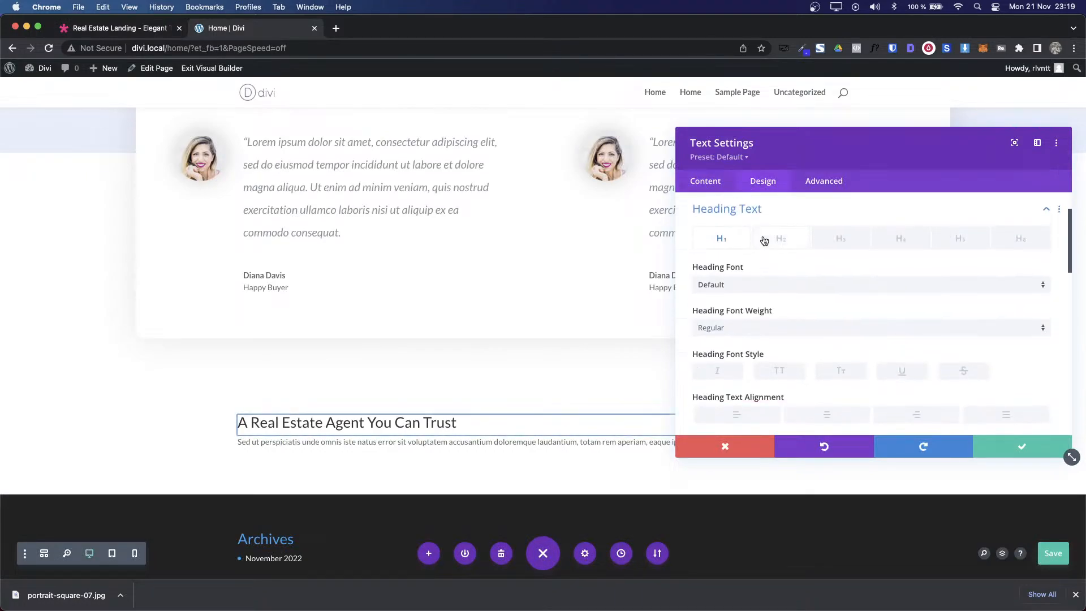
pyautogui.click(768, 242)
pyautogui.scroll(-3, 818, 328)
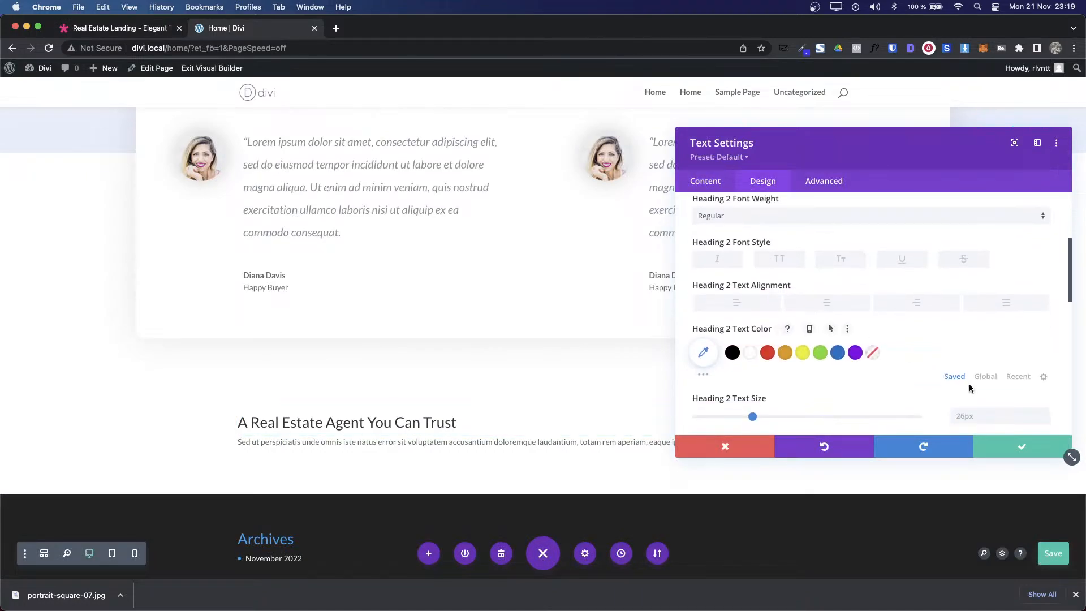
pyautogui.click(970, 416)
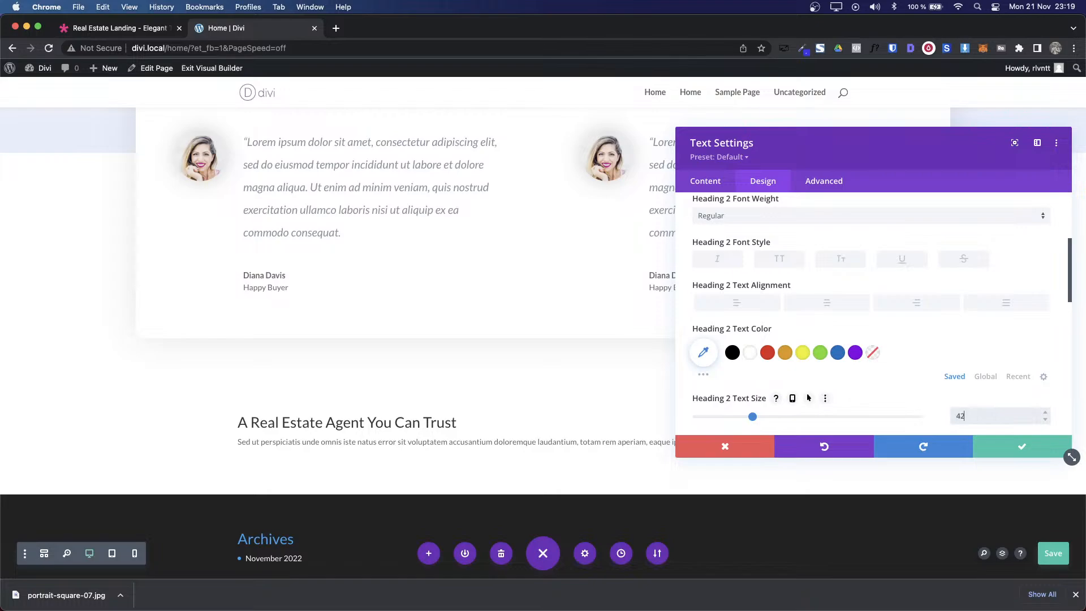
pyautogui.hotkey('ctrl', 'shift', 'Tab')
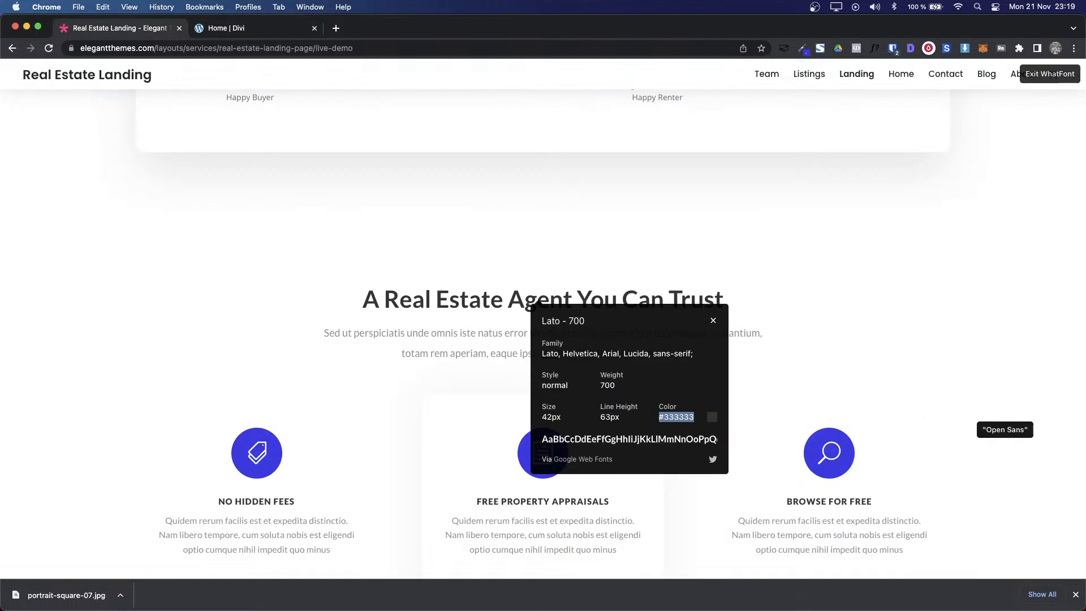
pyautogui.hotkey('ctrl', 'Tab')
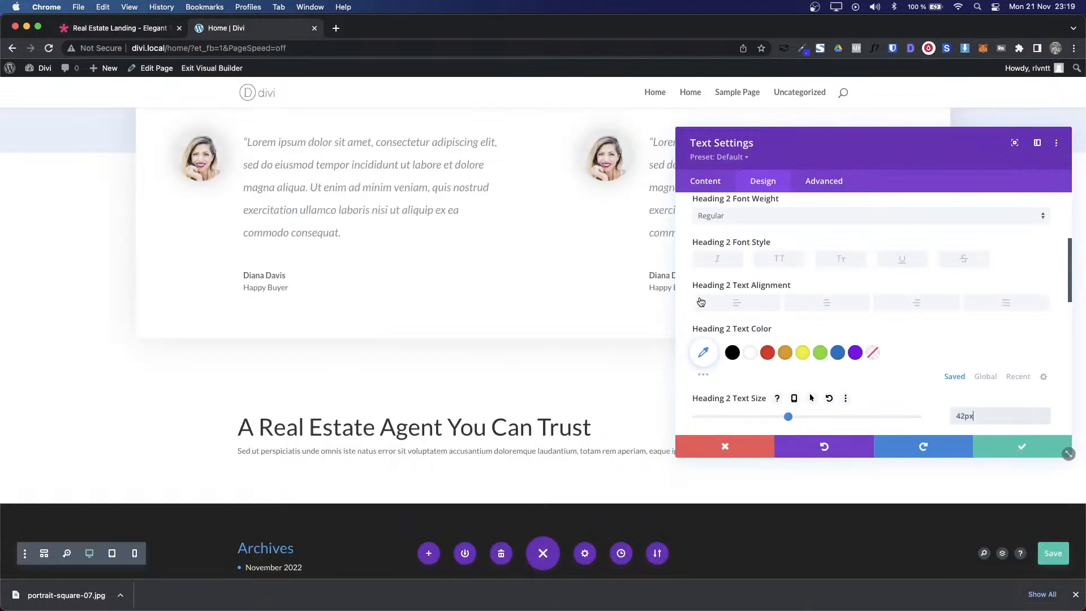
pyautogui.click(701, 352)
pyautogui.click(731, 351)
pyautogui.press('super+v')
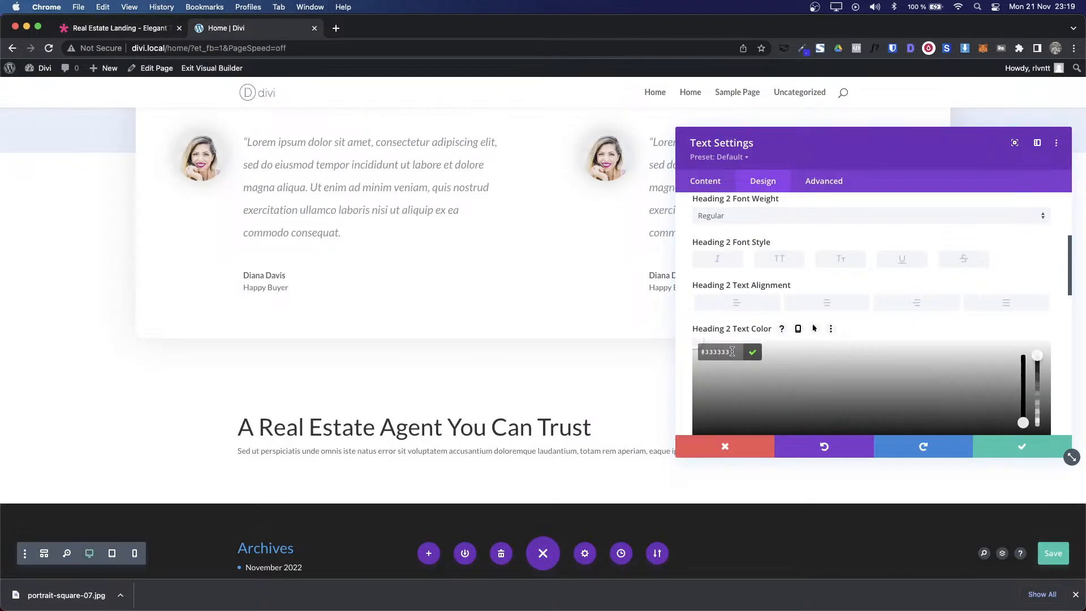
# Step: Set the H2 heading's line height to 63px
pyautogui.scroll(-1, 865, 305)
pyautogui.scroll(5, 826, 258)
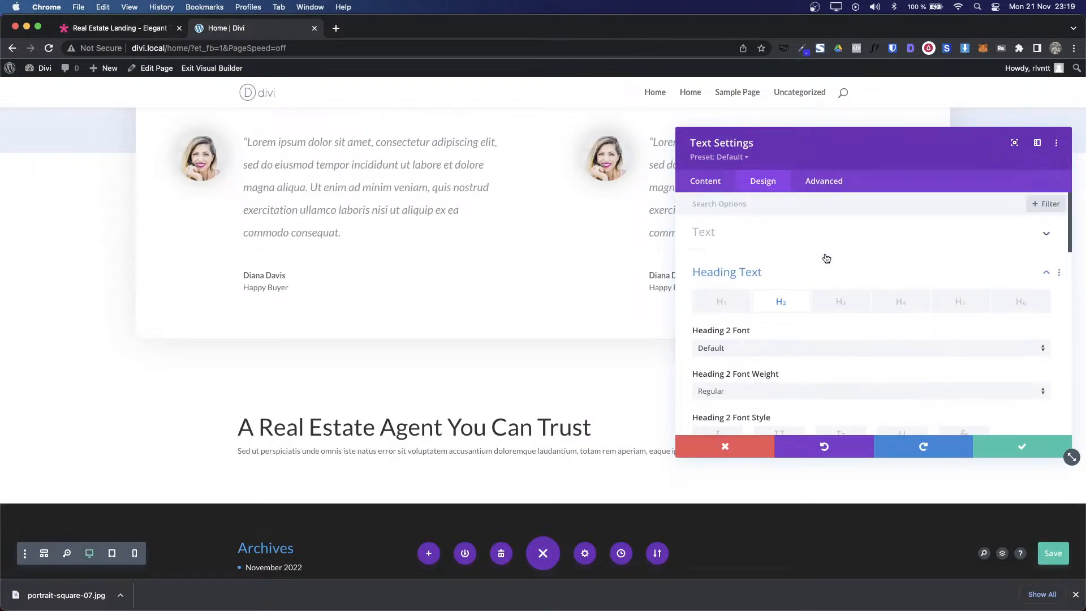
pyautogui.click(716, 269)
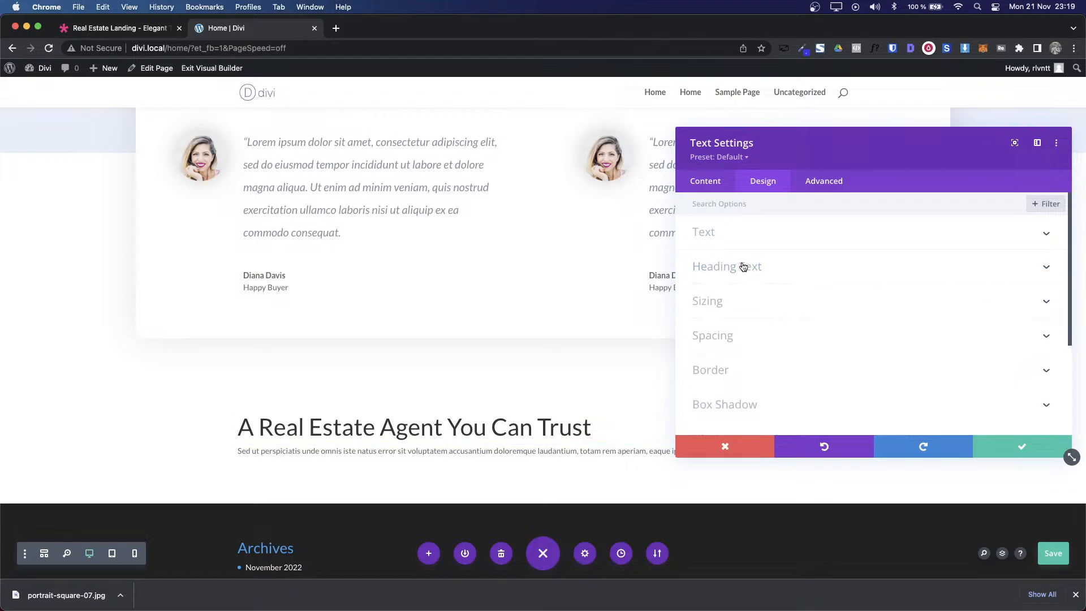
pyautogui.click(744, 267)
pyautogui.scroll(-4, 907, 346)
pyautogui.scroll(-3, 1004, 407)
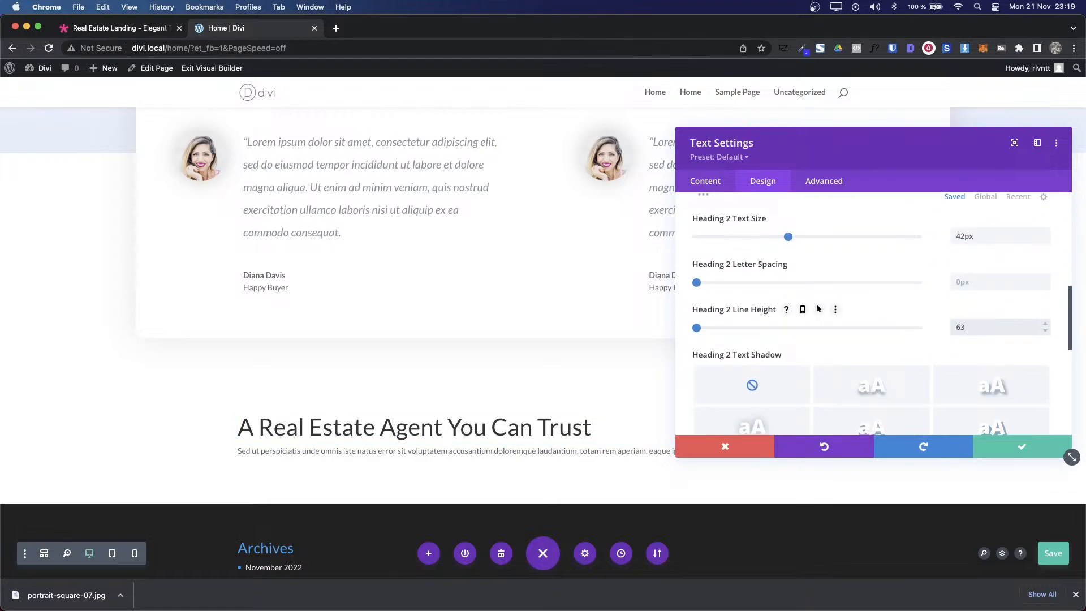
pyautogui.write('63em')
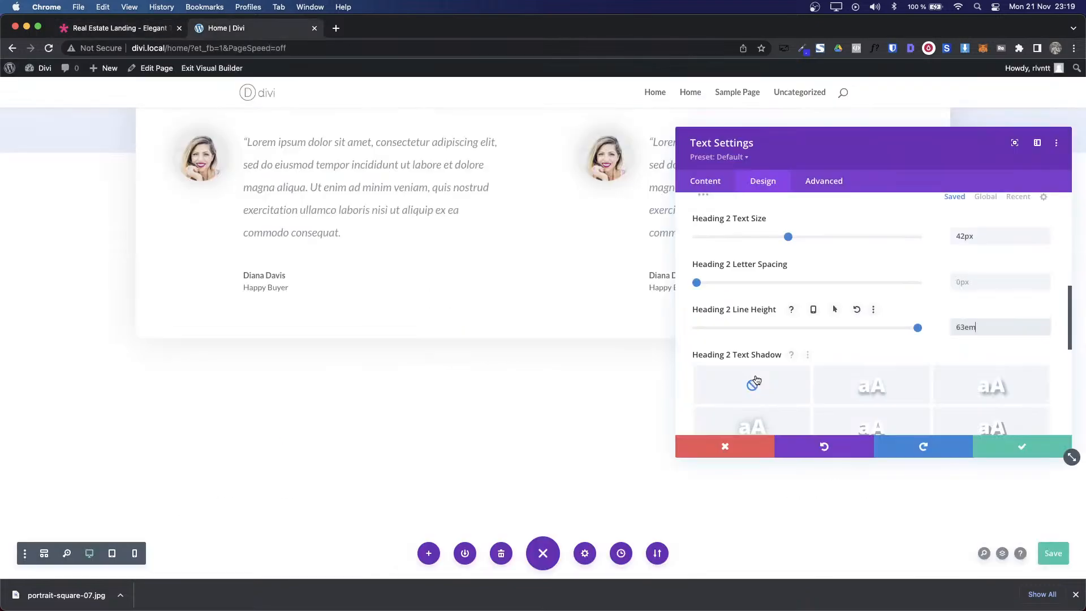
pyautogui.scroll(3, 795, 322)
pyautogui.scroll(-3, 793, 317)
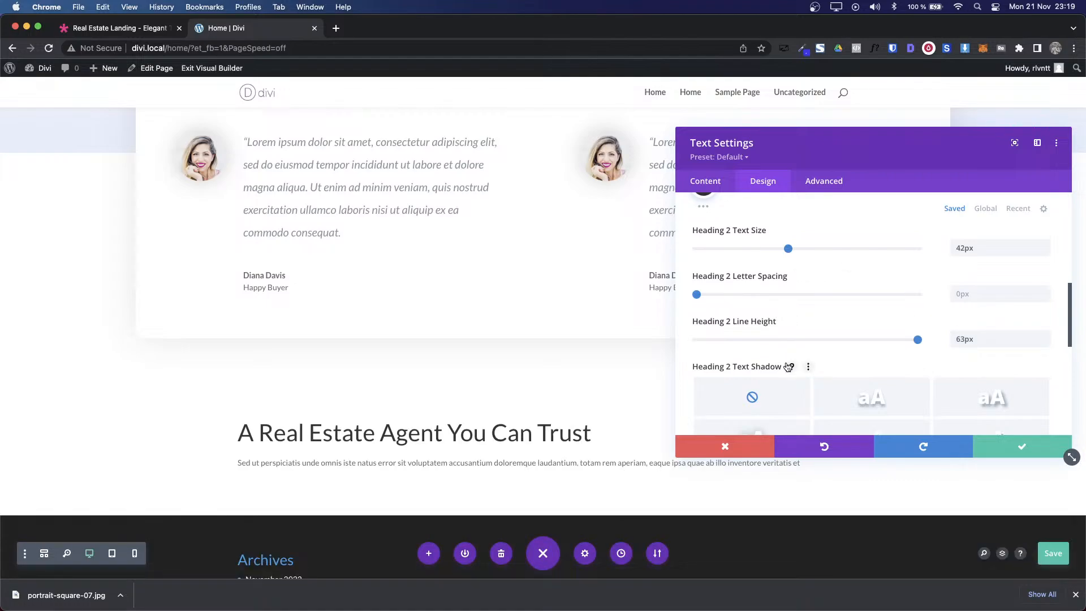
# Step: Center-align the H2 heading and set its font weight to Bold
pyautogui.scroll(-3, 788, 366)
pyautogui.scroll(5, 785, 365)
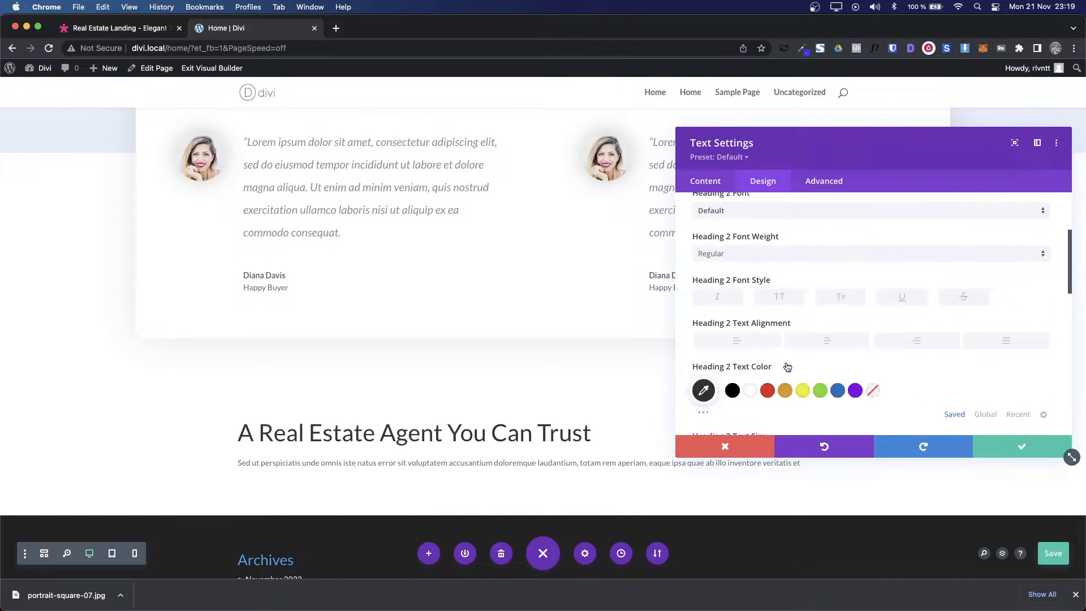
pyautogui.click(833, 341)
pyautogui.click(787, 258)
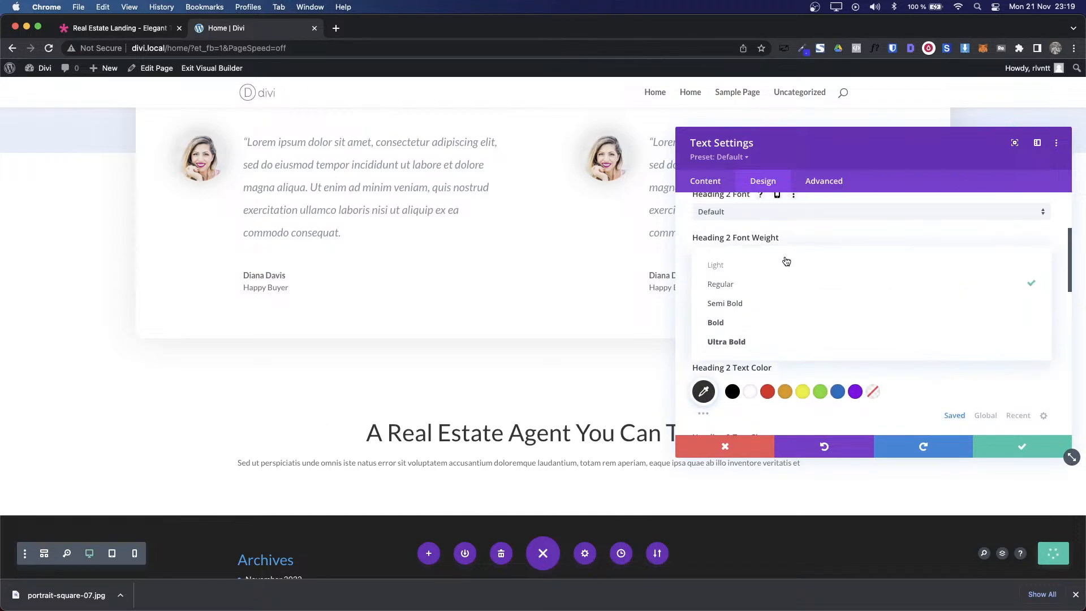
pyautogui.click(726, 327)
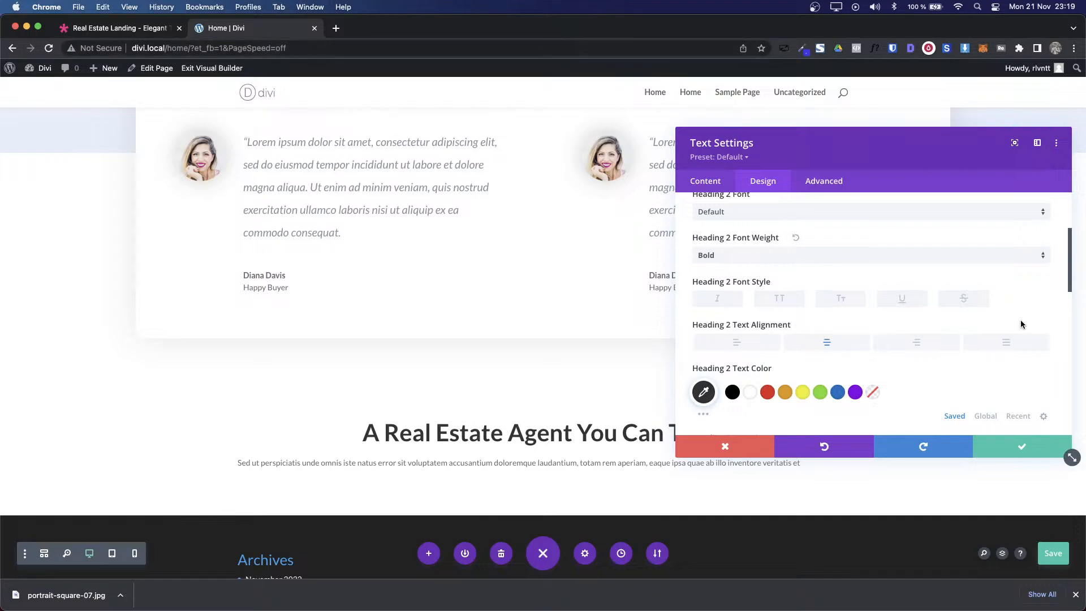
# Step: Inspect the font details of the demo paragraph below the A Real Estate Agent You Can Trust heading with WhatFont
pyautogui.hotkey('ctrl', 'shift', 'Tab')
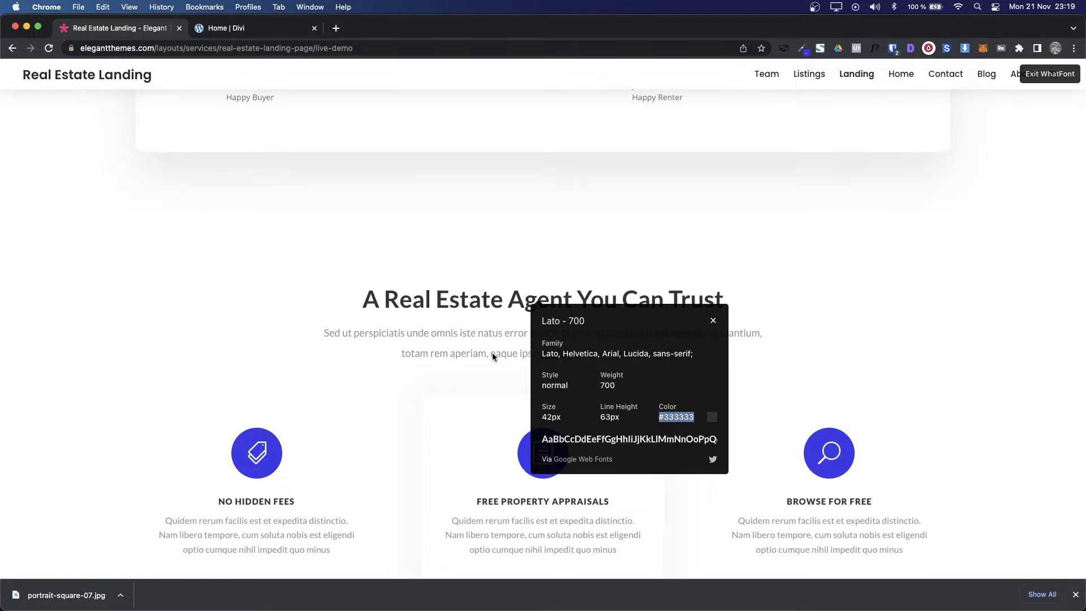
pyautogui.click(406, 335)
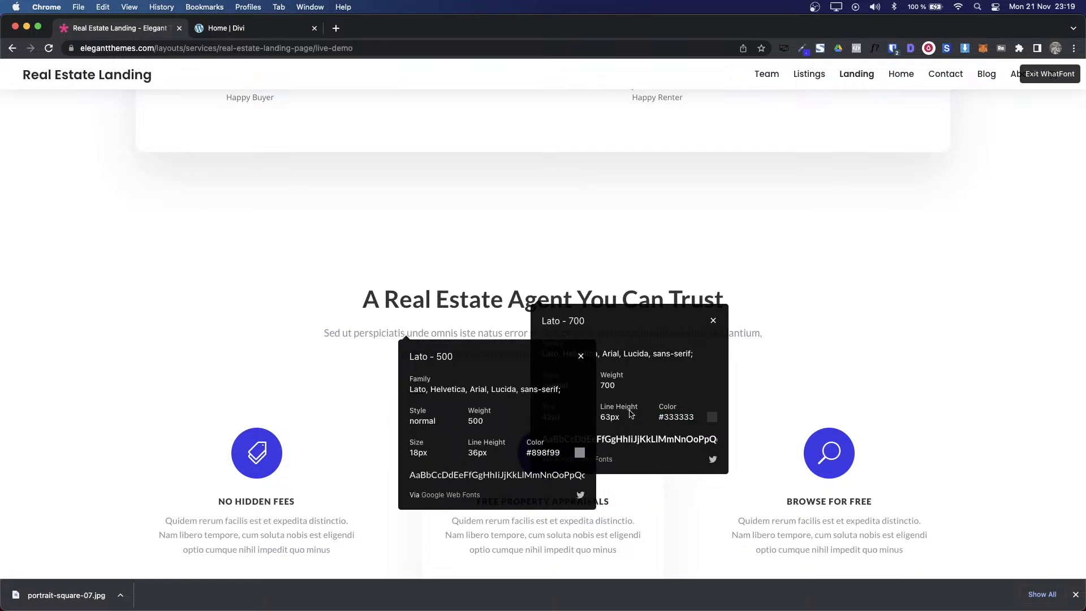
pyautogui.press('Escape')
pyautogui.moveTo(710, 368); pyautogui.dragTo(310, 331)
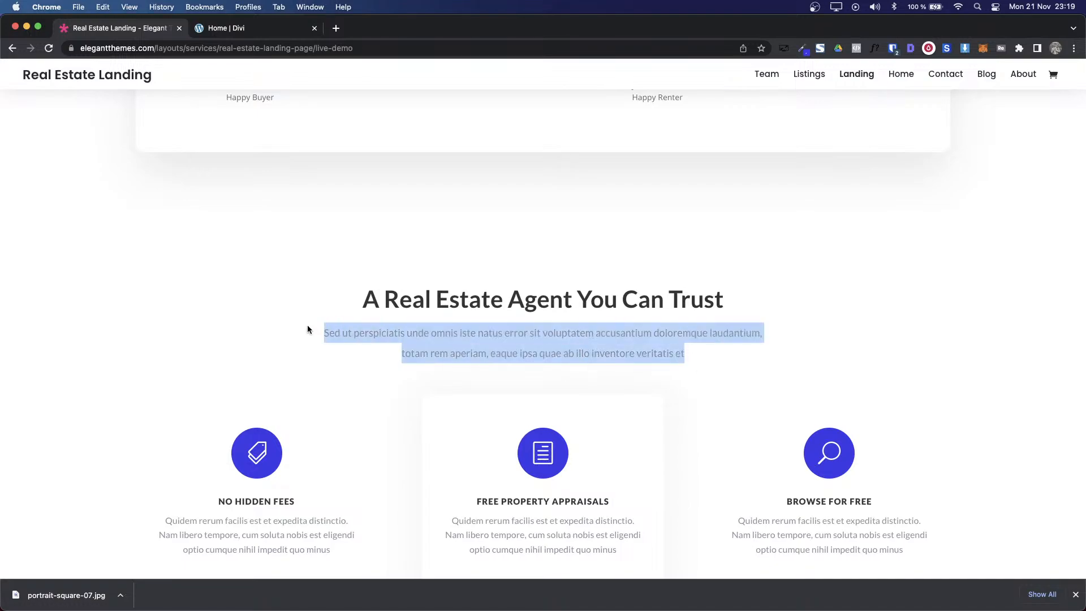
# Step: Set the text module's body text size to 18px and center-align the text
pyautogui.hotkey('ctrl', 'Tab')
pyautogui.scroll(3, 715, 272)
pyautogui.click(708, 247)
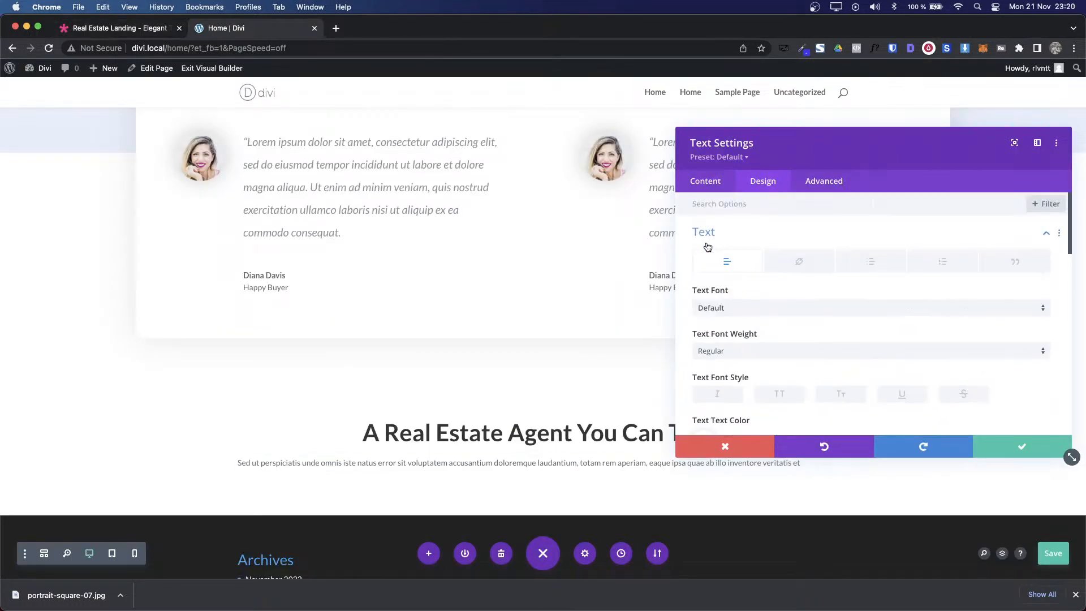
pyautogui.scroll(-5, 918, 397)
pyautogui.click(970, 360)
pyautogui.write('17px')
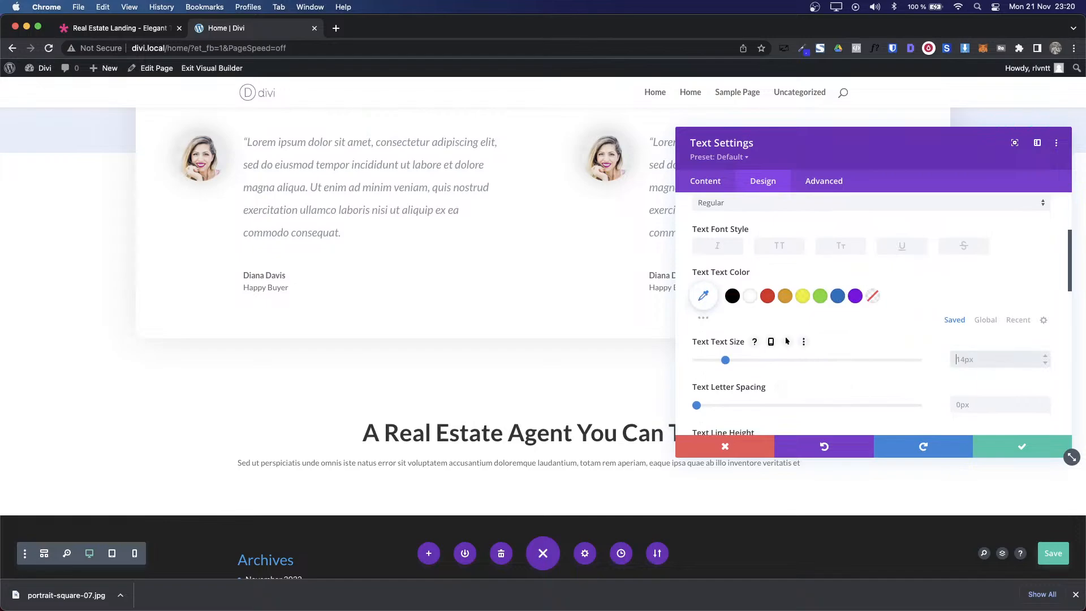
pyautogui.press('Up')
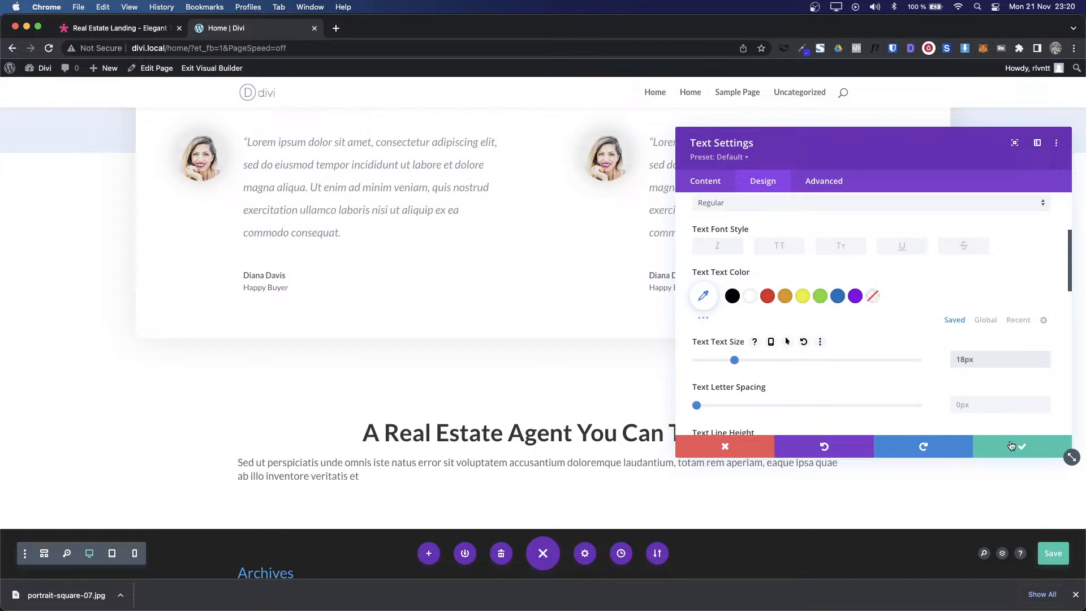
pyautogui.scroll(-4, 938, 333)
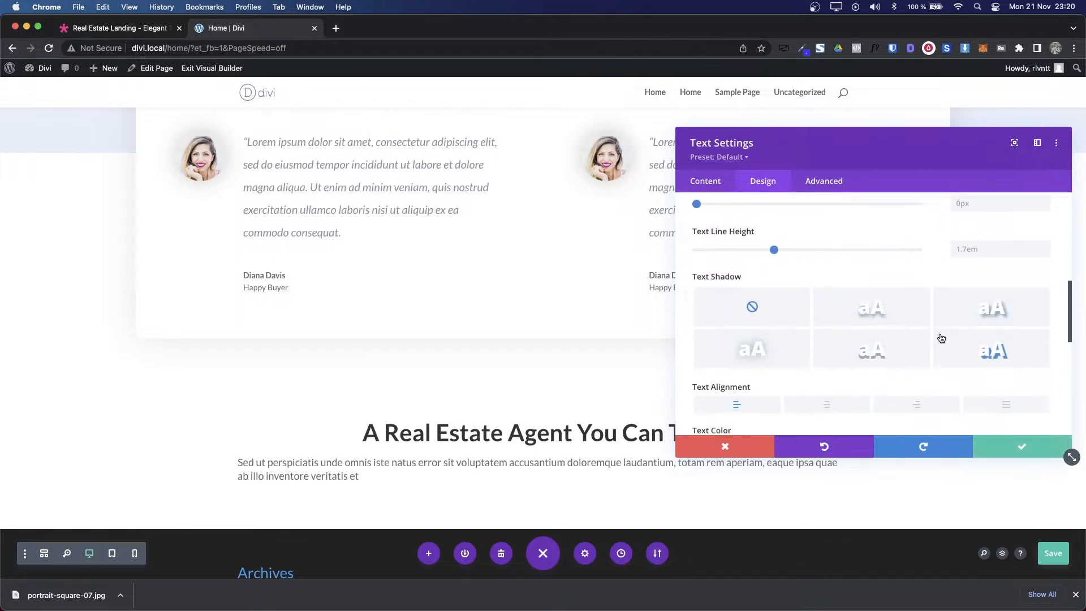
pyautogui.click(827, 404)
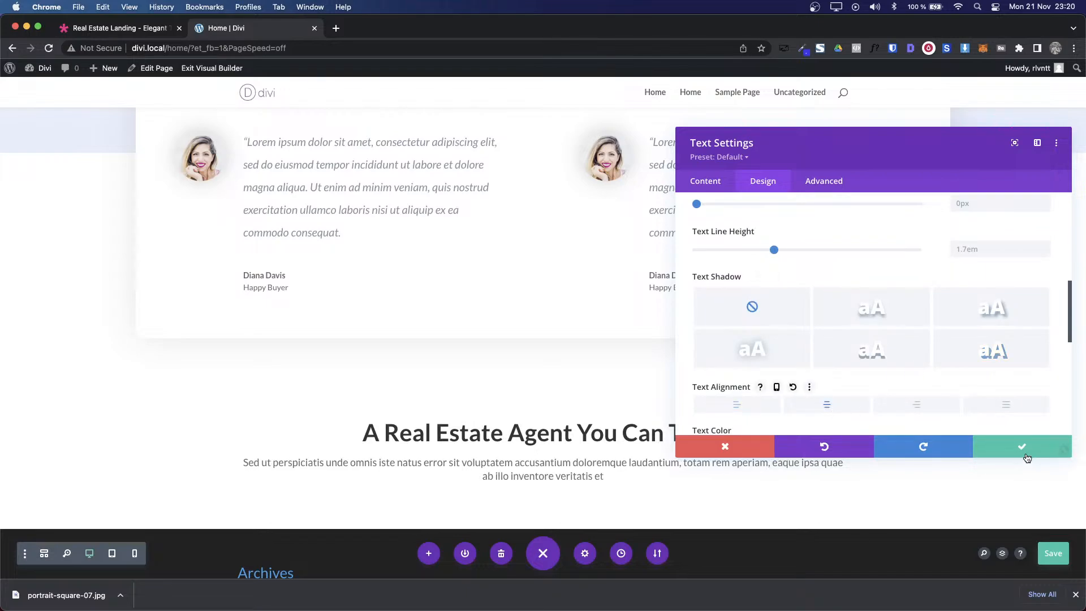
# Step: Inspect the demo paragraph with WhatFont again and copy its color code
pyautogui.hotkey('ctrl', 'Tab')
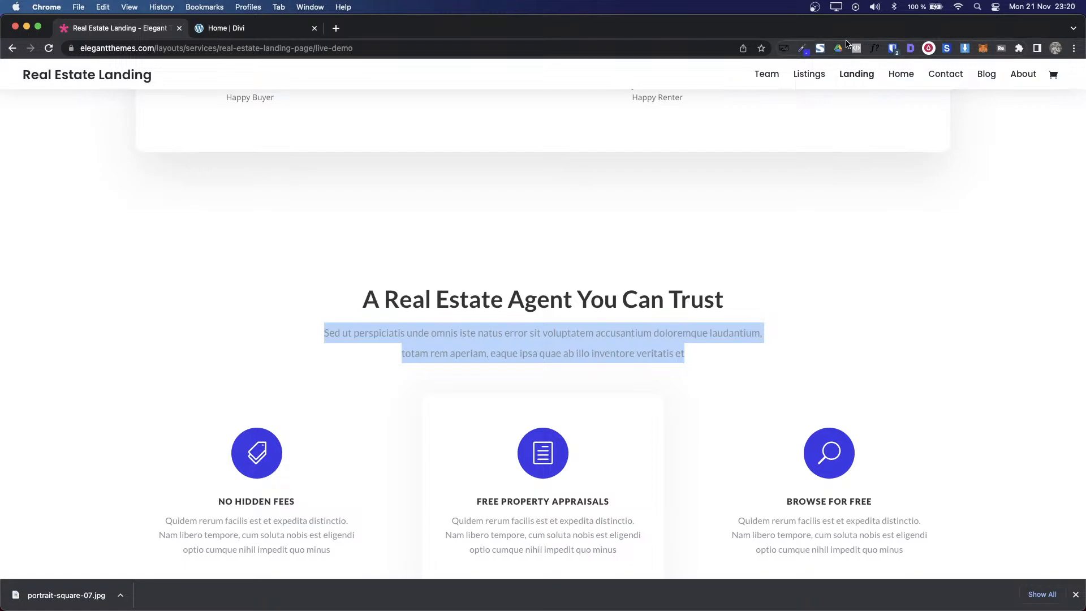
pyautogui.click(871, 48)
pyautogui.click(603, 341)
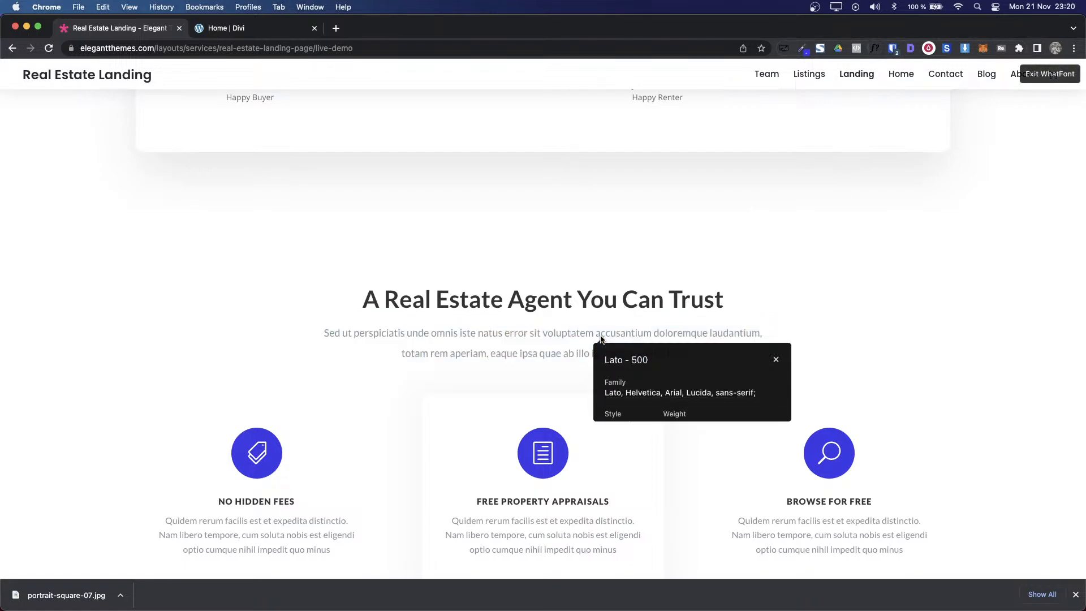
pyautogui.doubleClick(736, 460)
pyautogui.press('super+c')
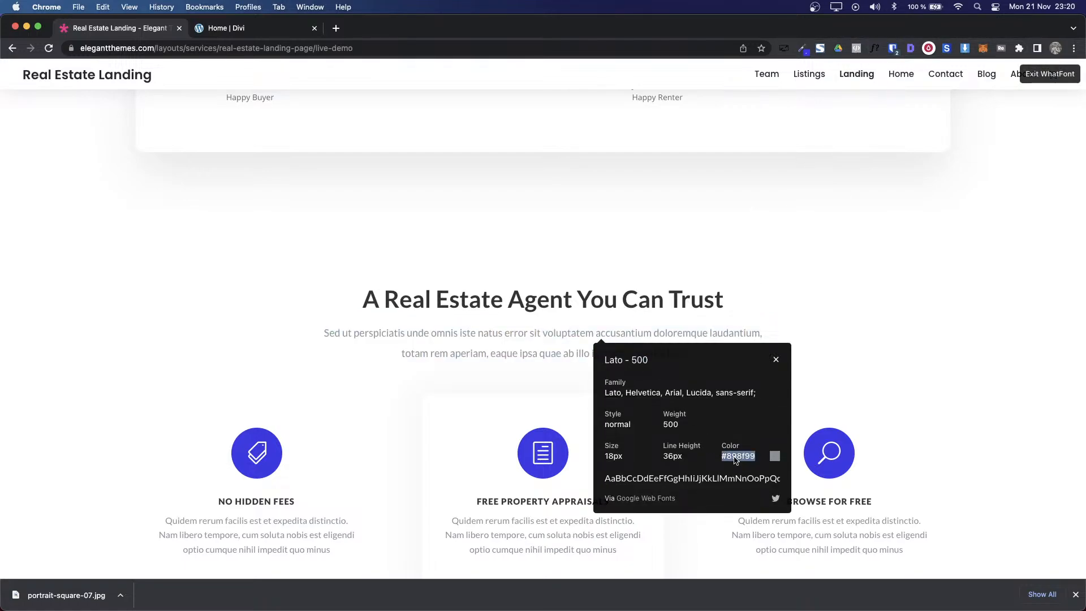
# Step: Set the text module's body text color to #898f99 and save the module's settings
pyautogui.hotkey('ctrl', 'Tab')
pyautogui.scroll(-5, 896, 322)
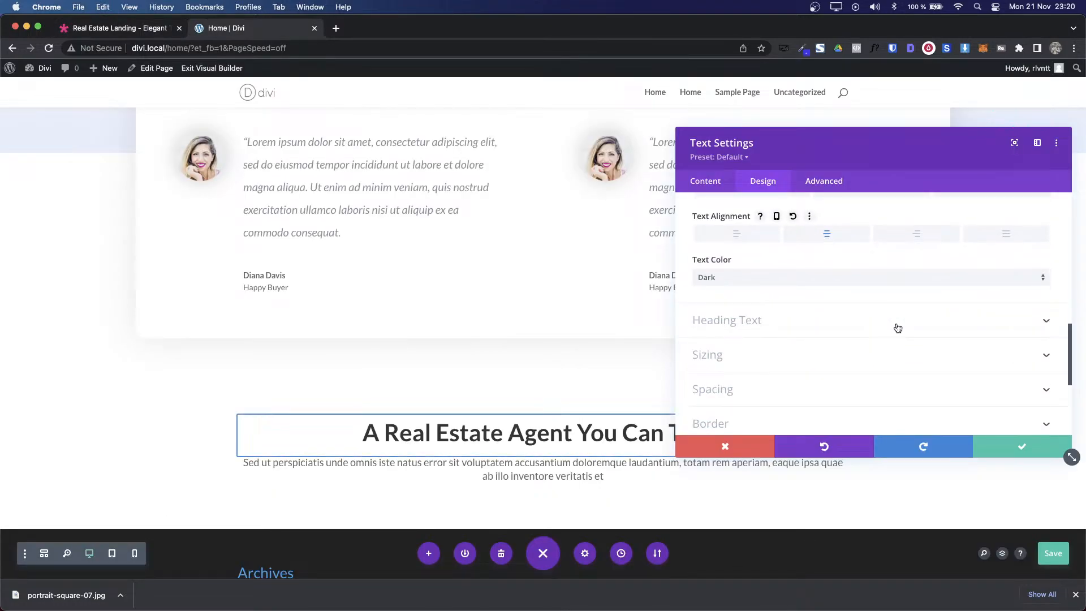
pyautogui.scroll(5, 843, 367)
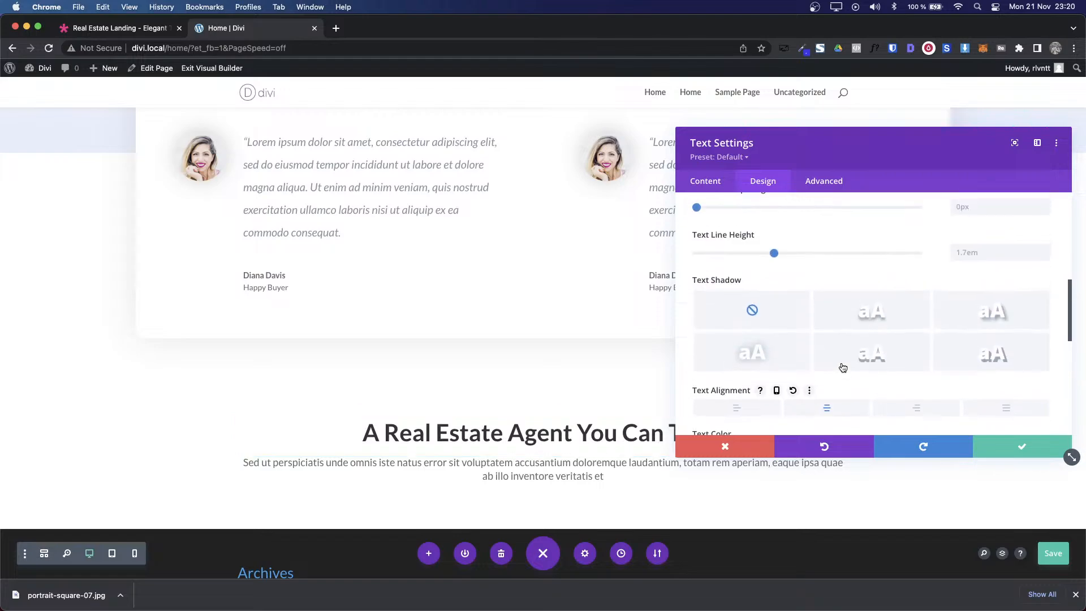
pyautogui.scroll(3, 842, 368)
pyautogui.click(704, 221)
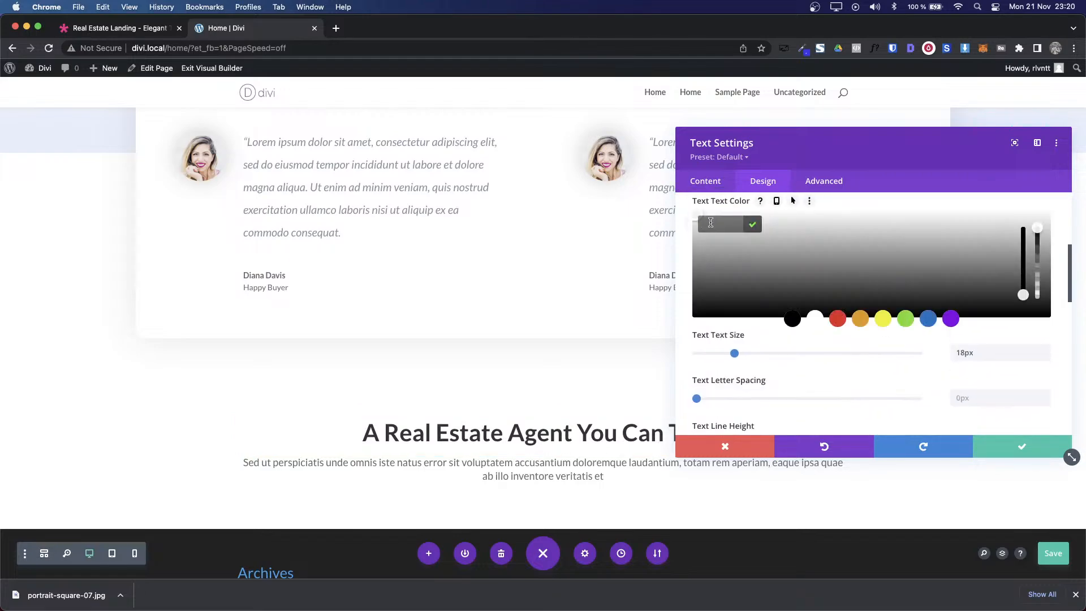
pyautogui.press('super+v')
pyautogui.click(757, 225)
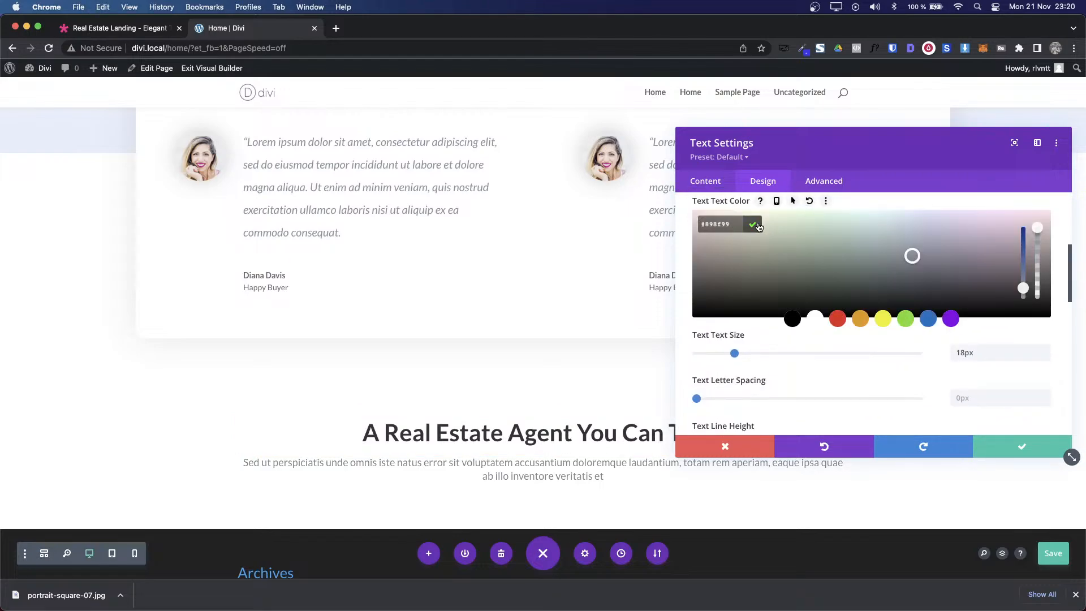
pyautogui.click(758, 226)
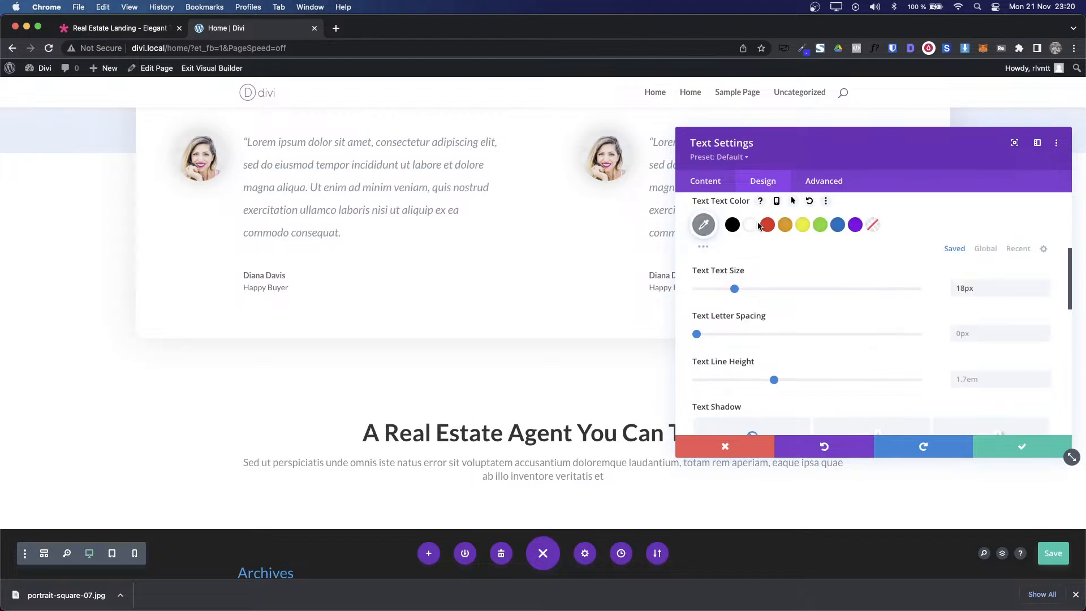
pyautogui.click(1031, 441)
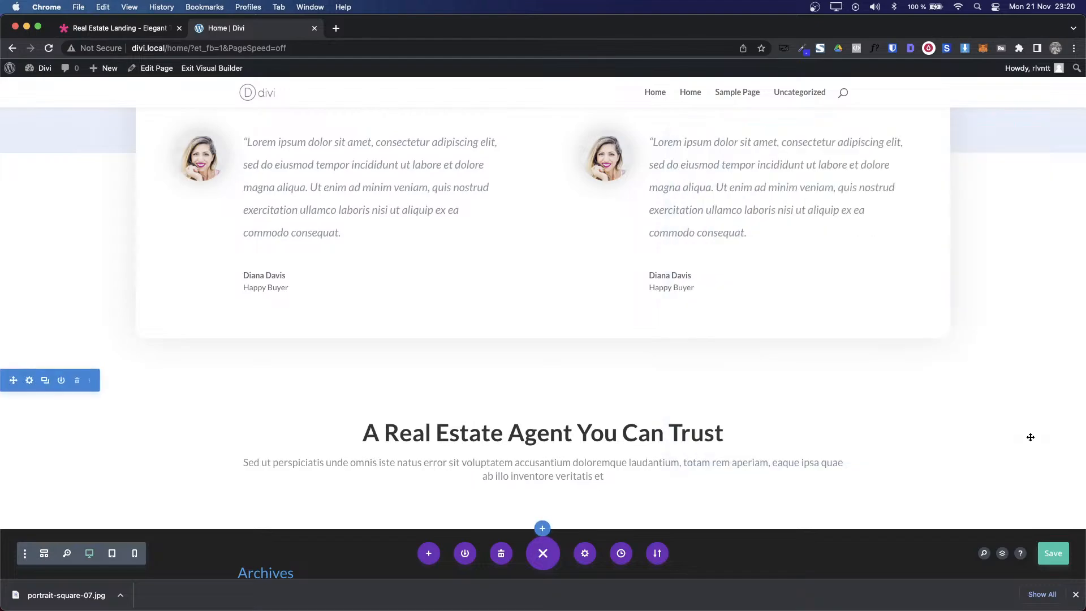
# Step: Set the heading row's width to 49%, center the row's alignment, and save the row settings
pyautogui.hotkey('ctrl', 'shift', 'Tab')
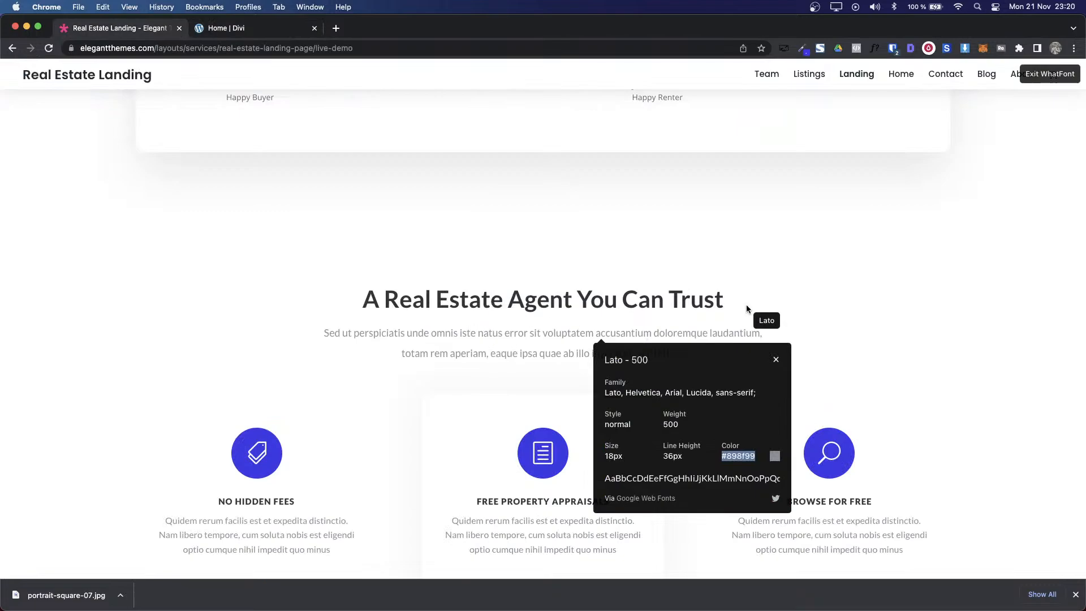
pyautogui.hotkey('ctrl', 'Tab')
pyautogui.moveTo(347, 447)
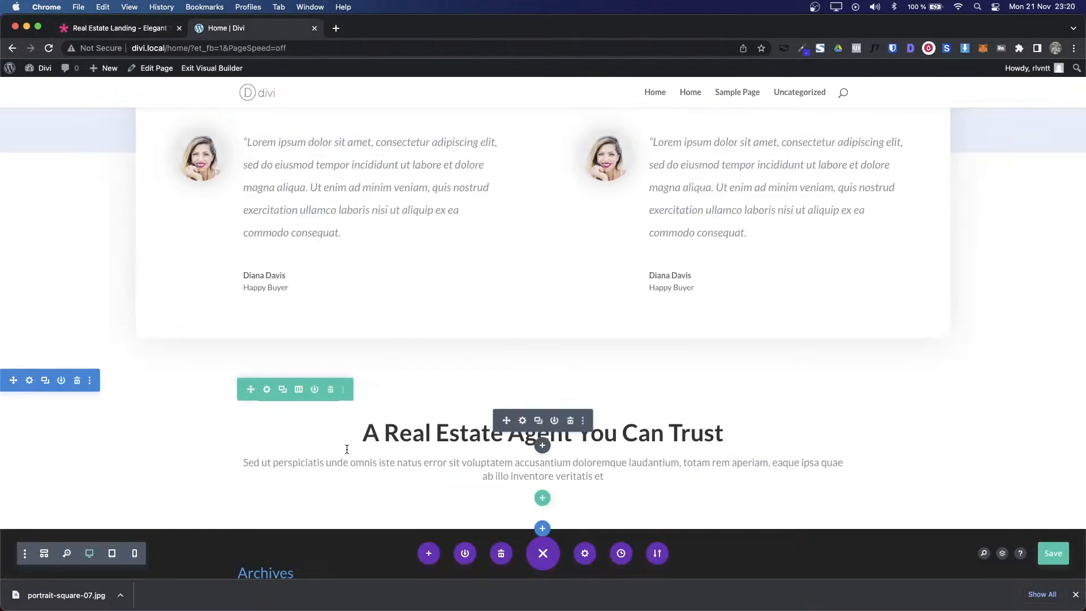
pyautogui.click(268, 391)
pyautogui.click(763, 180)
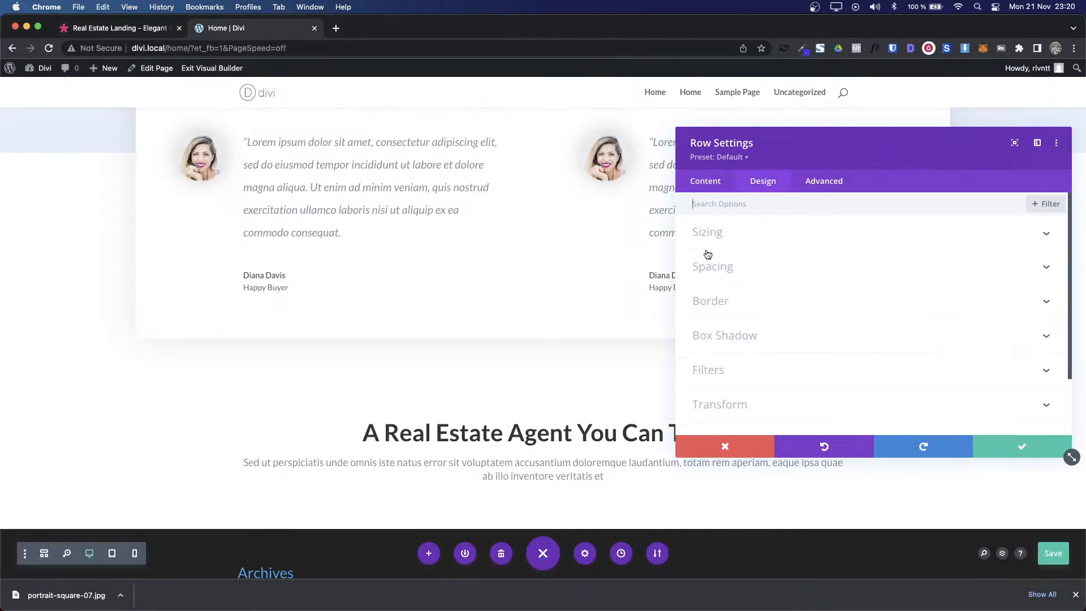
pyautogui.click(733, 233)
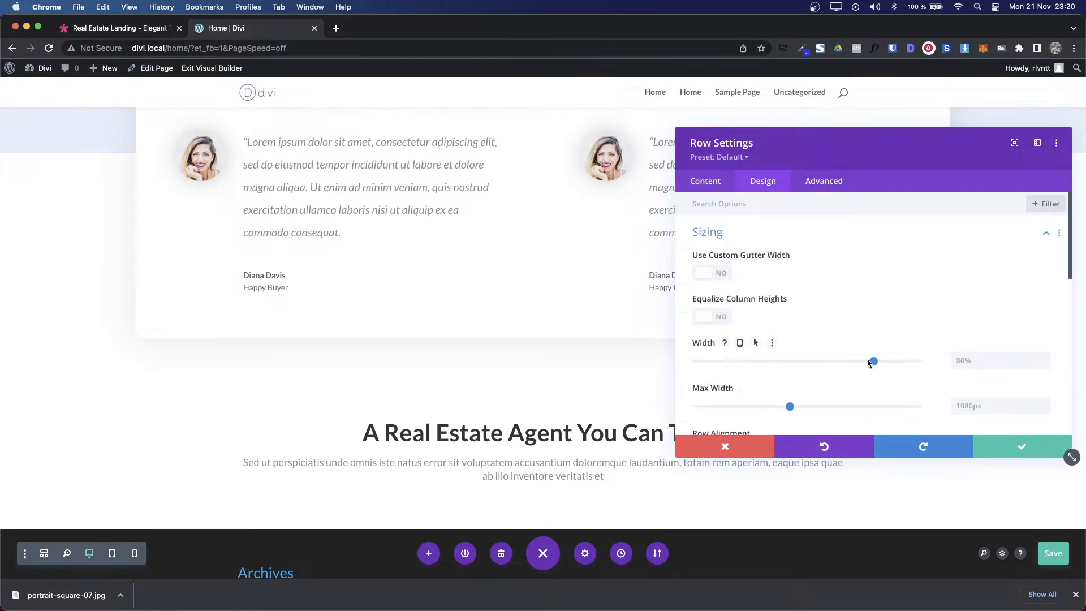
pyautogui.moveTo(870, 363); pyautogui.dragTo(806, 364)
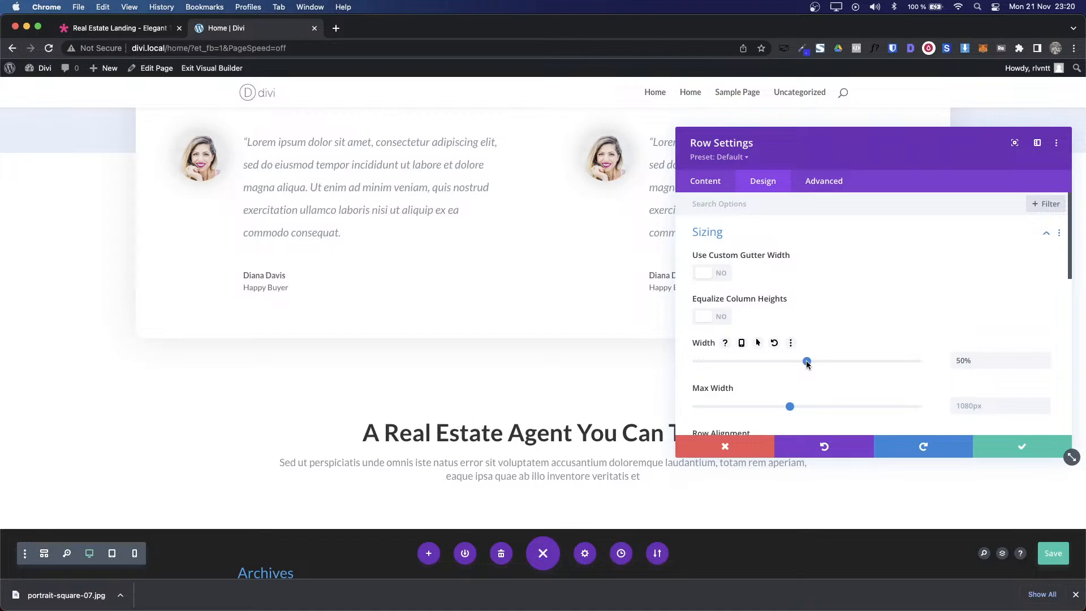
pyautogui.scroll(-3, 867, 349)
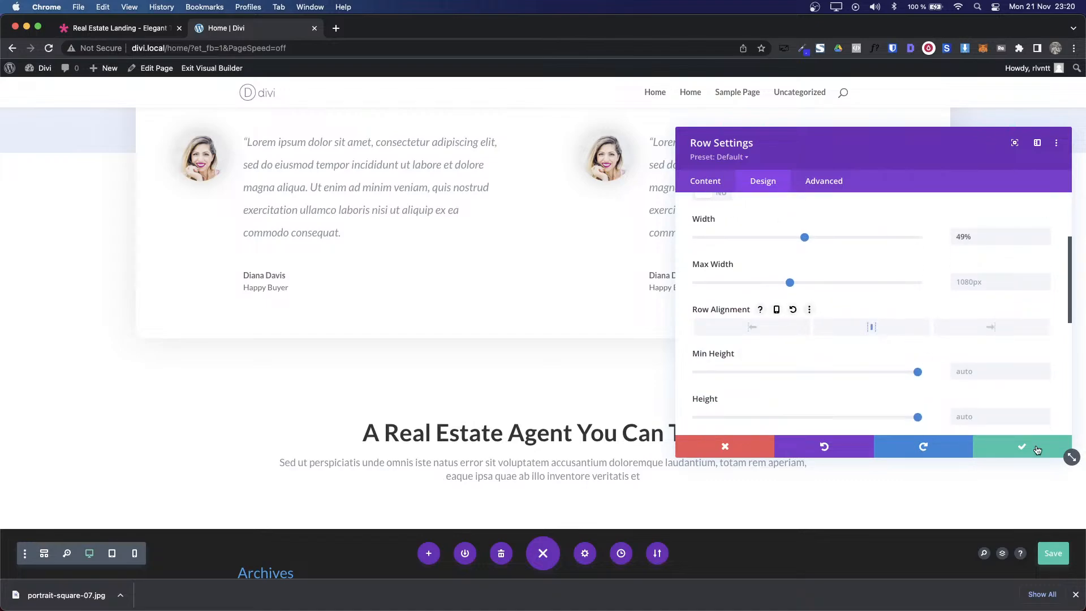
pyautogui.click(990, 442)
# Step: Set the body text's line height to 36px in the heading text module to match the demo, and save
pyautogui.hotkey('ctrl', 'shift', 'Tab')
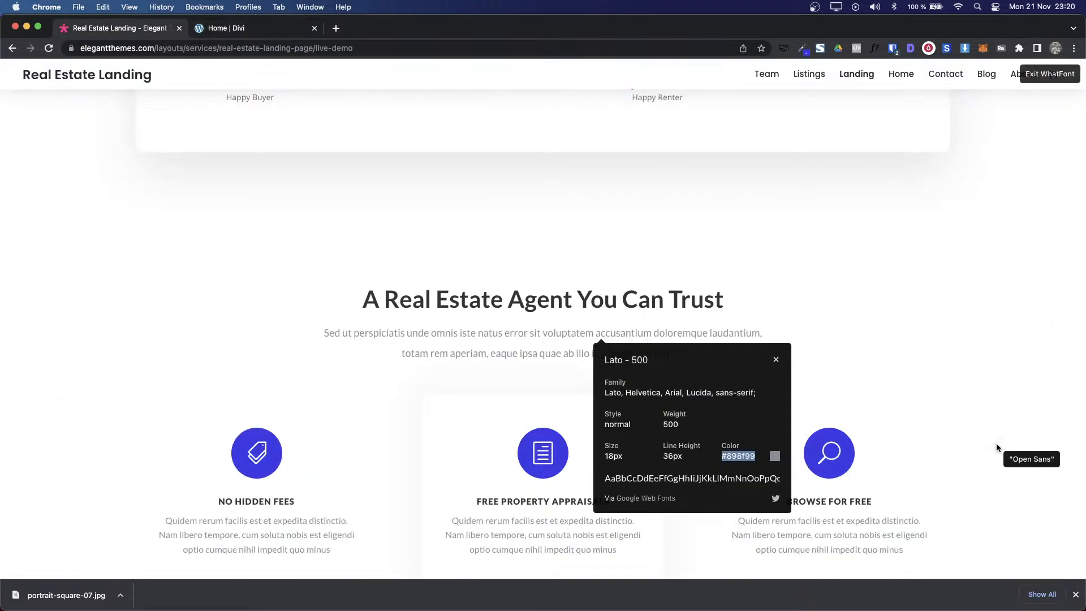
pyautogui.hotkey('ctrl', 'Tab')
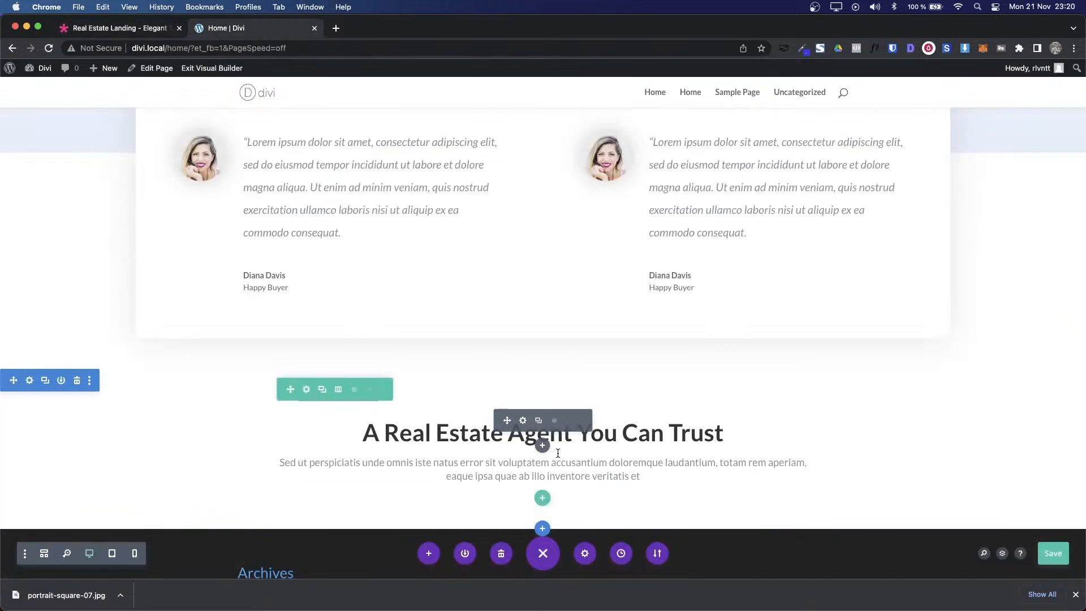
pyautogui.click(521, 422)
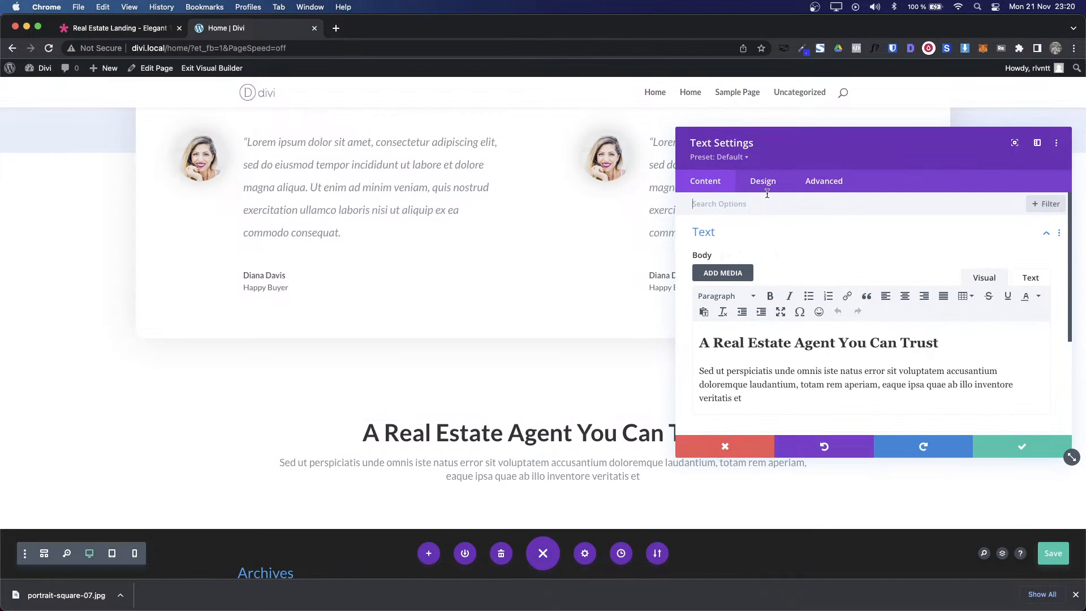
pyautogui.click(765, 181)
pyautogui.click(745, 232)
pyautogui.scroll(-5, 856, 367)
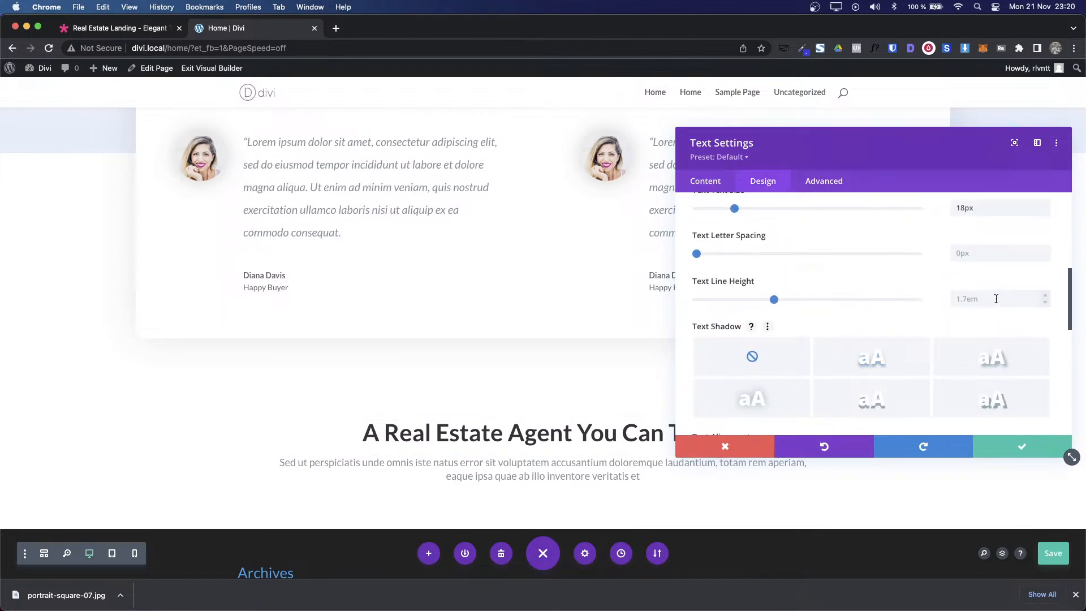
pyautogui.click(996, 299)
pyautogui.write('36')
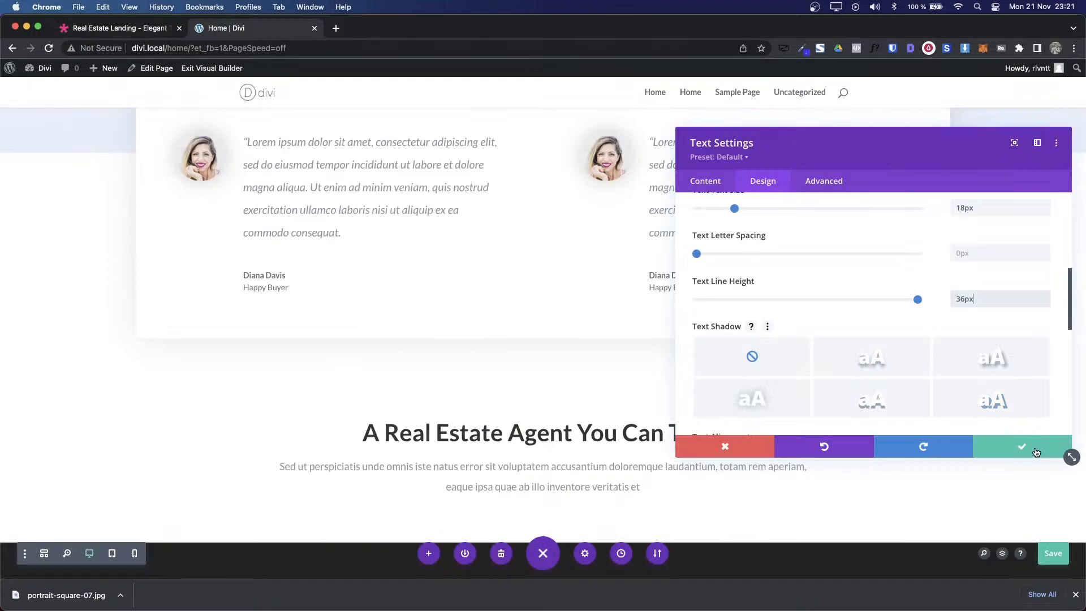
pyautogui.click(1036, 452)
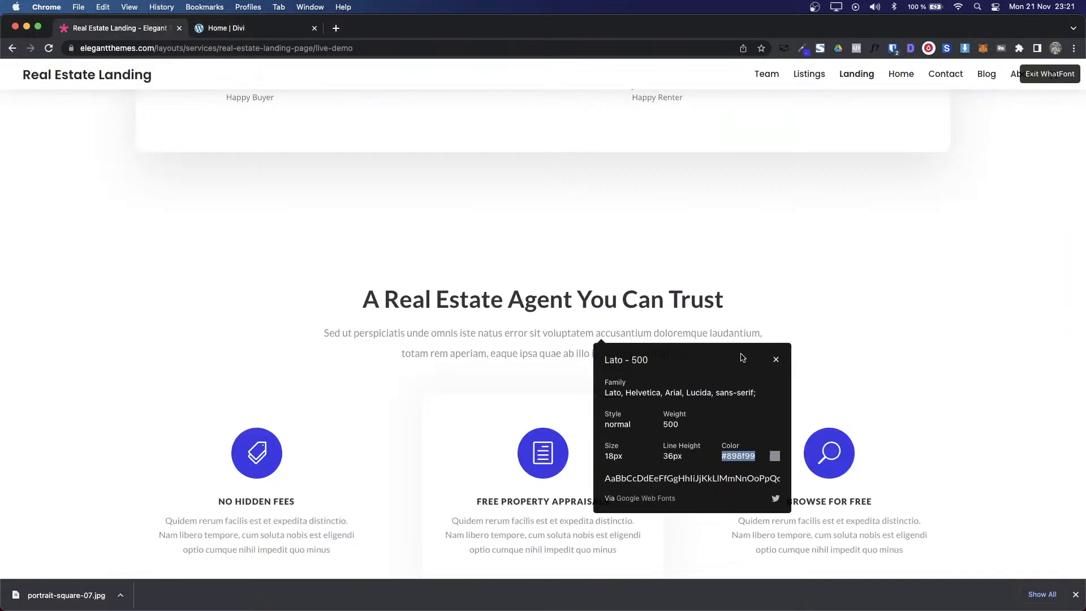
# Step: Insert a three-column row below the A Real Estate Agent You Can Trust text row
pyautogui.click(775, 358)
pyautogui.scroll(-5, 782, 243)
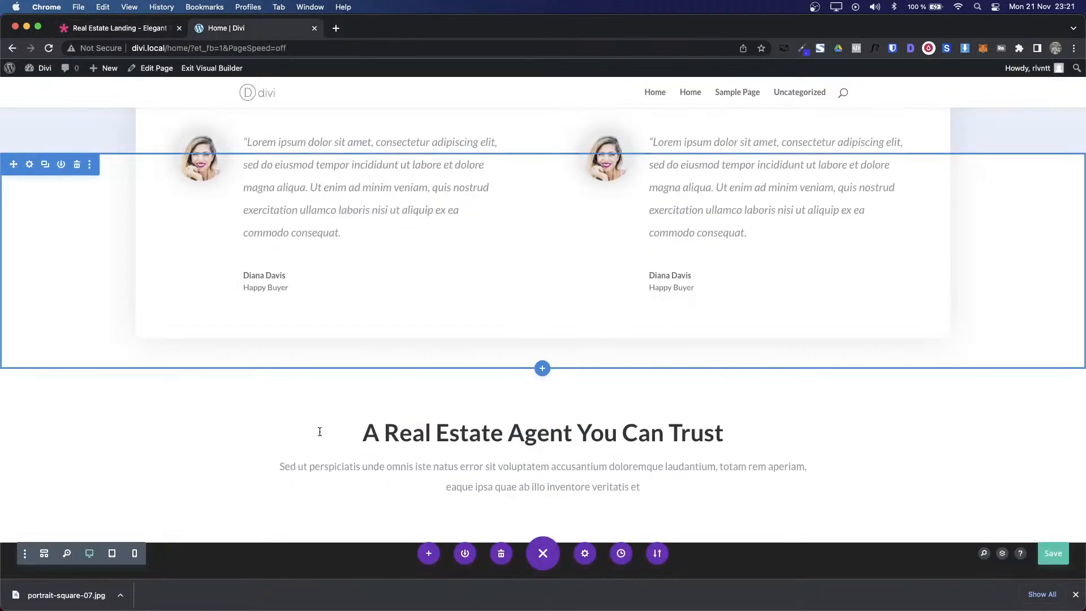
pyautogui.scroll(-4, 339, 413)
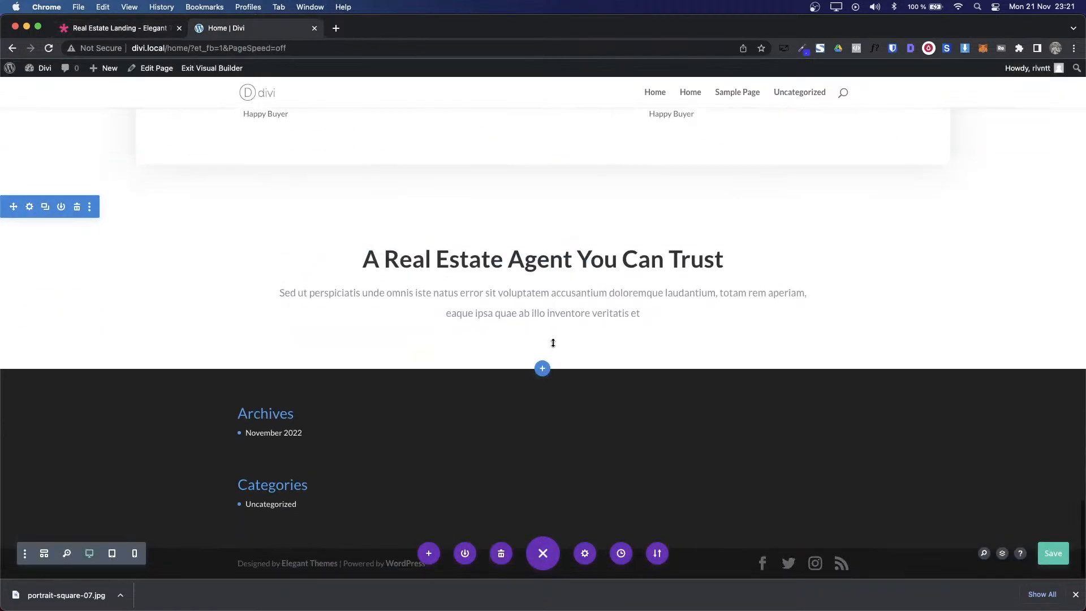
pyautogui.click(542, 339)
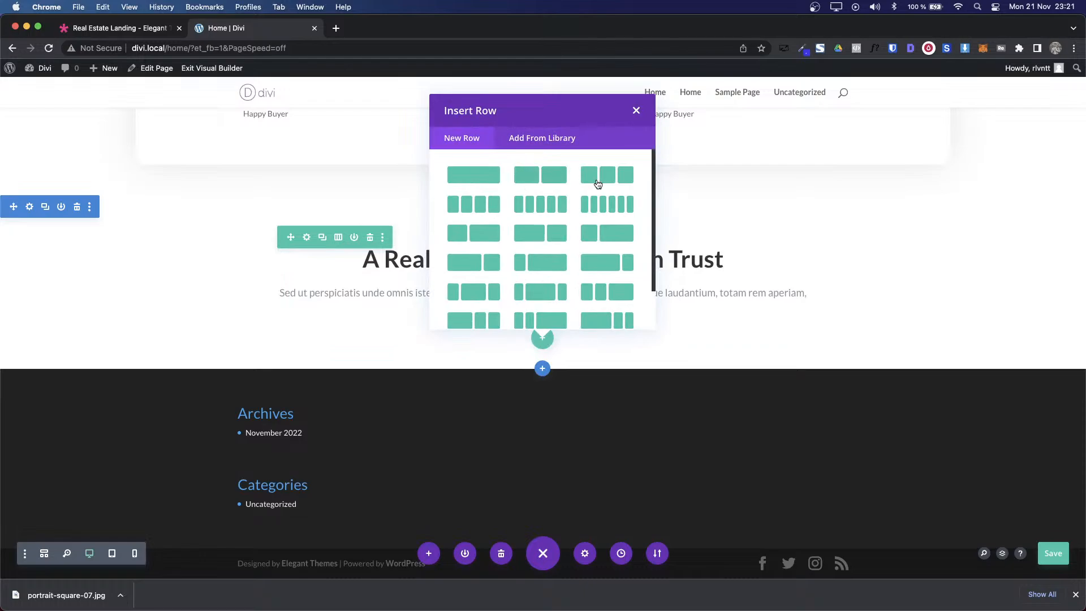
pyautogui.click(607, 180)
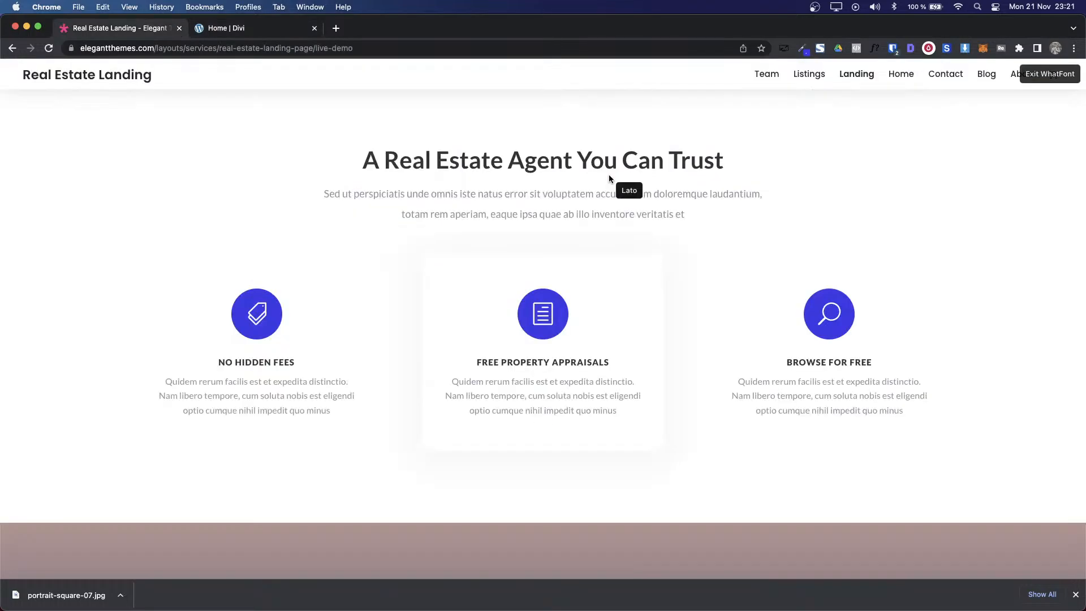
# Step: Turn off the font inspector and review the blurb layouts on the live demo page
pyautogui.press('Escape')
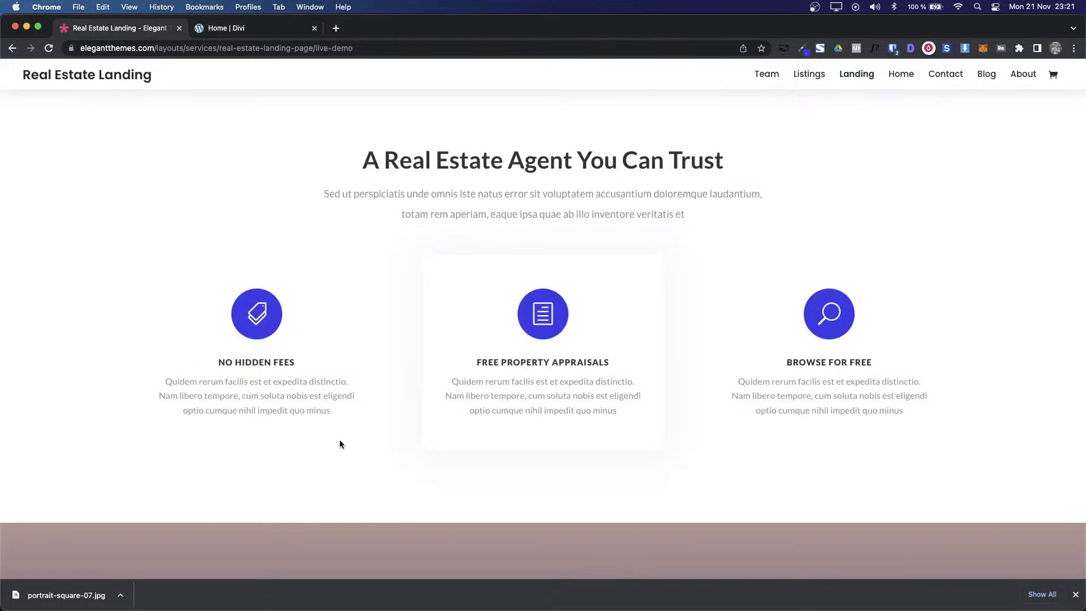
pyautogui.scroll(-10, 339, 439)
pyautogui.scroll(15, 340, 443)
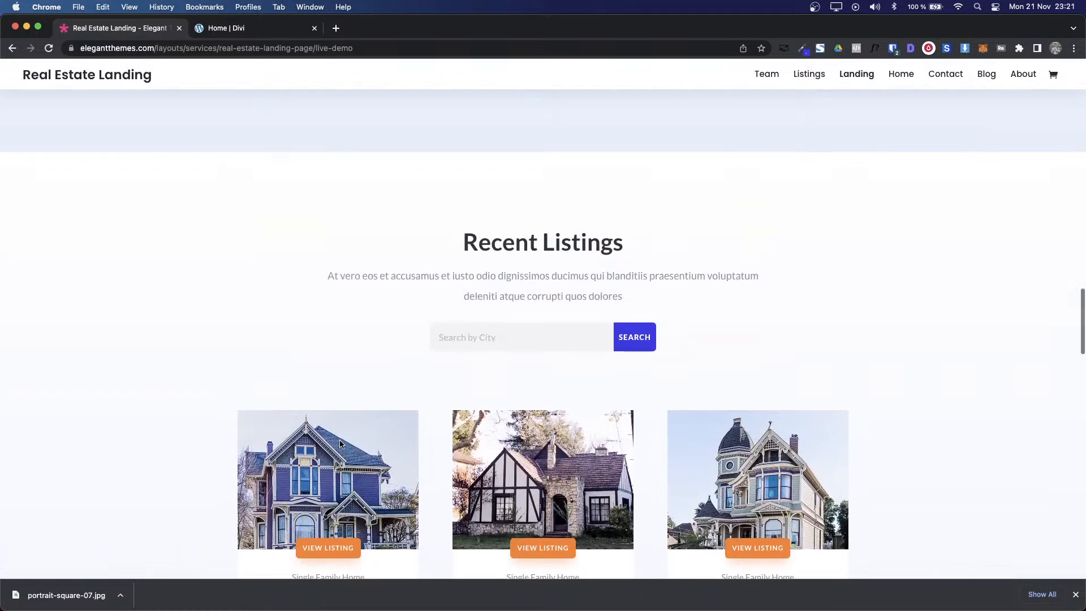
pyautogui.scroll(6, 340, 444)
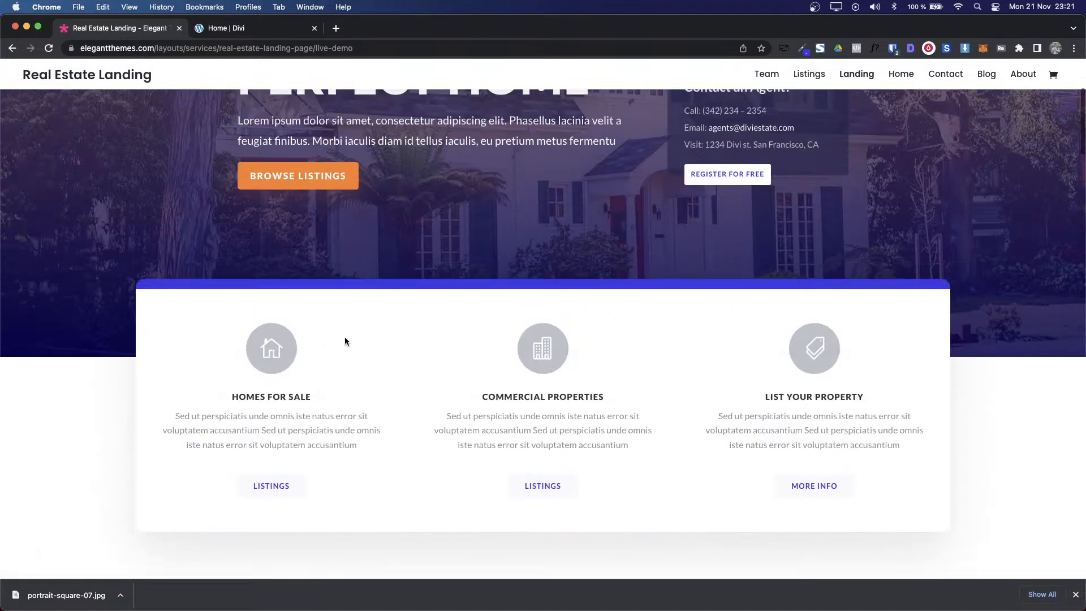
pyautogui.hotkey('ctrl', 'Tab')
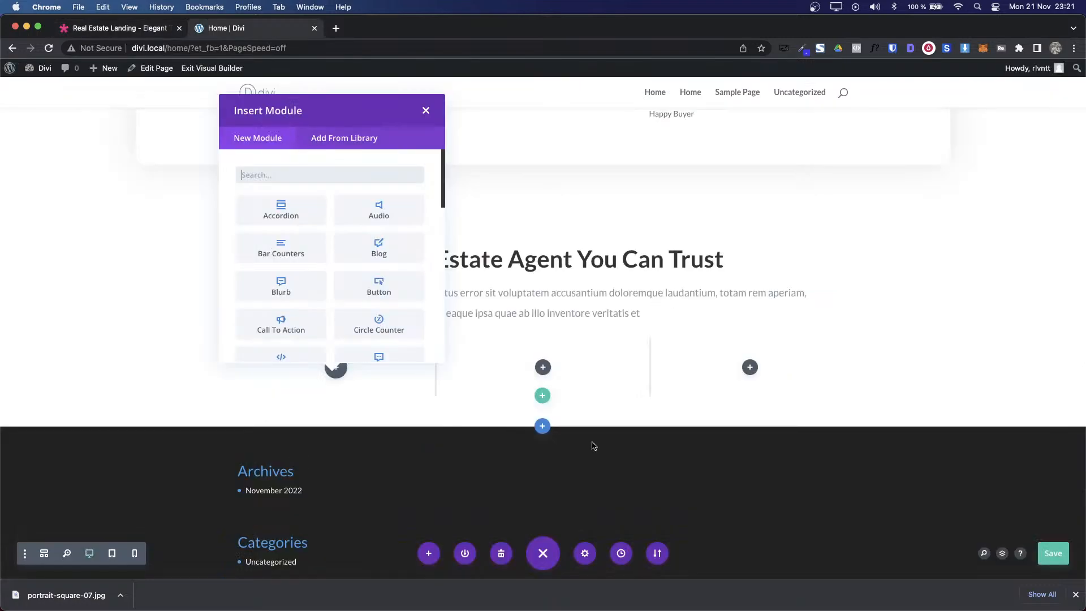
pyautogui.scroll(-2, 593, 445)
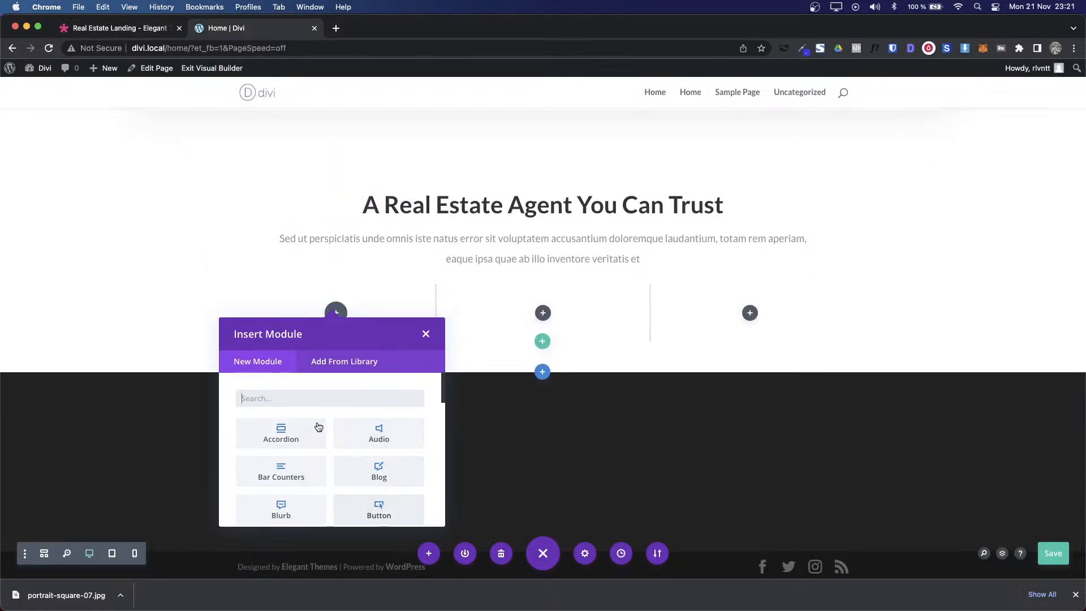
pyautogui.click(284, 506)
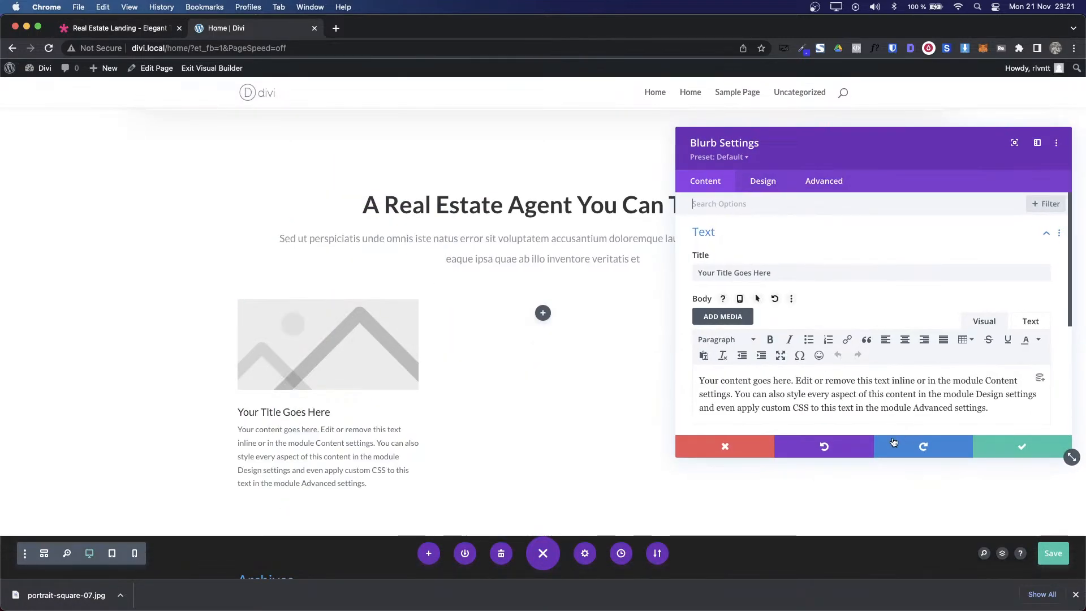
pyautogui.click(975, 443)
pyautogui.hotkey('ctrl', 'shift', 'Tab')
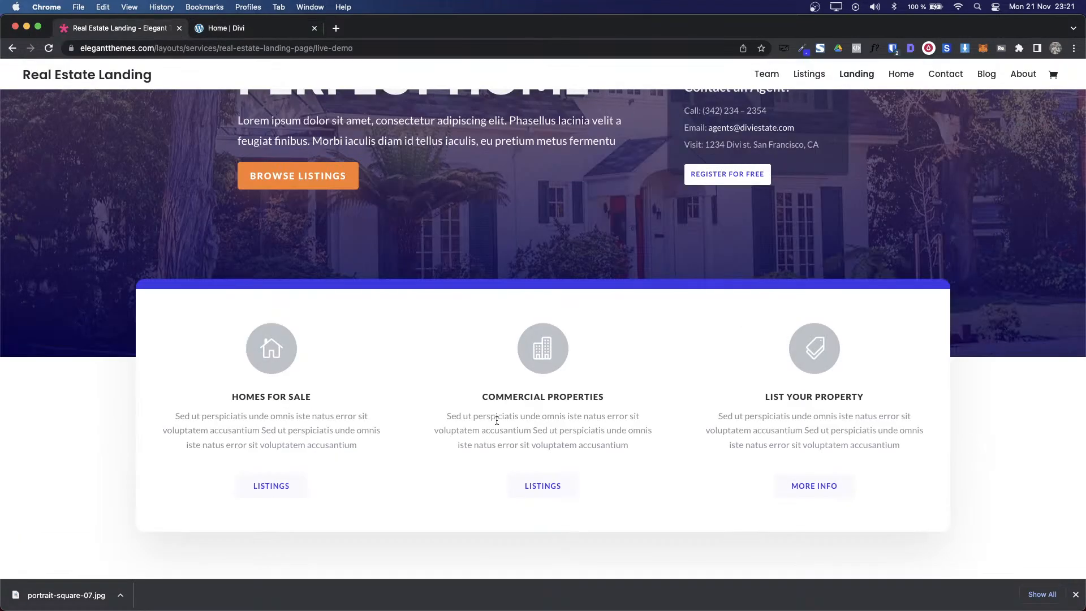
pyautogui.scroll(-20, 497, 420)
pyautogui.scroll(8, 497, 420)
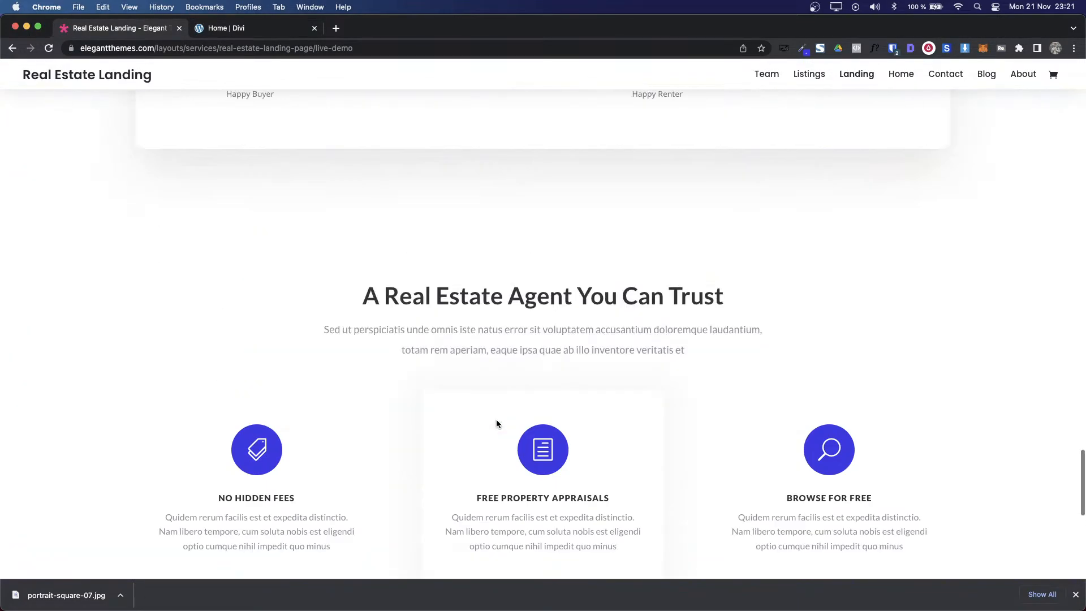
pyautogui.hotkey('ctrl', 'Tab')
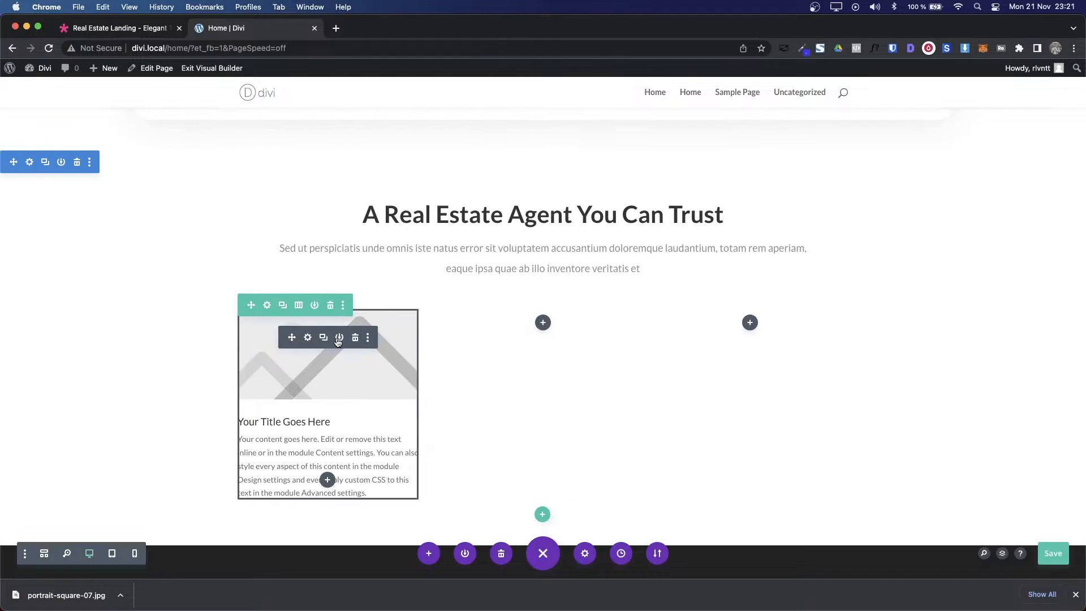
pyautogui.click(356, 338)
# Step: Copy the first styled blurb module from the row beneath the hero into the first column of the new three-column row
pyautogui.scroll(20, 476, 276)
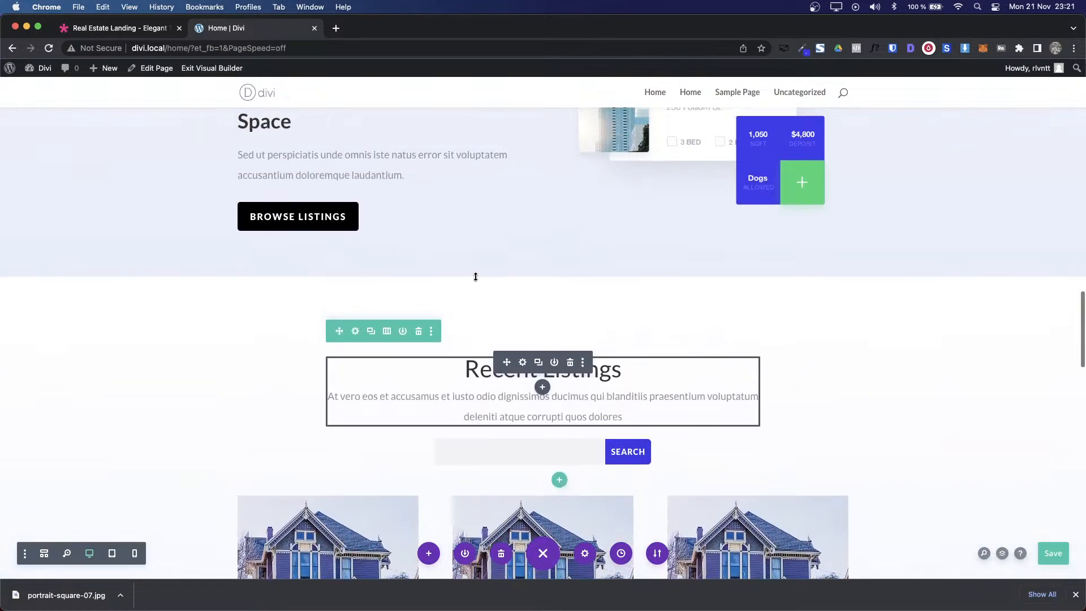
pyautogui.scroll(15, 476, 276)
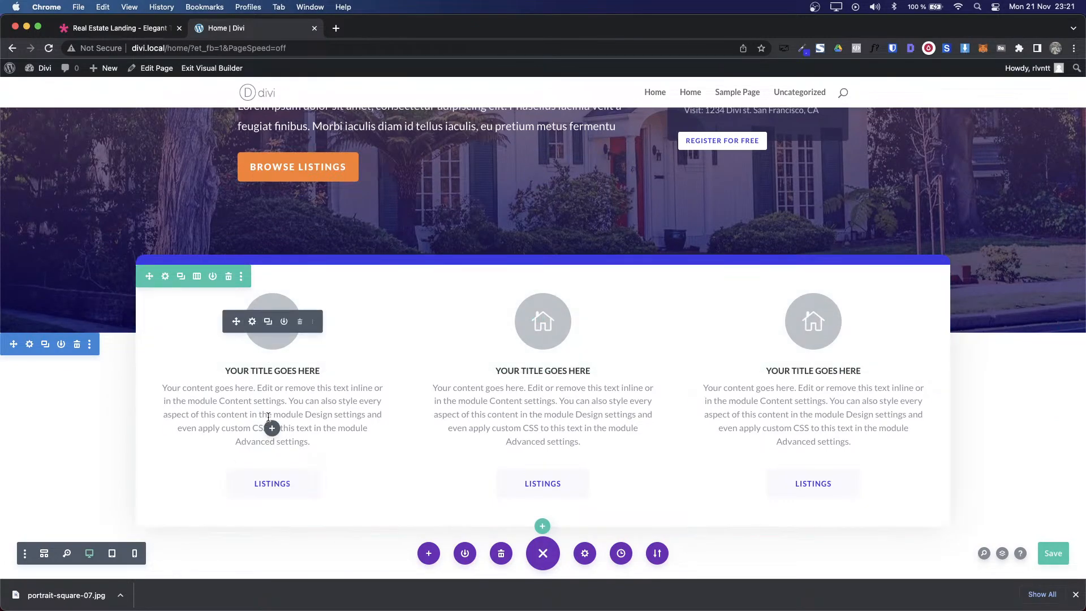
pyautogui.rightClick(274, 403)
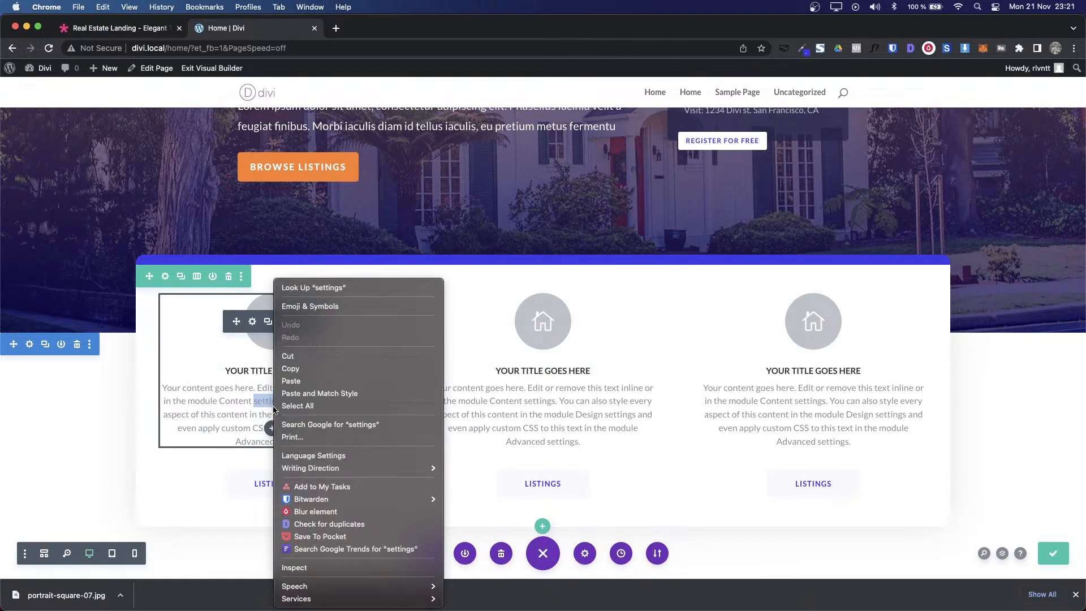
pyautogui.click(273, 406)
pyautogui.rightClick(249, 327)
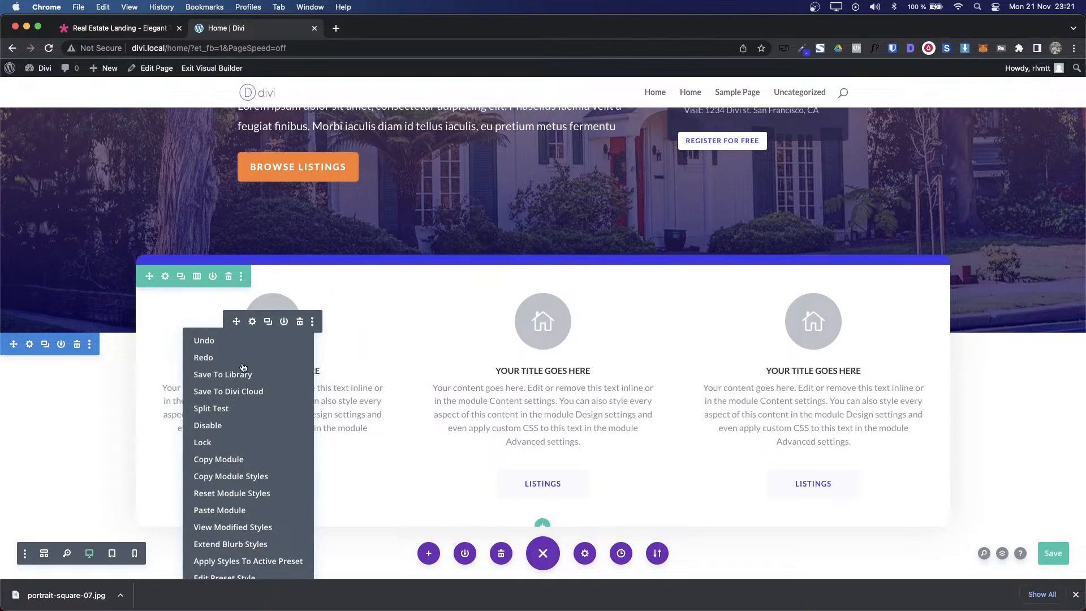
pyautogui.click(217, 457)
pyautogui.scroll(-20, 217, 458)
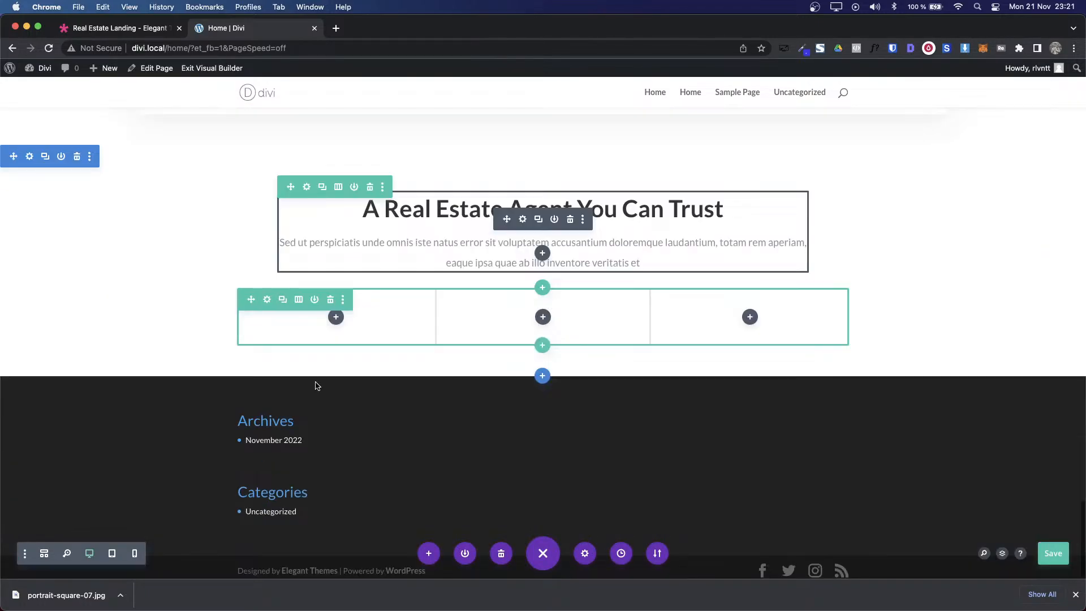
pyautogui.rightClick(335, 318)
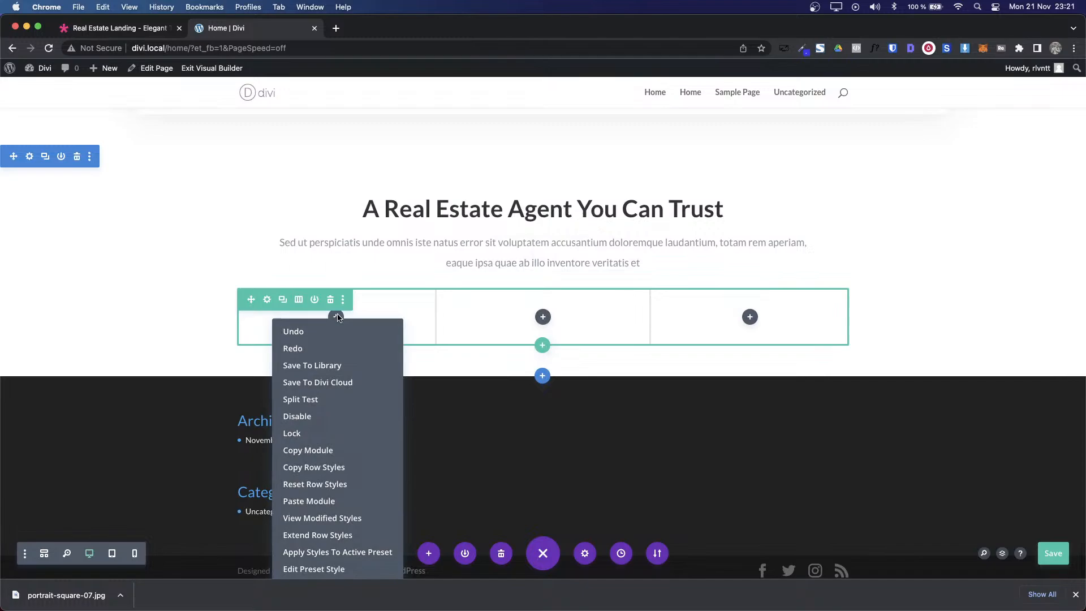
pyautogui.click(311, 502)
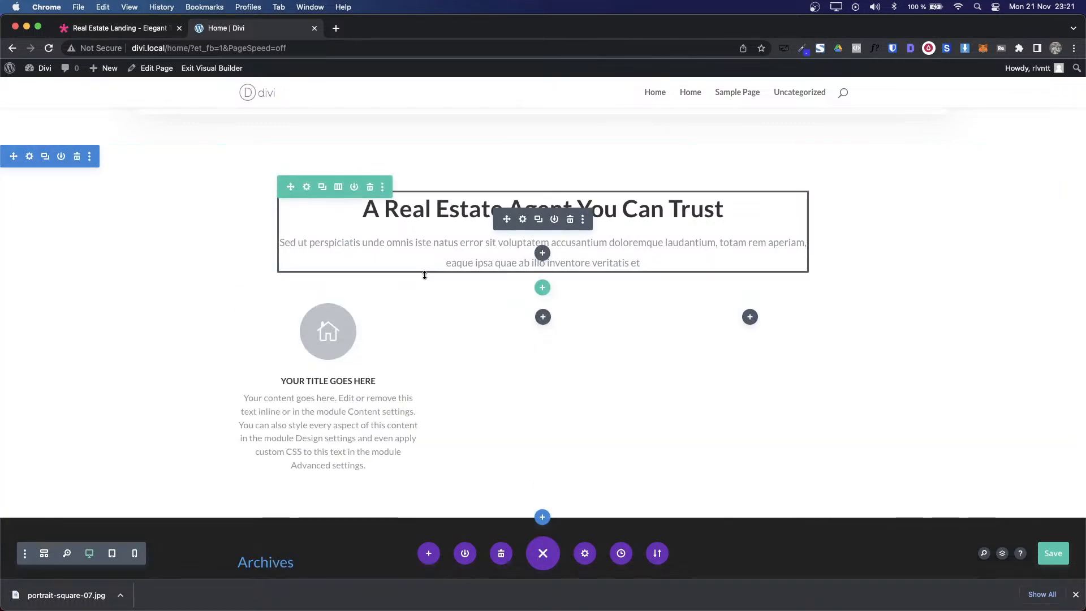
# Step: Look up the maximum width in the sizing settings of the three-blurb row beneath the hero
pyautogui.hotkey('ctrl', 'shift', 'Tab')
pyautogui.scroll(-3, 422, 289)
pyautogui.hotkey('ctrl', 'Tab')
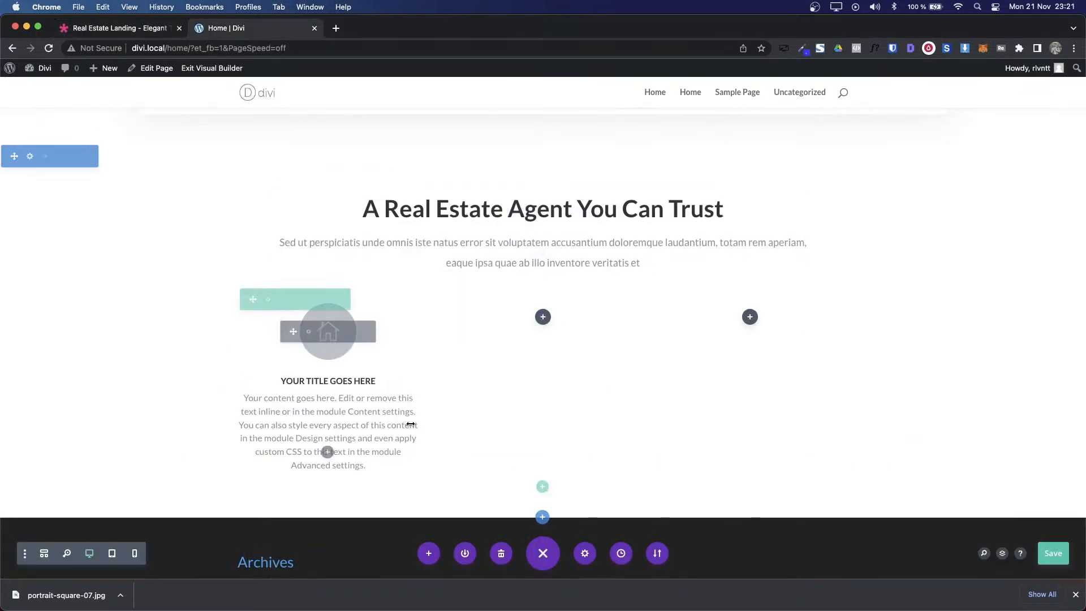
pyautogui.scroll(20, 266, 306)
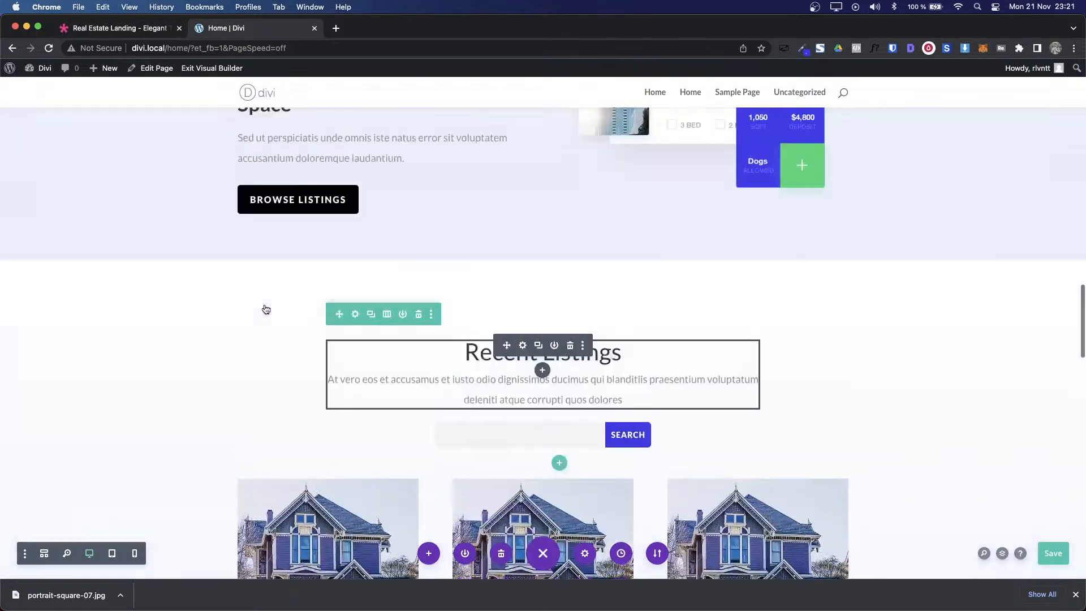
pyautogui.scroll(3, 265, 305)
pyautogui.scroll(-5, 272, 395)
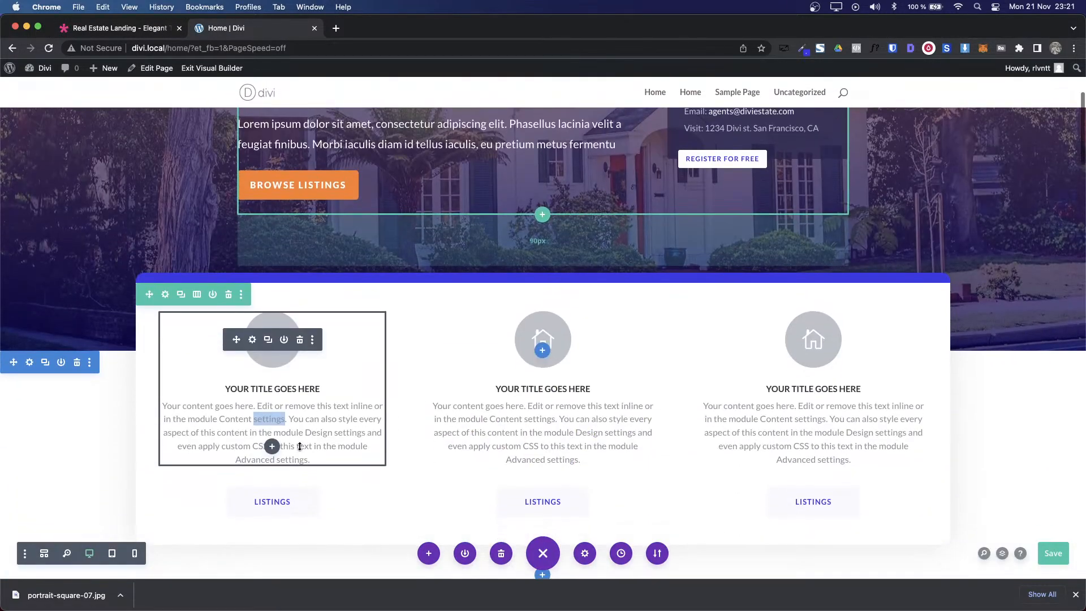
pyautogui.rightClick(164, 297)
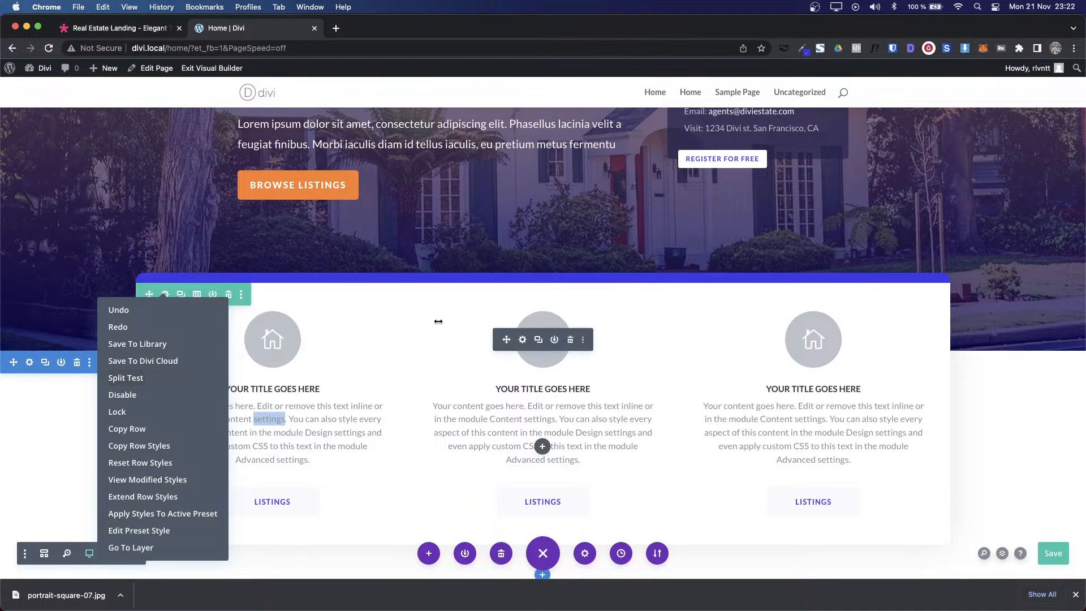
pyautogui.hotkey('ctrl', 'shift', 'Tab')
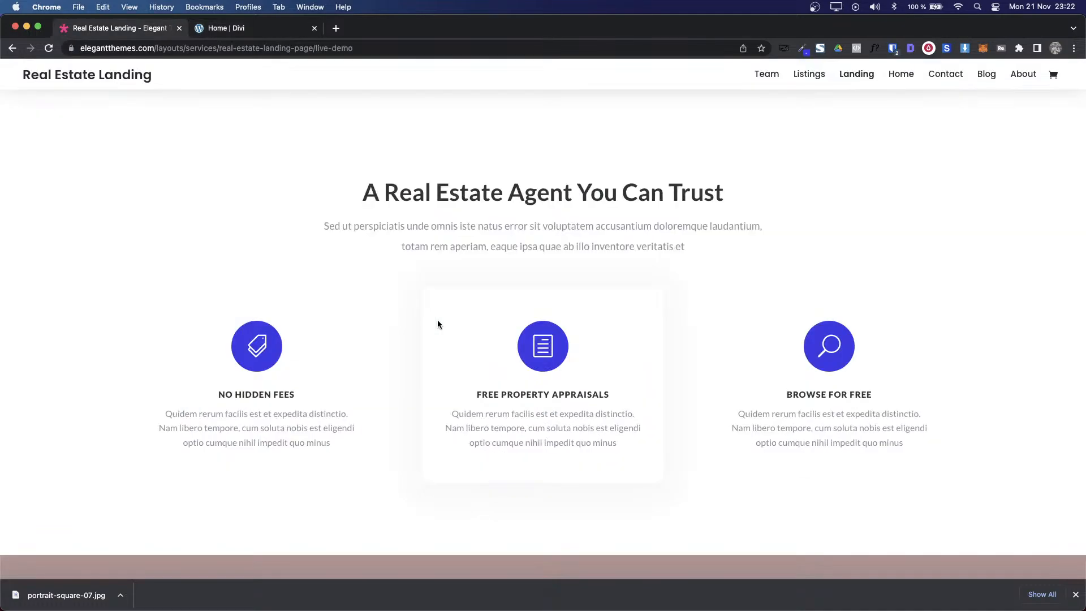
pyautogui.hotkey('ctrl', 'Tab')
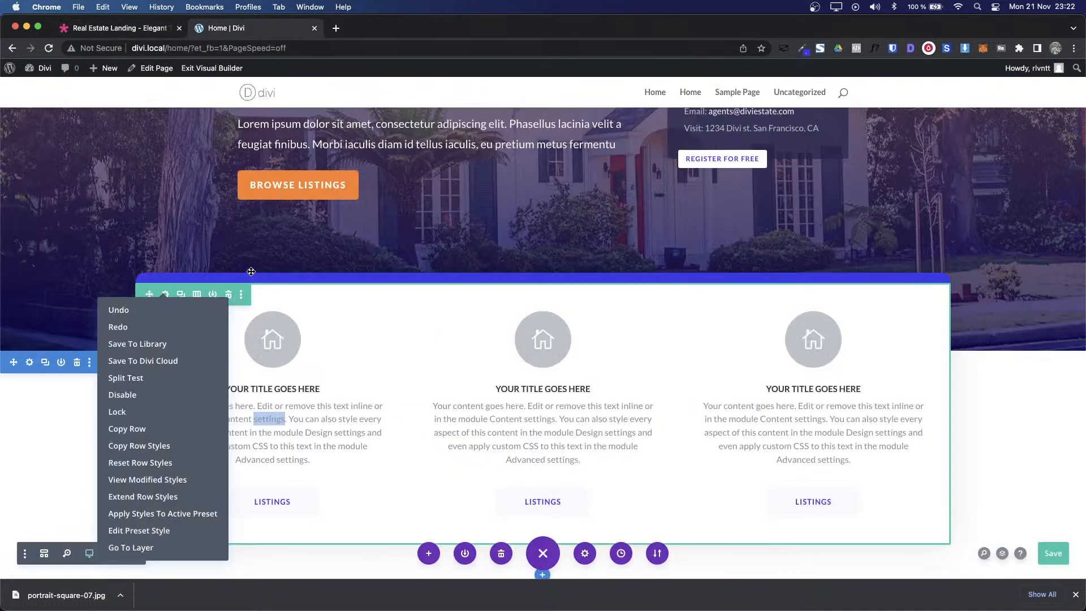
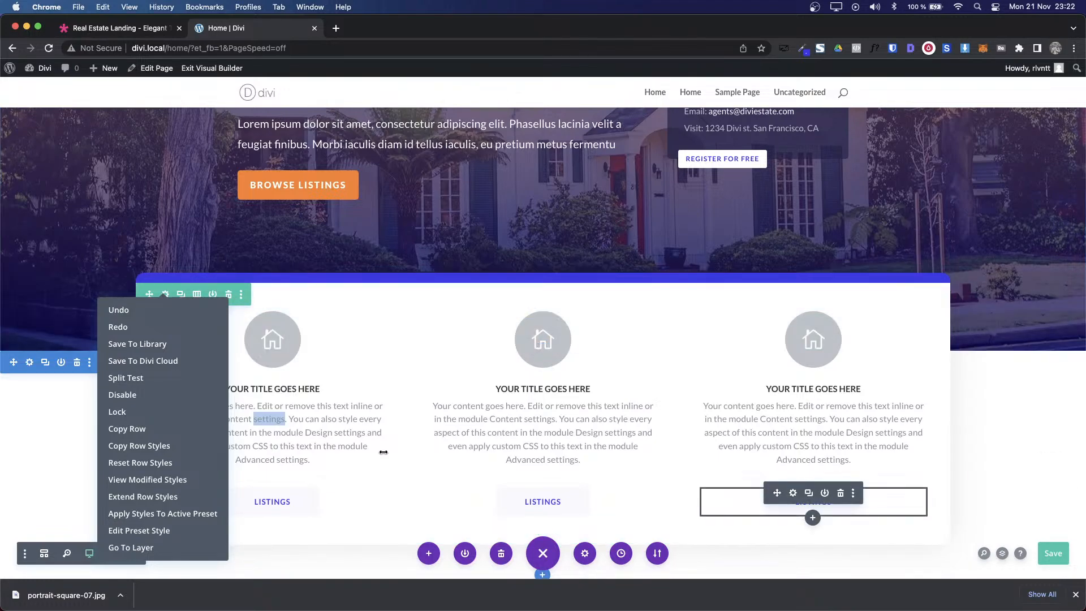
pyautogui.click(35, 397)
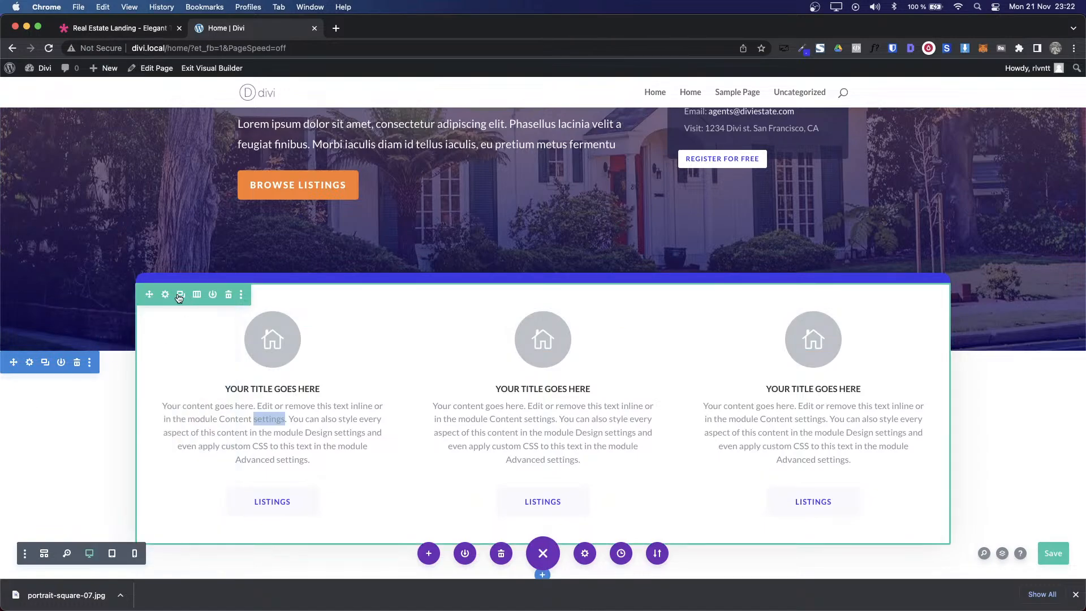
pyautogui.click(165, 295)
pyautogui.click(780, 189)
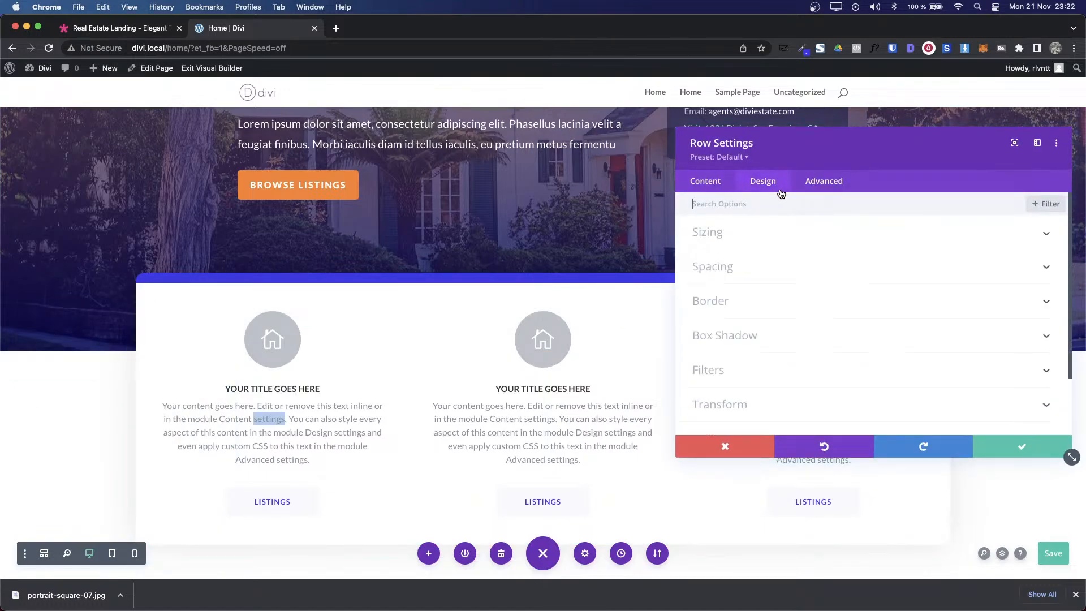
pyautogui.click(756, 231)
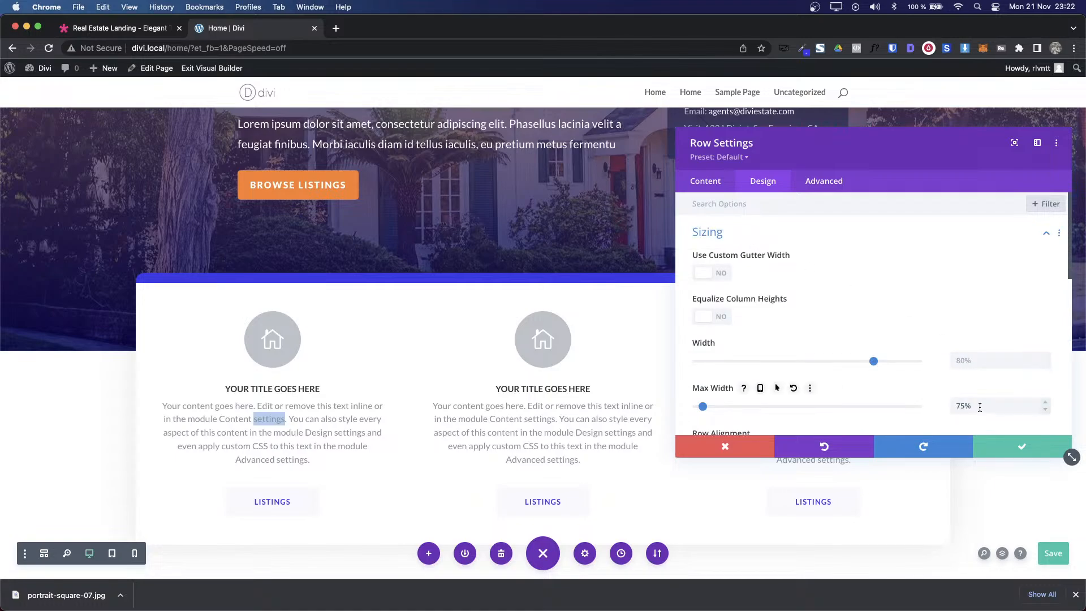
pyautogui.click(1013, 447)
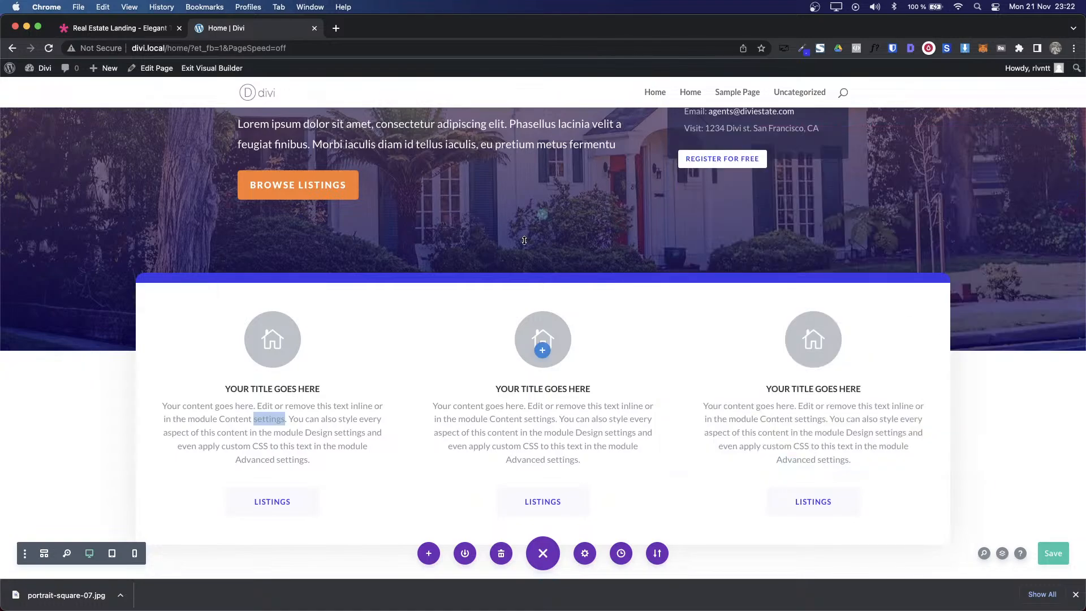
# Step: Set the maximum width of the new three-column row under A Real Estate Agent You Can Trust to 75% and save
pyautogui.scroll(-15, 524, 420)
pyautogui.scroll(-8, 523, 420)
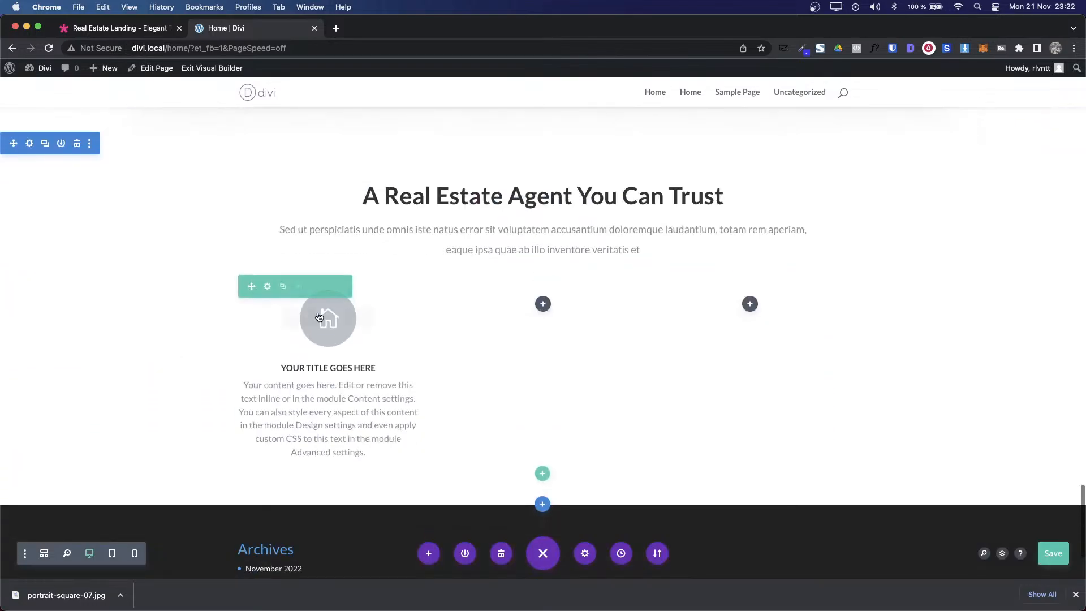
pyautogui.click(267, 287)
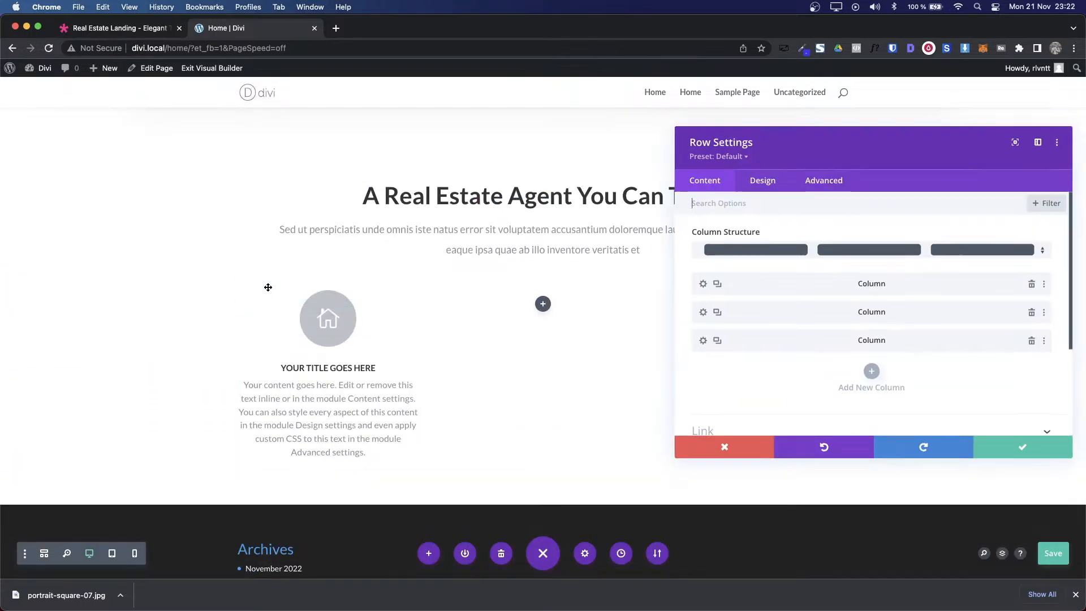
pyautogui.click(773, 182)
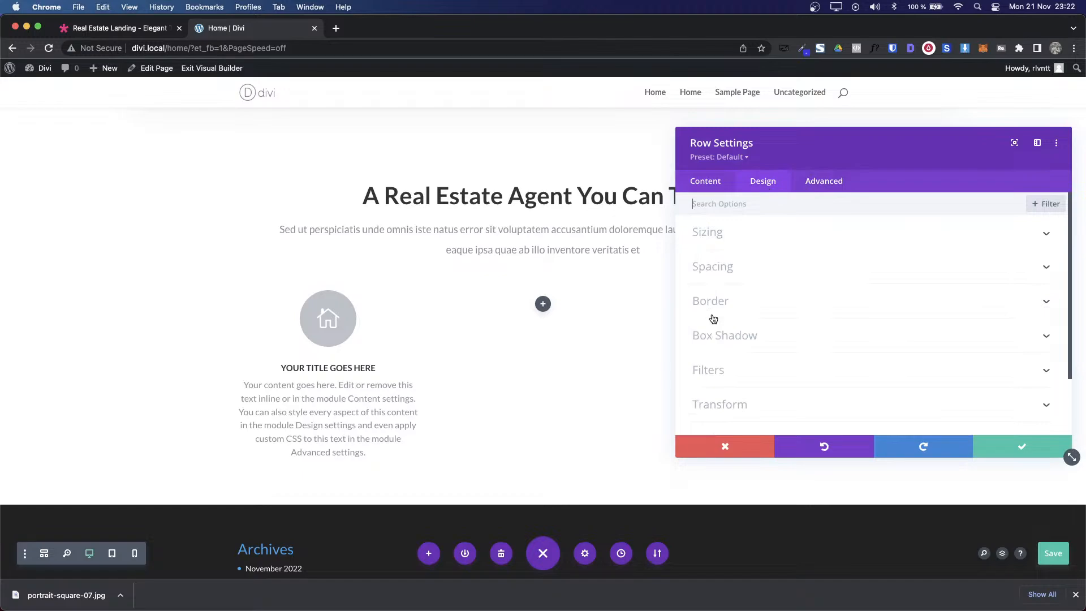
pyautogui.click(729, 270)
pyautogui.click(722, 215)
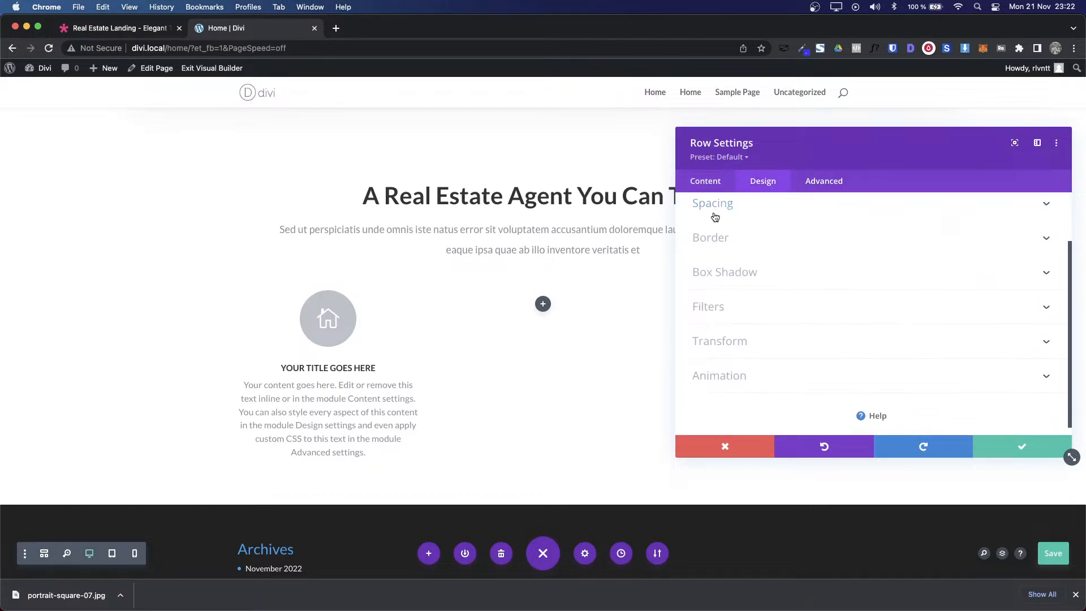
pyautogui.scroll(2, 714, 215)
pyautogui.click(713, 231)
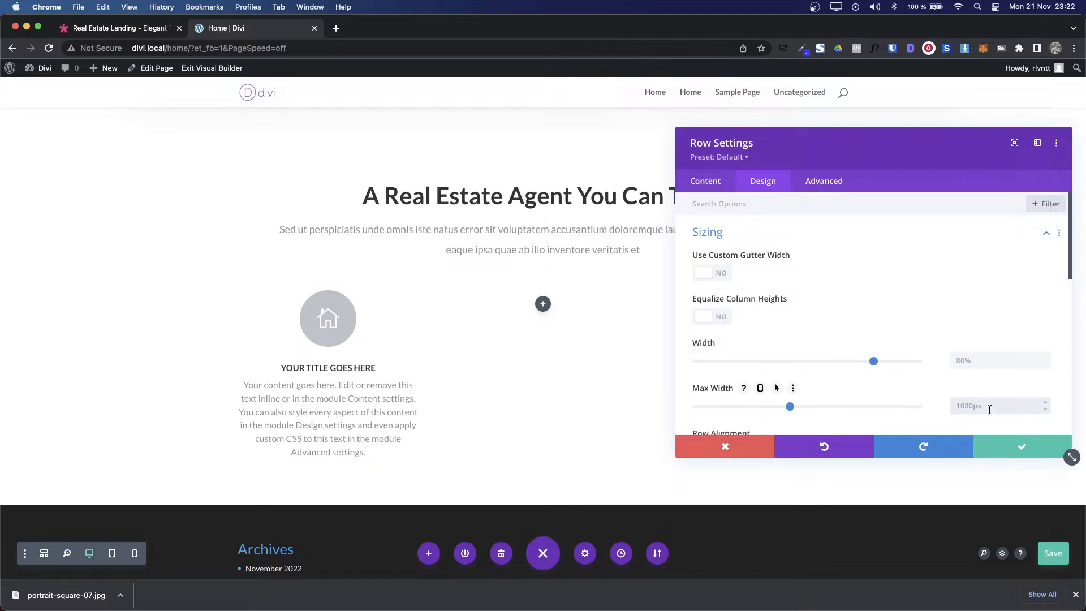
pyautogui.write('75%')
pyautogui.click(1037, 445)
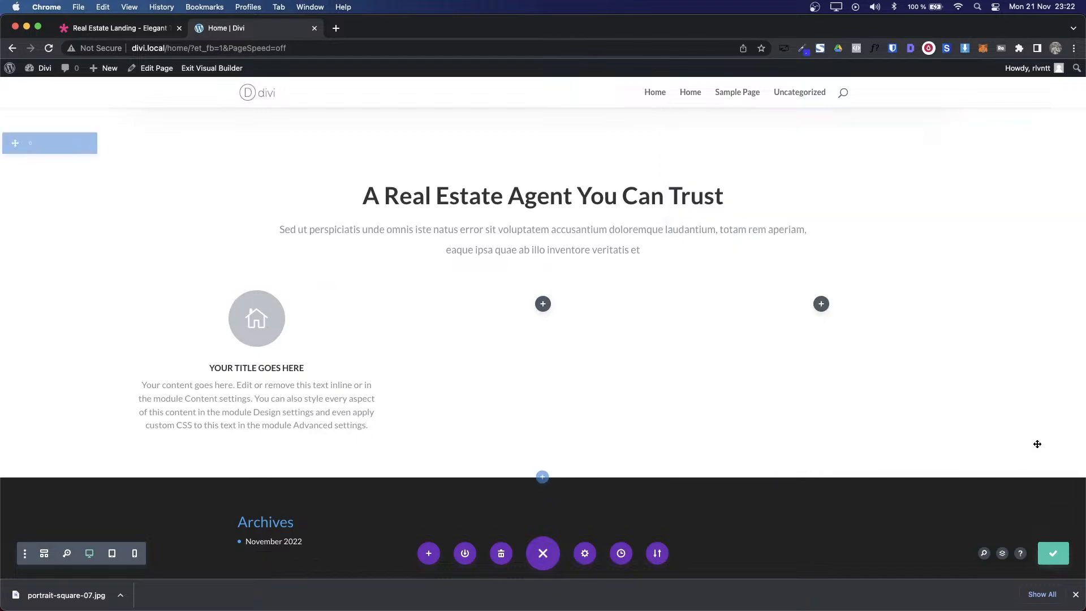
# Step: Sample the blue of the No Hidden Fees icon circle on the live demo page with the colour picker
pyautogui.press('super+1')
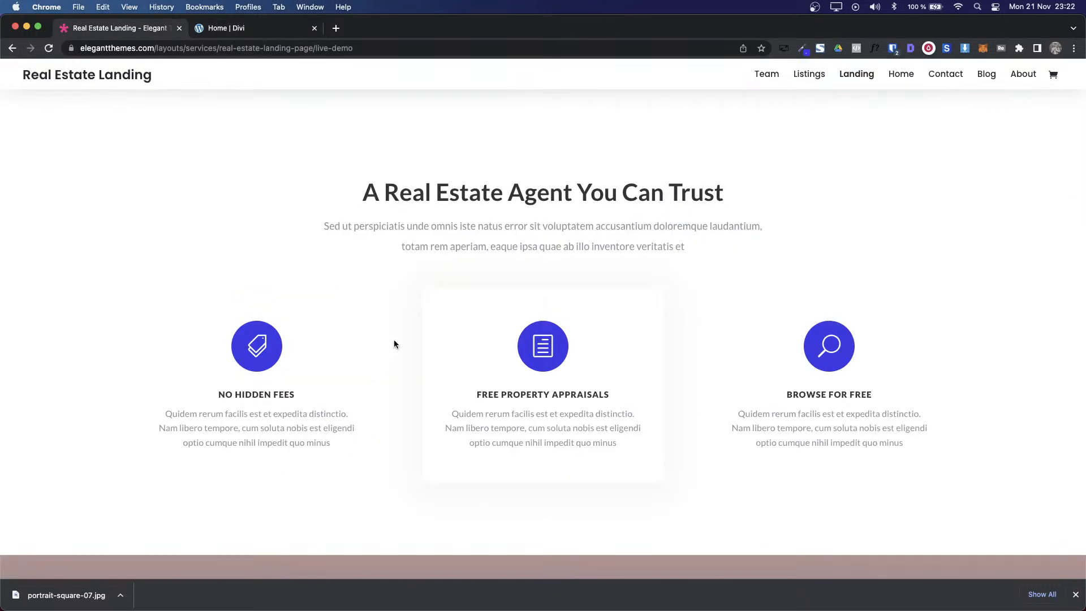
pyautogui.click(801, 48)
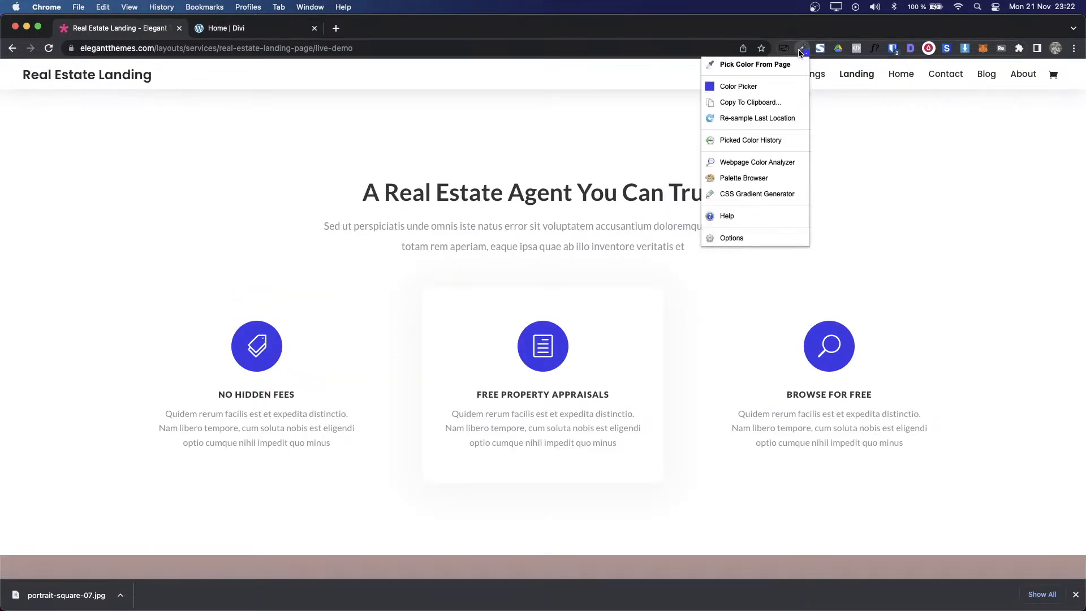
pyautogui.click(755, 64)
pyautogui.click(254, 356)
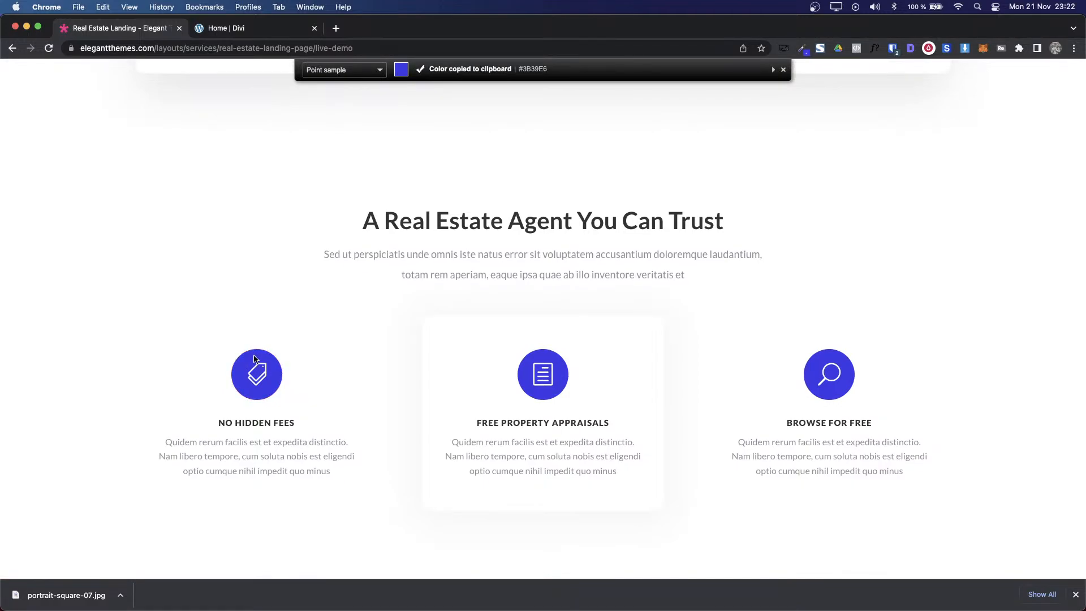
# Step: Set the icon background colour of the blurb under A Real Estate Agent You Can Trust to #3B39E6 and save the module
pyautogui.hotkey('ctrl', 'Tab')
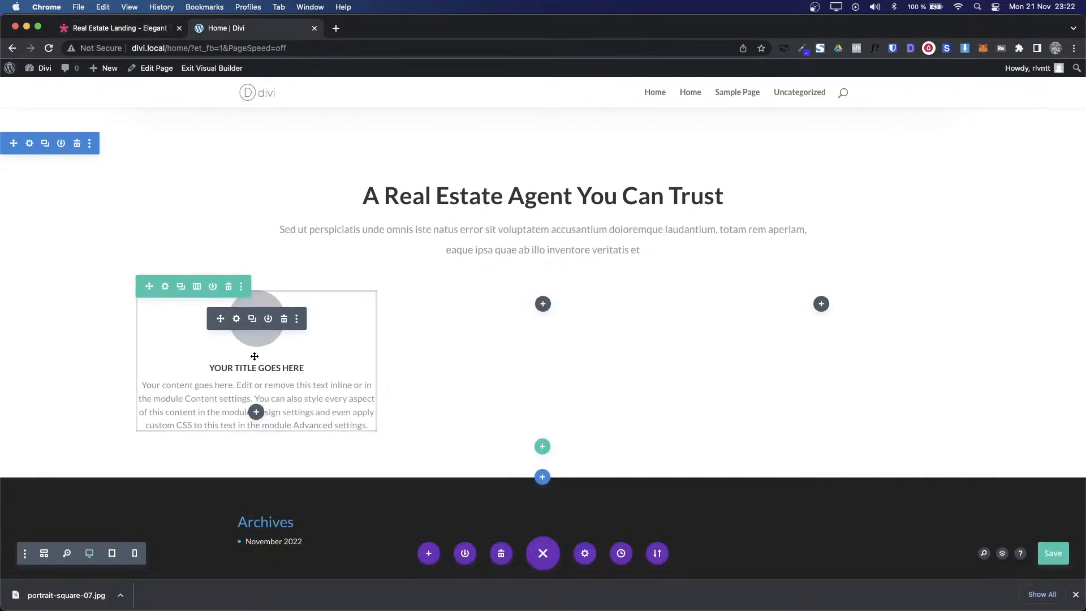
pyautogui.click(235, 319)
pyautogui.click(762, 181)
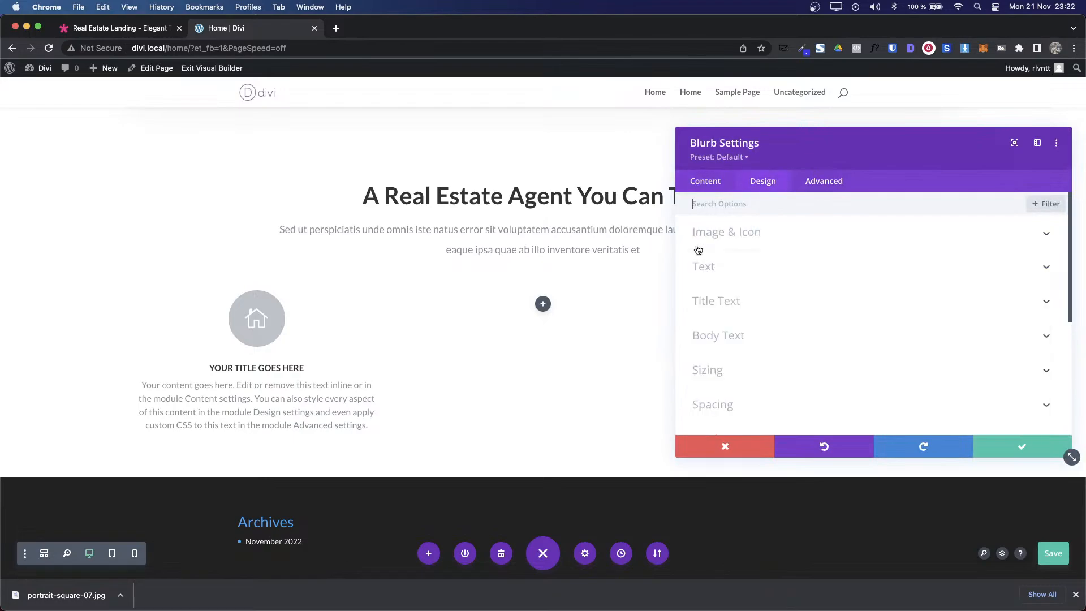
pyautogui.click(711, 238)
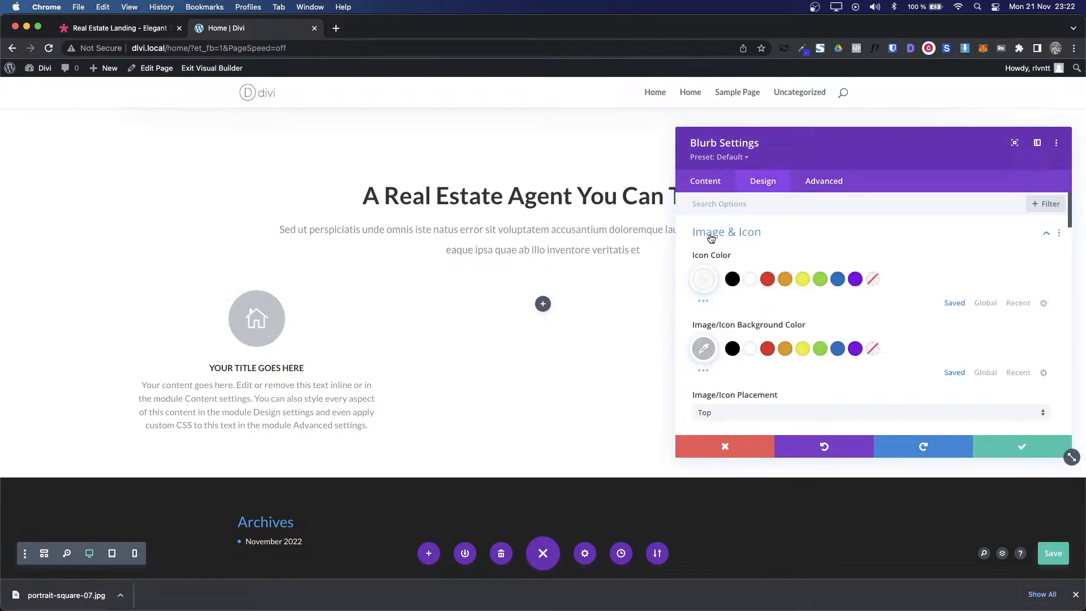
pyautogui.click(703, 348)
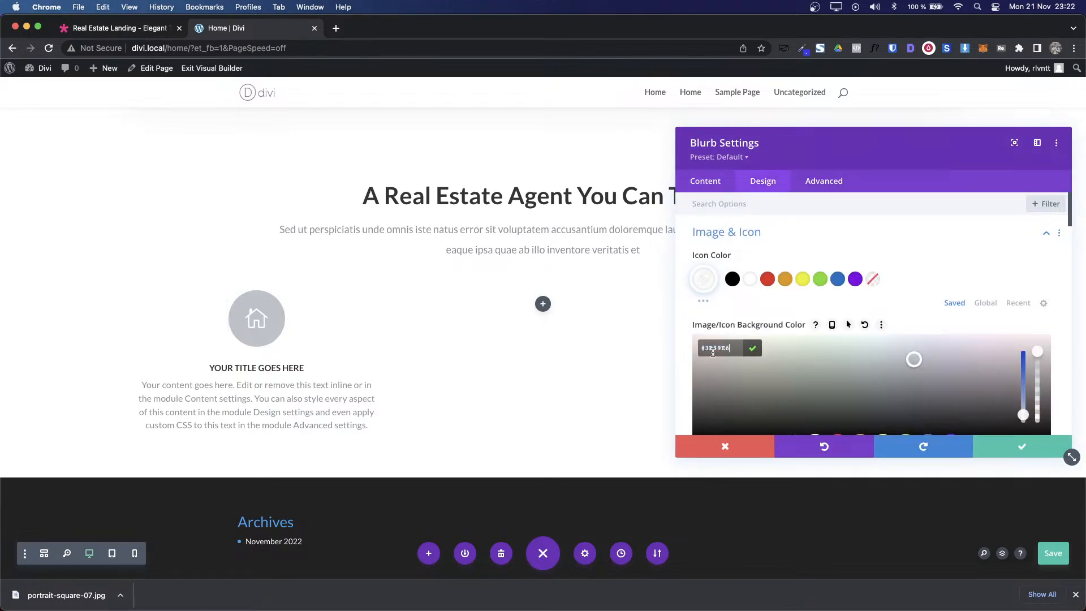
pyautogui.click(753, 348)
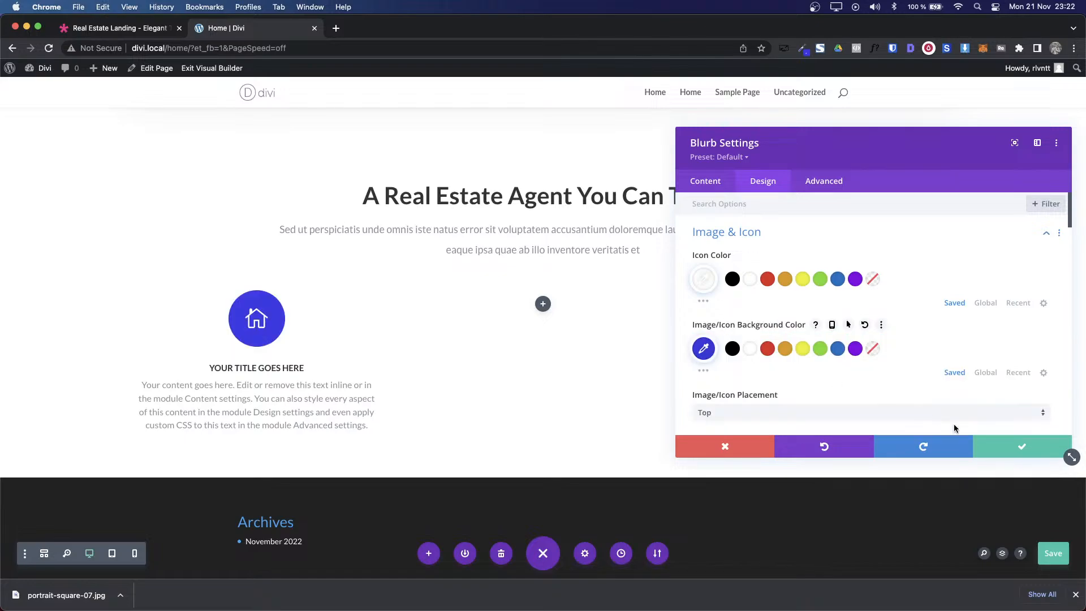
pyautogui.hotkey('ctrl', 'Tab')
pyautogui.hotkey('ctrl', 'Tab')
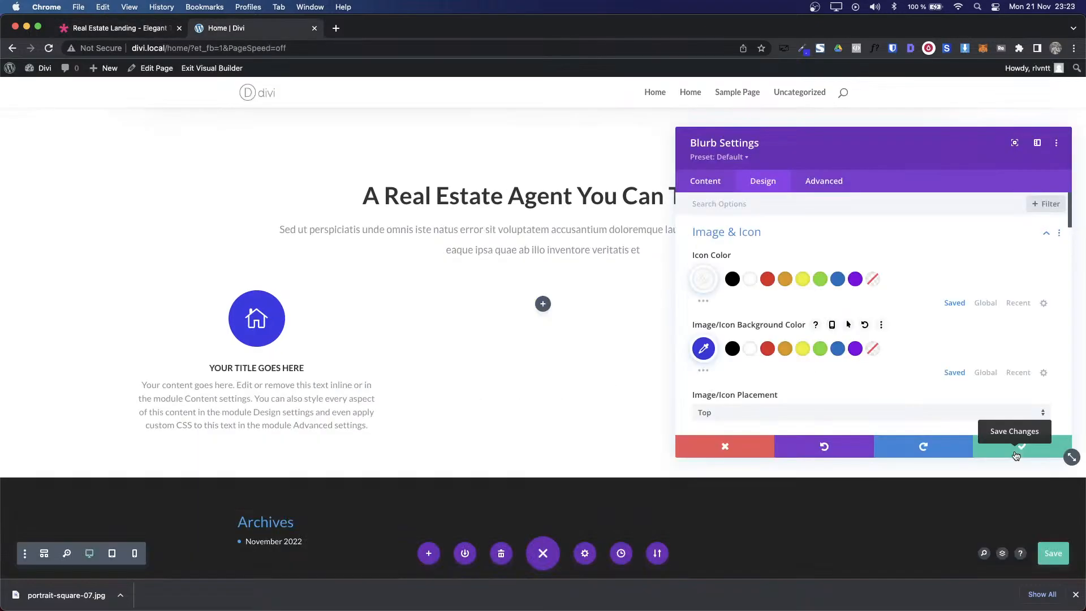
pyautogui.click(1016, 452)
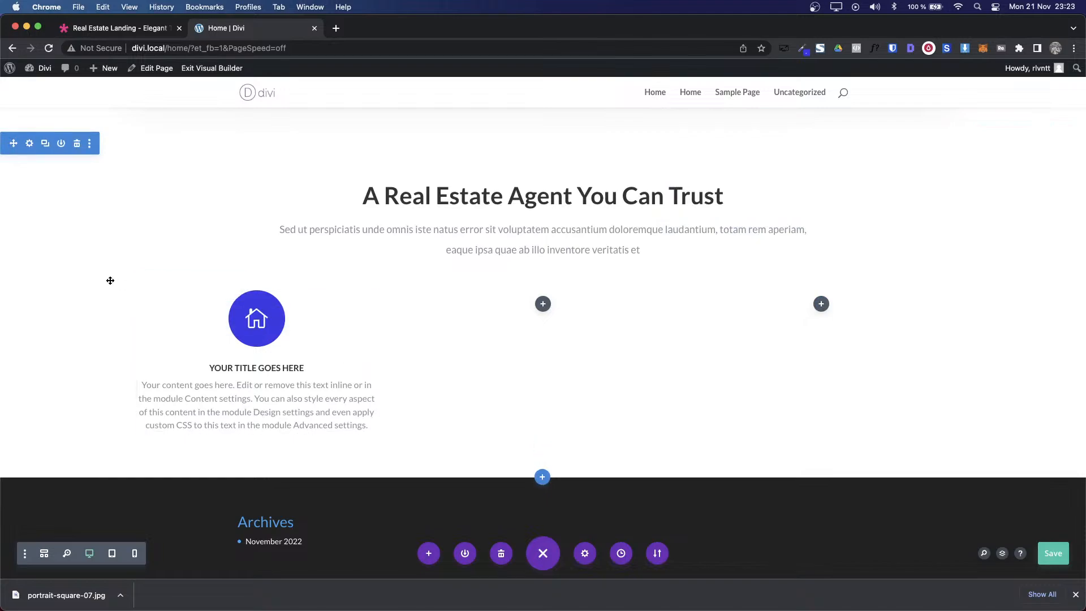
# Step: Delete the two empty columns of the blurb row, duplicate the blurb column twice to restore three columns, and save the row
pyautogui.click(165, 286)
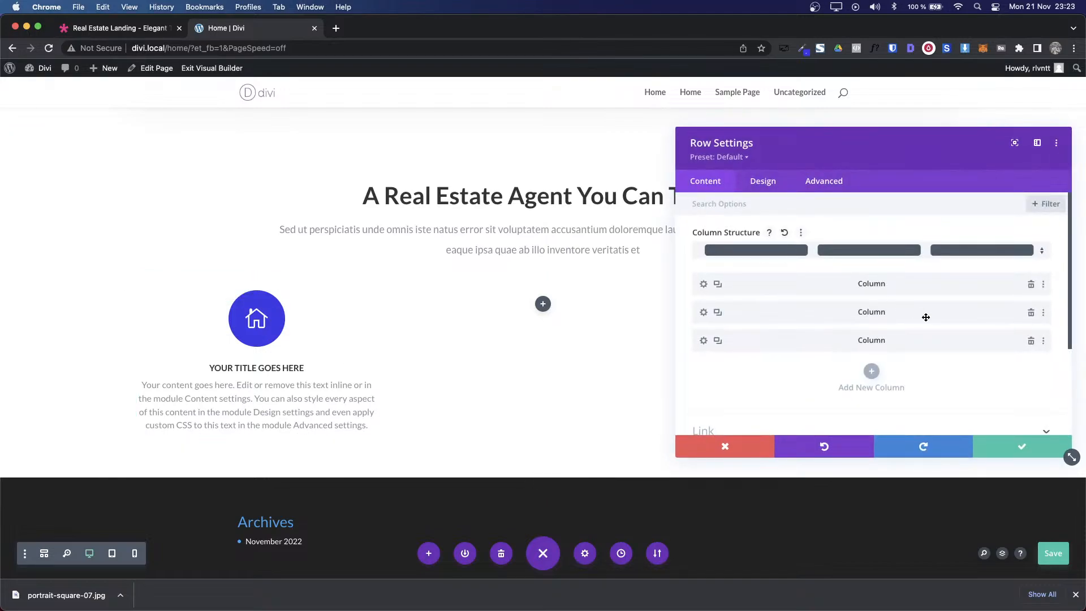
pyautogui.click(1031, 313)
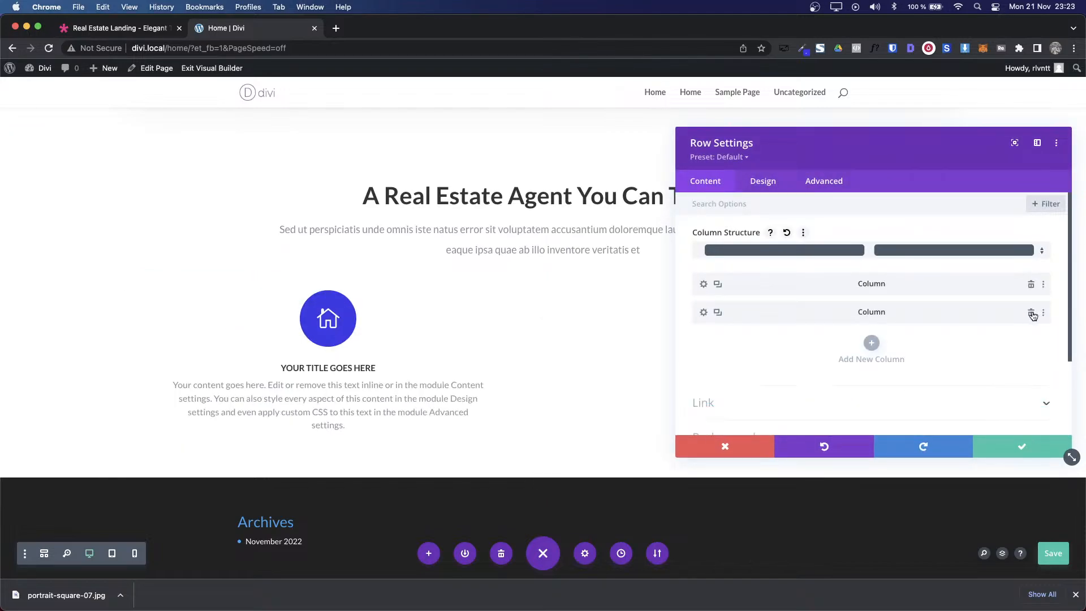
pyautogui.click(1031, 312)
pyautogui.click(717, 285)
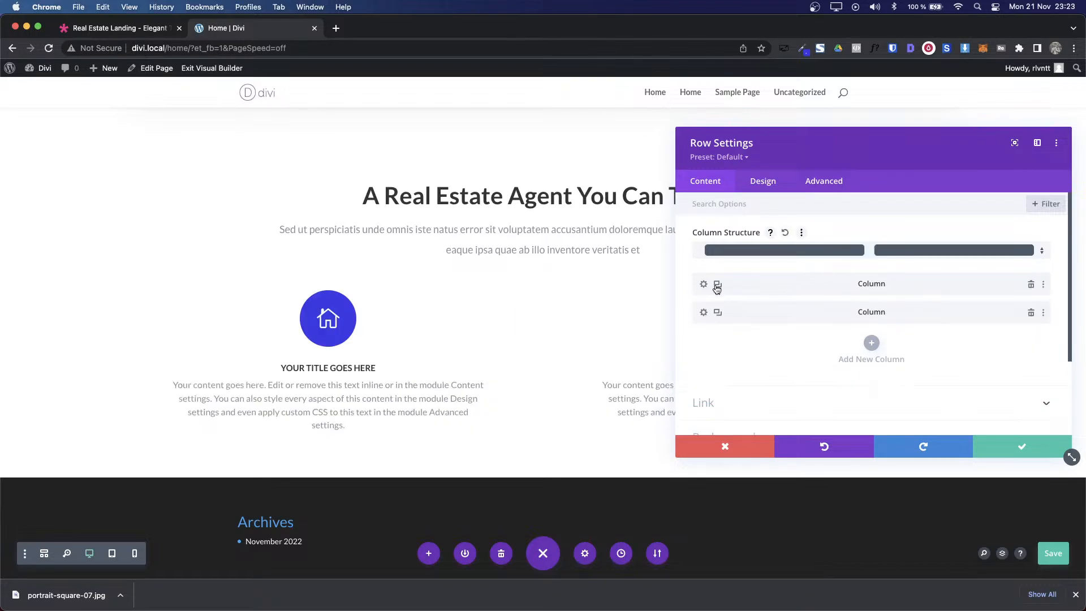
pyautogui.click(717, 285)
pyautogui.click(1012, 454)
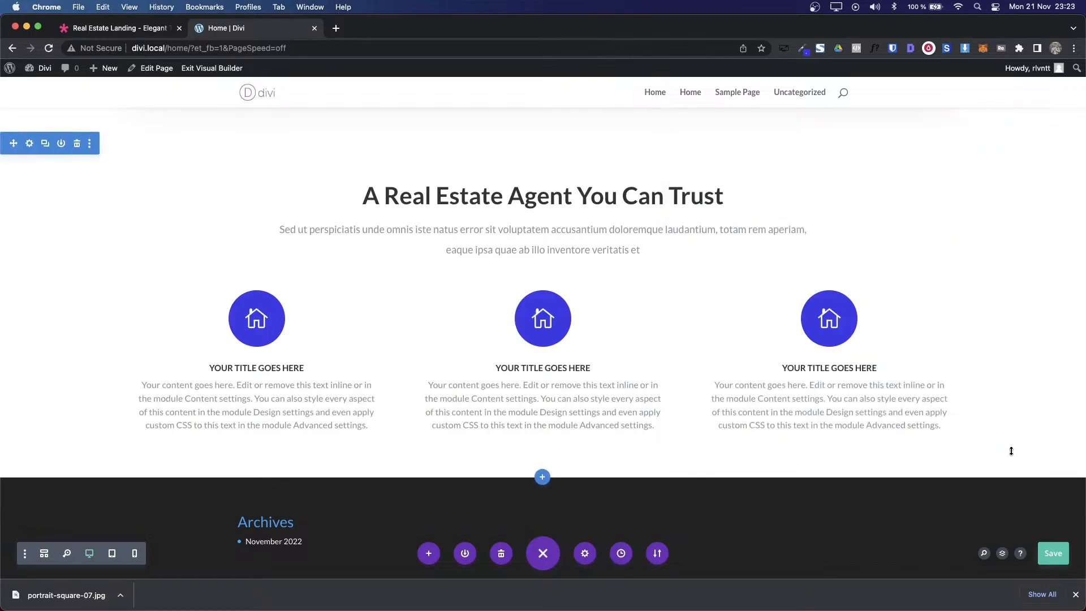
# Step: Check the middle blurb card on the live demo page and apply the first box shadow preset to the row's middle column
pyautogui.hotkey('ctrl', 'shift', 'Tab')
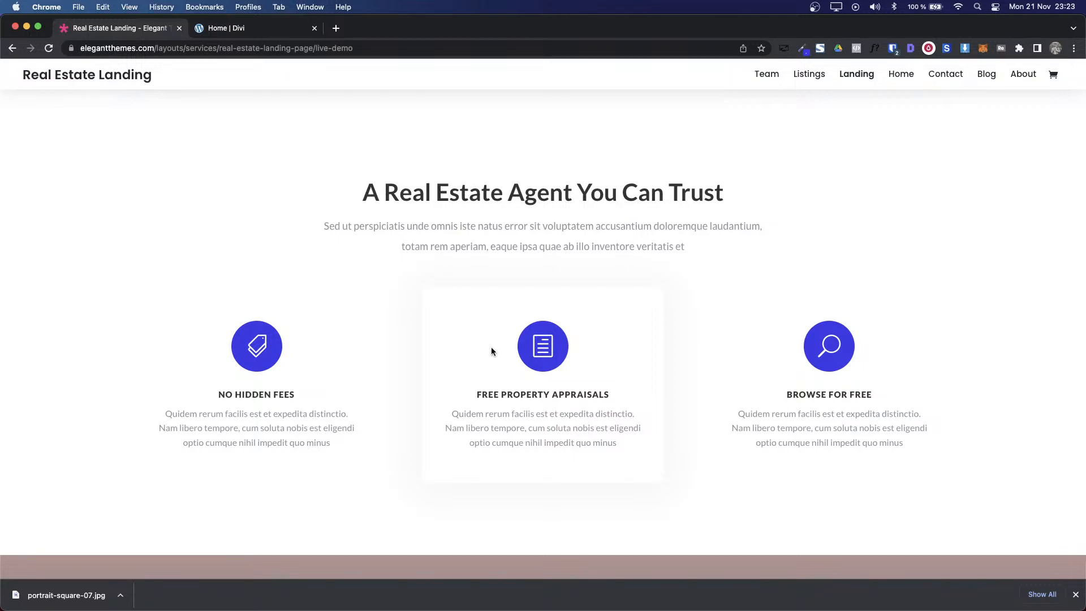
pyautogui.scroll(-2, 747, 405)
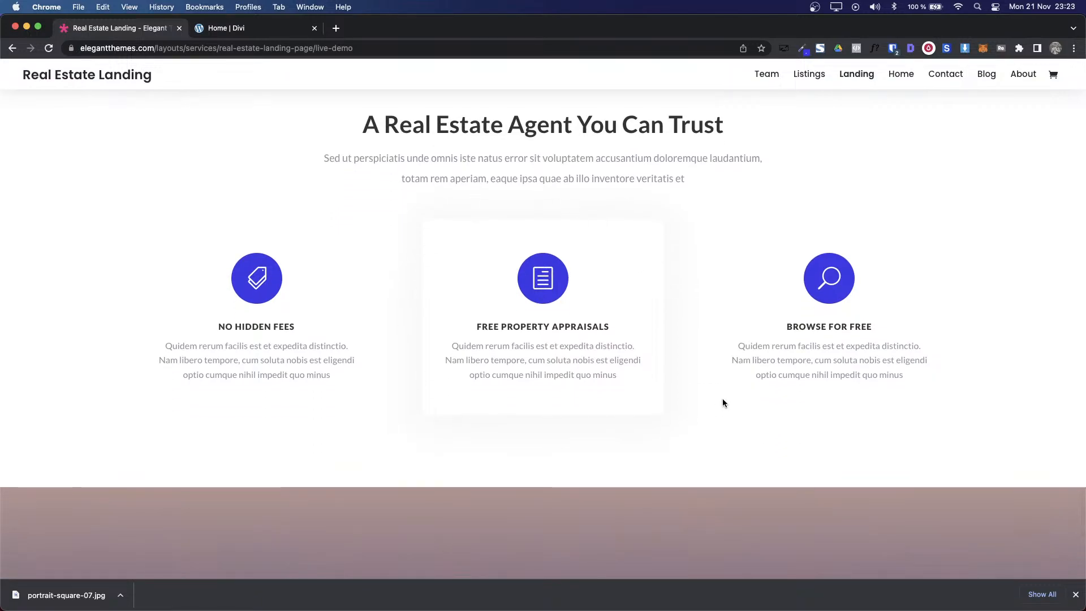
pyautogui.hotkey('ctrl', 'Tab')
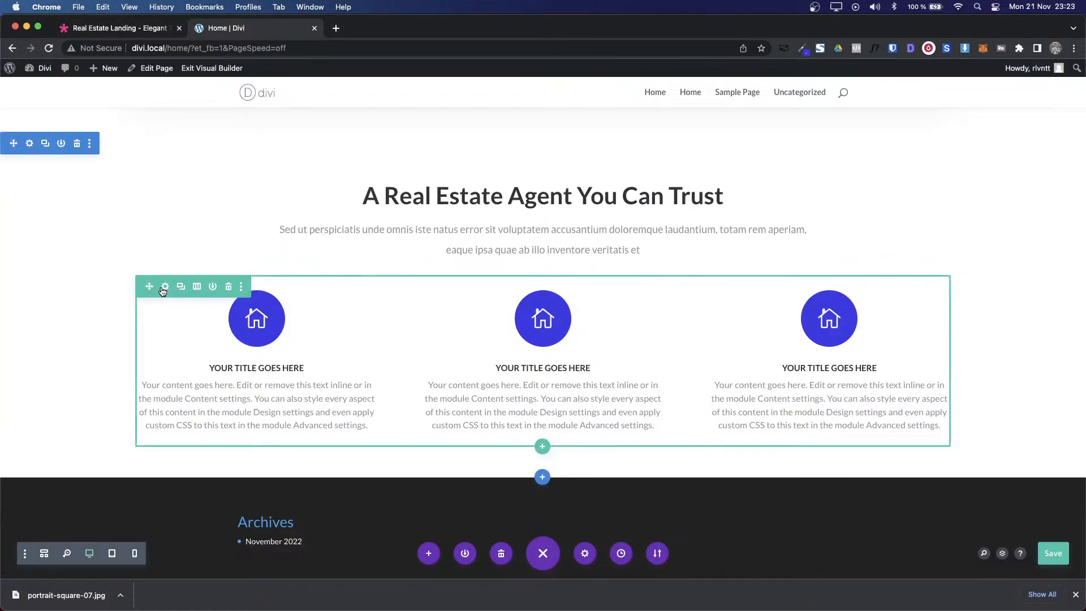
pyautogui.click(165, 286)
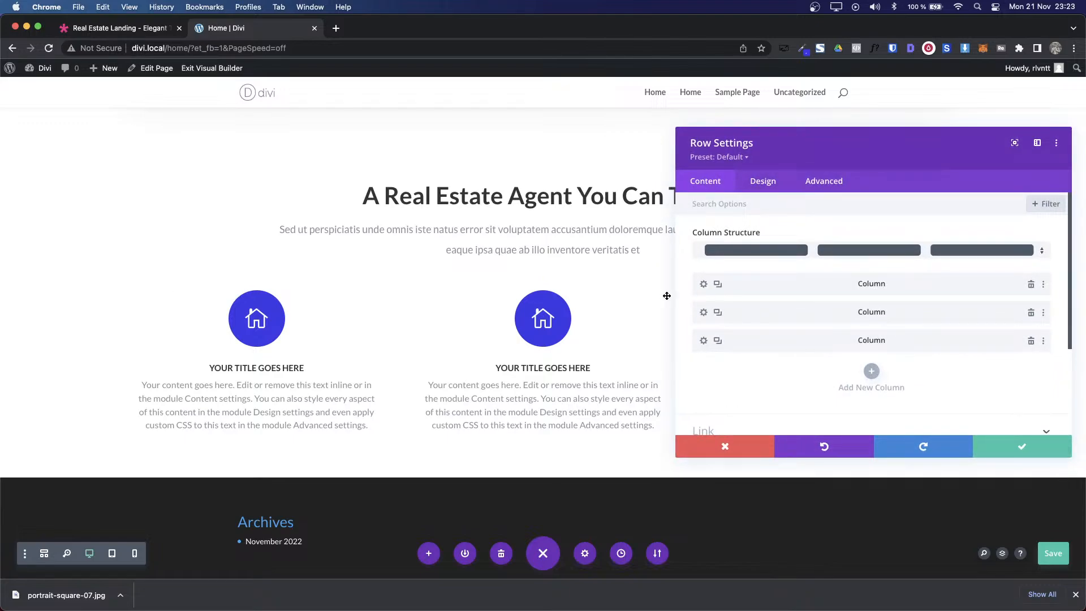
pyautogui.click(703, 313)
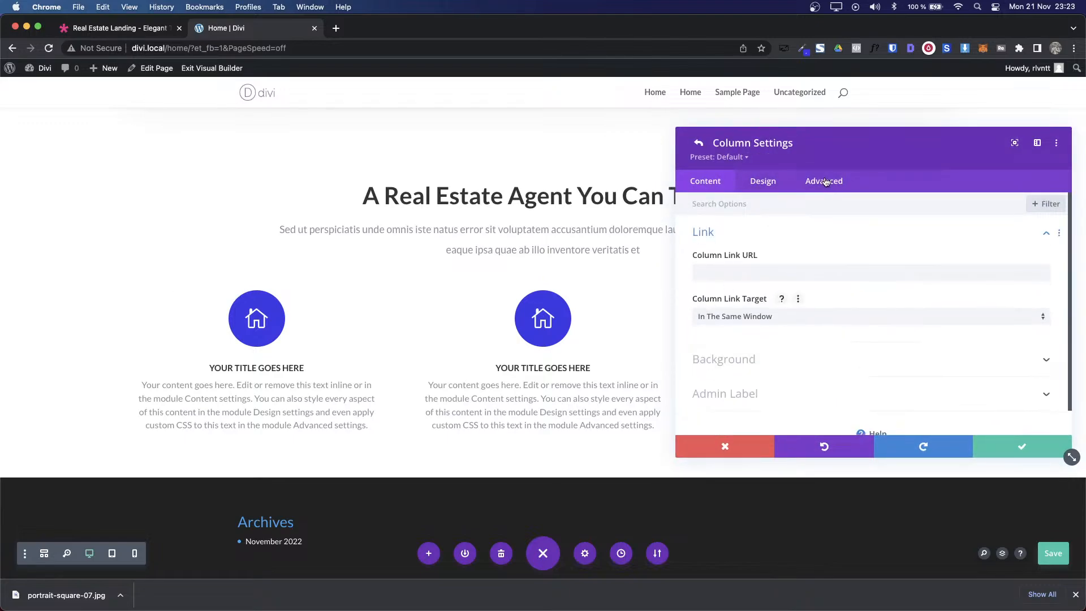
pyautogui.click(695, 237)
pyautogui.click(773, 182)
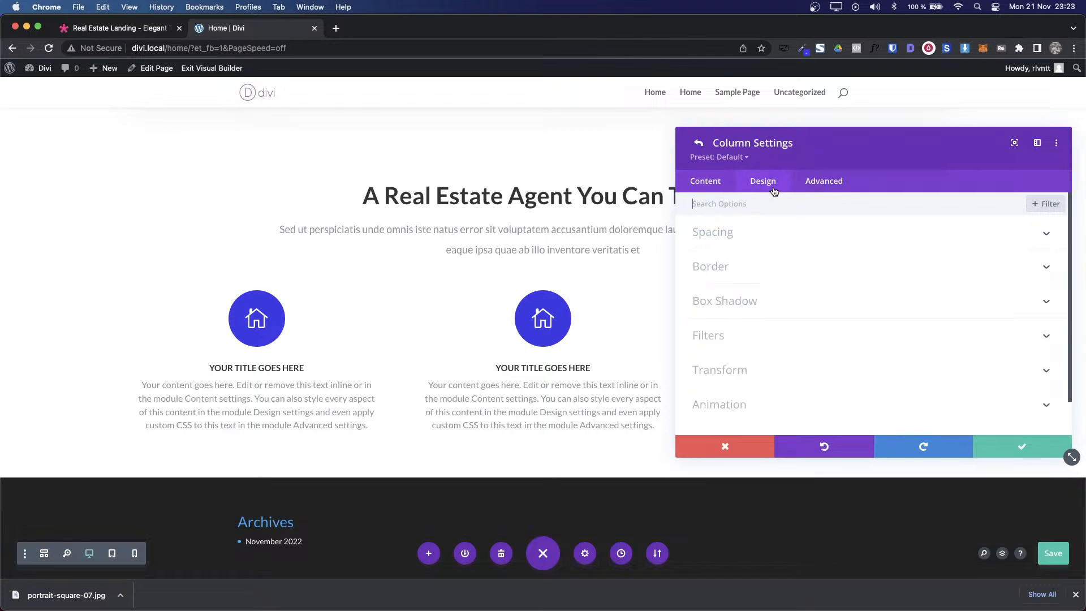
pyautogui.scroll(-1, 799, 311)
pyautogui.scroll(1, 800, 313)
pyautogui.click(771, 311)
pyautogui.click(830, 270)
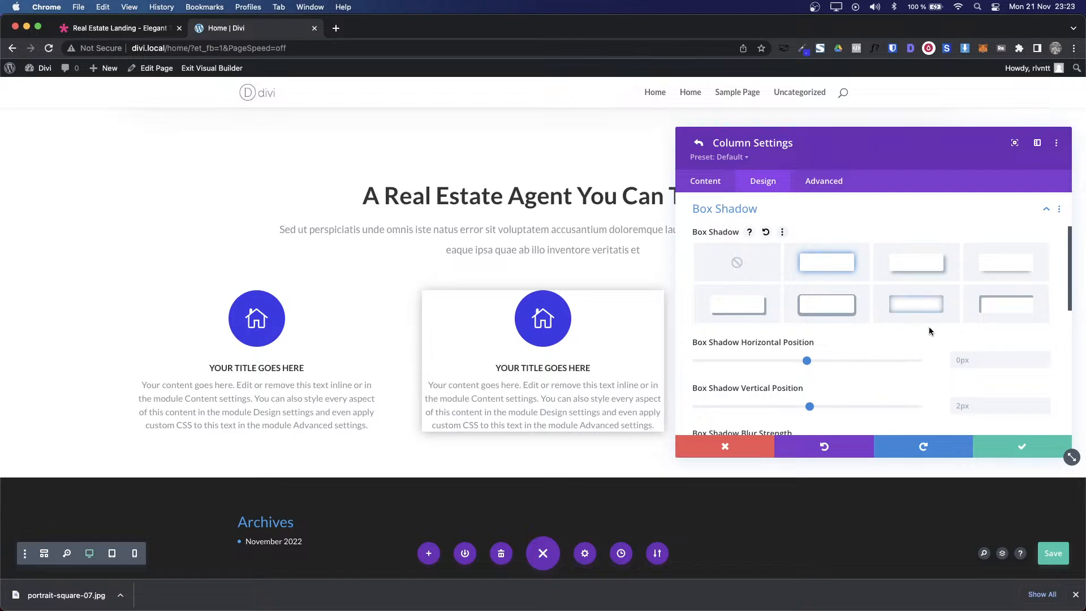
# Step: Compare with the demo card, and set the middle column's shadow blur strength to 48px and shadow colour to rgba(0,0,0,0.2)
pyautogui.hotkey('ctrl', 'shift', 'Tab')
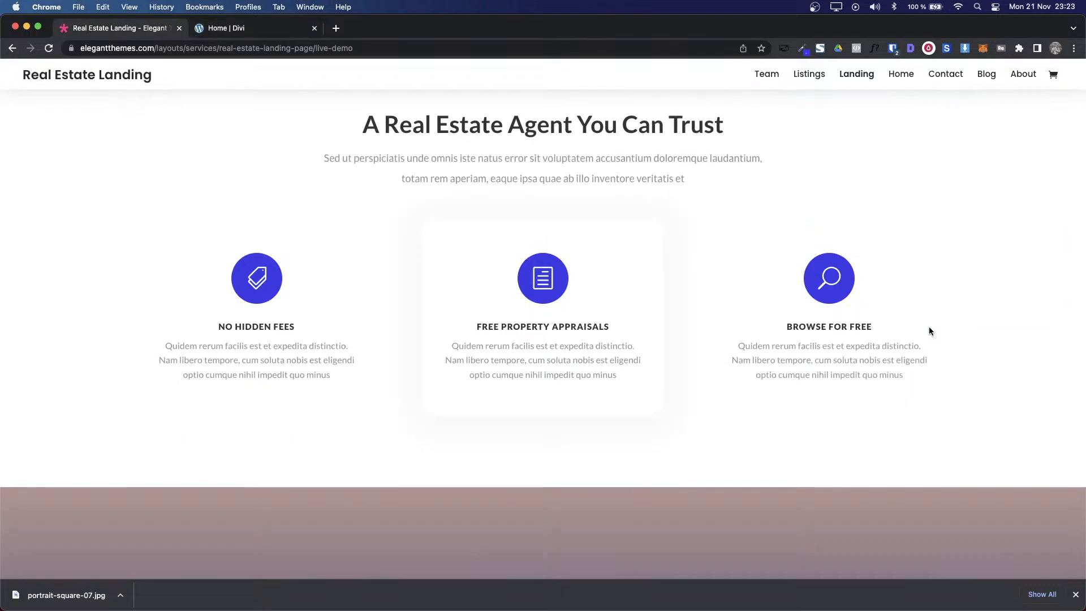
pyautogui.hotkey('ctrl', 'Tab')
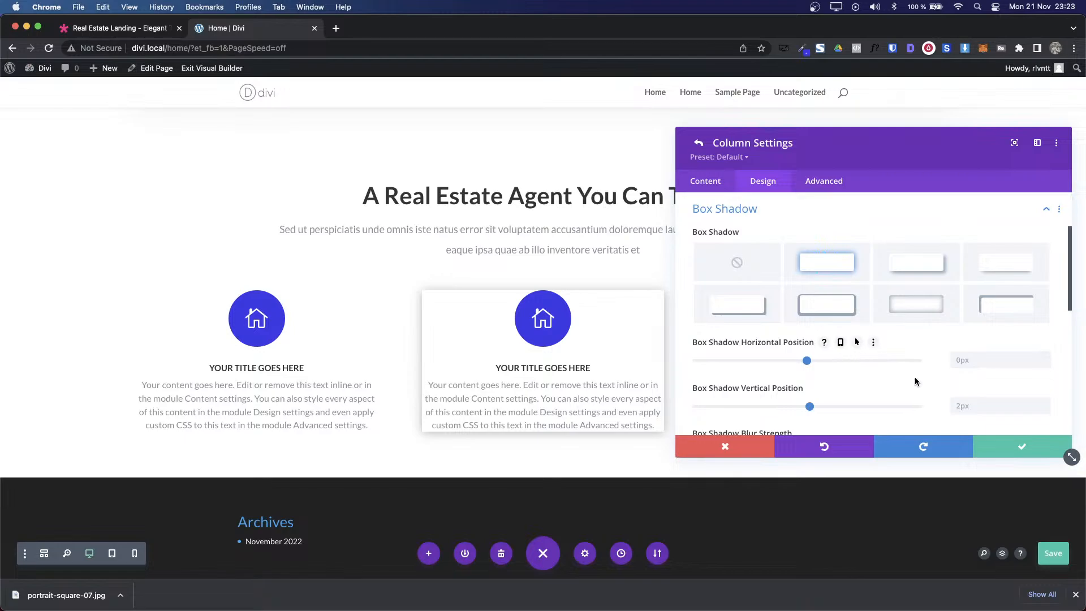
pyautogui.scroll(-5, 915, 378)
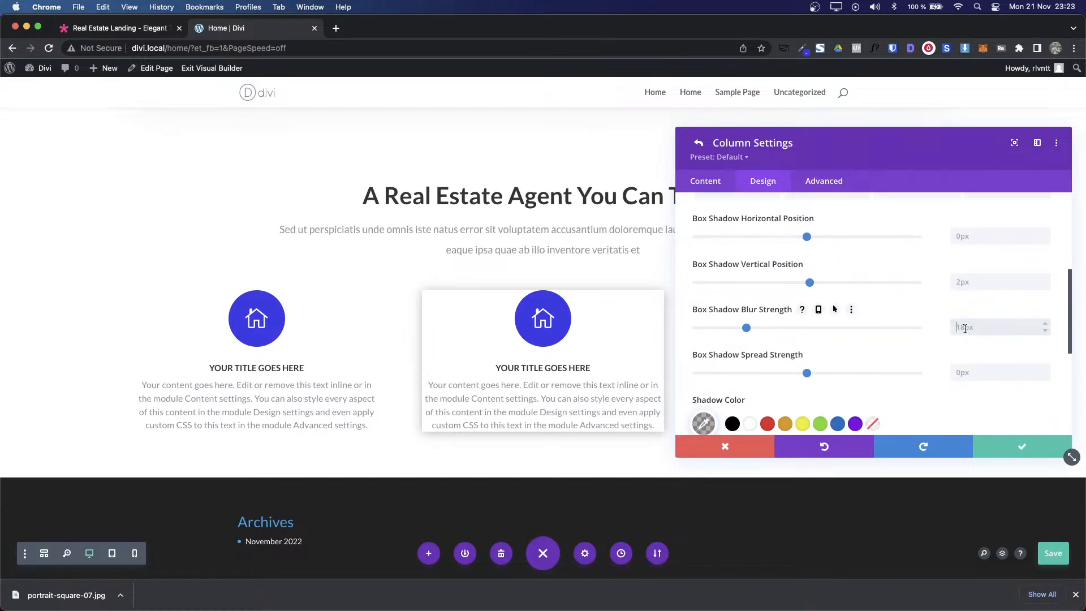
pyautogui.hotkey('shift', 'Up')
pyautogui.hotkey('shift', 'Up')
pyautogui.hotkey('shift', 'Up')
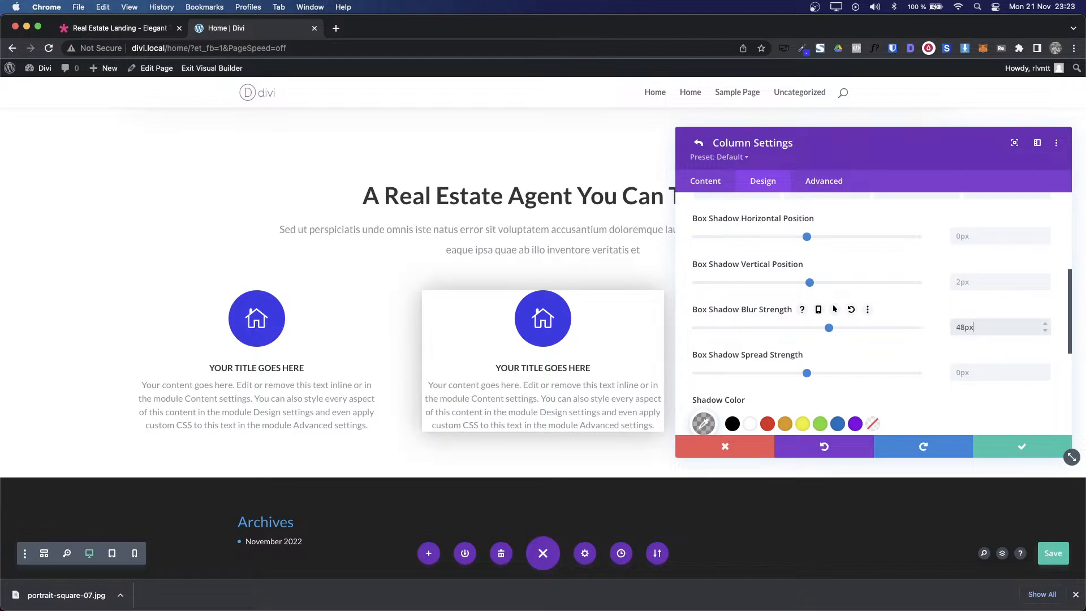
pyautogui.click(704, 424)
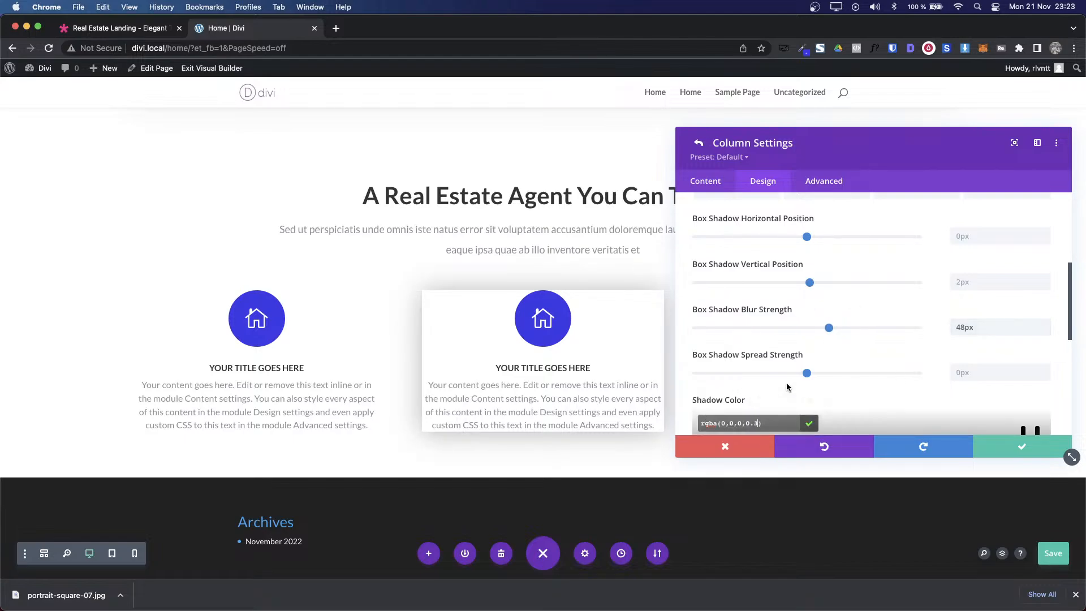
pyautogui.press('BackSpace')
pyautogui.write('2')
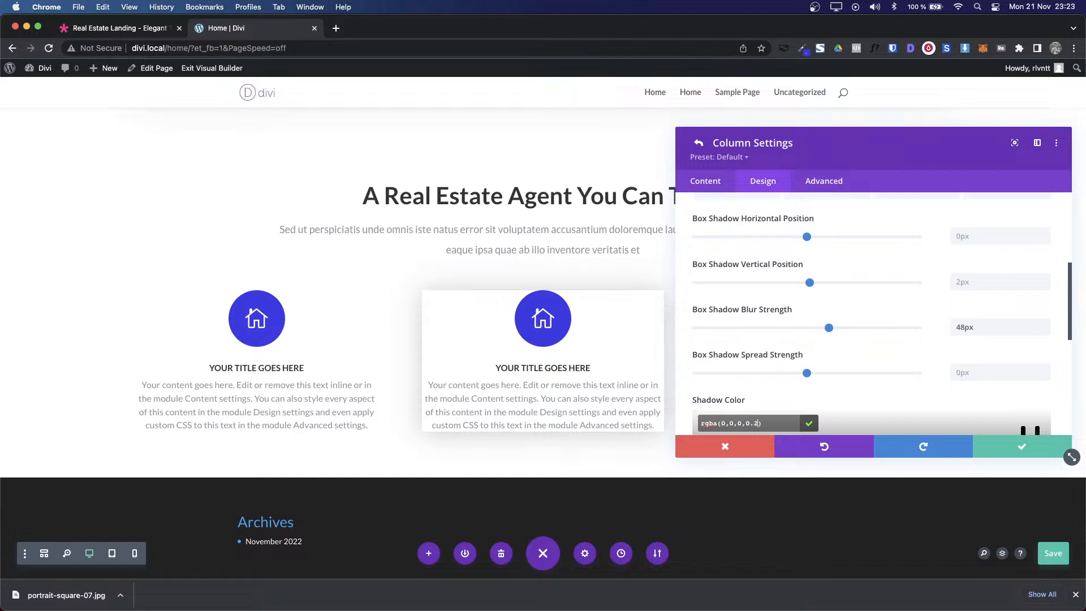
# Step: Set the middle column's box shadow vertical position to 0px and its blur strength to 60px
pyautogui.click(1003, 281)
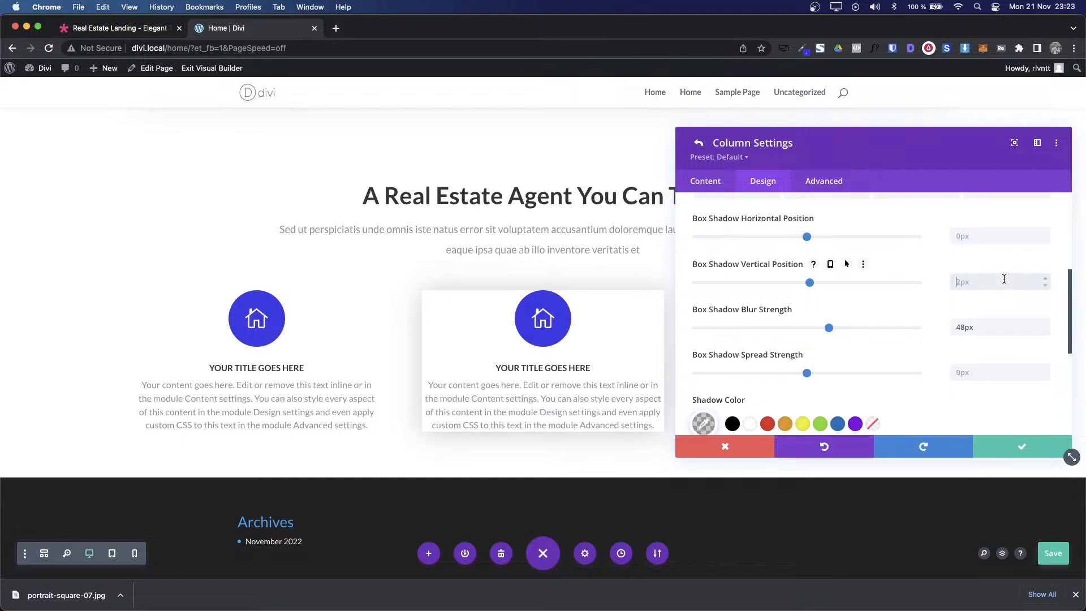
pyautogui.write('0px')
pyautogui.click(996, 326)
pyautogui.hotkey('shift', 'Up')
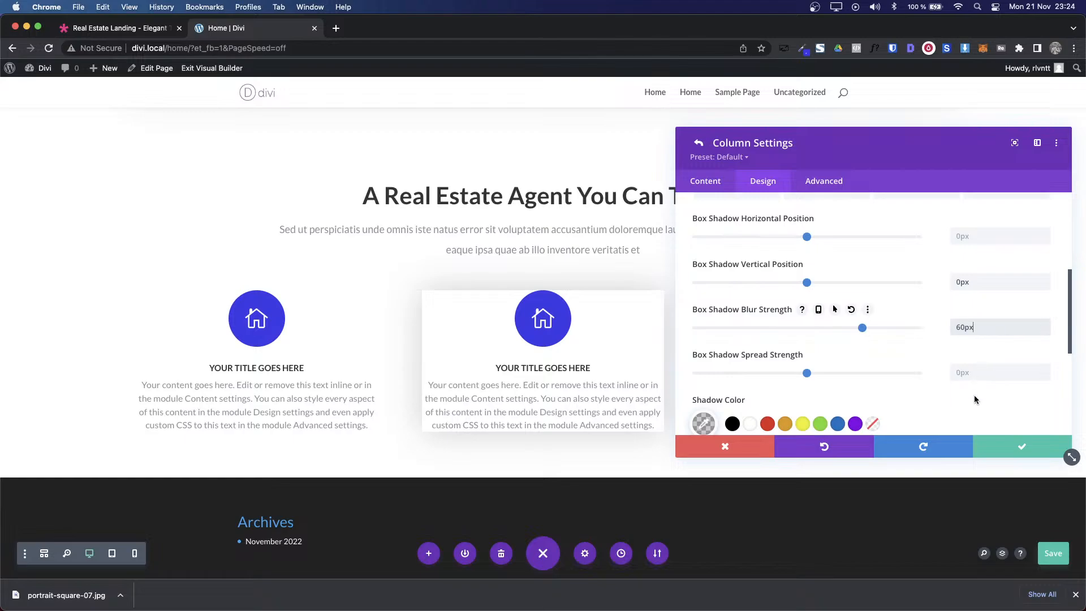
pyautogui.scroll(3, 866, 320)
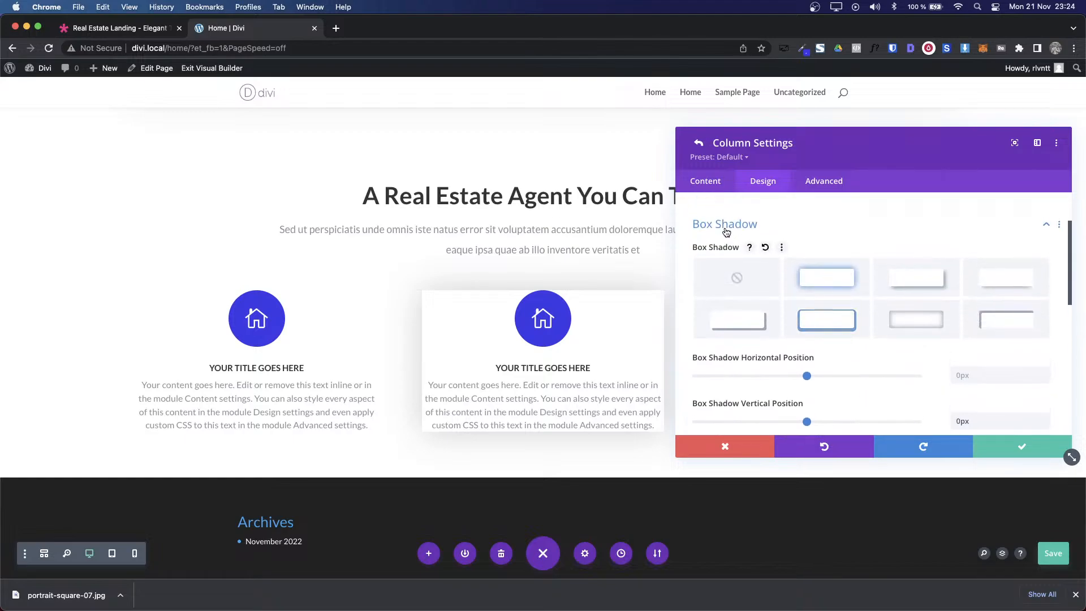
pyautogui.click(727, 232)
# Step: Round all corners of the middle column to 15px, comparing them with the card on the live demo page
pyautogui.click(714, 236)
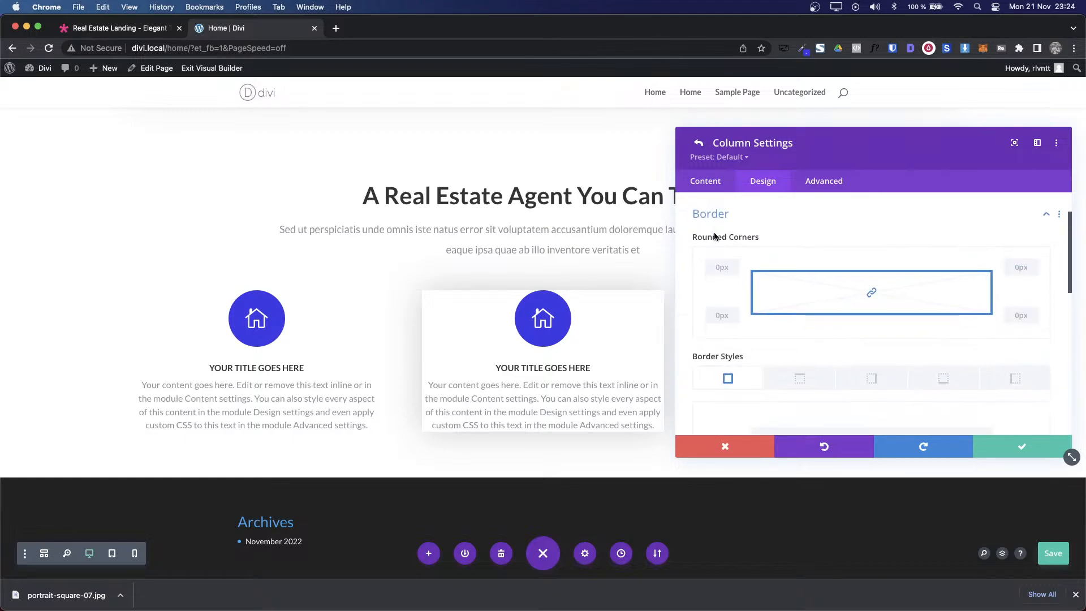
pyautogui.click(720, 264)
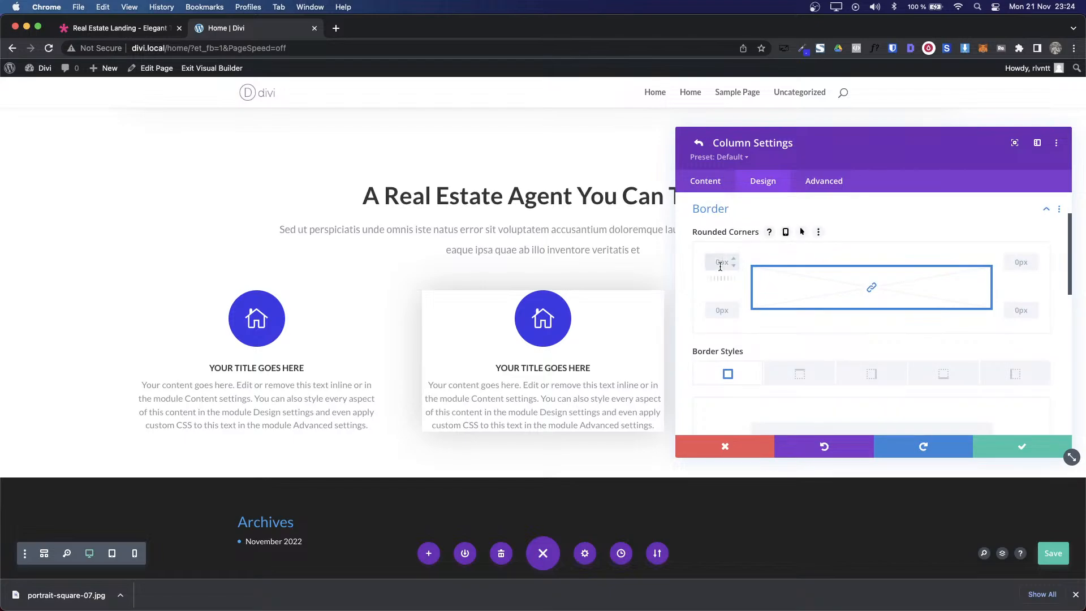
pyautogui.write('10px')
pyautogui.hotkey('ctrl', 'Tab')
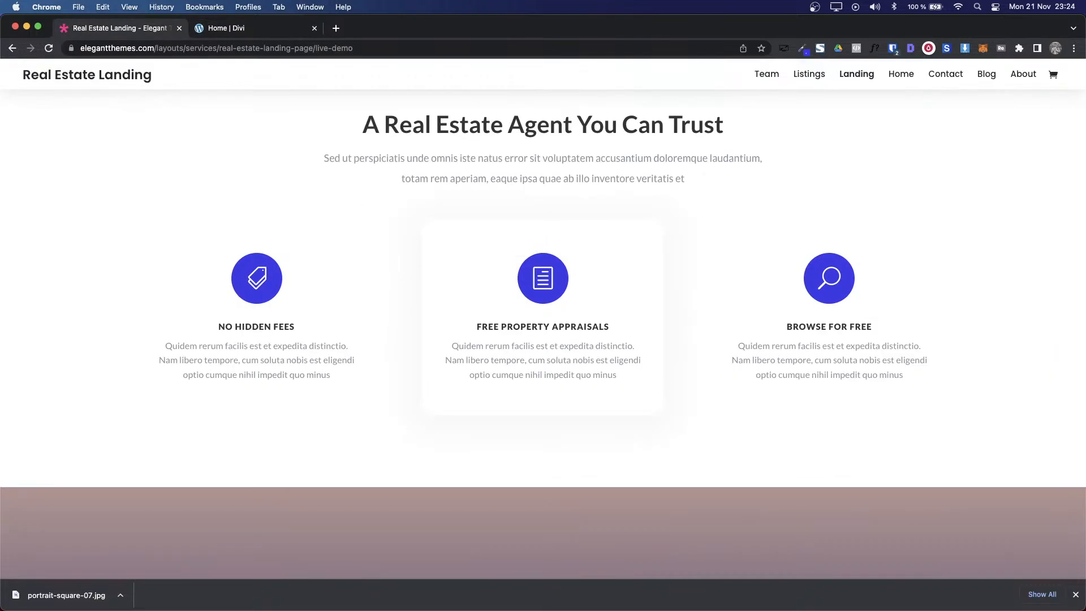
pyautogui.hotkey('ctrl', 'Tab')
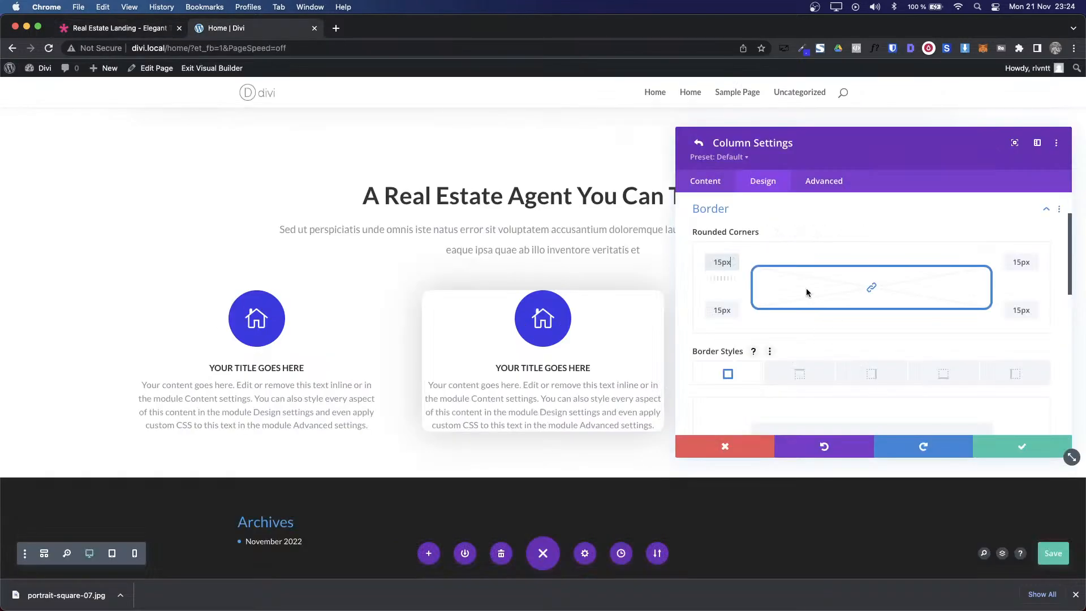
pyautogui.scroll(2, 806, 287)
pyautogui.click(726, 272)
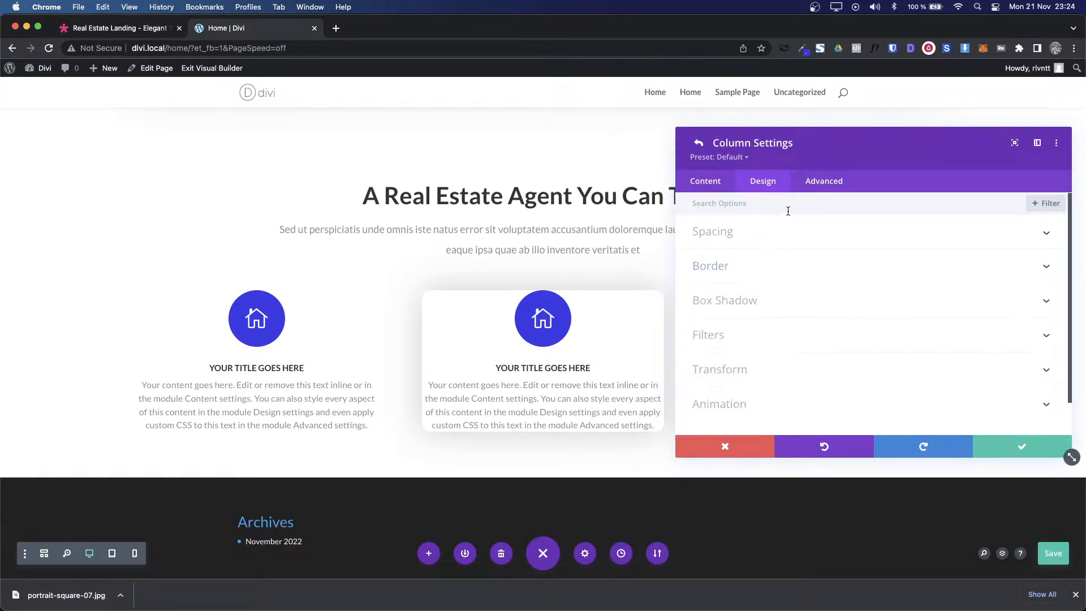
# Step: Give the middle column 30px of padding on all sides, linking top with bottom and left with right
pyautogui.click(712, 247)
pyautogui.click(711, 273)
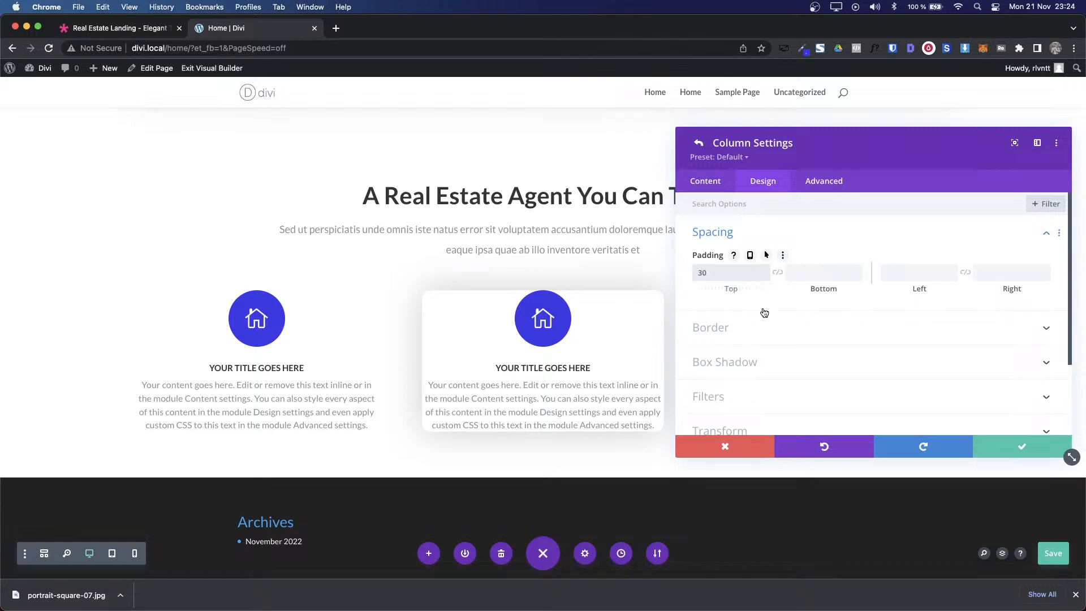
pyautogui.click(777, 272)
pyautogui.click(902, 269)
pyautogui.write('30')
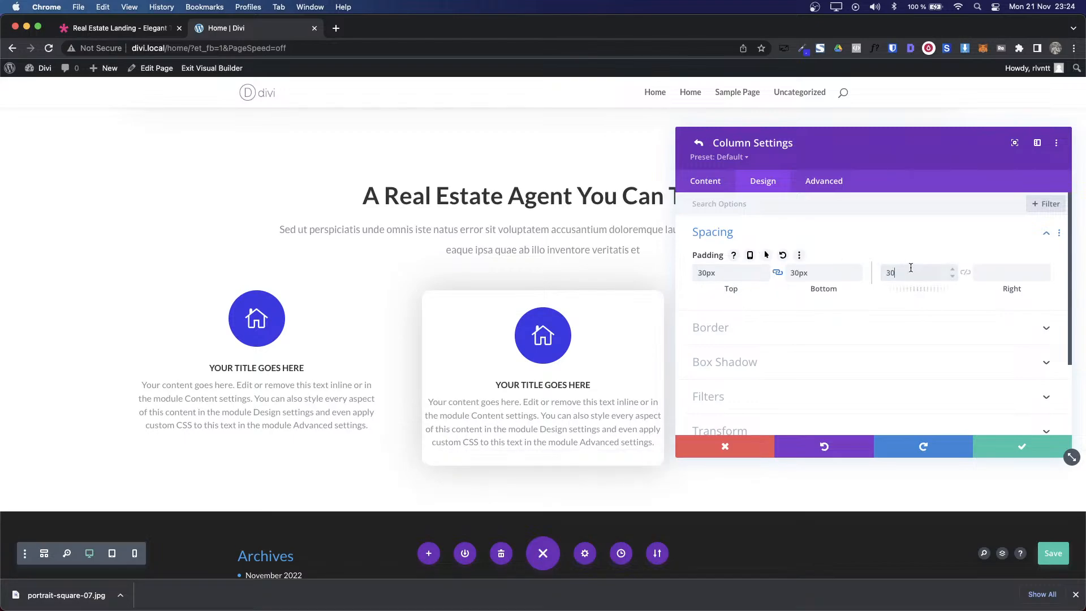
pyautogui.click(965, 273)
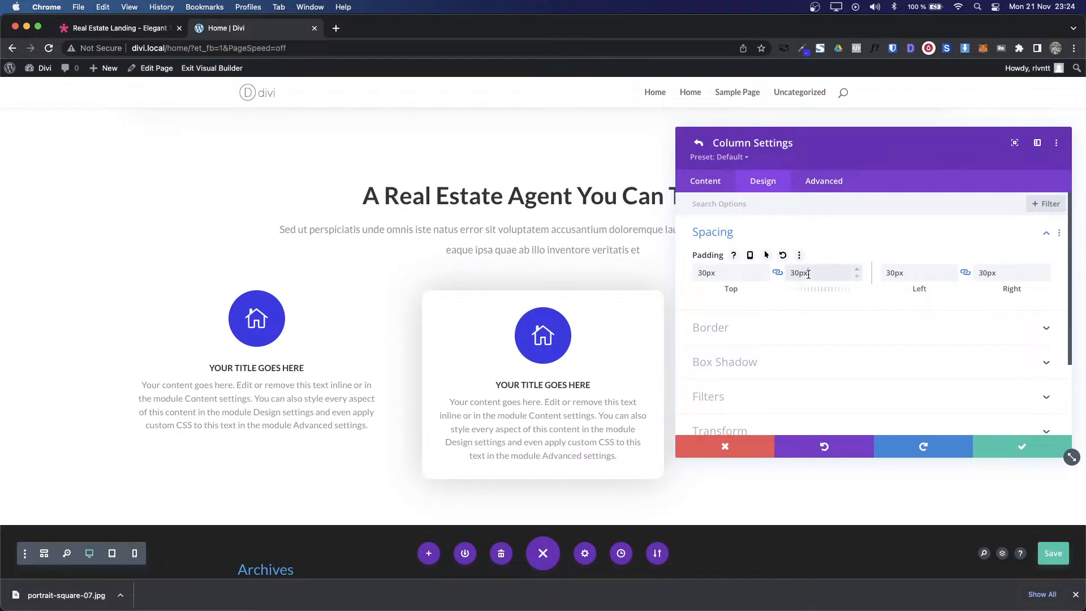
# Step: Increase the middle column's linked padding to 50px for top and bottom and 35px for left and right
pyautogui.click(808, 274)
pyautogui.hotkey('shift', 'Up')
pyautogui.hotkey('shift', 'Up')
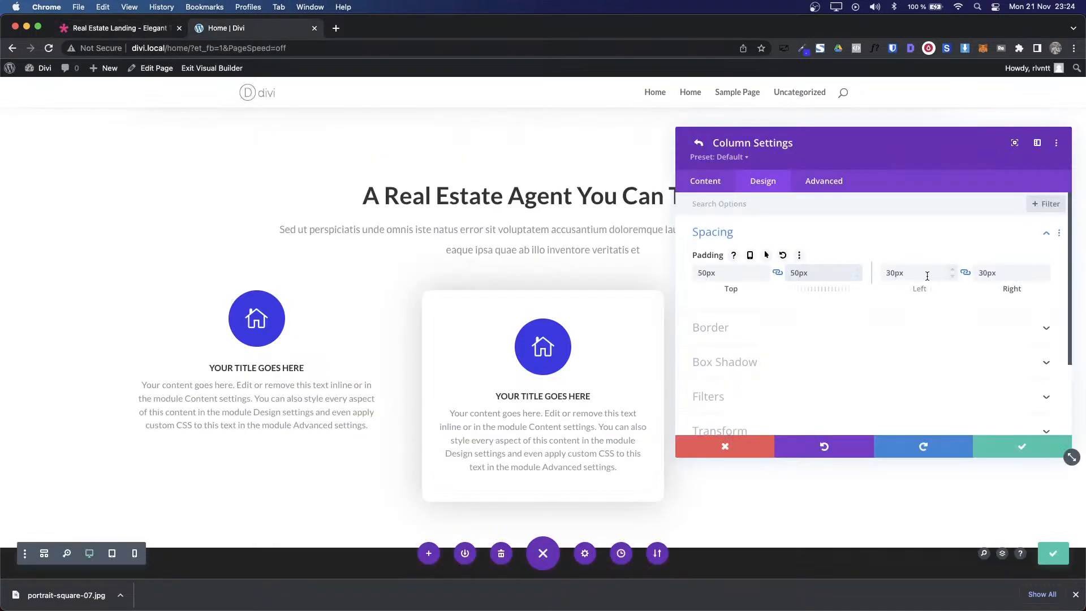
pyautogui.click(924, 274)
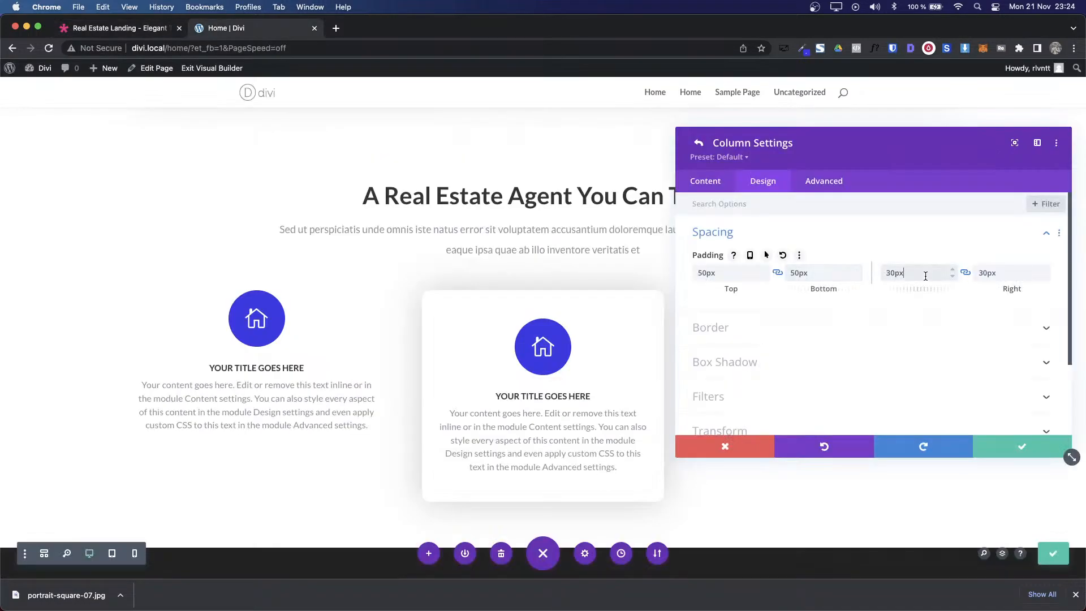
pyautogui.press('Up')
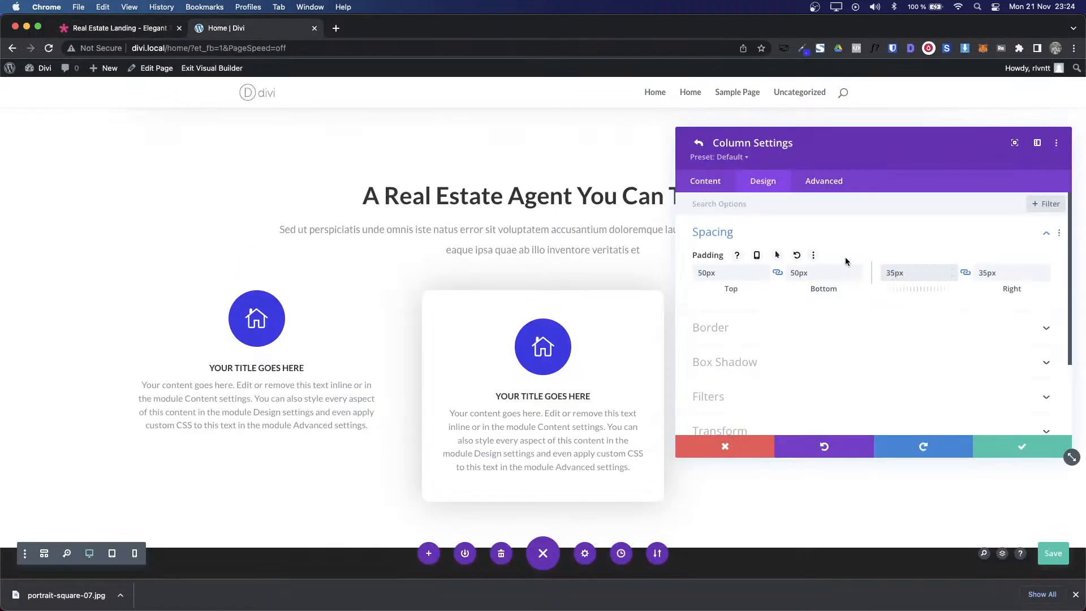
# Step: Set the middle column's shadow colour to rgba(0,0,0,0.1), save the column and row settings, and compare the card with the live demo page
pyautogui.click(726, 232)
pyautogui.click(735, 303)
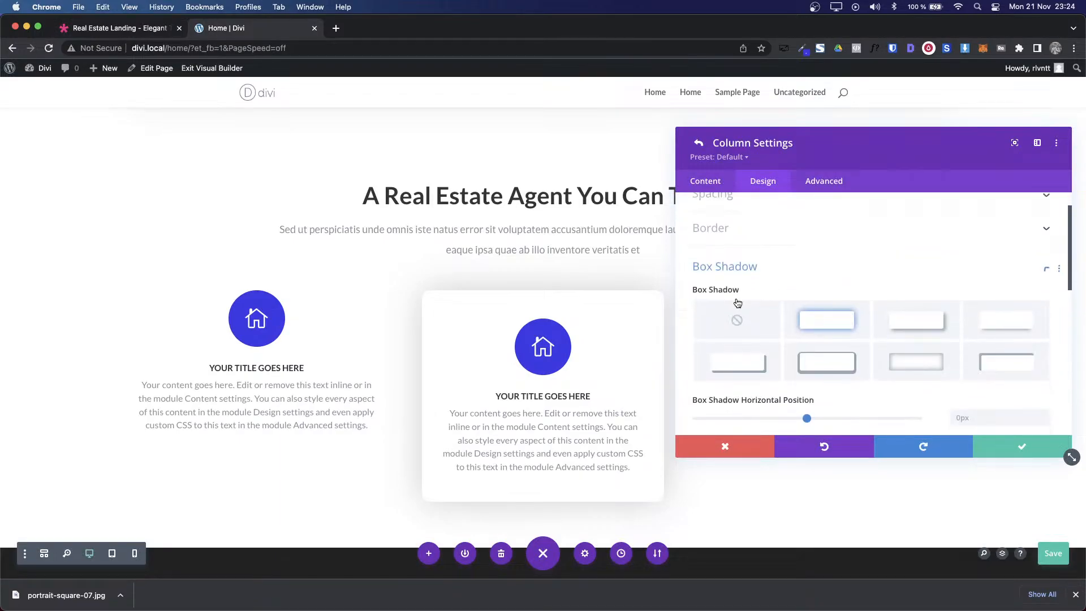
pyautogui.scroll(-2, 925, 364)
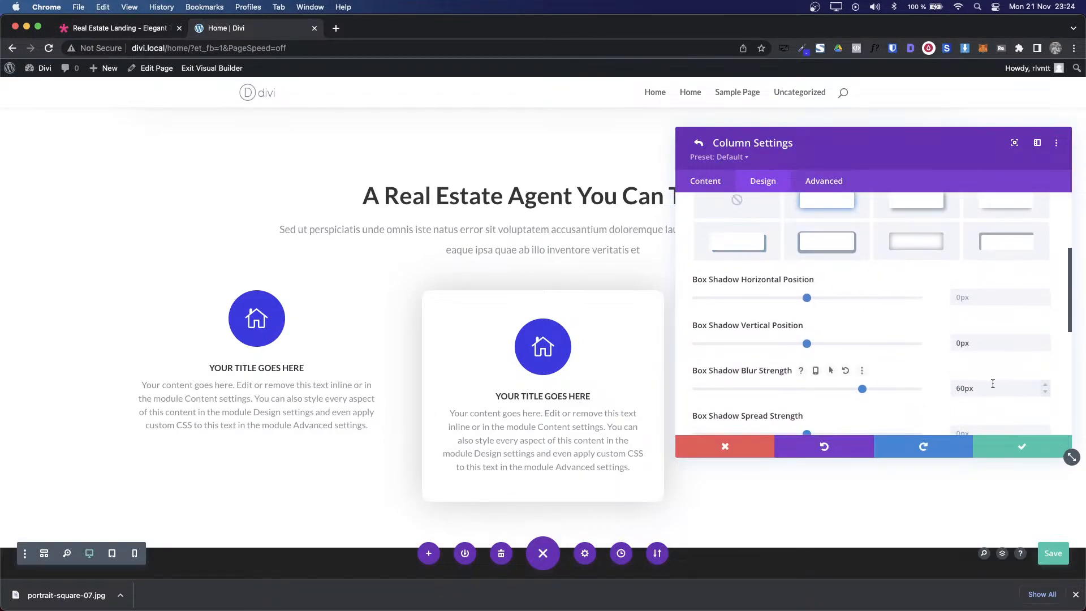
pyautogui.scroll(-3, 905, 373)
pyautogui.click(703, 366)
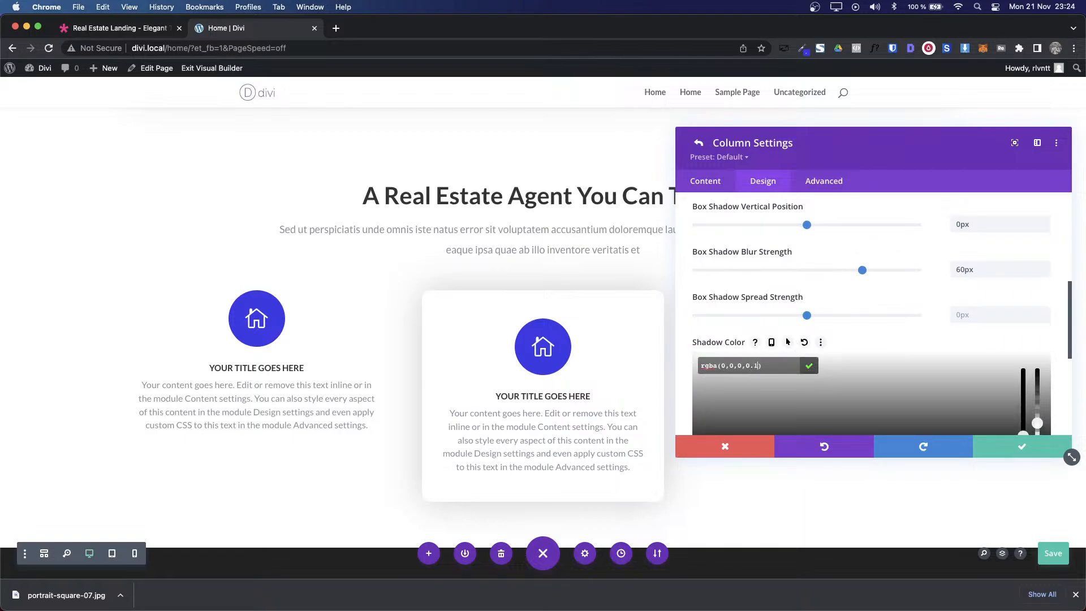
pyautogui.click(813, 367)
pyautogui.click(999, 271)
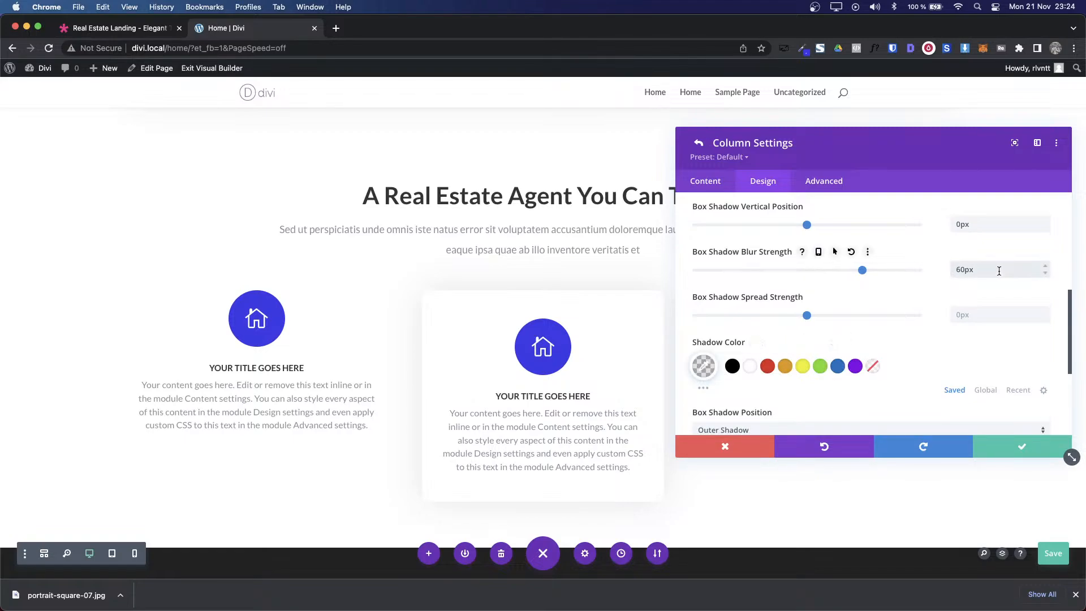
pyautogui.click(1022, 447)
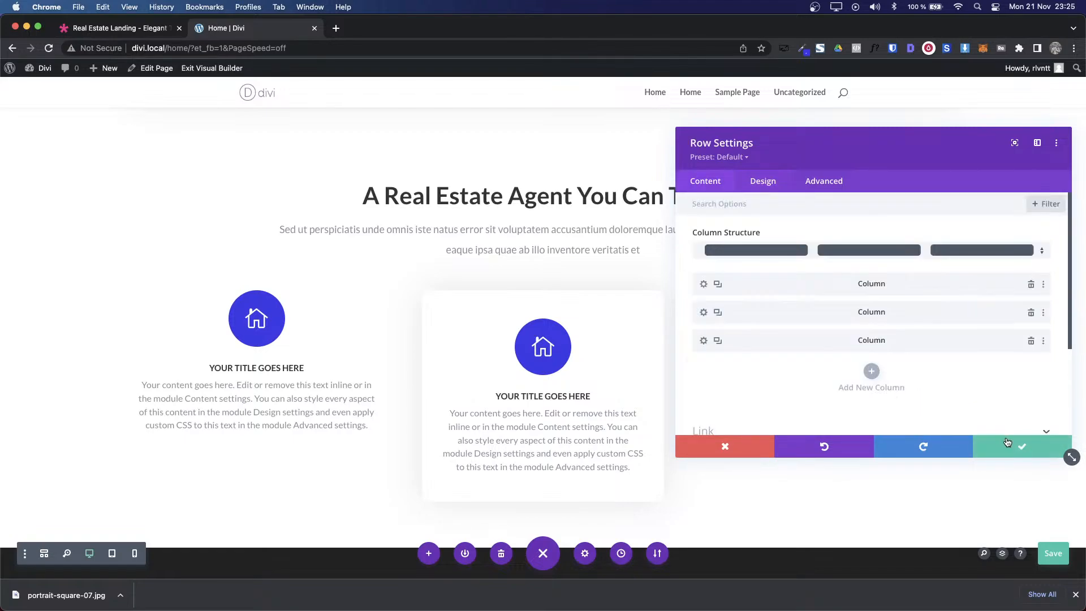
pyautogui.click(1023, 448)
pyautogui.hotkey('ctrl', 'shift', 'Tab')
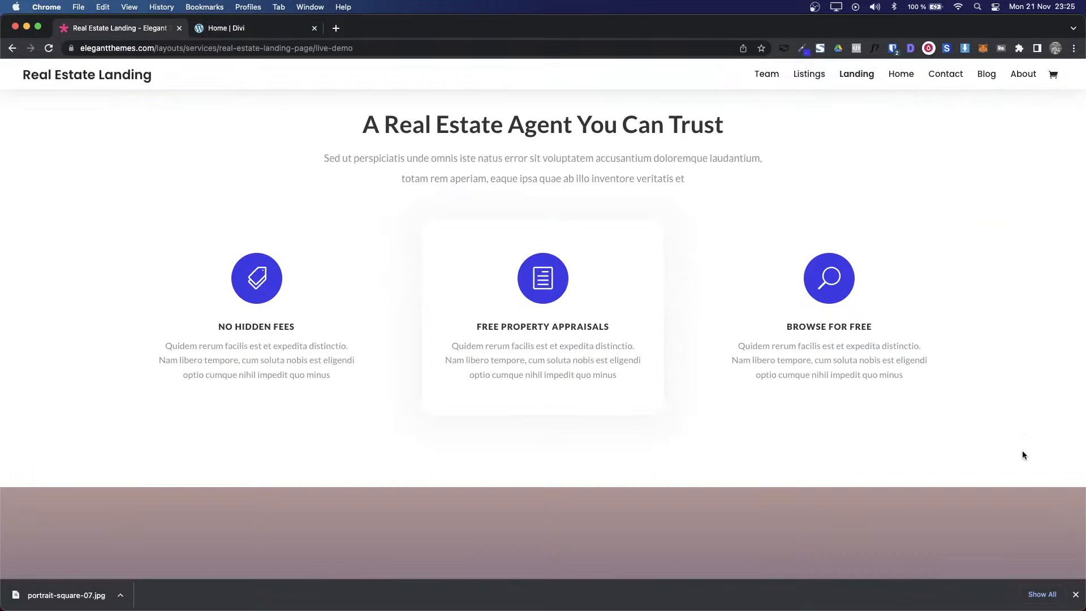
pyautogui.hotkey('ctrl', 'Tab')
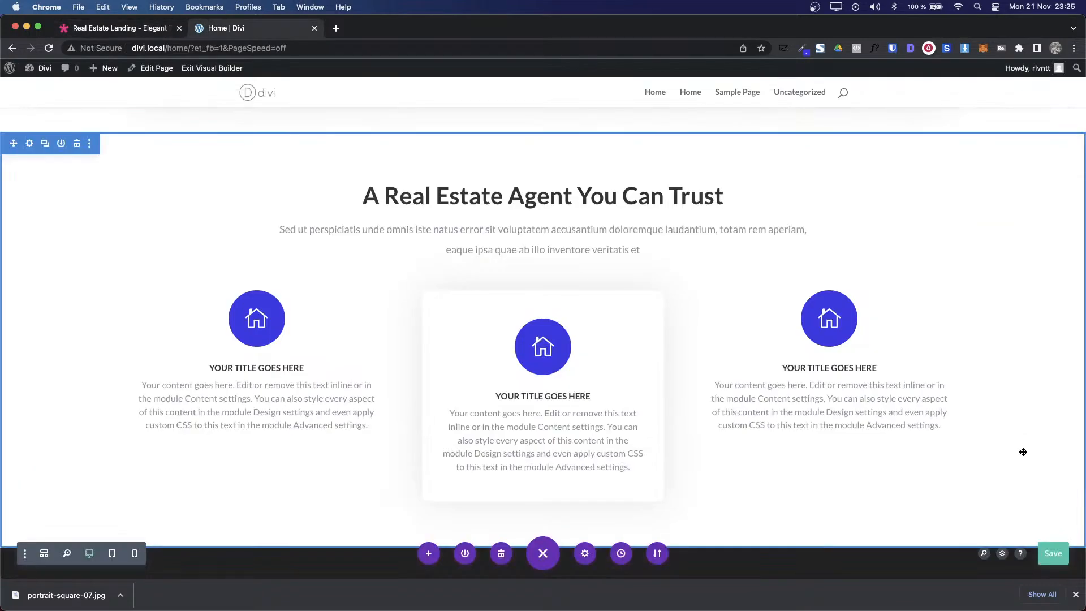
pyautogui.hotkey('ctrl', 'shift', 'Tab')
pyautogui.hotkey('ctrl', 'Tab')
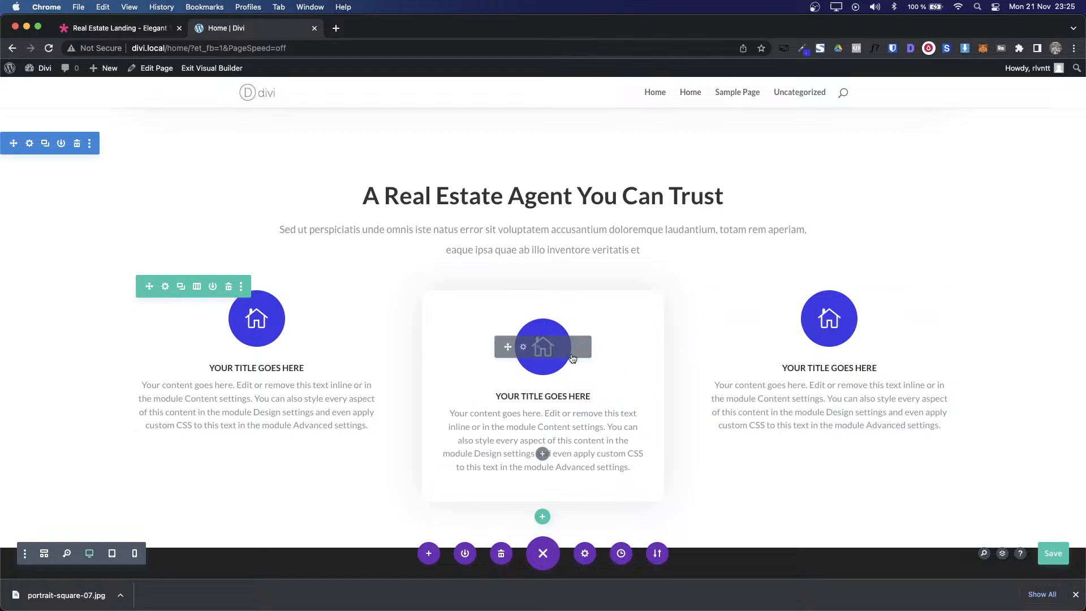
pyautogui.click(520, 351)
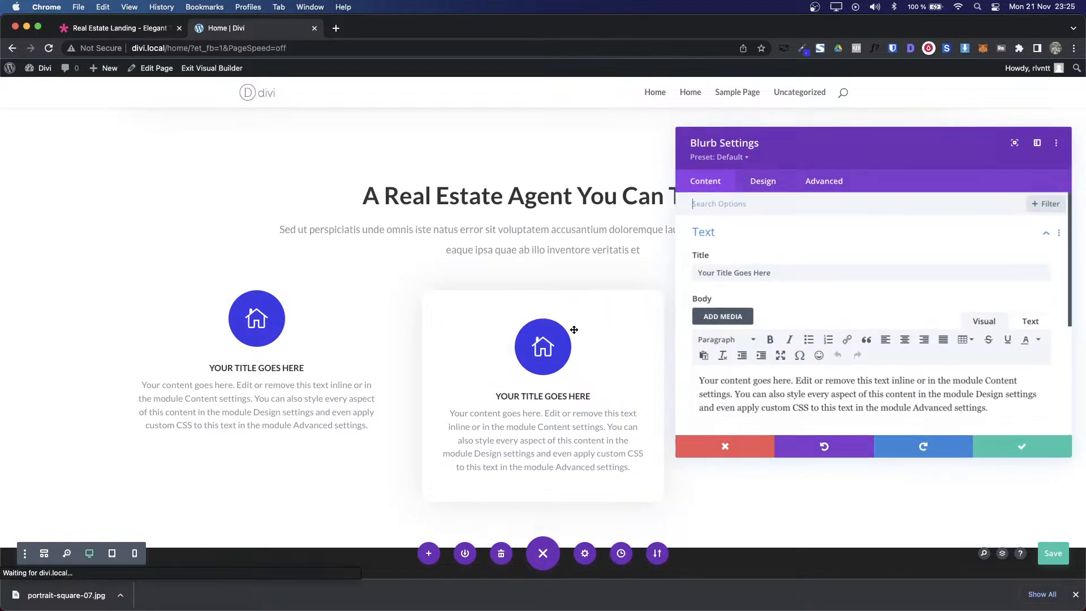
pyautogui.click(763, 181)
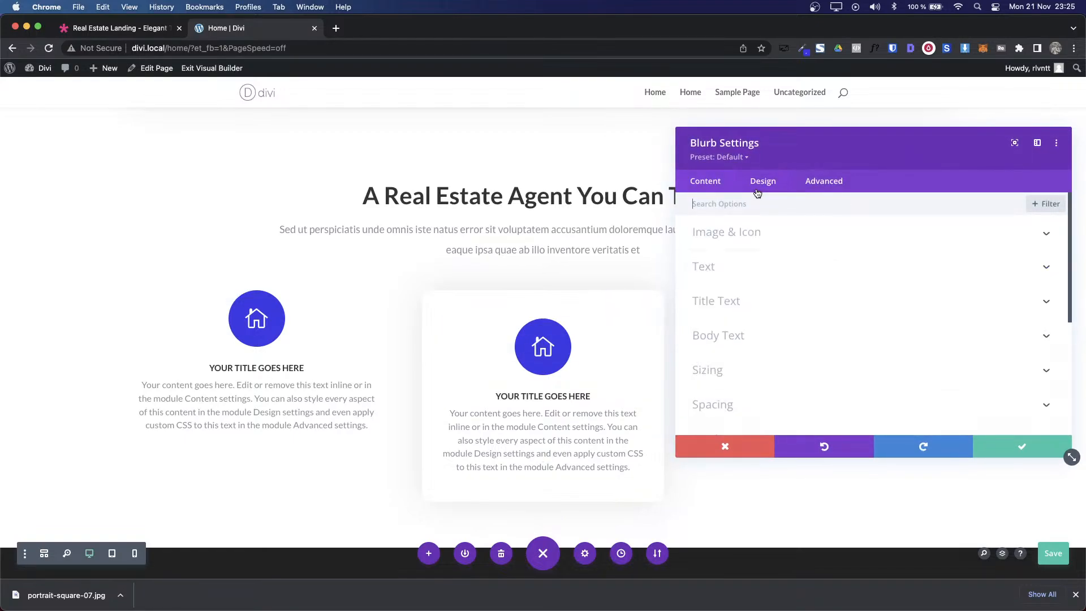
pyautogui.click(711, 372)
pyautogui.click(723, 212)
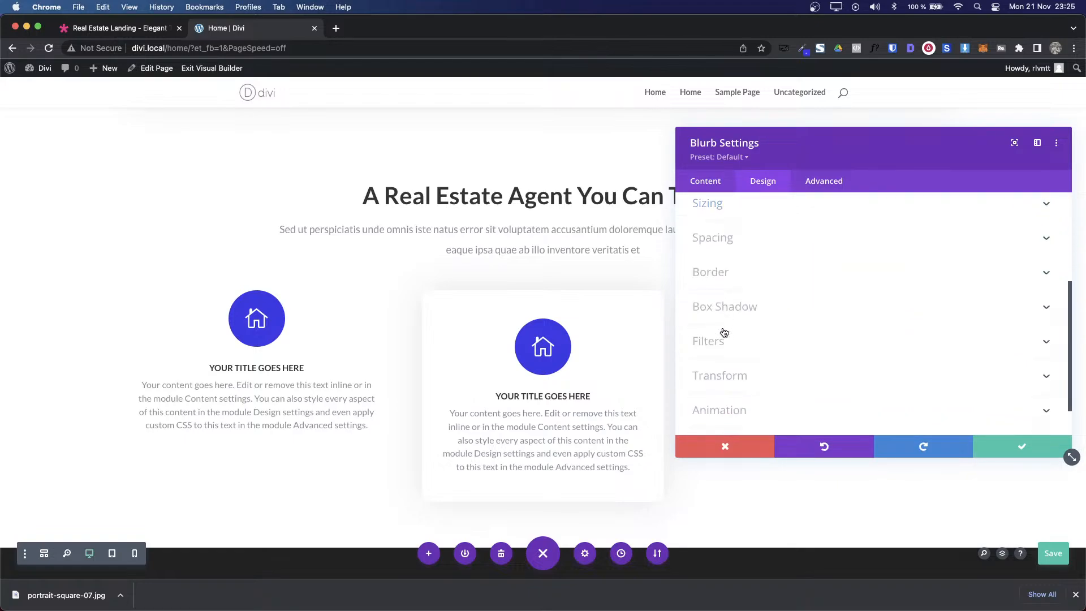
pyautogui.click(728, 240)
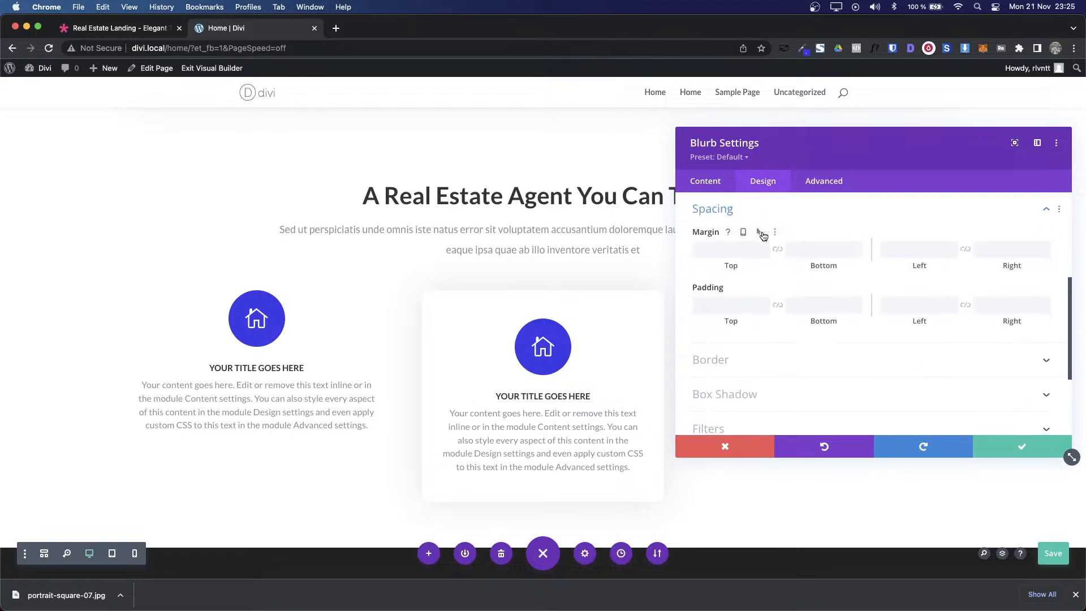
pyautogui.click(713, 448)
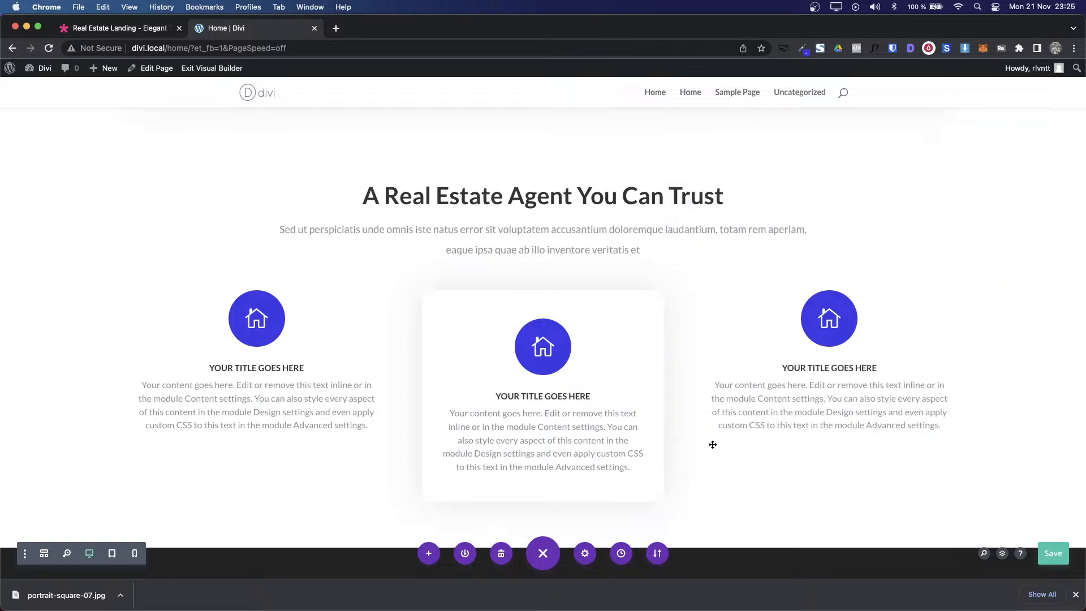
# Step: Look up the middle column's padding and give the first column linked padding of 50px top and bottom and 35px left and right
pyautogui.click(165, 287)
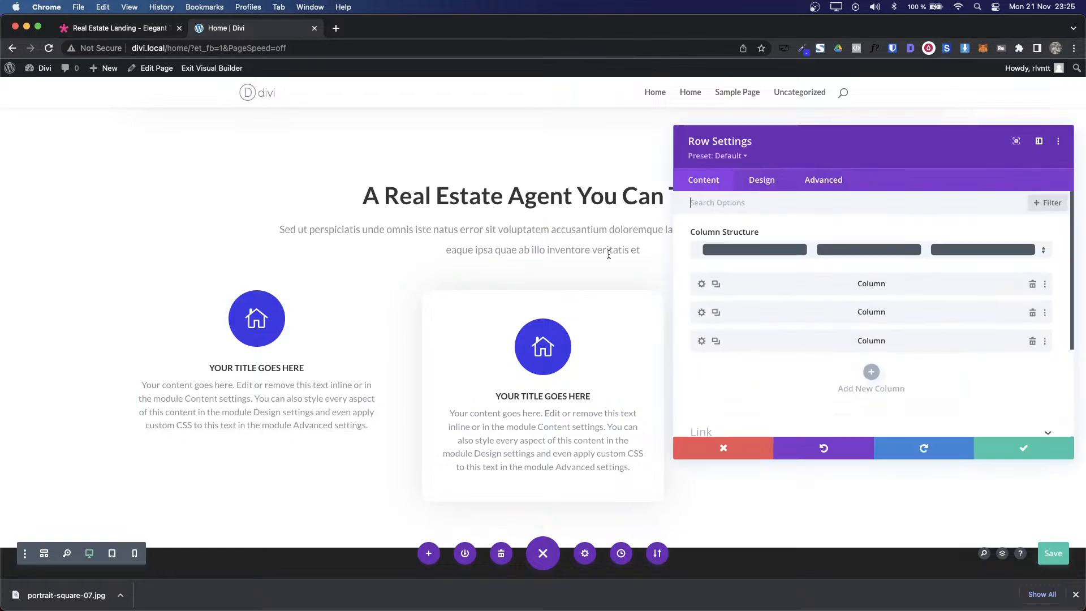
pyautogui.click(701, 313)
pyautogui.click(763, 185)
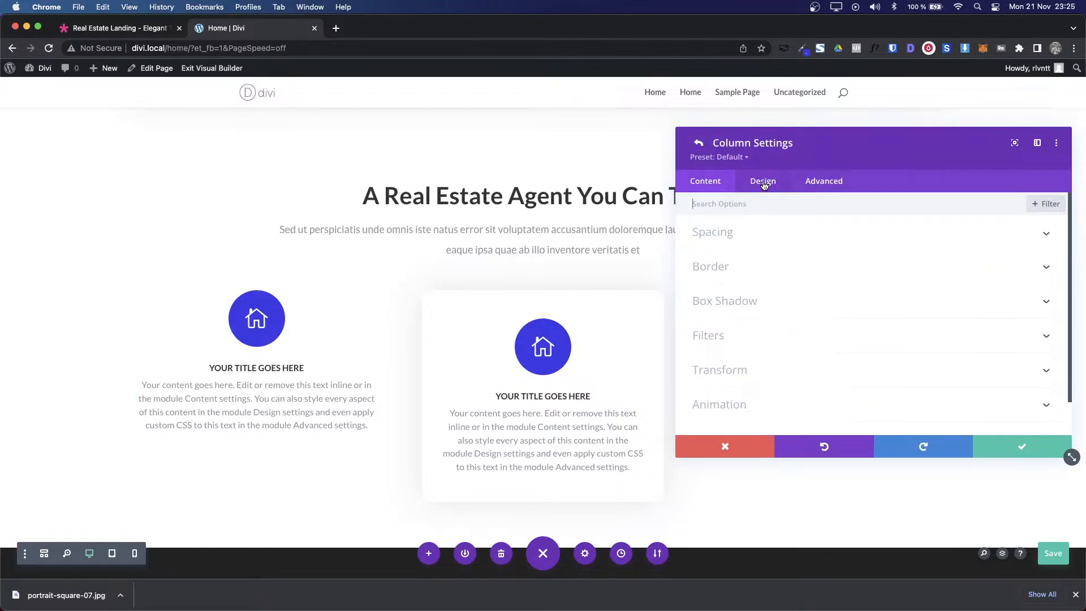
pyautogui.click(730, 234)
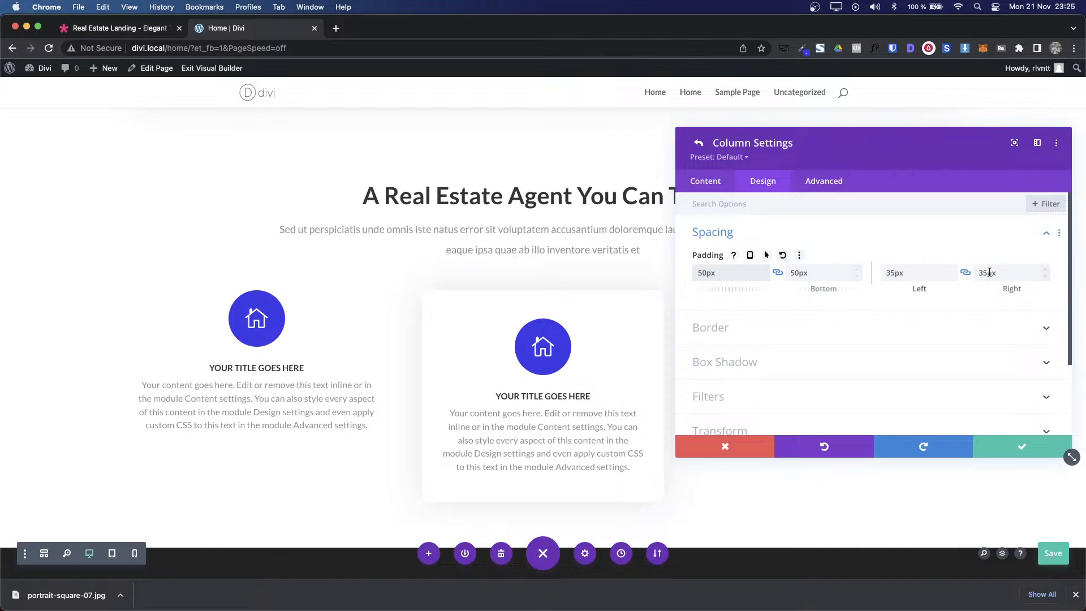
pyautogui.click(701, 143)
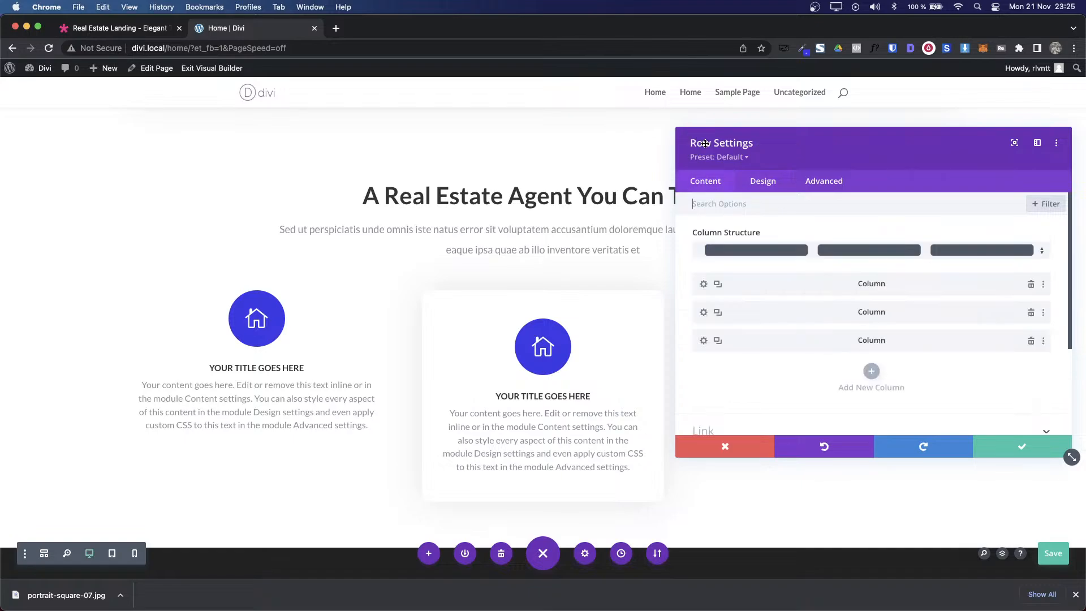
pyautogui.click(704, 284)
pyautogui.click(762, 180)
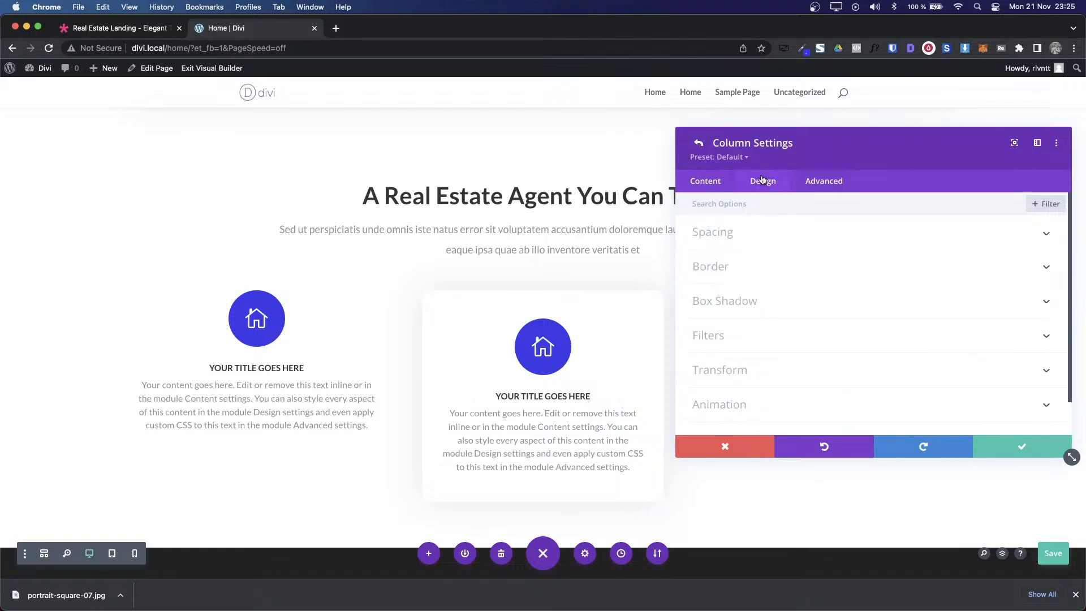
pyautogui.click(718, 233)
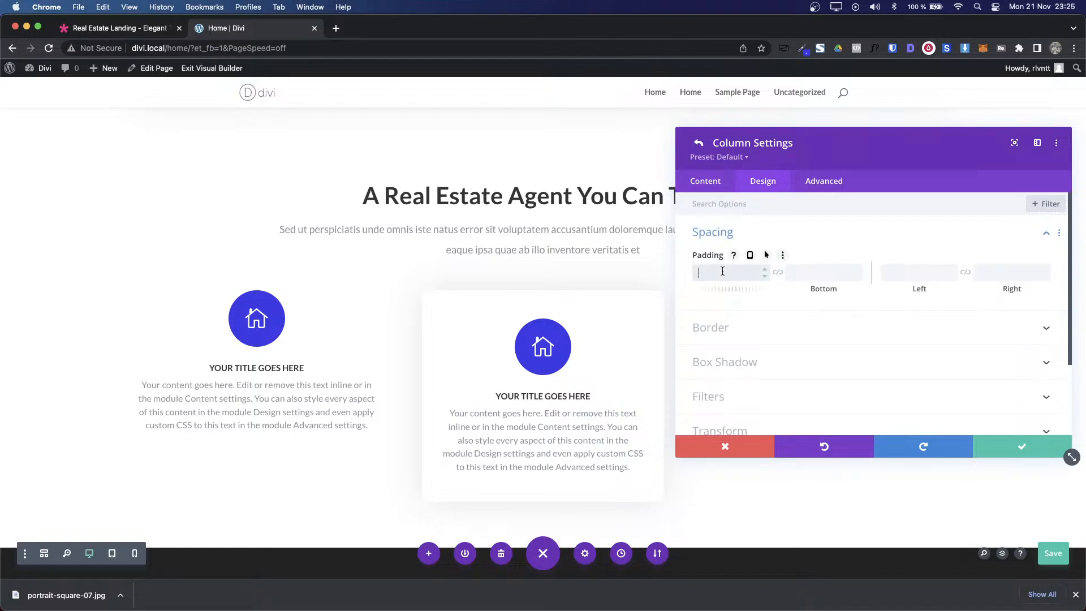
pyautogui.write('50')
pyautogui.click(778, 272)
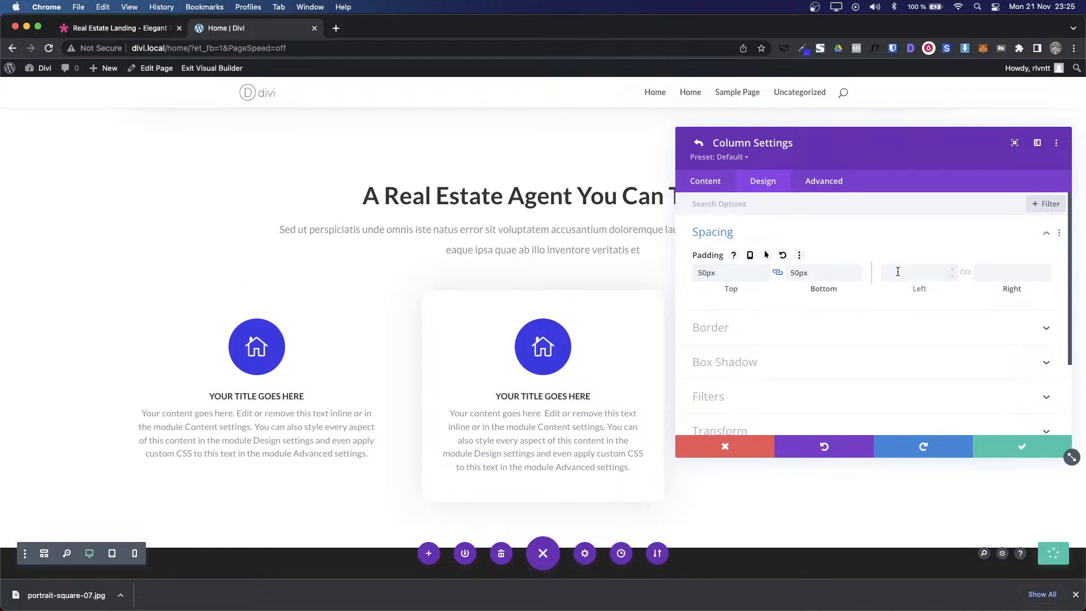
pyautogui.click(899, 272)
pyautogui.write('35')
pyautogui.click(965, 273)
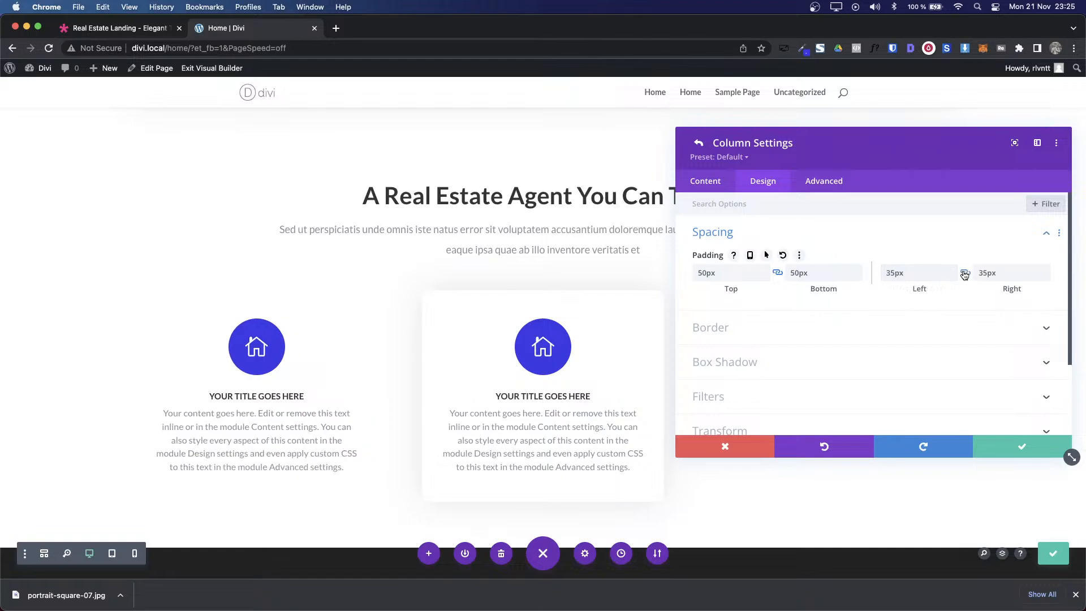
pyautogui.click(694, 147)
# Step: Set the third column's padding to 50px for linked top and bottom and 35px for left, and save the column and row settings
pyautogui.click(704, 342)
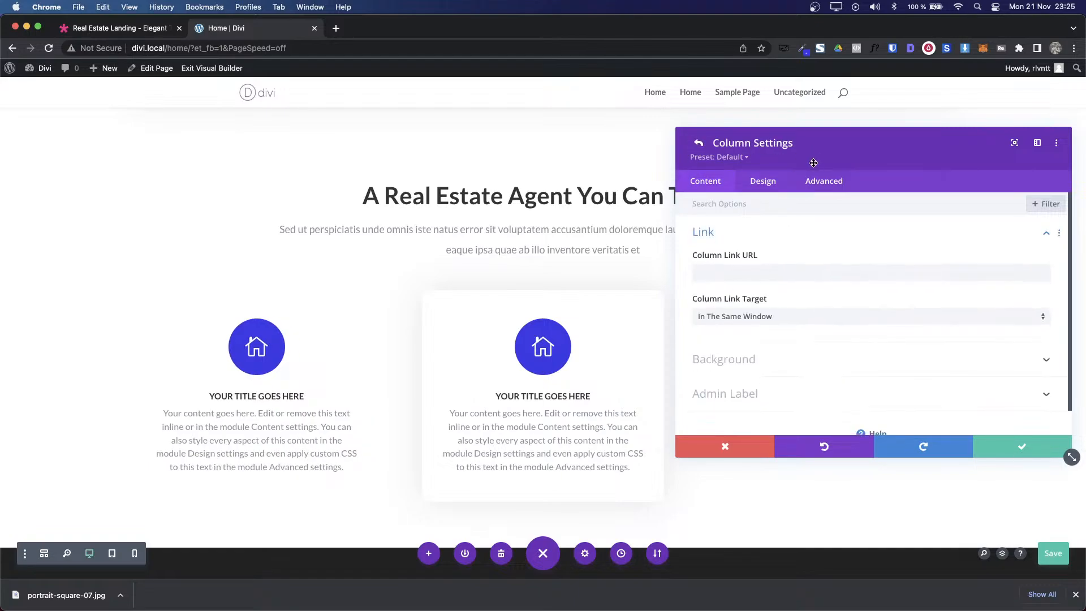
pyautogui.moveTo(813, 163); pyautogui.dragTo(386, 203)
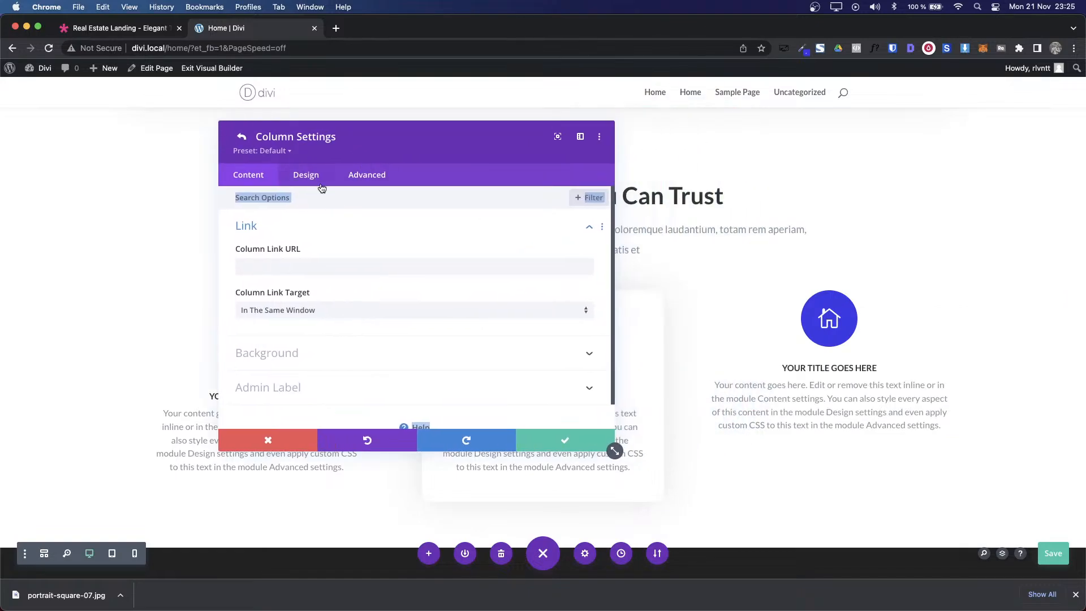
pyautogui.click(321, 179)
pyautogui.click(278, 243)
pyautogui.click(273, 267)
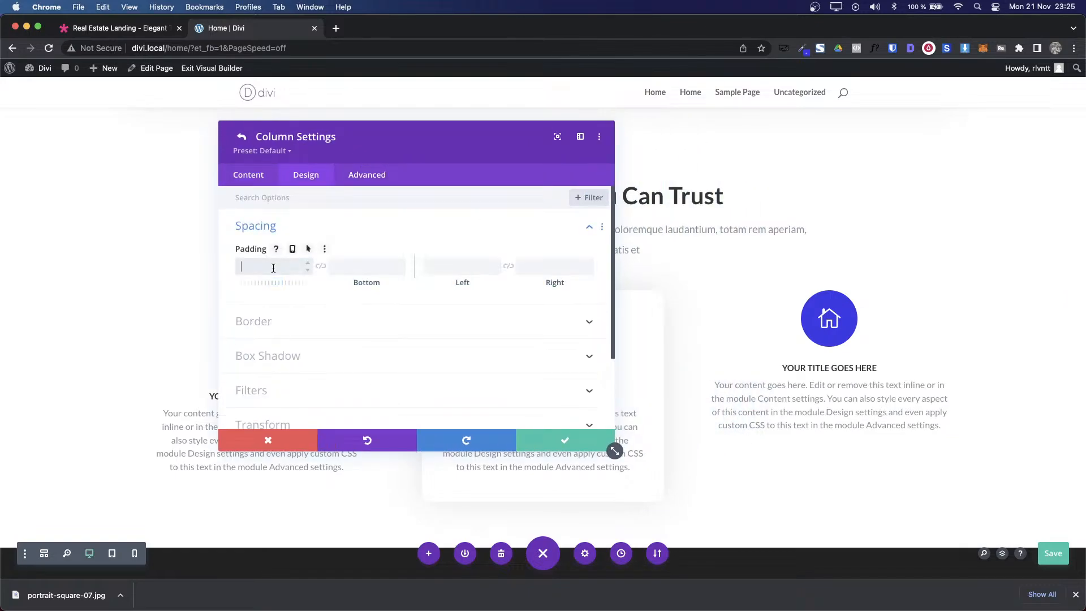
pyautogui.write('50')
pyautogui.click(321, 266)
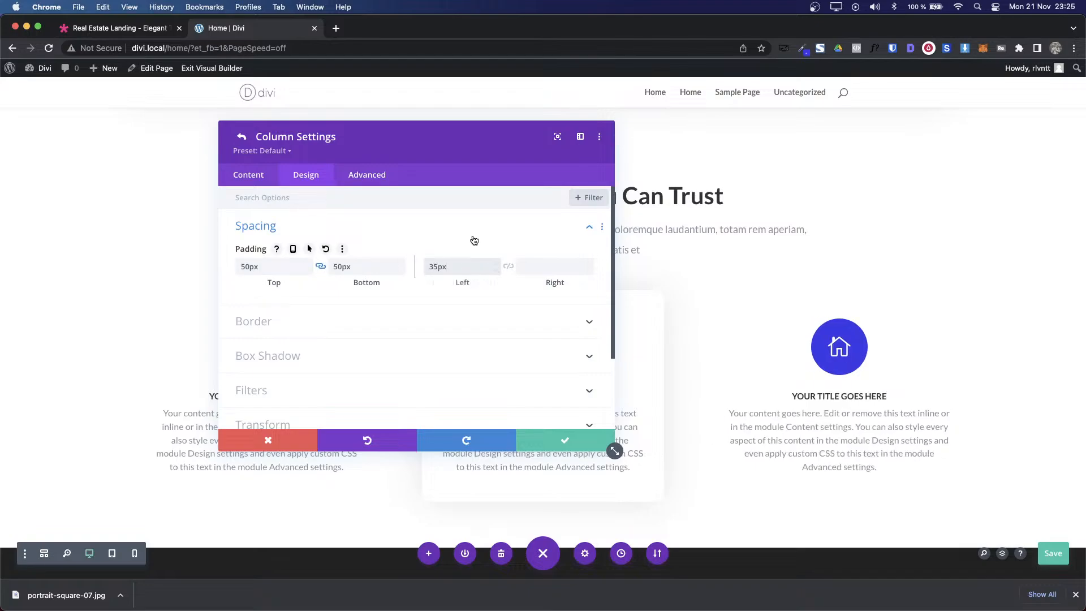
pyautogui.click(473, 240)
pyautogui.click(596, 436)
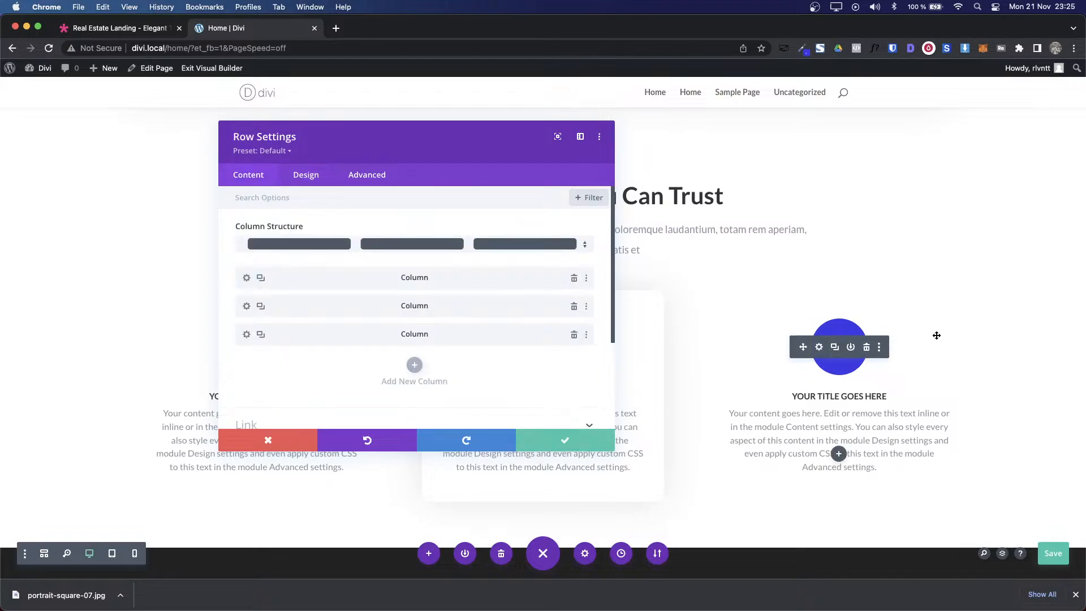
pyautogui.click(573, 434)
# Step: Compare the three blurb columns and the section's lower end with the live demo page
pyautogui.hotkey('ctrl', 'Tab')
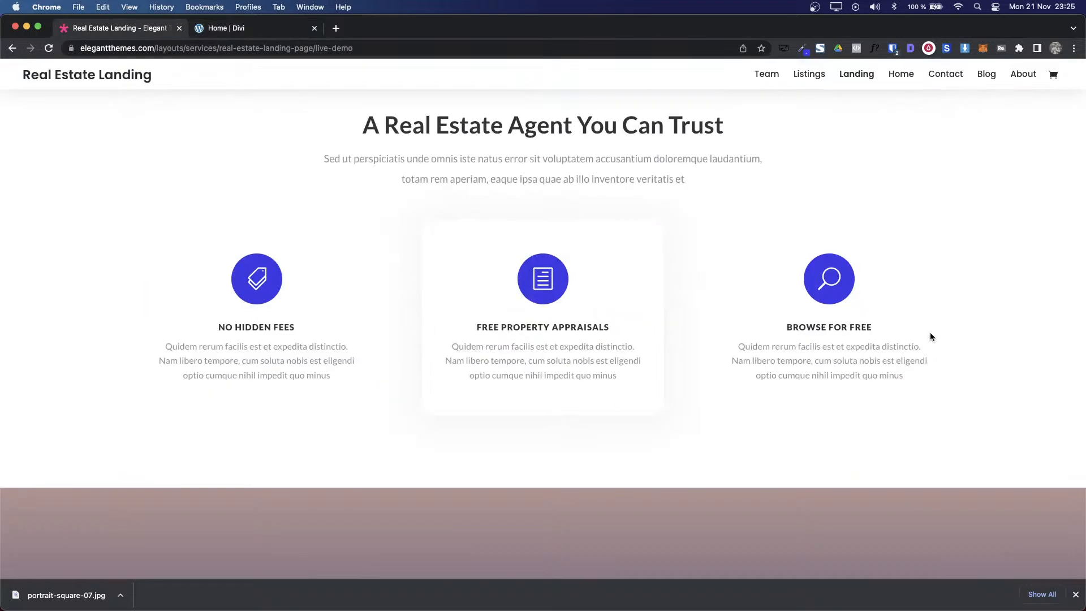
pyautogui.scroll(1, 930, 331)
pyautogui.scroll(-2, 929, 332)
pyautogui.hotkey('ctrl', 'Tab')
pyautogui.scroll(2, 931, 336)
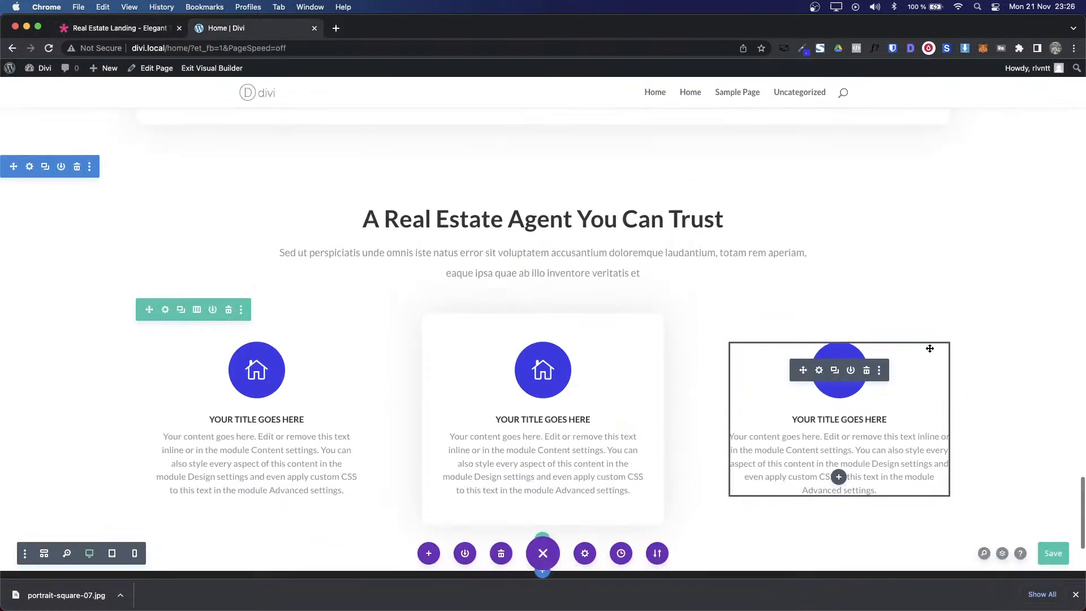
pyautogui.scroll(-5, 929, 345)
pyautogui.scroll(-1, 930, 349)
pyautogui.hotkey('ctrl', 'Tab')
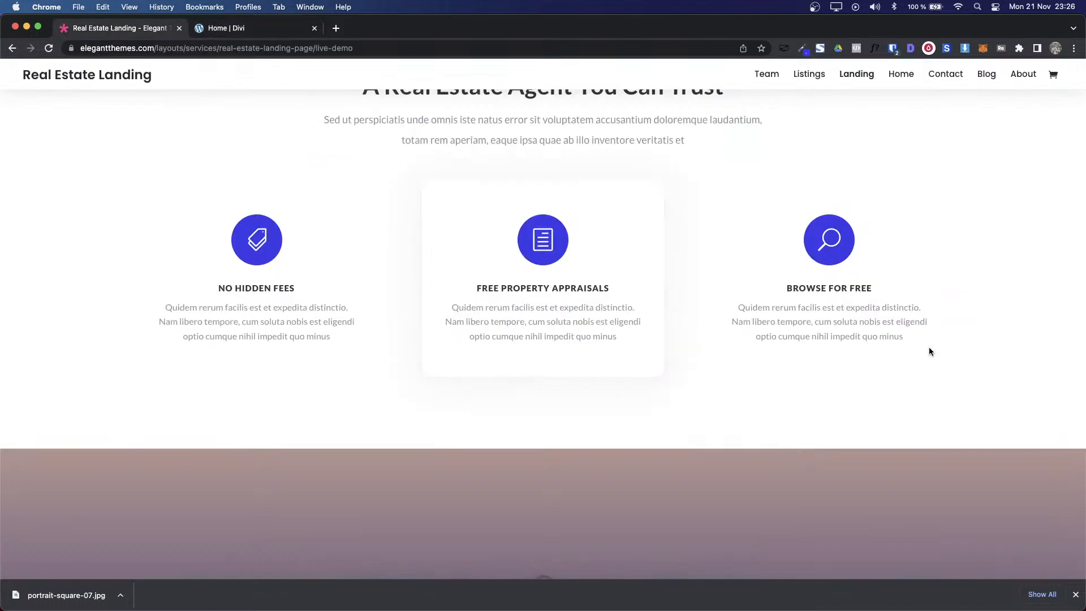
# Step: Copy the hero section, paste it below the blurb columns as the page's last section, and delete the copy's content row
pyautogui.scroll(-5, 722, 394)
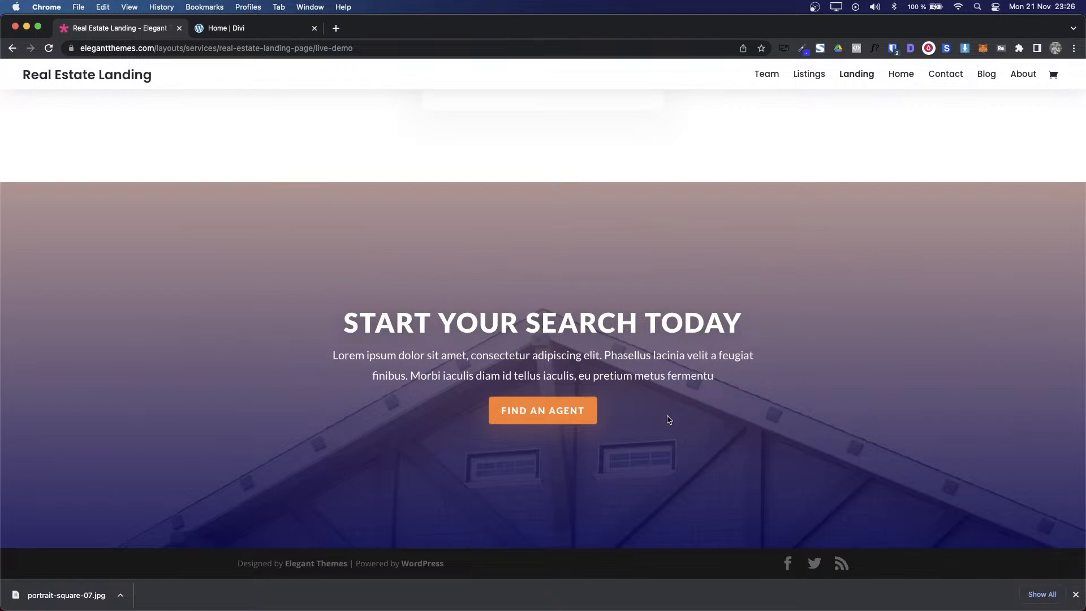
pyautogui.hotkey('ctrl', 'Tab')
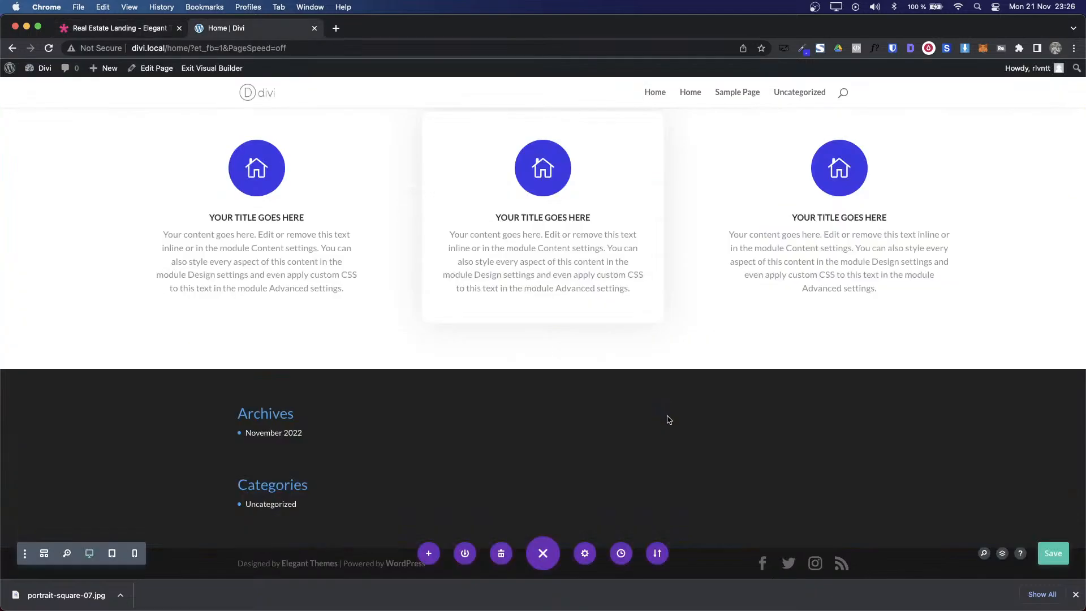
pyautogui.scroll(20, 145, 253)
pyautogui.scroll(2, 146, 252)
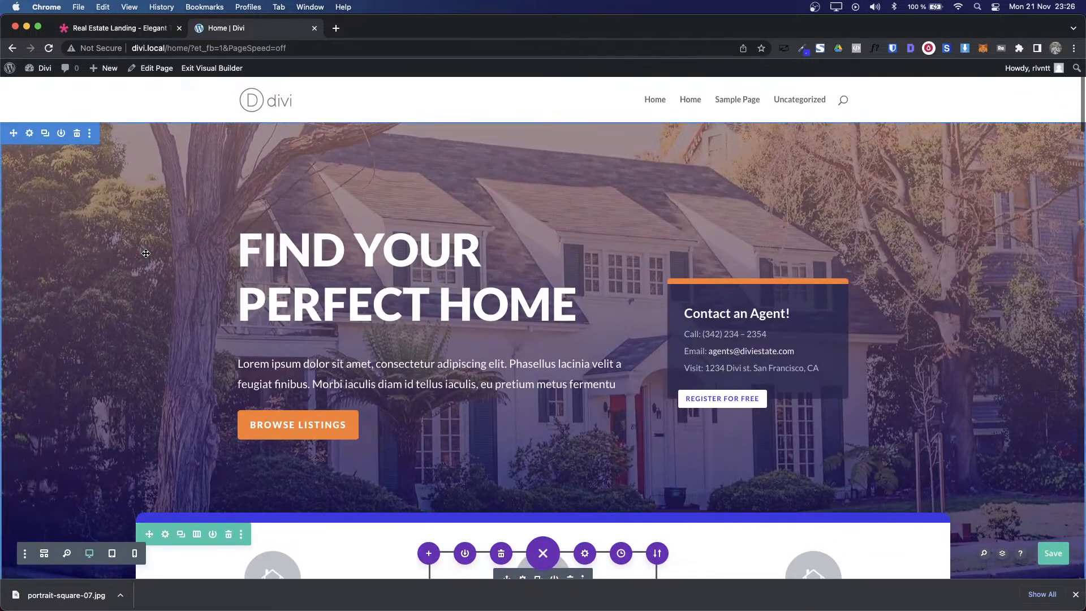
pyautogui.hotkey('ctrl', 'shift', 'Tab')
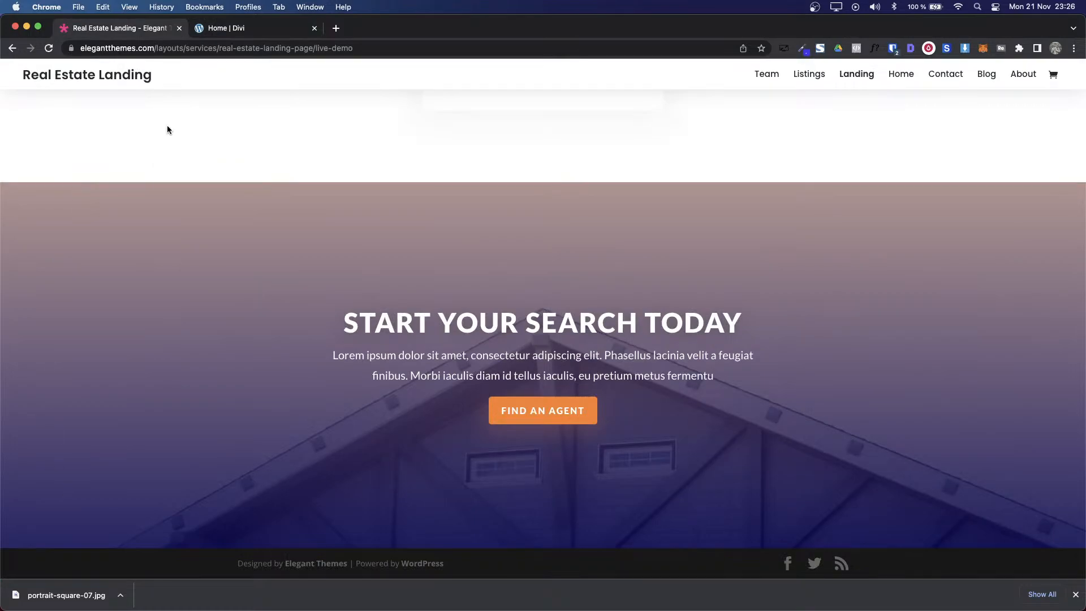
pyautogui.hotkey('ctrl', 'Tab')
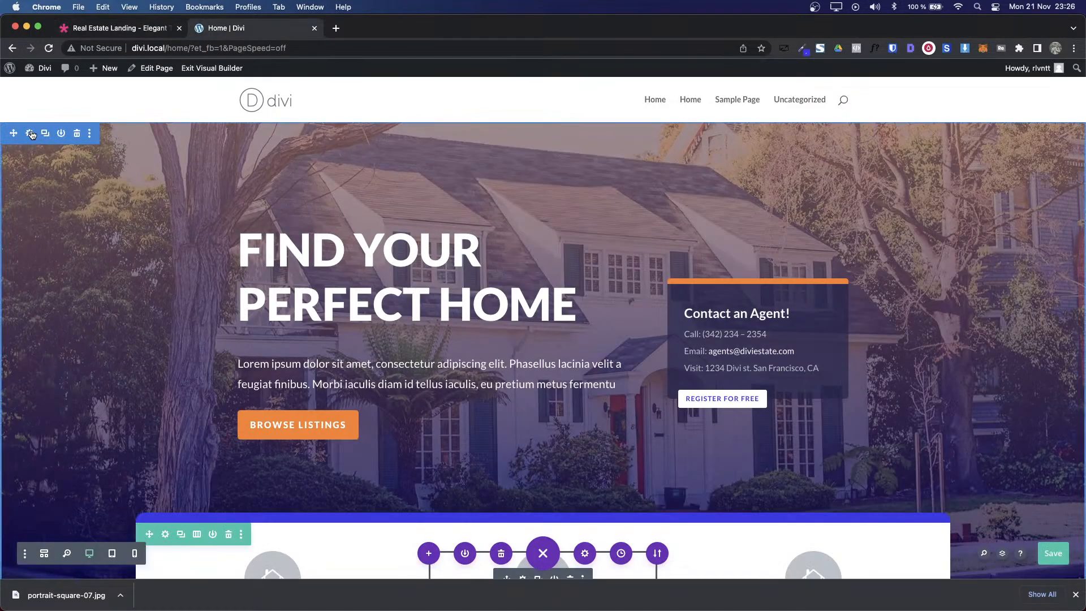
pyautogui.rightClick(31, 134)
pyautogui.click(53, 266)
pyautogui.scroll(-10, 180, 359)
pyautogui.scroll(-10, 180, 359)
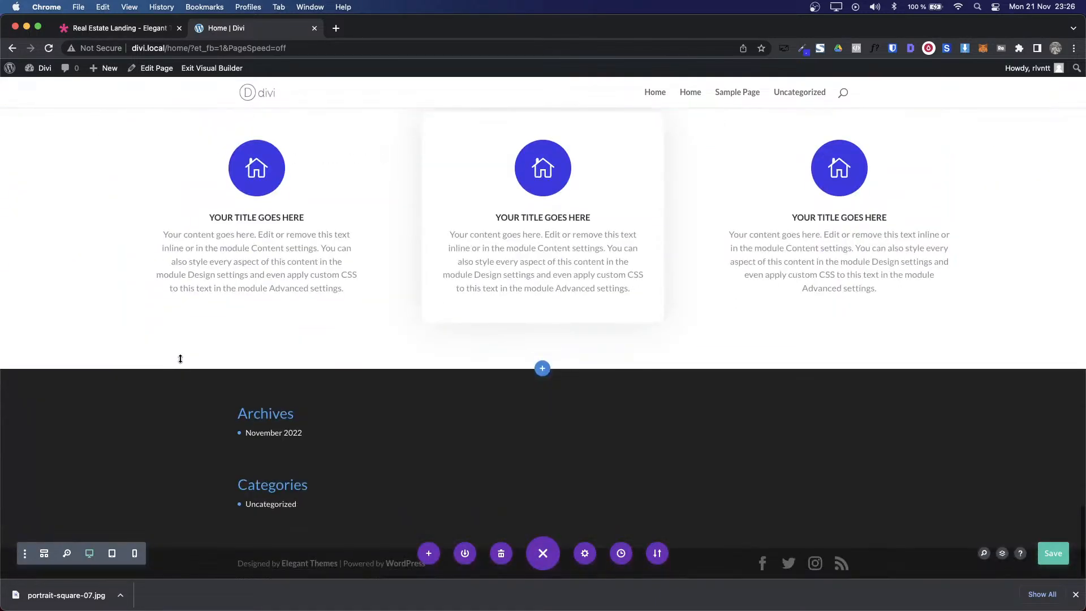
pyautogui.rightClick(542, 373)
pyautogui.click(515, 263)
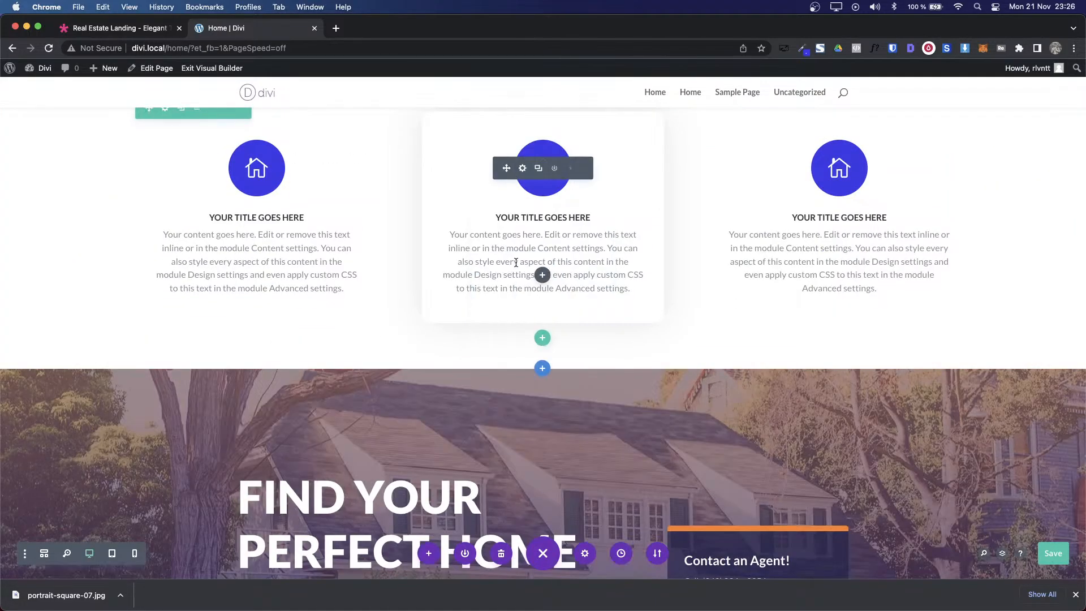
pyautogui.scroll(-3, 516, 261)
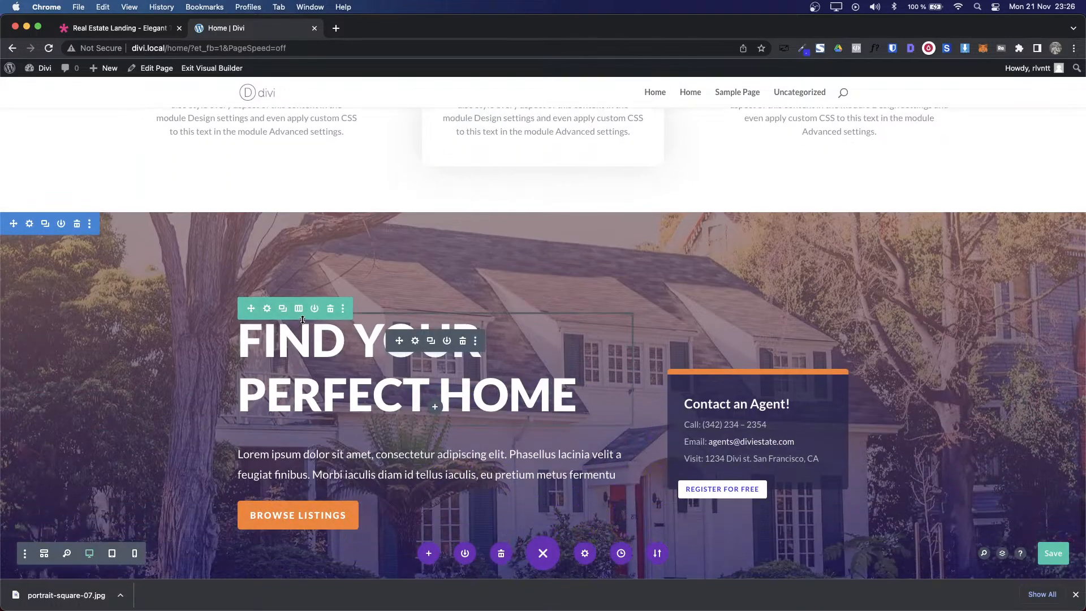
pyautogui.click(332, 308)
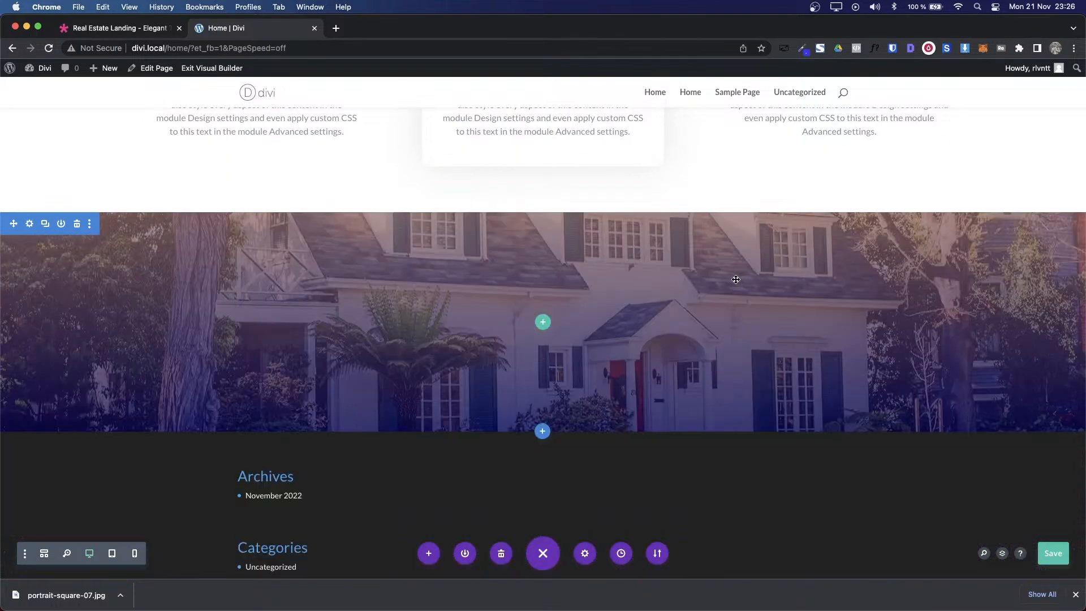
# Step: Find the grey roof photo real-estate-06.jpg among the live demo page's images and download it
pyautogui.hotkey('ctrl', 'shift', 'Tab')
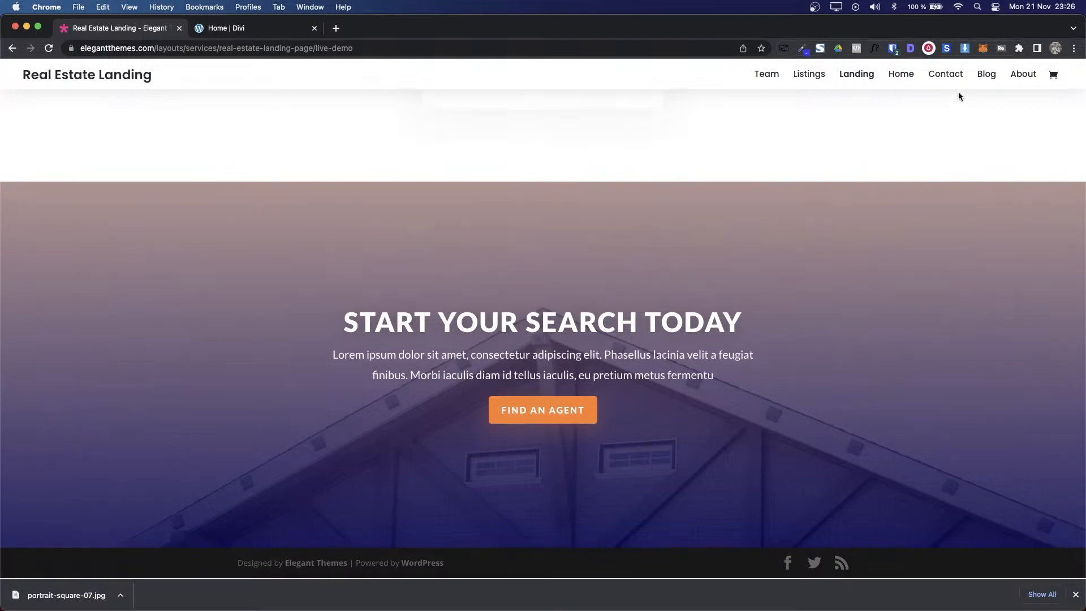
pyautogui.click(965, 48)
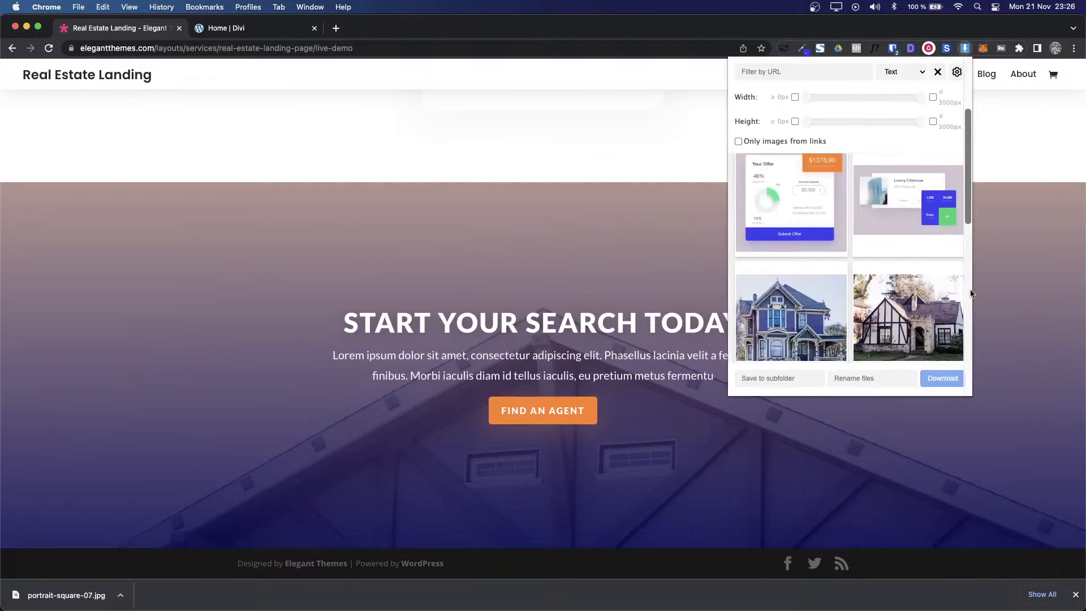
pyautogui.scroll(-5, 867, 258)
pyautogui.scroll(2, 867, 259)
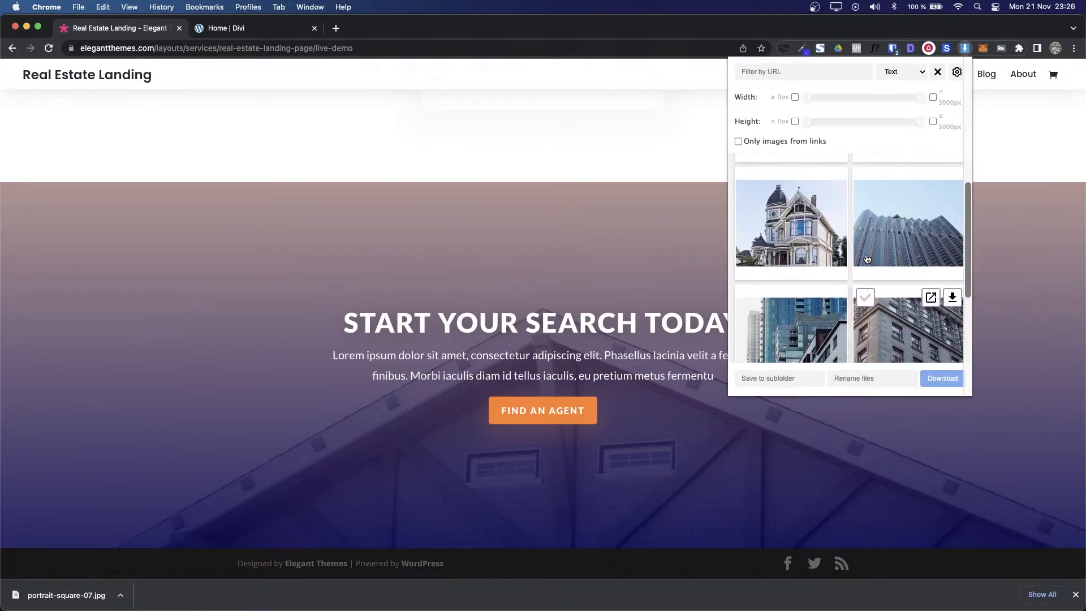
pyautogui.scroll(-5, 866, 255)
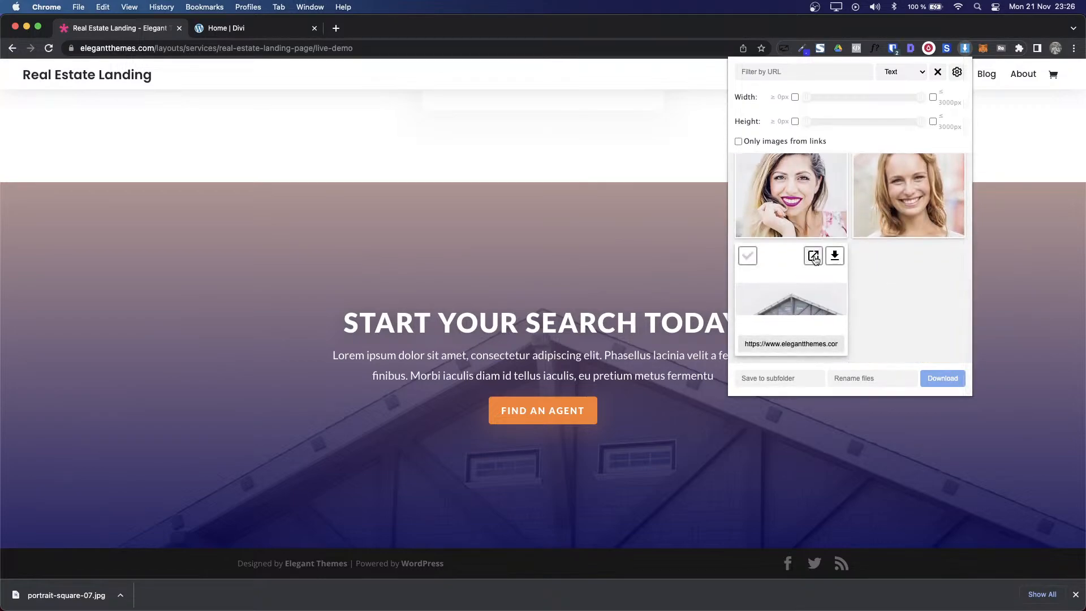
pyautogui.click(831, 260)
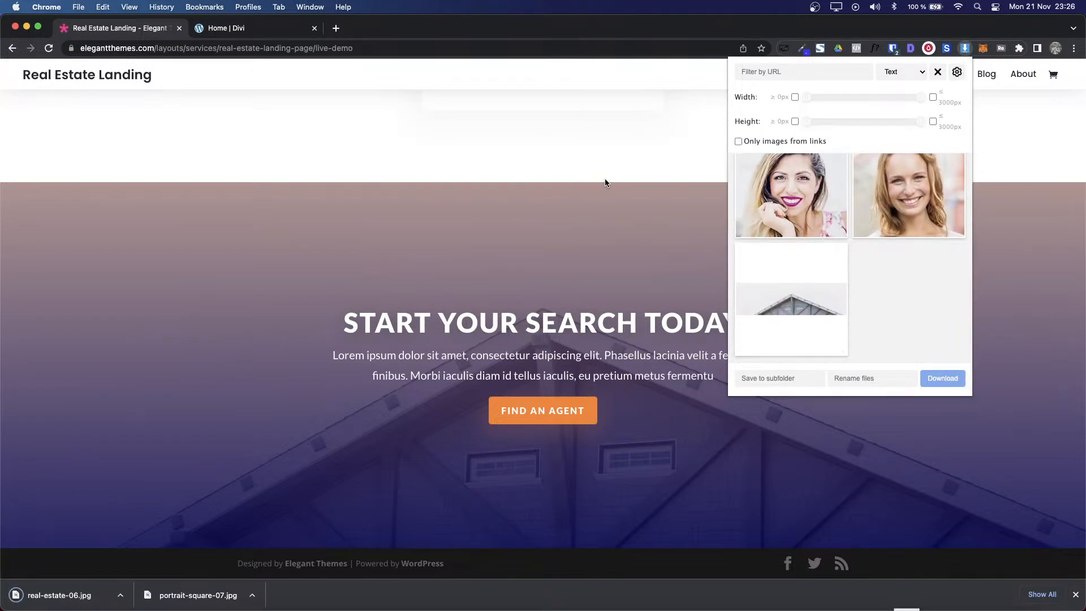
# Step: Upload real-estate-06.jpg as the pasted section's background image in place of the house photo and save the section settings
pyautogui.hotkey('ctrl', 'Tab')
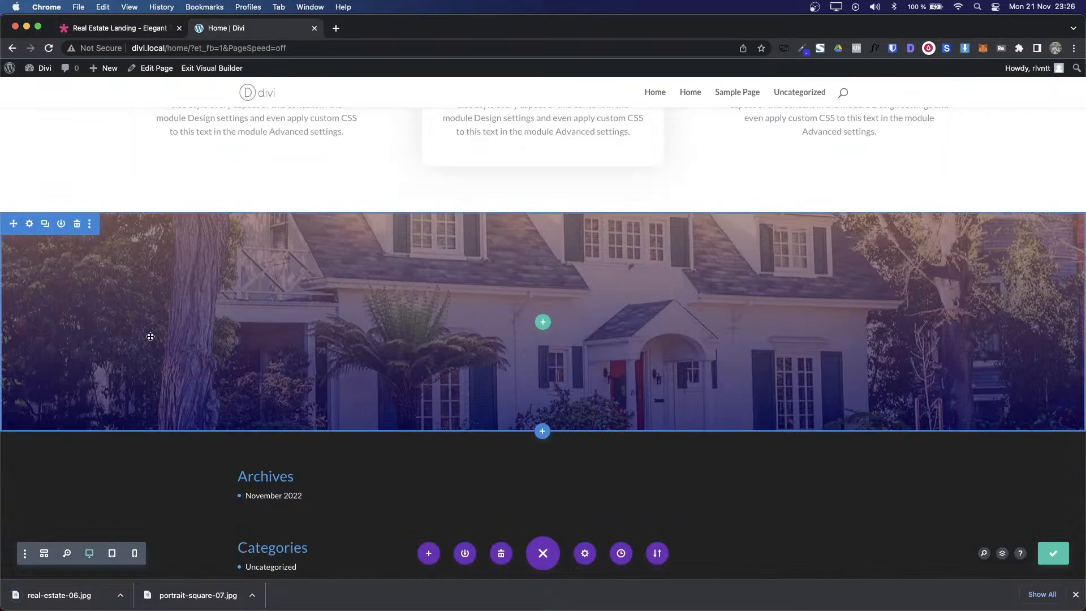
pyautogui.click(29, 224)
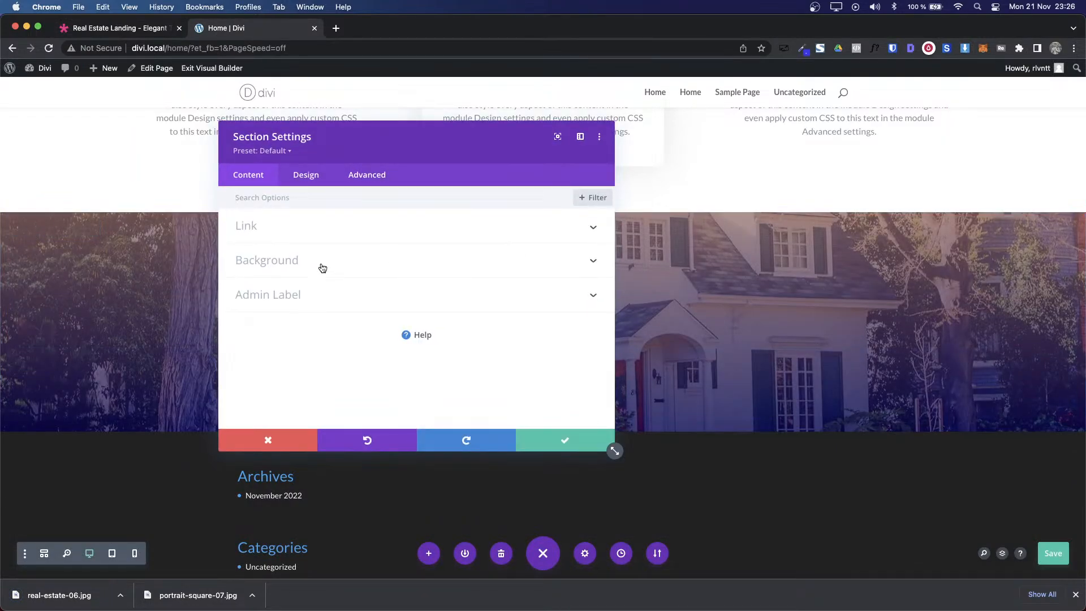
pyautogui.click(321, 266)
pyautogui.click(384, 247)
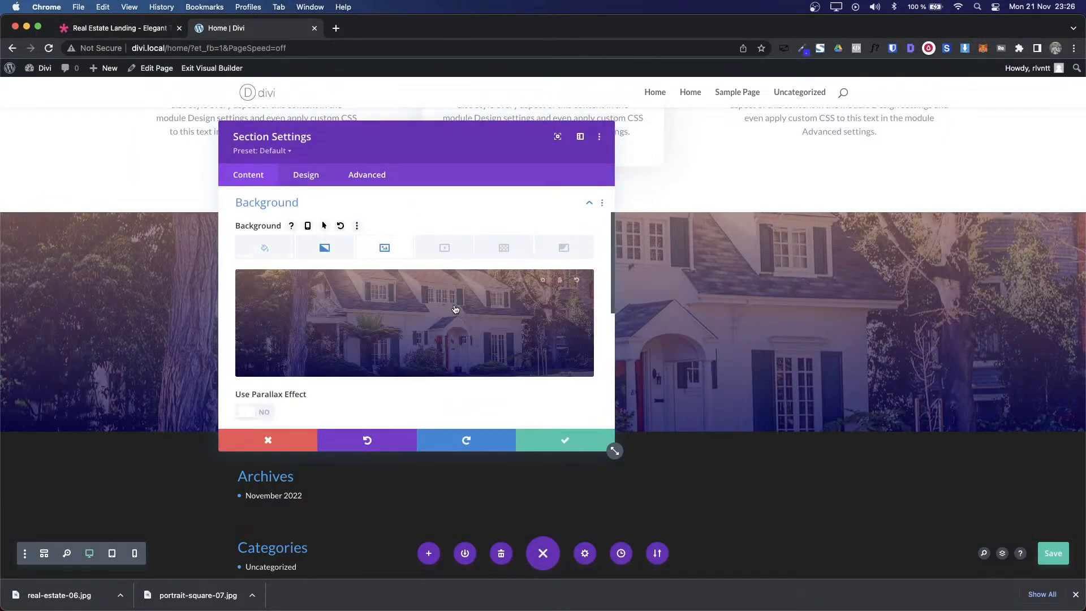
pyautogui.click(441, 318)
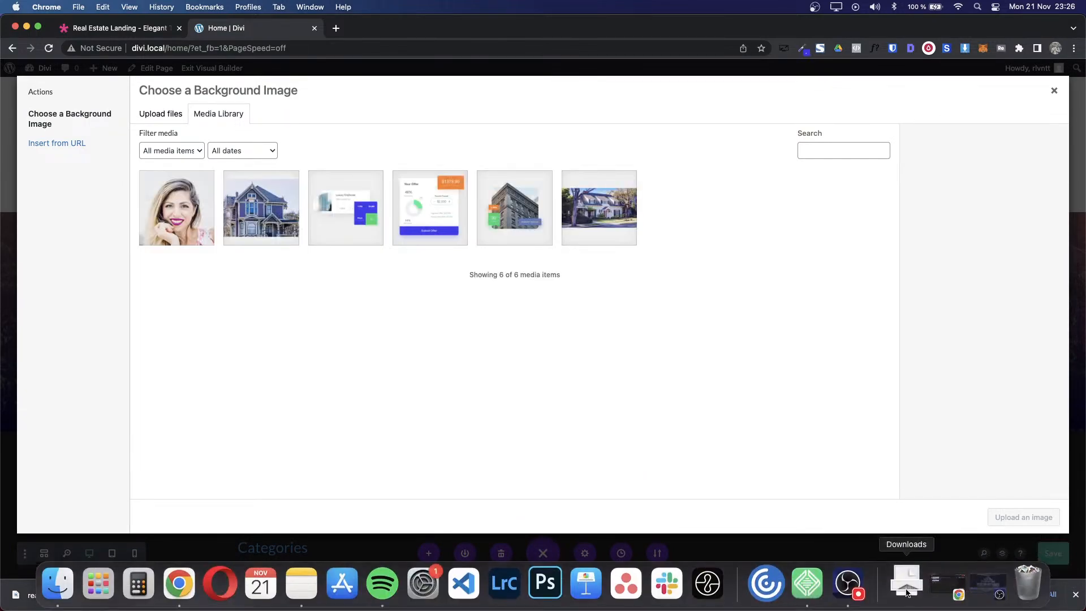
pyautogui.click(906, 583)
pyautogui.moveTo(915, 536); pyautogui.dragTo(541, 312)
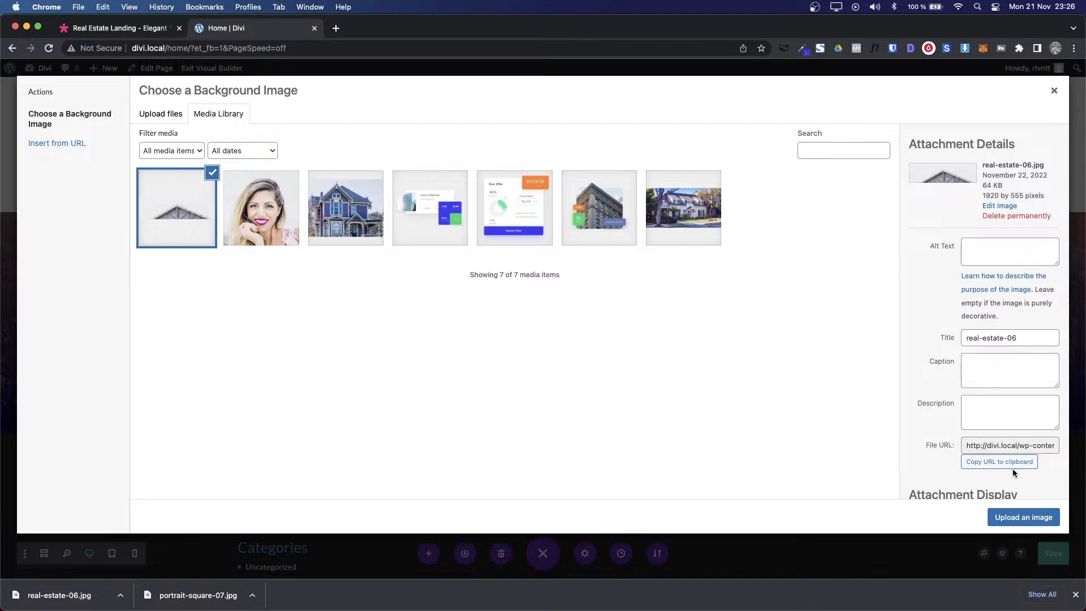
pyautogui.click(1000, 519)
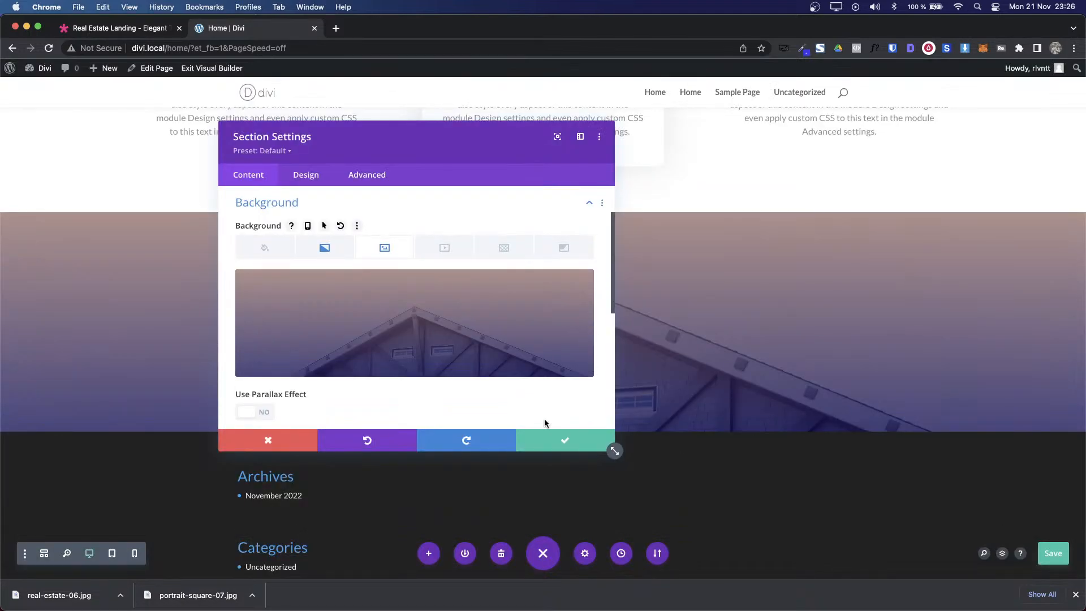
pyautogui.click(552, 449)
# Step: Add a one-column row with a Text module to the roof section, containing the demo's START YOUR SEARCH TODAY heading and paragraph
pyautogui.hotkey('ctrl', 'Tab')
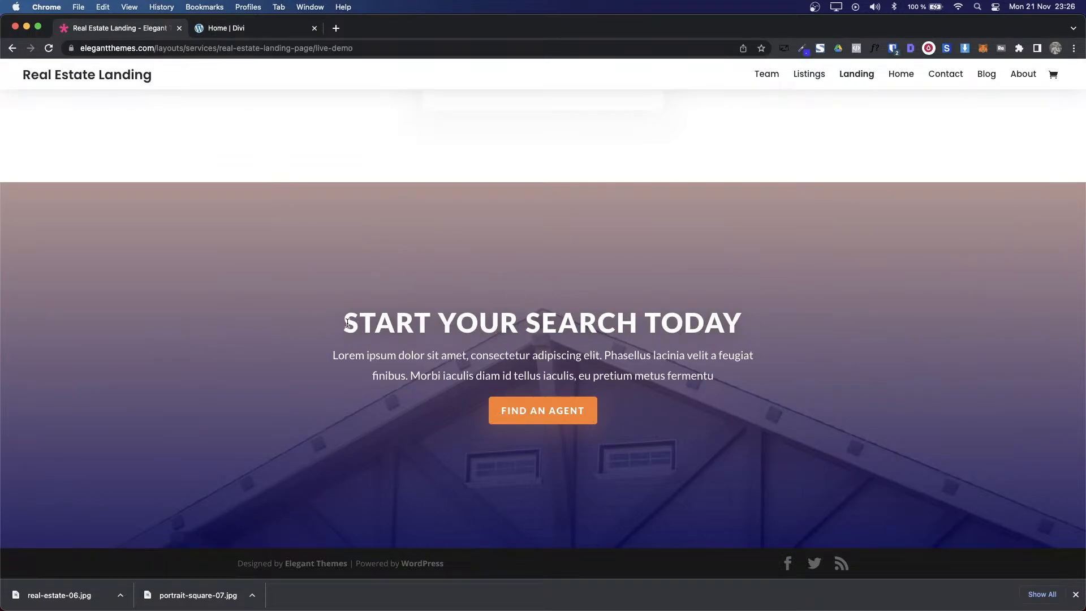
pyautogui.moveTo(347, 323); pyautogui.dragTo(714, 376)
pyautogui.press('super+c')
pyautogui.hotkey('ctrl', 'Tab')
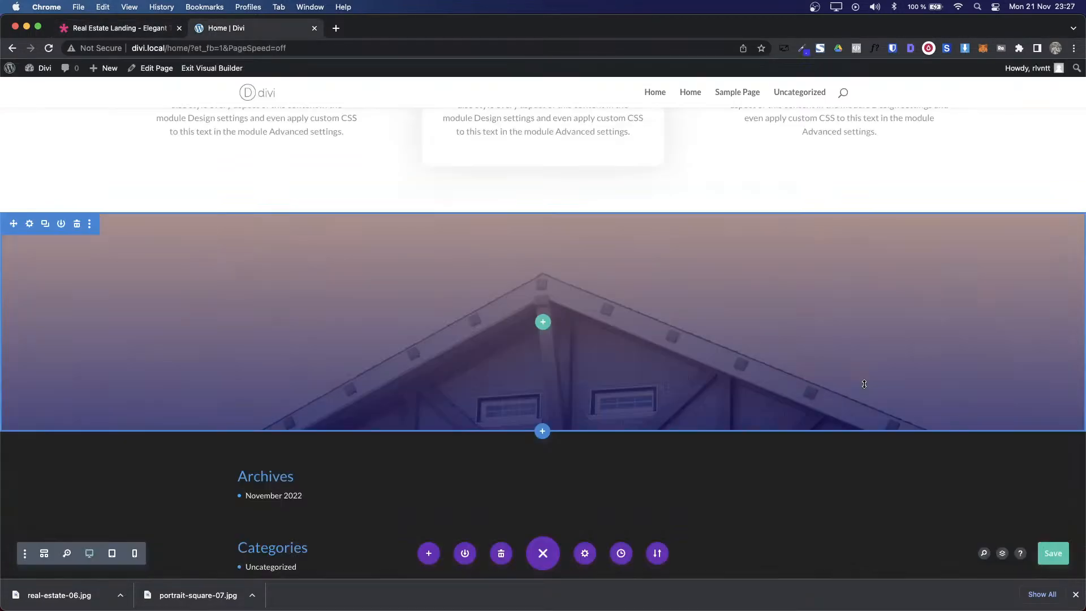
pyautogui.click(543, 323)
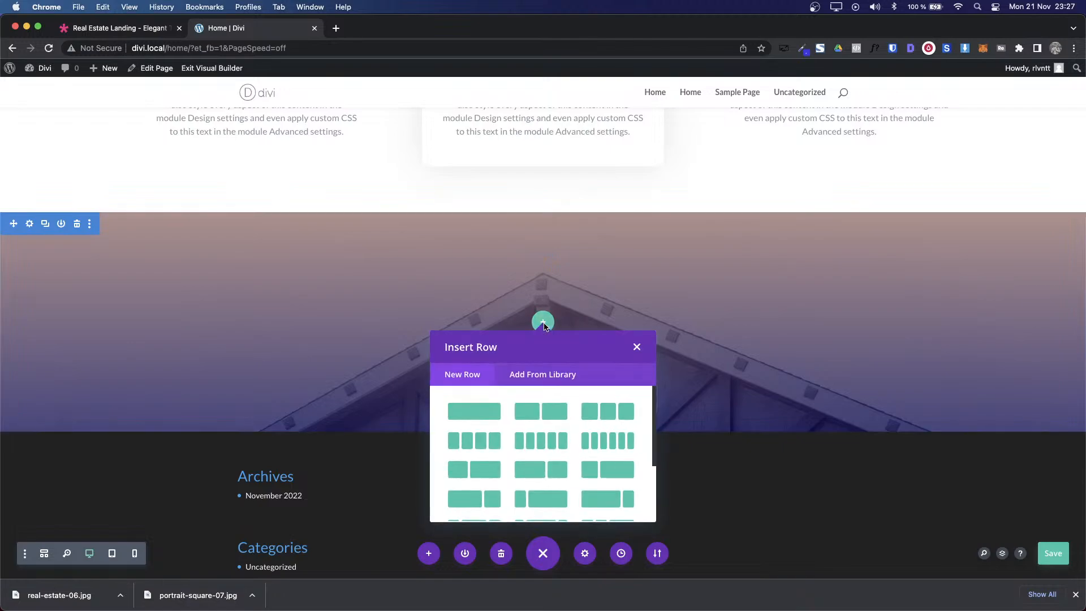
pyautogui.click(474, 411)
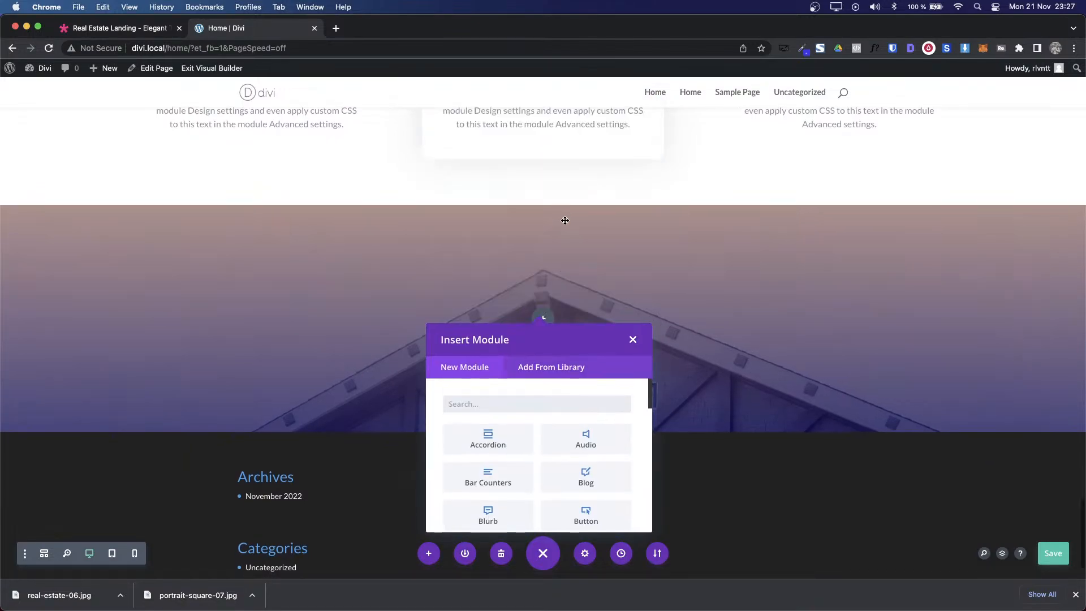
pyautogui.write('text')
pyautogui.click(487, 439)
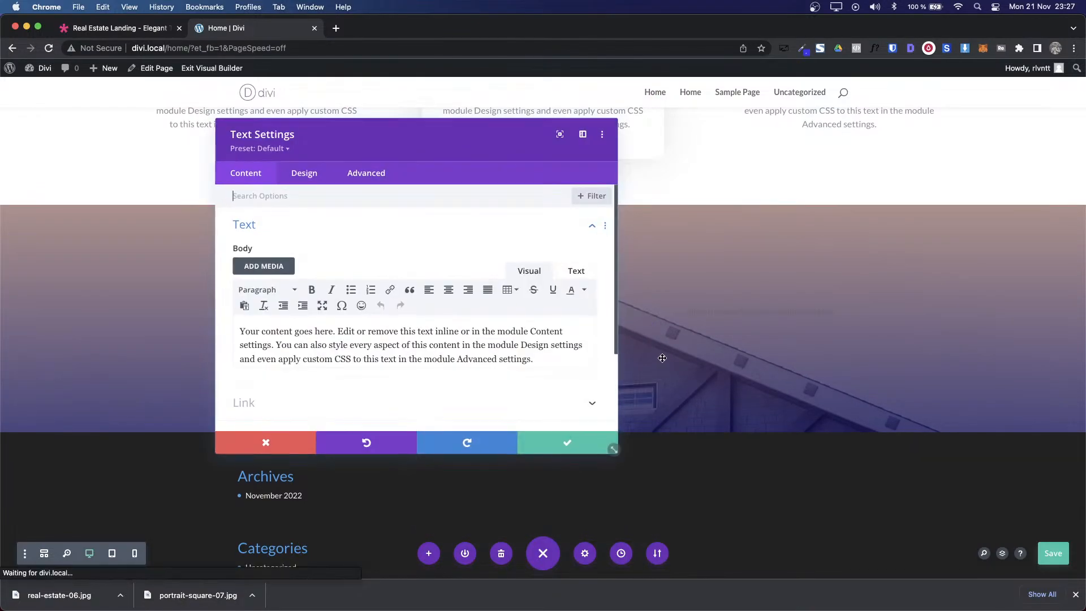
pyautogui.tripleClick(511, 338)
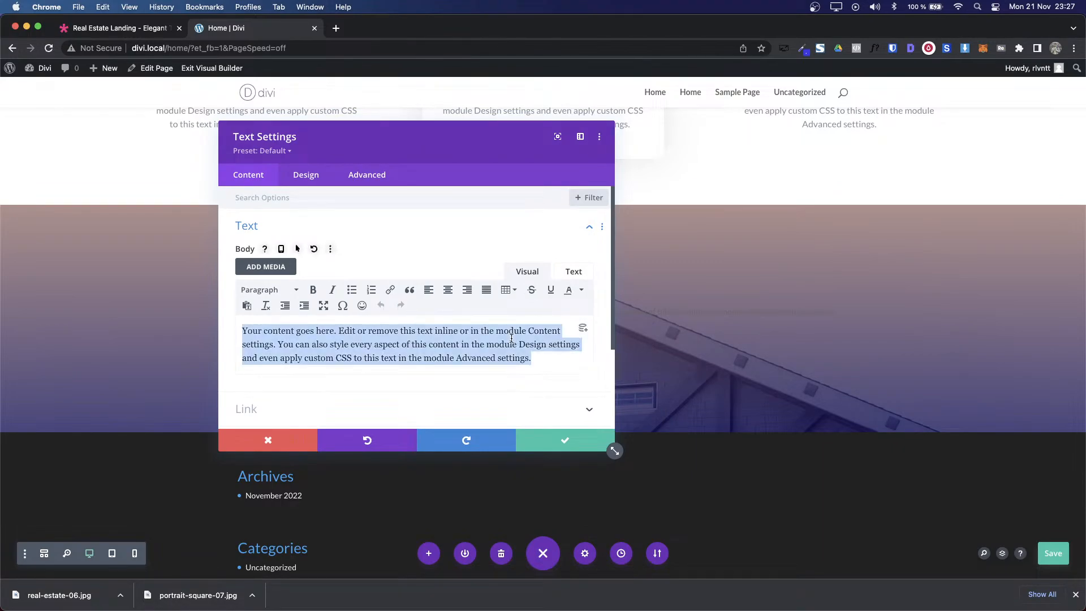
pyautogui.press('super+v')
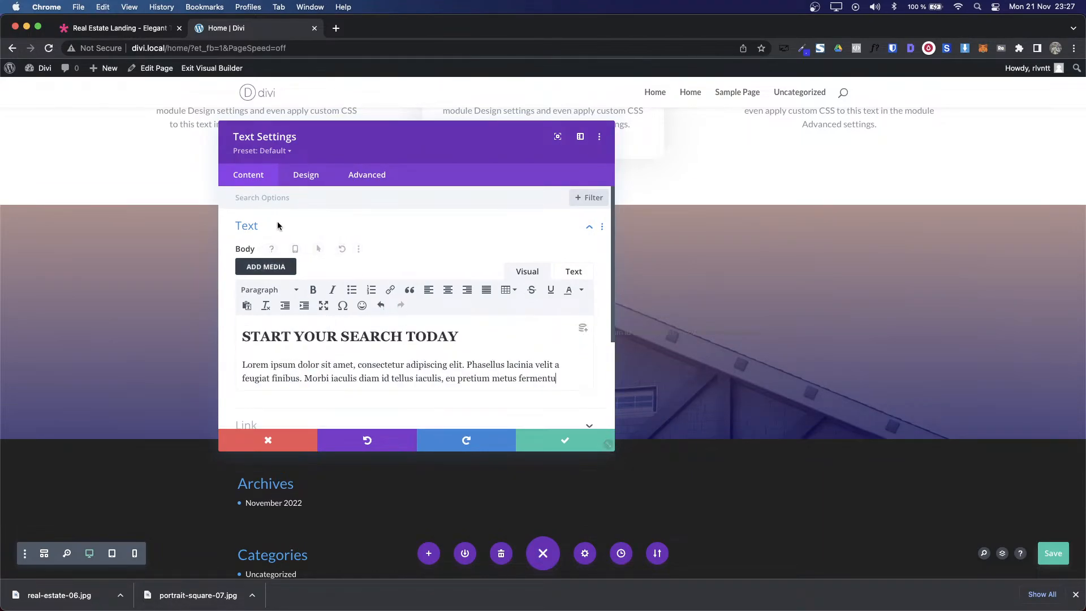
# Step: Centre-align the text of the START YOUR SEARCH TODAY module
pyautogui.click(299, 179)
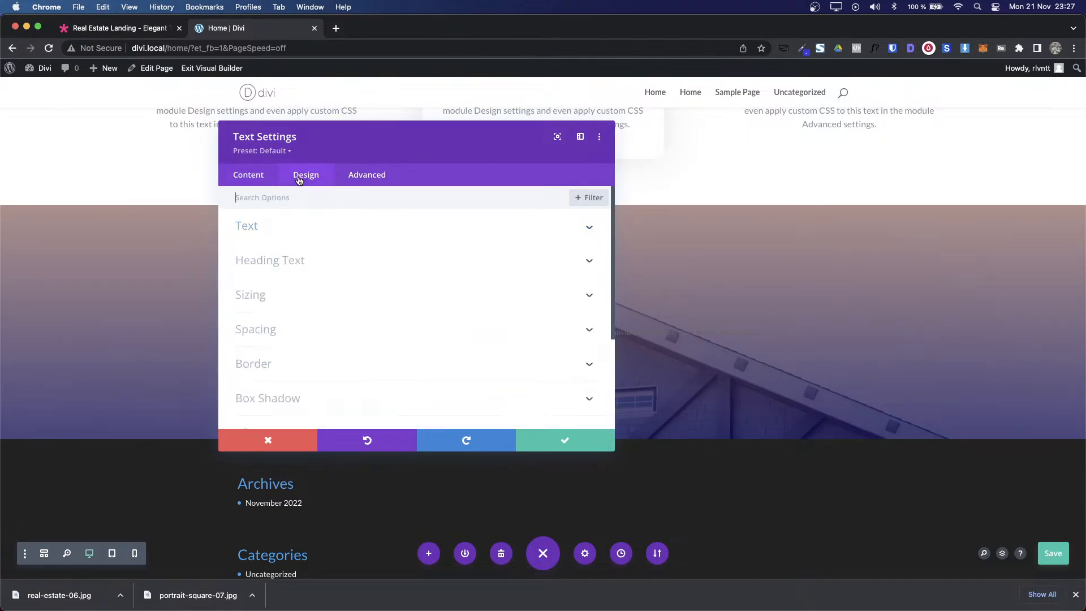
pyautogui.click(270, 261)
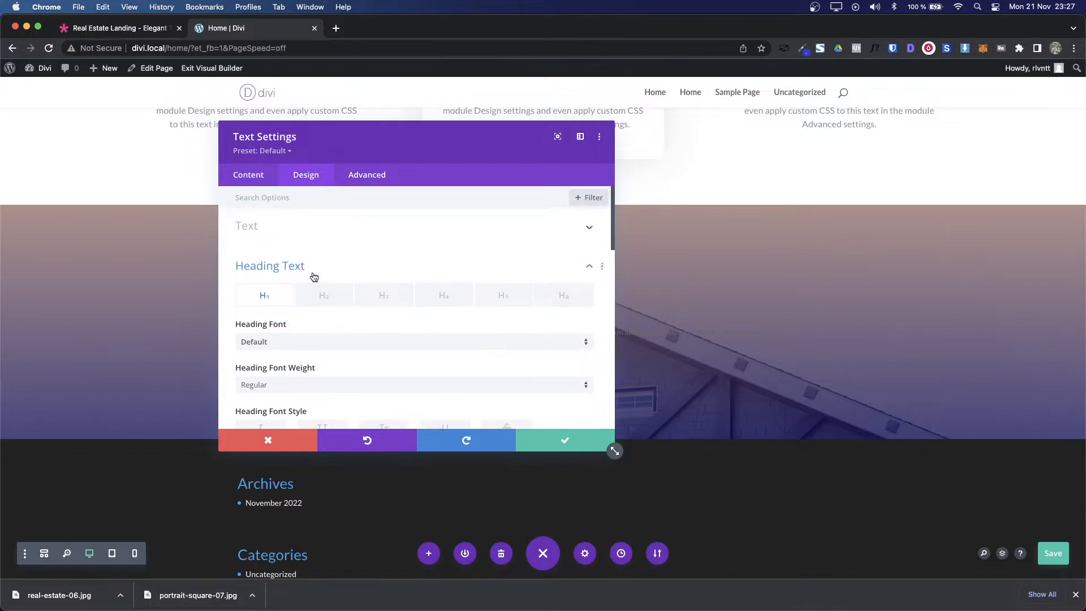
pyautogui.click(275, 226)
pyautogui.moveTo(324, 148); pyautogui.dragTo(709, 126)
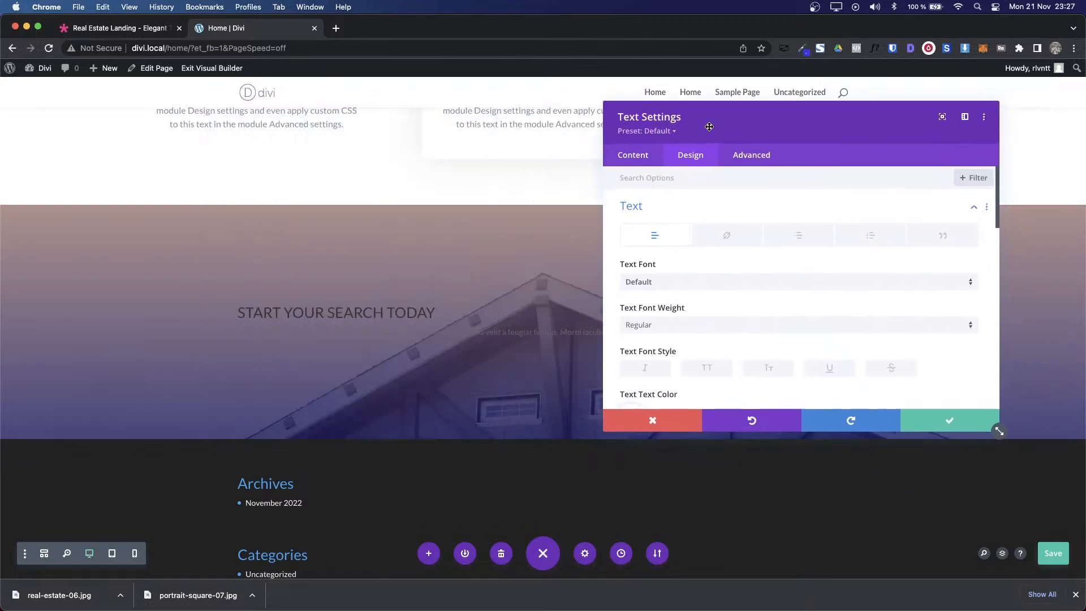
pyautogui.scroll(-10, 752, 364)
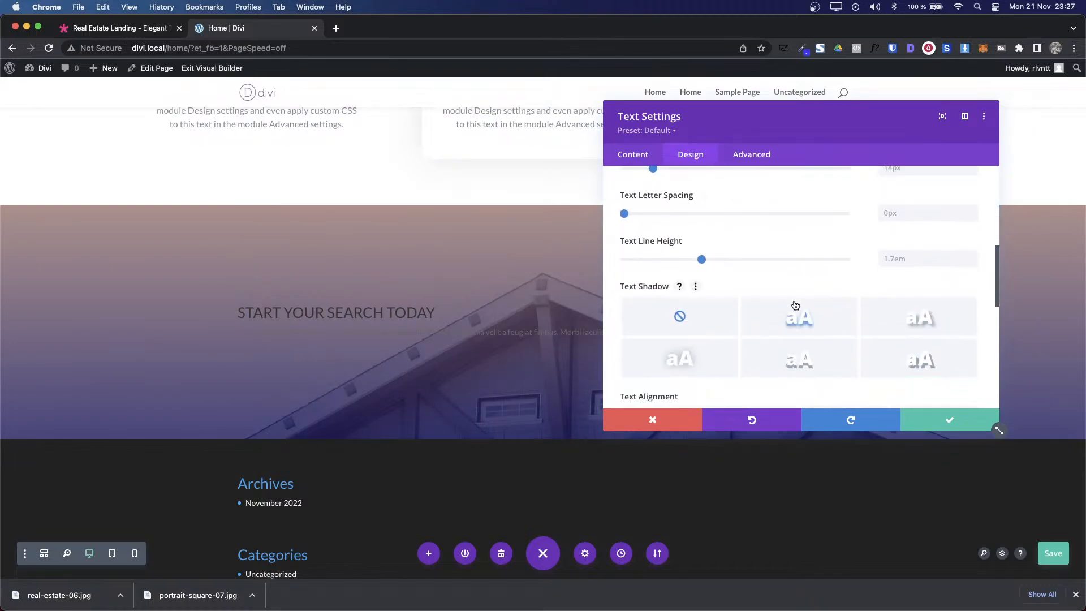
pyautogui.scroll(-2, 792, 308)
pyautogui.click(764, 328)
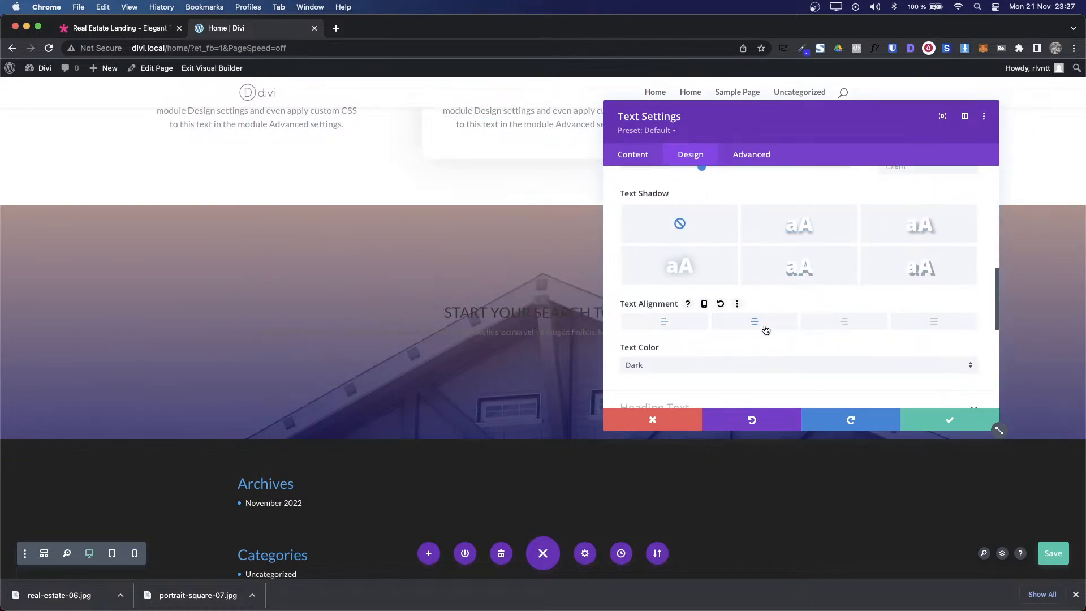
# Step: Look up the font, weight, size, line height and colour of the START YOUR SEARCH TODAY heading on the live demo page
pyautogui.hotkey('ctrl', 'Tab')
pyautogui.click(722, 321)
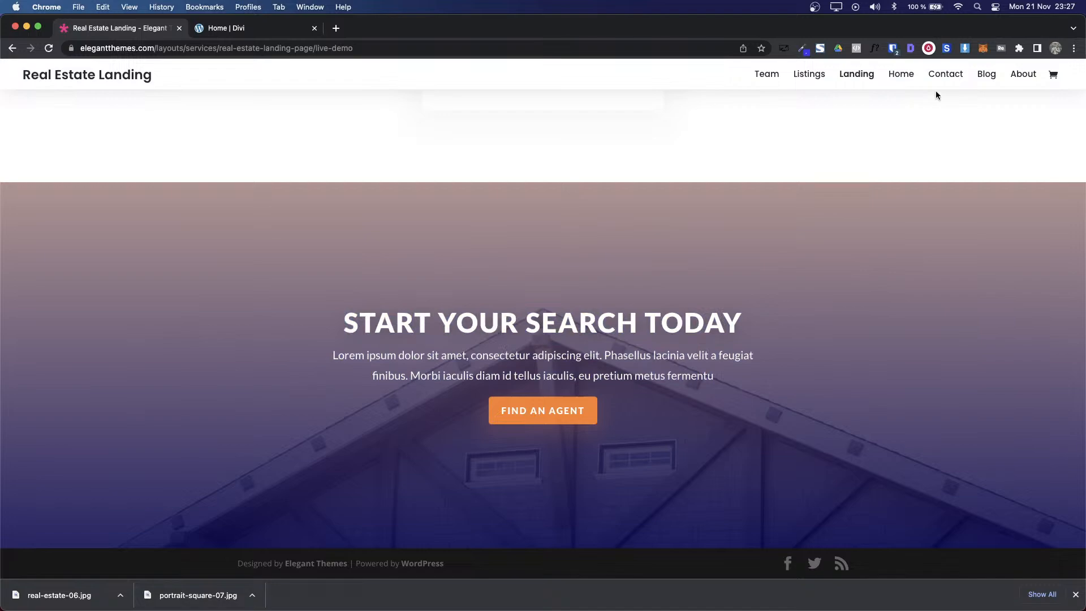
pyautogui.click(875, 48)
pyautogui.click(507, 328)
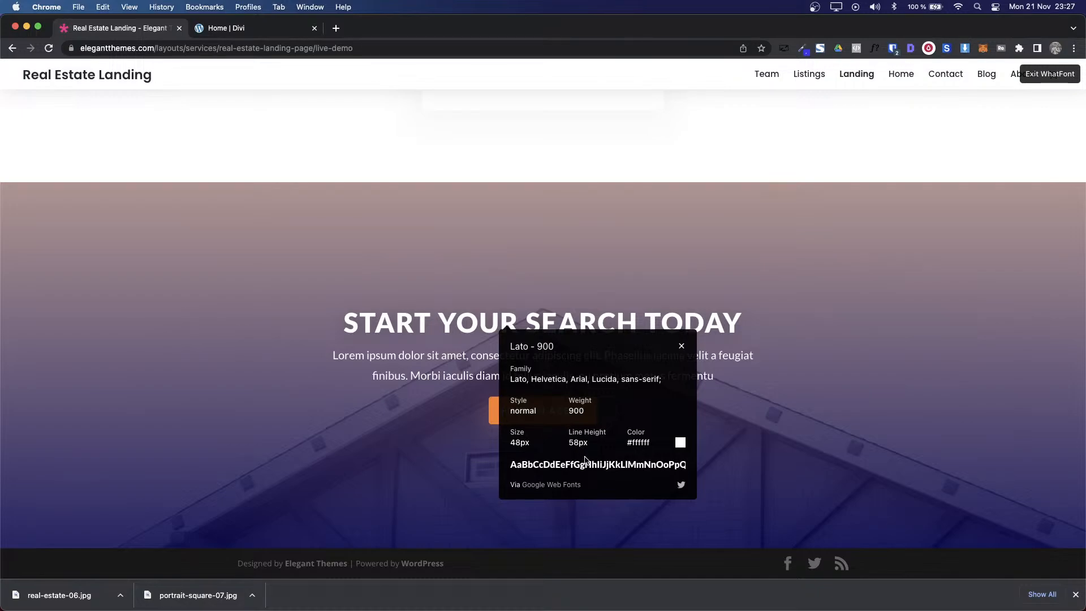
pyautogui.hotkey('ctrl', 'Tab')
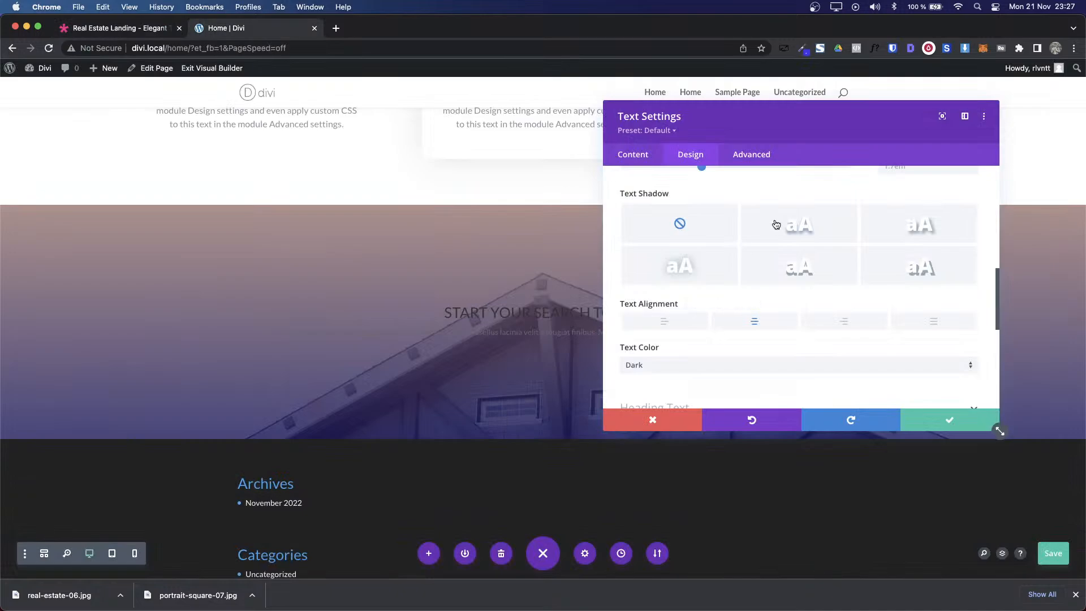
# Step: Set the Text module's H1 heading style to white, 48px text size and 56px line height, checking the values on the live demo page
pyautogui.scroll(10, 812, 342)
pyautogui.click(632, 201)
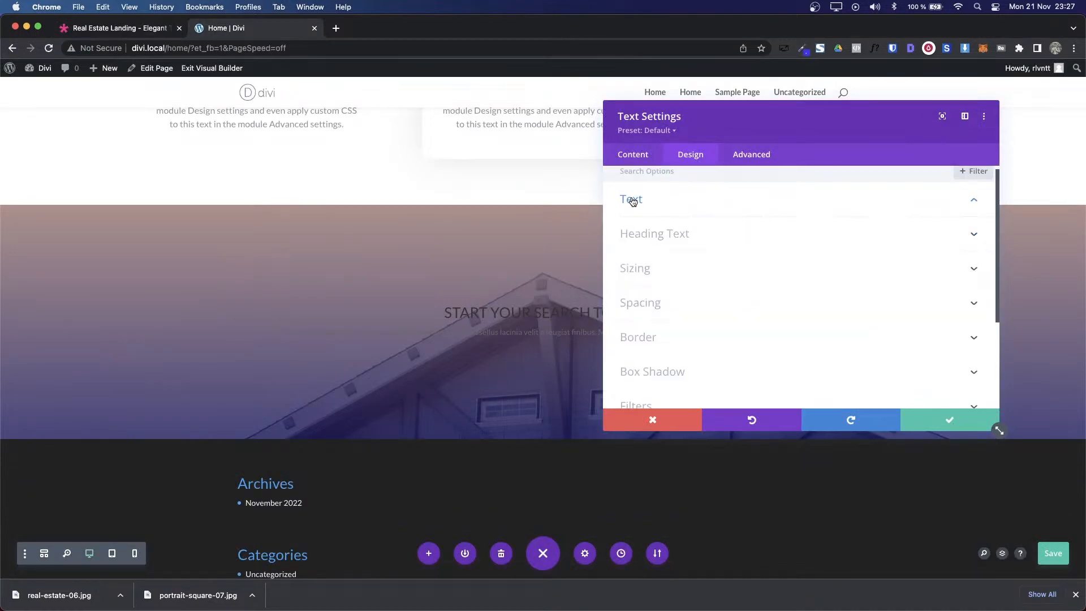
pyautogui.click(650, 235)
pyautogui.scroll(-3, 872, 301)
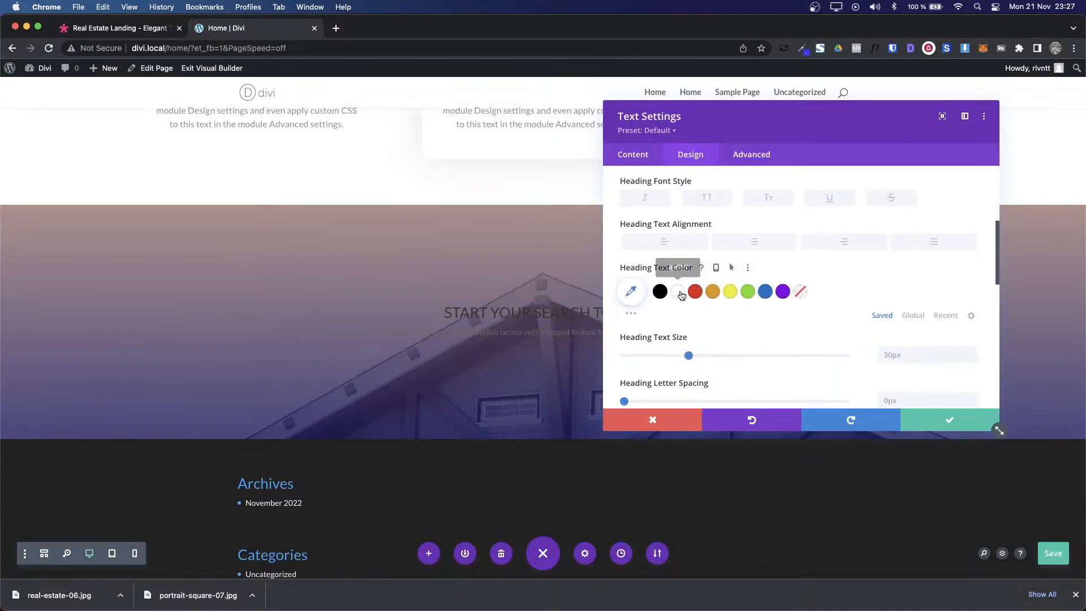
pyautogui.hotkey('ctrl', 'shift', 'Tab')
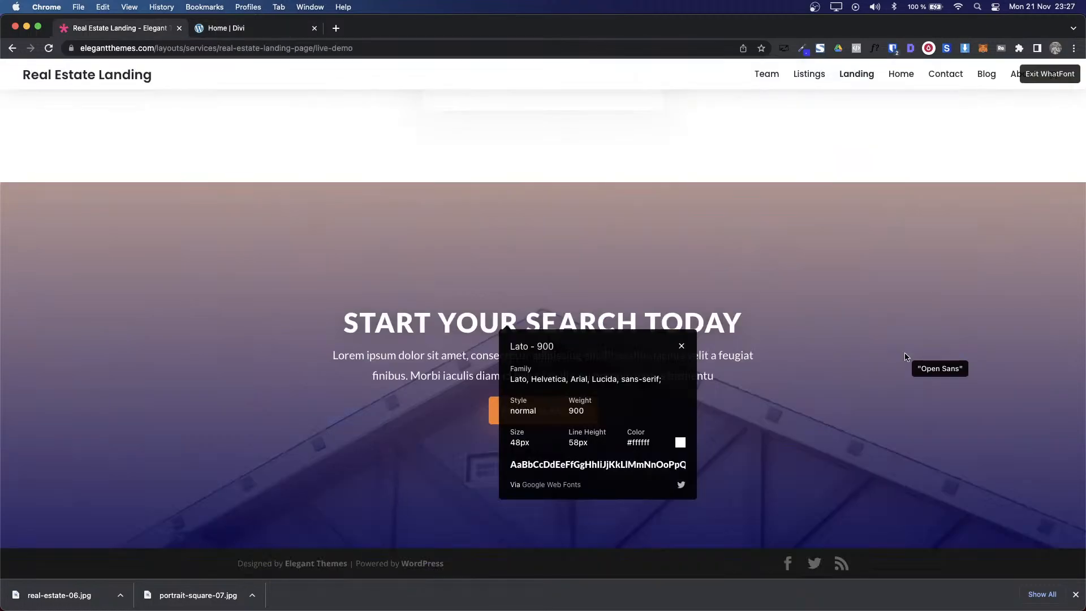
pyautogui.hotkey('ctrl', 'Tab')
pyautogui.click(905, 354)
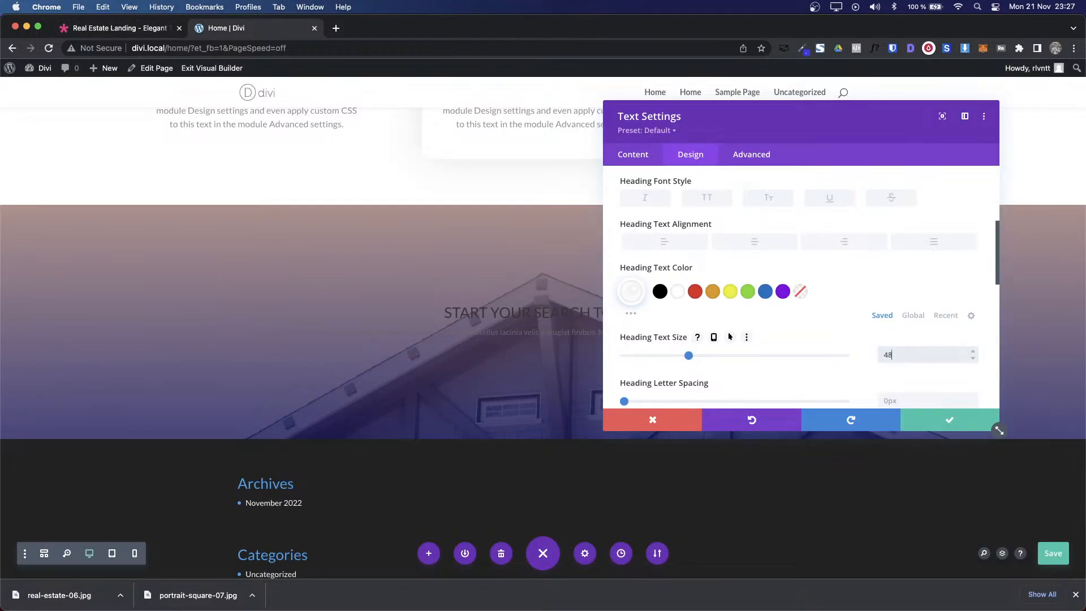
pyautogui.scroll(-5, 803, 304)
pyautogui.click(893, 311)
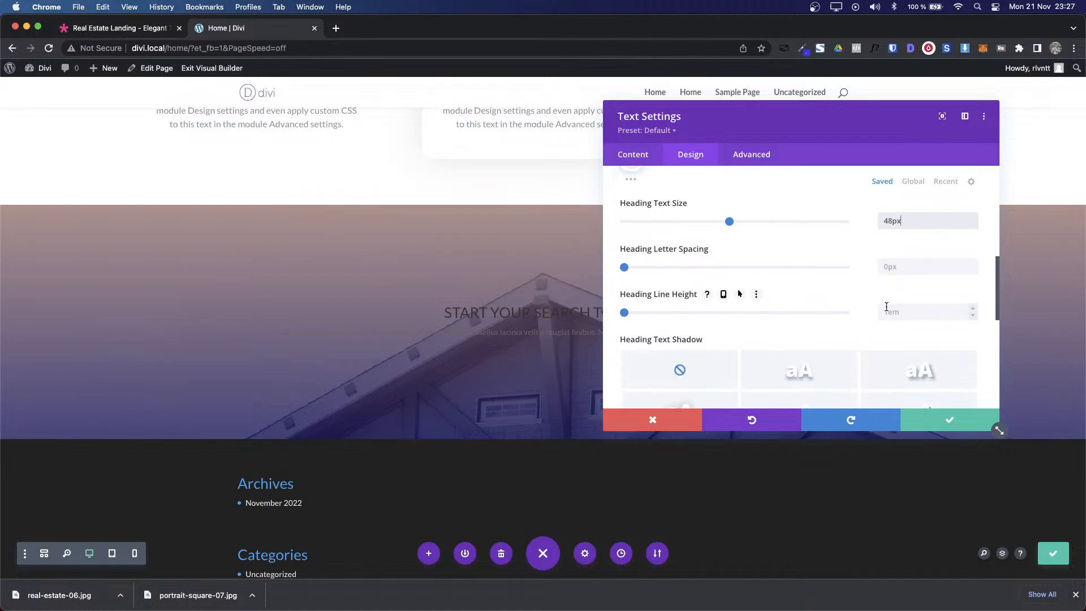
pyautogui.write('56px')
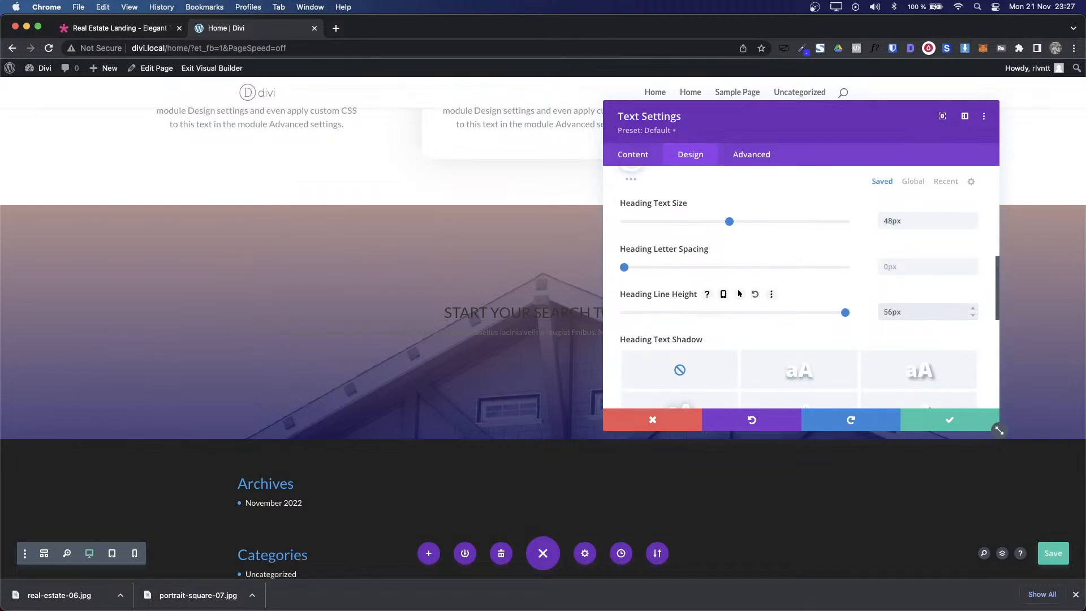
pyautogui.hotkey('ctrl', 'Tab')
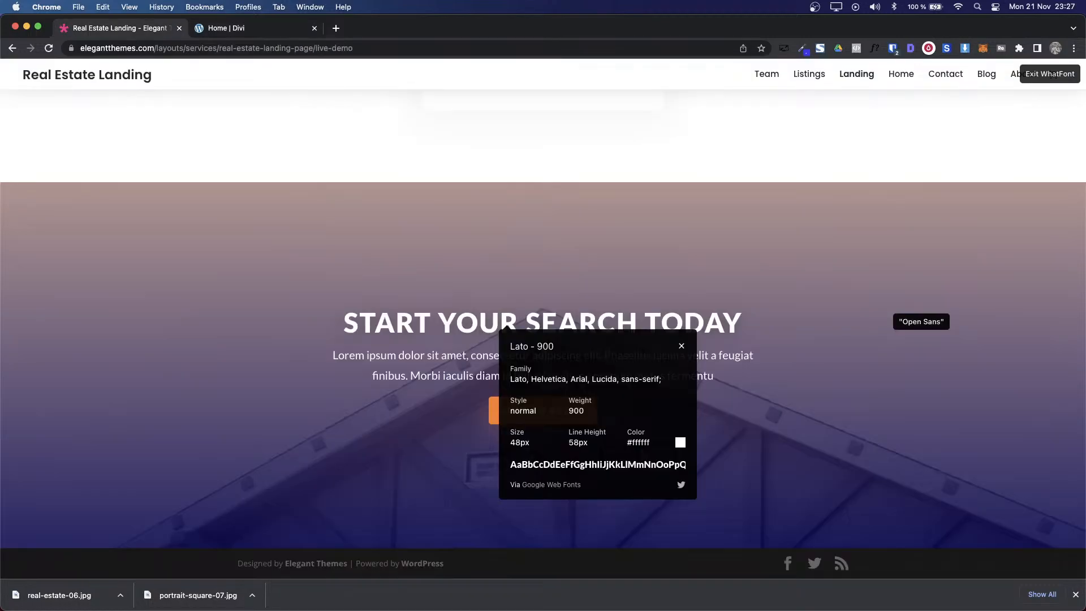
pyautogui.hotkey('ctrl', 'Tab')
# Step: Set the H2 heading's text colour to white and its font weight to Ultra Bold
pyautogui.scroll(10, 776, 390)
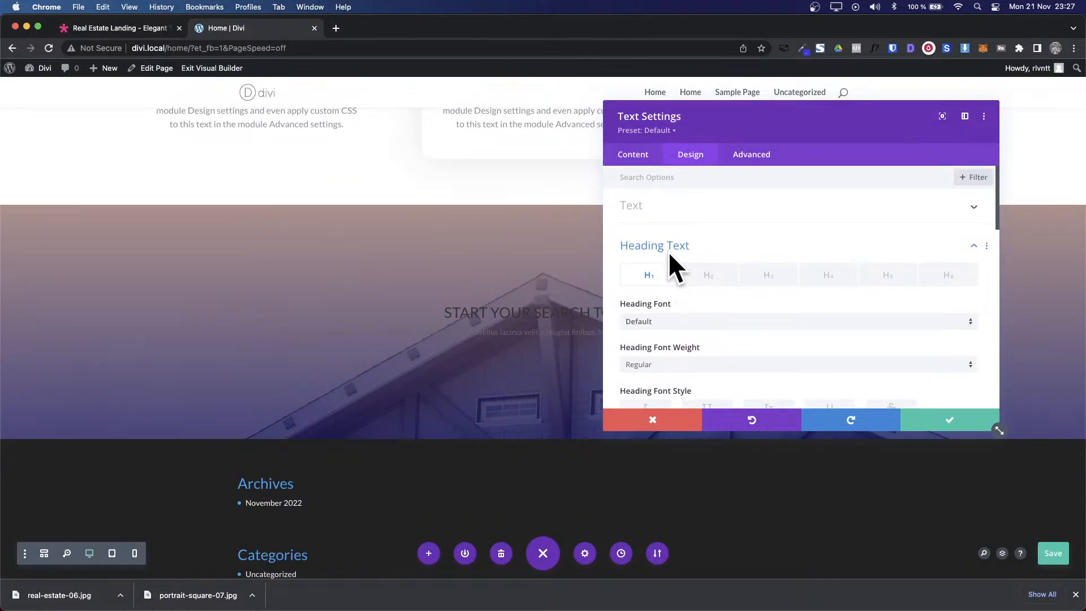
pyautogui.click(708, 276)
pyautogui.scroll(-3, 735, 322)
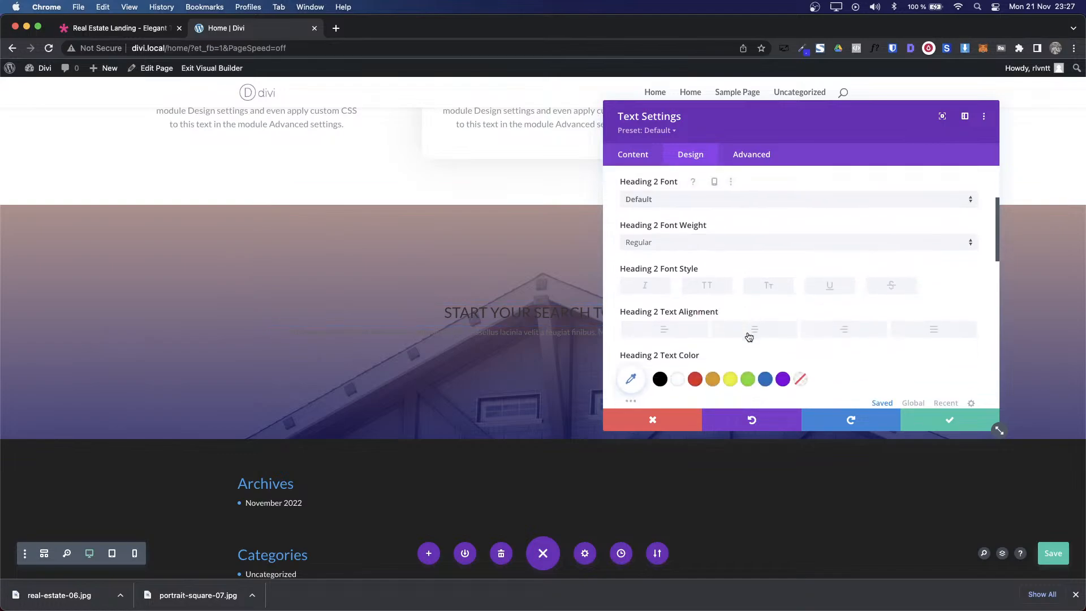
pyautogui.click(677, 379)
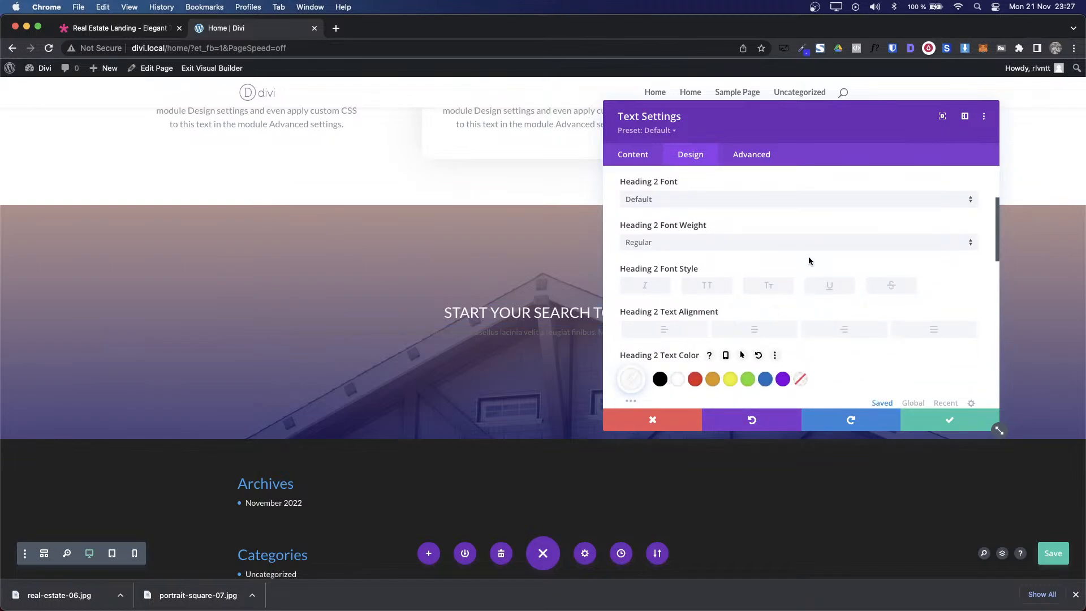
pyautogui.scroll(-1, 829, 334)
pyautogui.click(681, 204)
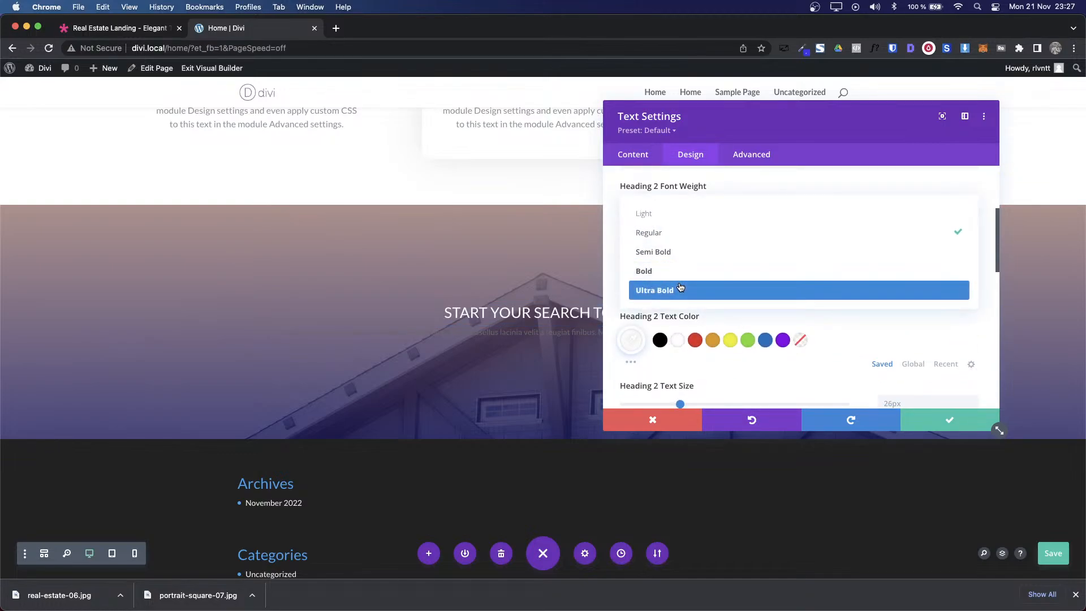
pyautogui.click(681, 289)
# Step: Set the H2 heading's text size to 48px and its line height to 56px
pyautogui.scroll(-4, 826, 295)
pyautogui.click(903, 253)
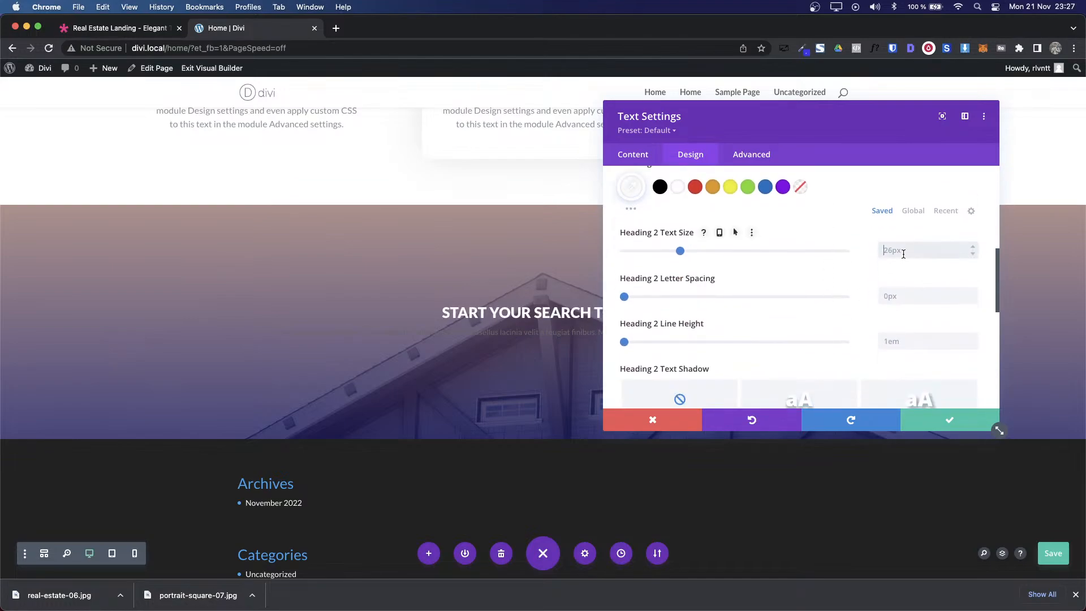
pyautogui.click(919, 339)
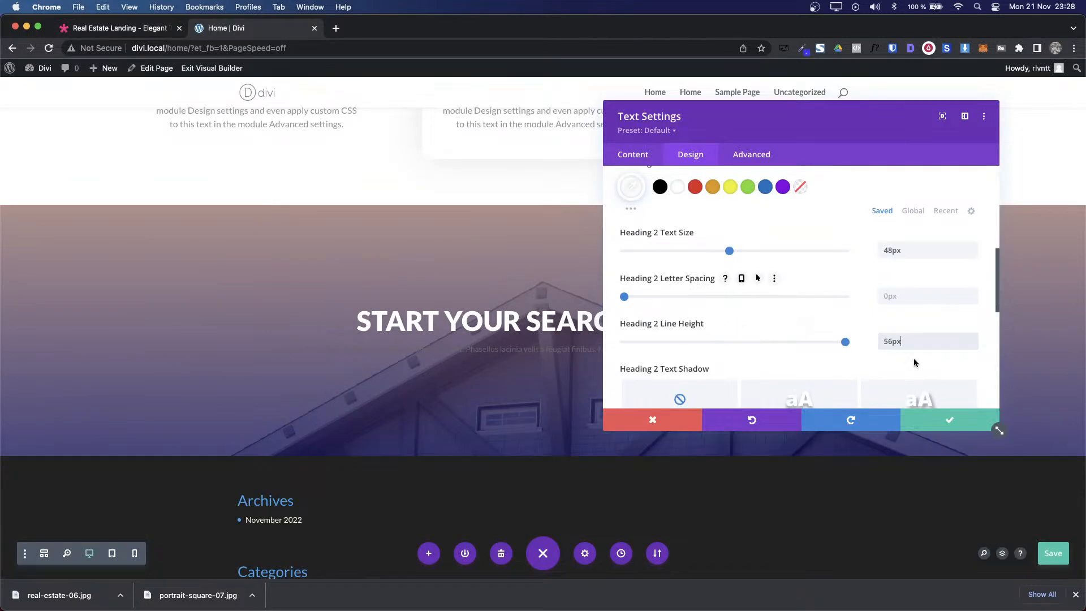
# Step: Set the H2 heading's letter spacing to 2px, comparing the heading's width with the live demo page
pyautogui.scroll(10, 914, 363)
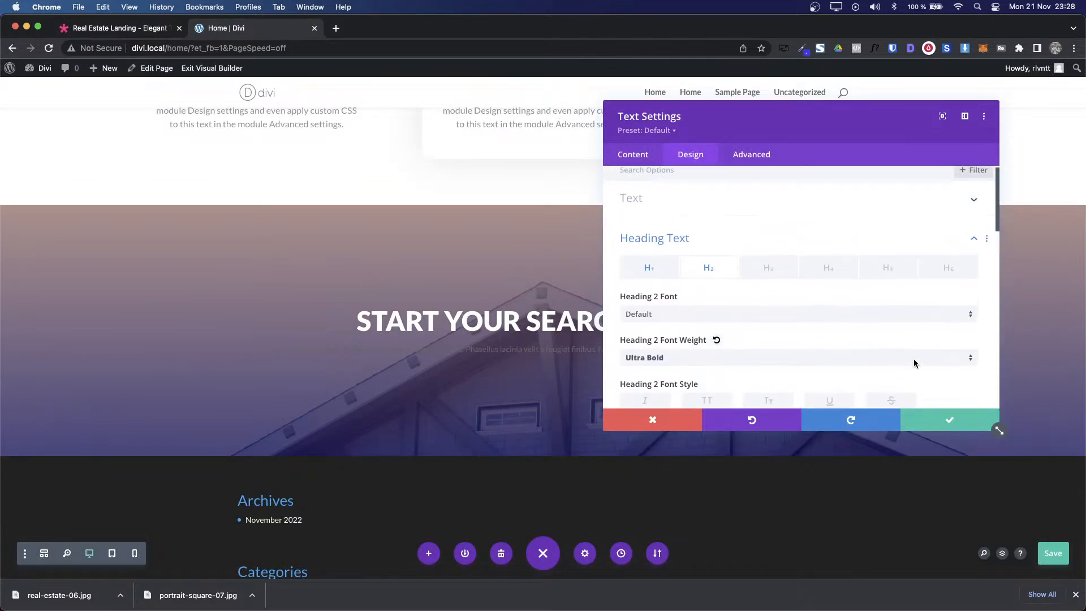
pyautogui.scroll(-10, 914, 361)
pyautogui.scroll(3, 914, 360)
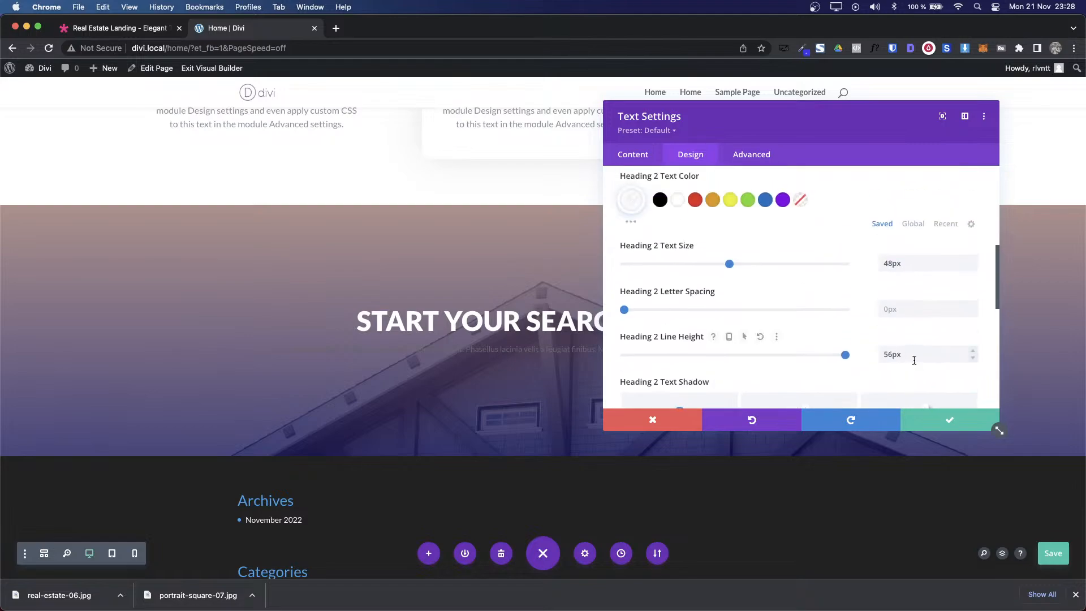
pyautogui.click(972, 306)
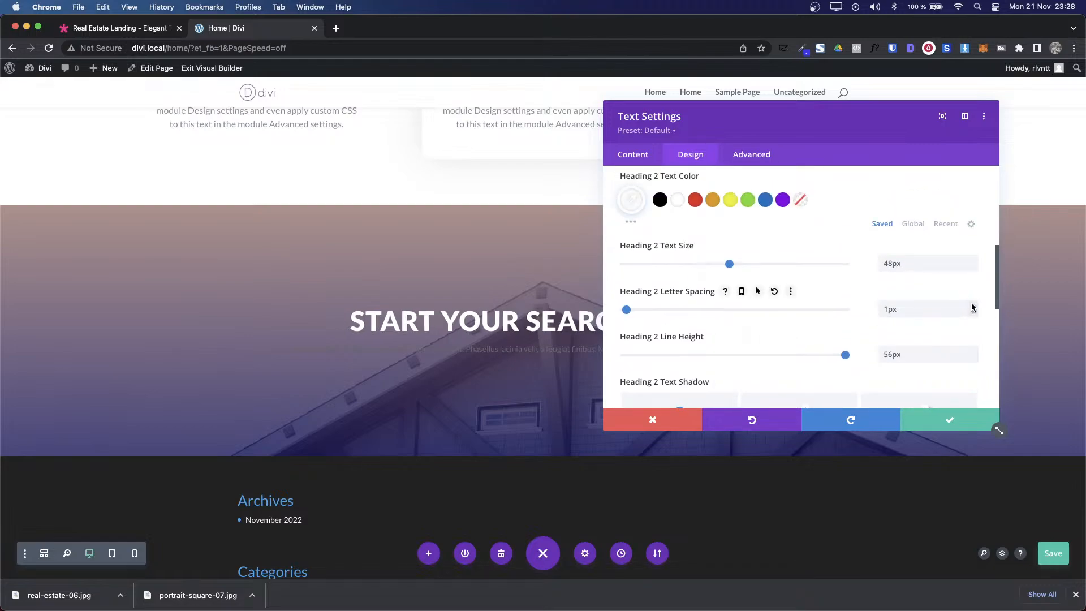
pyautogui.hotkey('ctrl', 'shift', 'Tab')
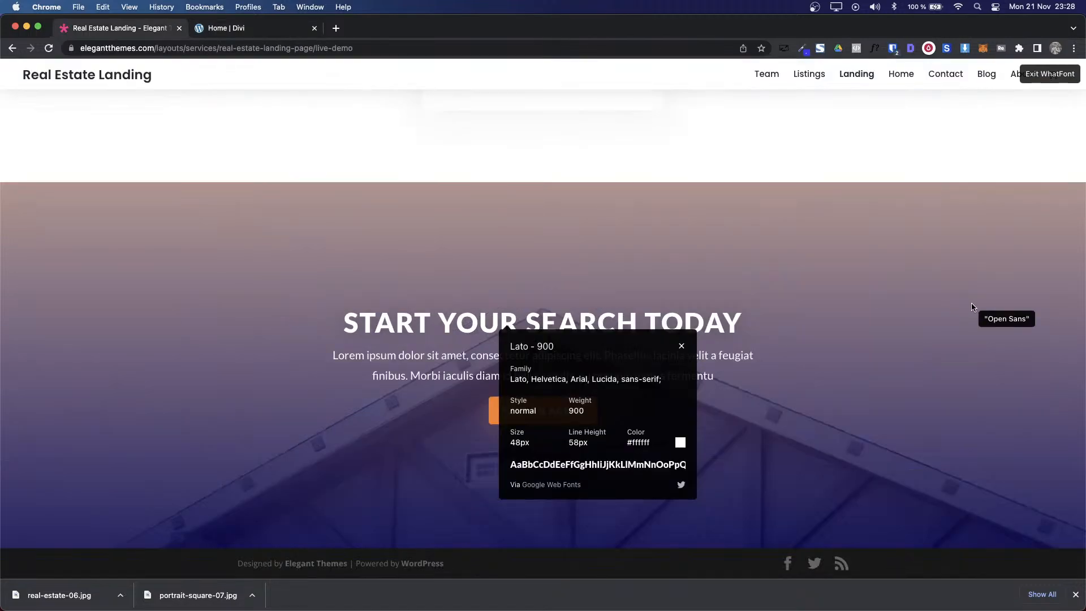
pyautogui.hotkey('ctrl', 'Tab')
pyautogui.hotkey('ctrl', 'shift', 'Tab')
pyautogui.click(681, 346)
pyautogui.hotkey('ctrl', 'Tab')
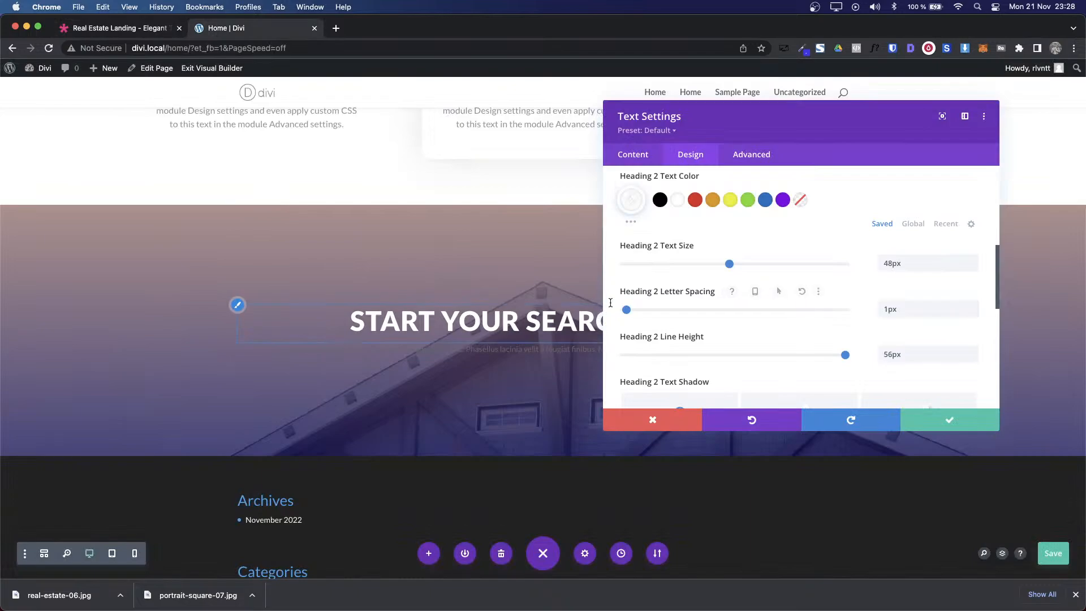
pyautogui.click(973, 306)
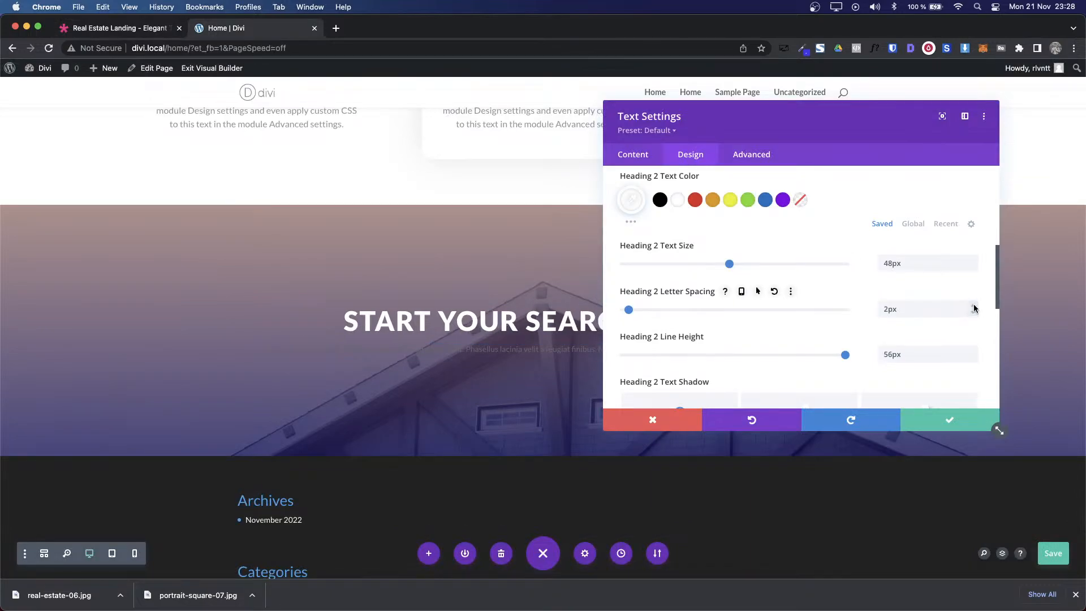
# Step: Look up the font, weight, size, line height and colour of the paragraph below START YOUR SEARCH TODAY on the live demo page
pyautogui.hotkey('ctrl', 'Tab')
pyautogui.hotkey('ctrl', 'Tab')
pyautogui.hotkey('ctrl', 'Tab')
pyautogui.hotkey('ctrl', 'Tab')
pyautogui.hotkey('ctrl', 'Tab')
pyautogui.hotkey('ctrl', 'Tab')
pyautogui.hotkey('ctrl', 'Tab')
pyautogui.click(682, 359)
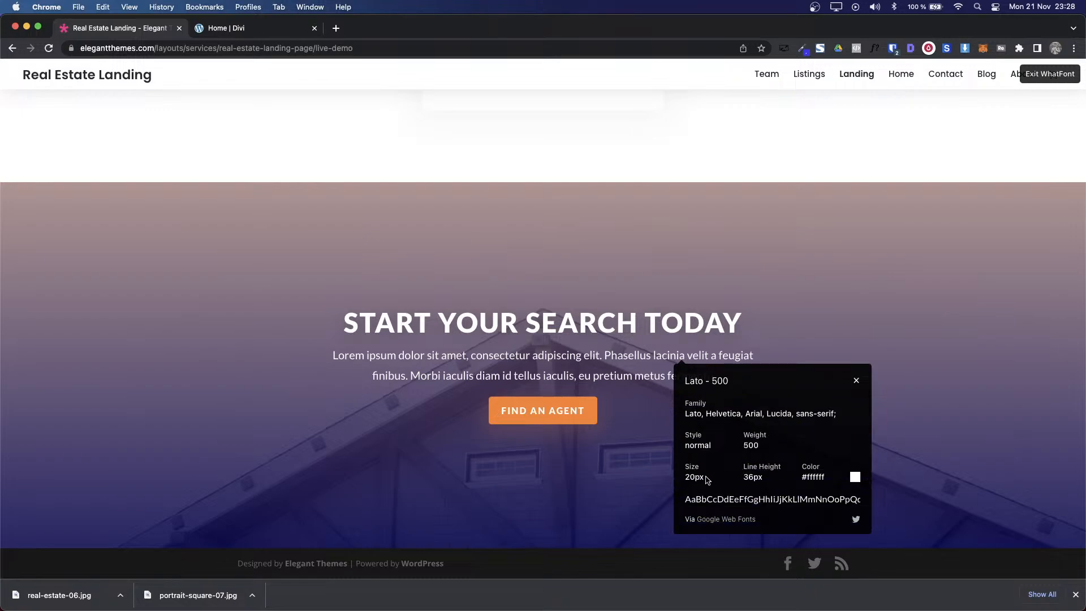
pyautogui.hotkey('ctrl', 'Tab')
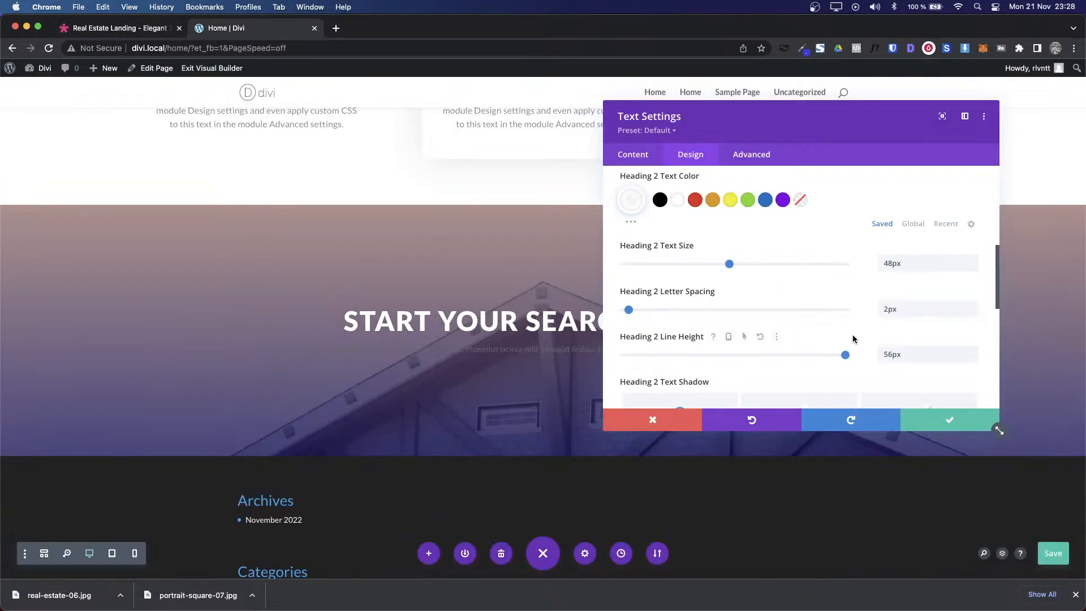
# Step: Save the Text module's settings and the page, and close the browser's downloads bar
pyautogui.moveTo(853, 334); pyautogui.dragTo(743, 560)
pyautogui.click(809, 305)
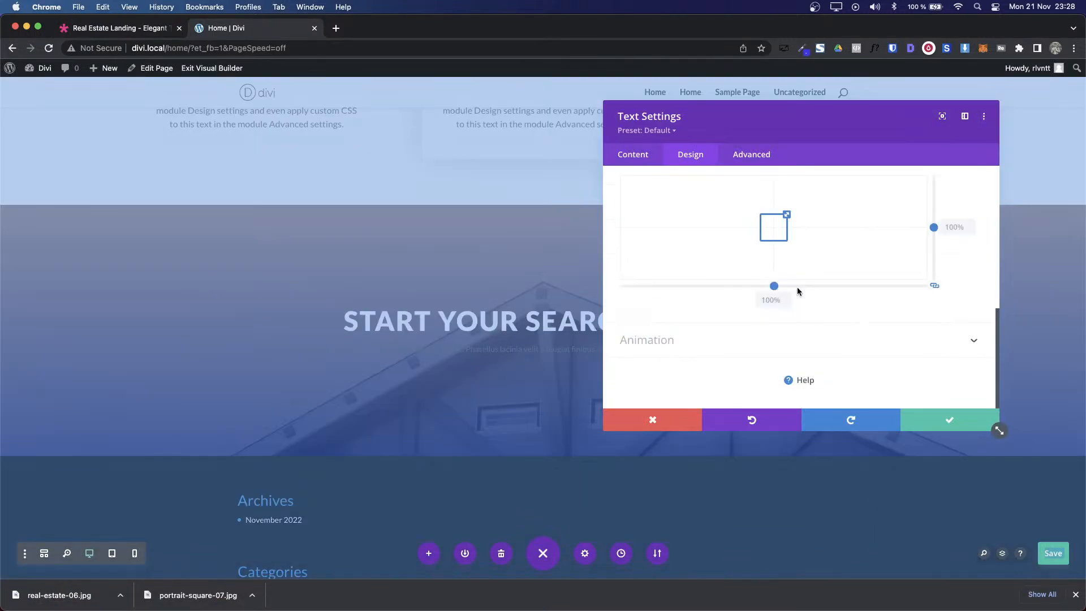
pyautogui.click(927, 419)
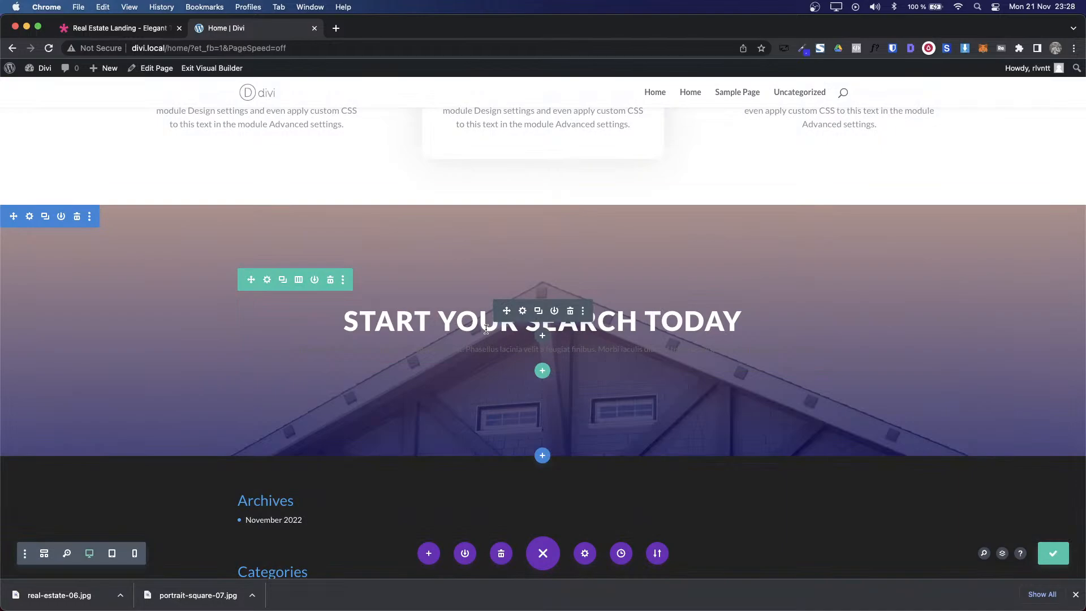
pyautogui.click(523, 310)
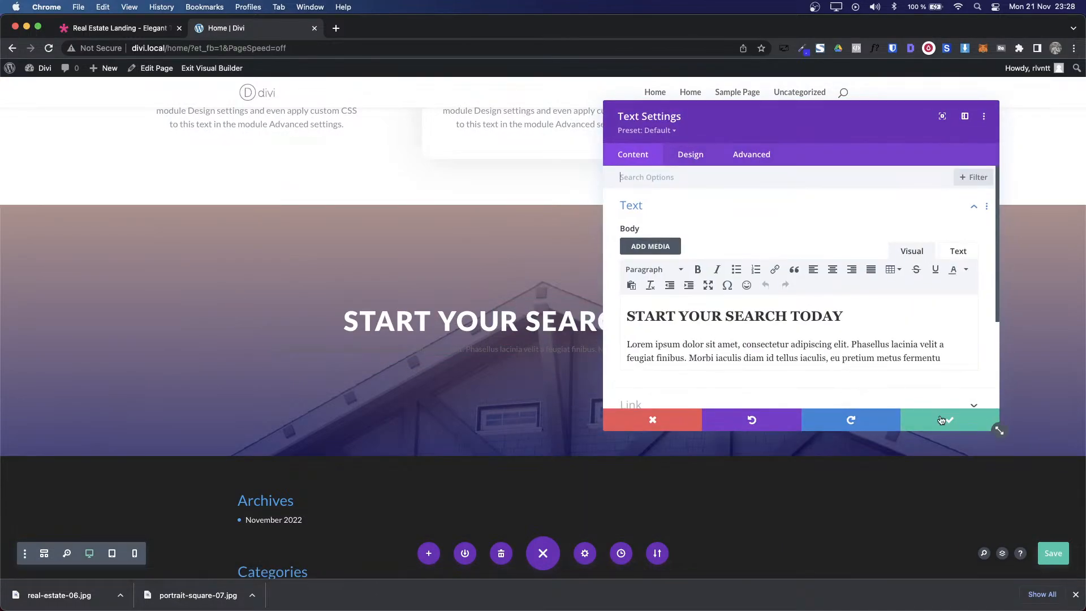
pyautogui.click(941, 421)
pyautogui.click(1055, 557)
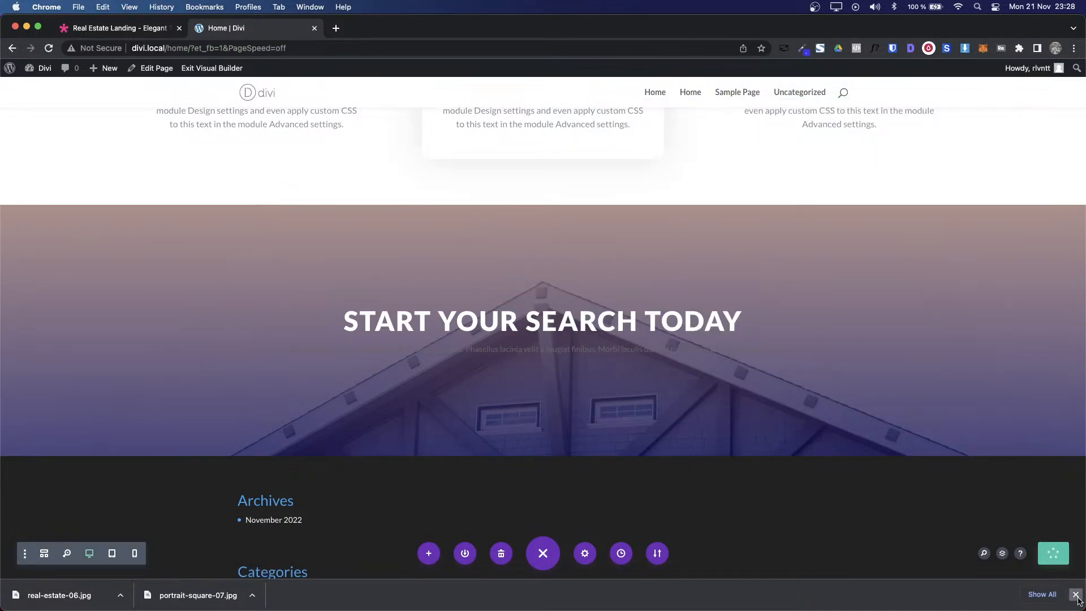
pyautogui.click(1074, 591)
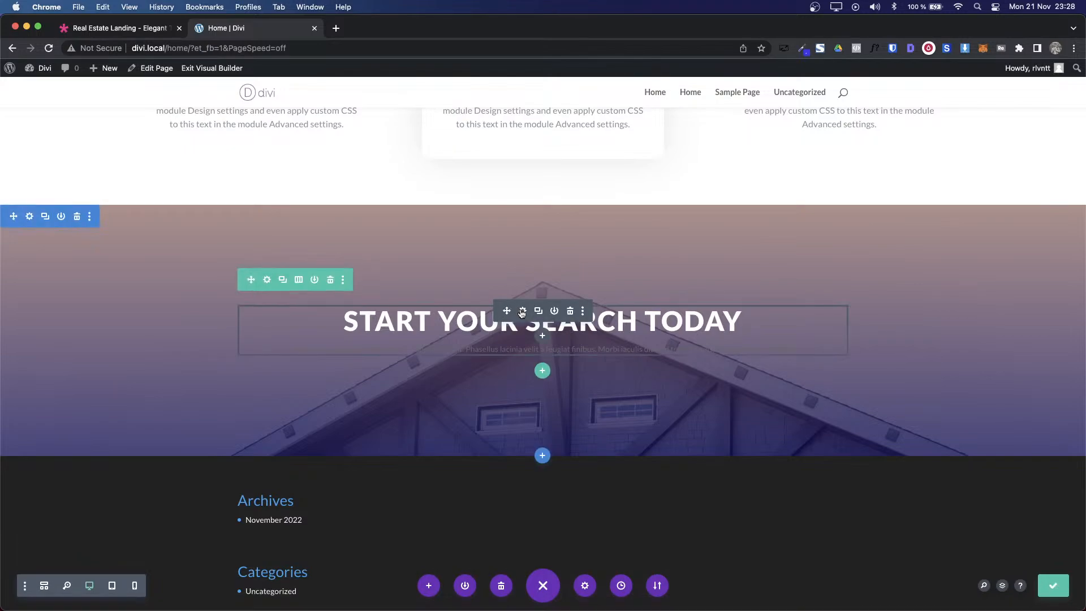
# Step: Set the START YOUR SEARCH TODAY module's body text colour to white (#ffffff) and its text size to 20px
pyautogui.click(522, 311)
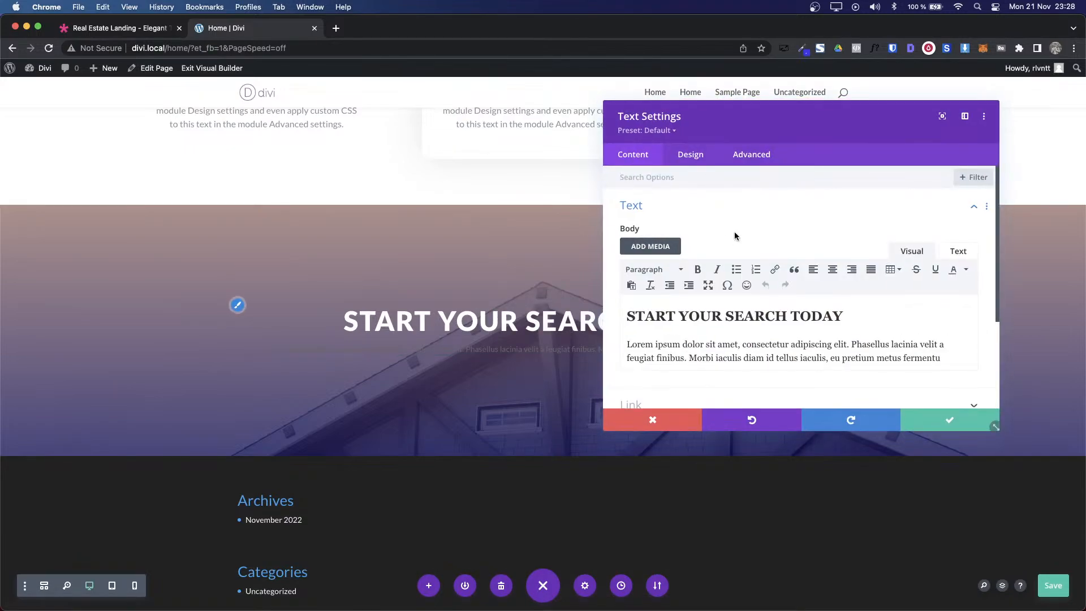
pyautogui.click(680, 164)
pyautogui.click(643, 220)
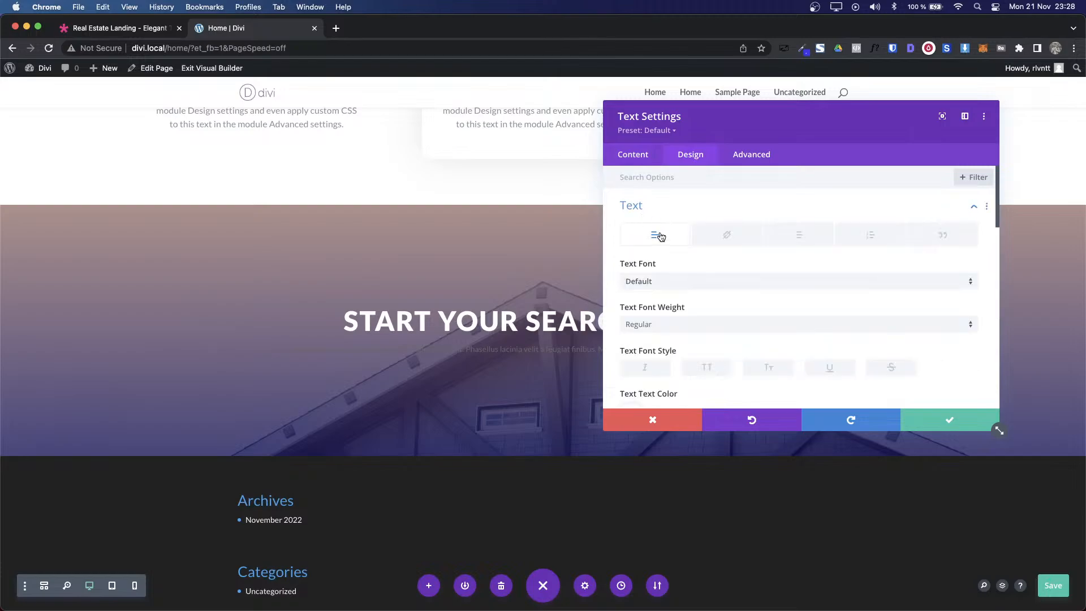
pyautogui.scroll(-3, 684, 338)
pyautogui.click(677, 274)
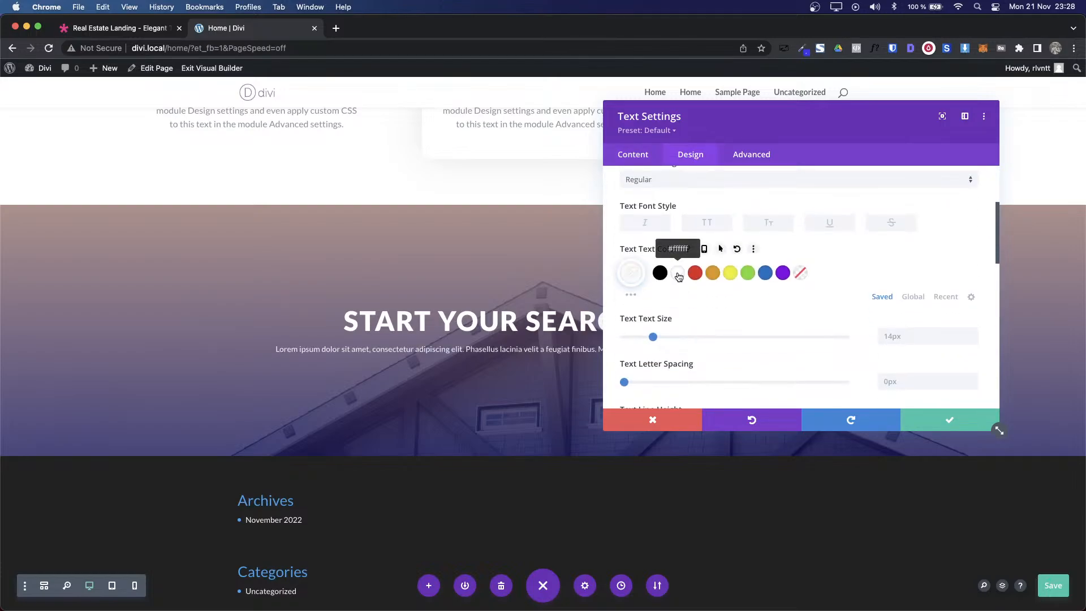
pyautogui.hotkey('ctrl', 'shift', 'Tab')
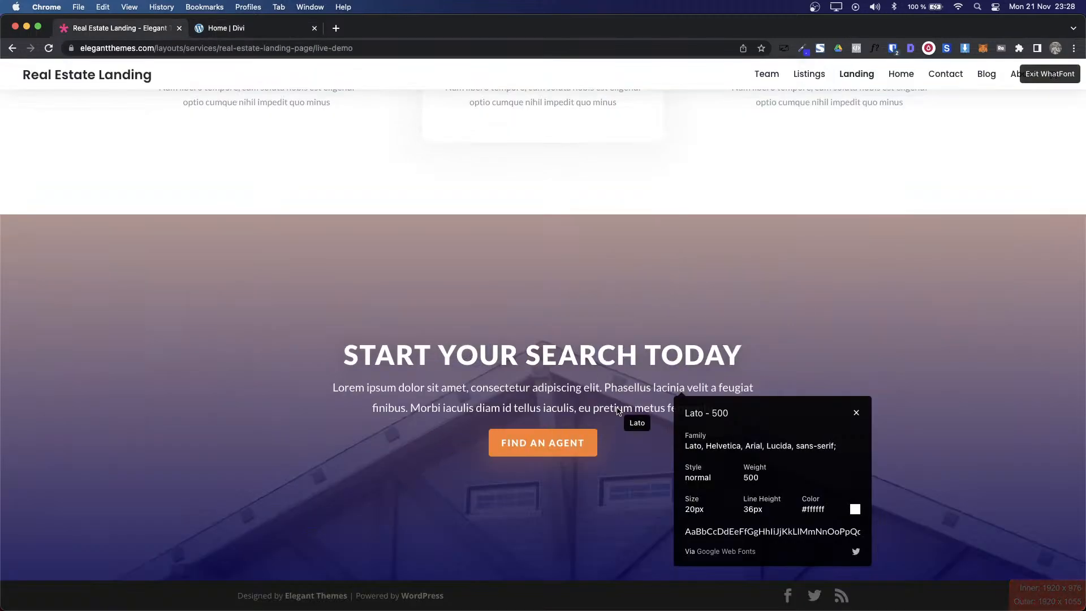
pyautogui.hotkey('ctrl', 'Tab')
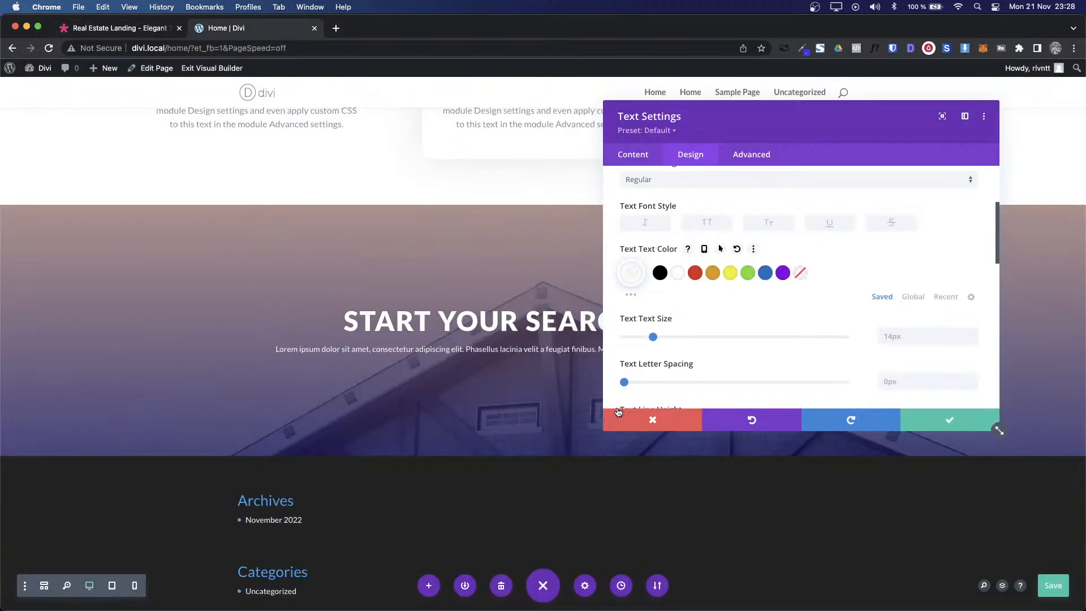
pyautogui.click(921, 340)
pyautogui.write('20')
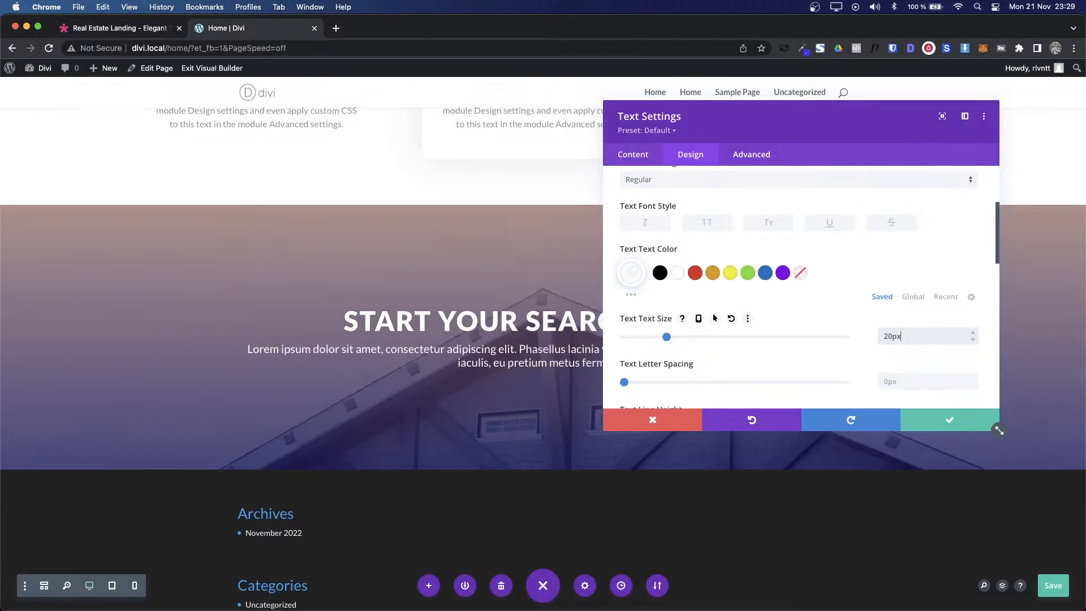
pyautogui.write('px')
# Step: Set the module's body text line height to 36px, matching the live demo page
pyautogui.hotkey('ctrl', 'shift', 'Tab')
pyautogui.hotkey('ctrl', 'Tab')
pyautogui.scroll(-1, 864, 350)
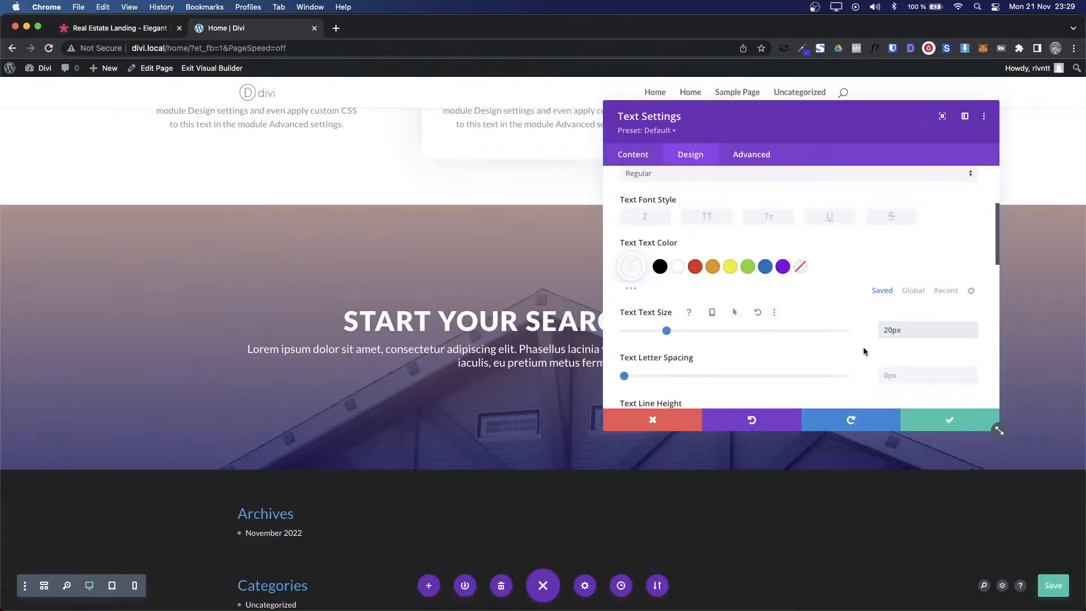
pyautogui.scroll(-2, 863, 351)
pyautogui.click(889, 310)
pyautogui.write('3')
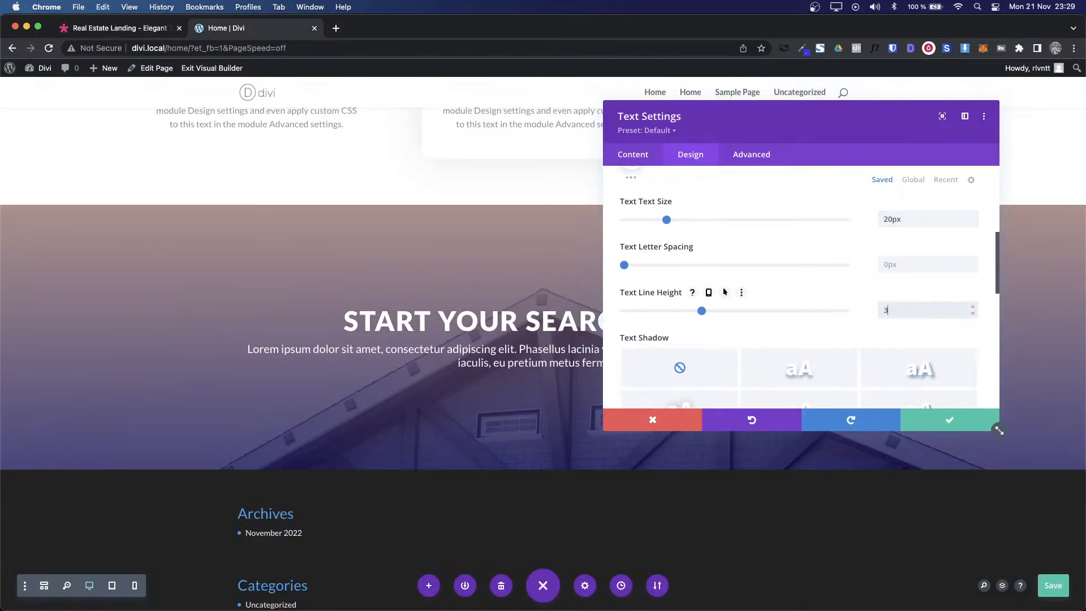
pyautogui.write('6px')
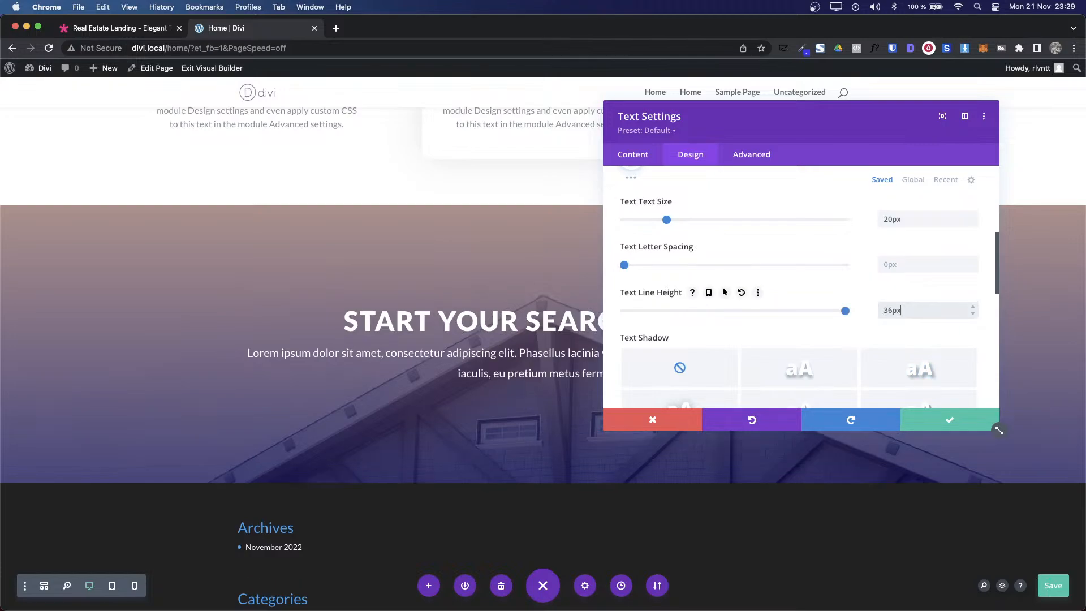
# Step: Save the START YOUR SEARCH TODAY module's settings and compare its text layout with the live demo page
pyautogui.click(937, 423)
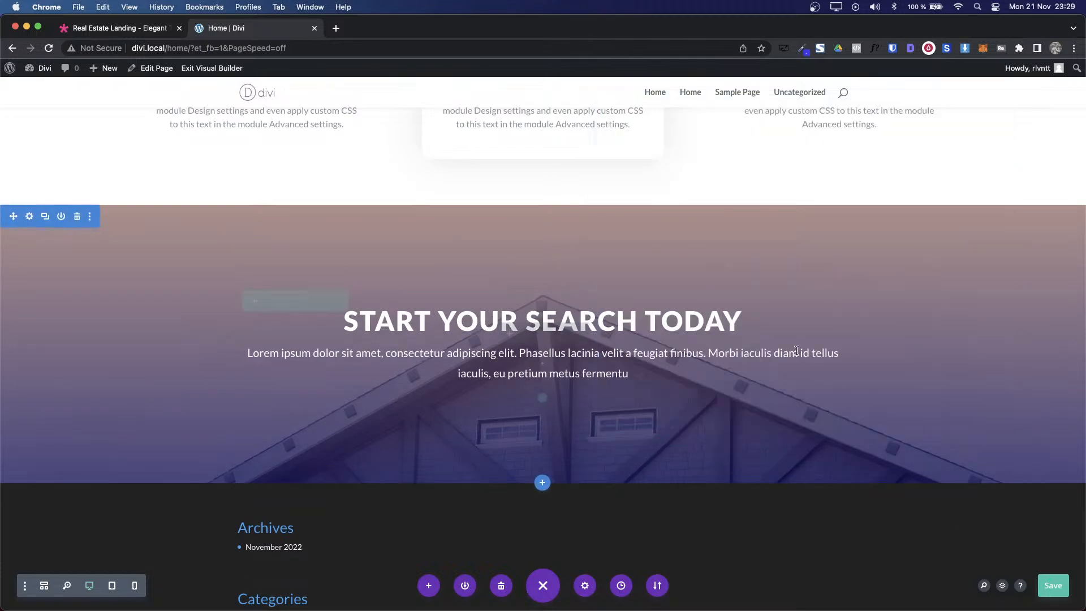
pyautogui.hotkey('ctrl', 'shift', 'Tab')
pyautogui.click(856, 412)
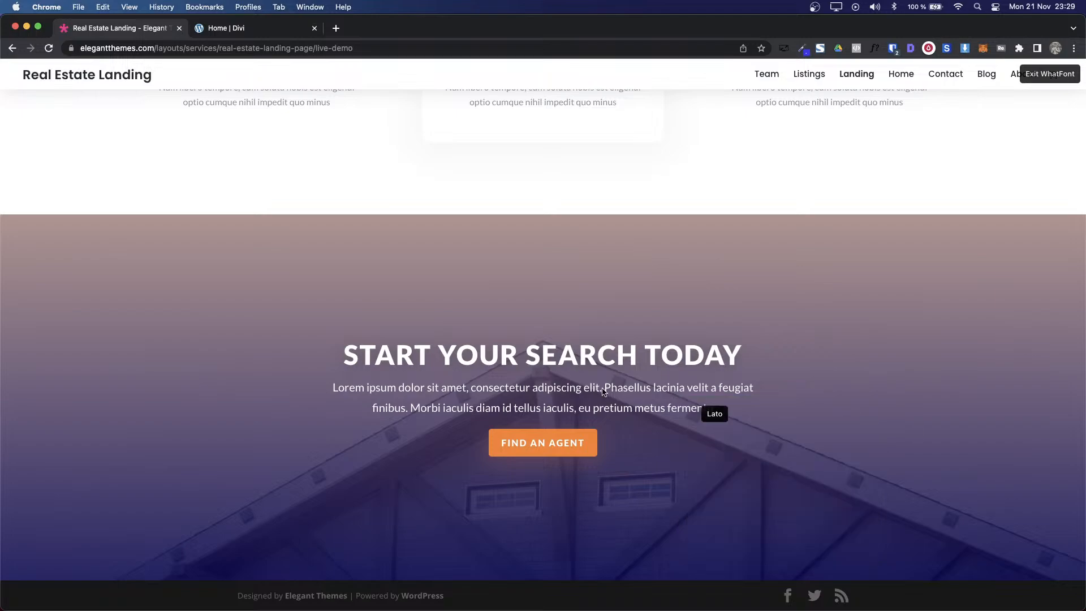
# Step: Set the width of the row holding START YOUR SEARCH TODAY to 50%, save it and compare it with the live demo
pyautogui.hotkey('ctrl', 'Tab')
pyautogui.click(266, 301)
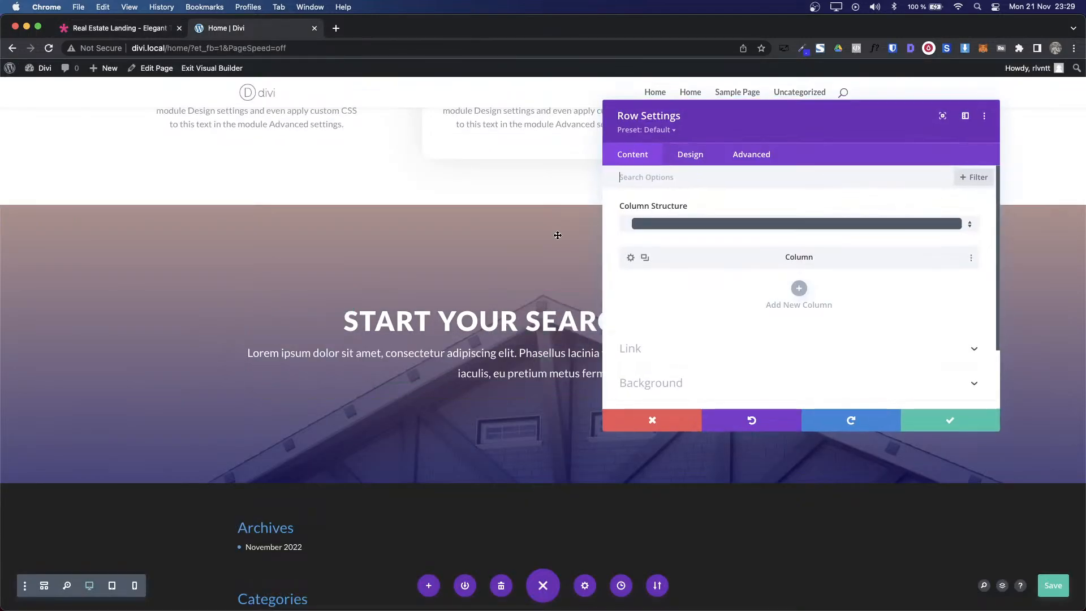
pyautogui.click(692, 154)
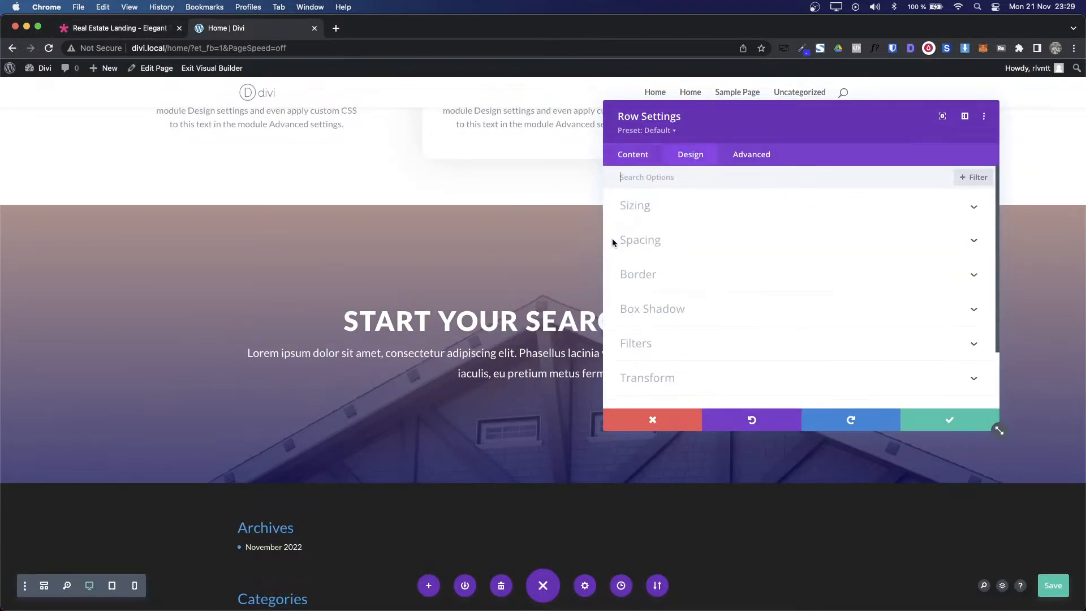
pyautogui.click(651, 214)
pyautogui.click(889, 333)
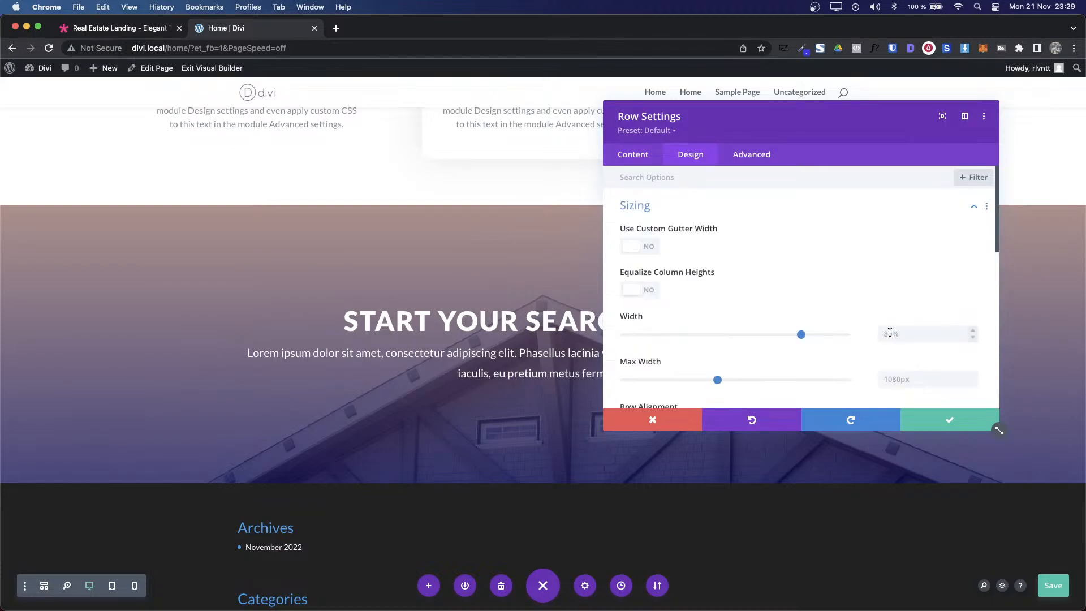
pyautogui.write('50%')
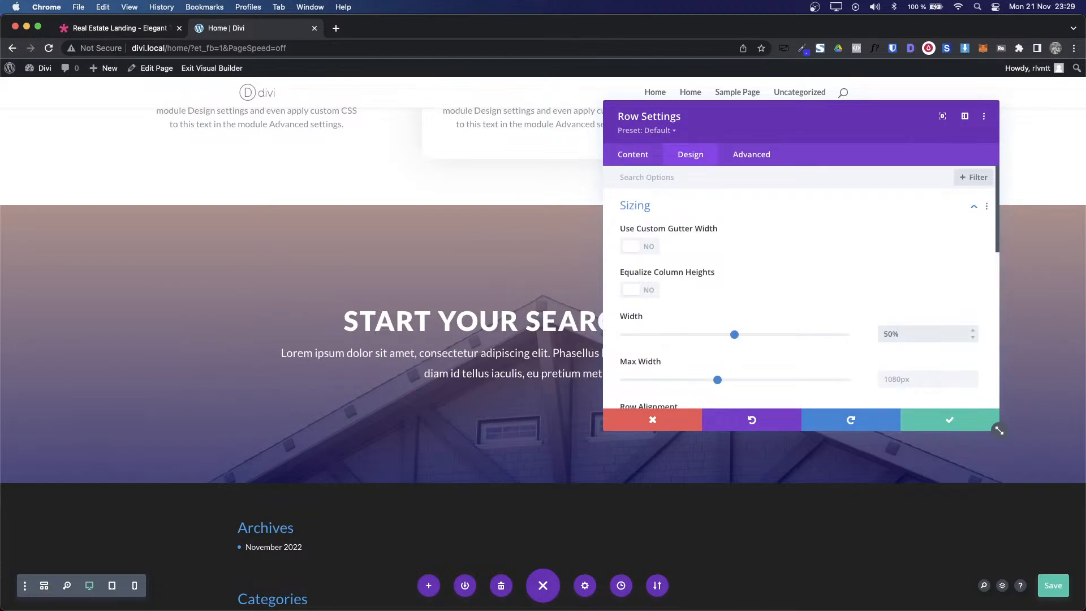
pyautogui.click(946, 420)
pyautogui.hotkey('ctrl', 'shift', 'Tab')
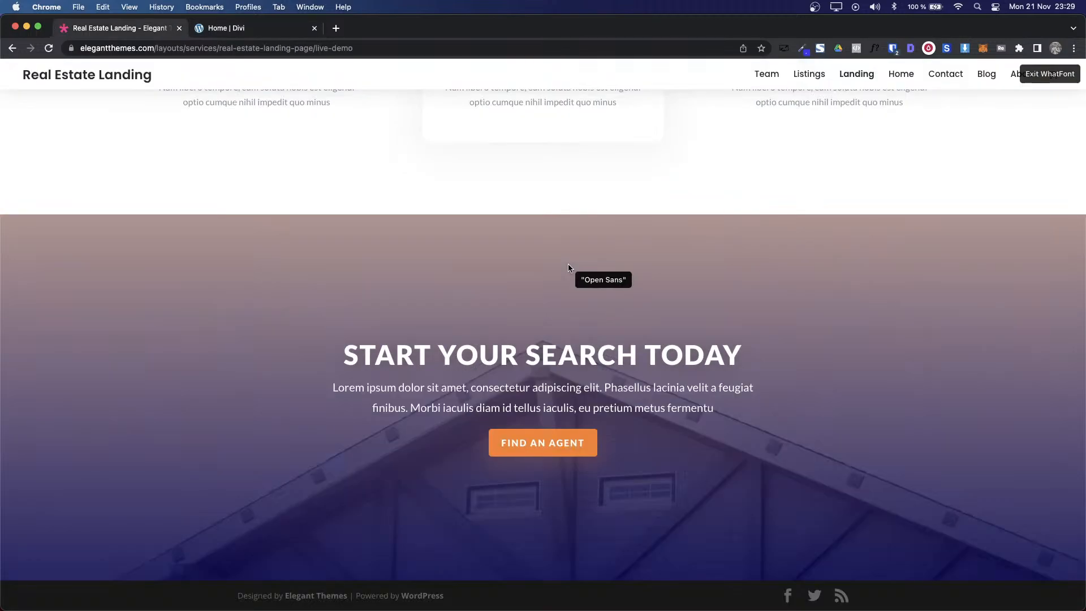
pyautogui.hotkey('ctrl', 'Tab')
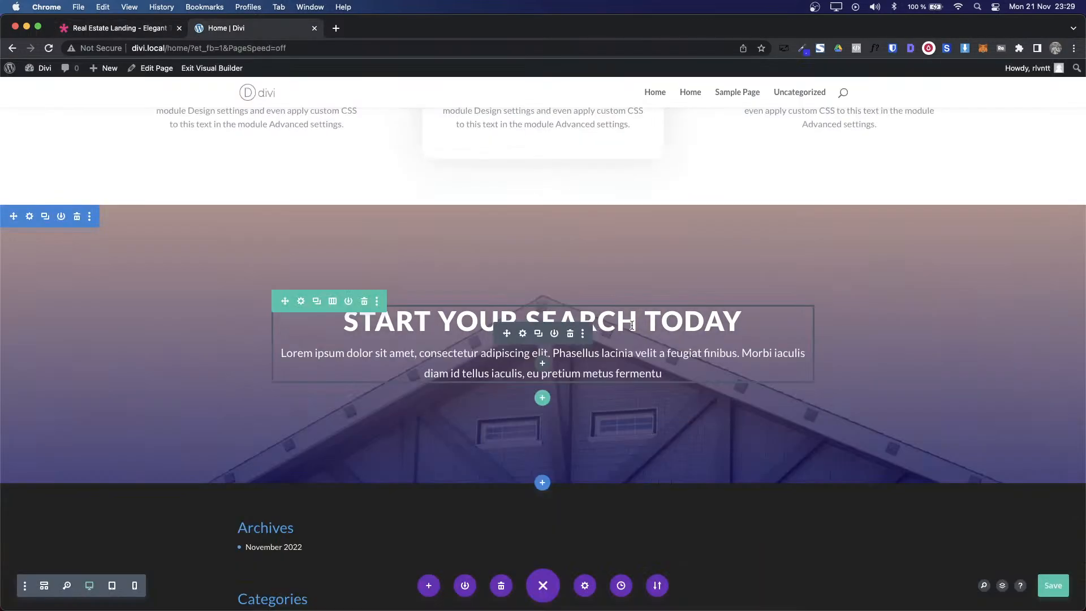
# Step: Copy the hero section's BROWSE LISTINGS button module and paste it below the START YOUR SEARCH TODAY text
pyautogui.scroll(10, 632, 326)
pyautogui.scroll(15, 632, 325)
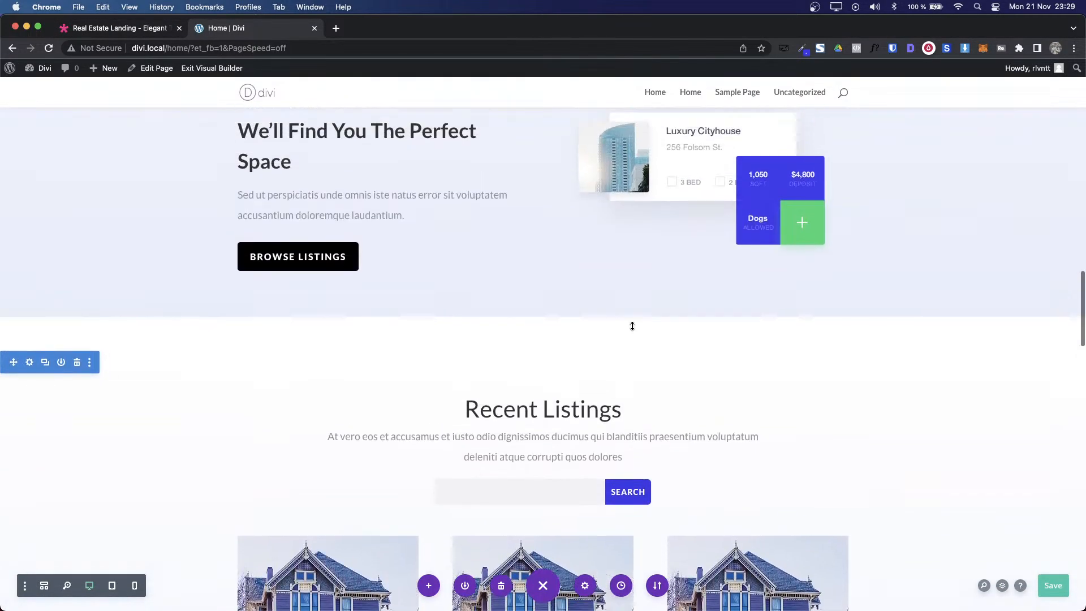
pyautogui.scroll(5, 632, 326)
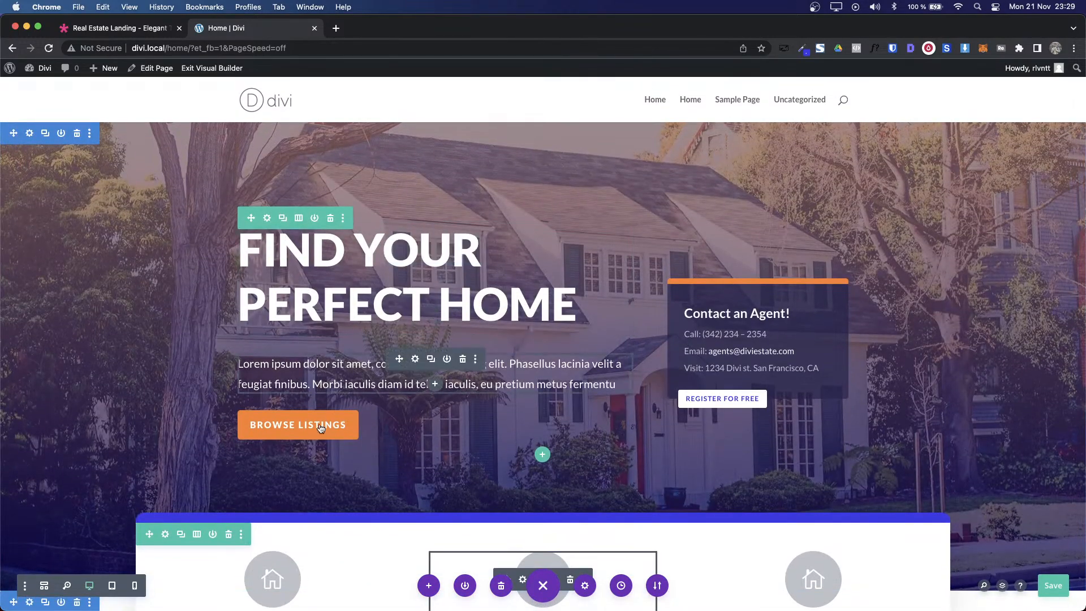
pyautogui.rightClick(413, 418)
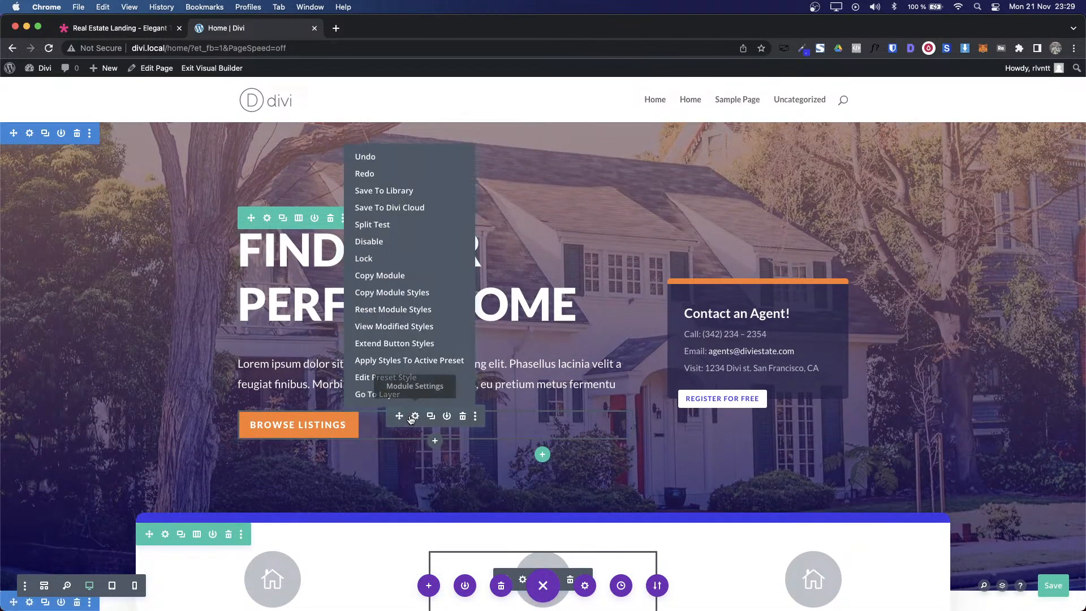
pyautogui.click(390, 275)
pyautogui.scroll(-15, 527, 366)
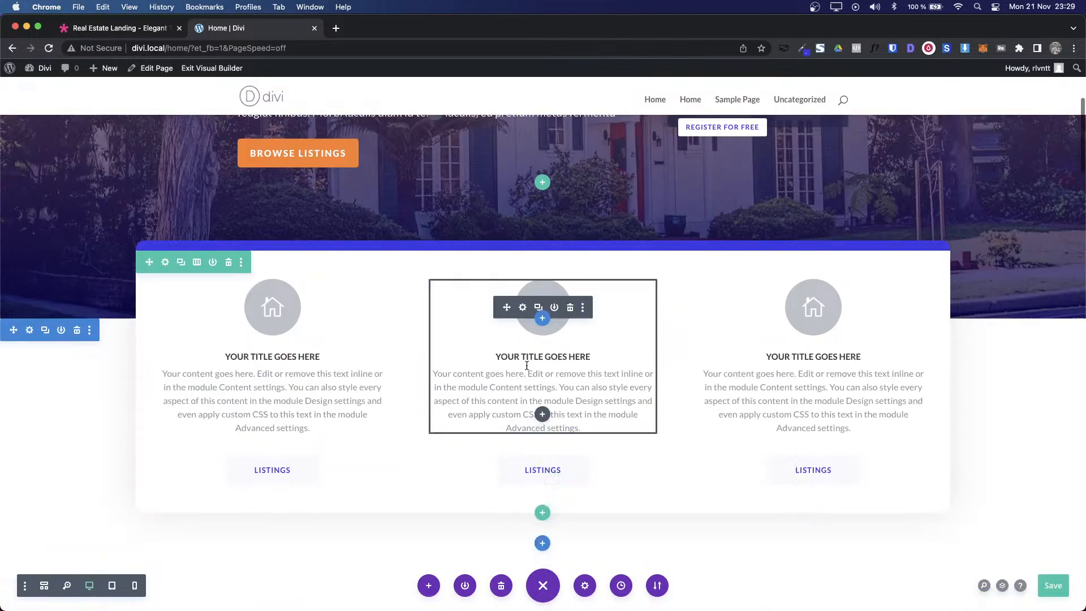
pyautogui.scroll(-10, 526, 366)
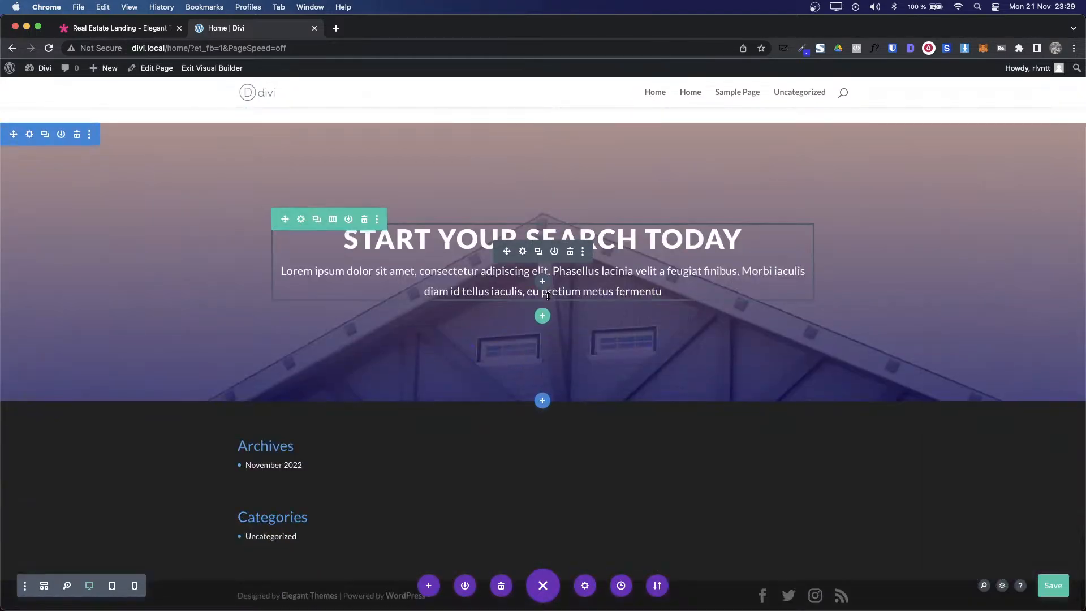
pyautogui.rightClick(543, 291)
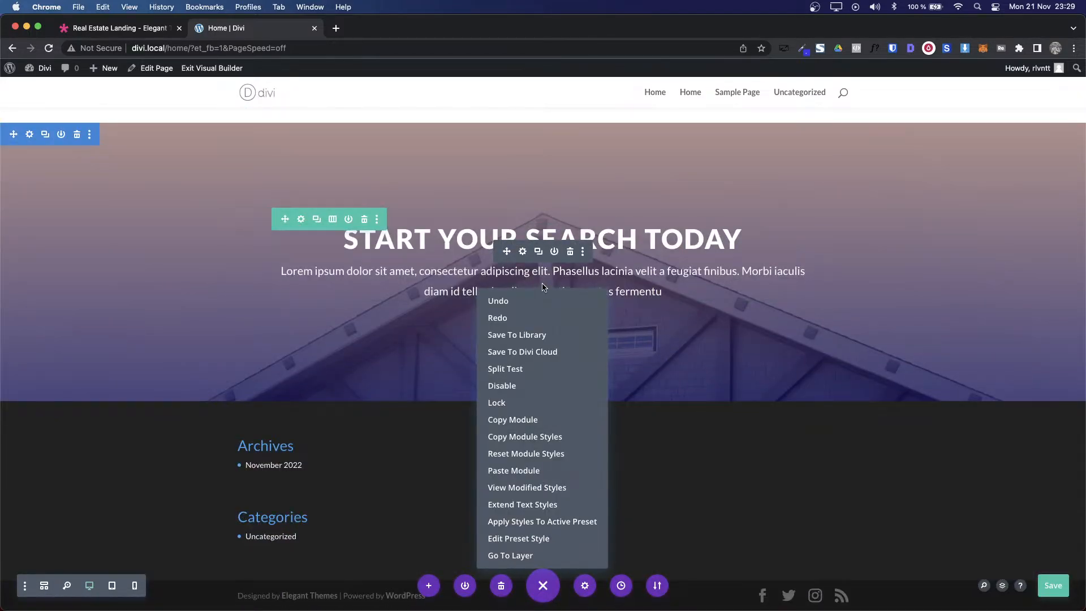
pyautogui.click(537, 478)
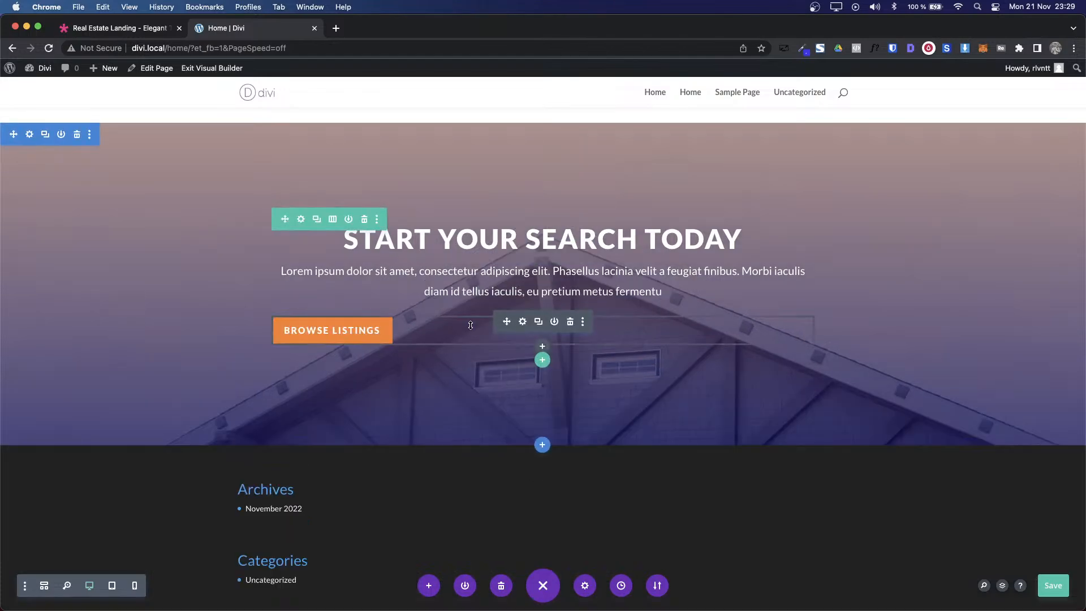
# Step: Center the pasted BROWSE LISTINGS button and save its settings
pyautogui.click(523, 321)
pyautogui.click(701, 161)
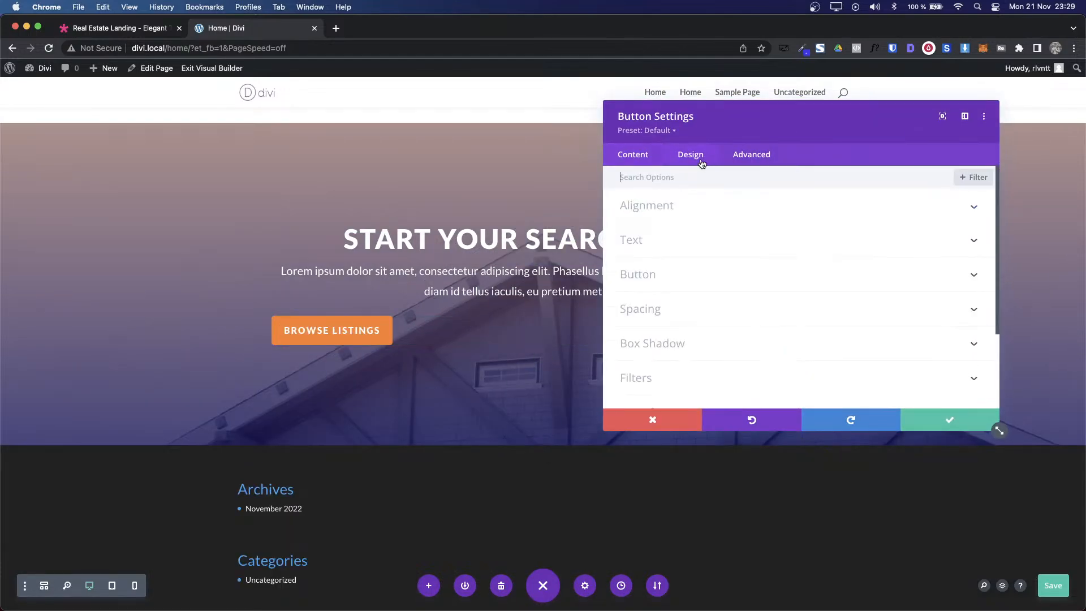
pyautogui.click(671, 212)
pyautogui.click(776, 249)
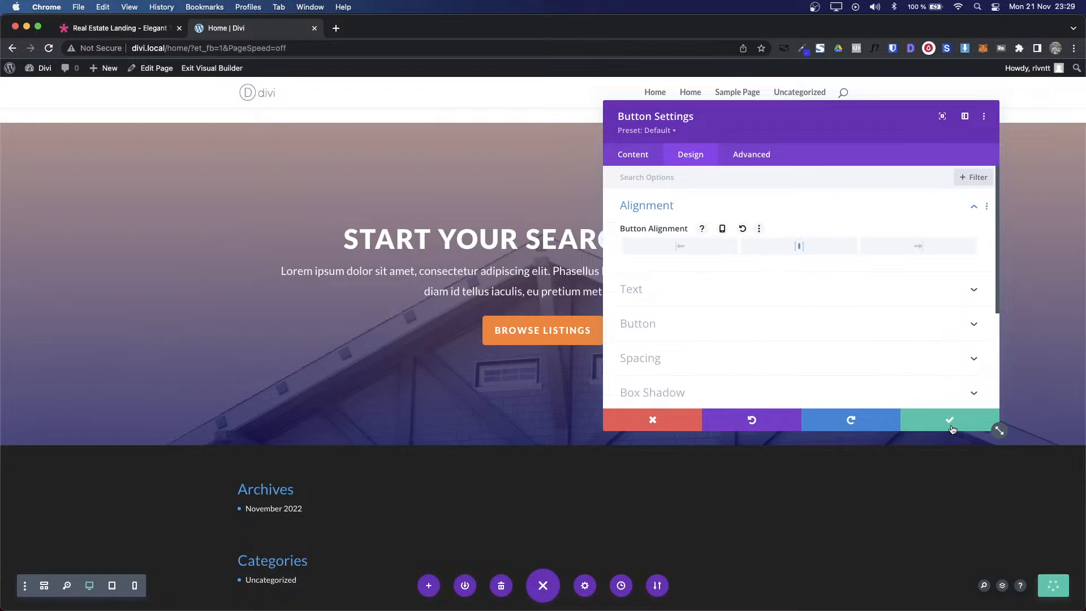
pyautogui.click(951, 420)
# Step: Check the section height on the live demo and increase the closing section's linked top and bottom padding to about 190px
pyautogui.hotkey('ctrl', 'Tab')
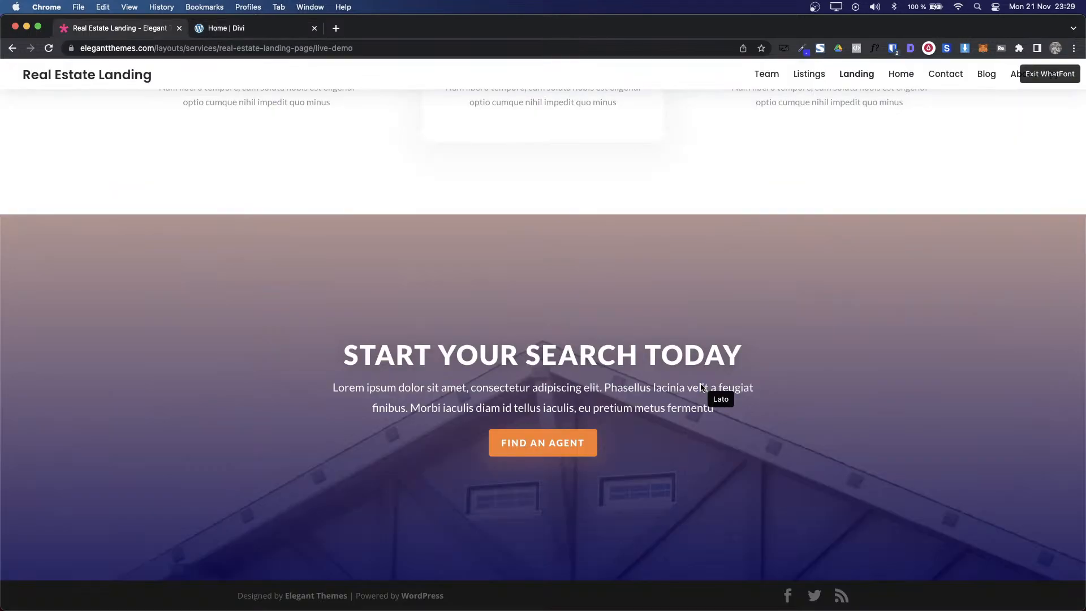
pyautogui.hotkey('ctrl', 'Tab')
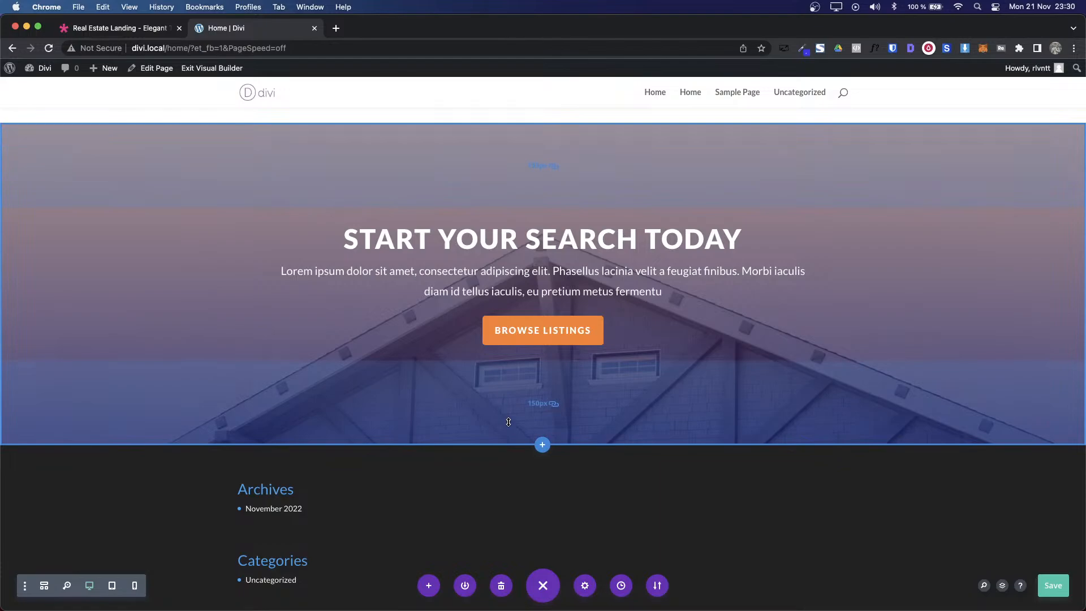
pyautogui.moveTo(508, 422); pyautogui.dragTo(507, 446)
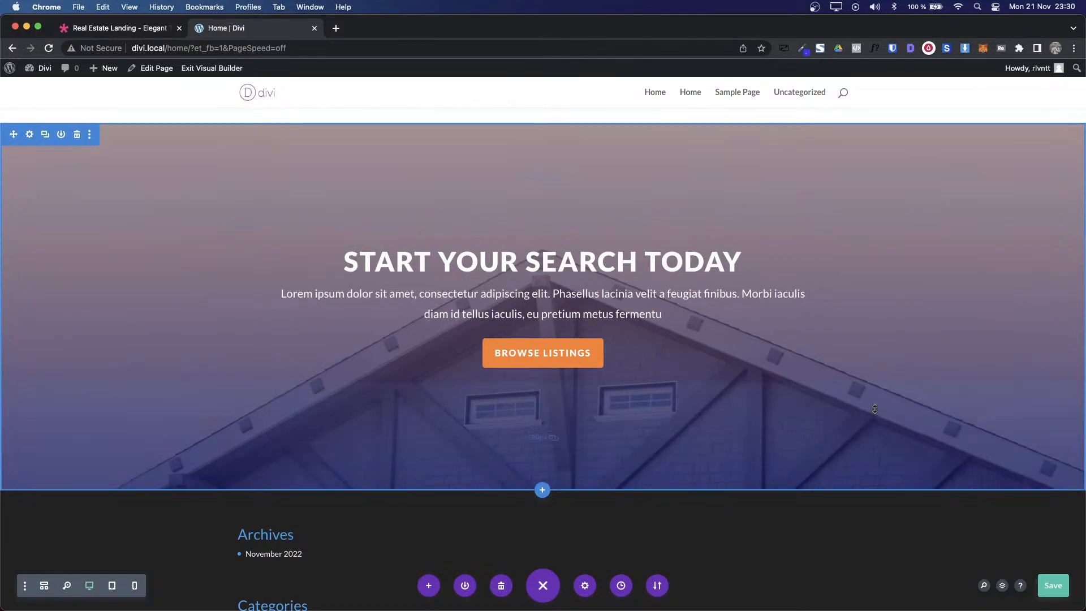
# Step: Compare the closing section's height, background and content position with the live demo page
pyautogui.hotkey('ctrl', 'shift', 'Tab')
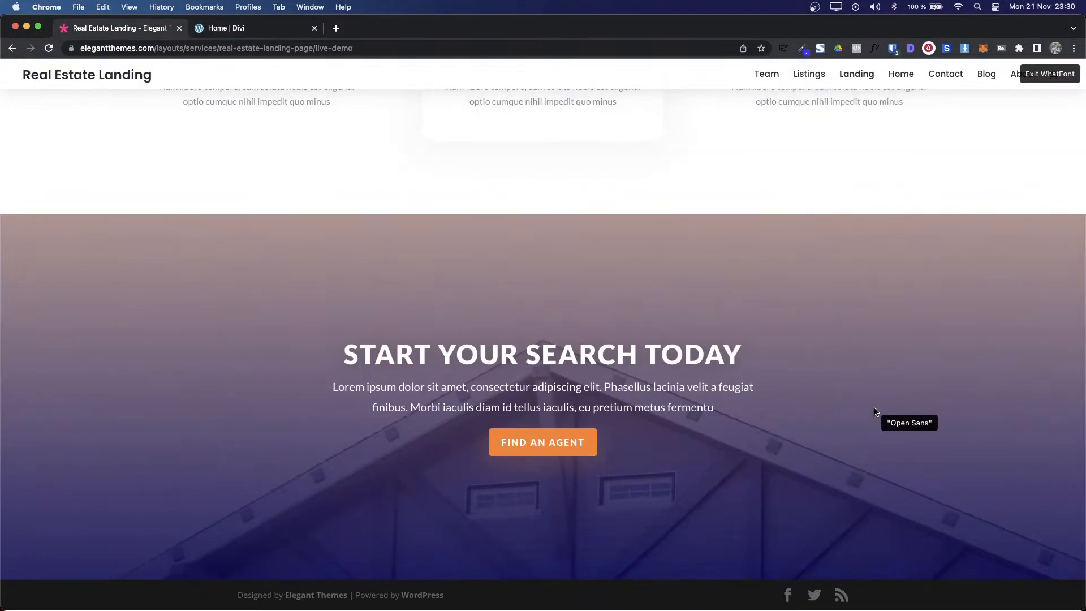
pyautogui.hotkey('ctrl', 'Tab')
pyautogui.scroll(3, 875, 409)
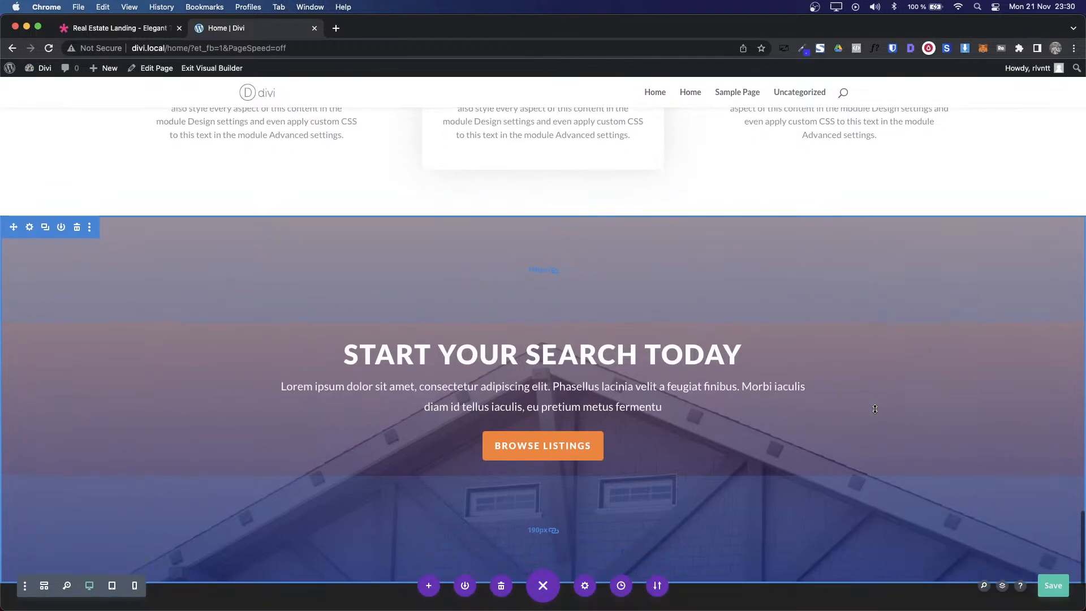
pyautogui.hotkey('ctrl', 'shift', 'Tab')
pyautogui.hotkey('ctrl', 'Tab')
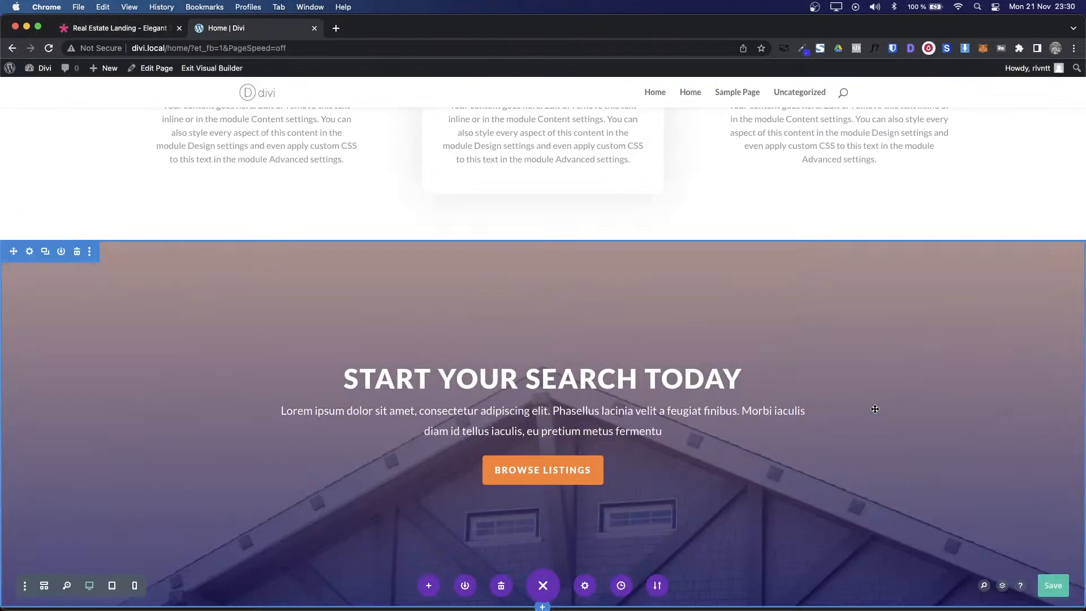
pyautogui.hotkey('ctrl', 'shift', 'Tab')
pyautogui.scroll(1, 875, 409)
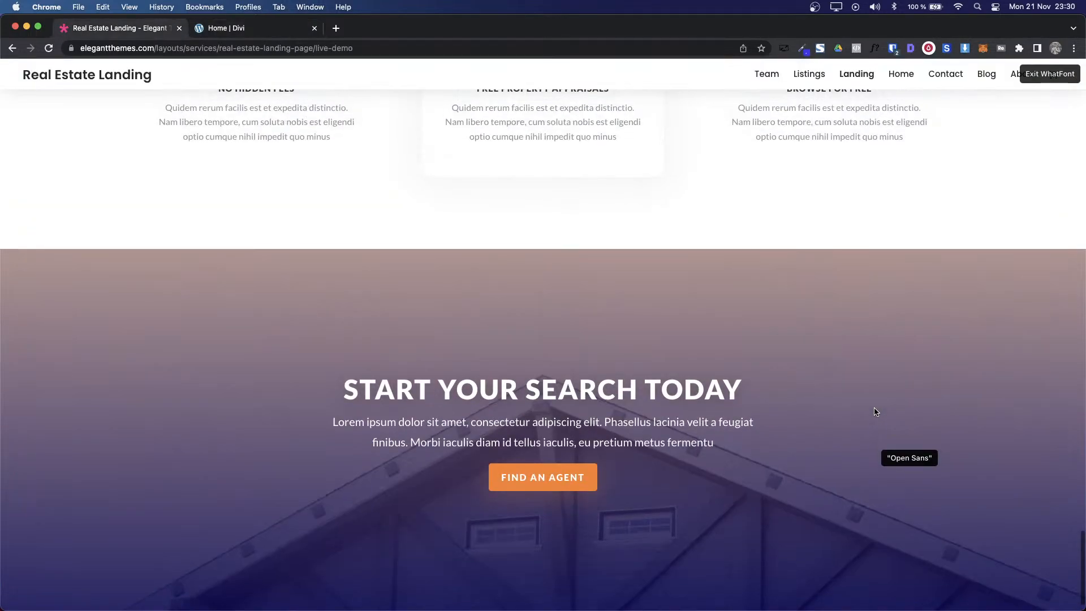
pyautogui.hotkey('ctrl', 'Tab')
pyautogui.hotkey('ctrl', 'shift', 'Tab')
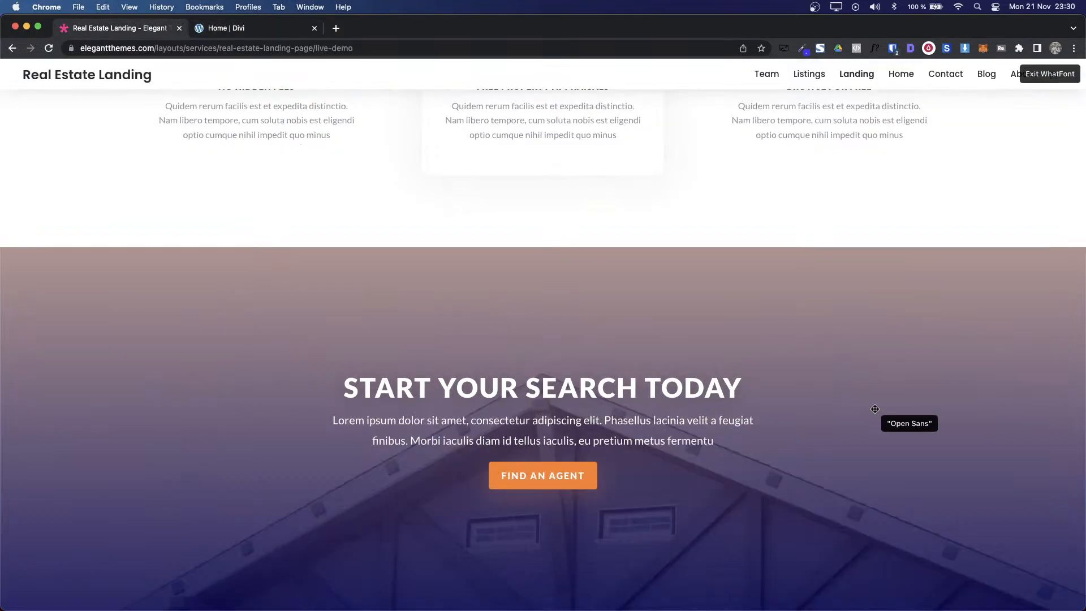
pyautogui.hotkey('ctrl', 'Tab')
# Step: Save the page and exit the Visual Builder
pyautogui.press('super+s')
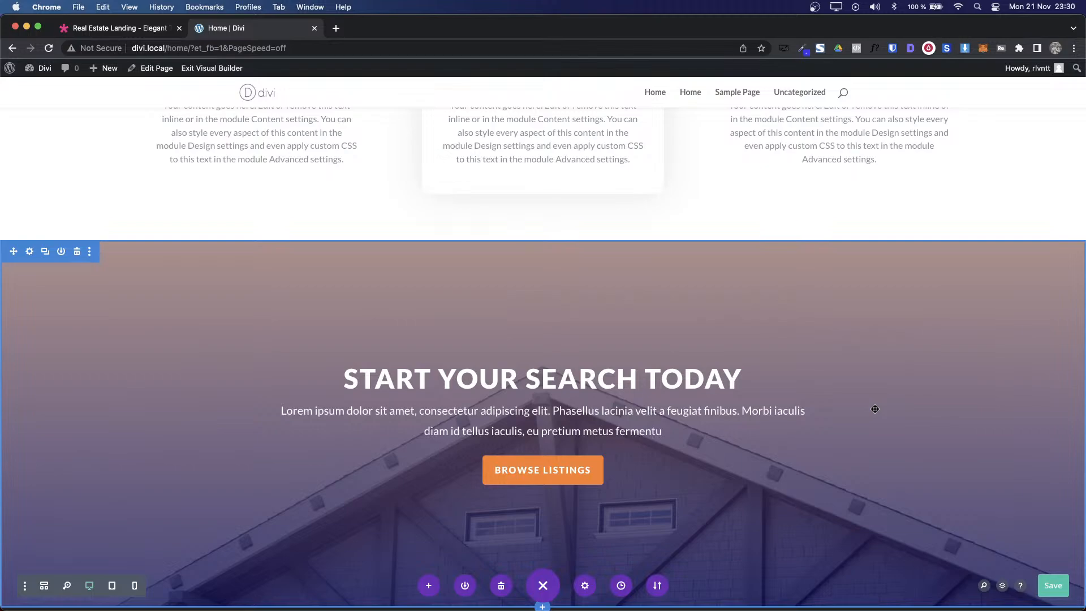
pyautogui.scroll(20, 875, 409)
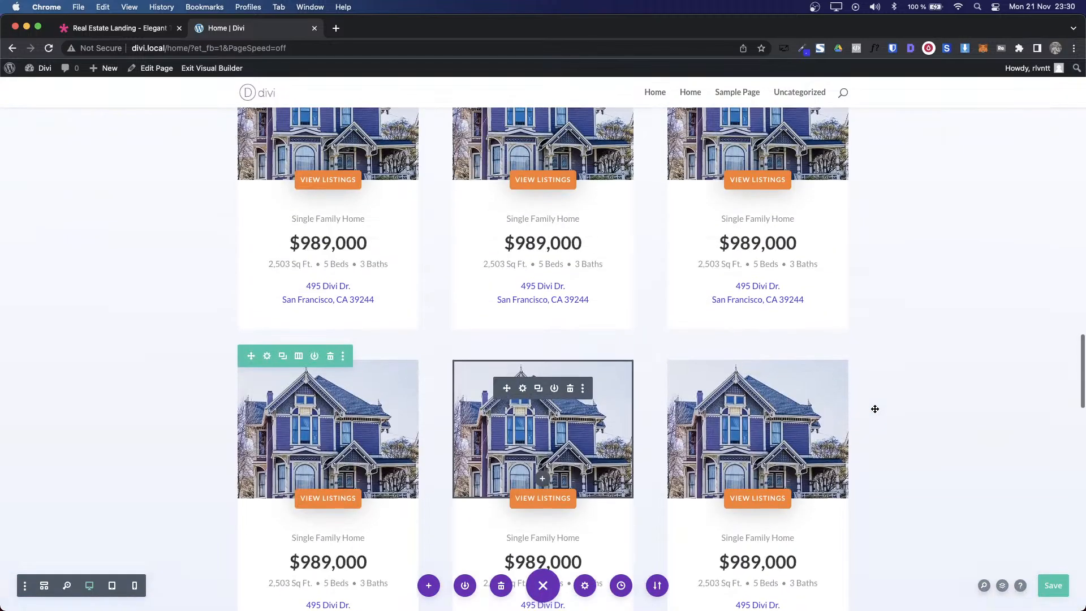
pyautogui.scroll(15, 875, 409)
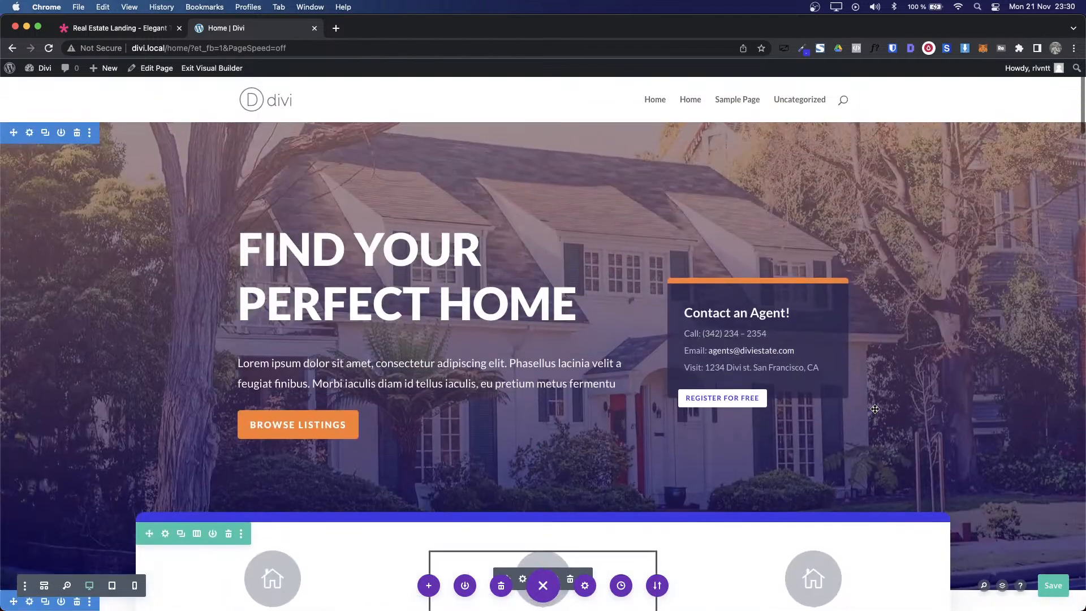
pyautogui.click(213, 70)
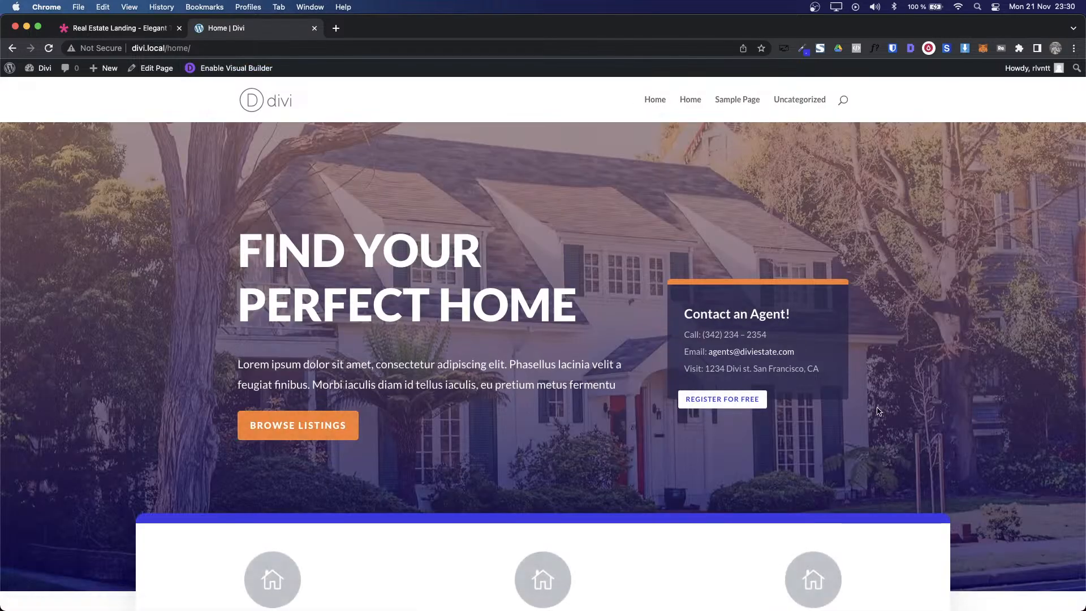
# Step: Review all sections of the published page from the hero down to START YOUR SEARCH TODAY
pyautogui.scroll(-7, 878, 411)
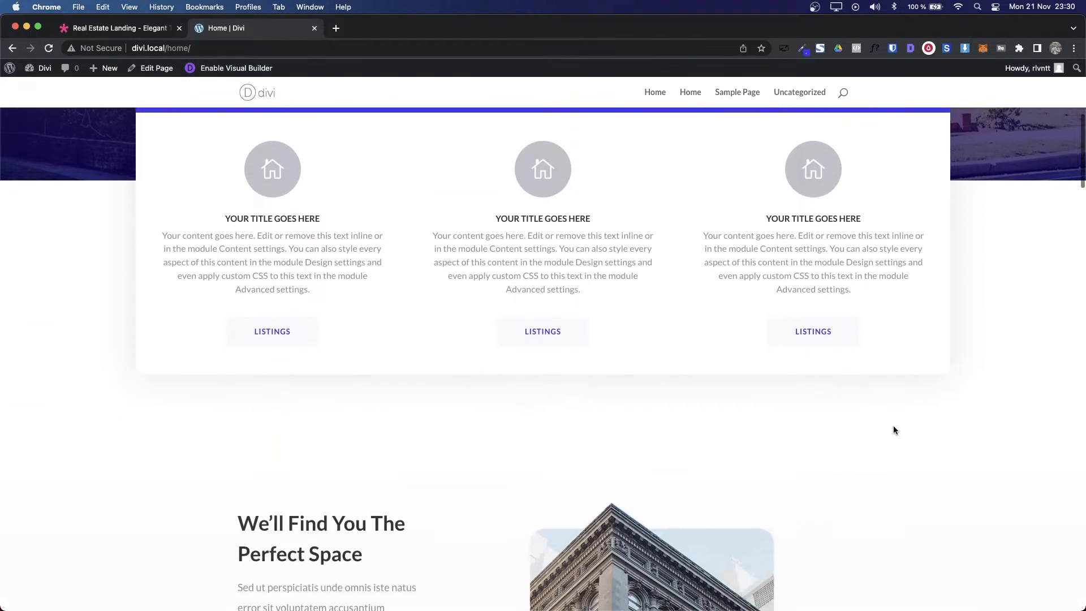
pyautogui.scroll(-6, 893, 427)
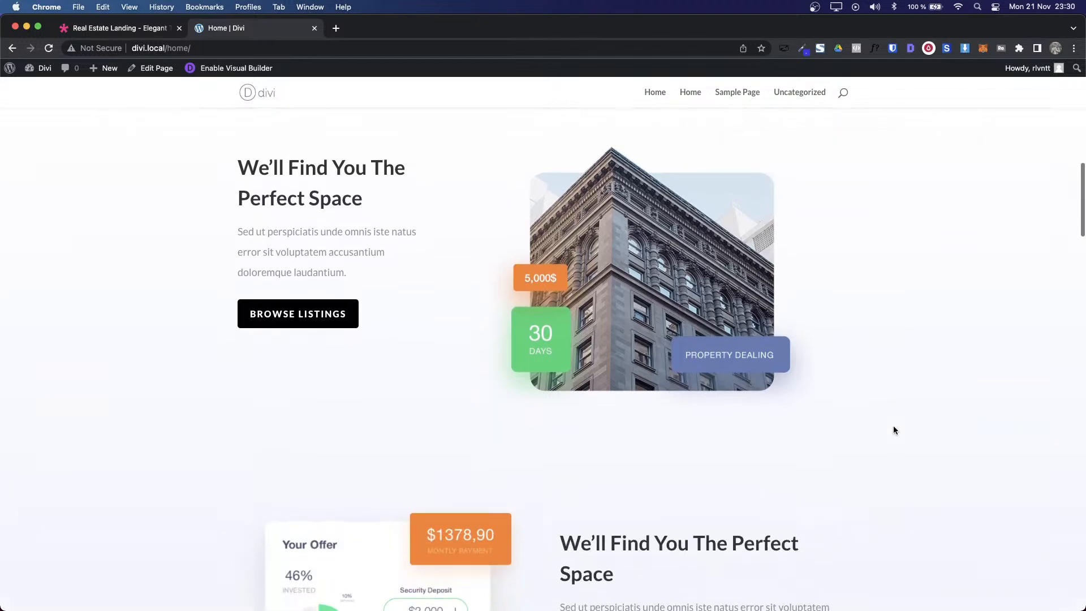
pyautogui.scroll(-18, 893, 430)
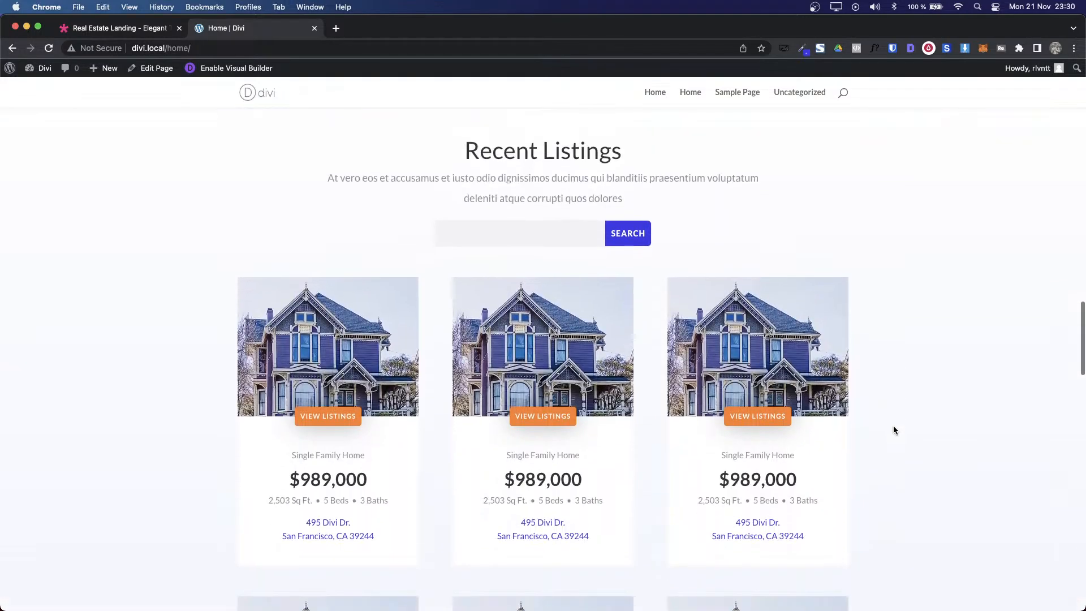
pyautogui.scroll(-12, 894, 430)
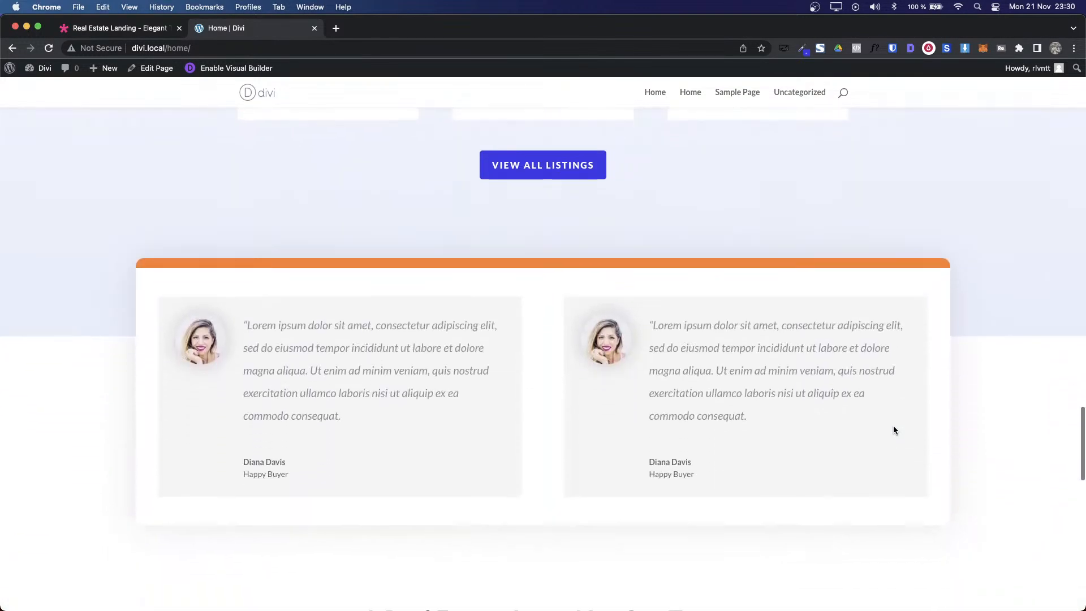
pyautogui.scroll(-7, 894, 430)
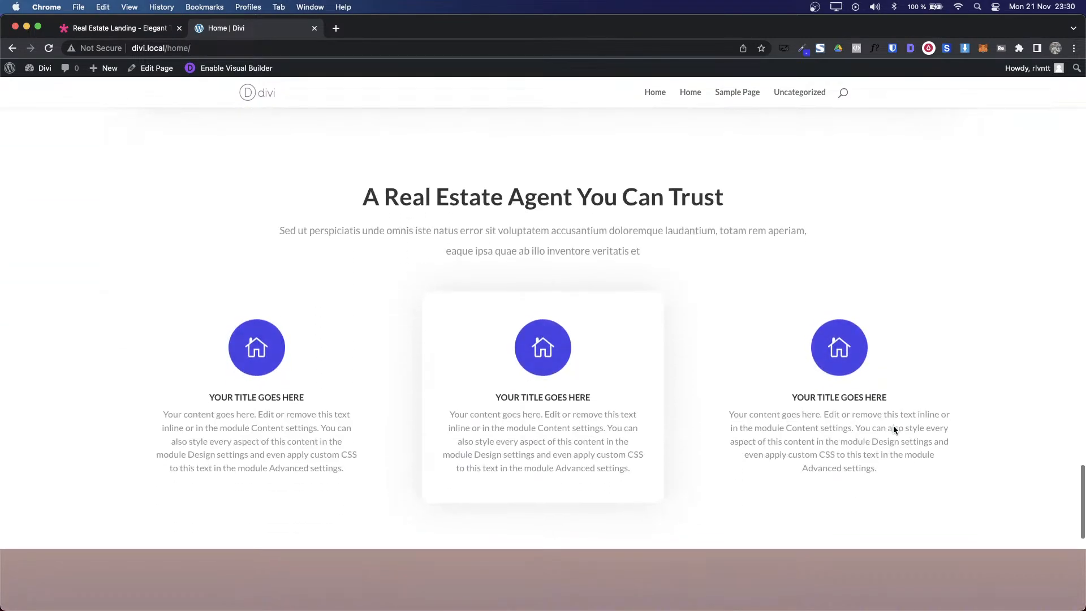
pyautogui.scroll(-6, 893, 430)
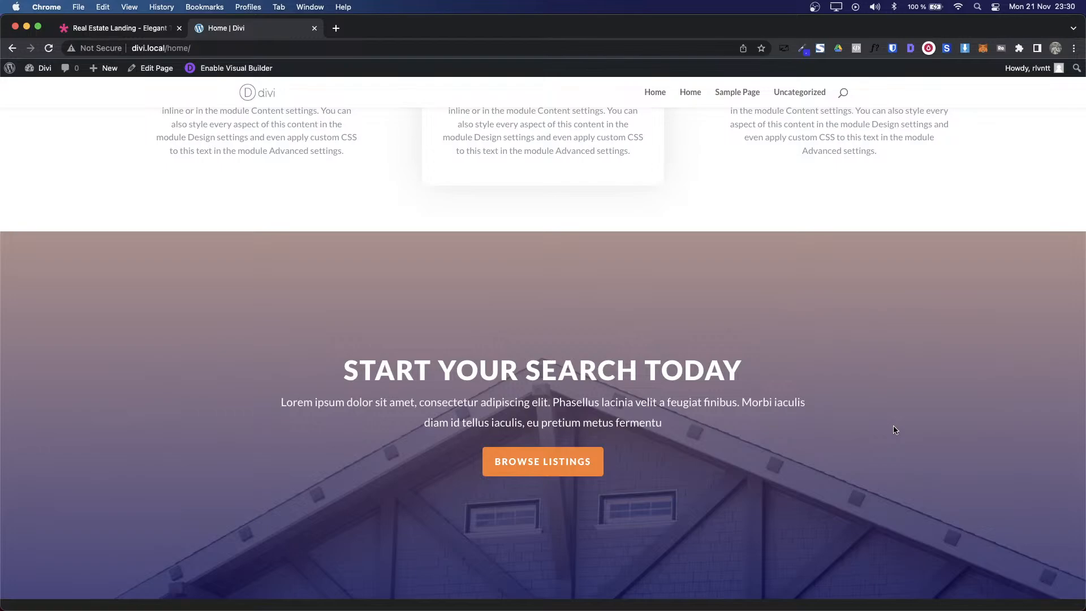
# Step: Review the published page from the footer back up to the hero, and again down to the Recent Listings section
pyautogui.scroll(-4, 893, 430)
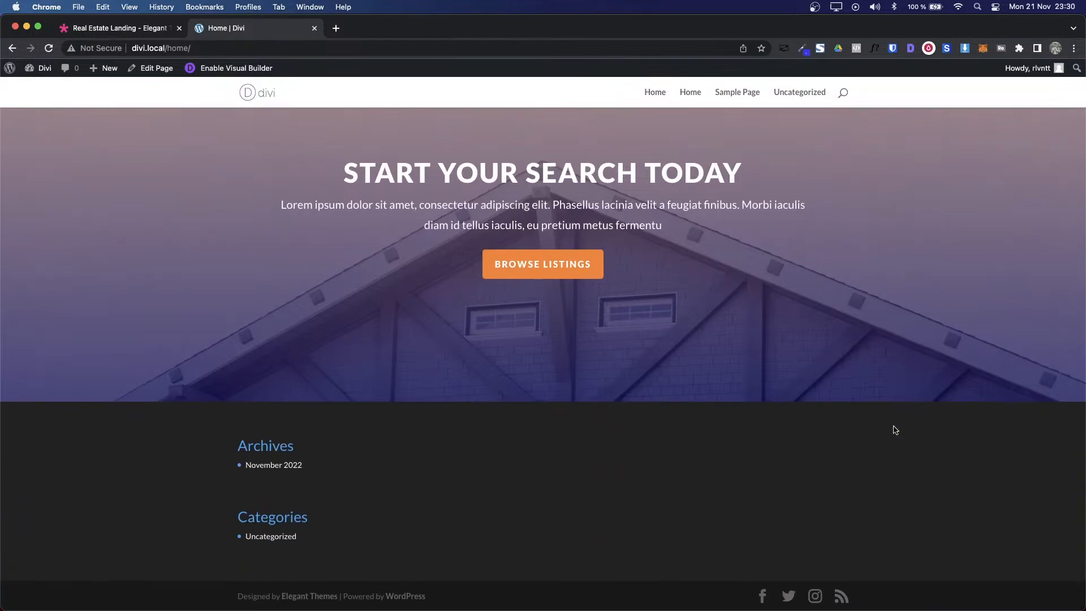
pyautogui.scroll(10, 894, 430)
pyautogui.scroll(10, 893, 430)
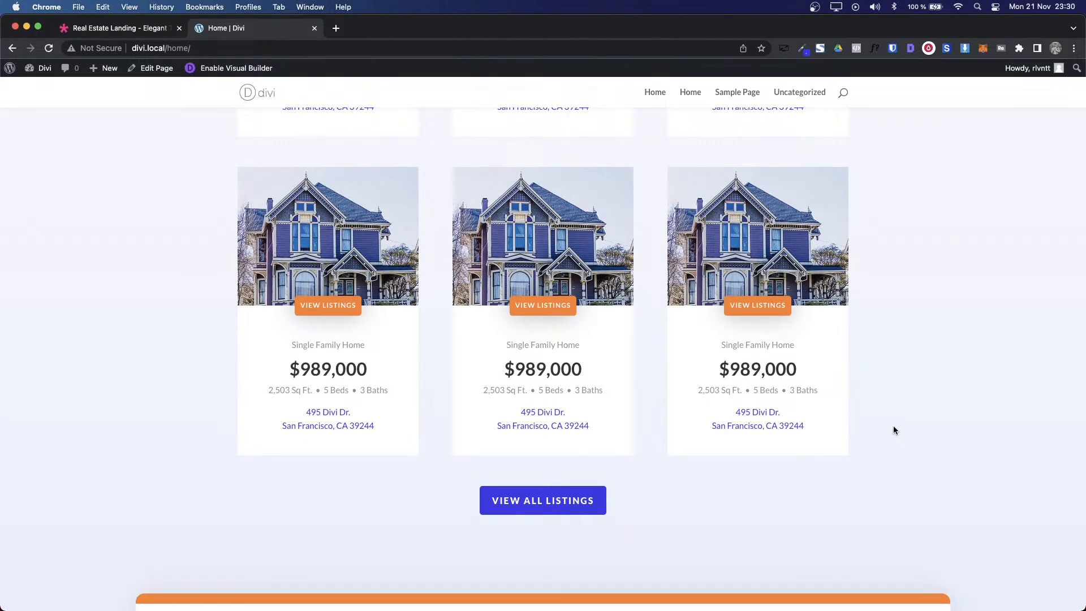
pyautogui.scroll(15, 894, 430)
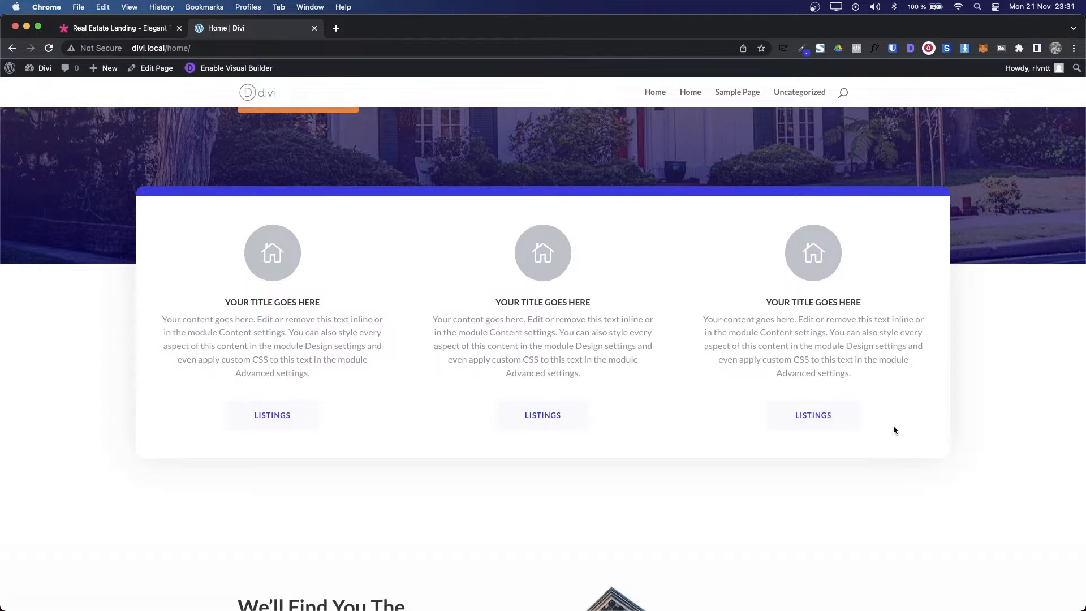
pyautogui.scroll(6, 894, 430)
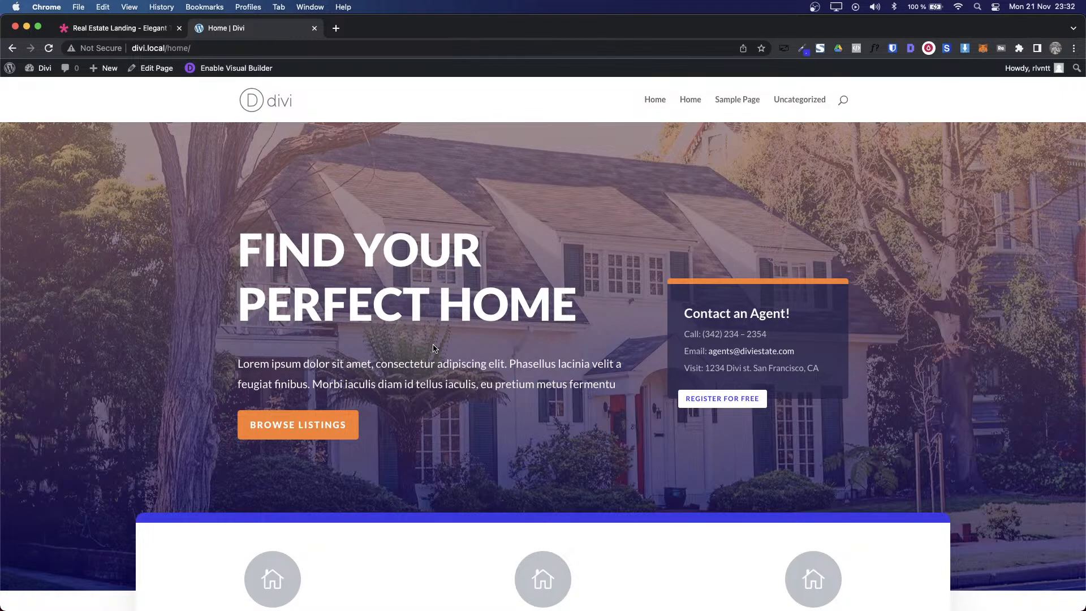
pyautogui.scroll(-10, 435, 348)
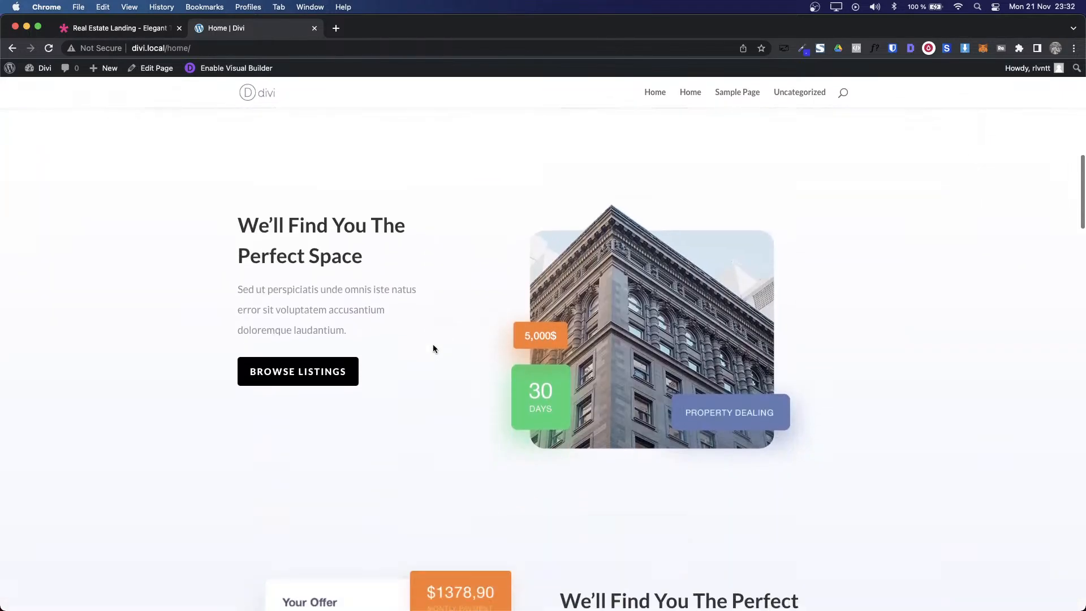
pyautogui.scroll(-10, 434, 348)
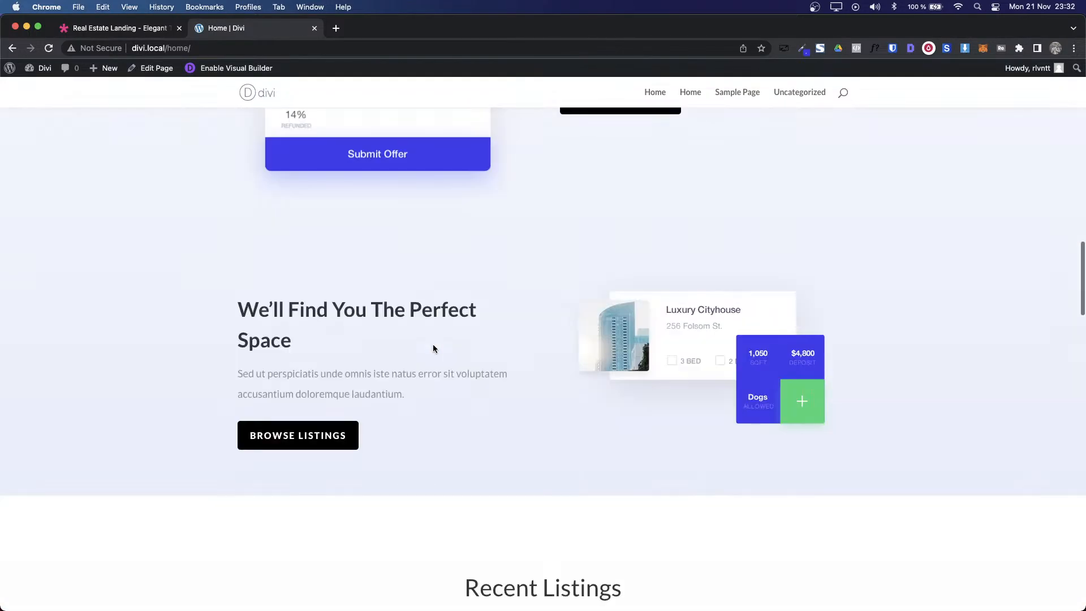
pyautogui.scroll(-5, 435, 348)
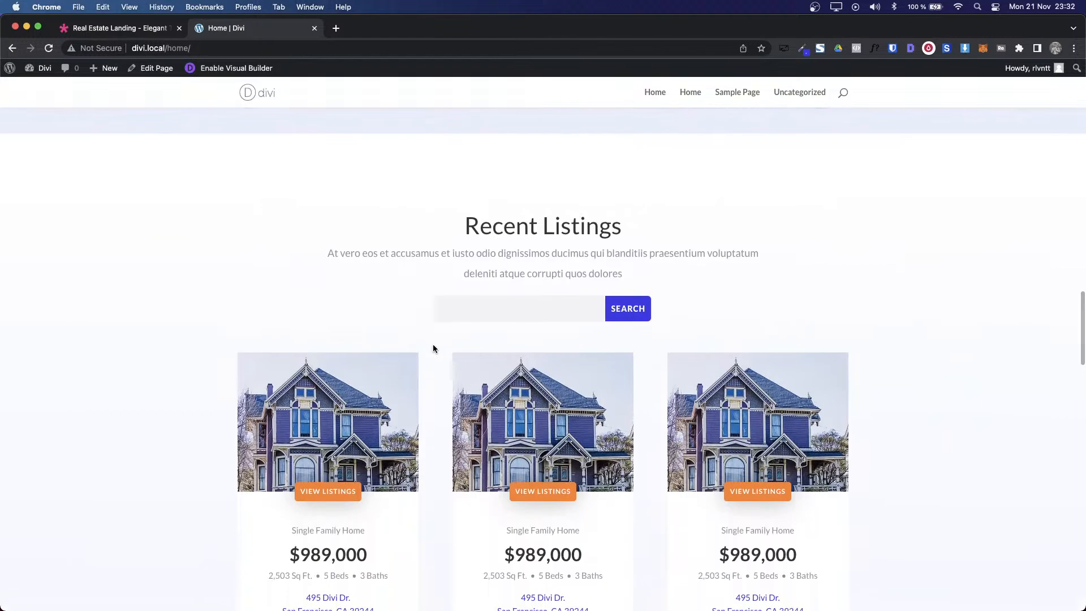